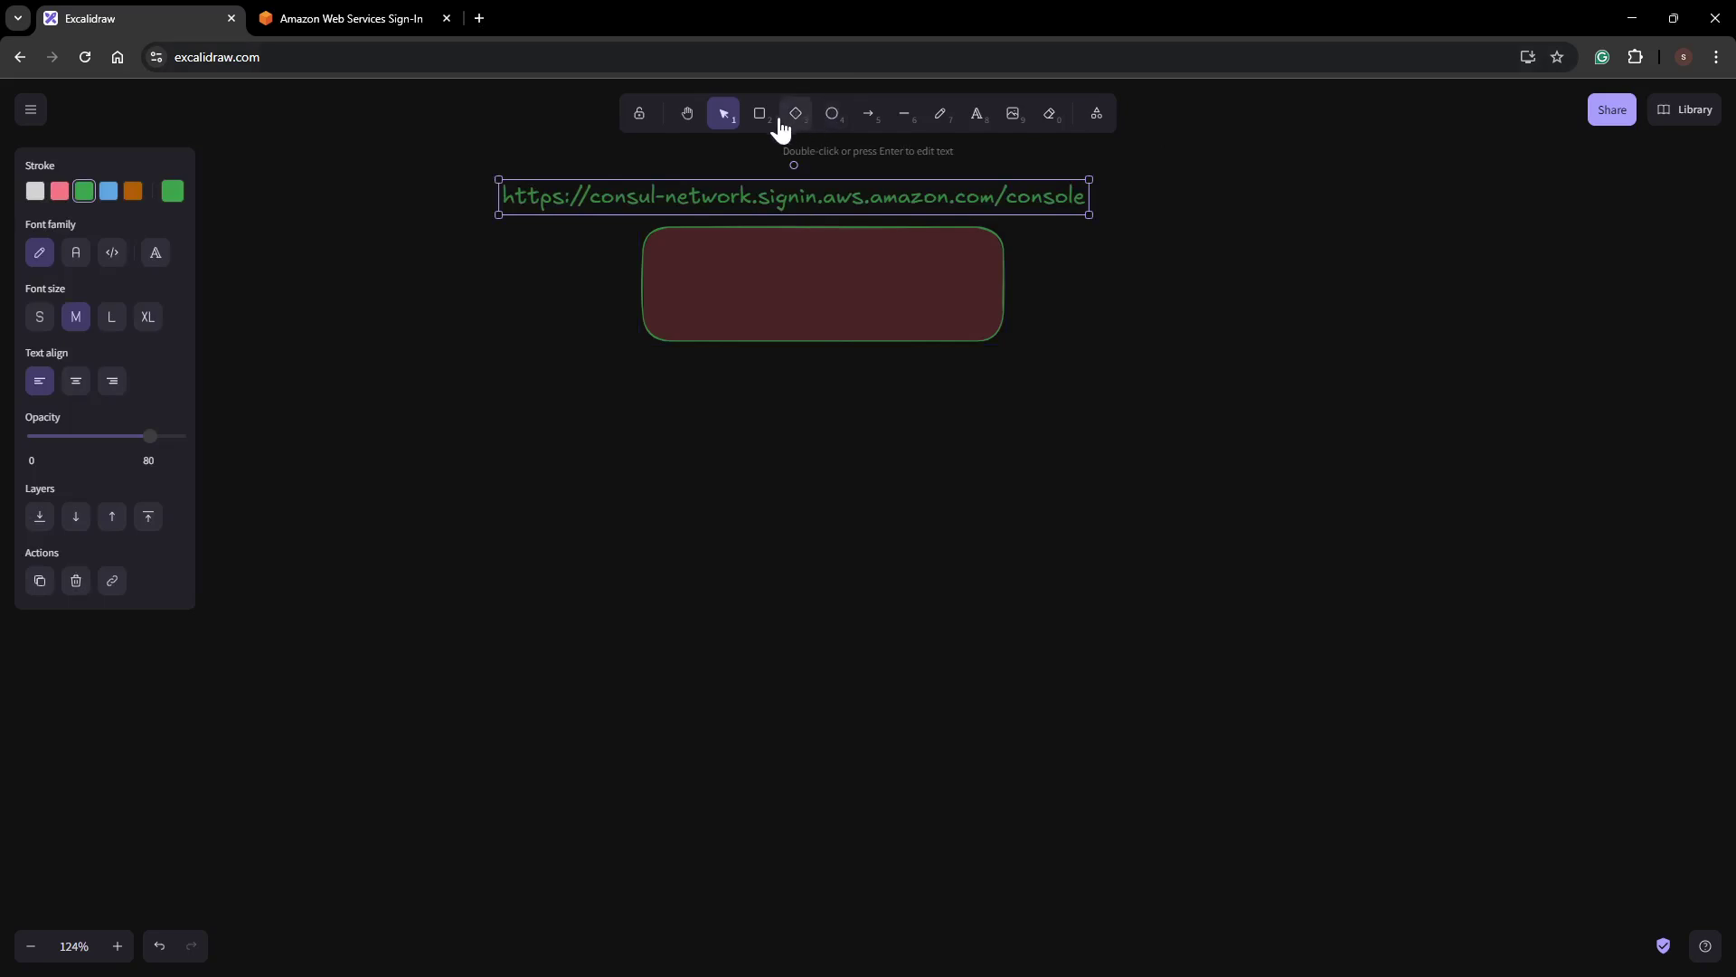
{"action": "left_click", "coordinate": [760, 123]}
{"action": "left_click_drag", "start_coordinate": [485, 551], "coordinate": [753, 812]}
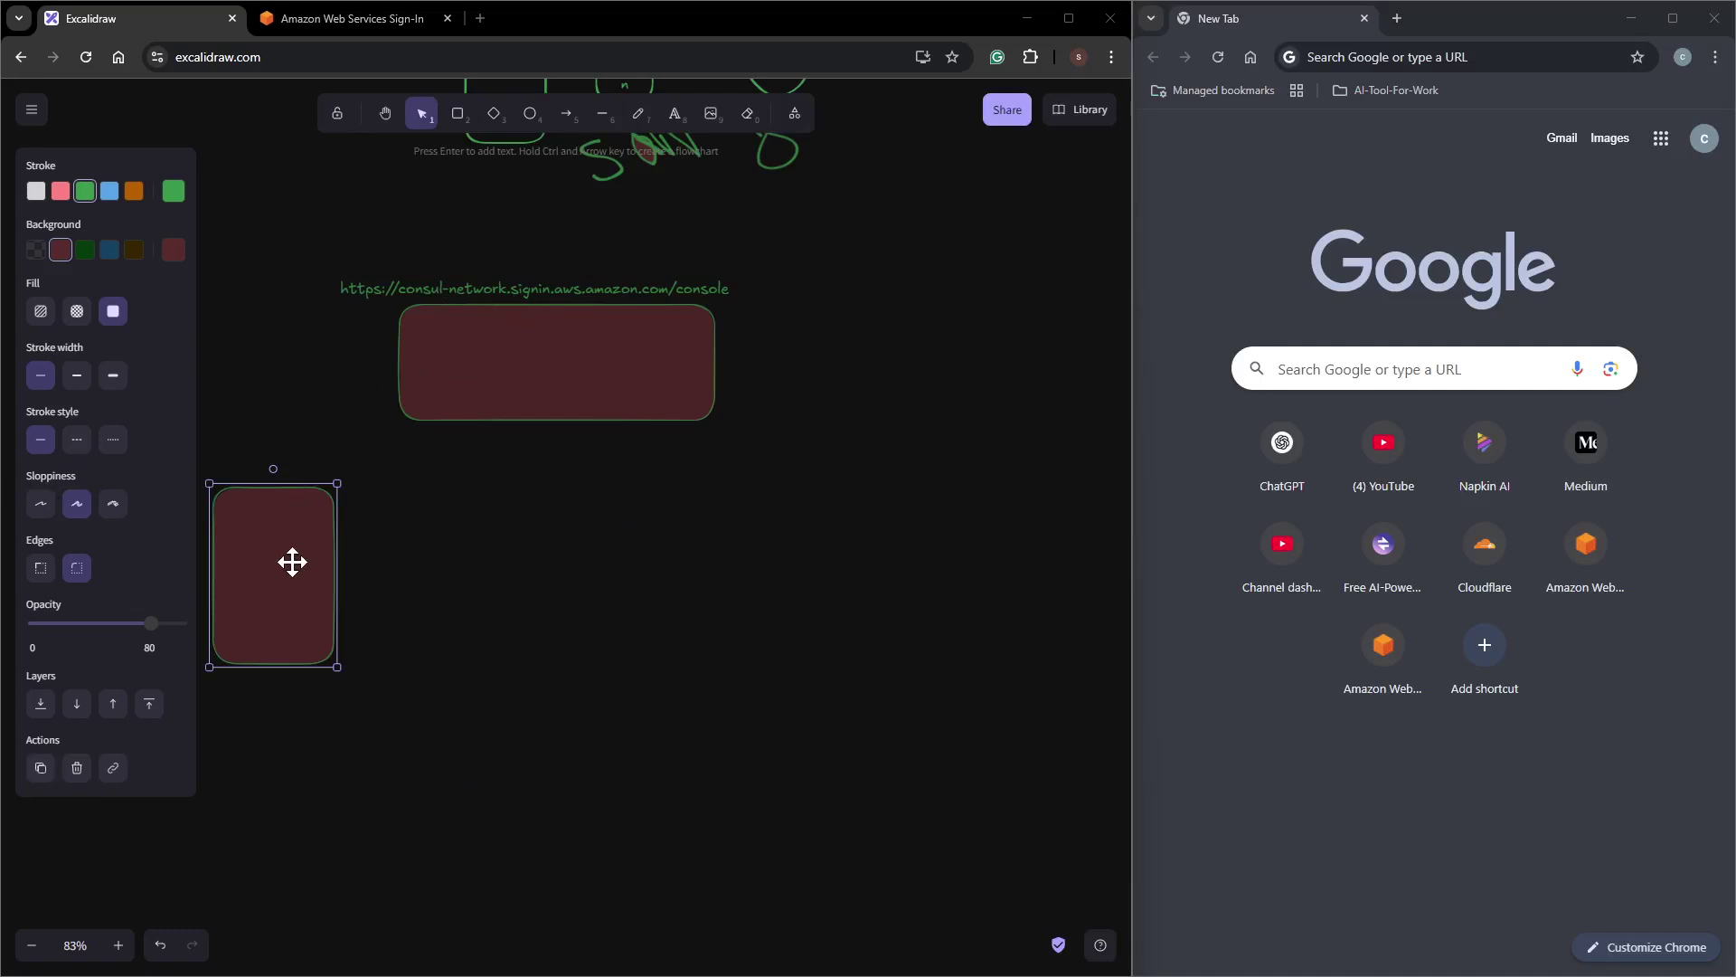
{"action": "left_click", "coordinate": [271, 714]}
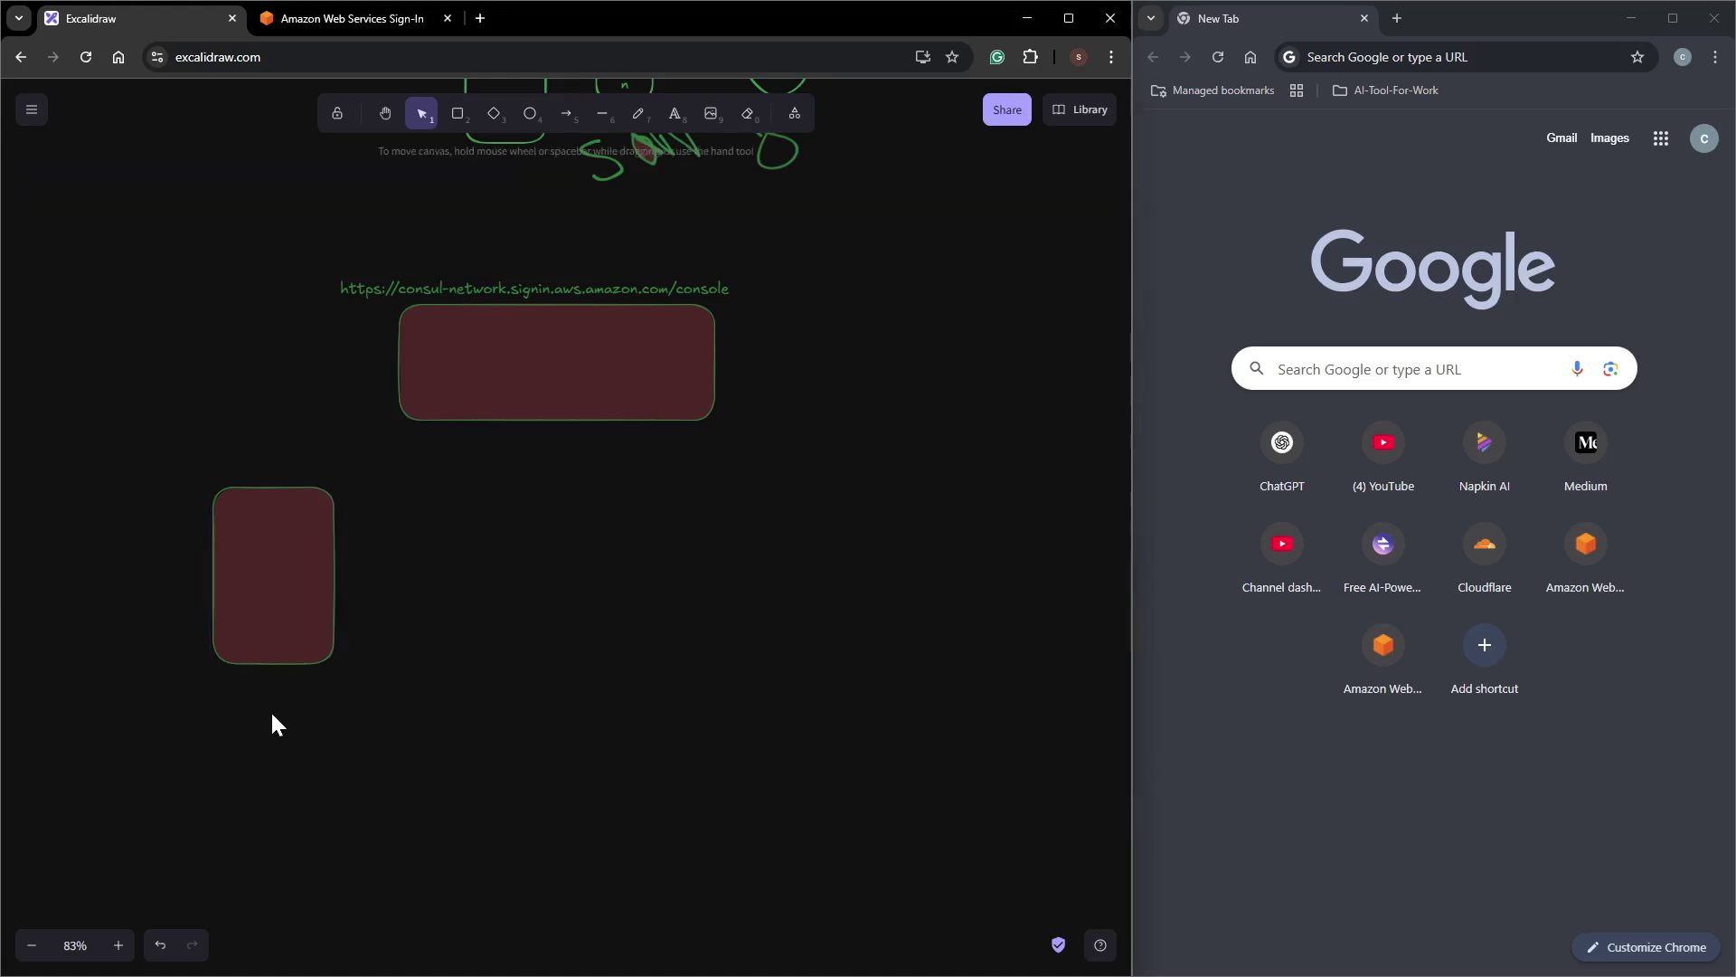
{"action": "key", "text": "ctrl+v"}
{"action": "left_click_drag", "start_coordinate": [287, 702], "coordinate": [306, 687]}
{"action": "left_click", "coordinate": [286, 506]}
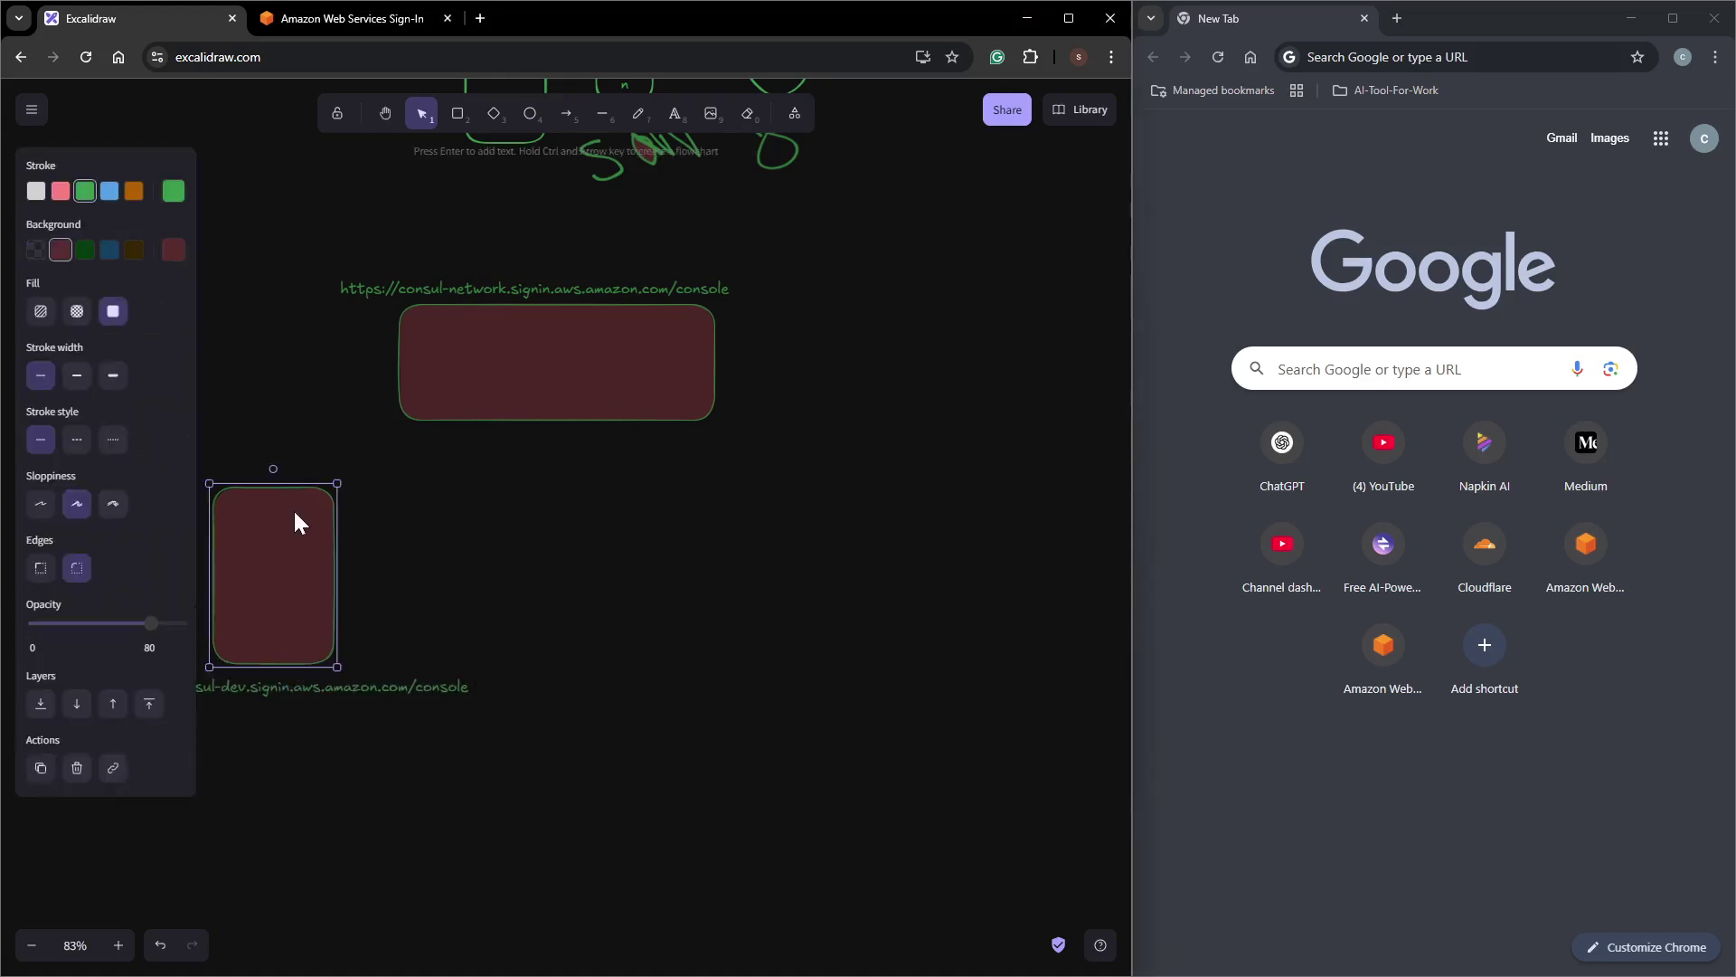
{"action": "key", "text": "ctrl+c"}
{"action": "key", "text": "ctrl+v"}
{"action": "left_click_drag", "start_coordinate": [376, 531], "coordinate": [699, 563]}
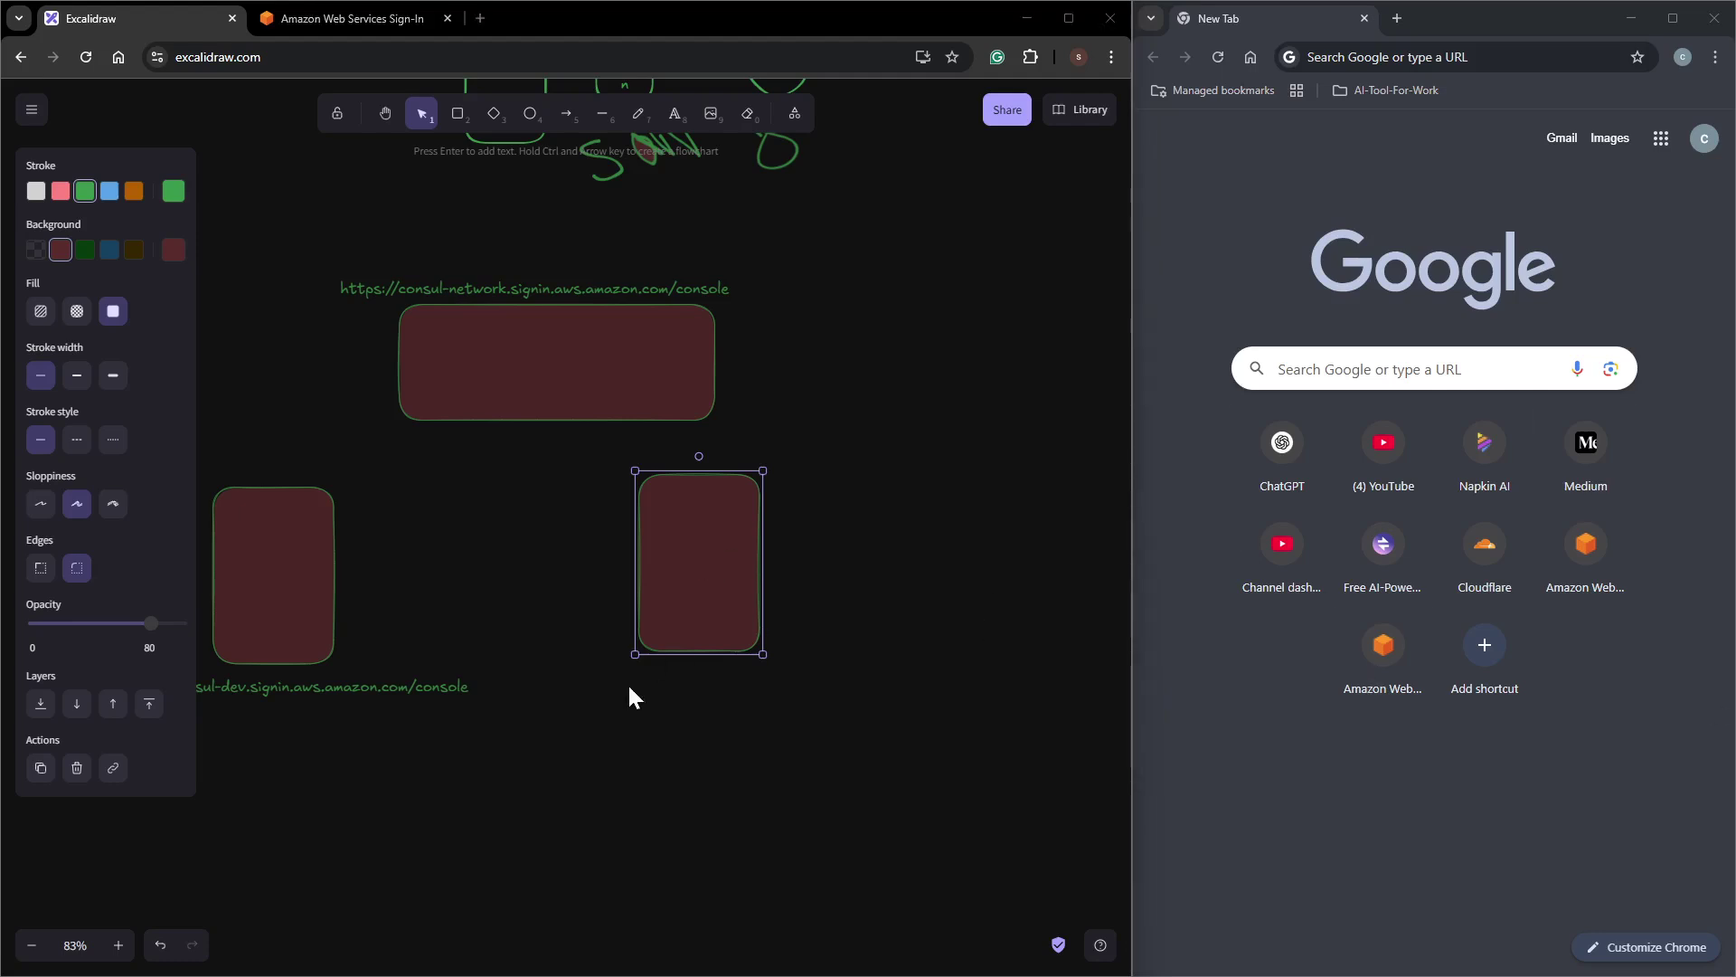
{"action": "left_click", "coordinate": [655, 696]}
{"action": "key", "text": "ctrl+v"}
{"action": "left_click_drag", "start_coordinate": [678, 697], "coordinate": [822, 683]}
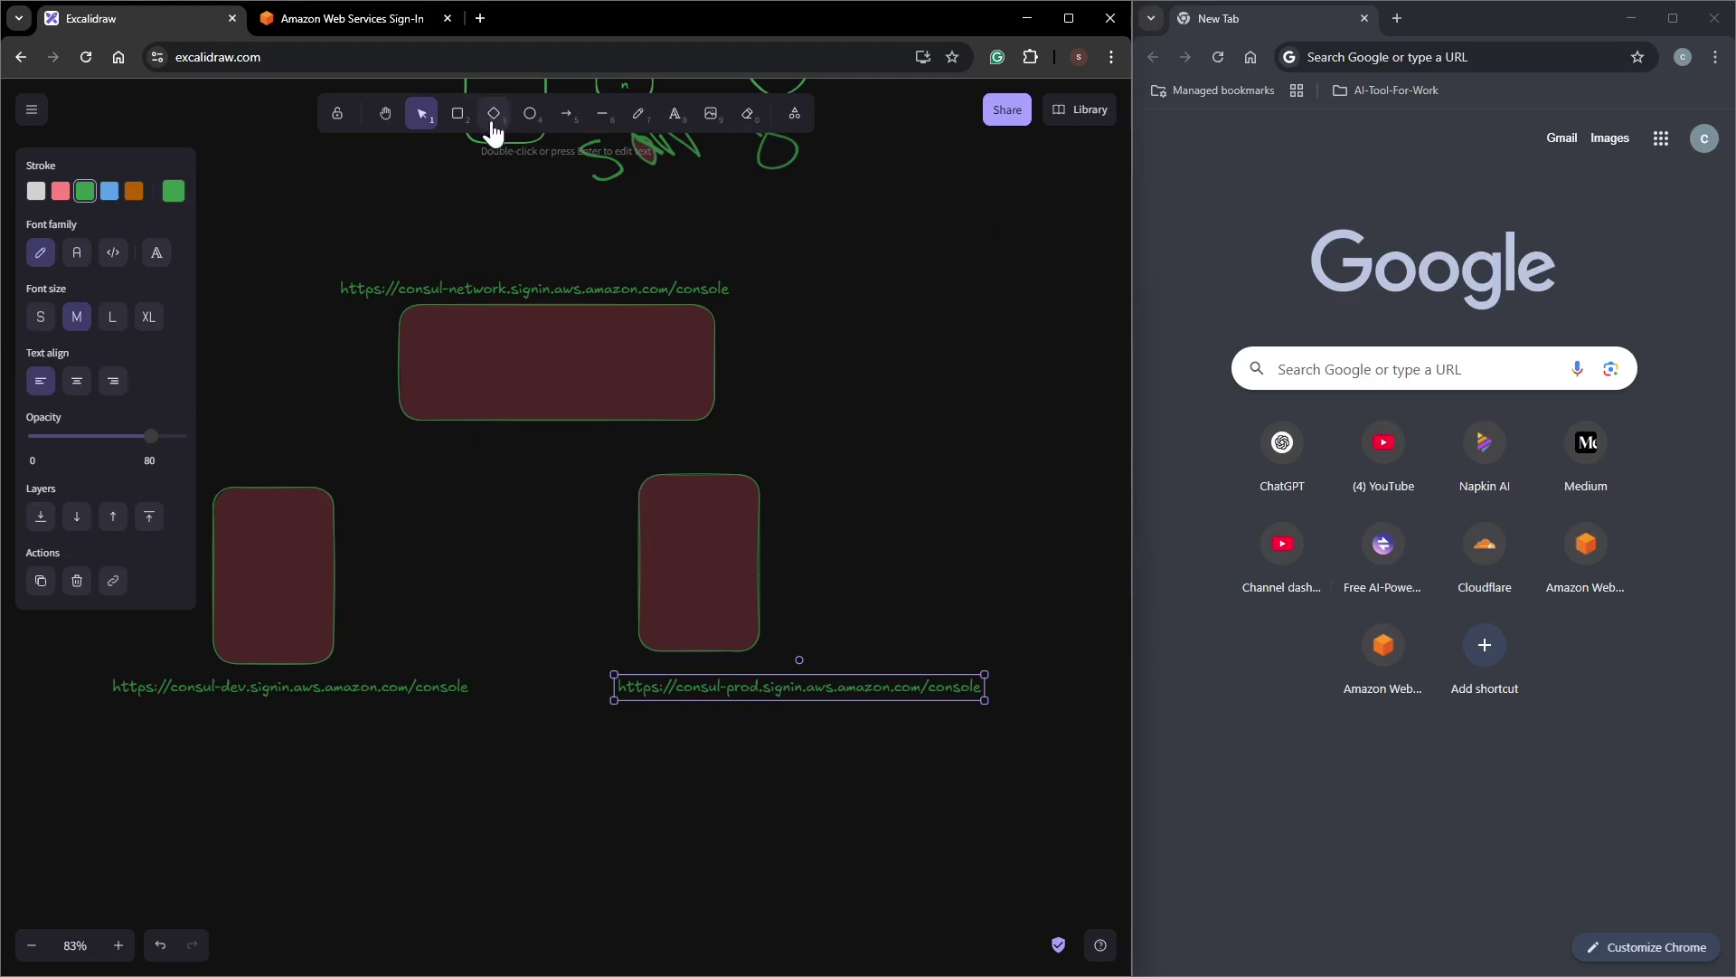
Draw an ellipse in the middle of the network box and give it a red stroke.
{"action": "left_click", "coordinate": [530, 127]}
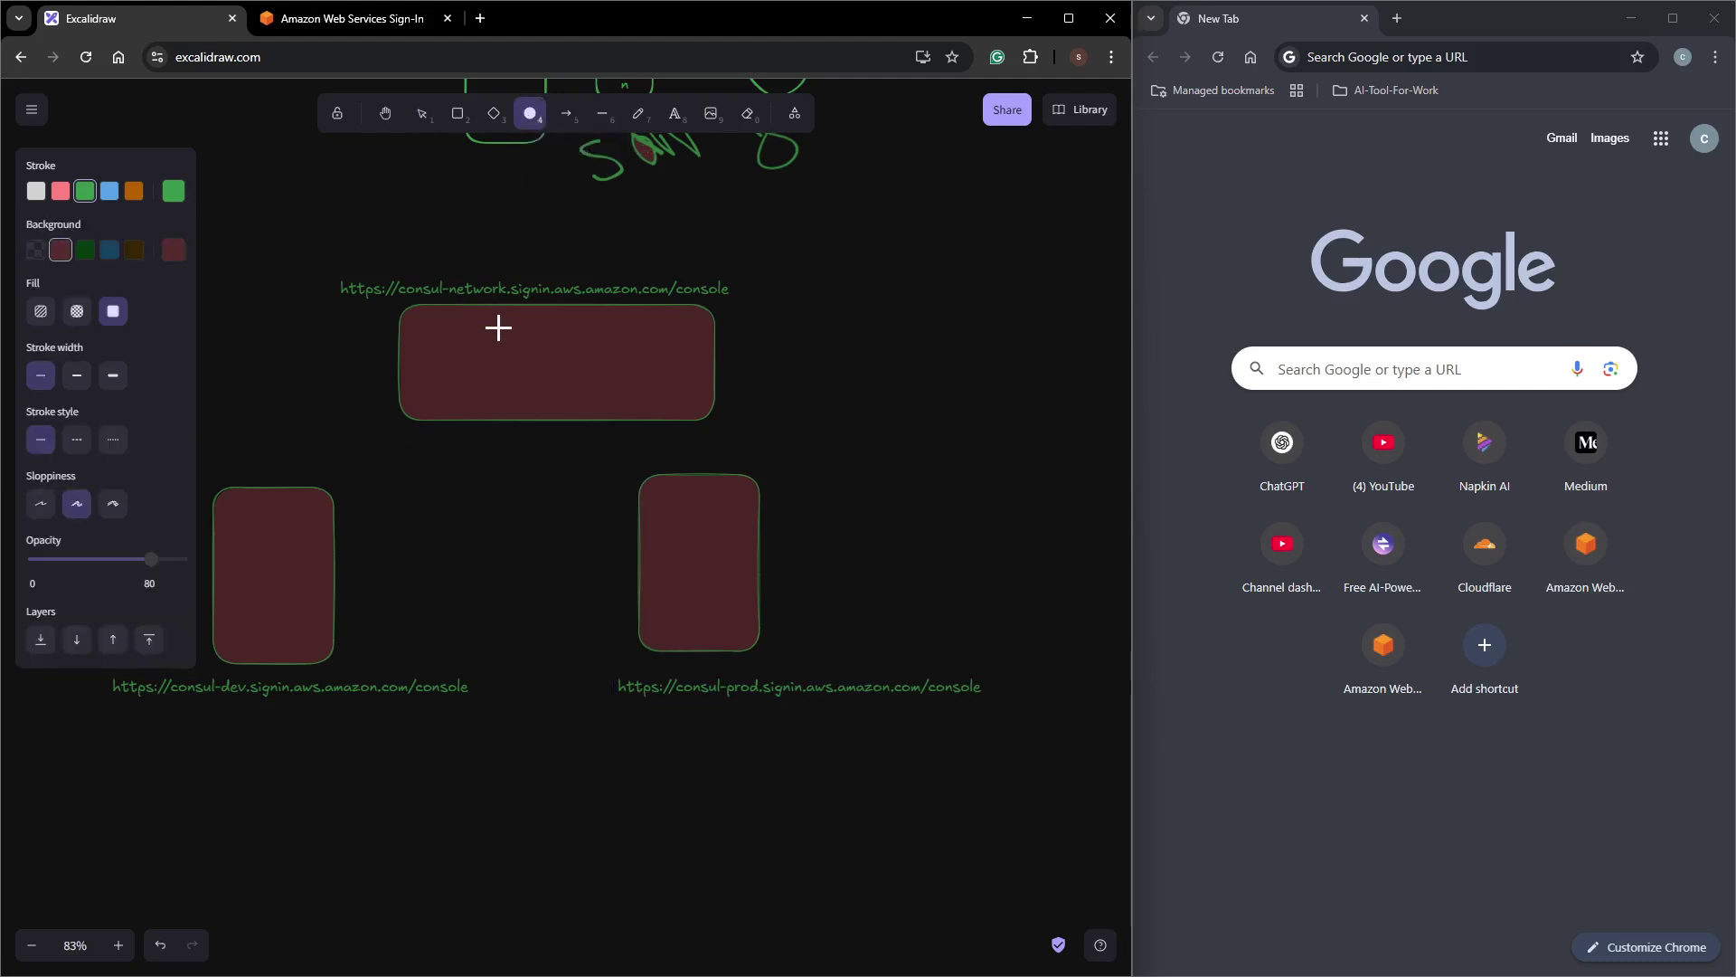
{"action": "left_click_drag", "start_coordinate": [505, 333], "coordinate": [610, 400]}
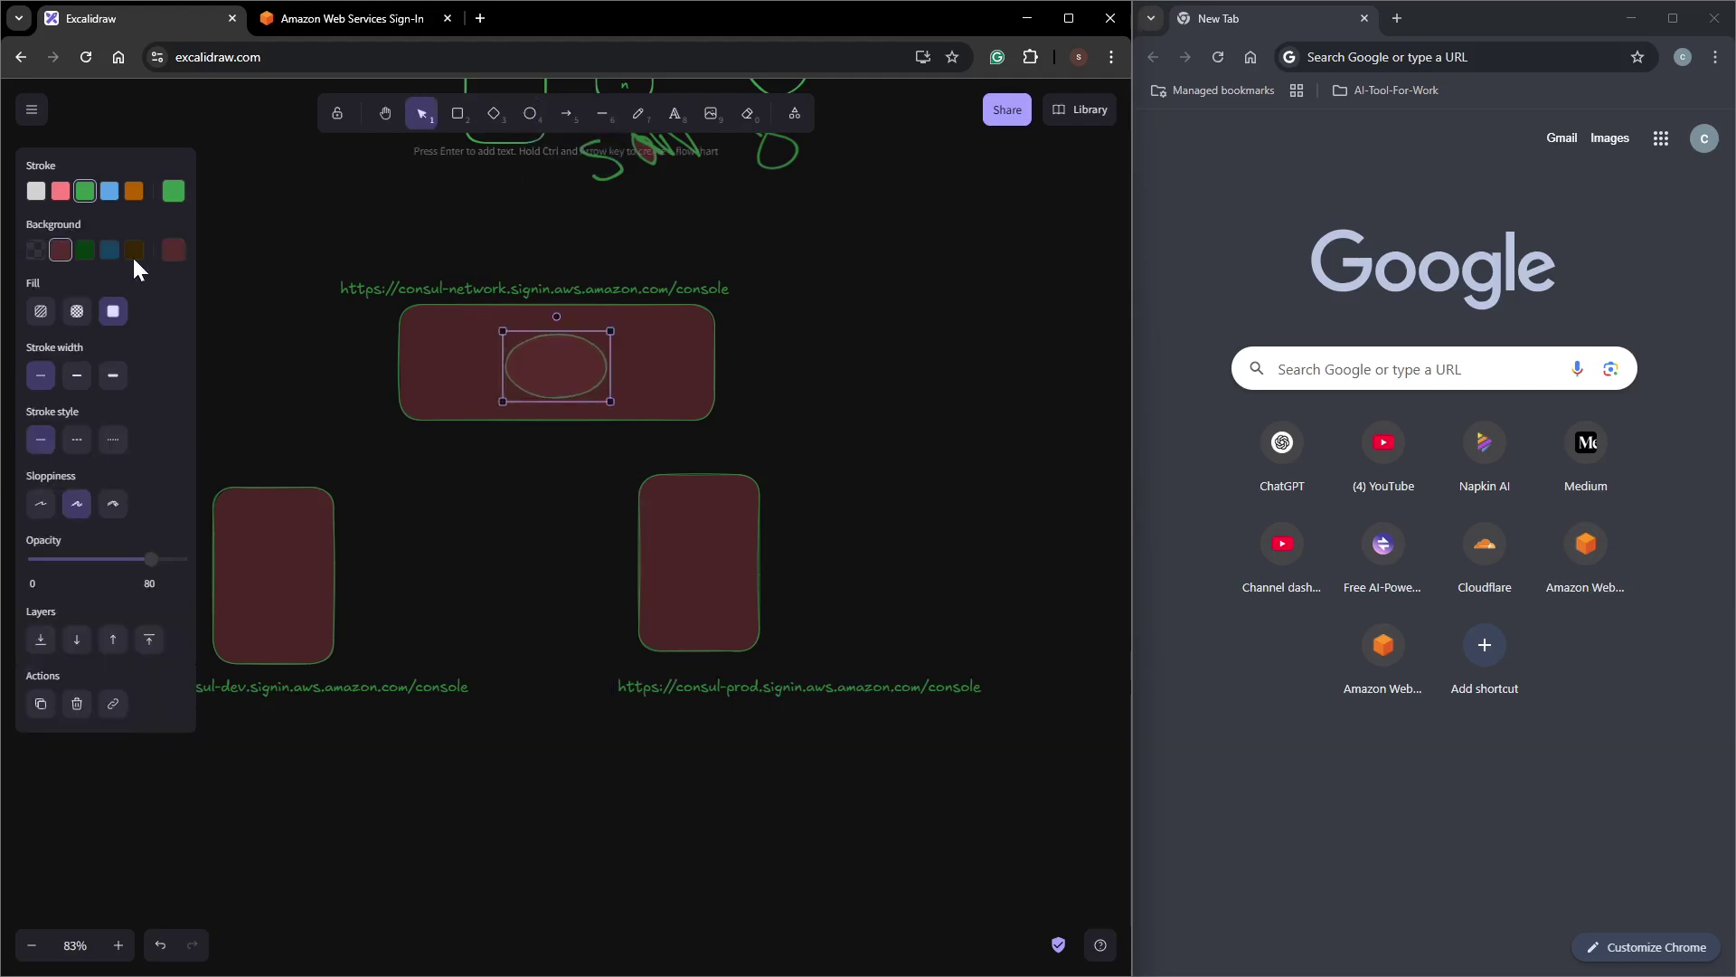
{"action": "left_click", "coordinate": [171, 194]}
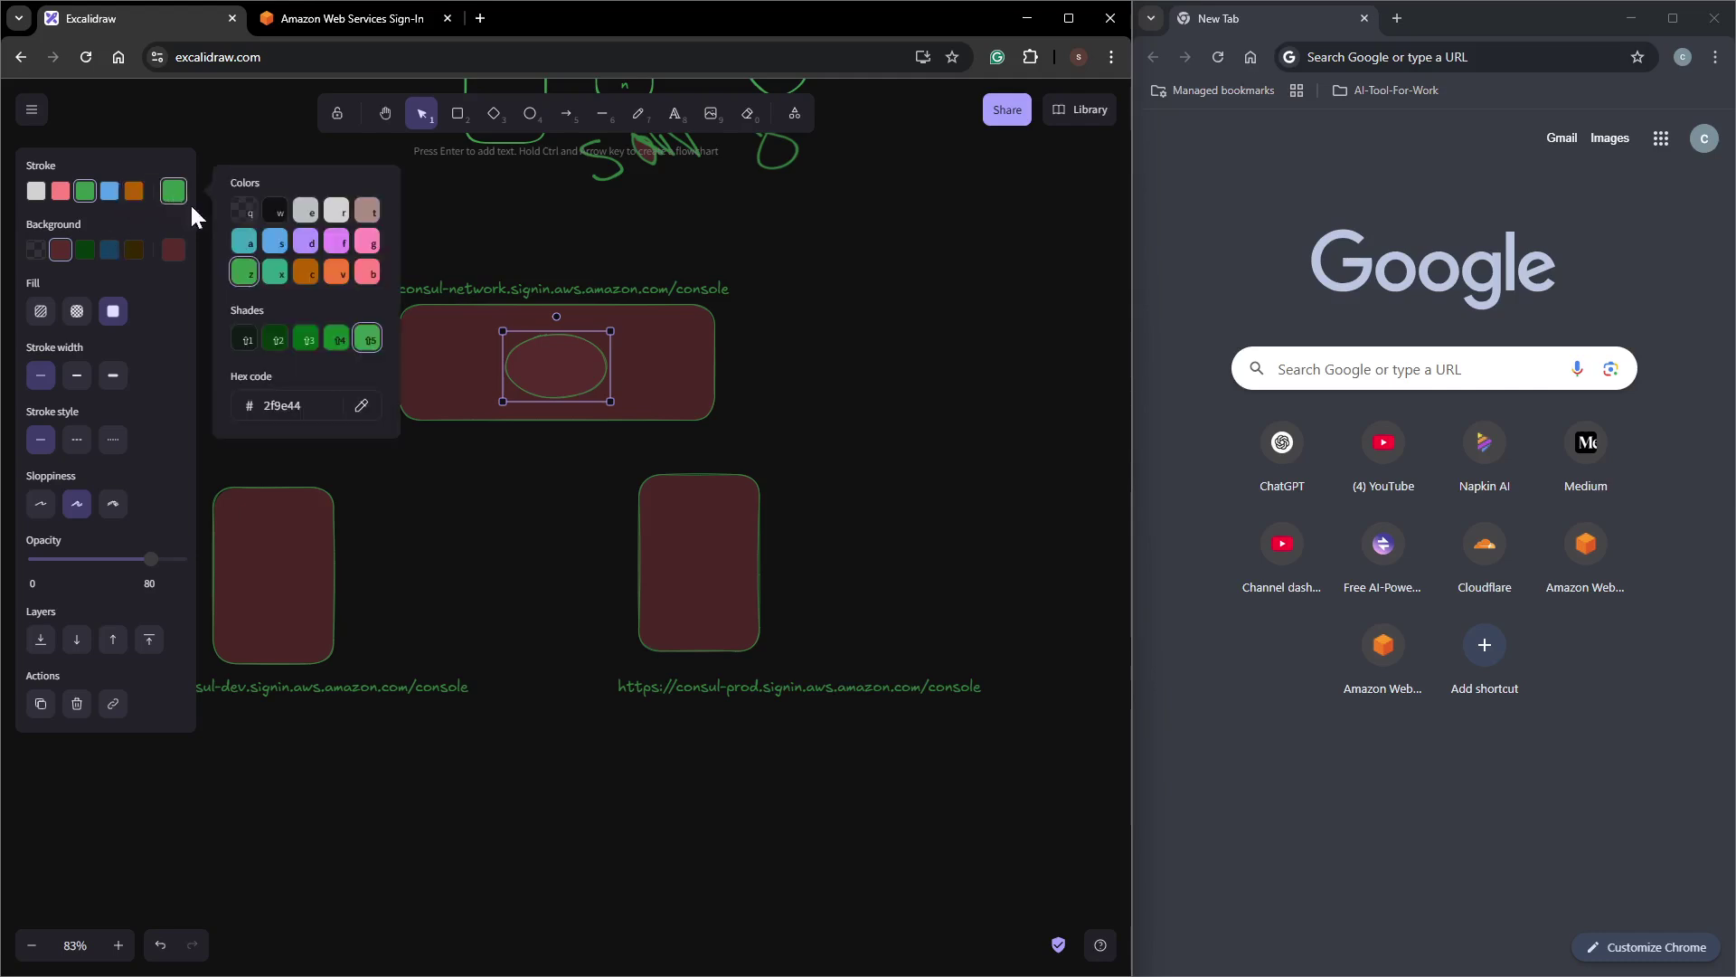
{"action": "left_click", "coordinate": [90, 196]}
{"action": "left_click_drag", "start_coordinate": [572, 378], "coordinate": [554, 356]}
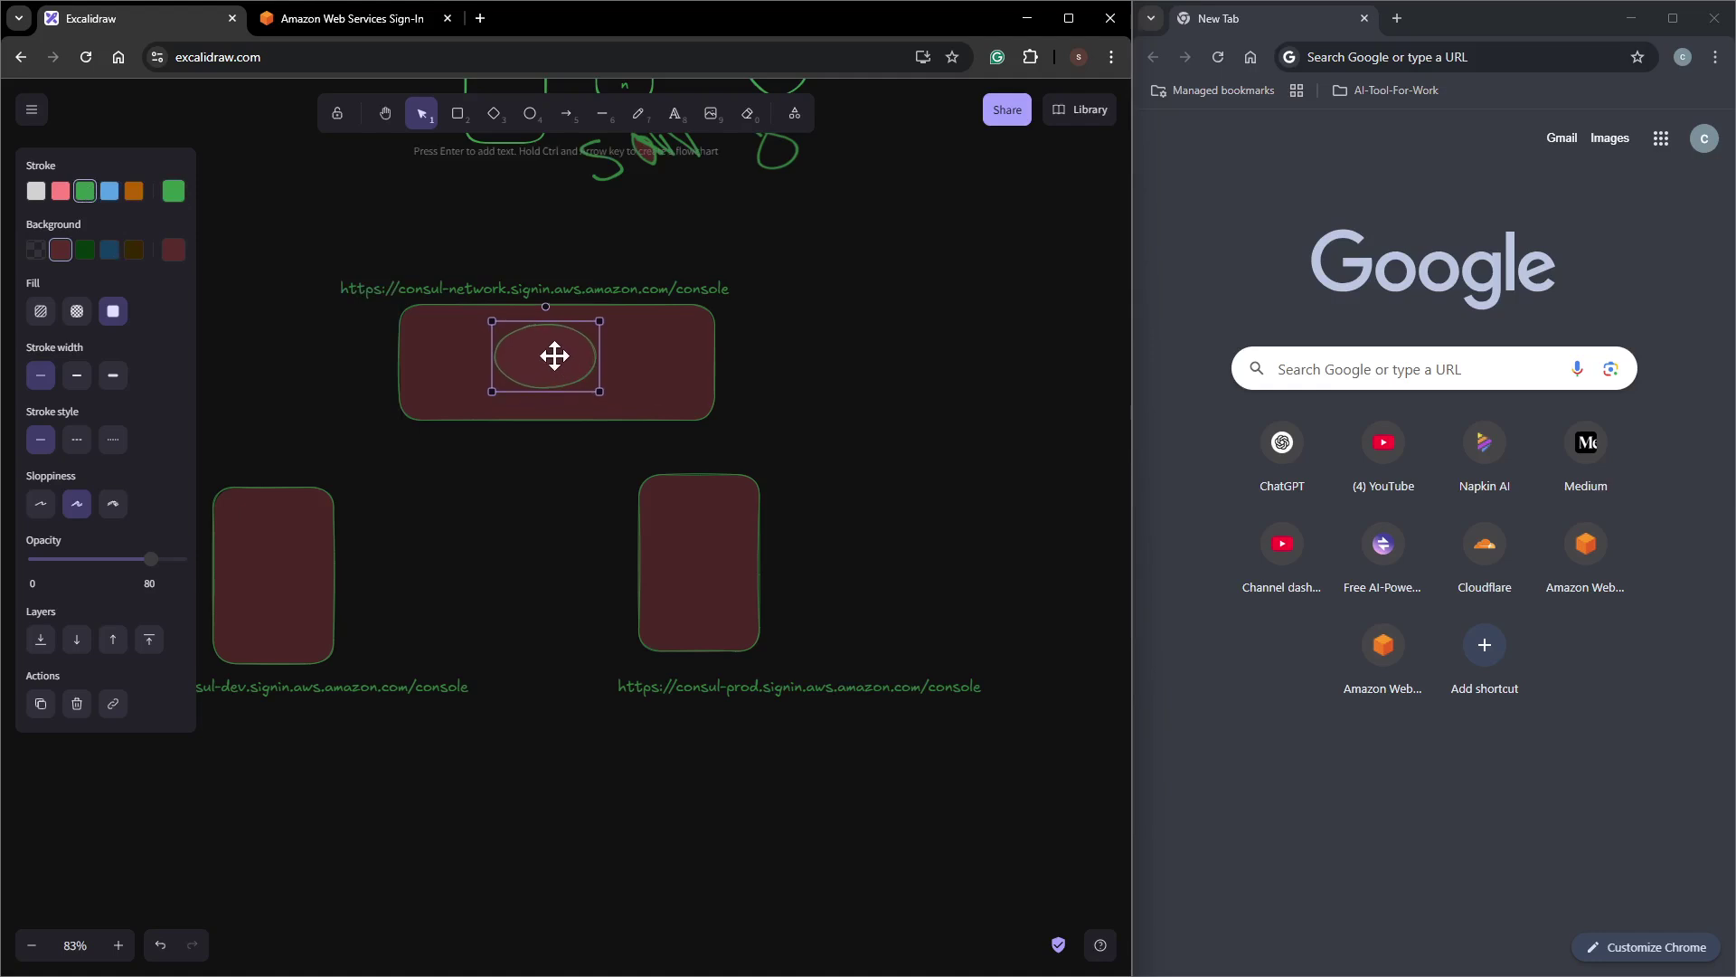
{"action": "left_click", "coordinate": [61, 191]}
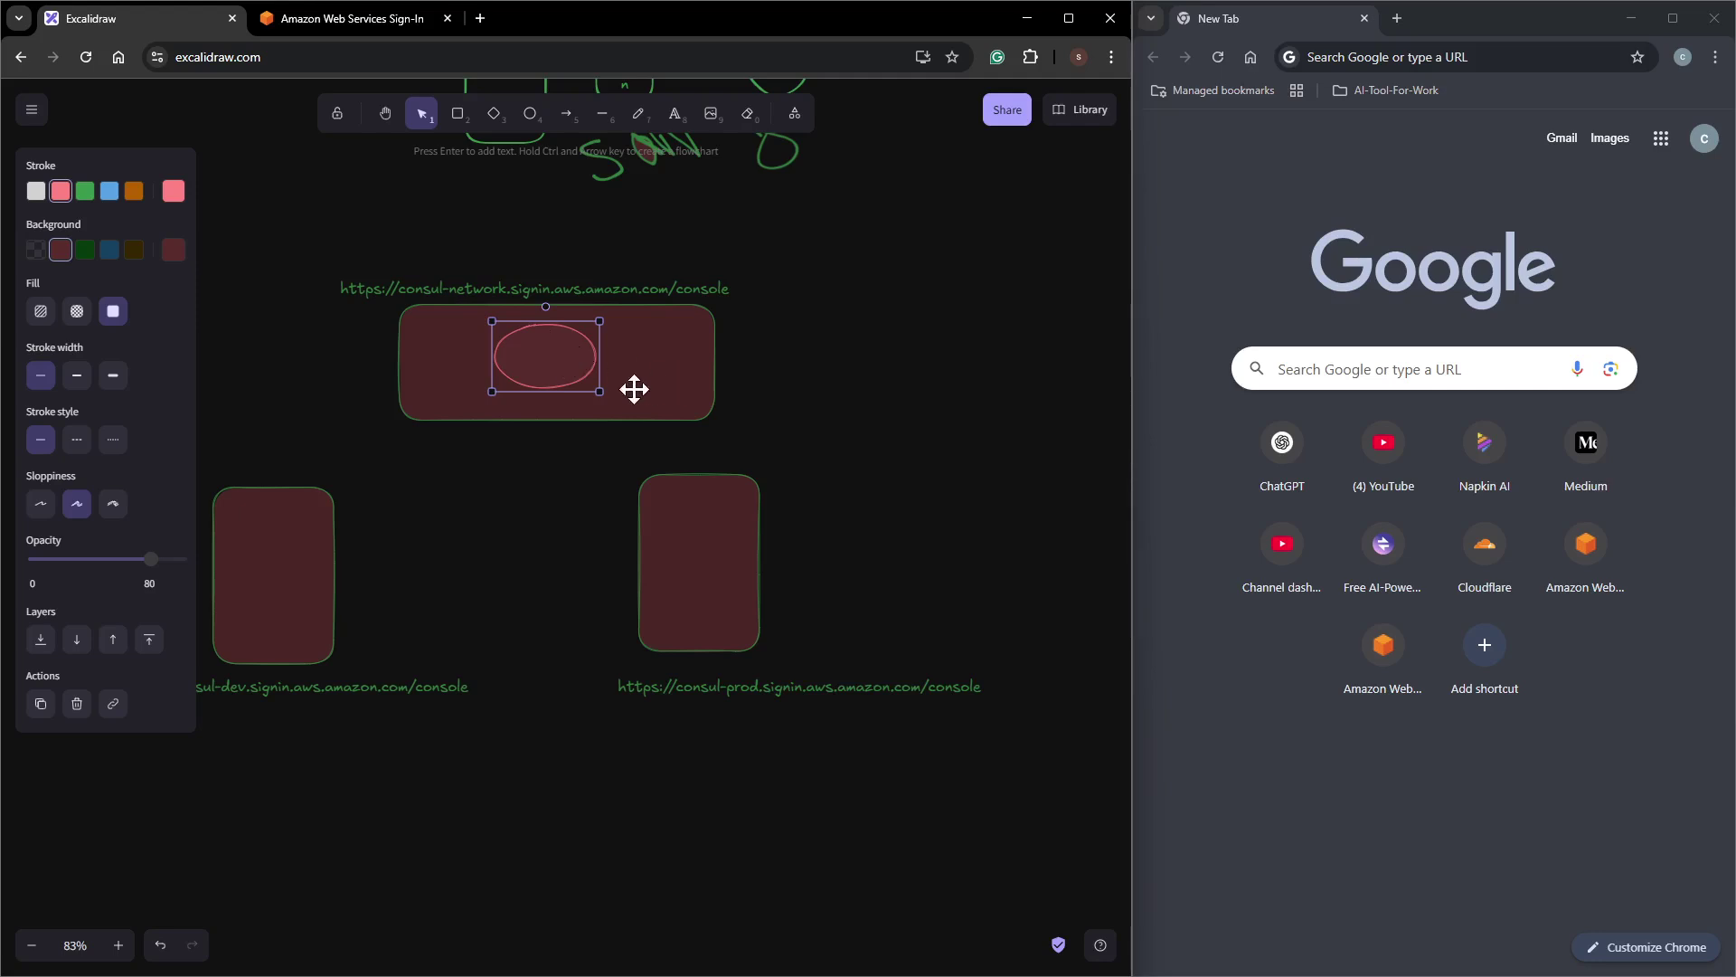
{"action": "left_click", "coordinate": [676, 112]}
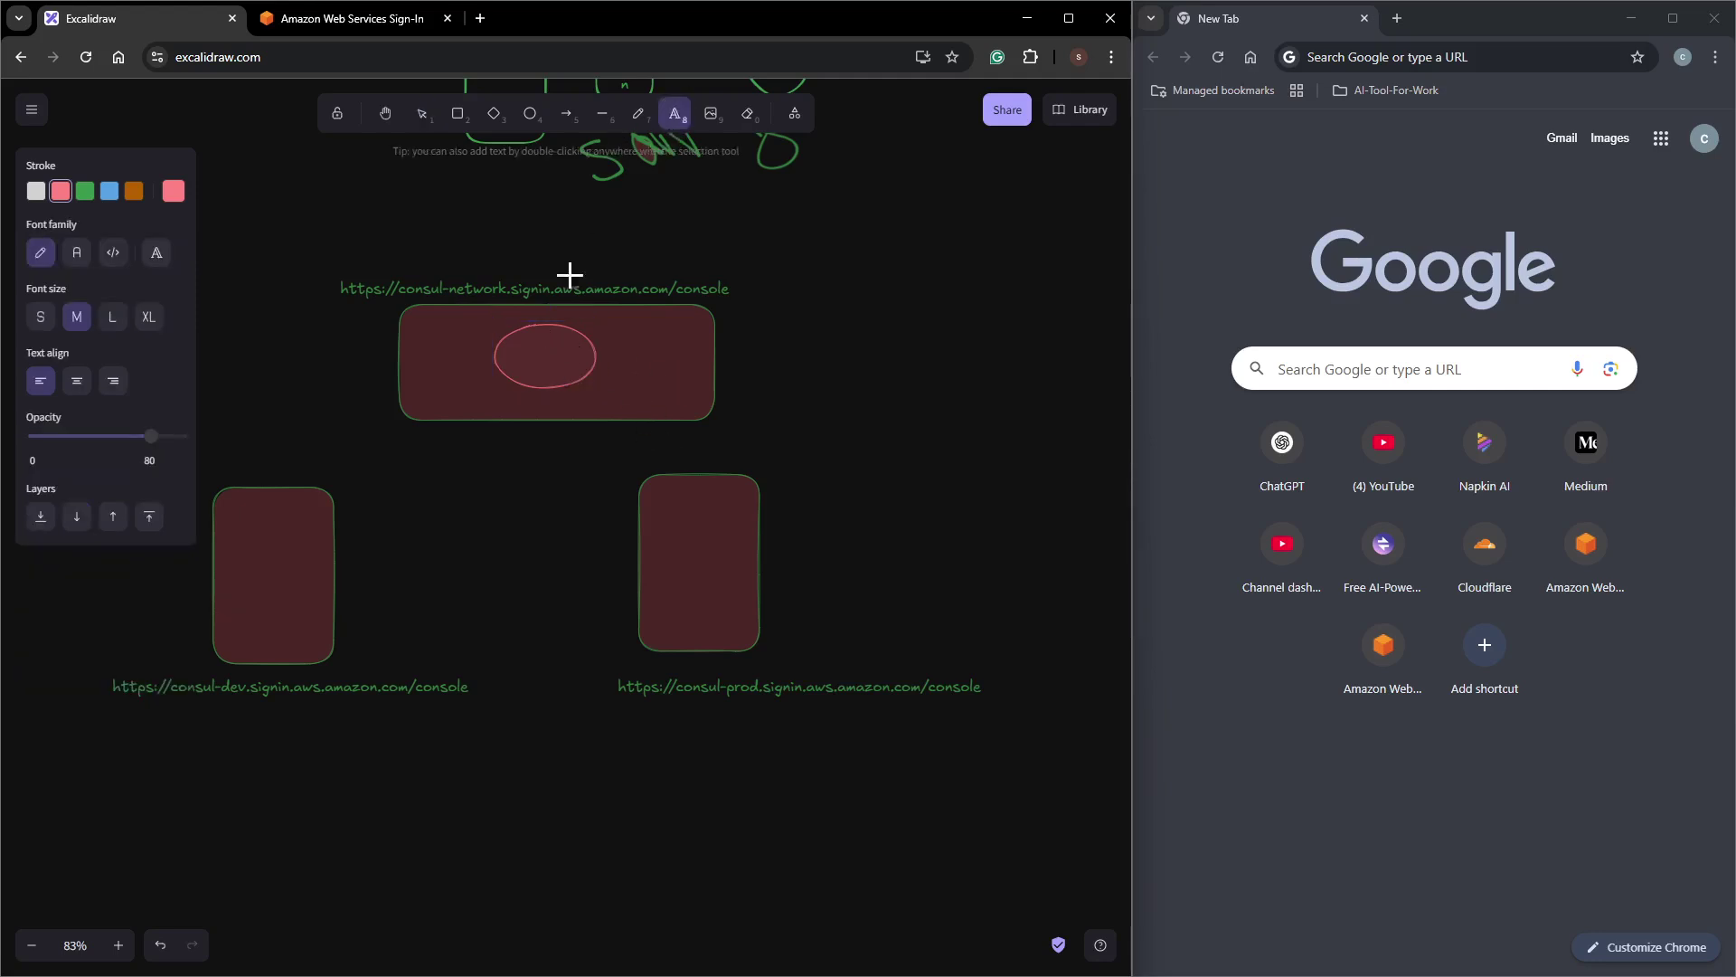
{"action": "left_click", "coordinate": [531, 340]}
{"action": "type", "text": "T"}
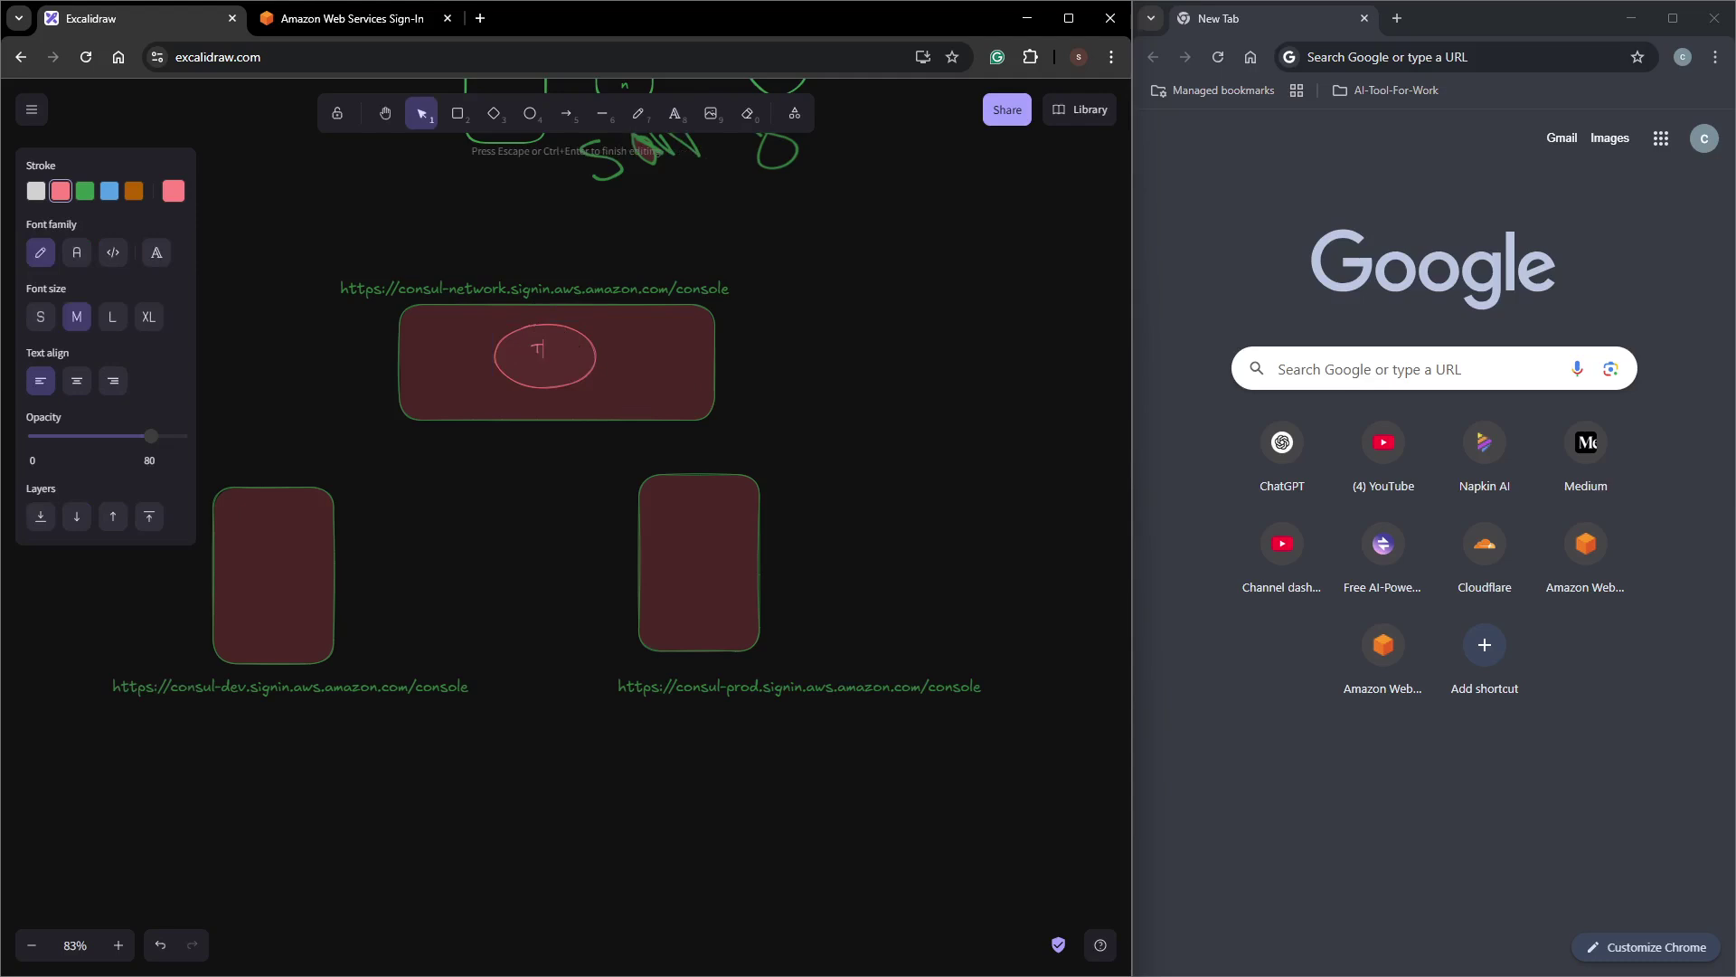
{"action": "type", "text": "TTTTTTTTTTTTTTTTTTTTTTTTTTTTTTTTTTTTTTTTTTTTTTTTTT"}
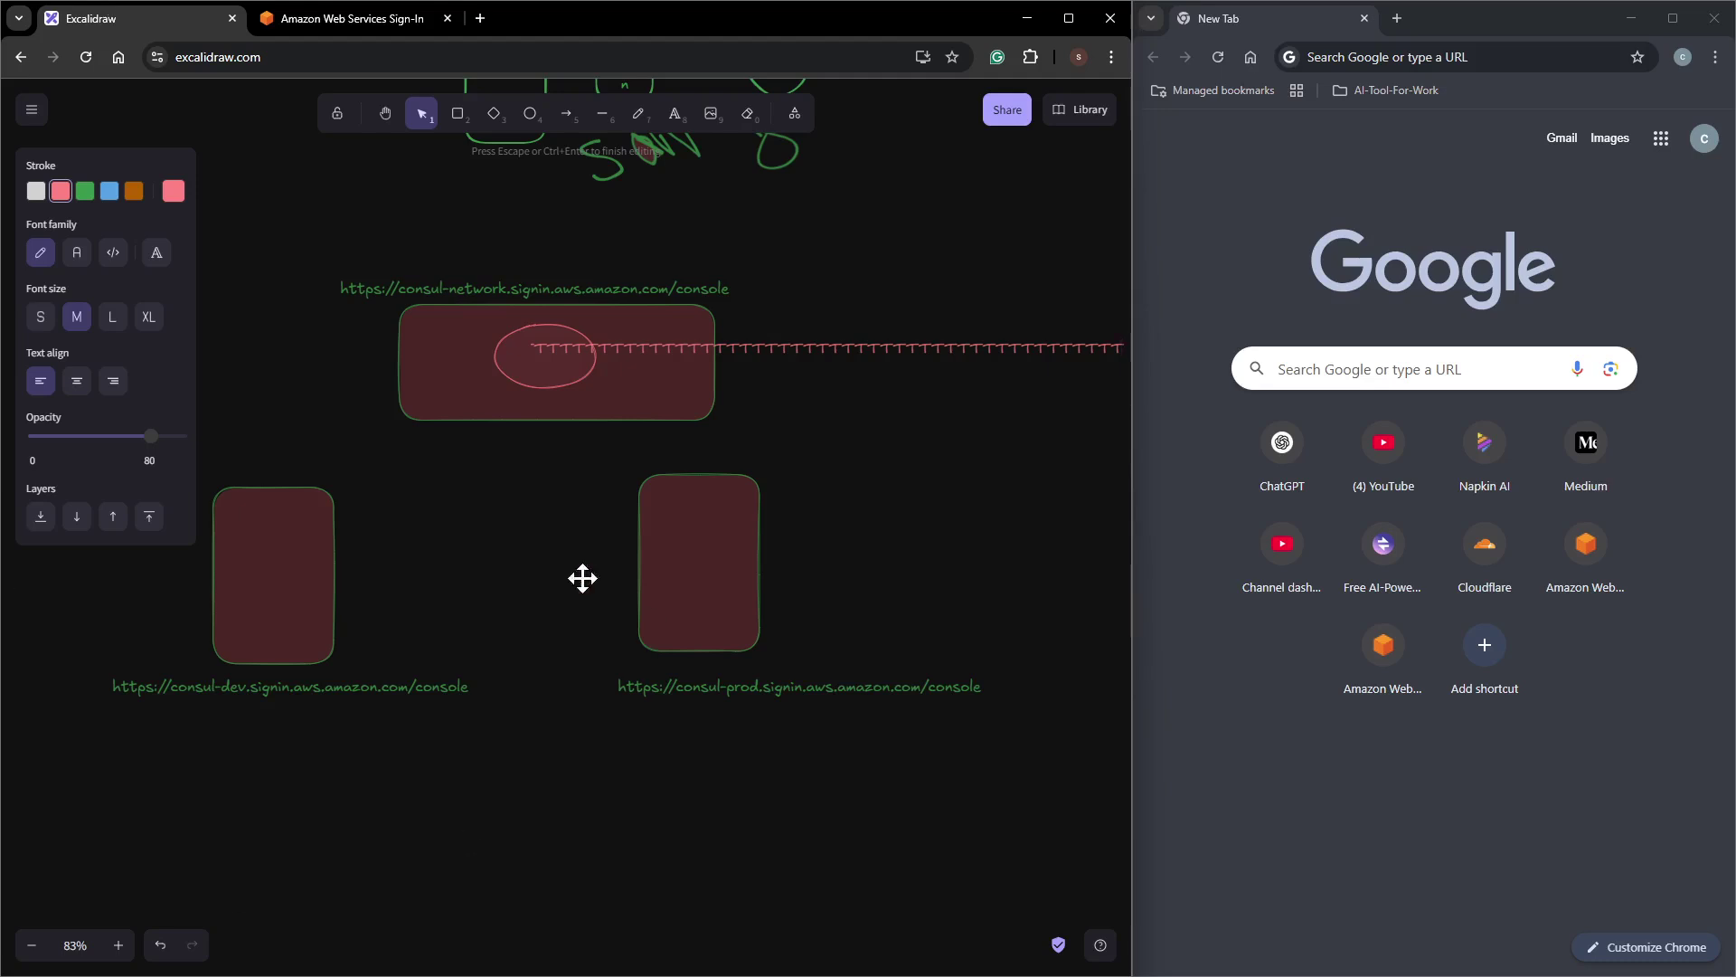
{"action": "left_click", "coordinate": [759, 425]}
{"action": "left_click", "coordinate": [579, 353]}
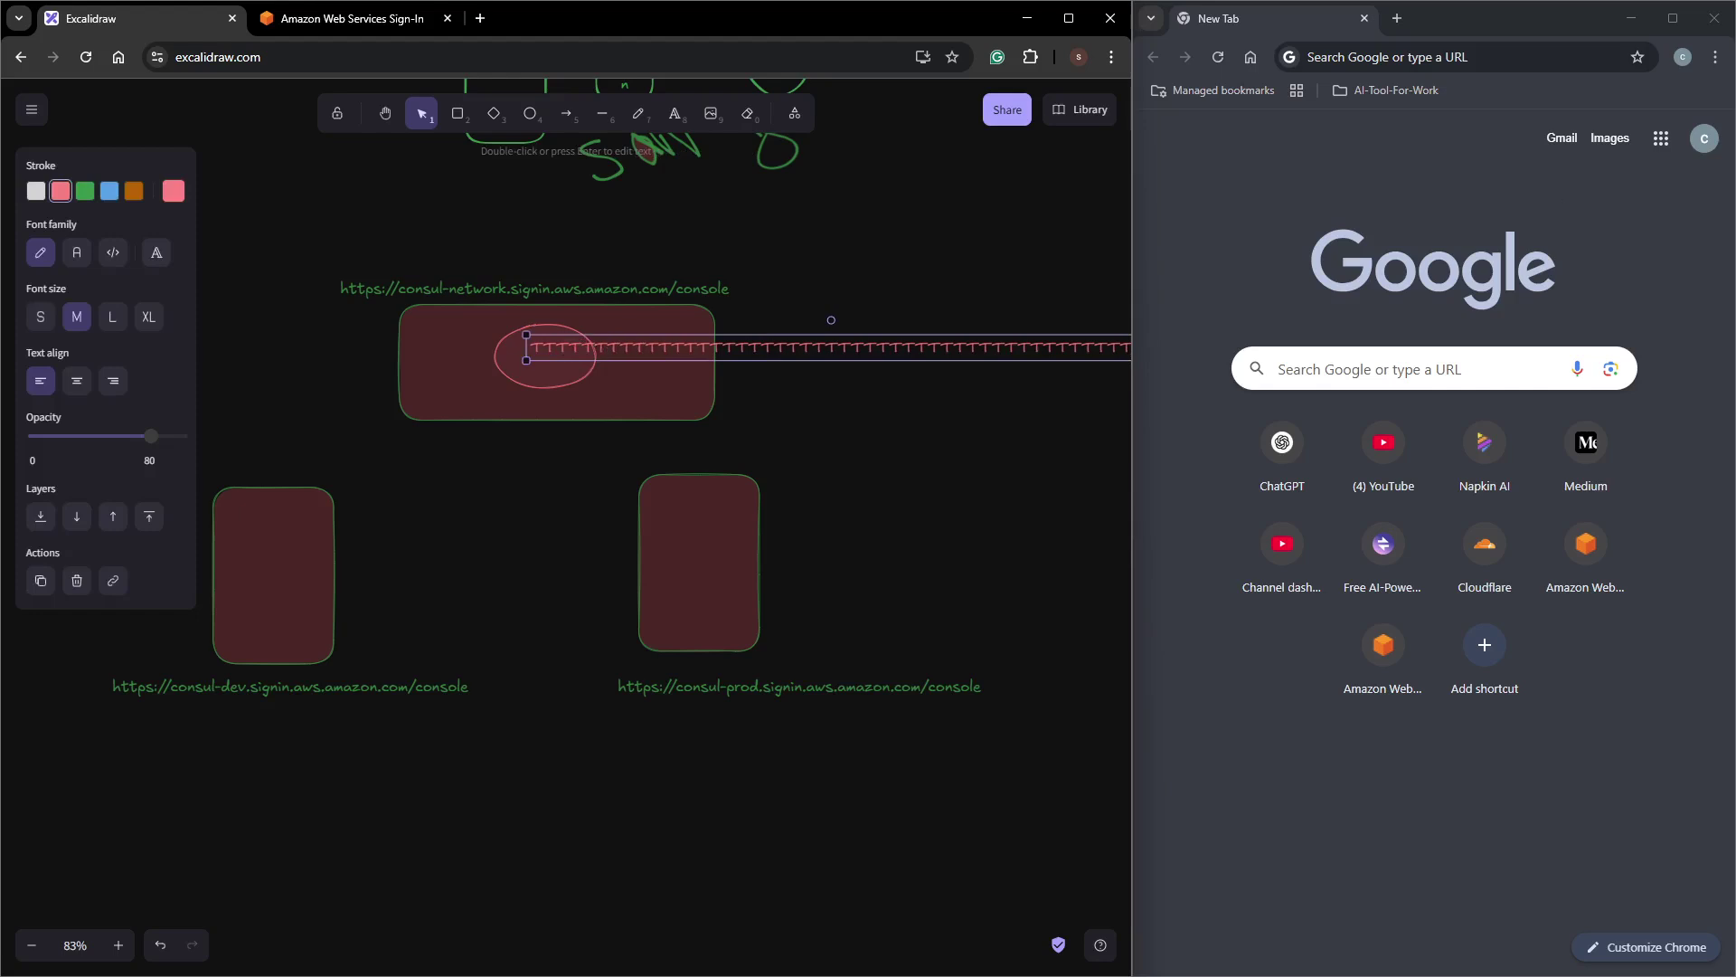
{"action": "key", "text": "ctrl+z"}
Give the ellipse a green background and label it TGW HUB on two lines.
{"action": "left_click", "coordinate": [576, 371]}
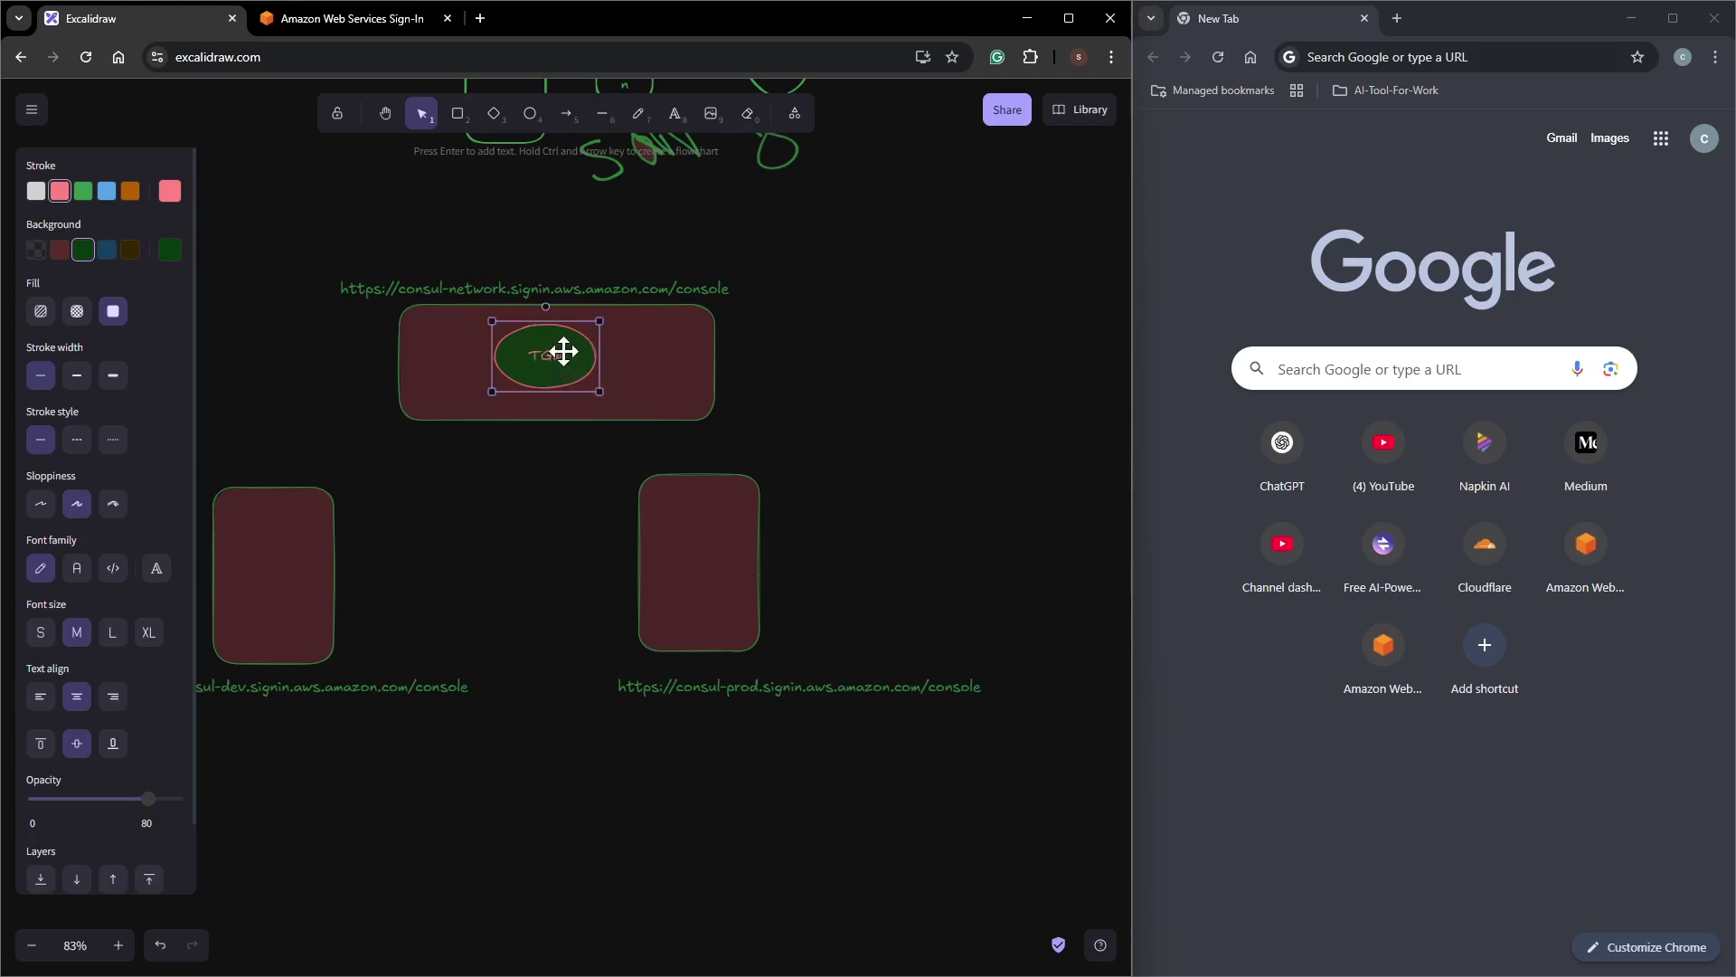
{"action": "key", "text": "Return"}
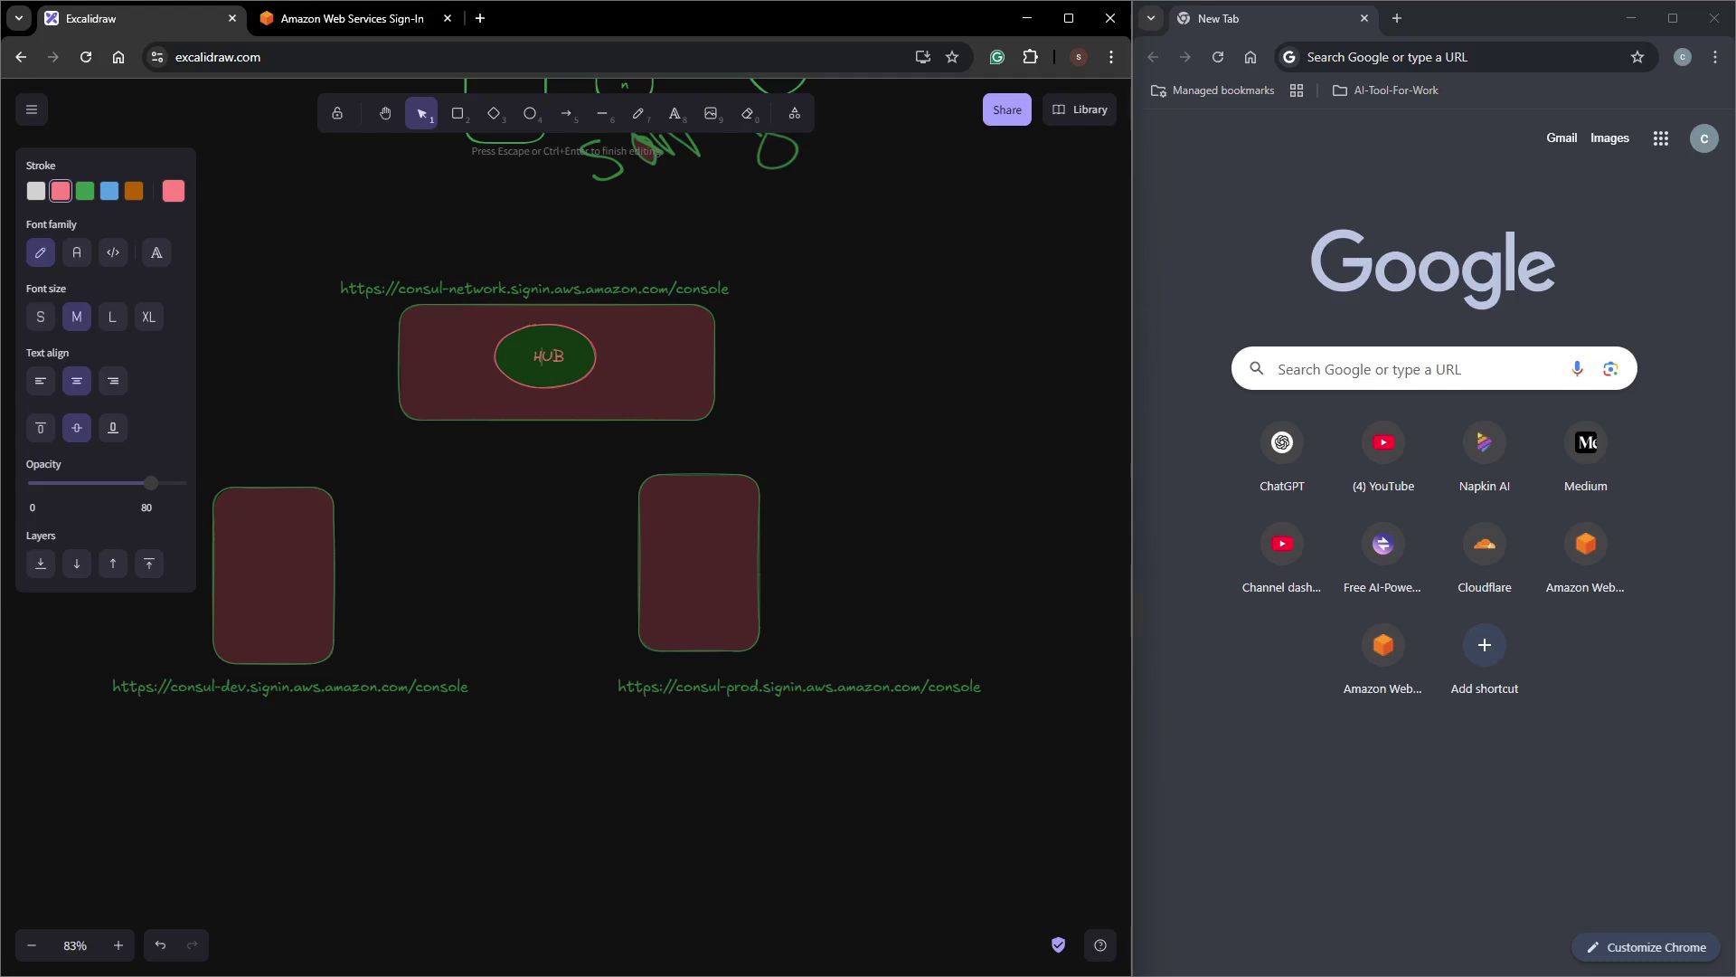
{"action": "type", "text": "TGW"}
{"action": "left_click", "coordinate": [569, 484]}
Add the text lines vpc, subnet, RT and TGW Attachement inside the dev rectangle.
{"action": "left_click", "coordinate": [290, 536]}
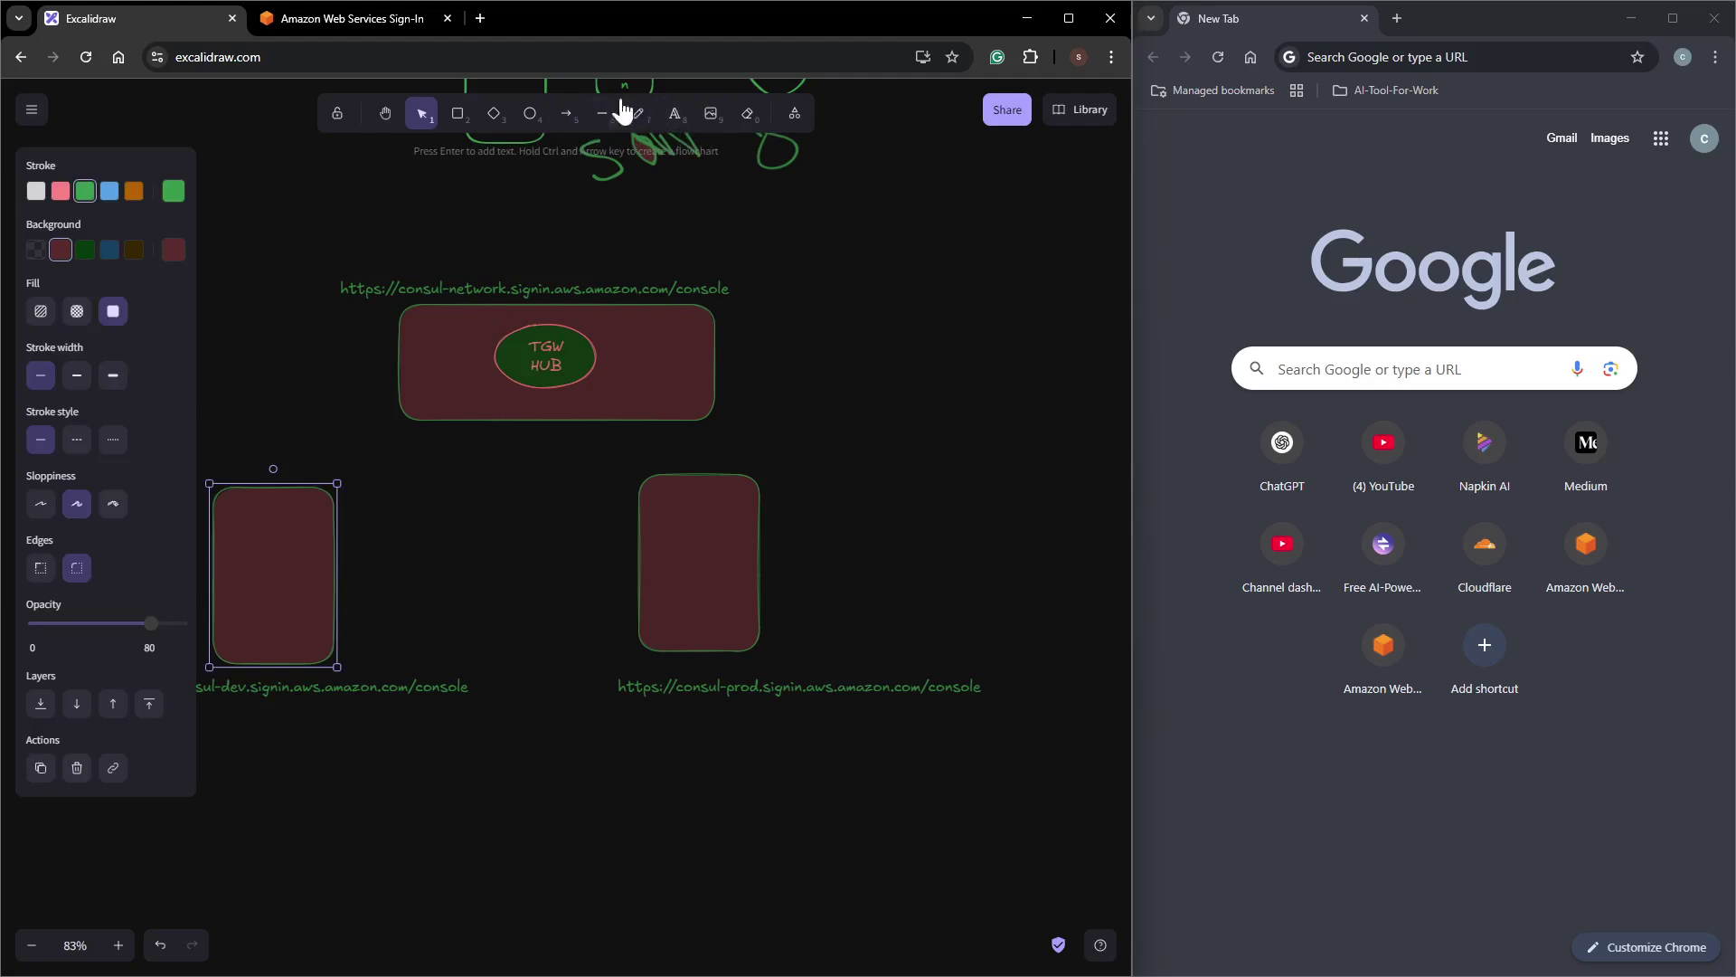
{"action": "left_click", "coordinate": [675, 113]}
{"action": "left_click", "coordinate": [234, 505]}
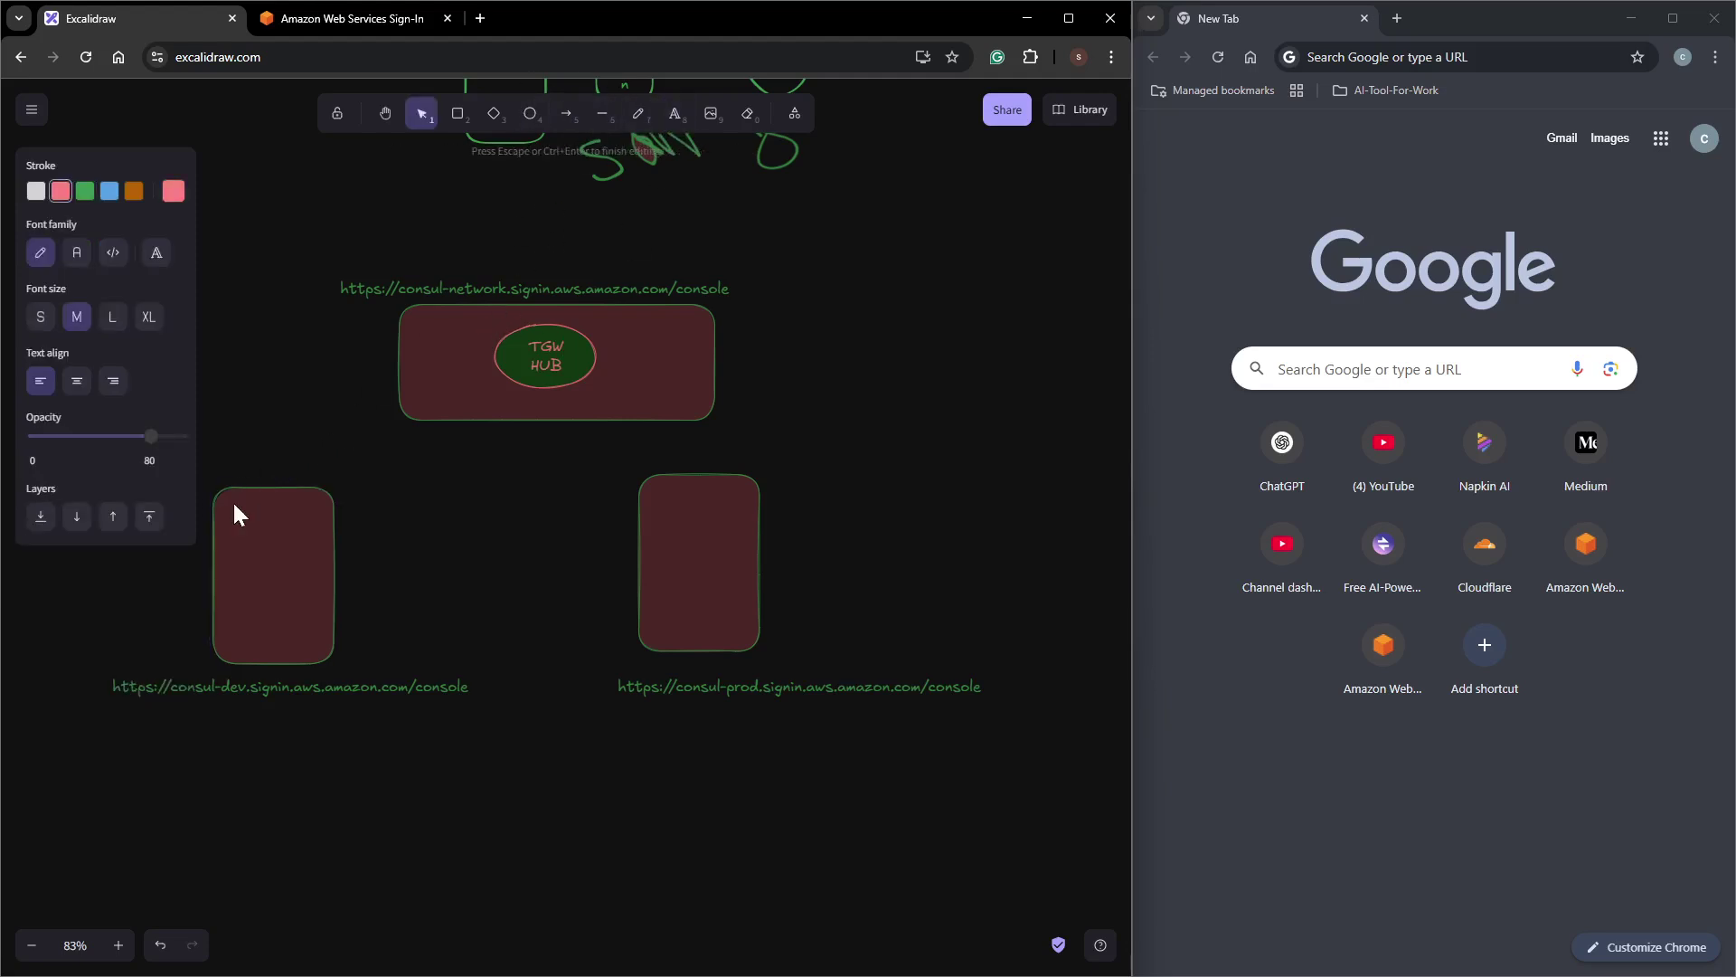
{"action": "type", "text": "vpc"}
{"action": "left_click", "coordinate": [434, 622]}
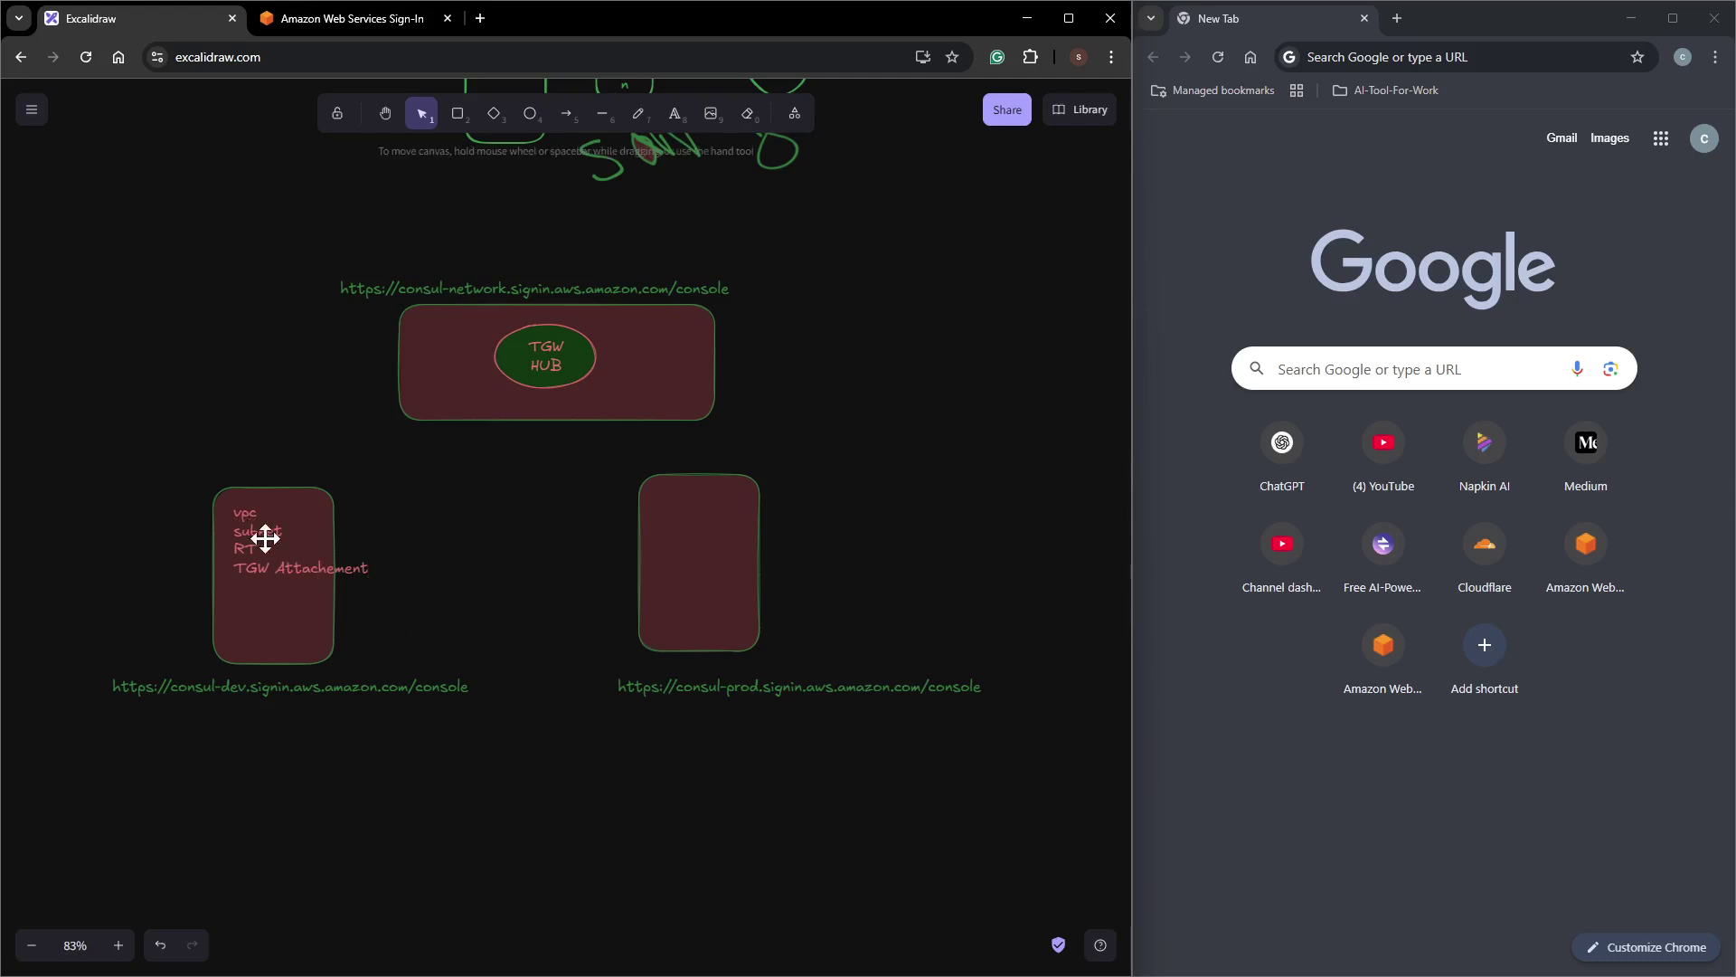
Copy the dev rectangle's text list into the prod rectangle.
{"action": "left_click", "coordinate": [258, 533]}
{"action": "left_click_drag", "start_coordinate": [280, 546], "coordinate": [742, 559]}
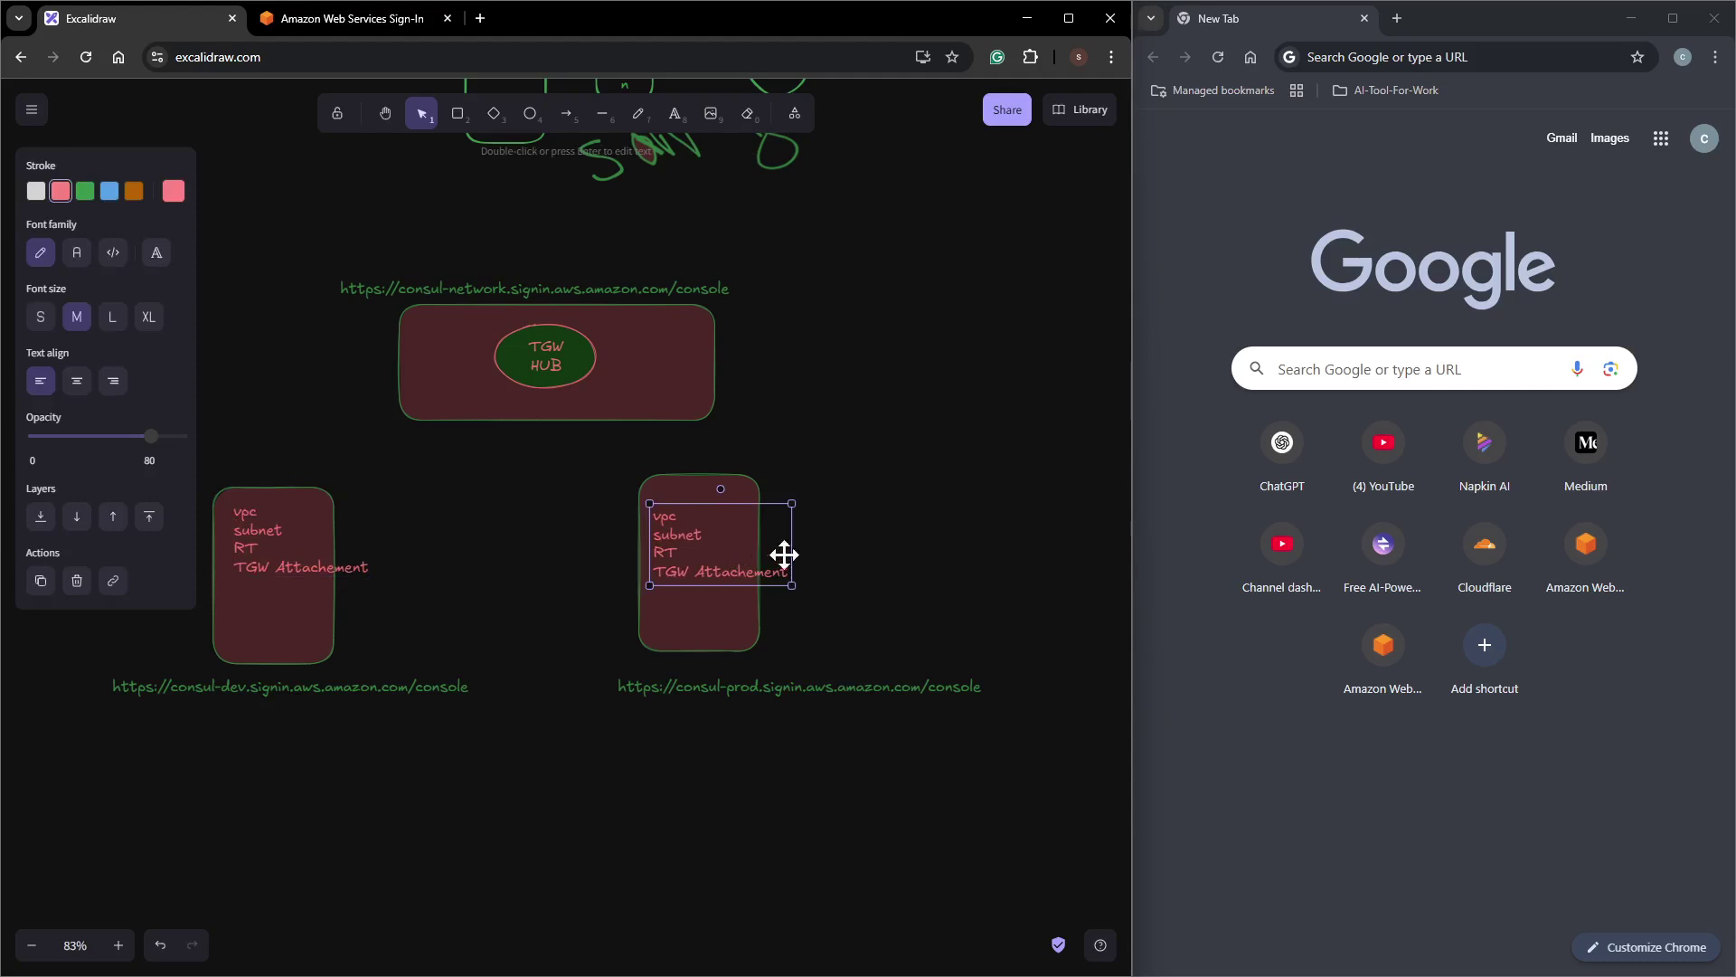
{"action": "left_click", "coordinate": [907, 540]}
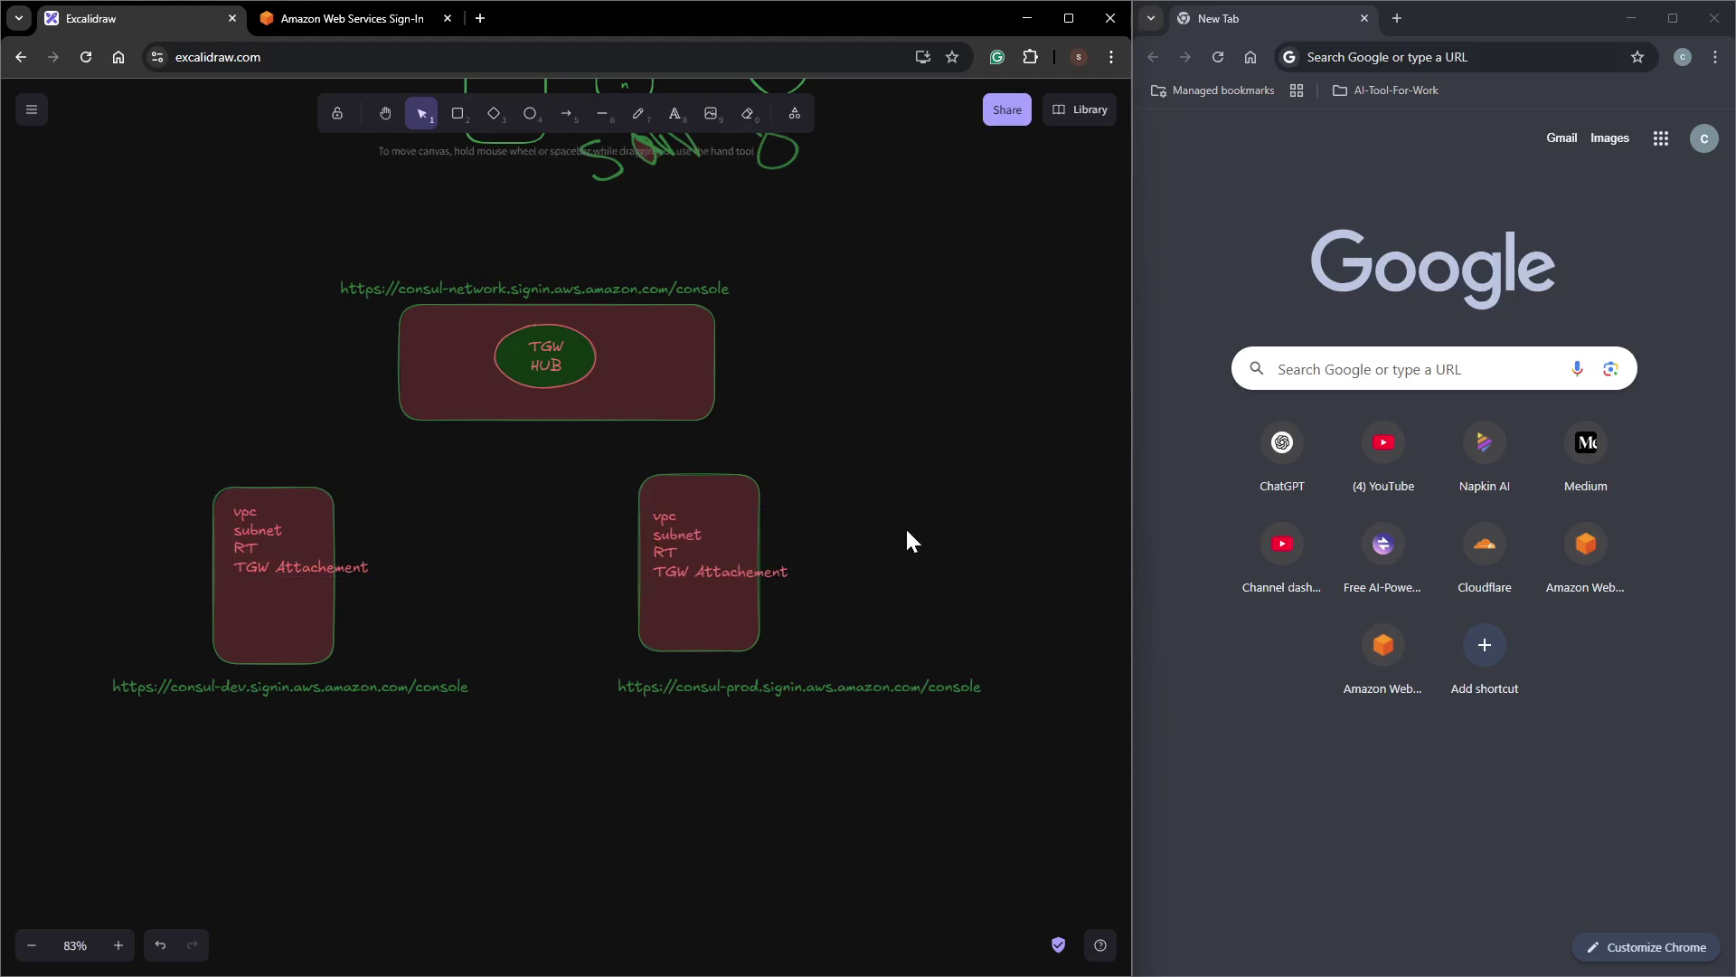
Draw arrows from the TGW HUB ellipse to the dev rectangle and to the prod rectangle.
{"action": "left_click", "coordinate": [565, 114]}
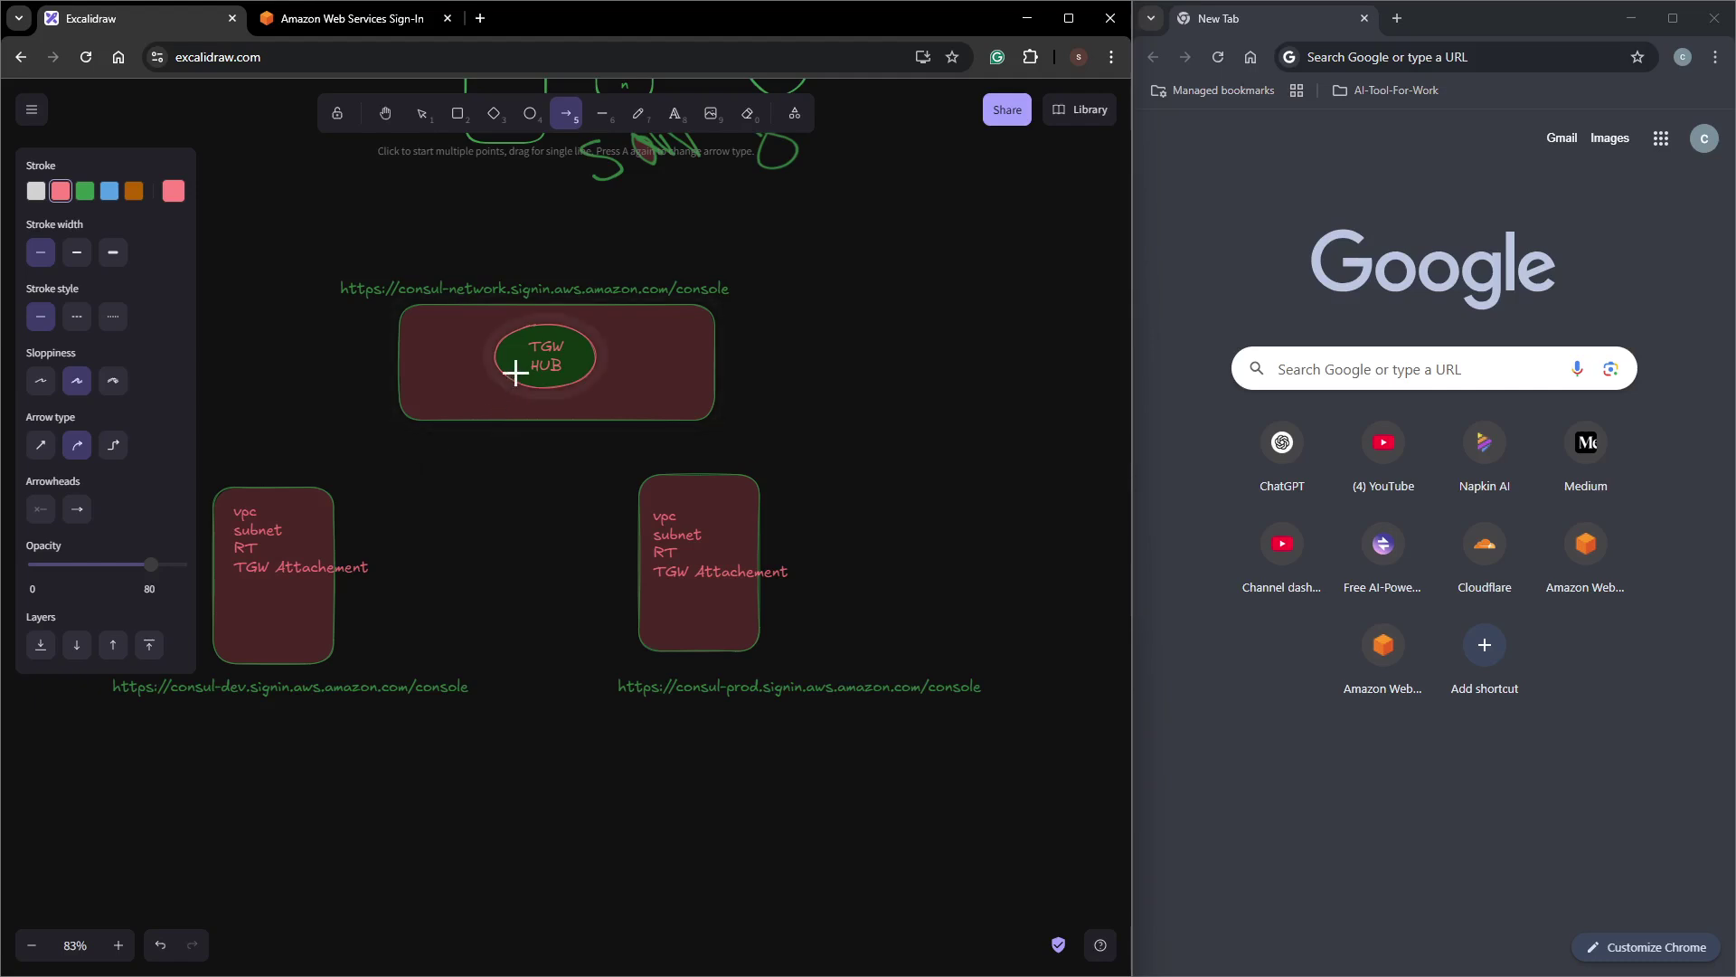
{"action": "mouse_move", "coordinate": [515, 392]}
{"action": "left_mouse_down"}
{"action": "mouse_move", "coordinate": [379, 508]}
{"action": "mouse_move", "coordinate": [322, 517]}
{"action": "left_mouse_up"}
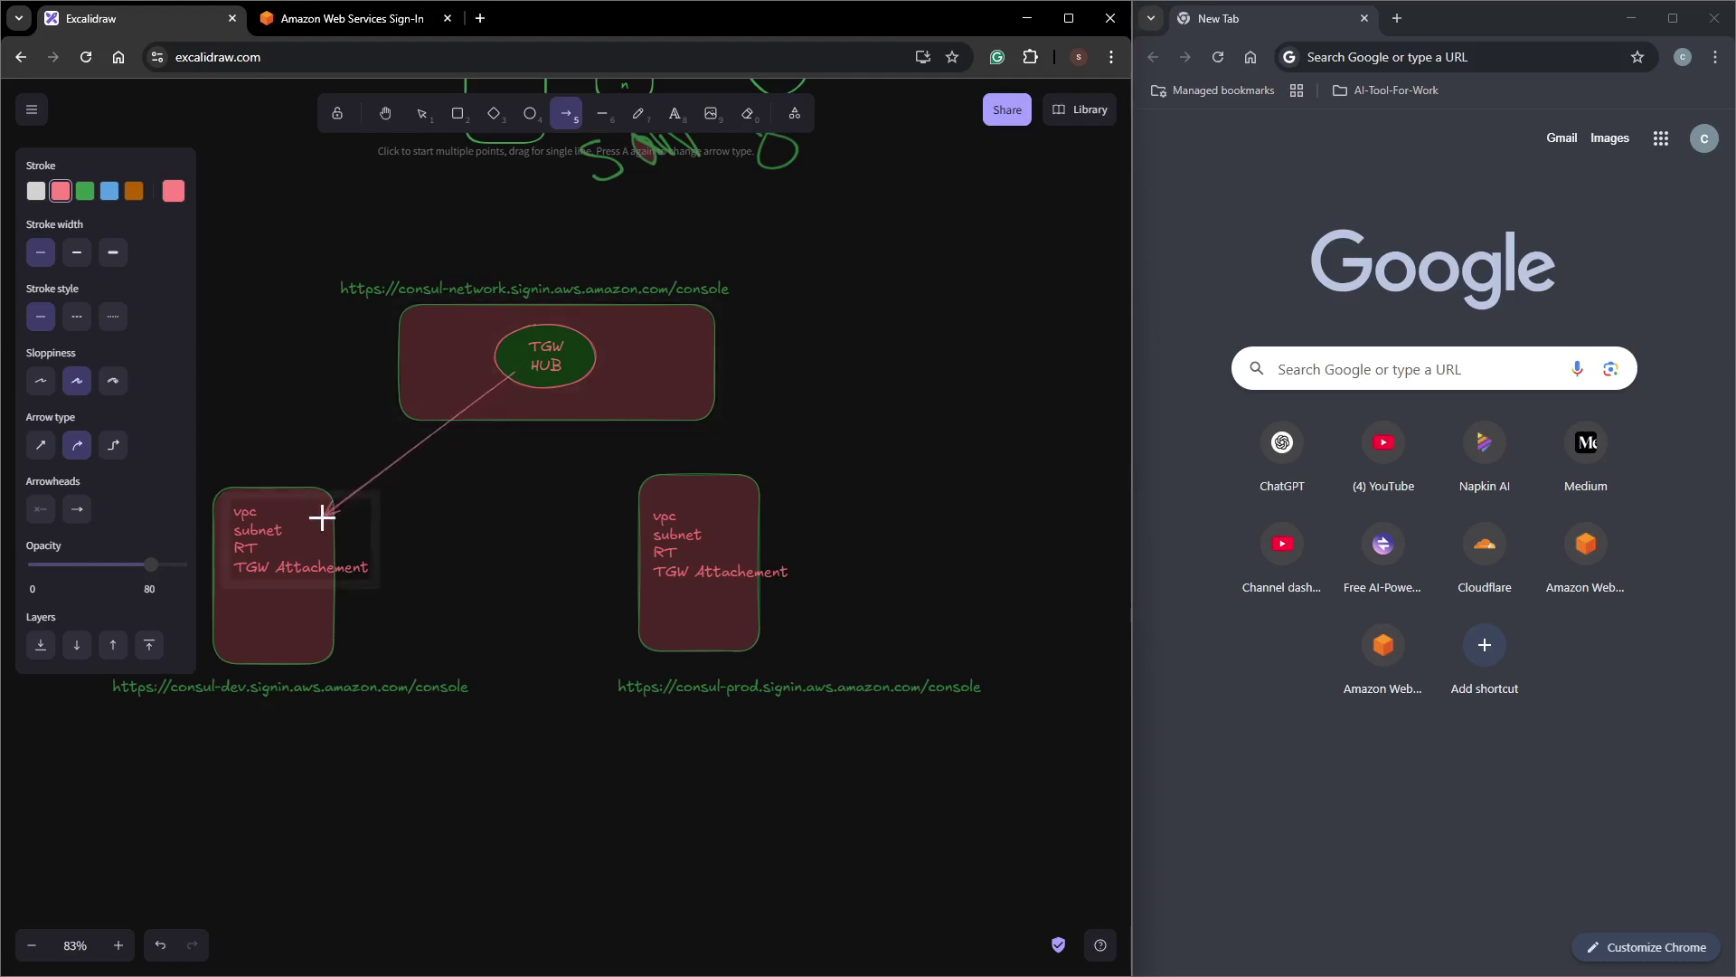
{"action": "left_click", "coordinate": [567, 116]}
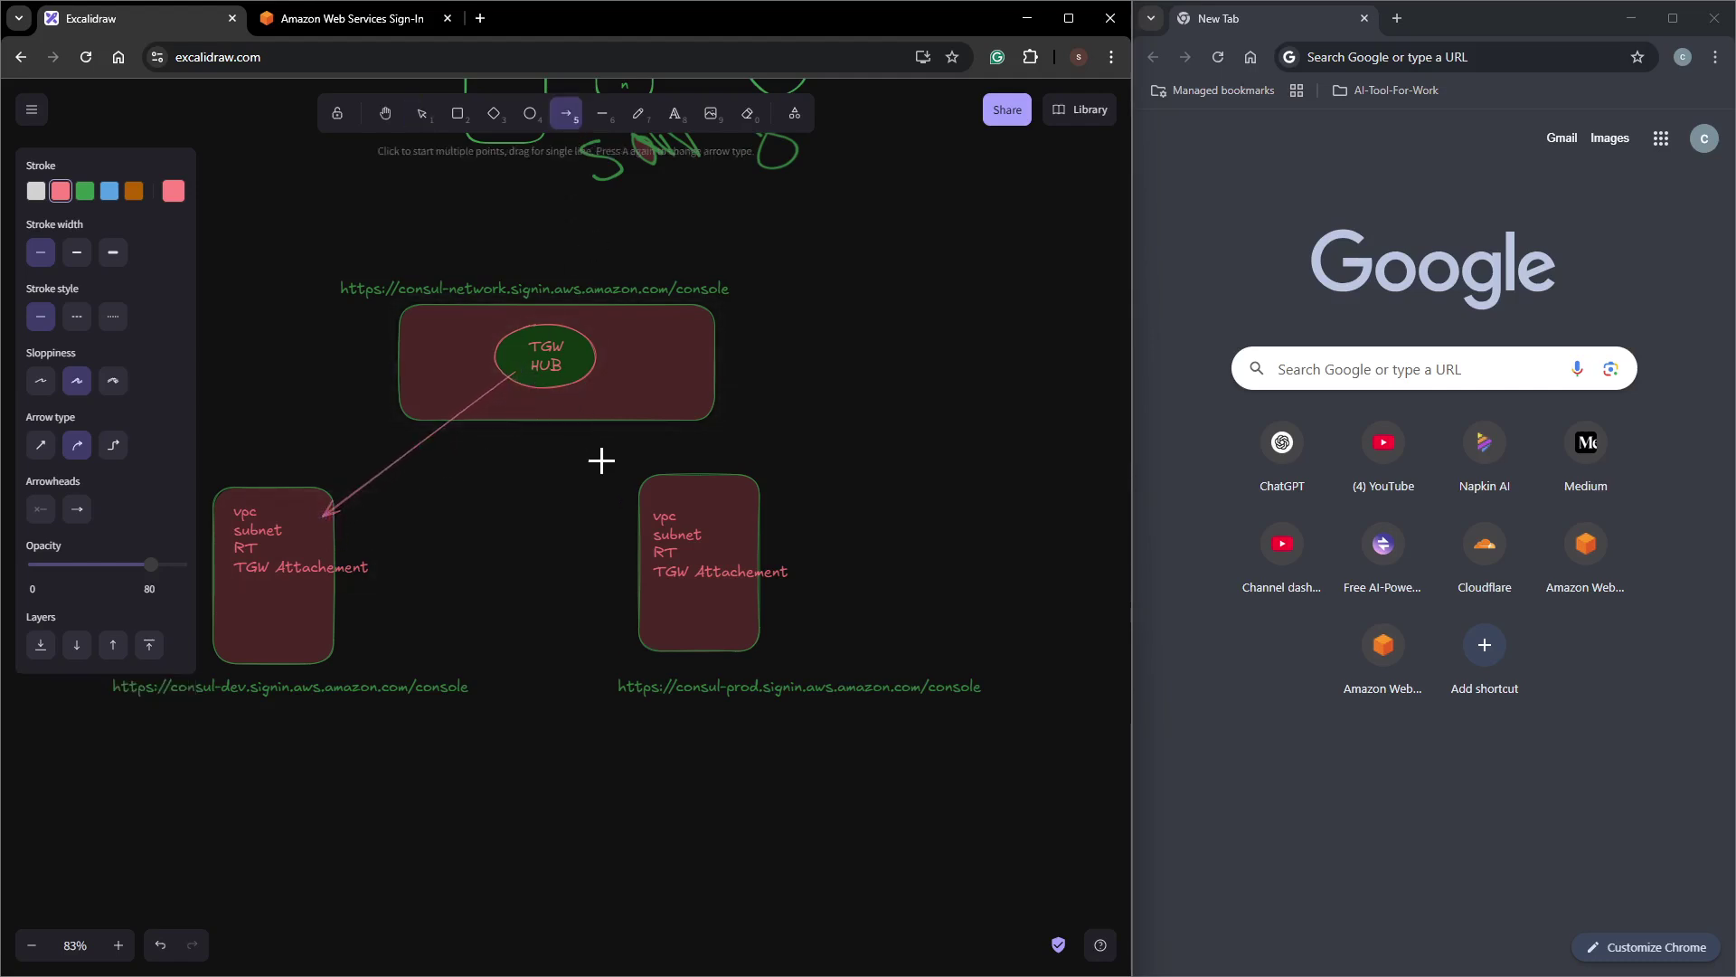
{"action": "left_click_drag", "start_coordinate": [551, 388], "coordinate": [643, 527]}
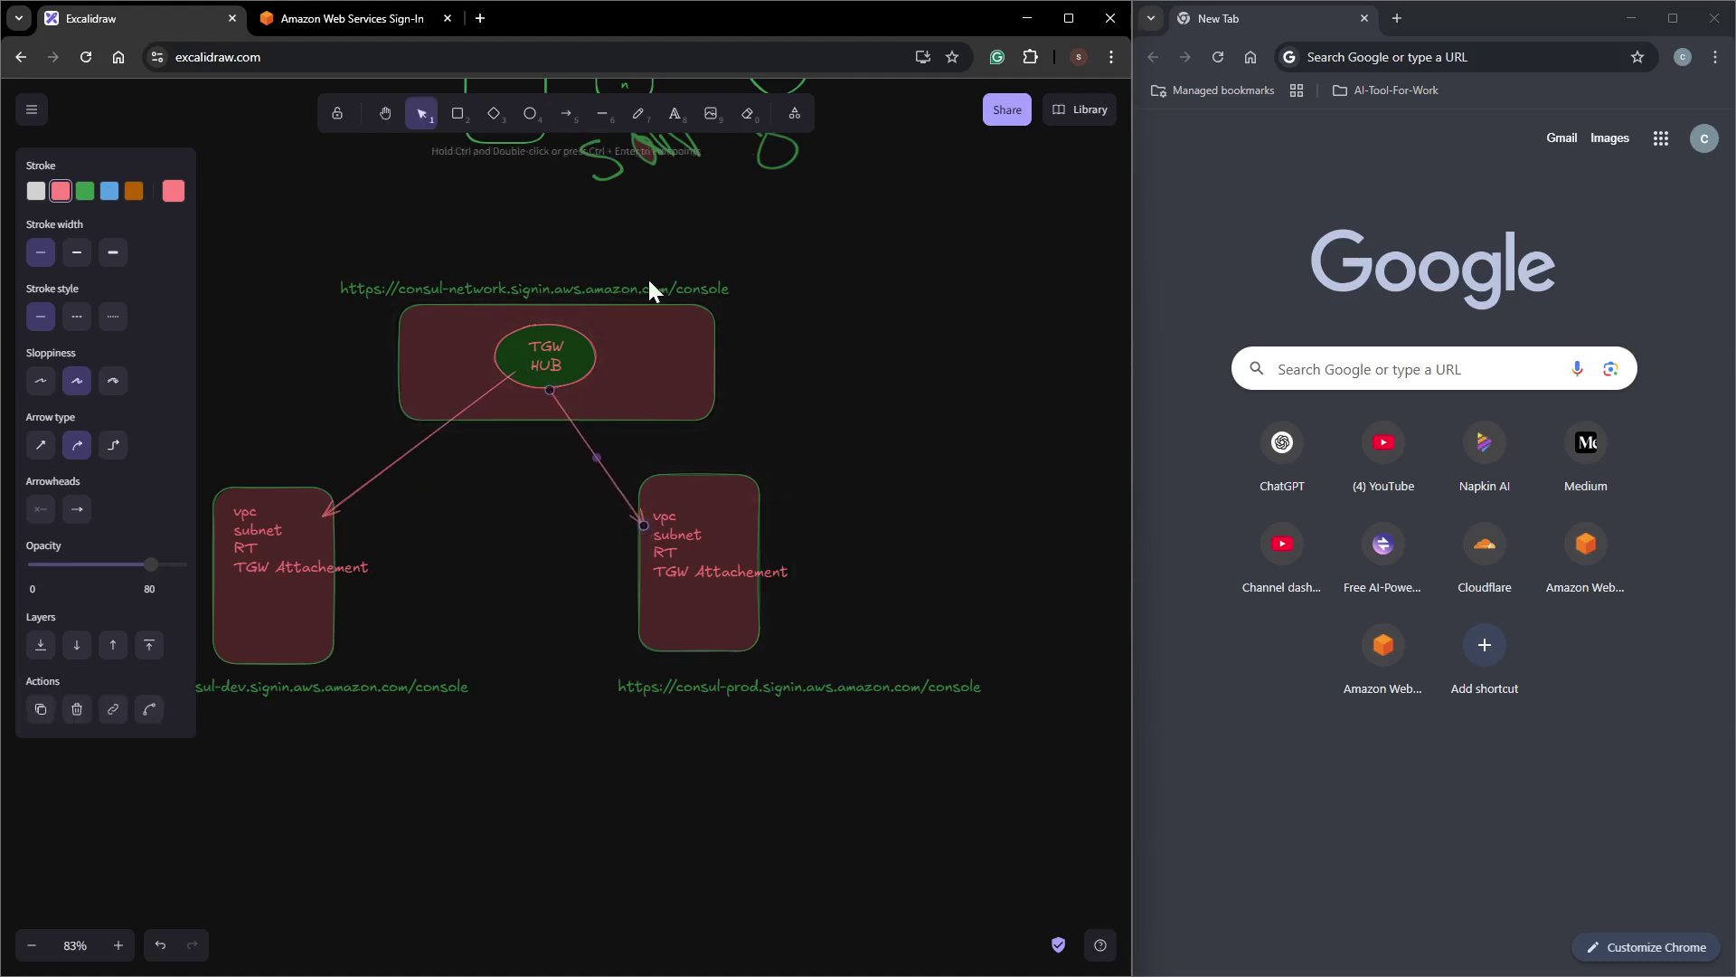
Draw one small diamond on each side of the TGW HUB ellipse inside the network box.
{"action": "left_click", "coordinate": [674, 116]}
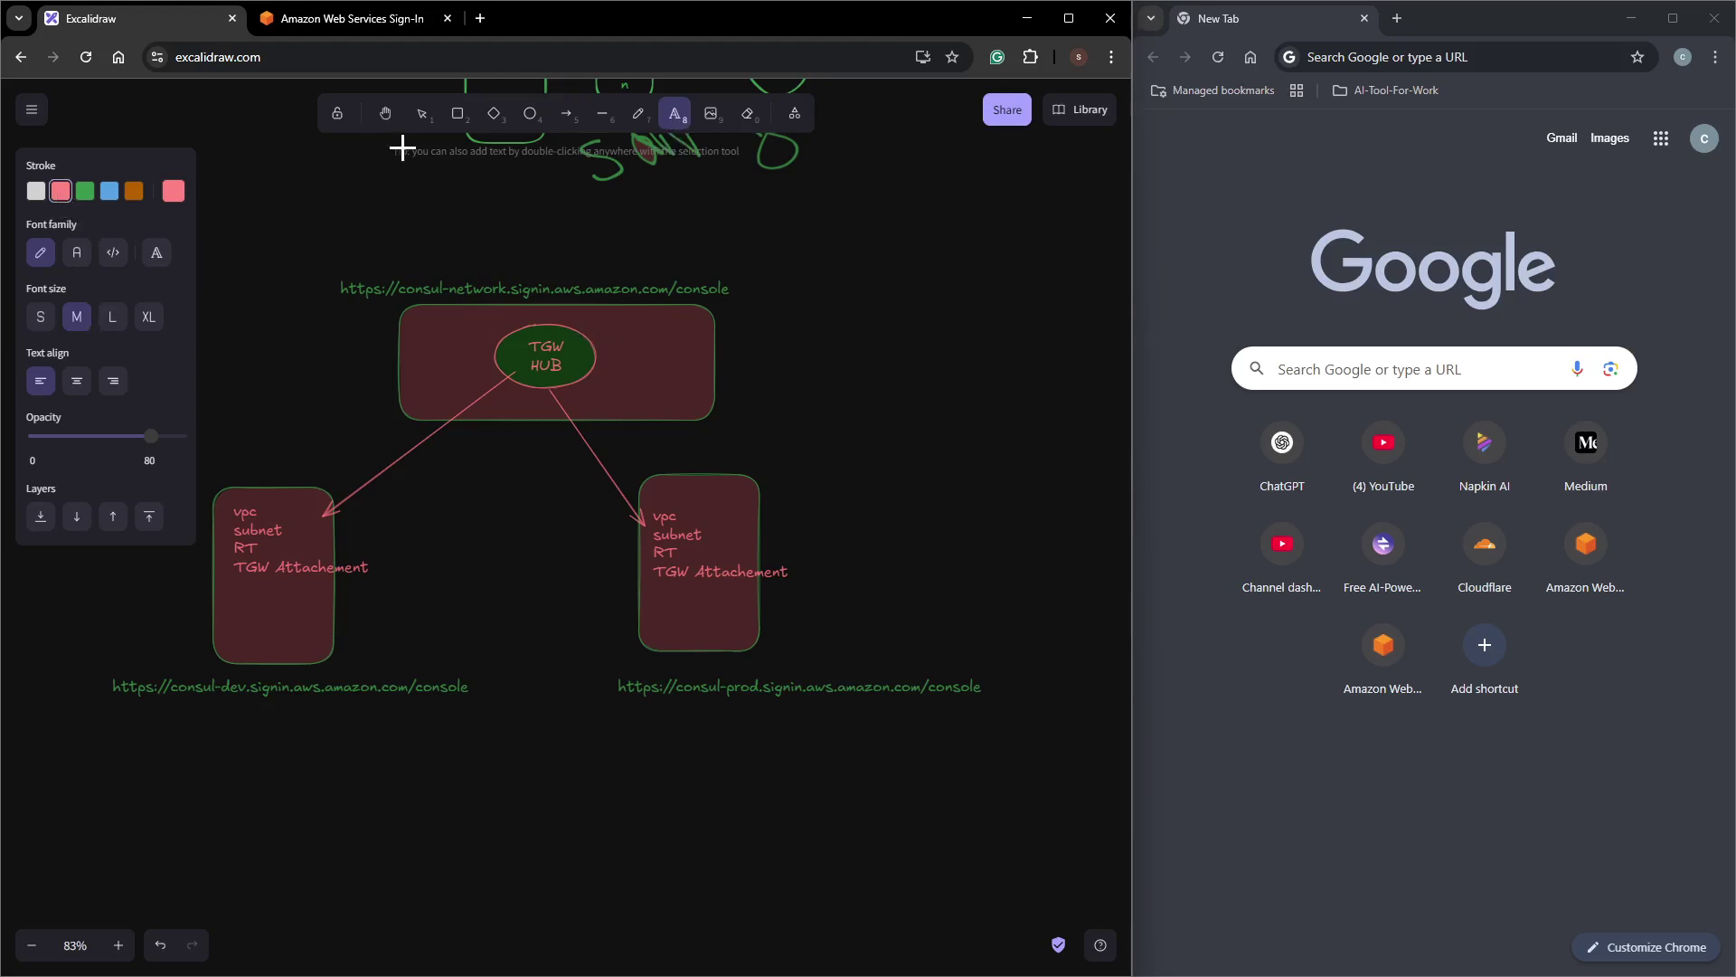
{"action": "left_click", "coordinate": [494, 114]}
{"action": "left_click_drag", "start_coordinate": [422, 320], "coordinate": [472, 367]}
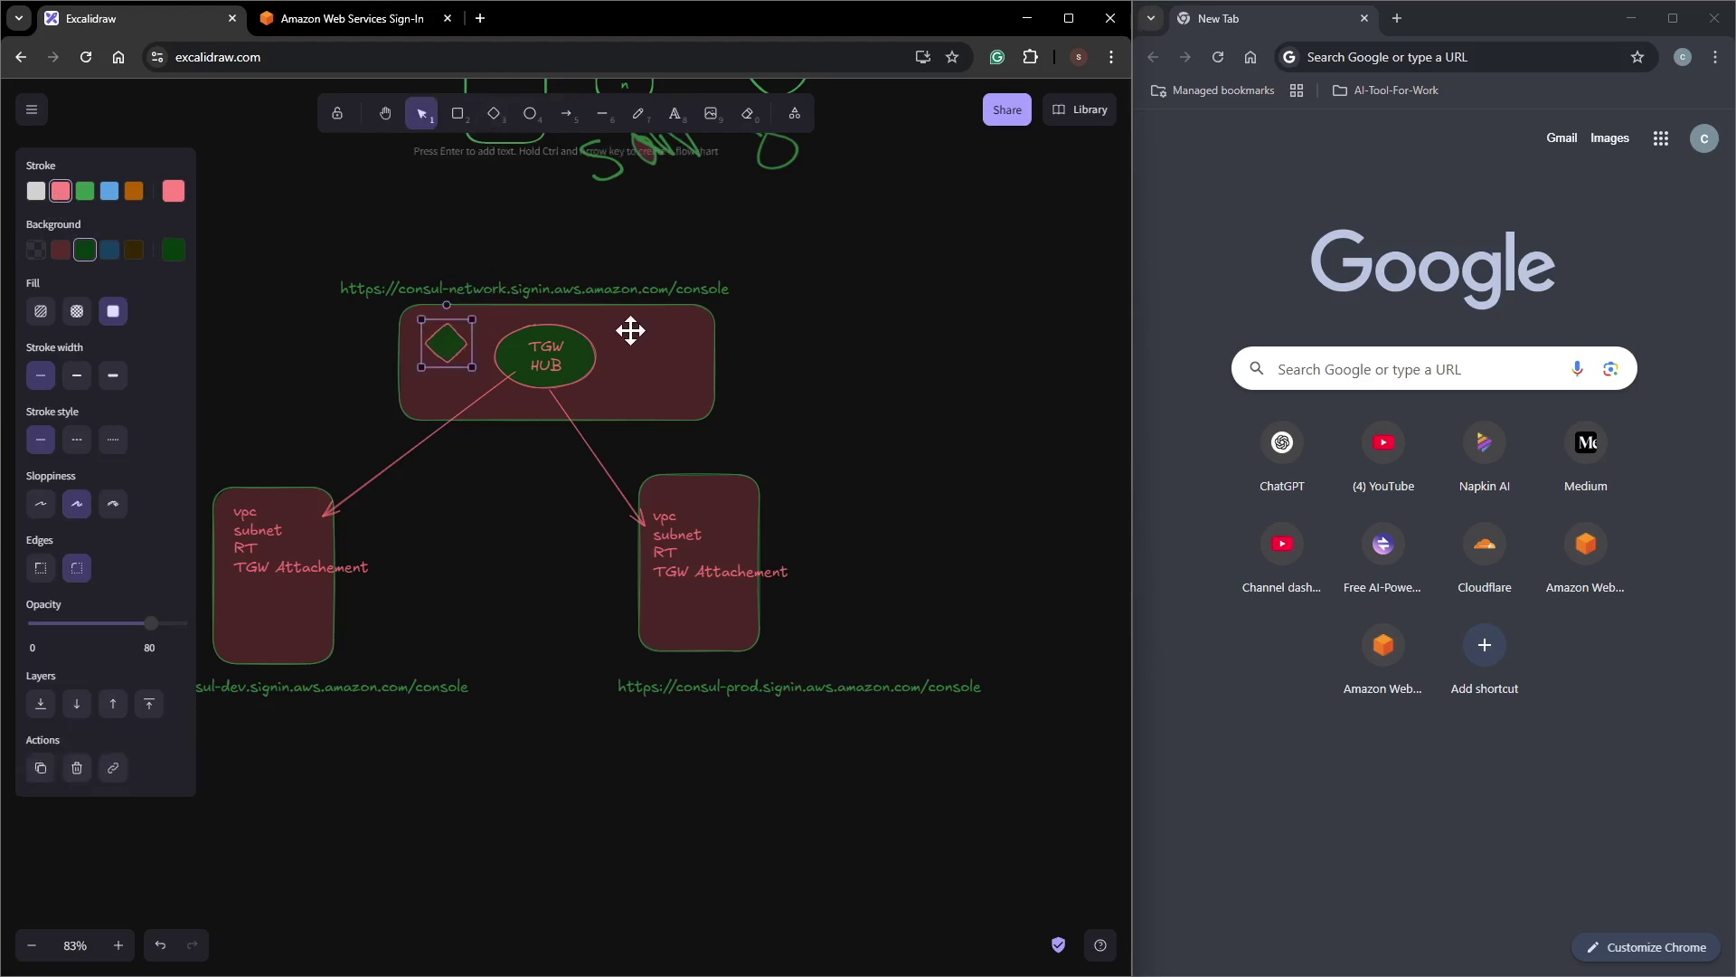
{"action": "left_click", "coordinate": [493, 114]}
{"action": "left_click_drag", "start_coordinate": [618, 315], "coordinate": [685, 376]}
Label the left diamond NAT1 and resize it to be wider and short enough to fit inside the network box.
{"action": "left_click", "coordinate": [683, 127]}
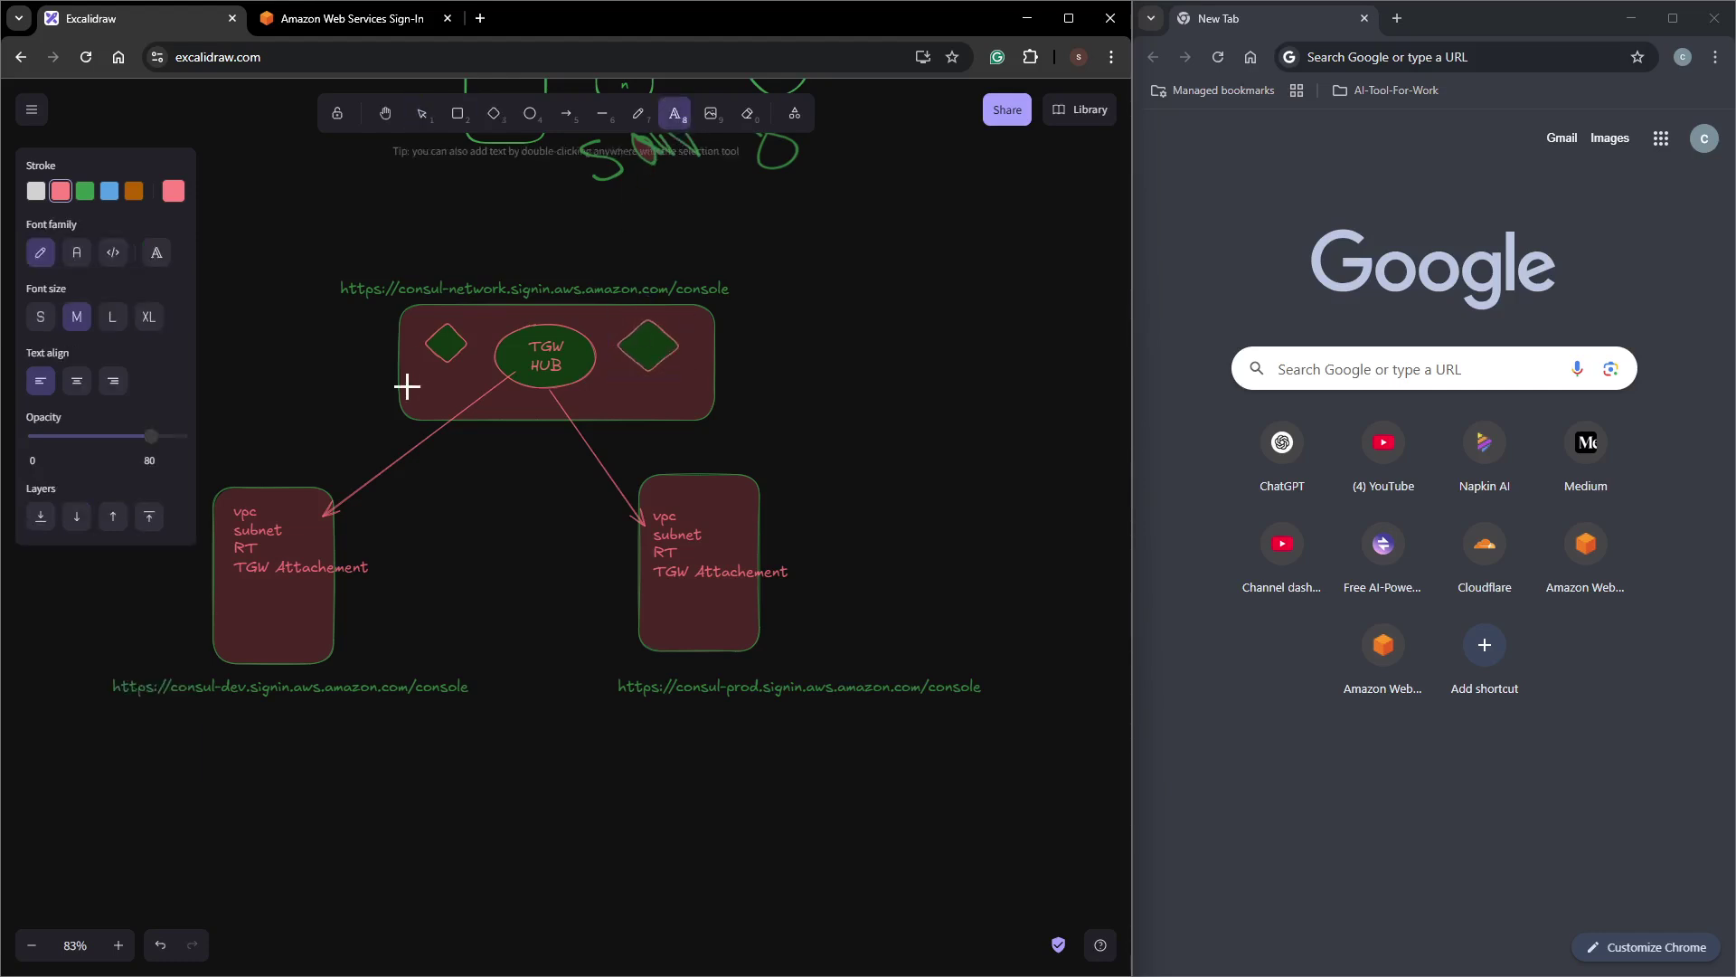
{"action": "left_click", "coordinate": [443, 350]}
{"action": "type", "text": "NAT"}
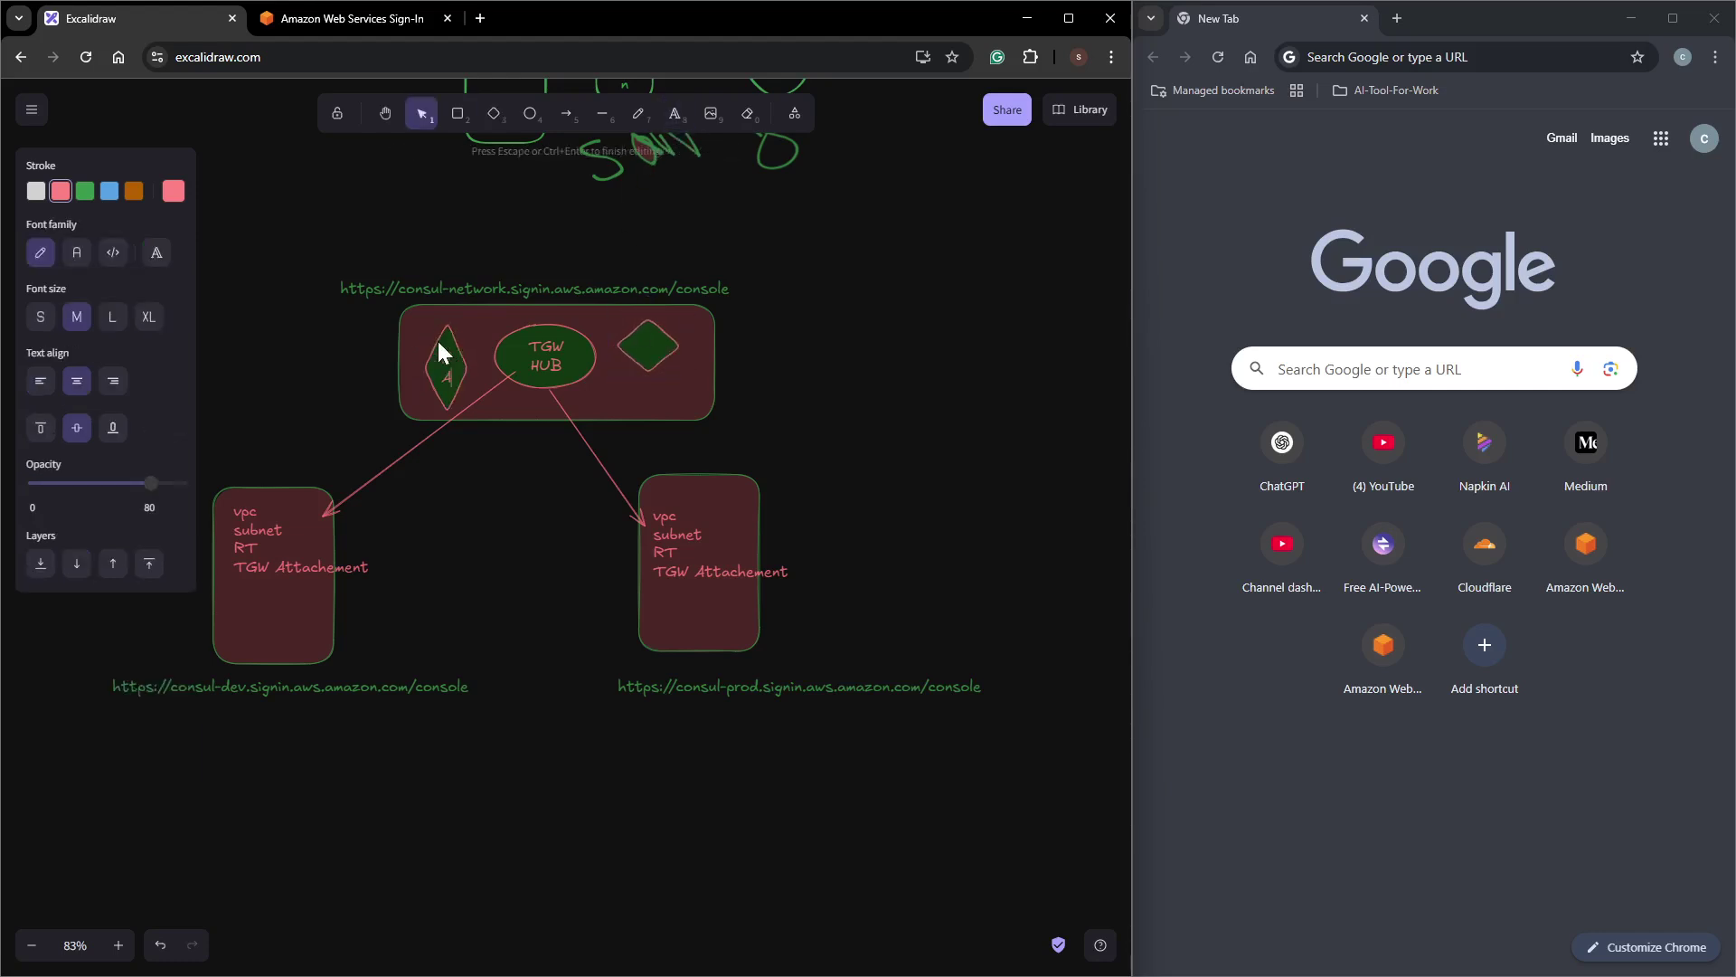
{"action": "type", "text": "1"}
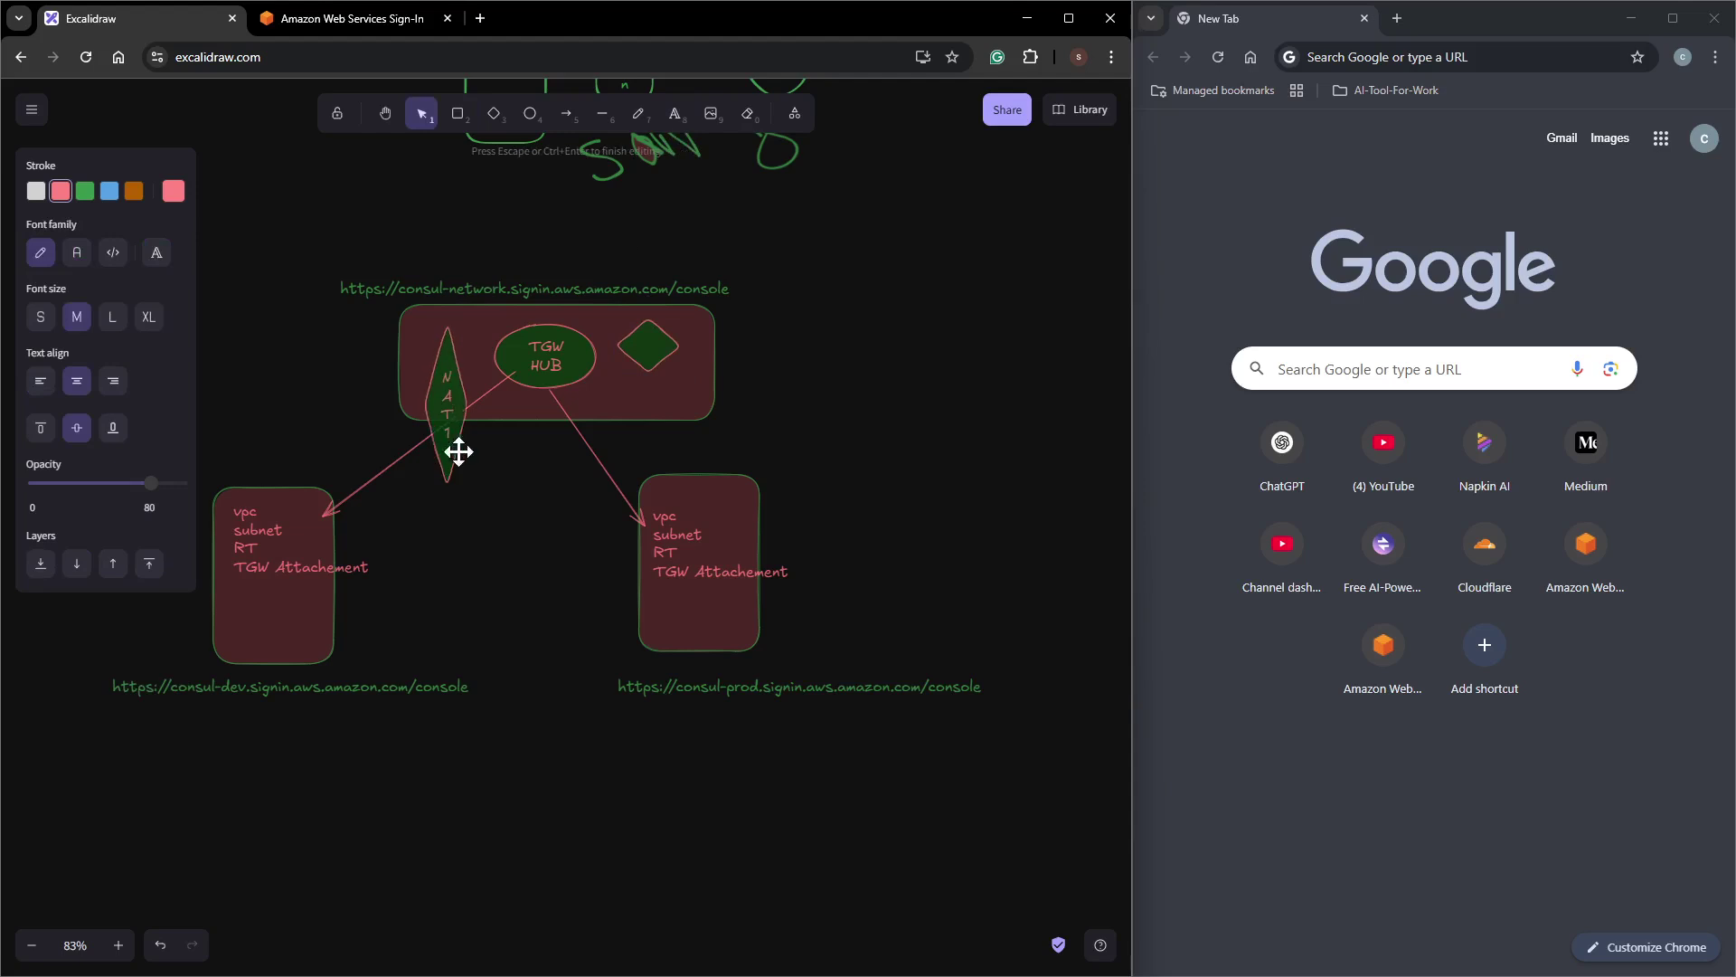
{"action": "key", "text": "Escape"}
{"action": "left_click_drag", "start_coordinate": [471, 491], "coordinate": [492, 325]}
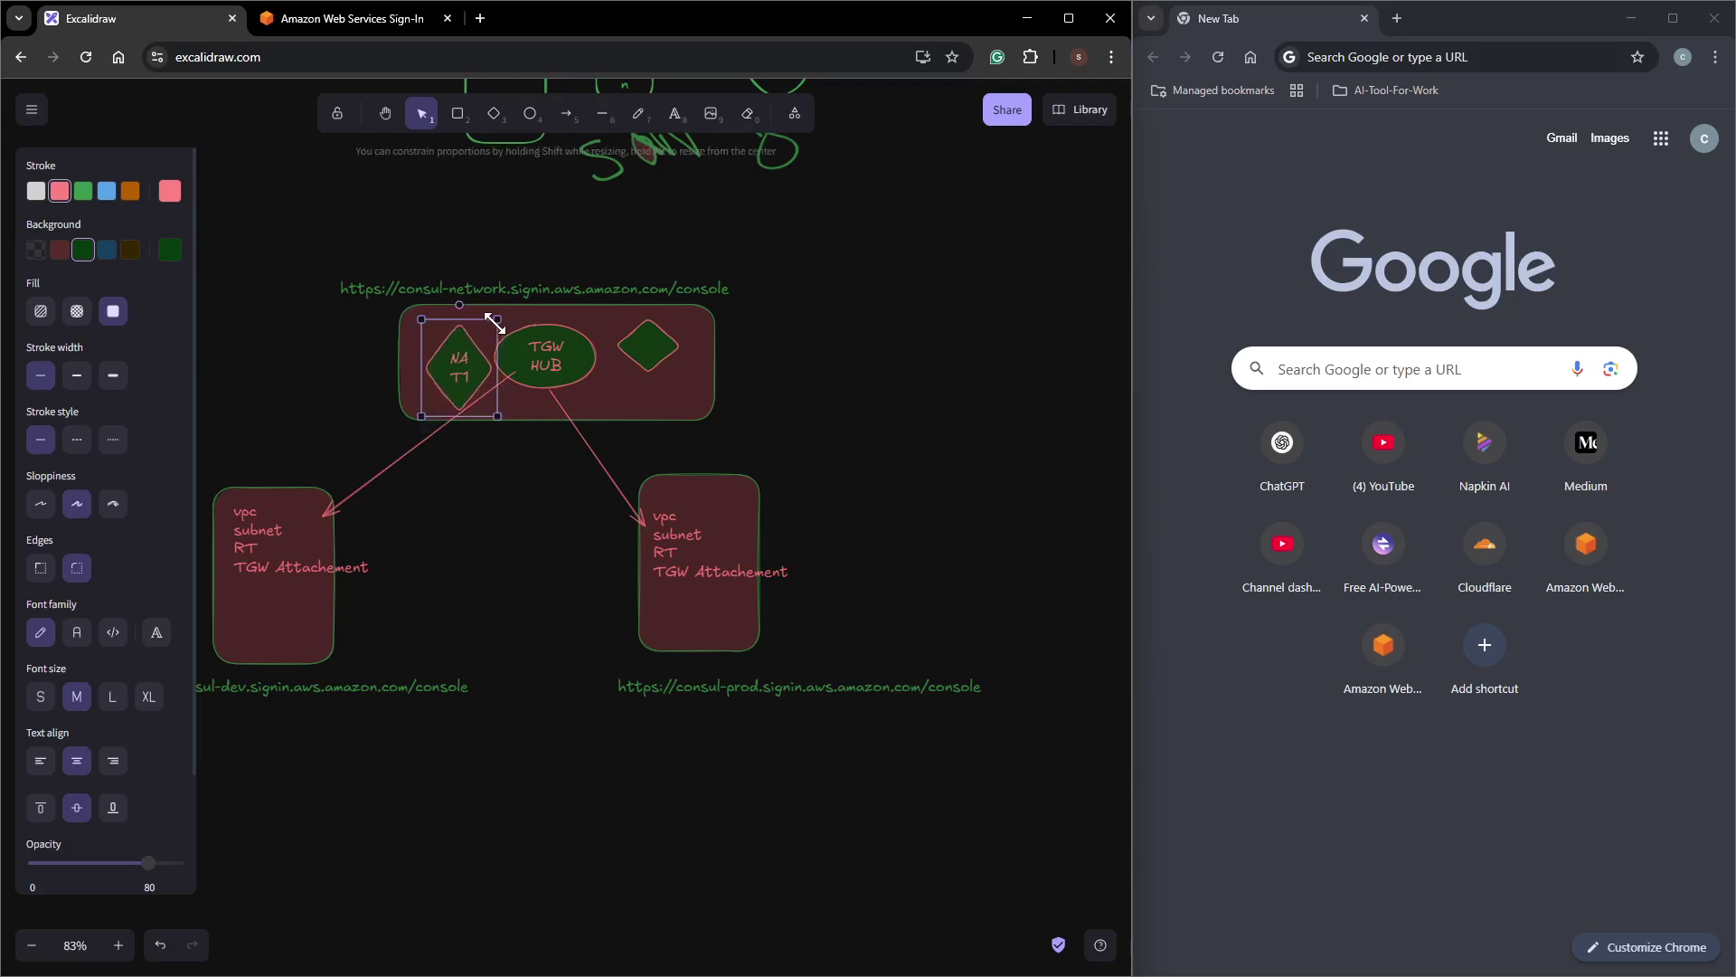
Label the right diamond NAT2.
{"action": "left_click", "coordinate": [648, 359]}
{"action": "double_click", "coordinate": [647, 359]}
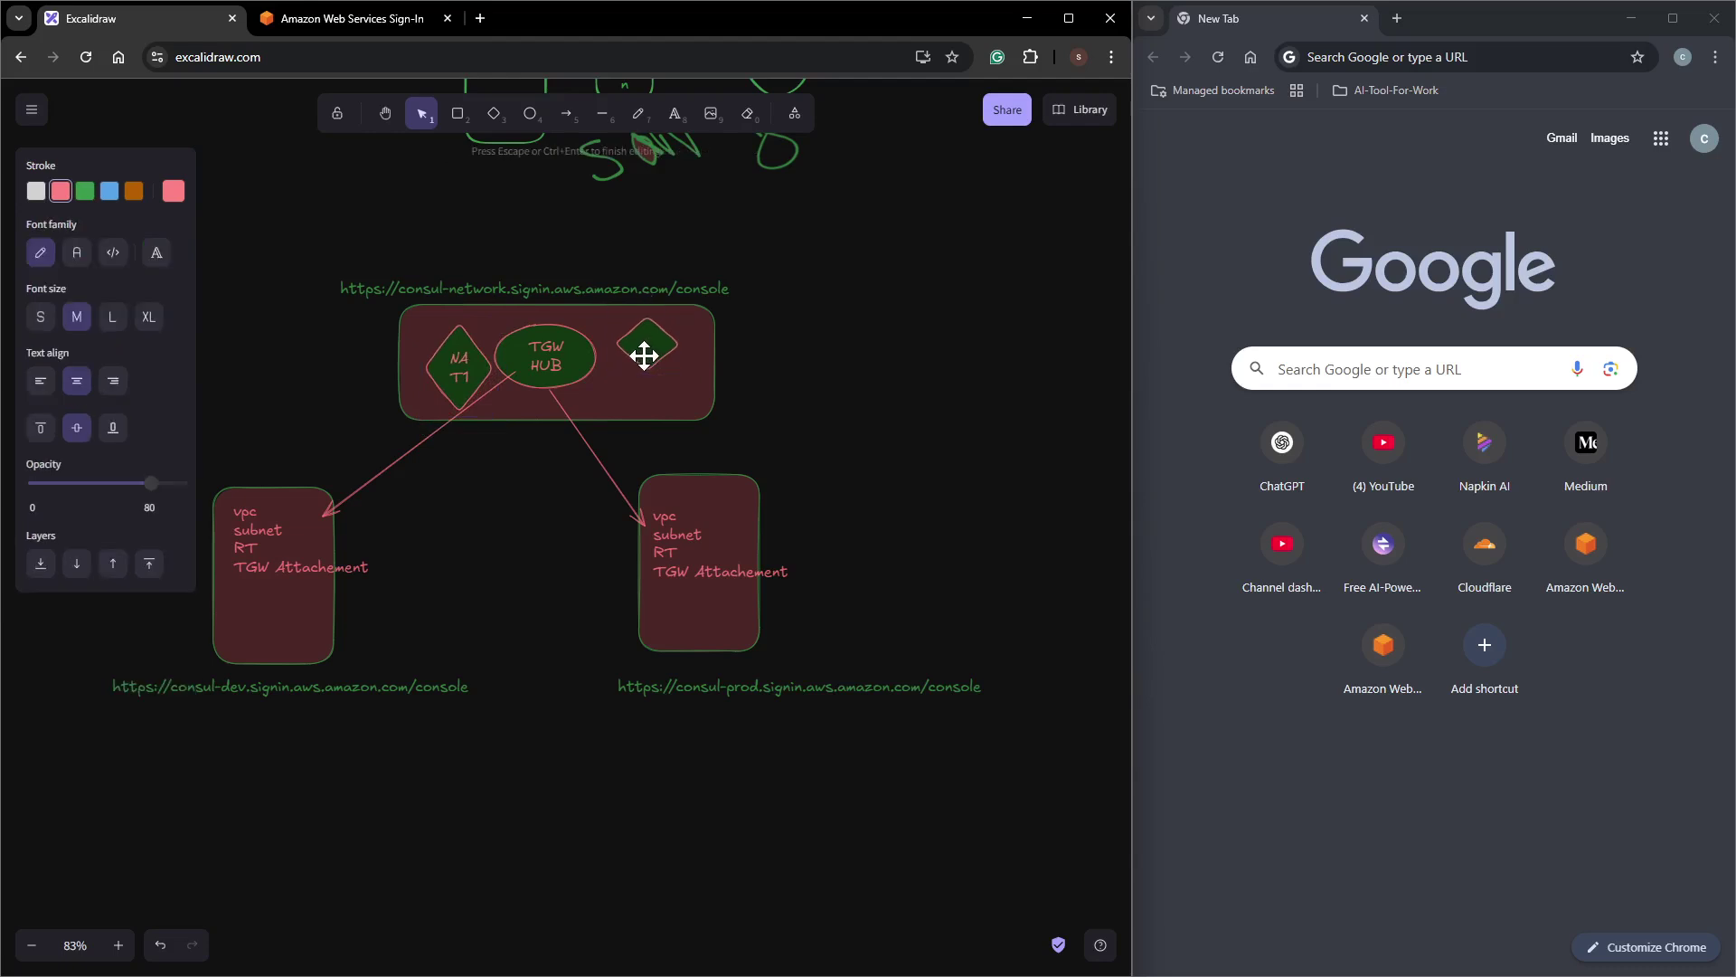
{"action": "type", "text": "NA T"}
{"action": "type", "text": "2"}
{"action": "left_click", "coordinate": [810, 389]}
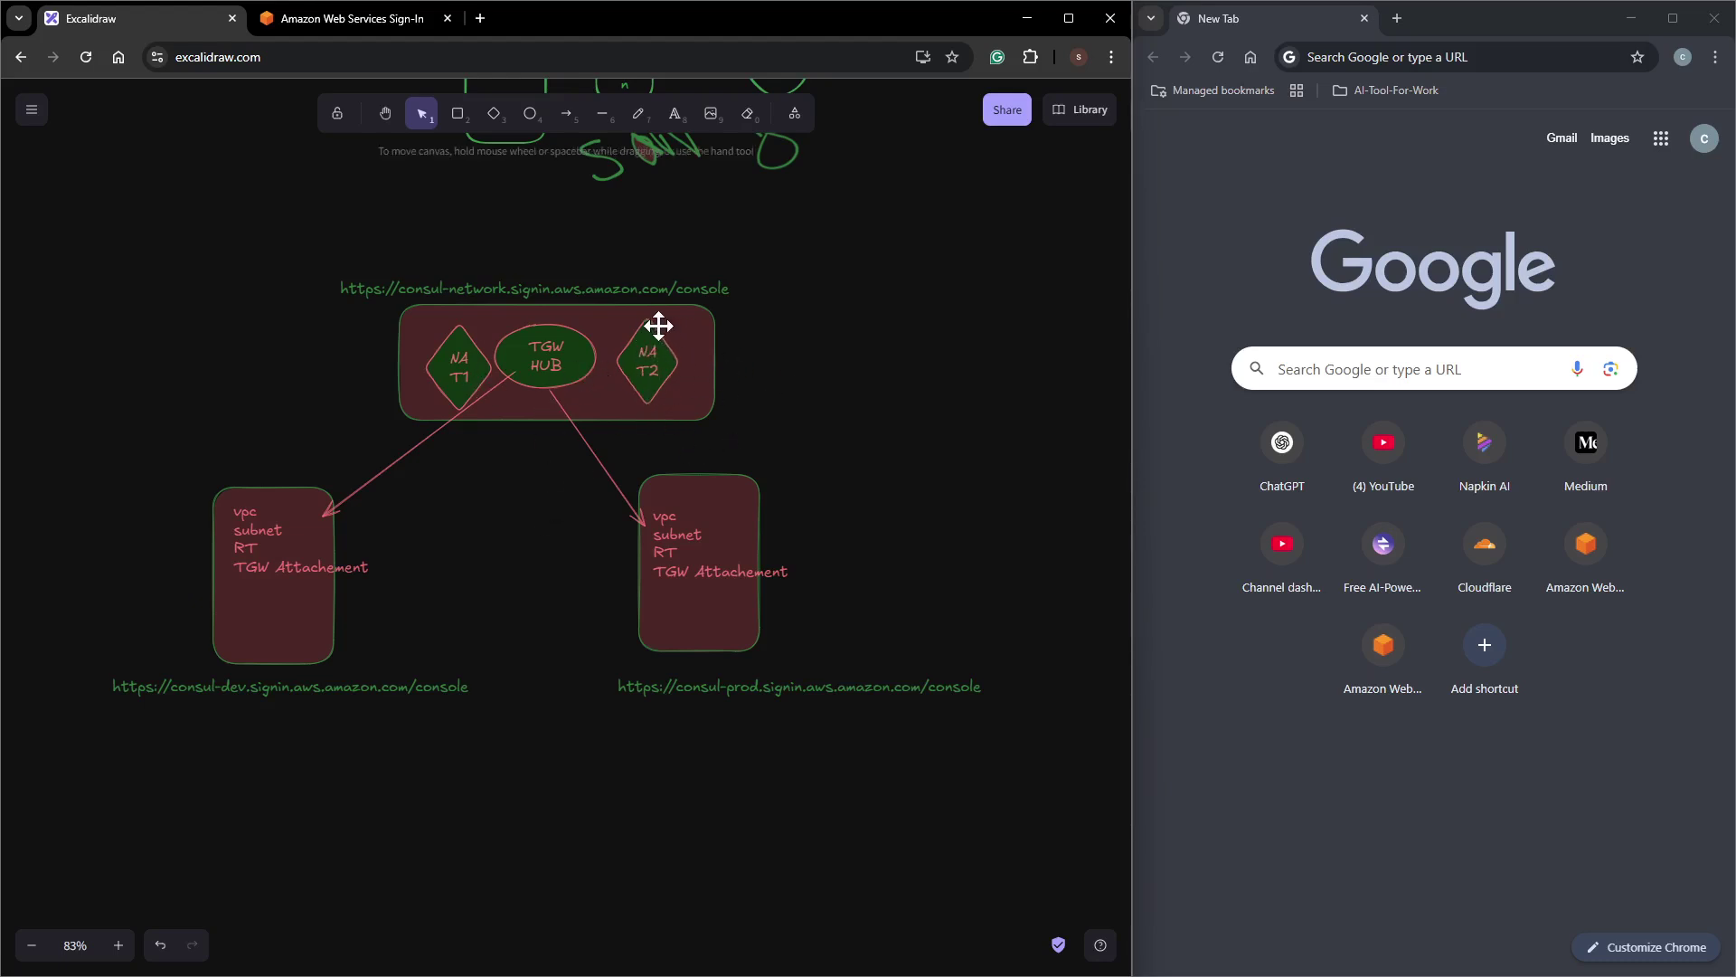
{"action": "left_click", "coordinate": [639, 290]}
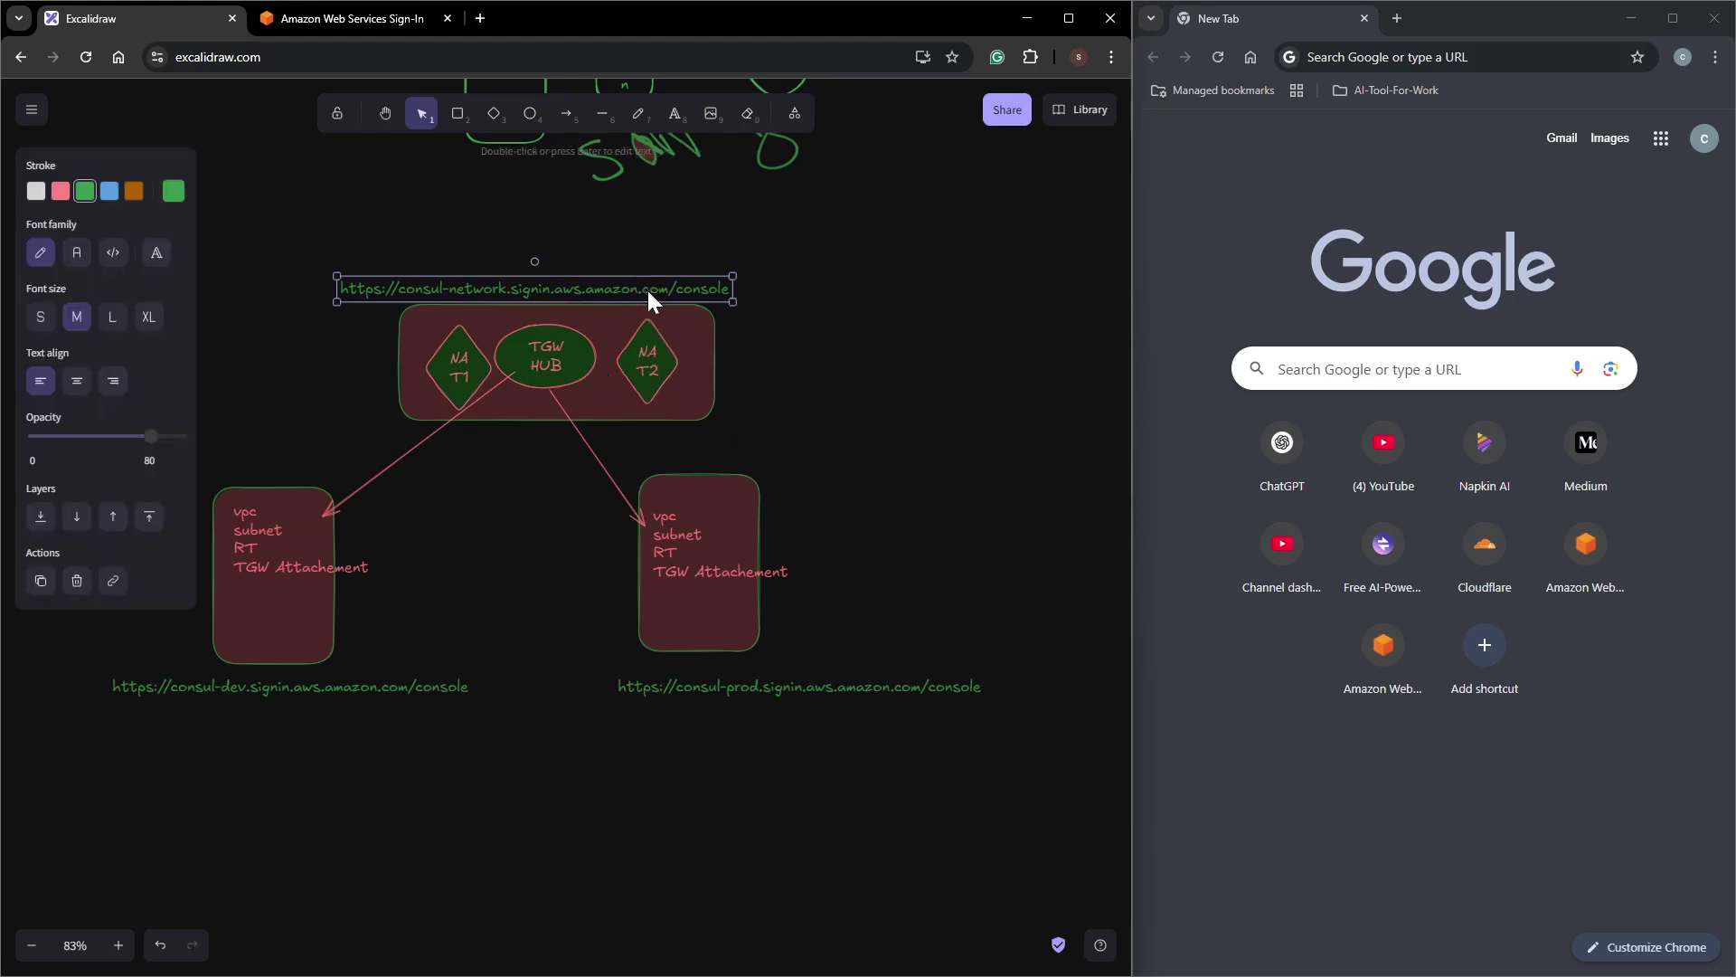
{"action": "left_click", "coordinate": [333, 17]}
{"action": "left_click", "coordinate": [340, 59]}
{"action": "key", "text": "ctrl+v"}
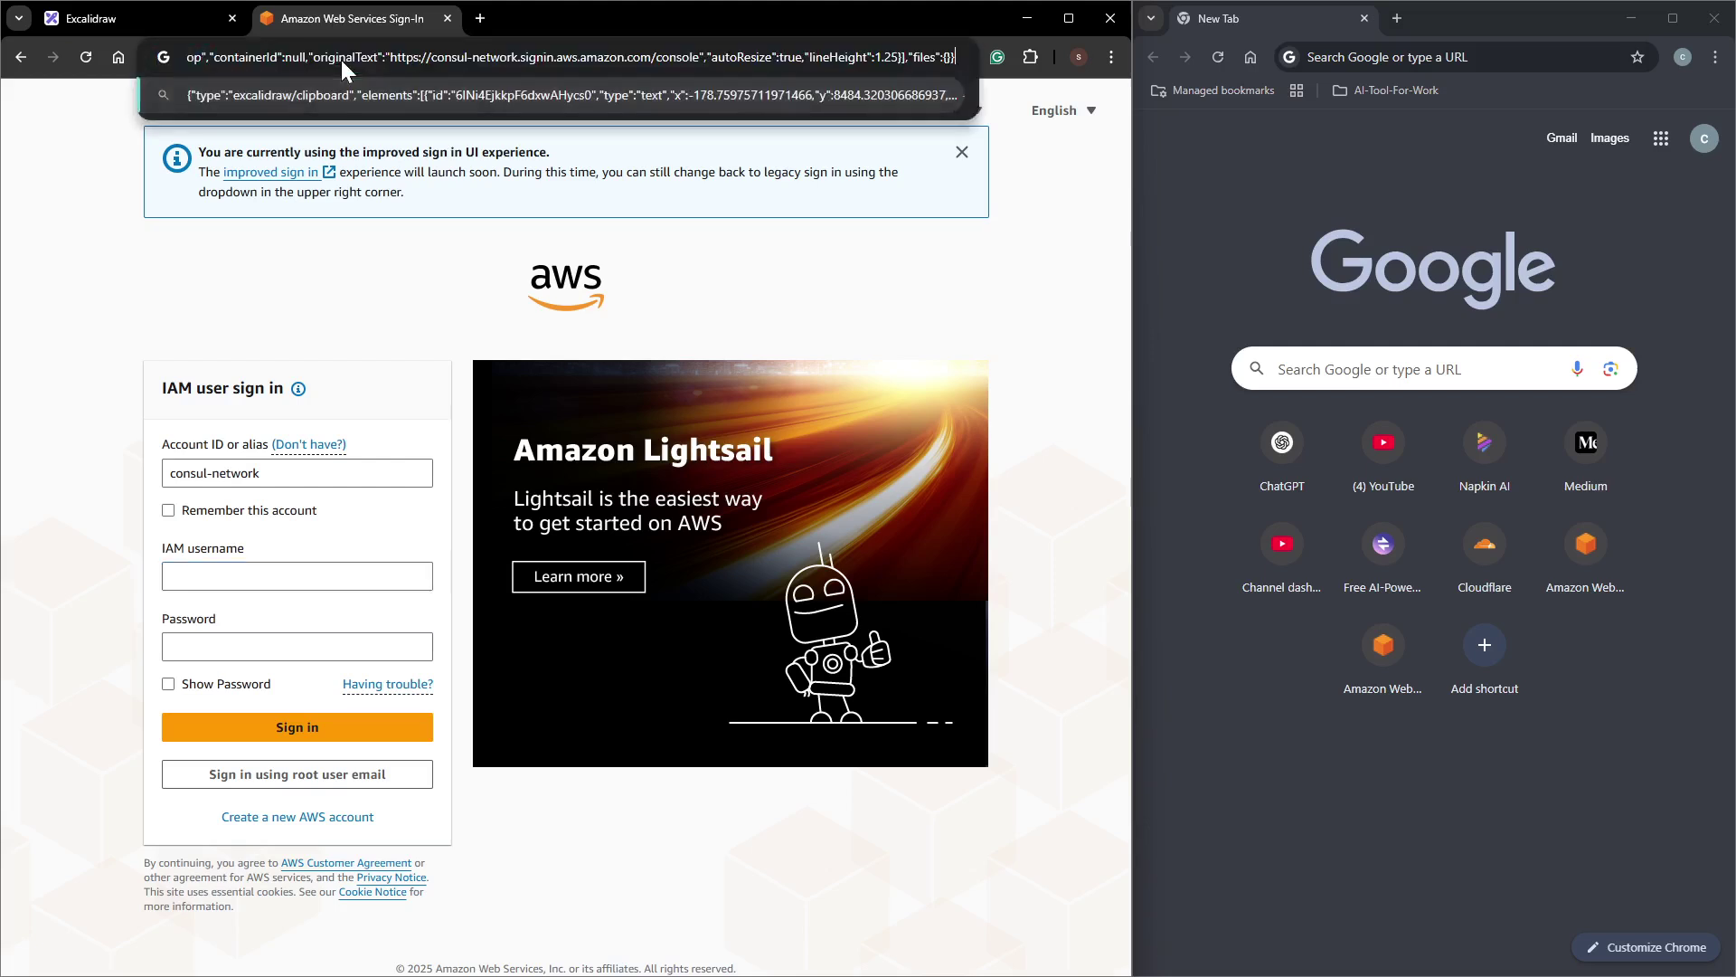
{"action": "key", "text": "ctrl+z"}
{"action": "key", "text": "BackSpace"}
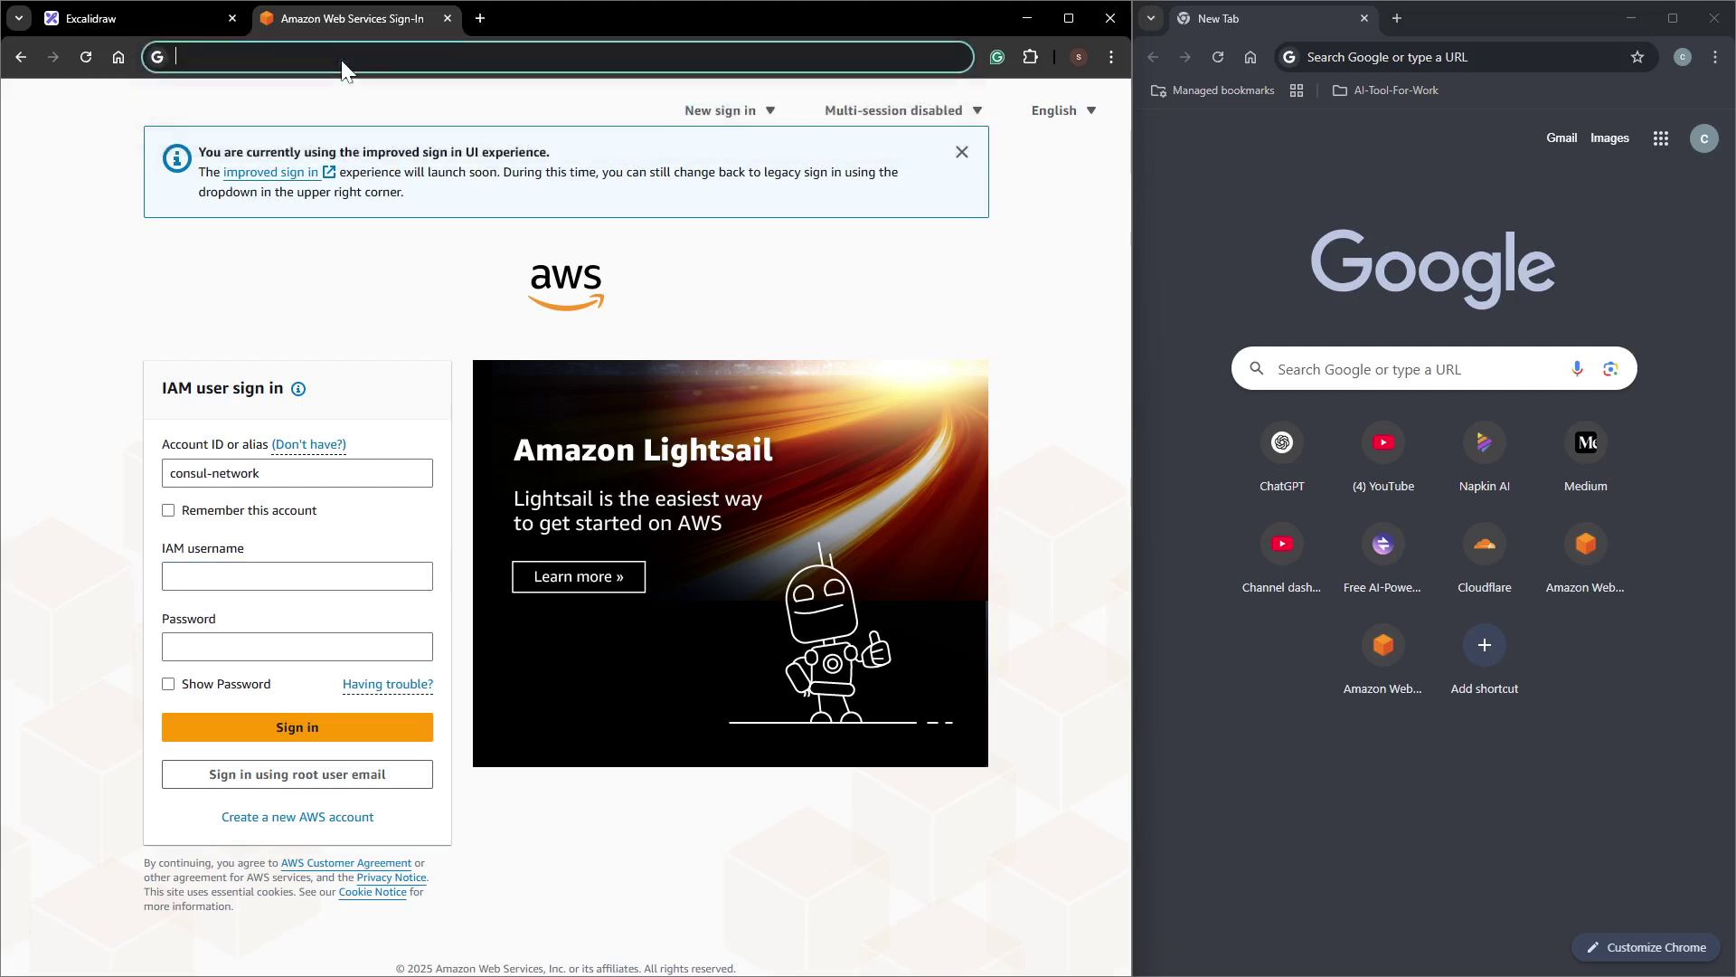
{"action": "left_click", "coordinate": [1661, 54]}
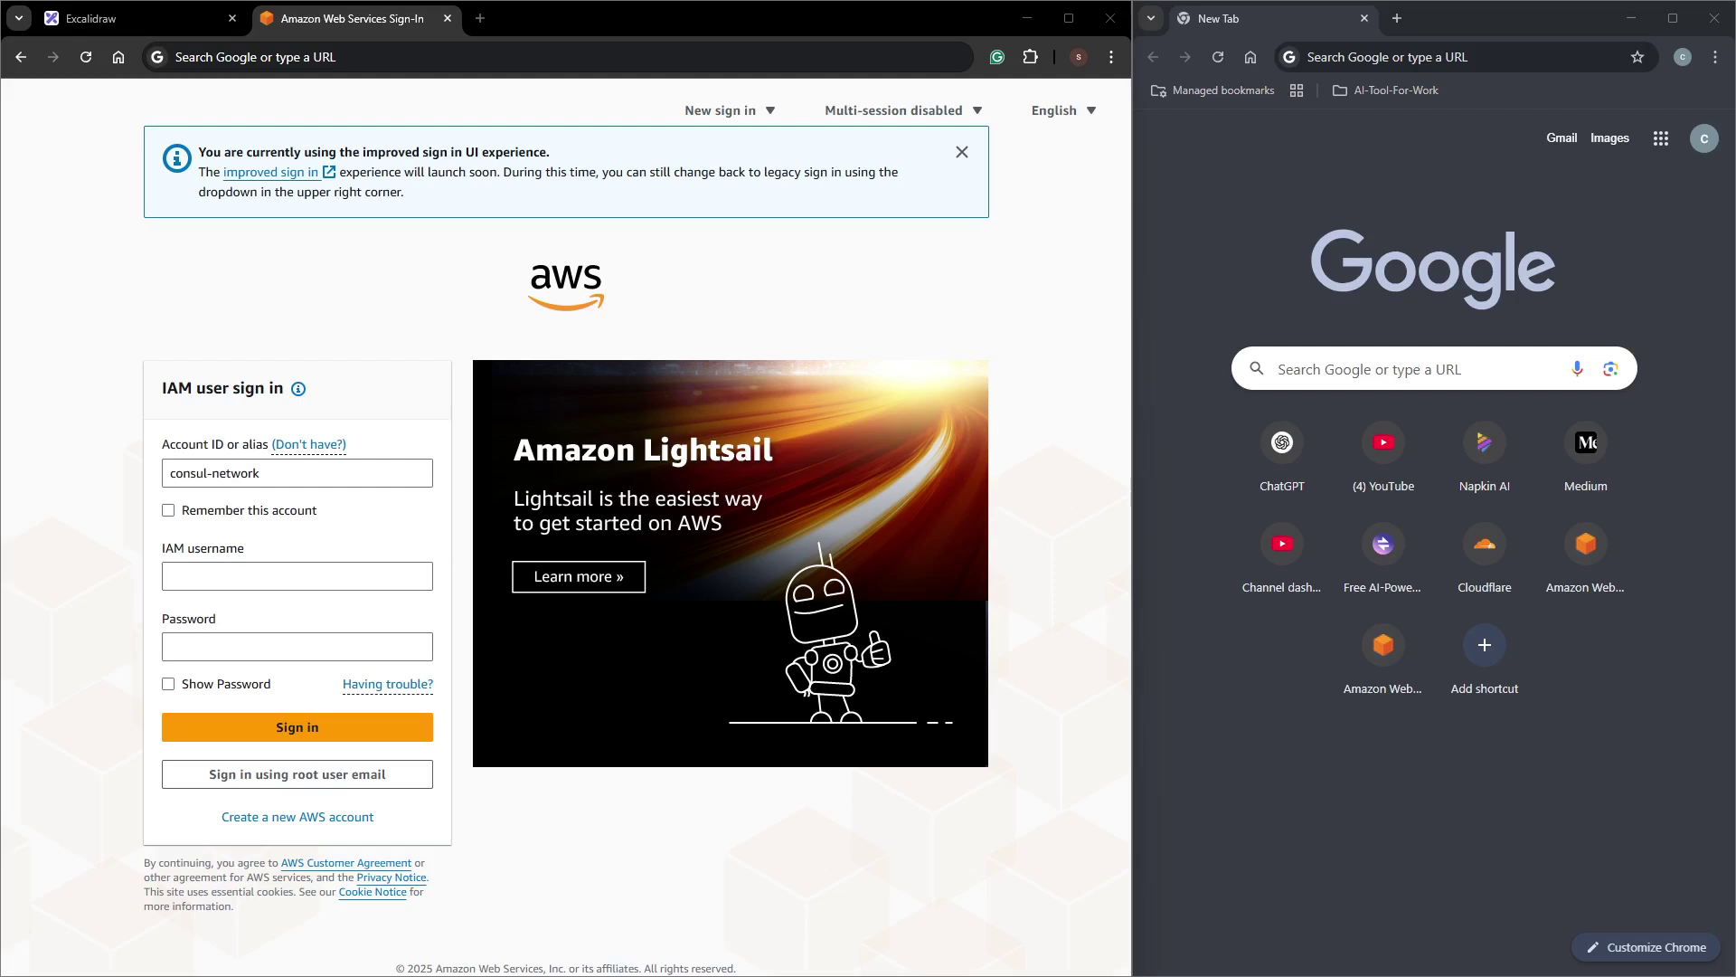
{"action": "left_click", "coordinate": [367, 40]}
{"action": "type", "text": "https://consul-network.signin.aws.amazon.com/console"}
{"action": "key", "text": "Return"}
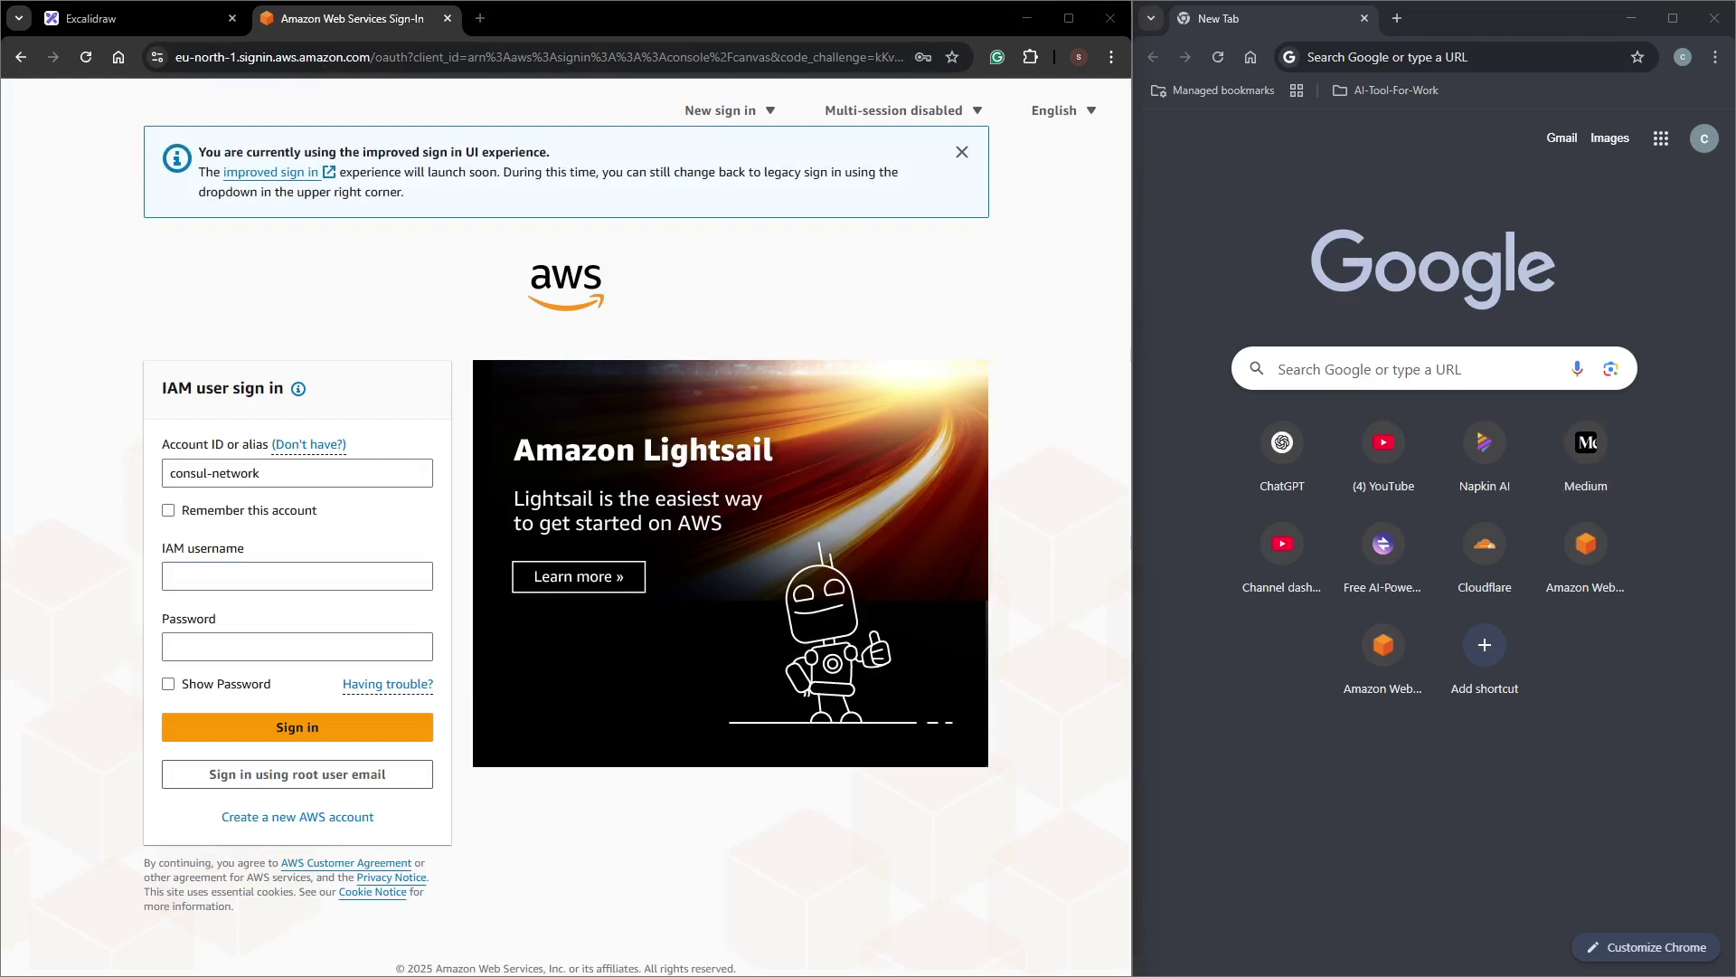
Sign in to the consul-network account with IAM username cloudconsul and the account password.
{"action": "left_click", "coordinate": [299, 576]}
{"action": "type", "text": "CLOU"}
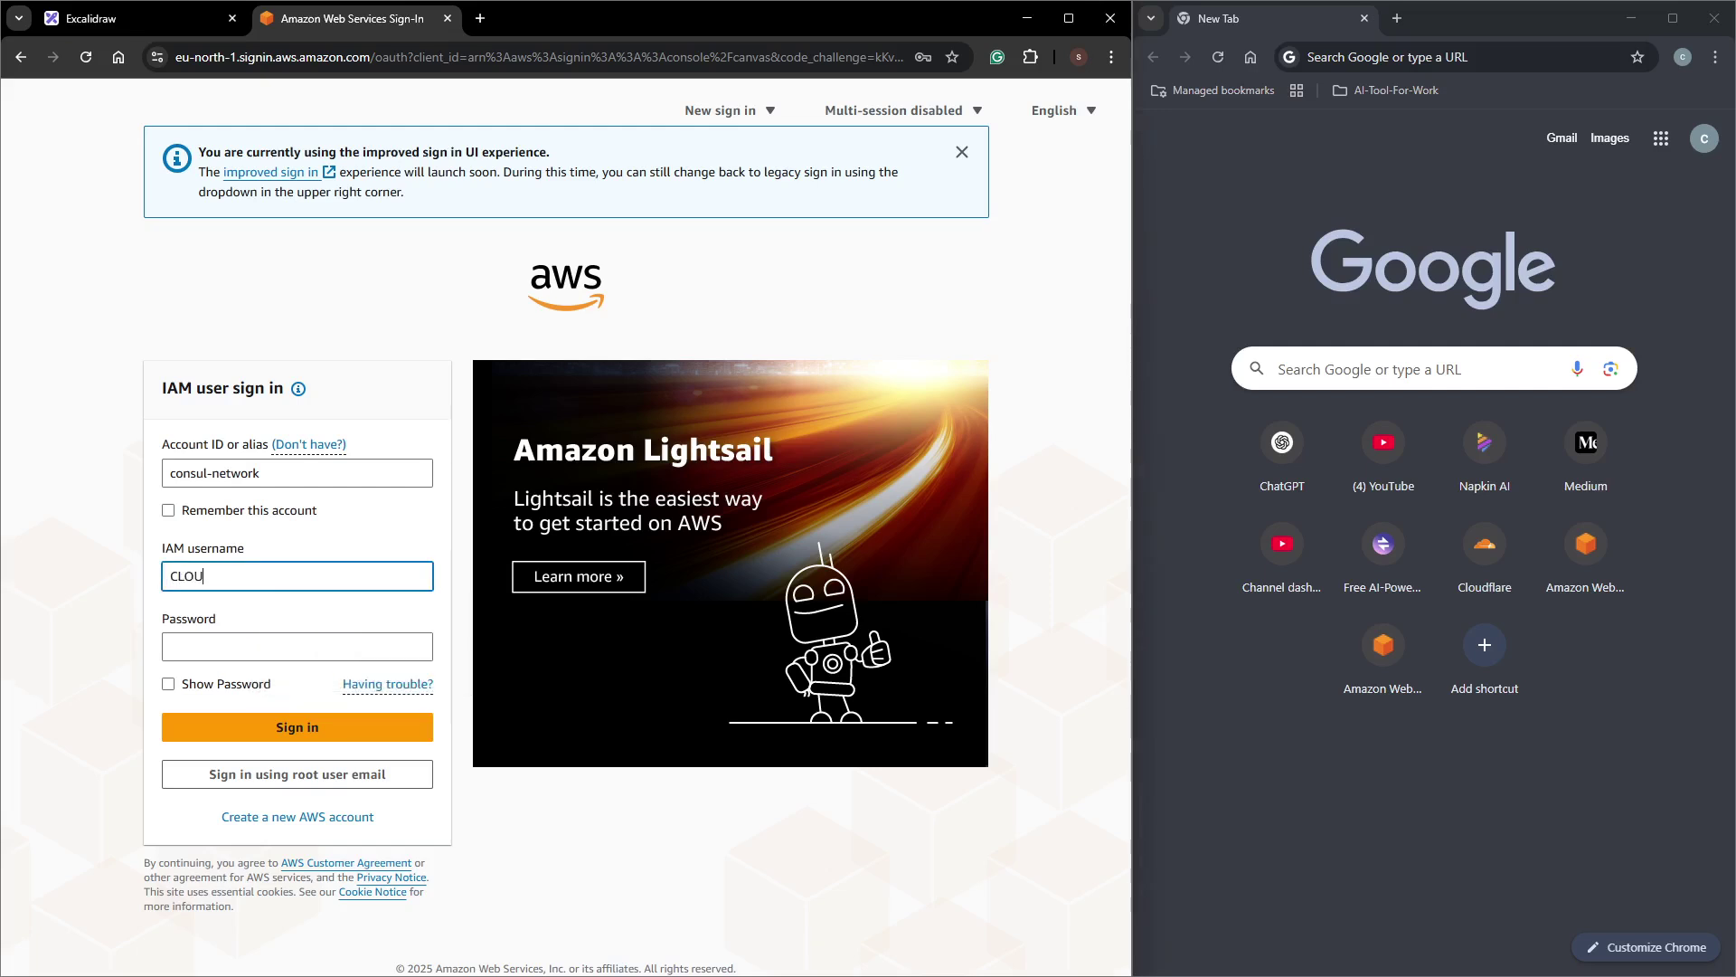
{"action": "key", "text": "BackSpace"}
{"action": "type", "text": "cloudconsul"}
{"action": "key", "text": "Tab"}
{"action": "type", "text": "***"}
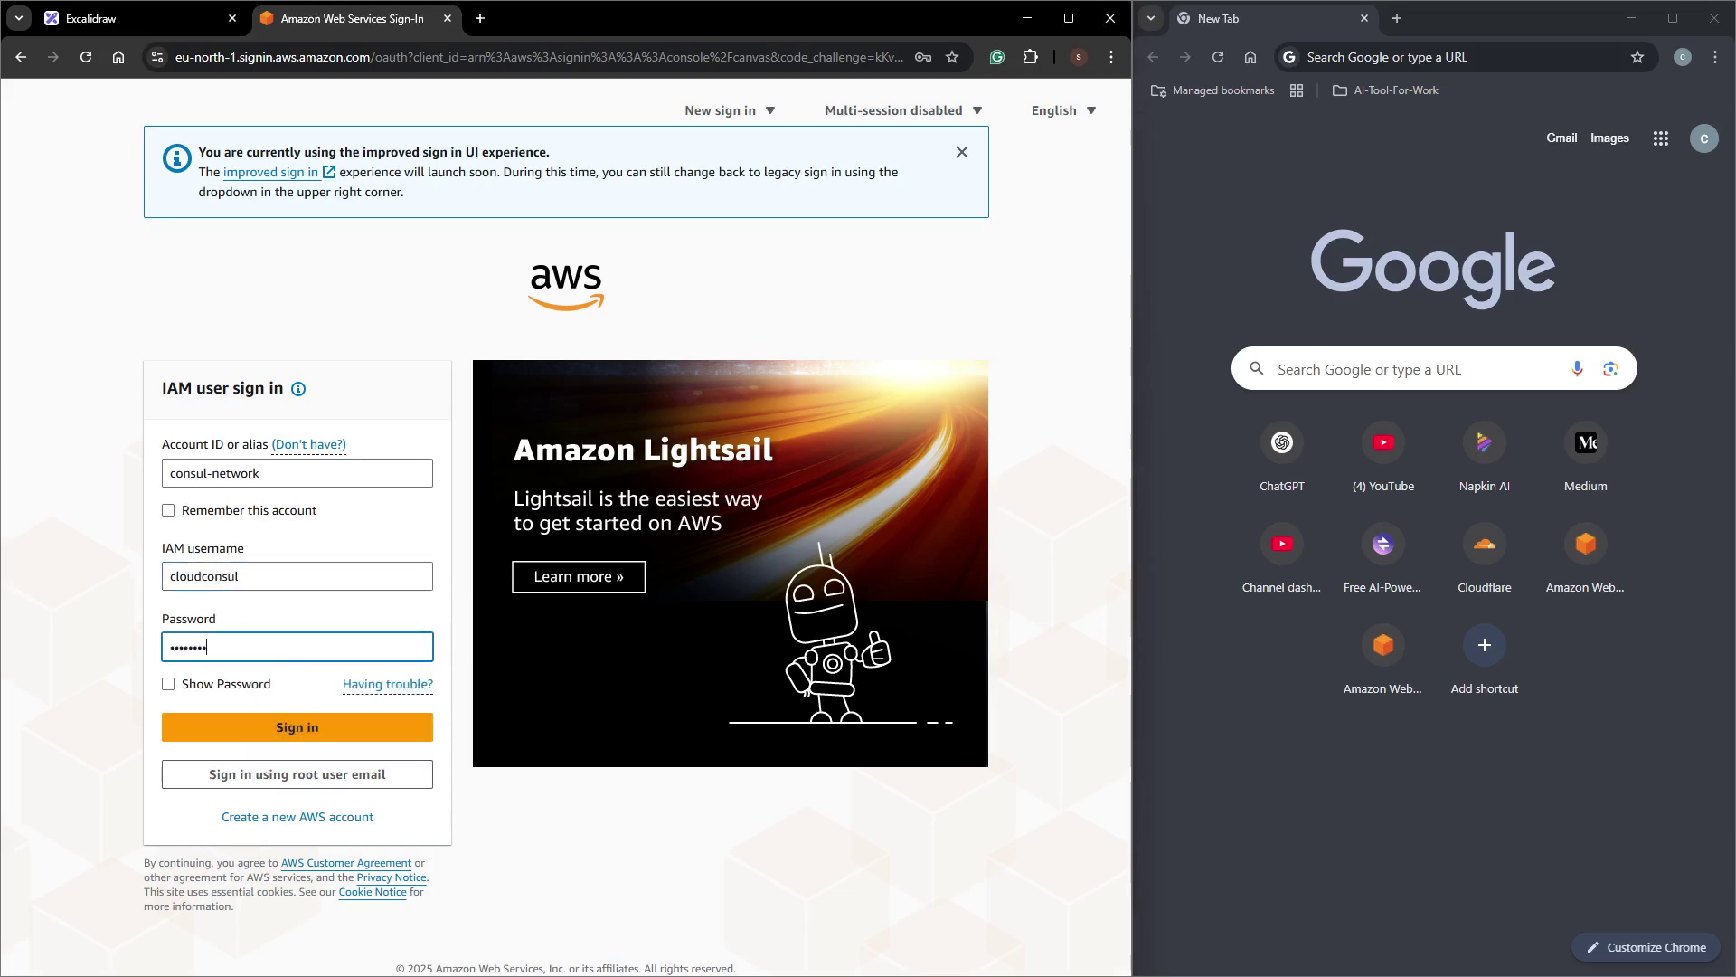
{"action": "left_click", "coordinate": [301, 730]}
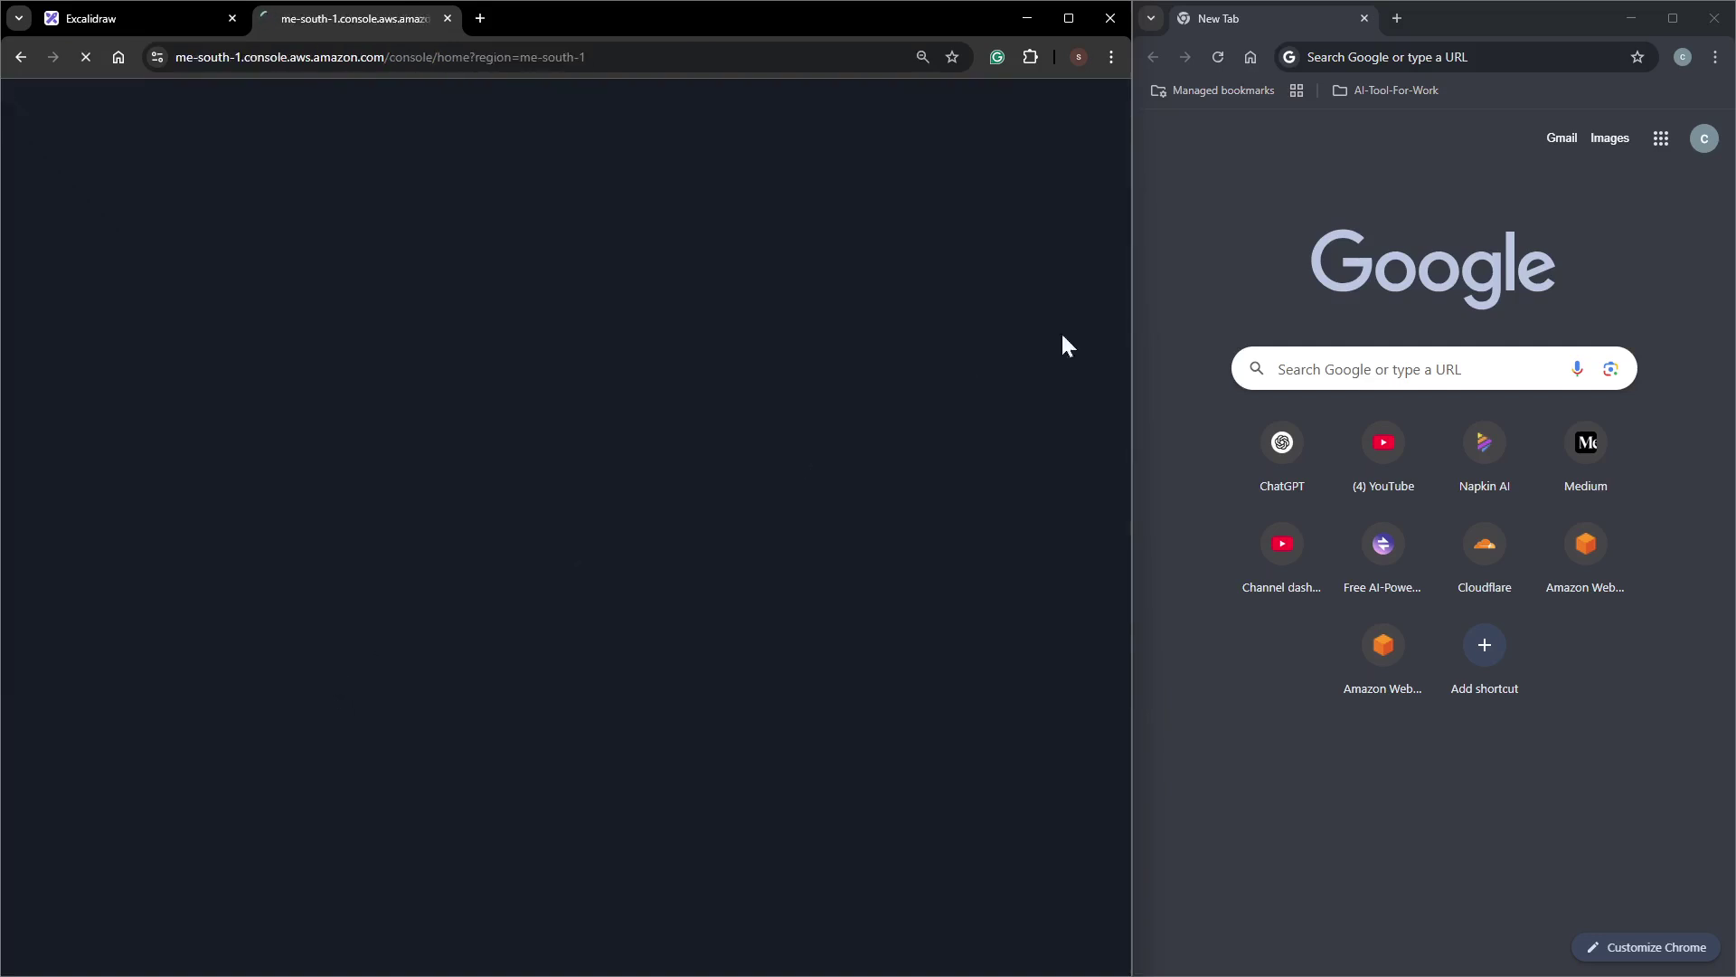
{"action": "left_click_drag", "start_coordinate": [1131, 306], "coordinate": [868, 275]}
{"action": "left_click", "coordinate": [1130, 57]}
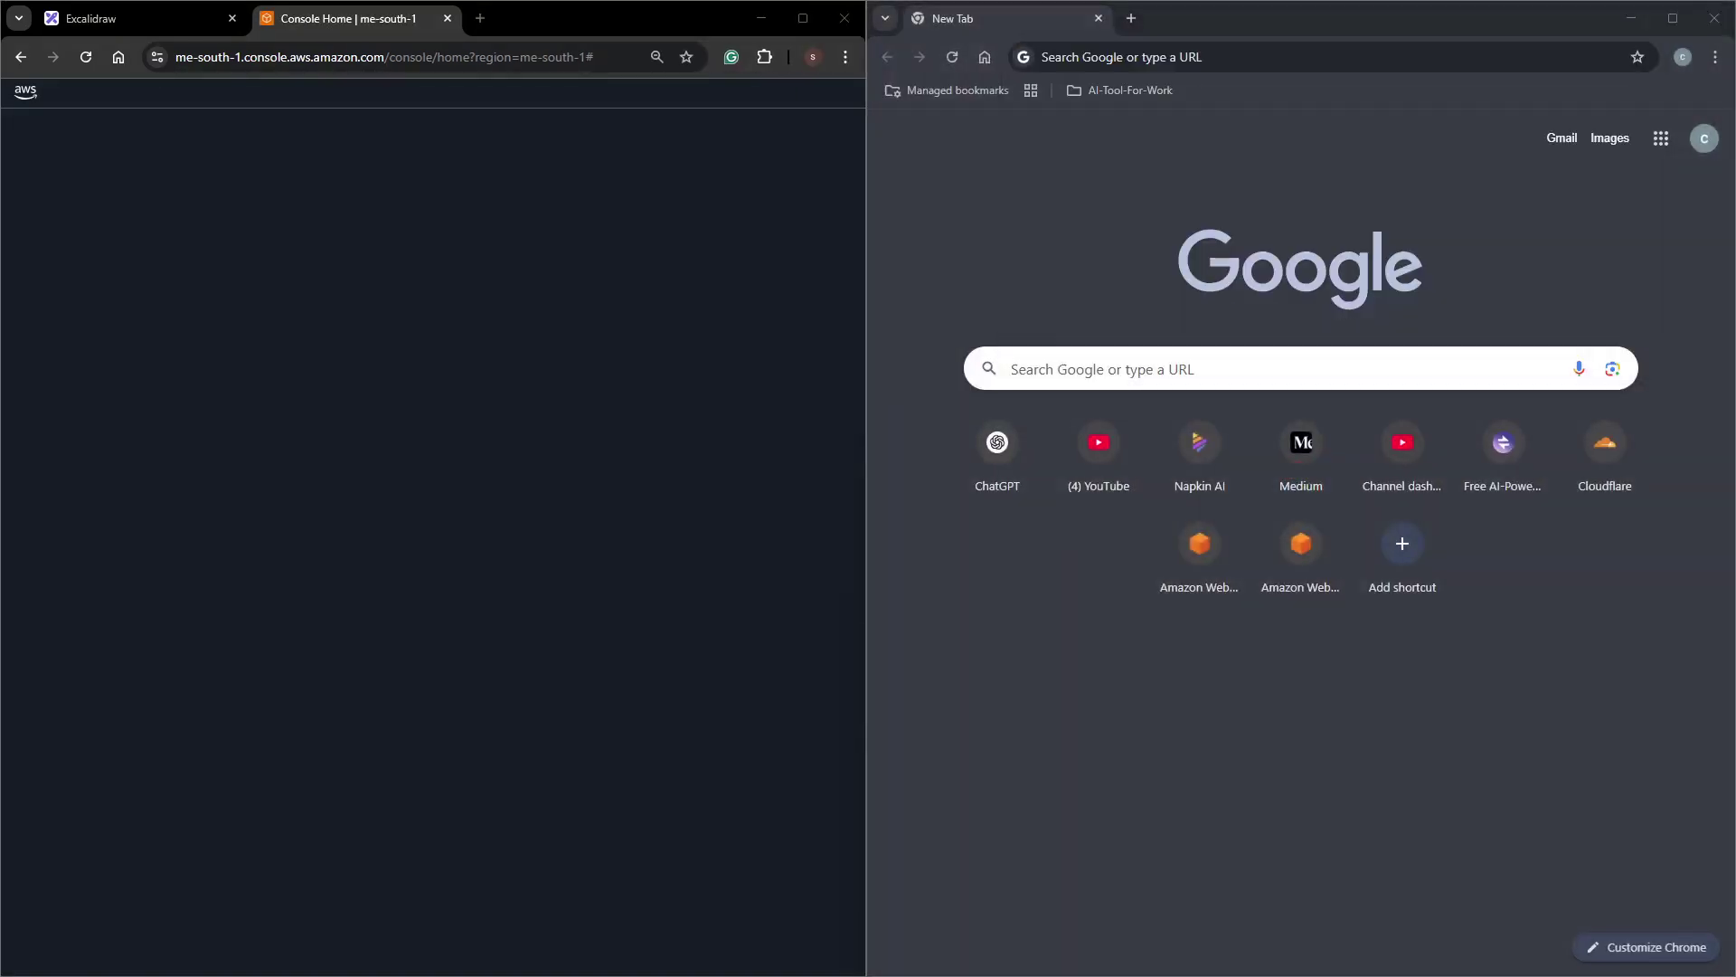
{"action": "left_click", "coordinate": [1176, 57]}
{"action": "type", "text": "https://consul-dev.signin.aws.amazon.com/console"}
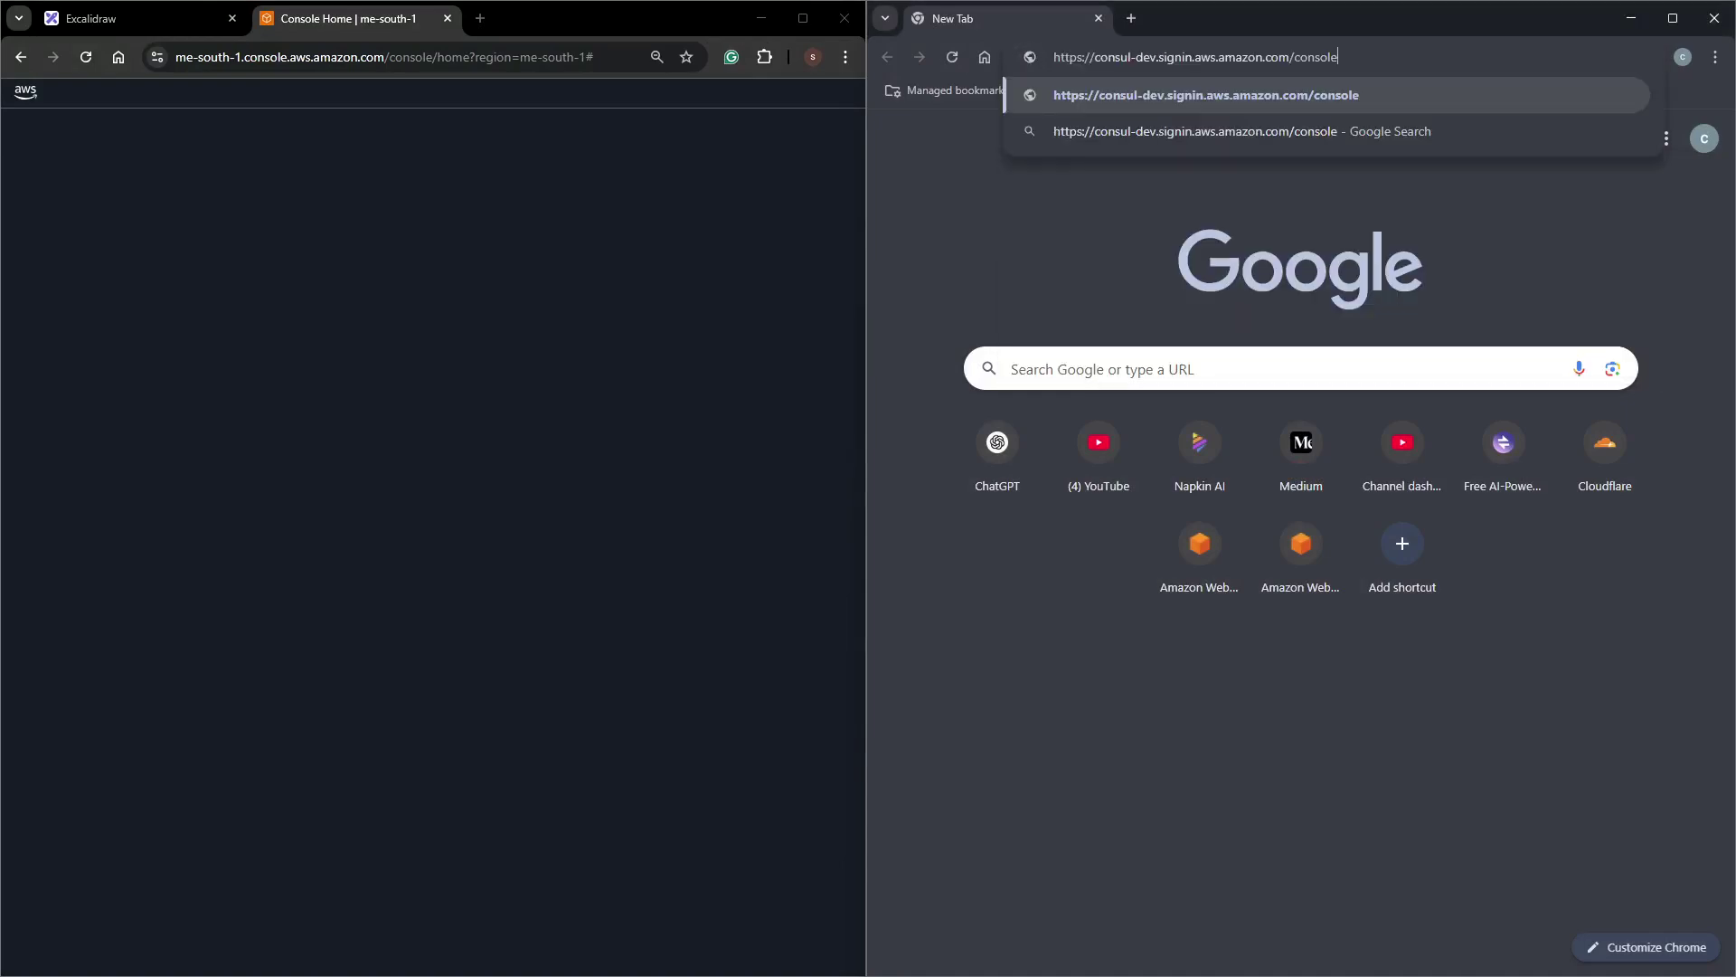
{"action": "key", "text": "Return"}
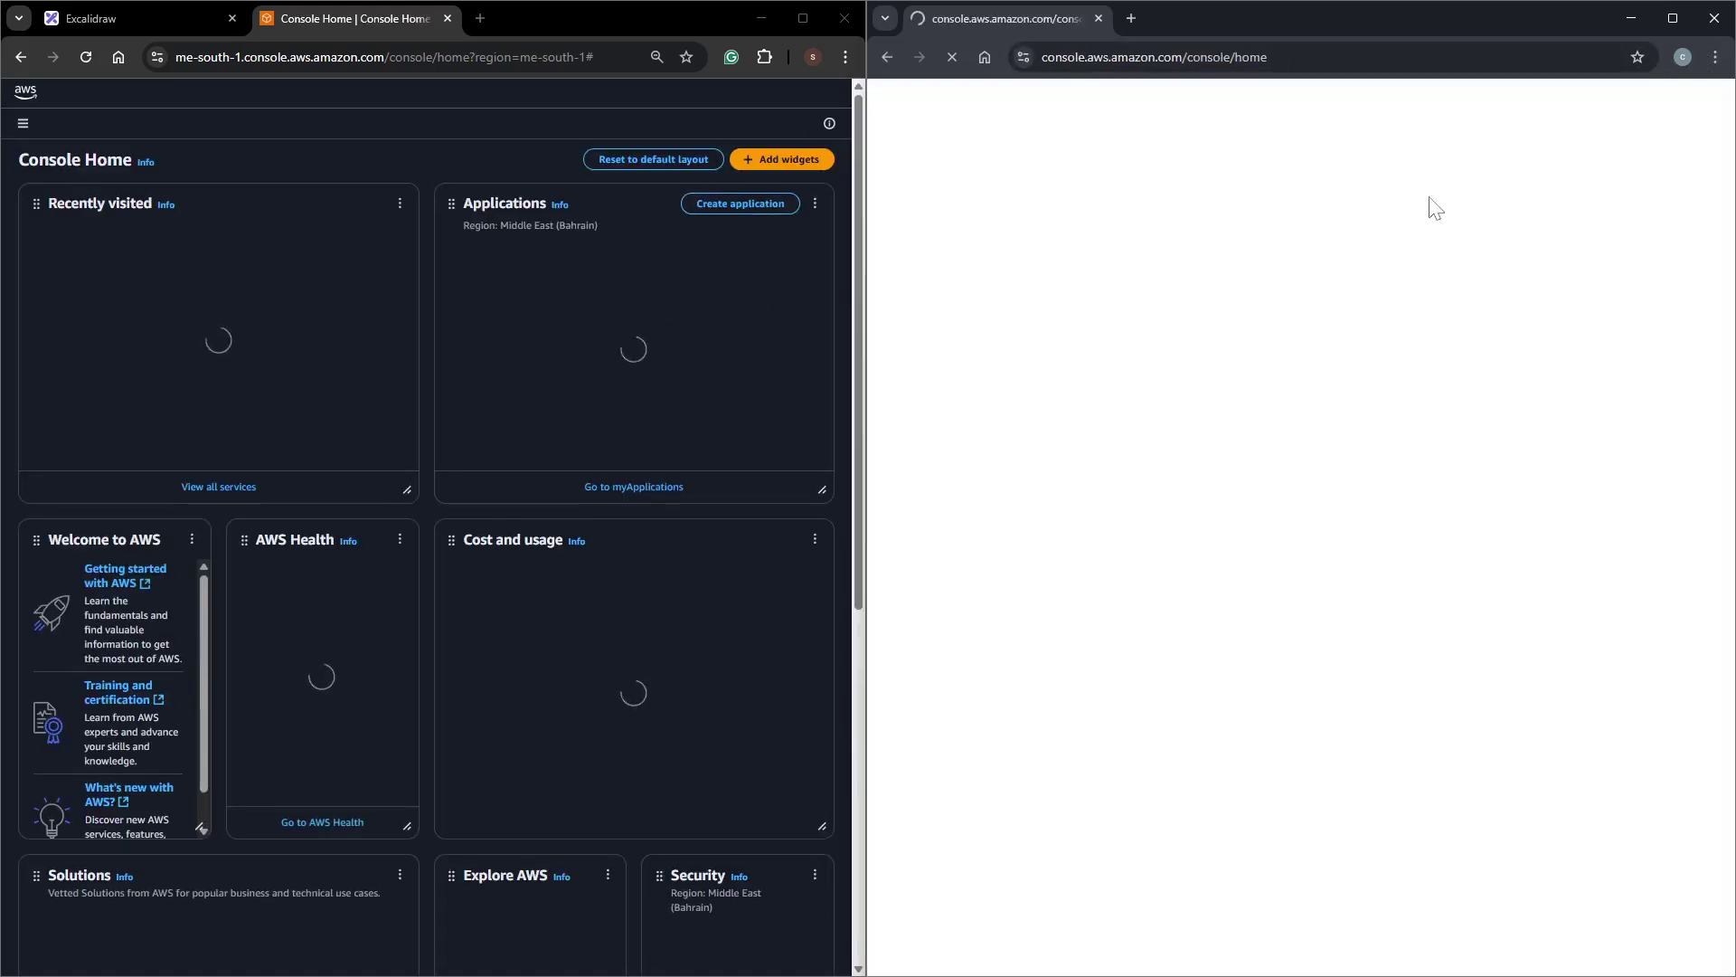
{"action": "left_click", "coordinate": [1715, 57]}
{"action": "left_click", "coordinate": [1501, 143]}
{"action": "mouse_move", "coordinate": [1217, 40]}
{"action": "left_mouse_down"}
{"action": "mouse_move", "coordinate": [1446, 16]}
{"action": "mouse_move", "coordinate": [1407, 50]}
{"action": "mouse_move", "coordinate": [1365, 50]}
{"action": "mouse_move", "coordinate": [1358, 31]}
{"action": "mouse_move", "coordinate": [1400, 29]}
{"action": "left_mouse_up"}
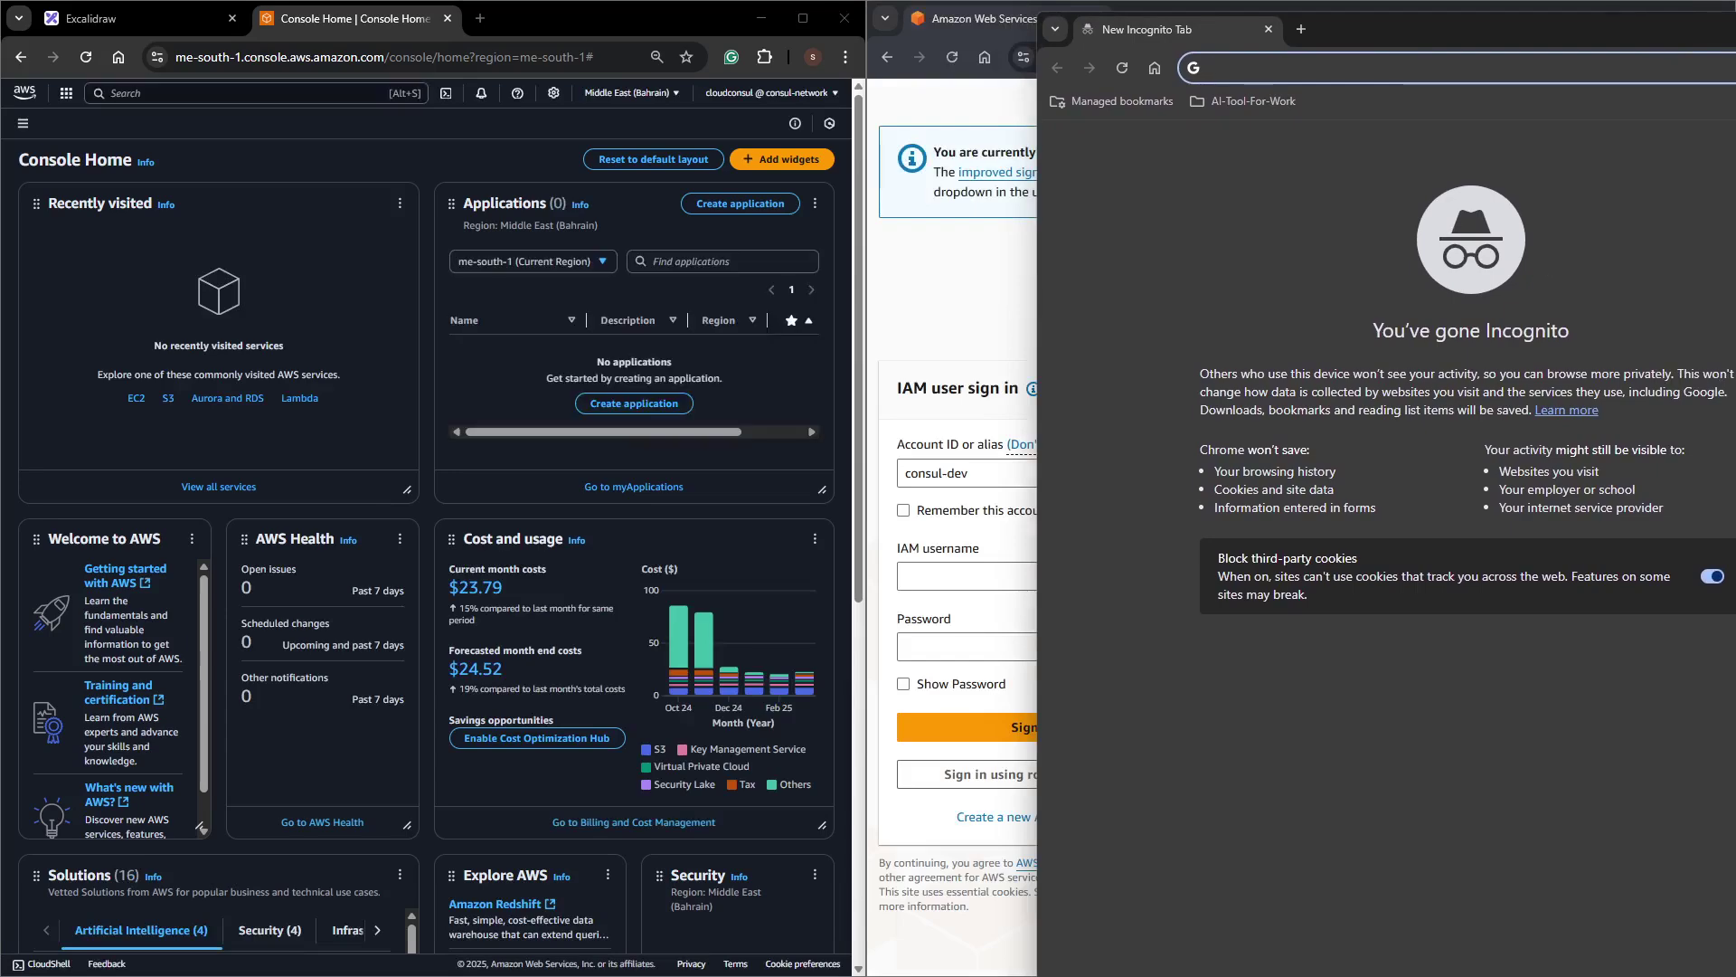
{"action": "key", "text": "ctrl+l"}
{"action": "type", "text": "consul-prod.signin.aws.amazon.com/console"}
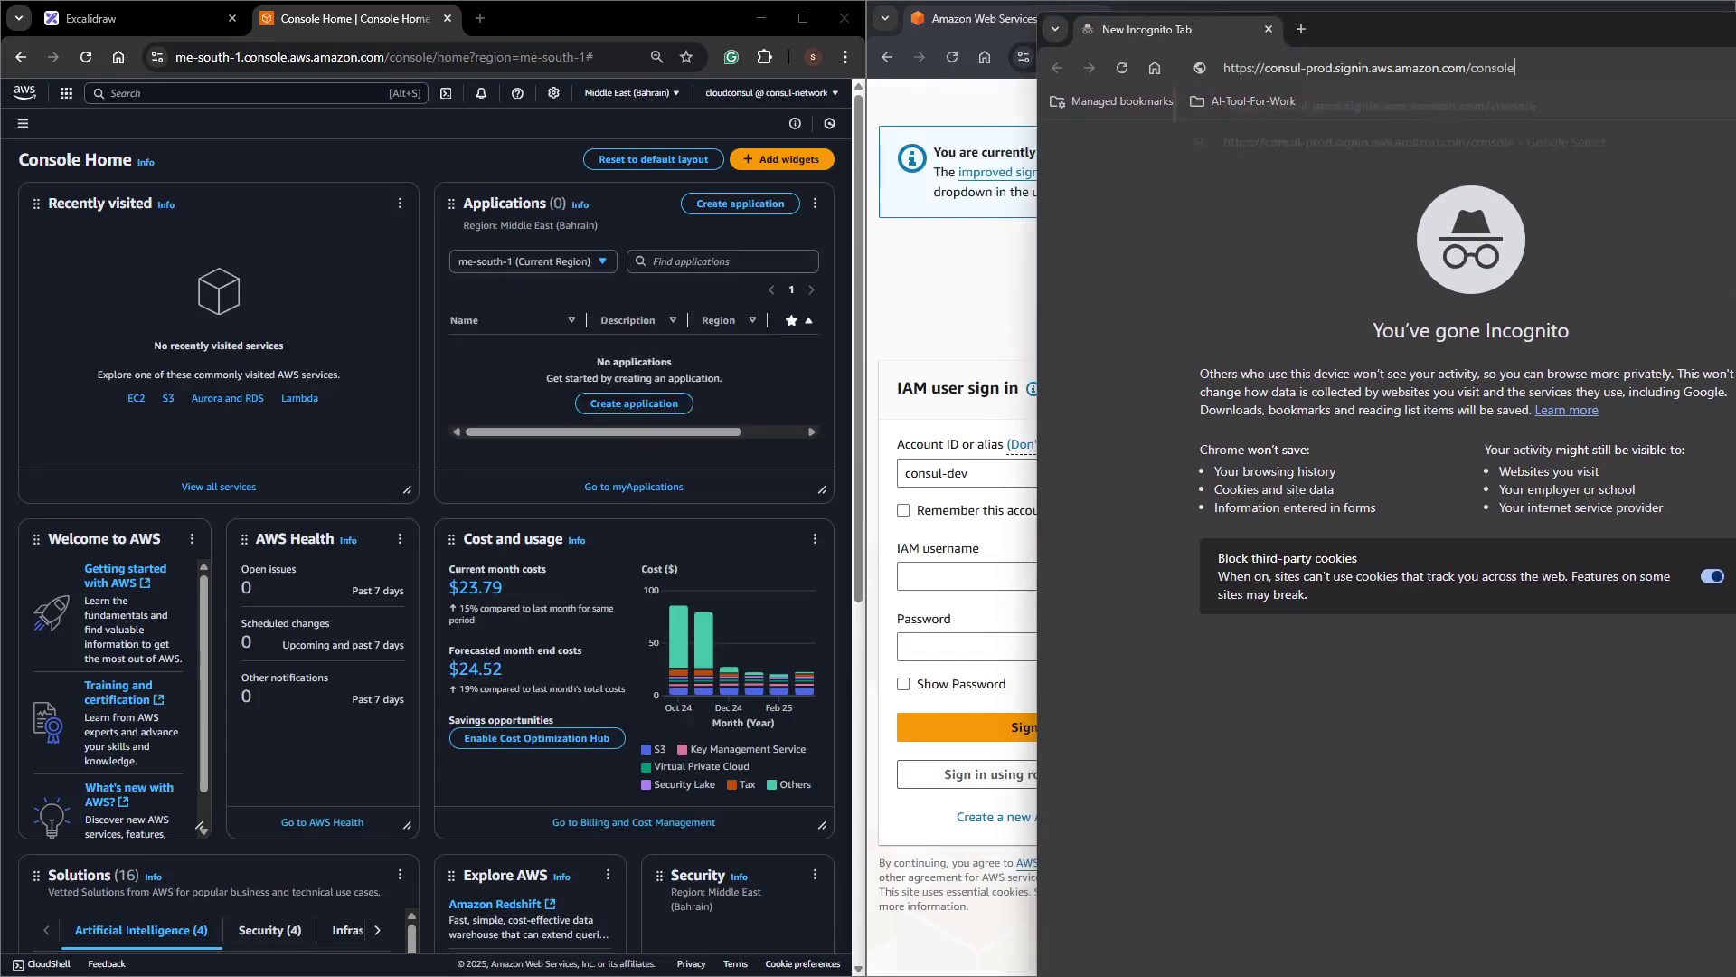
{"action": "key", "text": "Return"}
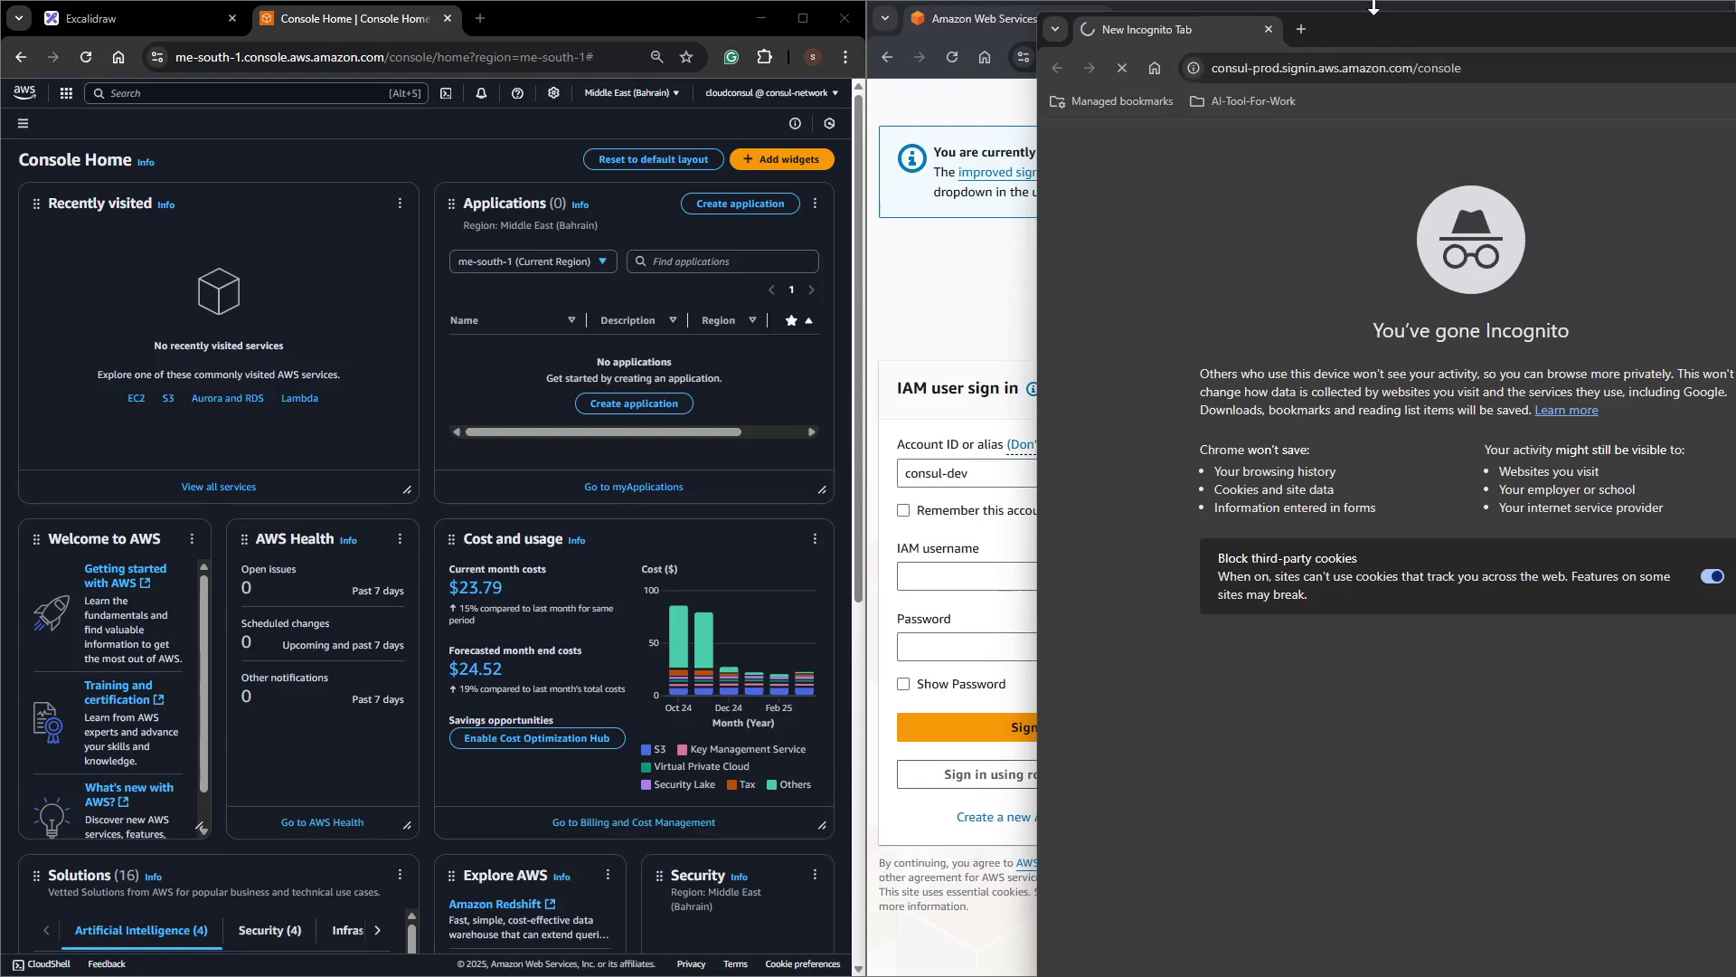
Return to the consul-dev sign-in page and sign in with IAM username cloudconsul and the account password.
{"action": "left_click", "coordinate": [986, 324]}
{"action": "left_click", "coordinate": [995, 576]}
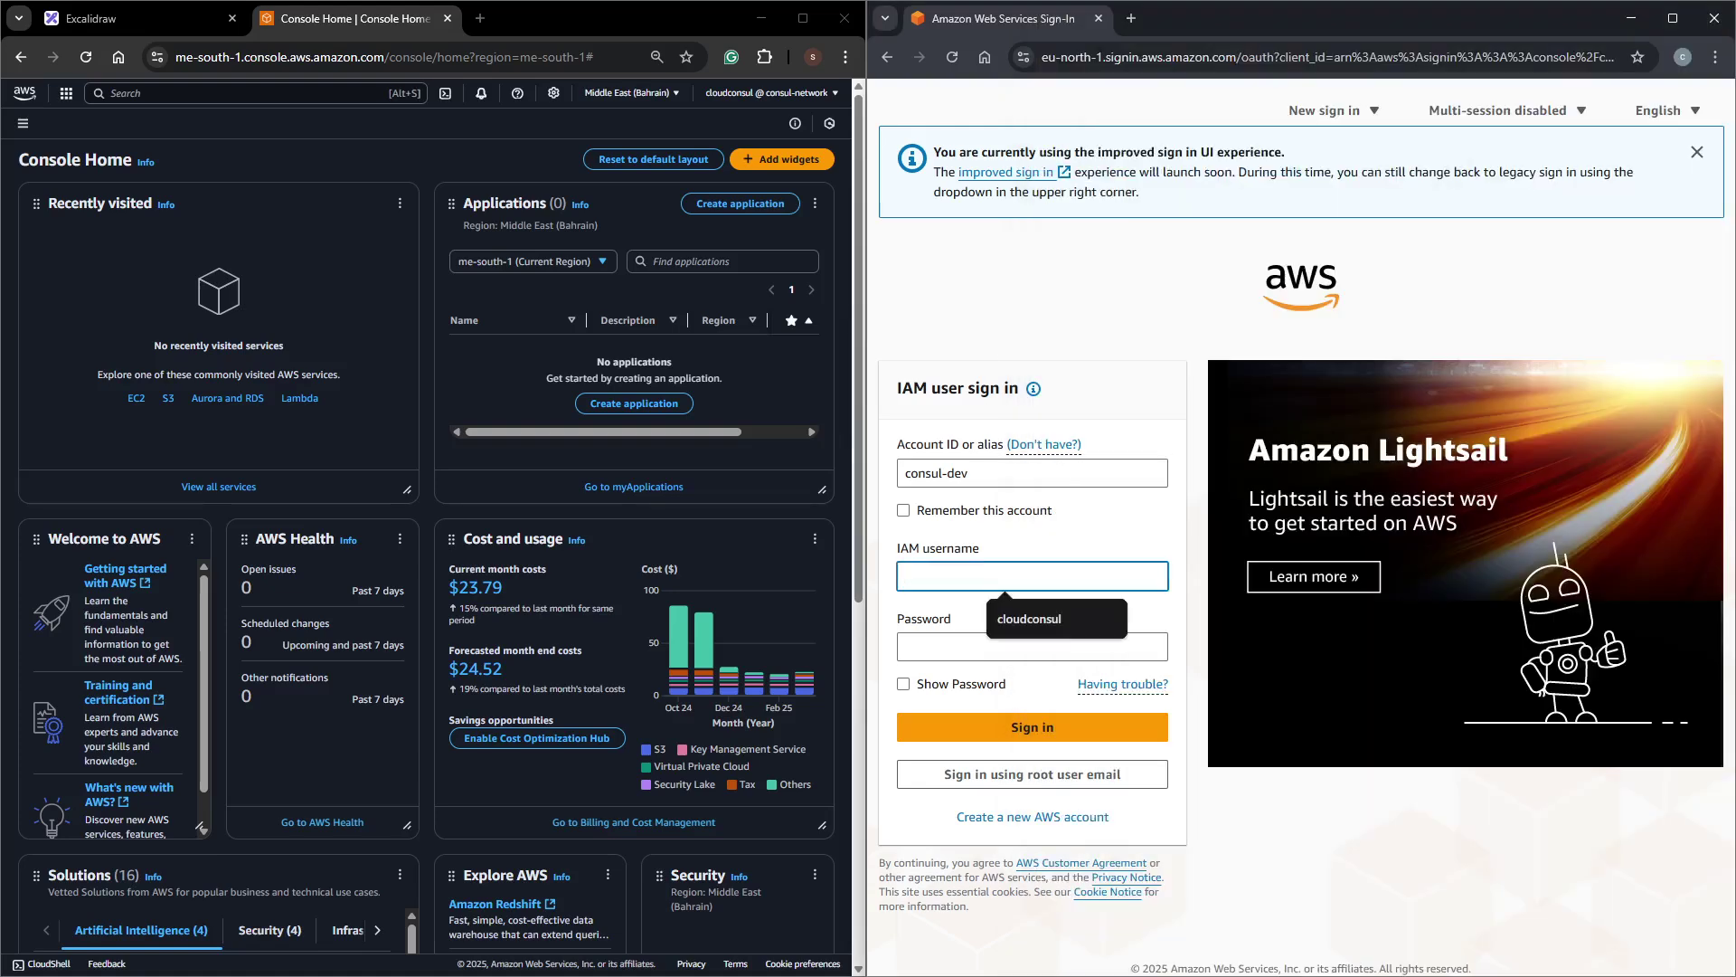
{"action": "key", "text": "Down"}
{"action": "key", "text": "Return"}
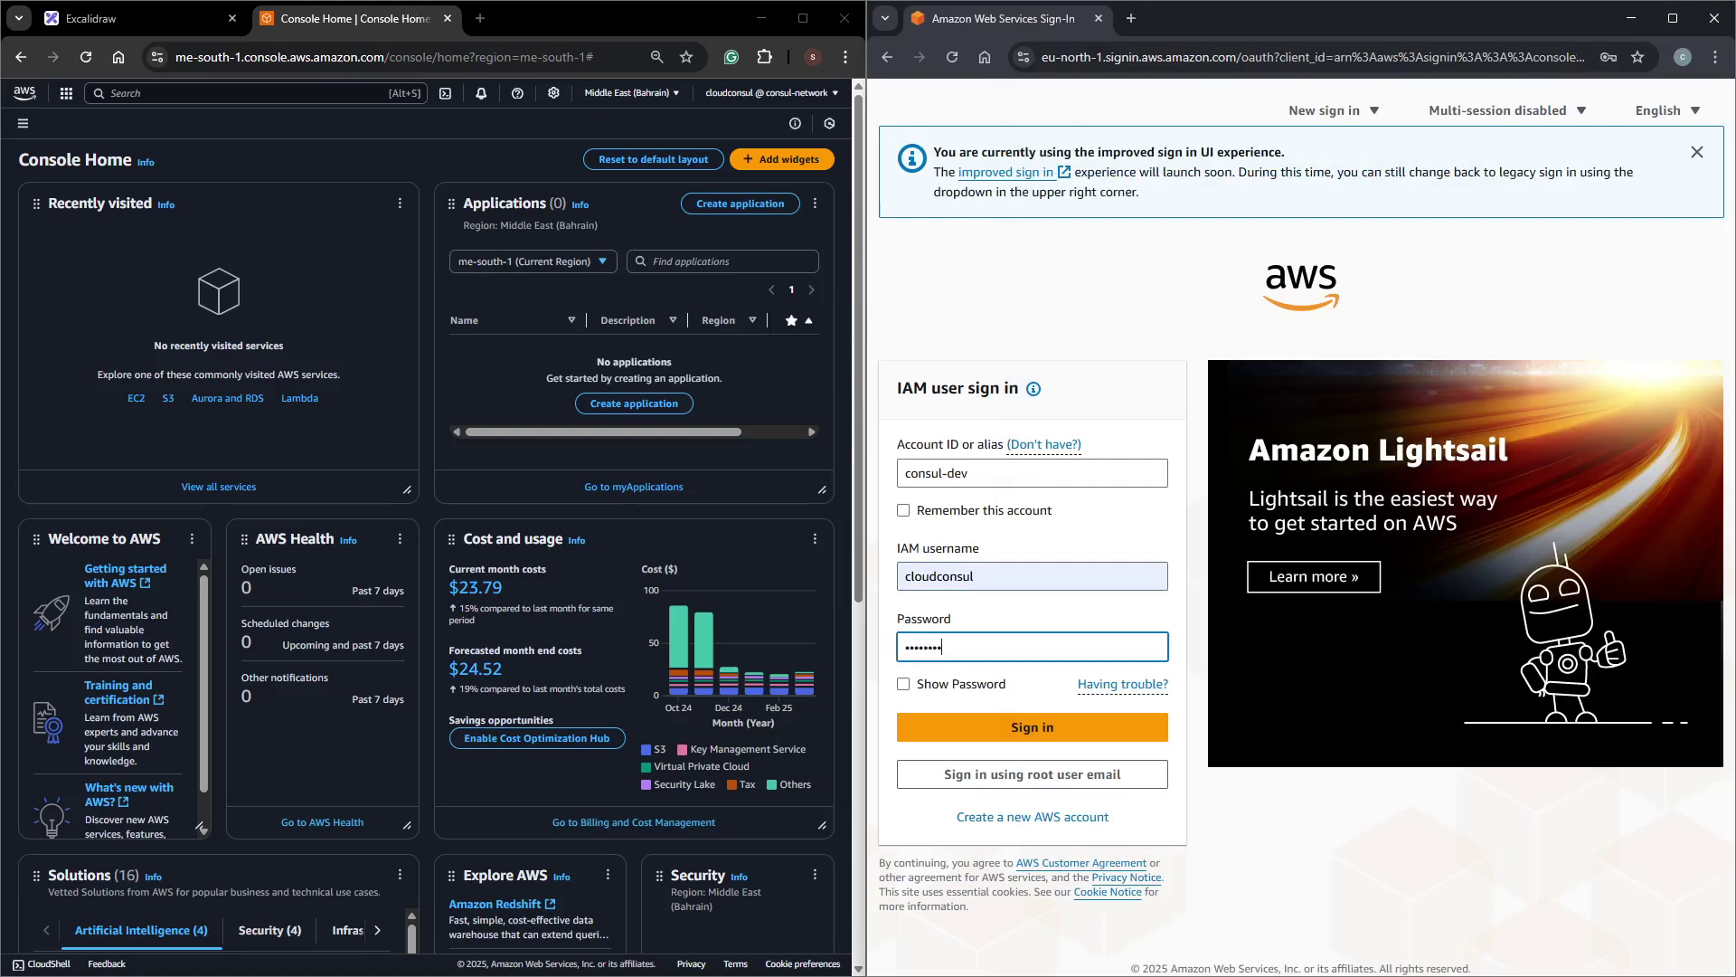
{"action": "left_click", "coordinate": [986, 732]}
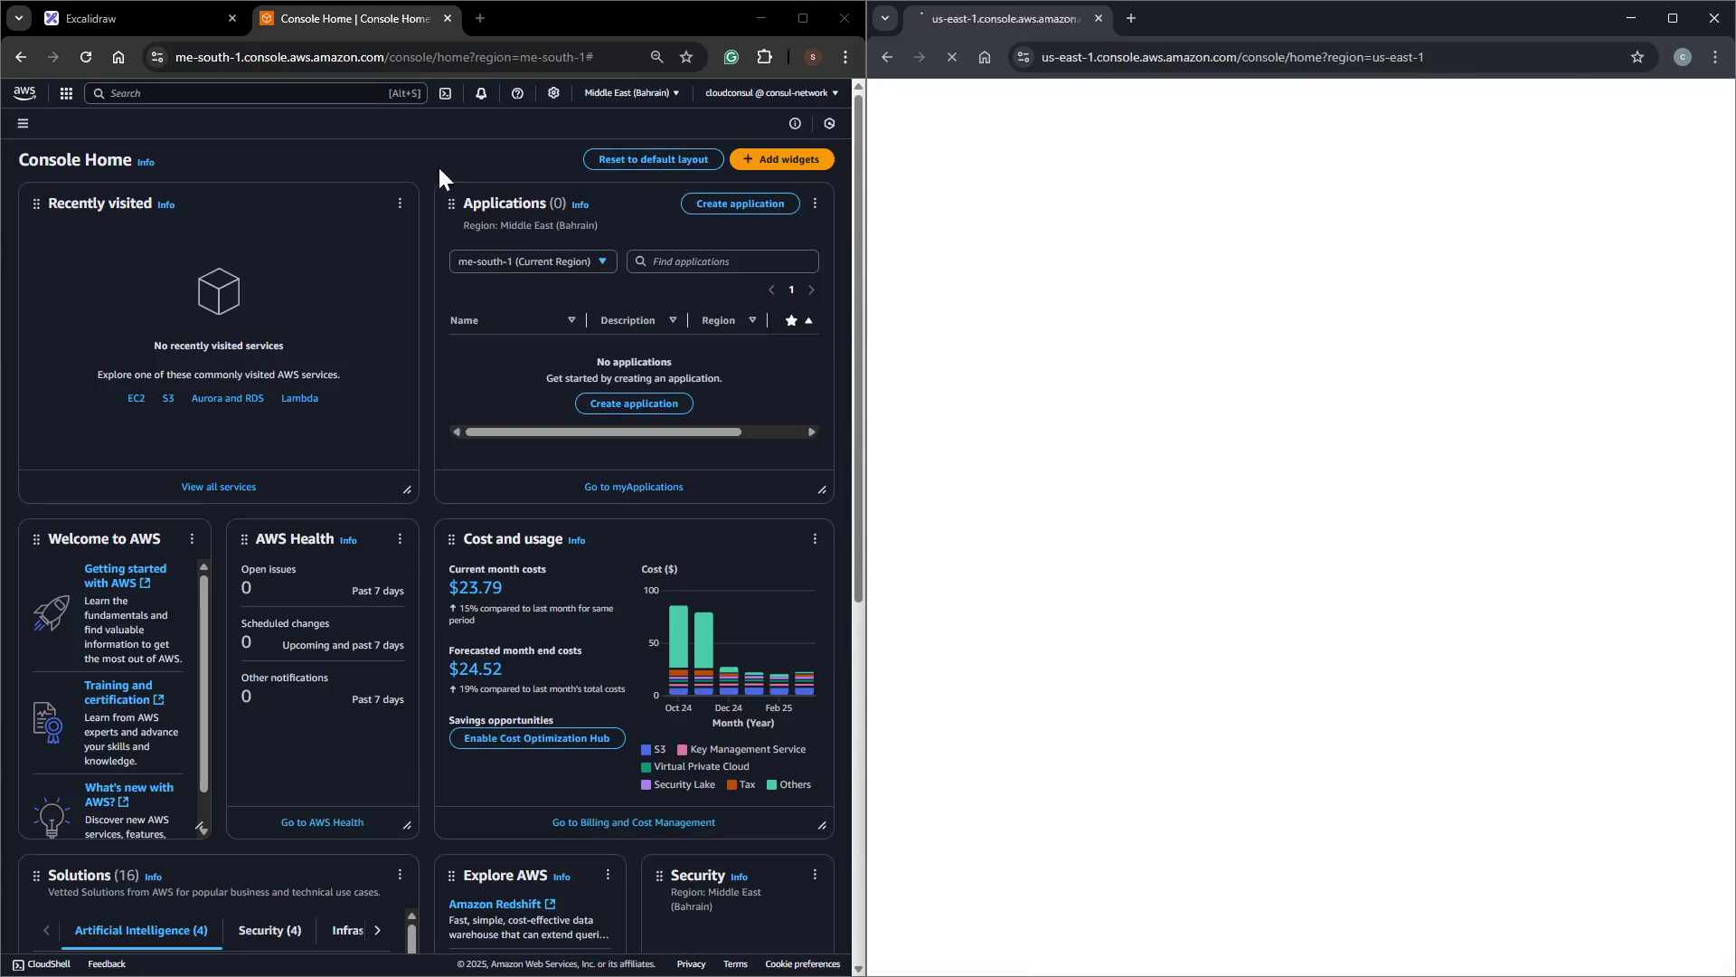
Switch the network account's console to the Europe (Ireland) eu-west-1 region.
{"action": "left_click", "coordinate": [269, 191]}
{"action": "key", "text": "alt+s"}
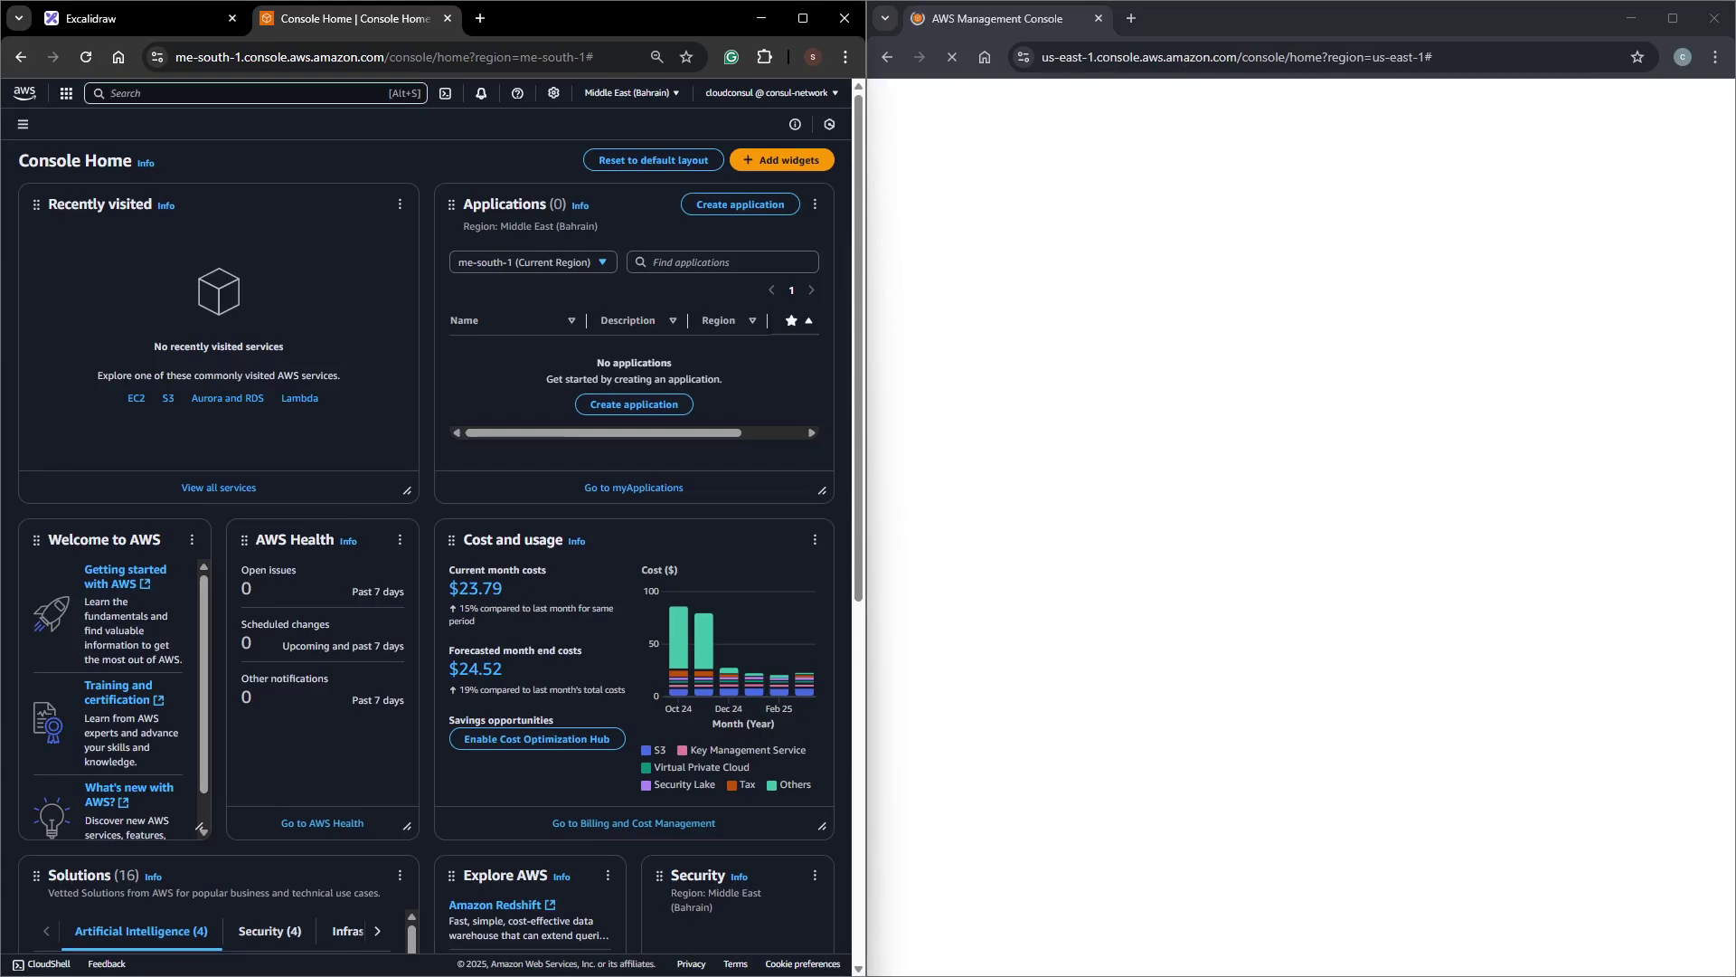
{"action": "left_click", "coordinate": [633, 92]}
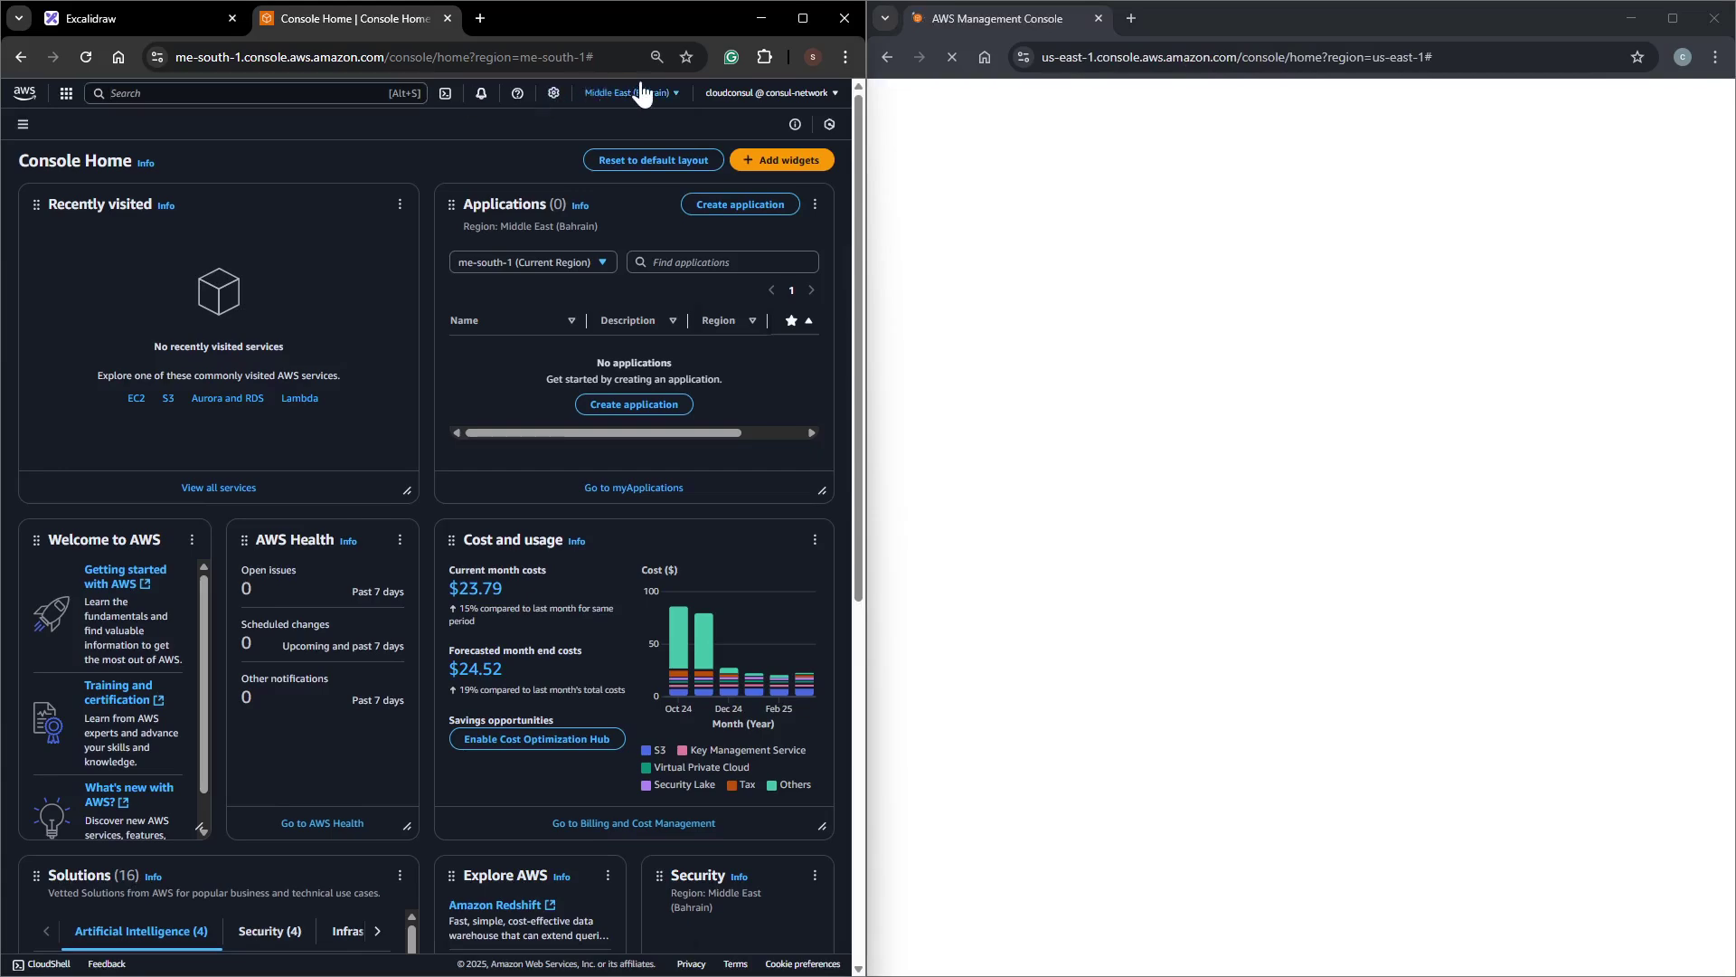
{"action": "left_click", "coordinate": [505, 476]}
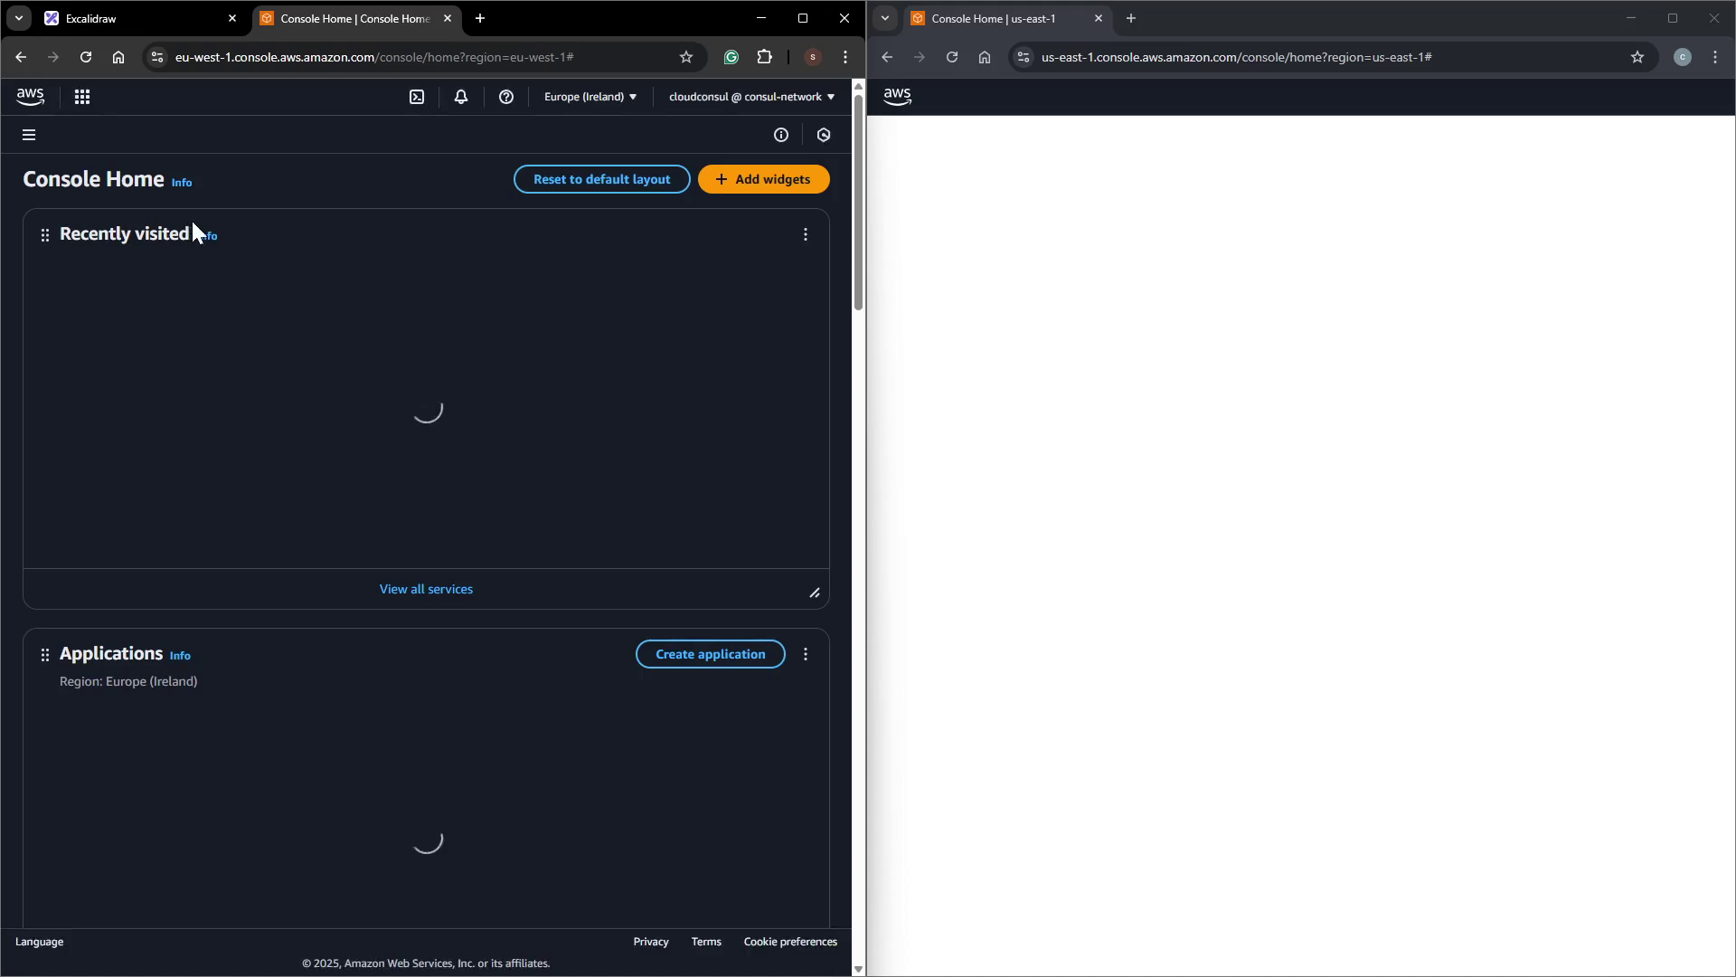
Search the network account's console for vpc and open the VPC service in a new tab.
{"action": "left_click", "coordinate": [156, 97]}
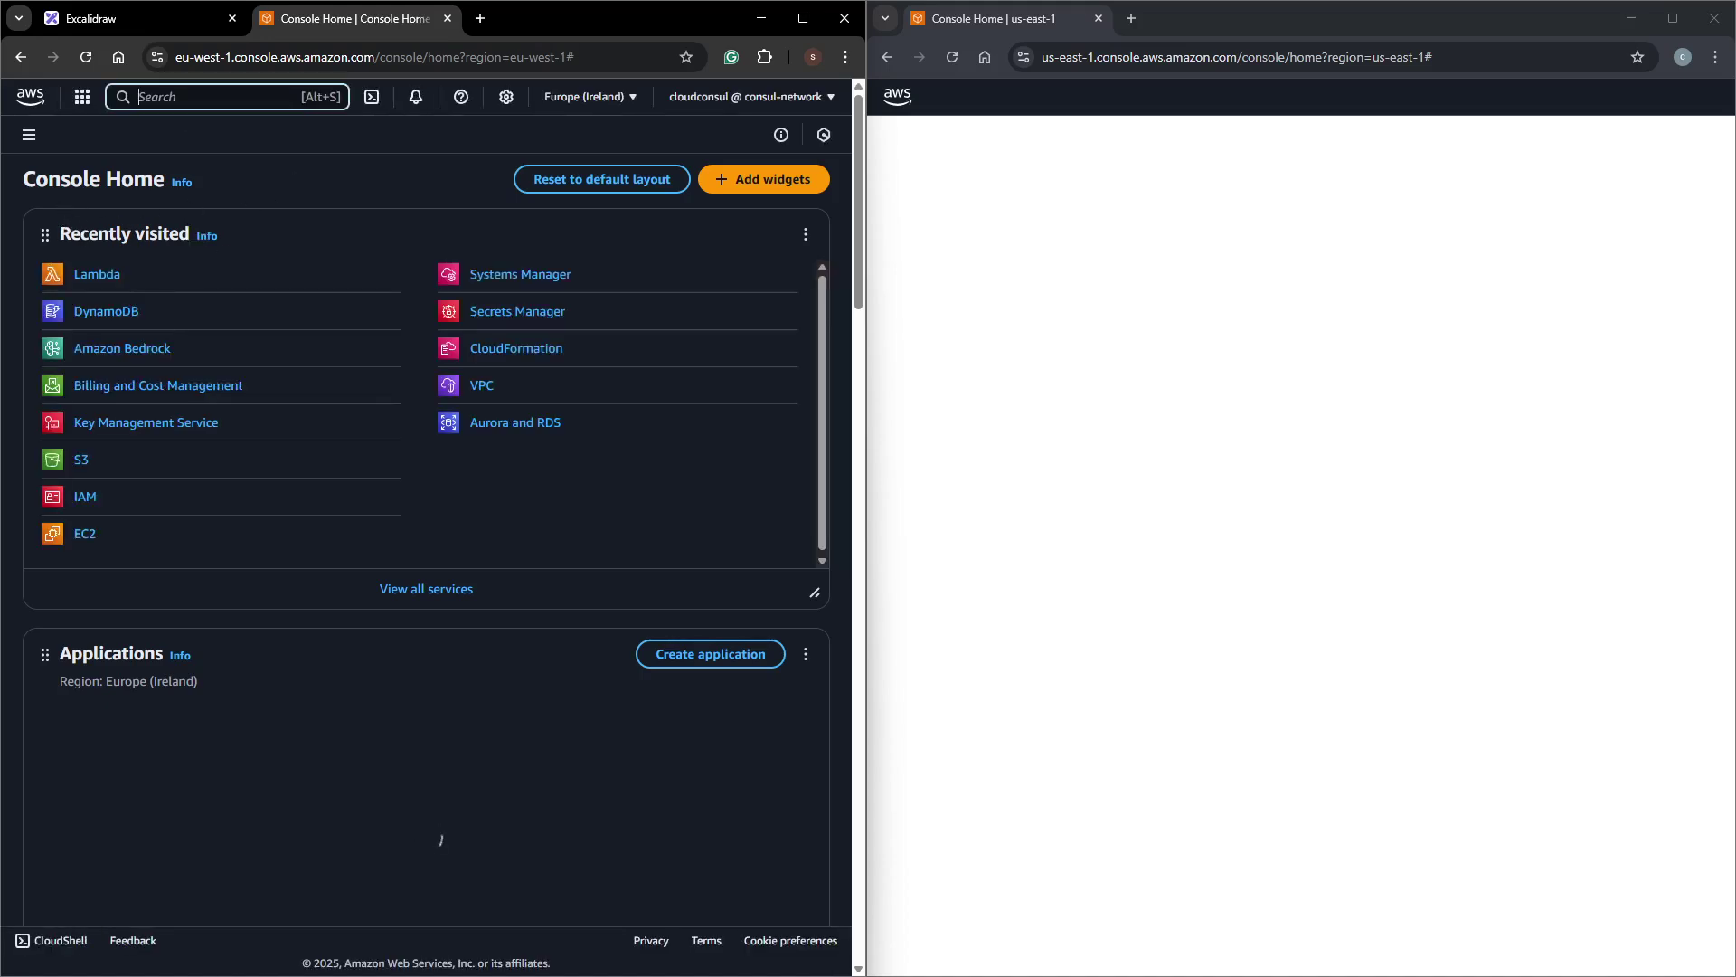
{"action": "type", "text": "vpc"}
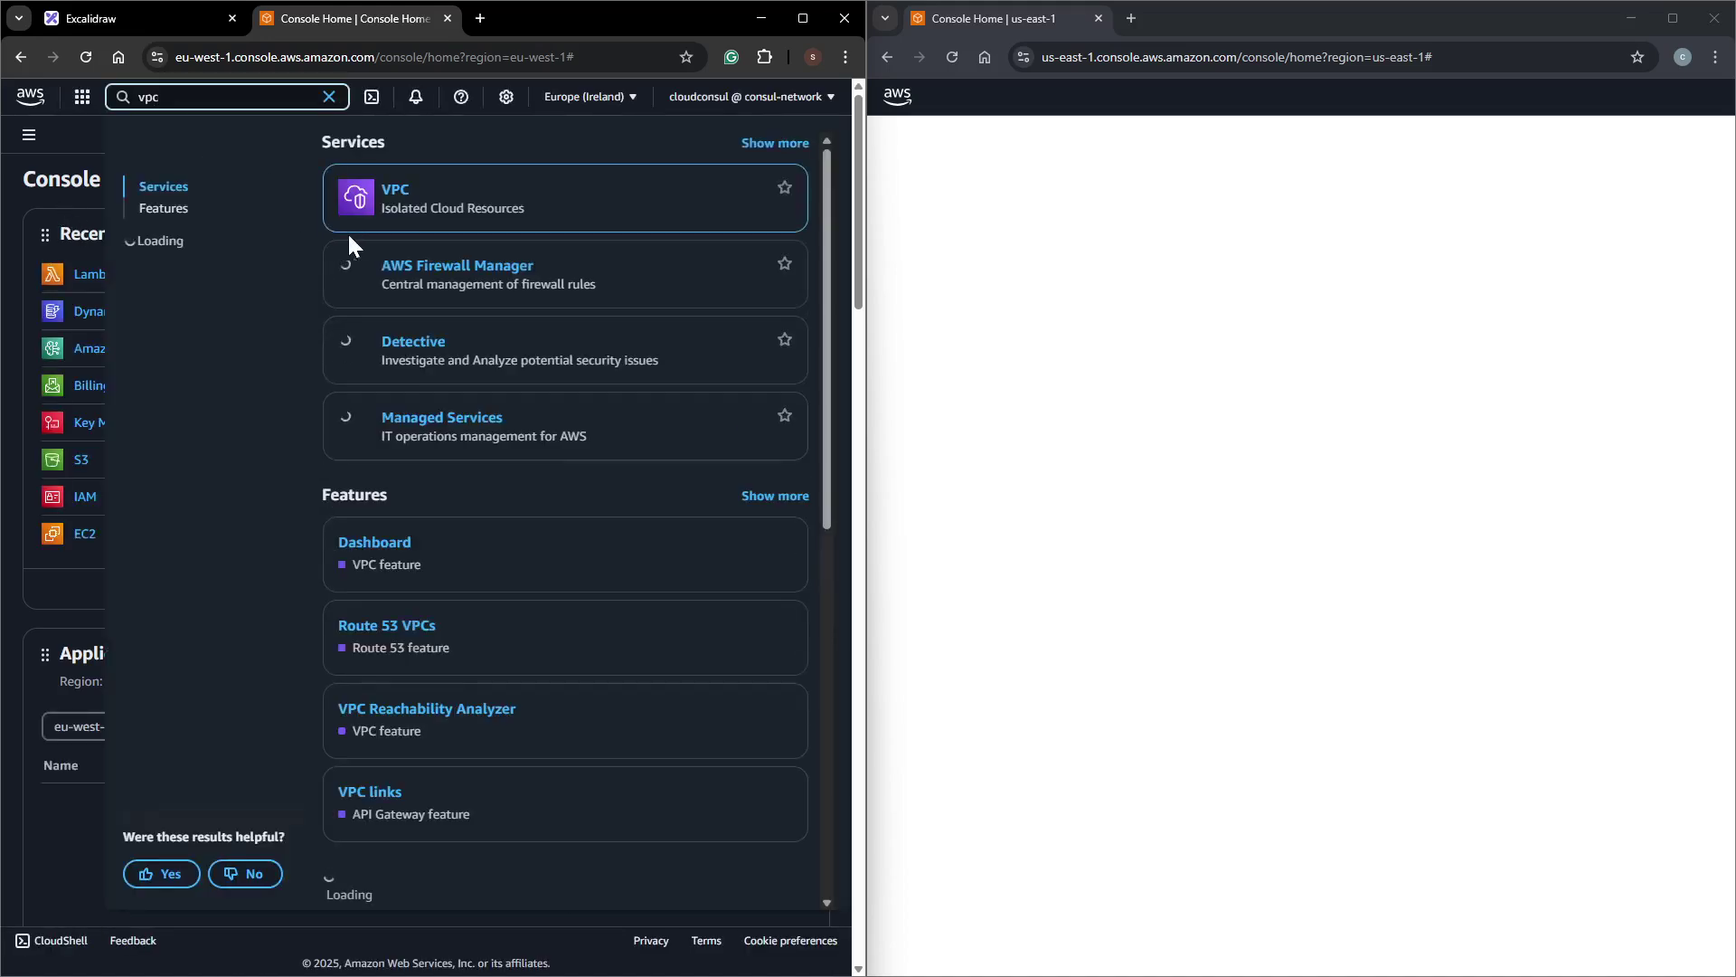
{"action": "middle_click", "coordinate": [352, 193]}
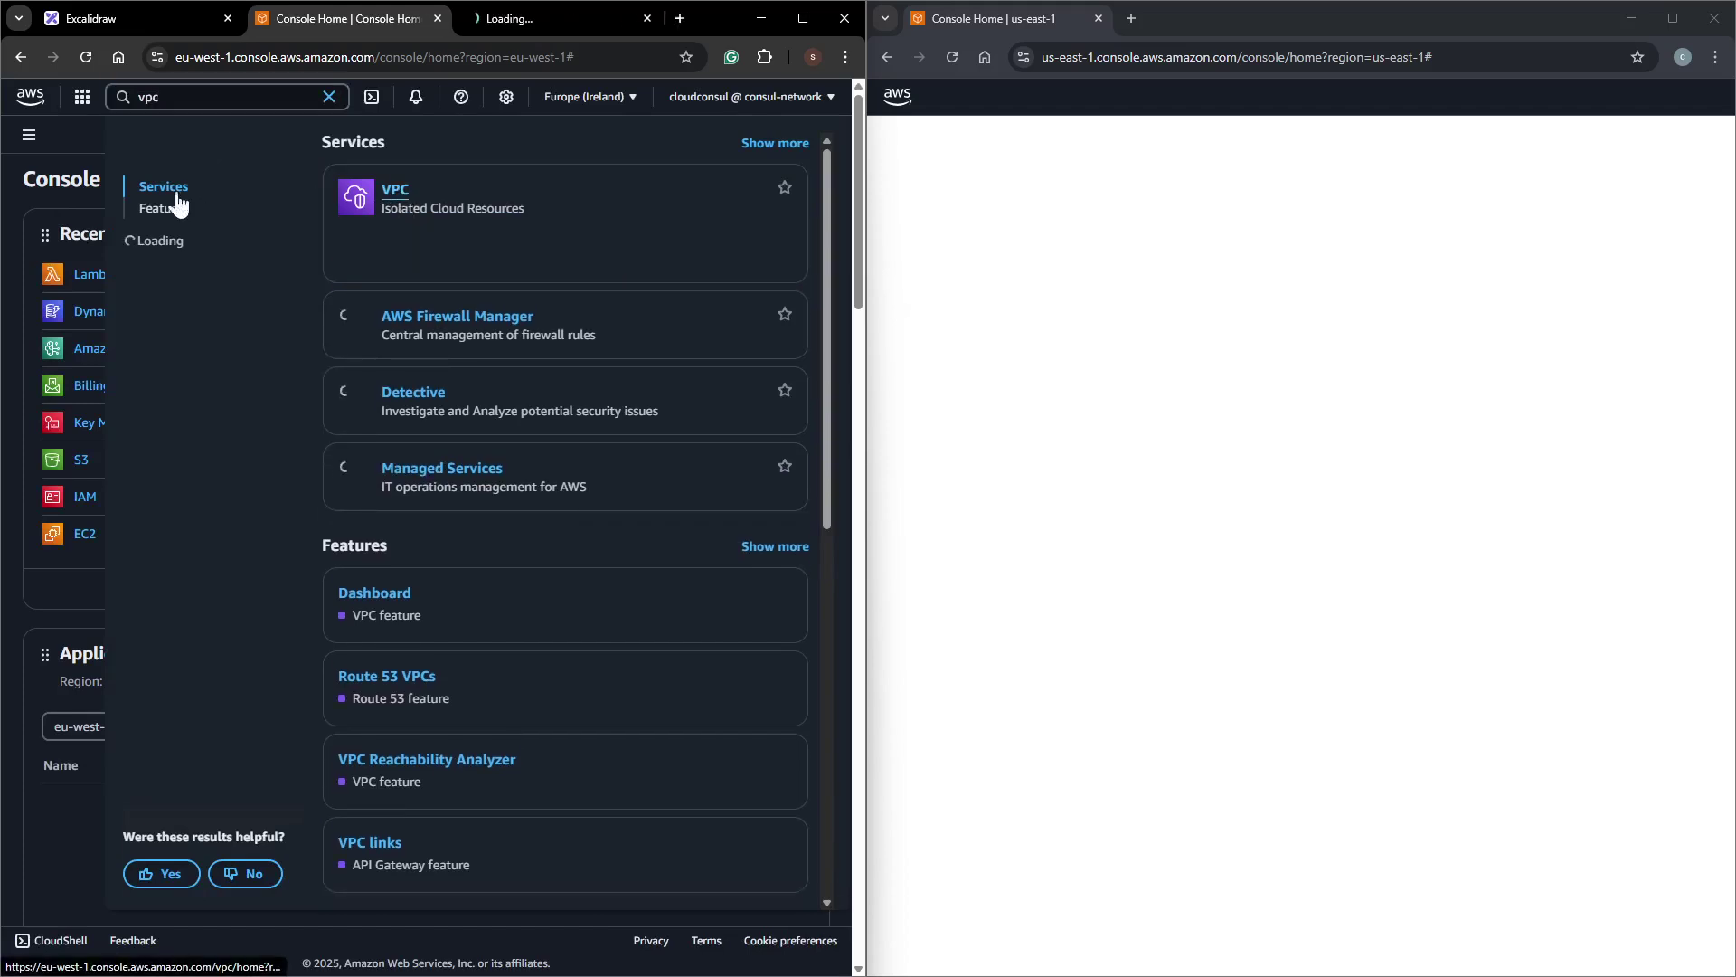
{"action": "left_click", "coordinate": [521, 20]}
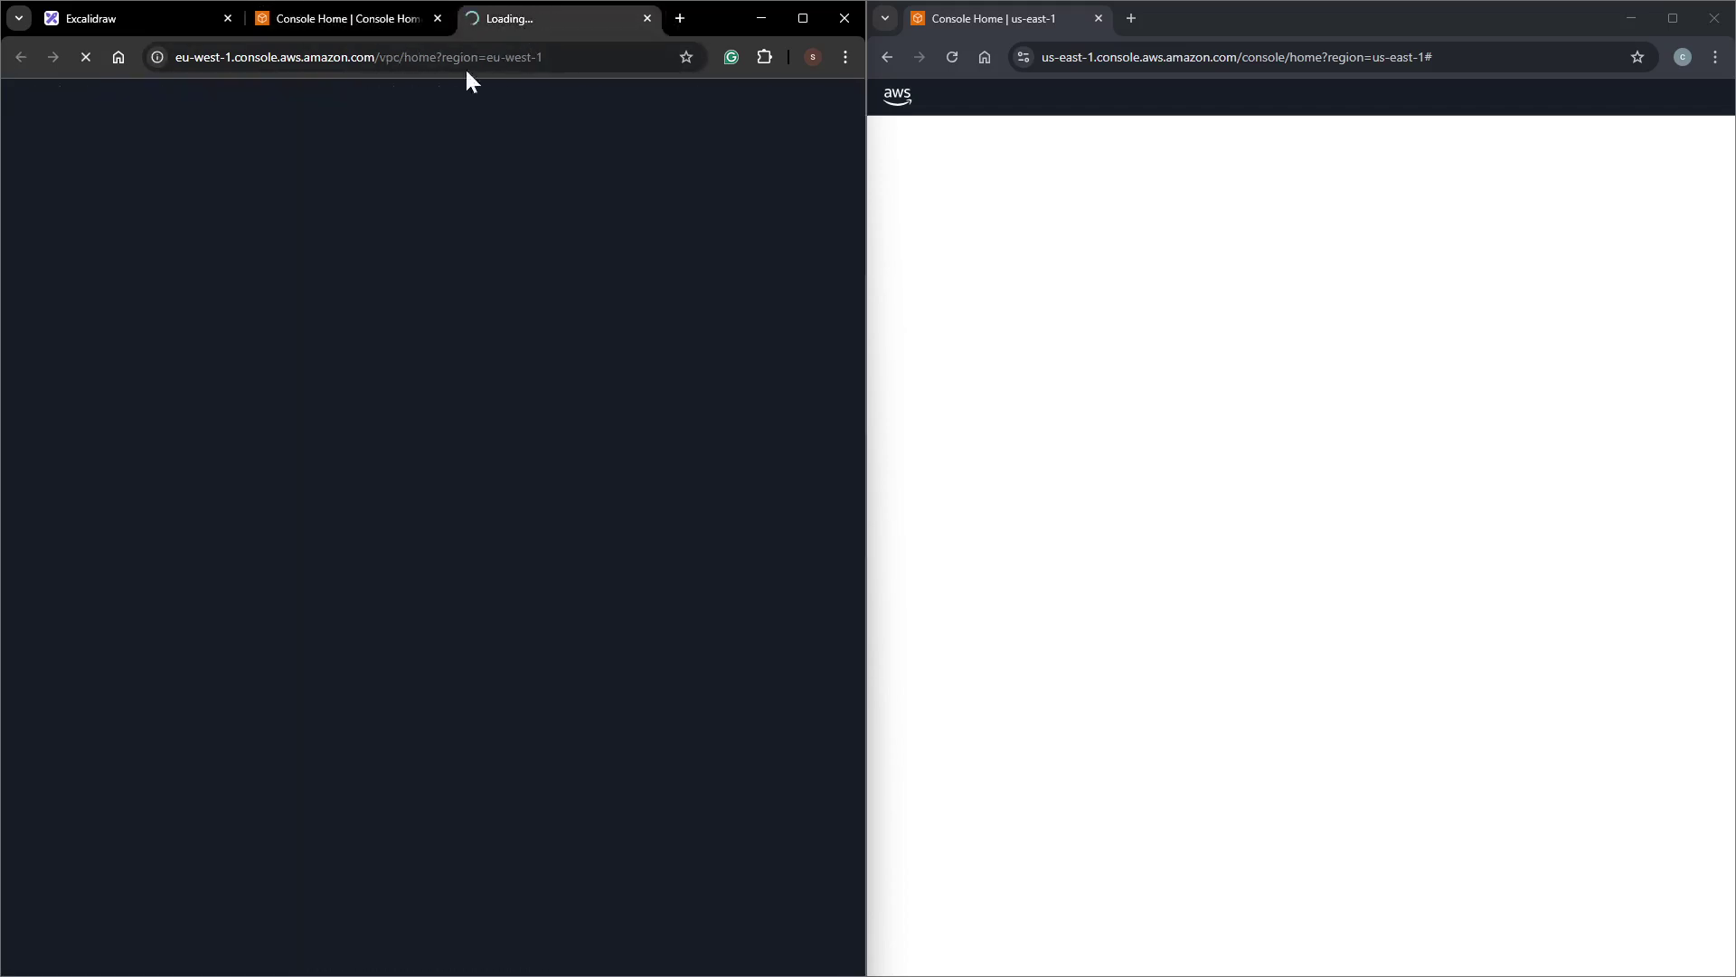
Open cloudconsultantHQ's iac-cloudformation repository on GitHub in a new tab of the dev window and download network-vpc.yaml.
{"action": "left_click", "coordinate": [1130, 19]}
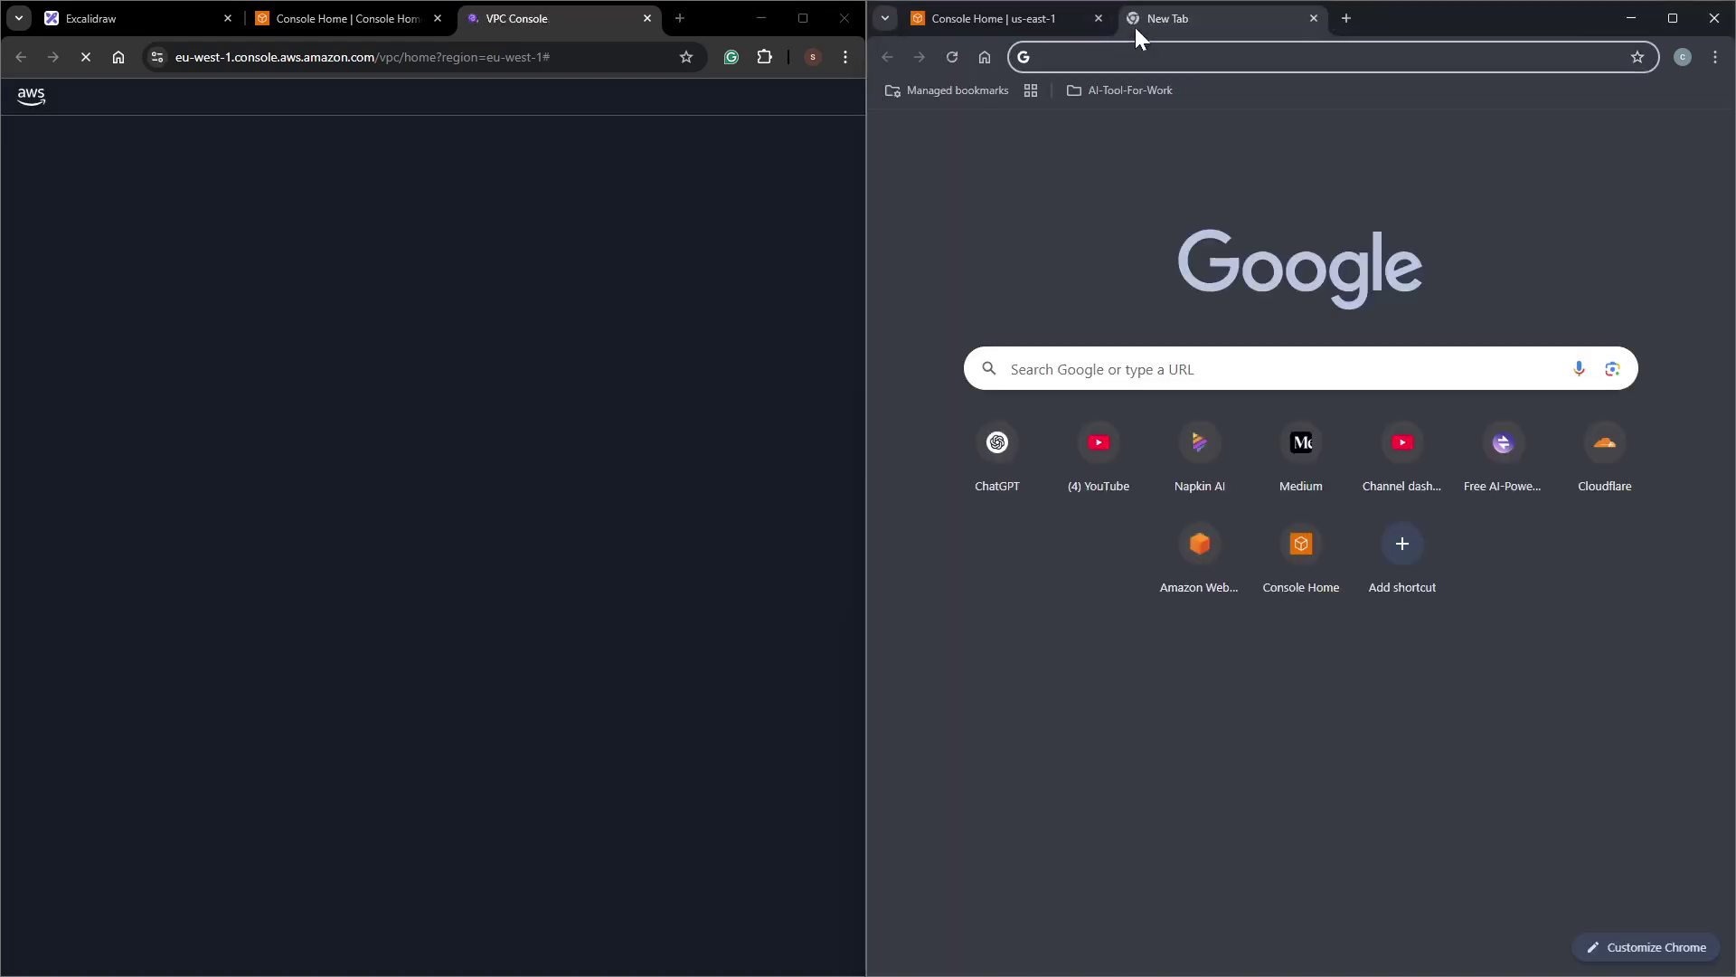
{"action": "type", "text": "git"}
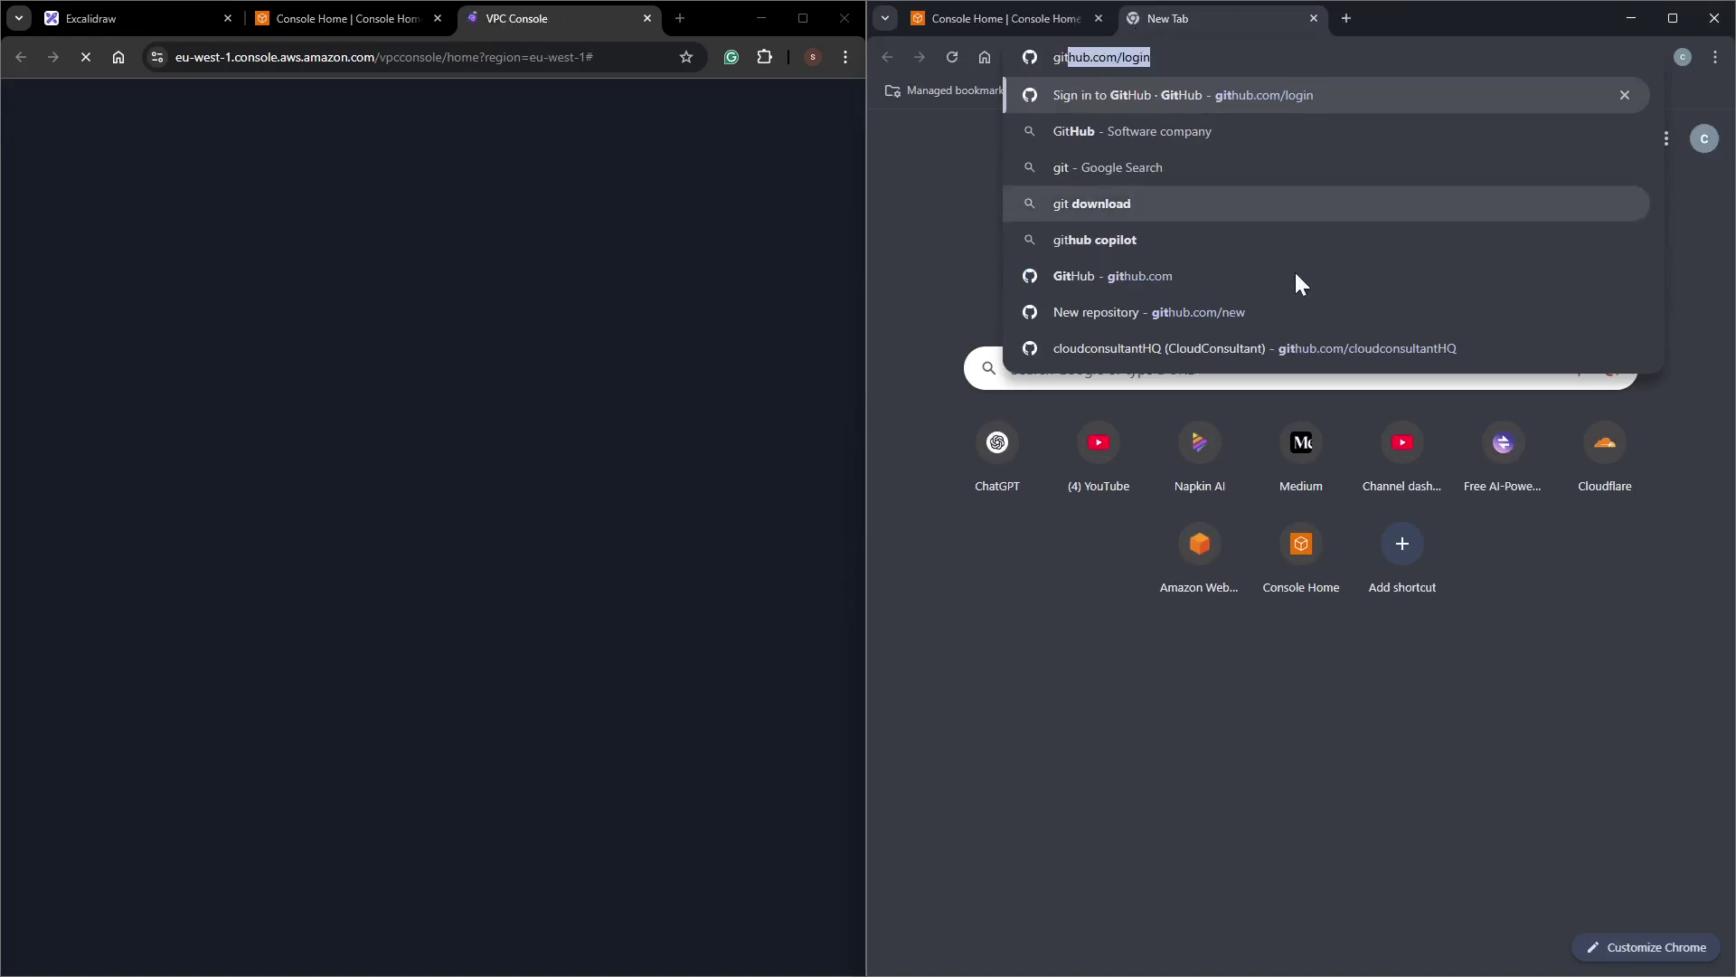
{"action": "left_click", "coordinate": [1271, 342]}
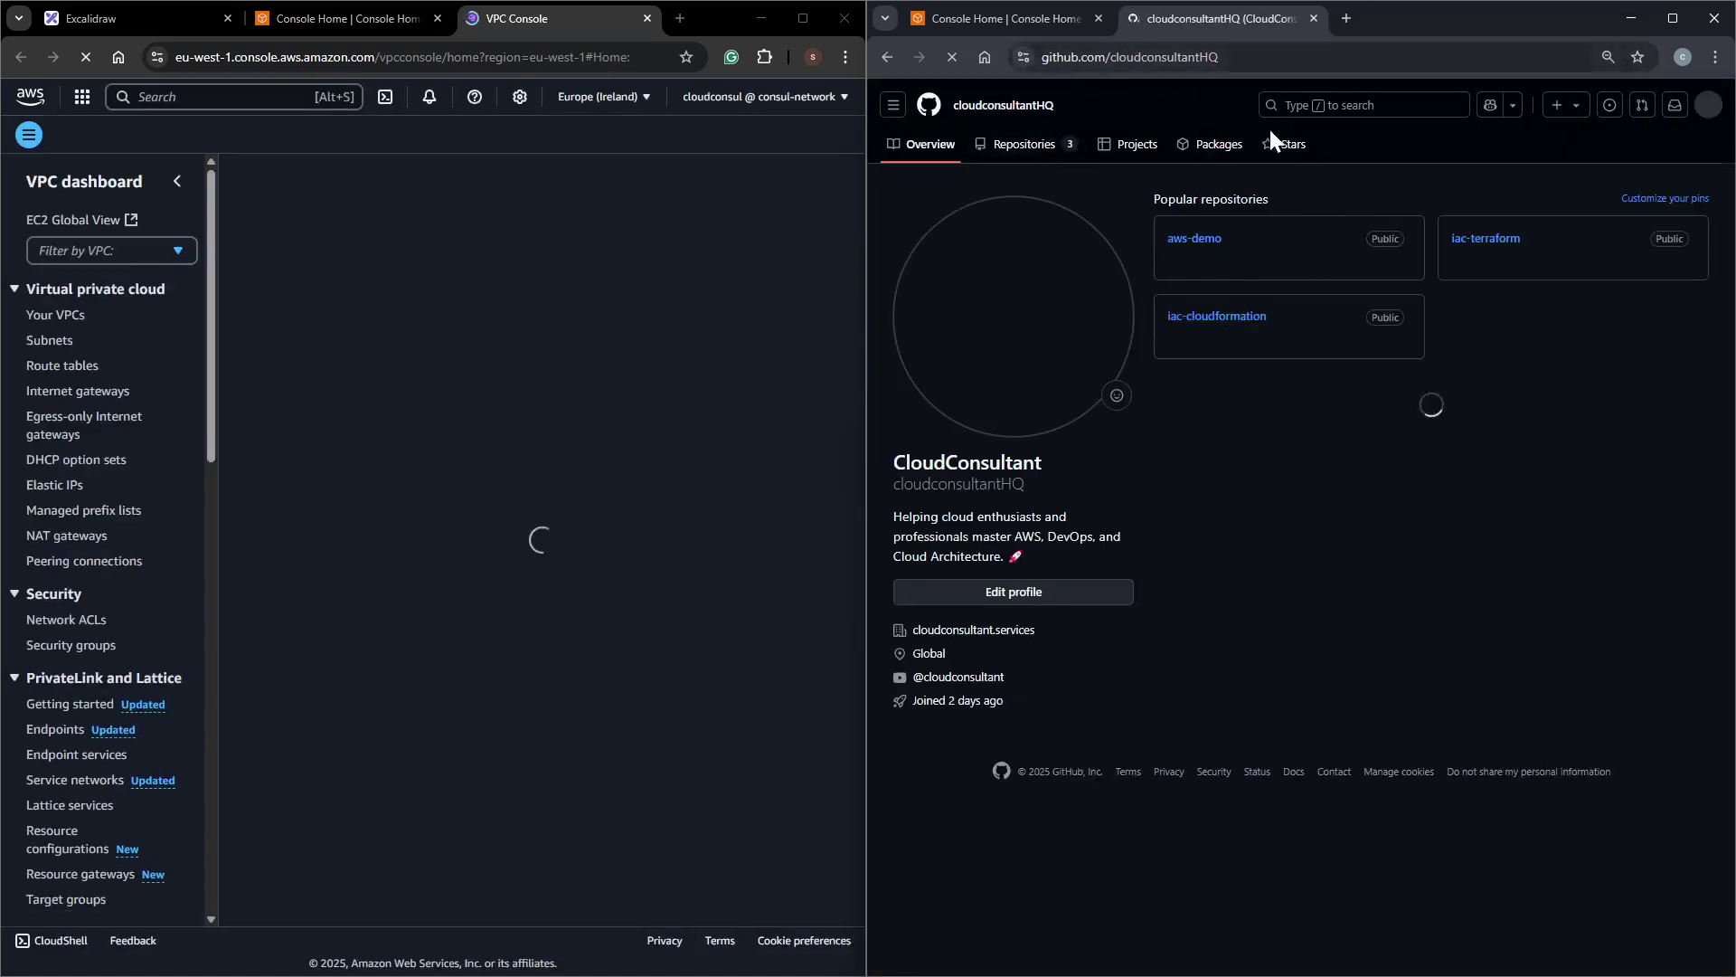
{"action": "left_click", "coordinate": [1236, 318]}
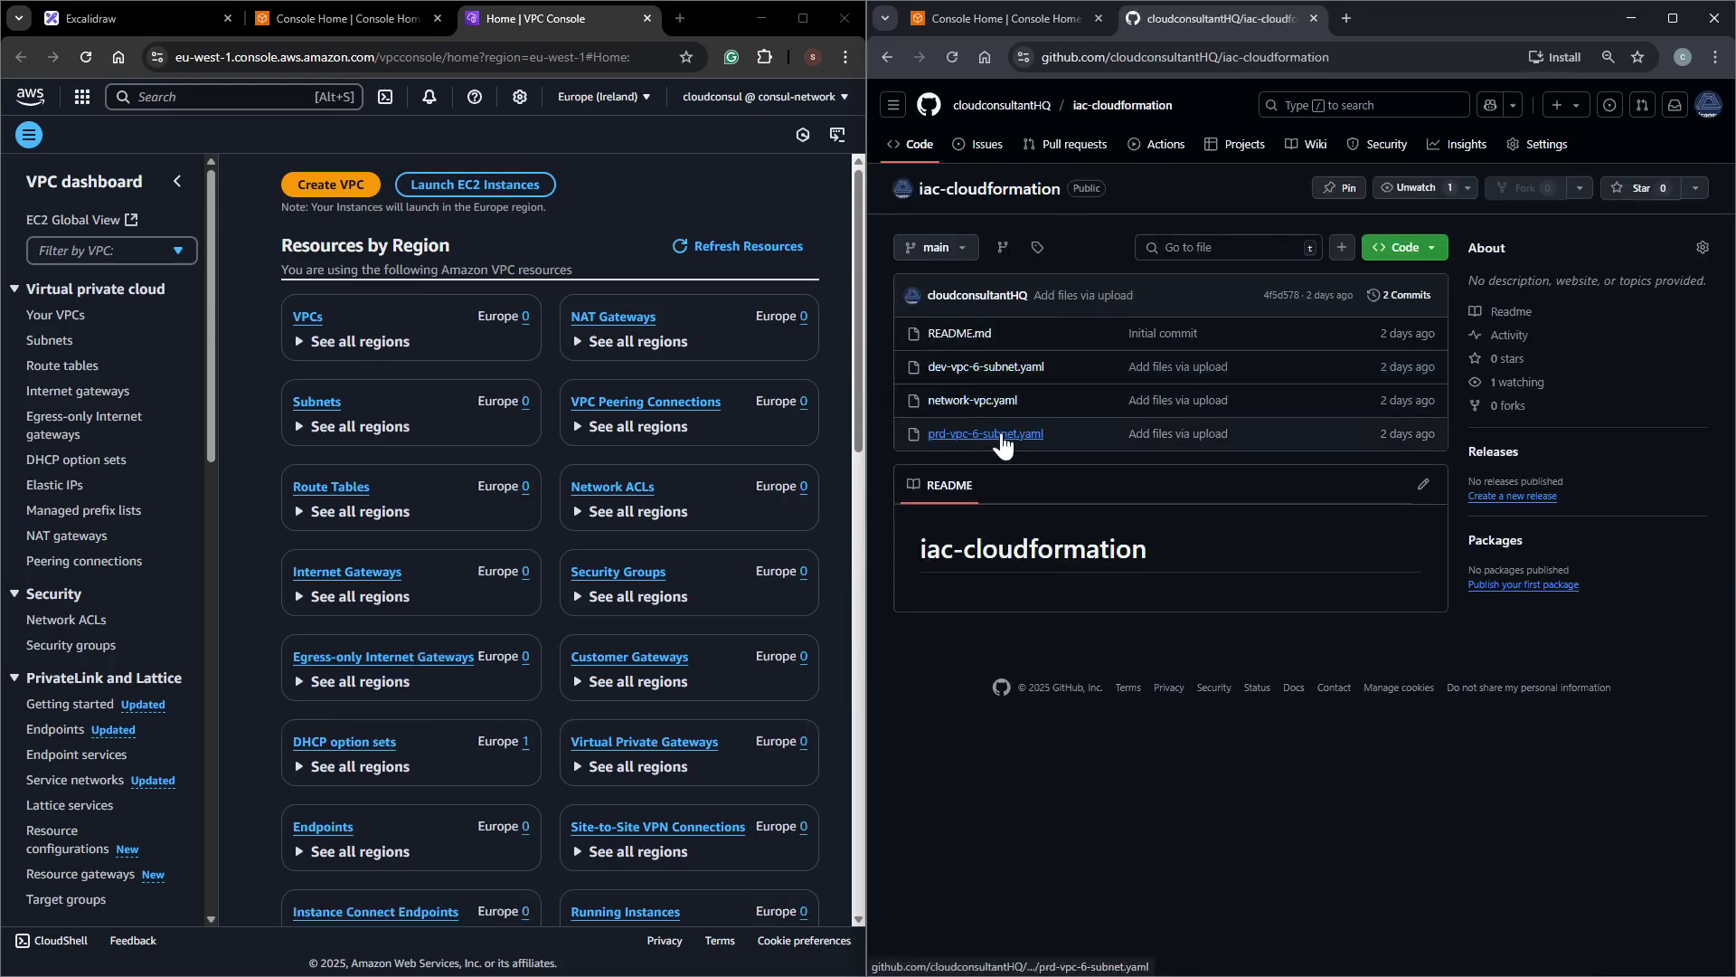
{"action": "left_click", "coordinate": [983, 407]}
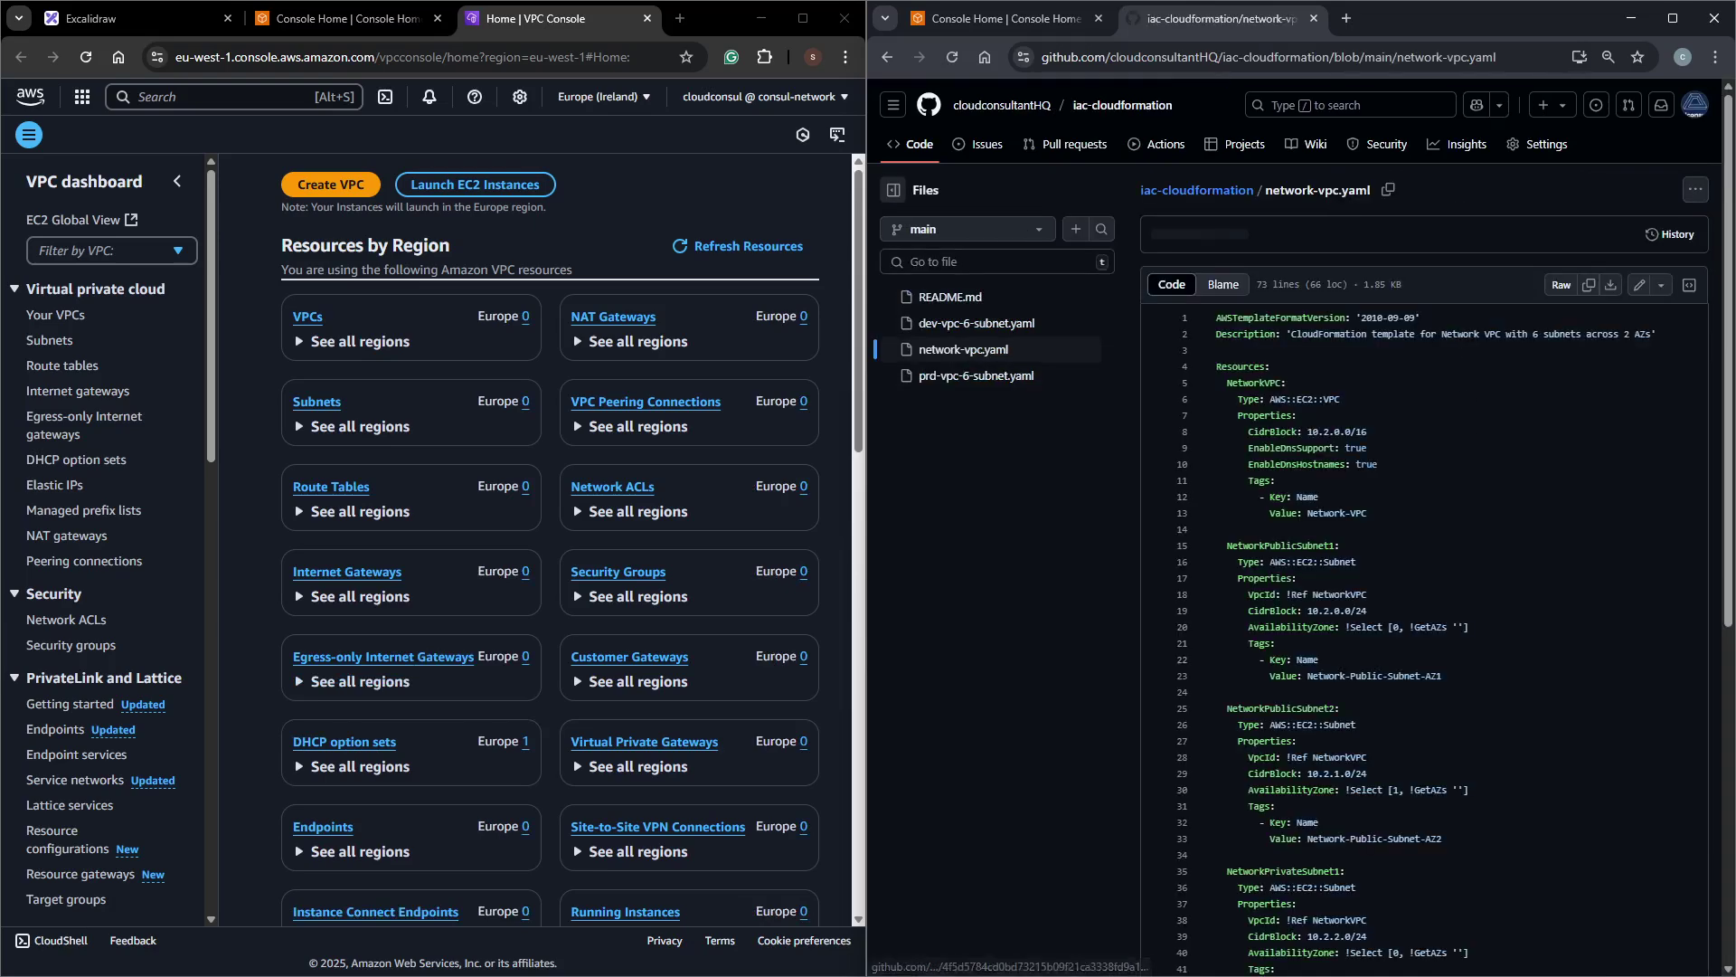
{"action": "left_click", "coordinate": [1610, 285]}
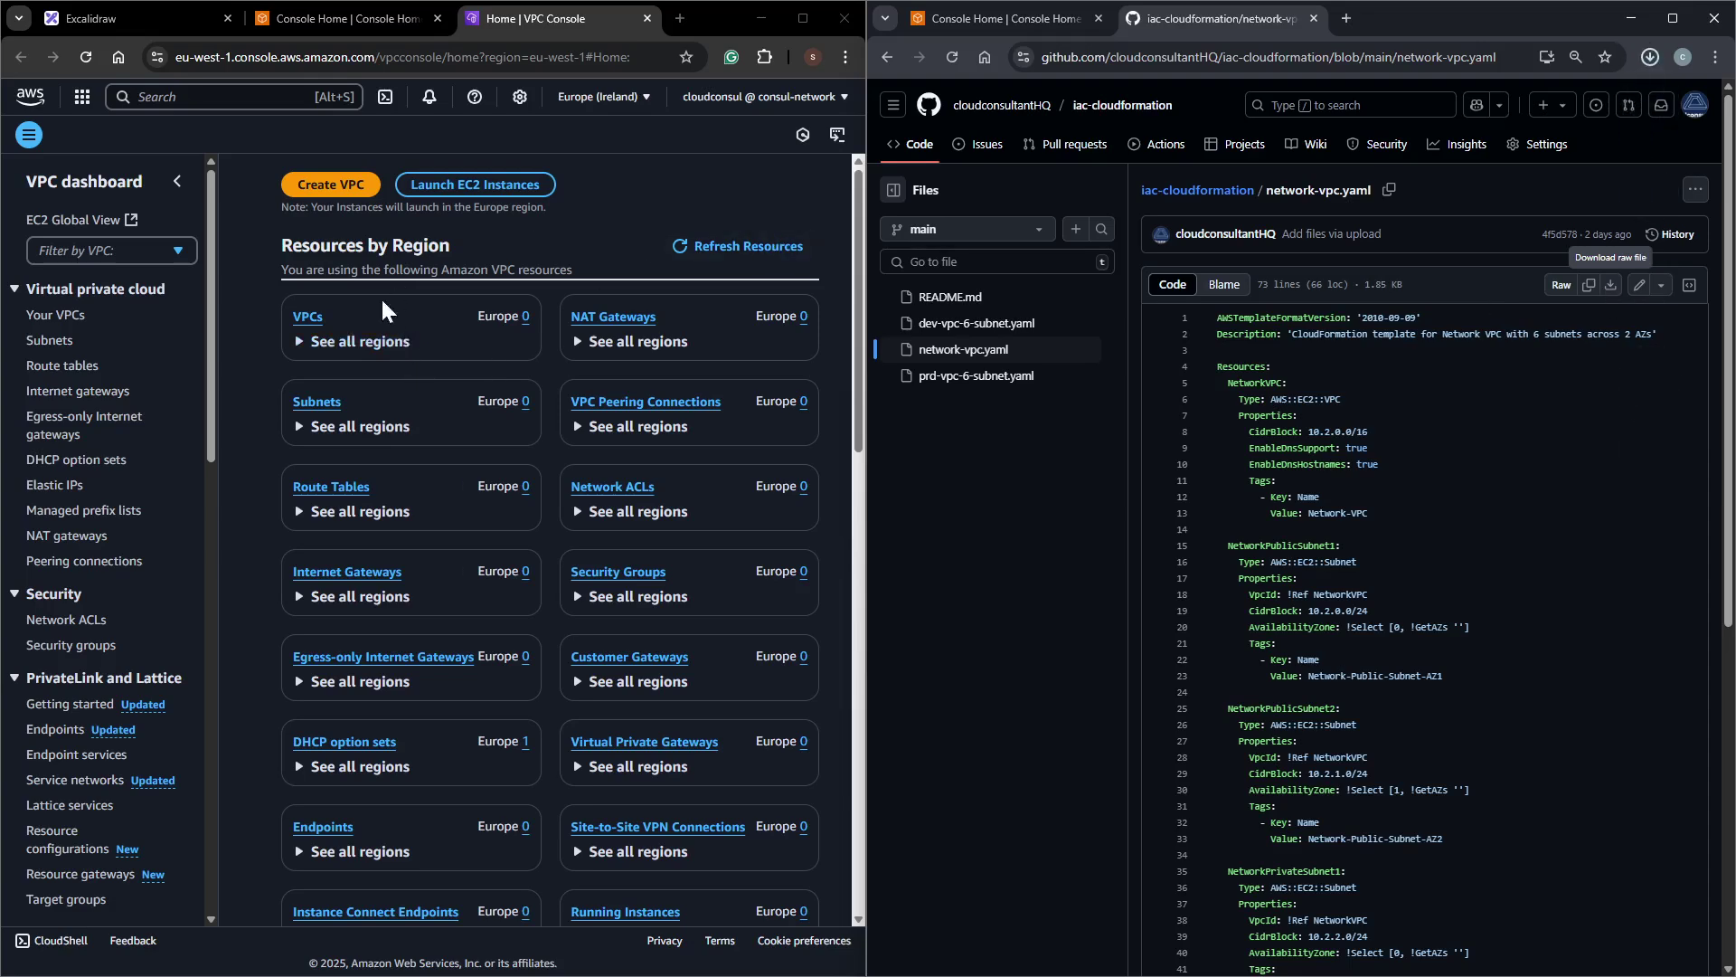
Check the network account's VPC list, and search for CloudFormation and open it in a new tab.
{"action": "left_click", "coordinate": [306, 316]}
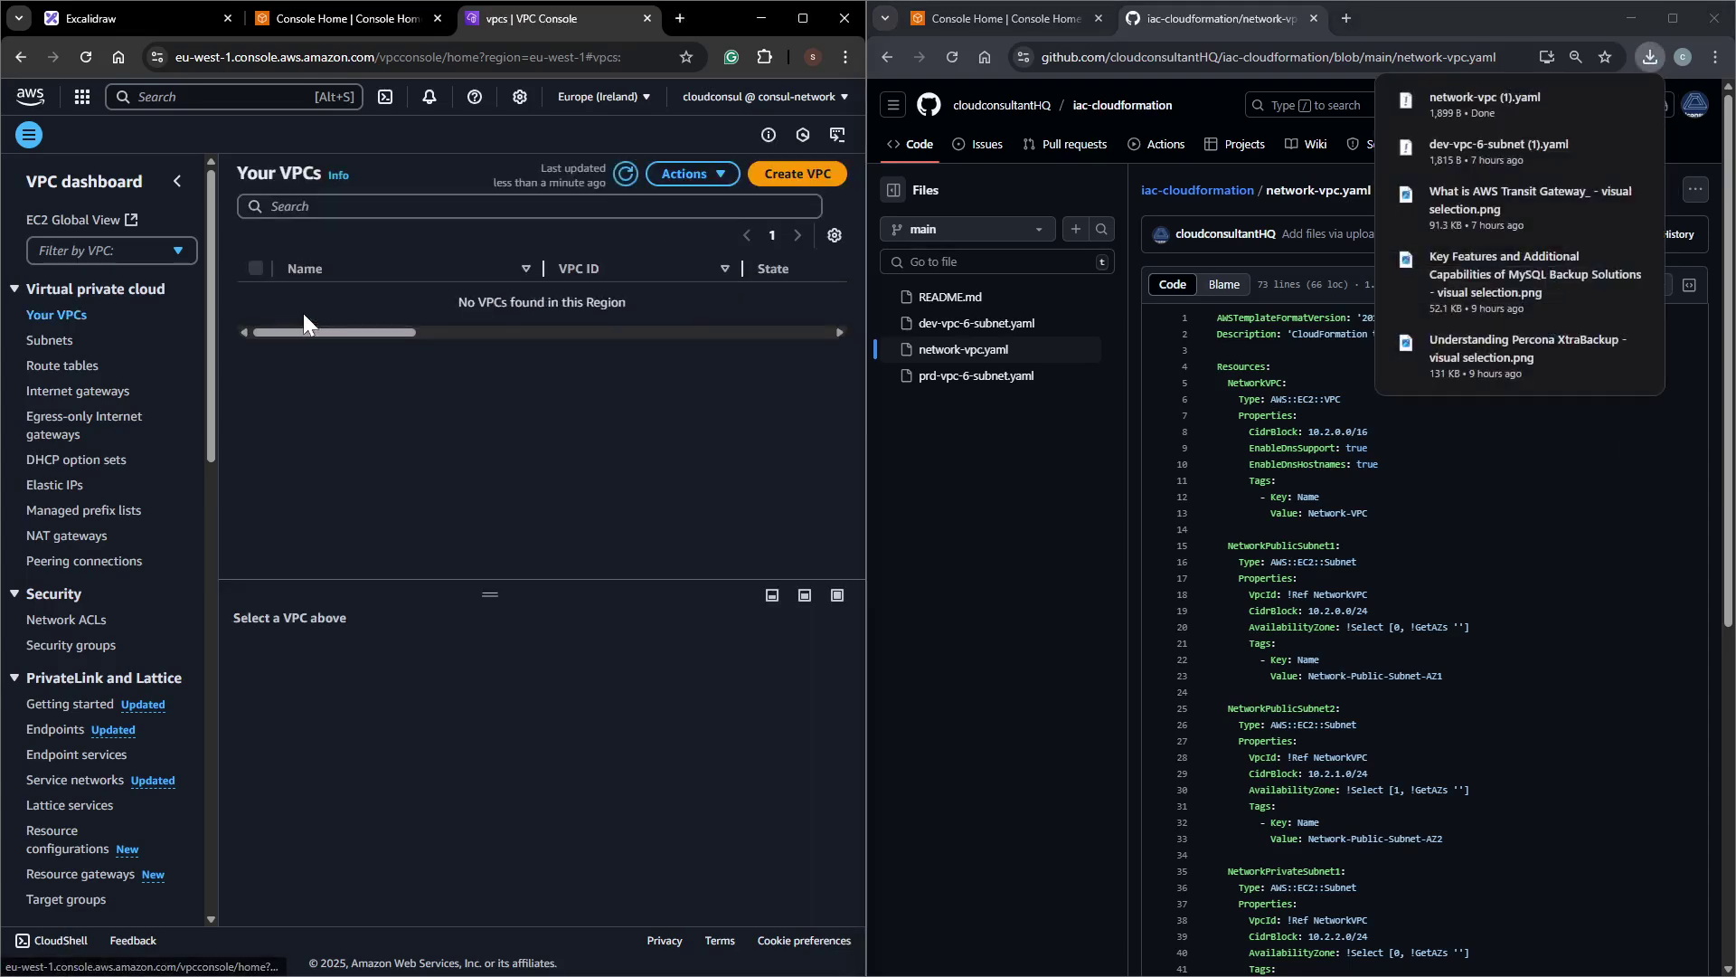
{"action": "left_click", "coordinate": [240, 95]}
{"action": "type", "text": "cloudform"}
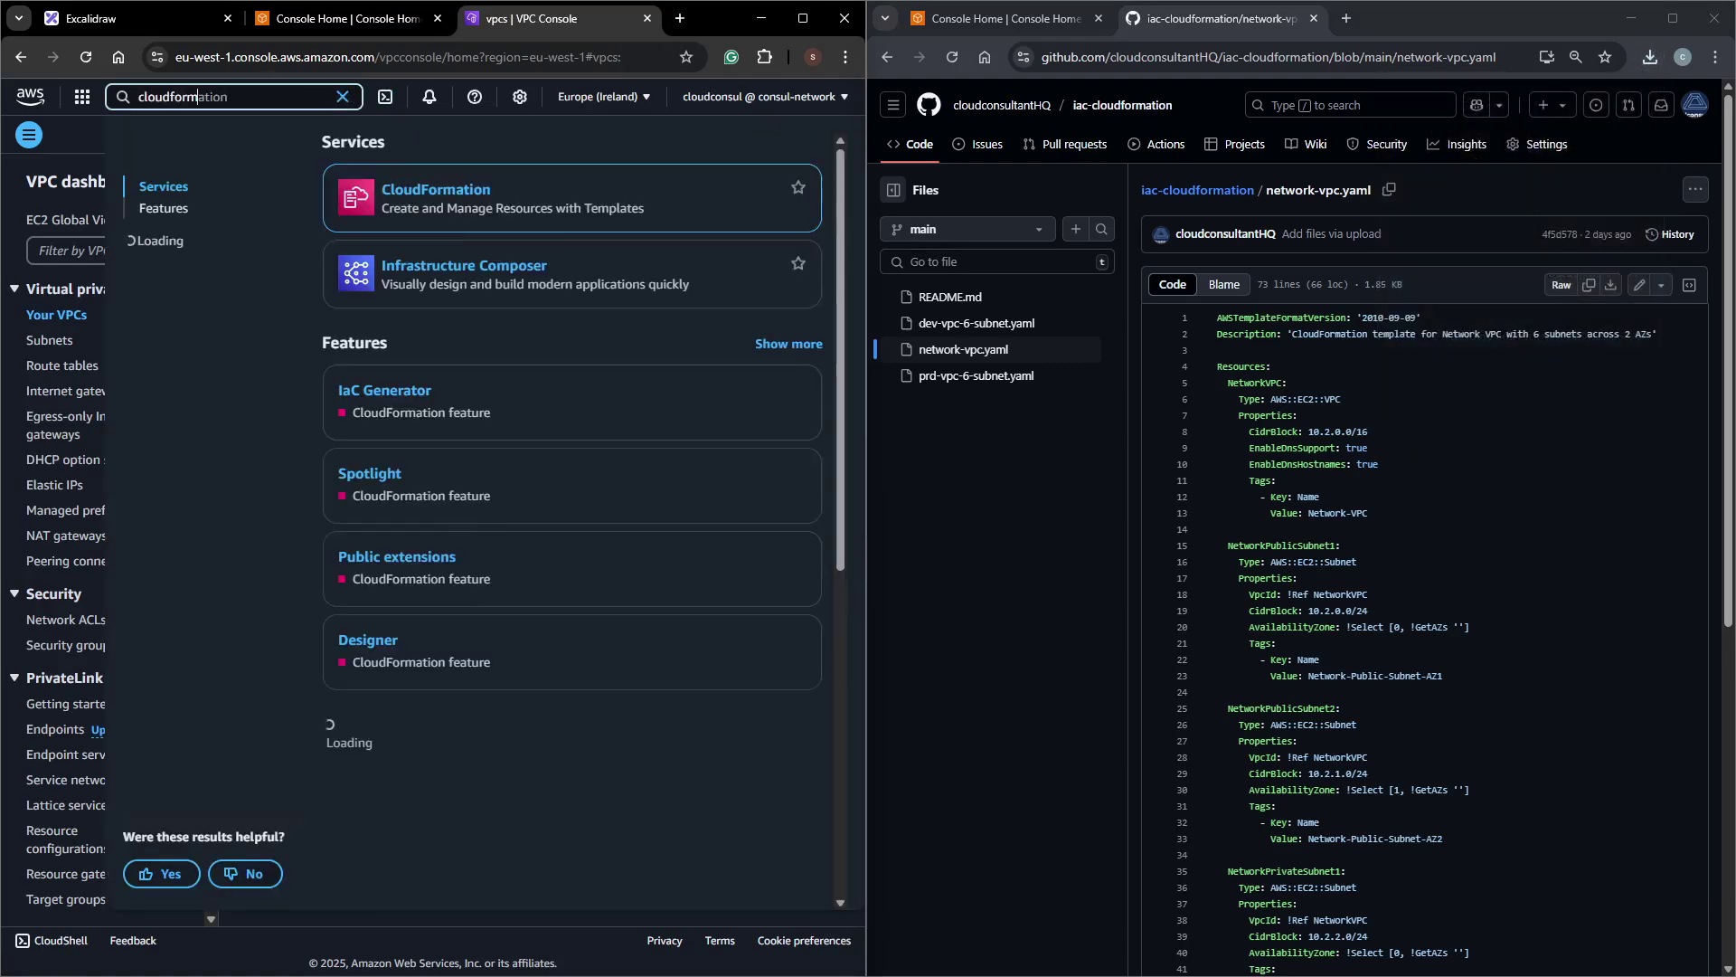
{"action": "middle_click", "coordinate": [438, 192]}
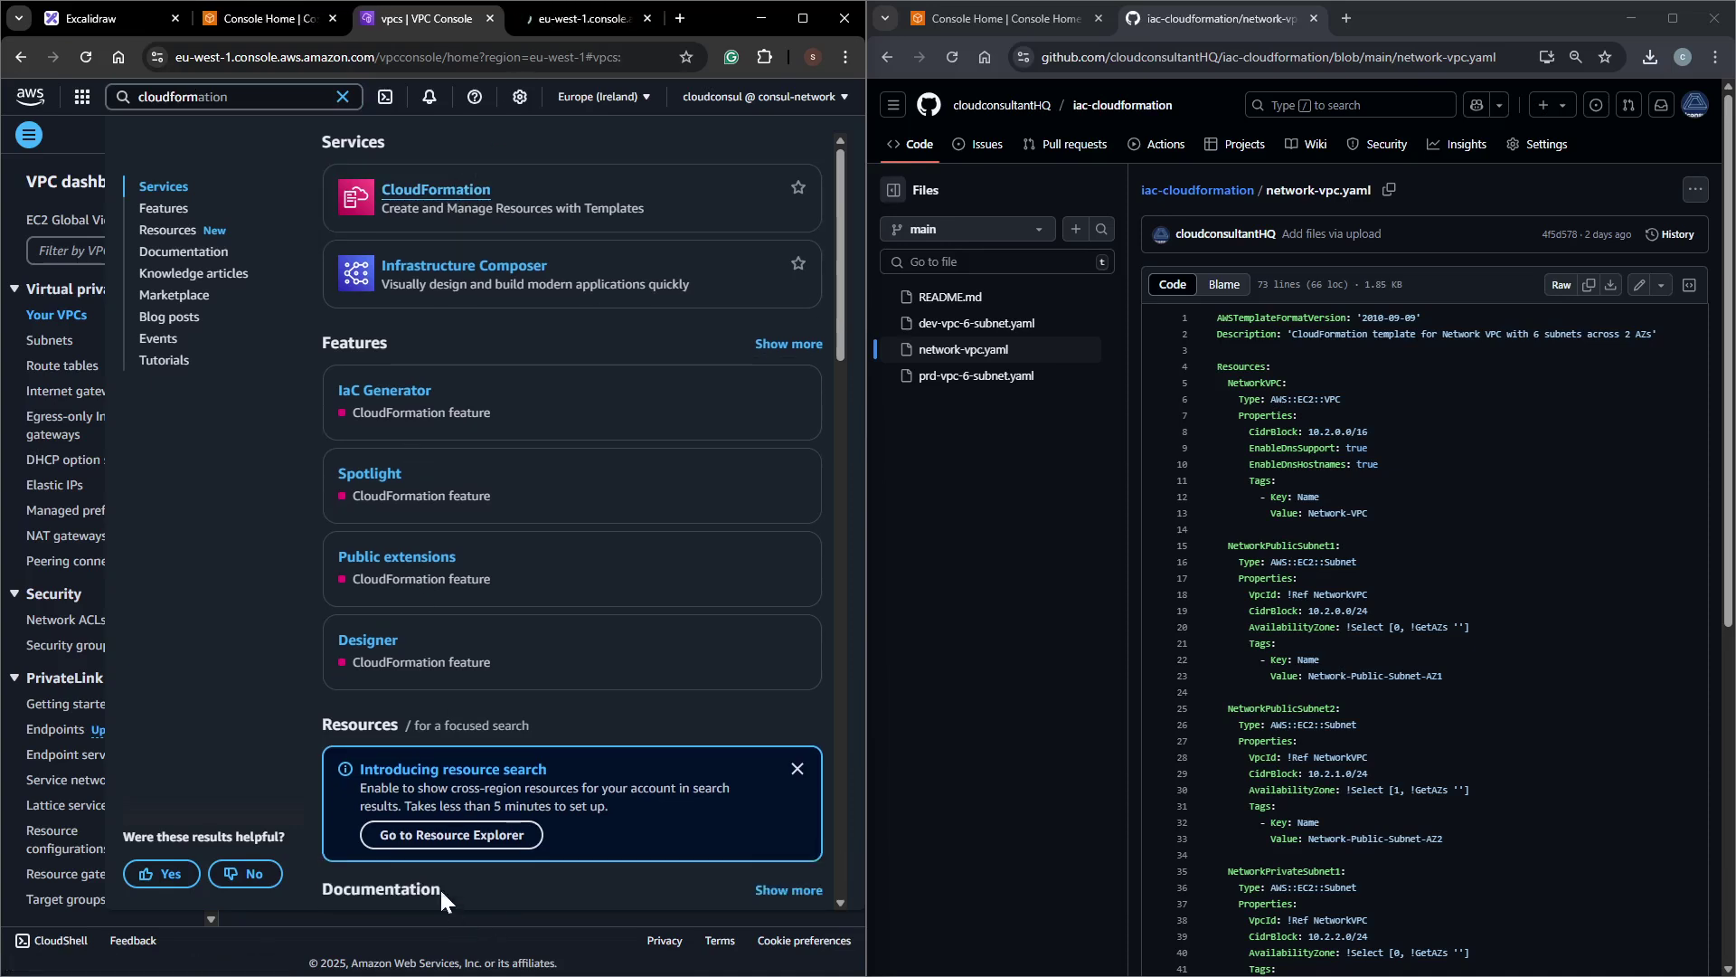
{"action": "left_click", "coordinate": [555, 14]}
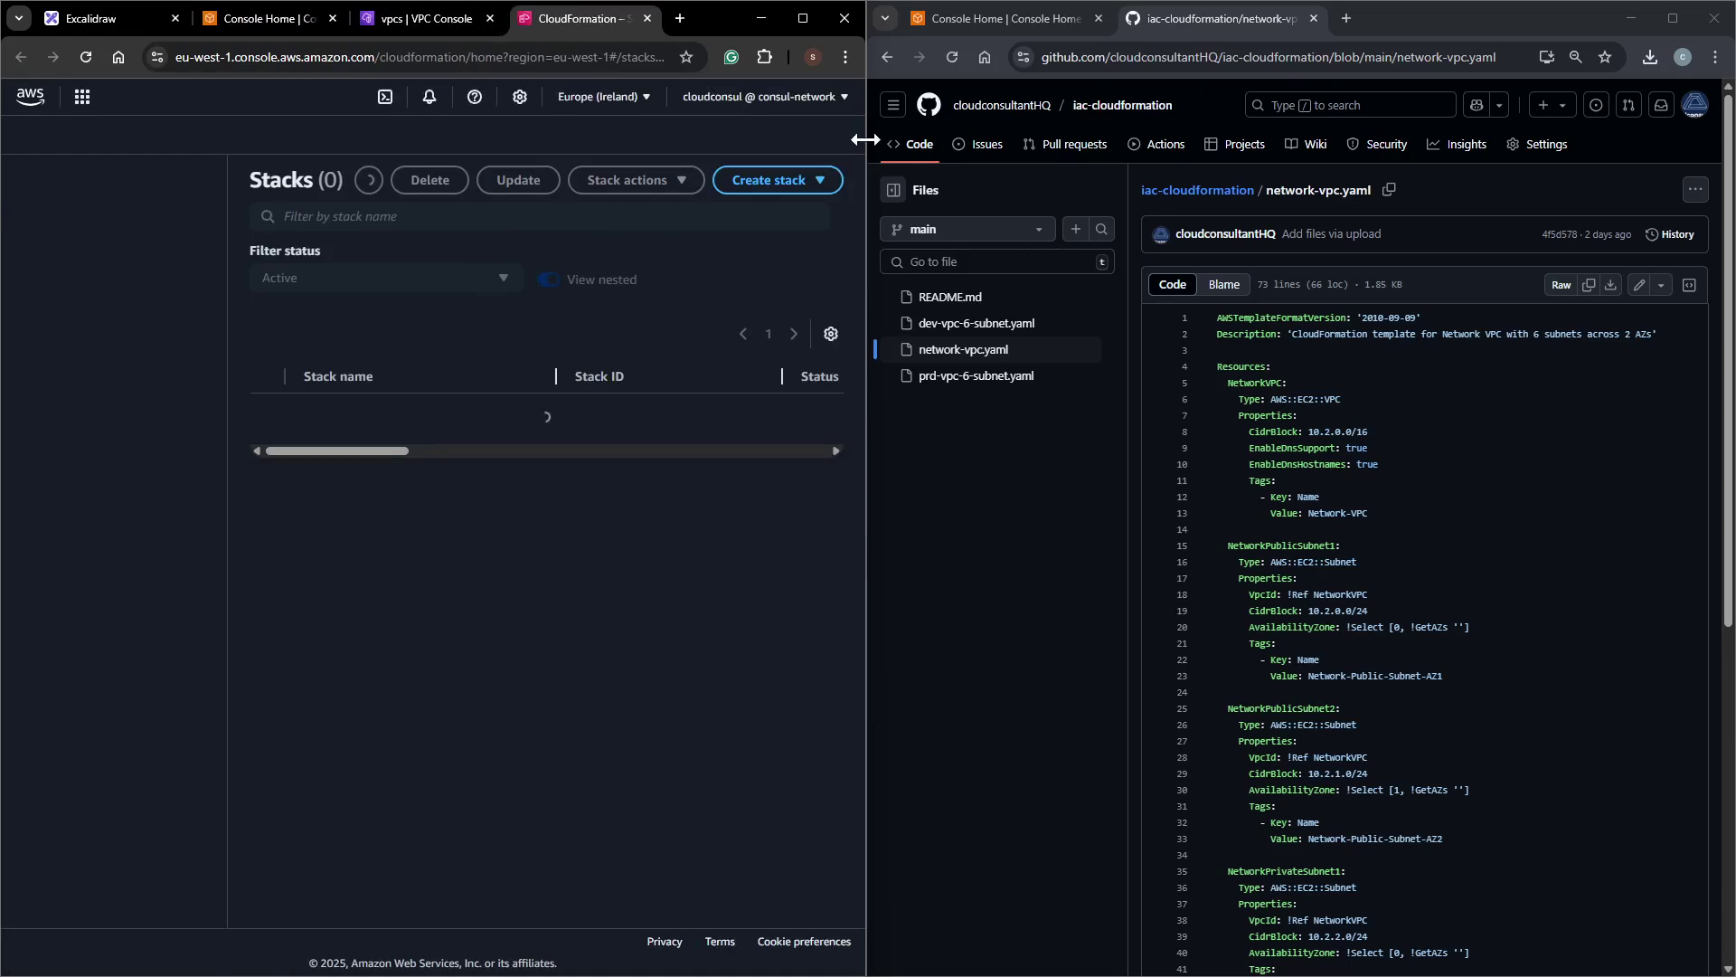
Start a CloudFormation stack with new resources in the network account, with an uploaded template file as the template source.
{"action": "left_click", "coordinate": [685, 226]}
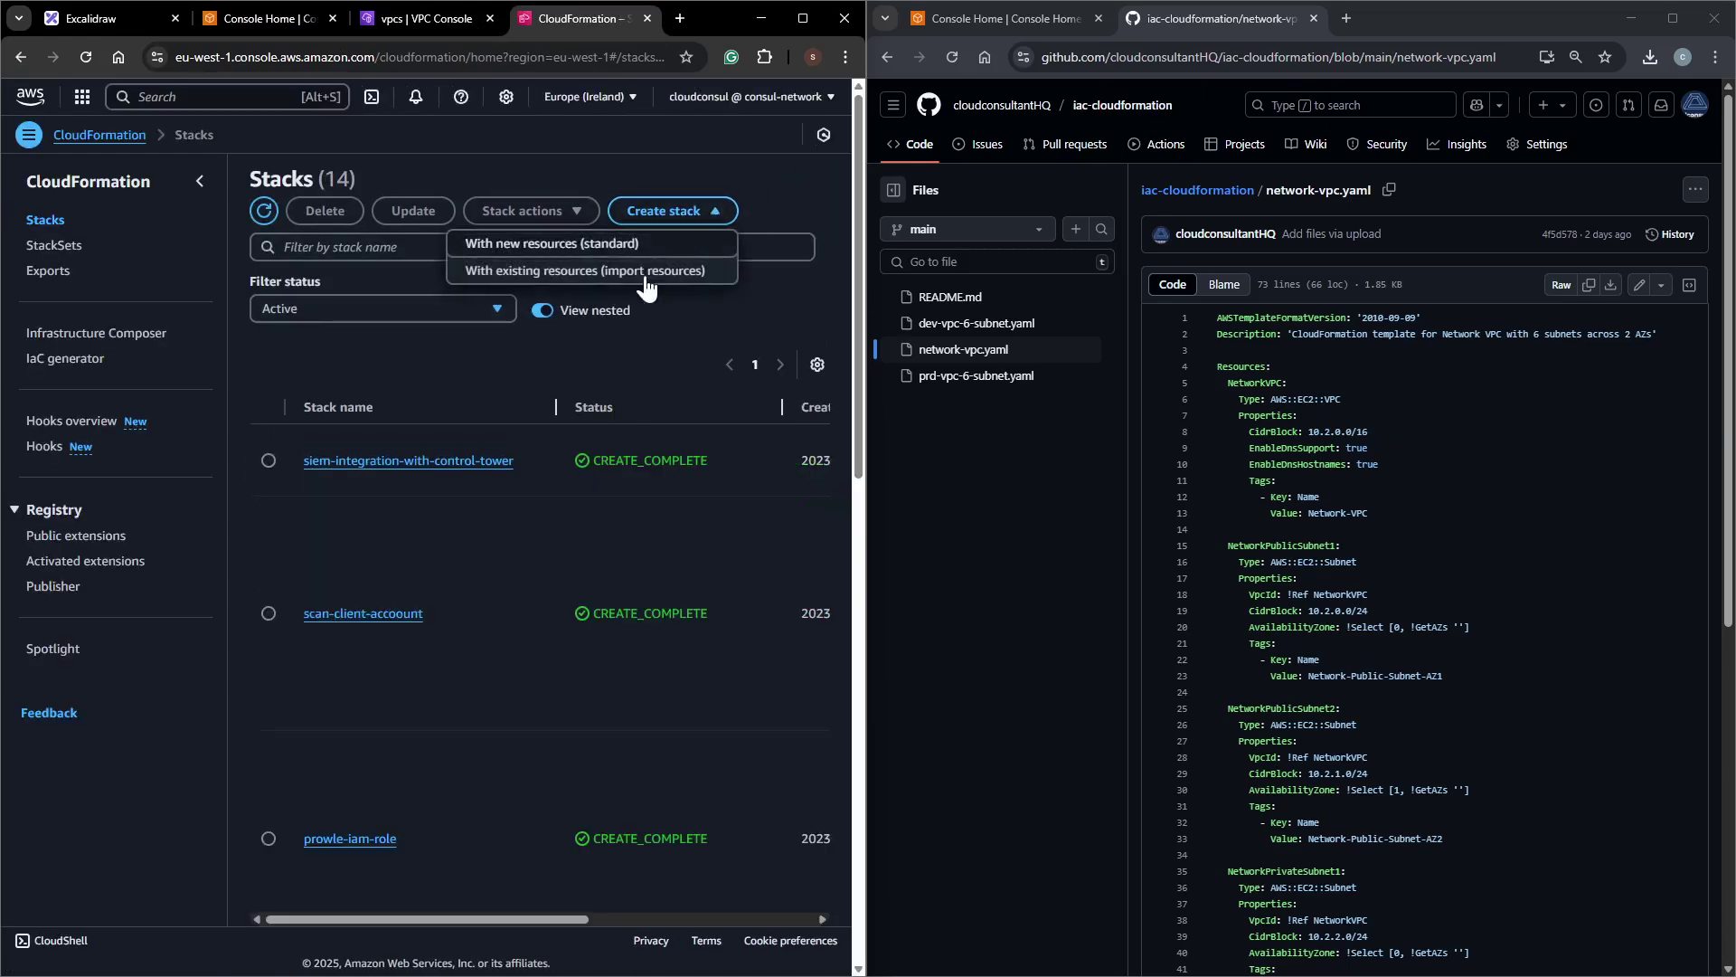
{"action": "left_click", "coordinate": [547, 246]}
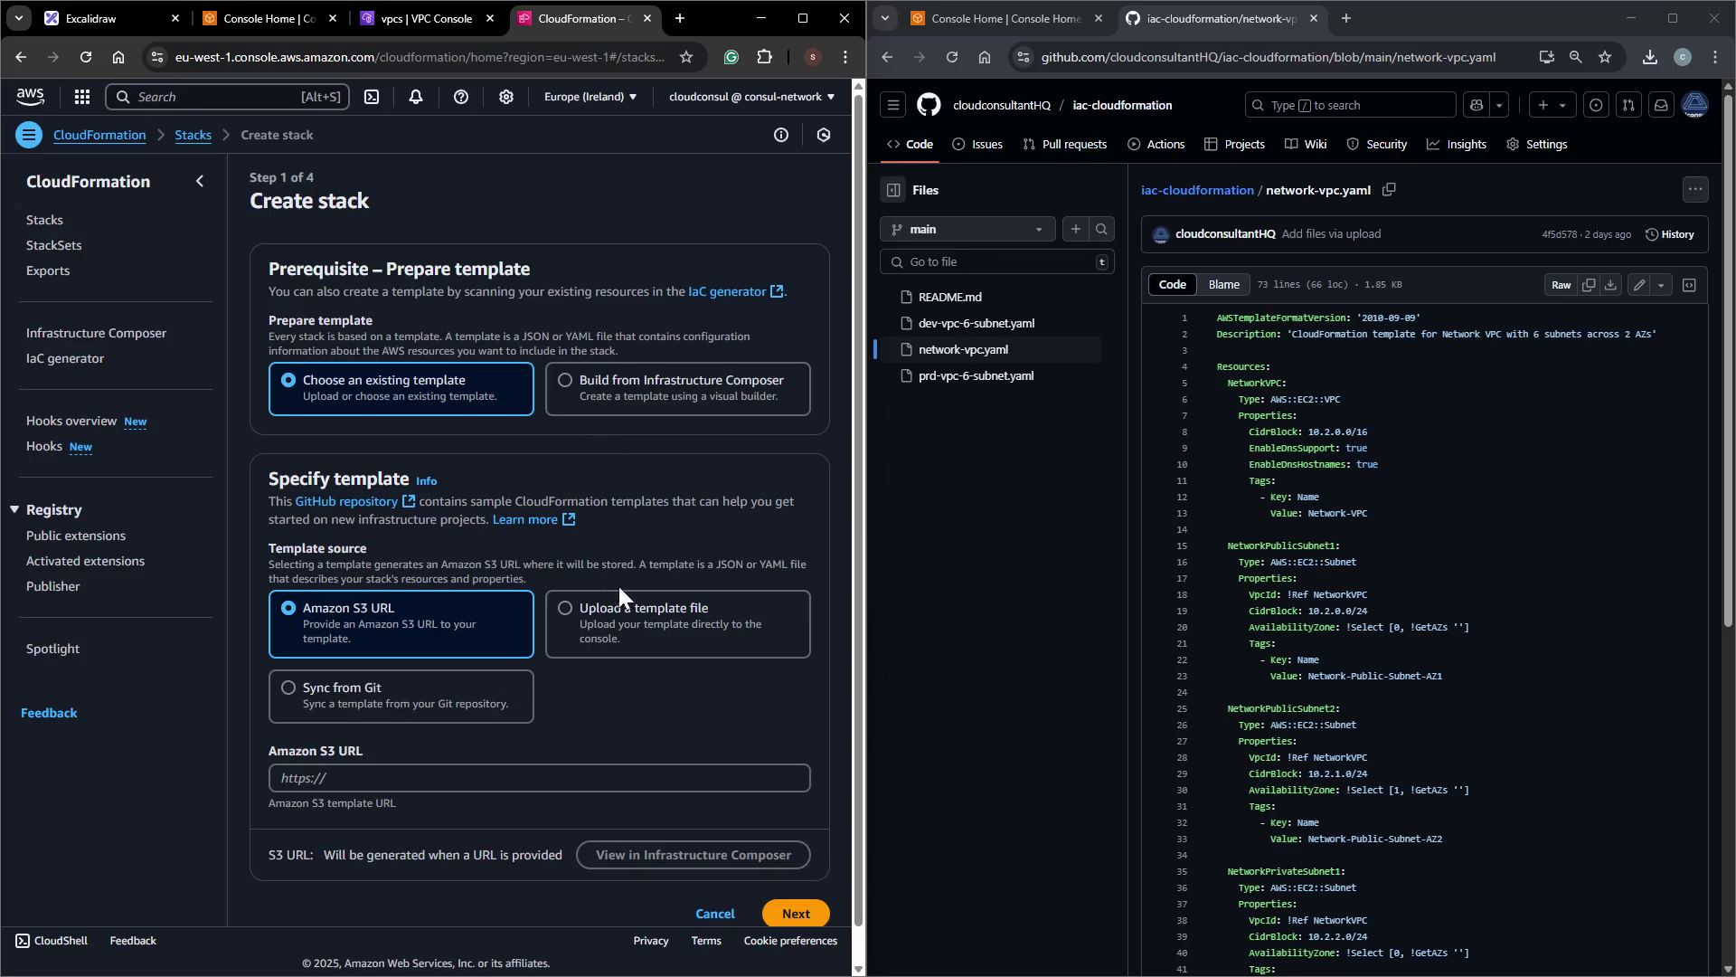
{"action": "scroll", "coordinate": [381, 767], "scroll_direction": "down", "scroll_amount": 1}
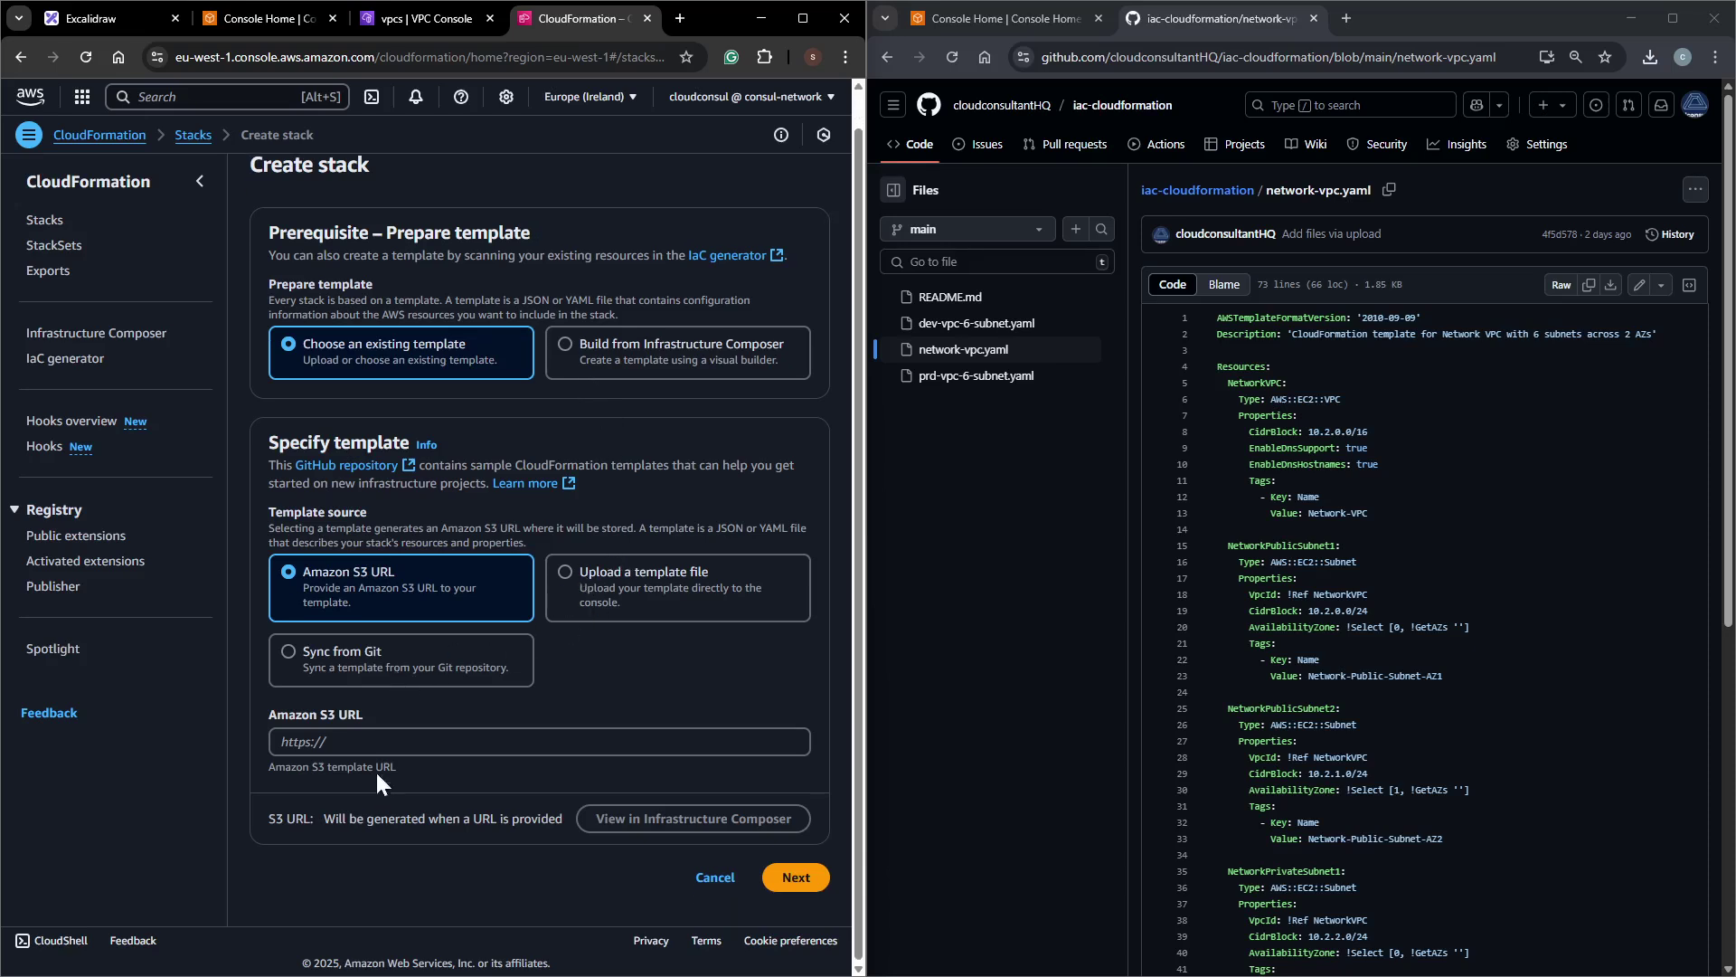
{"action": "left_click", "coordinate": [575, 584]}
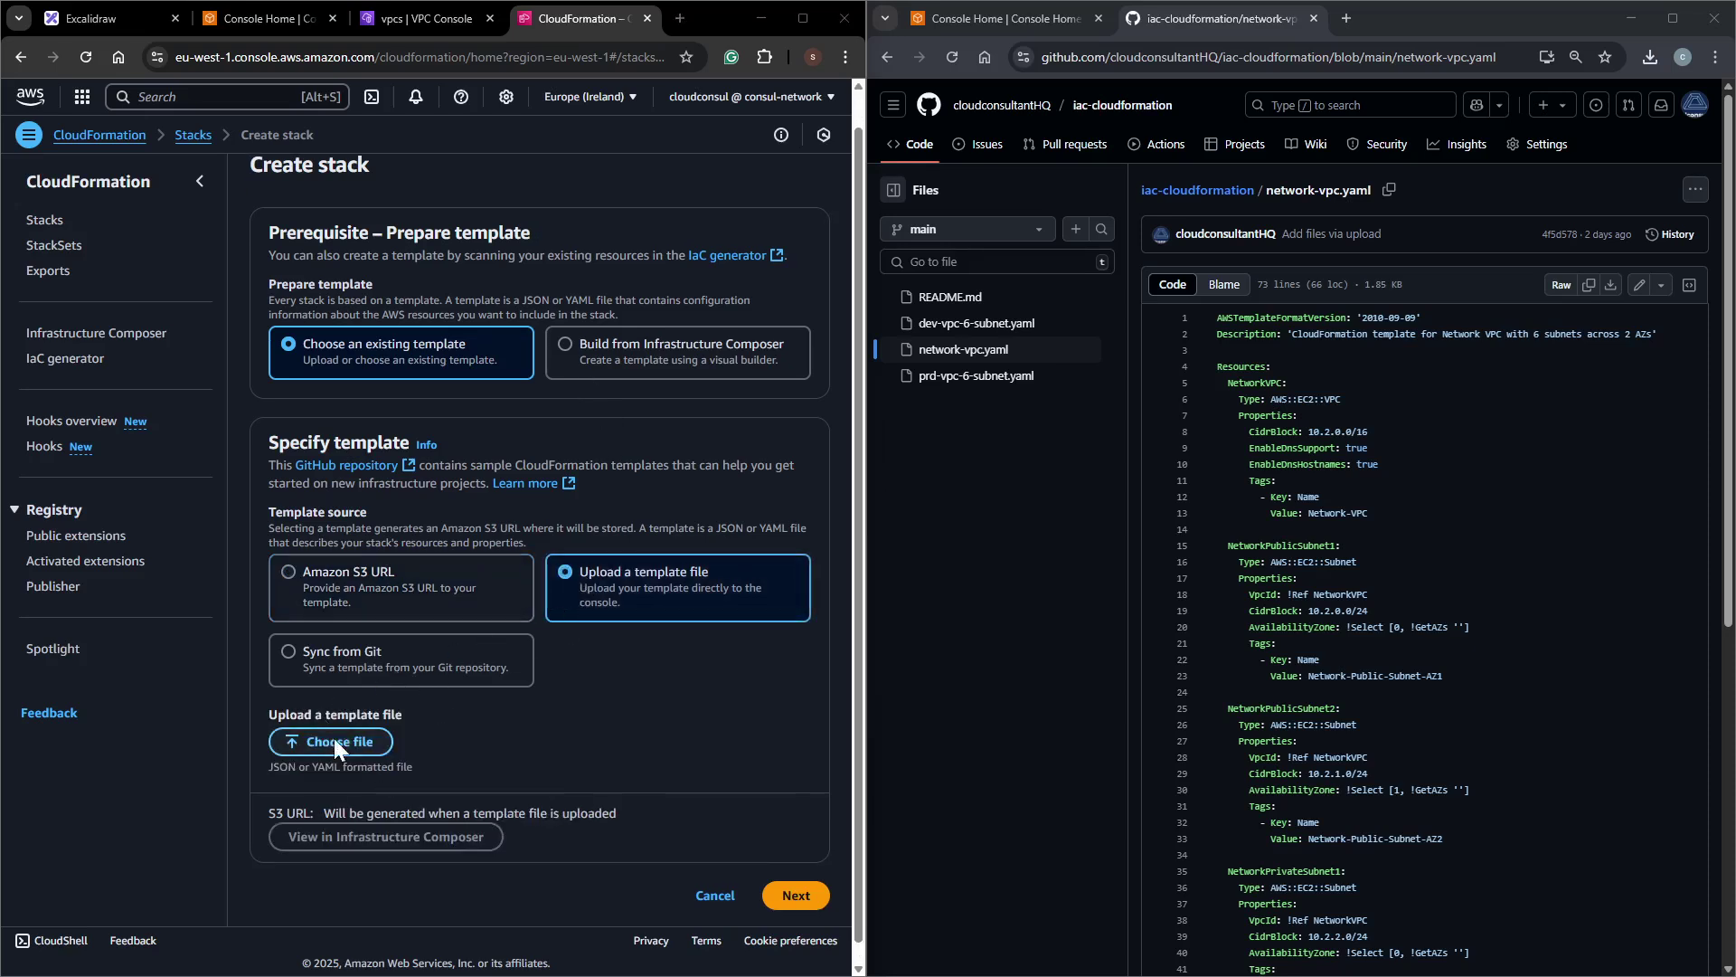
{"action": "left_click", "coordinate": [333, 740]}
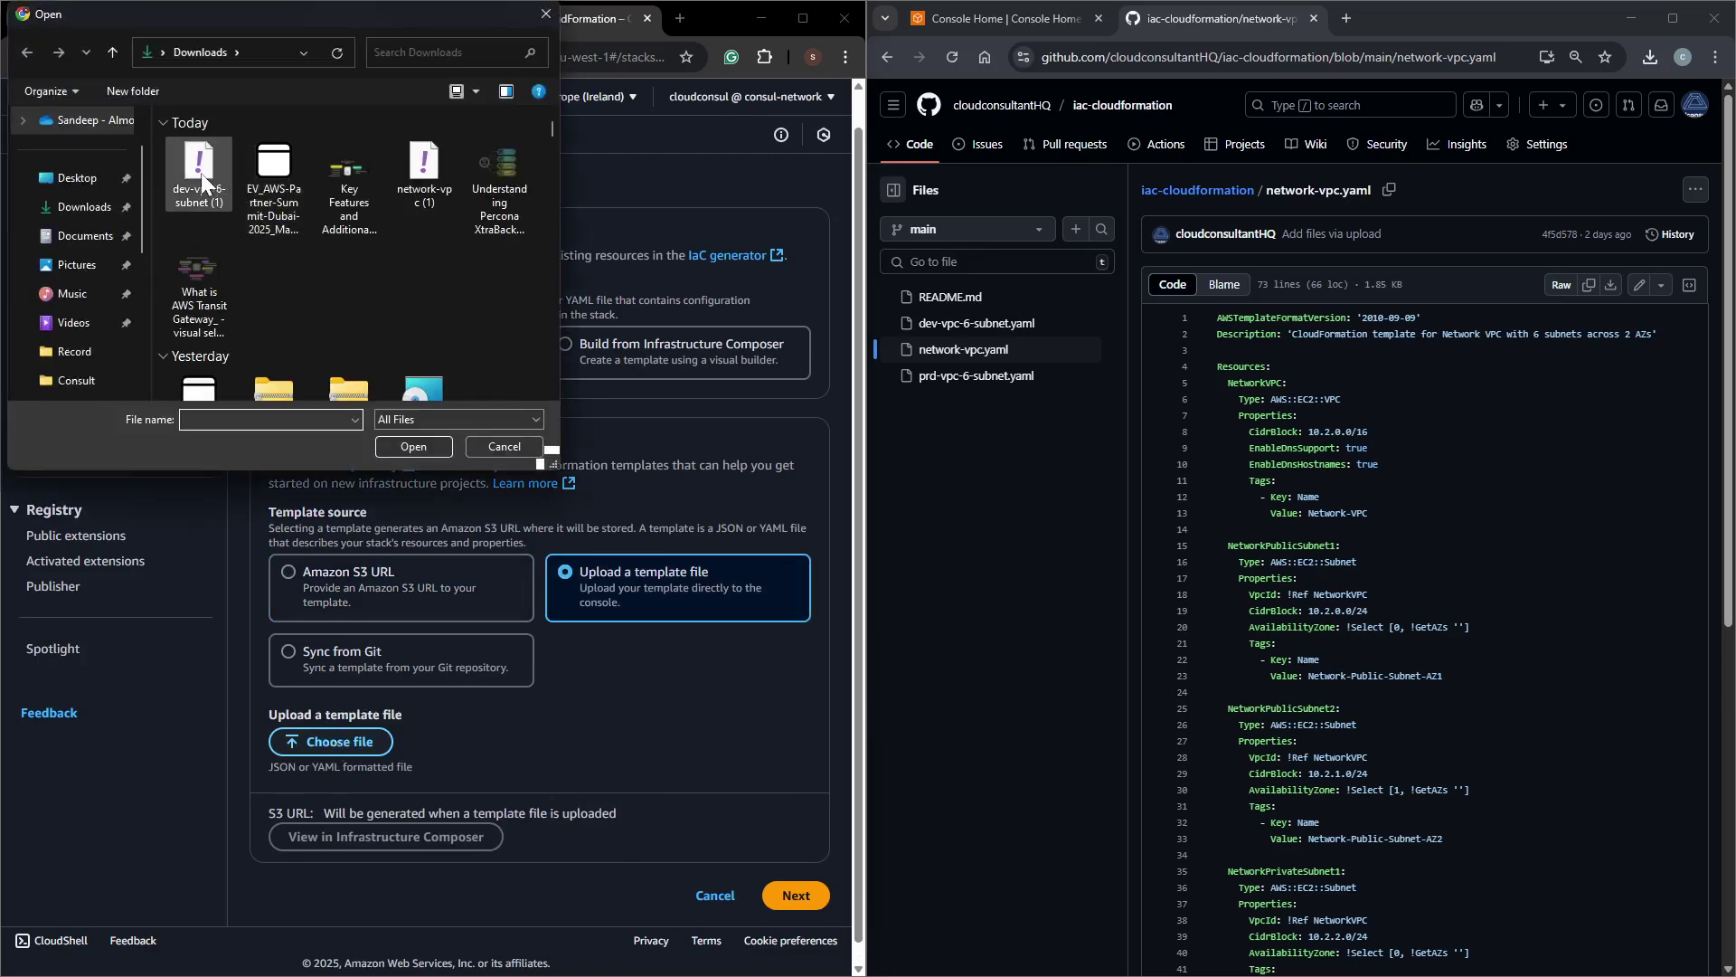
{"action": "left_click", "coordinate": [200, 181]}
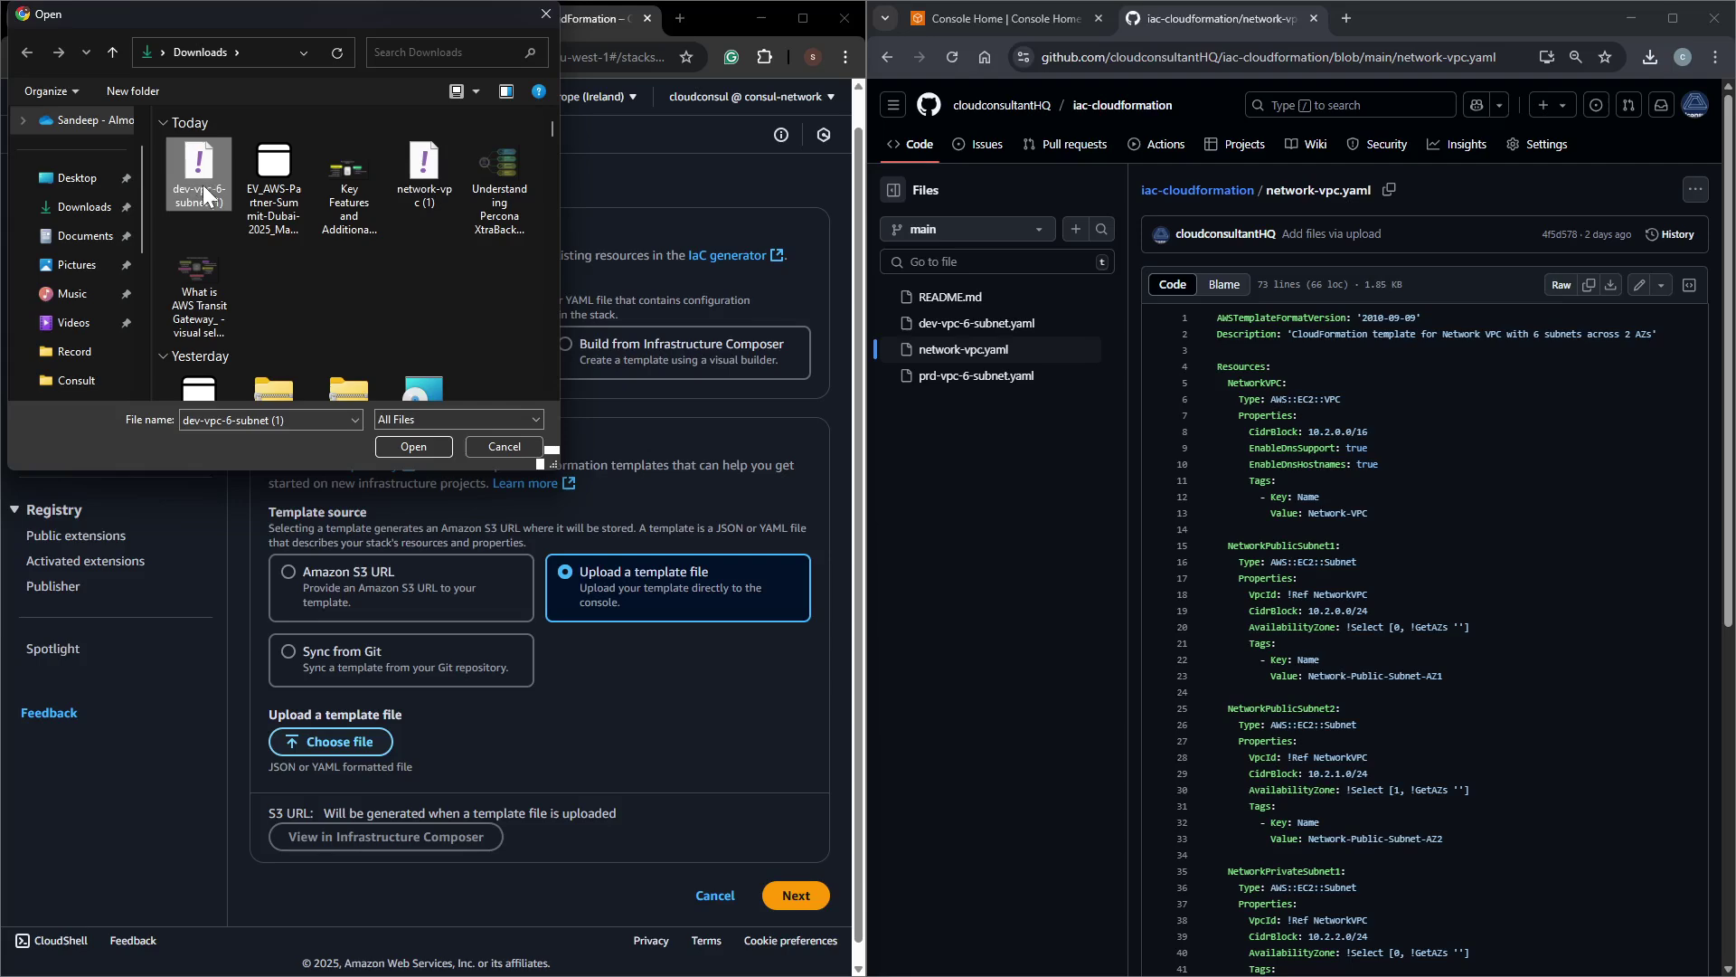
{"action": "left_click", "coordinate": [526, 452]}
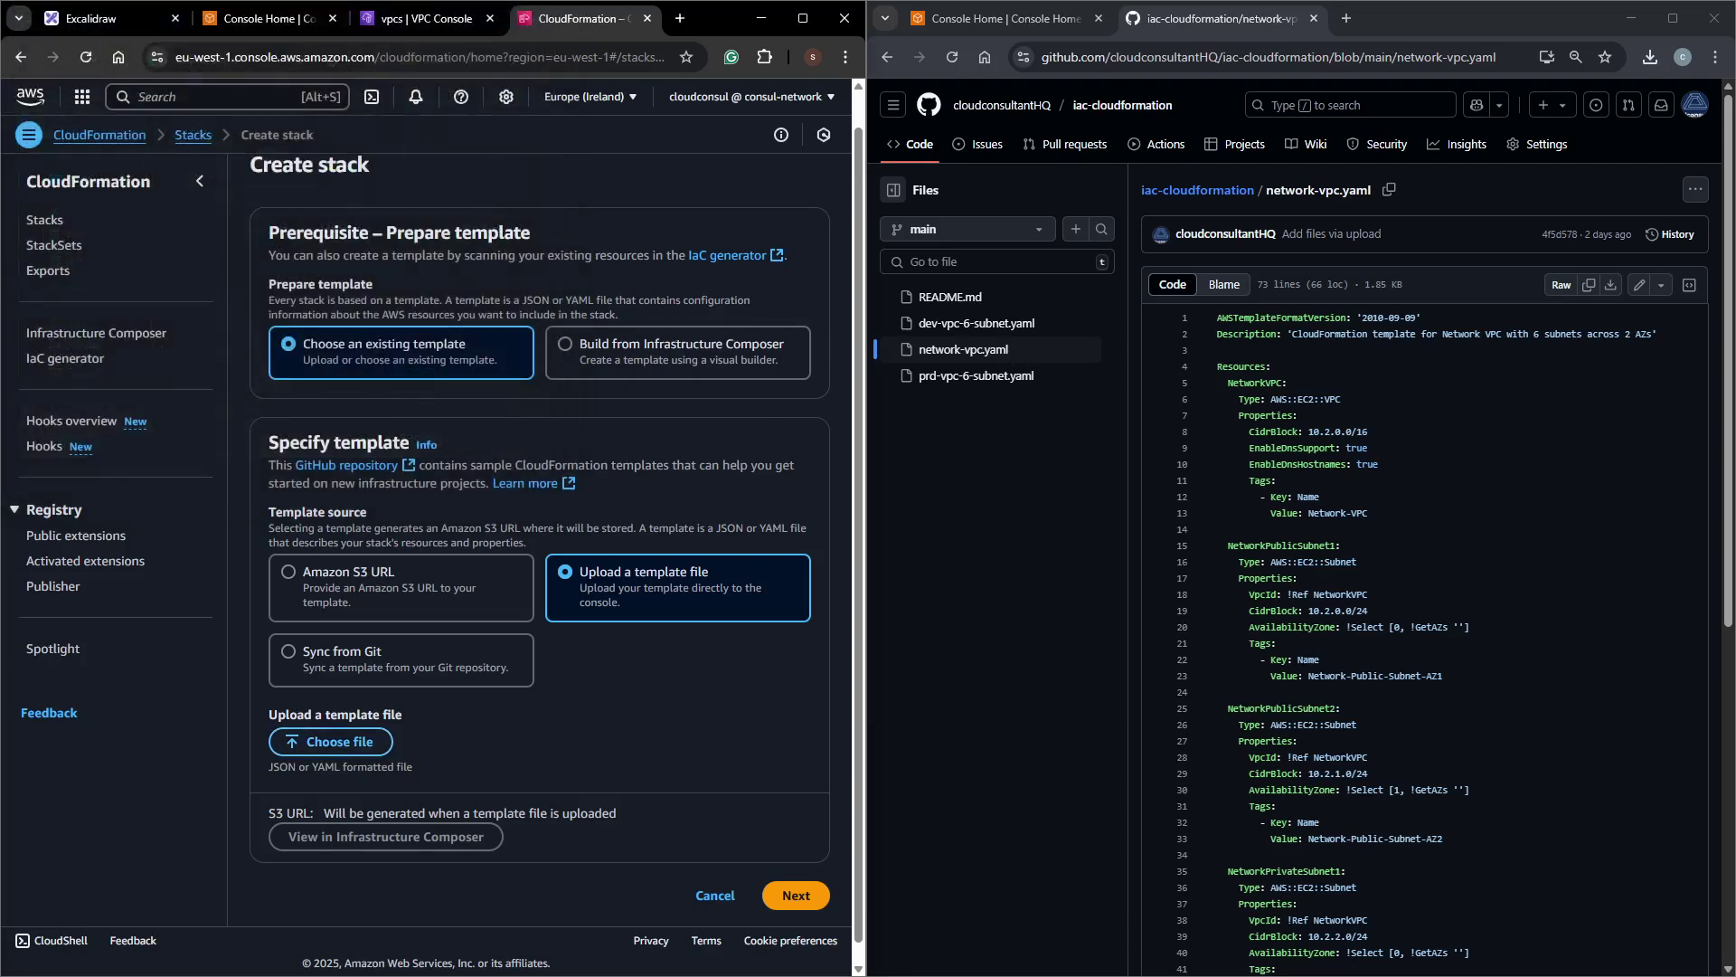
Upload network-vpc (1).yaml from Downloads as the stack's template and continue to the stack details.
{"action": "left_click", "coordinate": [345, 748]}
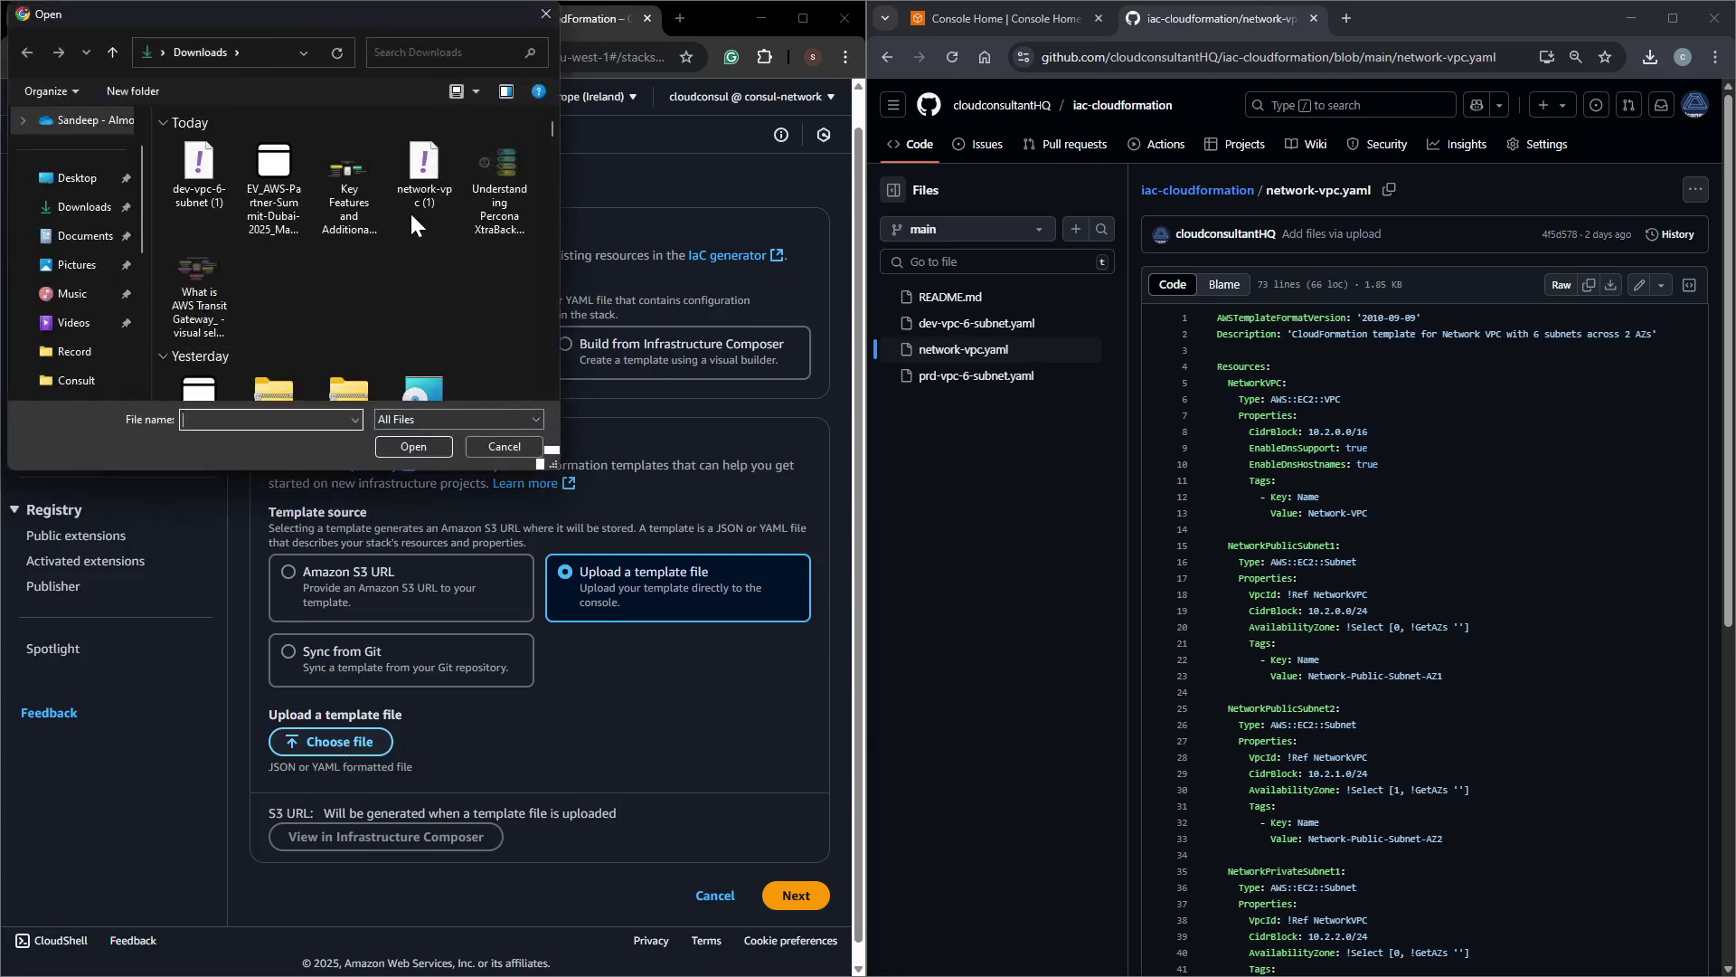
{"action": "double_click", "coordinate": [436, 176]}
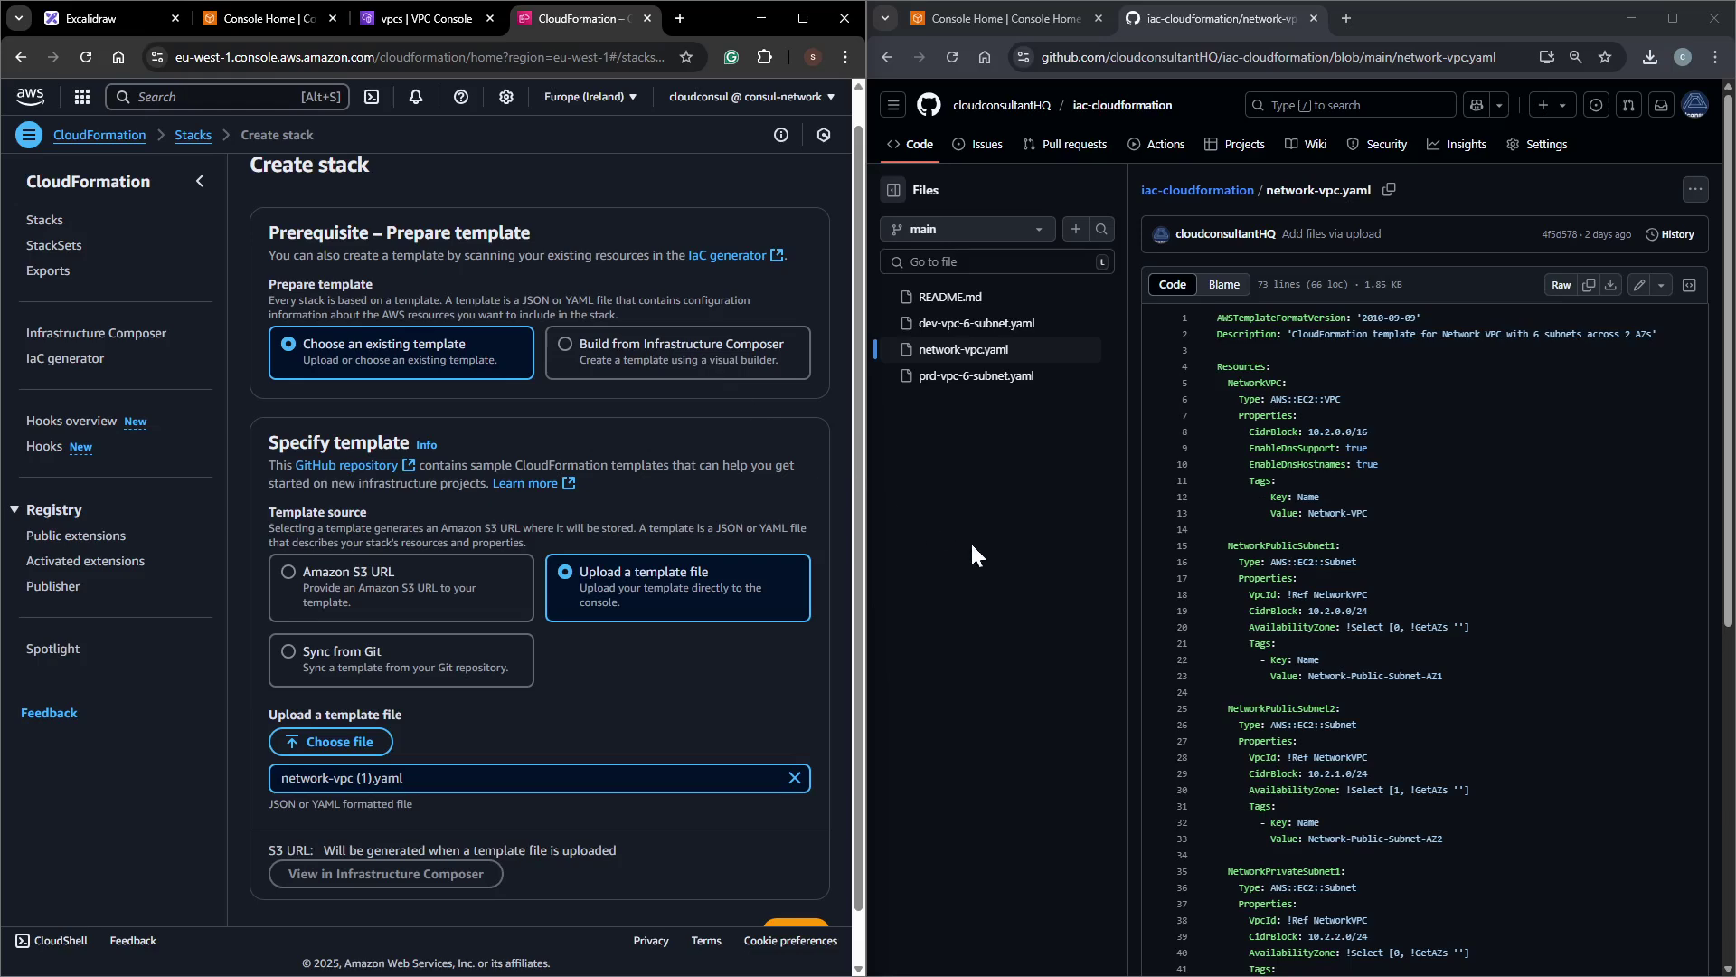
{"action": "scroll", "coordinate": [652, 818], "scroll_direction": "down", "scroll_amount": 1}
{"action": "left_click", "coordinate": [795, 878]}
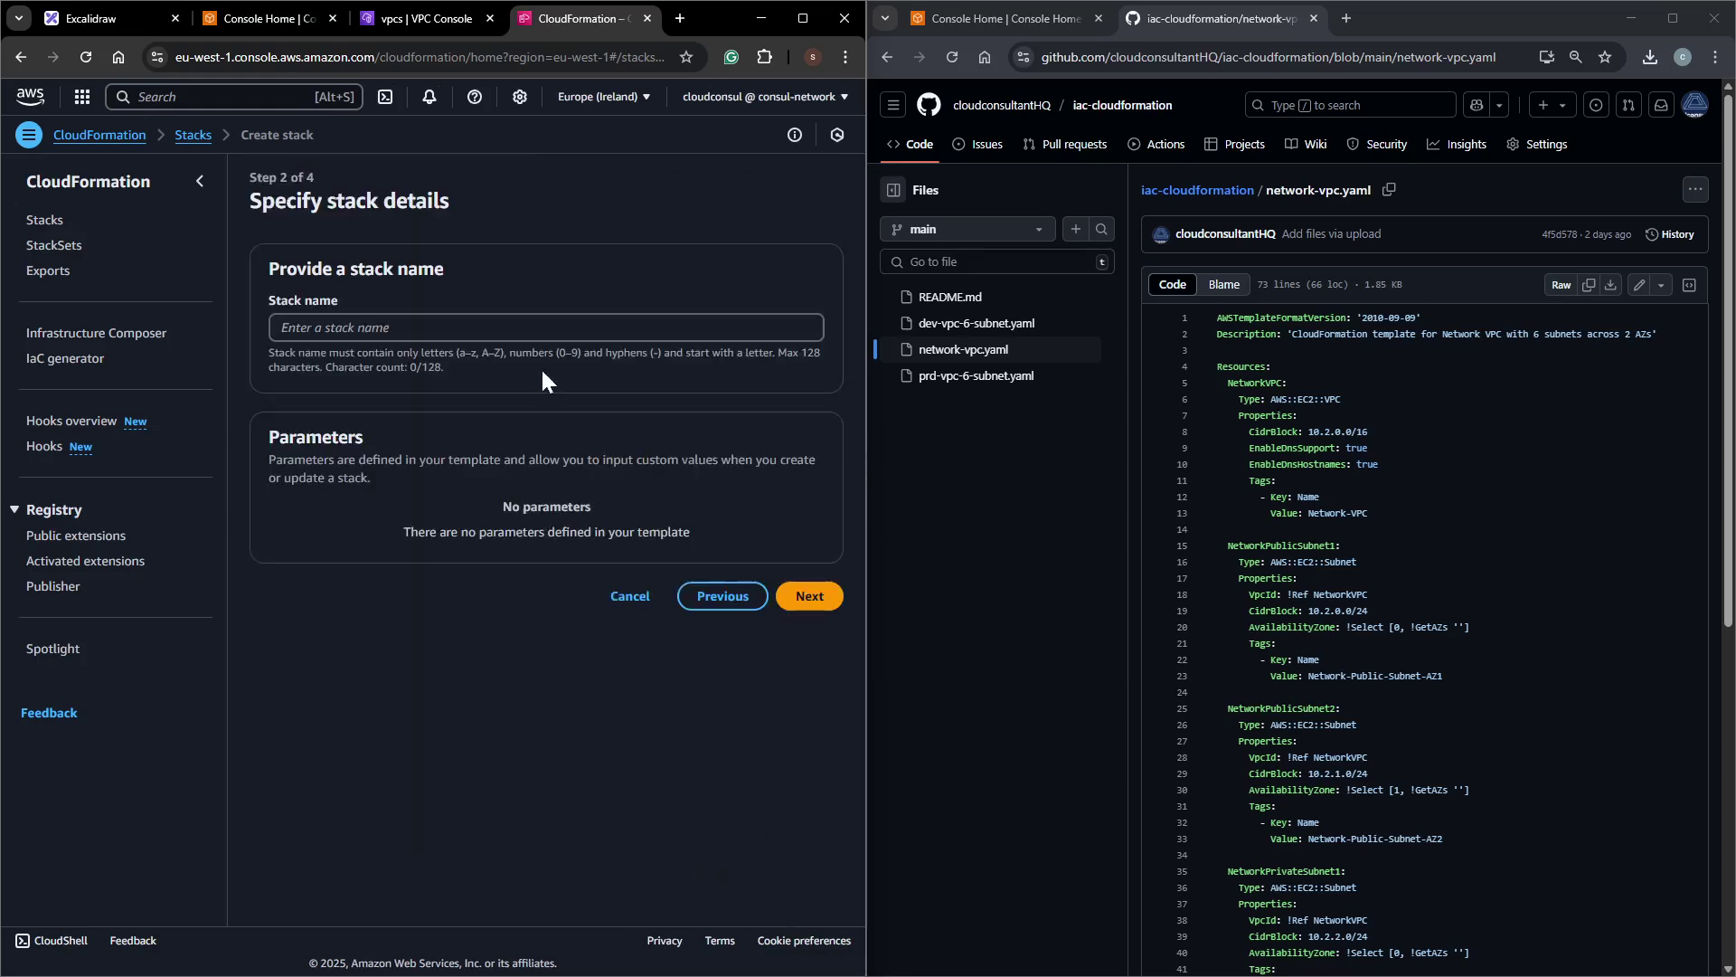
Name the stack network-vpc, leave the remaining stack options at their defaults and submit the stack for creation.
{"action": "left_click", "coordinate": [464, 329]}
{"action": "type", "text": "network-vpc"}
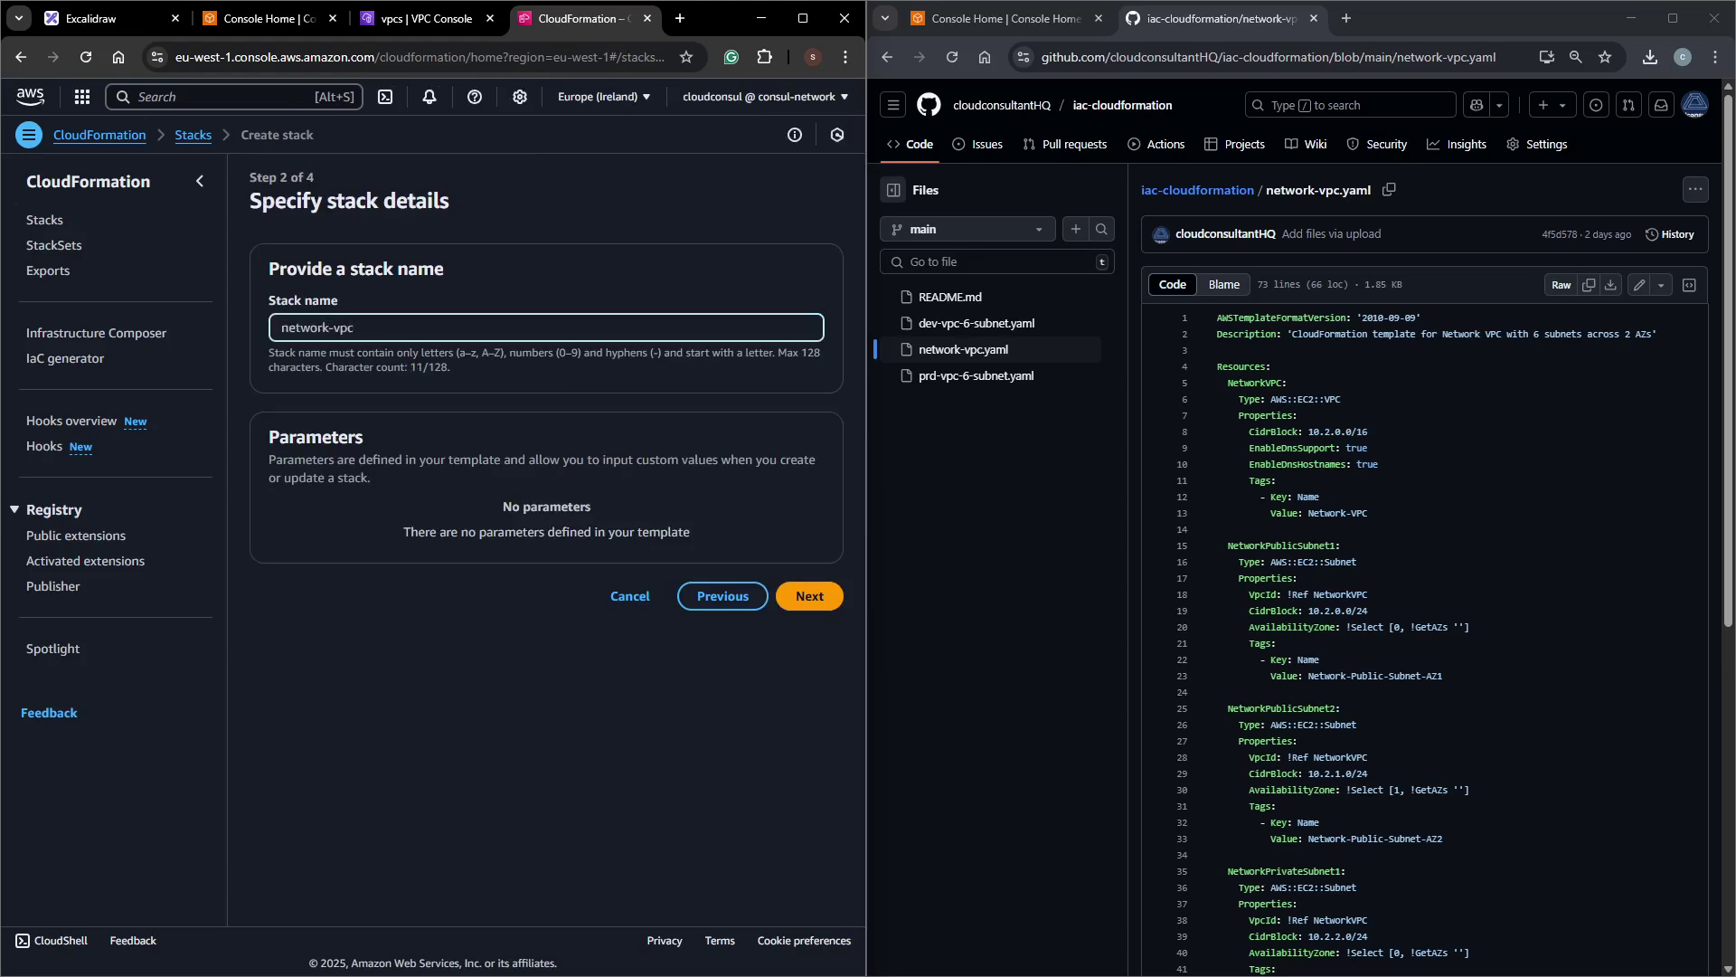
{"action": "left_click", "coordinate": [810, 596]}
{"action": "scroll", "coordinate": [633, 579], "scroll_direction": "down", "scroll_amount": 8}
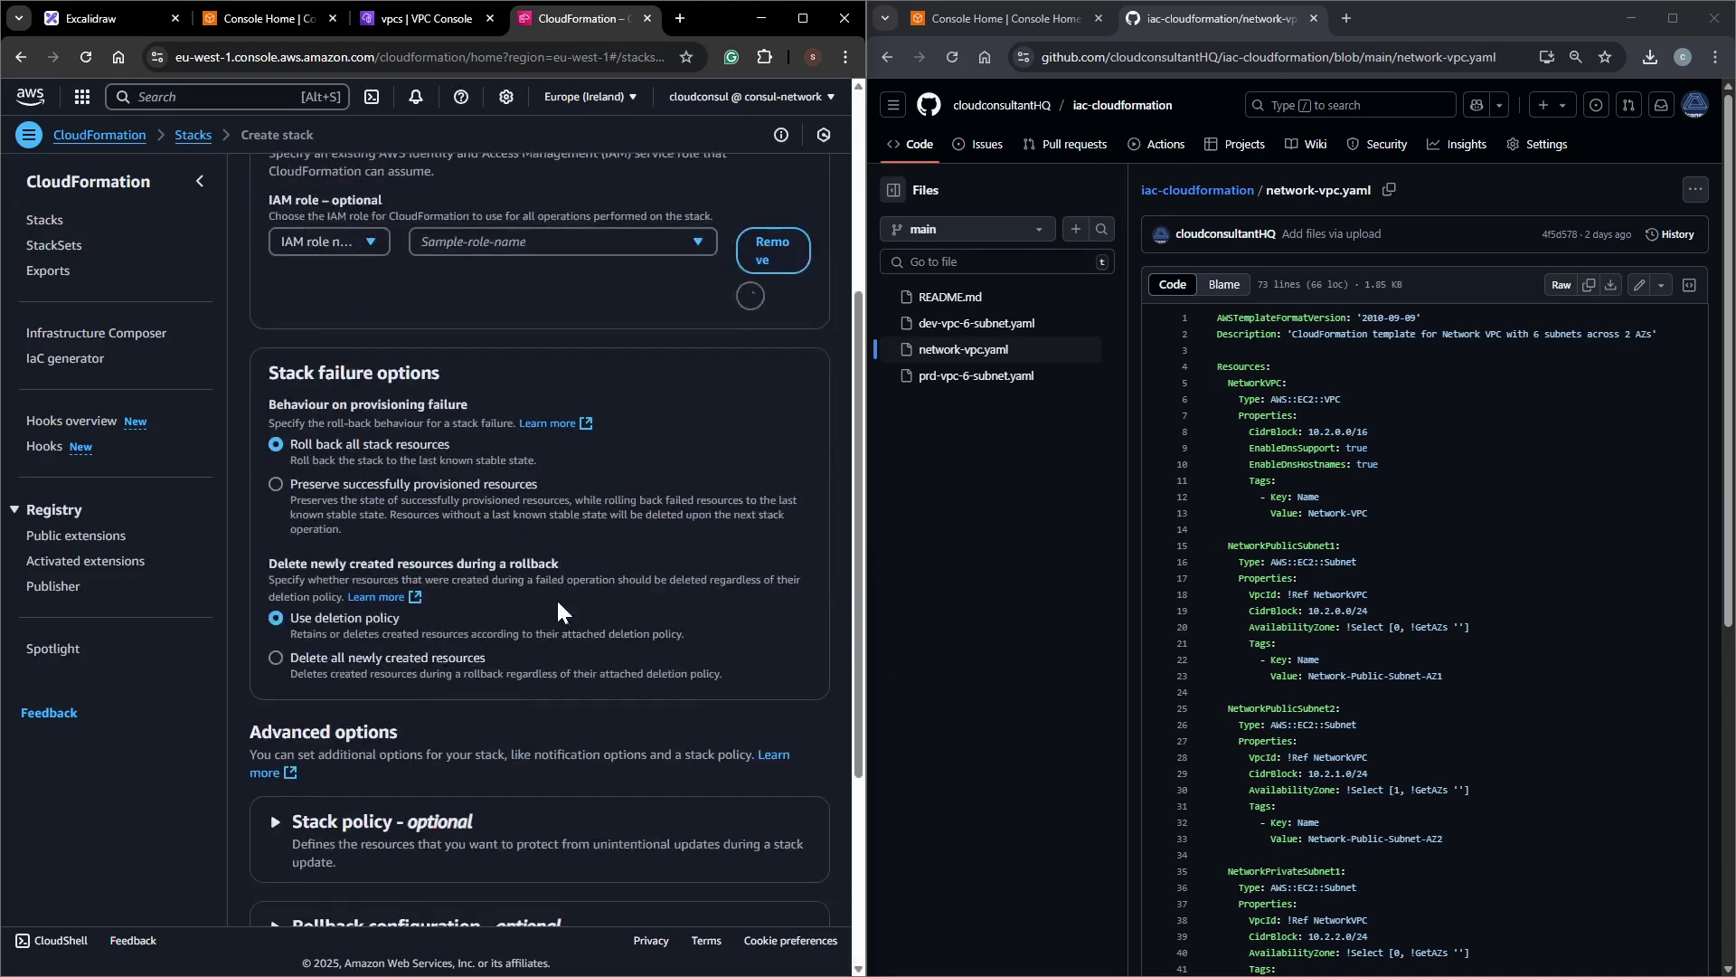
{"action": "left_click", "coordinate": [794, 879]}
{"action": "scroll", "coordinate": [794, 879], "scroll_direction": "down", "scroll_amount": 3}
{"action": "scroll", "coordinate": [512, 686], "scroll_direction": "down", "scroll_amount": 10}
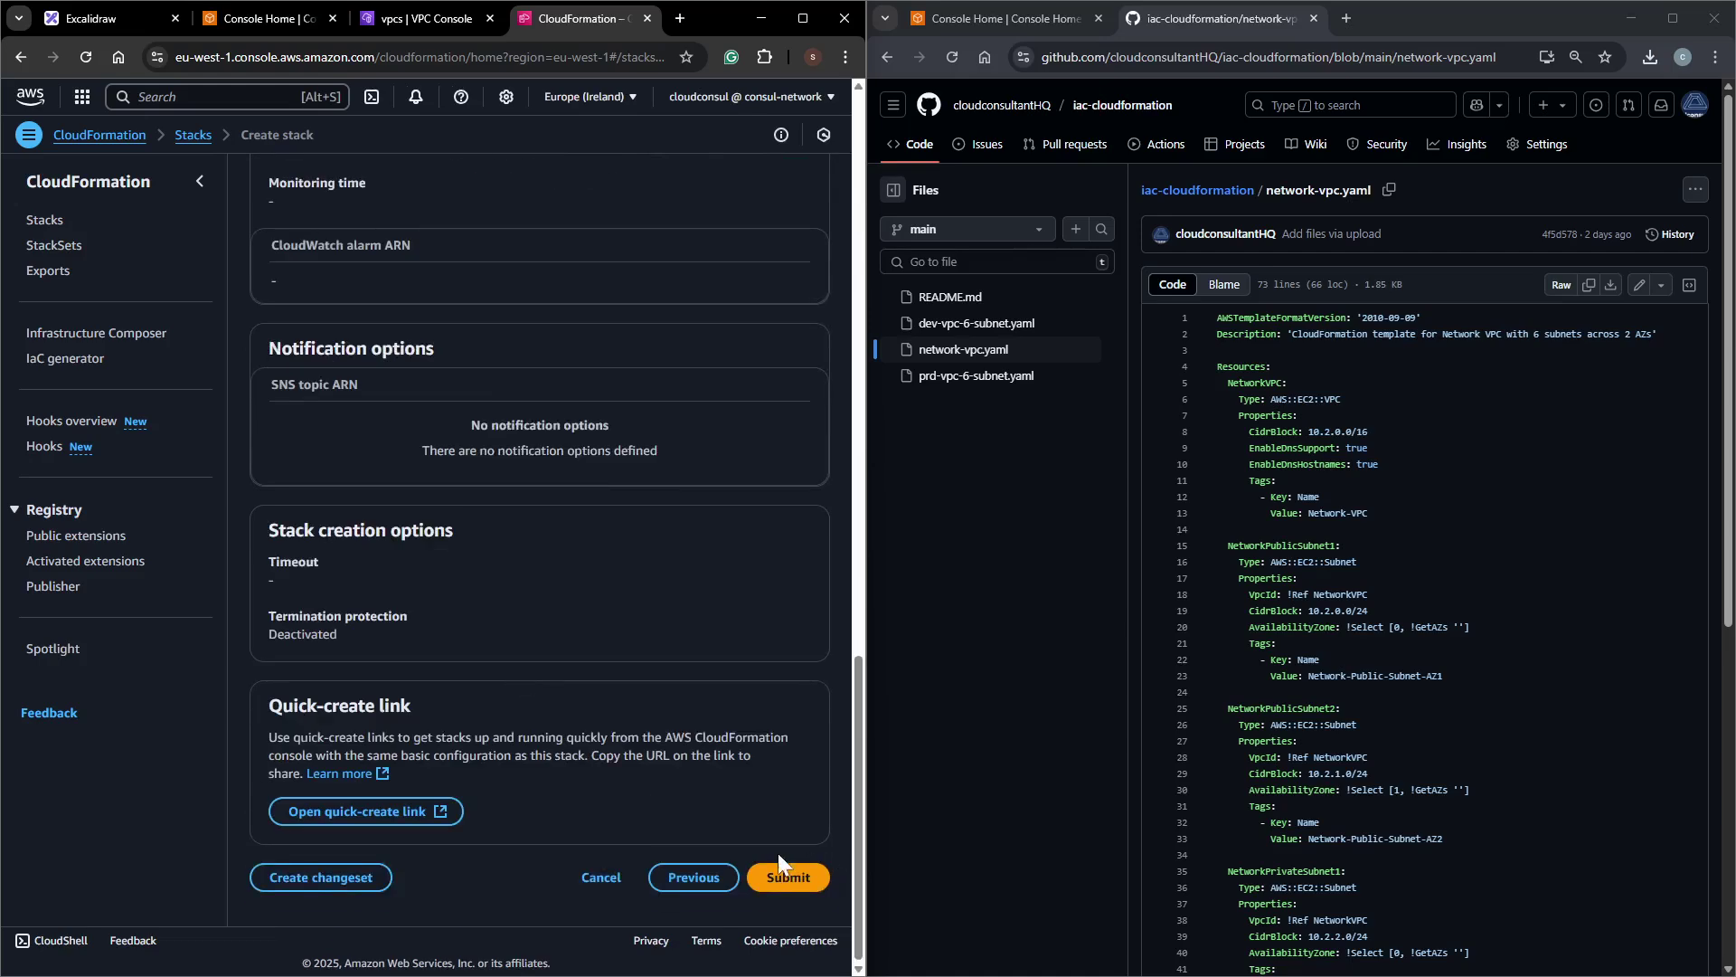
{"action": "left_click", "coordinate": [789, 876]}
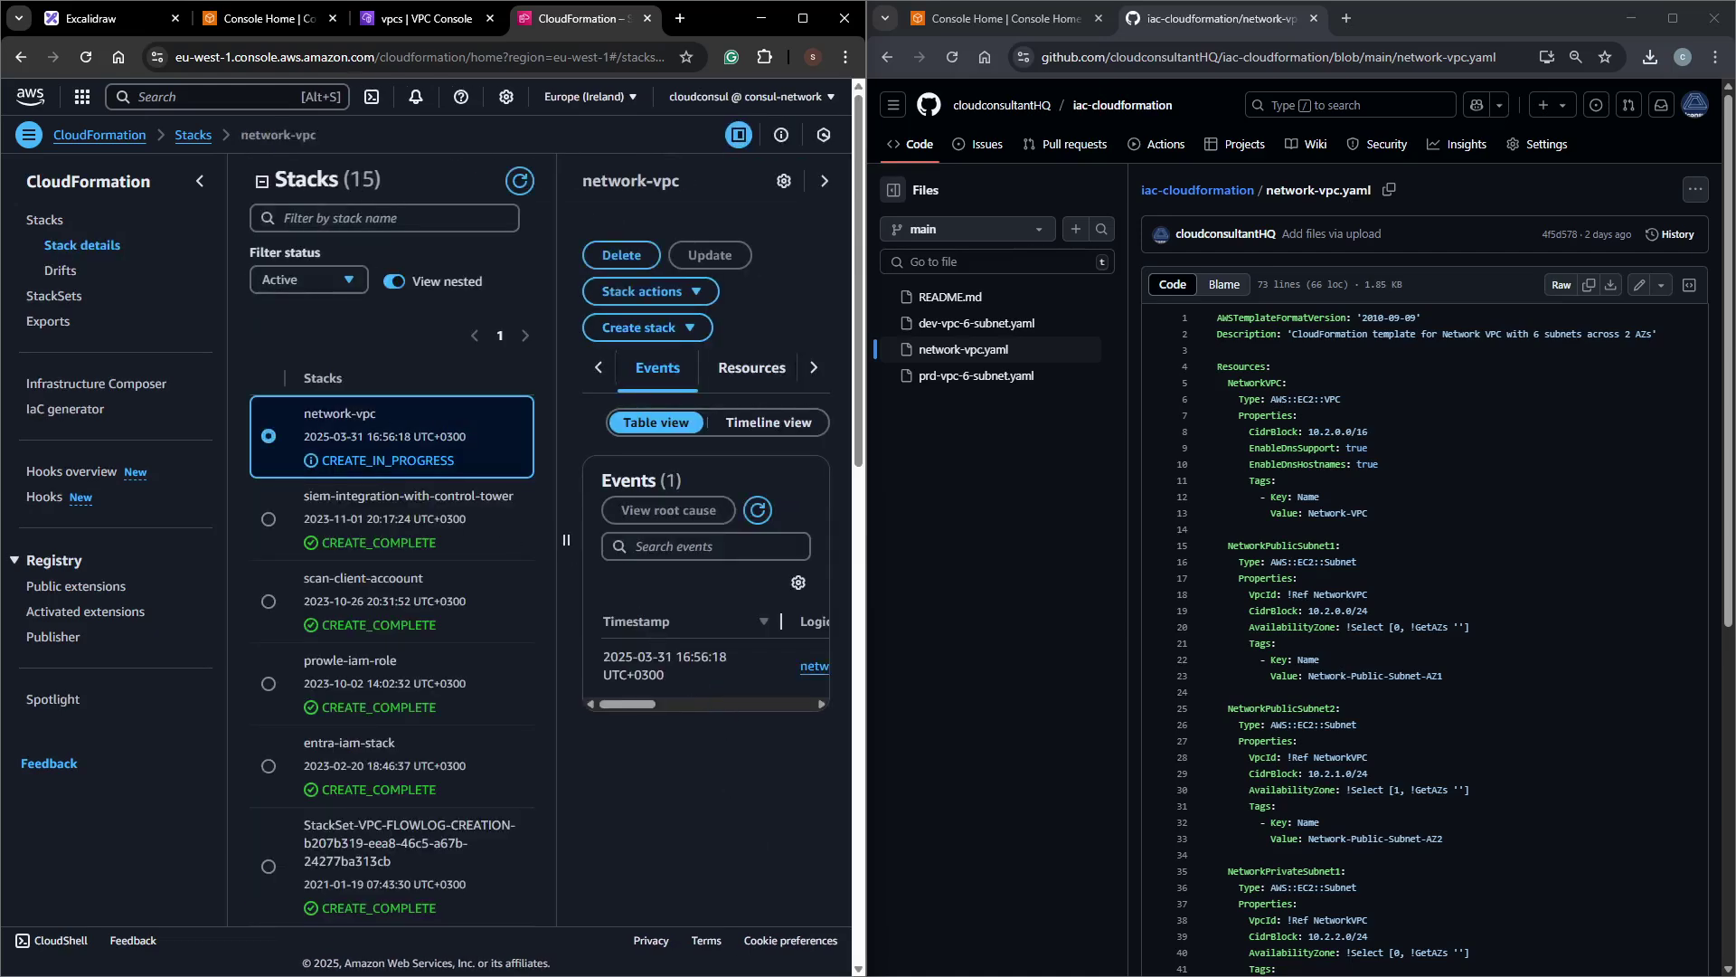
Refresh the network-vpc stack and examine its resources, giving the browser window and the stack's detail view more width.
{"action": "left_click", "coordinate": [520, 182]}
{"action": "left_click", "coordinate": [749, 368]}
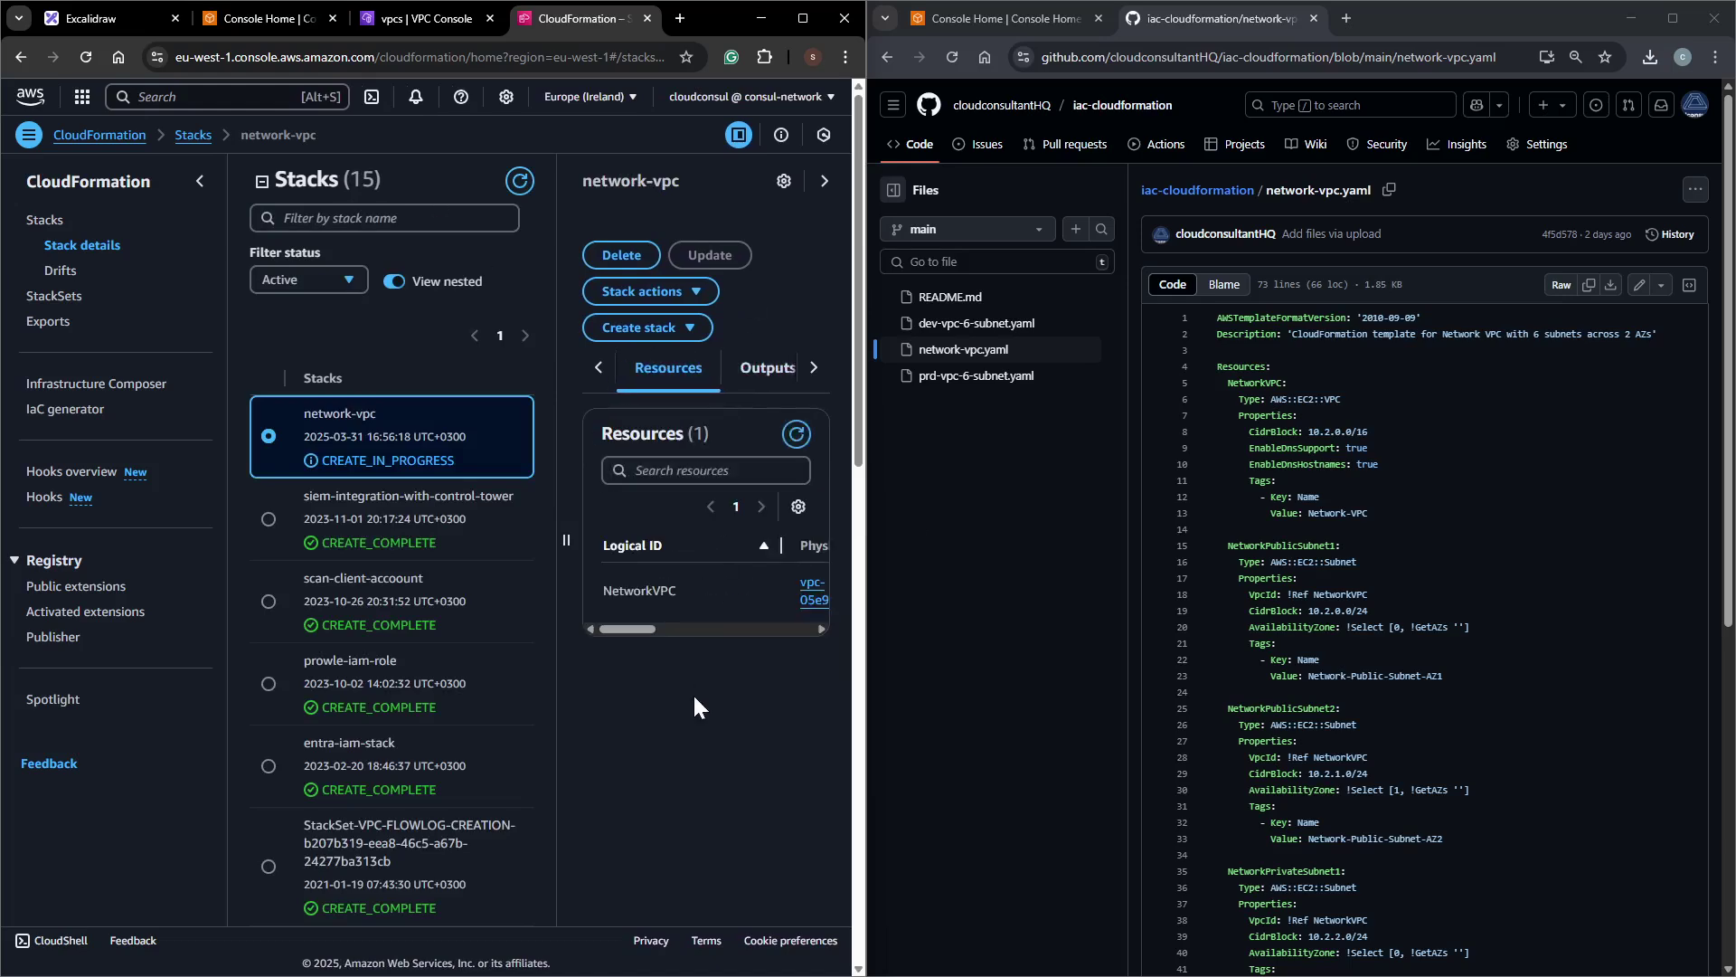
{"action": "left_click_drag", "start_coordinate": [858, 541], "coordinate": [1007, 541]}
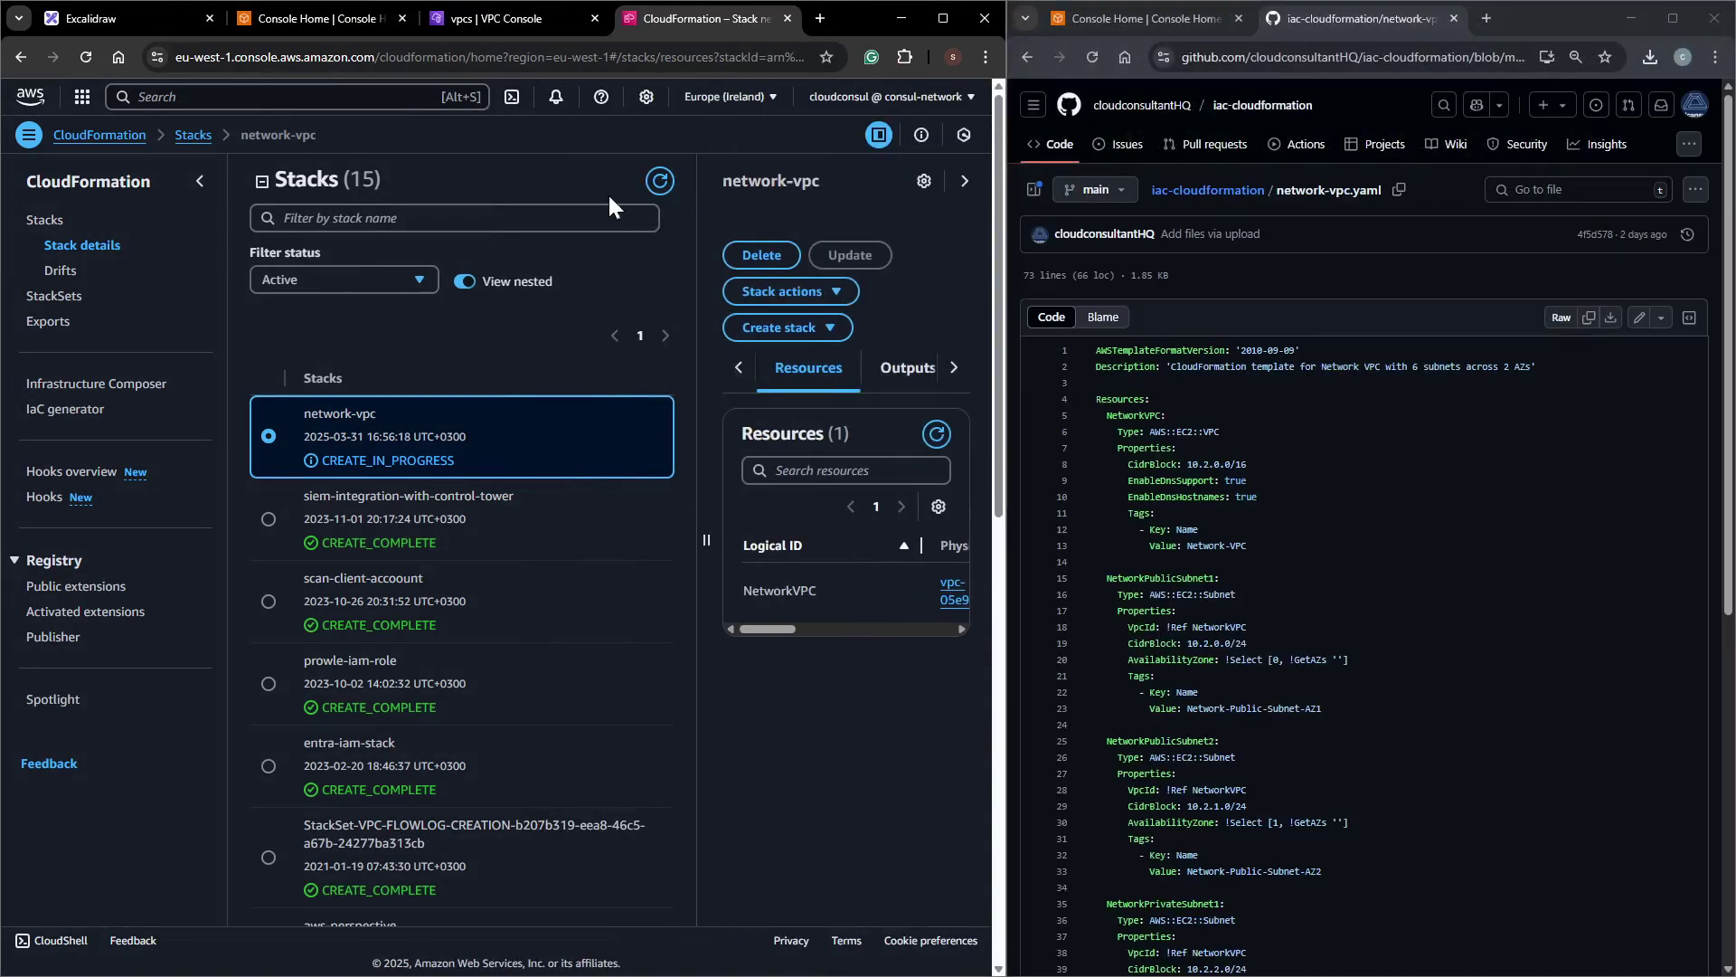
{"action": "left_click", "coordinate": [199, 184]}
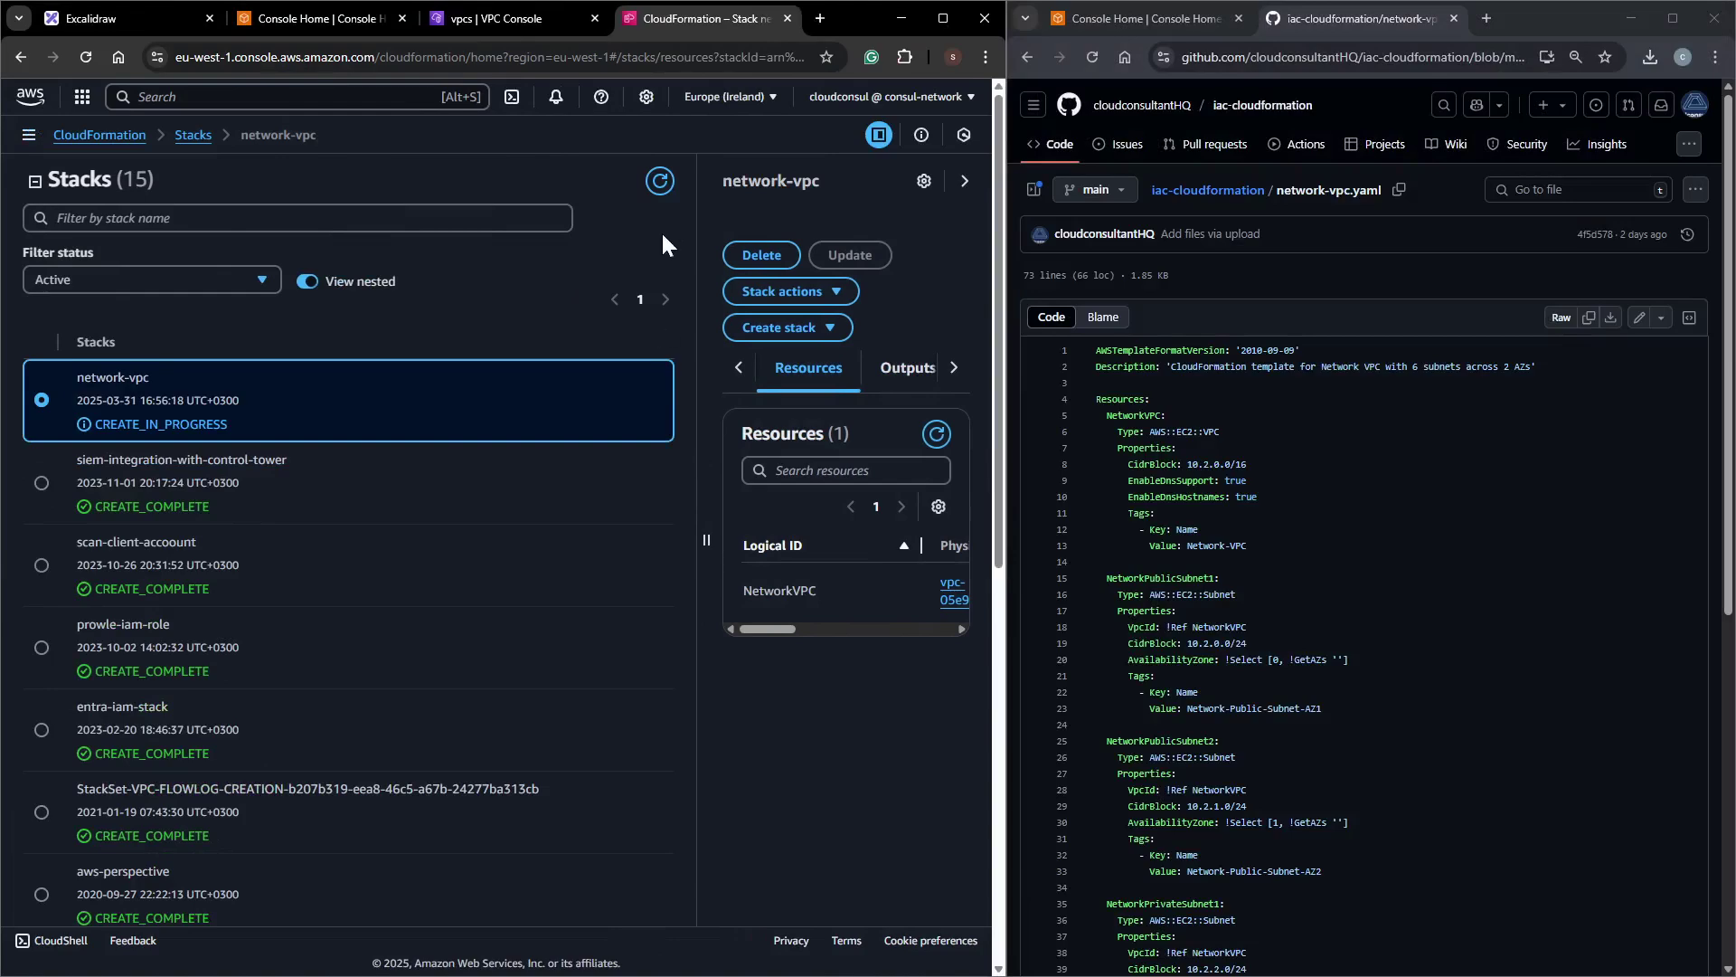
{"action": "left_click_drag", "start_coordinate": [701, 538], "coordinate": [316, 539]}
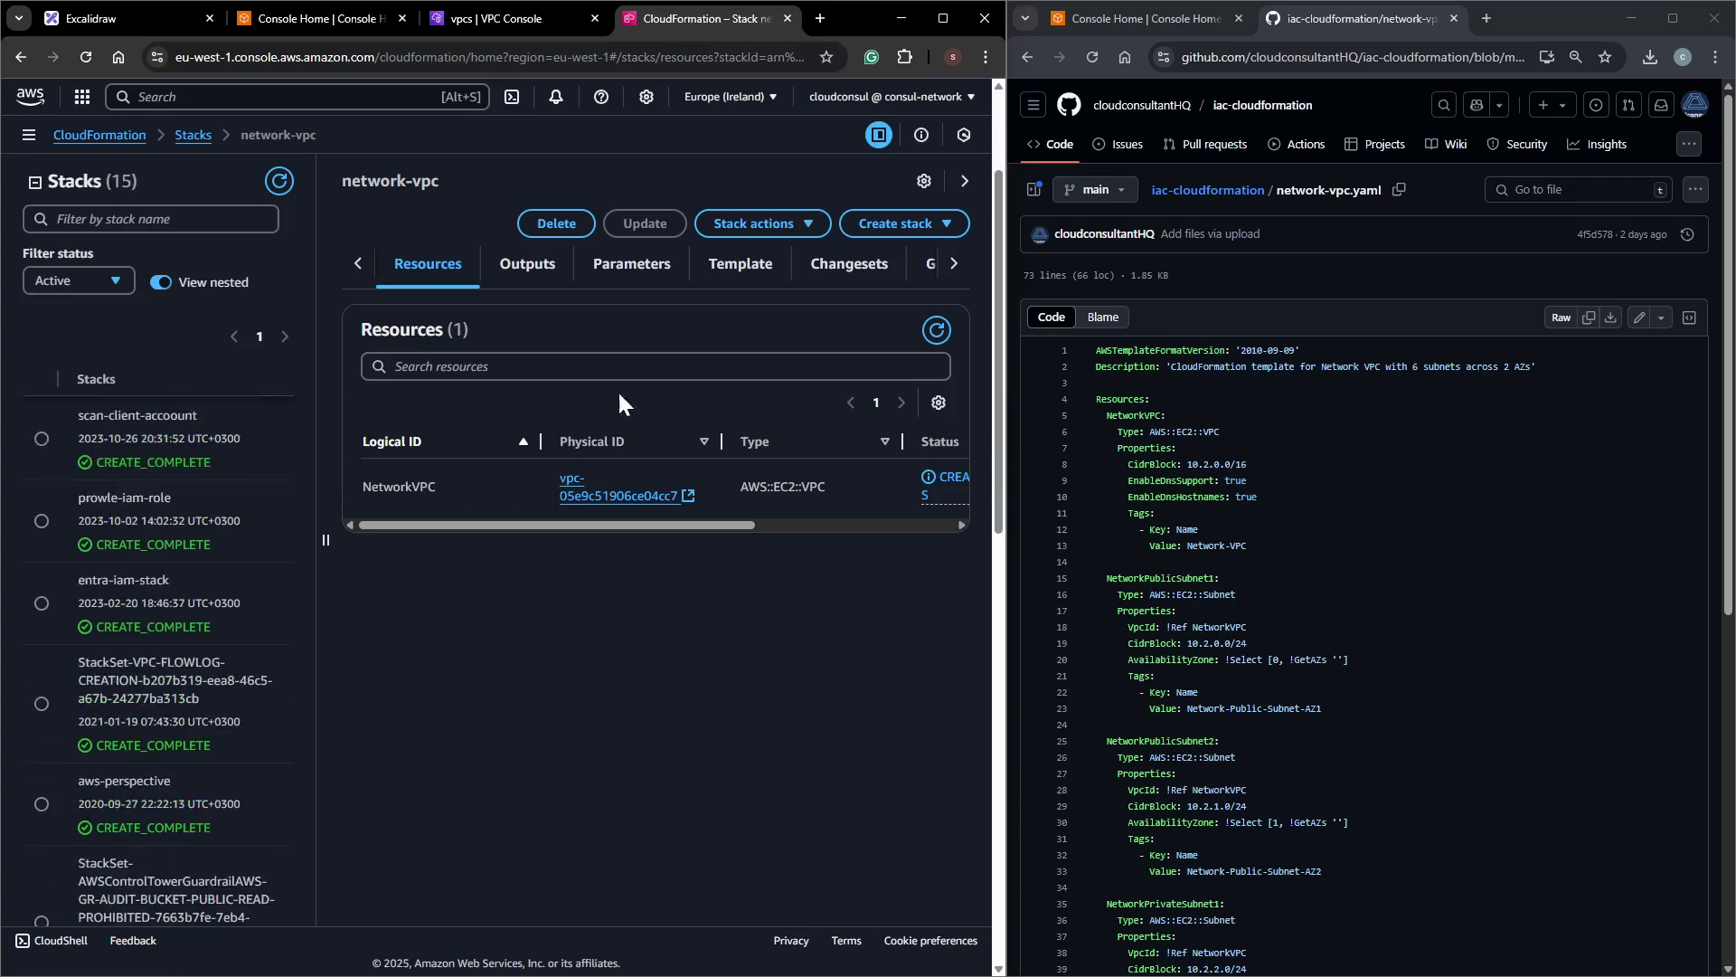
{"action": "left_click", "coordinate": [934, 331]}
{"action": "left_click_drag", "start_coordinate": [759, 499], "coordinate": [879, 718]}
{"action": "left_click_drag", "start_coordinate": [834, 785], "coordinate": [926, 753]}
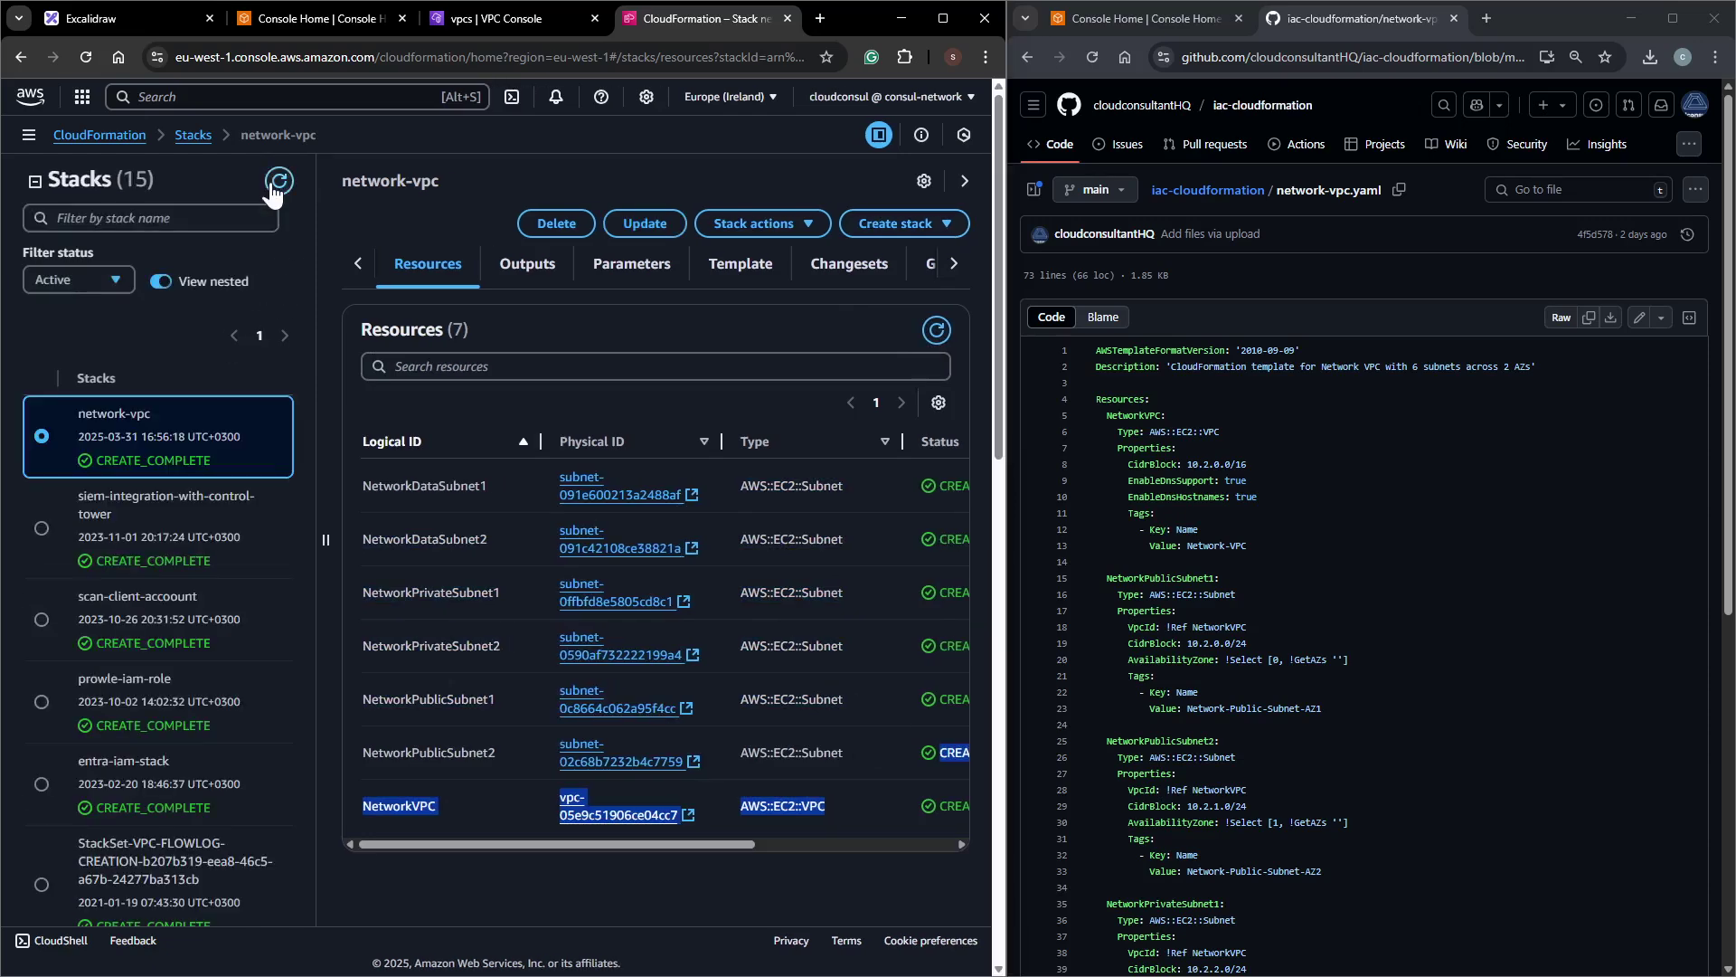
Refresh the network account's VPC list and check the IPv4 CIDR in the details of Network-VPC.
{"action": "left_click", "coordinate": [477, 20]}
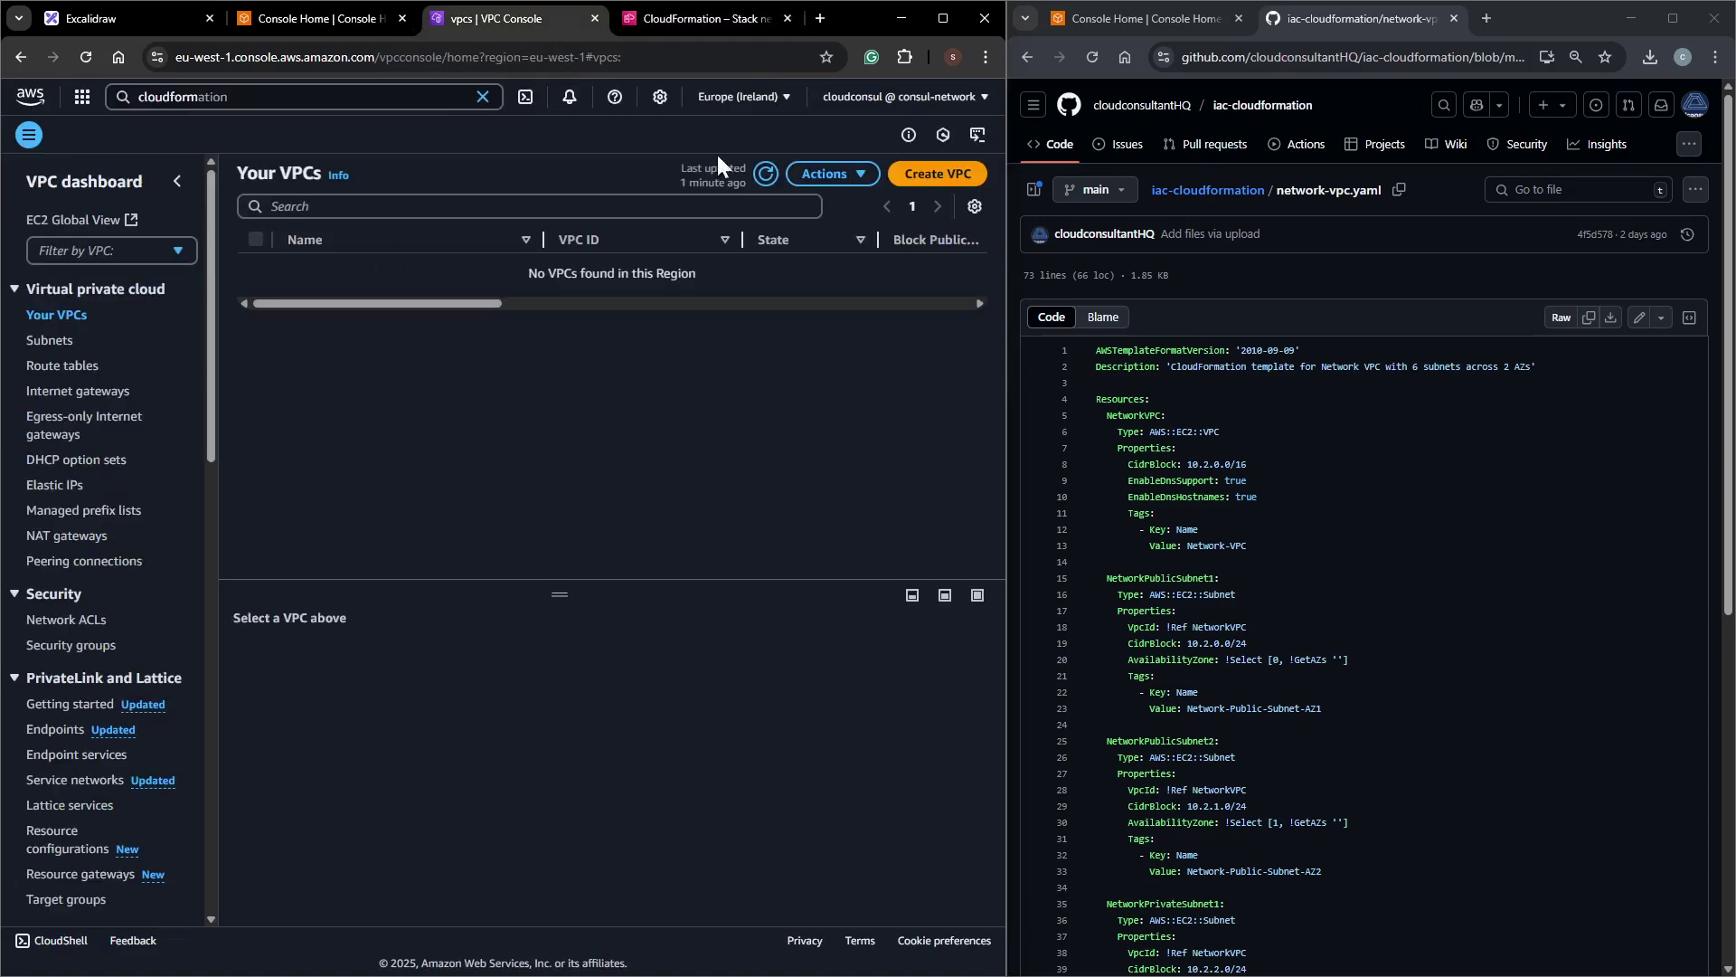
{"action": "left_click", "coordinate": [765, 175]}
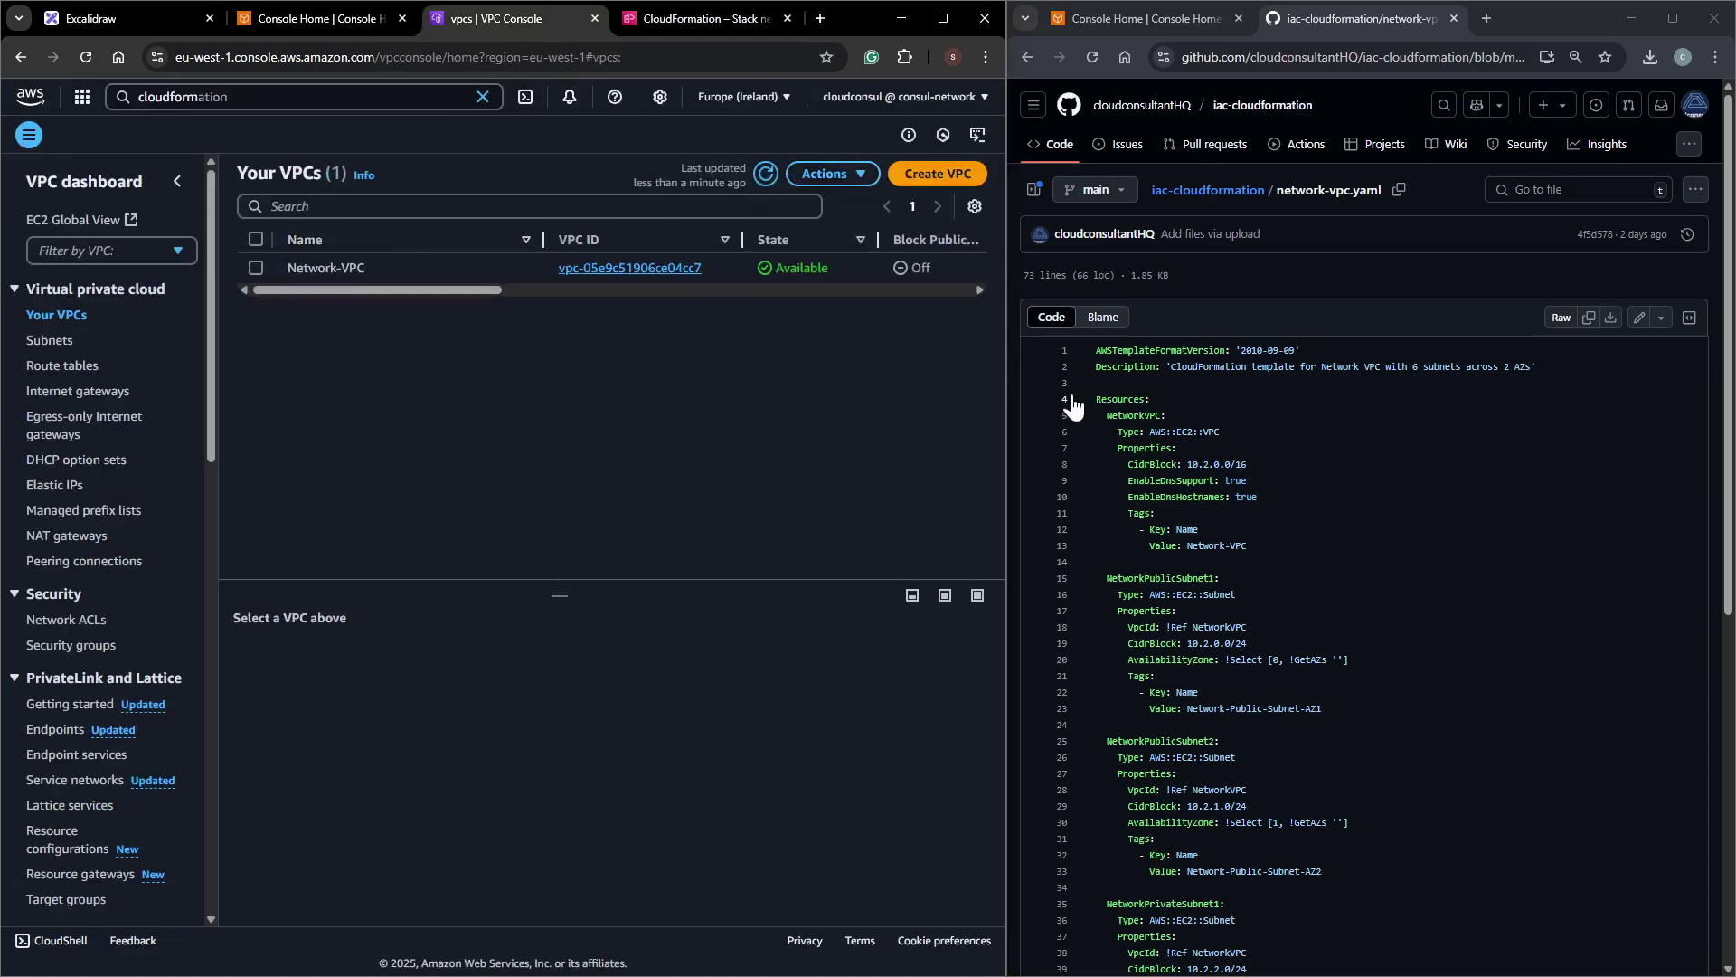
{"action": "left_click_drag", "start_coordinate": [1003, 389], "coordinate": [768, 374]}
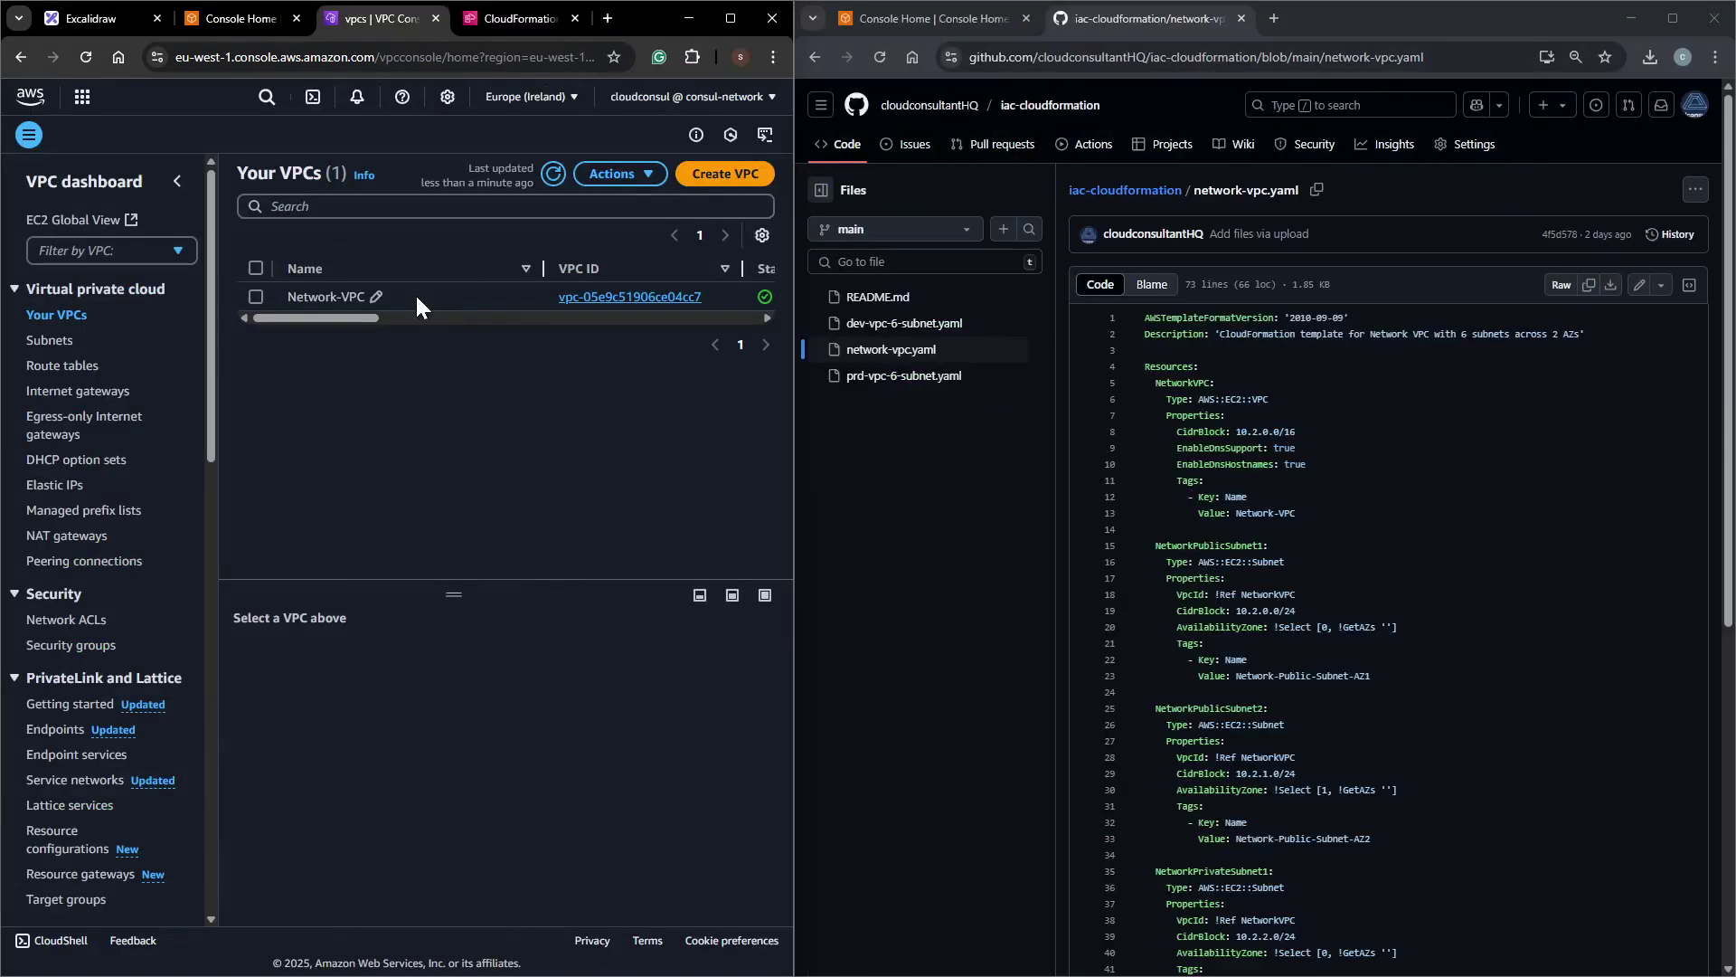
{"action": "left_click", "coordinate": [415, 295]}
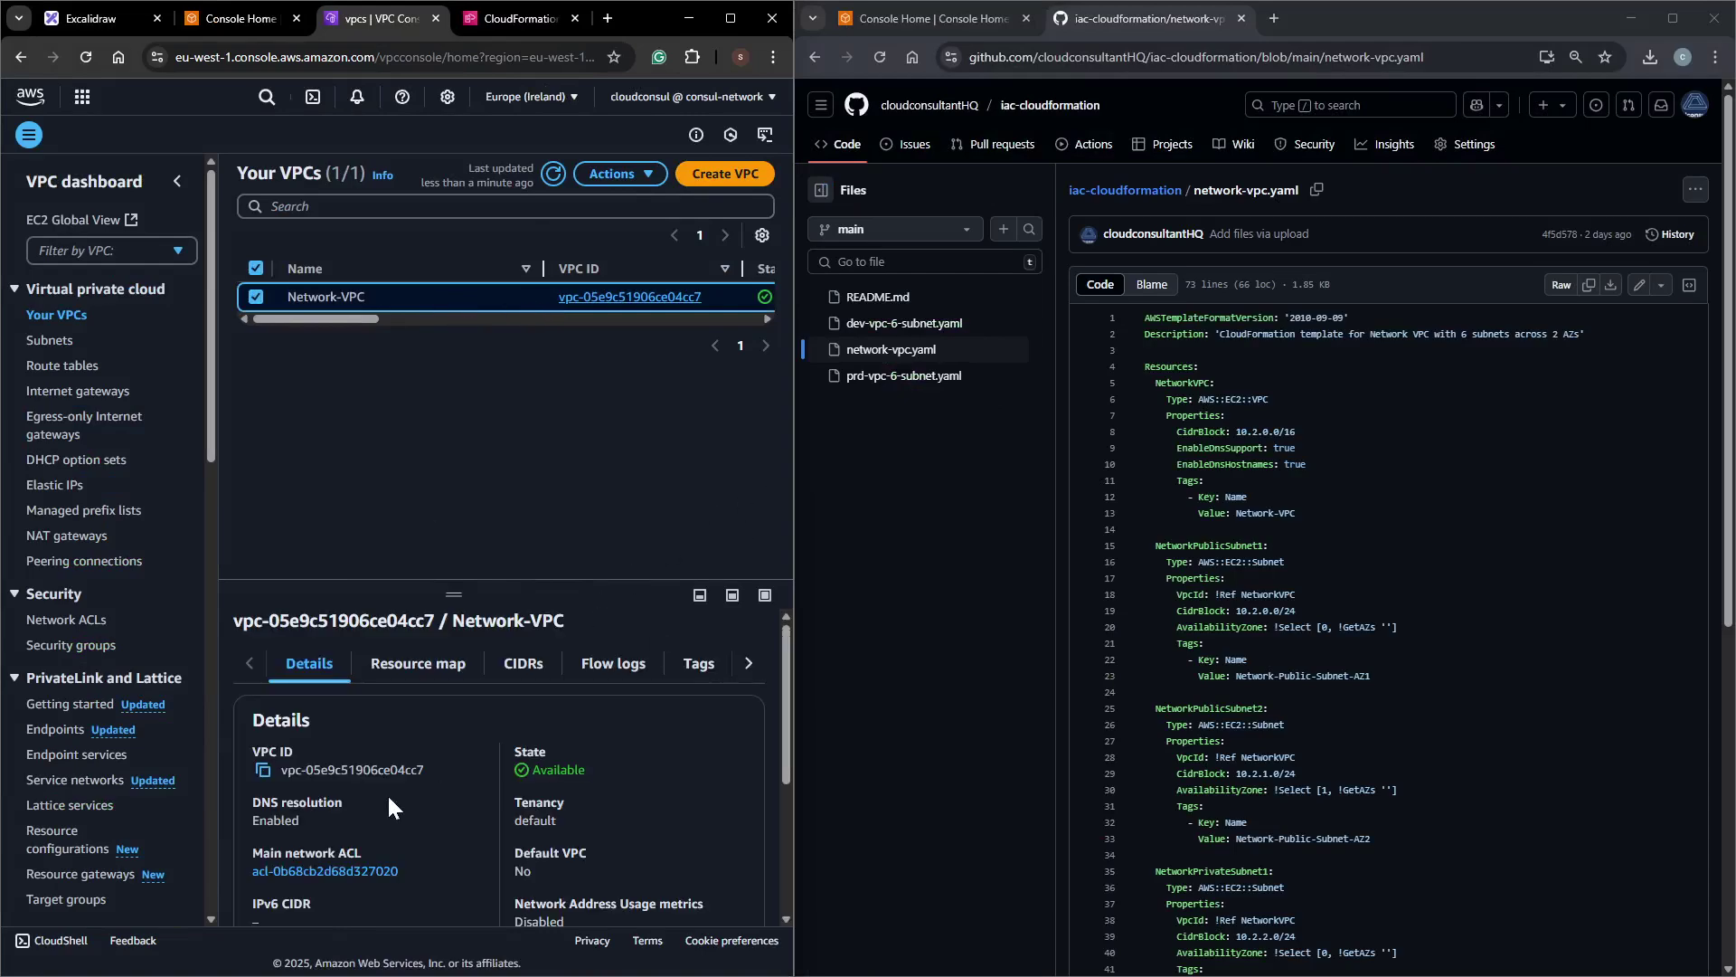
{"action": "scroll", "coordinate": [393, 796], "scroll_direction": "down", "scroll_amount": 2}
{"action": "left_click_drag", "start_coordinate": [319, 821], "coordinate": [259, 822]}
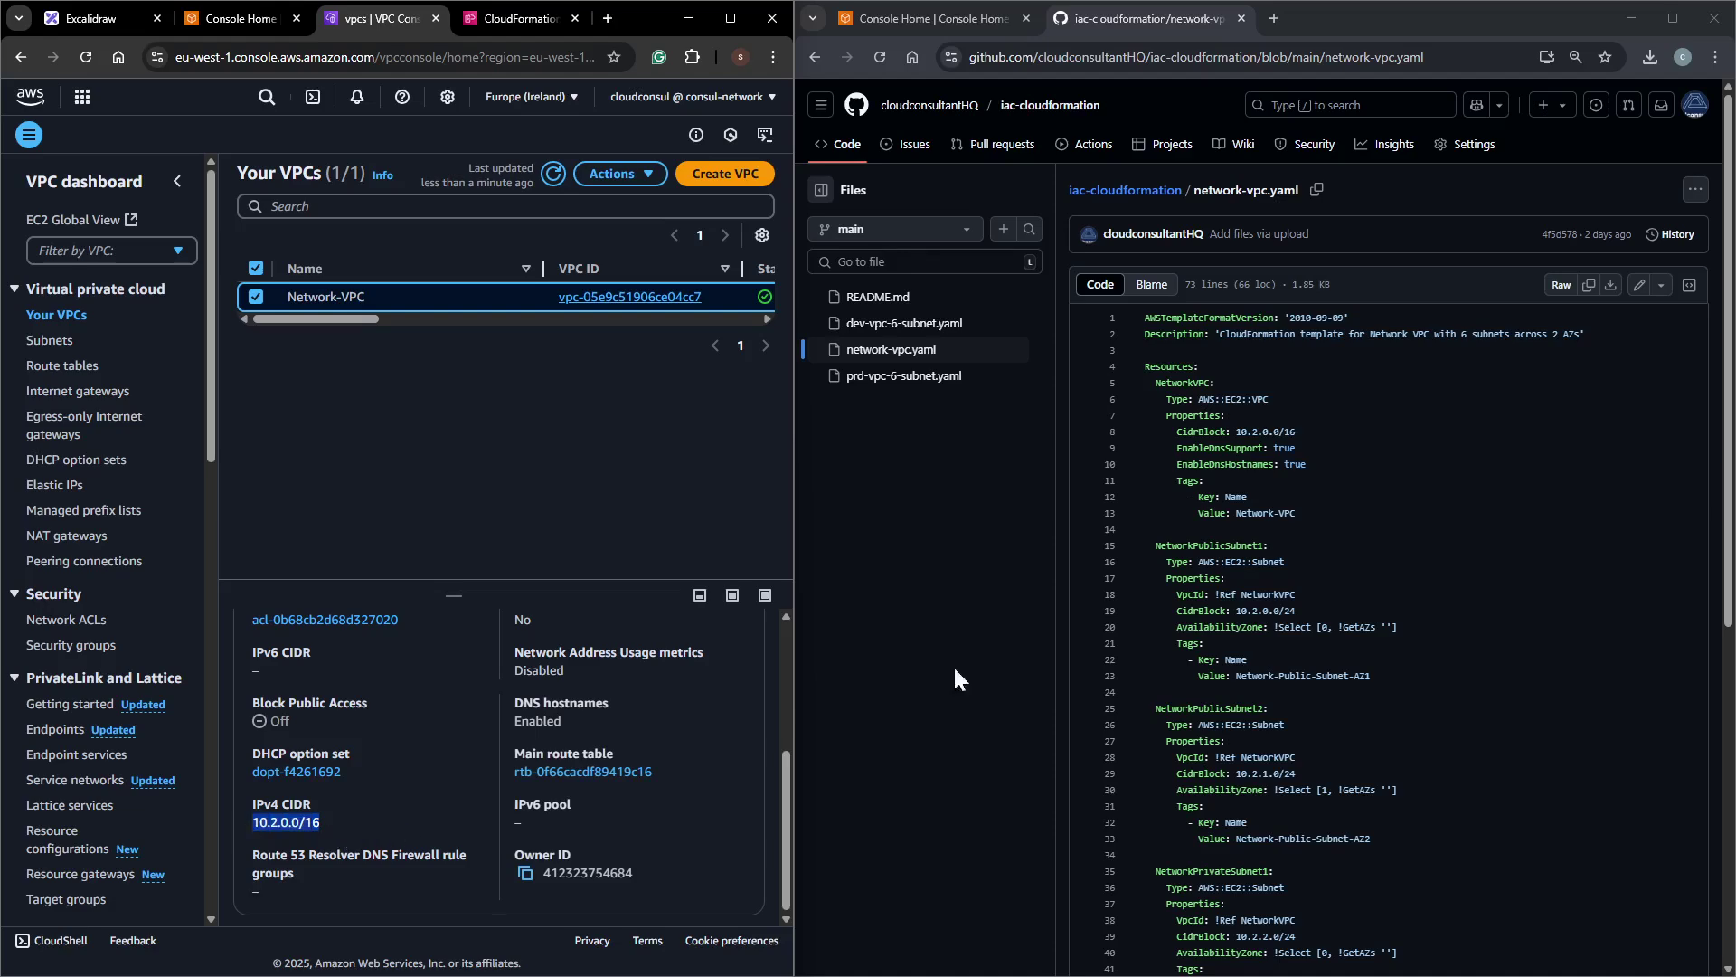
Switch the dev account's console to the Europe (Ireland) eu-west-1 region.
{"action": "left_click", "coordinate": [964, 7]}
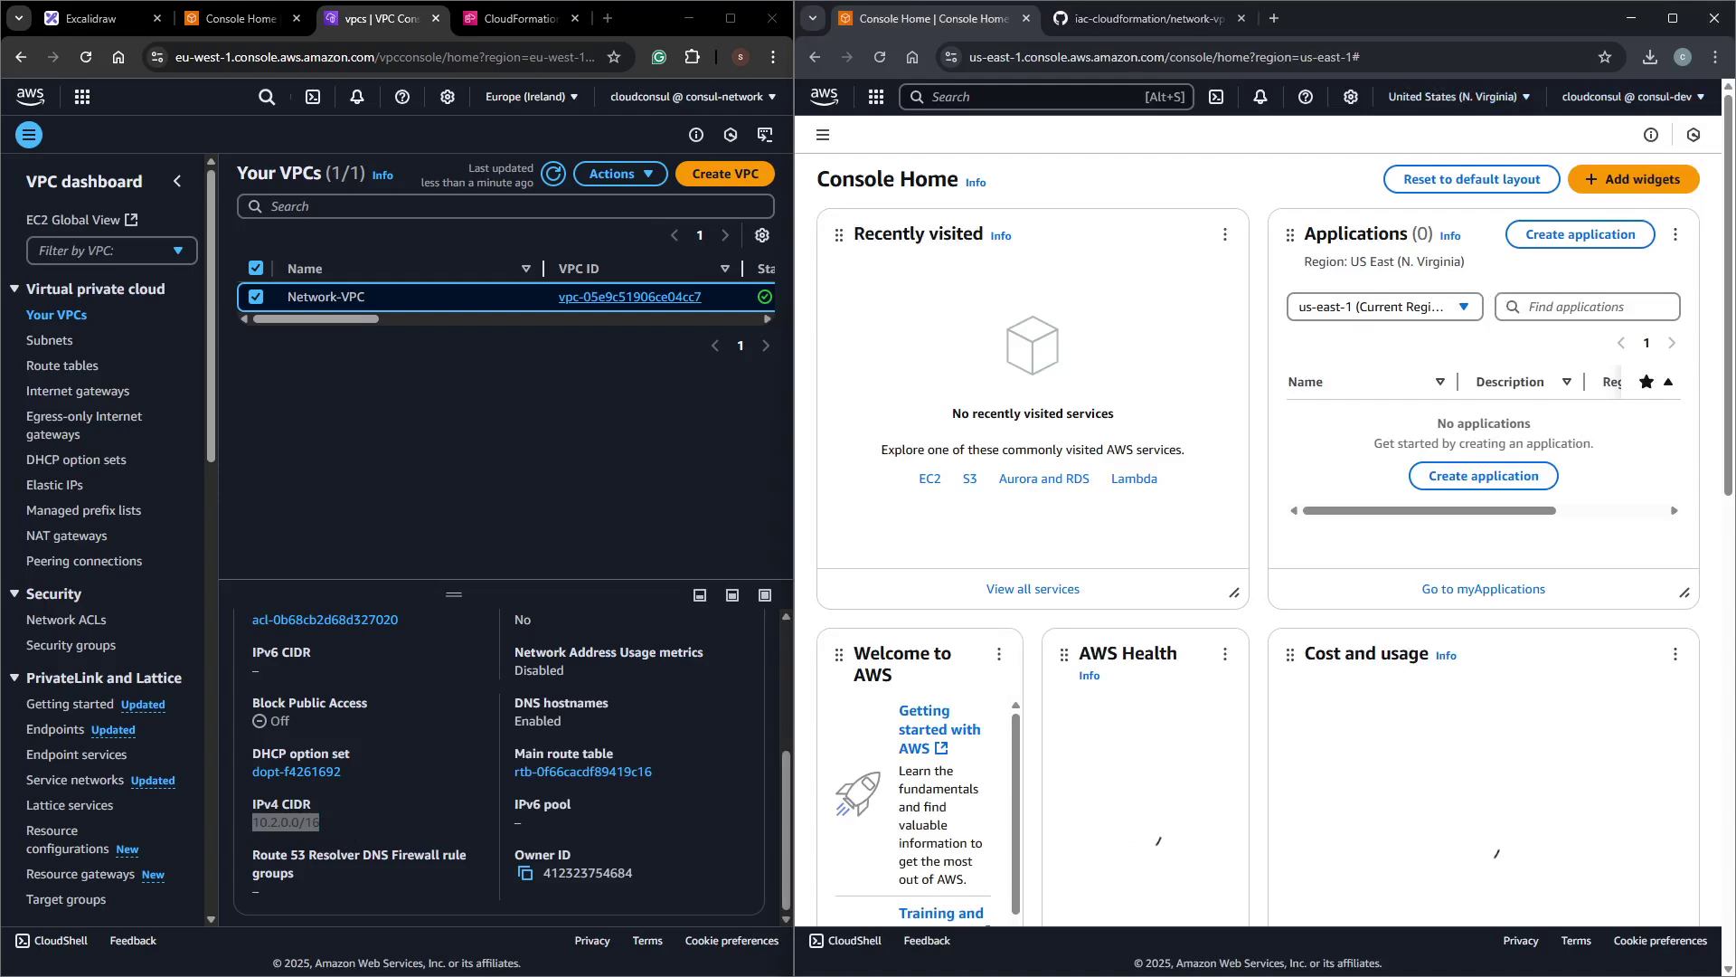
{"action": "left_click", "coordinate": [1470, 104]}
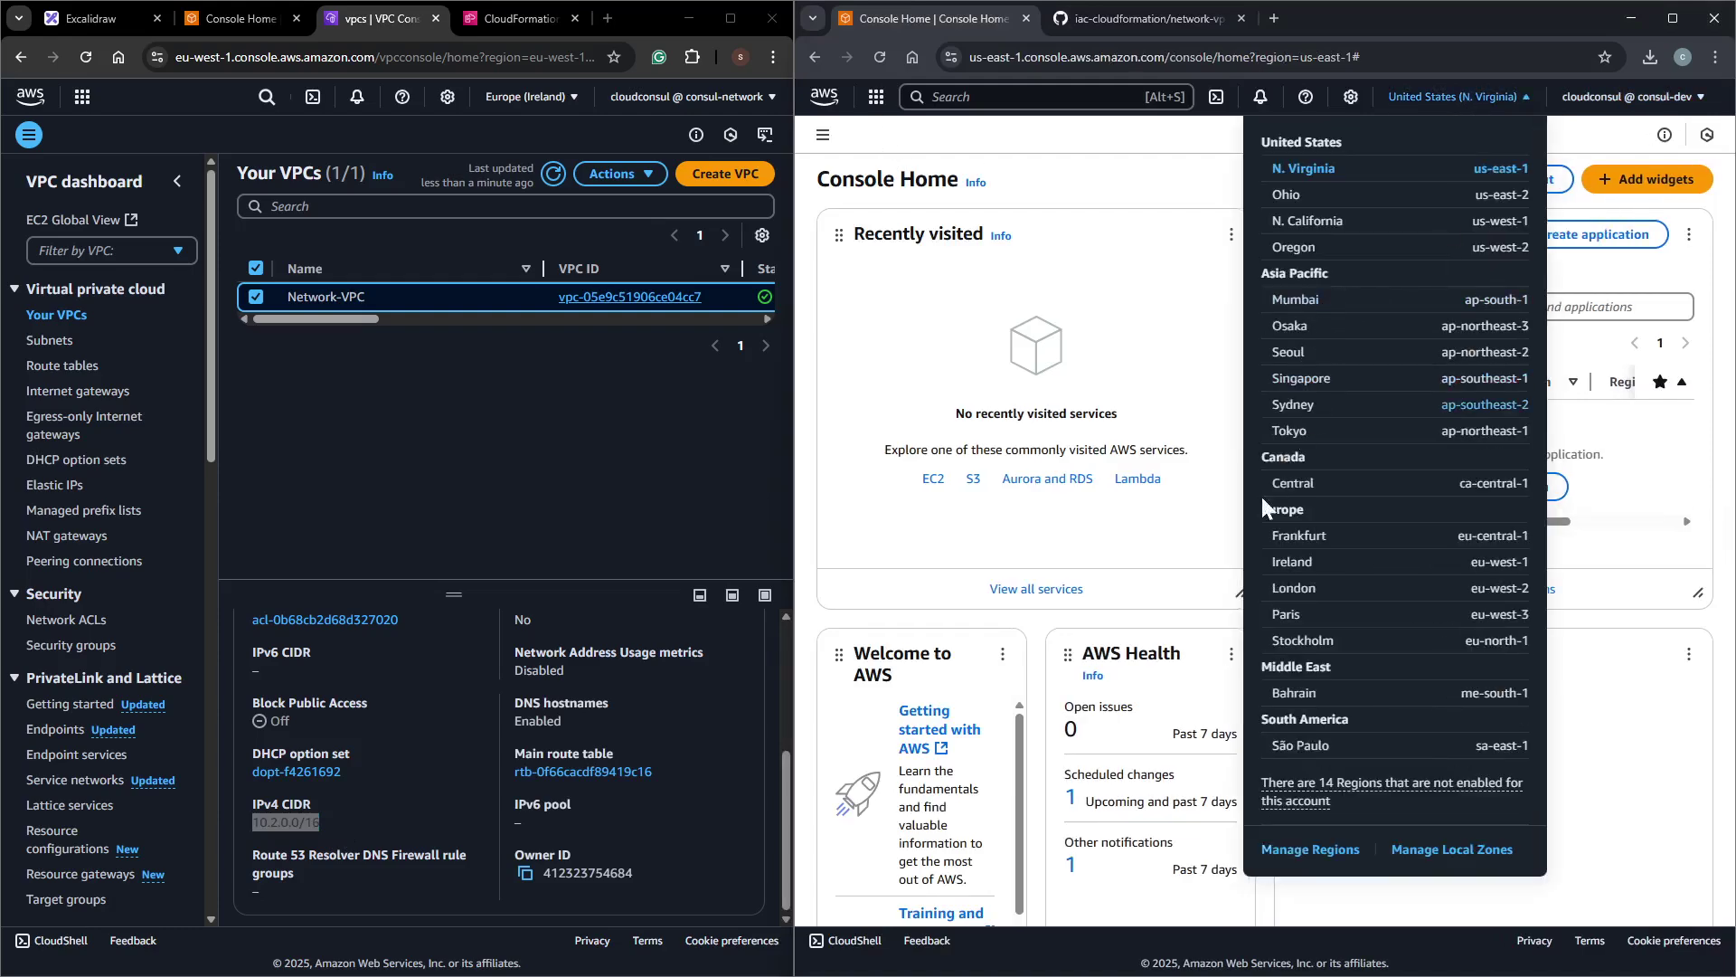
{"action": "left_click", "coordinate": [1292, 562]}
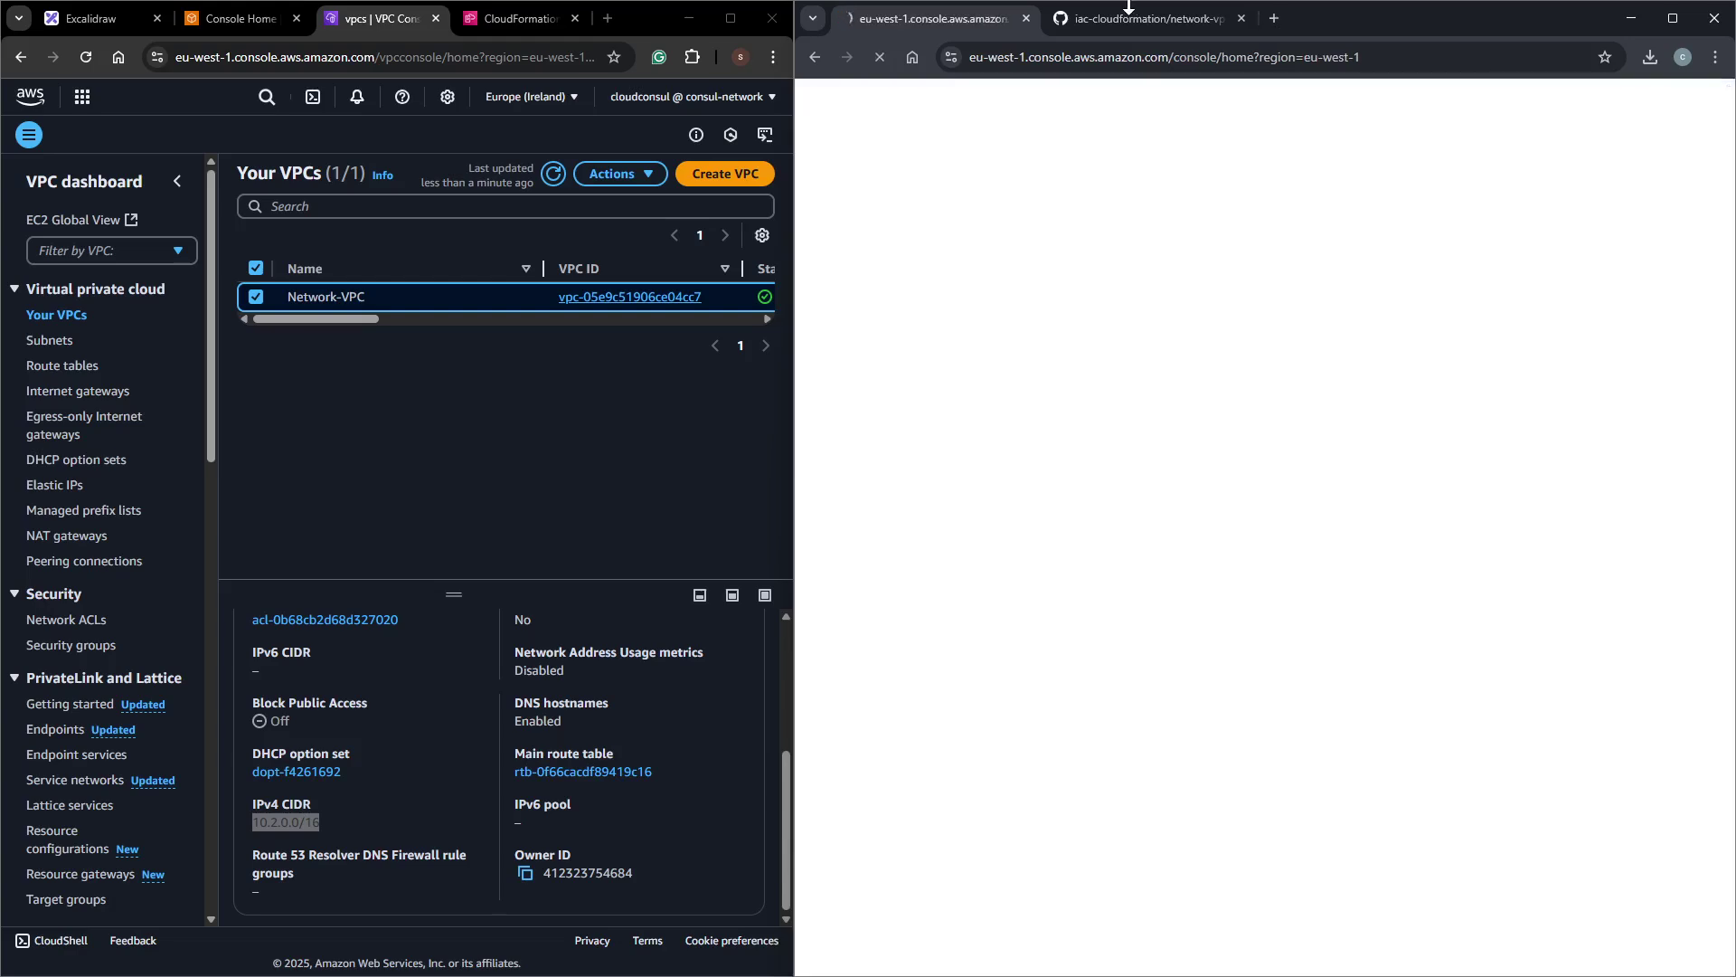
Download dev-vpc-6-subnet.yaml from the iac-cloudformation repository and return to the dev account's console.
{"action": "left_click", "coordinate": [1132, 19]}
{"action": "left_click", "coordinate": [959, 324]}
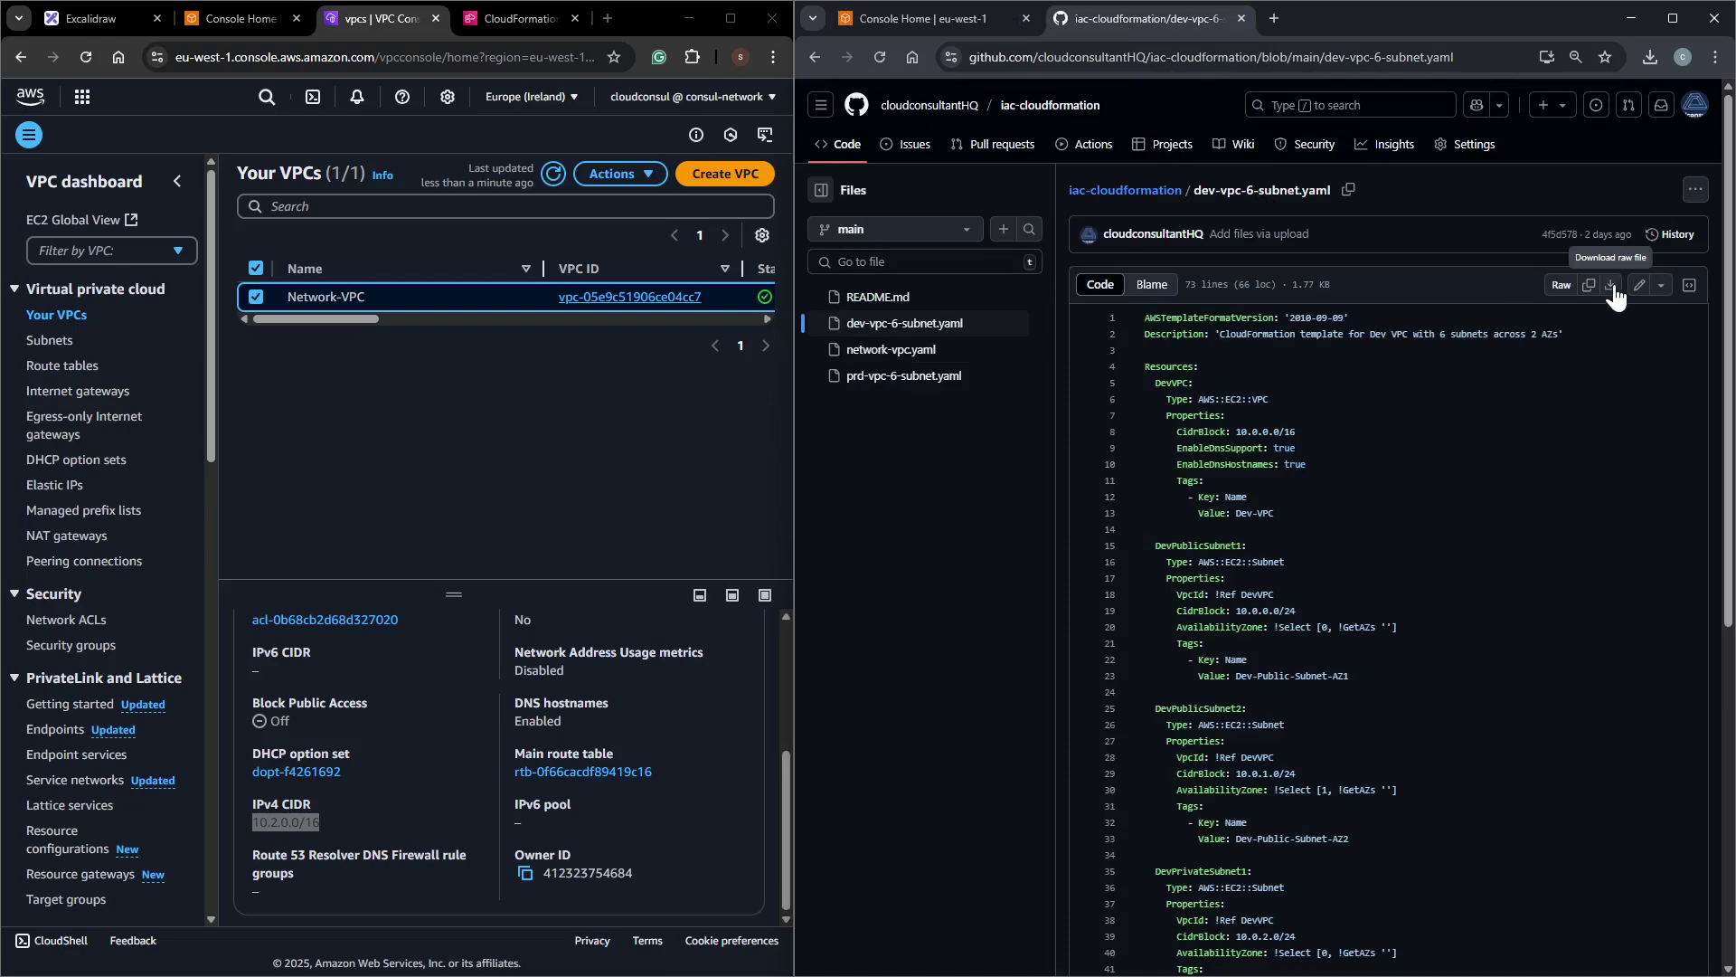
{"action": "left_click", "coordinate": [931, 20]}
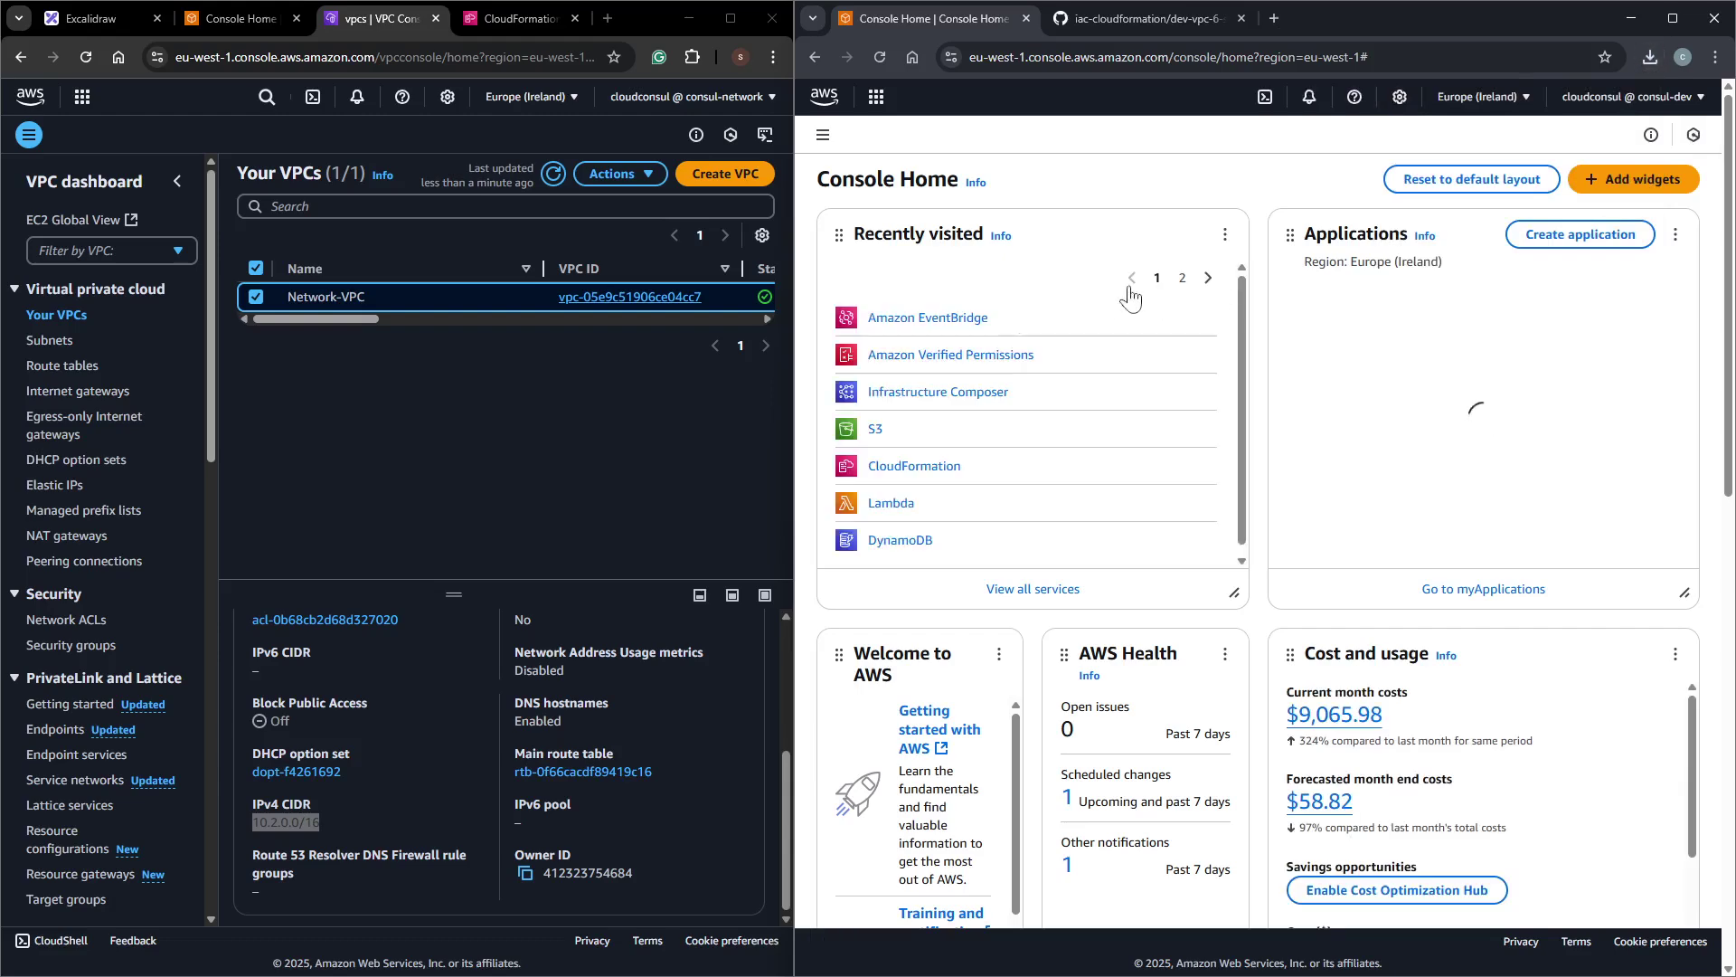
Start a CloudFormation stack with new resources in the dev account, with an uploaded template file as the template source.
{"action": "left_click", "coordinate": [890, 470]}
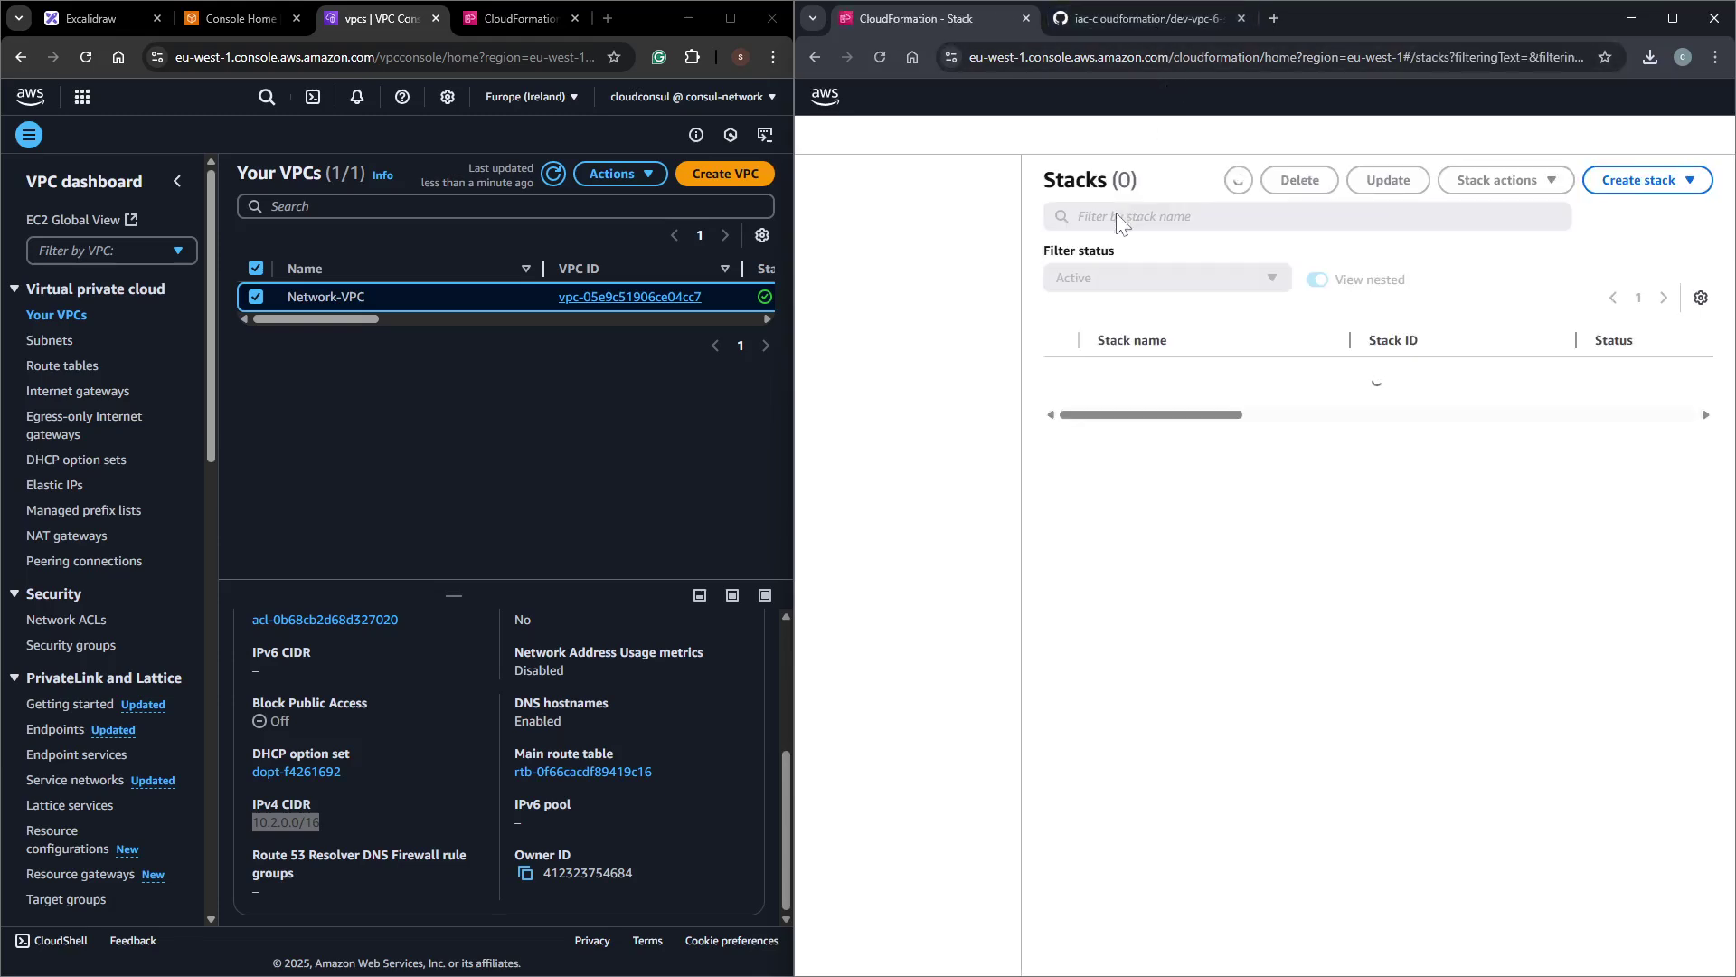
{"action": "left_click", "coordinate": [1665, 184]}
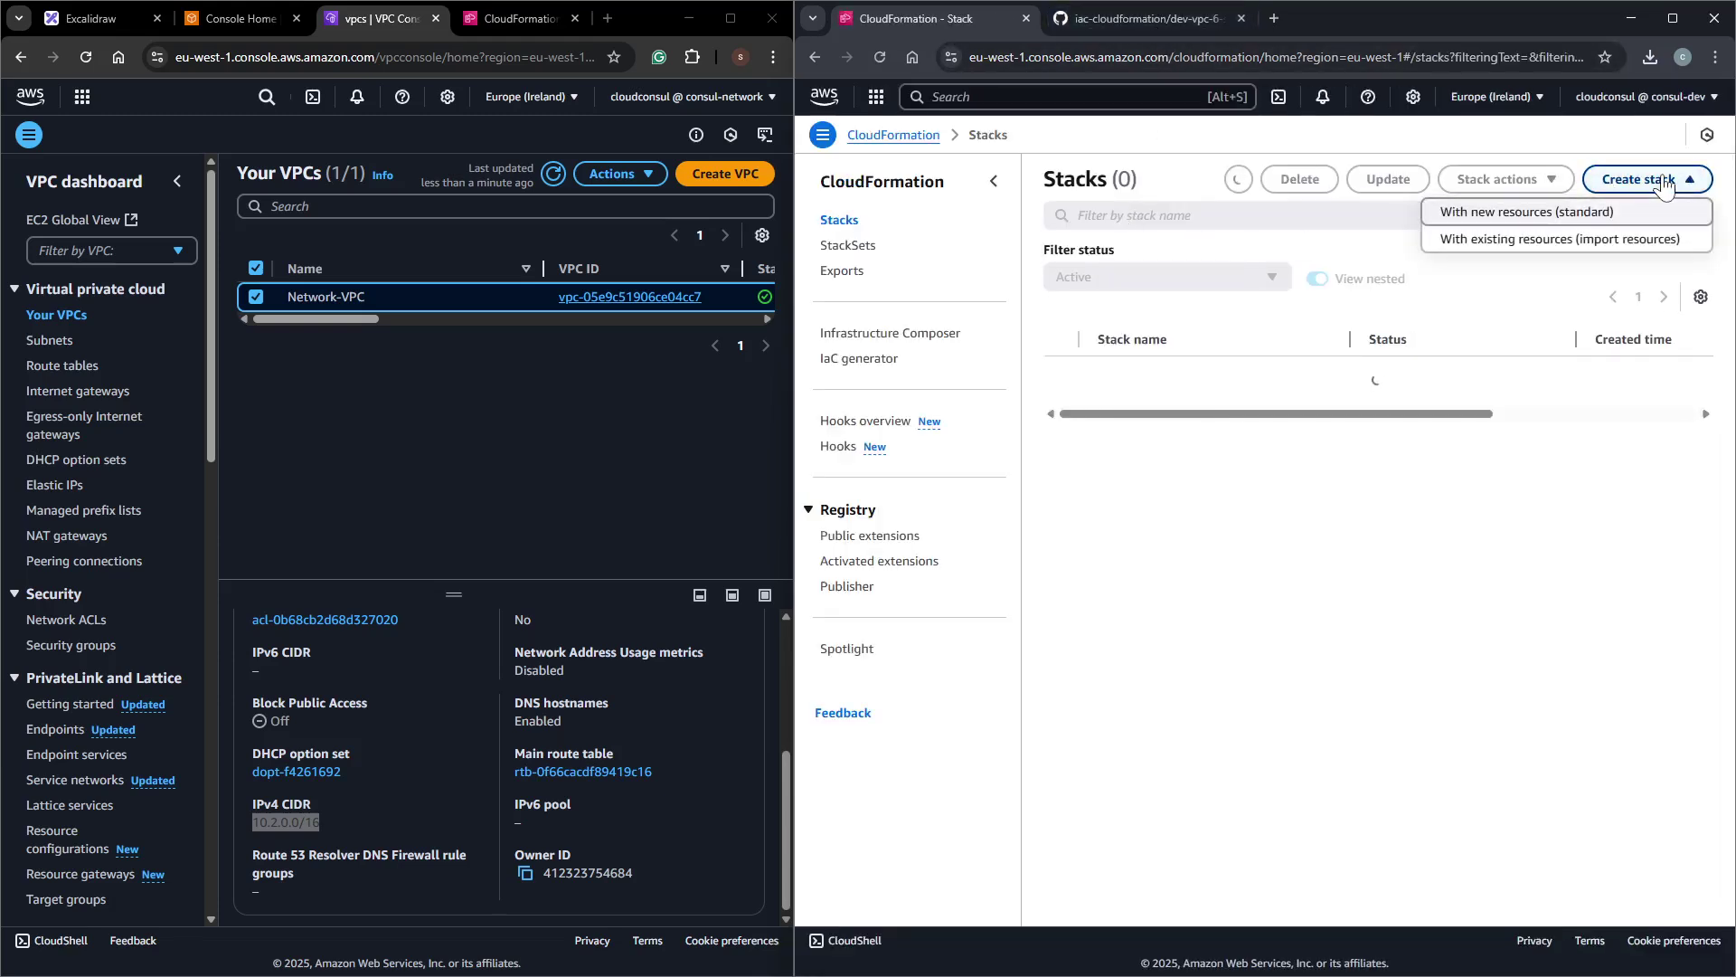
{"action": "left_click", "coordinate": [1527, 217]}
{"action": "scroll", "coordinate": [1469, 418], "scroll_direction": "down", "scroll_amount": 3}
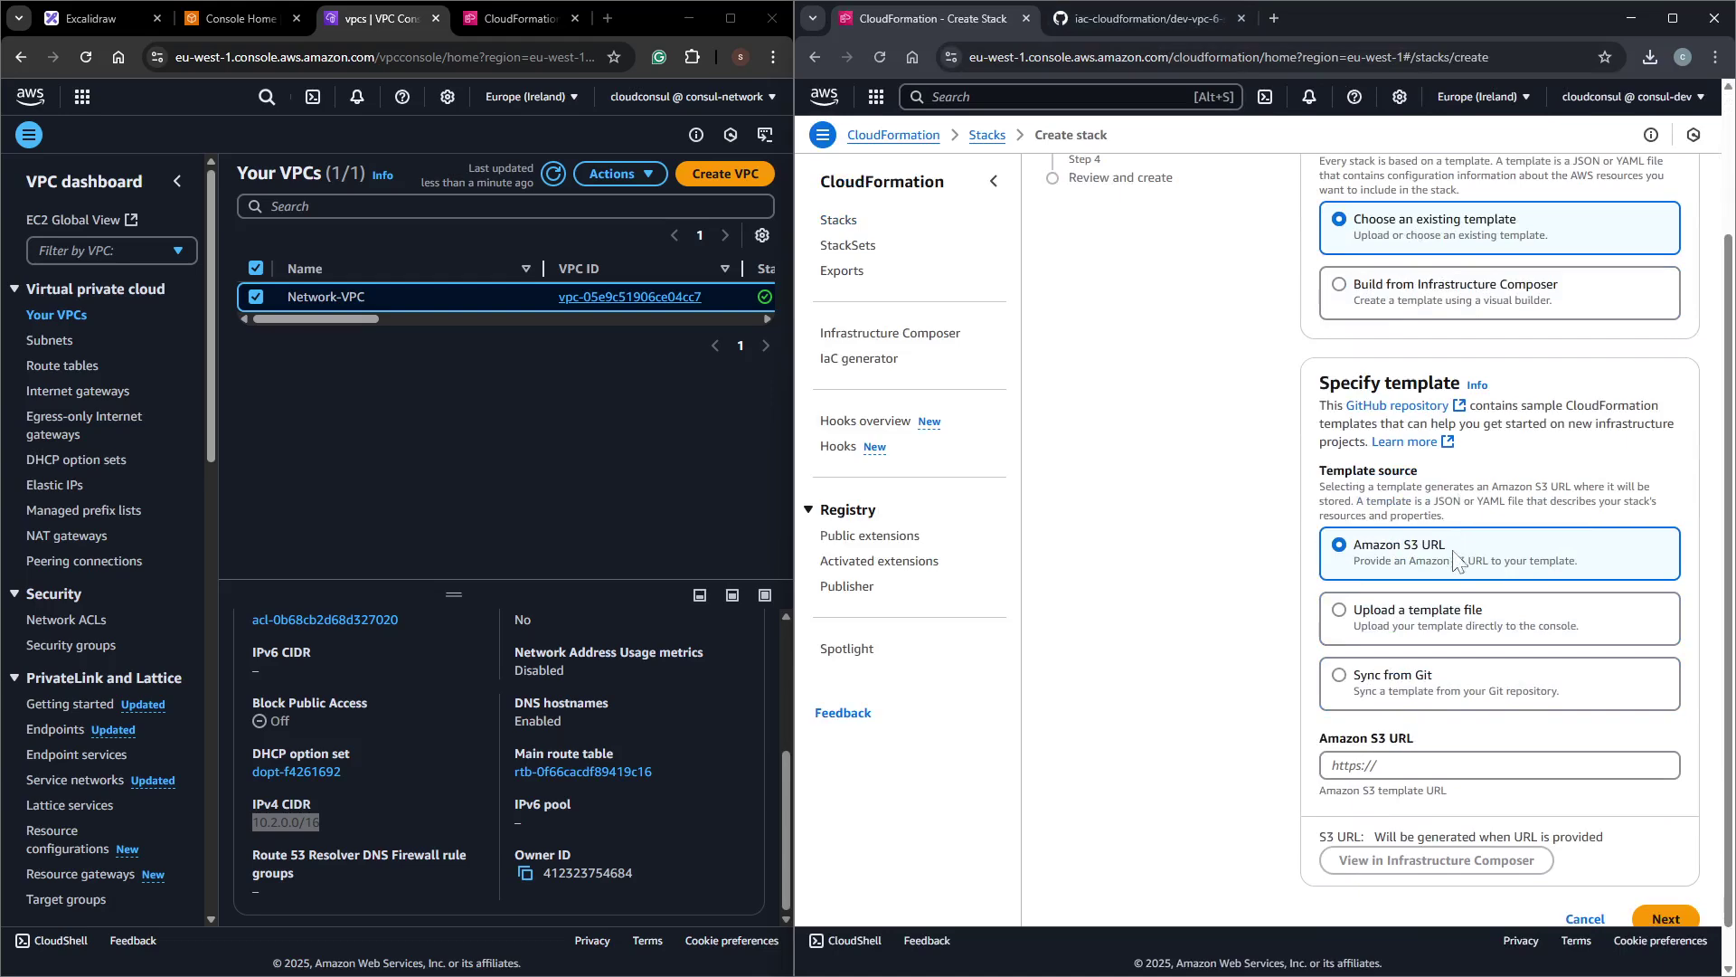
{"action": "left_click", "coordinate": [1358, 578]}
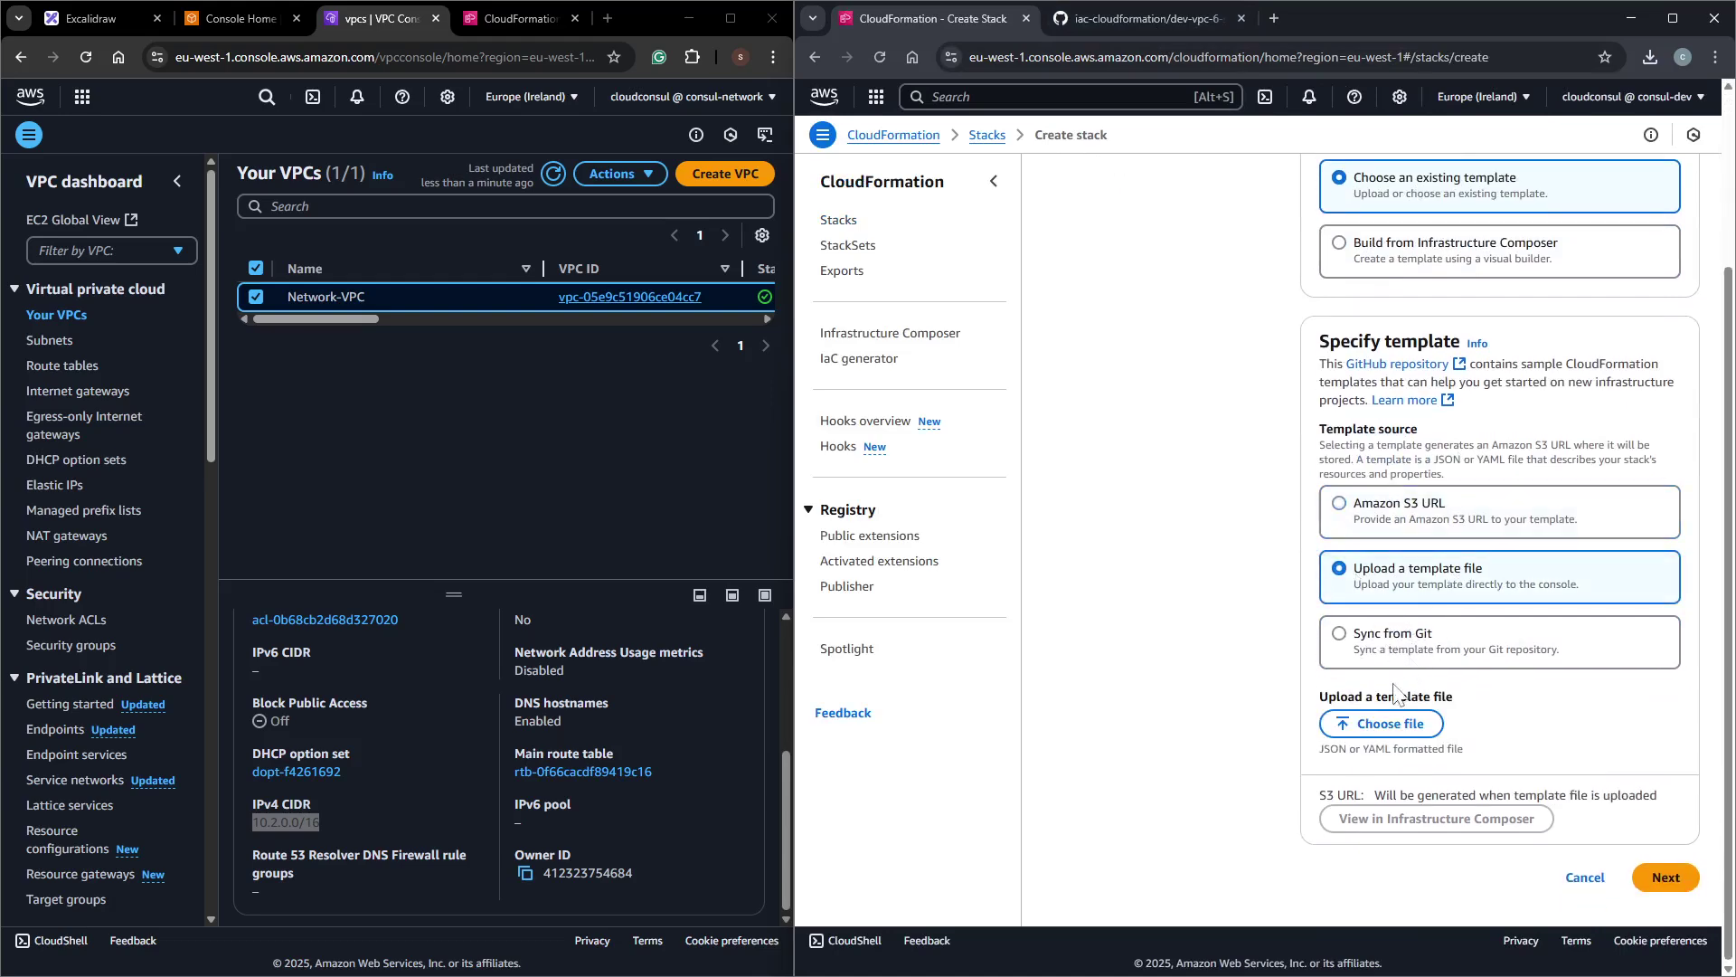
Upload dev-vpc-6-subnet (1).yaml from the Downloads folder as the stack template and continue to the stack details.
{"action": "left_click", "coordinate": [1390, 725]}
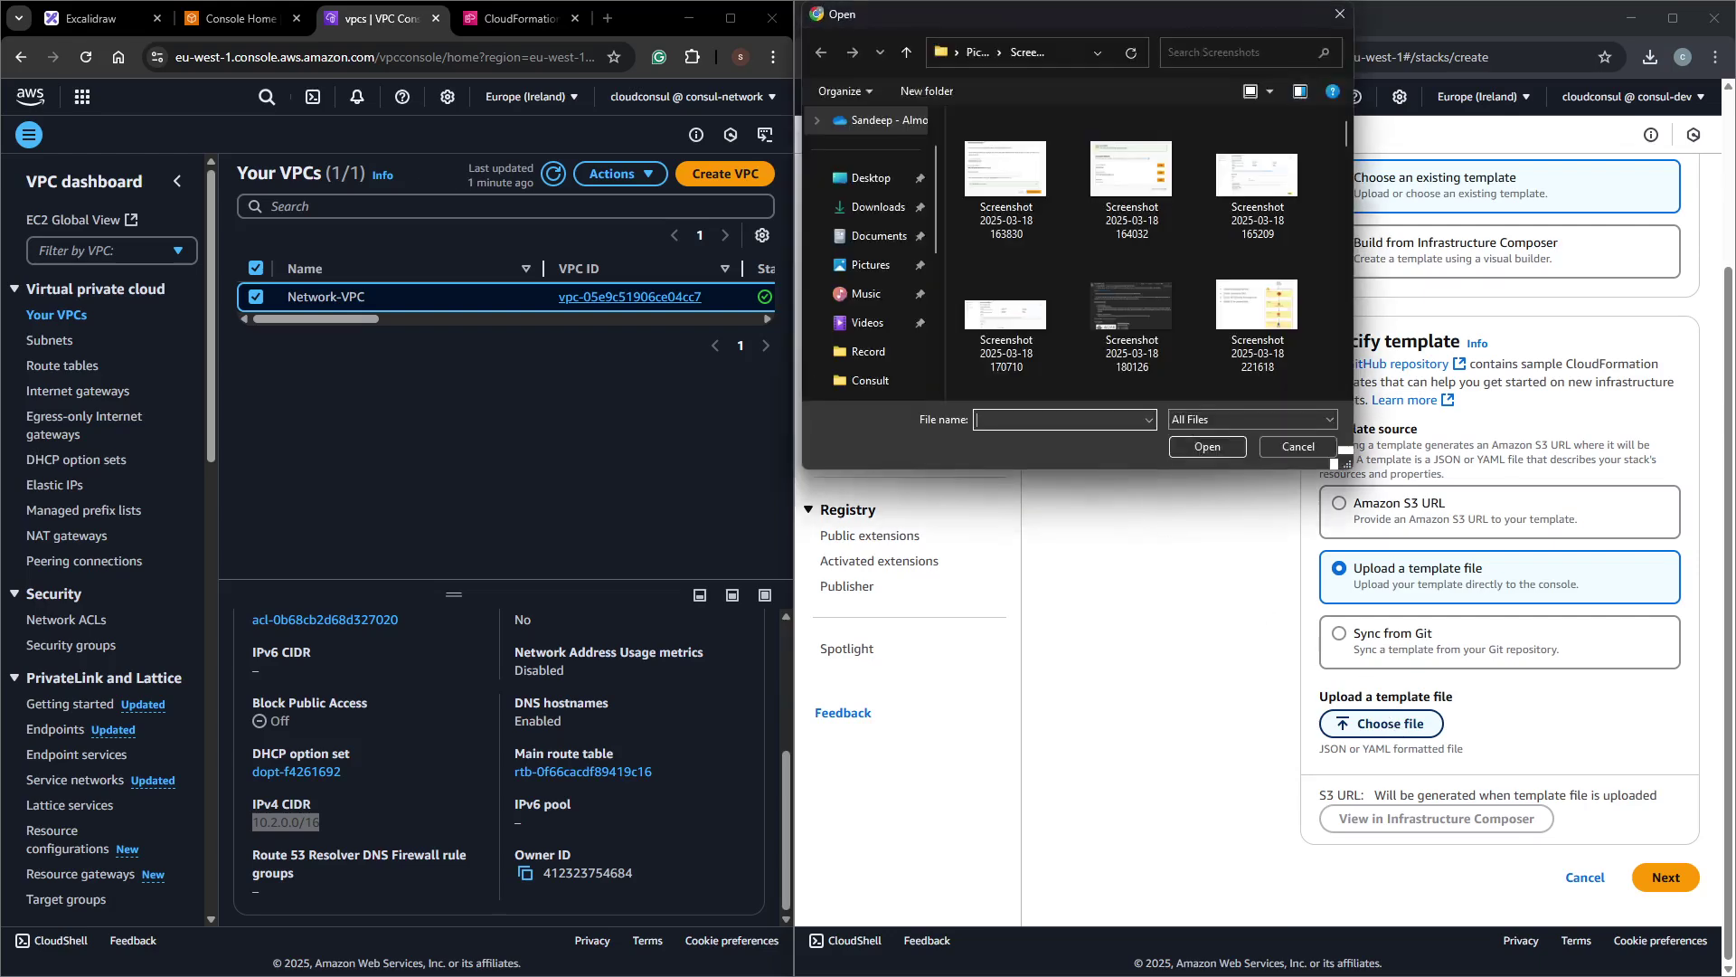
{"action": "left_click", "coordinate": [893, 208]}
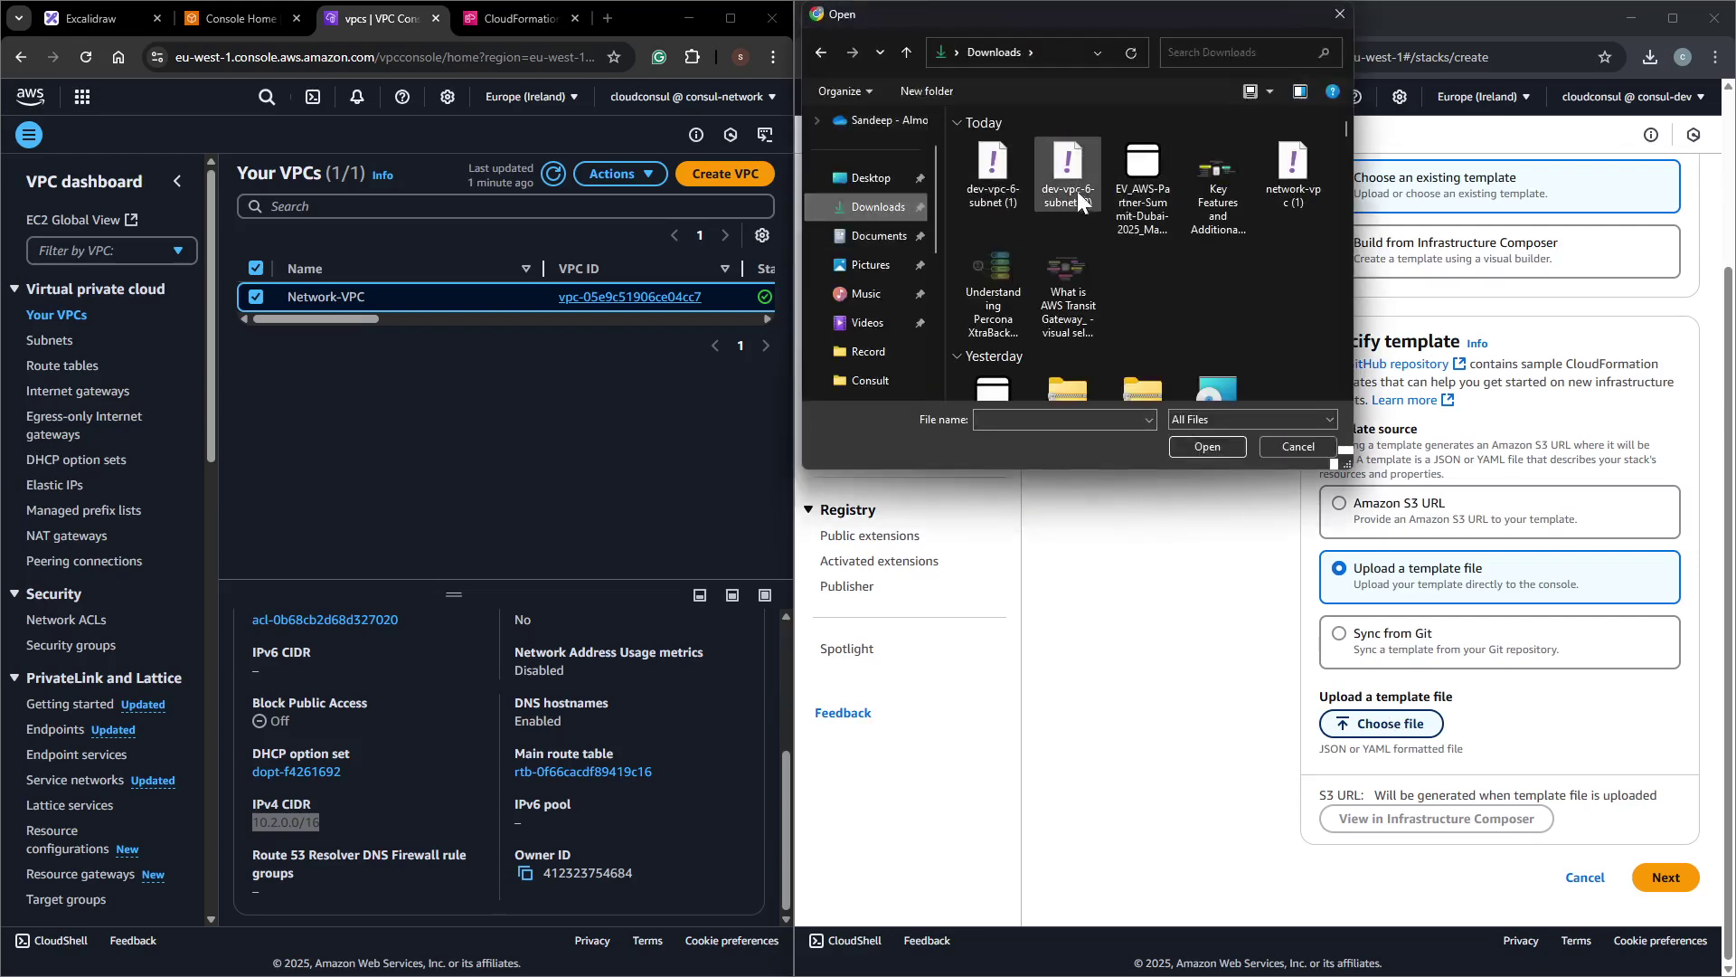
{"action": "double_click", "coordinate": [995, 174]}
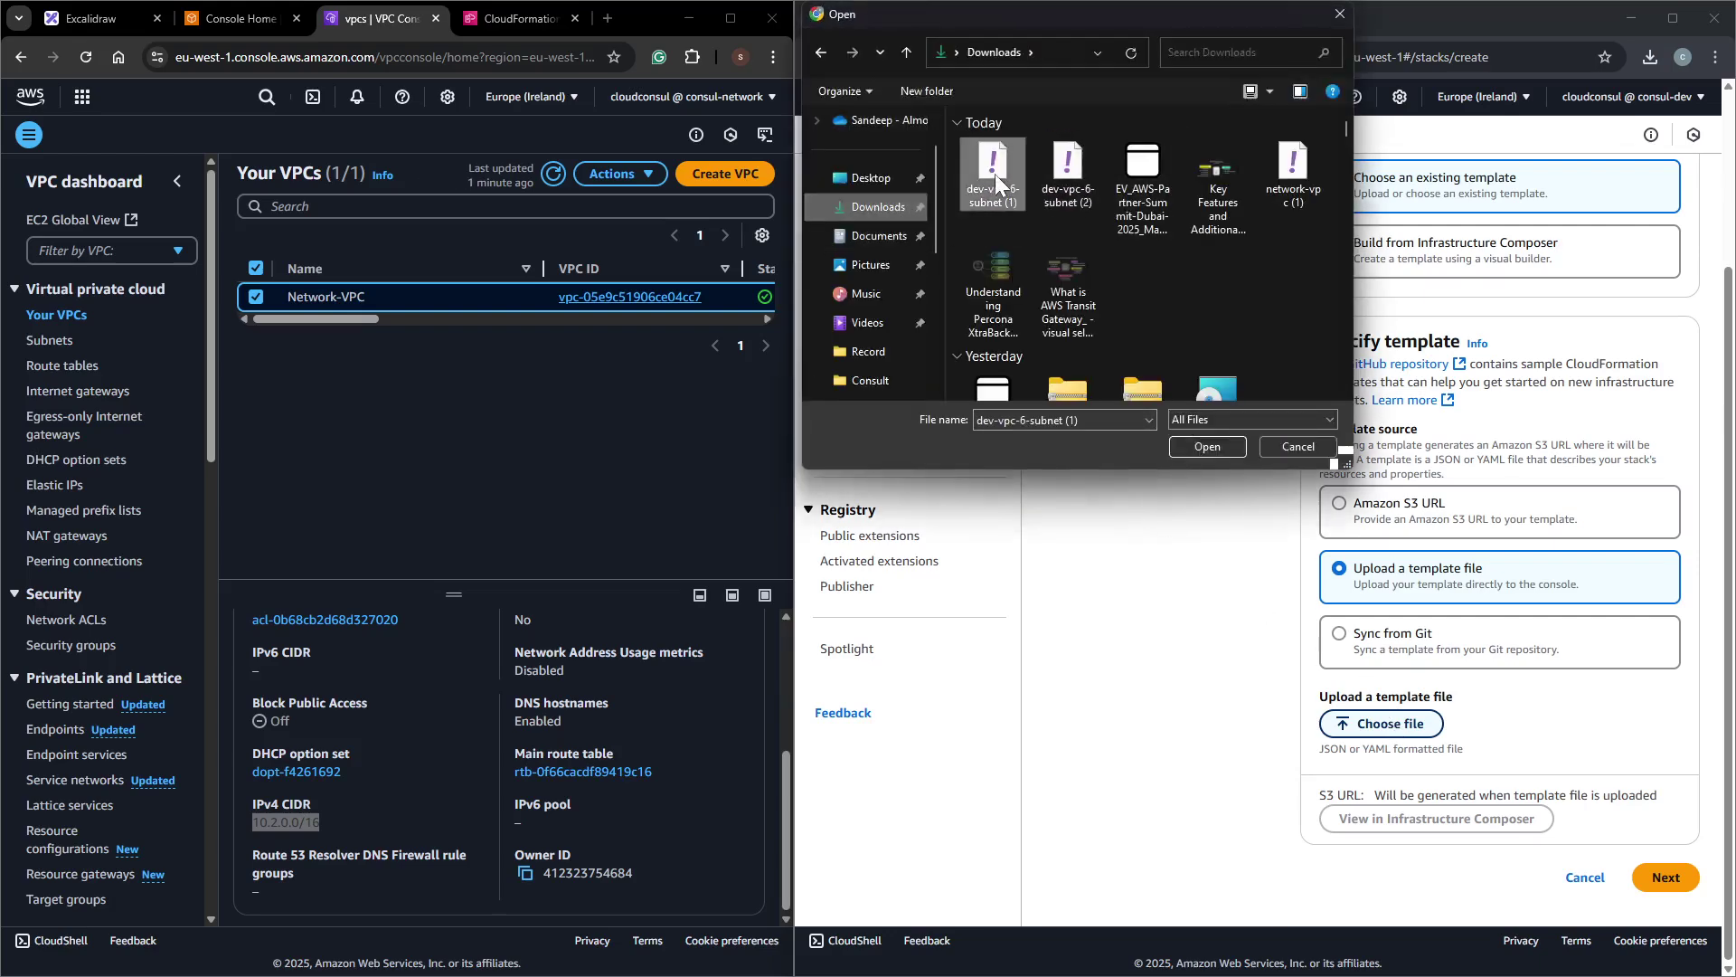
{"action": "scroll", "coordinate": [1559, 765], "scroll_direction": "down", "scroll_amount": 1}
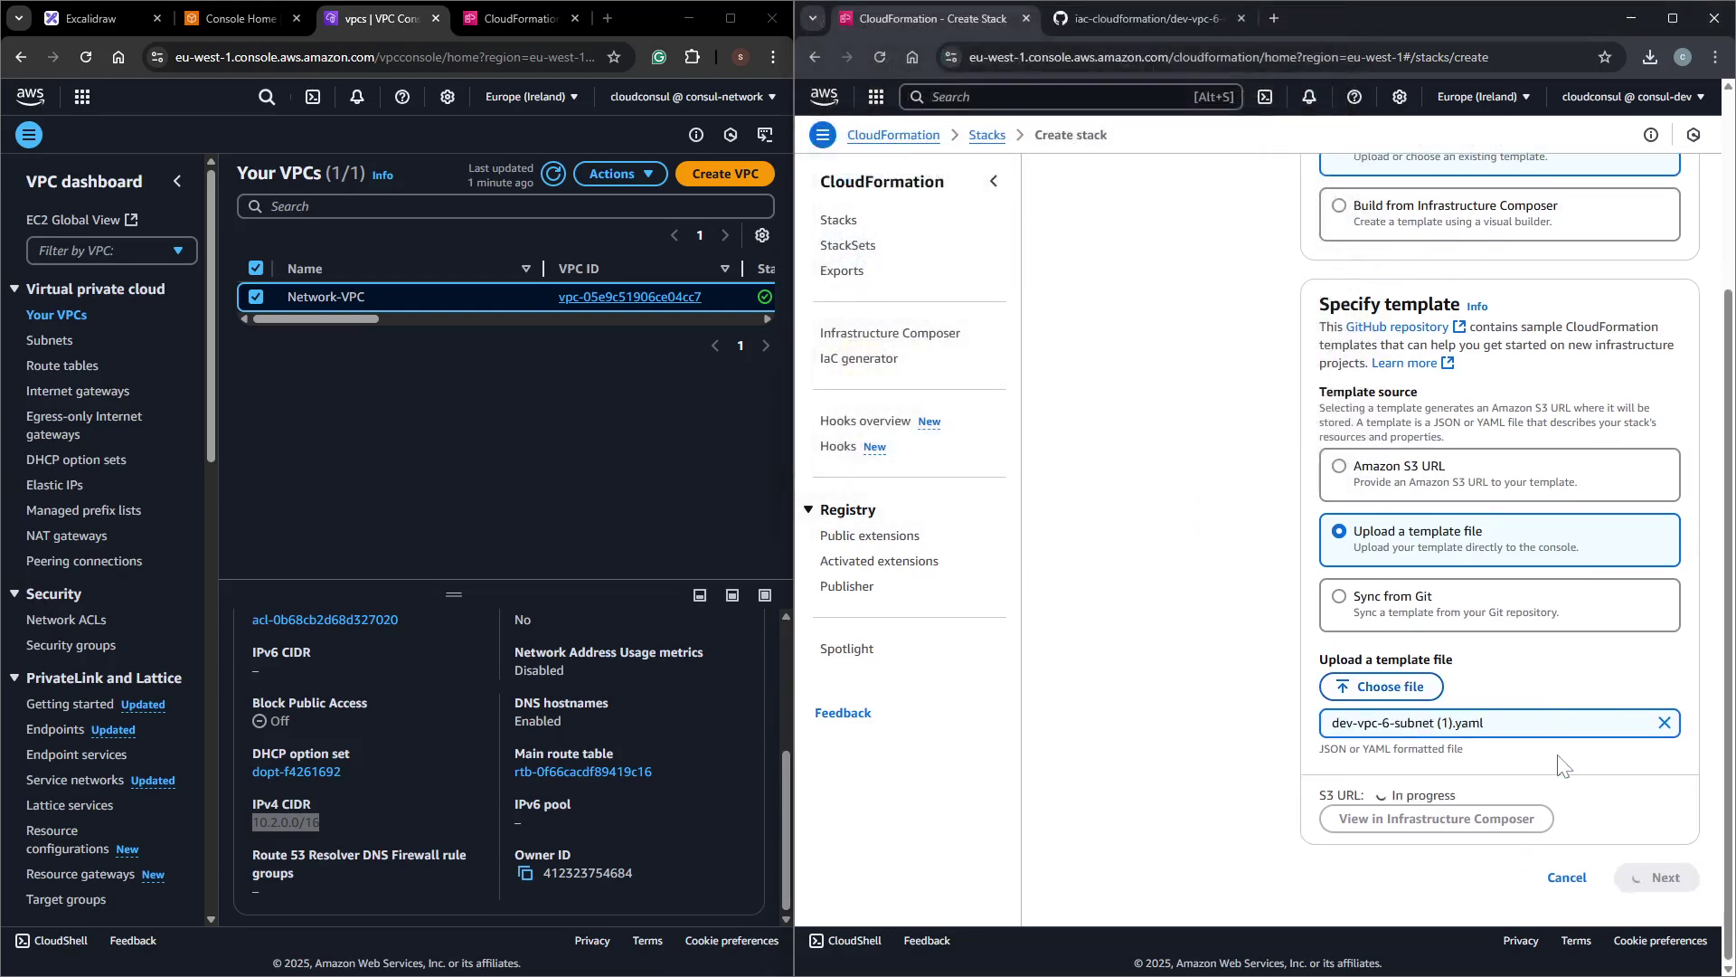
{"action": "left_click", "coordinate": [1664, 877]}
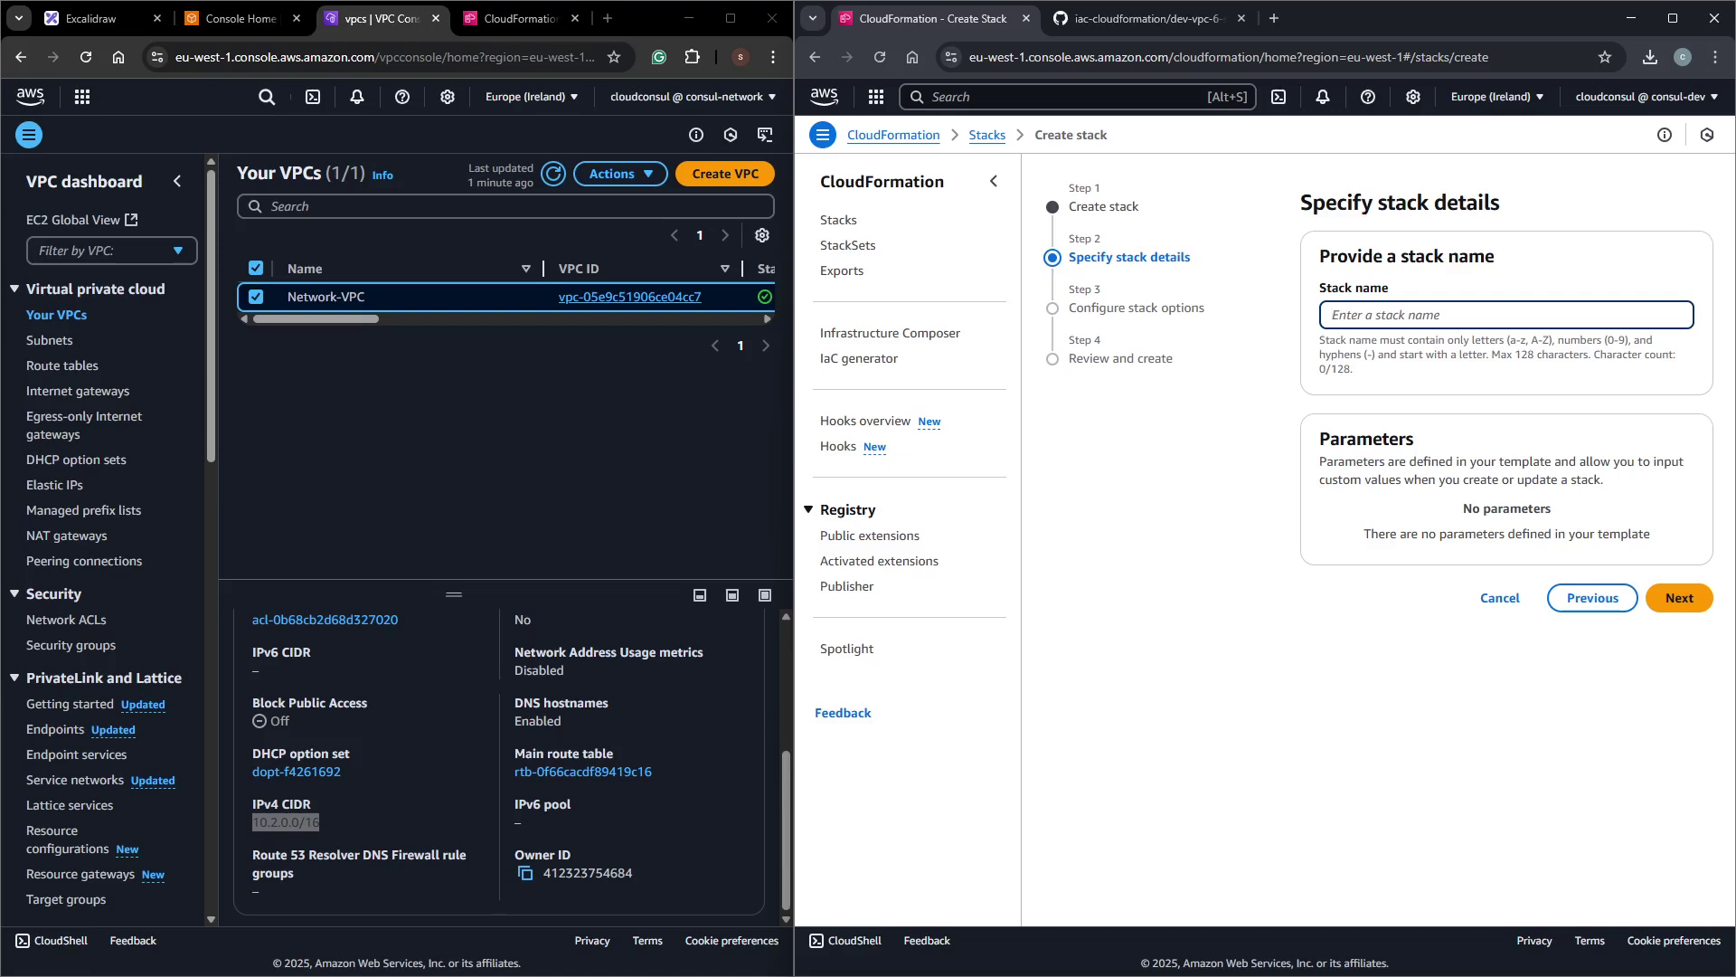
Name the stack dev-vpc-network, keep the default stack options and submit it for creation.
{"action": "type", "text": "dev-vpc-network"}
{"action": "left_click", "coordinate": [1677, 599]}
{"action": "scroll", "coordinate": [1368, 552], "scroll_direction": "down", "scroll_amount": 10}
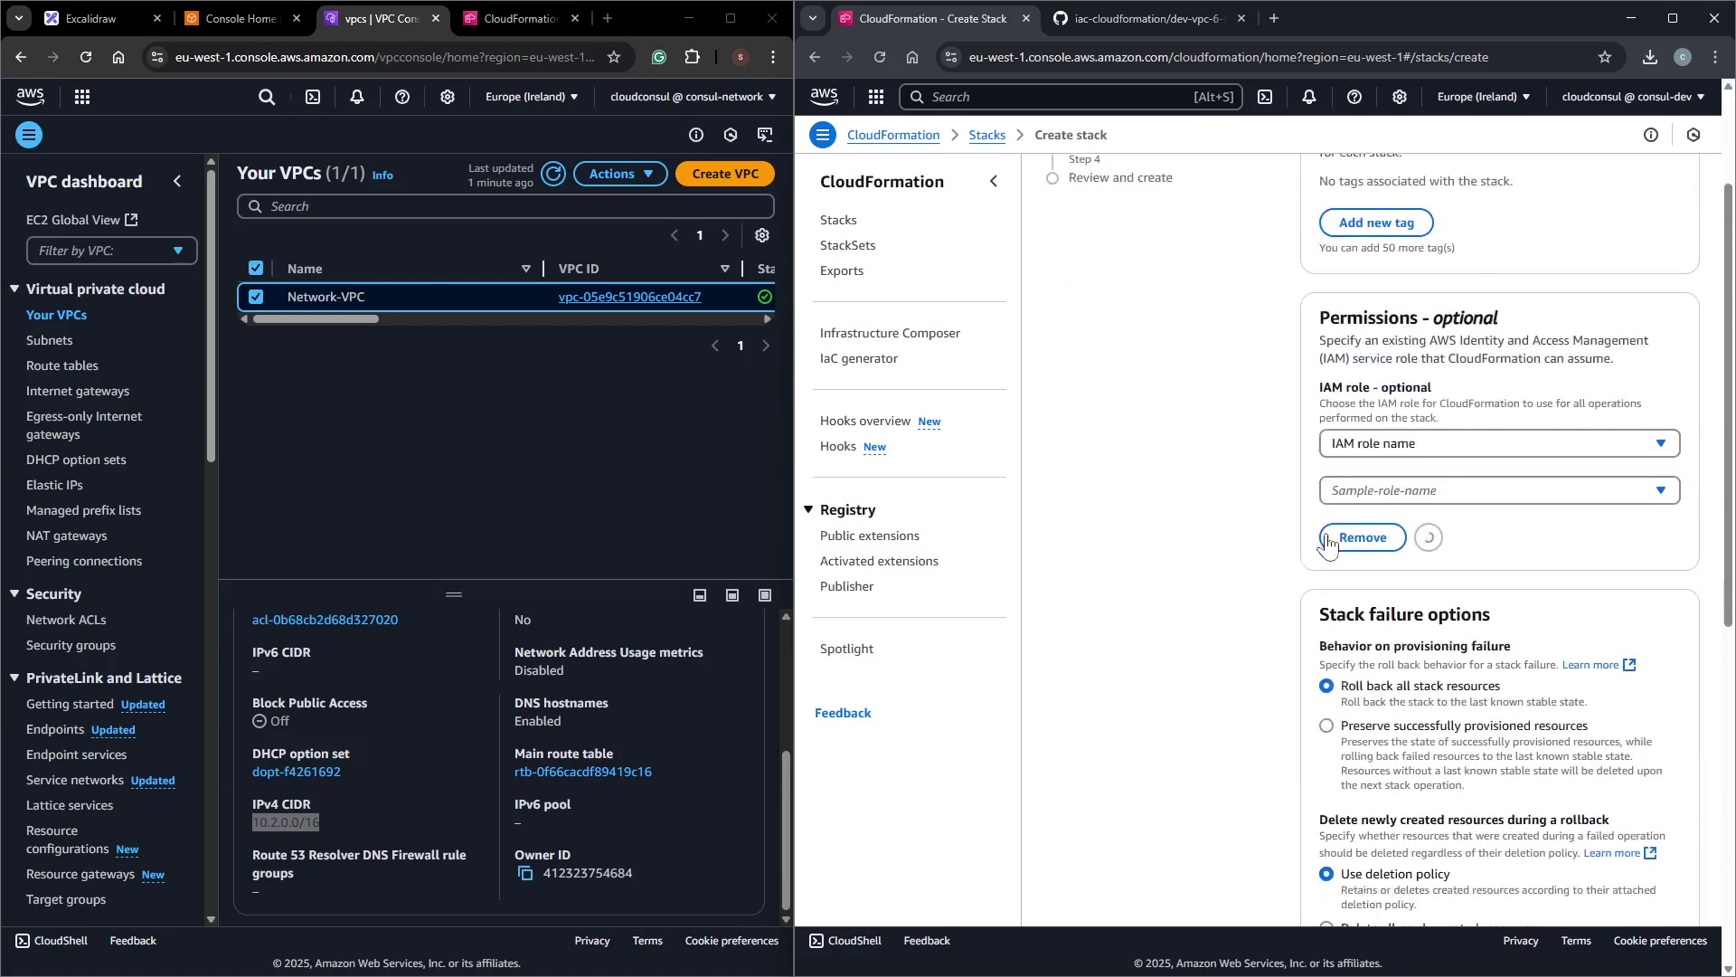
{"action": "scroll", "coordinate": [1369, 551], "scroll_direction": "down", "scroll_amount": 5}
{"action": "left_click", "coordinate": [1666, 877]}
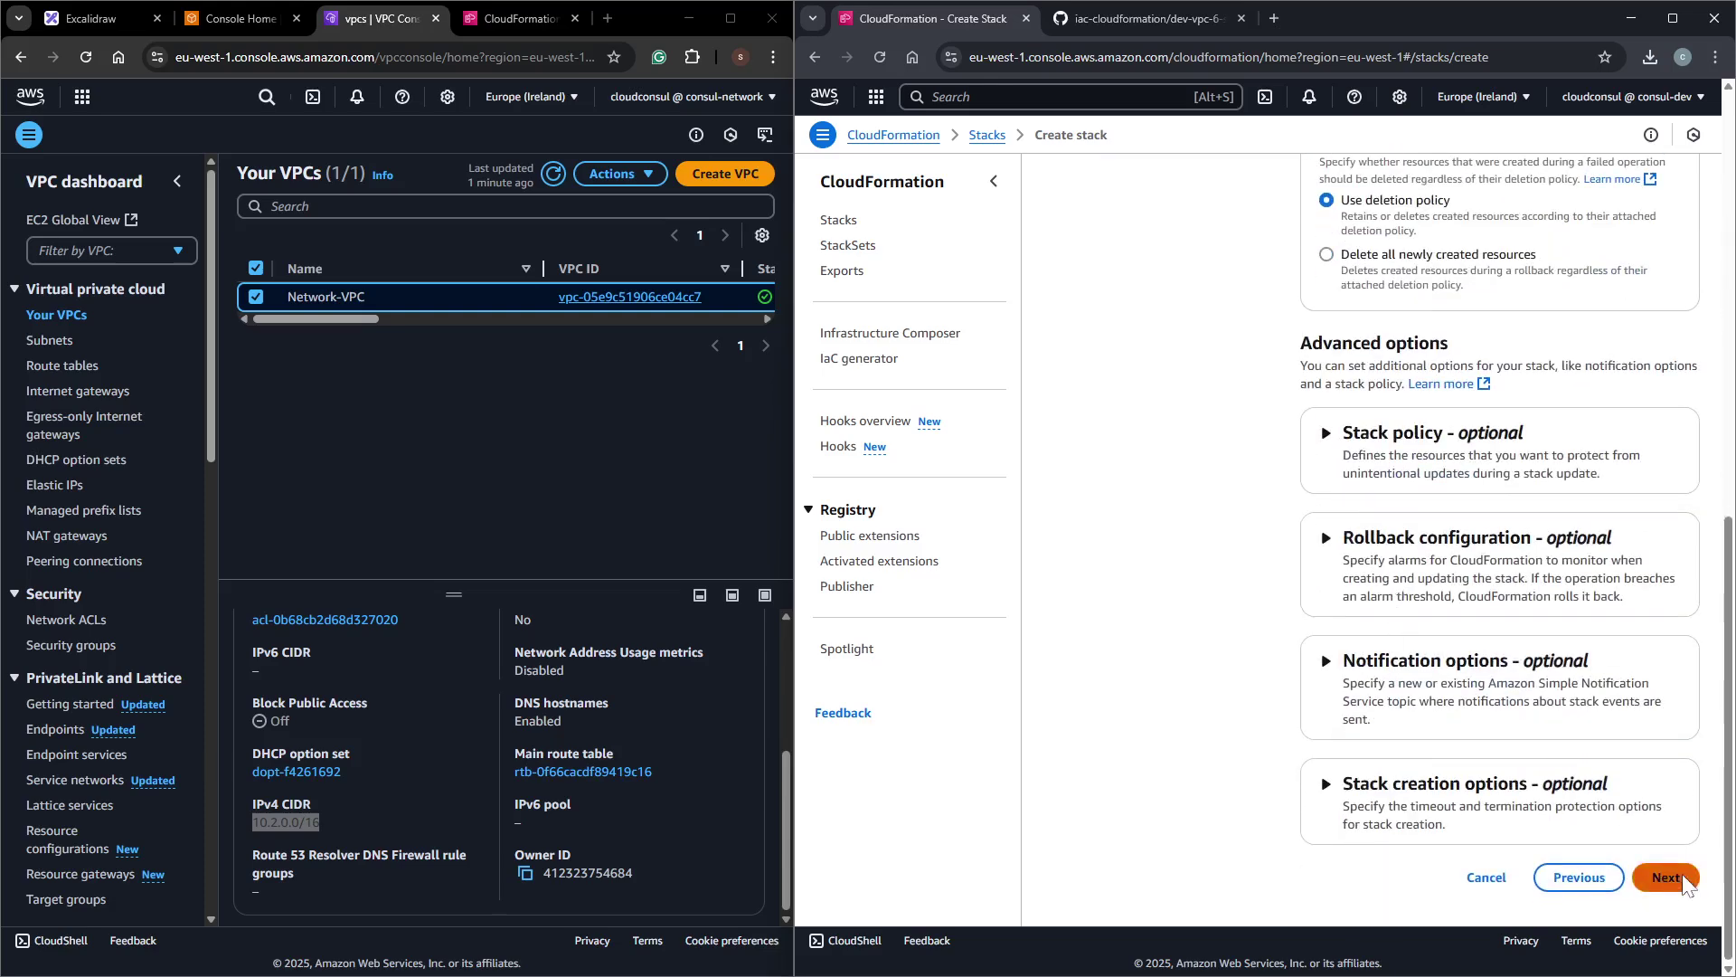
{"action": "scroll", "coordinate": [1543, 733], "scroll_direction": "down", "scroll_amount": 15}
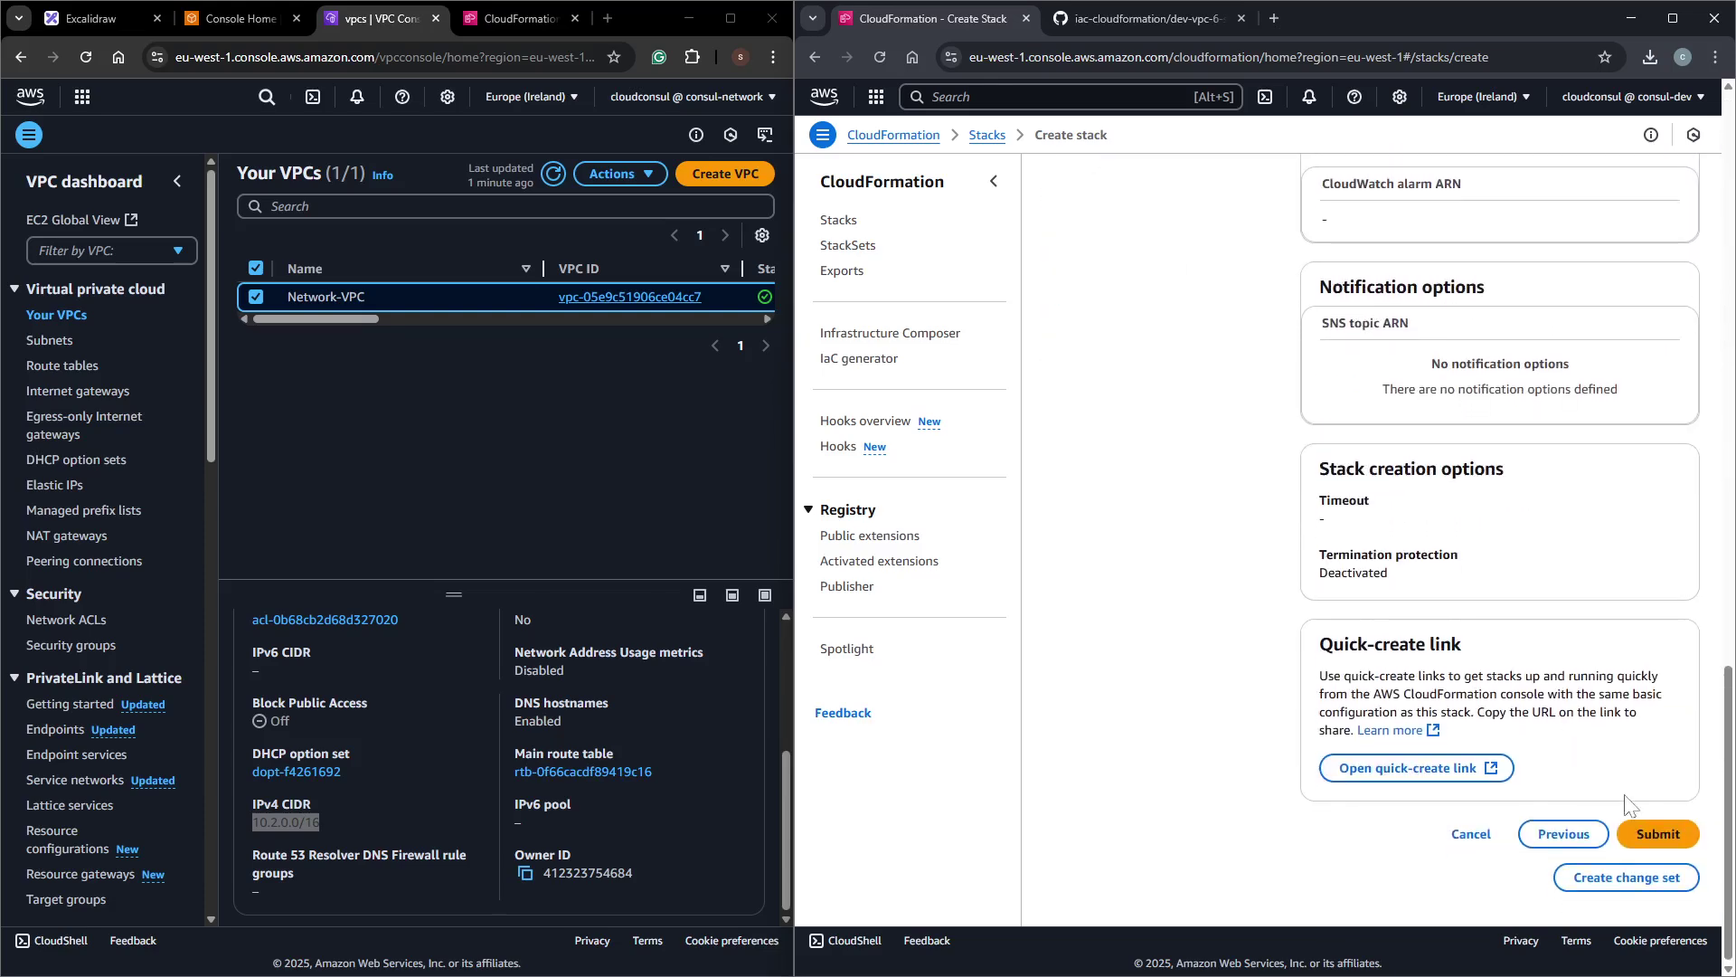
{"action": "left_click", "coordinate": [1660, 834]}
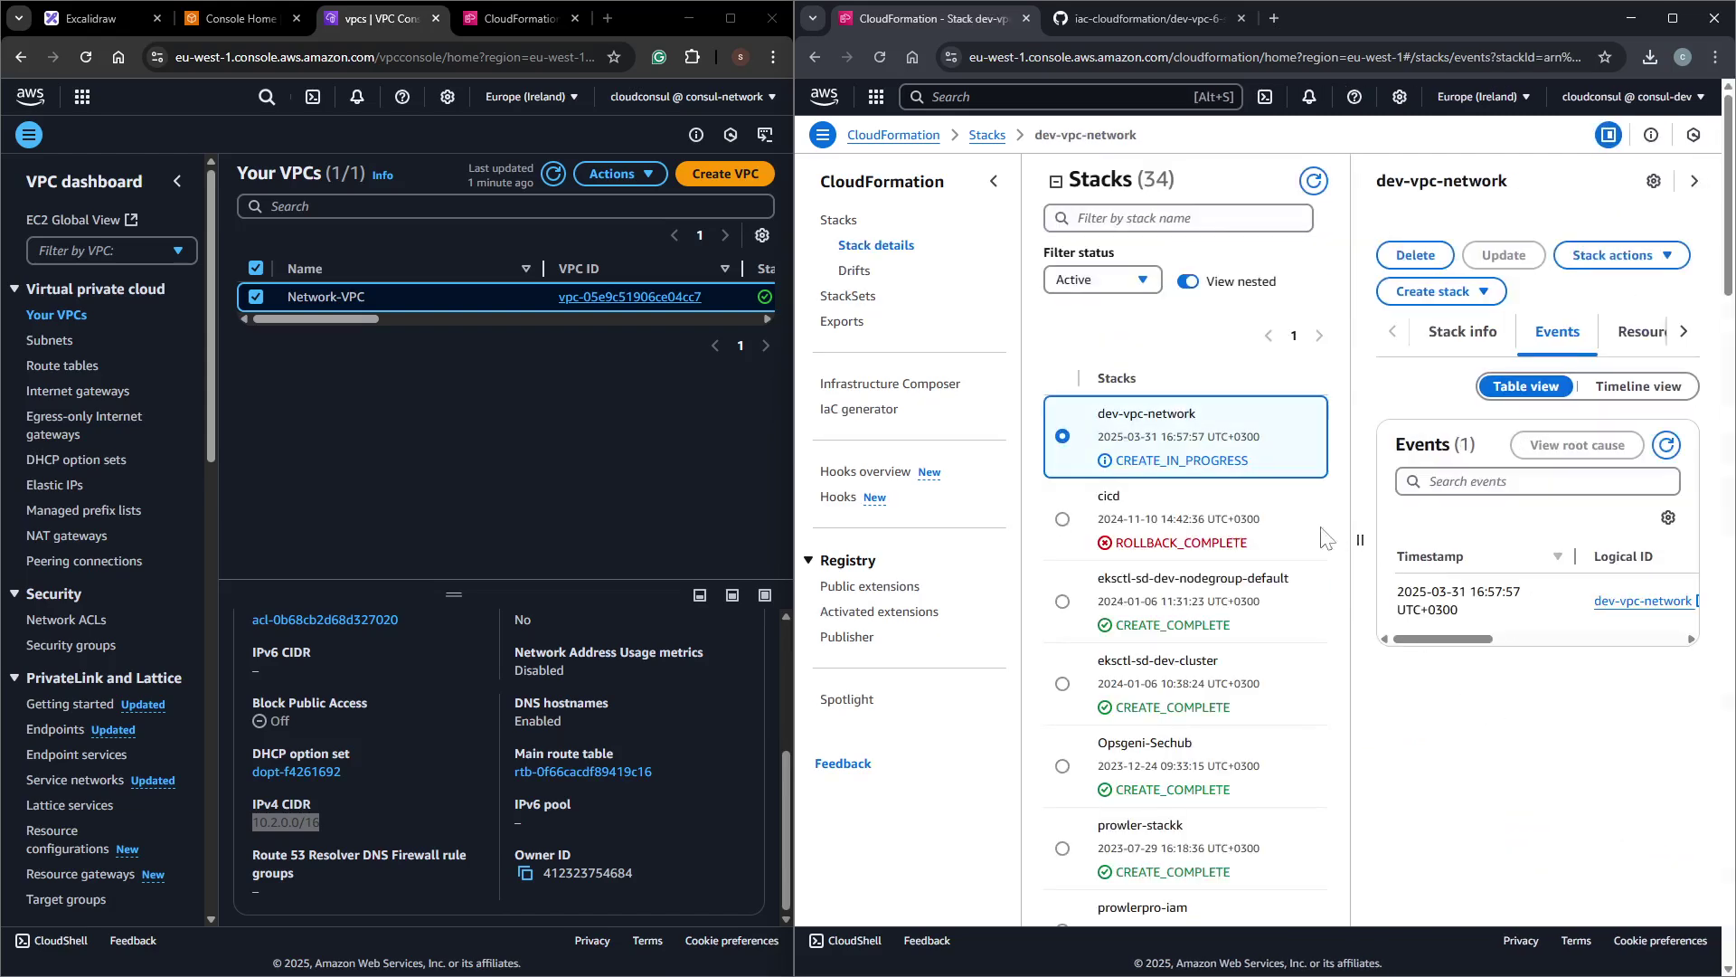
Refresh the dev account's stack list and open the VPC console in a separate browser tab.
{"action": "left_click", "coordinate": [1313, 181]}
{"action": "key", "text": "alt+s"}
{"action": "type", "text": "vpc"}
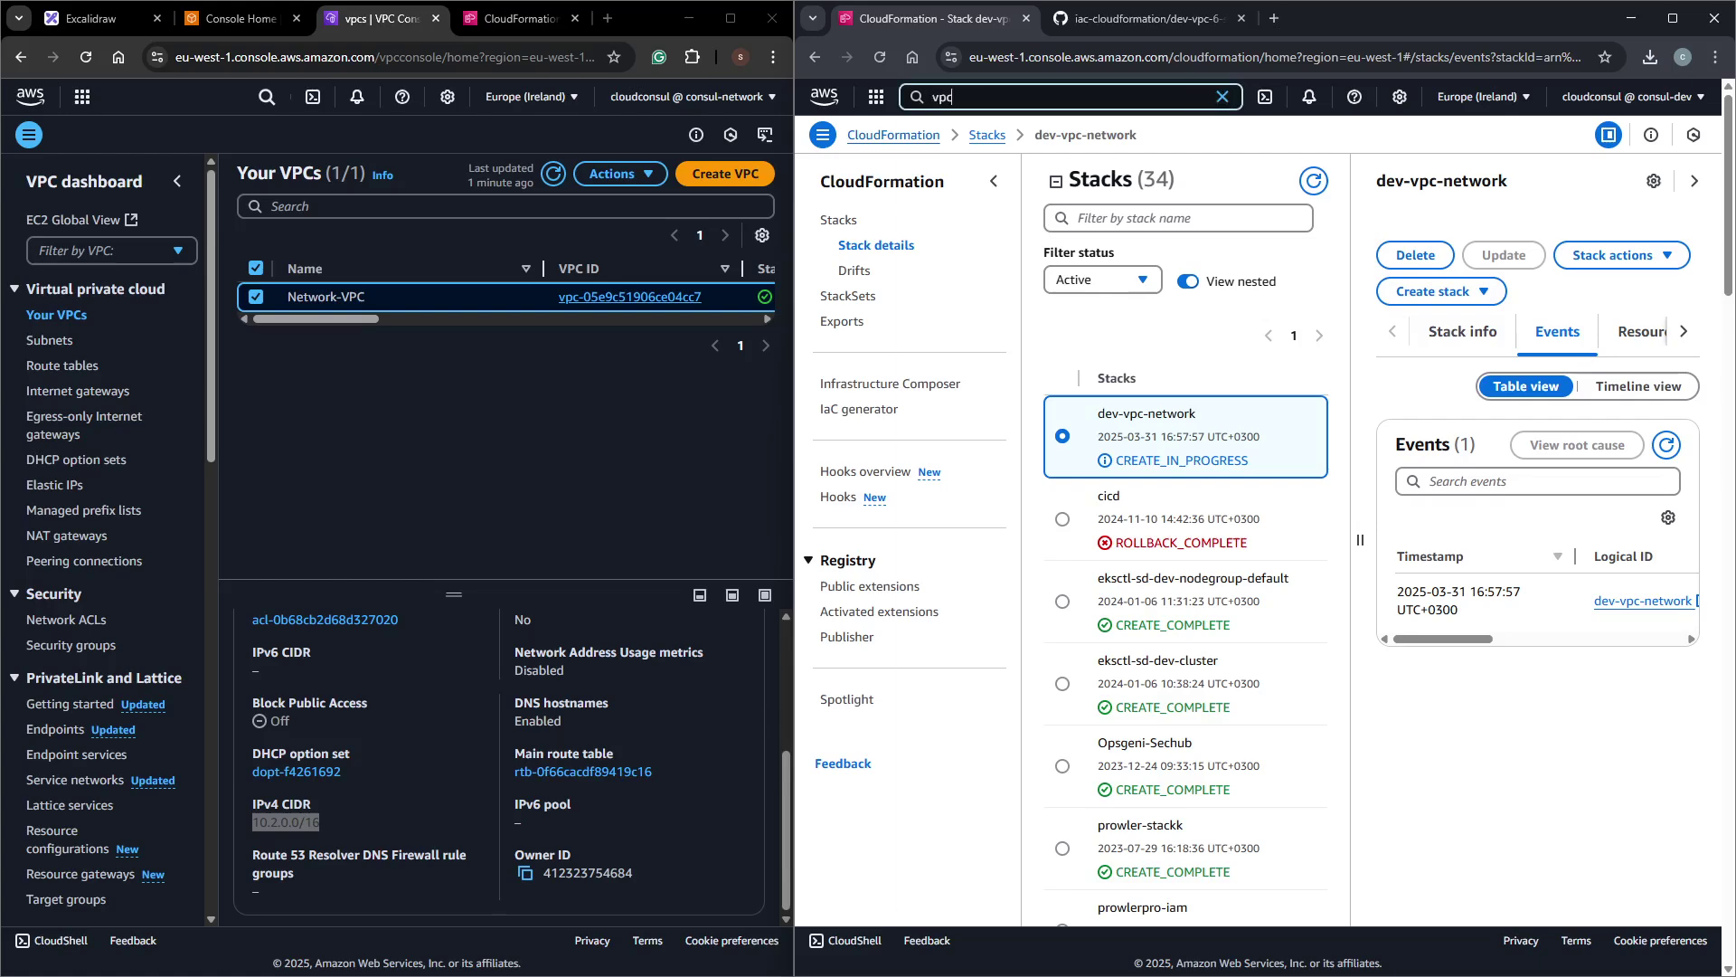
{"action": "left_click", "coordinate": [1194, 208], "text": "ctrl"}
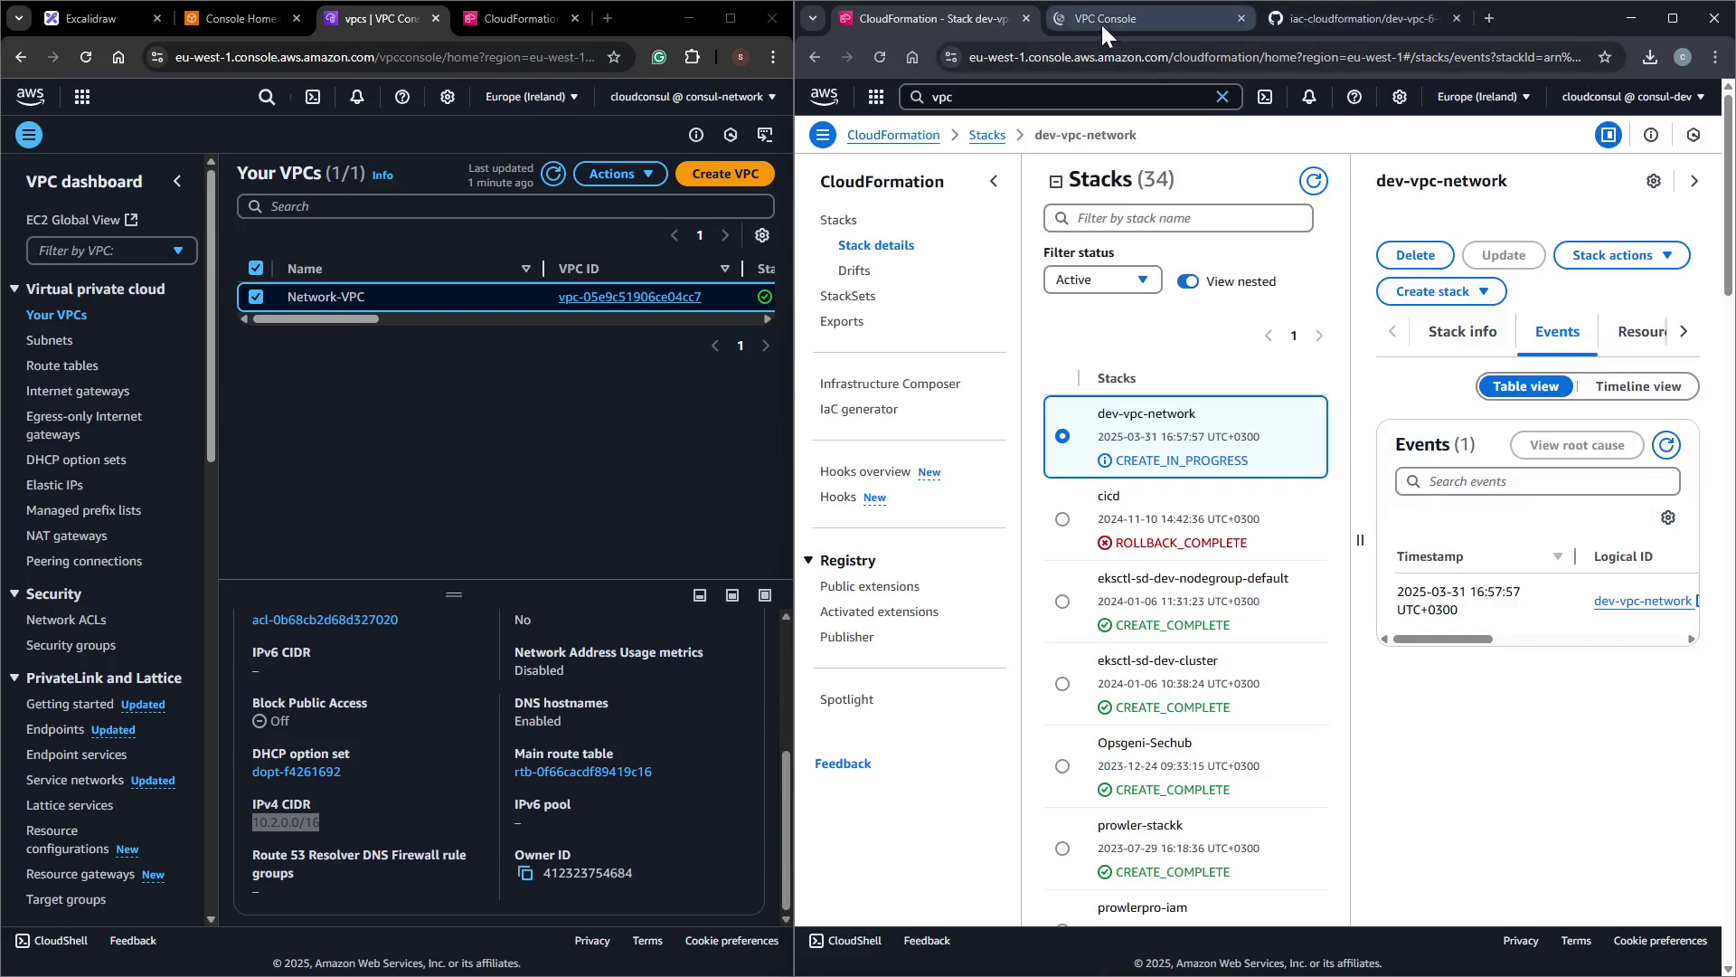
Open prd-vpc-6-subnet.yaml in the iac-cloudformation repository, check the ProdVPC CidrBlock and download the file.
{"action": "left_click", "coordinate": [1308, 20]}
{"action": "left_click", "coordinate": [887, 390]}
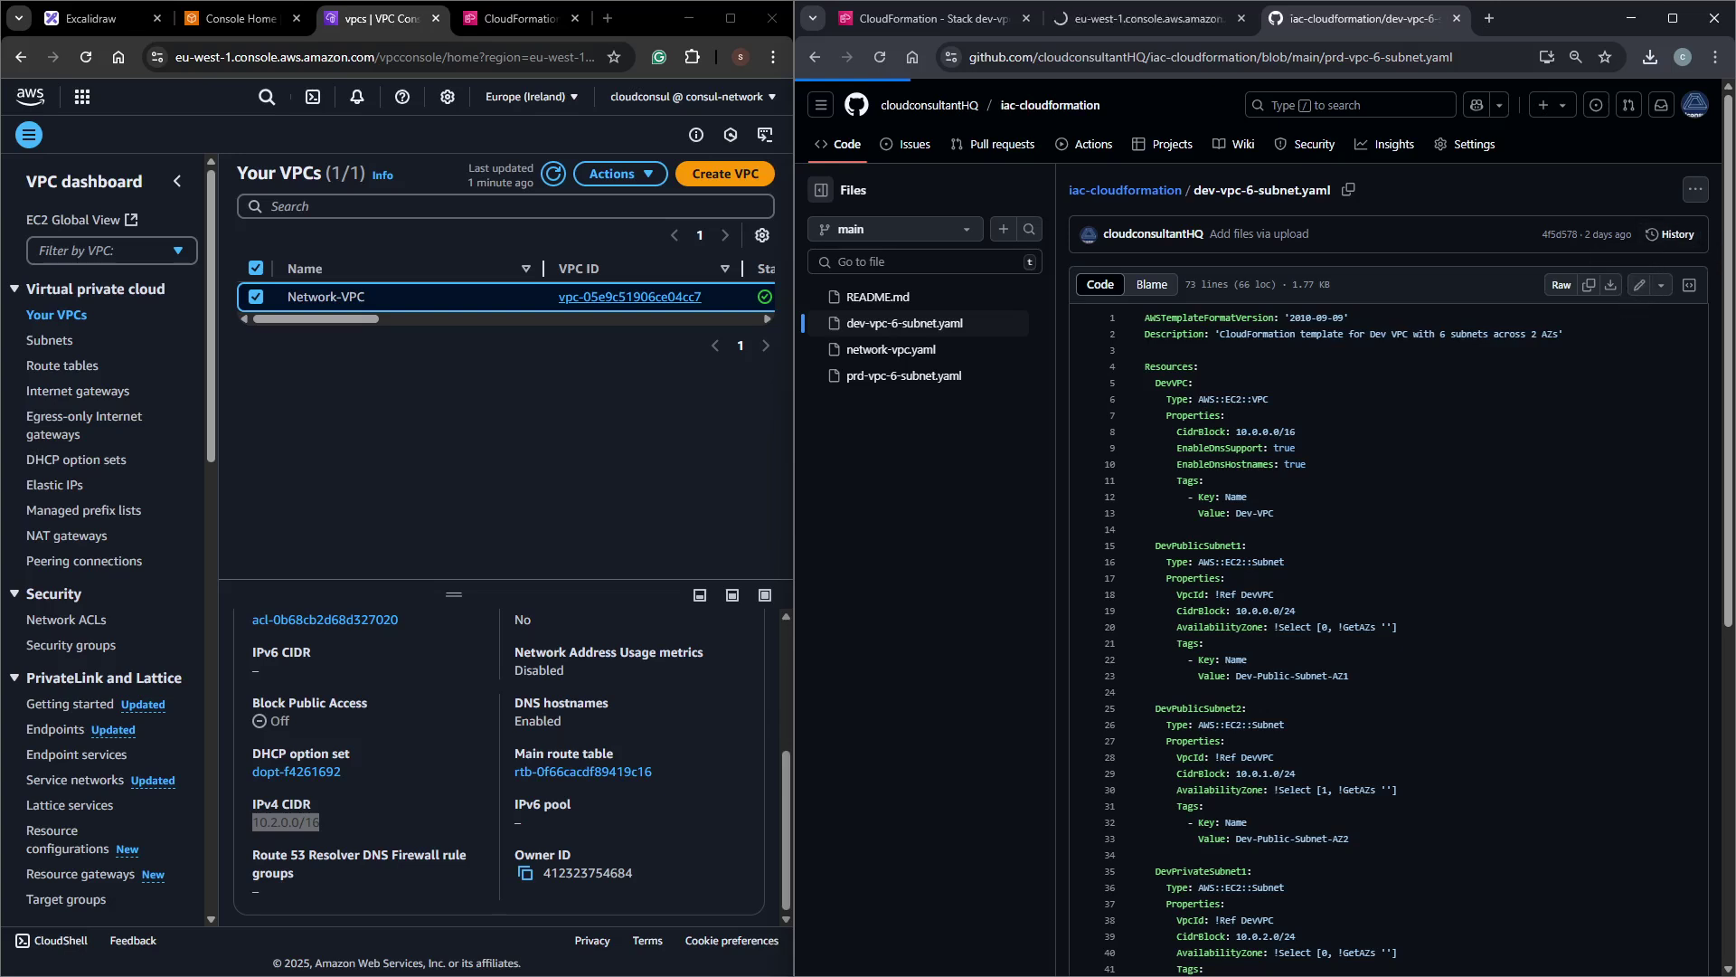
{"action": "double_click", "coordinate": [1257, 431]}
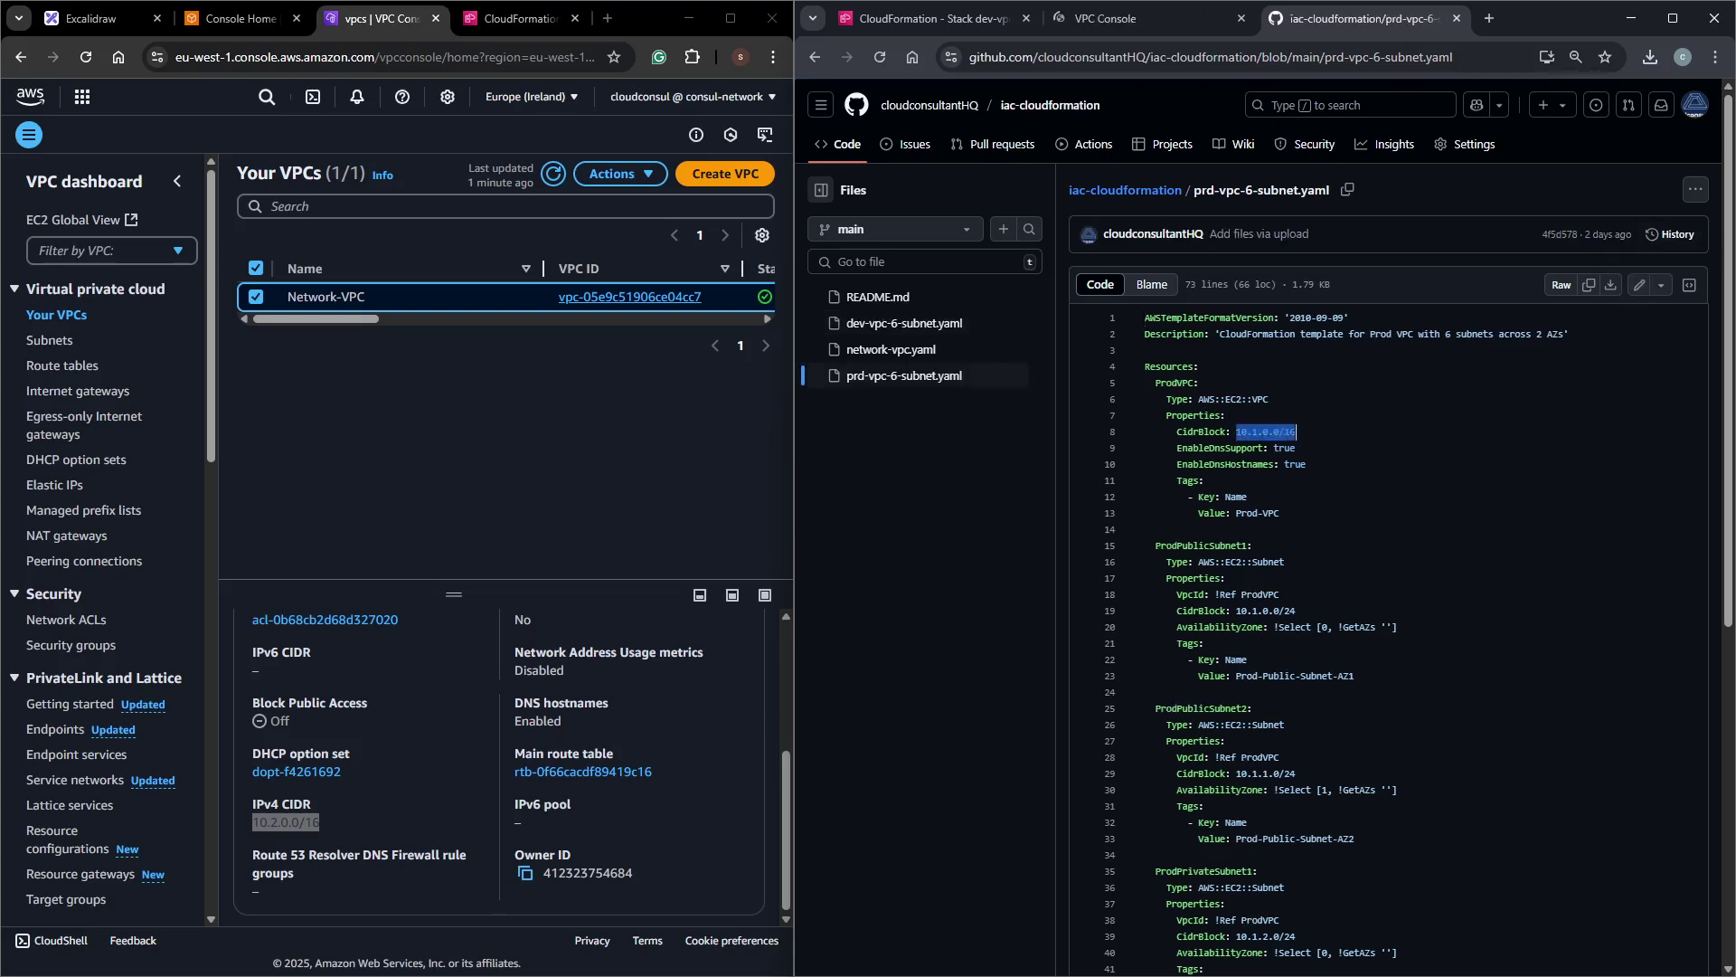
{"action": "left_click", "coordinate": [1620, 274]}
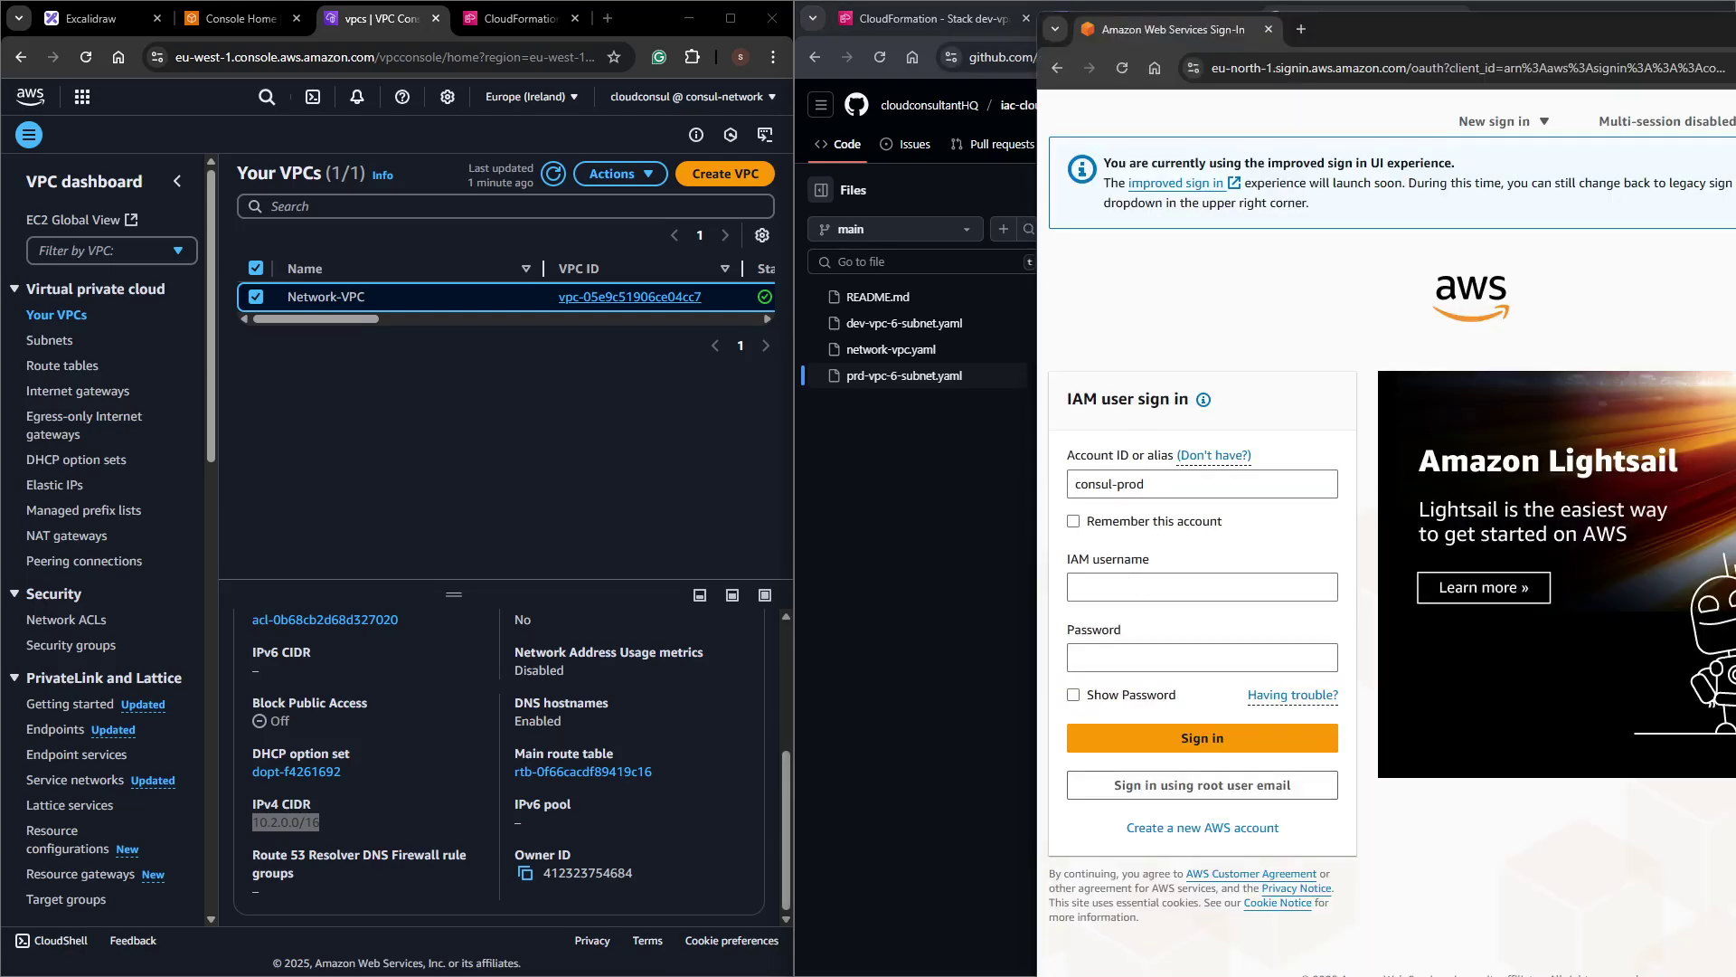
Sign in to the prod account as an IAM user by filling in the IAM username and account password.
{"action": "left_click", "coordinate": [1203, 587]}
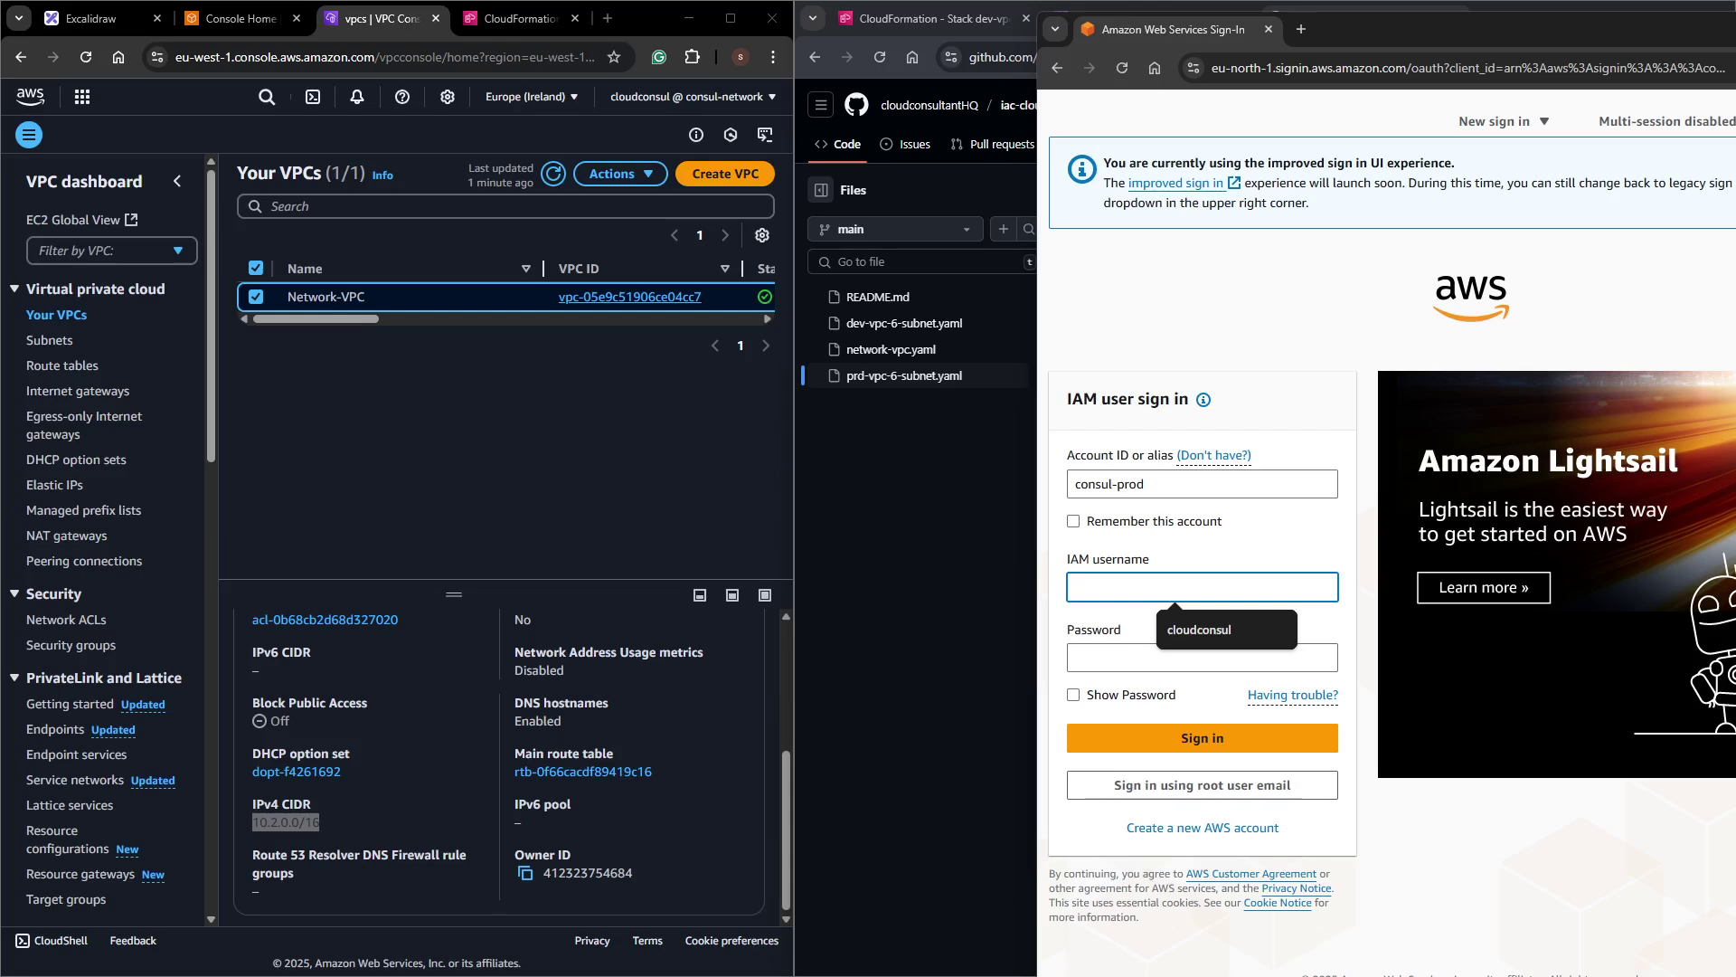
{"action": "key", "text": "Down"}
{"action": "key", "text": "Return"}
{"action": "key", "text": "Tab"}
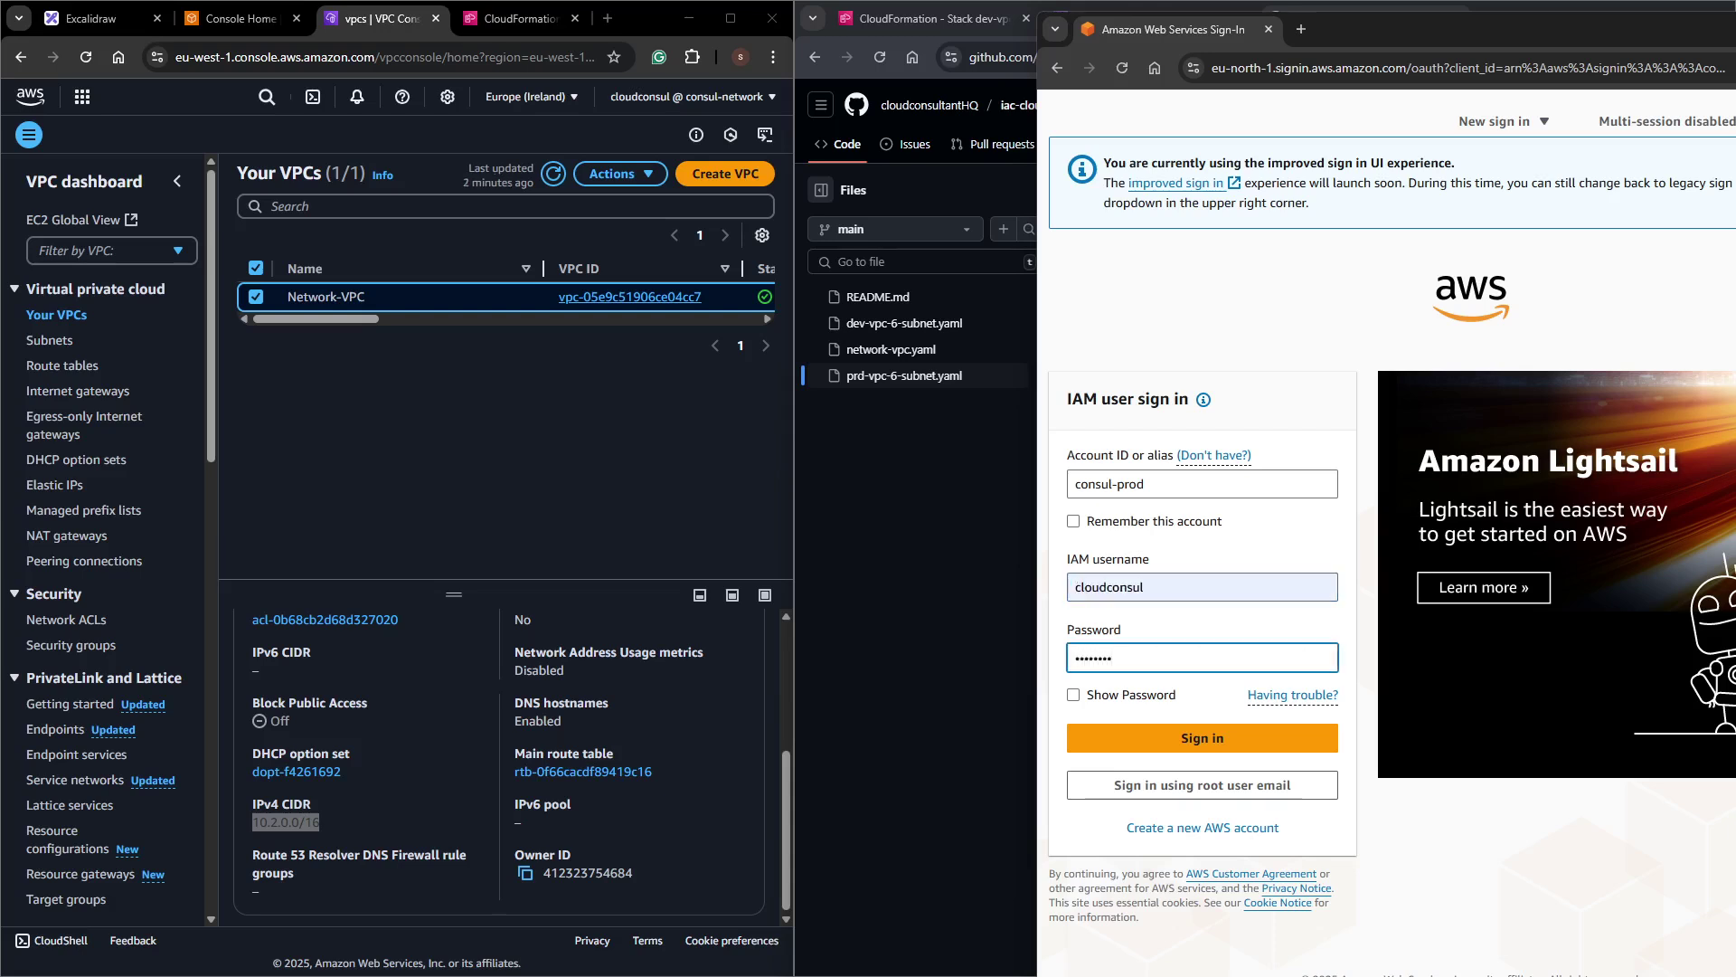
{"action": "left_click", "coordinate": [1193, 740]}
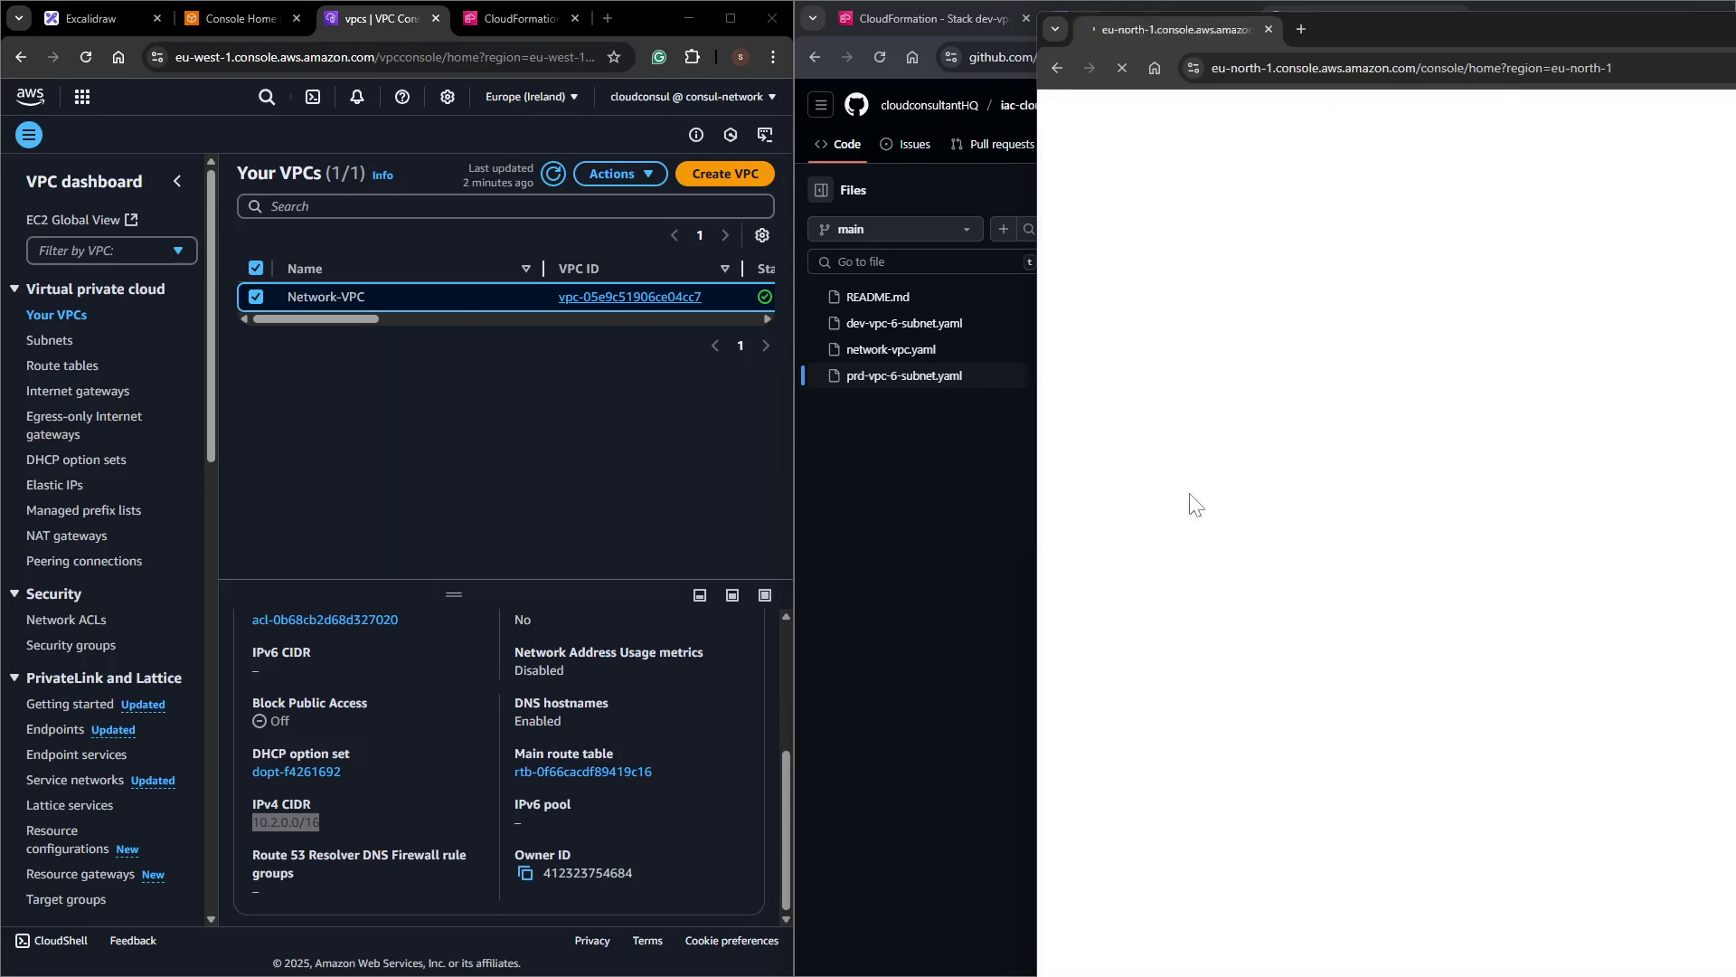
Return to the dev account's CloudFormation page, refresh the dev-vpc-network stack and examine its events and the DevVPC failure reason in a widened view.
{"action": "left_click", "coordinate": [980, 513]}
{"action": "left_click", "coordinate": [968, 24]}
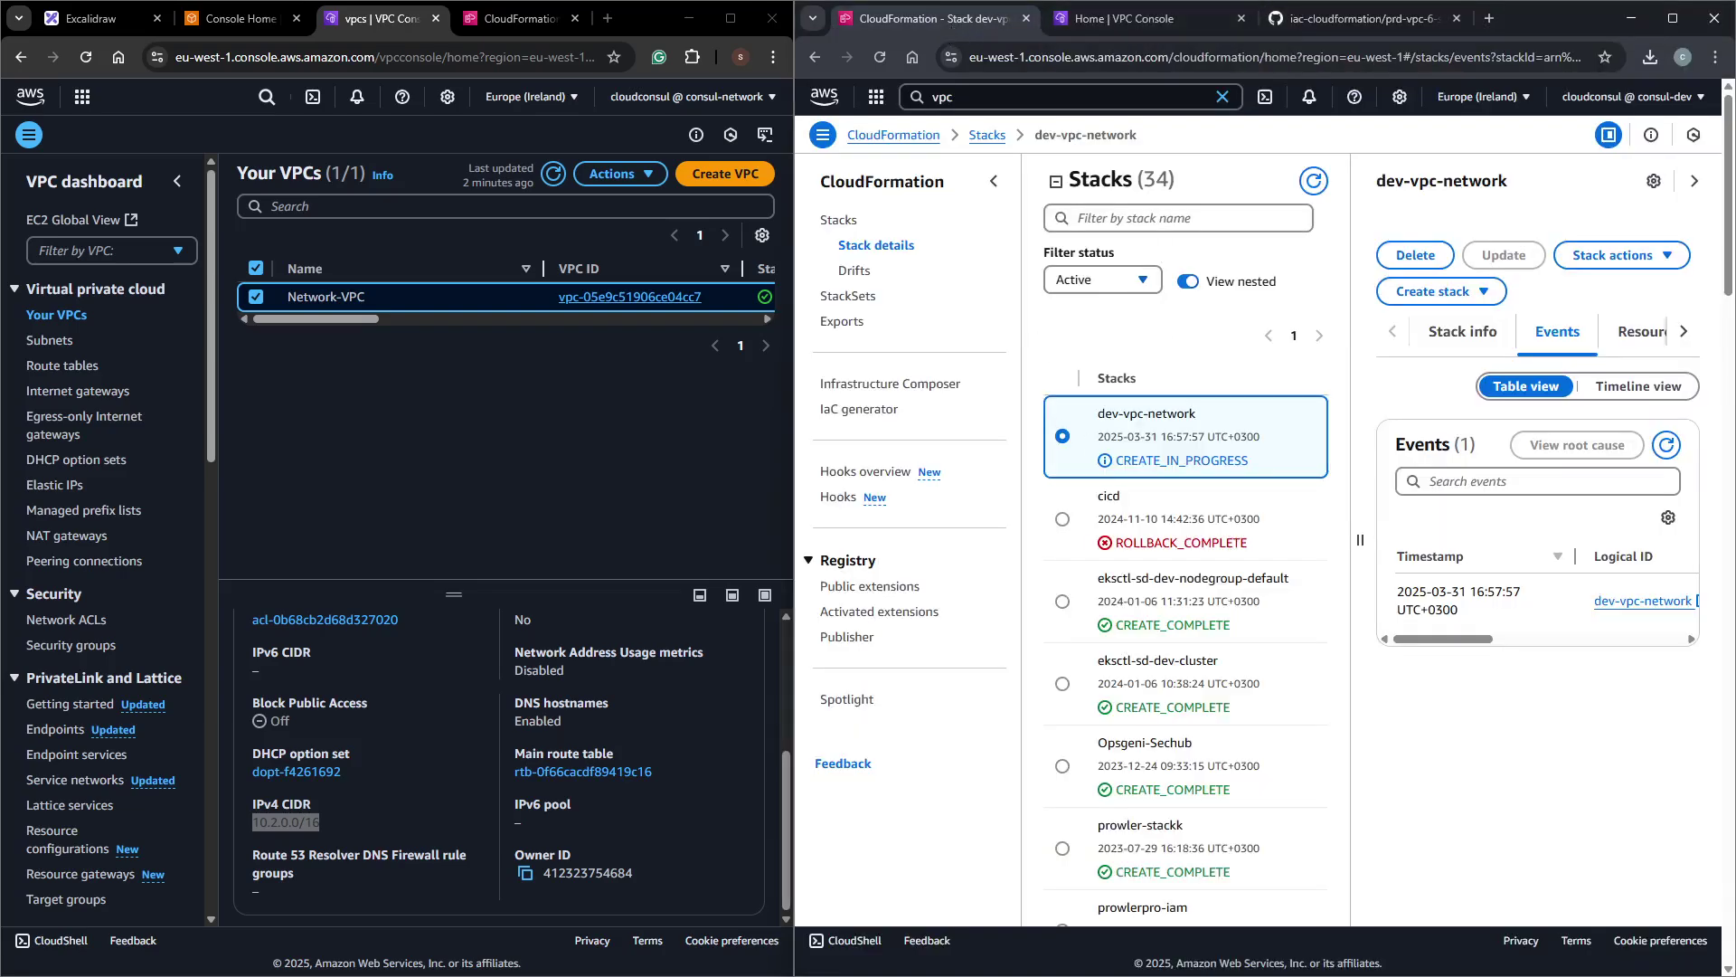
{"action": "left_click", "coordinate": [1314, 182]}
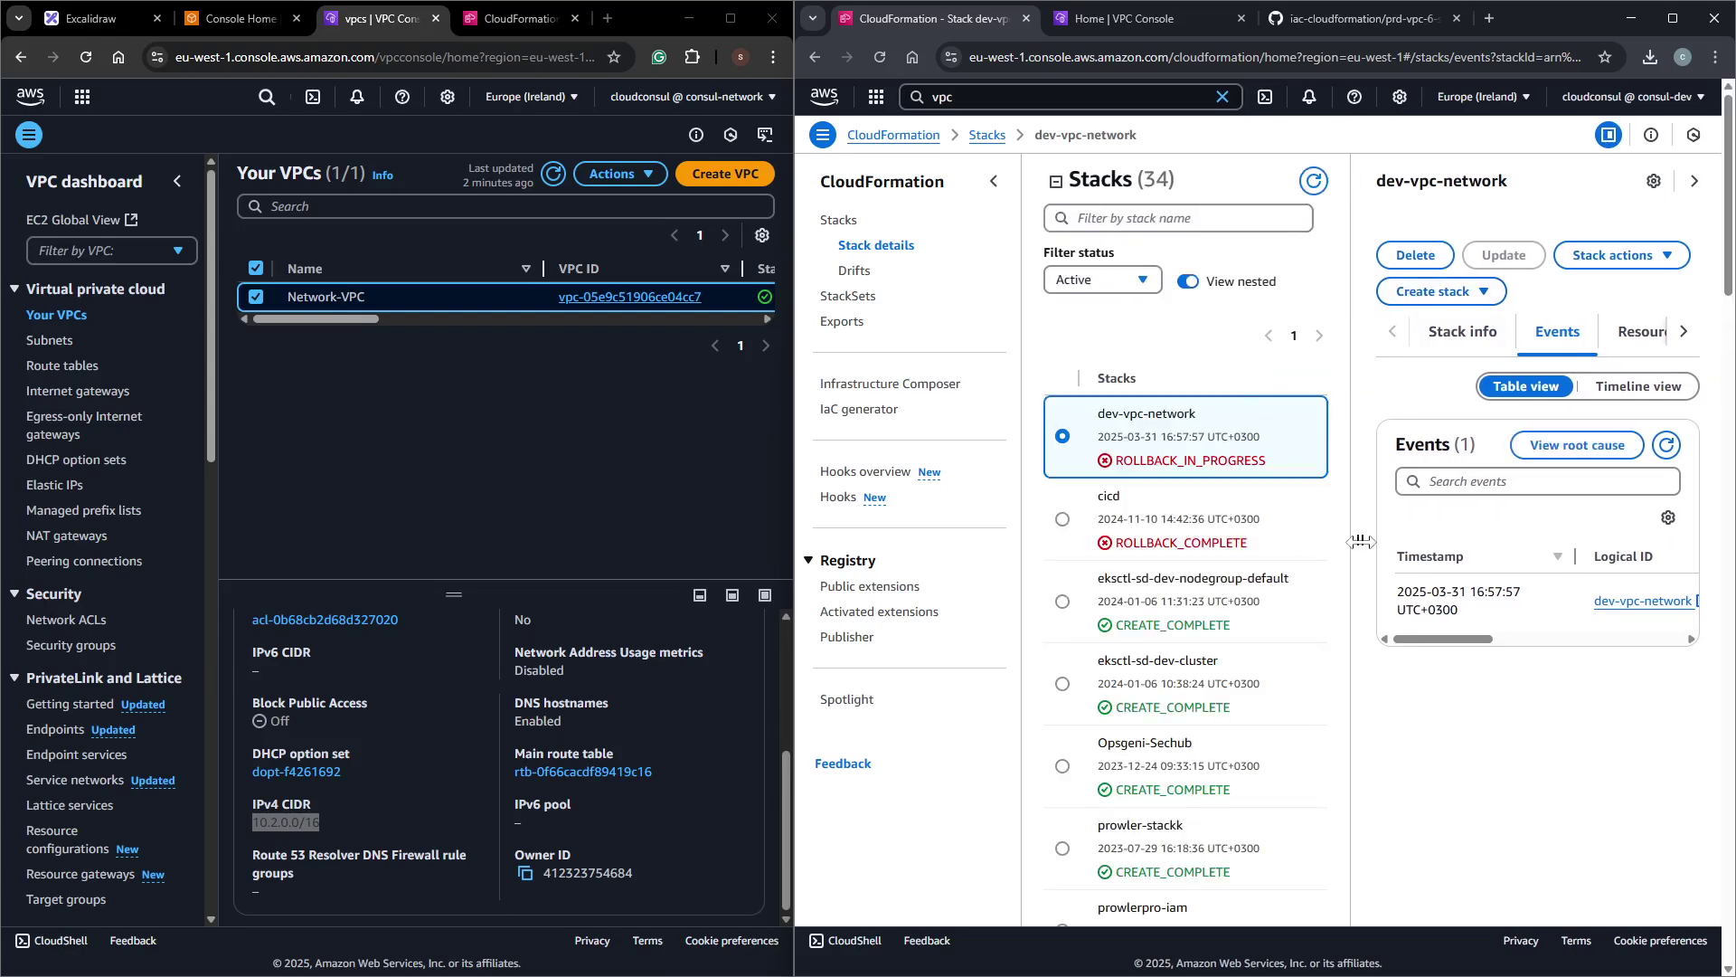
{"action": "left_click_drag", "start_coordinate": [1361, 542], "coordinate": [1127, 514]}
{"action": "left_click_drag", "start_coordinate": [795, 416], "coordinate": [410, 297]}
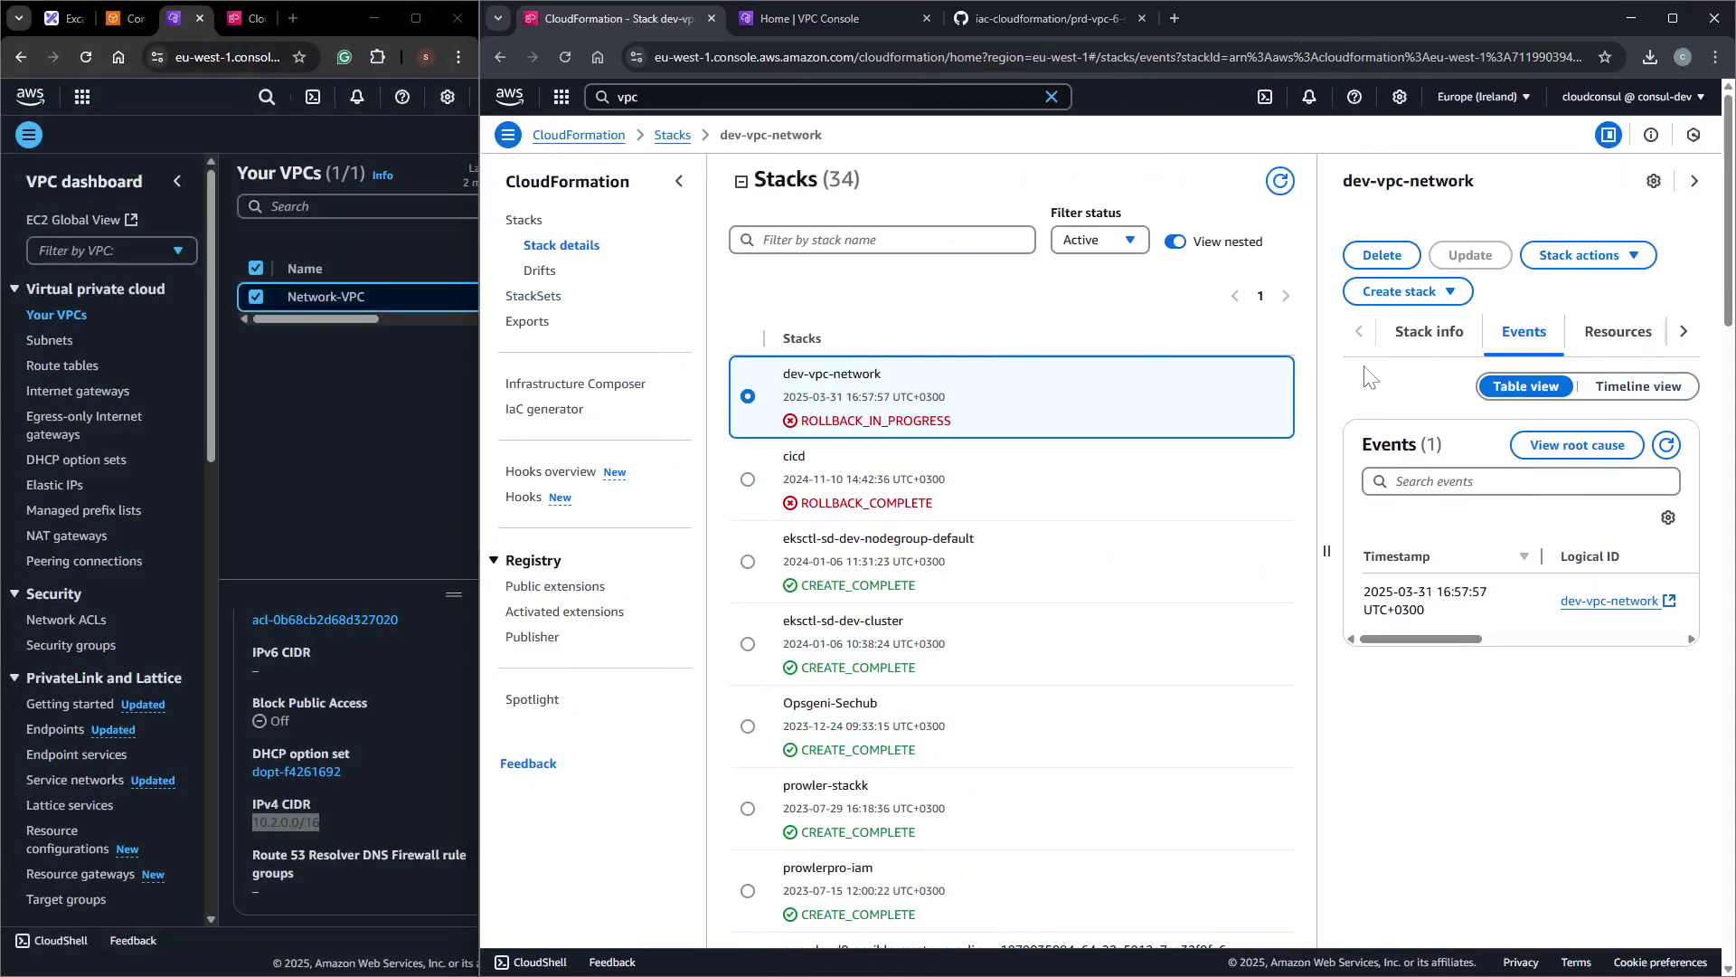
{"action": "left_click_drag", "start_coordinate": [1323, 556], "coordinate": [837, 440]}
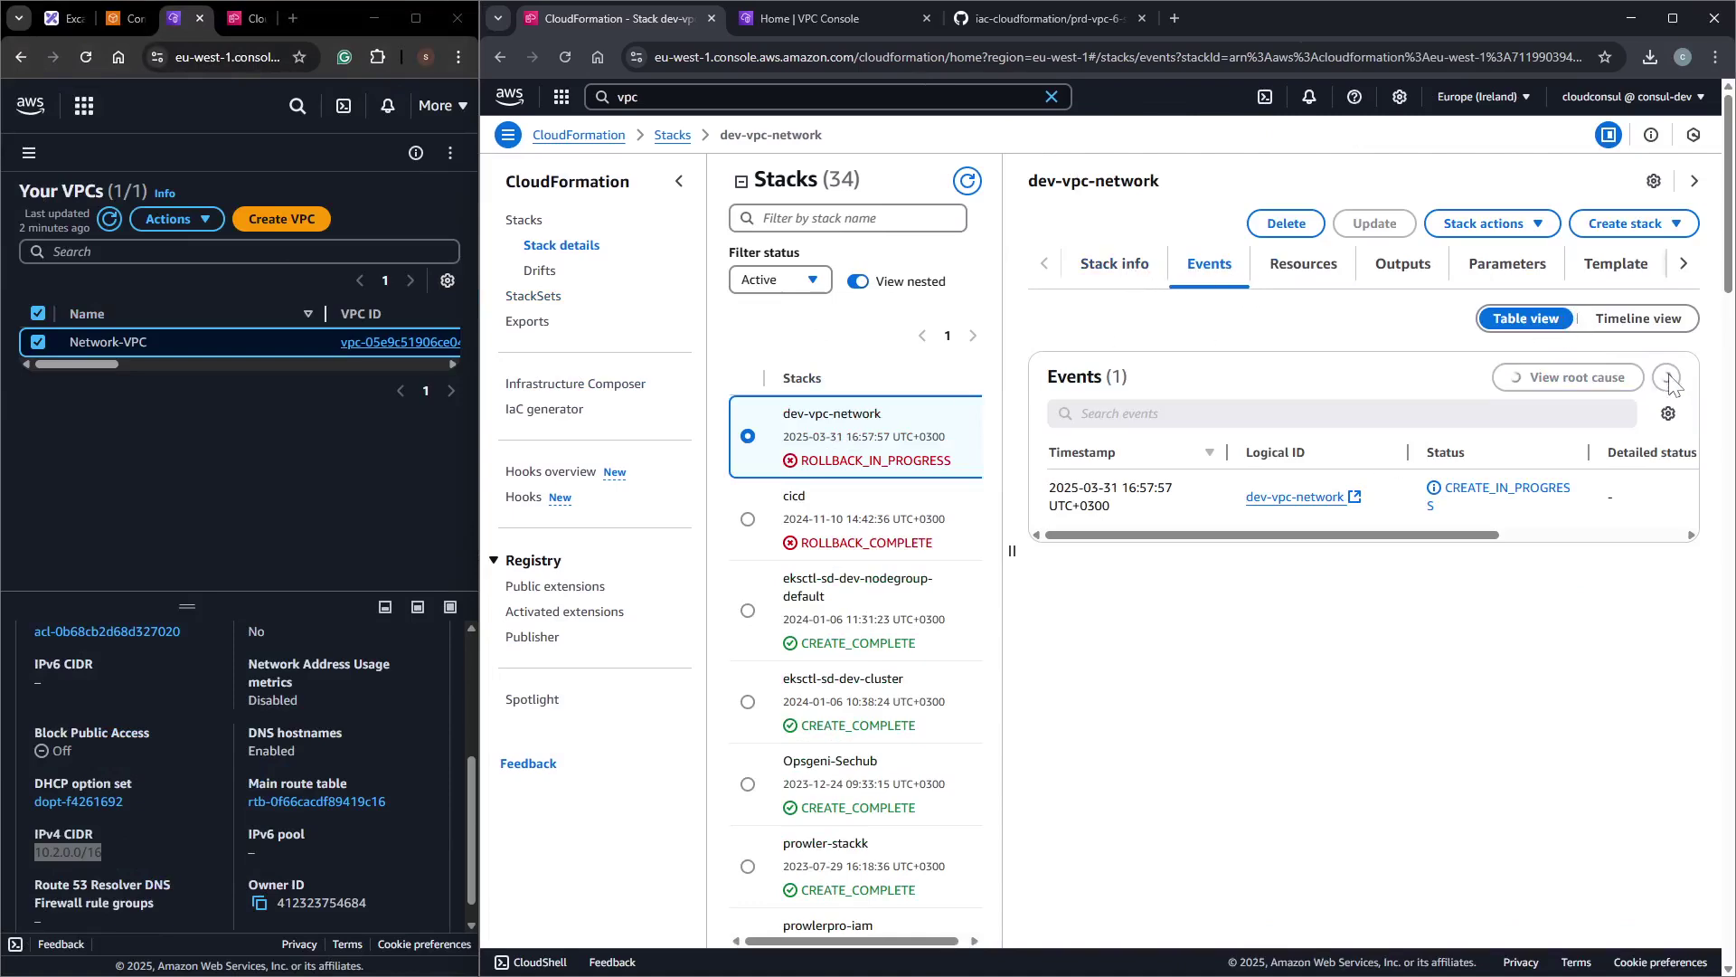
{"action": "scroll", "coordinate": [1562, 676], "scroll_direction": "down", "scroll_amount": 2}
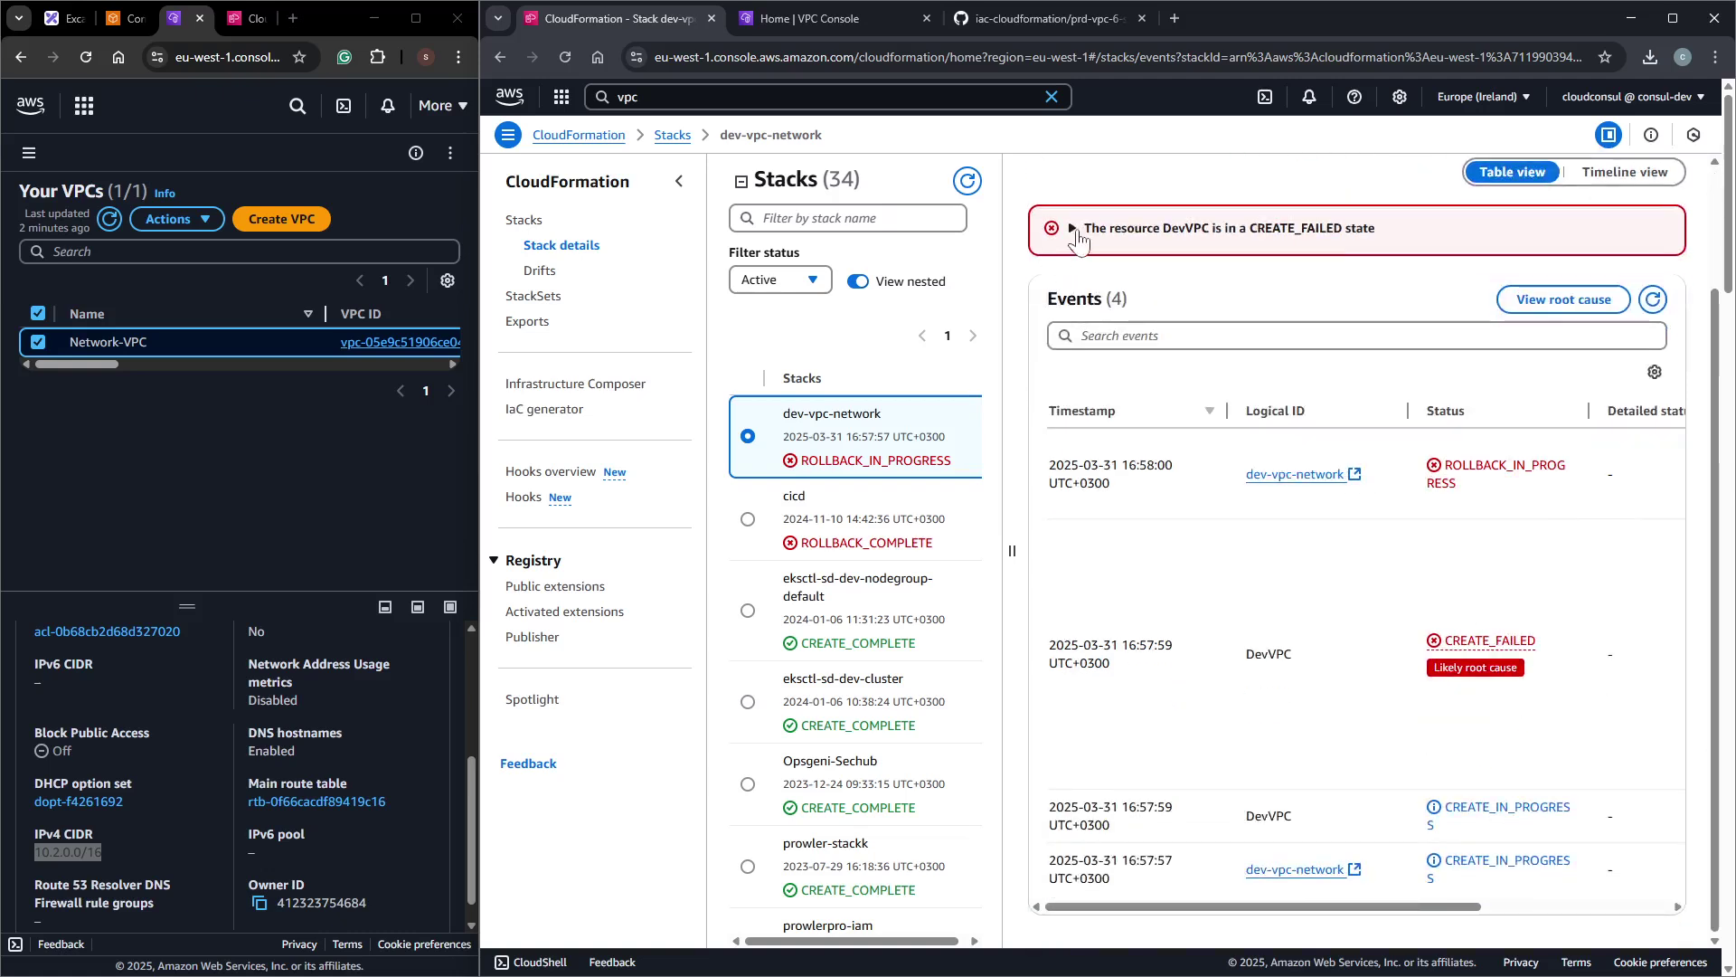
{"action": "left_click", "coordinate": [1073, 229]}
{"action": "left_click_drag", "start_coordinate": [1178, 262], "coordinate": [1550, 323]}
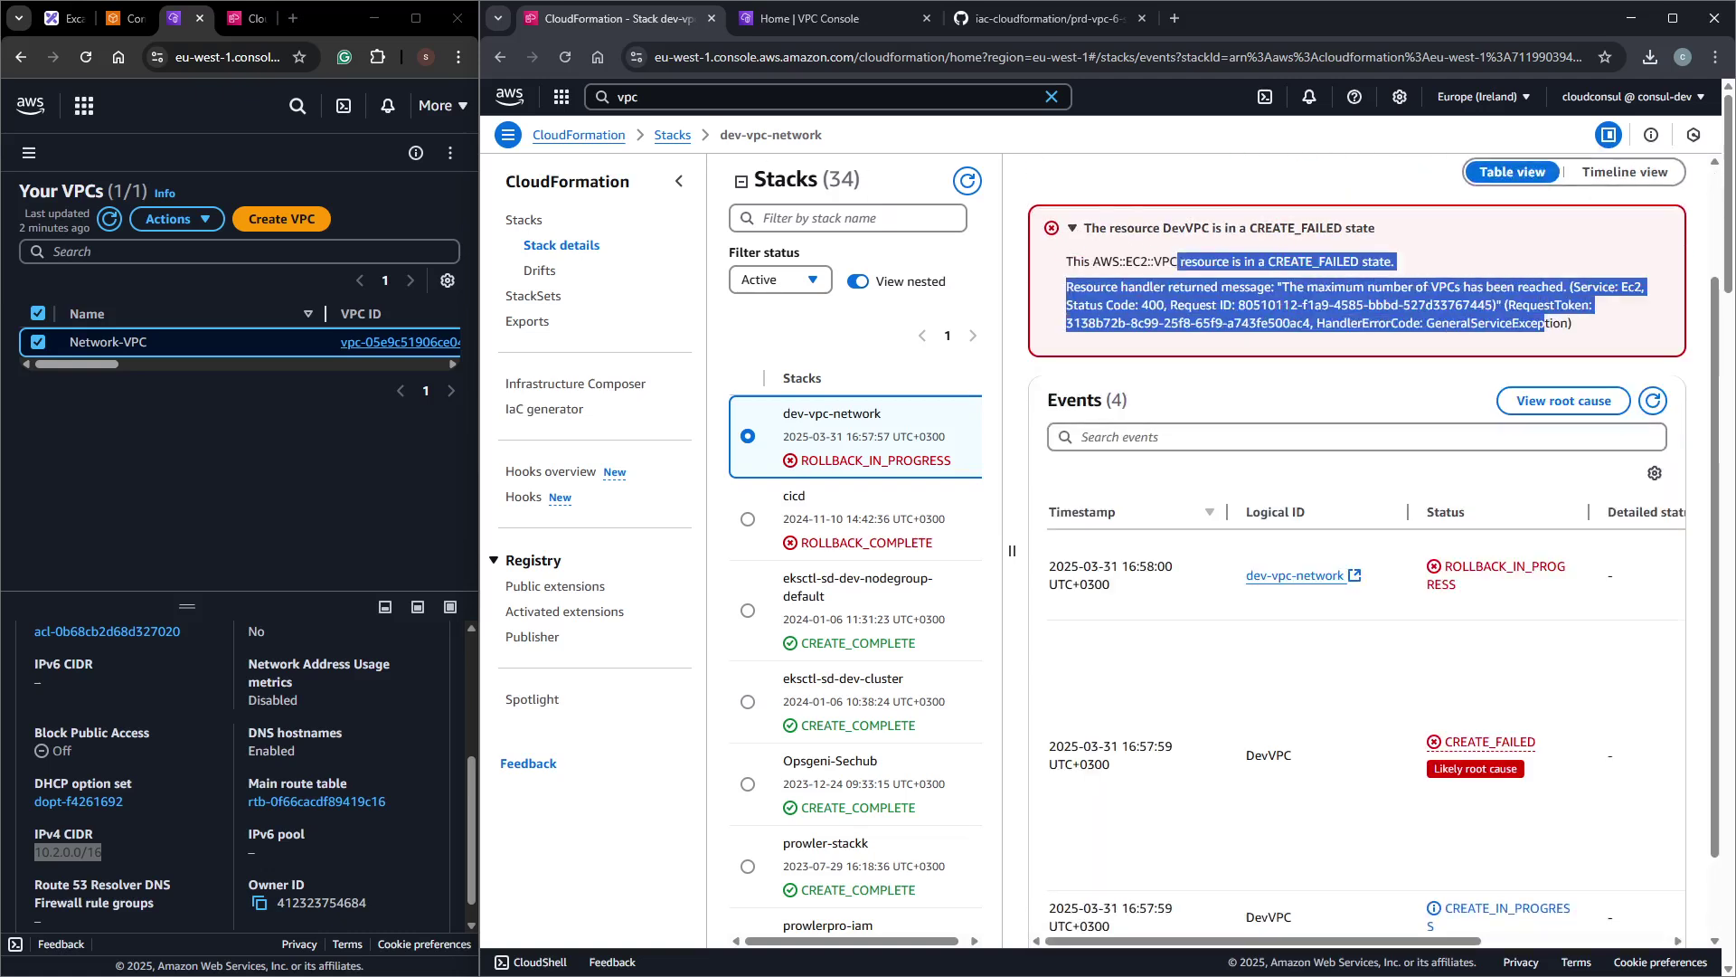
Delete the Production VPC from the dev account's VPC list, confirming with "delete".
{"action": "left_click", "coordinate": [796, 18]}
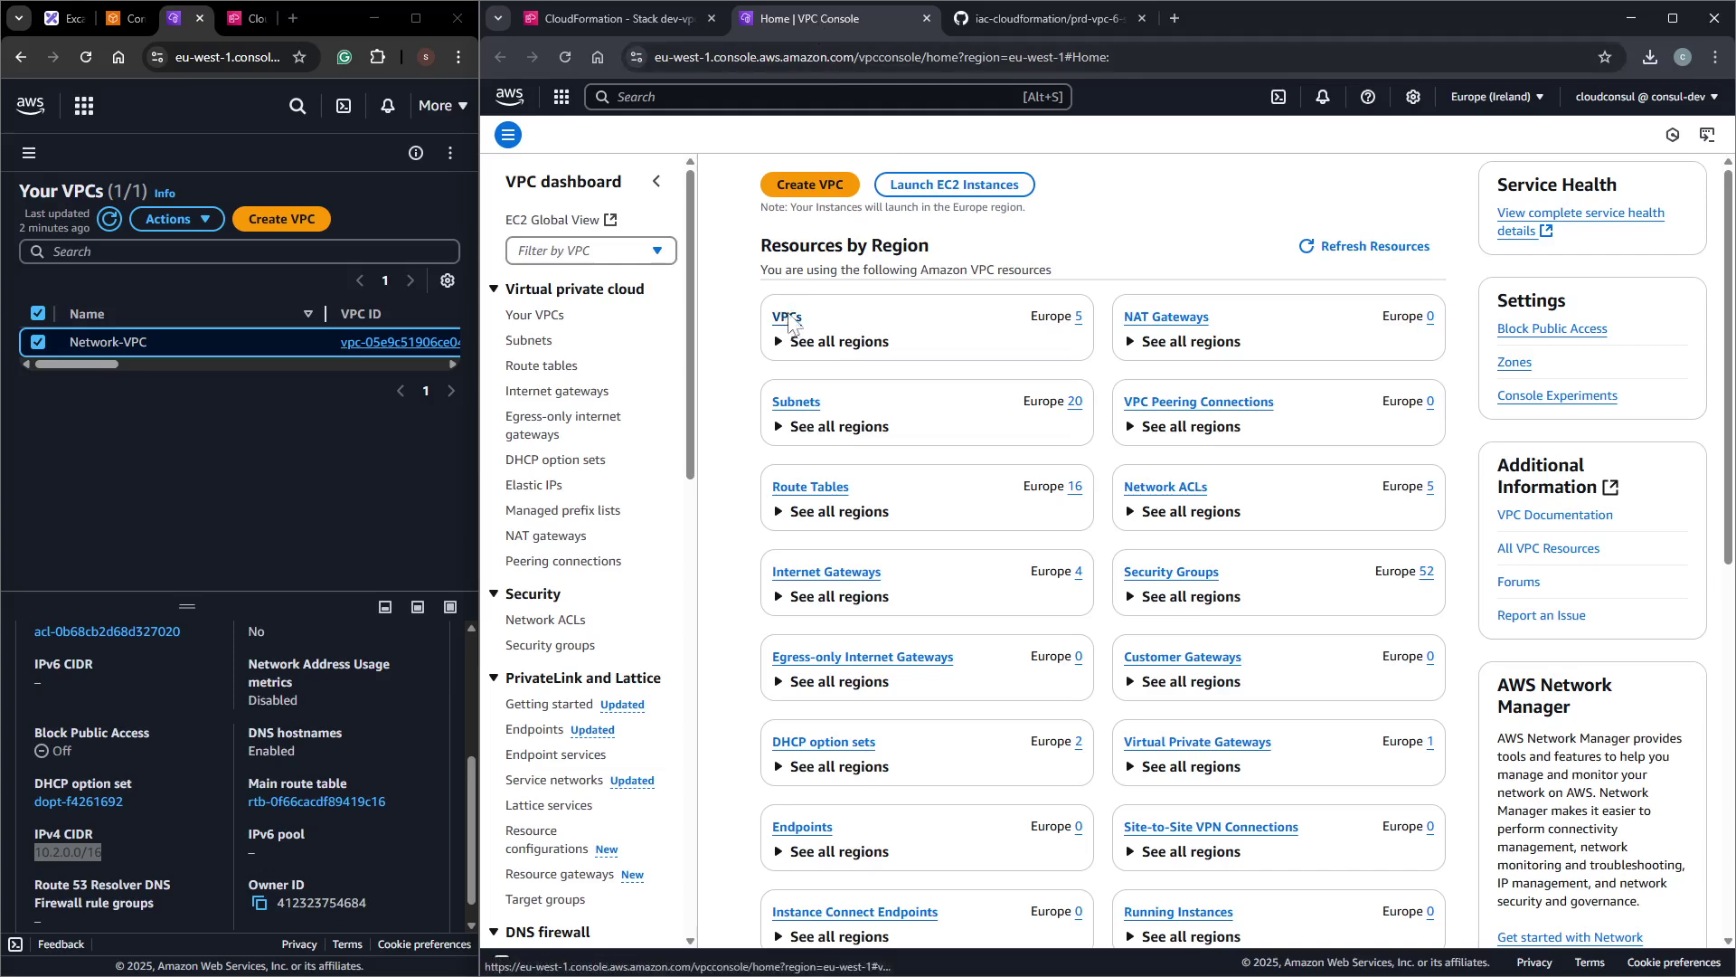
{"action": "left_click", "coordinate": [787, 316]}
{"action": "left_click", "coordinate": [736, 381]}
{"action": "left_click", "coordinate": [1562, 173]}
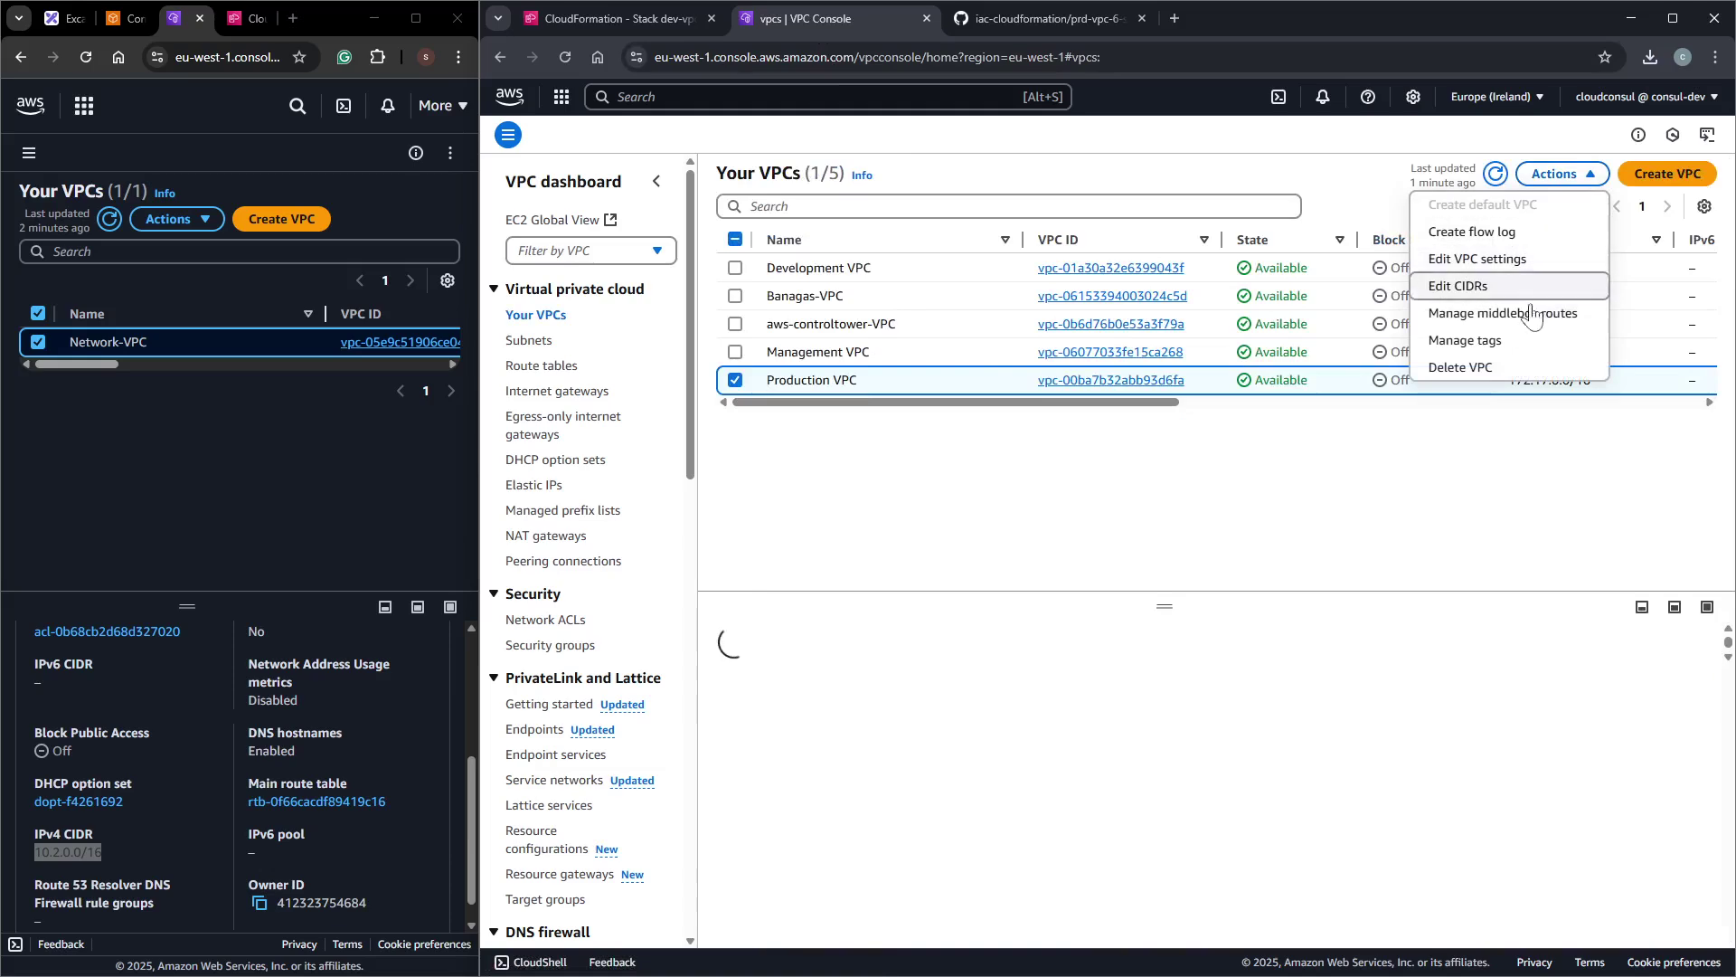
{"action": "left_click", "coordinate": [1440, 369]}
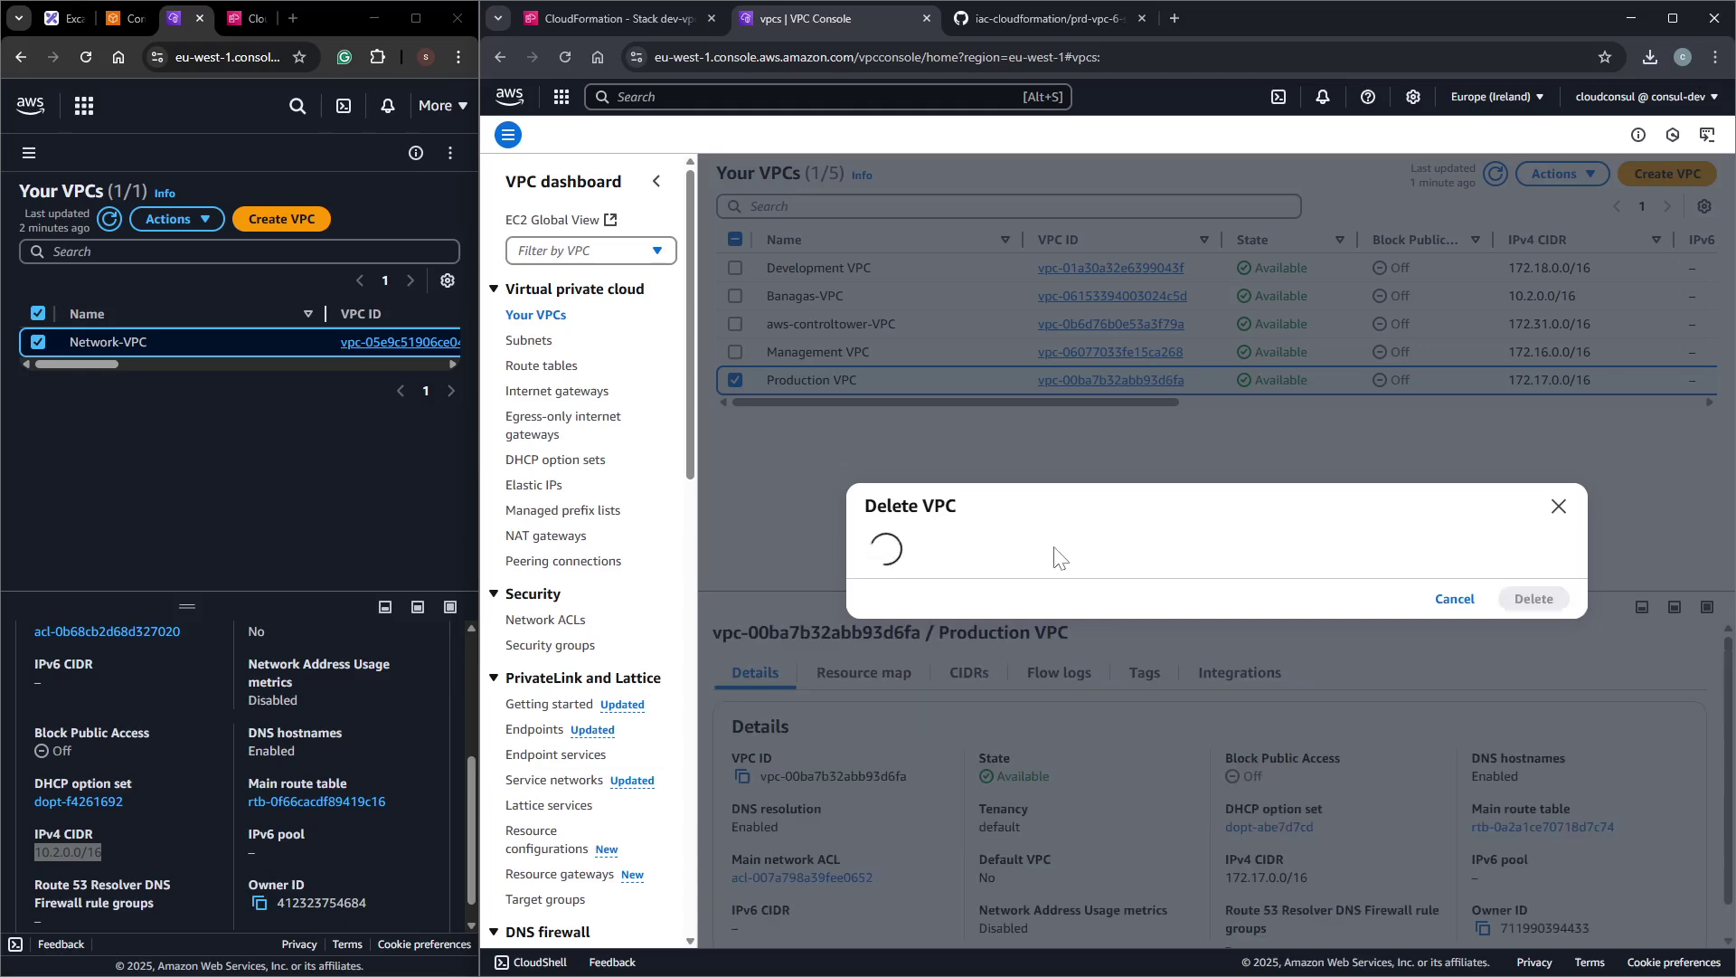
{"action": "type", "text": "delete"}
{"action": "left_click", "coordinate": [1534, 759]}
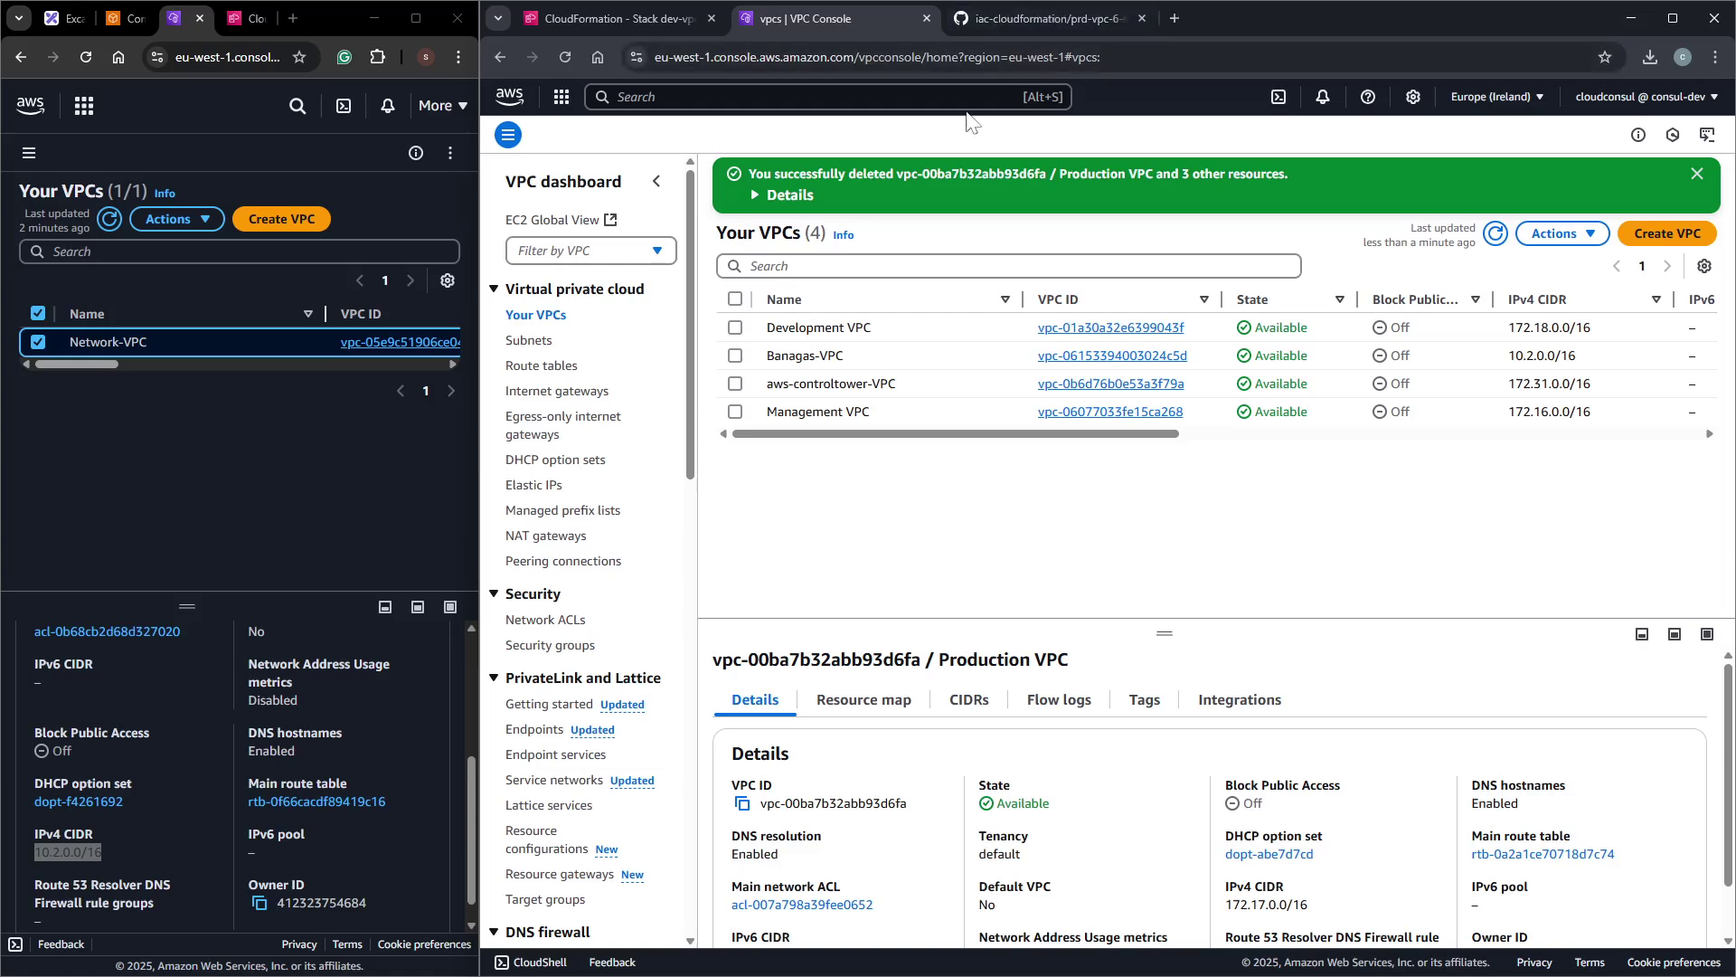
Delete the dev-vpc-network stack in the dev account's CloudFormation console.
{"action": "left_click", "coordinate": [615, 18]}
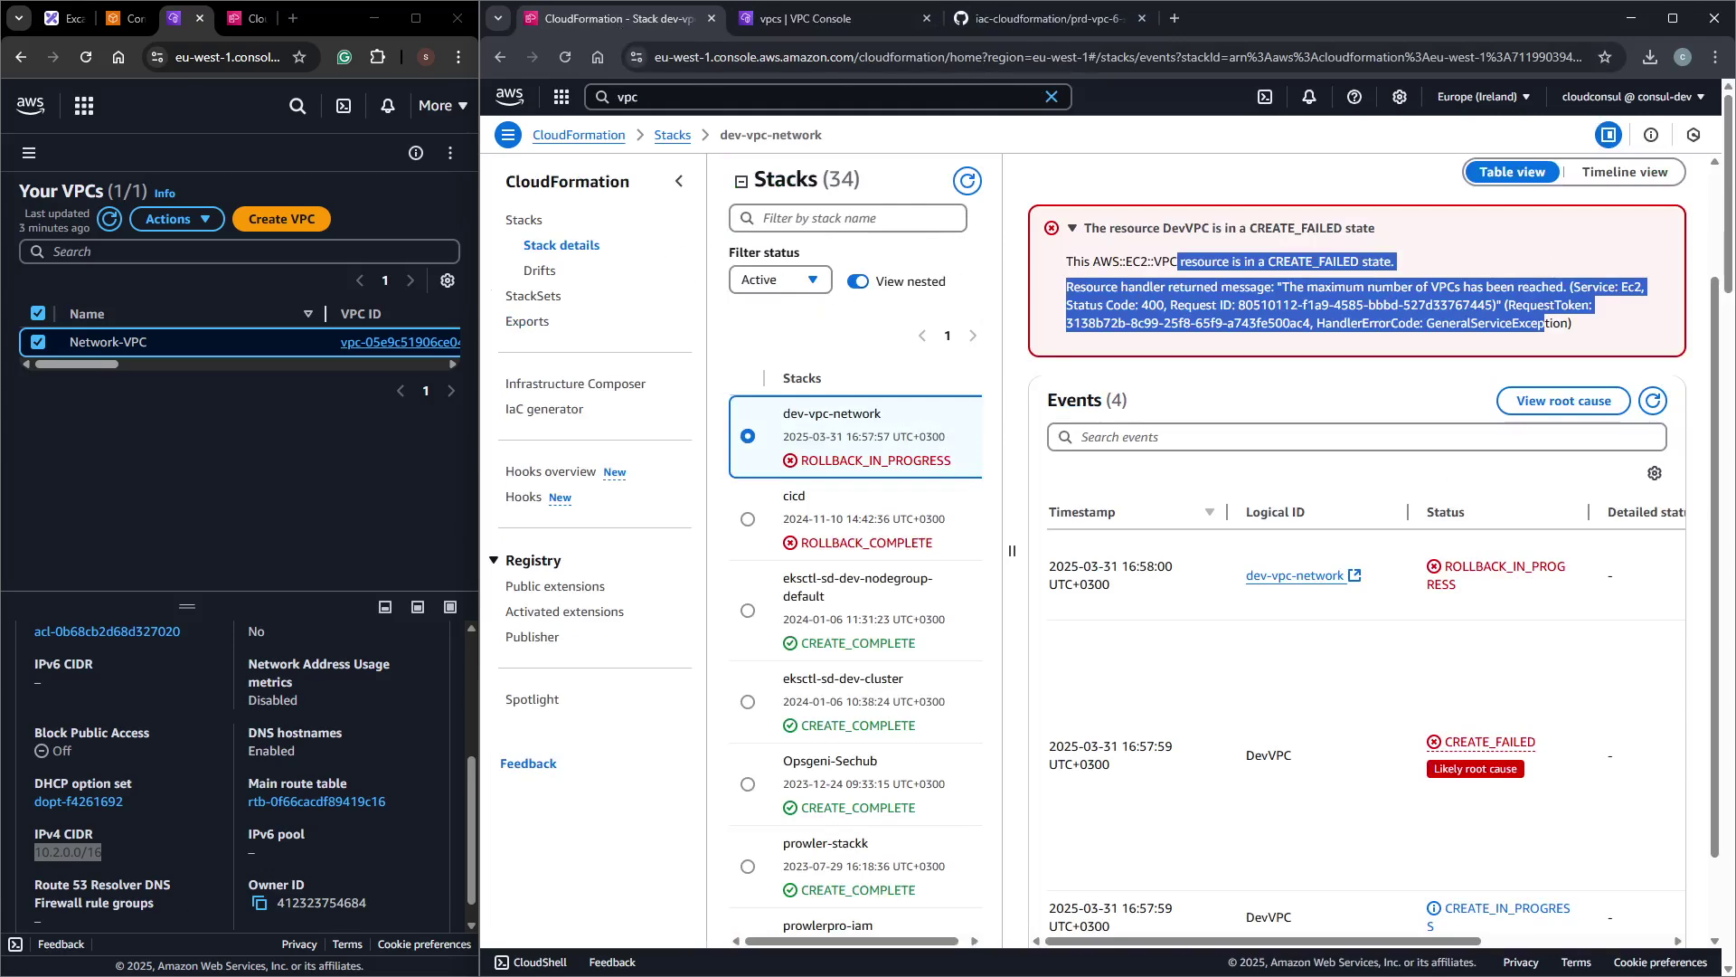
{"action": "scroll", "coordinate": [1121, 430], "scroll_direction": "up", "scroll_amount": 2}
{"action": "left_click", "coordinate": [1479, 223]}
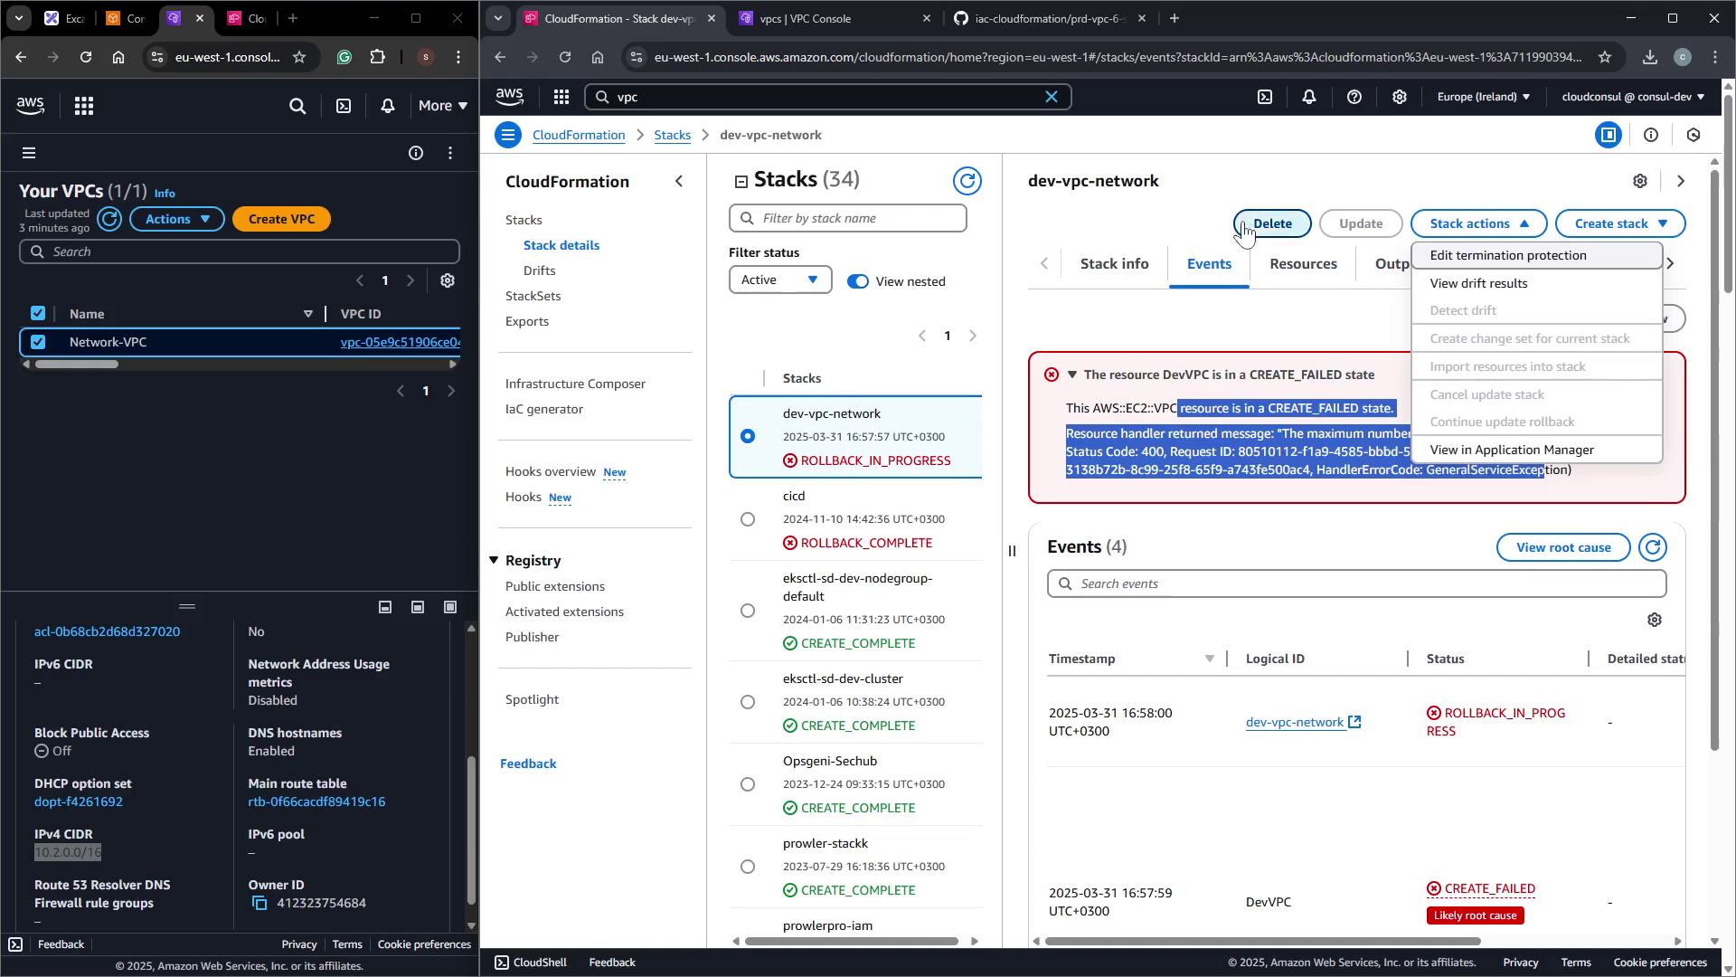
{"action": "left_click", "coordinate": [1271, 225]}
{"action": "left_click", "coordinate": [1322, 610]}
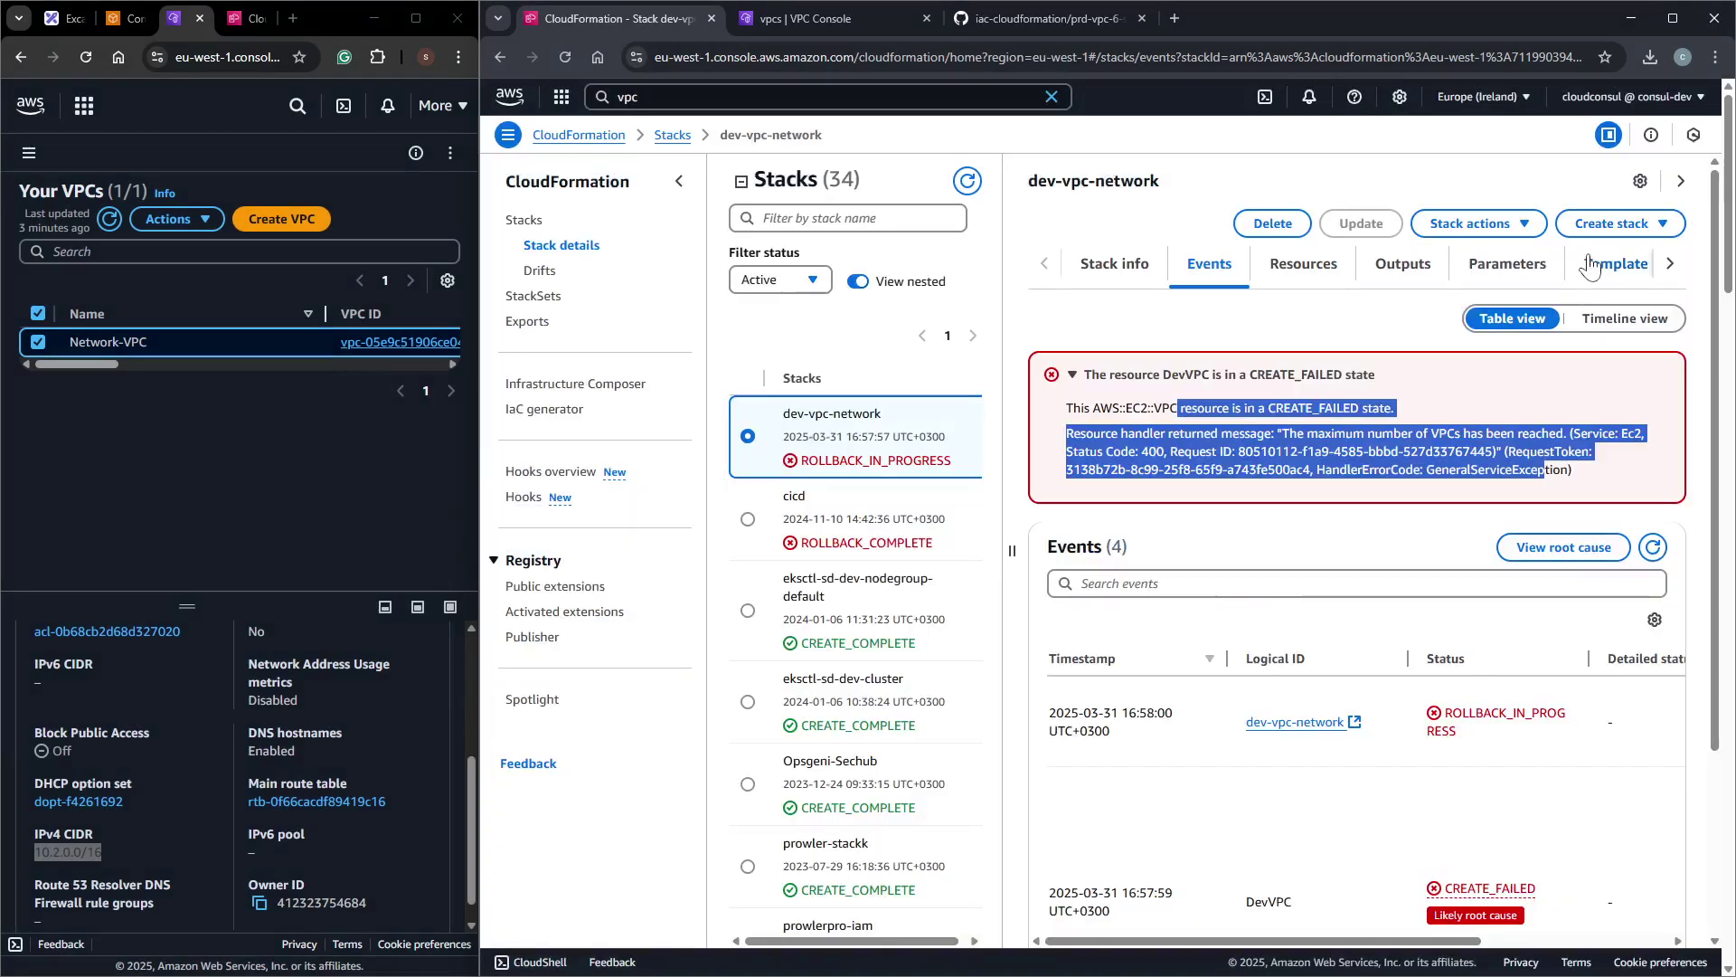
Start another CloudFormation stack with new resources in the dev account and upload dev-vpc-6-subnet (1).yaml as its template.
{"action": "left_click", "coordinate": [775, 27]}
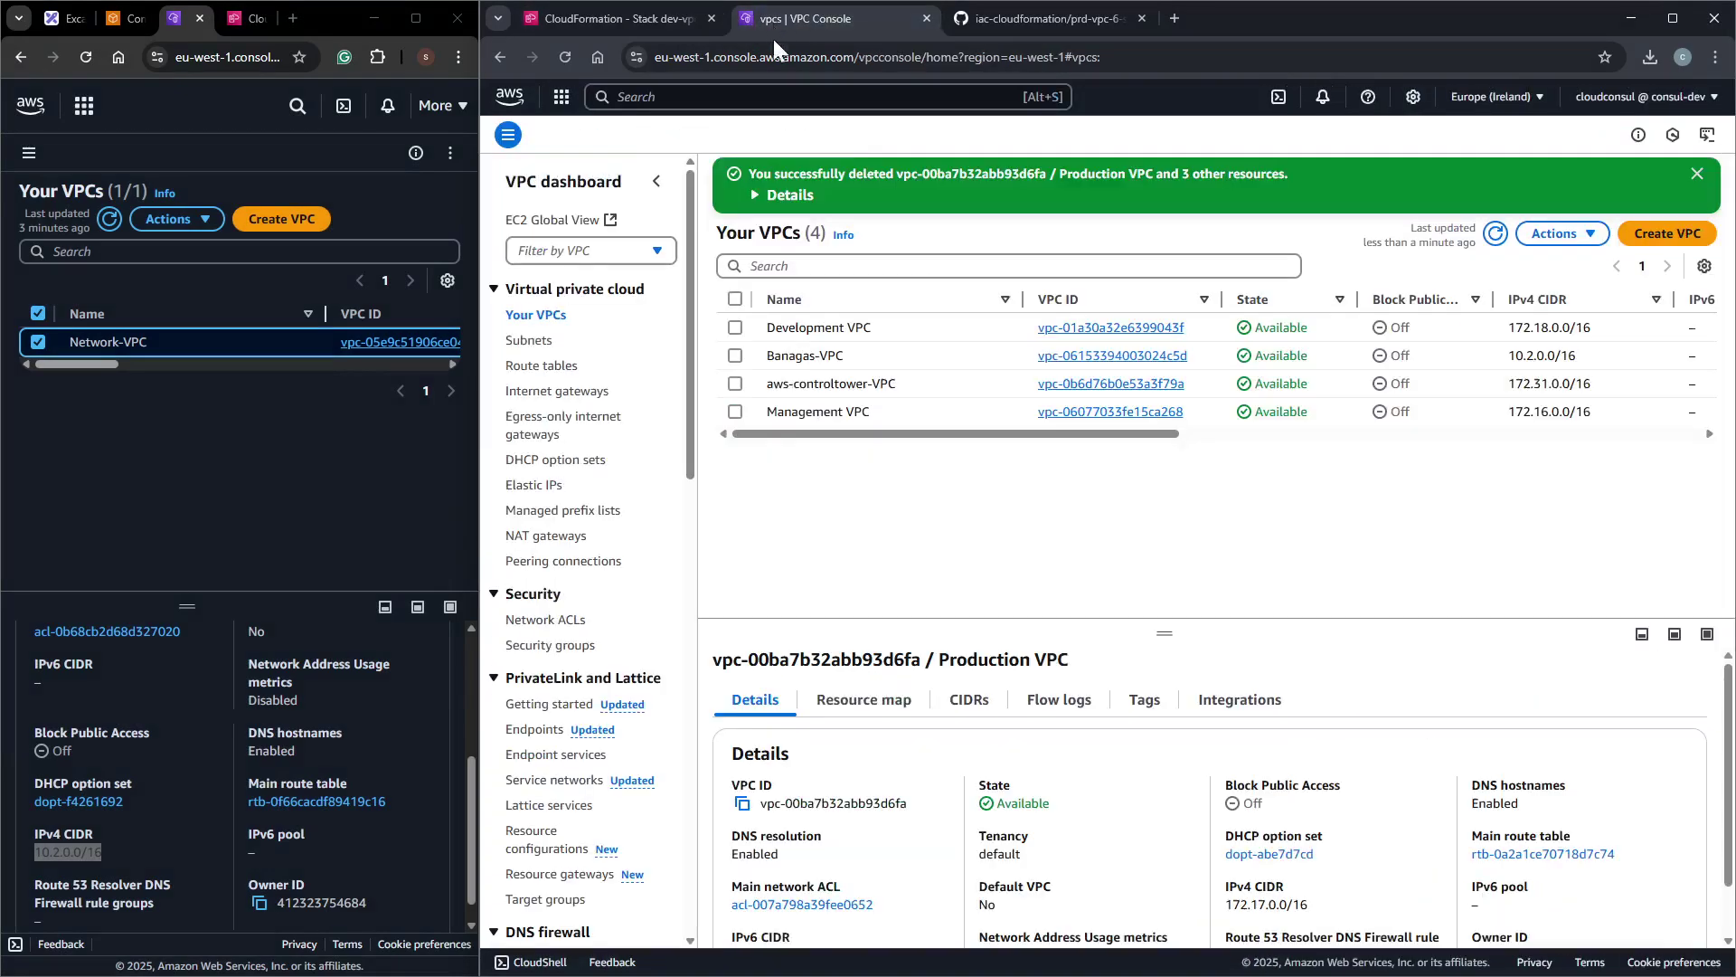
{"action": "left_click", "coordinate": [687, 11]}
{"action": "left_click", "coordinate": [1619, 223]}
{"action": "left_click", "coordinate": [1528, 258]}
{"action": "left_click", "coordinate": [1321, 674]}
{"action": "left_click", "coordinate": [1108, 758]}
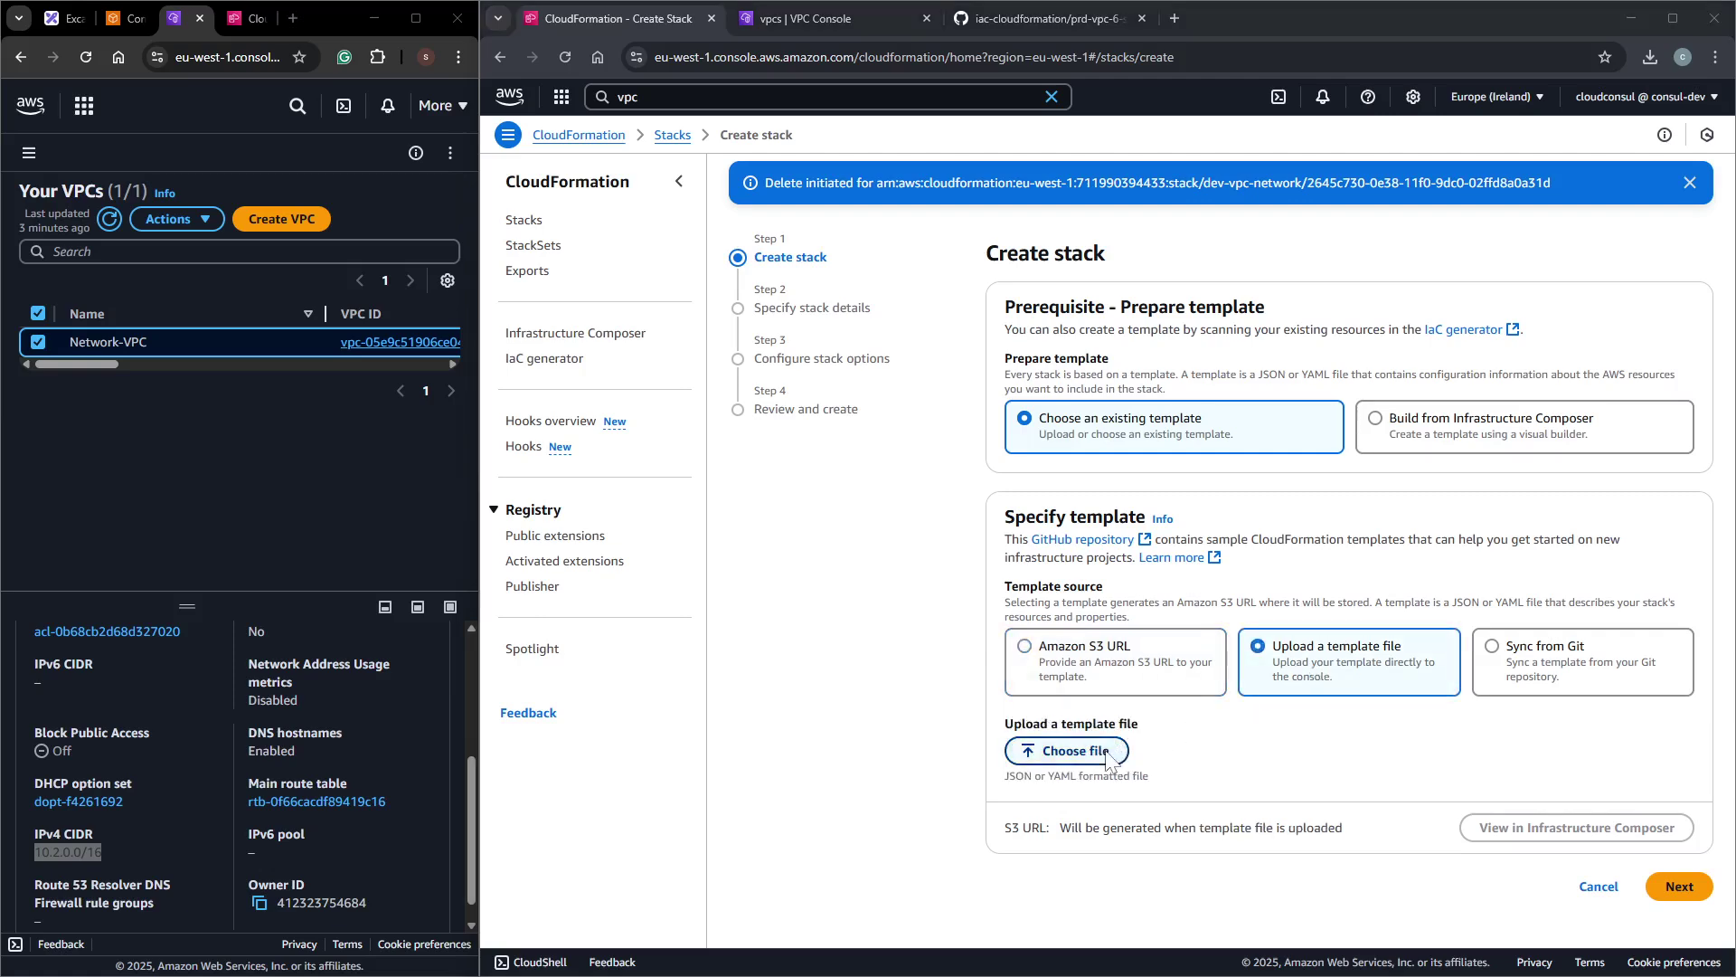
{"action": "double_click", "coordinate": [680, 177]}
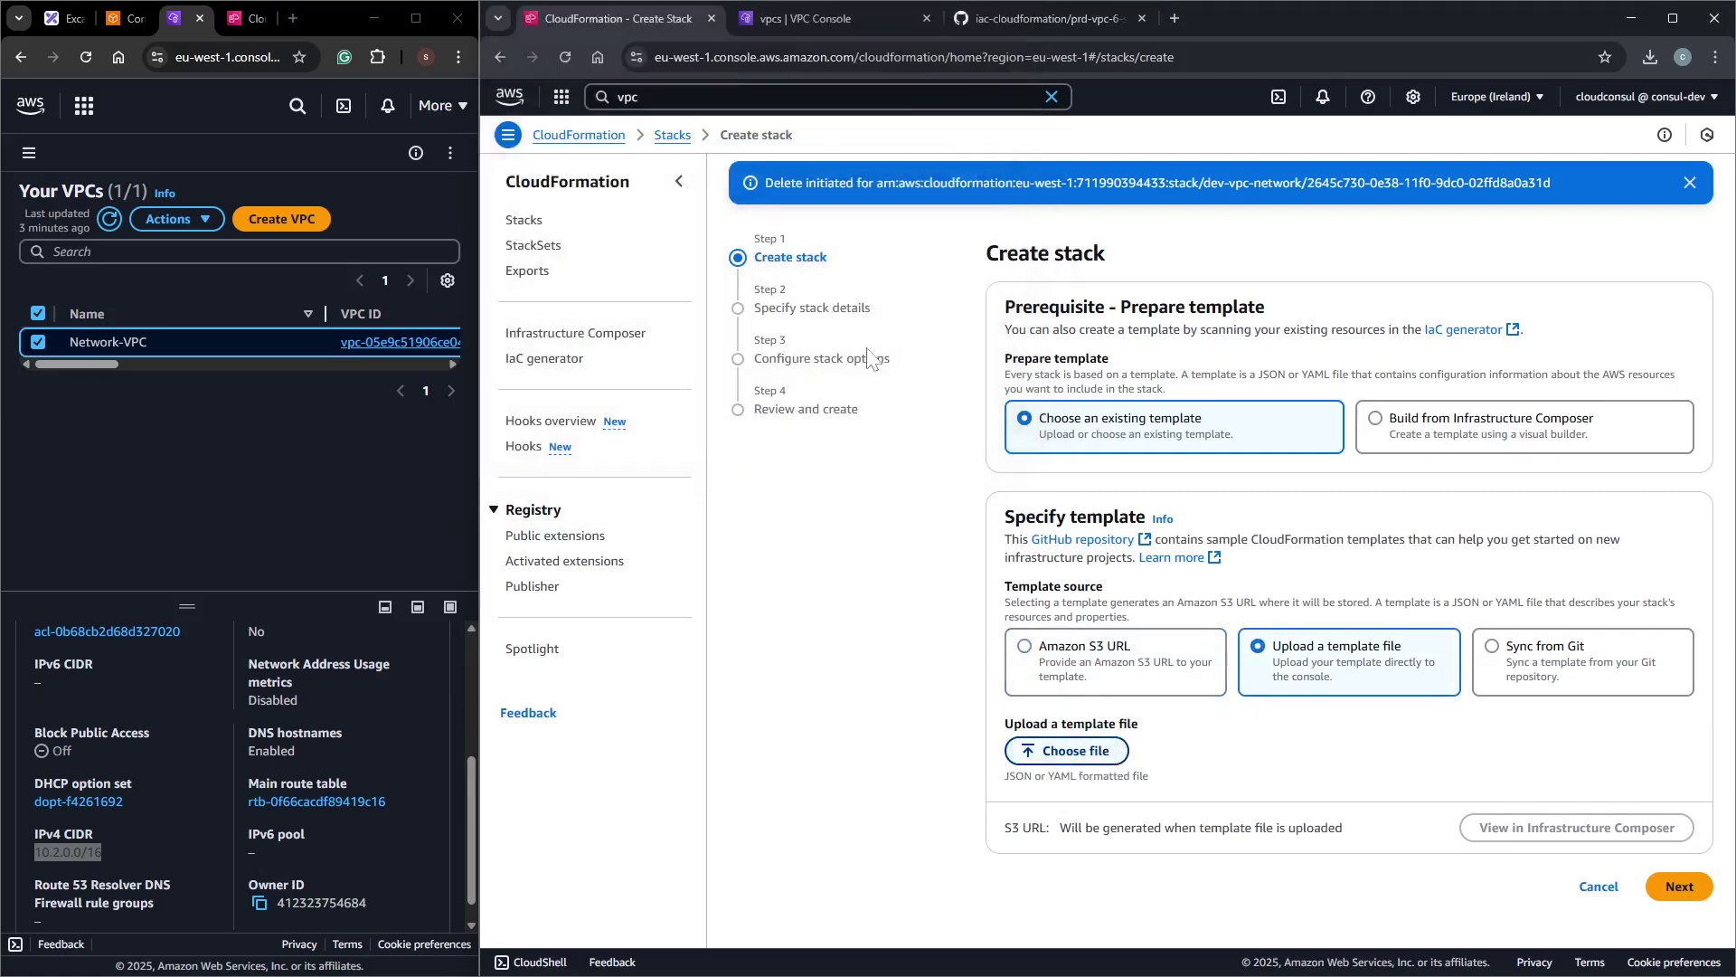
{"action": "scroll", "coordinate": [1357, 633], "scroll_direction": "down", "scroll_amount": 1}
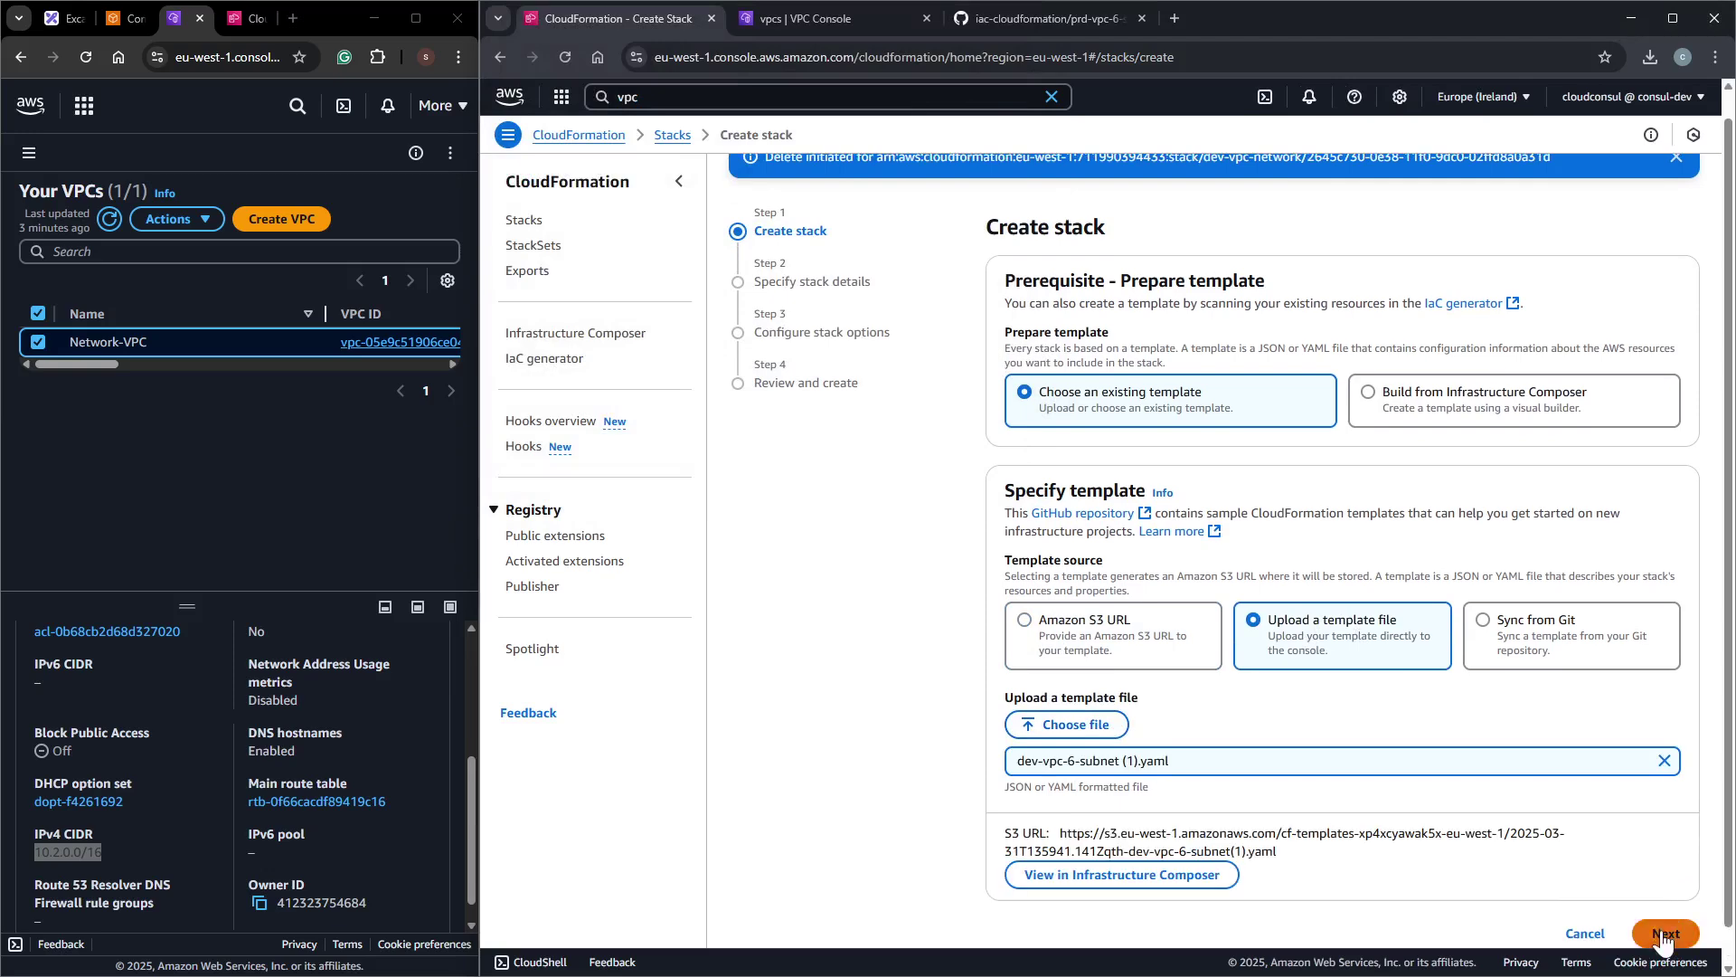
{"action": "left_click", "coordinate": [1662, 935]}
Try to create the dev stack under the name dev-vpc-network with the default stack options.
{"action": "left_click", "coordinate": [1139, 366]}
{"action": "left_click", "coordinate": [1166, 403]}
{"action": "left_click", "coordinate": [1675, 618]}
{"action": "scroll", "coordinate": [1360, 556], "scroll_direction": "down", "scroll_amount": 8}
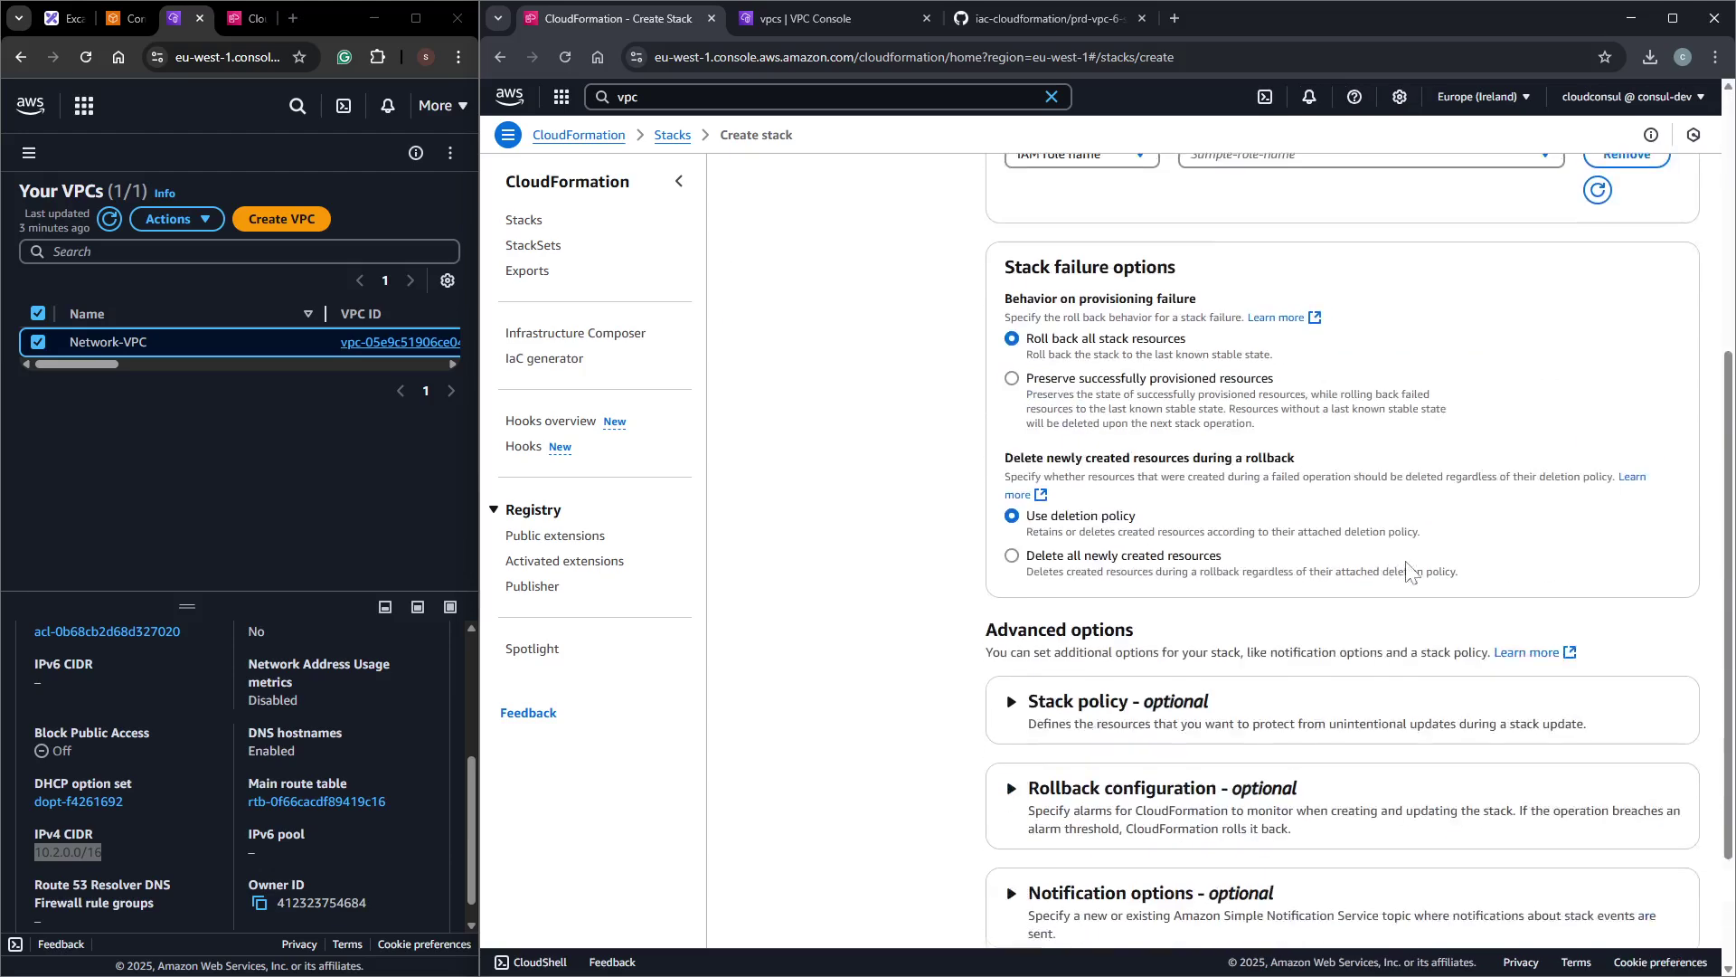
{"action": "left_click", "coordinate": [1667, 897]}
{"action": "scroll", "coordinate": [1239, 542], "scroll_direction": "down", "scroll_amount": 20}
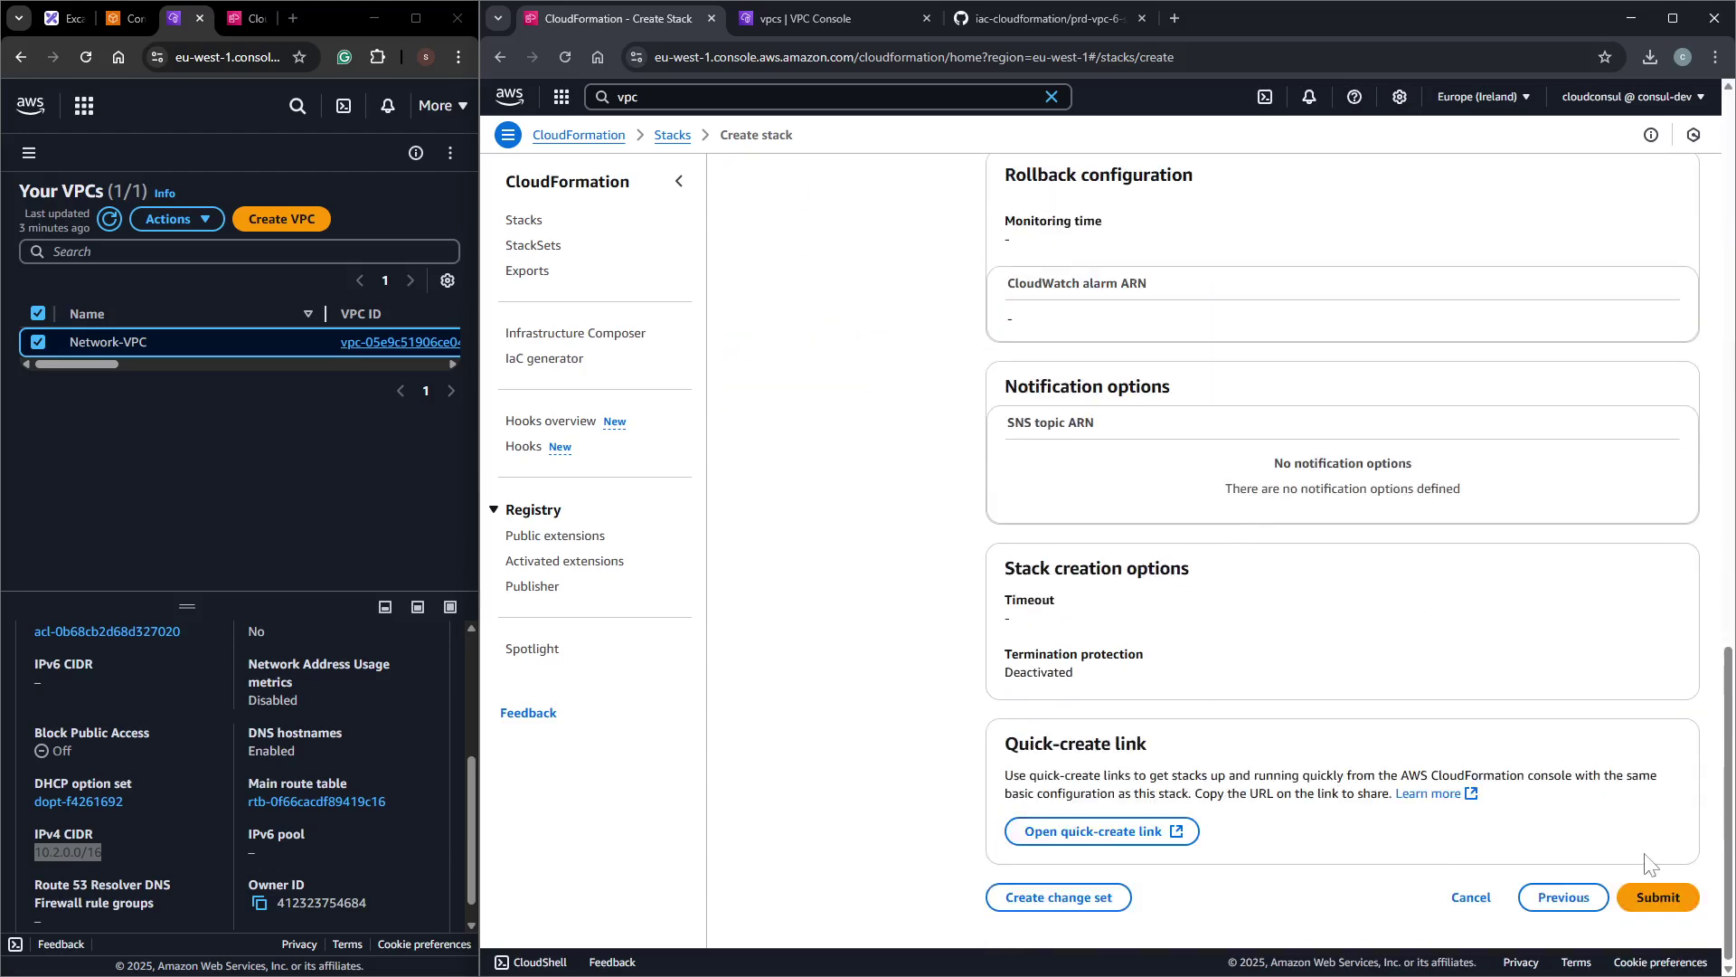
{"action": "left_click", "coordinate": [1659, 898]}
{"action": "scroll", "coordinate": [1447, 796], "scroll_direction": "down", "scroll_amount": 1}
{"action": "scroll", "coordinate": [1383, 762], "scroll_direction": "up", "scroll_amount": 20}
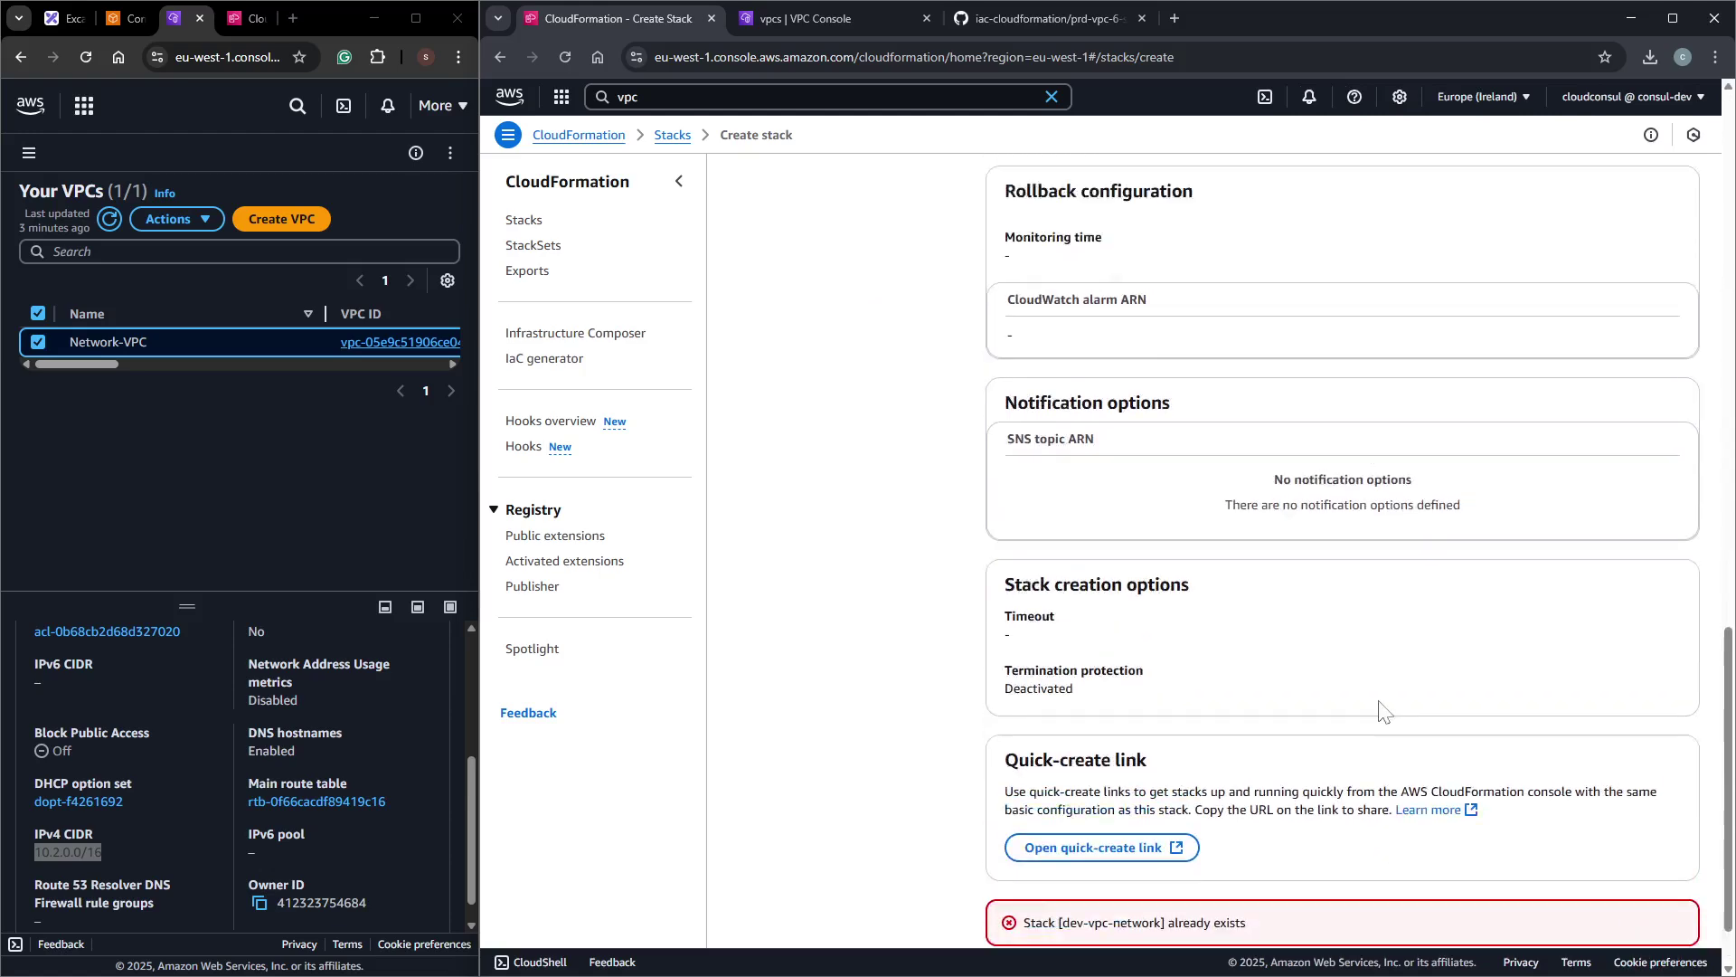
{"action": "scroll", "coordinate": [1417, 685], "scroll_direction": "down", "scroll_amount": 10}
{"action": "scroll", "coordinate": [1446, 723], "scroll_direction": "down", "scroll_amount": 8}
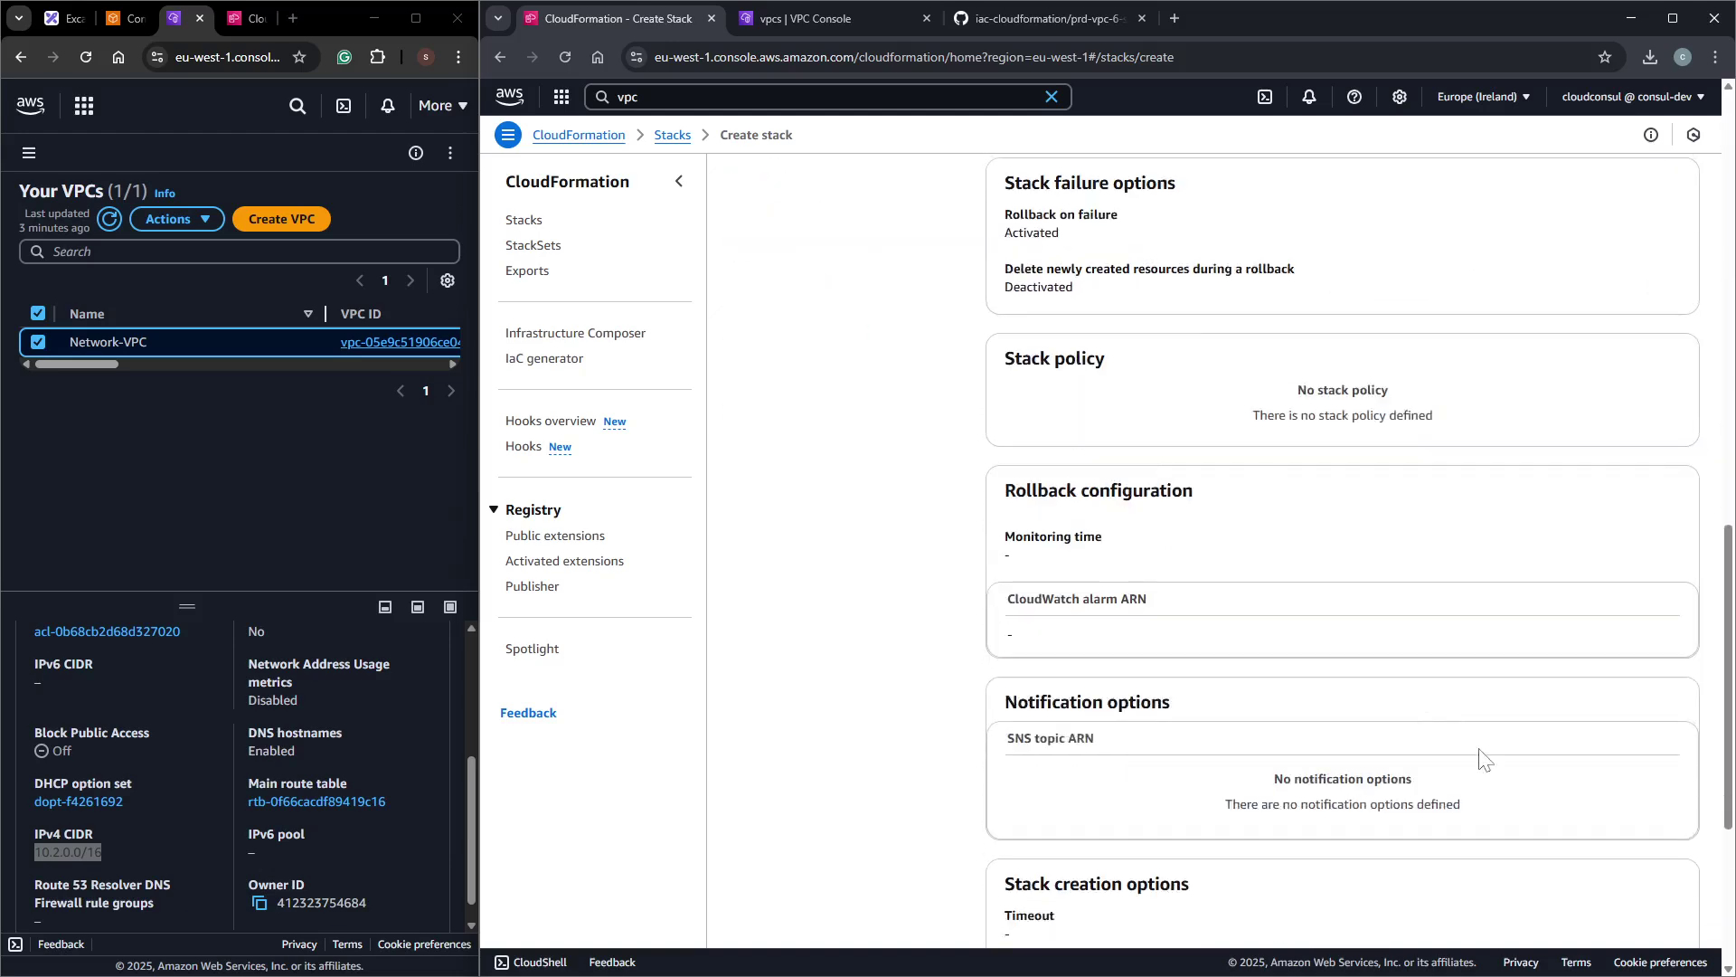
Rename the stack dev-vpc-networks, submit it with the default options and refresh the stack list.
{"action": "left_click", "coordinate": [1562, 898]}
{"action": "scroll", "coordinate": [1571, 904], "scroll_direction": "down", "scroll_amount": 10}
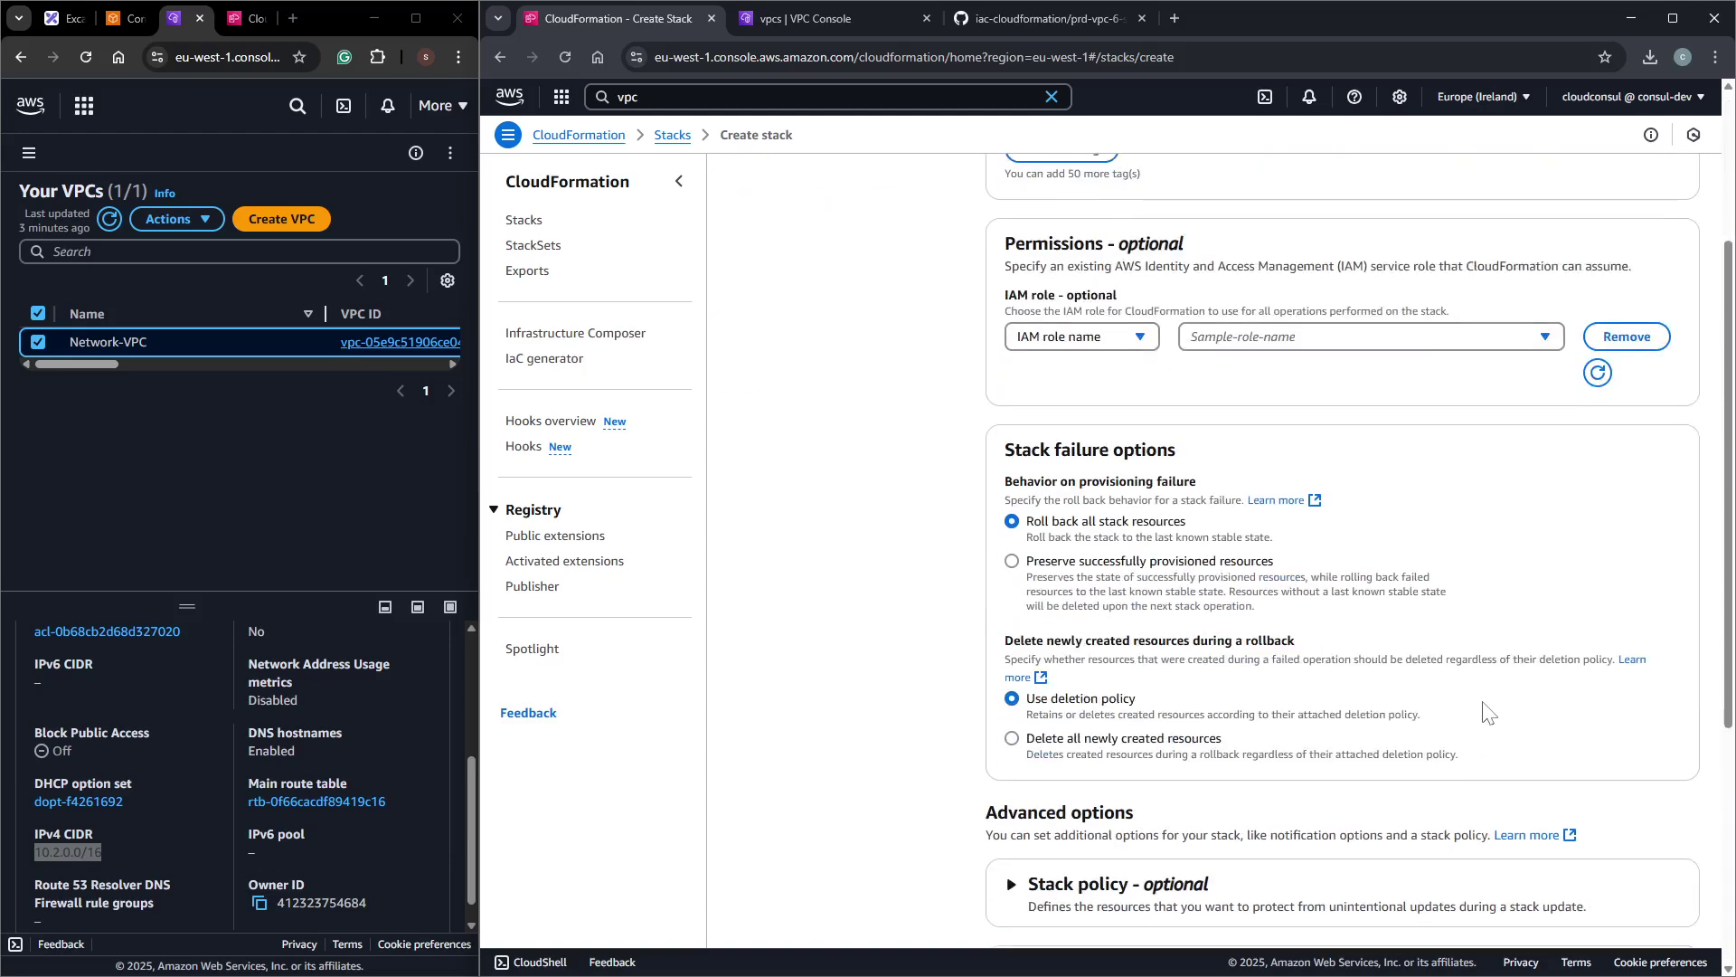
{"action": "left_click", "coordinate": [1573, 896]}
{"action": "left_click", "coordinate": [1117, 366]}
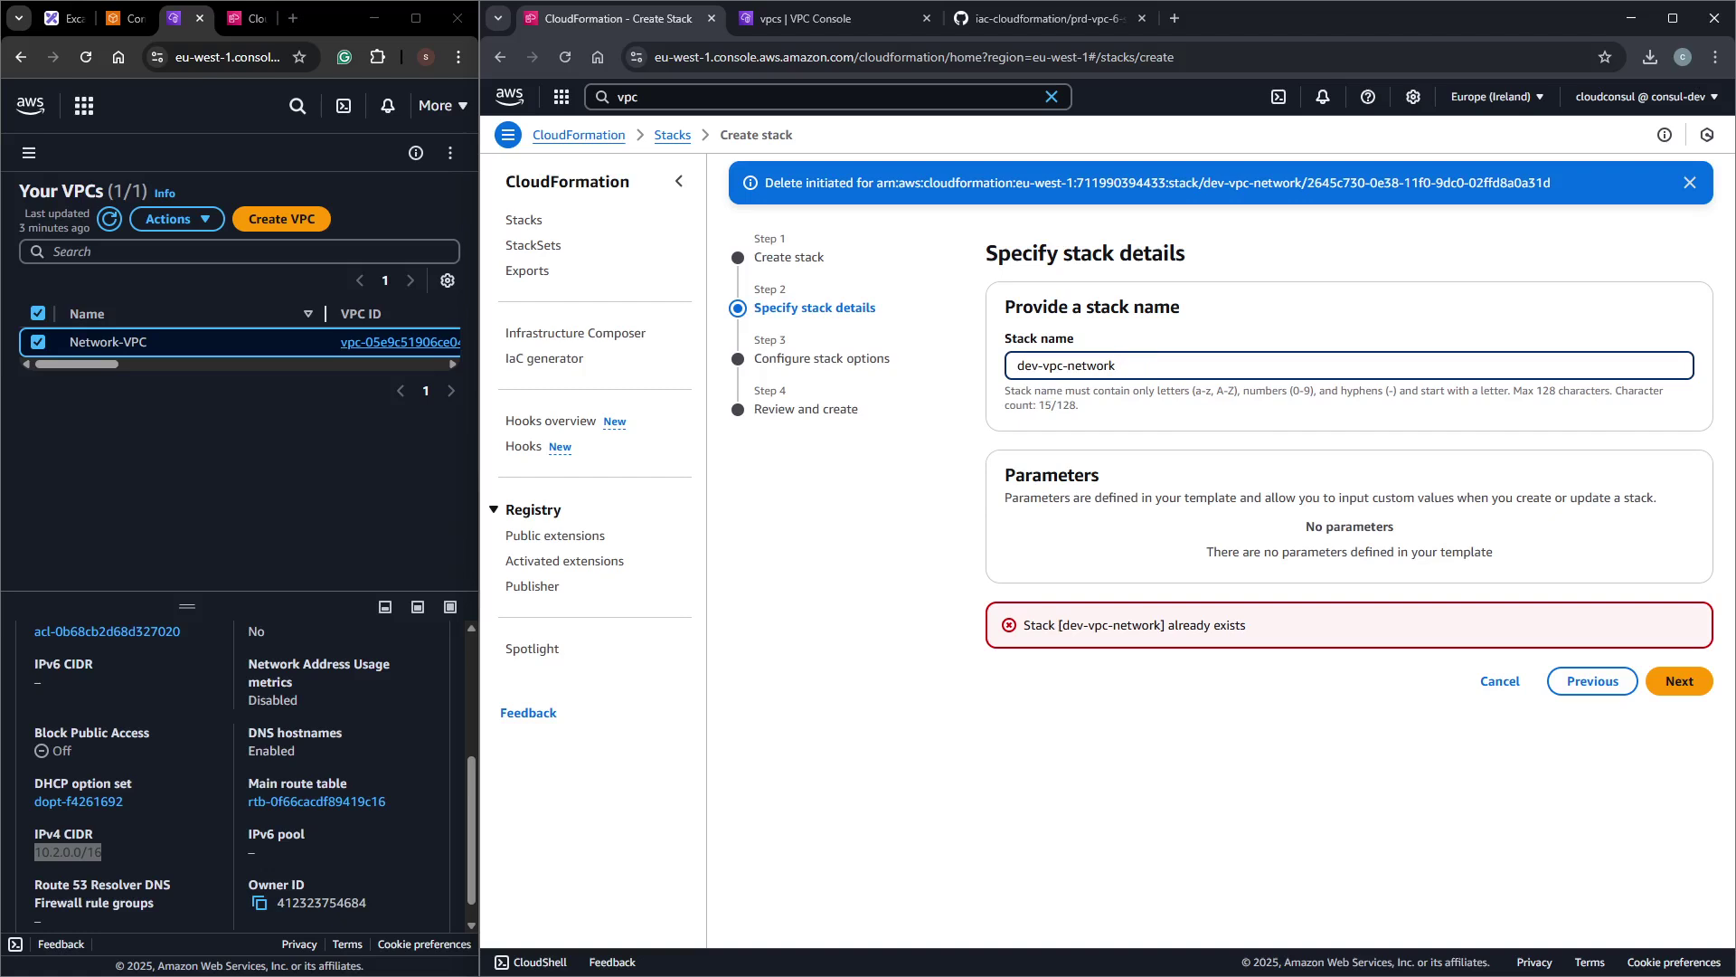
{"action": "left_click", "coordinate": [1677, 683]}
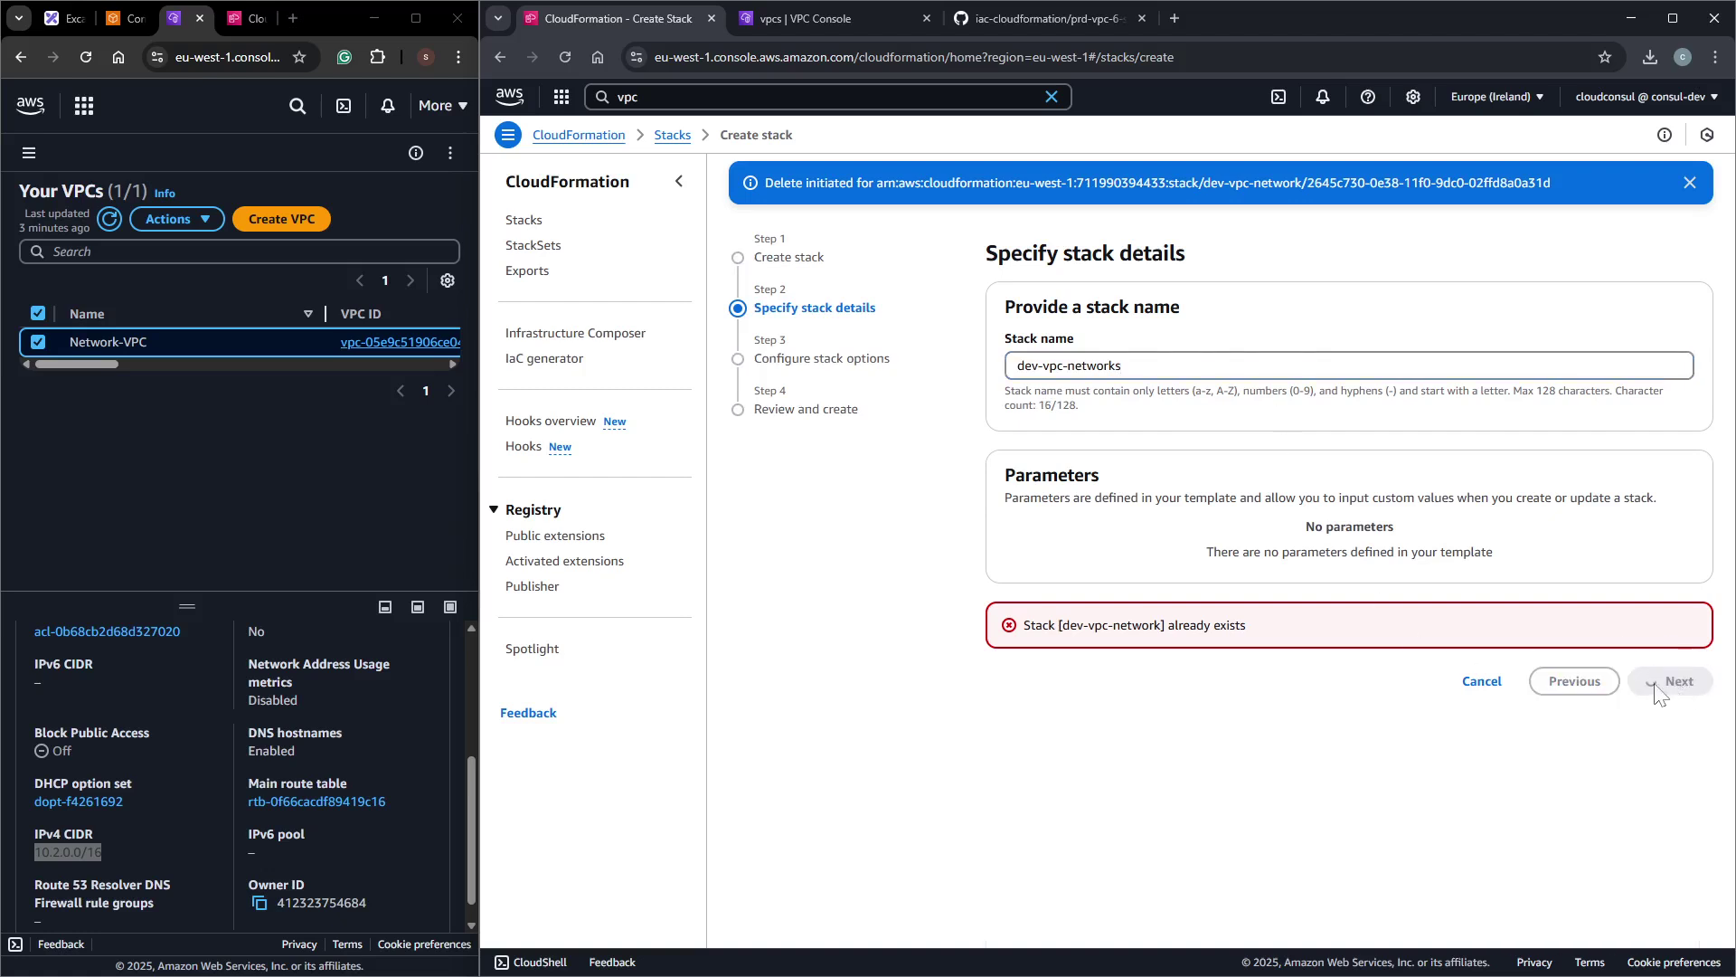
{"action": "scroll", "coordinate": [1655, 701], "scroll_direction": "down", "scroll_amount": 10}
{"action": "left_click", "coordinate": [1673, 897]}
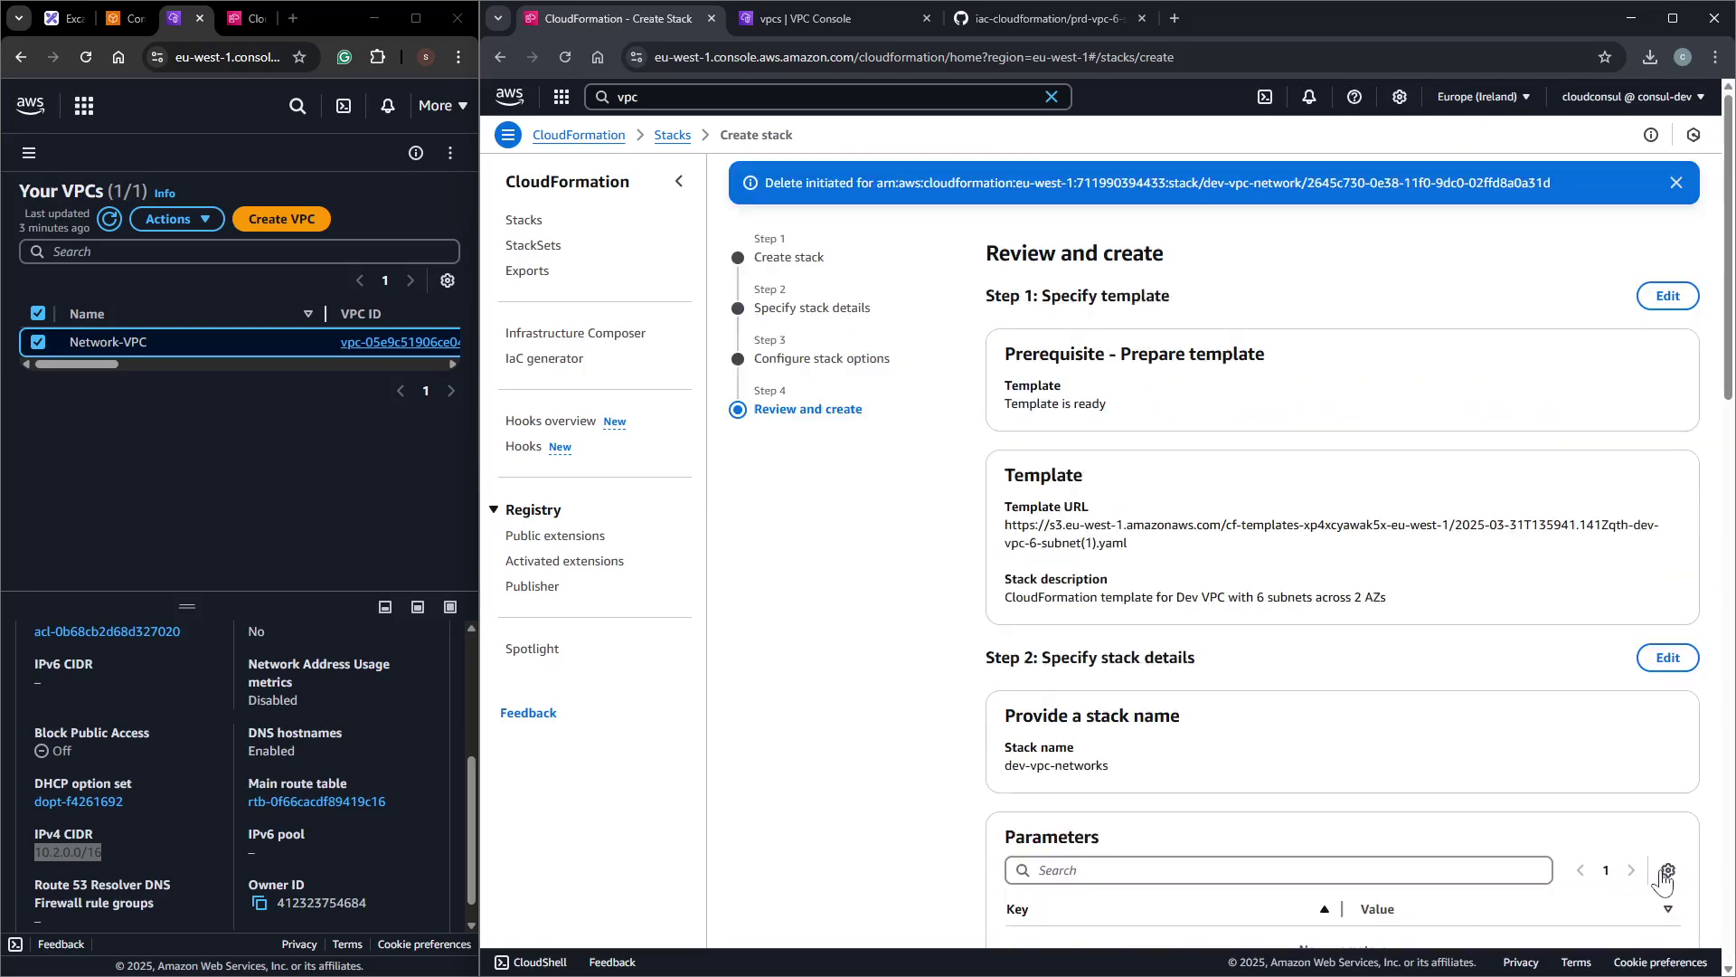
{"action": "scroll", "coordinate": [1655, 813], "scroll_direction": "down", "scroll_amount": 10}
{"action": "left_click", "coordinate": [1697, 895]}
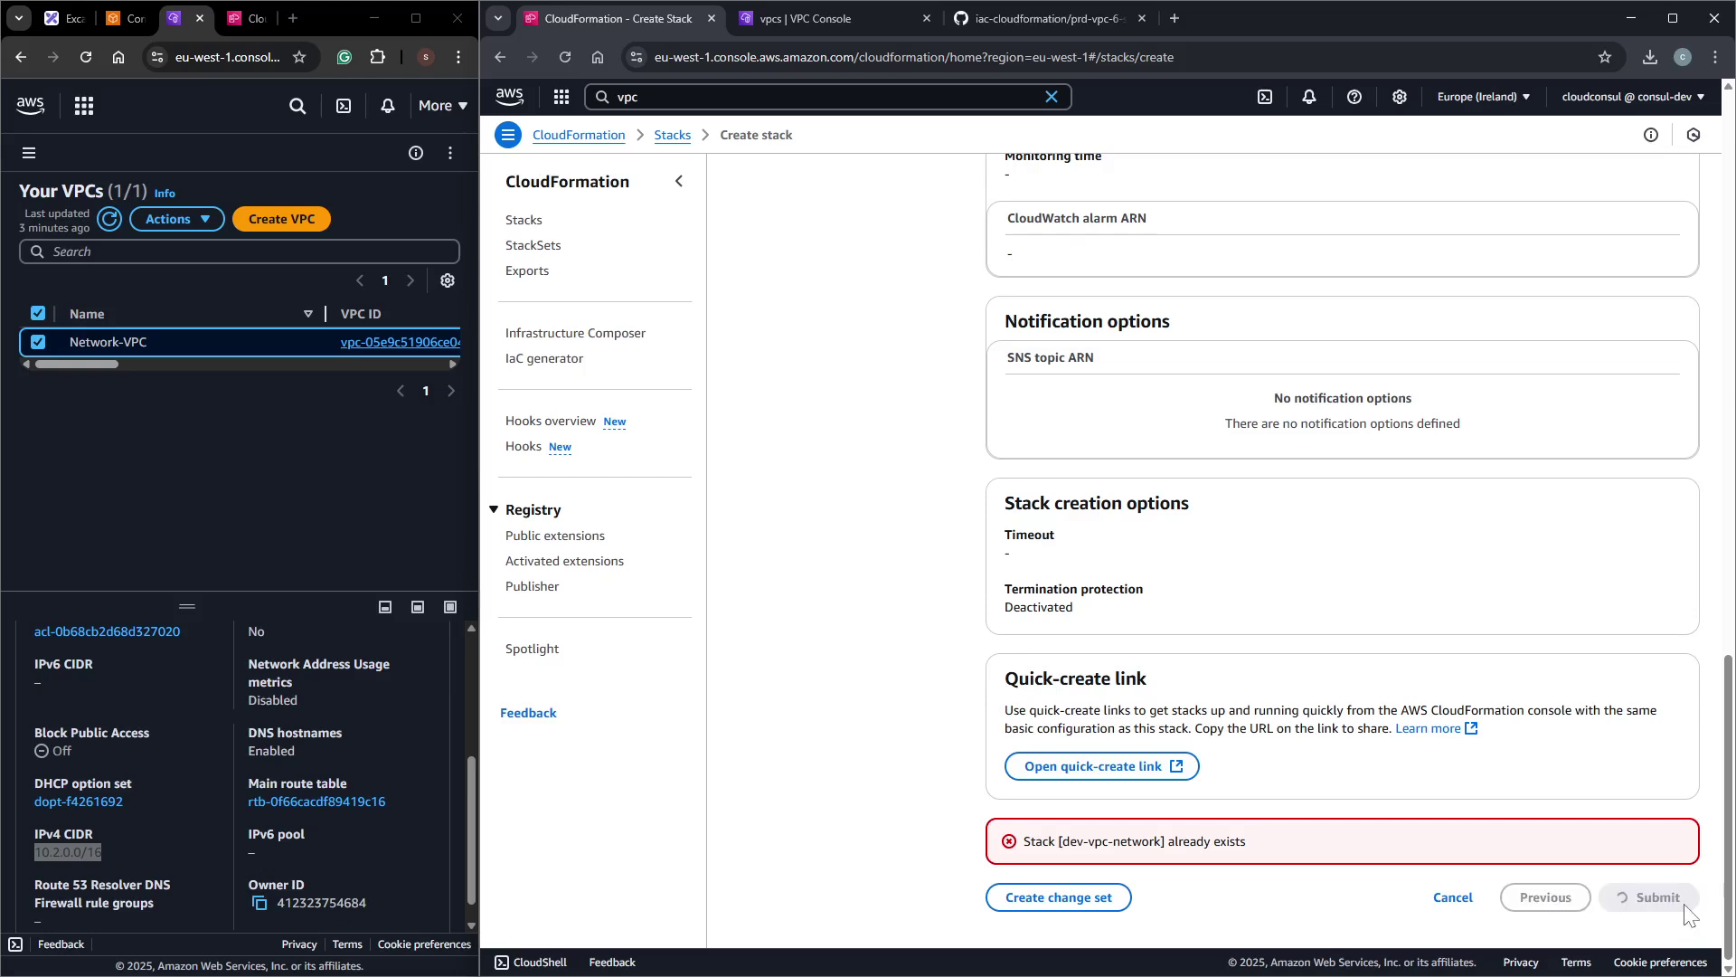
{"action": "left_click", "coordinate": [1313, 254]}
{"action": "left_click", "coordinate": [1311, 257]}
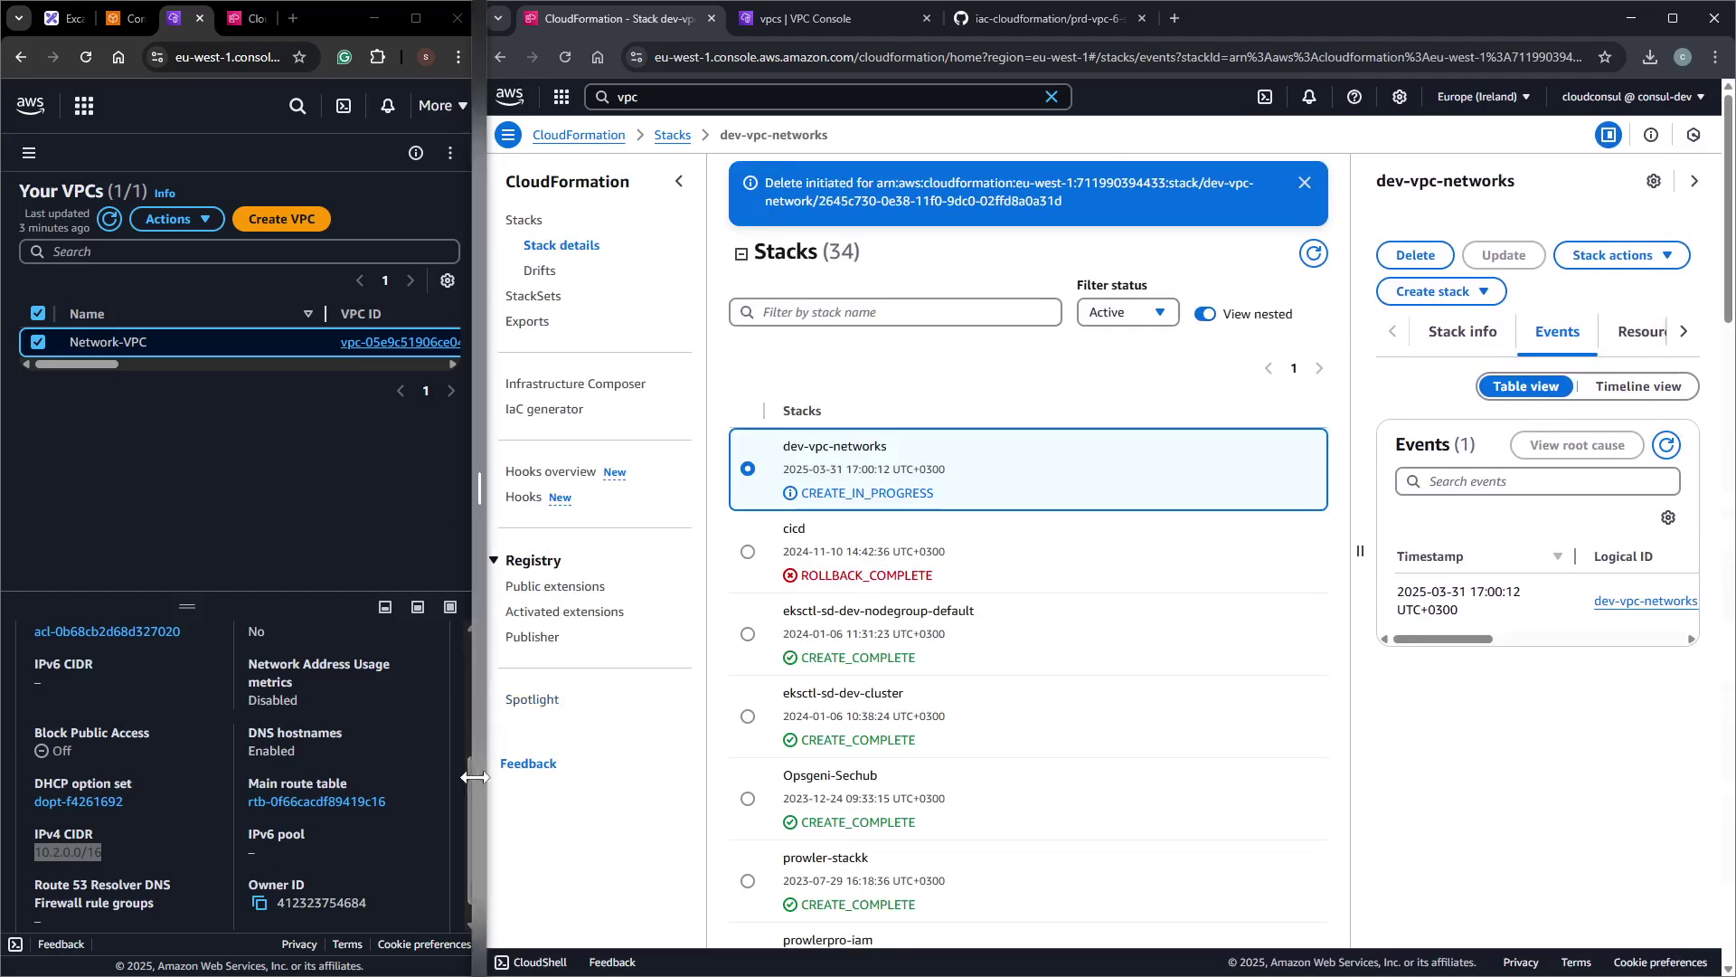
Even out the two side-by-side browser windows and set the production account's console region to Europe (Ireland).
{"action": "left_click_drag", "start_coordinate": [479, 757], "coordinate": [914, 674]}
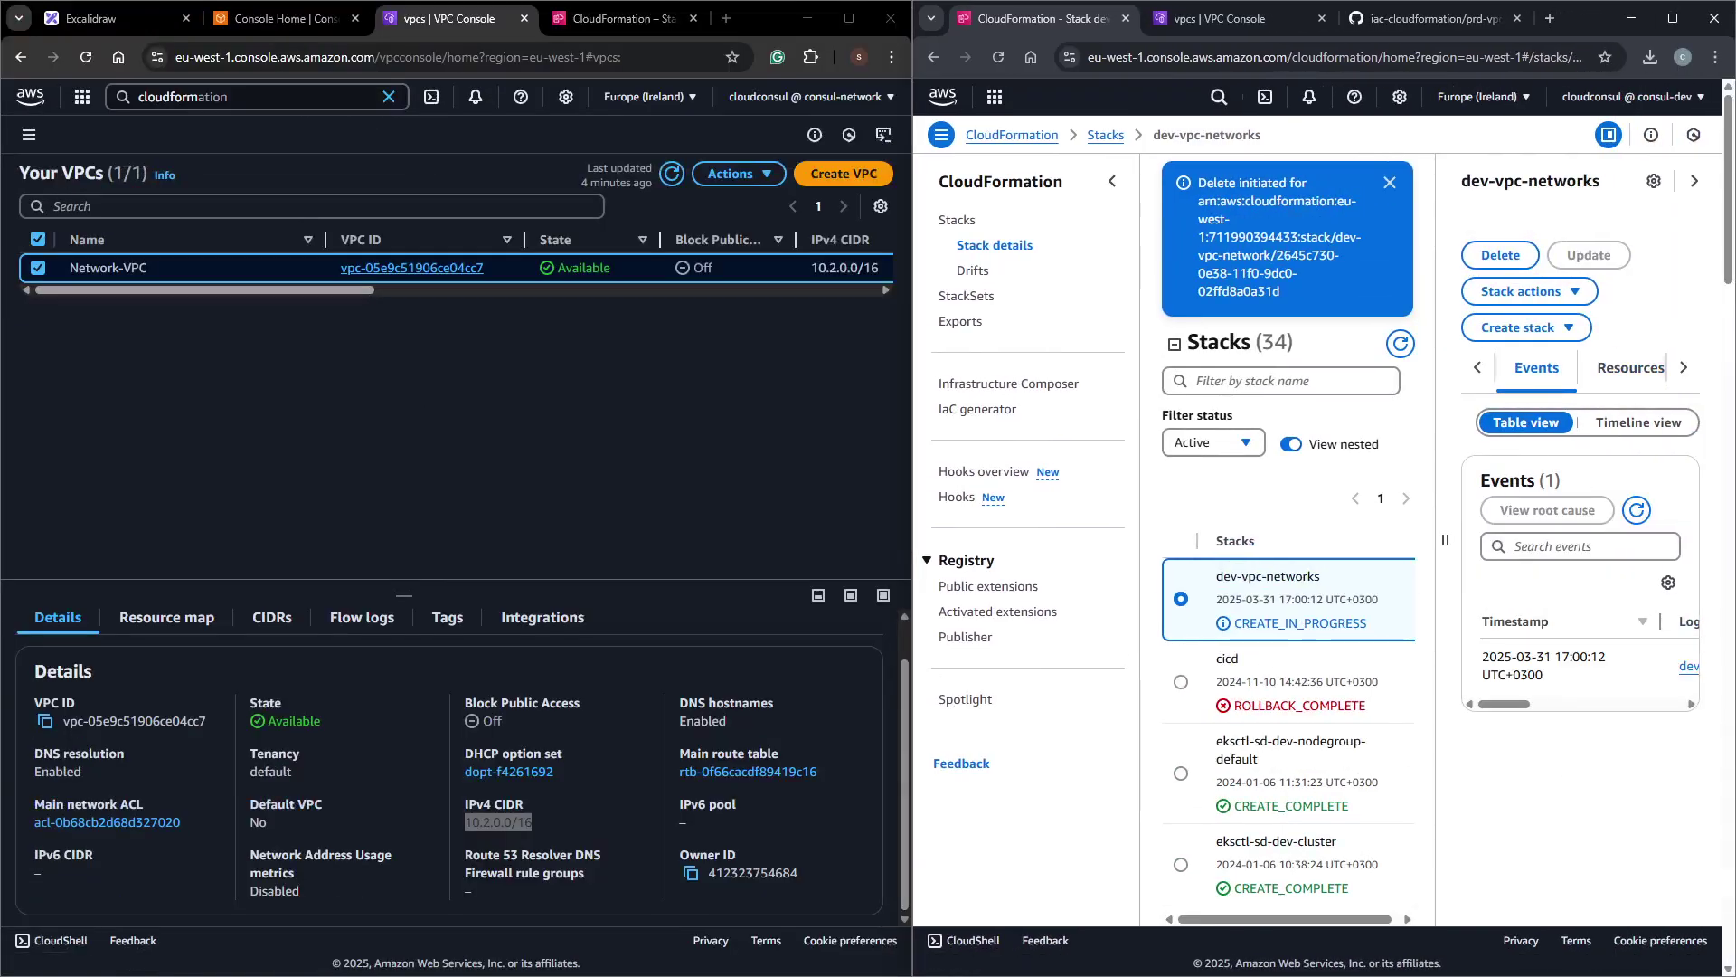
{"action": "left_click", "coordinate": [1424, 239]}
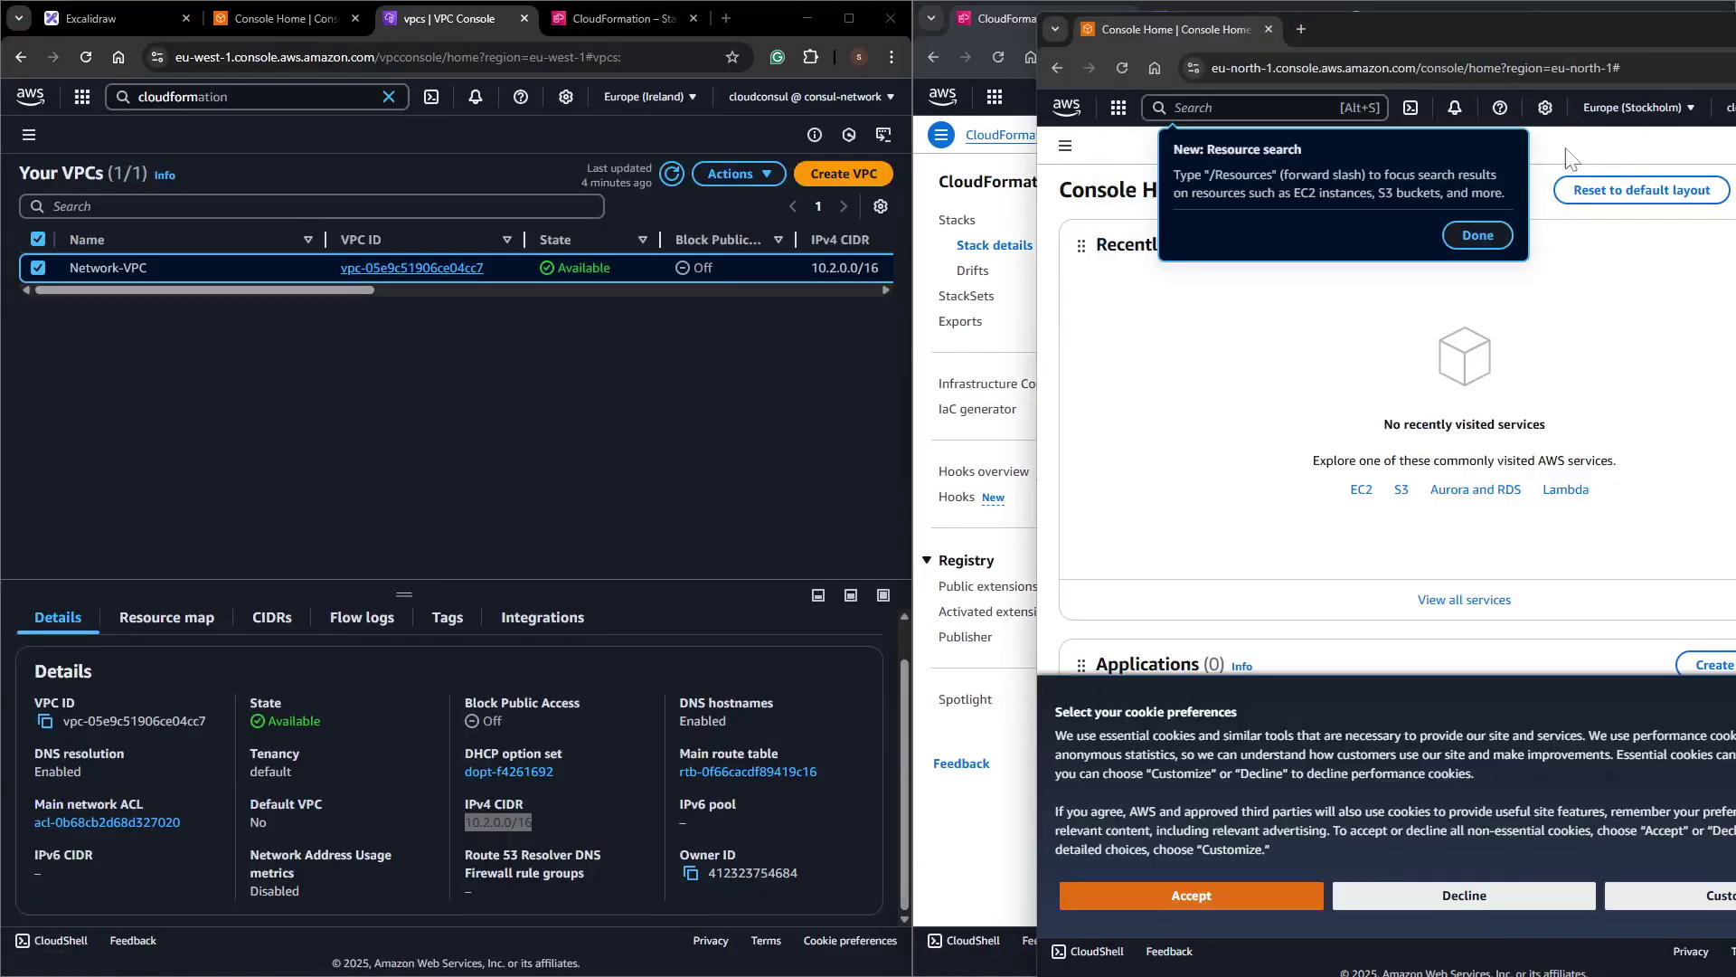
{"action": "left_click", "coordinate": [1524, 164]}
{"action": "left_click", "coordinate": [1566, 150]}
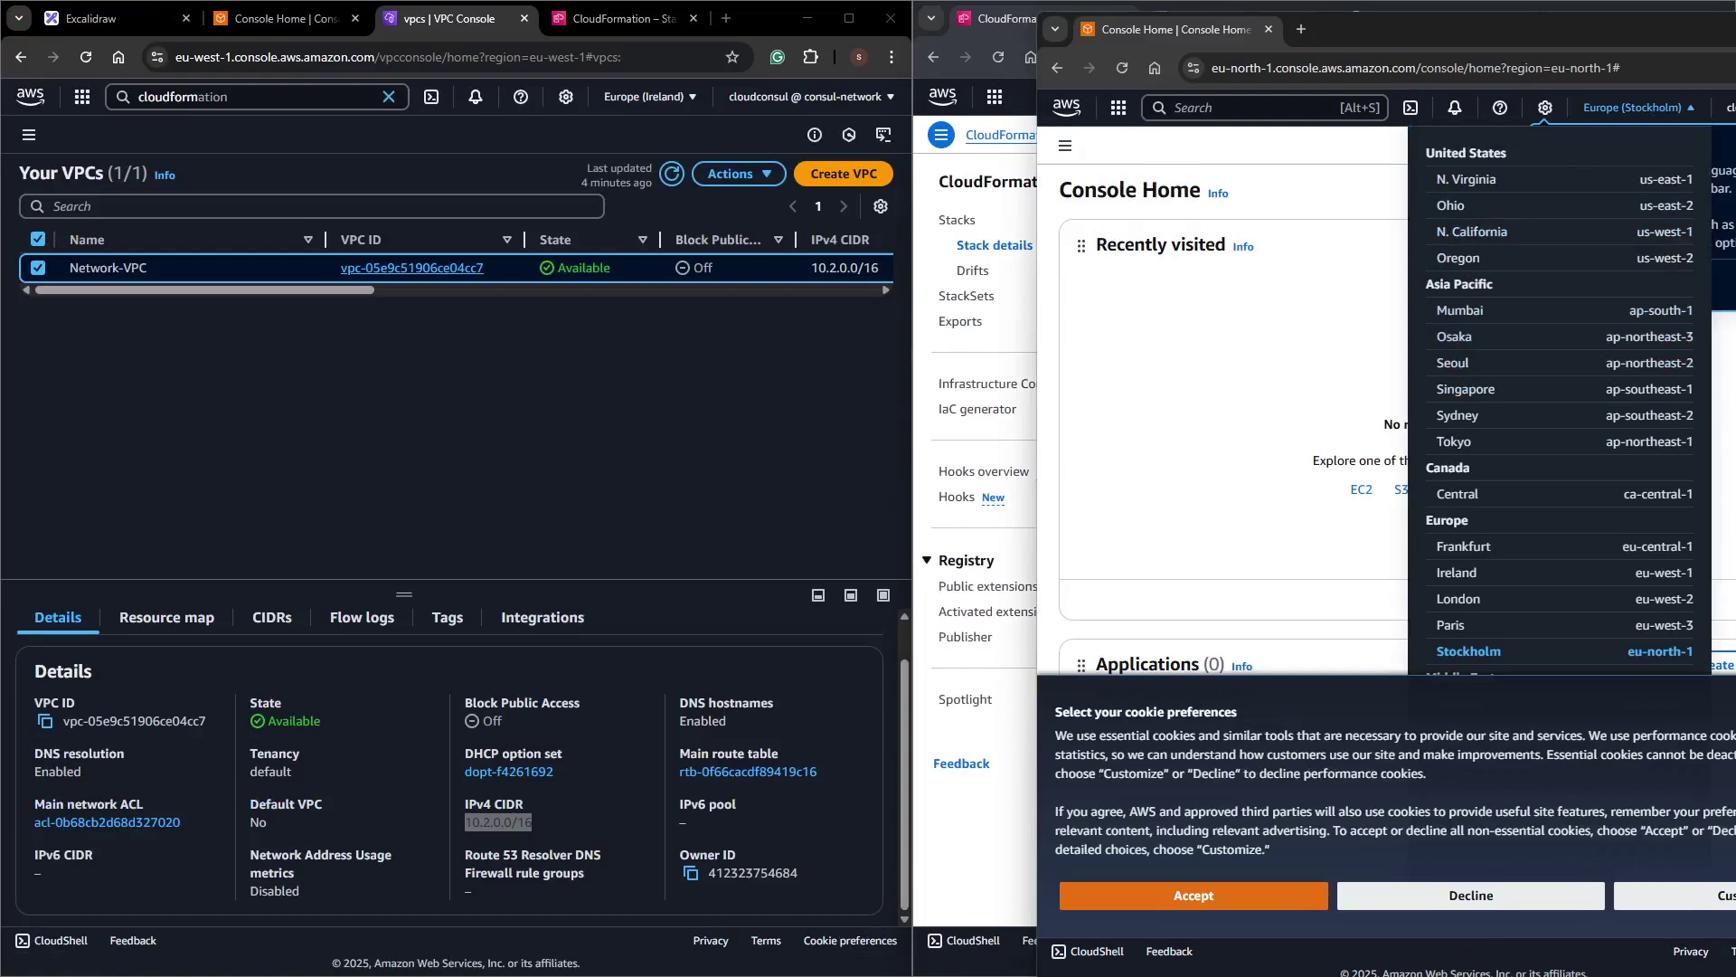
{"action": "left_click", "coordinate": [1458, 573]}
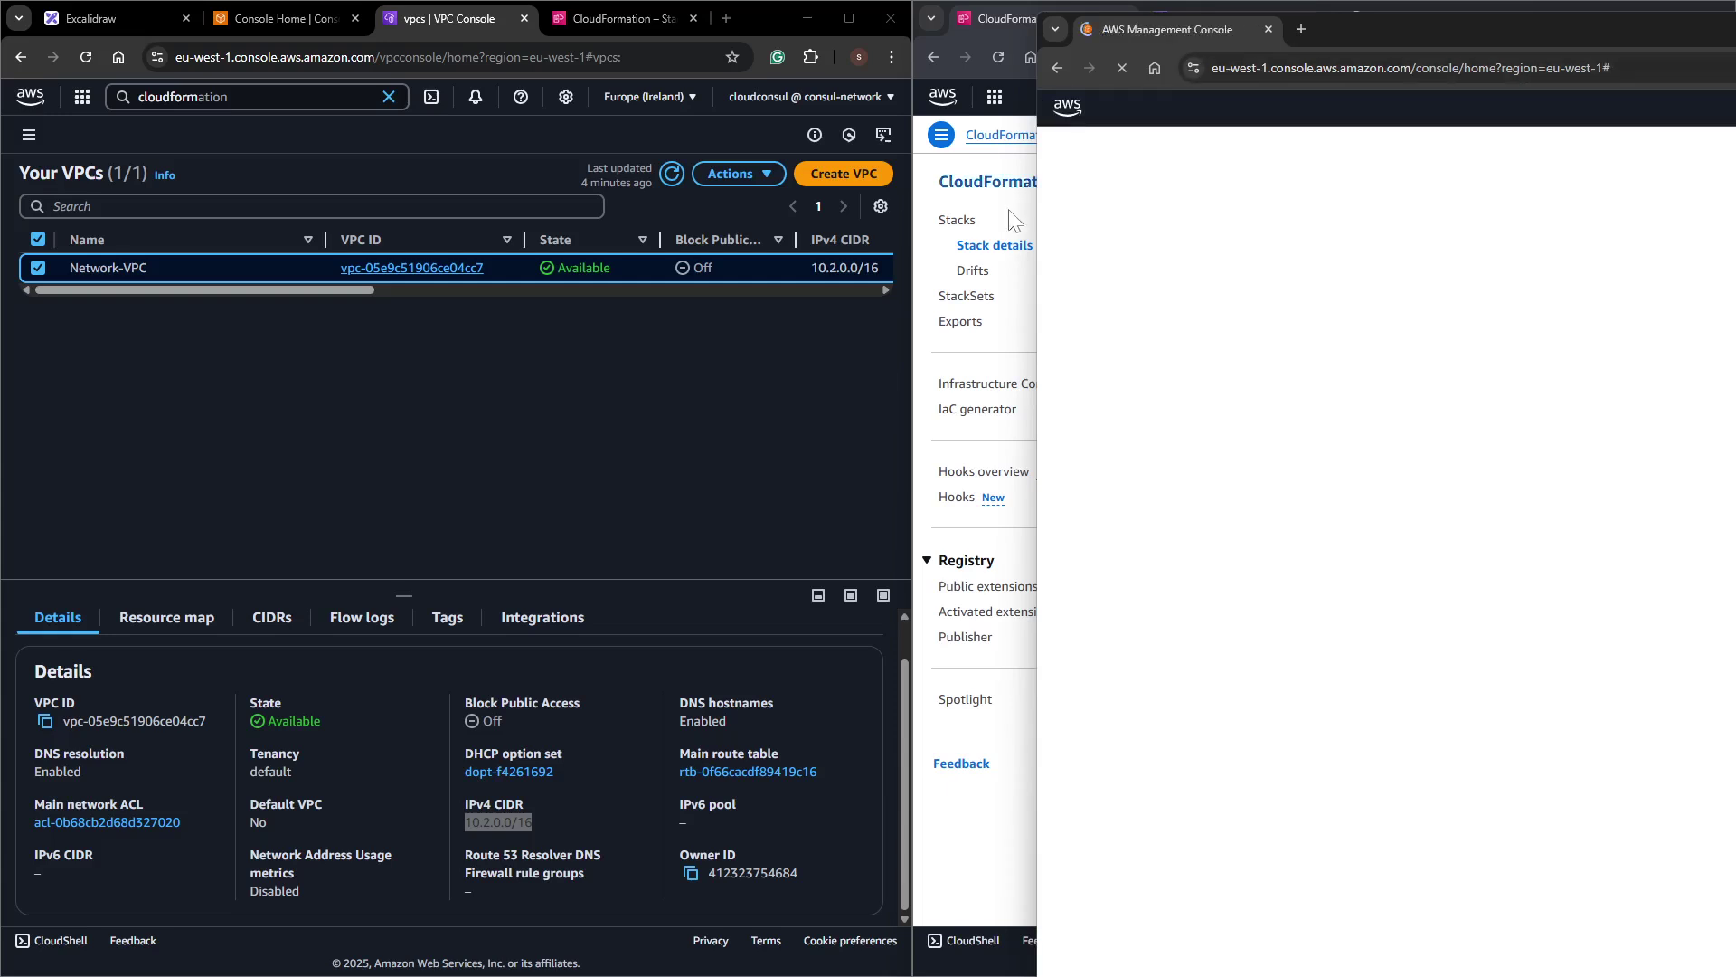
{"action": "mouse_move", "coordinate": [1369, 31]}
{"action": "left_mouse_down"}
{"action": "mouse_move", "coordinate": [1324, 38]}
{"action": "mouse_move", "coordinate": [1378, 24]}
{"action": "left_mouse_up"}
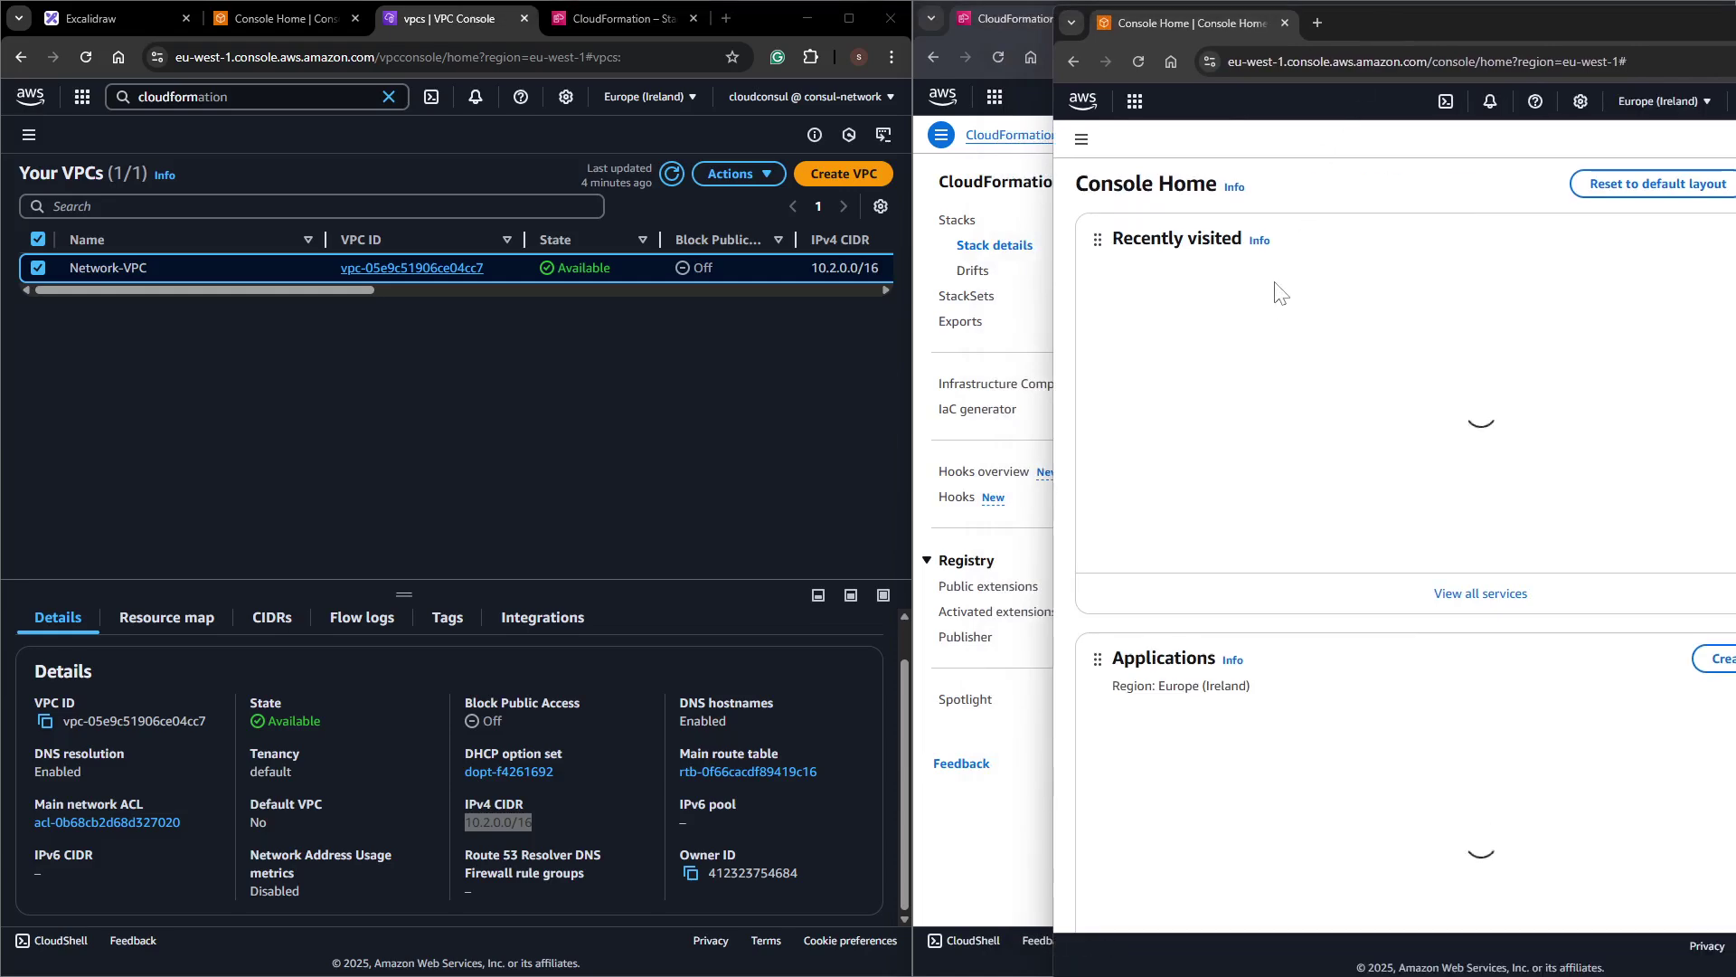
Find and open CloudFormation in the production account's console and bring its whole window into view.
{"action": "left_click", "coordinate": [1266, 101]}
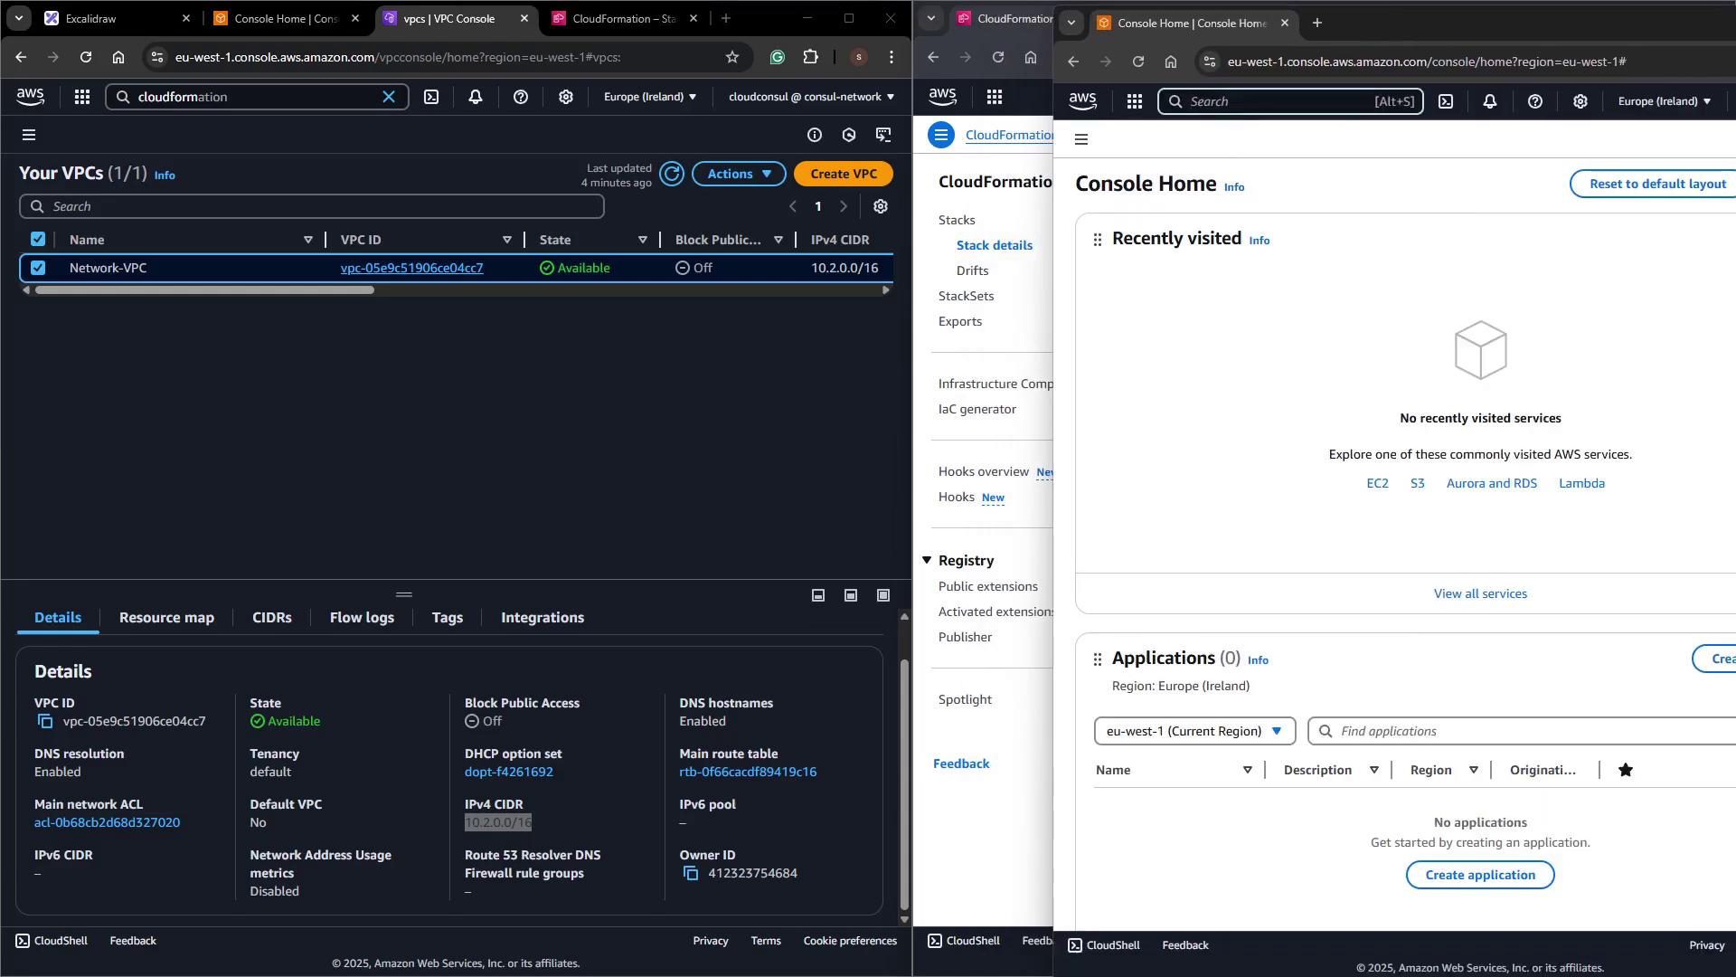
{"action": "type", "text": "cloudformation"}
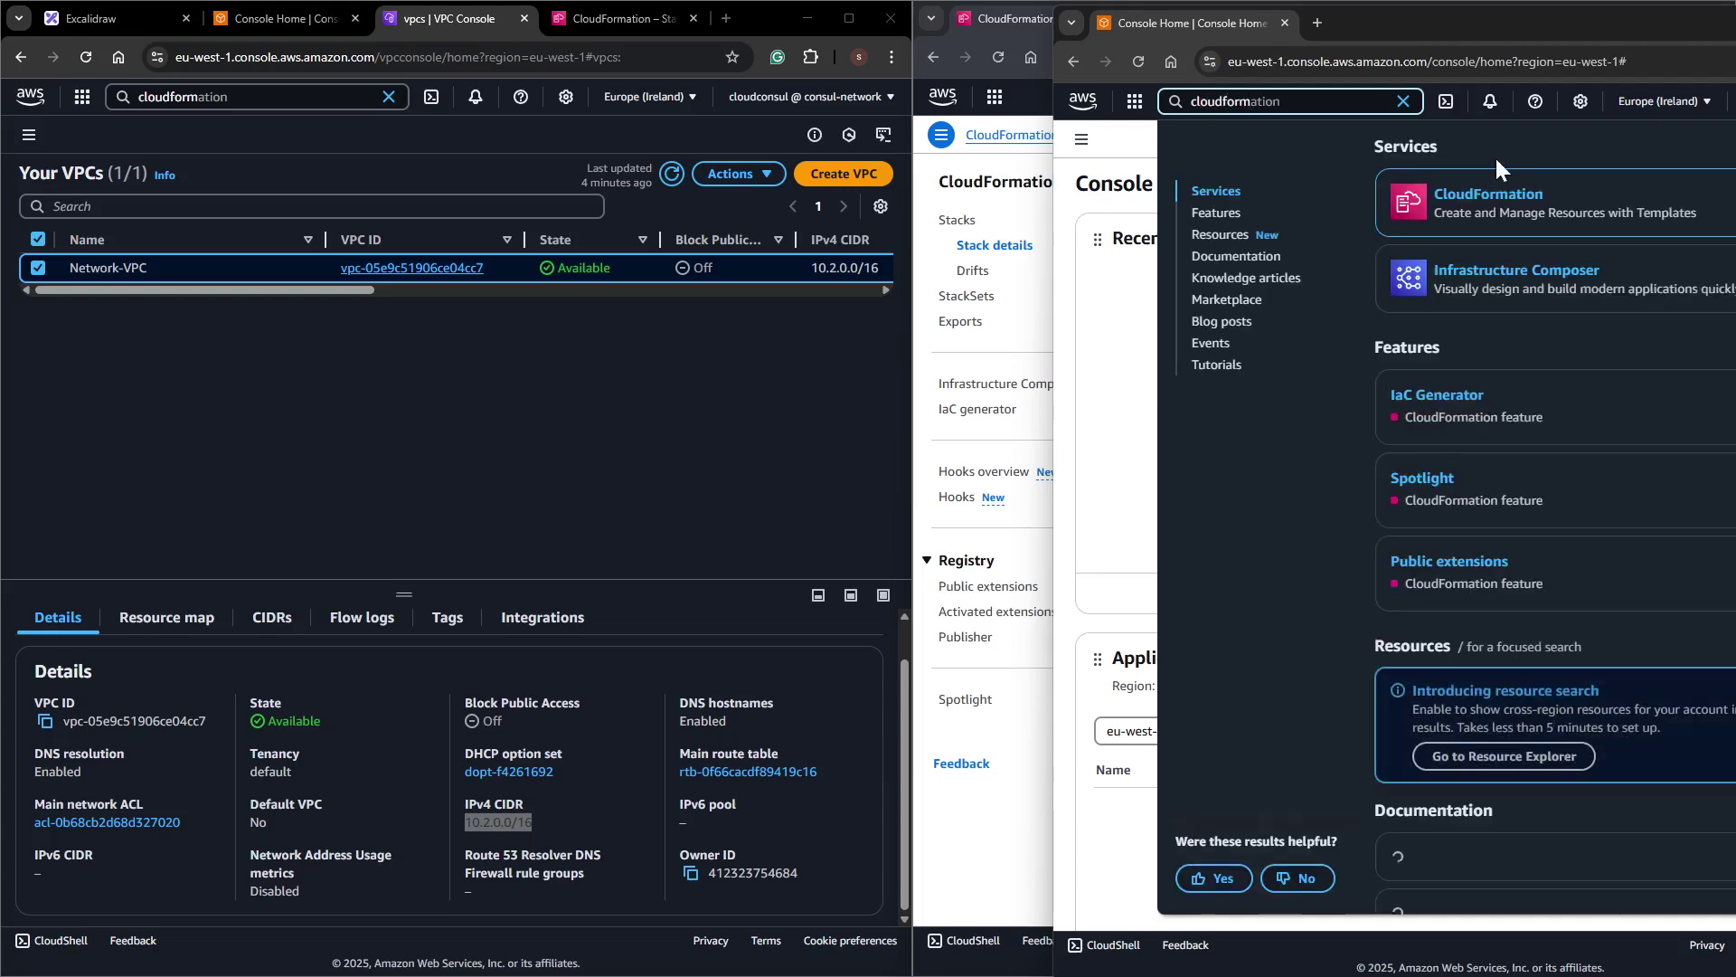
{"action": "left_click", "coordinate": [1483, 194]}
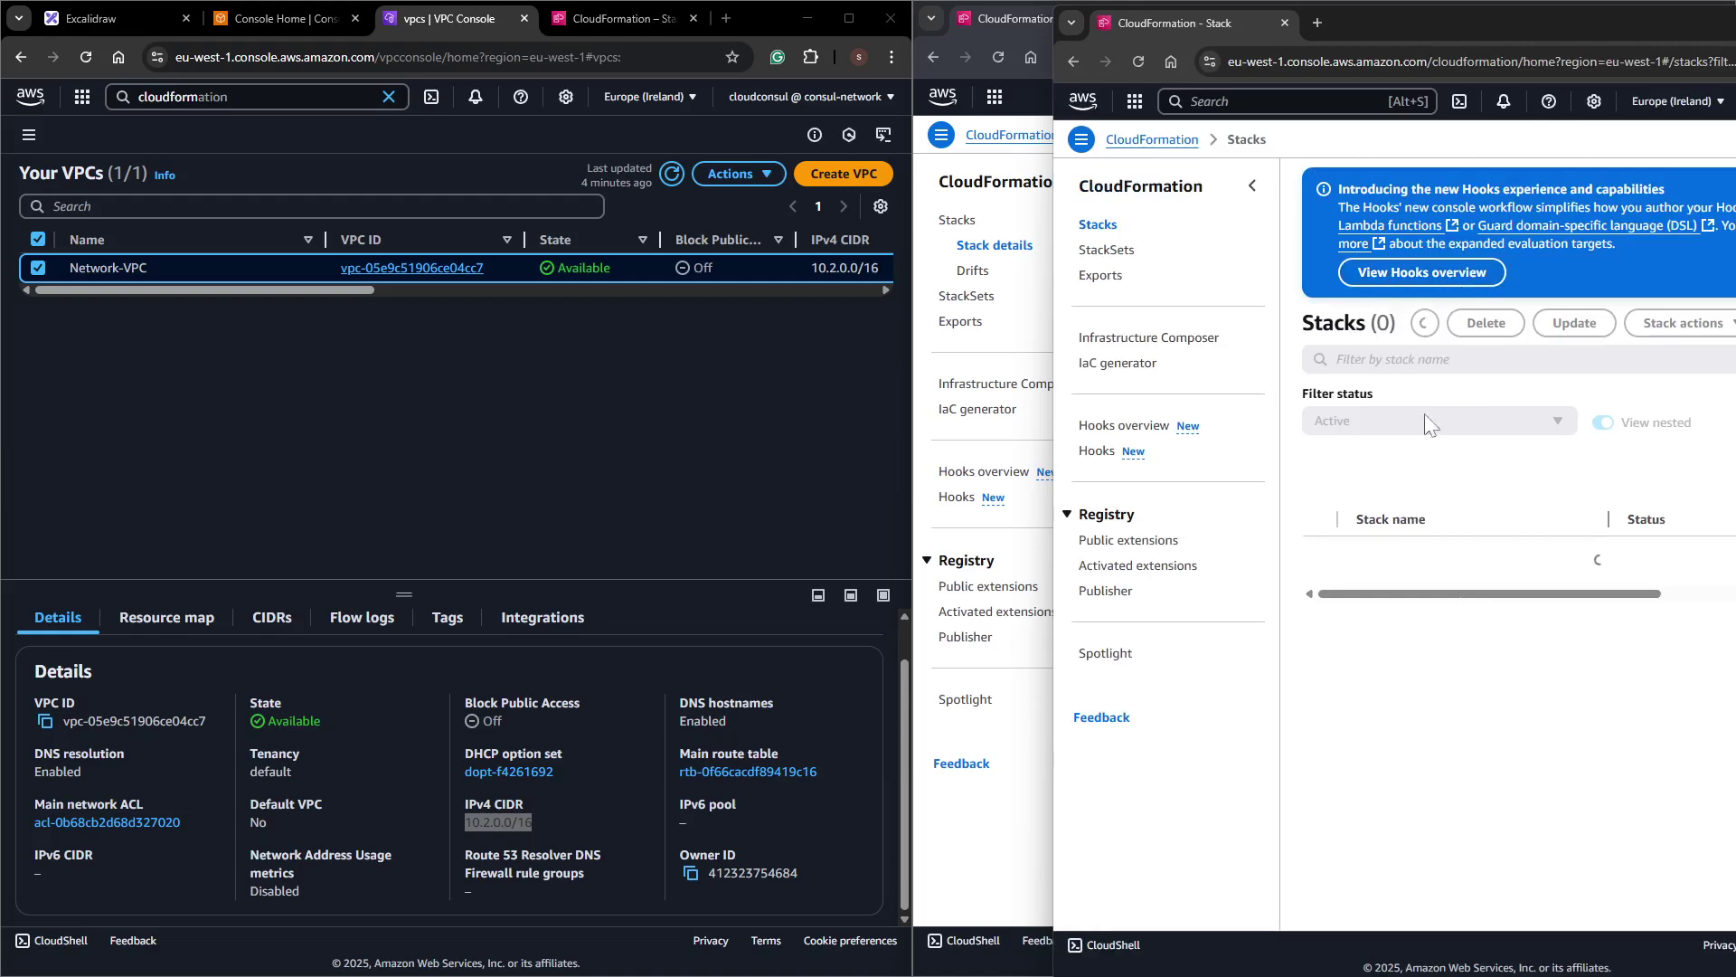
{"action": "left_click_drag", "start_coordinate": [1462, 20], "coordinate": [1235, 32]}
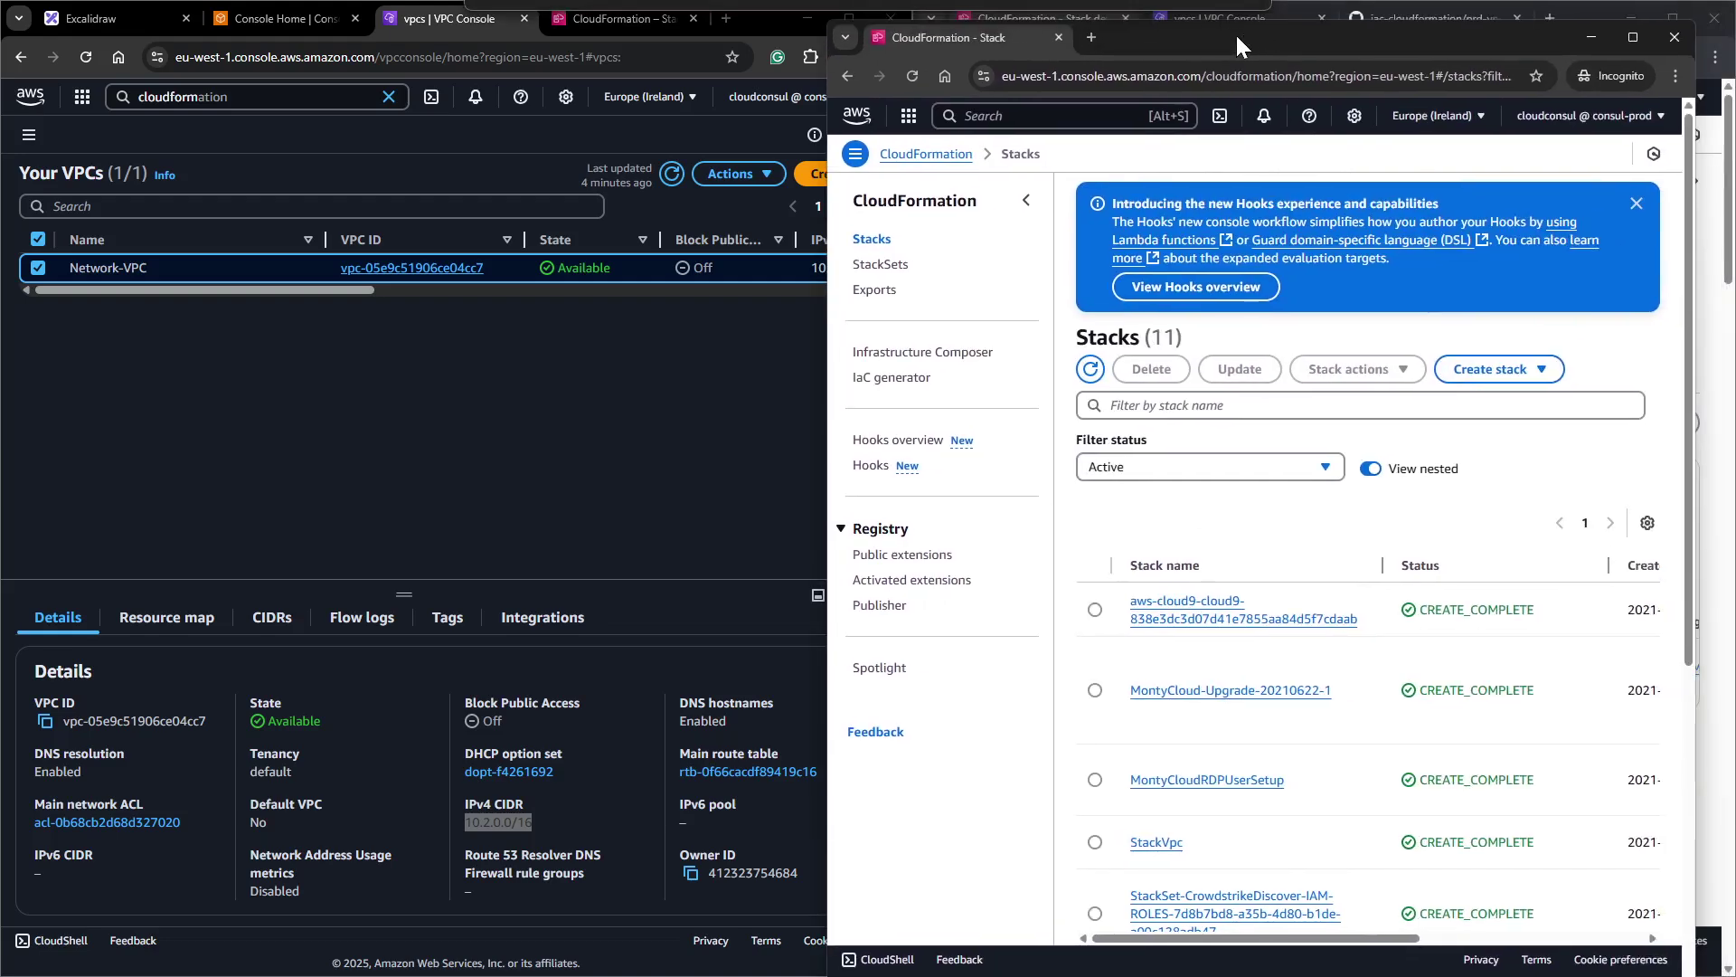
Start a CloudFormation stack with new resources in the production account and upload prd-vpc-6-subnet (1).yaml as its template.
{"action": "left_click", "coordinate": [1487, 369]}
{"action": "left_click", "coordinate": [1365, 399]}
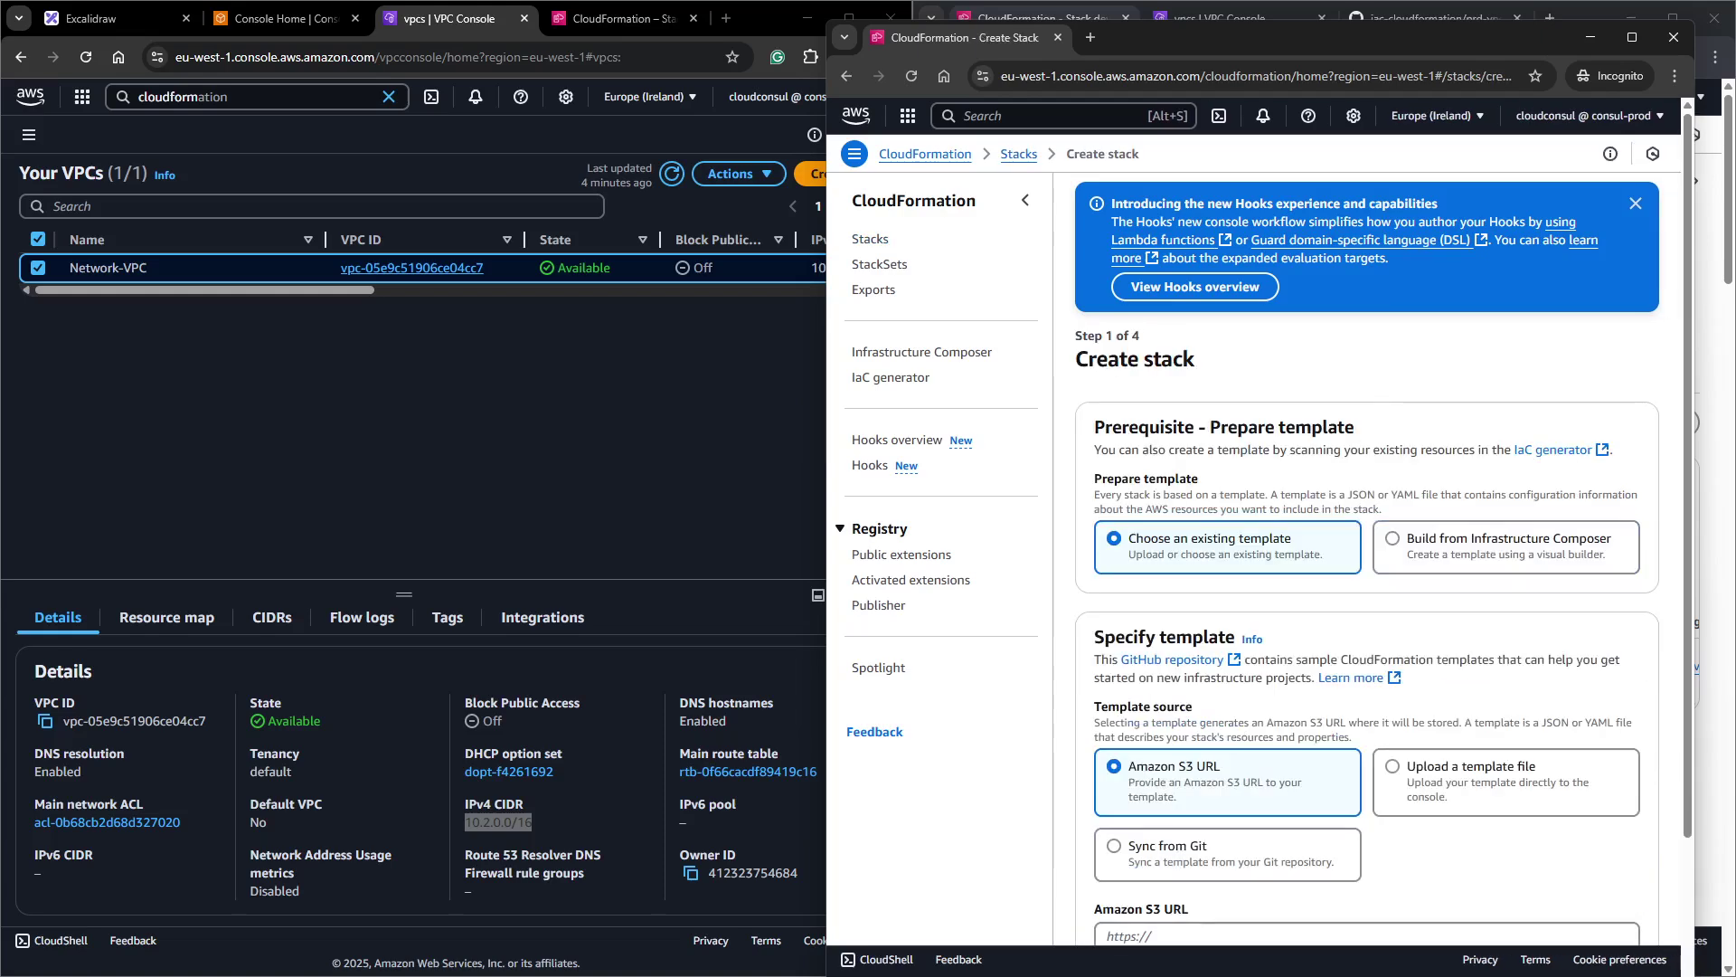
{"action": "scroll", "coordinate": [1284, 624], "scroll_direction": "down", "scroll_amount": 2}
{"action": "left_click", "coordinate": [1409, 601]}
{"action": "left_click", "coordinate": [1167, 762]}
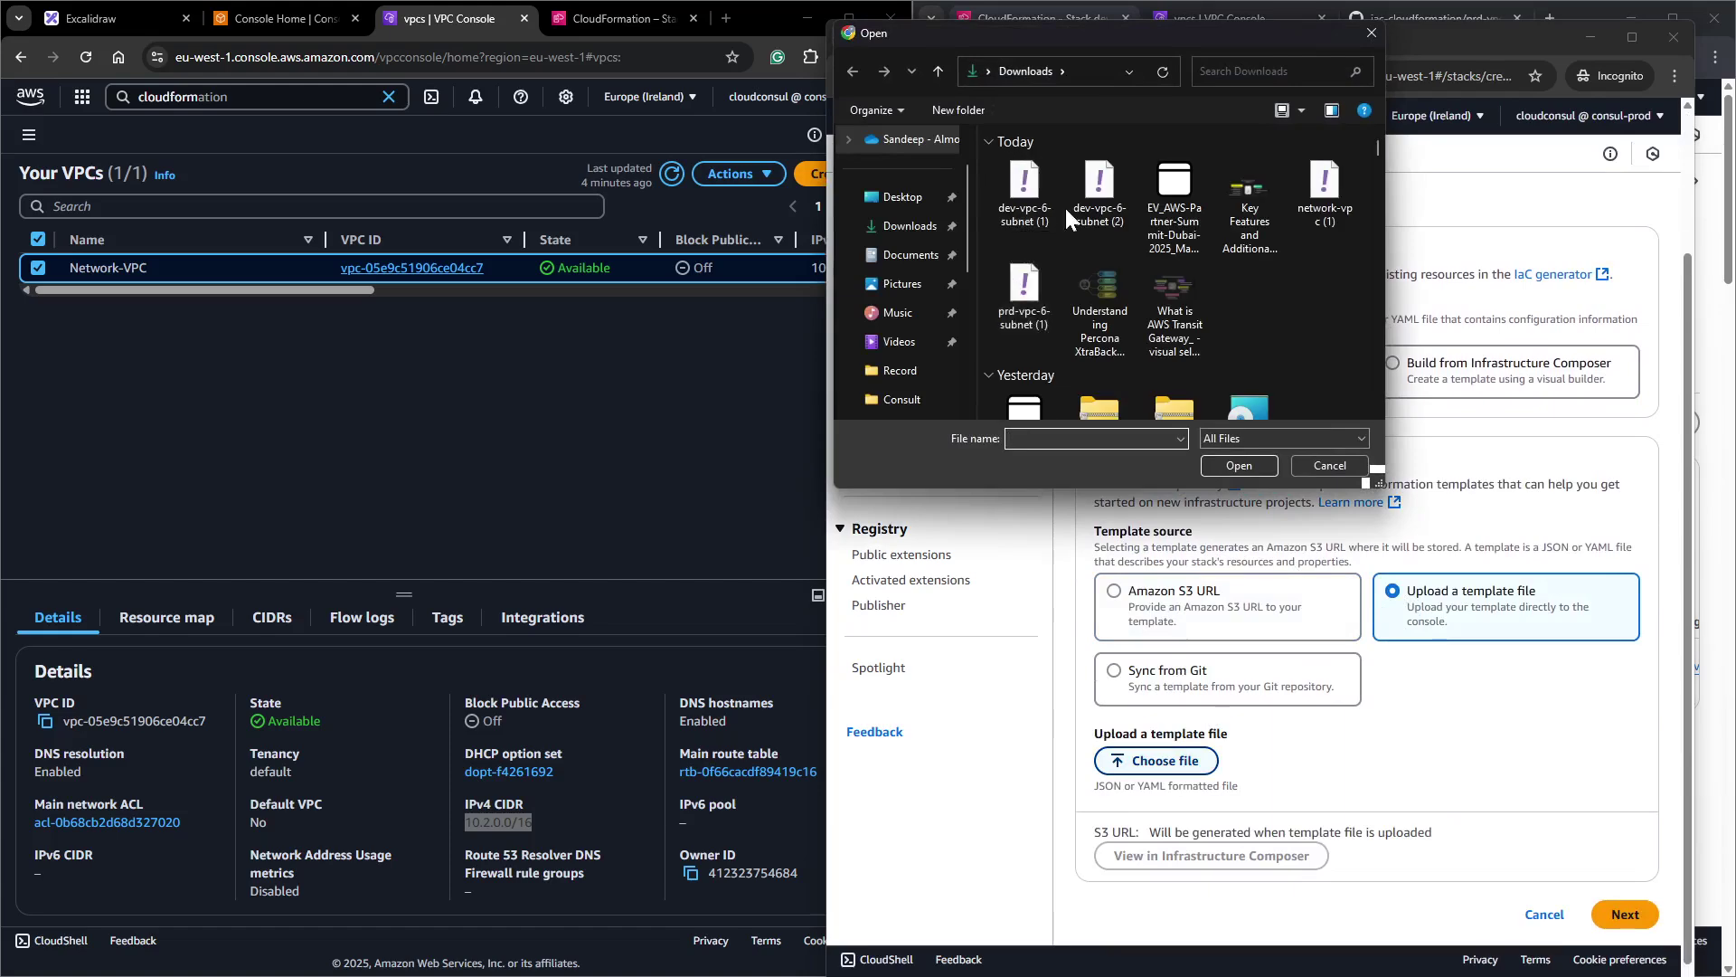
{"action": "double_click", "coordinate": [1022, 316]}
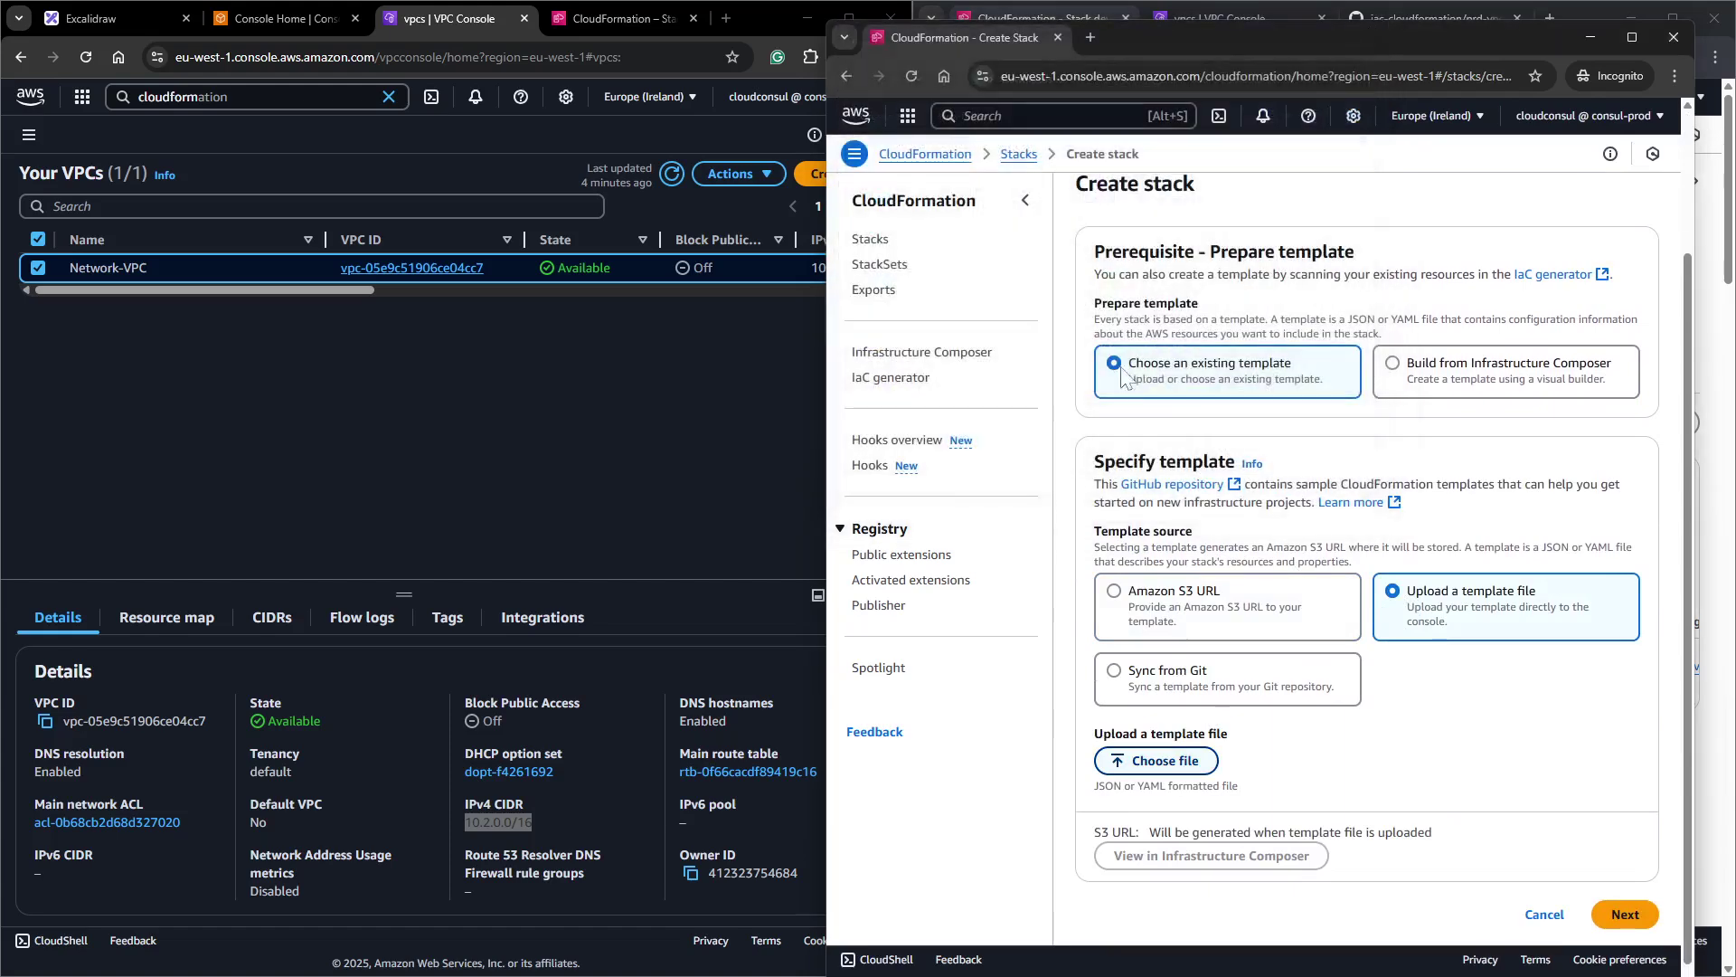
{"action": "scroll", "coordinate": [1516, 682], "scroll_direction": "down", "scroll_amount": 1}
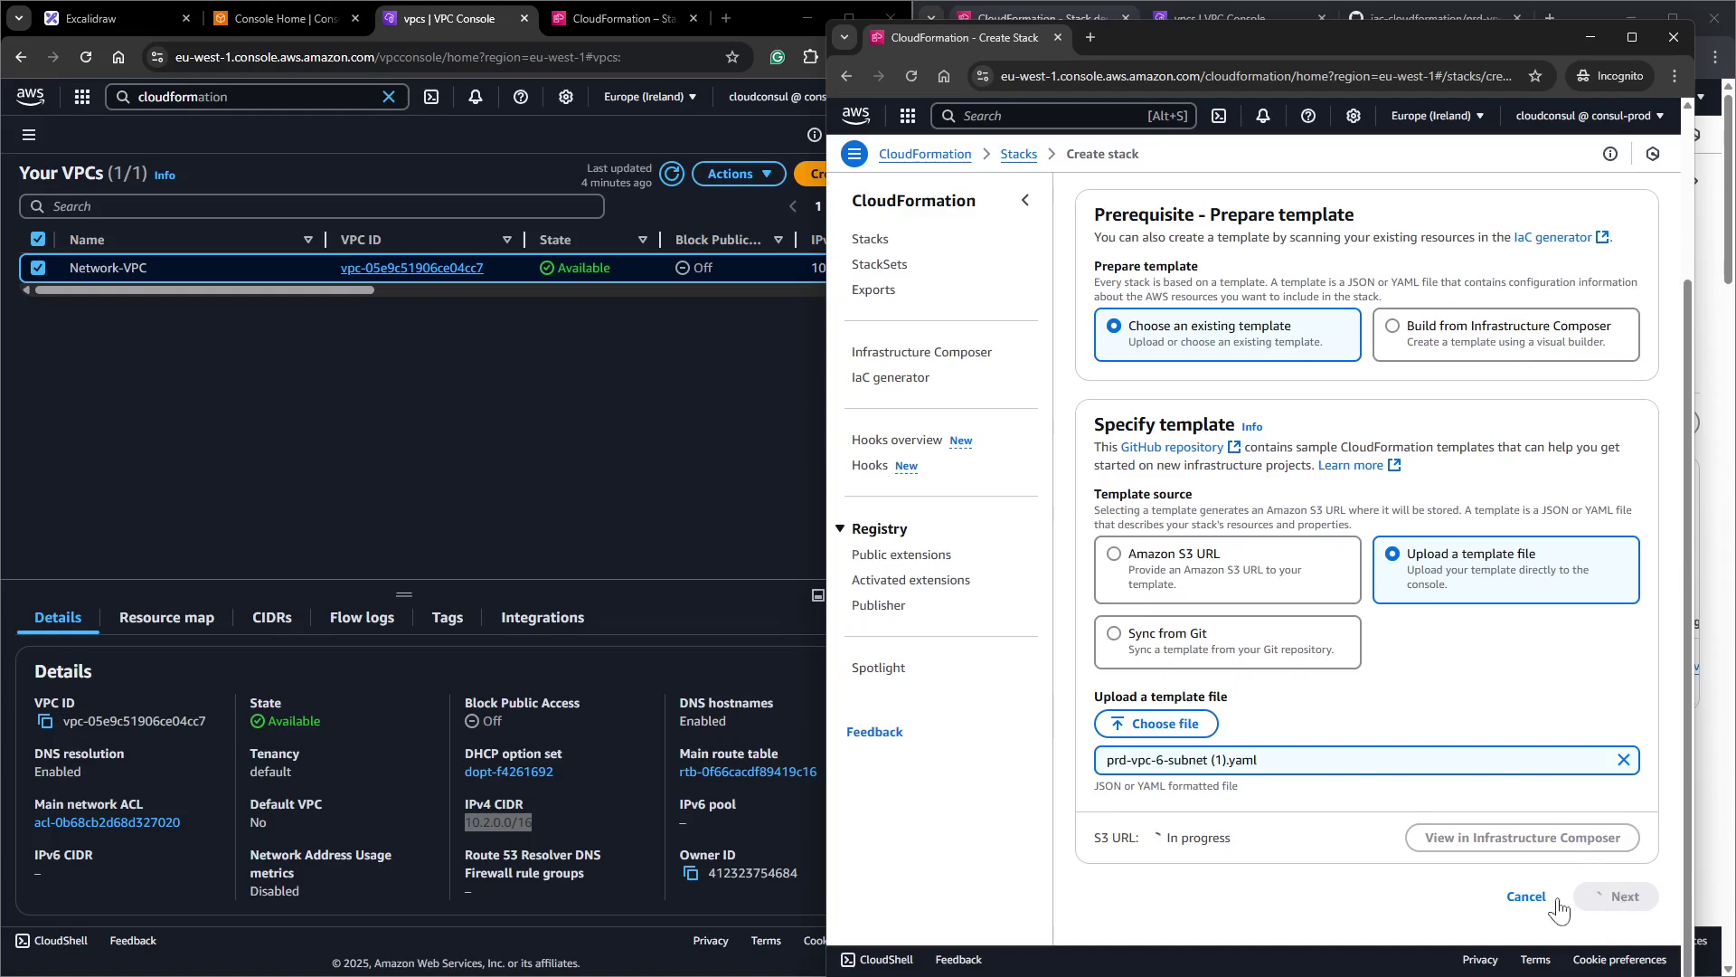
{"action": "left_click", "coordinate": [1622, 932]}
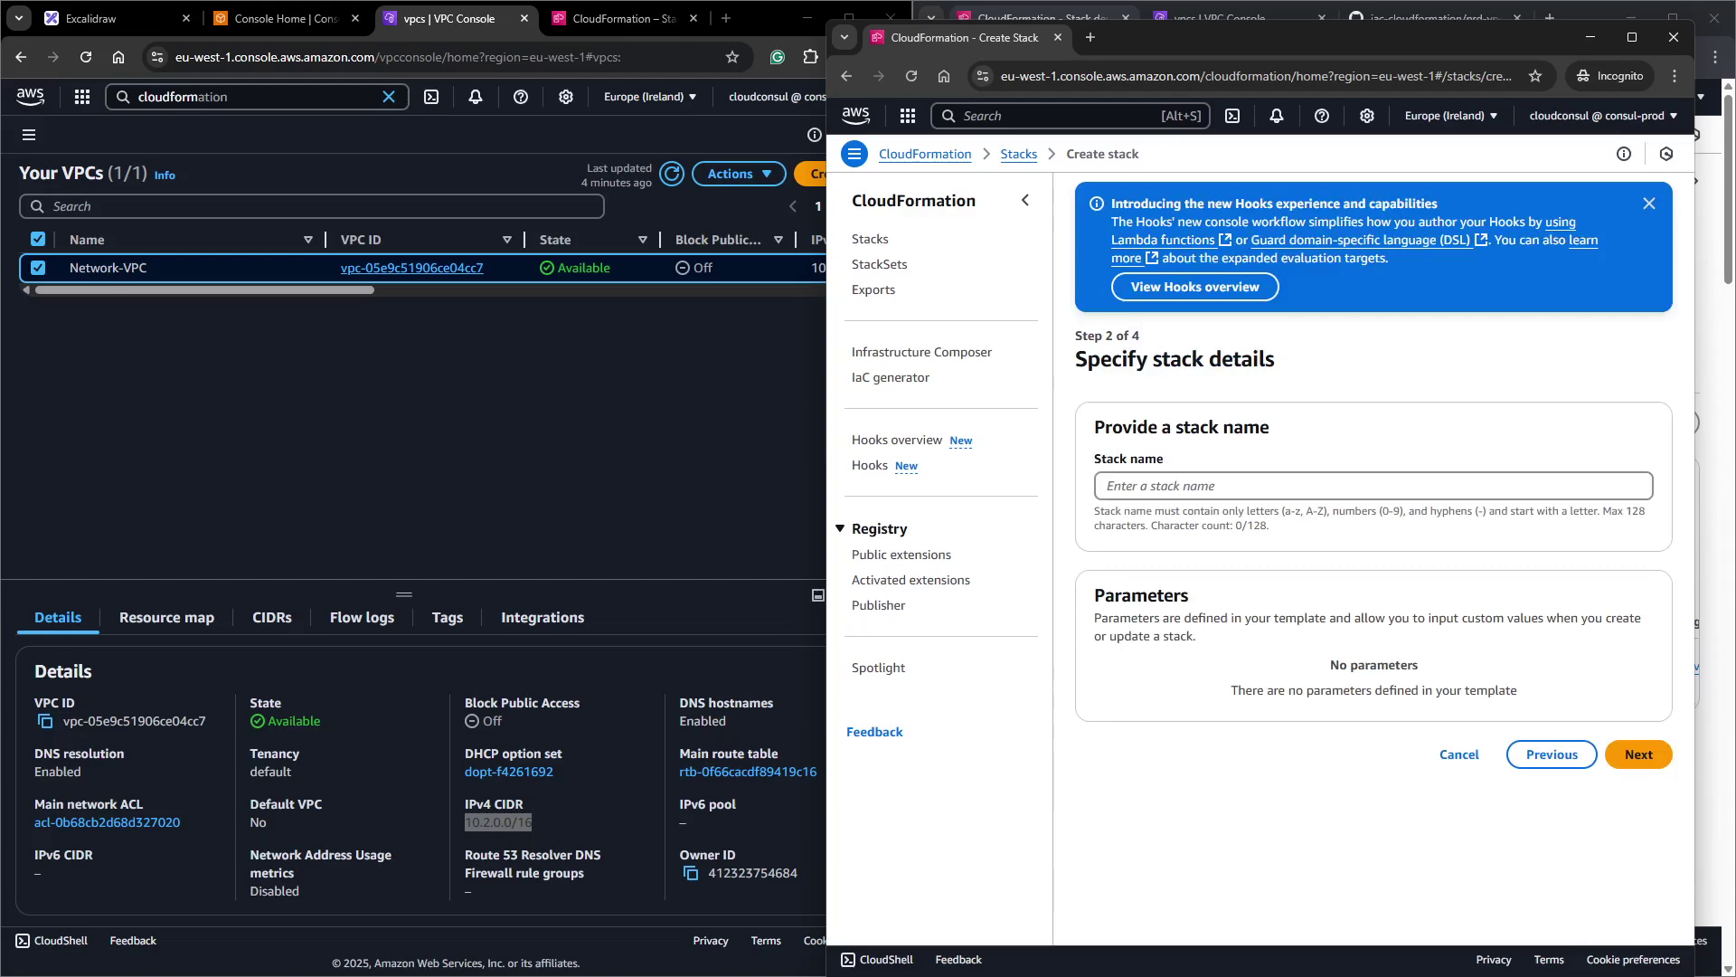
Name the production stack prd-vpc-network, keep the default stack options and submit it.
{"action": "left_click", "coordinate": [1222, 488]}
{"action": "left_click", "coordinate": [1230, 534]}
{"action": "left_click", "coordinate": [1114, 485]}
{"action": "type", "text": "prd-vpc-network"}
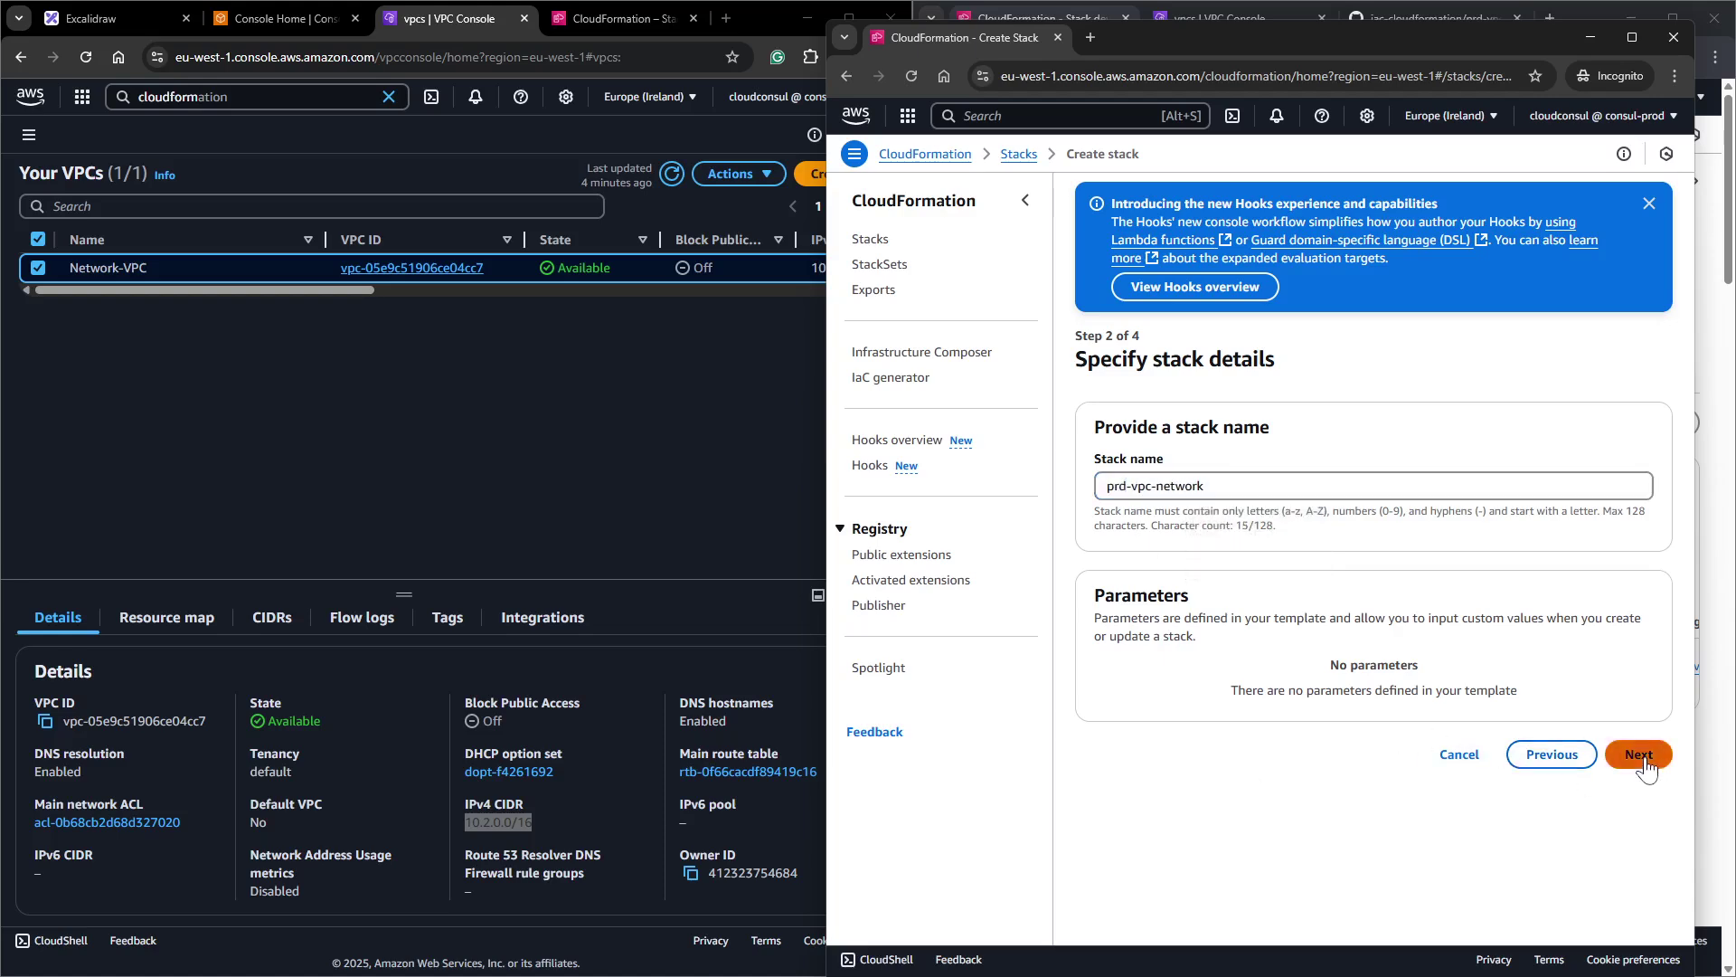
{"action": "left_click", "coordinate": [1641, 758]}
{"action": "scroll", "coordinate": [1528, 704], "scroll_direction": "down", "scroll_amount": 4}
{"action": "scroll", "coordinate": [1528, 703], "scroll_direction": "down", "scroll_amount": 5}
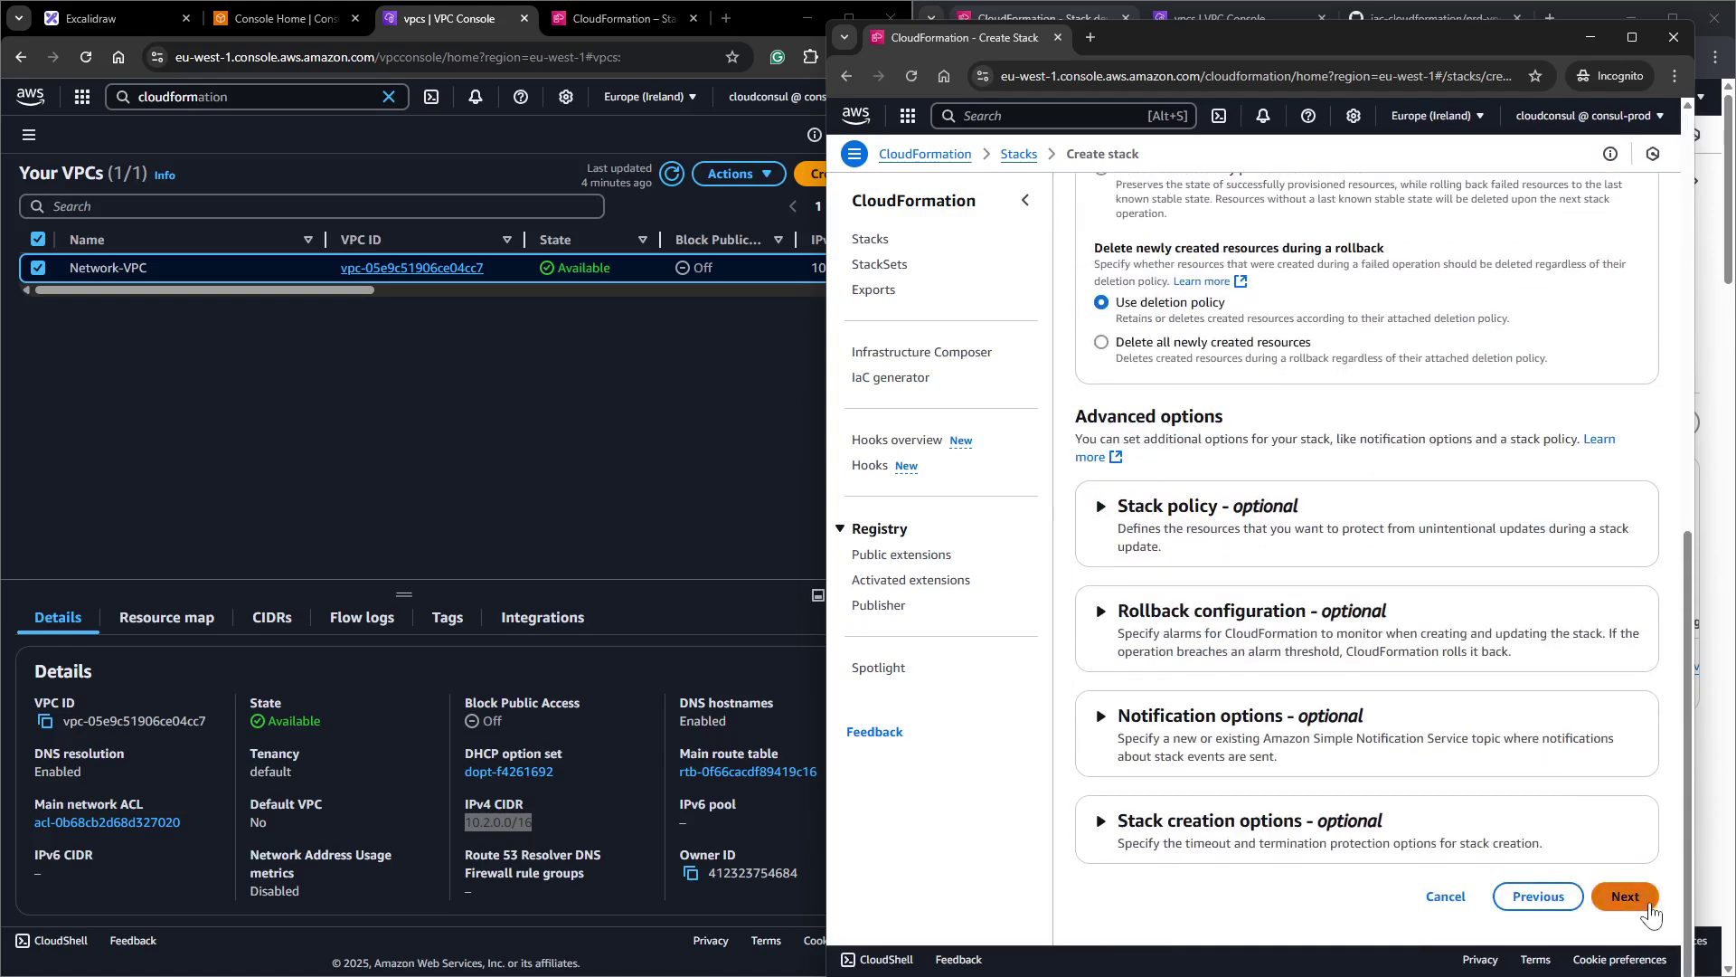
{"action": "left_click", "coordinate": [1625, 895]}
{"action": "scroll", "coordinate": [1438, 737], "scroll_direction": "down", "scroll_amount": 15}
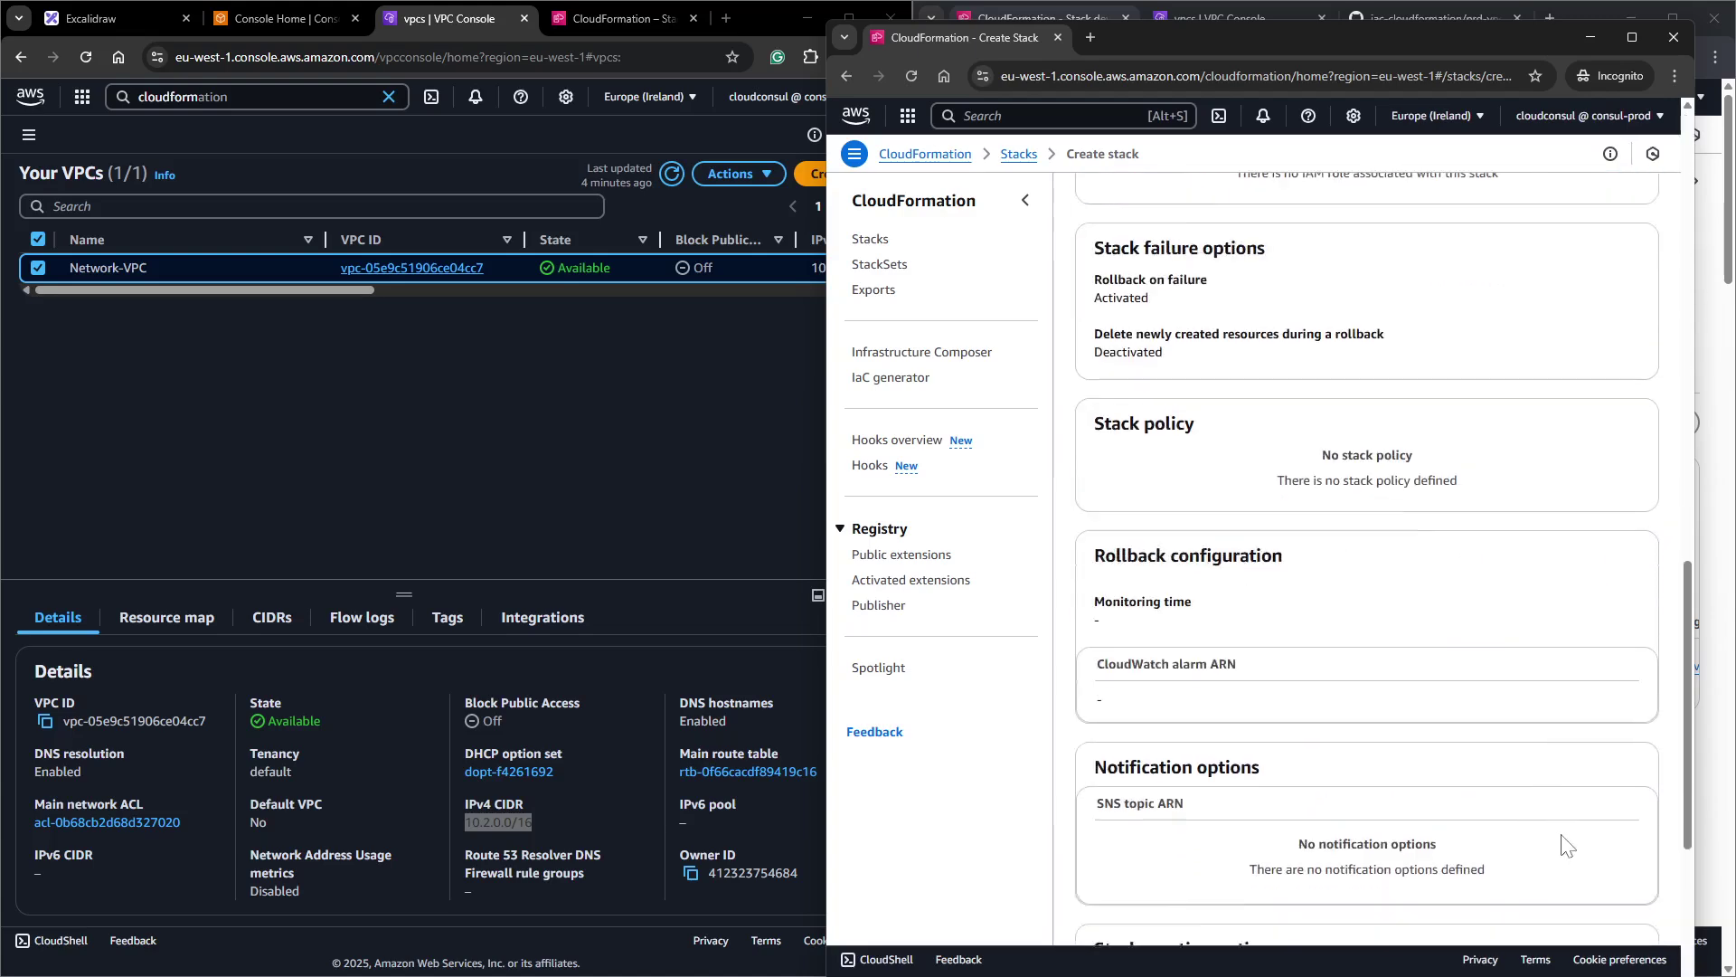
{"action": "left_click", "coordinate": [1603, 897]}
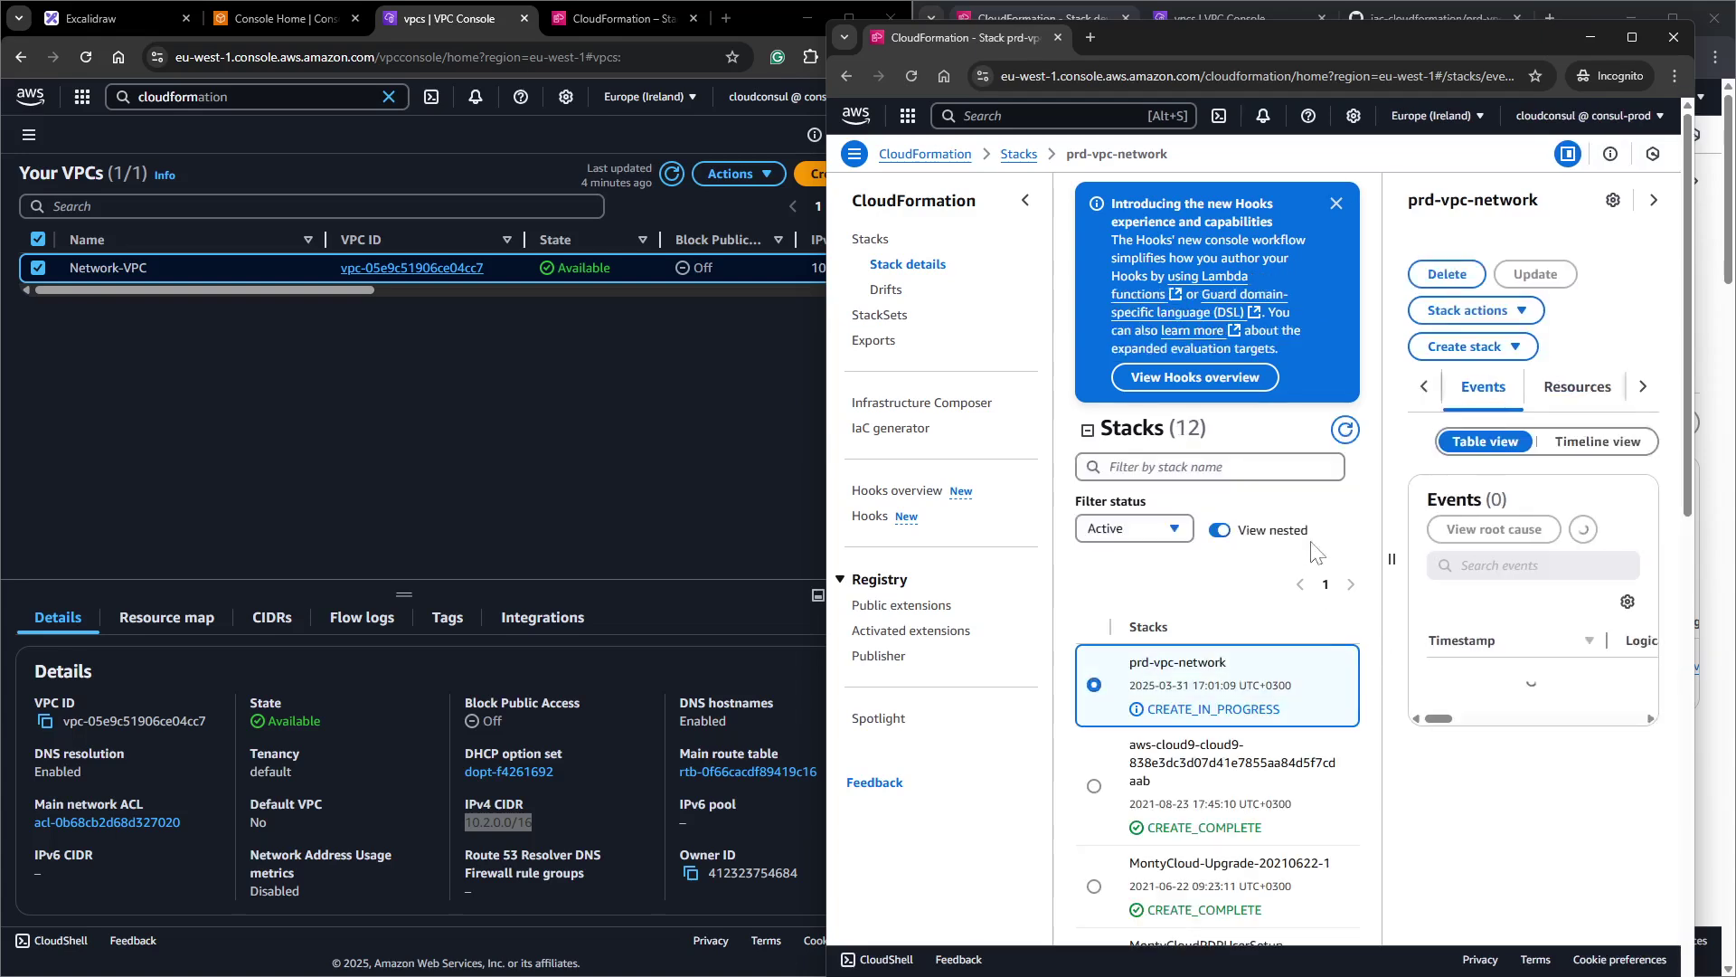
Return to the dev account's window, refresh its stack and VPC lists and examine Dev-VPC's IPv4 CIDR.
{"action": "left_click_drag", "start_coordinate": [1133, 40], "coordinate": [1565, 36]}
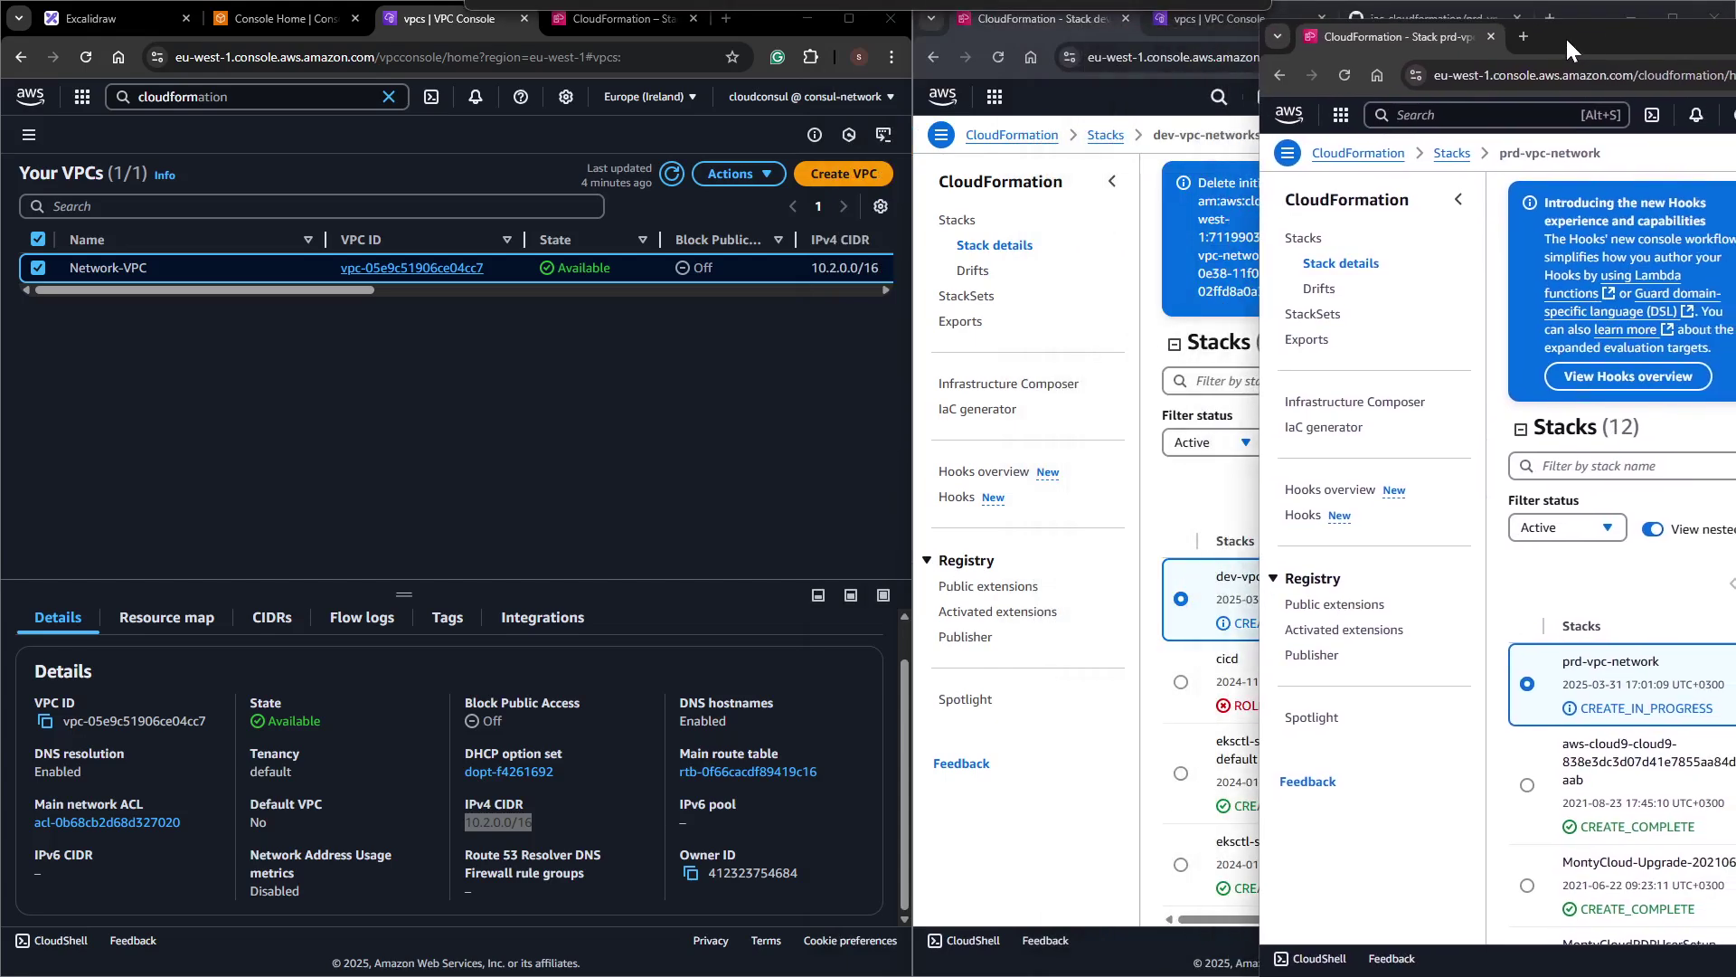
{"action": "left_click", "coordinate": [1141, 584]}
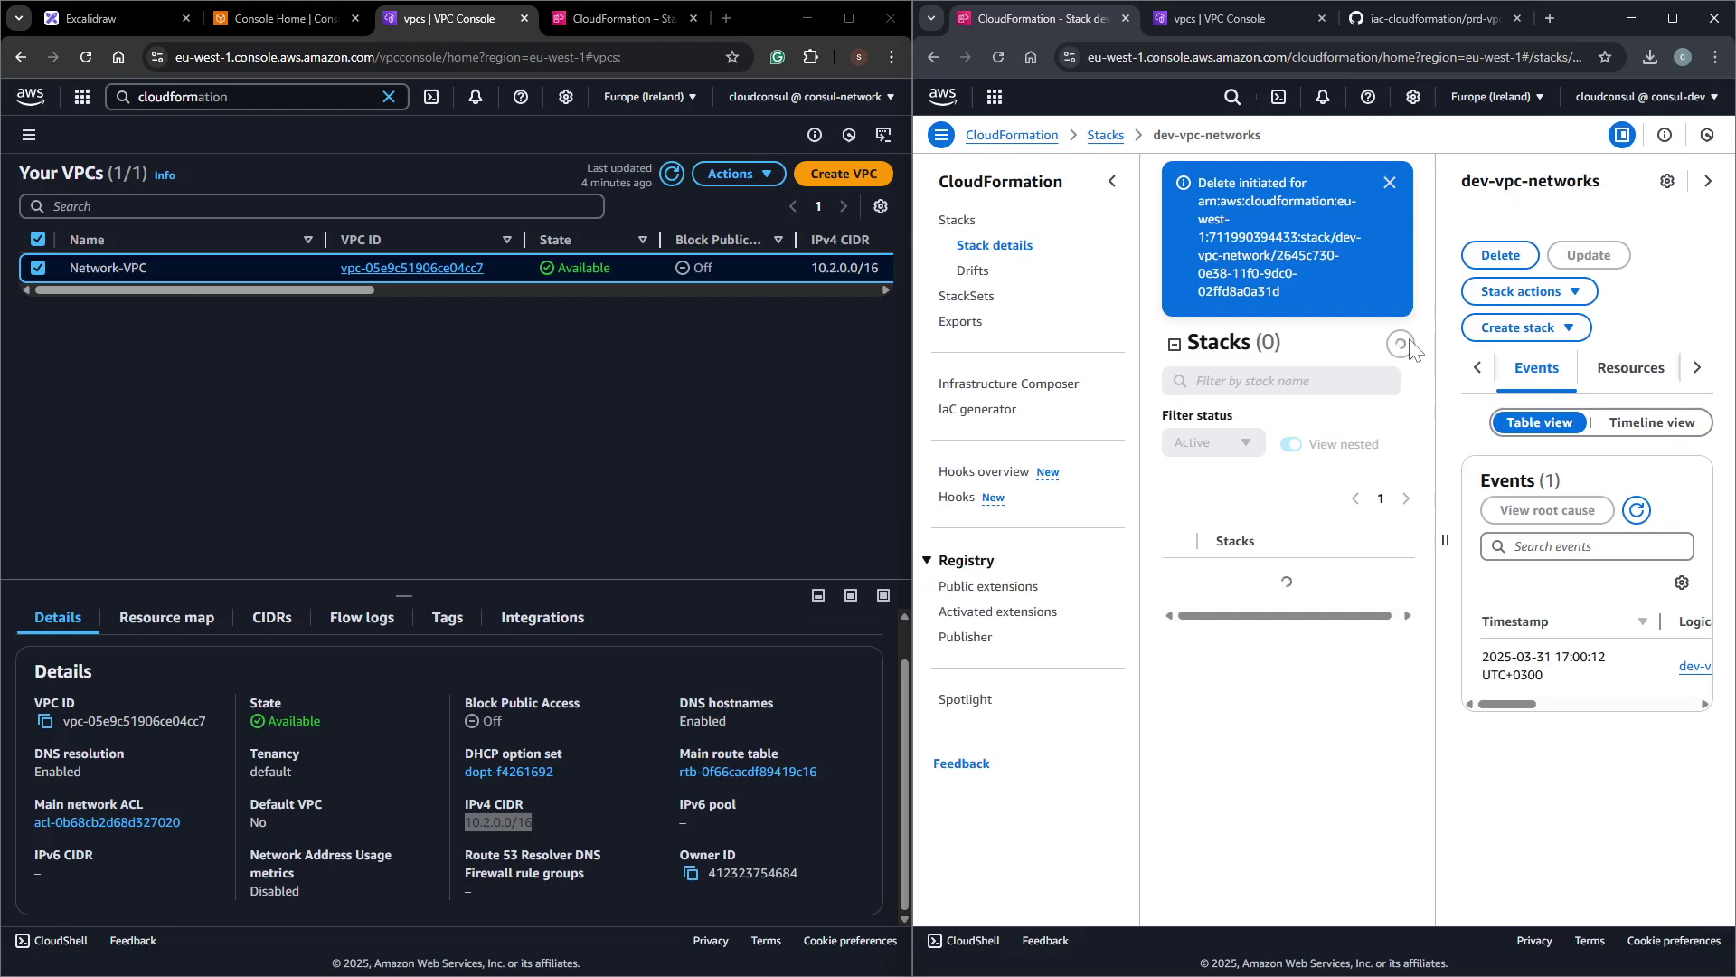
{"action": "left_click", "coordinate": [1180, 19]}
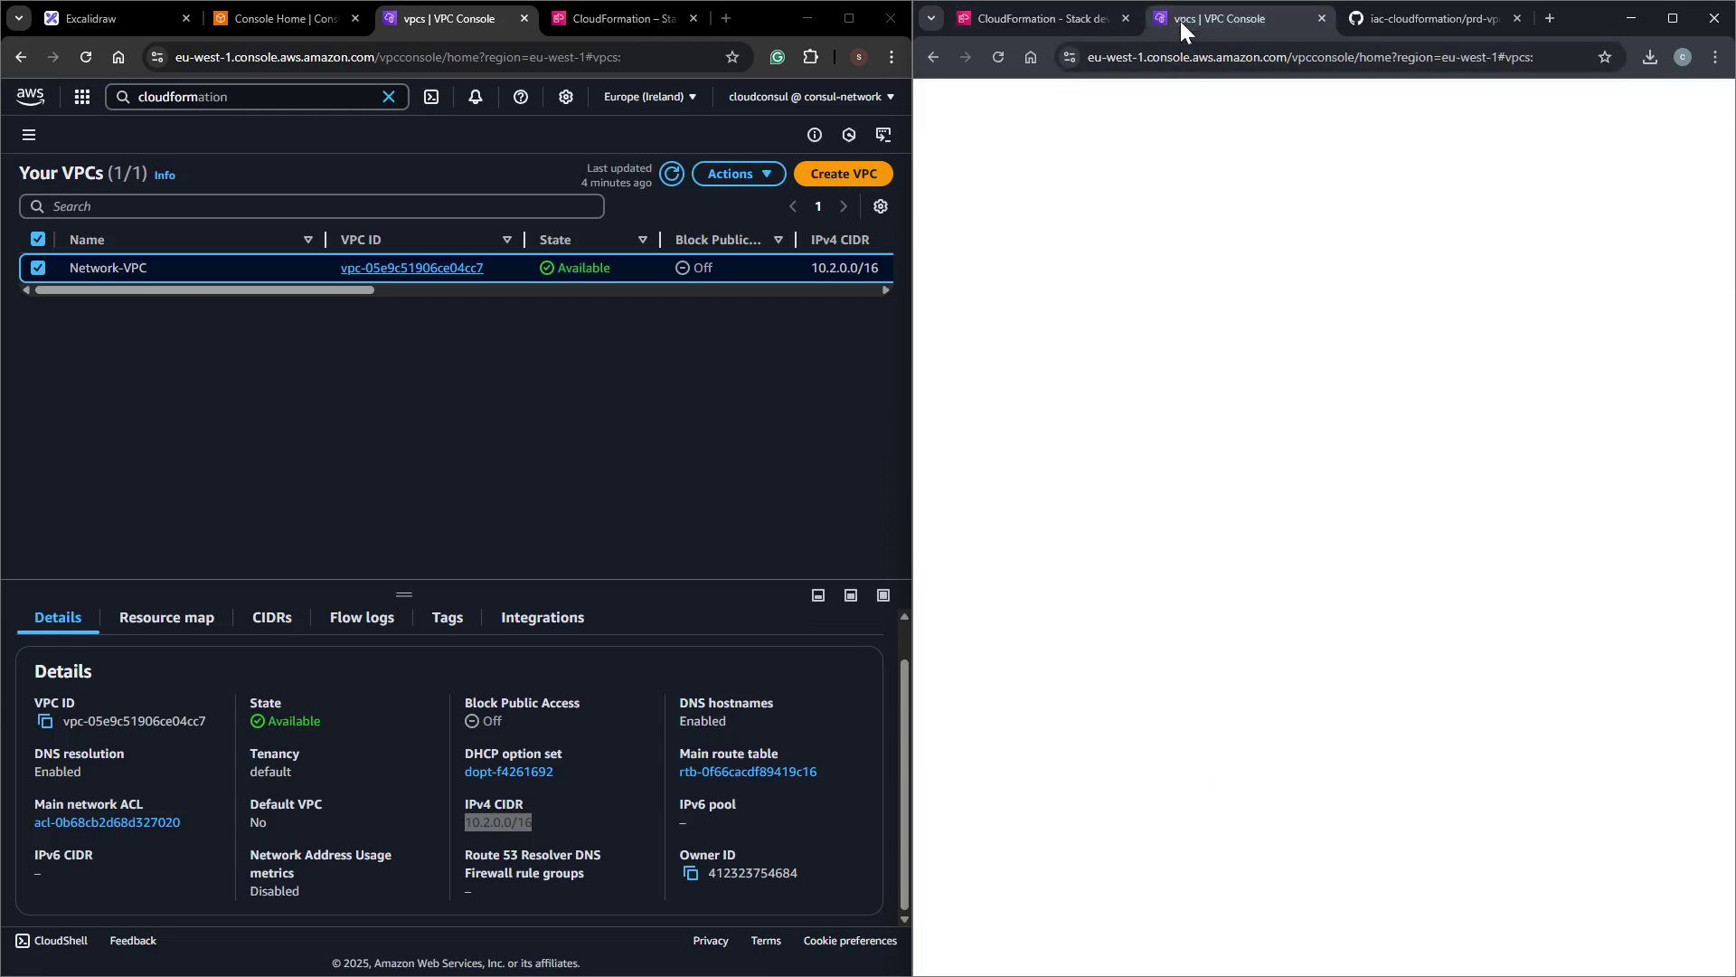
{"action": "left_click", "coordinate": [1496, 256]}
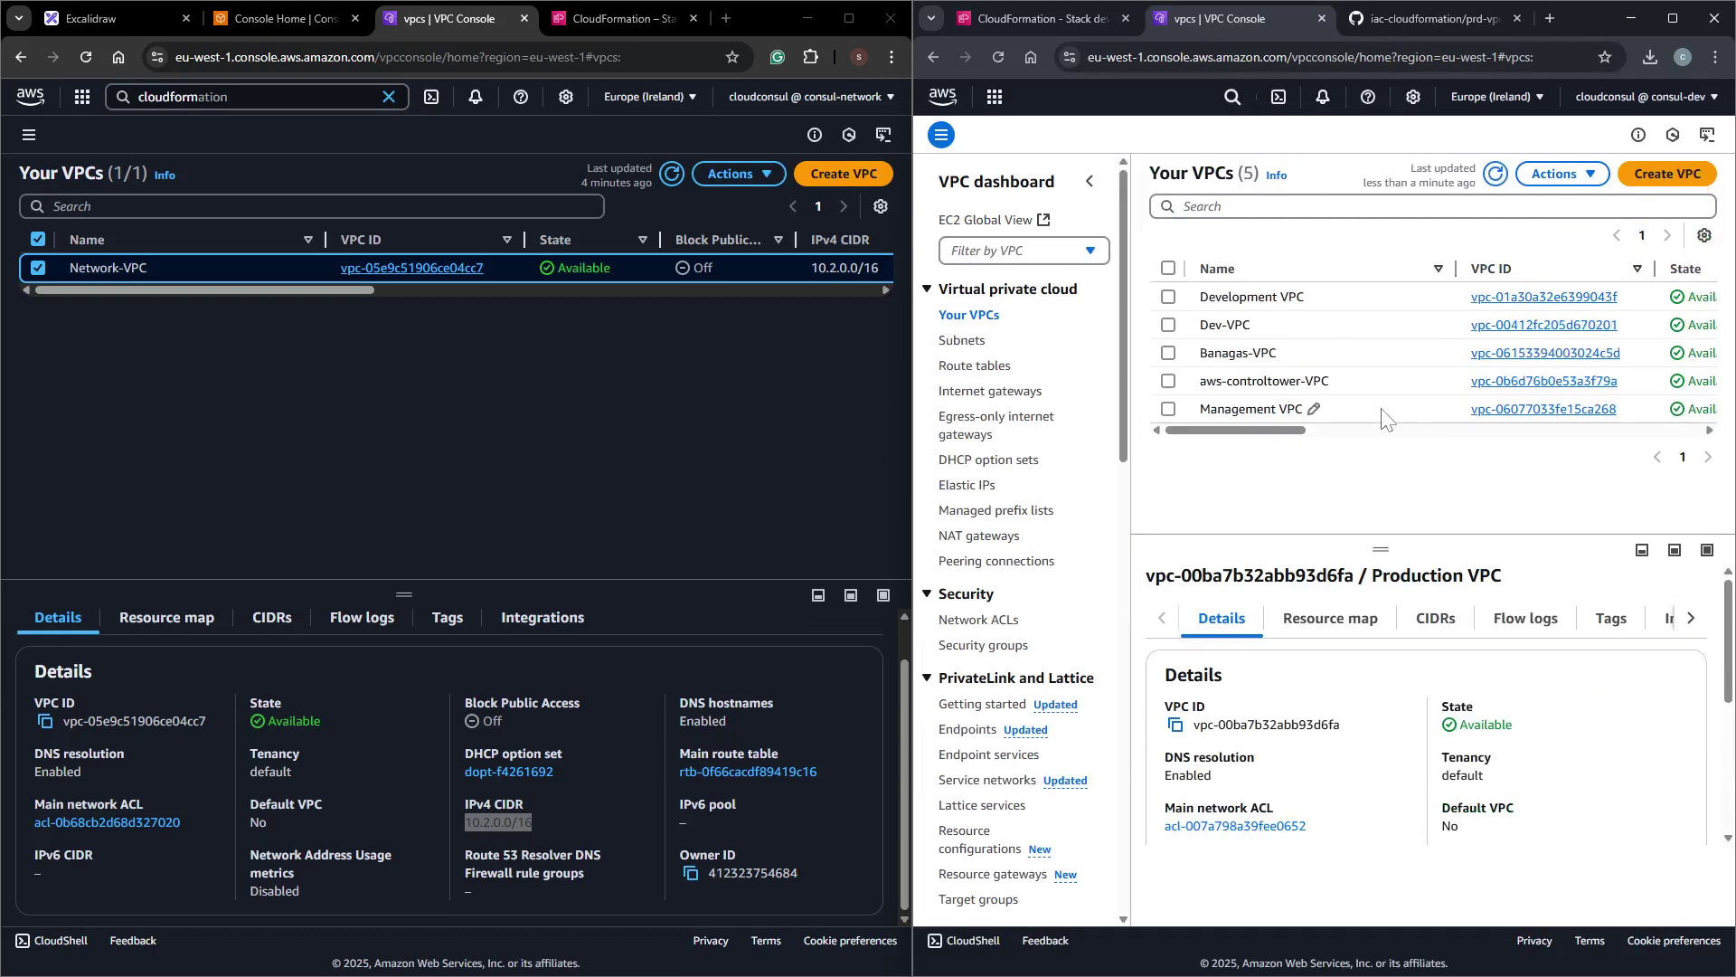
{"action": "left_click", "coordinate": [1169, 325]}
{"action": "left_click_drag", "start_coordinate": [1236, 430], "coordinate": [1347, 448]}
{"action": "left_click_drag", "start_coordinate": [1559, 325], "coordinate": [1490, 326]}
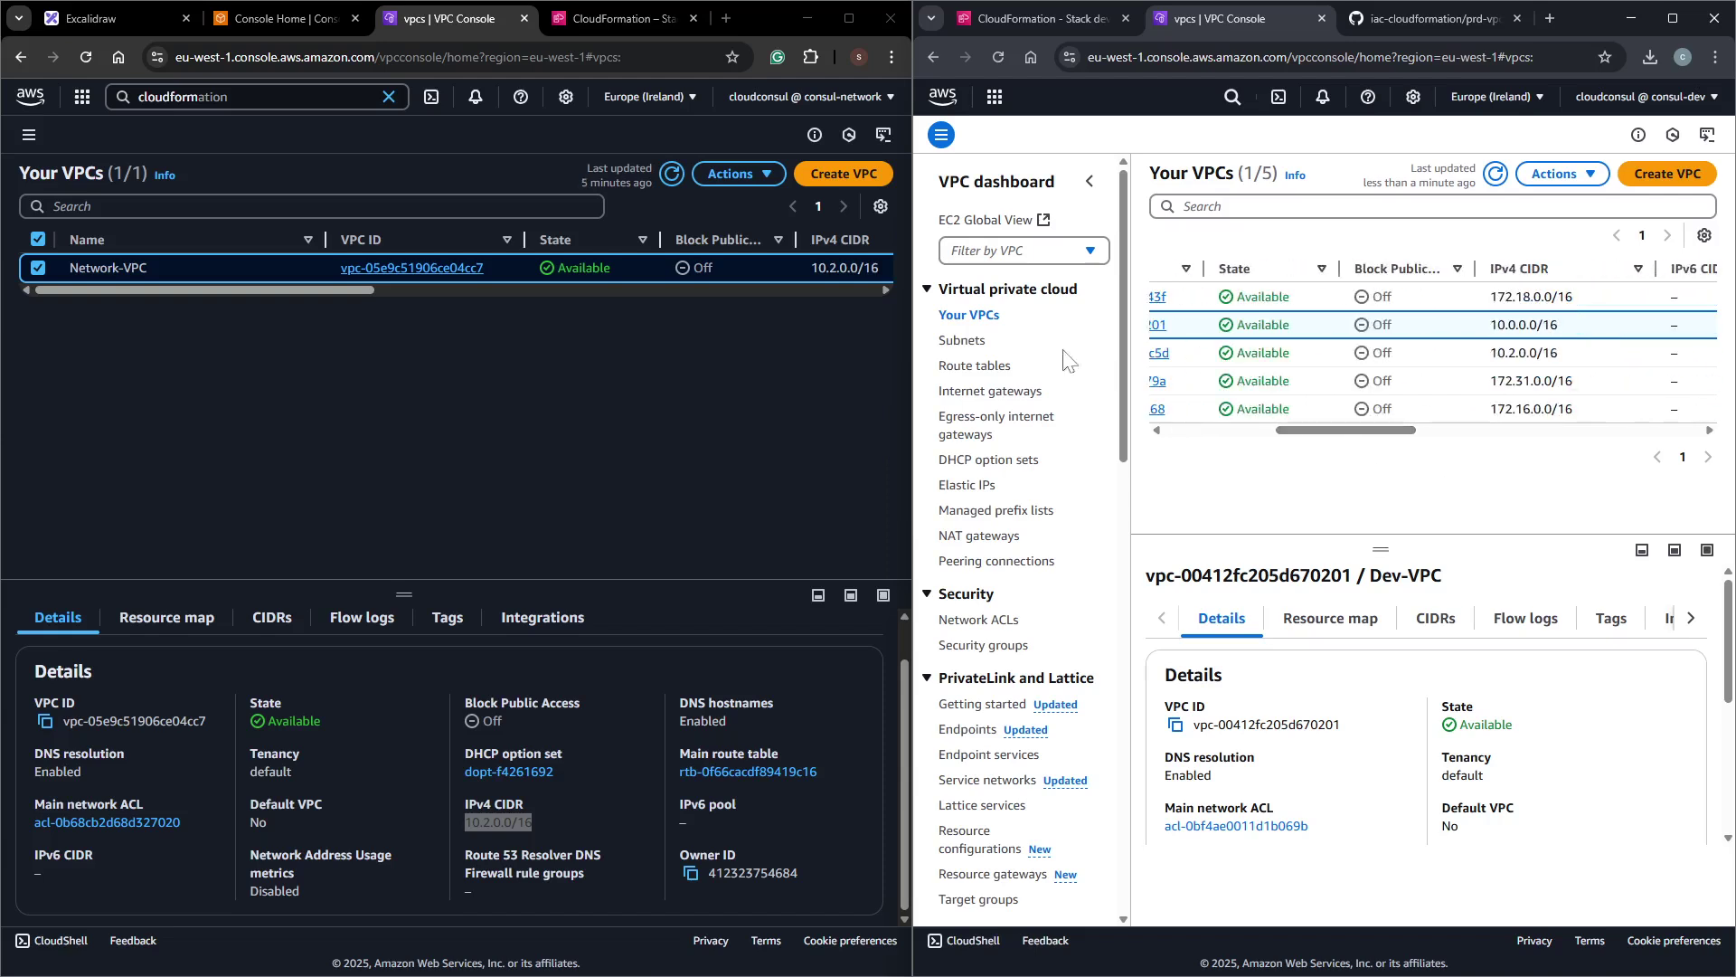
Filter the dev account's VPC console by Dev-VPC and view its subnets.
{"action": "left_click", "coordinate": [994, 255]}
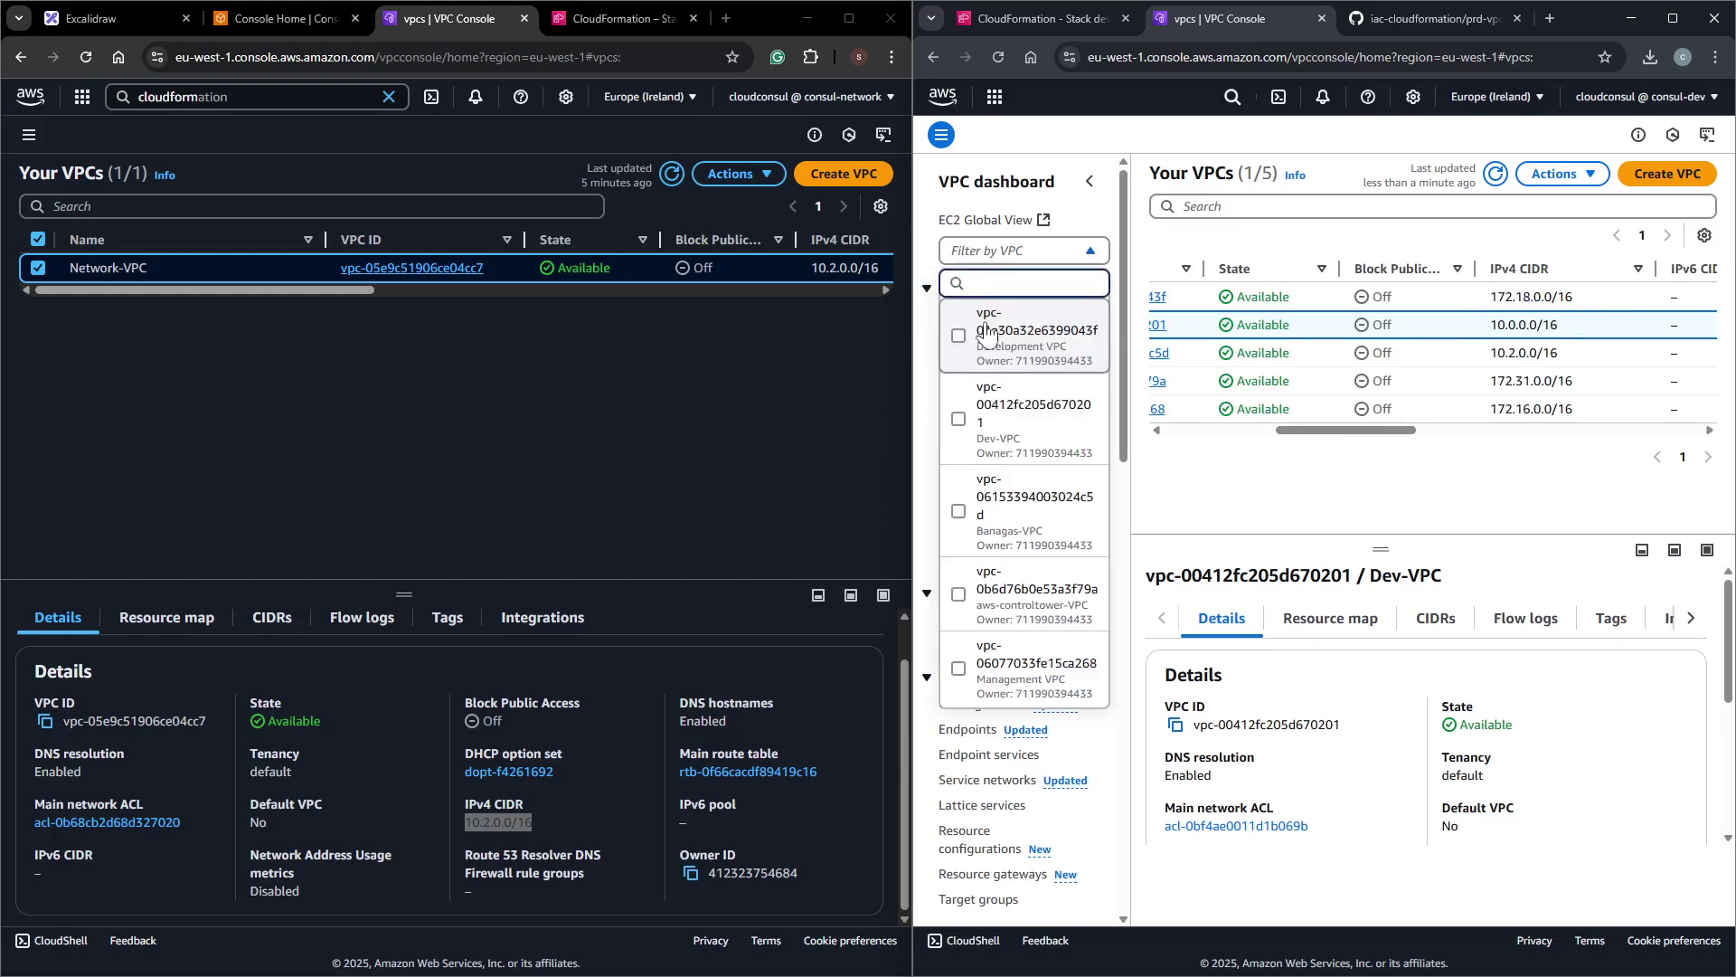
{"action": "left_click", "coordinate": [951, 436]}
{"action": "left_click", "coordinate": [956, 423]}
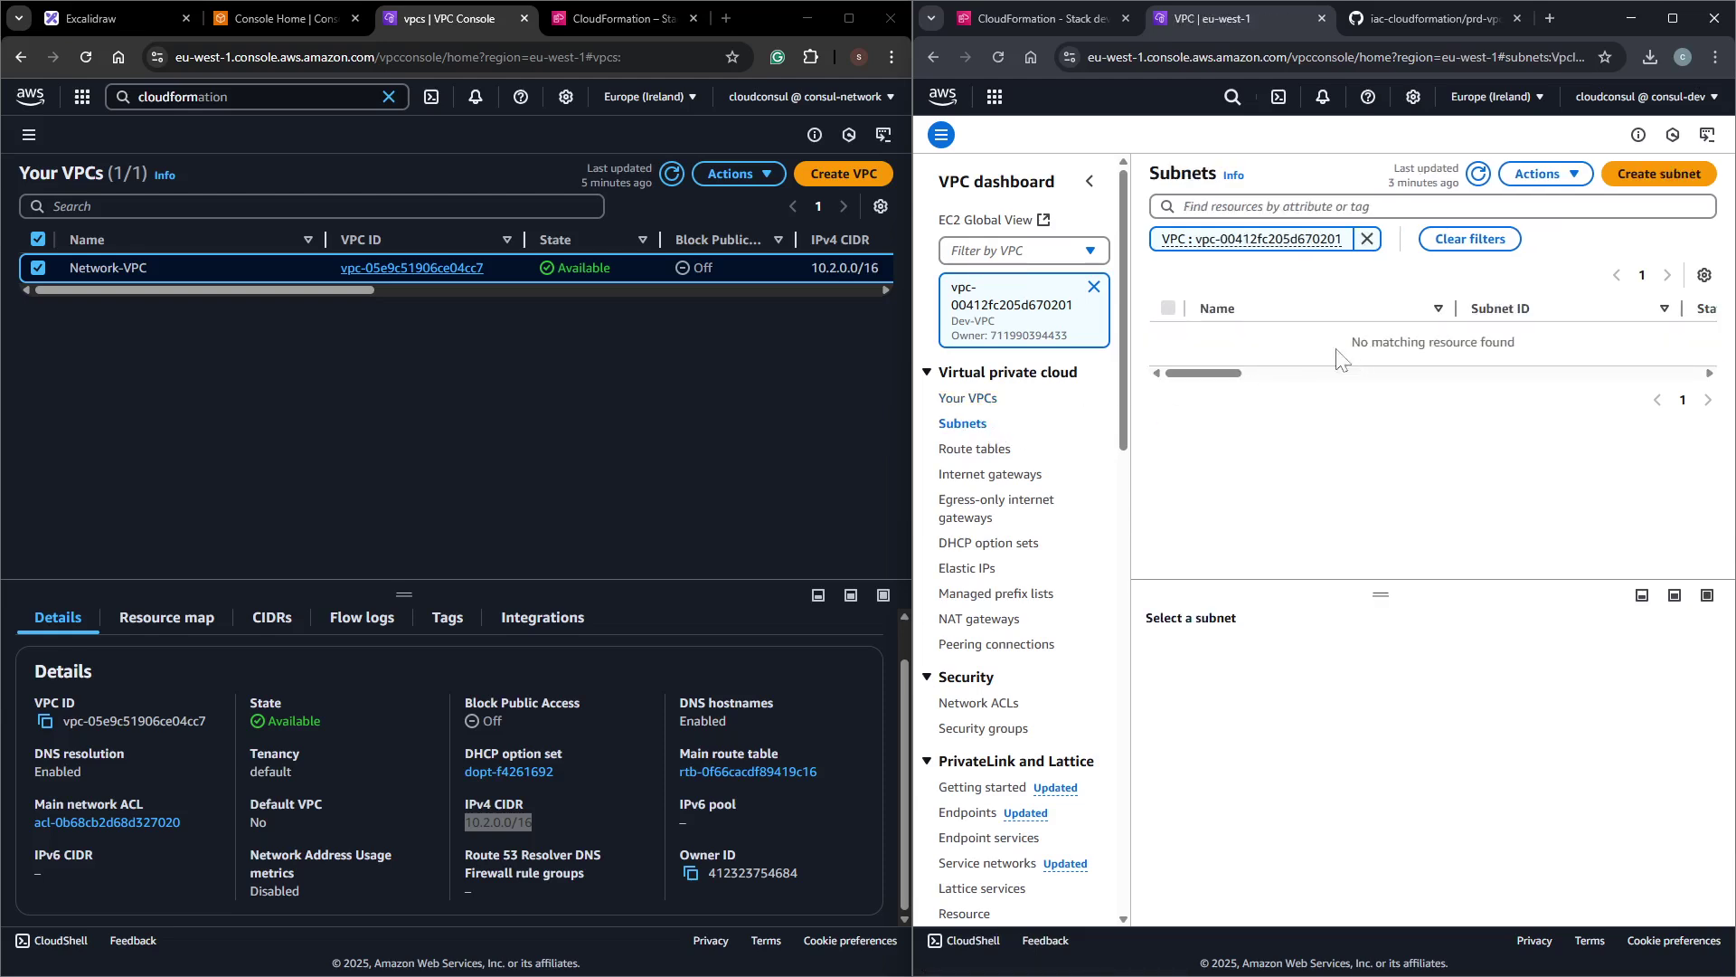
Refresh the dev account's list of Dev-VPC subnets and switch to the production account's window to check the prd-vpc-network stack.
{"action": "left_click", "coordinate": [1479, 174]}
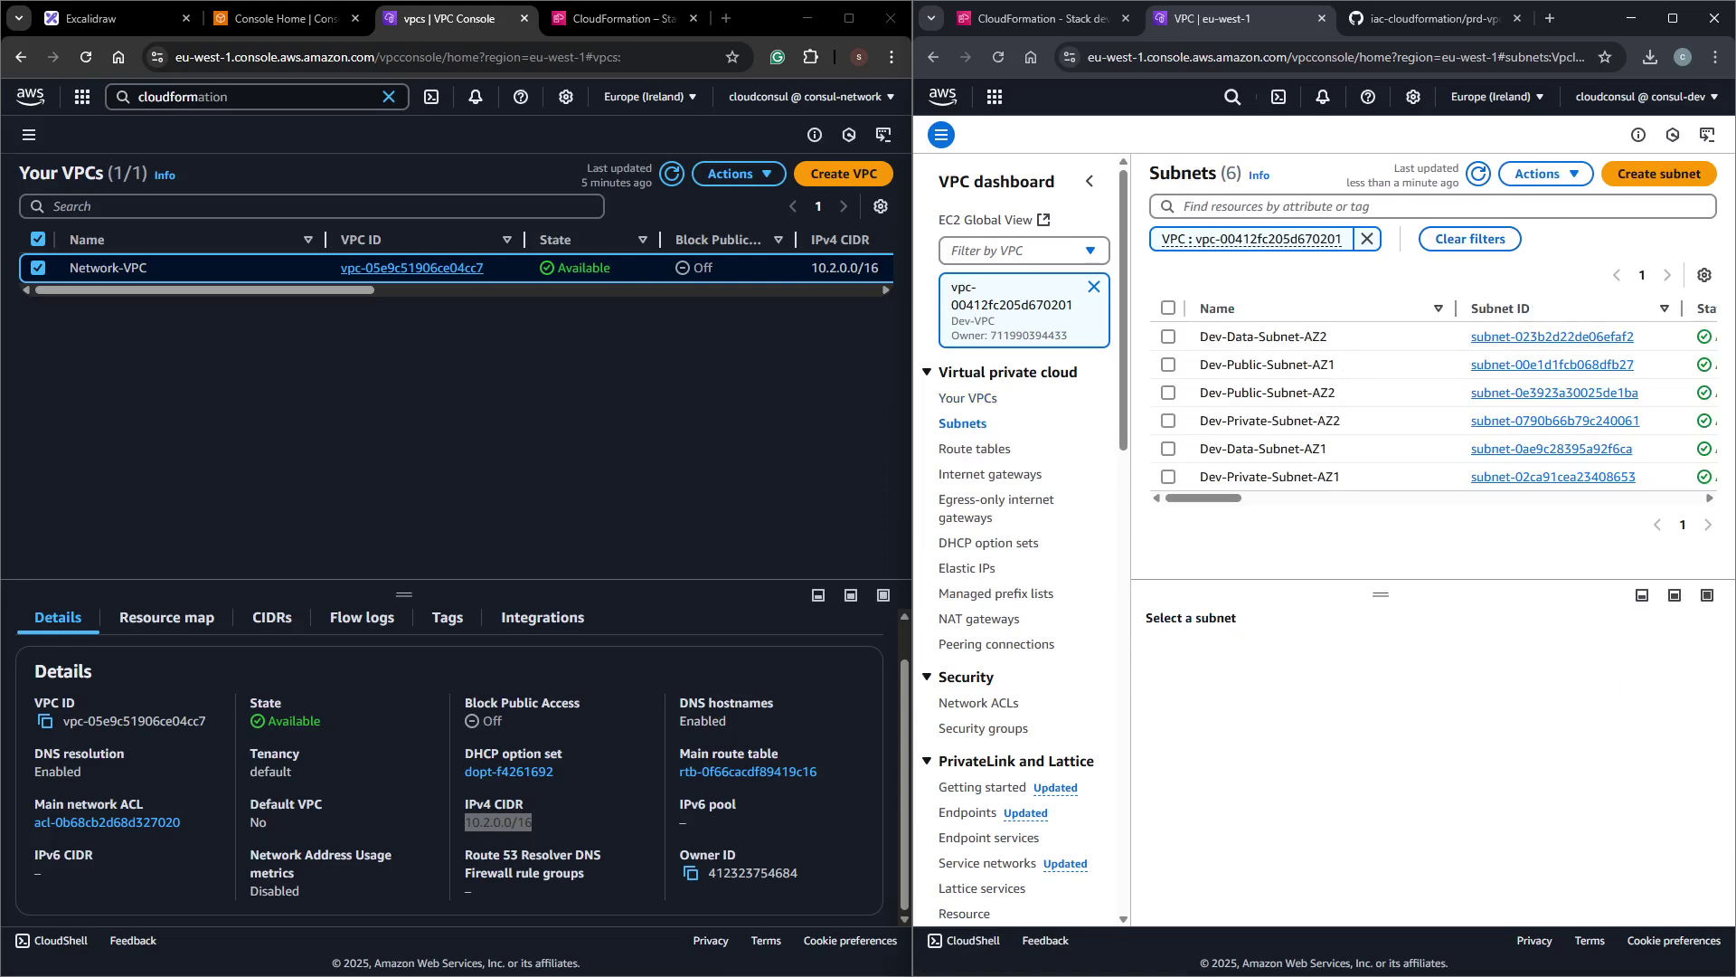
{"action": "key", "text": "alt+Tab"}
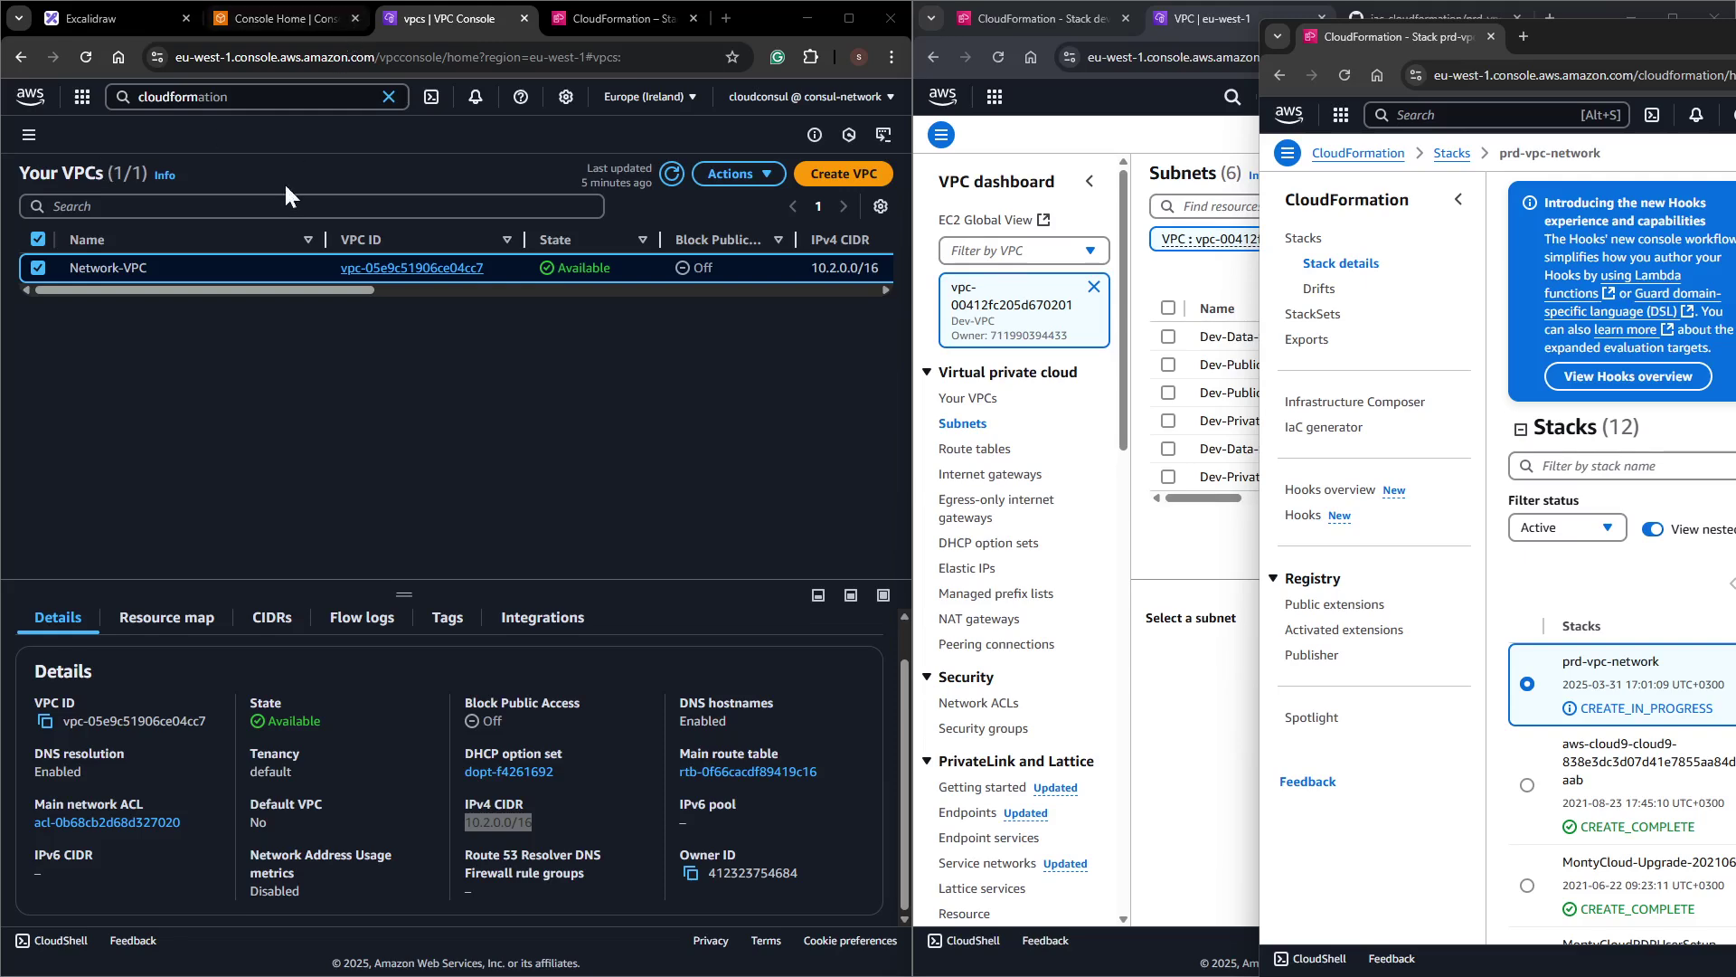
In the network account, clear the service search, open the VPC subnet list and examine the routes of Network-VPC's main route table.
{"action": "left_click_drag", "start_coordinate": [198, 96], "coordinate": [120, 111]}
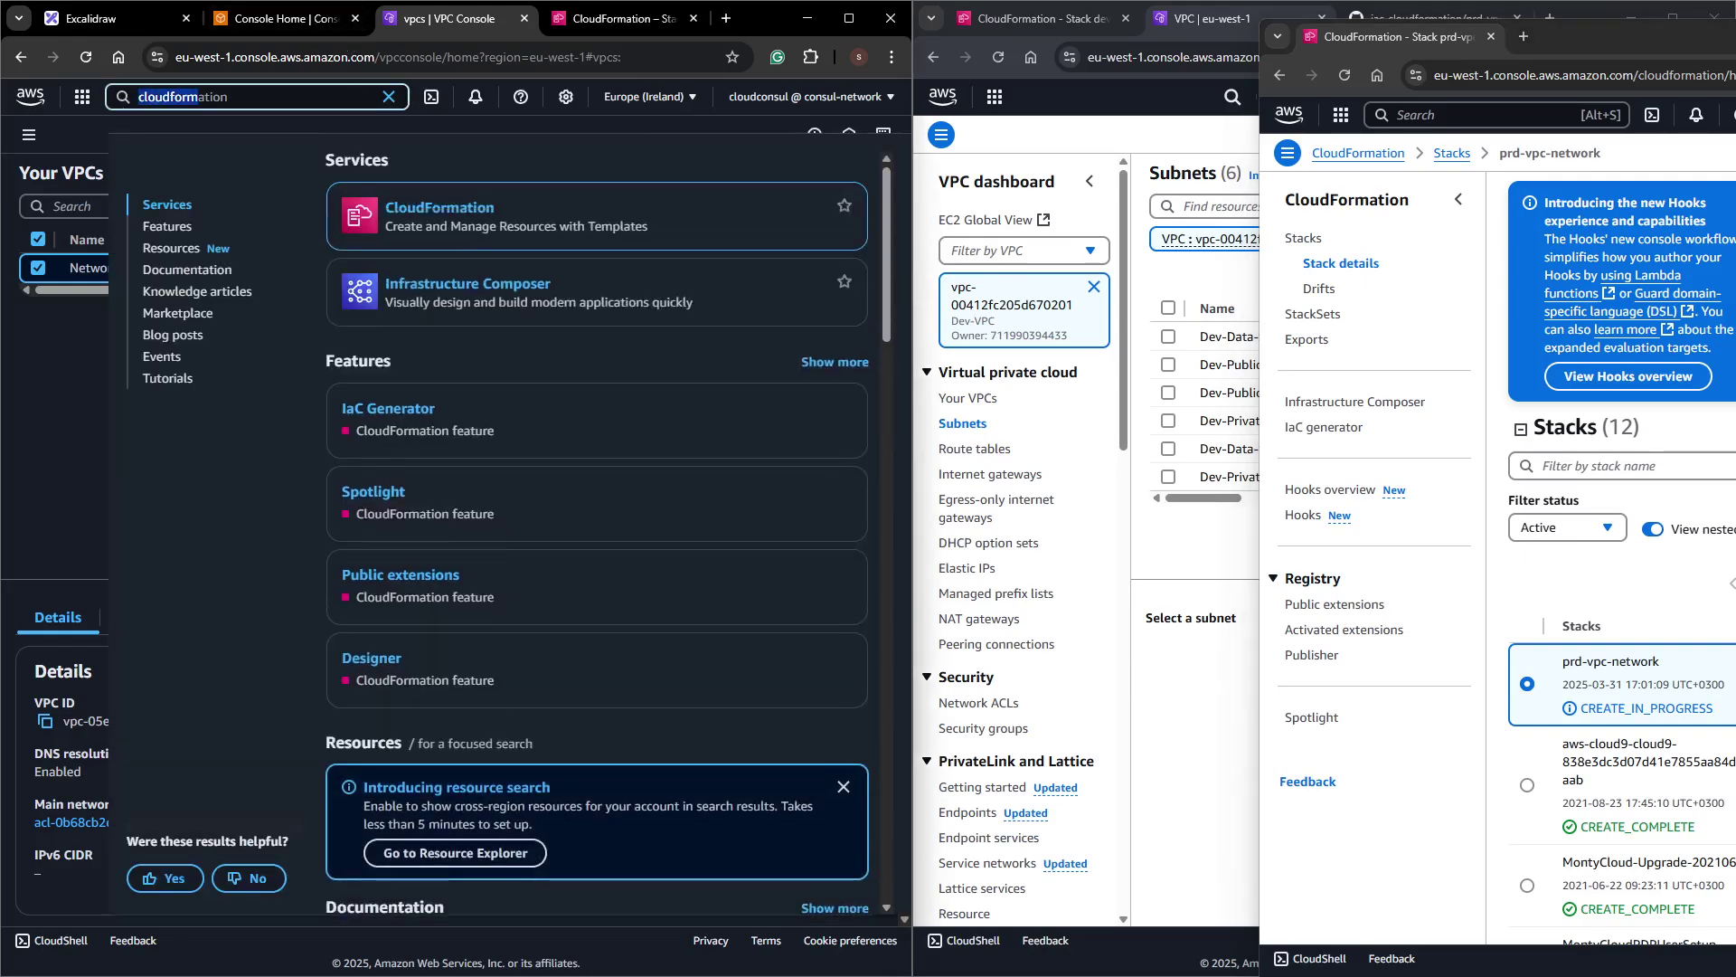
{"action": "left_click", "coordinate": [388, 96]}
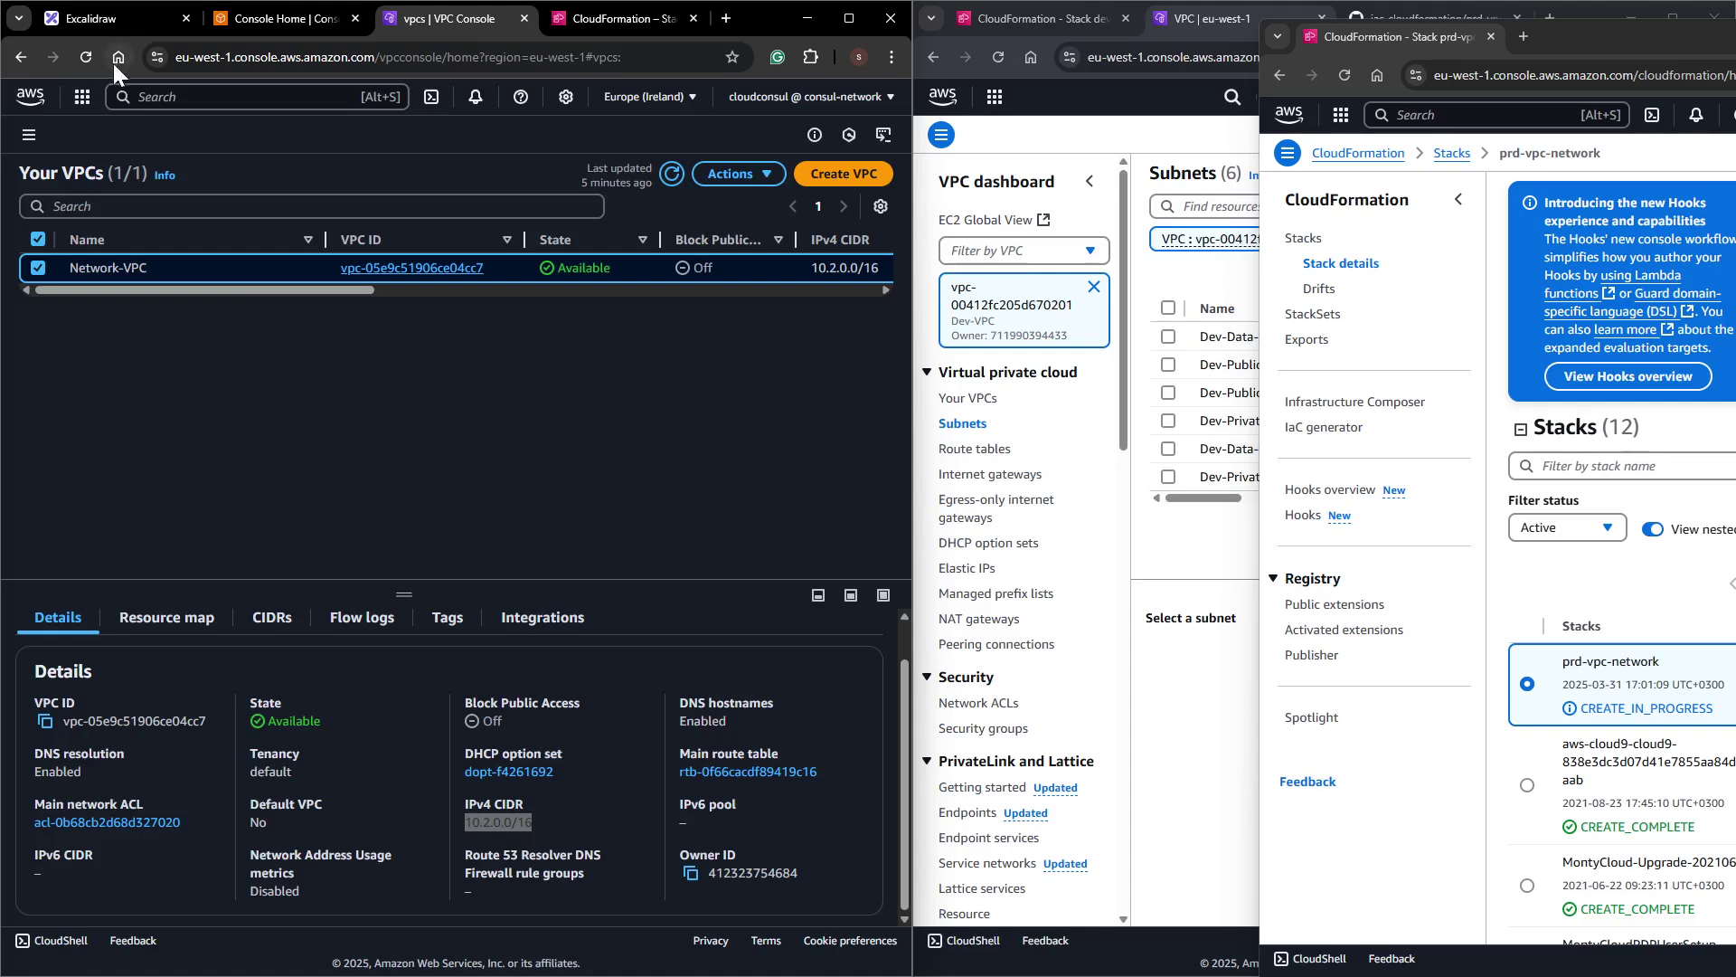
{"action": "left_click", "coordinate": [30, 134]}
{"action": "left_click", "coordinate": [54, 348]}
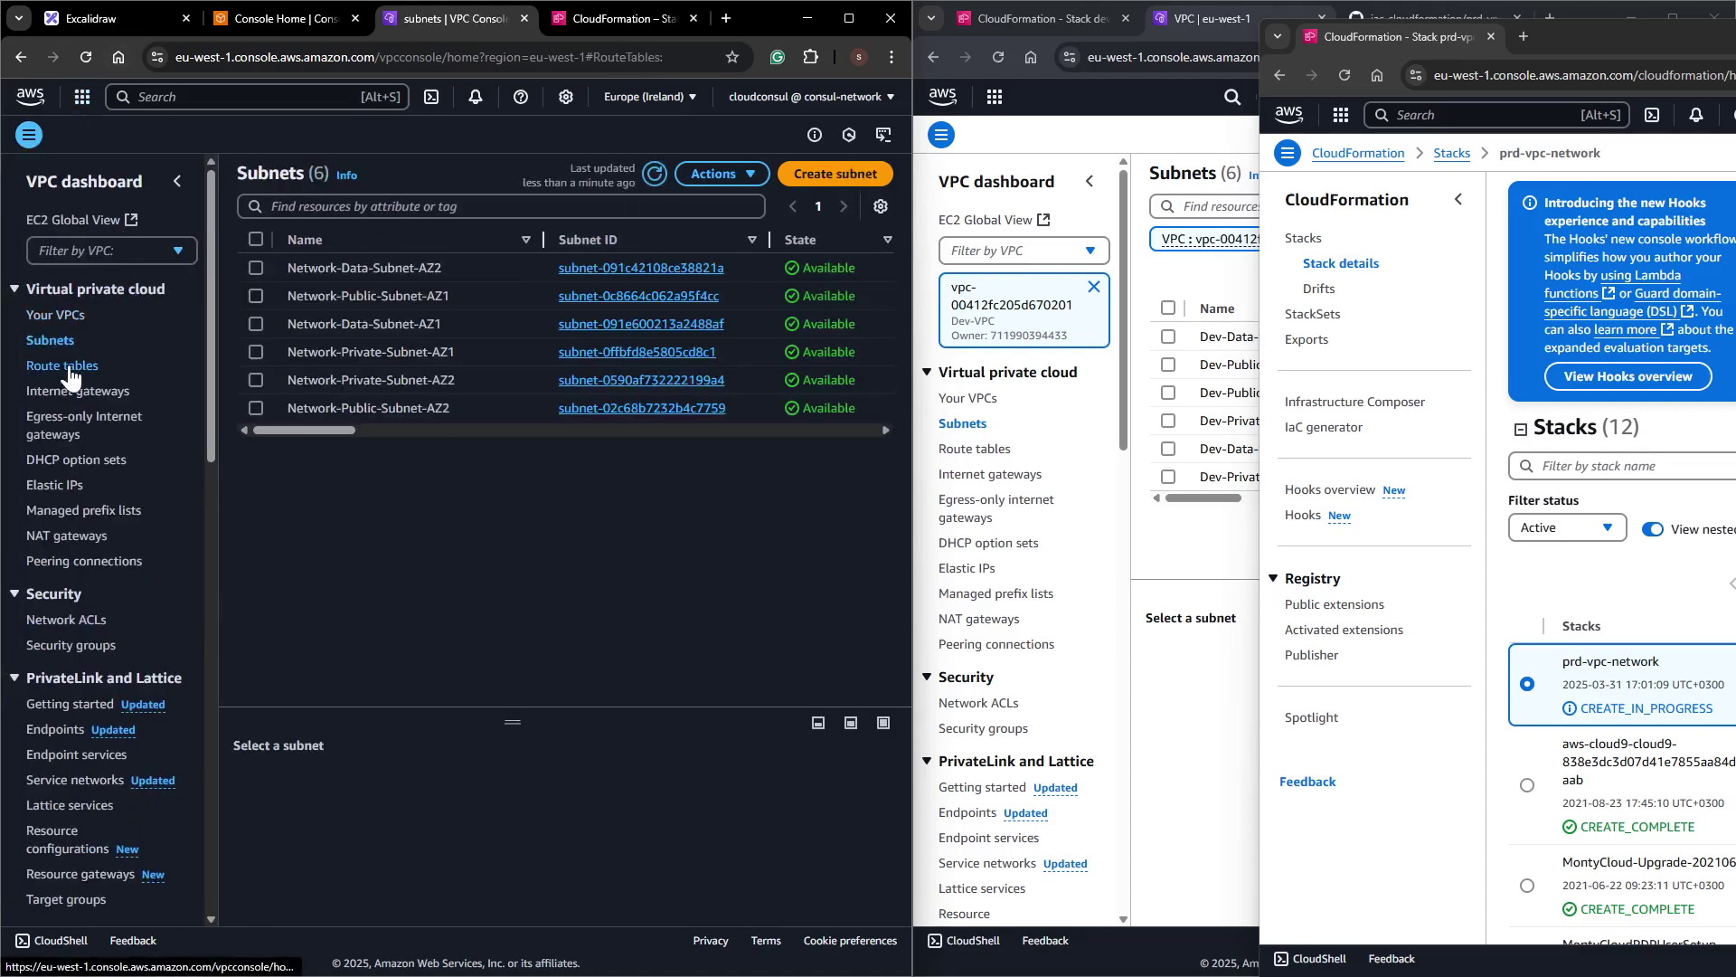
{"action": "left_click", "coordinate": [70, 371]}
{"action": "left_click", "coordinate": [446, 264]}
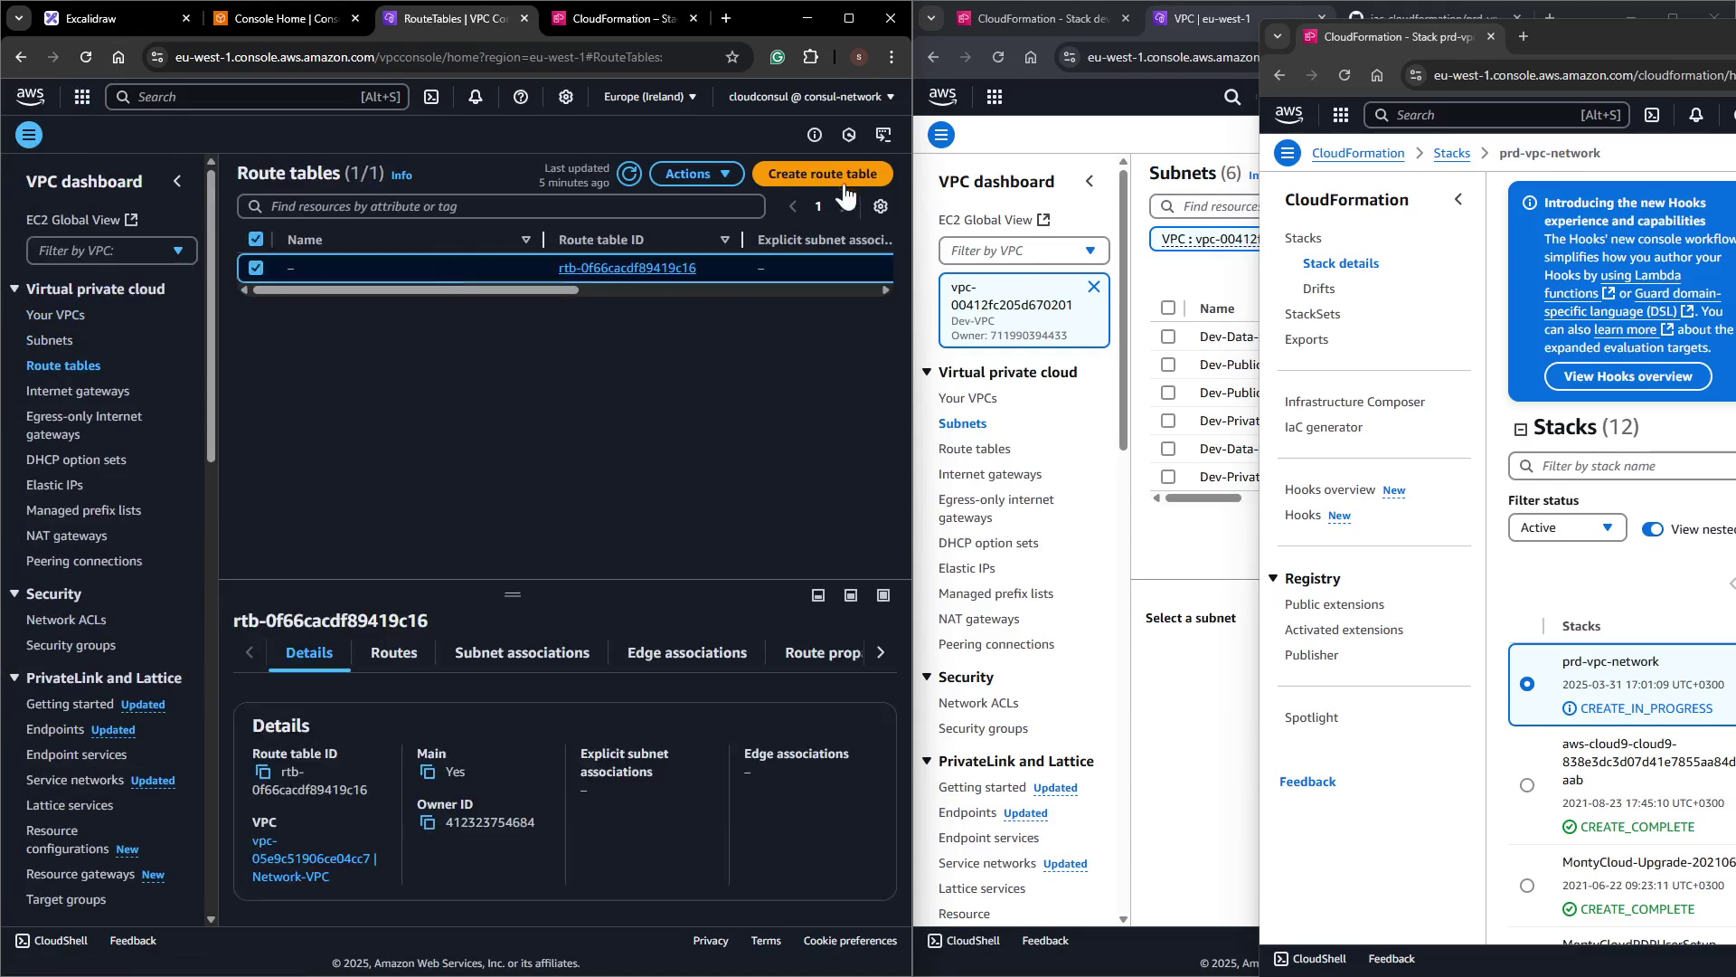
{"action": "left_click", "coordinate": [389, 669]}
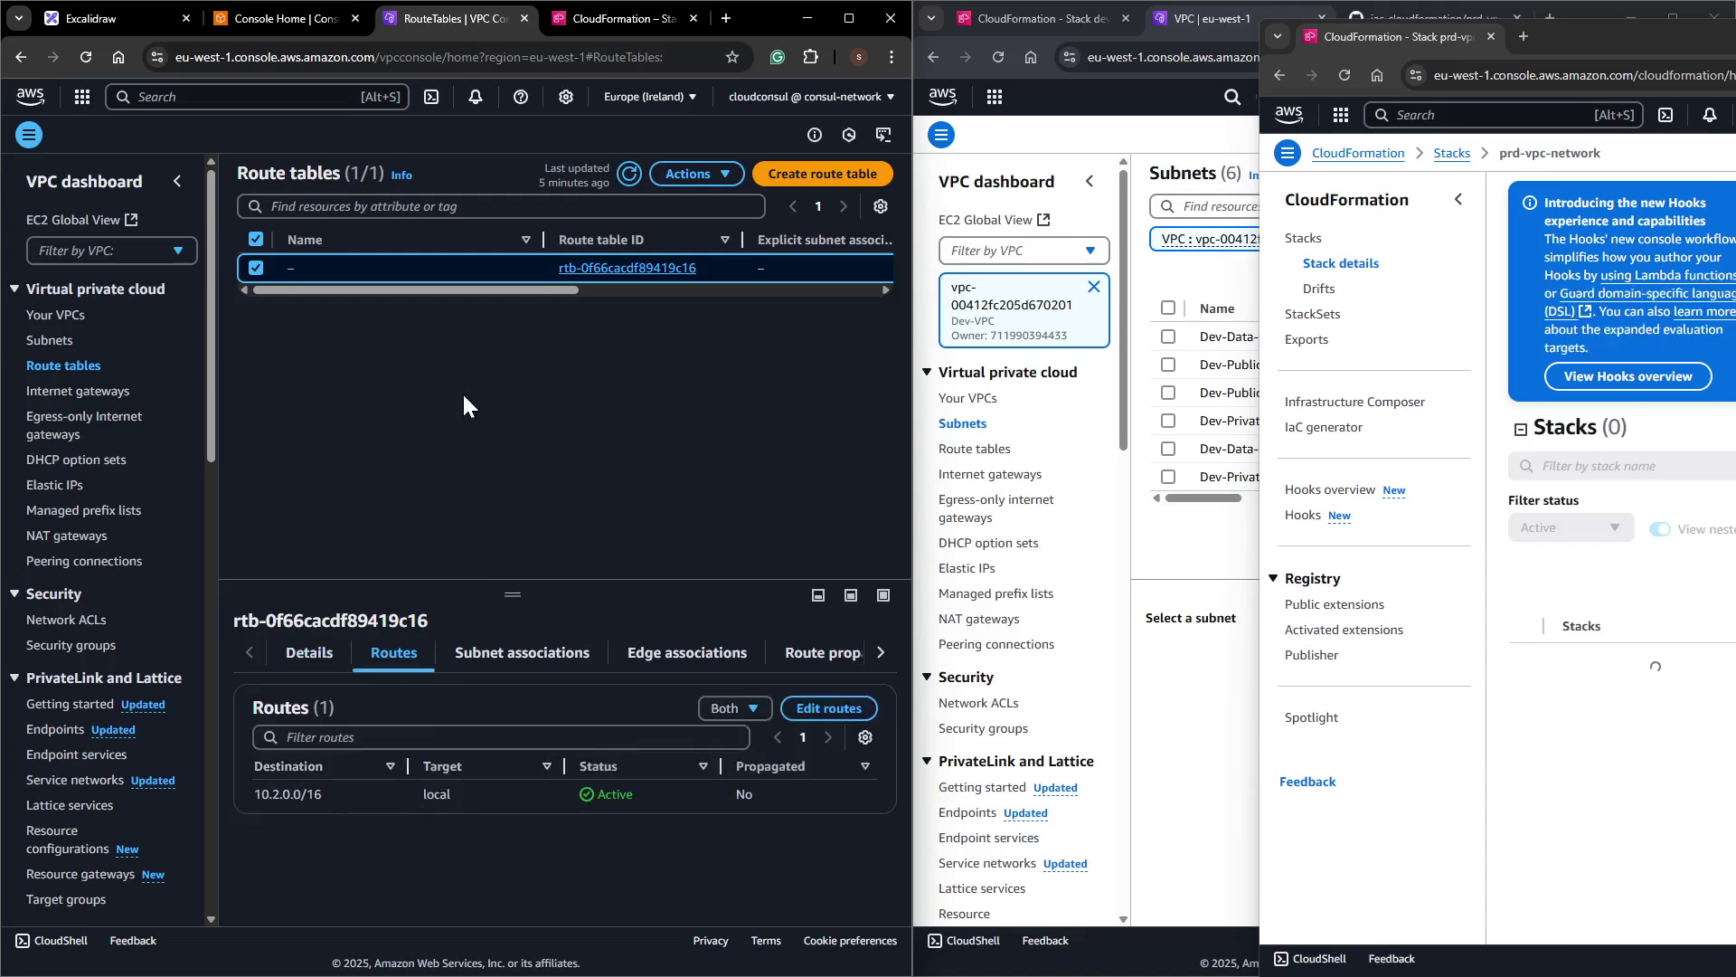
Create a route table named private-rt for Network-VPC in the network account.
{"action": "left_click", "coordinate": [798, 174]}
{"action": "type", "text": "private-rt"}
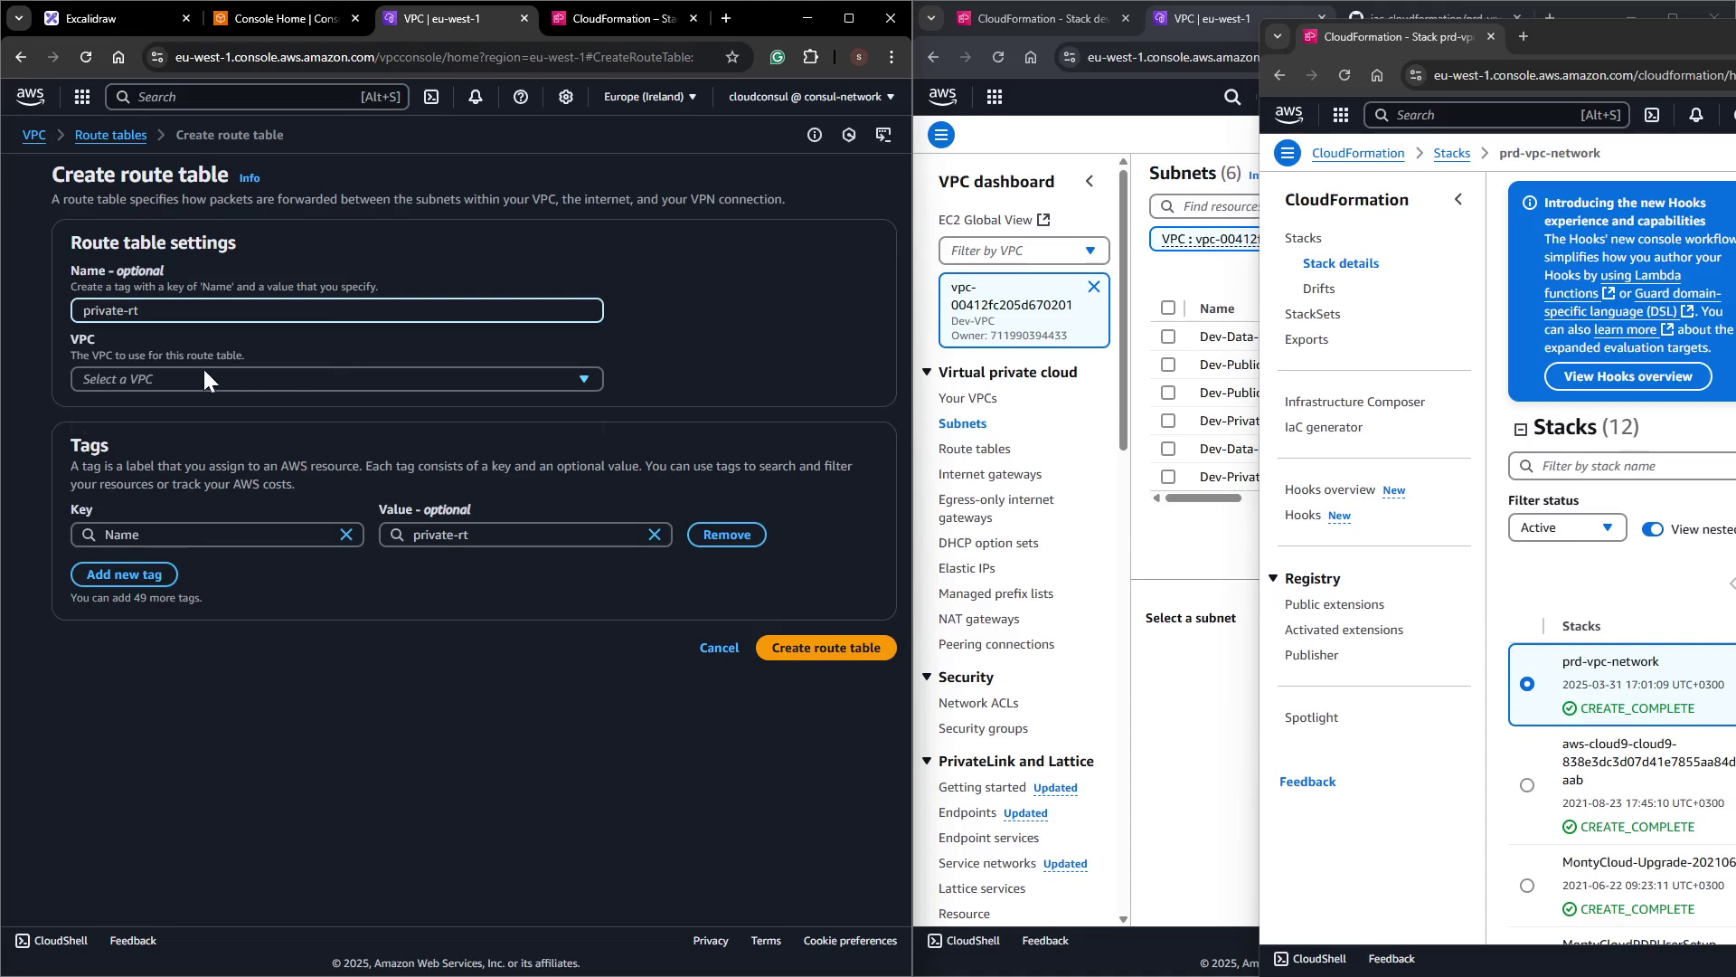
{"action": "left_click", "coordinate": [205, 378]}
{"action": "left_click", "coordinate": [205, 404]}
{"action": "left_click", "coordinate": [800, 647]}
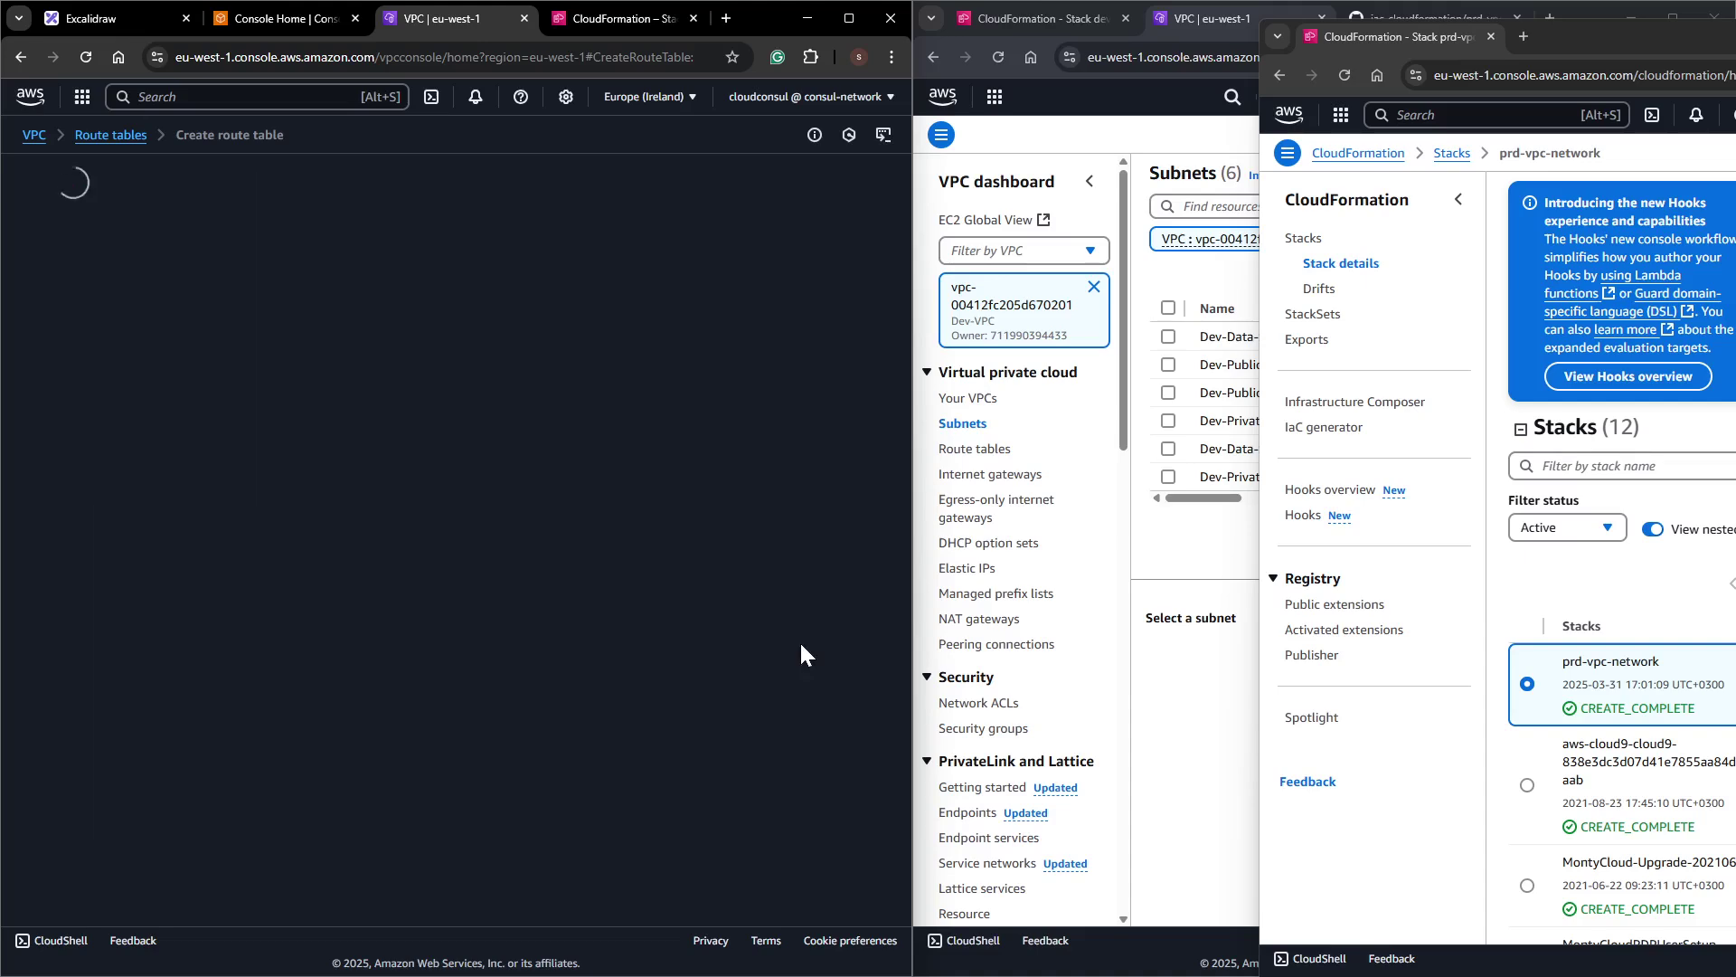
Associate Network-Private-Subnet-AZ1 and Network-Private-Subnet-AZ2 with the private-rt route table and check its subnet associations.
{"action": "left_click", "coordinate": [473, 484]}
{"action": "scroll", "coordinate": [579, 543], "scroll_direction": "down", "scroll_amount": 2}
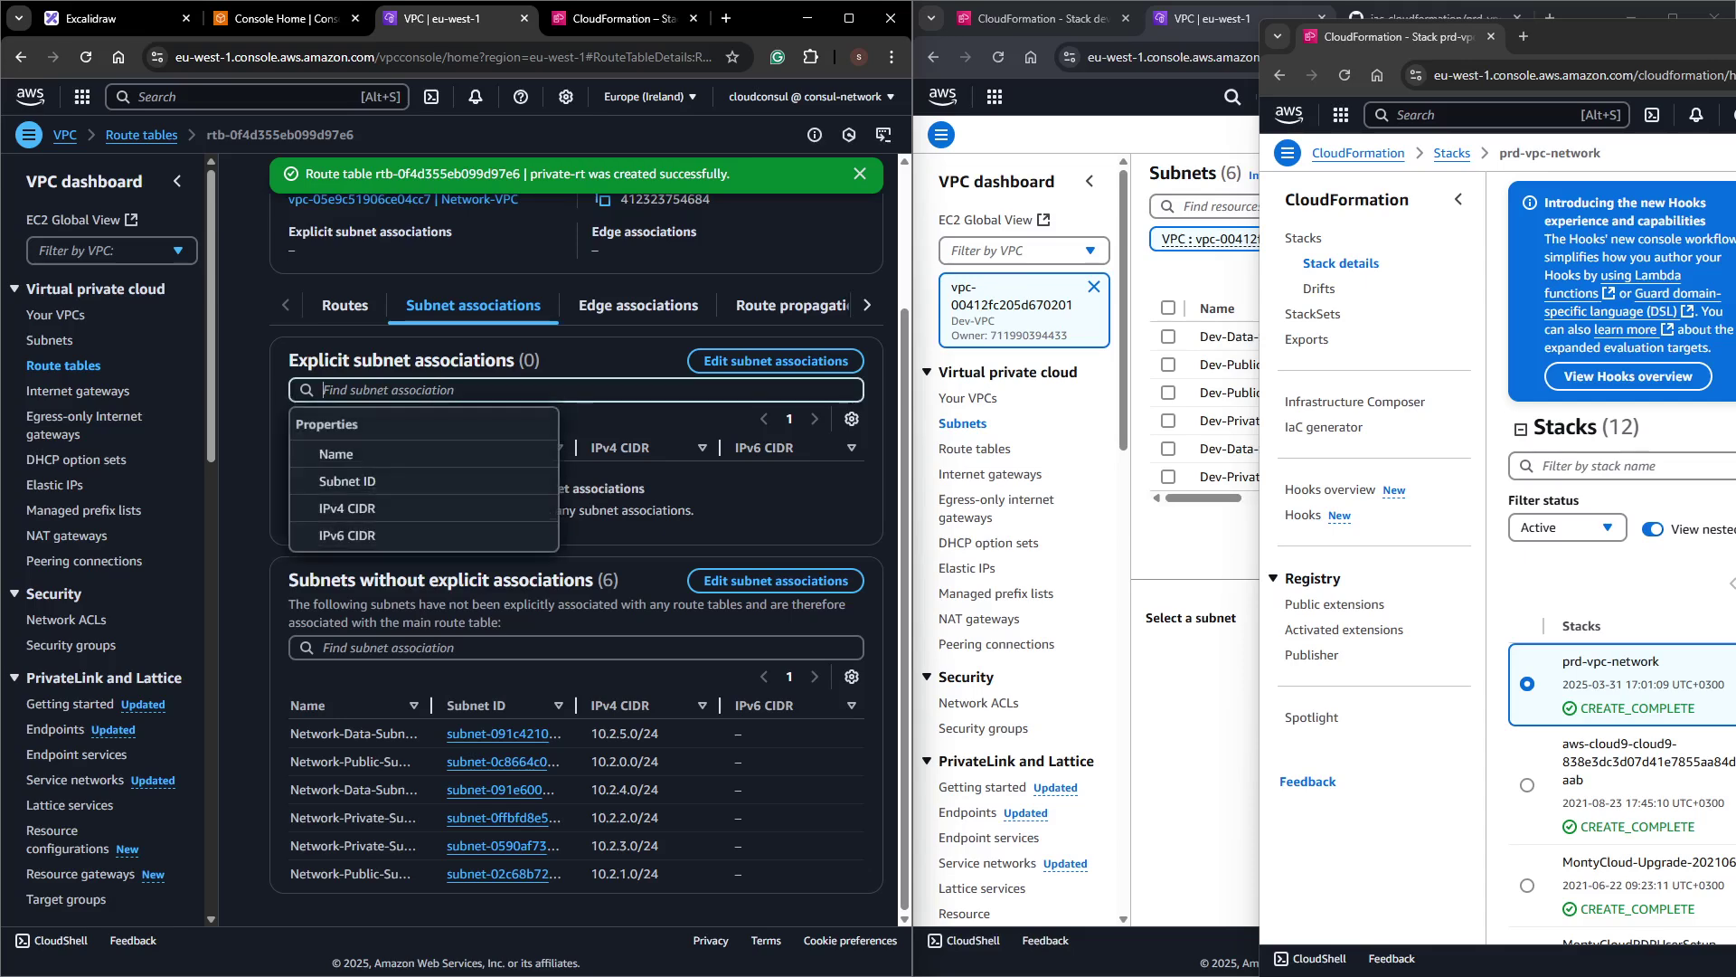
{"action": "left_click", "coordinate": [736, 364]}
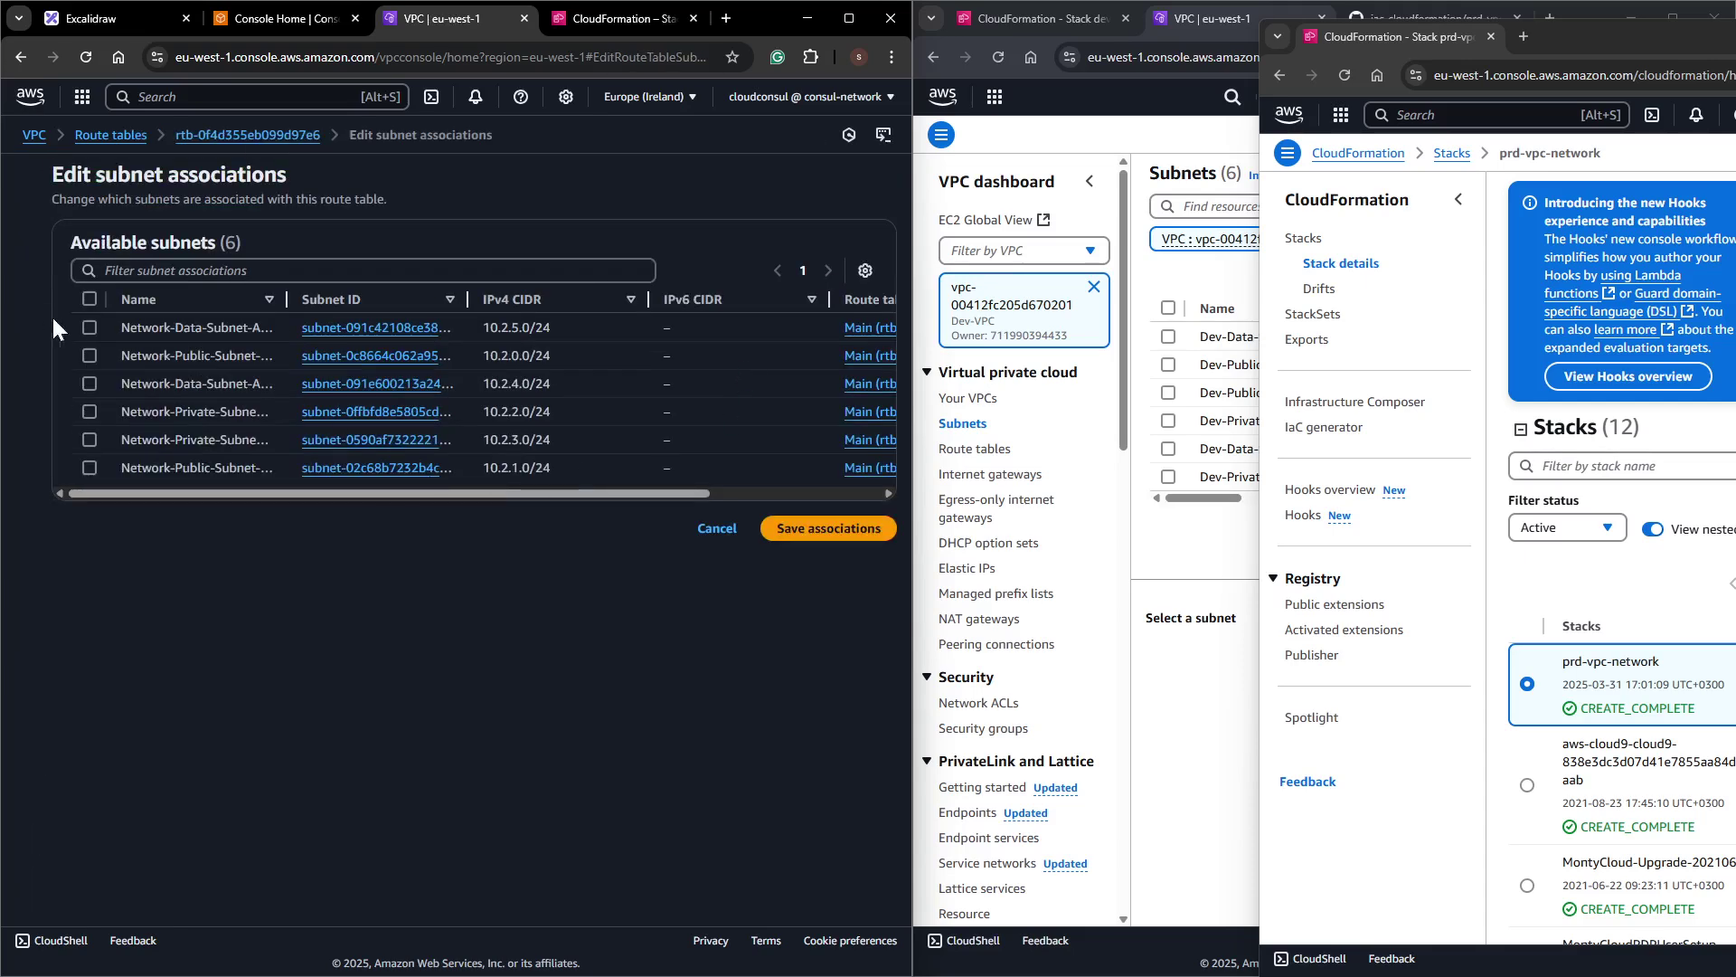
{"action": "left_click_drag", "start_coordinate": [286, 300], "coordinate": [384, 299]}
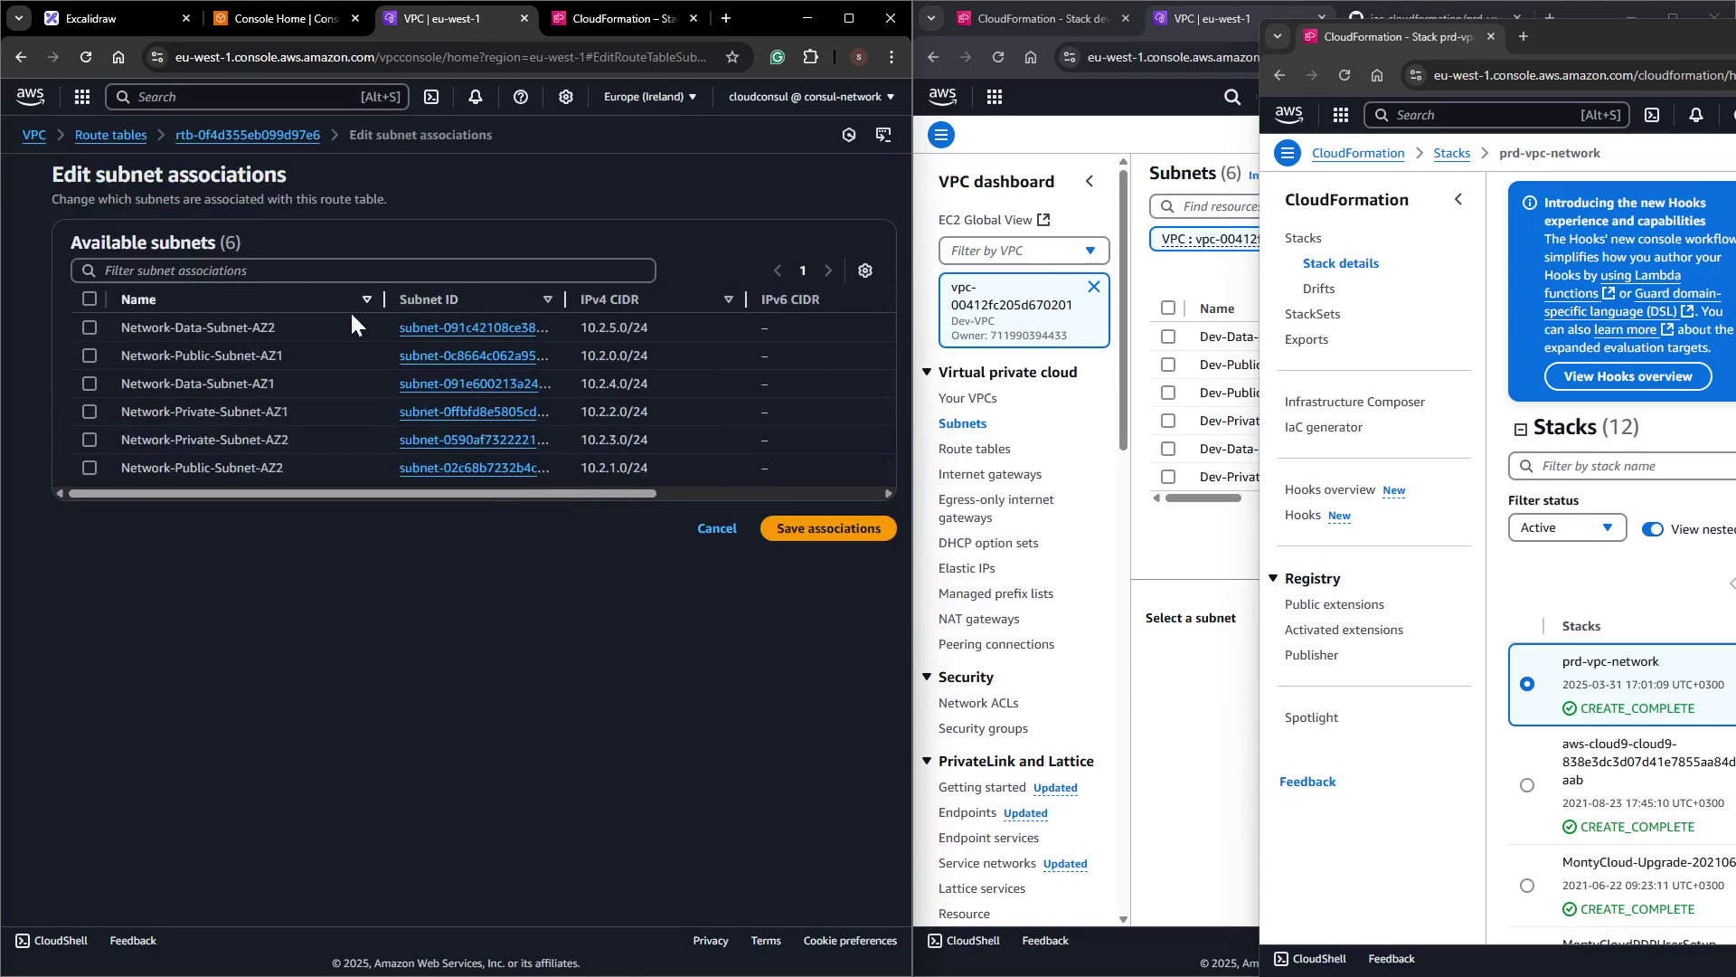
{"action": "left_click", "coordinate": [88, 383]}
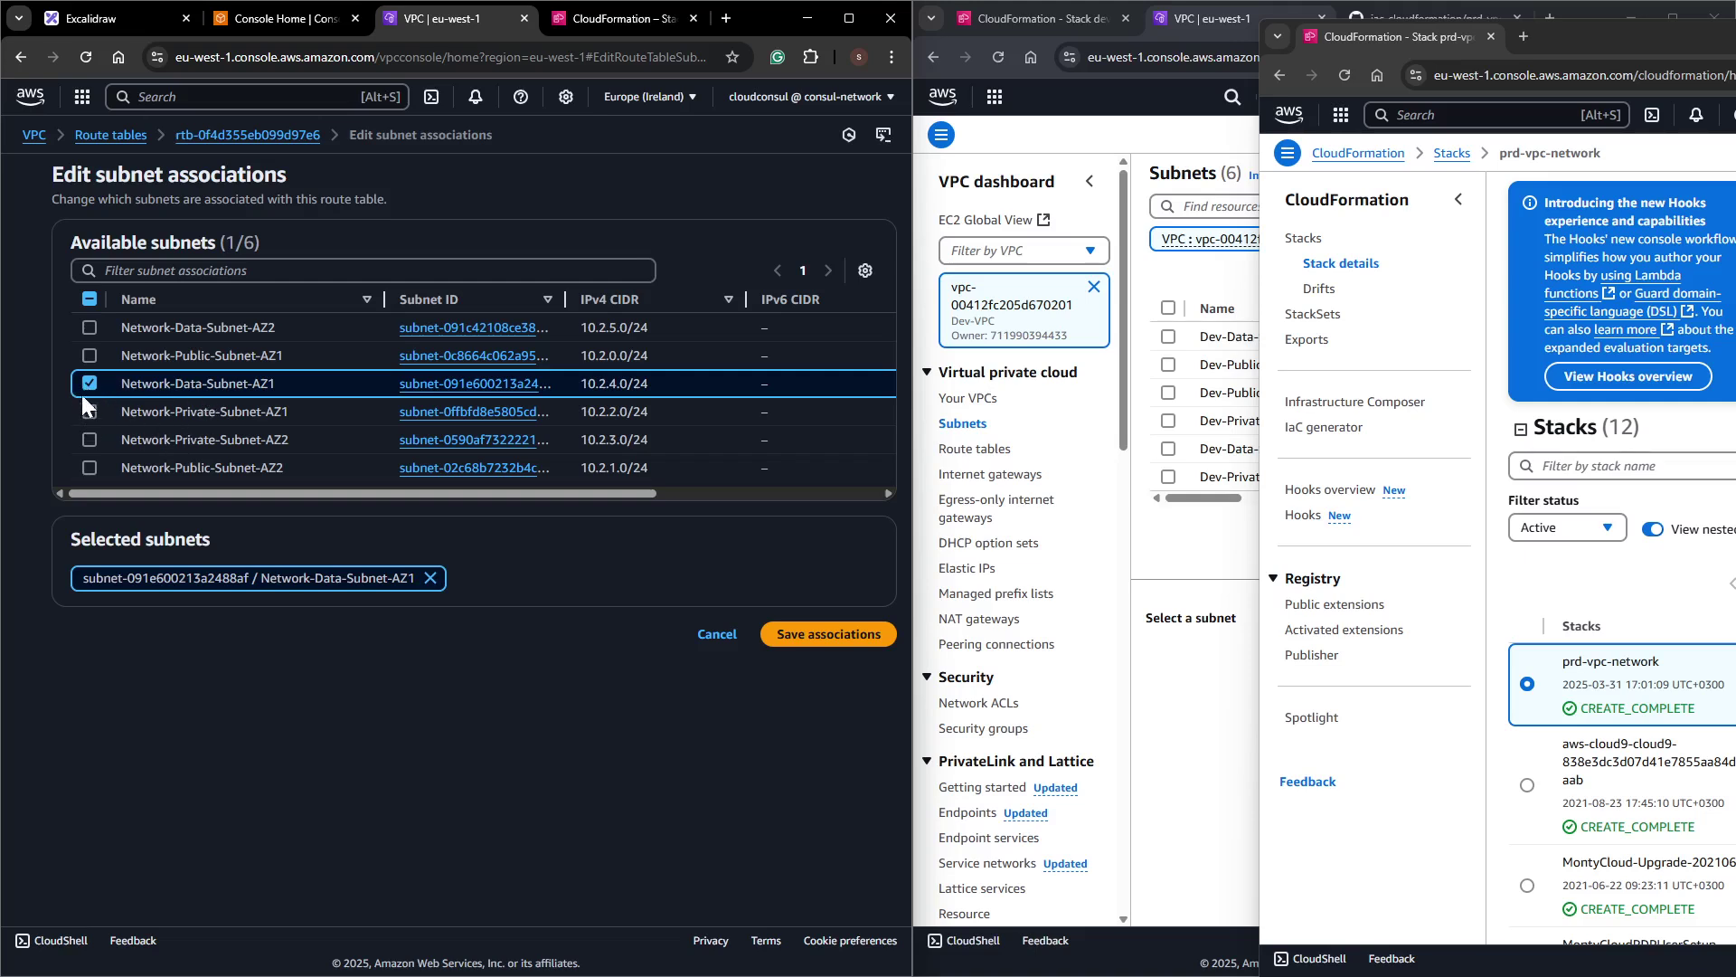
{"action": "left_click", "coordinate": [83, 383]}
{"action": "left_click", "coordinate": [89, 413]}
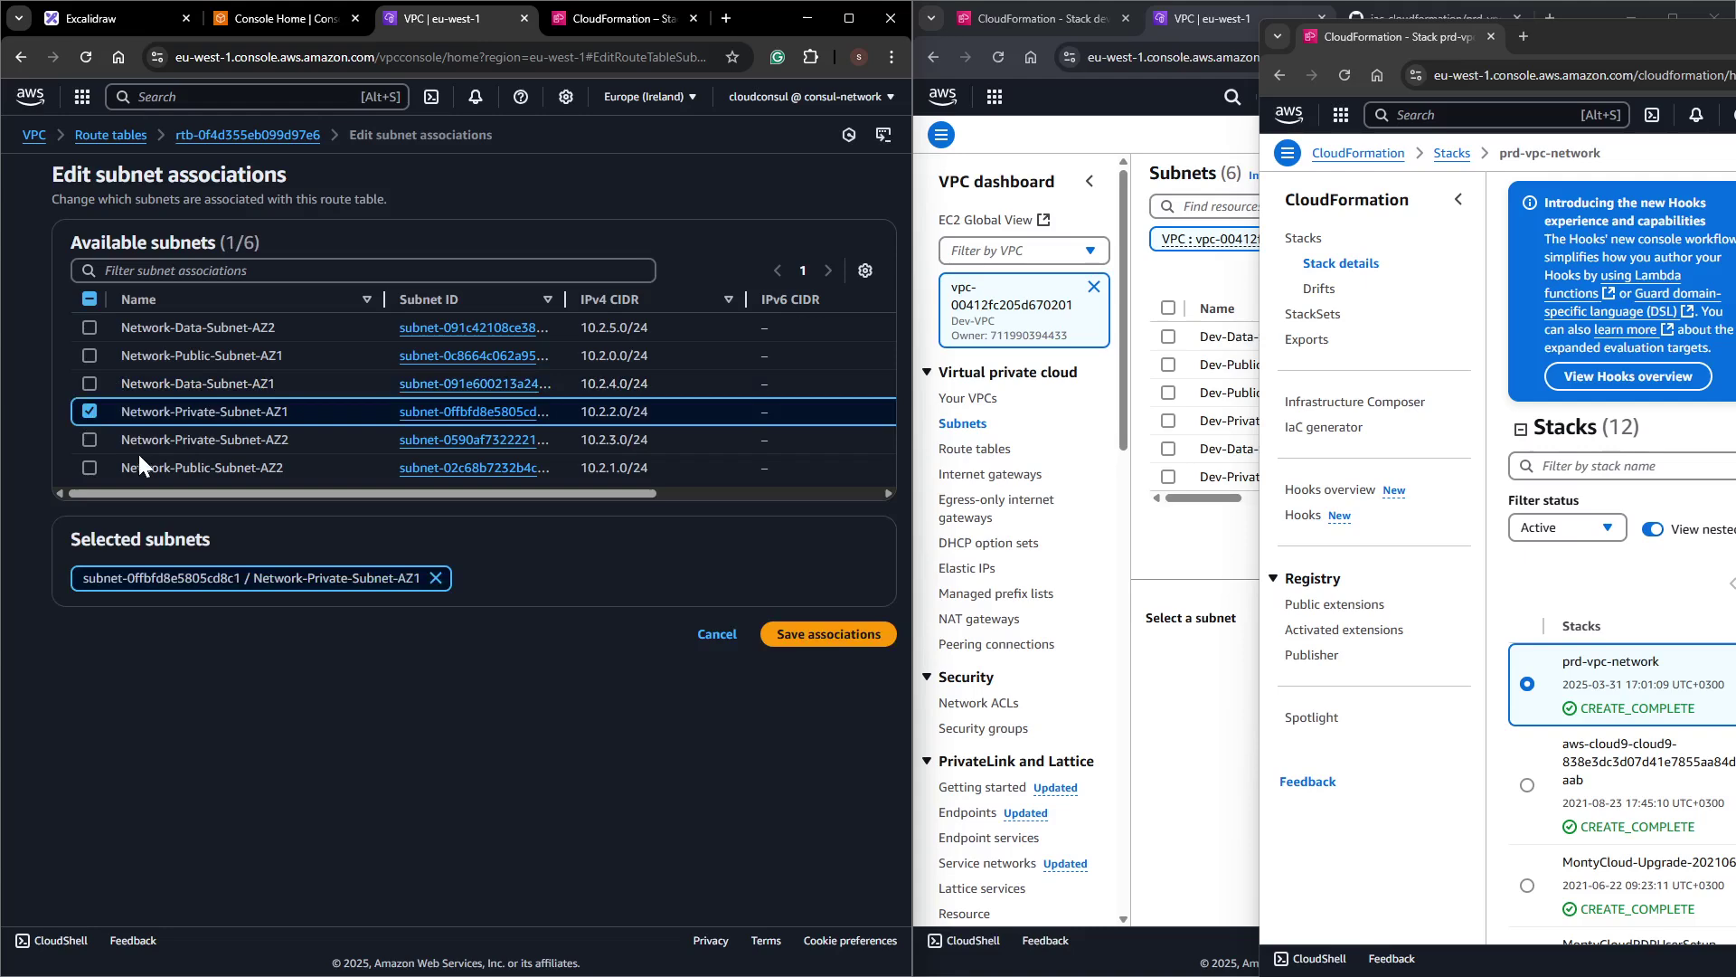
{"action": "left_click", "coordinate": [88, 440]}
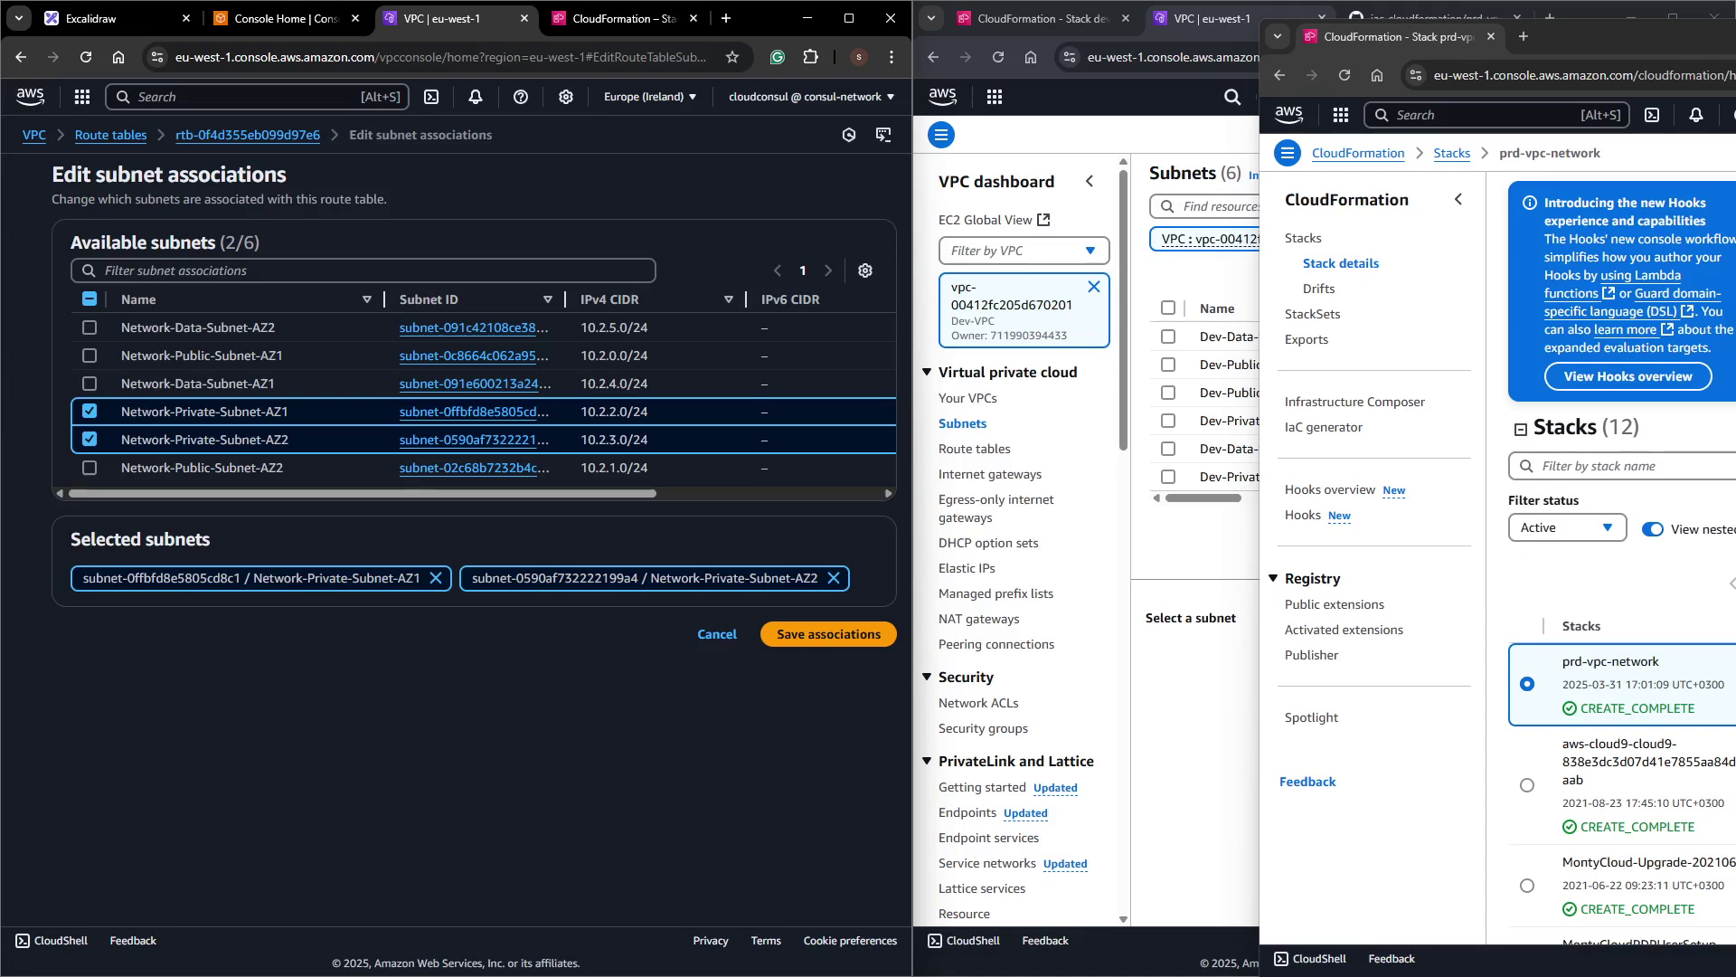
{"action": "left_click", "coordinate": [794, 634]}
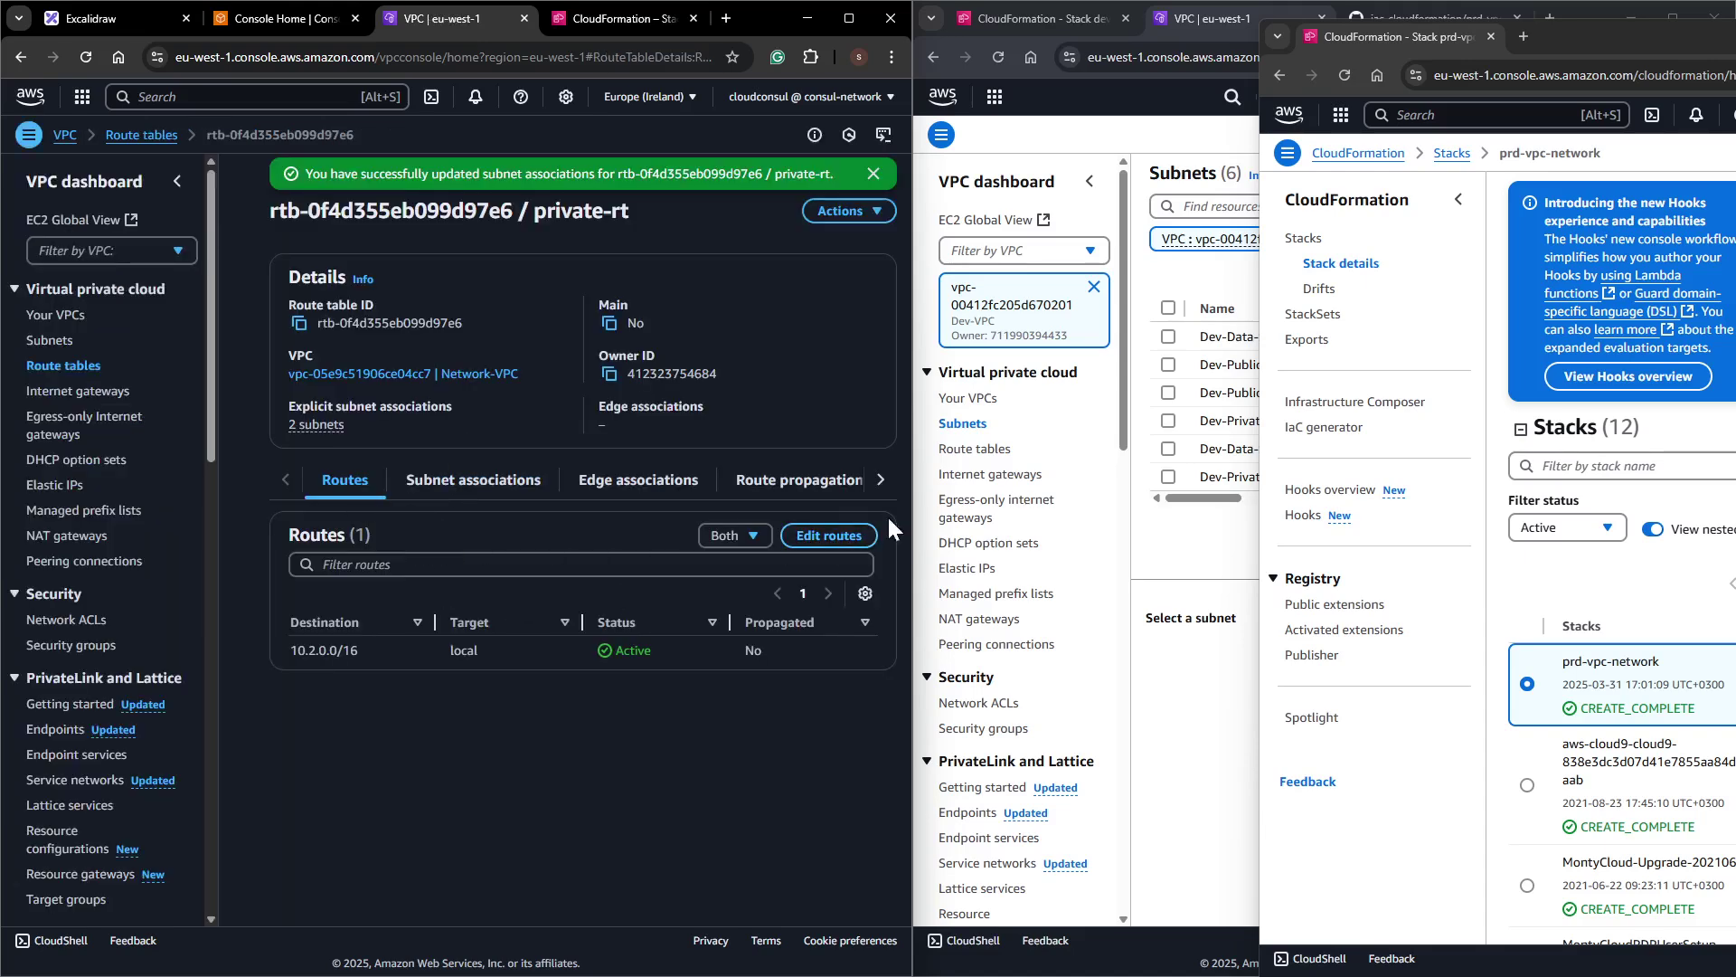
{"action": "left_click", "coordinate": [473, 480]}
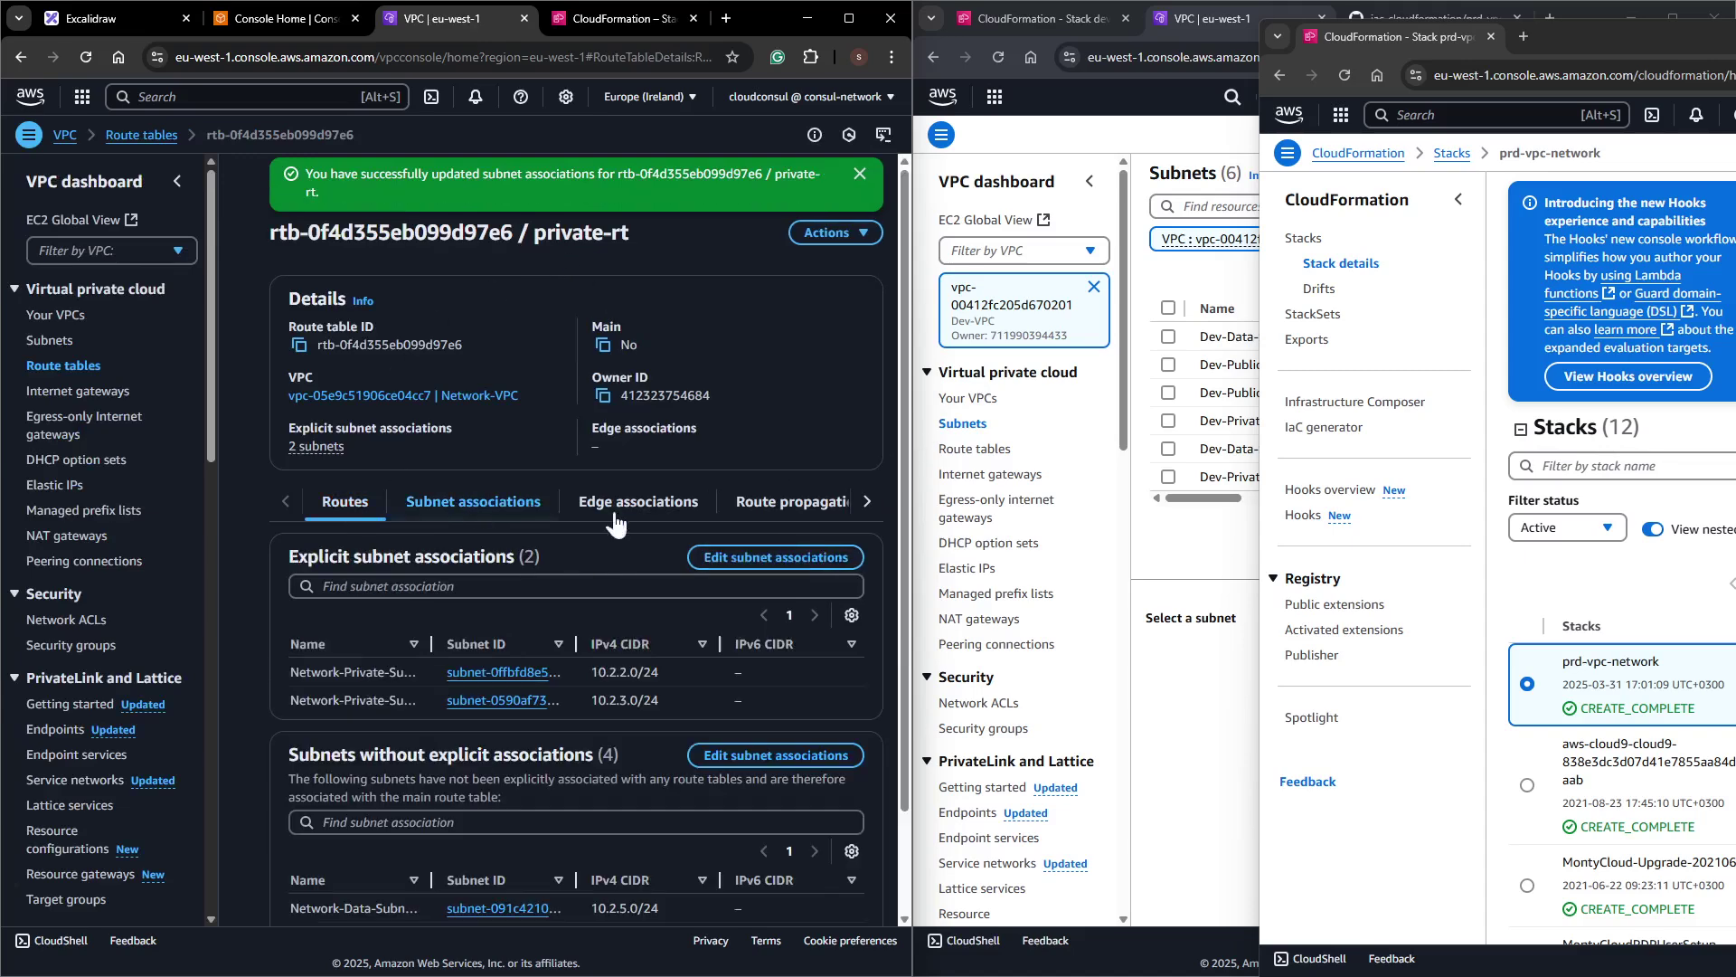
Create a route table named private-rt for Dev-VPC in the dev account.
{"action": "left_click", "coordinate": [1182, 585]}
{"action": "left_click", "coordinate": [977, 449]}
{"action": "left_click", "coordinate": [1646, 174]}
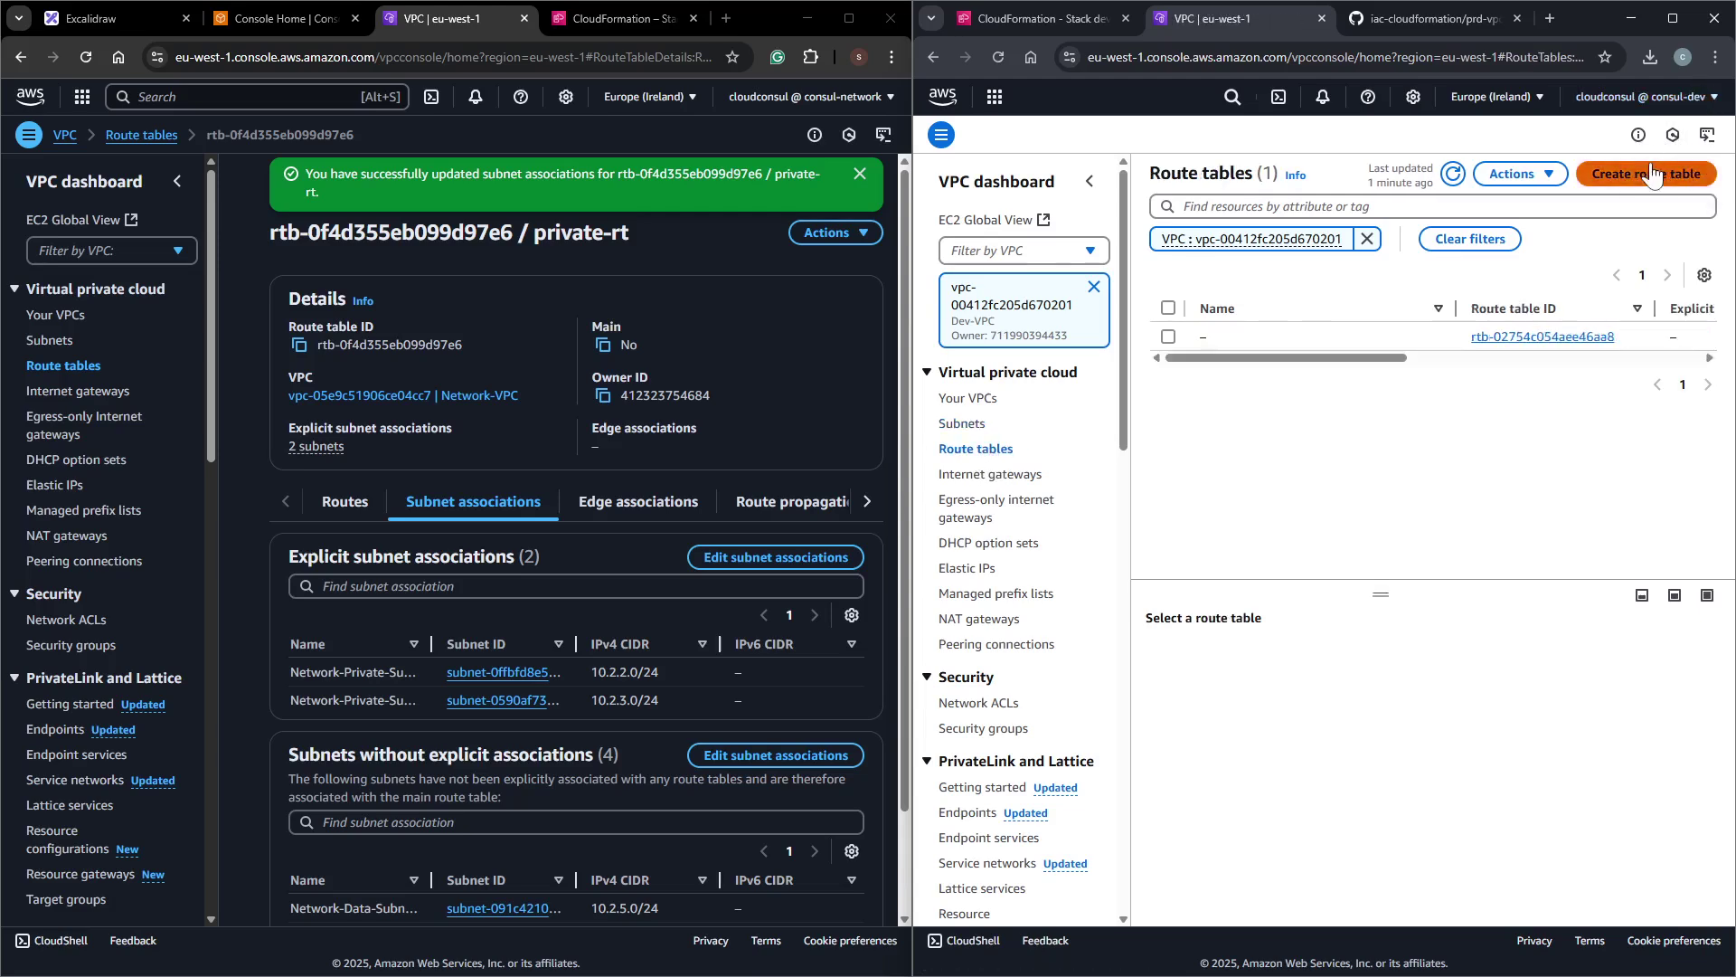
{"action": "type", "text": "private-rt"}
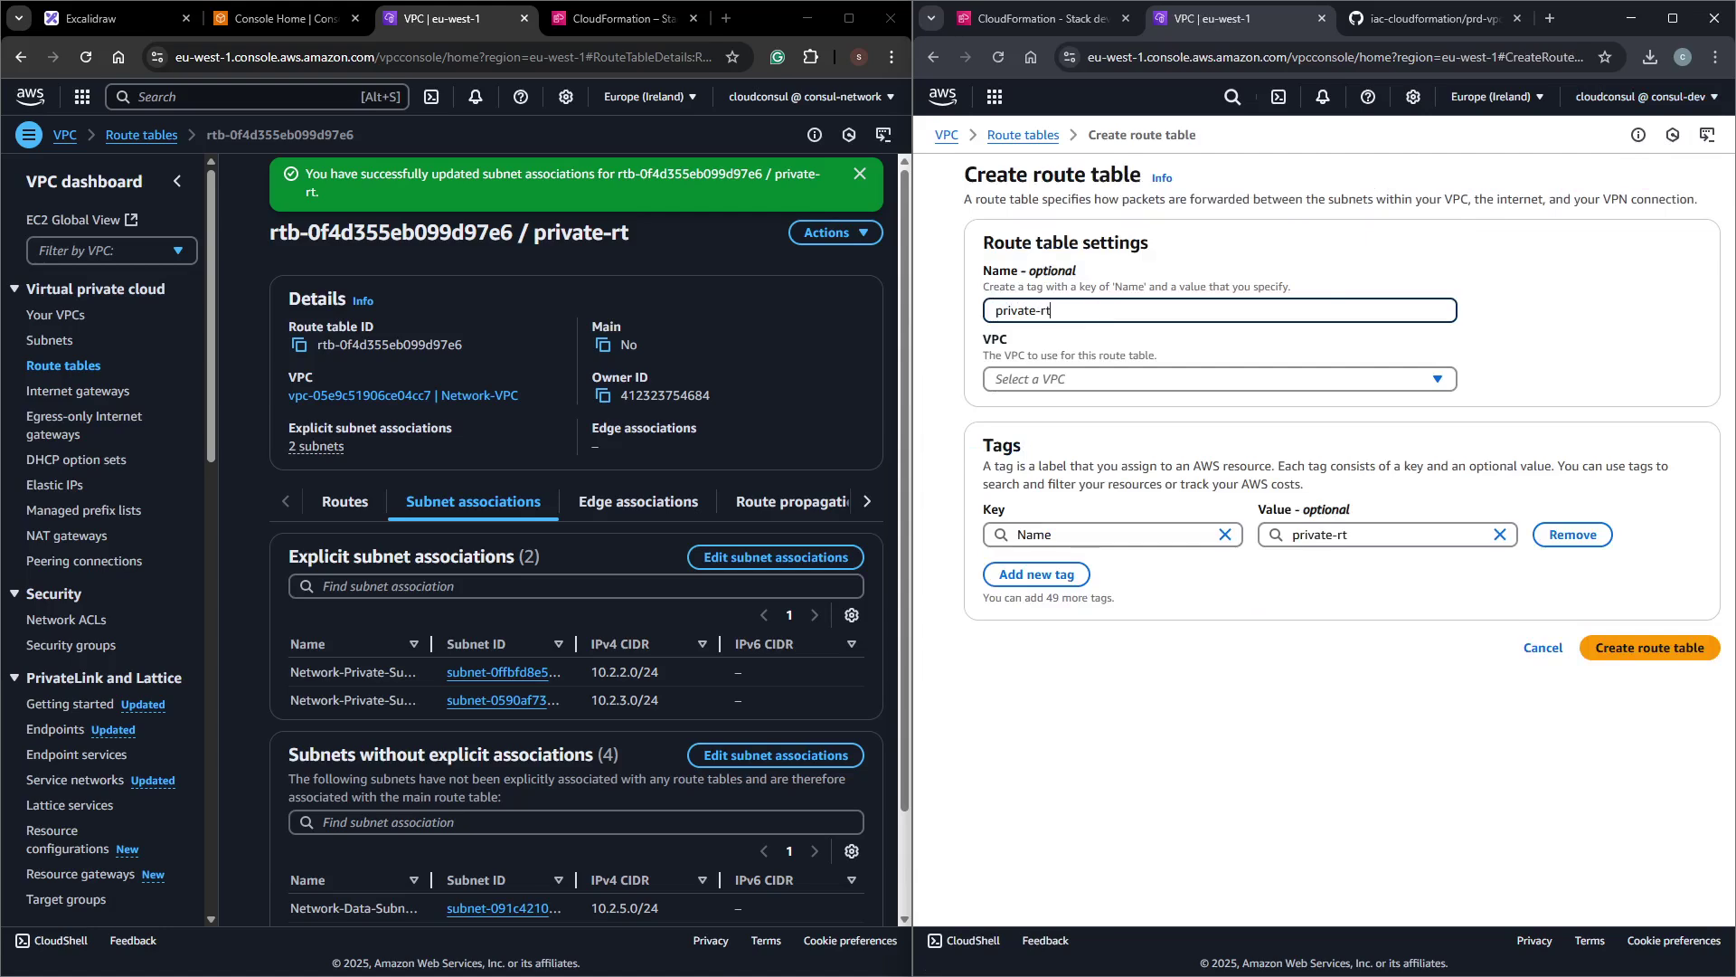
{"action": "left_click", "coordinate": [1175, 383]}
{"action": "left_click", "coordinate": [1176, 519]}
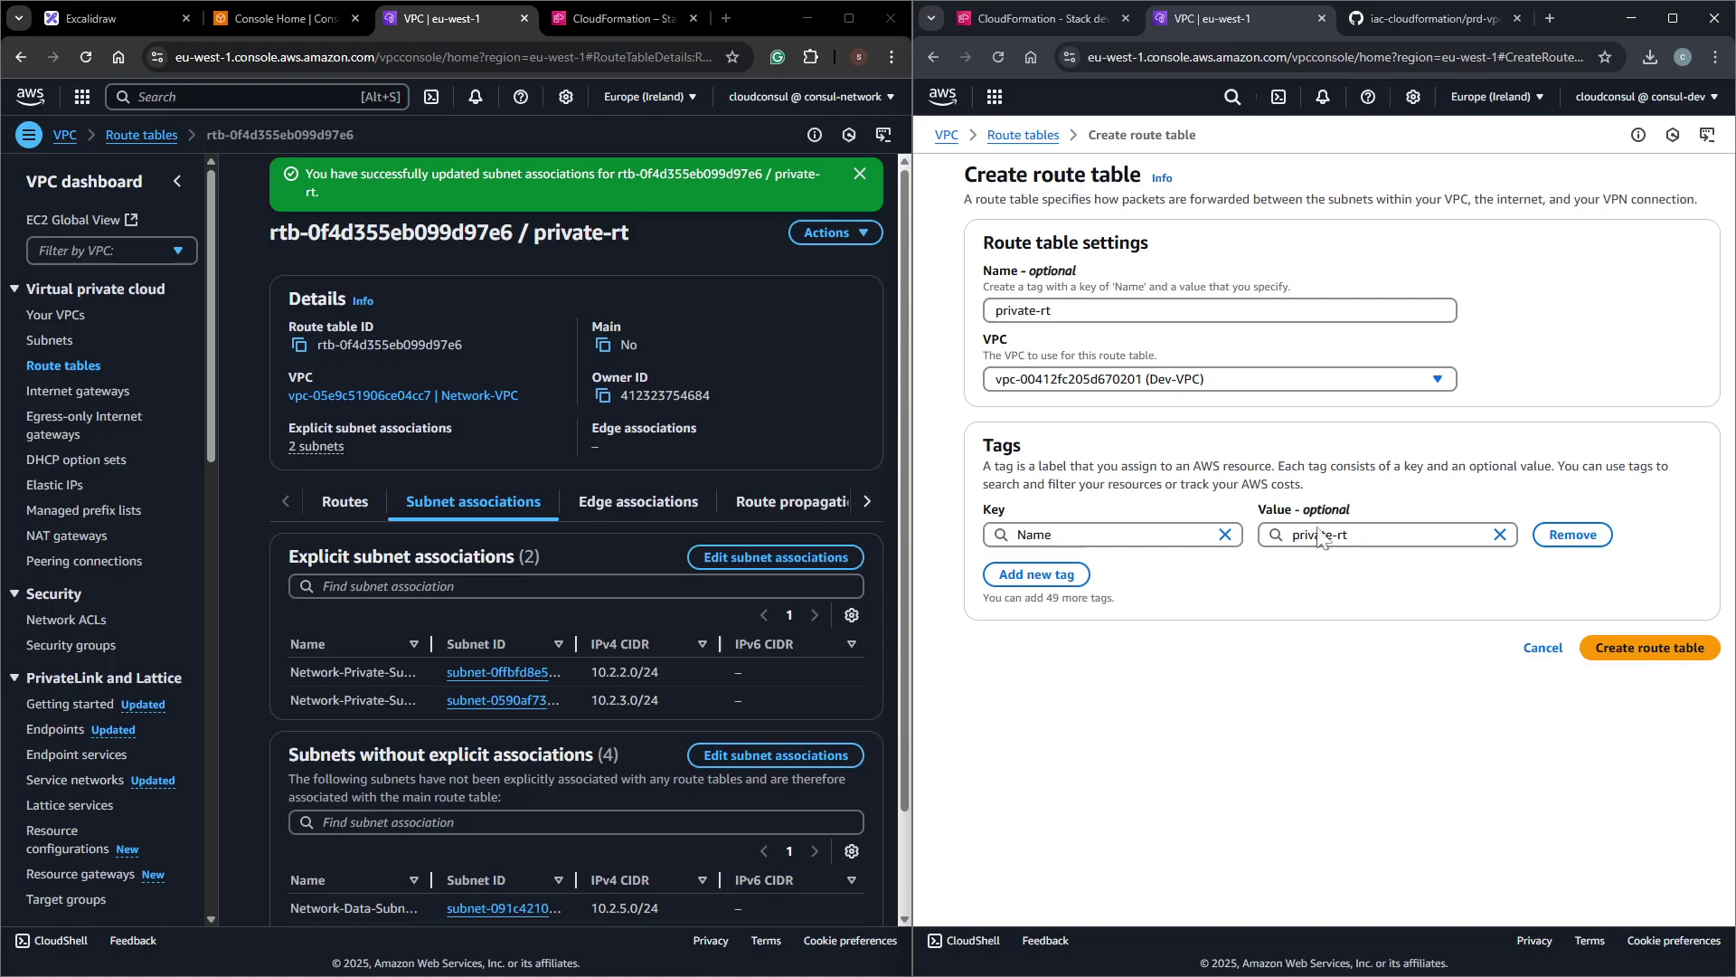
{"action": "left_click", "coordinate": [1651, 647]}
Switch to the production account's window and open its VPC console.
{"action": "key", "text": "alt+Tab"}
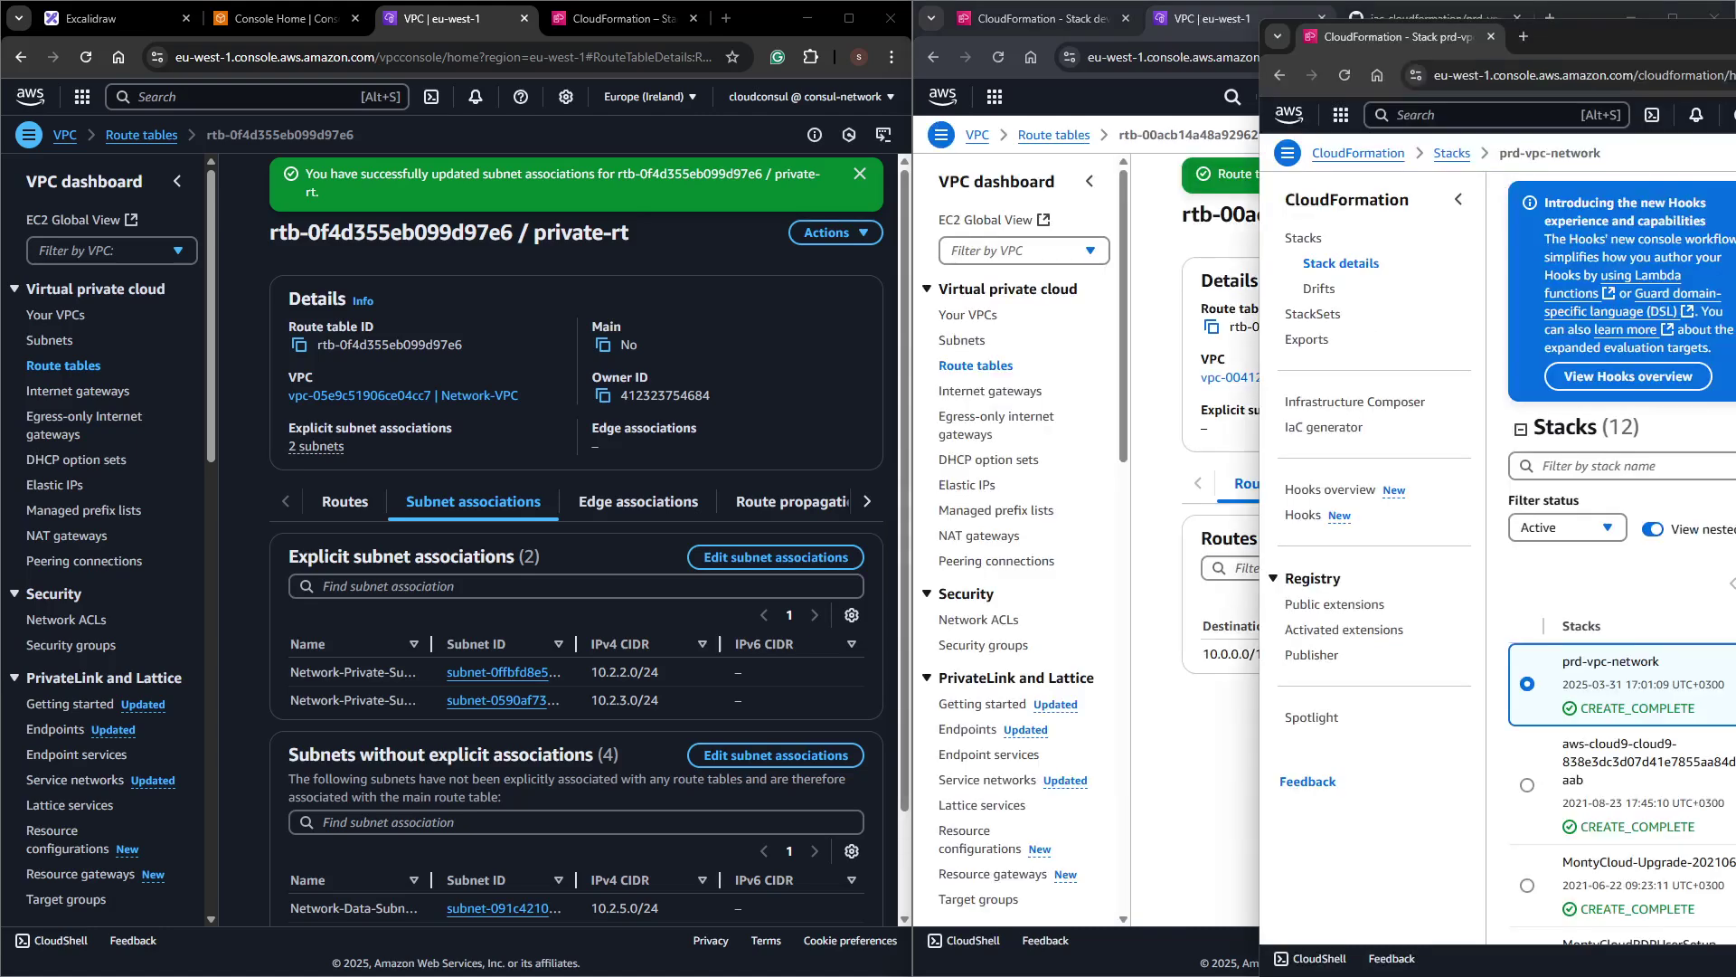
{"action": "left_click_drag", "start_coordinate": [1444, 43], "coordinate": [1320, 31]}
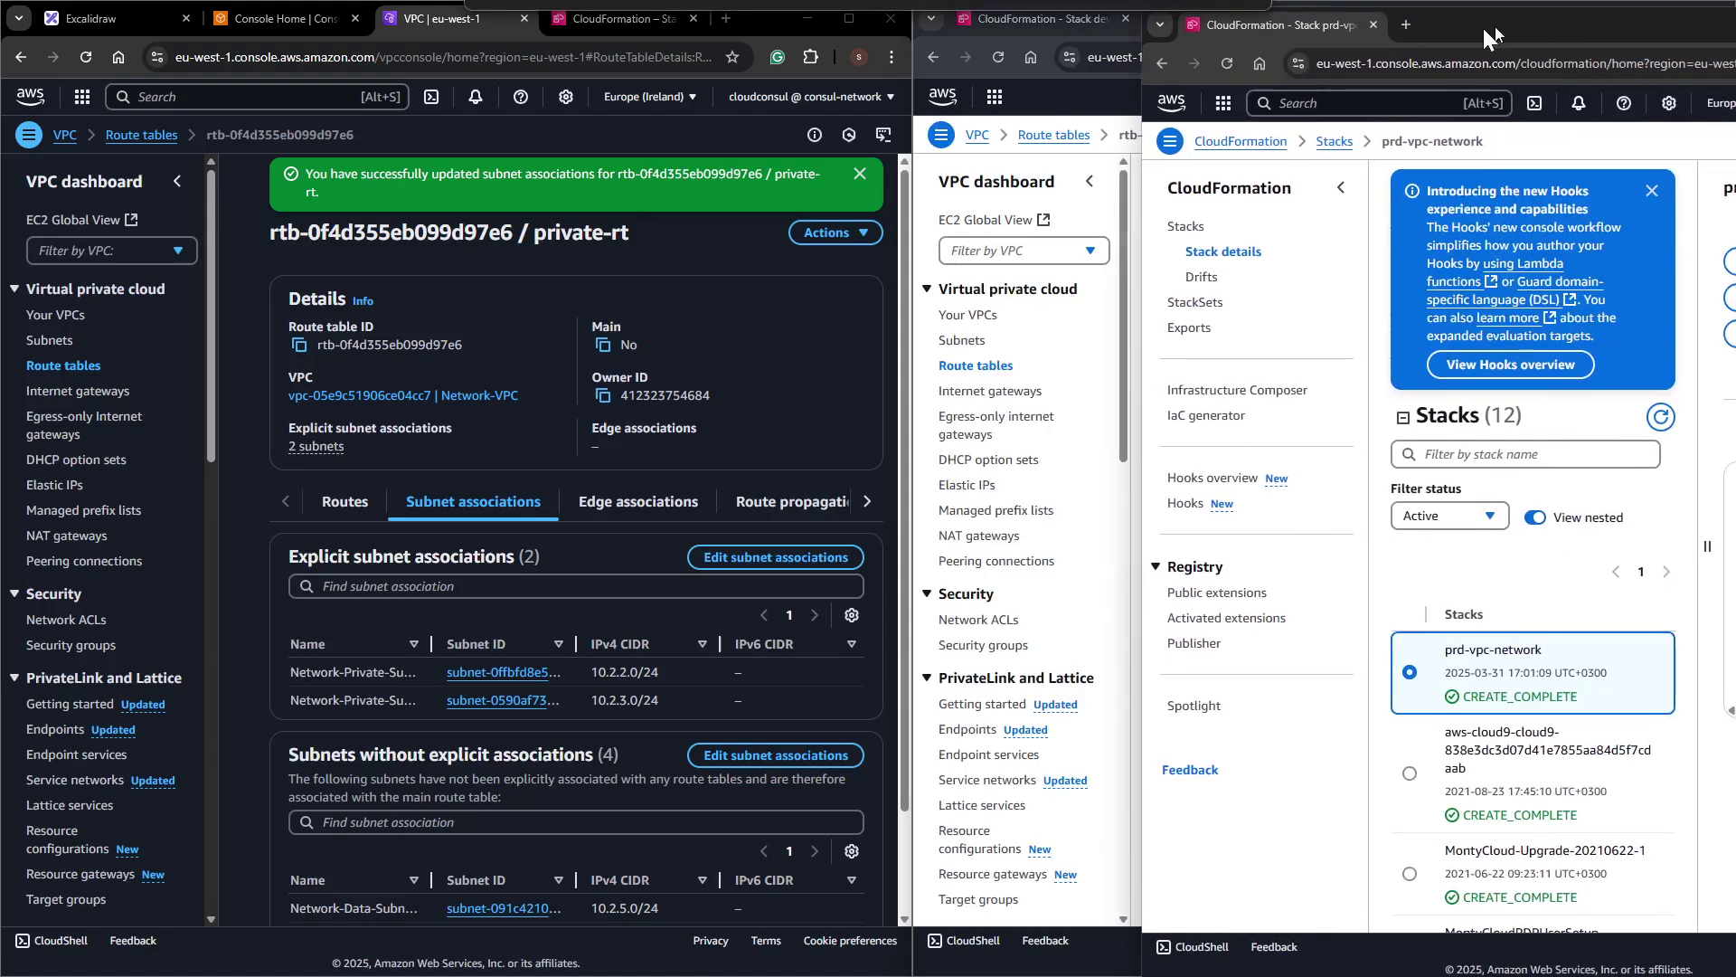
{"action": "type", "text": "vpc"}
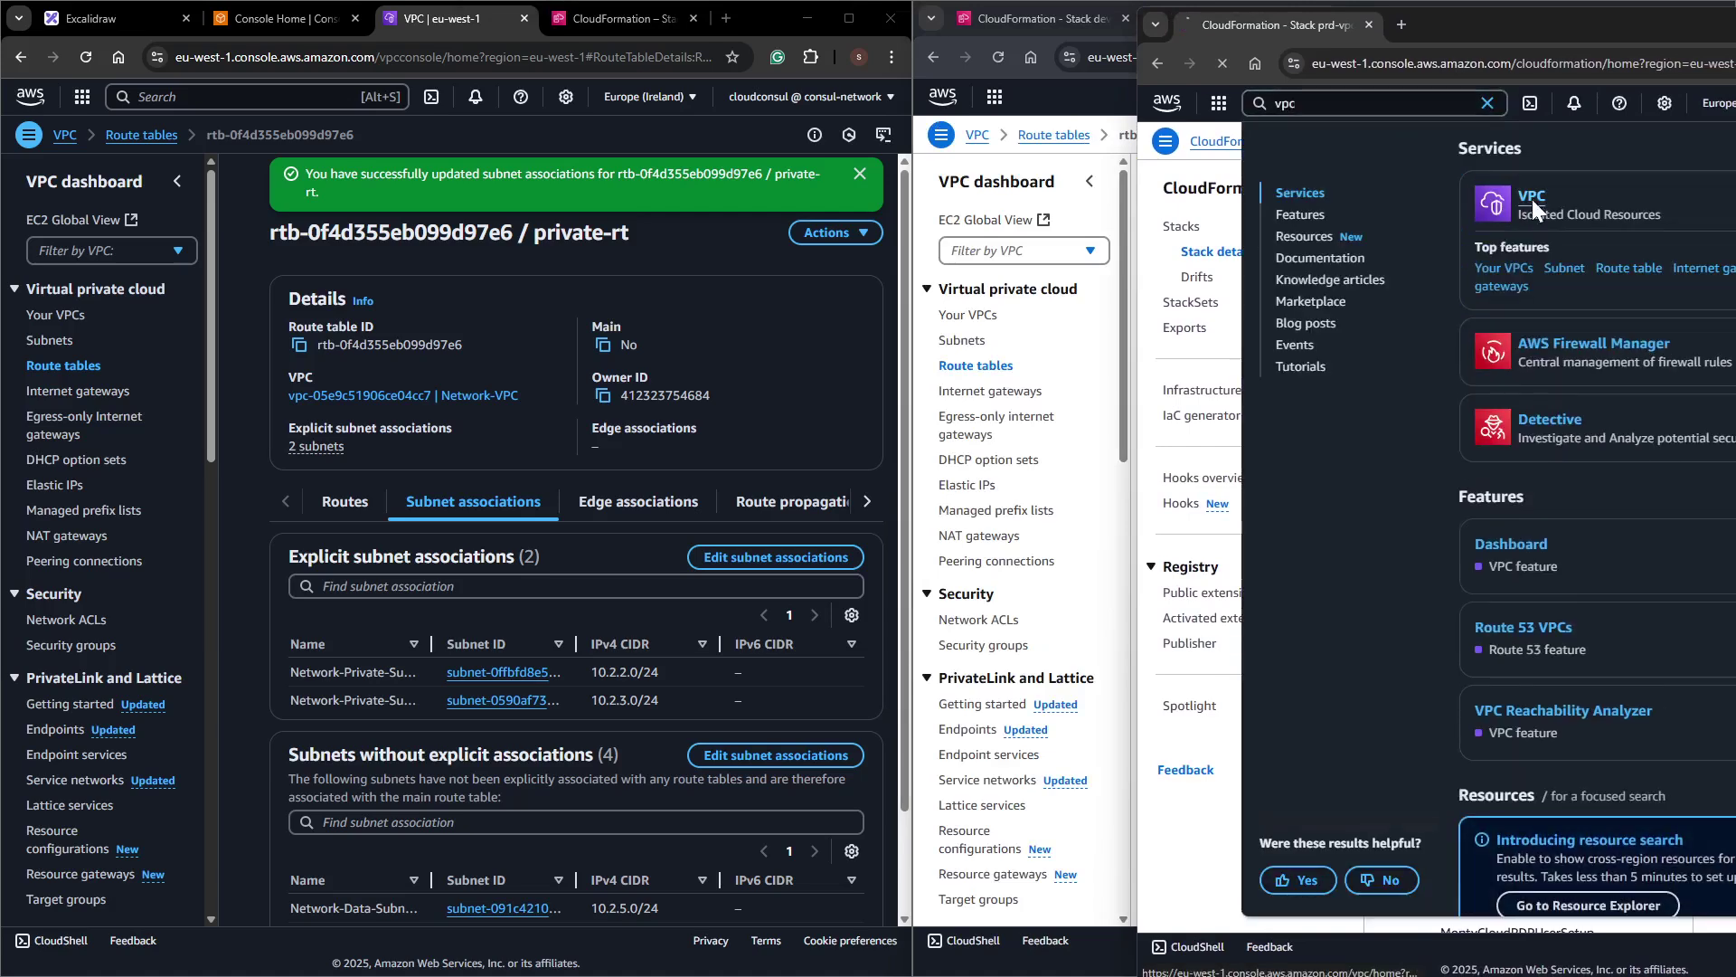
{"action": "key", "text": "Return"}
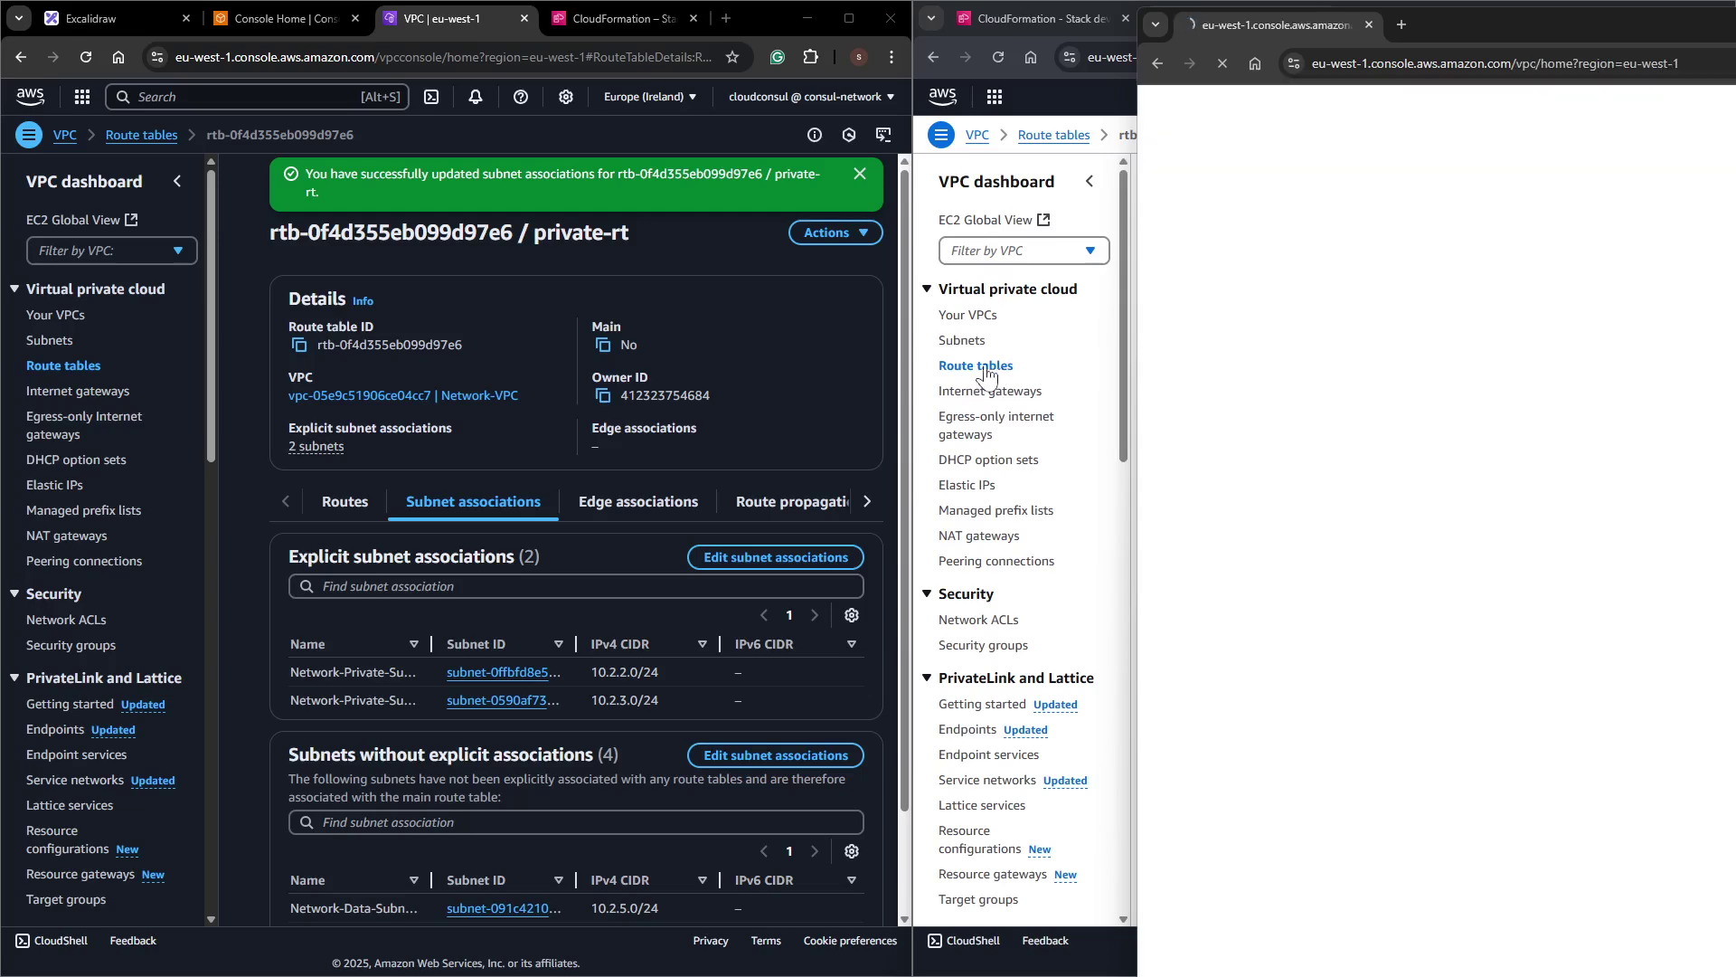
Open the dev account's VPC list and refresh it.
{"action": "left_click", "coordinate": [970, 319]}
{"action": "left_click", "coordinate": [990, 251]}
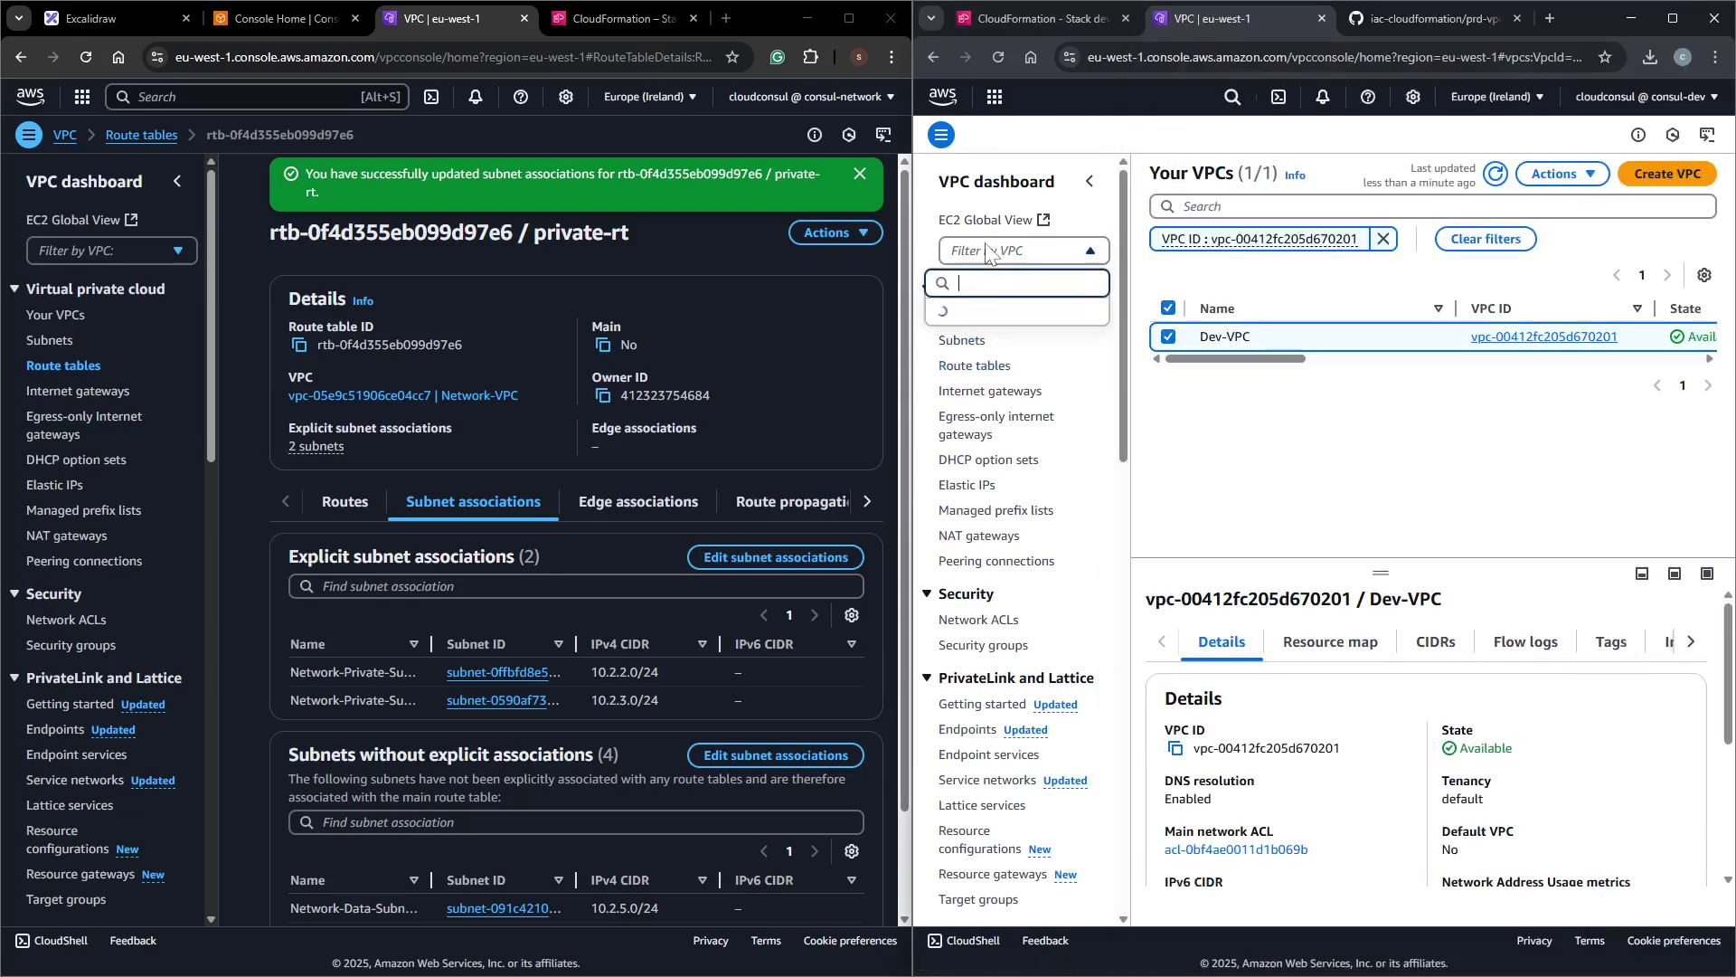
{"action": "left_click", "coordinate": [1299, 440]}
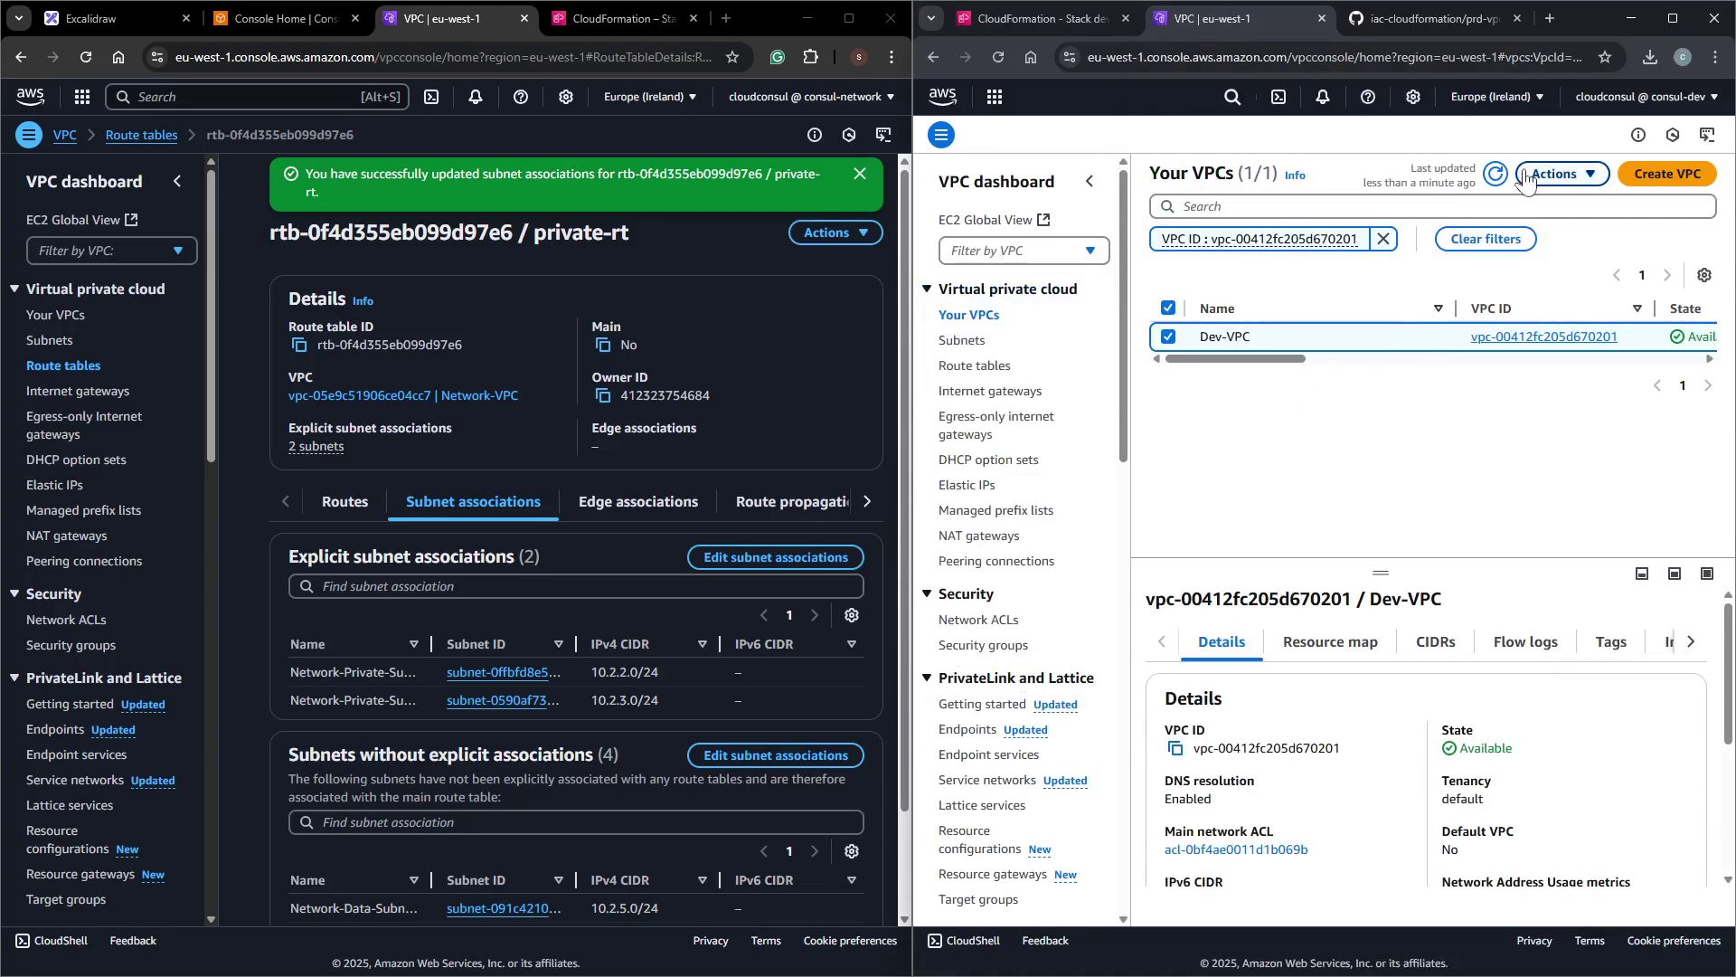
{"action": "left_click", "coordinate": [1497, 176]}
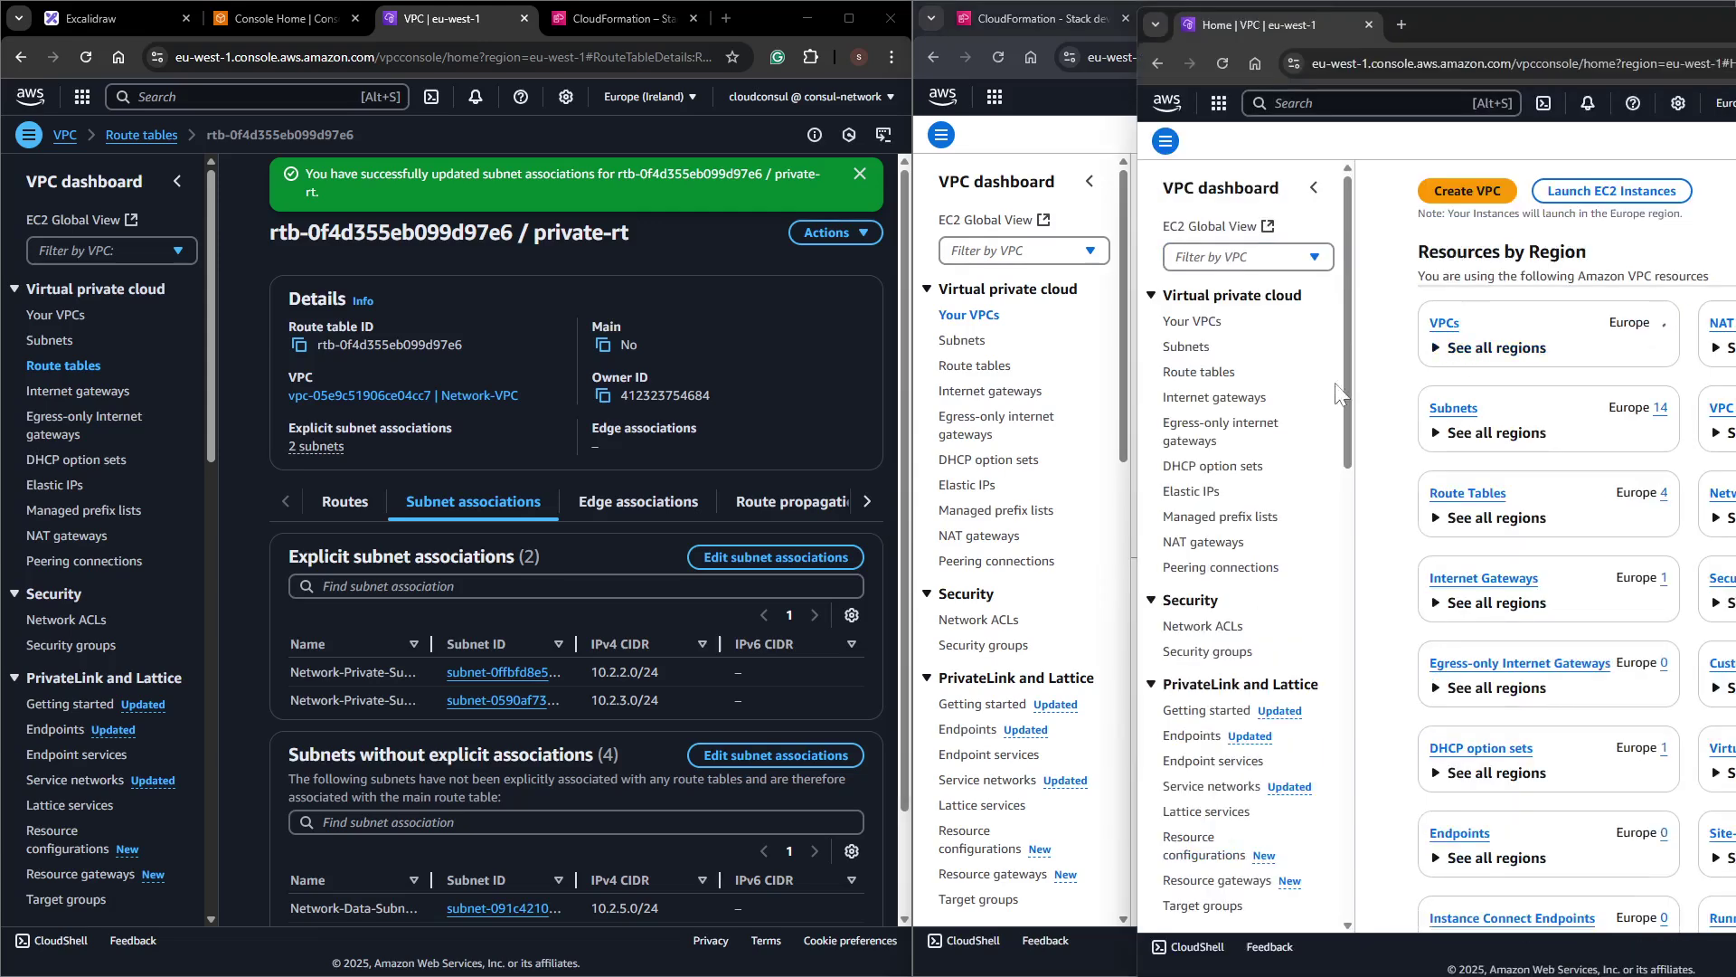
List the production account's route tables filtered by Prod-VPC and move that window fully into view.
{"action": "left_click", "coordinate": [1201, 372]}
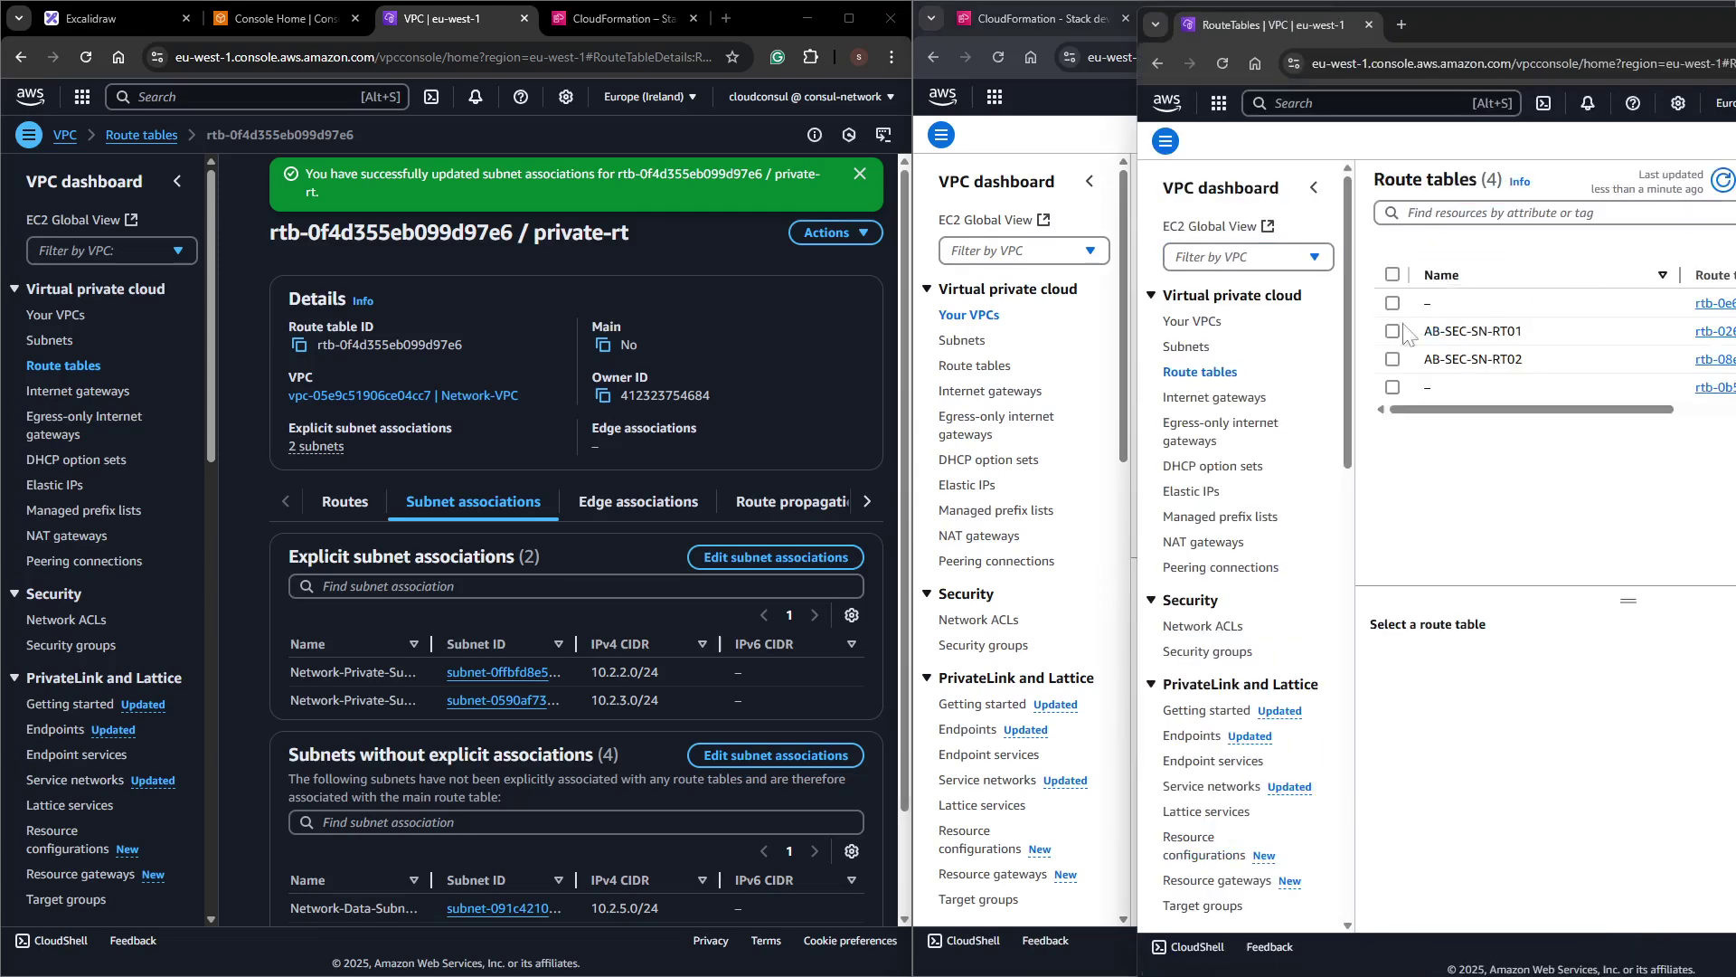
{"action": "left_click", "coordinate": [1227, 259]}
{"action": "left_click", "coordinate": [1205, 355]}
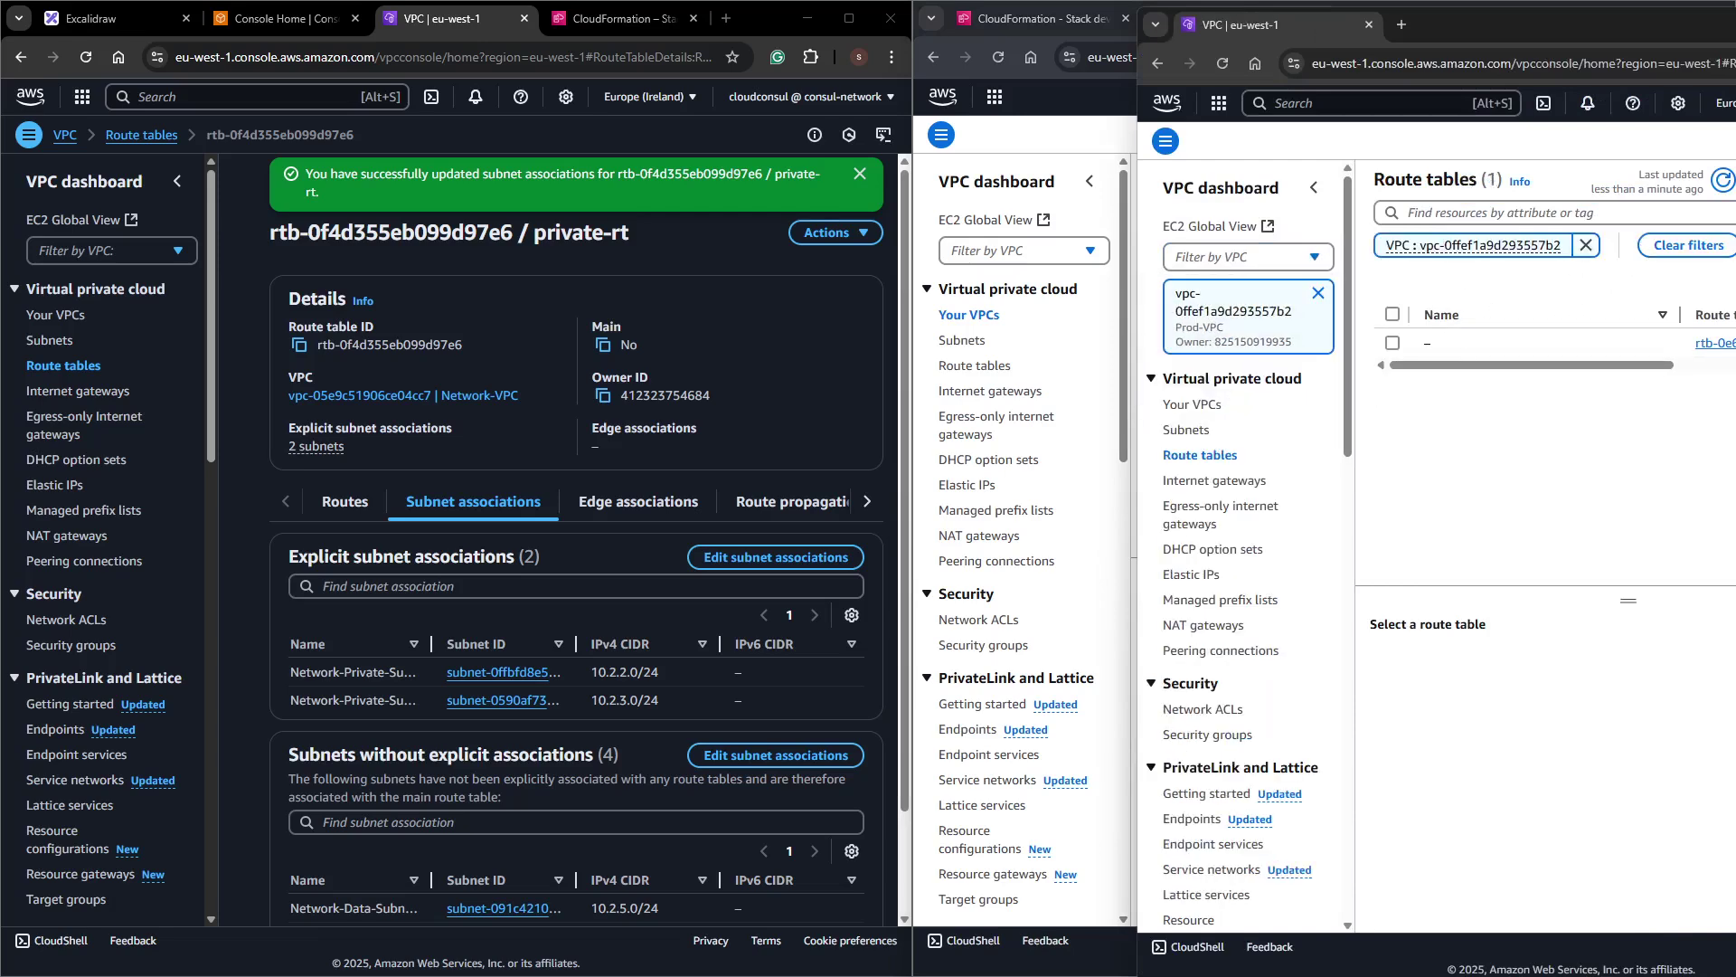
{"action": "left_click_drag", "start_coordinate": [1576, 41], "coordinate": [1281, 56]}
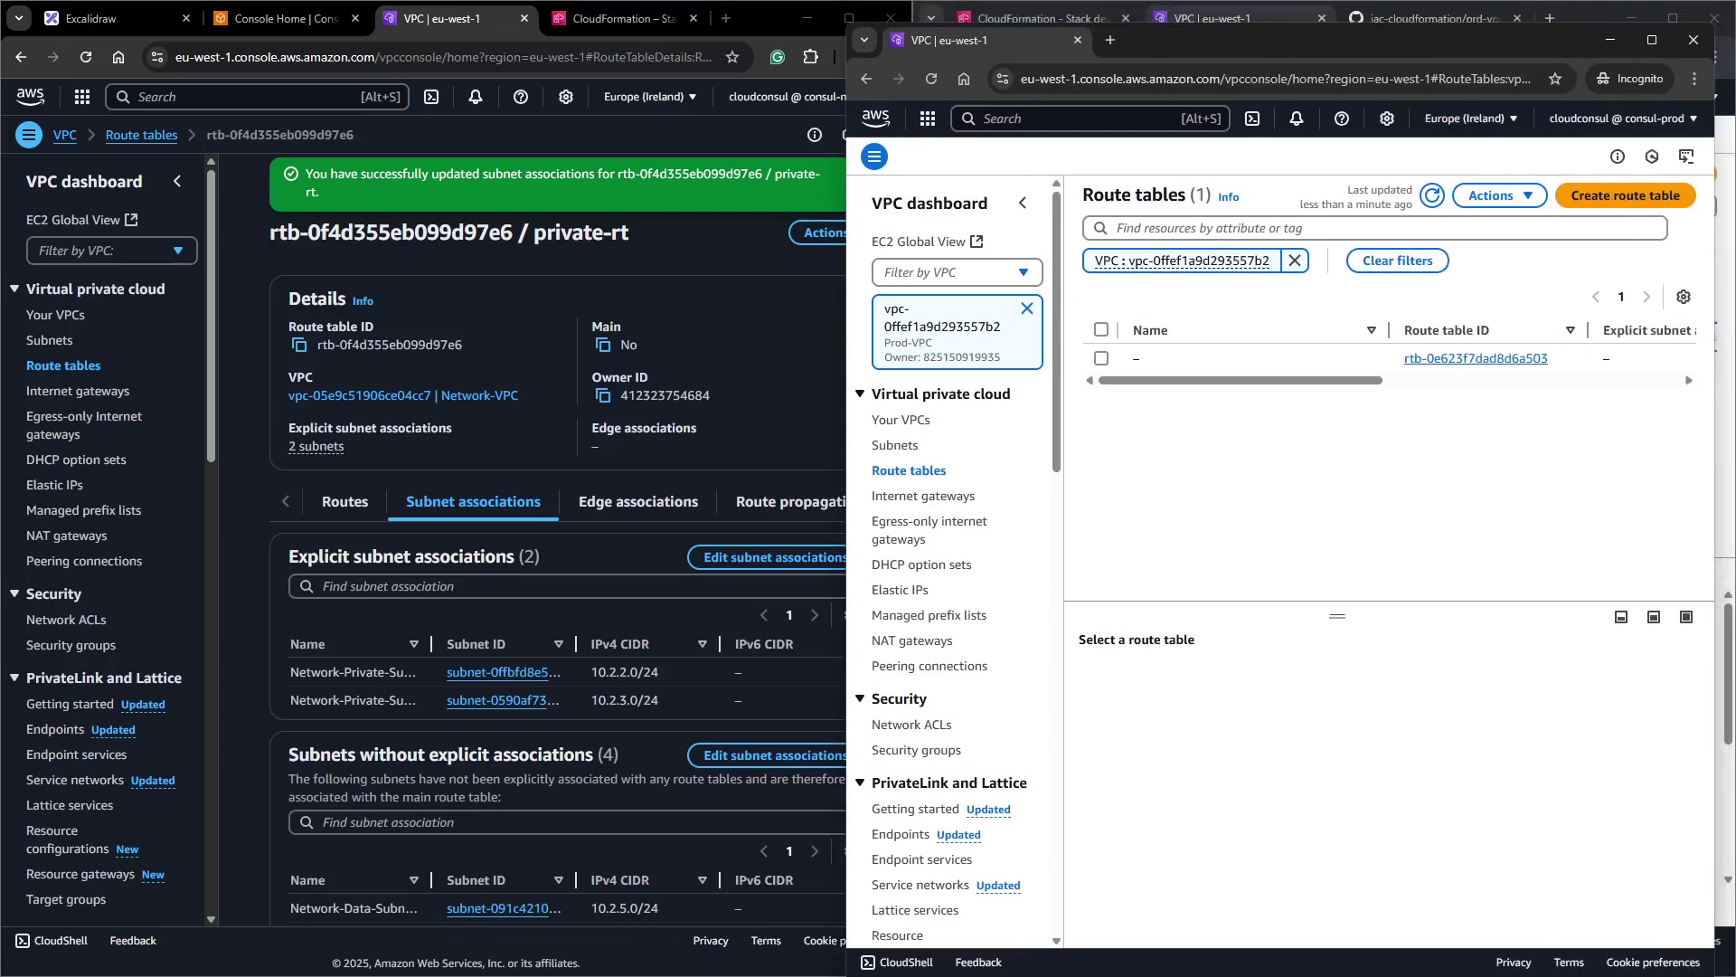
Create a route table named prd-private-rt for Prod-VPC in the production account.
{"action": "left_click", "coordinate": [1626, 206]}
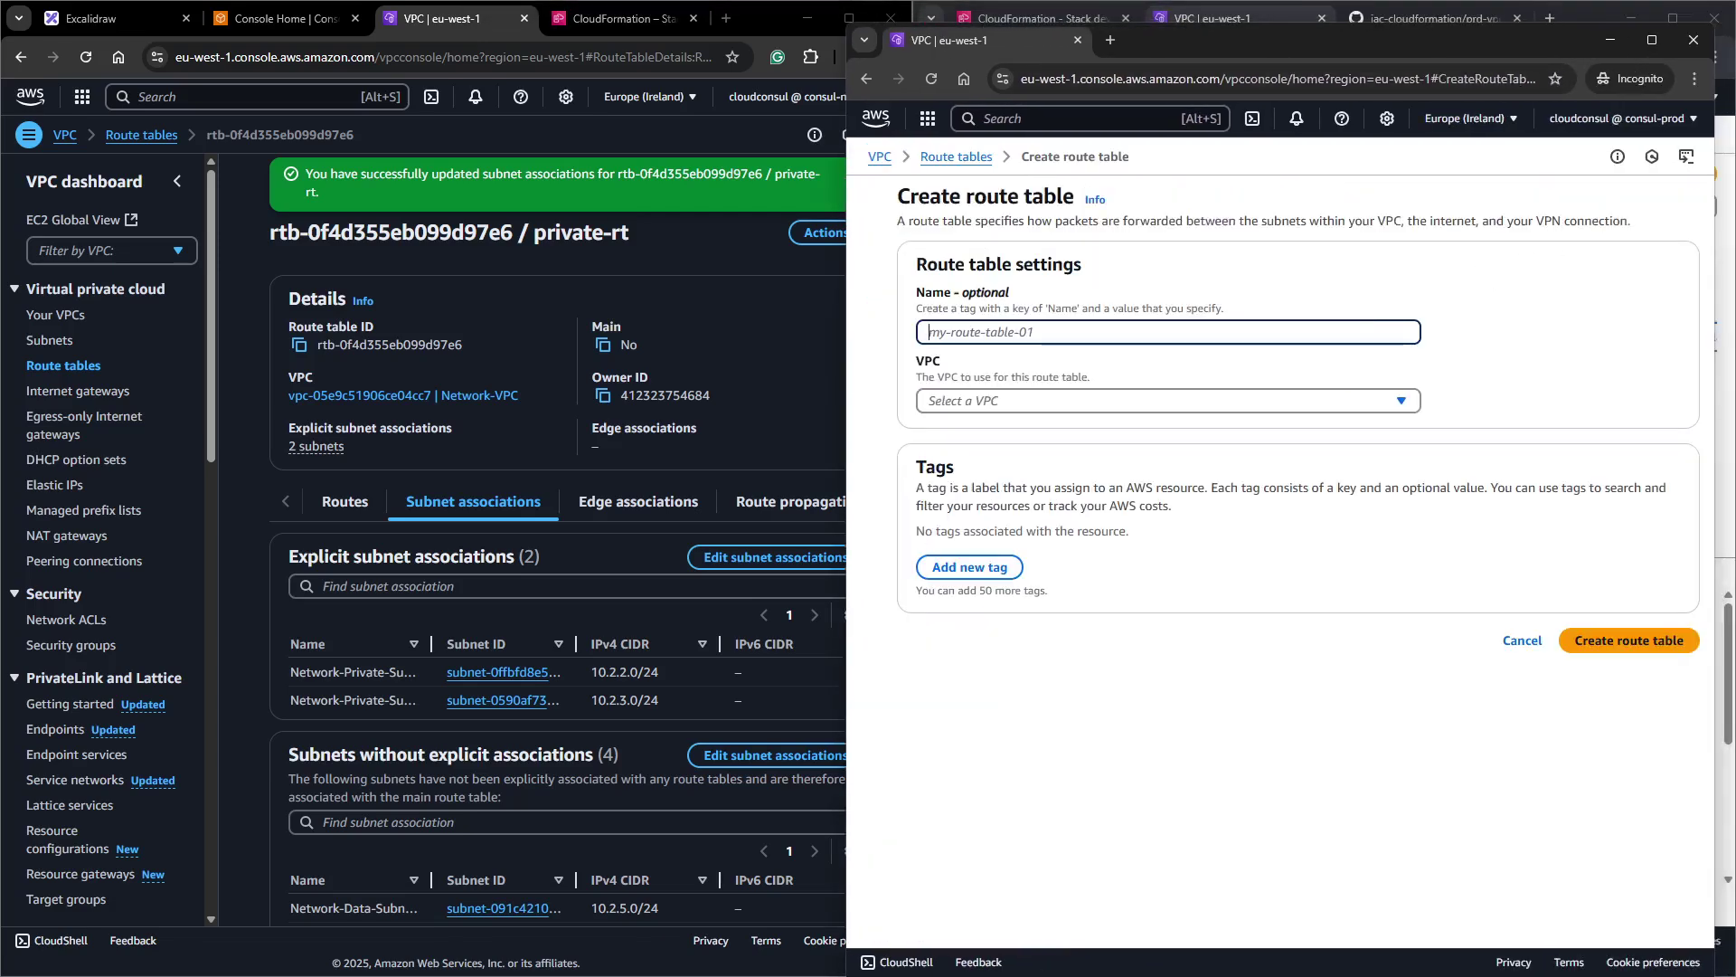
{"action": "type", "text": "prd-private-rt"}
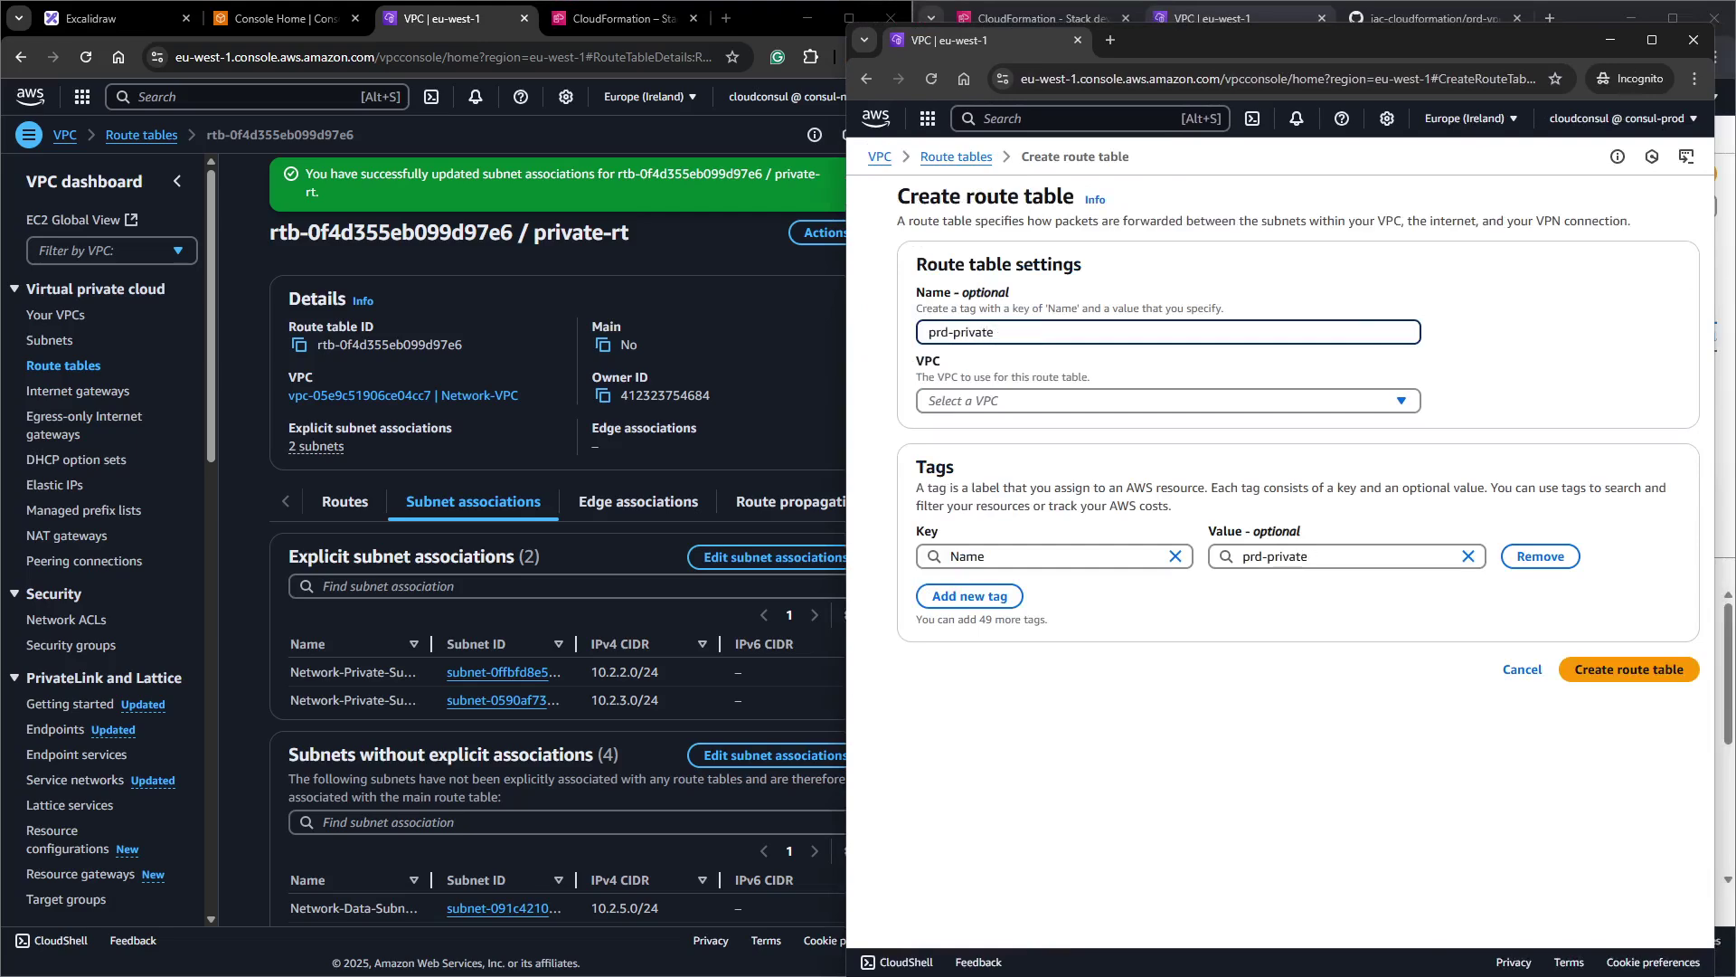
{"action": "left_click", "coordinate": [1136, 411]}
{"action": "left_click", "coordinate": [1013, 455]}
{"action": "left_click", "coordinate": [1601, 670]}
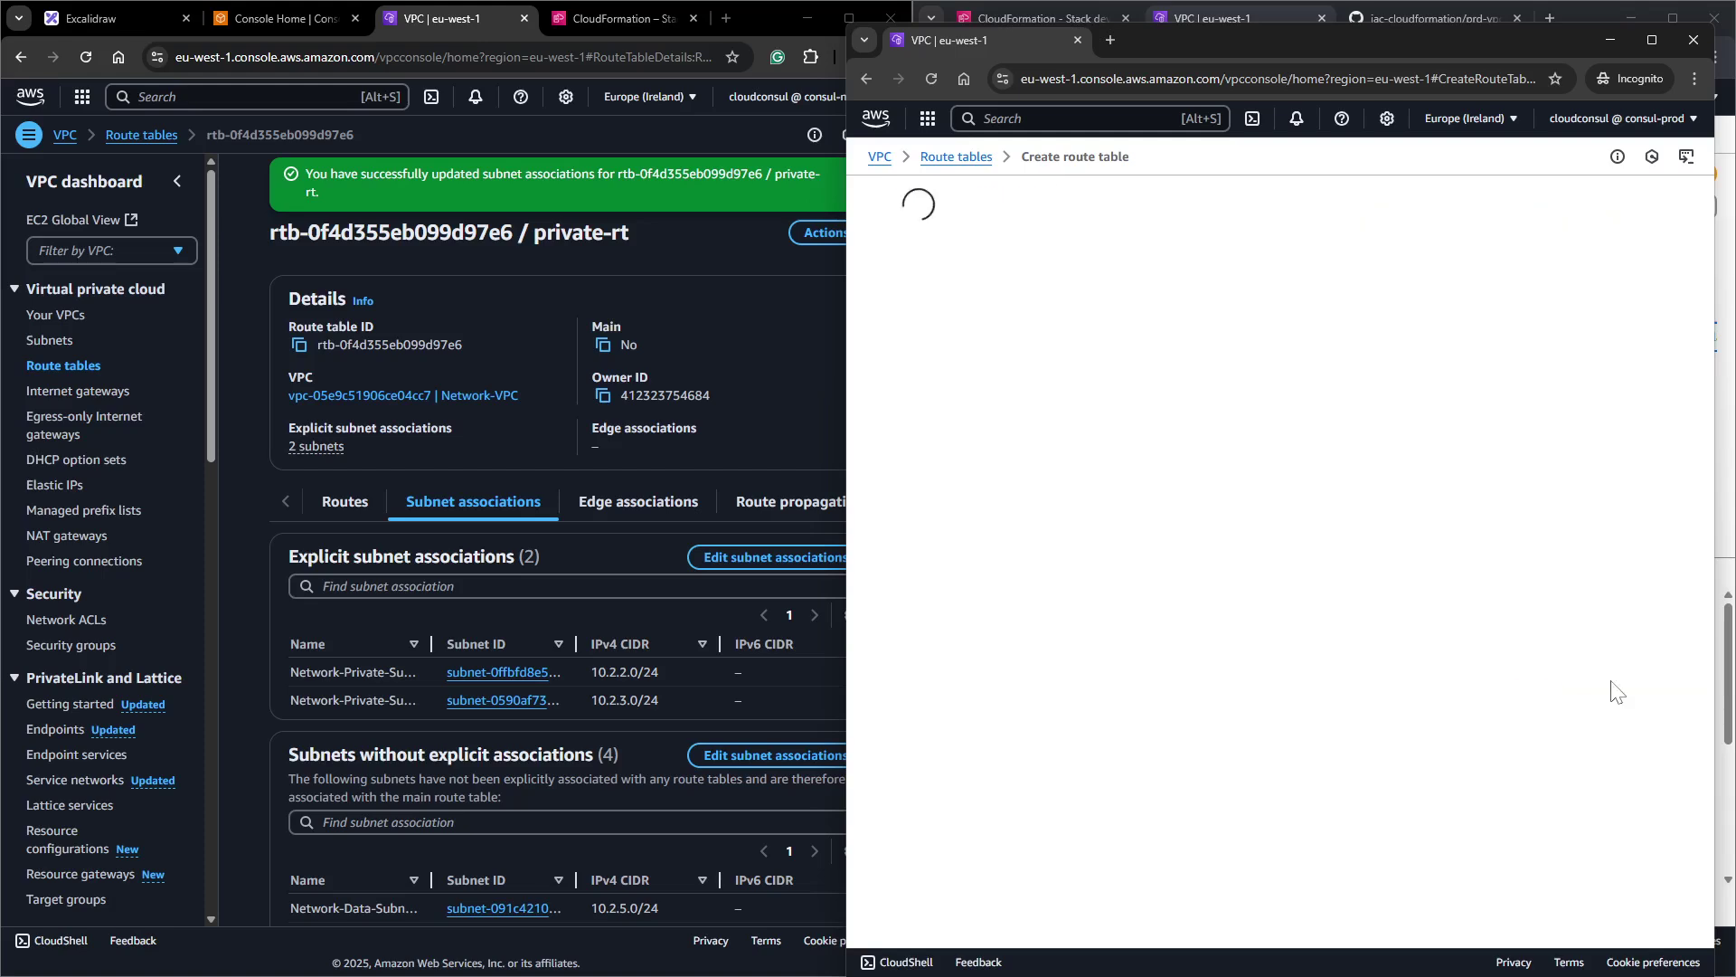
Associate Prod-Private-Subnet-AZ1 and Prod-Private-Subnet-AZ2 with the prd-private-rt route table.
{"action": "left_click", "coordinate": [1304, 507]}
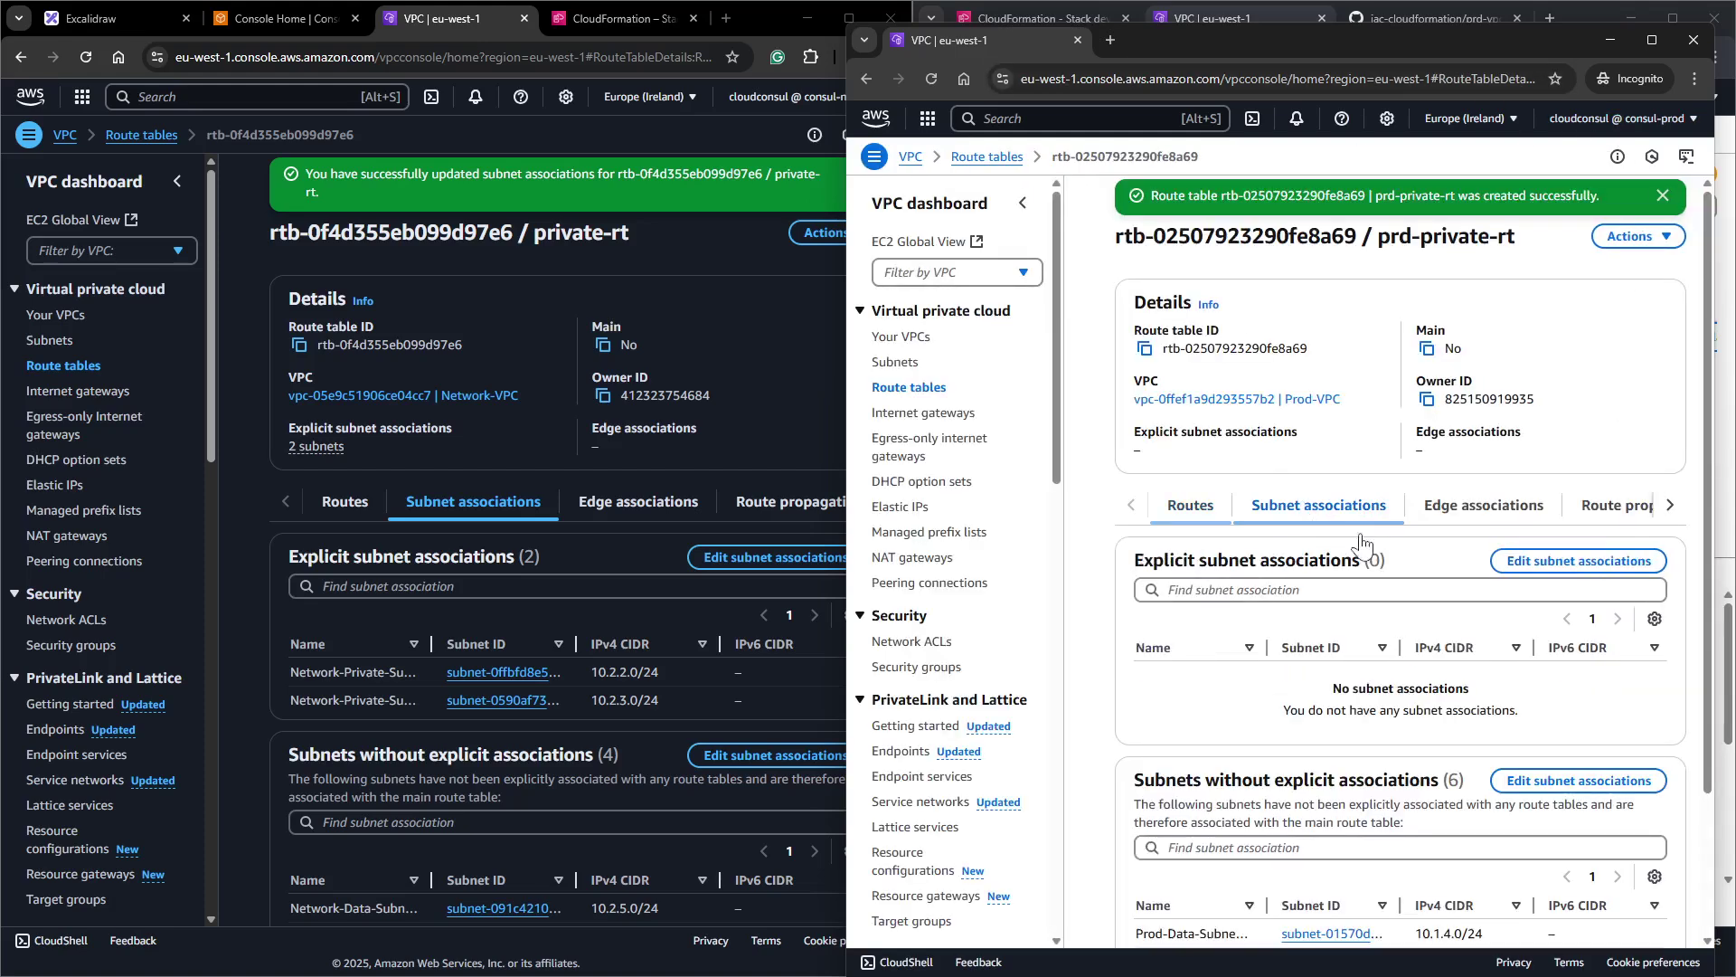
{"action": "left_click", "coordinate": [1550, 563]}
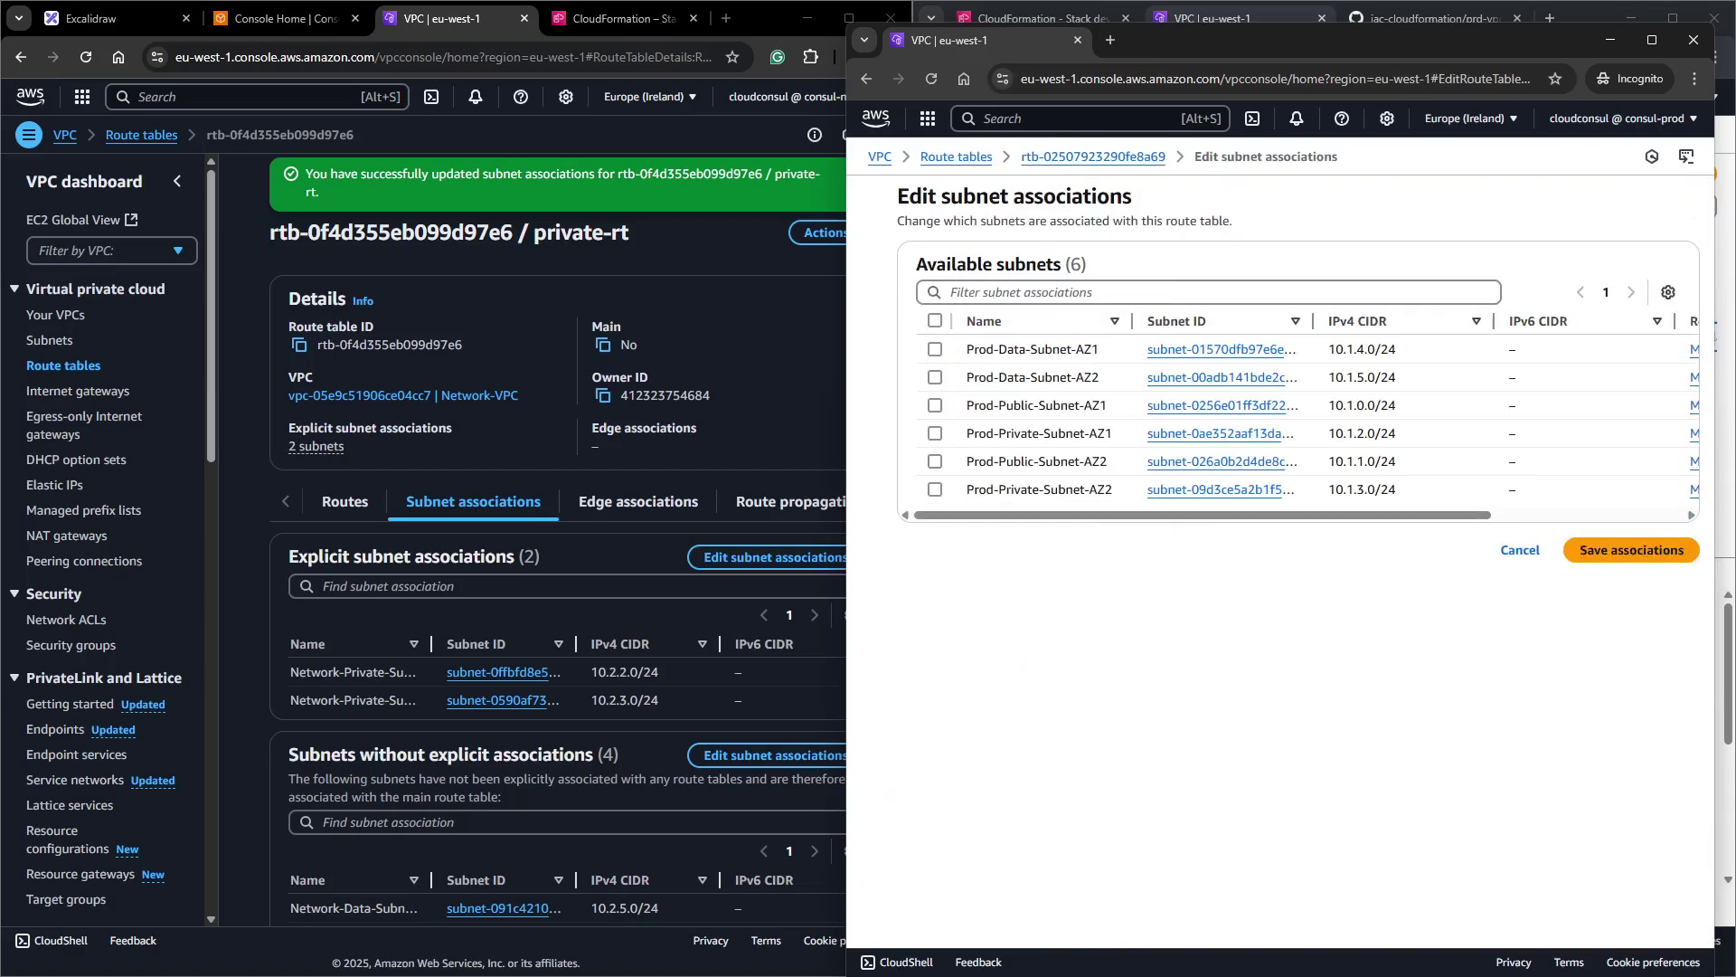
{"action": "left_click", "coordinate": [935, 433]}
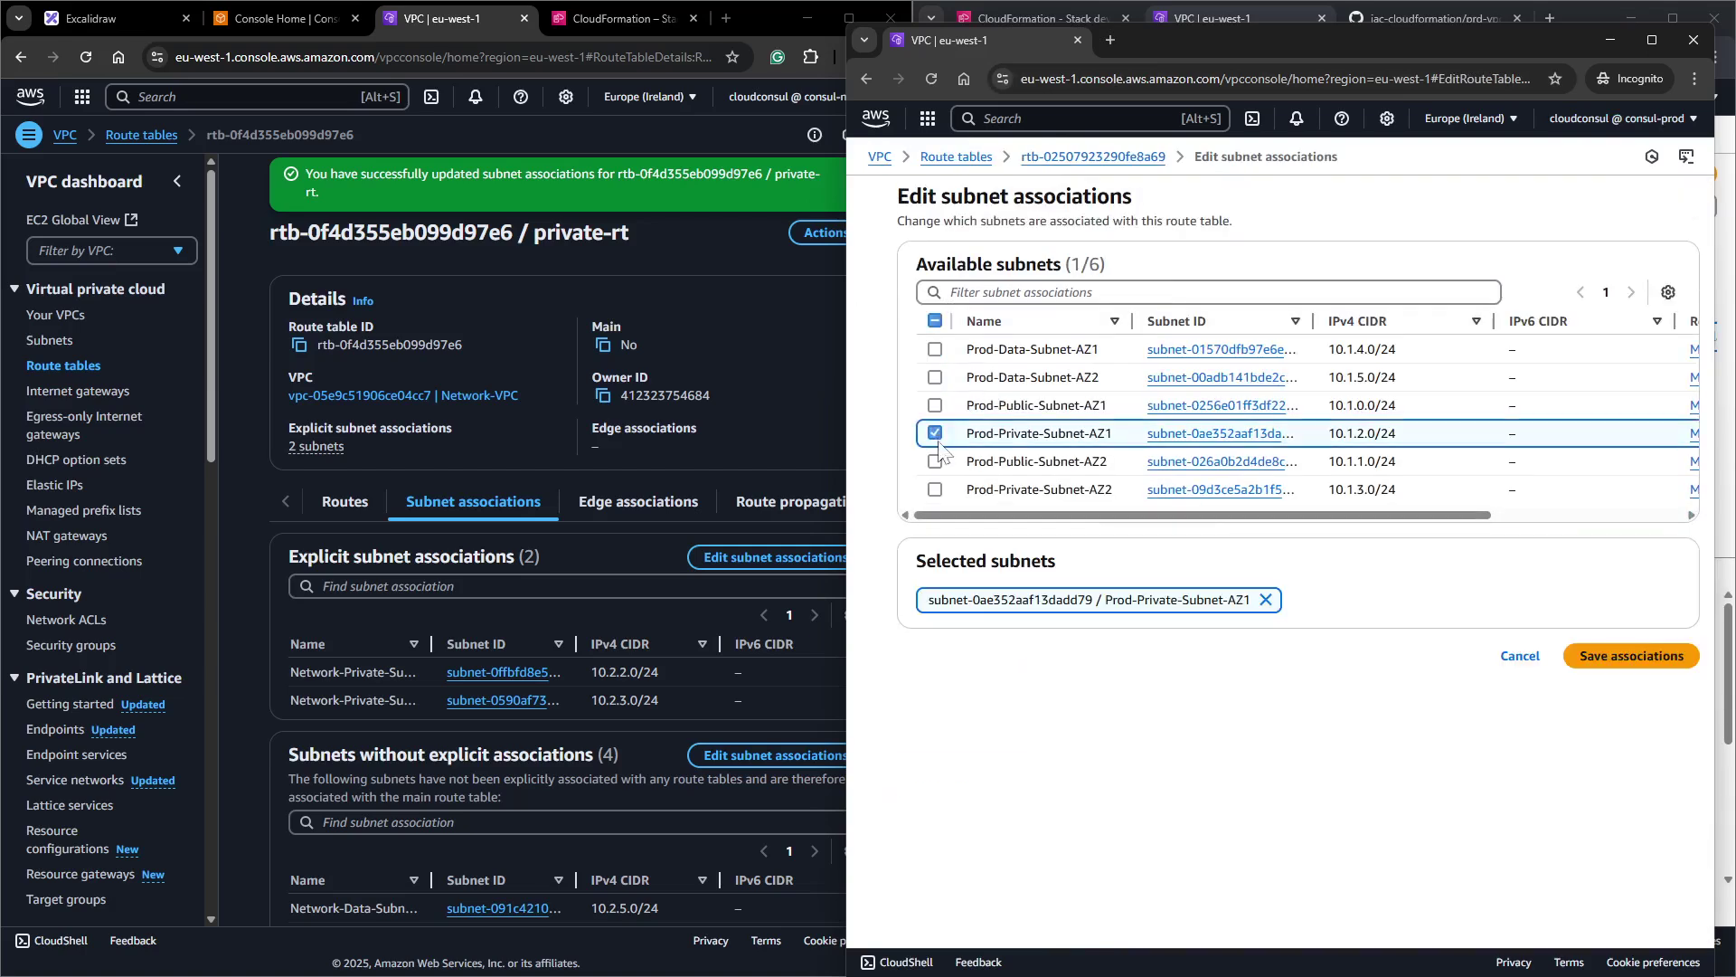
{"action": "left_click", "coordinate": [935, 489]}
{"action": "left_click", "coordinate": [1632, 658]}
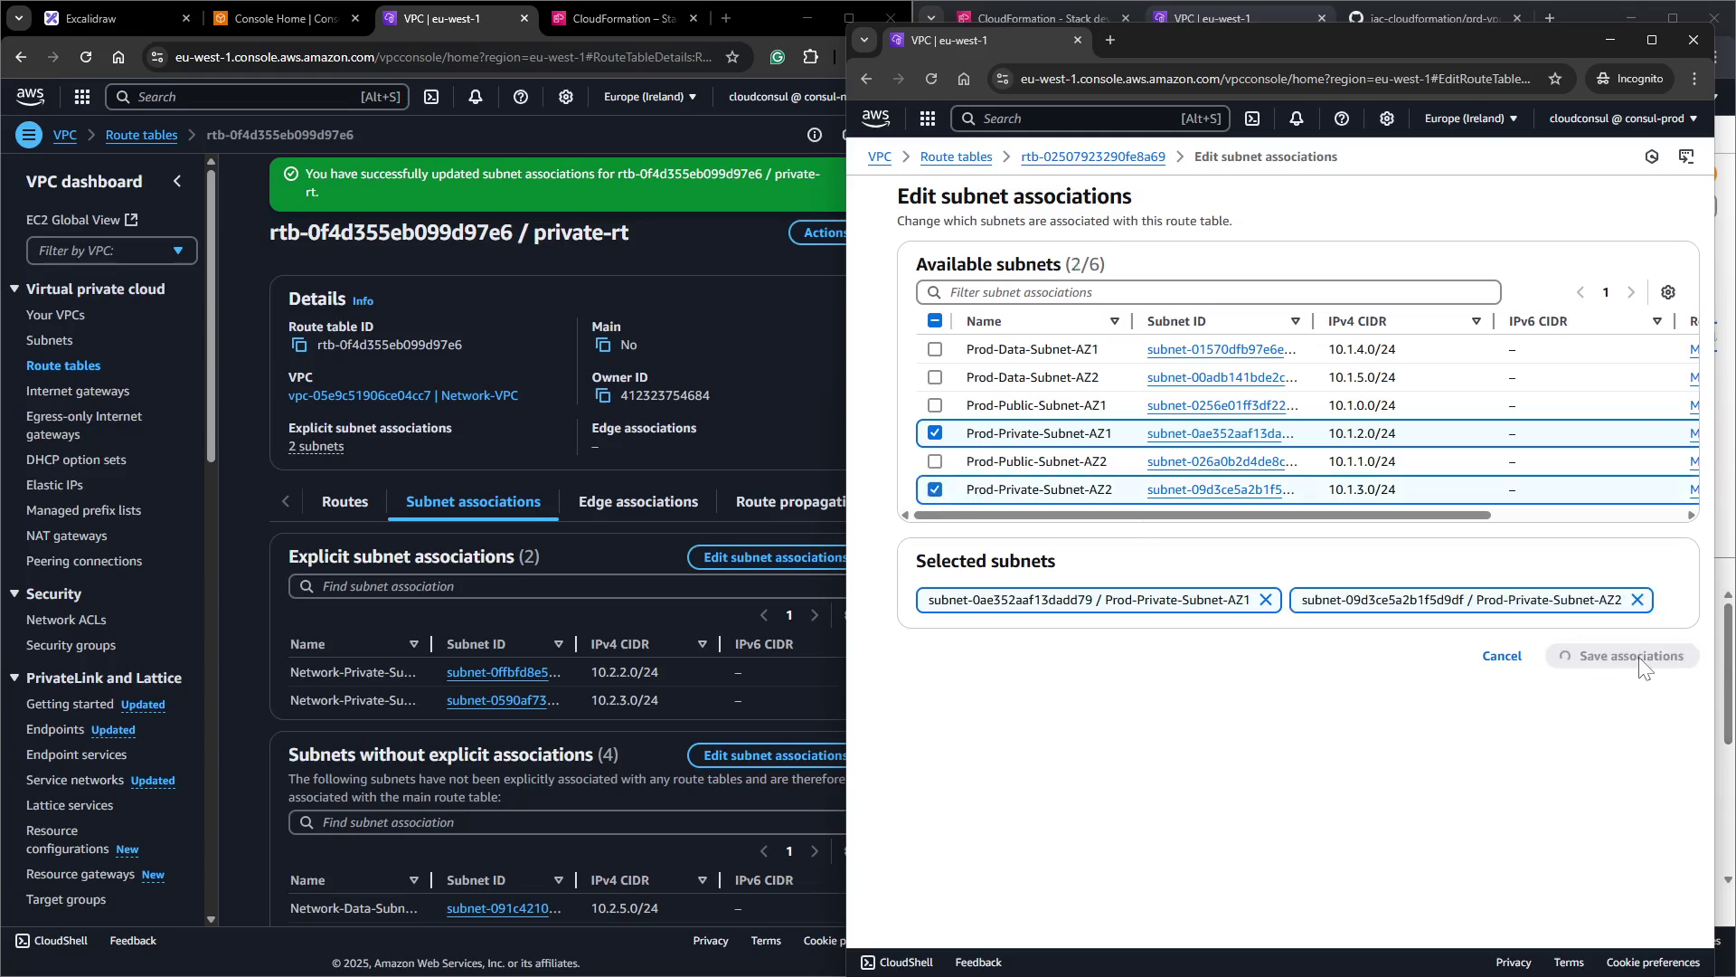
Move the production window aside, switch to the dev account, and list its route tables filtered by Dev-VPC.
{"action": "left_click_drag", "start_coordinate": [1478, 59], "coordinate": [1735, 136]}
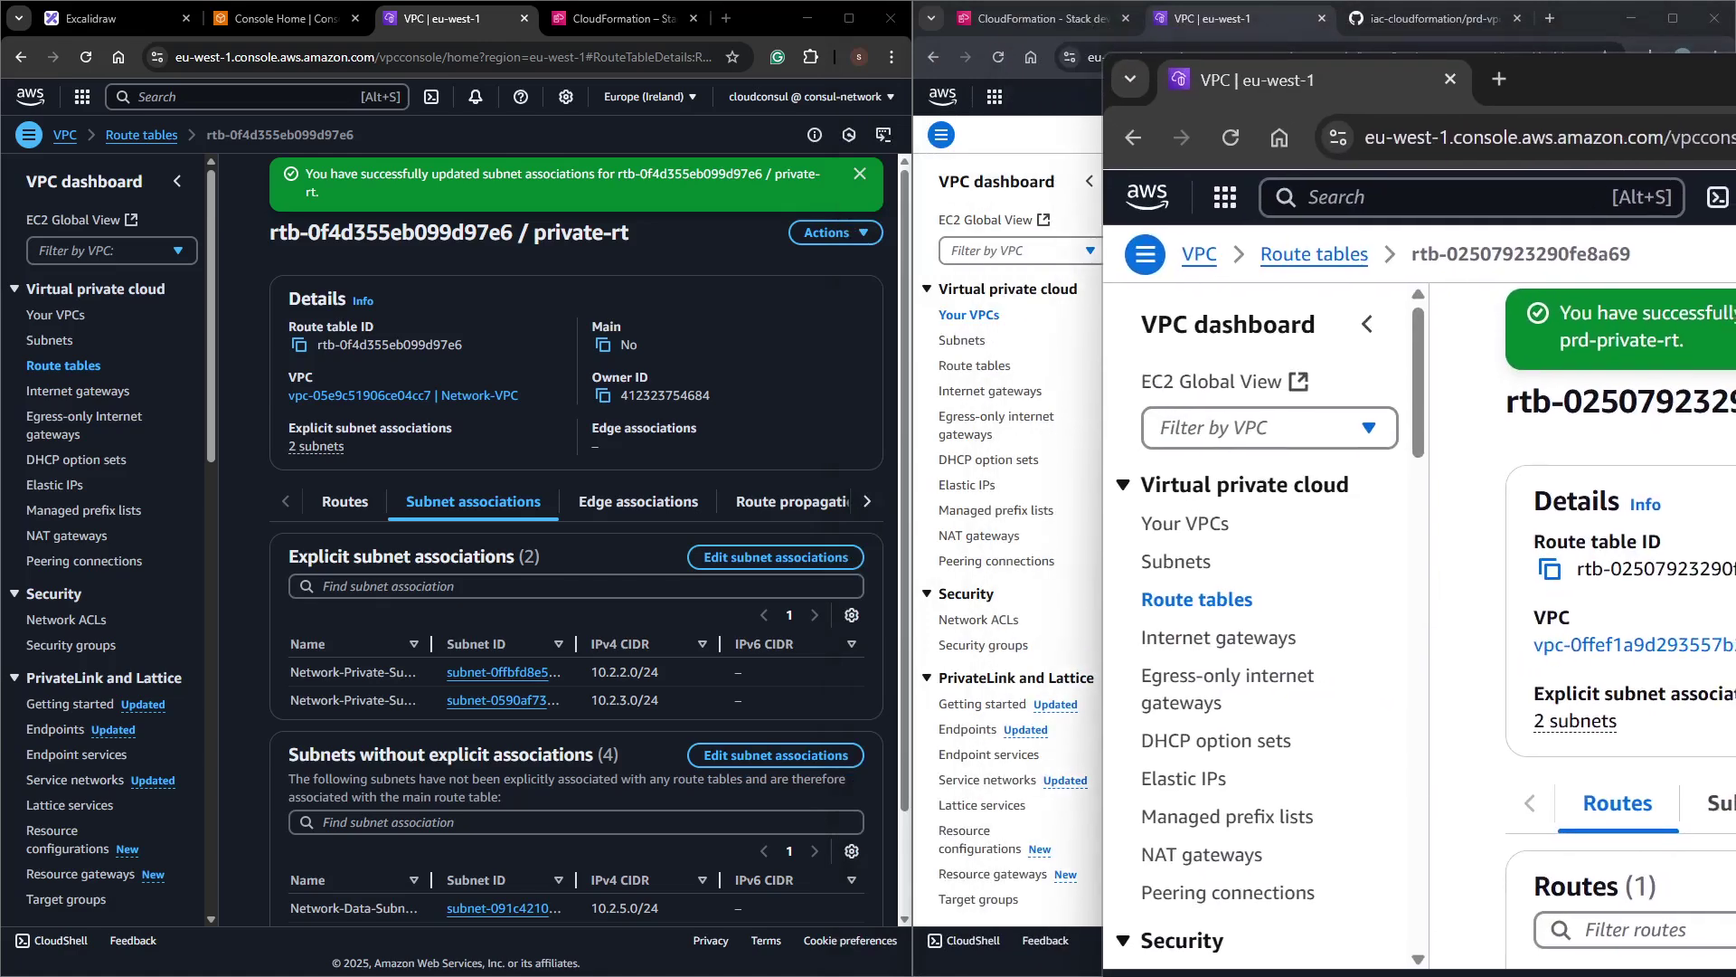
{"action": "key", "text": "alt+Tab"}
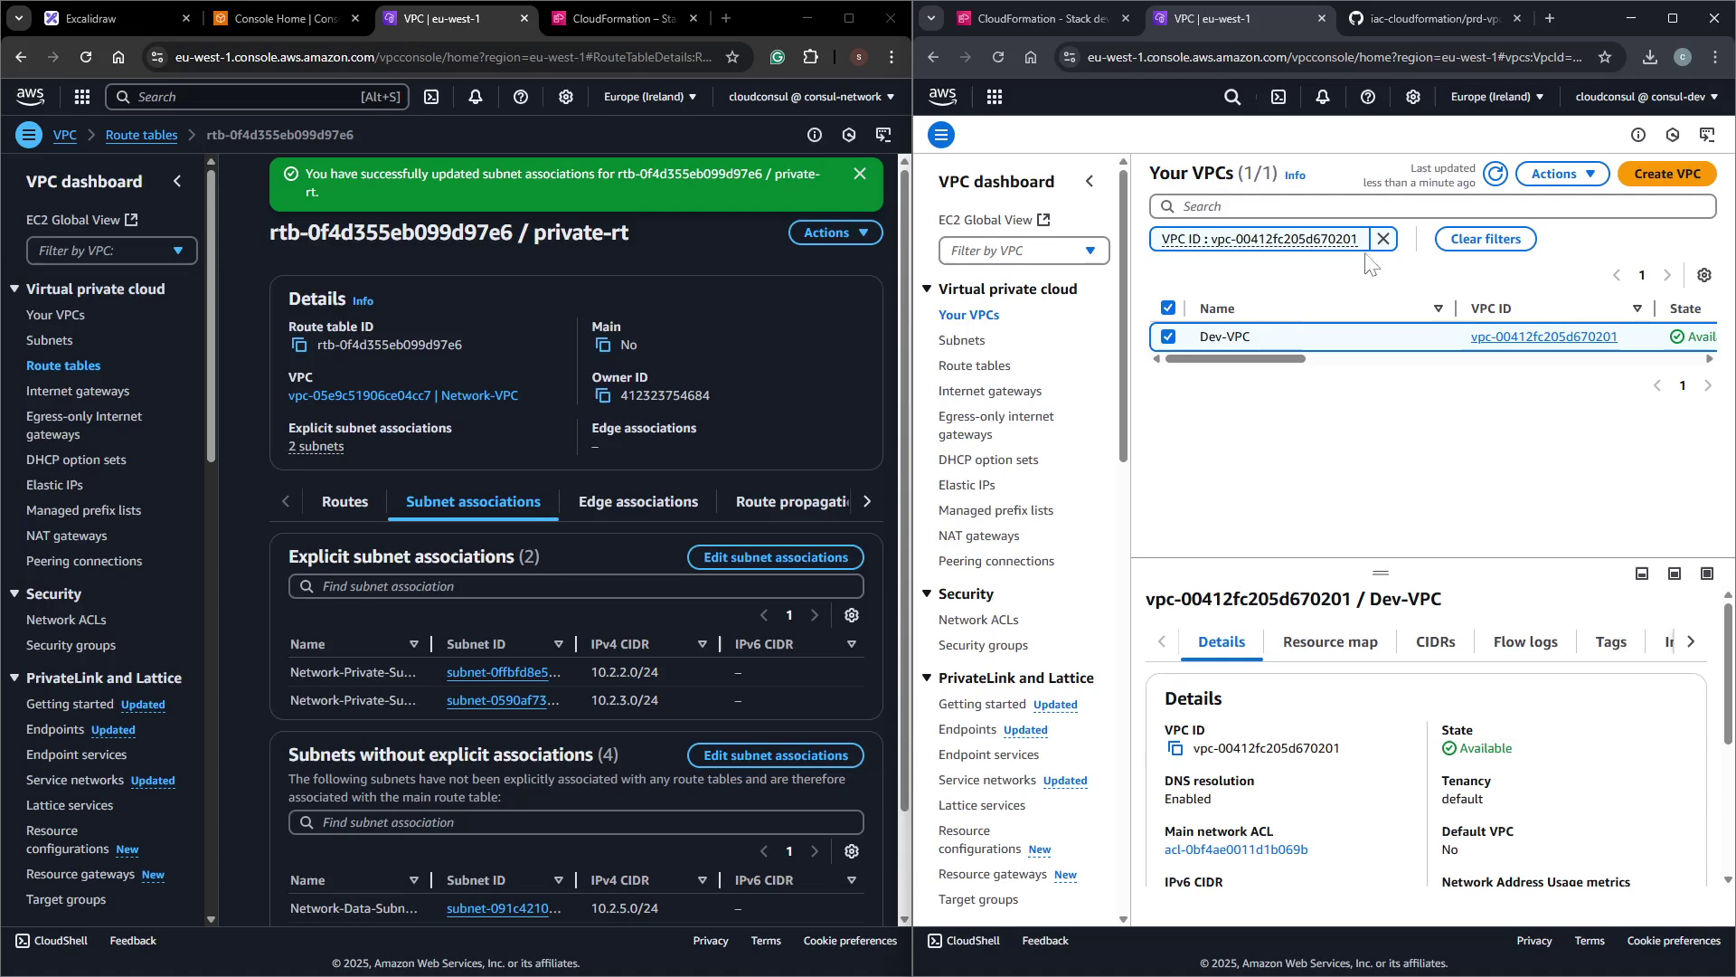
{"action": "left_click", "coordinate": [977, 366]}
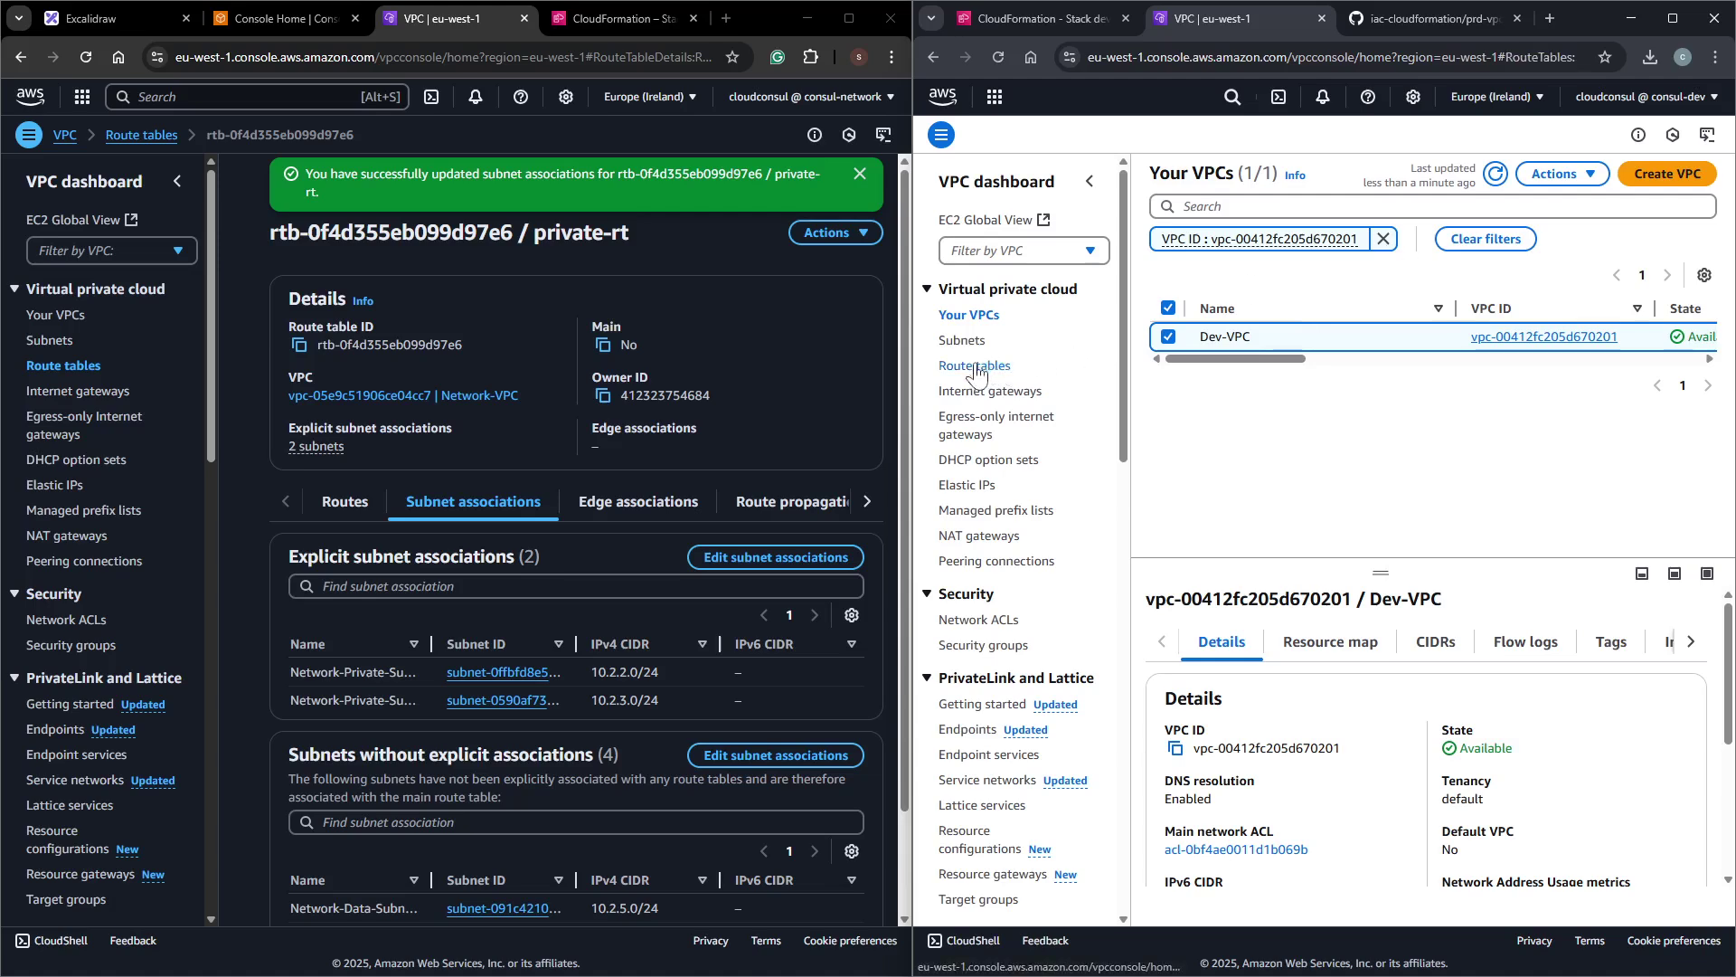
{"action": "left_click", "coordinate": [1009, 251]}
{"action": "left_click", "coordinate": [992, 444]}
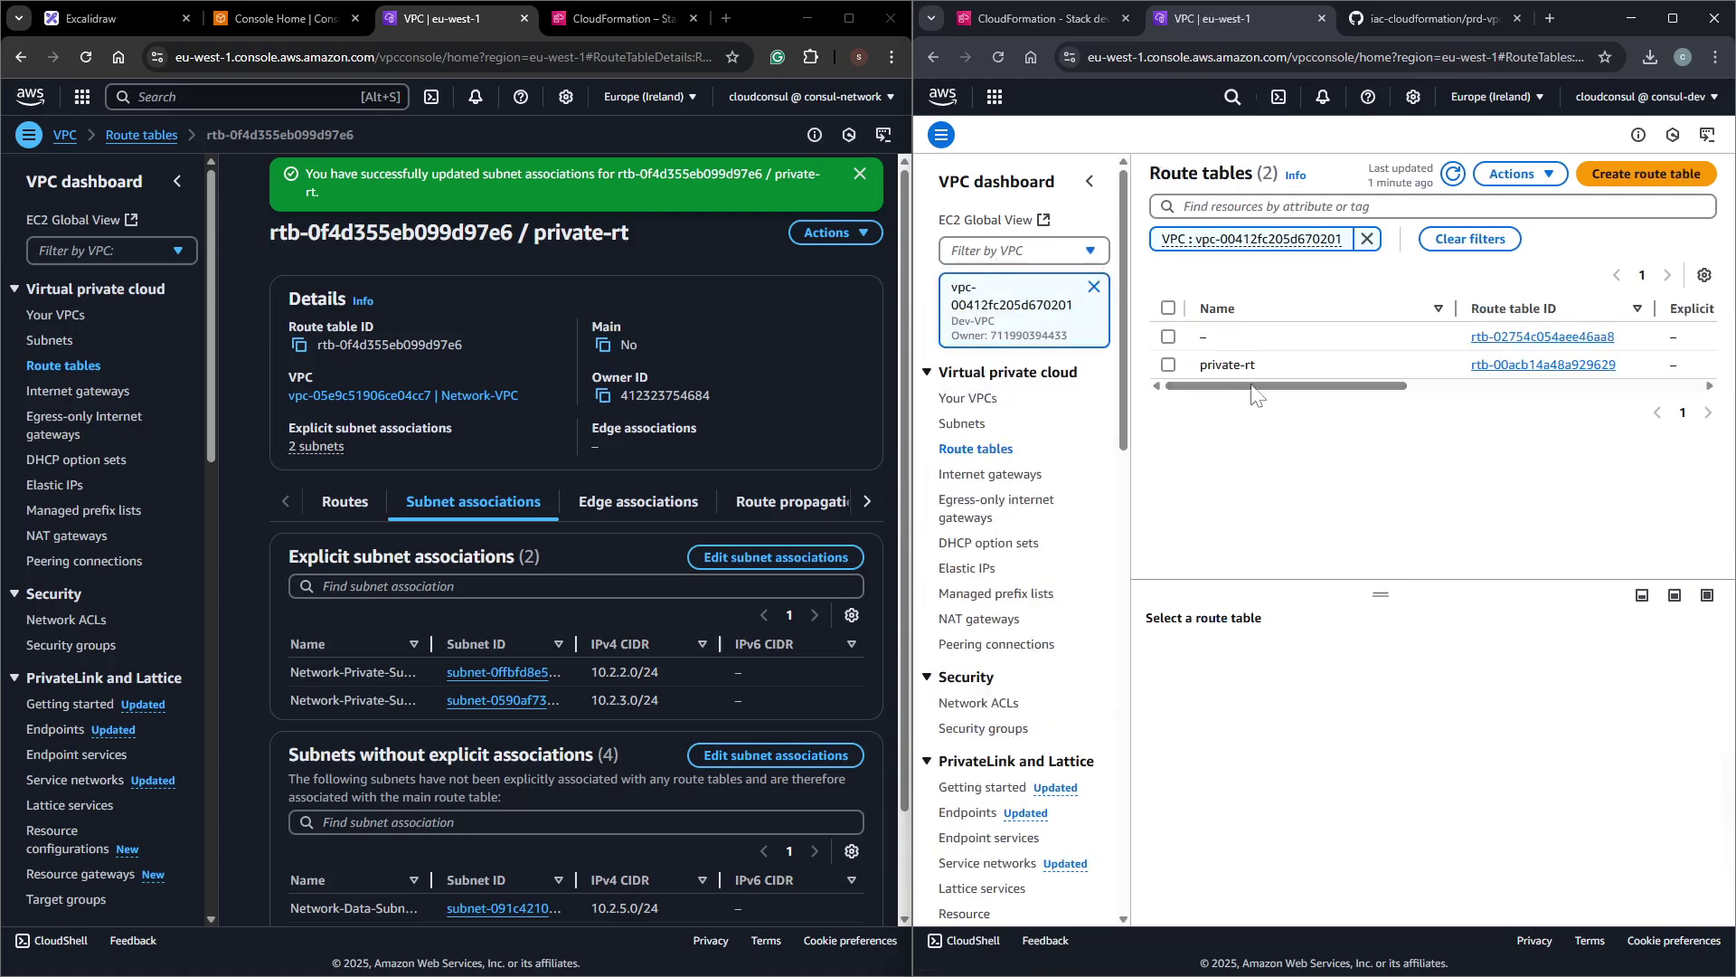
Associate Dev-Private-Subnet-AZ1 and Dev-Private-Subnet-AZ2 with the dev account's private-rt route table.
{"action": "left_click", "coordinate": [1168, 365]}
{"action": "left_click", "coordinate": [1426, 668]}
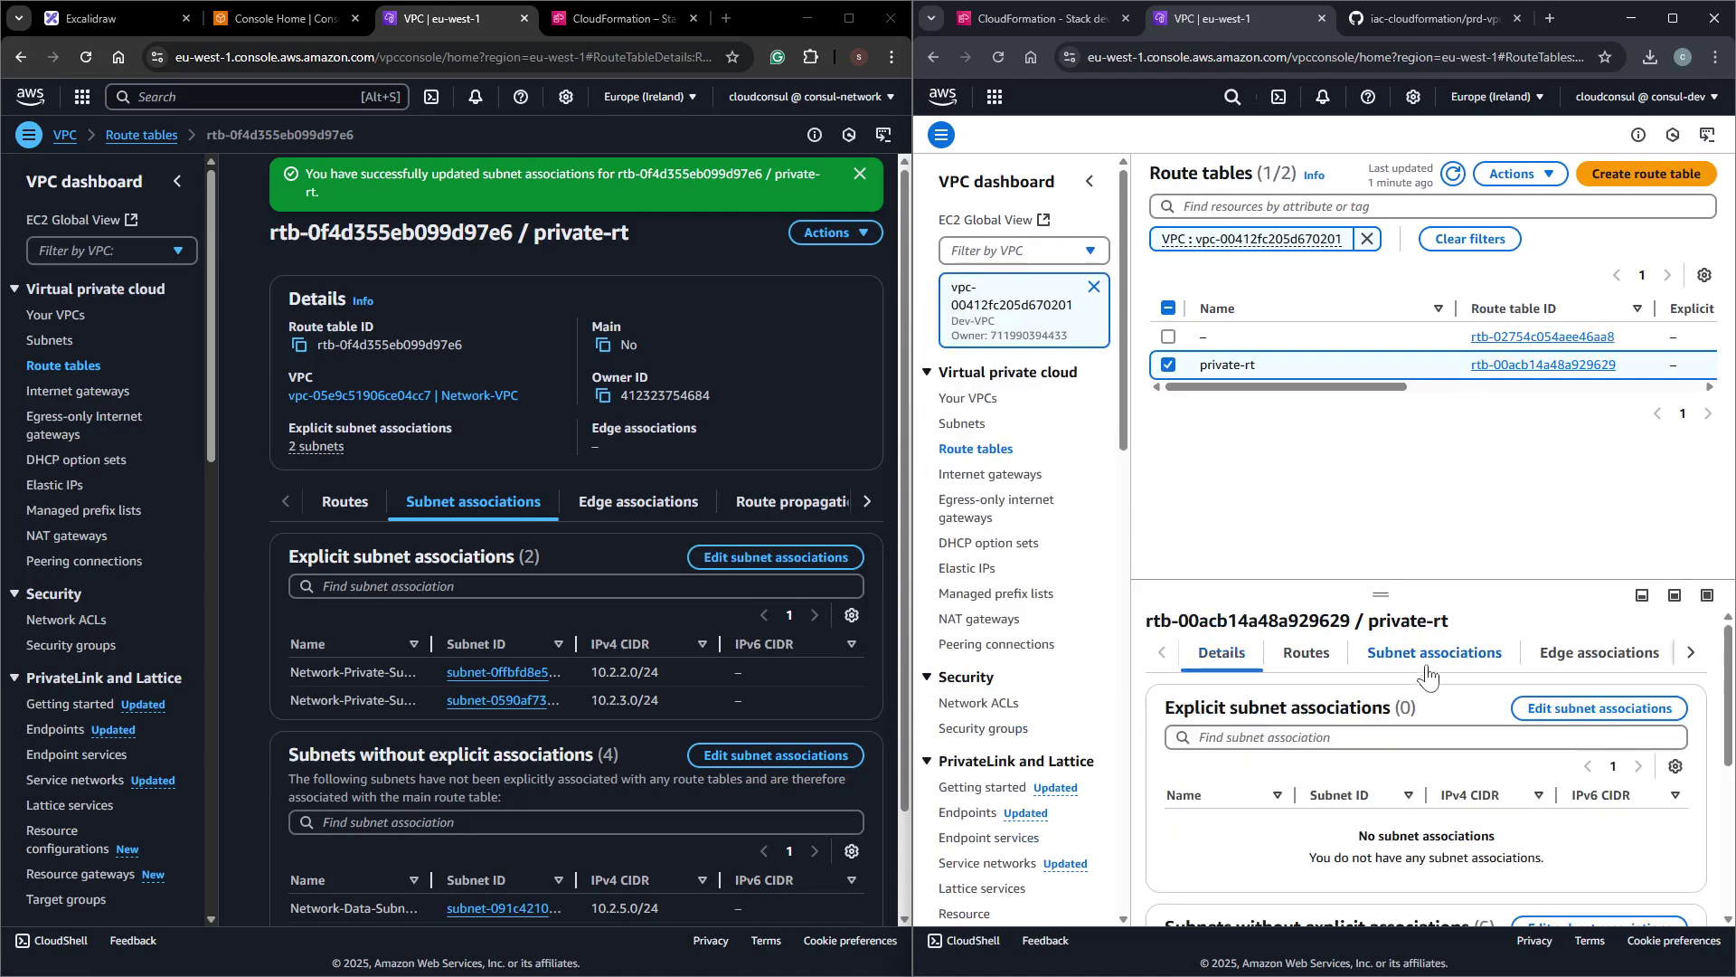
{"action": "left_click", "coordinate": [1610, 716]}
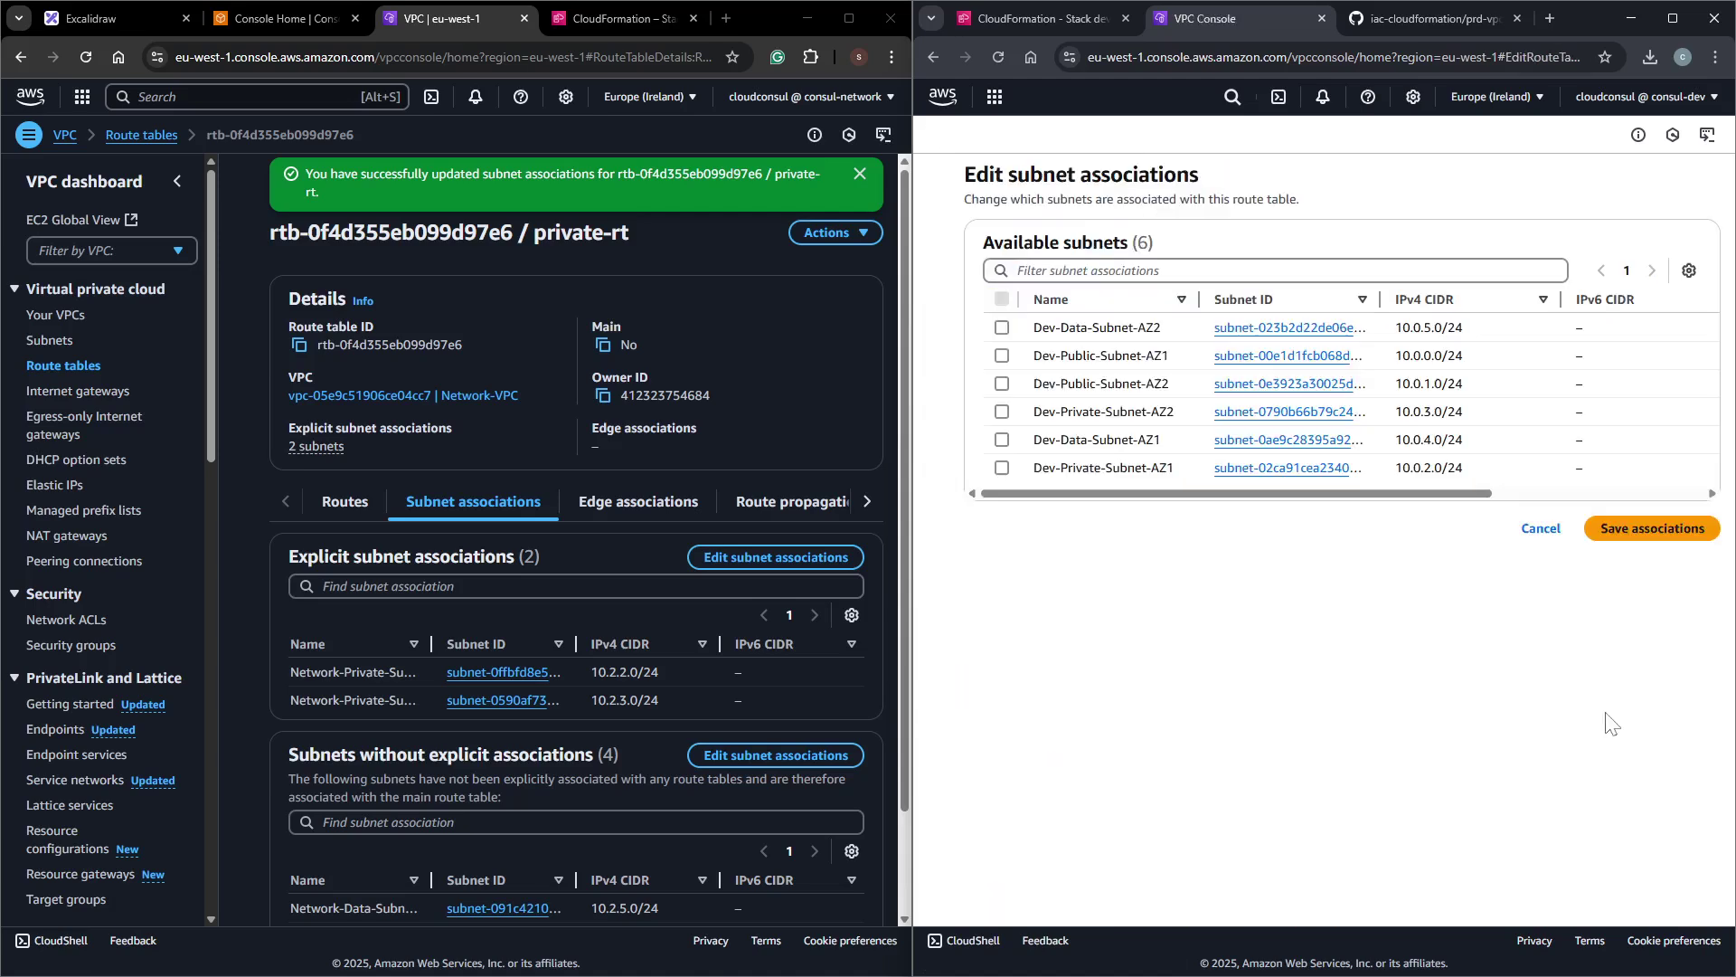
{"action": "left_click", "coordinate": [1001, 412]}
{"action": "left_click", "coordinate": [1001, 467]}
{"action": "left_click", "coordinate": [1642, 669]}
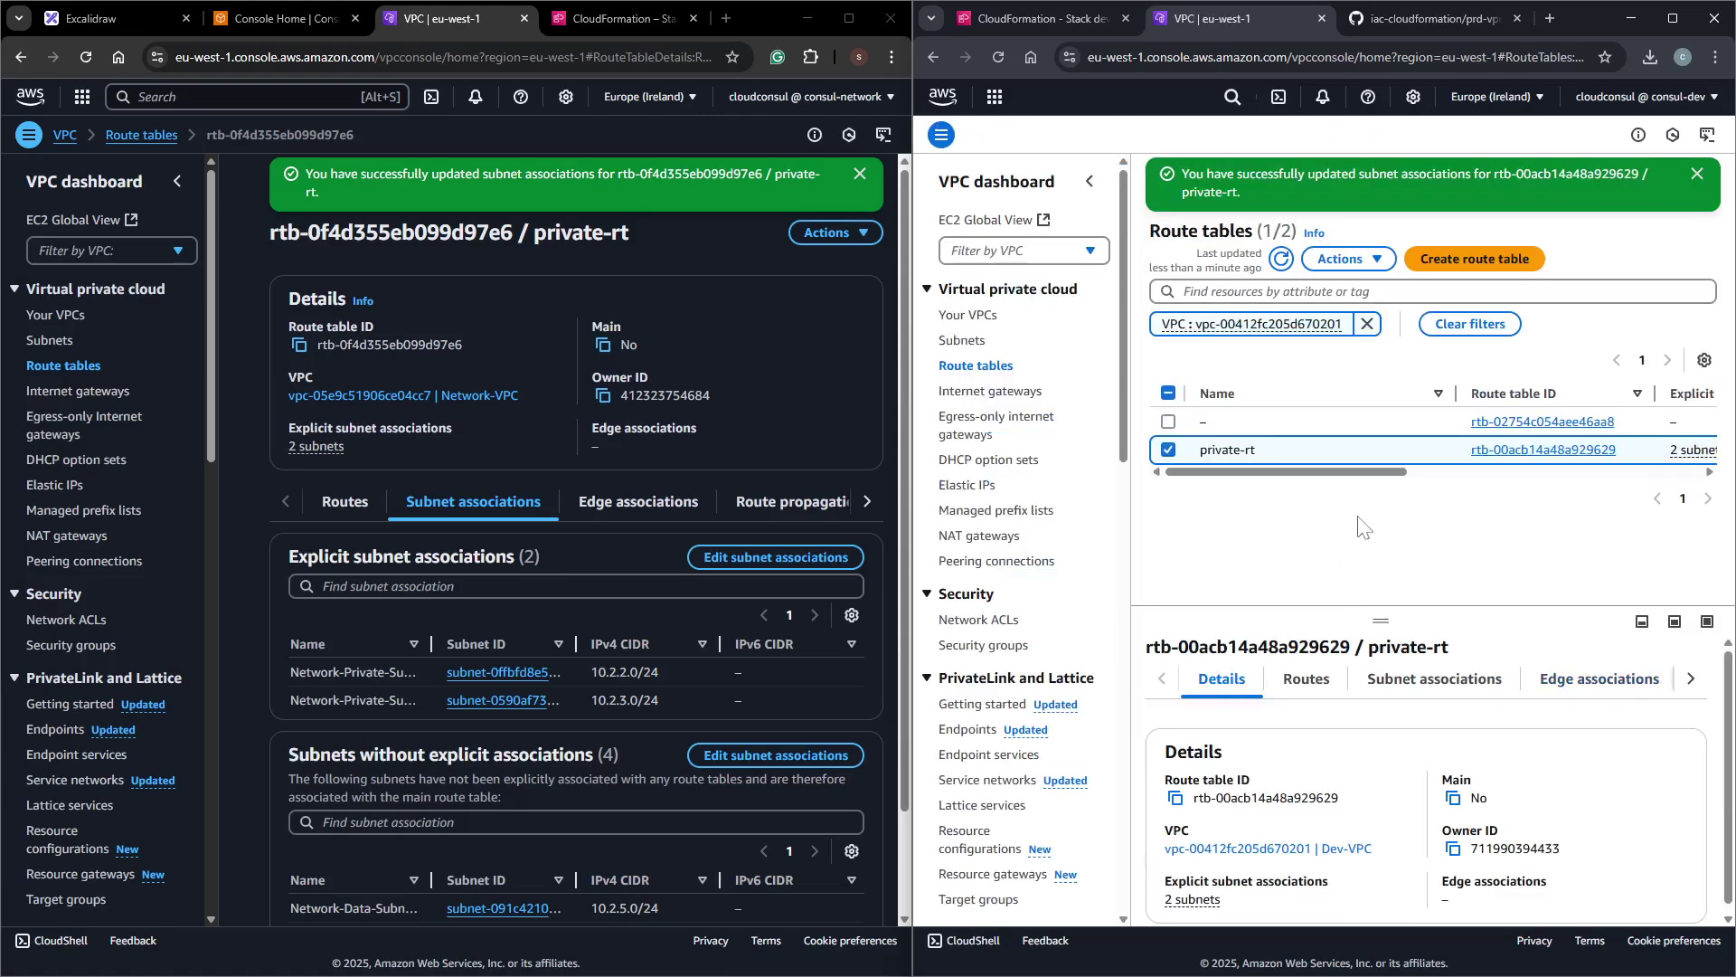
Find and open the Transit gateways page in the network account.
{"action": "left_click", "coordinate": [335, 29]}
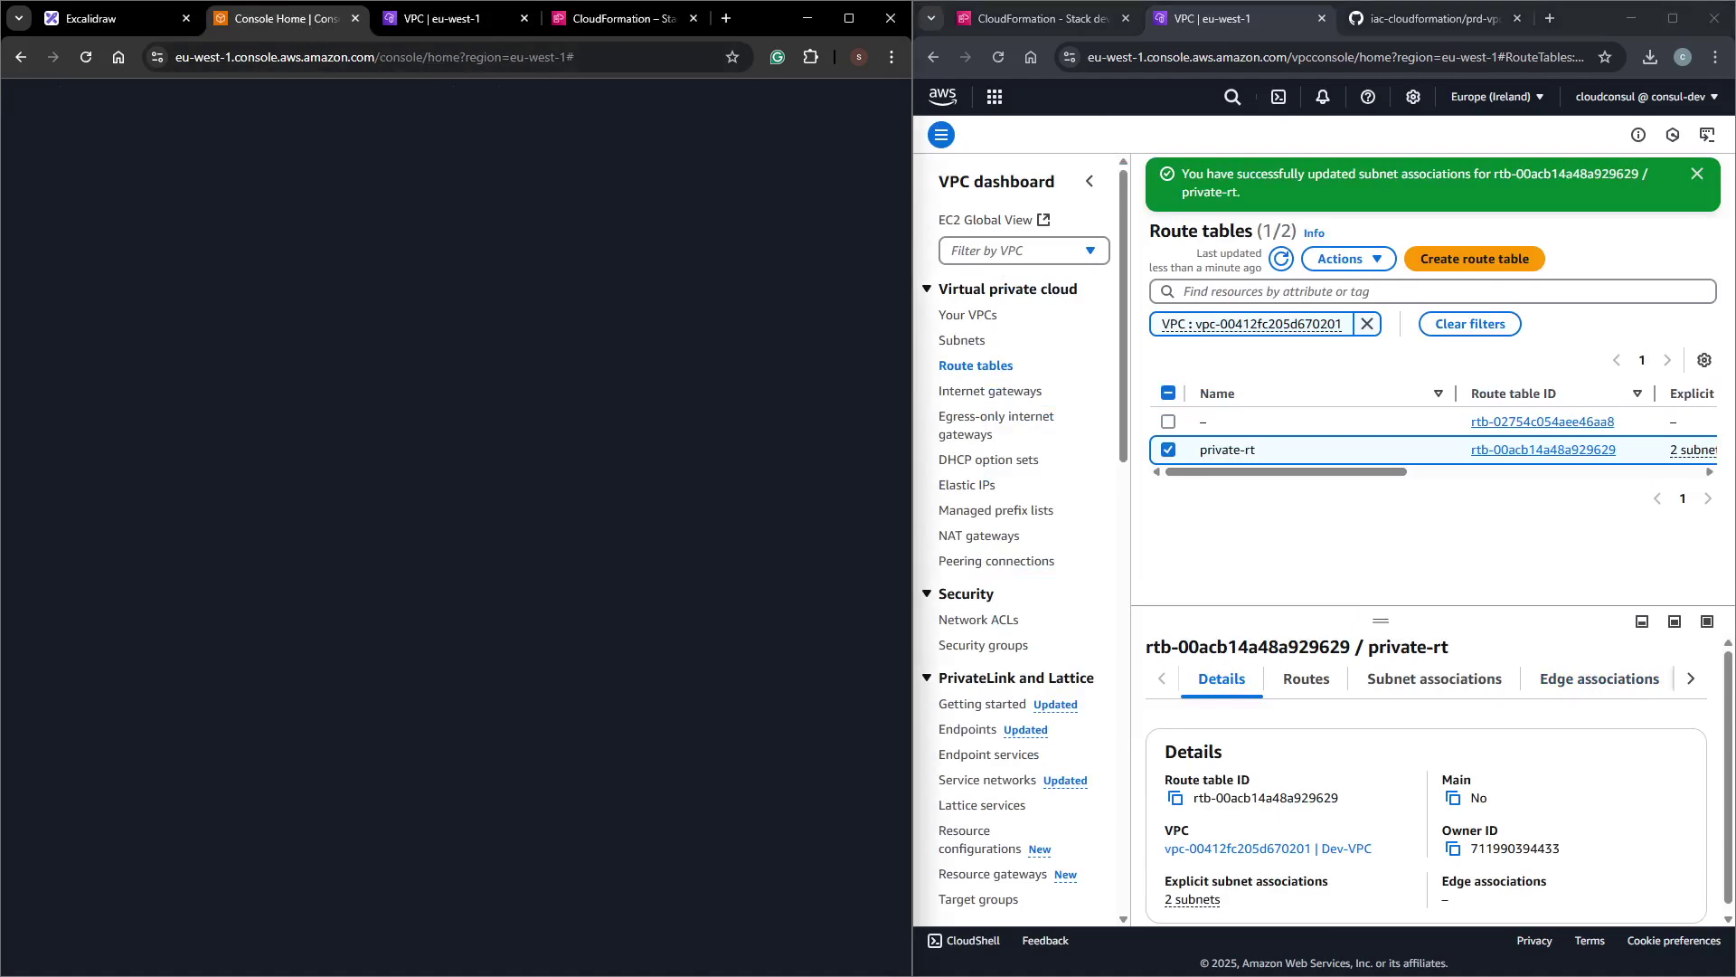
{"action": "type", "text": "transit"}
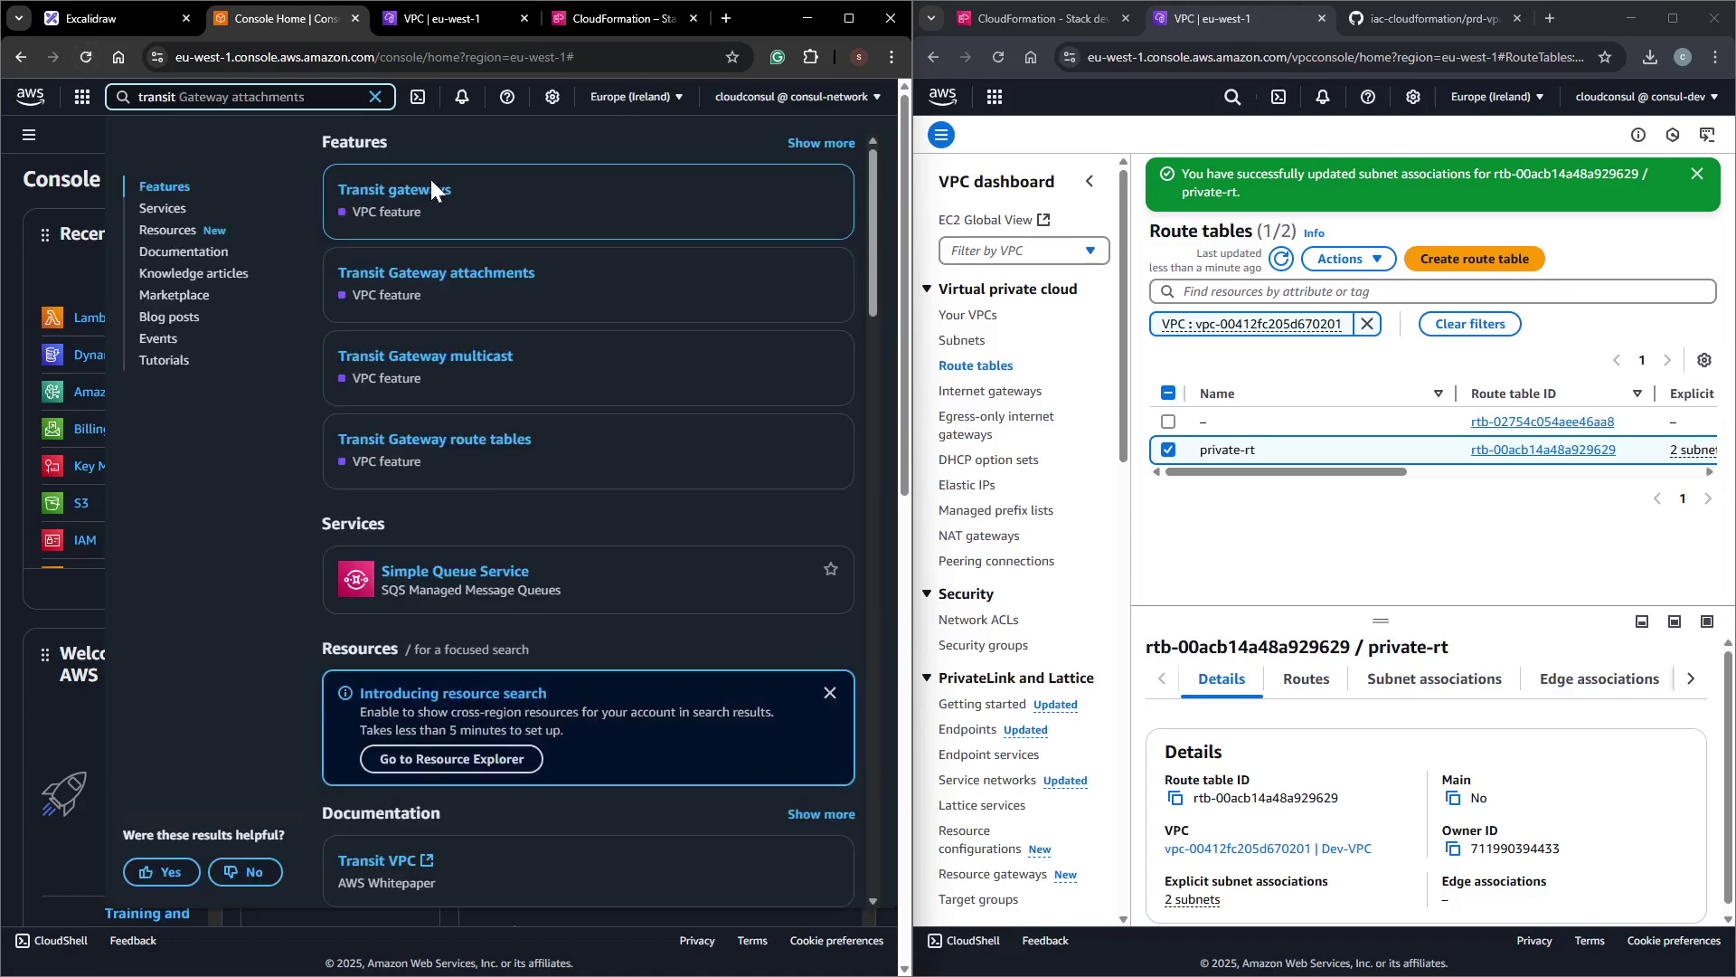
{"action": "left_click", "coordinate": [434, 194]}
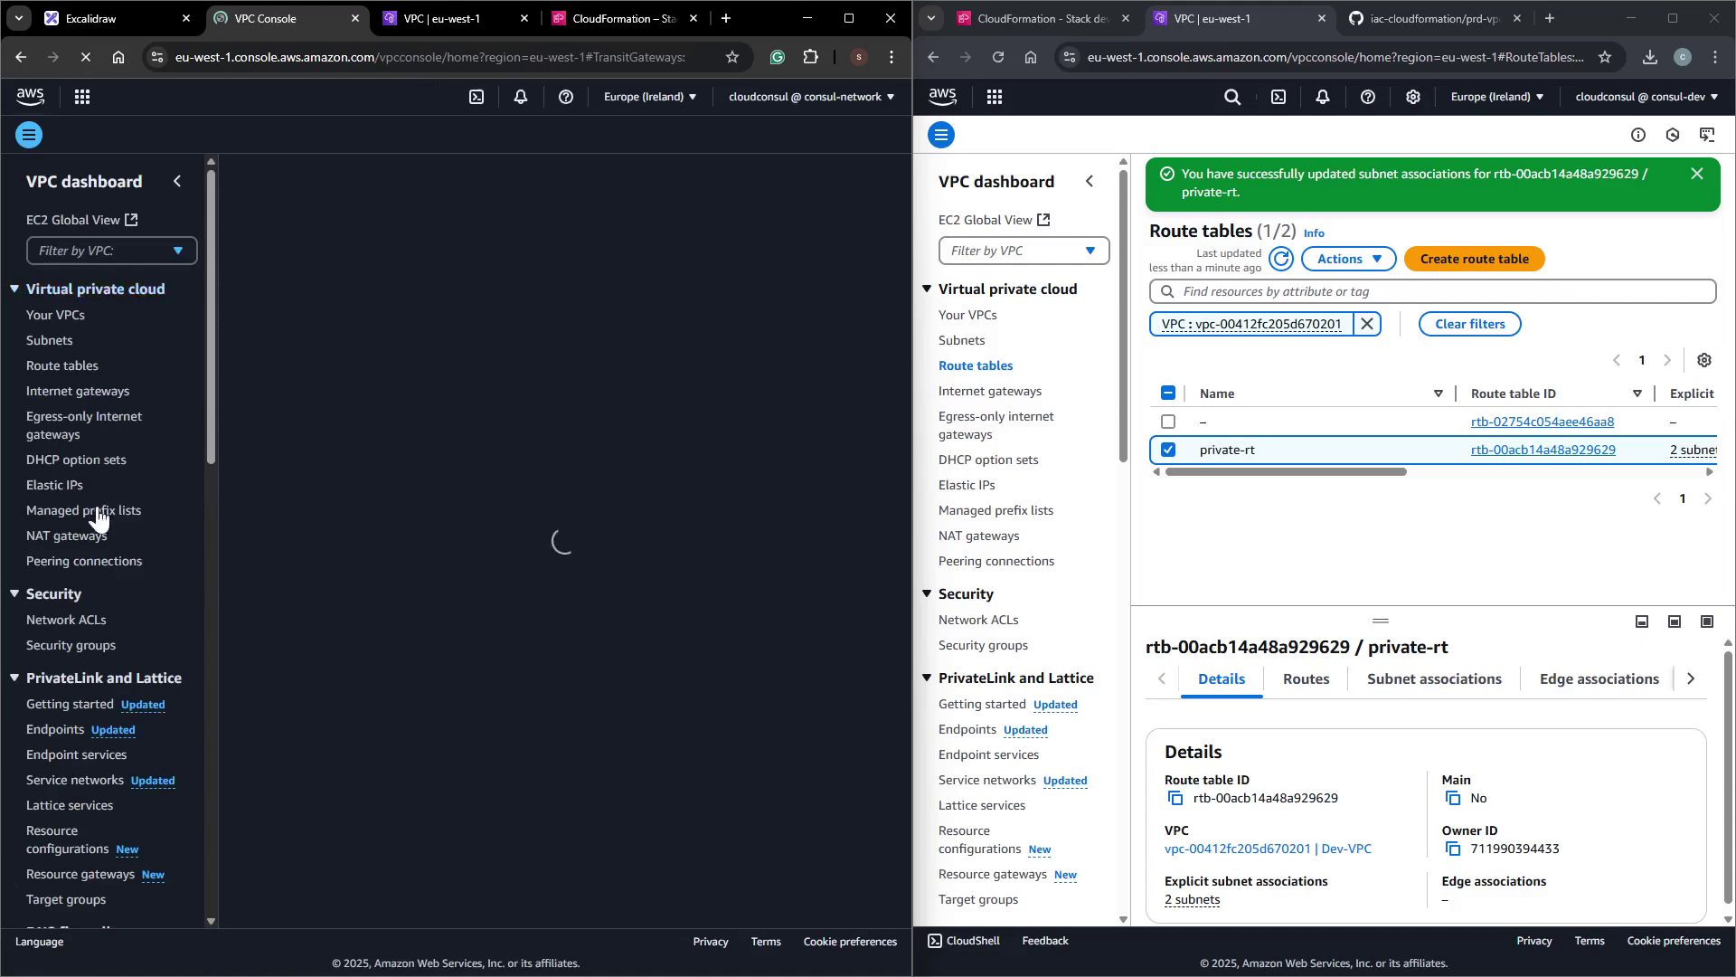
{"action": "scroll", "coordinate": [99, 503], "scroll_direction": "down", "scroll_amount": 8}
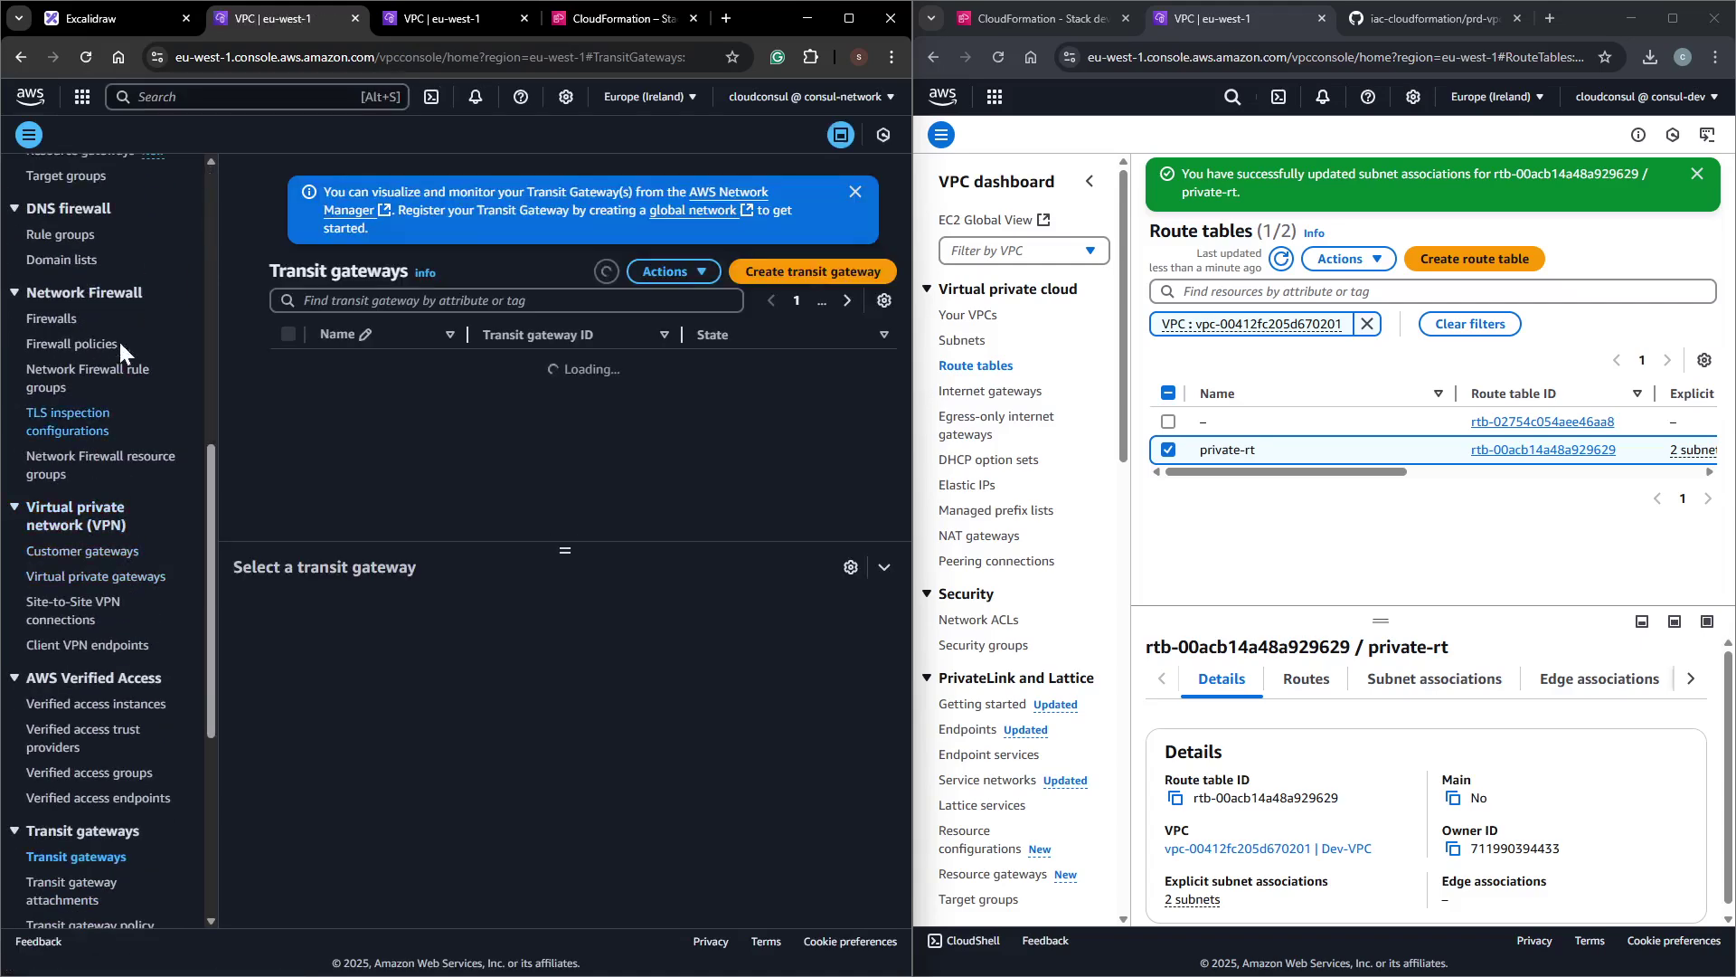
{"action": "scroll", "coordinate": [135, 596], "scroll_direction": "down", "scroll_amount": 3}
{"action": "scroll", "coordinate": [128, 593], "scroll_direction": "down", "scroll_amount": 3}
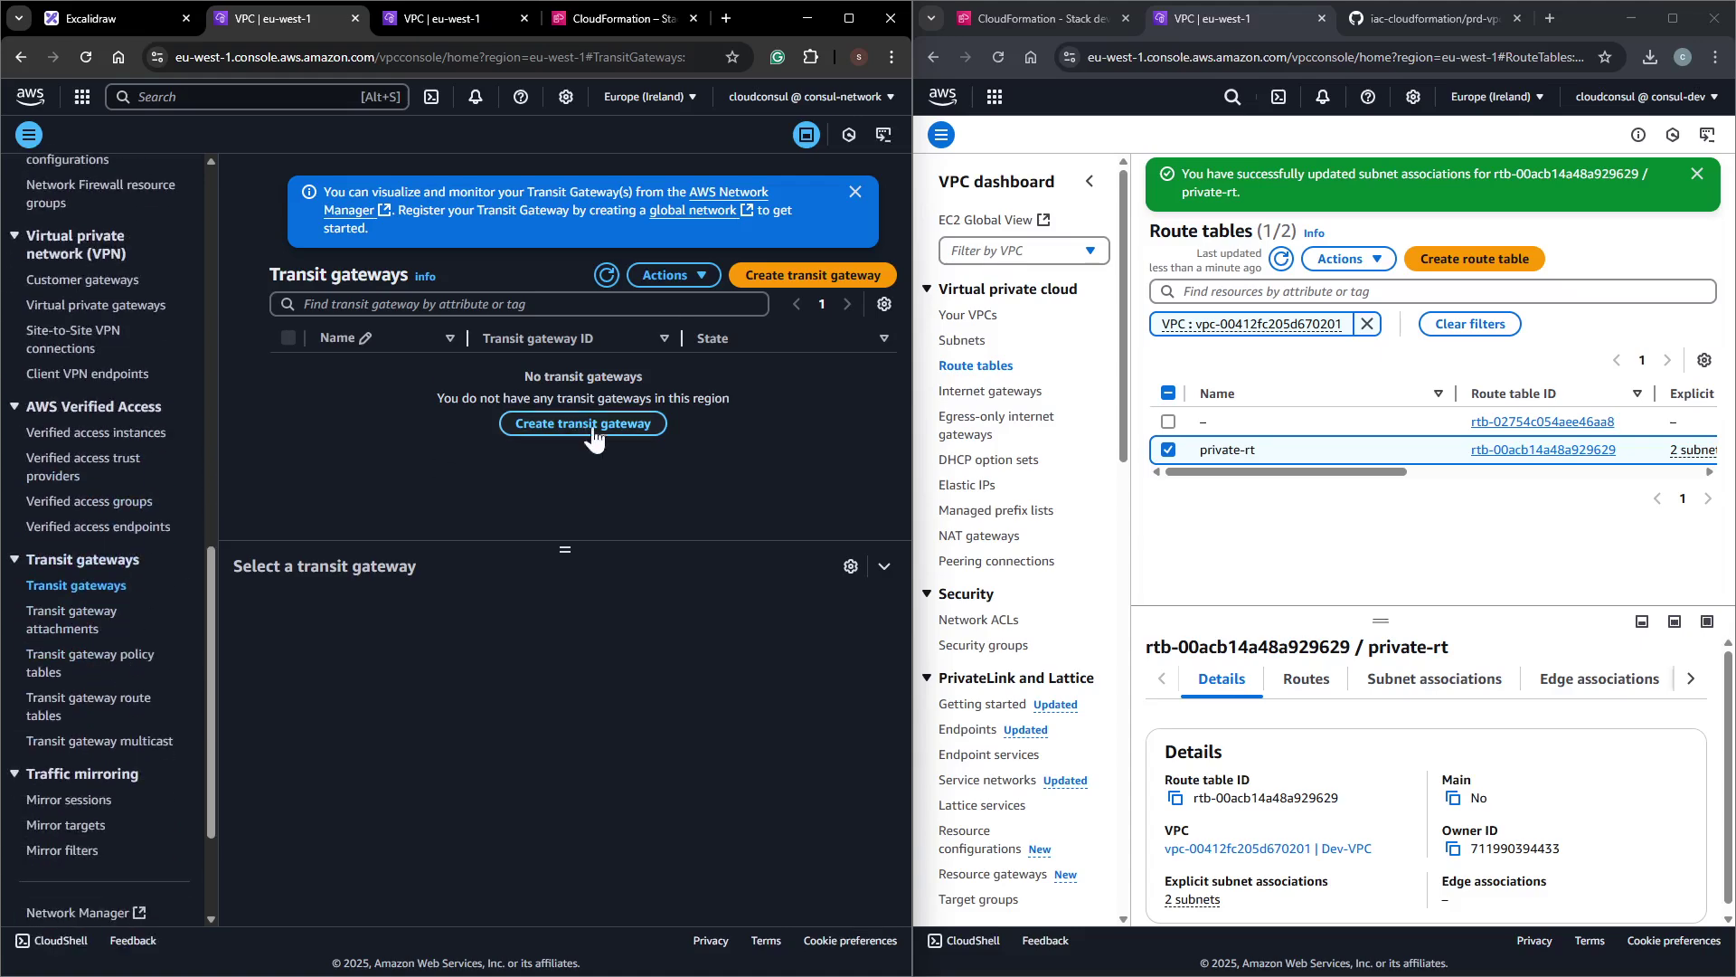
Start a new transit gateway with network-tgw-hub as both its name tag and description.
{"action": "left_click", "coordinate": [734, 283]}
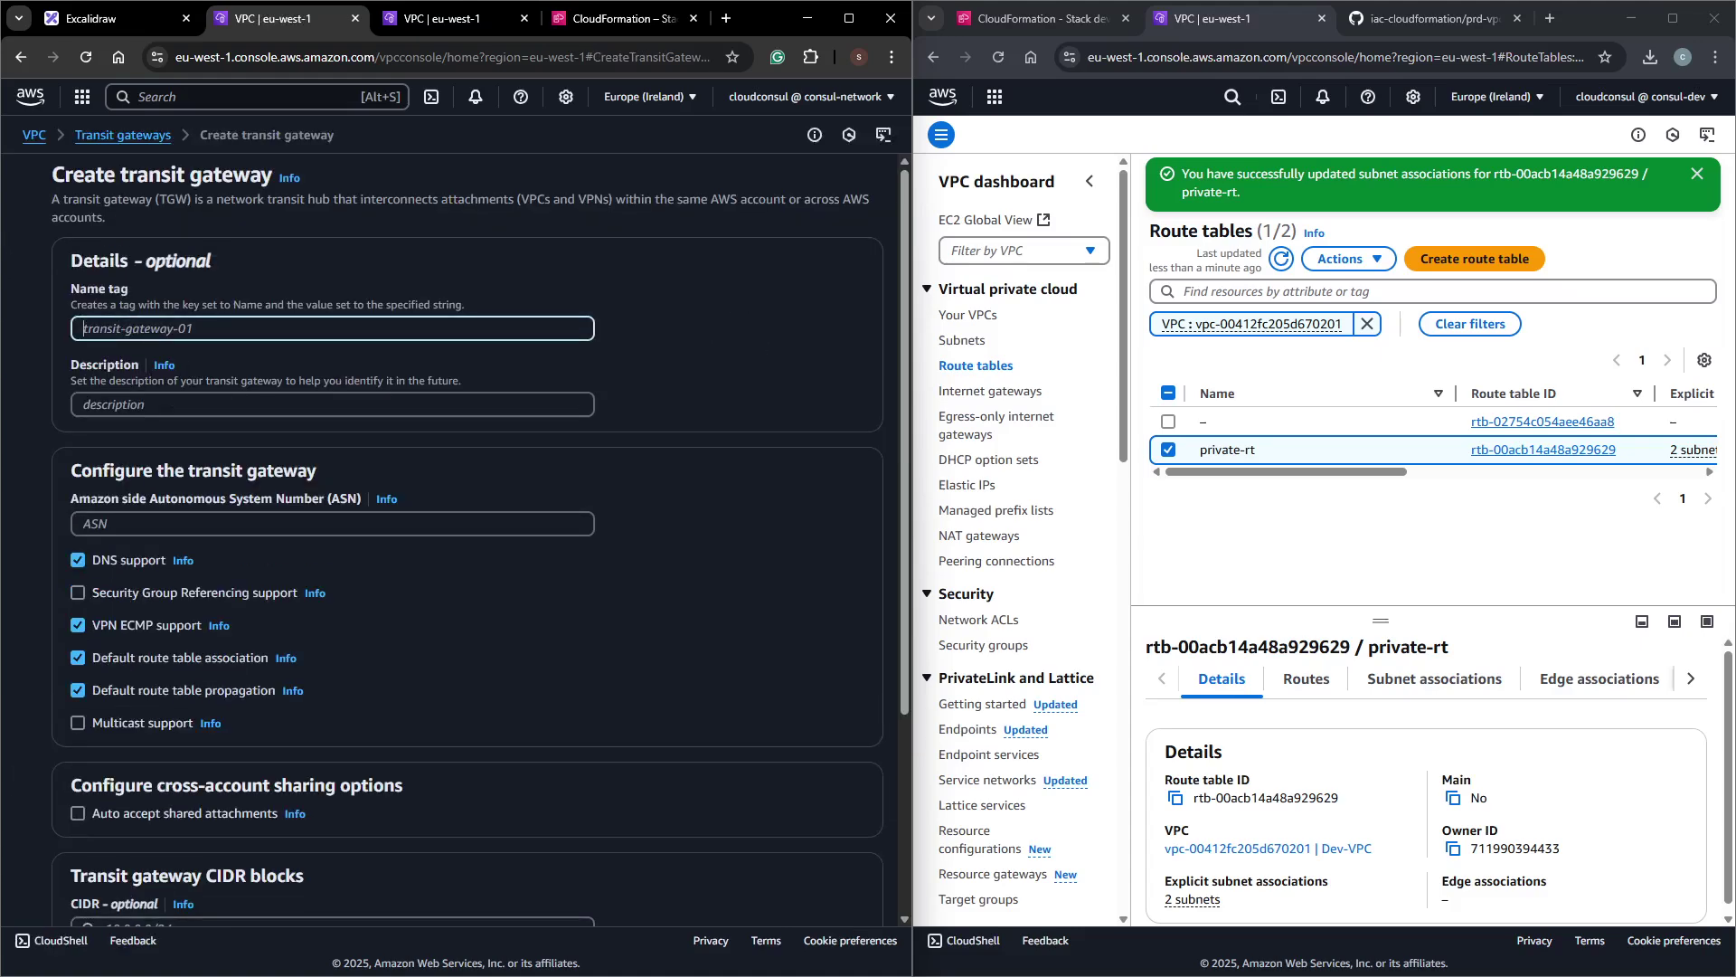
{"action": "type", "text": "ne"}
{"action": "key", "text": "ctrl+a"}
{"action": "key", "text": "ctrl+c"}
{"action": "key", "text": "Tab"}
{"action": "key", "text": "ctrl+v"}
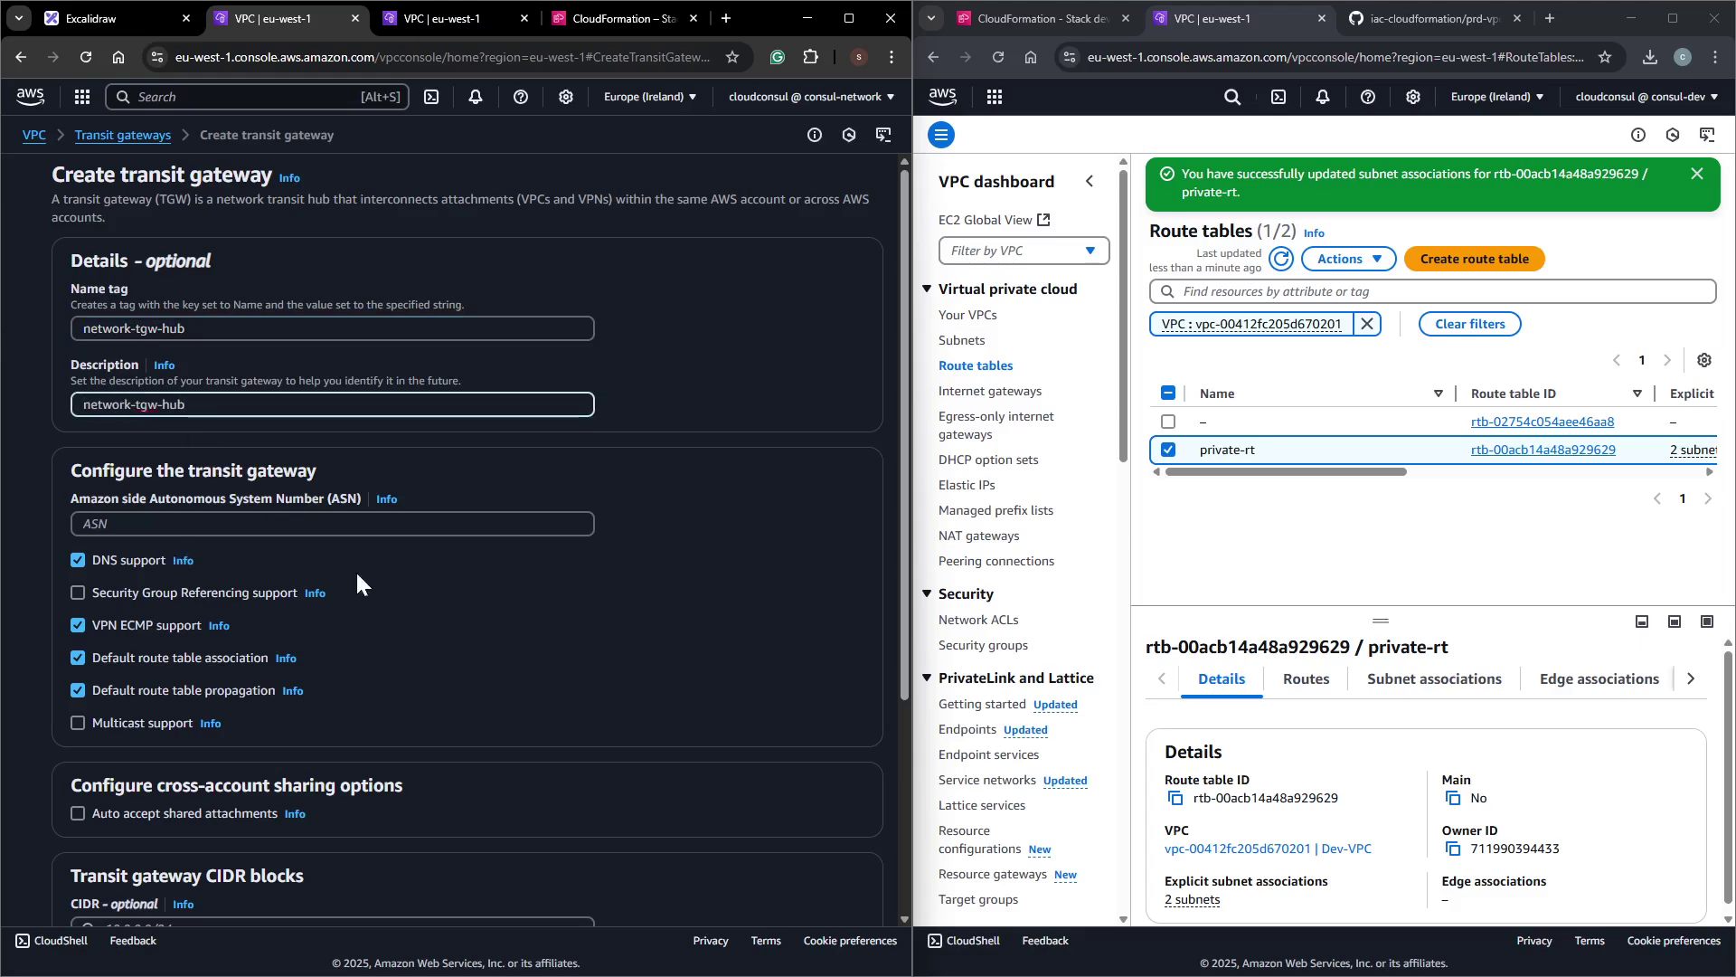
Review the transit gateway's default routing and cross-account sharing options, keep them, and create the gateway.
{"action": "scroll", "coordinate": [529, 593], "scroll_direction": "down", "scroll_amount": 3}
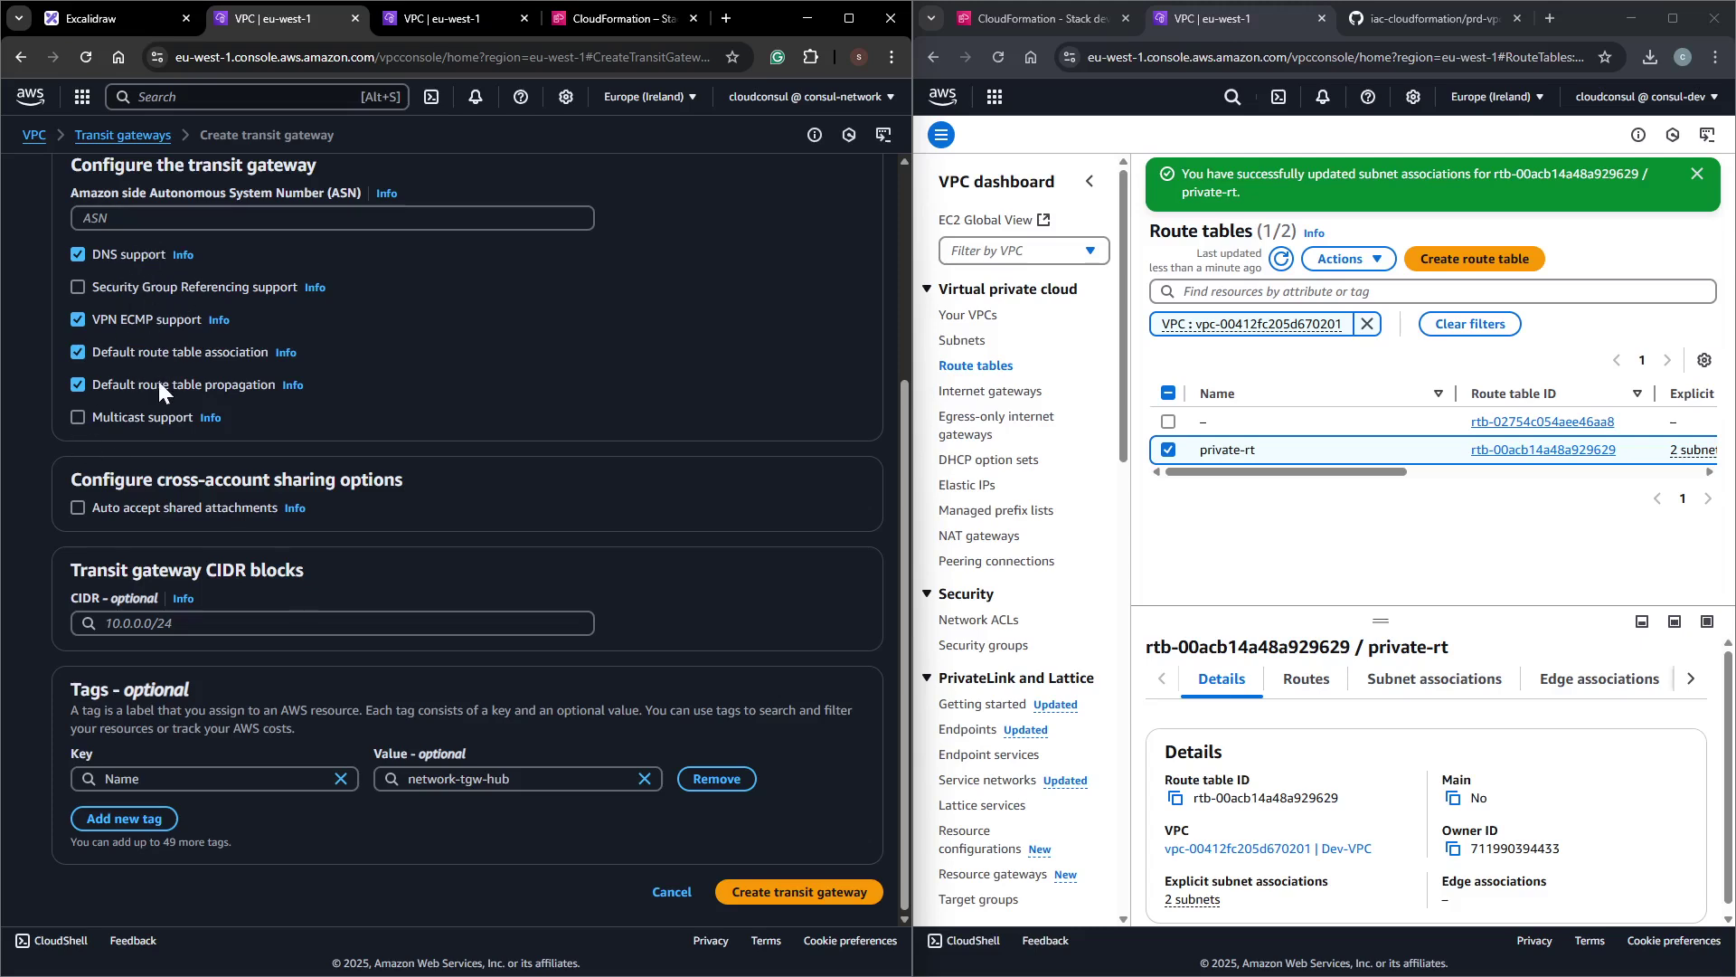
{"action": "scroll", "coordinate": [177, 448], "scroll_direction": "up", "scroll_amount": 1}
{"action": "scroll", "coordinate": [179, 451], "scroll_direction": "down", "scroll_amount": 1}
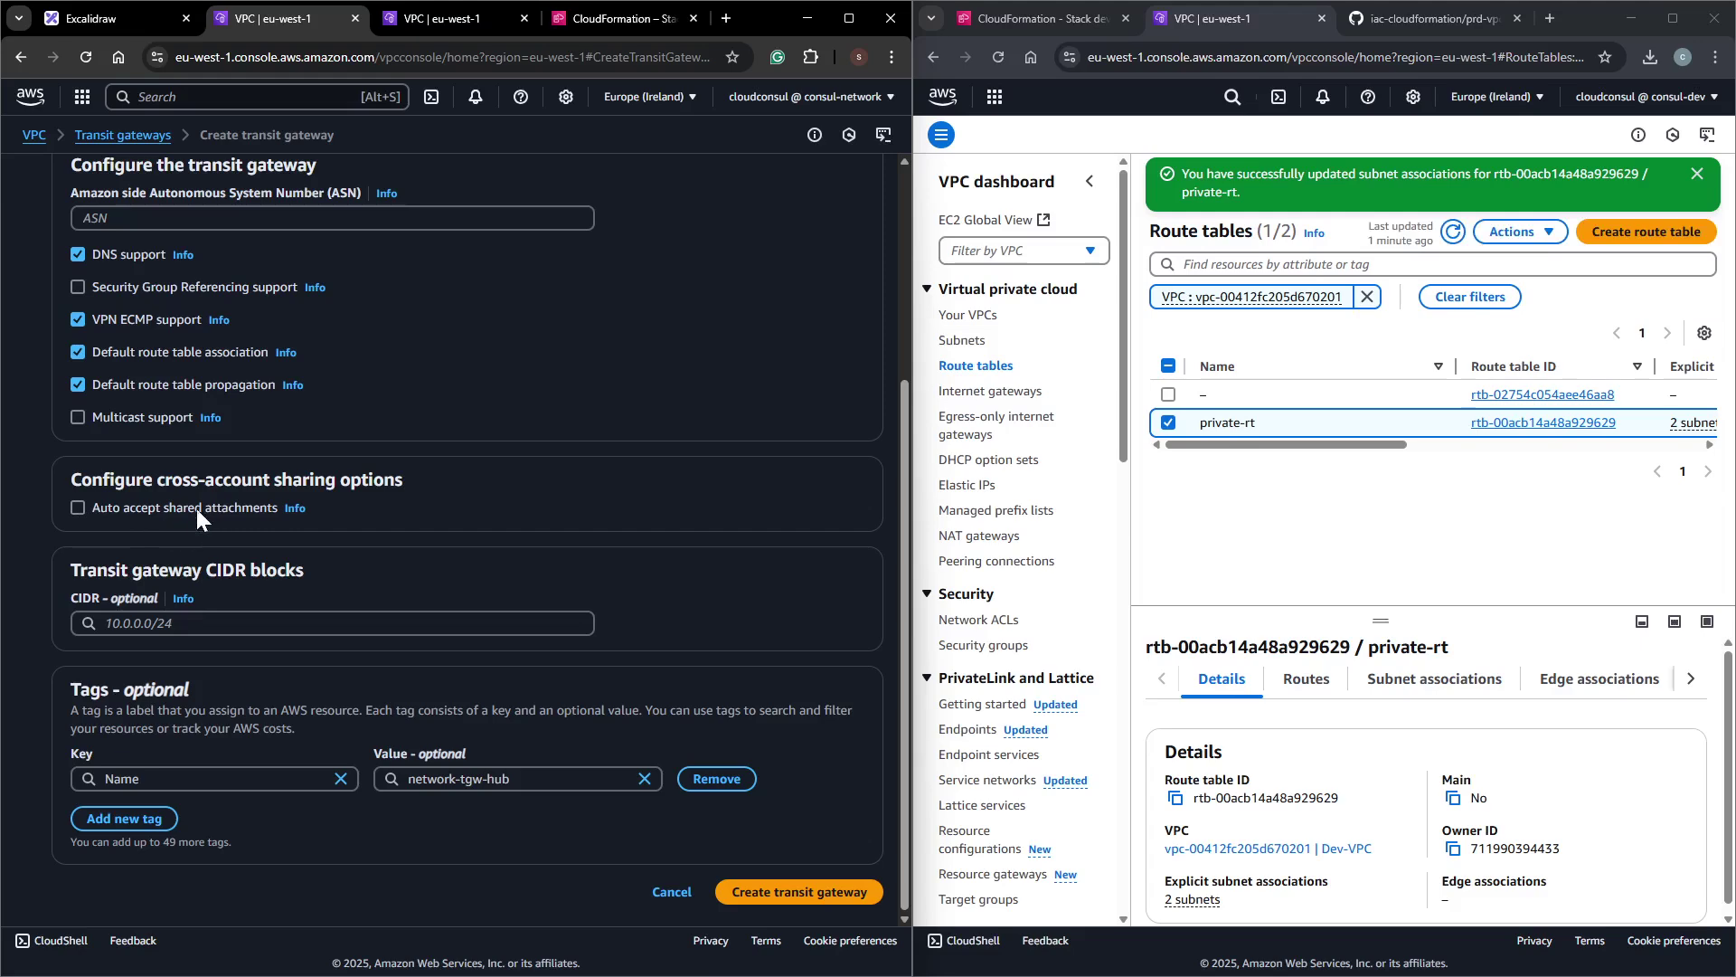
{"action": "left_click", "coordinate": [782, 894]}
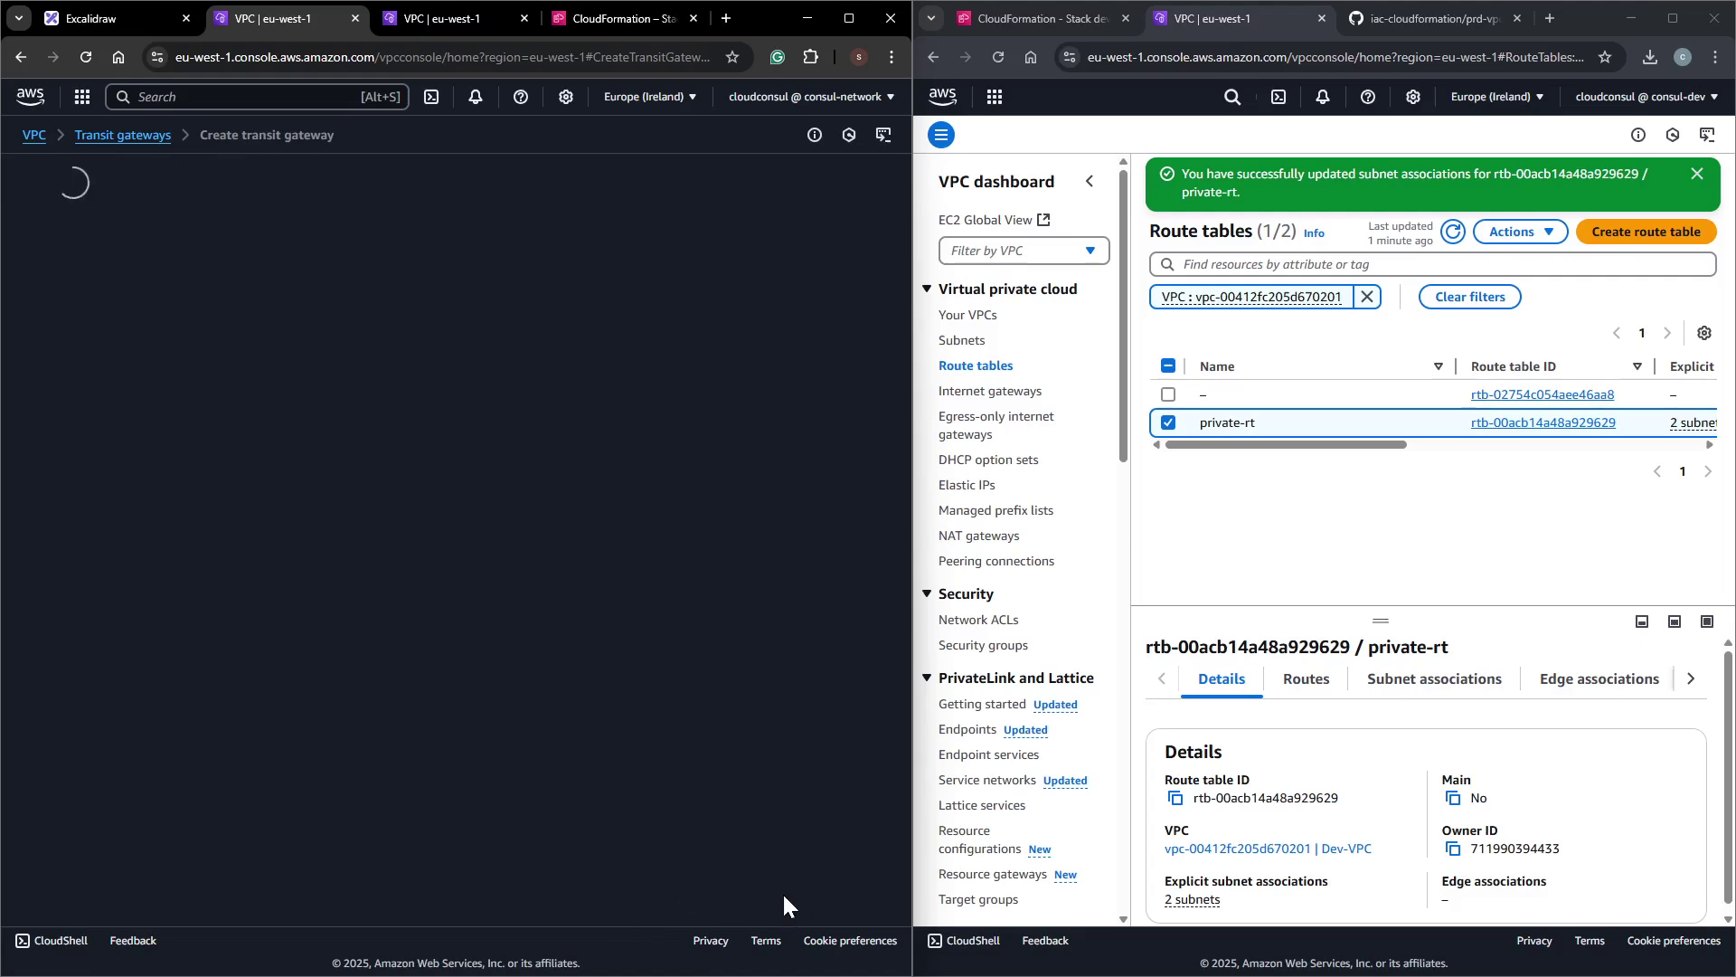
Open Resource Access Manager for the network account in a new tab beside the transit gateways tab.
{"action": "key", "text": "alt+s"}
{"action": "type", "text": "ram"}
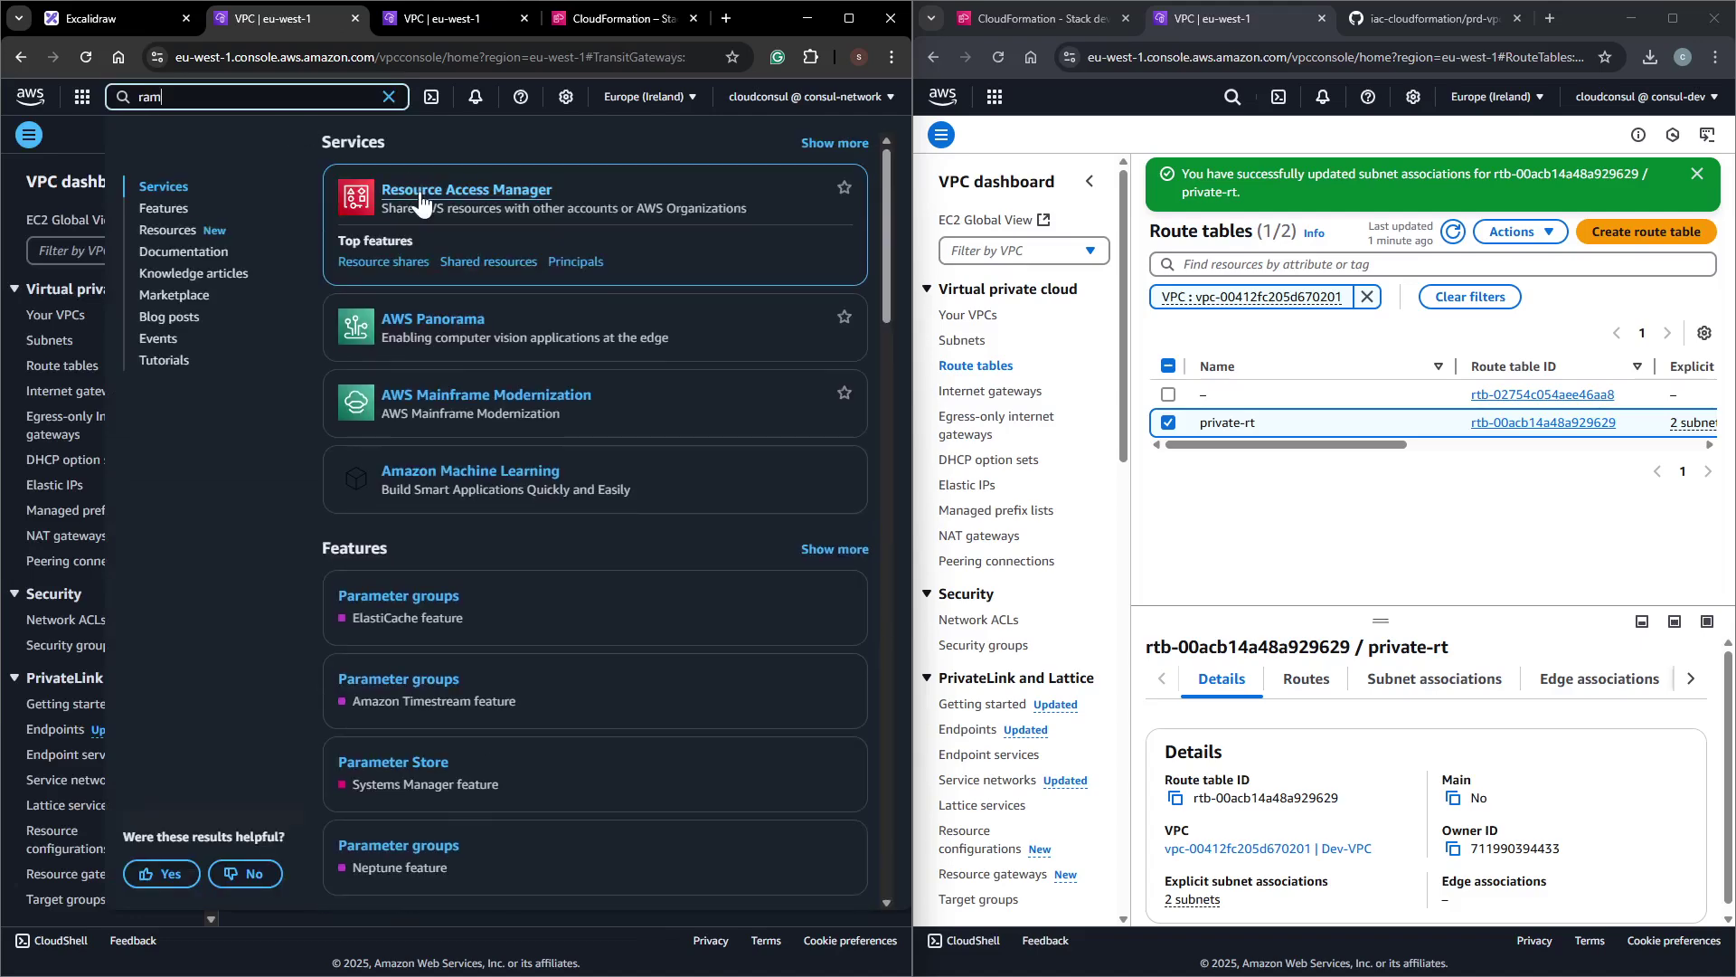
{"action": "key", "text": "ctrl+Return"}
{"action": "left_click_drag", "start_coordinate": [619, 9], "coordinate": [399, 7]}
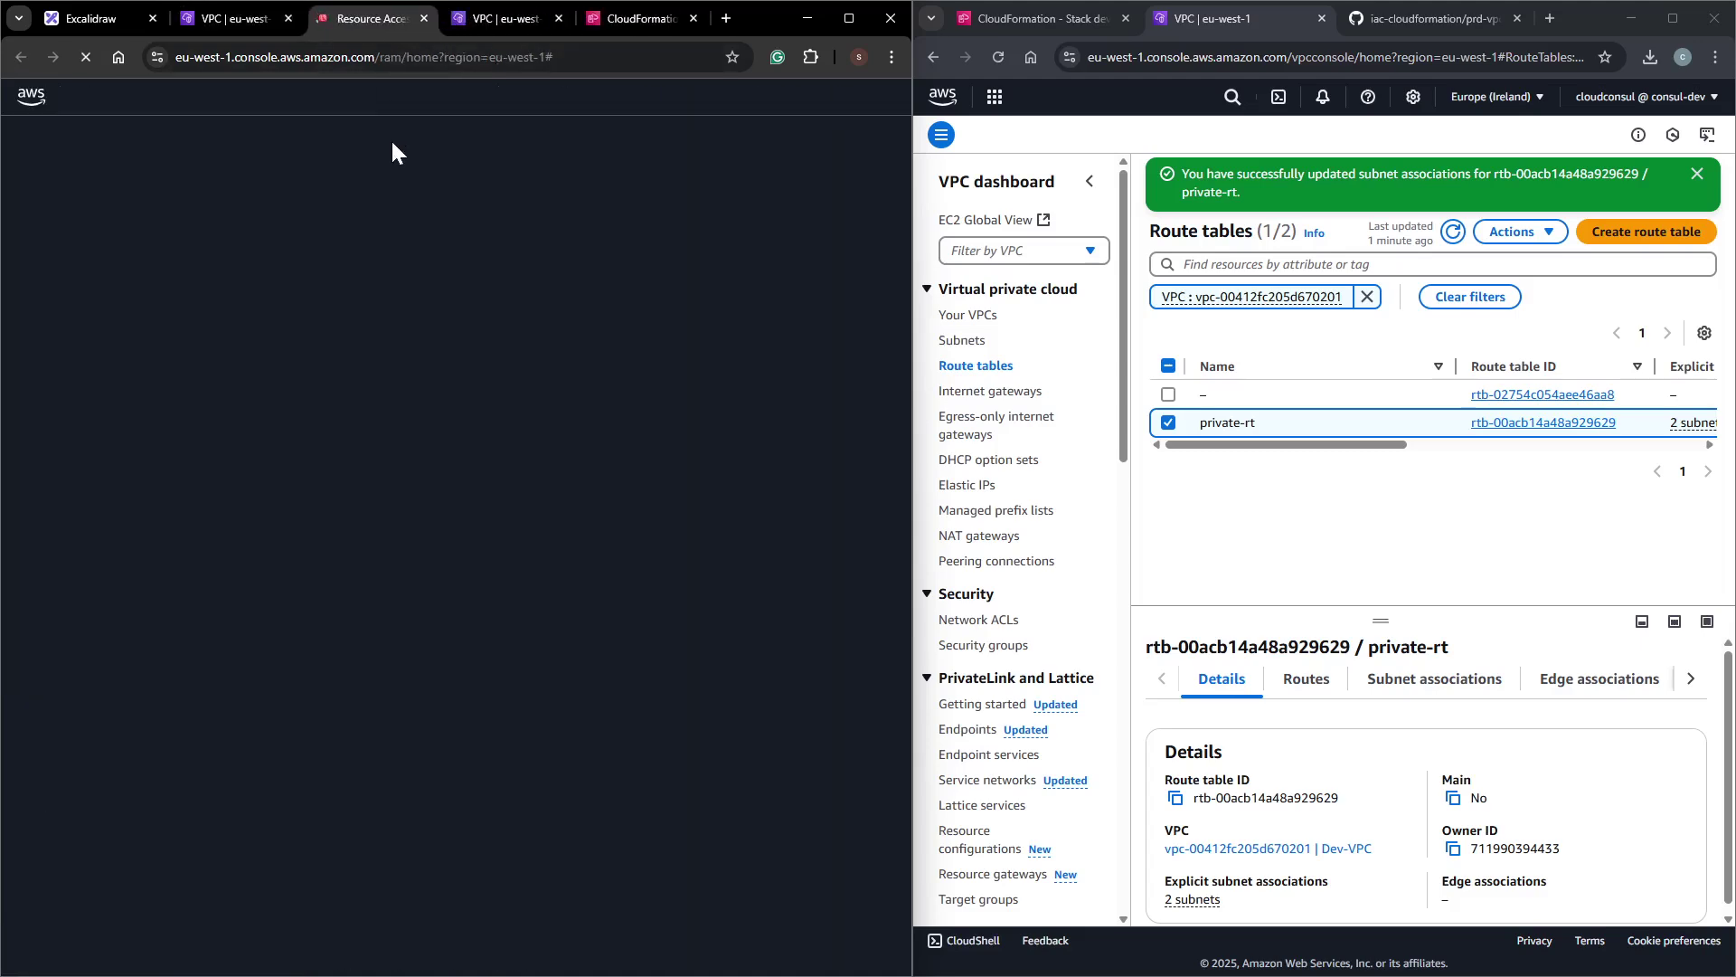
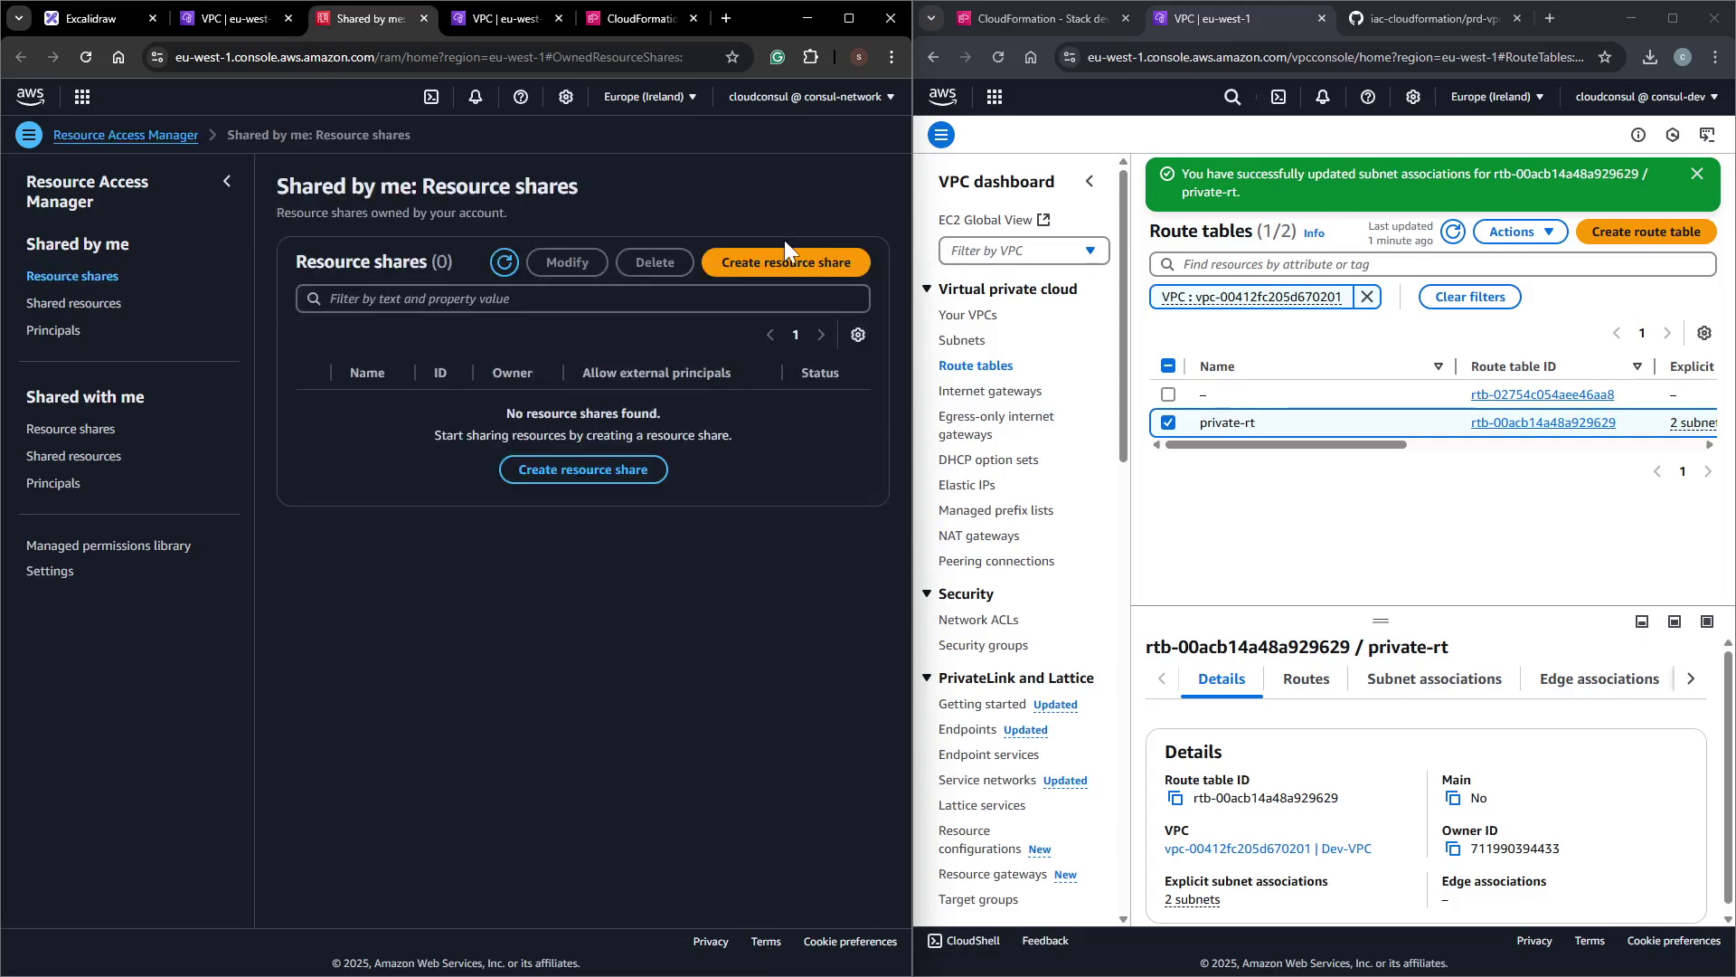
Start a new resource share named central-tgw-hub.
{"action": "left_click", "coordinate": [829, 268]}
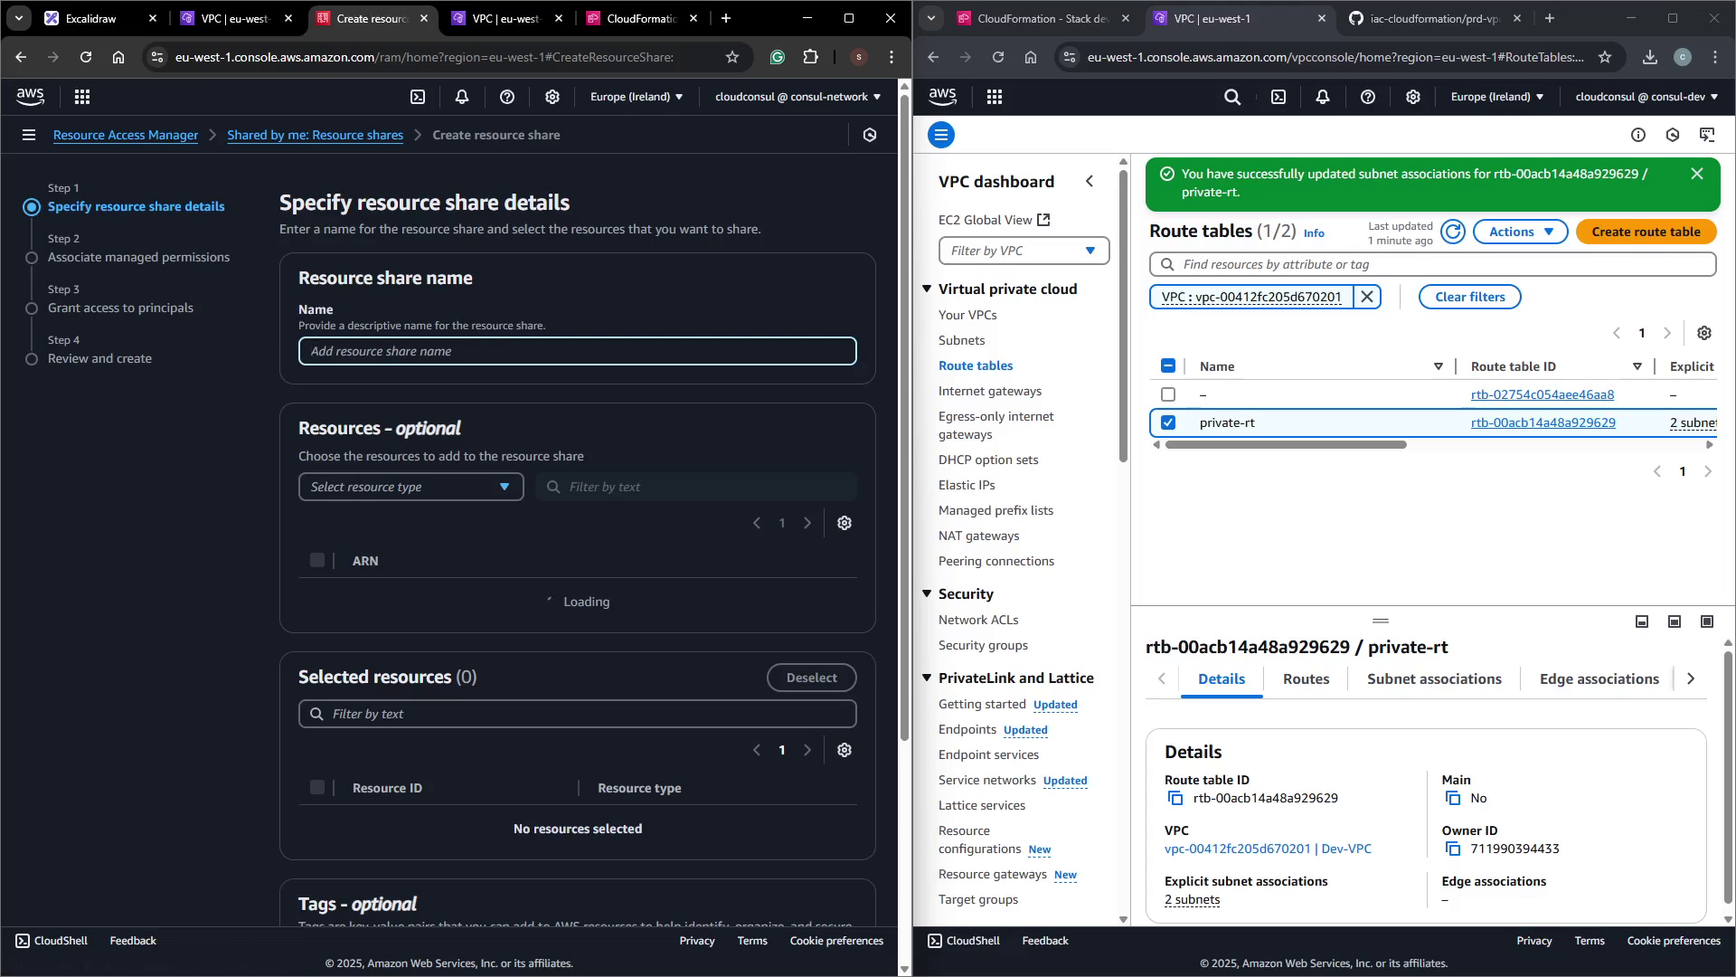
{"action": "type", "text": "c"}
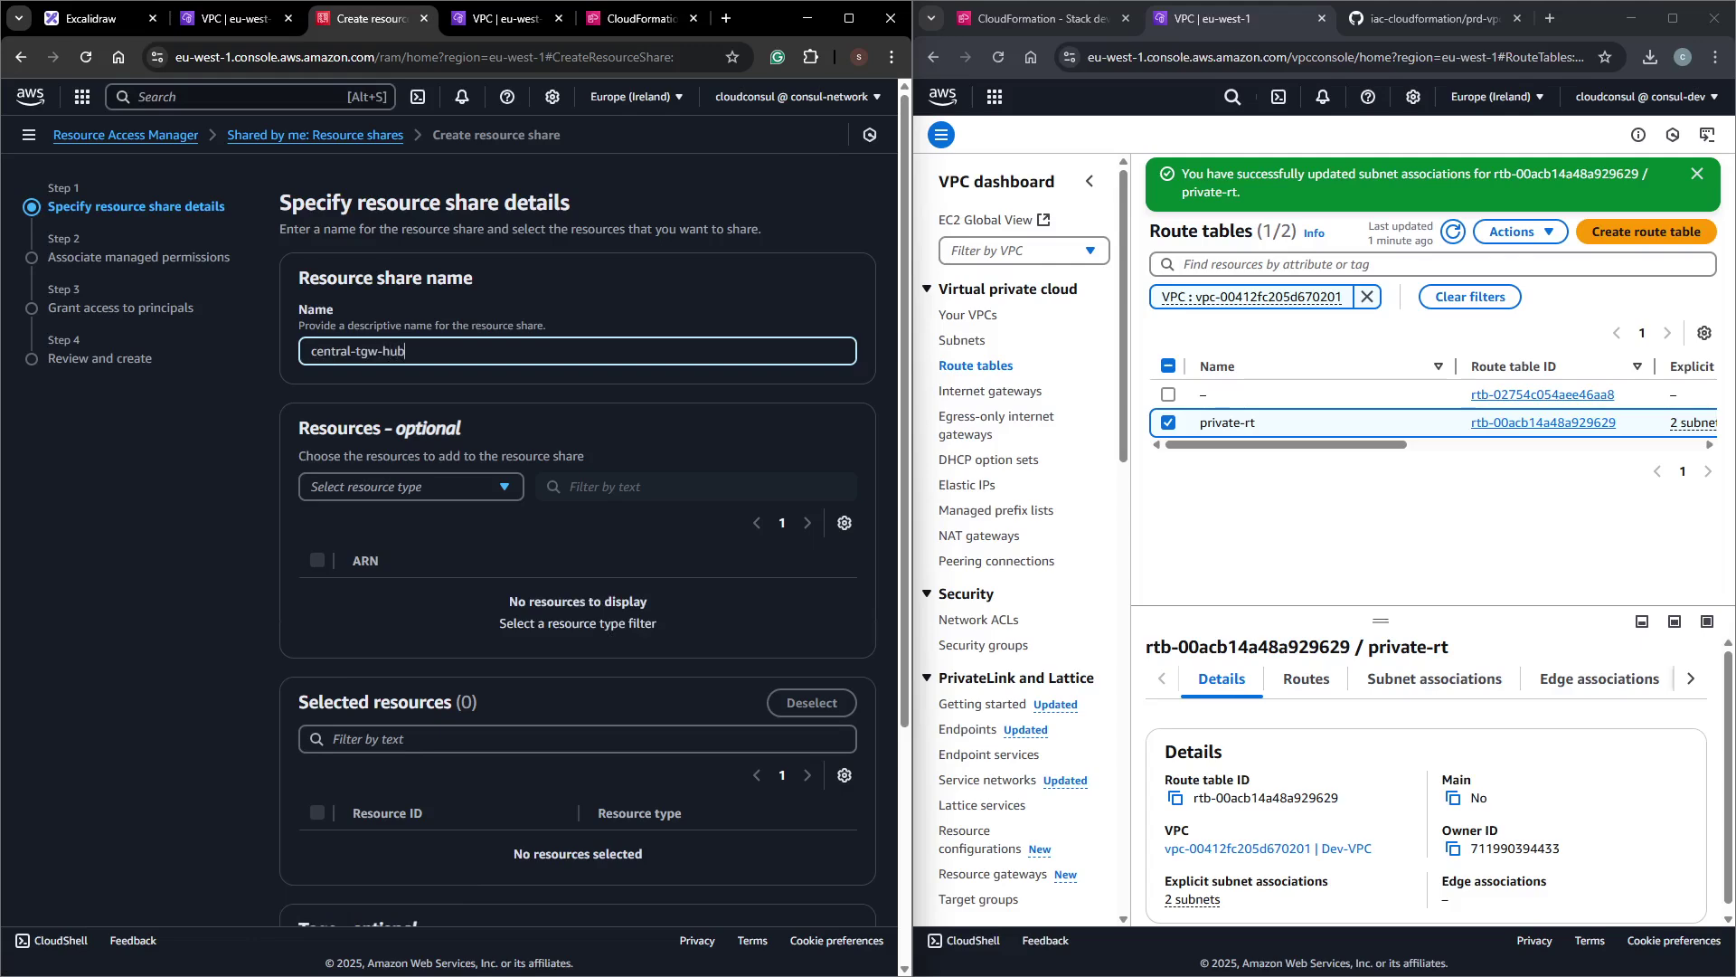
{"action": "type", "text": "entral-tgw-hub"}
Add the network-tgw-hub transit gateway to the resource share and keep the AWSRAMDefaultPermissionTransitGateway managed permission.
{"action": "scroll", "coordinate": [389, 403], "scroll_direction": "down", "scroll_amount": 2}
{"action": "left_click", "coordinate": [388, 306]}
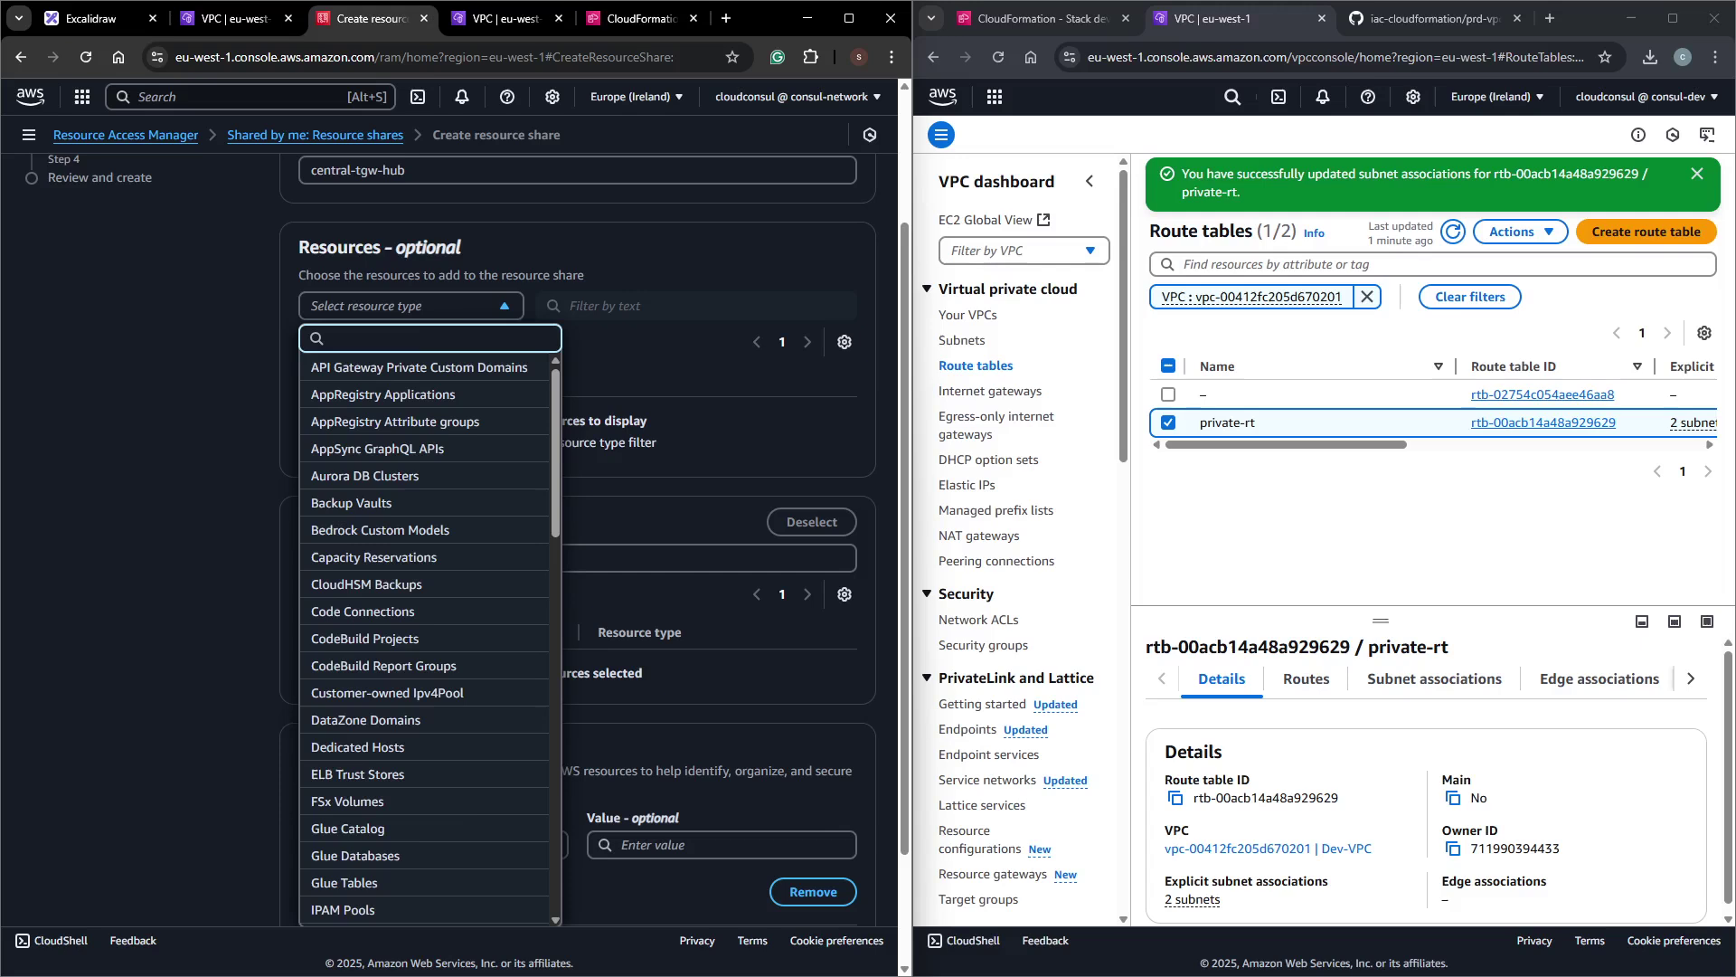
{"action": "type", "text": "transi"}
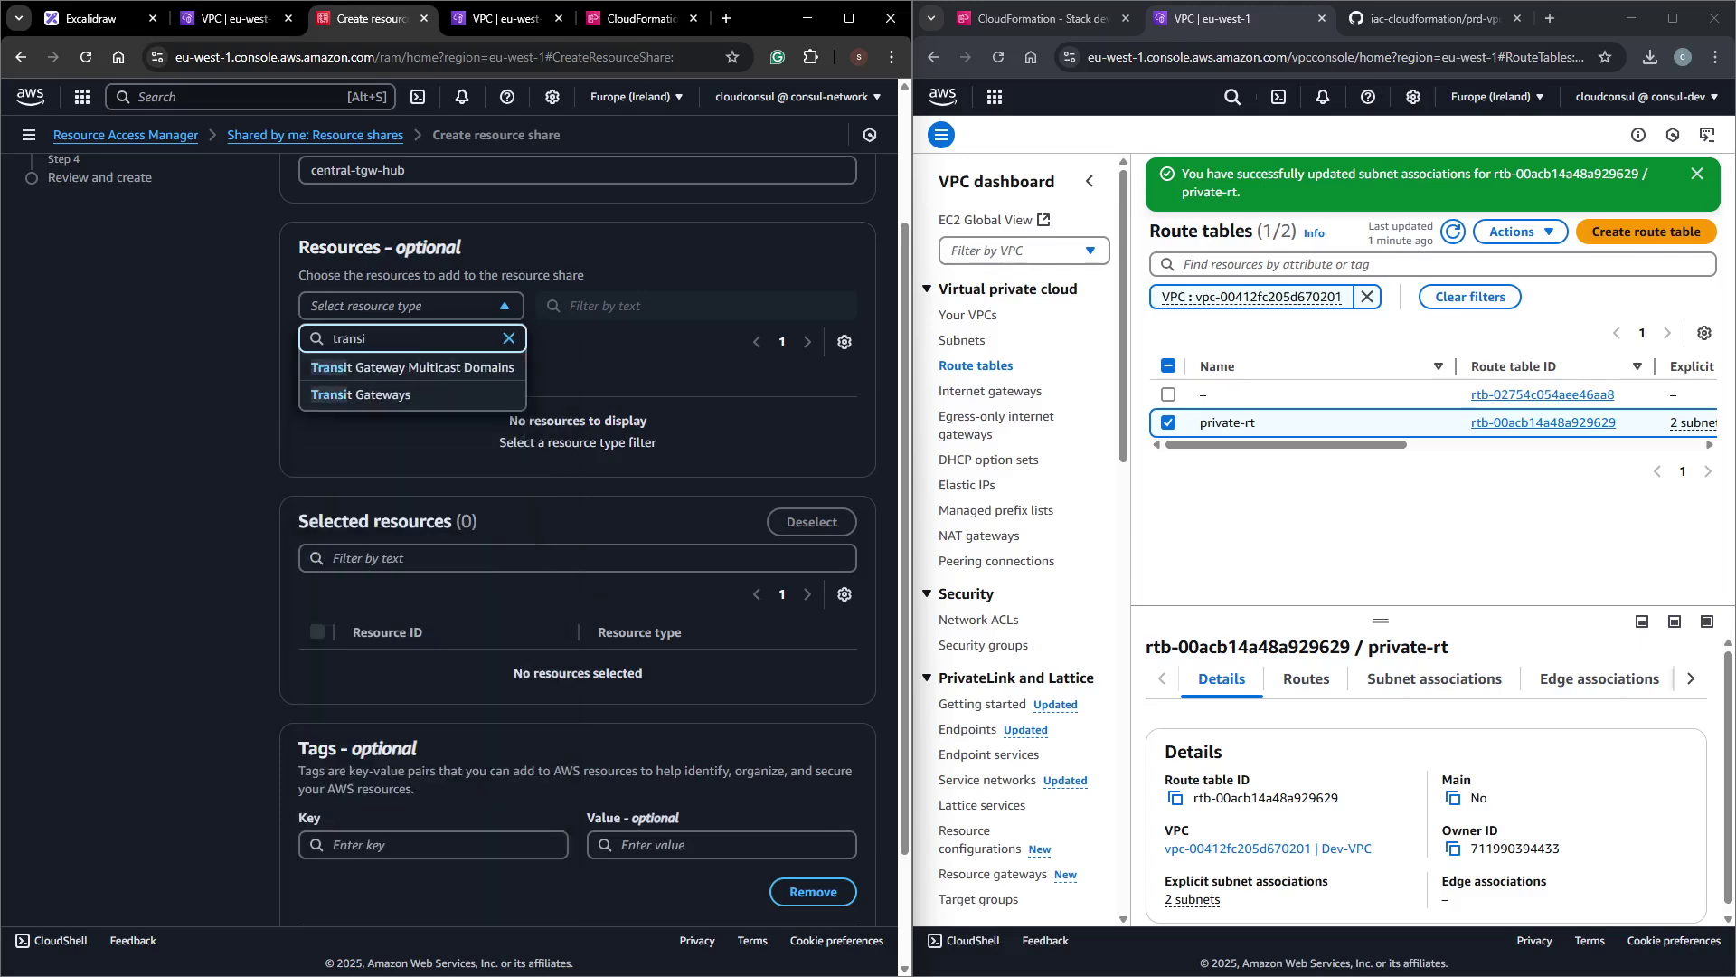
{"action": "left_click", "coordinate": [360, 395]}
{"action": "left_click", "coordinate": [320, 421]}
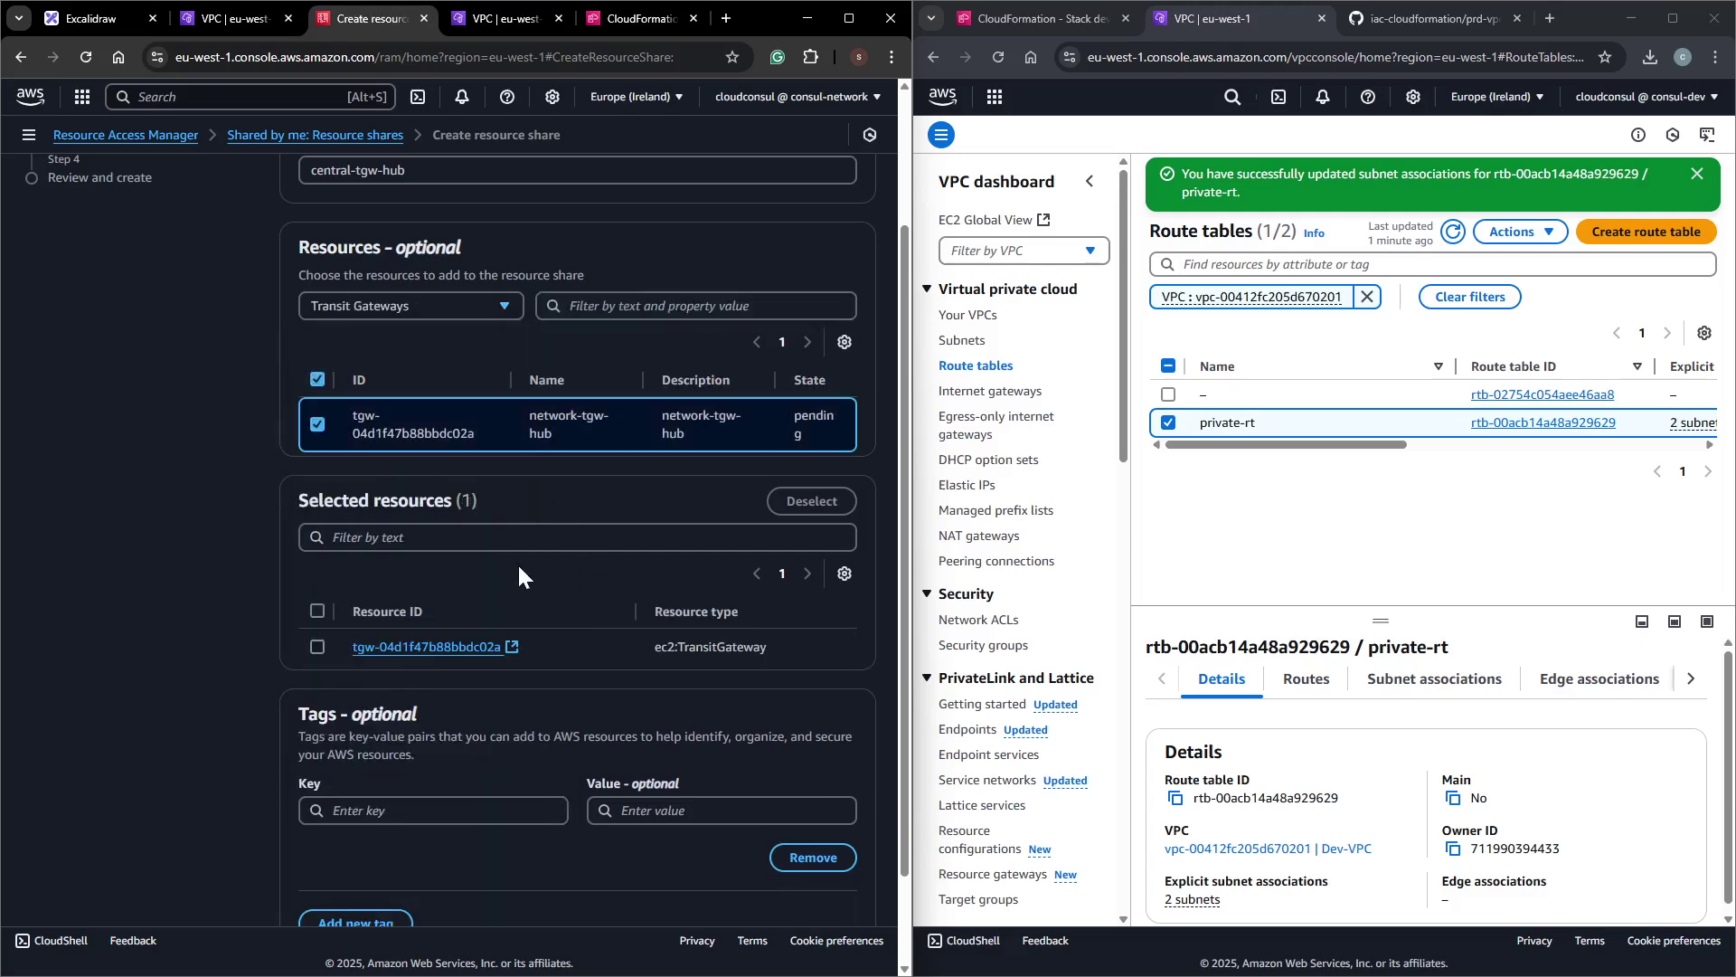
{"action": "scroll", "coordinate": [507, 565], "scroll_direction": "down", "scroll_amount": 2}
{"action": "left_click", "coordinate": [842, 875]}
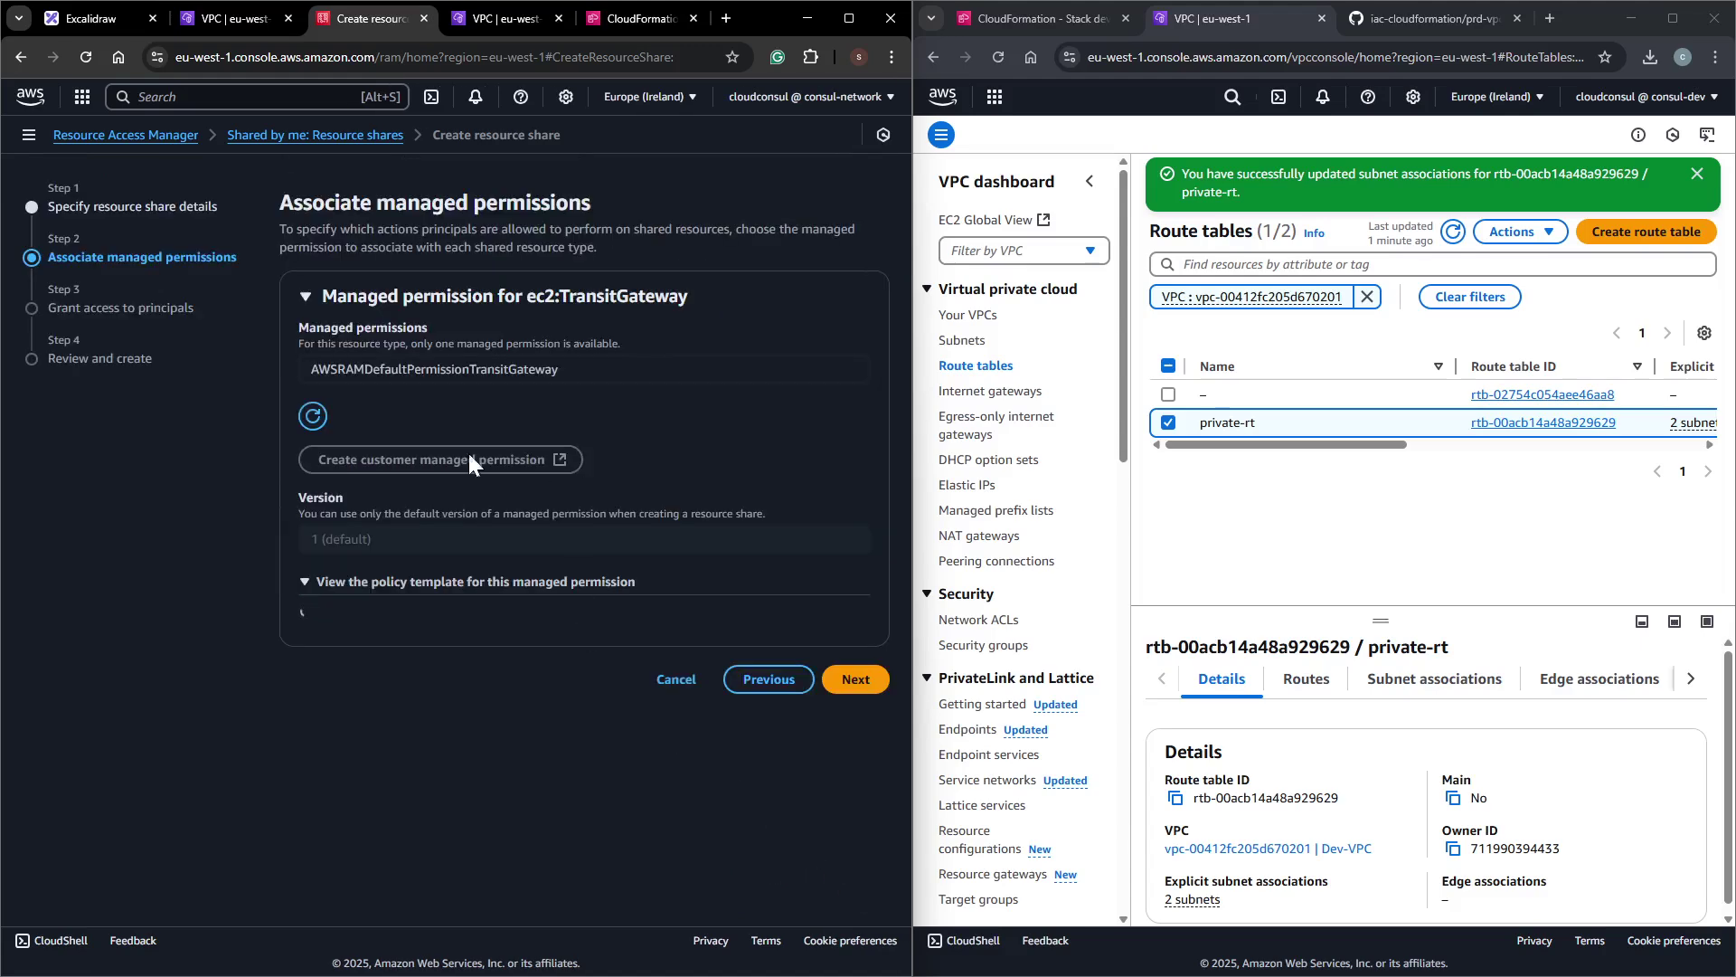
{"action": "scroll", "coordinate": [758, 868], "scroll_direction": "down", "scroll_amount": 1}
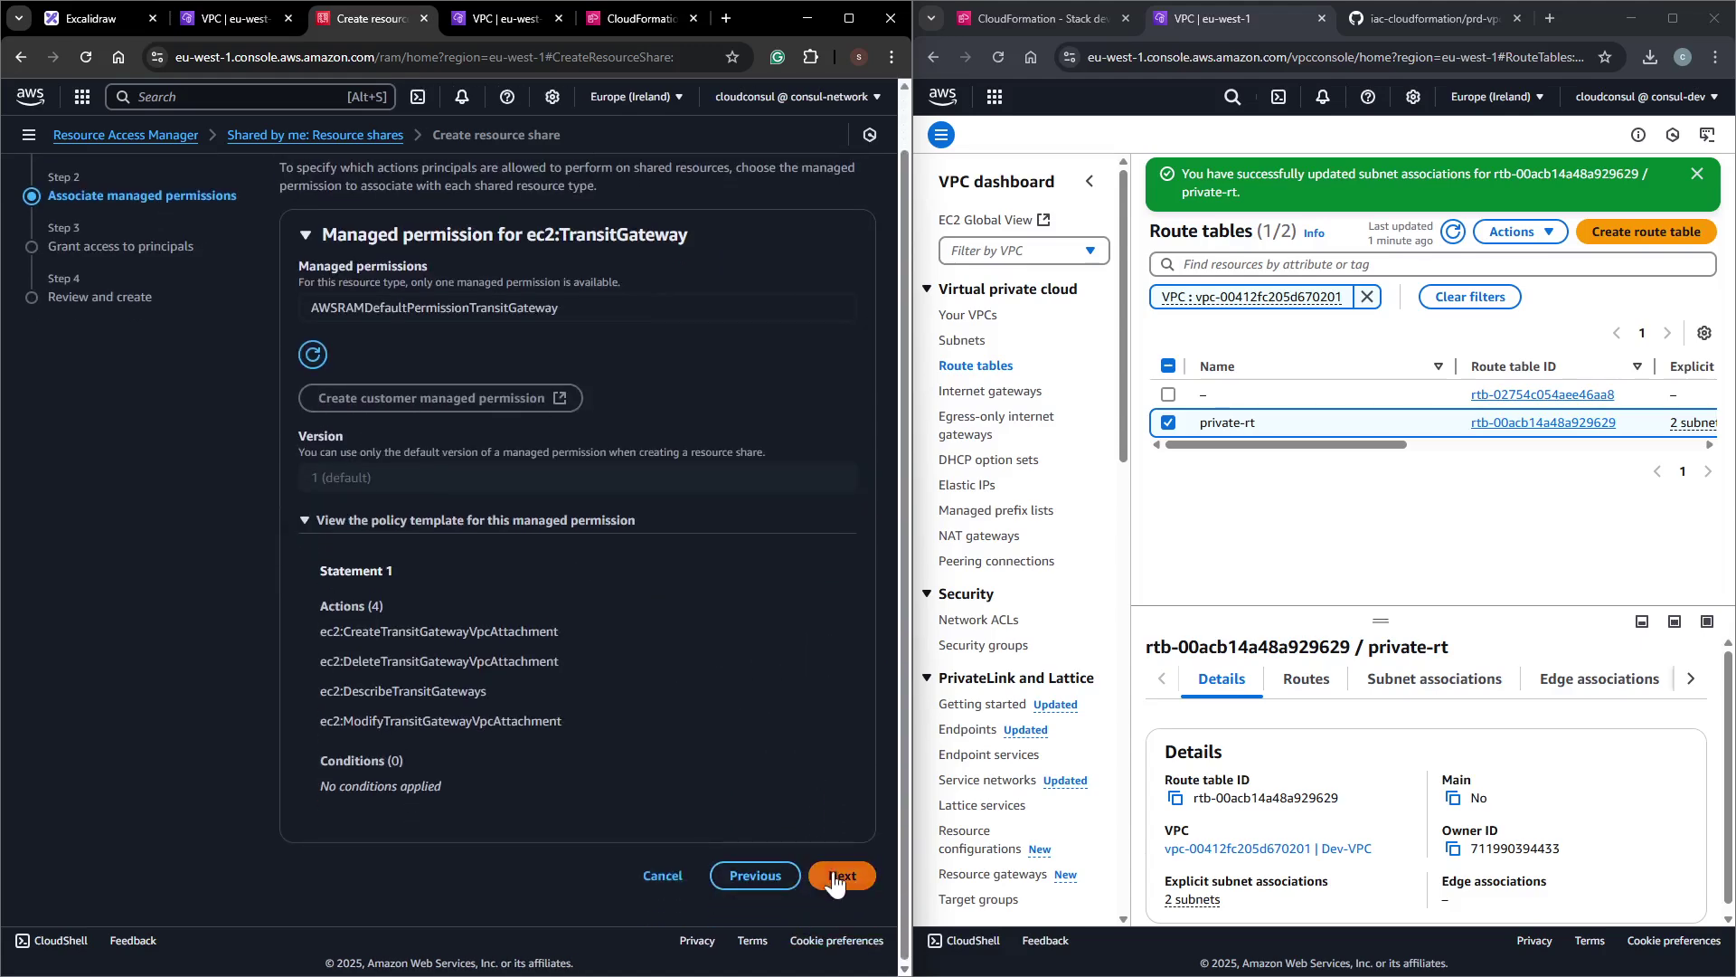
{"action": "left_click", "coordinate": [837, 872]}
Copy the dev account's ID and add it as an AWS account principal of the resource share.
{"action": "left_click", "coordinate": [582, 538]}
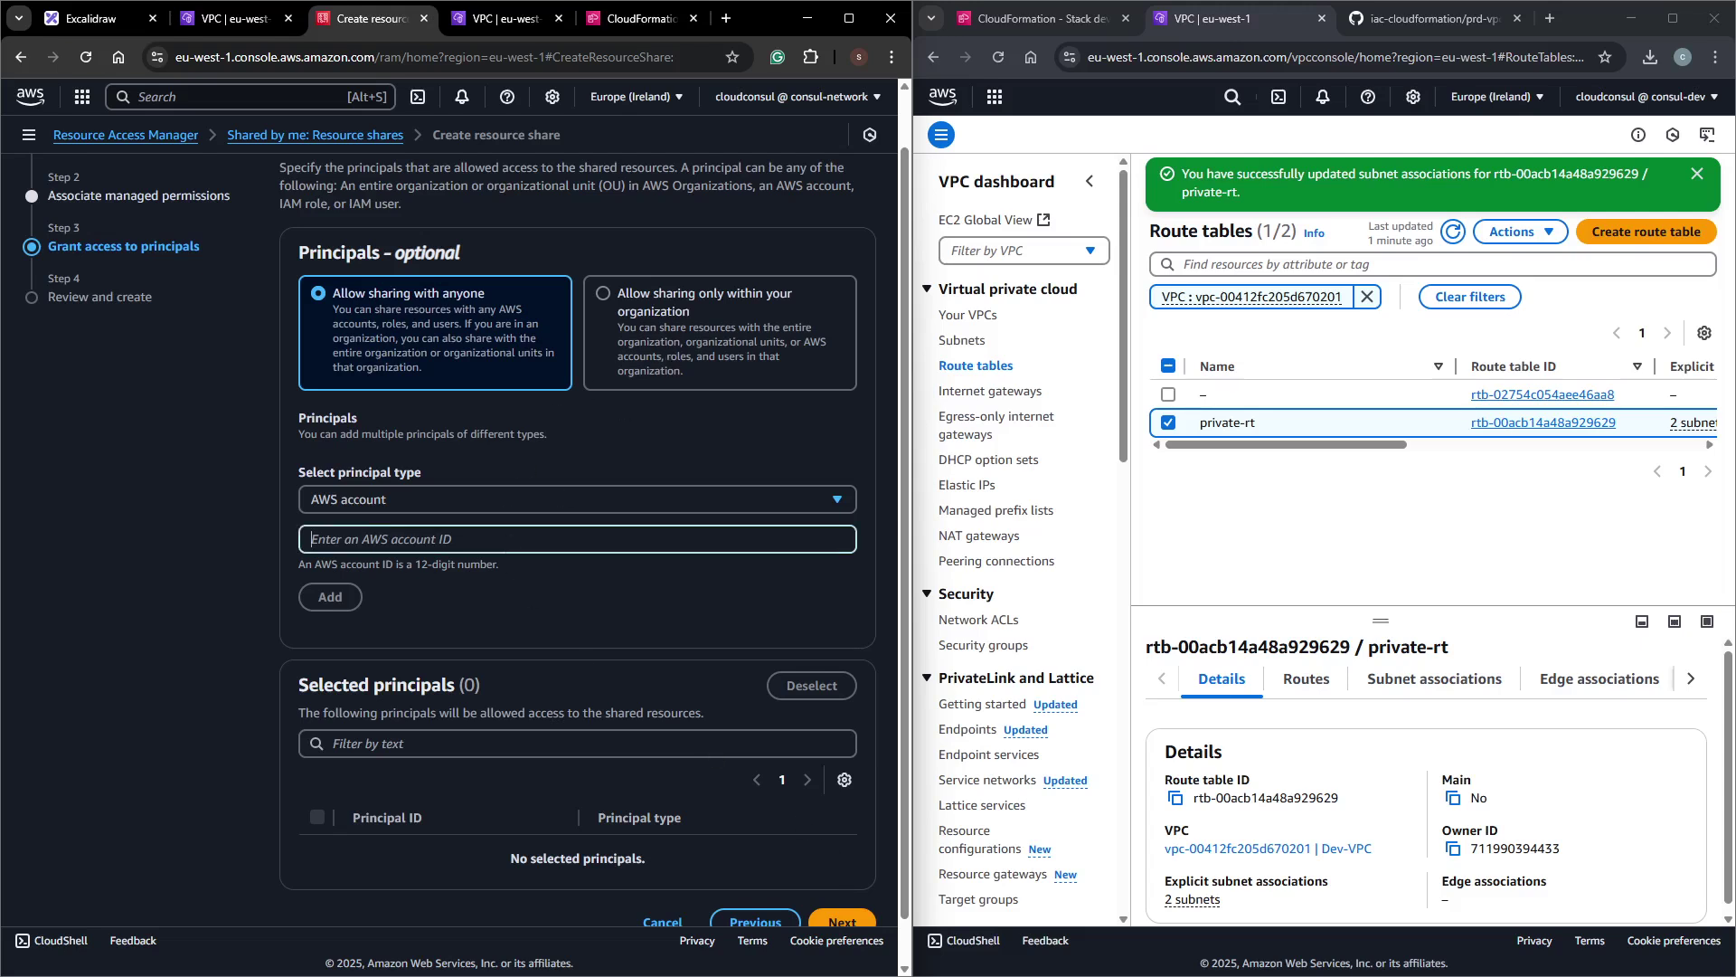
{"action": "left_click", "coordinate": [1628, 97]}
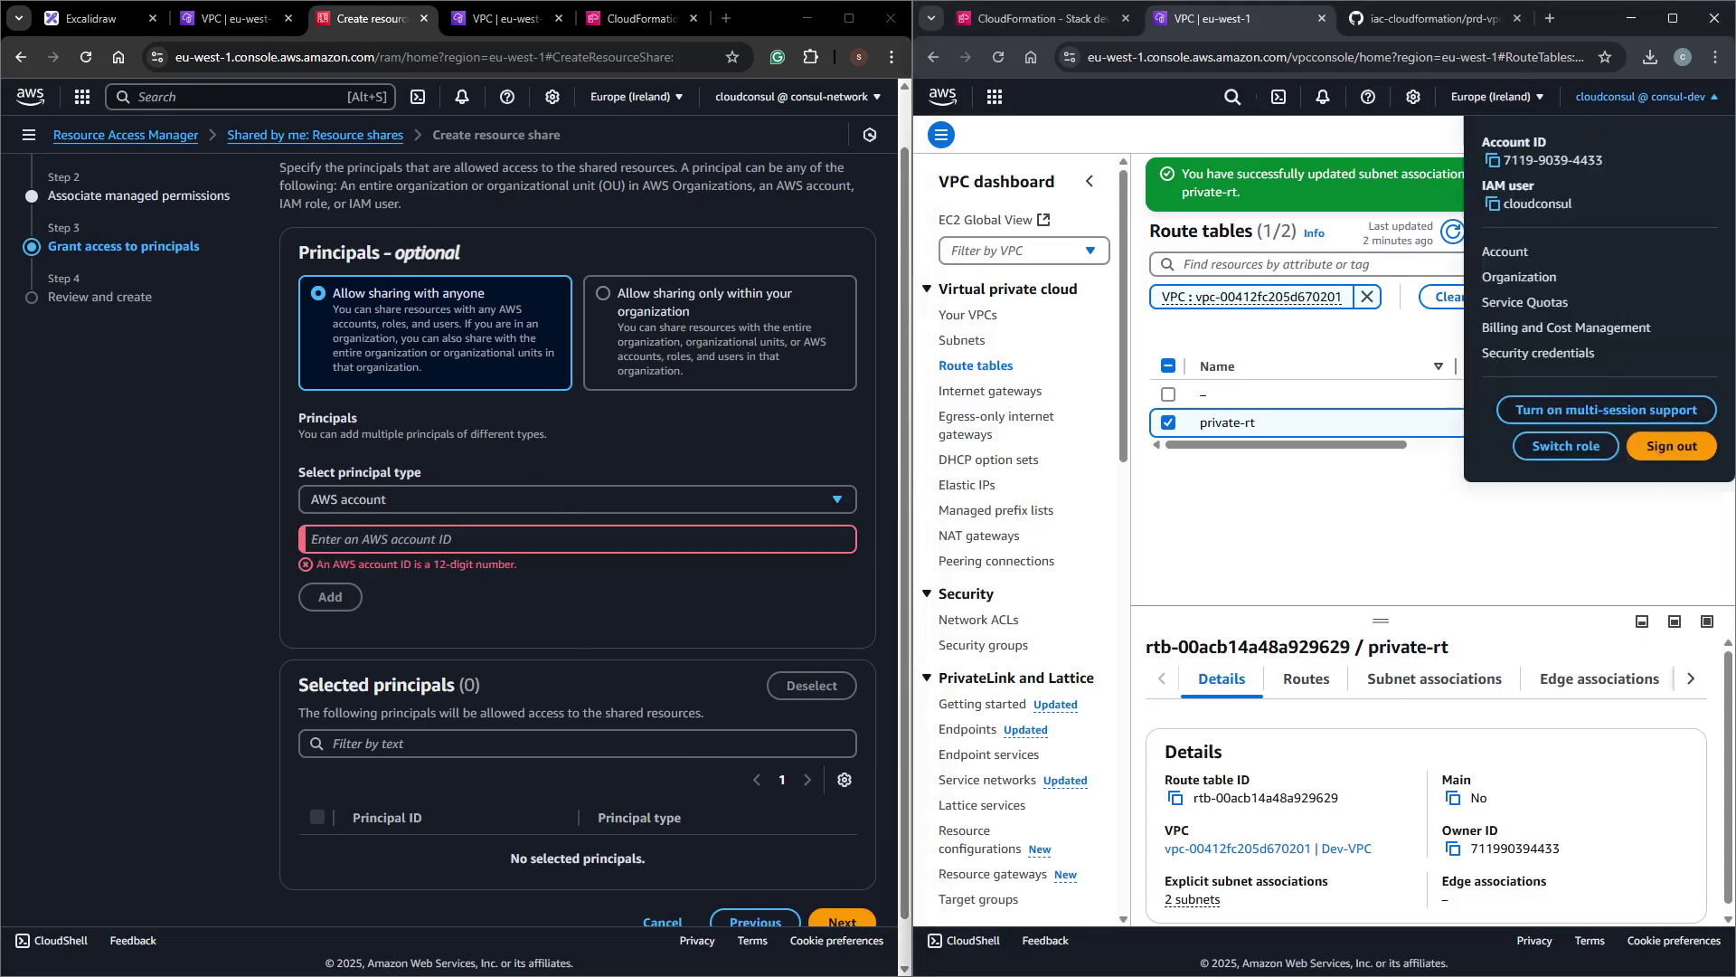
{"action": "left_click", "coordinate": [1493, 160]}
{"action": "left_click", "coordinate": [398, 539]}
{"action": "key", "text": "ctrl+v"}
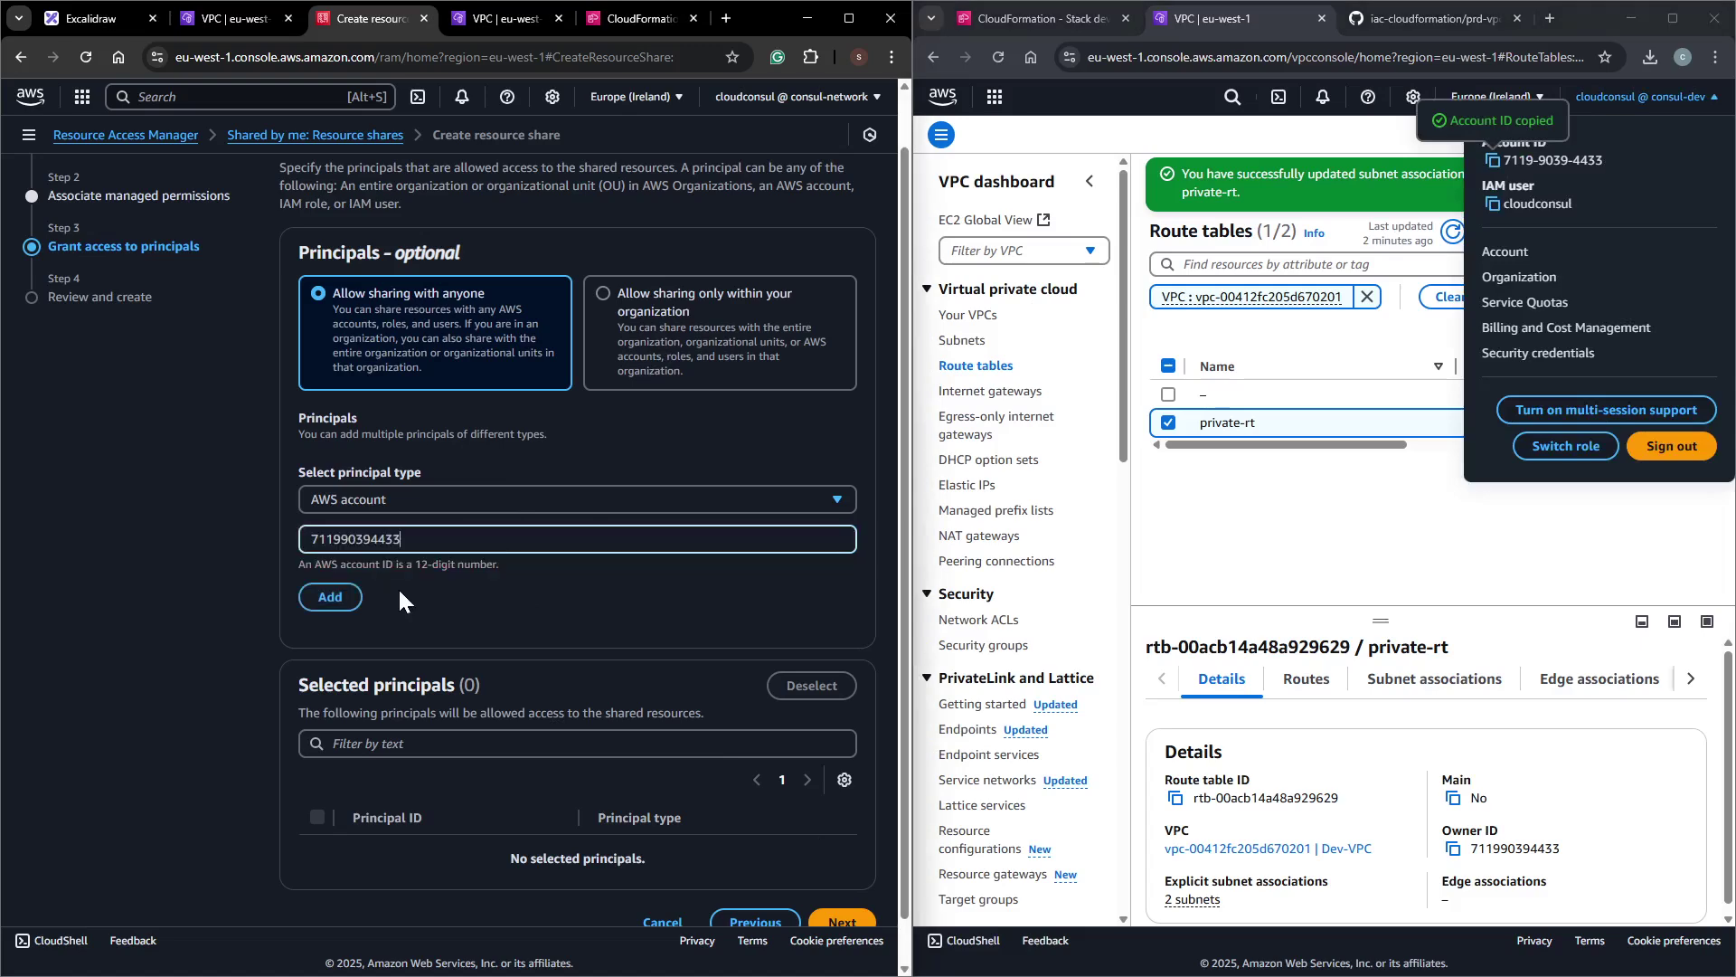
{"action": "left_click", "coordinate": [331, 597]}
{"action": "left_click", "coordinate": [578, 539]}
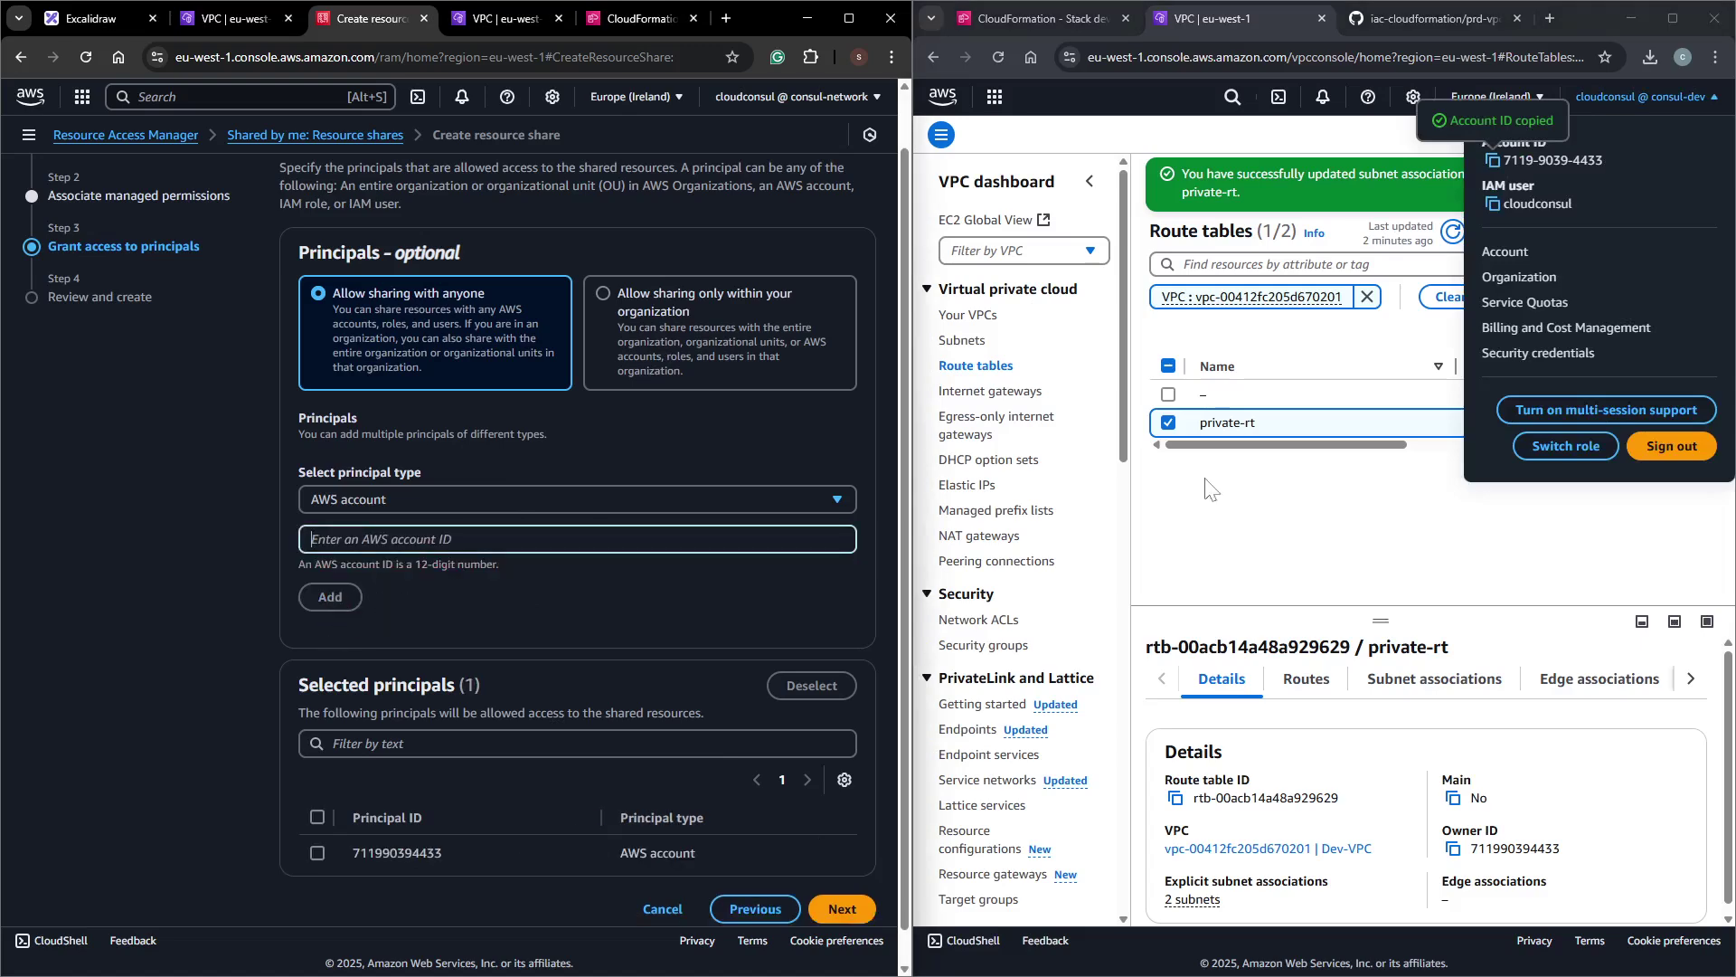
Add the prod account's ID as a second AWS account principal of the resource share.
{"action": "key", "text": "alt+Tab"}
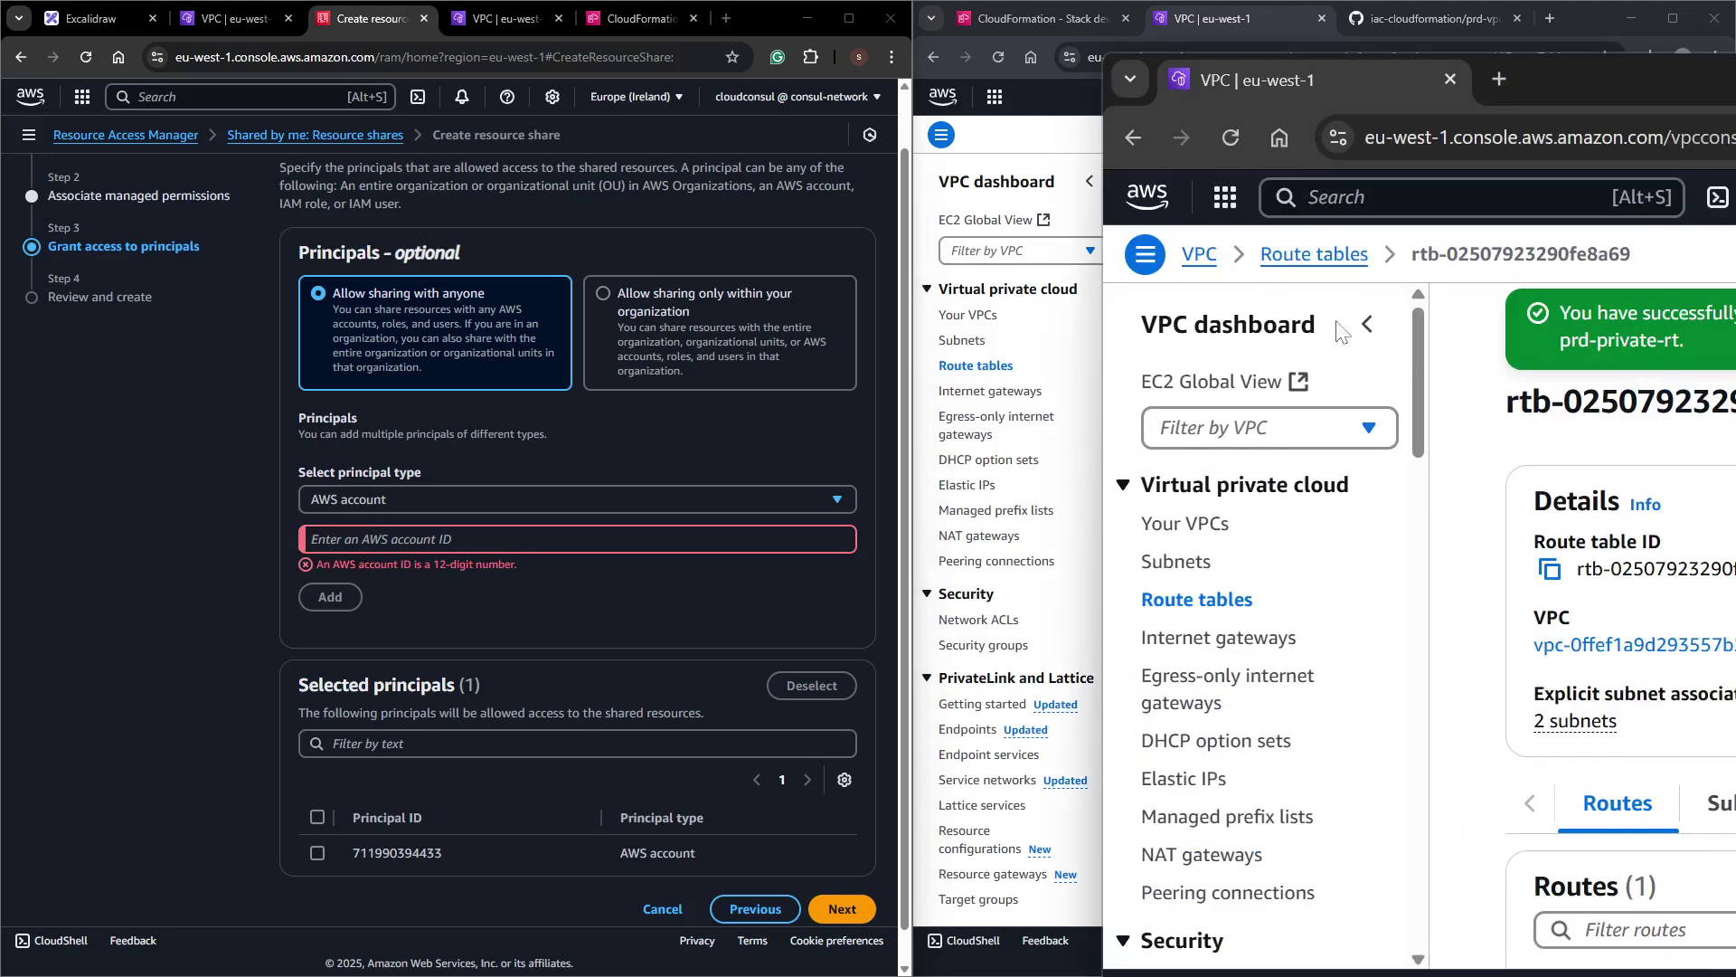
{"action": "left_click", "coordinate": [398, 539]}
{"action": "key", "text": "ctrl+v"}
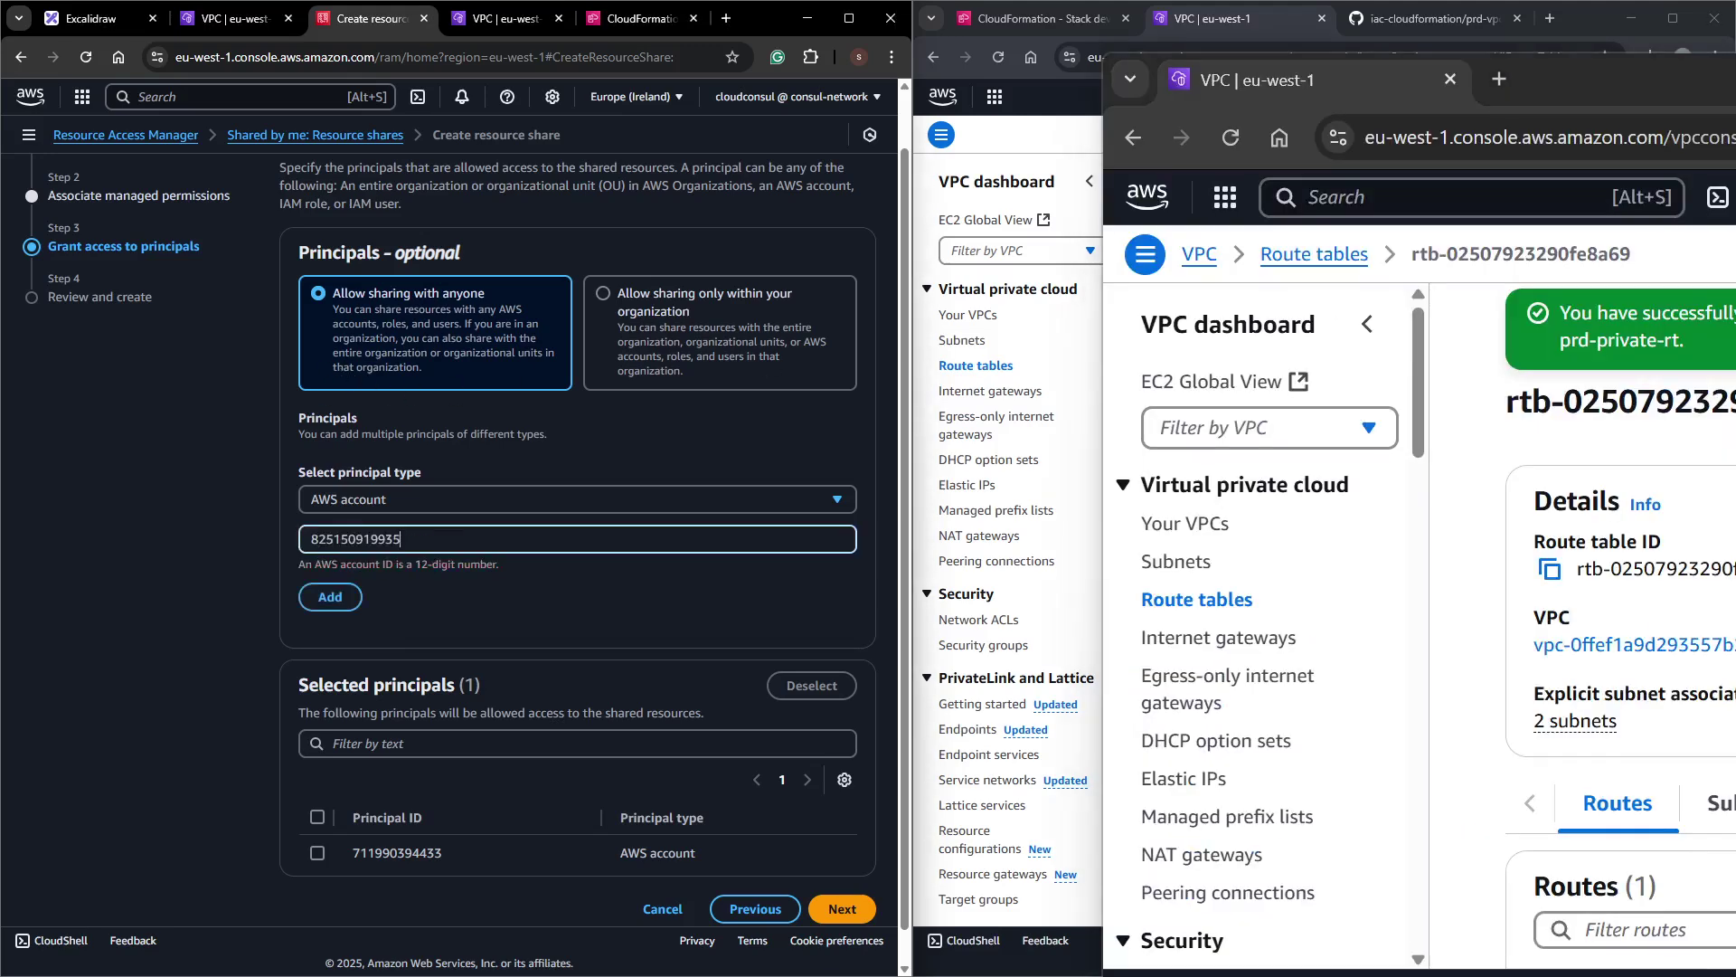
{"action": "left_click", "coordinate": [331, 597]}
{"action": "scroll", "coordinate": [331, 596], "scroll_direction": "down", "scroll_amount": 1}
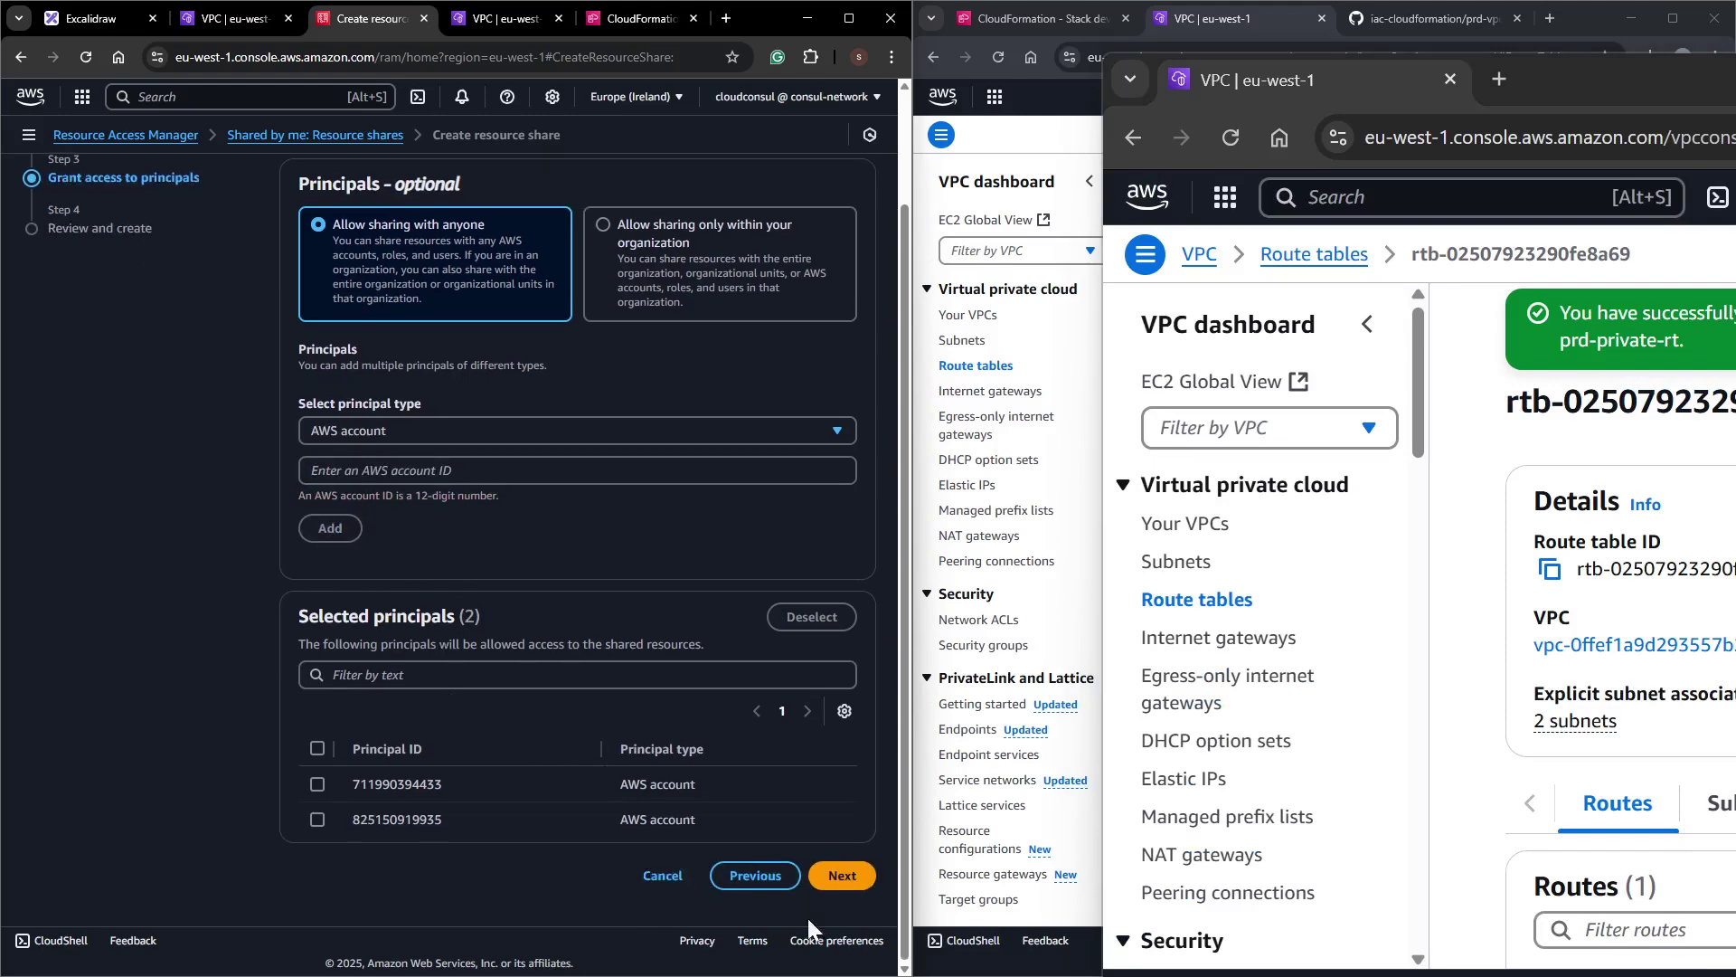
Review the central-tgw-hub resource share's permissions and principals and create it.
{"action": "left_click", "coordinate": [842, 879]}
{"action": "scroll", "coordinate": [478, 497], "scroll_direction": "down", "scroll_amount": 6}
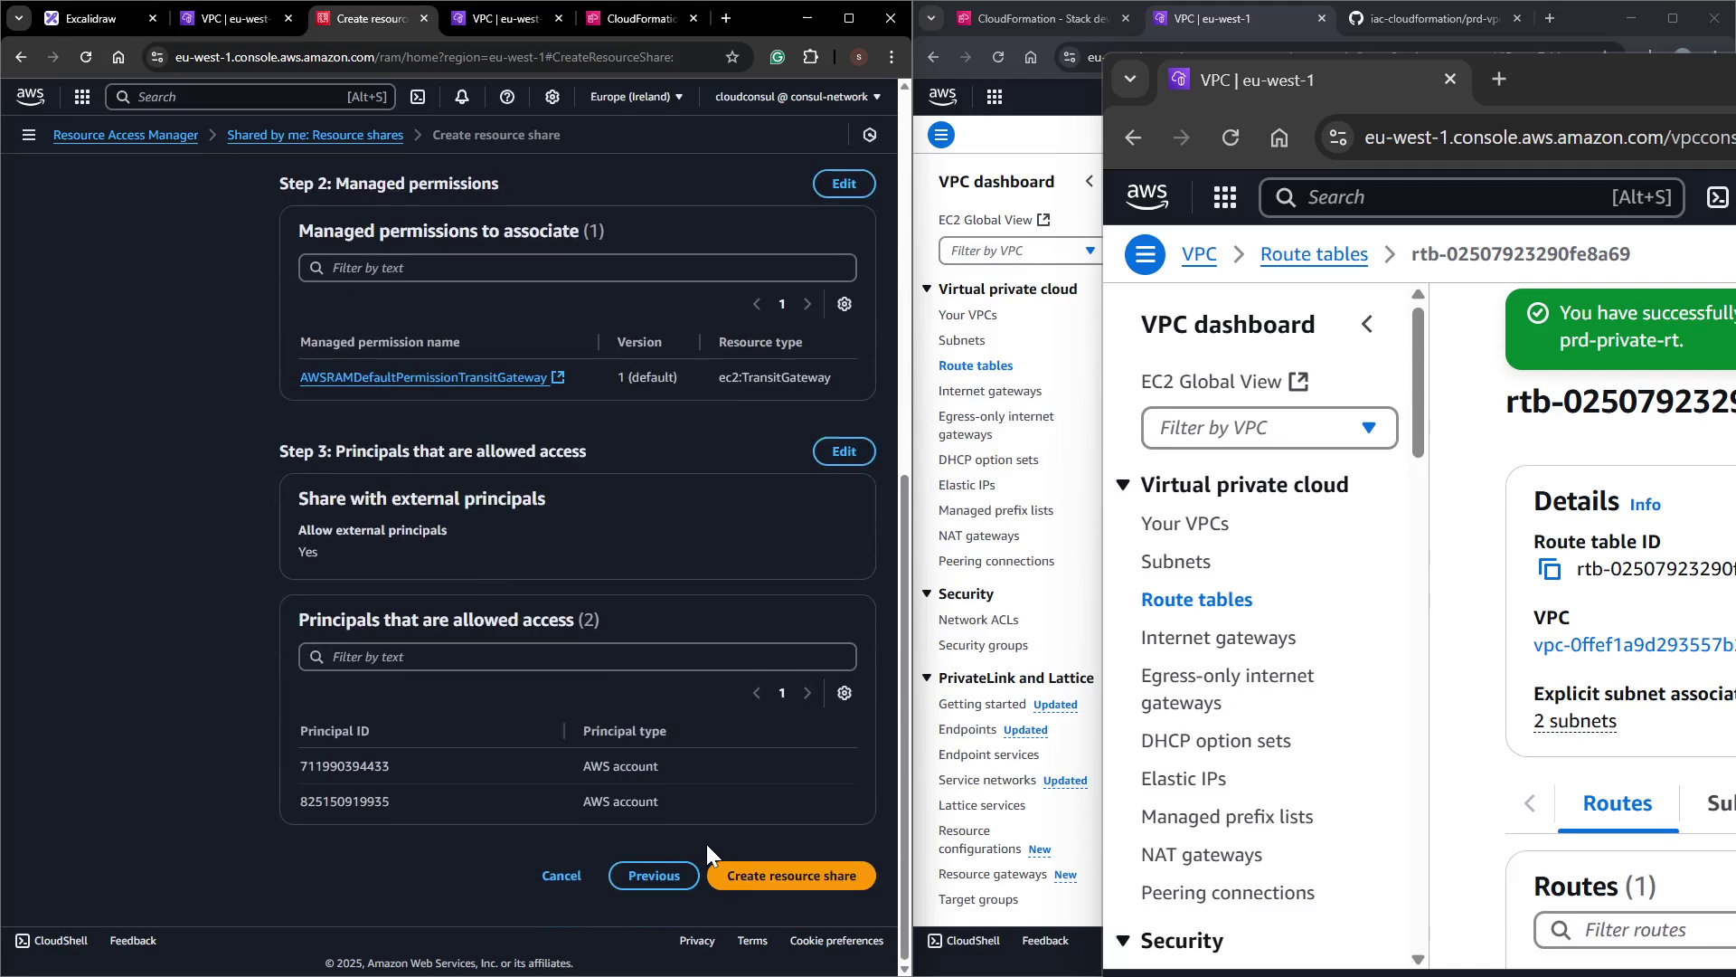
{"action": "left_click", "coordinate": [755, 872]}
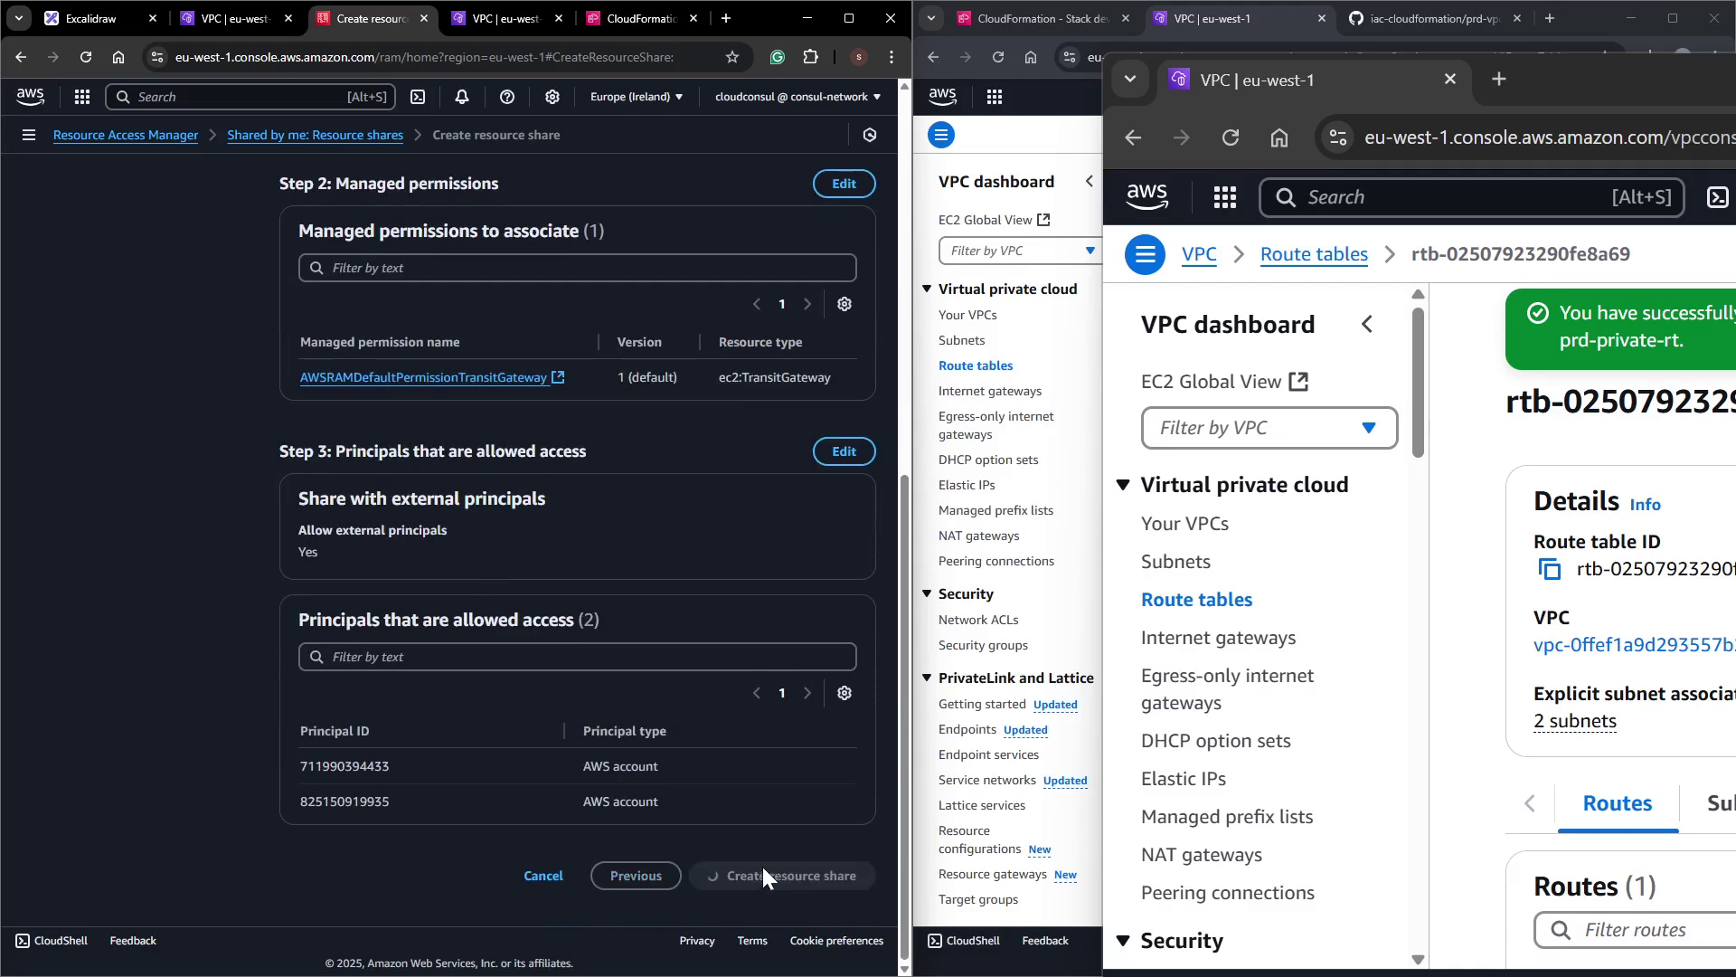
{"action": "scroll", "coordinate": [527, 678], "scroll_direction": "down", "scroll_amount": 5}
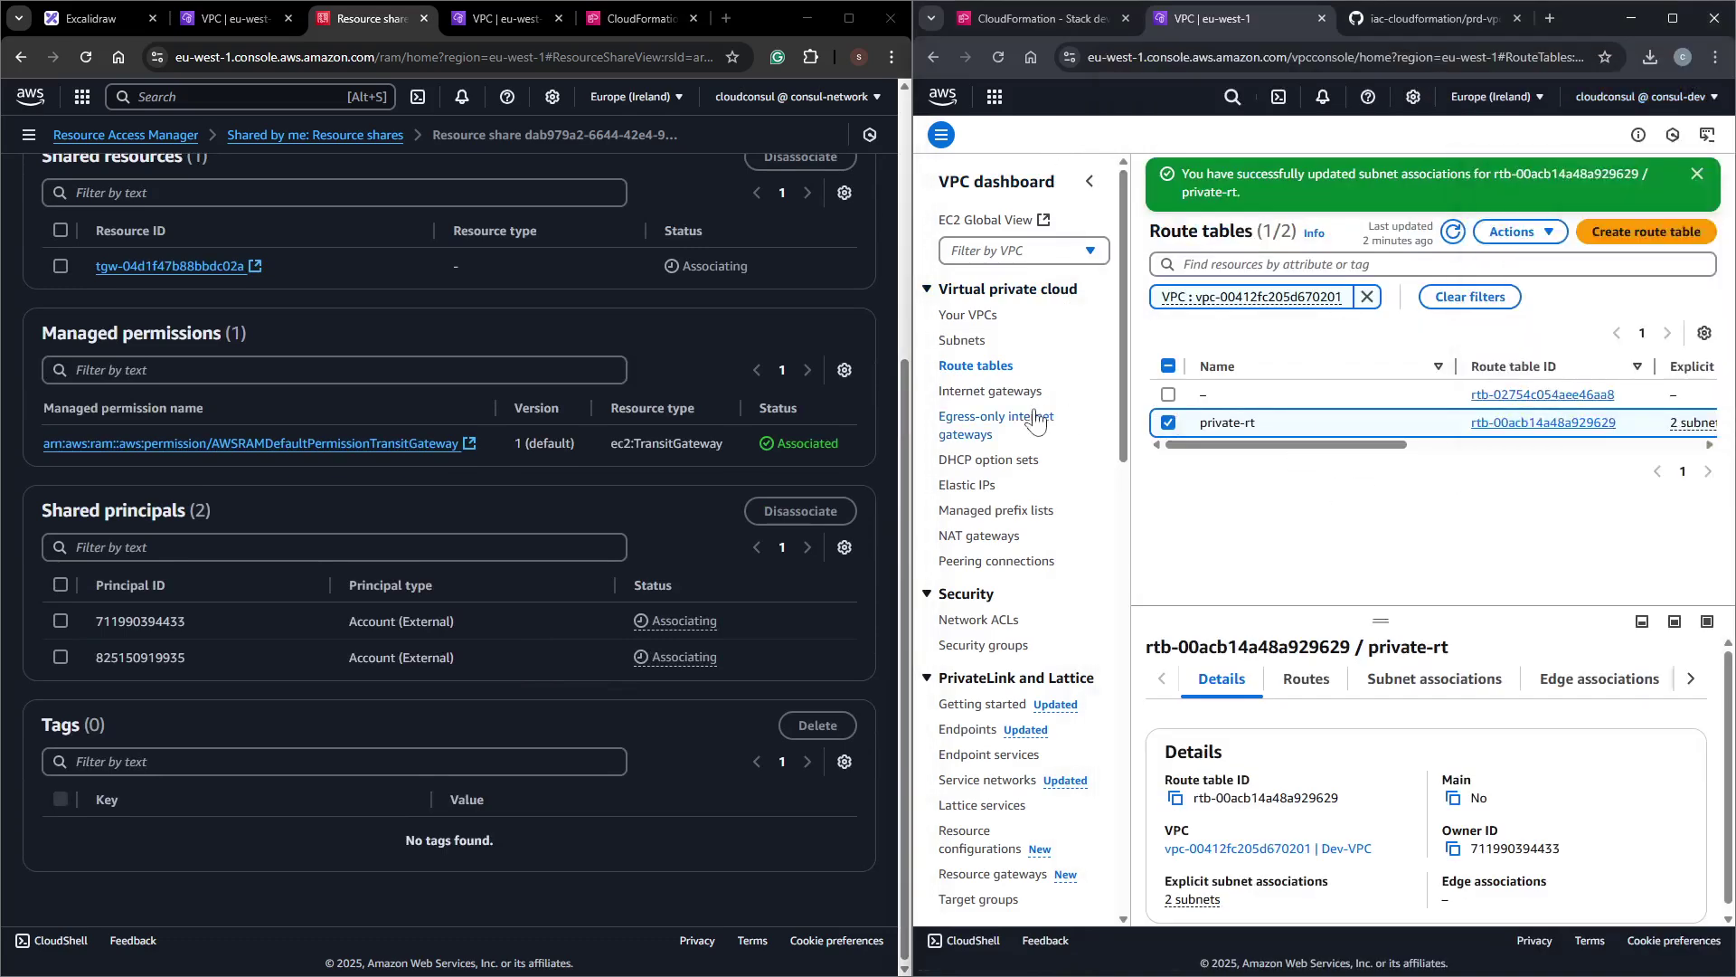
Open Resource Access Manager in the dev account.
{"action": "left_click", "coordinate": [1232, 97]}
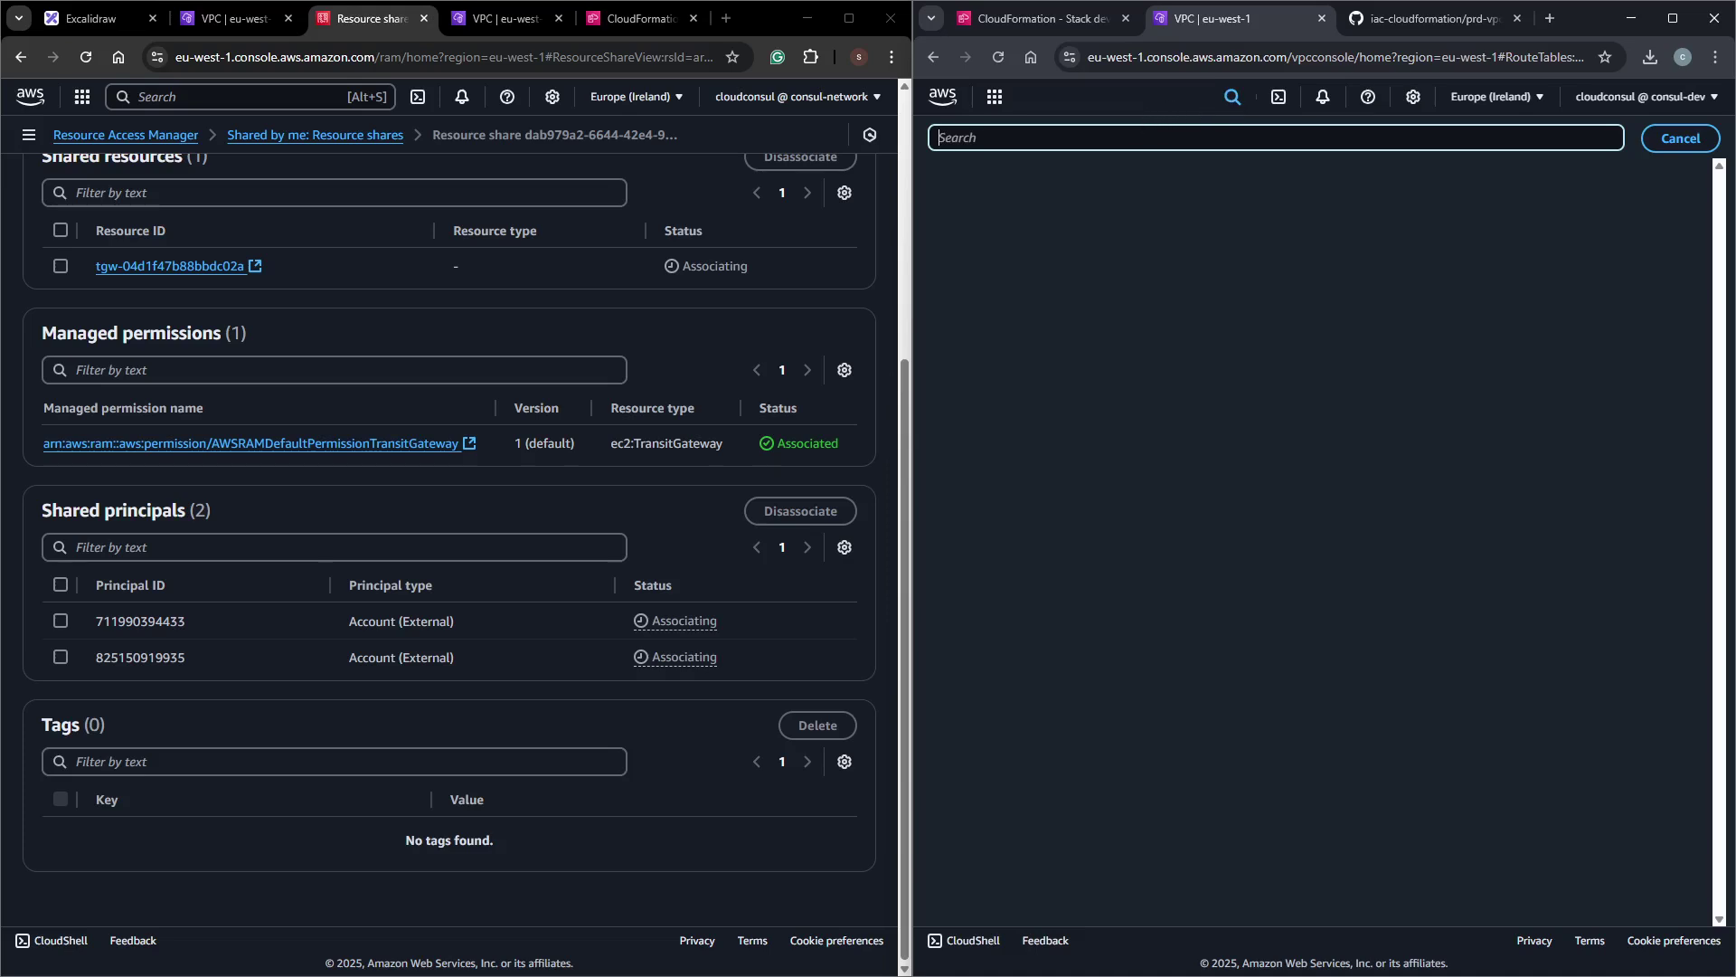
{"action": "type", "text": "re"}
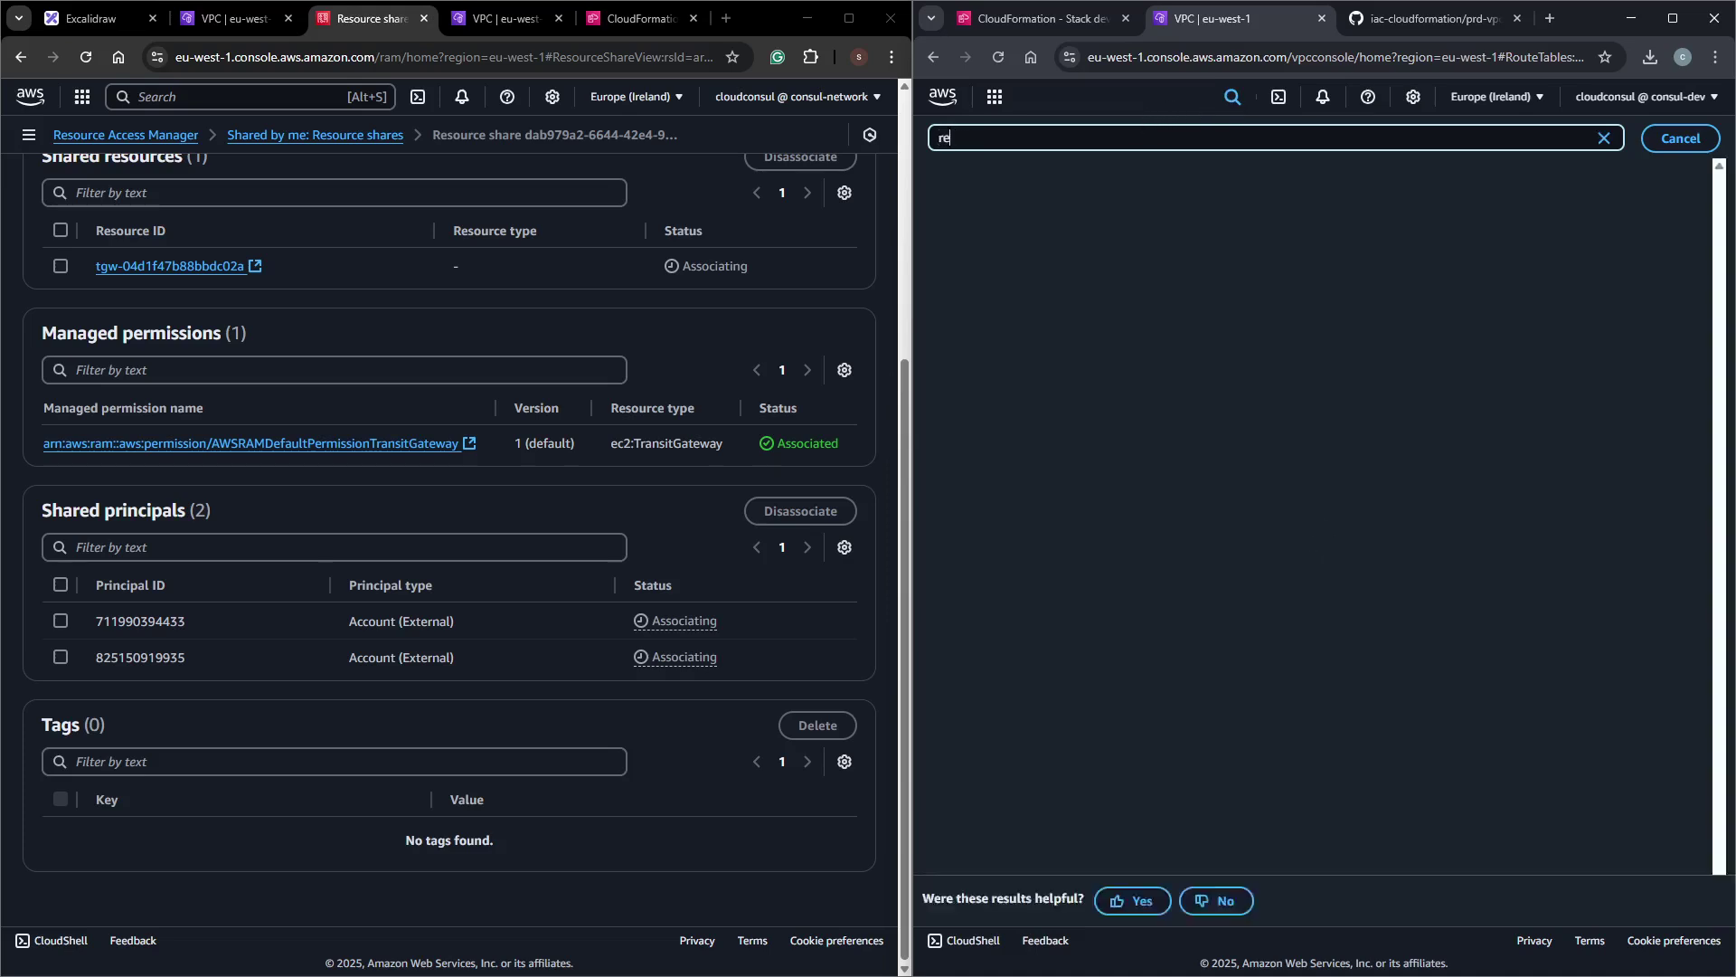
{"action": "type", "text": "adiness checks"}
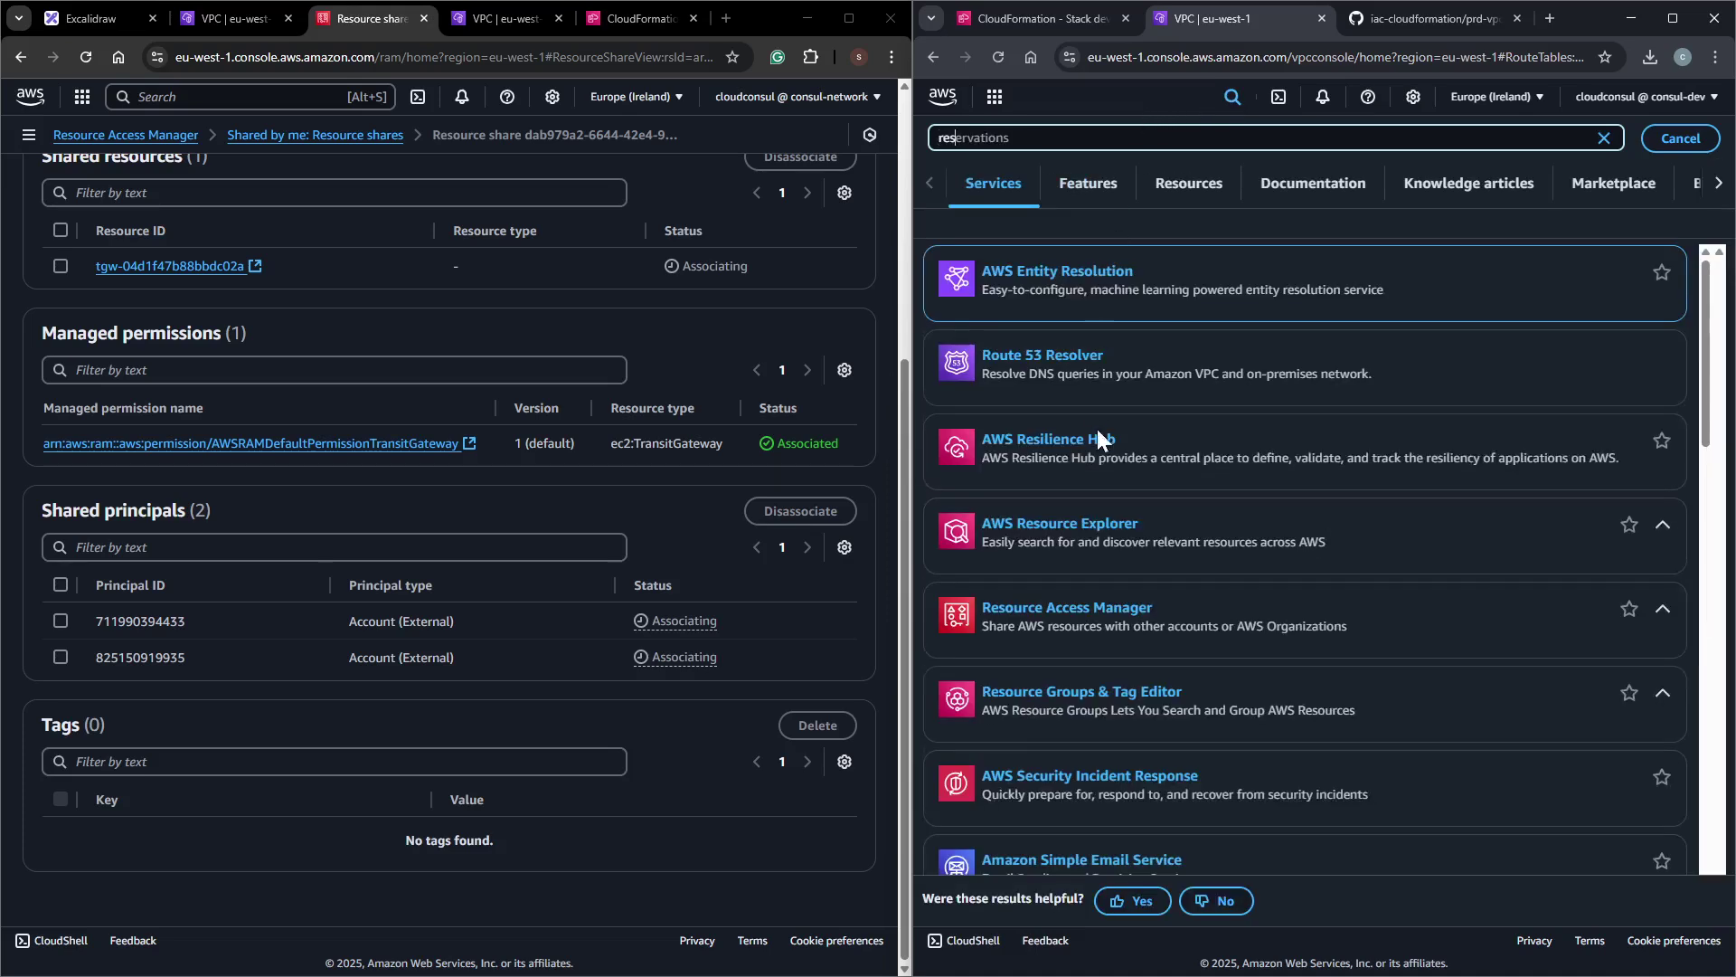
{"action": "left_click", "coordinate": [1080, 612]}
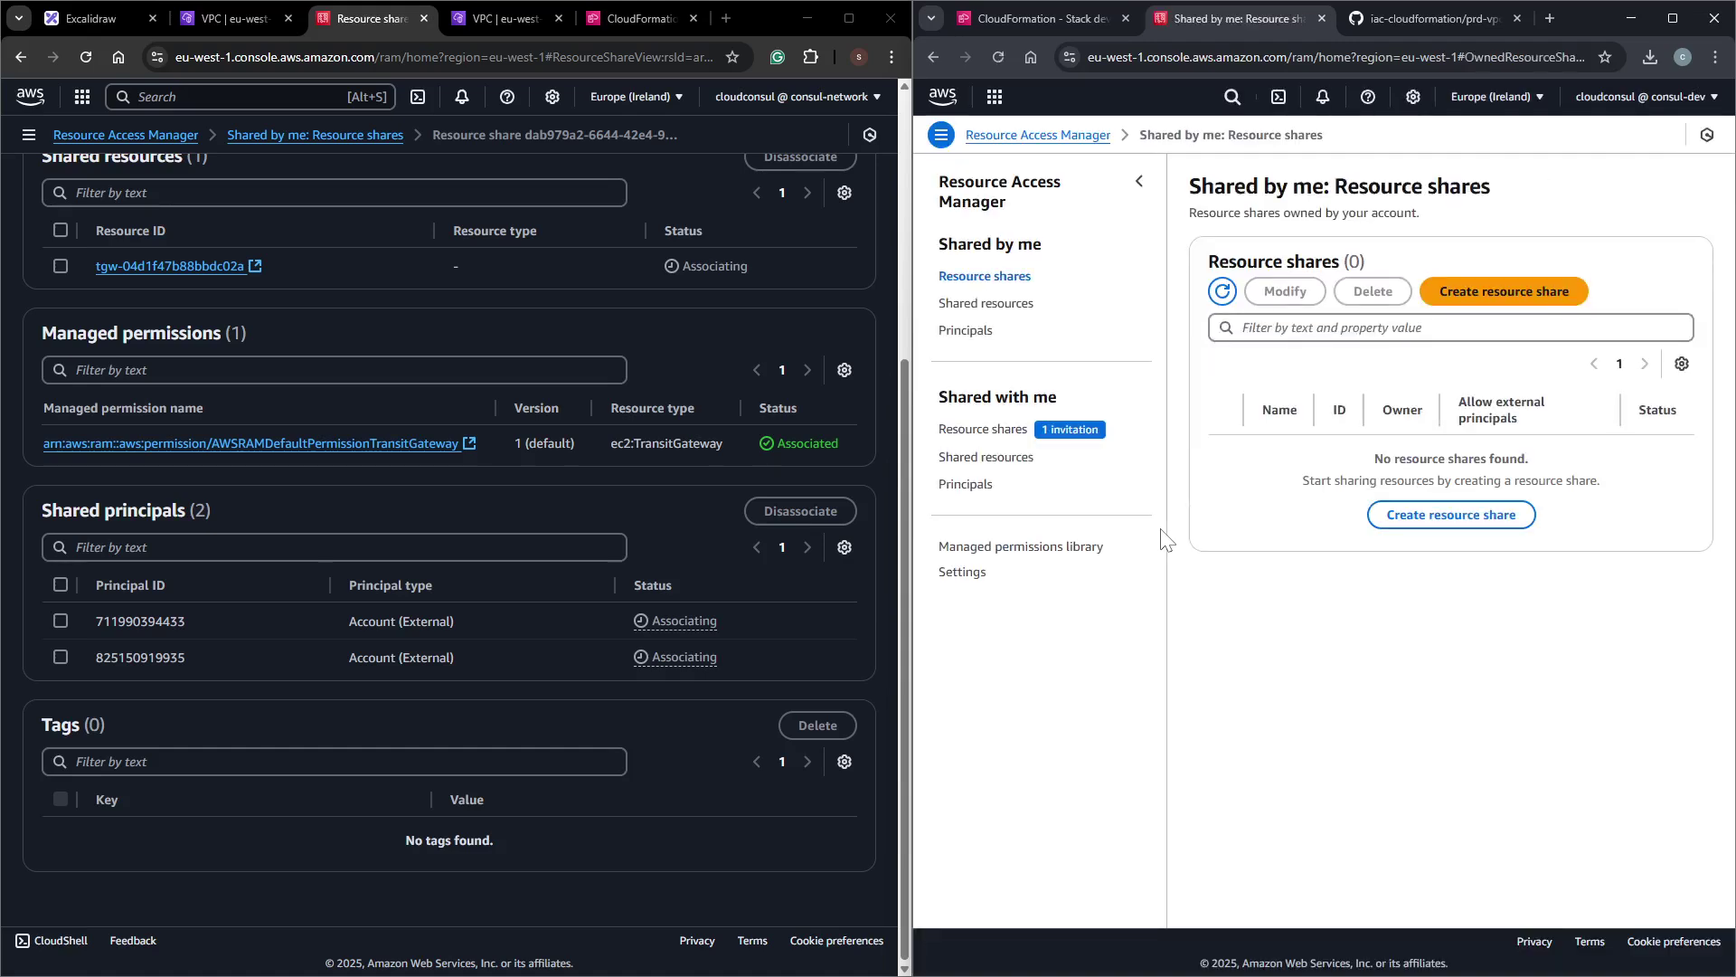
Accept the central-tgw-hub invitation among the resource shares shared with the dev account.
{"action": "left_click", "coordinate": [986, 431]}
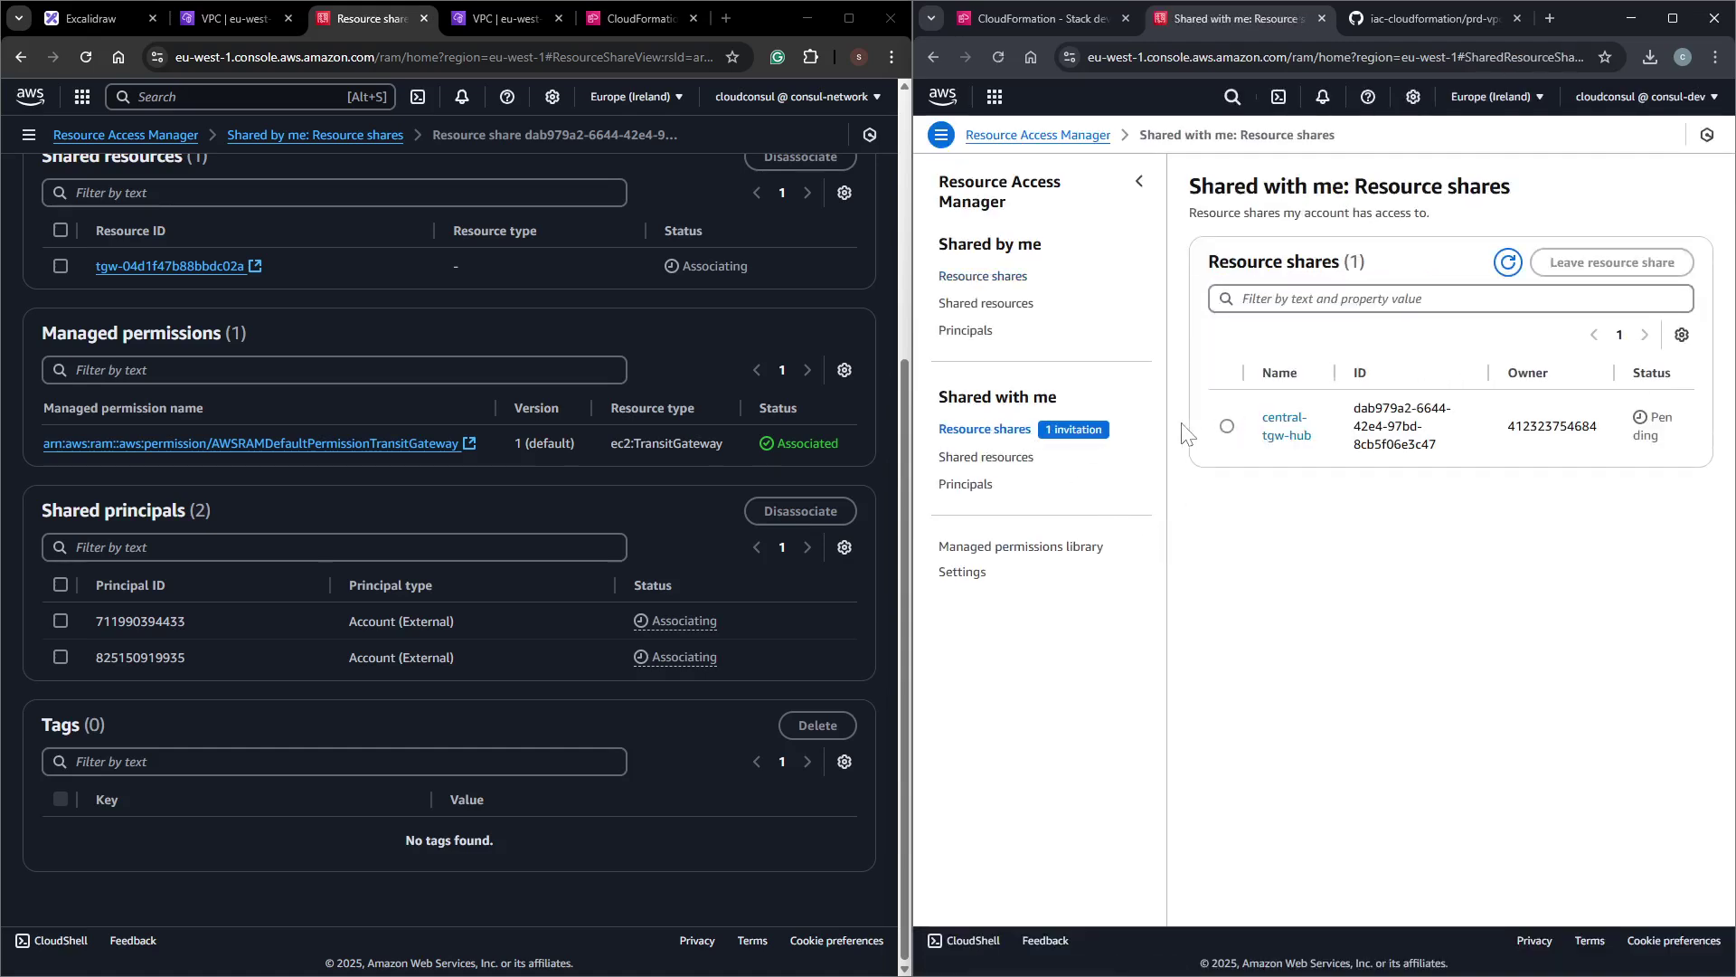
{"action": "left_click", "coordinate": [1227, 426]}
{"action": "left_click", "coordinate": [1286, 427]}
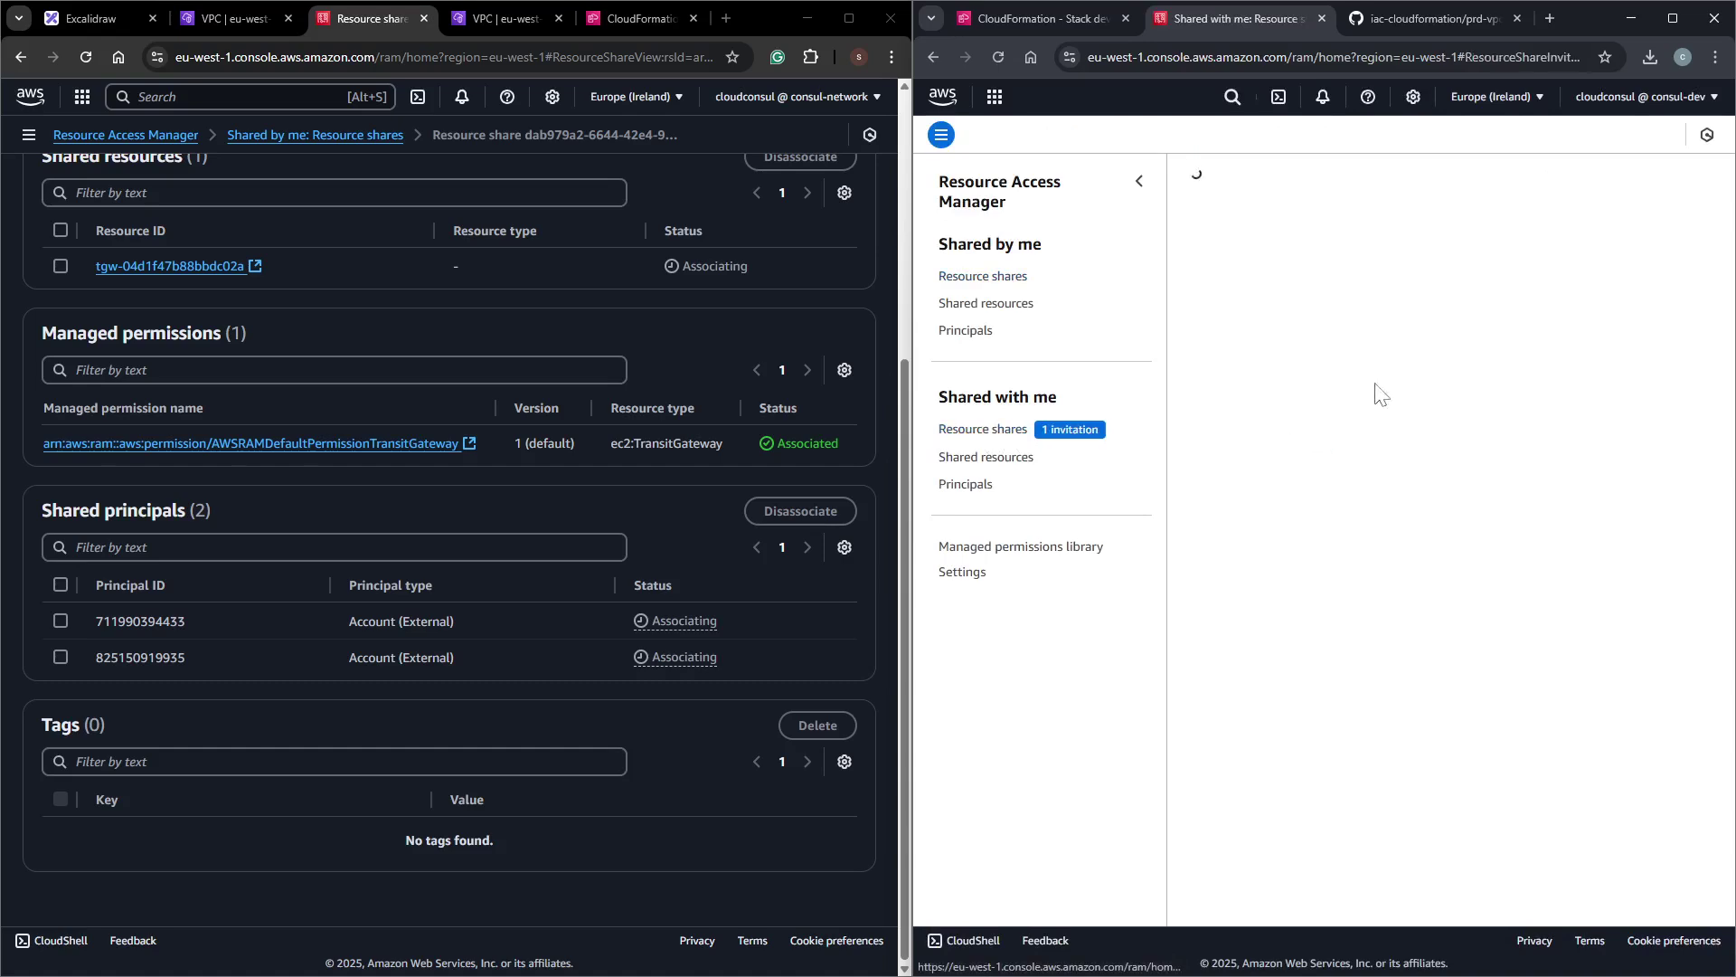
{"action": "left_click", "coordinate": [1440, 240]}
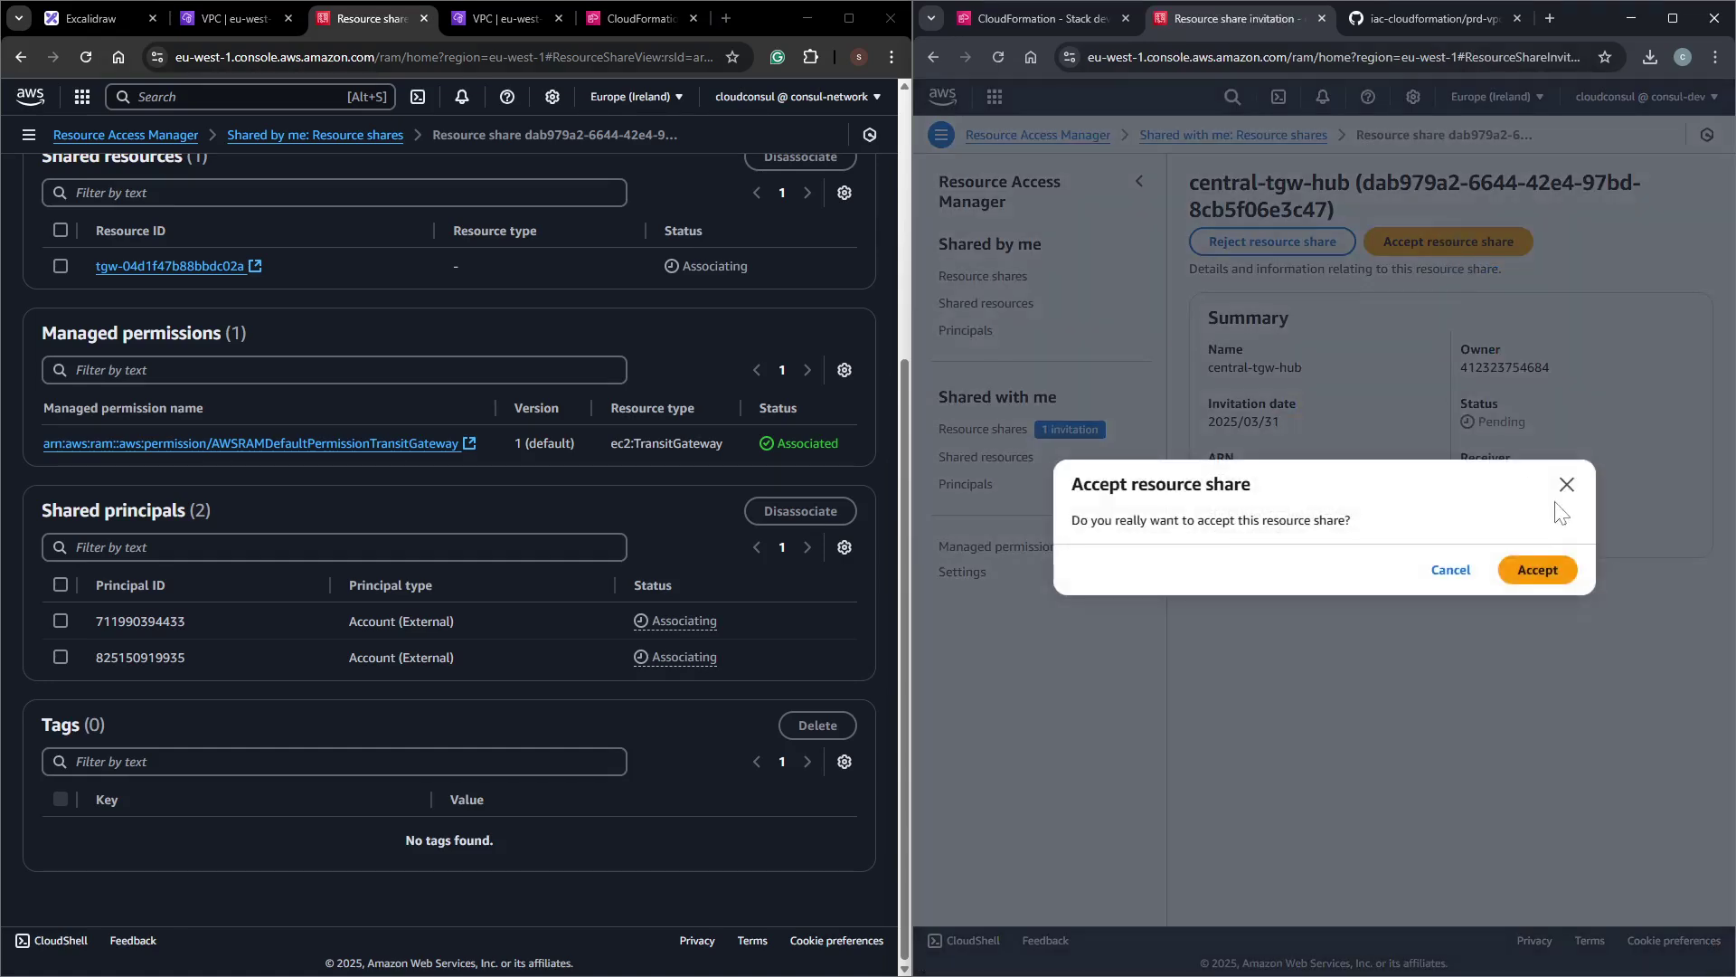
{"action": "left_click", "coordinate": [1539, 570]}
Bring the prod account's browser window to the front at full height and offset it from the dev account's window.
{"action": "mouse_move", "coordinate": [1709, 13]}
{"action": "left_mouse_down"}
{"action": "mouse_move", "coordinate": [1721, 91]}
{"action": "mouse_move", "coordinate": [1732, 4]}
{"action": "left_mouse_up"}
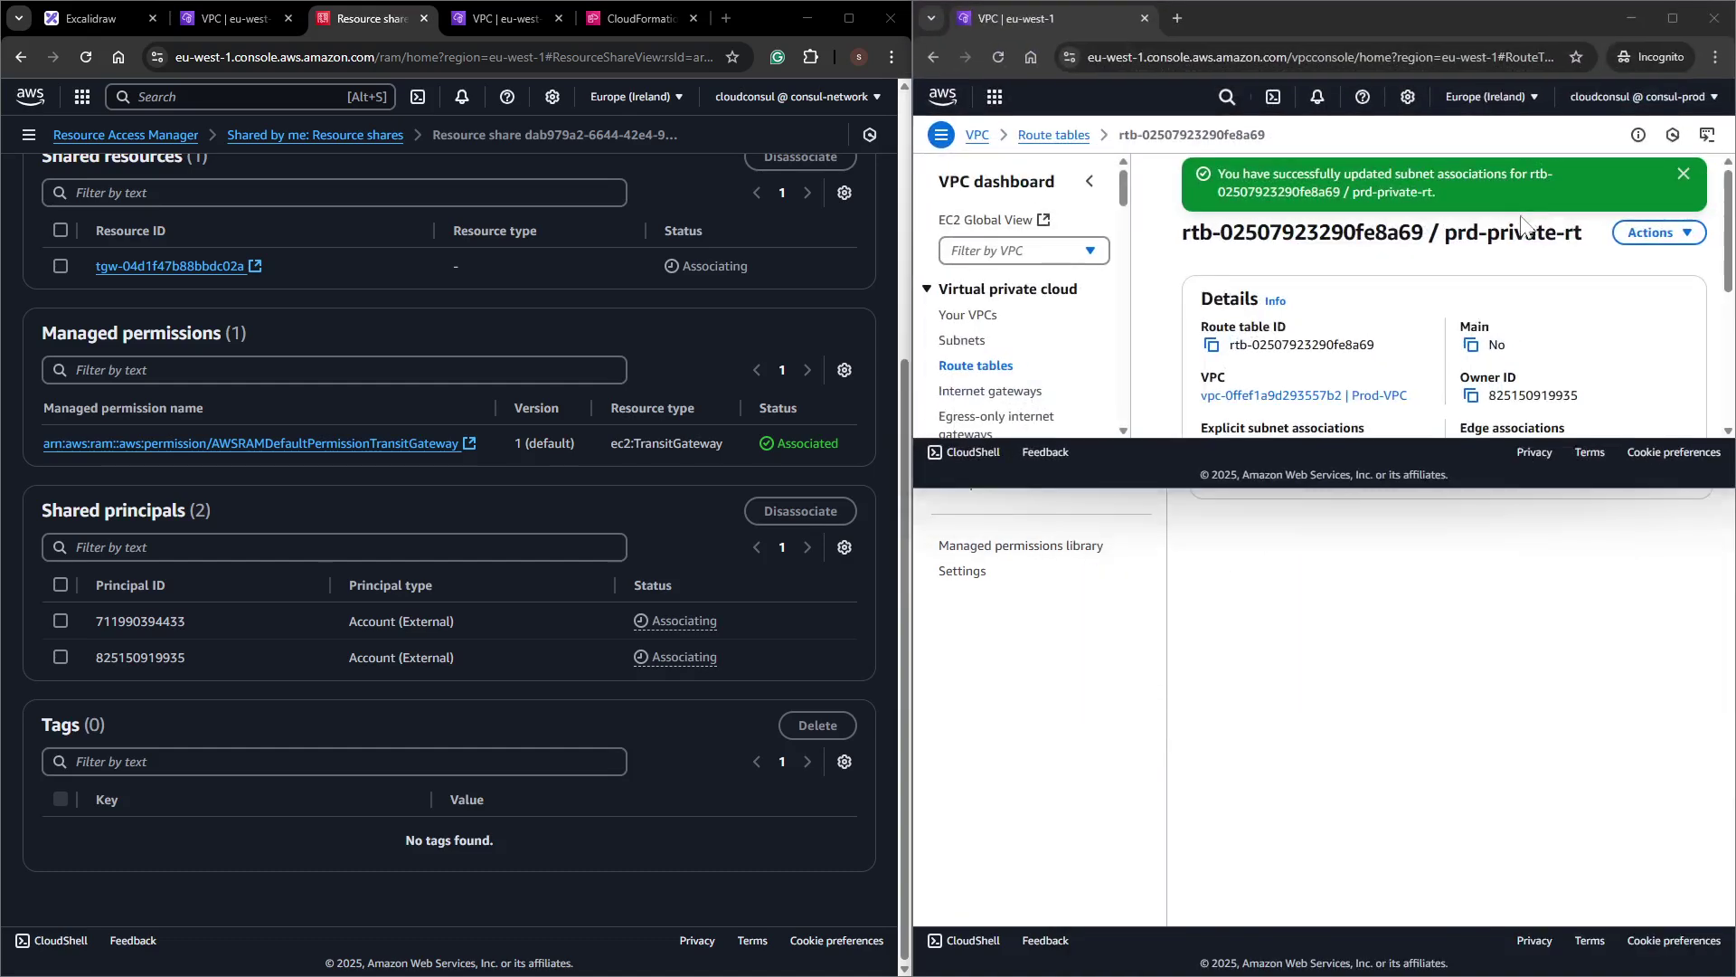
{"action": "left_click", "coordinate": [1529, 9]}
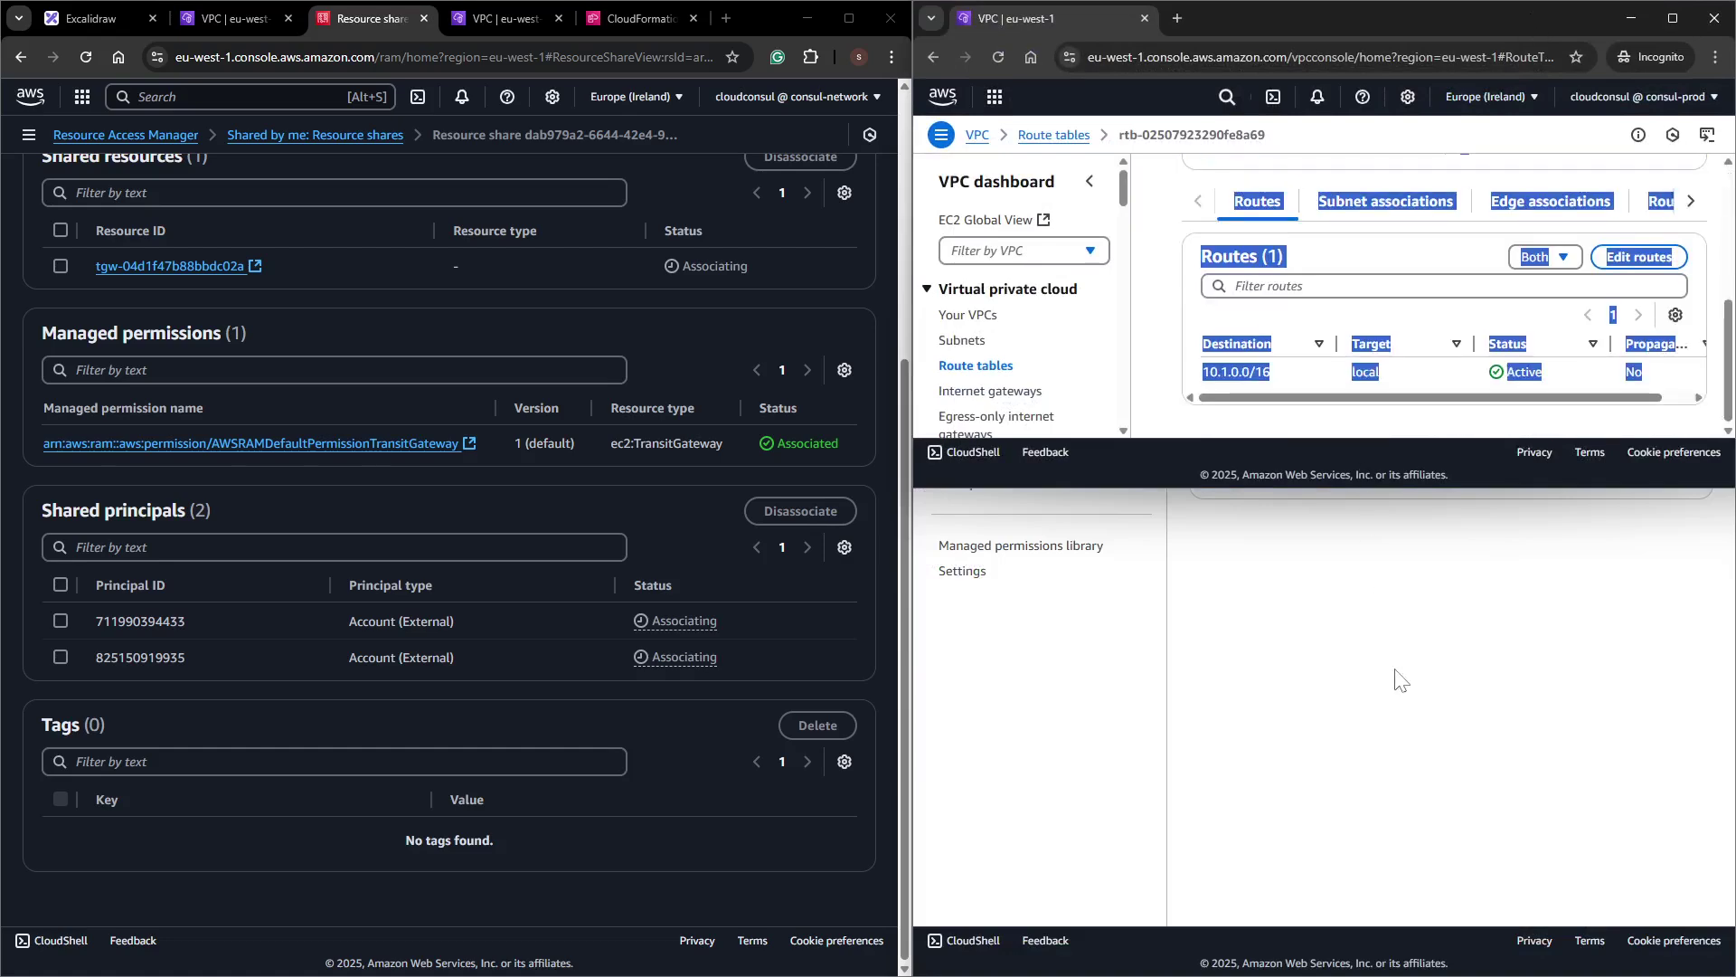
{"action": "left_click", "coordinate": [1353, 588]}
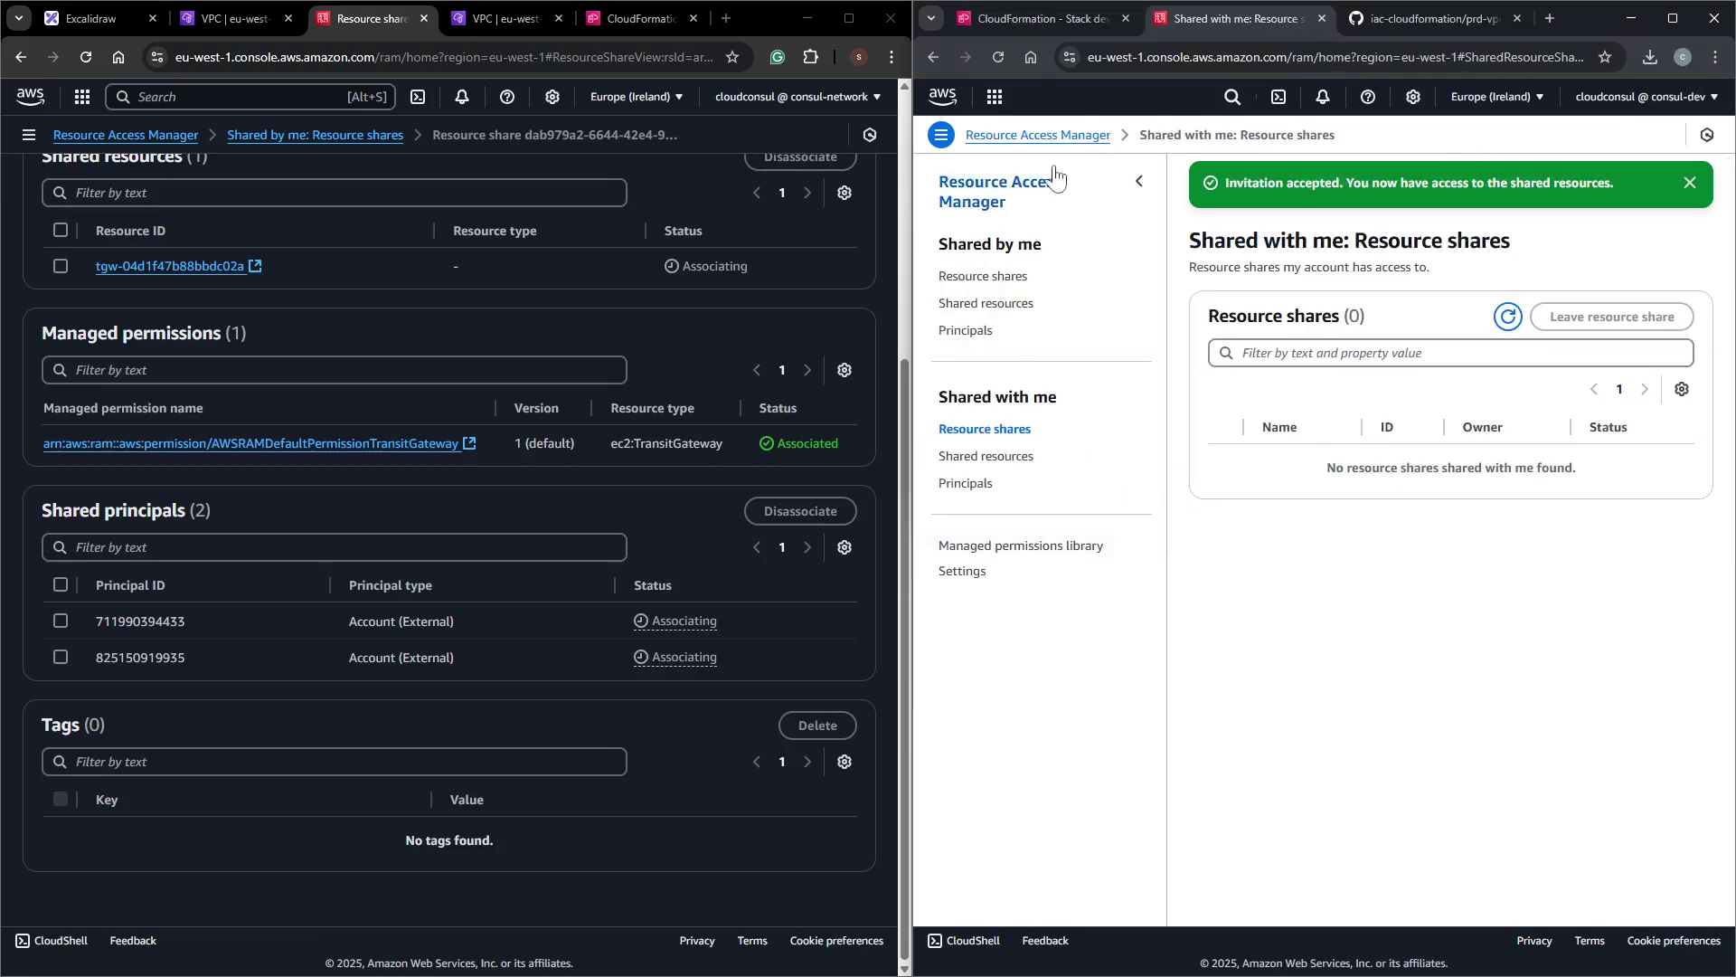
{"action": "key", "text": "alt+Tab"}
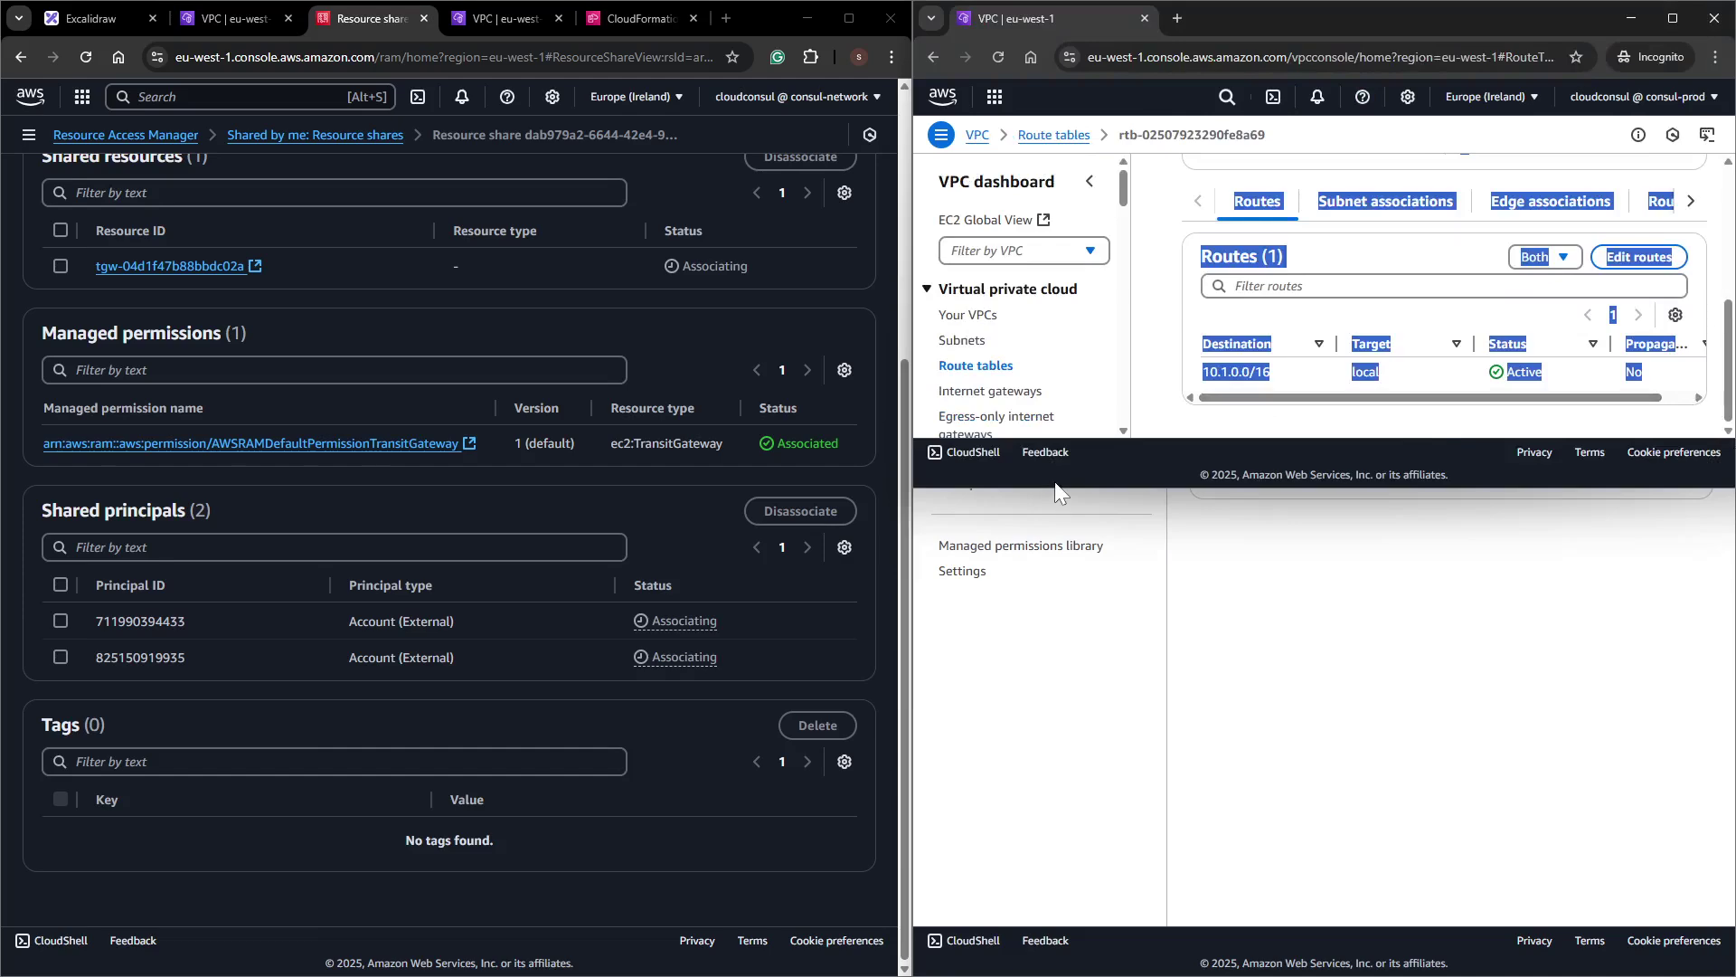
{"action": "left_click_drag", "start_coordinate": [1259, 8], "coordinate": [1294, 15]}
{"action": "left_click", "coordinate": [1327, 699]}
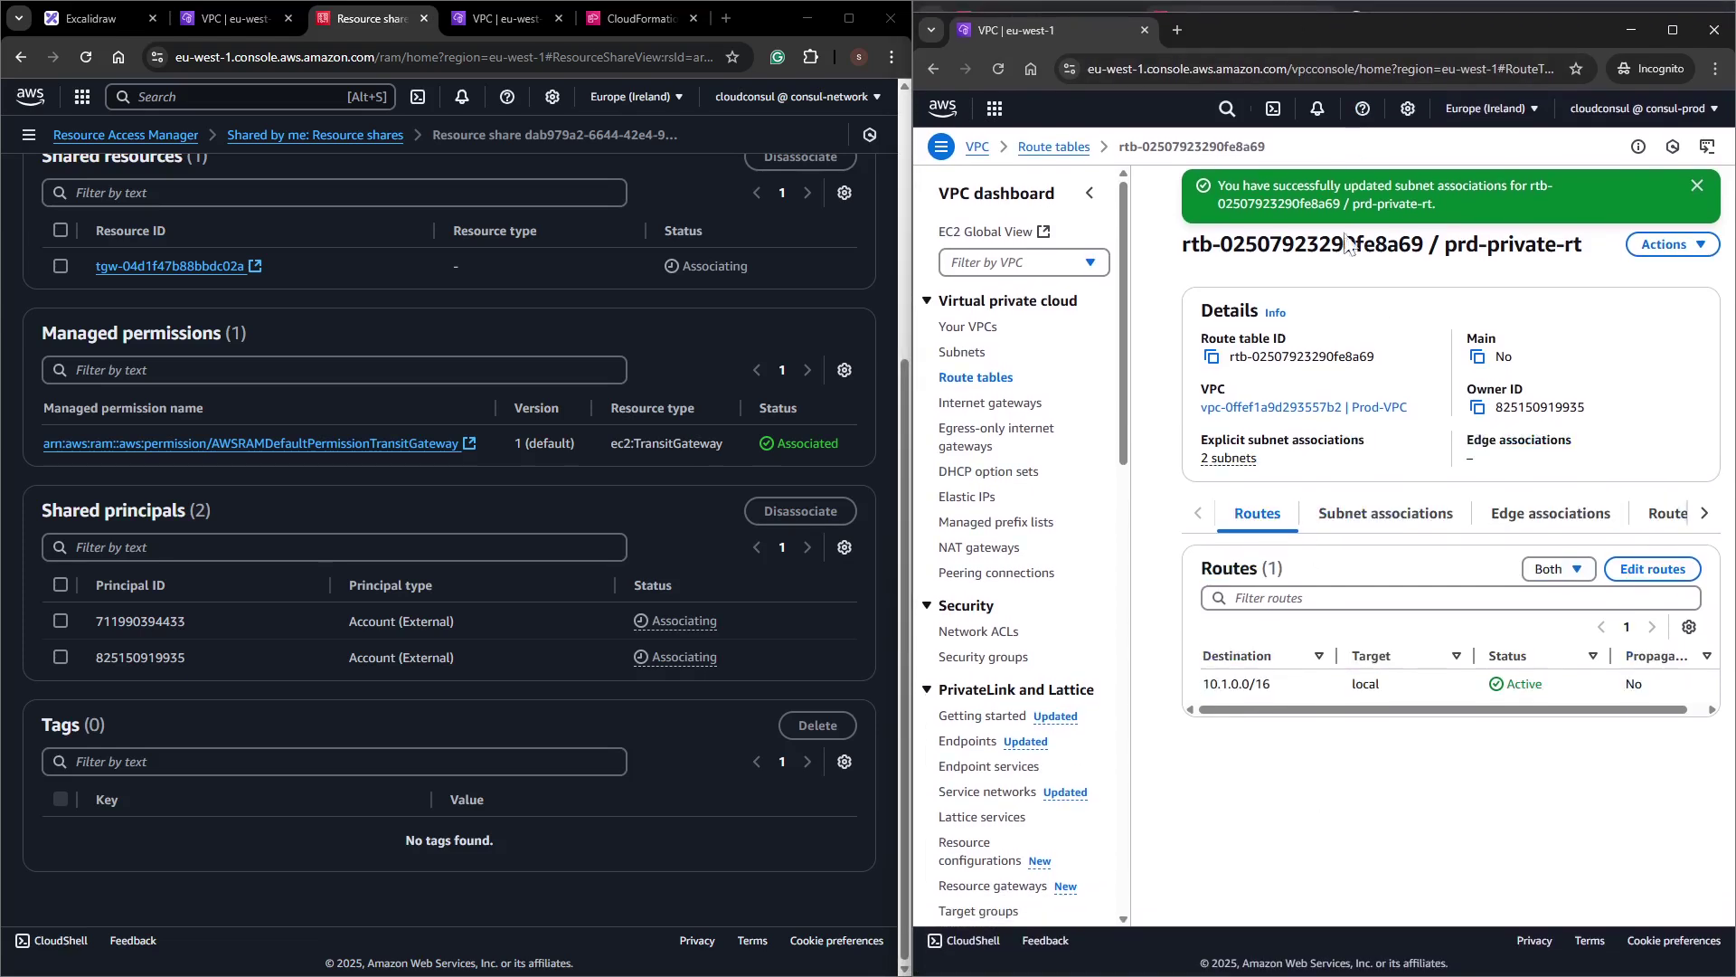
{"action": "left_click_drag", "start_coordinate": [1245, 27], "coordinate": [1391, 4]}
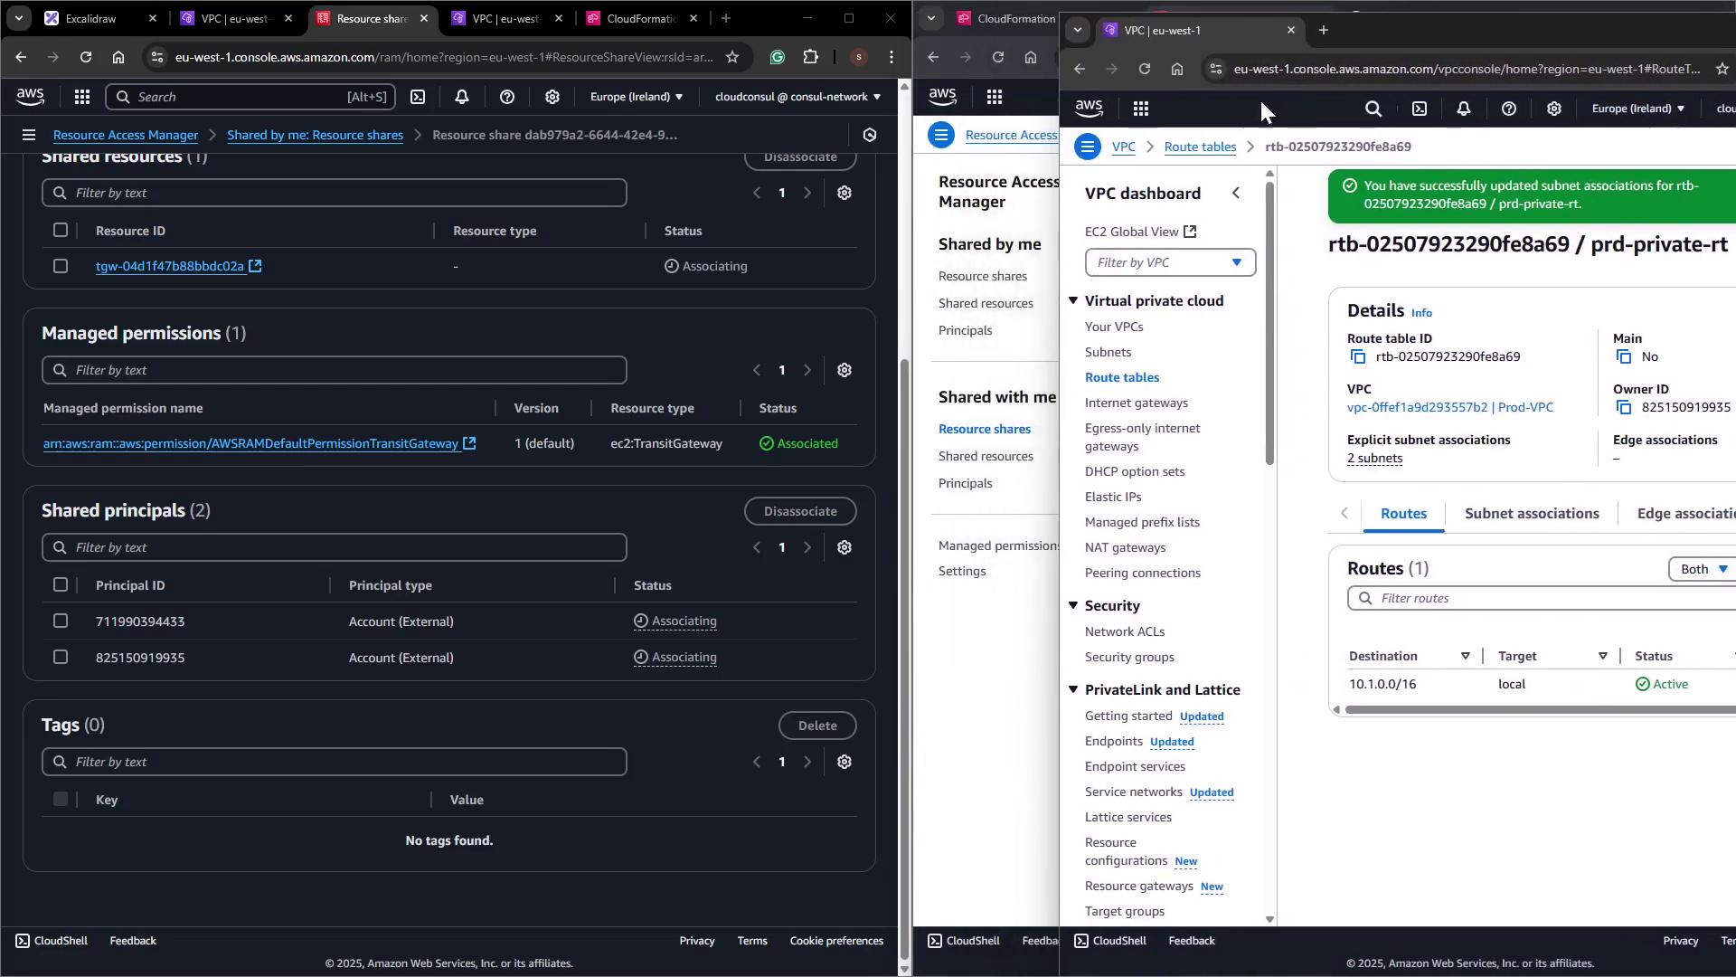
Open Resource Access Manager in the prod account.
{"action": "left_click", "coordinate": [1374, 109]}
{"action": "type", "text": "resourc"}
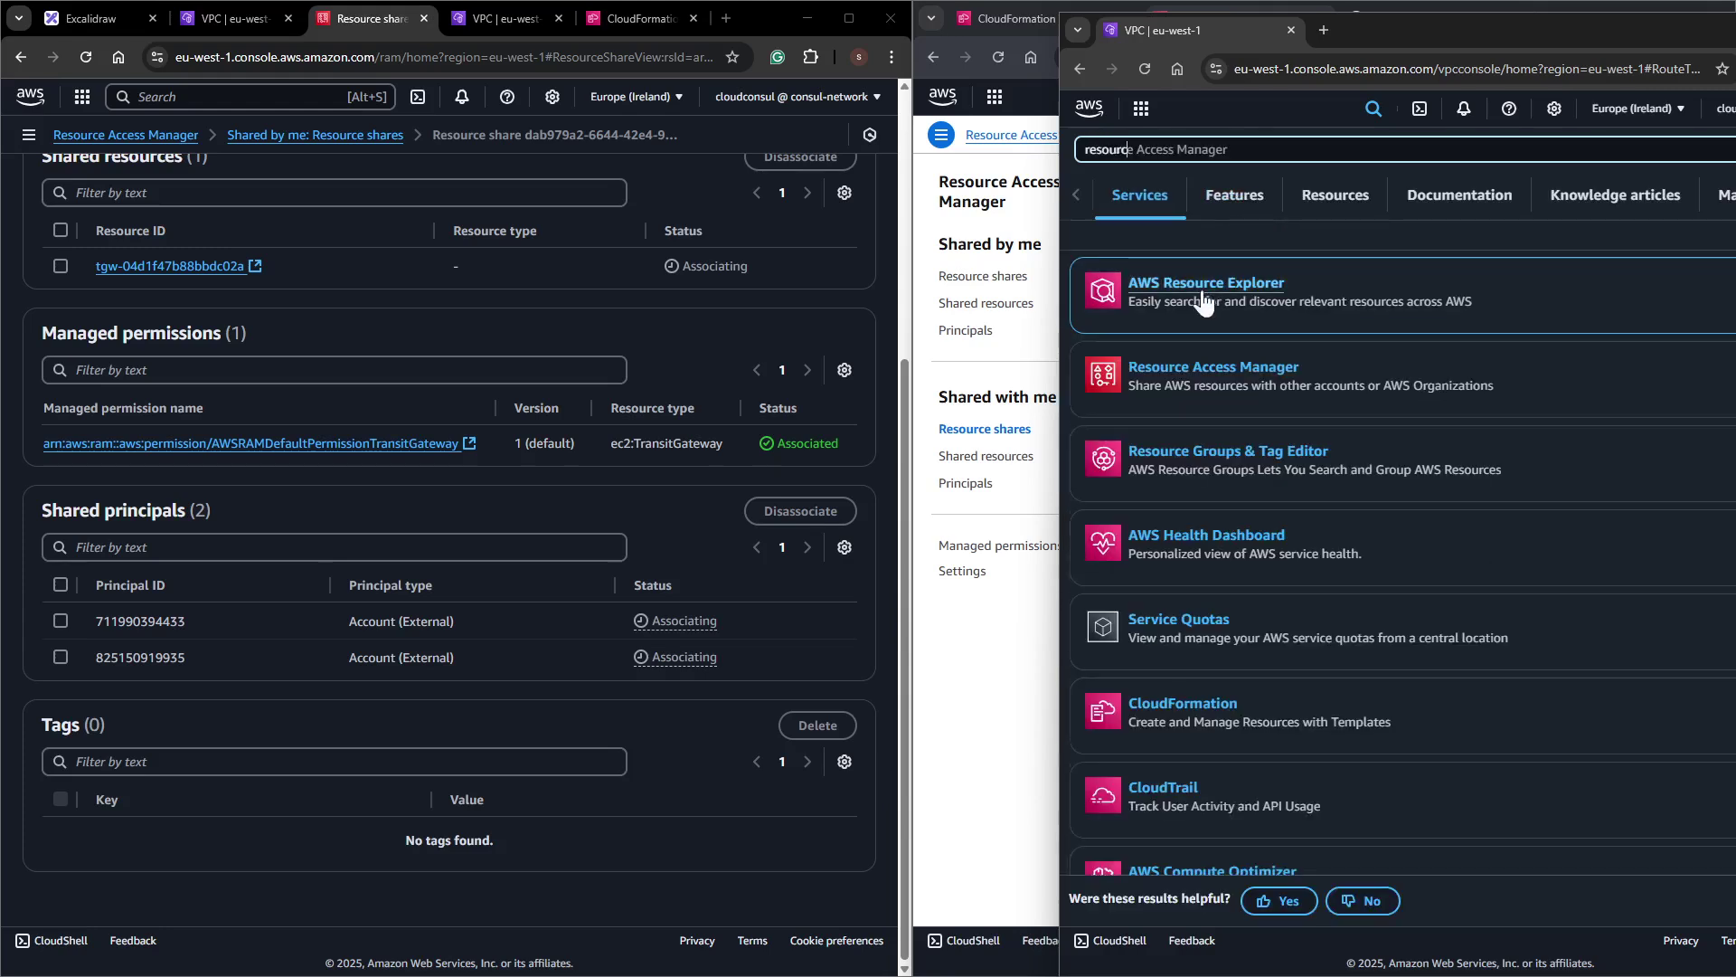
{"action": "left_click", "coordinate": [1245, 367]}
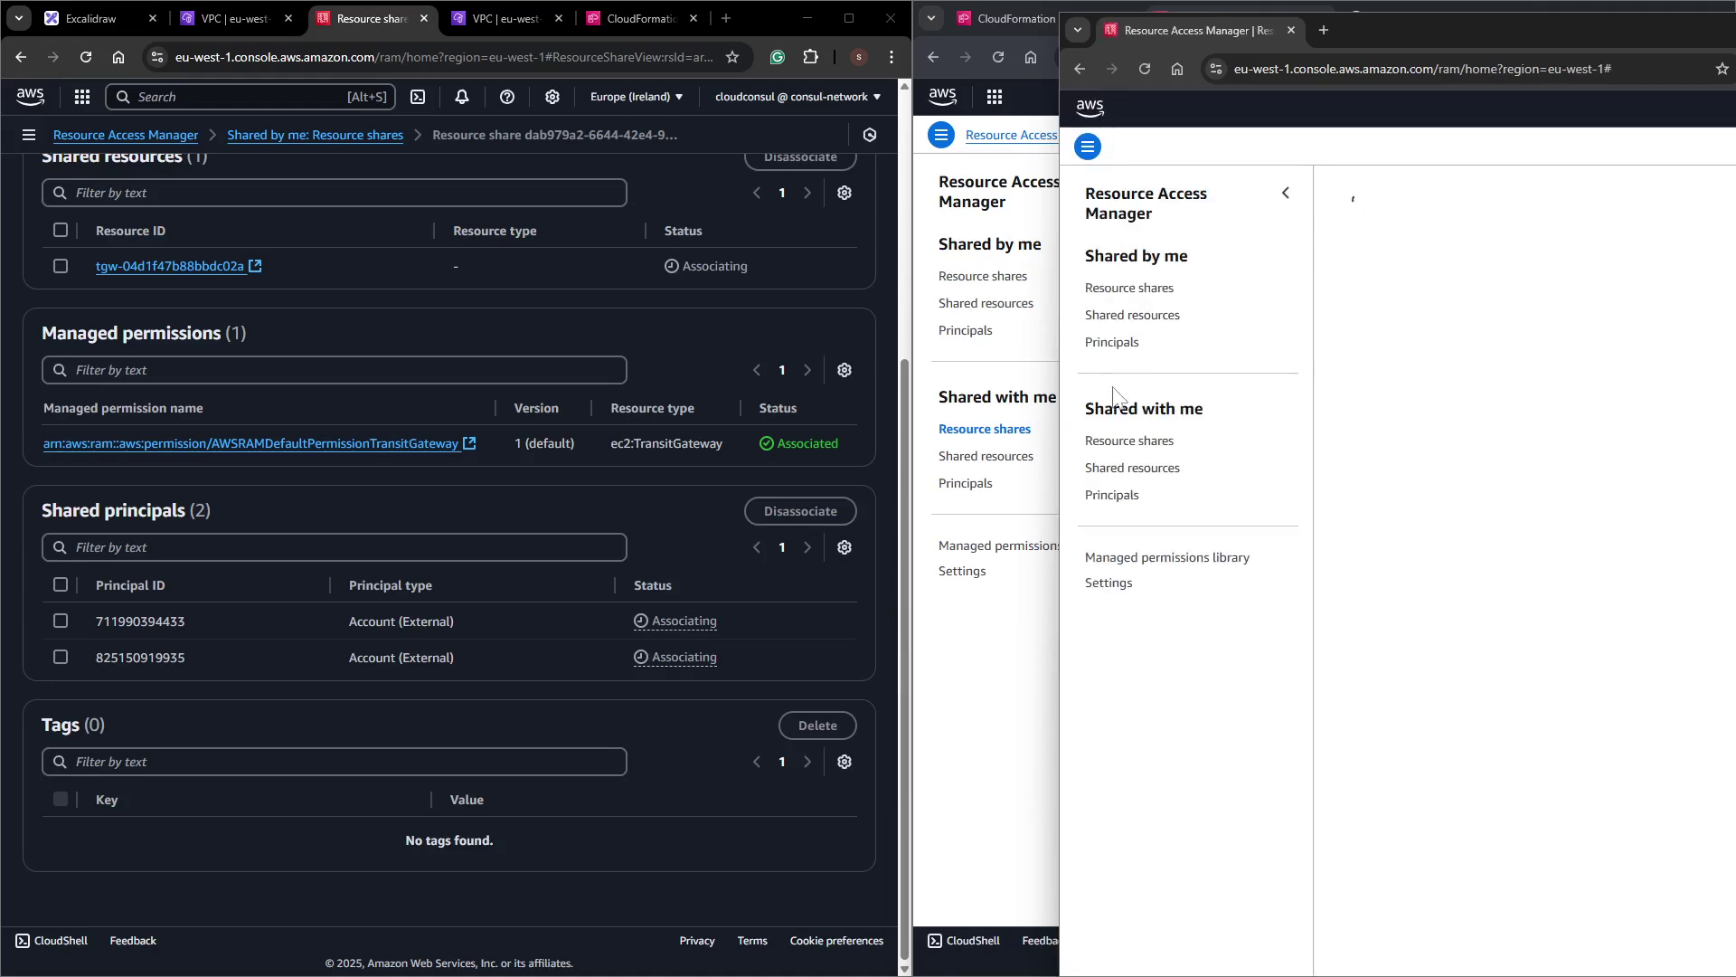
Accept the central-tgw-hub invitation among the resource shares shared with the prod account.
{"action": "left_click", "coordinate": [1135, 442]}
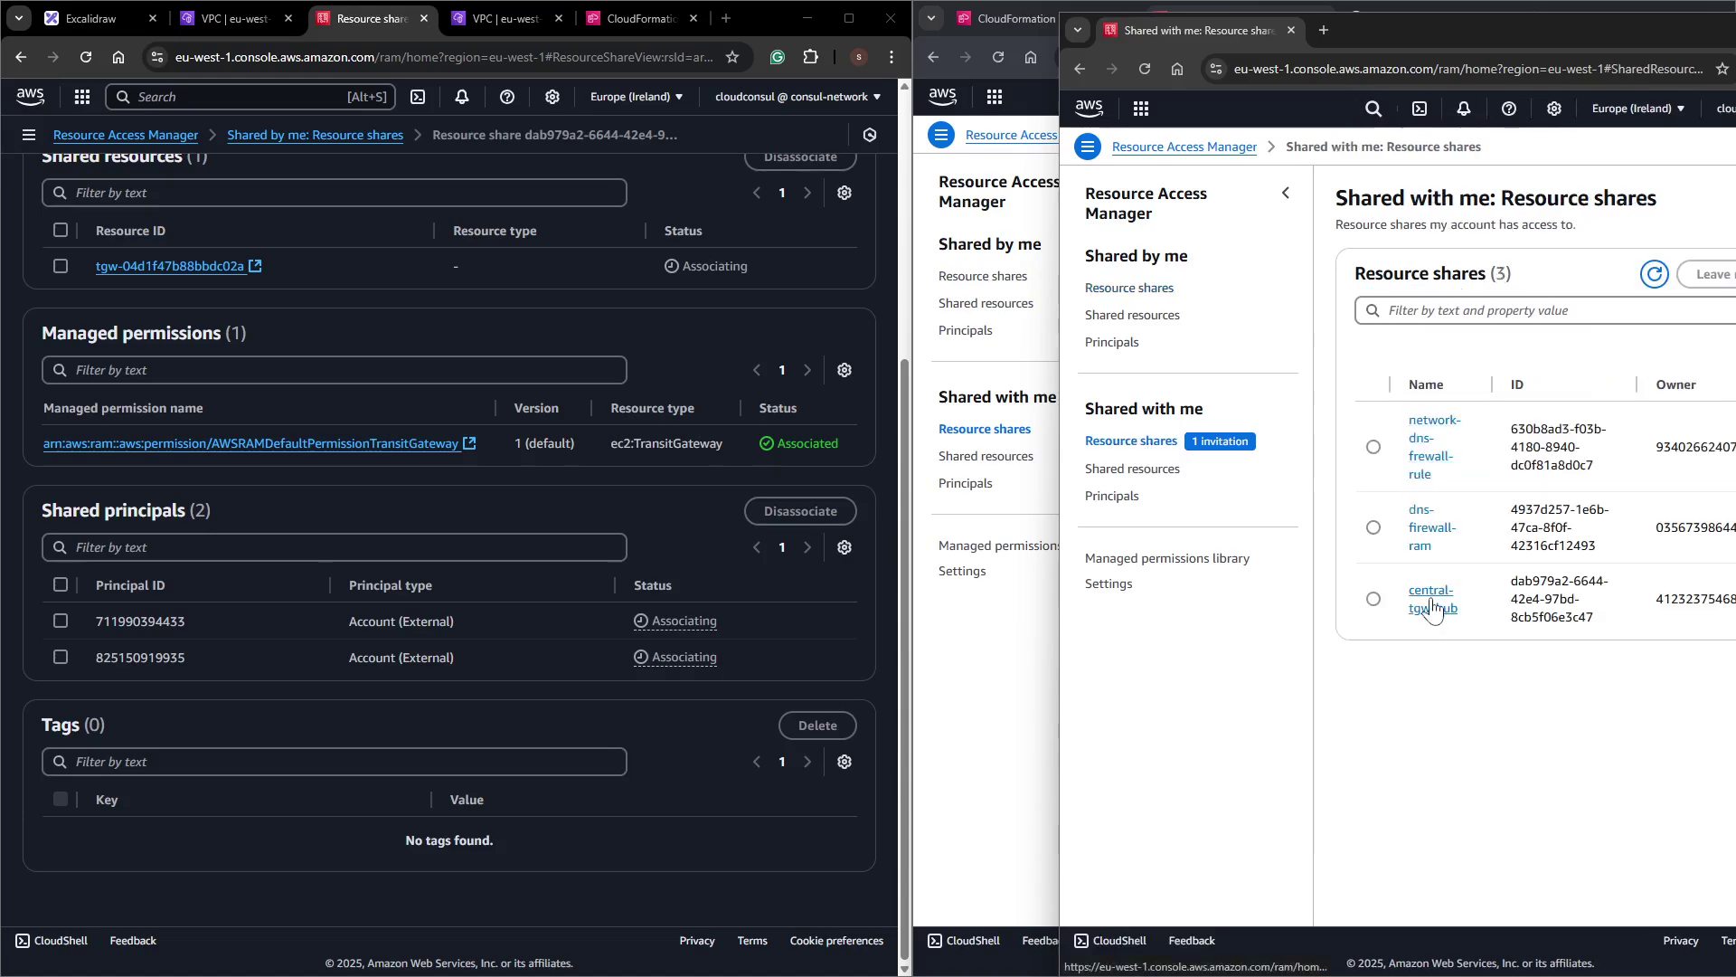
{"action": "left_click", "coordinate": [1433, 602]}
{"action": "left_click", "coordinate": [1561, 261]}
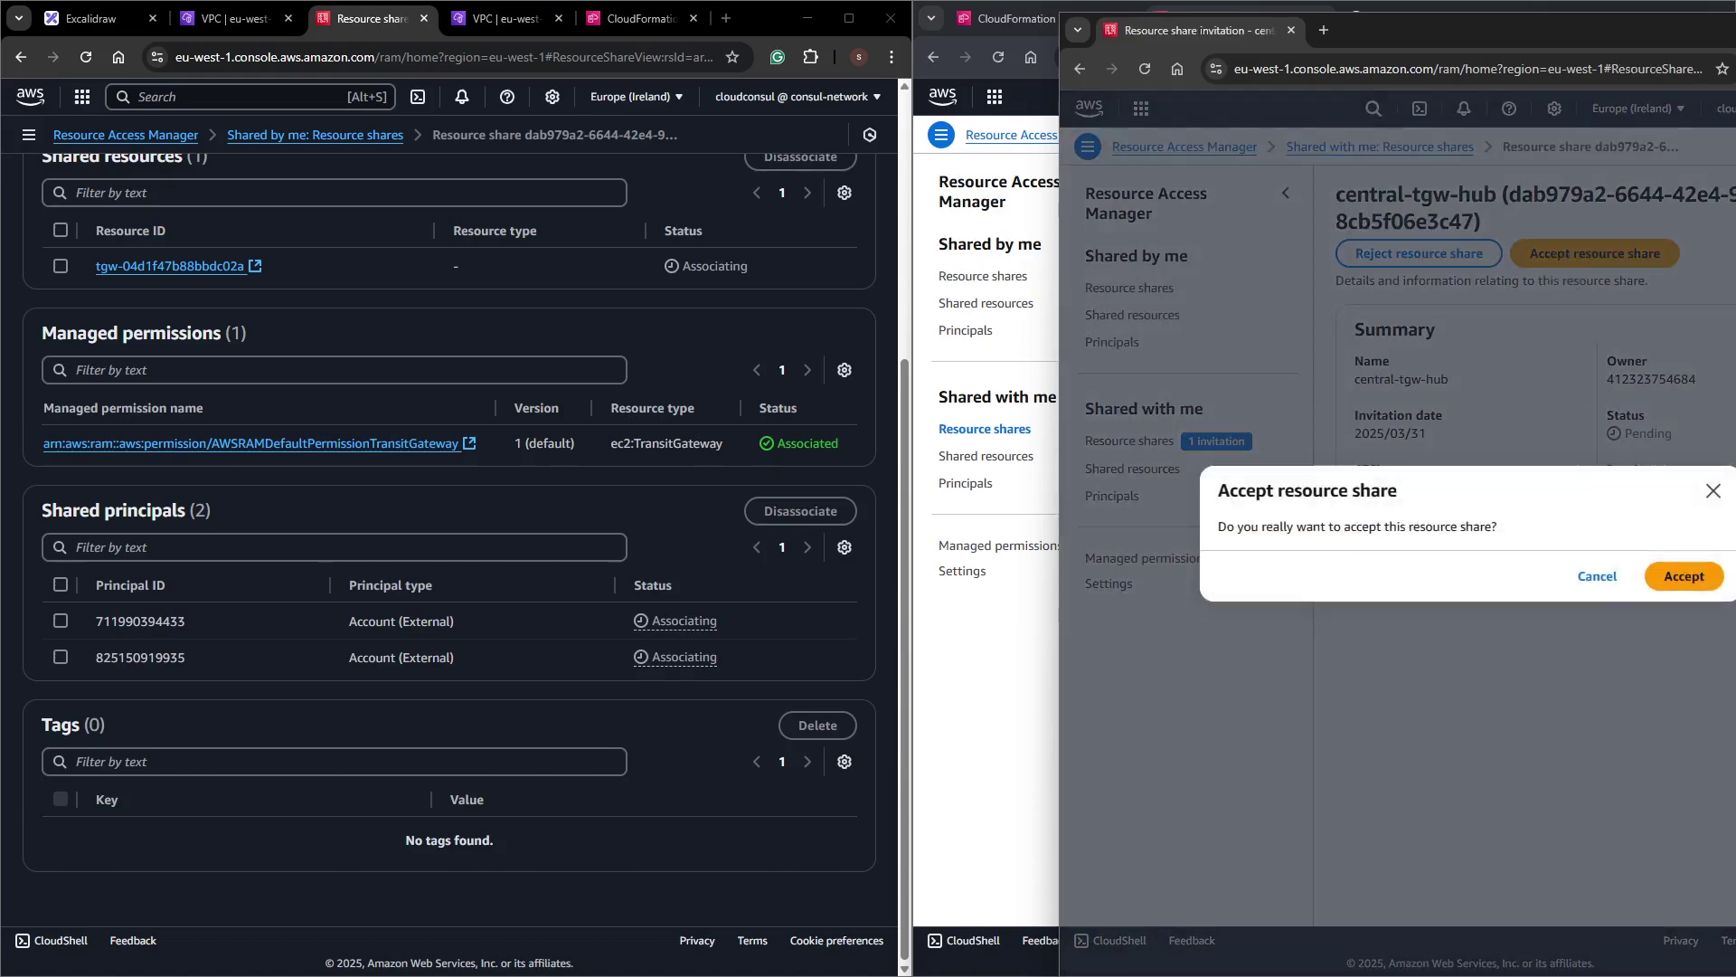
{"action": "left_click", "coordinate": [1684, 576]}
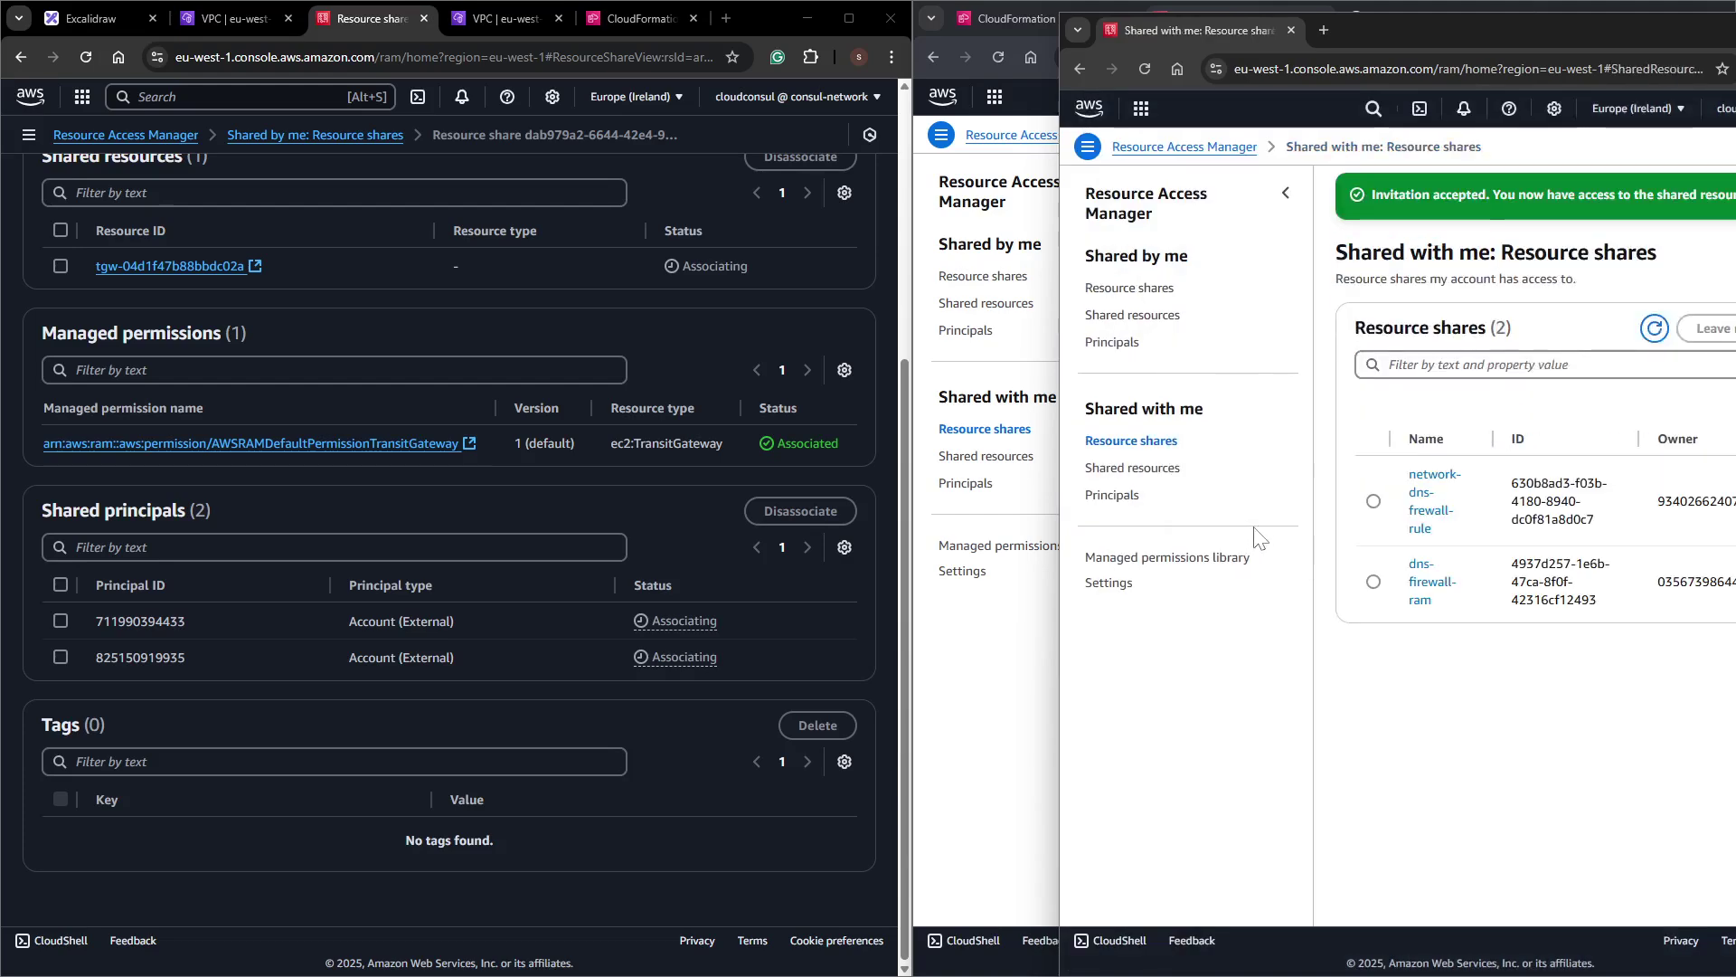
Reload the central-tgw-hub share in the network account and check the association status of its transit gateway and principals.
{"action": "left_click", "coordinate": [677, 565]}
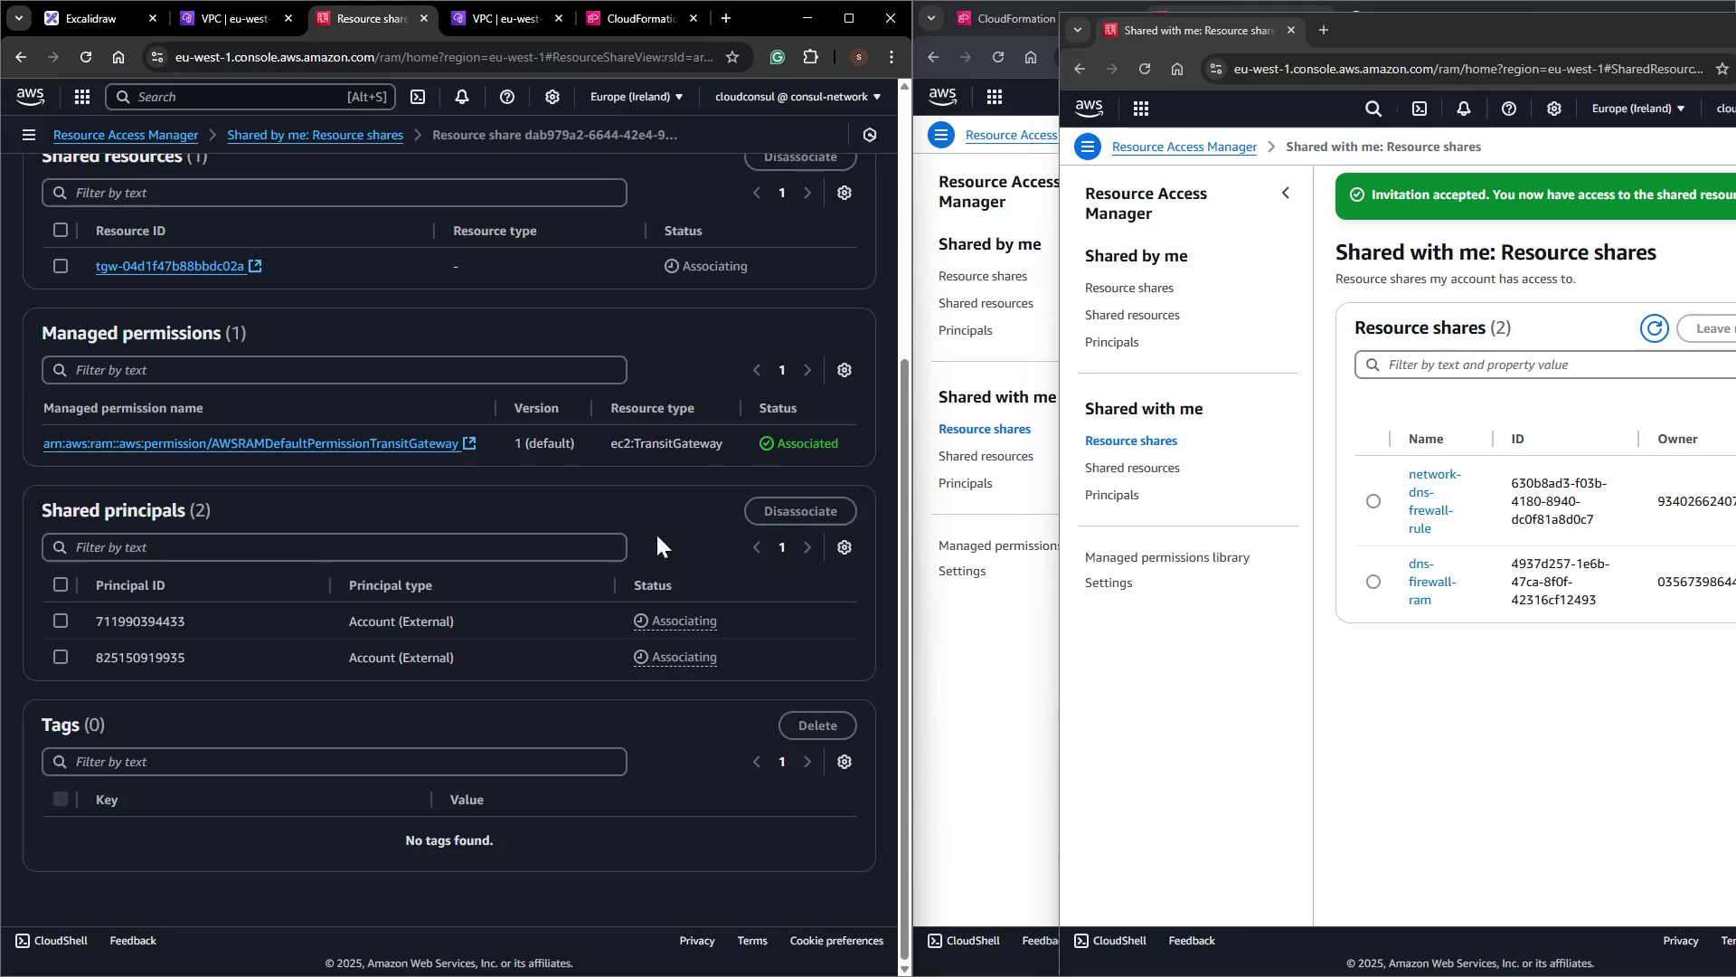
{"action": "left_click", "coordinate": [95, 53]}
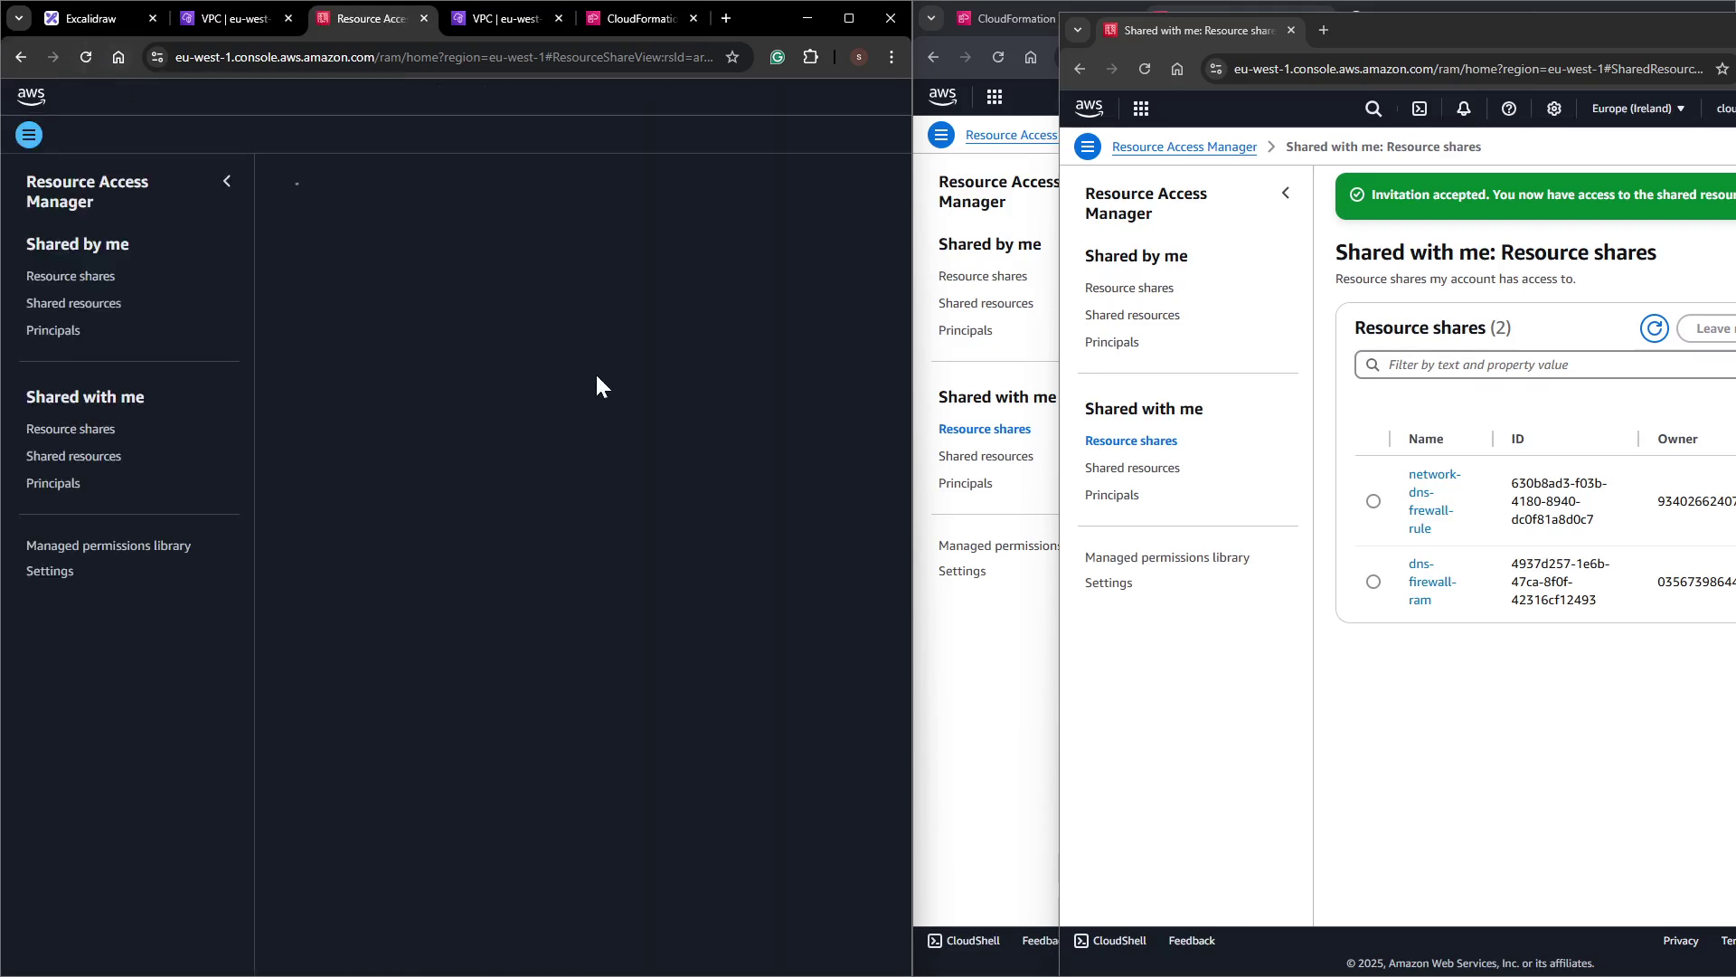
{"action": "scroll", "coordinate": [735, 590], "scroll_direction": "down", "scroll_amount": 2}
{"action": "scroll", "coordinate": [735, 589], "scroll_direction": "down", "scroll_amount": 5}
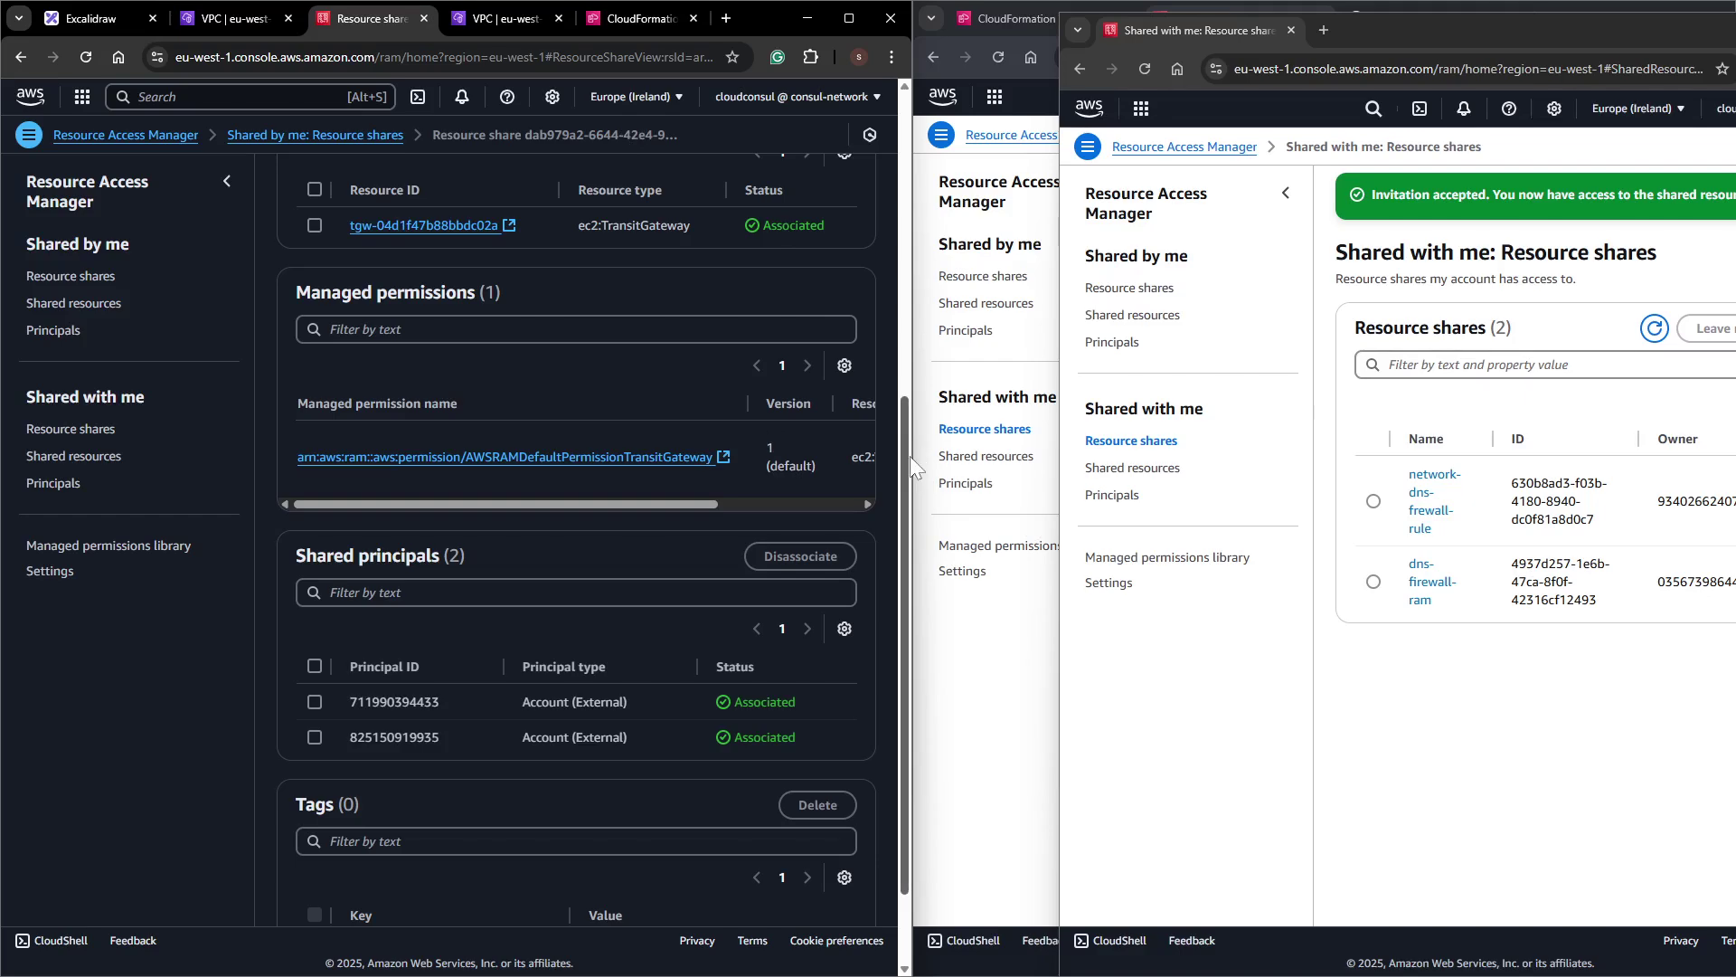
Narrow the network account's window and widen the dev account's window beside it.
{"action": "left_click_drag", "start_coordinate": [907, 454], "coordinate": [907, 415]}
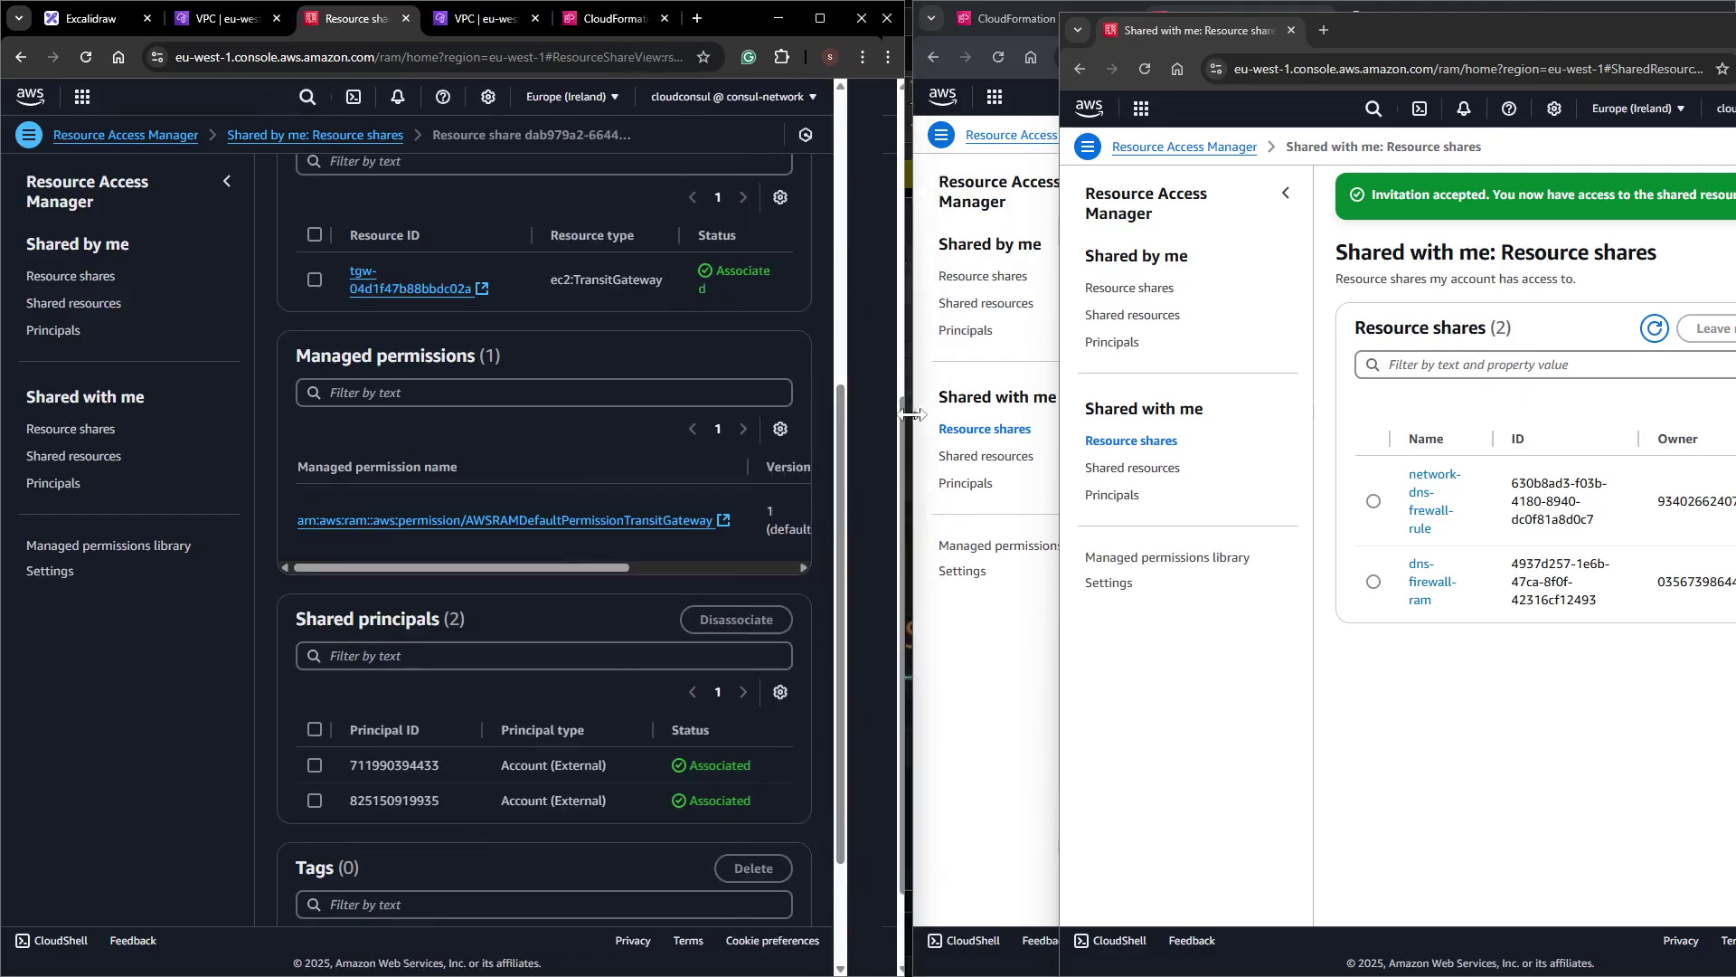
{"action": "left_click", "coordinate": [954, 588]}
{"action": "left_click_drag", "start_coordinate": [893, 257], "coordinate": [792, 246]}
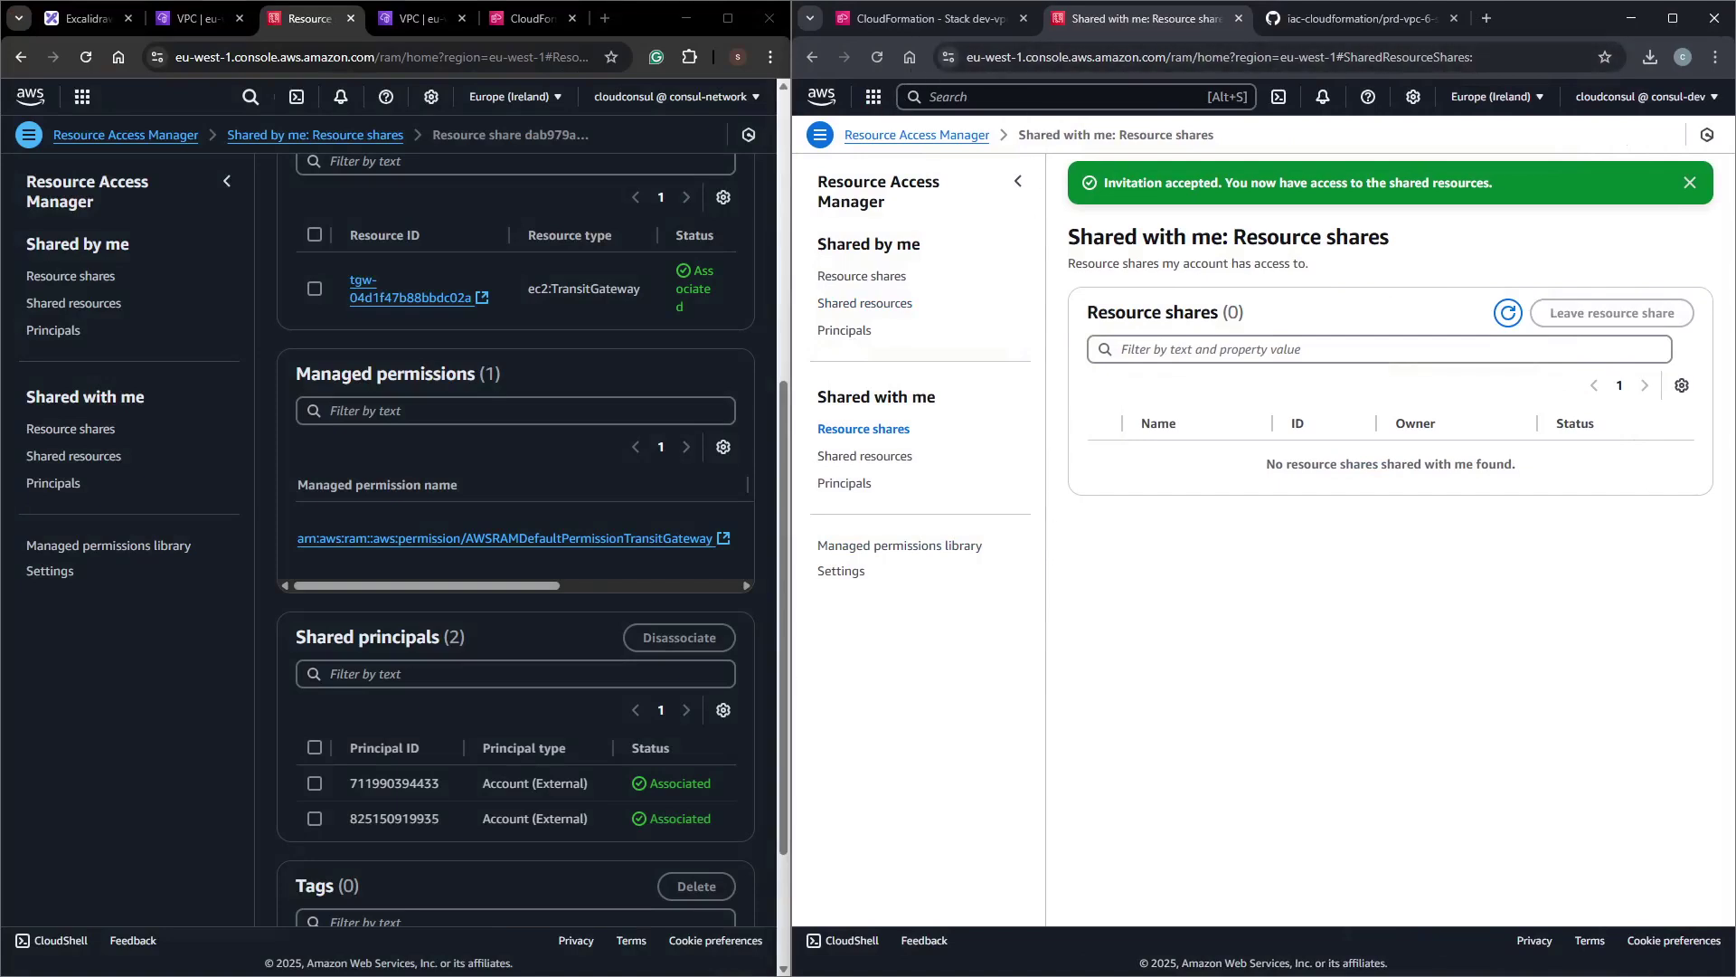
Open the dev account's transit gateways list in the VPC console and compare the transit gateway ID with the shared one.
{"action": "key", "text": "alt+s"}
{"action": "type", "text": "vpc"}
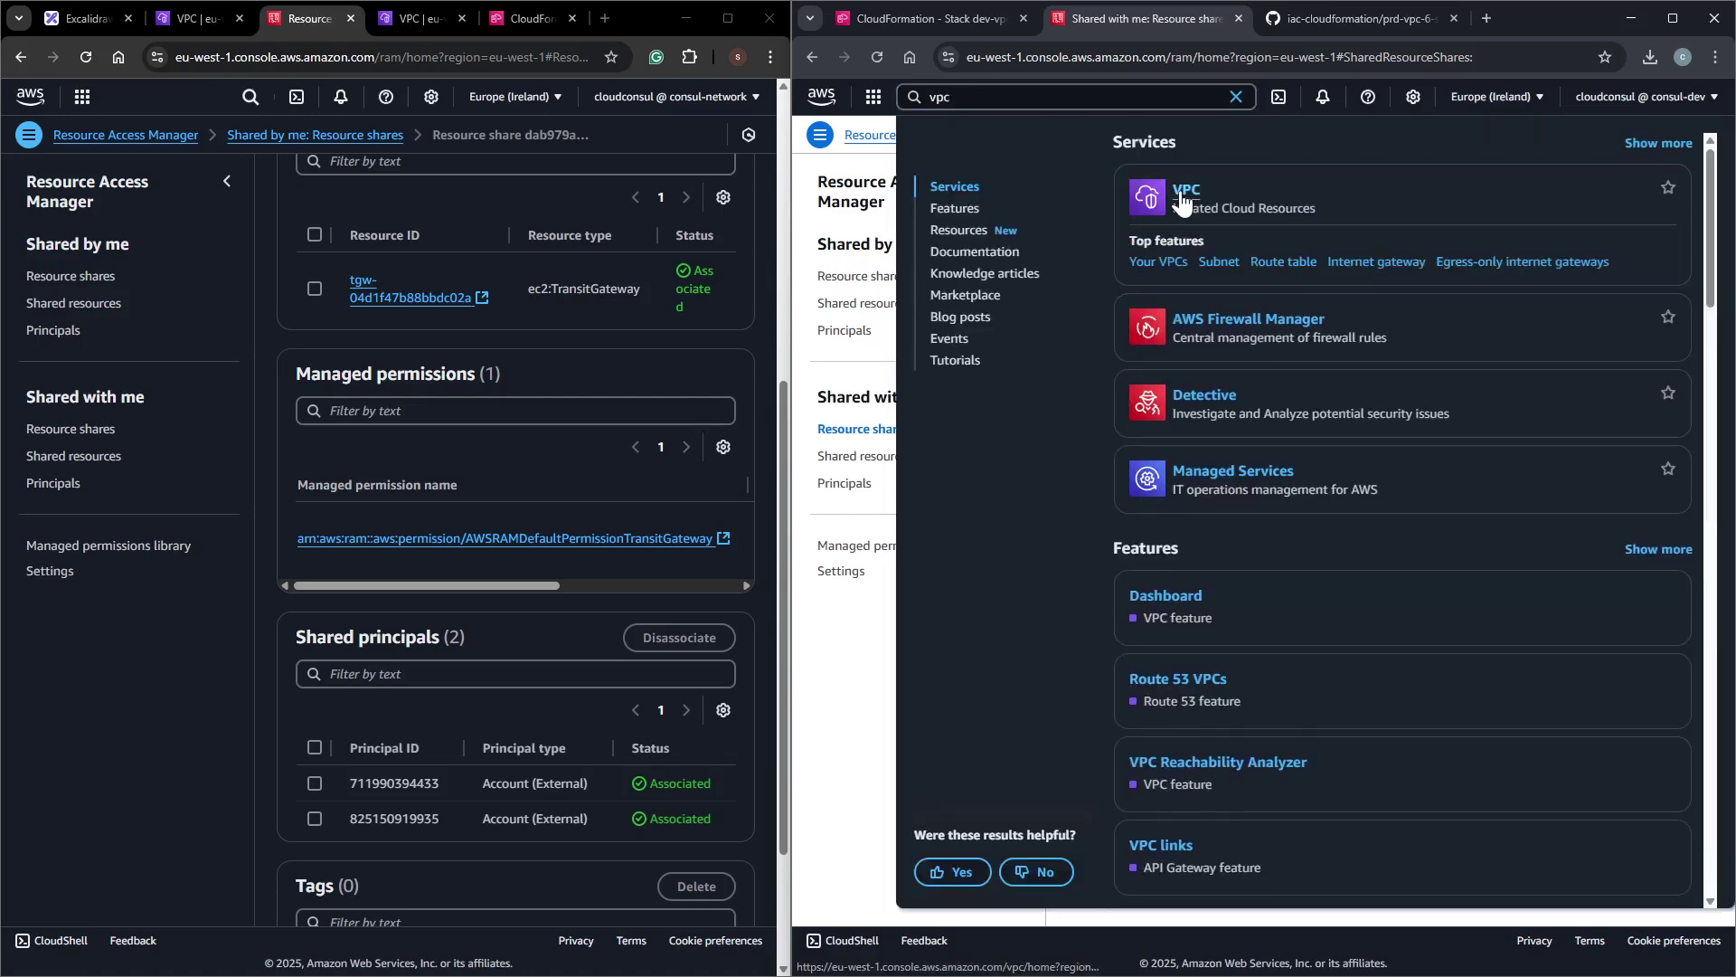
{"action": "left_click", "coordinate": [1181, 201]}
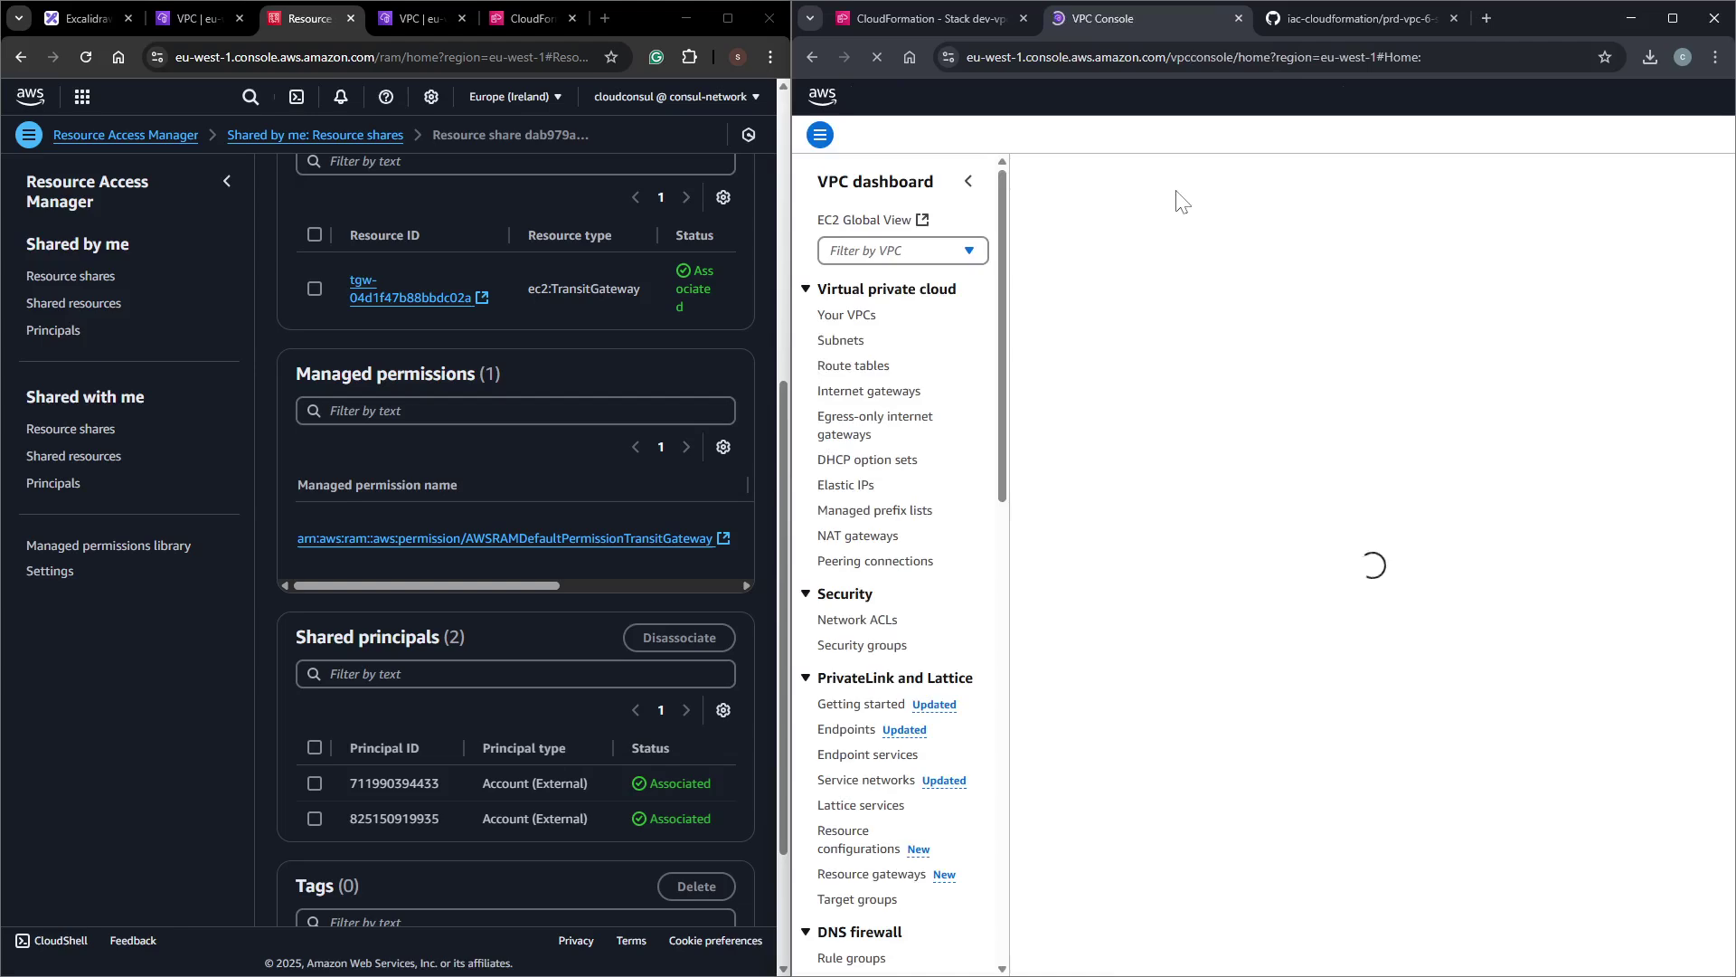
{"action": "scroll", "coordinate": [959, 592], "scroll_direction": "down", "scroll_amount": 10}
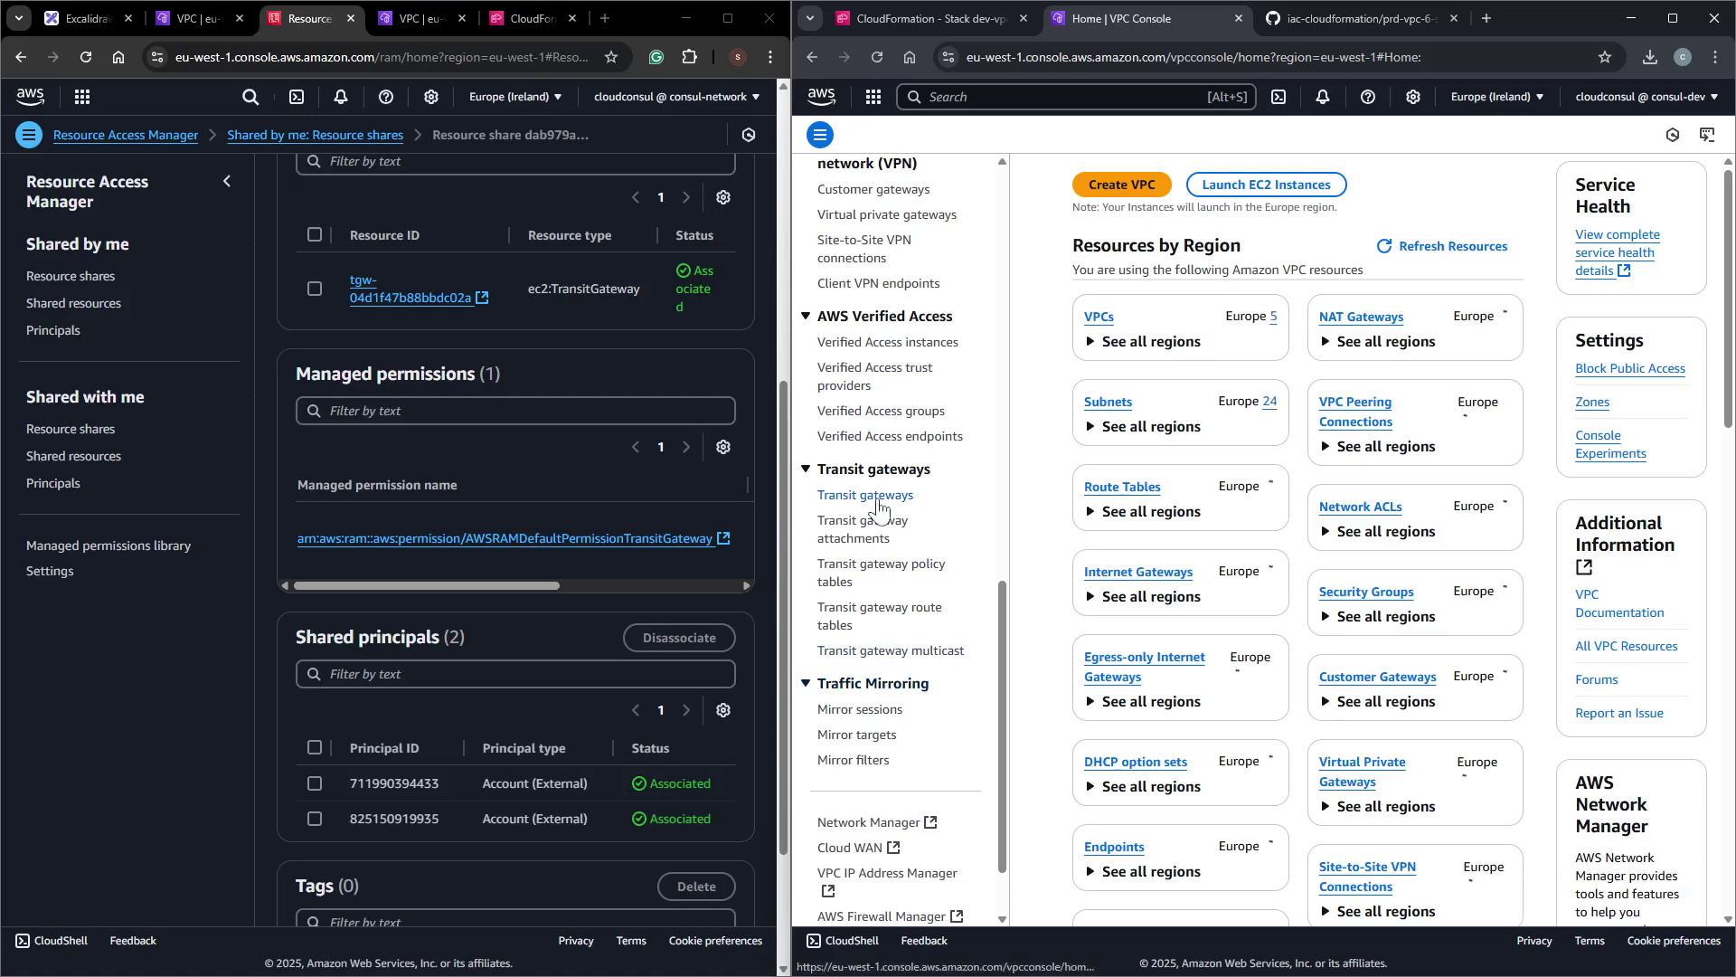
{"action": "left_click", "coordinate": [873, 498]}
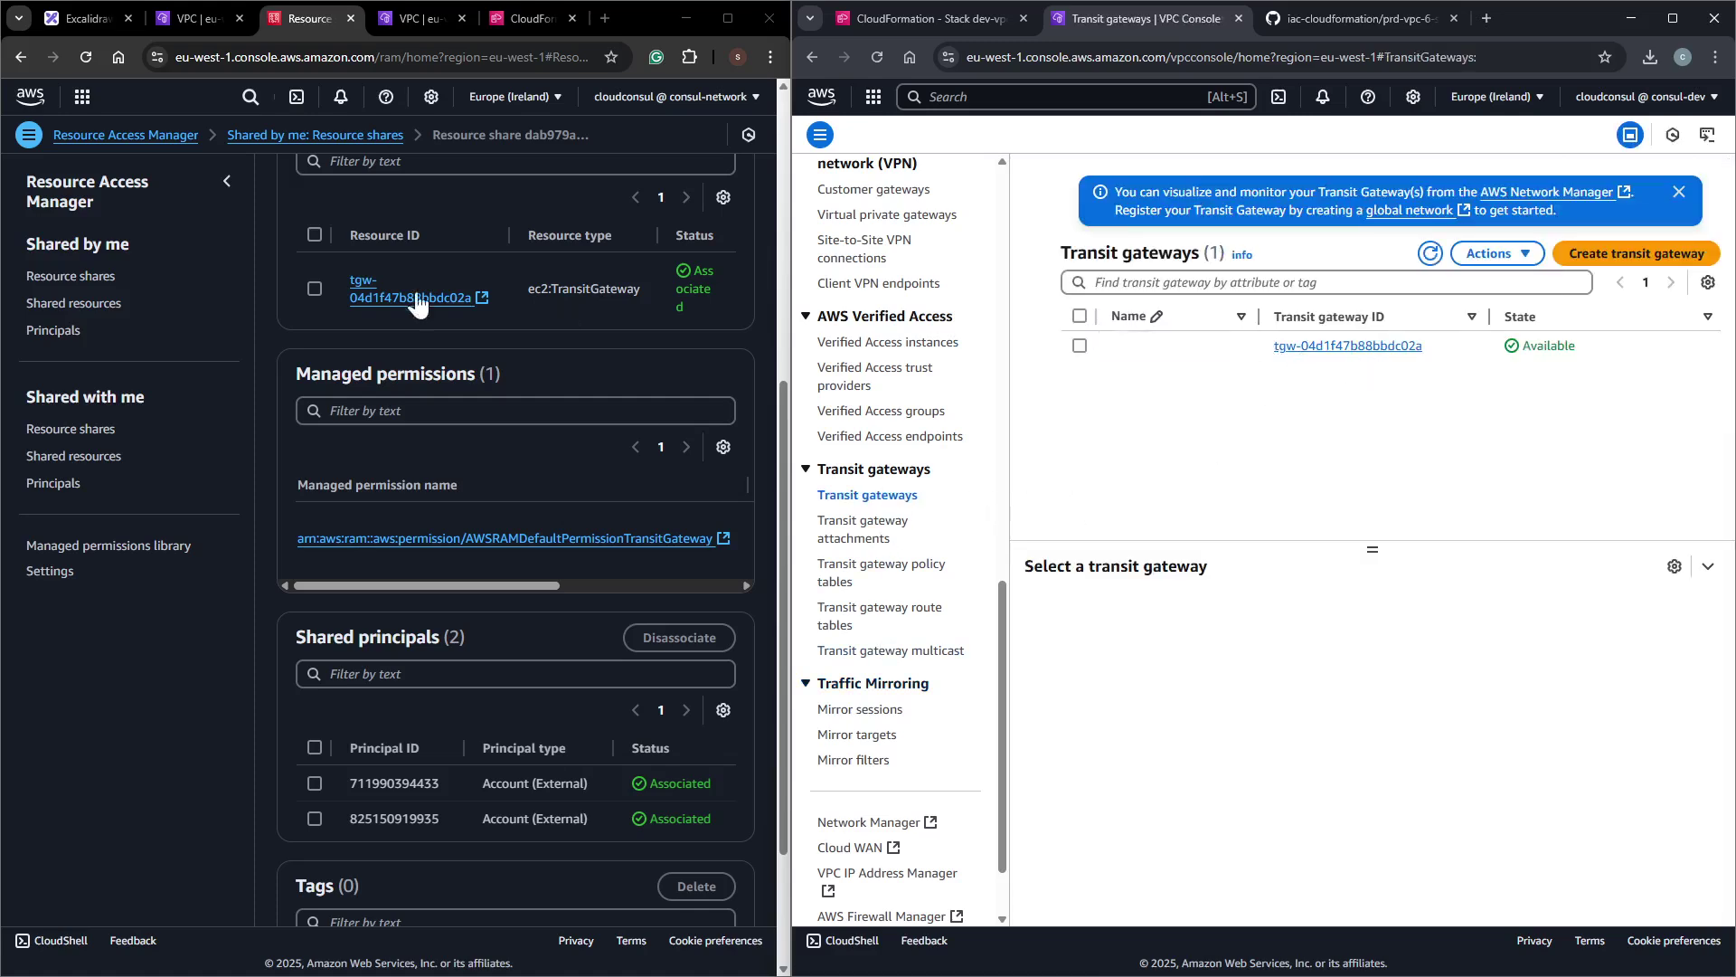
{"action": "left_click_drag", "start_coordinate": [503, 309], "coordinate": [355, 281]}
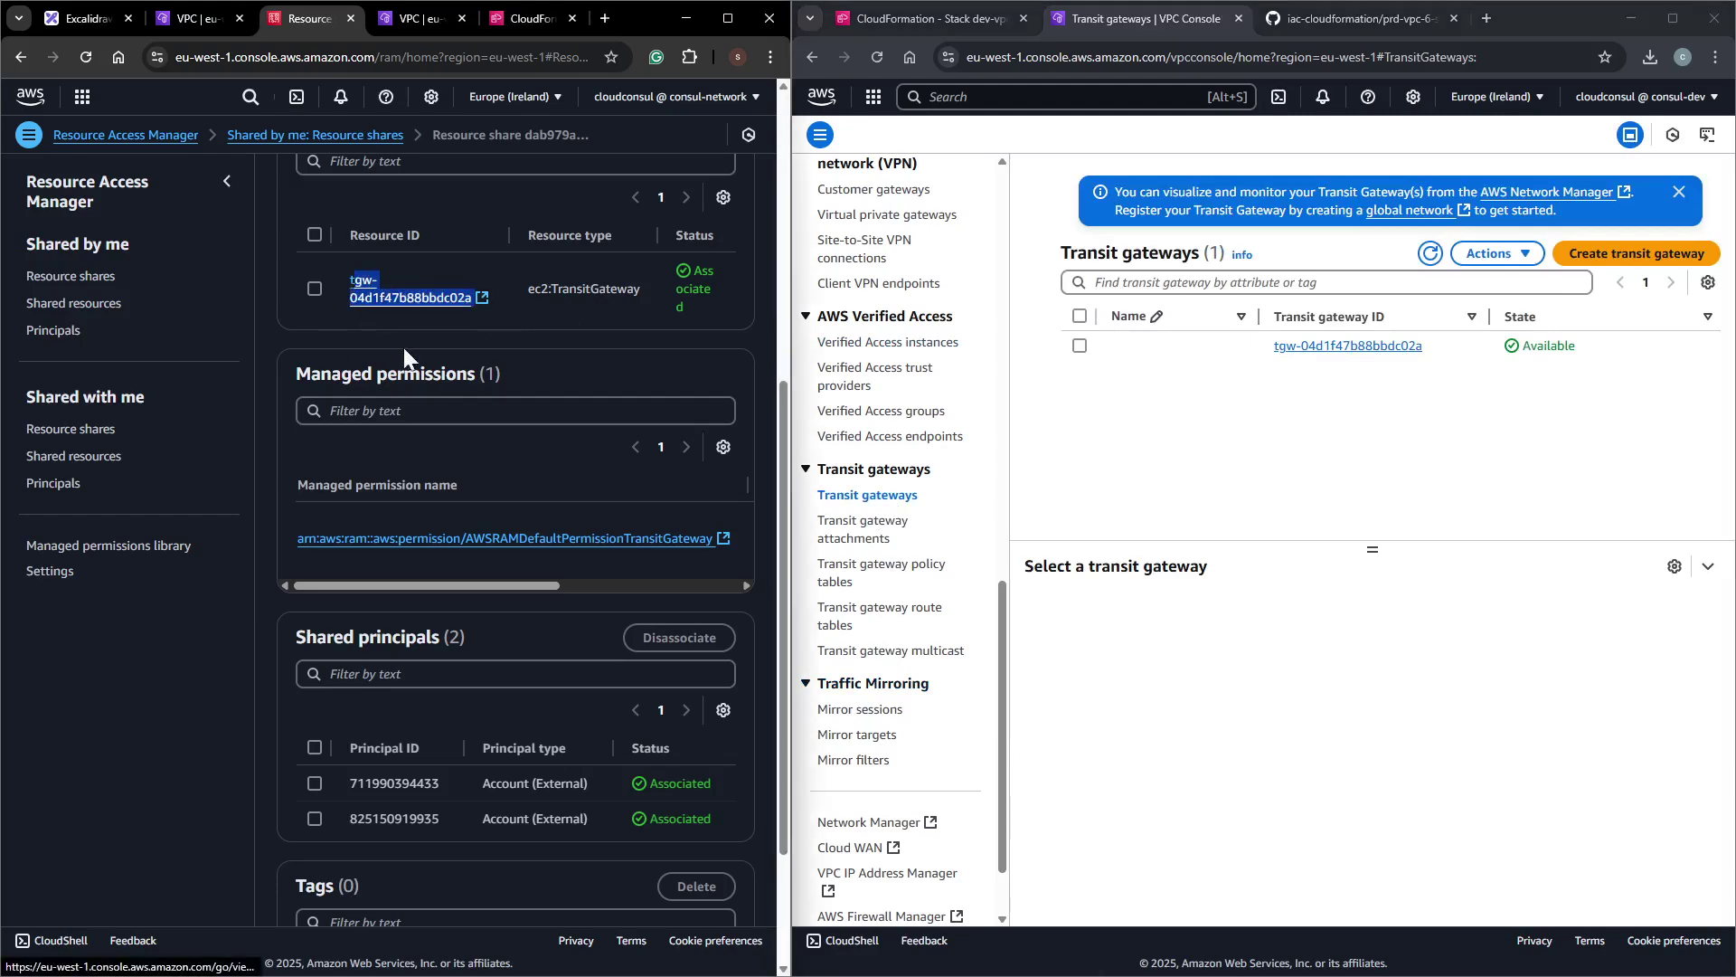
Start a transit gateway attachment in the dev account named transit-attachment, using the shared transit gateway tgw-04d1f47b88bbdc02a.
{"action": "left_click", "coordinate": [864, 529]}
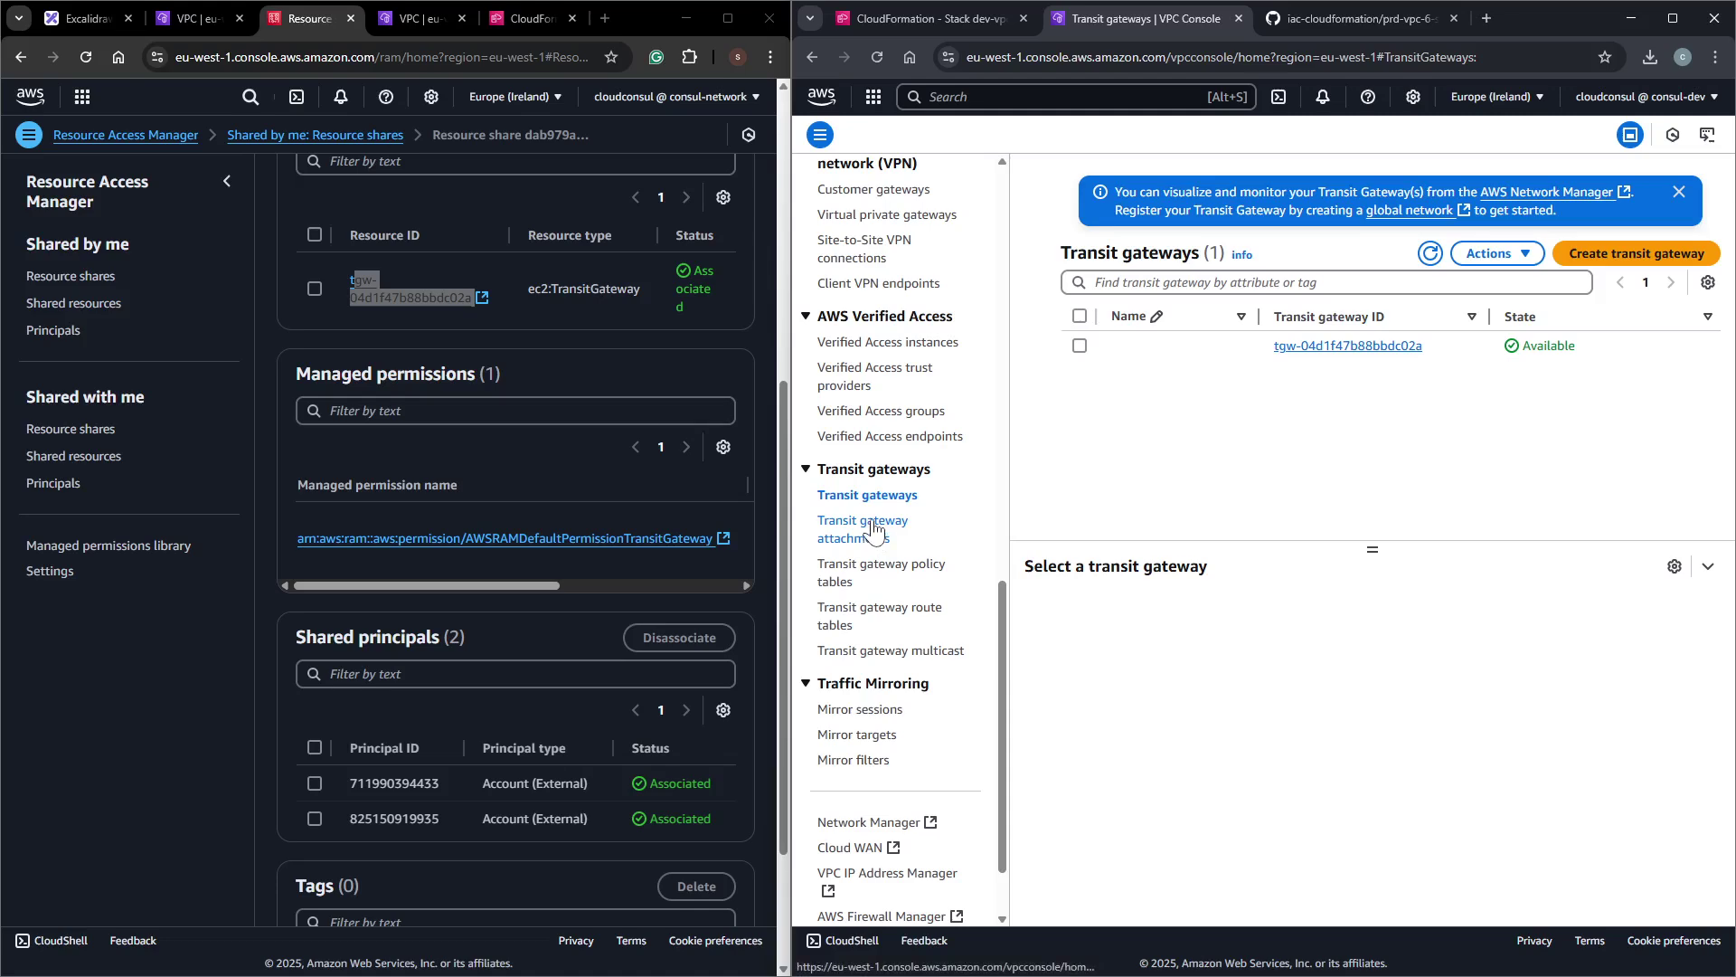
{"action": "left_click", "coordinate": [1293, 282]}
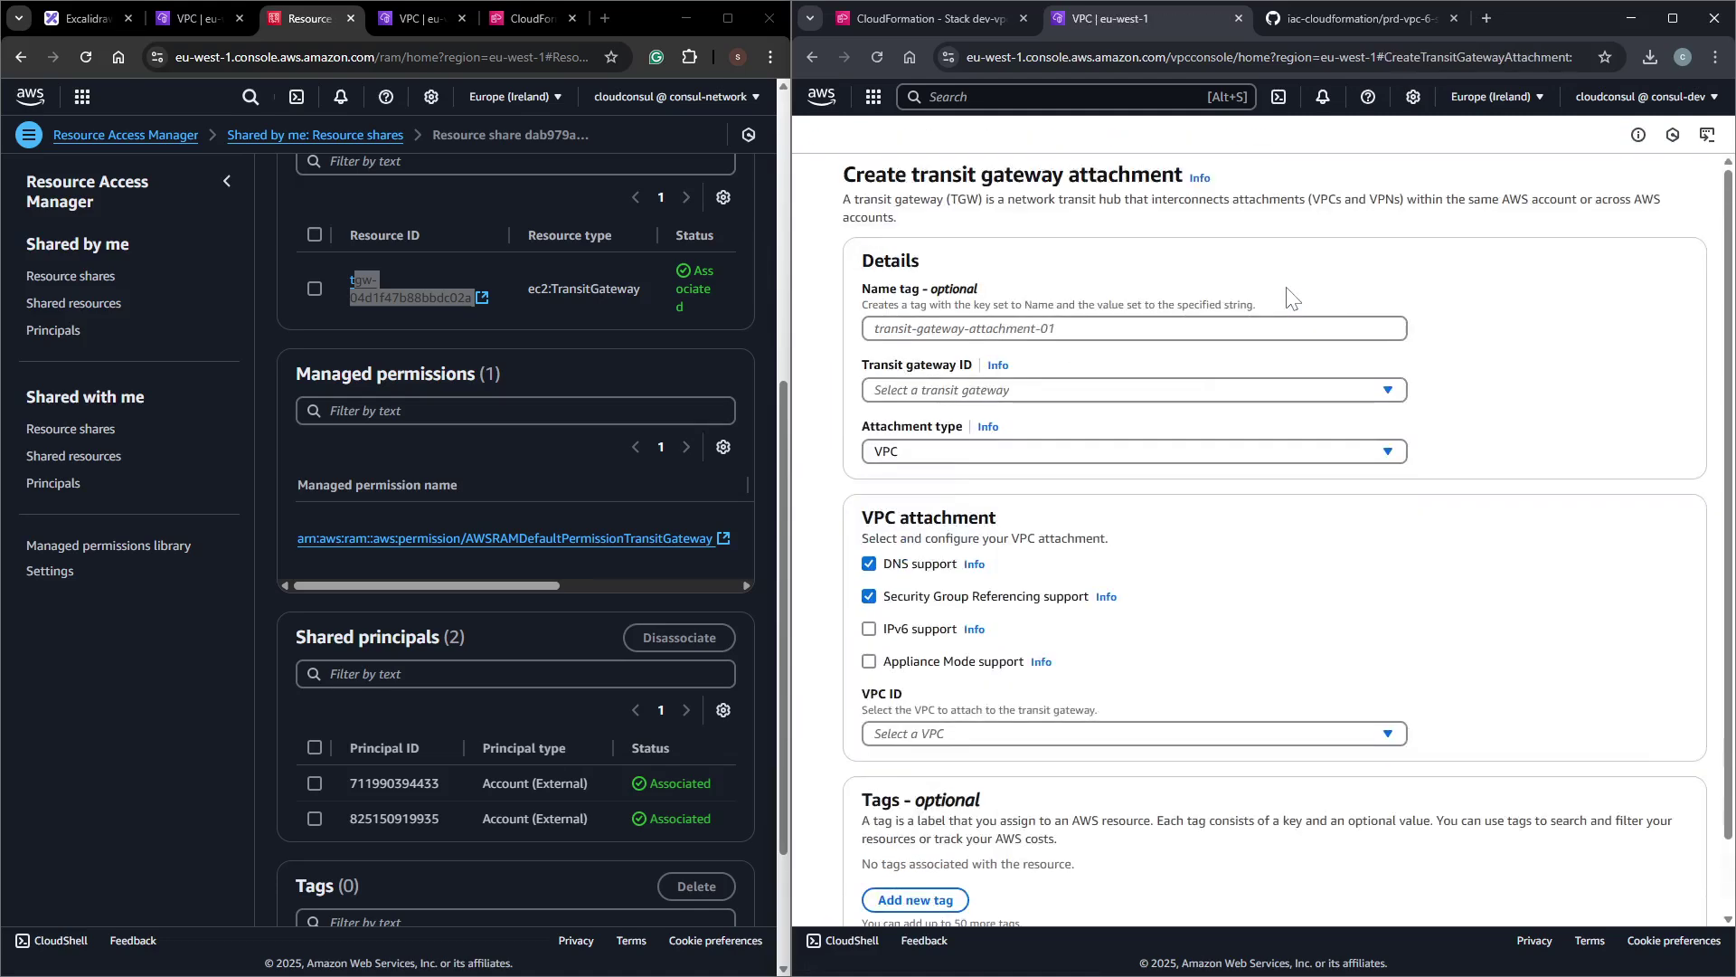
{"action": "type", "text": "transit-attachment"}
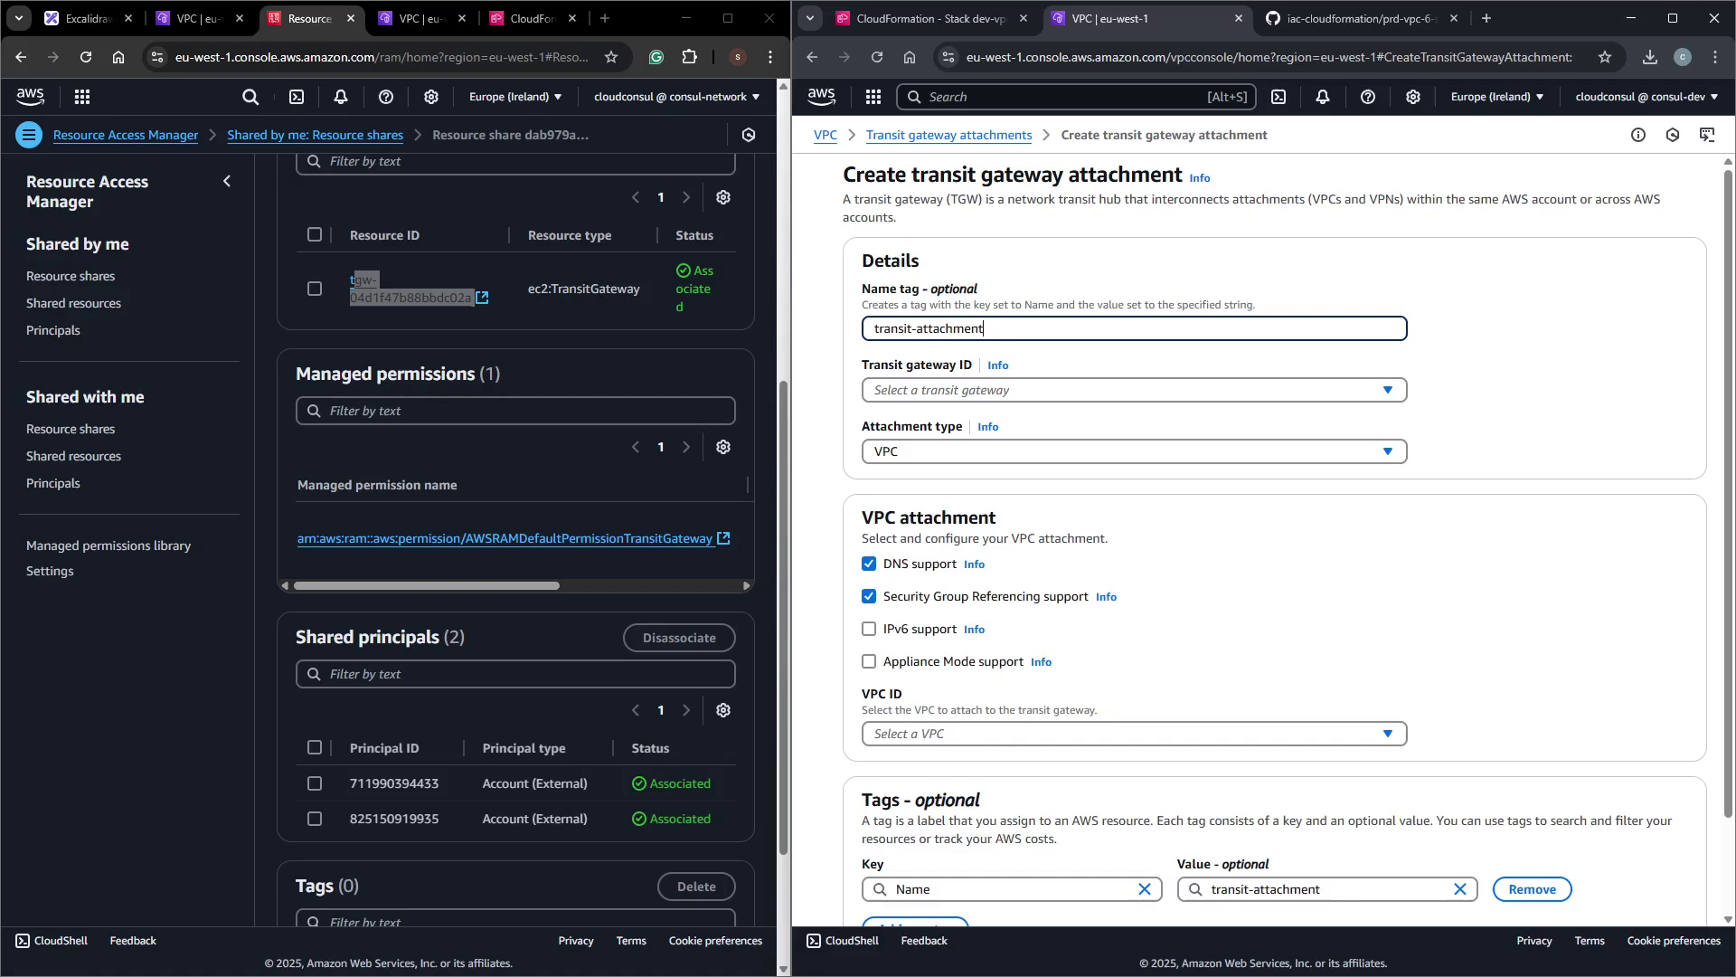
{"action": "left_click", "coordinate": [923, 389]}
{"action": "left_click", "coordinate": [945, 437]}
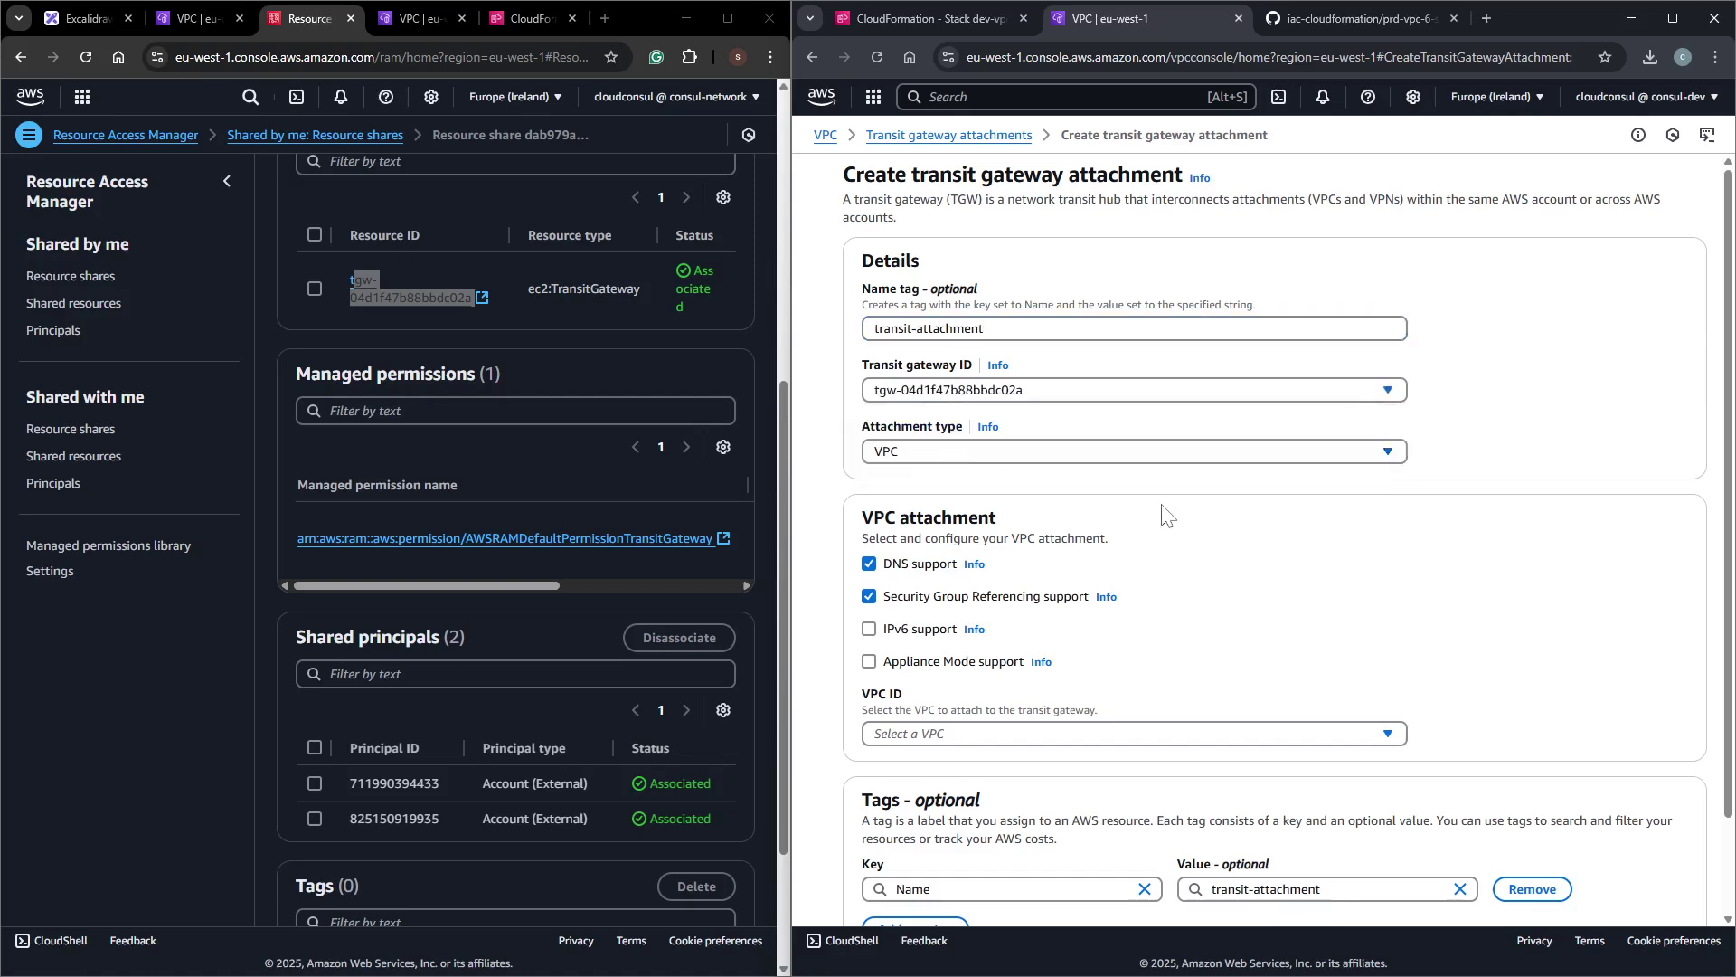
Select Dev-VPC (10.0.0.0/16) as the VPC to attach, choose its subnets, and create the transit gateway attachment.
{"action": "scroll", "coordinate": [1028, 540], "scroll_direction": "down", "scroll_amount": 1}
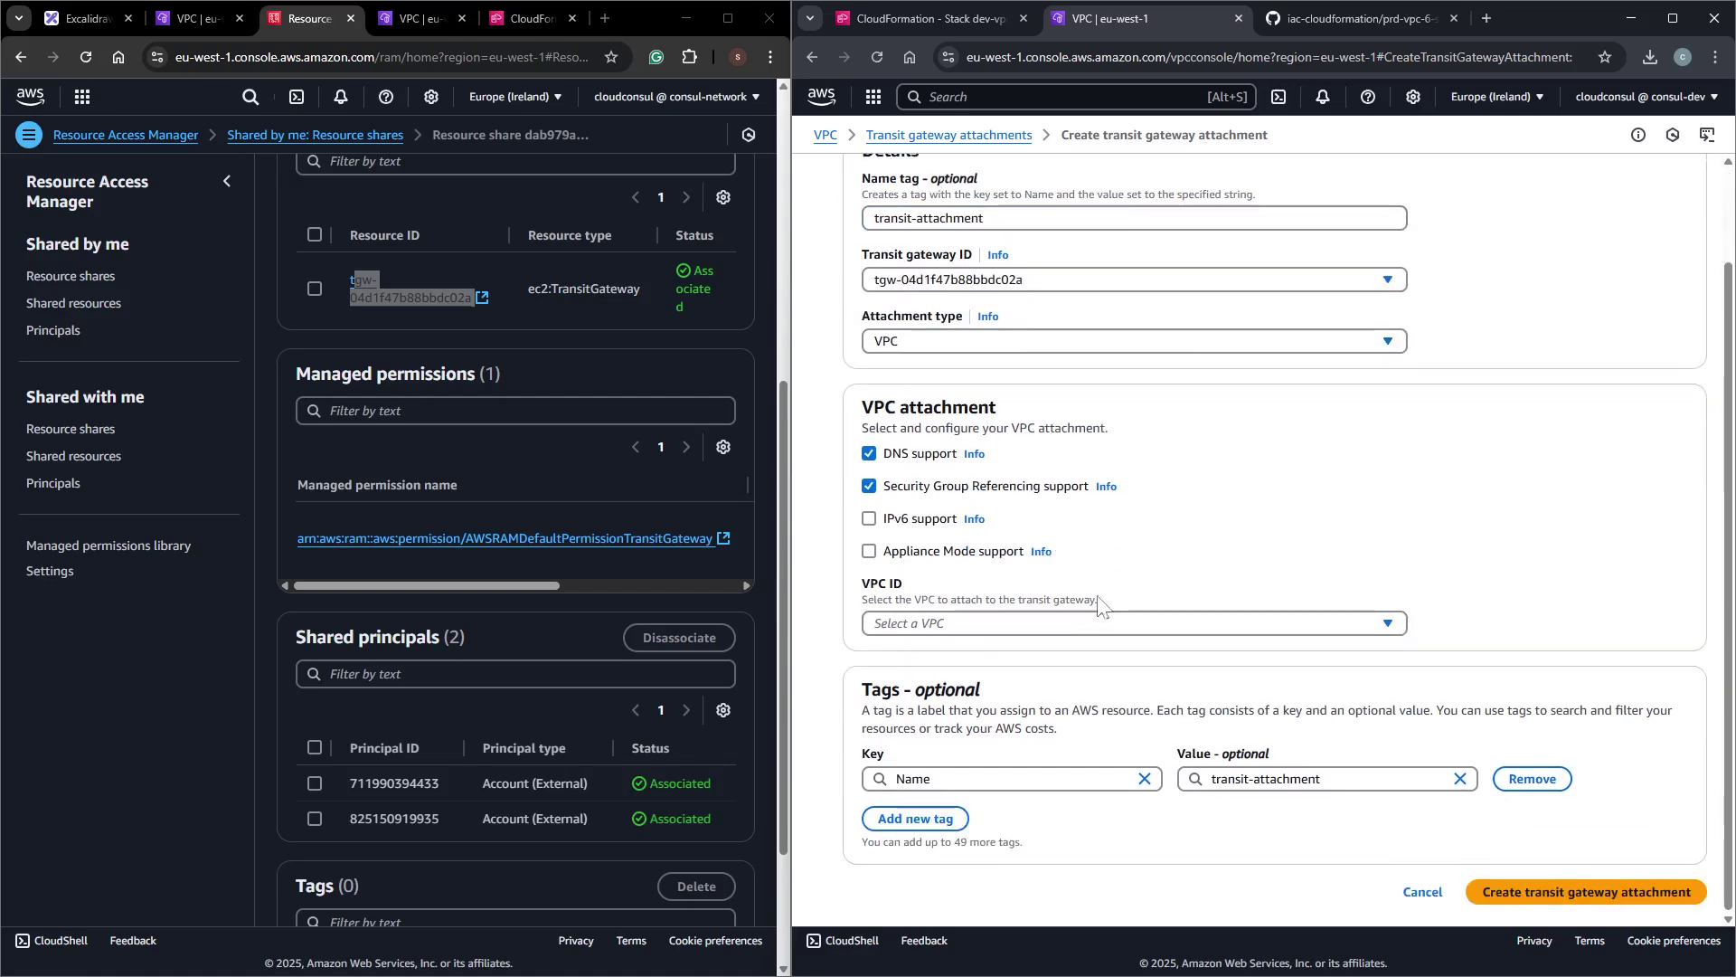
{"action": "left_click", "coordinate": [1532, 882]}
{"action": "left_click", "coordinate": [1013, 624]}
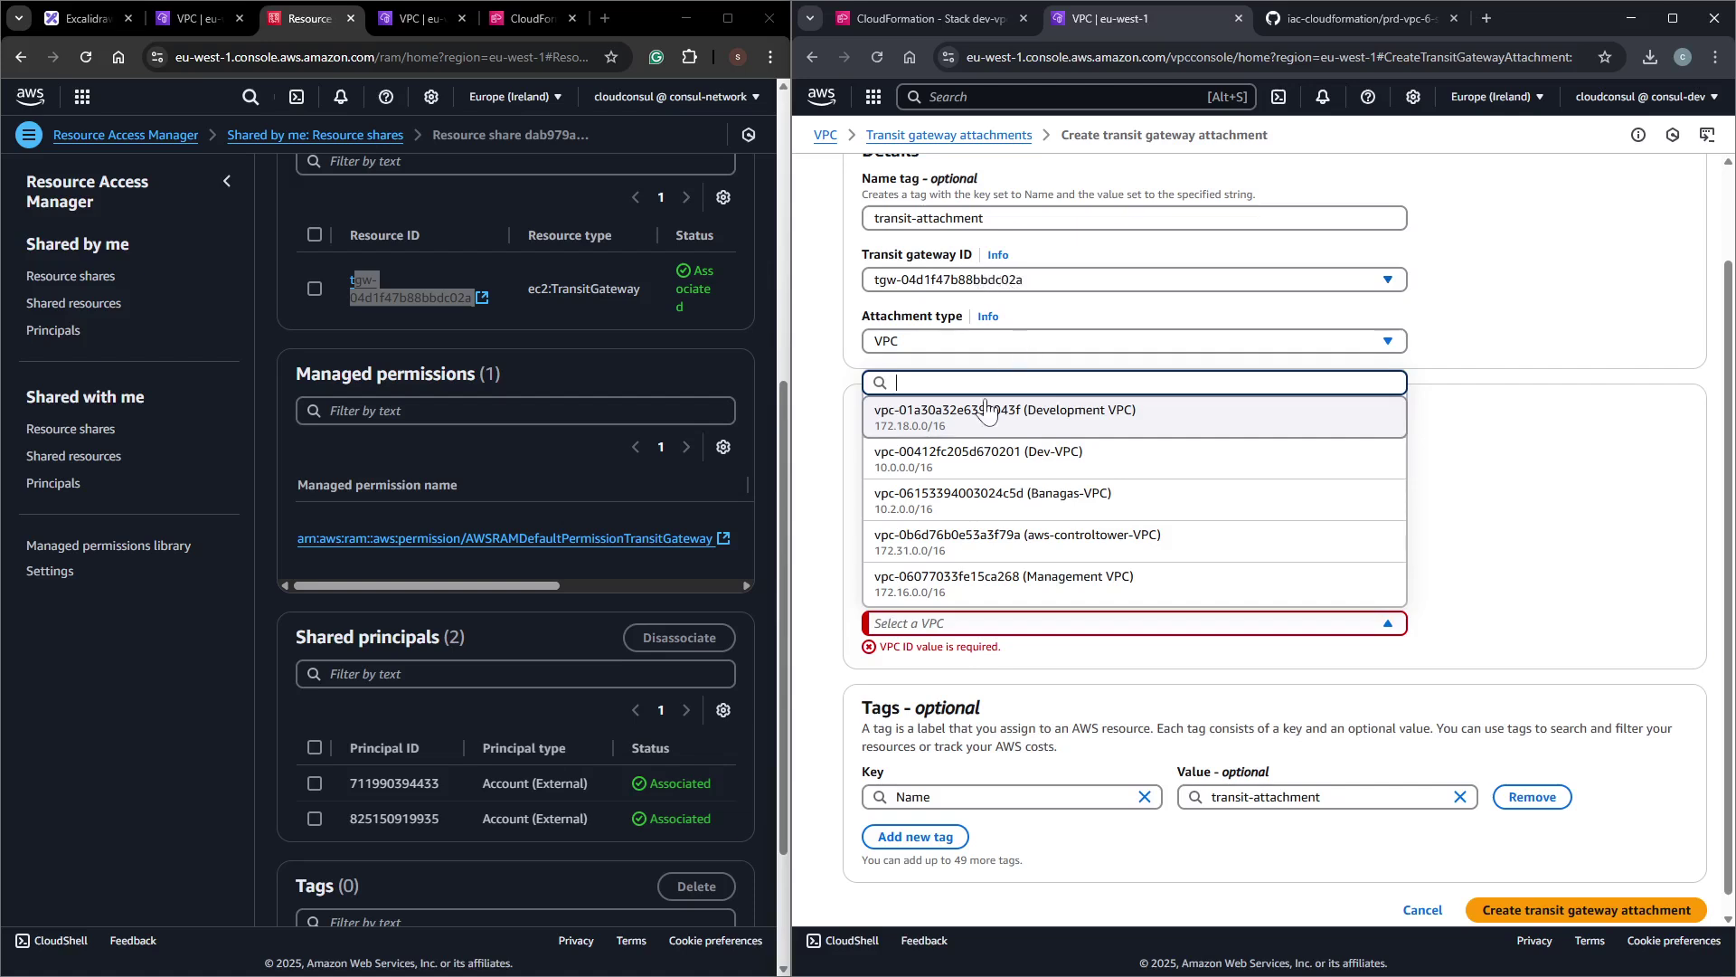
{"action": "left_click", "coordinate": [995, 457]}
{"action": "scroll", "coordinate": [1103, 624], "scroll_direction": "down", "scroll_amount": 1}
{"action": "left_click", "coordinate": [1103, 622]}
{"action": "left_click", "coordinate": [1150, 715]}
{"action": "left_click", "coordinate": [1135, 649]}
{"action": "left_click", "coordinate": [1159, 751]}
{"action": "scroll", "coordinate": [1341, 781], "scroll_direction": "down", "scroll_amount": 1}
{"action": "scroll", "coordinate": [1342, 781], "scroll_direction": "down", "scroll_amount": 1}
{"action": "left_click", "coordinate": [1531, 897]}
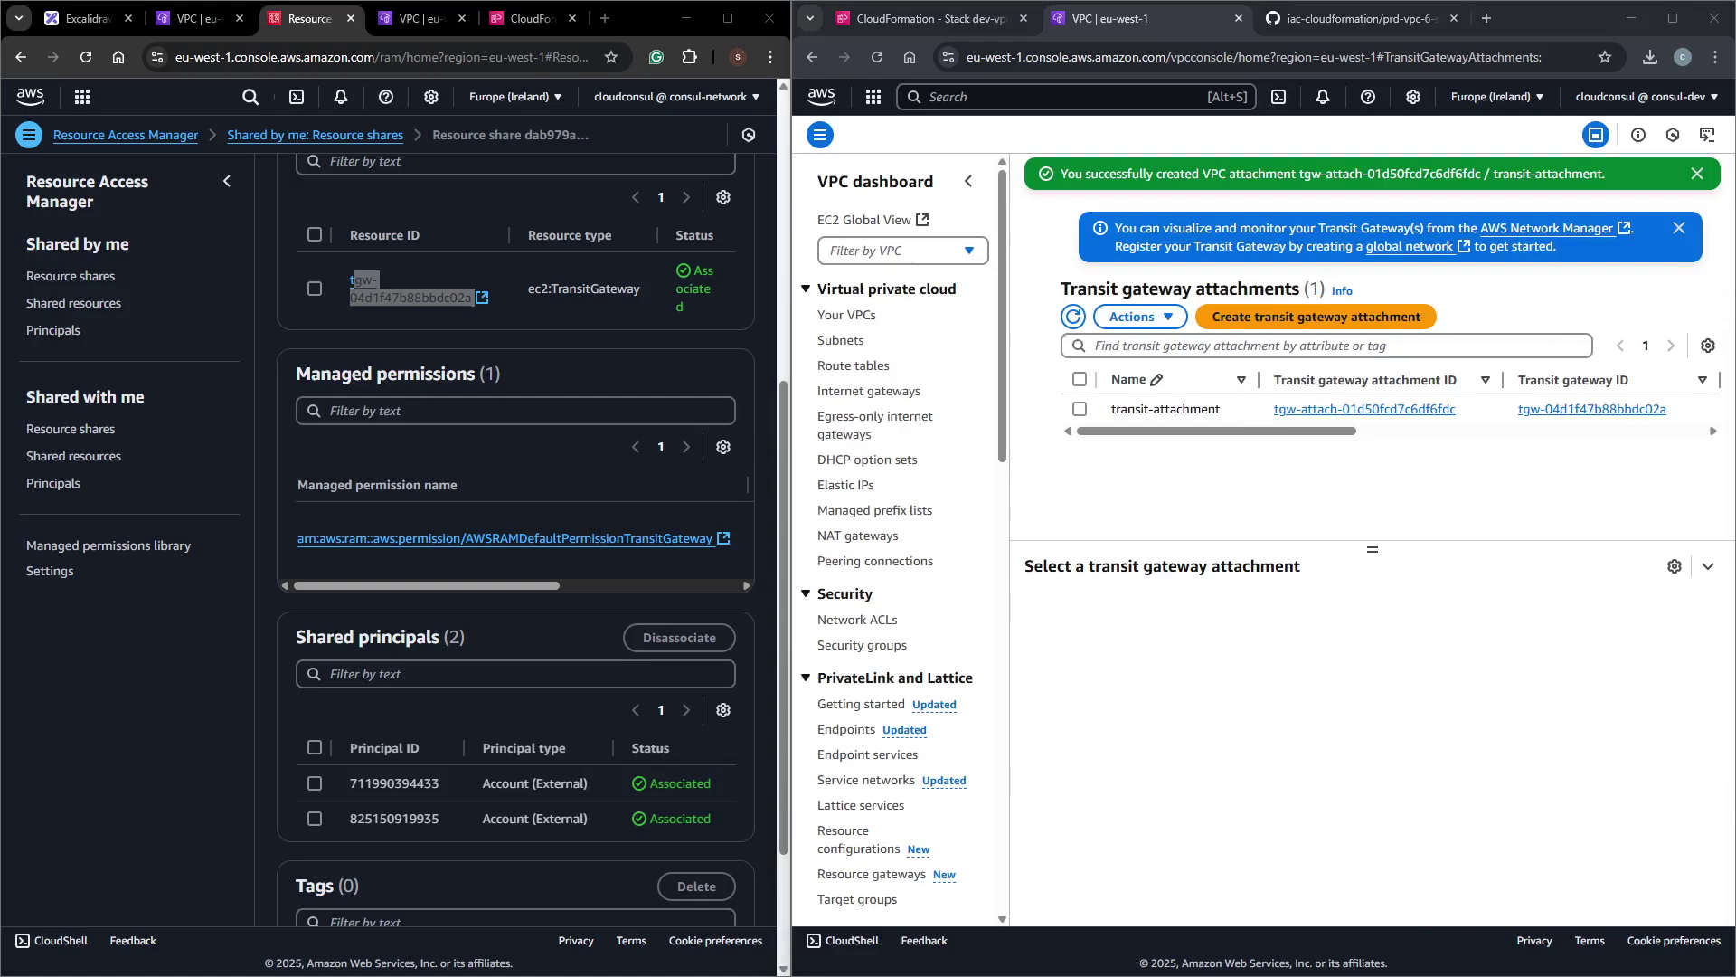
Switch to the prod account's browser window and move it fully into view beside the network account's window.
{"action": "key", "text": "alt+Tab"}
{"action": "key", "text": "alt+Tab"}
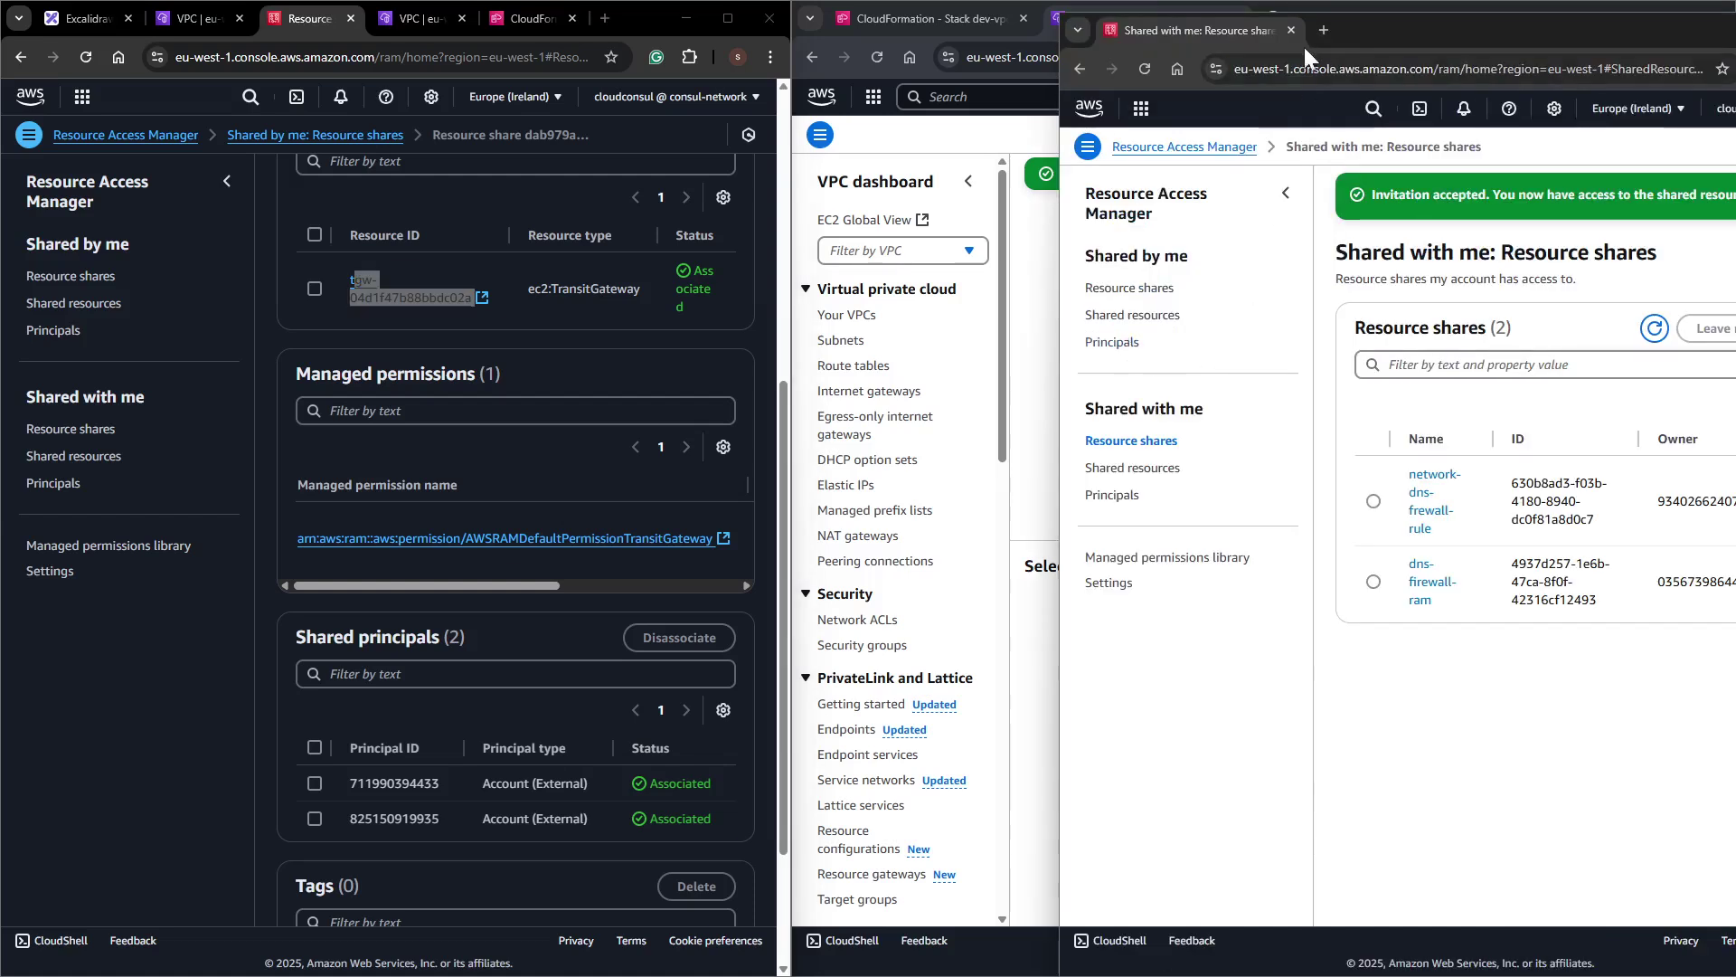
{"action": "left_click_drag", "start_coordinate": [1348, 27], "coordinate": [1167, 27]}
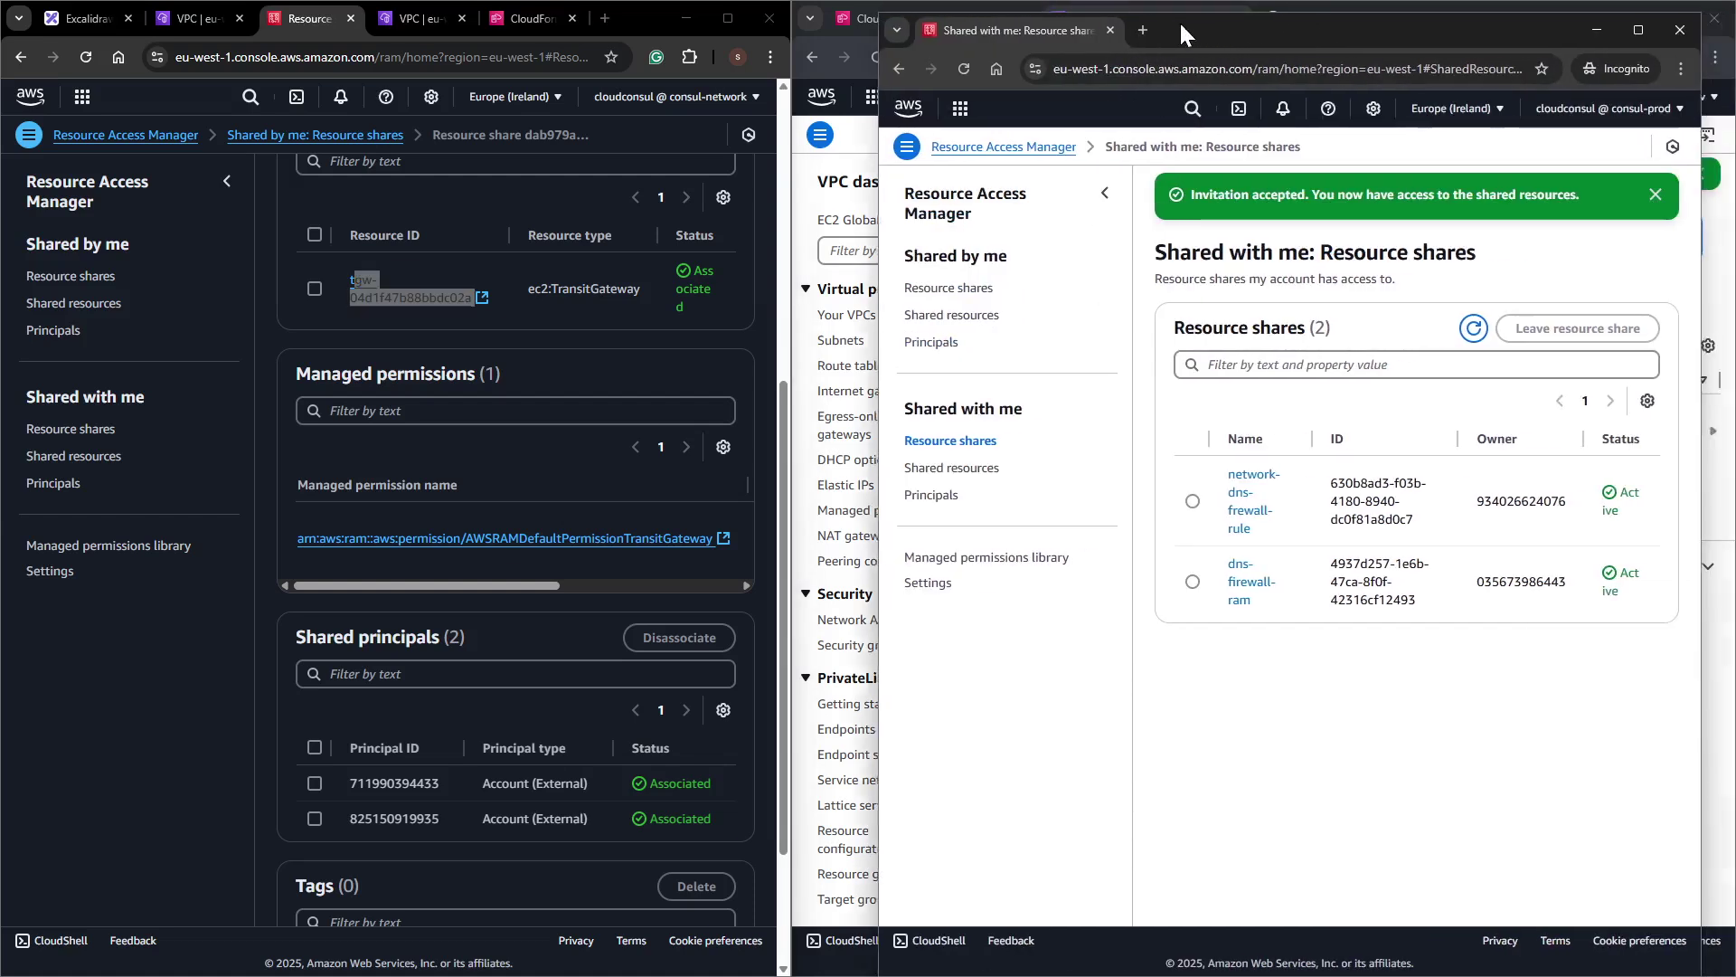
Open the VPC console in the prod account by searching for vpc and find its transit gateway section.
{"action": "left_click", "coordinate": [1192, 111]}
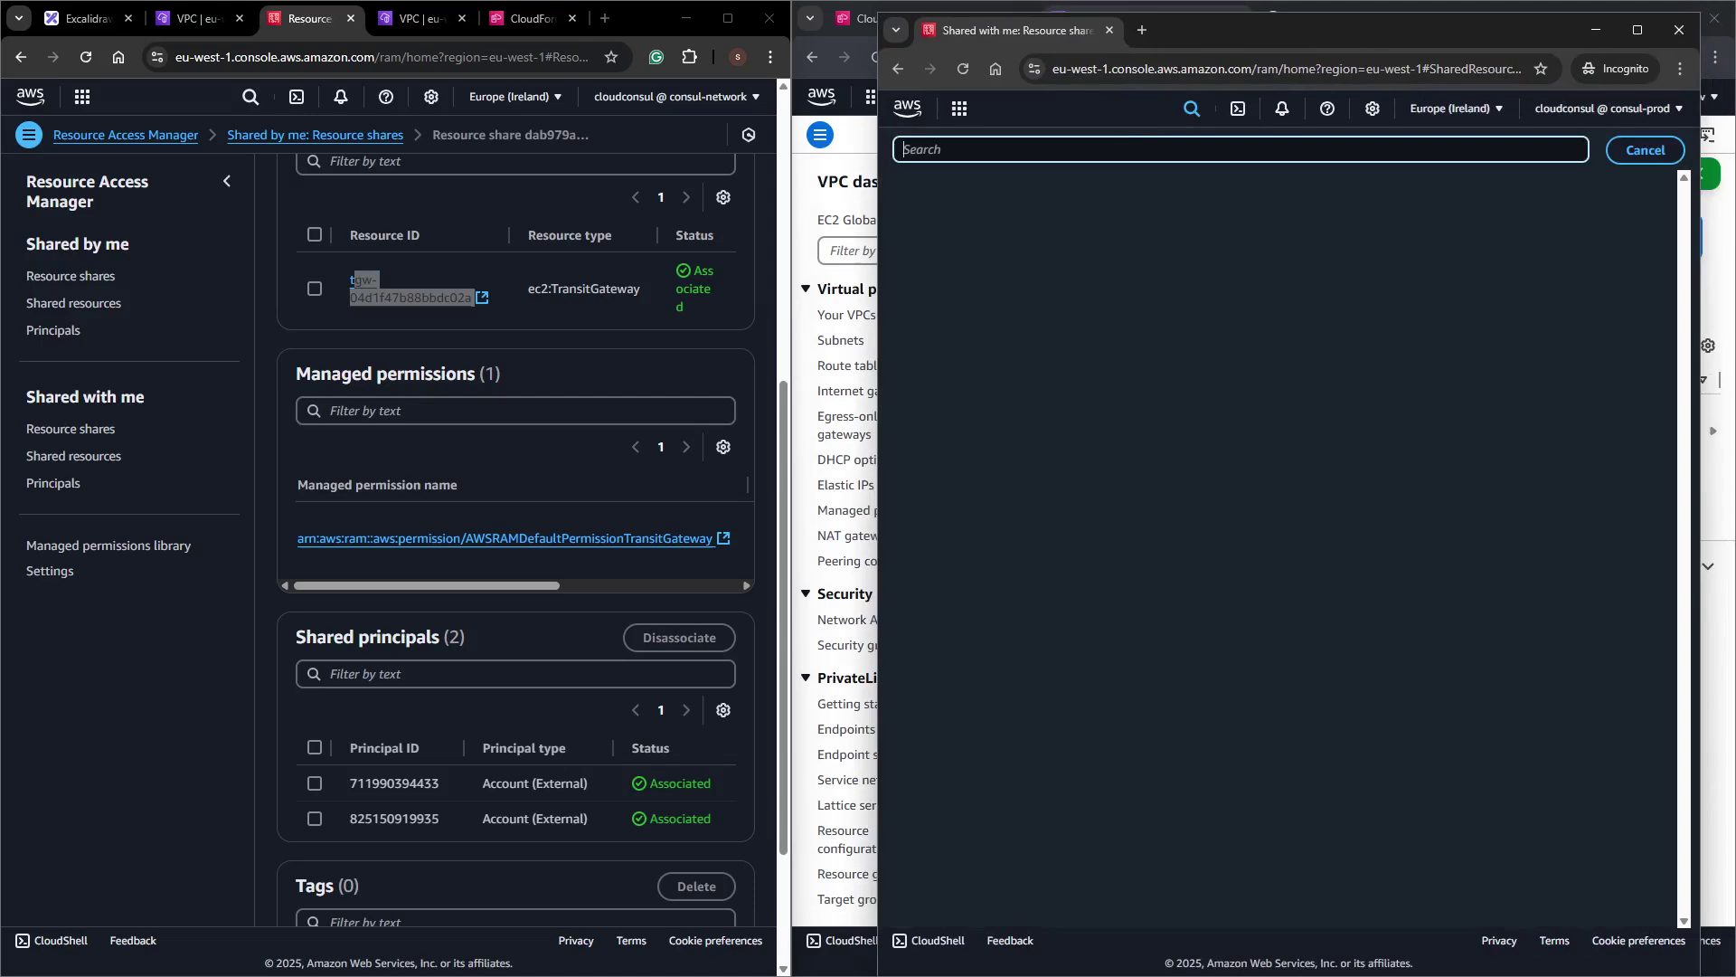
{"action": "type", "text": "vpc"}
{"action": "left_click", "coordinate": [957, 288]}
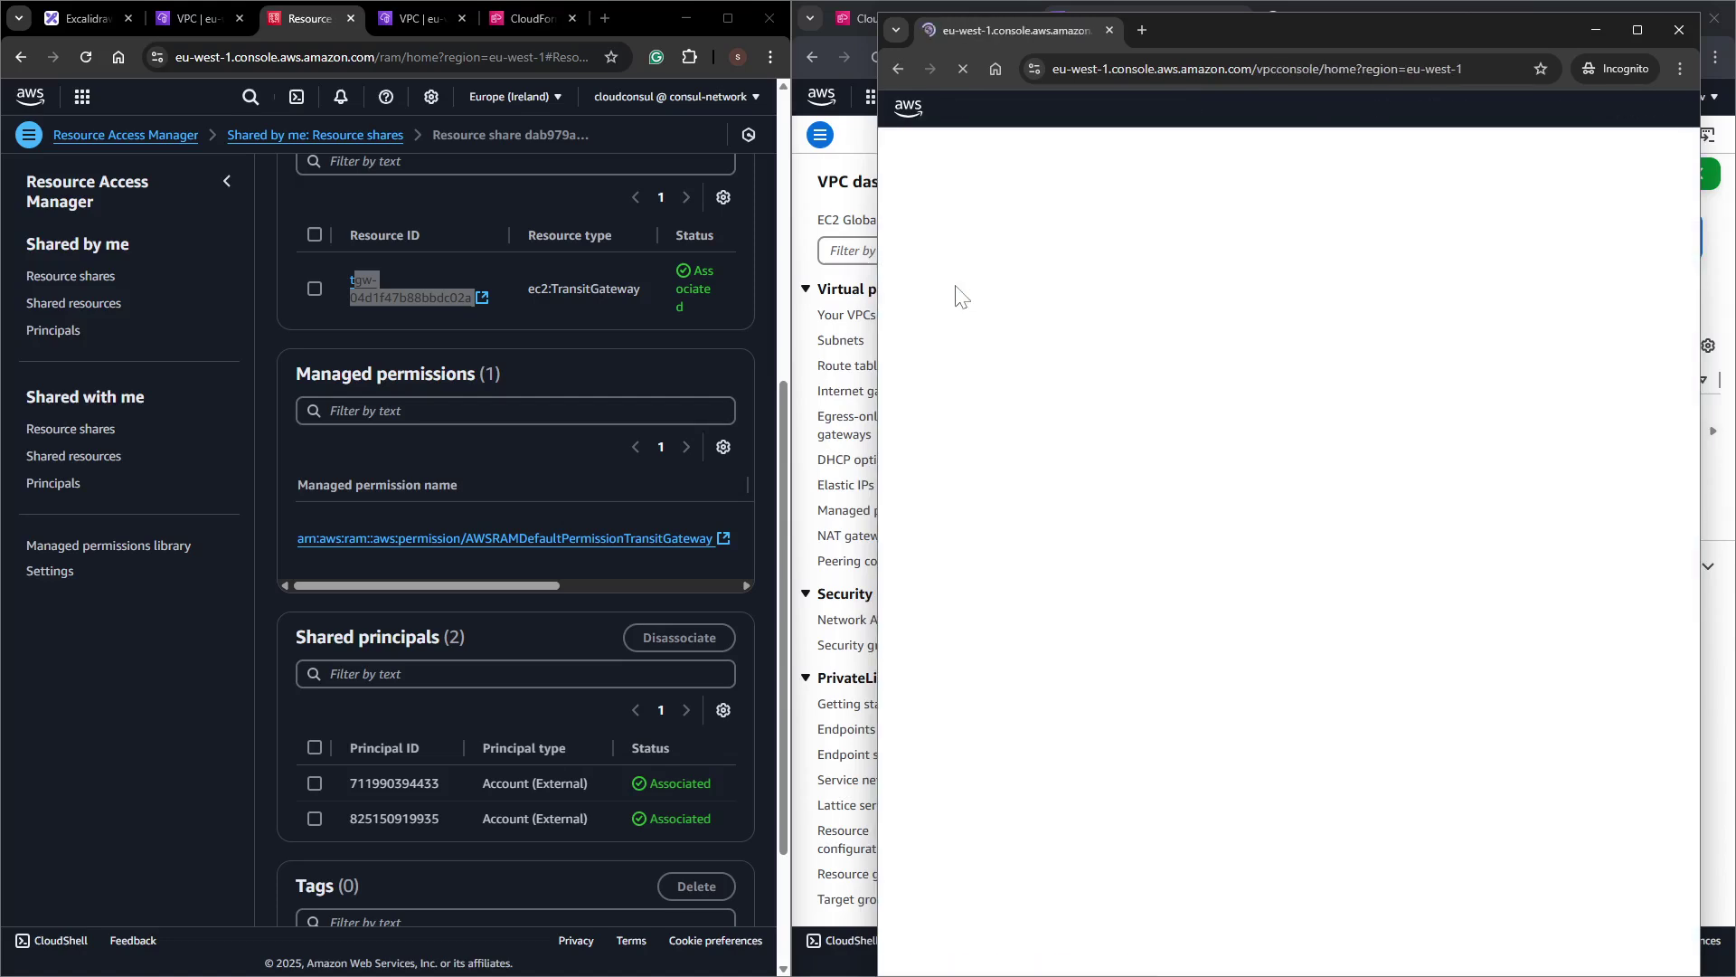
{"action": "scroll", "coordinate": [949, 561], "scroll_direction": "down", "scroll_amount": 3}
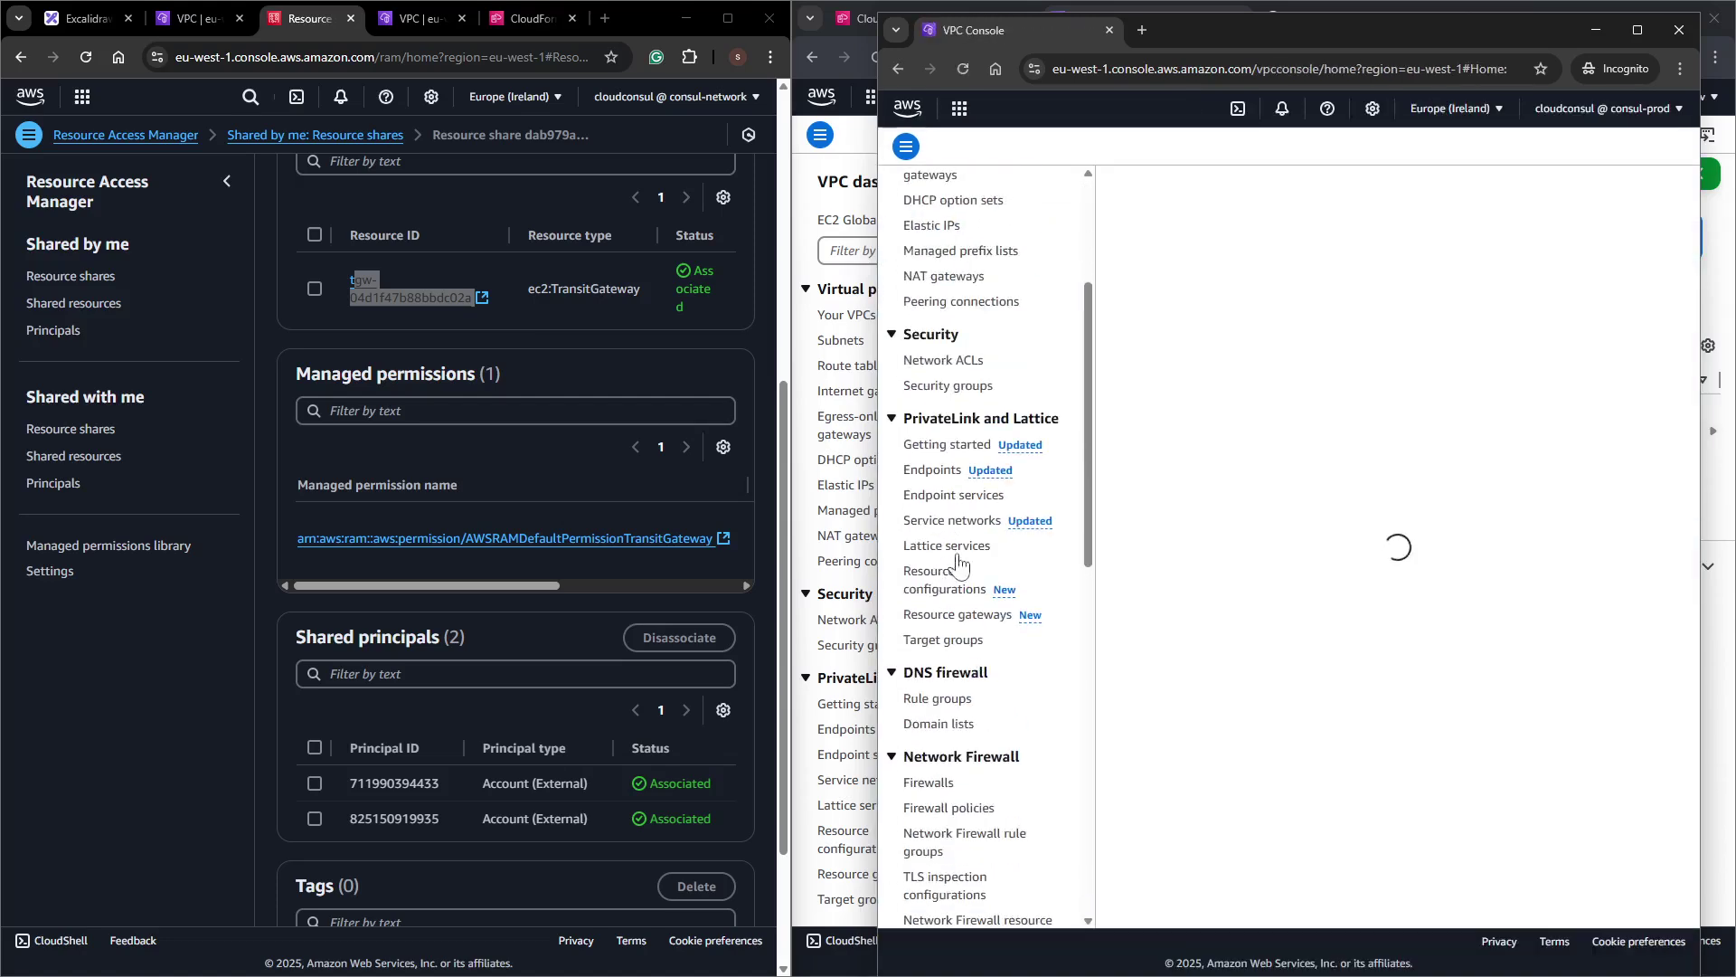
{"action": "scroll", "coordinate": [957, 555], "scroll_direction": "down", "scroll_amount": 3}
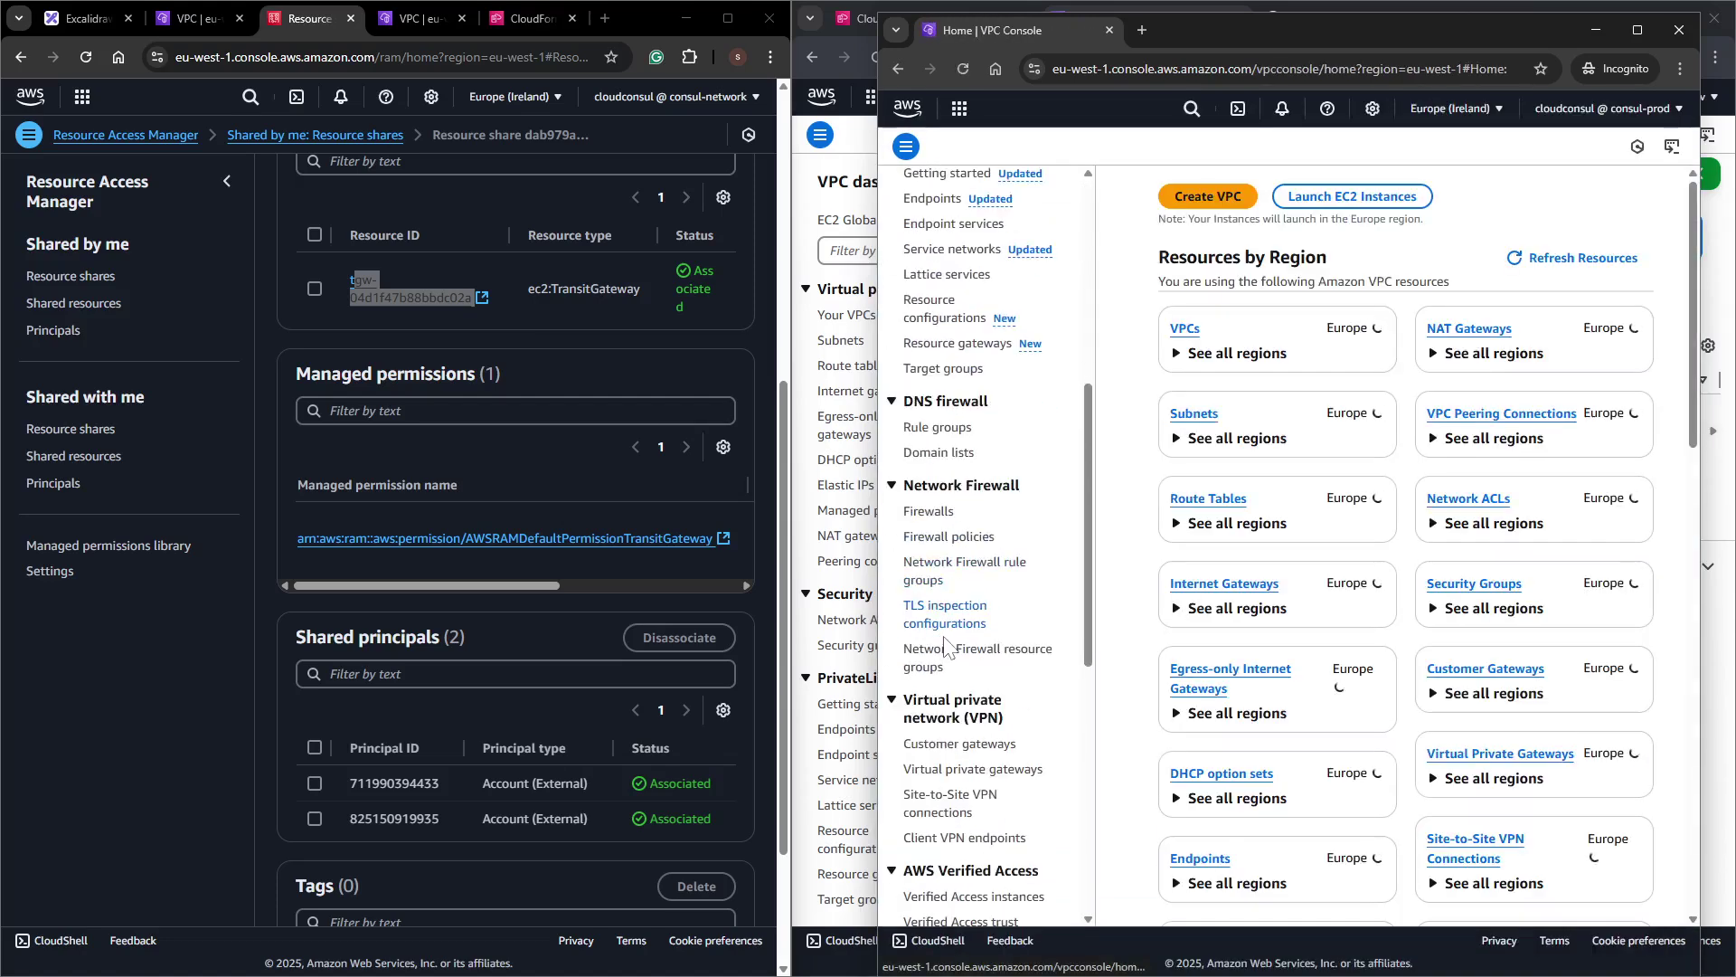
{"action": "scroll", "coordinate": [972, 687], "scroll_direction": "down", "scroll_amount": 2}
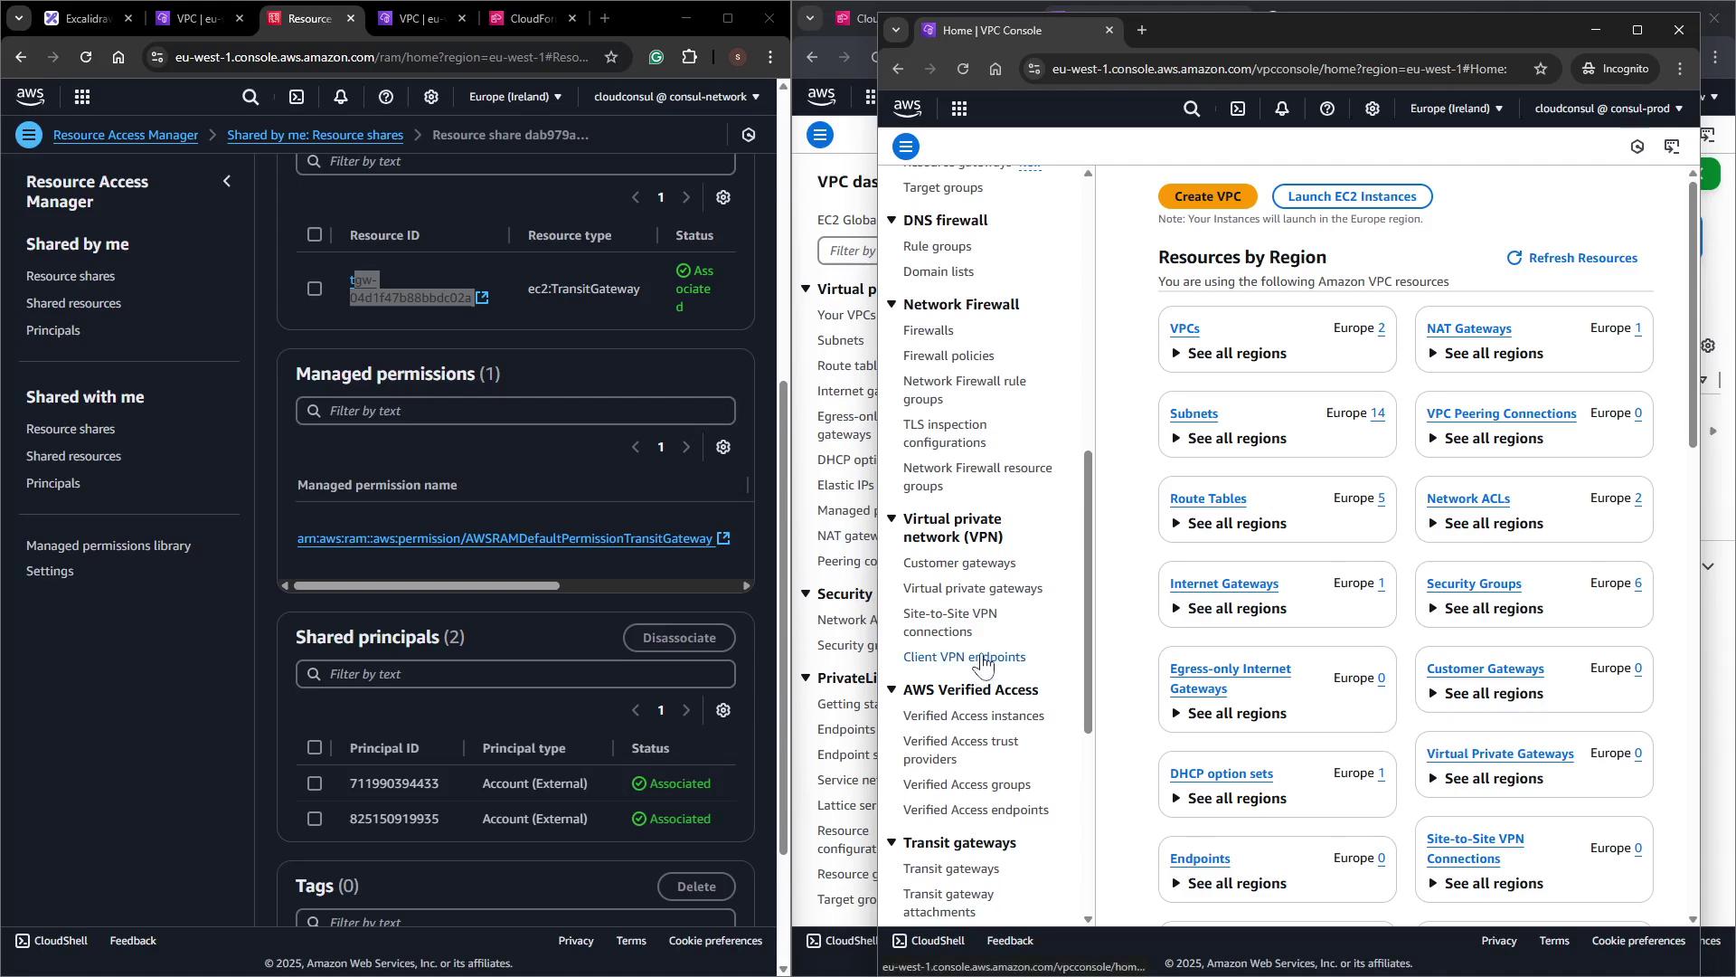
{"action": "scroll", "coordinate": [976, 667], "scroll_direction": "down", "scroll_amount": 5}
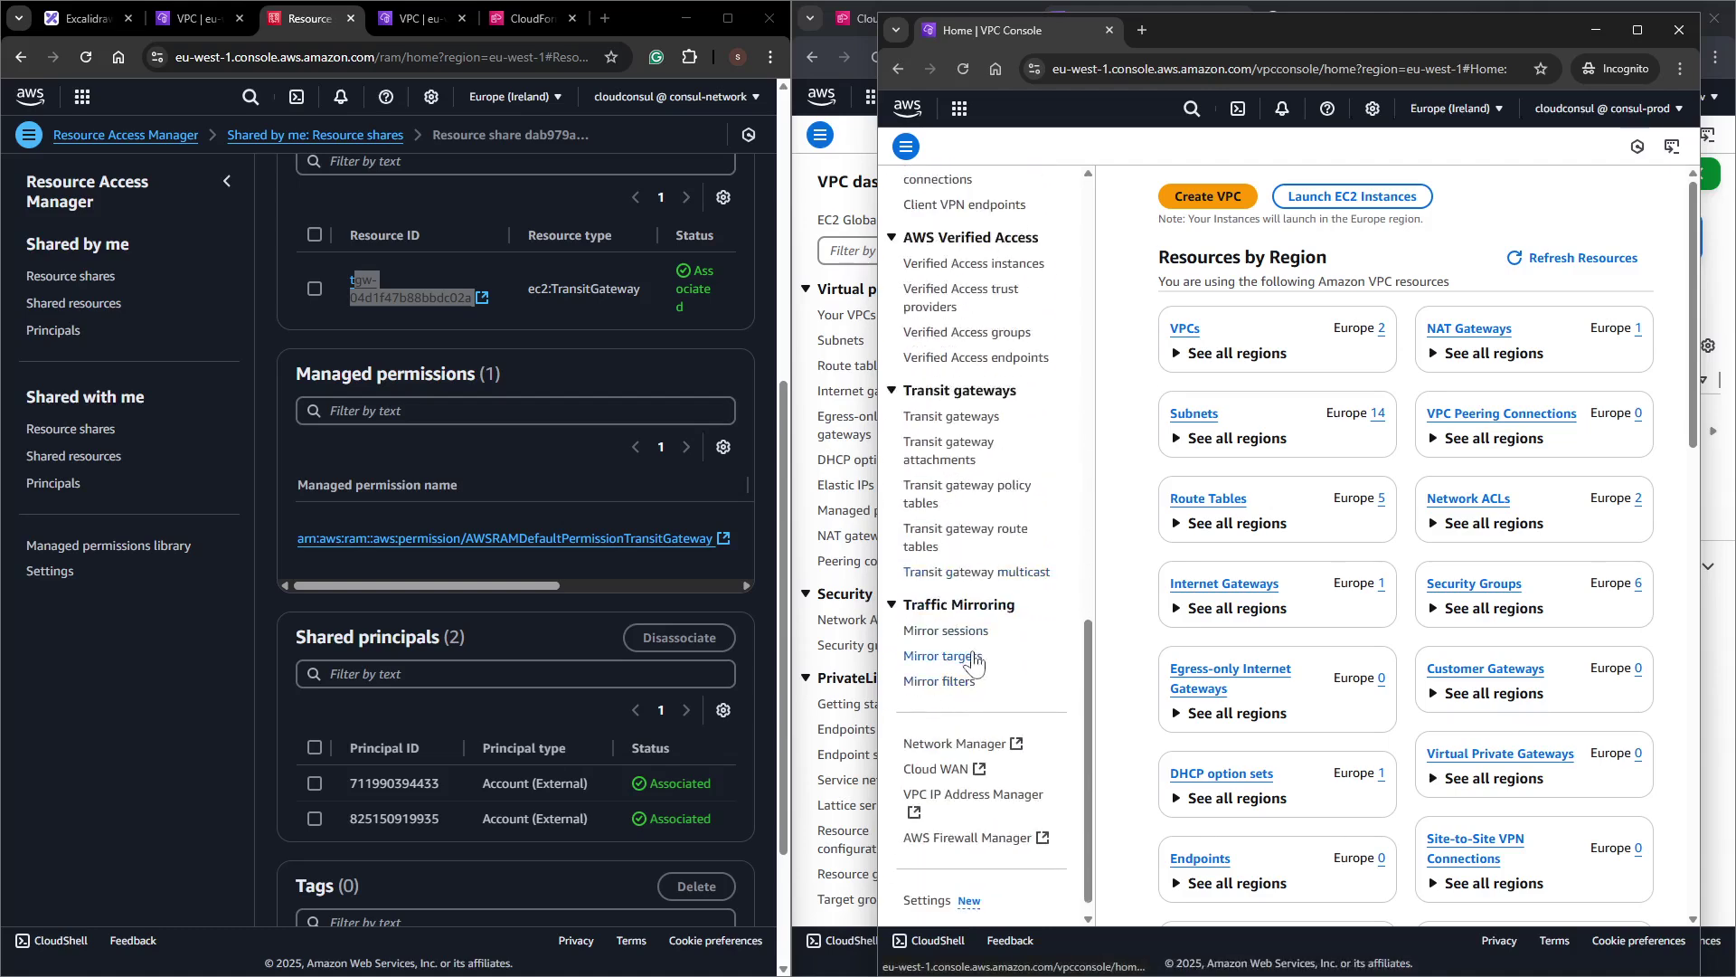
Start a new transit gateway attachment in the consul-prod account and name it prd-vpc-attachment.
{"action": "left_click", "coordinate": [952, 457]}
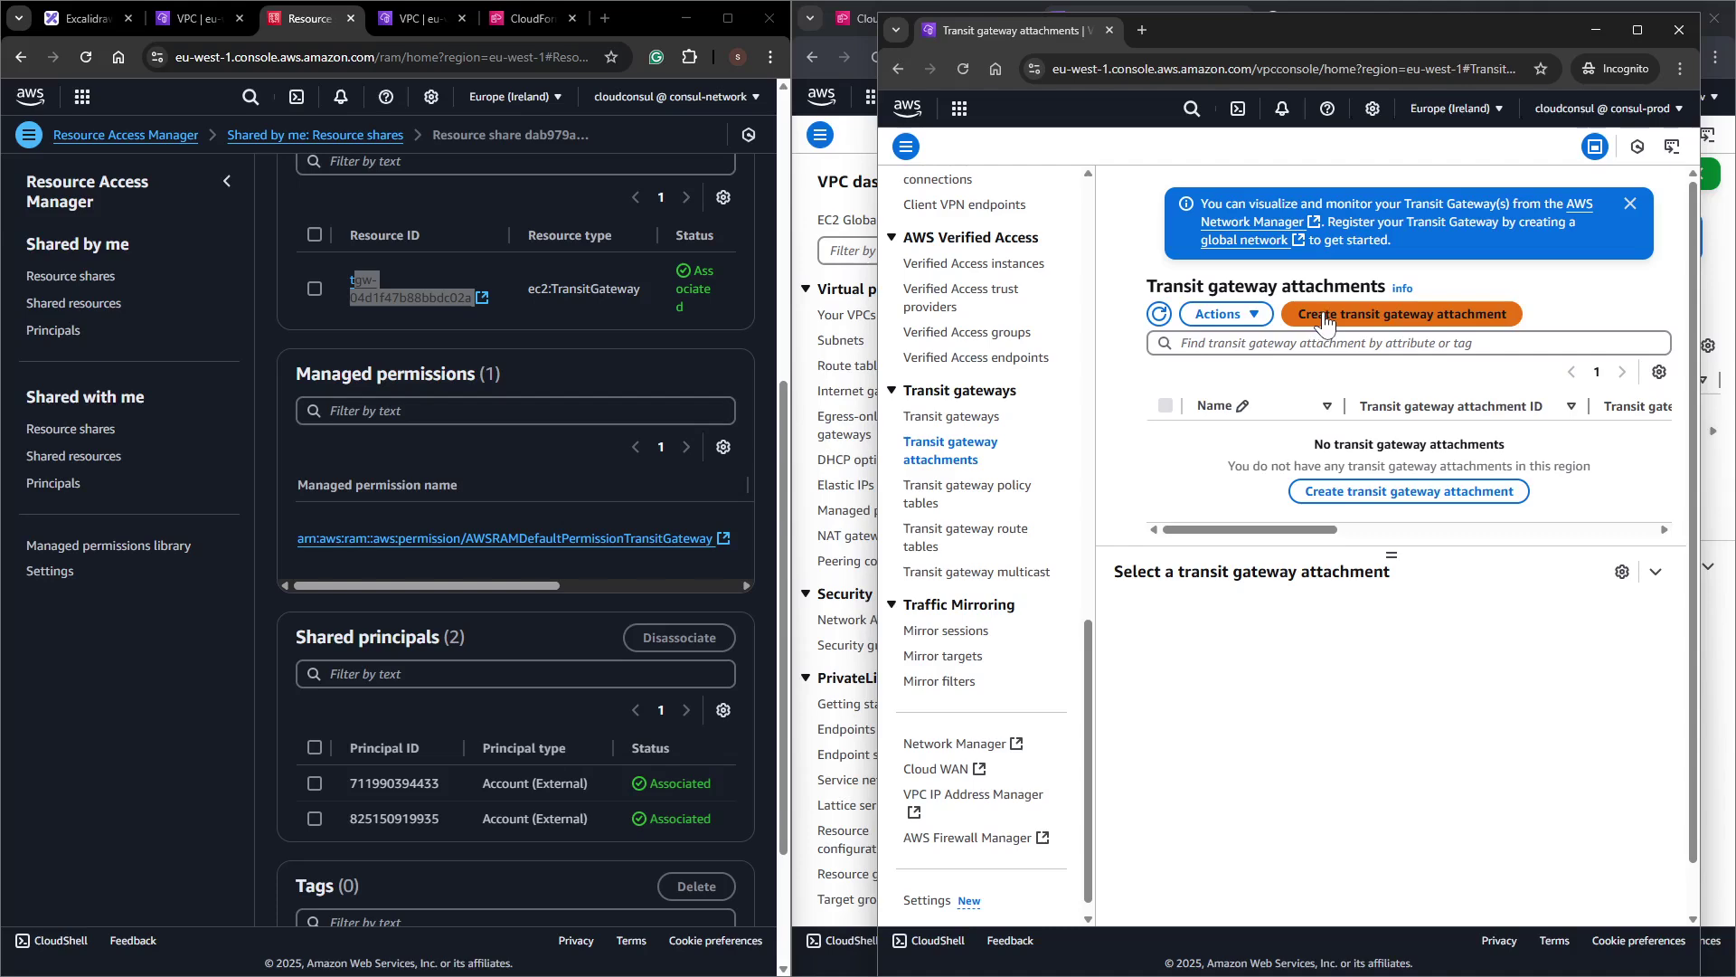
{"action": "left_click", "coordinate": [1326, 324]}
{"action": "left_click", "coordinate": [1121, 340]}
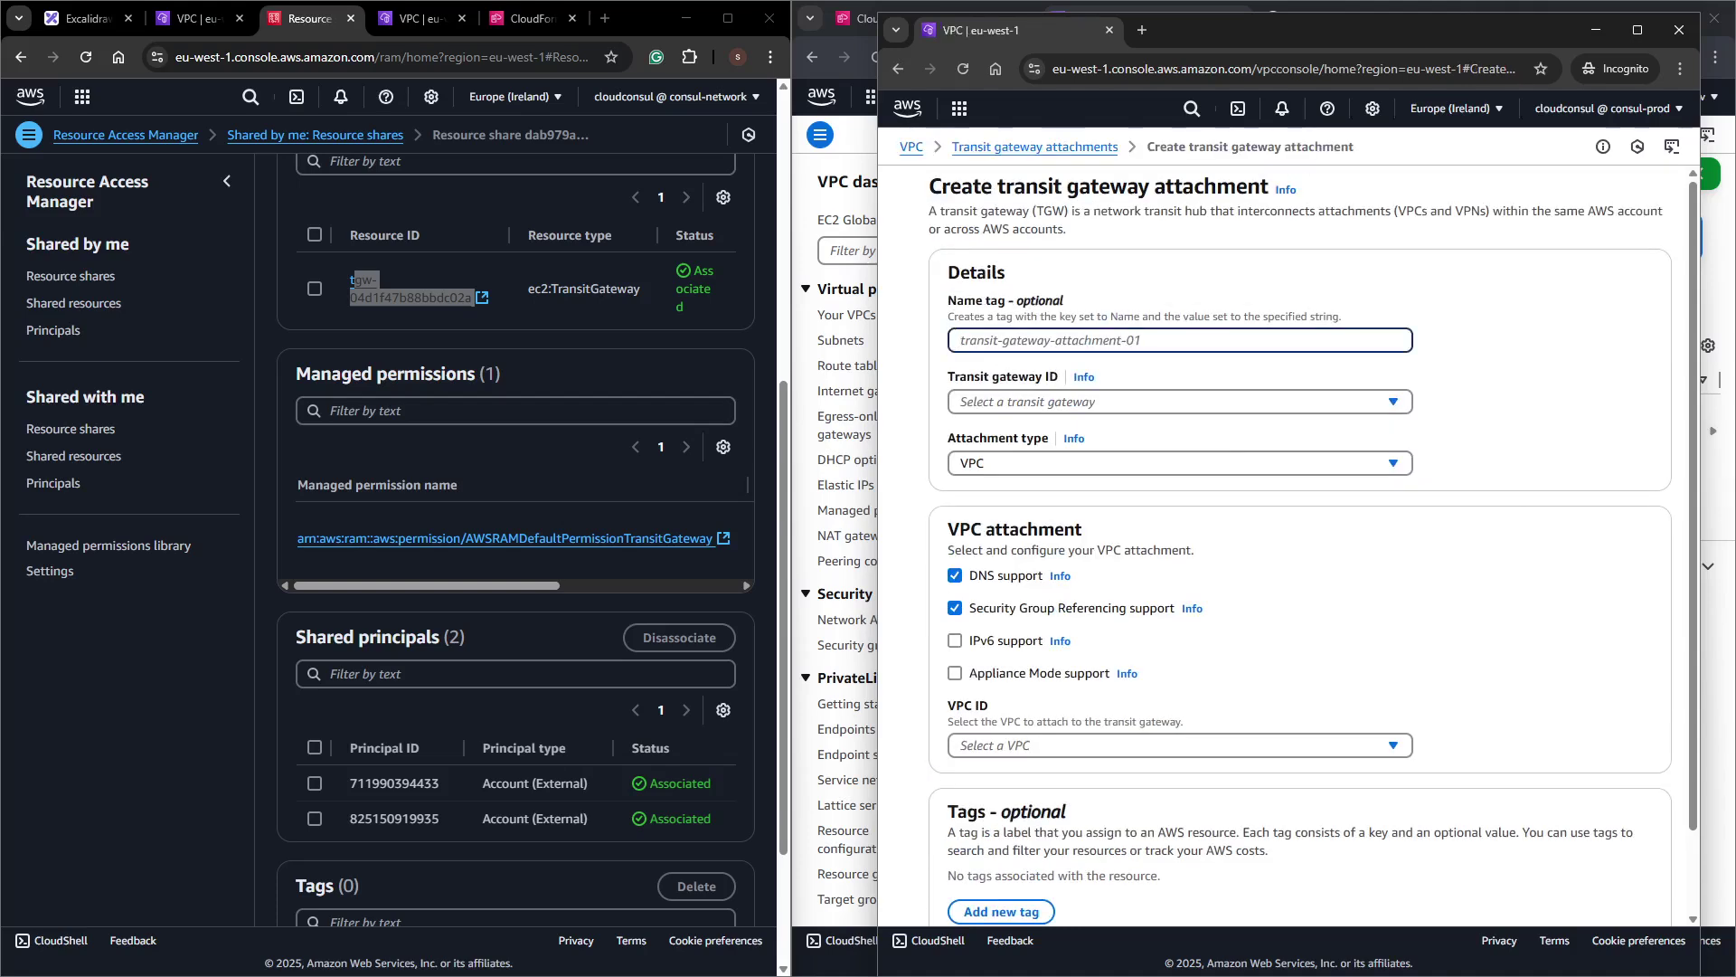
{"action": "type", "text": "prd-attachment"}
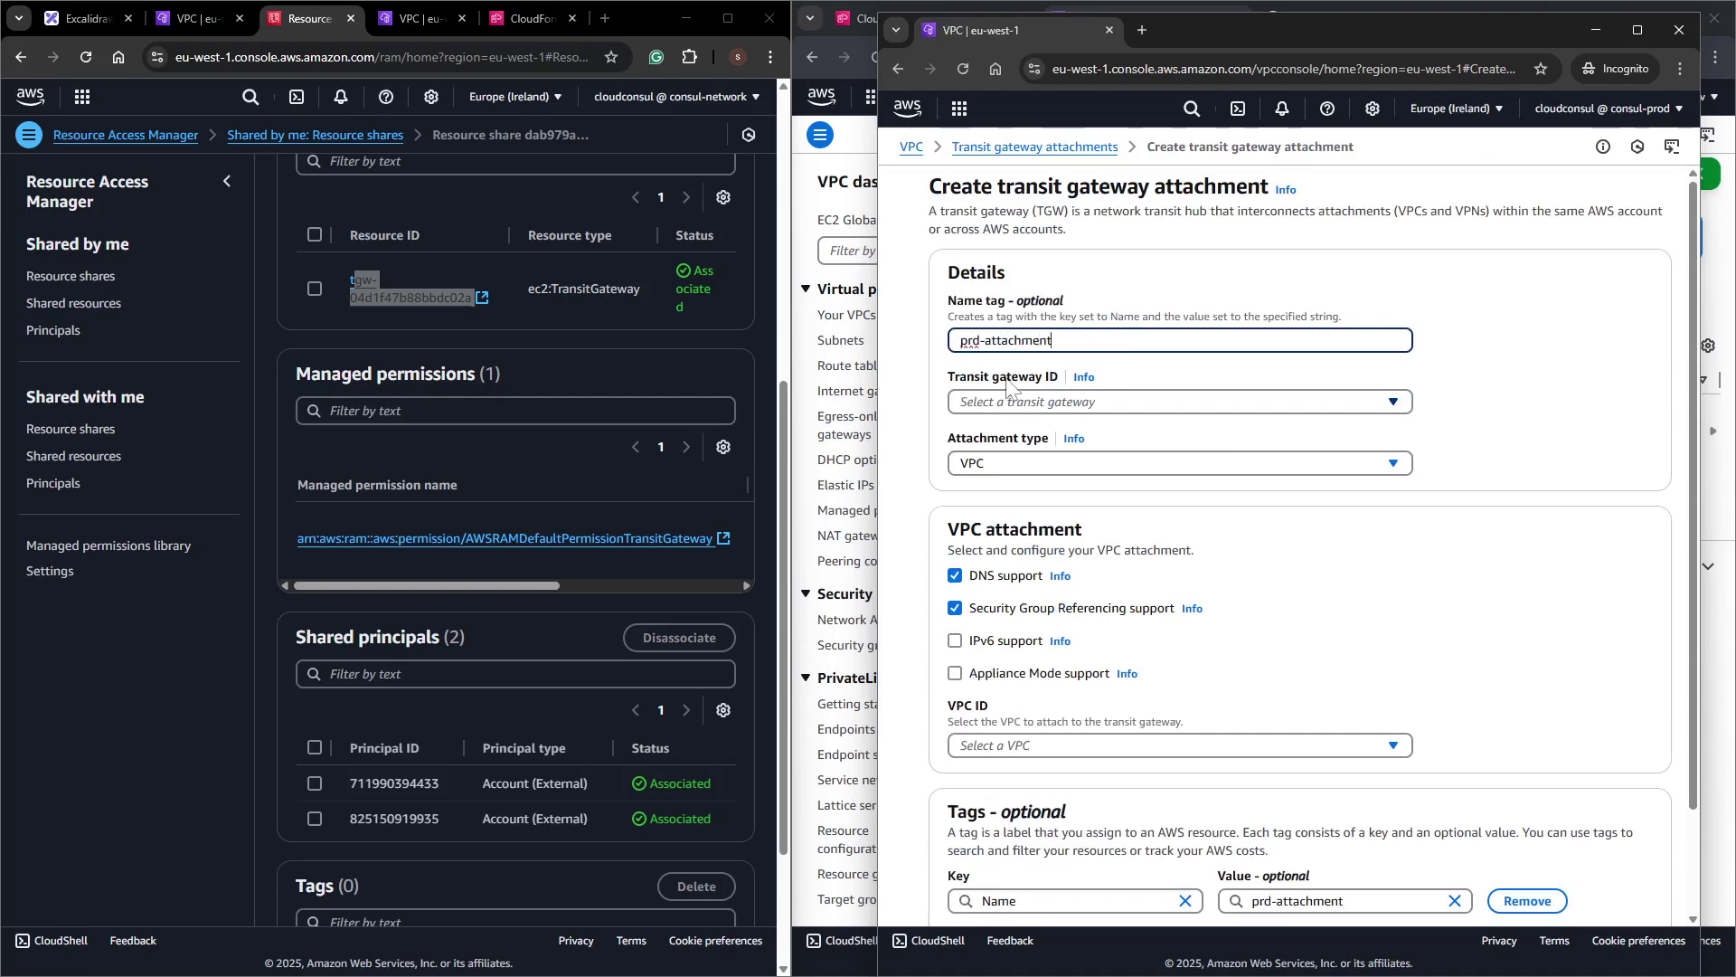
{"action": "type", "text": "vpc-"}
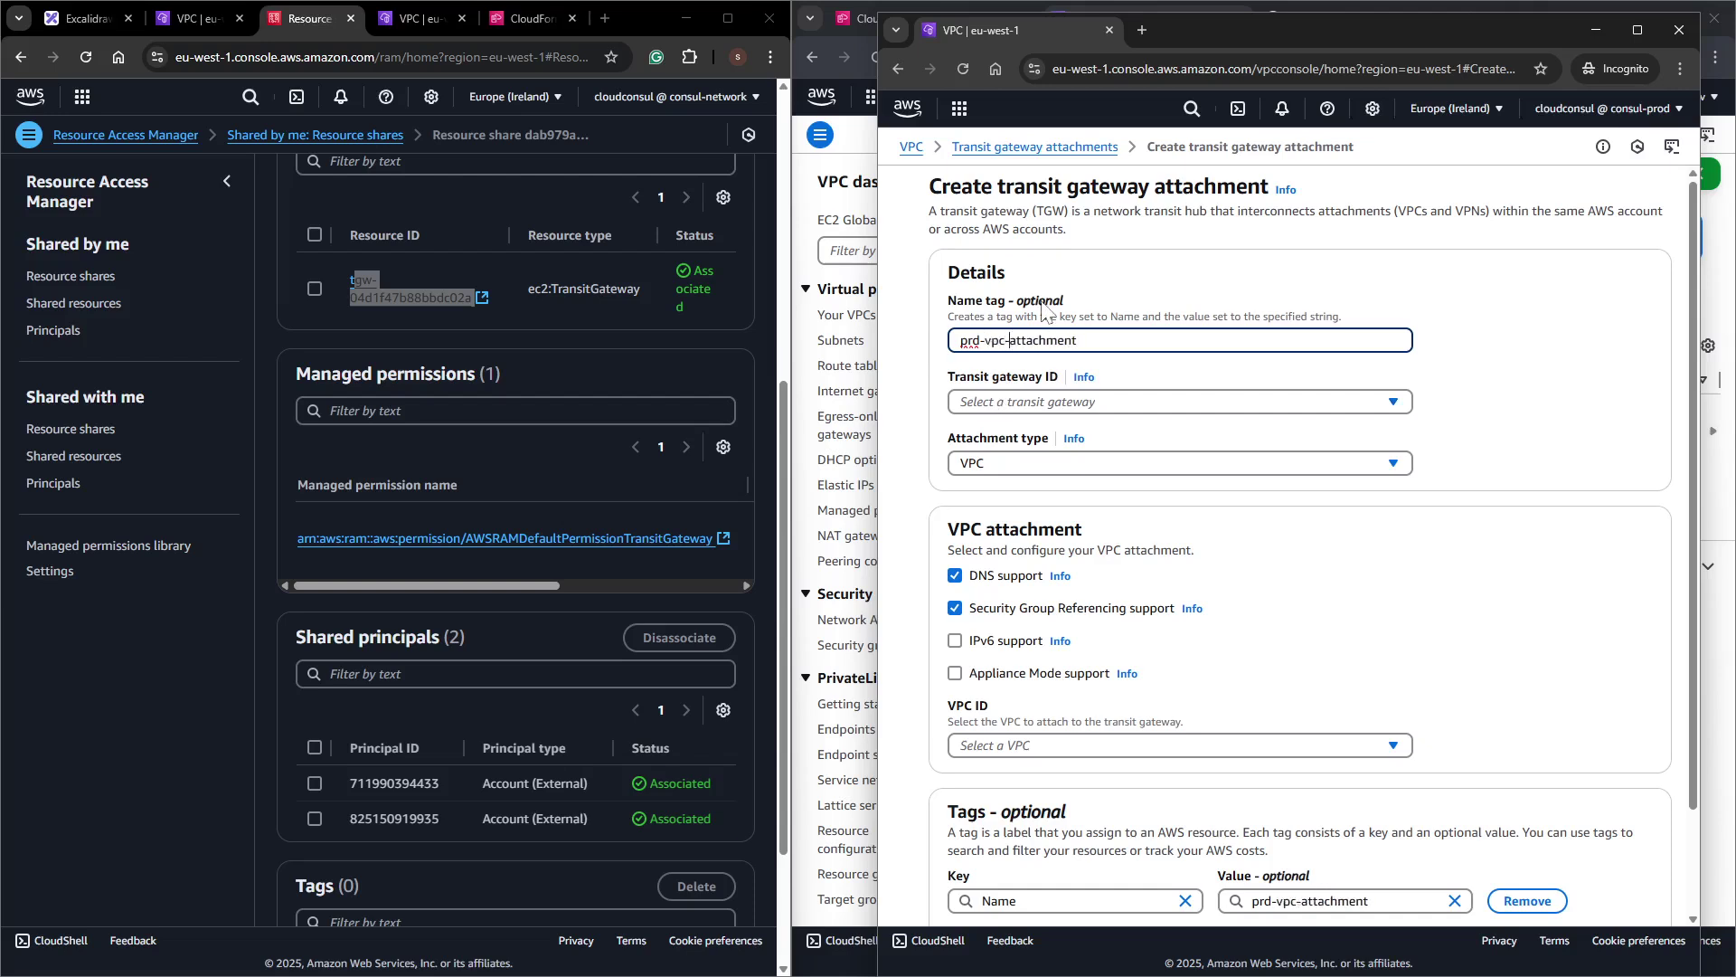
Check the consul-network account ID against the offered gateways' owners and choose the shared network-tgw-hub transit gateway for the attachment.
{"action": "left_click", "coordinate": [1039, 400]}
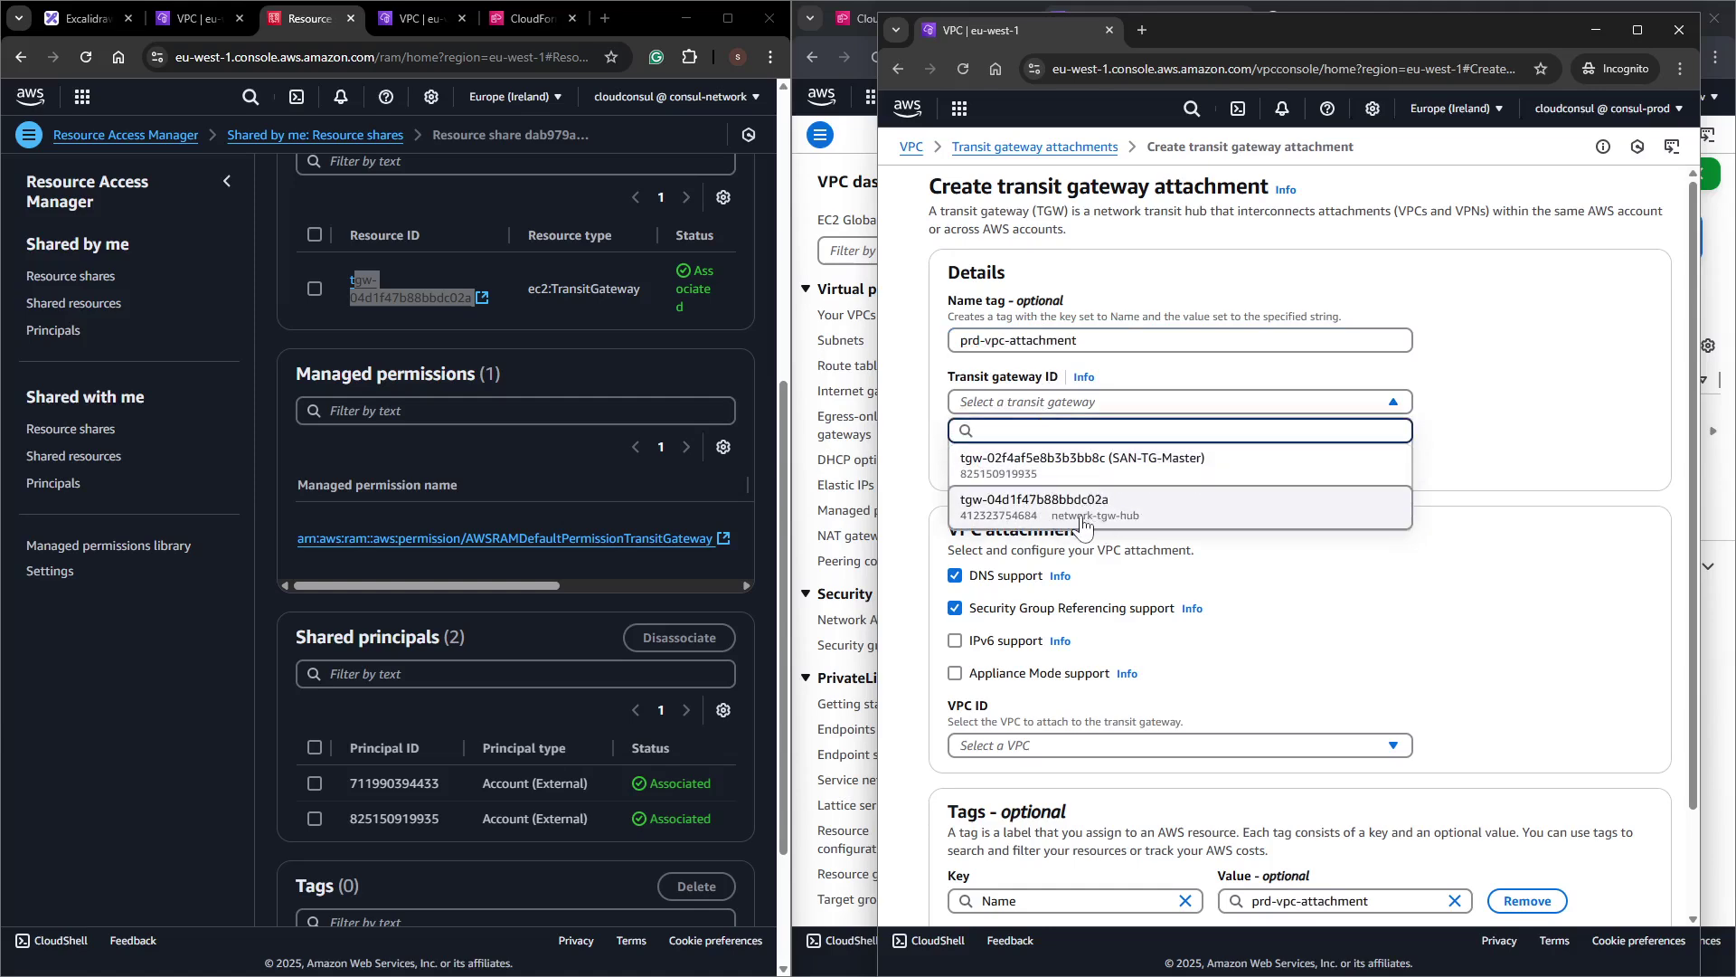
{"action": "left_click", "coordinate": [639, 346]}
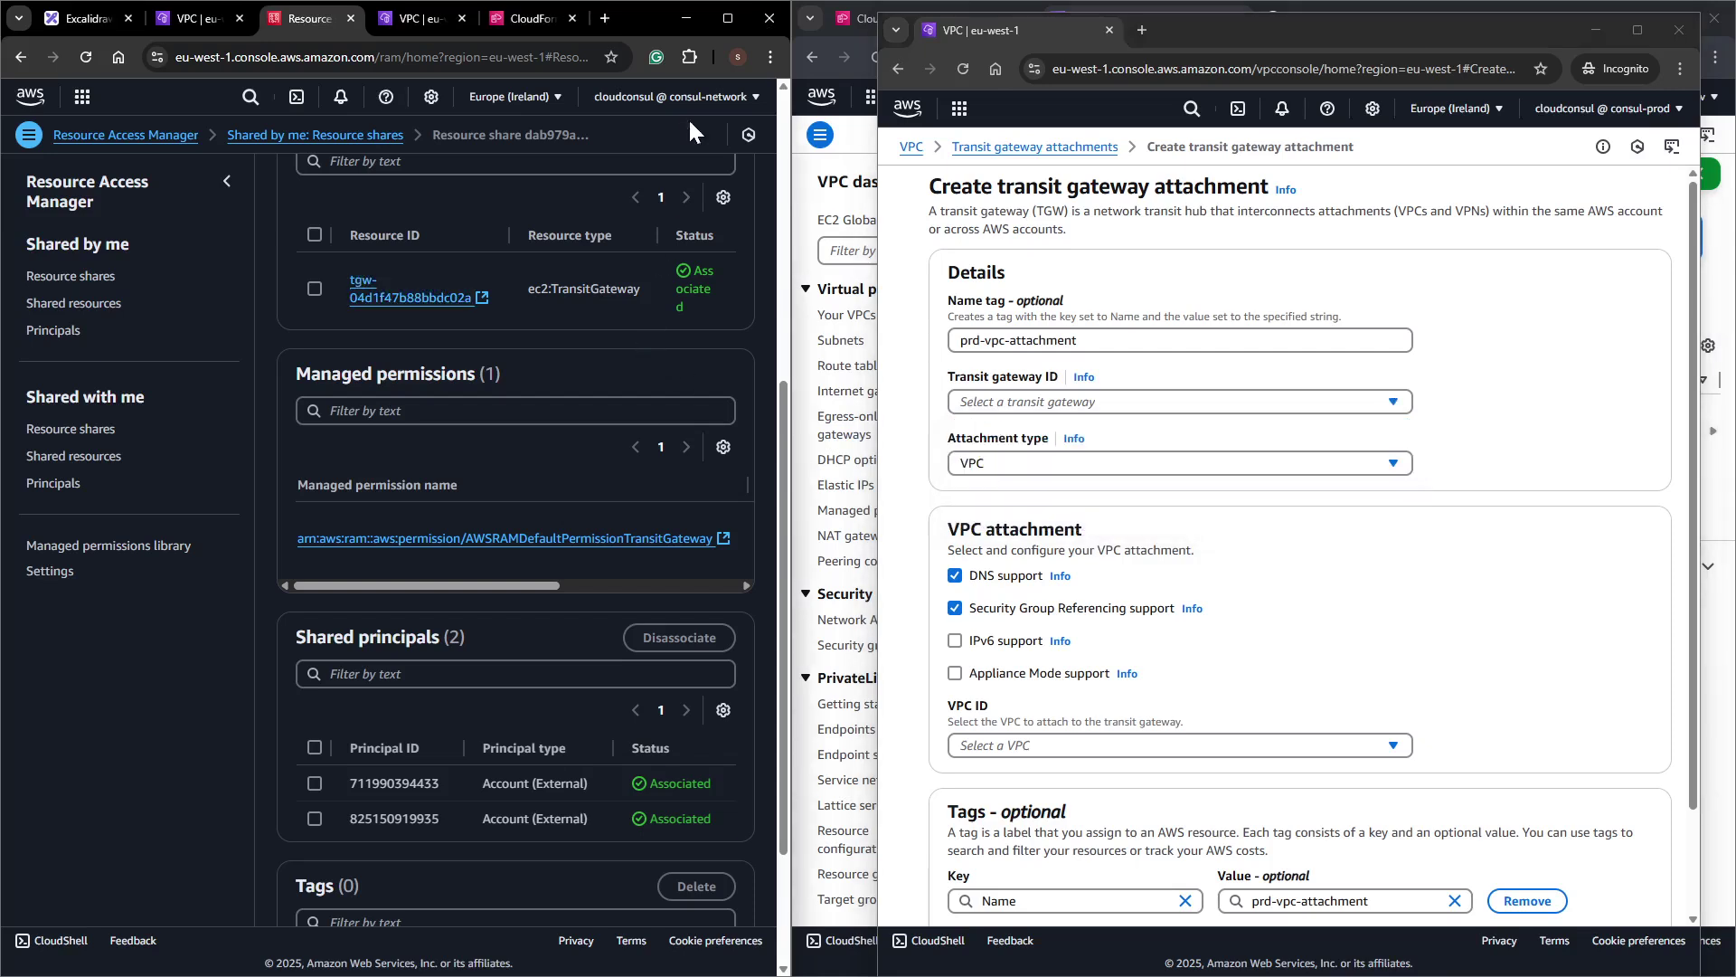
{"action": "left_click", "coordinate": [683, 99]}
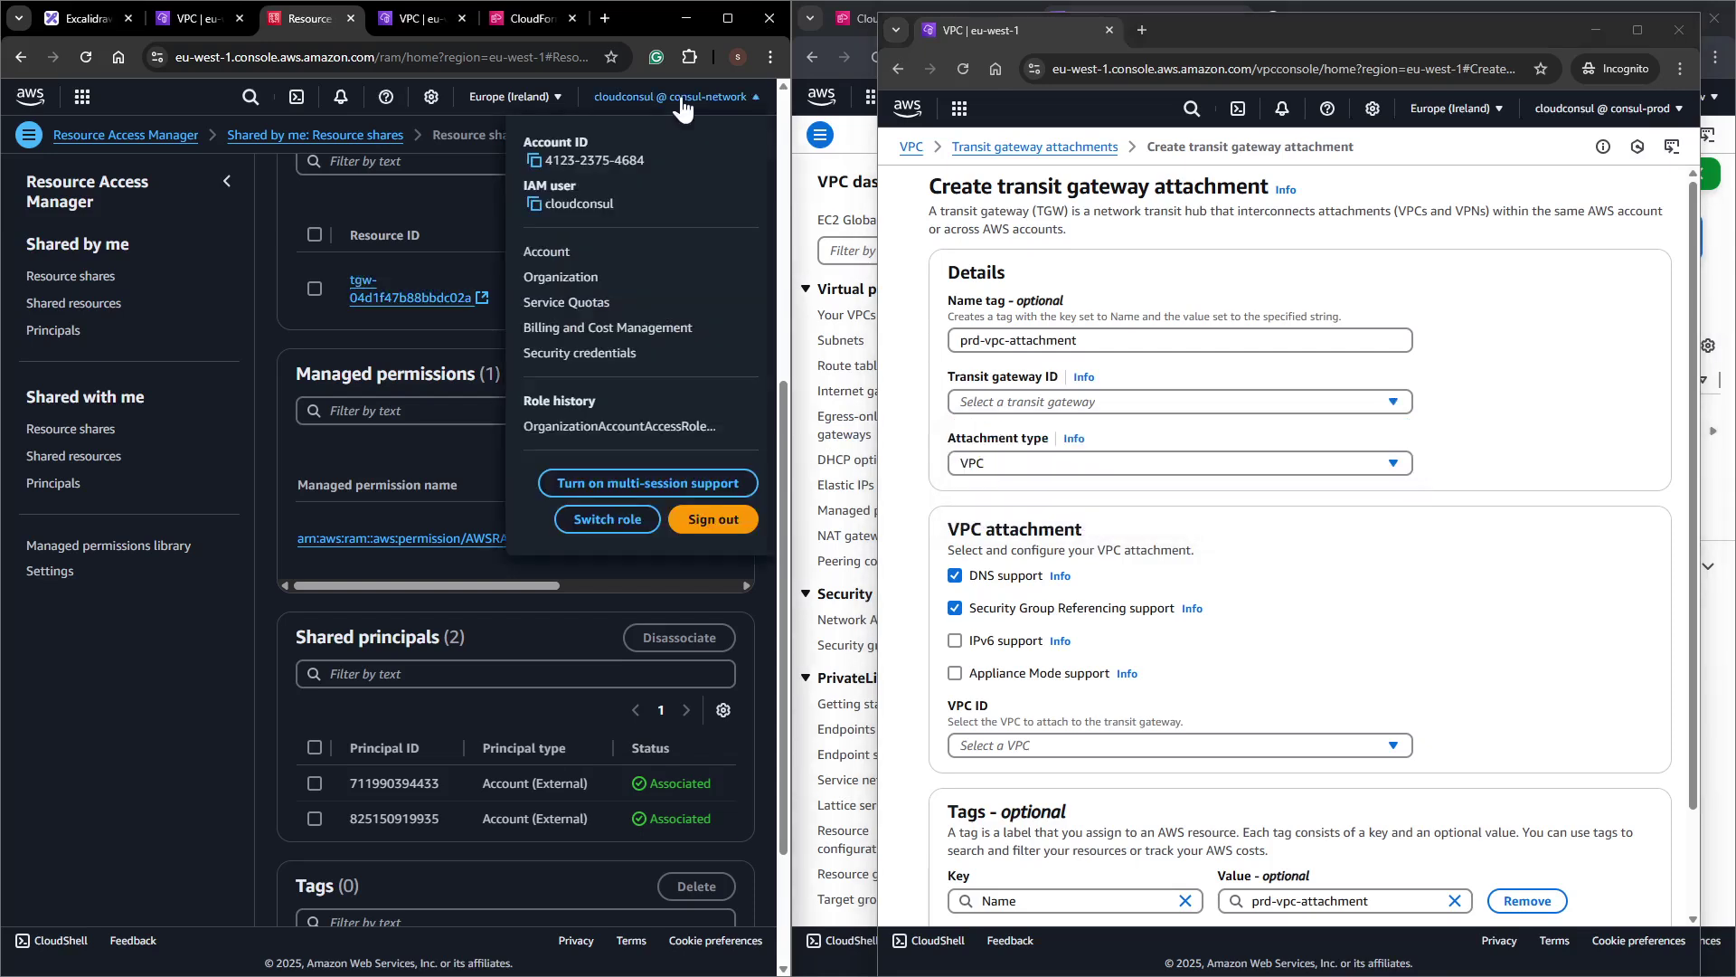
{"action": "left_click", "coordinate": [1035, 463]}
{"action": "left_click", "coordinate": [1036, 403]}
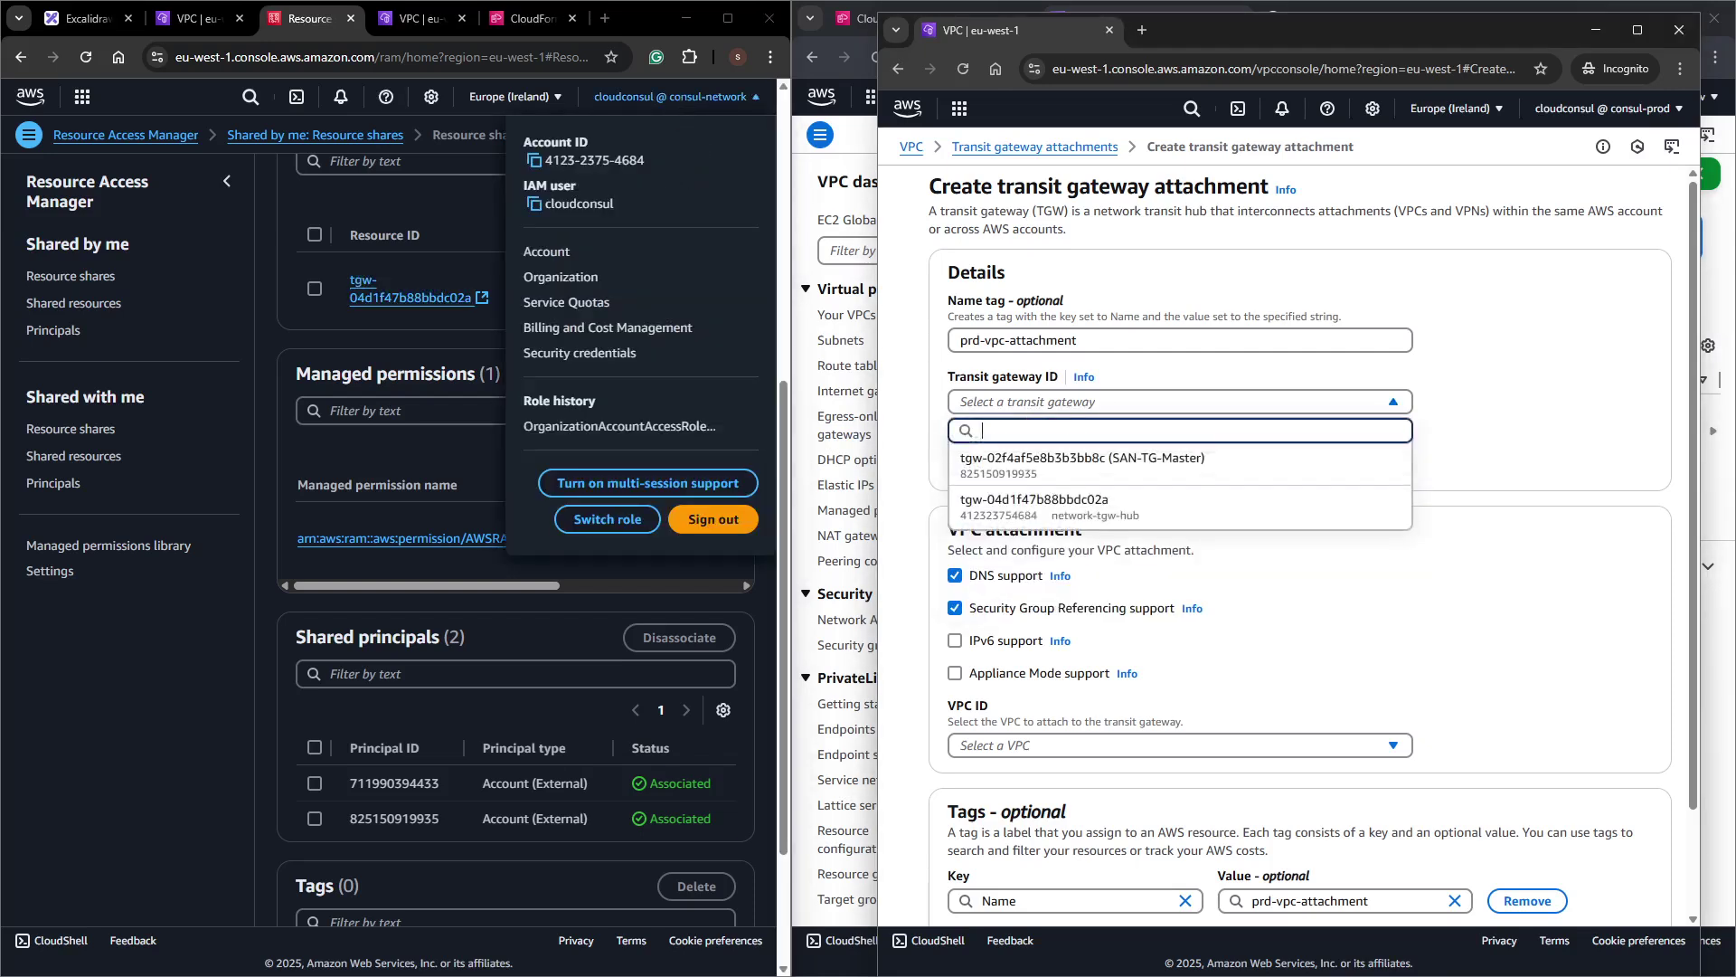
{"action": "left_click", "coordinate": [999, 512]}
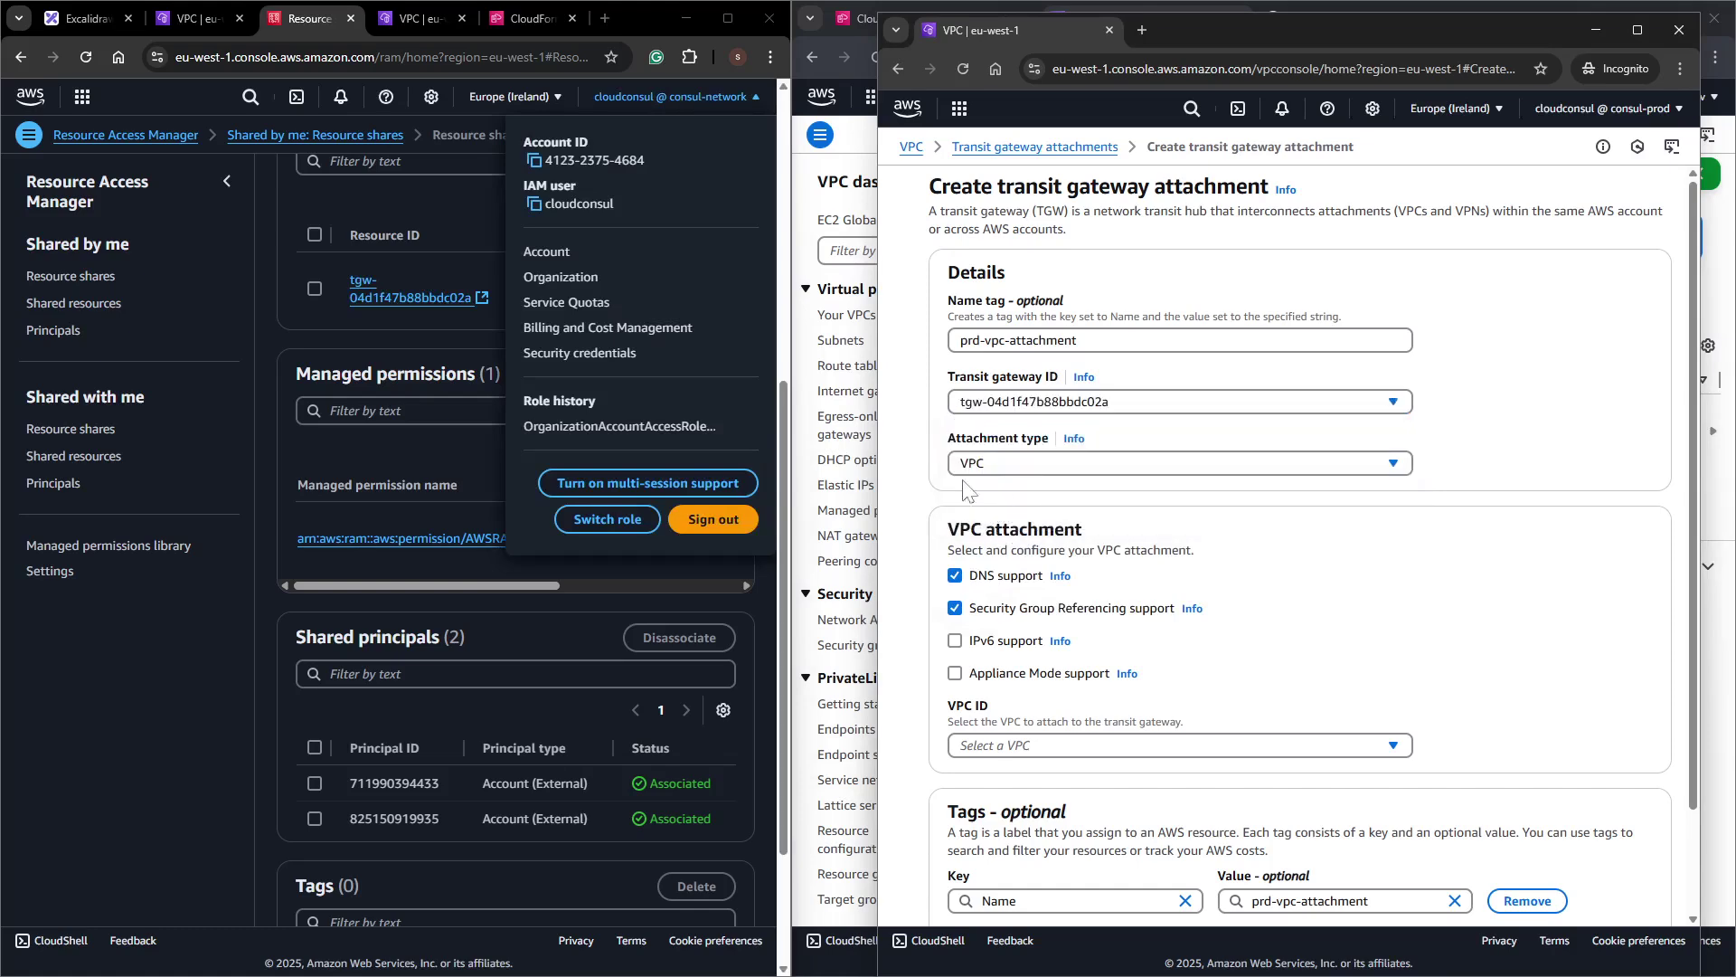
{"action": "left_click", "coordinate": [472, 328]}
{"action": "left_click", "coordinate": [472, 332]}
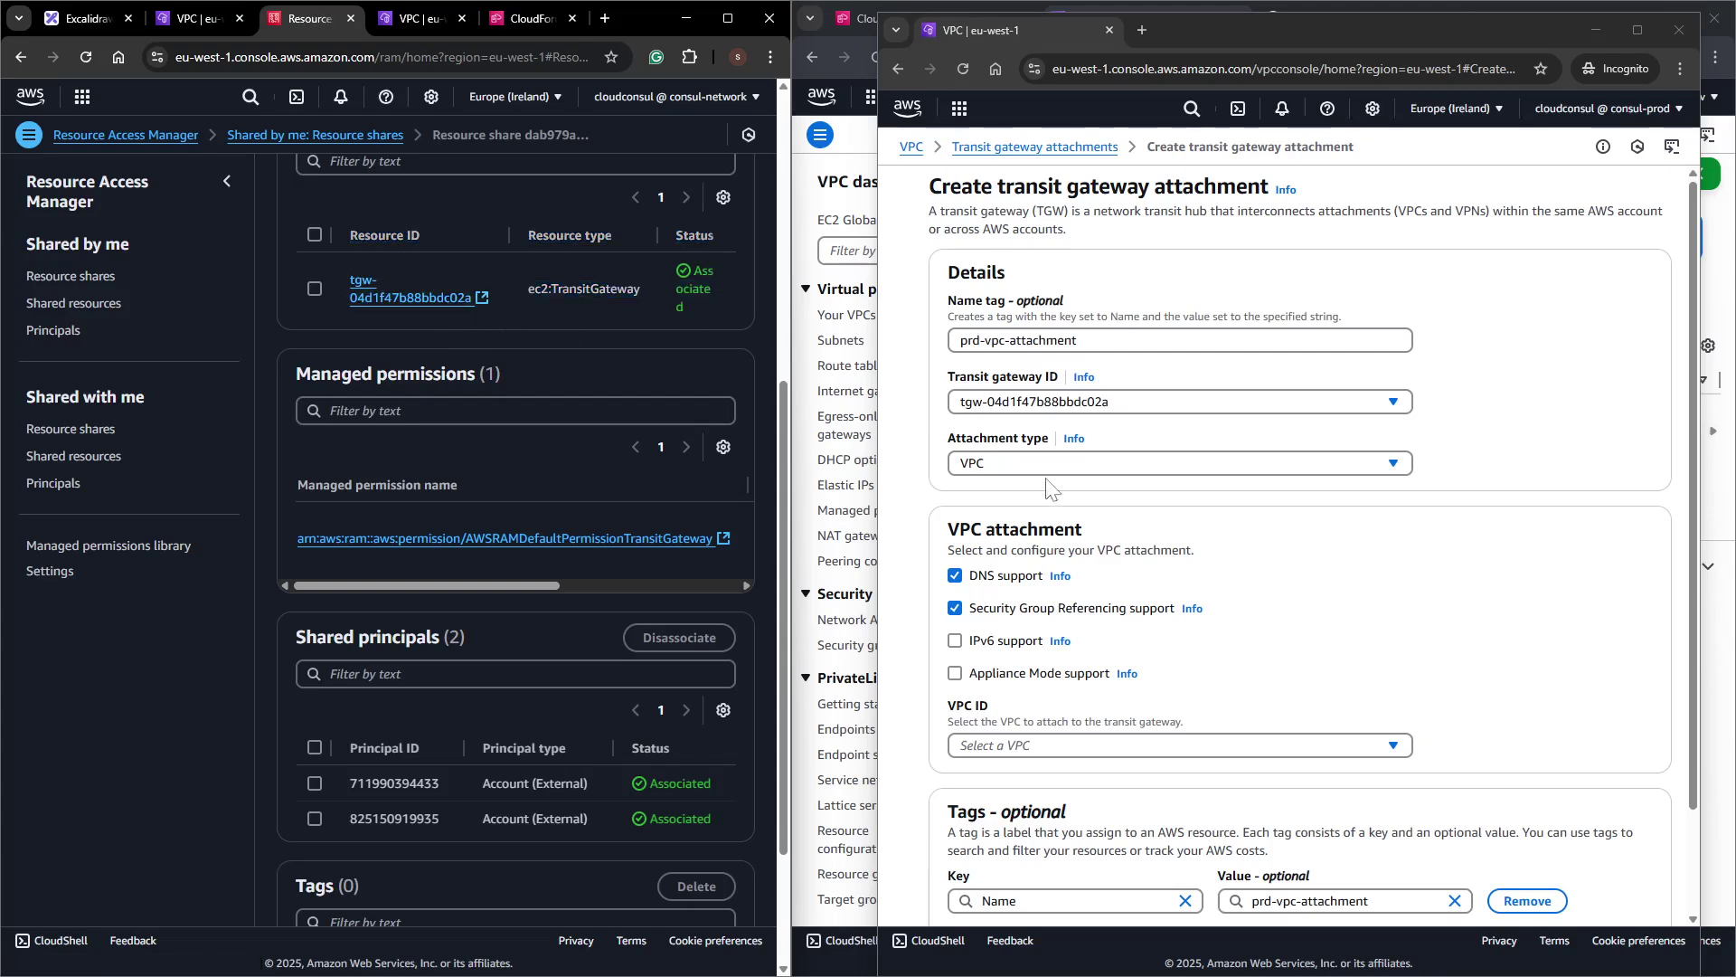
Choose Prod-VPC (10.1.0.0/16) as the VPC to attach.
{"action": "scroll", "coordinate": [1046, 635], "scroll_direction": "down", "scroll_amount": 1}
{"action": "left_click", "coordinate": [1017, 656]}
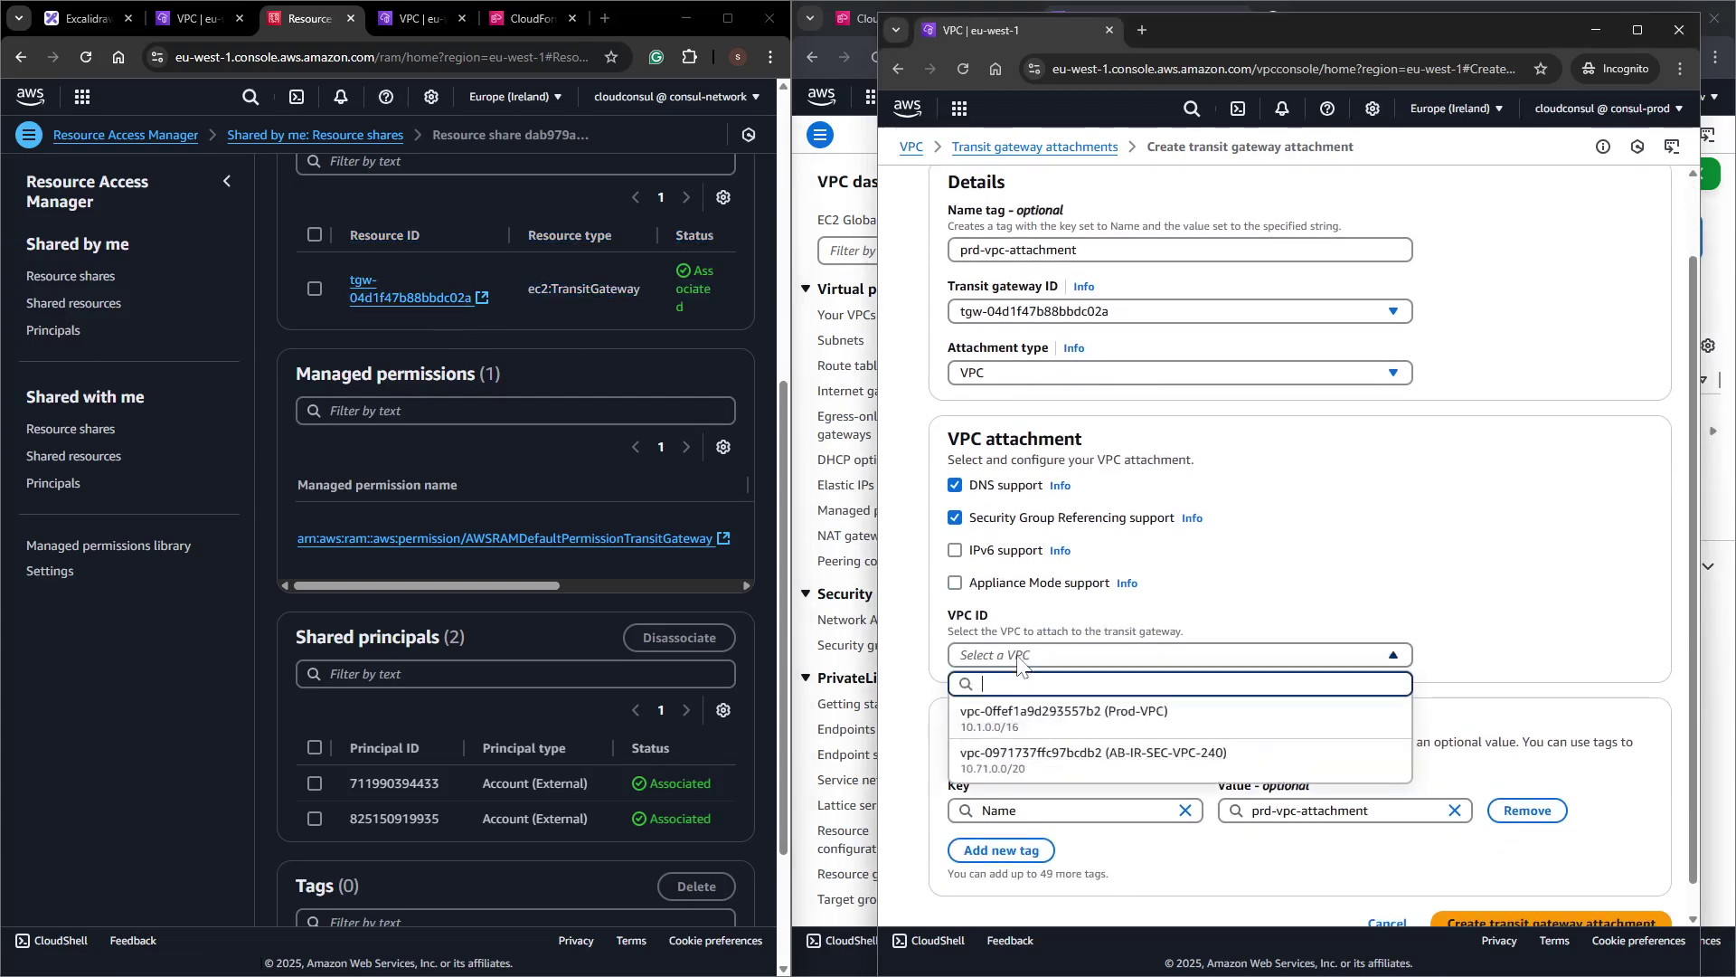
{"action": "left_click", "coordinate": [1046, 721]}
{"action": "scroll", "coordinate": [1302, 740], "scroll_direction": "down", "scroll_amount": 3}
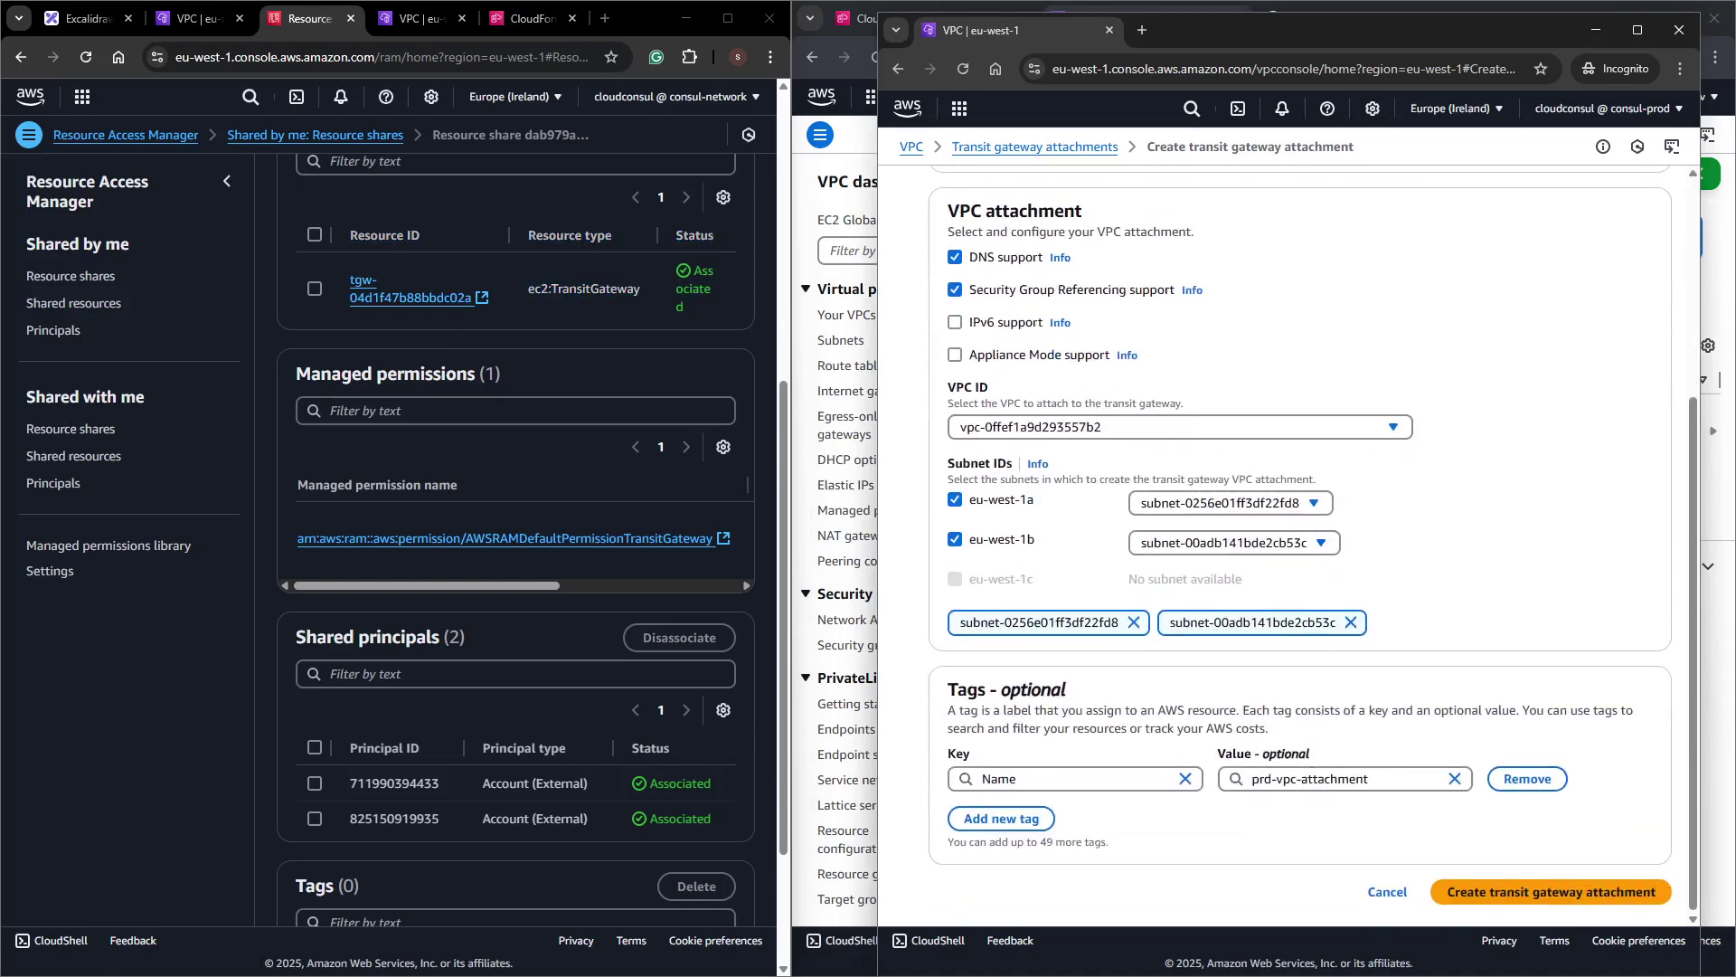
Use Prod-Private-Subnet-AZ1 for eu-west-1a and Prod-Private-Subnet-AZ2 for eu-west-1b, and create the transit gateway attachment.
{"action": "left_click", "coordinate": [1248, 508]}
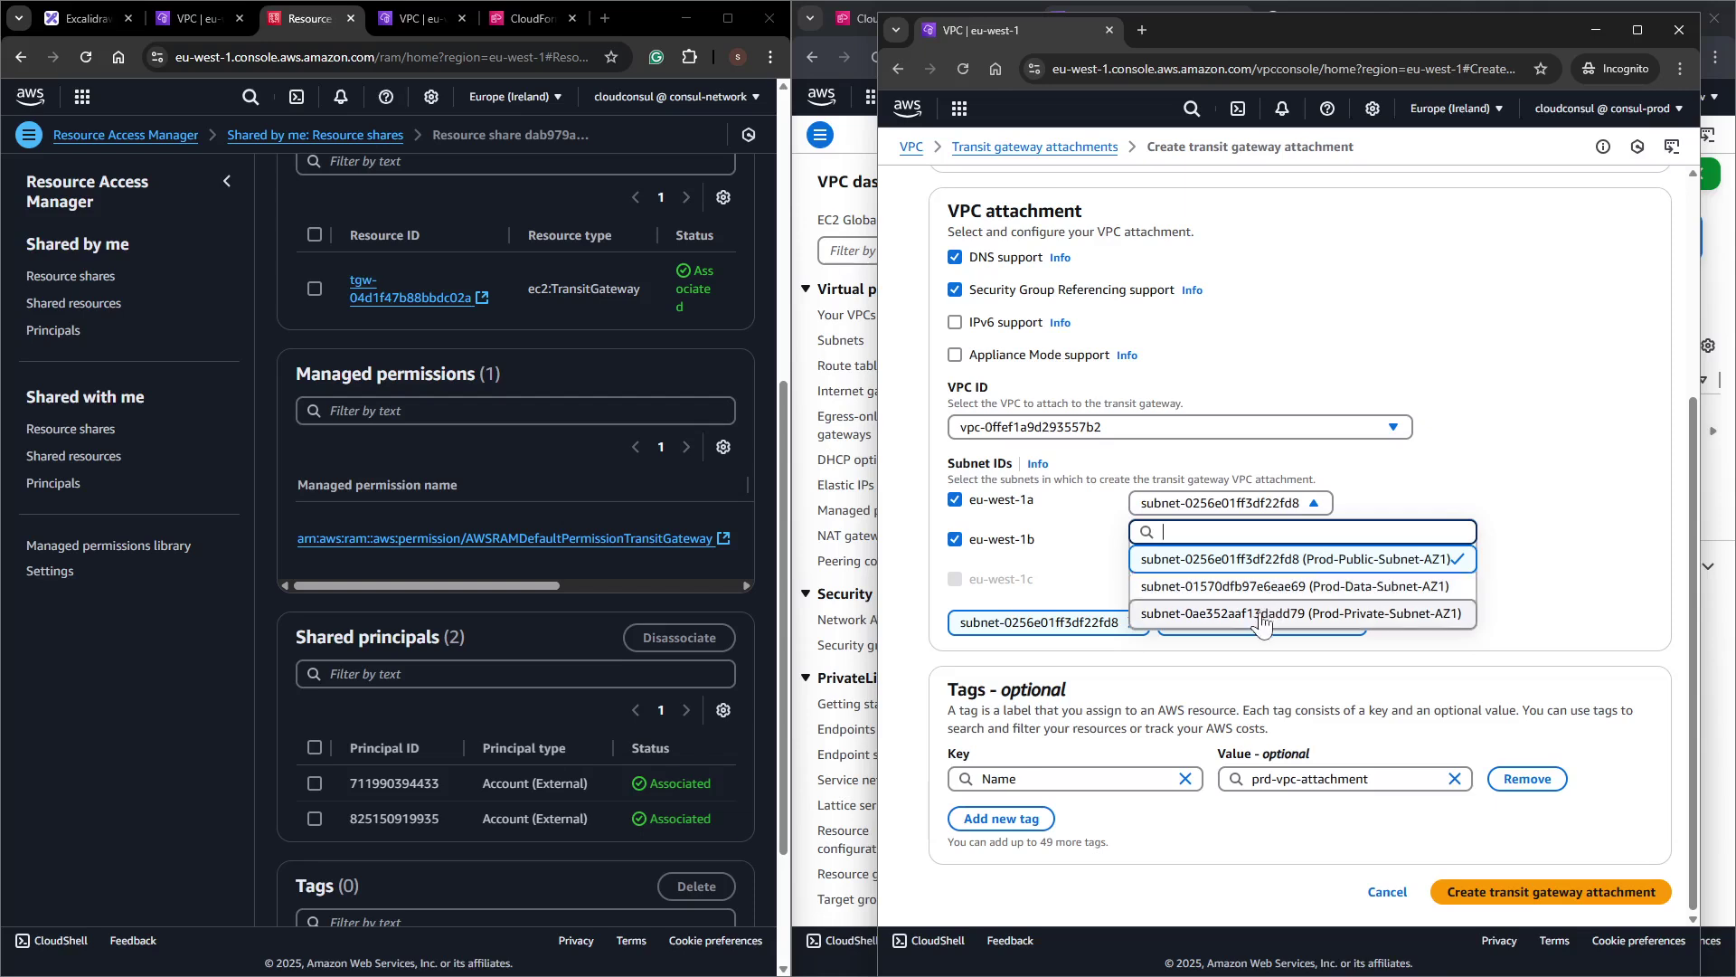
{"action": "left_click", "coordinate": [1266, 614]}
{"action": "left_click", "coordinate": [1231, 543]}
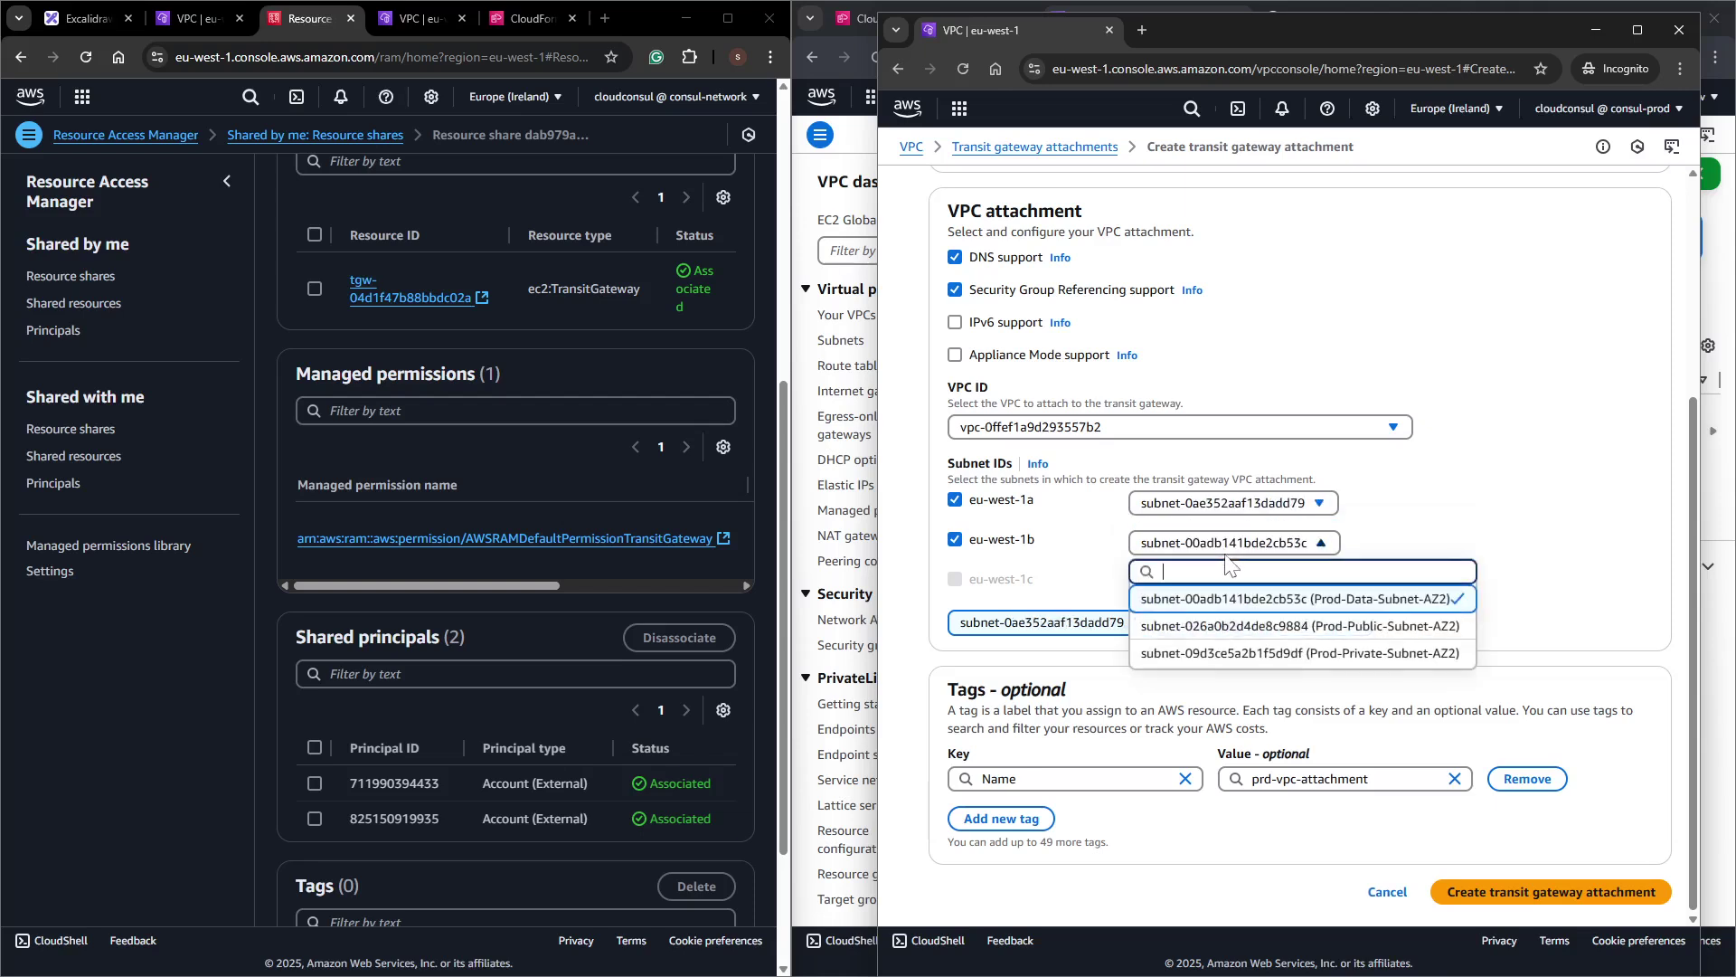
{"action": "left_click", "coordinate": [1253, 655]}
{"action": "left_click", "coordinate": [1562, 894]}
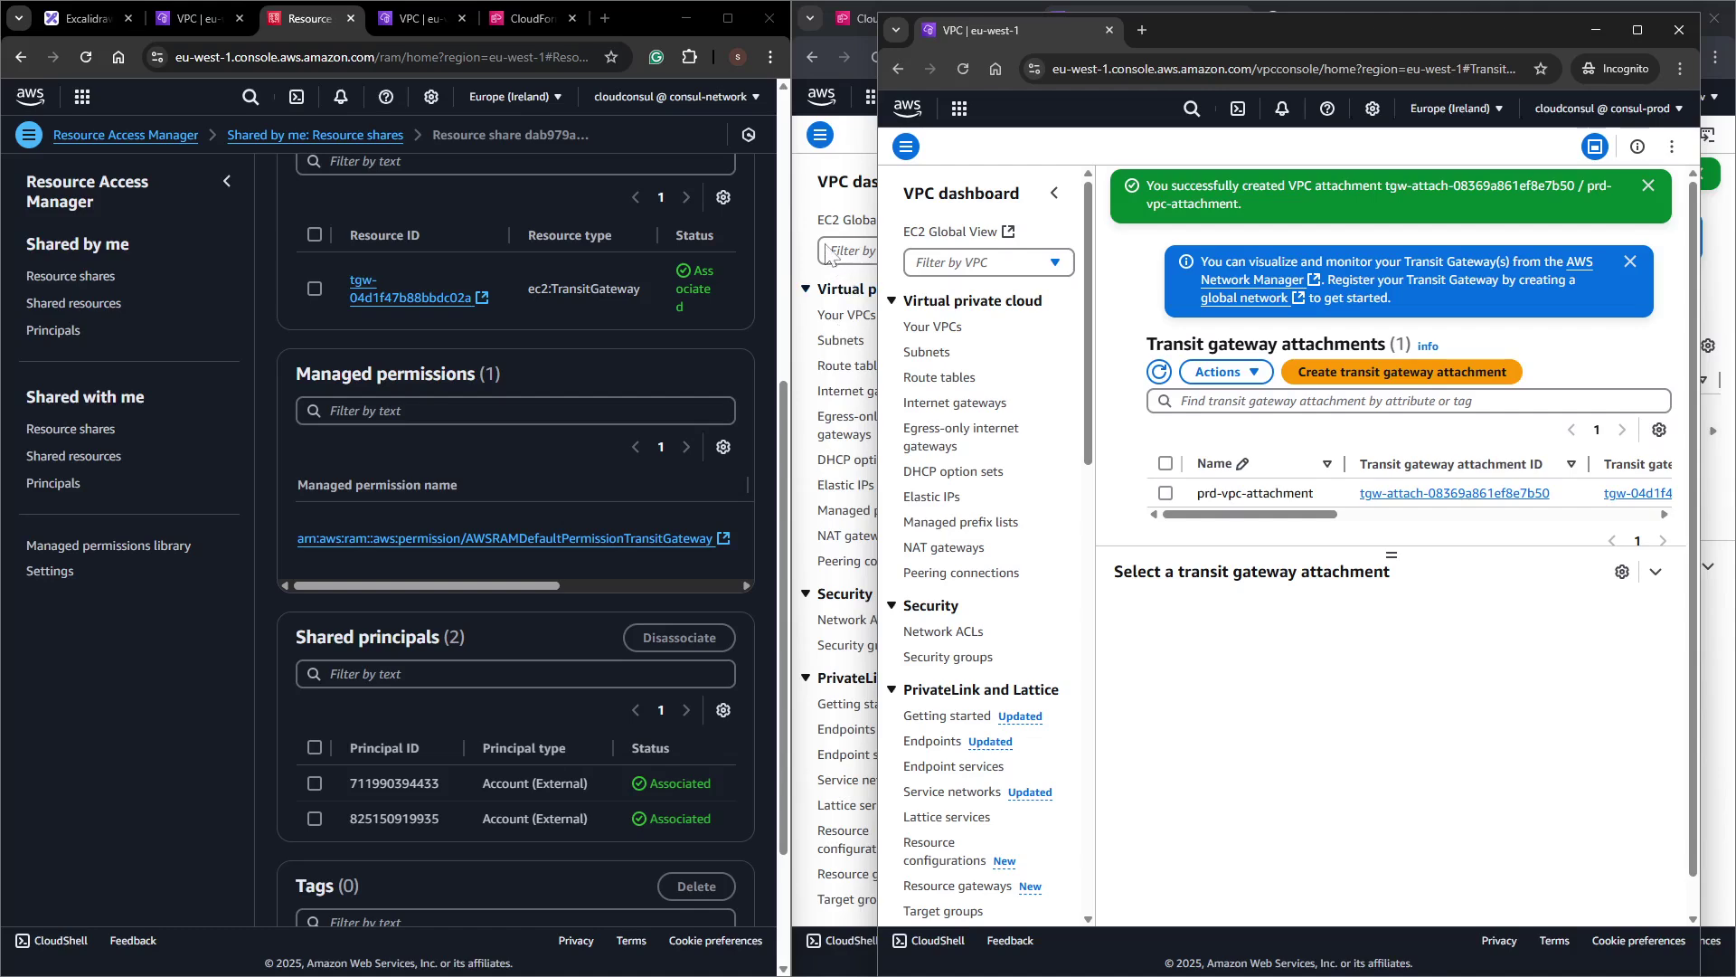
Move the consul-prod window out of the way and widen the consul-network window beside the consul-dev one.
{"action": "left_click_drag", "start_coordinate": [1228, 23], "coordinate": [1502, 16]}
{"action": "left_click", "coordinate": [993, 533]}
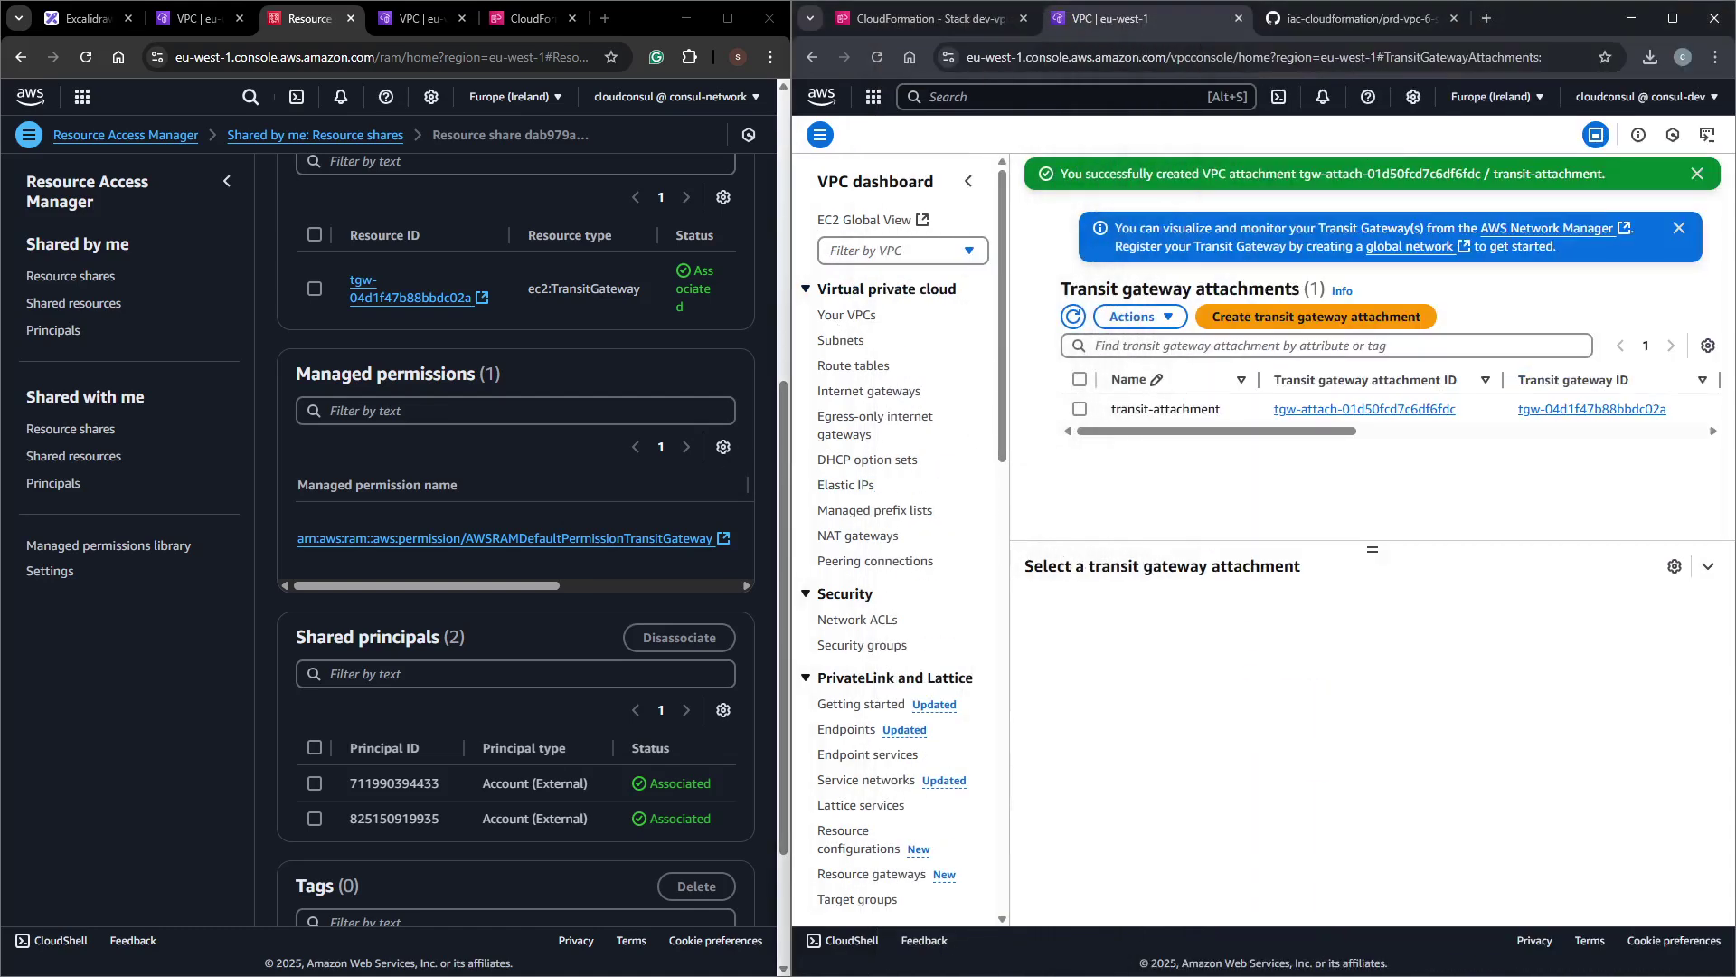
{"action": "left_click_drag", "start_coordinate": [783, 401], "coordinate": [894, 402]}
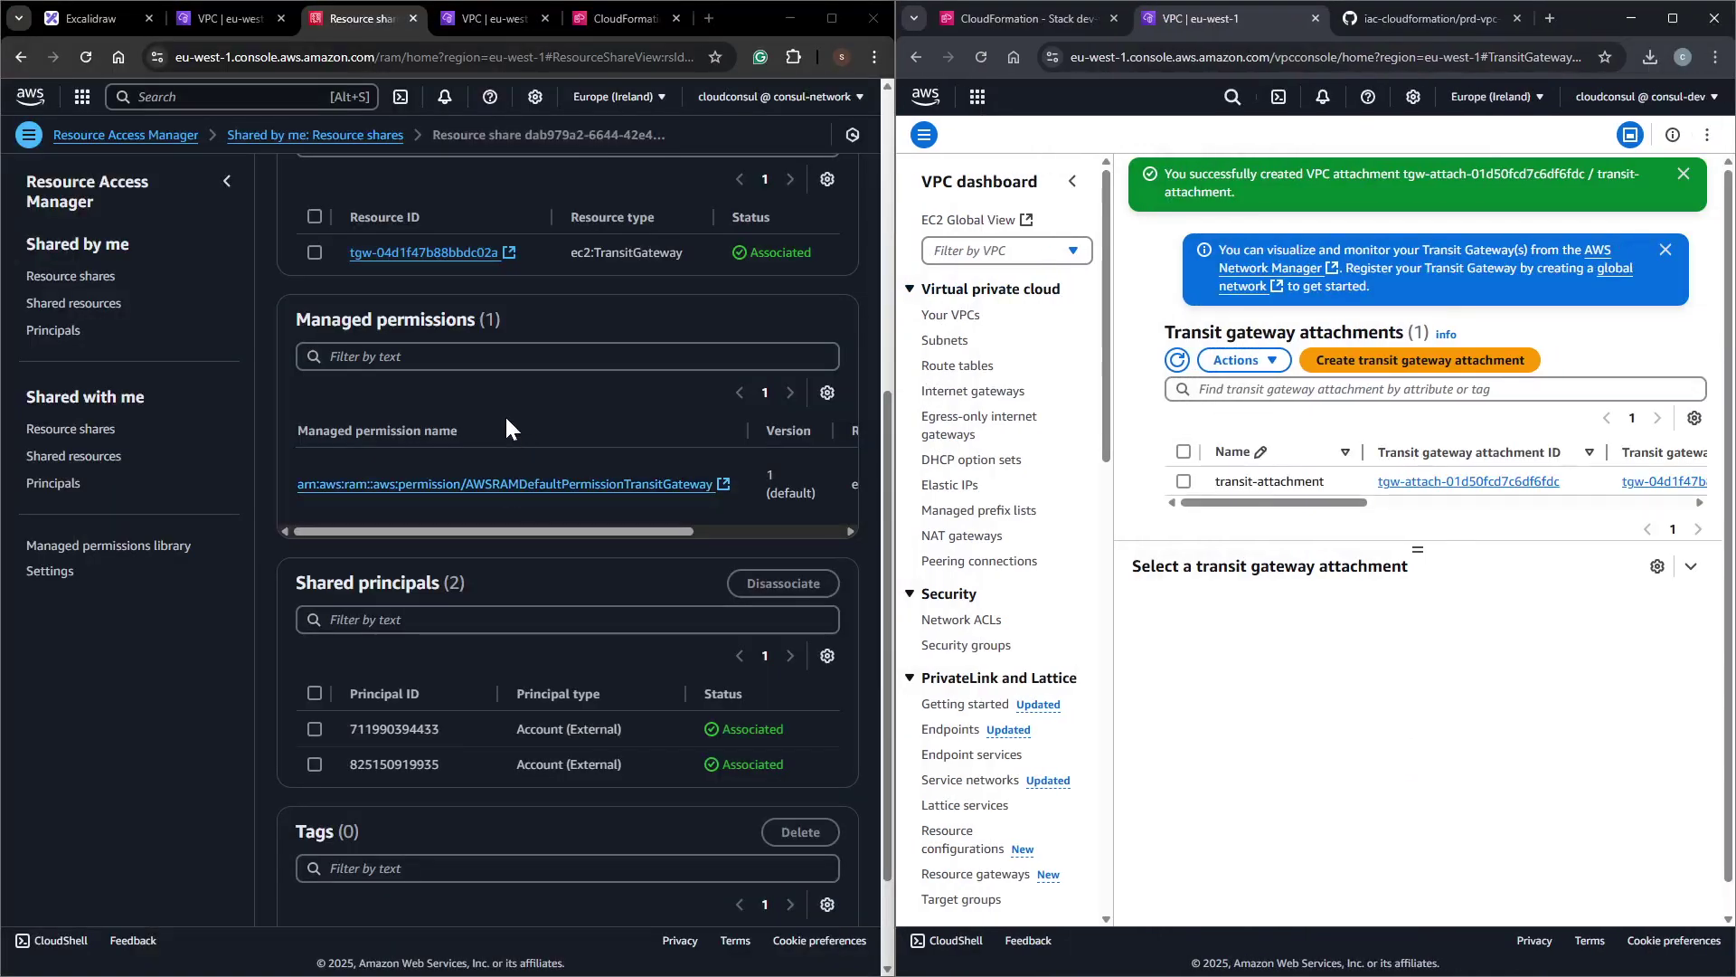
{"action": "left_click", "coordinate": [507, 425]}
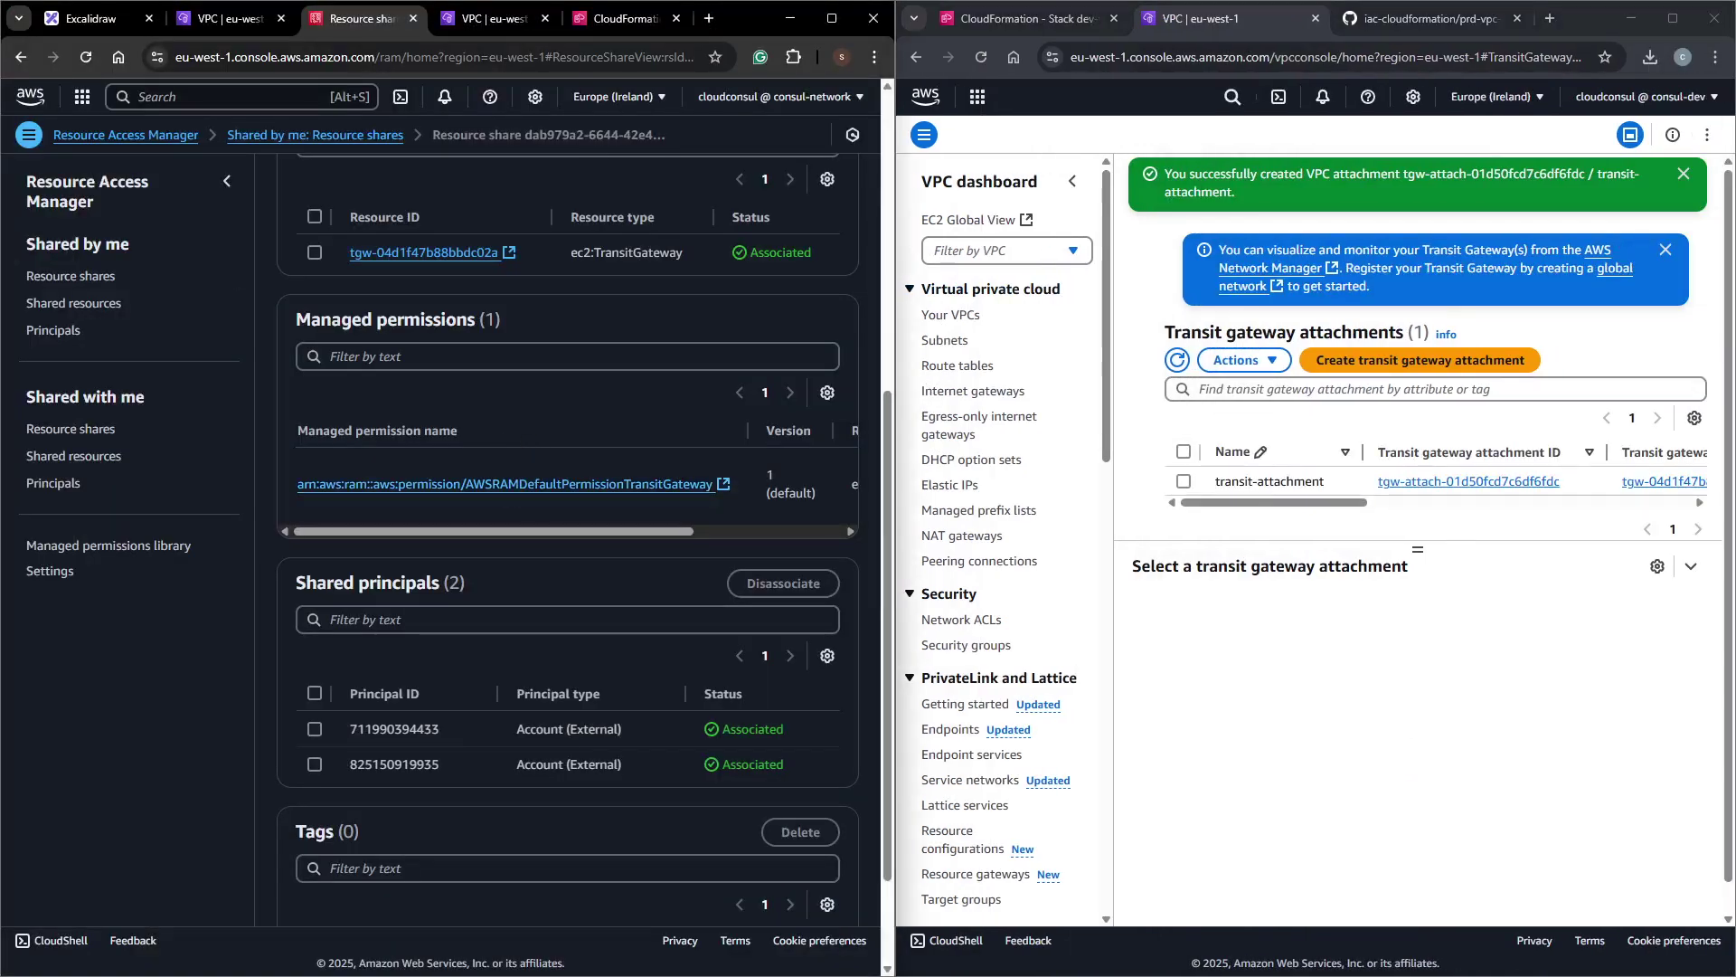
Show the list of transit gateway attachments in the consul-network account's VPC console.
{"action": "left_click", "coordinate": [206, 26]}
{"action": "left_click", "coordinate": [66, 586]}
{"action": "scroll", "coordinate": [100, 670], "scroll_direction": "down", "scroll_amount": 10}
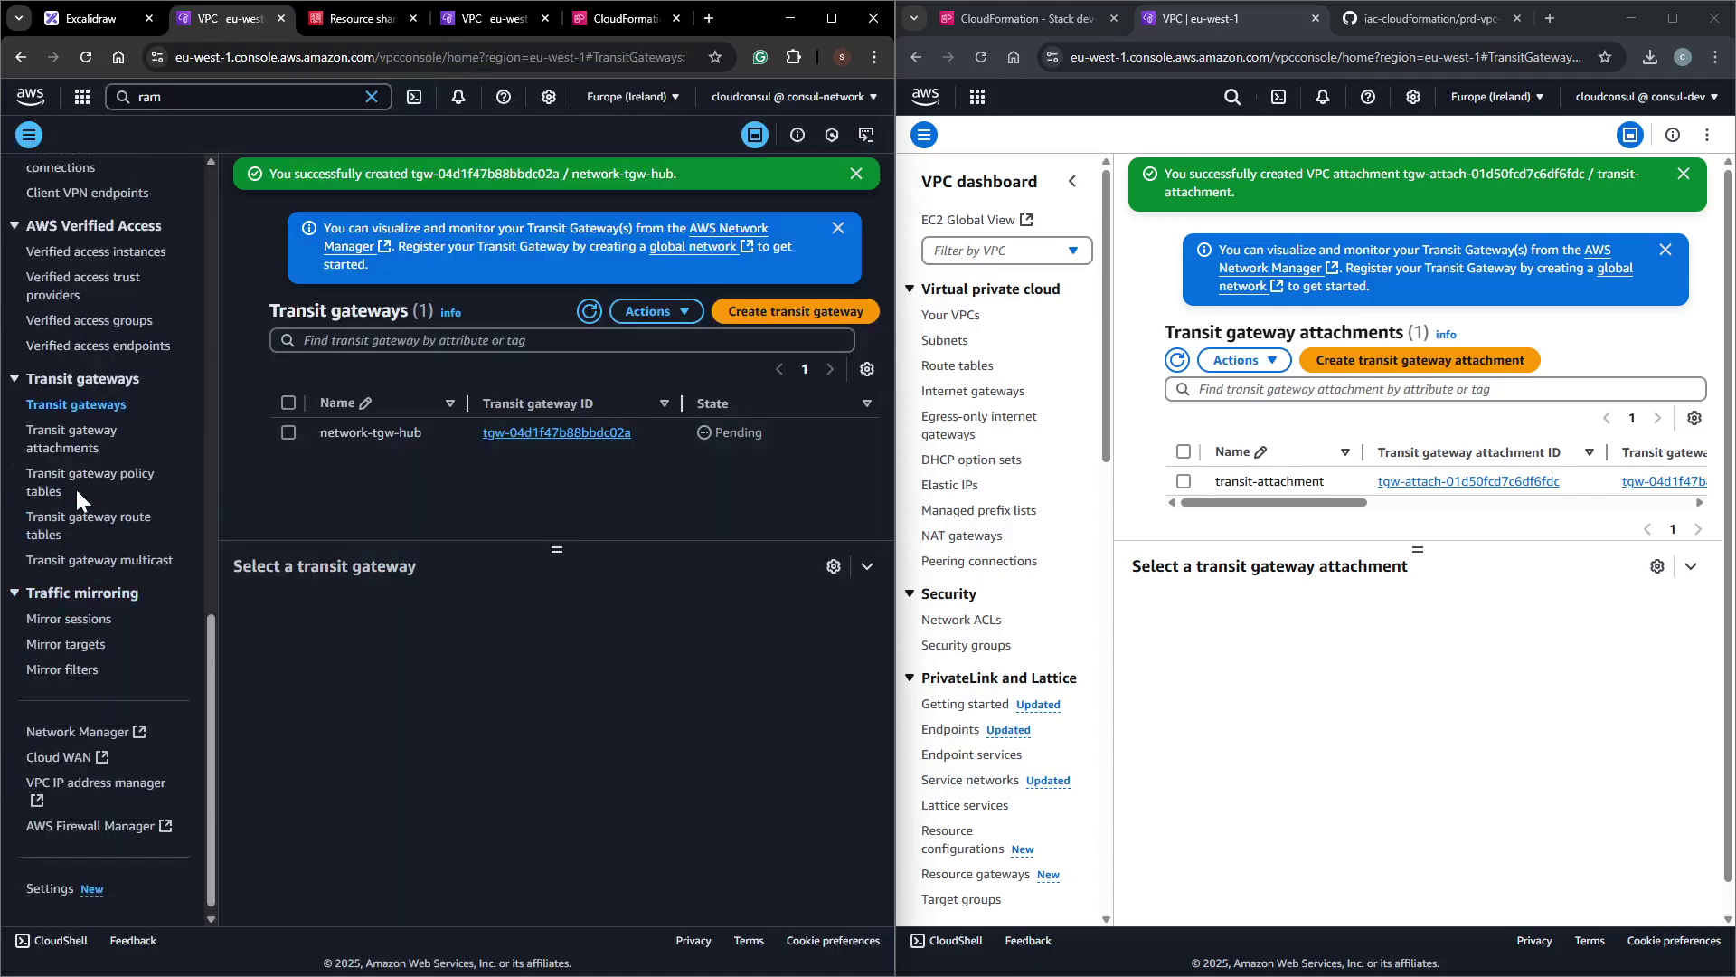
{"action": "left_click", "coordinate": [67, 439]}
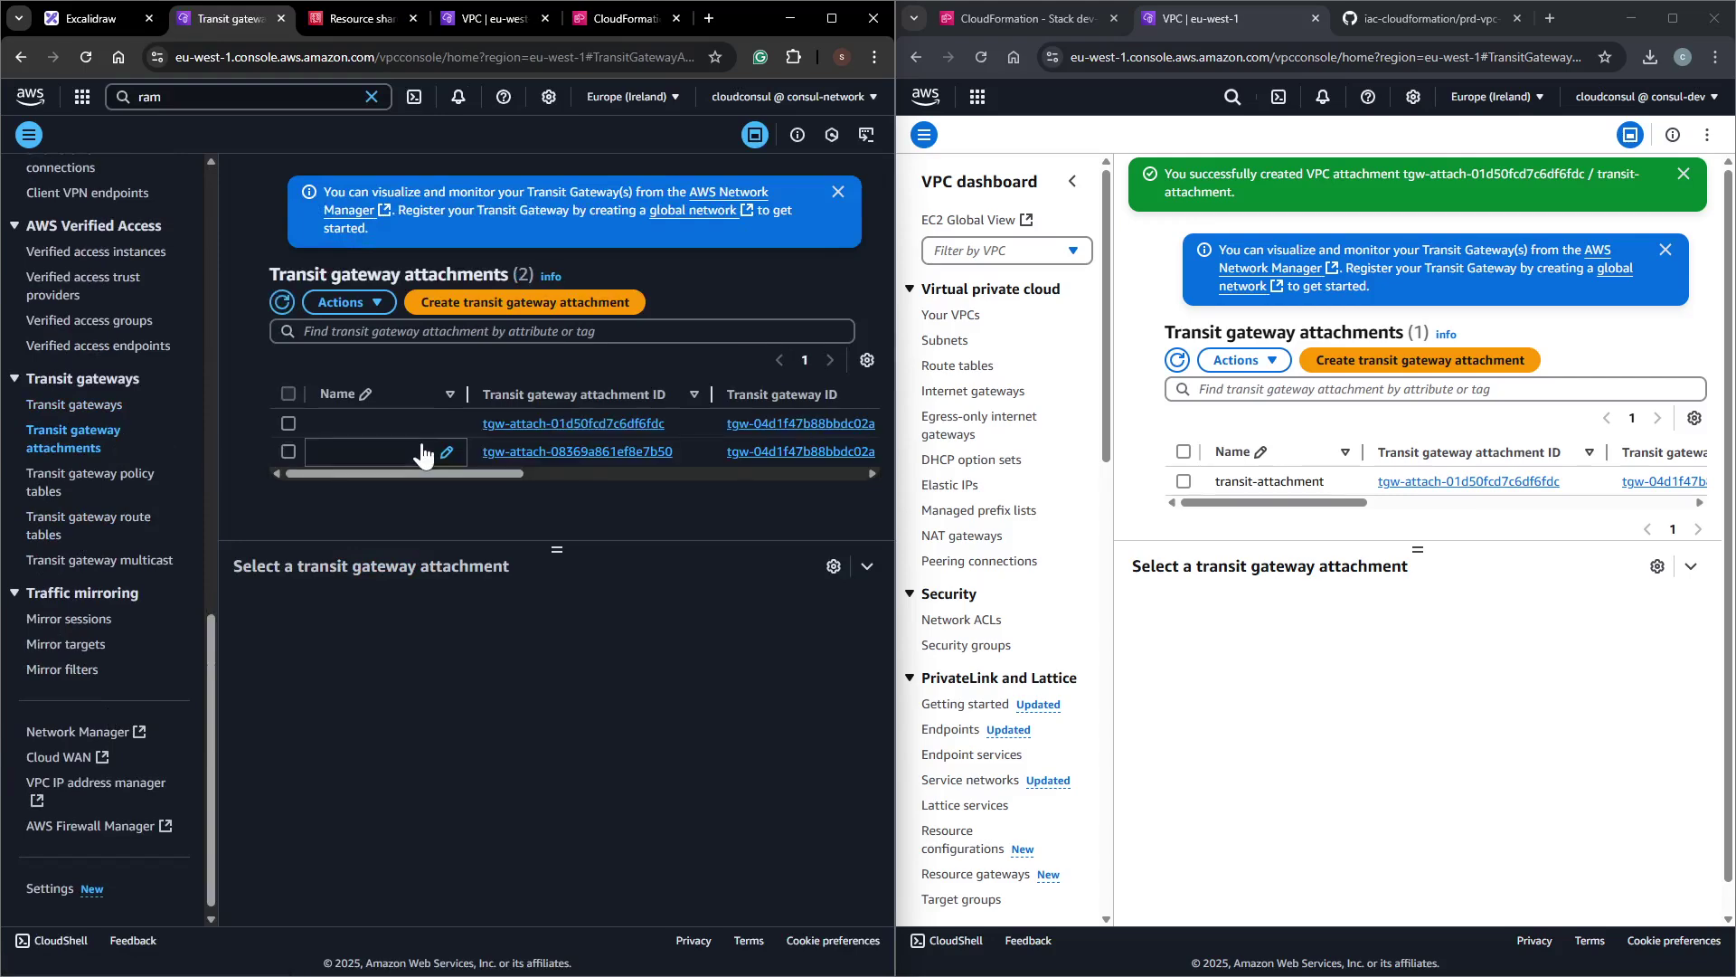
Accept the pending dev VPC attachment tgw-attach-01d50fcd7c6df6fdc in the consul-network account.
{"action": "left_click_drag", "start_coordinate": [471, 472], "coordinate": [437, 487]}
{"action": "left_click", "coordinate": [287, 422]}
{"action": "left_click", "coordinate": [355, 308]}
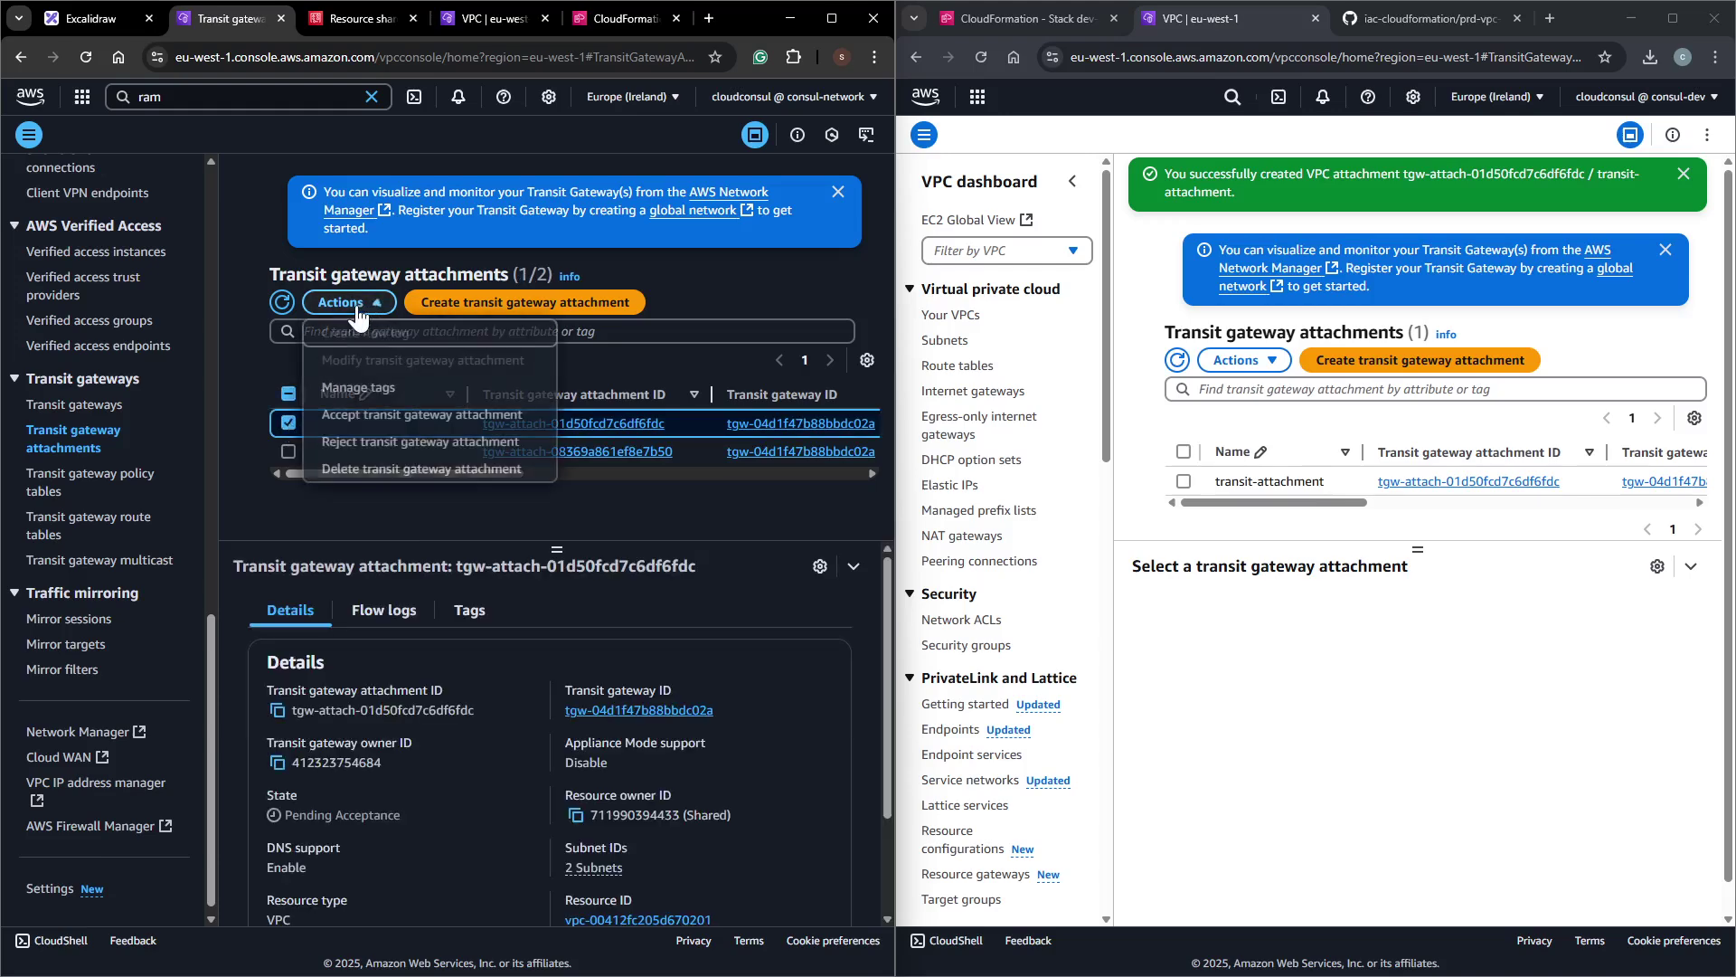
{"action": "left_click", "coordinate": [385, 417]}
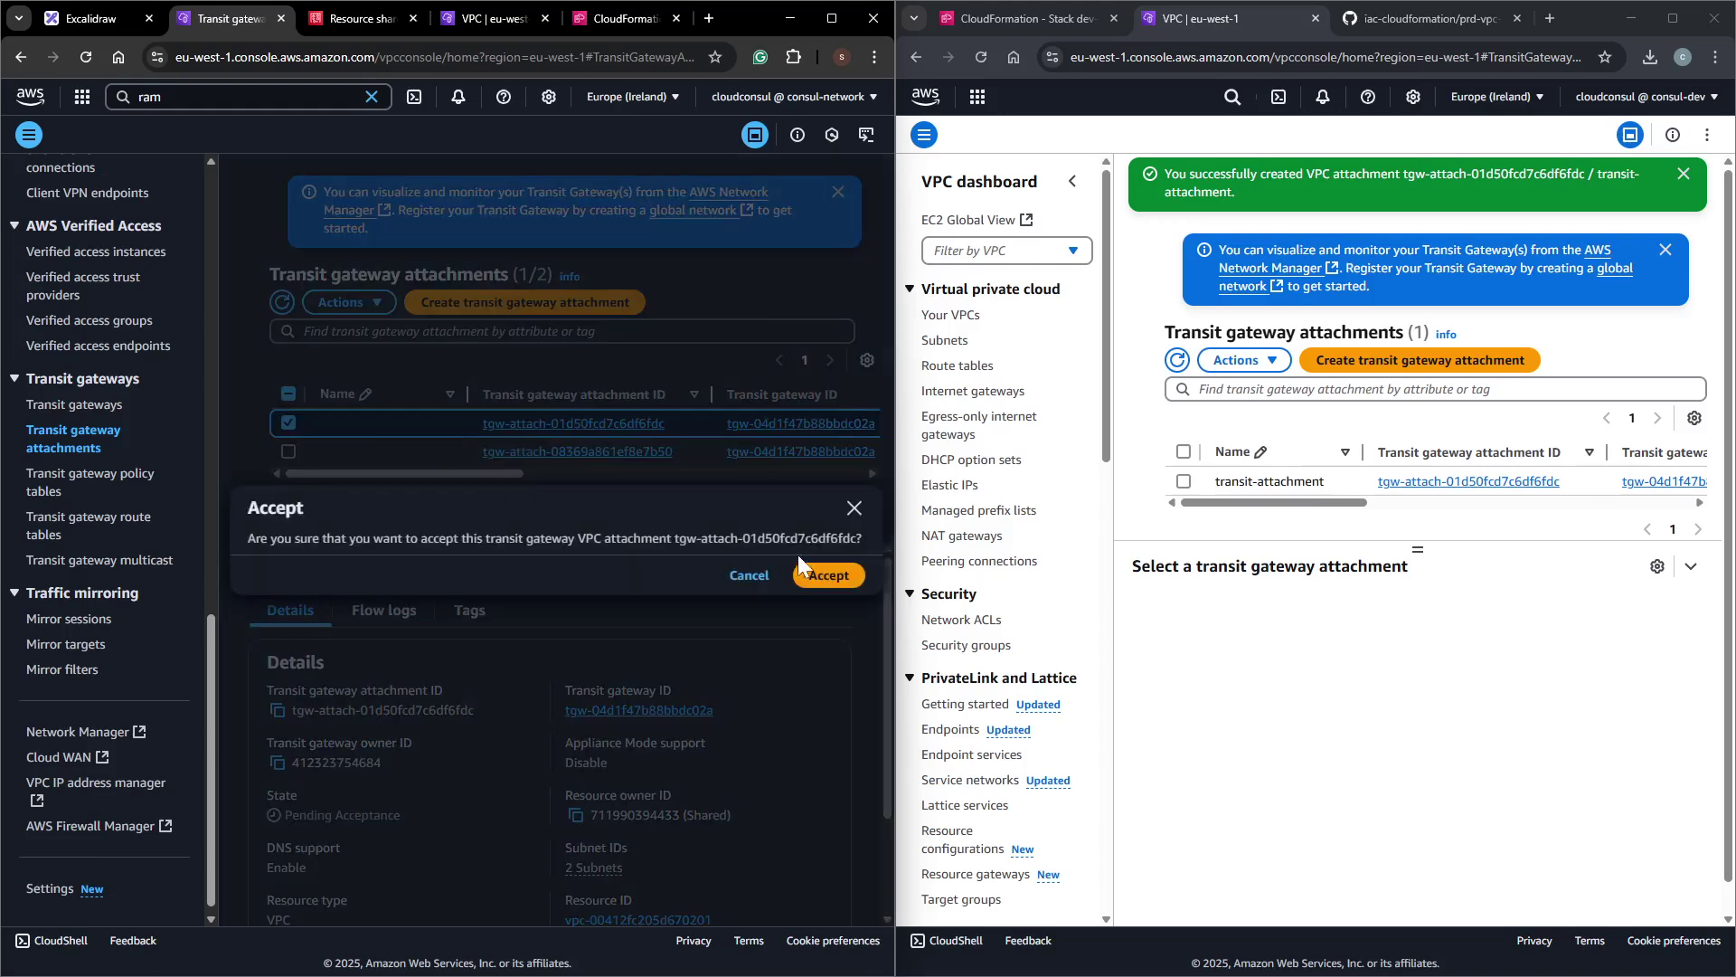
{"action": "left_click", "coordinate": [837, 575]}
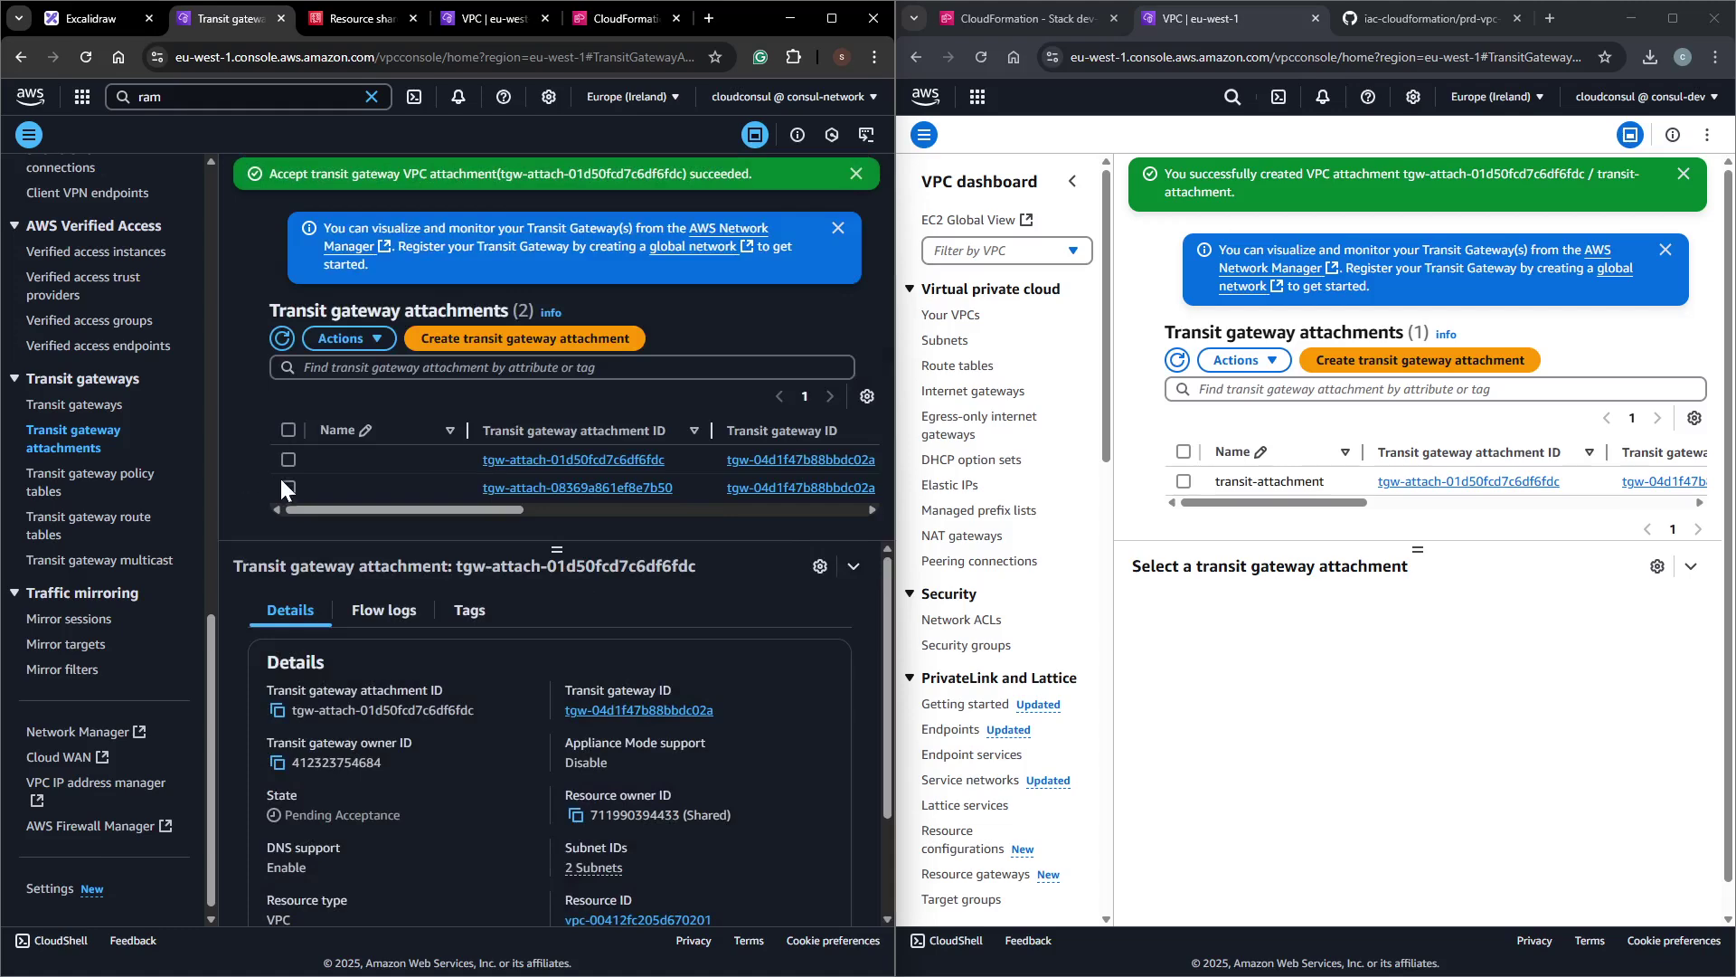
Accept the pending production VPC attachment tgw-attach-08369a861ef8e7b50 and check the attachment list.
{"action": "left_click", "coordinate": [287, 488]}
{"action": "left_click", "coordinate": [348, 338]}
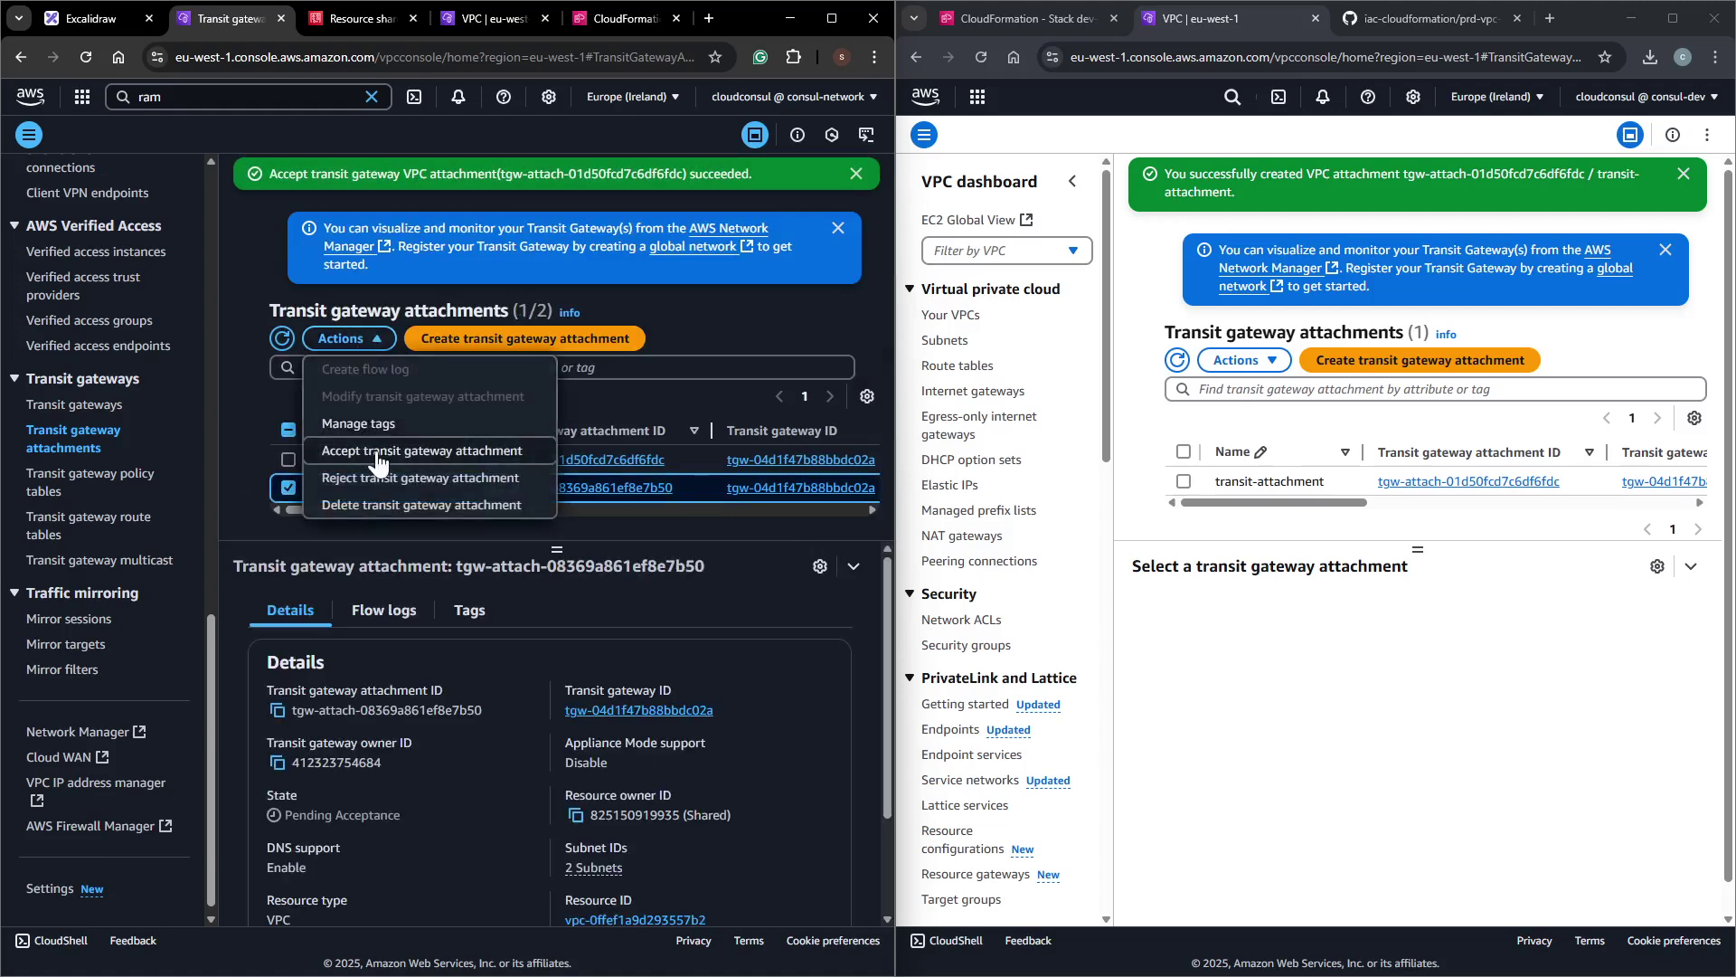
{"action": "left_click", "coordinate": [372, 452]}
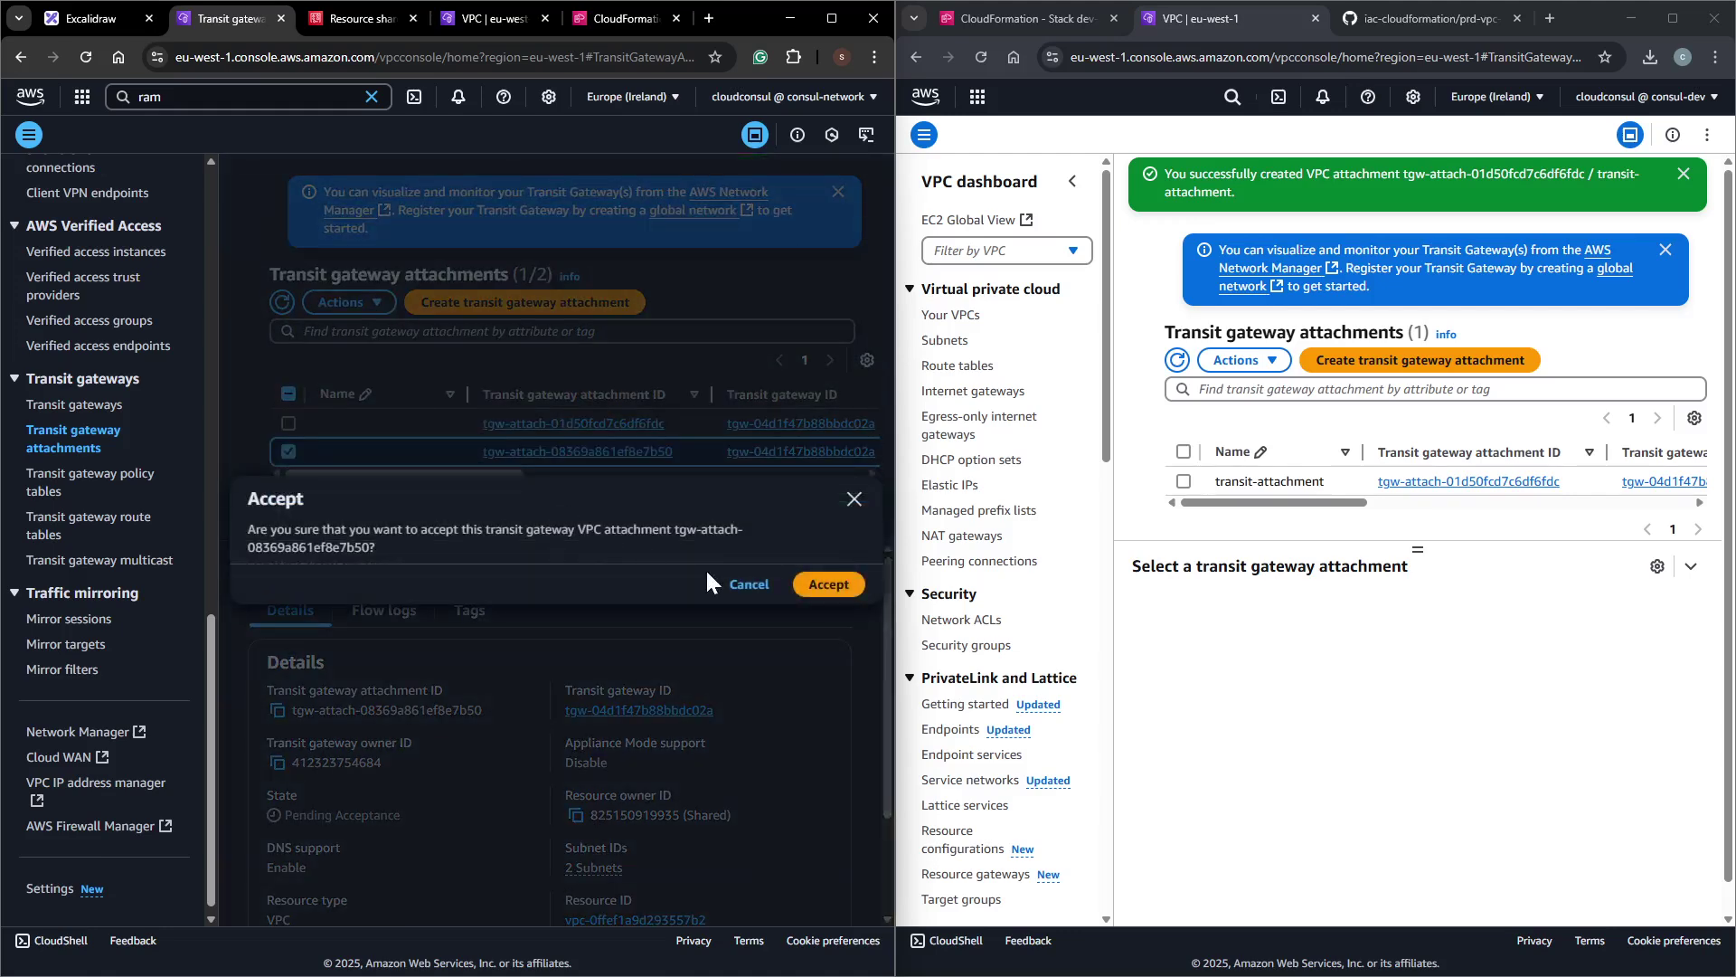
{"action": "left_click", "coordinate": [817, 586]}
{"action": "left_click_drag", "start_coordinate": [452, 512], "coordinate": [412, 525]}
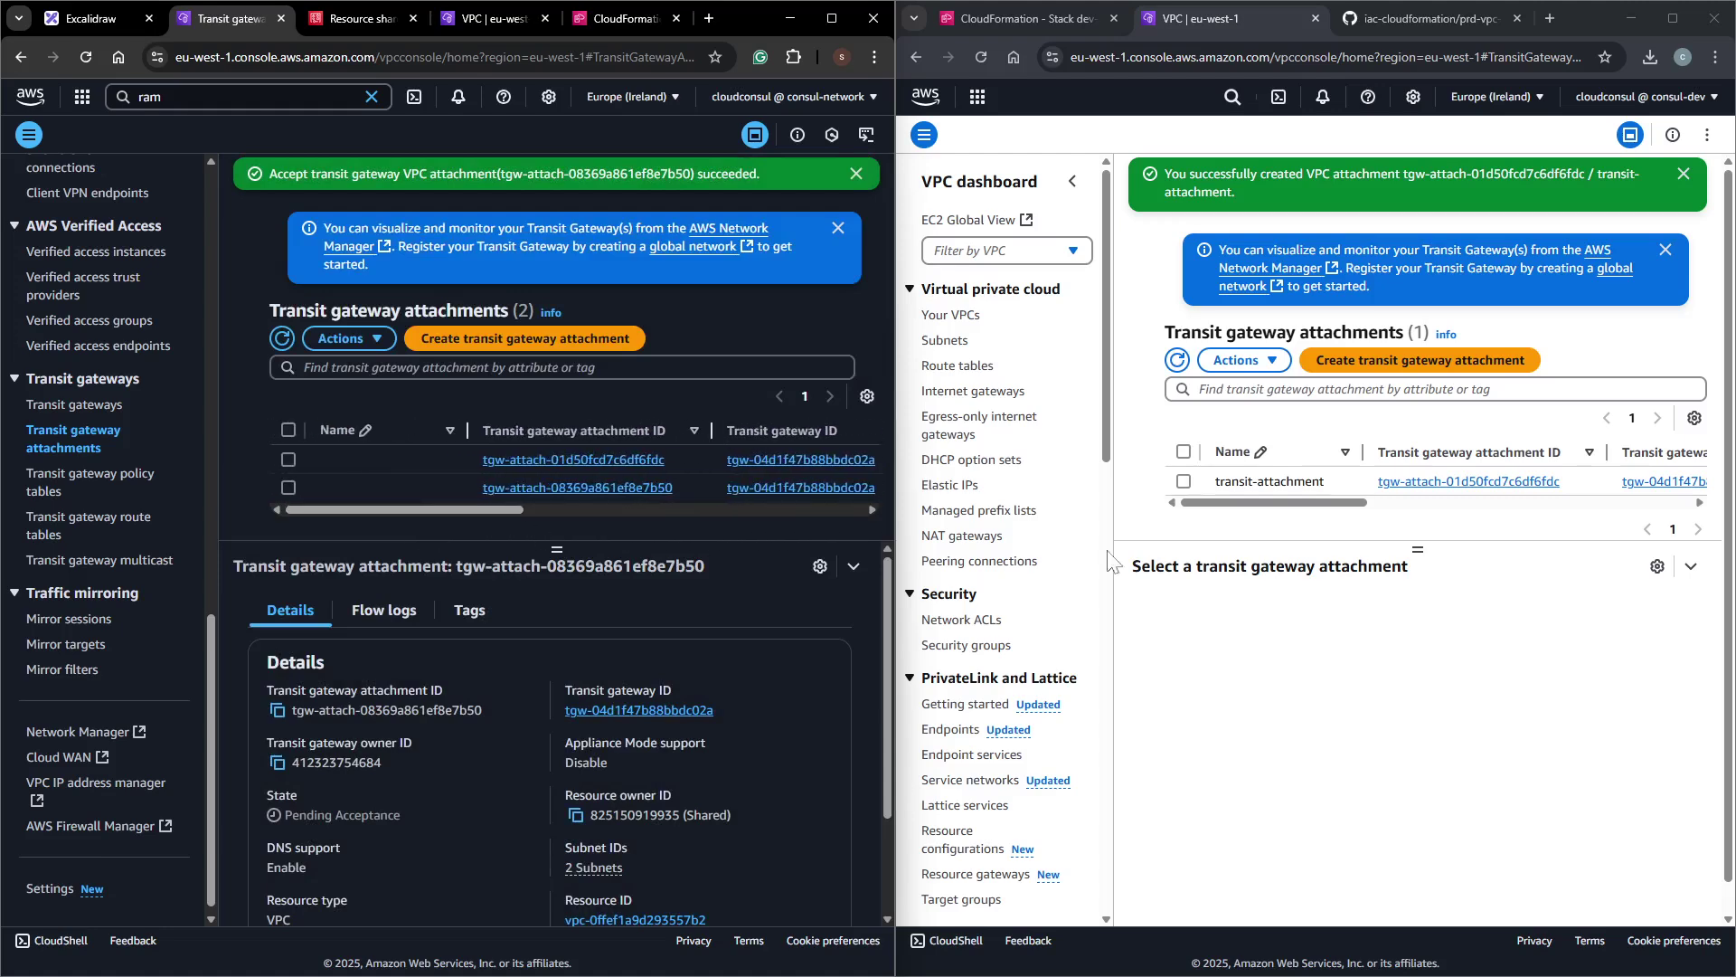
Name the dev account's attachment, tgw-attach-01d50fcd7c6df6fdc, dev-vpc-attach.
{"action": "left_click", "coordinate": [441, 460]}
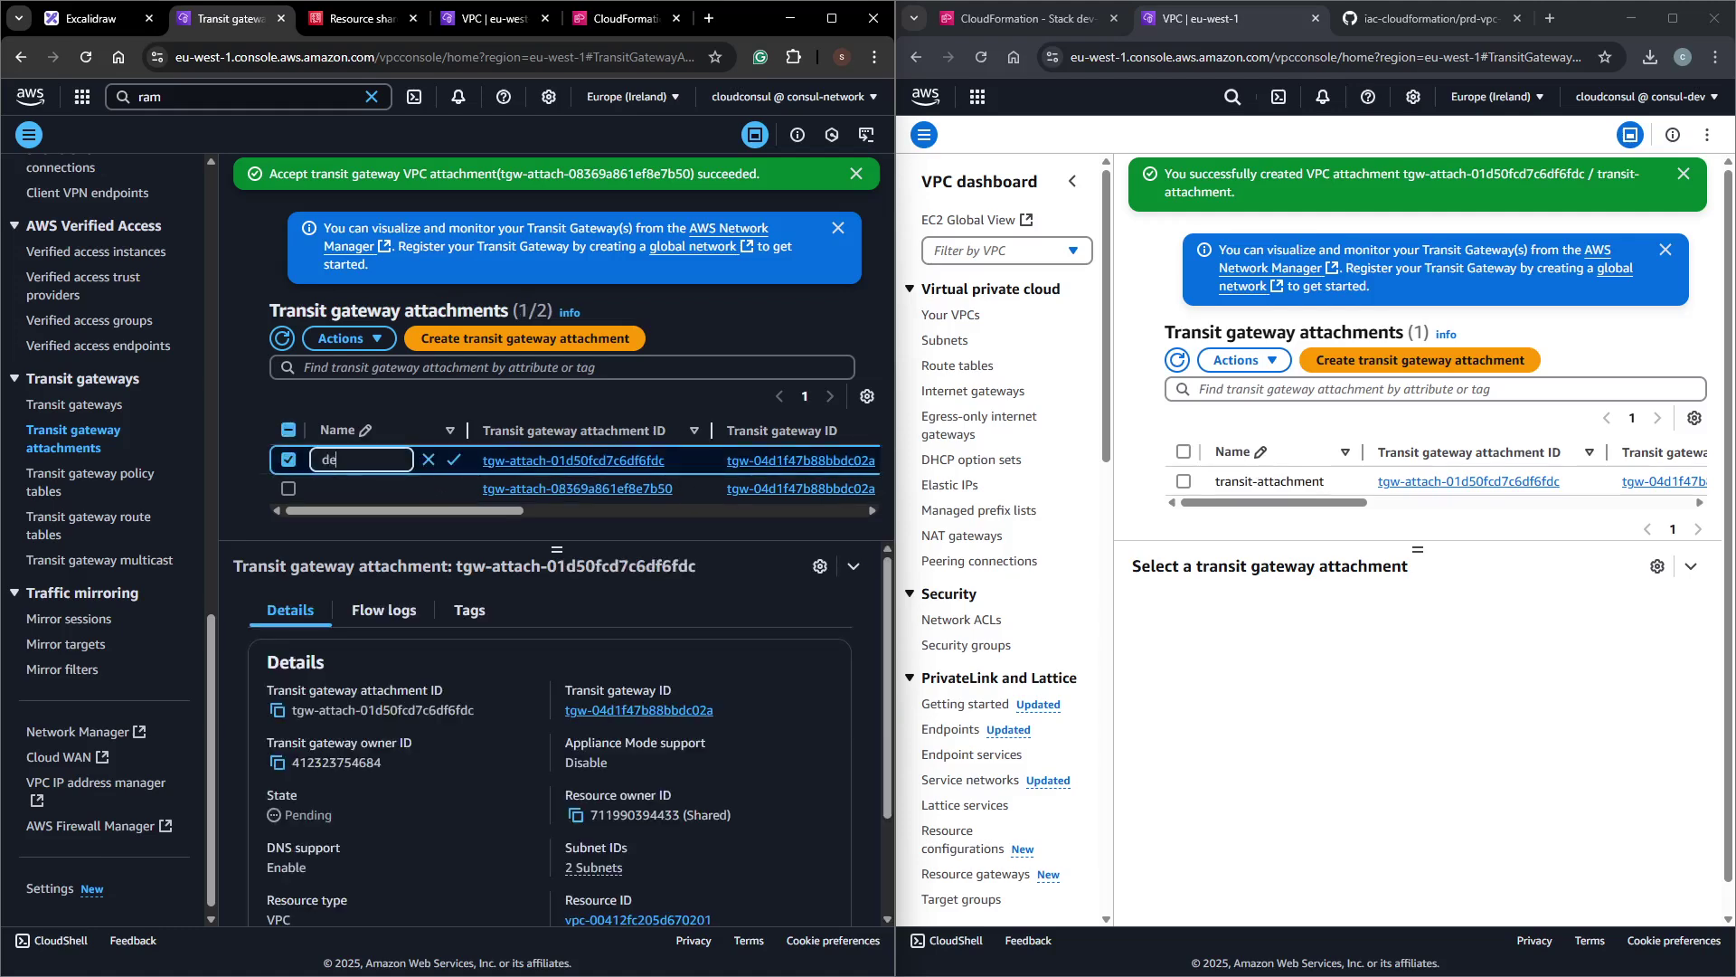
{"action": "type", "text": "dev-vpc-attach"}
{"action": "left_click", "coordinate": [452, 463]}
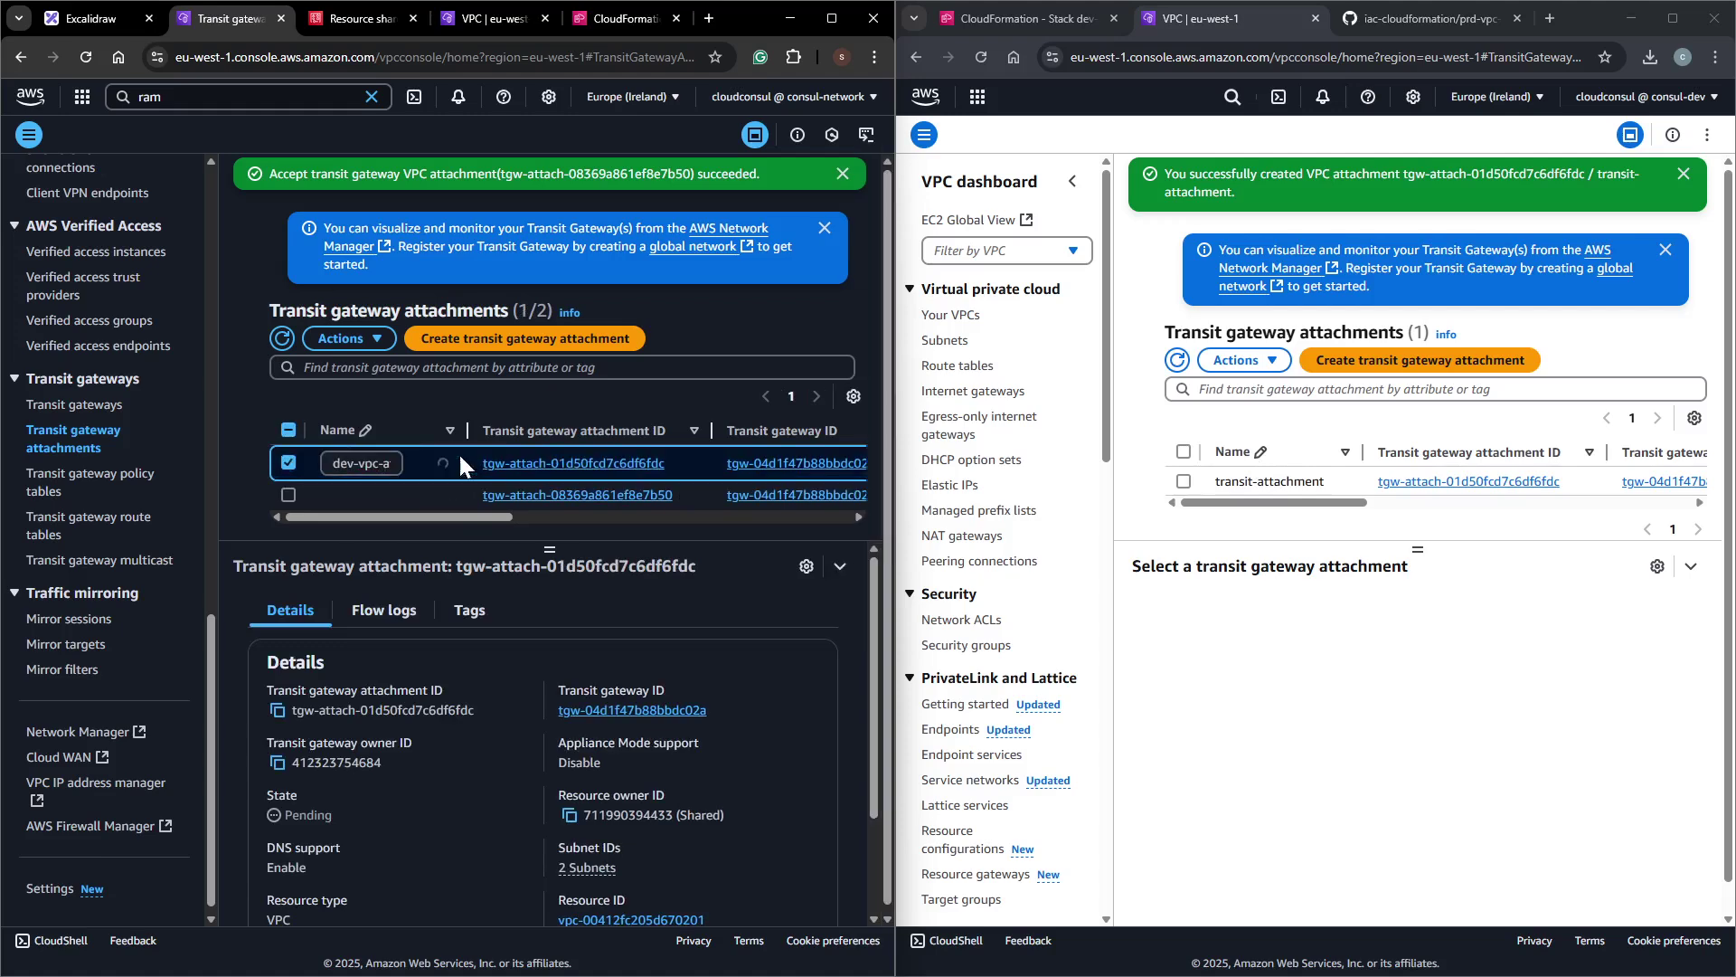
Name the production account's attachment, tgw-attach-08369a861ef8e7b50, prd-vpc-attach.
{"action": "left_click", "coordinate": [447, 498]}
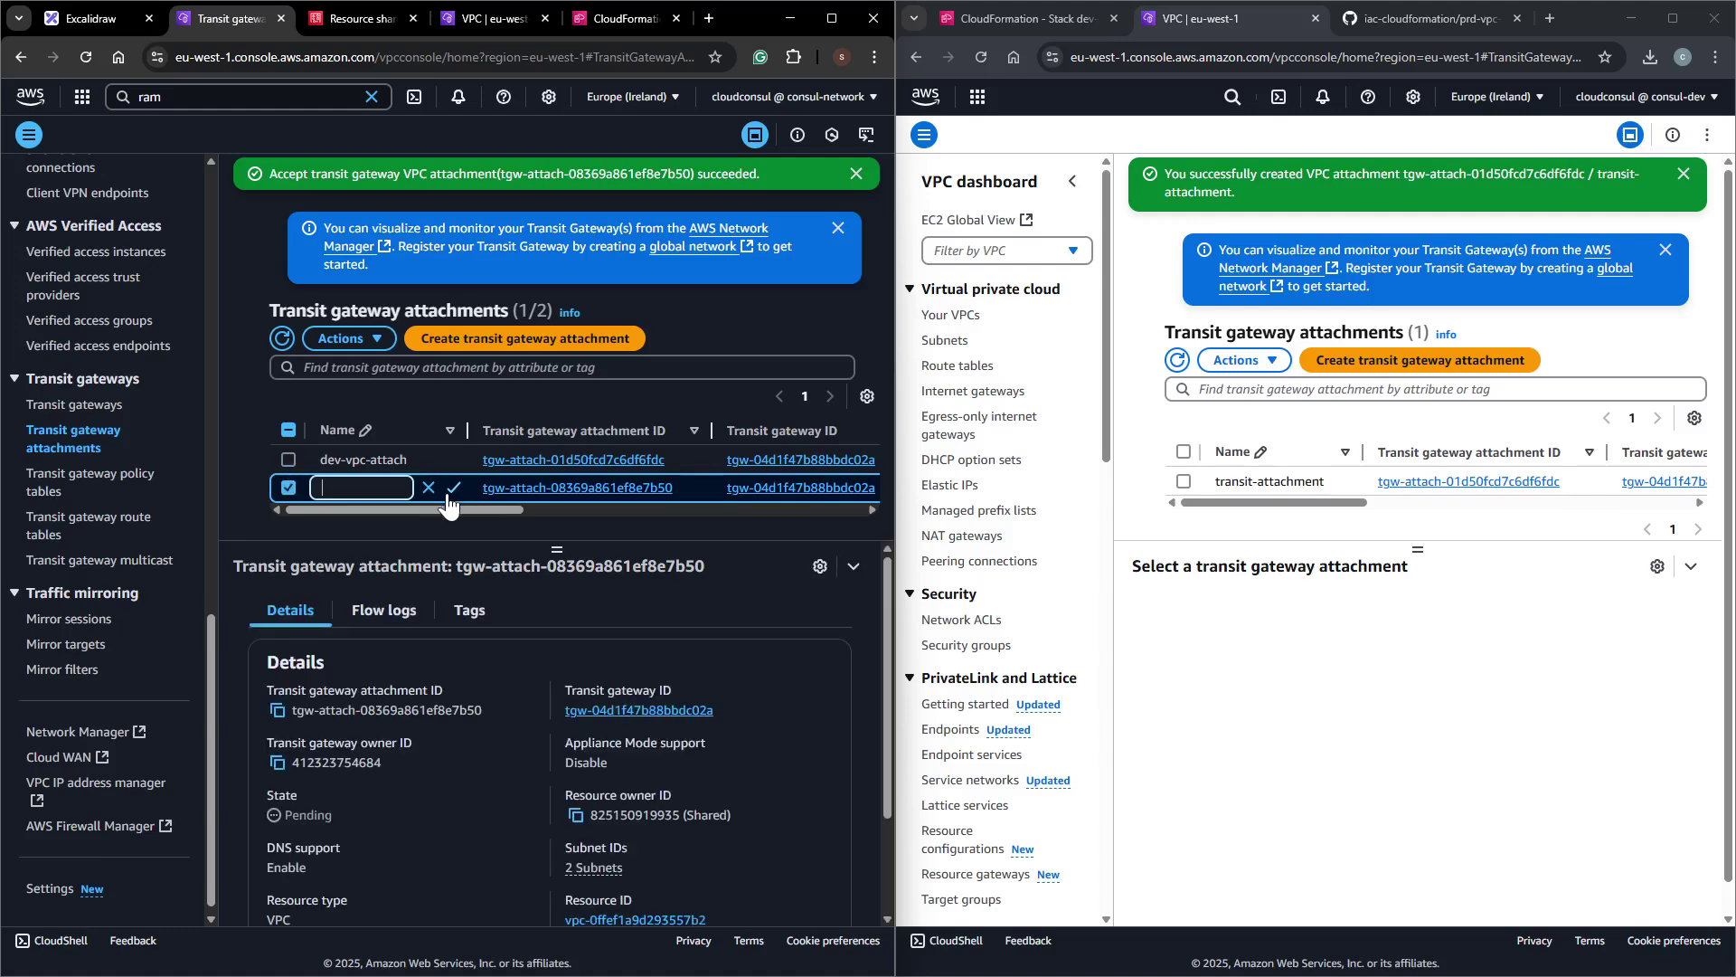
{"action": "type", "text": "prd"}
{"action": "type", "text": "-vpc-attach"}
{"action": "left_click", "coordinate": [451, 491]}
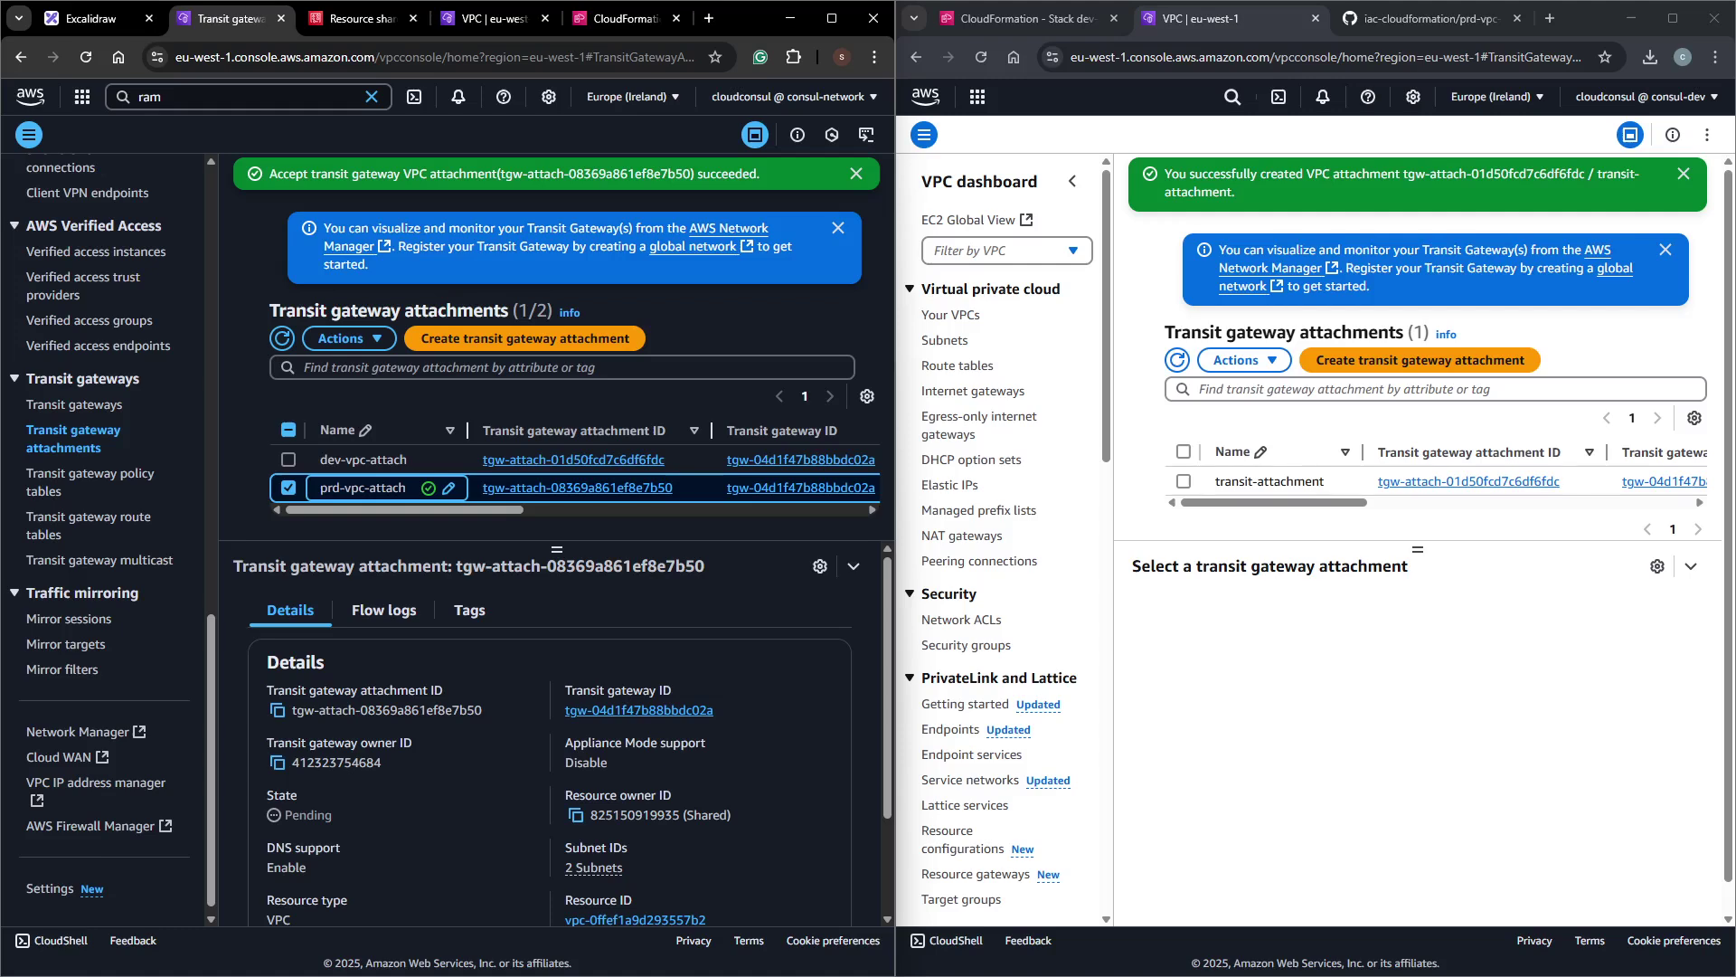
Create a transit gateway route table named dev-env-route on the network-tgw-hub transit gateway.
{"action": "left_click", "coordinate": [127, 534]}
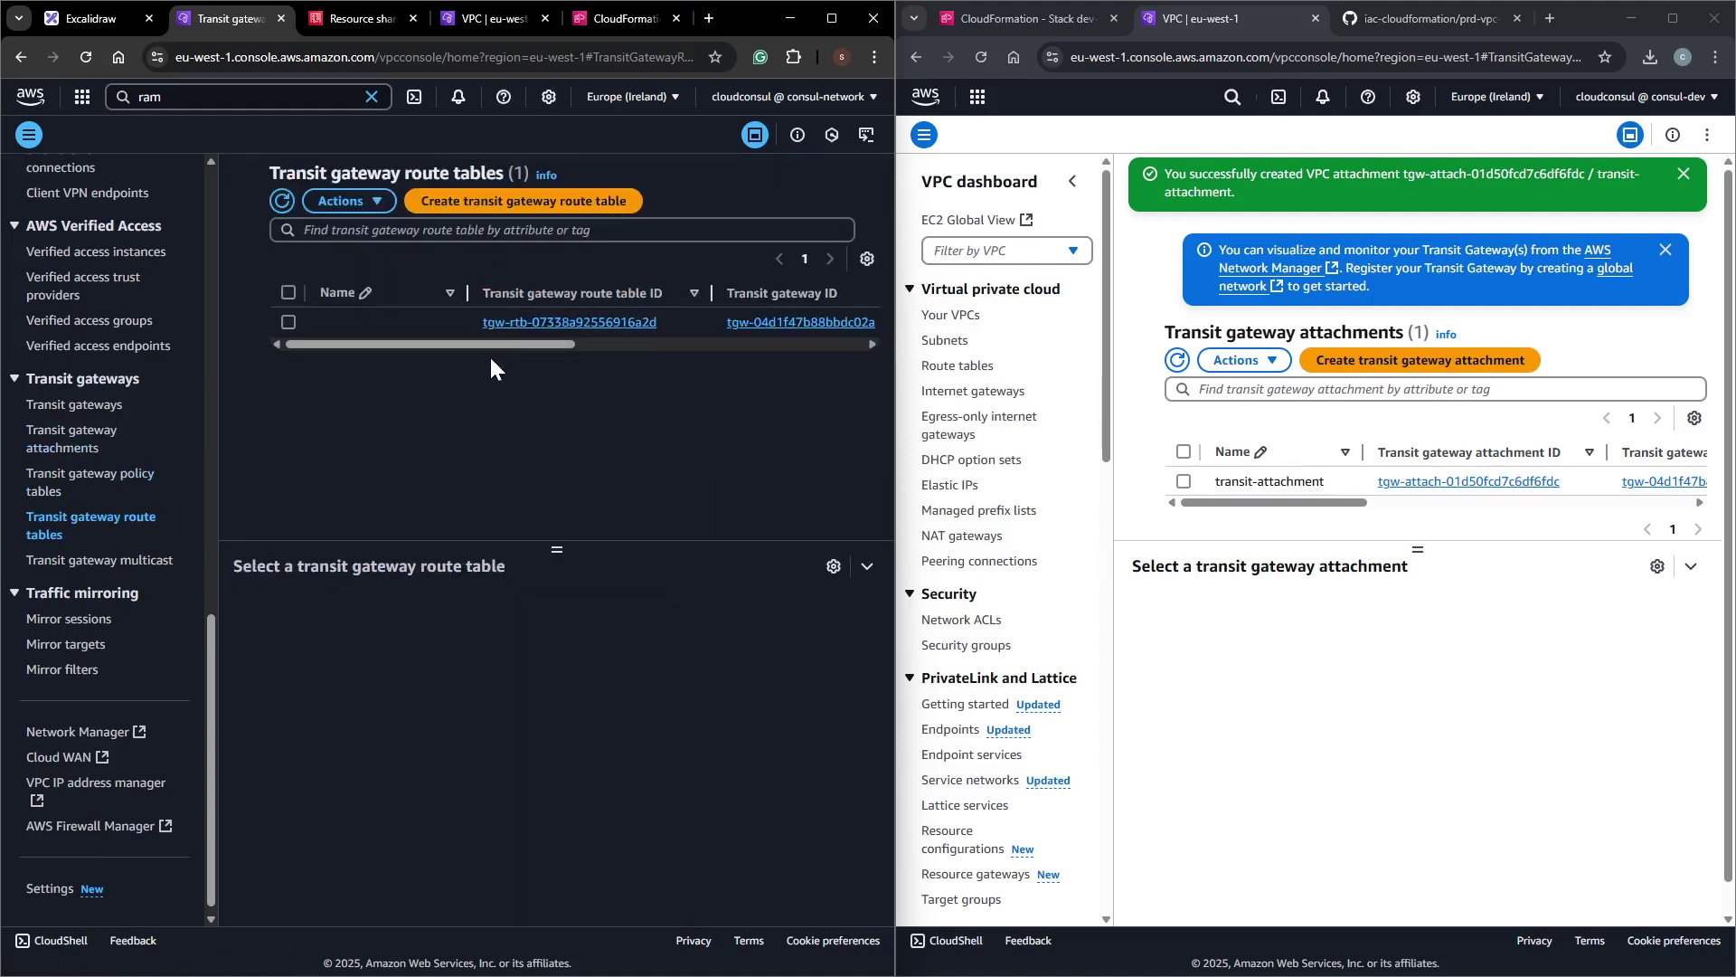
{"action": "left_click_drag", "start_coordinate": [453, 344], "coordinate": [315, 342]}
{"action": "left_click", "coordinate": [752, 322]}
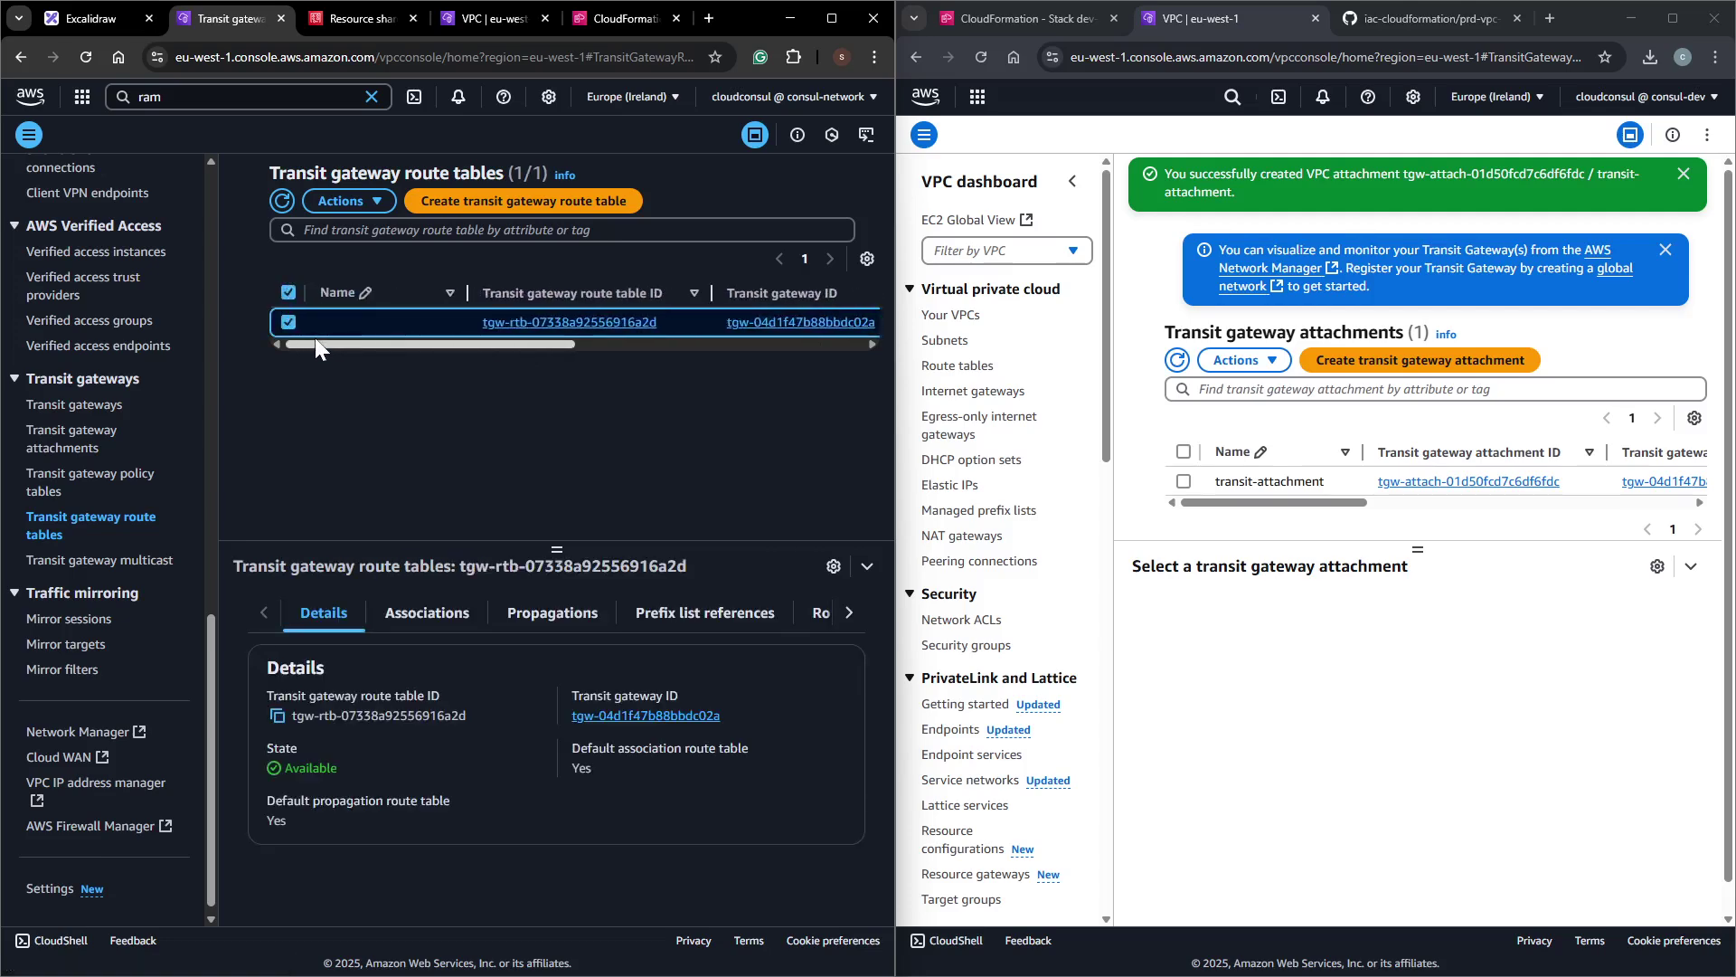
{"action": "left_click", "coordinate": [524, 201]}
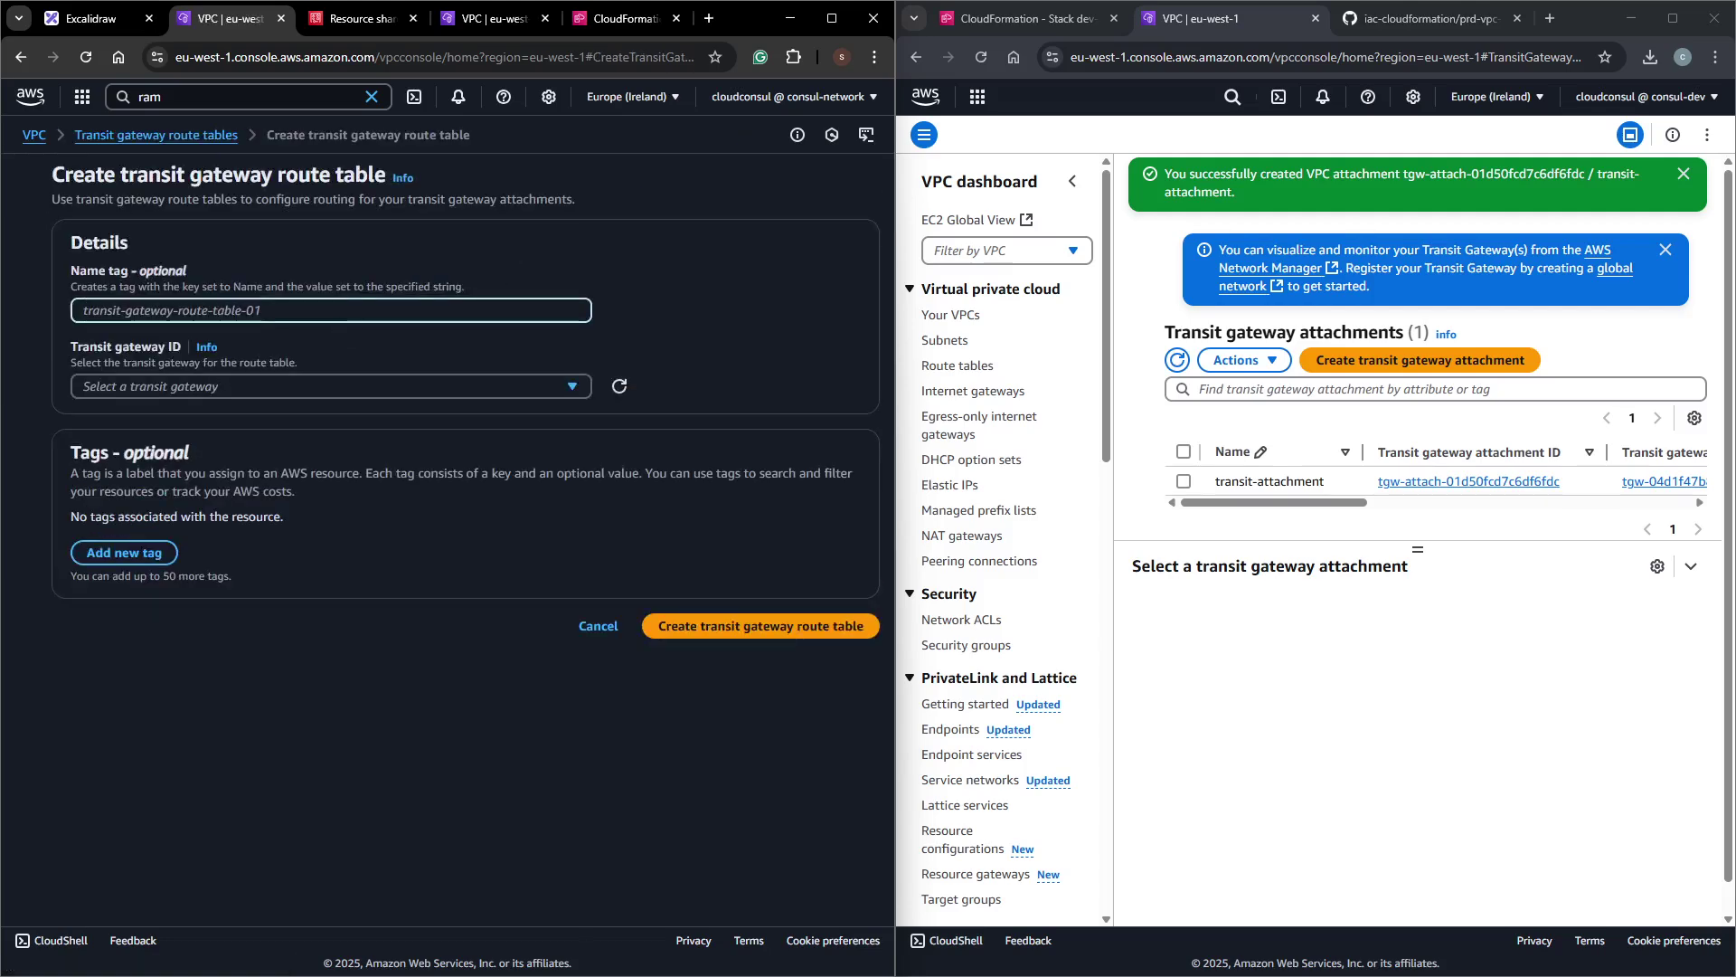
{"action": "type", "text": "dev-env-route"}
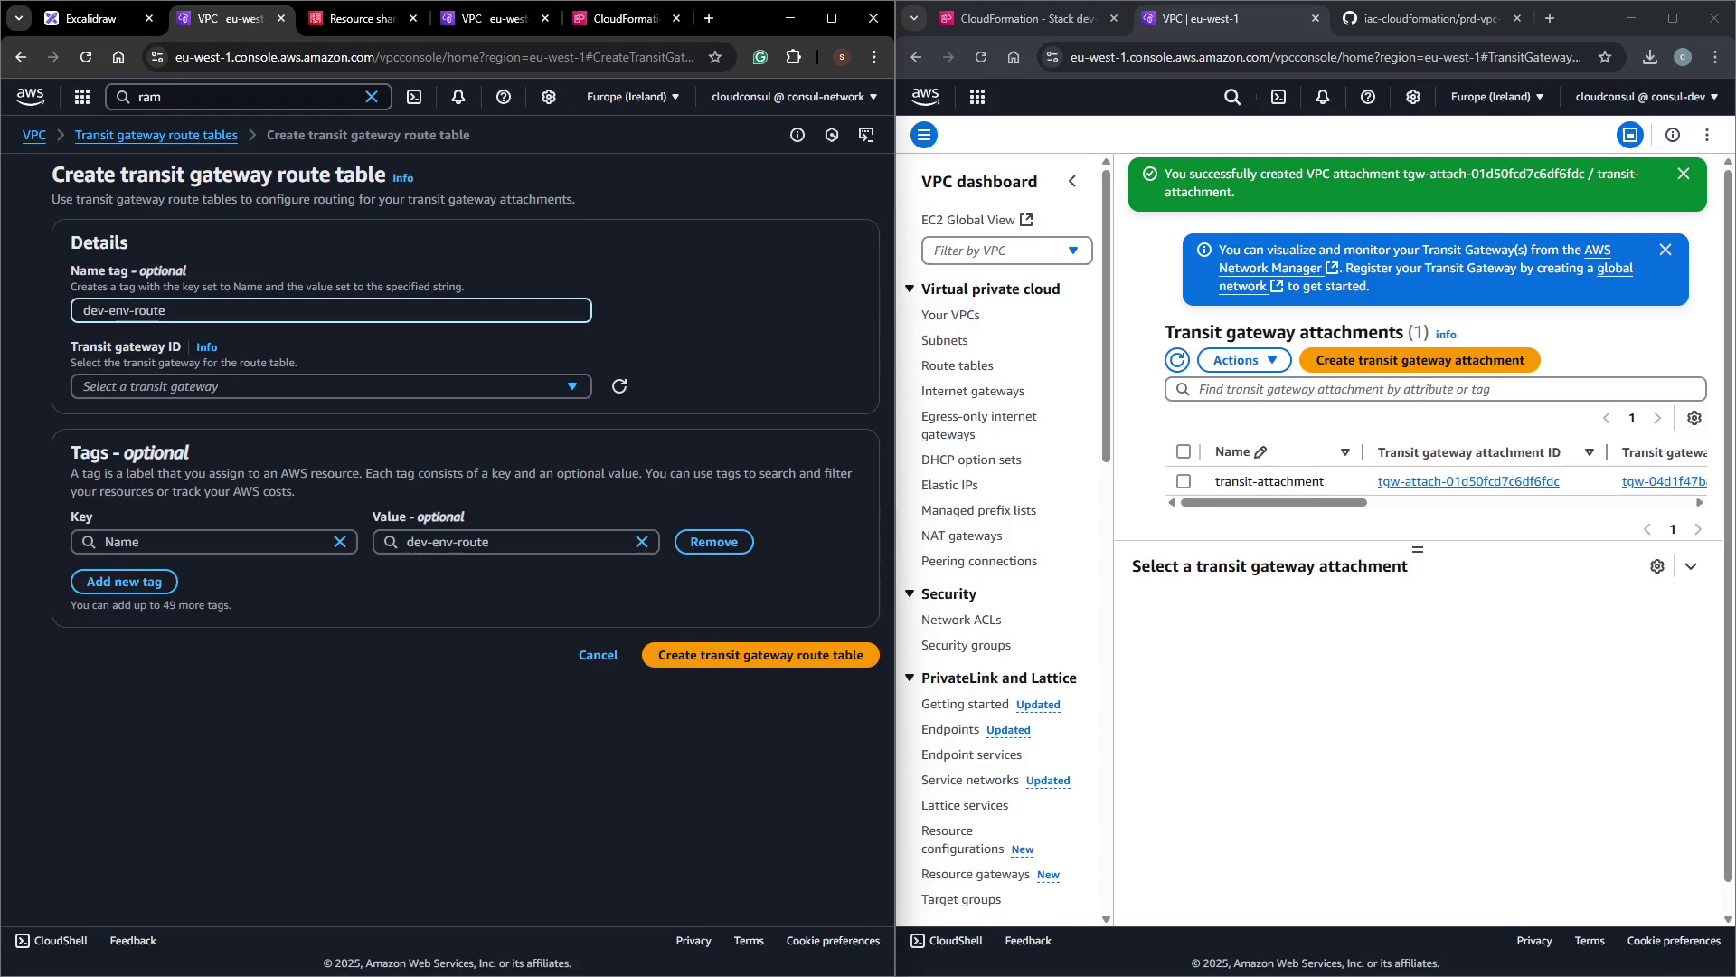
{"action": "left_click", "coordinate": [207, 393]}
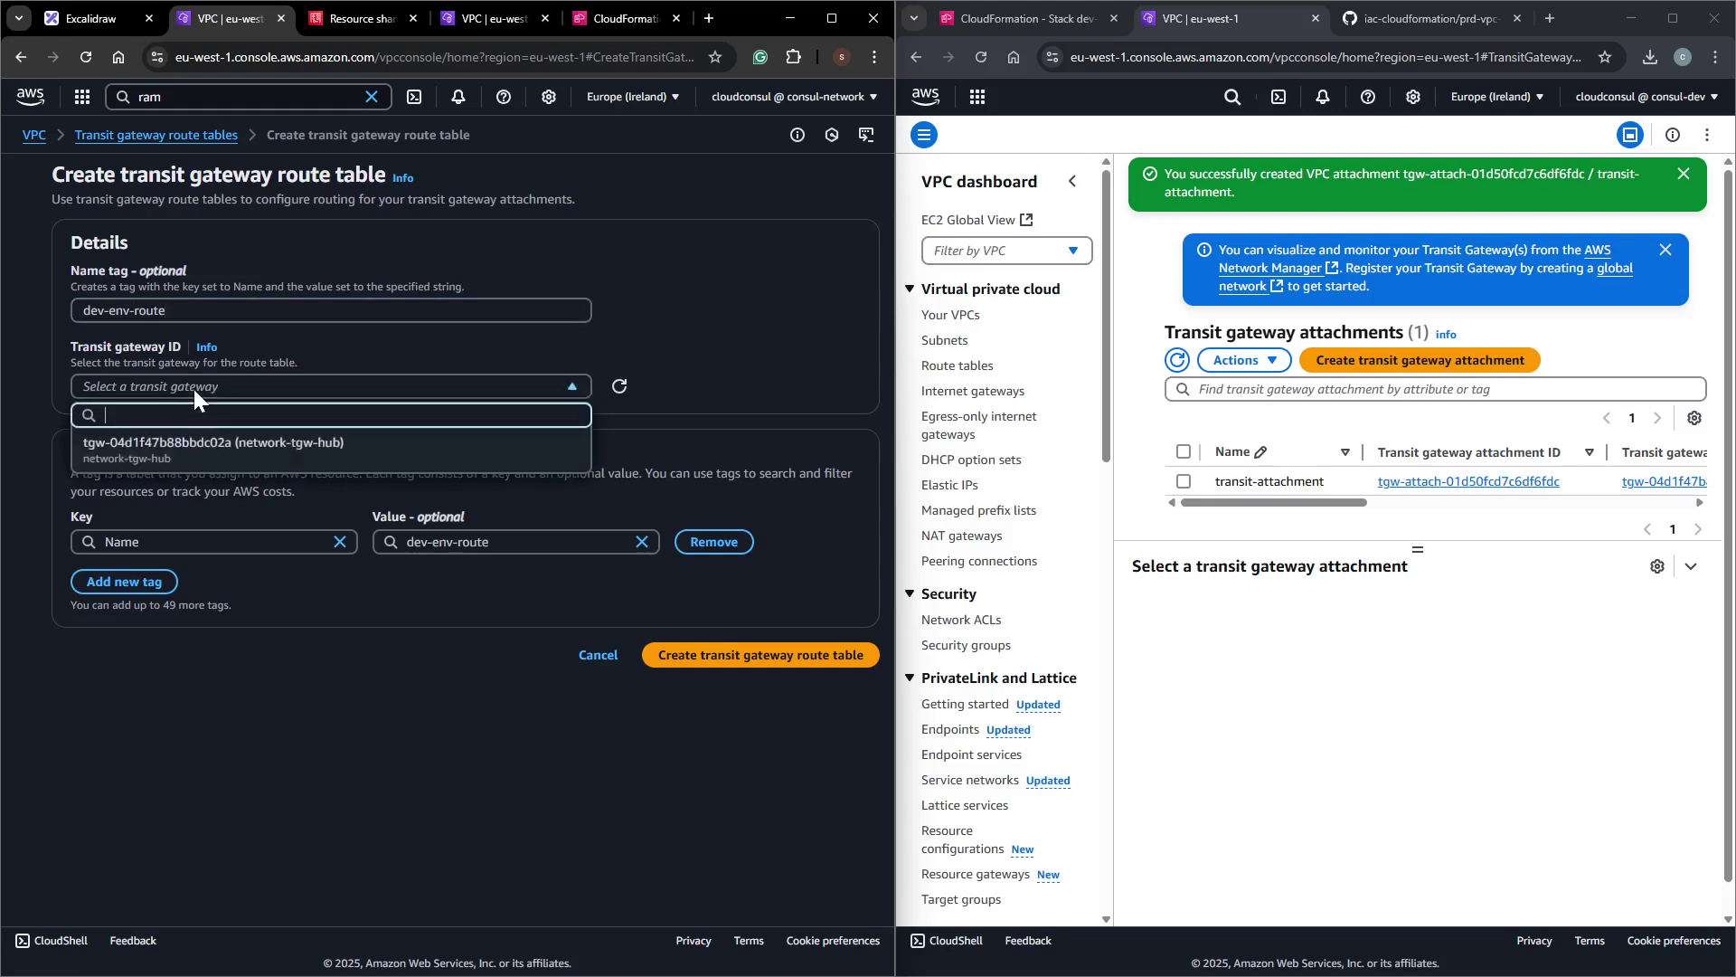
{"action": "left_click", "coordinate": [168, 448]}
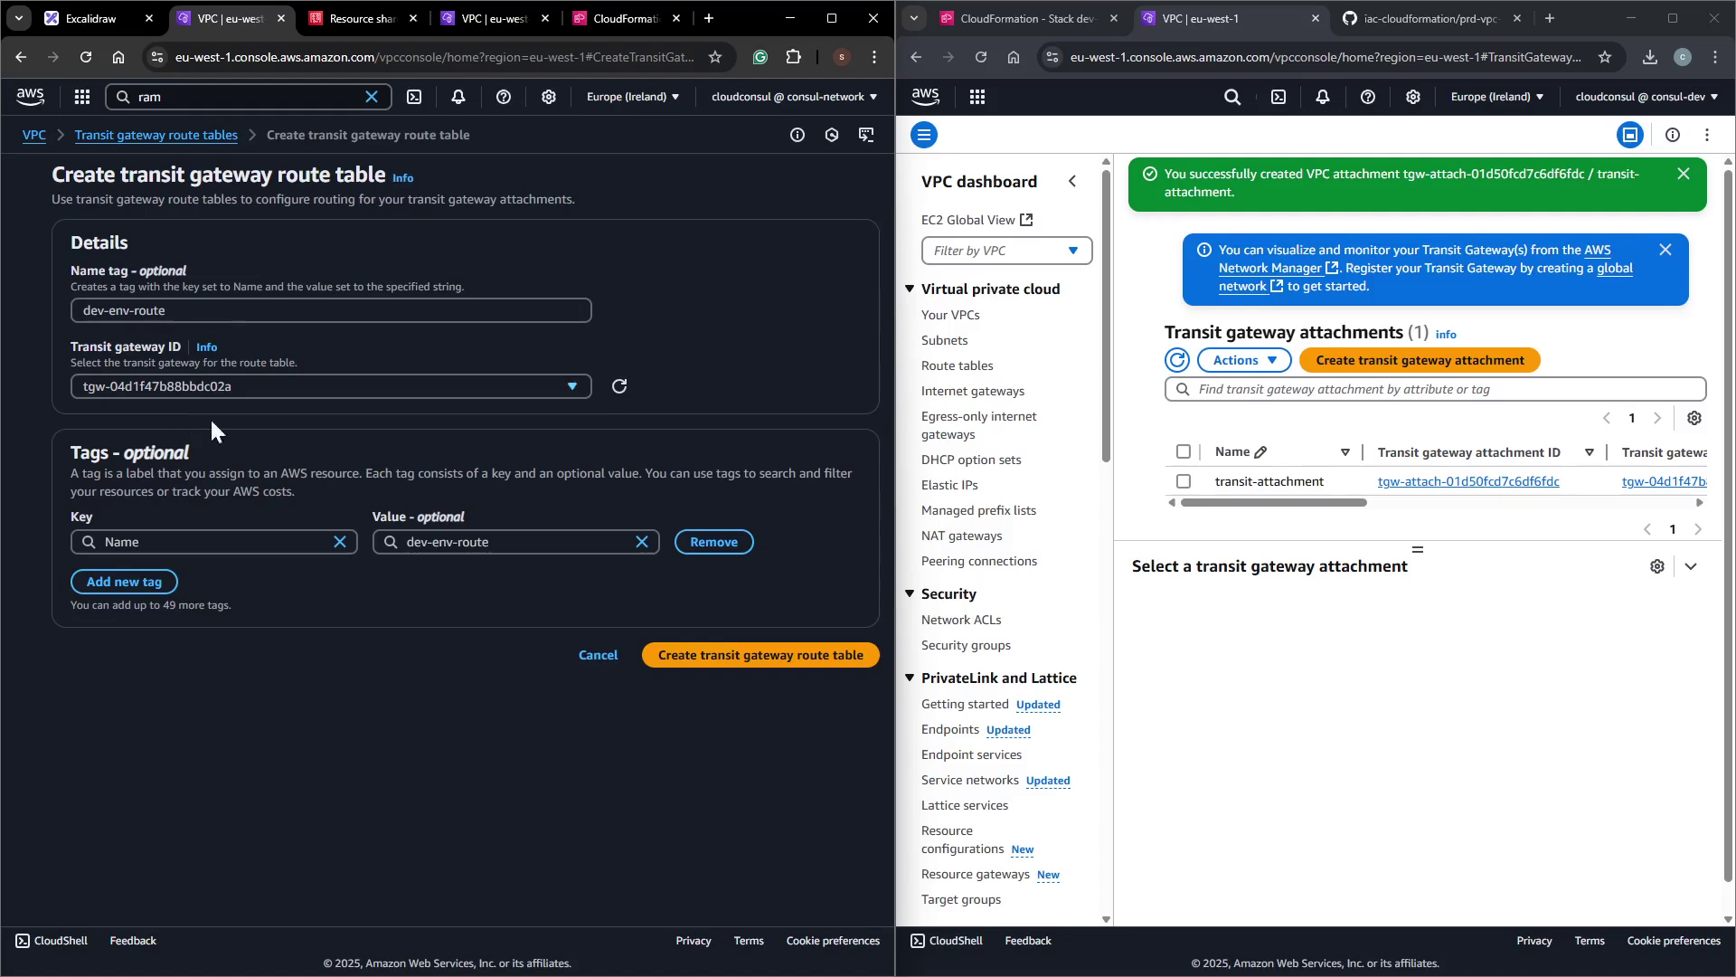
{"action": "left_click", "coordinate": [723, 642]}
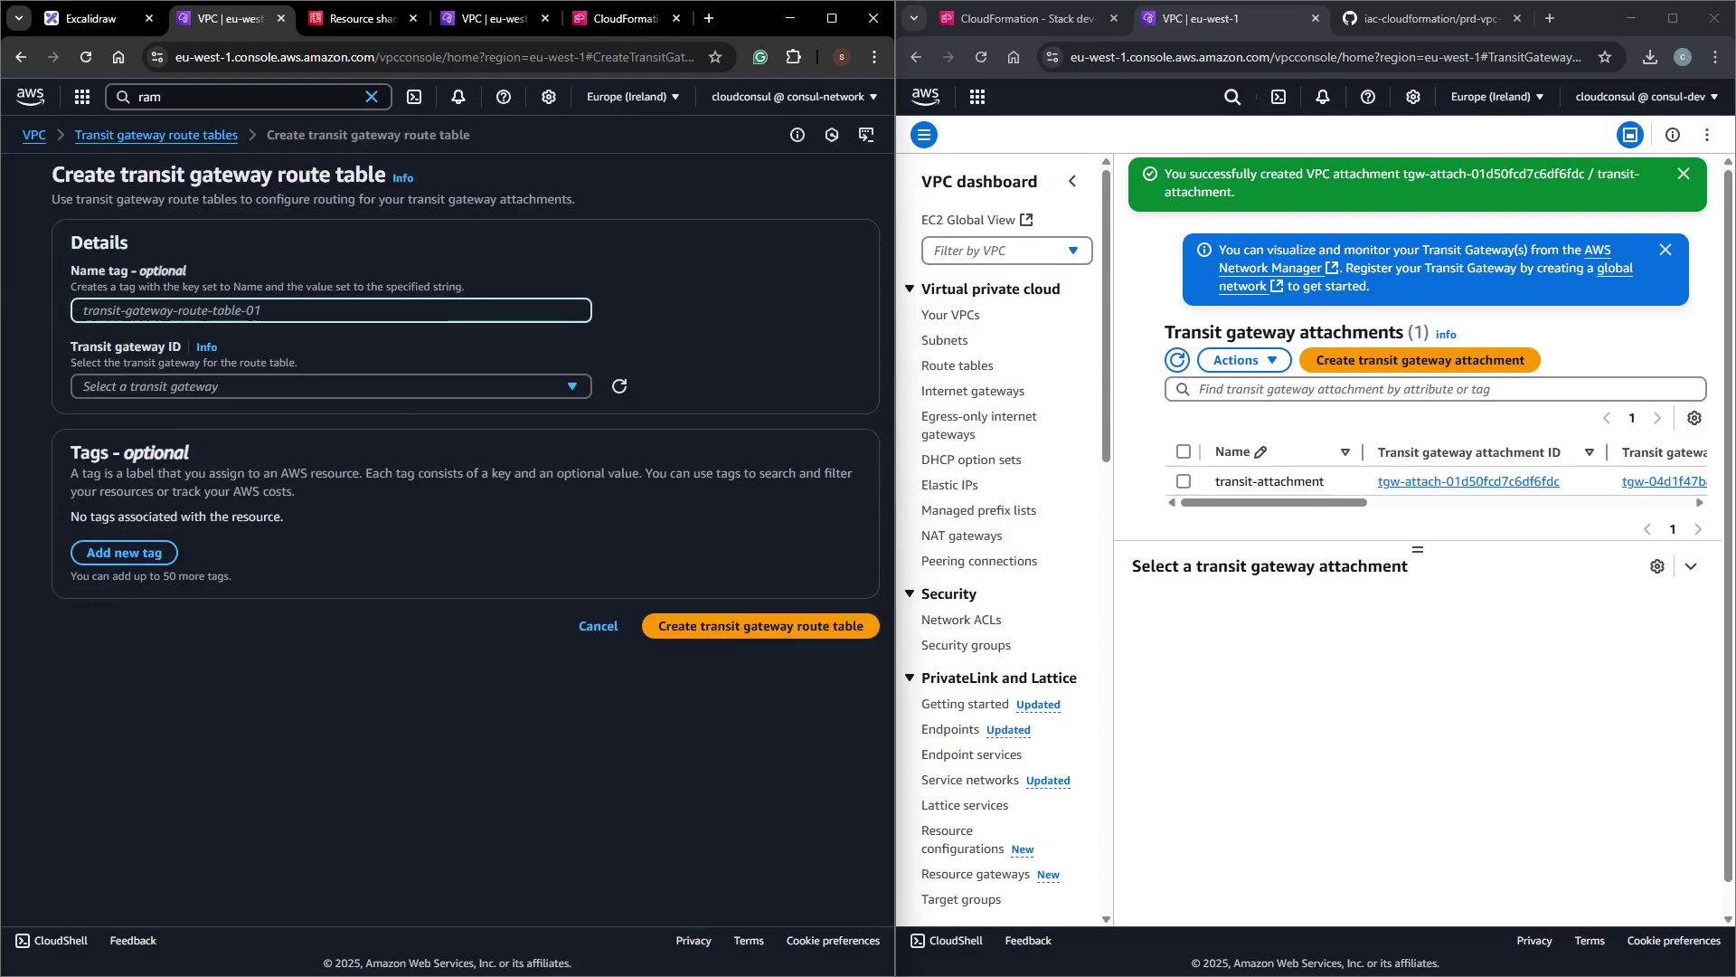
Create a second transit gateway route table named prd-env-route on the same network-tgw-hub gateway.
{"action": "type", "text": "prd-env-route"}
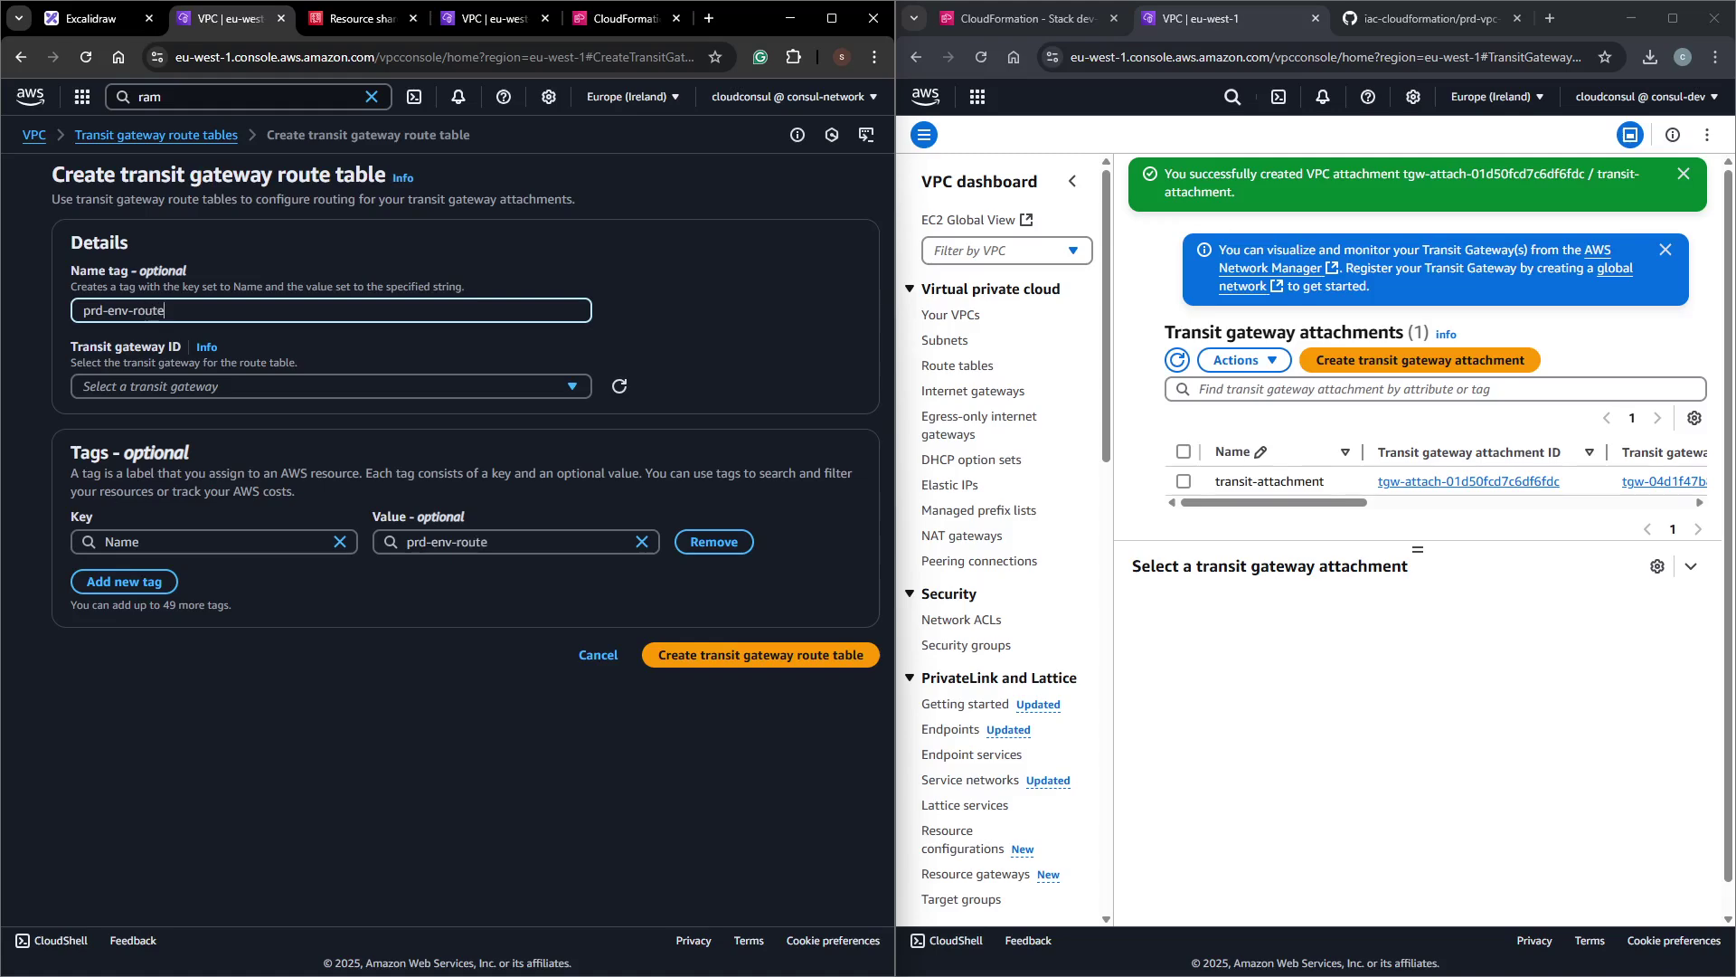
{"action": "left_click", "coordinate": [206, 386]}
{"action": "left_click", "coordinate": [208, 443]}
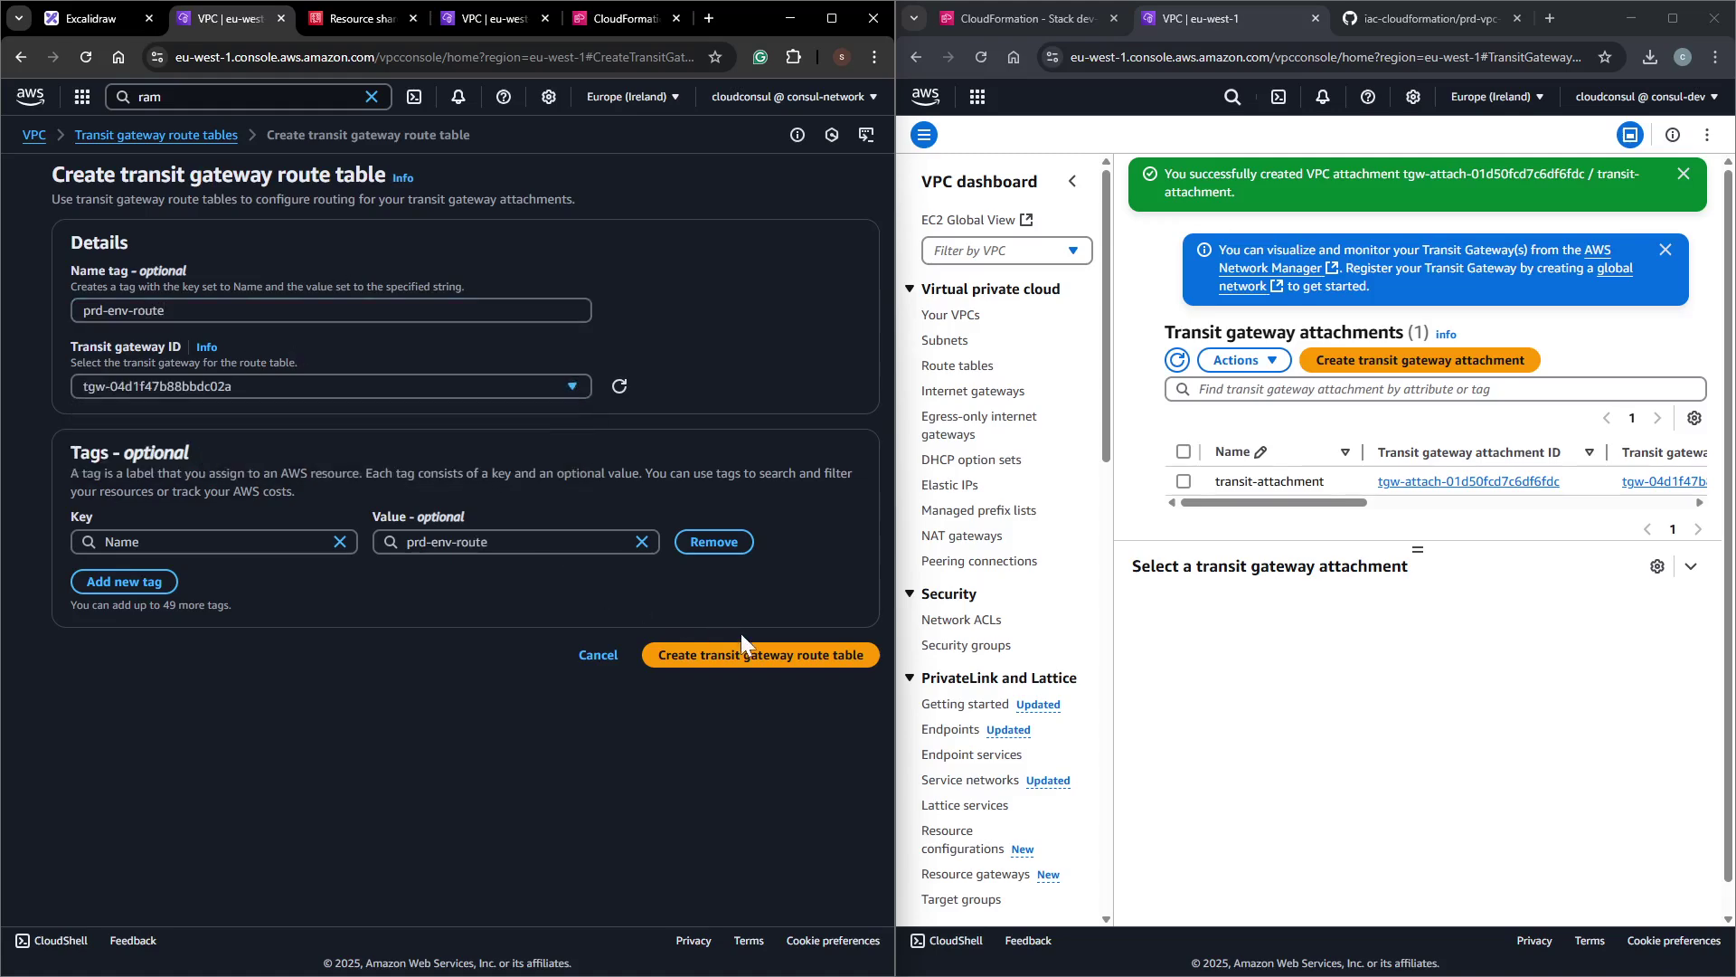
{"action": "left_click", "coordinate": [721, 660]}
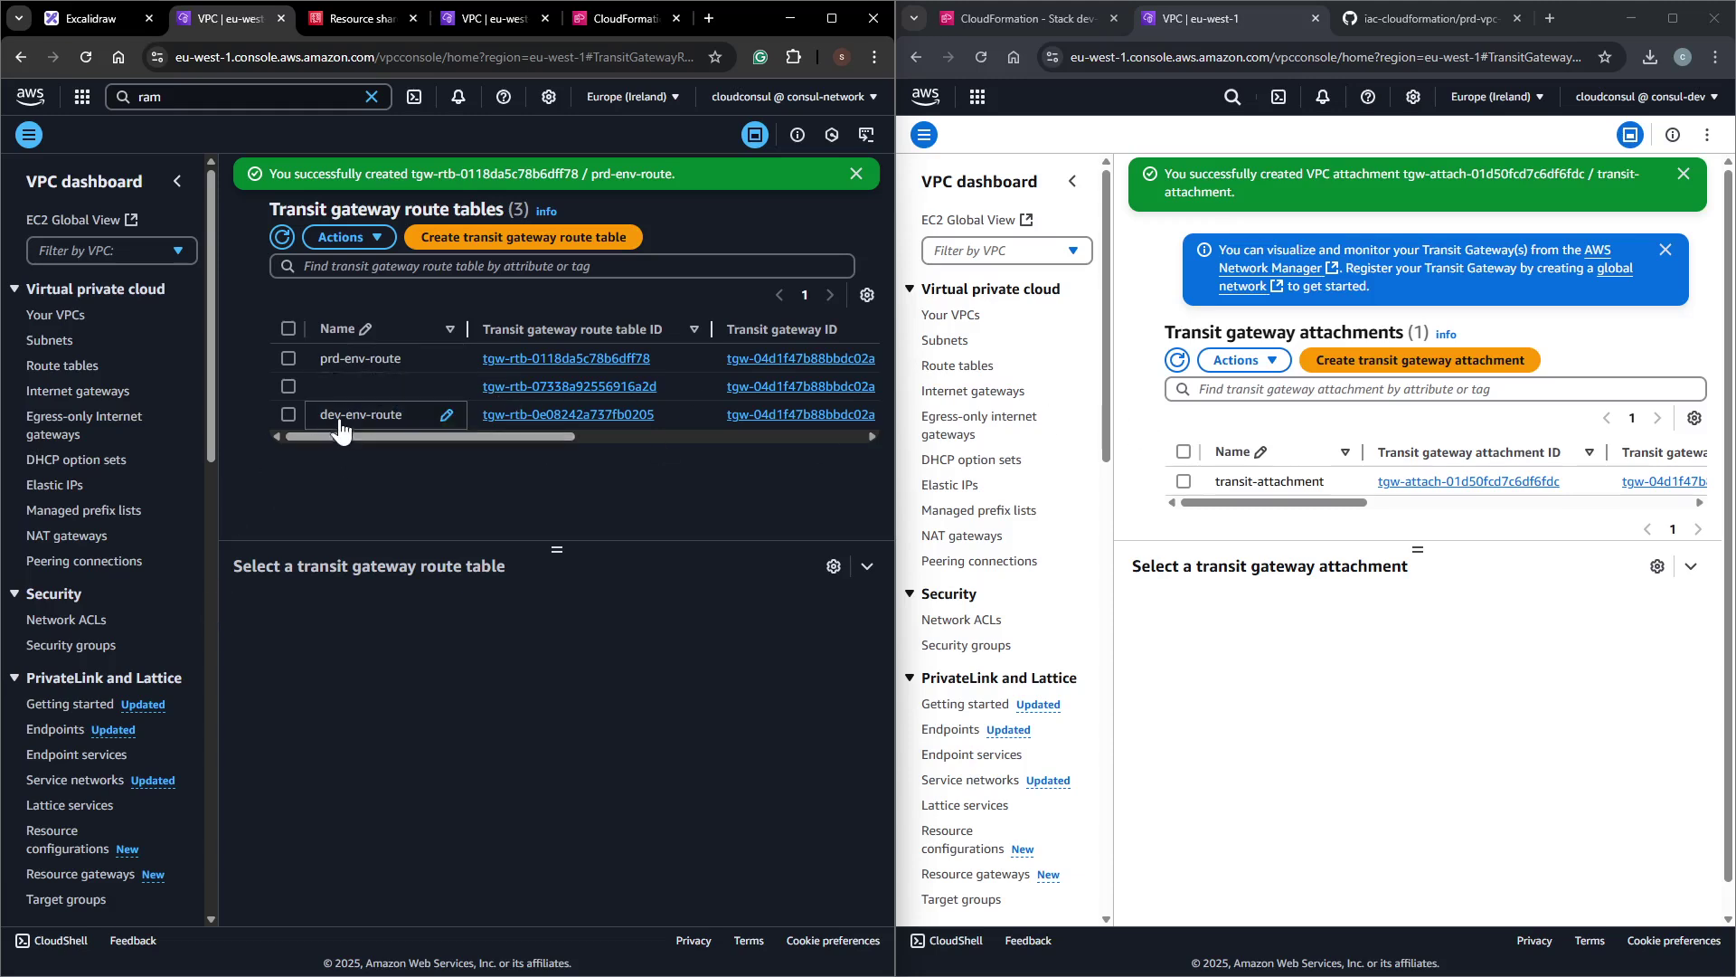
{"action": "left_click", "coordinate": [450, 387]}
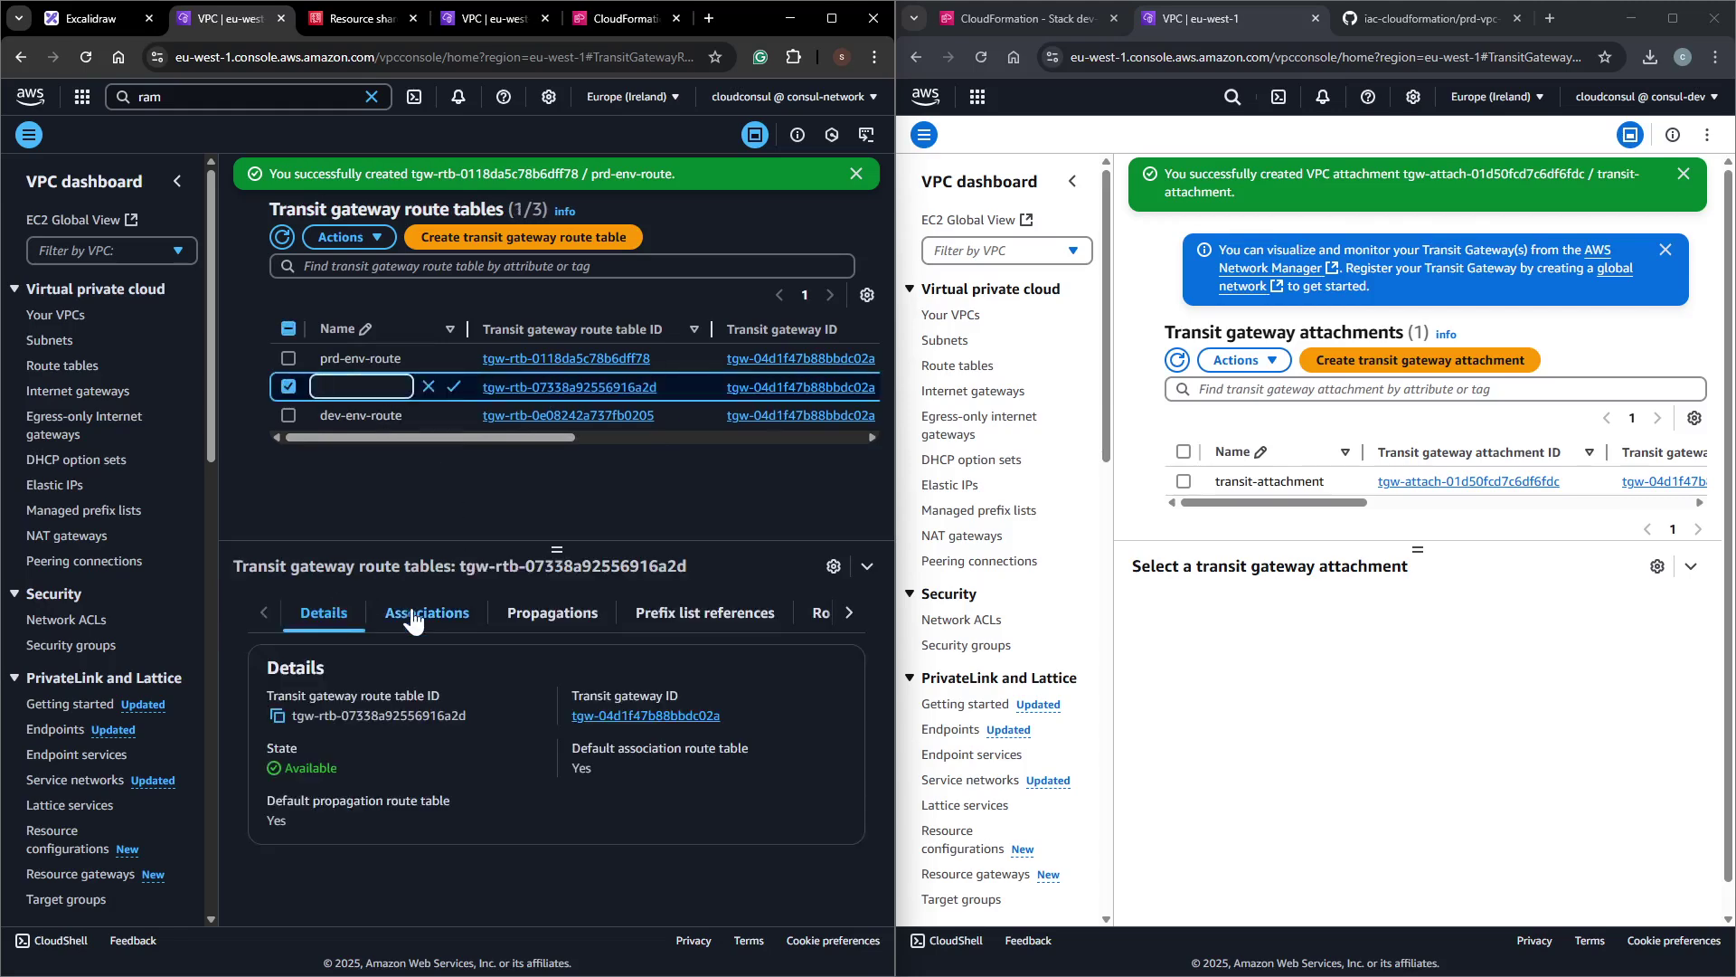
{"action": "left_click", "coordinate": [455, 615]}
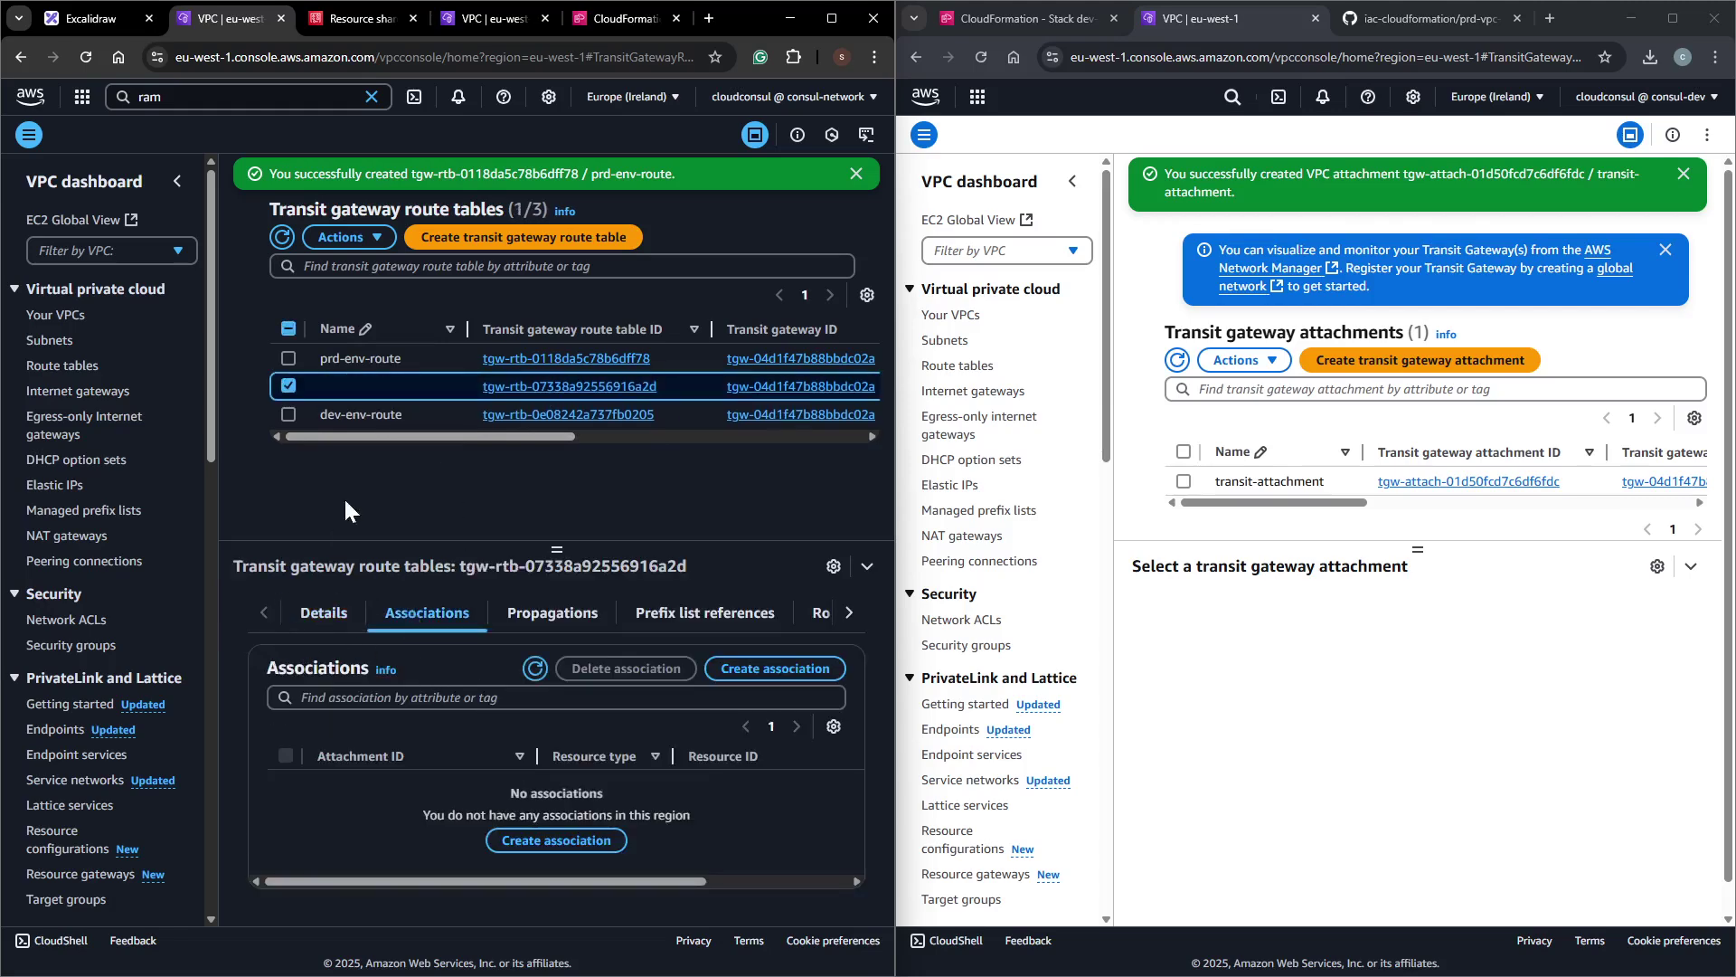
{"action": "left_click", "coordinate": [447, 415]}
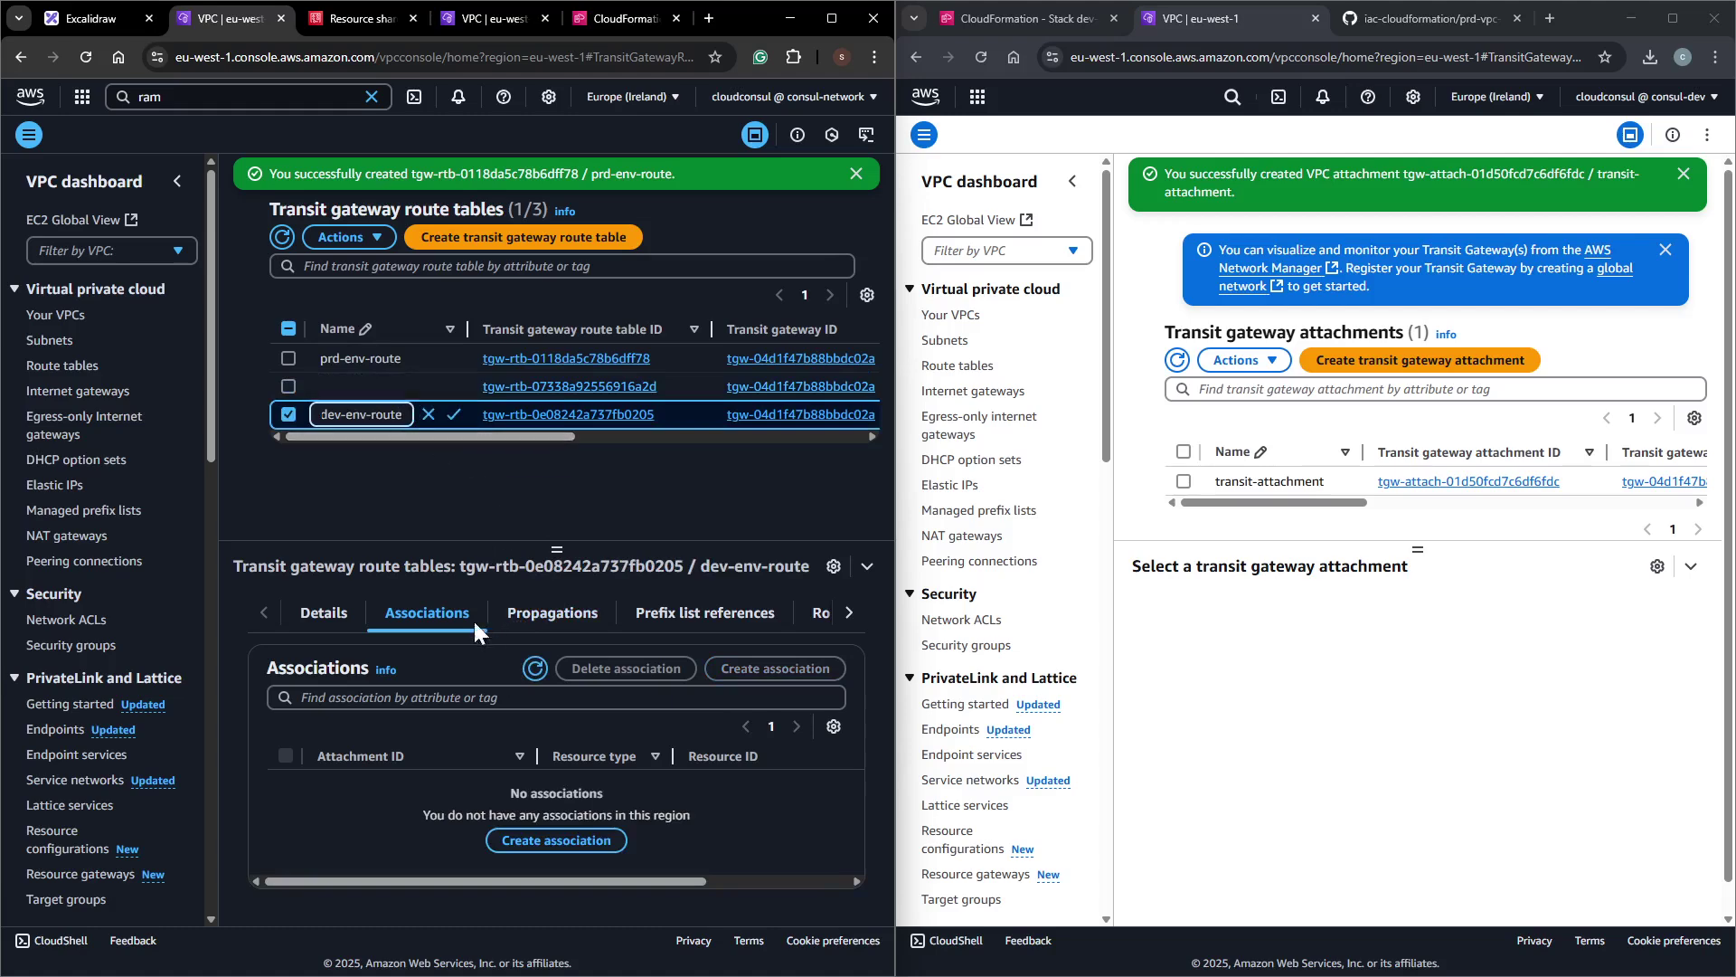
{"action": "left_click", "coordinate": [555, 841]}
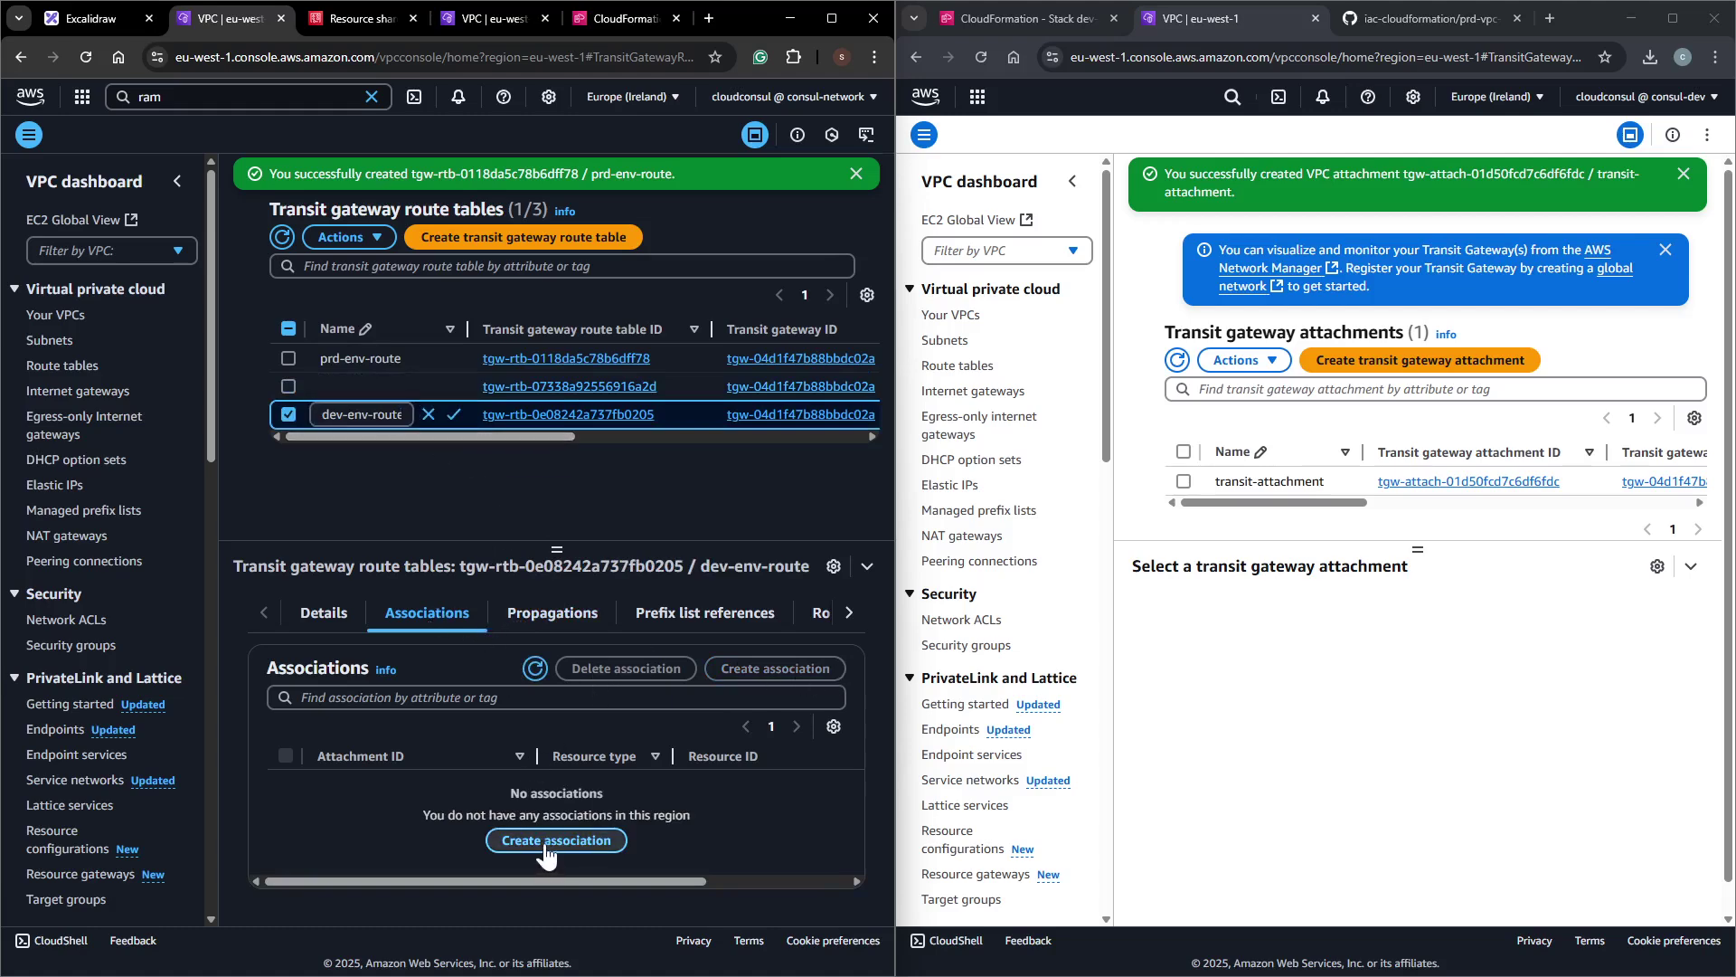
{"action": "left_click", "coordinate": [226, 427]}
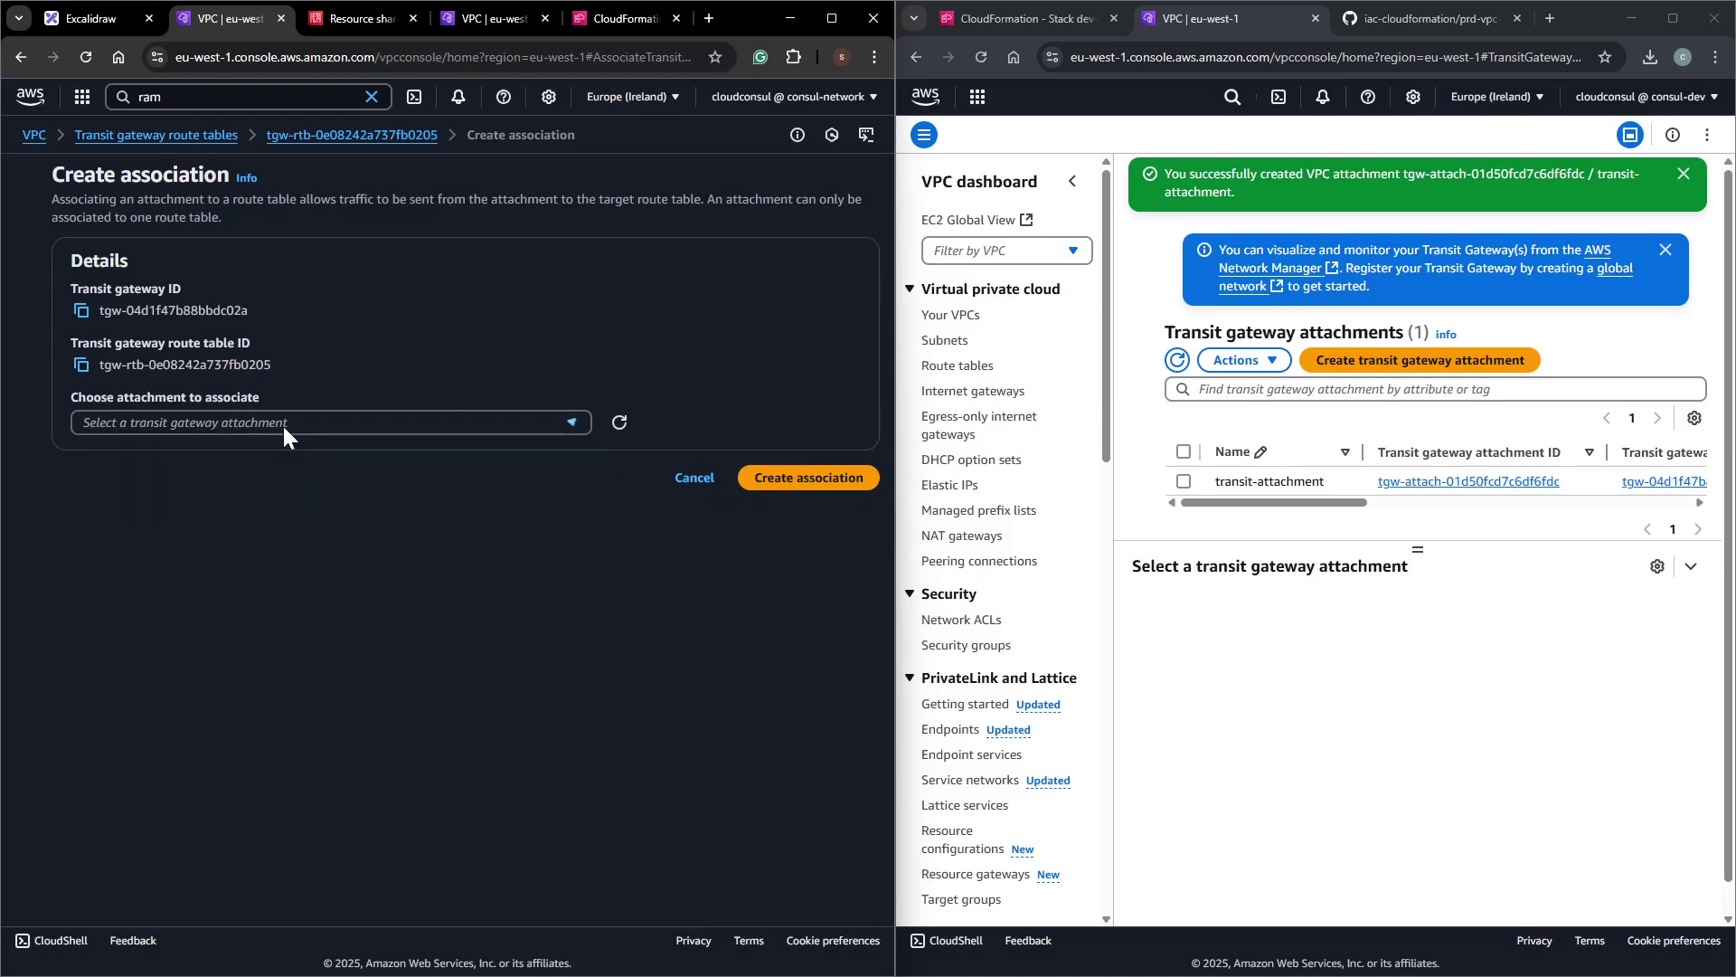
{"action": "left_click", "coordinate": [702, 479]}
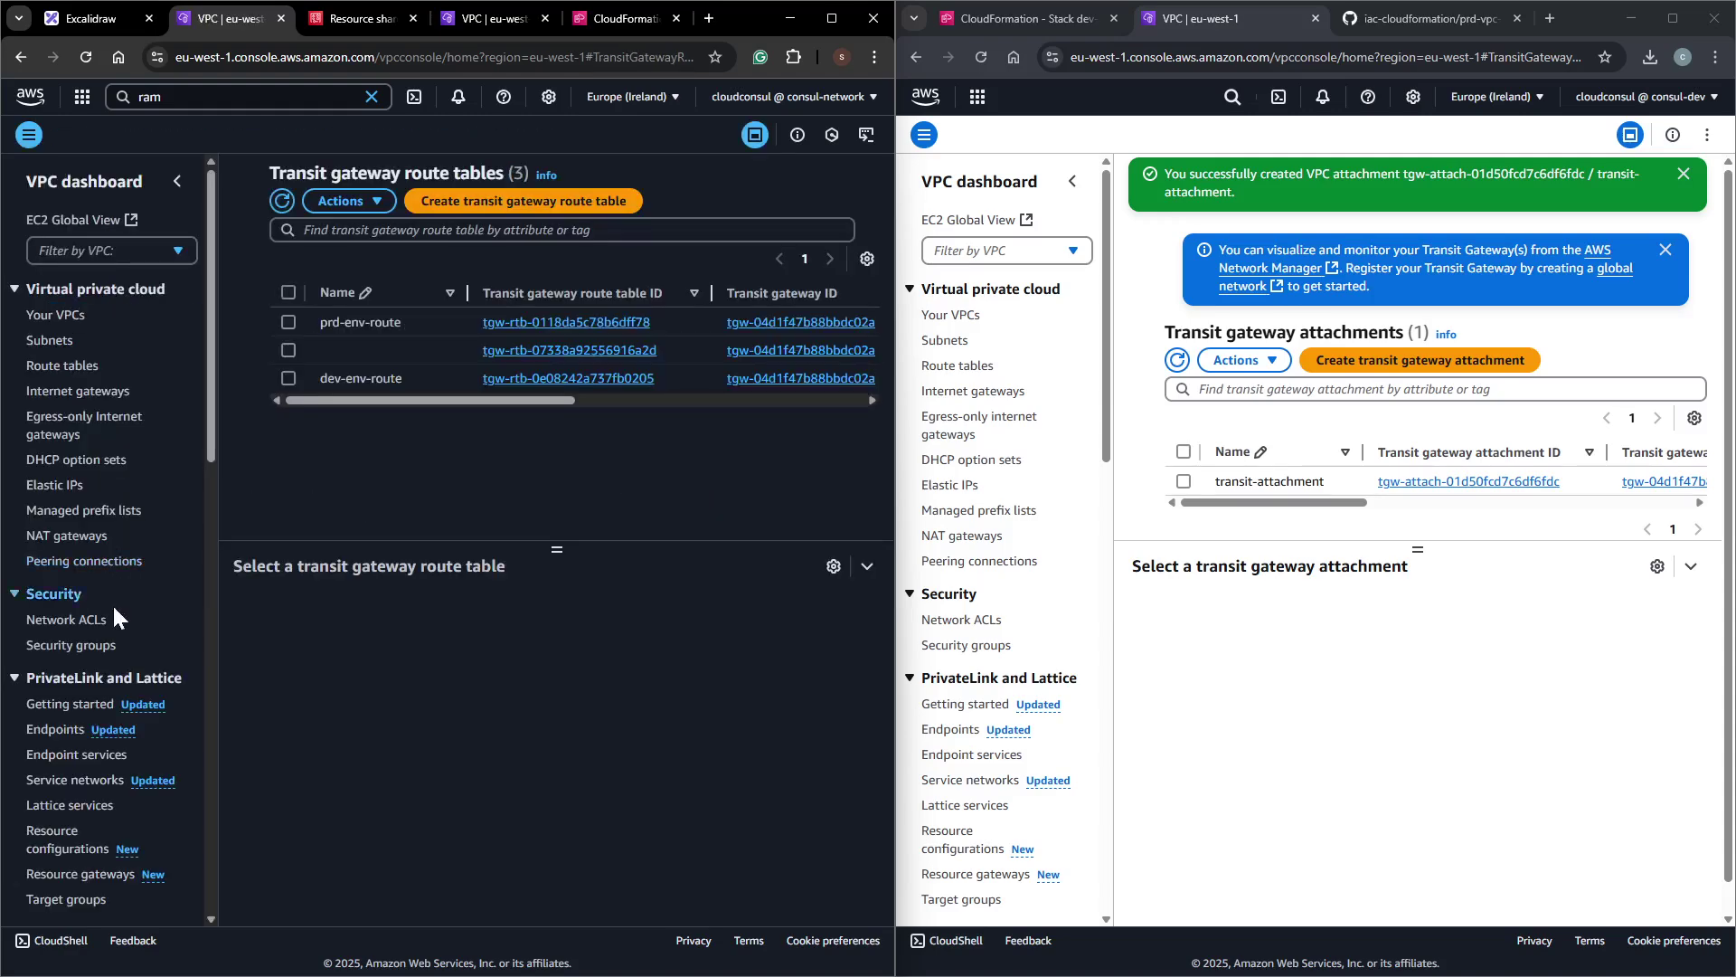
Delete the association of the dev attachment tgw-attach-01d50fcd7c6df6fdc from the unnamed default transit gateway route table.
{"action": "scroll", "coordinate": [109, 606], "scroll_direction": "down", "scroll_amount": 5}
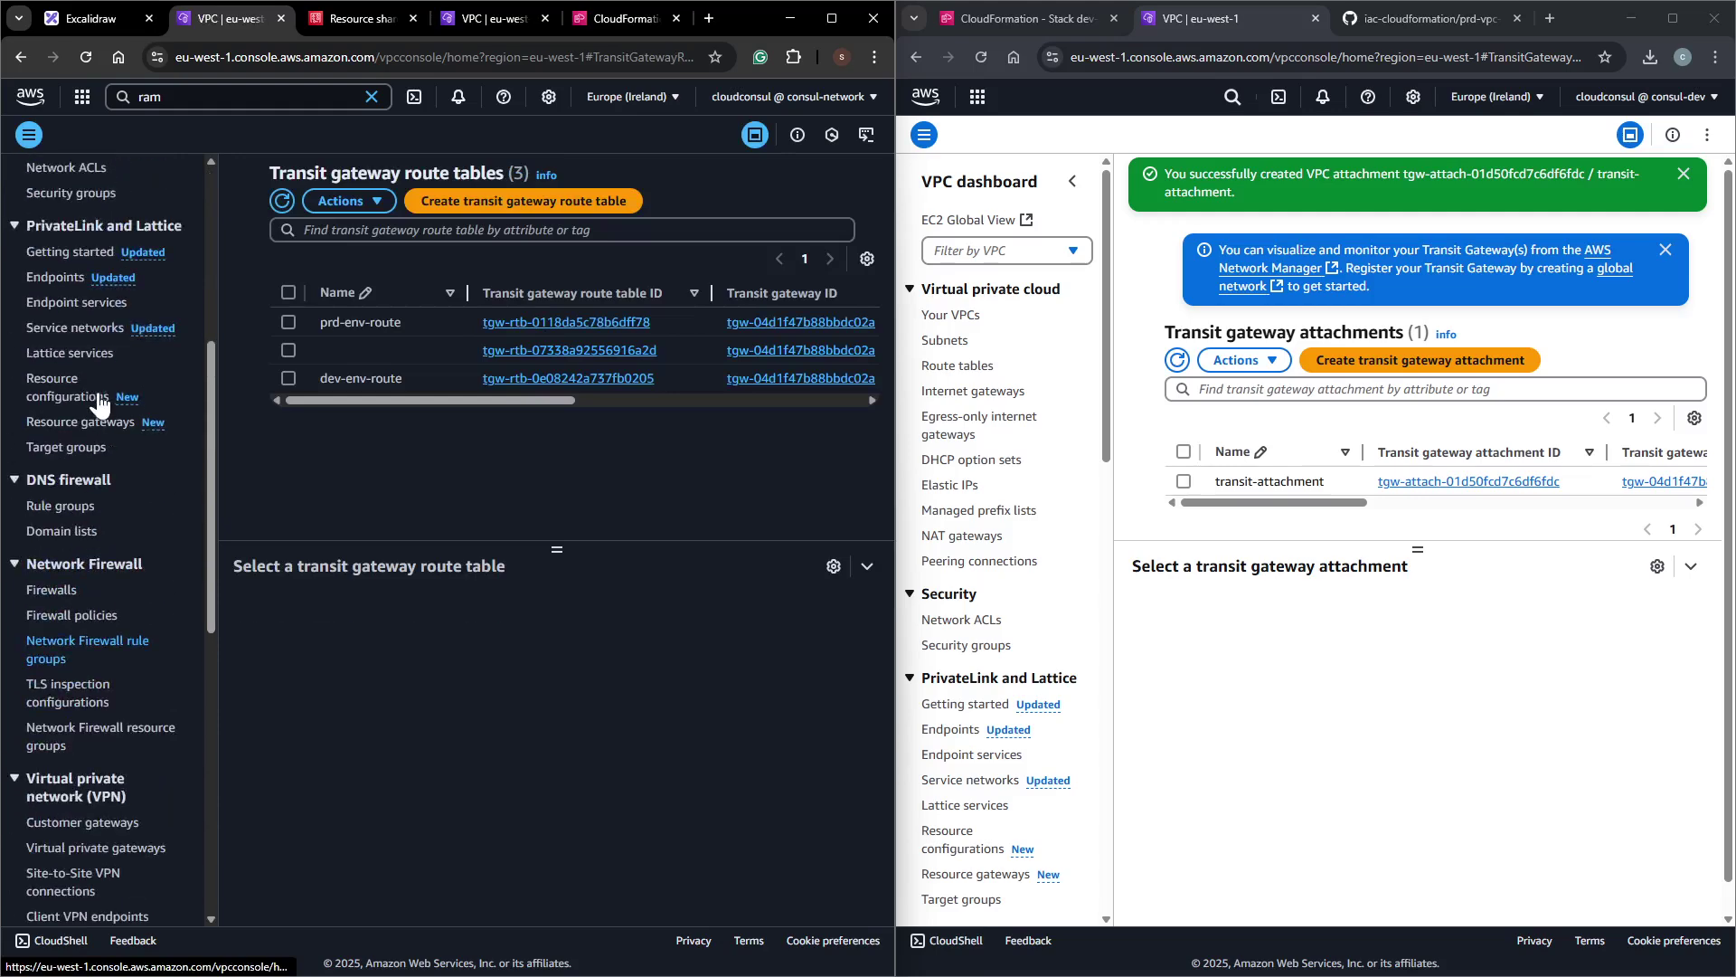
{"action": "left_click", "coordinate": [450, 350]}
{"action": "left_click", "coordinate": [502, 604]}
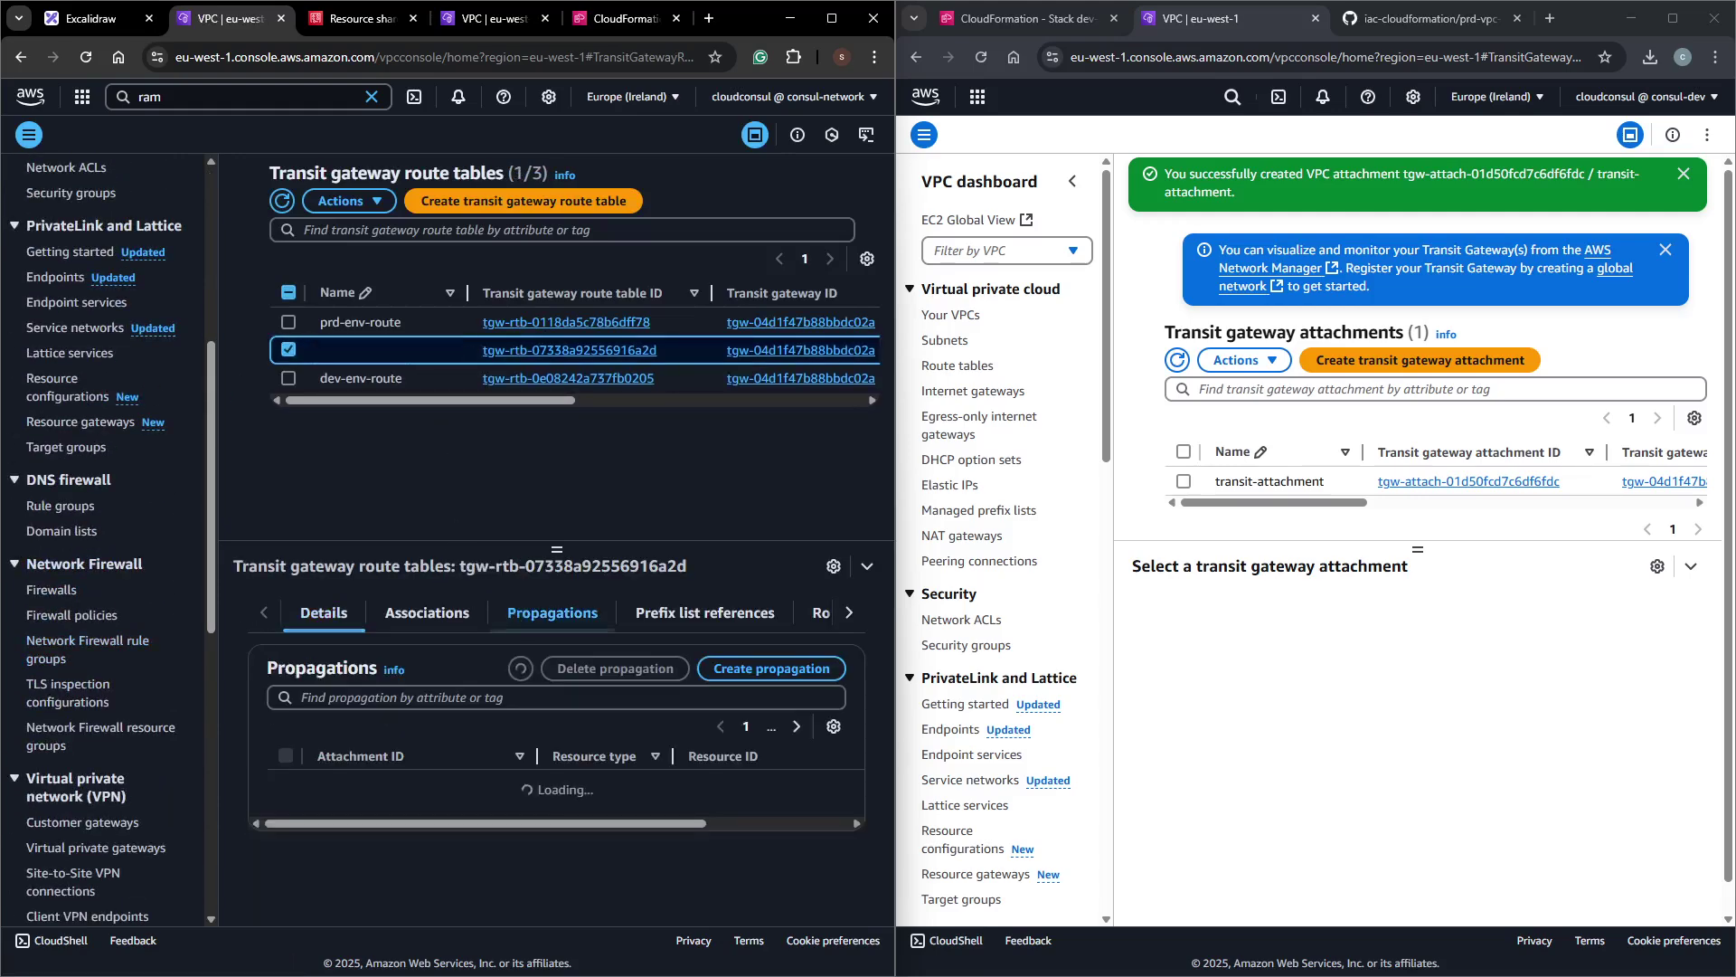
{"action": "left_click", "coordinate": [287, 754]}
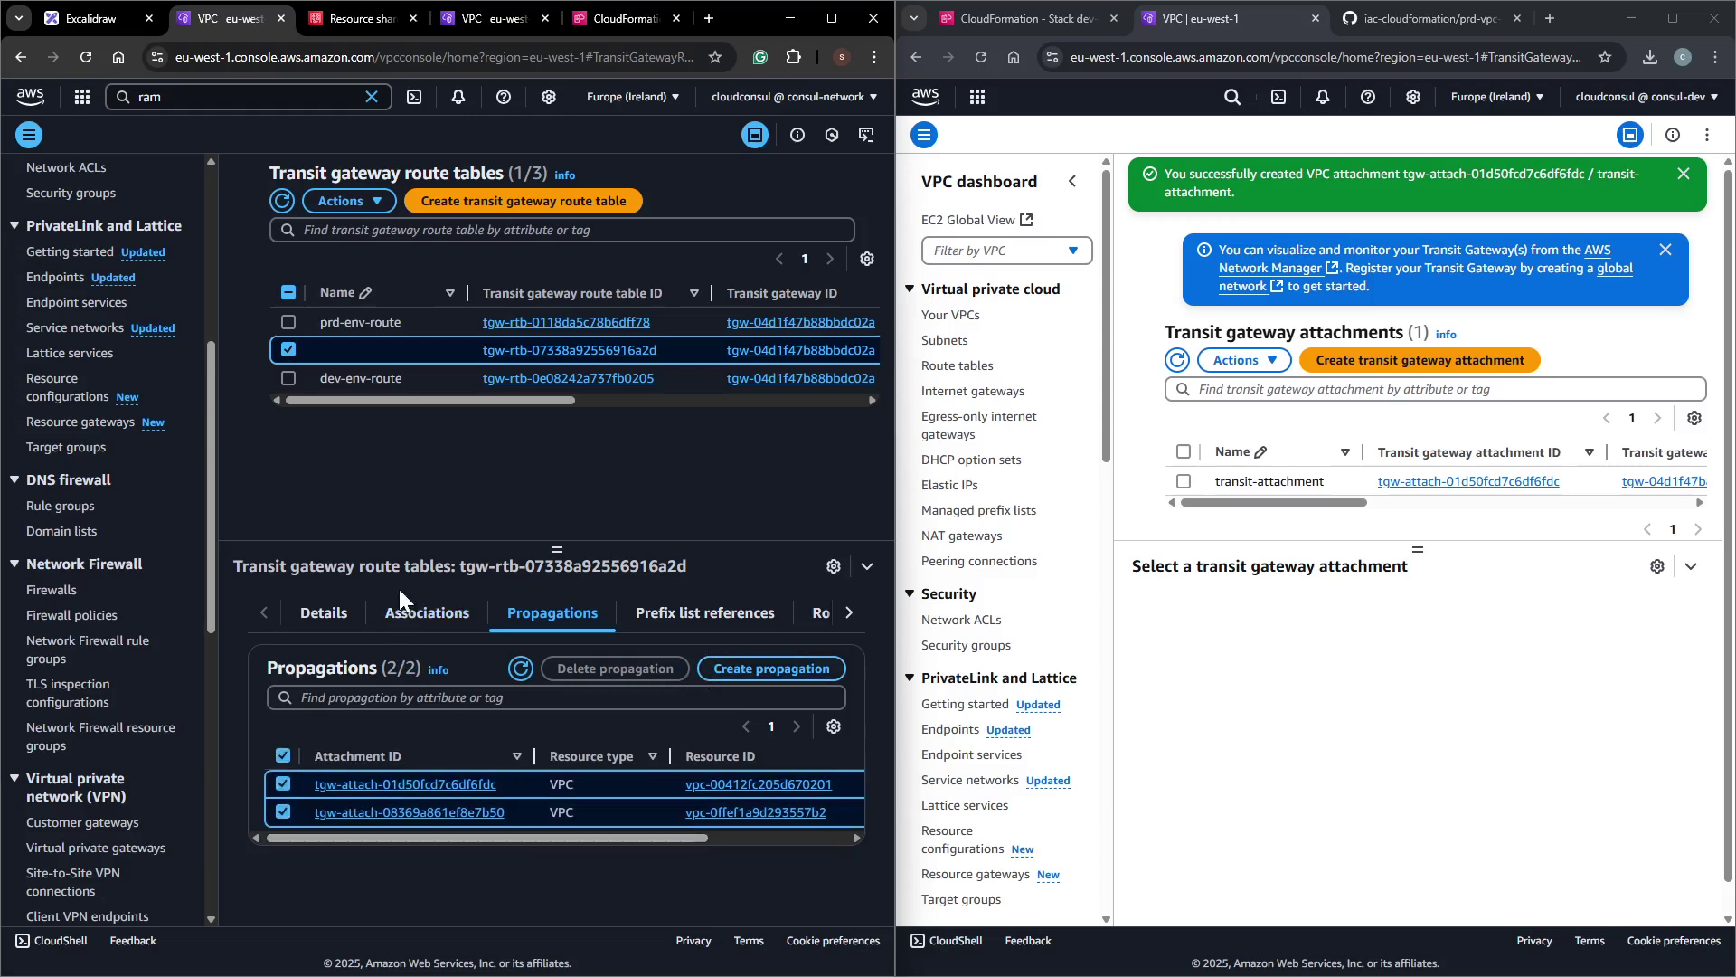
{"action": "left_click", "coordinate": [427, 614]}
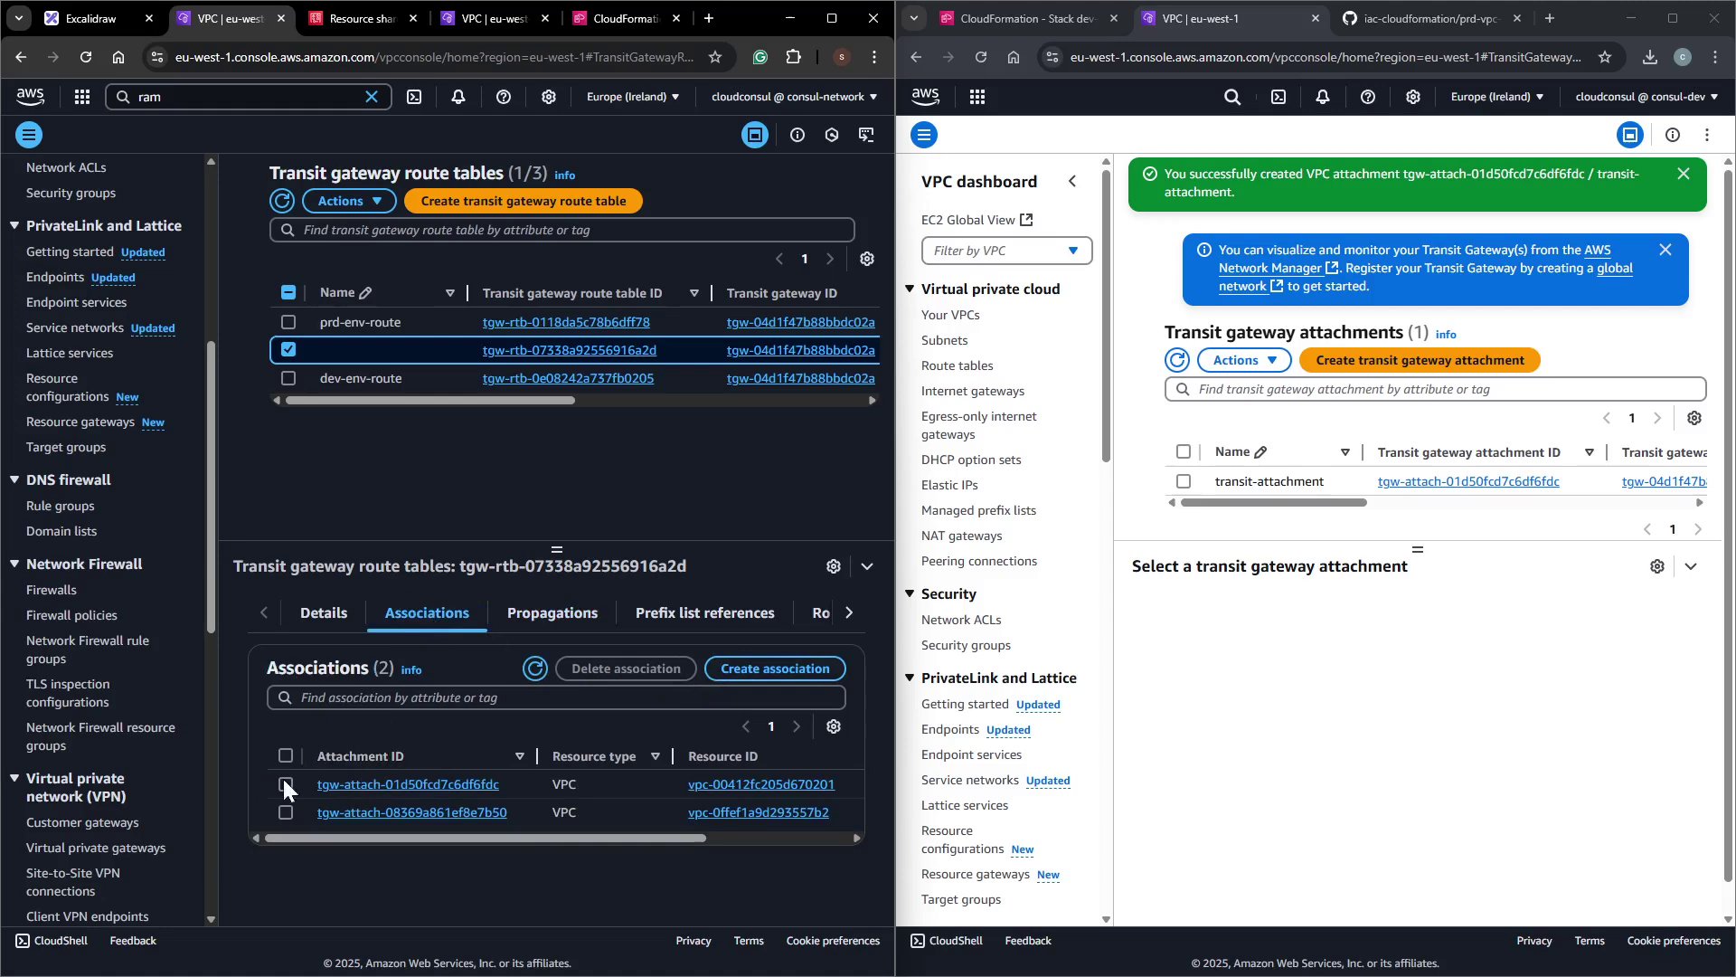
{"action": "left_click", "coordinate": [287, 756]}
{"action": "right_click", "coordinate": [502, 795]}
{"action": "left_click", "coordinate": [551, 720]}
{"action": "left_click", "coordinate": [285, 813]}
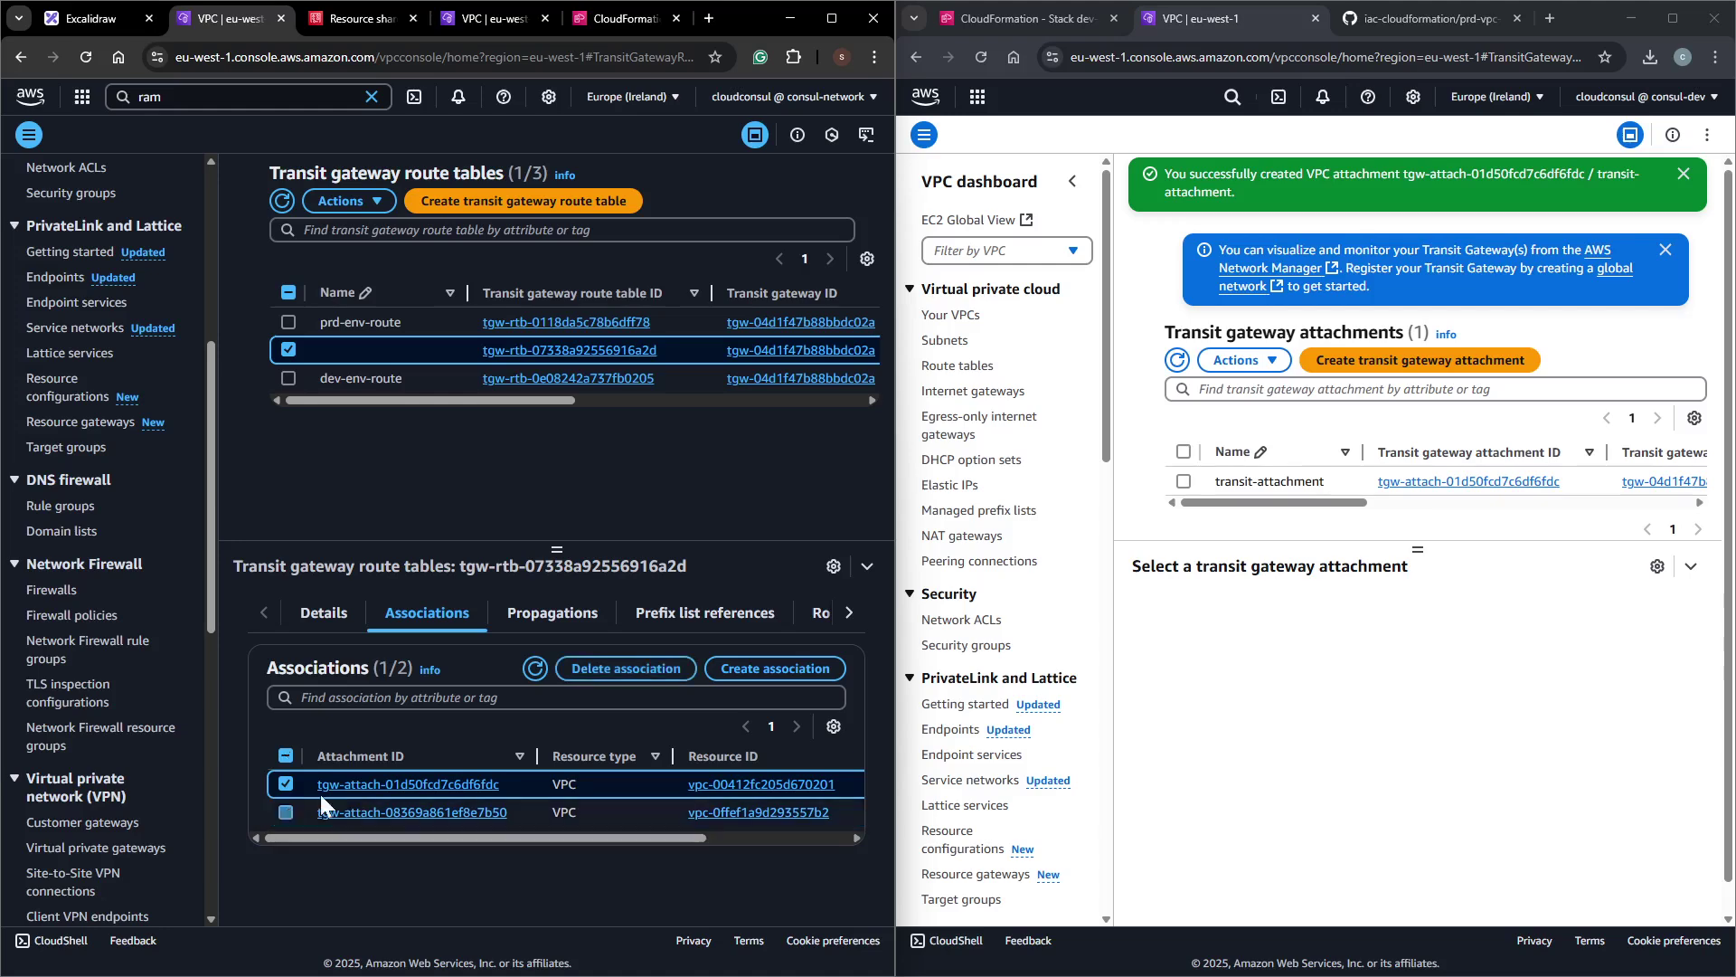
{"action": "left_click", "coordinate": [626, 669]}
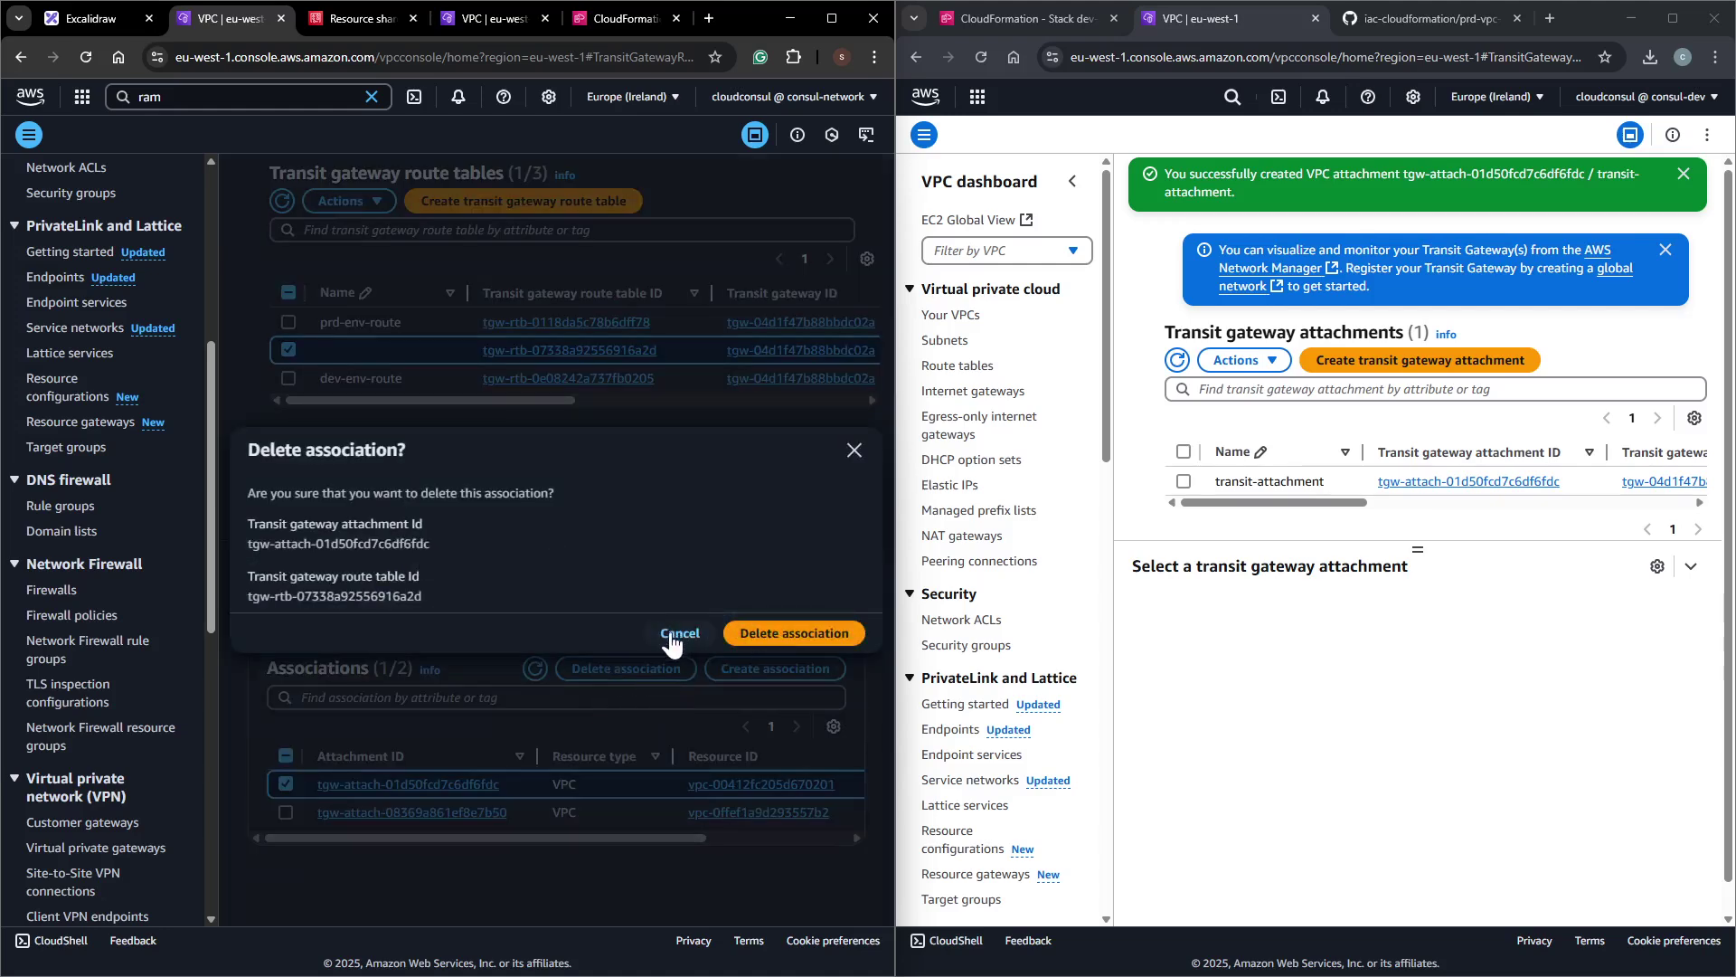
{"action": "left_click", "coordinate": [753, 633]}
Delete the production attachment's association, tgw-attach-08369a861ef8e7b50, from the same default route table.
{"action": "left_click", "coordinate": [286, 813]}
{"action": "left_click", "coordinate": [627, 668]}
{"action": "left_click", "coordinate": [767, 635]}
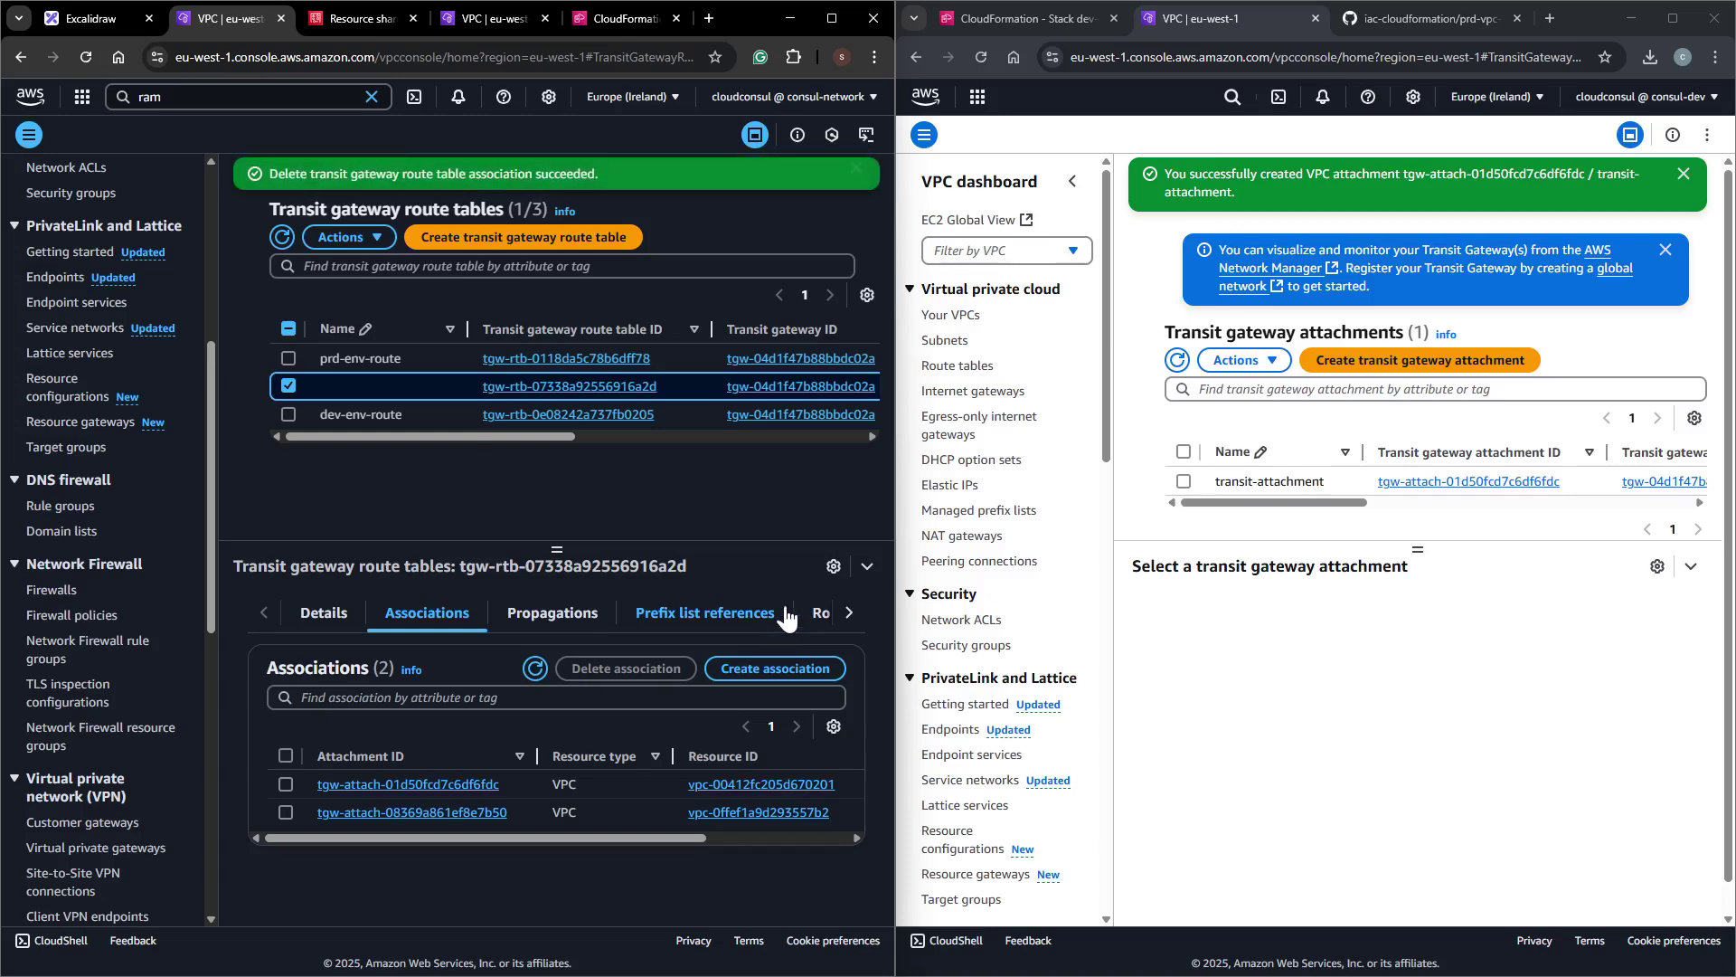
Associate the dev-vpc-attach attachment with the dev-env-route transit gateway route table.
{"action": "left_click_drag", "start_coordinate": [492, 836], "coordinate": [411, 824]}
{"action": "left_click_drag", "start_coordinate": [895, 365], "coordinate": [1030, 308]}
{"action": "mouse_move", "coordinate": [384, 349]}
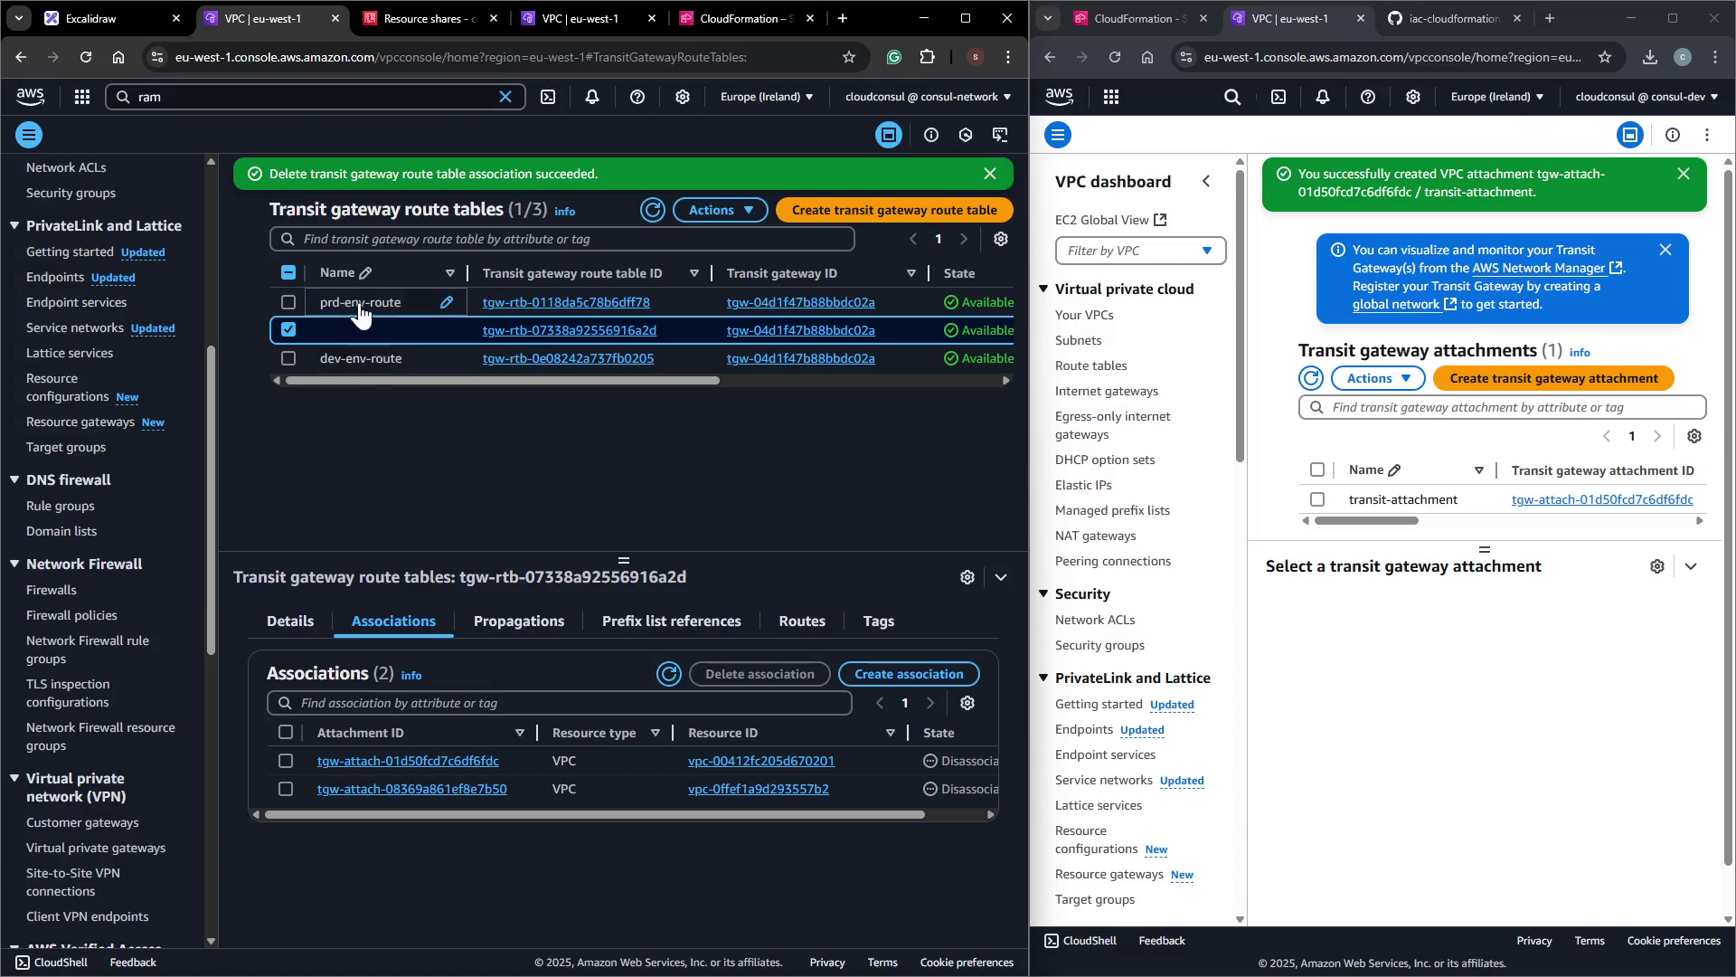
{"action": "left_click", "coordinate": [358, 366]}
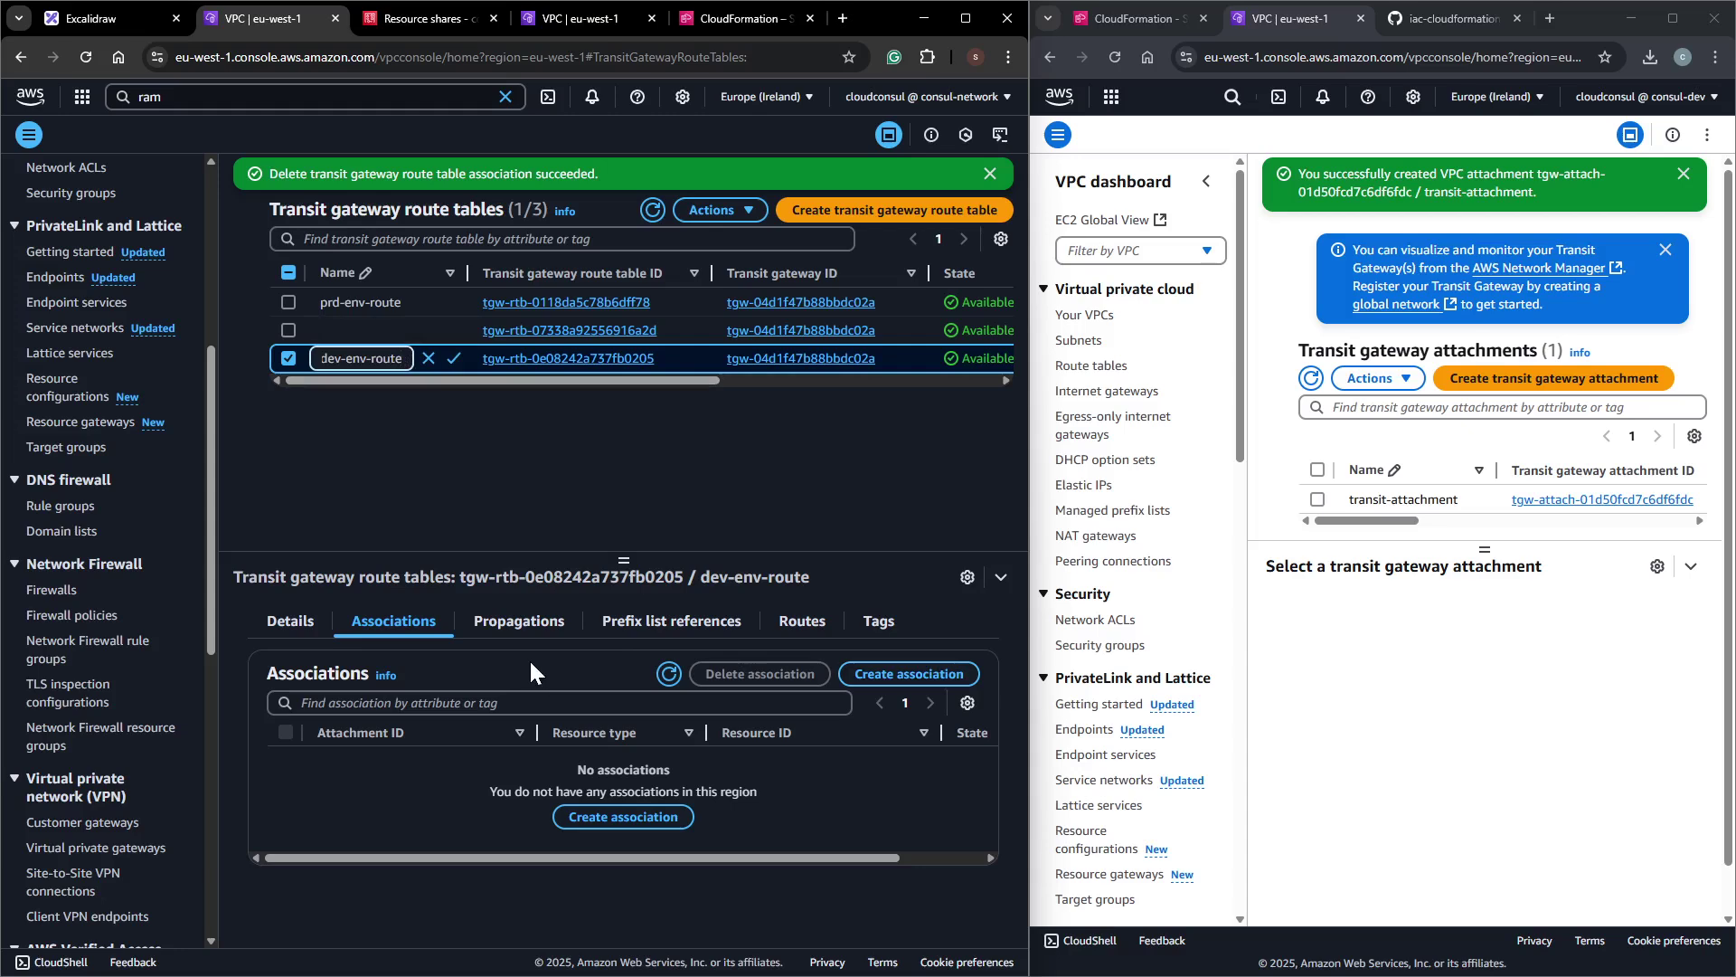
{"action": "left_click", "coordinate": [904, 674]}
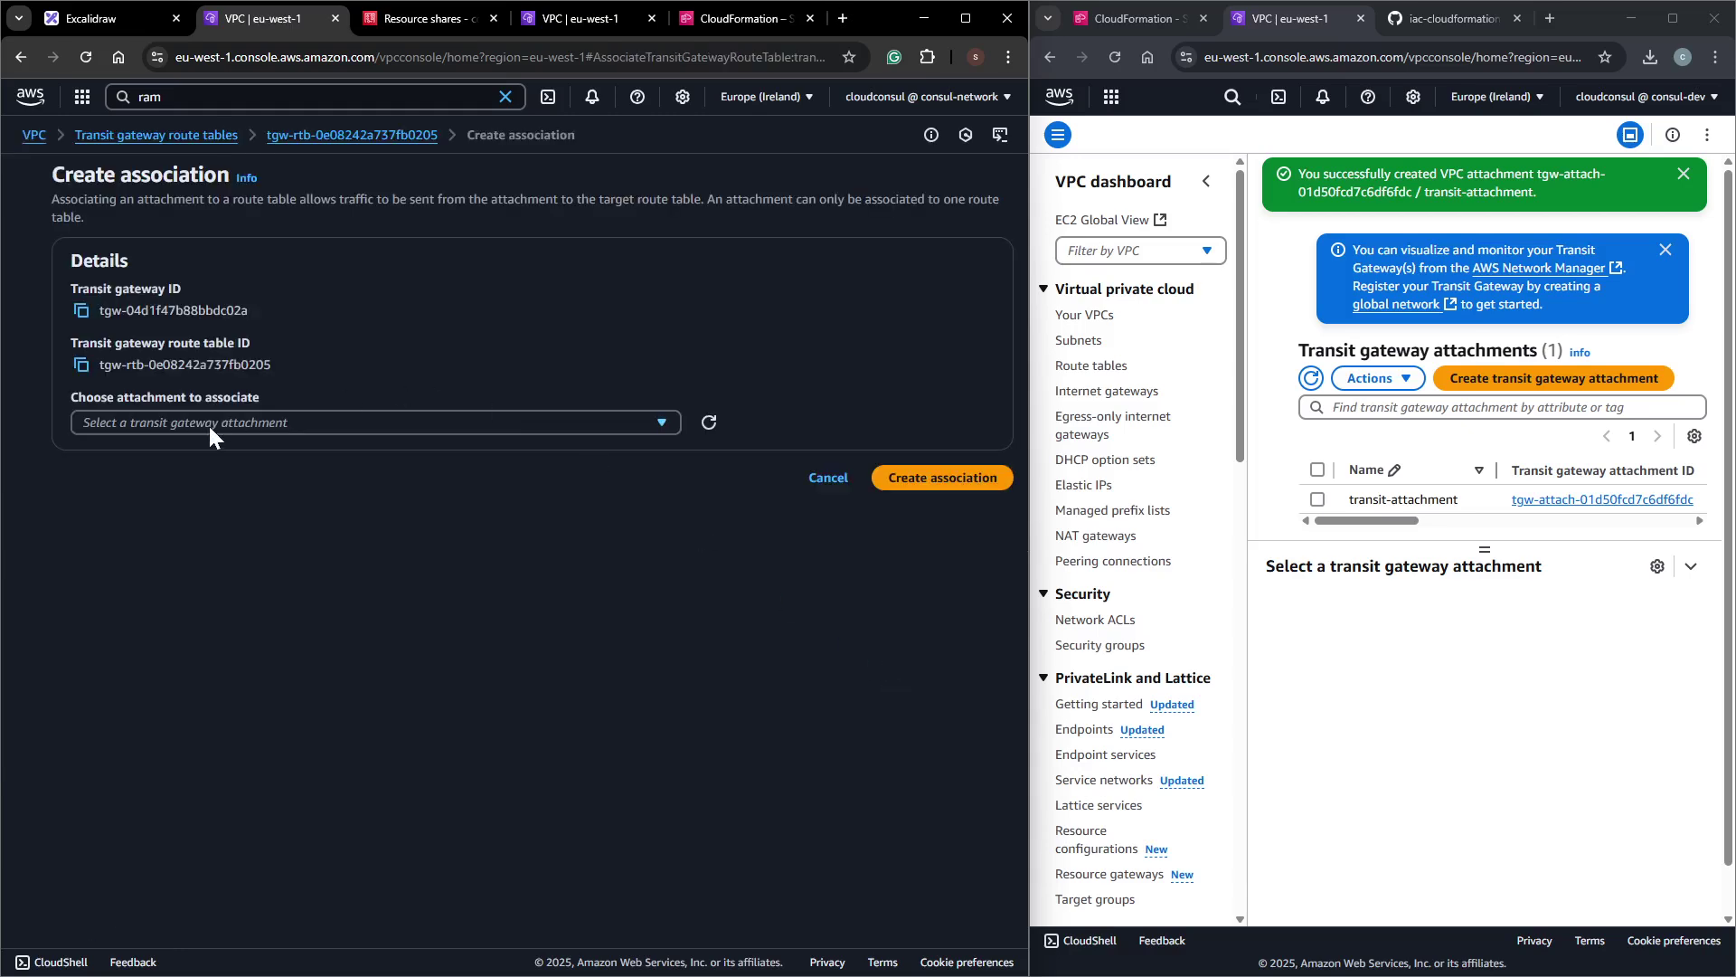
{"action": "left_click", "coordinate": [209, 423]}
{"action": "left_click", "coordinate": [312, 497]}
{"action": "left_click", "coordinate": [940, 476]}
Associate the prd-vpc-attach attachment with the prd-env-route transit gateway route table.
{"action": "left_click", "coordinate": [446, 303]}
{"action": "key", "text": "Escape"}
{"action": "left_click", "coordinate": [391, 621]}
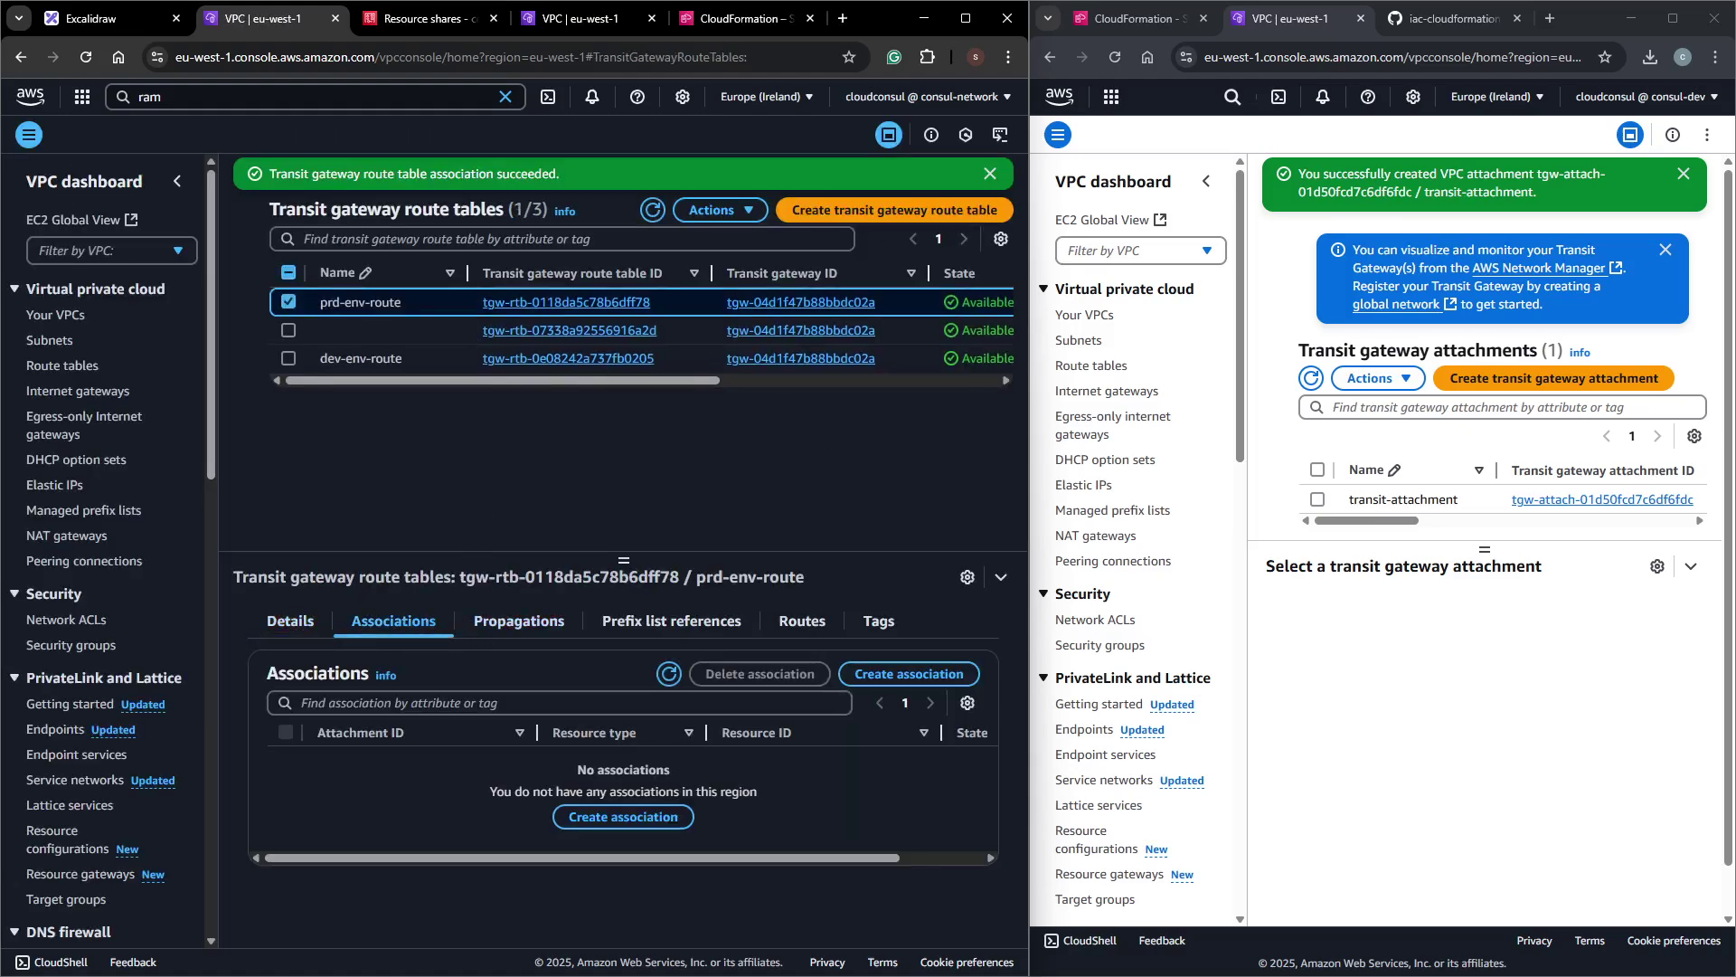
{"action": "left_click", "coordinate": [932, 689]}
{"action": "left_click", "coordinate": [329, 421]}
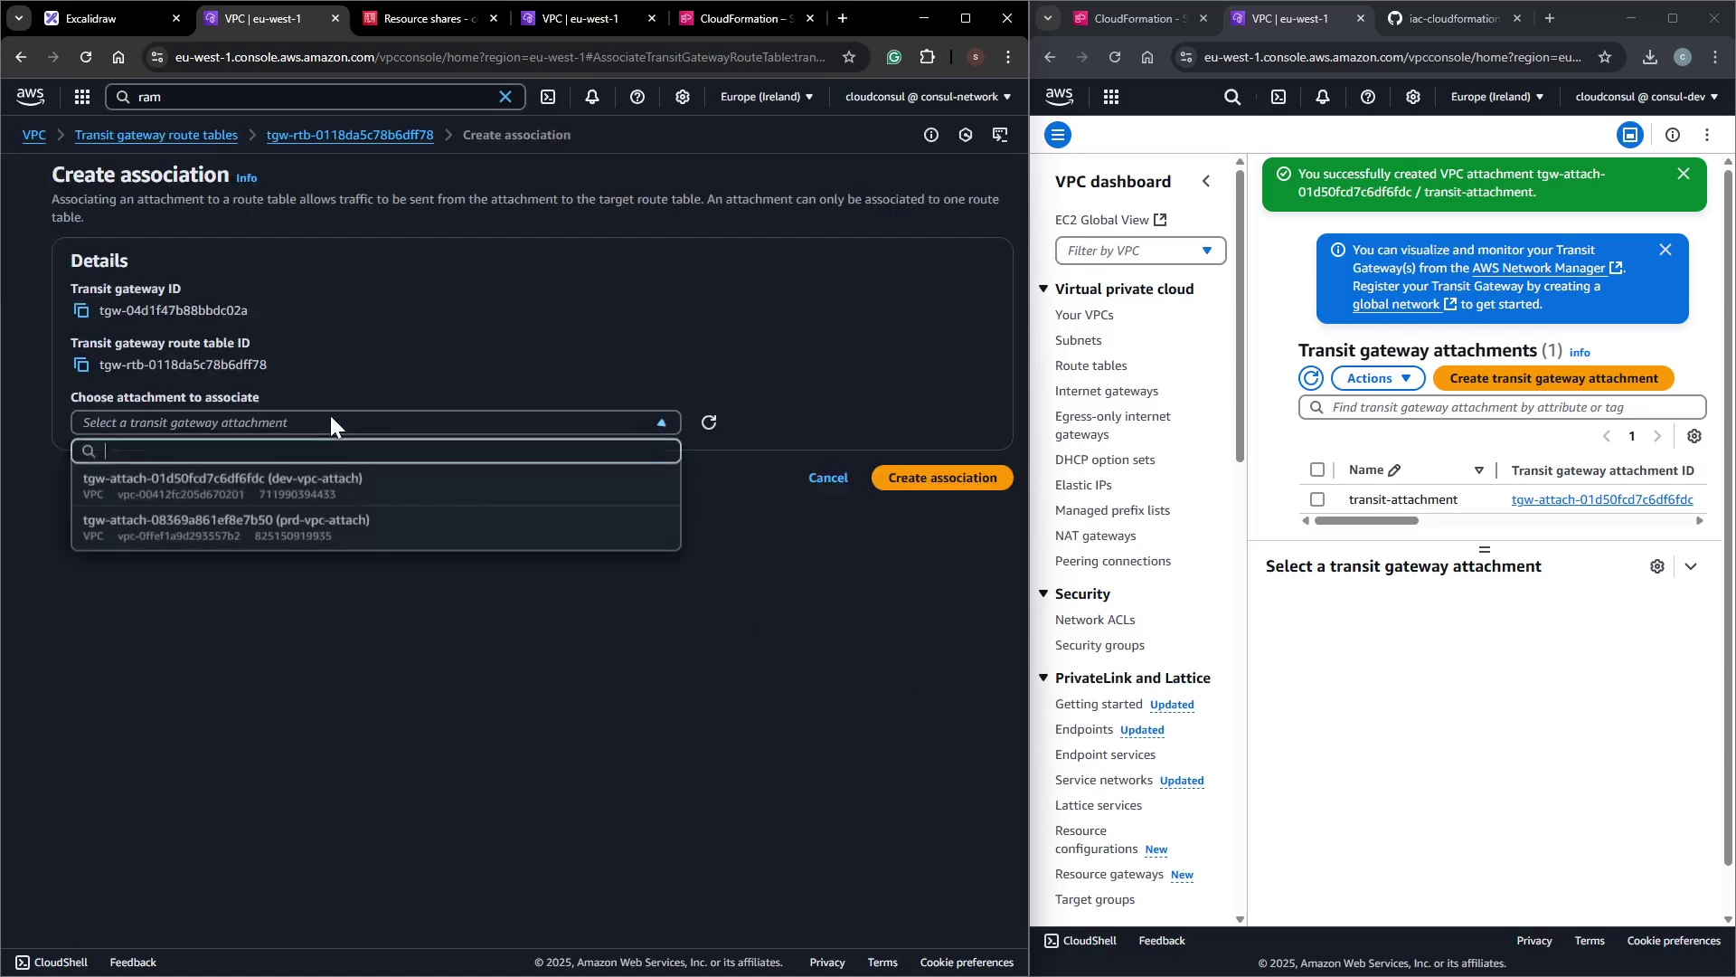
{"action": "left_click", "coordinate": [279, 540]}
{"action": "left_click", "coordinate": [943, 478]}
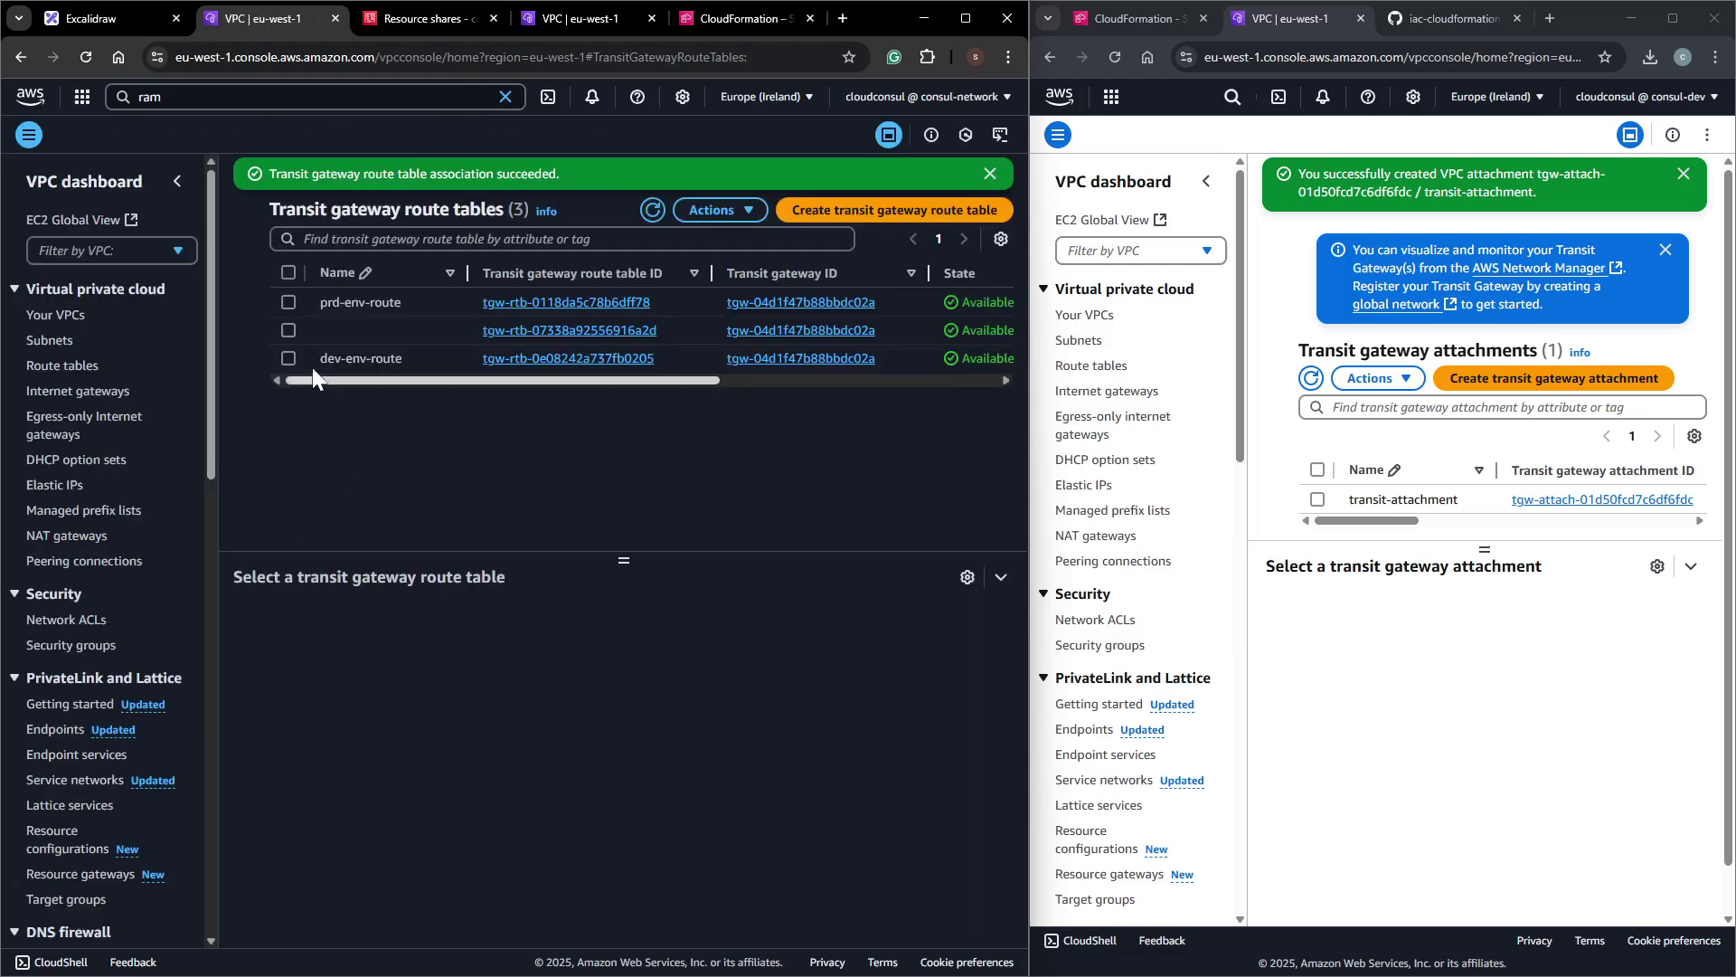
Name the unnamed default transit gateway route table net-env-route.
{"action": "left_click", "coordinate": [450, 334]}
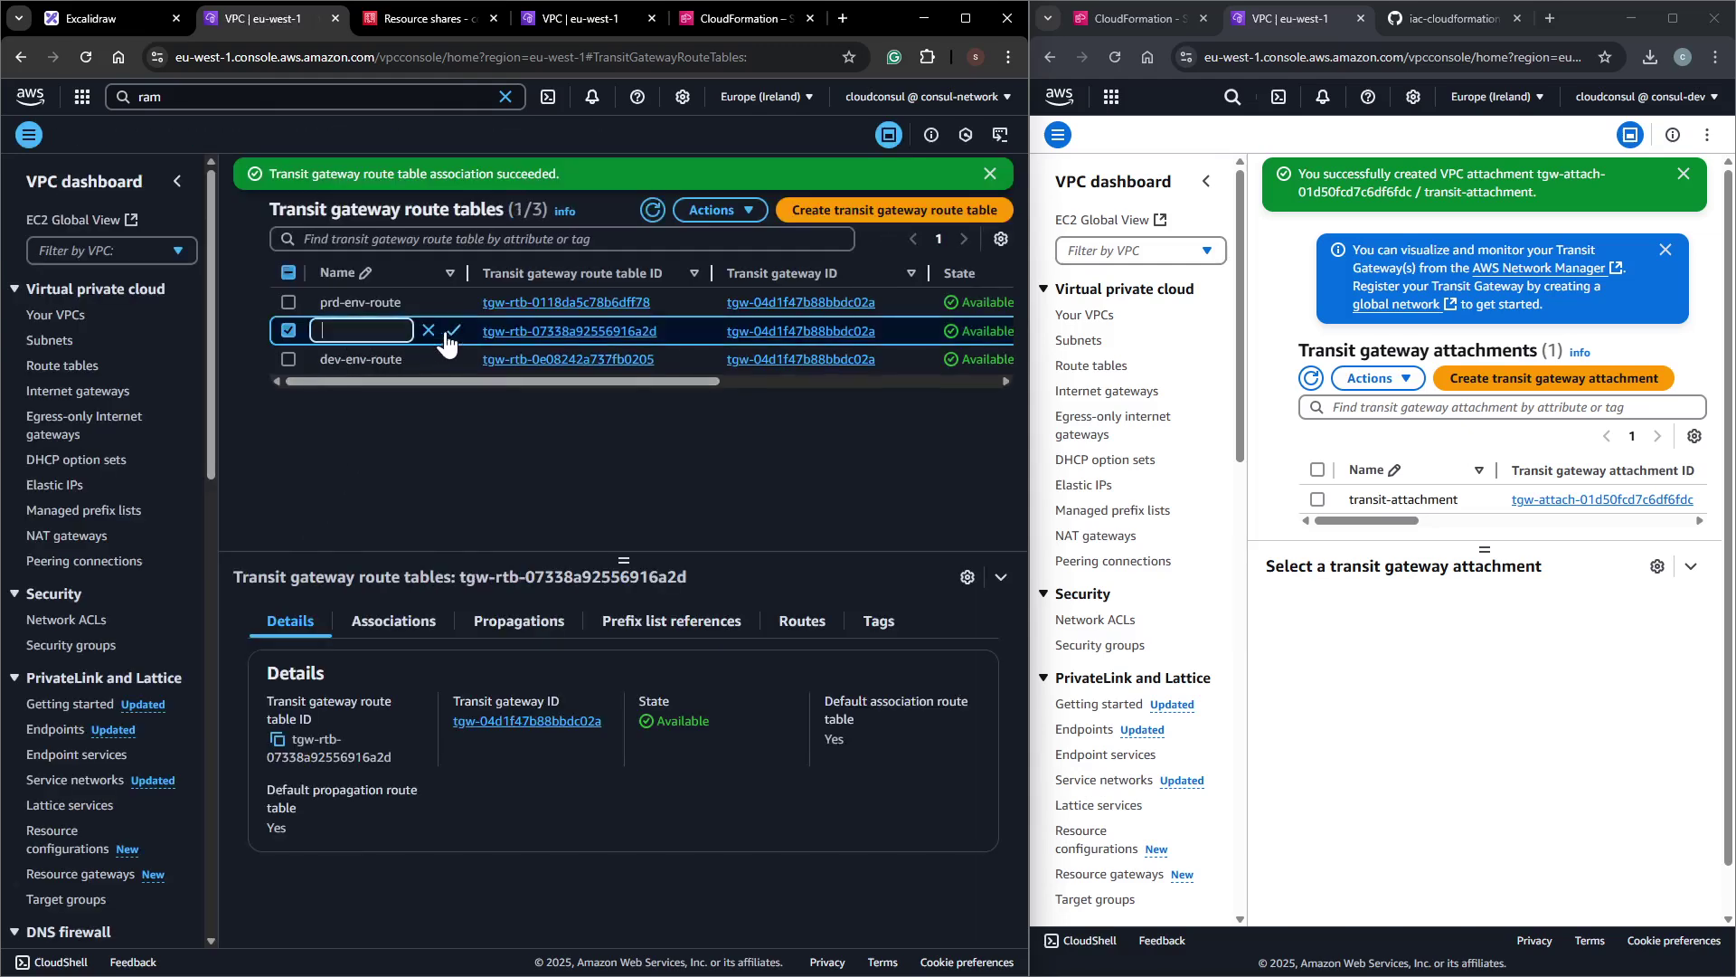
{"action": "type", "text": "netw"}
{"action": "left_click", "coordinate": [455, 331]}
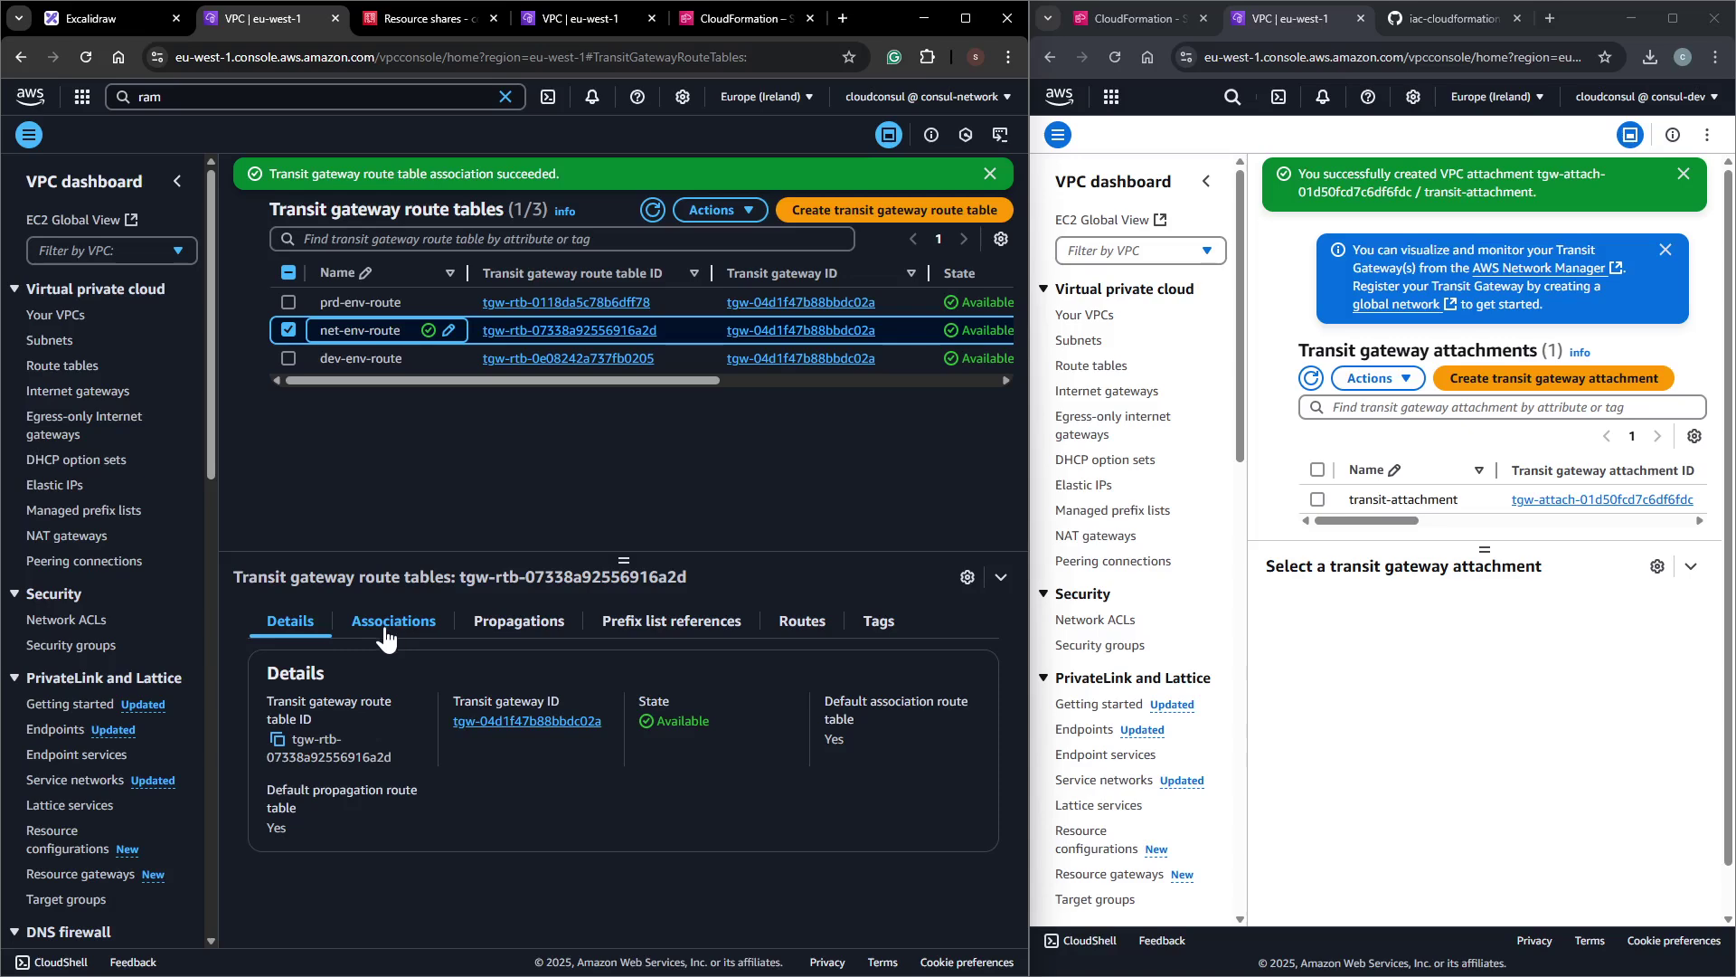
Start a new transit gateway attachment named network-vpc-attachment on transit gateway tgw-04d1f47b88bbdc02a.
{"action": "scroll", "coordinate": [122, 624], "scroll_direction": "down", "scroll_amount": 7}
{"action": "scroll", "coordinate": [120, 624], "scroll_direction": "down", "scroll_amount": 4}
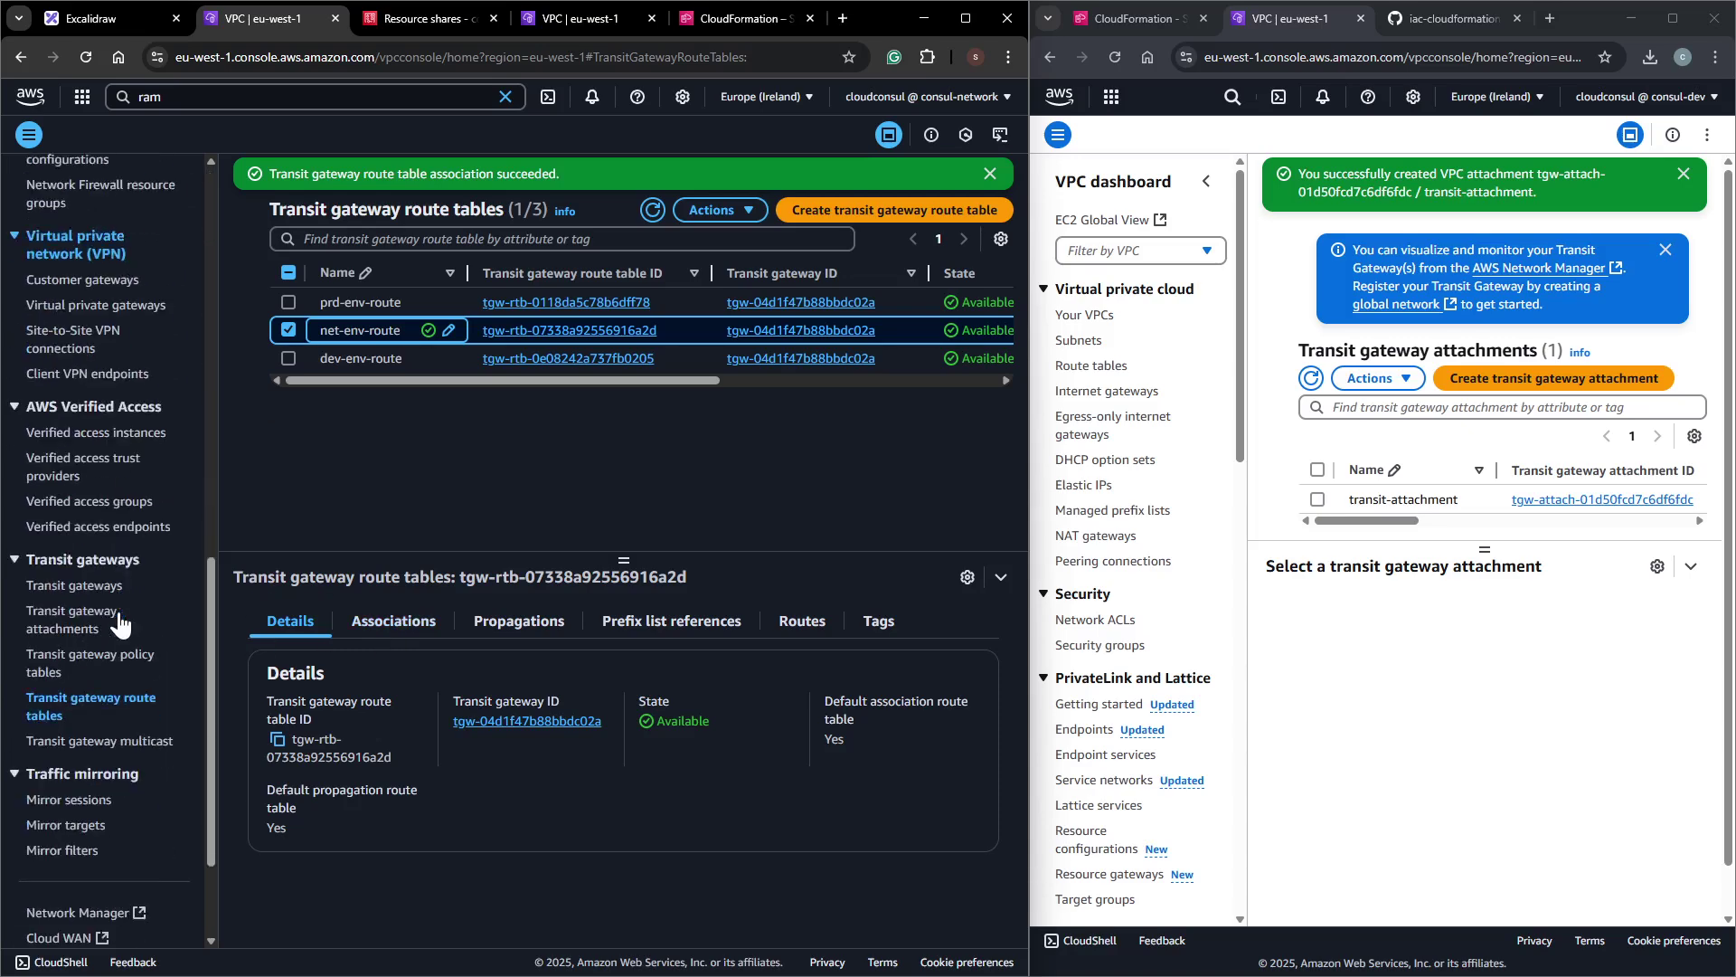
{"action": "left_click", "coordinate": [90, 620]}
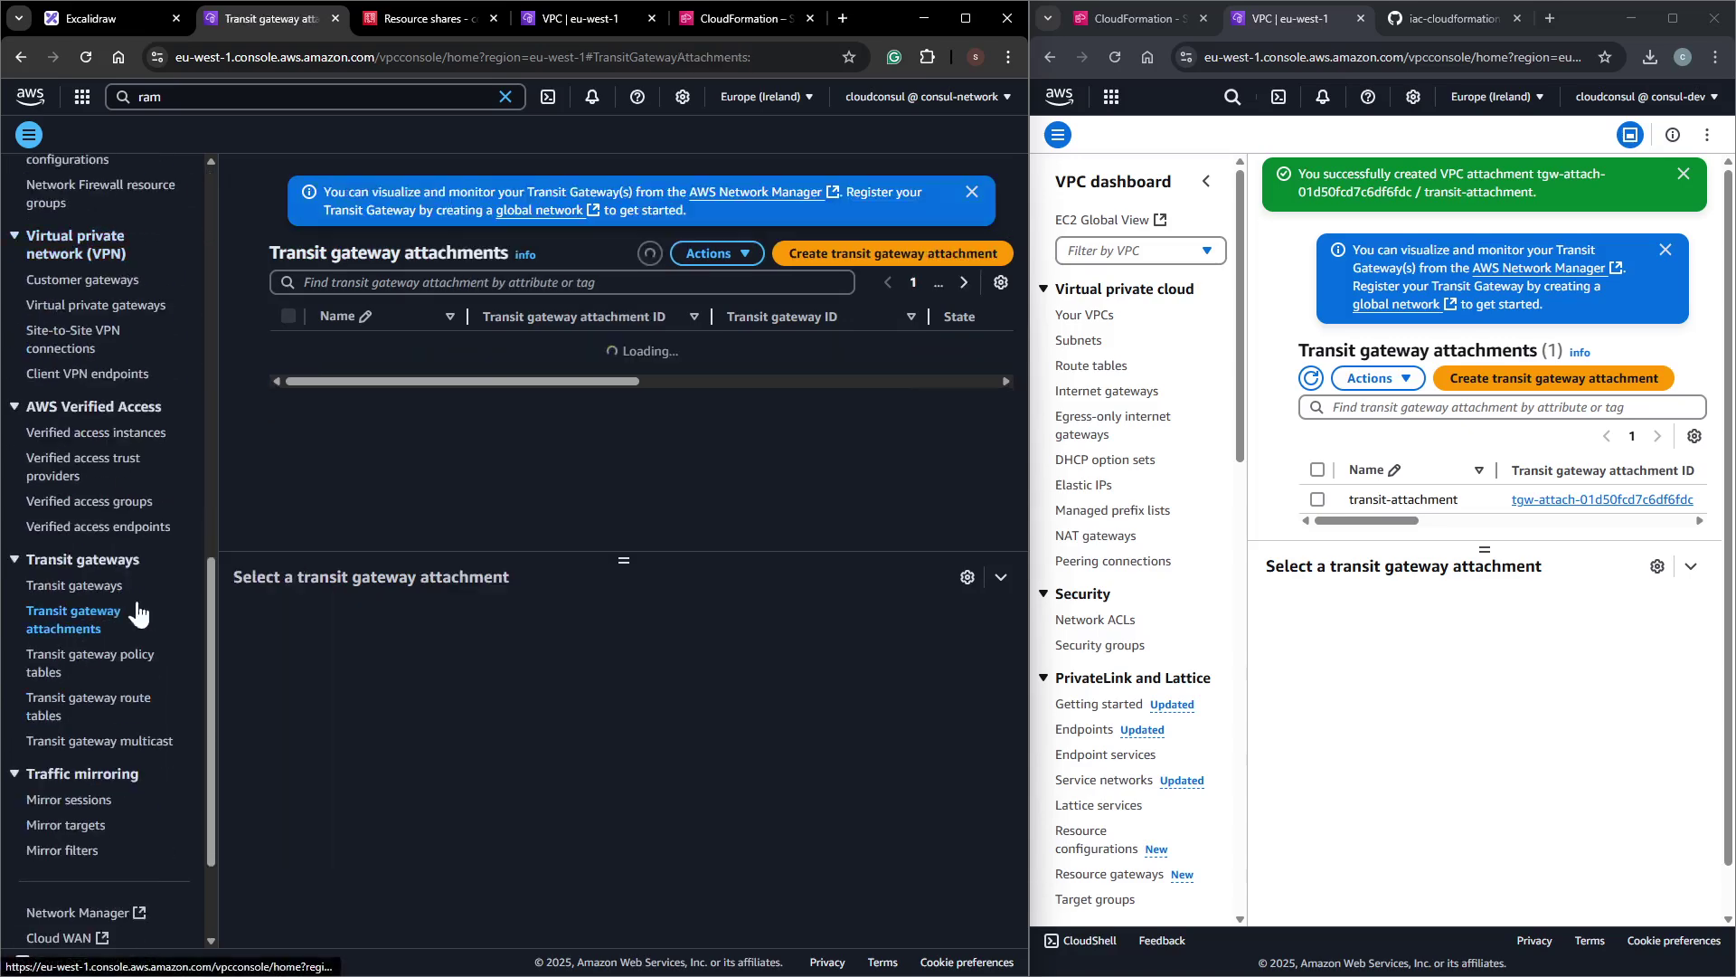
{"action": "left_click", "coordinate": [913, 258]}
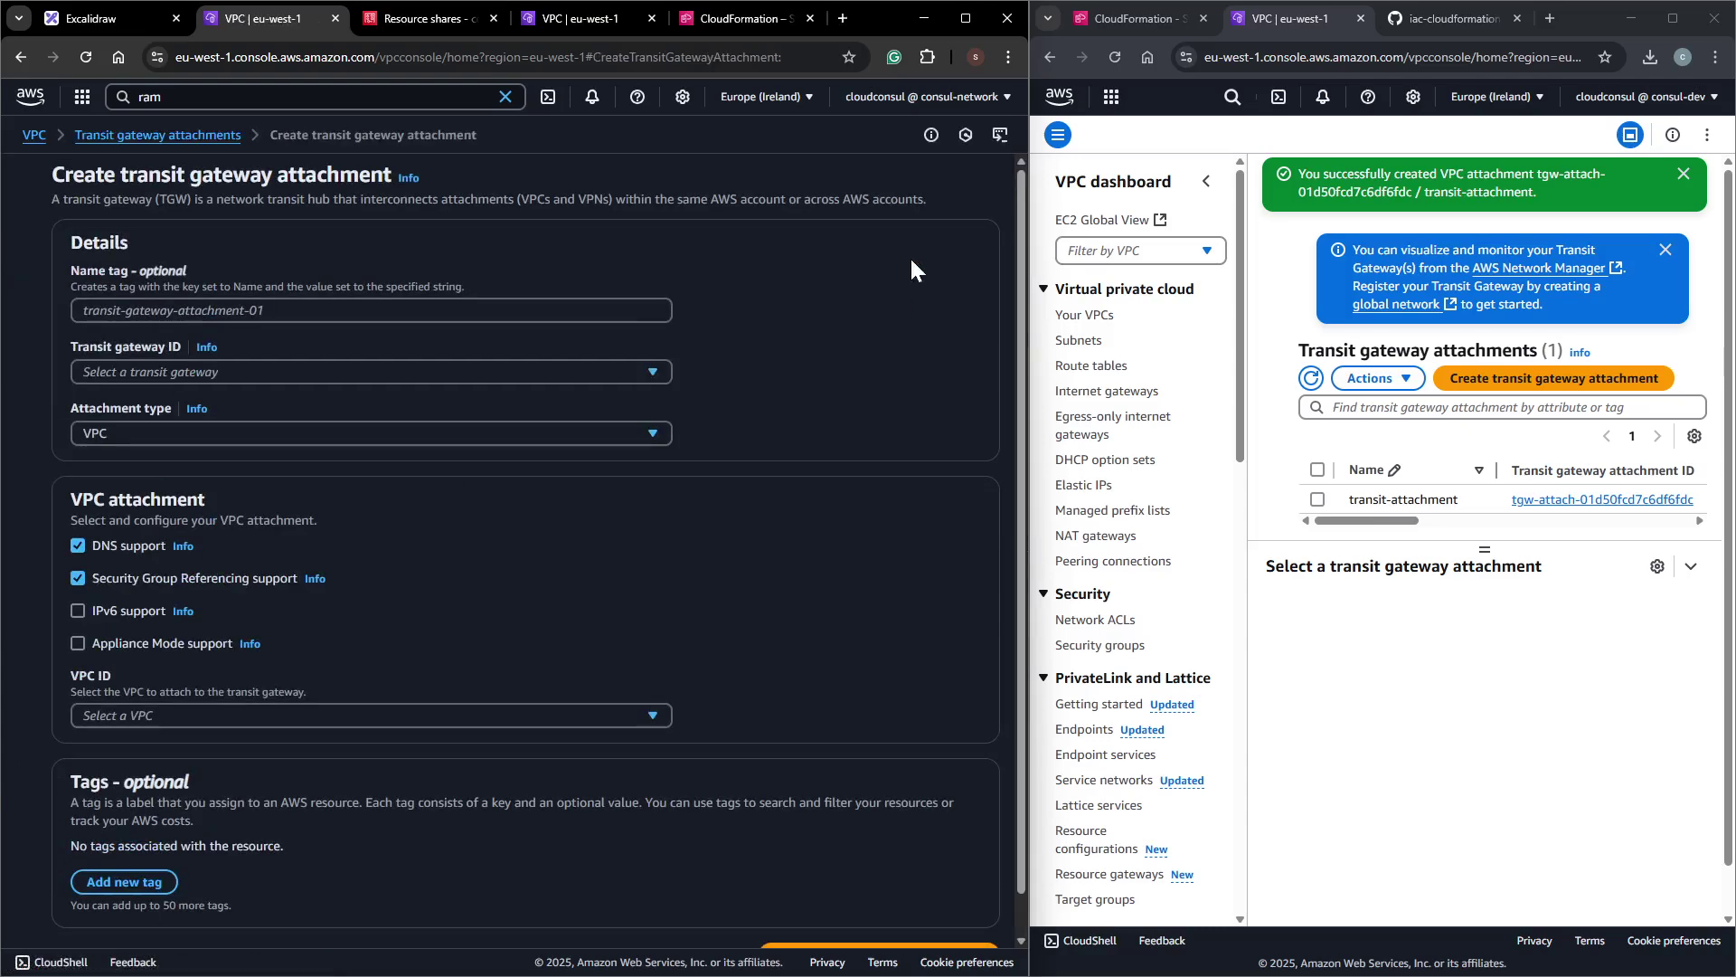
{"action": "left_click", "coordinate": [152, 310]}
{"action": "type", "text": "network-vpc-attachment"}
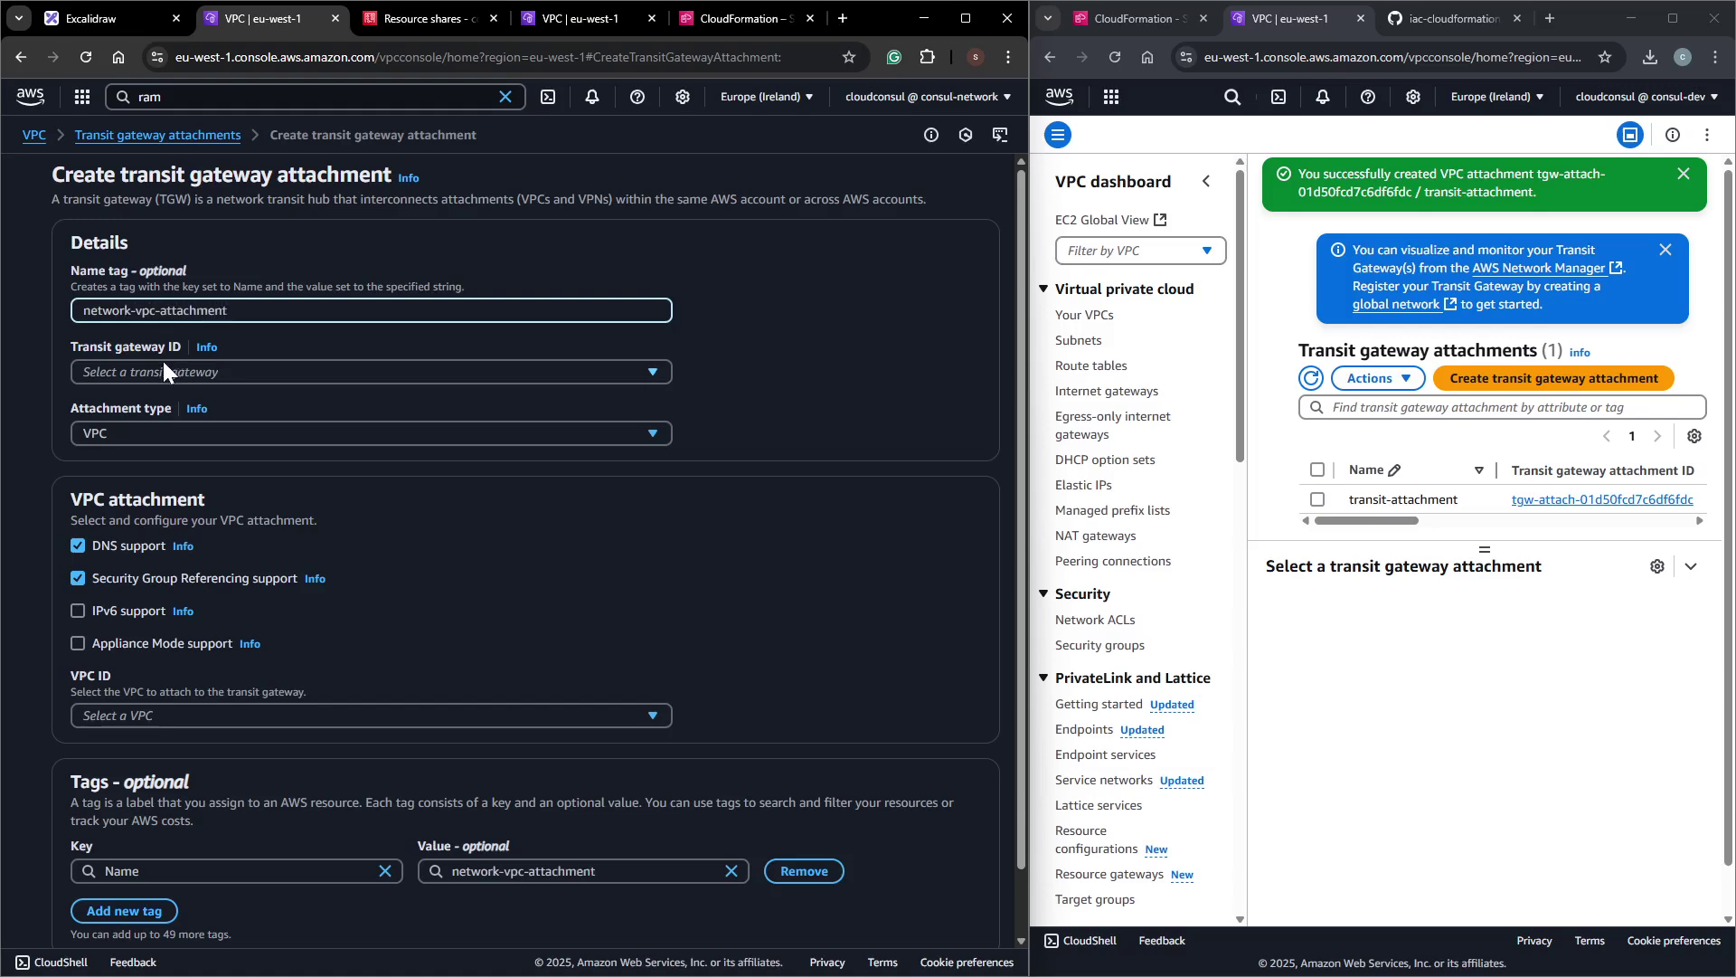
{"action": "left_click", "coordinate": [163, 369]}
{"action": "left_click", "coordinate": [377, 437]}
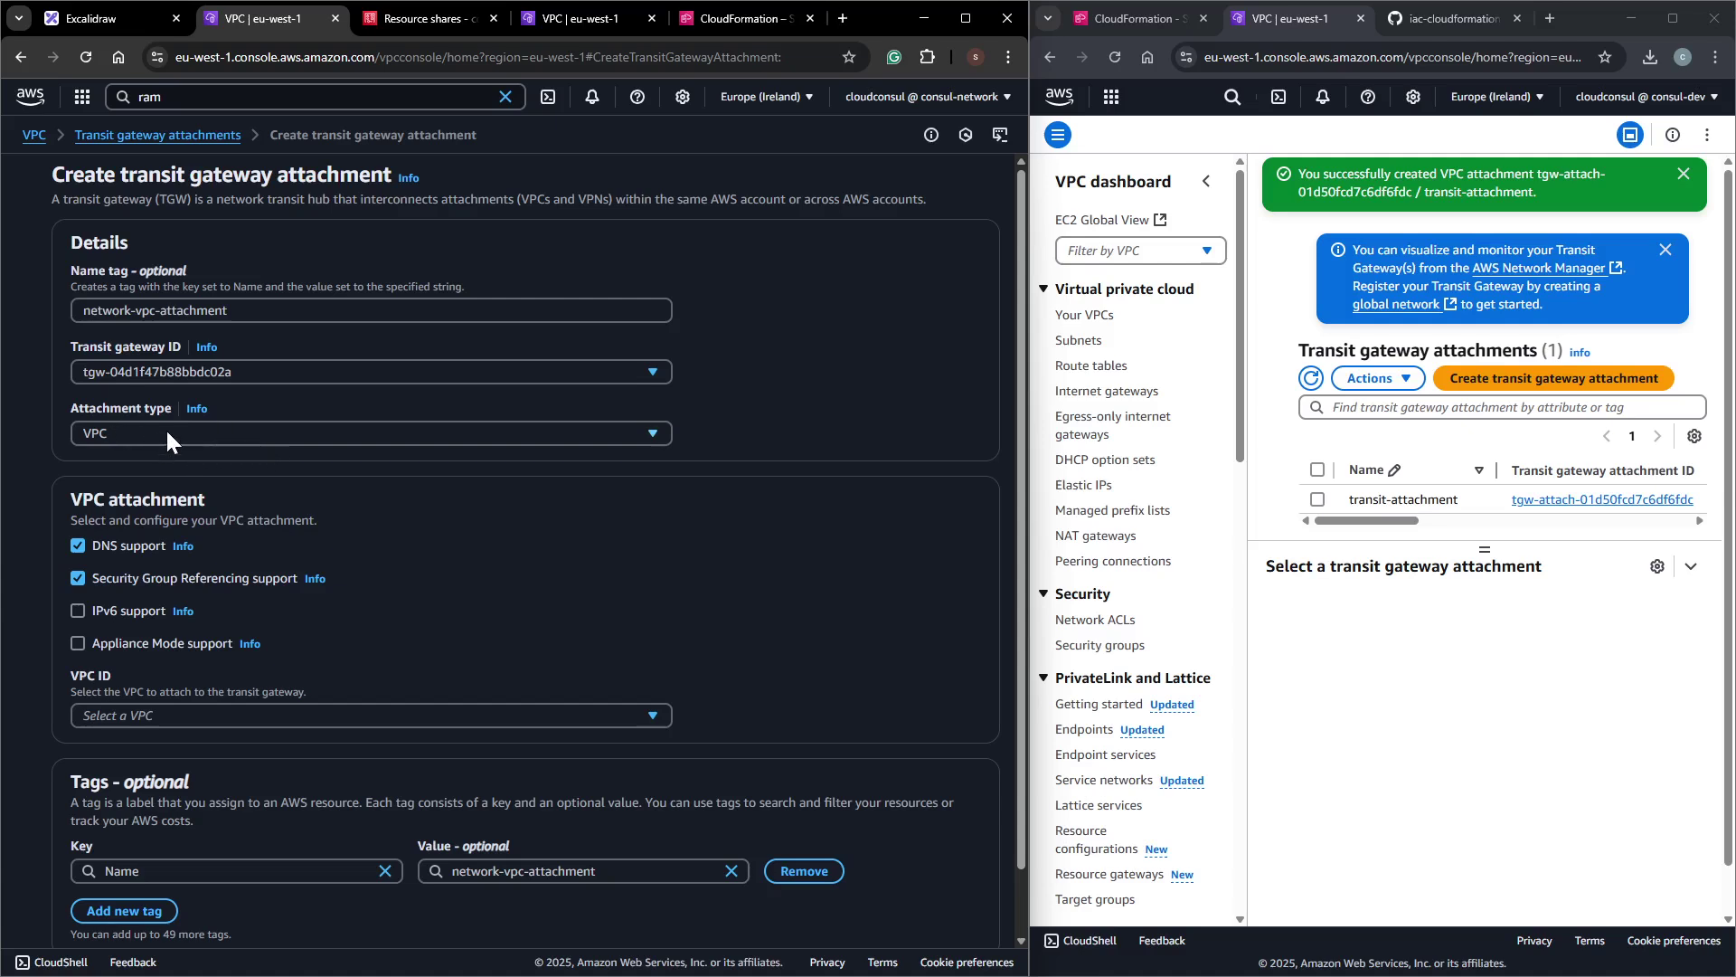
Attach Network-VPC through Network-Private-Subnet-AZ1 in eu-west-1a and Network-Private-Subnet-AZ2 in eu-west-1b, and create the attachment.
{"action": "scroll", "coordinate": [311, 565], "scroll_direction": "down", "scroll_amount": 1}
{"action": "left_click", "coordinate": [154, 645]}
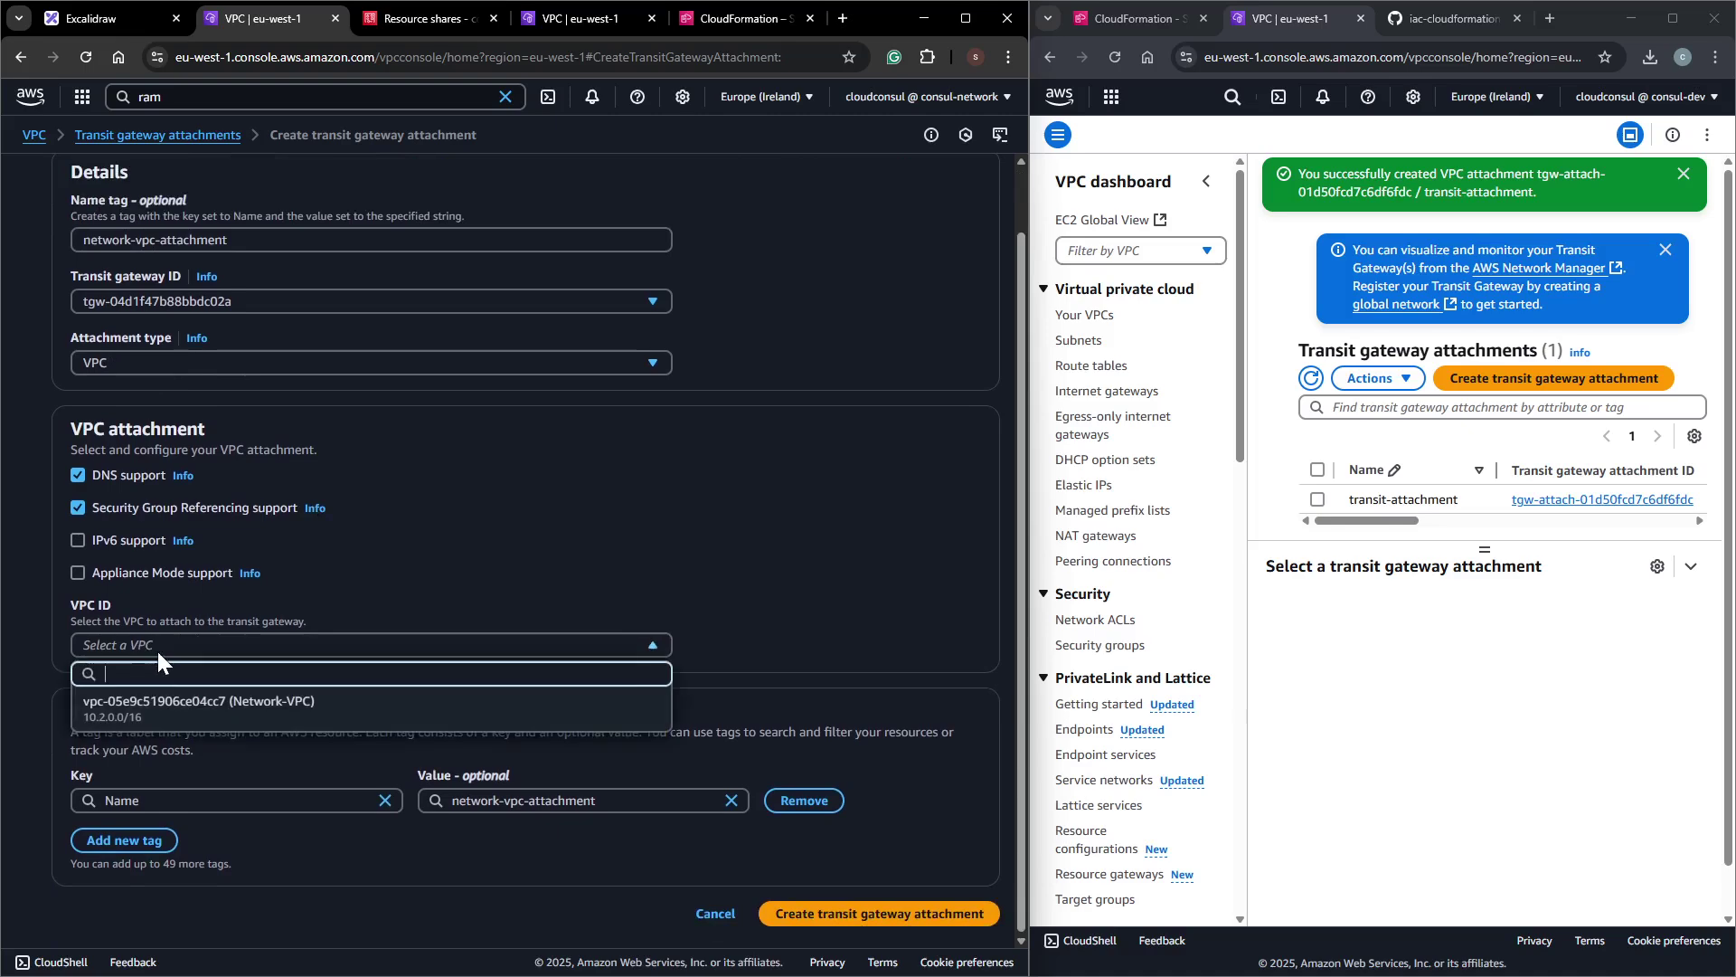
{"action": "left_click", "coordinate": [158, 707]}
{"action": "scroll", "coordinate": [571, 676], "scroll_direction": "down", "scroll_amount": 3}
{"action": "left_click", "coordinate": [370, 527]}
{"action": "left_click", "coordinate": [418, 636]}
{"action": "left_click", "coordinate": [318, 563]}
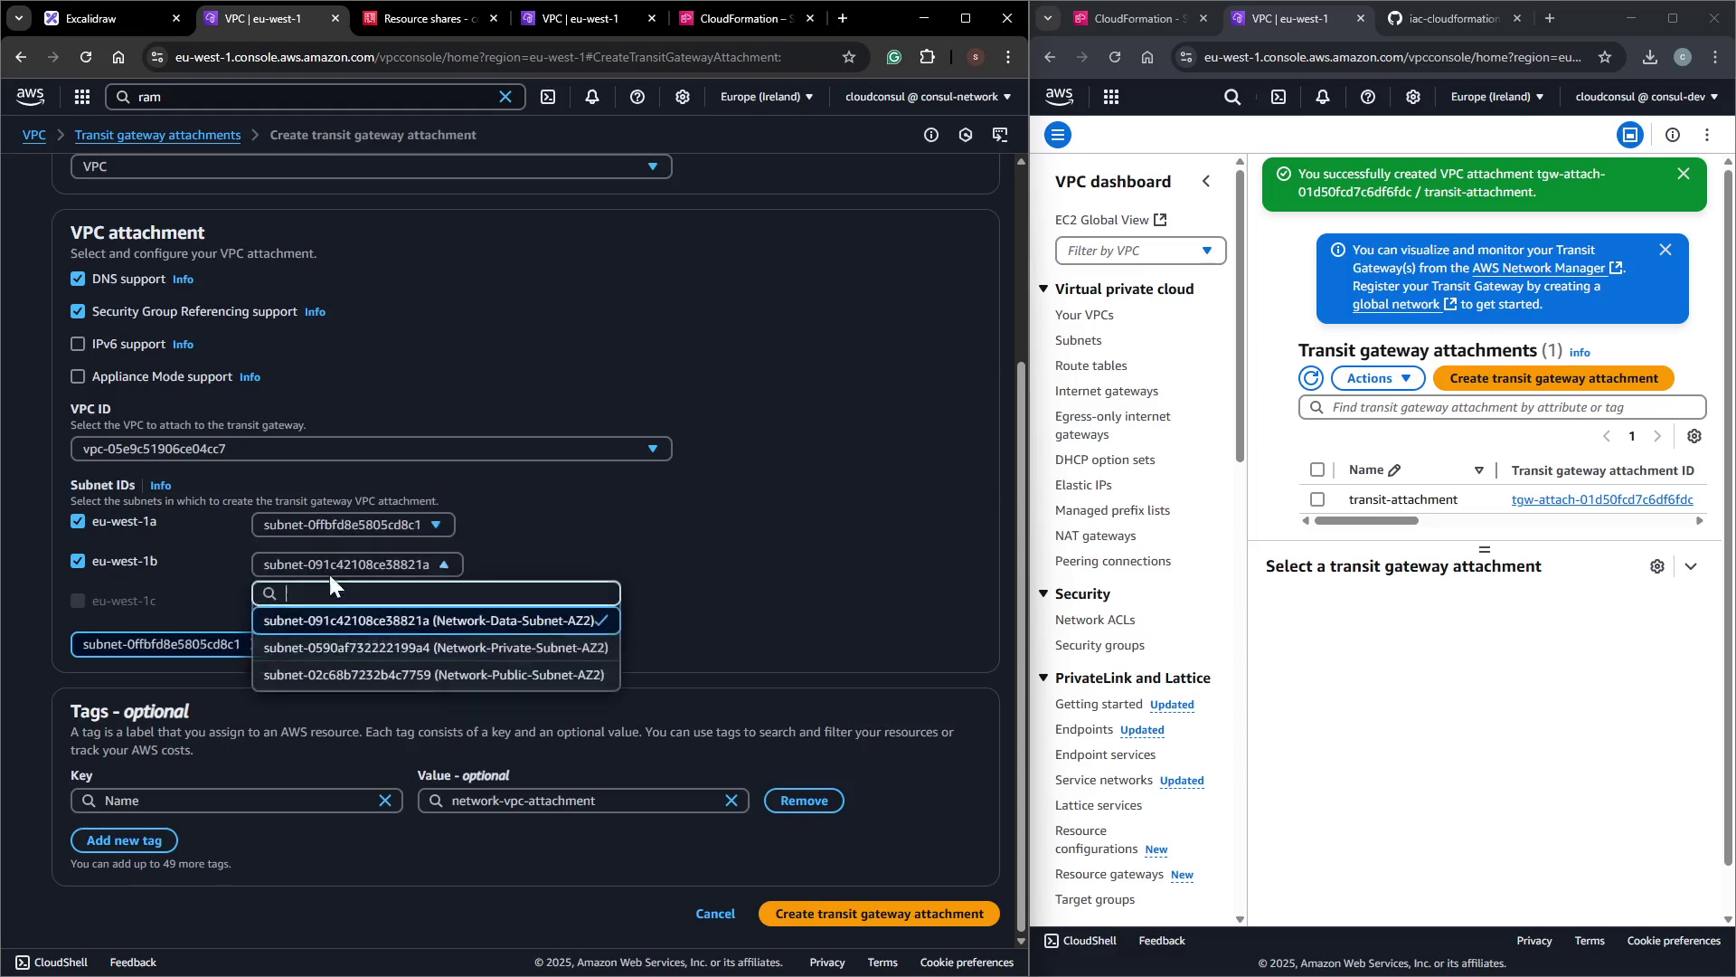
{"action": "left_click", "coordinate": [353, 647]}
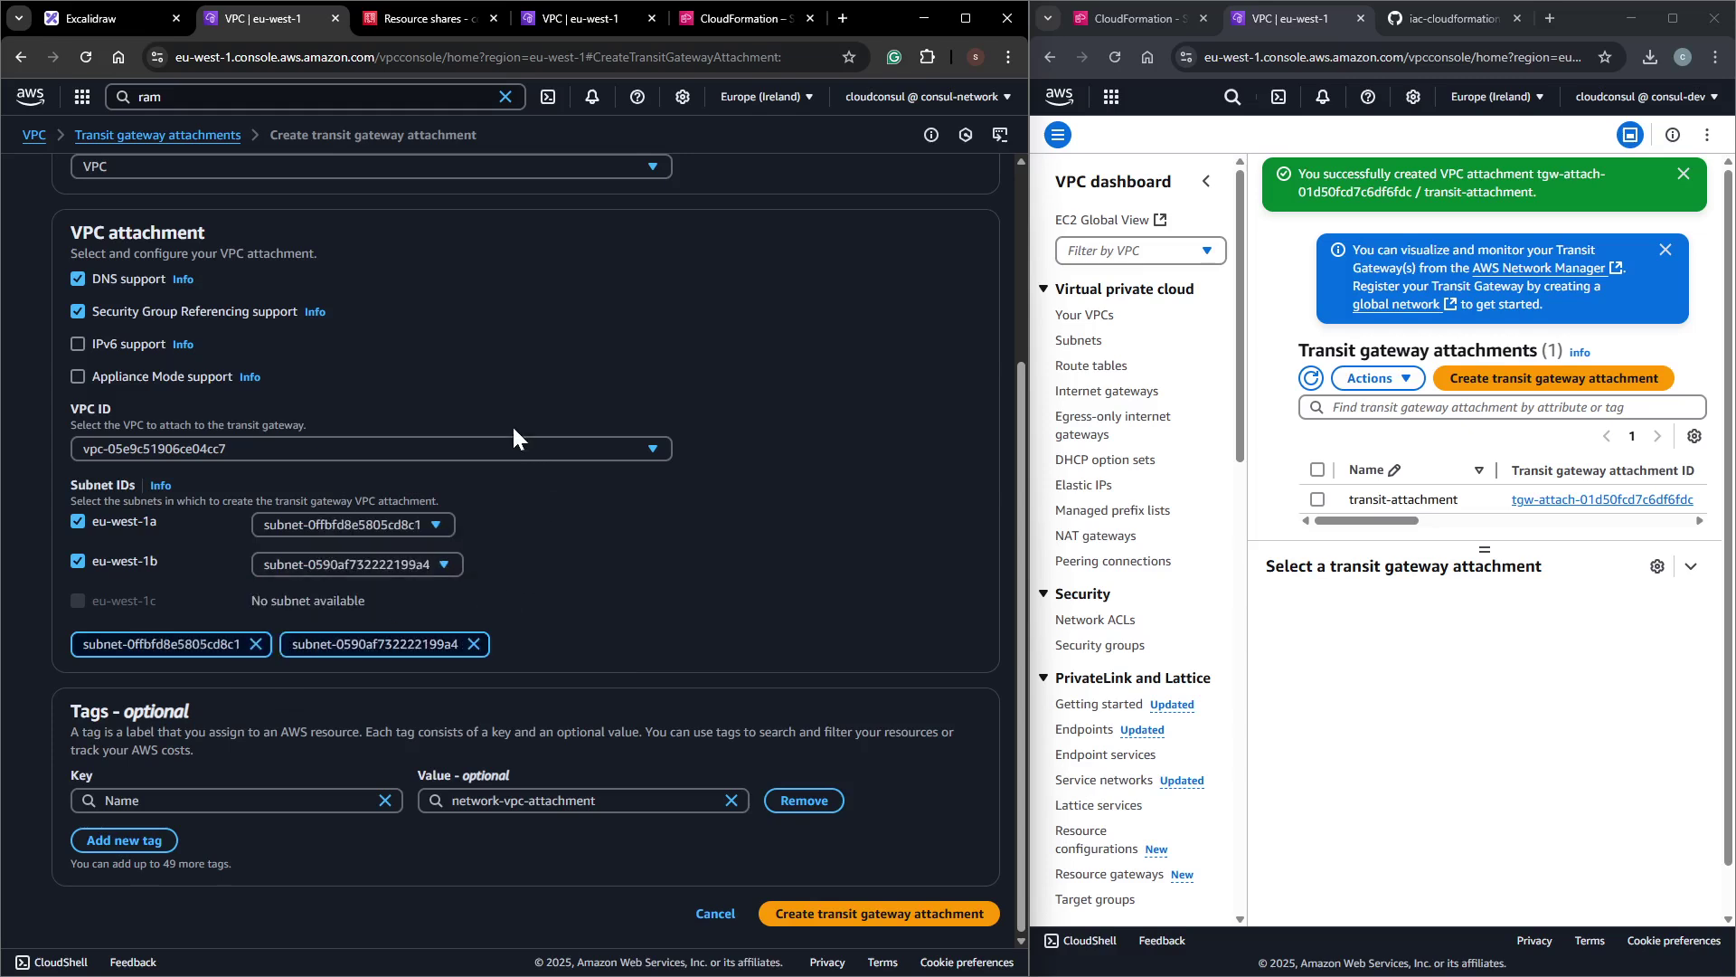
{"action": "left_click", "coordinate": [819, 911]}
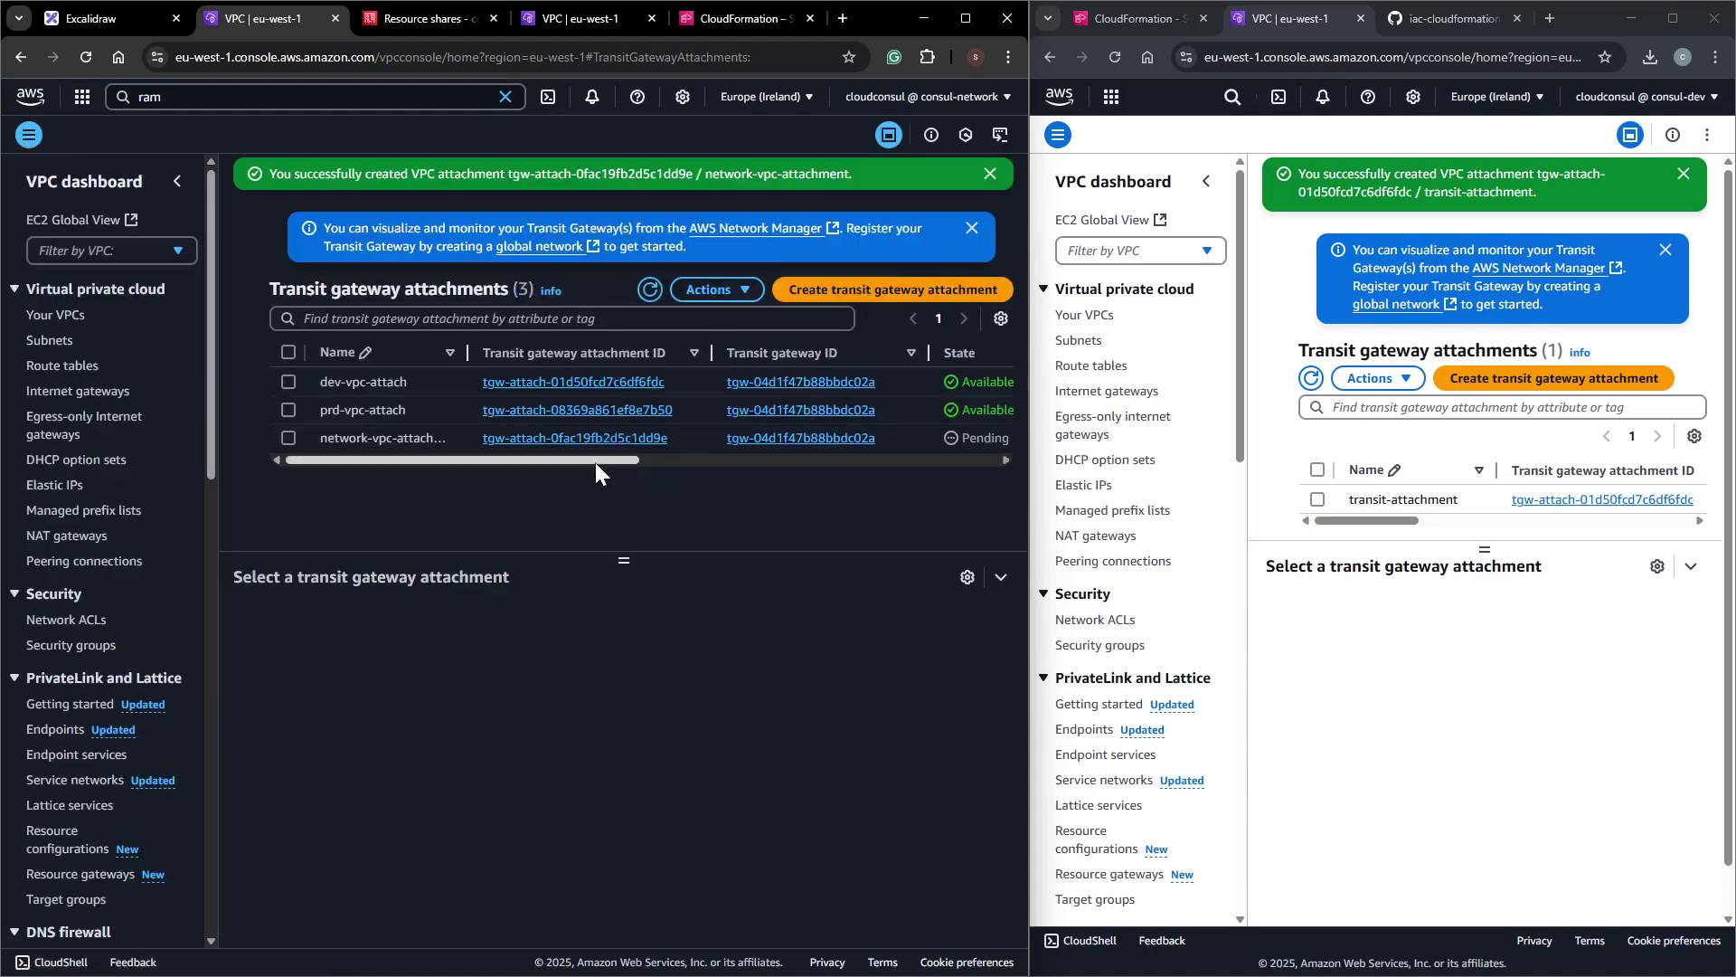
Refresh the transit gateway attachments list repeatedly and check the state and details of network-vpc-attachment.
{"action": "left_click", "coordinate": [649, 289]}
{"action": "left_click", "coordinate": [649, 289]}
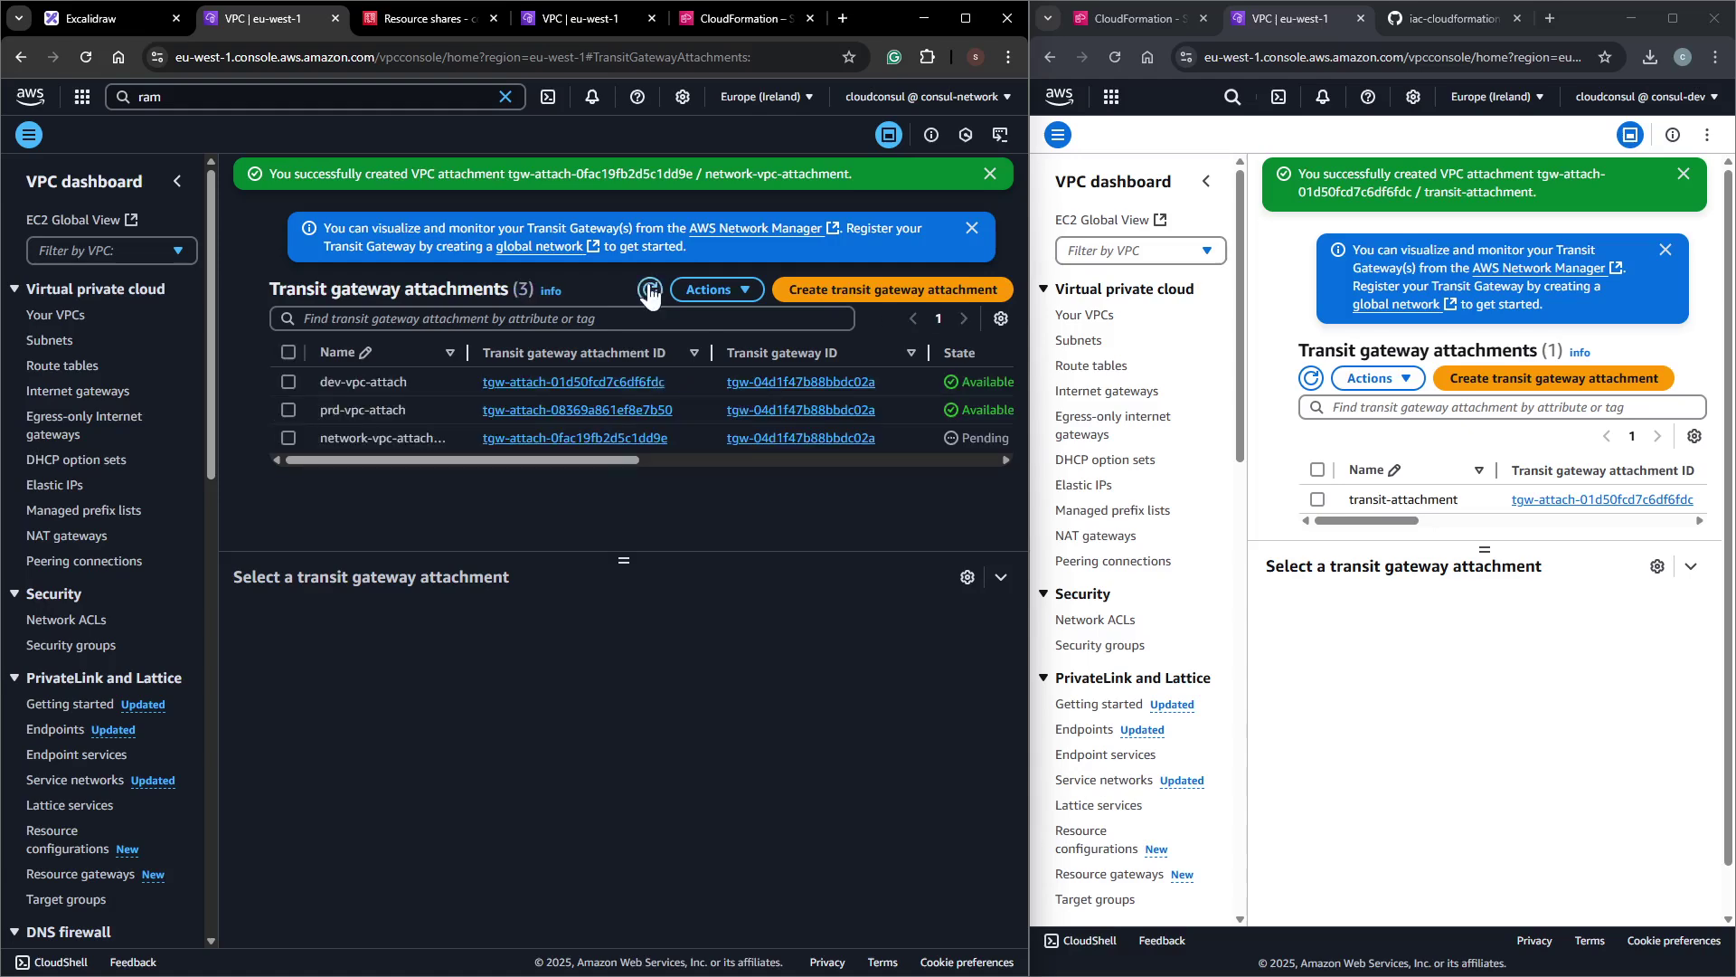
{"action": "left_click", "coordinate": [287, 438]}
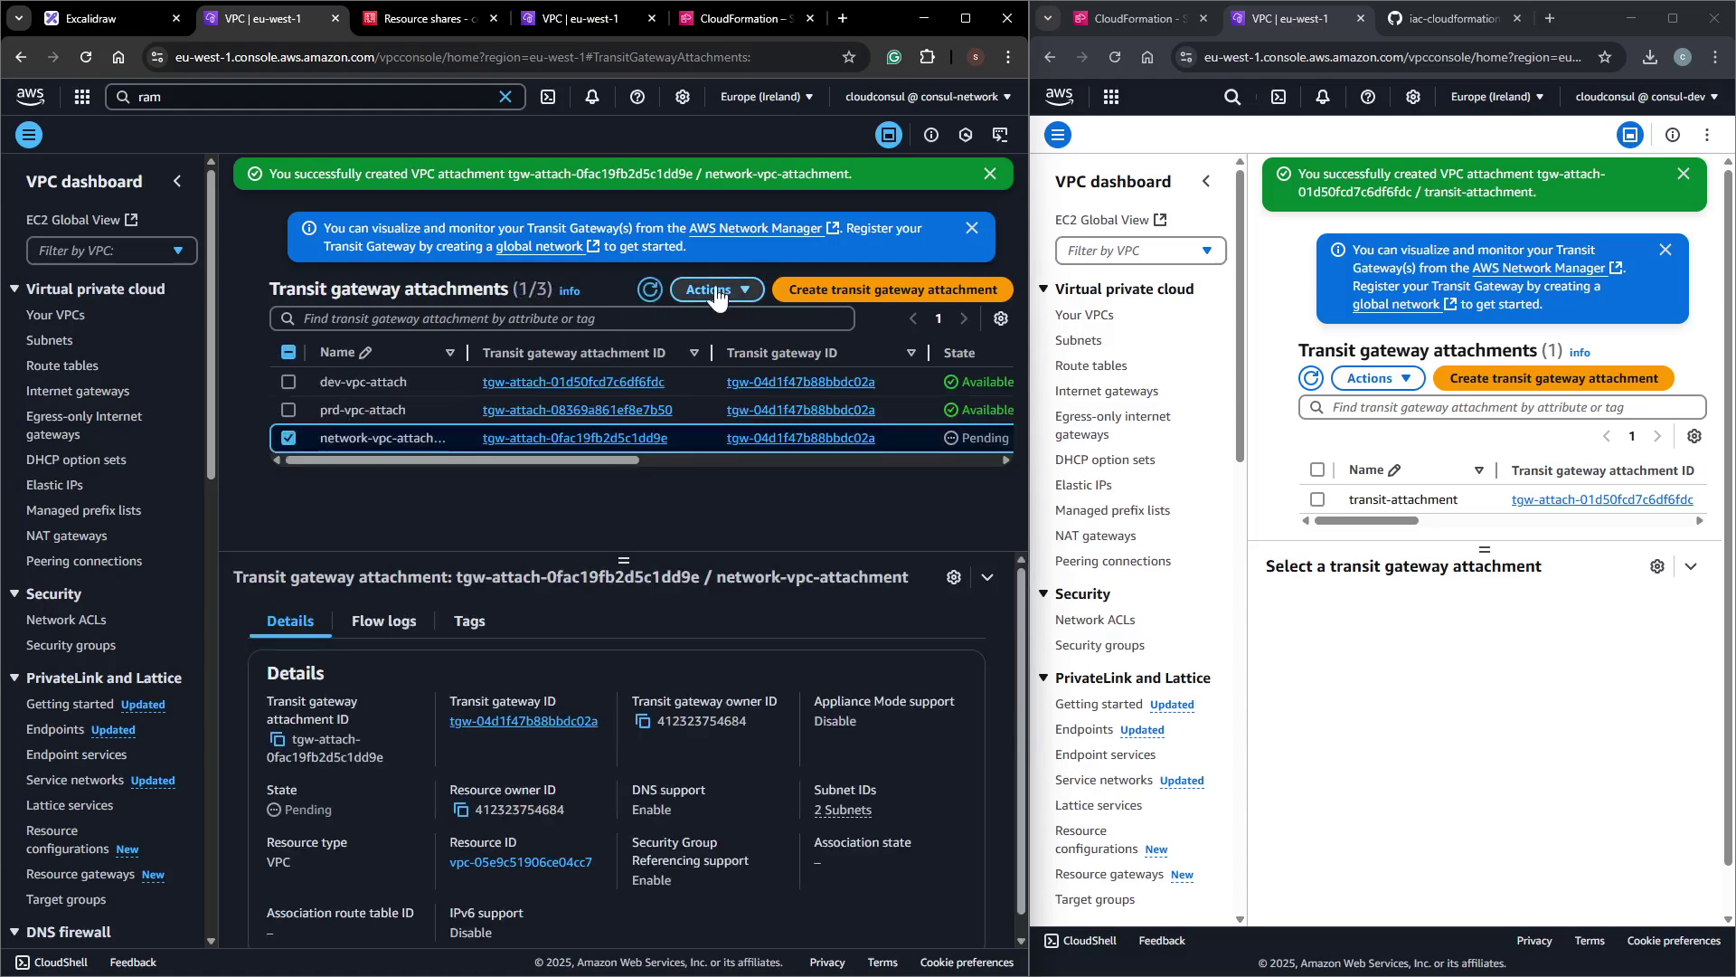
{"action": "left_click", "coordinate": [716, 292]}
{"action": "left_click", "coordinate": [710, 291]}
{"action": "left_click", "coordinate": [649, 291]}
{"action": "left_click", "coordinate": [651, 293]}
{"action": "left_click", "coordinate": [651, 293]}
{"action": "left_click", "coordinate": [649, 291]}
{"action": "mouse_move", "coordinate": [604, 458]}
{"action": "left_mouse_down"}
{"action": "mouse_move", "coordinate": [984, 469]}
{"action": "mouse_move", "coordinate": [621, 446]}
{"action": "left_mouse_up"}
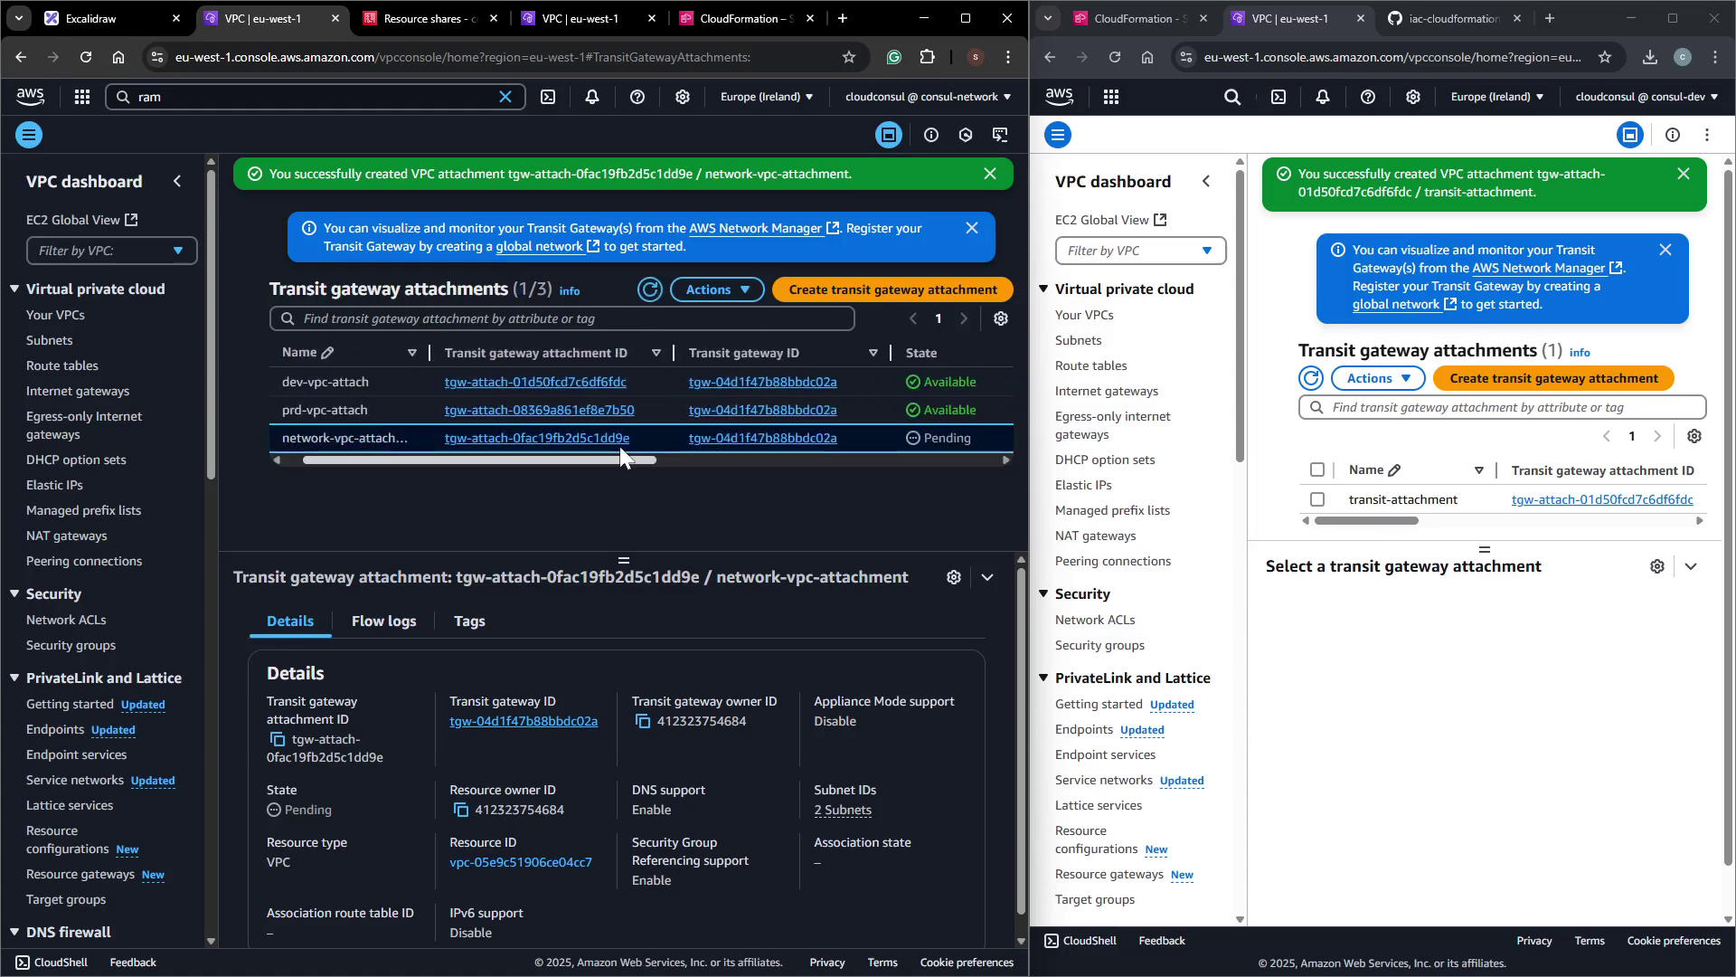
{"action": "left_click", "coordinate": [706, 291]}
{"action": "left_click", "coordinate": [478, 456]}
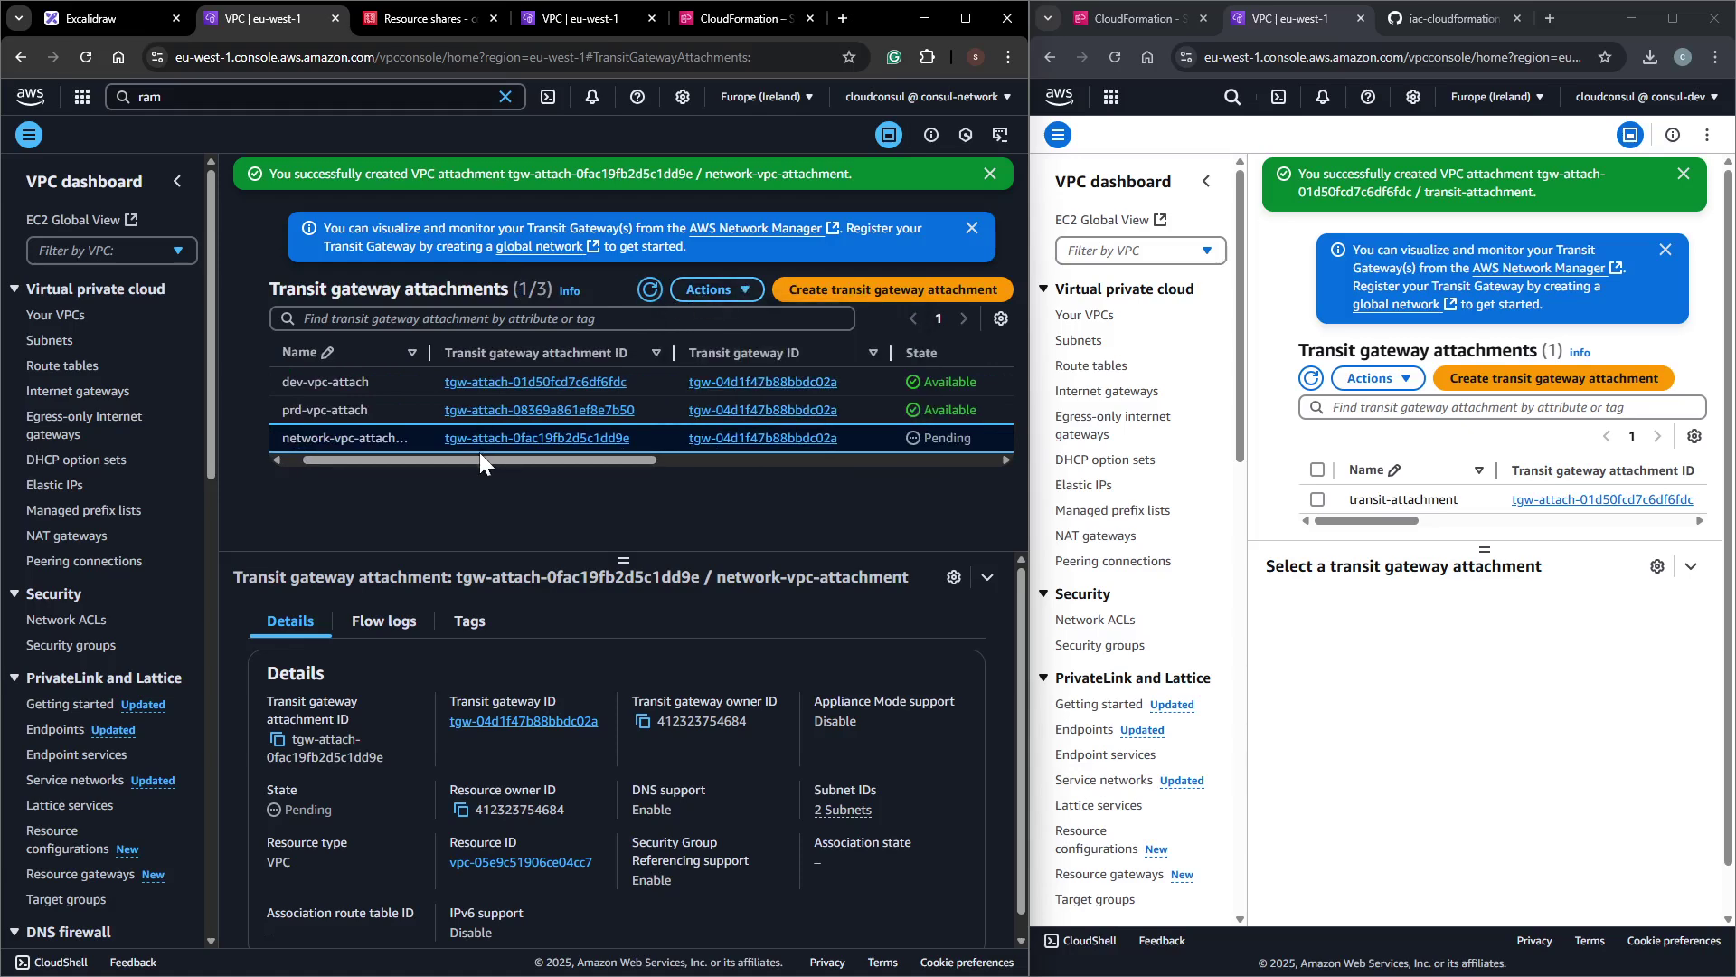
{"action": "left_click_drag", "start_coordinate": [478, 456], "coordinate": [317, 468]}
{"action": "scroll", "coordinate": [133, 595], "scroll_direction": "down", "scroll_amount": 4}
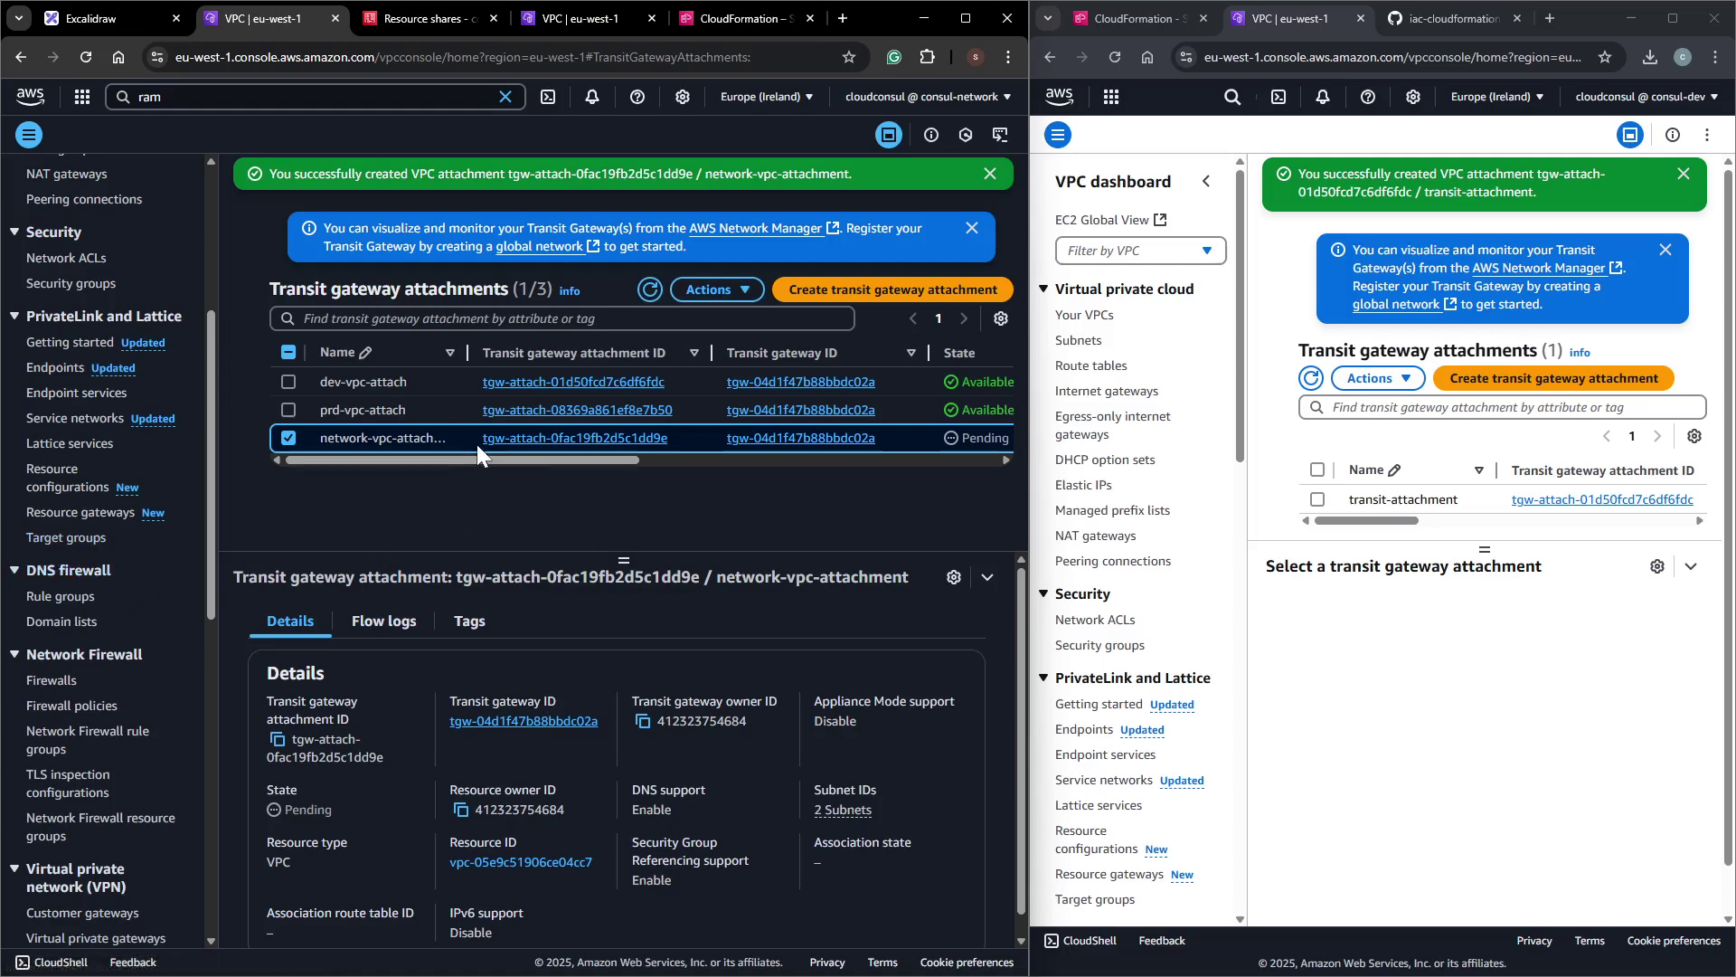
{"action": "left_click", "coordinate": [652, 290]}
{"action": "left_click", "coordinate": [701, 290]}
{"action": "left_click", "coordinate": [701, 289]}
{"action": "scroll", "coordinate": [89, 665], "scroll_direction": "down", "scroll_amount": 3}
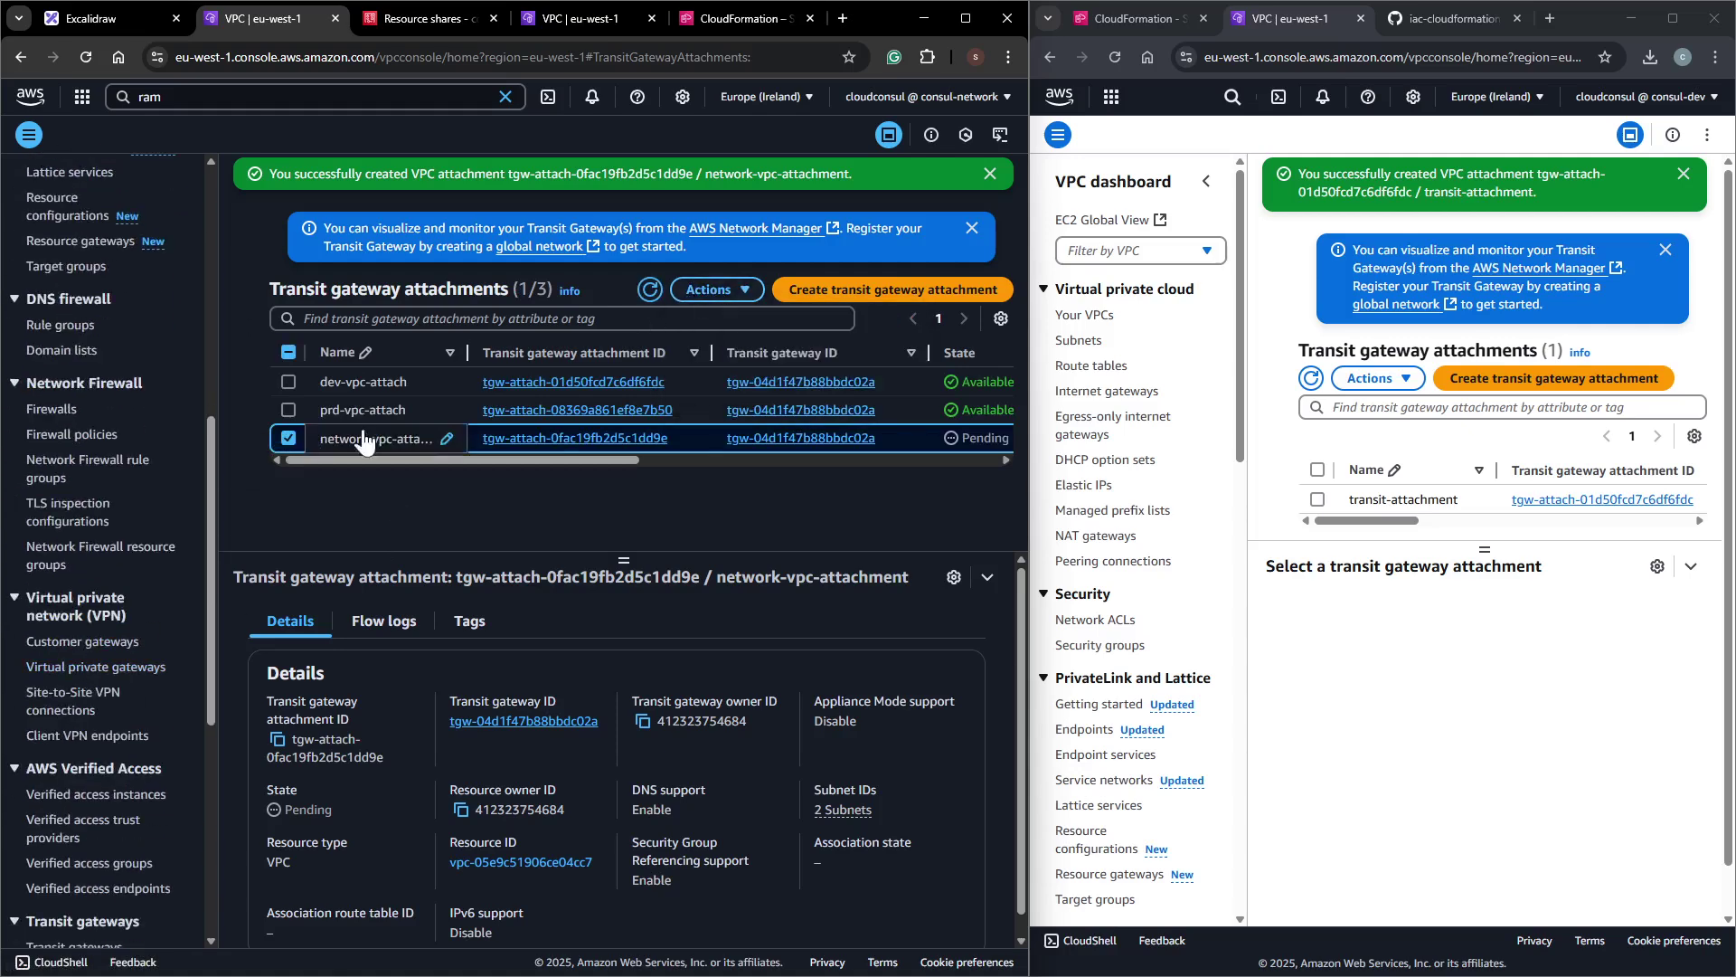
{"action": "left_click", "coordinate": [651, 291]}
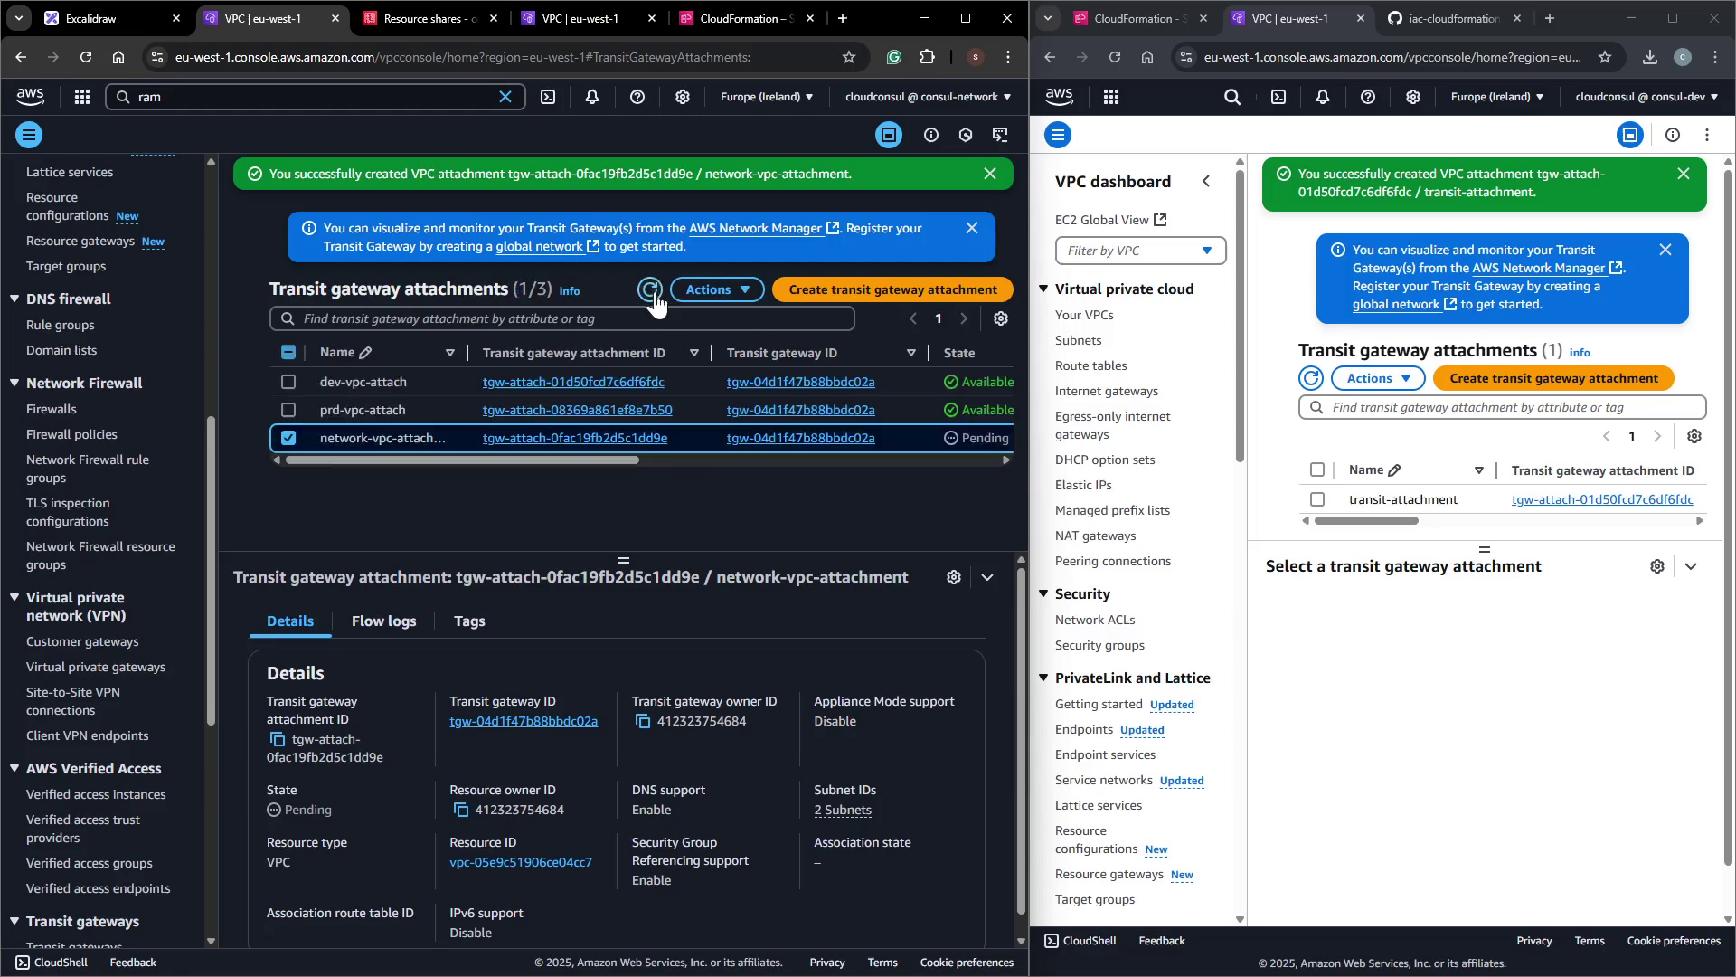
Filter the VPC console by Network-VPC and examine the routes of its private-rt route table.
{"action": "scroll", "coordinate": [130, 454], "scroll_direction": "up", "scroll_amount": 1}
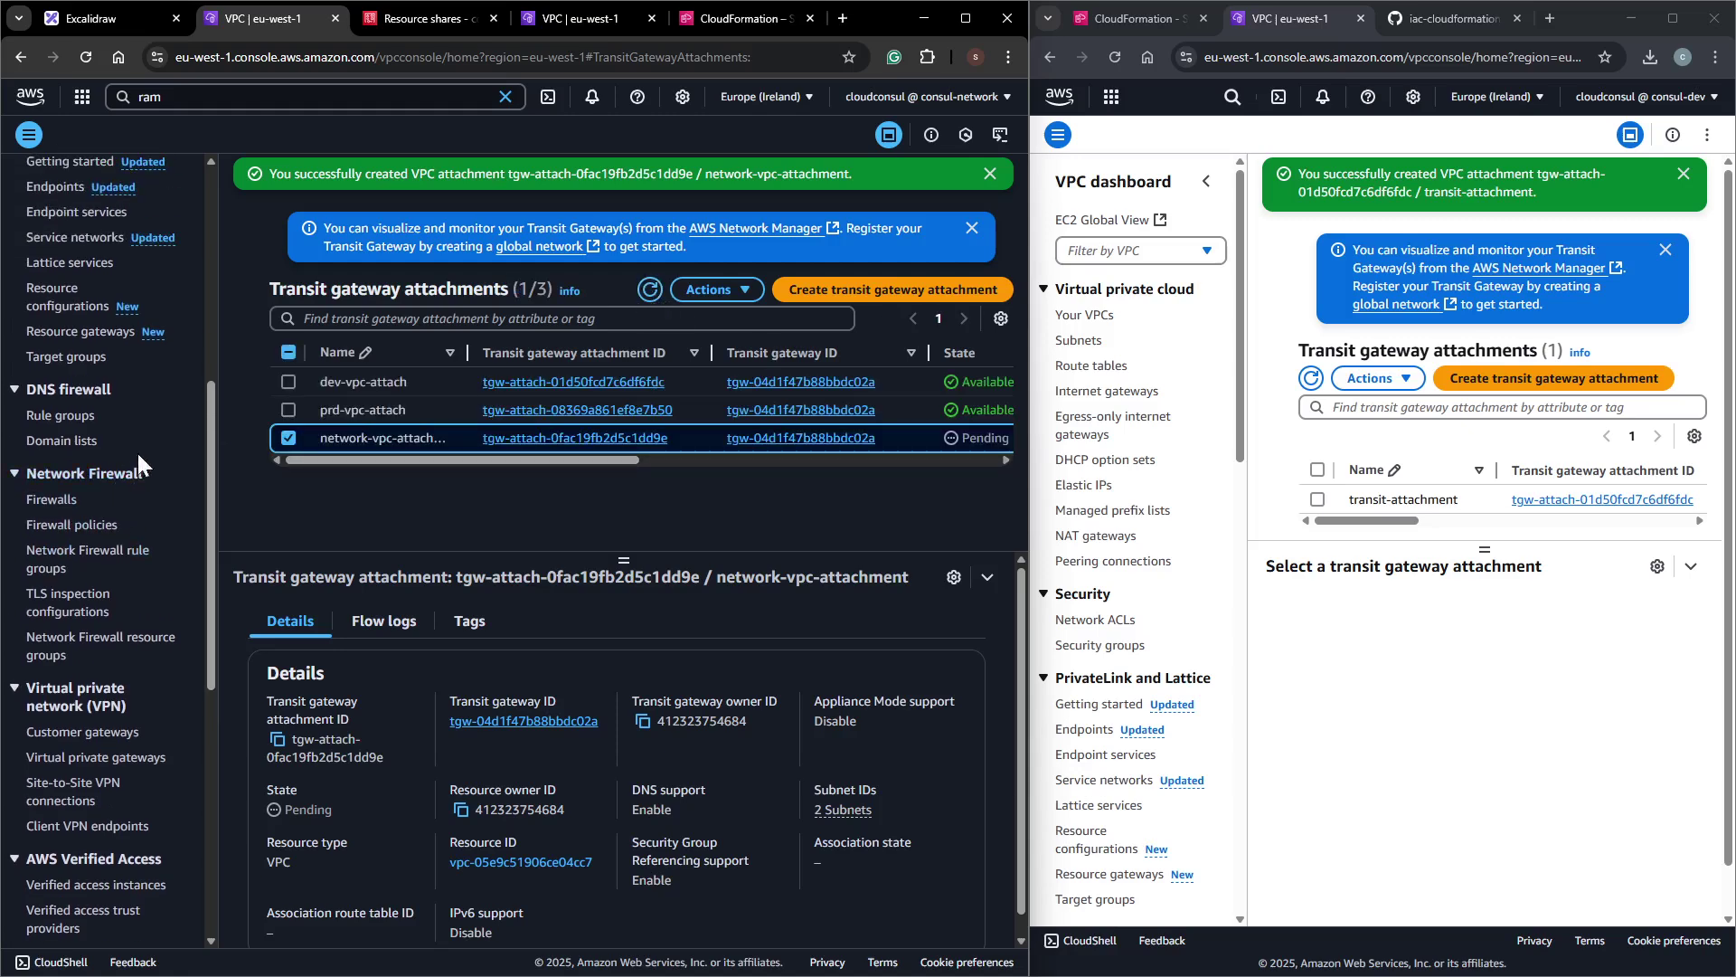
{"action": "scroll", "coordinate": [118, 512], "scroll_direction": "up", "scroll_amount": 6}
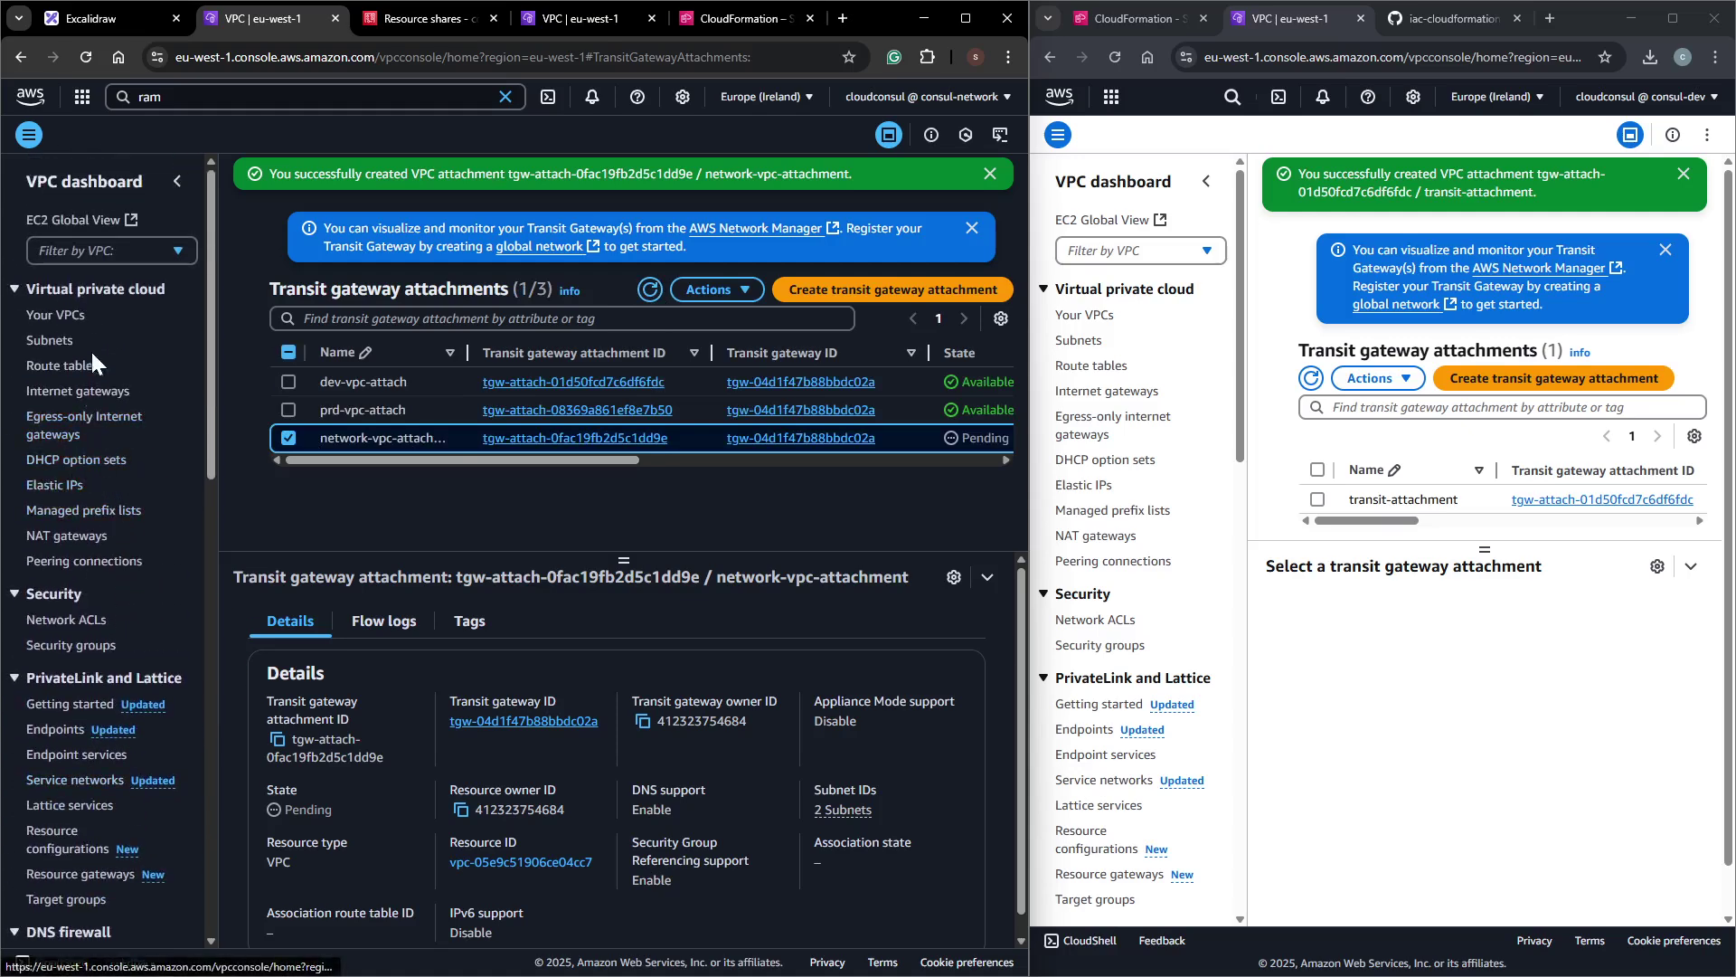
{"action": "left_click", "coordinate": [89, 254]}
{"action": "left_click", "coordinate": [91, 334]}
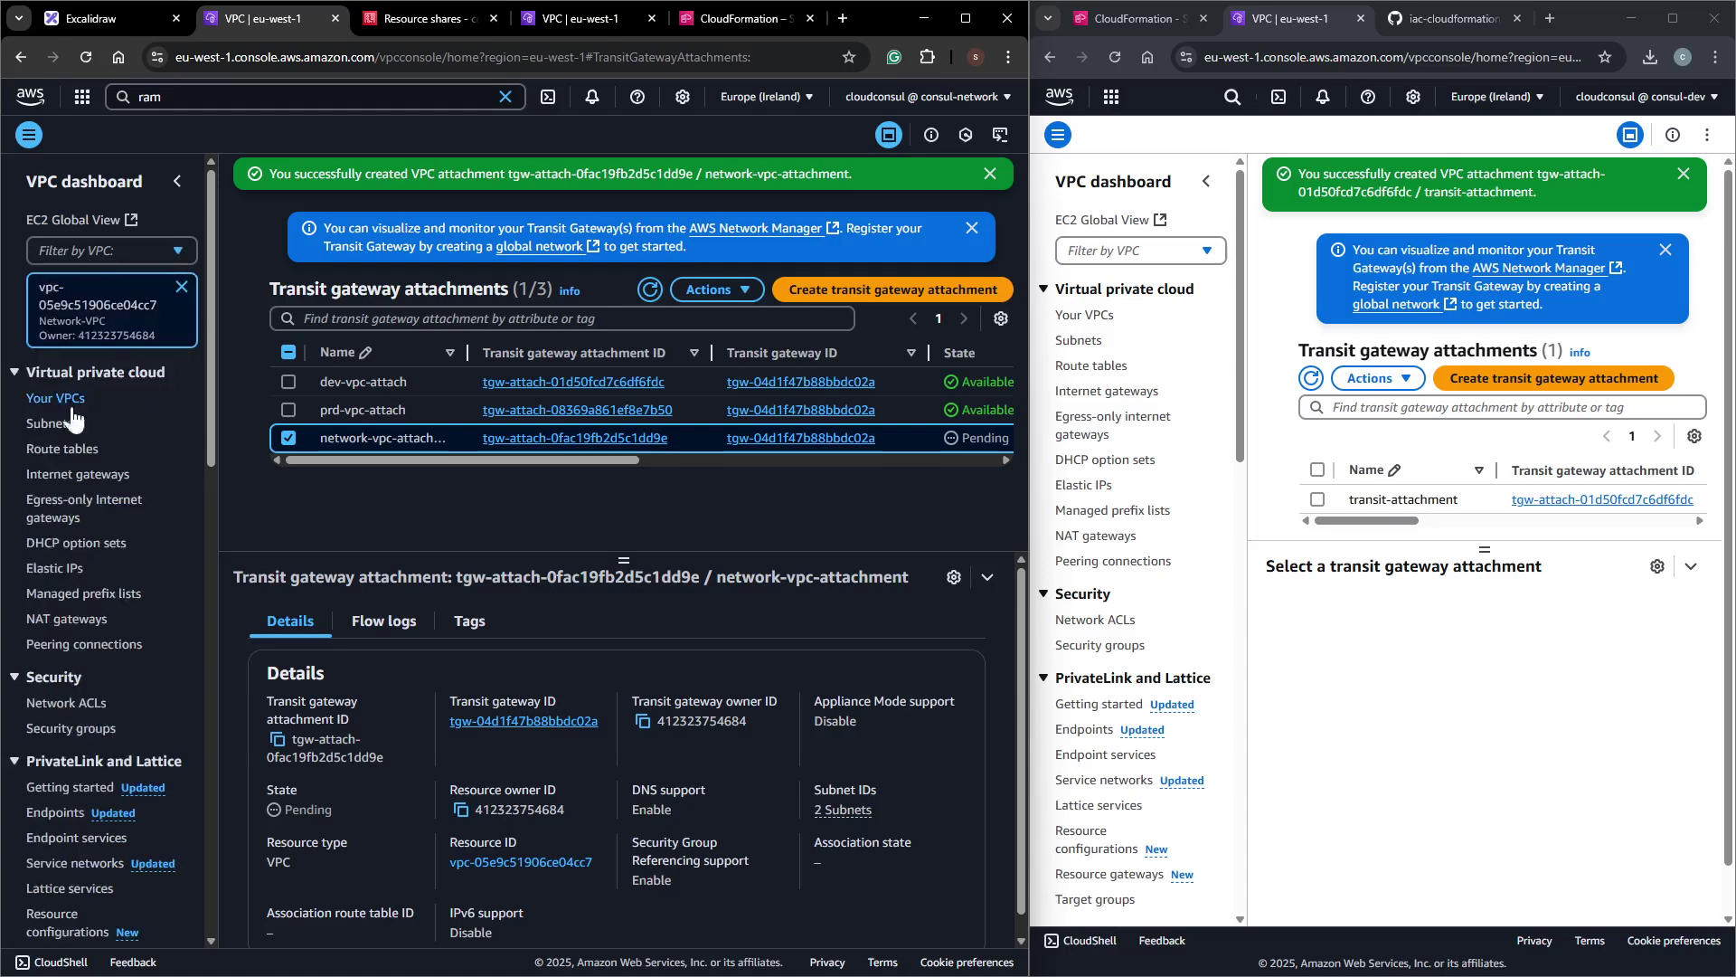
{"action": "left_click", "coordinate": [70, 450]}
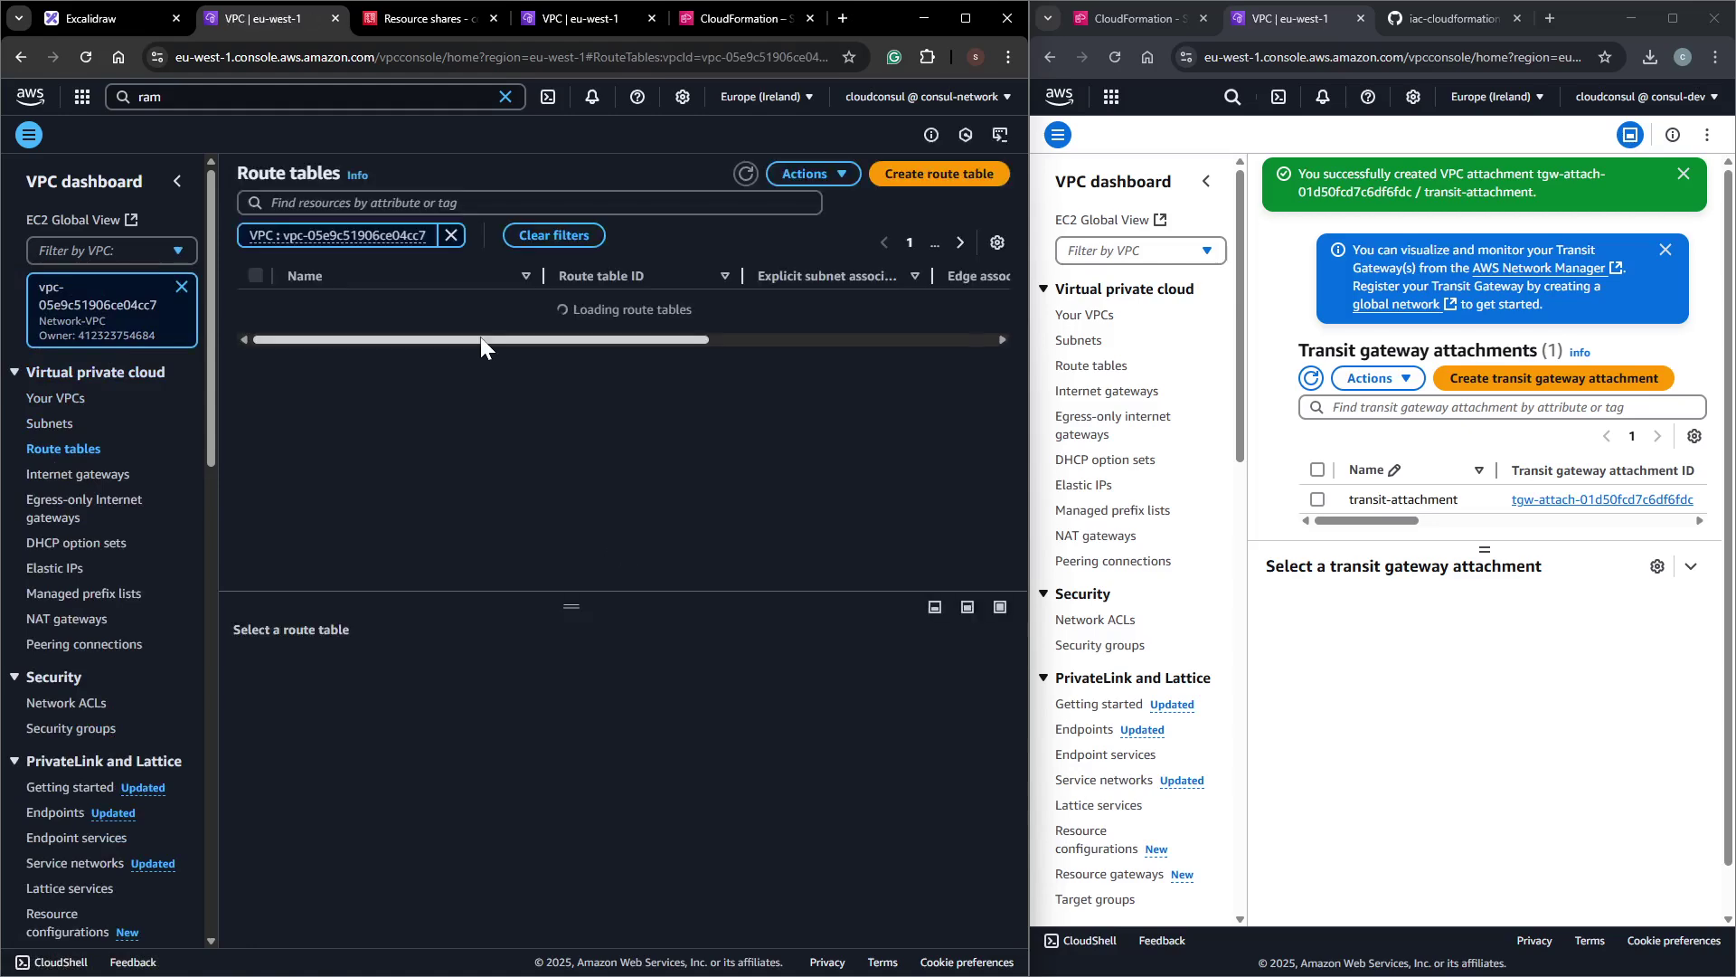
{"action": "left_click", "coordinate": [425, 331]}
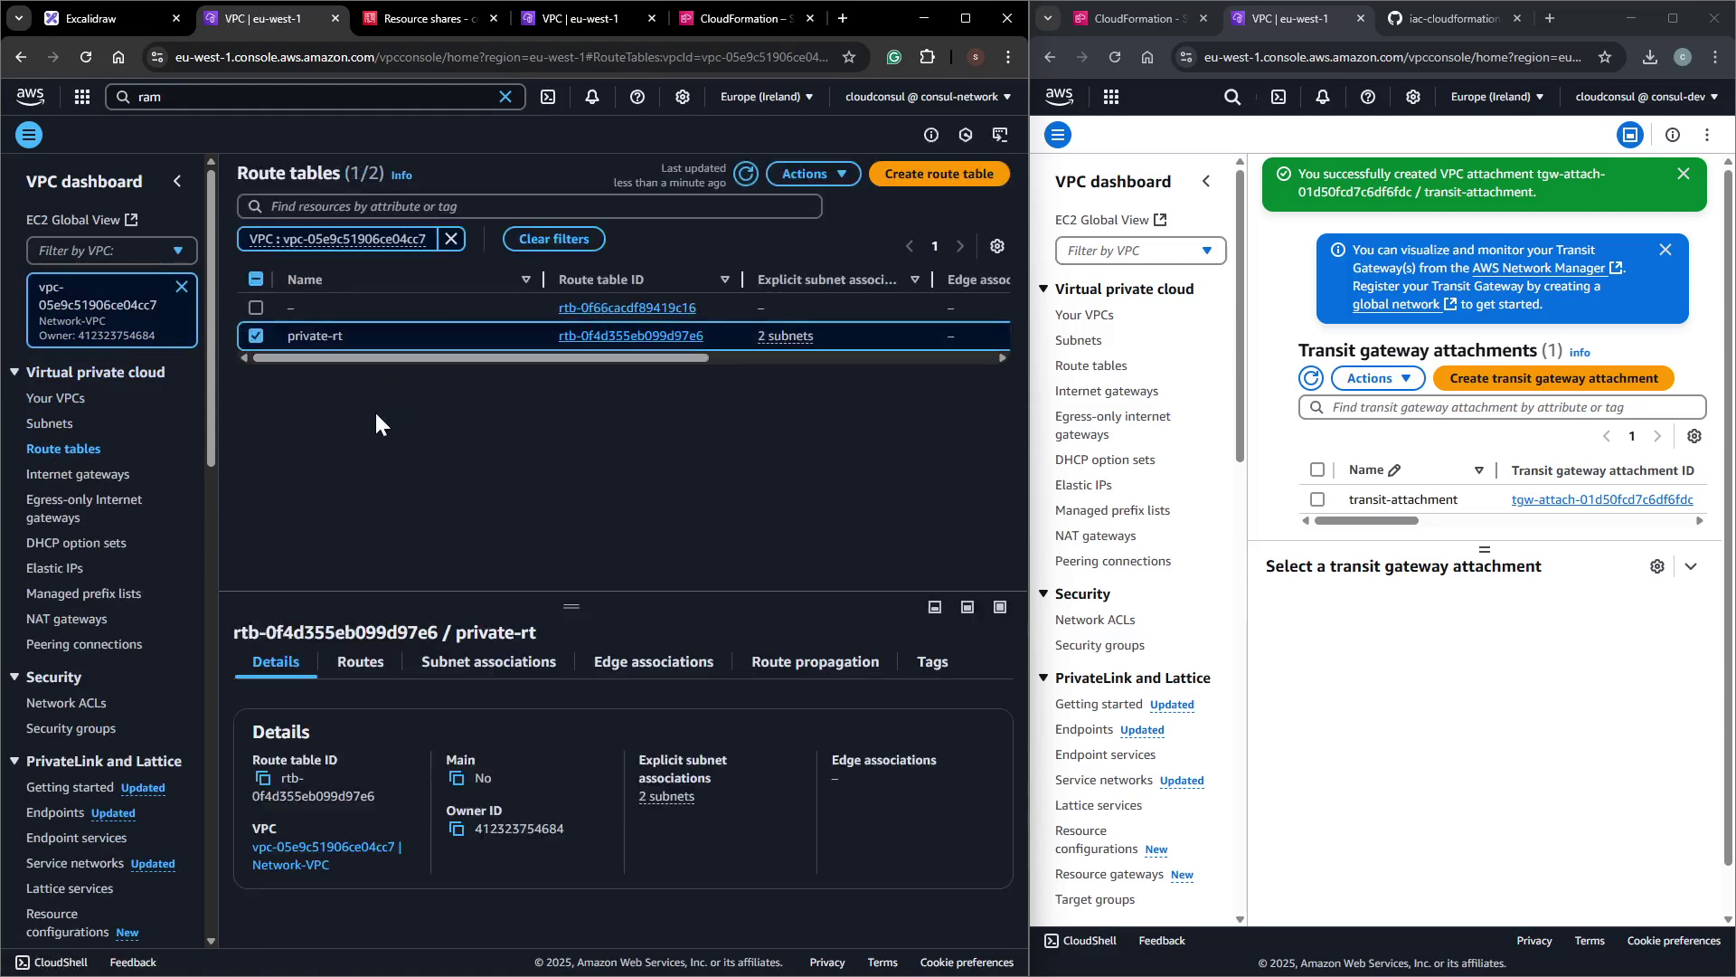
{"action": "left_click", "coordinate": [360, 661]}
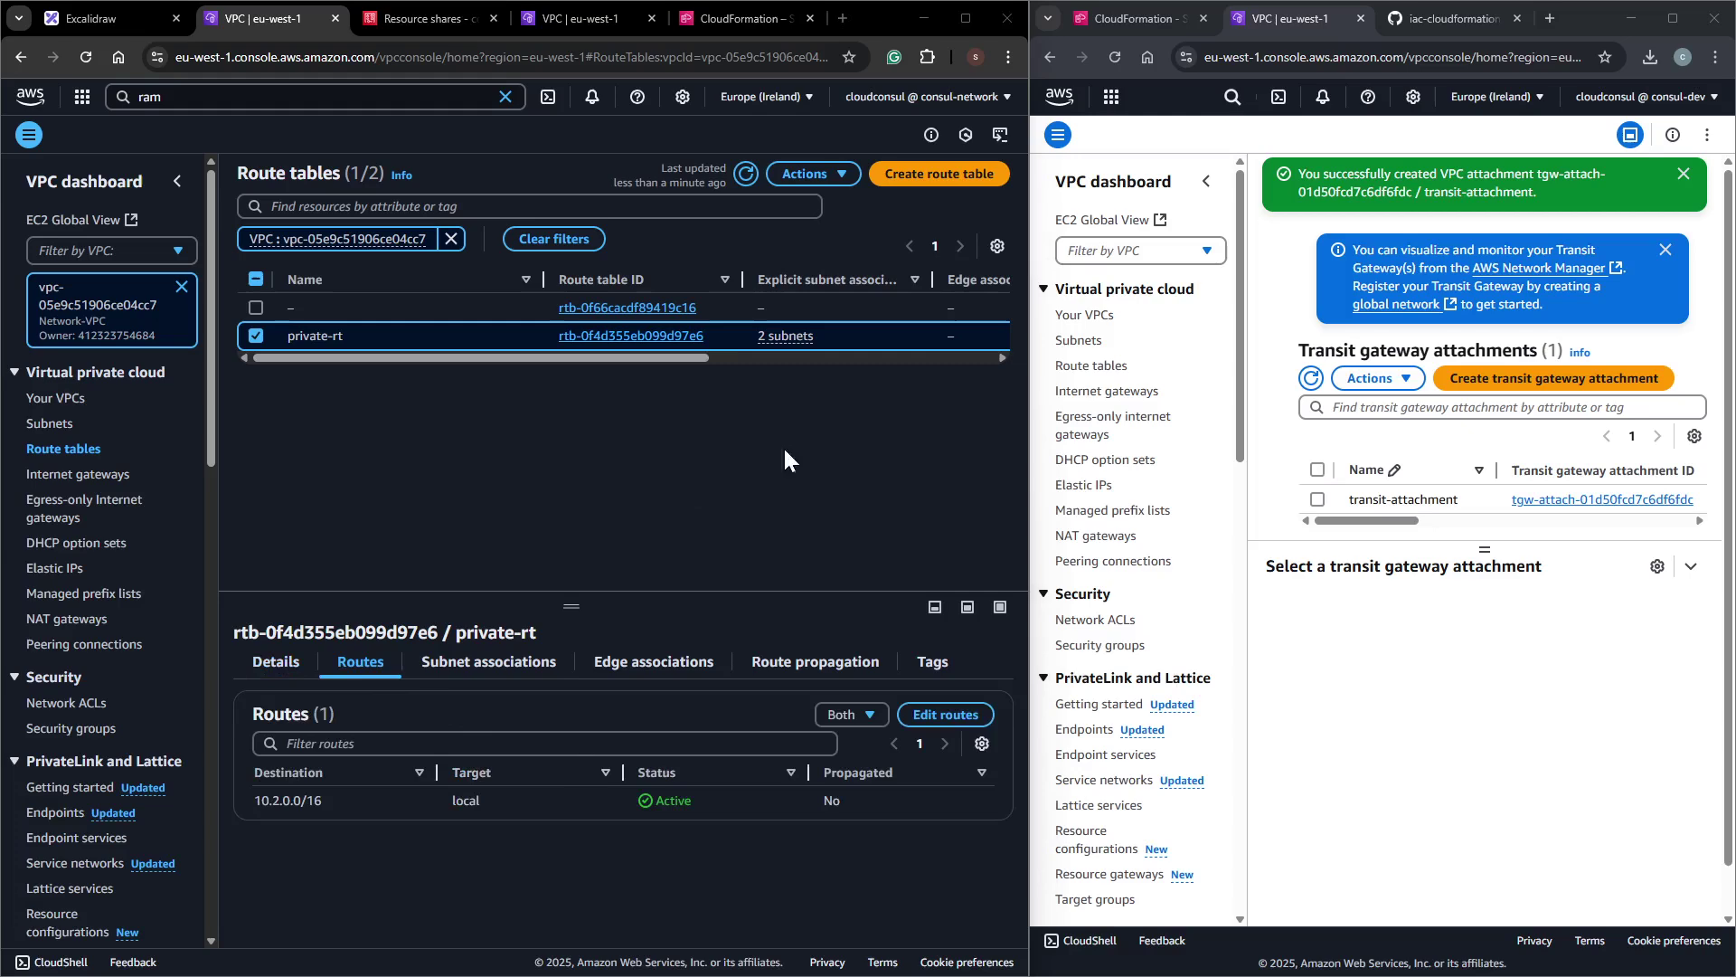
Start a NAT gateway named priv-nat-01 in the Network-Public-Subnet-AZ1 subnet.
{"action": "left_click", "coordinate": [54, 619]}
{"action": "left_click", "coordinate": [902, 190]}
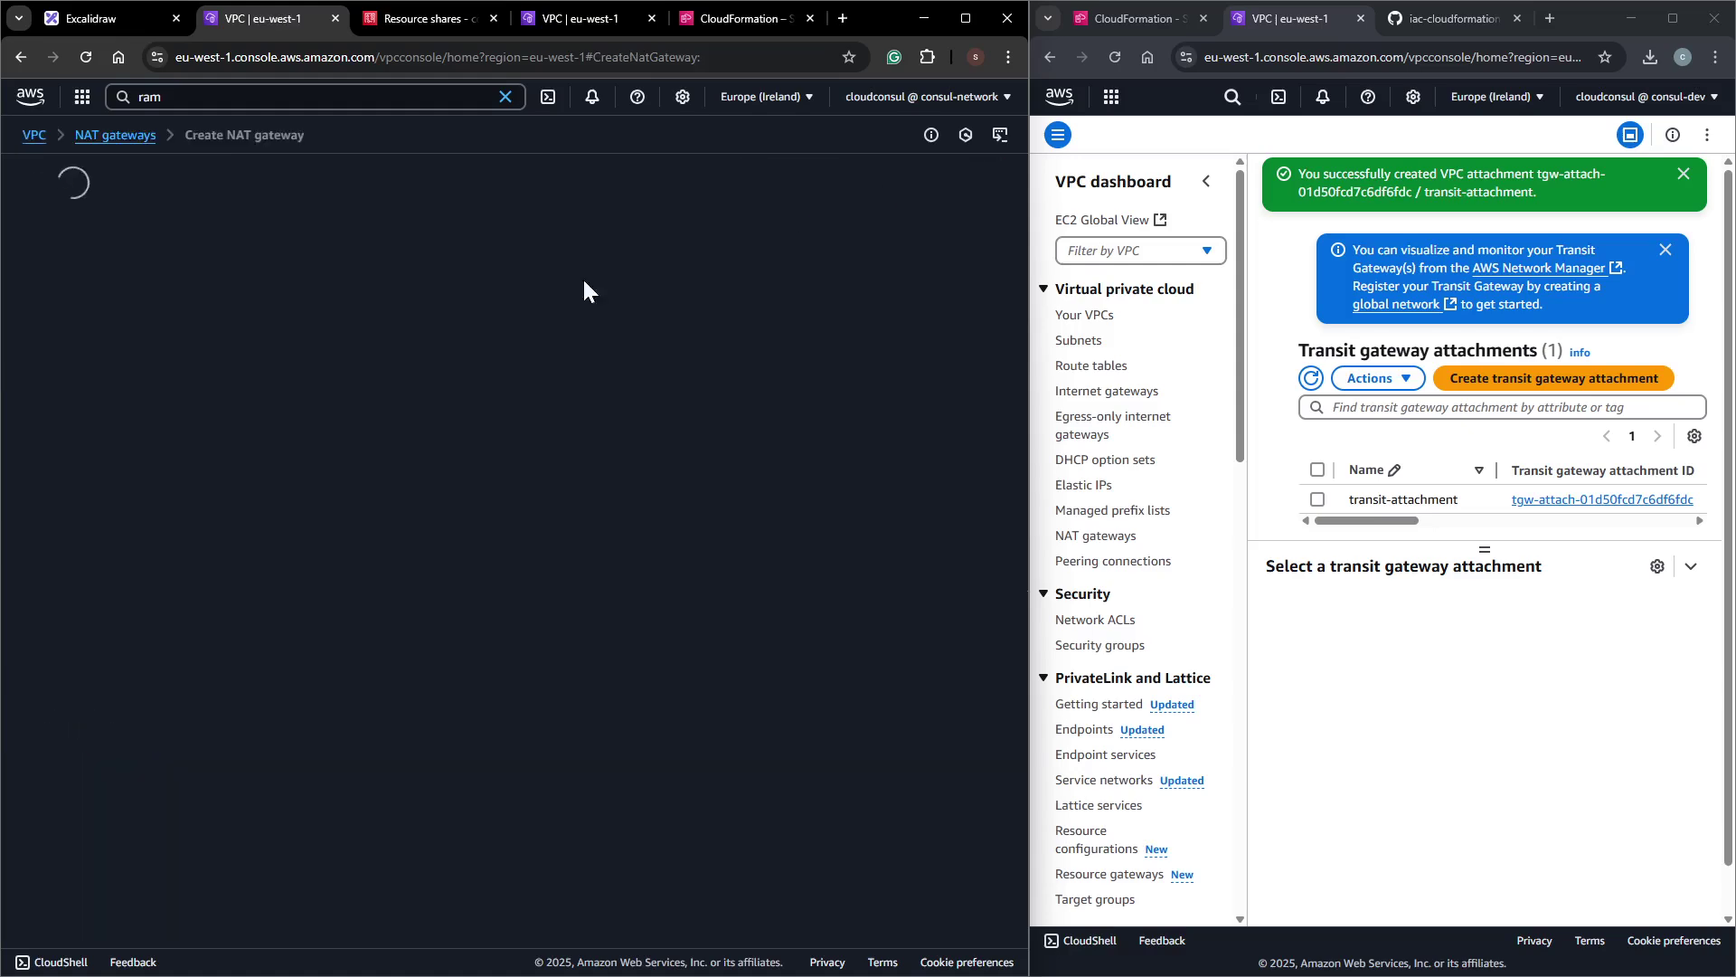
{"action": "left_click", "coordinate": [83, 329]}
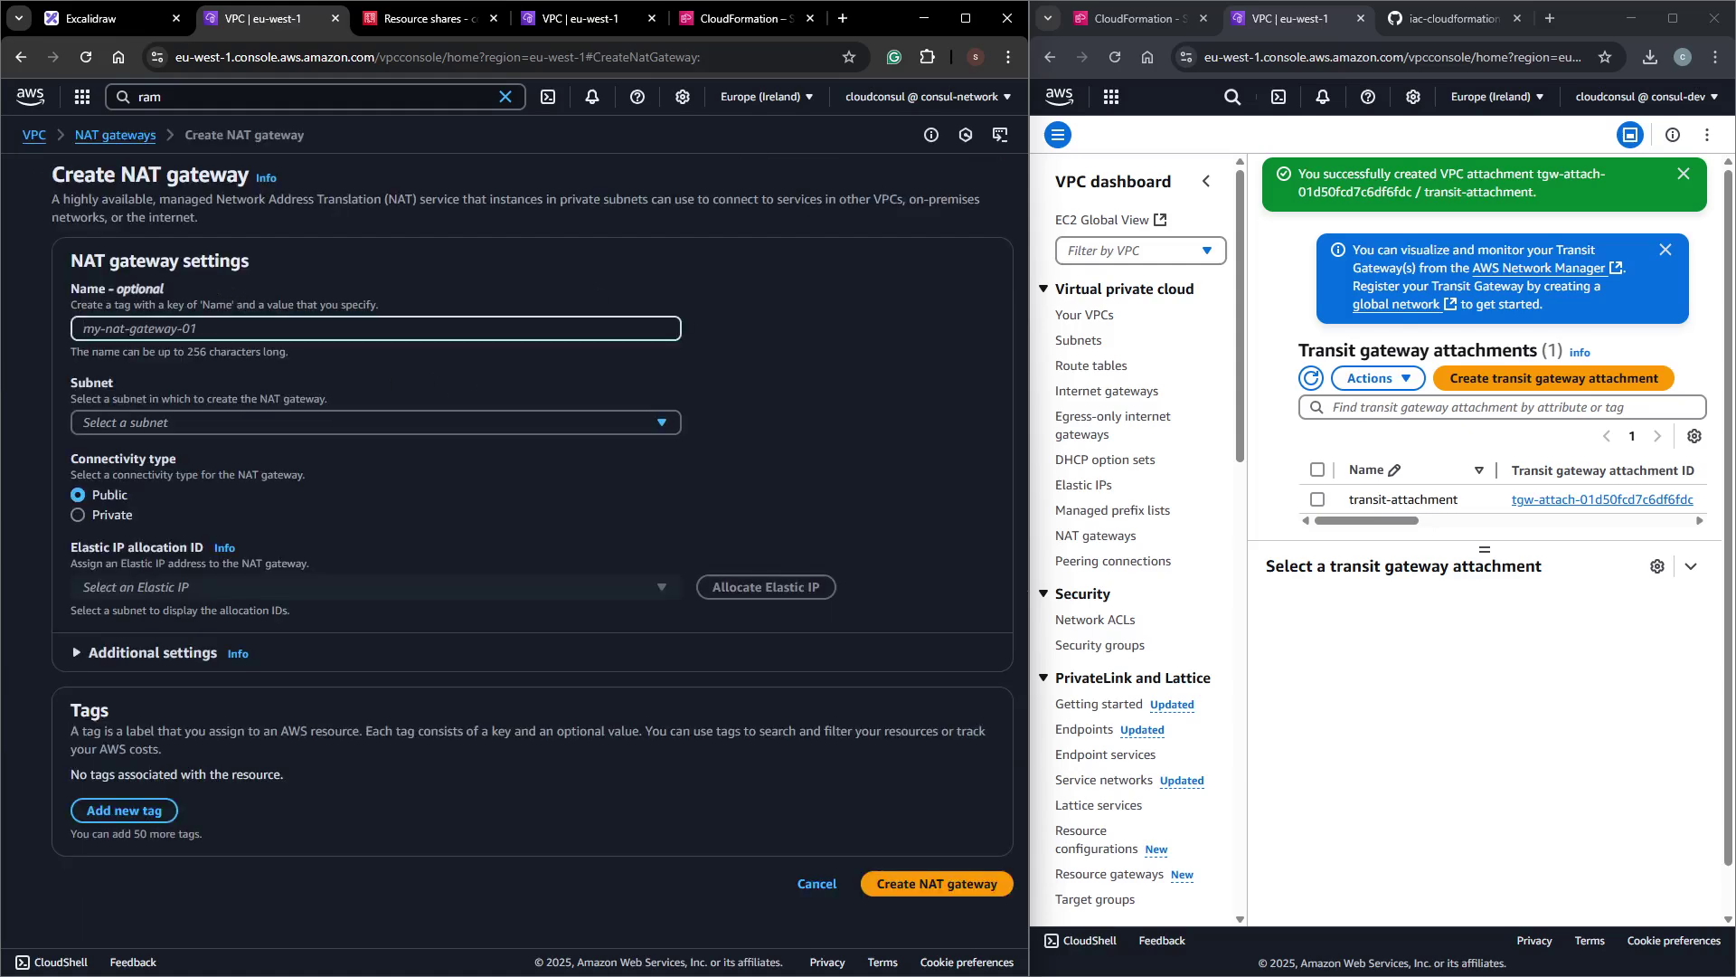
{"action": "type", "text": "priv-nat-01"}
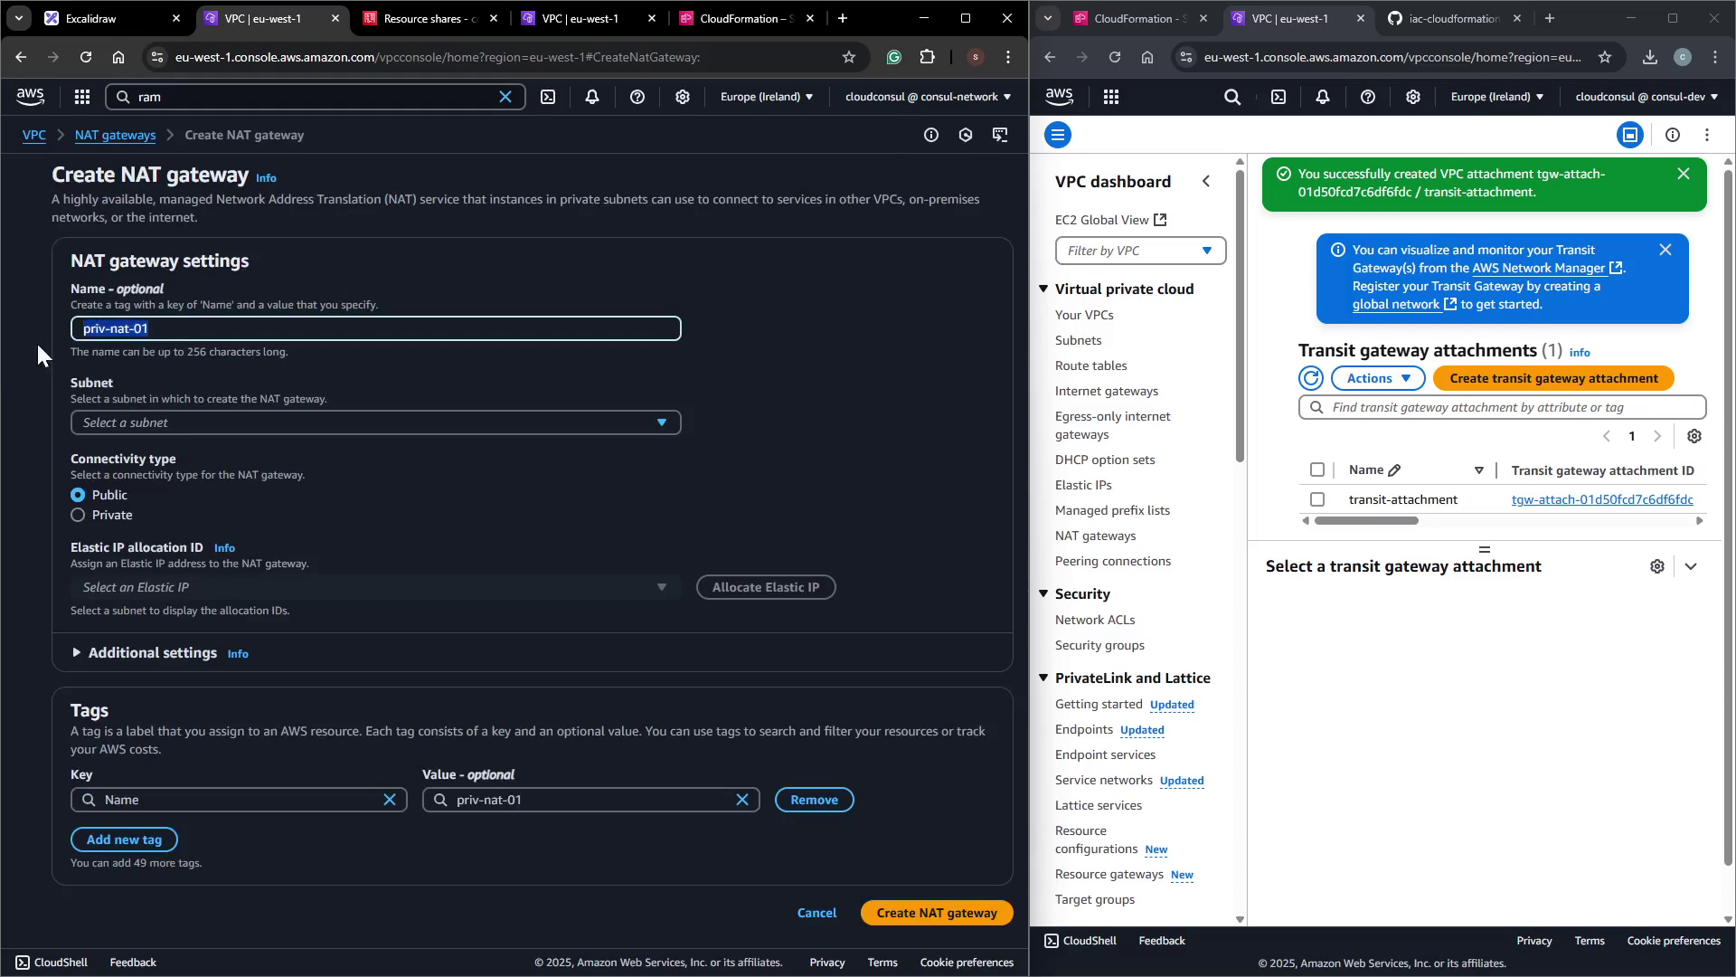
{"action": "left_click", "coordinate": [117, 425]}
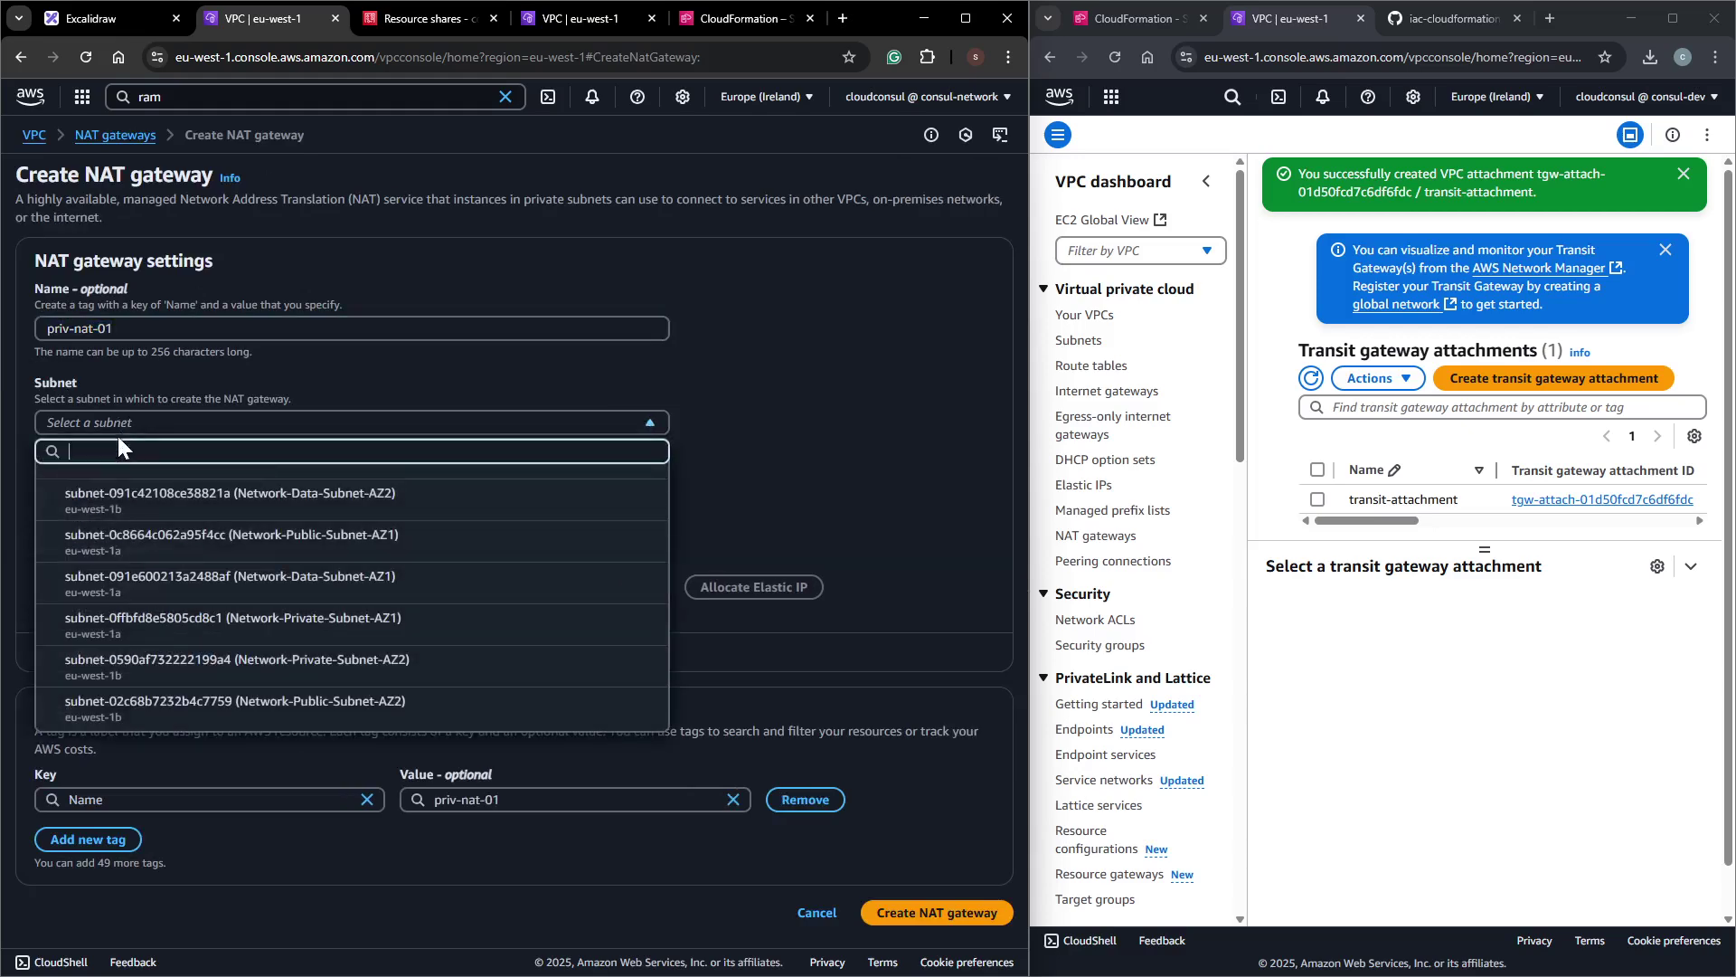
{"action": "left_click", "coordinate": [278, 541]}
{"action": "left_click", "coordinate": [360, 421]}
{"action": "left_click", "coordinate": [360, 421]}
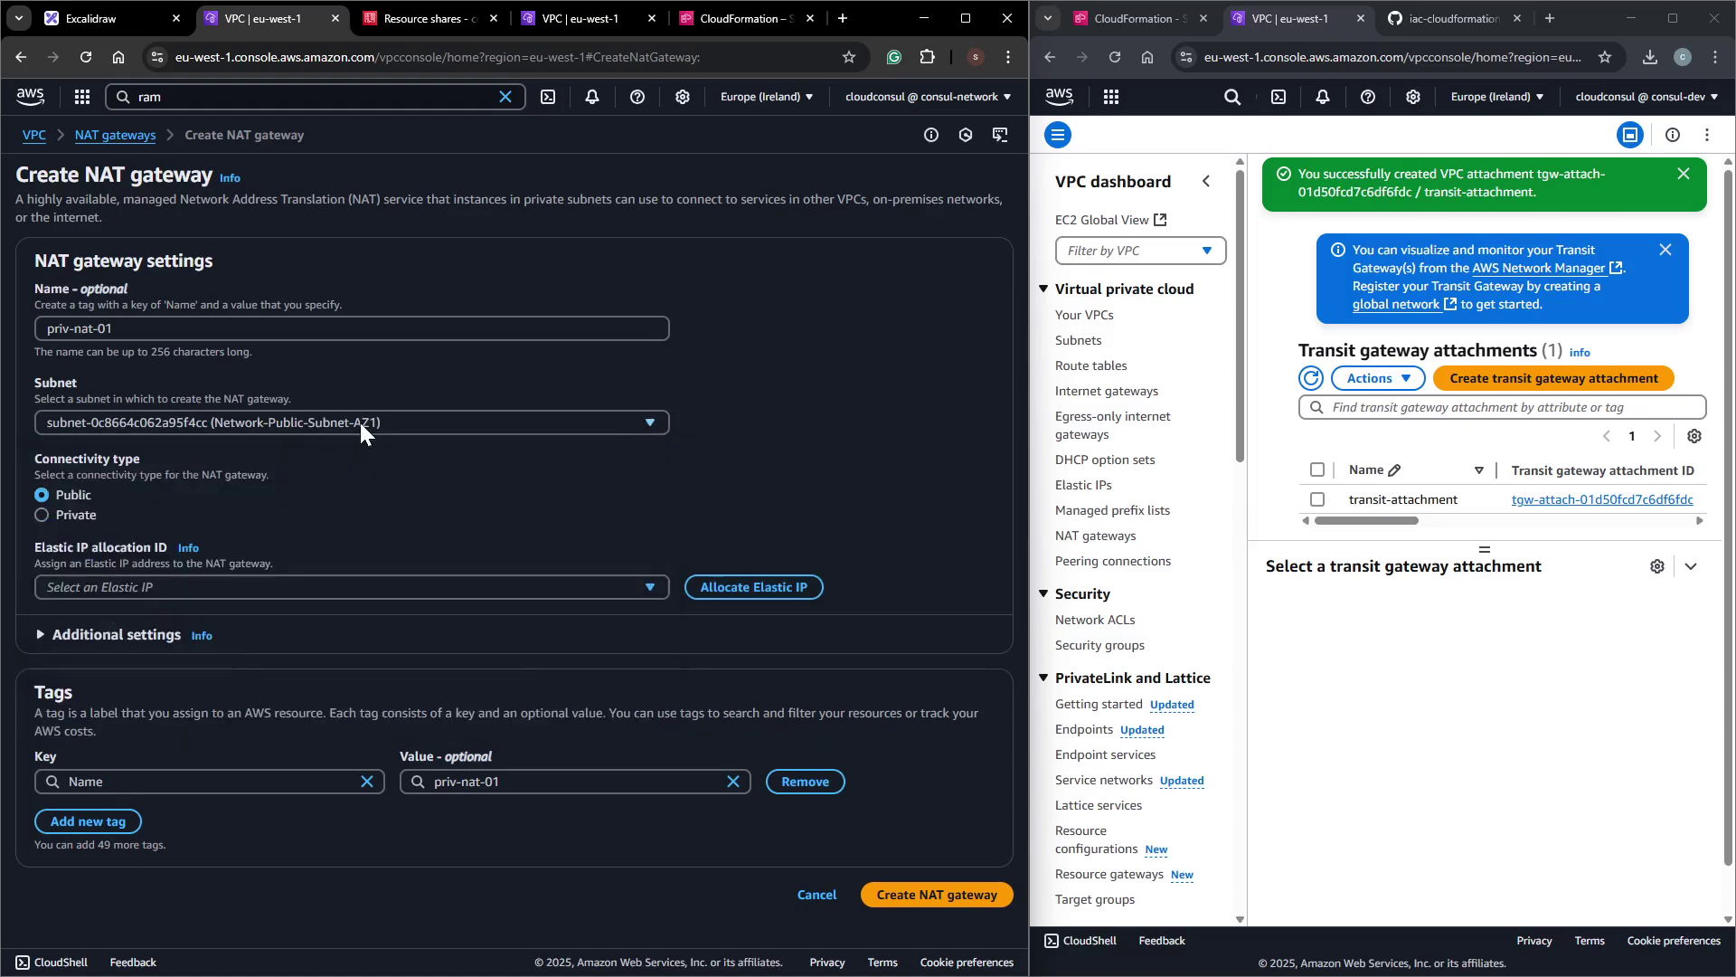
Allocate a new Elastic IP for the AZ1 NAT gateway and create the gateway.
{"action": "left_click", "coordinate": [122, 588]}
{"action": "left_click", "coordinate": [717, 587]}
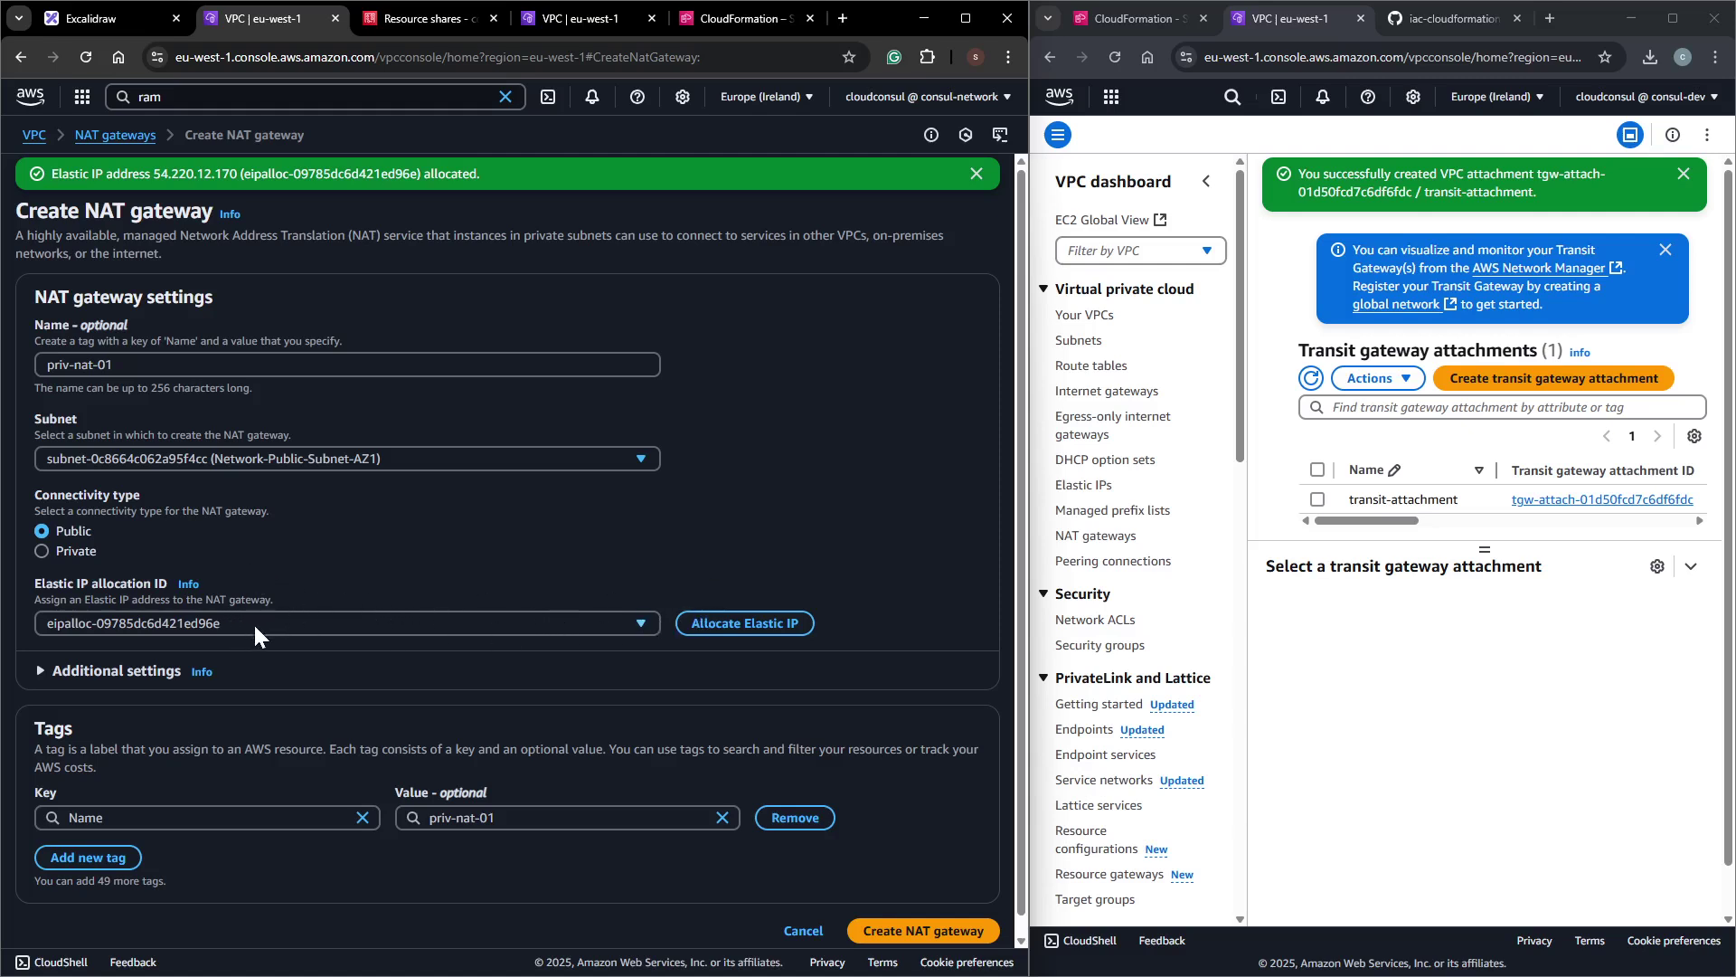
{"action": "scroll", "coordinate": [277, 636], "scroll_direction": "down", "scroll_amount": 1}
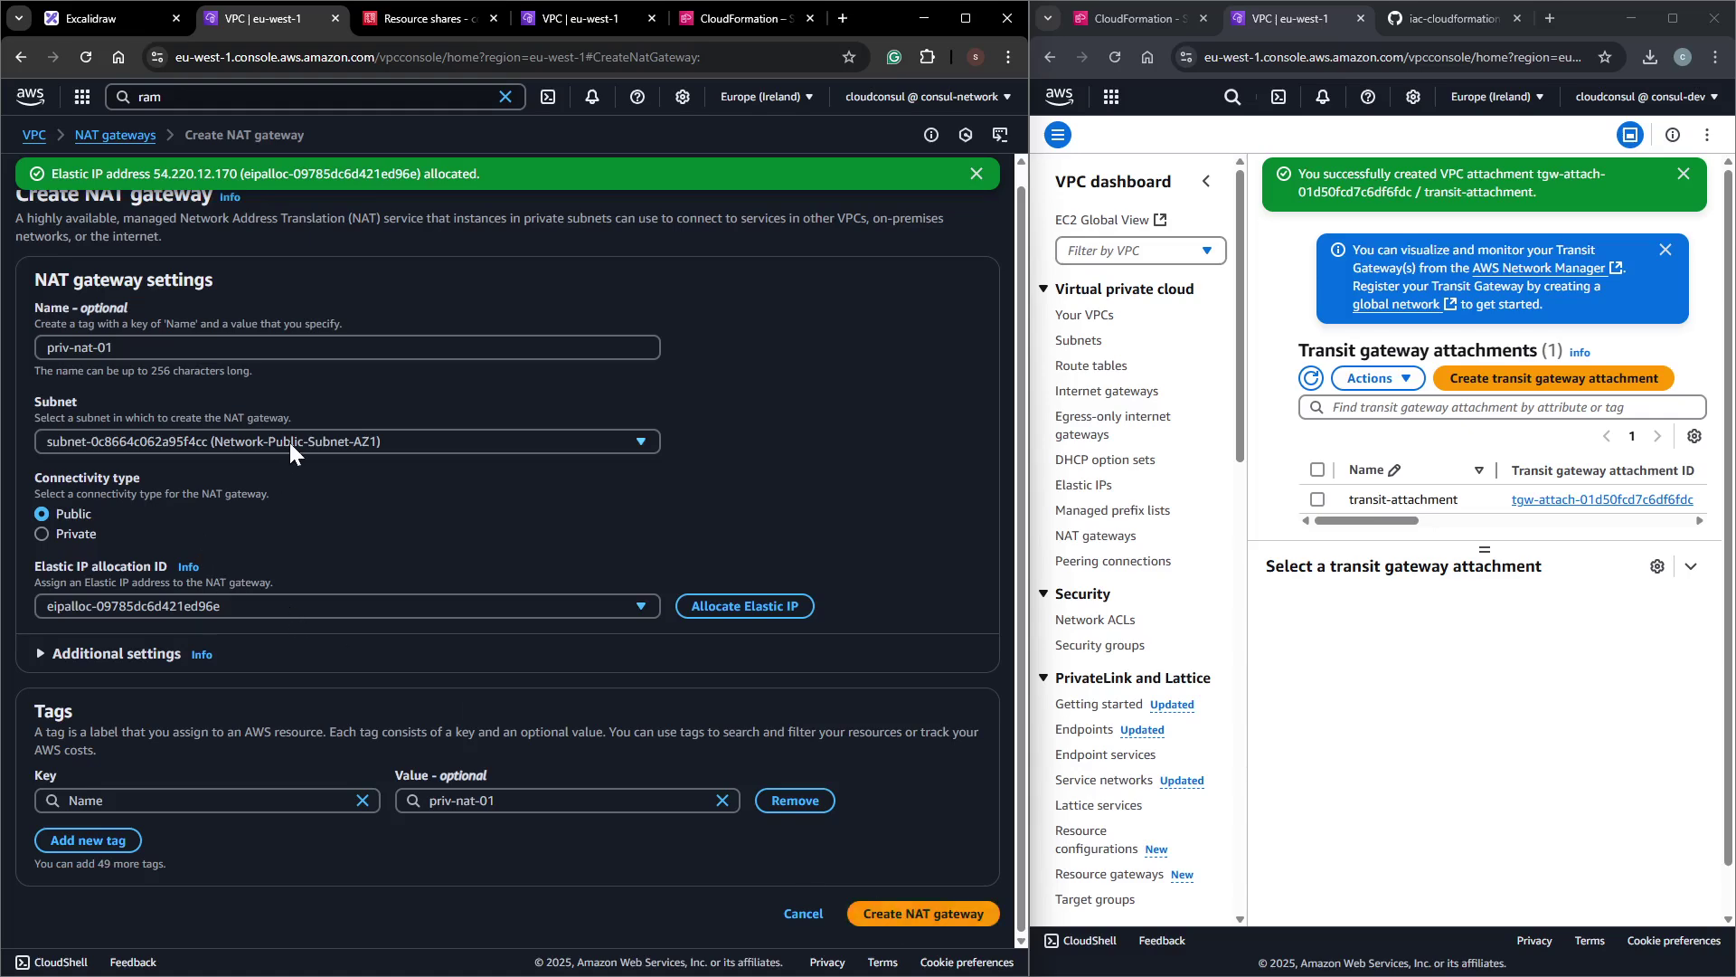
{"action": "left_click", "coordinate": [891, 913]}
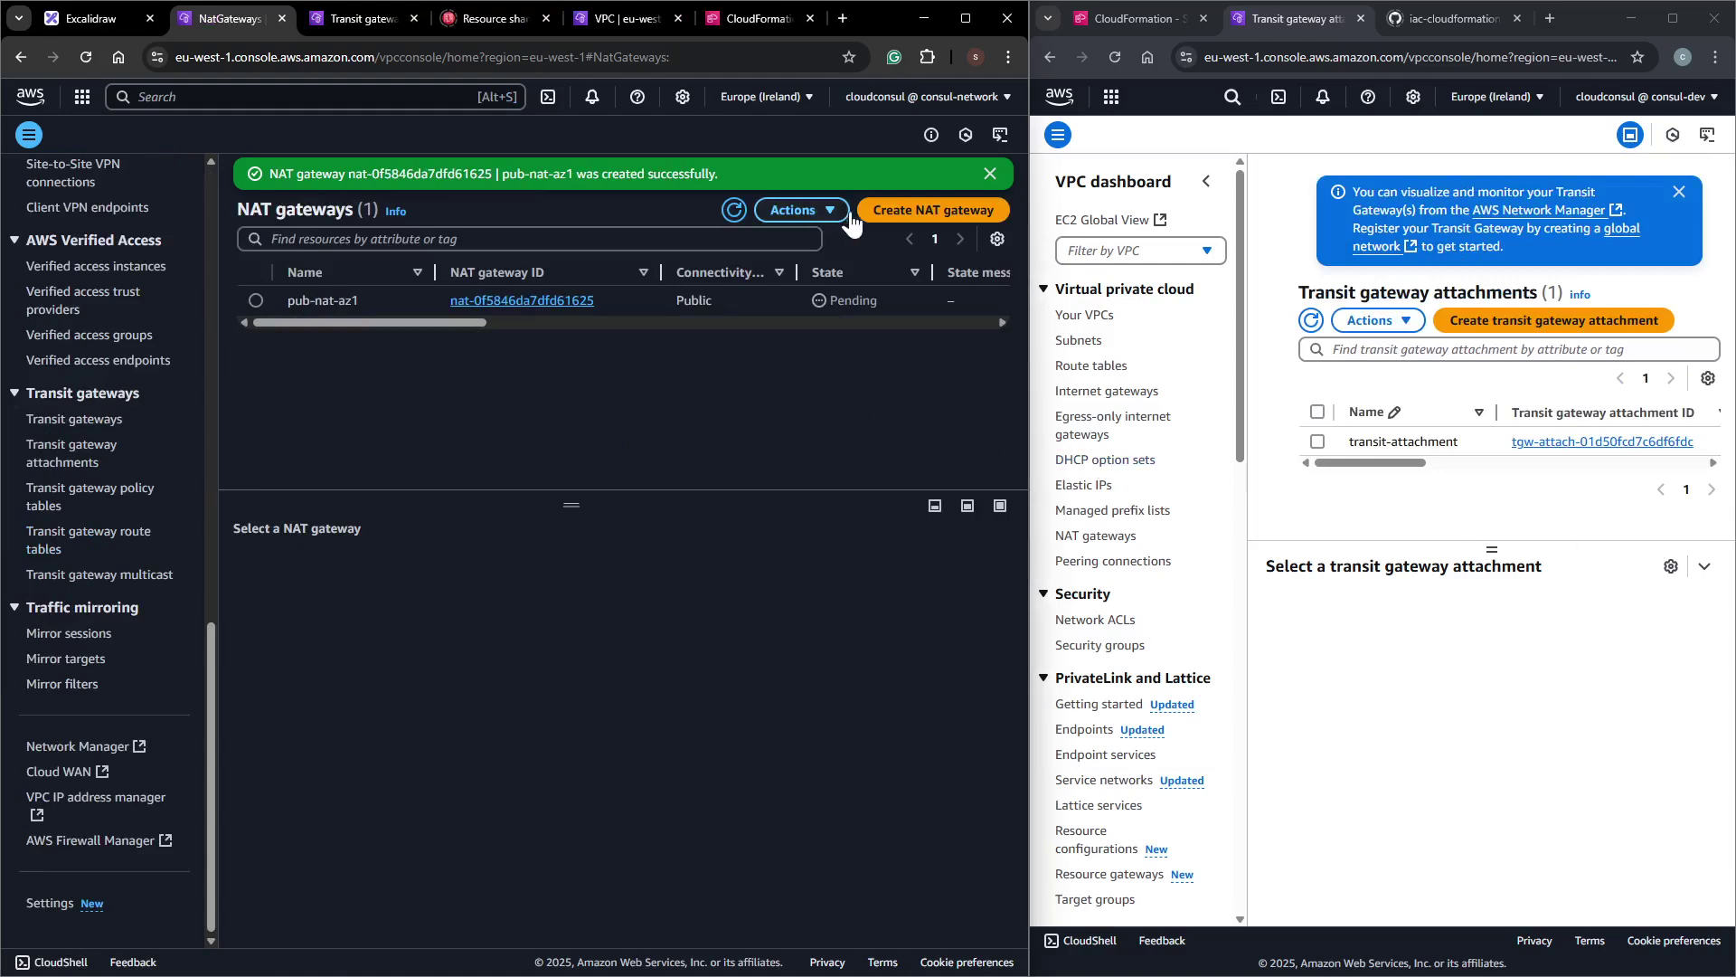
Start a second NAT gateway named pub-nat-az2 in the Network-Public-Subnet-AZ2 subnet.
{"action": "left_click", "coordinate": [905, 210]}
{"action": "left_click", "coordinate": [271, 329]}
{"action": "type", "text": "pub-nat-az1"}
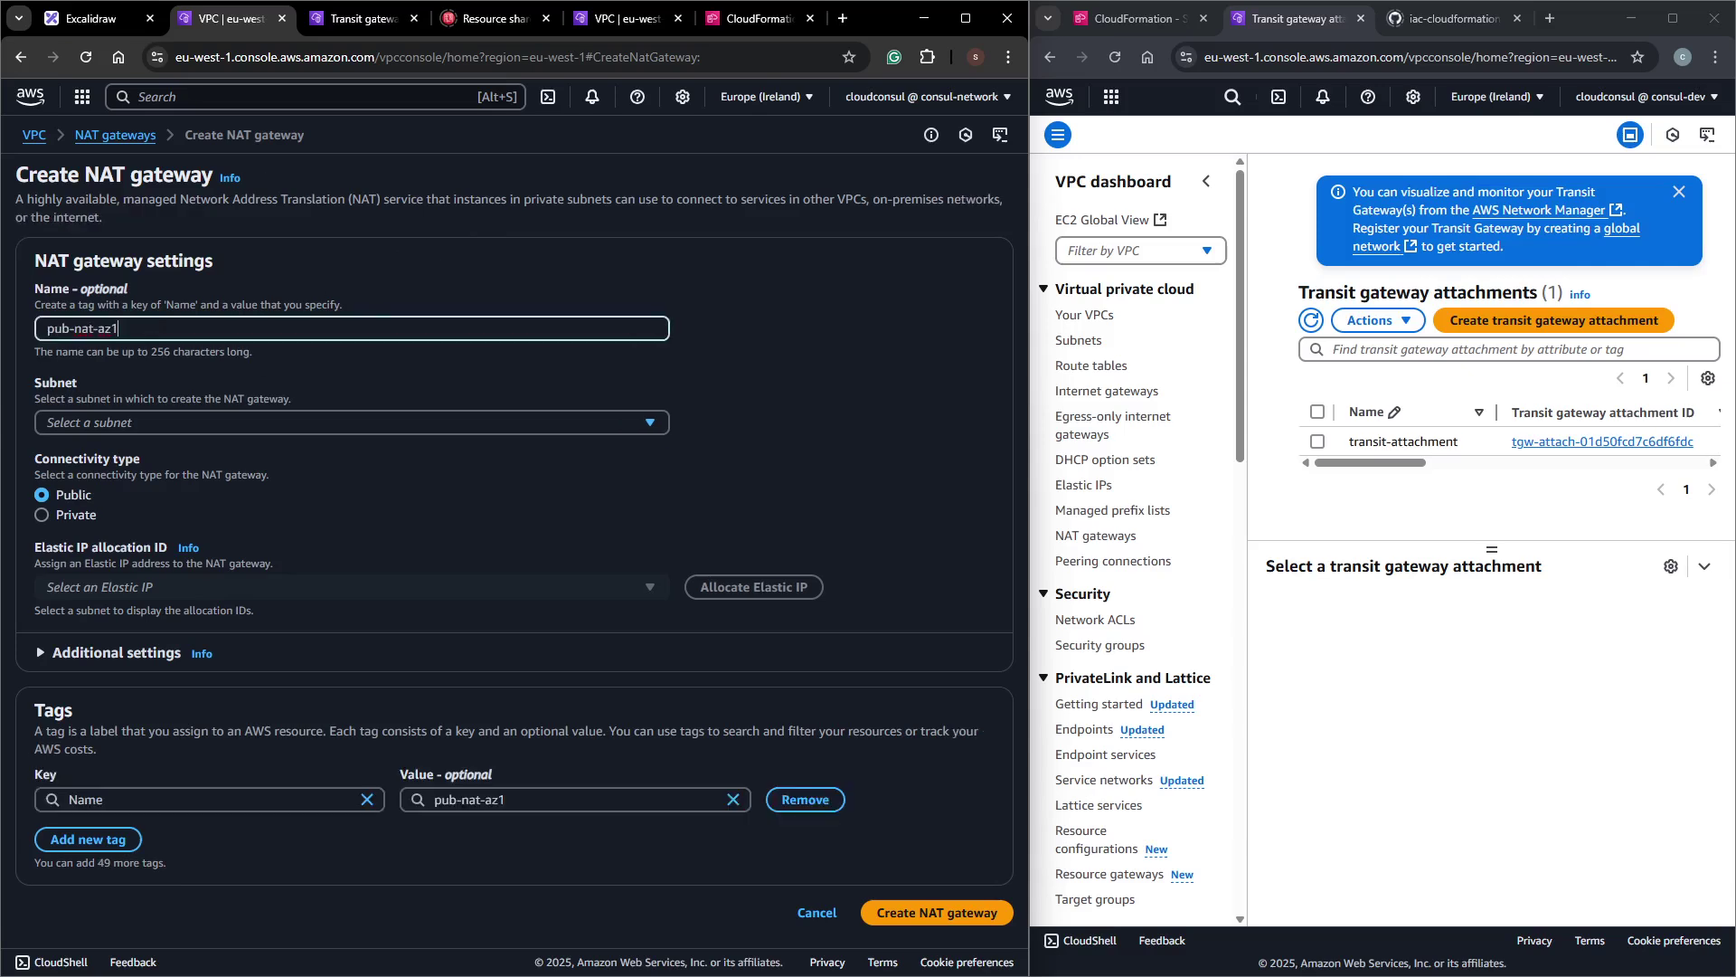
{"action": "left_click", "coordinate": [90, 425]}
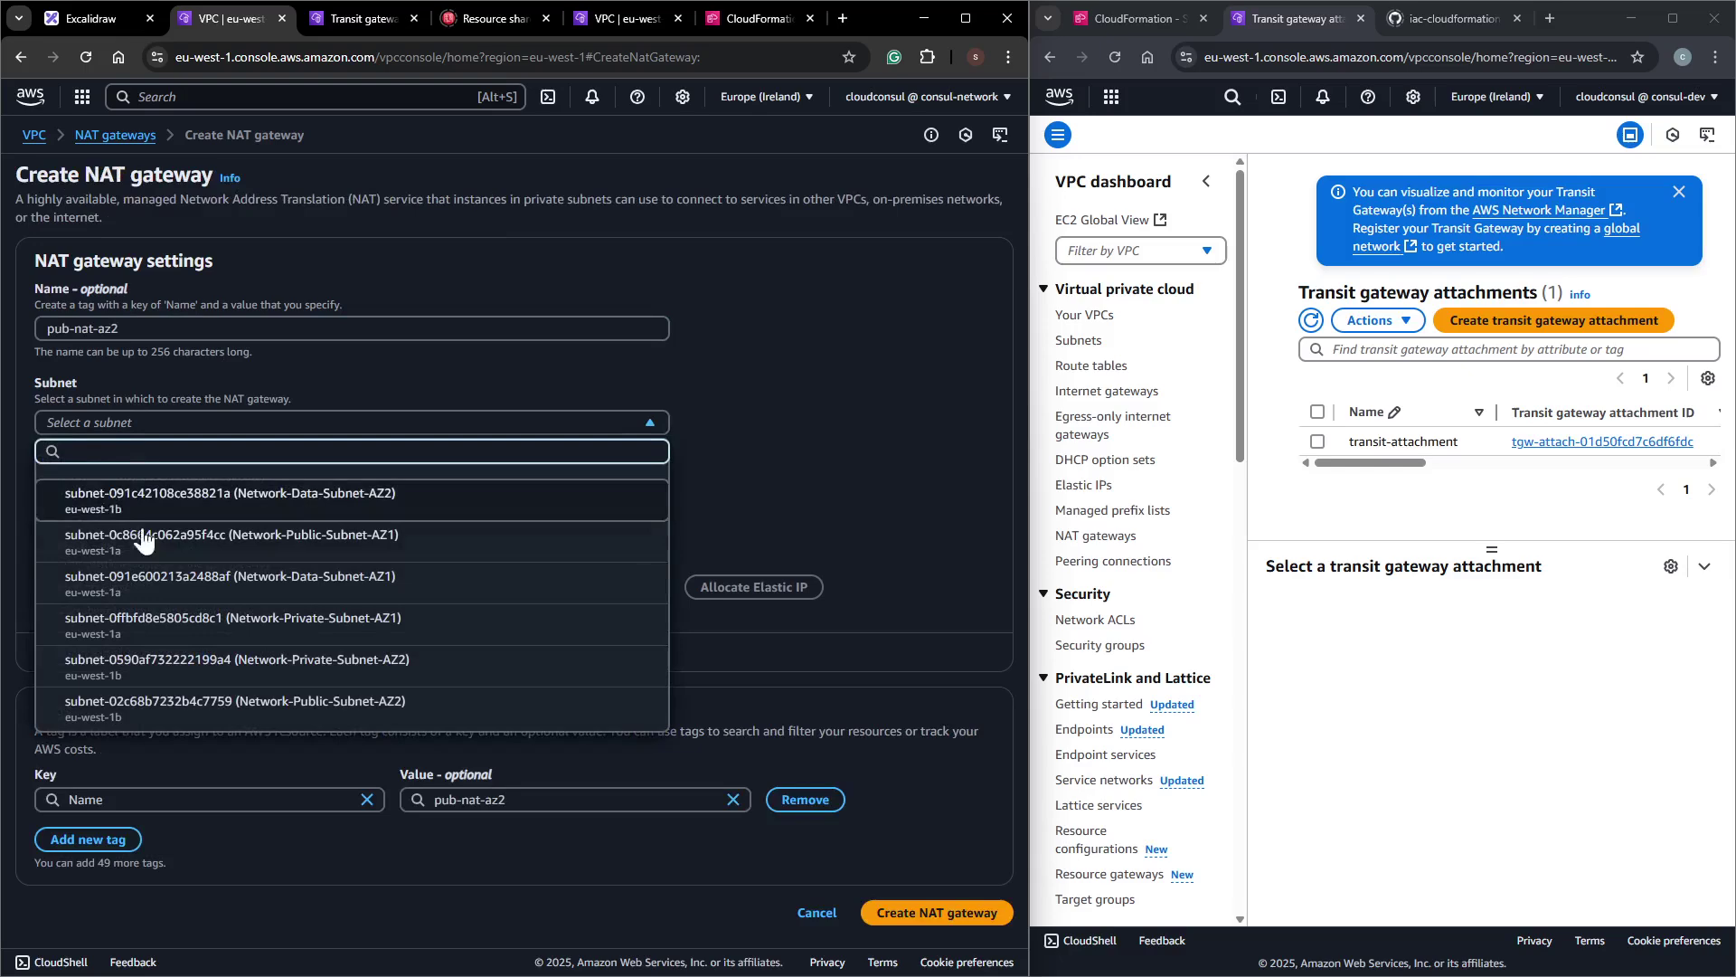
{"action": "left_click", "coordinate": [277, 704]}
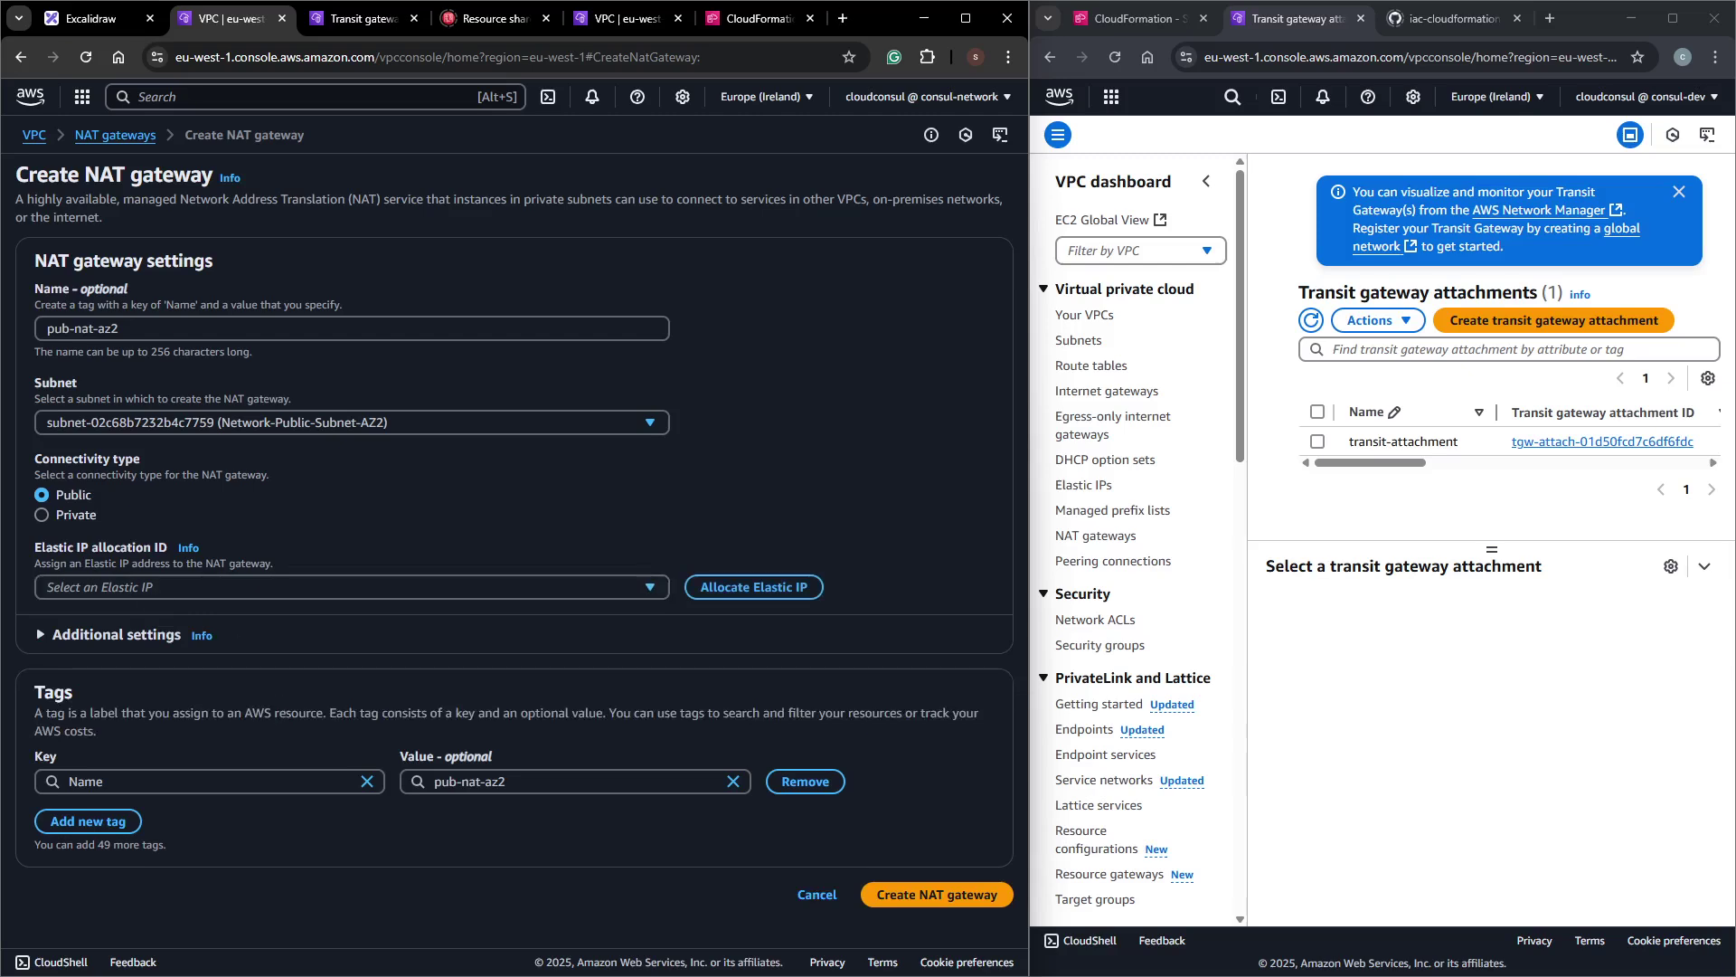
Allocate a new Elastic IP for the pub-nat-az2 gateway and create the NAT gateway.
{"action": "left_click", "coordinate": [85, 587]}
{"action": "left_click", "coordinate": [418, 589]}
{"action": "left_click", "coordinate": [747, 589]}
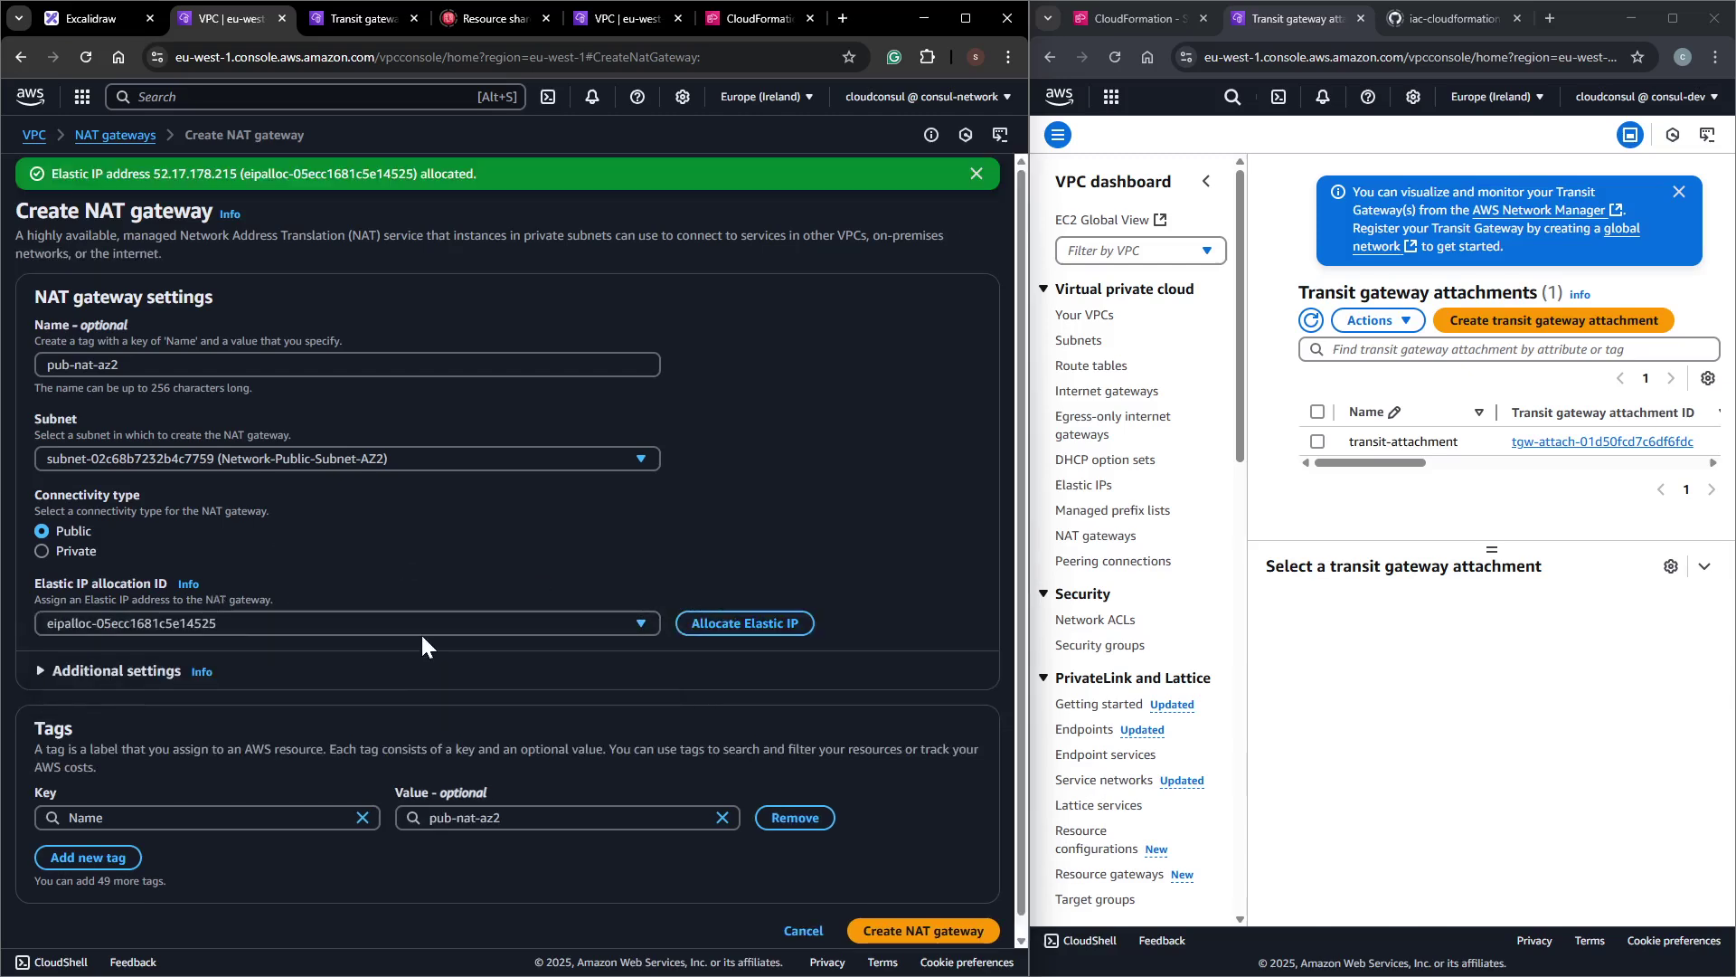
{"action": "scroll", "coordinate": [434, 653], "scroll_direction": "down", "scroll_amount": 1}
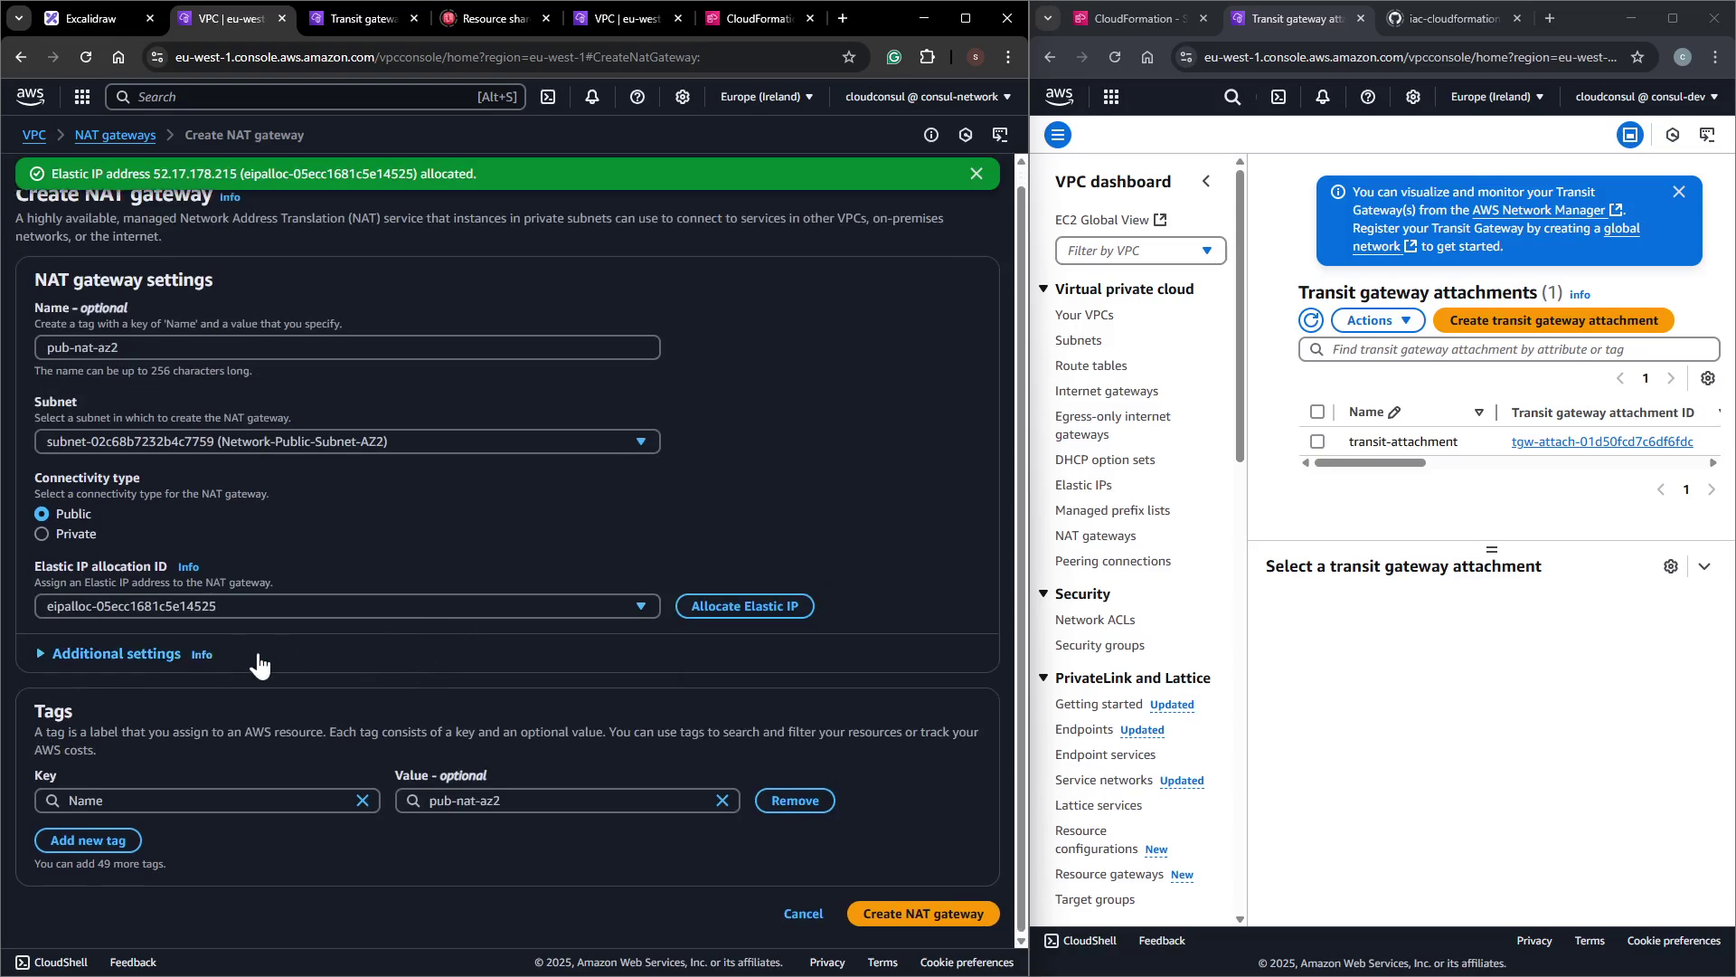
{"action": "left_click", "coordinate": [896, 910]}
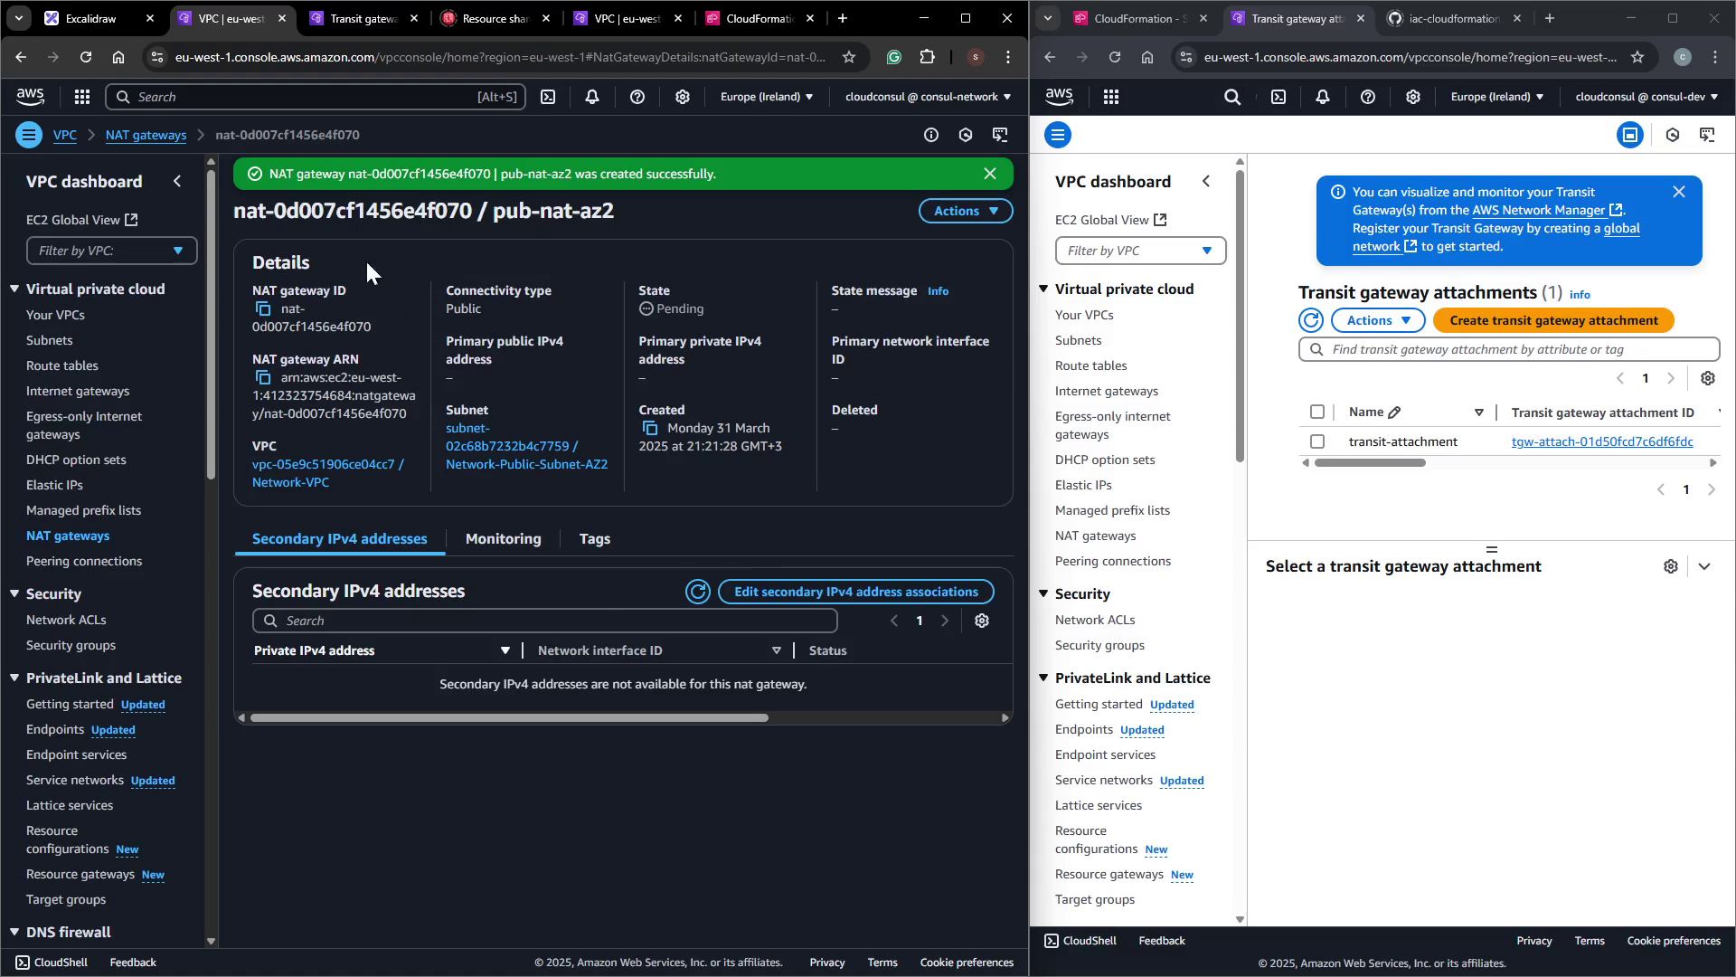
Refresh the NAT gateways list and check the state and primary IP addresses of pub-nat-az1 and pub-nat-az2.
{"action": "left_click", "coordinate": [143, 136]}
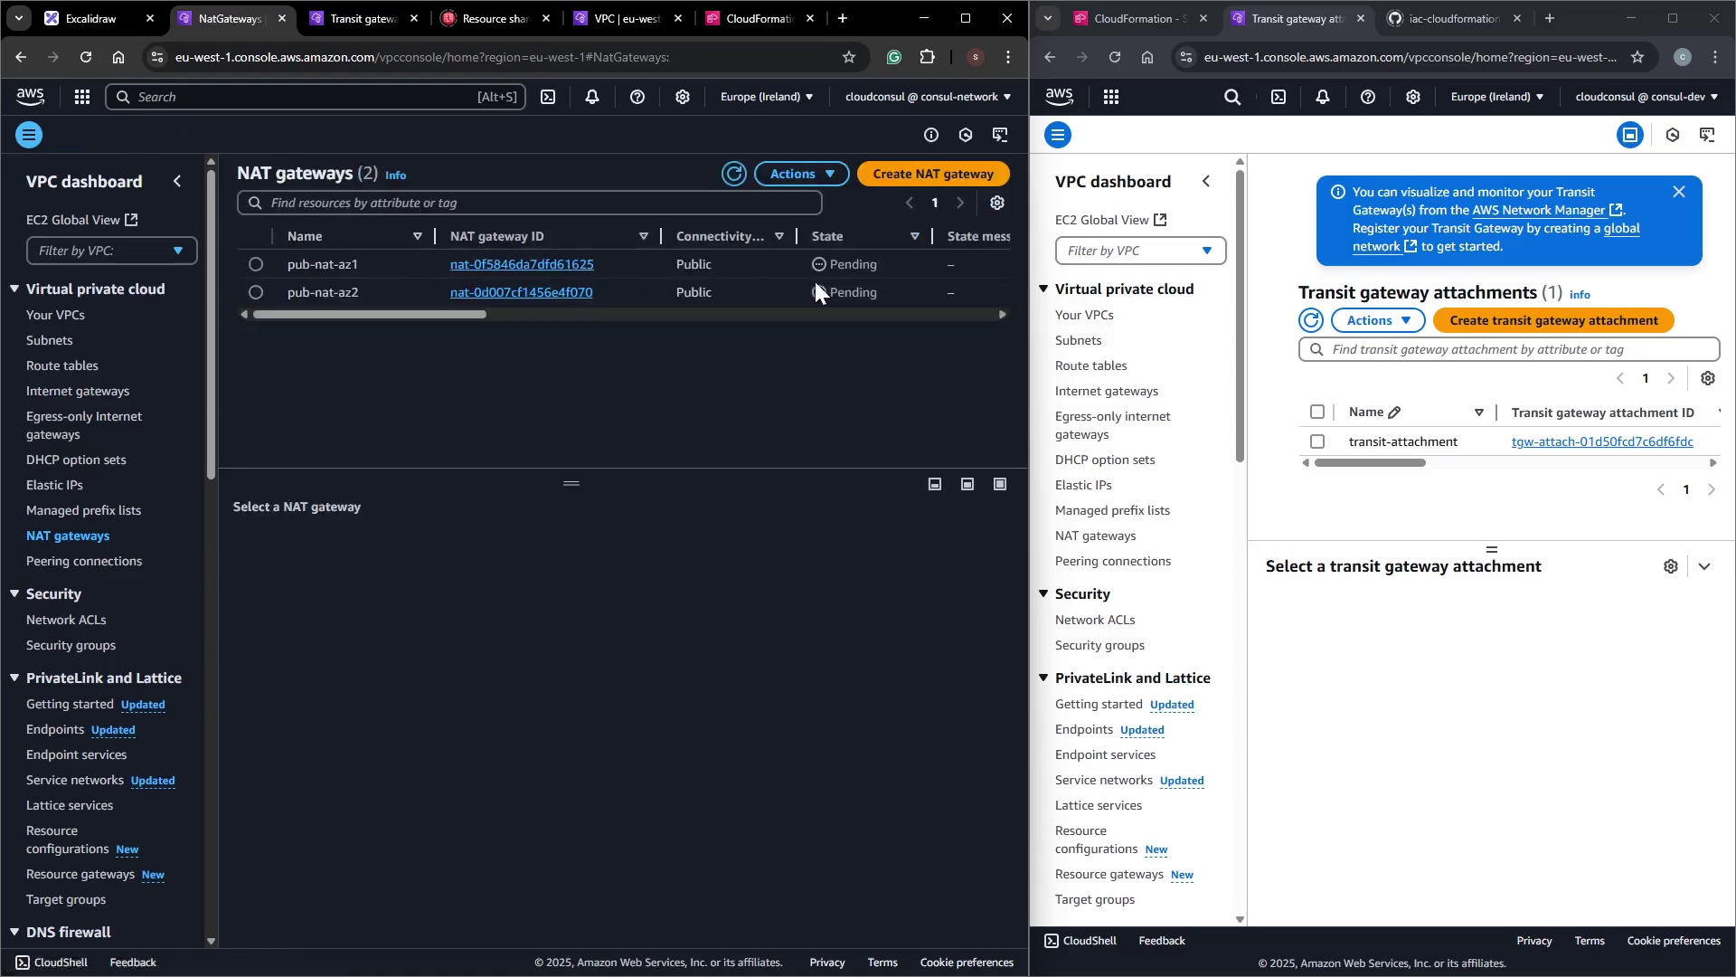
{"action": "mouse_move", "coordinate": [438, 310]}
{"action": "left_mouse_down"}
{"action": "mouse_move", "coordinate": [679, 324]}
{"action": "mouse_move", "coordinate": [497, 335]}
{"action": "mouse_move", "coordinate": [465, 320]}
{"action": "left_mouse_up"}
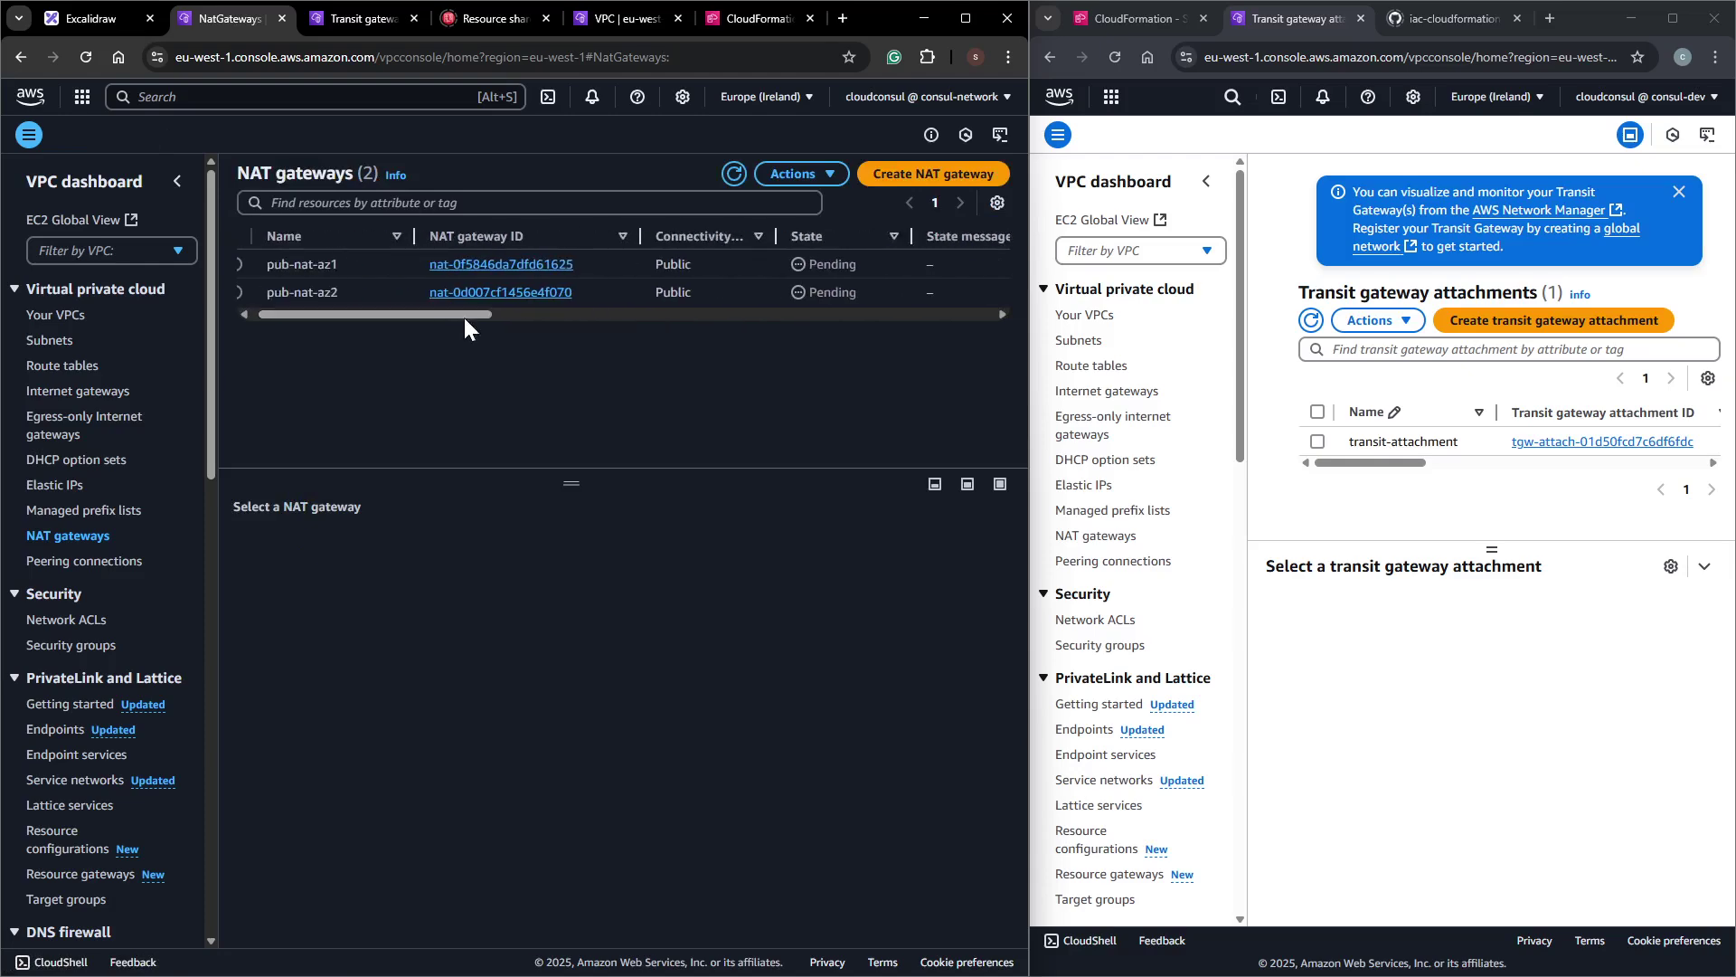
{"action": "left_click", "coordinate": [725, 173]}
{"action": "left_click", "coordinate": [725, 173]}
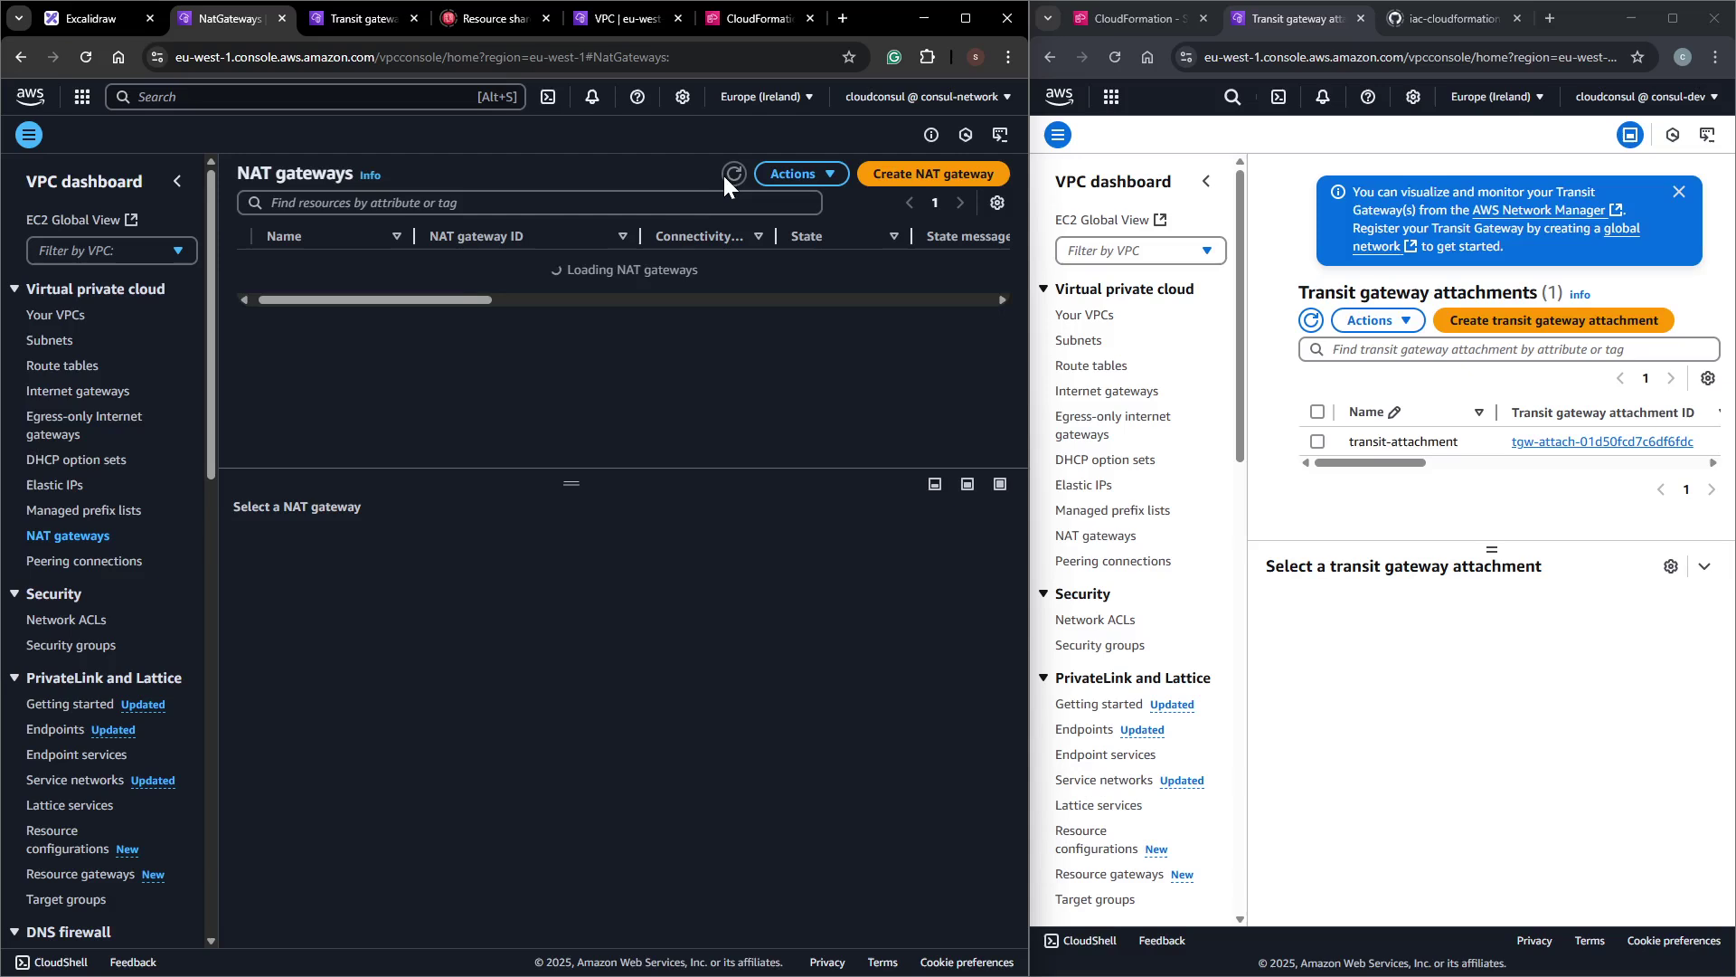
{"action": "left_click_drag", "start_coordinate": [362, 312], "coordinate": [300, 316]}
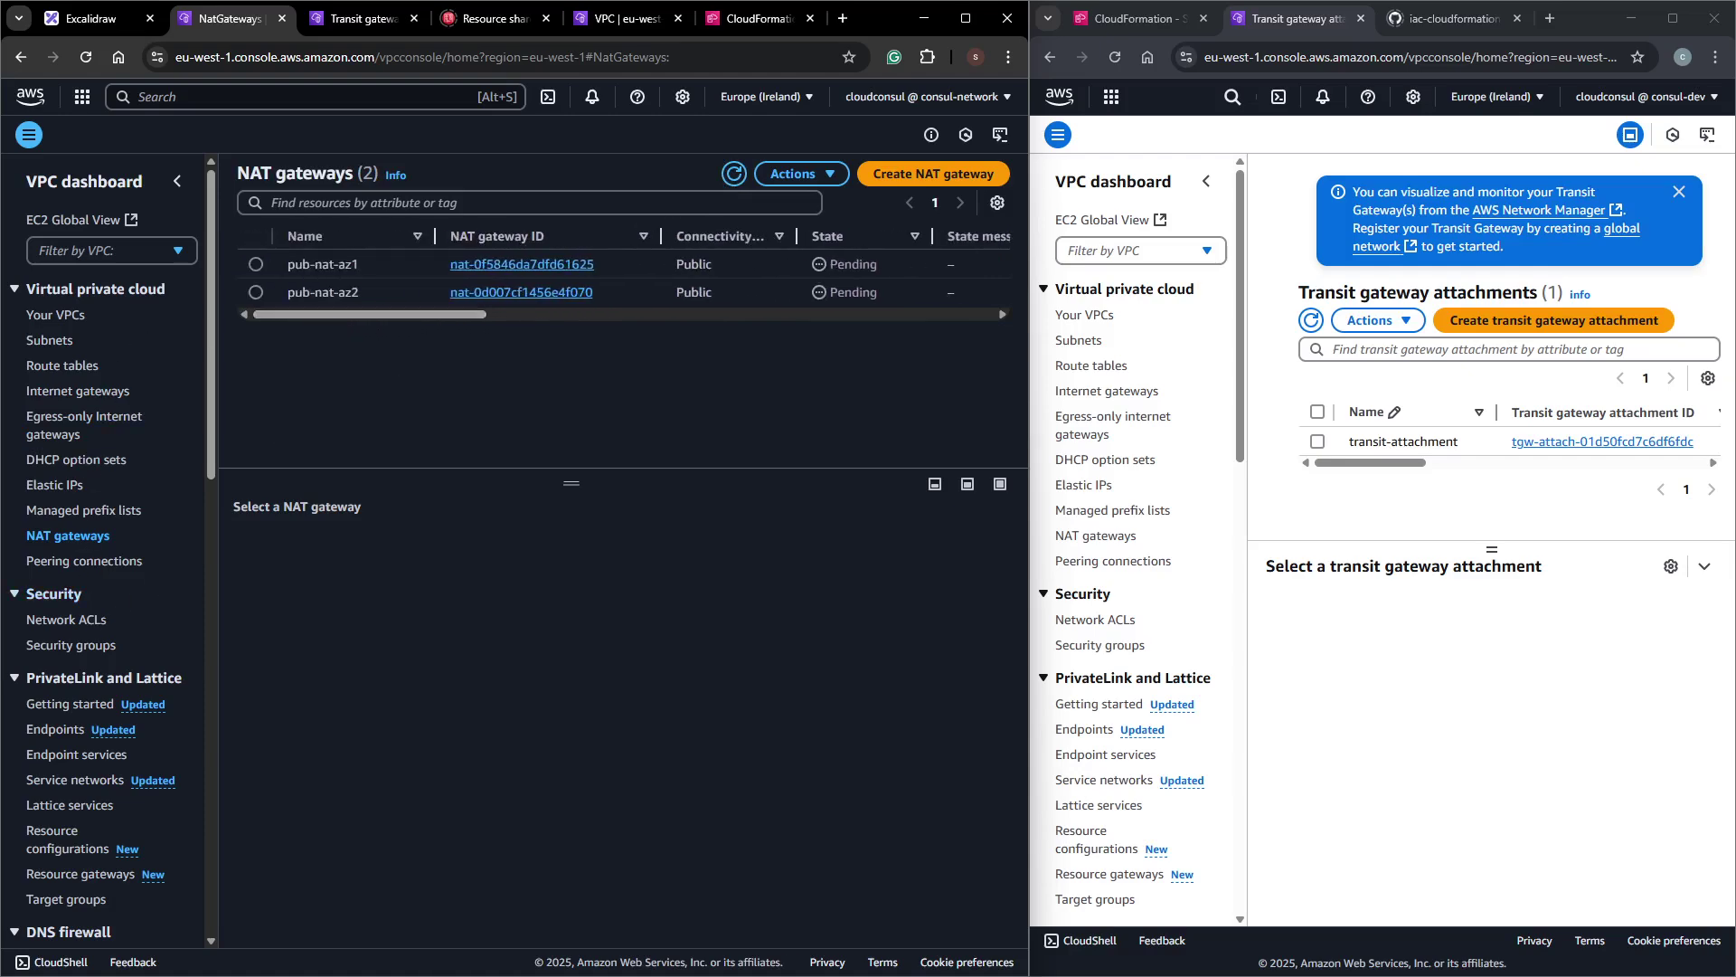
{"action": "left_click", "coordinate": [731, 174]}
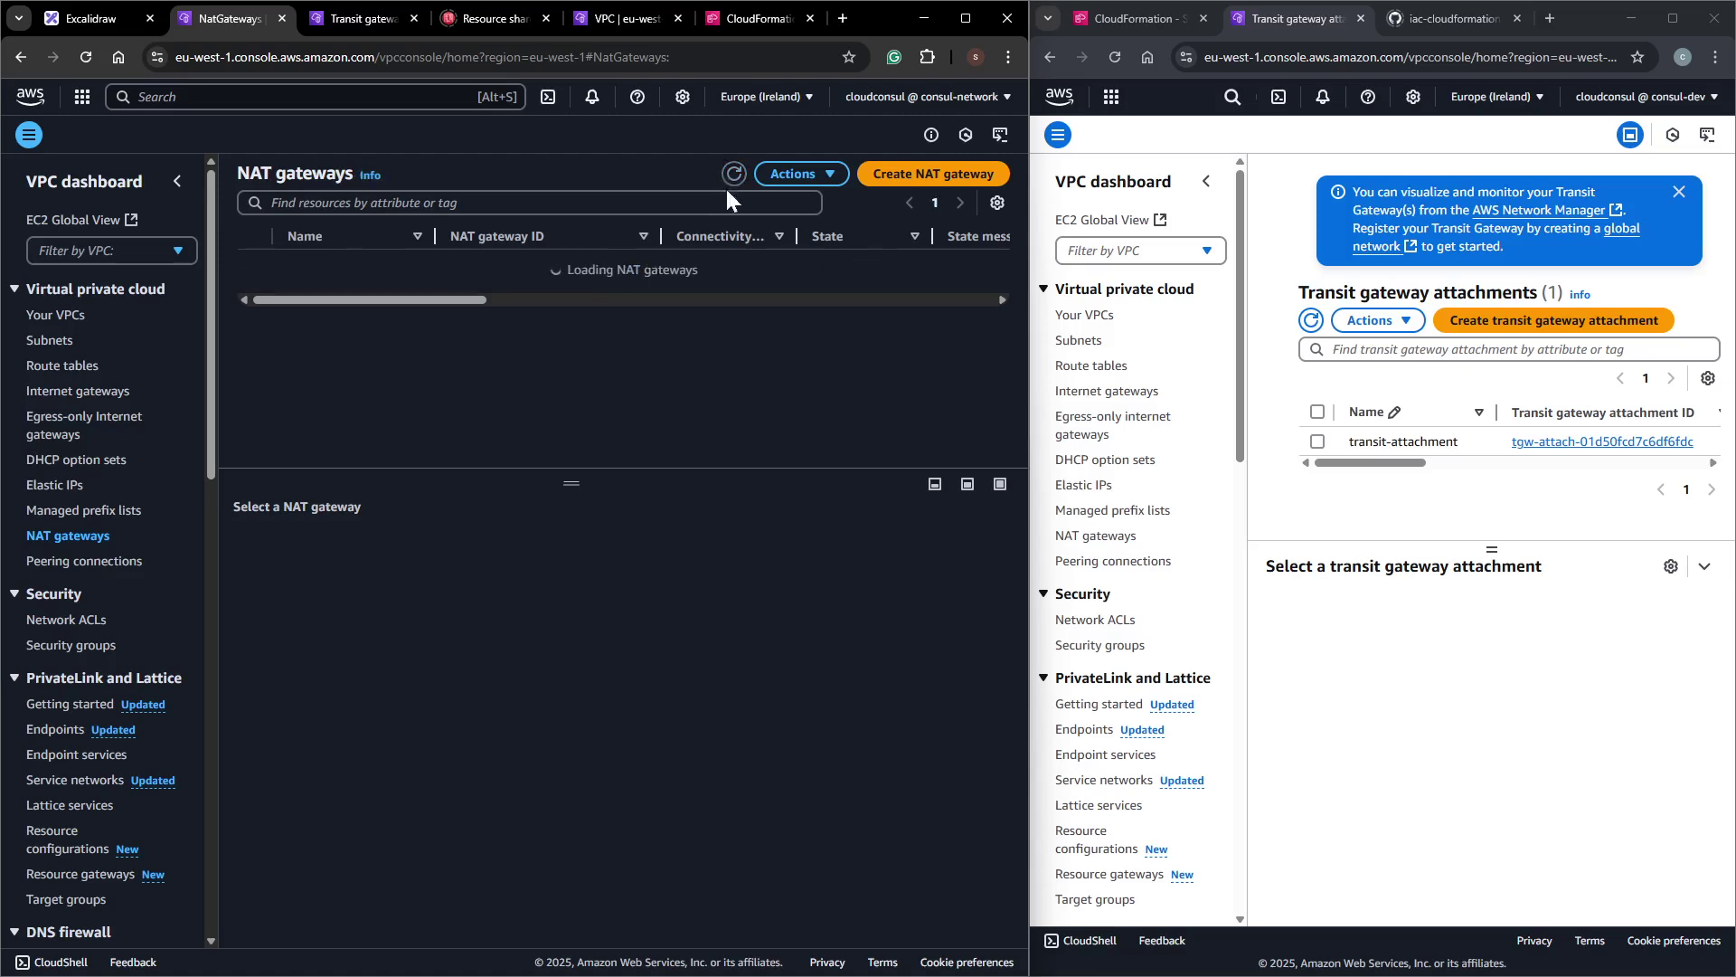
{"action": "left_click_drag", "start_coordinate": [447, 313], "coordinate": [638, 313]}
{"action": "left_click_drag", "start_coordinate": [819, 264], "coordinate": [714, 264]}
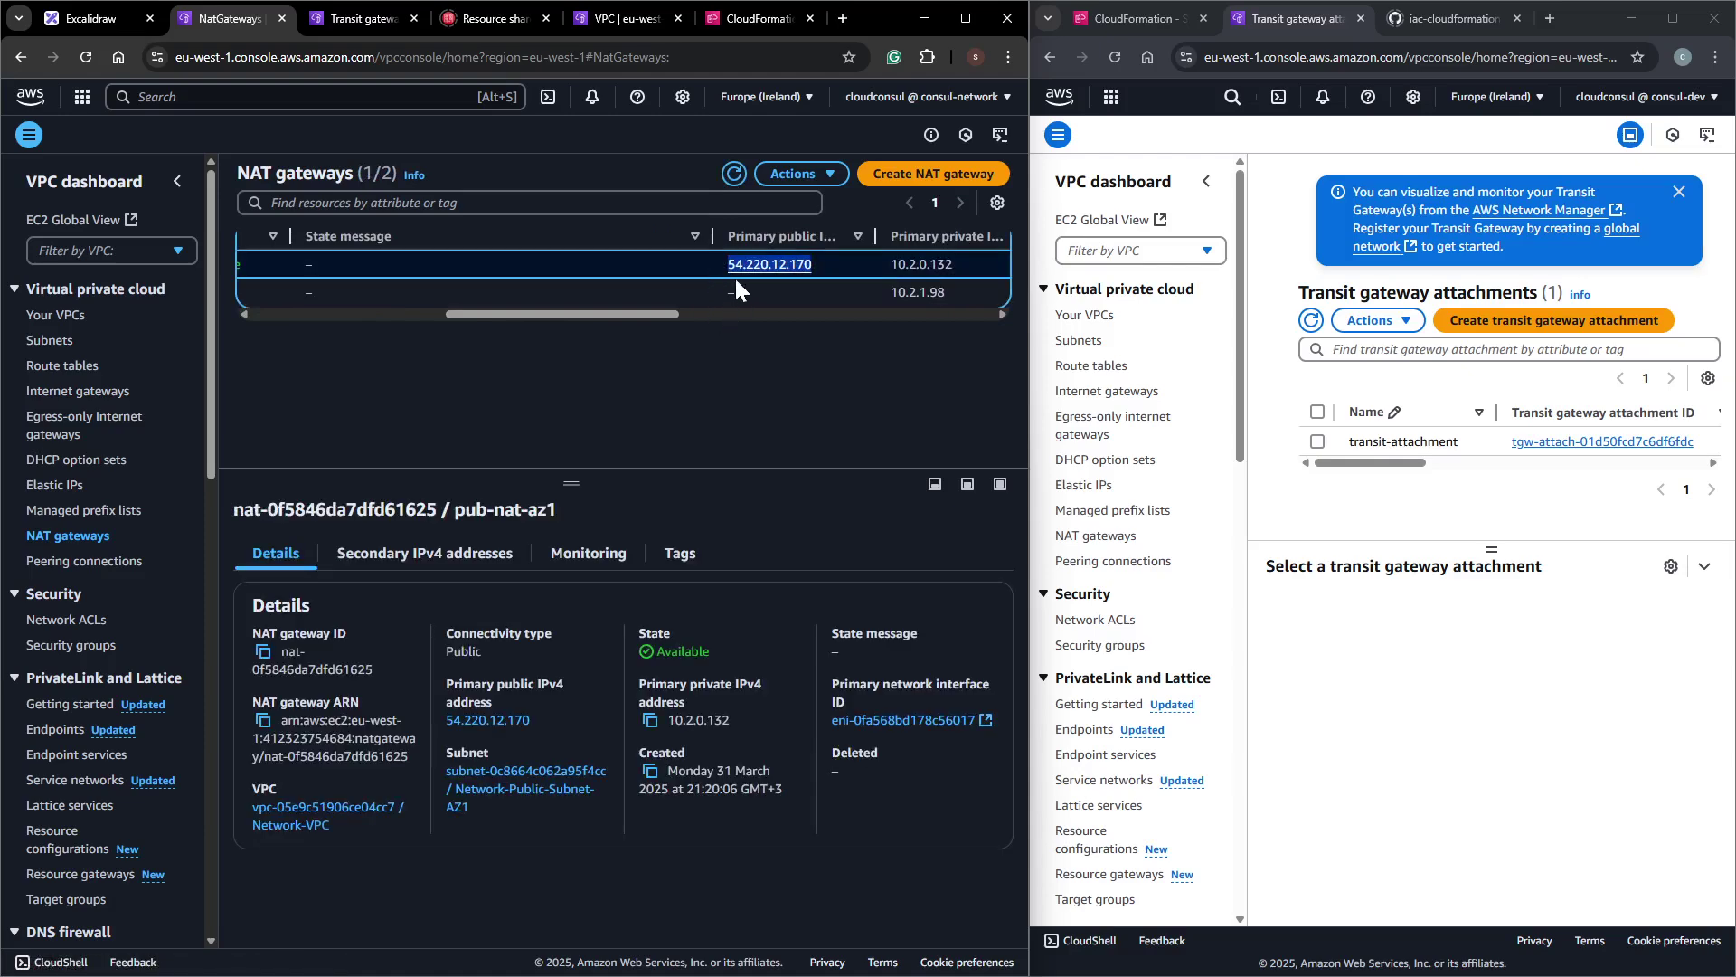
{"action": "left_click", "coordinate": [722, 342]}
{"action": "left_click", "coordinate": [733, 173]}
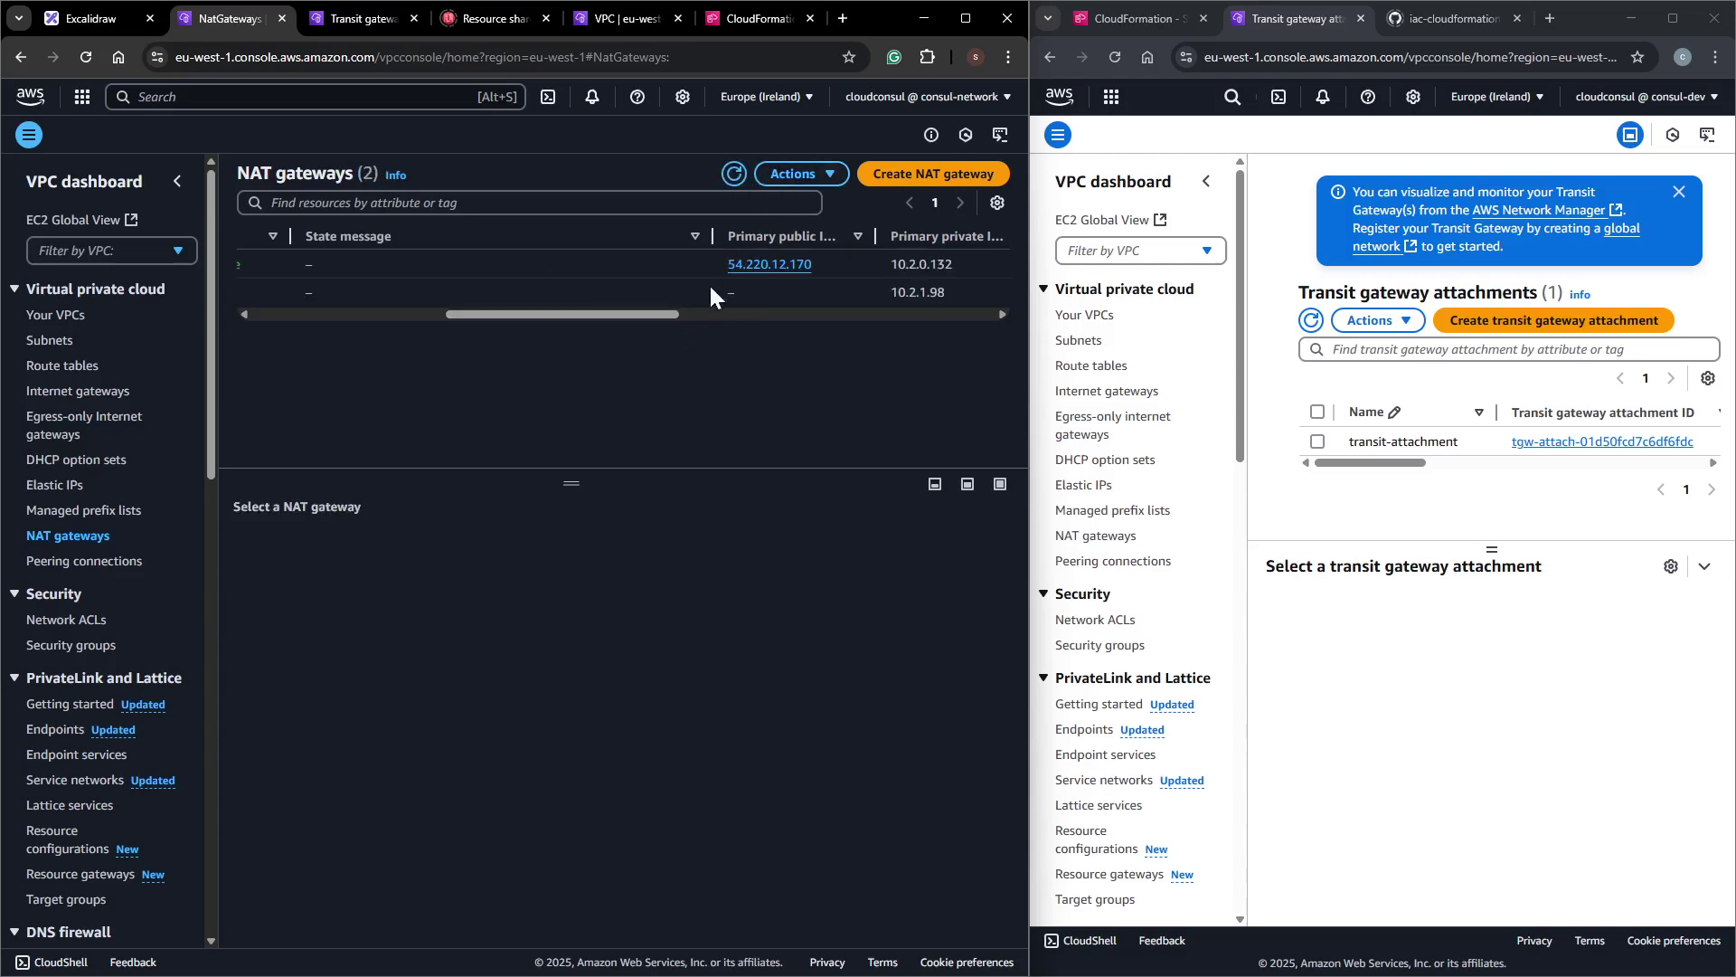
{"action": "left_click_drag", "start_coordinate": [605, 313], "coordinate": [362, 313]}
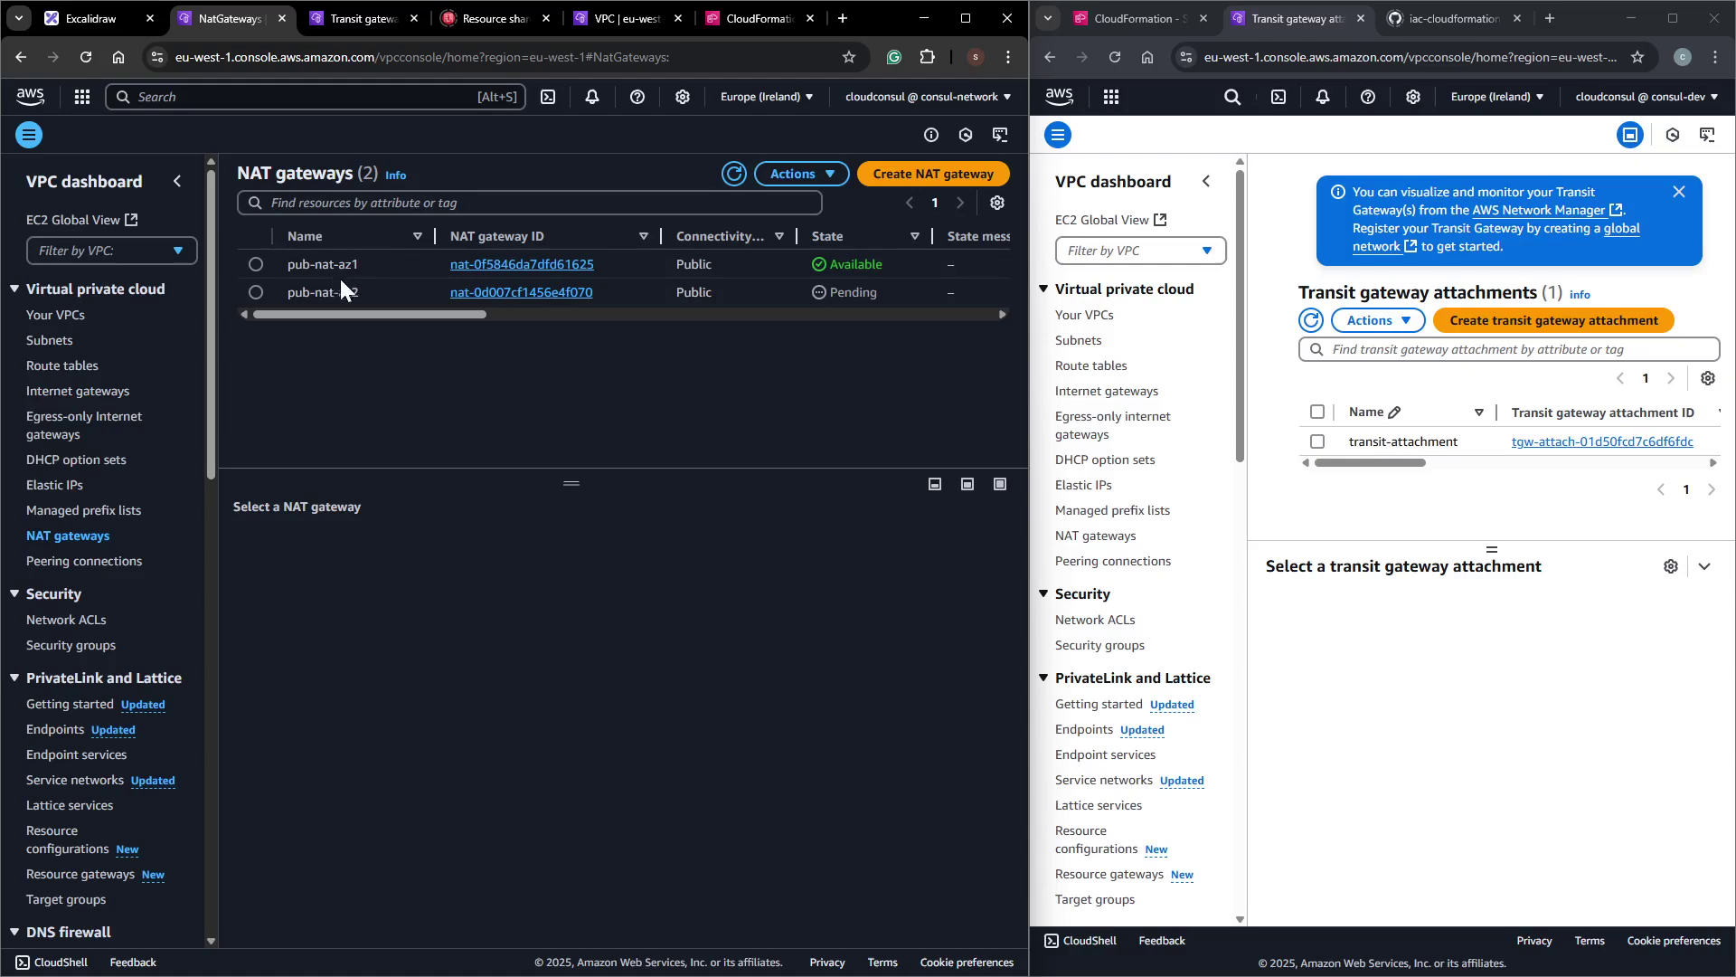
Switch to the Excalidraw diagram, circle NAT1 freehand and sketch lines linking it through a shared IP mark to the dev and prod boxes.
{"action": "left_click", "coordinate": [844, 16]}
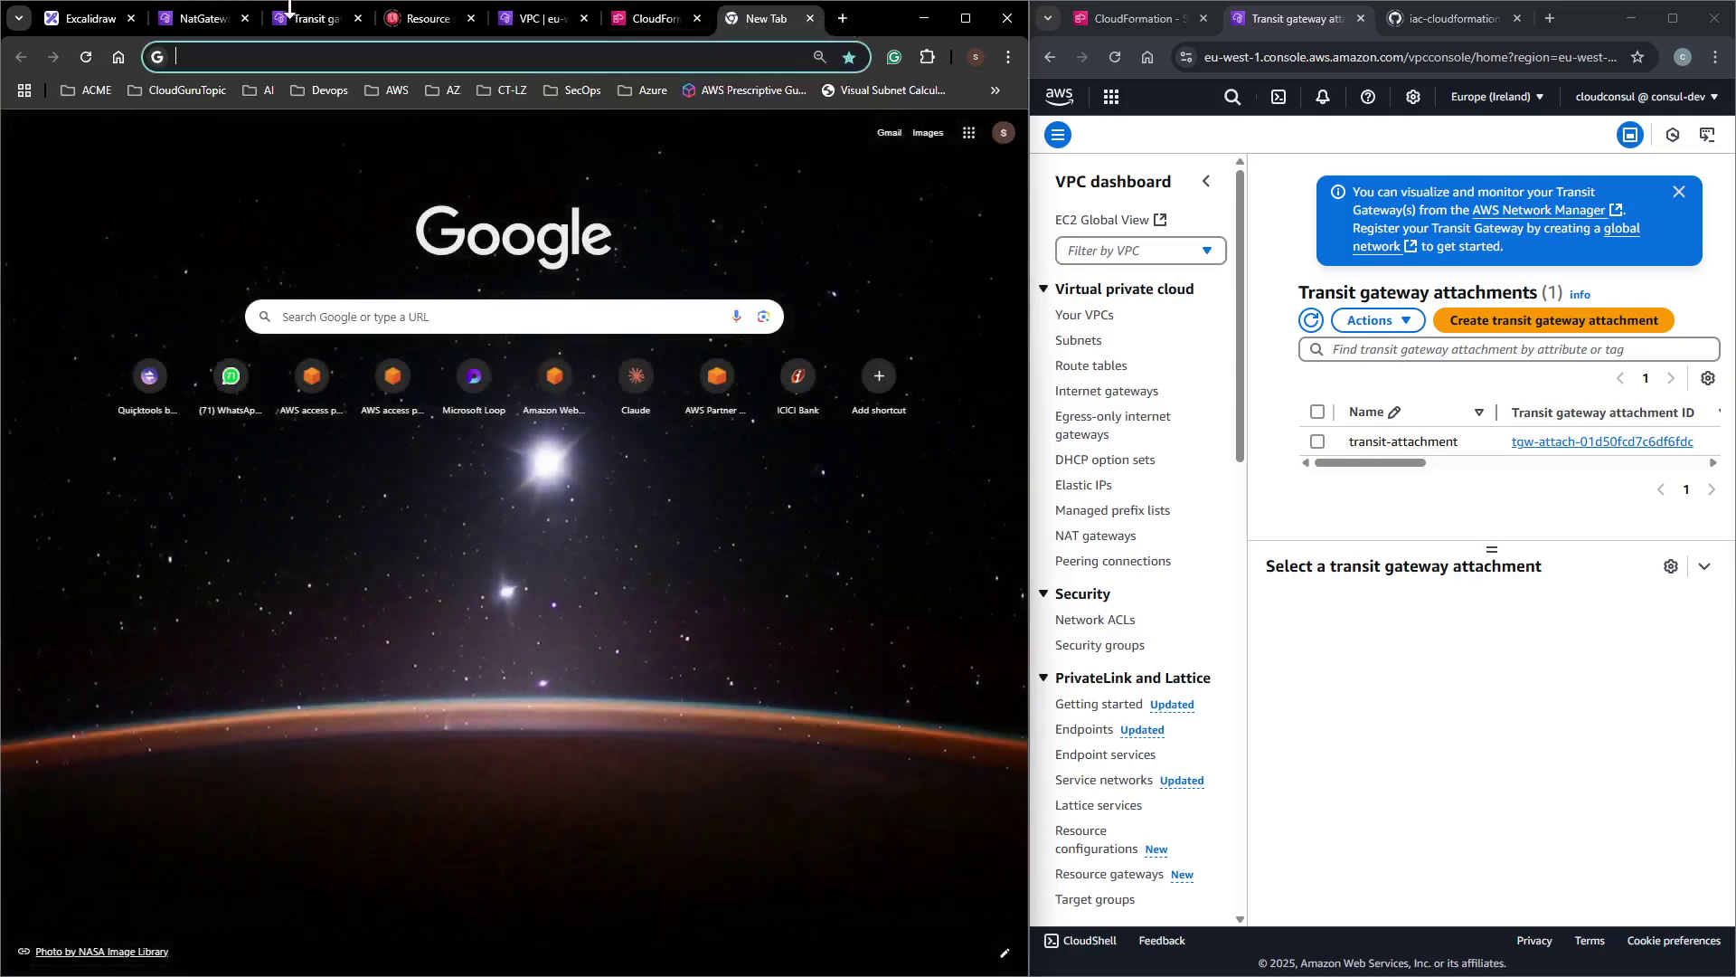
{"action": "left_click", "coordinate": [85, 19]}
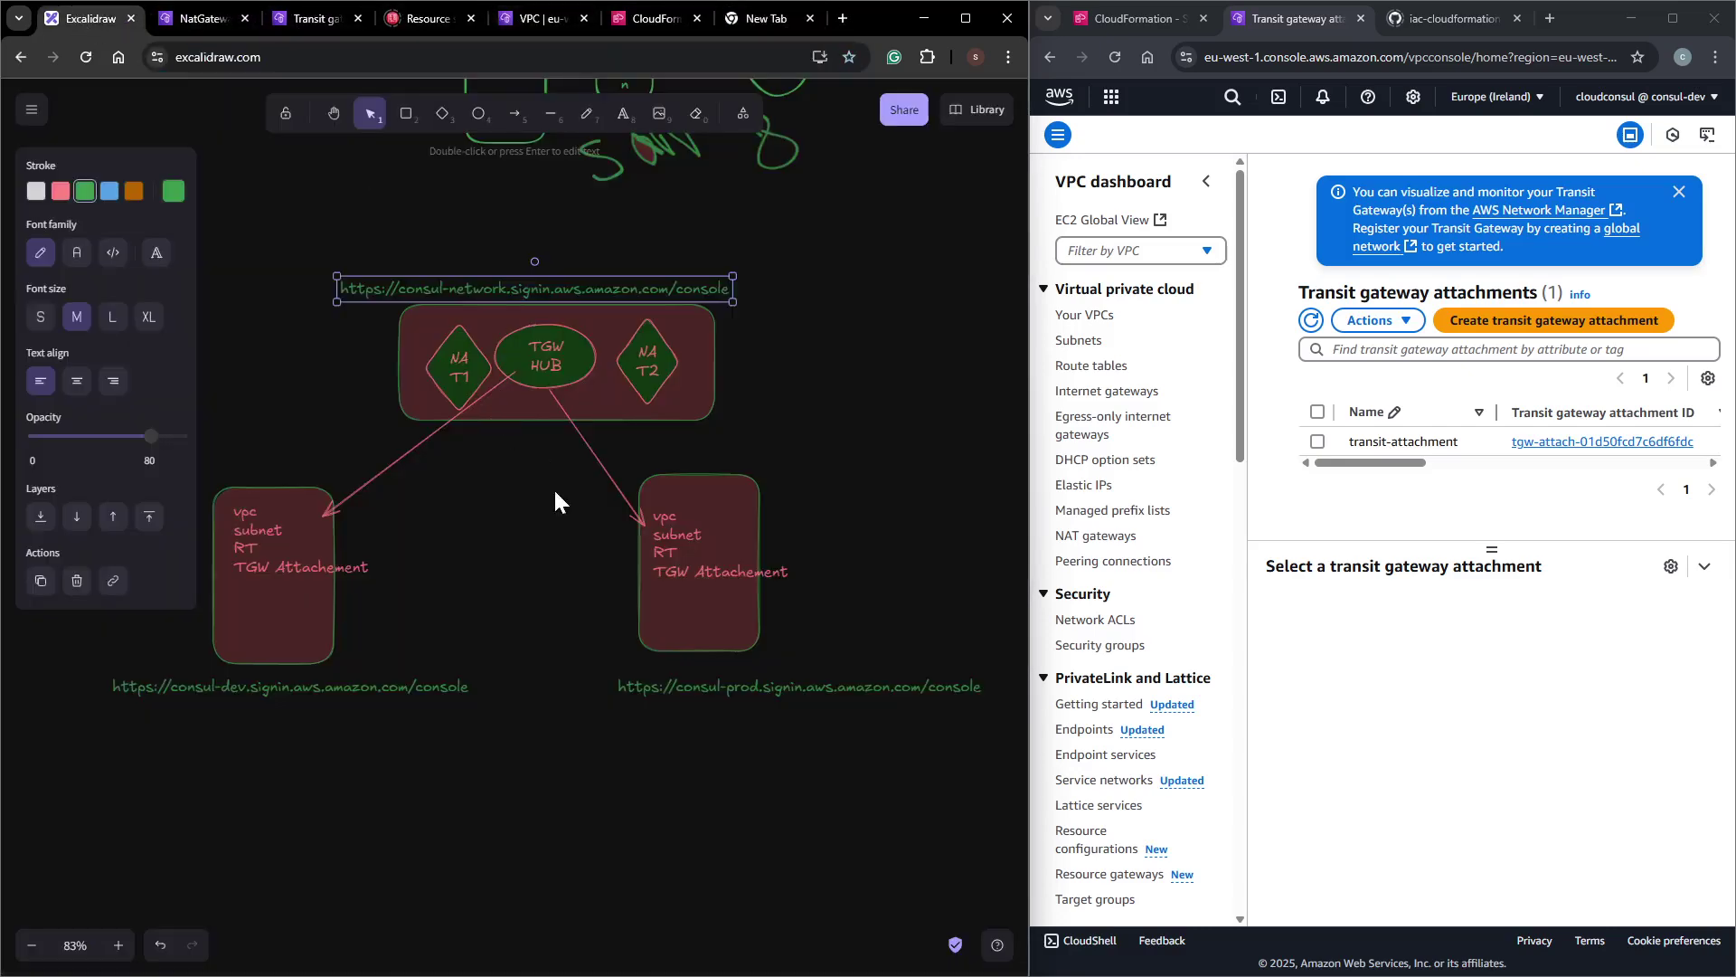
{"action": "left_click", "coordinate": [273, 541]}
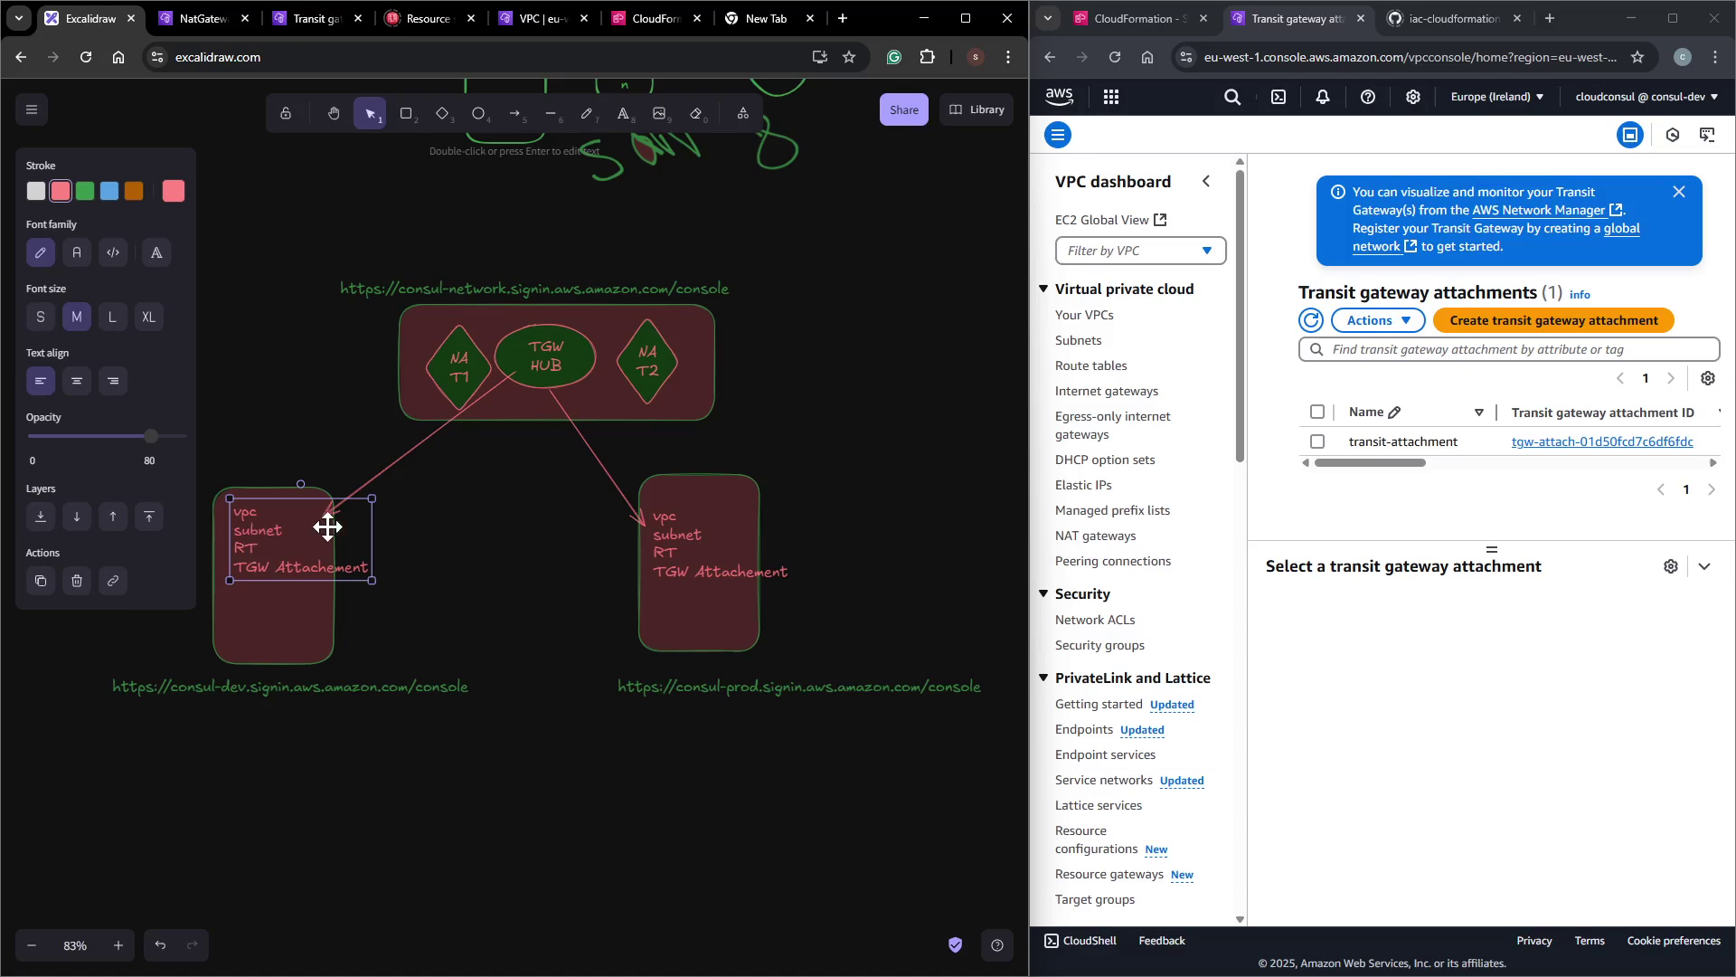
{"action": "left_click", "coordinate": [453, 376]}
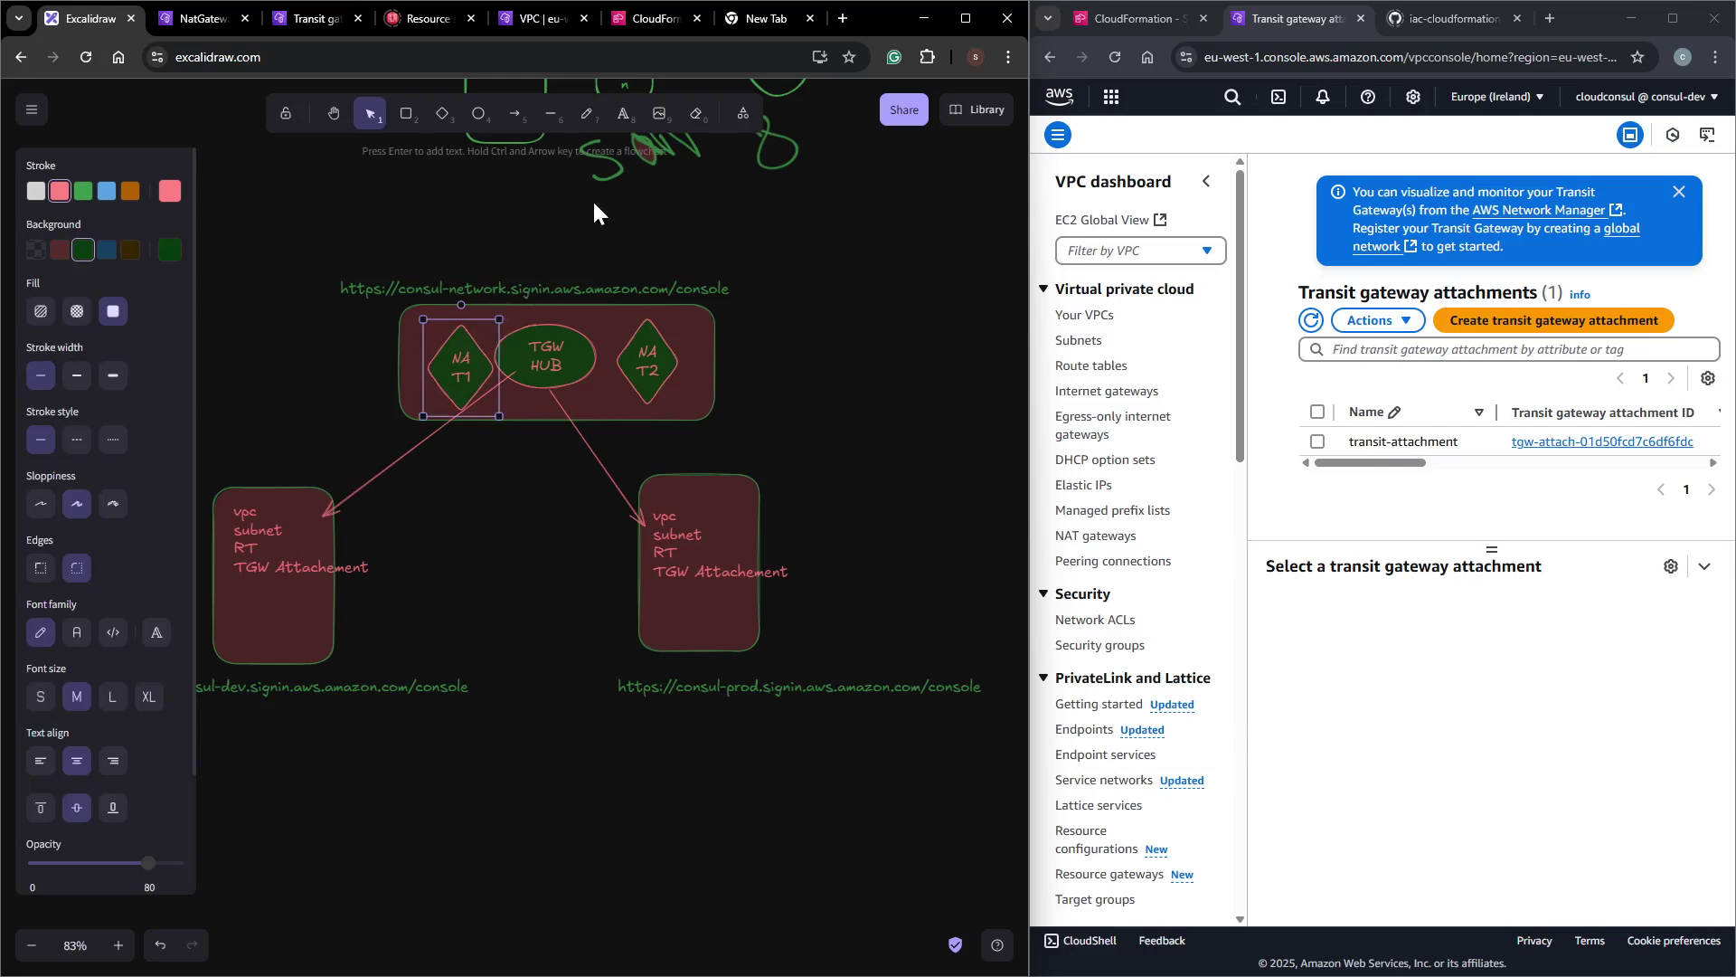
{"action": "left_click", "coordinate": [583, 131]}
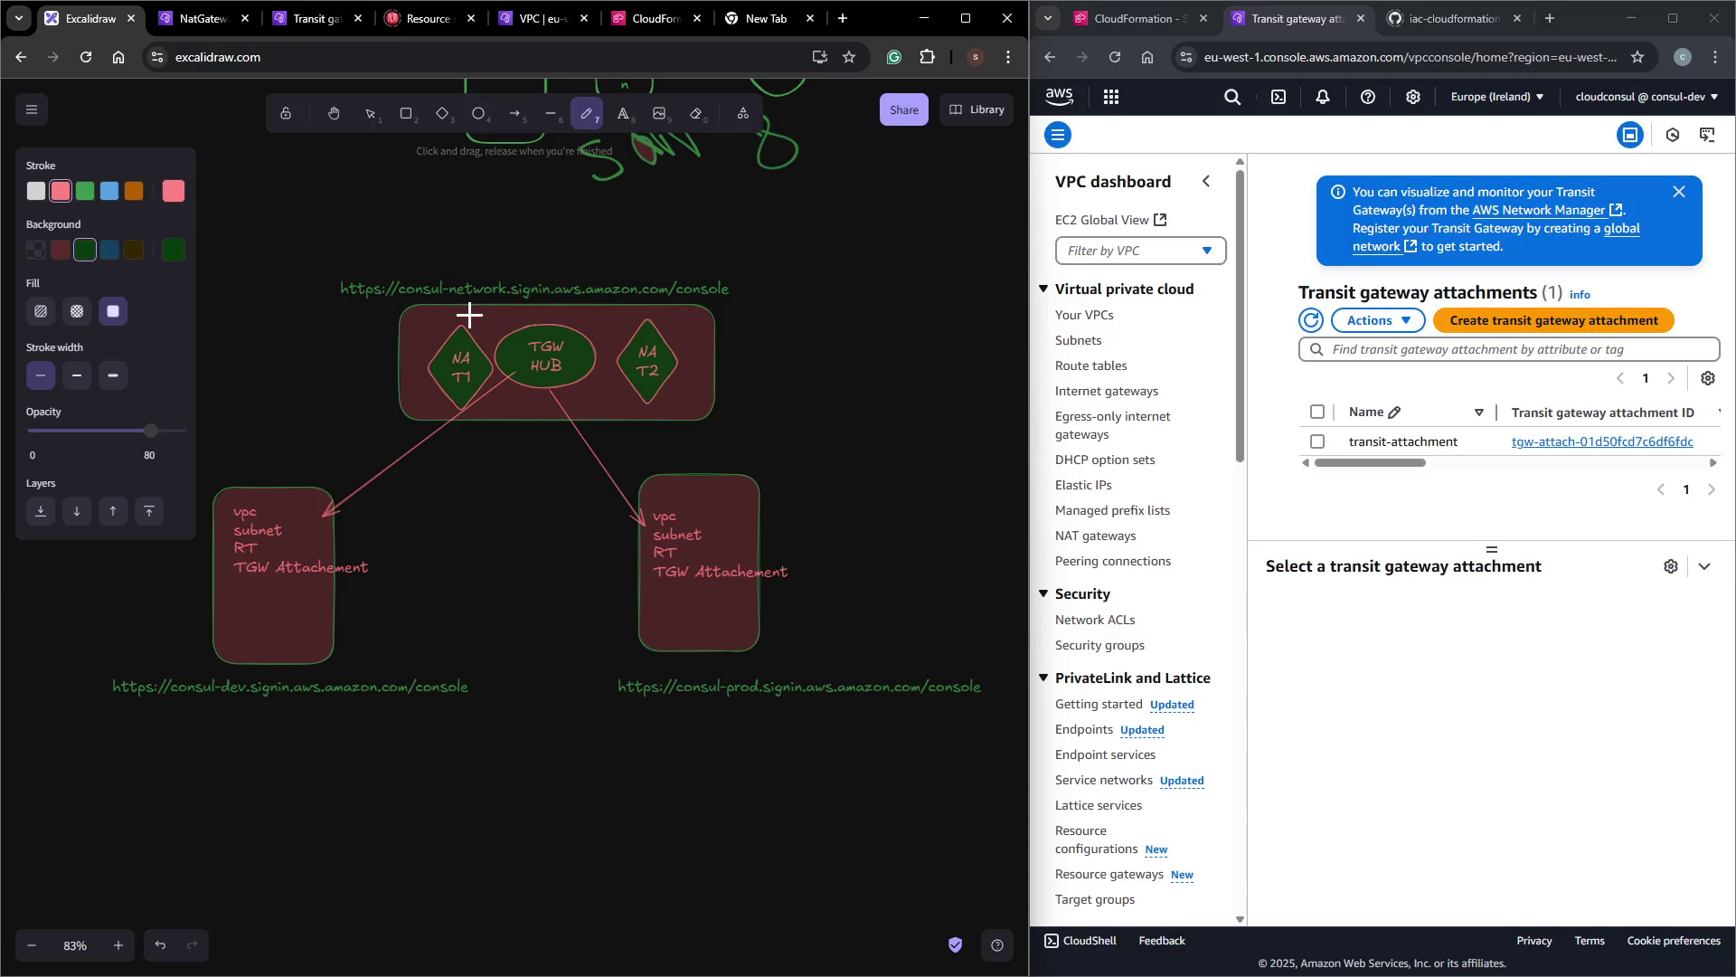
{"action": "mouse_move", "coordinate": [445, 316]}
{"action": "left_mouse_down"}
{"action": "mouse_move", "coordinate": [425, 408]}
{"action": "mouse_move", "coordinate": [497, 346]}
{"action": "mouse_move", "coordinate": [461, 318]}
{"action": "left_mouse_up"}
{"action": "mouse_move", "coordinate": [446, 425]}
{"action": "left_mouse_down"}
{"action": "mouse_move", "coordinate": [454, 461]}
{"action": "mouse_move", "coordinate": [426, 484]}
{"action": "mouse_move", "coordinate": [443, 510]}
{"action": "mouse_move", "coordinate": [453, 472]}
{"action": "mouse_move", "coordinate": [401, 519]}
{"action": "mouse_move", "coordinate": [621, 533]}
{"action": "left_mouse_up"}
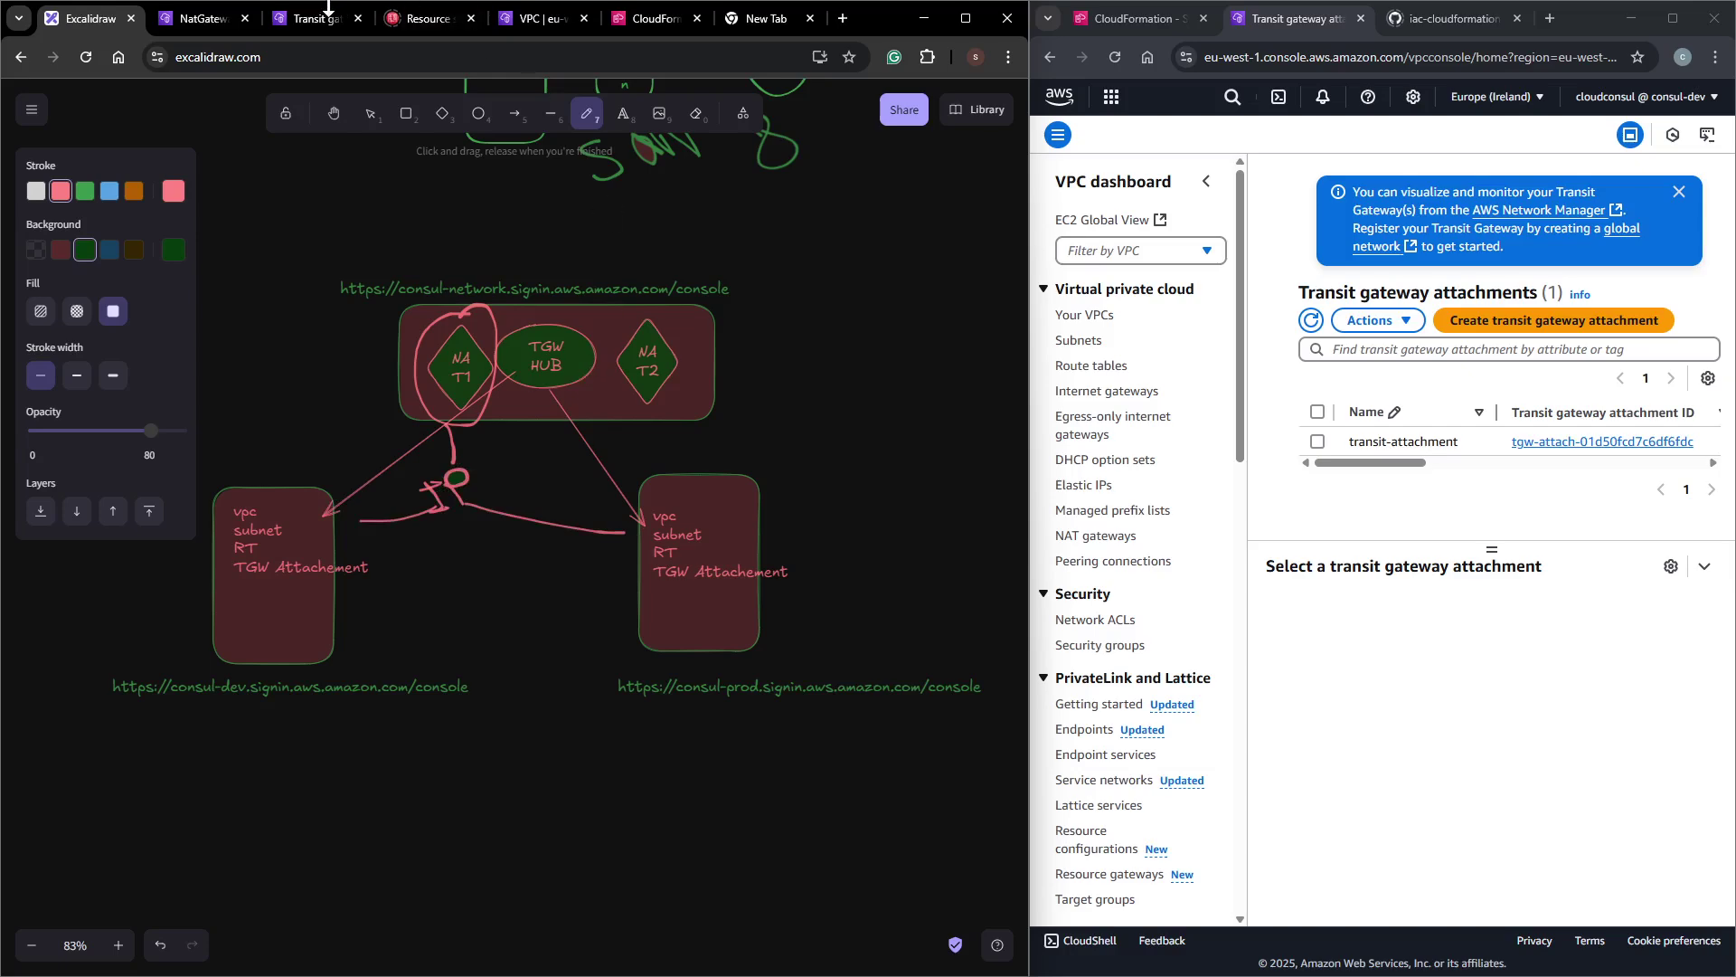
Return to the network account's VPC console and examine the routes of the private-rt and public-rt route tables.
{"action": "left_click", "coordinate": [215, 15]}
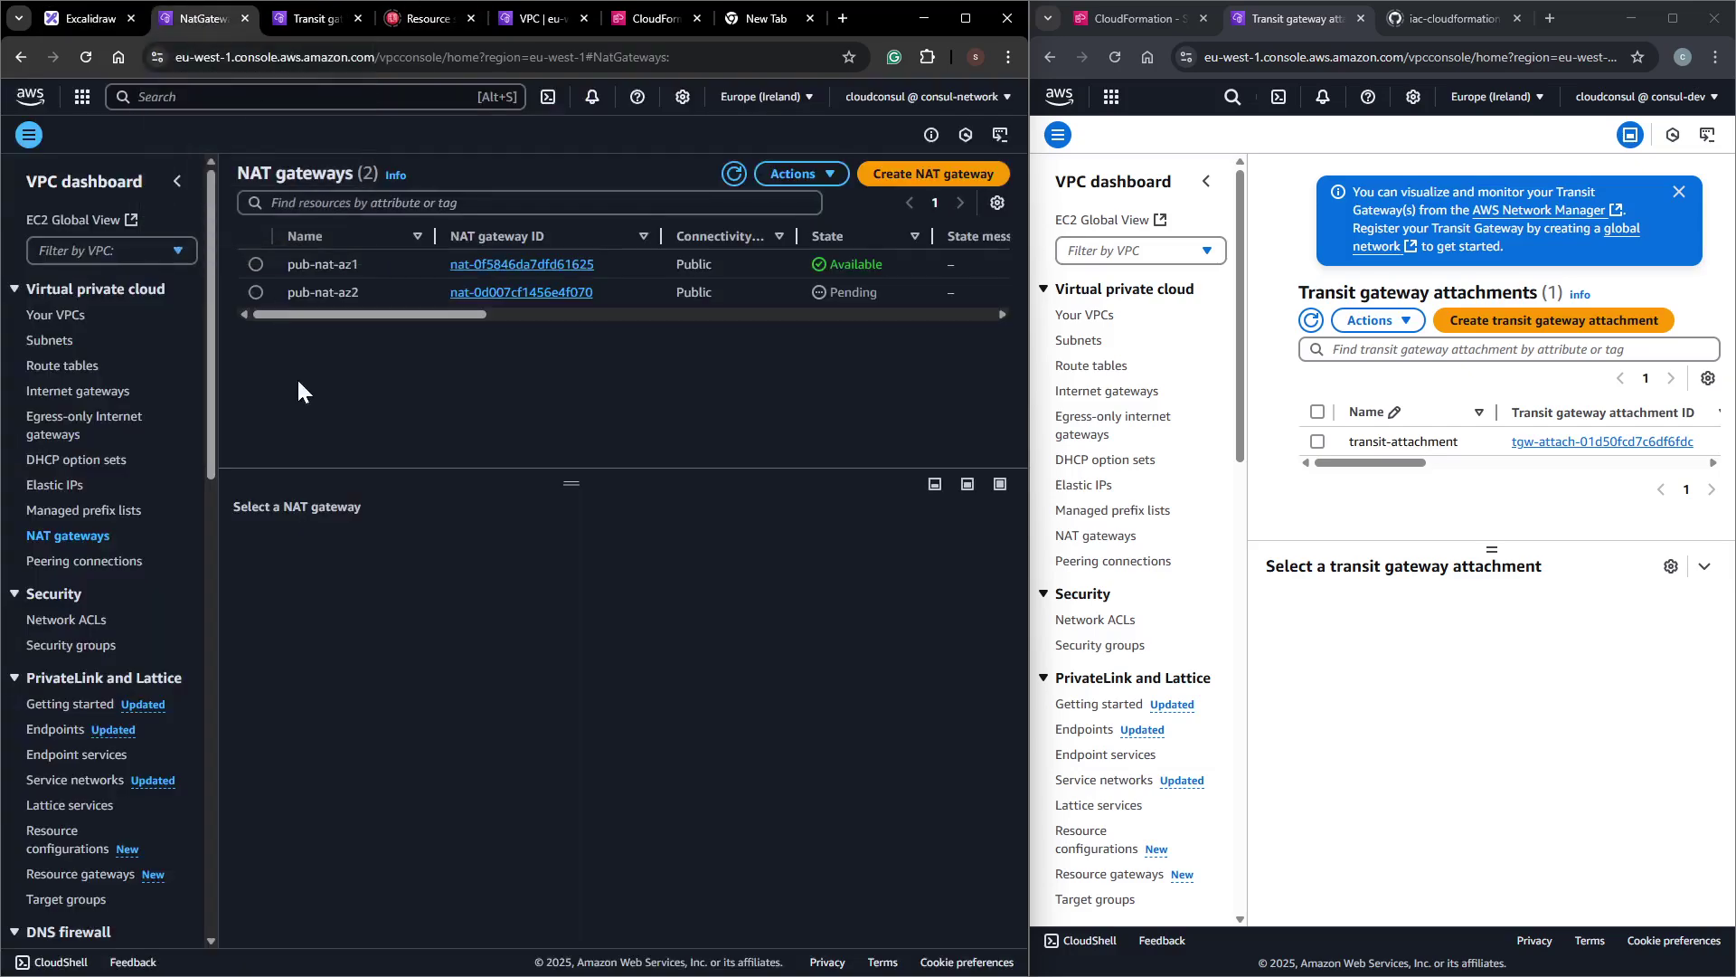
{"action": "left_click", "coordinate": [734, 173]}
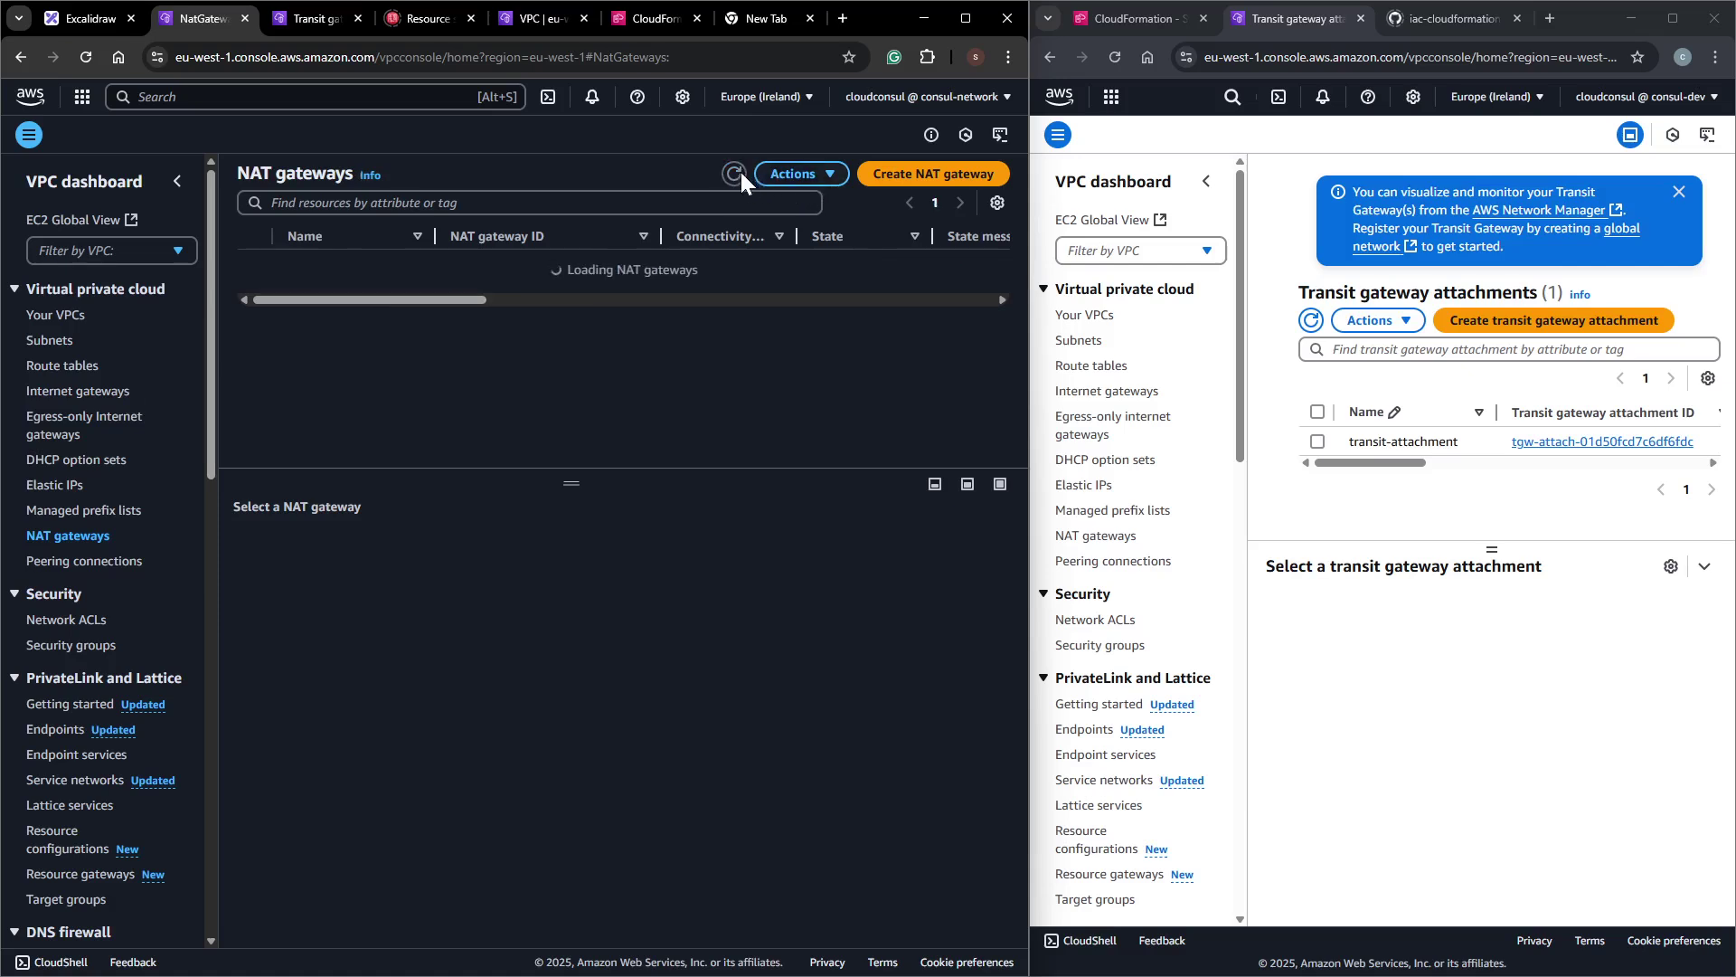
{"action": "left_click", "coordinate": [74, 369]}
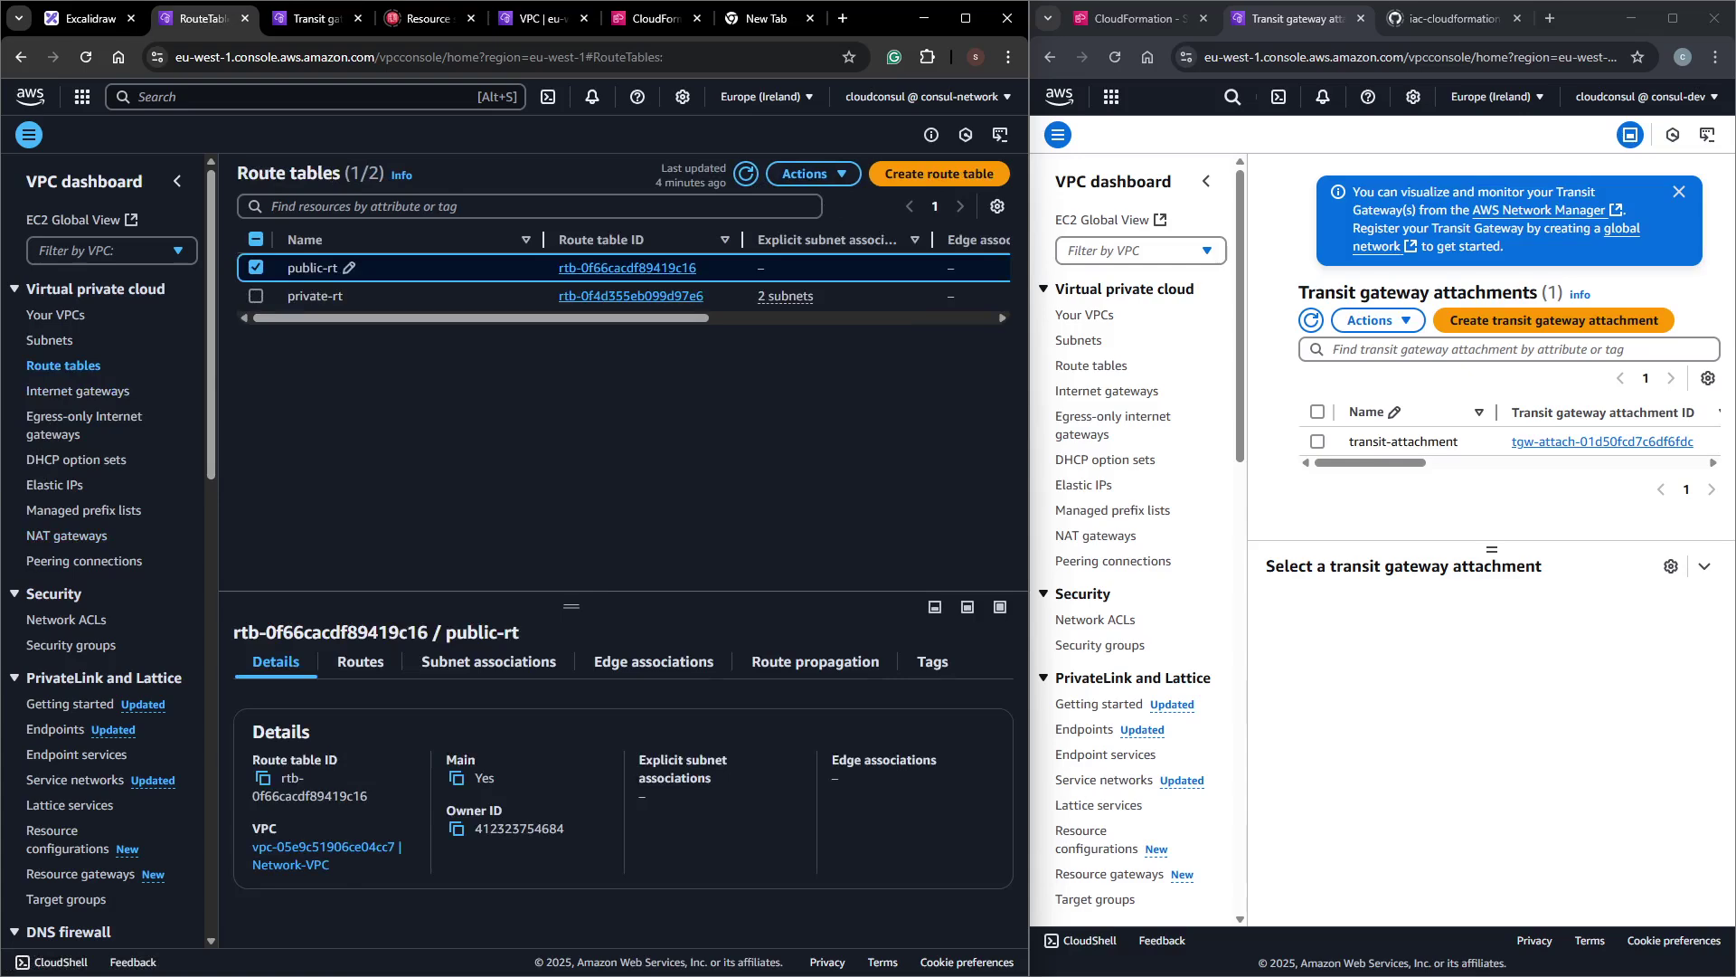
{"action": "left_click", "coordinate": [256, 295]}
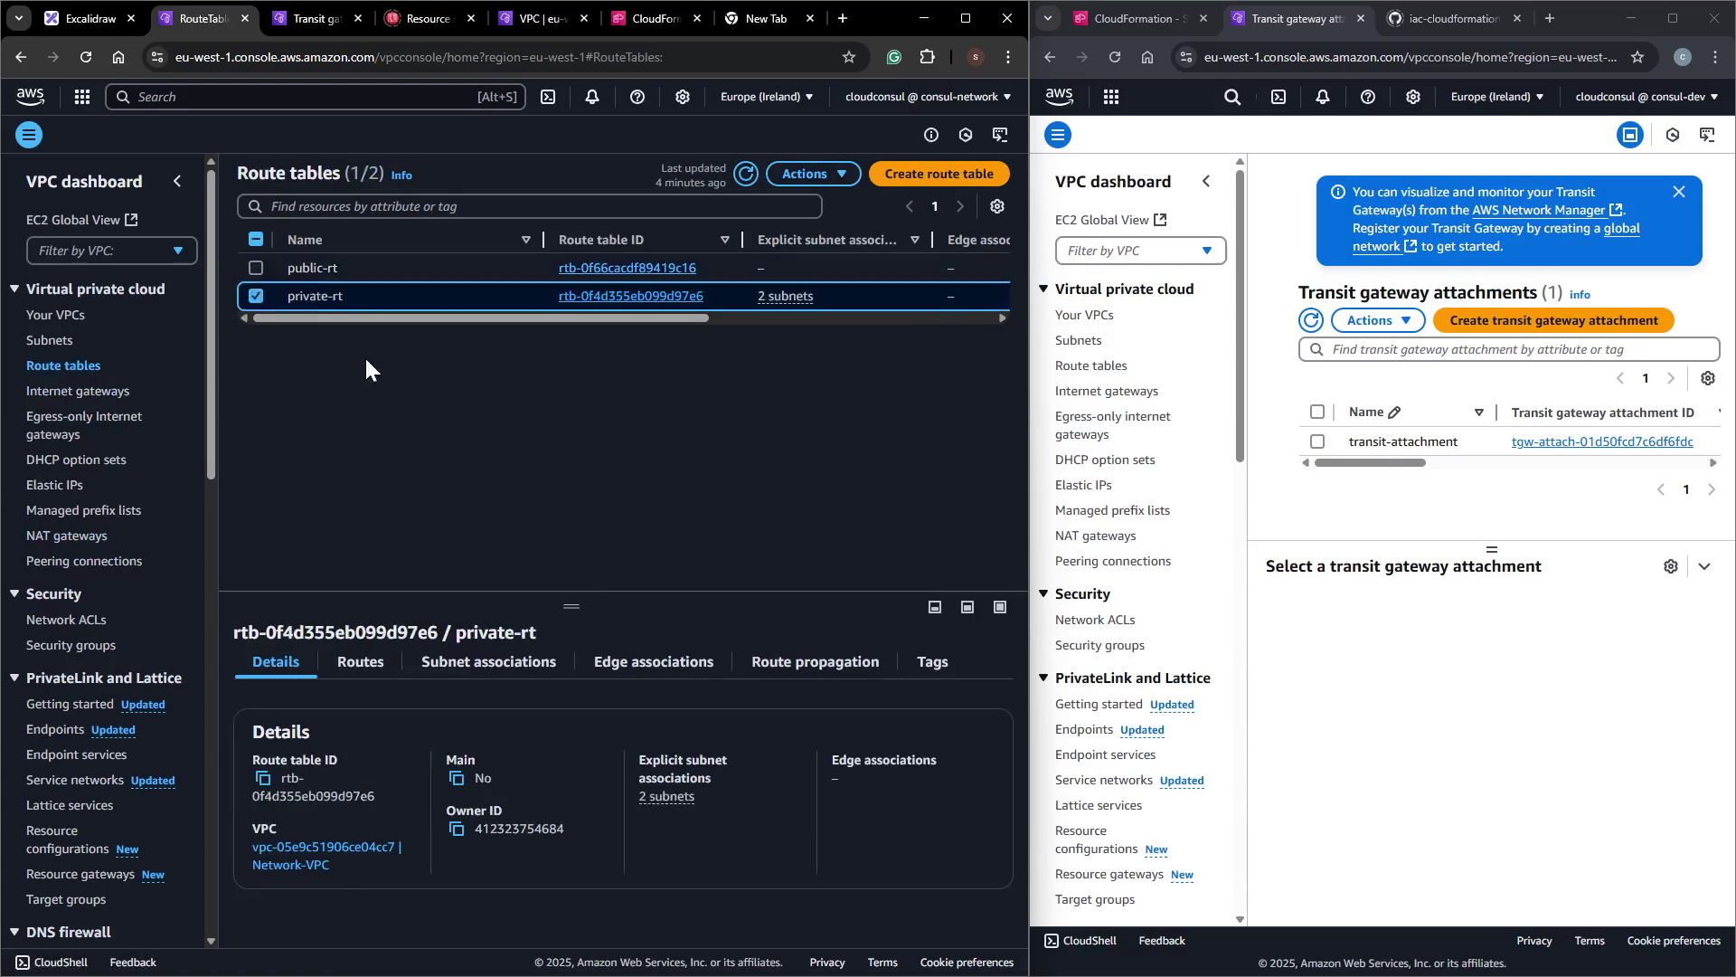
{"action": "left_click", "coordinate": [349, 669]}
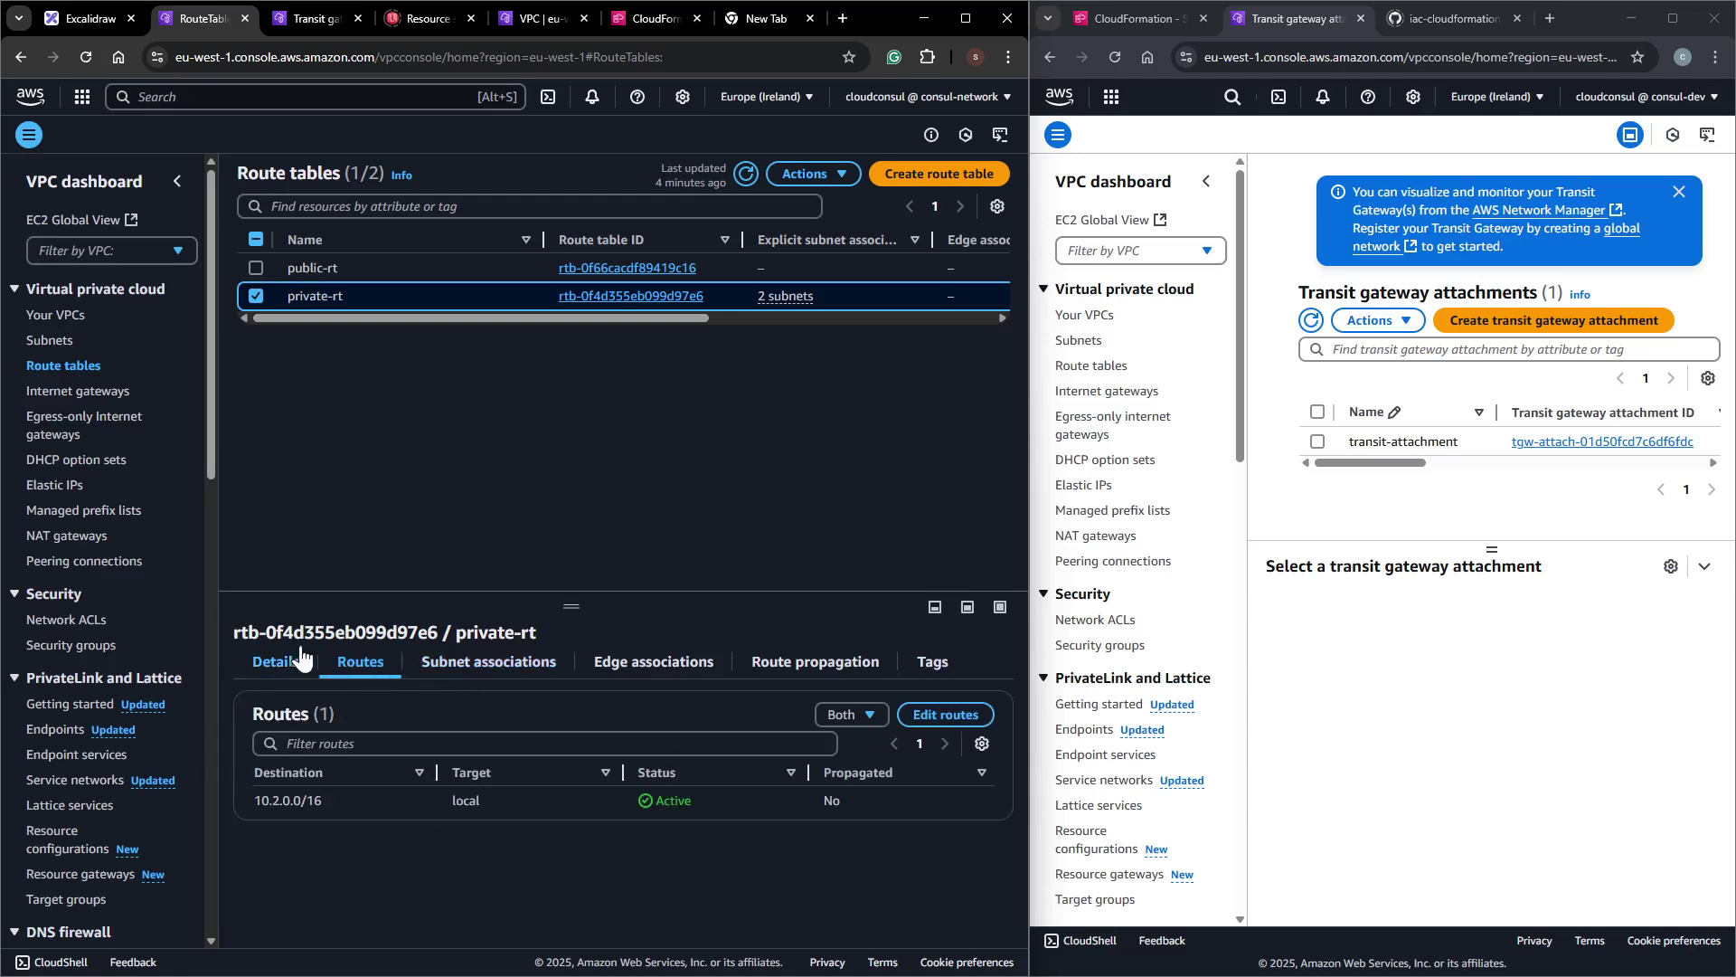
{"action": "left_click", "coordinate": [322, 266]}
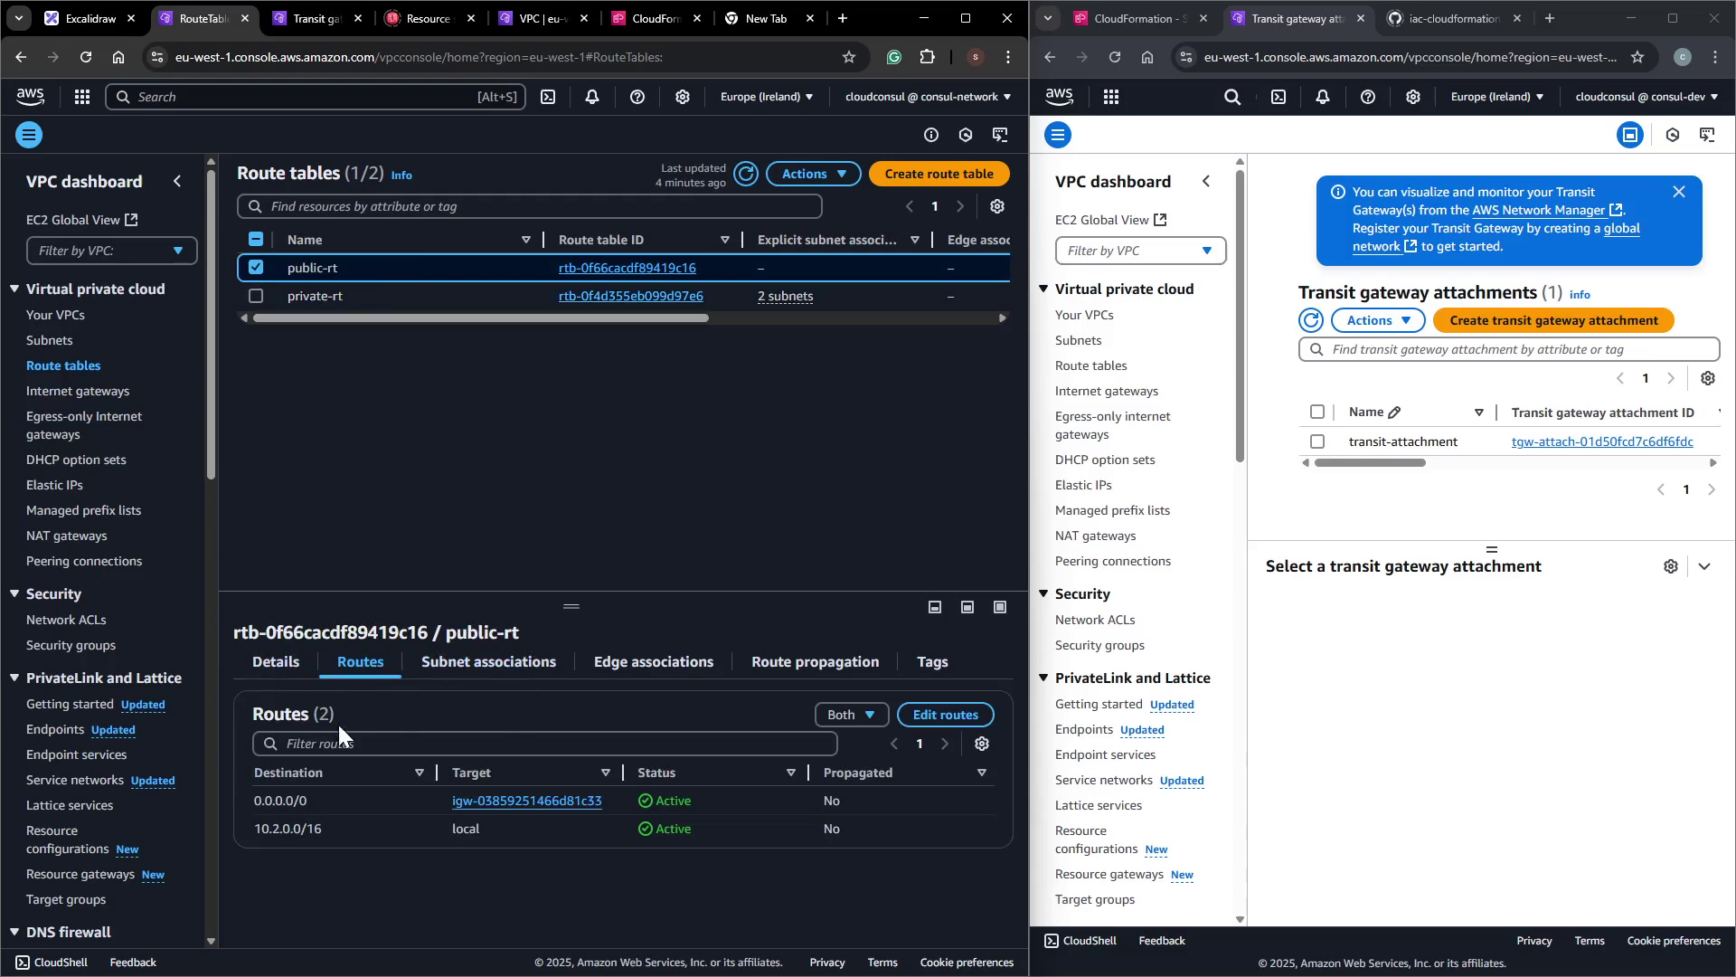
Start a third route in the public-rt route table and copy the IPv4 CIDR of Dev-VPC from the dev account's console.
{"action": "left_click", "coordinate": [934, 716]}
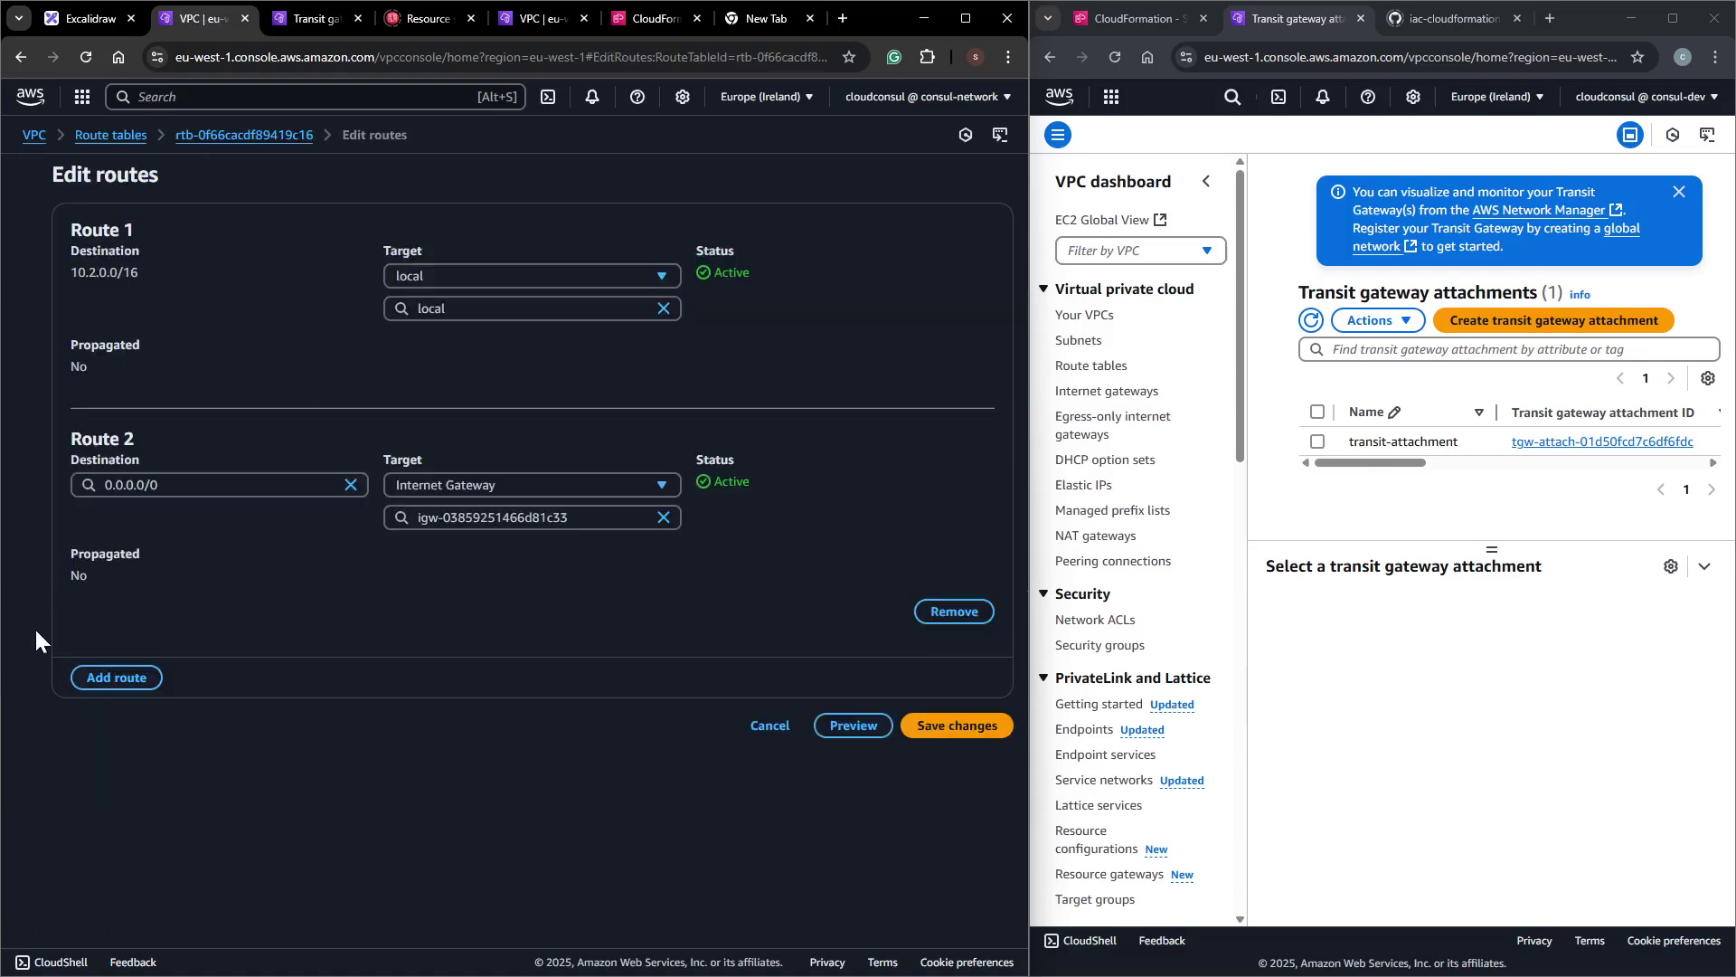
{"action": "left_click", "coordinate": [105, 680]}
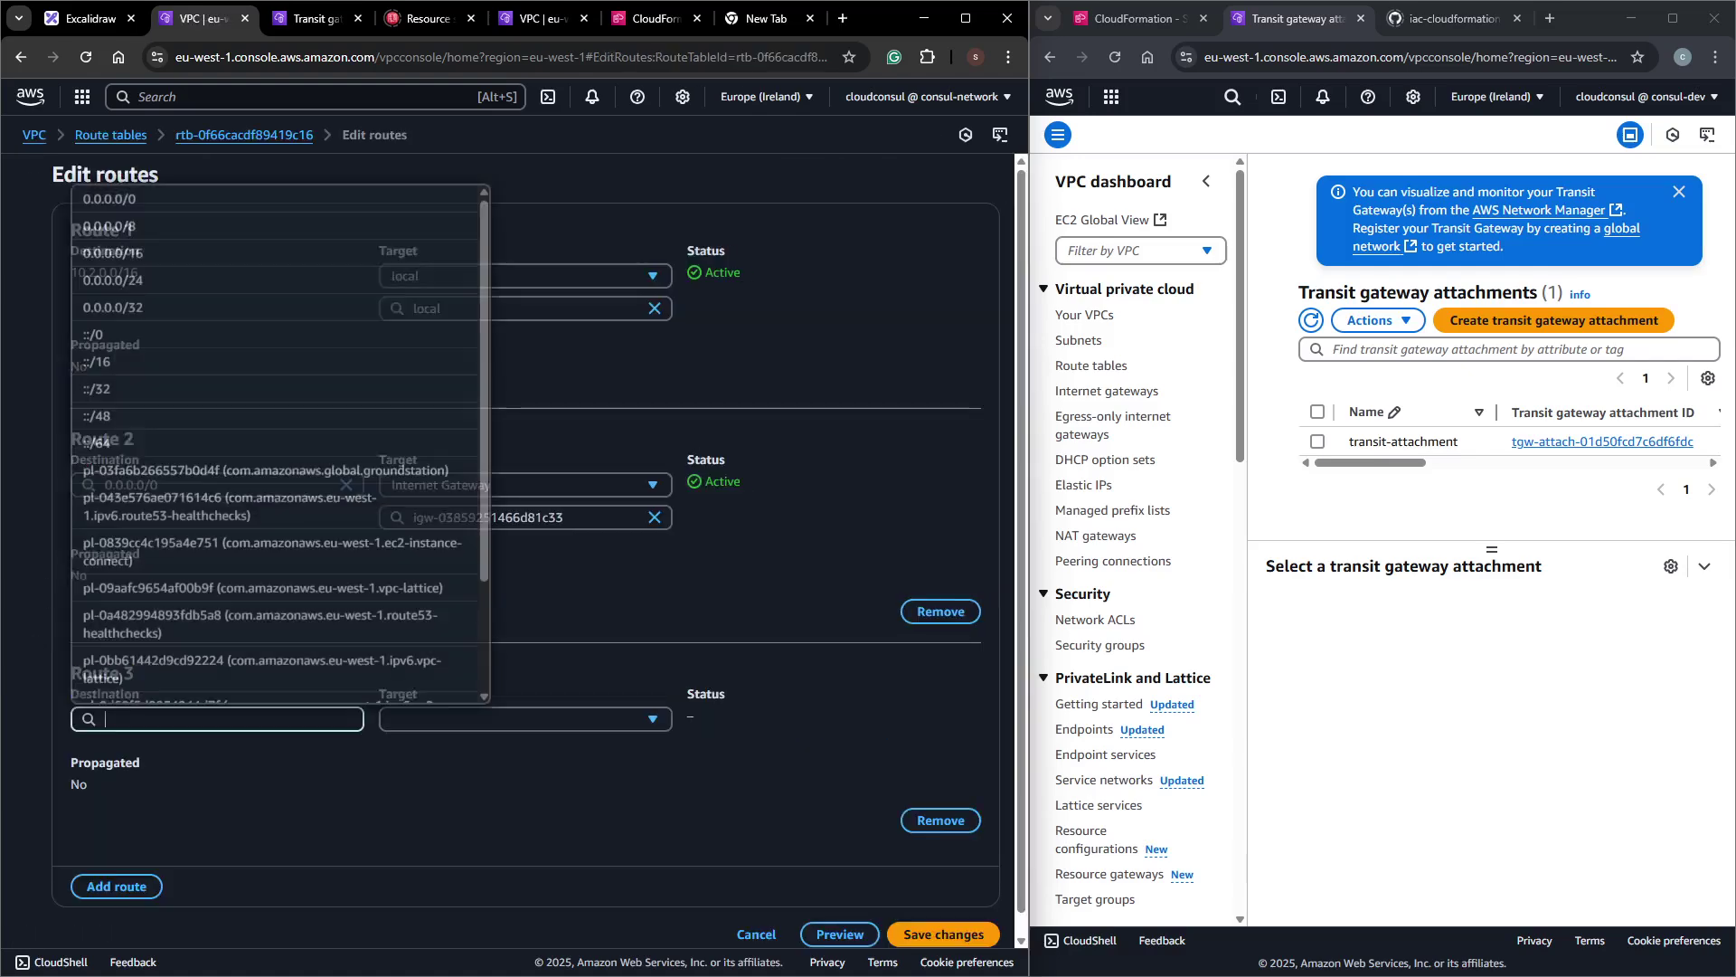
{"action": "left_click", "coordinate": [1076, 315]}
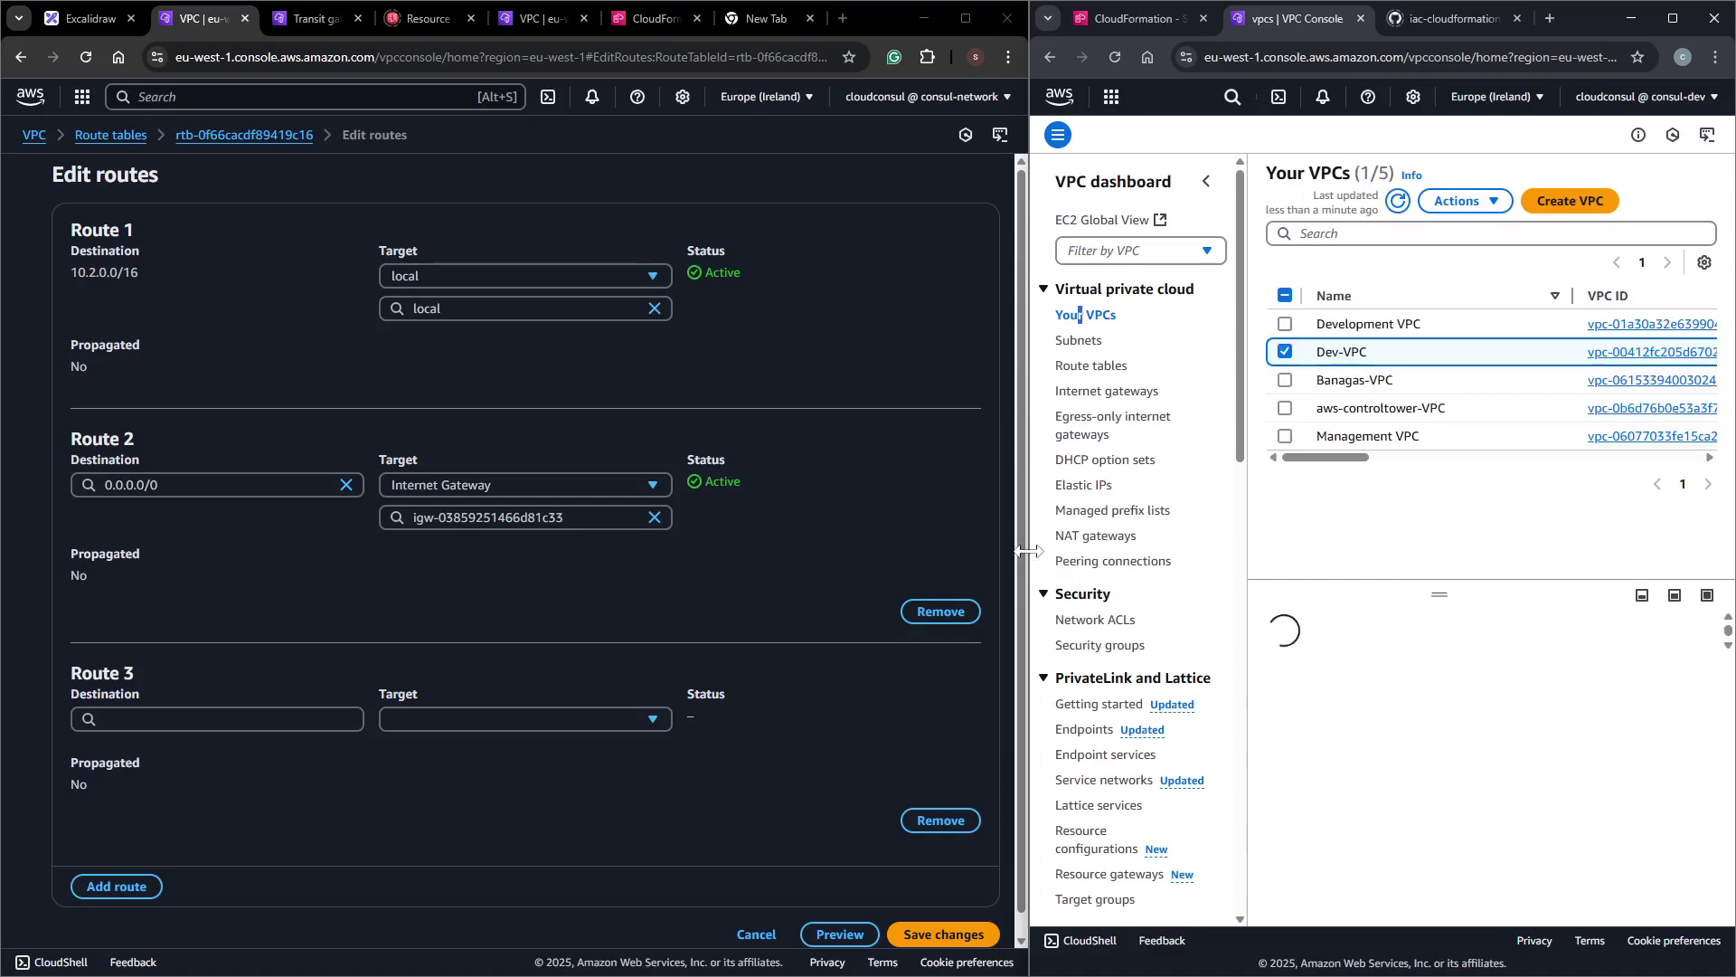
{"action": "key", "text": "alt+Tab"}
{"action": "left_click_drag", "start_coordinate": [1026, 549], "coordinate": [895, 516]}
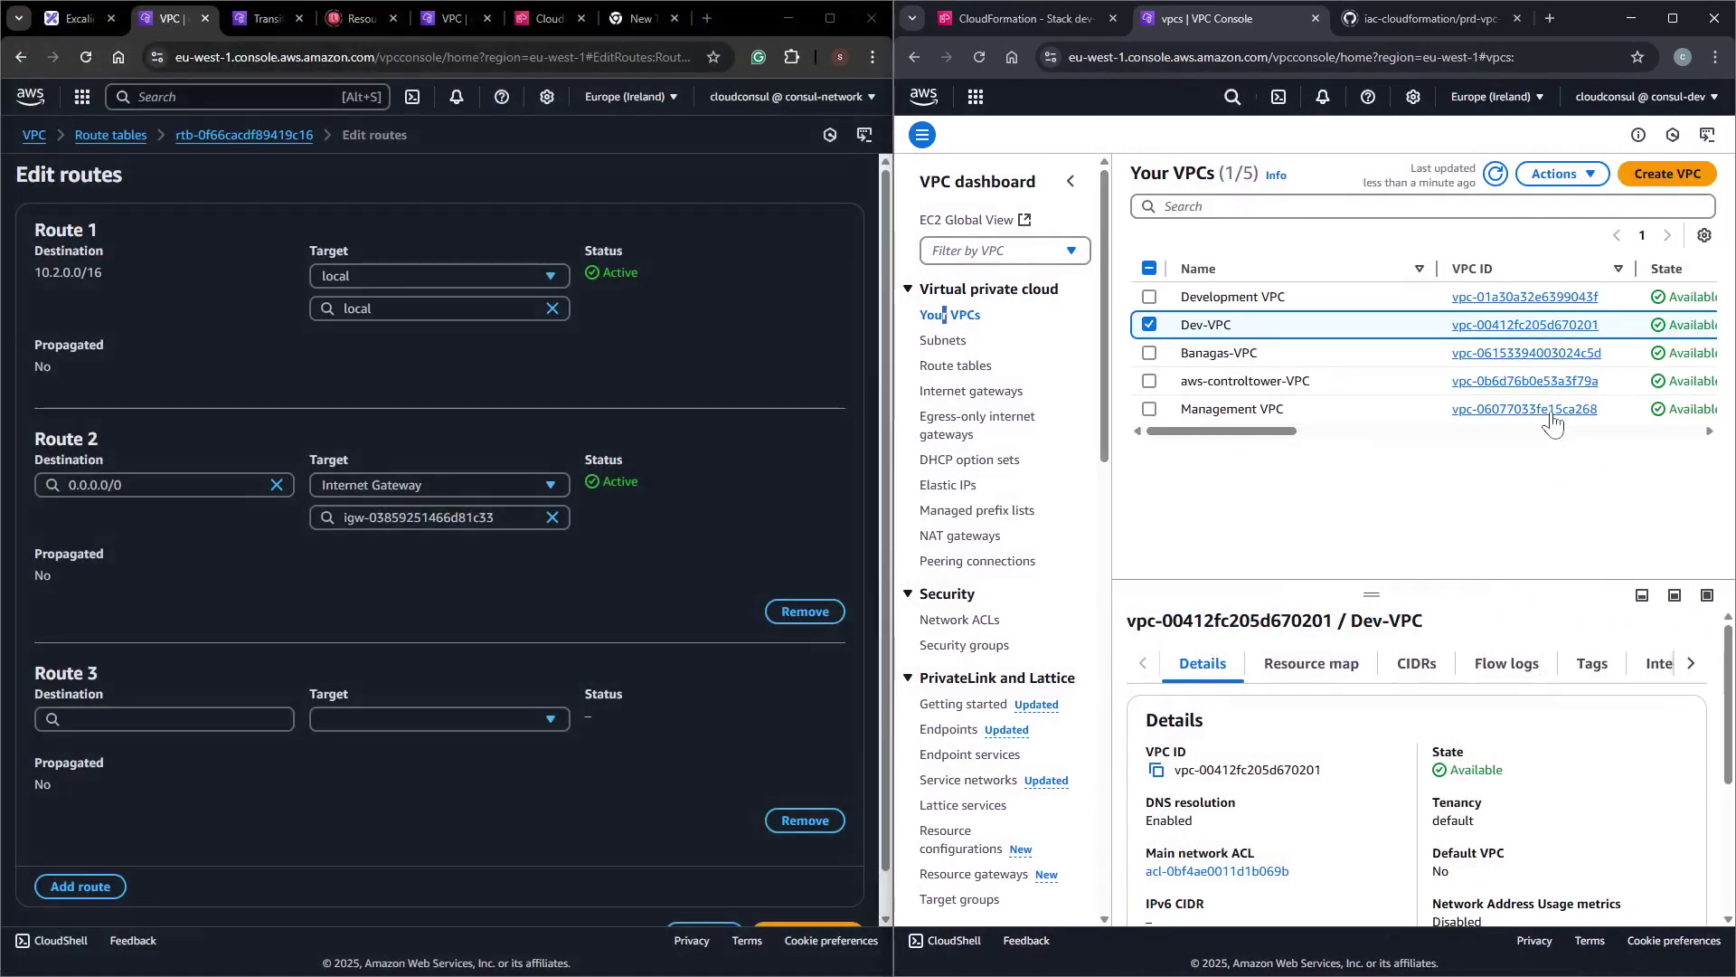
{"action": "scroll", "coordinate": [1330, 755], "scroll_direction": "down", "scroll_amount": 3}
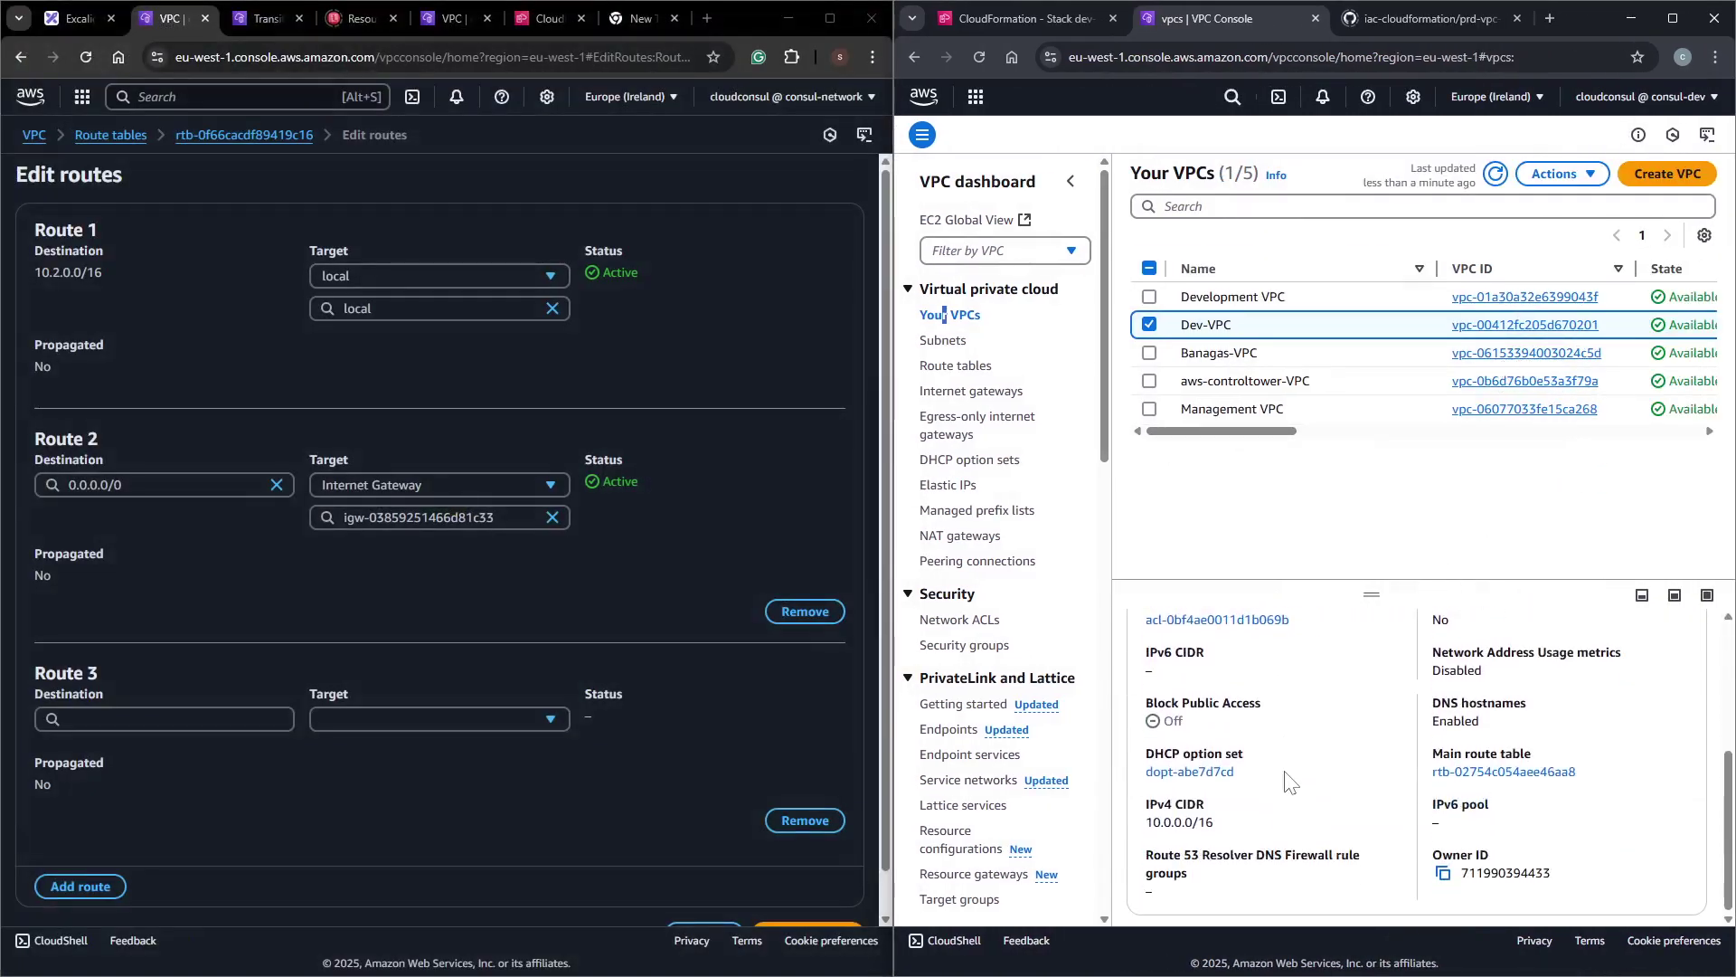
{"action": "left_click_drag", "start_coordinate": [1233, 825], "coordinate": [1132, 828]}
{"action": "key", "text": "ctrl+c"}
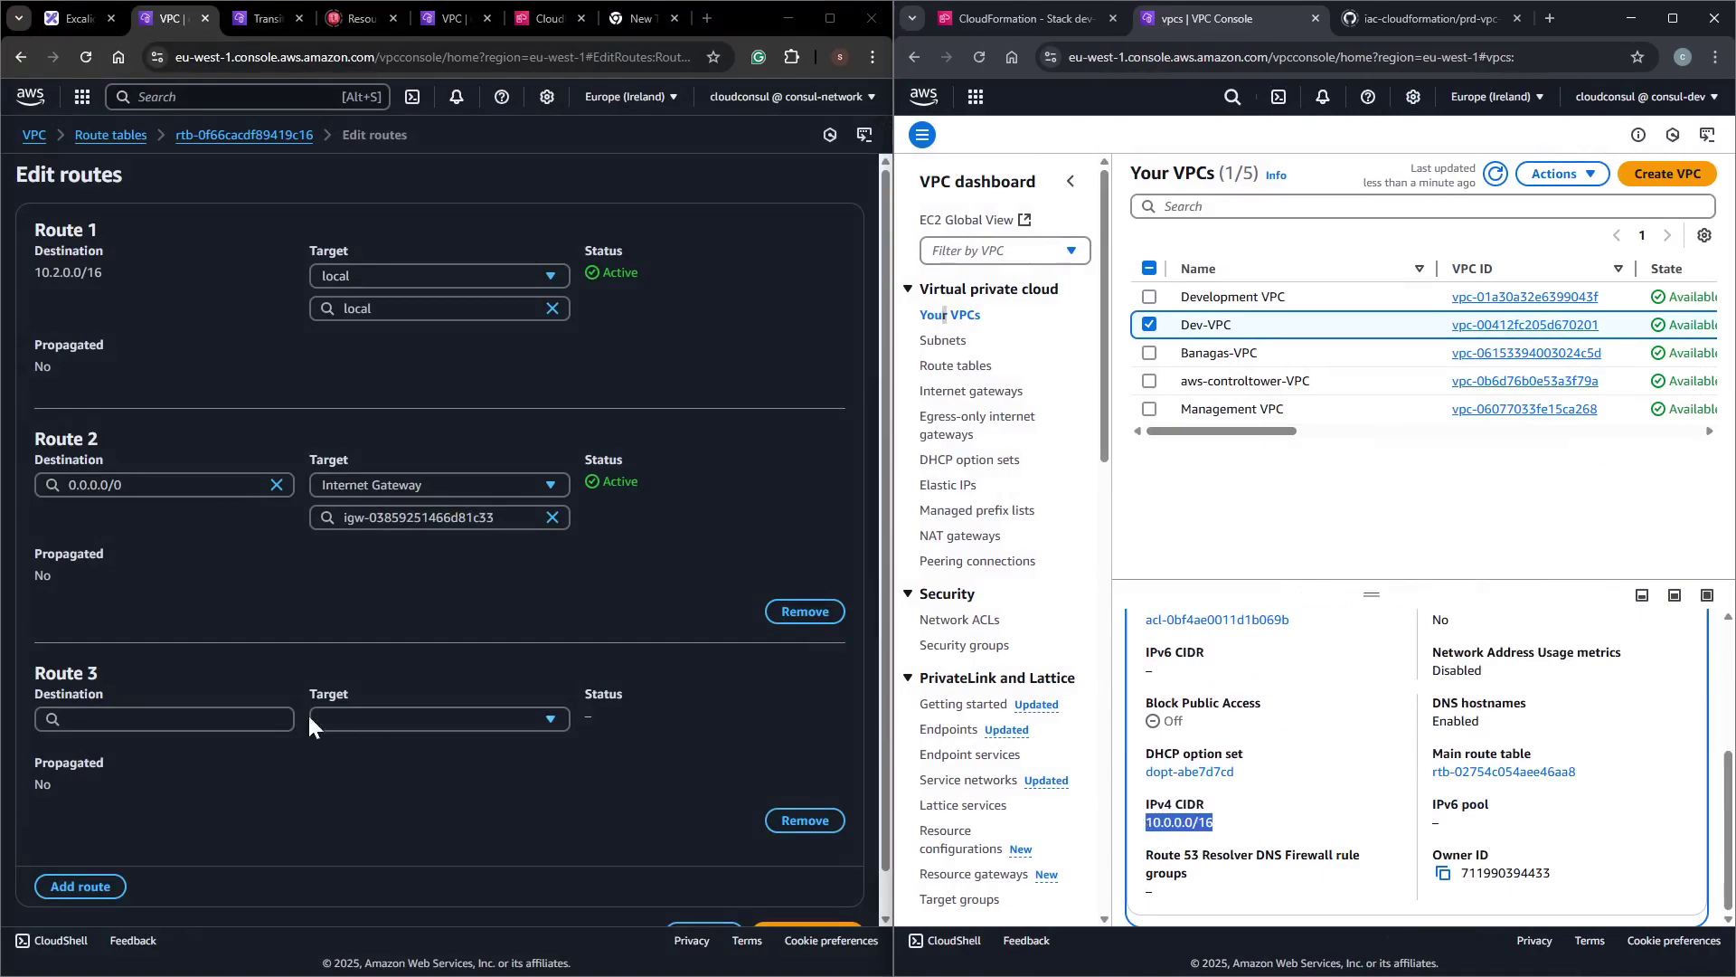
Set the new public-rt route's destination to 10.0.0.0/16 and its target to transit gateway tgw-04d1f47b88bbdc02a.
{"action": "left_click", "coordinate": [166, 714]}
{"action": "key", "text": "ctrl+v"}
{"action": "key", "text": "Return"}
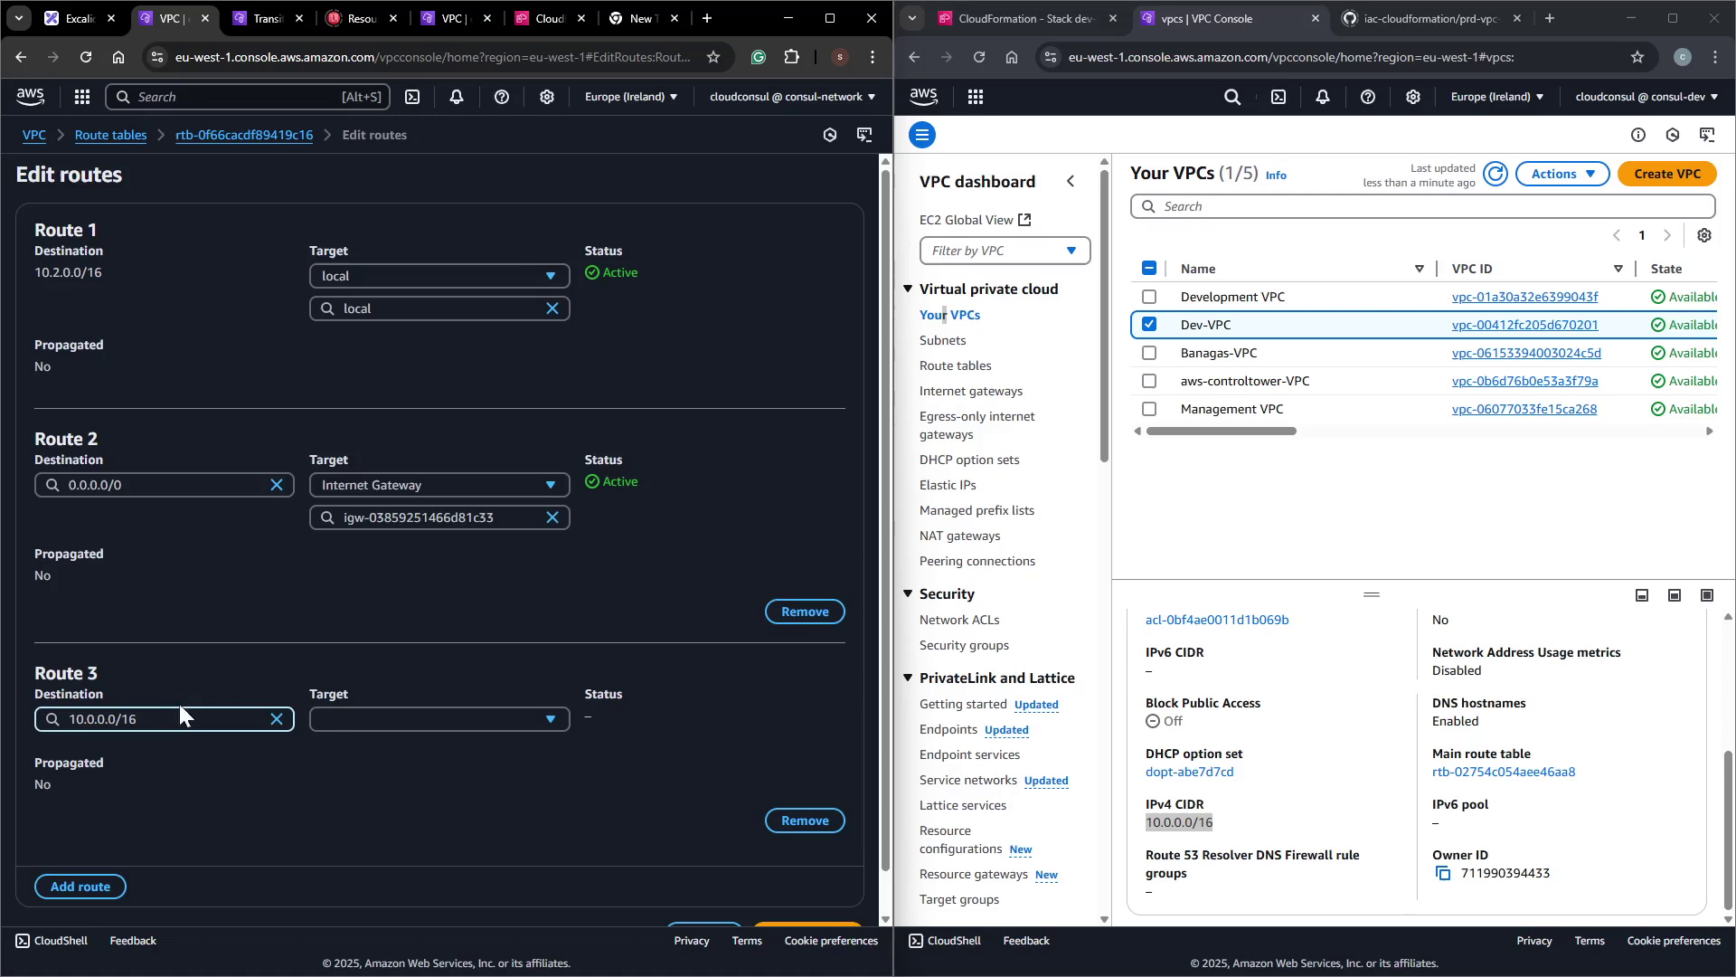
{"action": "left_click", "coordinate": [359, 722]}
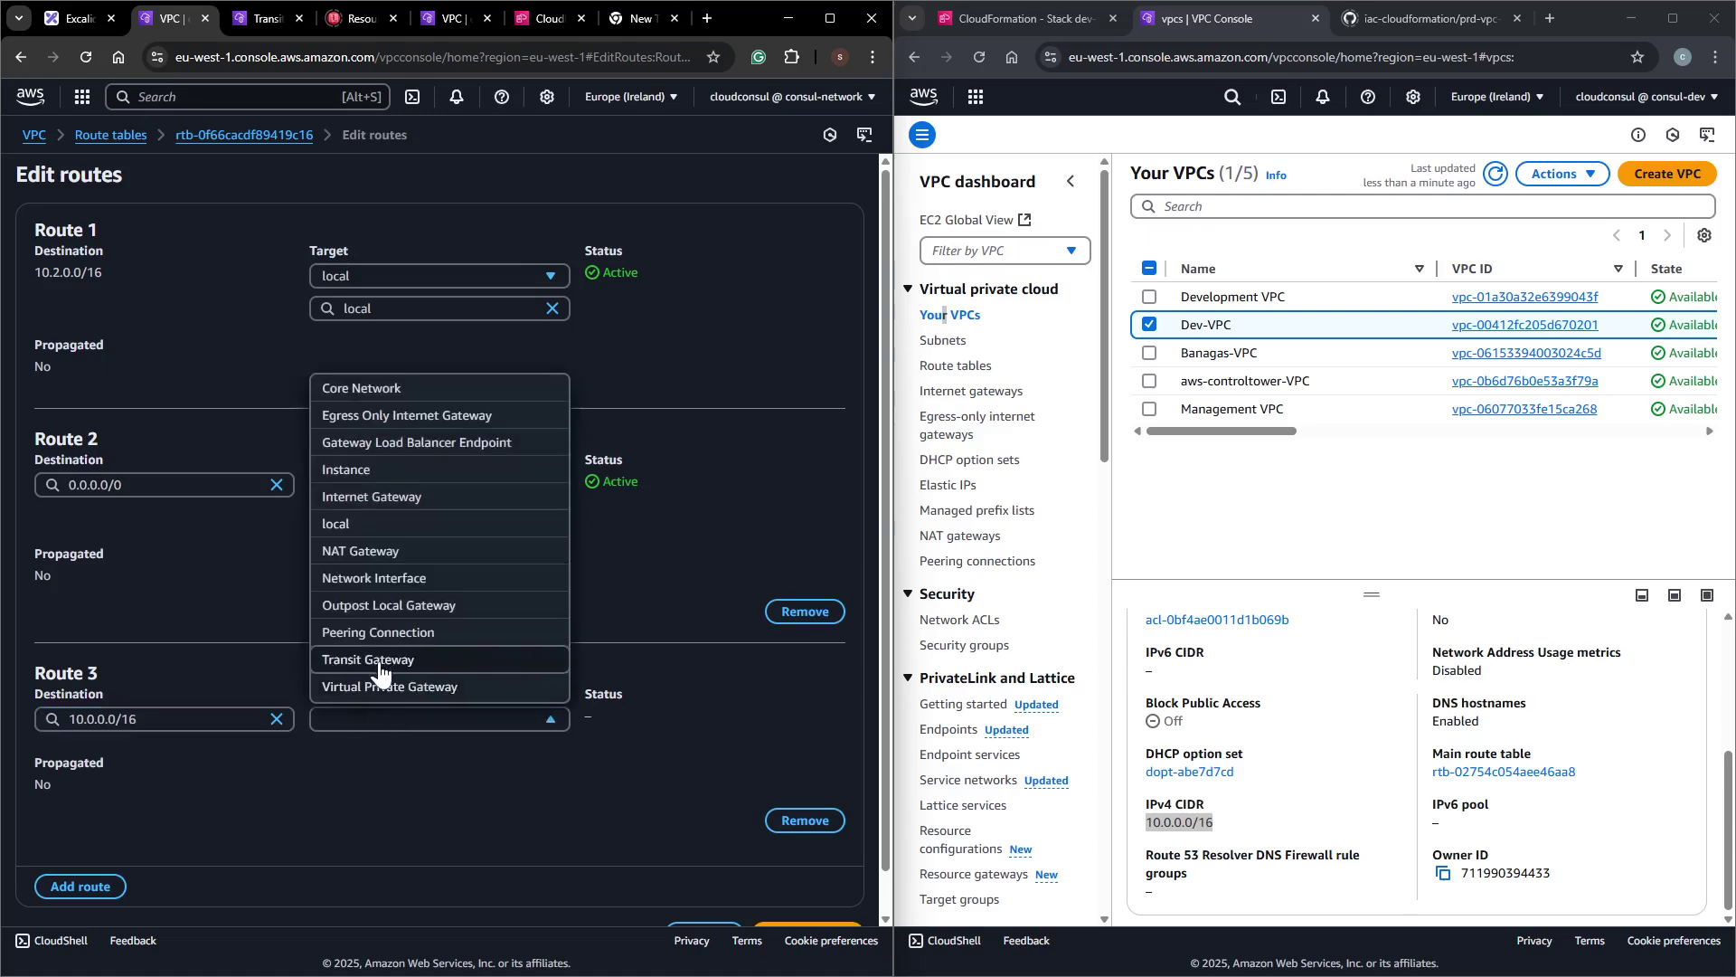
{"action": "left_click", "coordinate": [379, 669]}
{"action": "left_click", "coordinate": [416, 751]}
{"action": "left_click", "coordinate": [427, 808]}
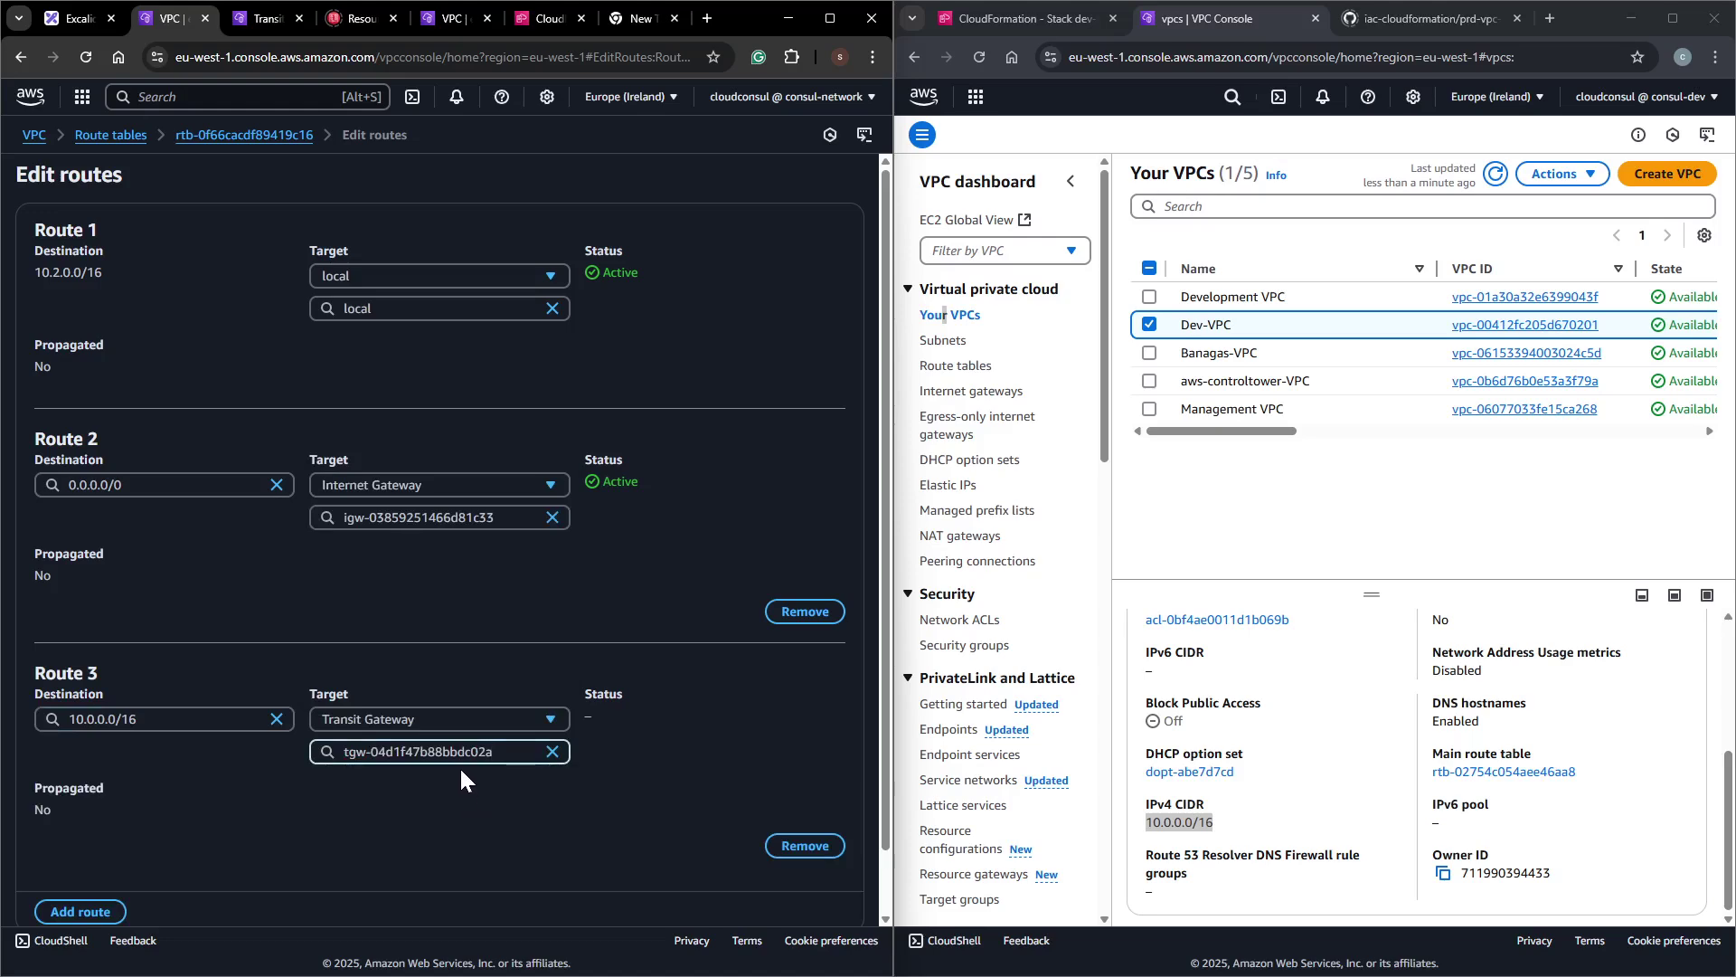
In the Excalidraw diagram, sketch a box with an oval inside above the network box and draw the path through TGW HUB to the dev box.
{"action": "left_click", "coordinate": [79, 18]}
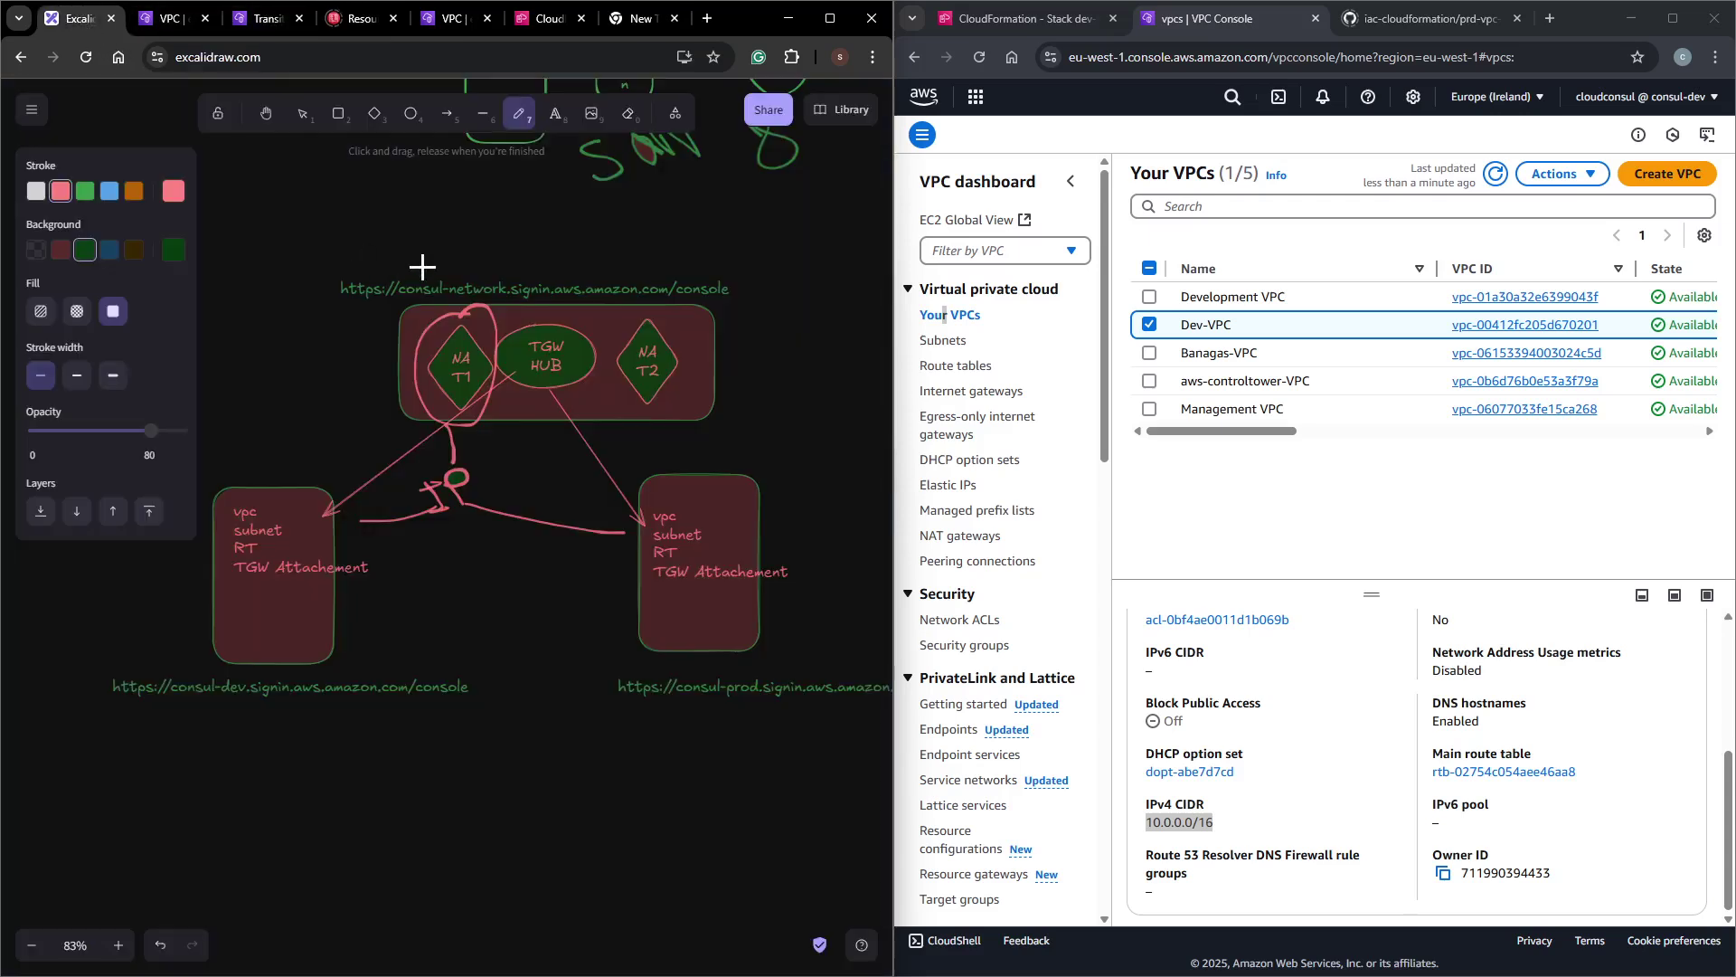
{"action": "left_click", "coordinate": [523, 268]}
{"action": "mouse_move", "coordinate": [516, 220]}
{"action": "left_mouse_down"}
{"action": "mouse_move", "coordinate": [551, 212]}
{"action": "mouse_move", "coordinate": [531, 217]}
{"action": "mouse_move", "coordinate": [496, 182]}
{"action": "mouse_move", "coordinate": [530, 285]}
{"action": "mouse_move", "coordinate": [680, 246]}
{"action": "mouse_move", "coordinate": [504, 177]}
{"action": "left_mouse_up"}
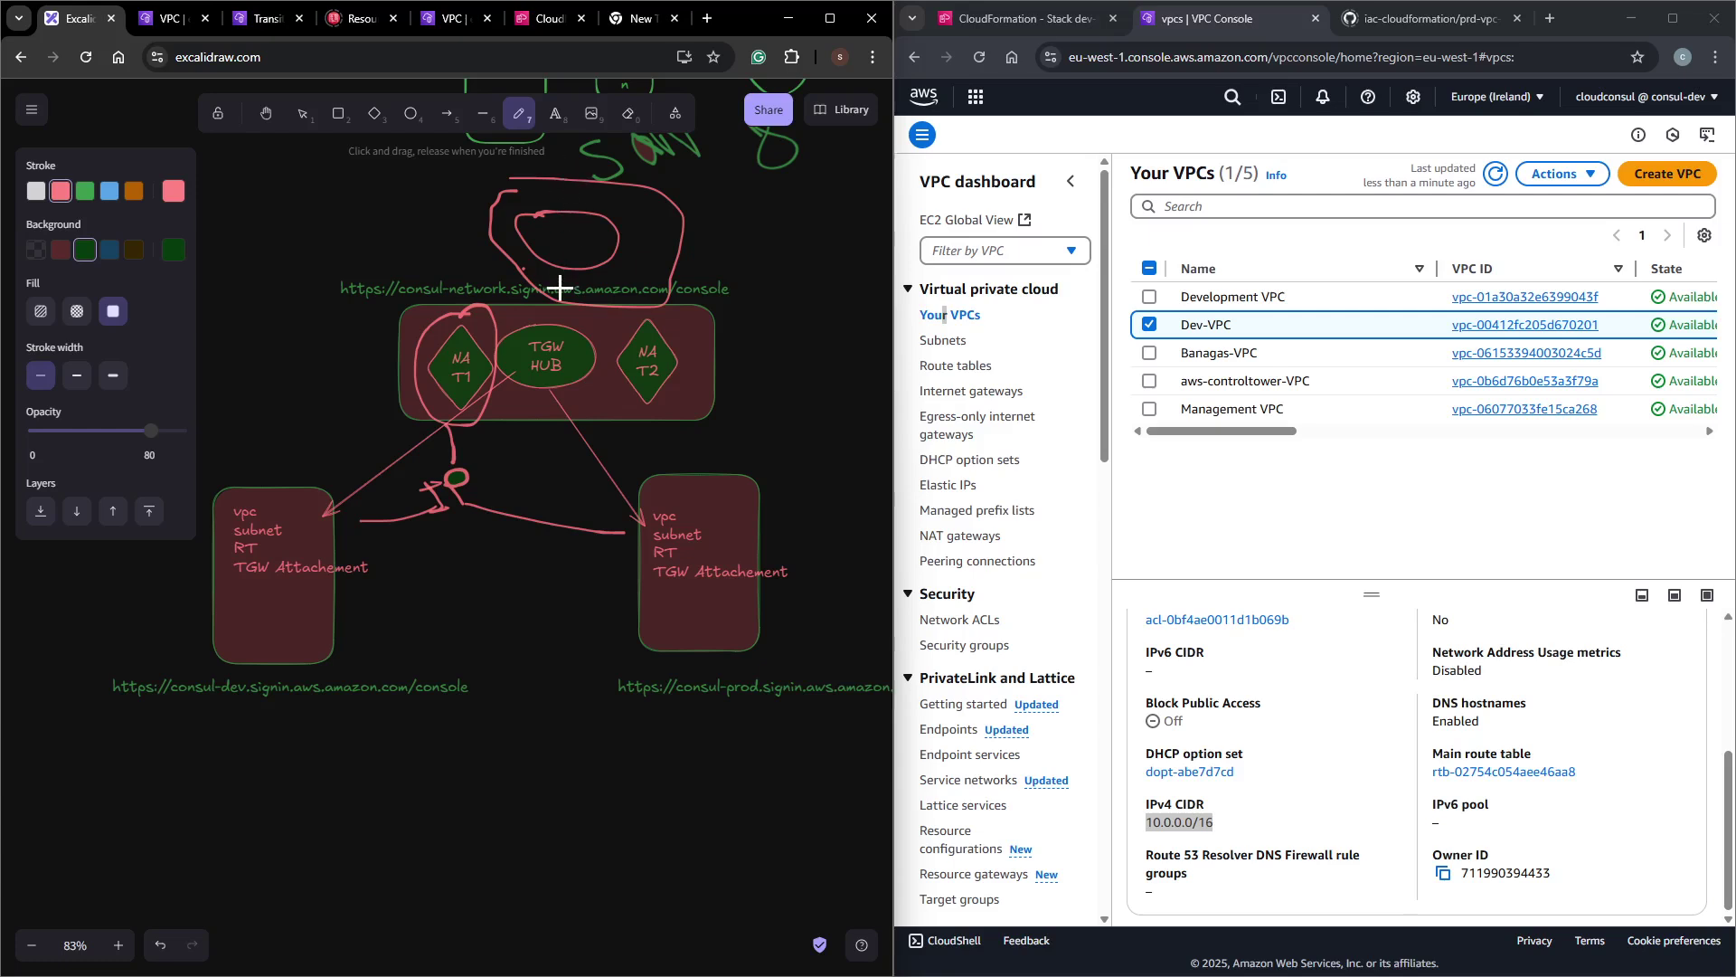
{"action": "left_click_drag", "start_coordinate": [534, 345], "coordinate": [333, 541]}
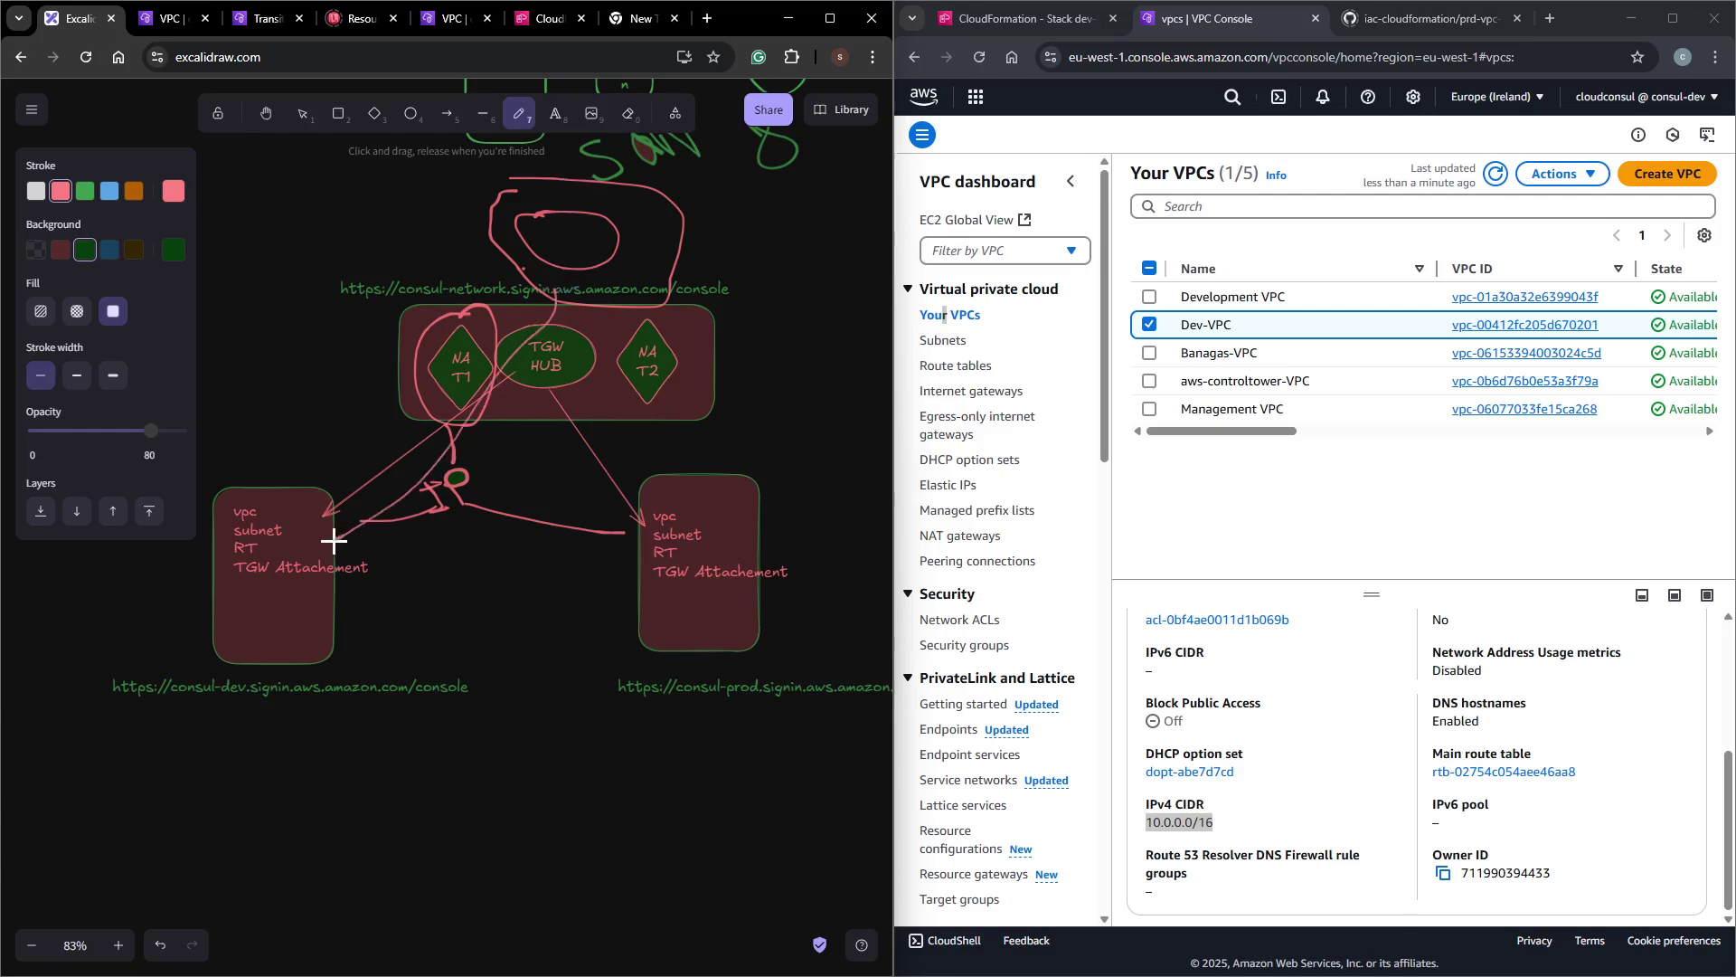
Return to the network account's public-rt route editor, select tgw-04d1f47b88bbdc02a as route 3's target, and start a fourth route.
{"action": "left_click", "coordinate": [158, 20]}
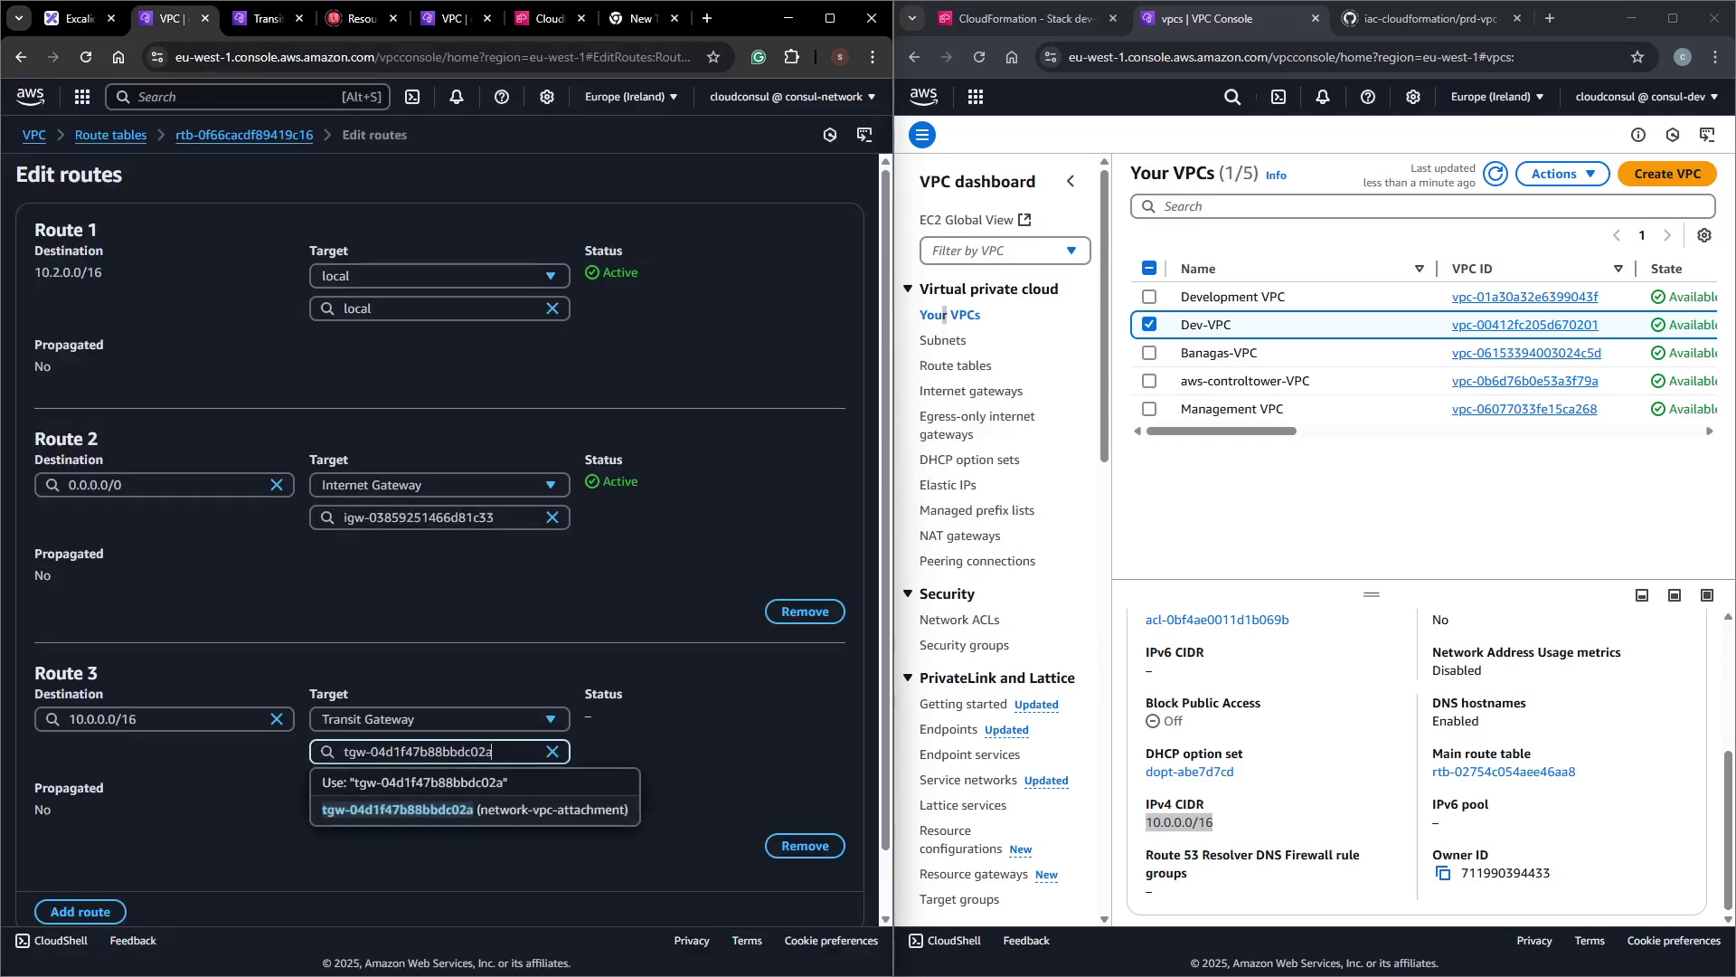
{"action": "left_click", "coordinate": [445, 809]}
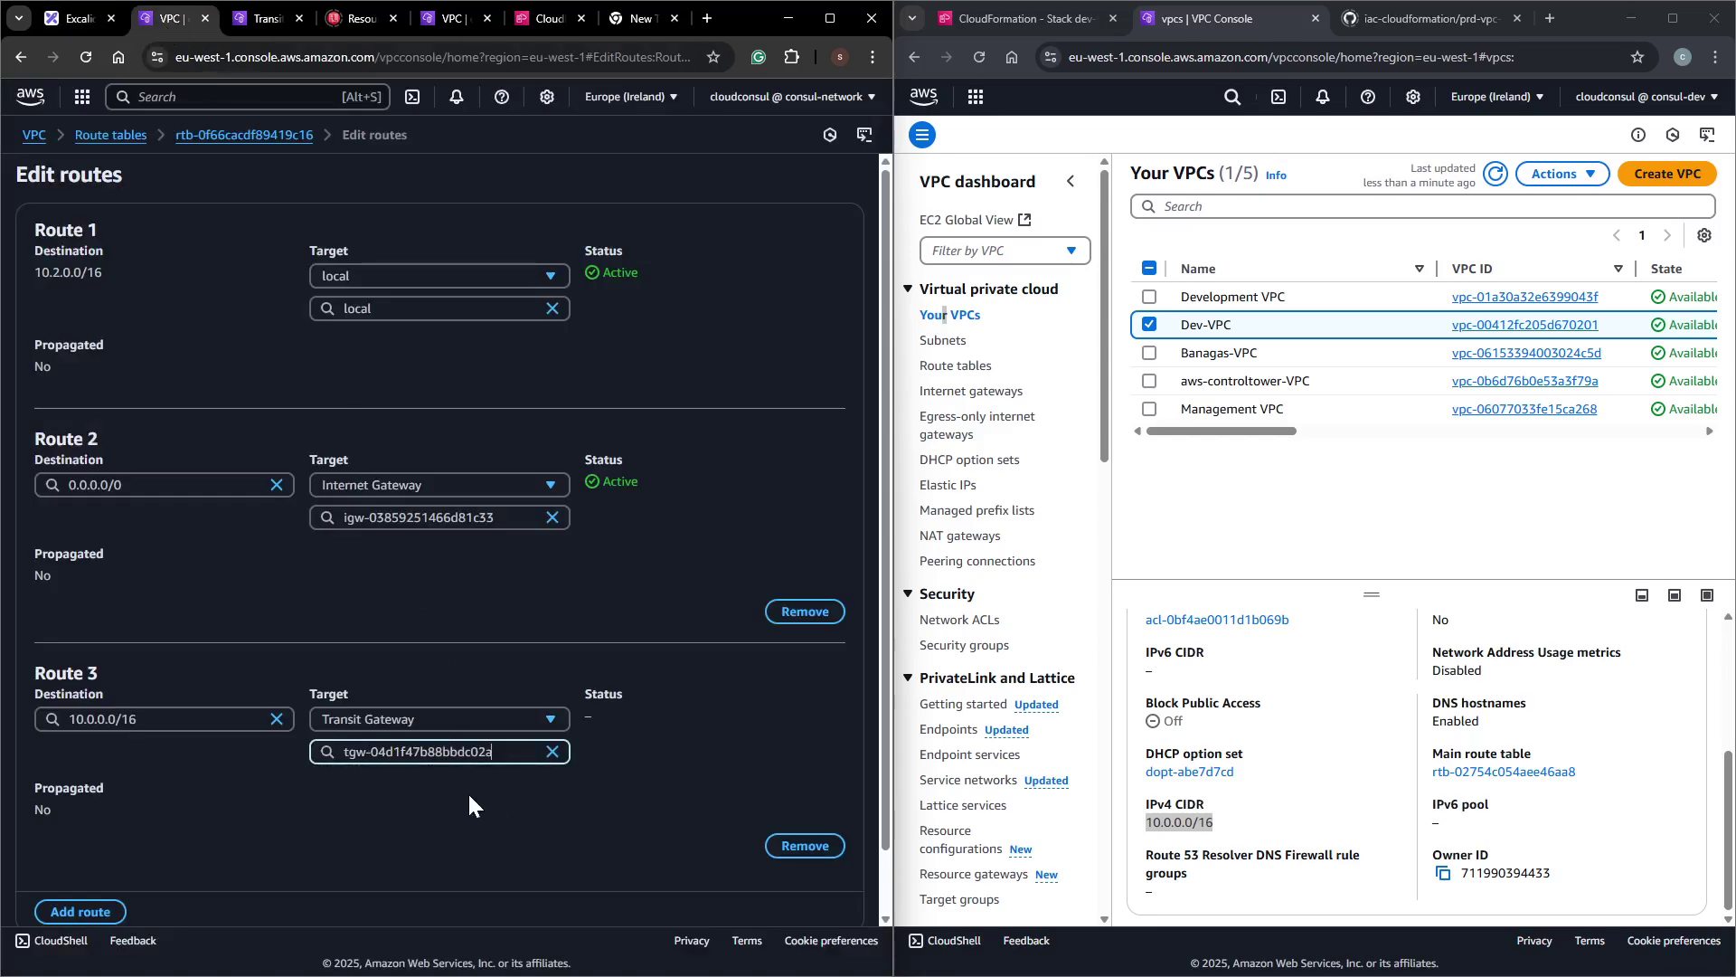
{"action": "scroll", "coordinate": [606, 800], "scroll_direction": "down", "scroll_amount": 1}
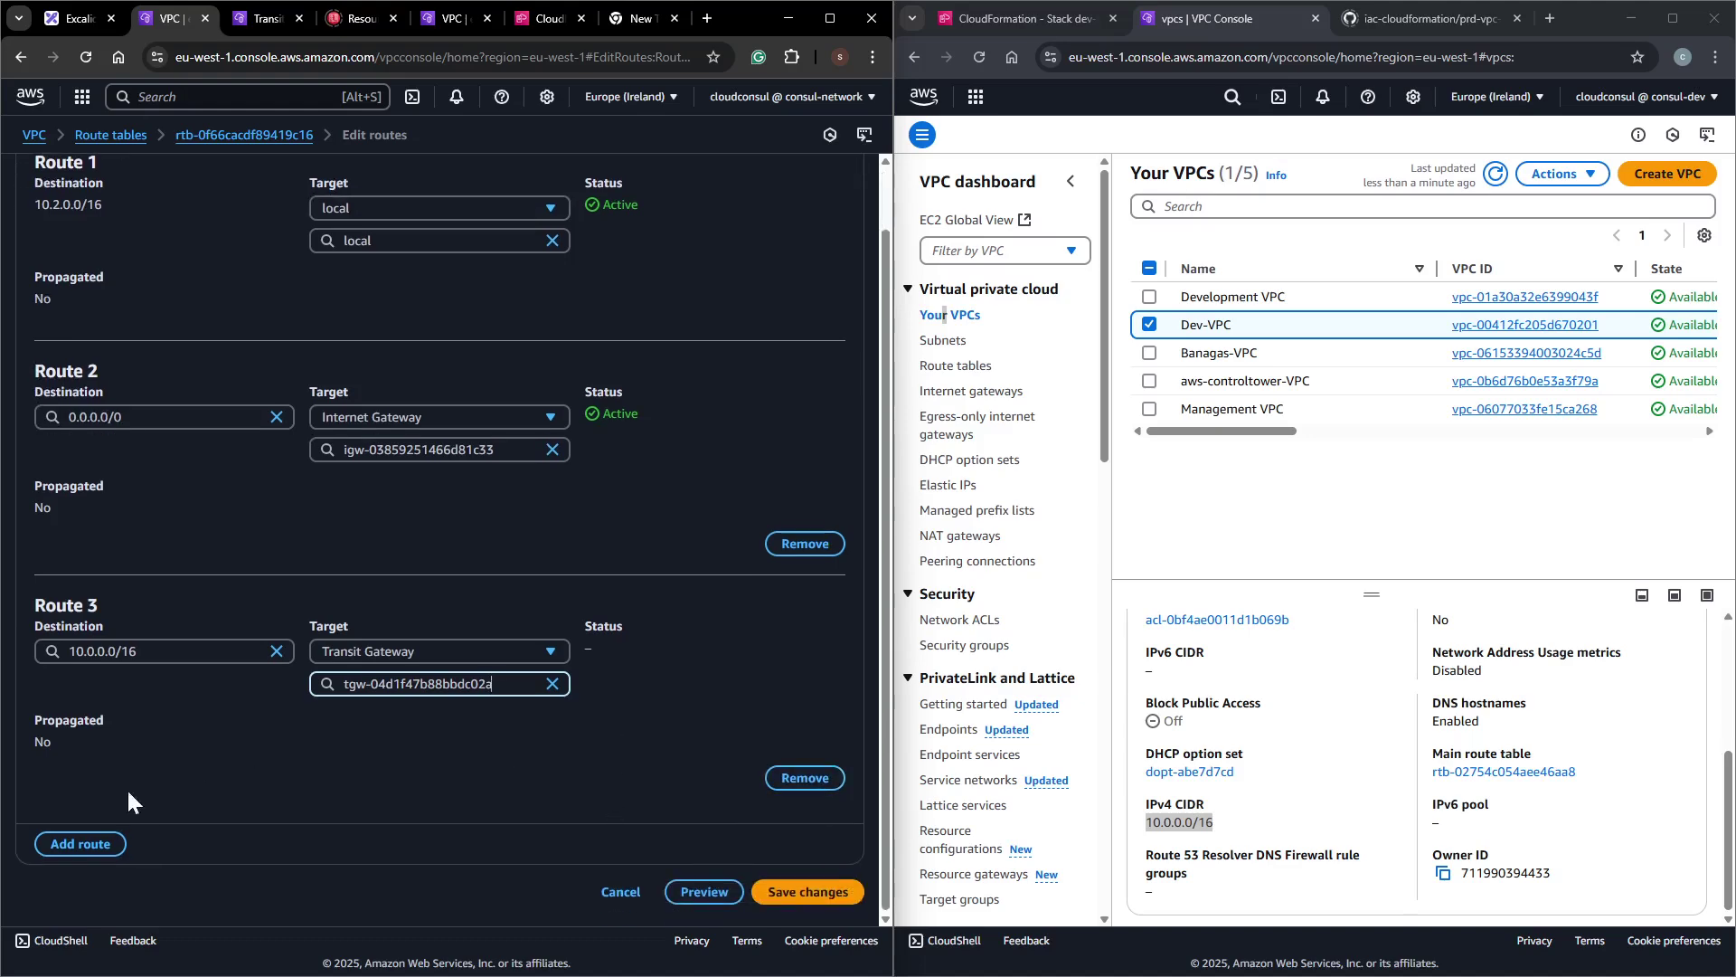
{"action": "left_click", "coordinate": [92, 845]}
{"action": "left_click", "coordinate": [99, 881]}
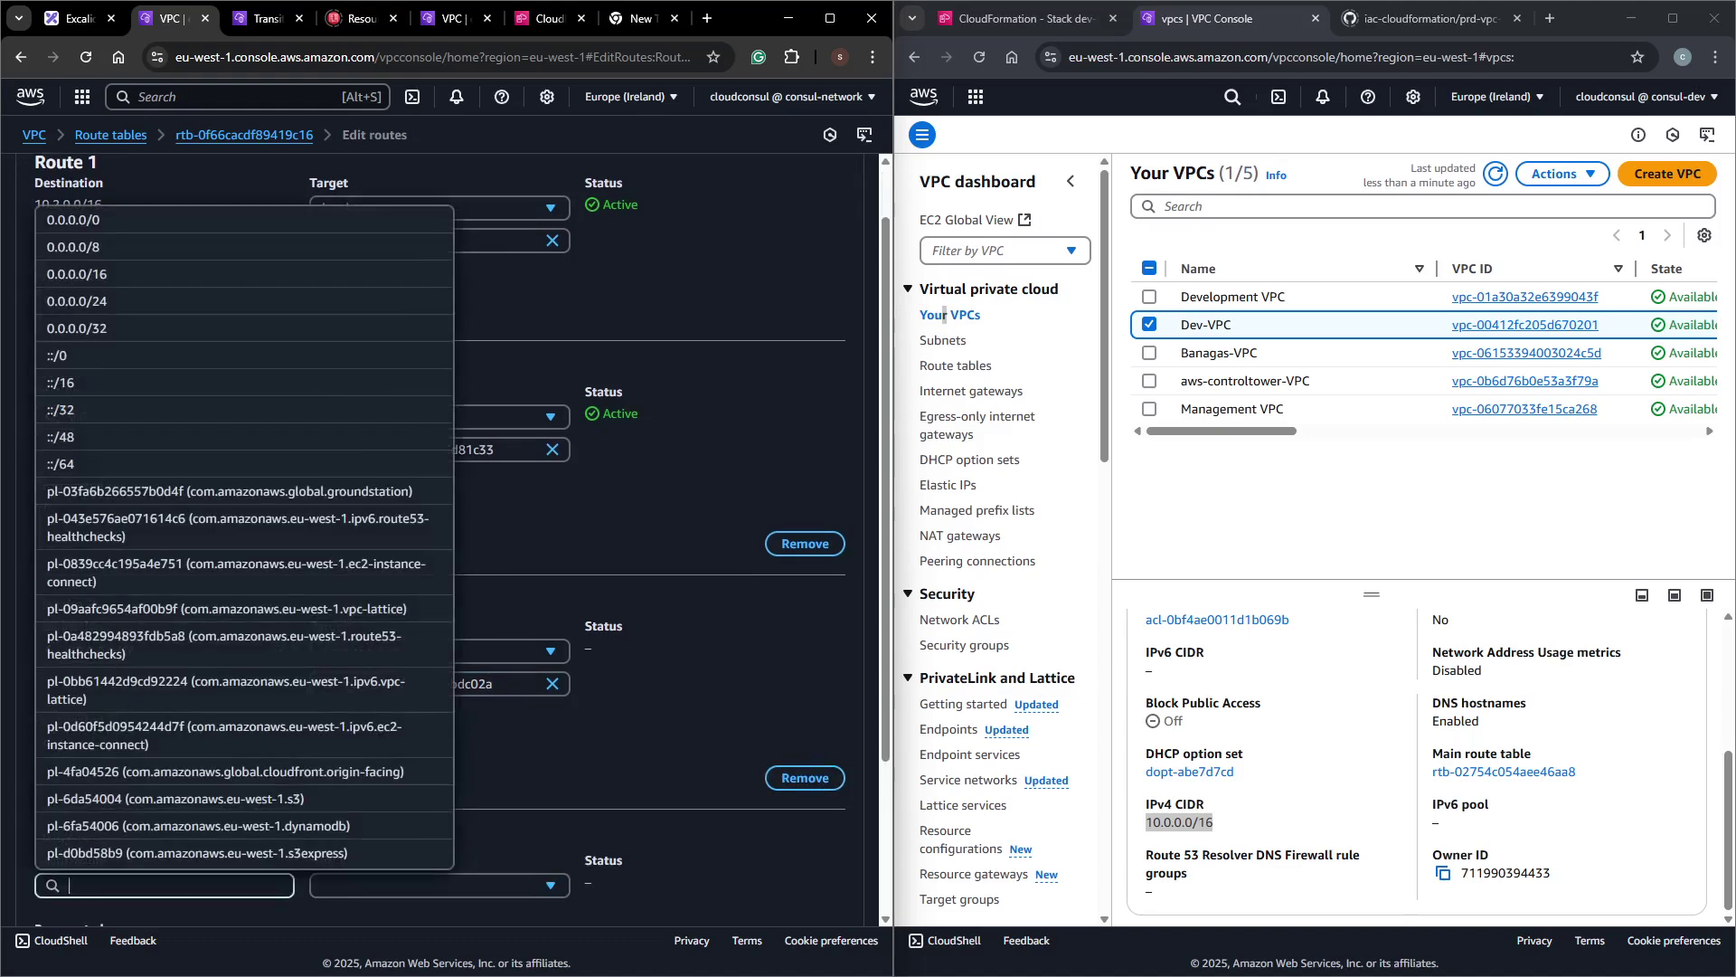
Switch to the production account's VPC console and copy the IPv4 CIDR of Prod-VPC.
{"action": "left_click", "coordinate": [1313, 520]}
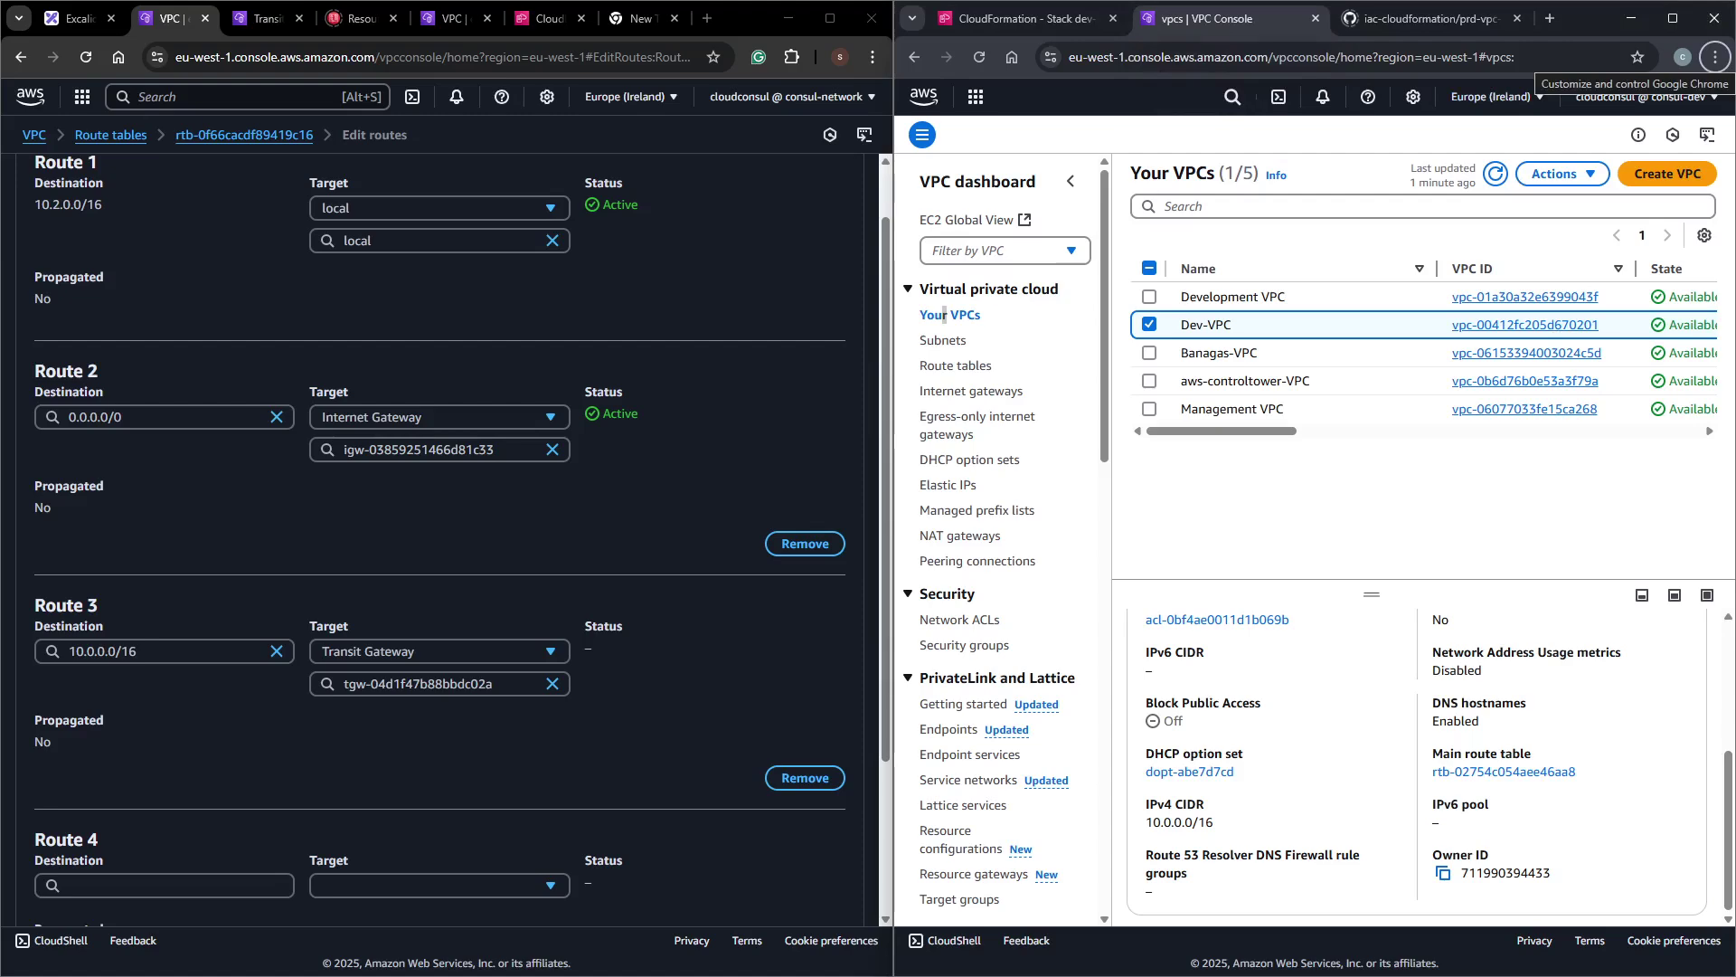
{"action": "key", "text": "alt+Tab"}
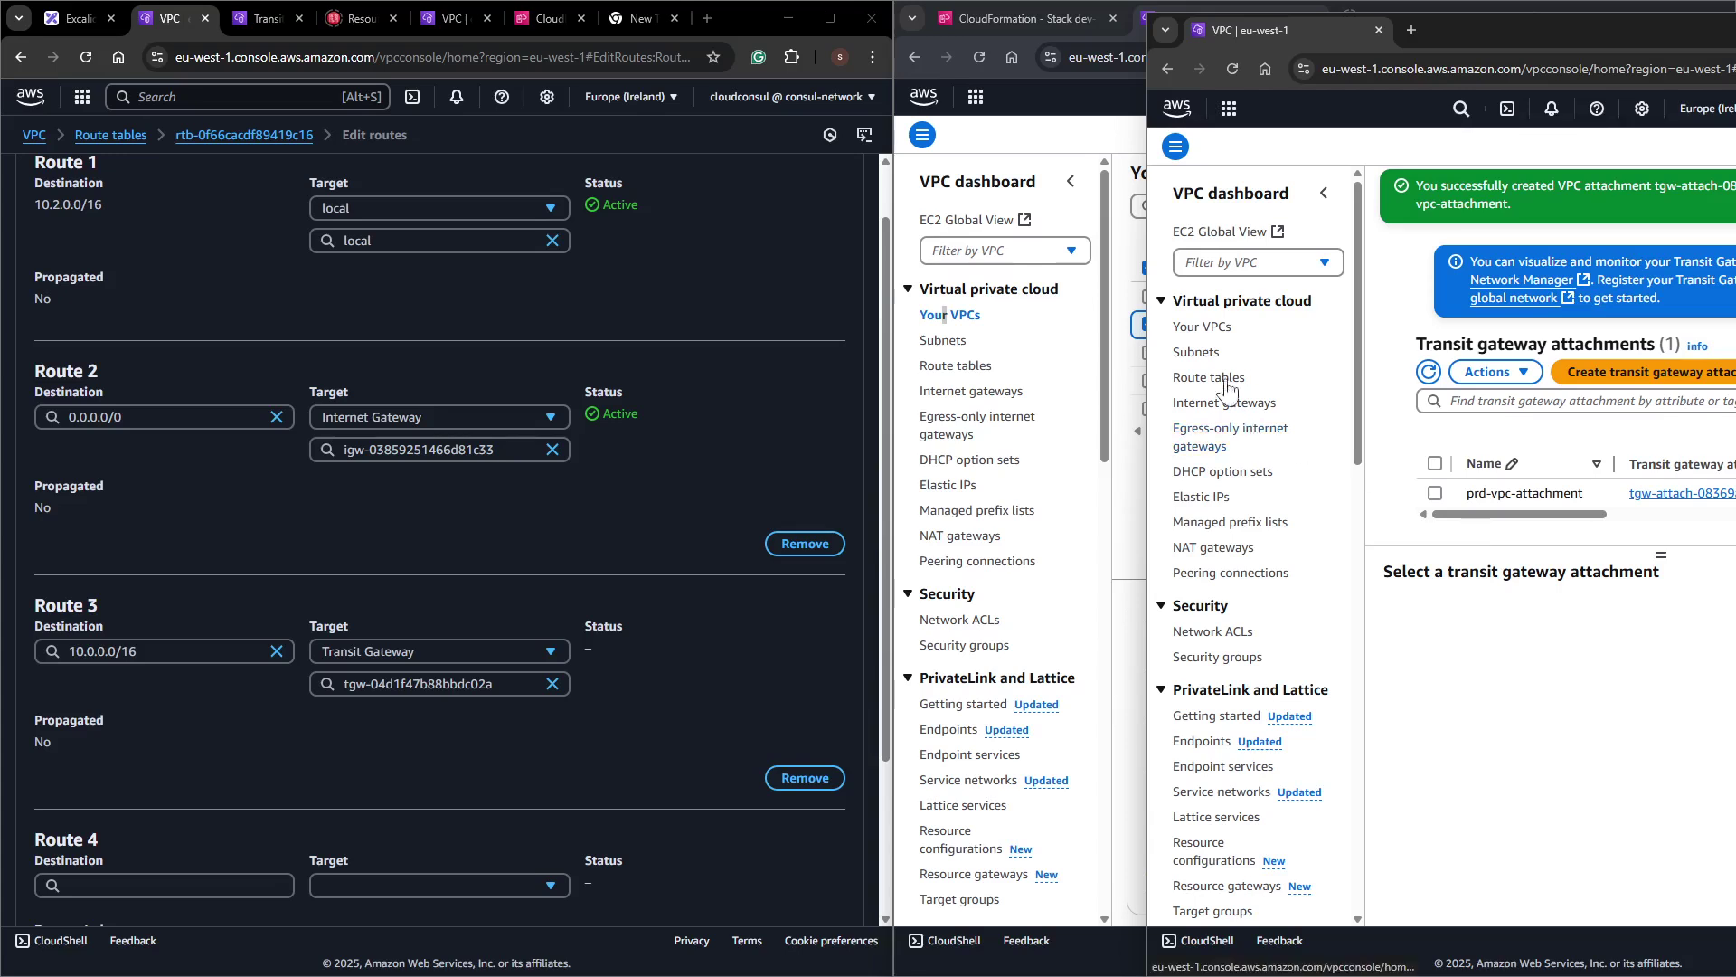
{"action": "left_click", "coordinate": [1203, 327]}
{"action": "left_click", "coordinate": [1447, 305]}
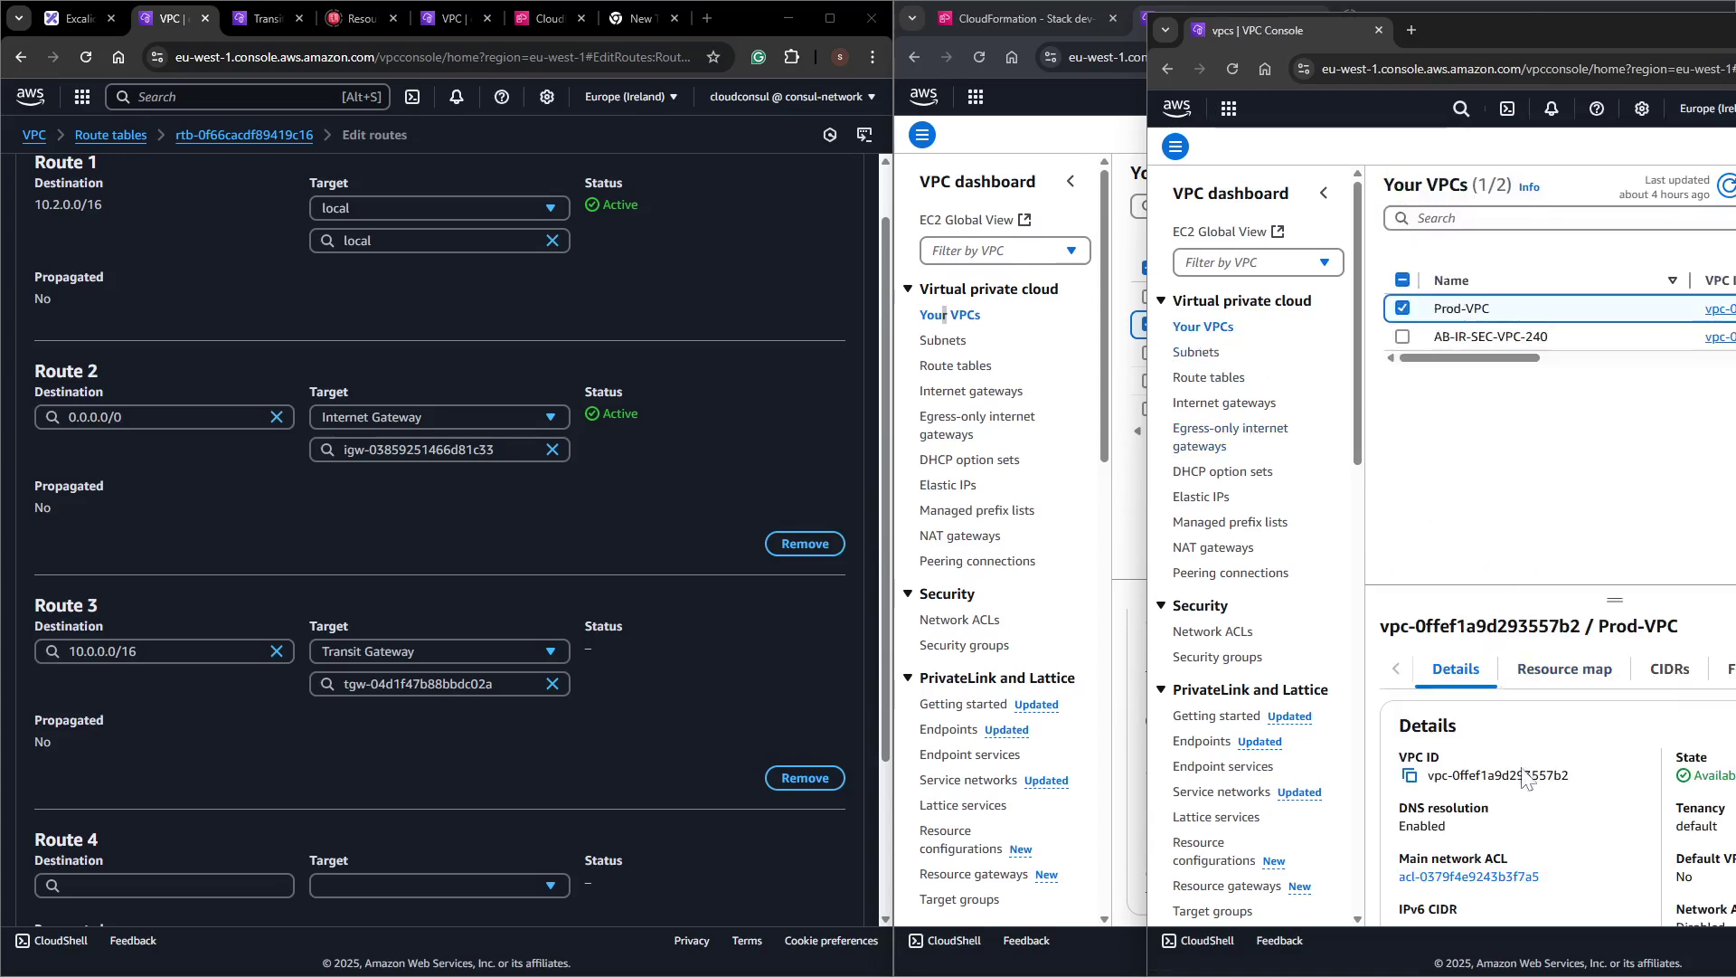
{"action": "scroll", "coordinate": [1524, 775], "scroll_direction": "down", "scroll_amount": 3}
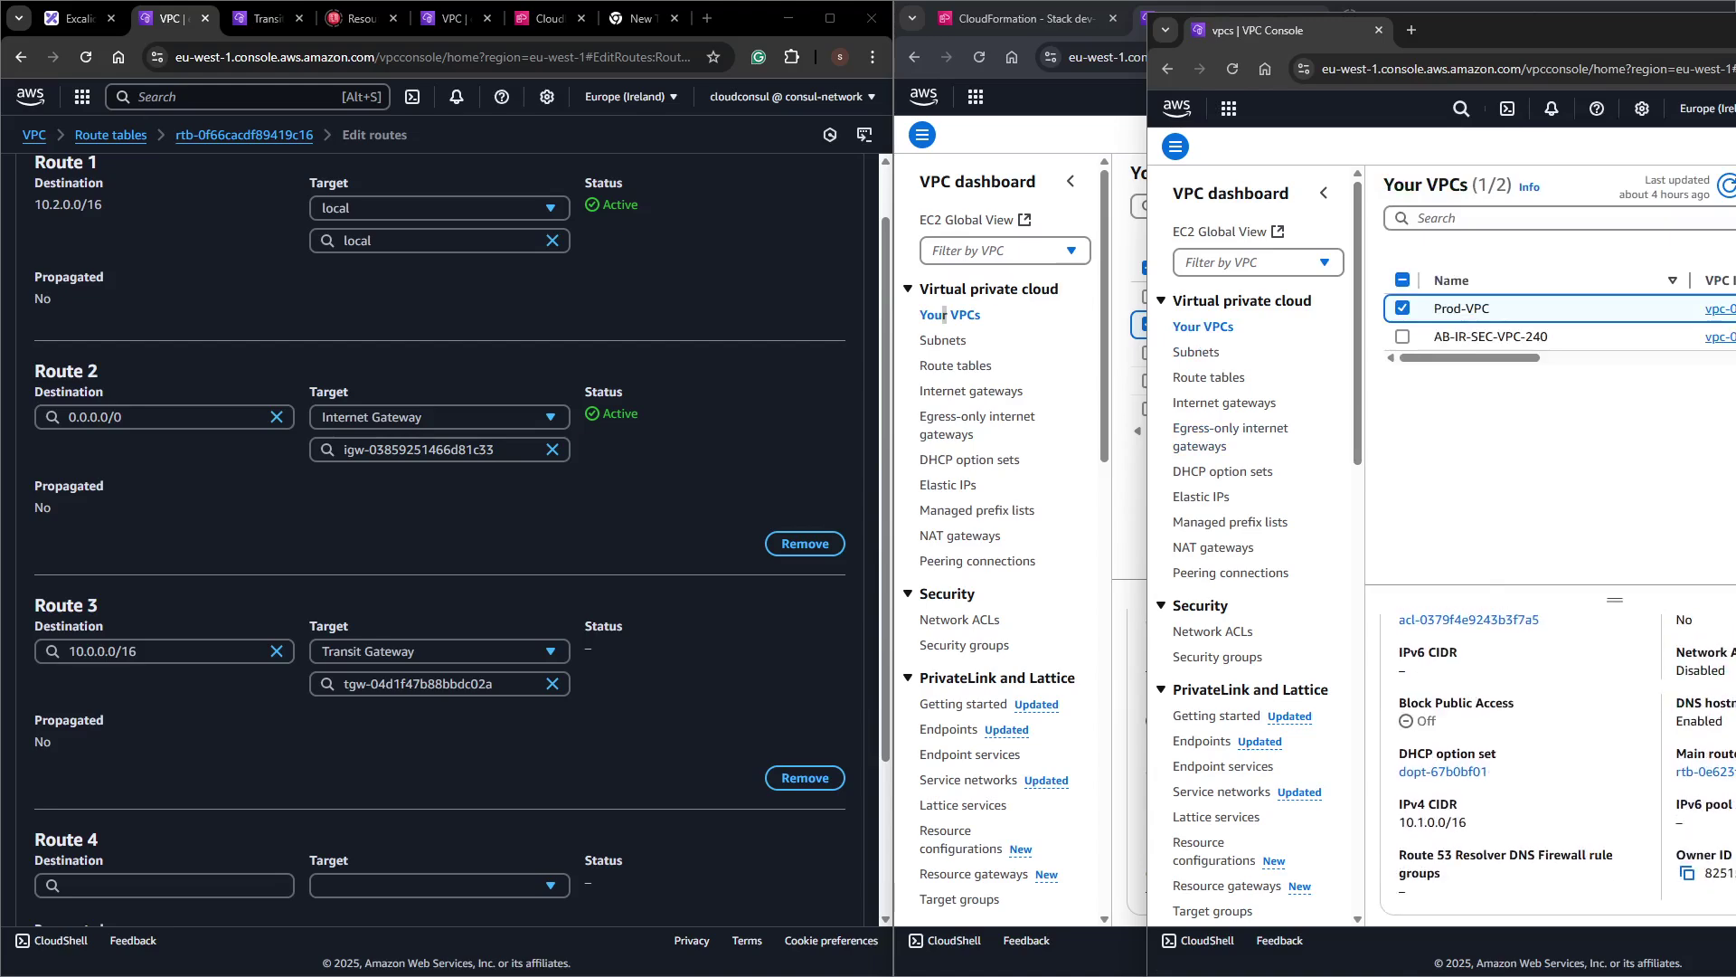
{"action": "left_click_drag", "start_coordinate": [1398, 822], "coordinate": [1468, 822]}
{"action": "key", "text": "ctrl+c"}
Set the fourth public-rt route to destination 10.1.0.0/16 with transit gateway tgw-04d1f47b88bbdc02a as target, and save the route changes.
{"action": "left_click", "coordinate": [163, 885]}
{"action": "key", "text": "ctrl+v"}
{"action": "key", "text": "Return"}
{"action": "left_click", "coordinate": [328, 889]}
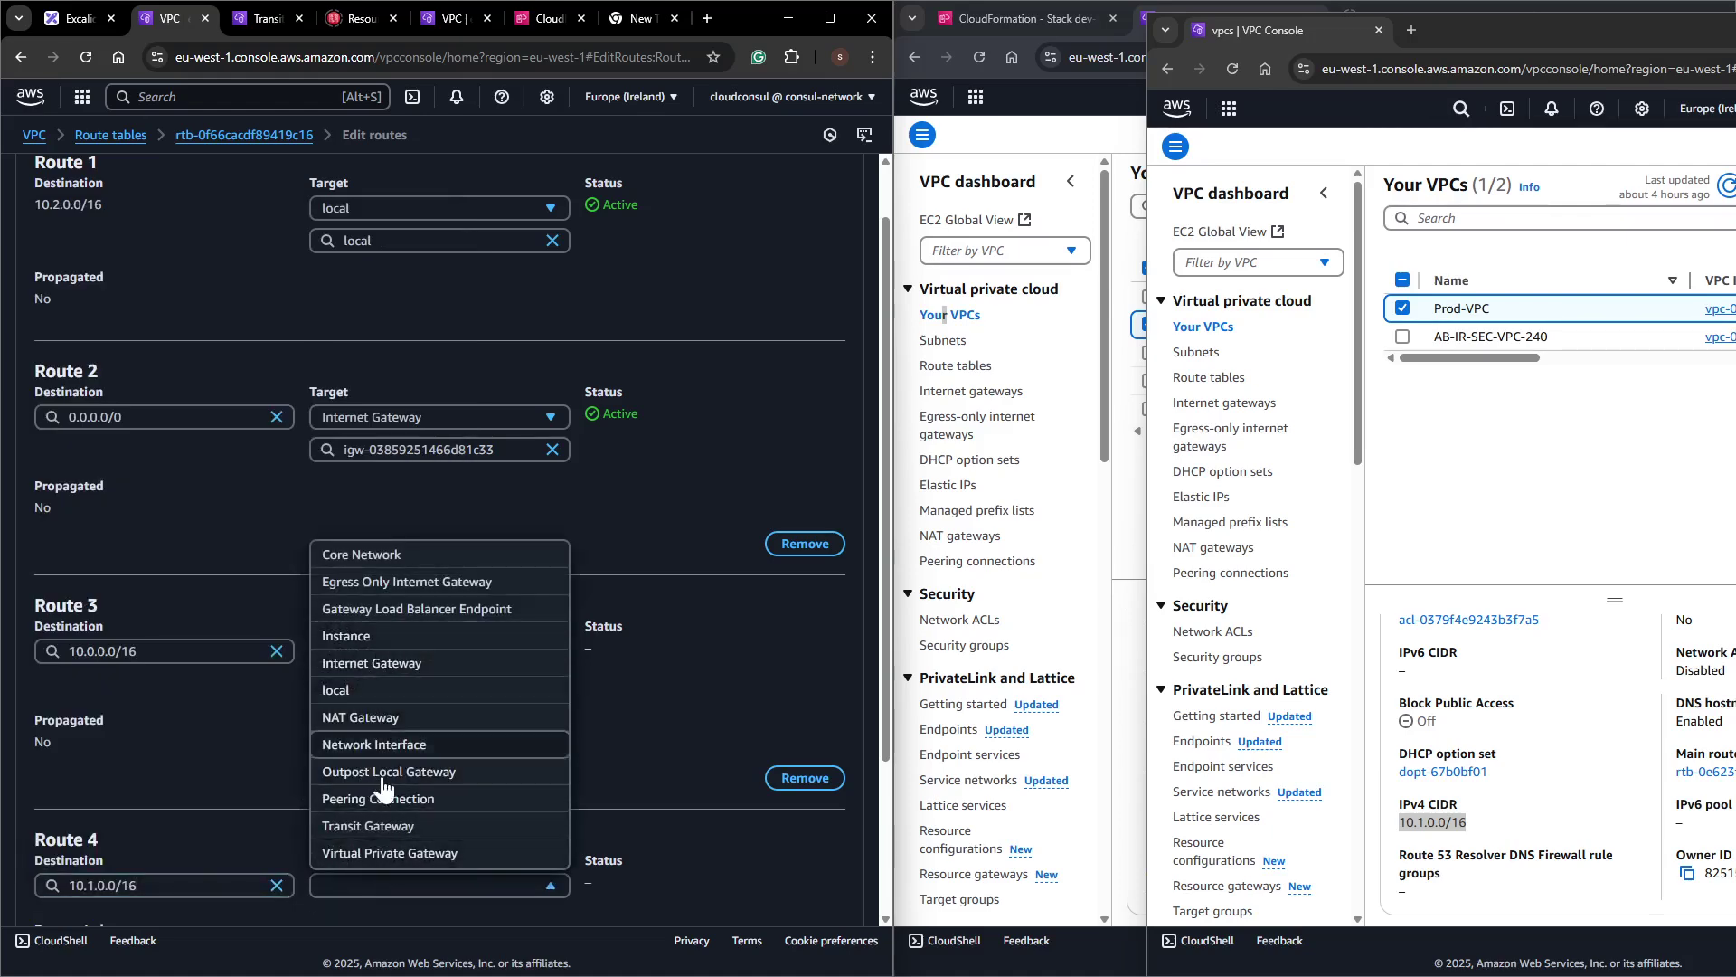
{"action": "left_click", "coordinate": [403, 826]}
{"action": "scroll", "coordinate": [413, 825], "scroll_direction": "down", "scroll_amount": 3}
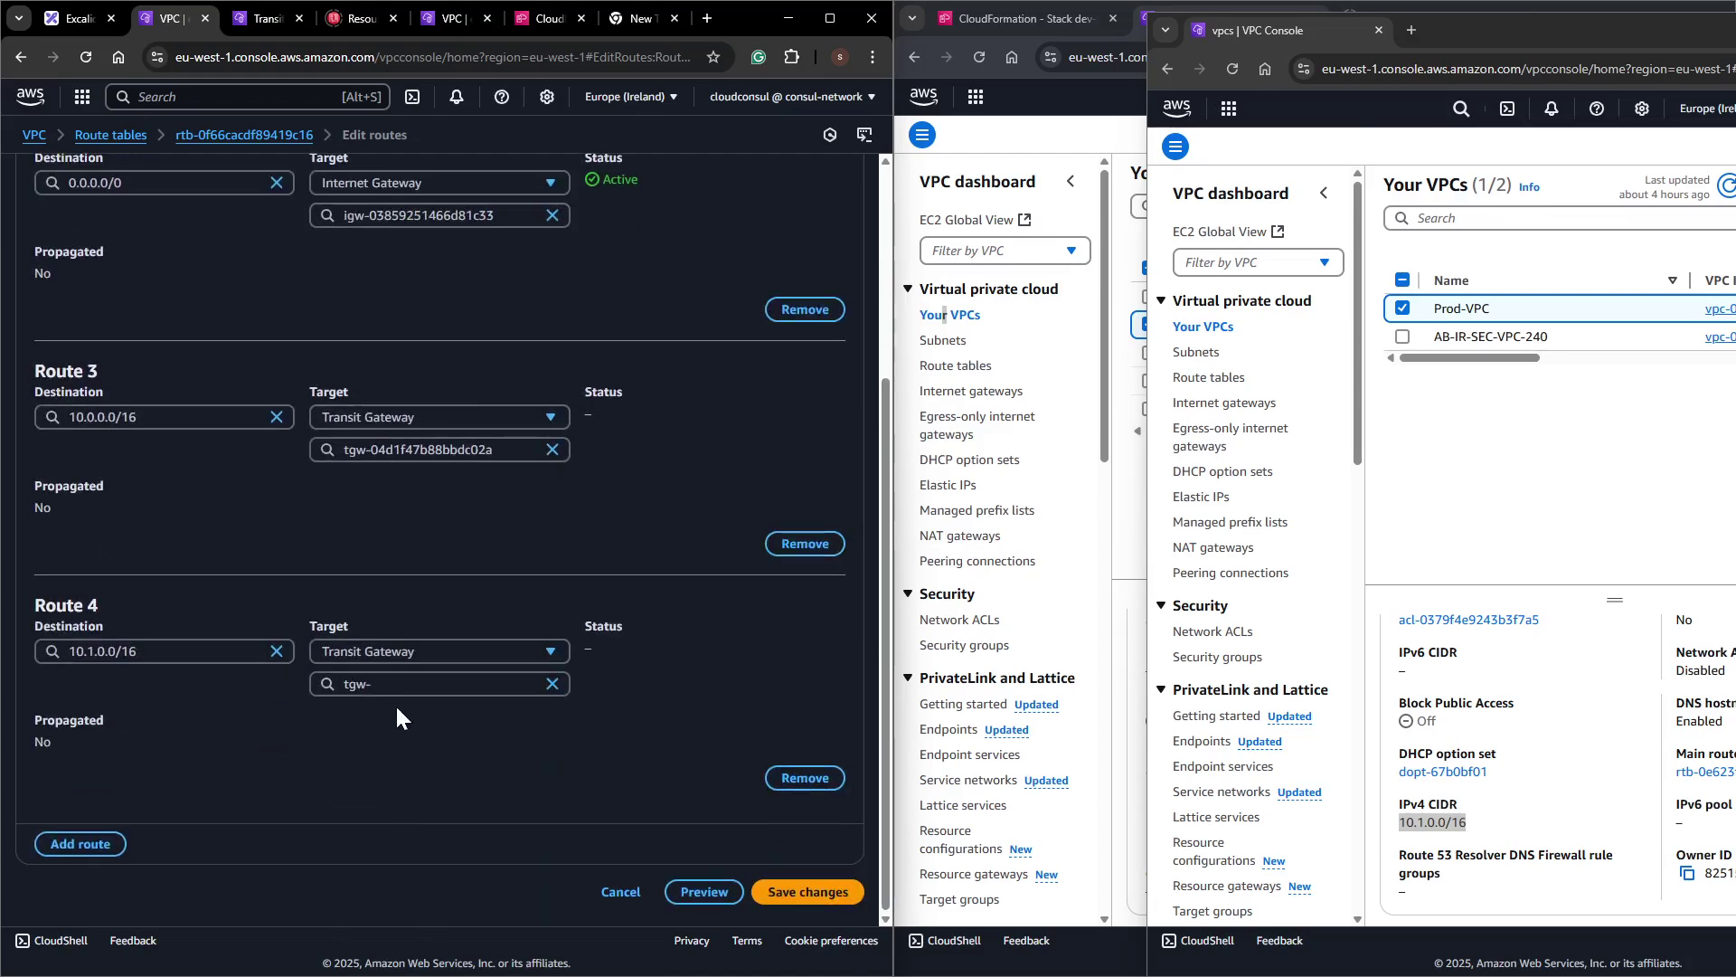
{"action": "left_click", "coordinate": [398, 686]}
{"action": "left_click", "coordinate": [398, 756]}
{"action": "left_click", "coordinate": [822, 891]}
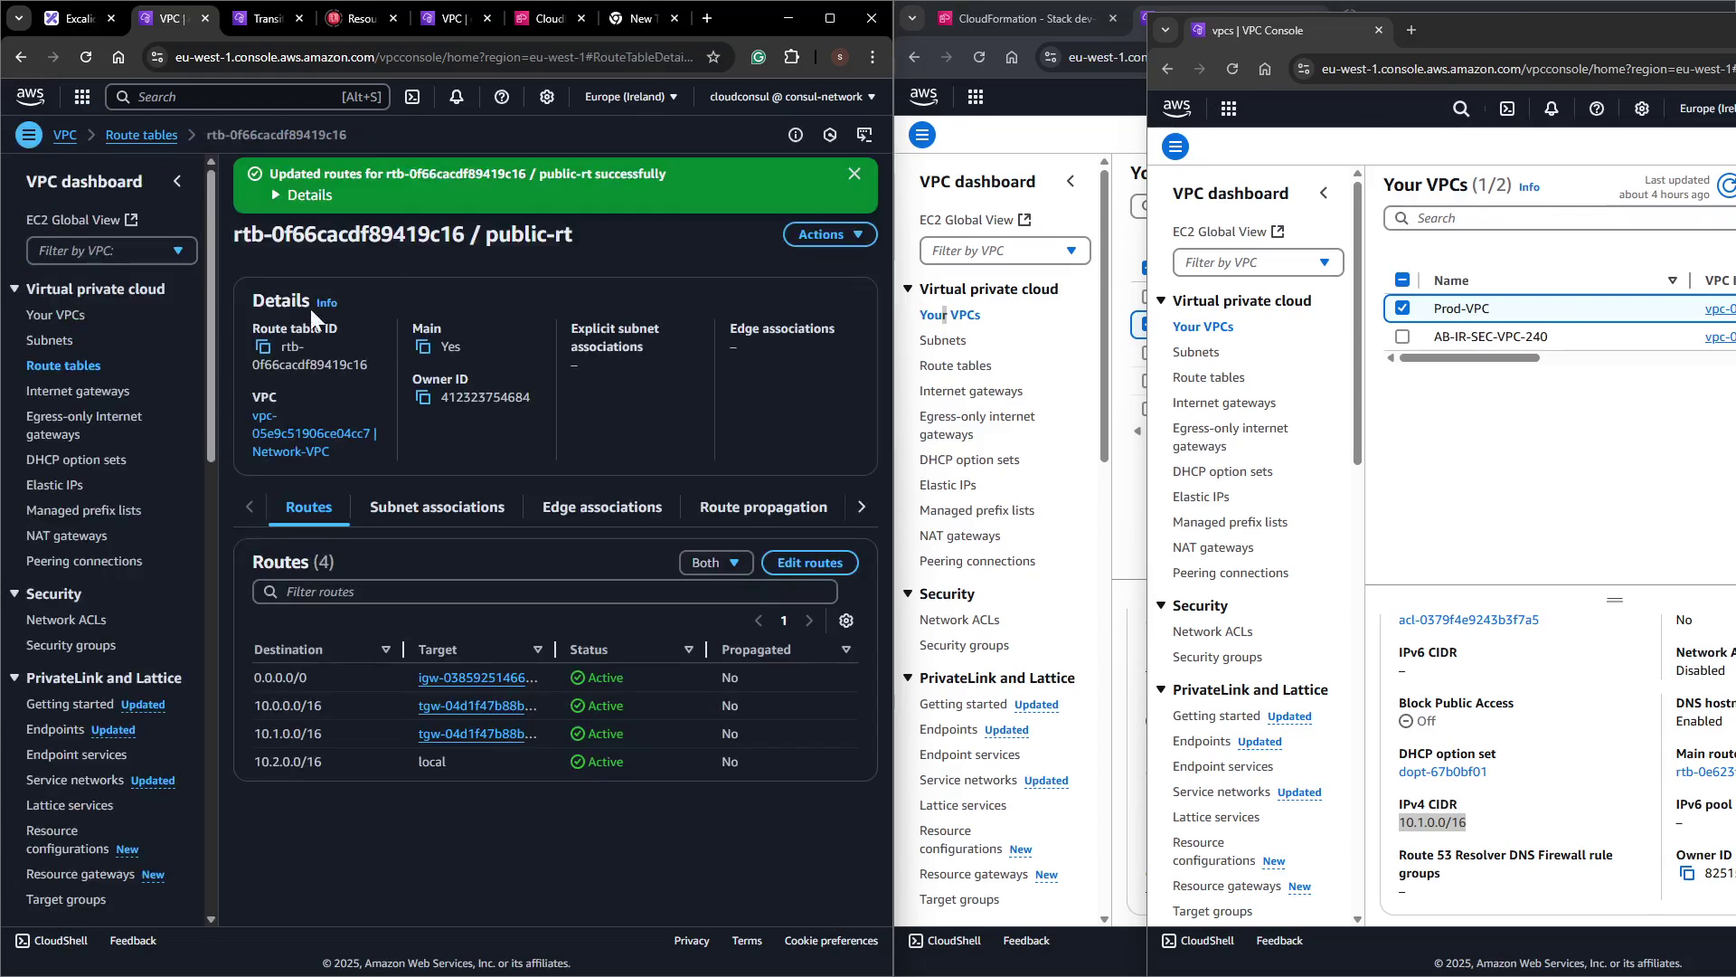
Open the network account's NAT gateways and examine the primary public IP addresses of pub-nat-az1 and pub-nat-az2.
{"action": "left_click", "coordinate": [258, 20]}
{"action": "left_click", "coordinate": [155, 18]}
{"action": "left_click", "coordinate": [257, 20]}
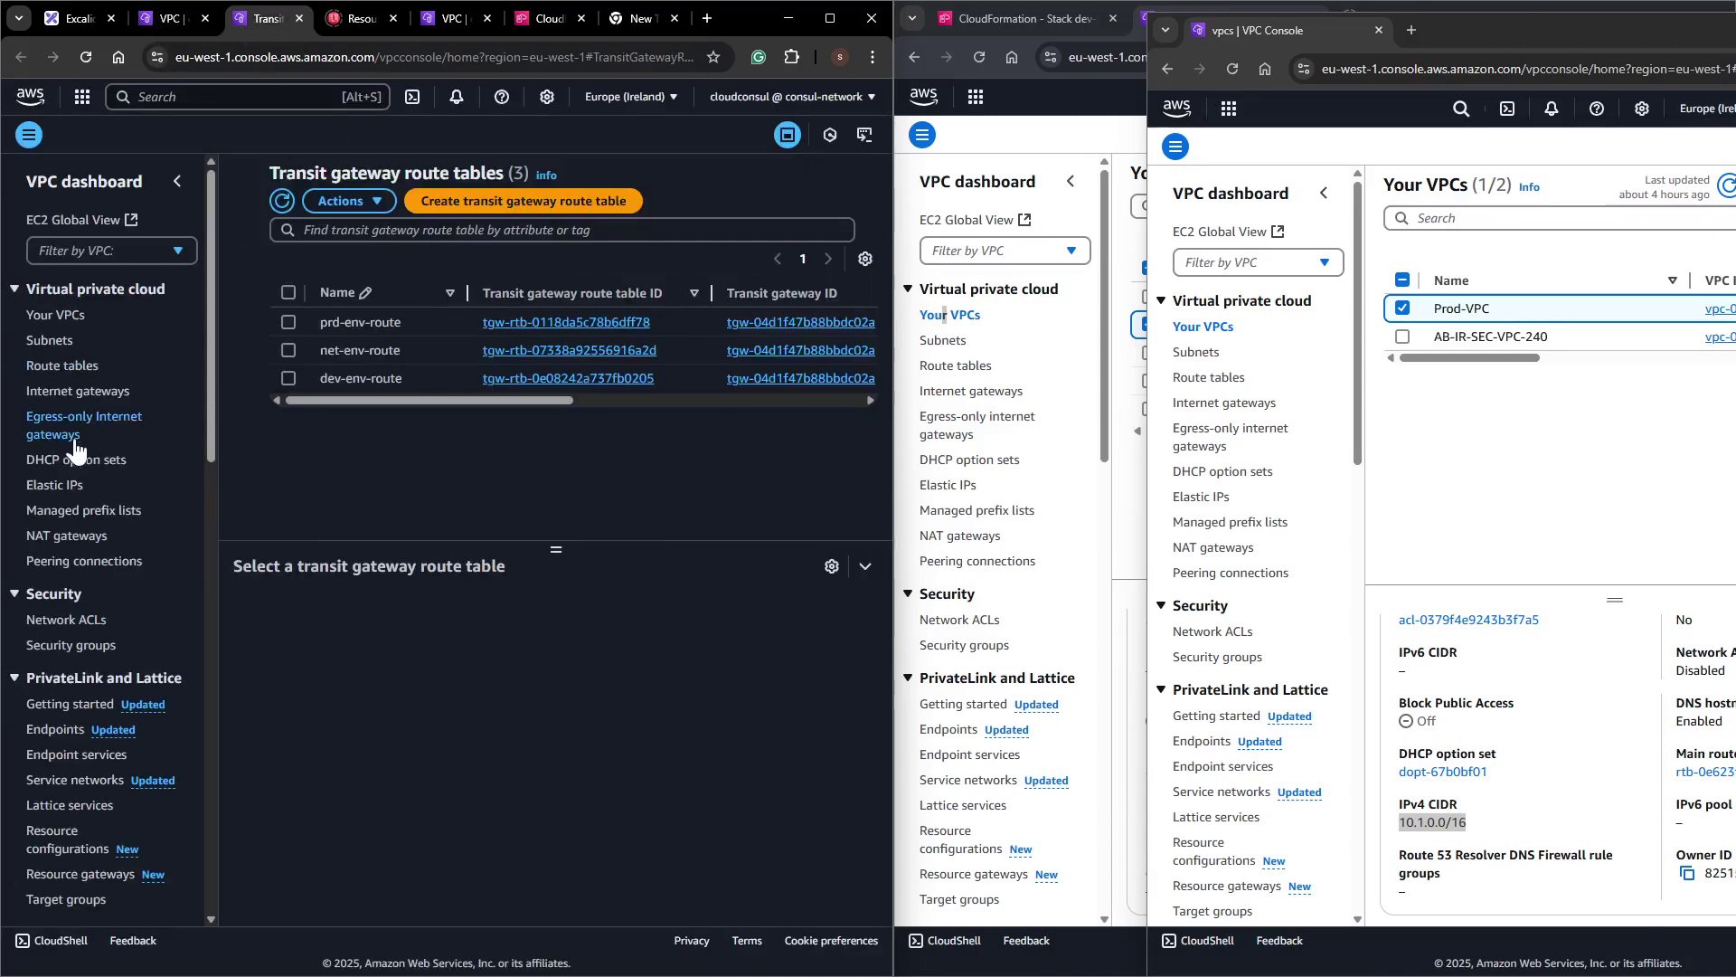
{"action": "key", "text": "ctrl+shift+Tab"}
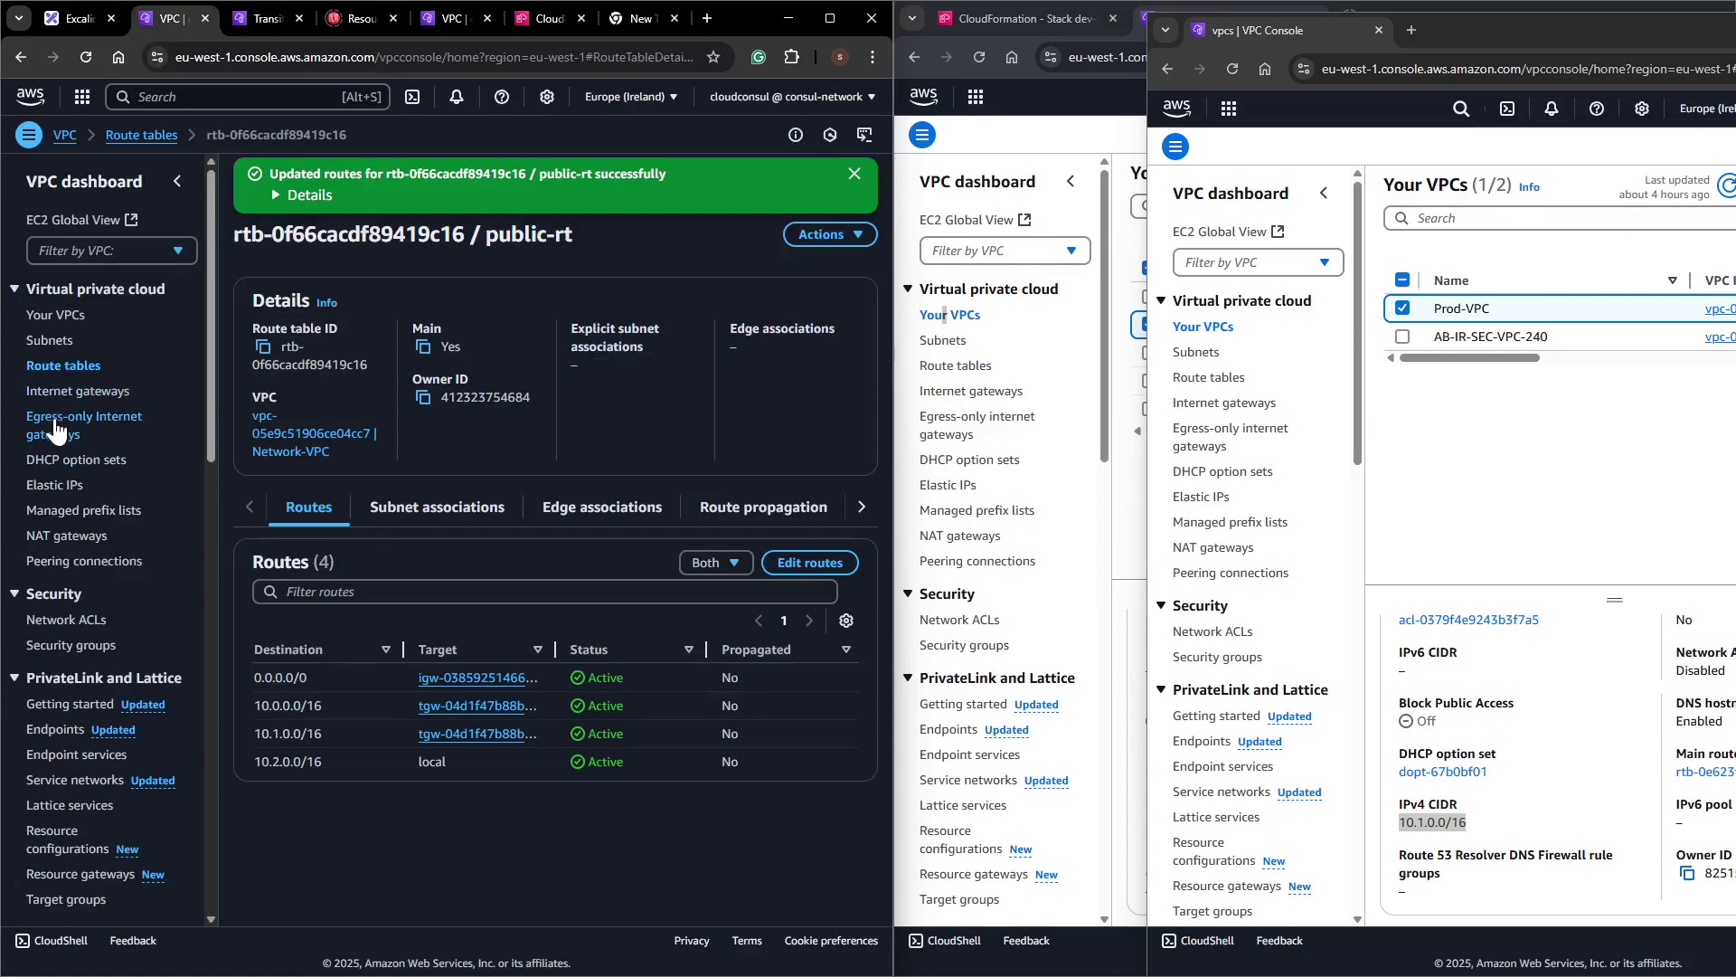
{"action": "left_click", "coordinate": [94, 536]}
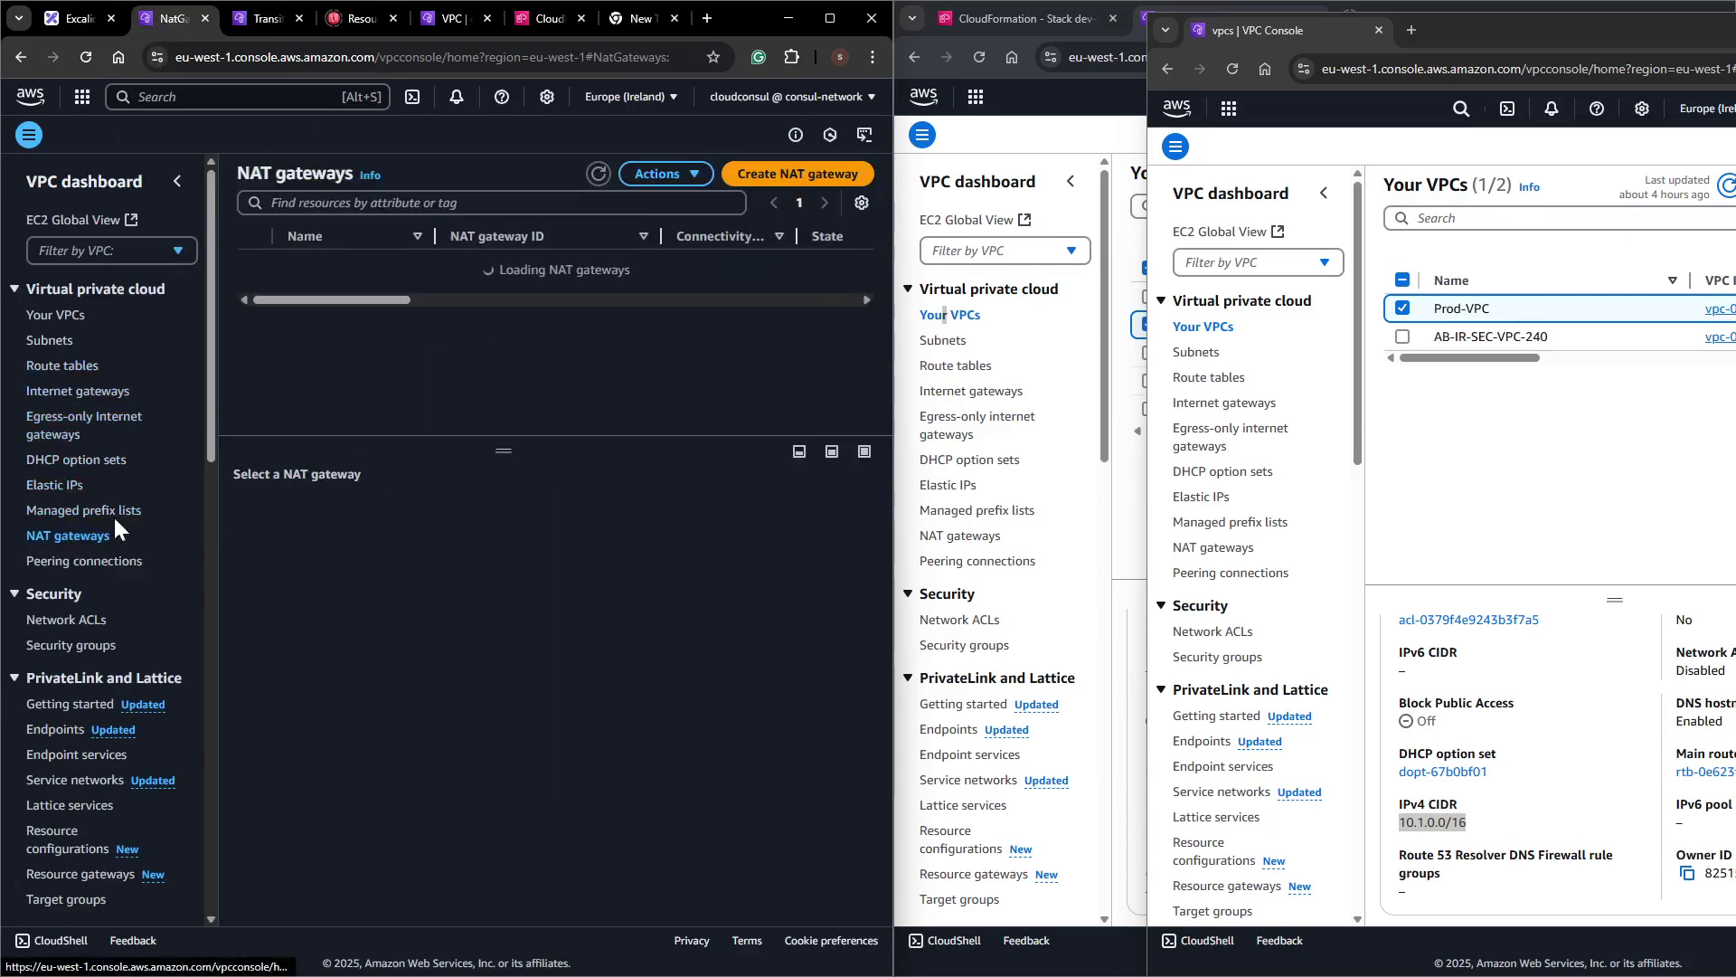
{"action": "left_click_drag", "start_coordinate": [280, 314], "coordinate": [486, 313]}
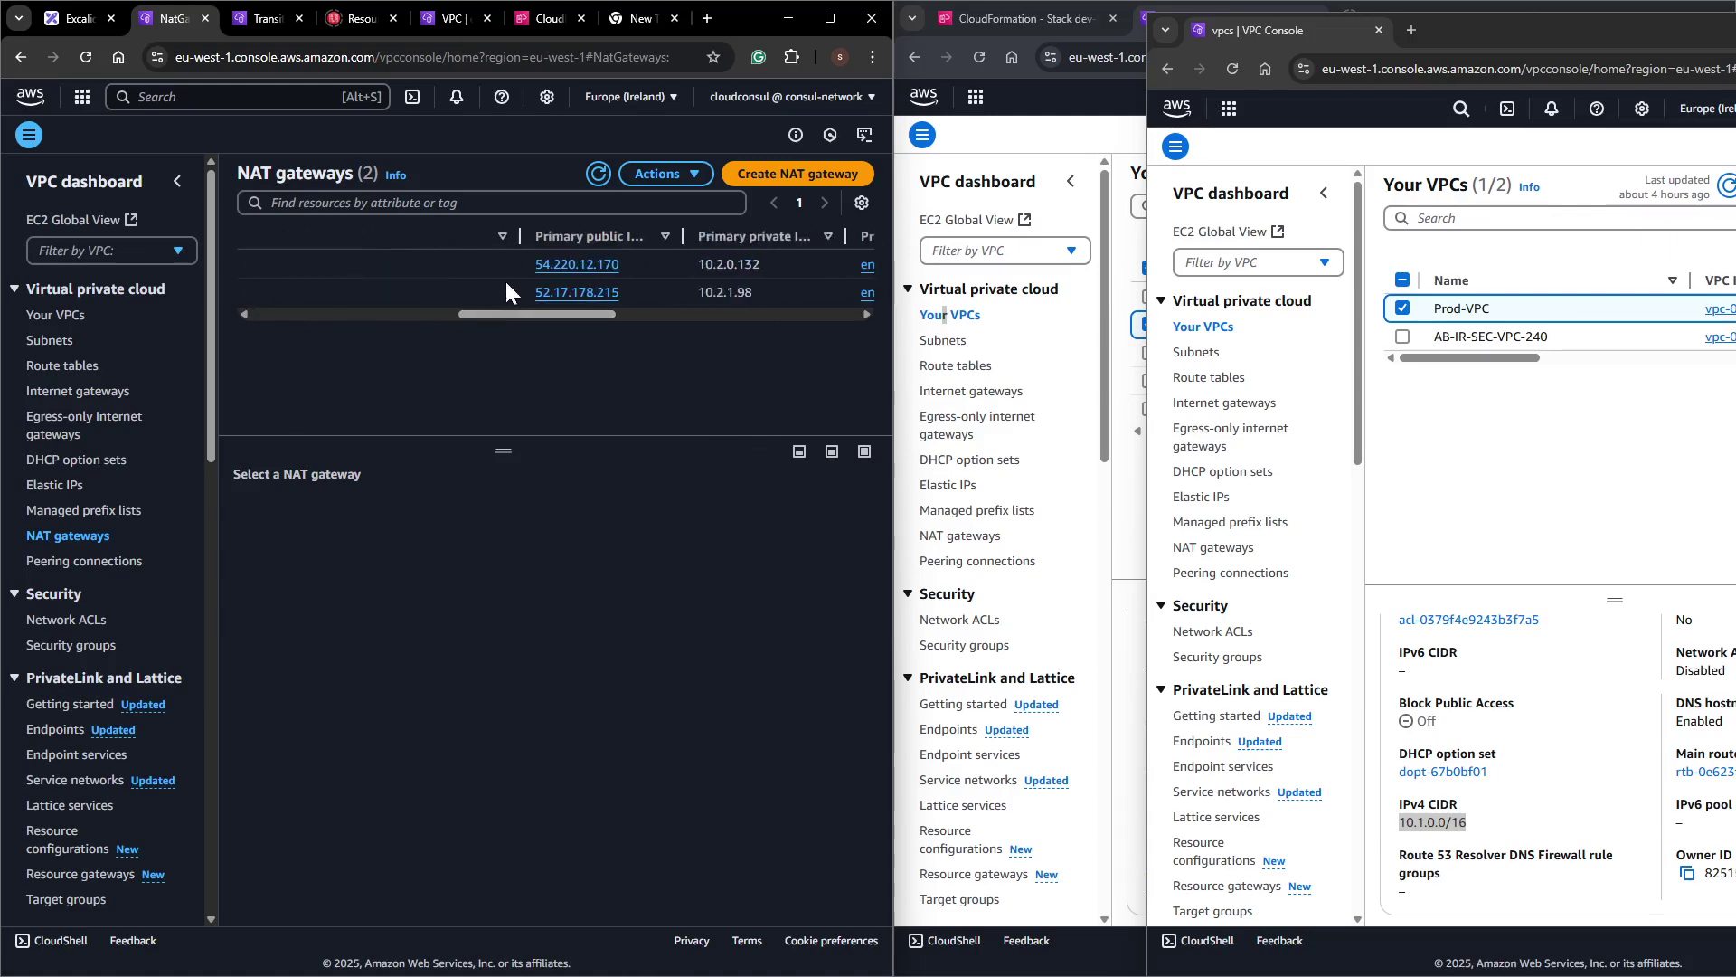
{"action": "left_click", "coordinate": [522, 291]}
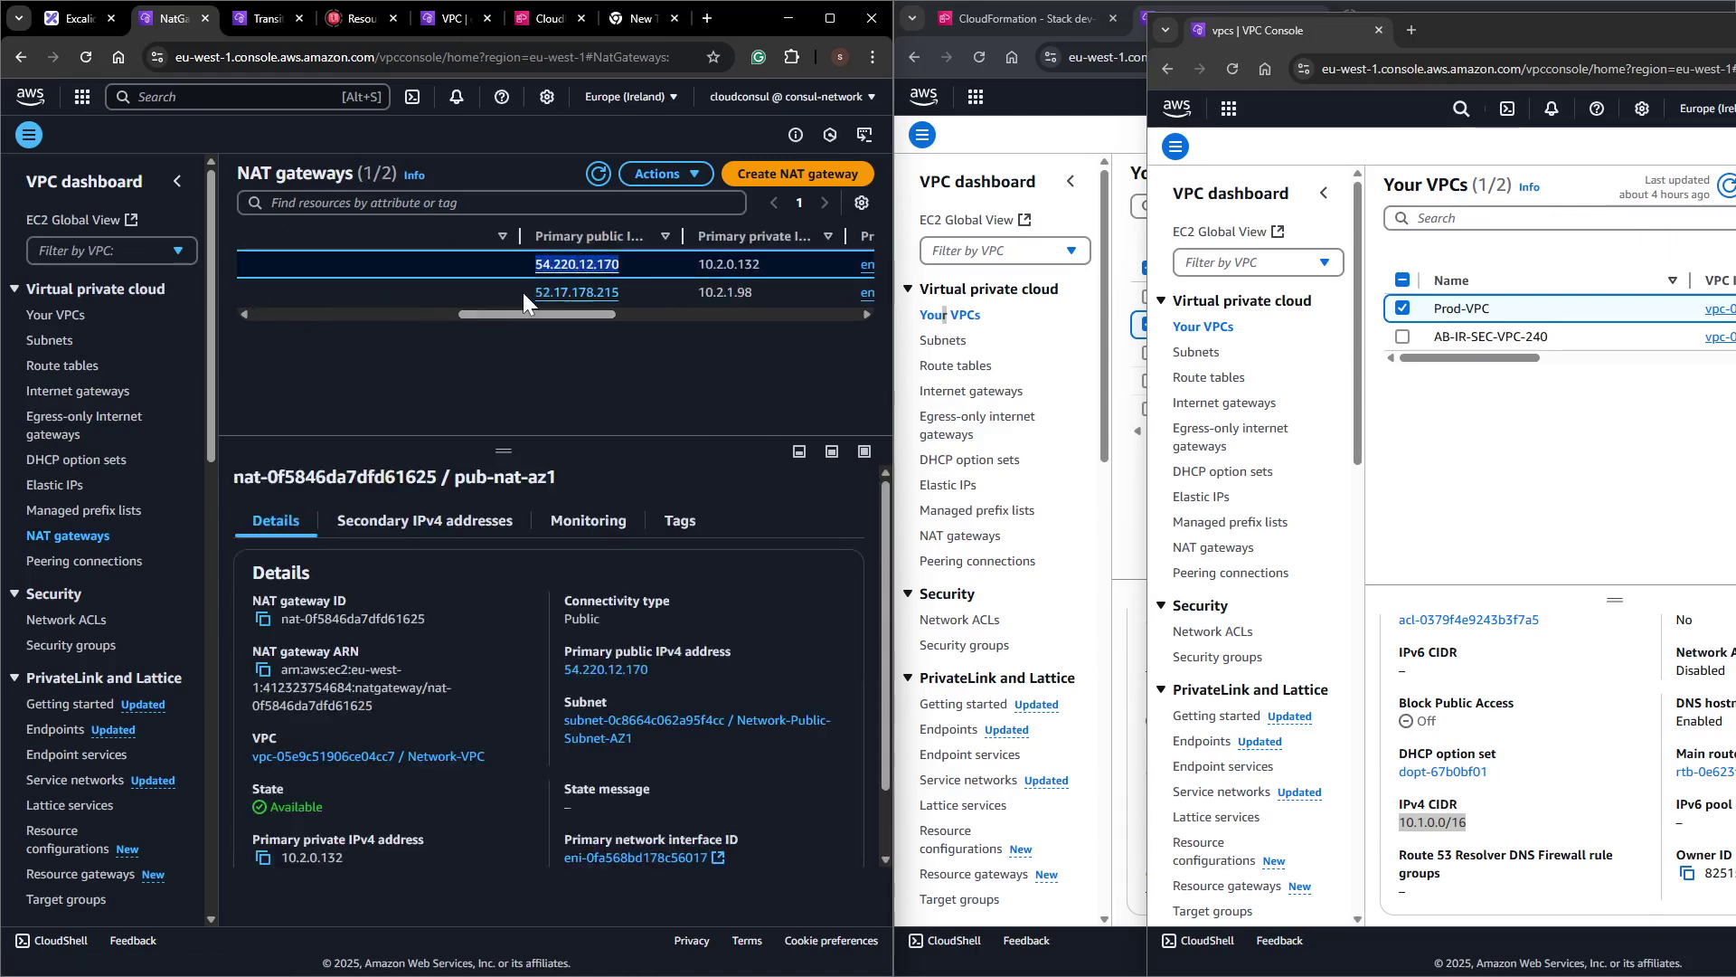
{"action": "left_click_drag", "start_coordinate": [522, 292], "coordinate": [653, 291]}
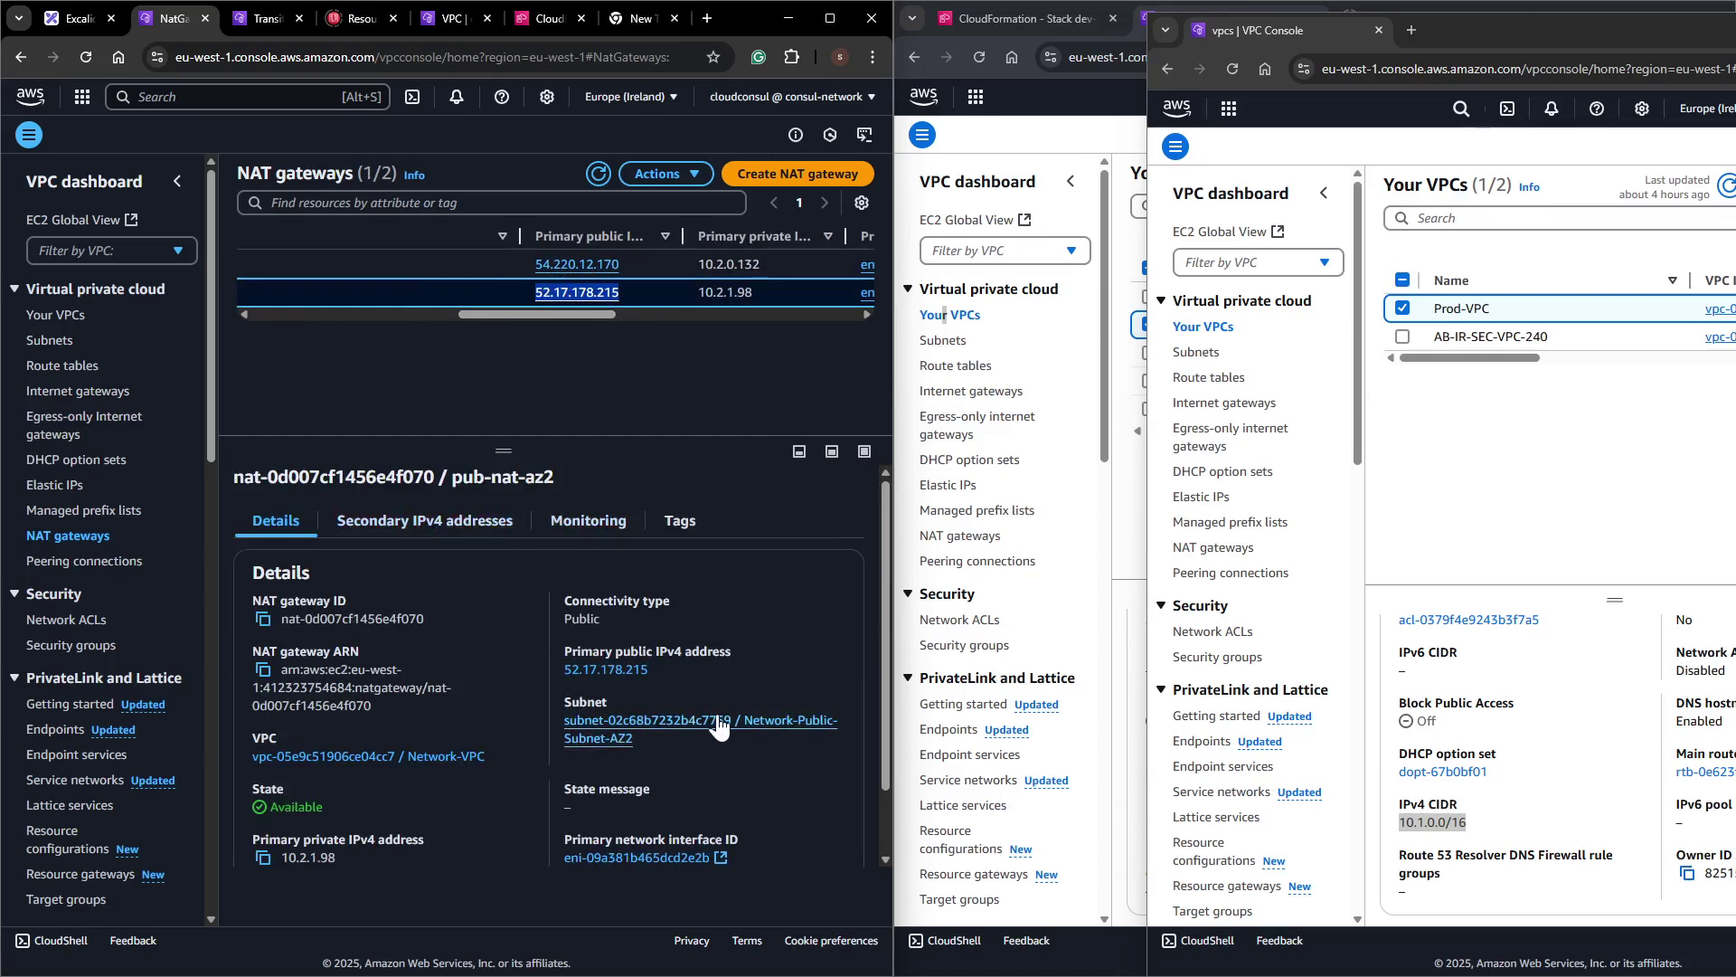
Open the NAT gateways' subnets separately and examine the routes in the route table of Network-Public-Subnet-AZ2.
{"action": "middle_click", "coordinate": [669, 726]}
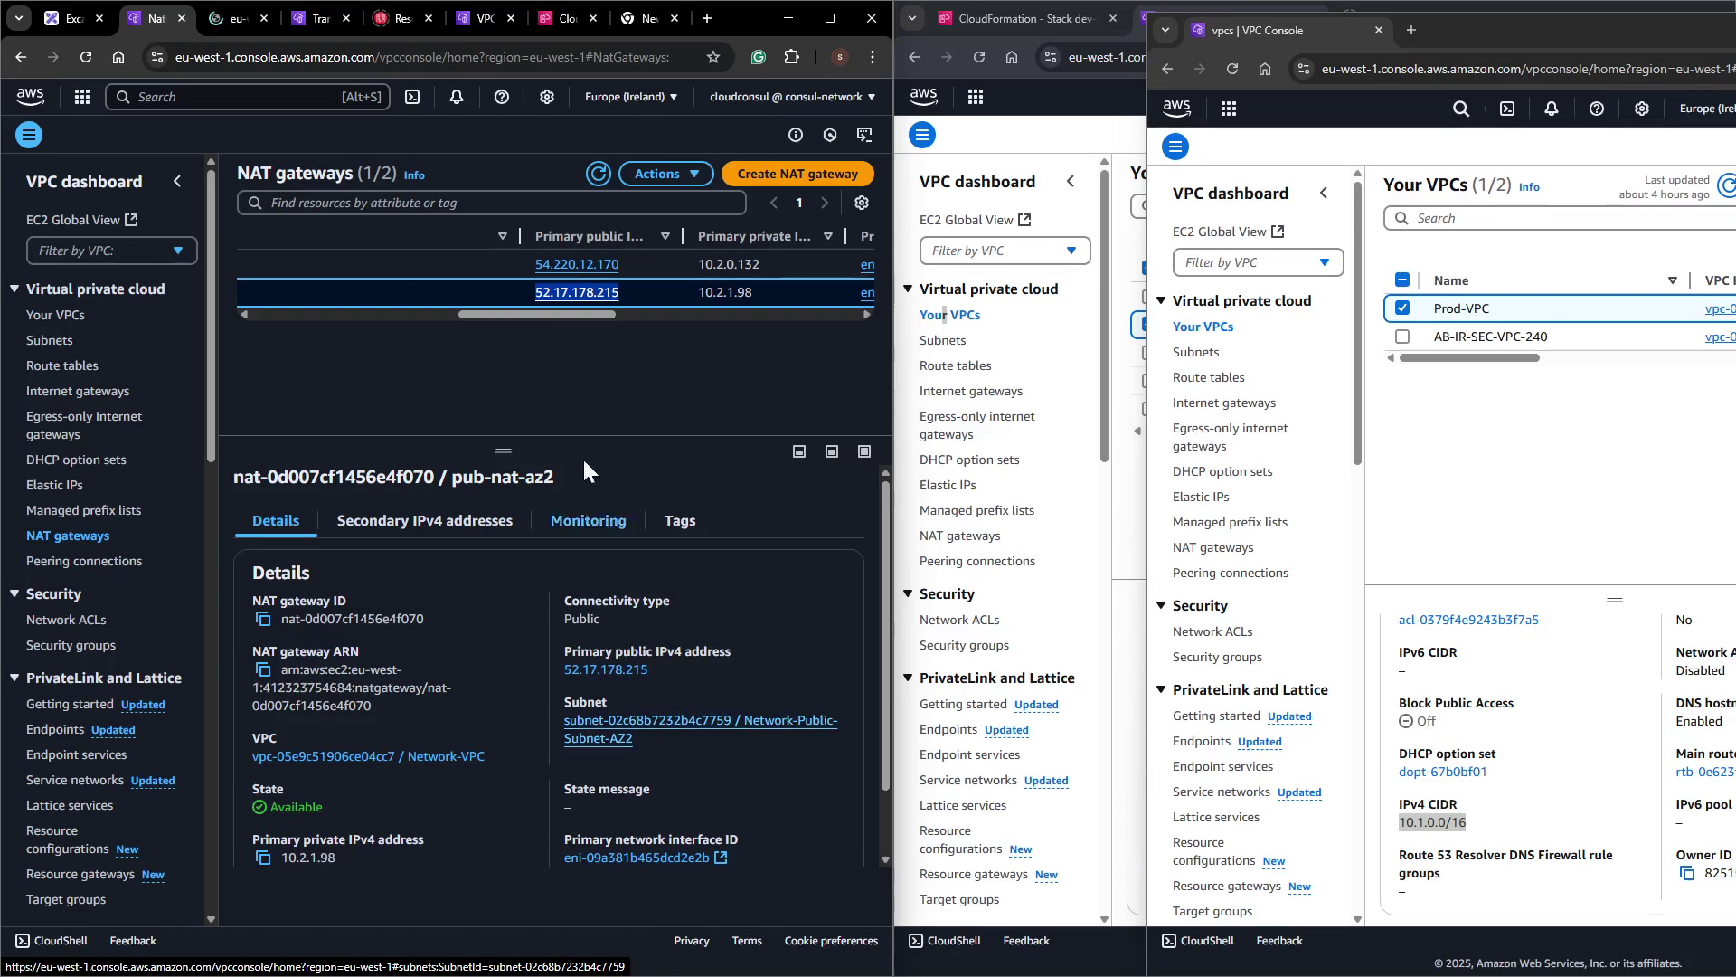
{"action": "left_click", "coordinate": [470, 263]}
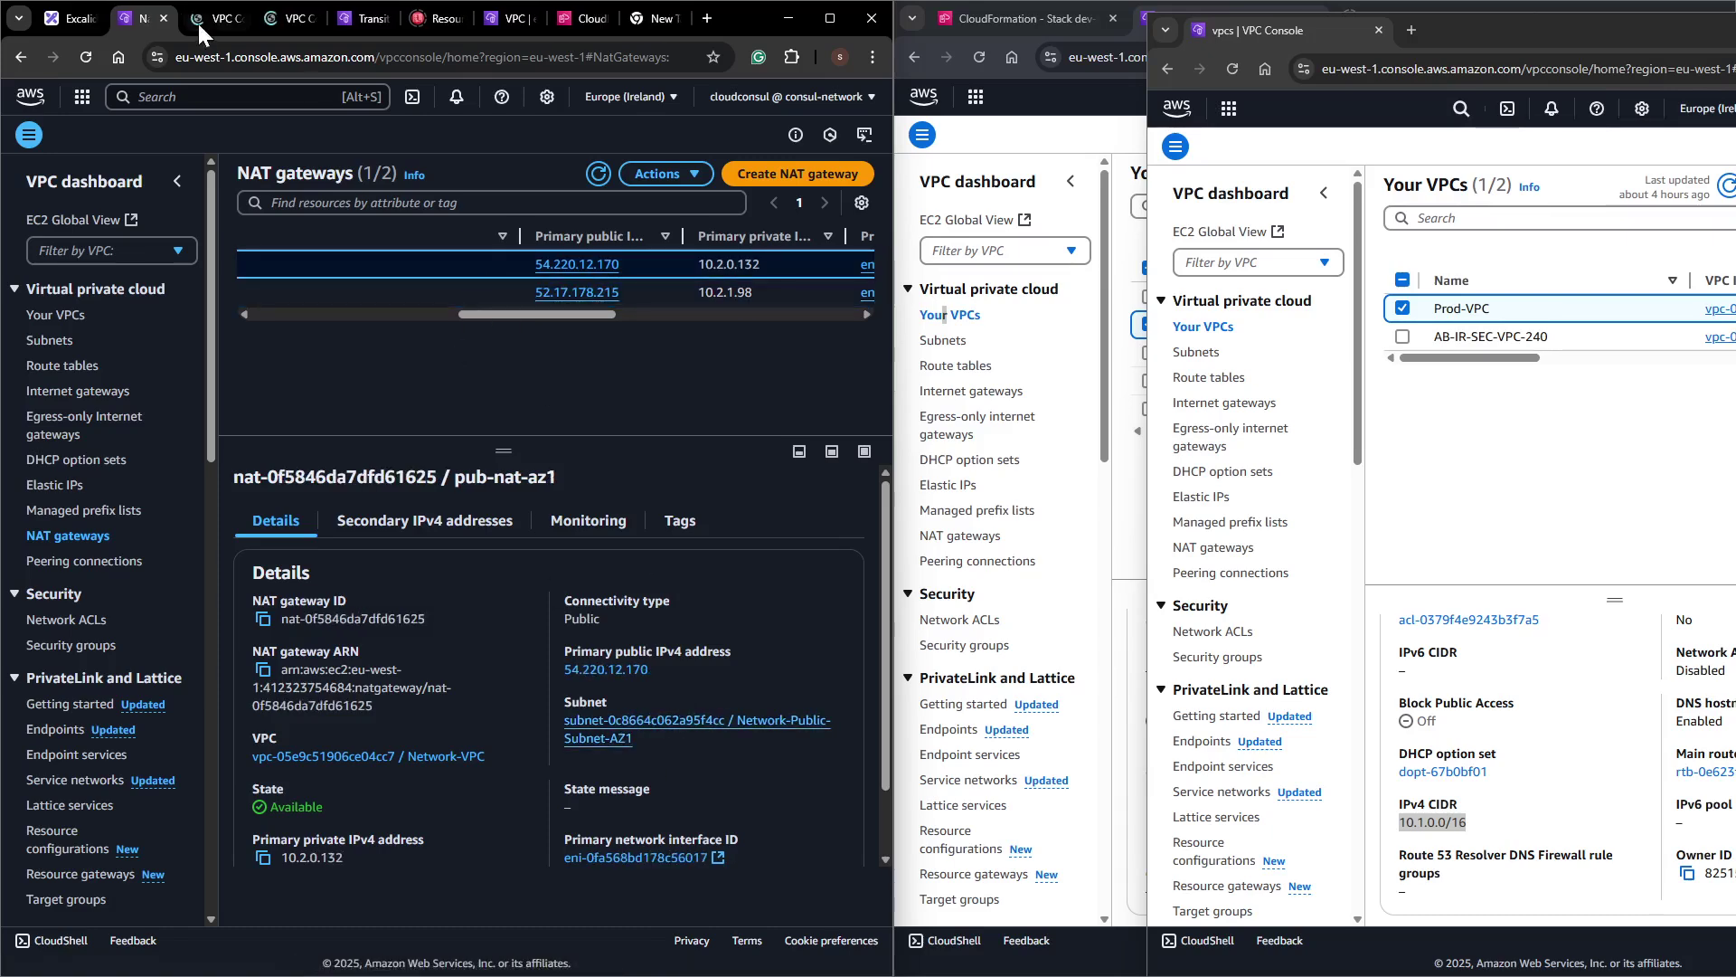
{"action": "left_click", "coordinate": [204, 19]}
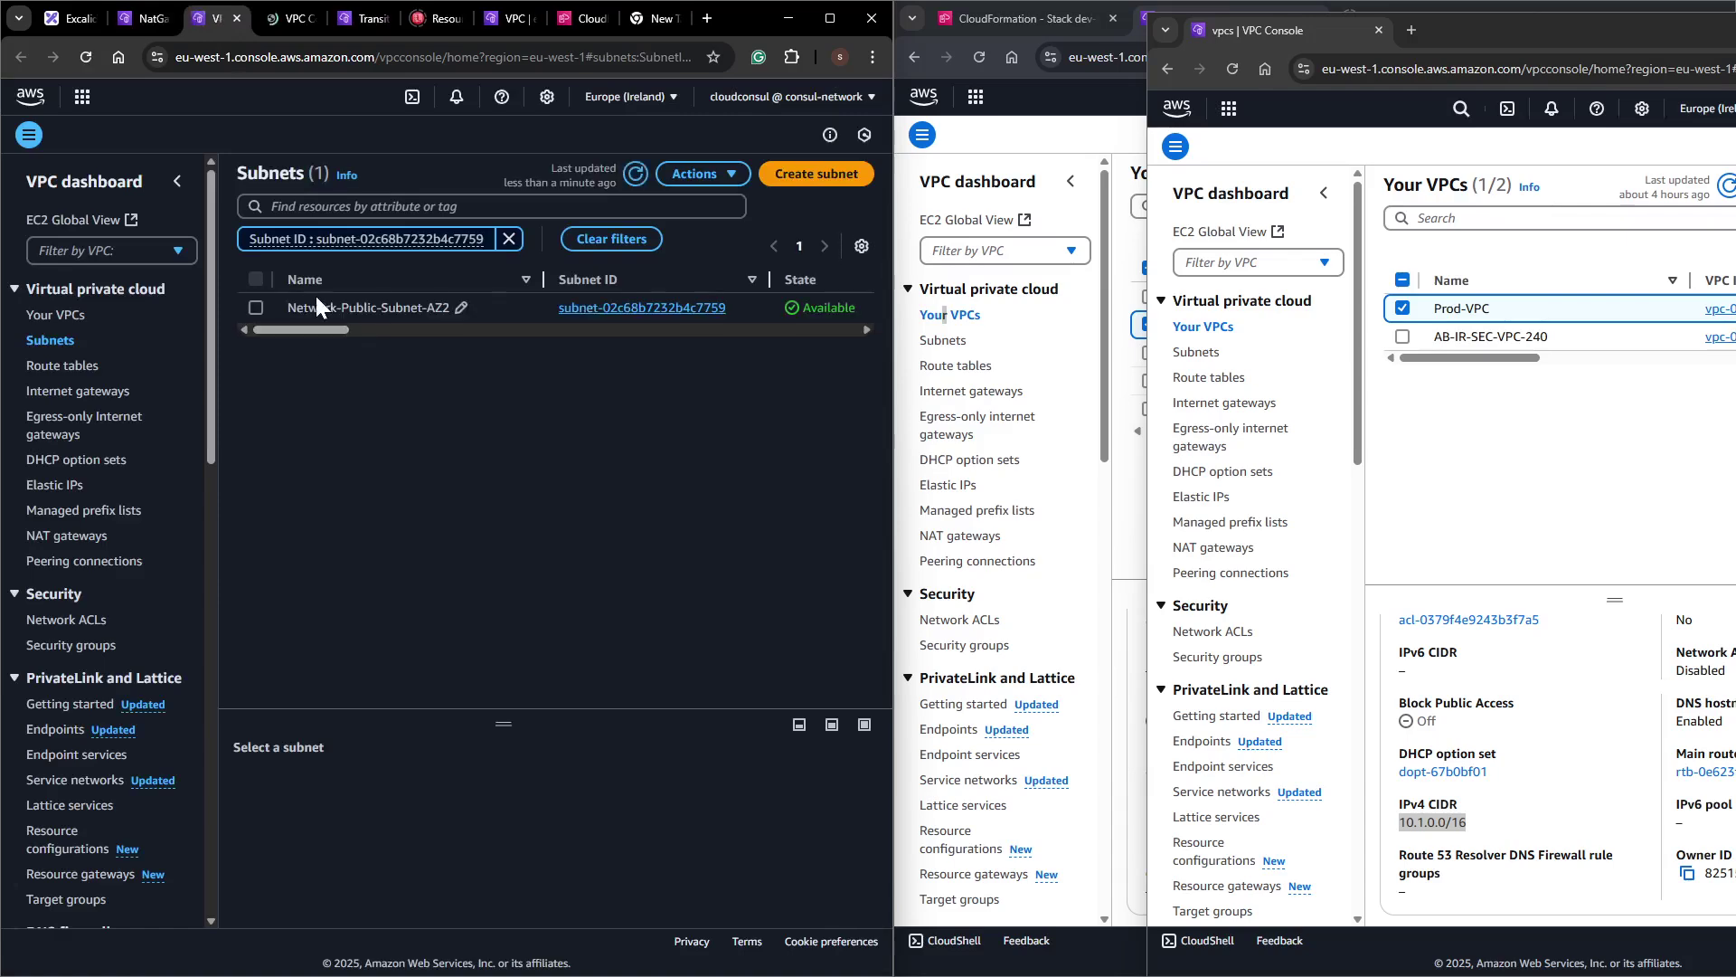
{"action": "left_click", "coordinate": [318, 305]}
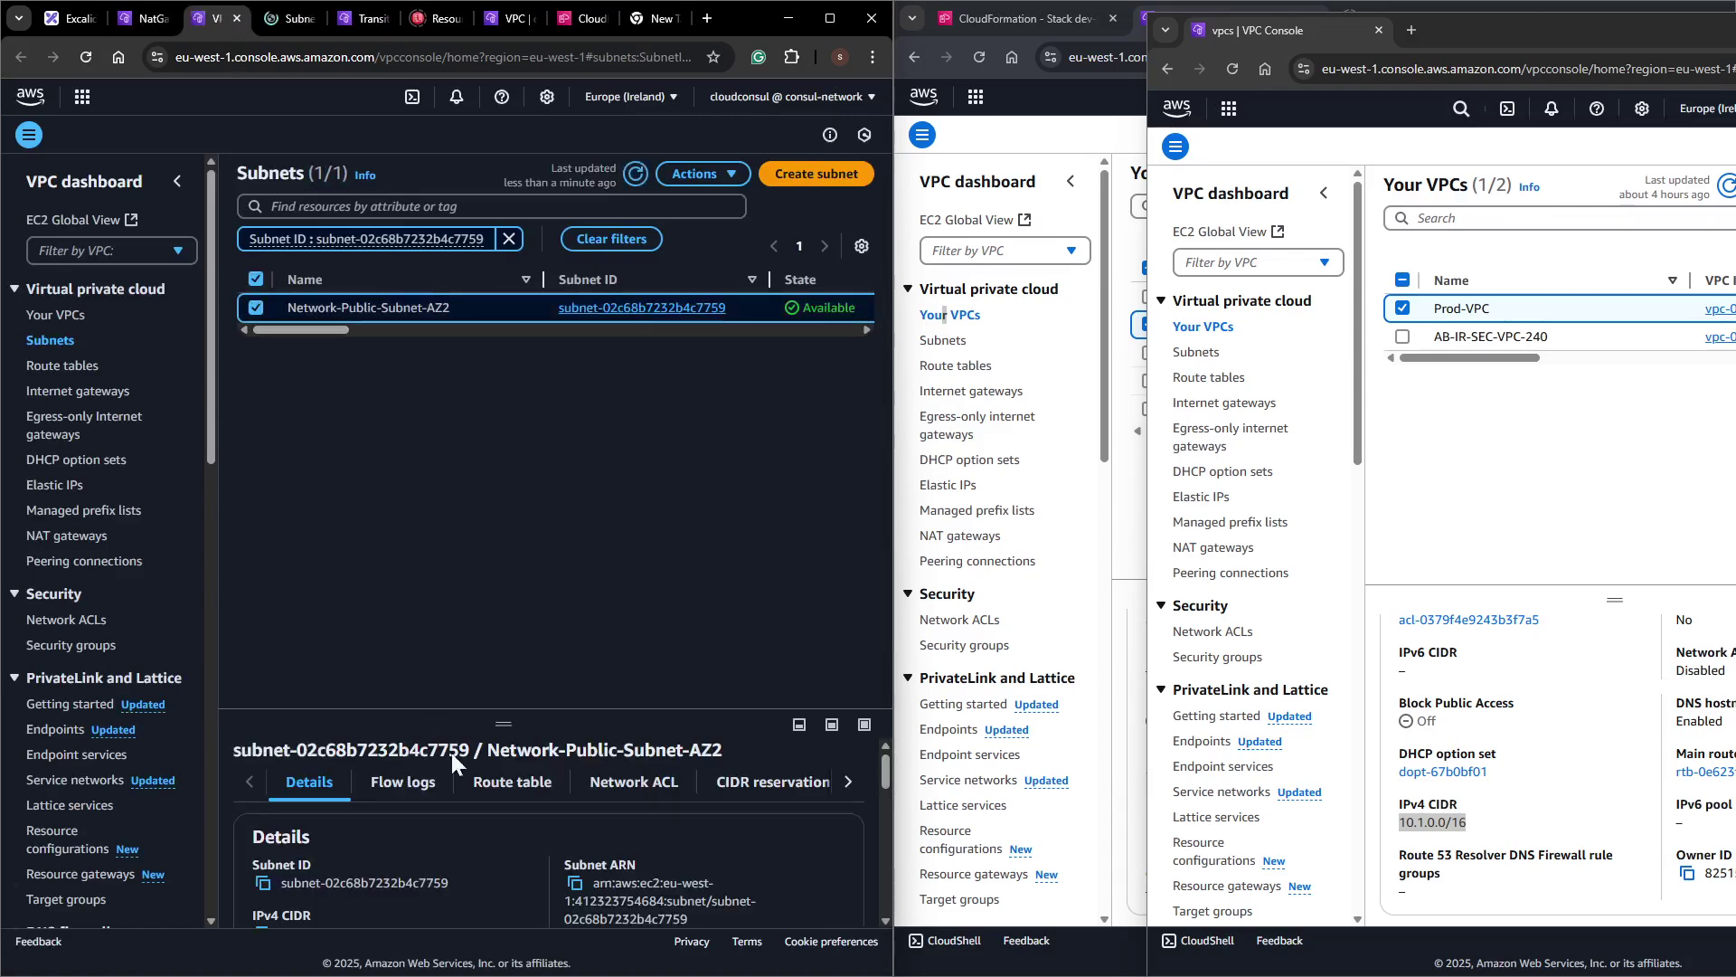
{"action": "left_click_drag", "start_coordinate": [504, 723], "coordinate": [532, 413]}
{"action": "left_click", "coordinate": [502, 523]}
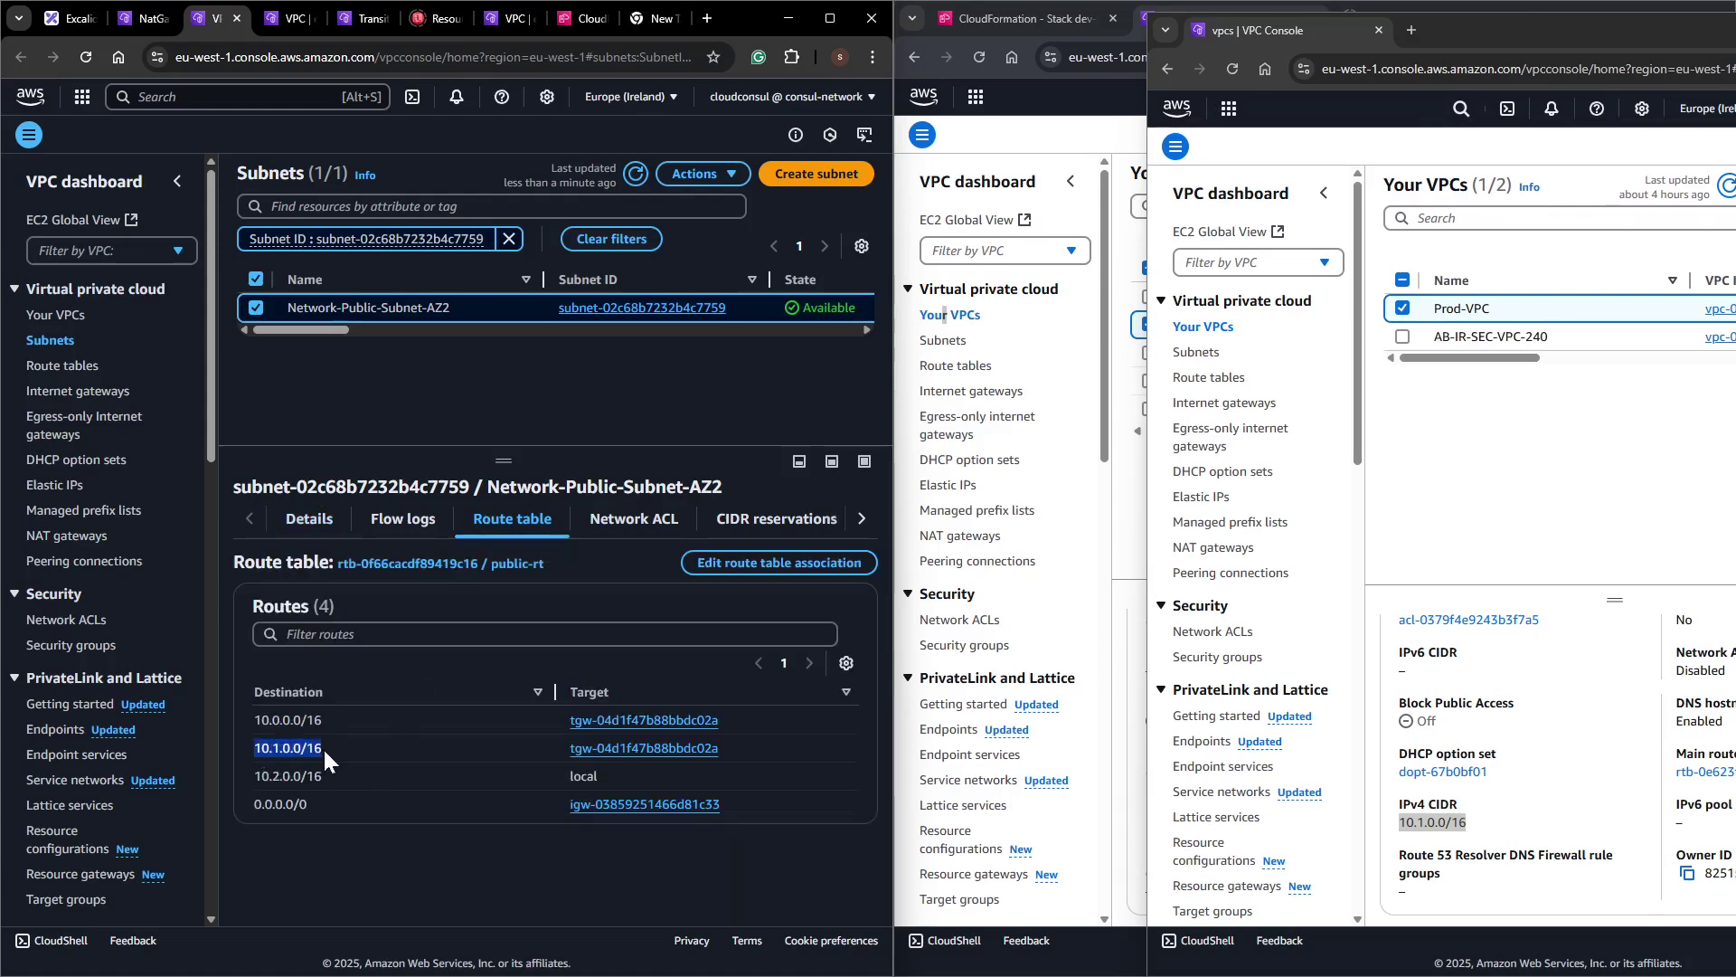
{"action": "left_click_drag", "start_coordinate": [323, 750], "coordinate": [333, 770]}
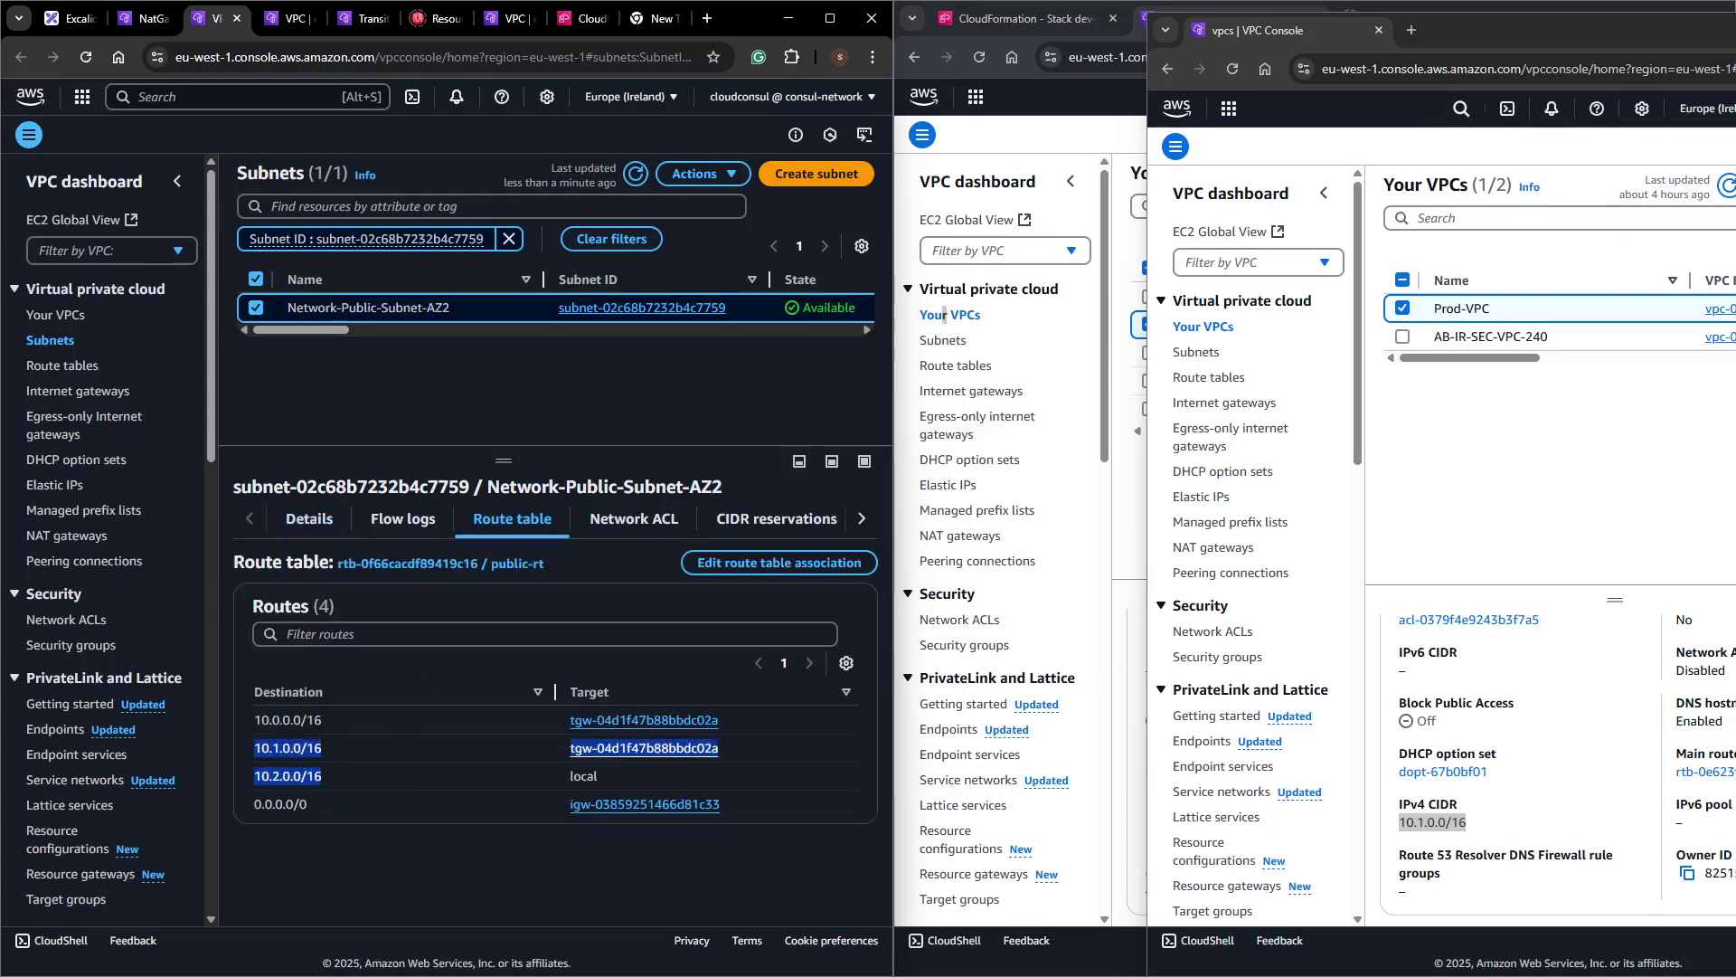
{"action": "left_click", "coordinate": [339, 804]}
{"action": "left_click_drag", "start_coordinate": [260, 719], "coordinate": [730, 714]}
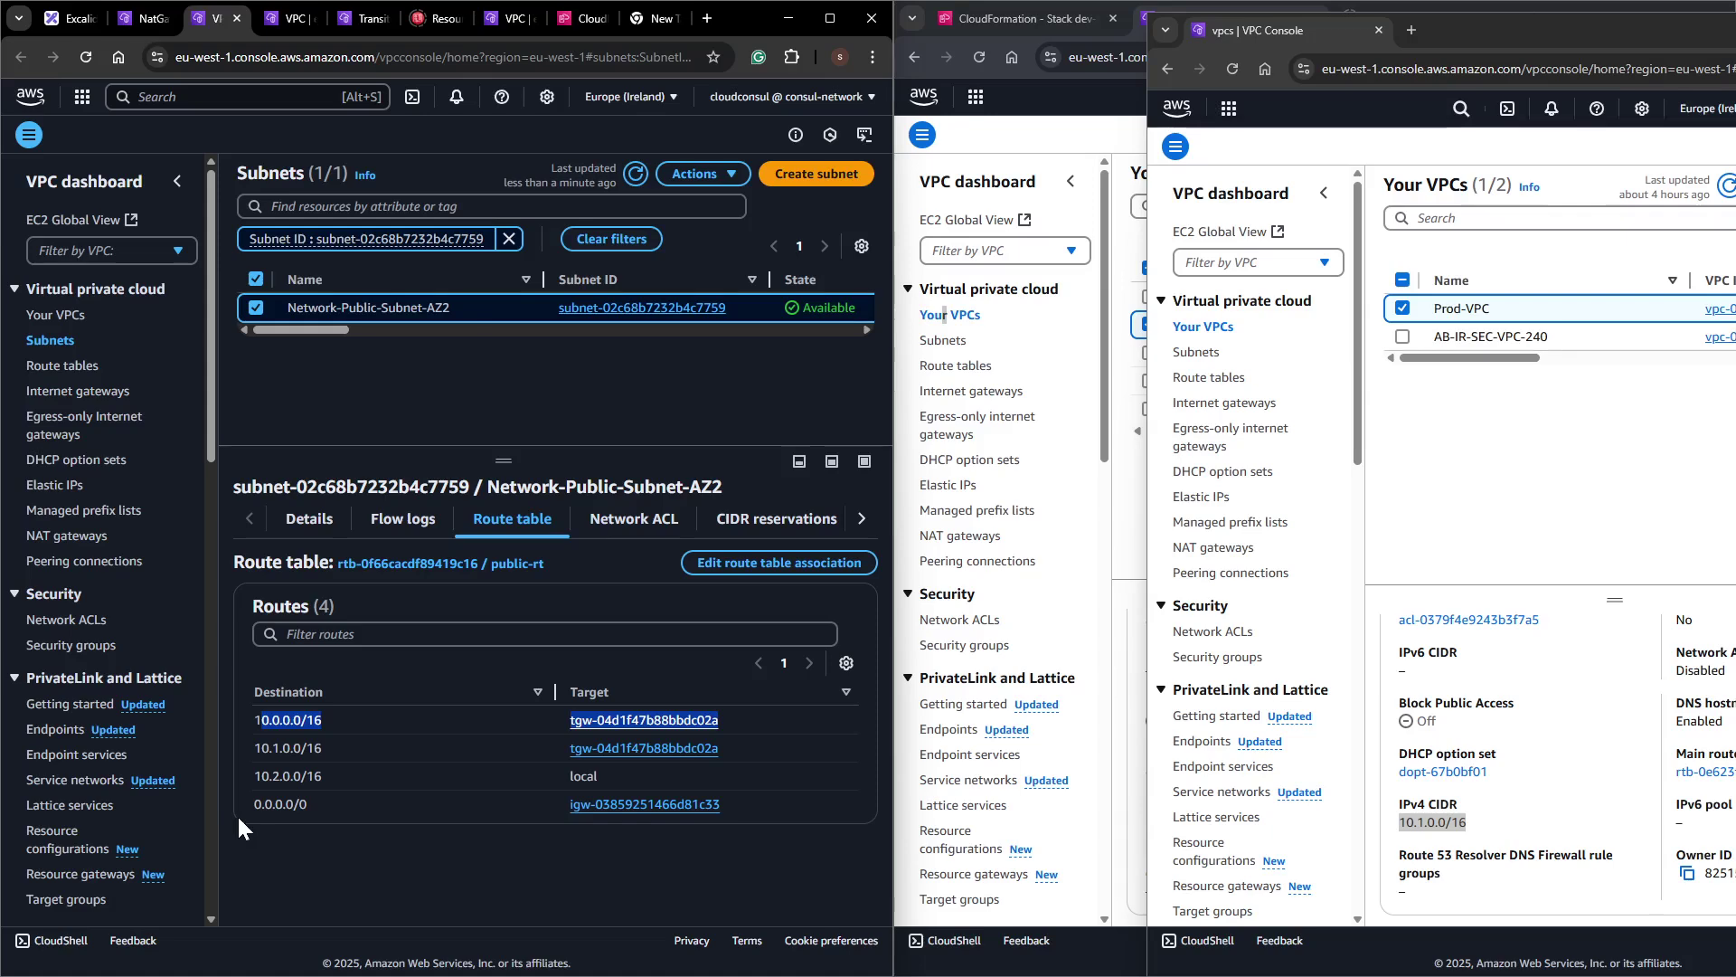
{"action": "left_click_drag", "start_coordinate": [261, 748], "coordinate": [714, 748]}
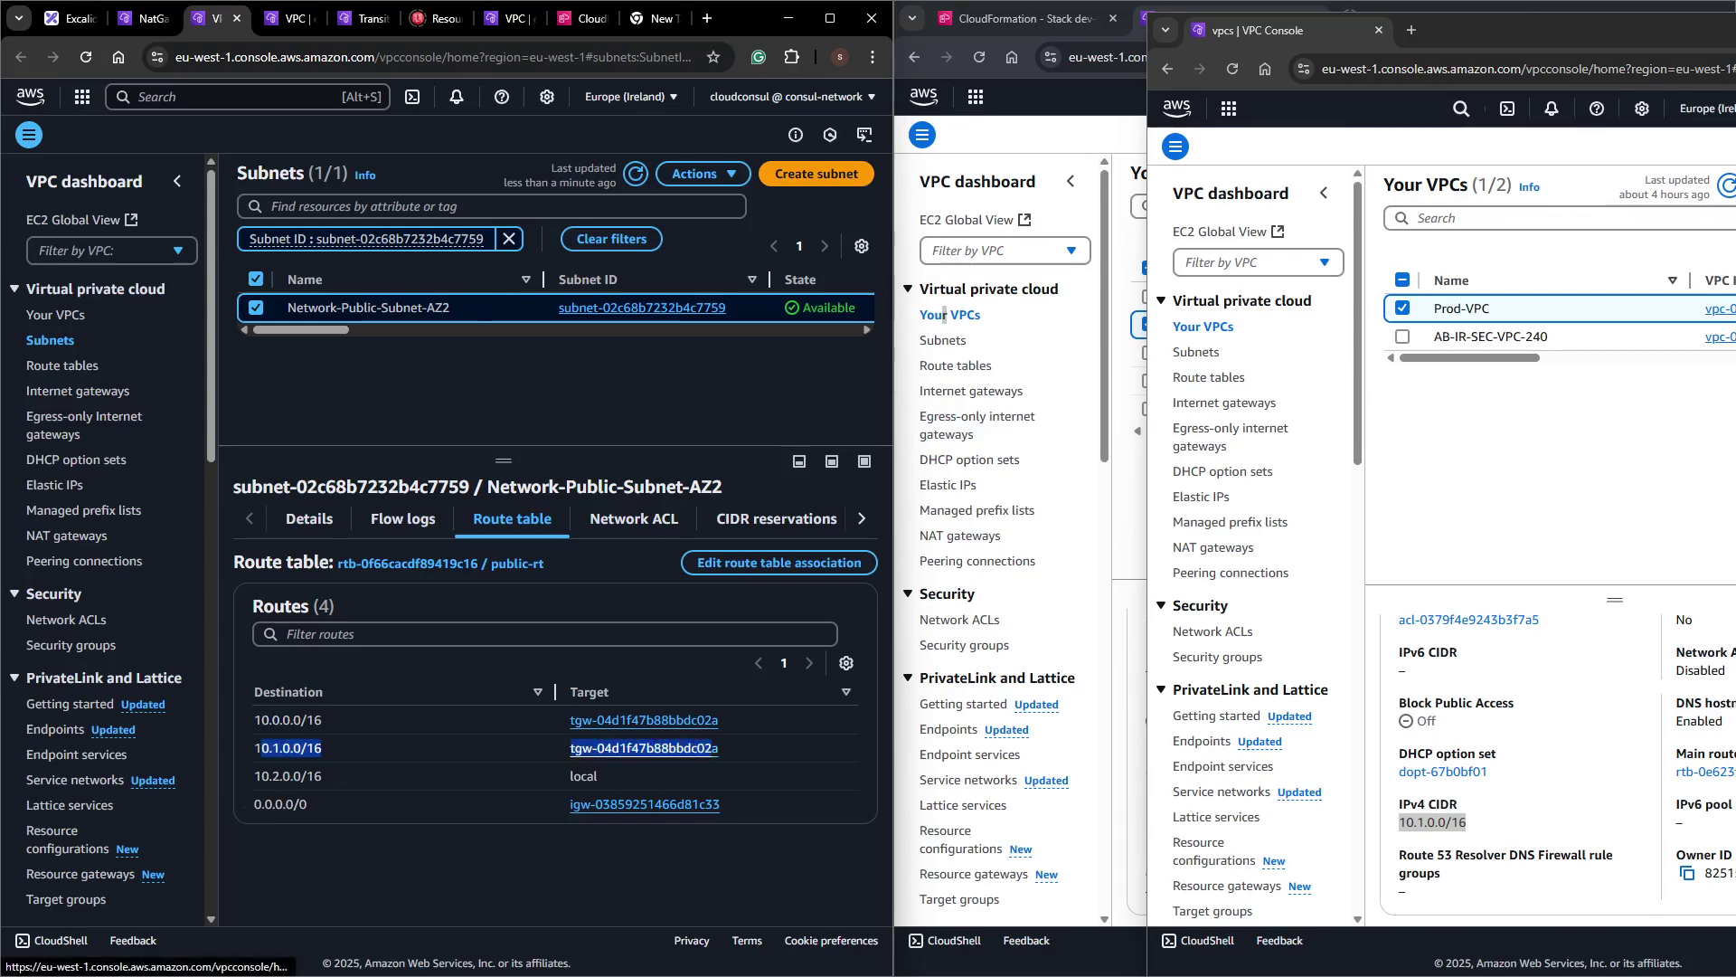
Return to the transit gateway route tables and examine the associations of prd-env-route, dev-env-route and net-env-route.
{"action": "left_click", "coordinate": [356, 29]}
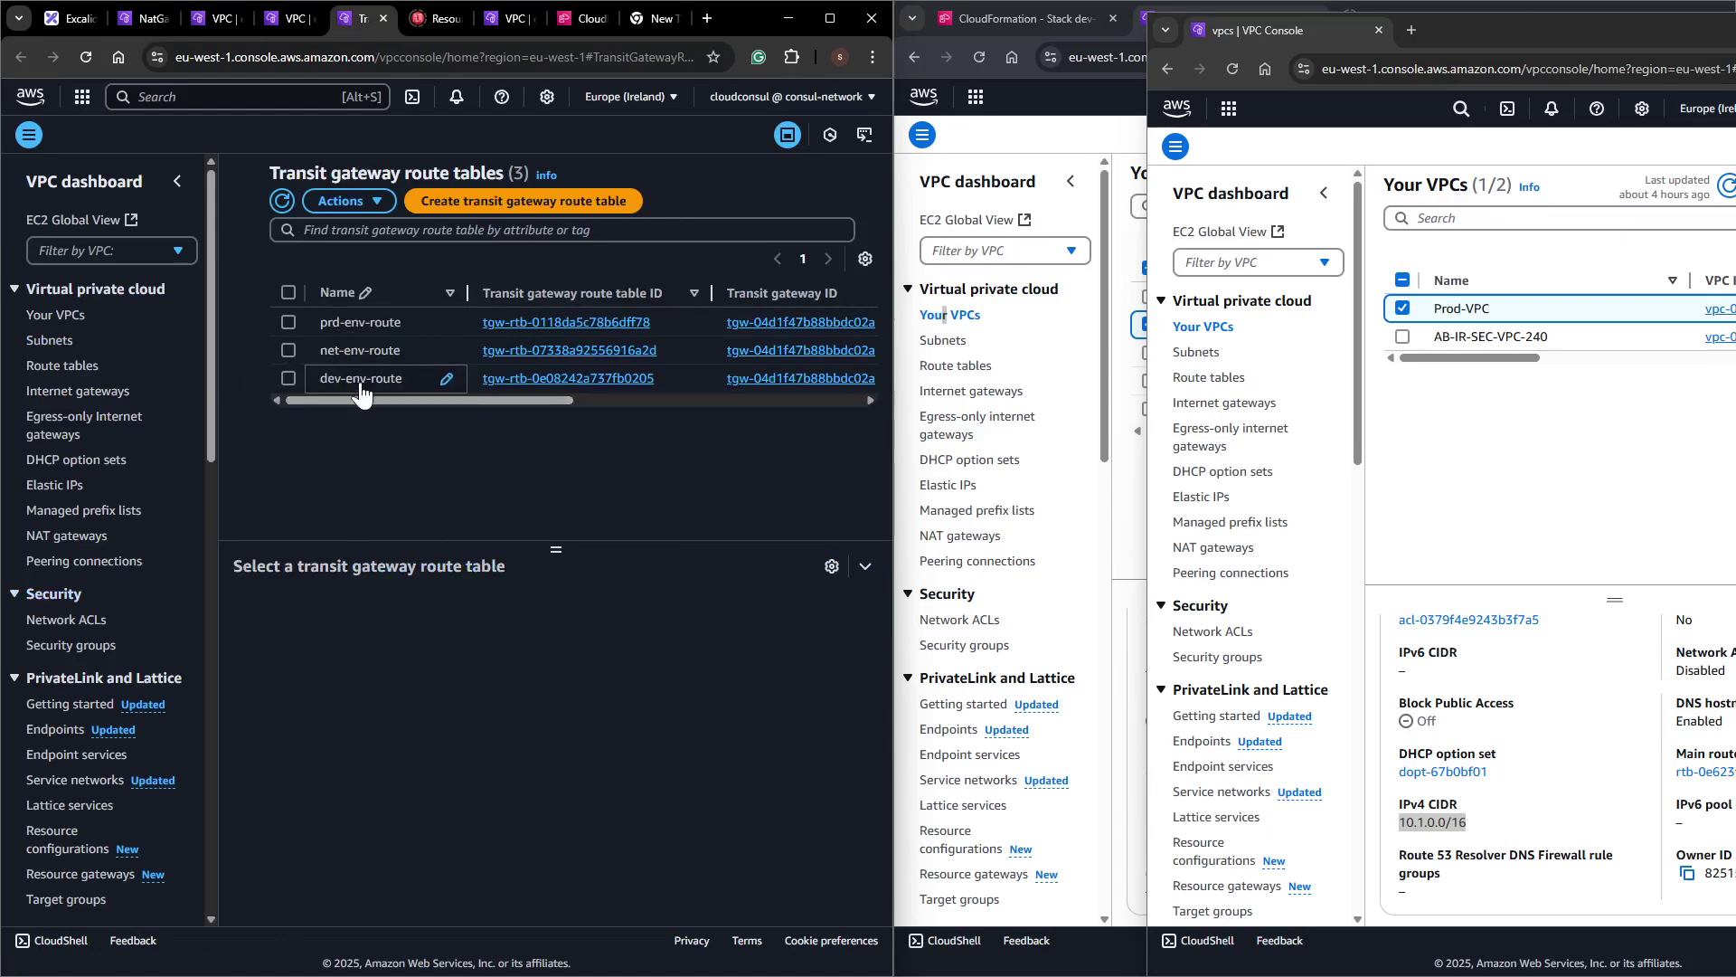
{"action": "left_click", "coordinate": [357, 324]}
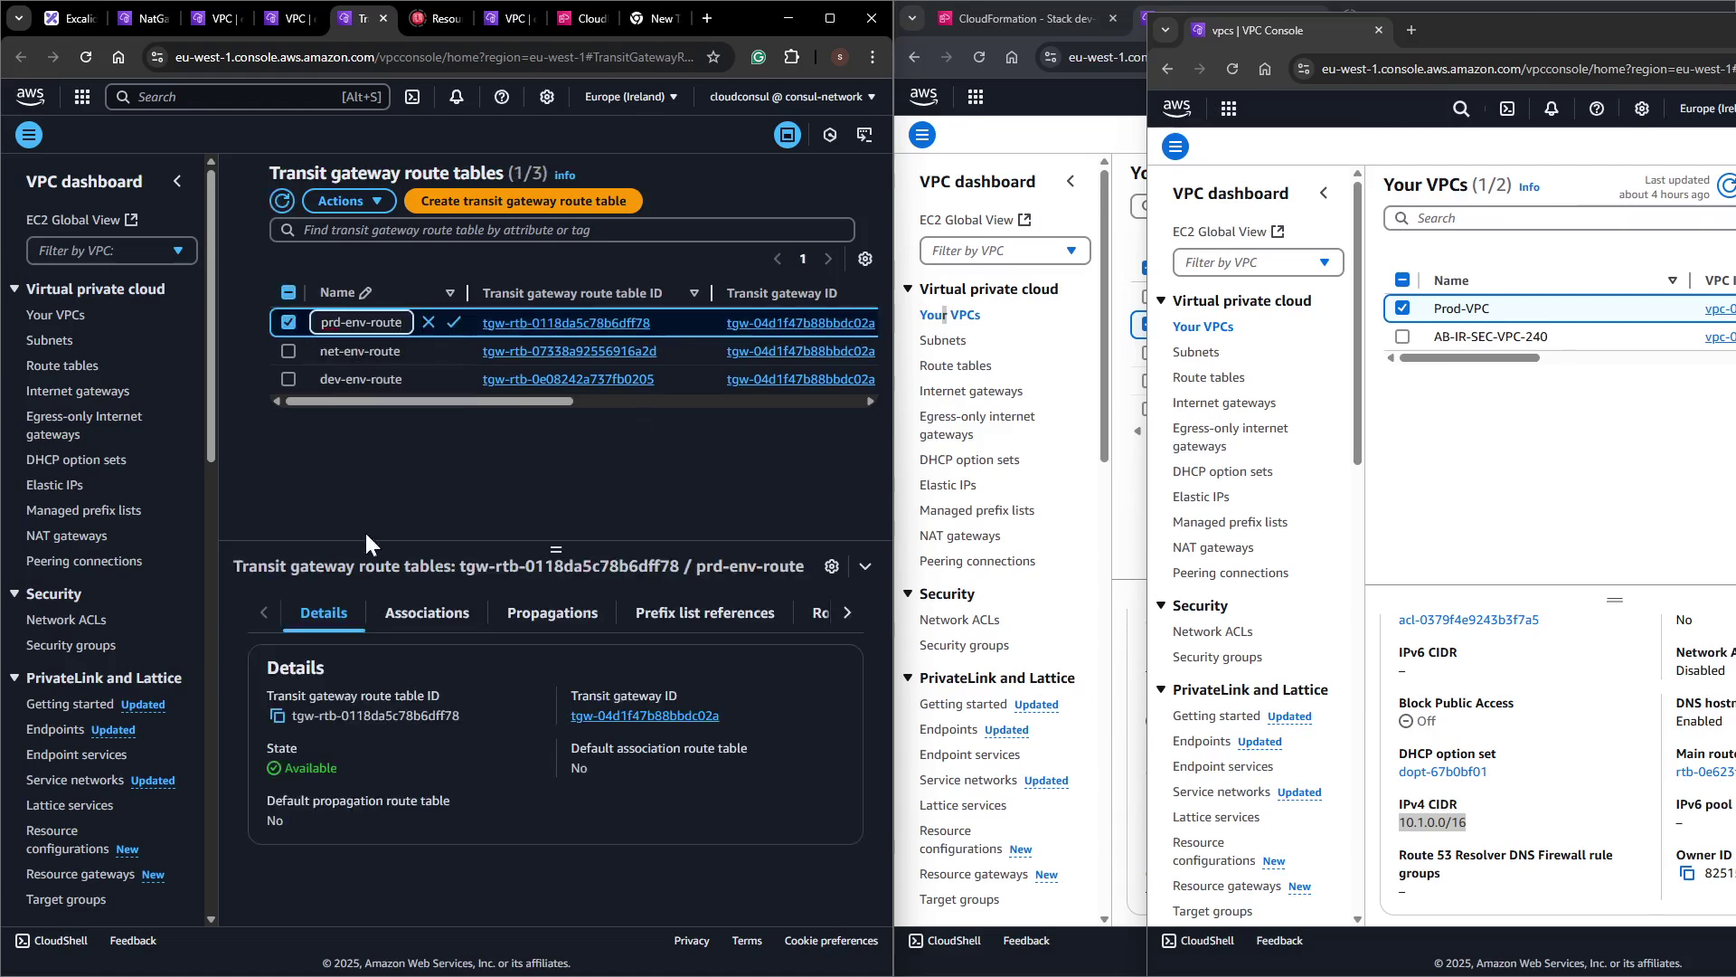
{"action": "left_click", "coordinate": [420, 616]}
{"action": "left_click_drag", "start_coordinate": [546, 801], "coordinate": [700, 792]}
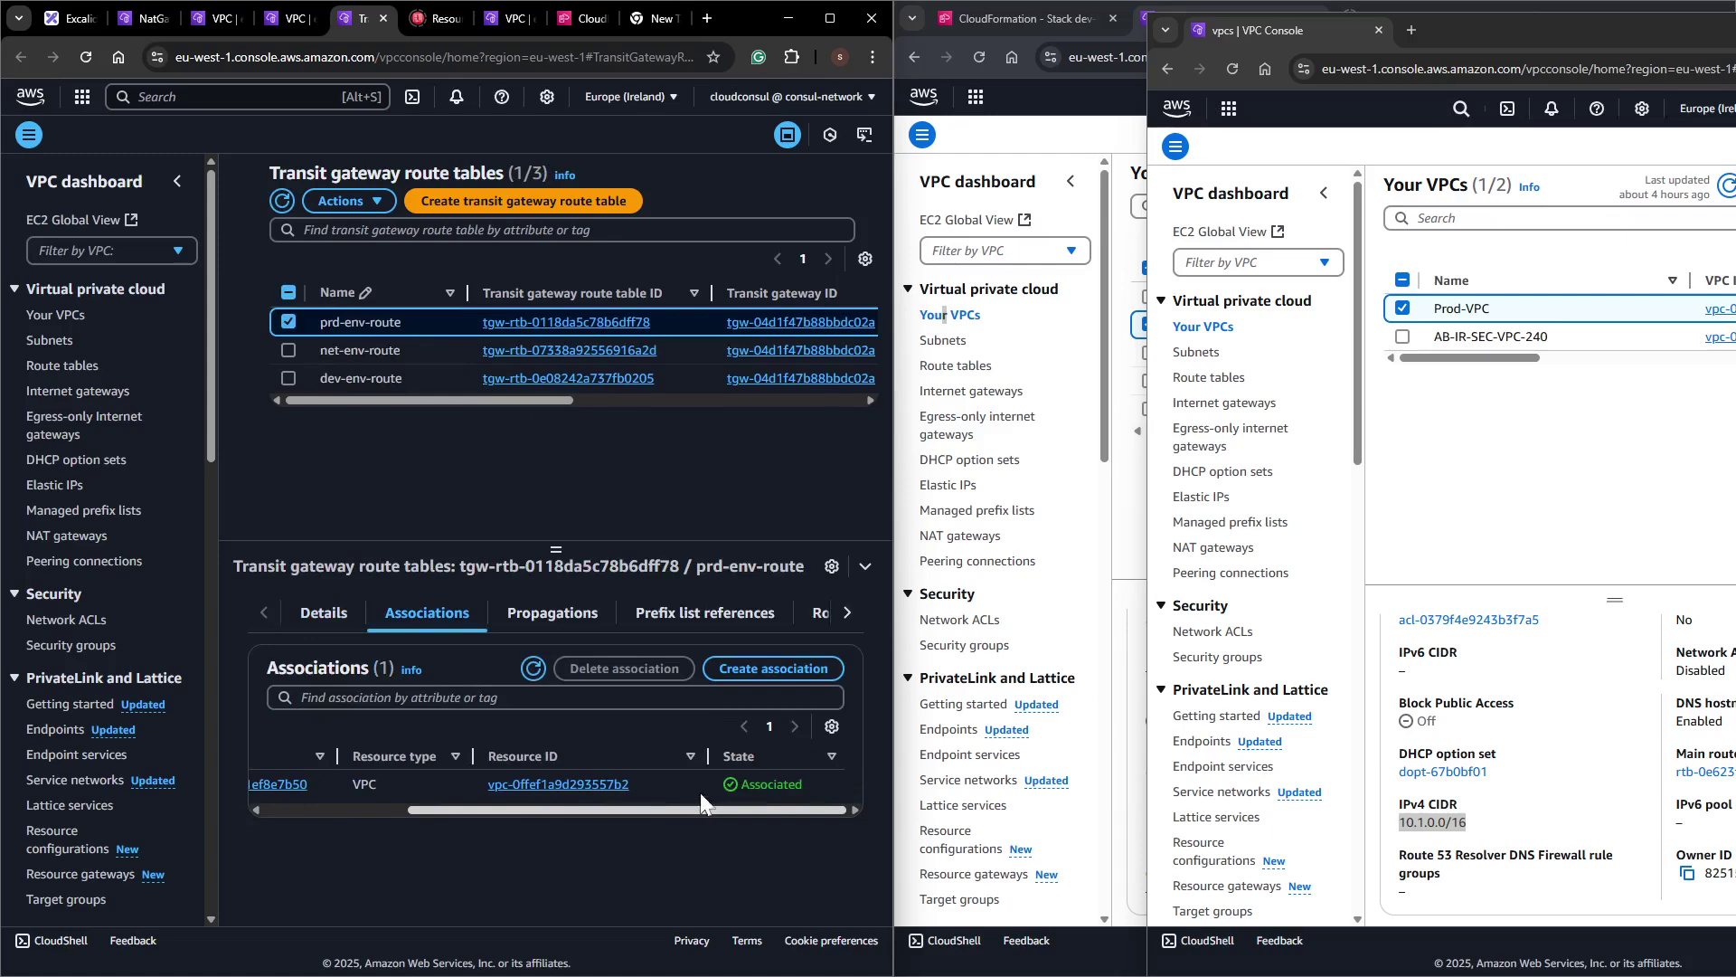
{"action": "left_click", "coordinate": [359, 386]}
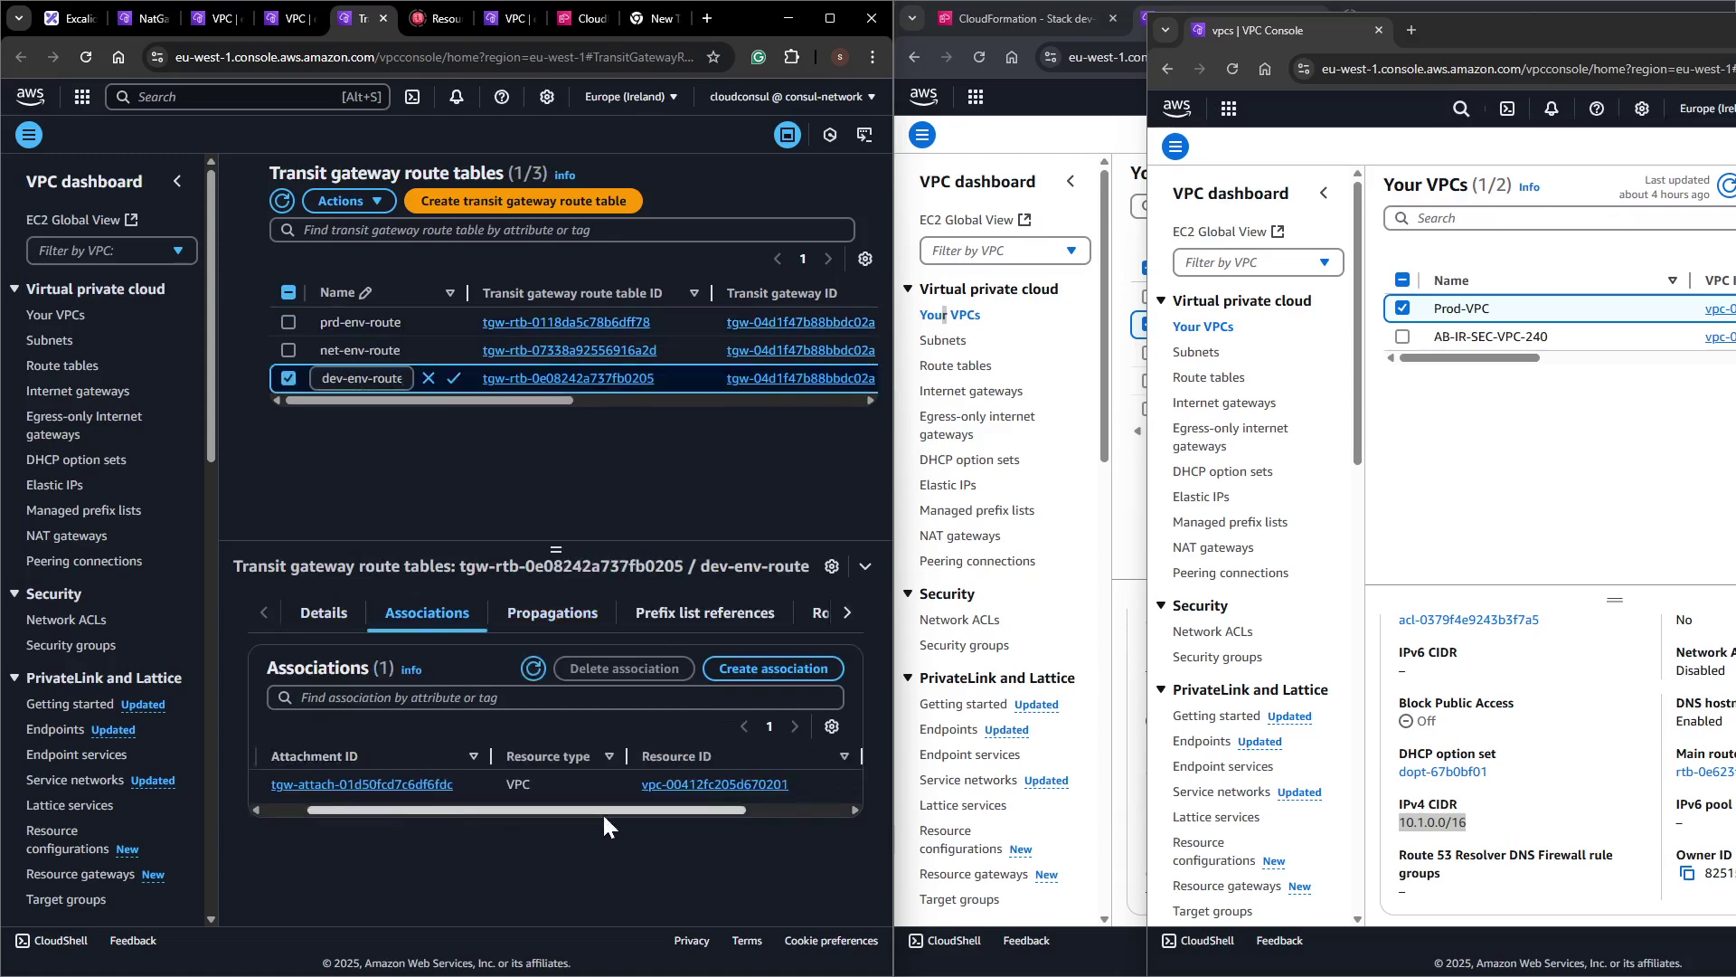
{"action": "left_click", "coordinate": [359, 351]}
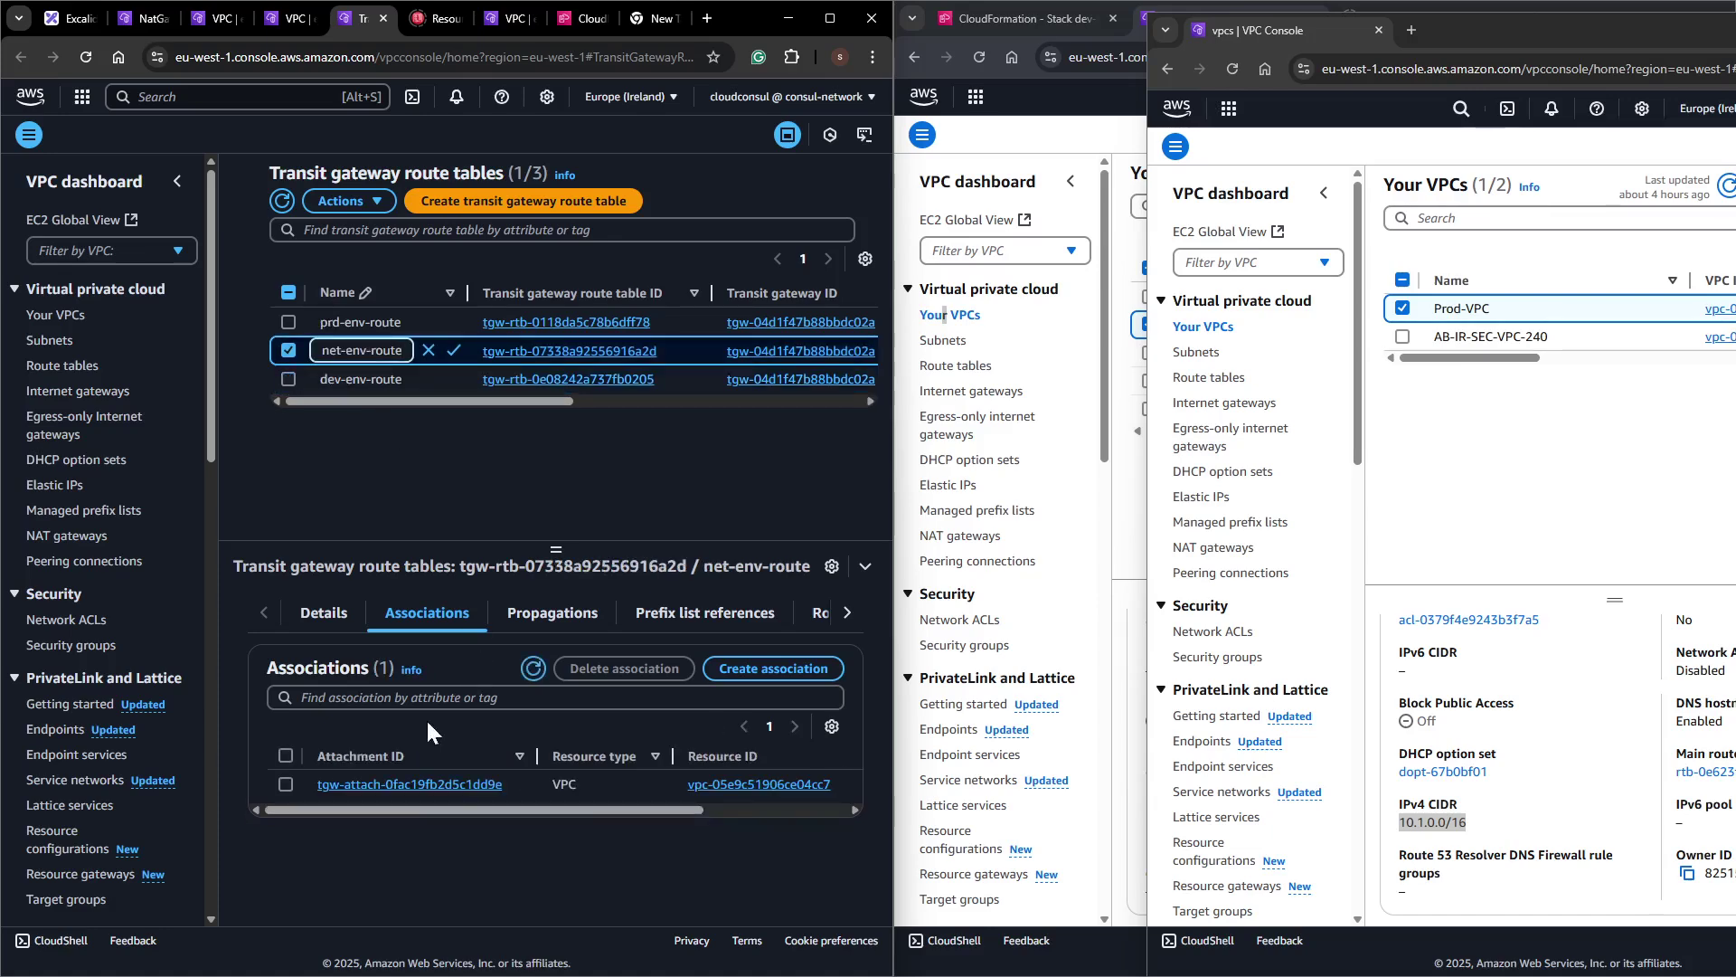
{"action": "left_click_drag", "start_coordinate": [431, 805], "coordinate": [710, 778]}
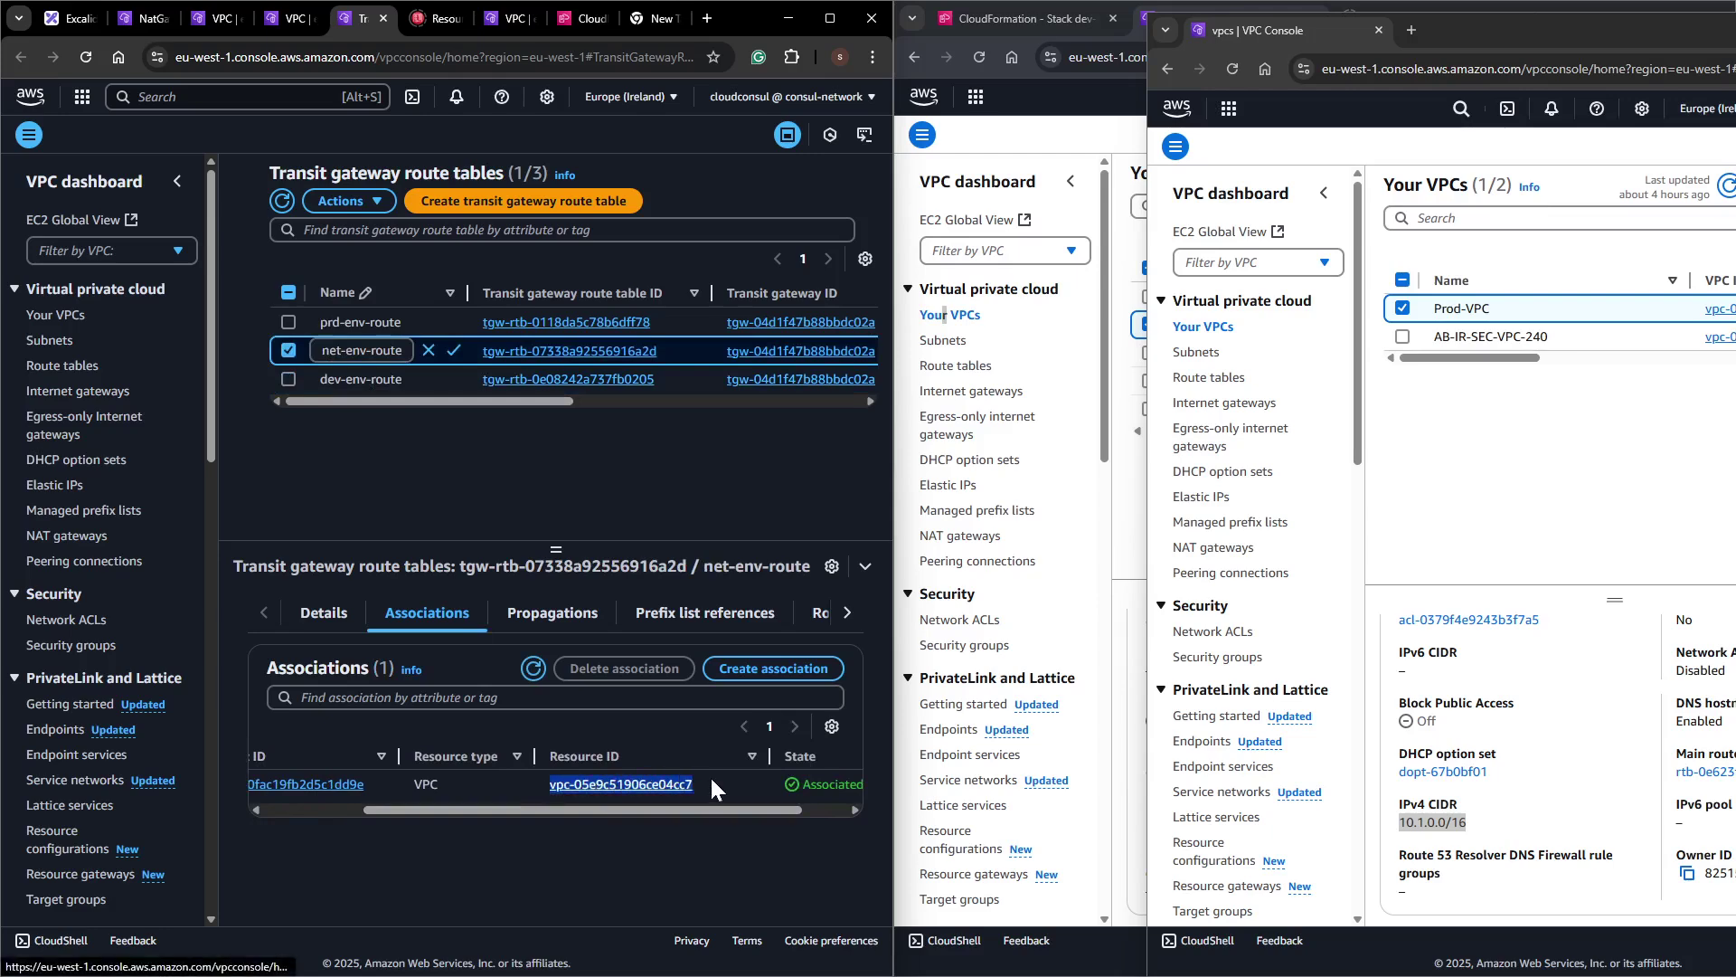
Open the network account's VPC list separately and search the page for vpc-05e9c51906ce04cc7.
{"action": "middle_click", "coordinate": [56, 315]}
{"action": "left_click", "coordinate": [366, 15]}
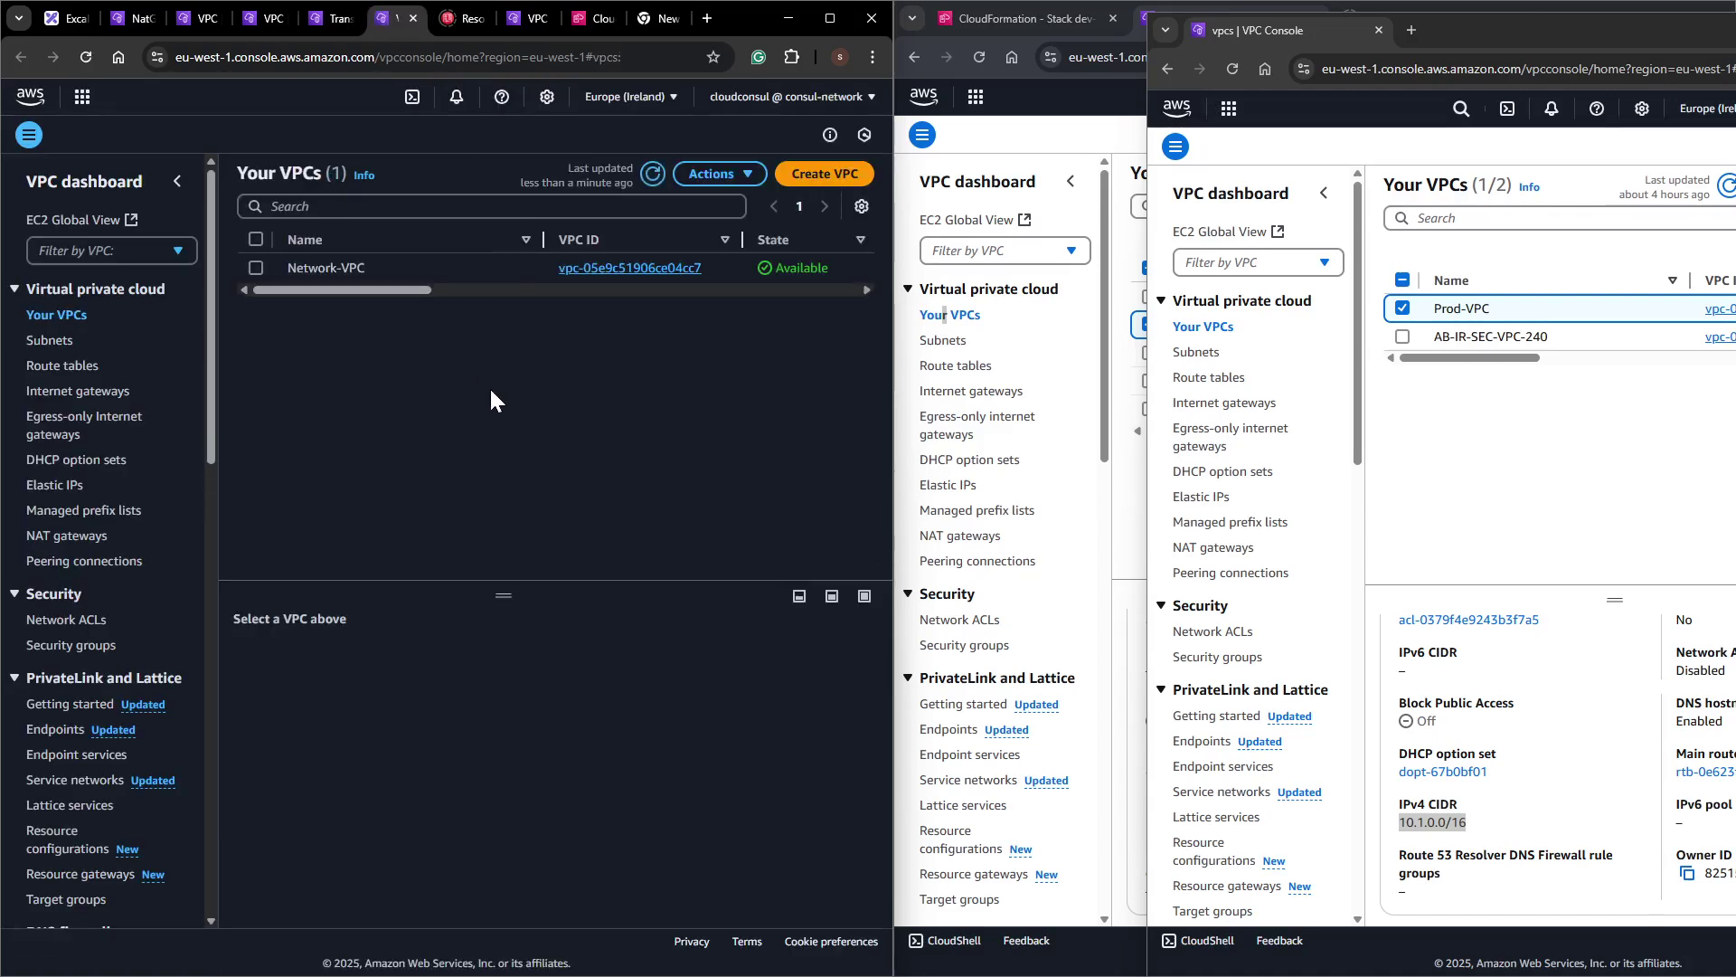
{"action": "key", "text": "ctrl+f"}
{"action": "type", "text": "vpc-05e9c51906ce04cc7"}
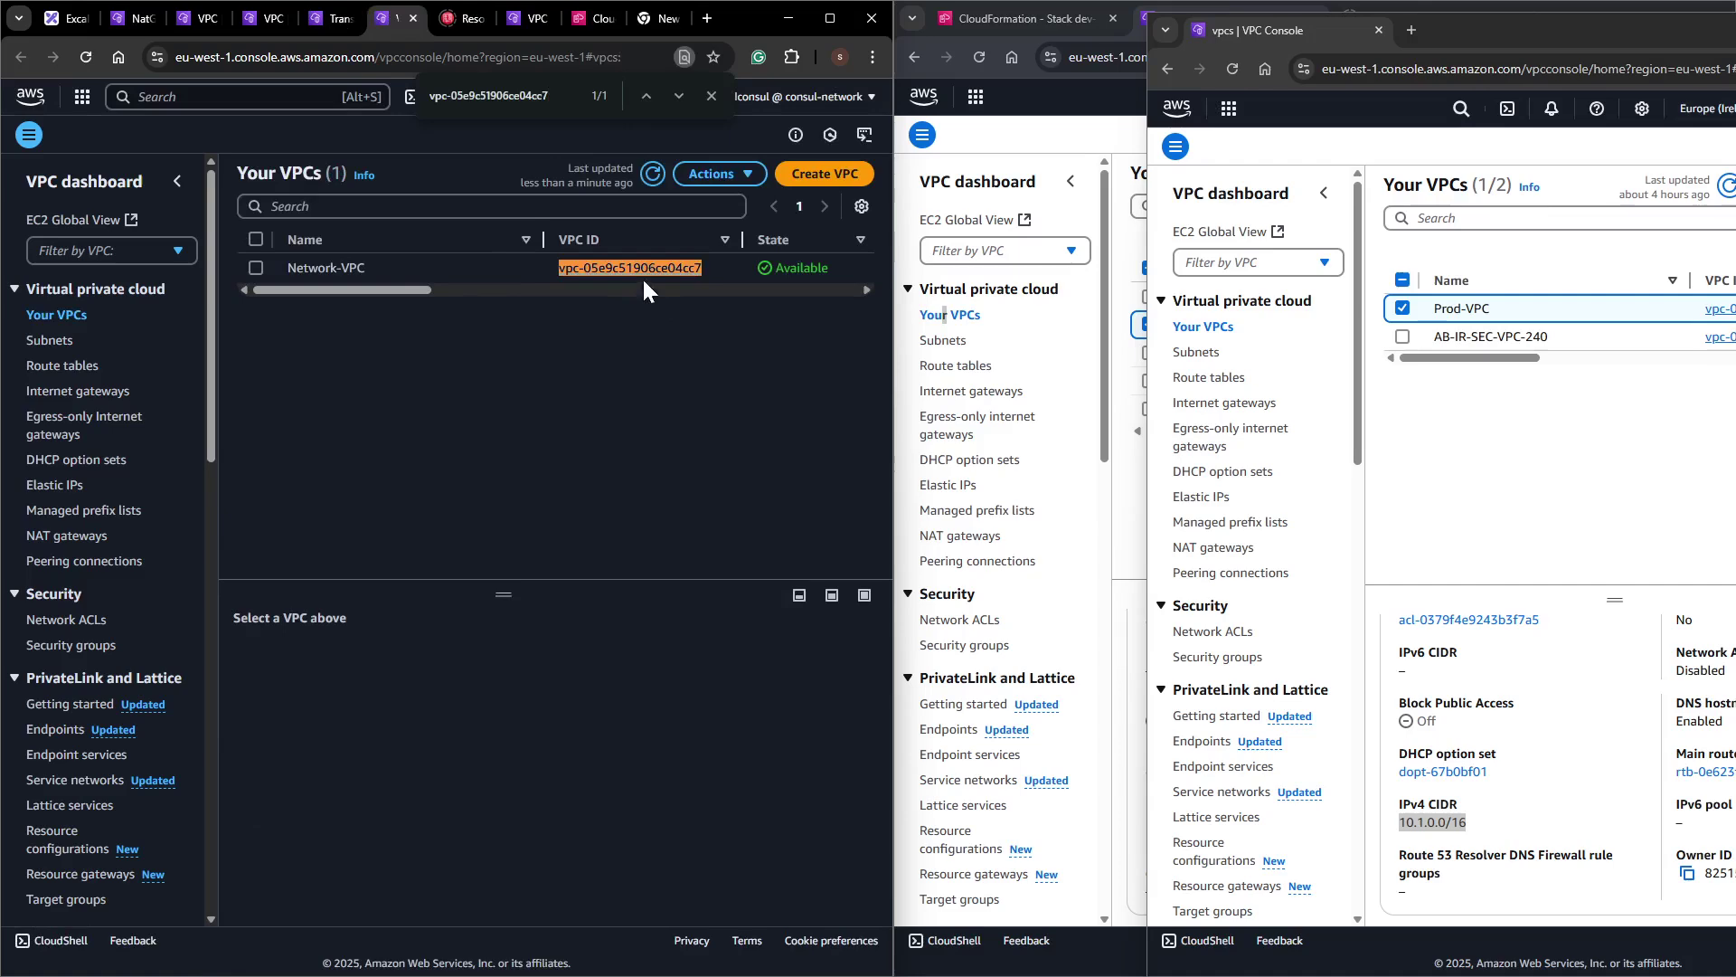
Go back to the transit gateway route tables and display the associations of dev-env-route.
{"action": "left_click", "coordinate": [328, 18]}
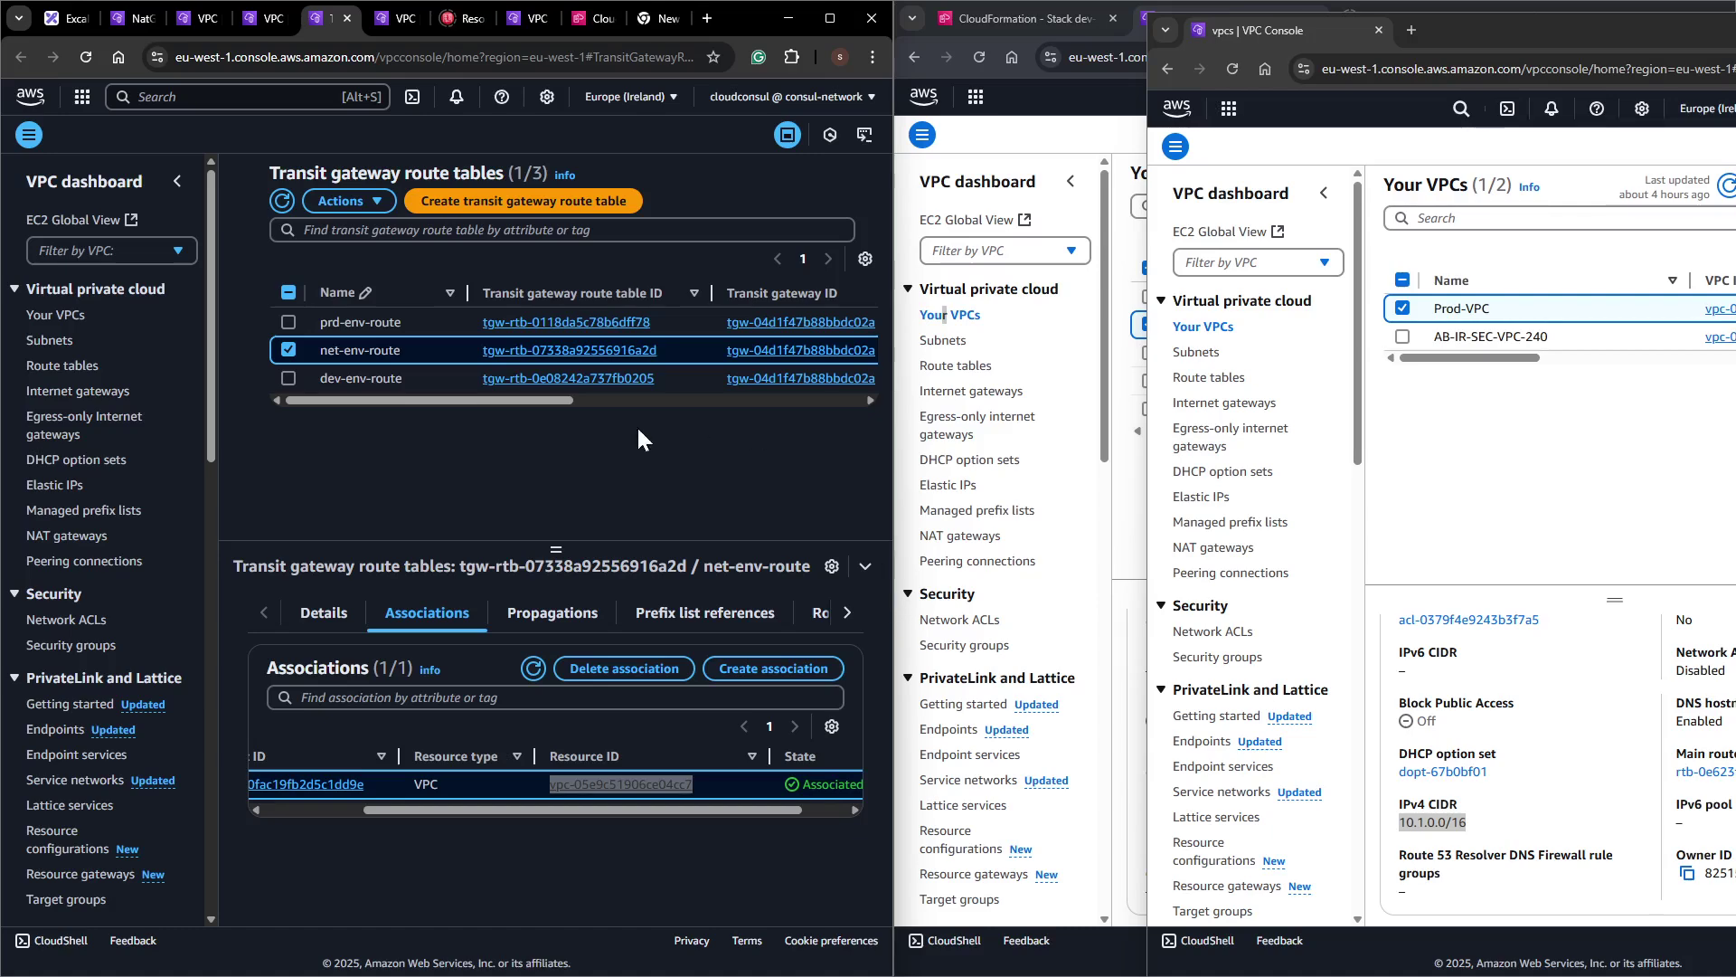
{"action": "left_click", "coordinate": [443, 378]}
{"action": "left_click", "coordinate": [382, 493]}
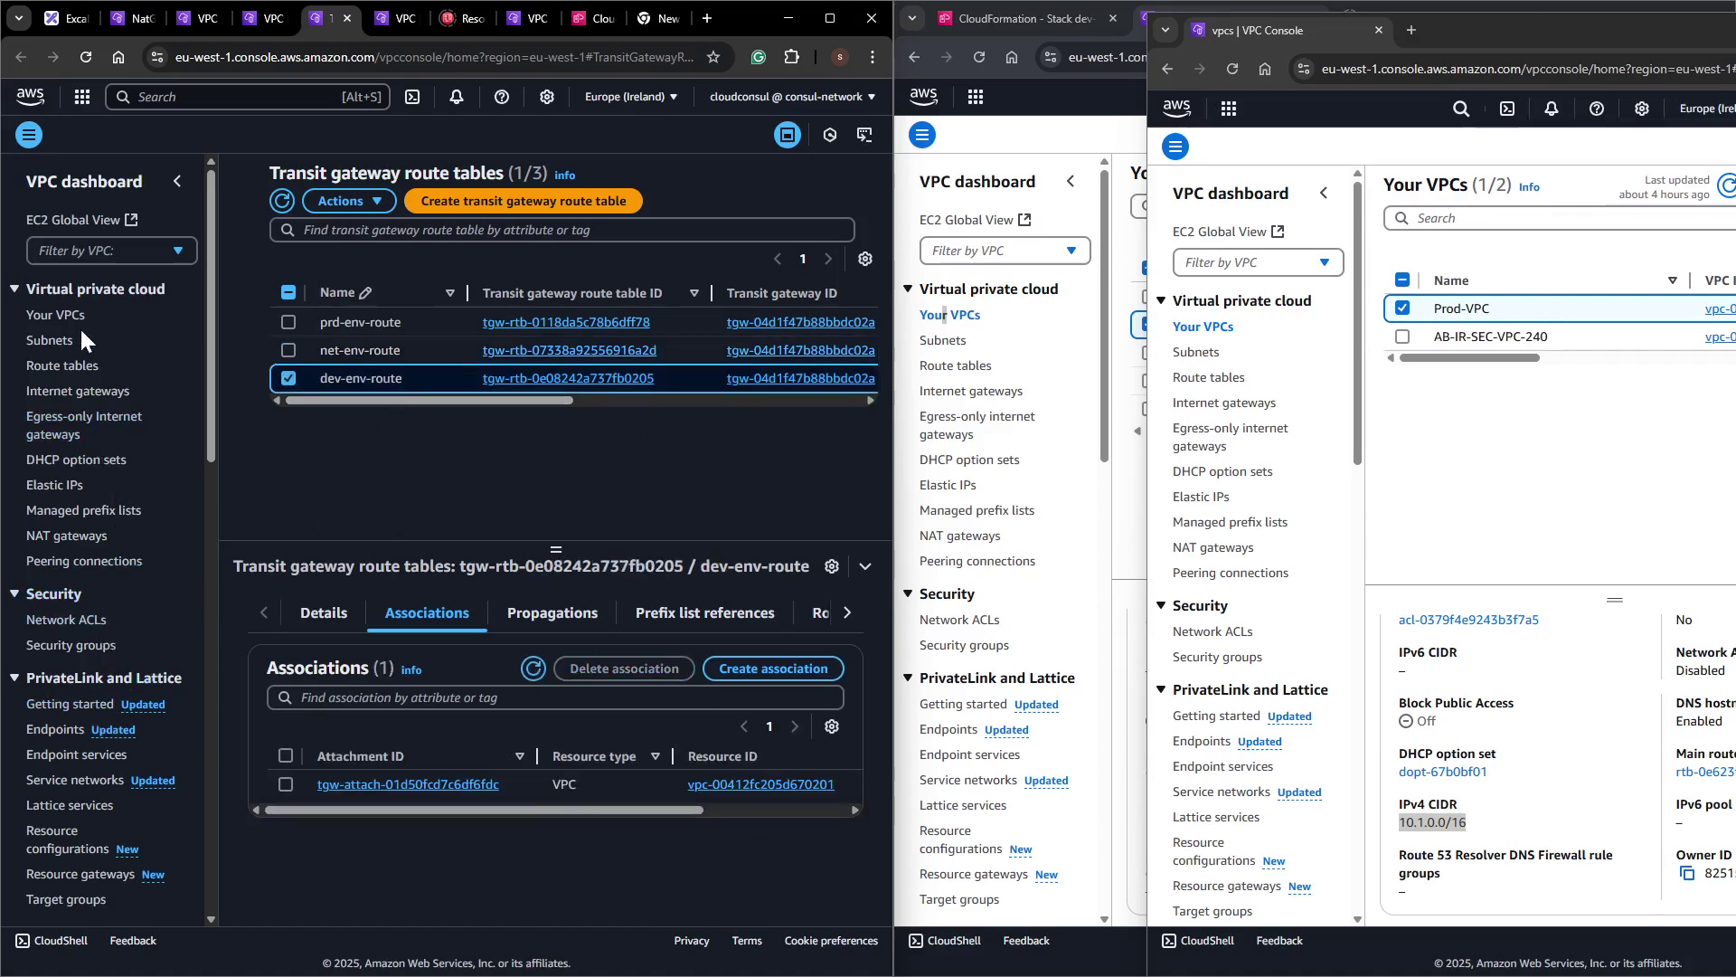
Switch to the dev account's console, find the EC2 service and start launching a new instance from its running instances list.
{"action": "left_click_drag", "start_coordinate": [892, 440], "coordinate": [1033, 440]}
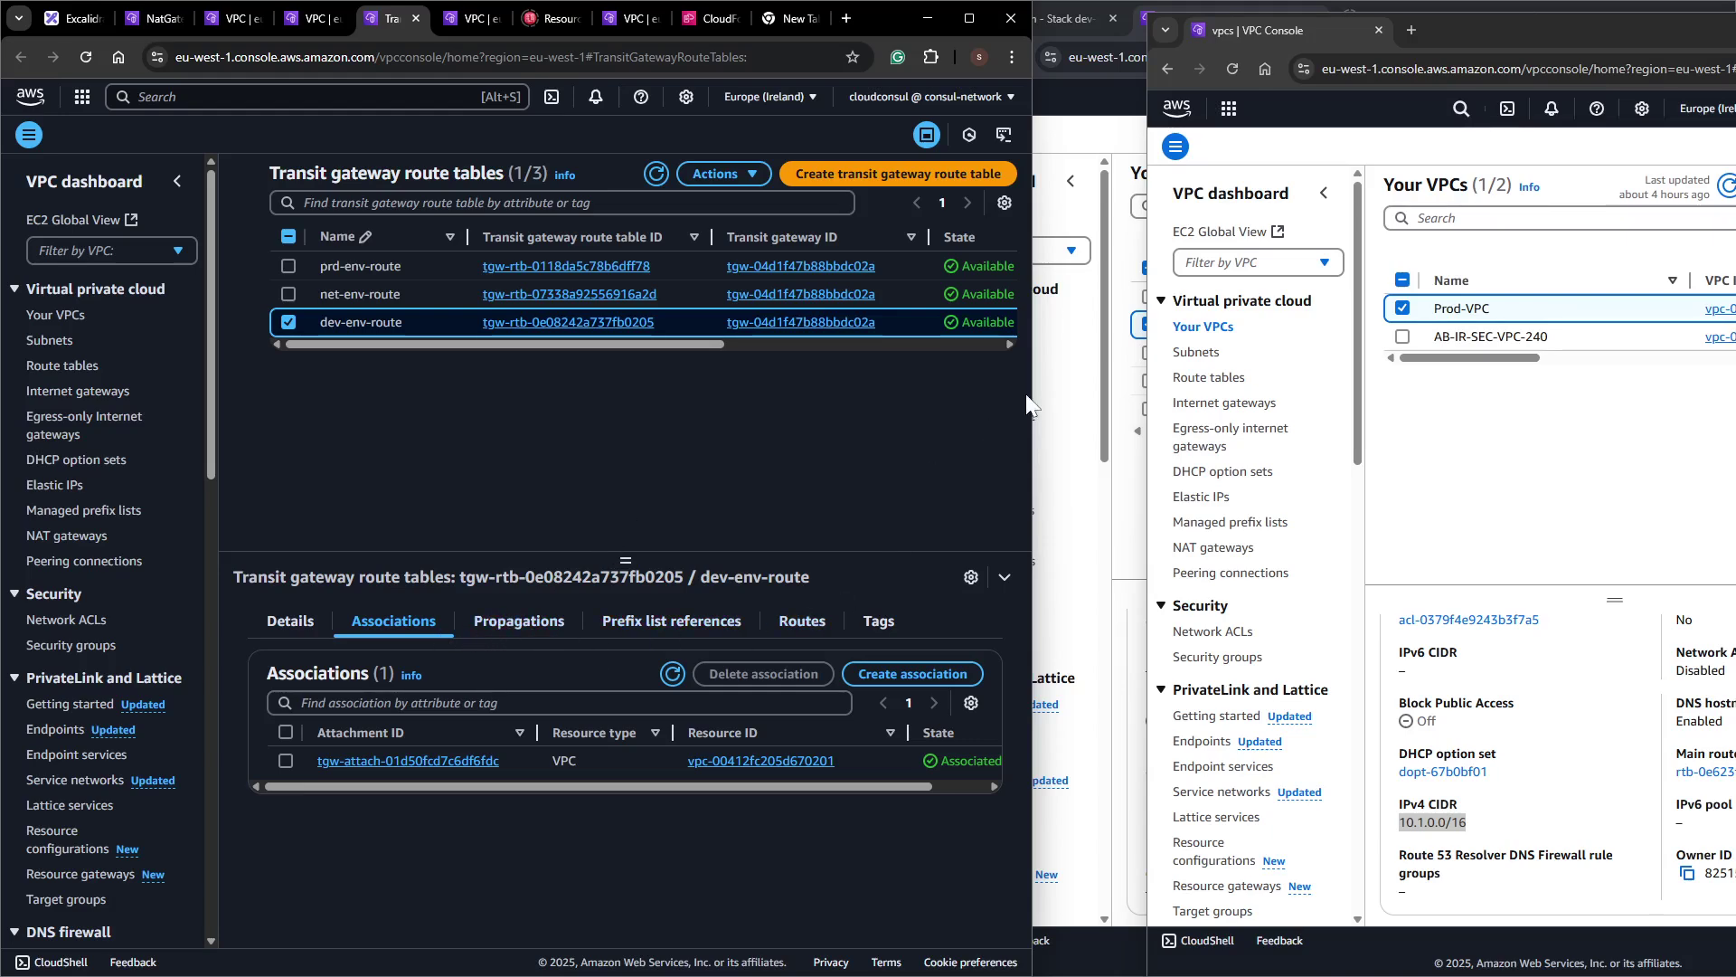
{"action": "left_click_drag", "start_coordinate": [1034, 394], "coordinate": [918, 399]}
{"action": "left_click", "coordinate": [1126, 514]}
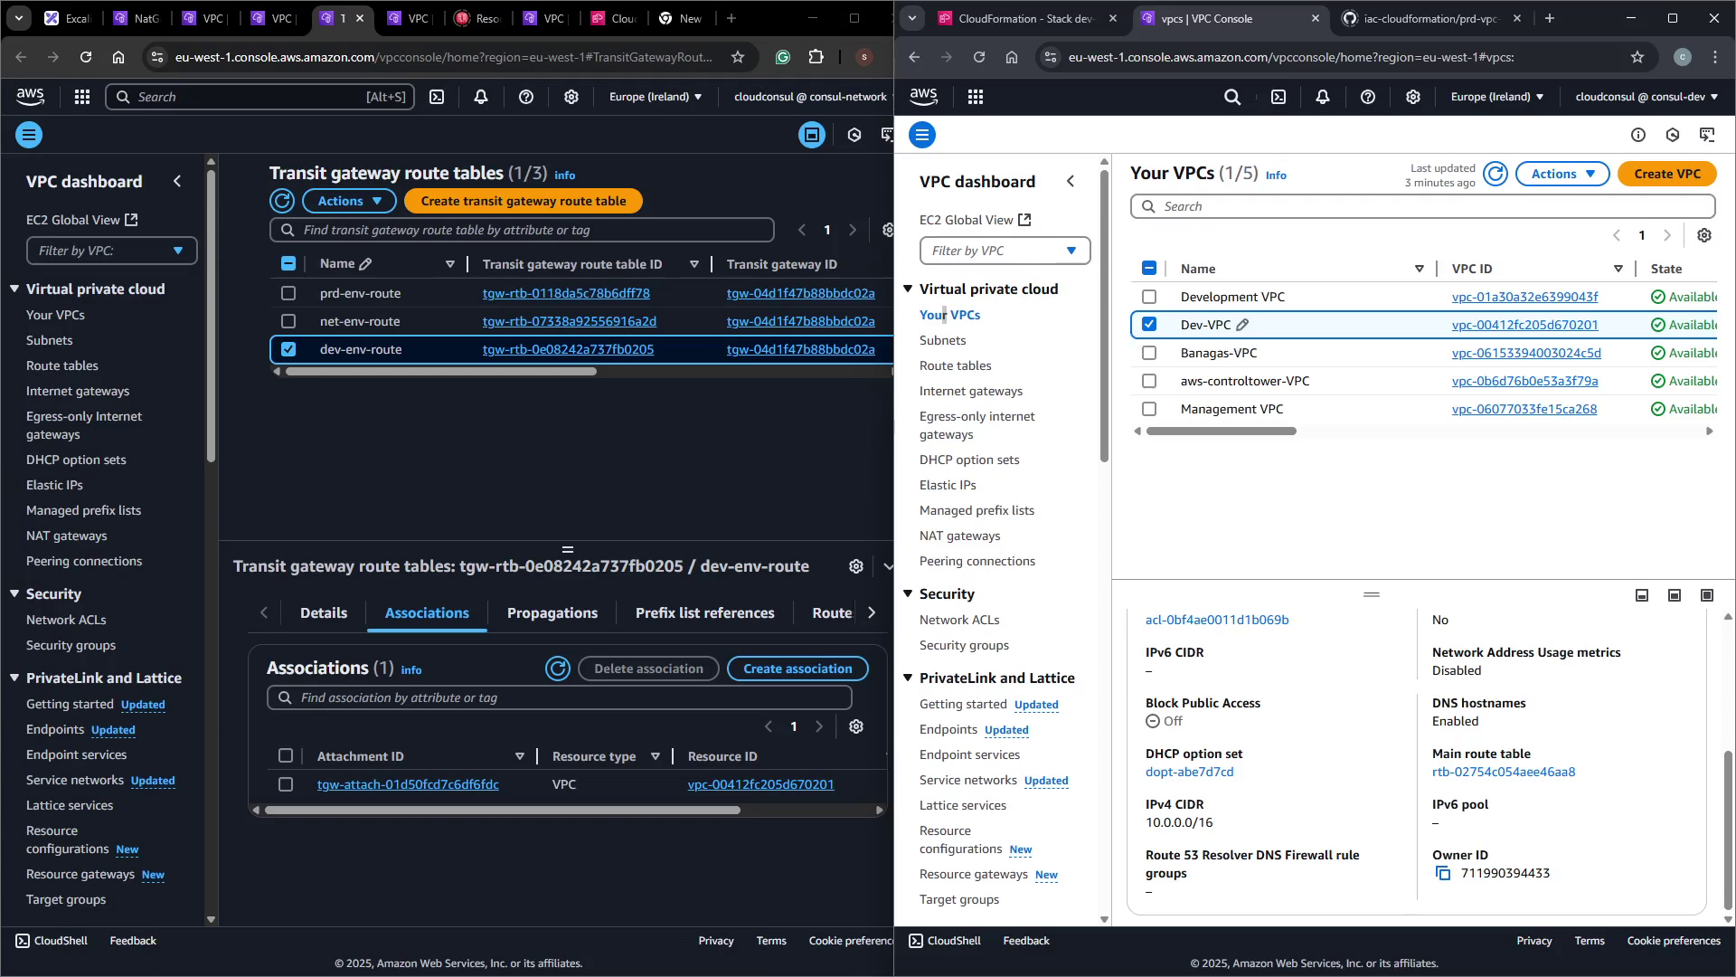
{"action": "left_click", "coordinate": [1232, 100]}
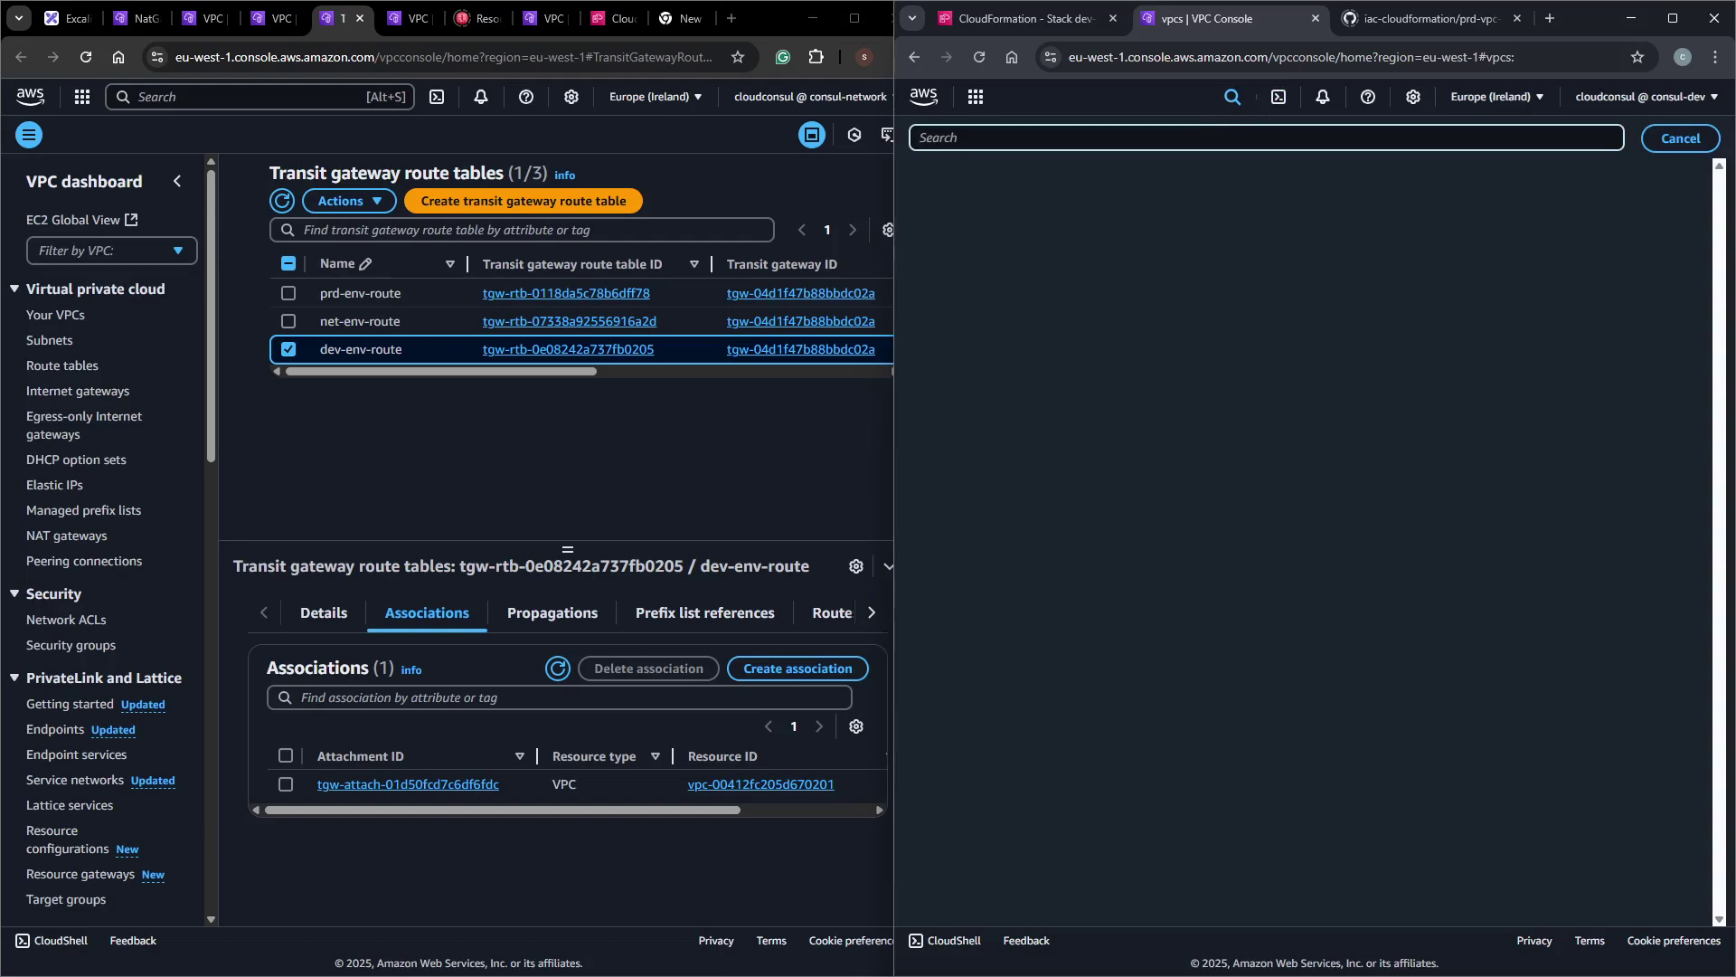
{"action": "type", "text": "ec2"}
{"action": "left_click", "coordinate": [979, 271]}
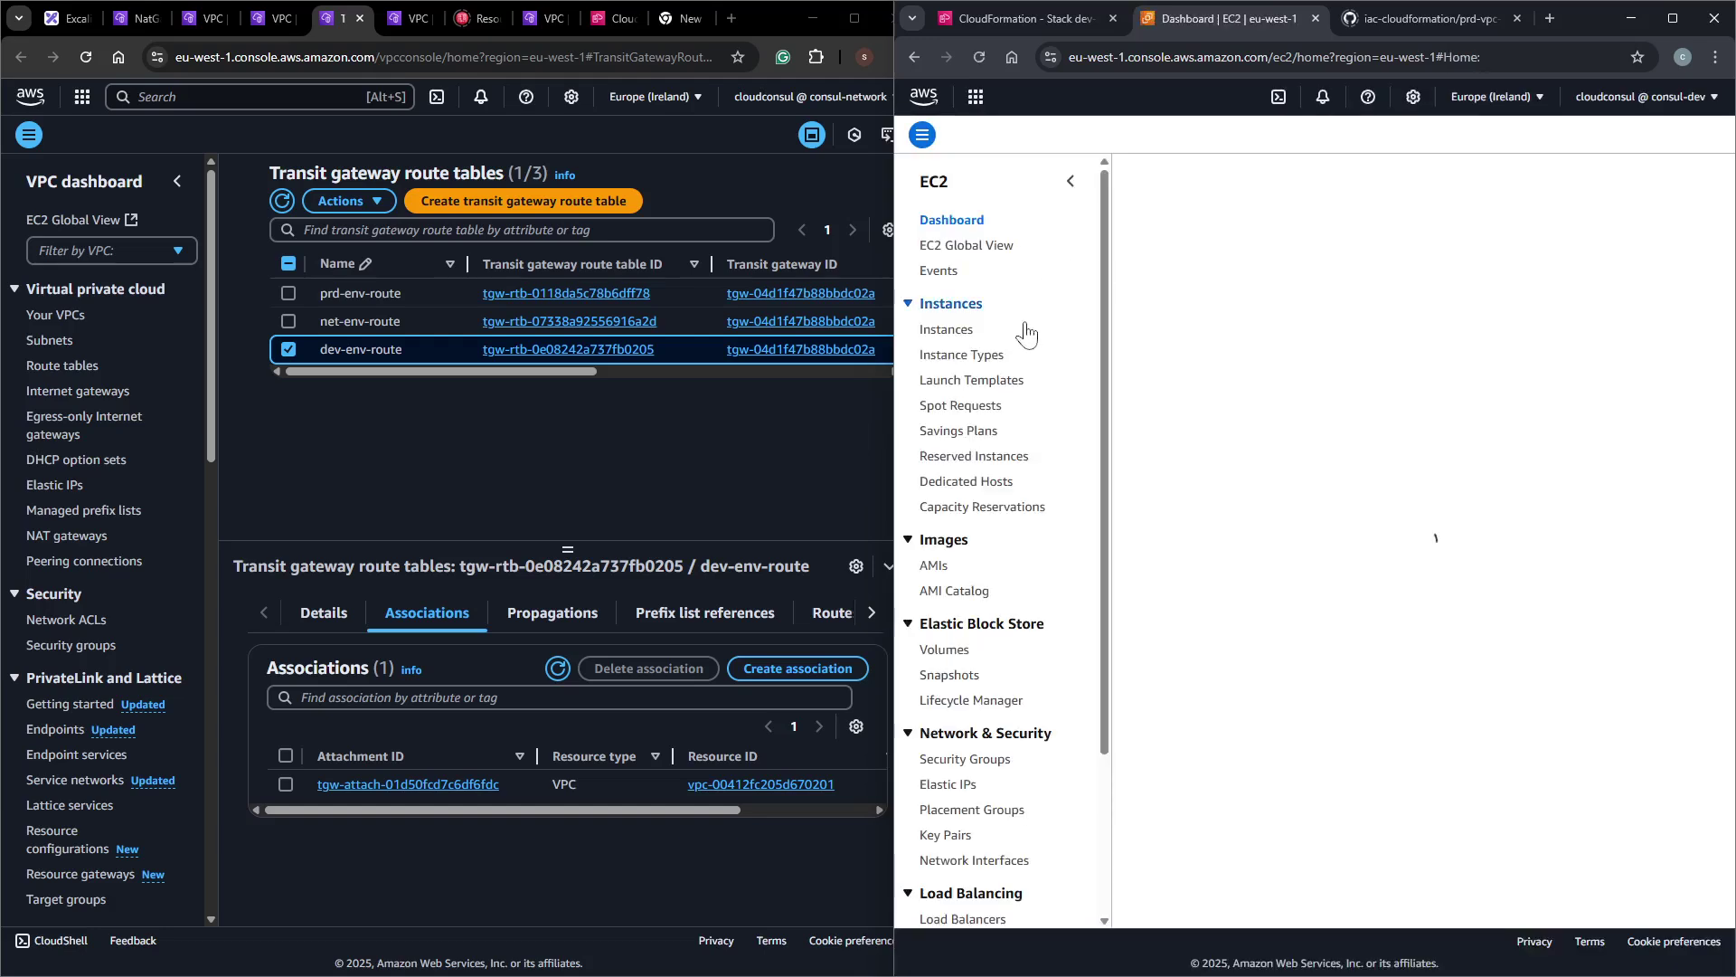
{"action": "left_click", "coordinate": [1216, 345]}
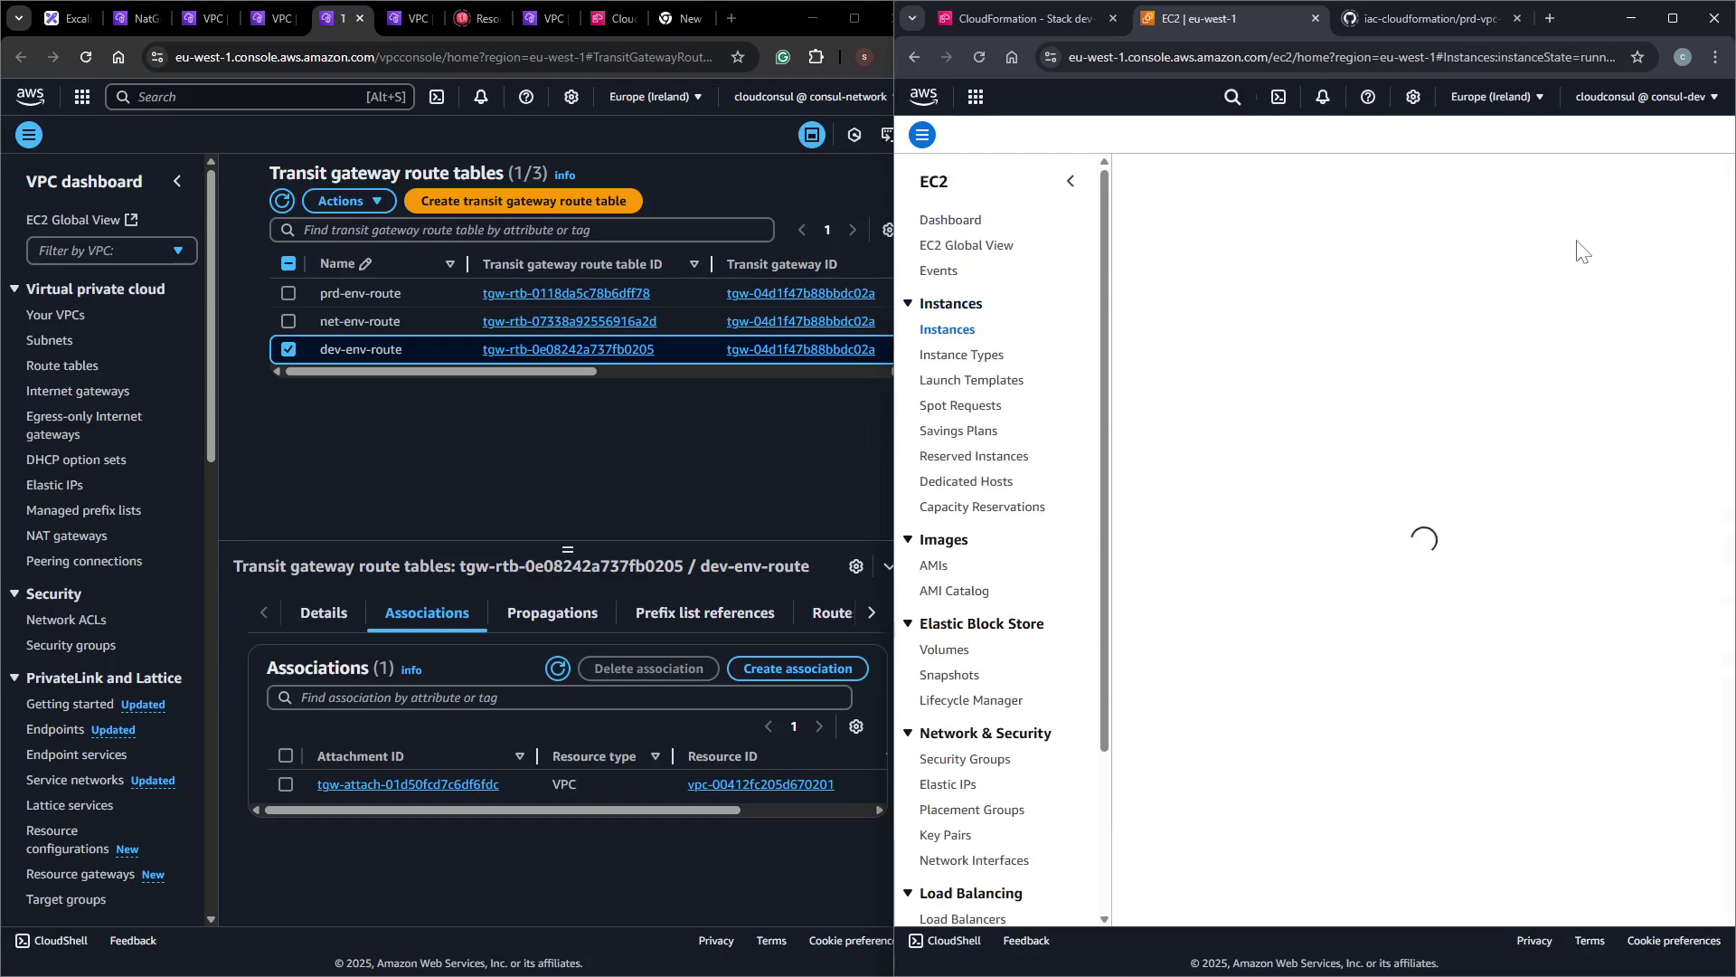
{"action": "left_click", "coordinate": [1584, 214]}
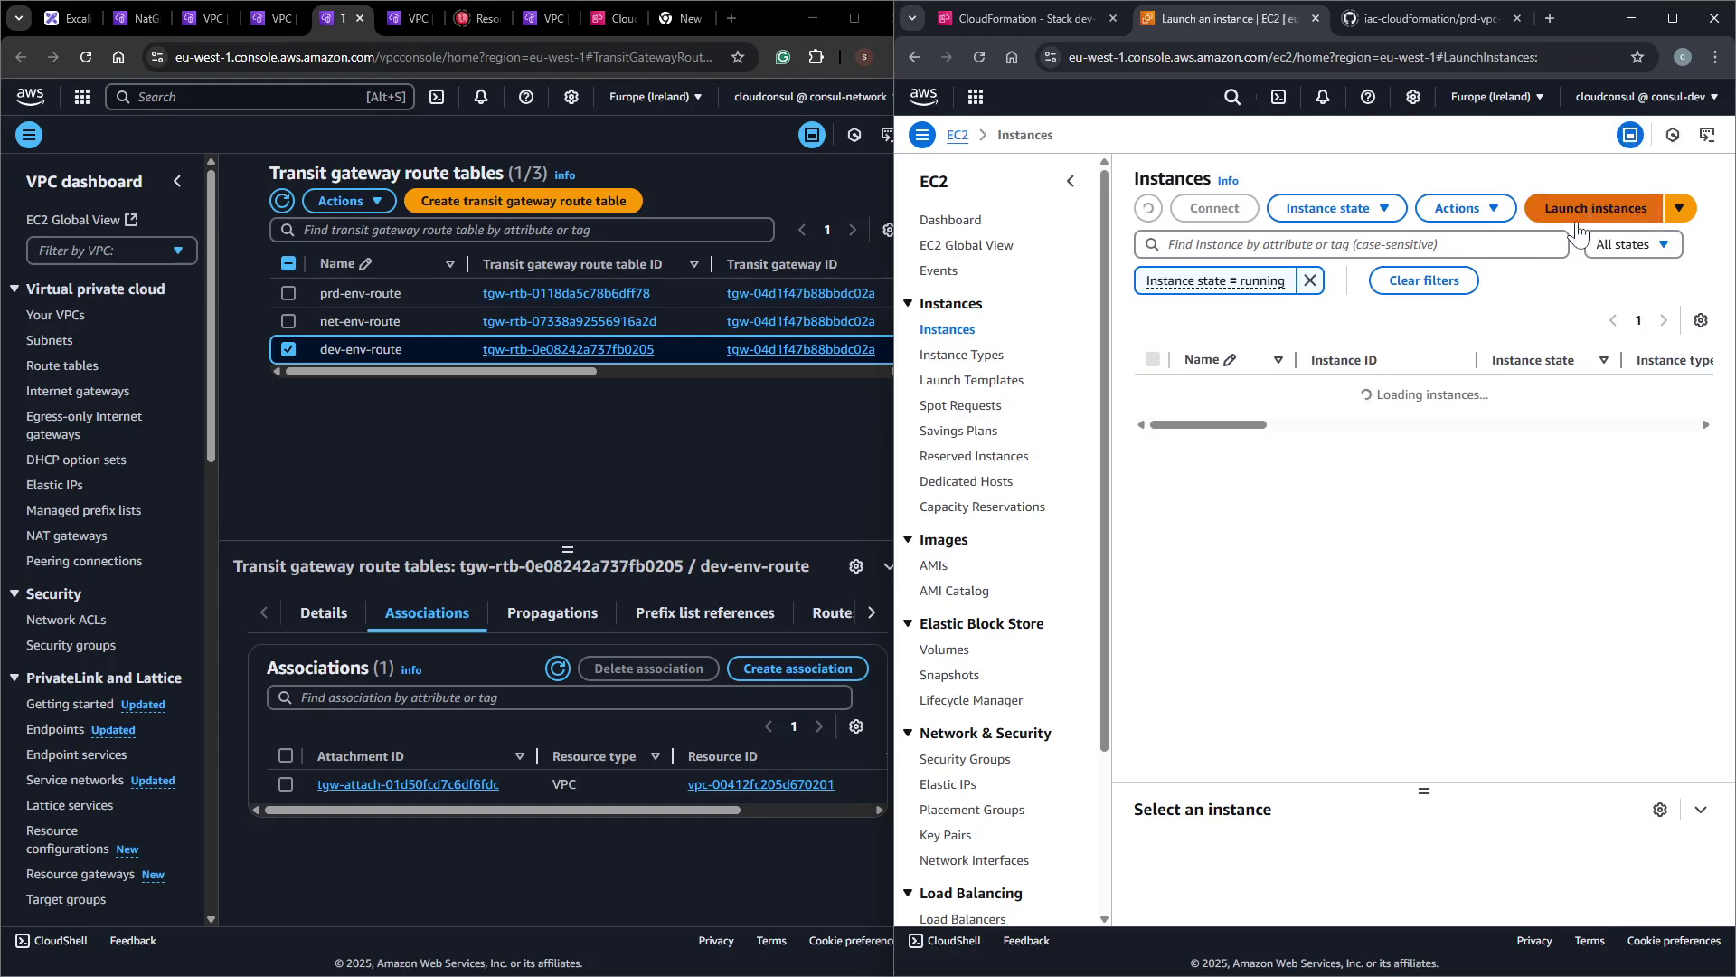
Name the new instance demo-dev-env.
{"action": "left_click", "coordinate": [1067, 317]}
{"action": "type", "text": "demo-dev"}
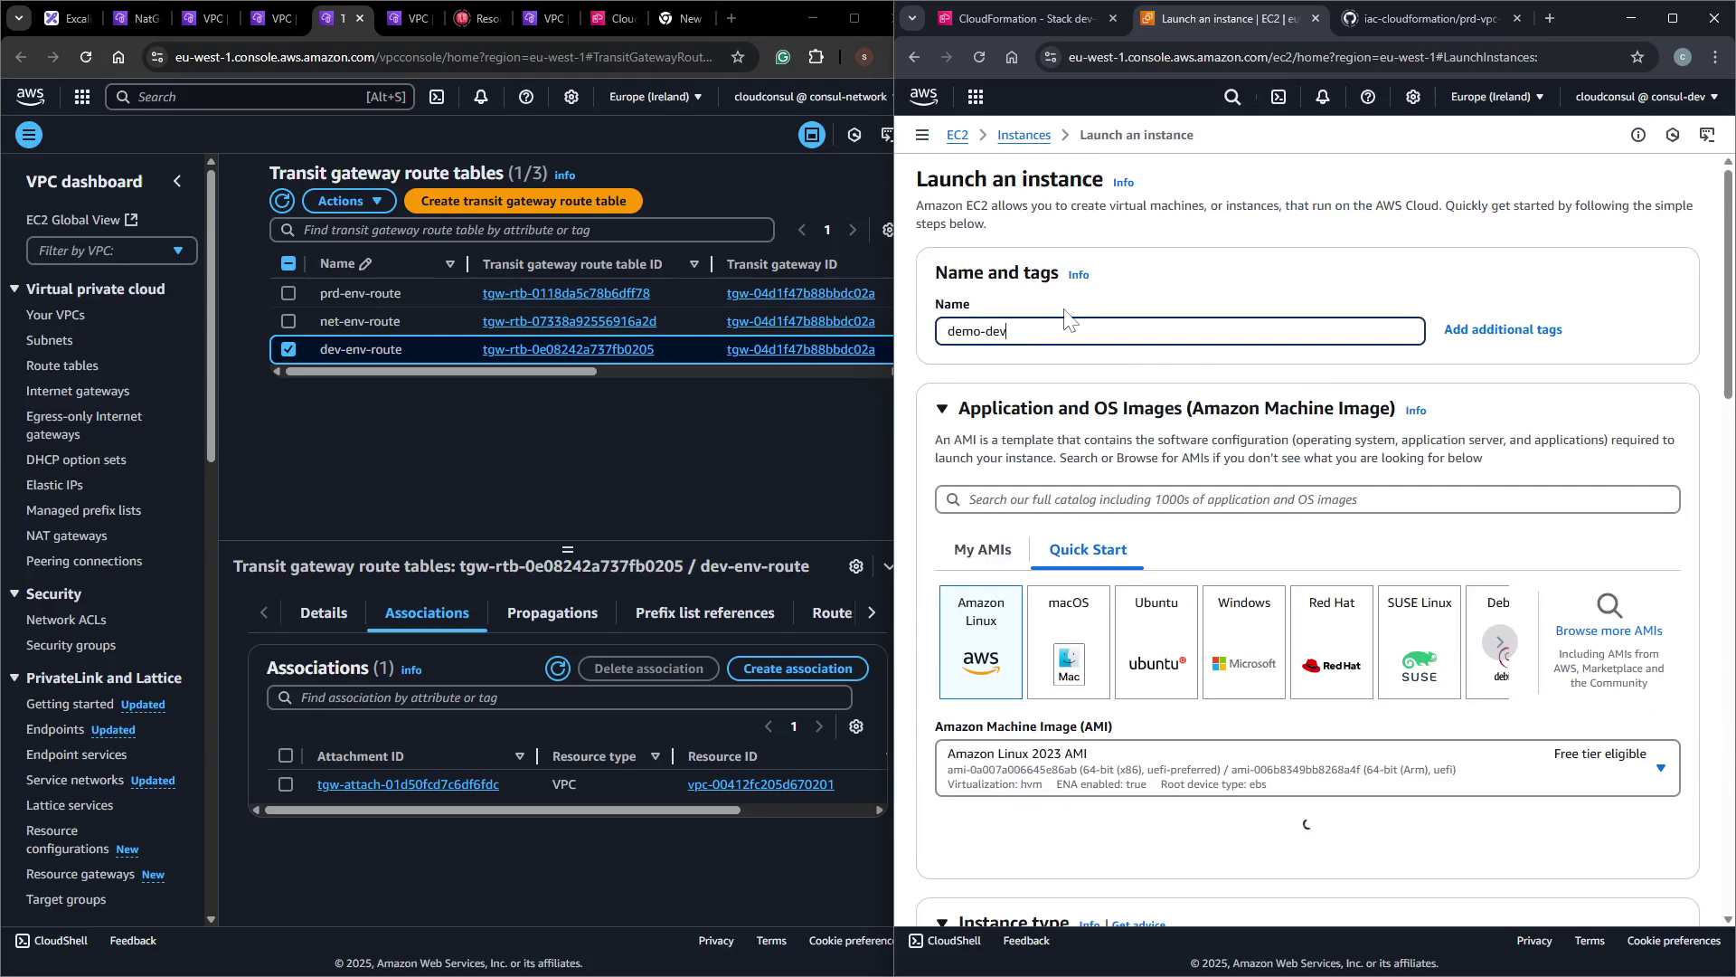
{"action": "type", "text": "-env"}
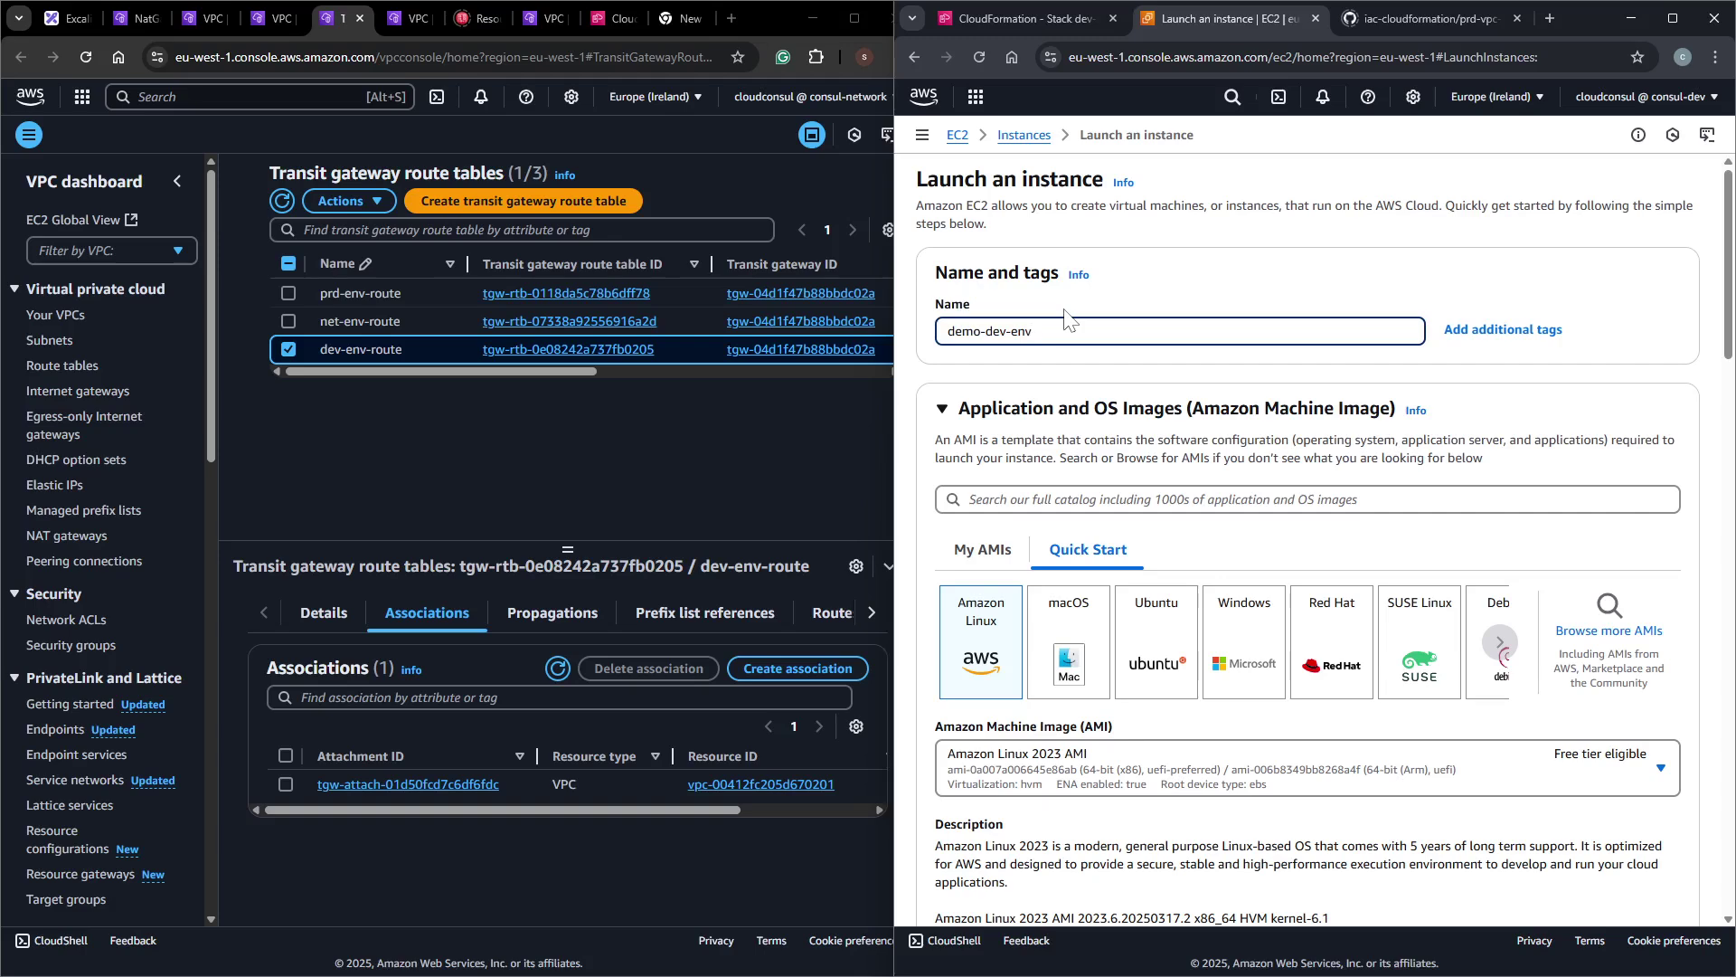
Set the instance type to t2.small.
{"action": "scroll", "coordinate": [1065, 316], "scroll_direction": "down", "scroll_amount": 6}
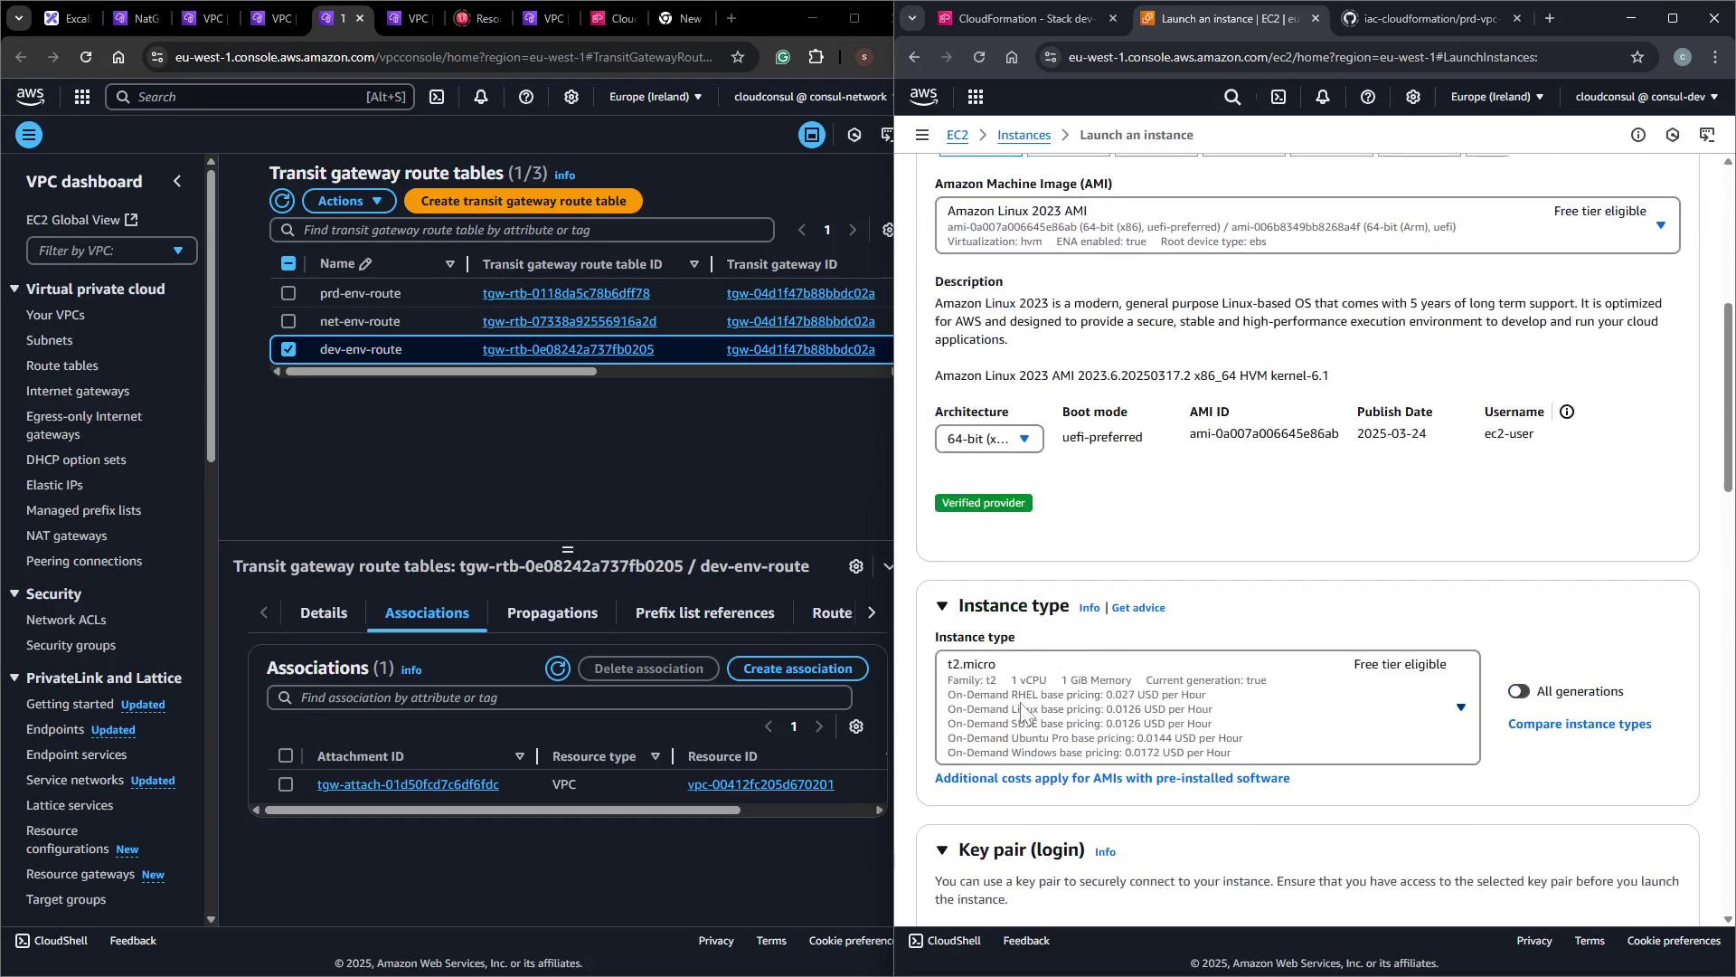
{"action": "left_click", "coordinate": [1022, 712]}
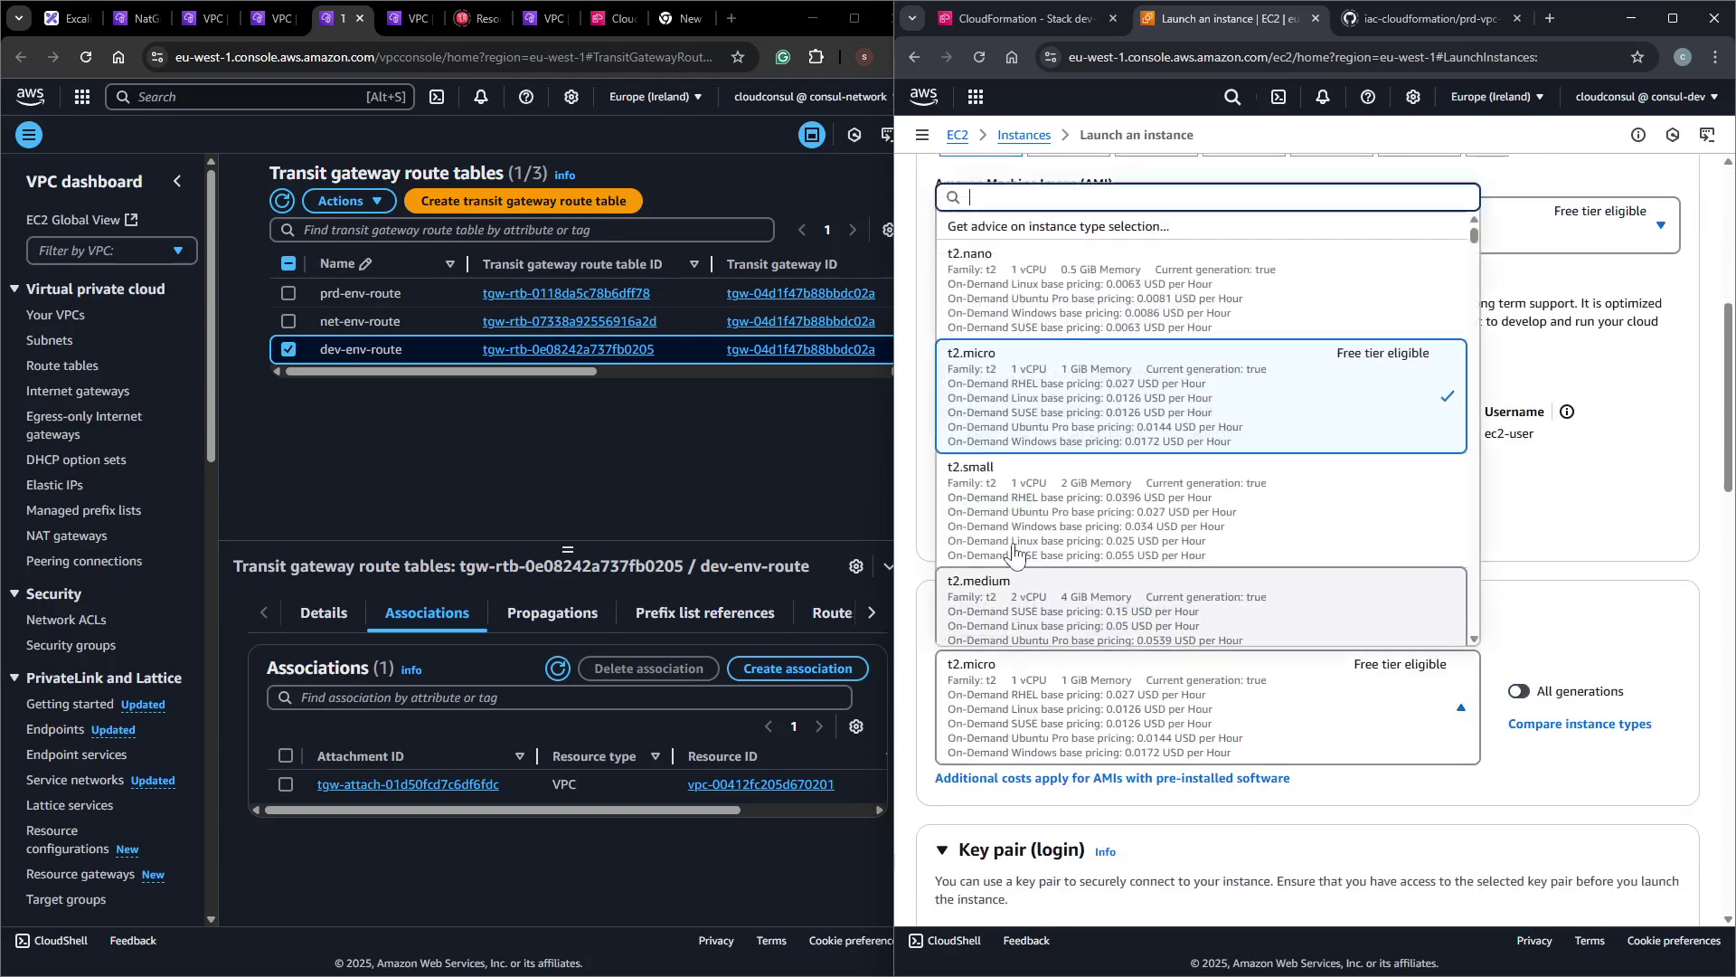
{"action": "scroll", "coordinate": [1010, 515], "scroll_direction": "down", "scroll_amount": 1}
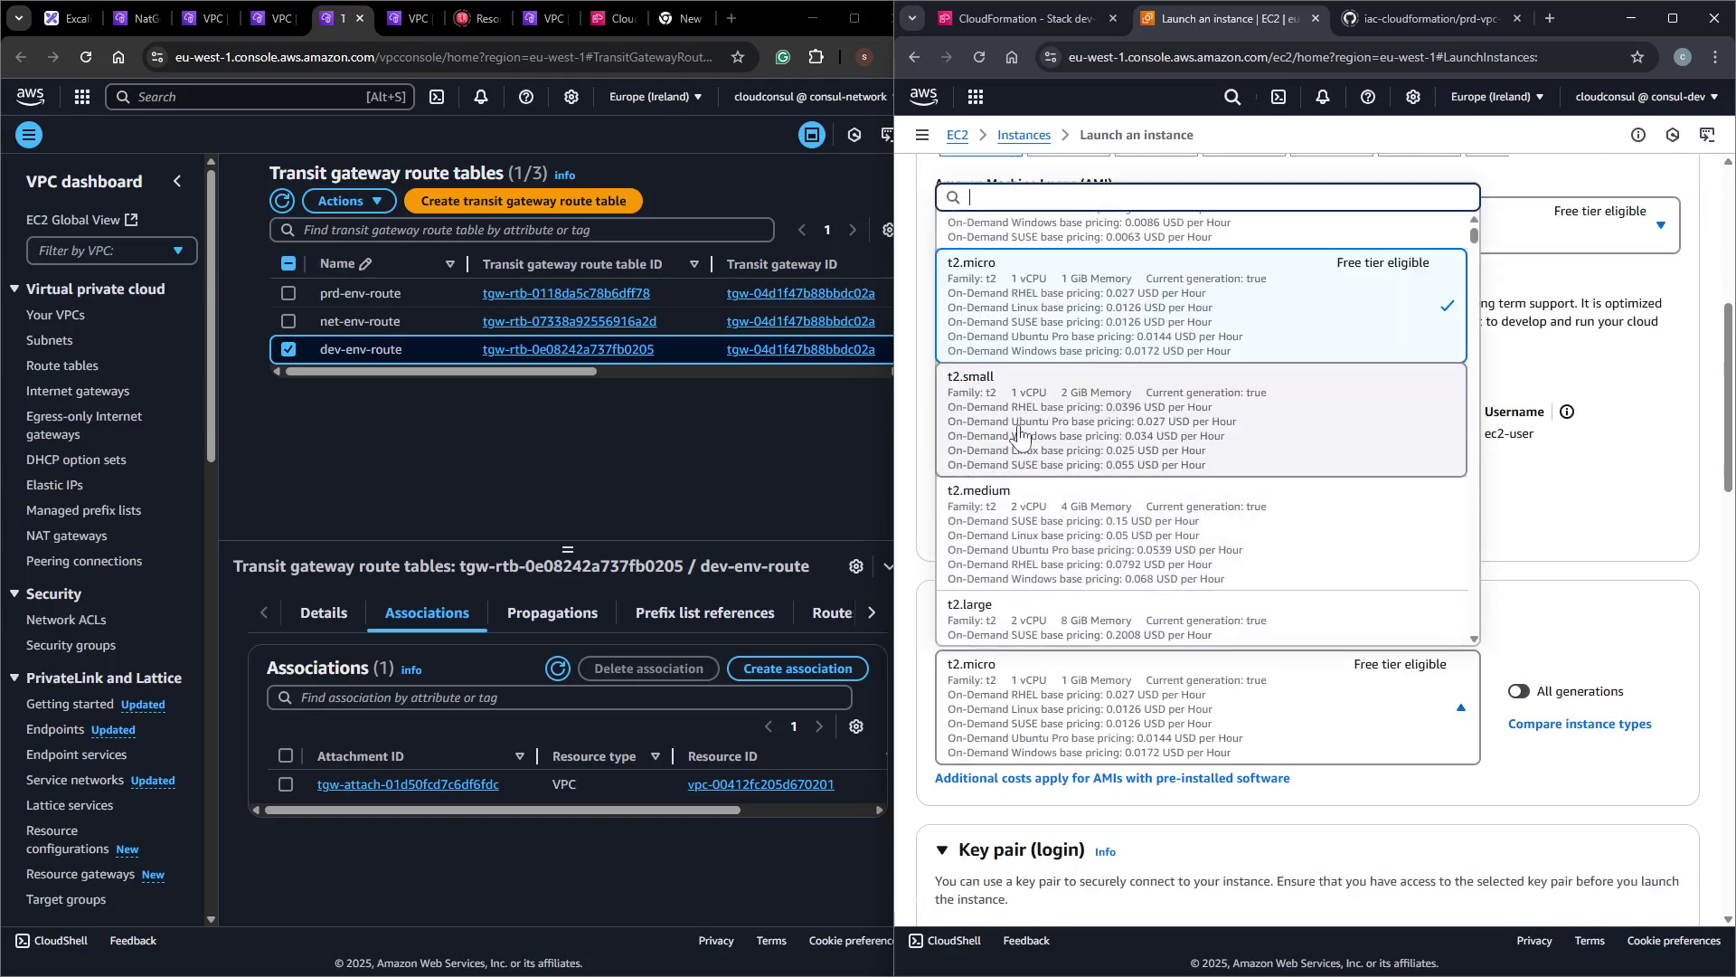
{"action": "left_click", "coordinate": [1176, 533]}
{"action": "scroll", "coordinate": [1176, 534], "scroll_direction": "down", "scroll_amount": 5}
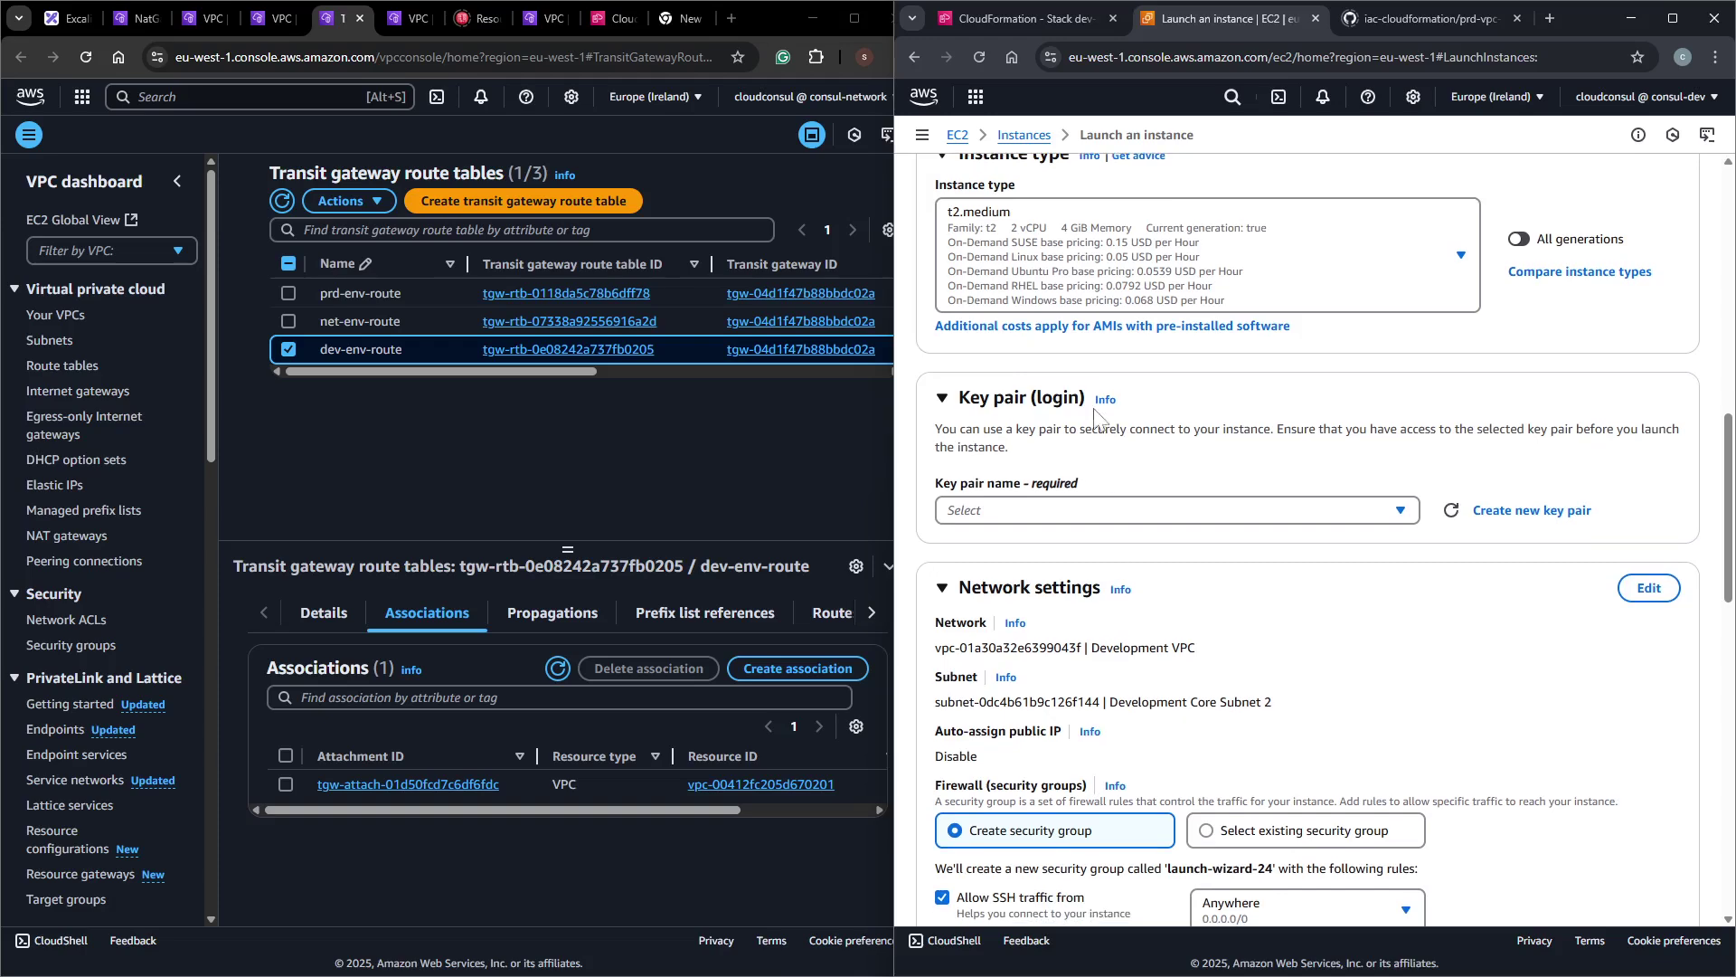
{"action": "left_click", "coordinate": [1070, 262]}
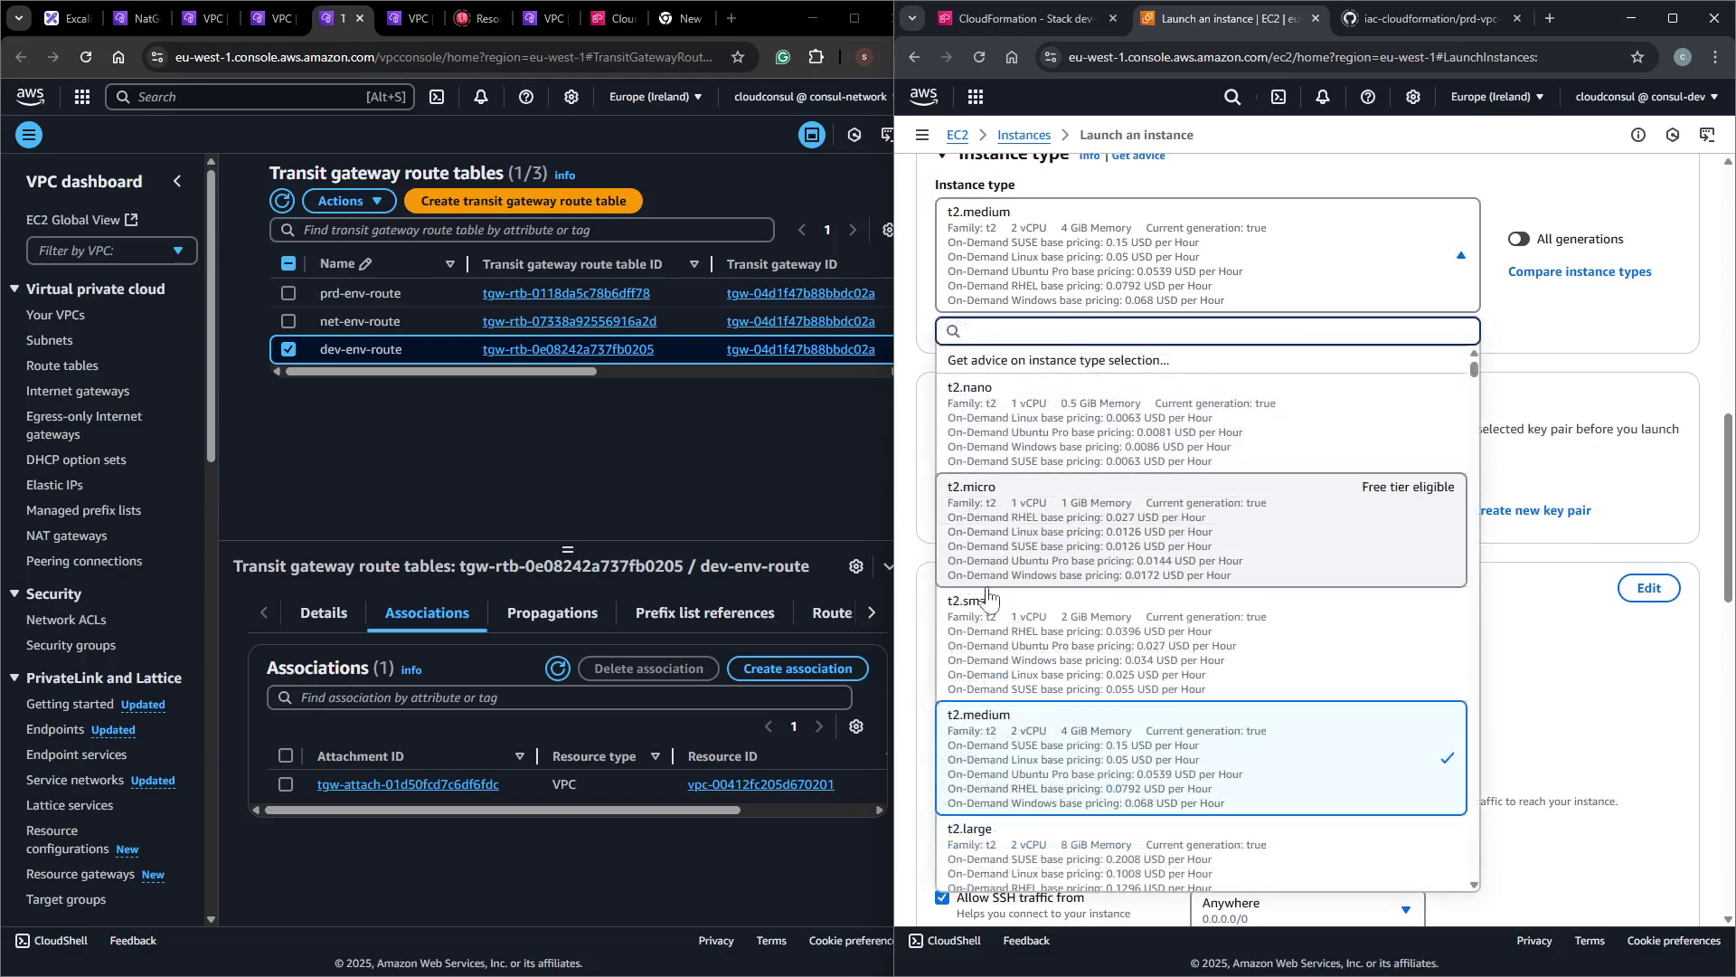
{"action": "left_click", "coordinate": [992, 629]}
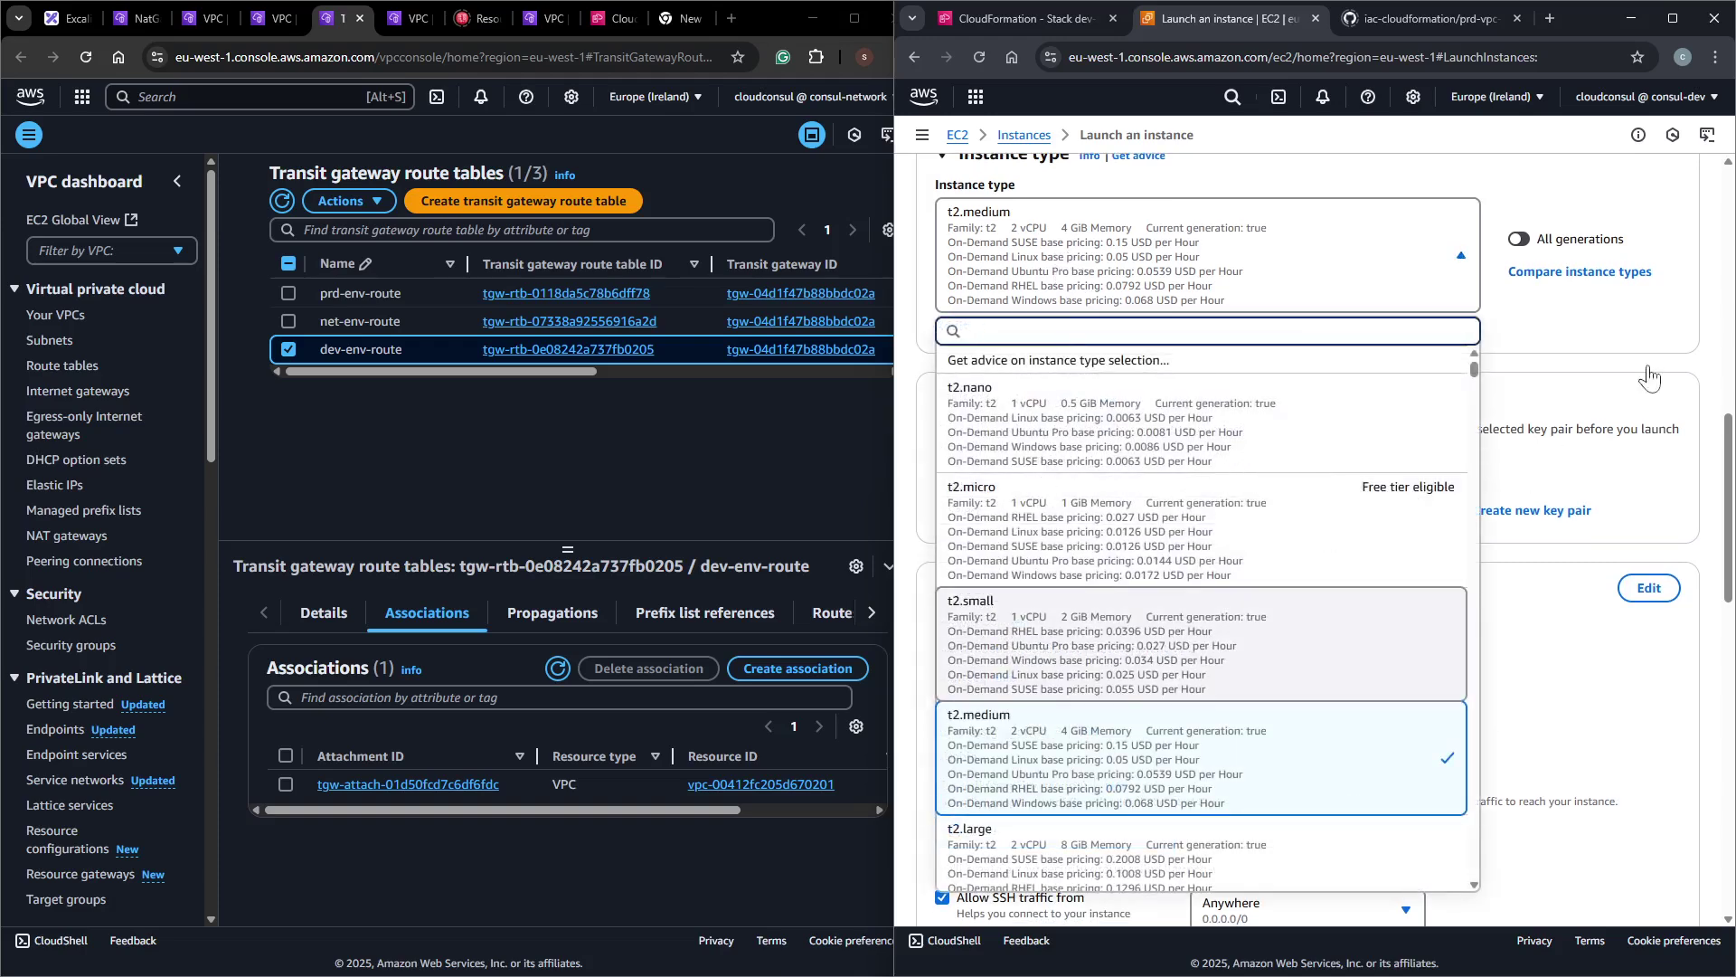
Choose to proceed without a key pair for the instance.
{"action": "scroll", "coordinate": [1138, 504], "scroll_direction": "down", "scroll_amount": 1}
{"action": "left_click", "coordinate": [1029, 428]}
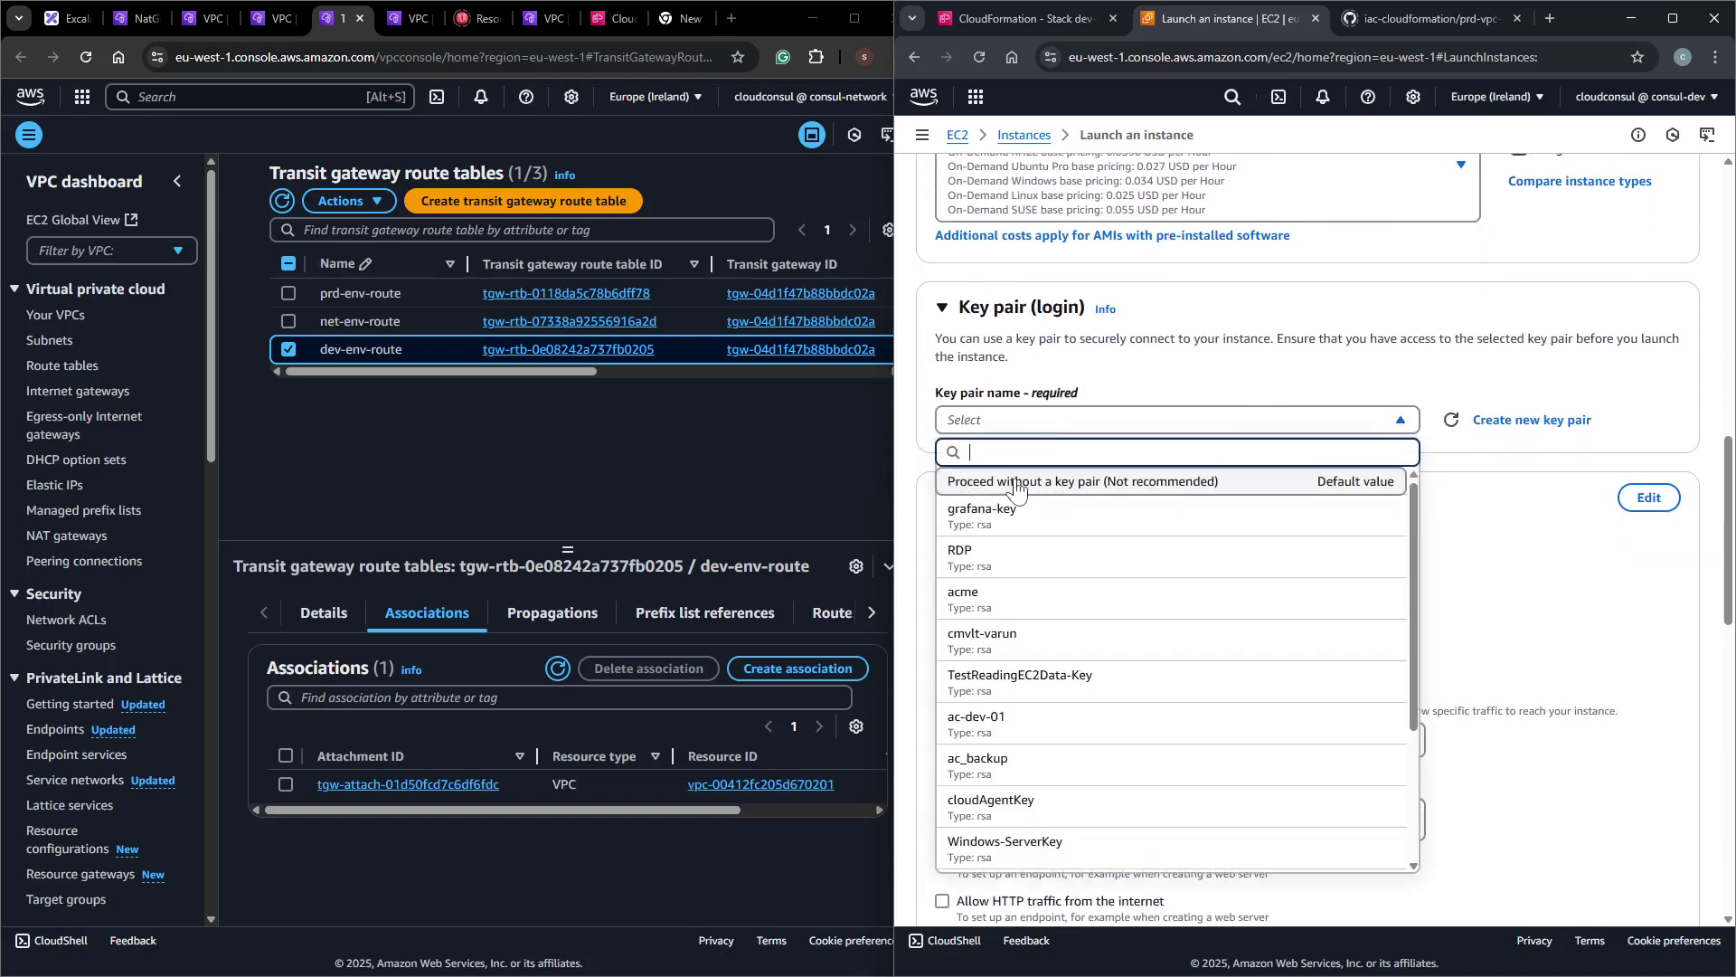
{"action": "left_click", "coordinate": [1013, 480]}
Edit the network settings to place the instance in Dev-VPC on the subnet Dev-Private-Subnet-AZ2.
{"action": "scroll", "coordinate": [1637, 418], "scroll_direction": "down", "scroll_amount": 1}
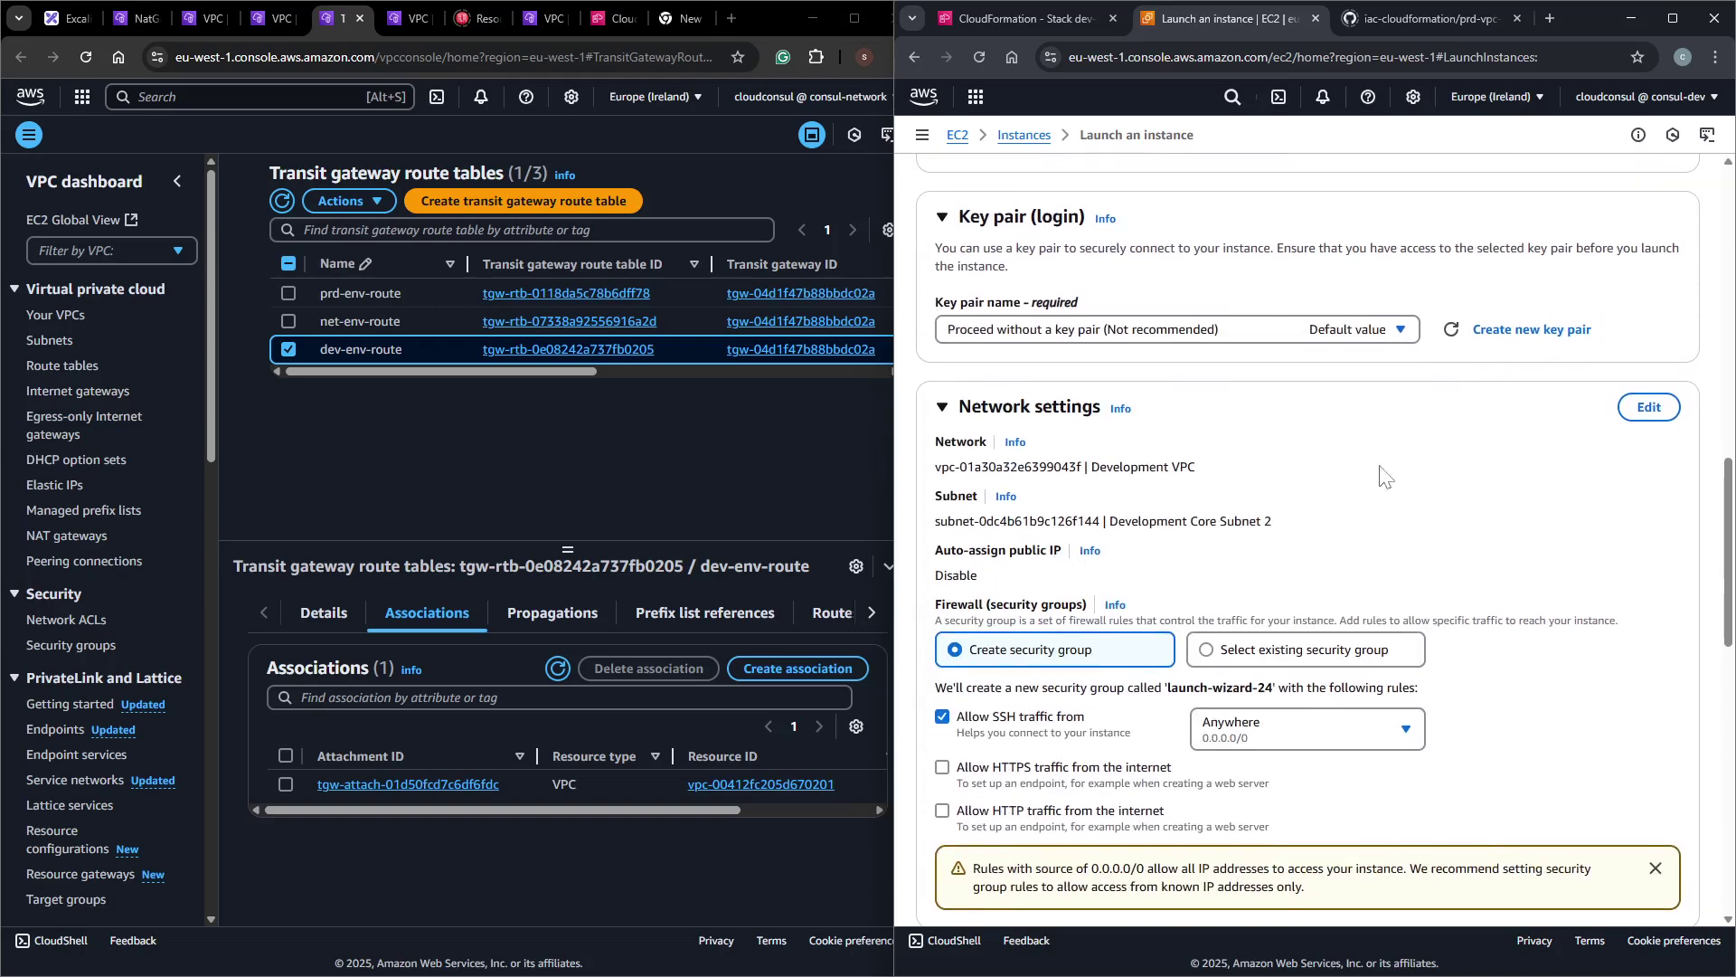
{"action": "left_click", "coordinate": [1636, 418]}
{"action": "left_click", "coordinate": [1131, 482]}
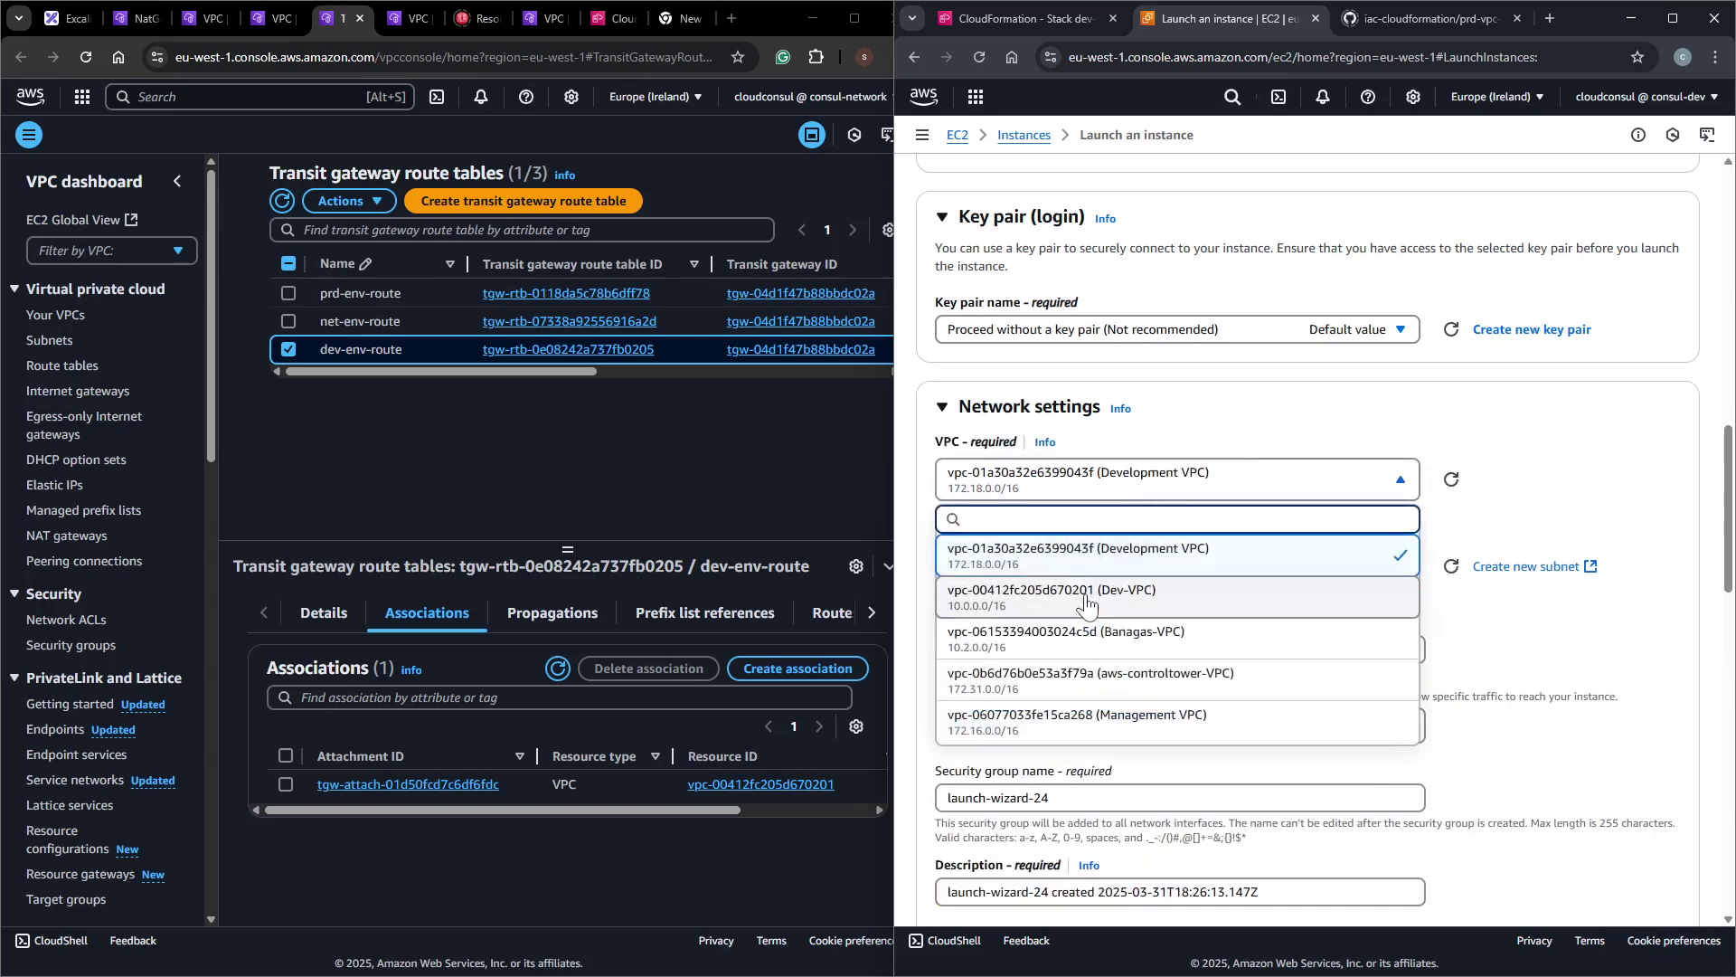
{"action": "left_click", "coordinate": [1156, 584]}
{"action": "left_click", "coordinate": [1090, 557]}
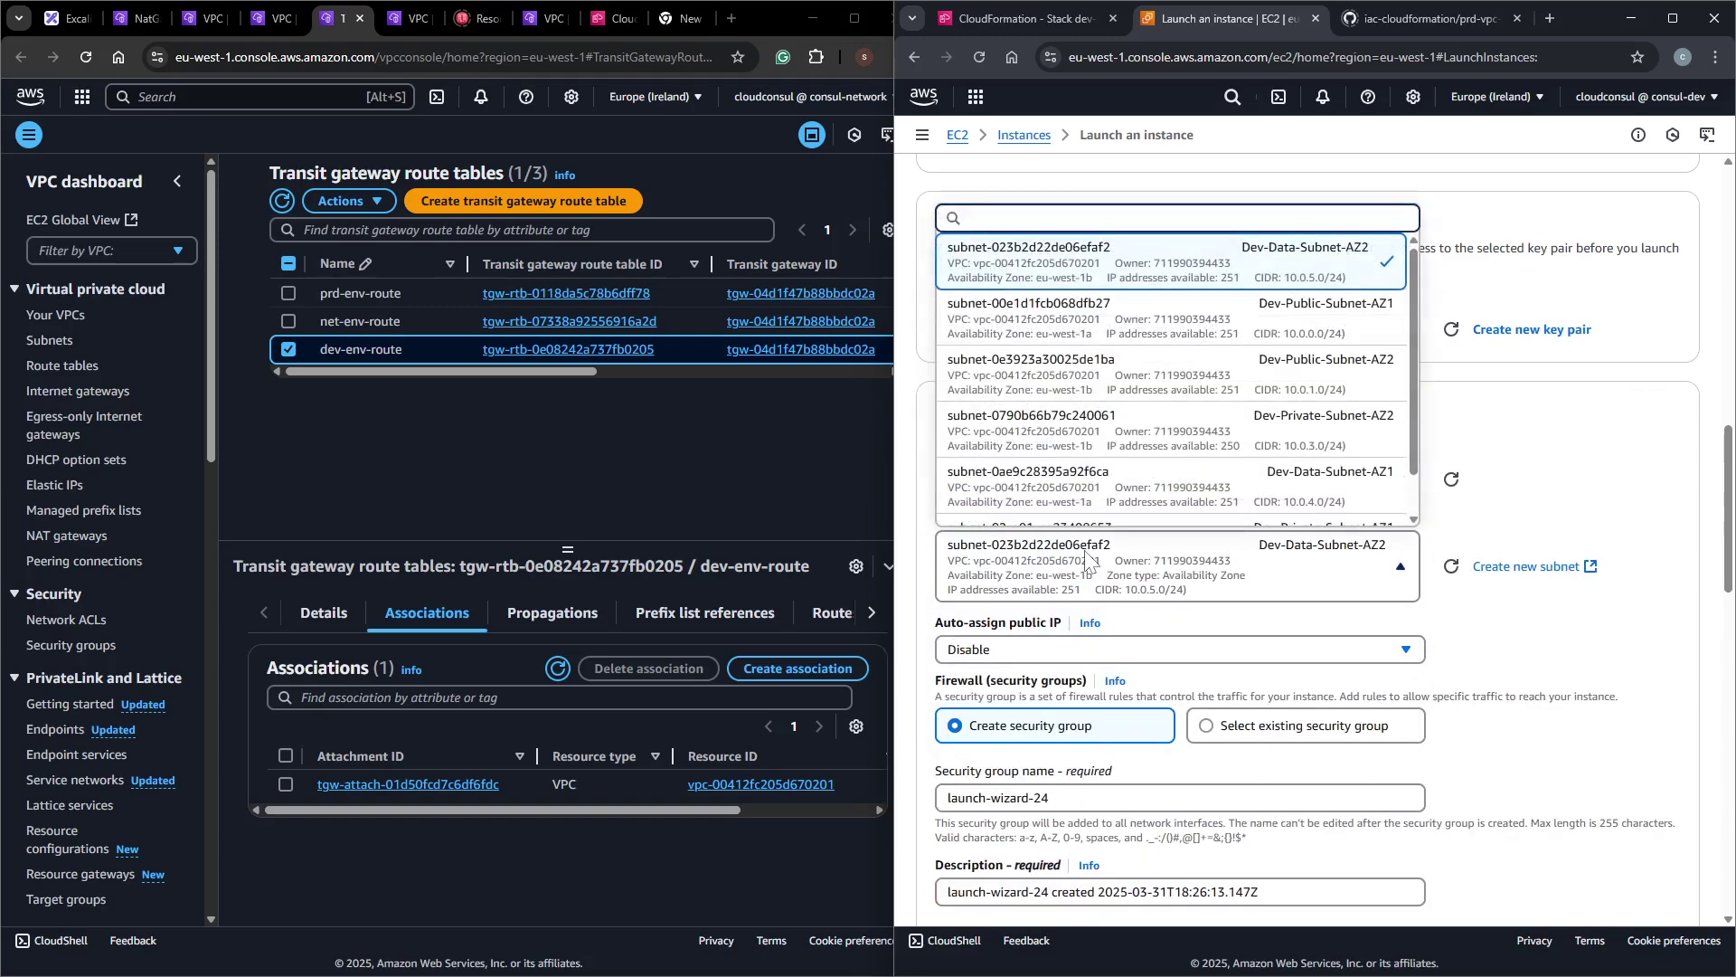
{"action": "left_click", "coordinate": [1189, 434]}
{"action": "scroll", "coordinate": [1243, 484], "scroll_direction": "down", "scroll_amount": 2}
{"action": "left_click", "coordinate": [988, 471]}
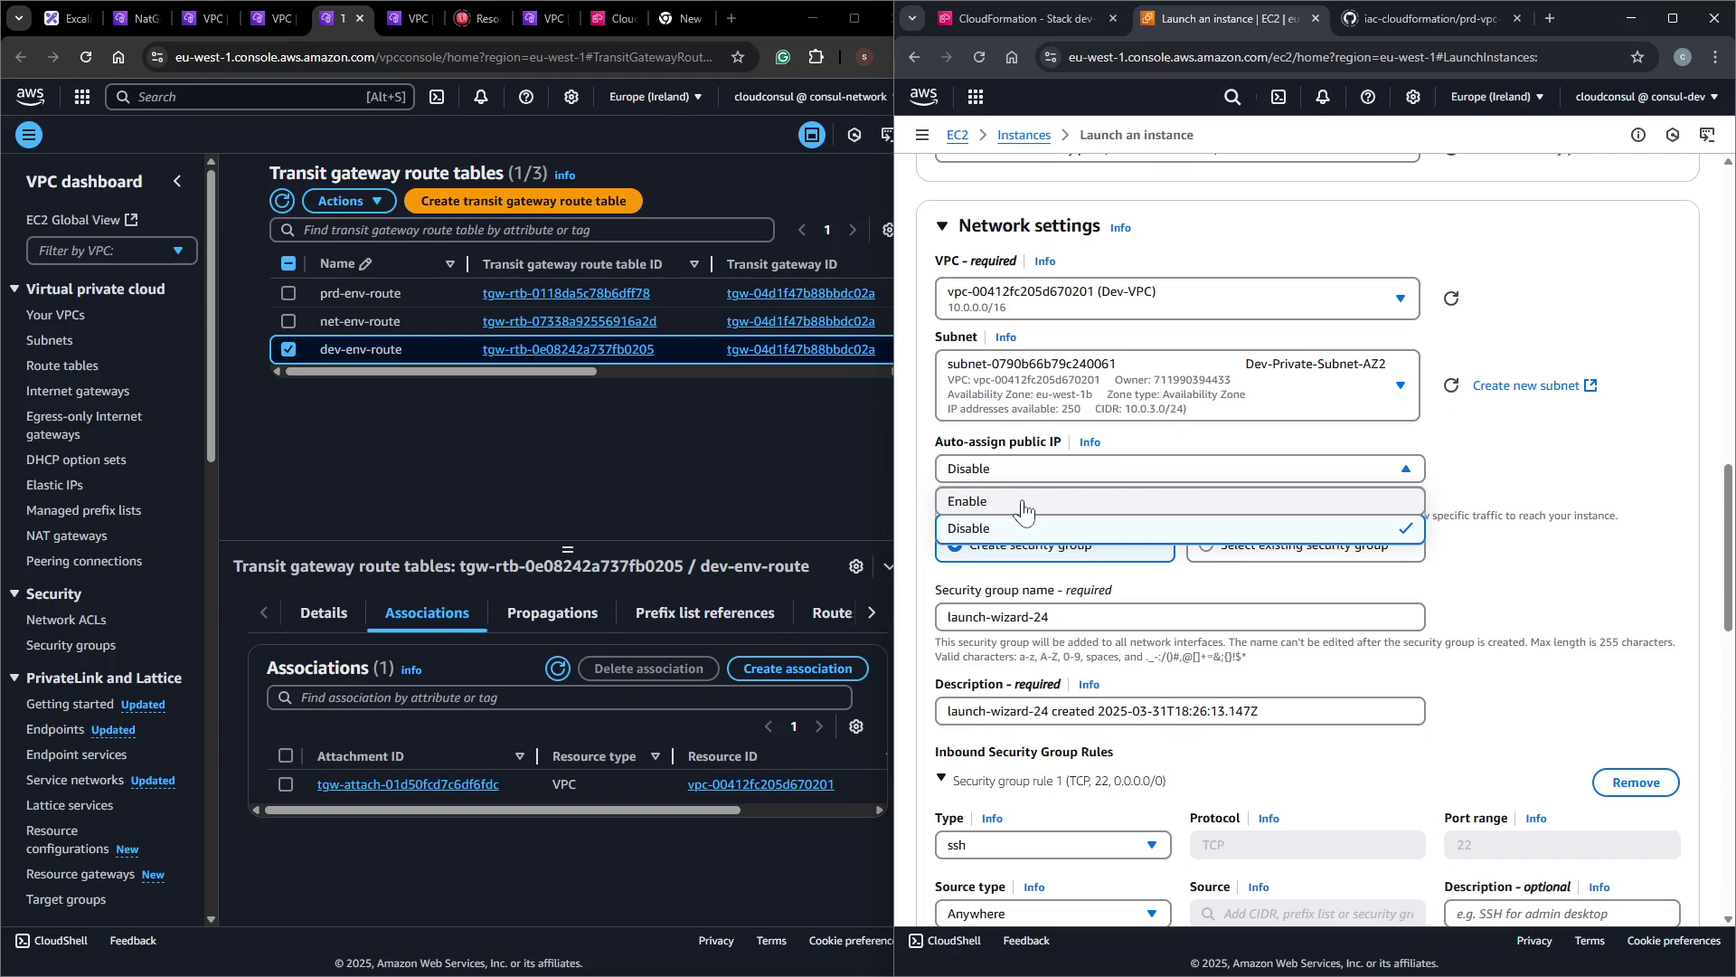
{"action": "left_click", "coordinate": [1520, 459]}
{"action": "scroll", "coordinate": [1220, 371], "scroll_direction": "down", "scroll_amount": 2}
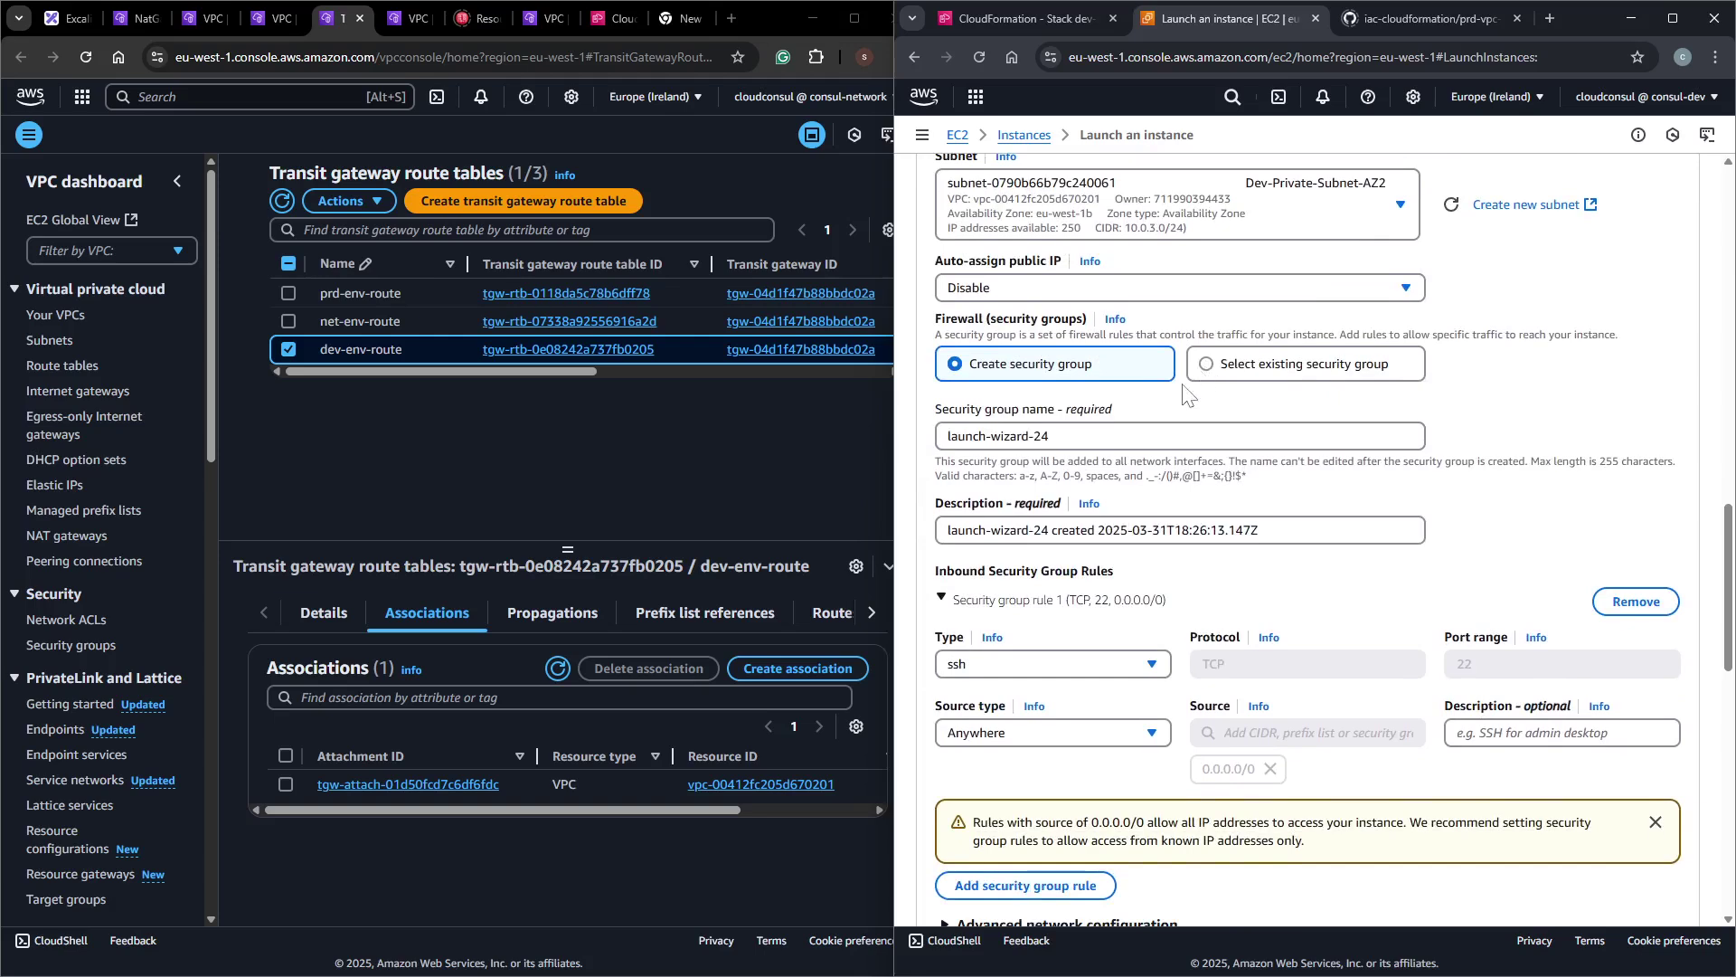
{"action": "left_click", "coordinate": [1207, 366]}
{"action": "left_click", "coordinate": [1037, 443]}
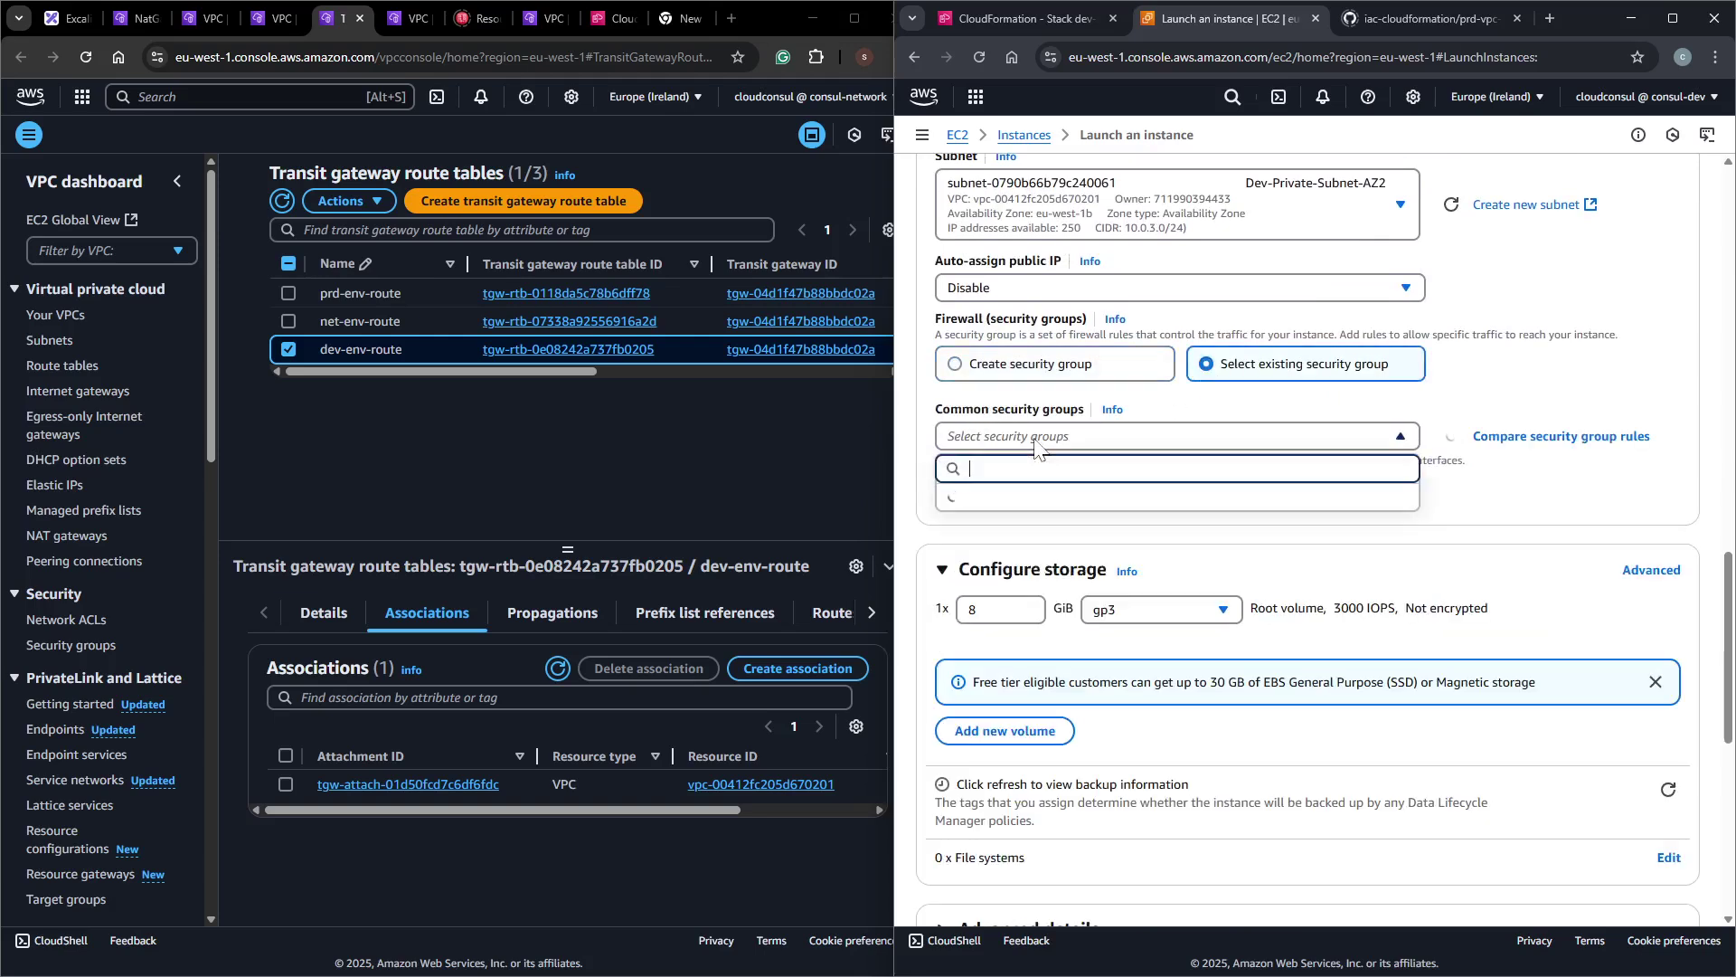
{"action": "left_click", "coordinate": [1060, 366]}
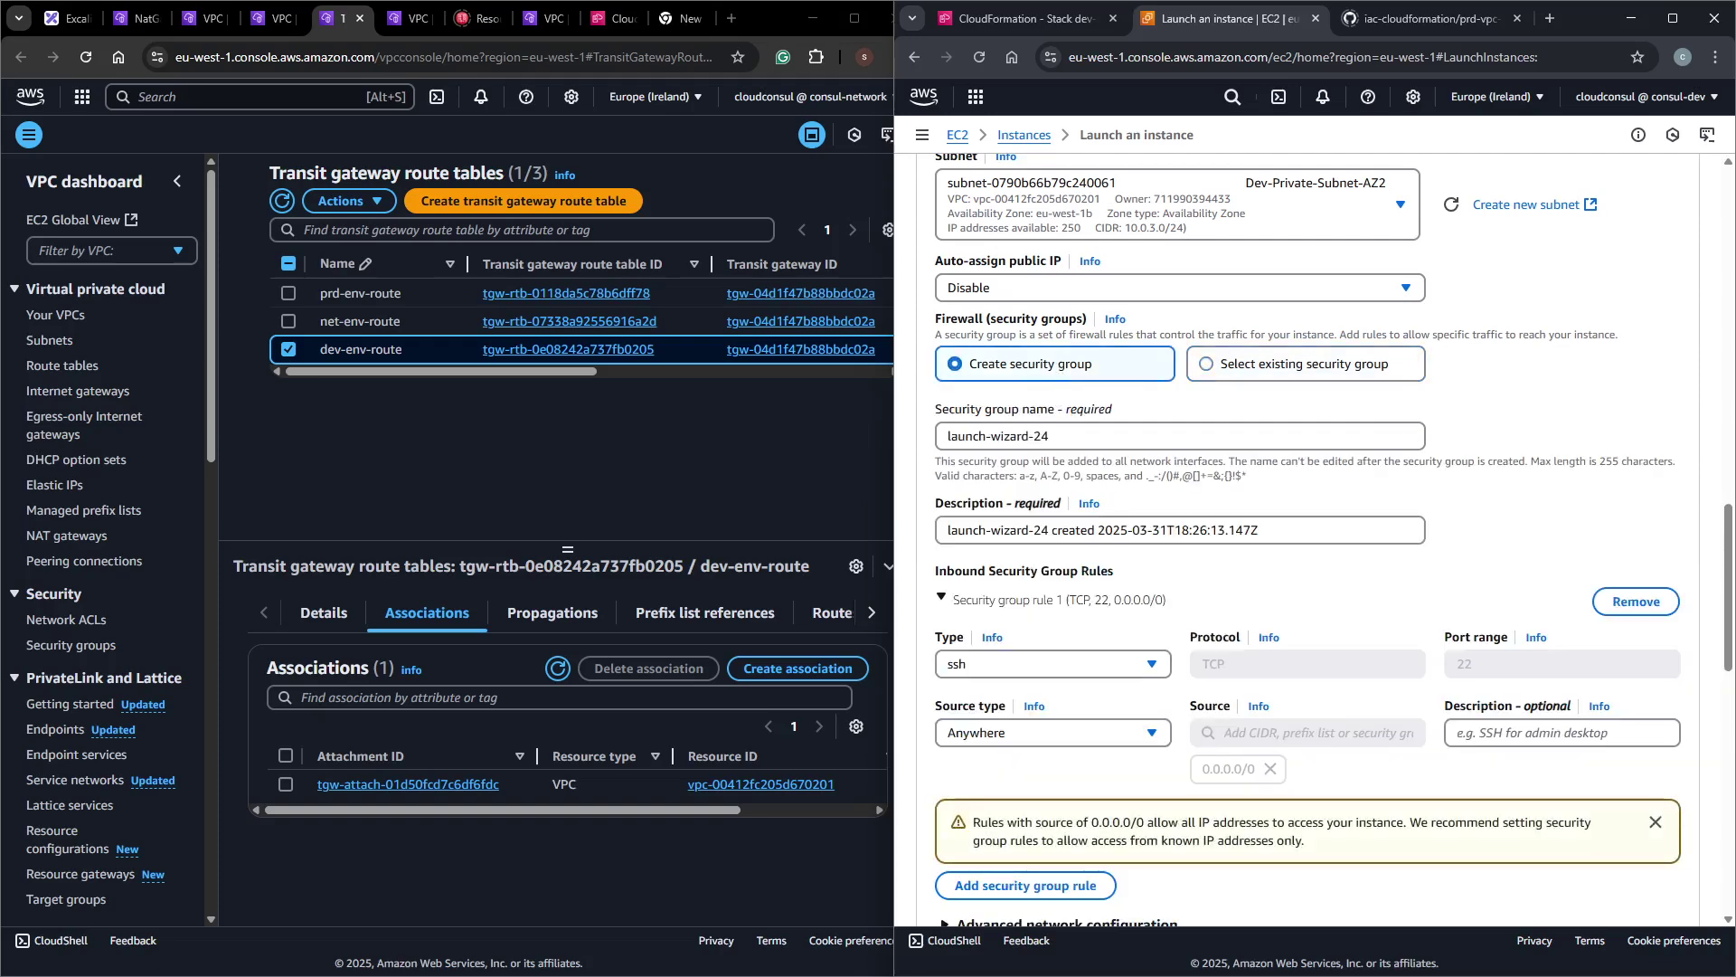
{"action": "key", "text": "Tab"}
Copy the instance name demo-dev-env into the new security group's name and remove its inbound SSH rule.
{"action": "scroll", "coordinate": [1027, 416], "scroll_direction": "up", "scroll_amount": 20}
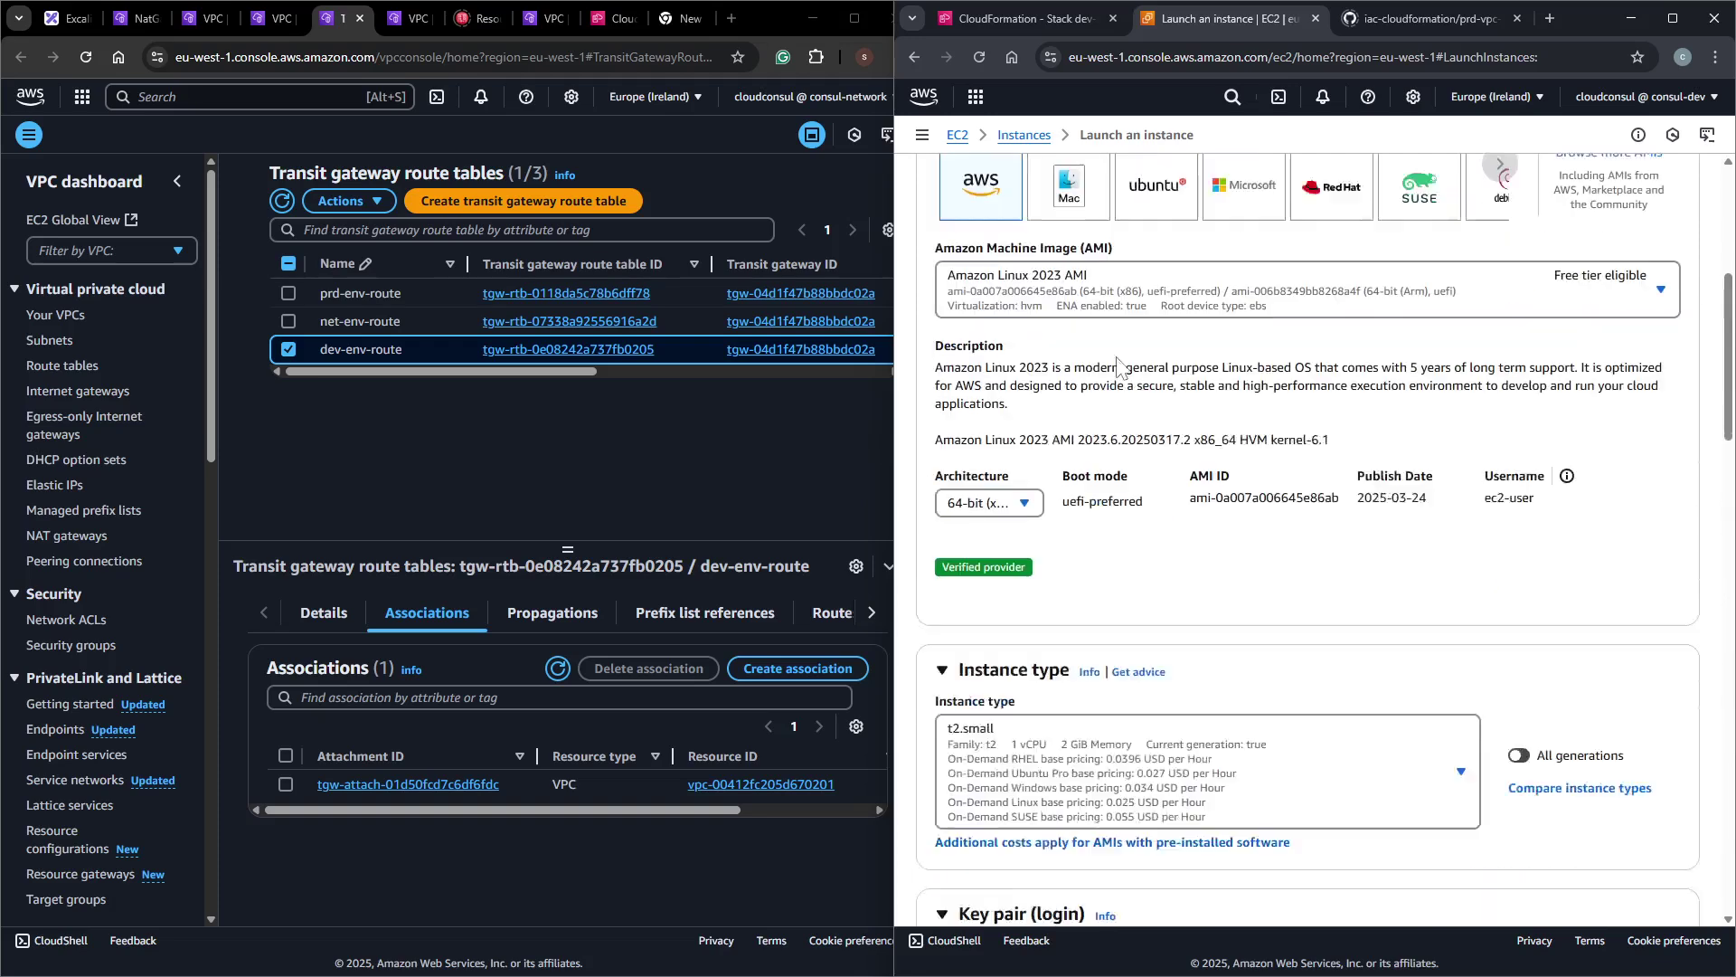
{"action": "left_click_drag", "start_coordinate": [1082, 318], "coordinate": [918, 336]}
{"action": "key", "text": "ctrl+c"}
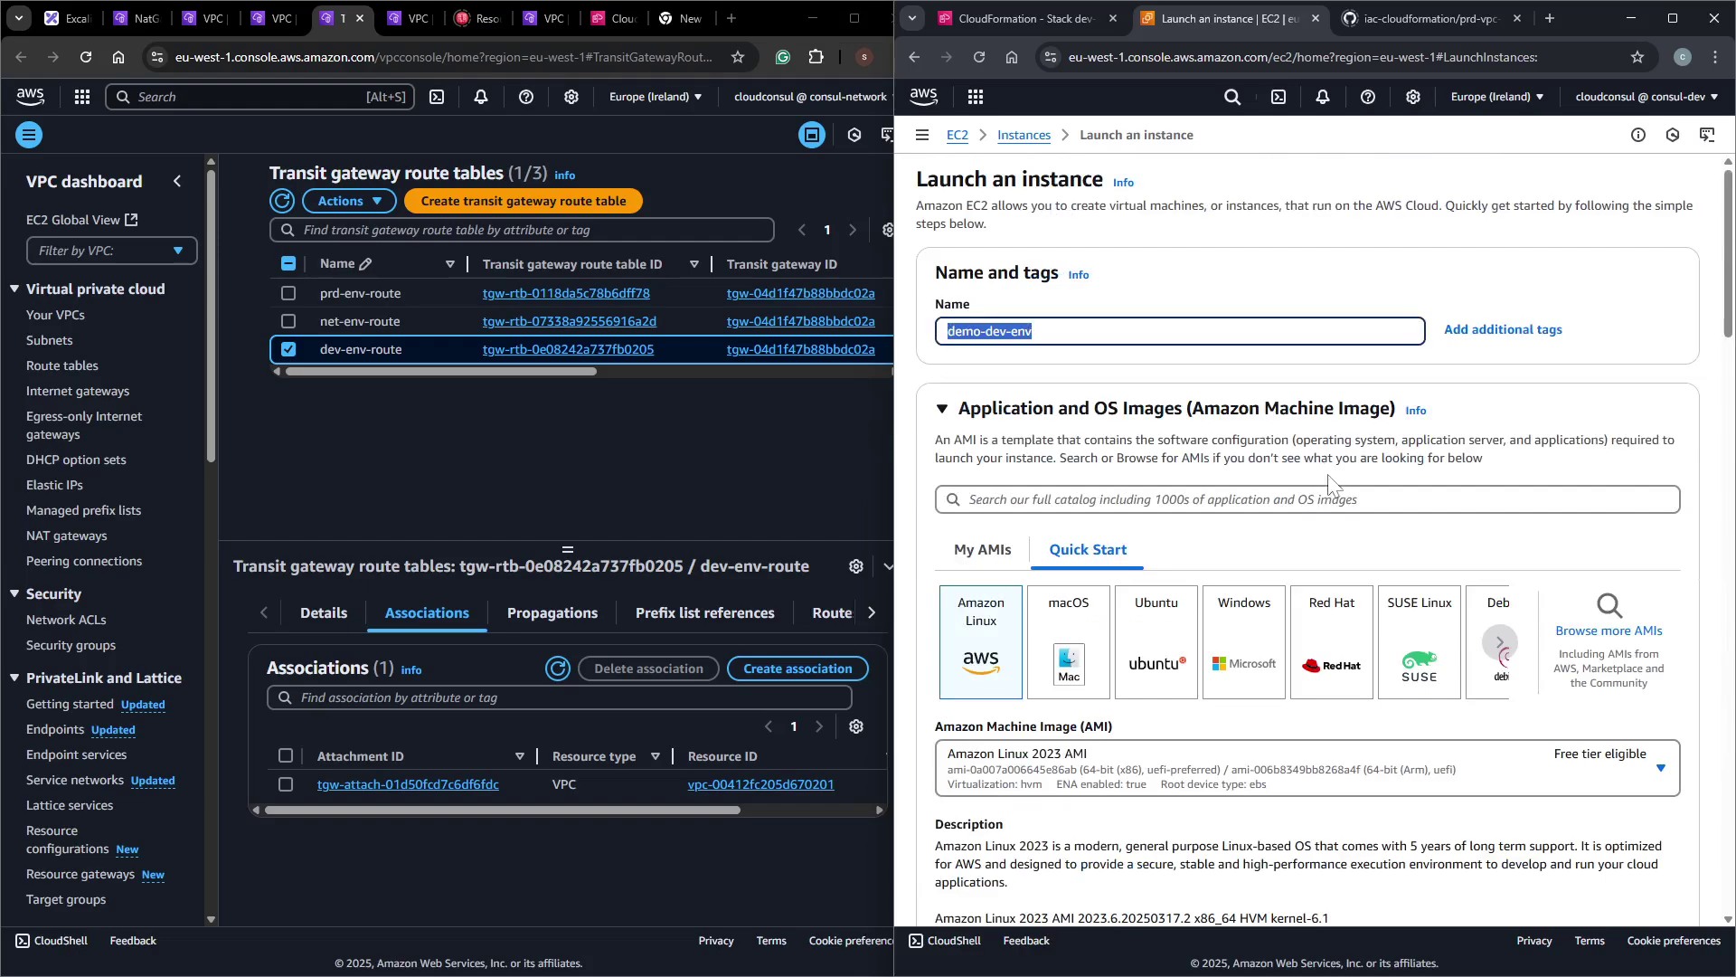
{"action": "scroll", "coordinate": [1335, 486], "scroll_direction": "down", "scroll_amount": 15}
{"action": "scroll", "coordinate": [1243, 552], "scroll_direction": "down", "scroll_amount": 4}
{"action": "triple_click", "coordinate": [1147, 526]}
{"action": "key", "text": "ctrl+v"}
{"action": "scroll", "coordinate": [1149, 633], "scroll_direction": "down", "scroll_amount": 3}
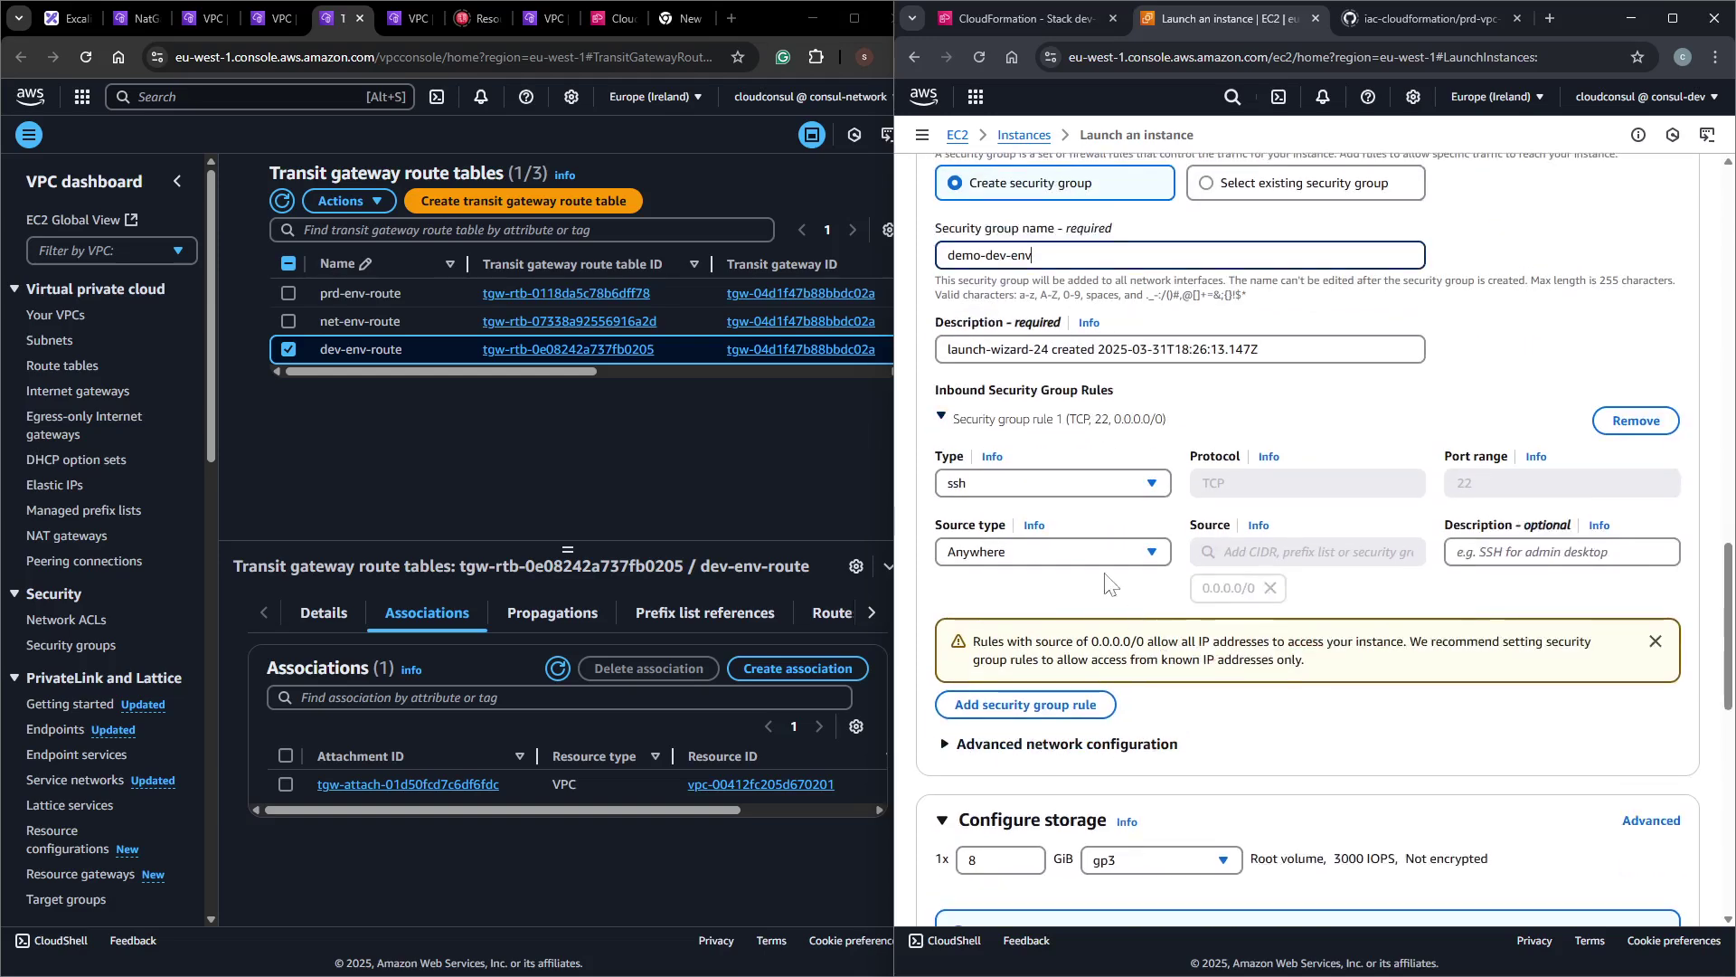
{"action": "scroll", "coordinate": [1131, 589], "scroll_direction": "down", "scroll_amount": 2}
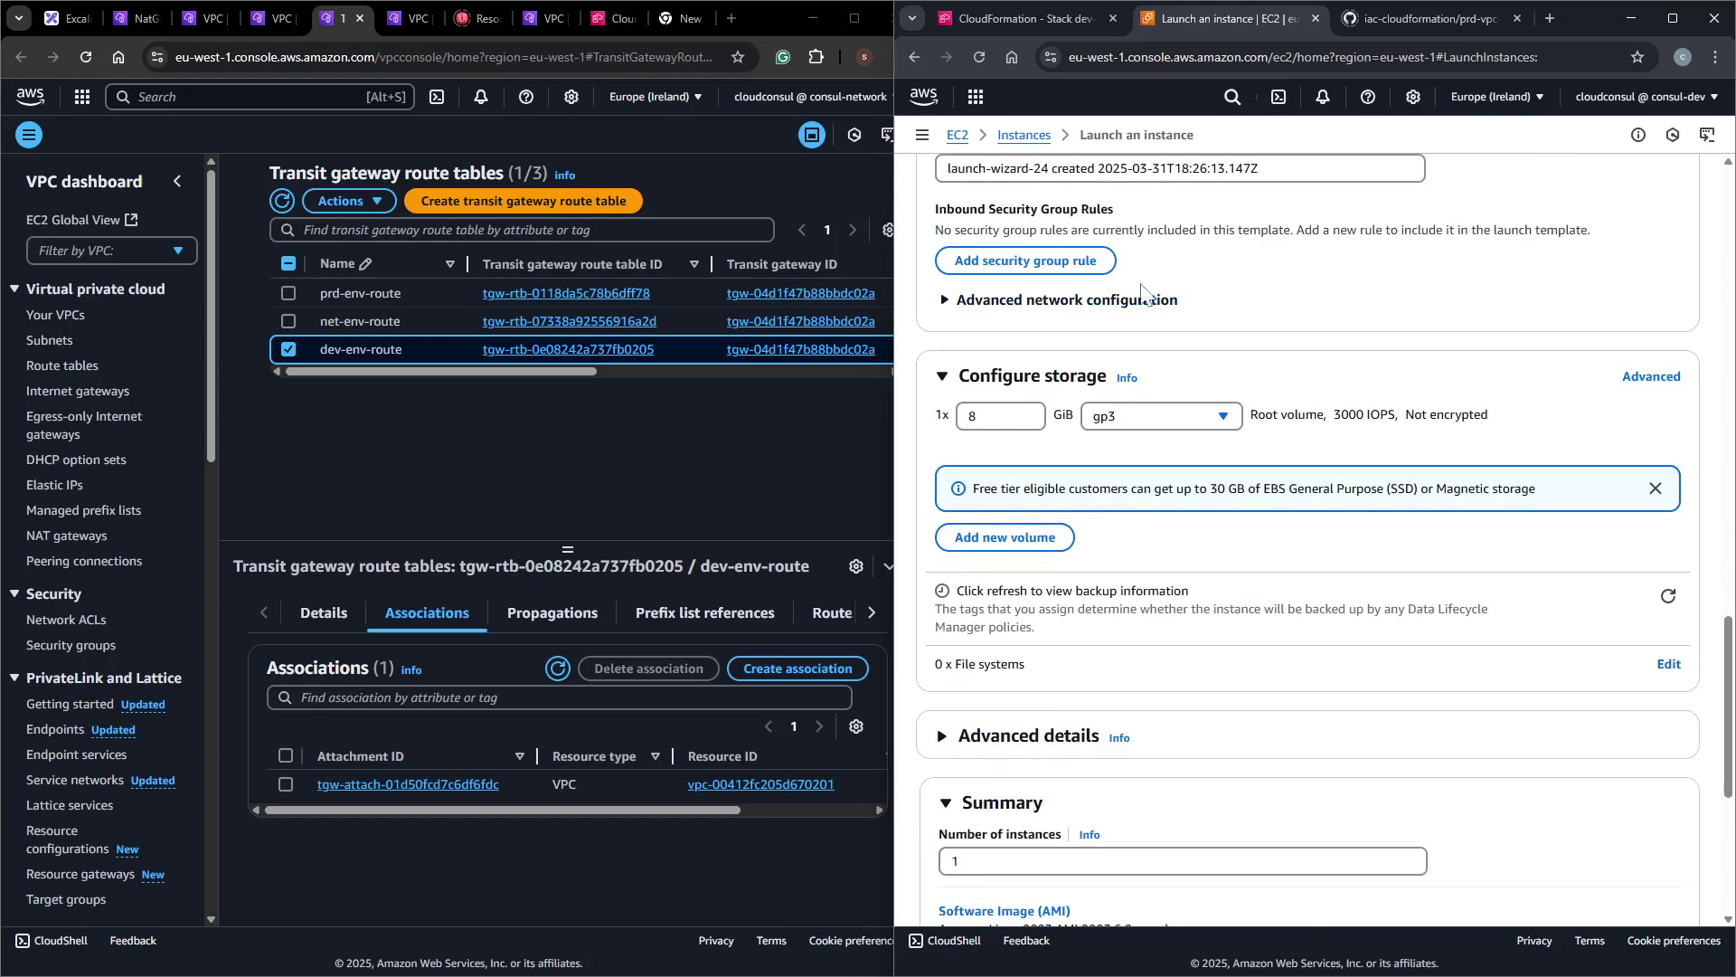
Expand the advanced details, refresh the IAM instance profile choices and assign AmazonSSMRoleForInstancesQuickSetup to the instance.
{"action": "scroll", "coordinate": [1058, 452], "scroll_direction": "down", "scroll_amount": 1}
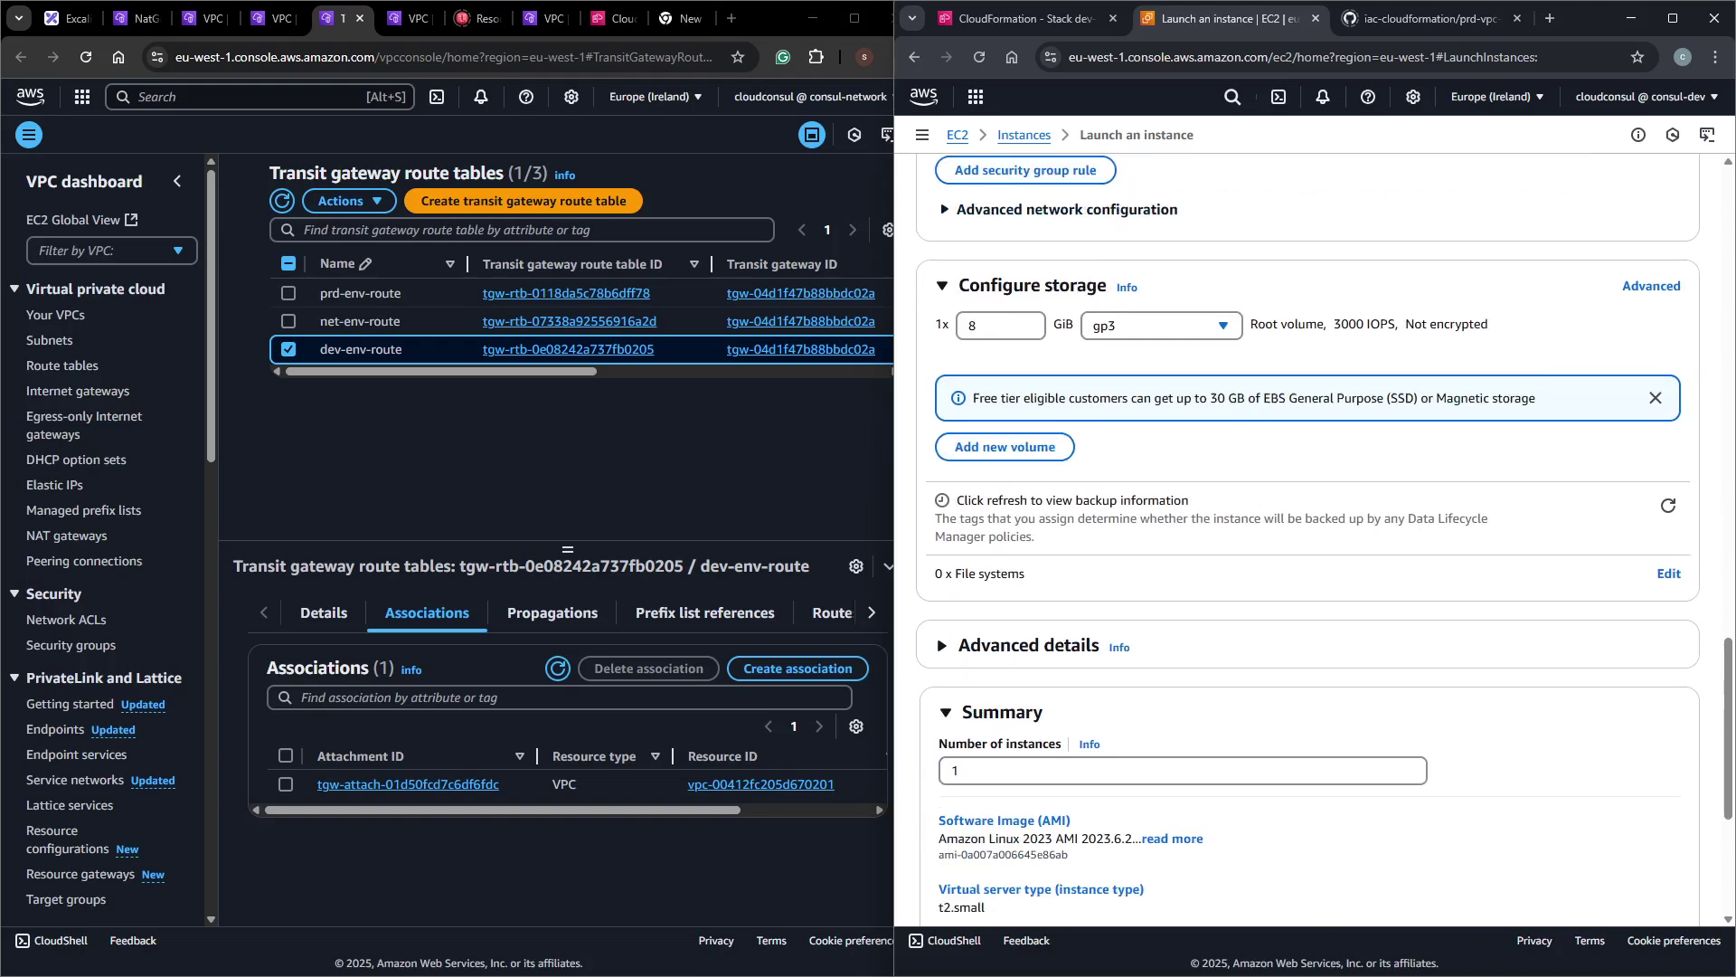
{"action": "left_click", "coordinate": [1069, 658]}
{"action": "scroll", "coordinate": [1070, 659], "scroll_direction": "down", "scroll_amount": 2}
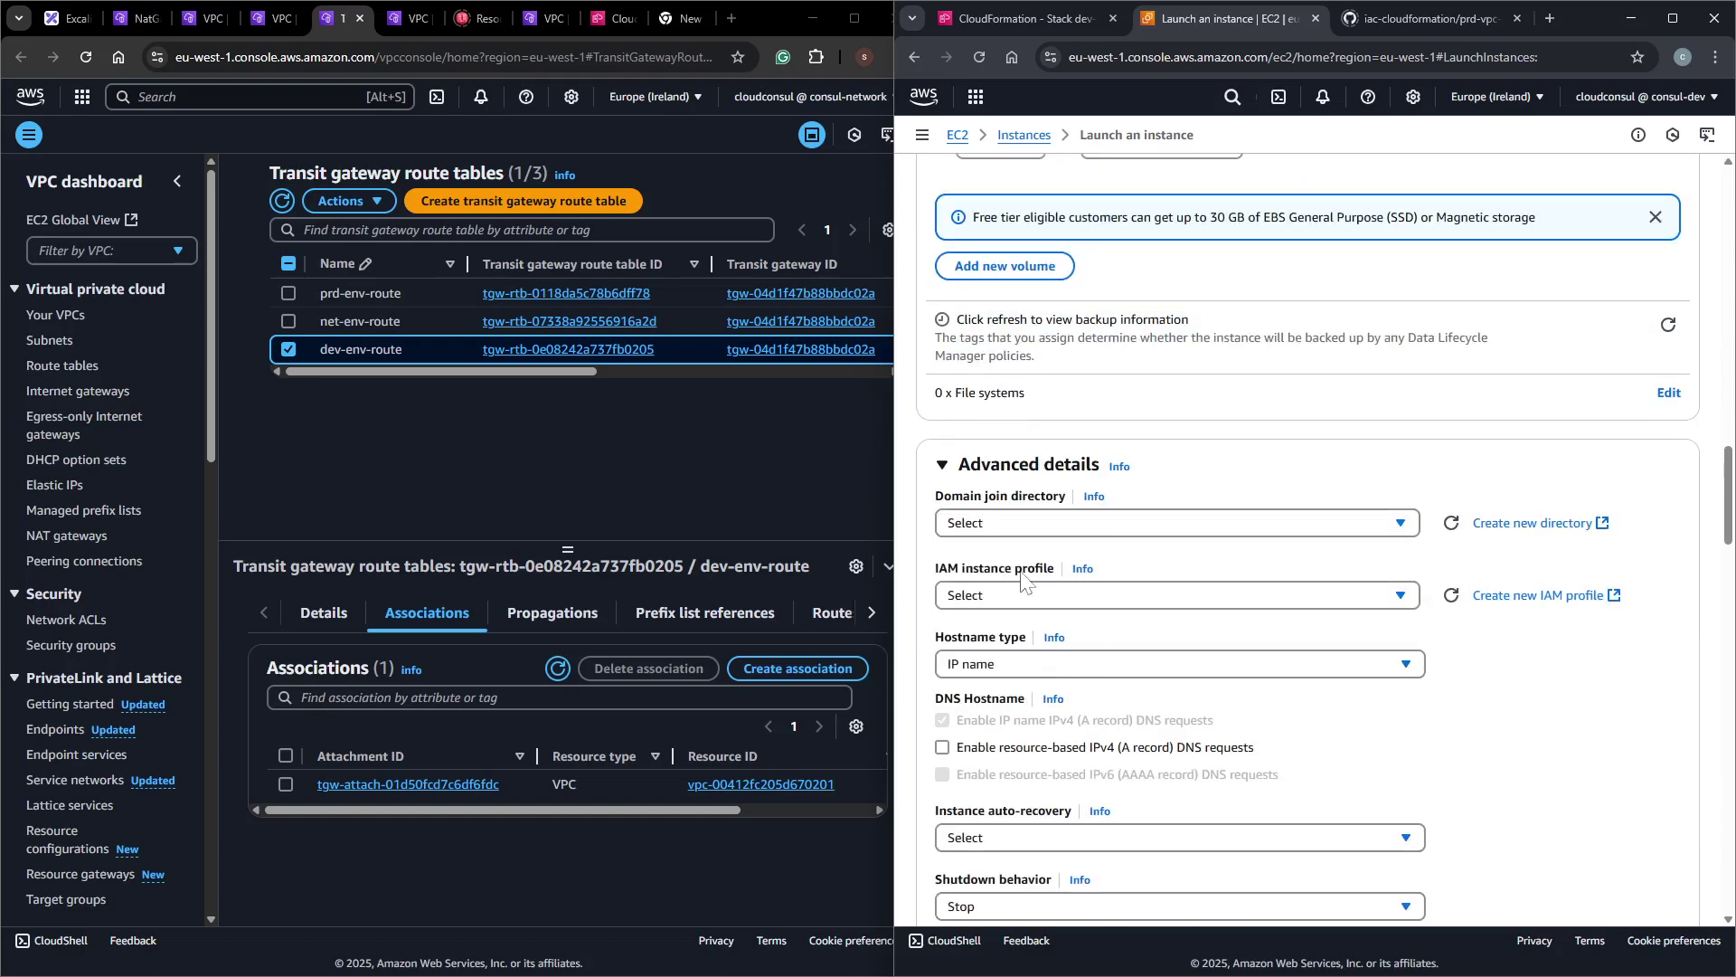
{"action": "left_click", "coordinate": [1005, 593]}
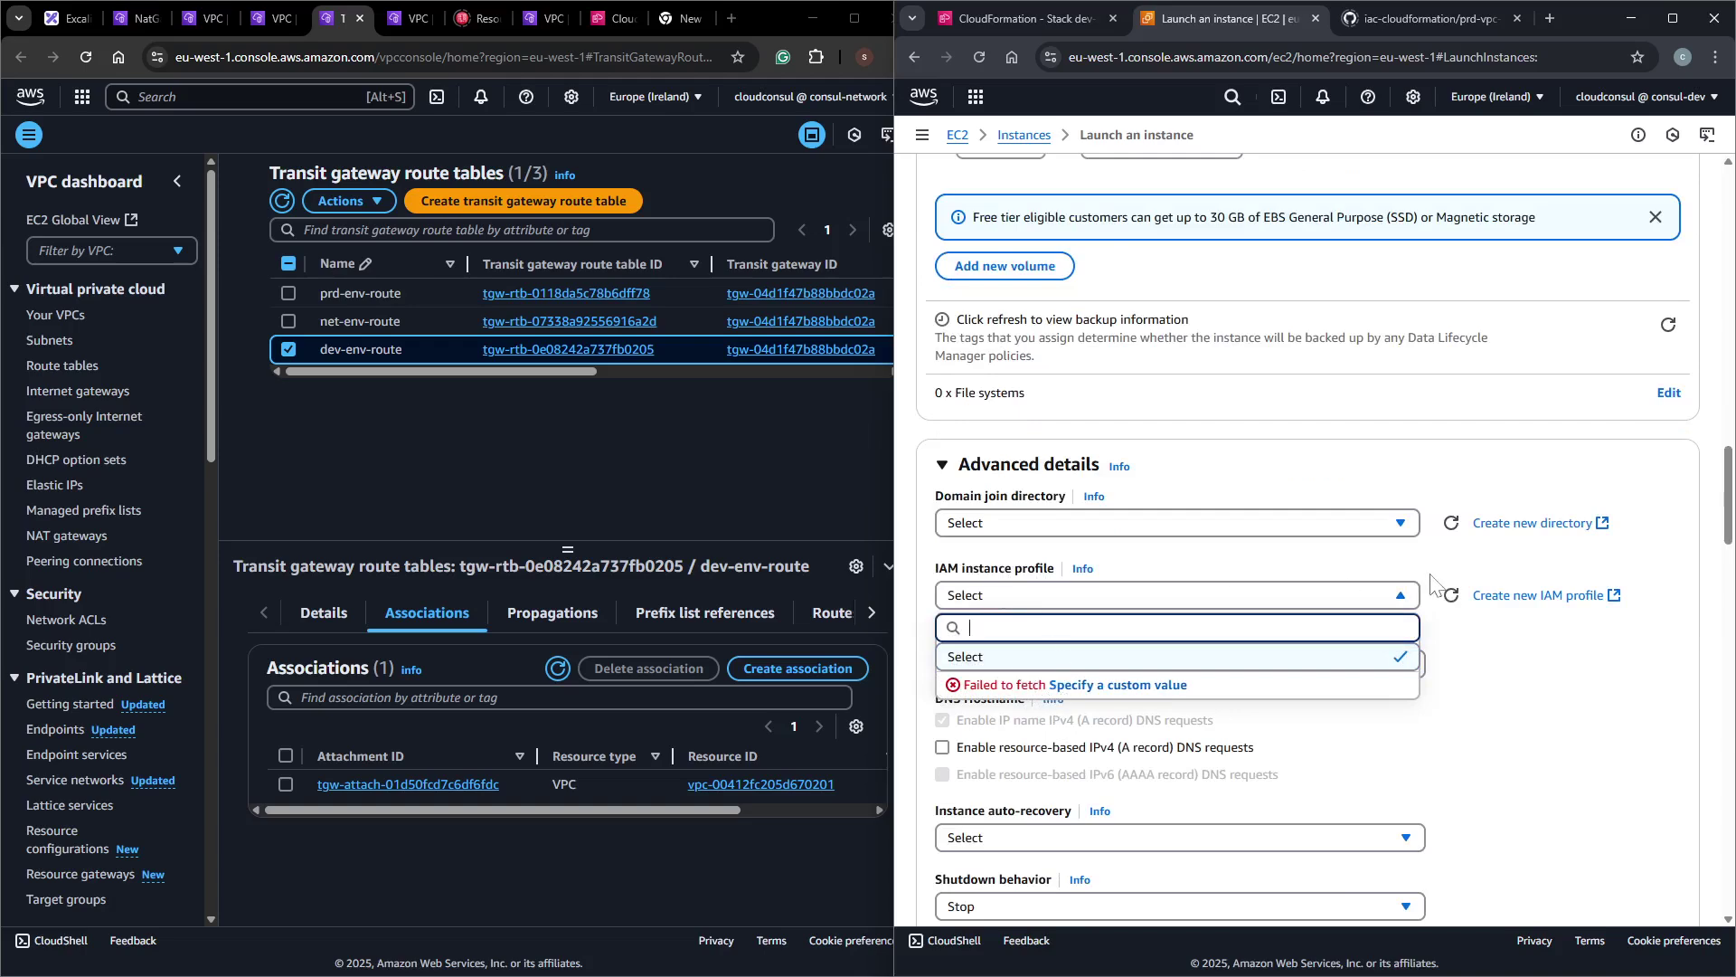
{"action": "left_click_drag", "start_coordinate": [1483, 639], "coordinate": [1450, 608]}
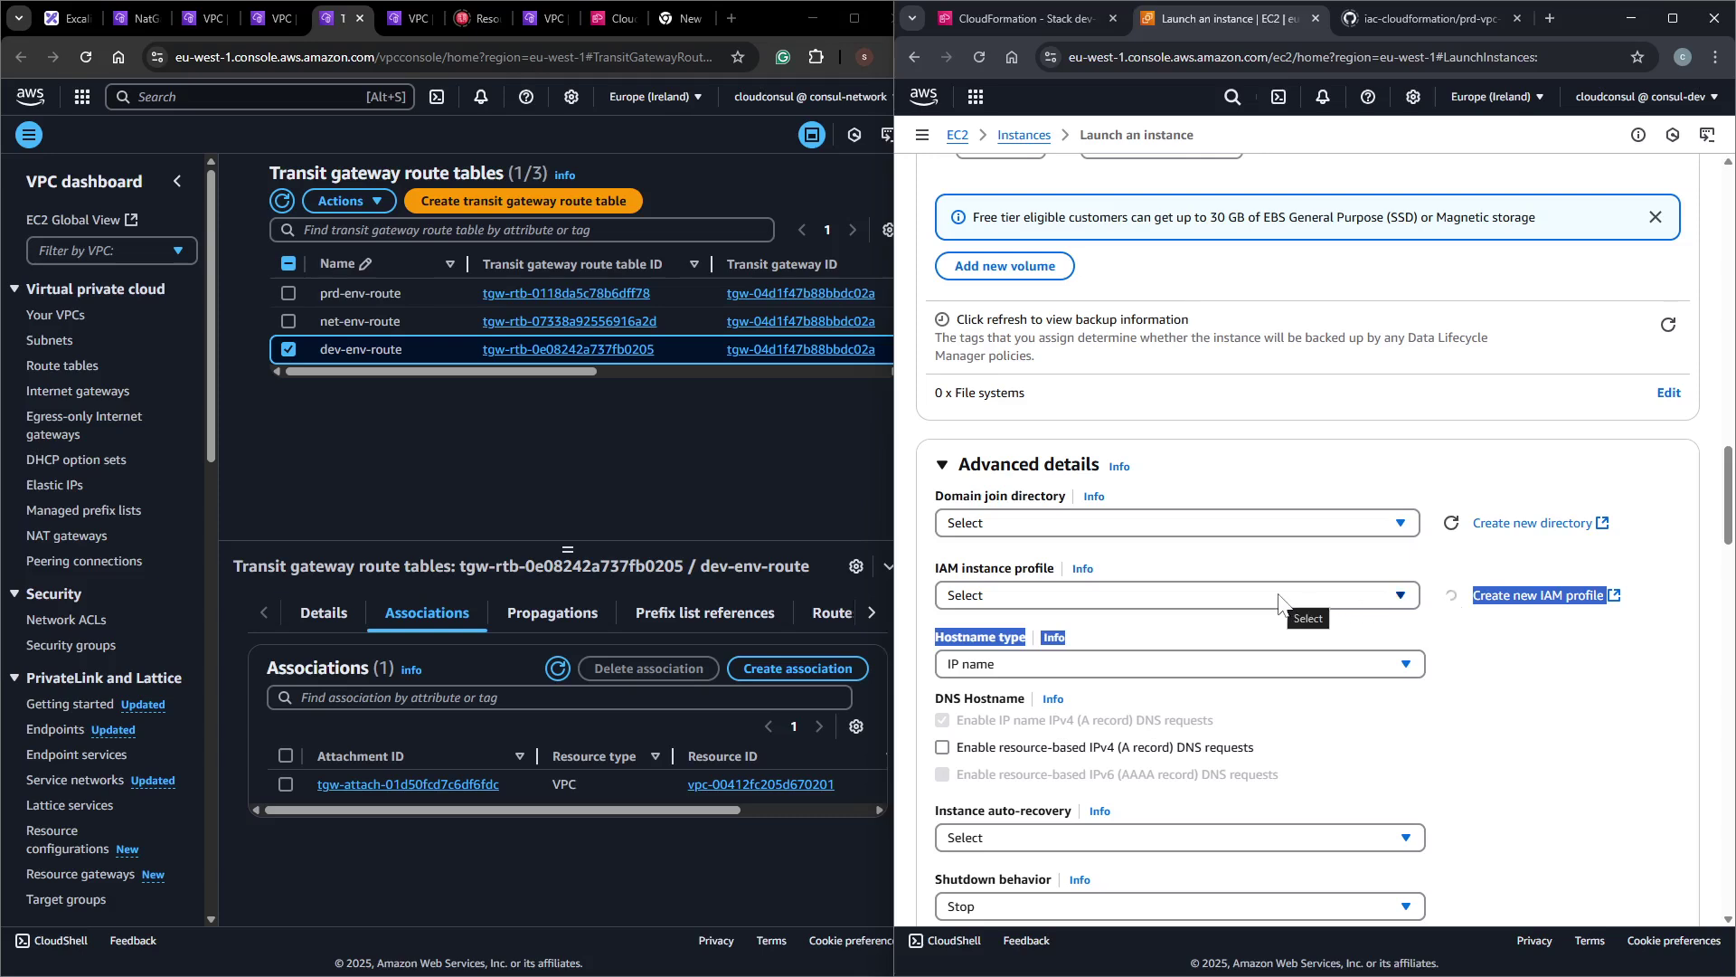
{"action": "left_click", "coordinate": [1280, 597]}
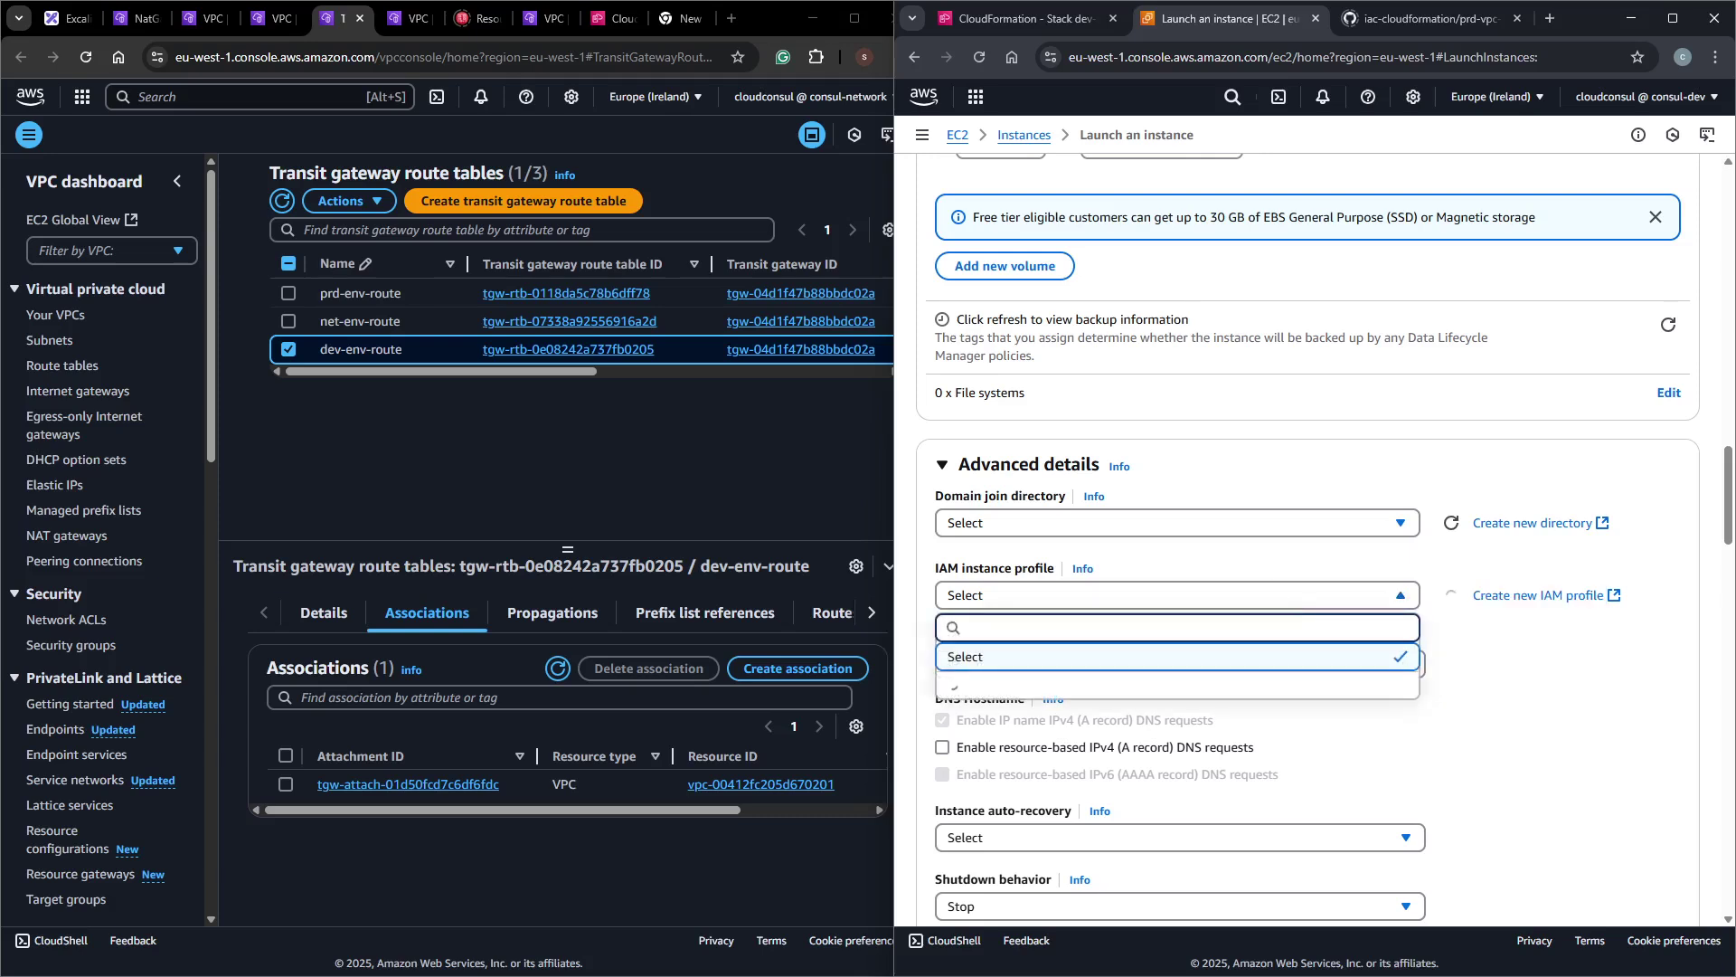
{"action": "scroll", "coordinate": [1157, 692], "scroll_direction": "up", "scroll_amount": 20}
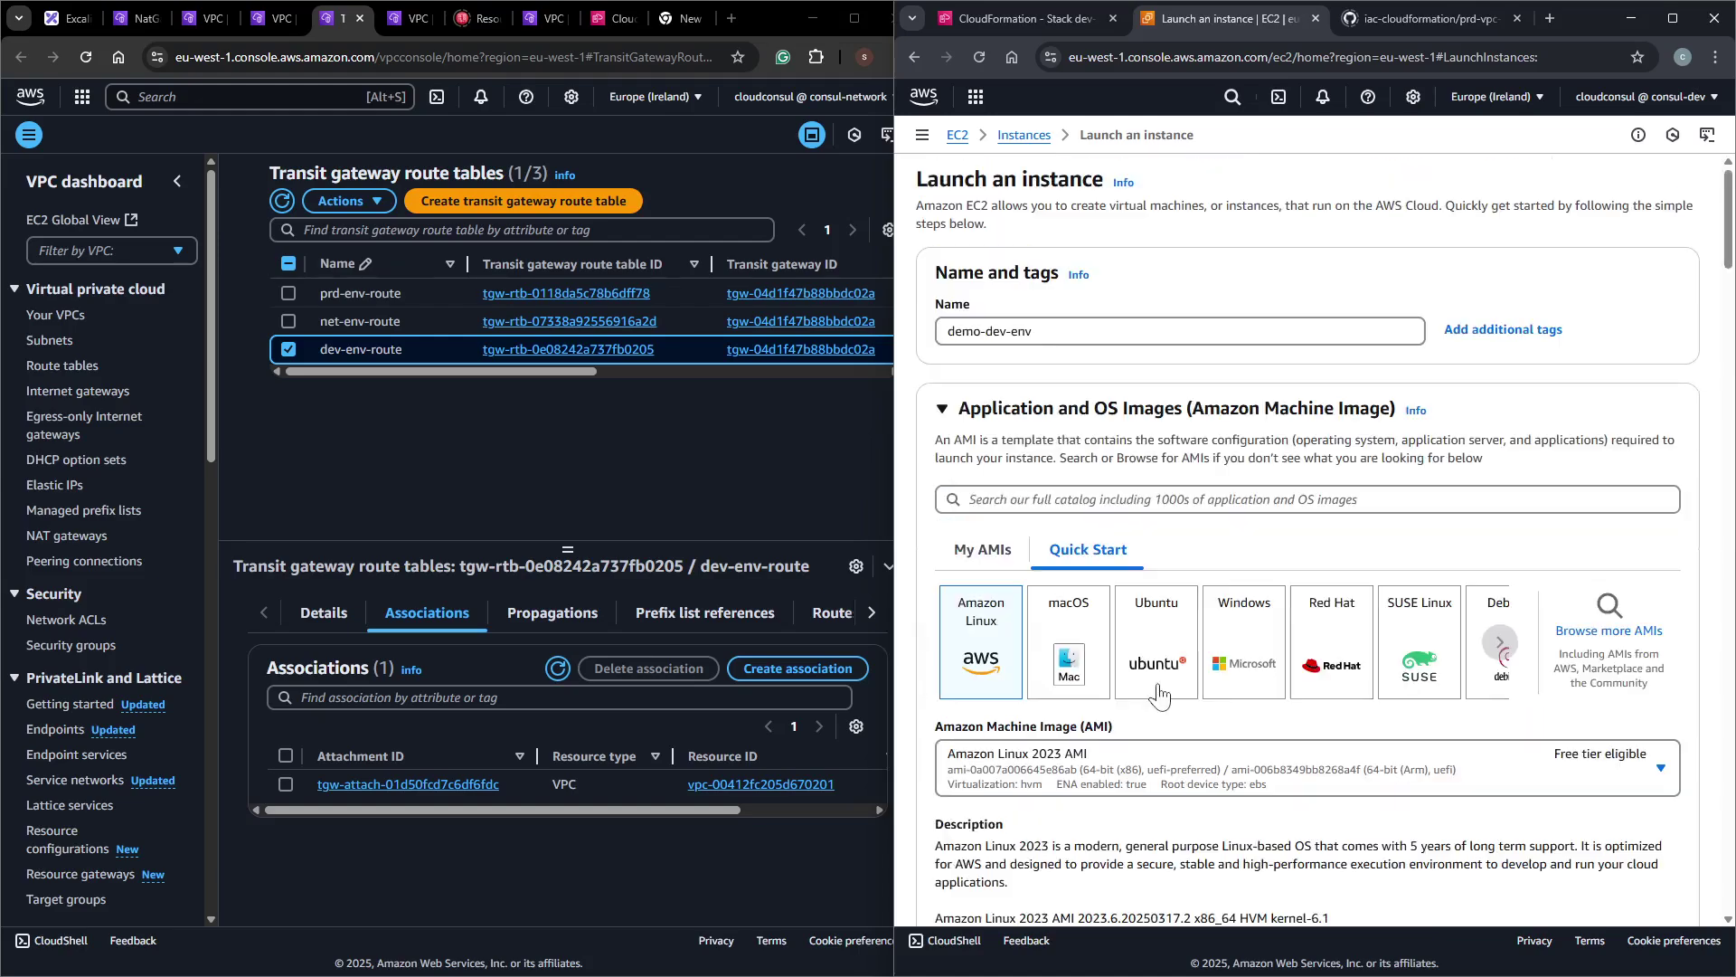
{"action": "scroll", "coordinate": [1216, 674], "scroll_direction": "down", "scroll_amount": 10}
{"action": "scroll", "coordinate": [1298, 651], "scroll_direction": "down", "scroll_amount": 20}
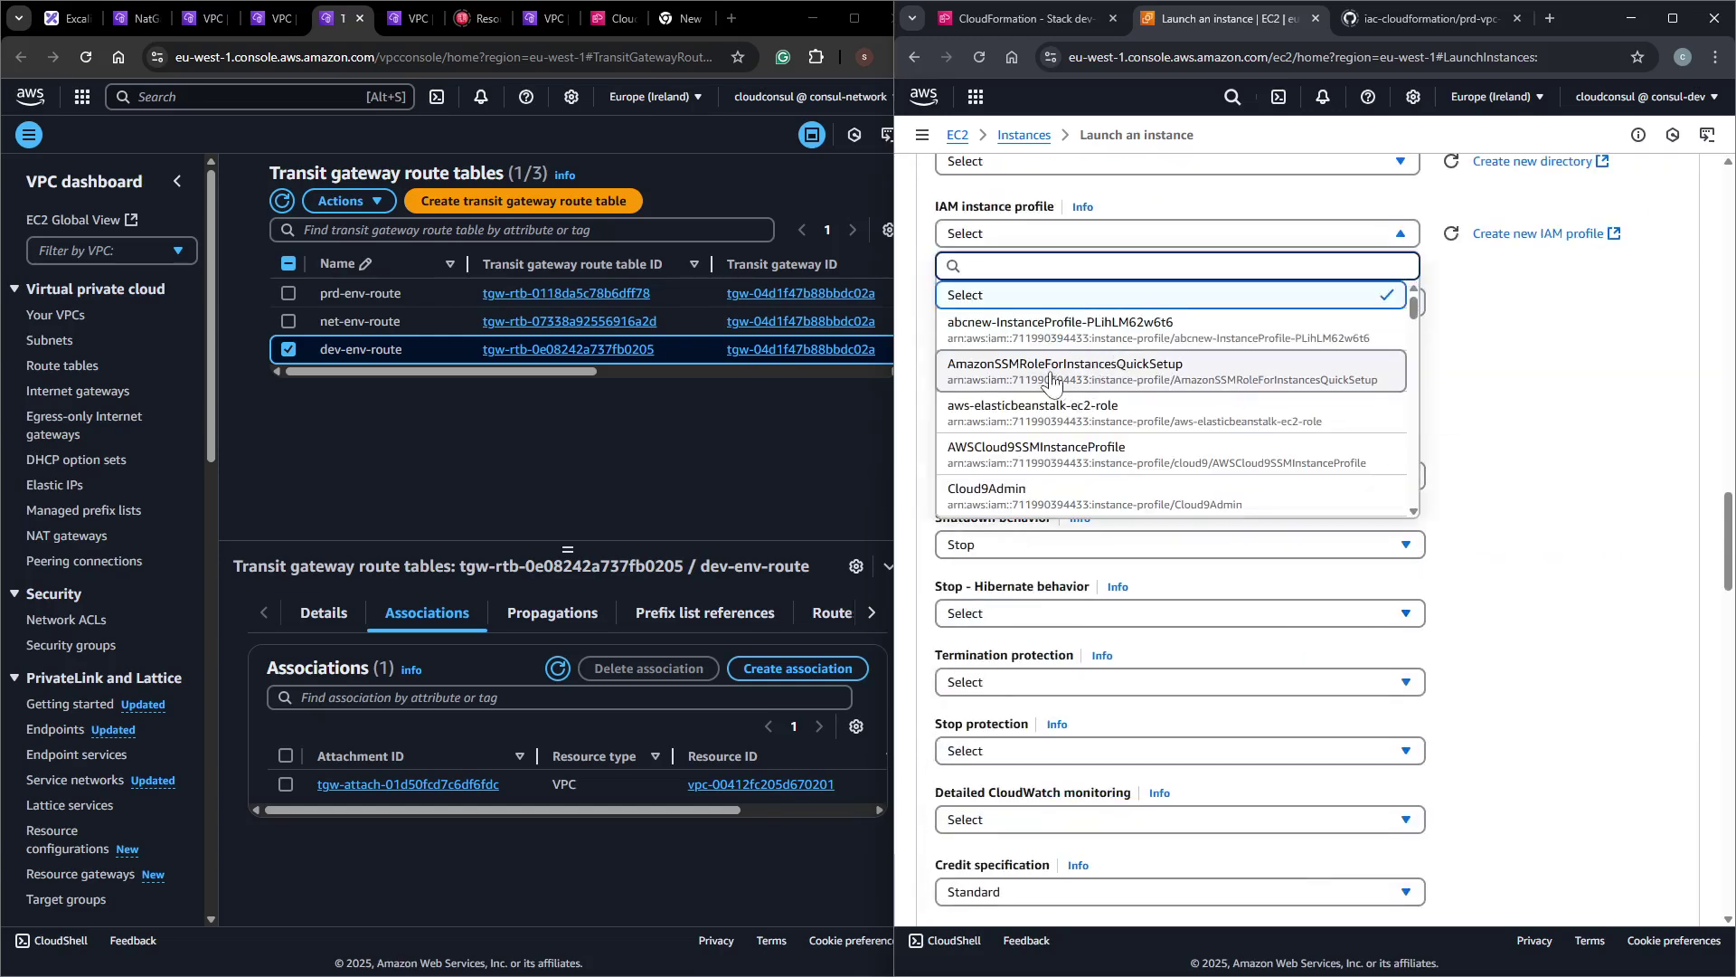
{"action": "left_click", "coordinate": [1076, 383]}
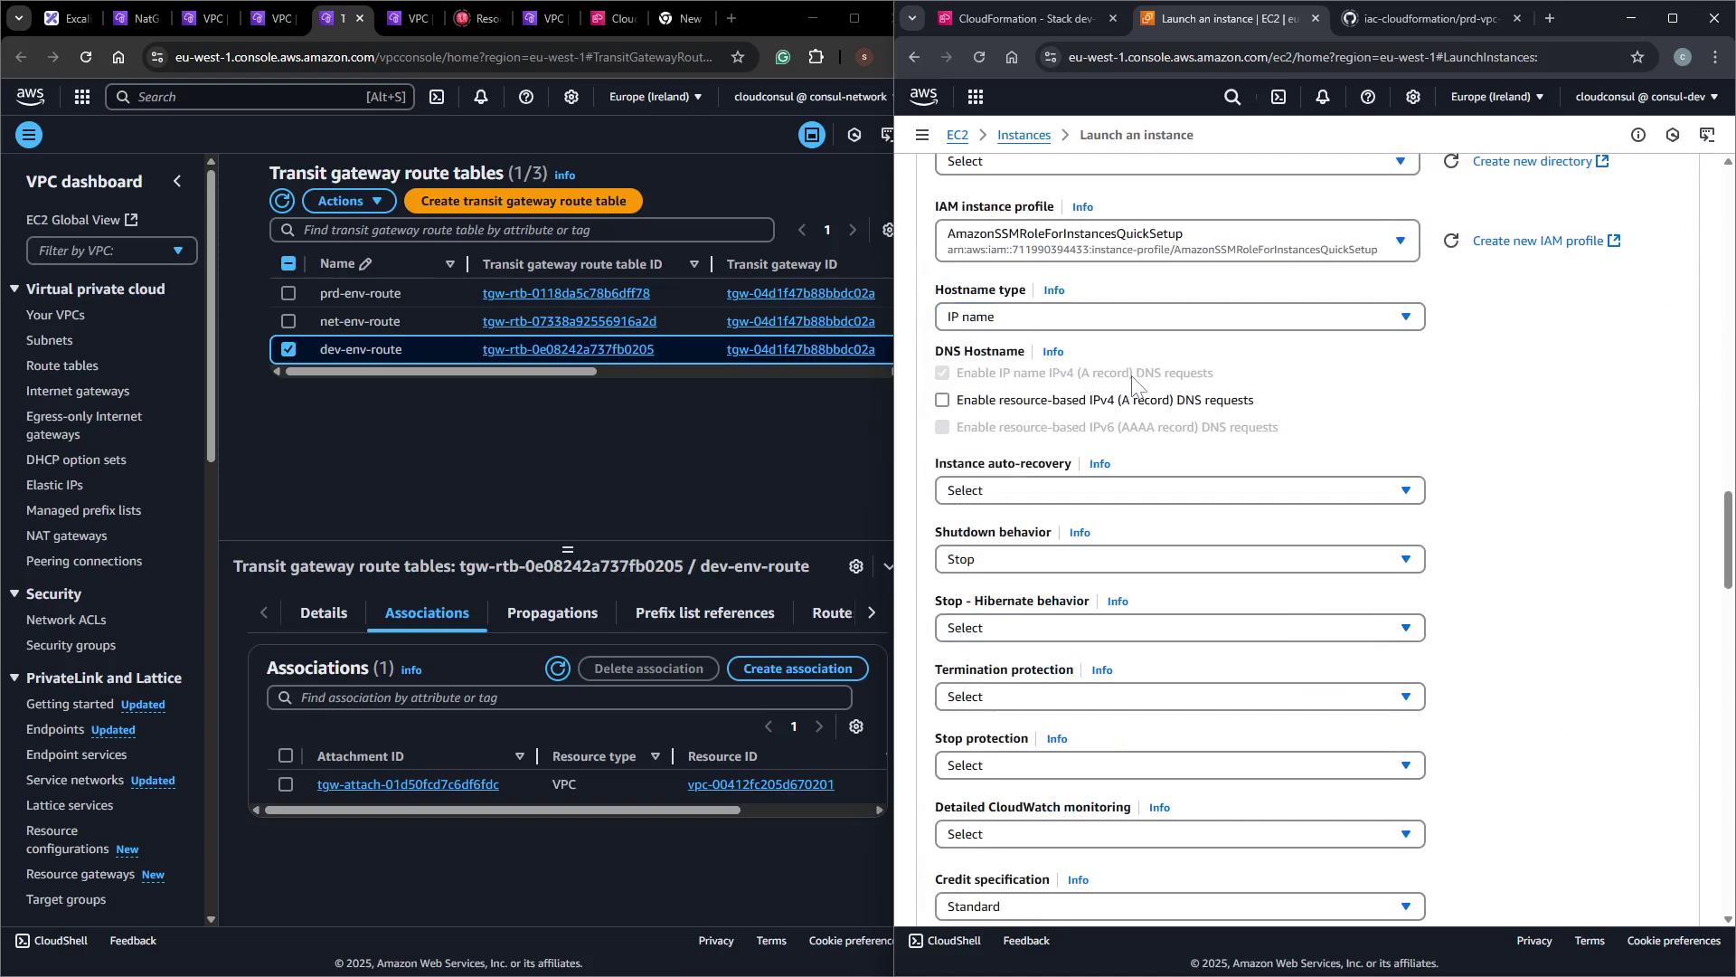
Launch the configured demo-dev-env instance and open it in the instances list.
{"action": "scroll", "coordinate": [1132, 376], "scroll_direction": "down", "scroll_amount": 10}
{"action": "scroll", "coordinate": [1212, 448], "scroll_direction": "down", "scroll_amount": 15}
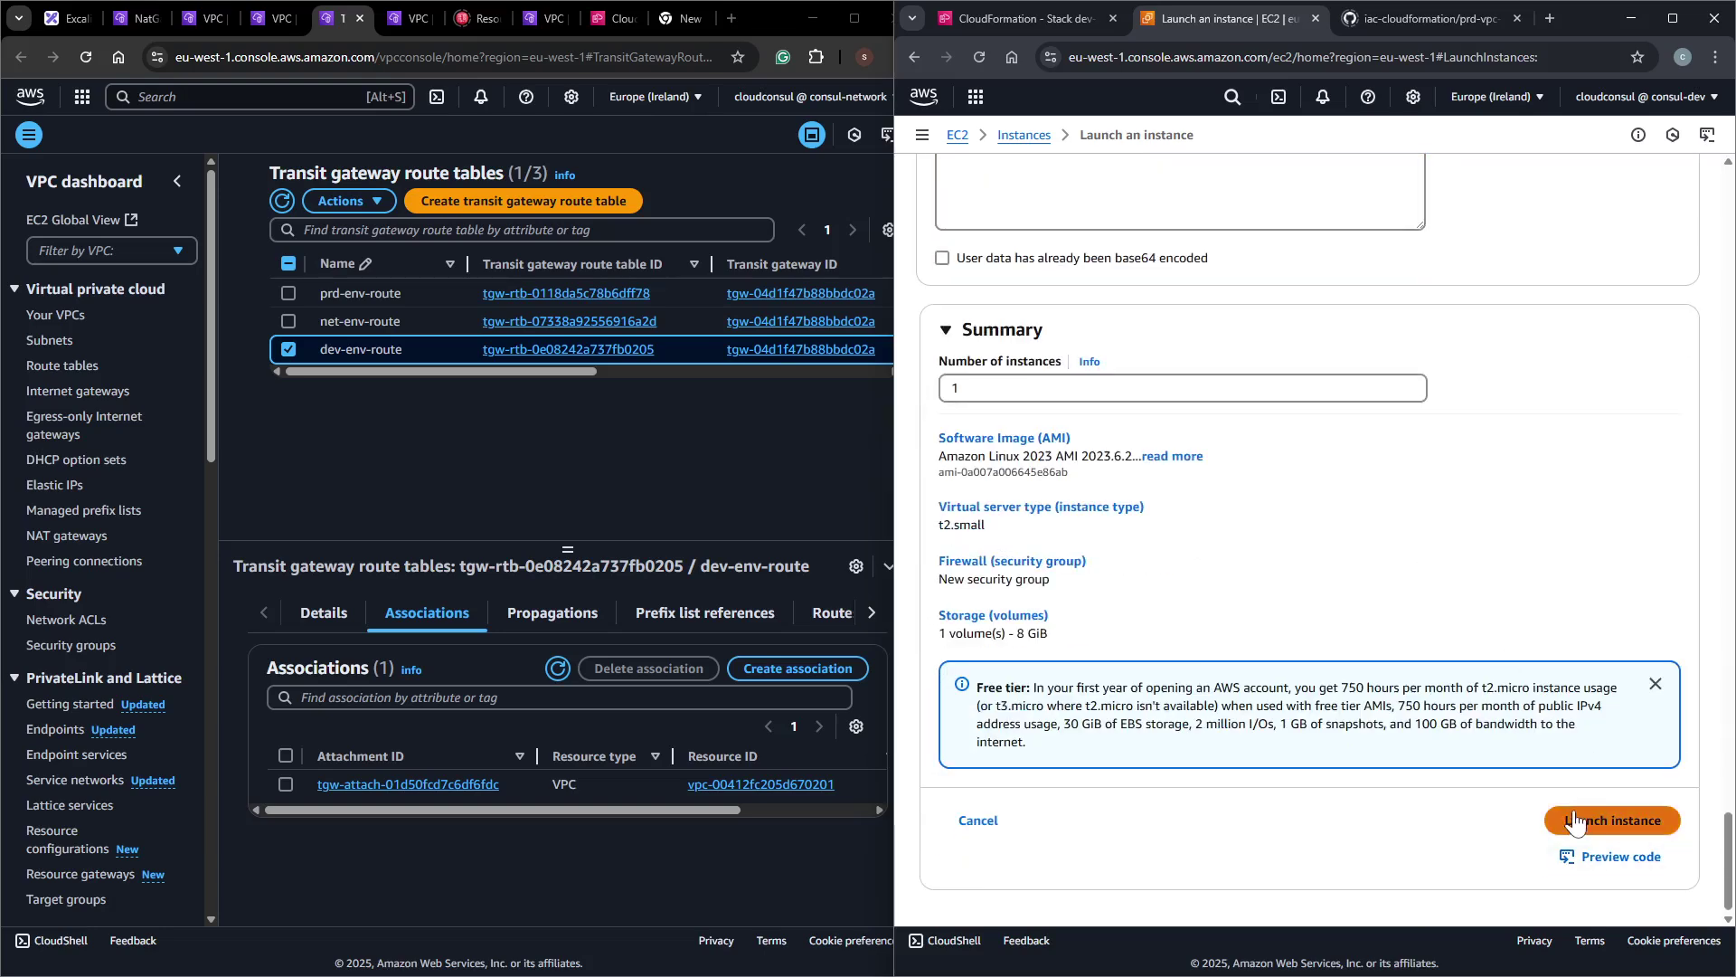
{"action": "left_click", "coordinate": [1576, 820]}
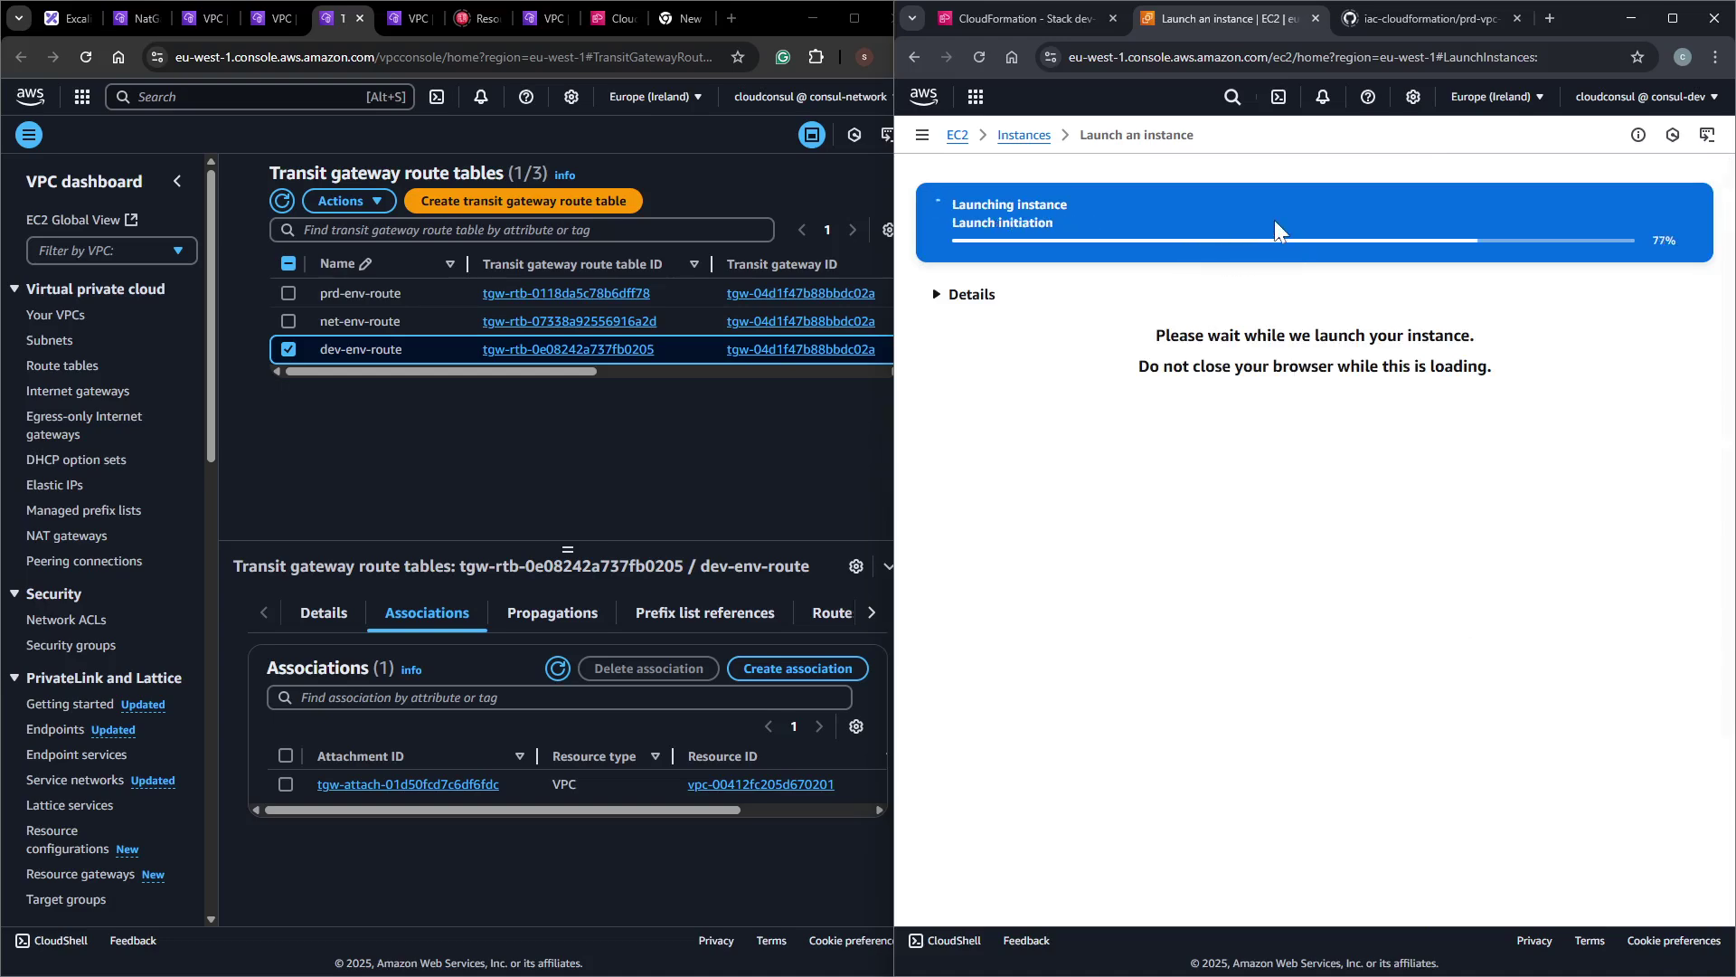
{"action": "left_click", "coordinate": [1211, 224]}
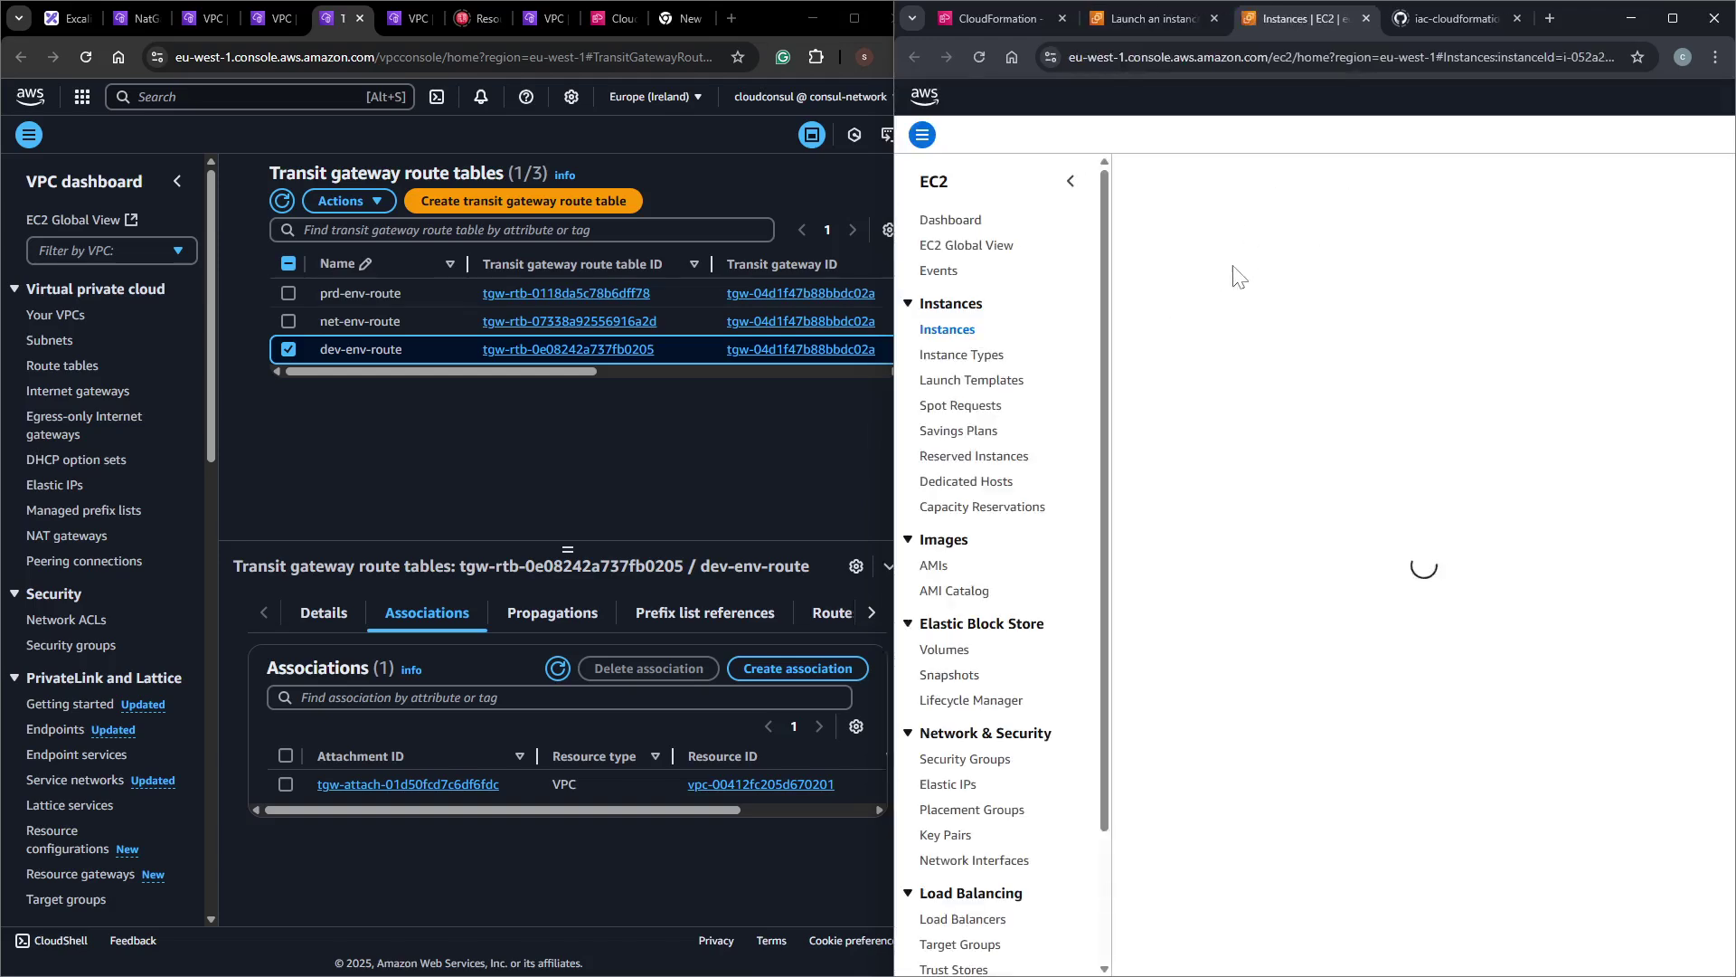
Select the demo-dev-env instance and review its security details, including the inbound and outbound rules.
{"action": "left_click_drag", "start_coordinate": [892, 306], "coordinate": [676, 306]}
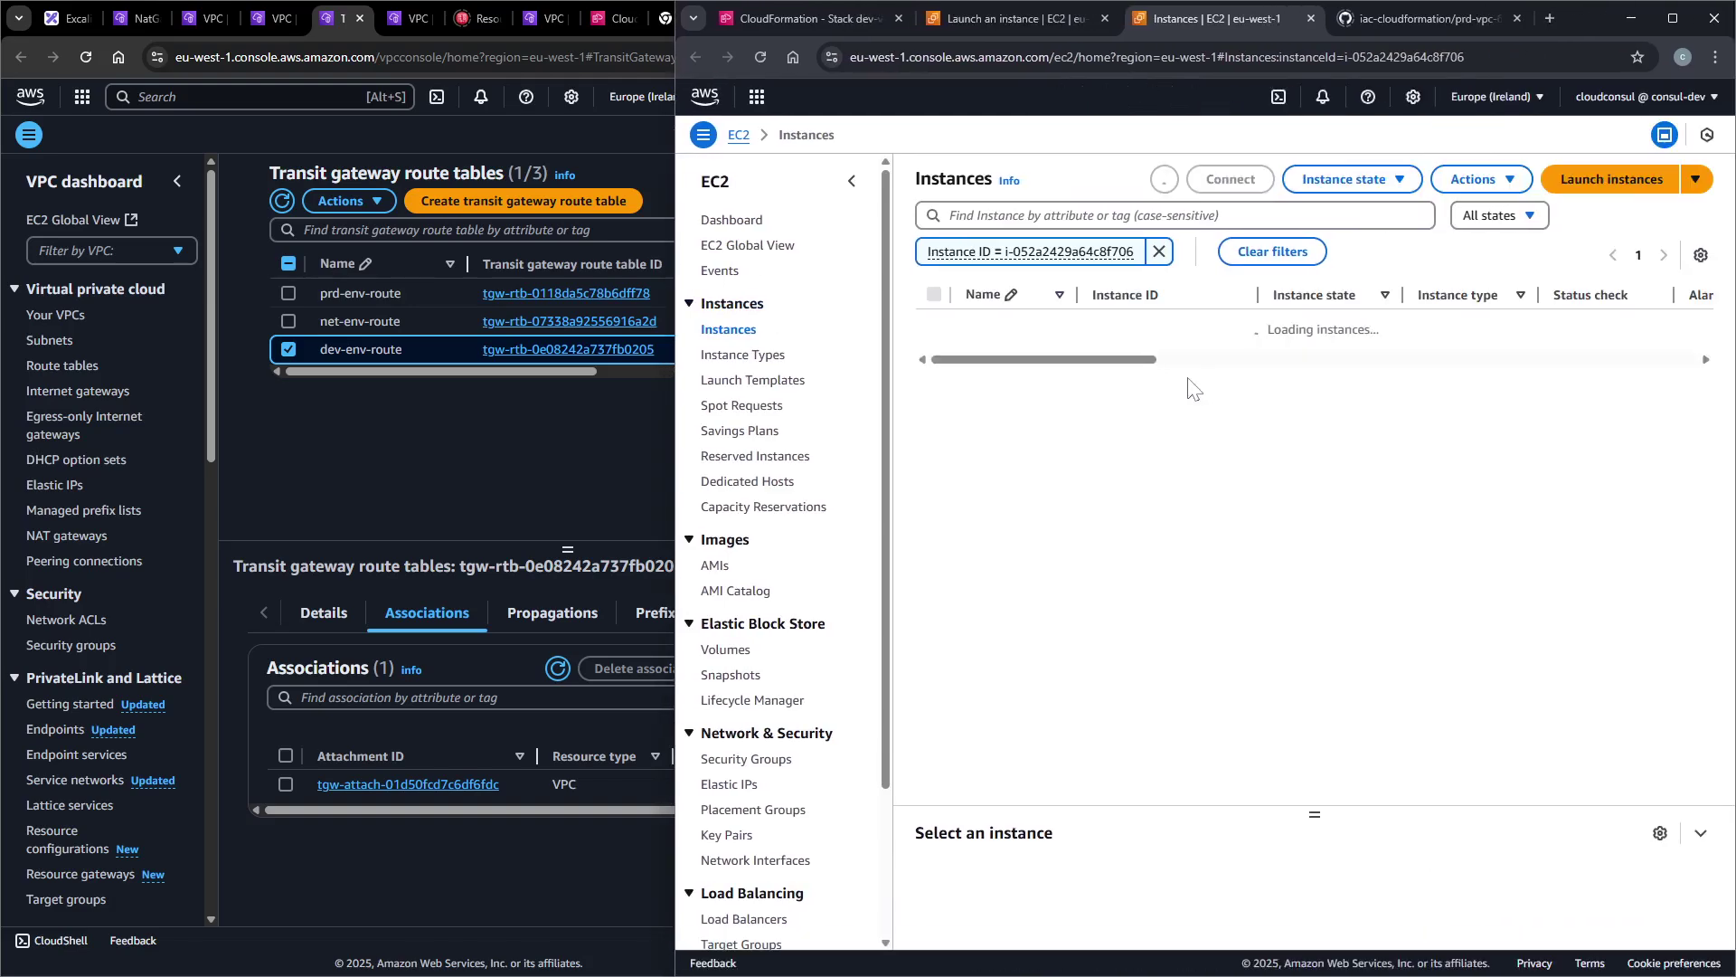
{"action": "left_click", "coordinate": [935, 354]}
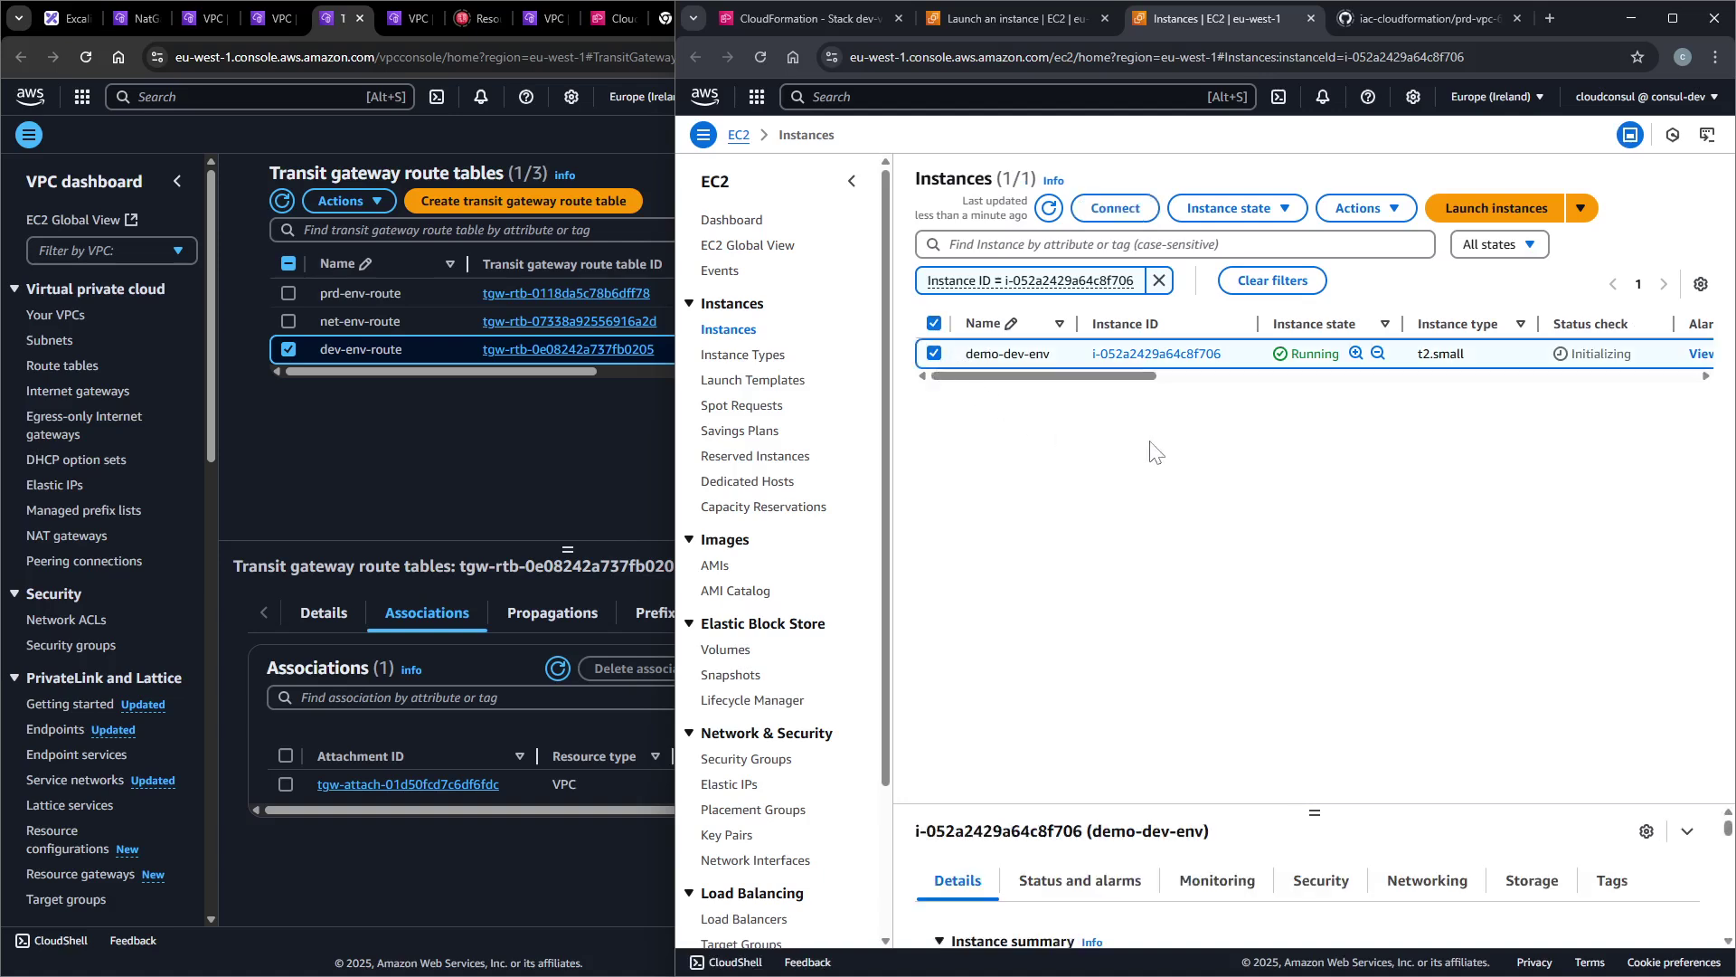
{"action": "left_click_drag", "start_coordinate": [1315, 811], "coordinate": [1244, 421]}
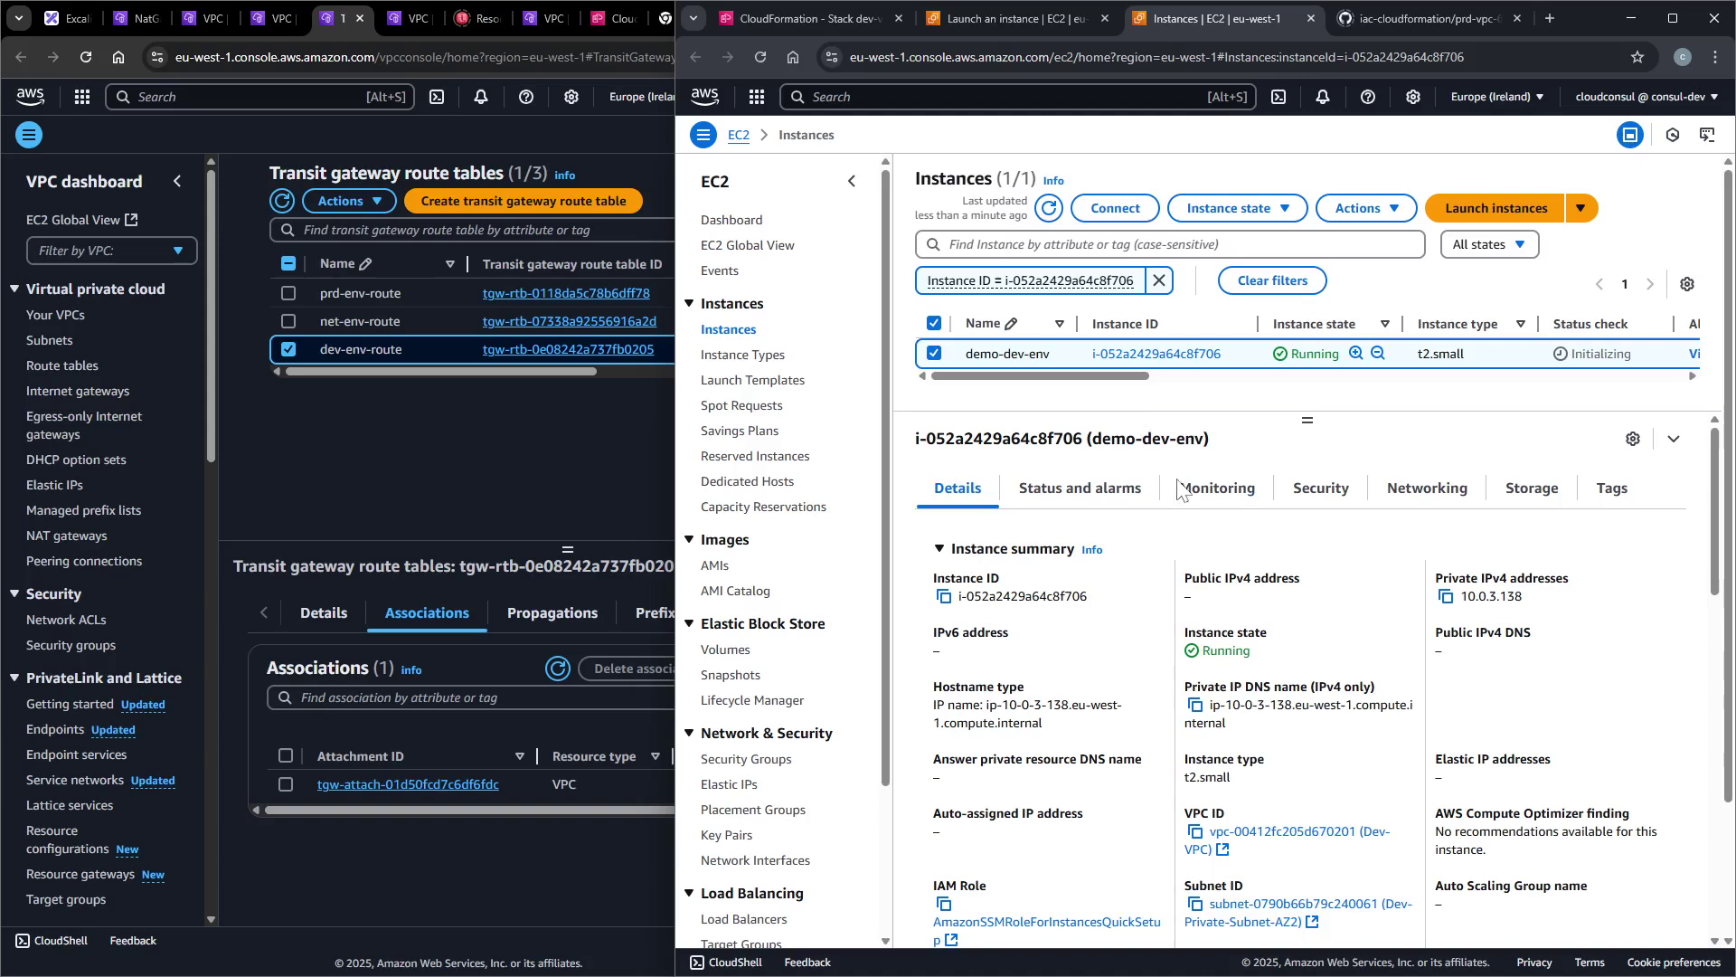
{"action": "left_click", "coordinate": [1332, 500]}
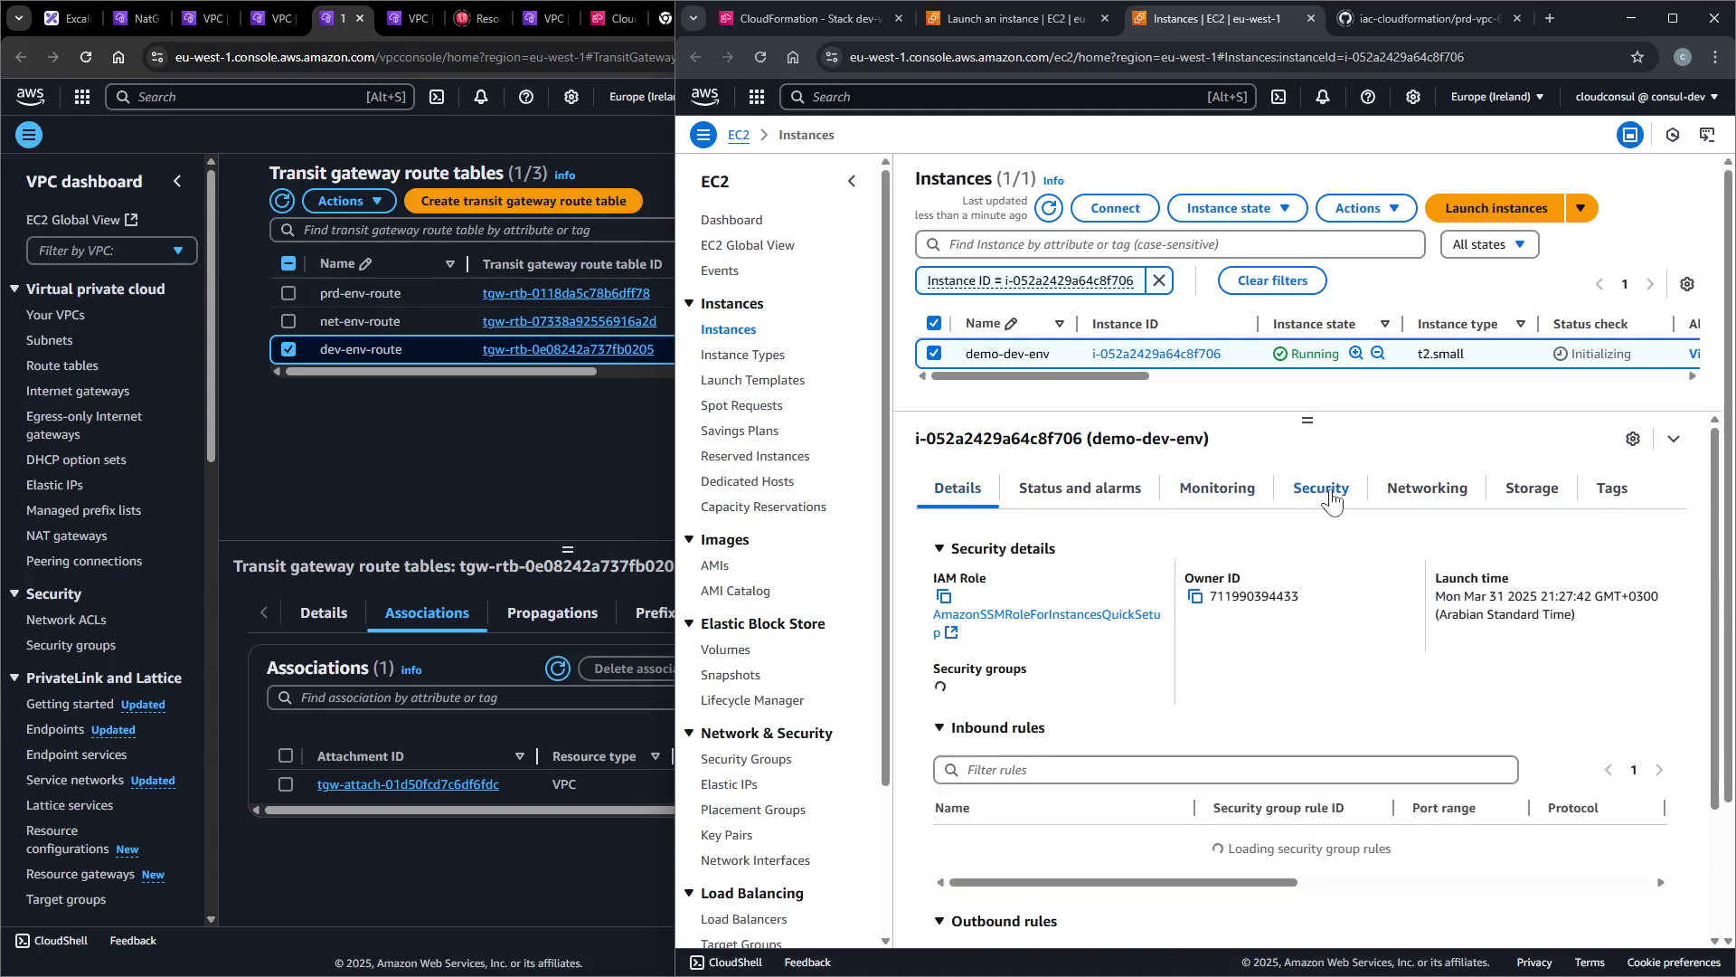
{"action": "scroll", "coordinate": [1137, 644], "scroll_direction": "down", "scroll_amount": 5}
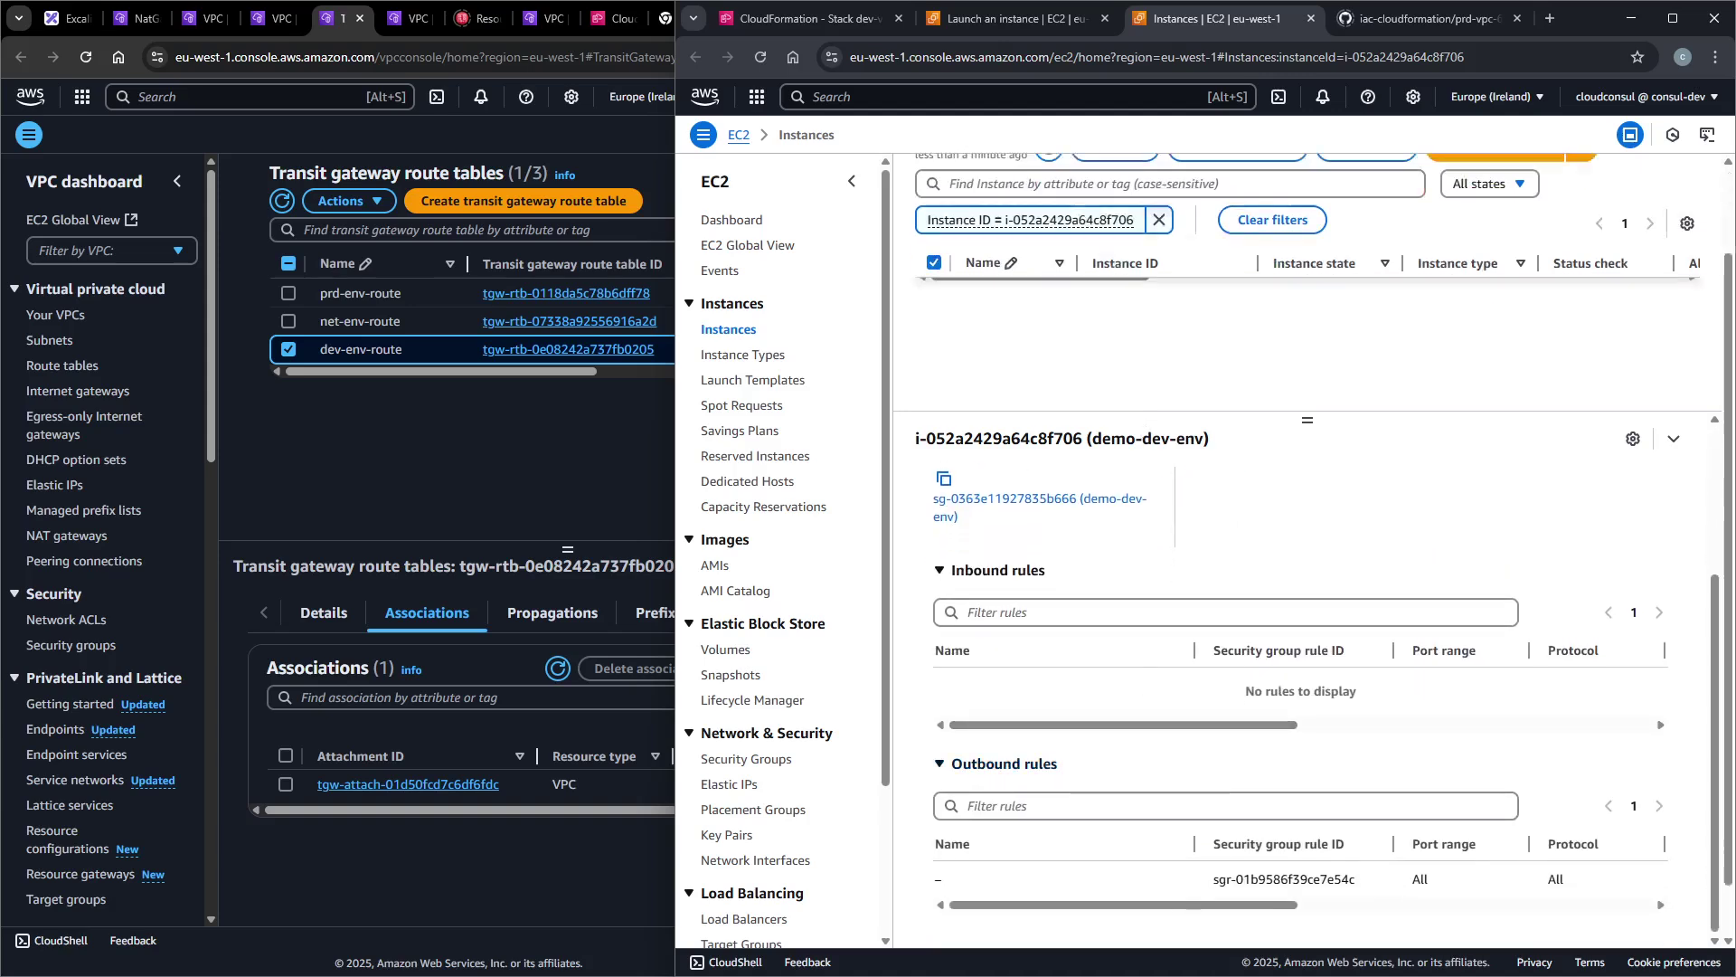
{"action": "left_click_drag", "start_coordinate": [1141, 903], "coordinate": [1276, 903]}
{"action": "left_click_drag", "start_coordinate": [1390, 880], "coordinate": [1262, 904]}
{"action": "scroll", "coordinate": [1261, 905], "scroll_direction": "up", "scroll_amount": 3}
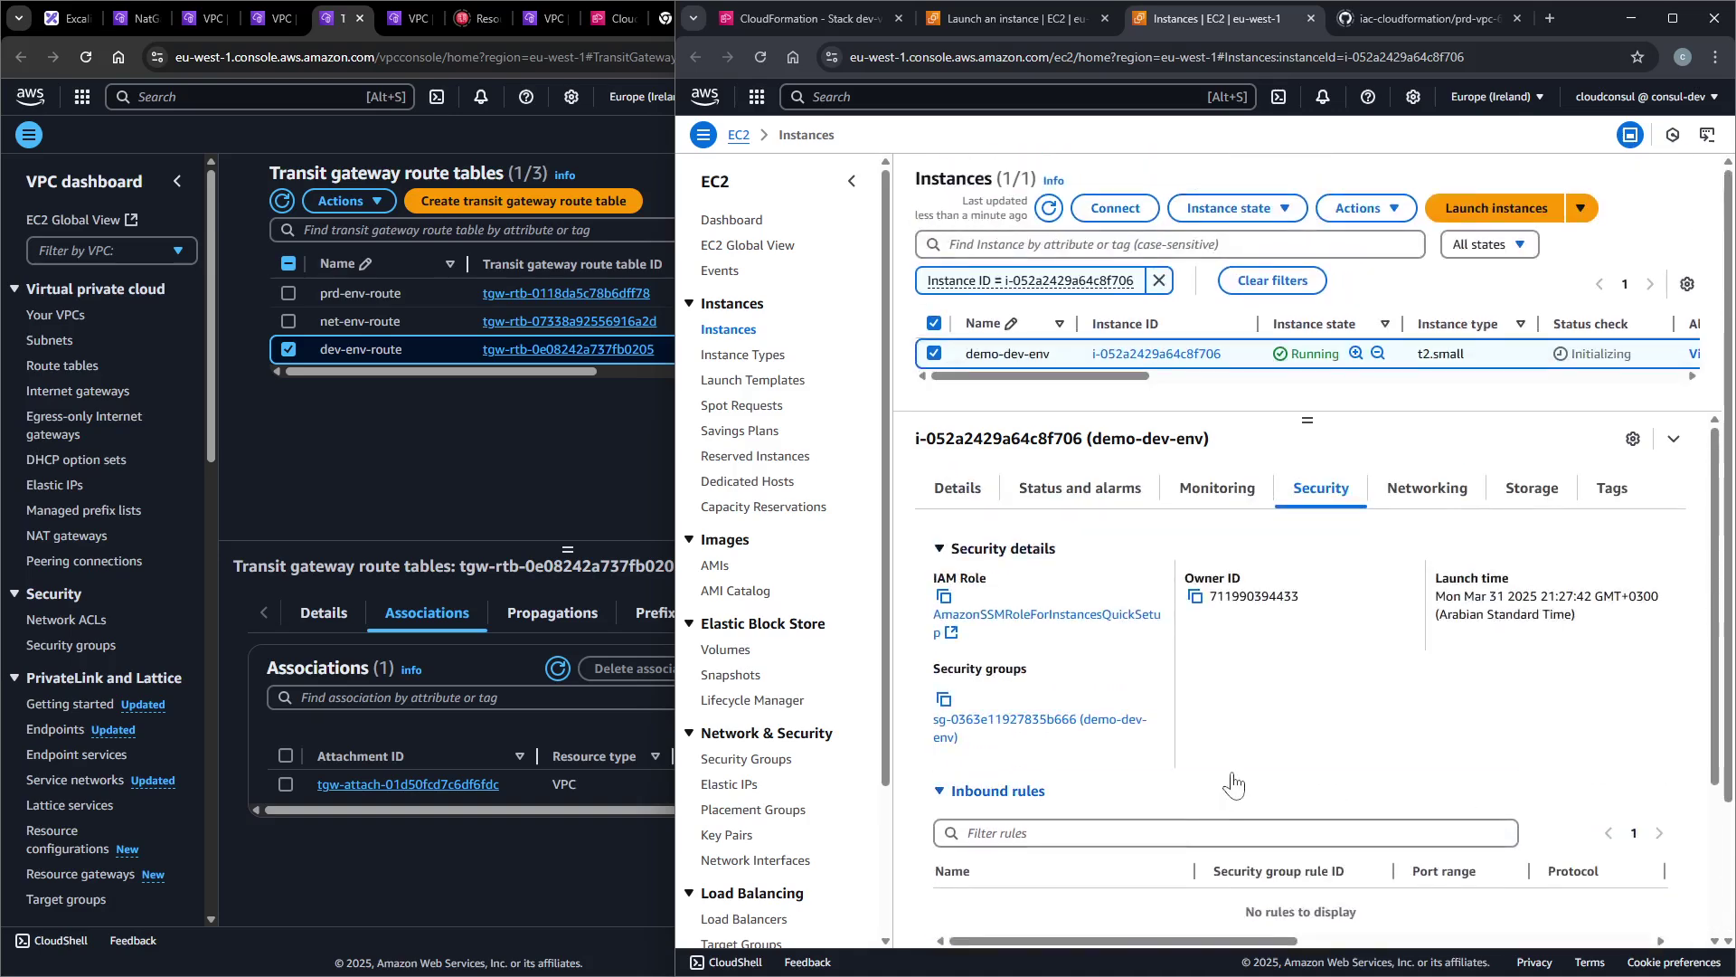
Go from the instance's networking details through subnet Dev-Private-Subnet-AZ2 to the routes of its private-rt route table.
{"action": "left_click", "coordinate": [1416, 488]}
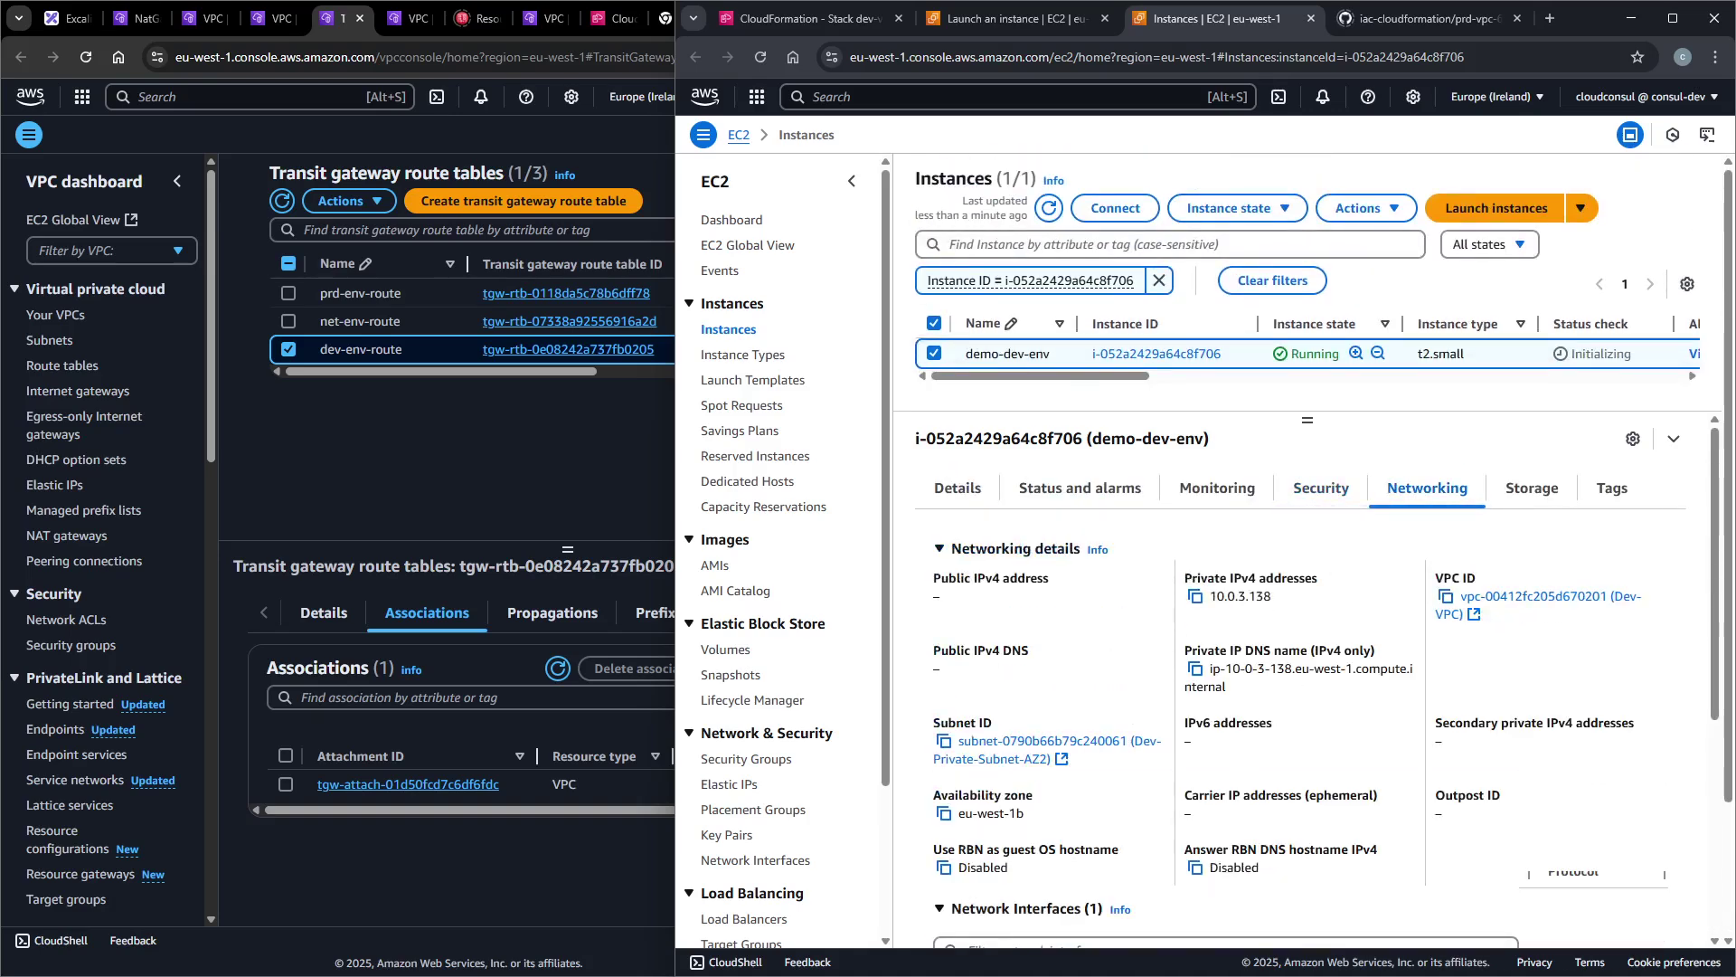
{"action": "scroll", "coordinate": [1049, 664], "scroll_direction": "down", "scroll_amount": 1}
{"action": "left_click", "coordinate": [1049, 664]}
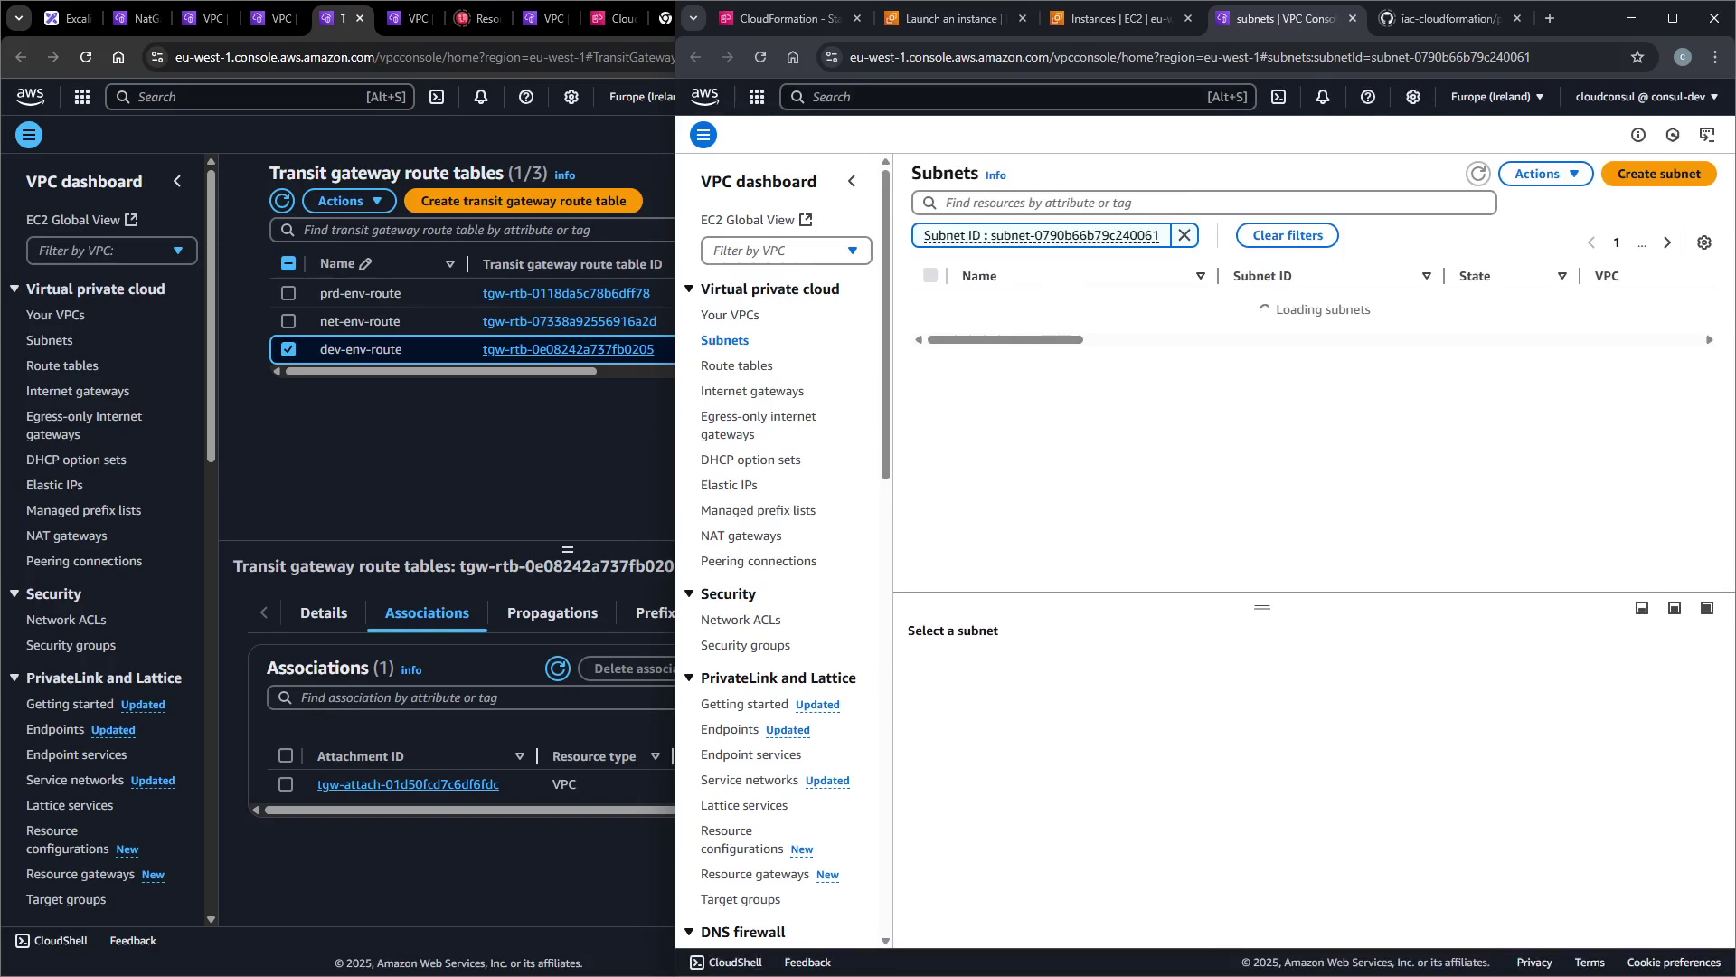
{"action": "left_click", "coordinate": [1124, 660]}
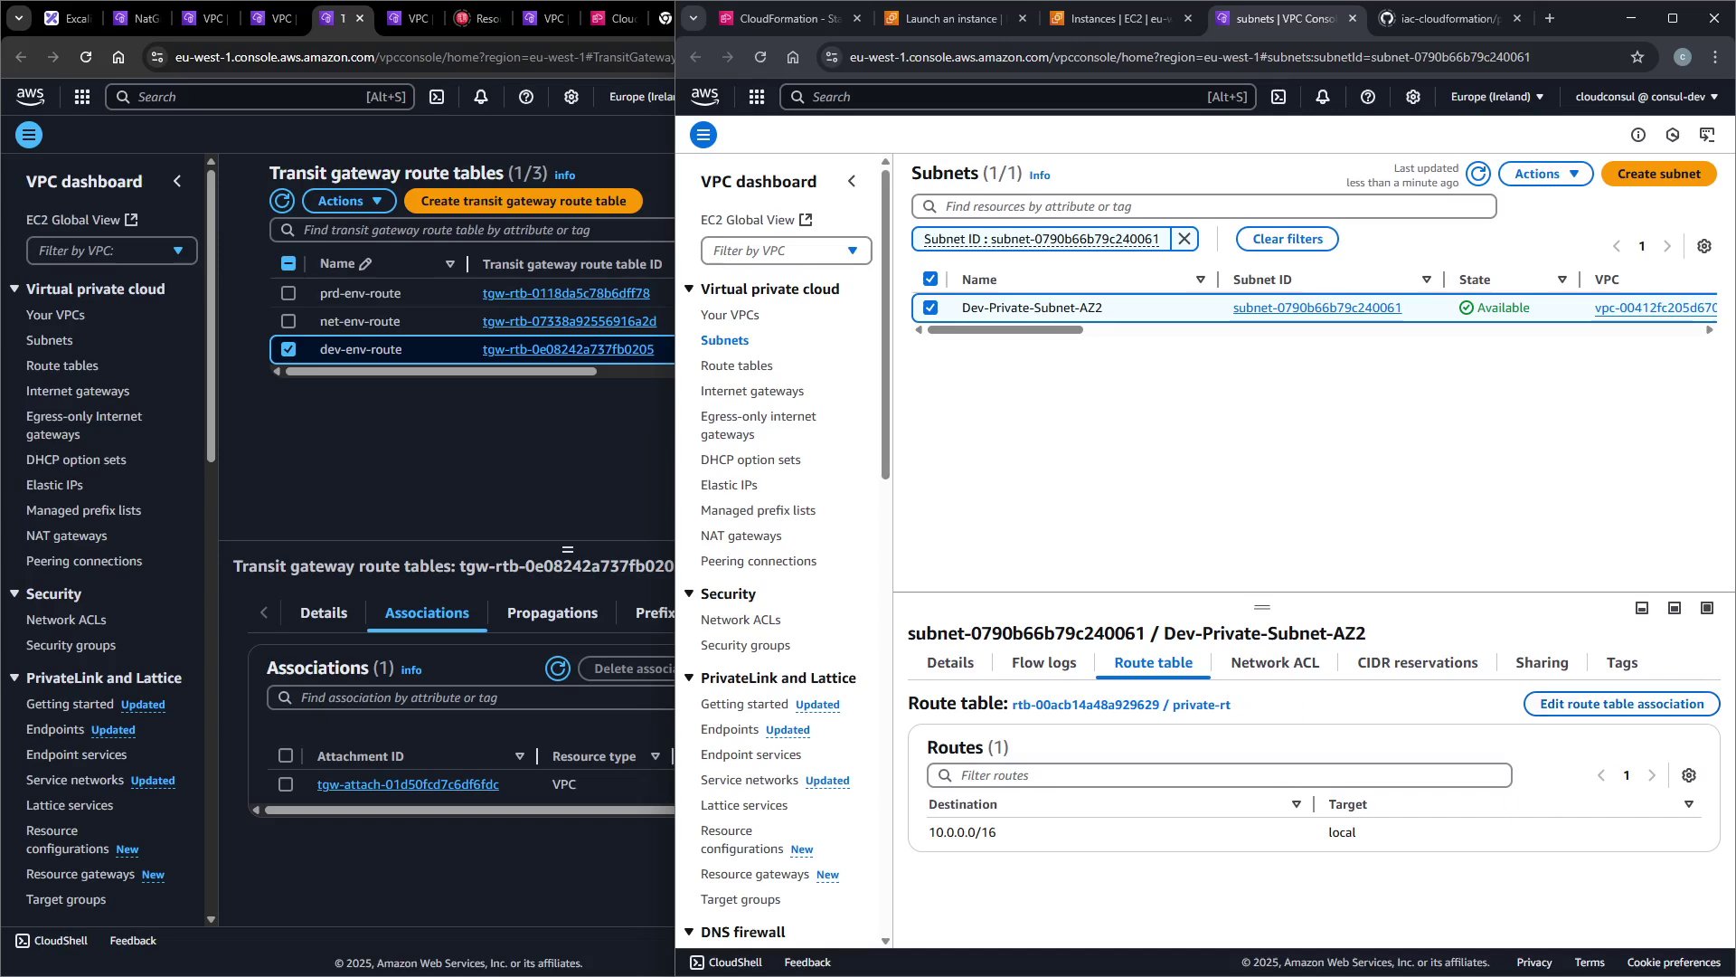
{"action": "left_click", "coordinate": [1122, 704]}
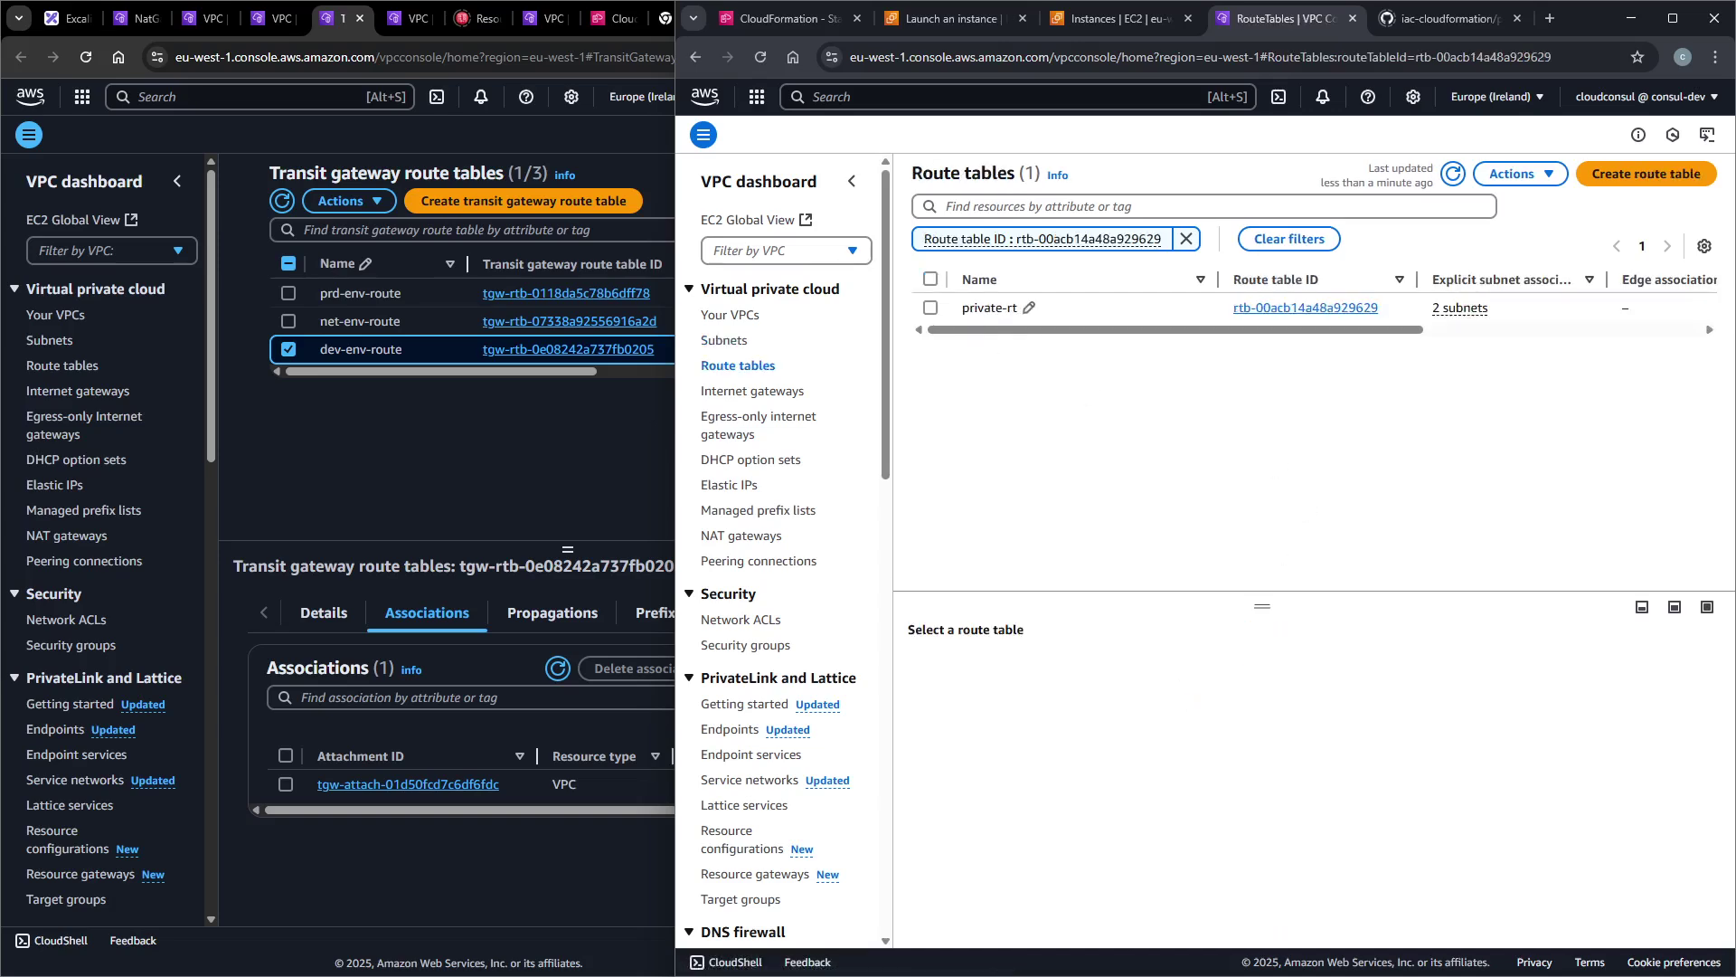
{"action": "left_click", "coordinate": [1036, 661]}
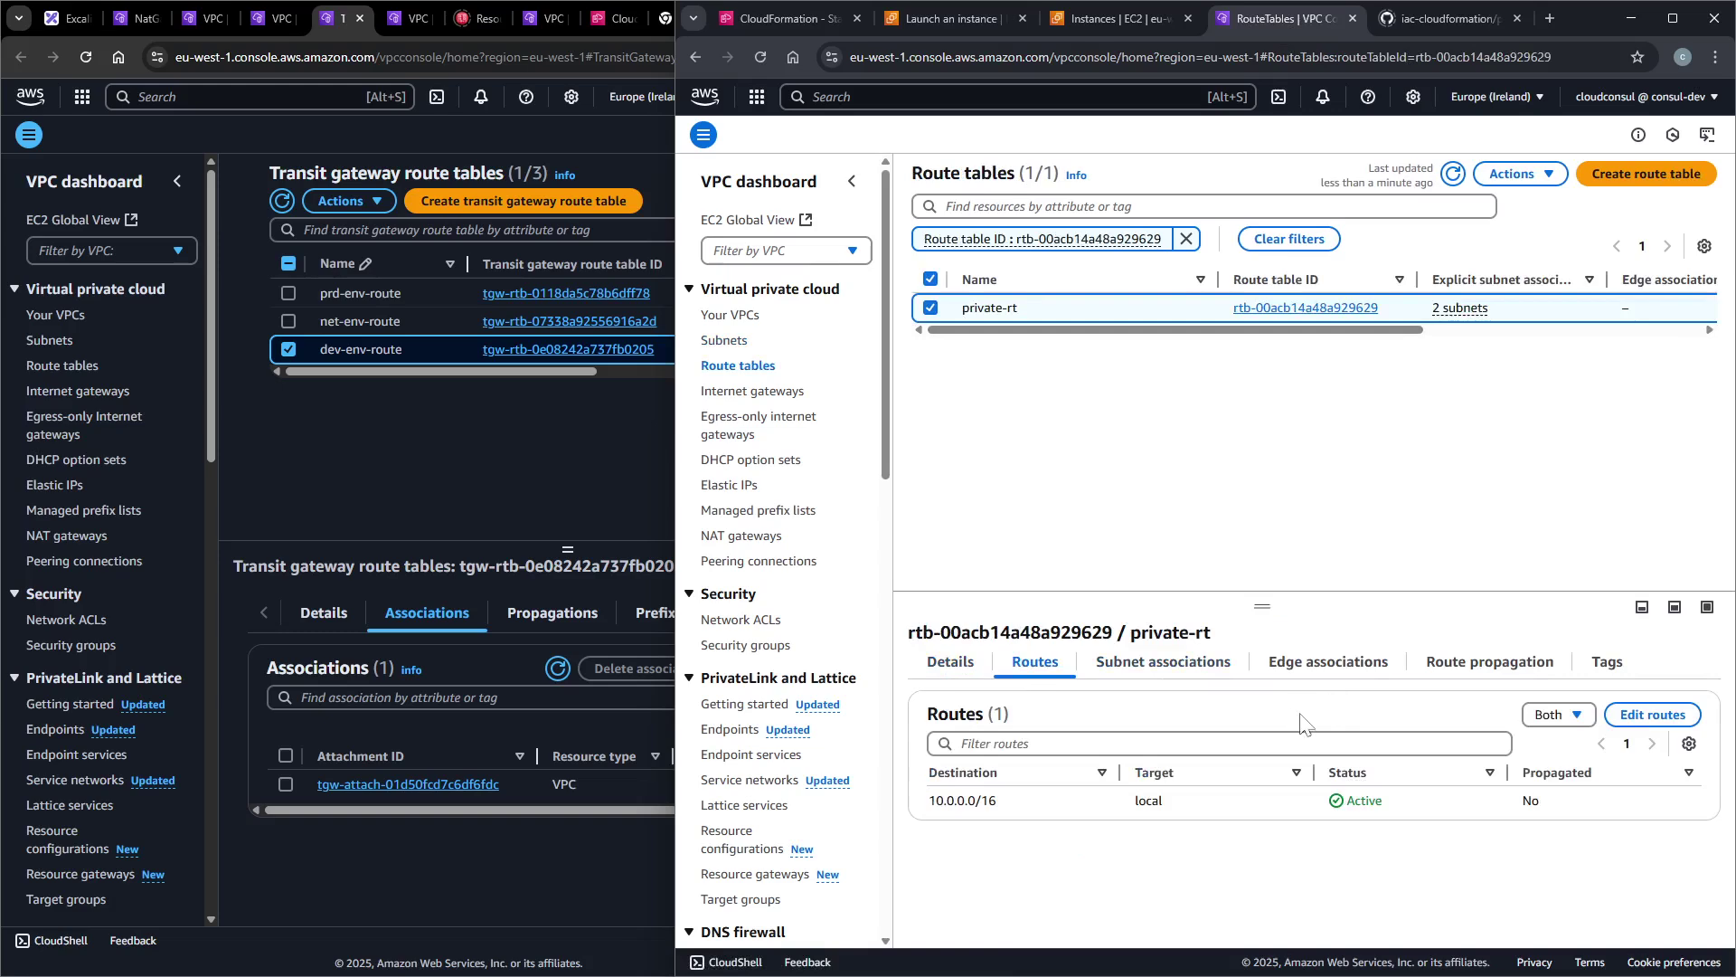
Add a 0.0.0.0/0 route to private-rt targeting the transit gateway tgw-04d1f47b88bbdc02a and save the changes.
{"action": "left_click", "coordinate": [1659, 716]}
{"action": "left_click", "coordinate": [791, 443]}
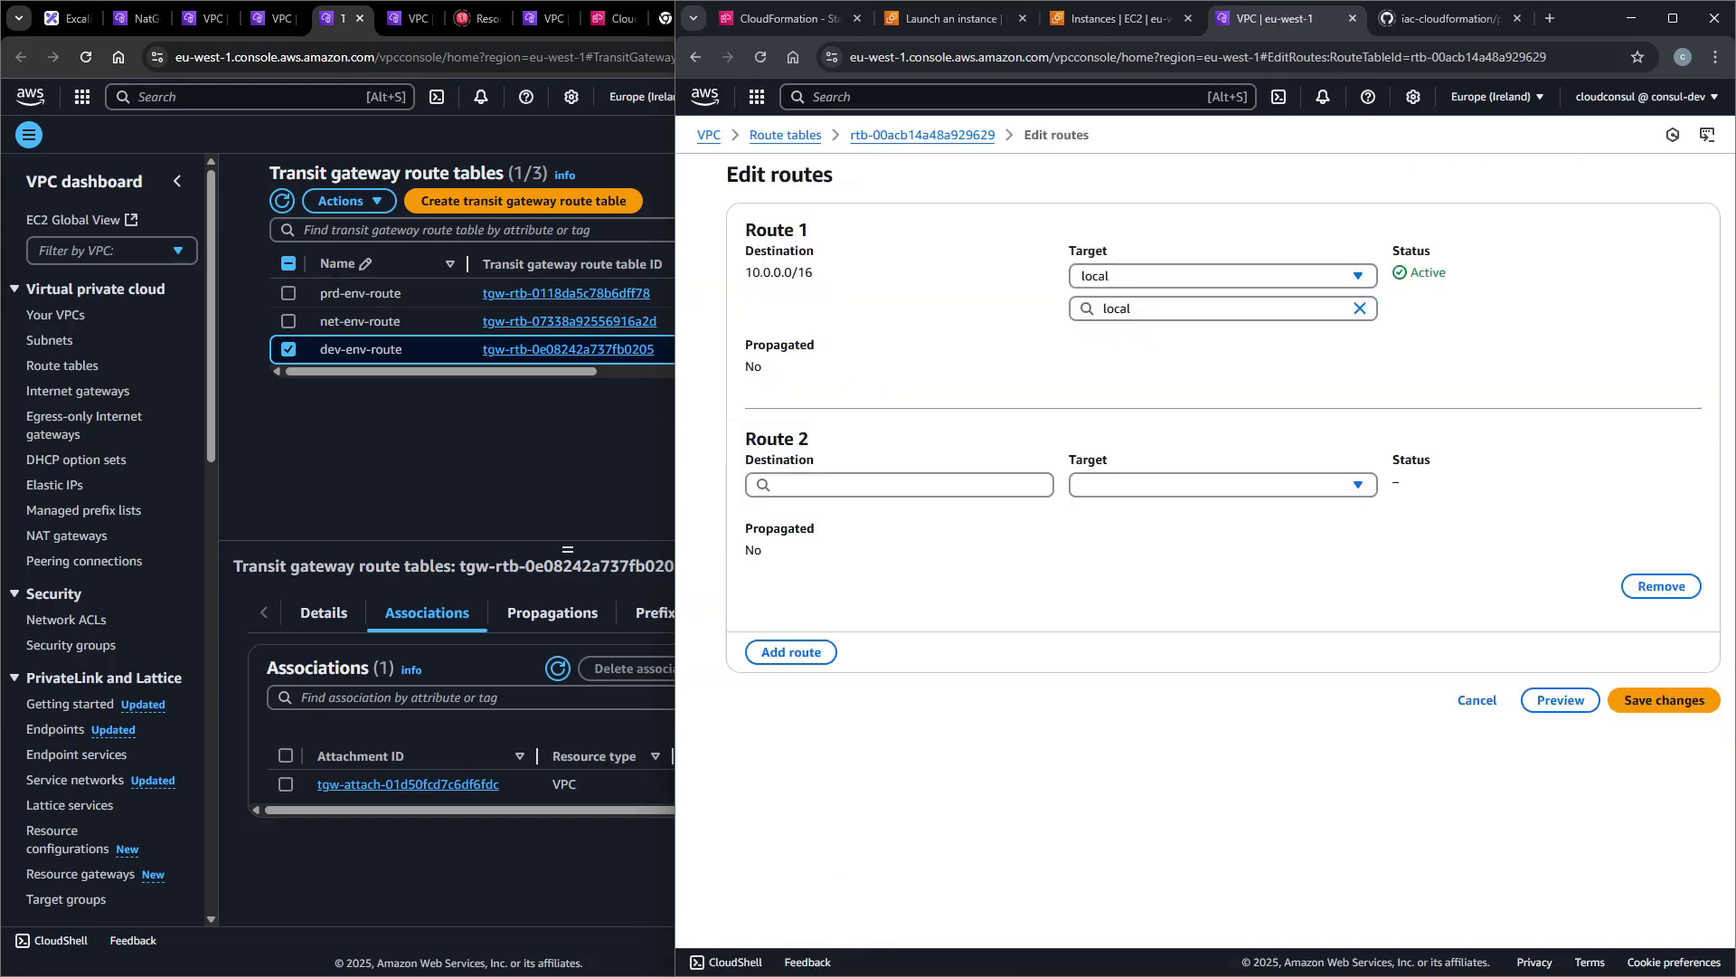
{"action": "left_click", "coordinate": [827, 486]}
{"action": "left_click", "coordinate": [830, 524]}
{"action": "left_click", "coordinate": [1130, 483]}
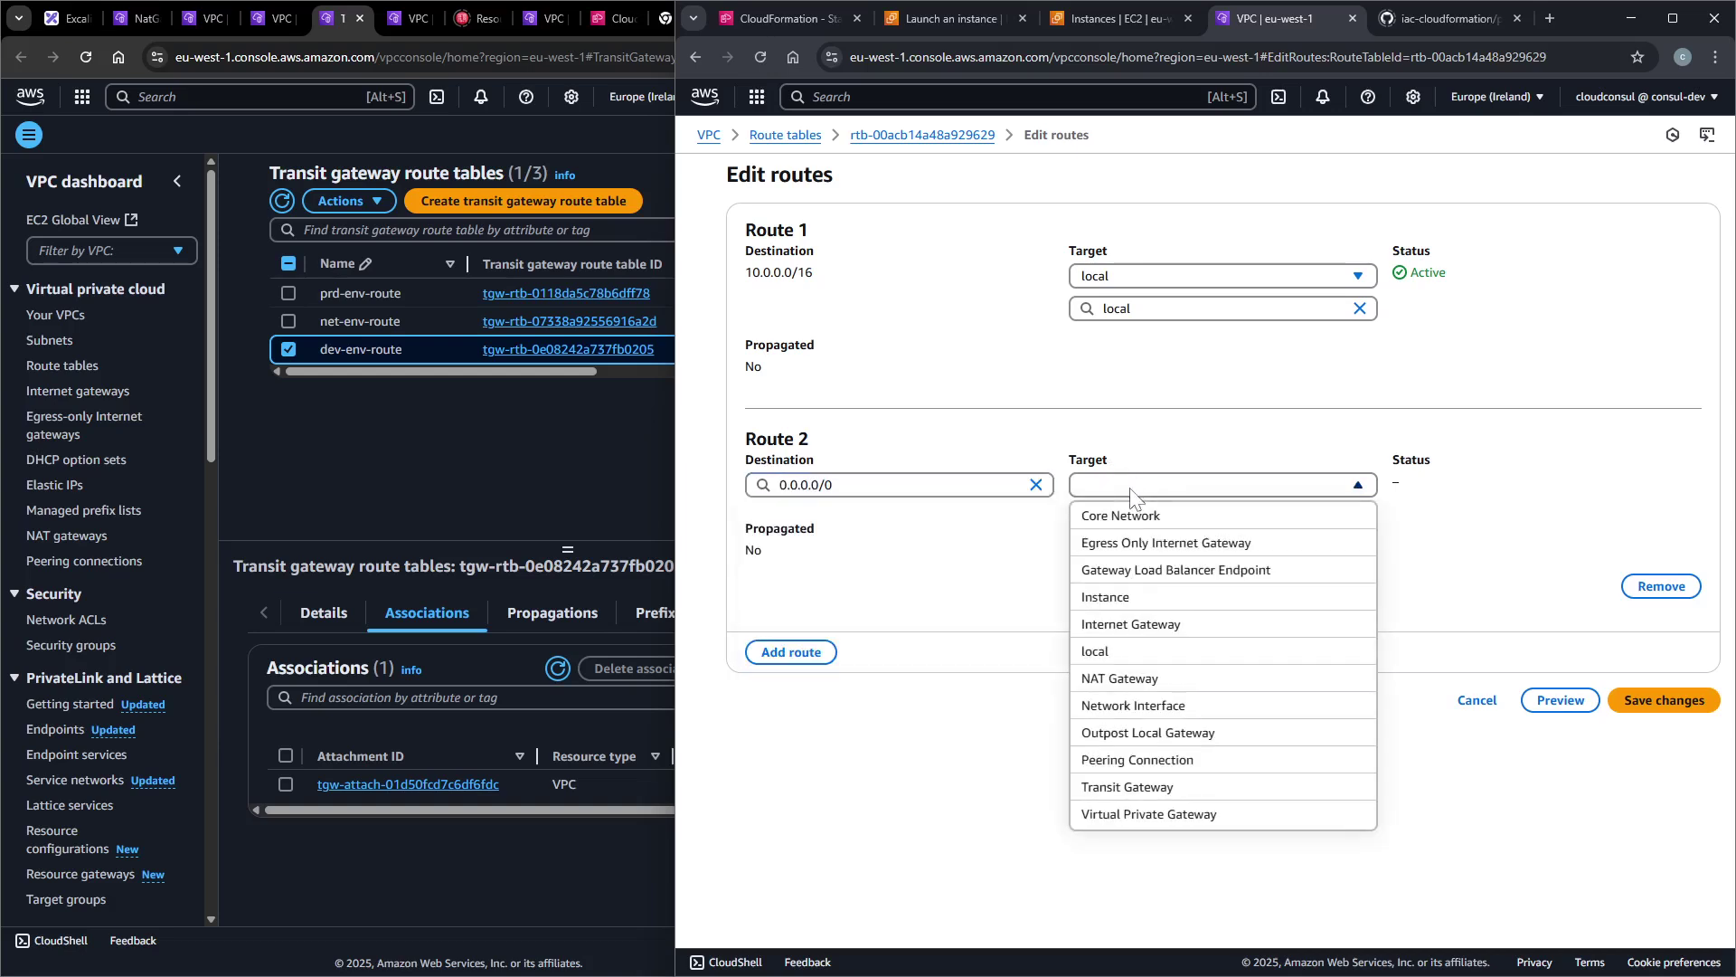
{"action": "left_click", "coordinate": [1133, 789]}
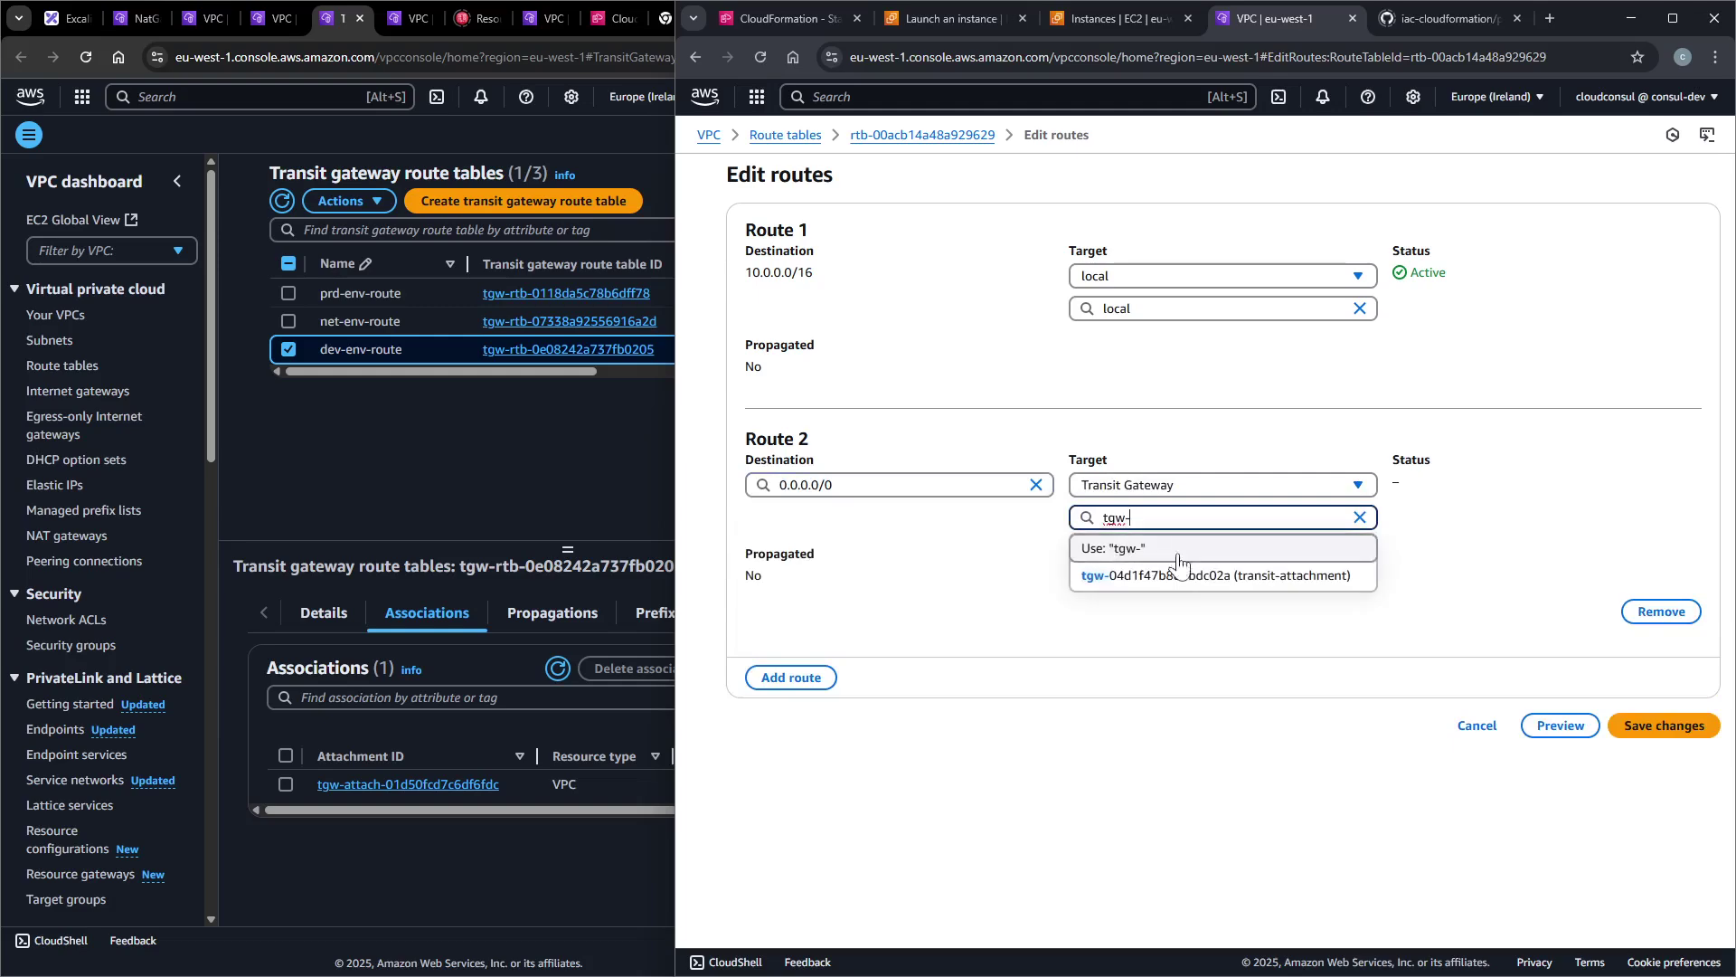
{"action": "left_click", "coordinate": [1164, 578]}
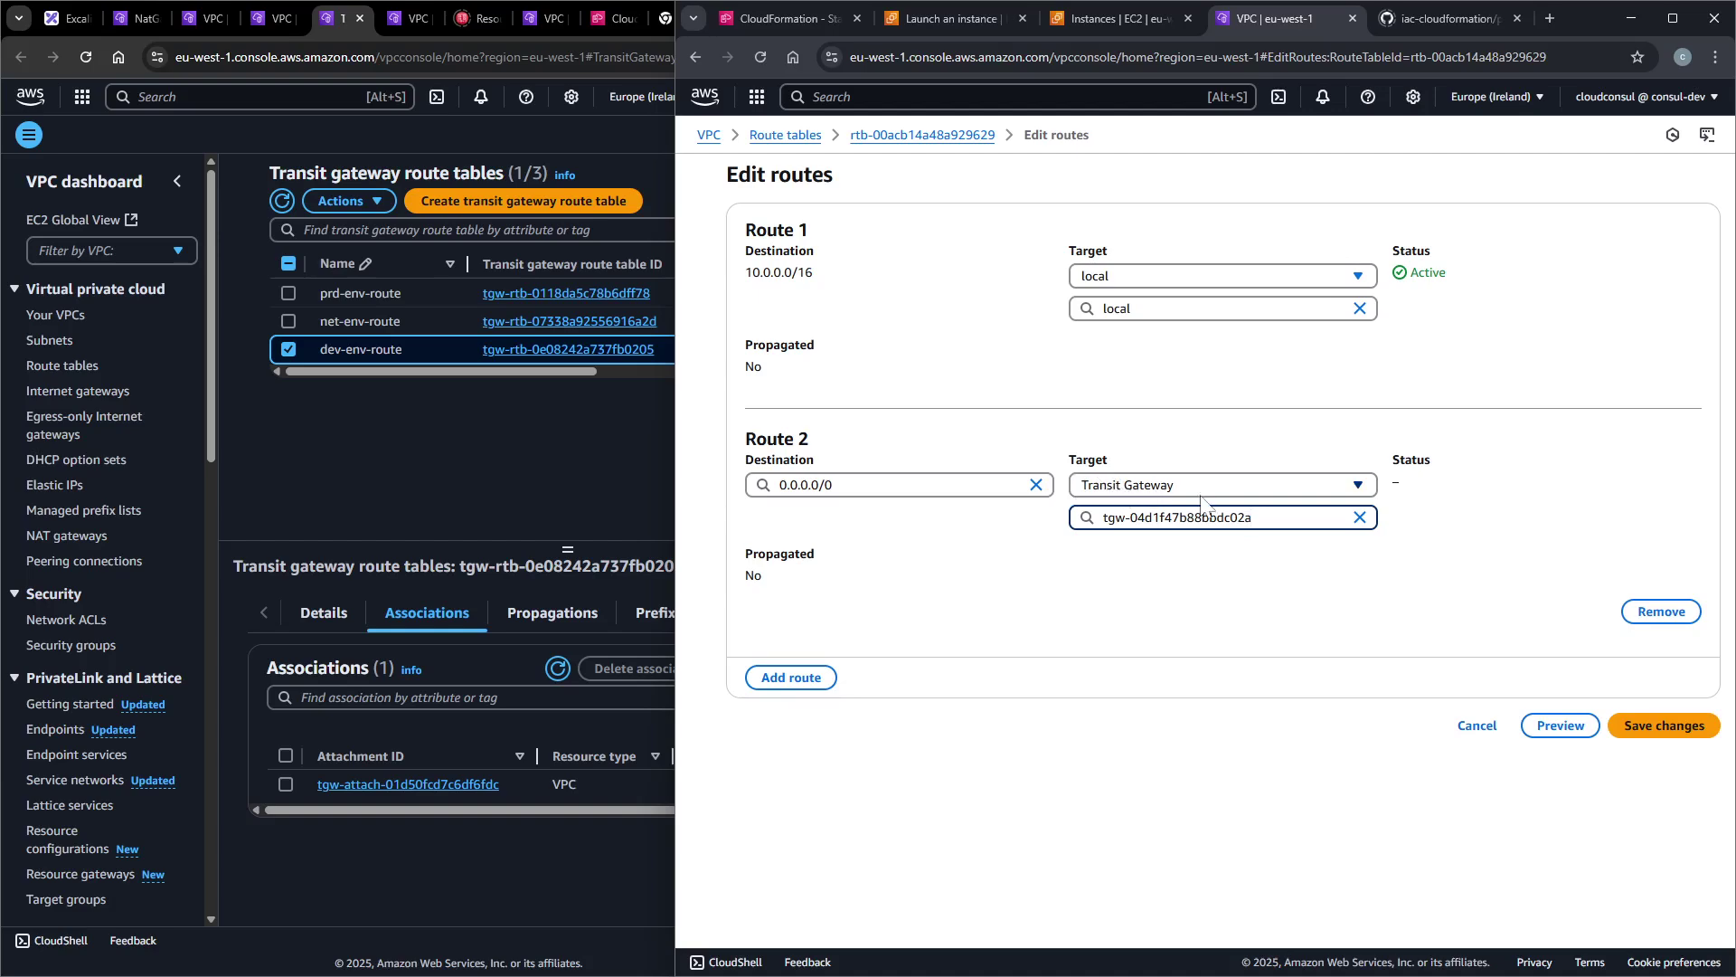
{"action": "left_click", "coordinate": [1662, 719]}
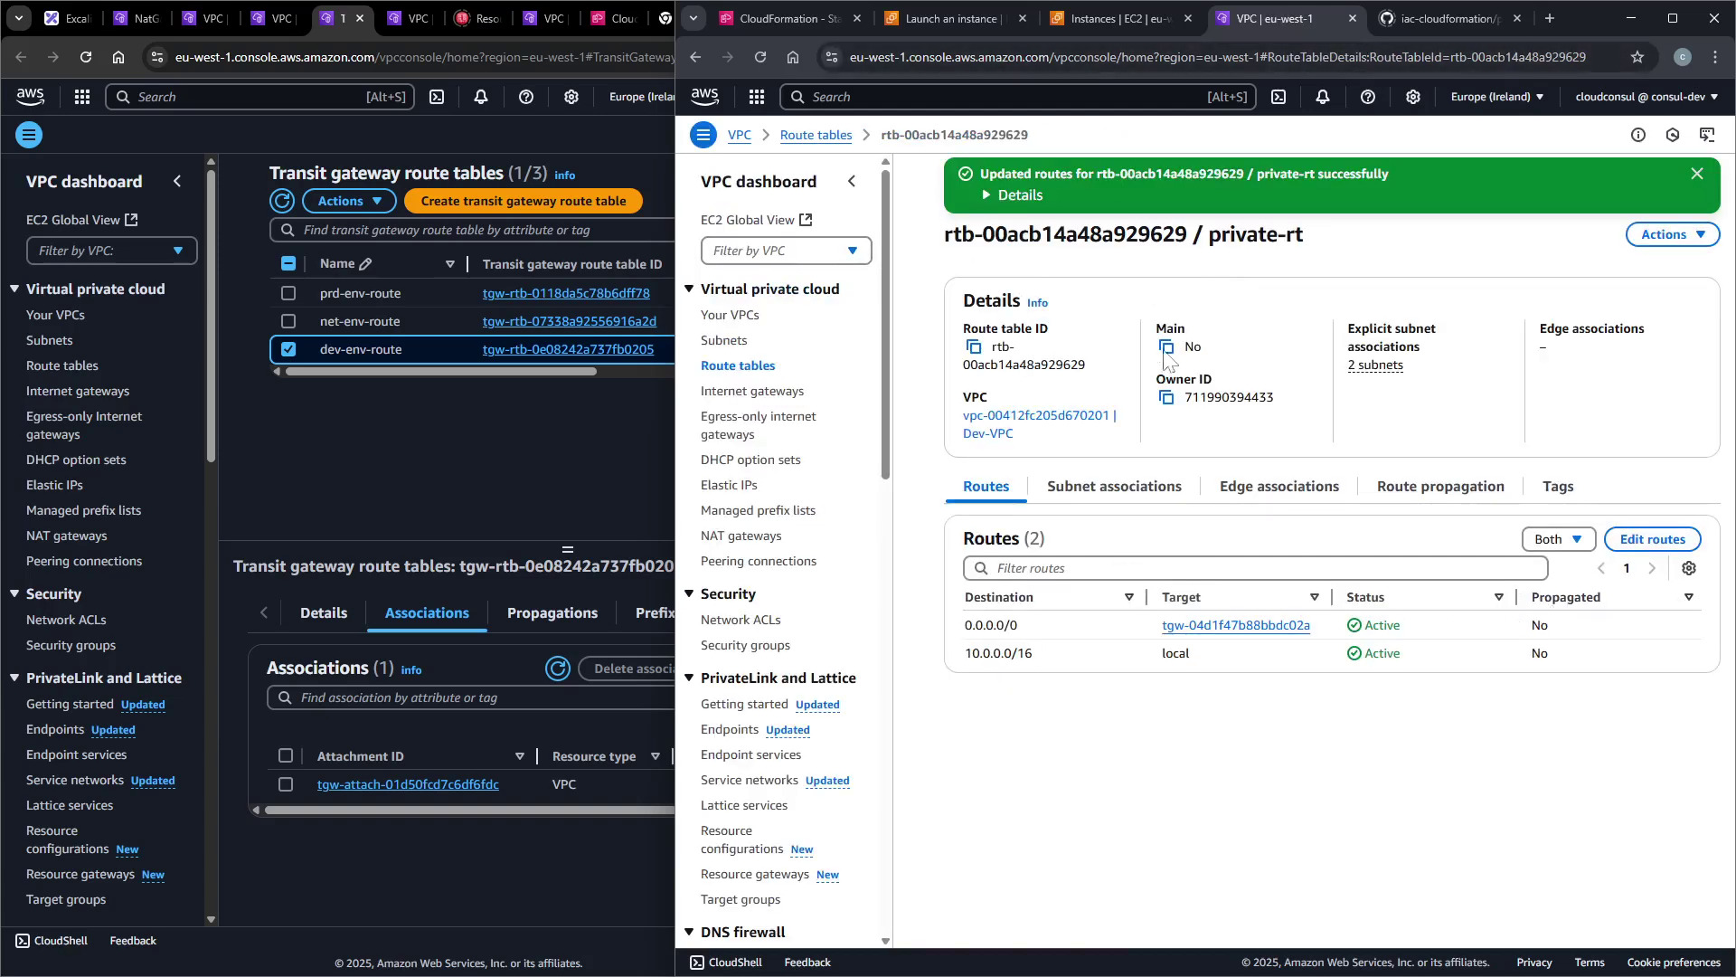
Review the instance's networking details again and compare them with the private-rt routes.
{"action": "left_click", "coordinate": [1096, 17]}
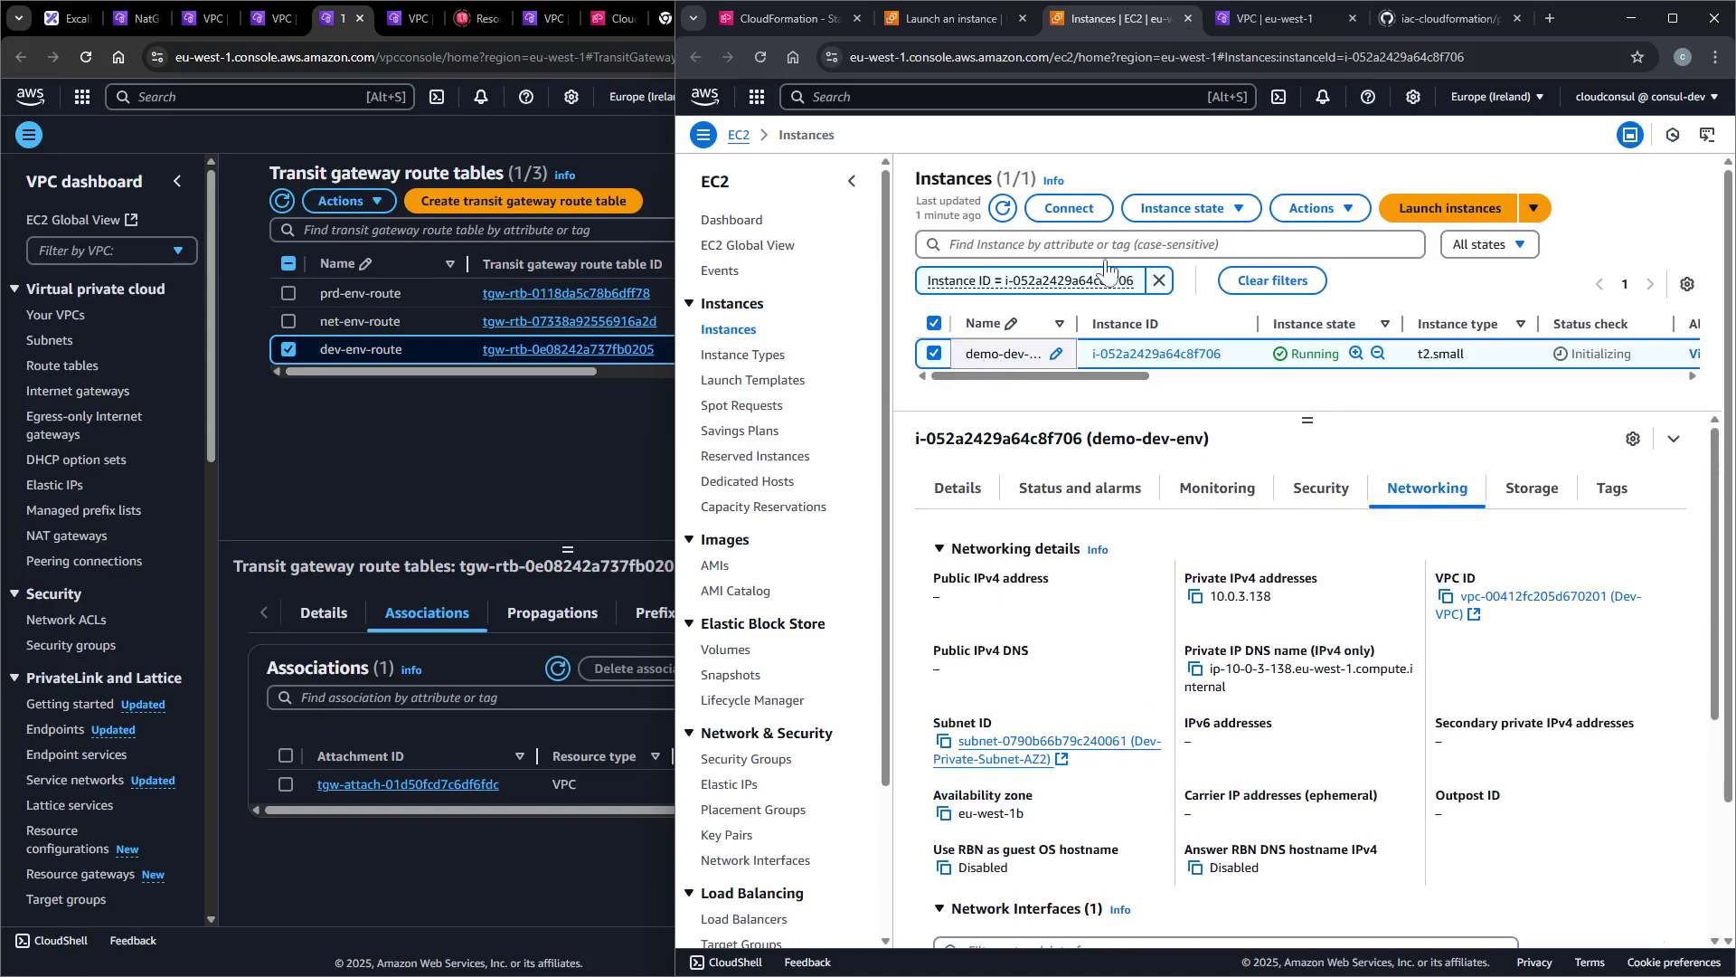
{"action": "scroll", "coordinate": [1147, 714], "scroll_direction": "down", "scroll_amount": 3}
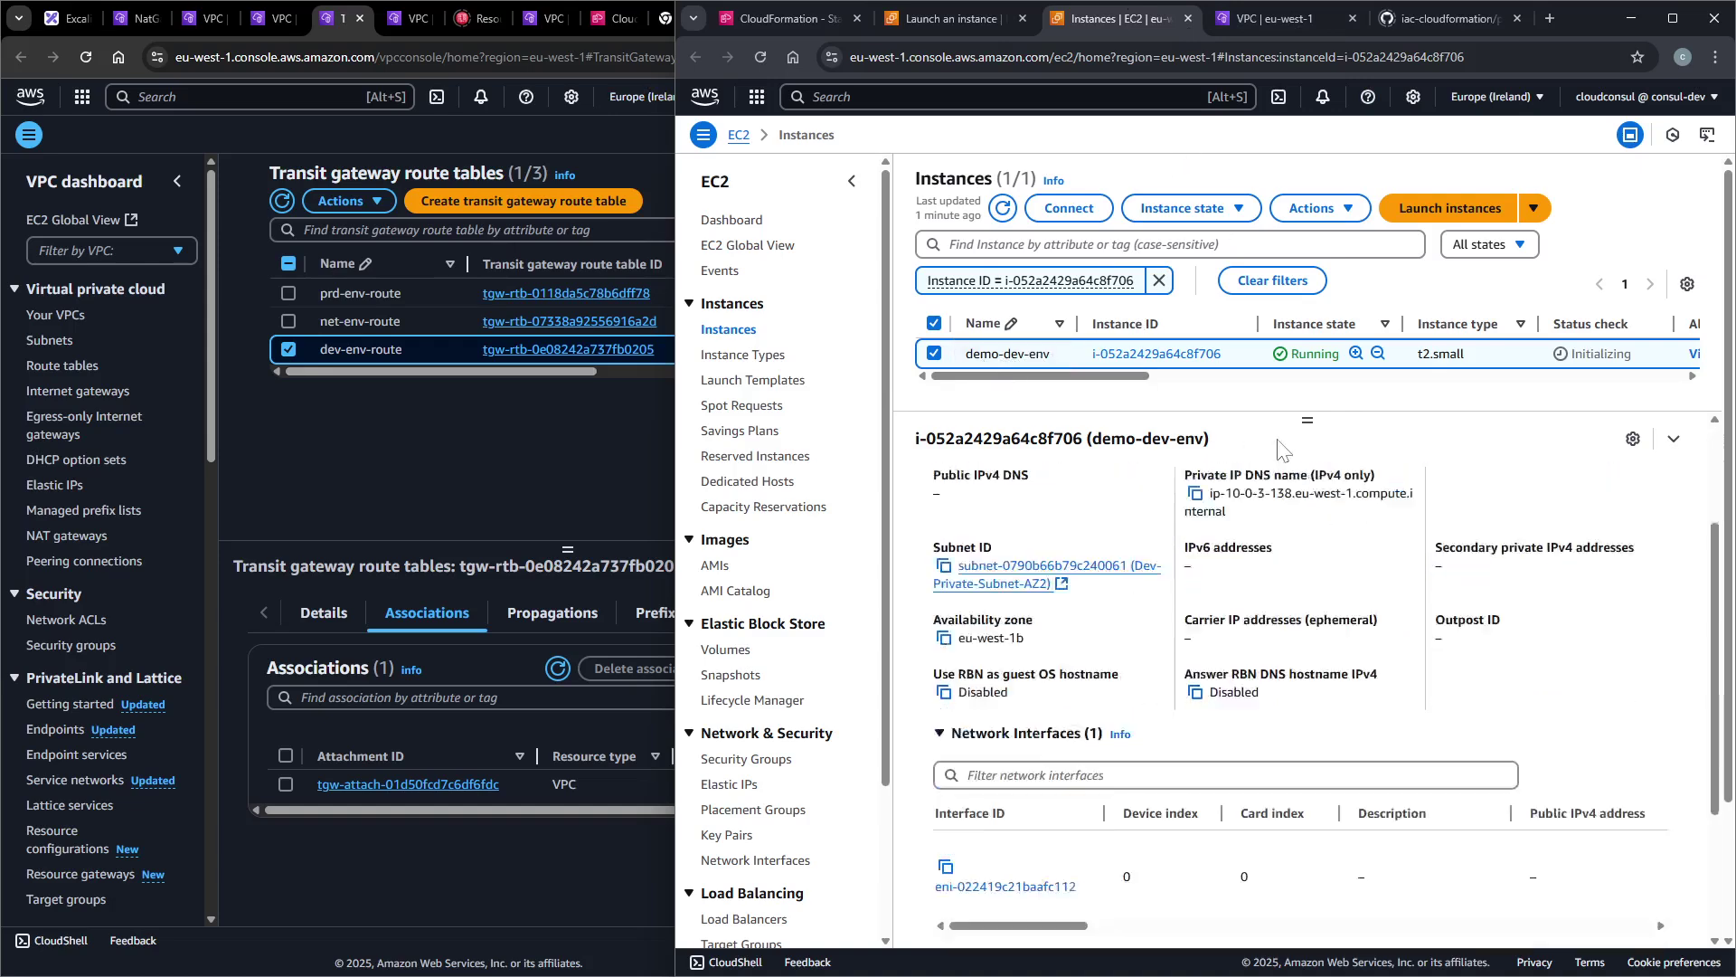
{"action": "scroll", "coordinate": [1181, 638], "scroll_direction": "up", "scroll_amount": 3}
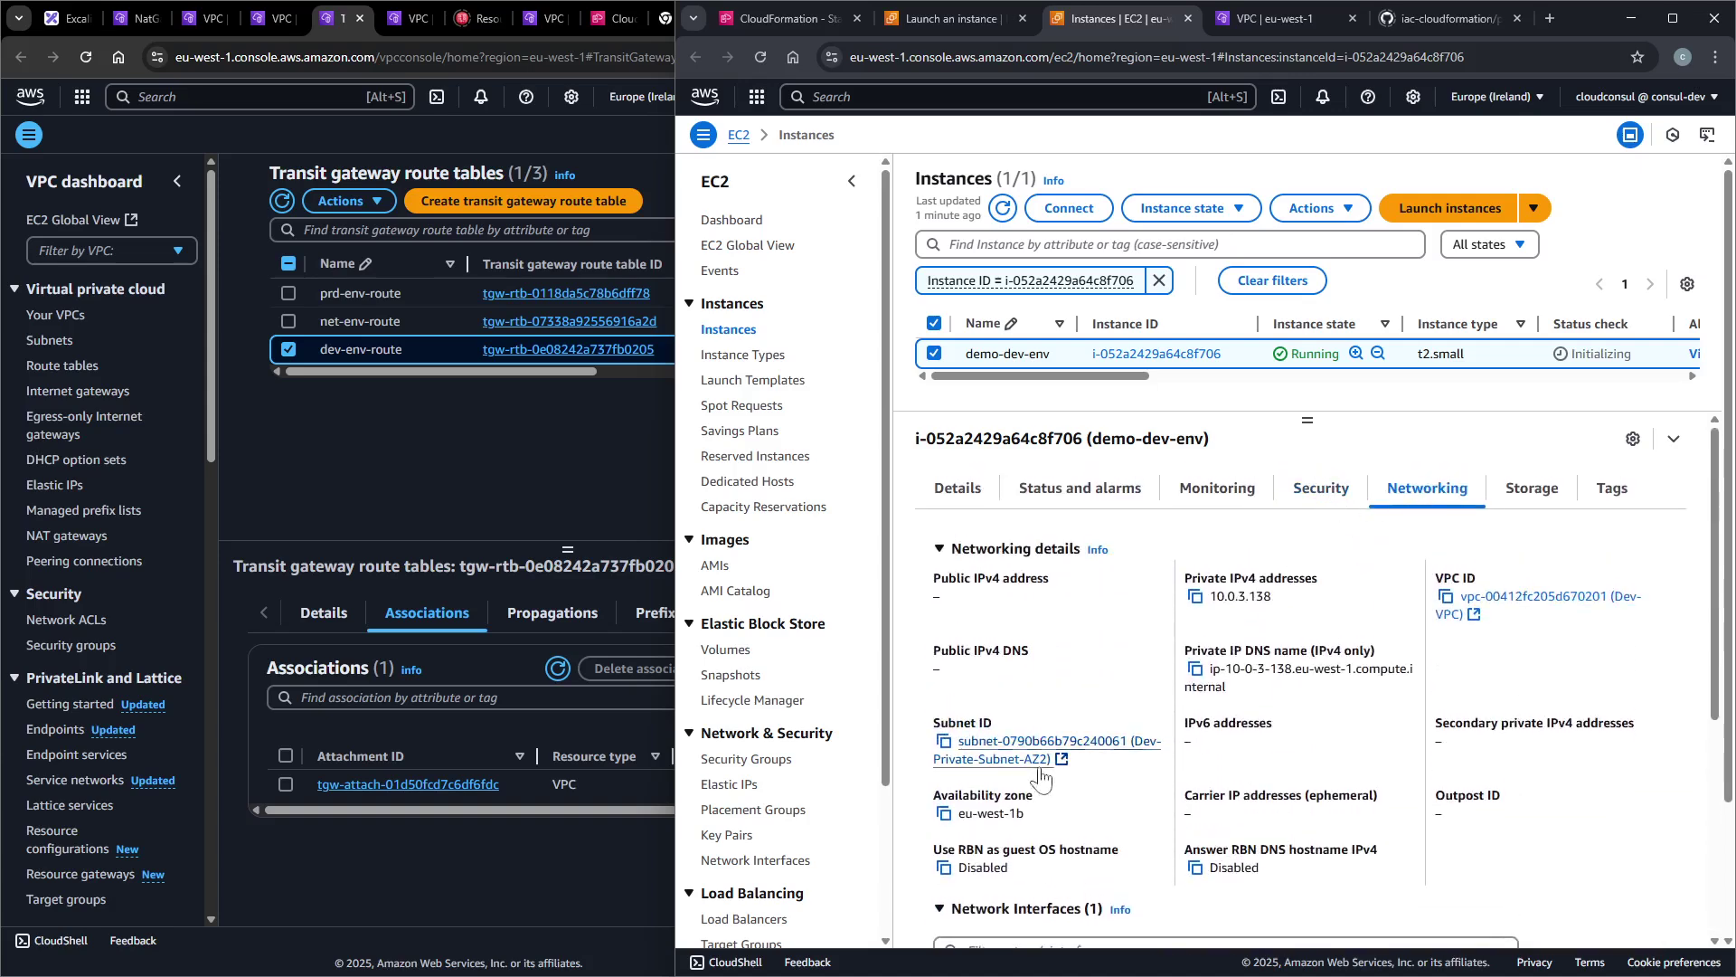
{"action": "left_click", "coordinate": [1247, 18]}
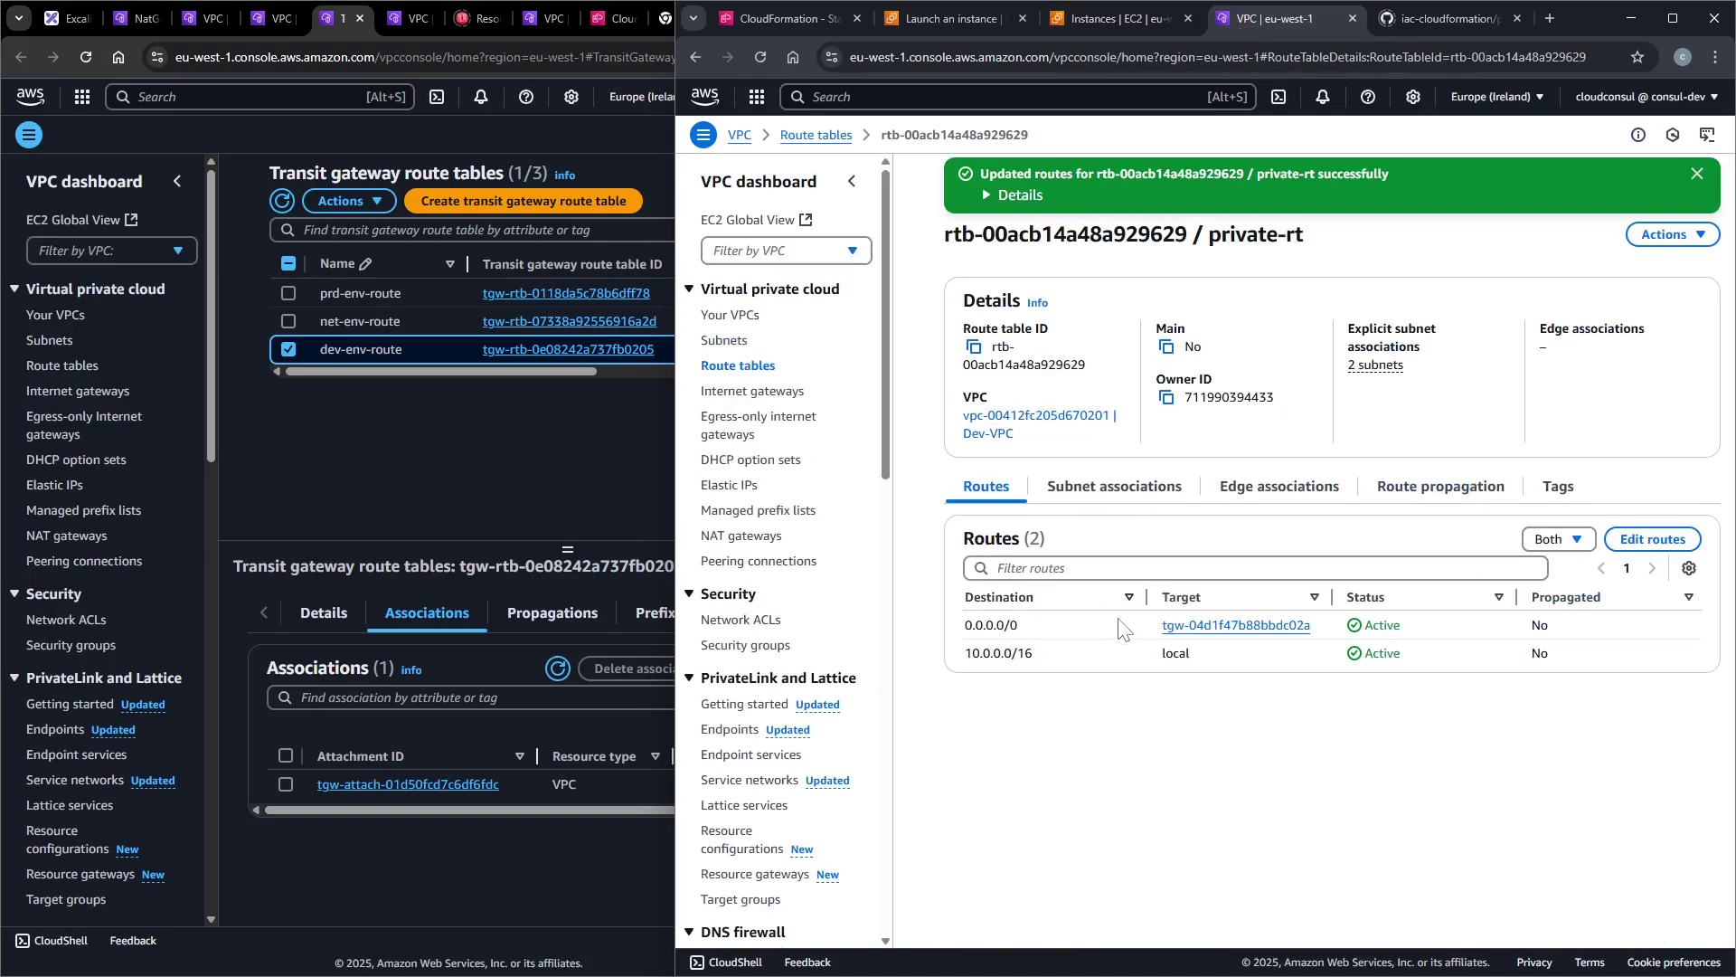
Switch to the network account's console and show the routes of the dev-env-route transit gateway route table.
{"action": "left_click", "coordinate": [391, 446]}
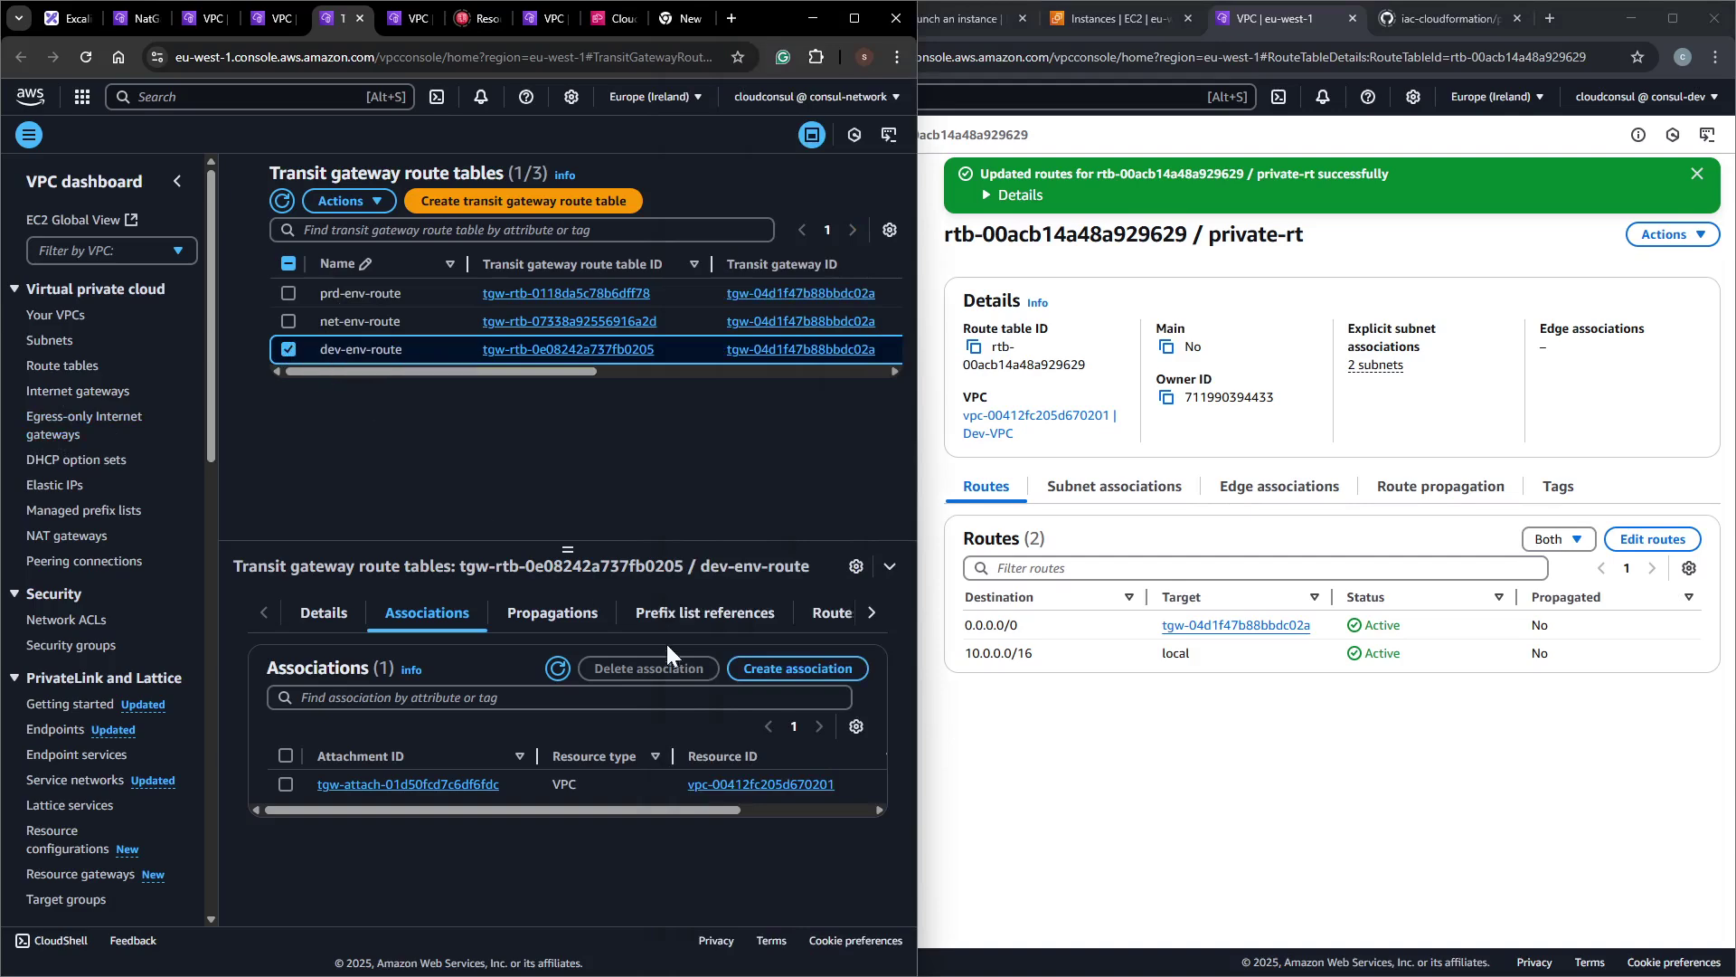
{"action": "left_click_drag", "start_coordinate": [576, 567], "coordinate": [573, 312]}
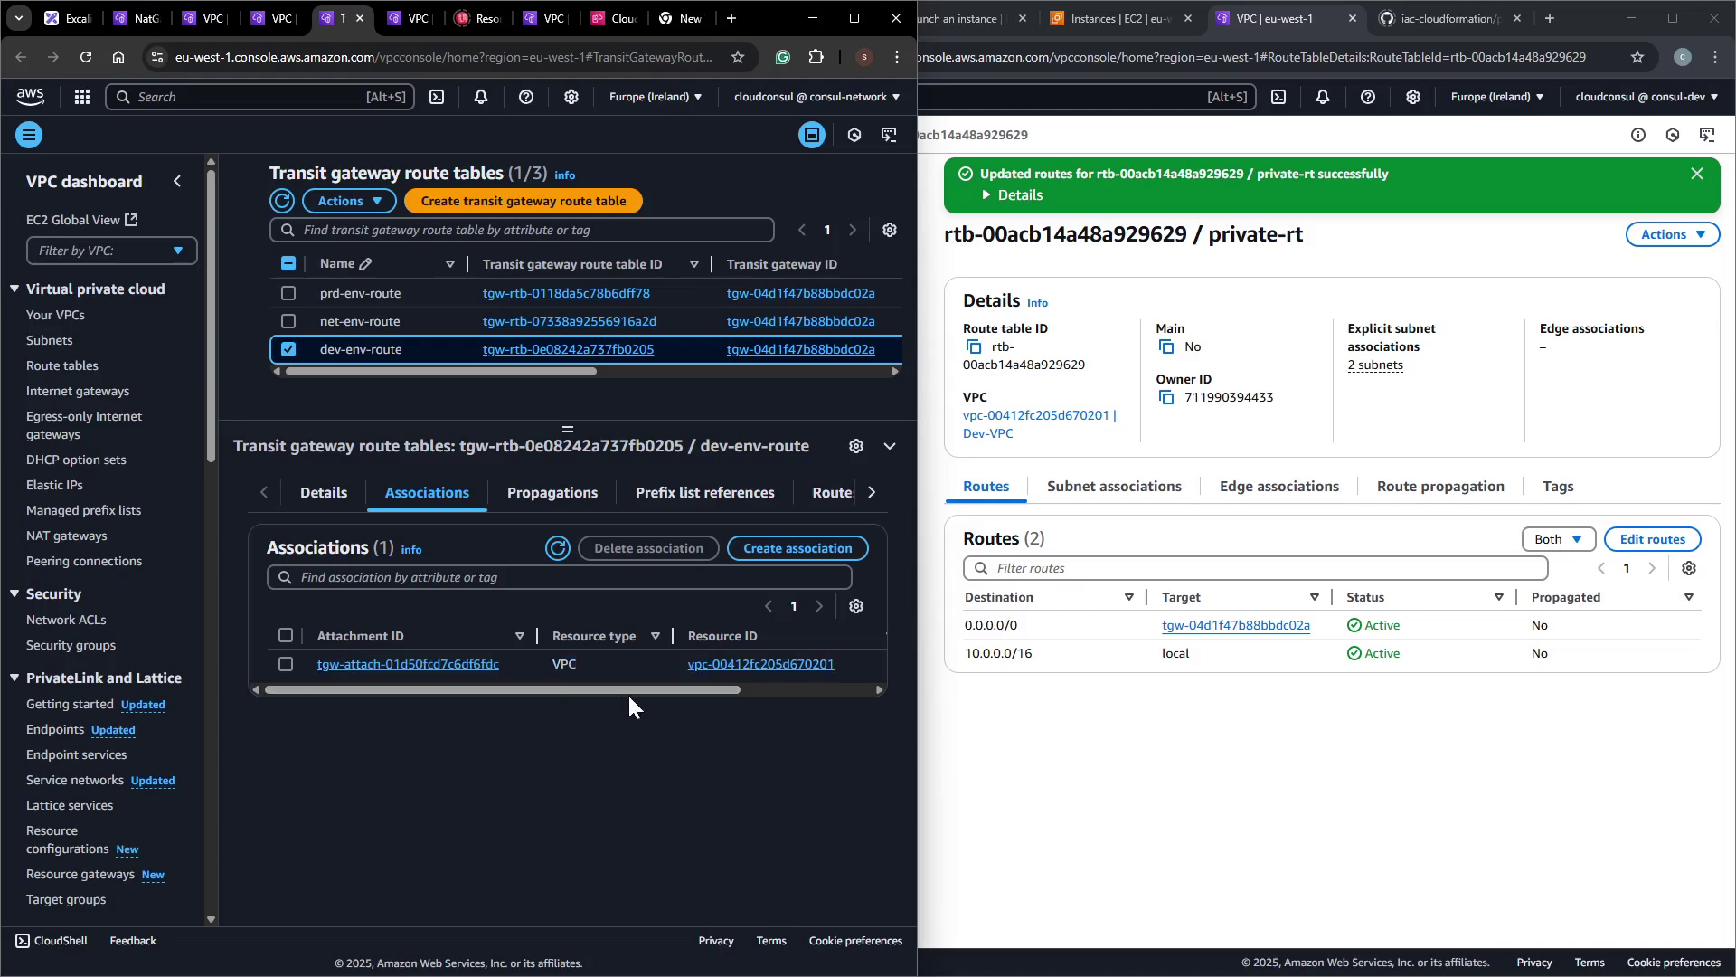
{"action": "left_click_drag", "start_coordinate": [620, 693], "coordinate": [443, 693]}
{"action": "left_click", "coordinate": [832, 492]}
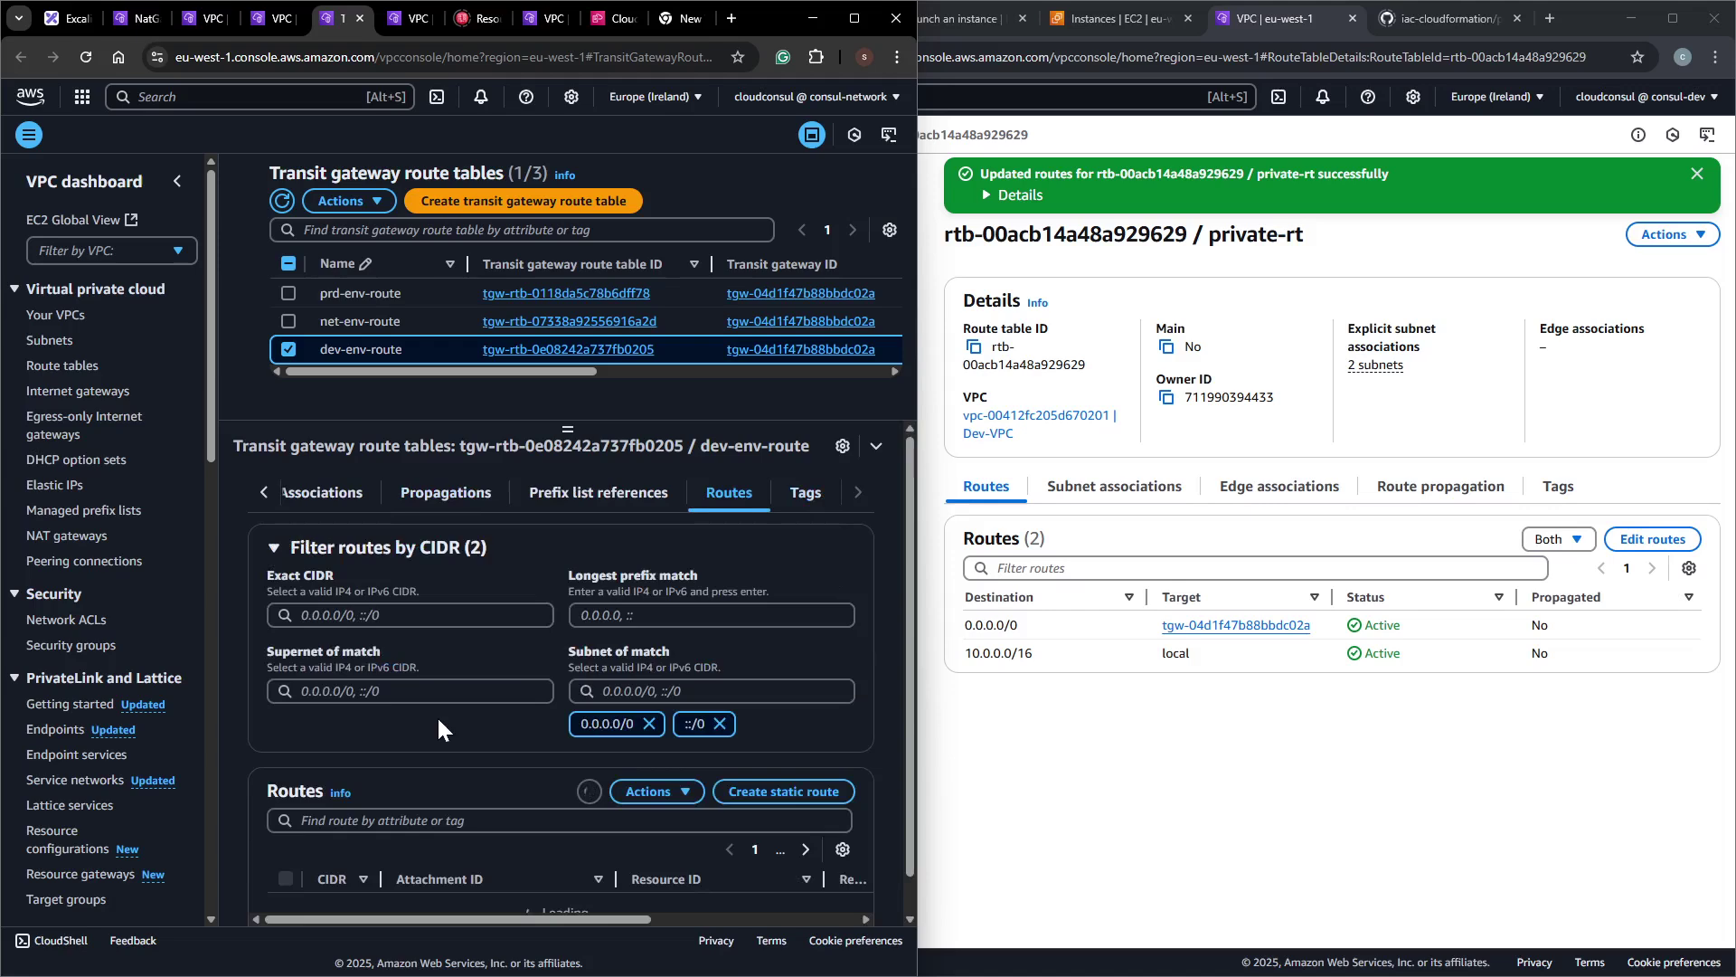
{"action": "scroll", "coordinate": [445, 730], "scroll_direction": "down", "scroll_amount": 2}
Create an active 0.0.0.0/0 static route in dev-env-route that uses the network-vpc-attachment.
{"action": "left_click", "coordinate": [769, 695]}
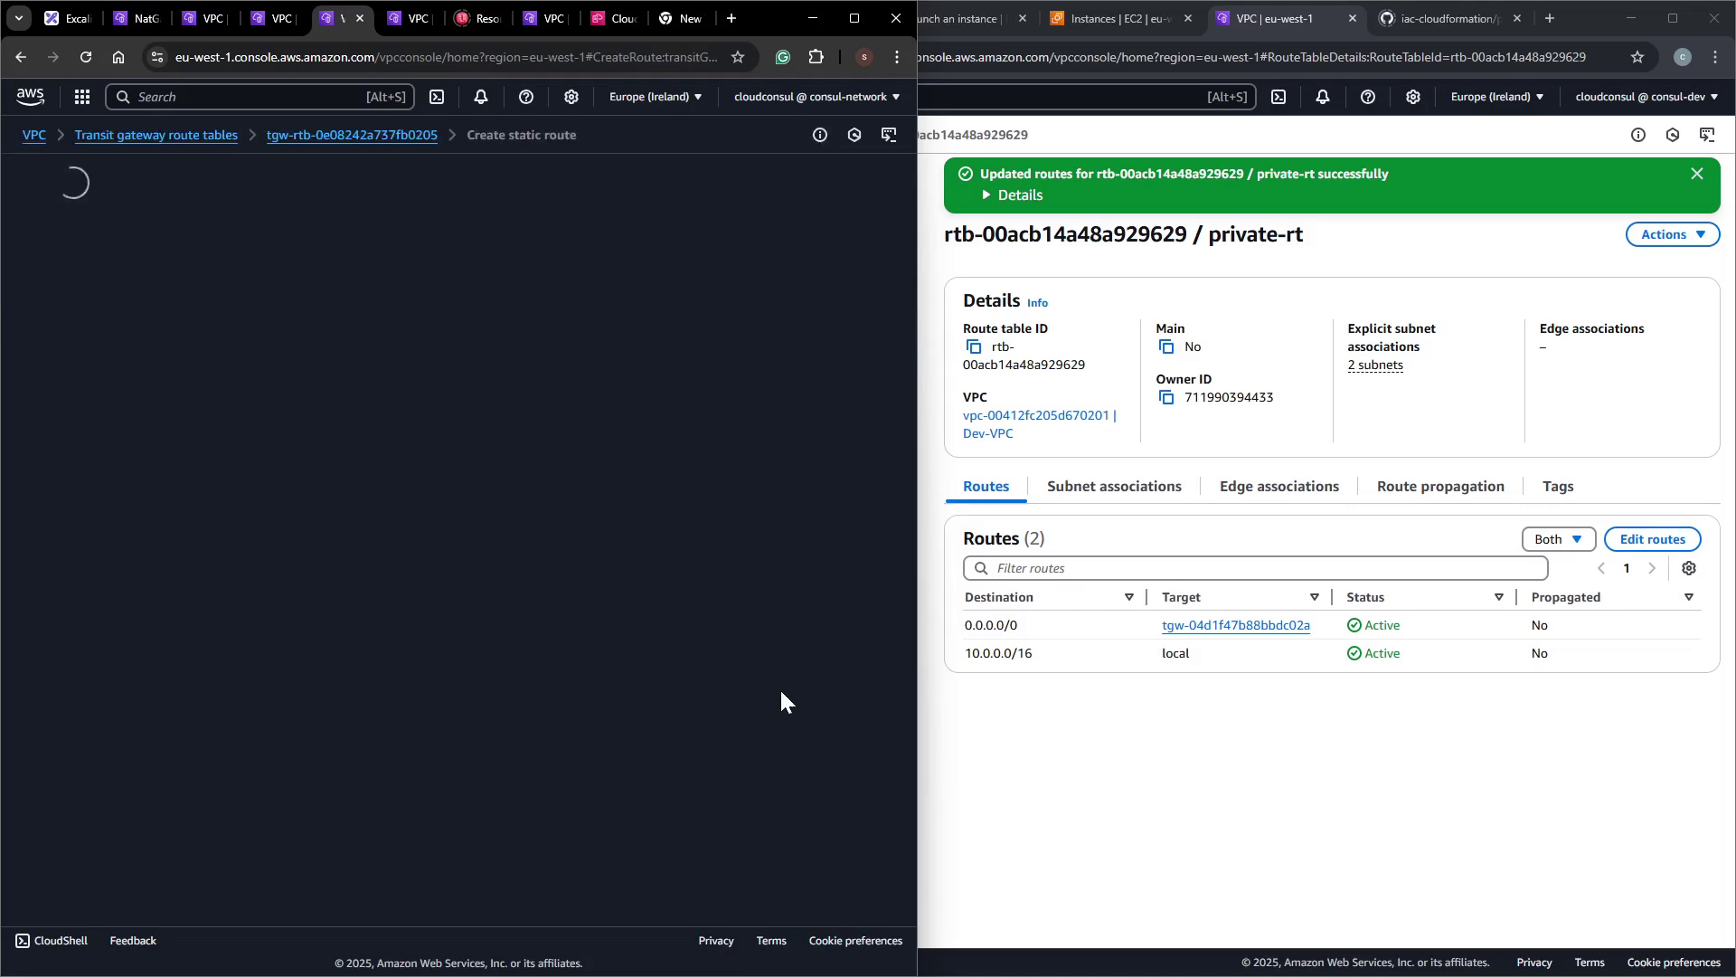
{"action": "left_click", "coordinate": [172, 404]}
{"action": "left_click", "coordinate": [171, 434]}
{"action": "left_click", "coordinate": [188, 544]}
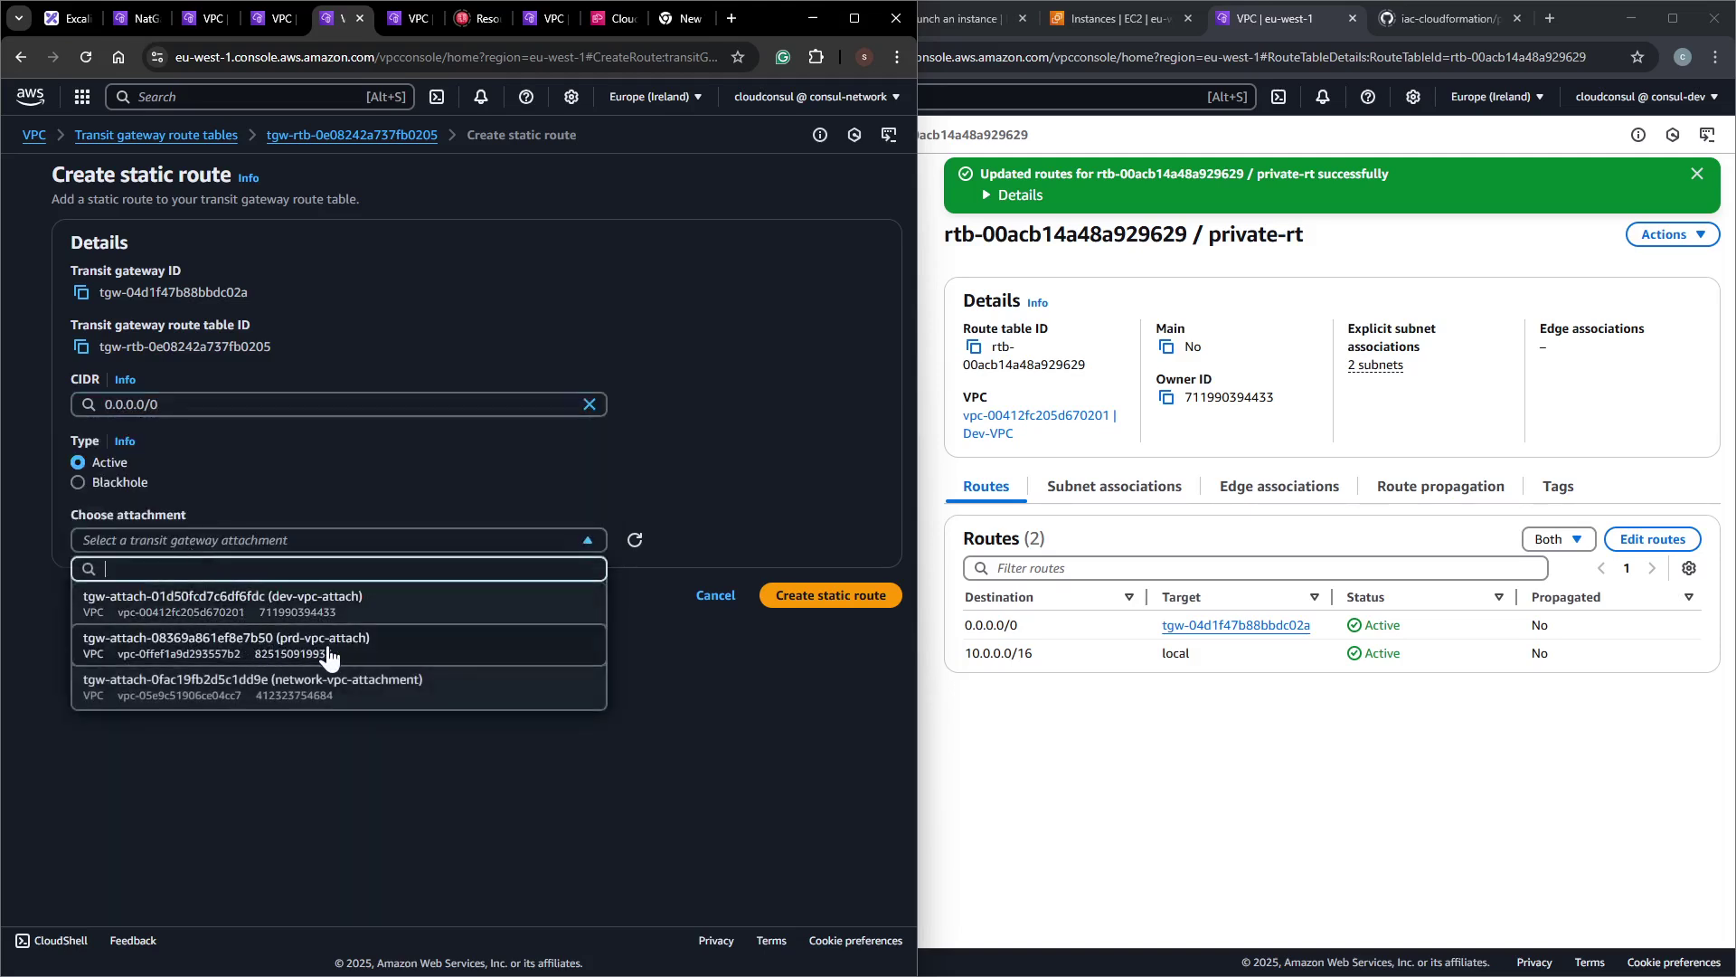
{"action": "left_click", "coordinate": [259, 687]}
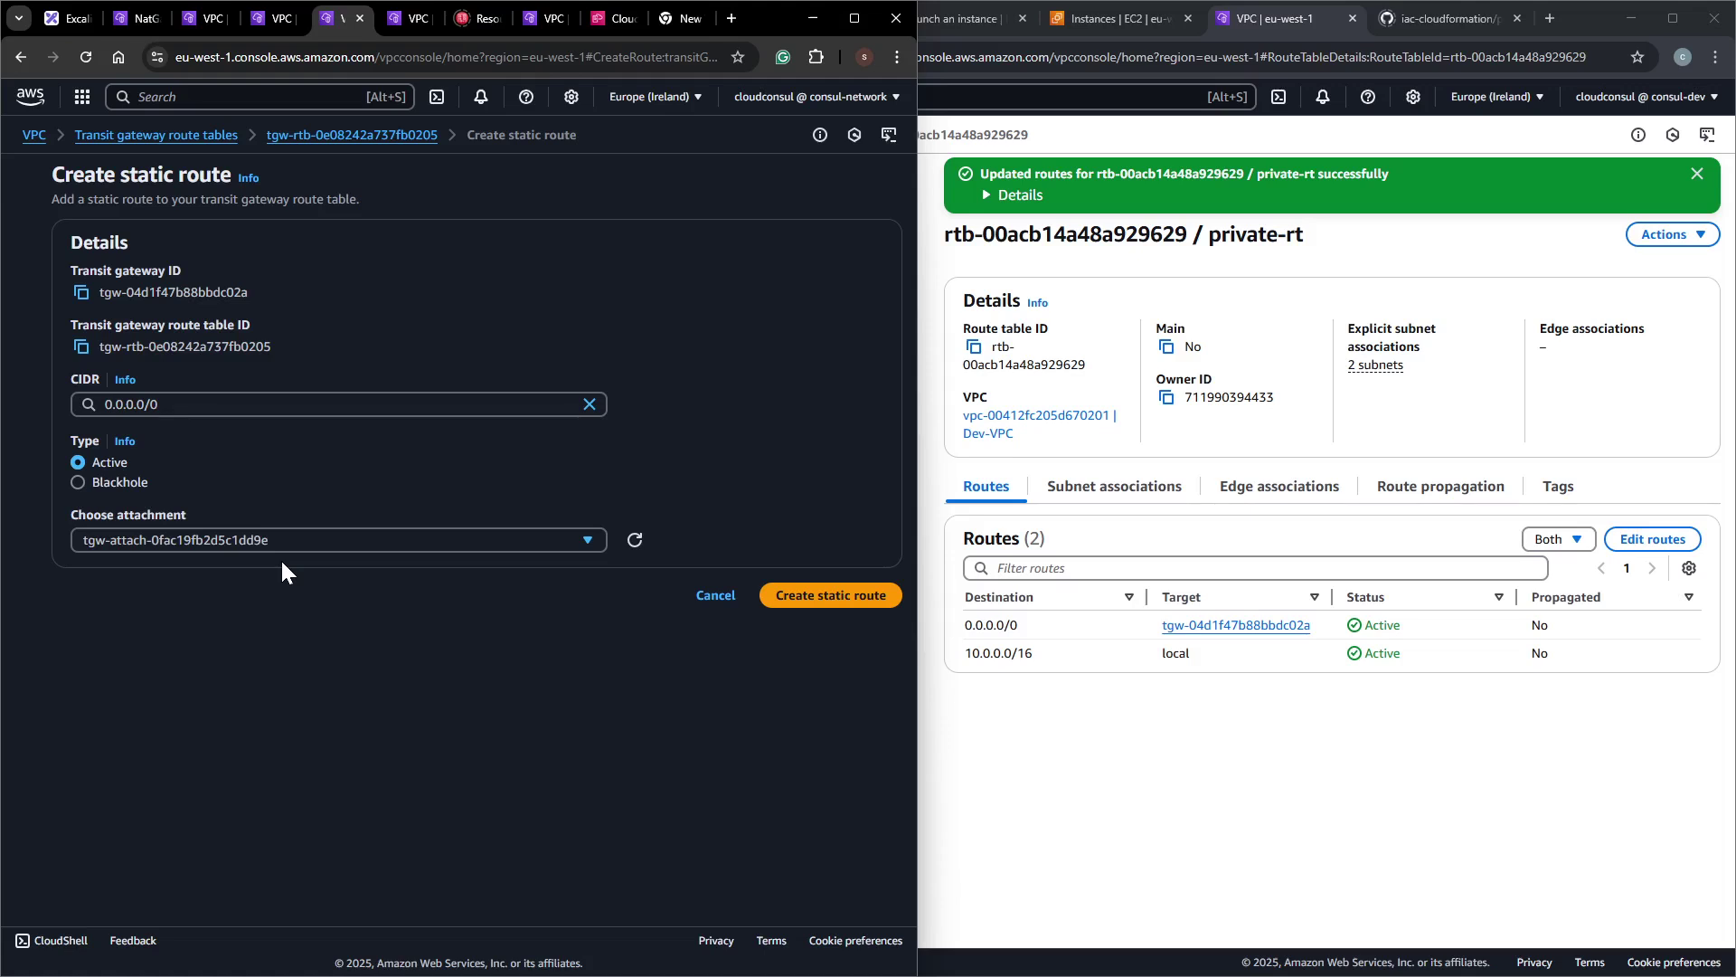
{"action": "left_click", "coordinate": [260, 542]}
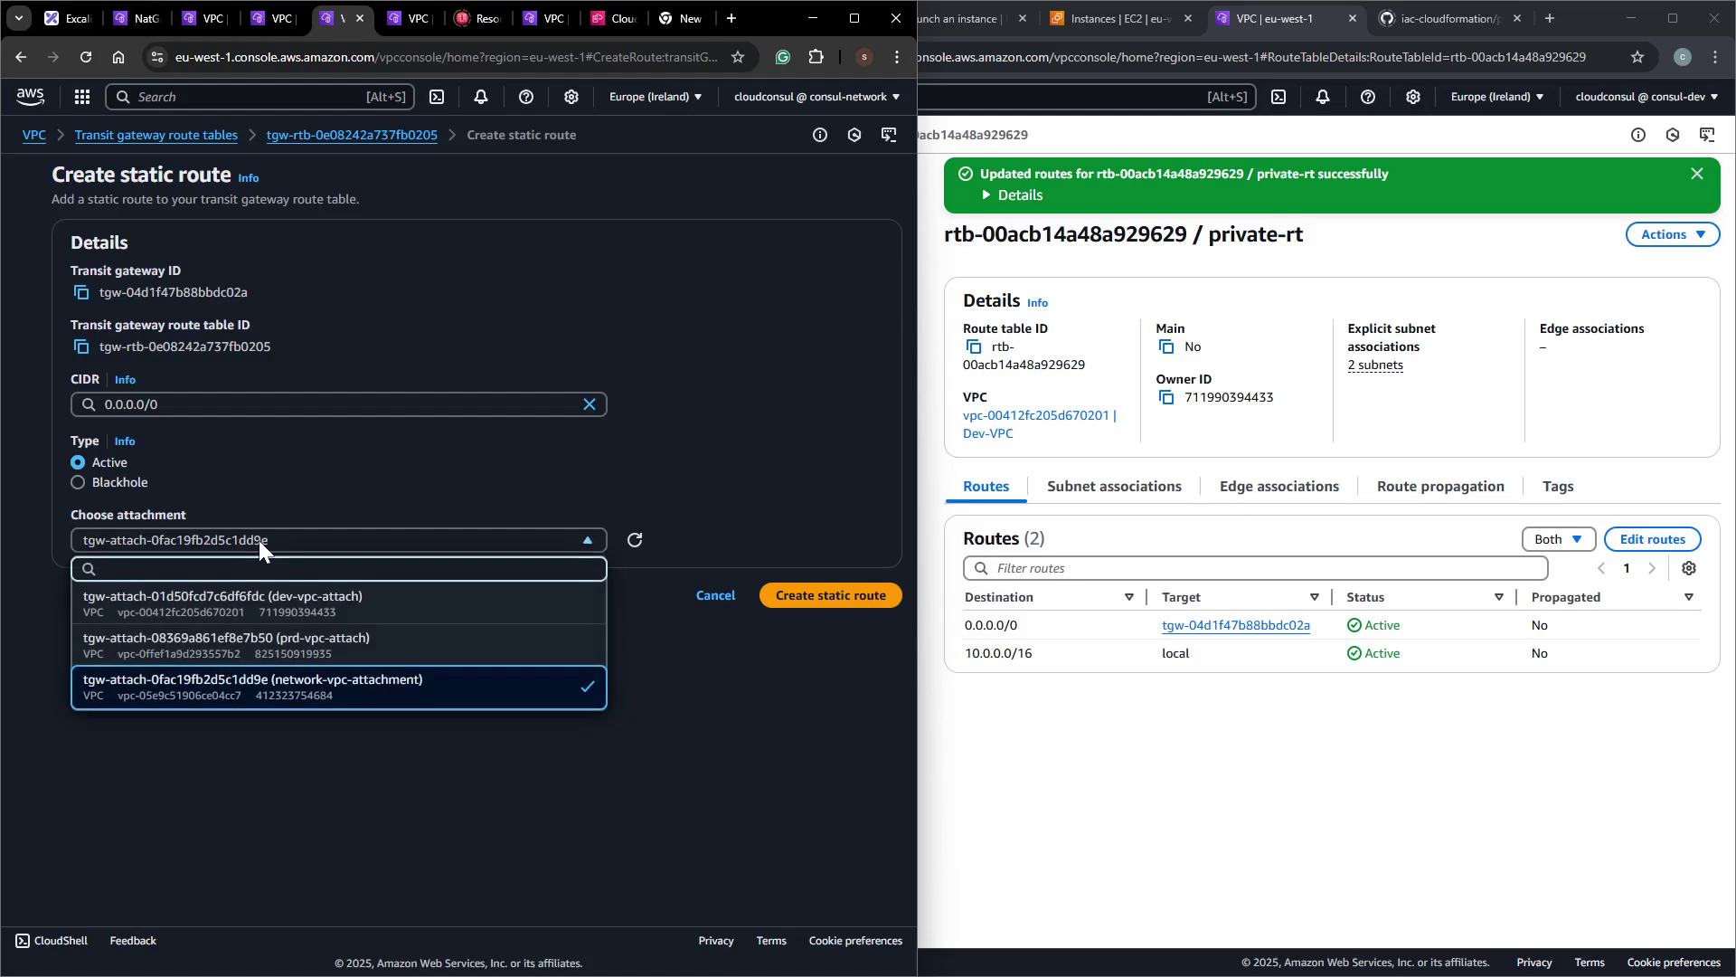
{"action": "left_click", "coordinate": [258, 540]}
{"action": "left_click", "coordinate": [776, 595]}
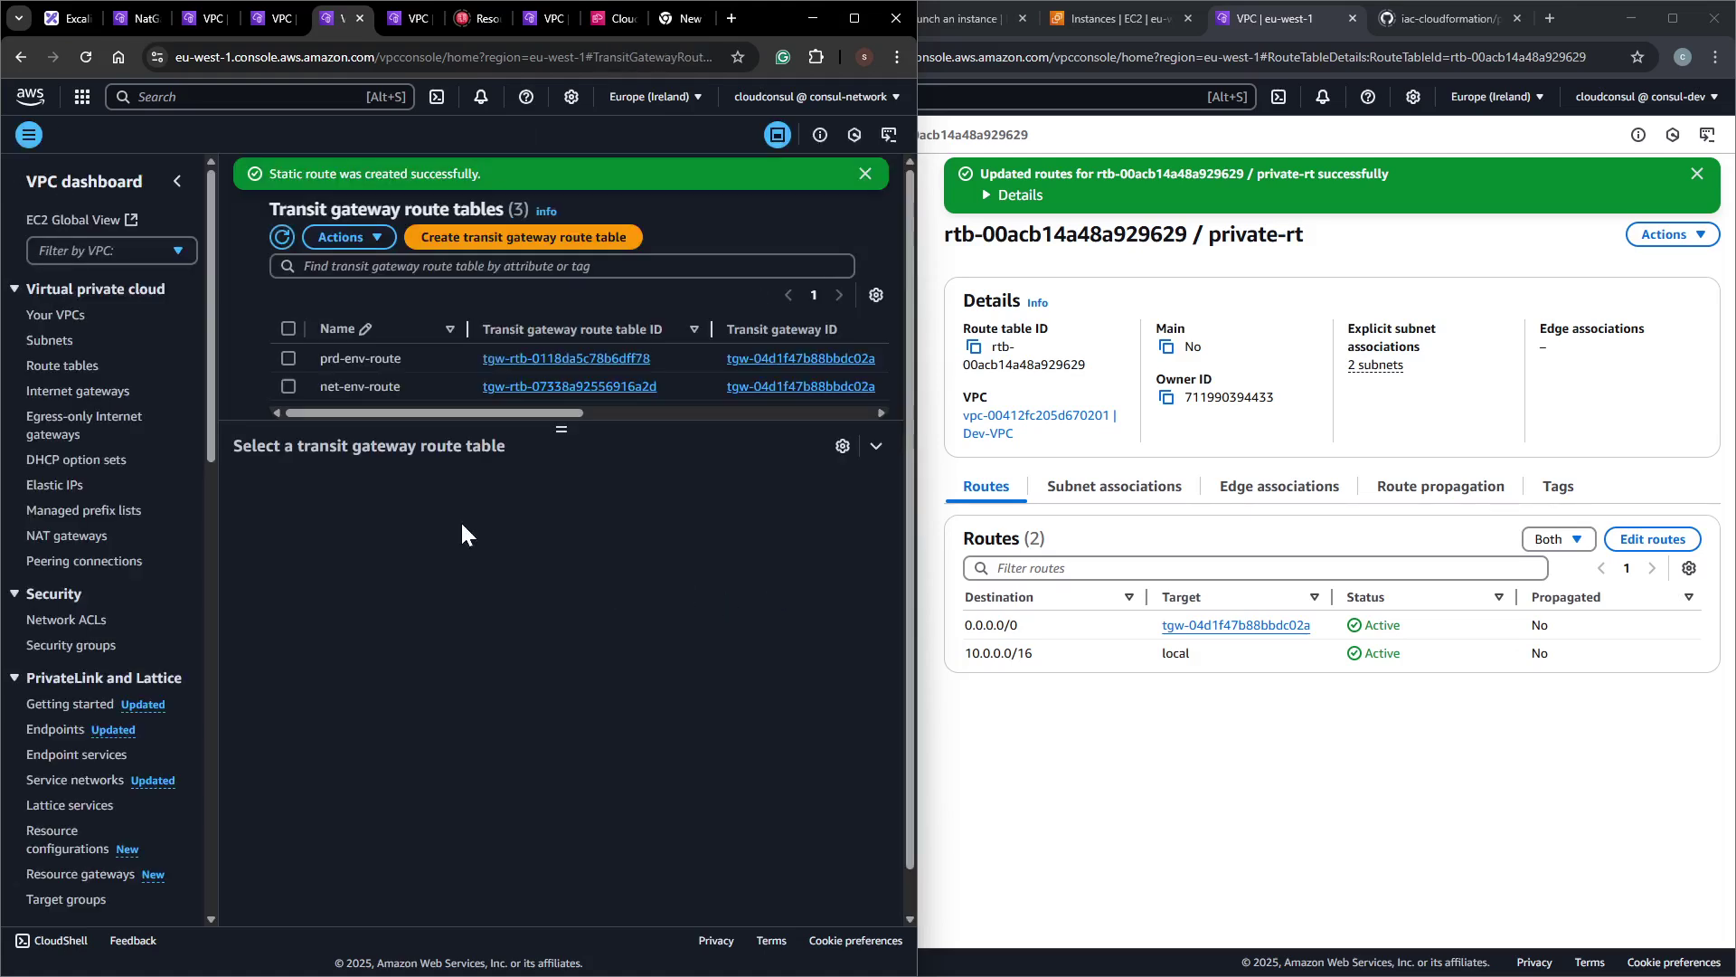
Create an active 0.0.0.0/0 static route in prd-env-route that uses the attachment tgw-attach-0fac19fb2d5c1dd9e.
{"action": "left_click_drag", "start_coordinate": [557, 427], "coordinate": [562, 548]}
{"action": "left_click", "coordinate": [362, 358]}
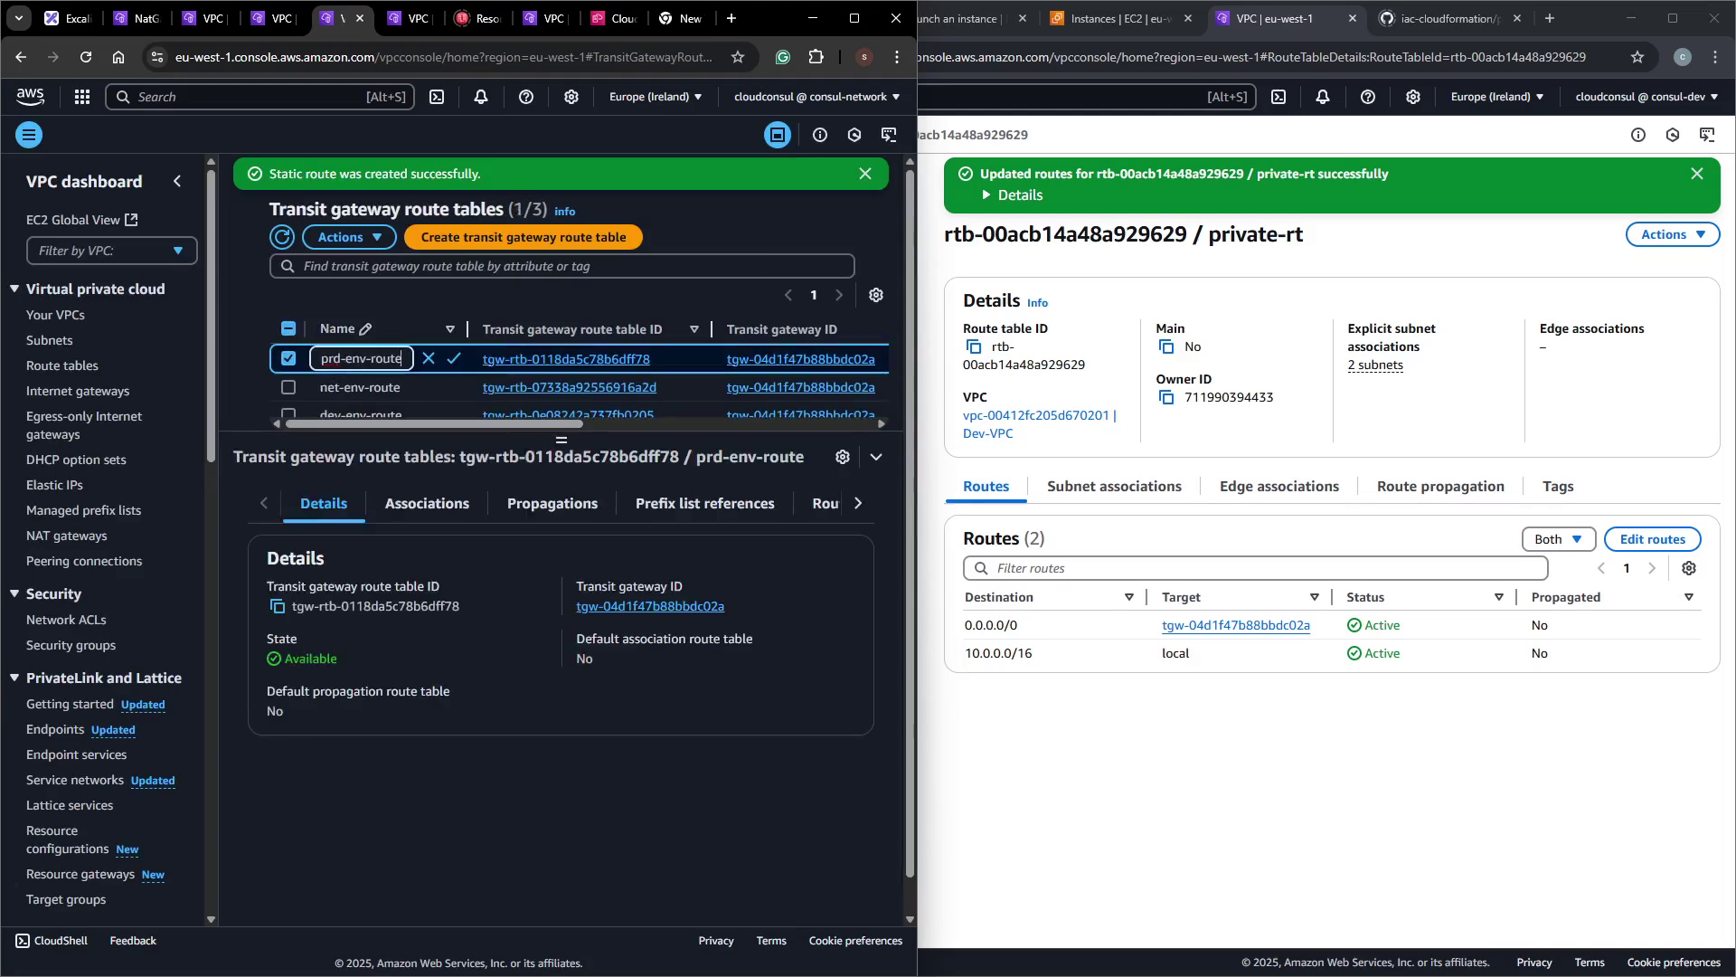
{"action": "left_click", "coordinate": [825, 503]}
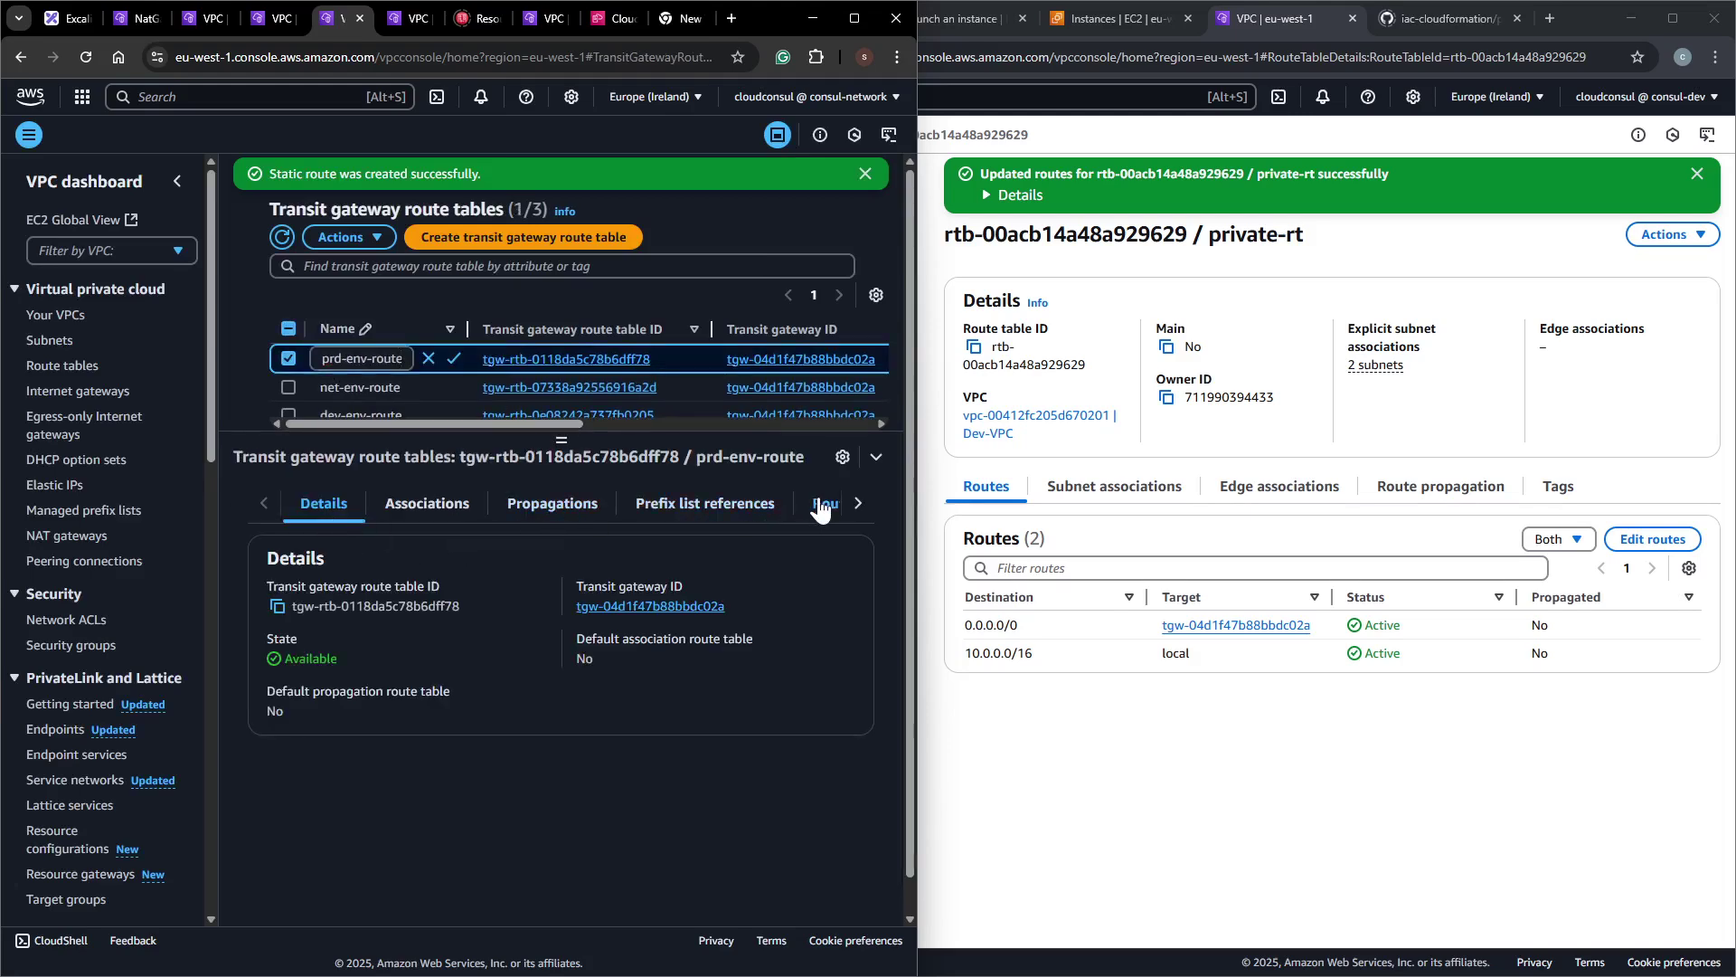
{"action": "scroll", "coordinate": [767, 697], "scroll_direction": "down", "scroll_amount": 2}
{"action": "left_click", "coordinate": [767, 697]}
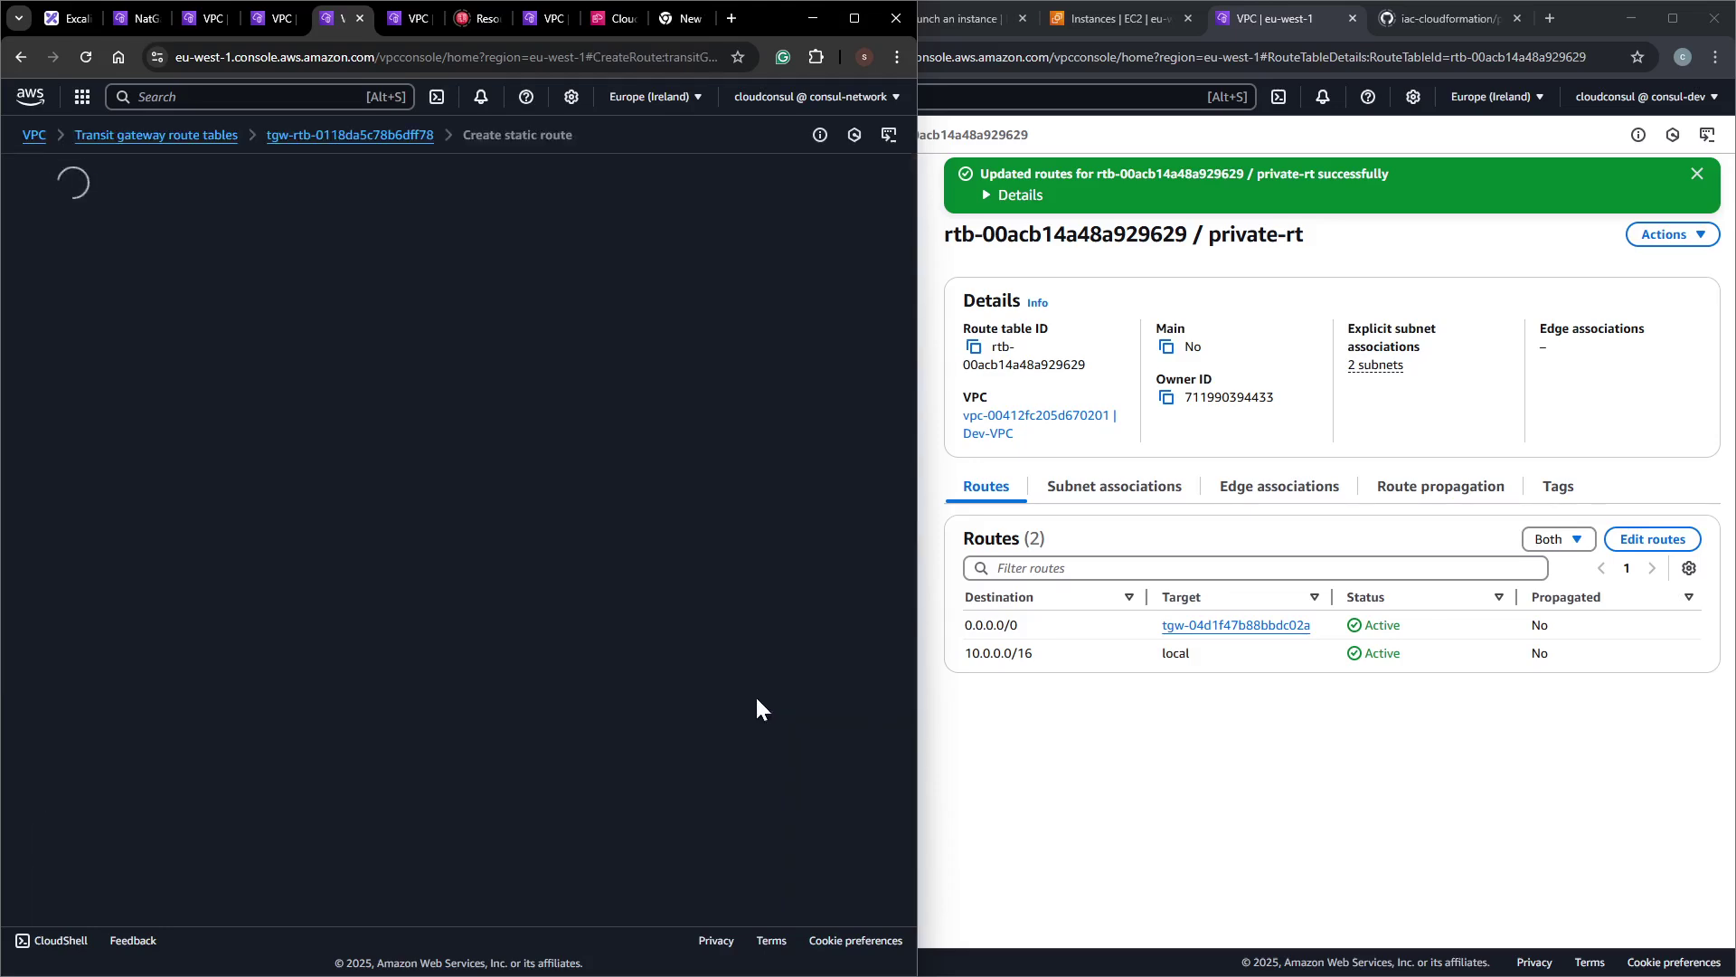
{"action": "left_click", "coordinate": [135, 404]}
{"action": "left_click", "coordinate": [135, 435]}
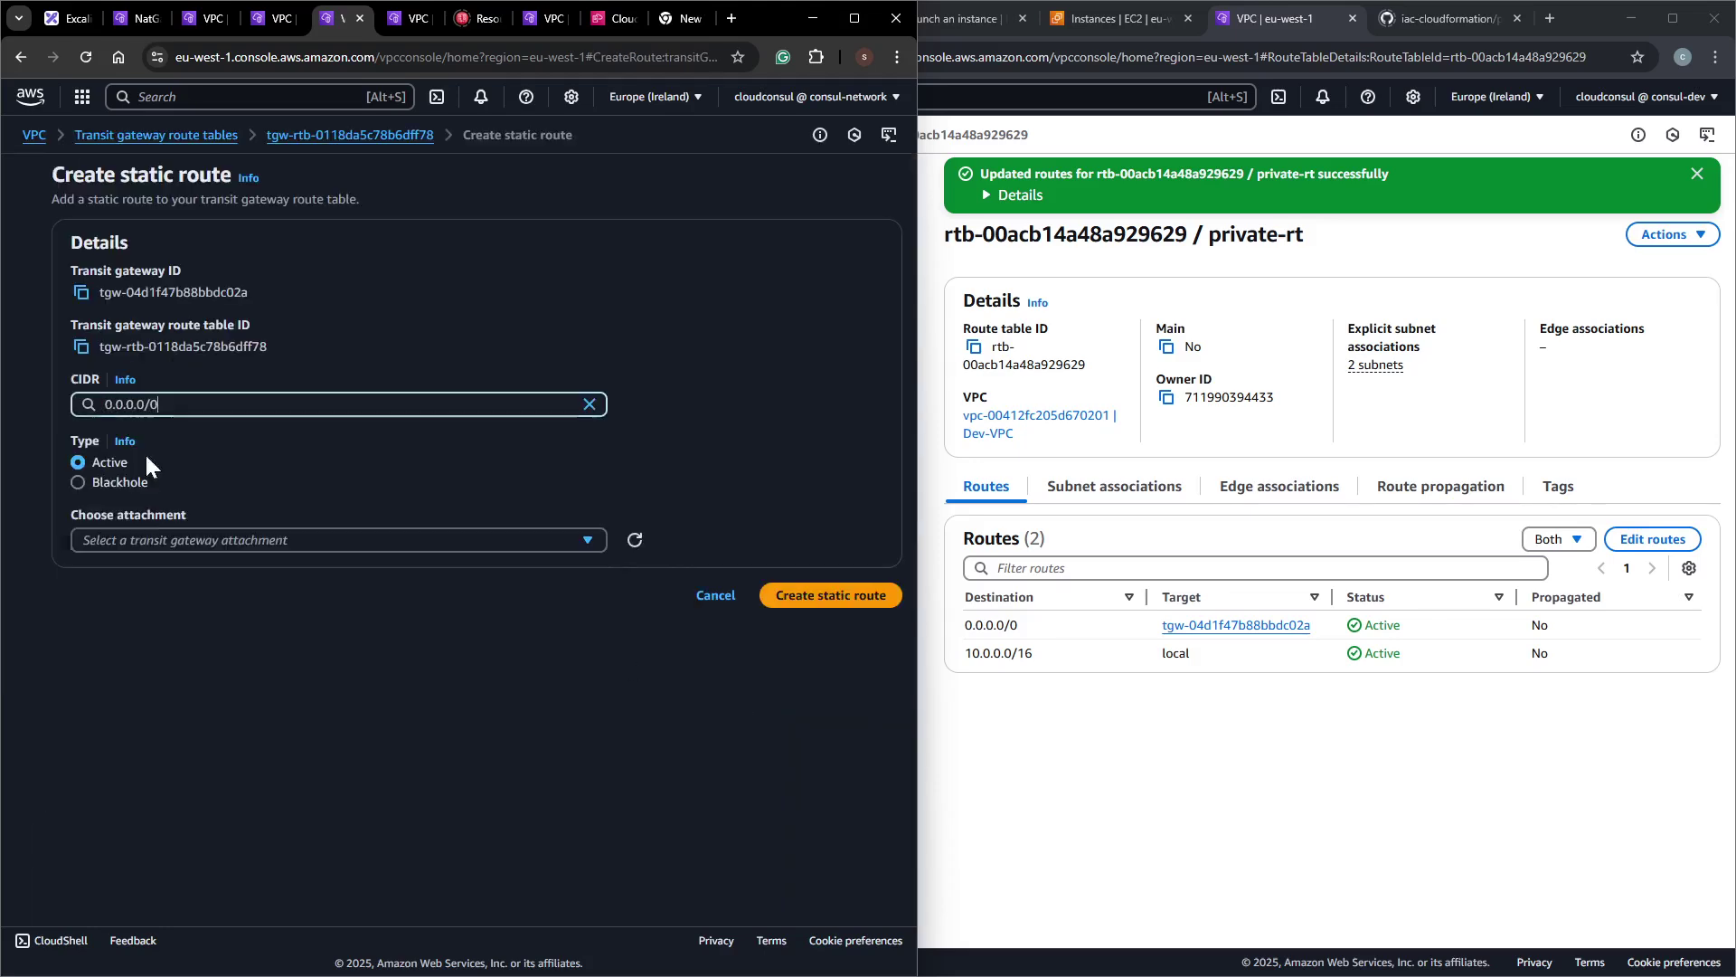
{"action": "left_click", "coordinate": [235, 540]}
{"action": "left_click", "coordinate": [303, 692]}
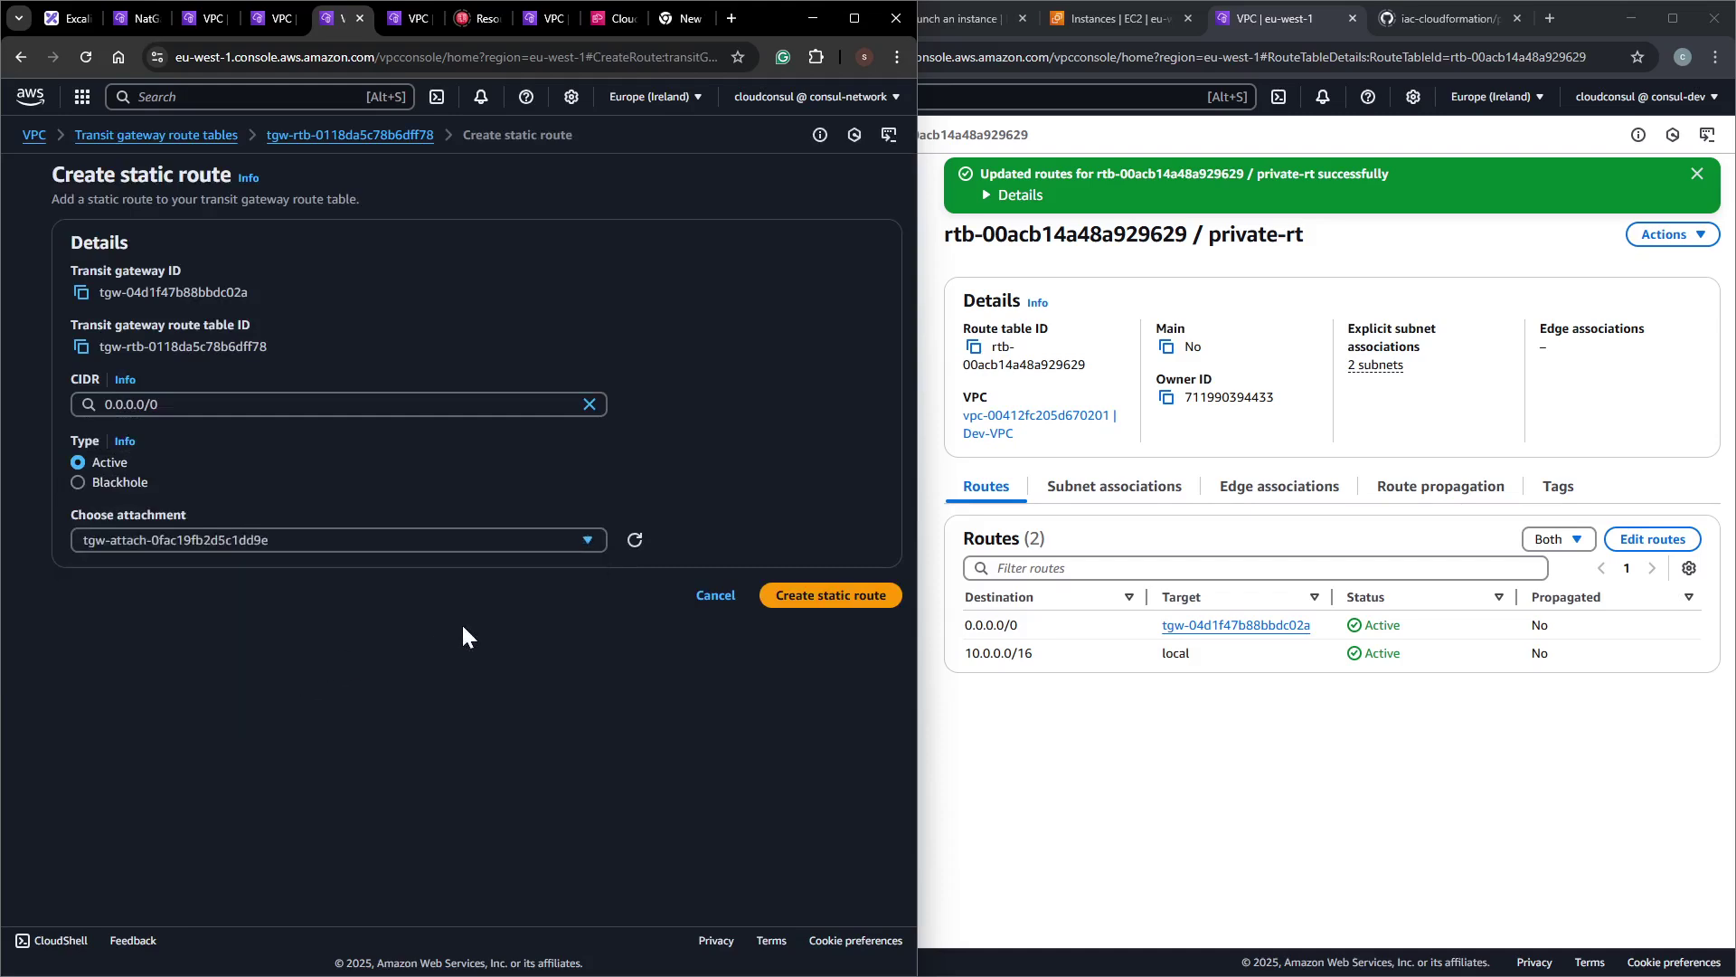
{"action": "left_click", "coordinate": [819, 597]}
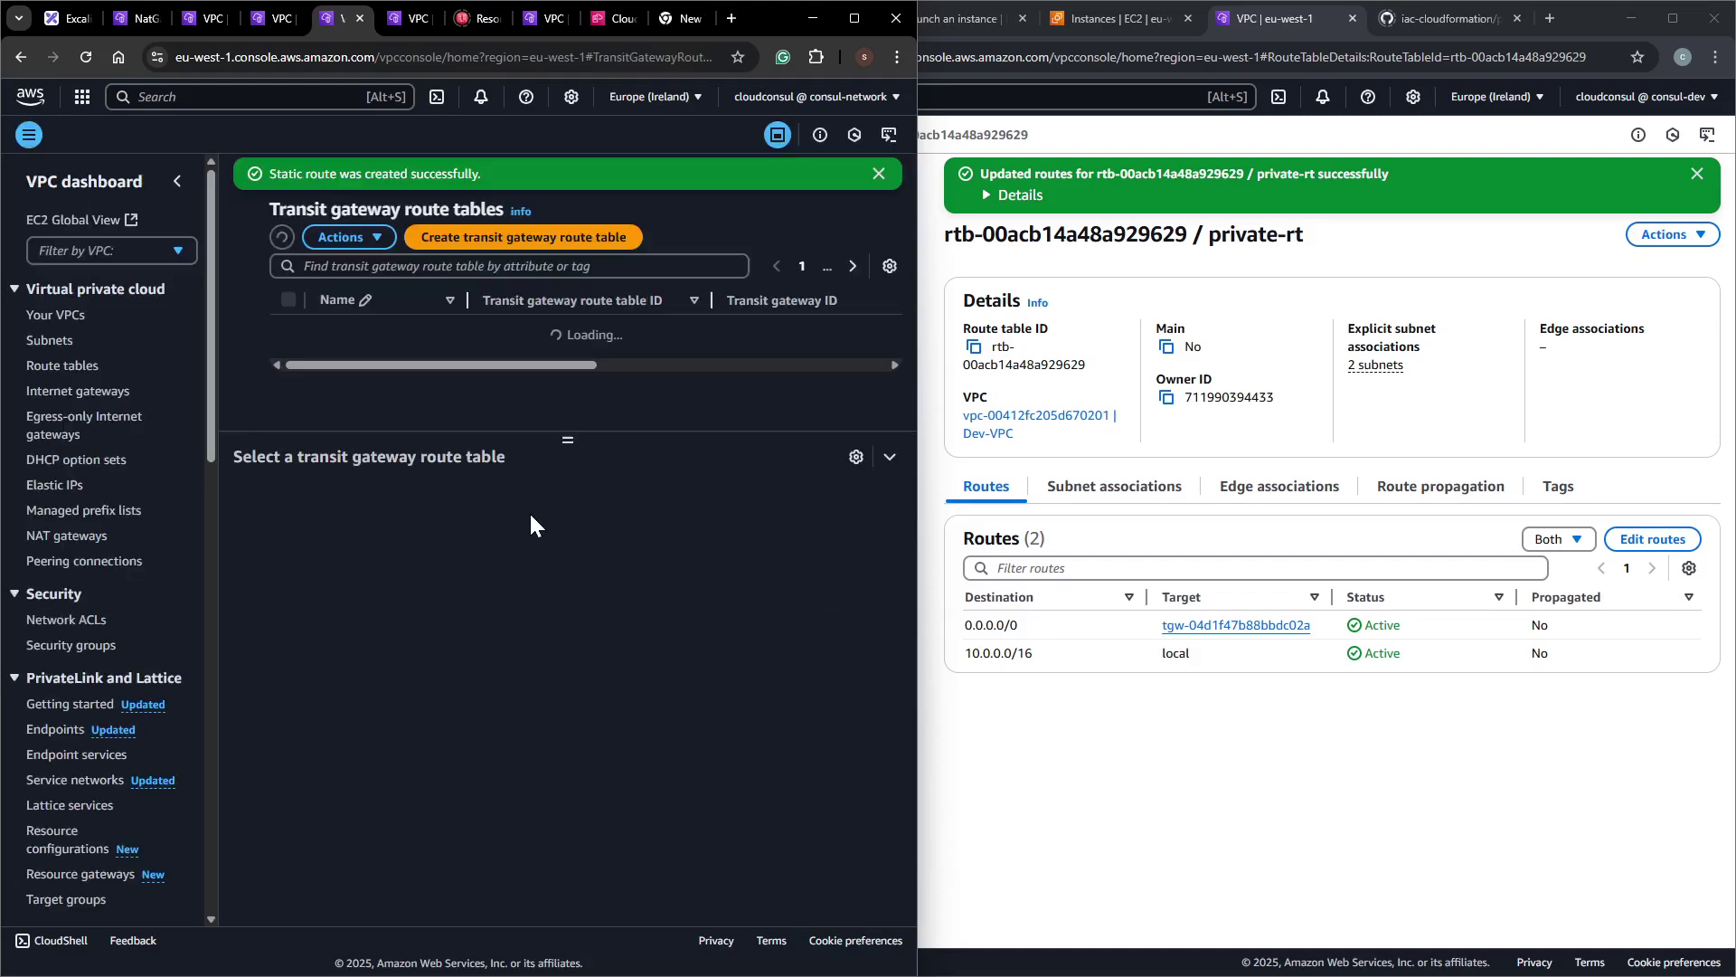
Find Network-Private-Subnet-AZ1 among the network account's subnets and open its associated route table.
{"action": "scroll", "coordinate": [389, 391], "scroll_direction": "down", "scroll_amount": 1}
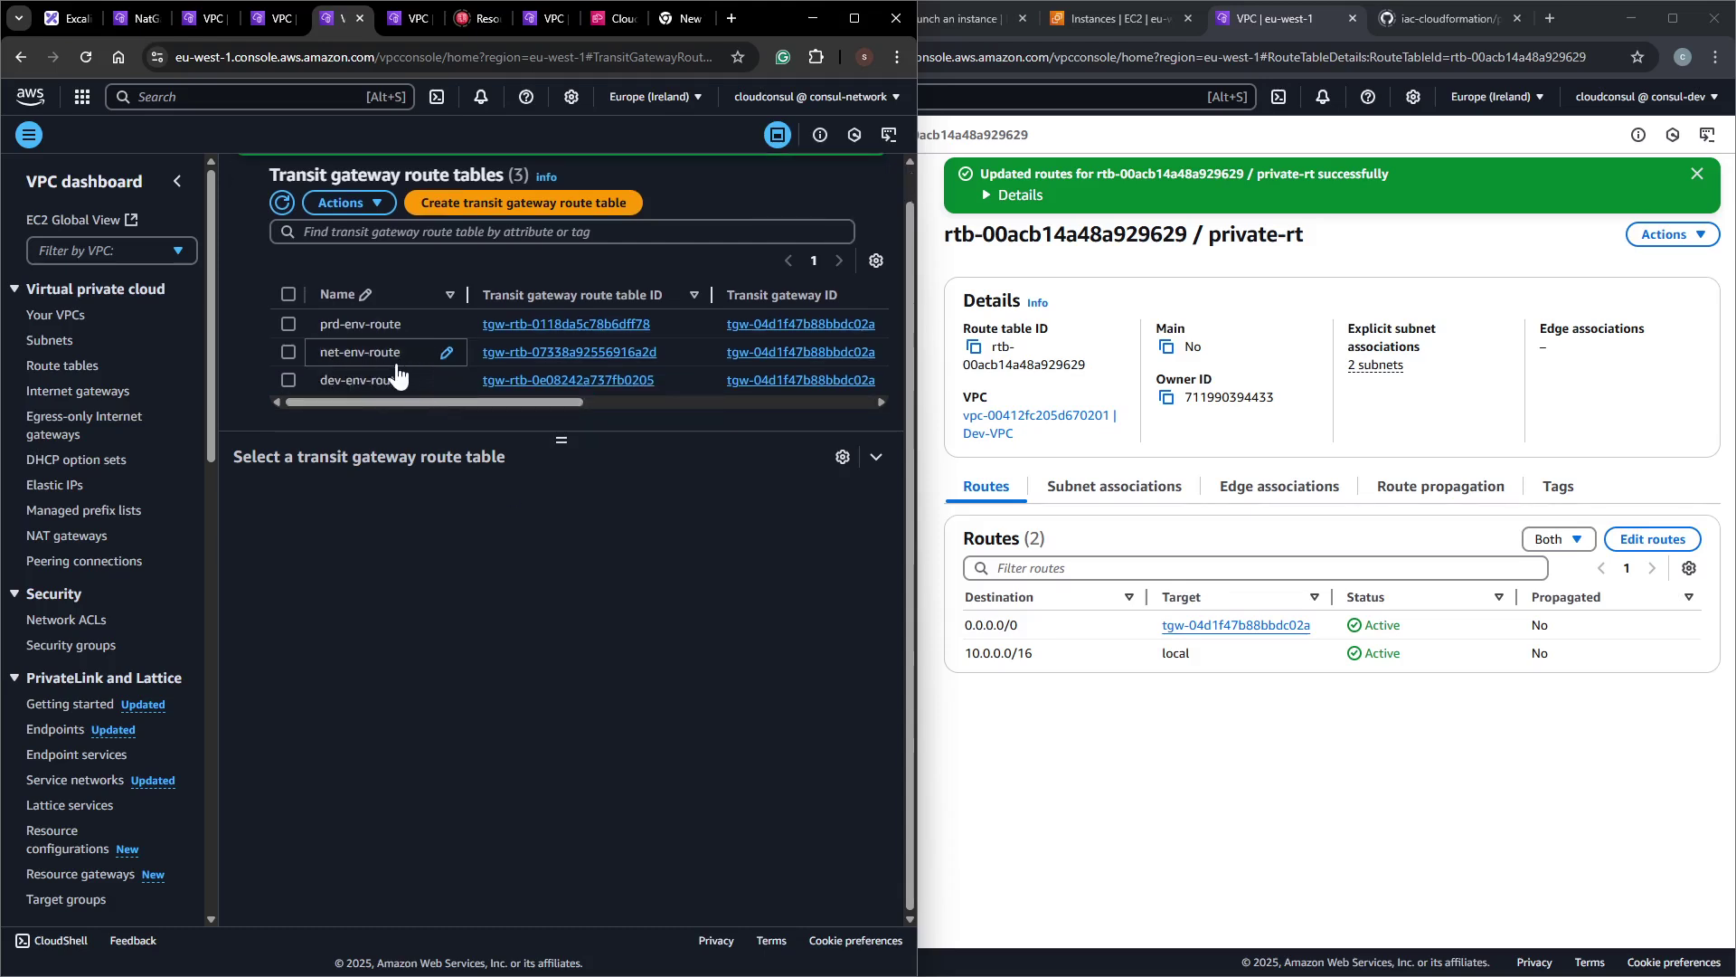
{"action": "left_click", "coordinate": [441, 380]}
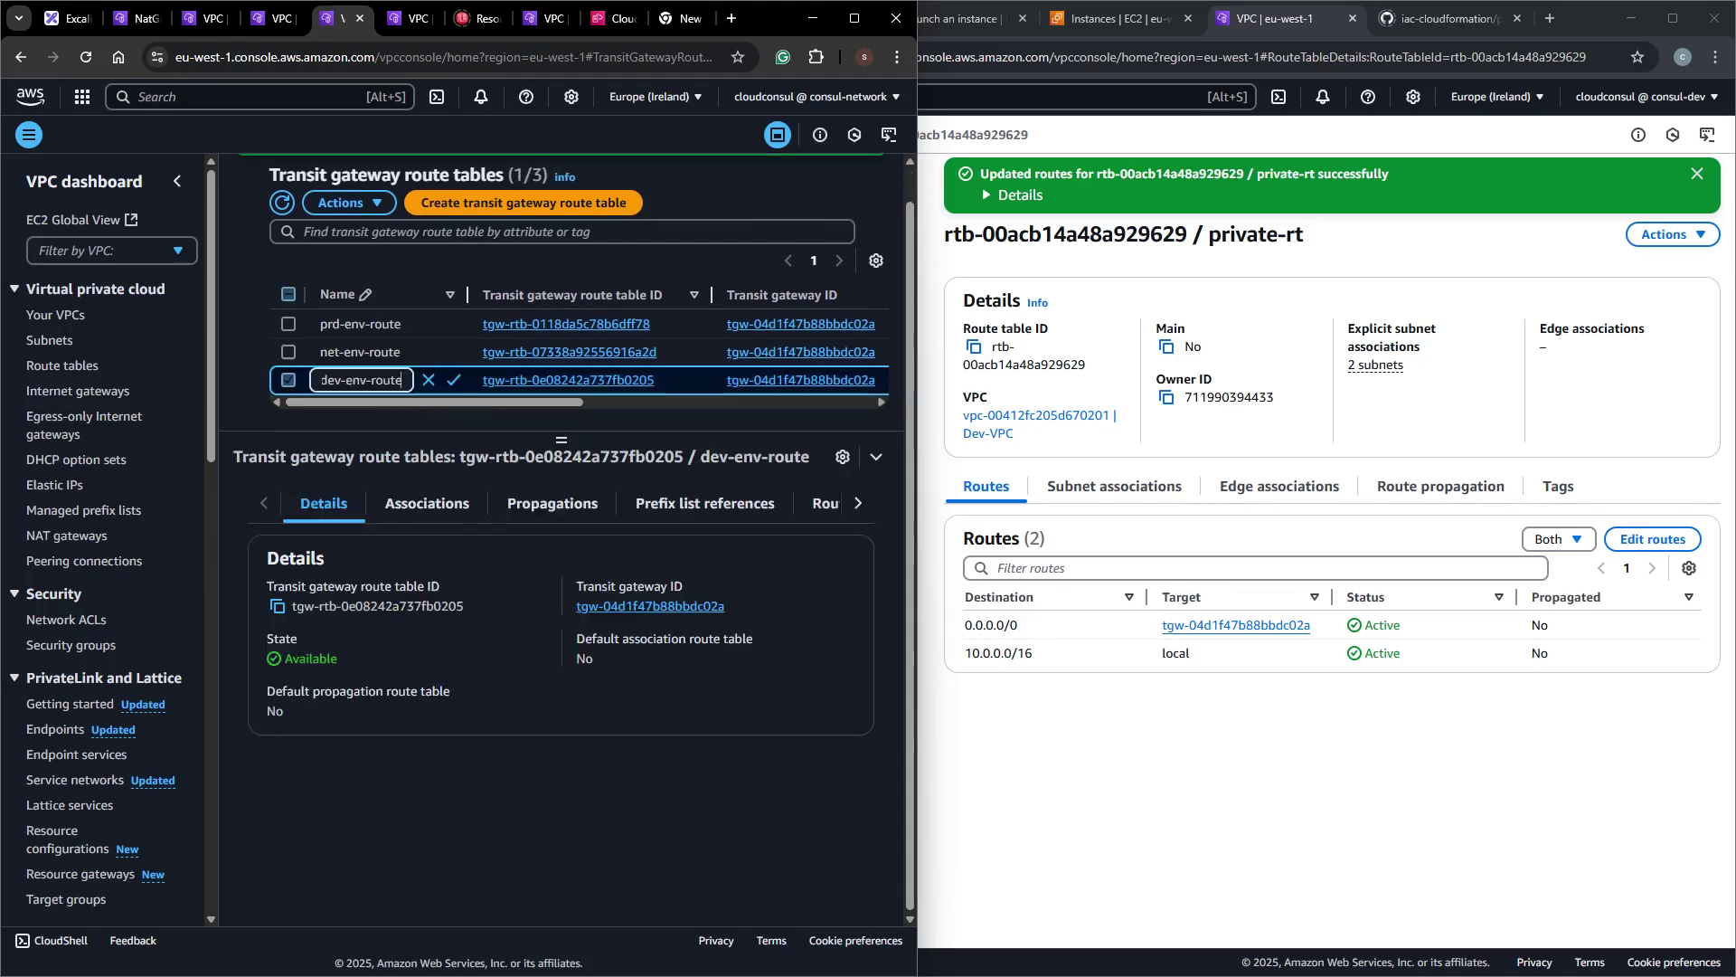
{"action": "left_click", "coordinate": [57, 316]}
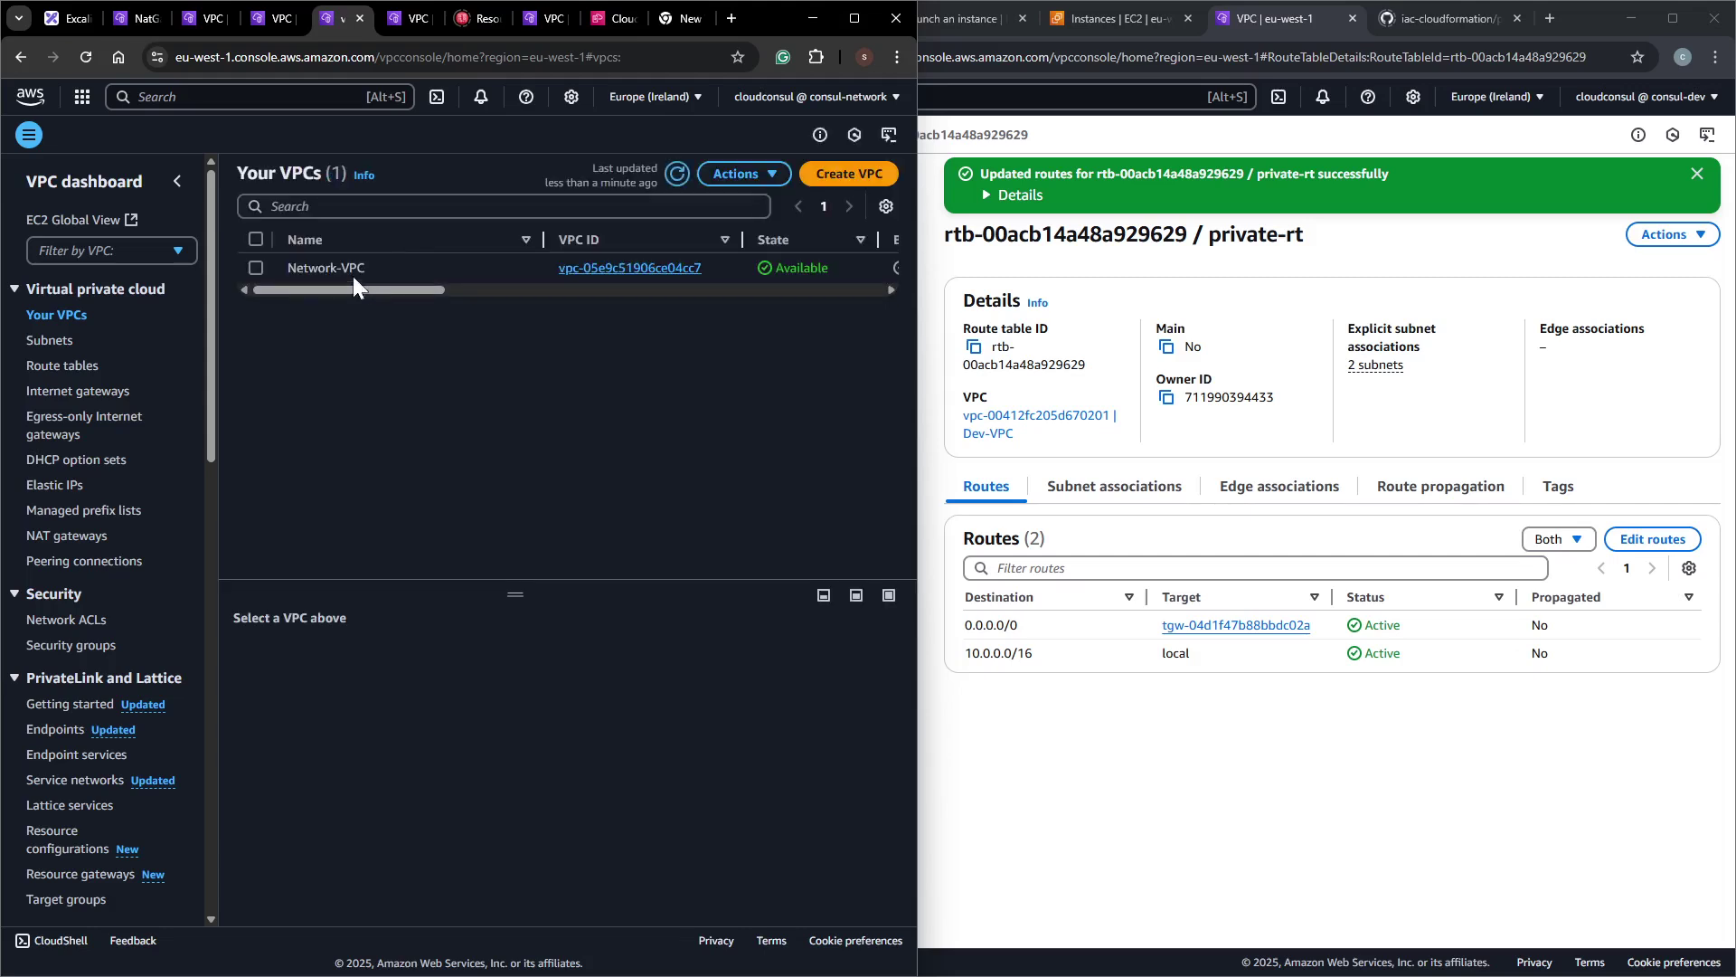
{"action": "left_click", "coordinate": [365, 271]}
{"action": "left_click_drag", "start_coordinate": [513, 602], "coordinate": [514, 418]}
{"action": "left_click", "coordinate": [52, 352]}
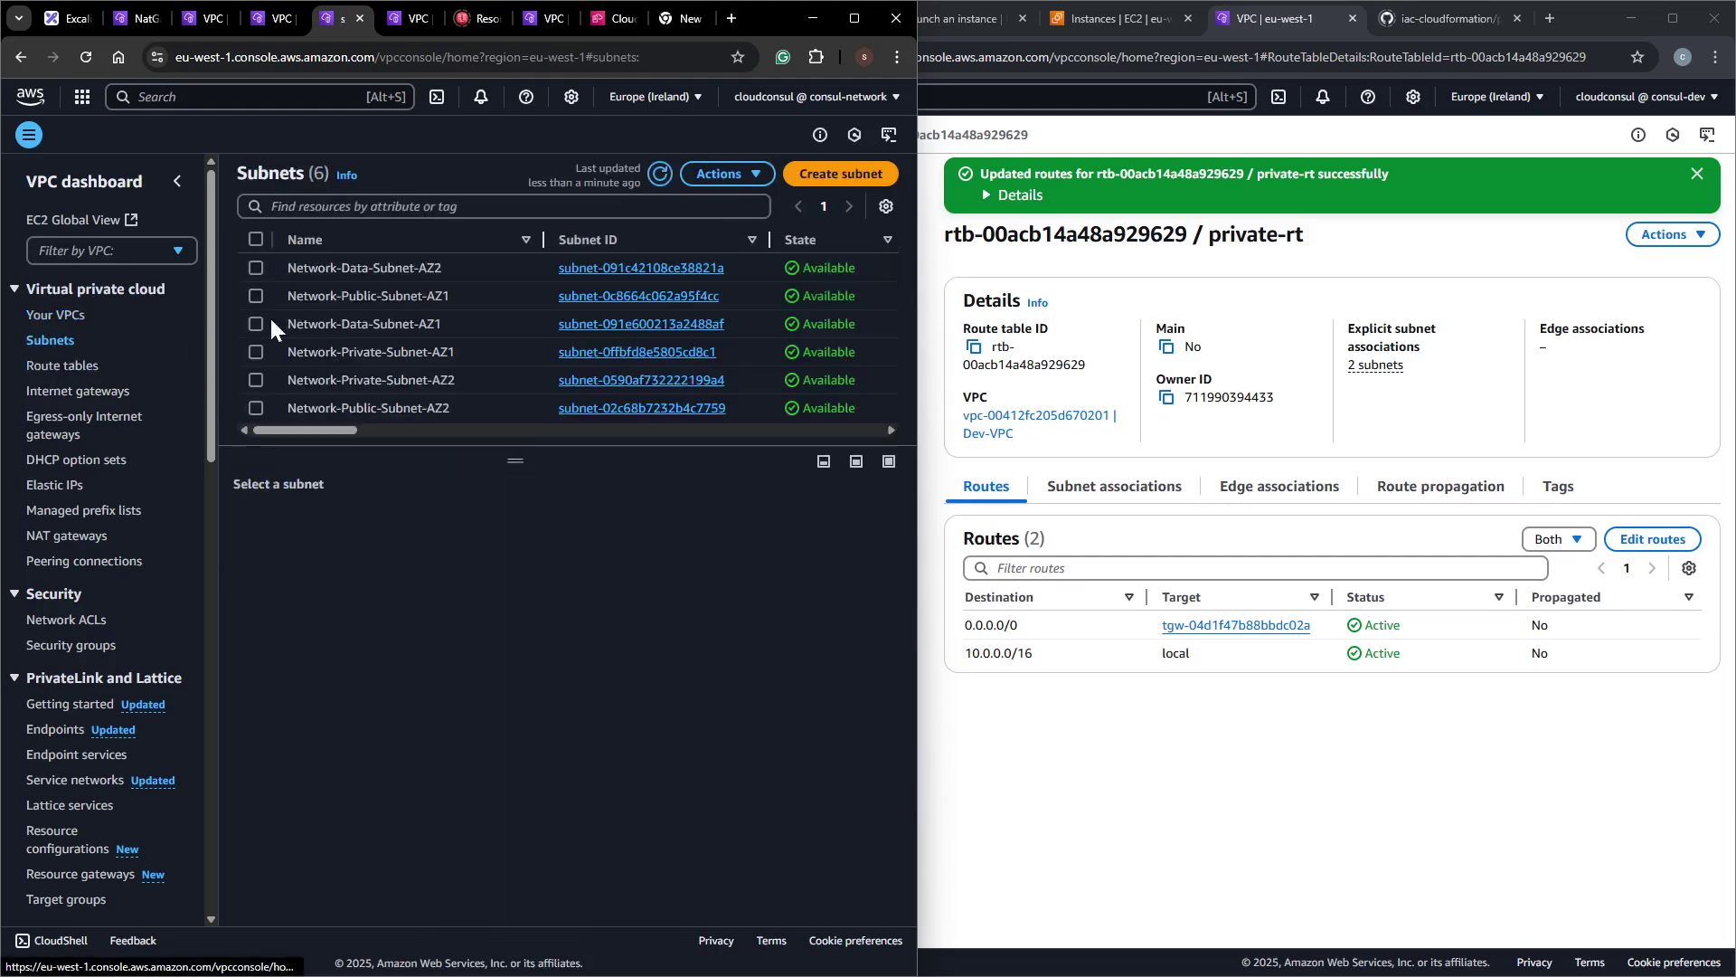
{"action": "left_click", "coordinate": [407, 351]}
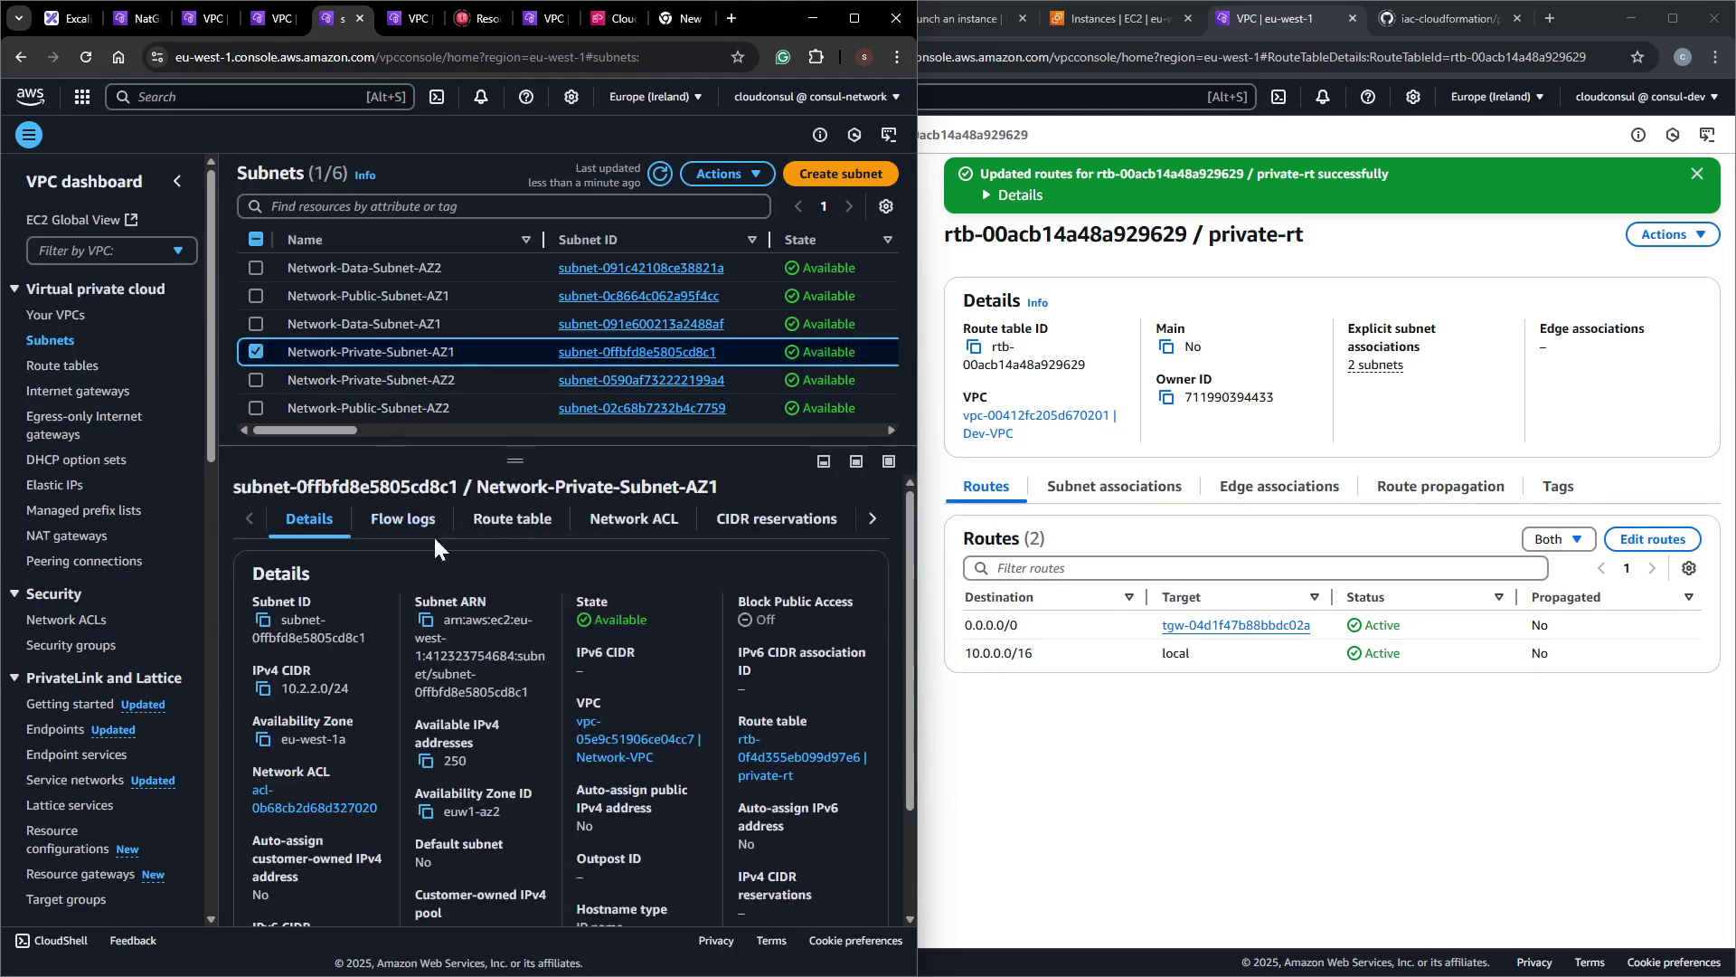
{"action": "left_click", "coordinate": [512, 519]}
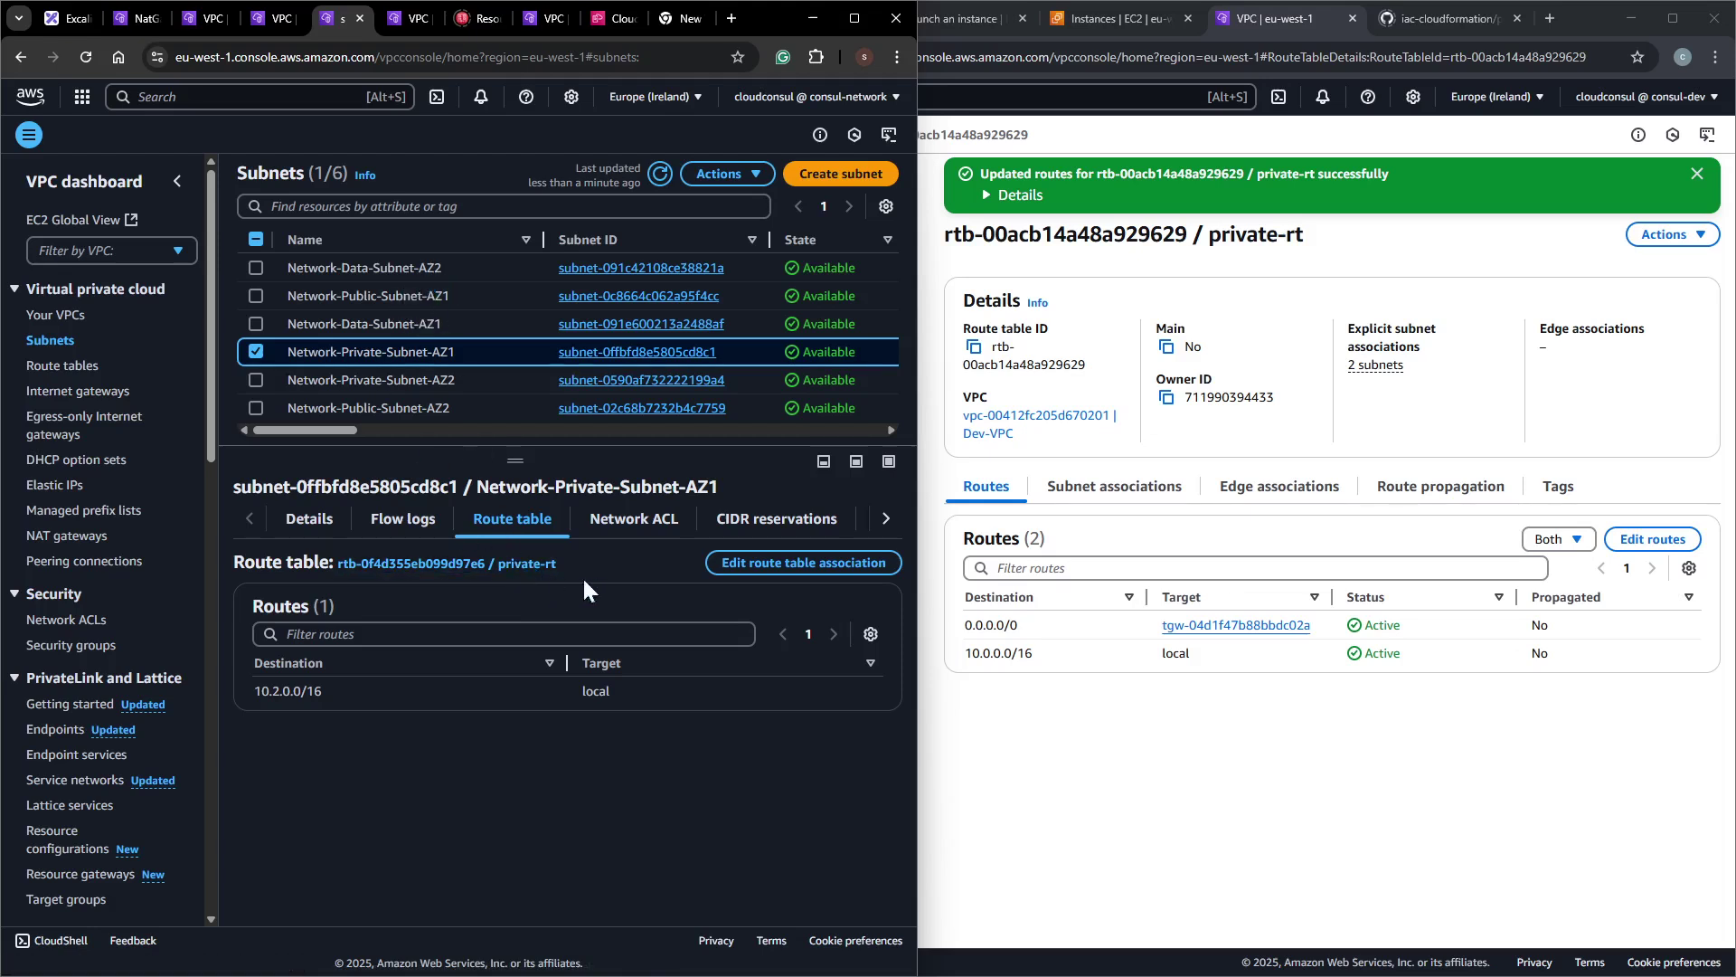
{"action": "left_click", "coordinate": [462, 564]}
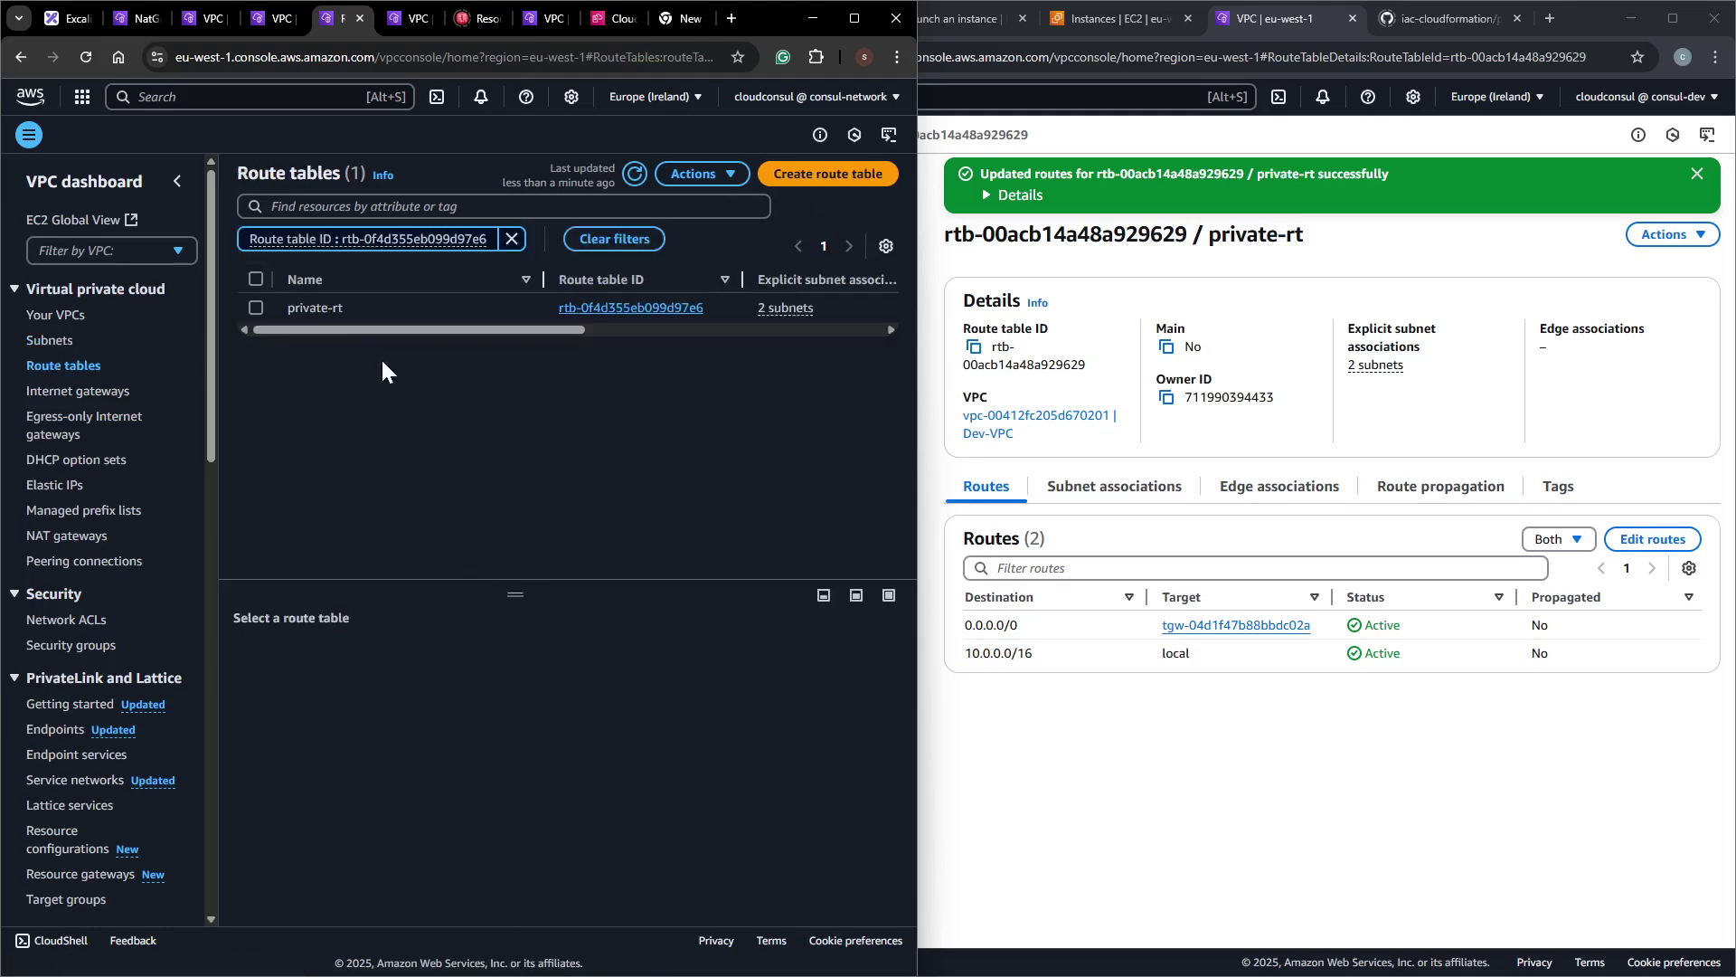
Add a 0.0.0.0/0 route to the network VPC's private-rt targeting NAT gateway nat-0f5846da7dfd61625 (pub-nat-az1) and save the changes.
{"action": "left_click", "coordinate": [397, 657]}
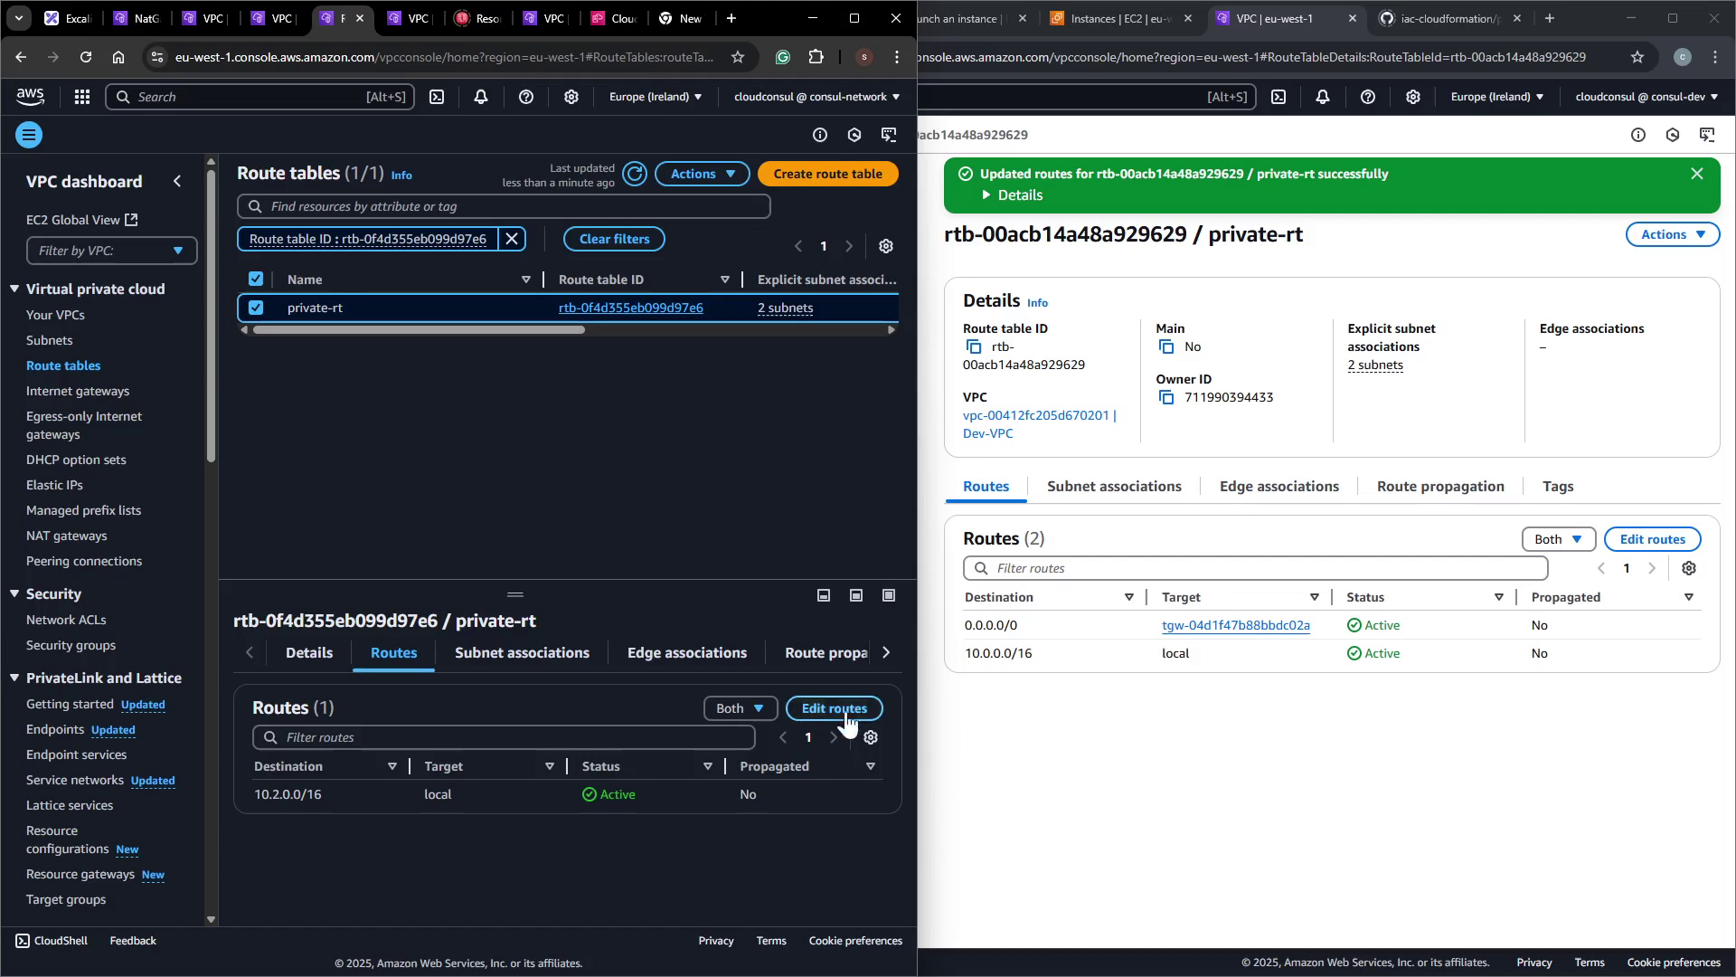
{"action": "left_click", "coordinate": [827, 711]}
{"action": "left_click", "coordinate": [135, 439]}
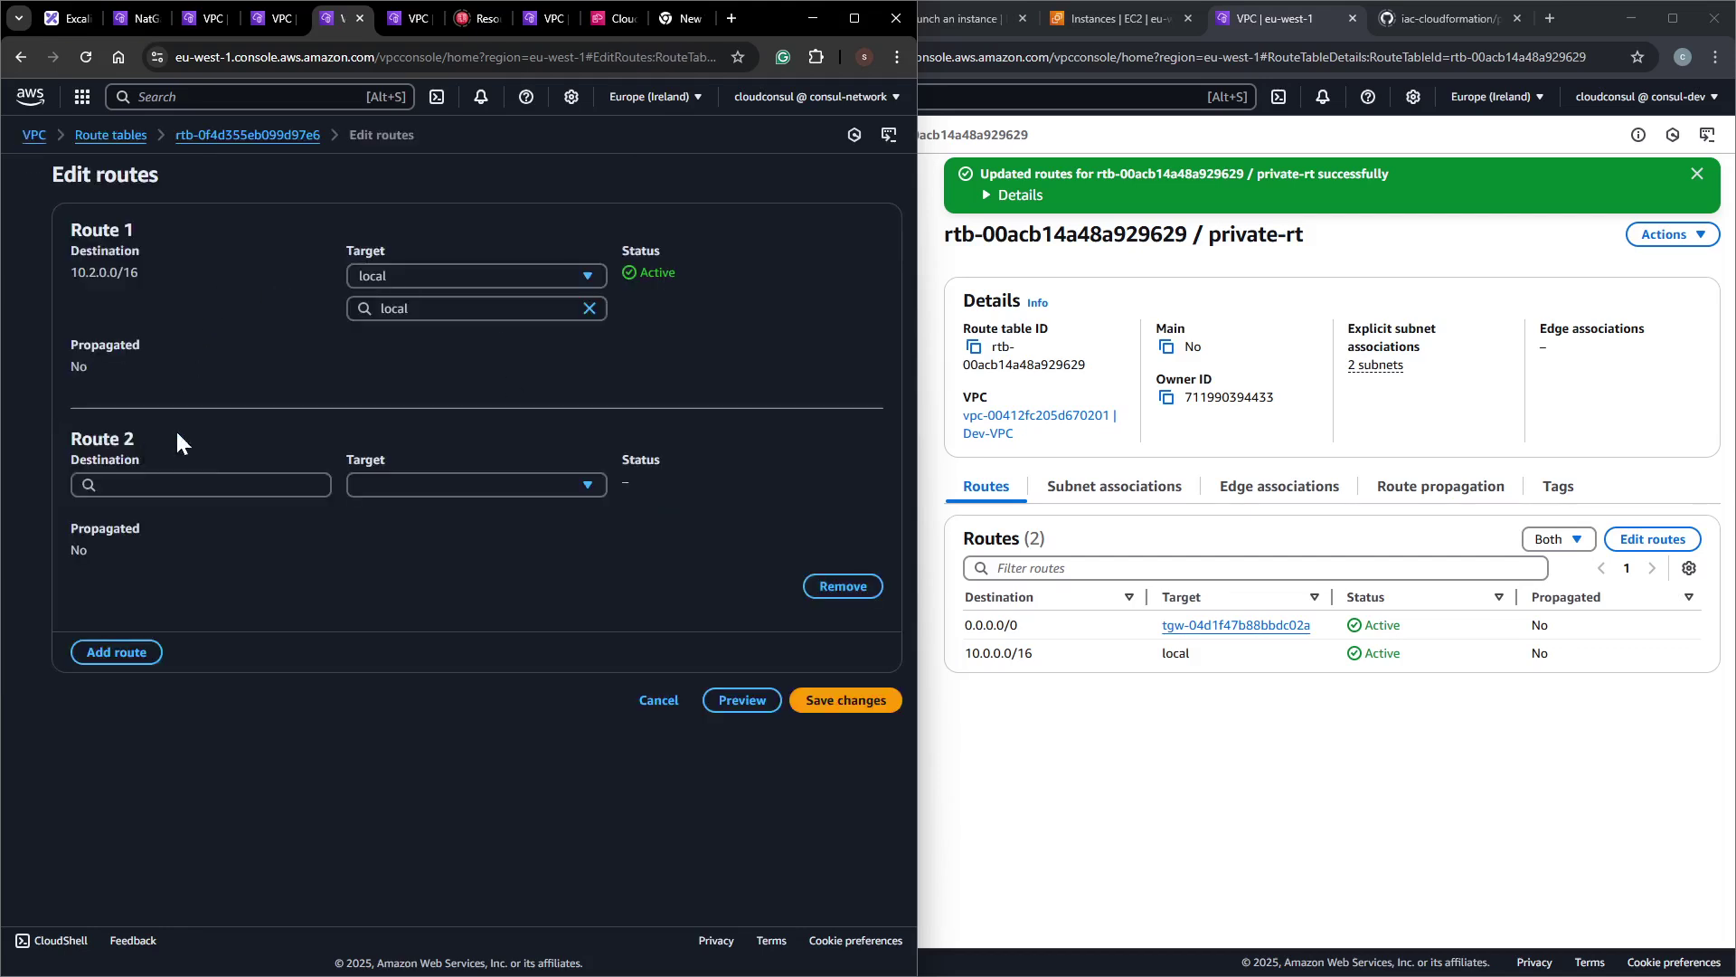
{"action": "left_click", "coordinate": [145, 485]}
{"action": "left_click", "coordinate": [145, 512]}
{"action": "left_click", "coordinate": [434, 488]}
{"action": "left_click", "coordinate": [411, 680]}
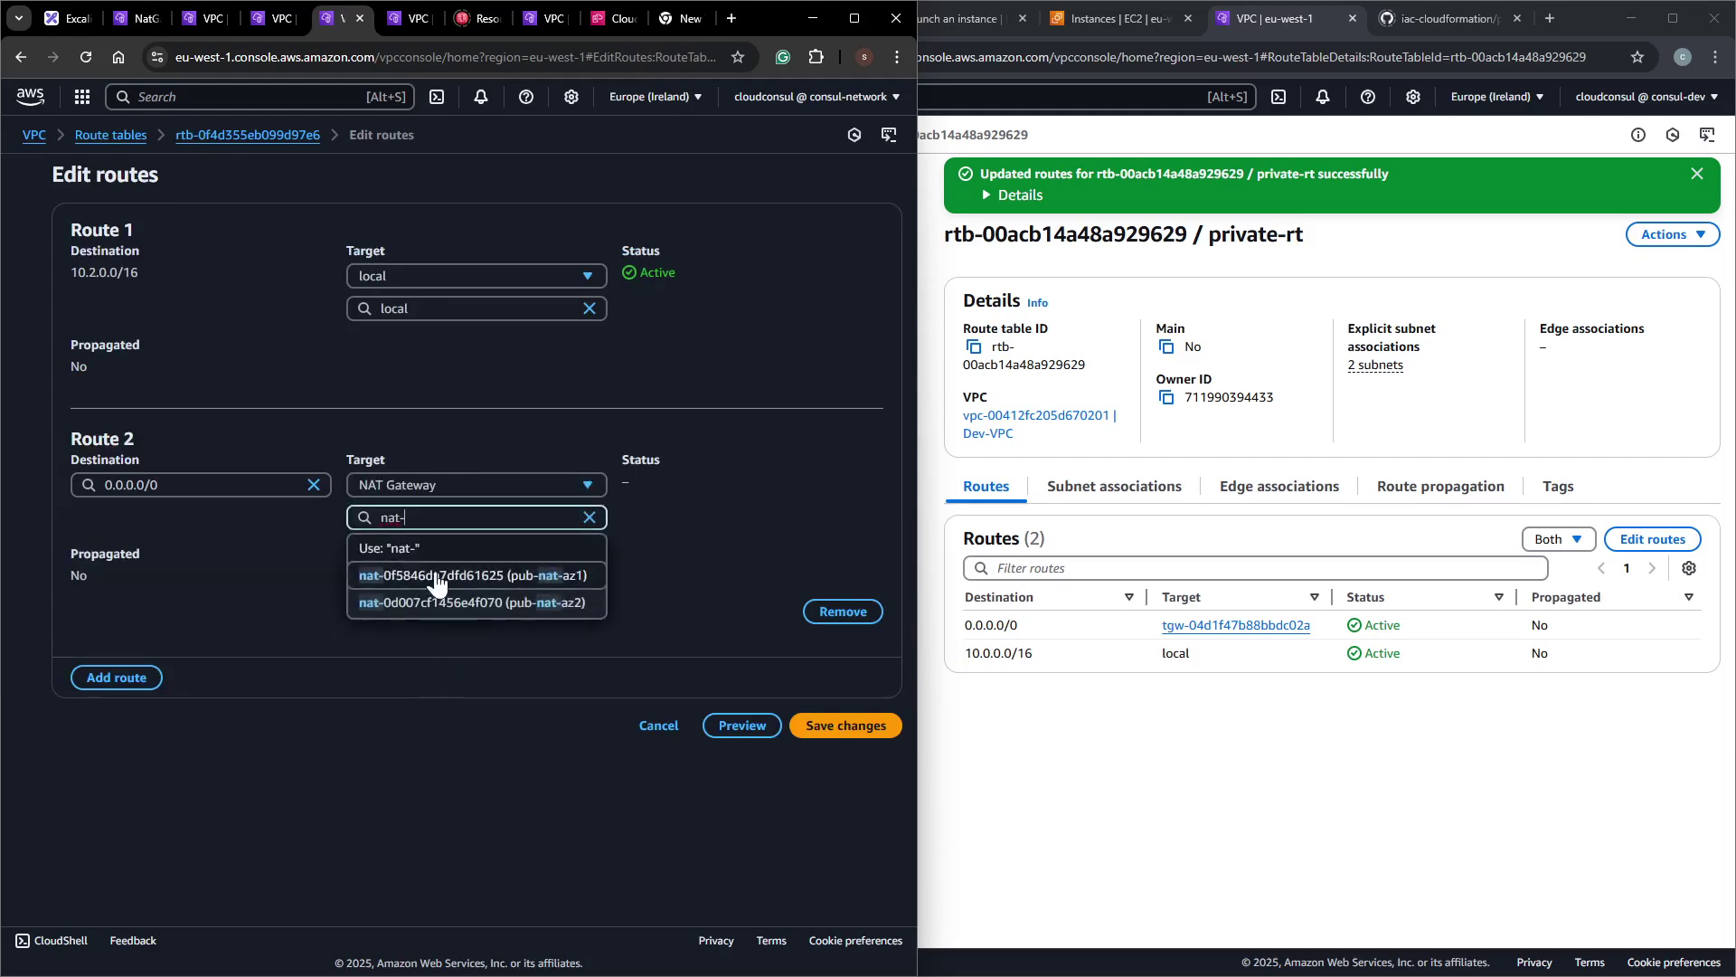
{"action": "left_click", "coordinate": [438, 576]}
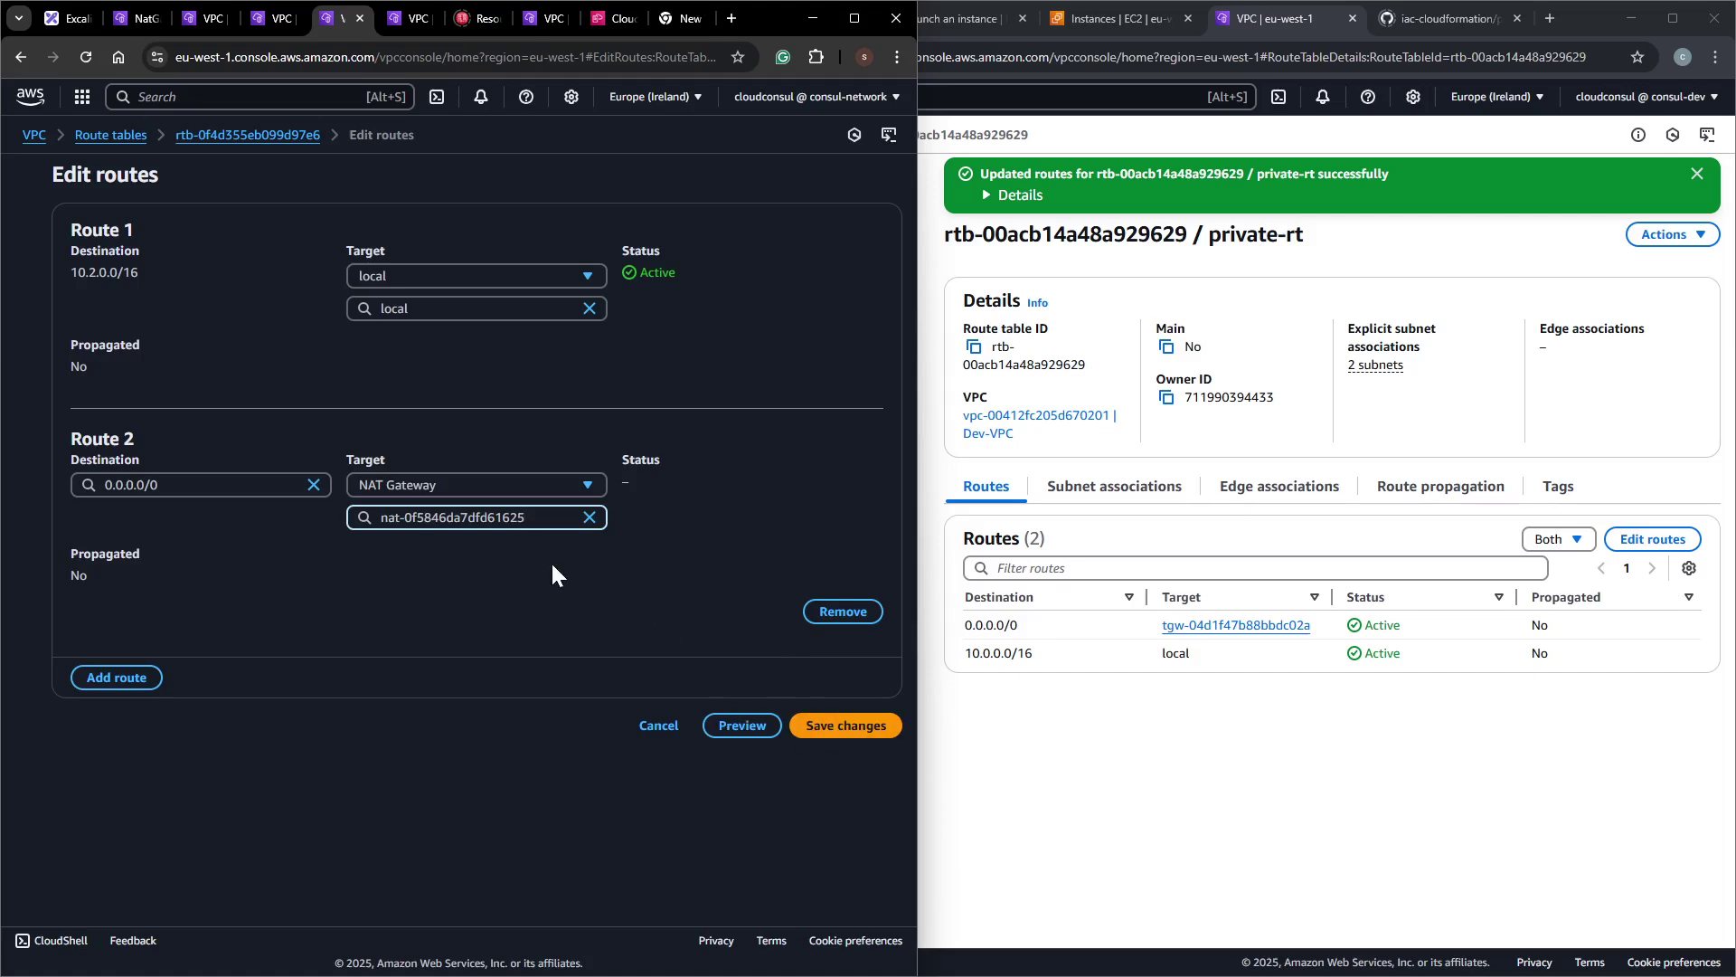
{"action": "left_click", "coordinate": [828, 724]}
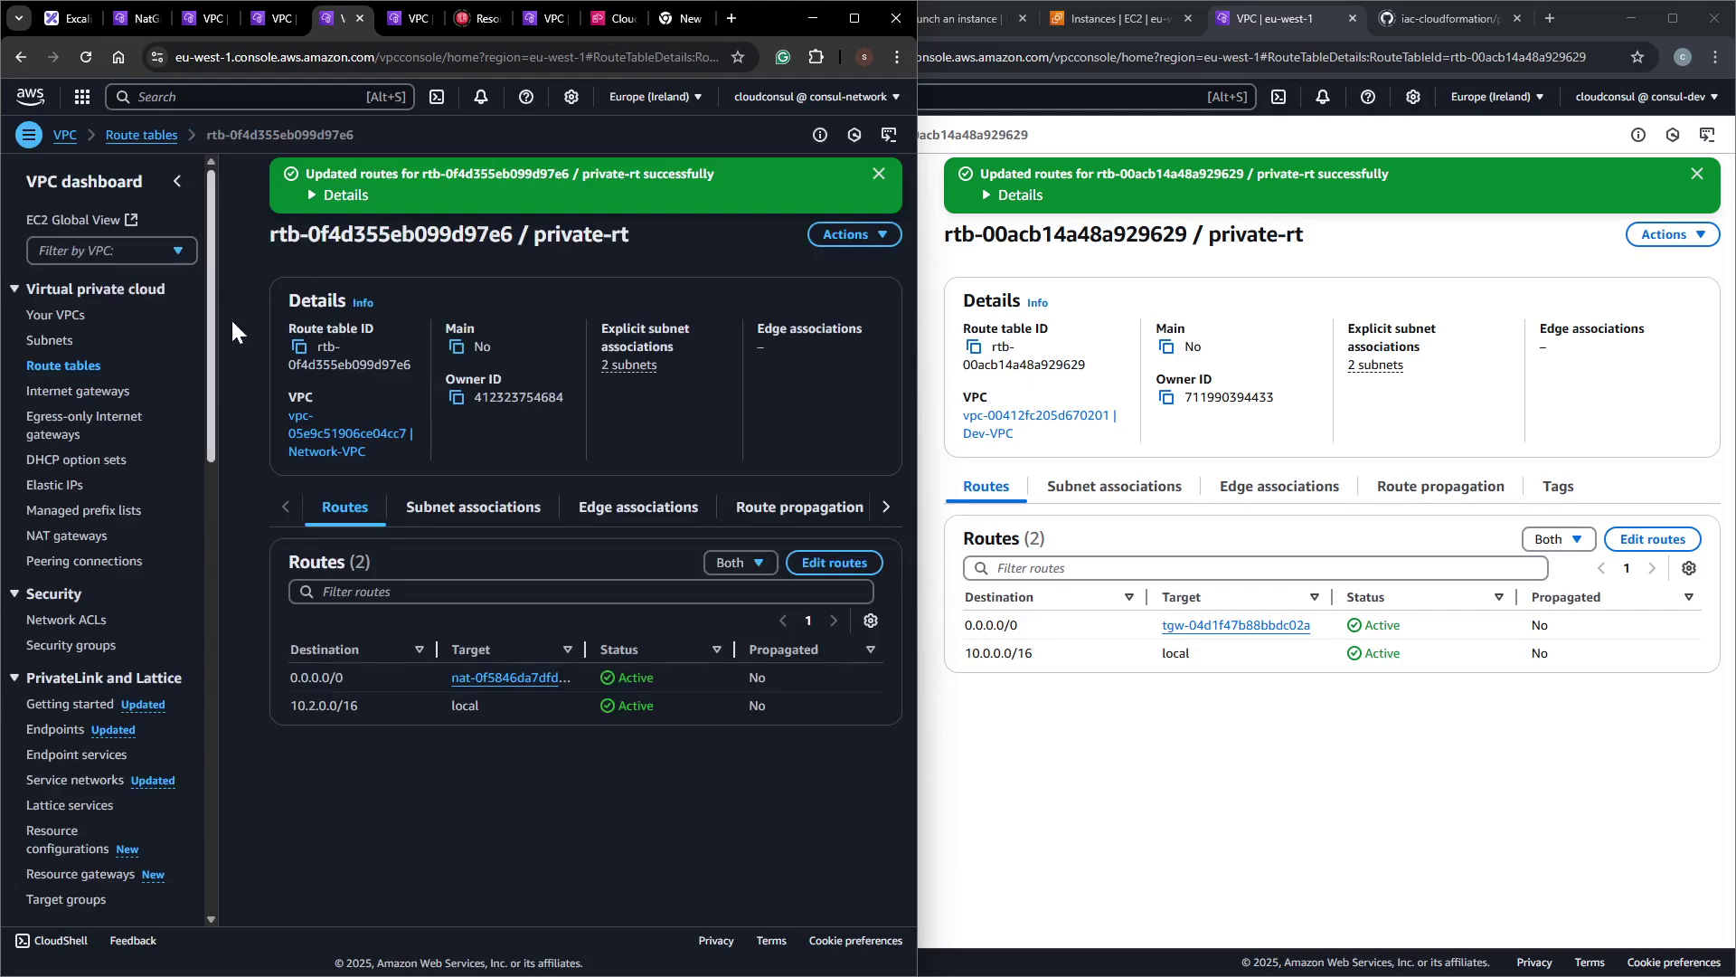
Rename the network VPC's private-rt route table as private-rt-az1.
{"action": "left_click", "coordinate": [71, 369]}
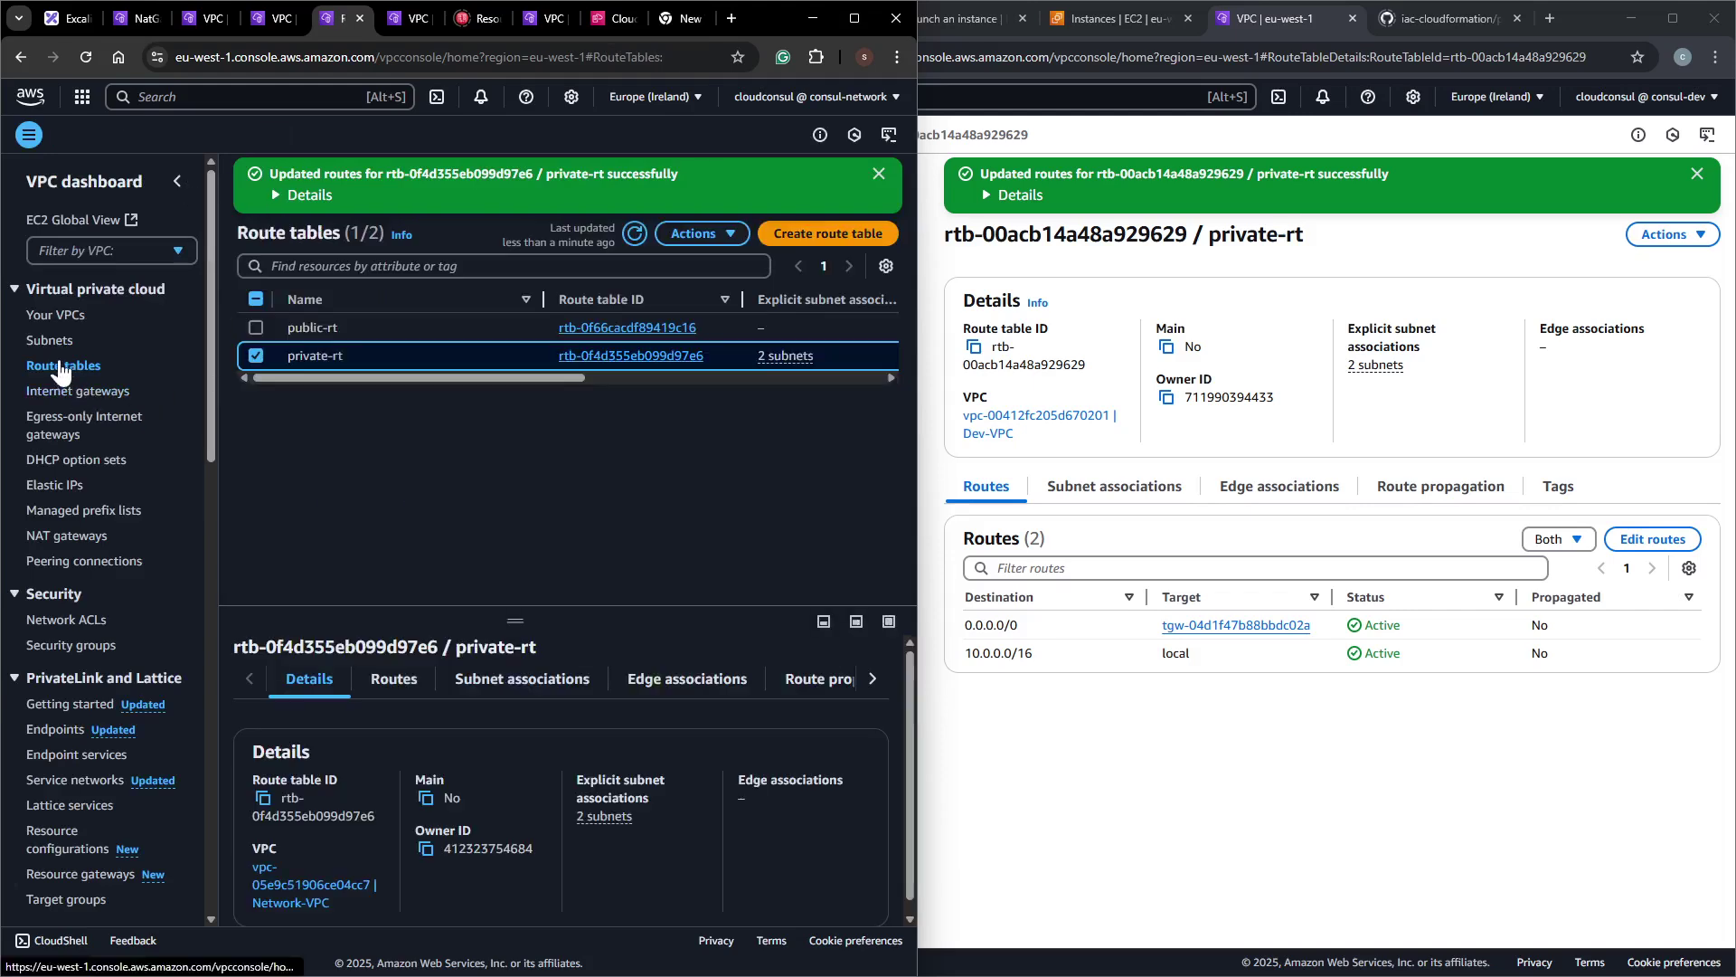
{"action": "left_click", "coordinate": [353, 353]}
{"action": "left_click", "coordinate": [455, 385]}
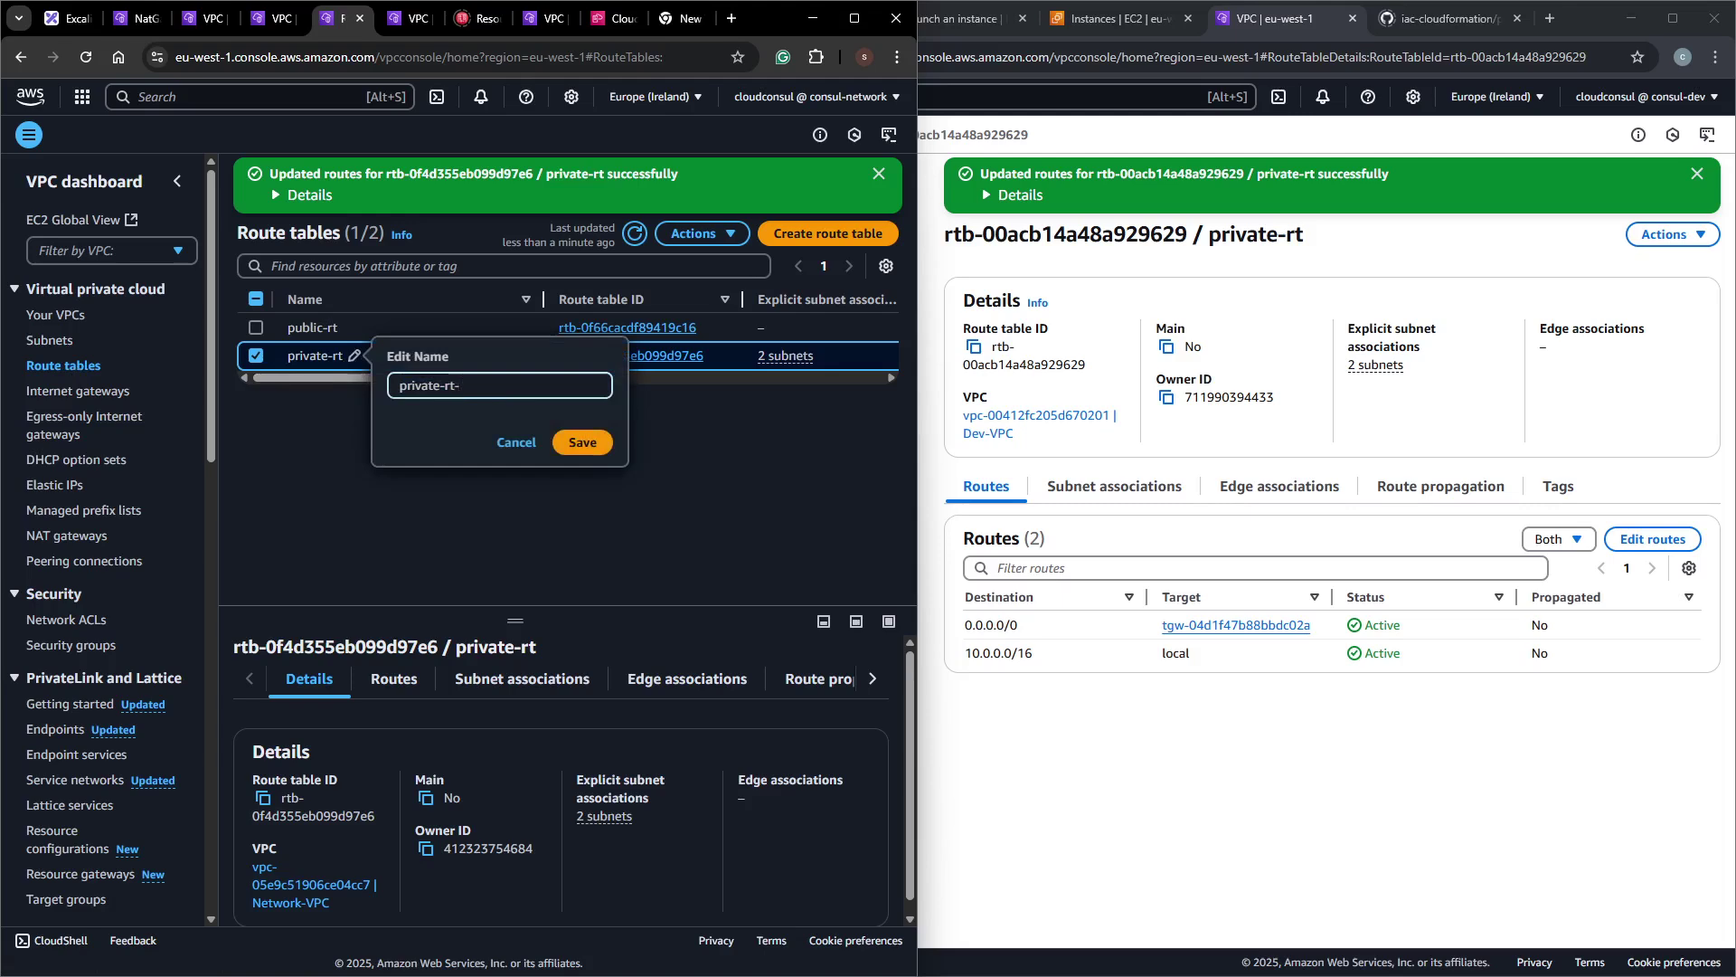
{"action": "left_click", "coordinate": [576, 442]}
{"action": "left_click", "coordinate": [595, 442]}
Create a route table named private-rt-az2 in Network-VPC.
{"action": "left_click", "coordinate": [828, 235]}
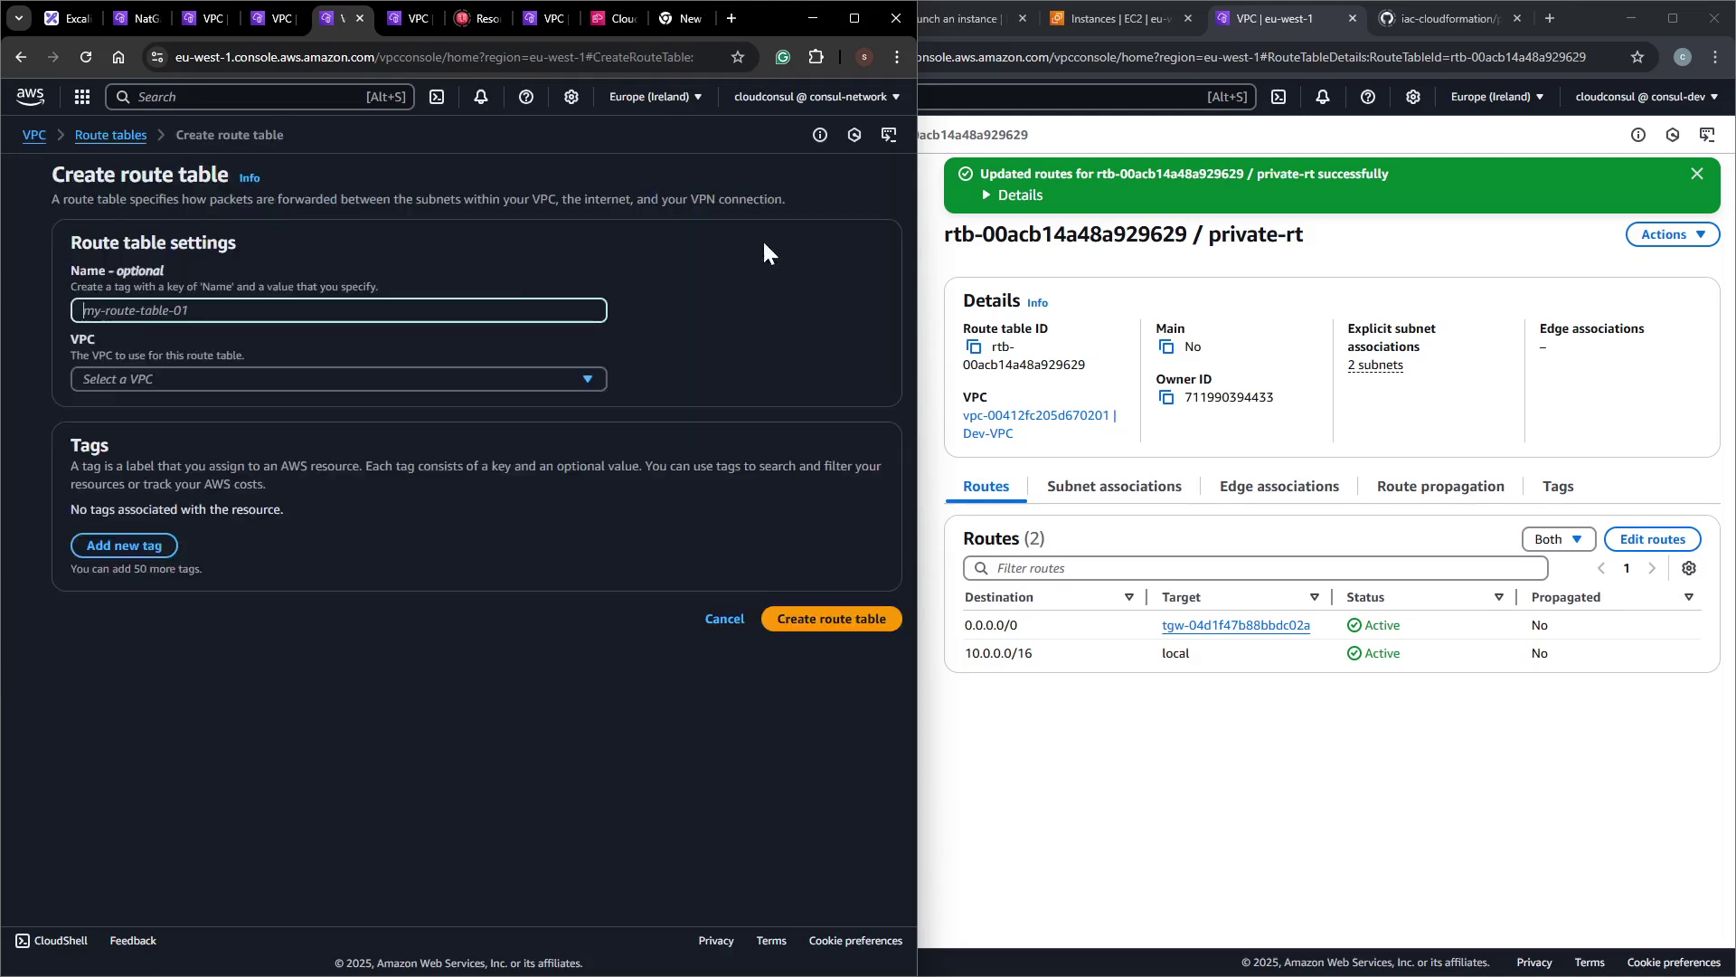
{"action": "type", "text": "private-rt-az1"}
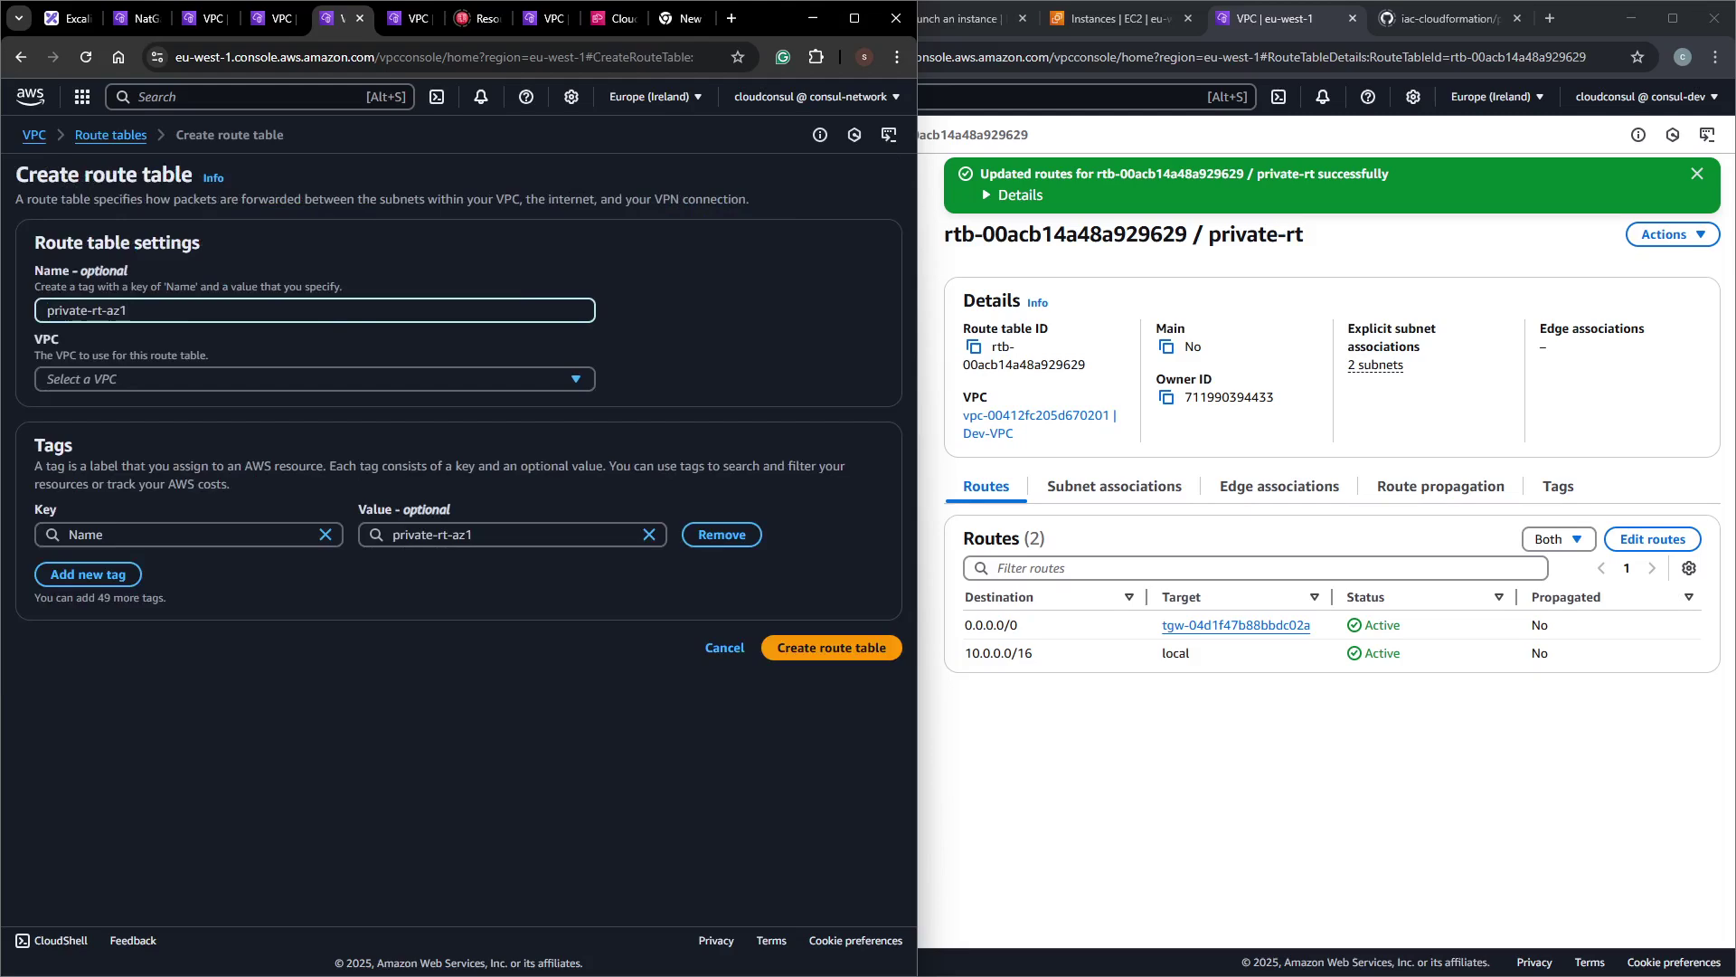
{"action": "left_click", "coordinate": [126, 381]}
{"action": "left_click", "coordinate": [131, 436]}
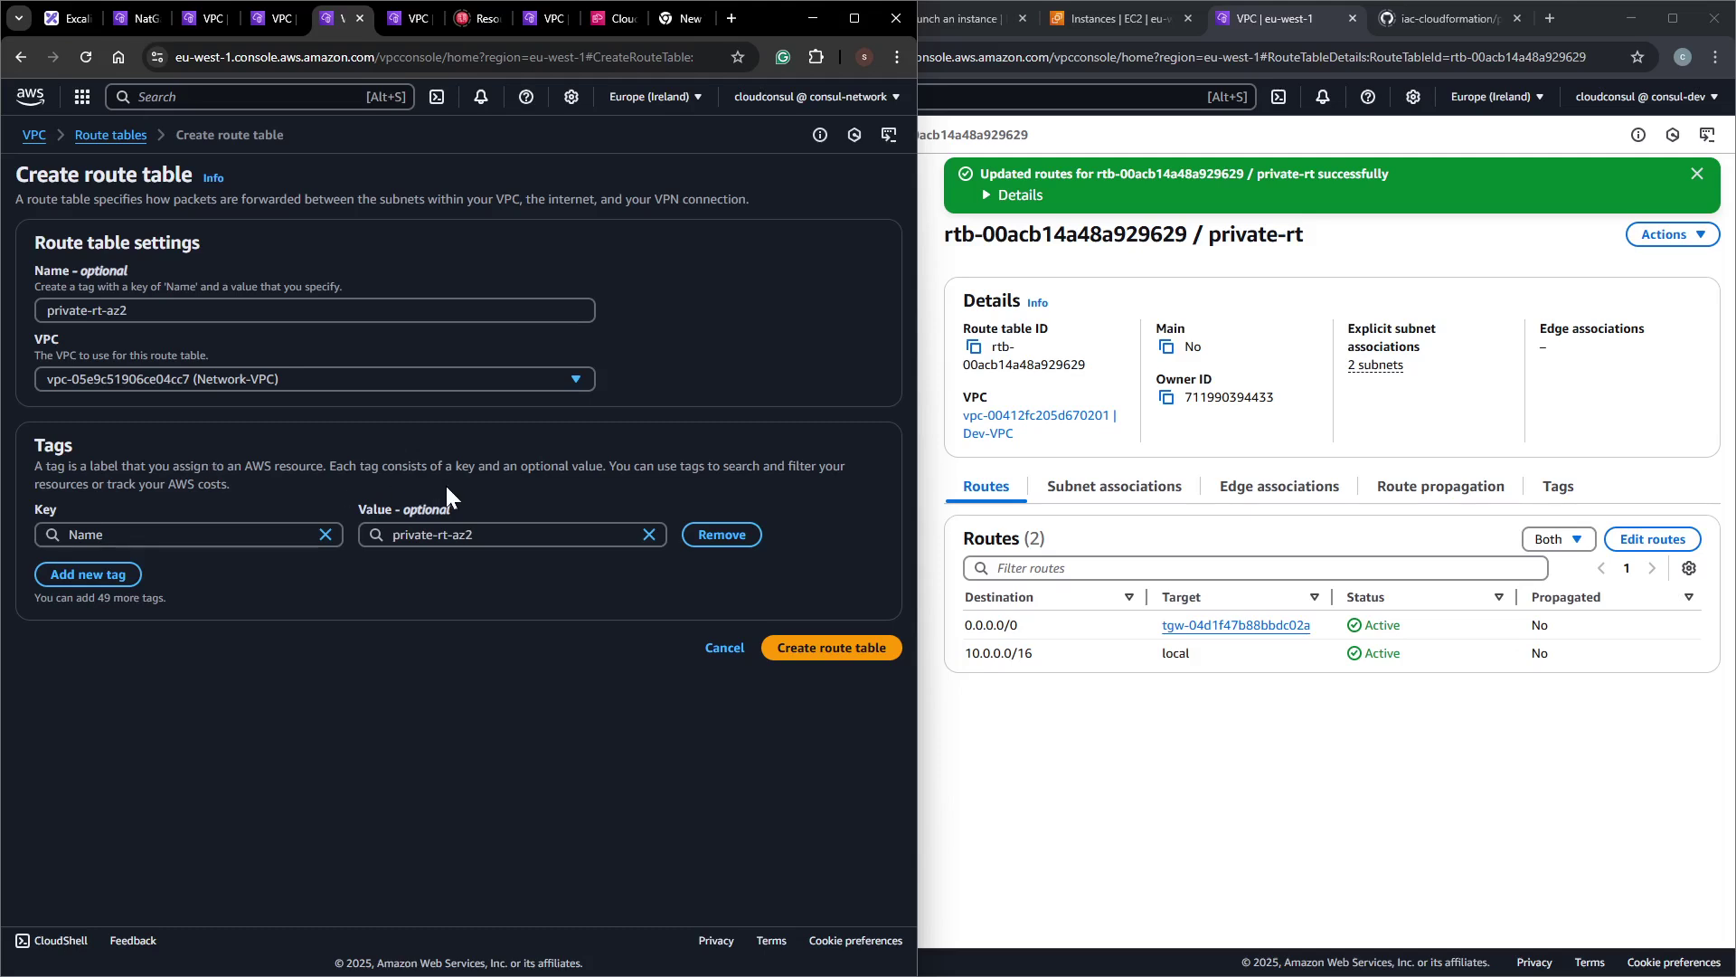
{"action": "left_click", "coordinate": [840, 647]}
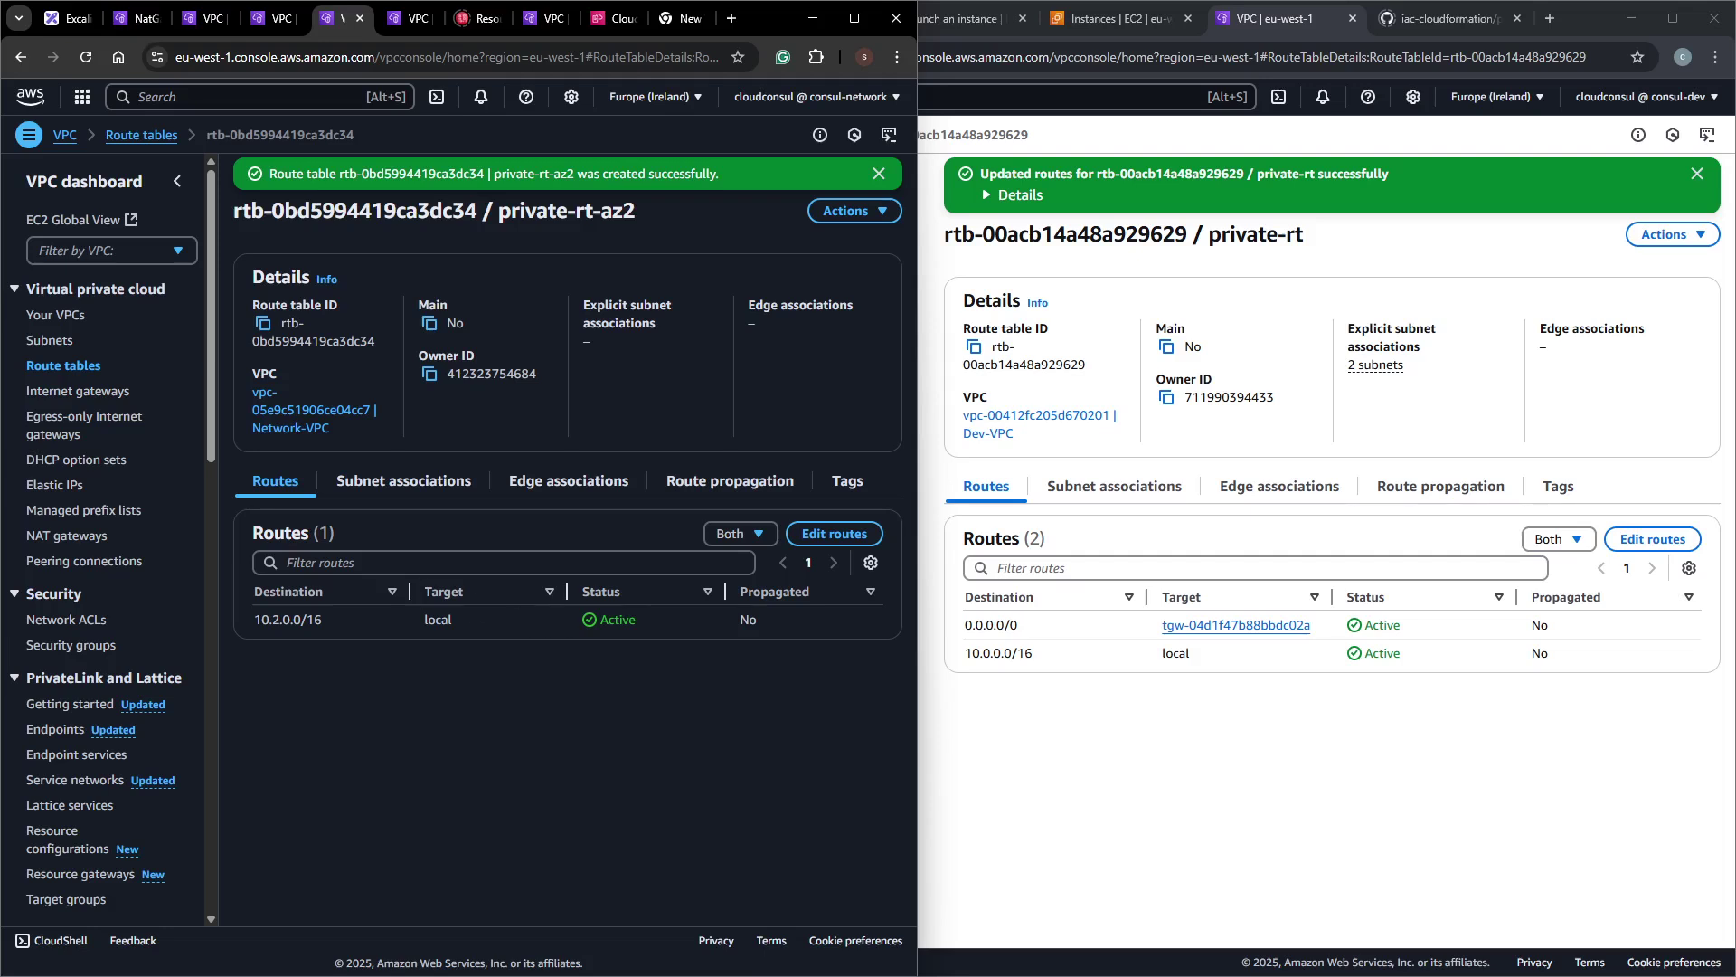
Associate Network-Private-Subnet-AZ2 with the private-rt-az2 route table and save the association.
{"action": "left_click", "coordinate": [389, 481]}
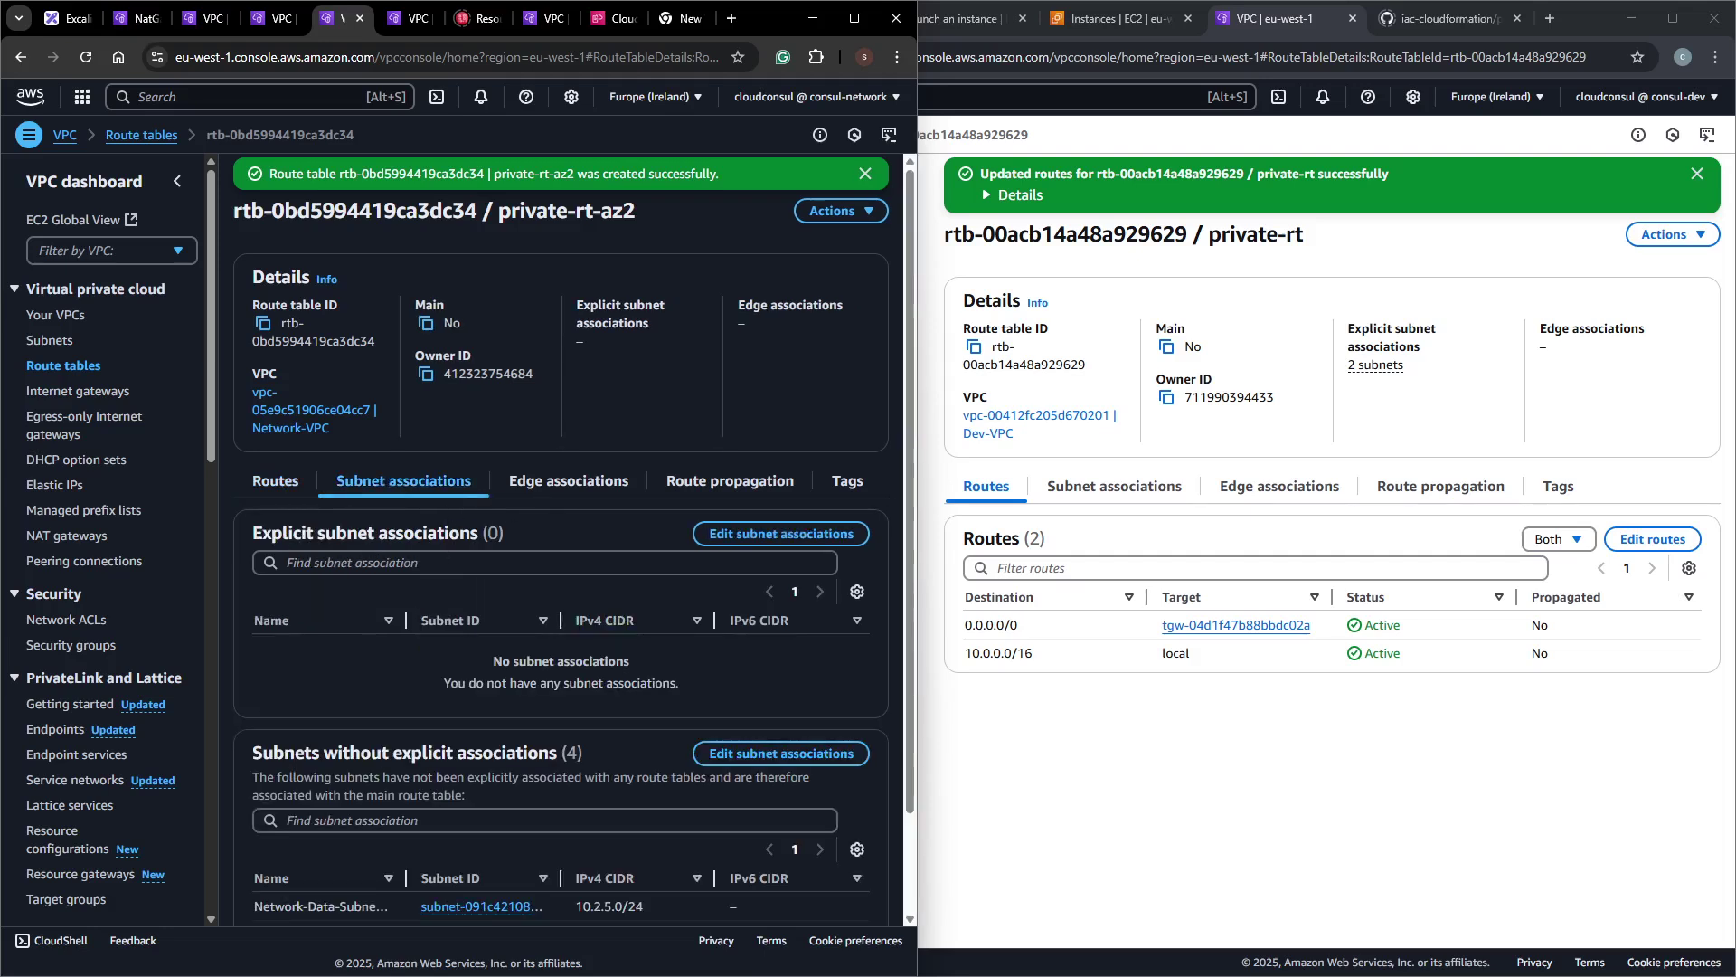
{"action": "scroll", "coordinate": [389, 507], "scroll_direction": "down", "scroll_amount": 1}
{"action": "scroll", "coordinate": [622, 621], "scroll_direction": "up", "scroll_amount": 1}
{"action": "left_click", "coordinate": [785, 534]}
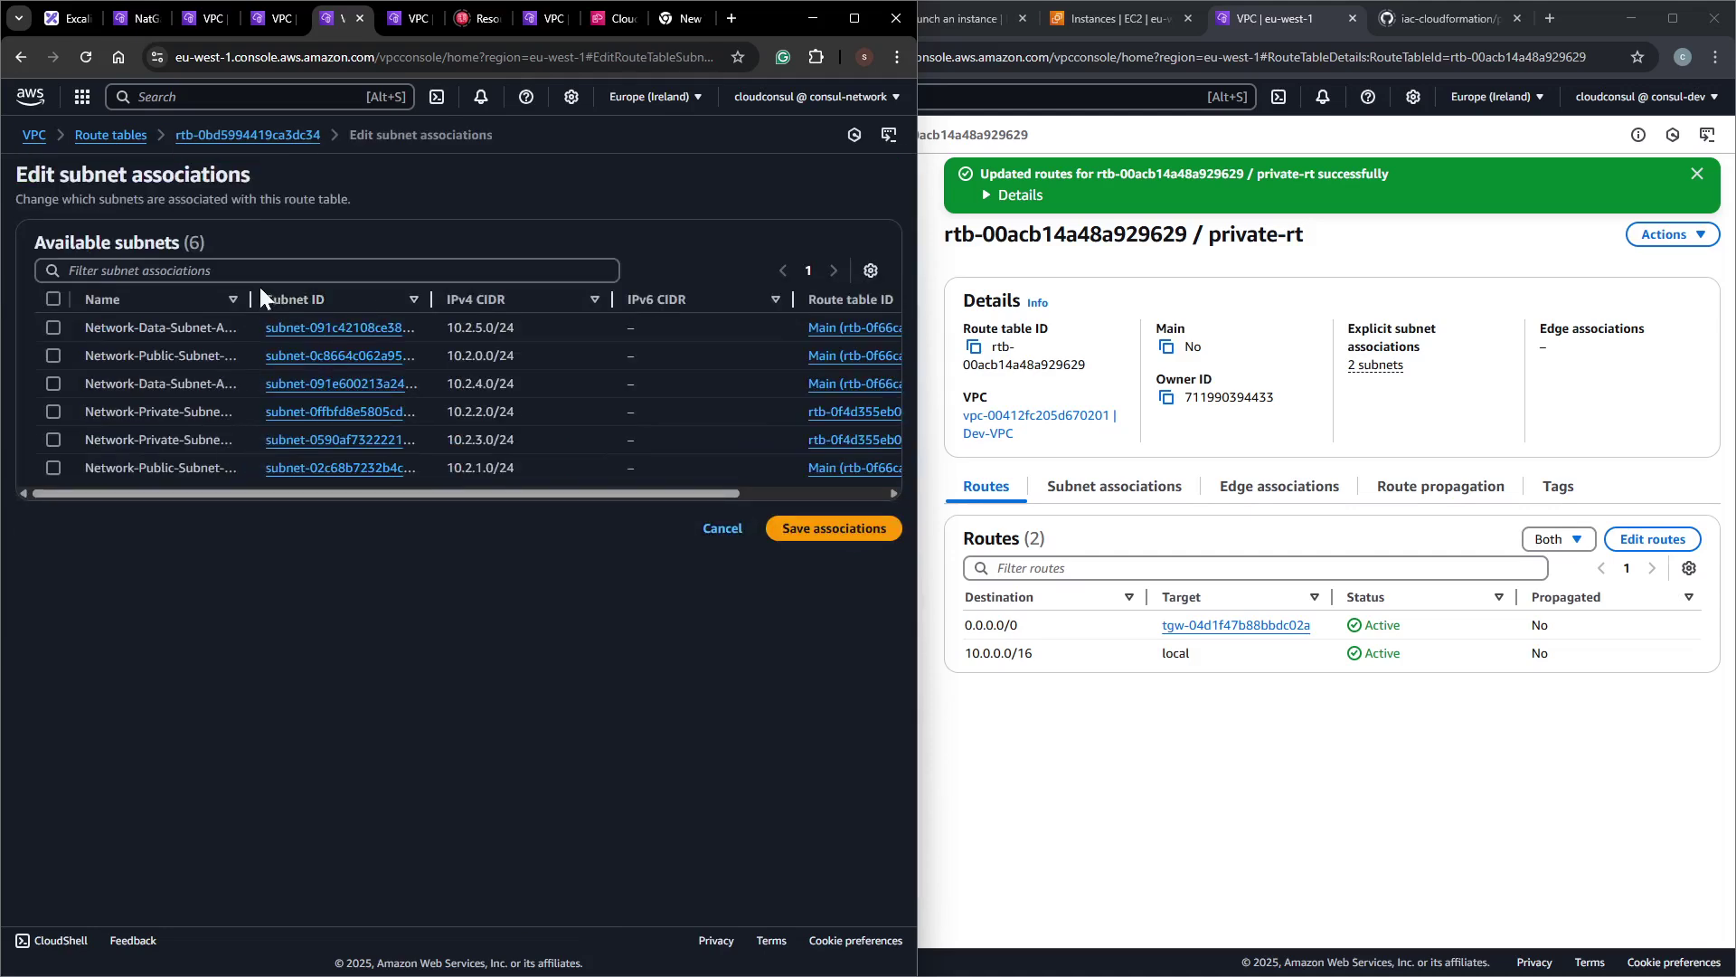
{"action": "left_click_drag", "start_coordinate": [250, 297], "coordinate": [362, 298]}
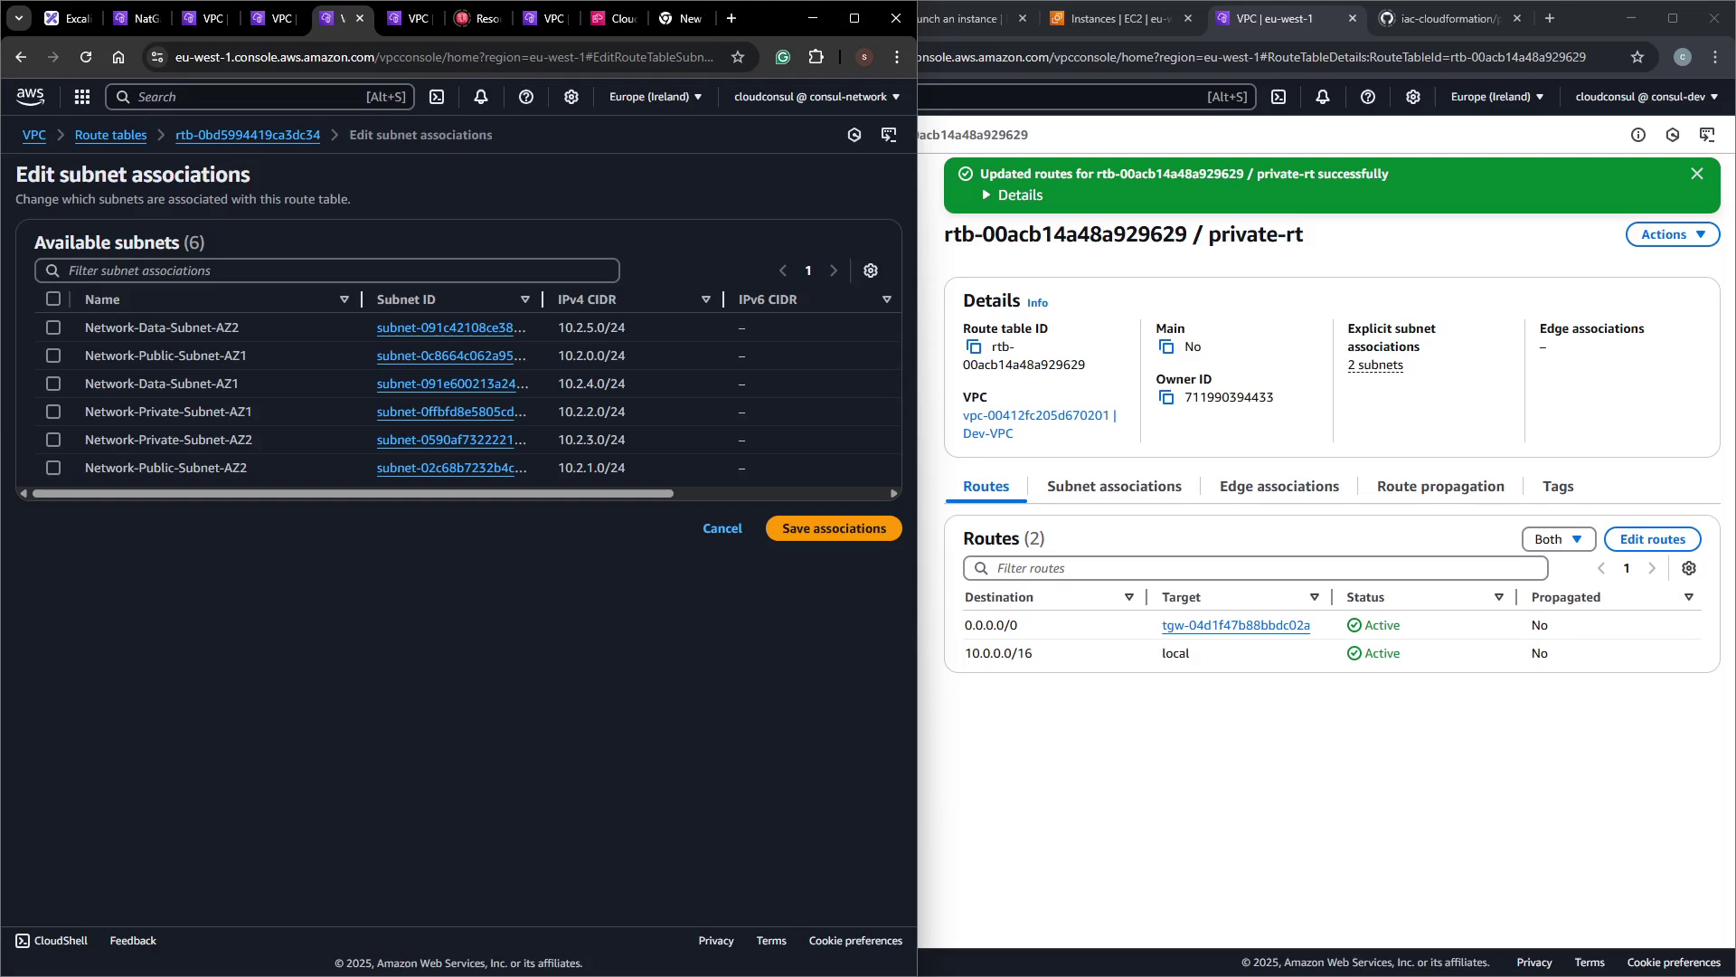
{"action": "left_click", "coordinate": [53, 439]}
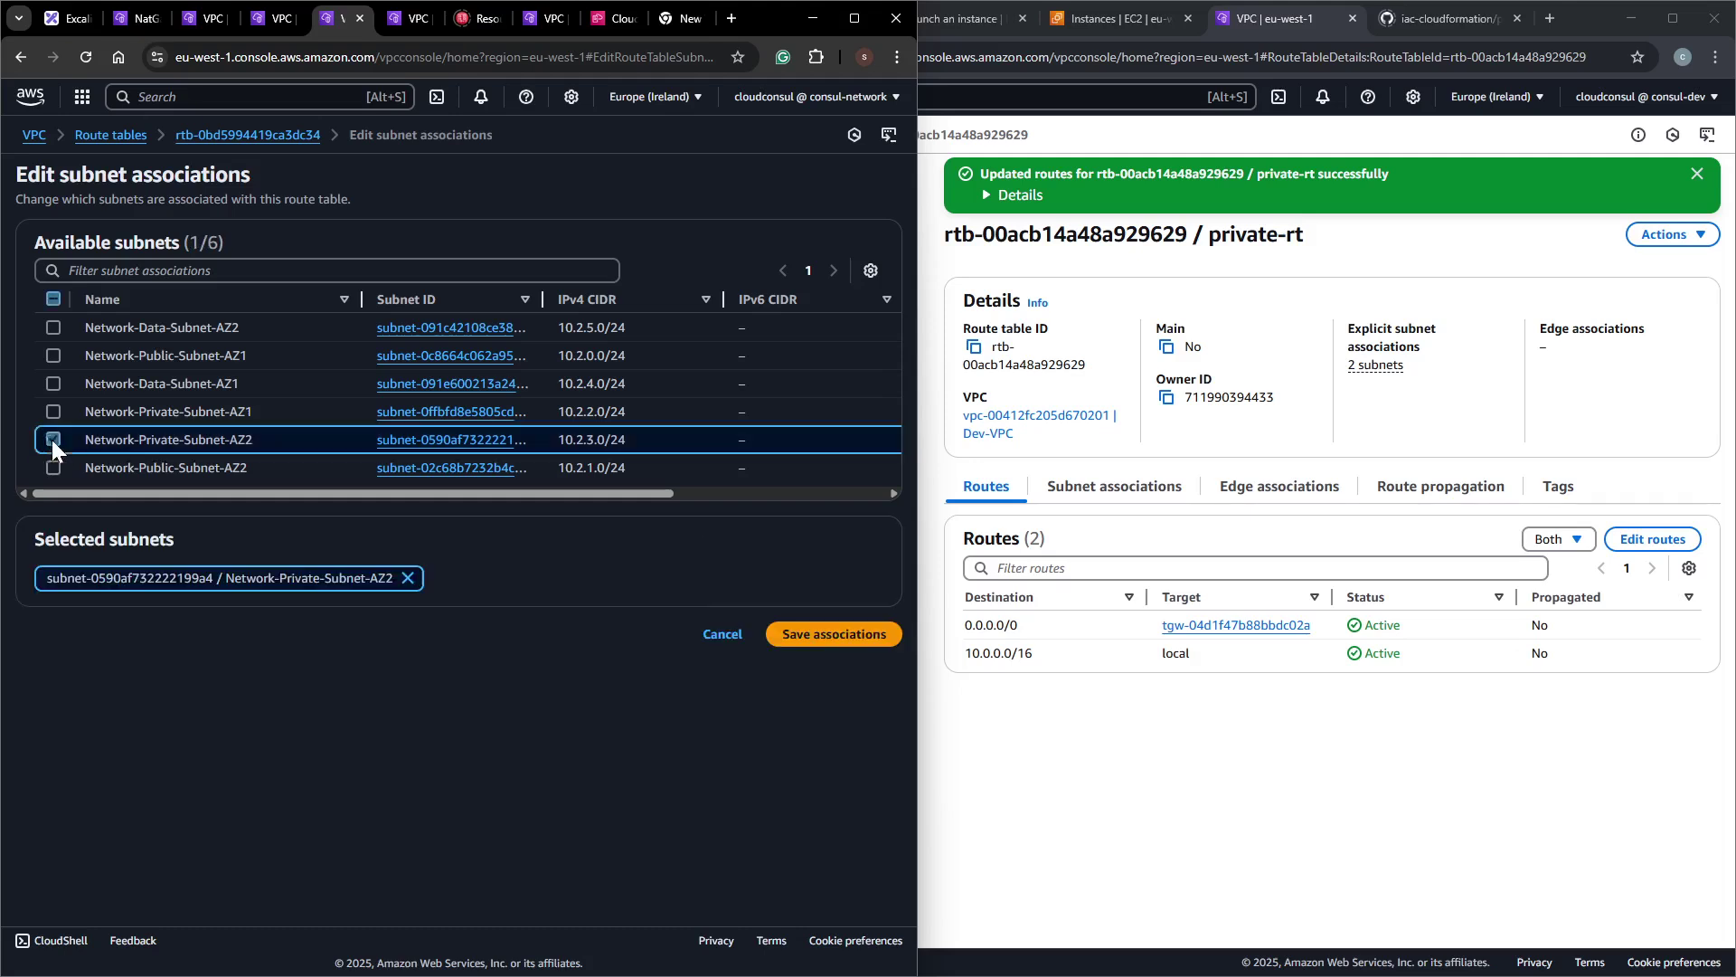
{"action": "left_click", "coordinate": [848, 634]}
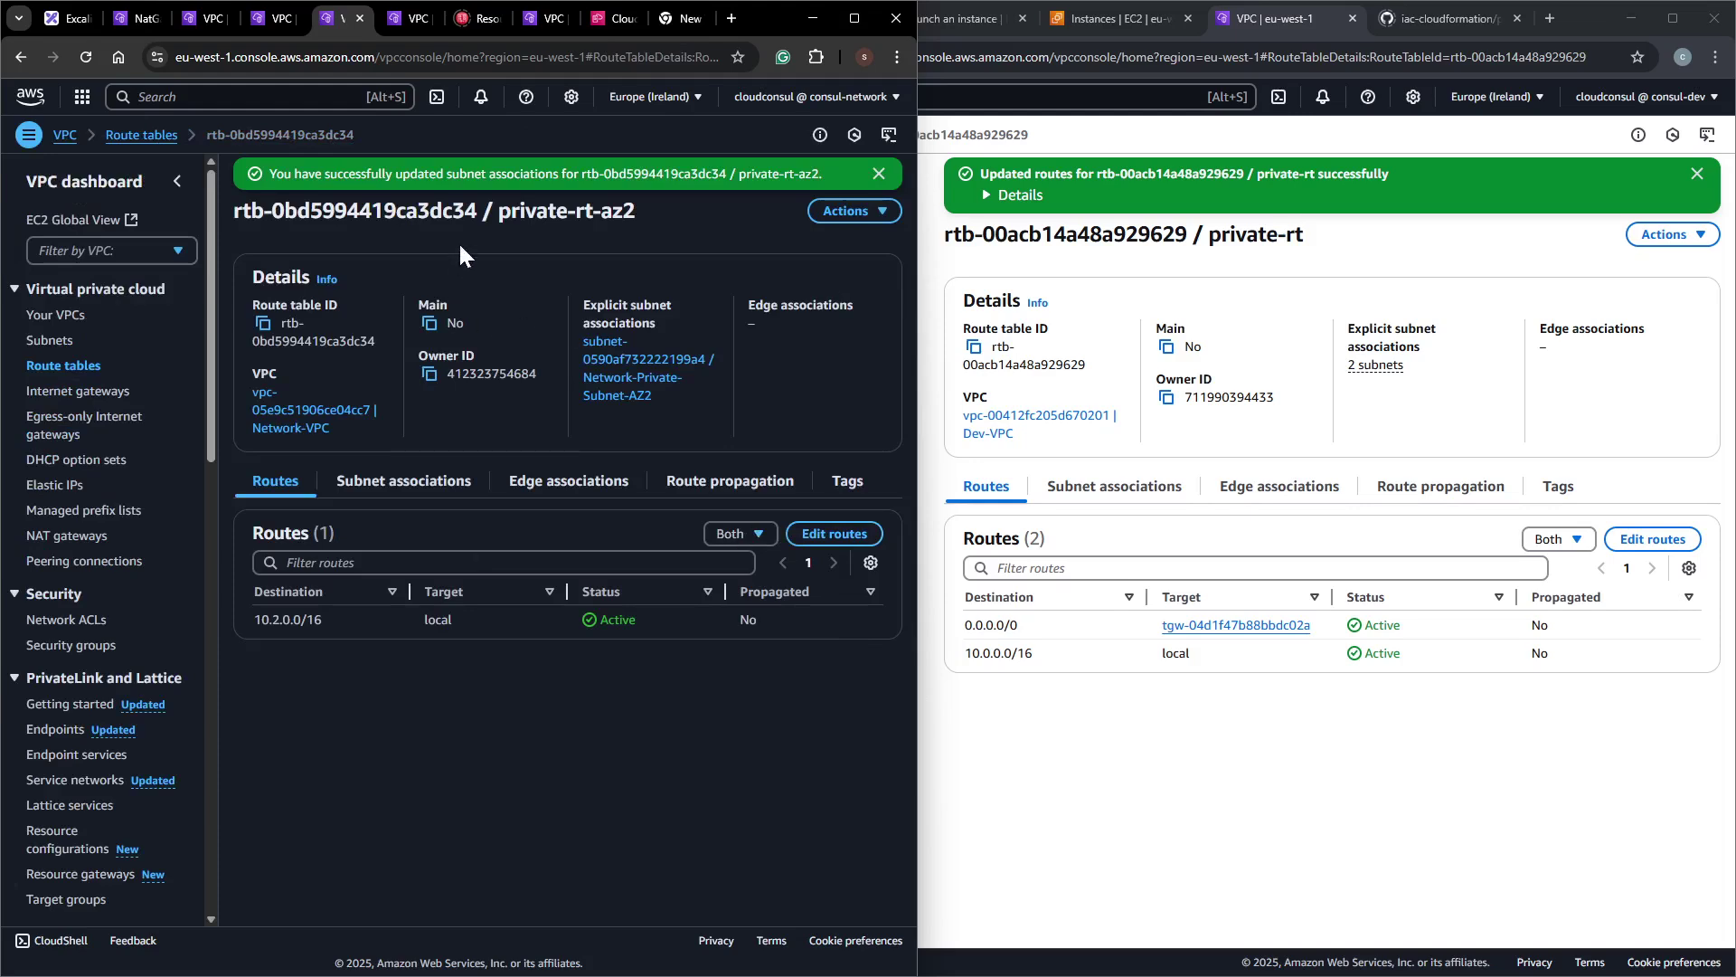
Review the routes and subnet associations of private-rt-az2 and private-rt-az1, including the full NAT gateway target ID.
{"action": "left_click", "coordinate": [142, 136]}
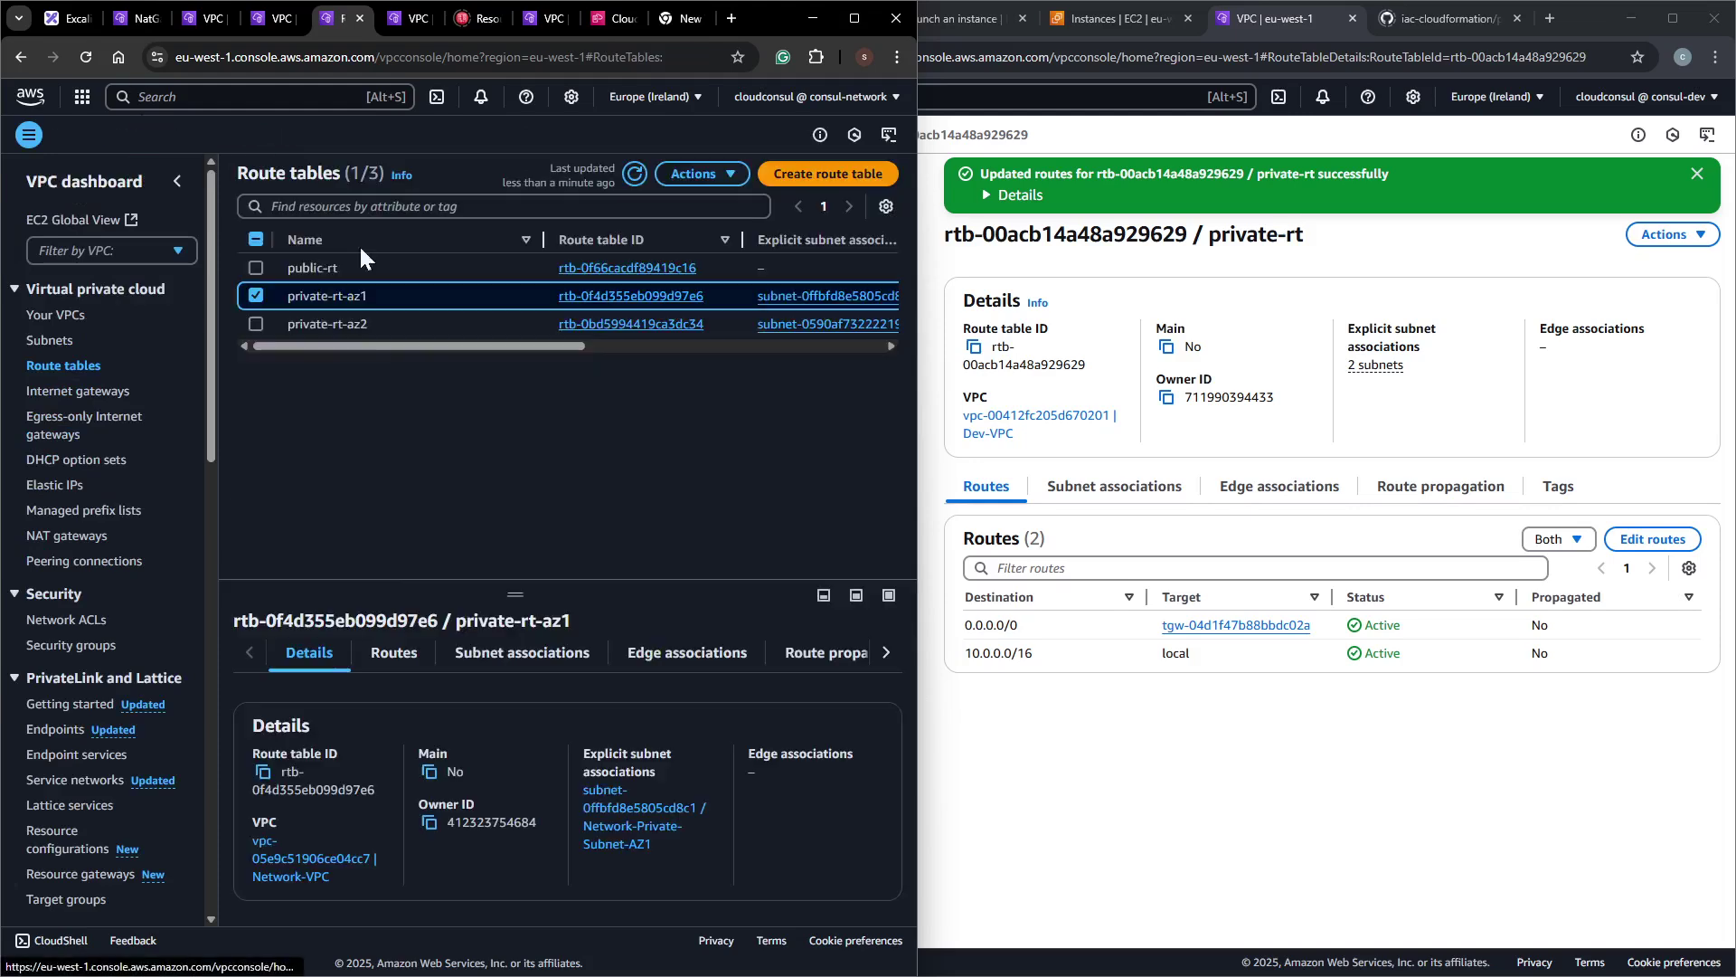
{"action": "left_click", "coordinate": [334, 324]}
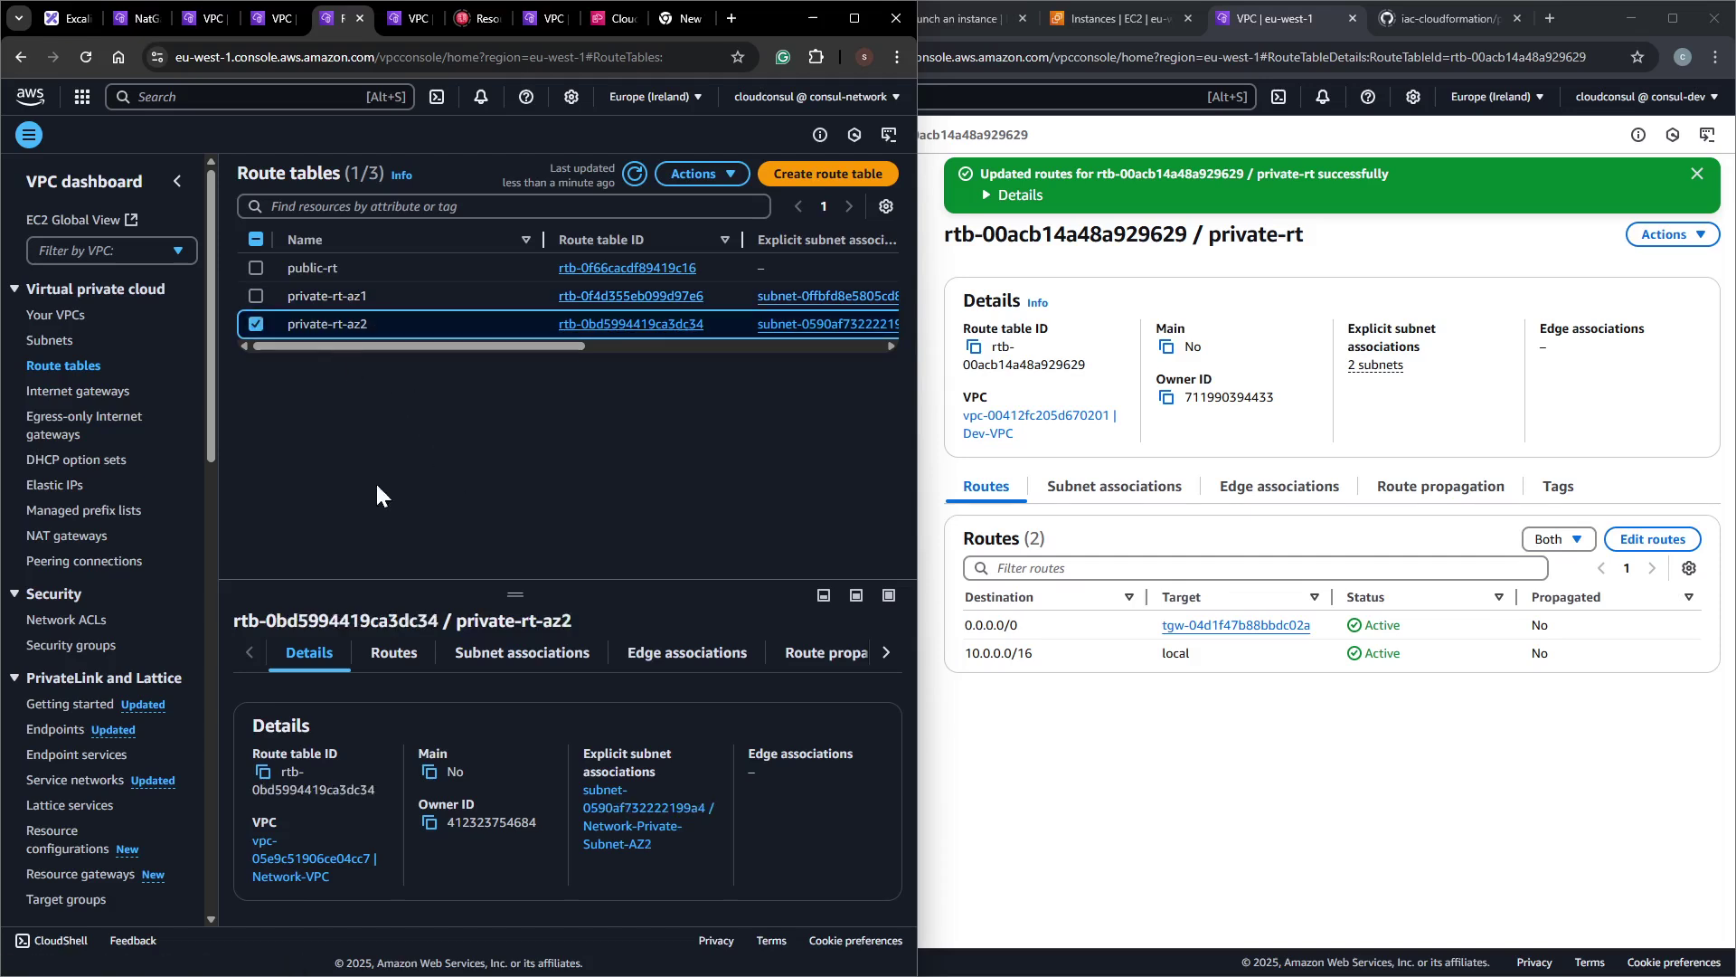
{"action": "left_click", "coordinate": [398, 655]}
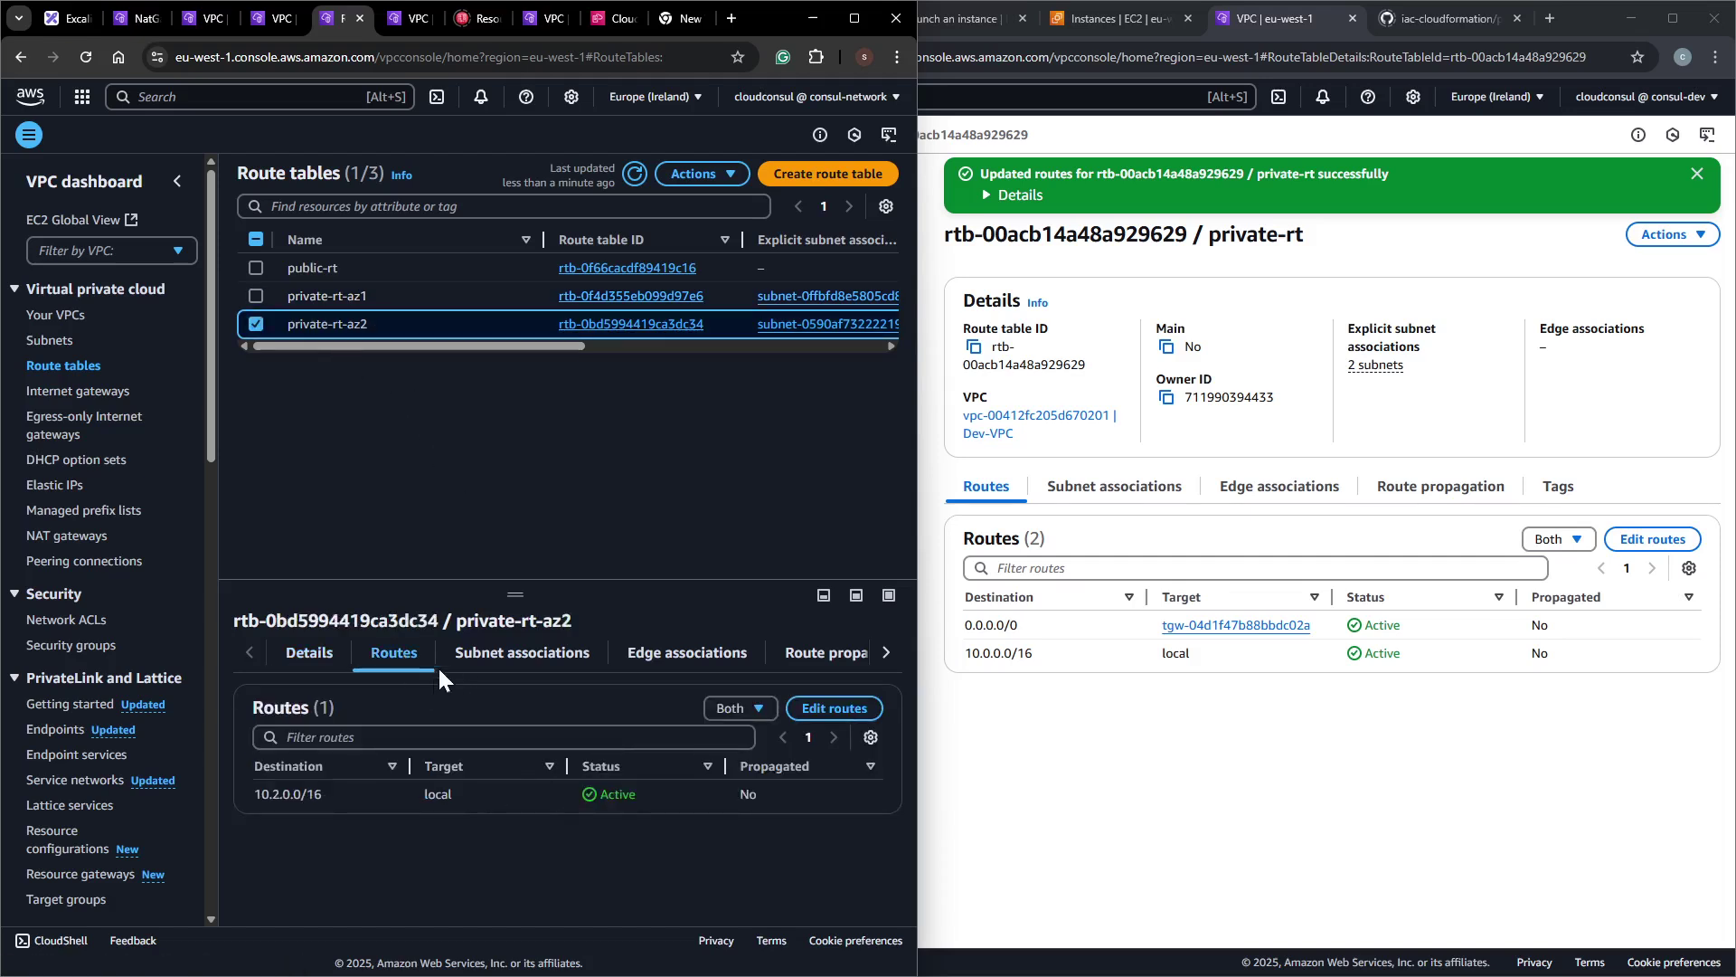
{"action": "left_click", "coordinate": [547, 658]}
{"action": "left_click_drag", "start_coordinate": [565, 803], "coordinate": [677, 800]}
{"action": "left_click_drag", "start_coordinate": [406, 795], "coordinate": [493, 795]}
{"action": "left_click", "coordinate": [344, 295]}
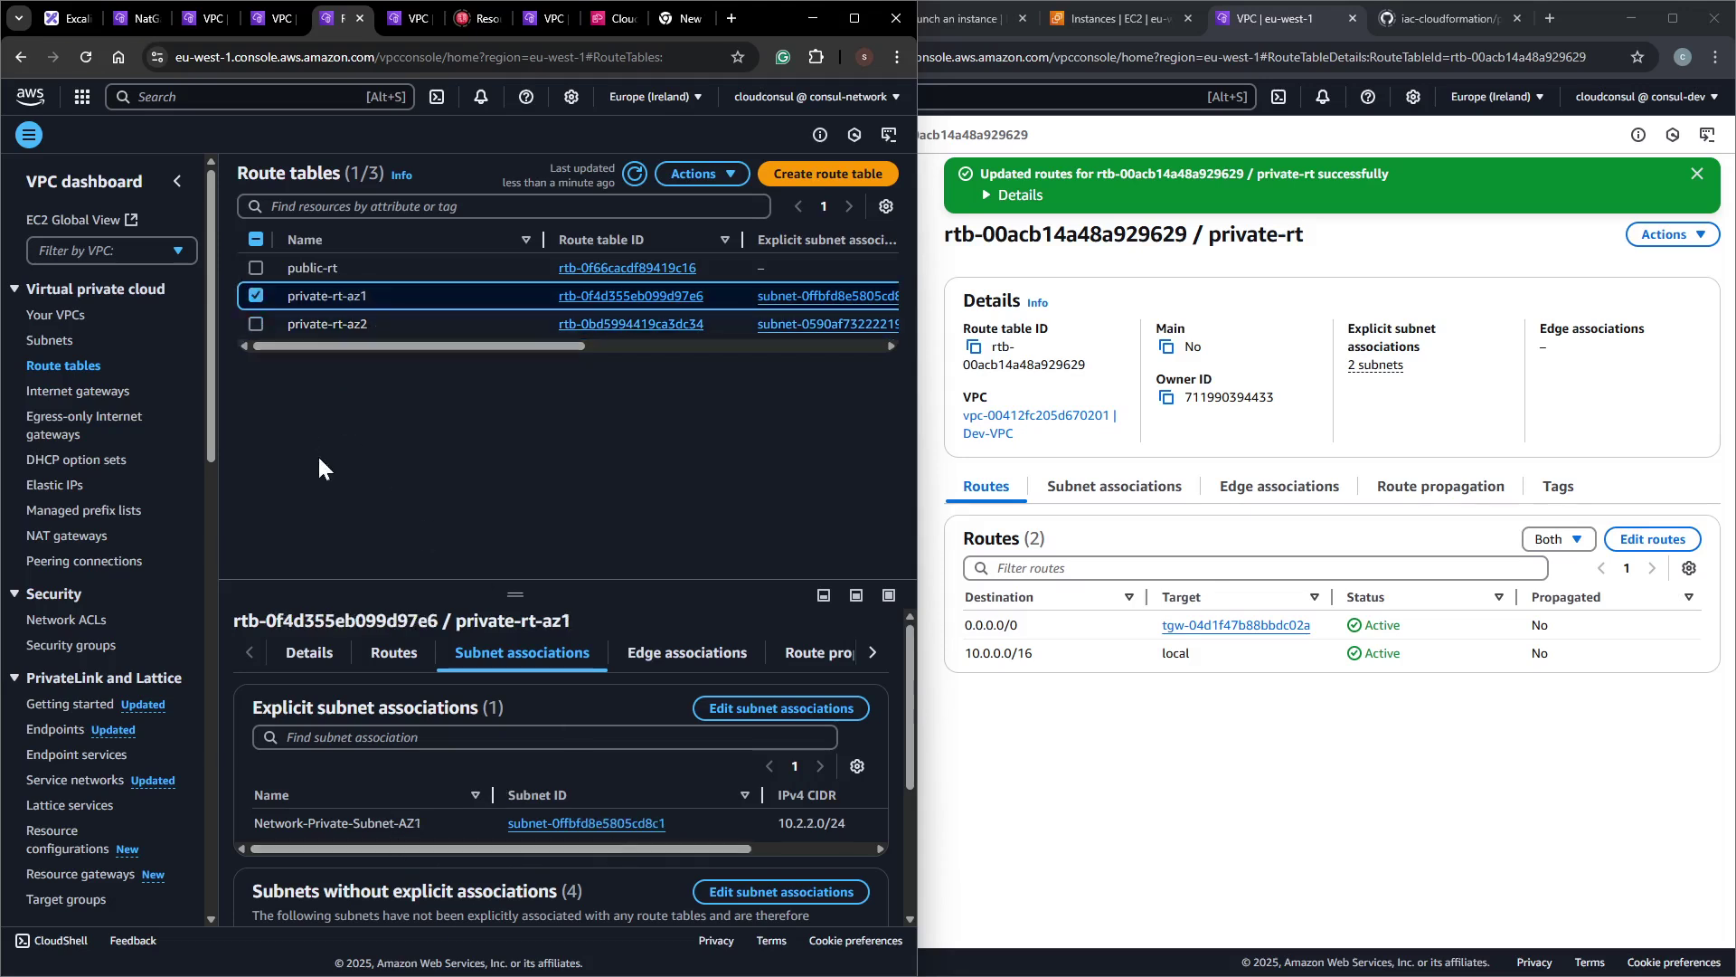
{"action": "left_click", "coordinate": [390, 658]}
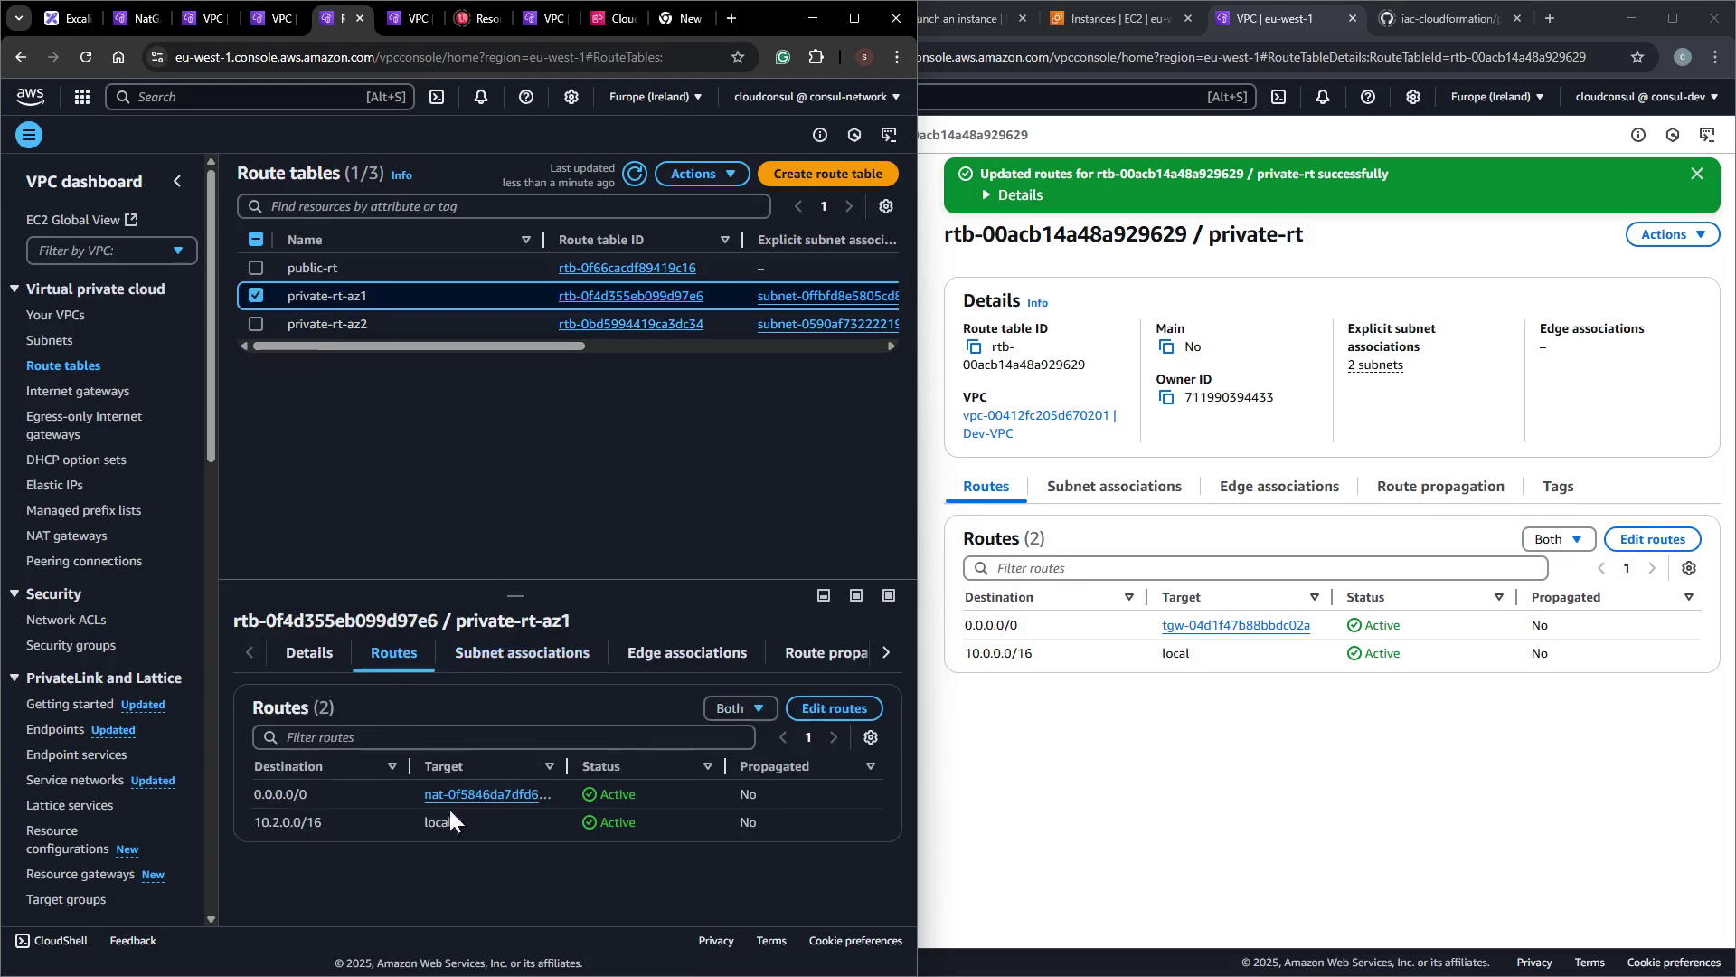
{"action": "left_click_drag", "start_coordinate": [567, 766], "coordinate": [630, 766]}
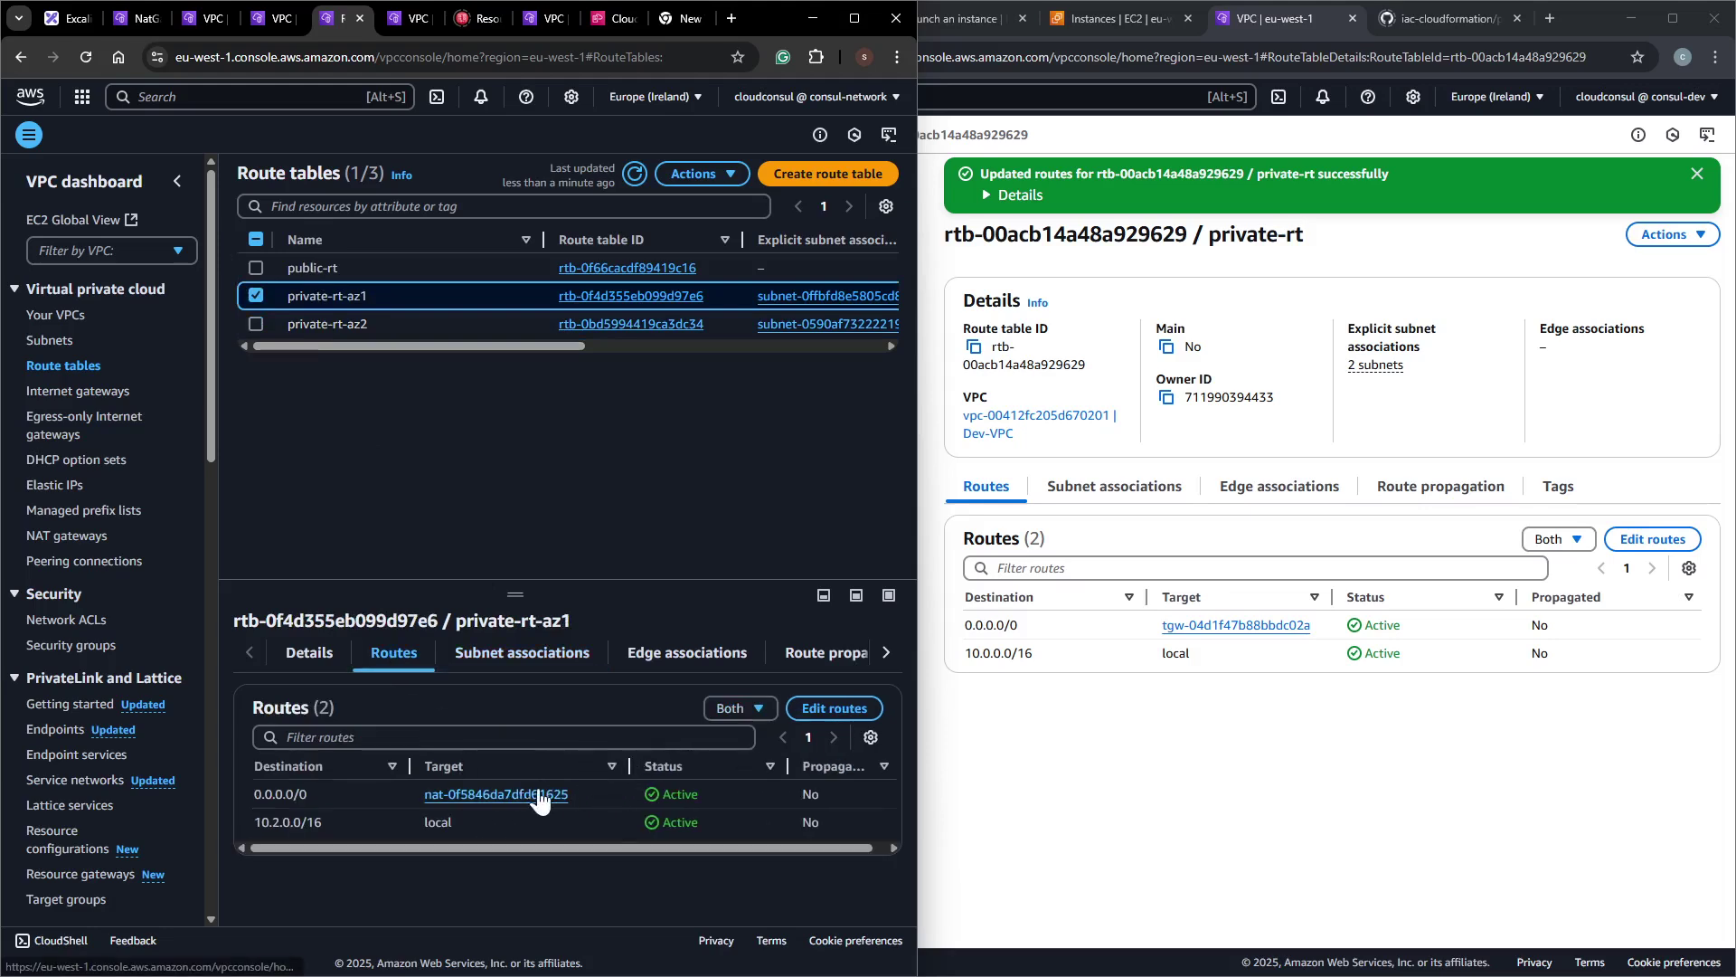
Add a 0.0.0.0/0 route targeting the pub-nat-az2 NAT gateway to the private-rt-az2 route table and save the changes.
{"action": "left_click", "coordinate": [344, 324]}
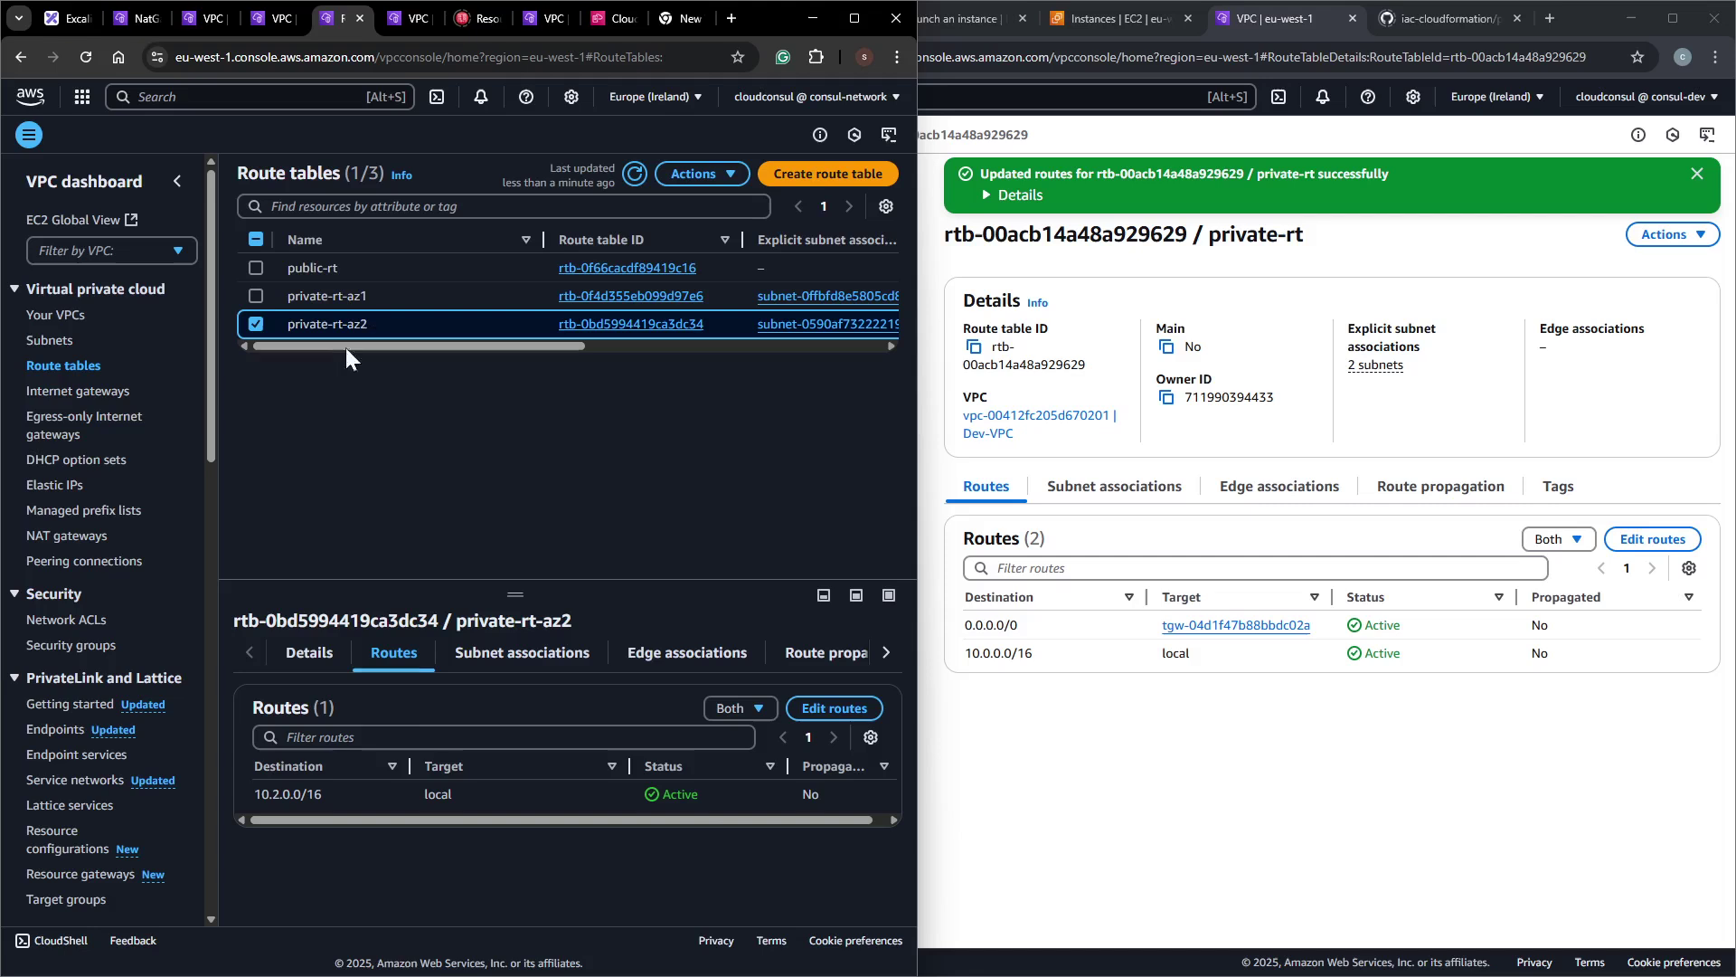
{"action": "left_click", "coordinate": [831, 709]}
{"action": "left_click", "coordinate": [135, 443]}
{"action": "left_click", "coordinate": [144, 485]}
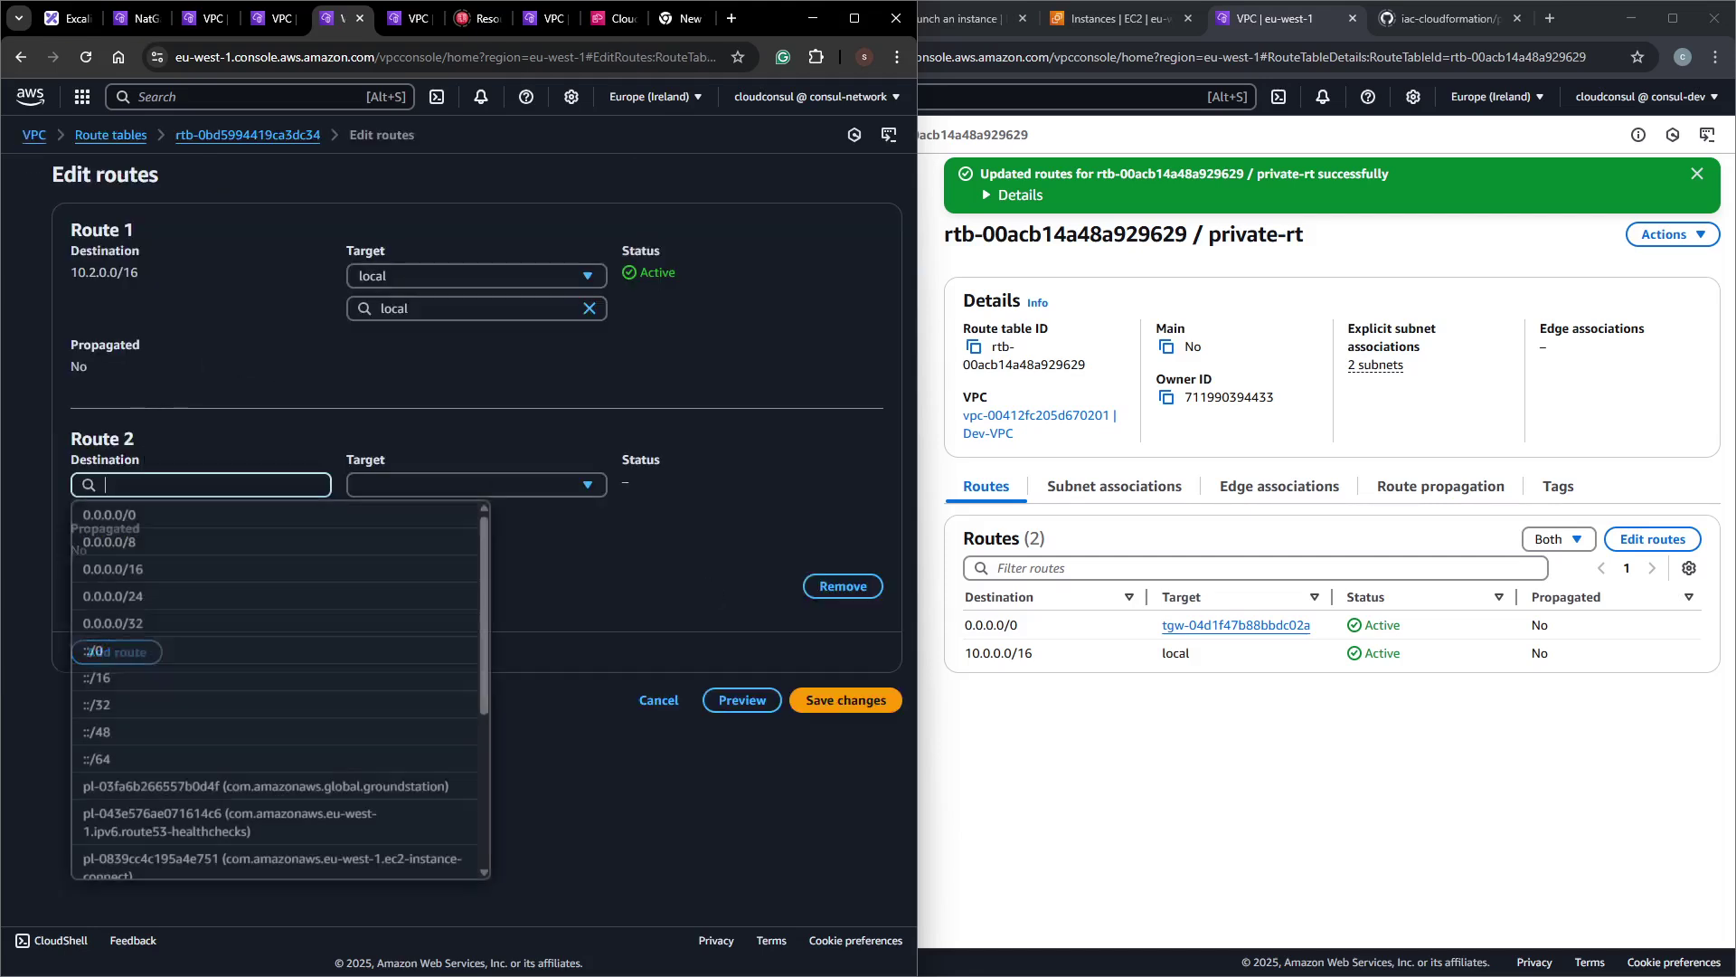
{"action": "left_click", "coordinate": [150, 517]}
{"action": "left_click", "coordinate": [409, 486]}
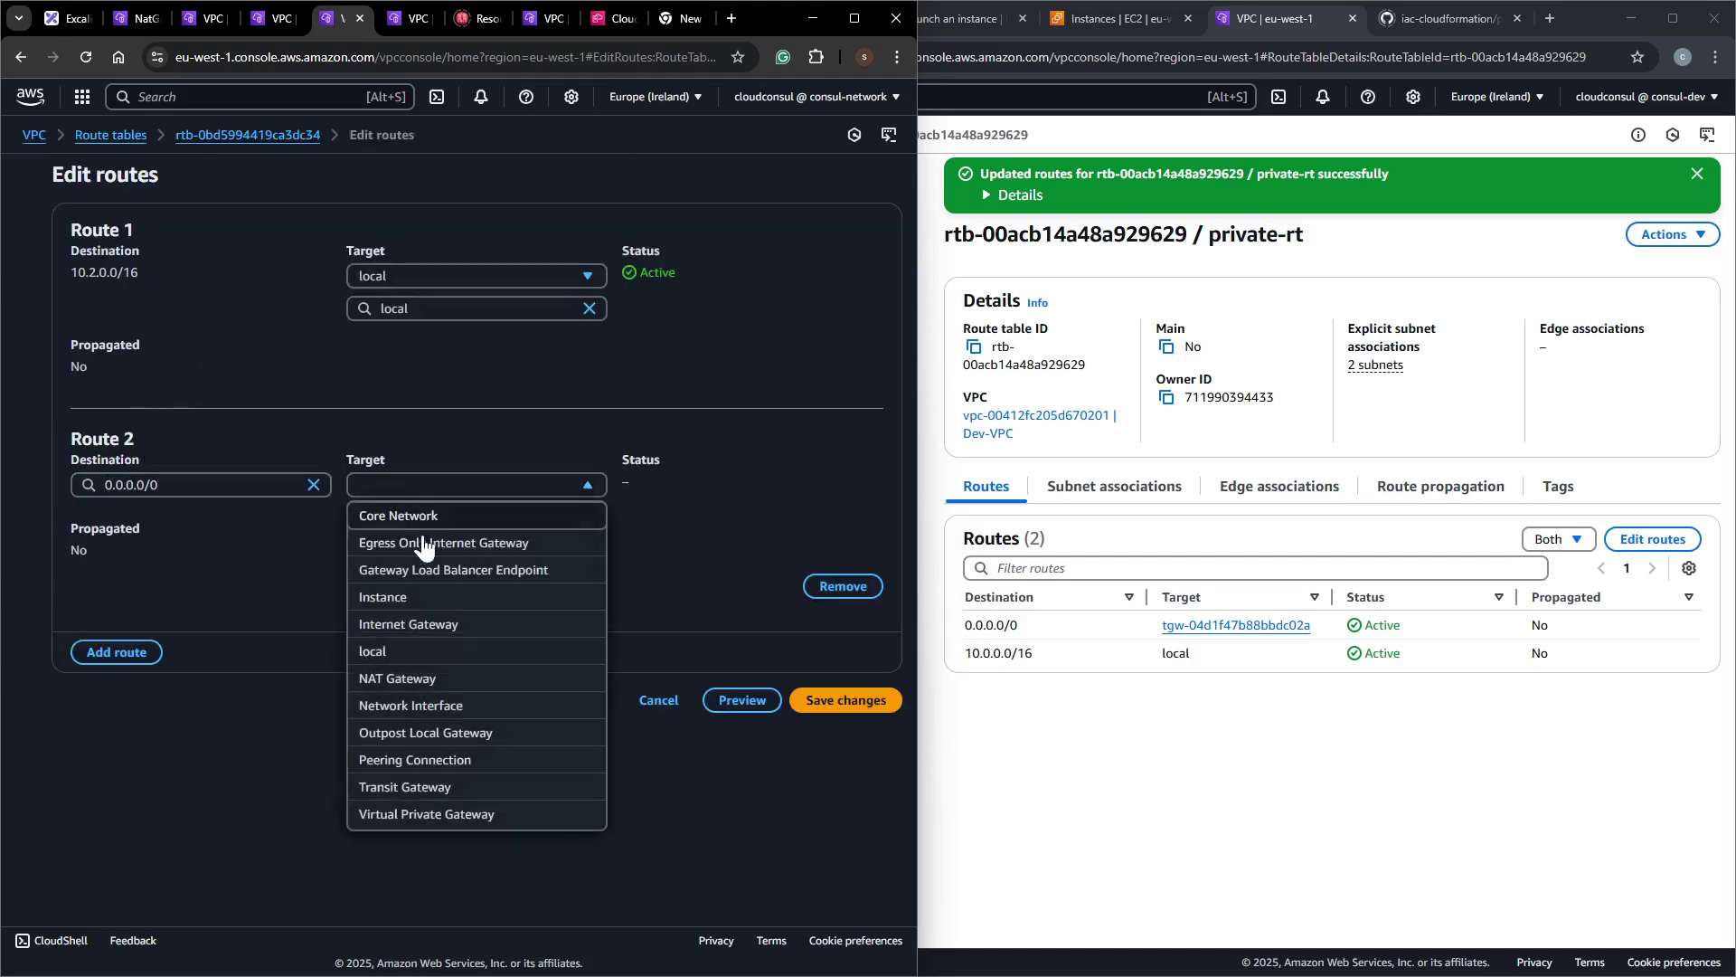
{"action": "left_click", "coordinate": [416, 690]}
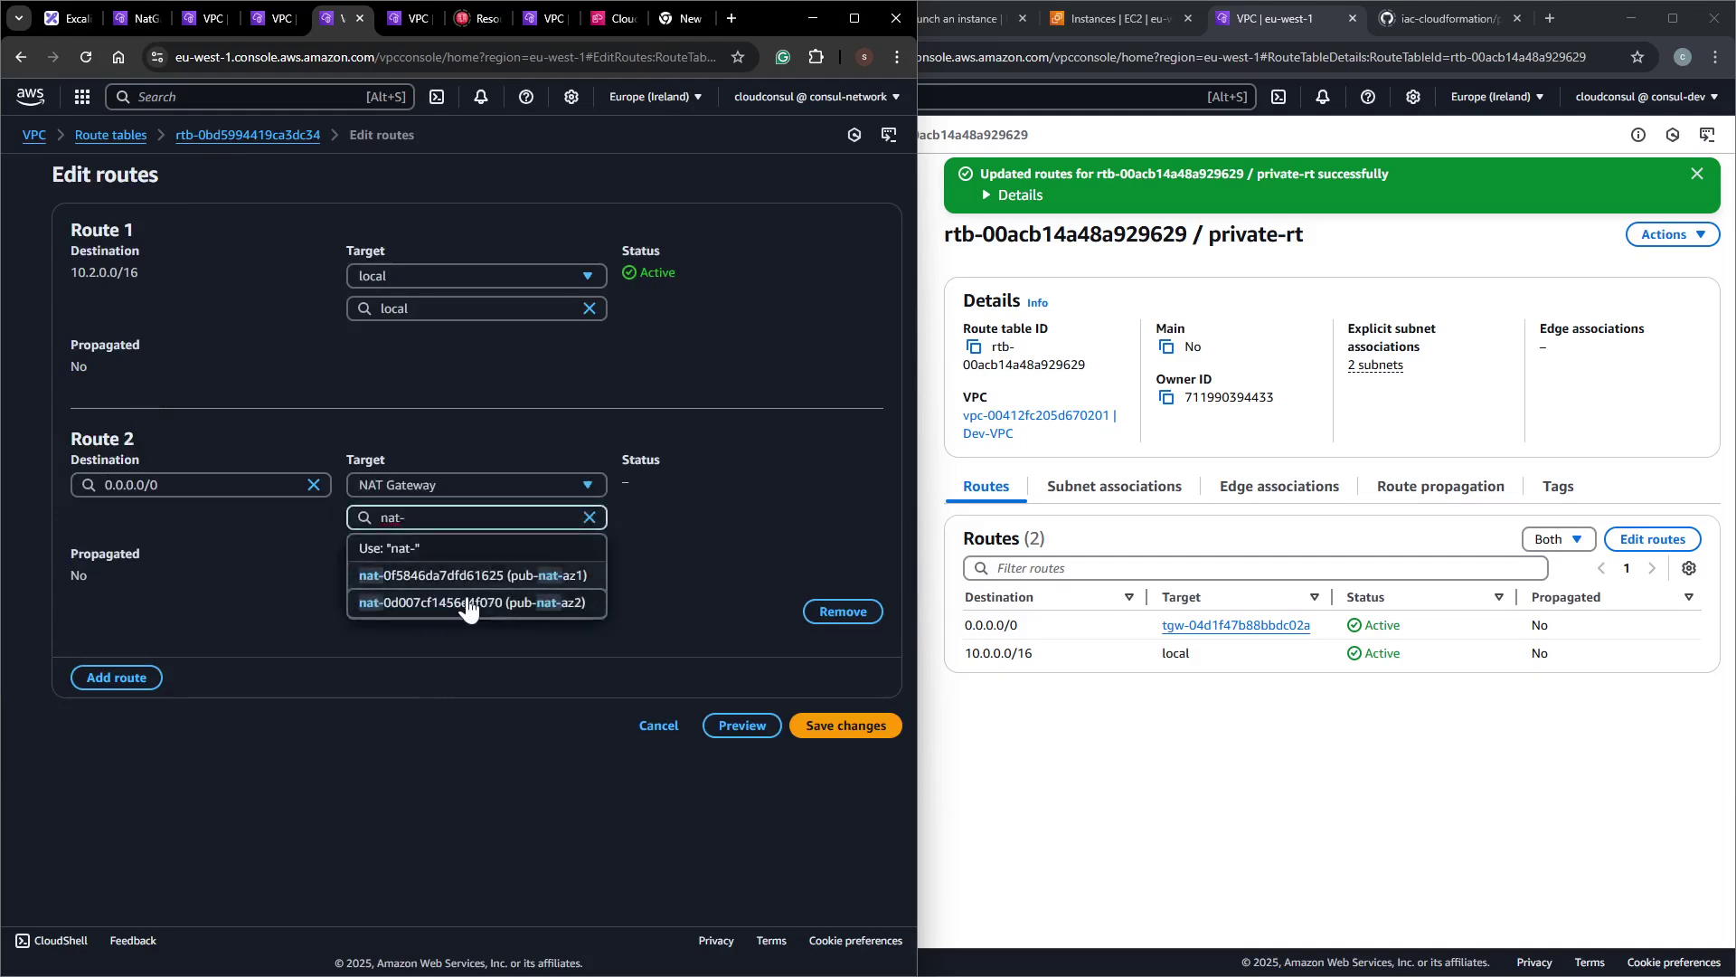
{"action": "left_click", "coordinate": [484, 604]}
{"action": "left_click", "coordinate": [845, 725]}
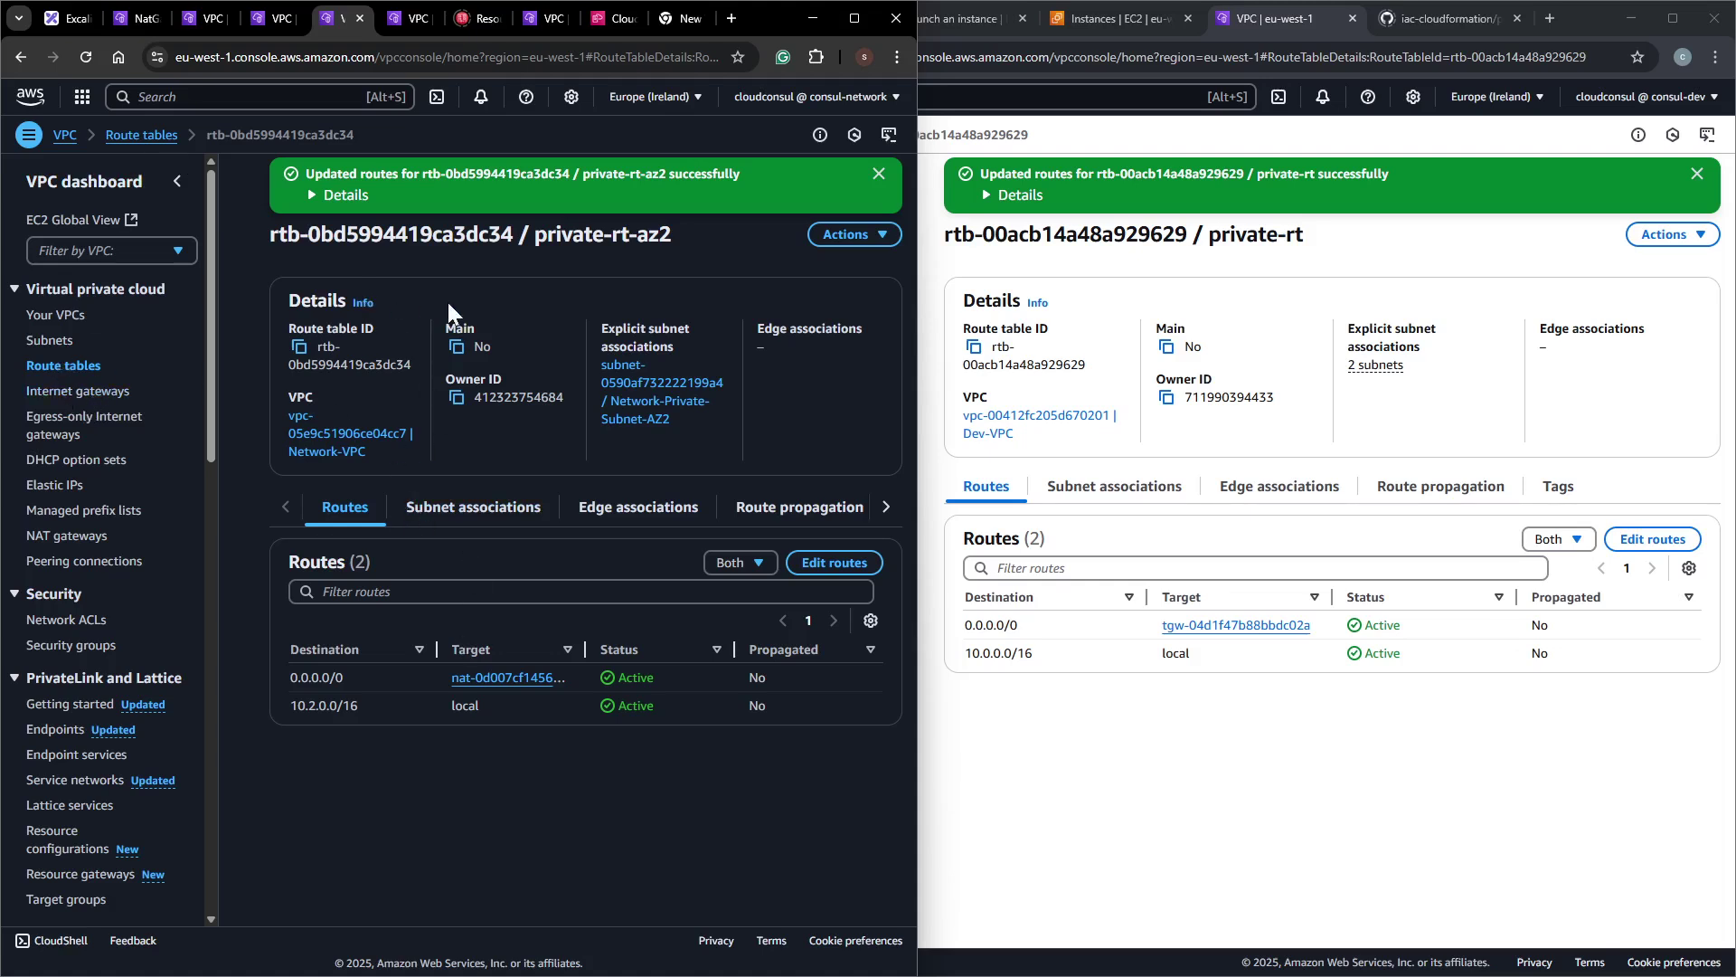
Trace the private-rt-az2 default route through its NAT gateway to the gateway's public subnet and that subnet's route table.
{"action": "left_click", "coordinate": [486, 680]}
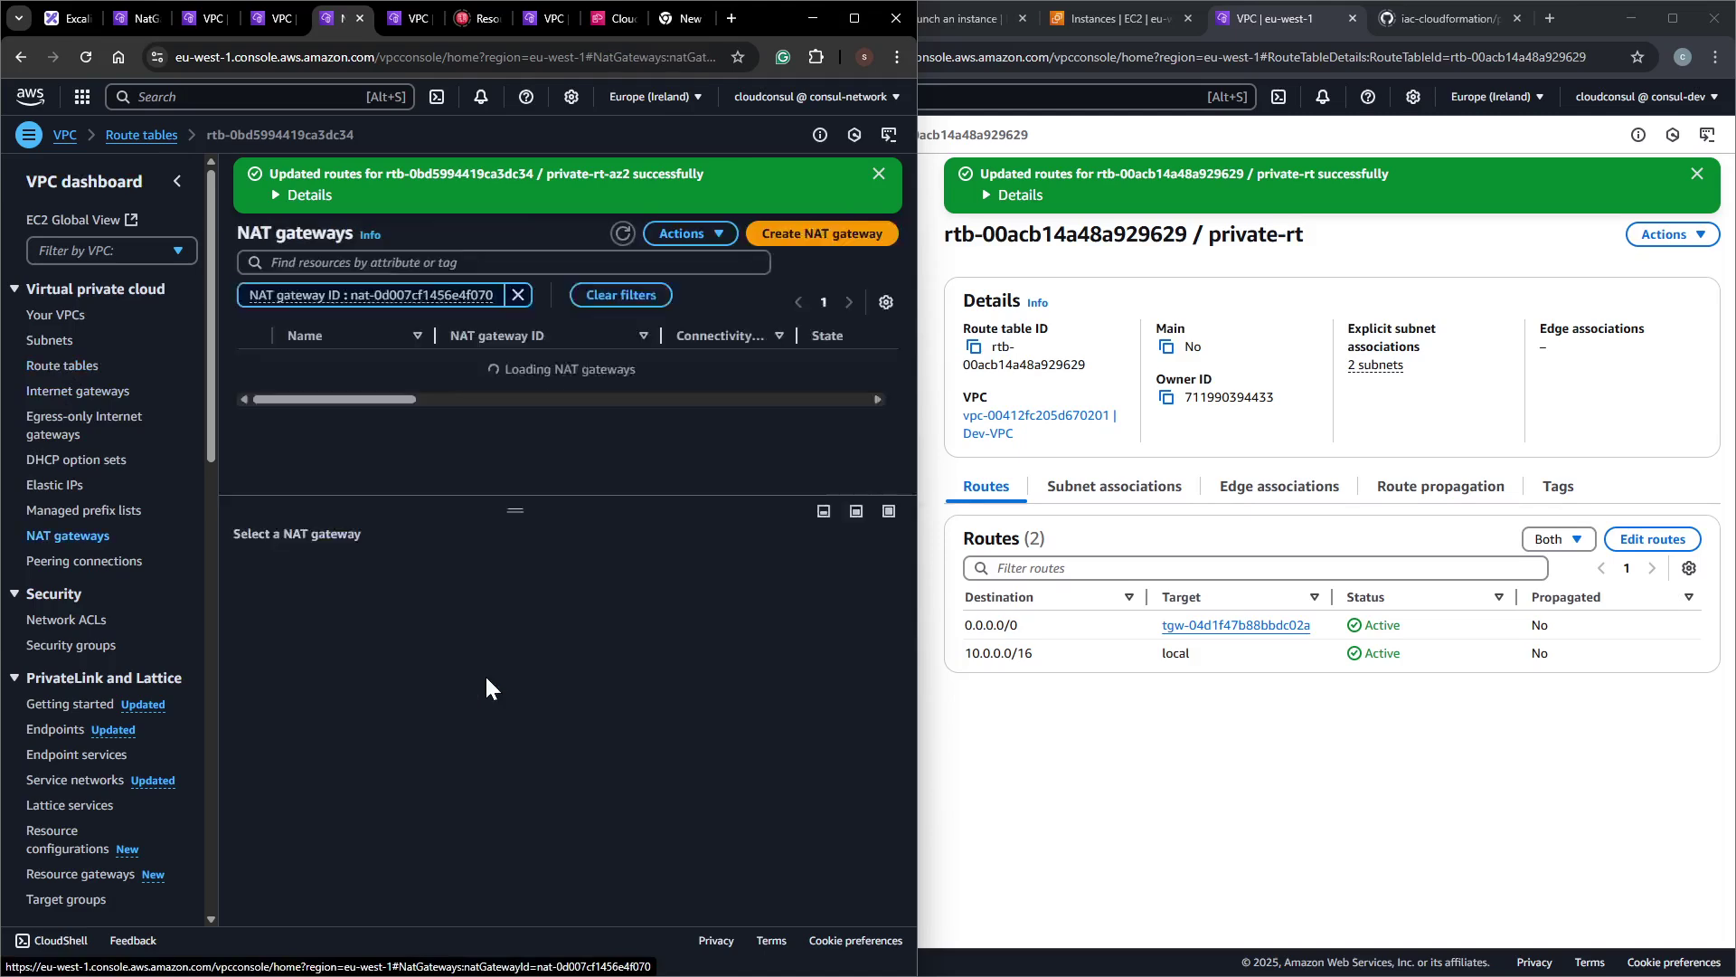
{"action": "left_click", "coordinate": [344, 303]}
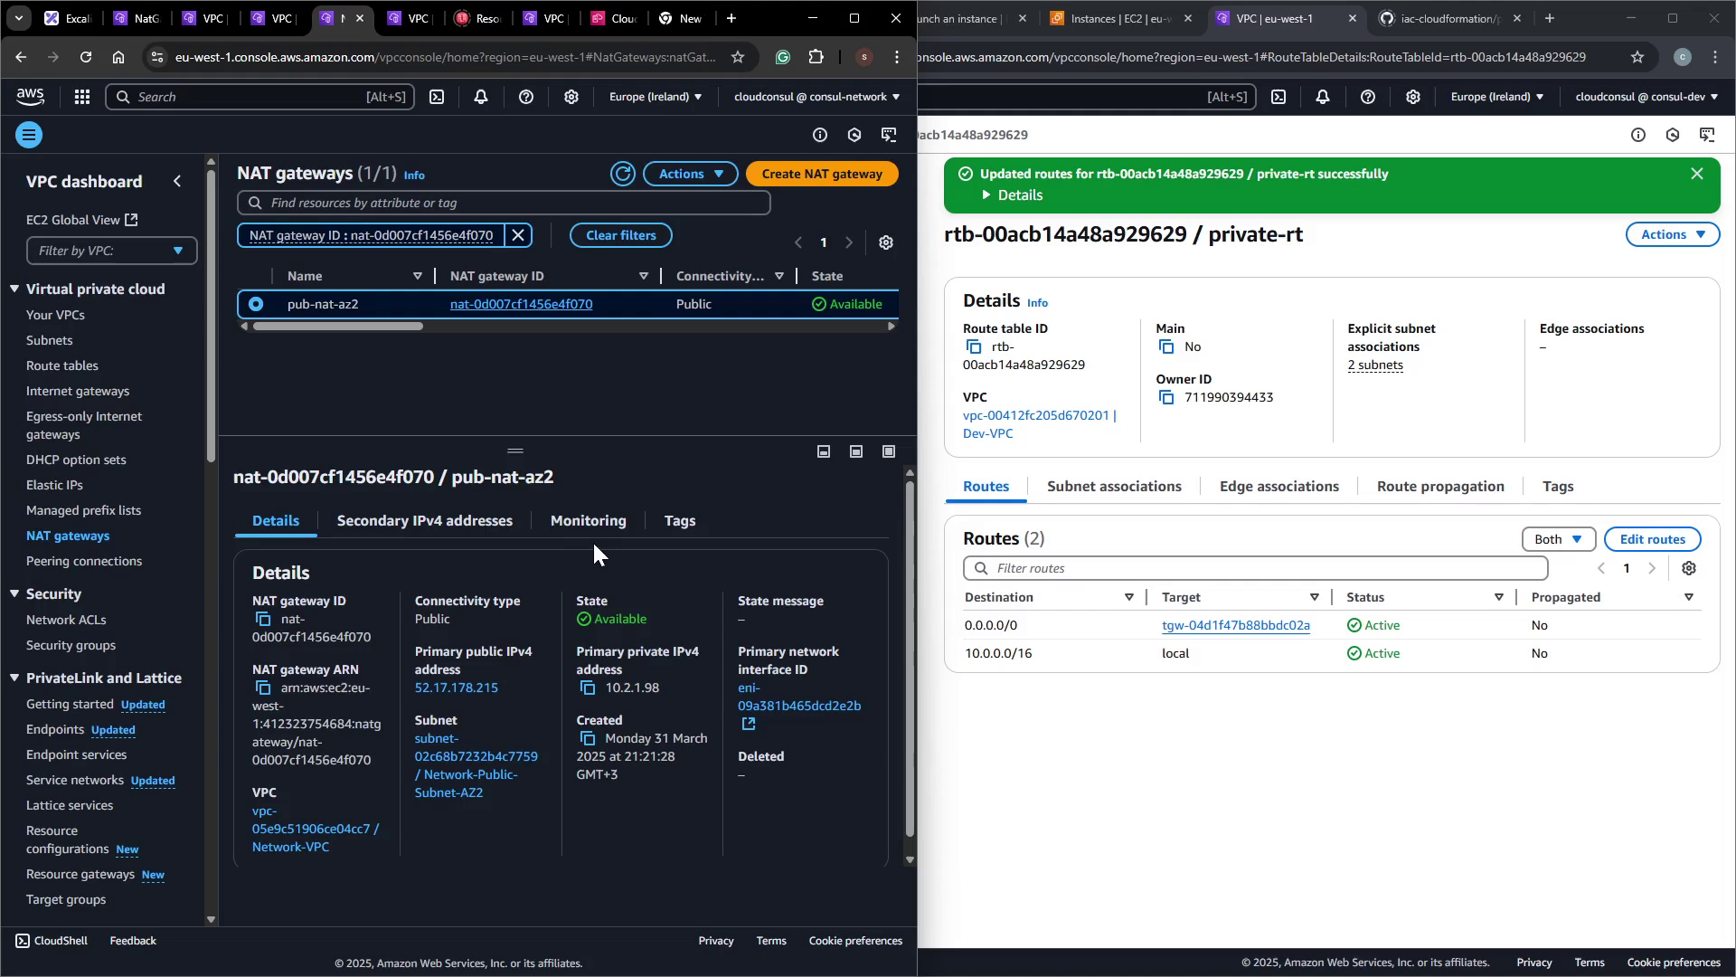
{"action": "left_click", "coordinate": [463, 765]}
{"action": "left_click", "coordinate": [380, 307]}
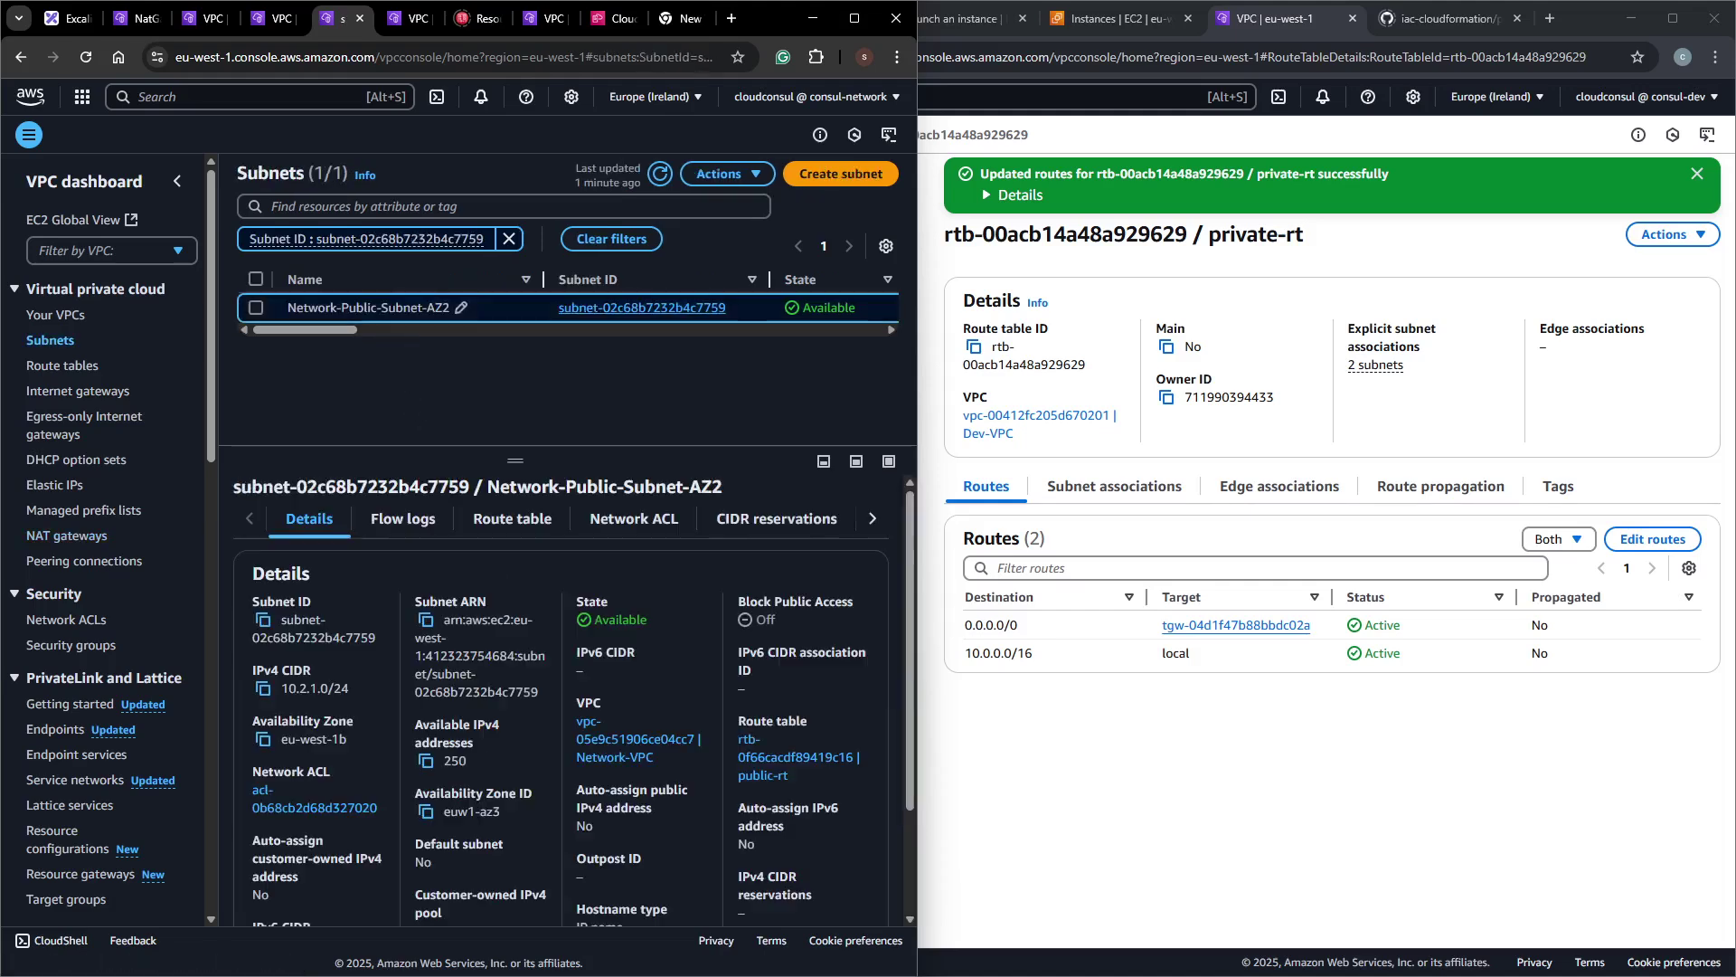
{"action": "left_click", "coordinate": [513, 521]}
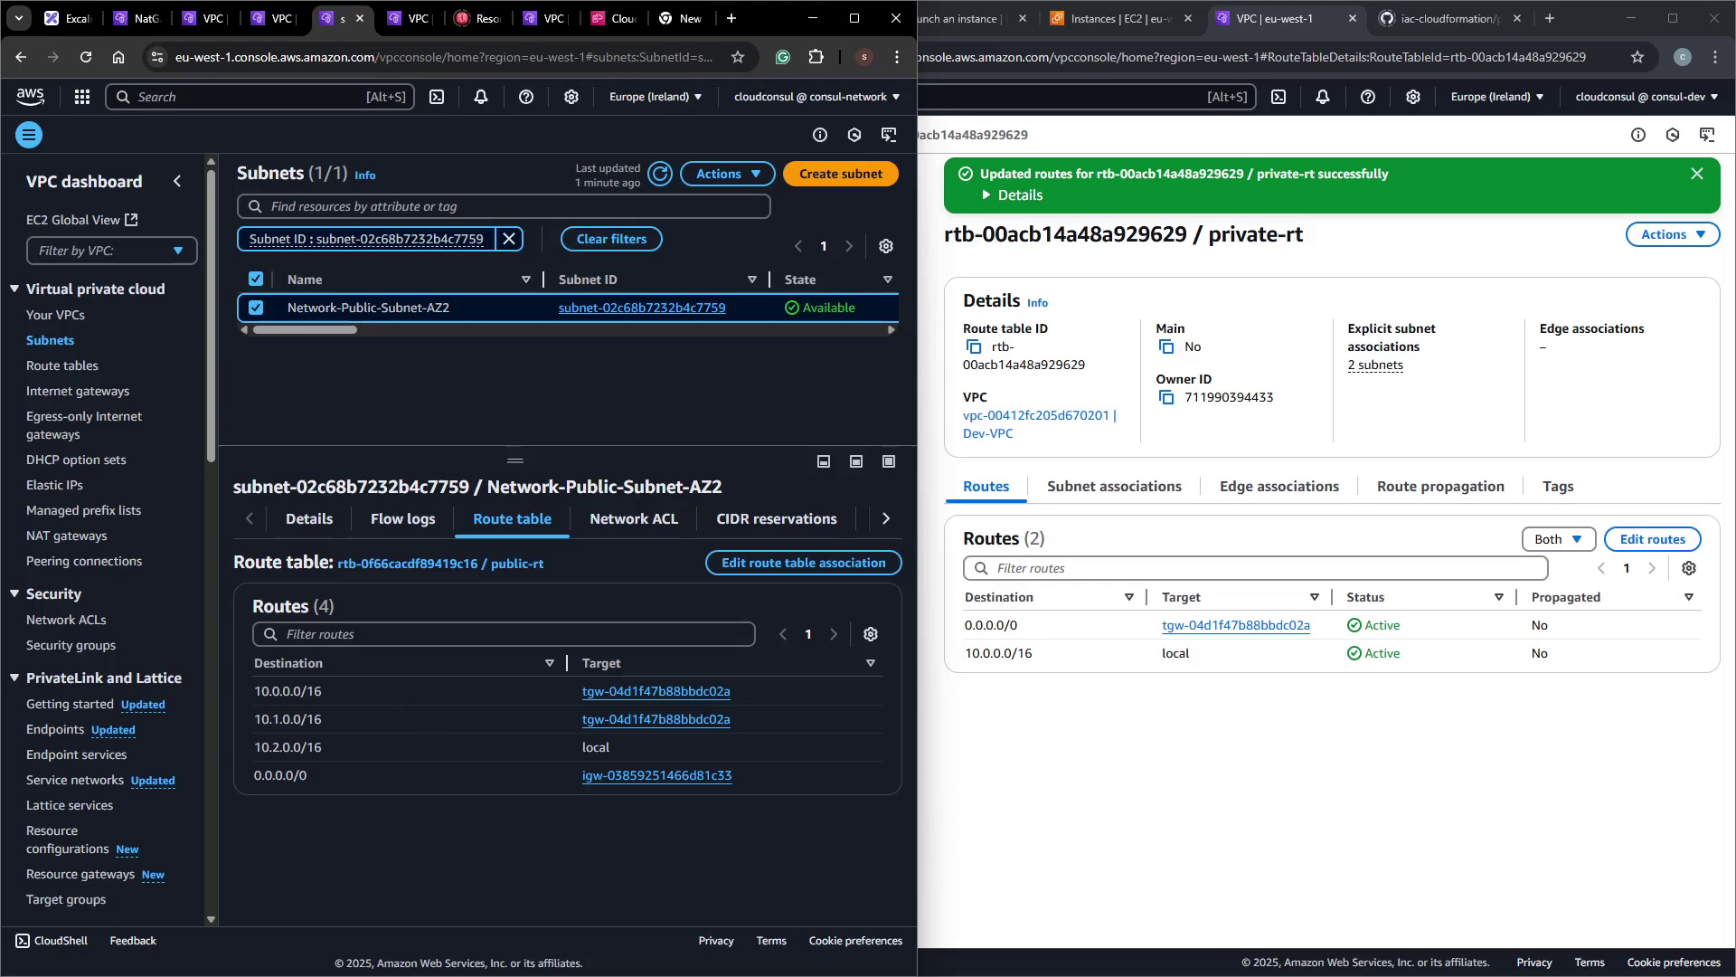
Review the public-rt internet gateway and transit gateway routes, comparing the 10.0.0.0/16 destination with the dev VPC's local route.
{"action": "left_click_drag", "start_coordinate": [253, 775], "coordinate": [774, 781]}
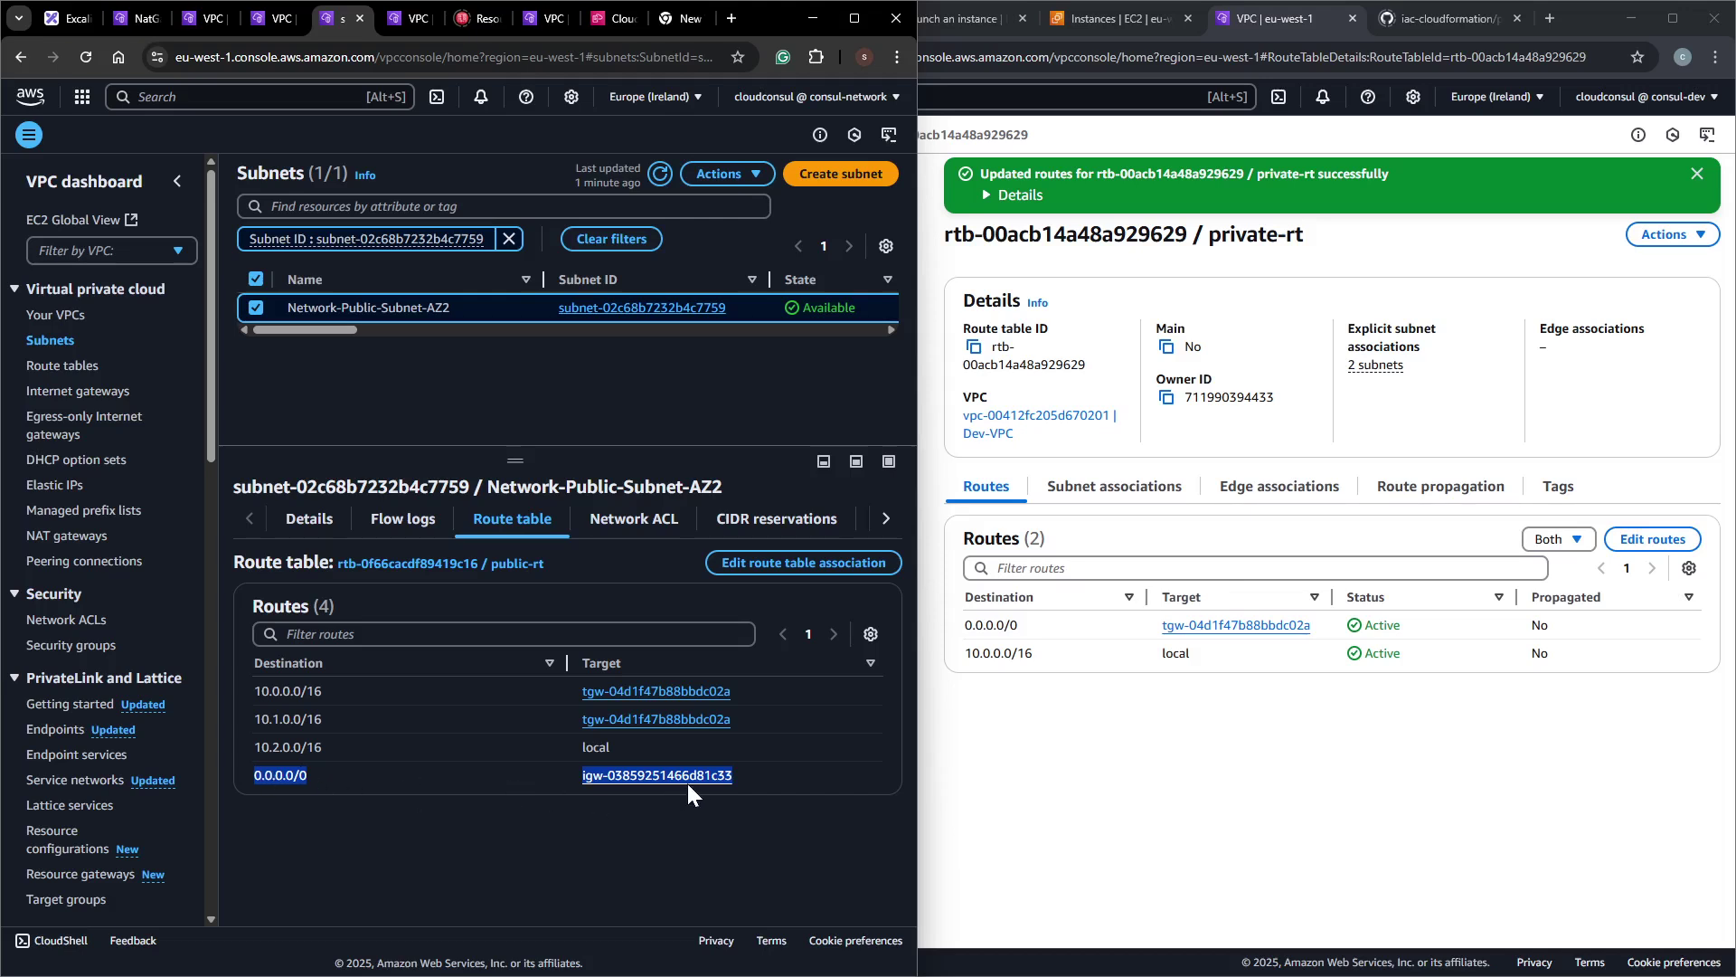
{"action": "left_click_drag", "start_coordinate": [253, 691], "coordinate": [323, 691]}
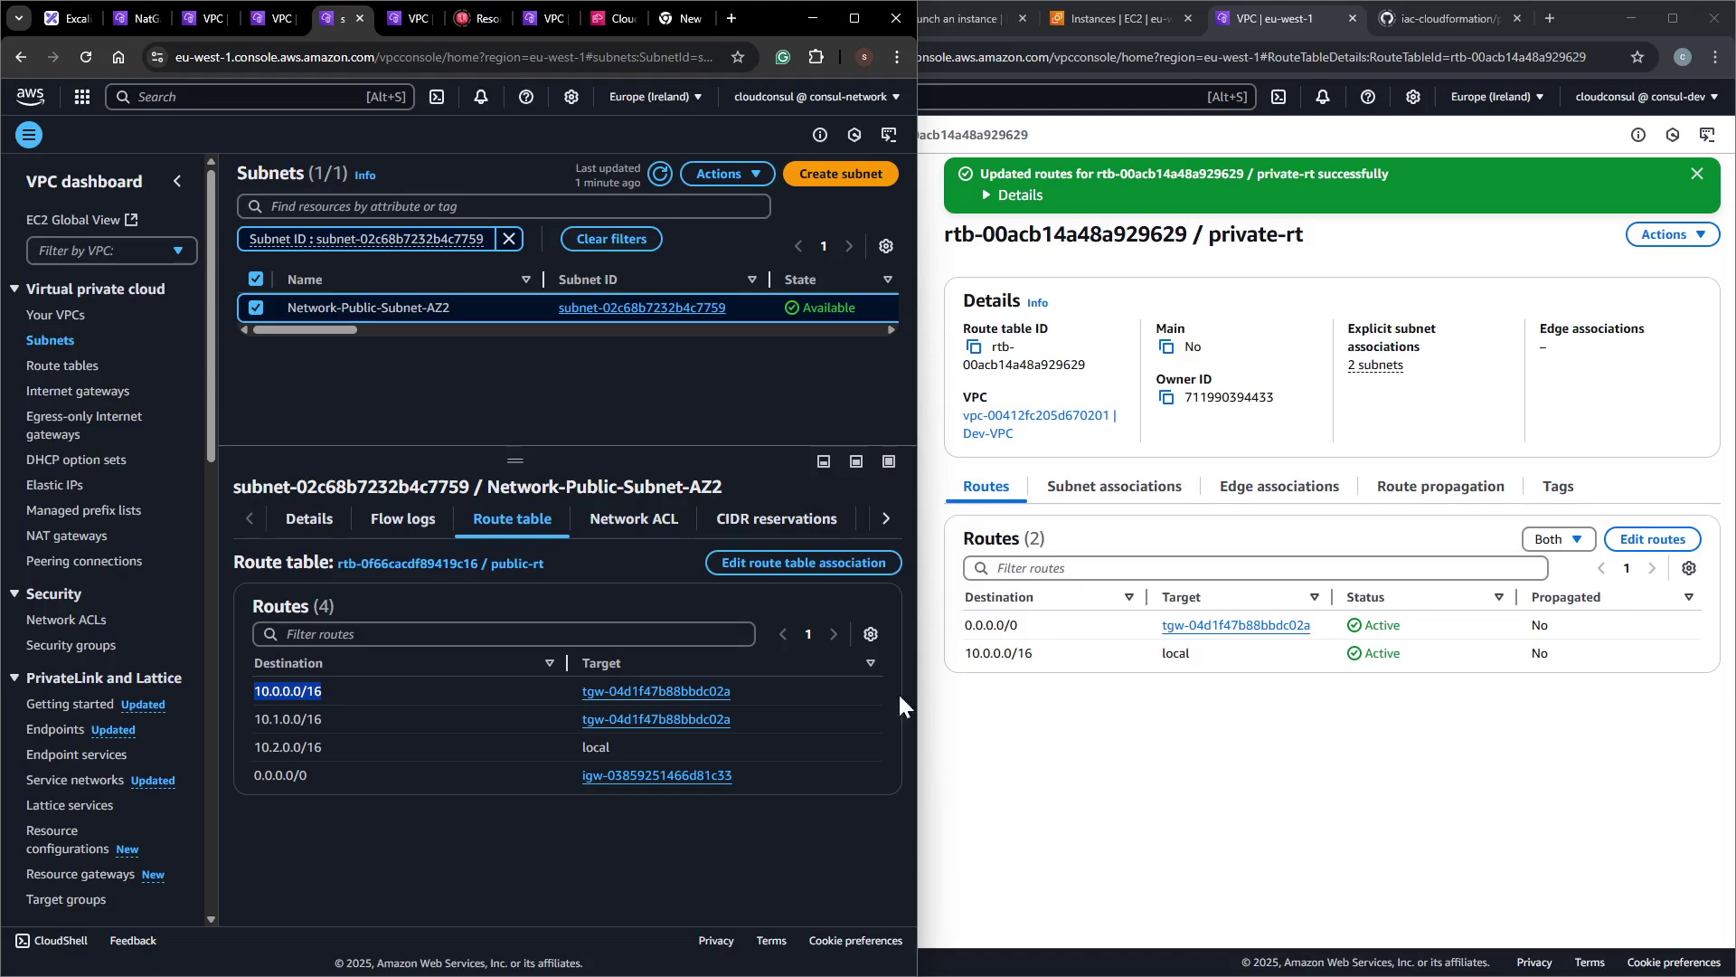
{"action": "left_click", "coordinate": [1166, 751]}
{"action": "left_click_drag", "start_coordinate": [1038, 653], "coordinate": [949, 654]}
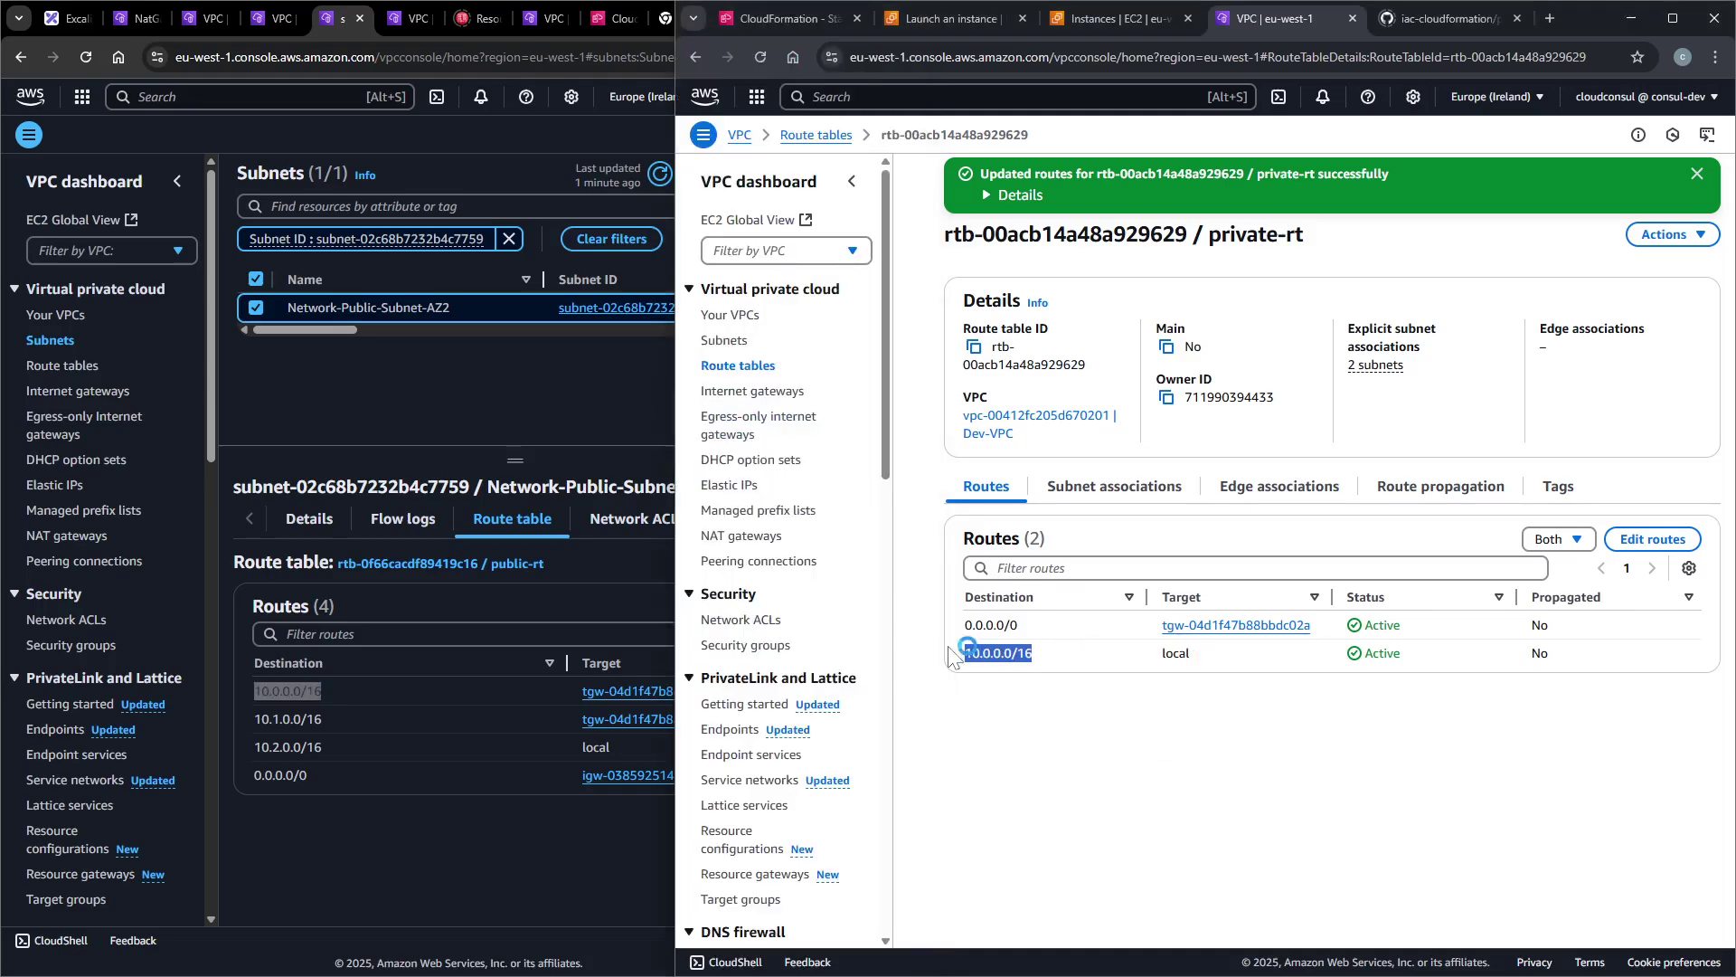
{"action": "key", "text": "alt+Tab"}
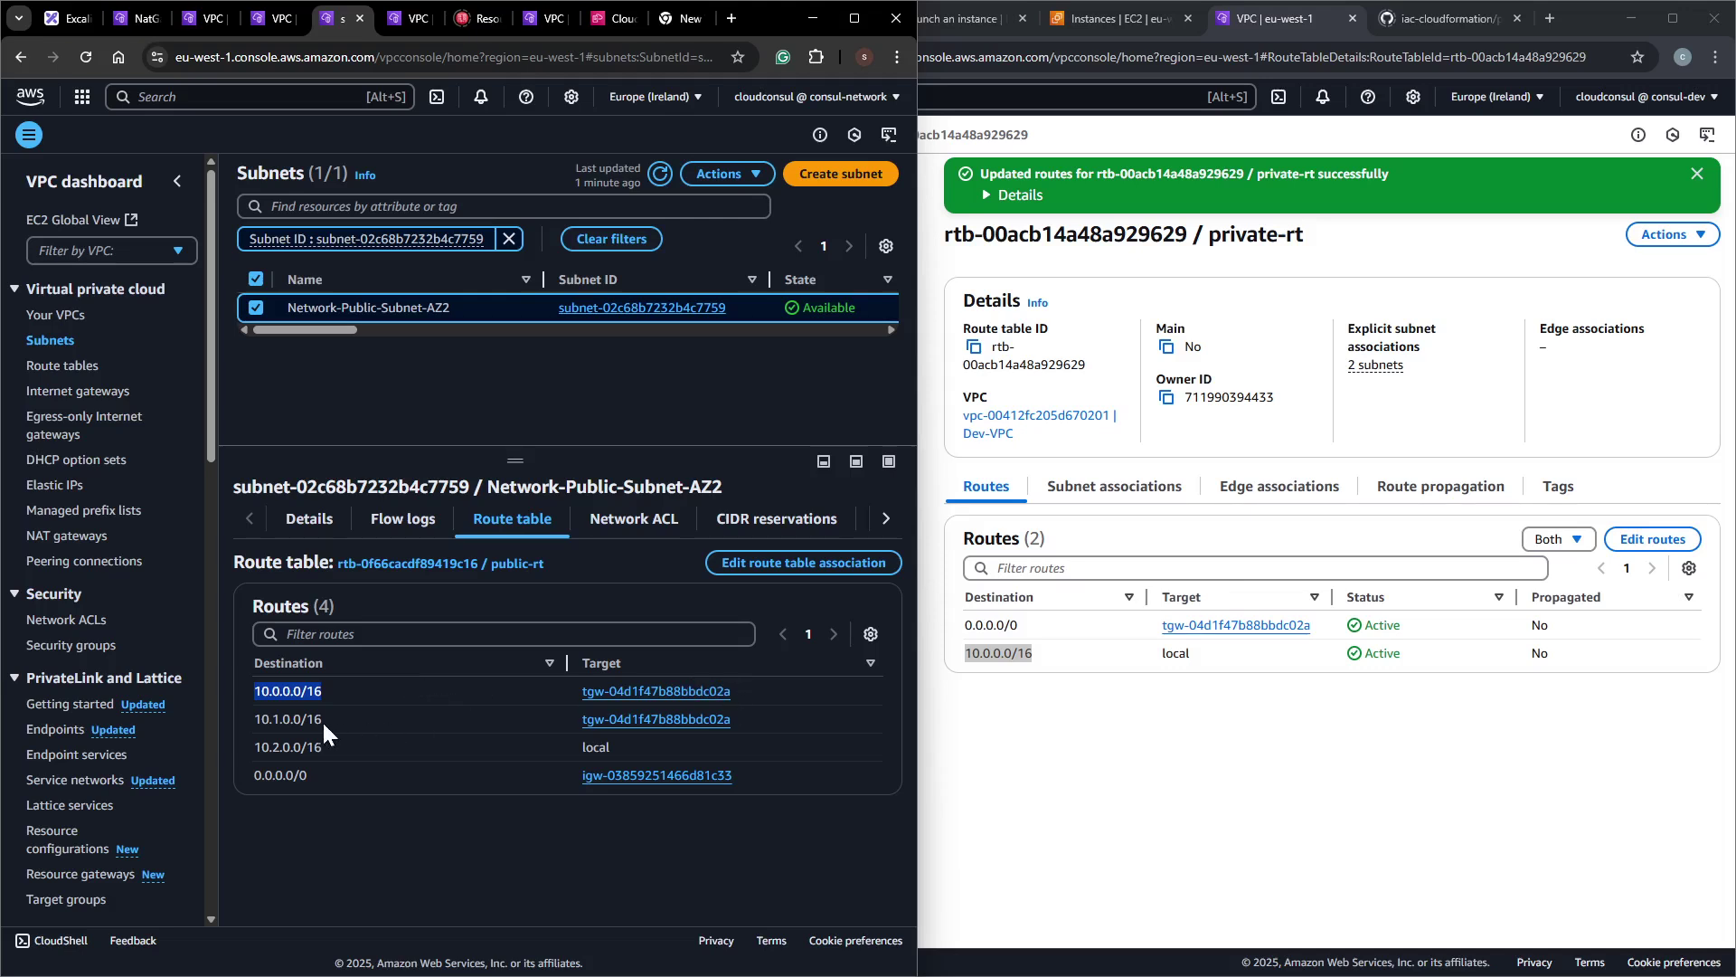
{"action": "left_click_drag", "start_coordinate": [254, 719], "coordinate": [307, 719]}
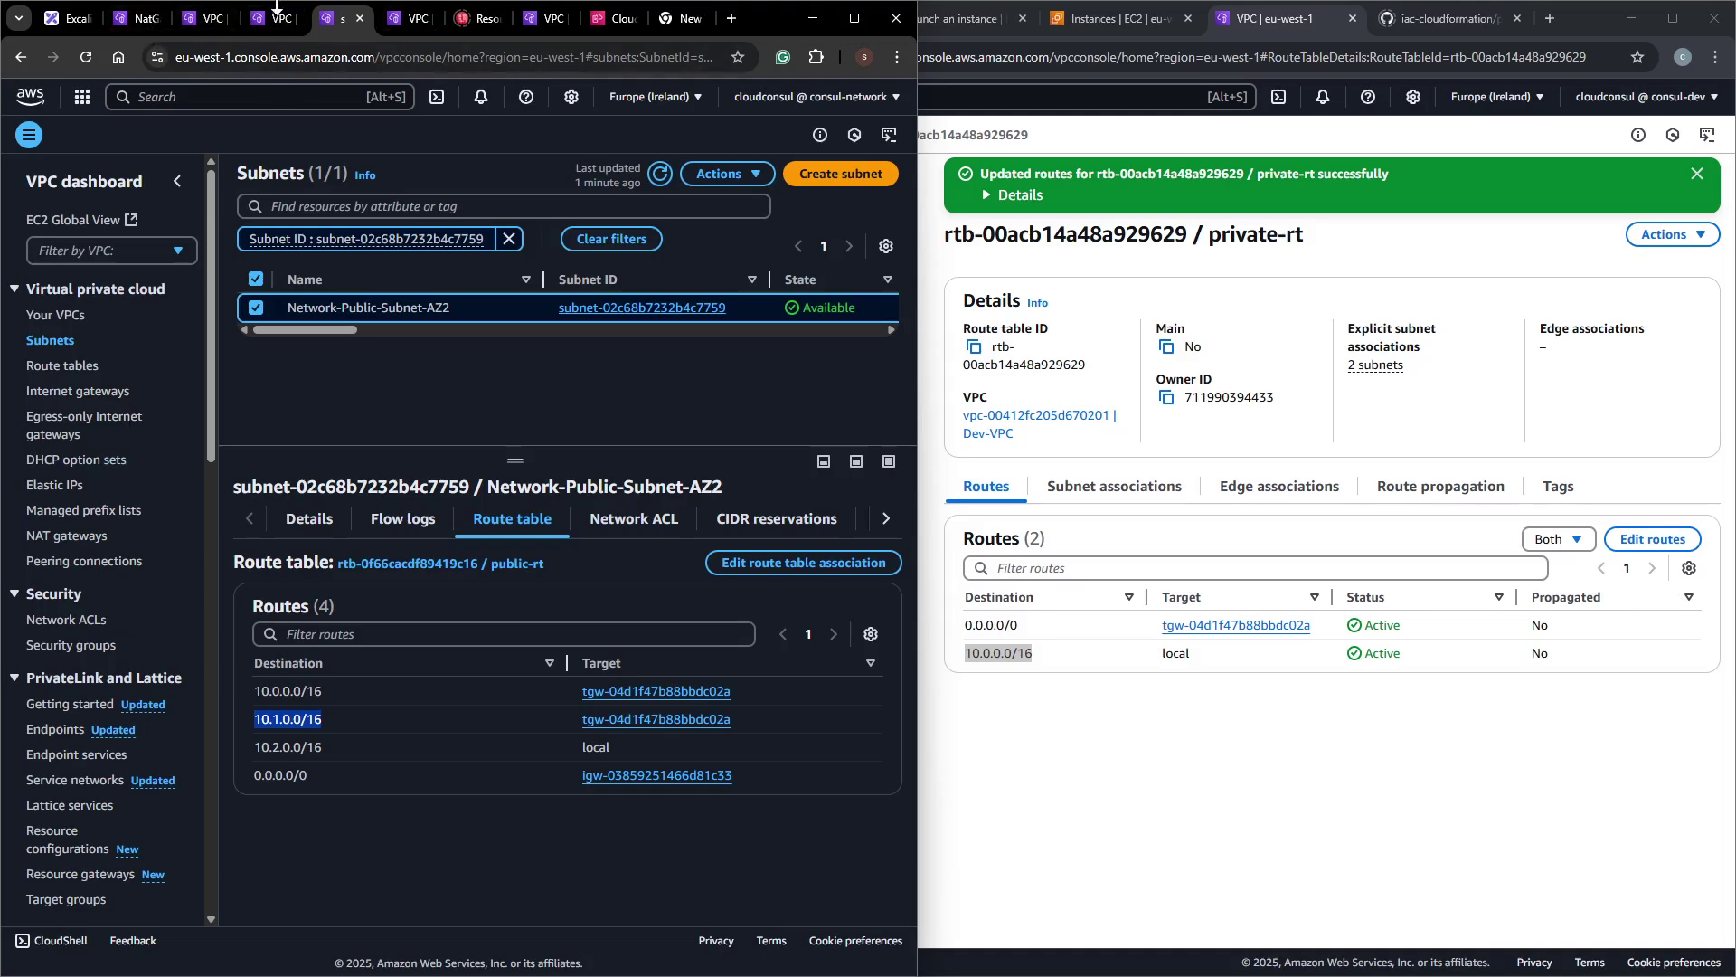
Examine the net-env-route transit gateway route table's routes, including each CIDR's attachment, VPC resource and route type.
{"action": "left_click", "coordinate": [146, 17]}
{"action": "scroll", "coordinate": [81, 633], "scroll_direction": "down", "scroll_amount": 6}
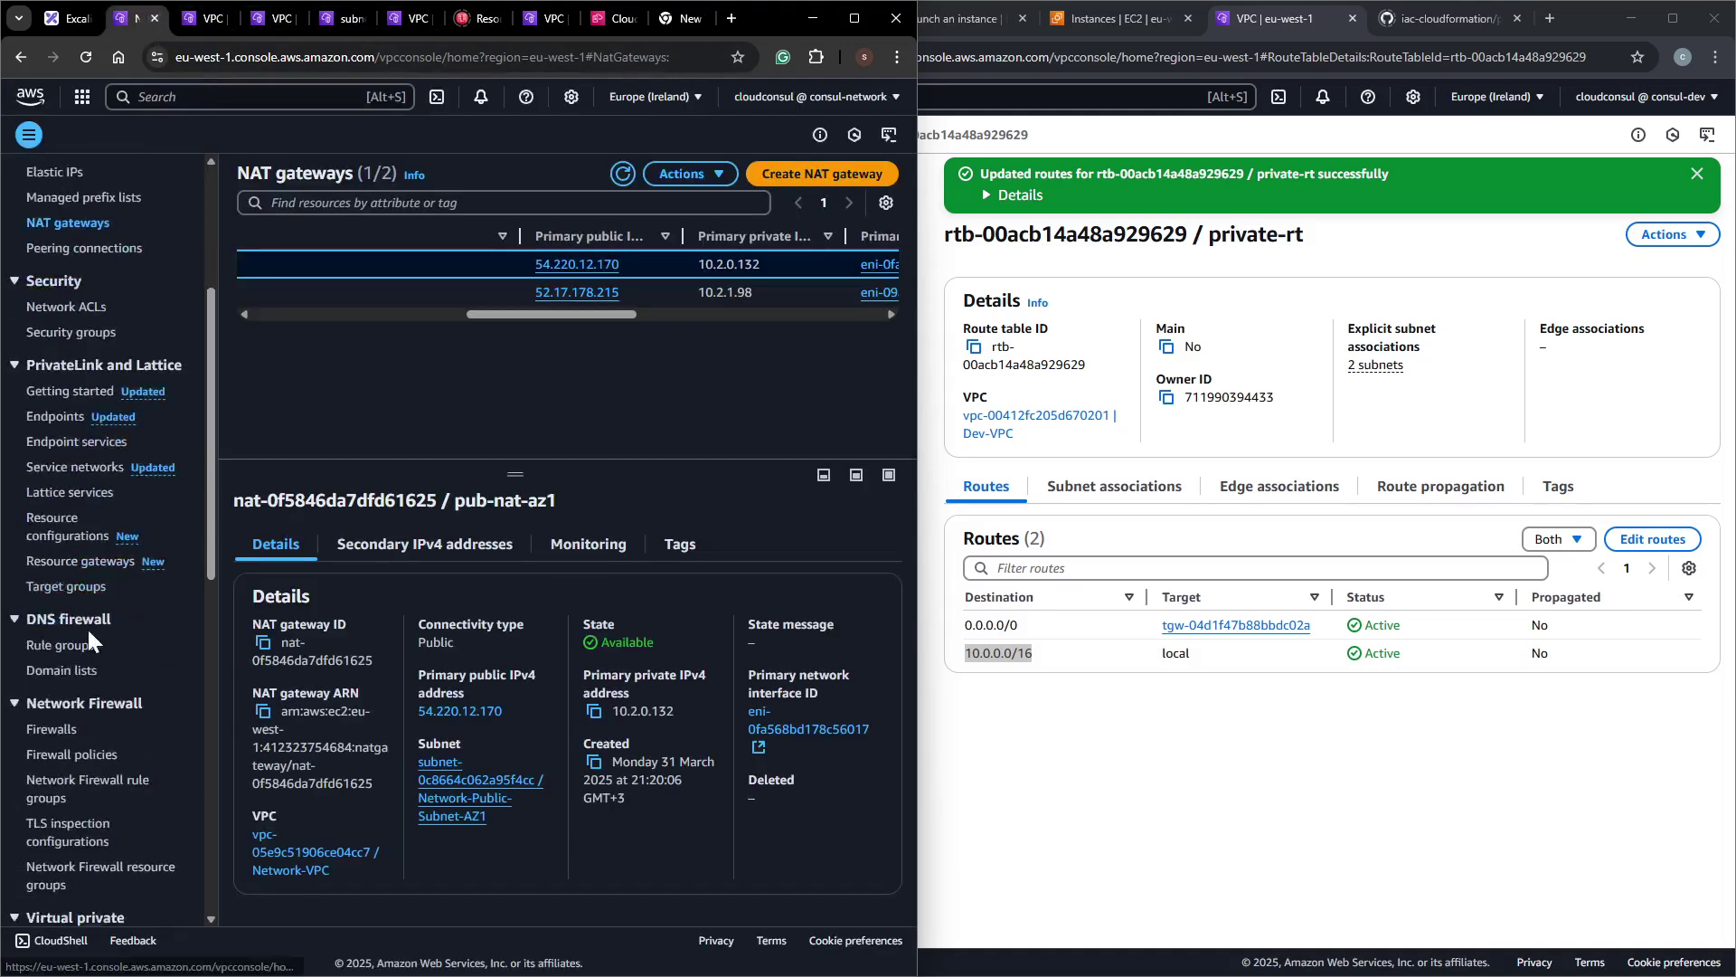
{"action": "scroll", "coordinate": [88, 657], "scroll_direction": "down", "scroll_amount": 4}
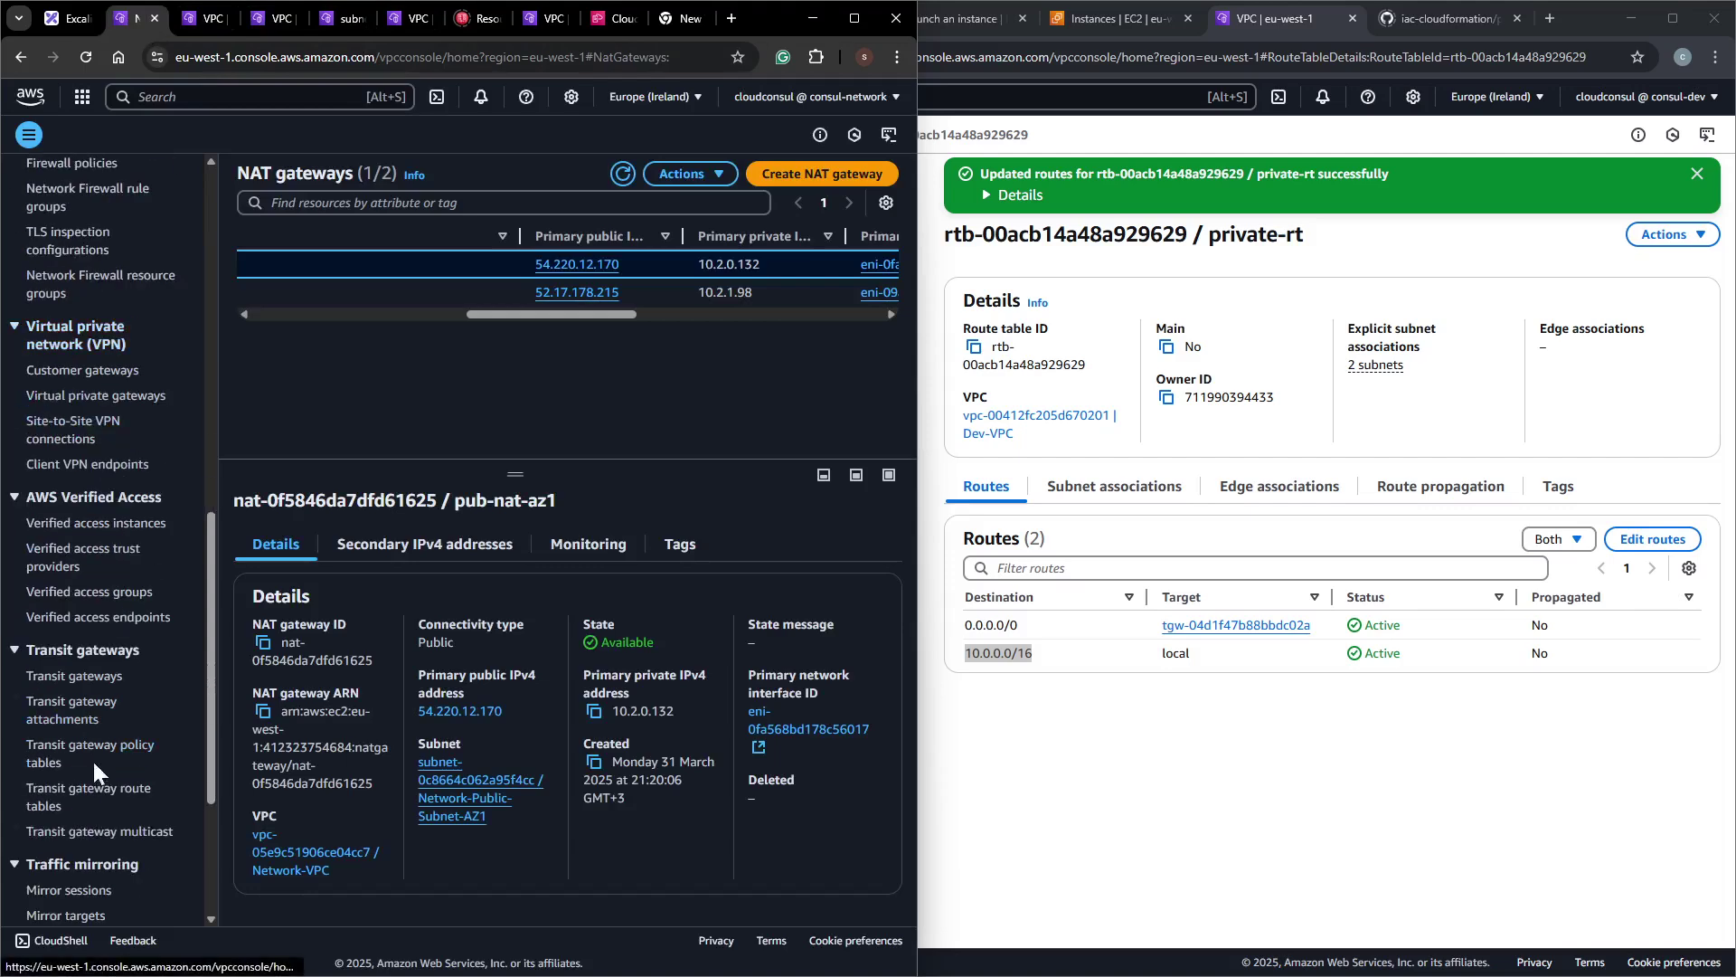
{"action": "left_click", "coordinate": [104, 794]}
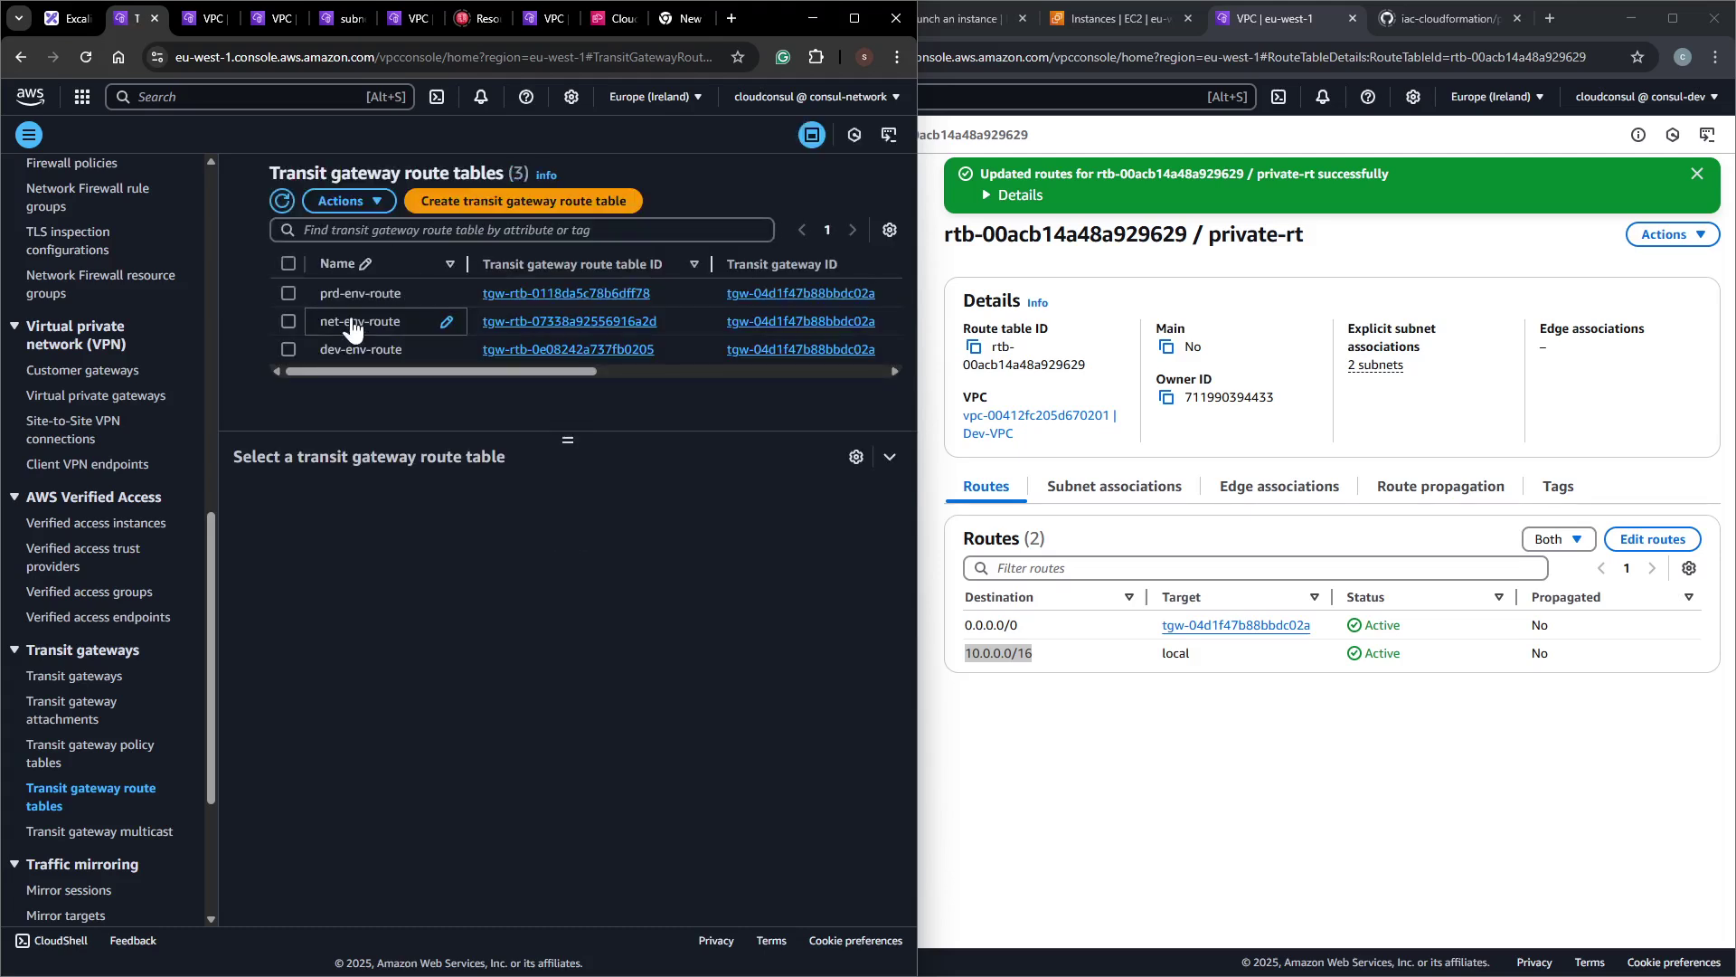
{"action": "left_click", "coordinate": [389, 323]}
{"action": "left_click", "coordinate": [830, 504]}
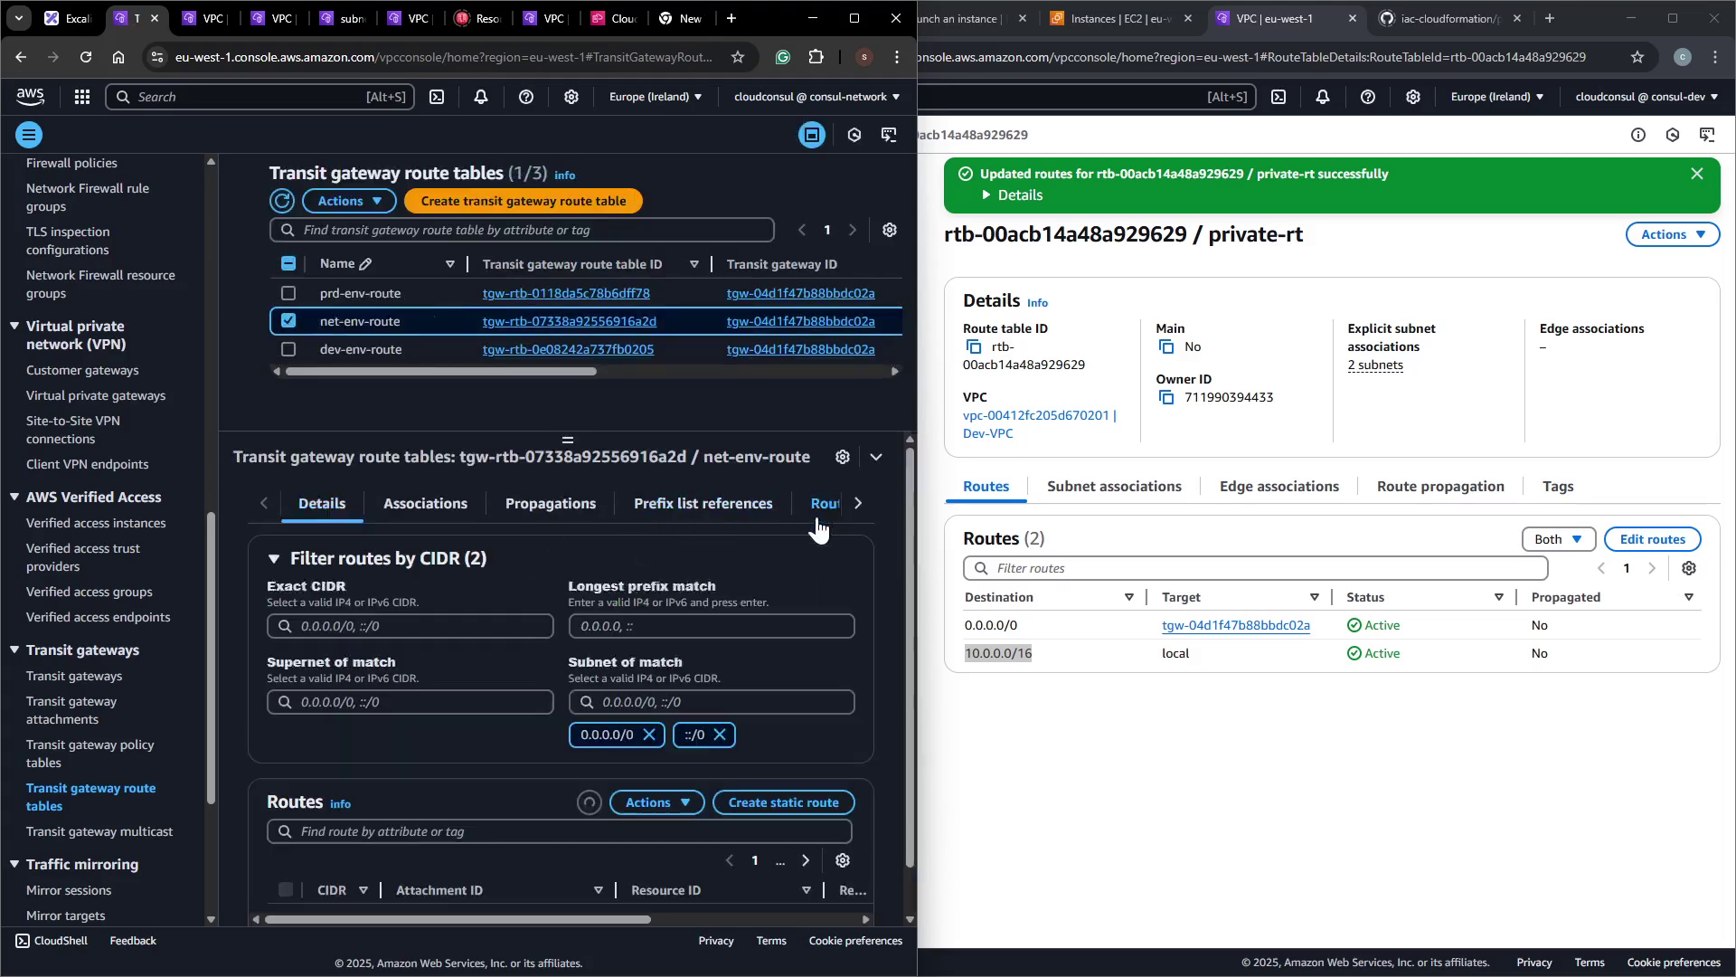
{"action": "scroll", "coordinate": [579, 688], "scroll_direction": "down", "scroll_amount": 1}
{"action": "left_click_drag", "start_coordinate": [390, 796], "coordinate": [460, 799]}
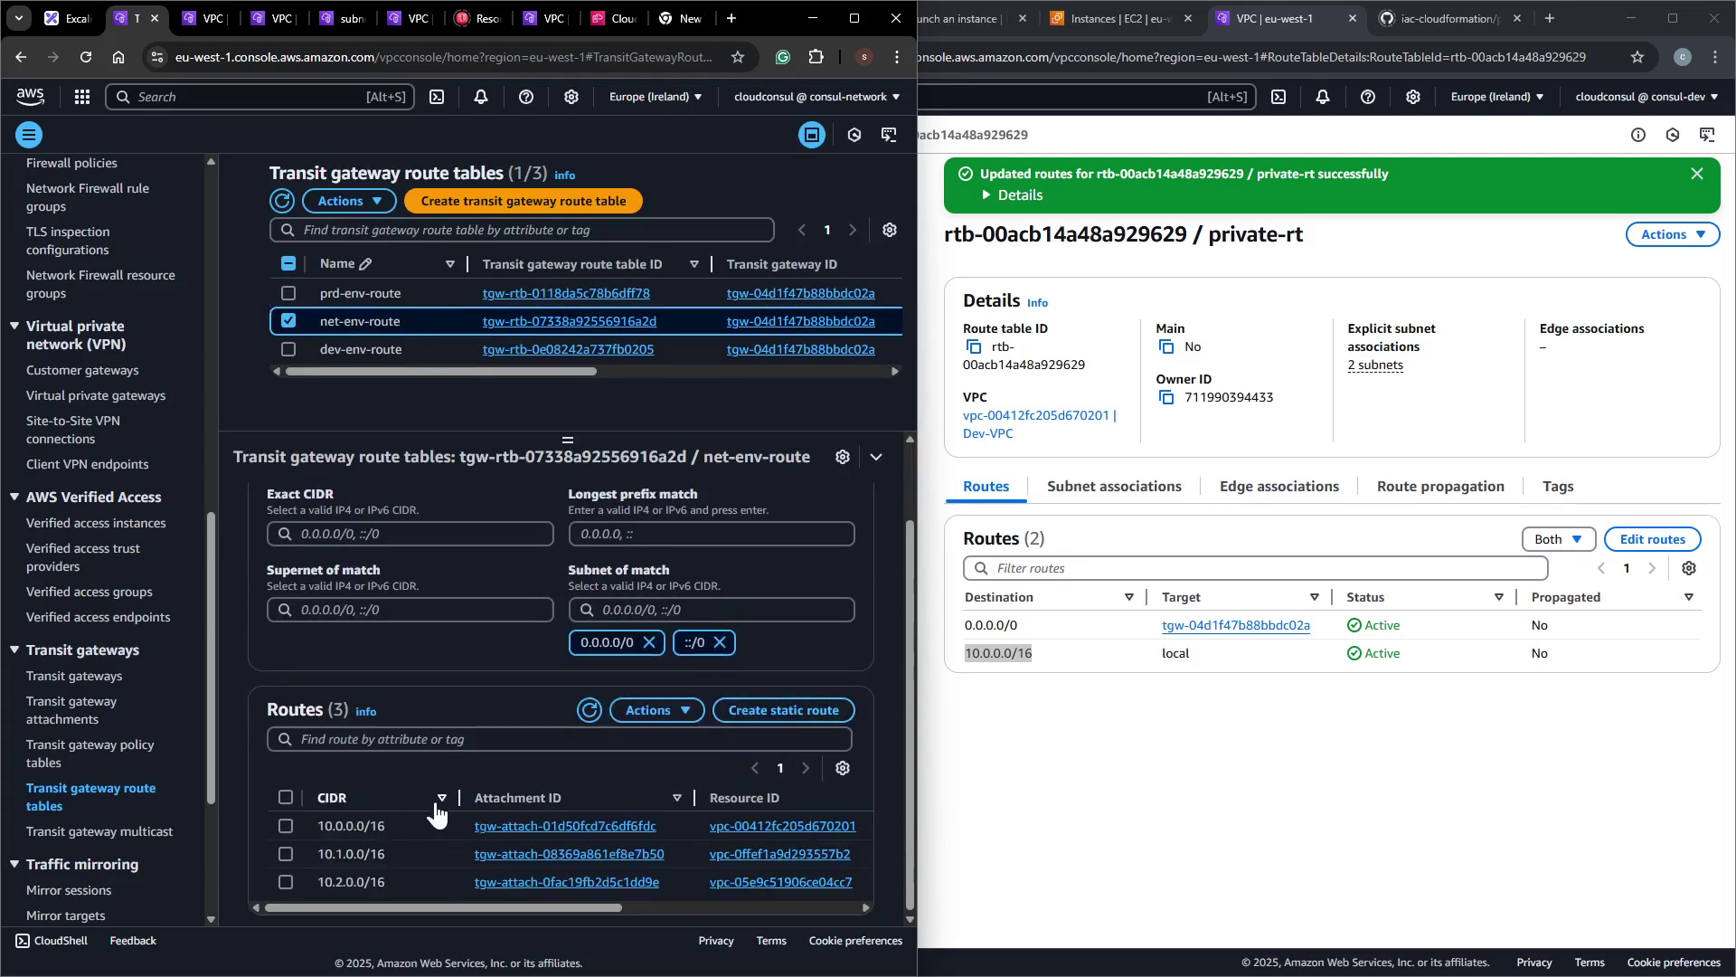
{"action": "left_click_drag", "start_coordinate": [448, 907], "coordinate": [411, 884]}
{"action": "left_click_drag", "start_coordinate": [317, 825], "coordinate": [566, 907]}
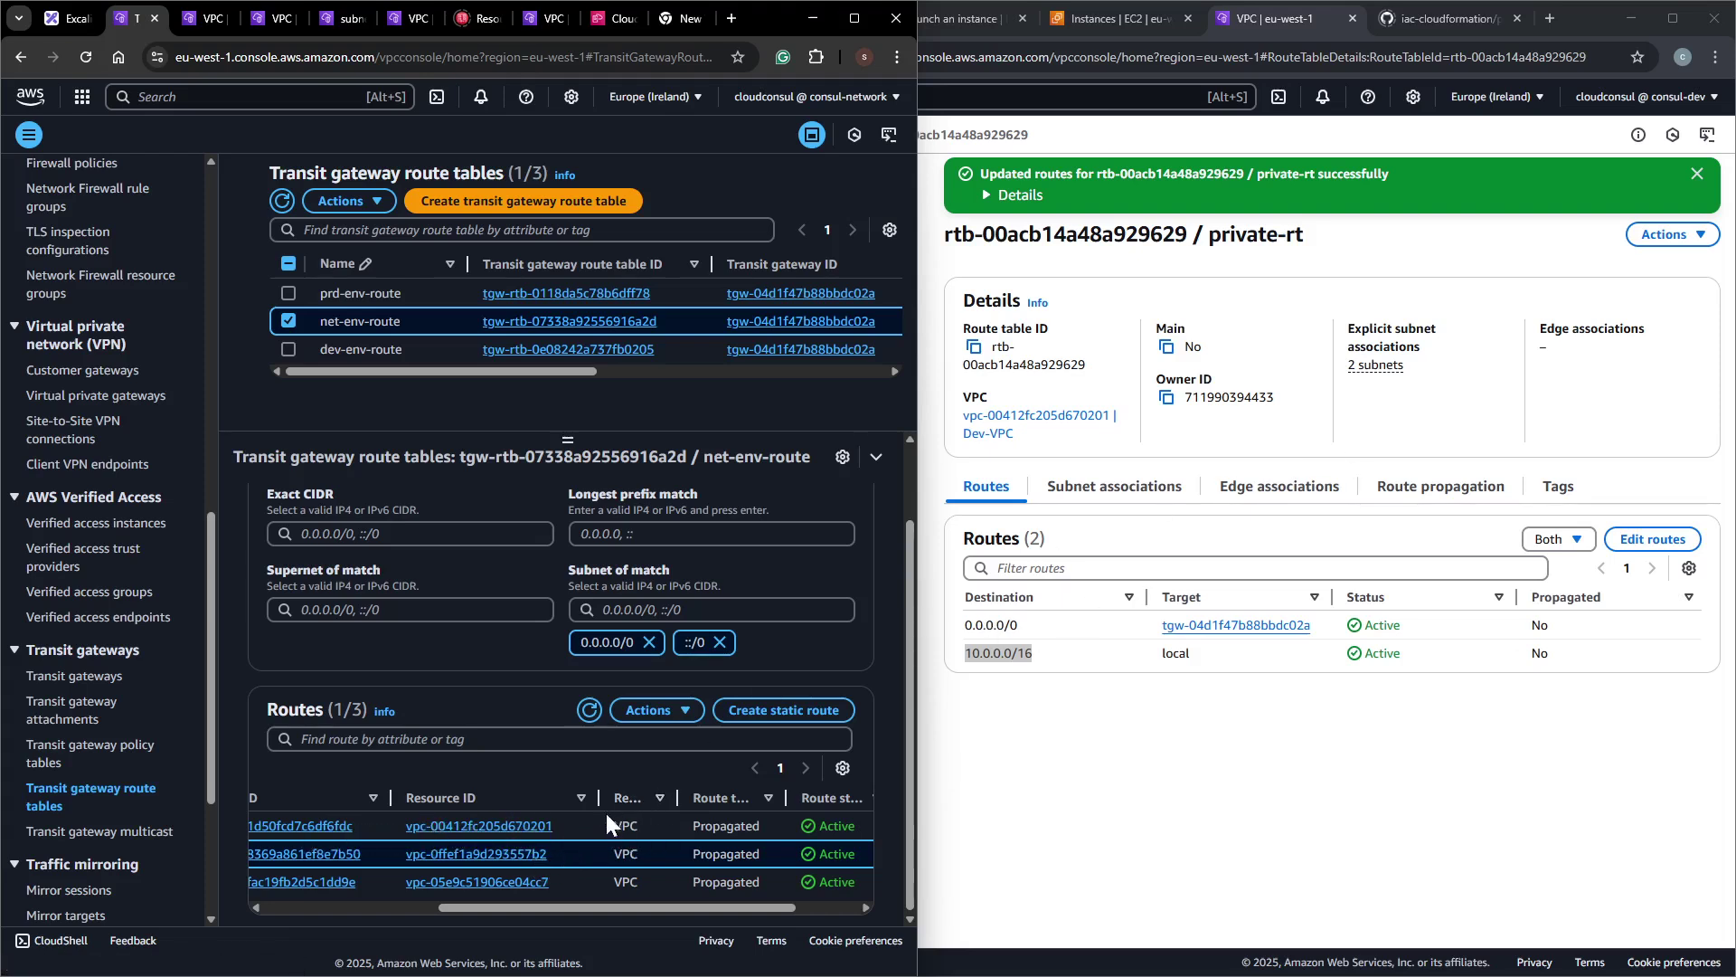
{"action": "left_click_drag", "start_coordinate": [560, 850], "coordinate": [488, 854]}
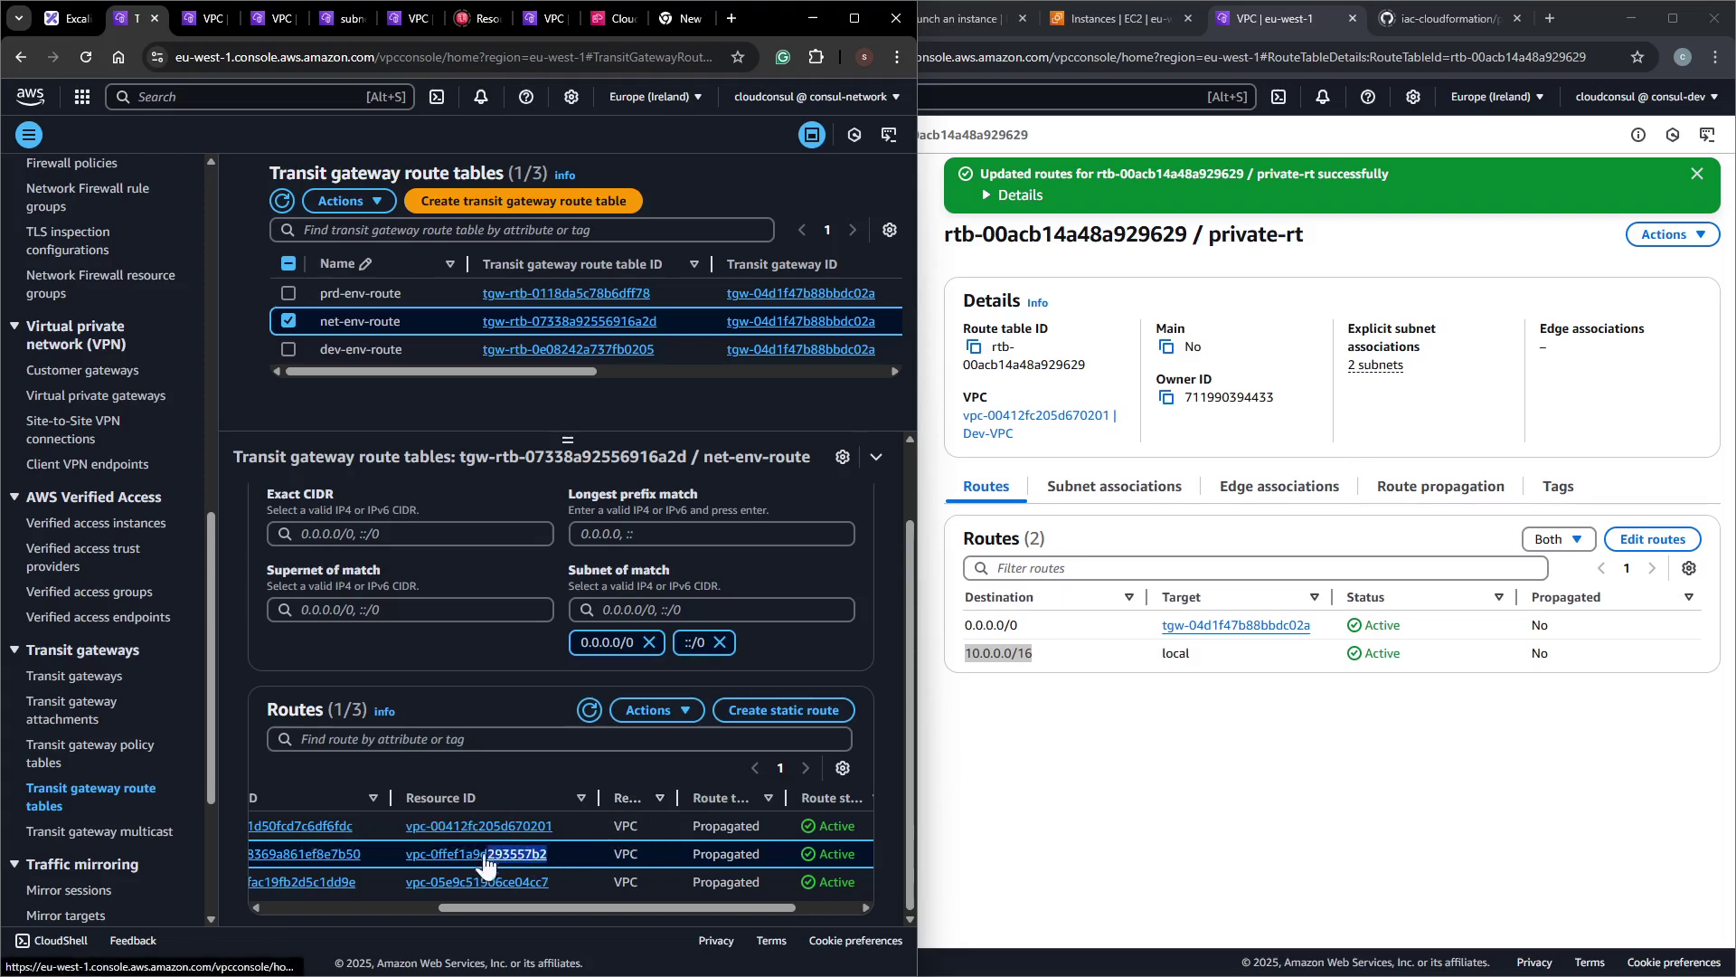
Open the demo-dev-env instance in the dev account's EC2 console.
{"action": "left_click", "coordinate": [1202, 674]}
{"action": "left_click", "coordinate": [1087, 15]}
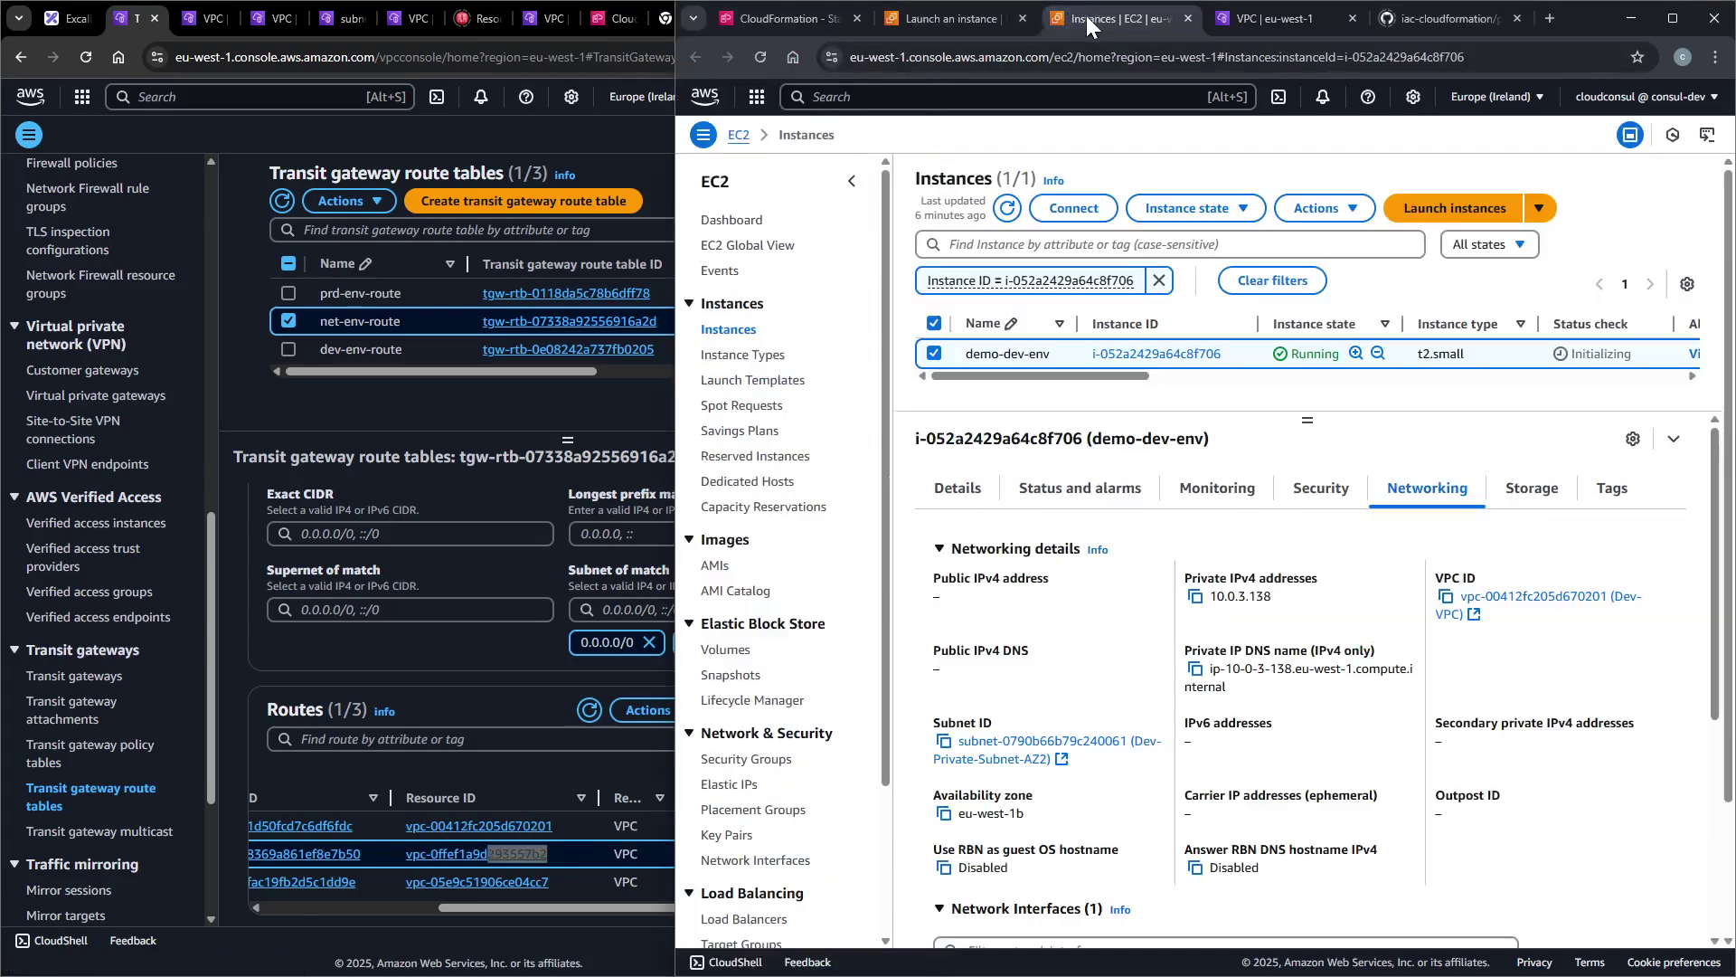
Connect to the demo-dev-env instance through Session Manager.
{"action": "left_click", "coordinate": [1076, 209]}
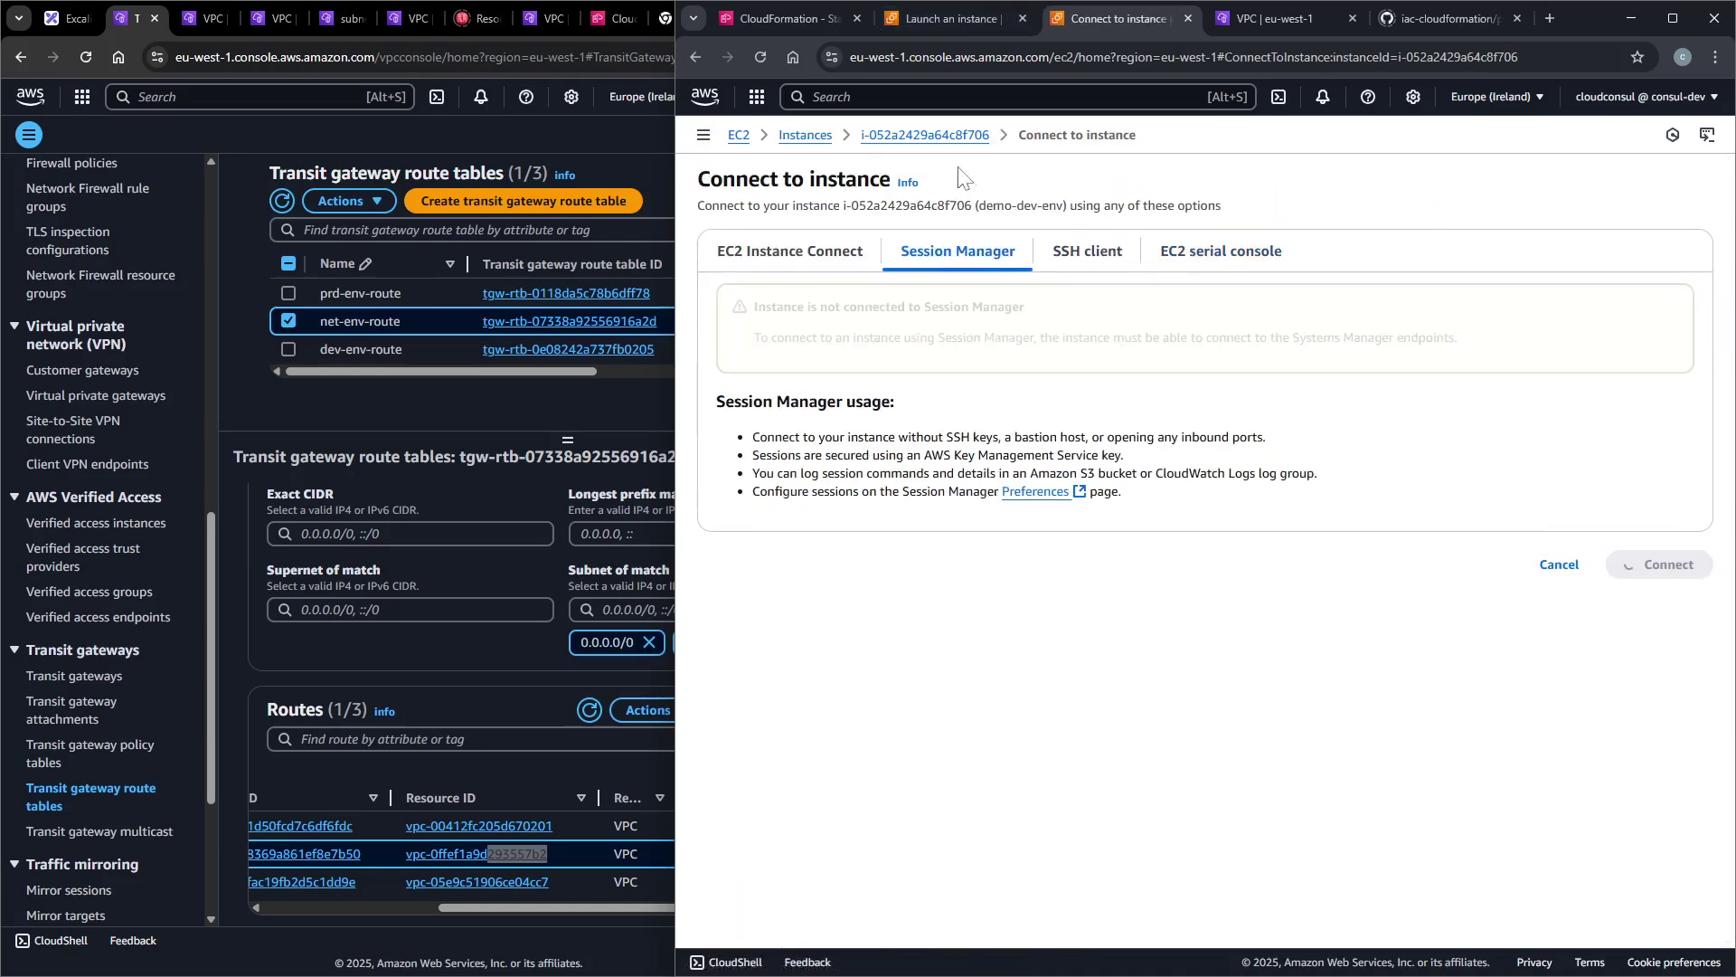
{"action": "left_click", "coordinate": [922, 136]}
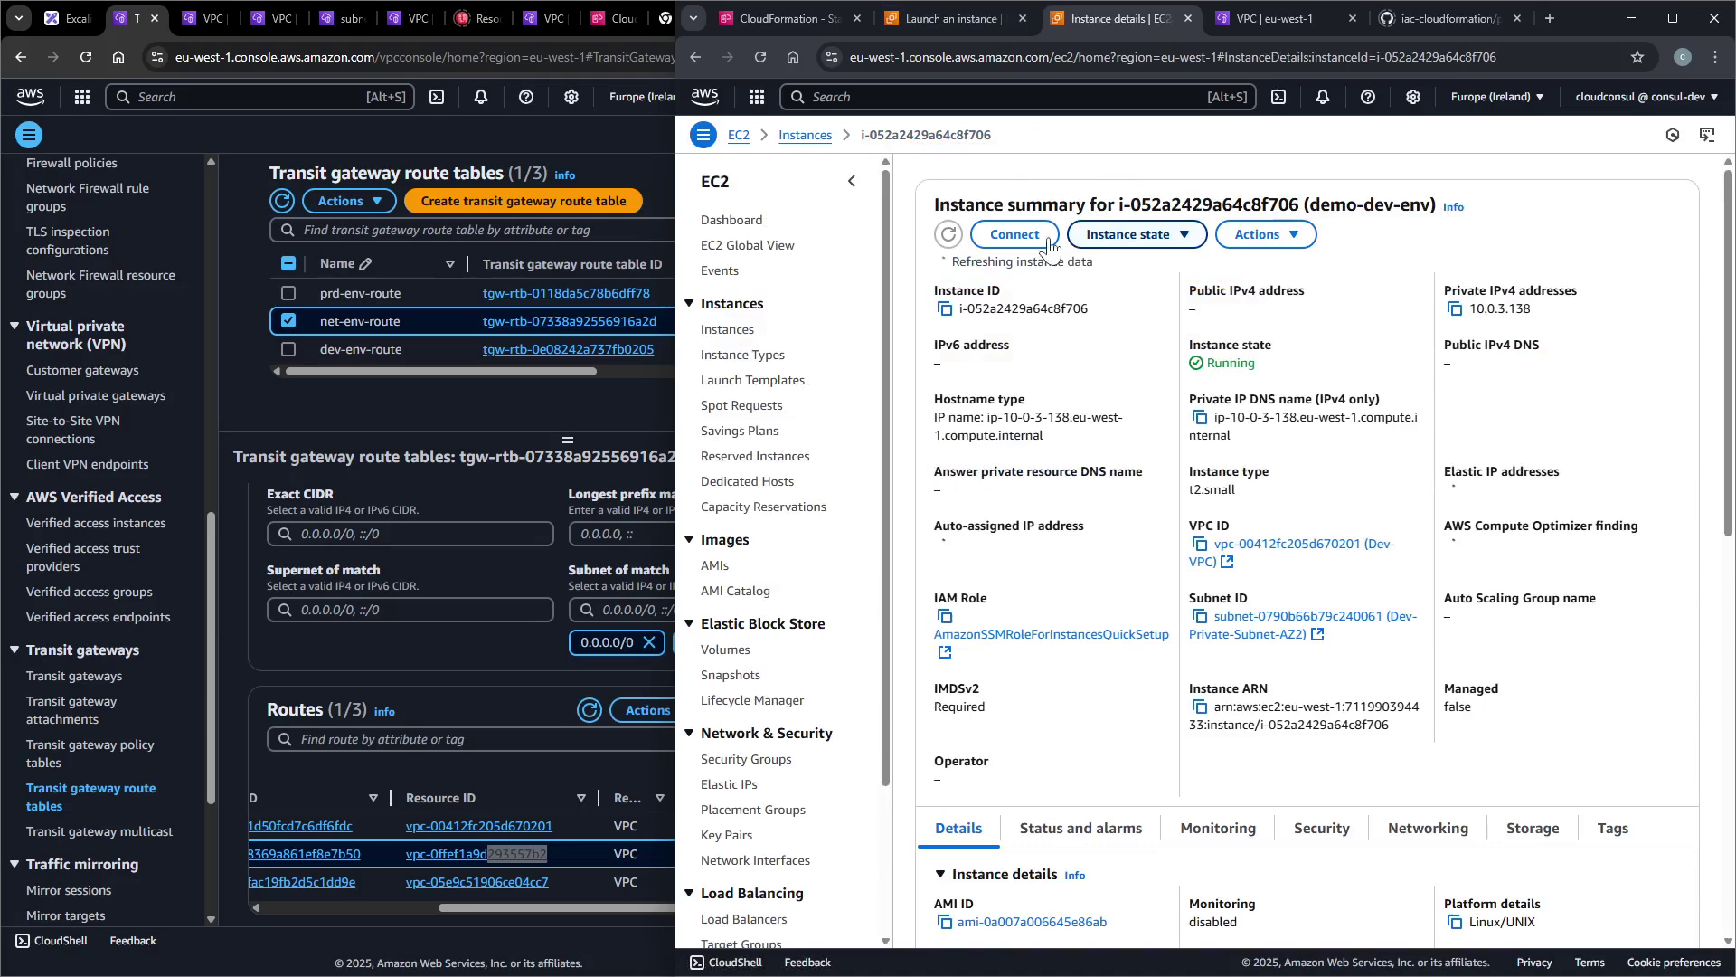
{"action": "left_click", "coordinate": [1015, 235]}
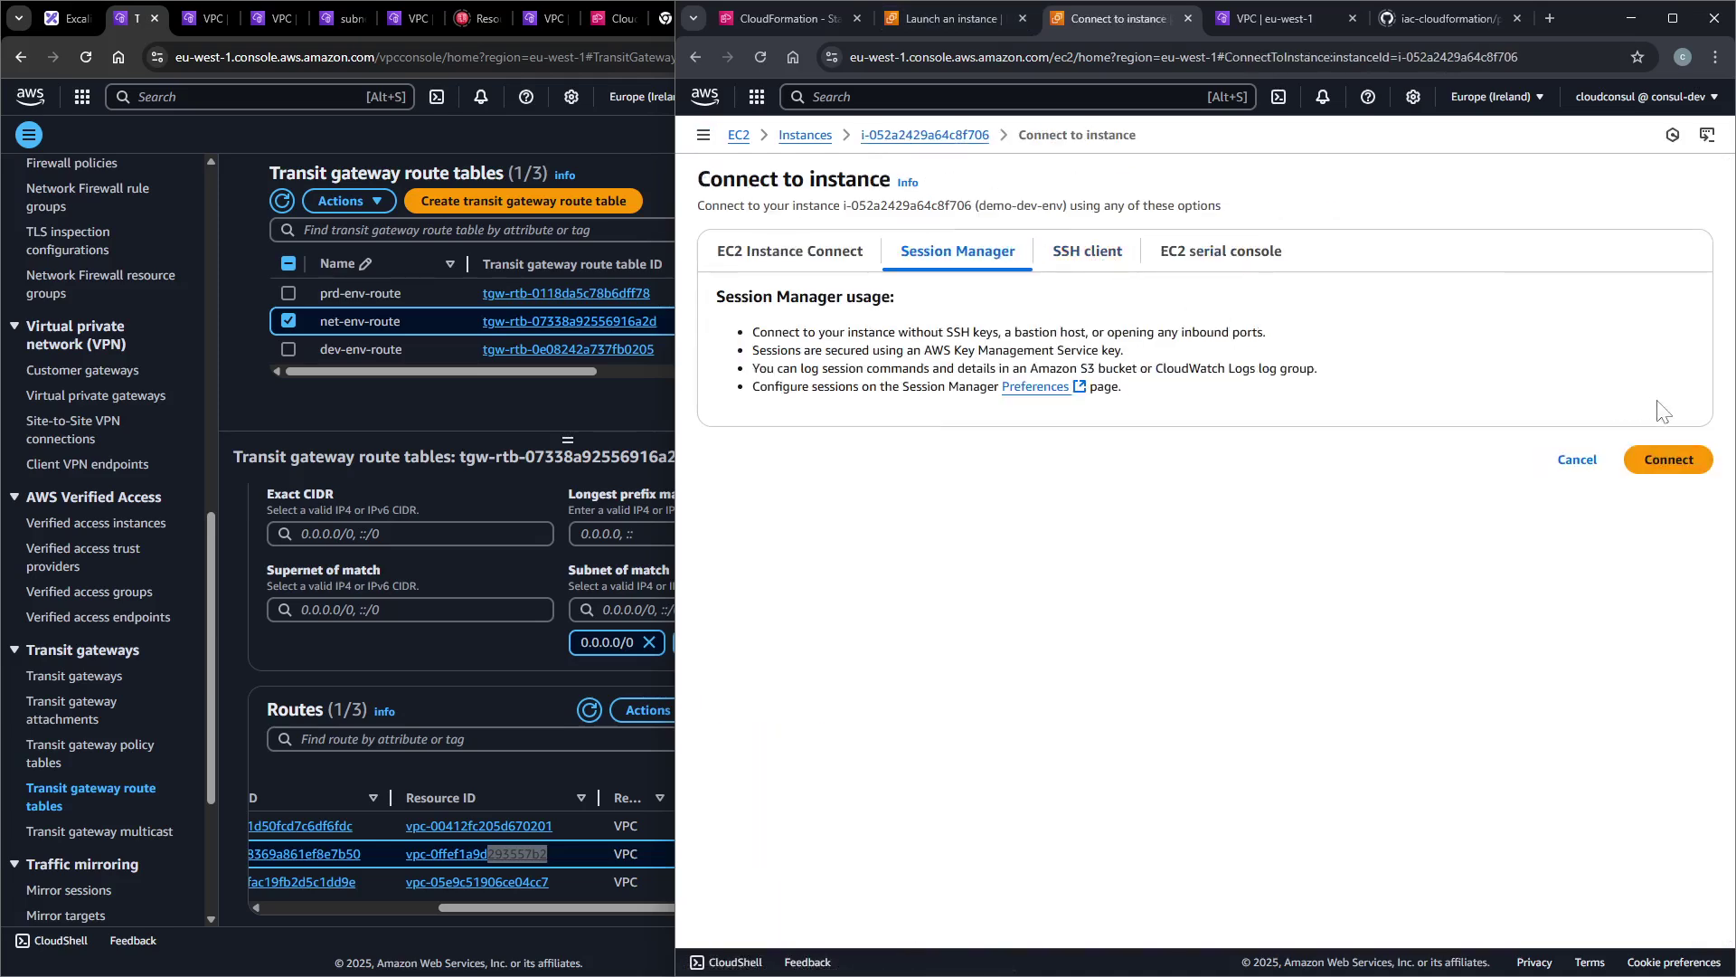
{"action": "left_click", "coordinate": [1669, 460]}
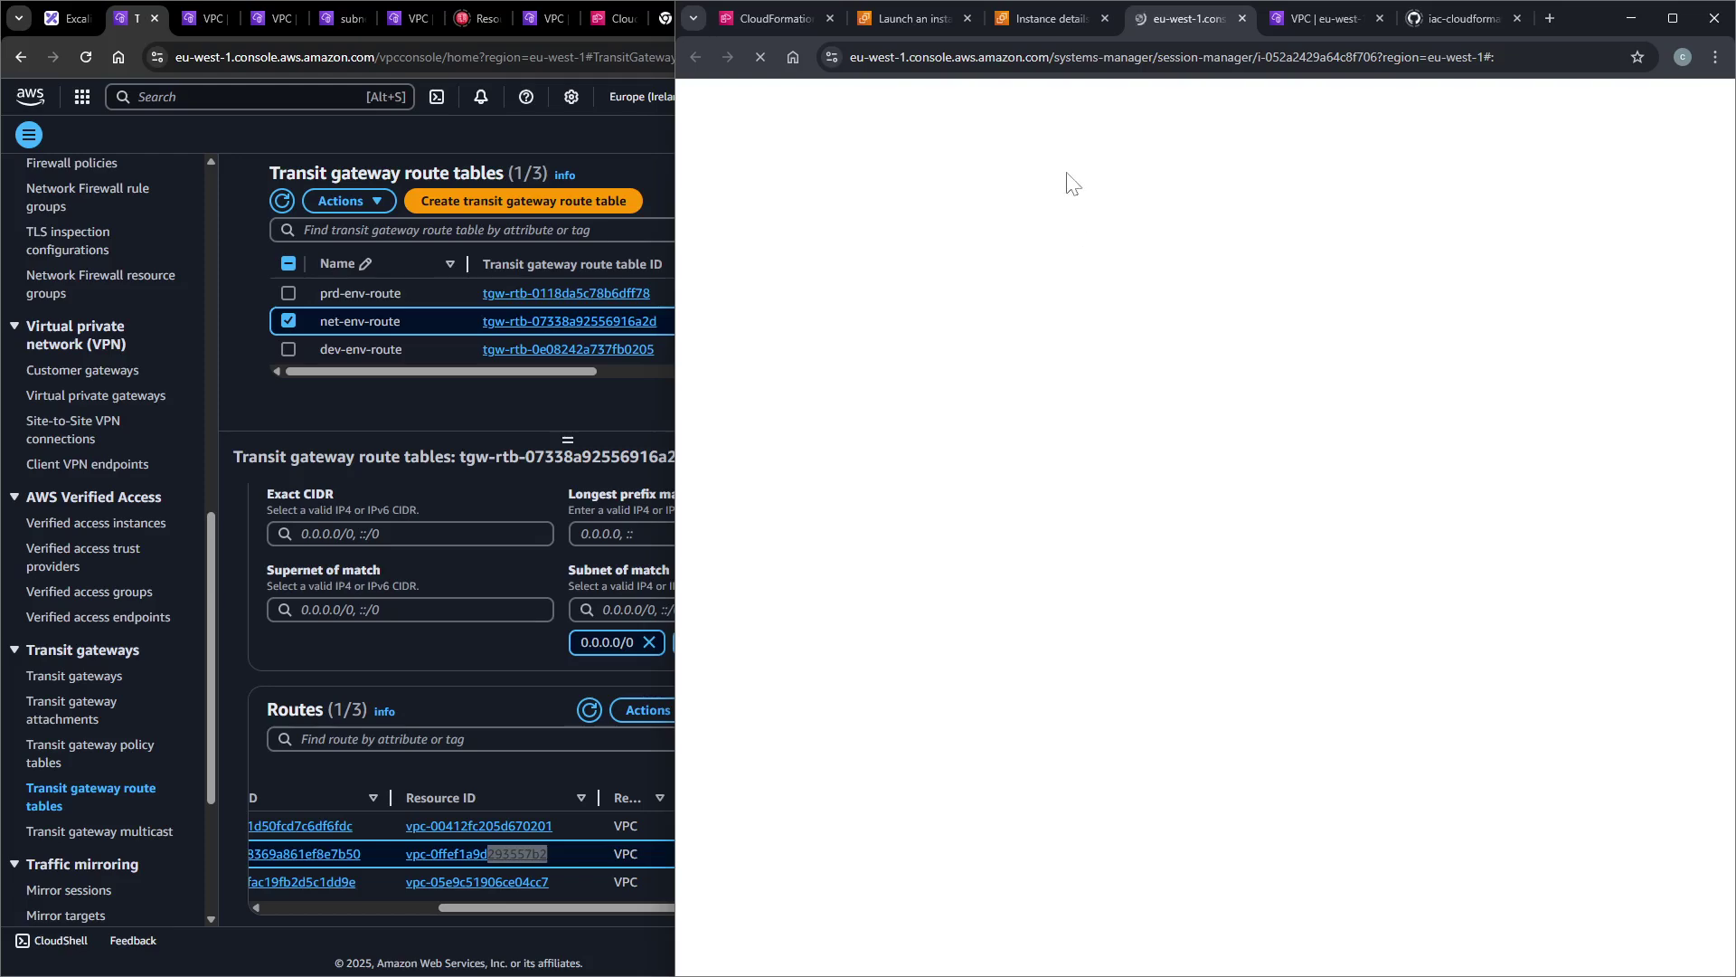
Check the subnet in the networking details of the demo-dev-env instance.
{"action": "left_click", "coordinate": [1036, 14]}
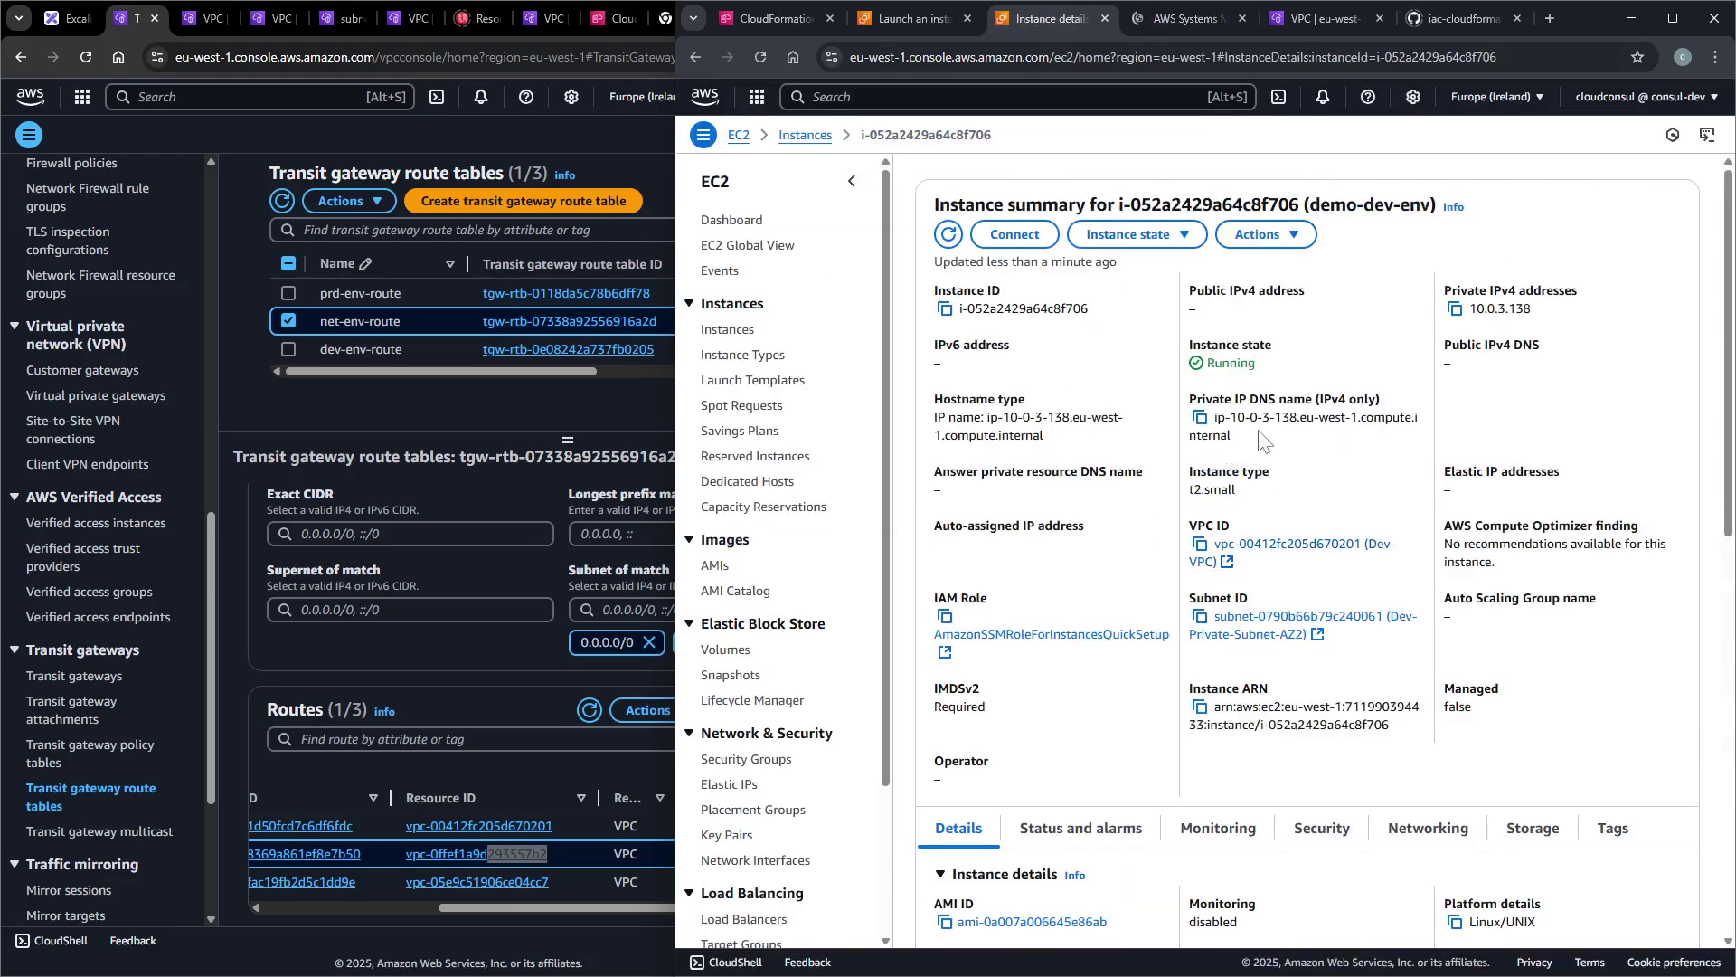
{"action": "scroll", "coordinate": [1212, 484], "scroll_direction": "down", "scroll_amount": 4}
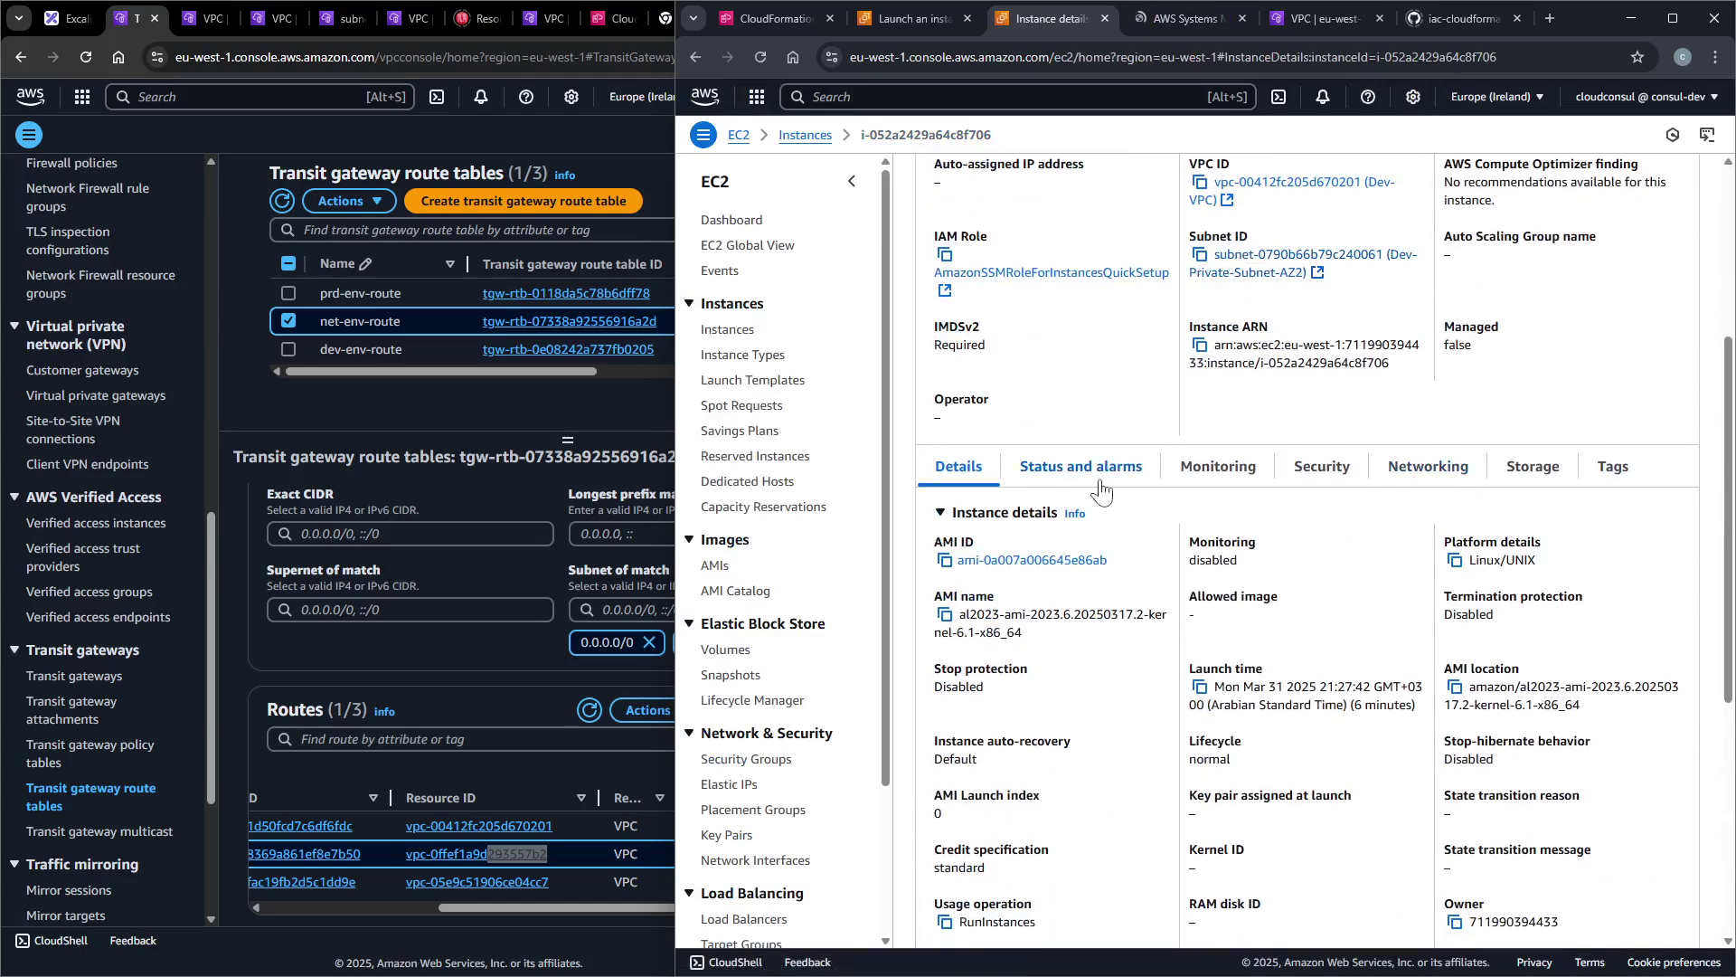
{"action": "left_click", "coordinate": [1438, 478]}
{"action": "scroll", "coordinate": [1072, 690], "scroll_direction": "down", "scroll_amount": 1}
{"action": "left_click_drag", "start_coordinate": [1055, 632], "coordinate": [1034, 632]}
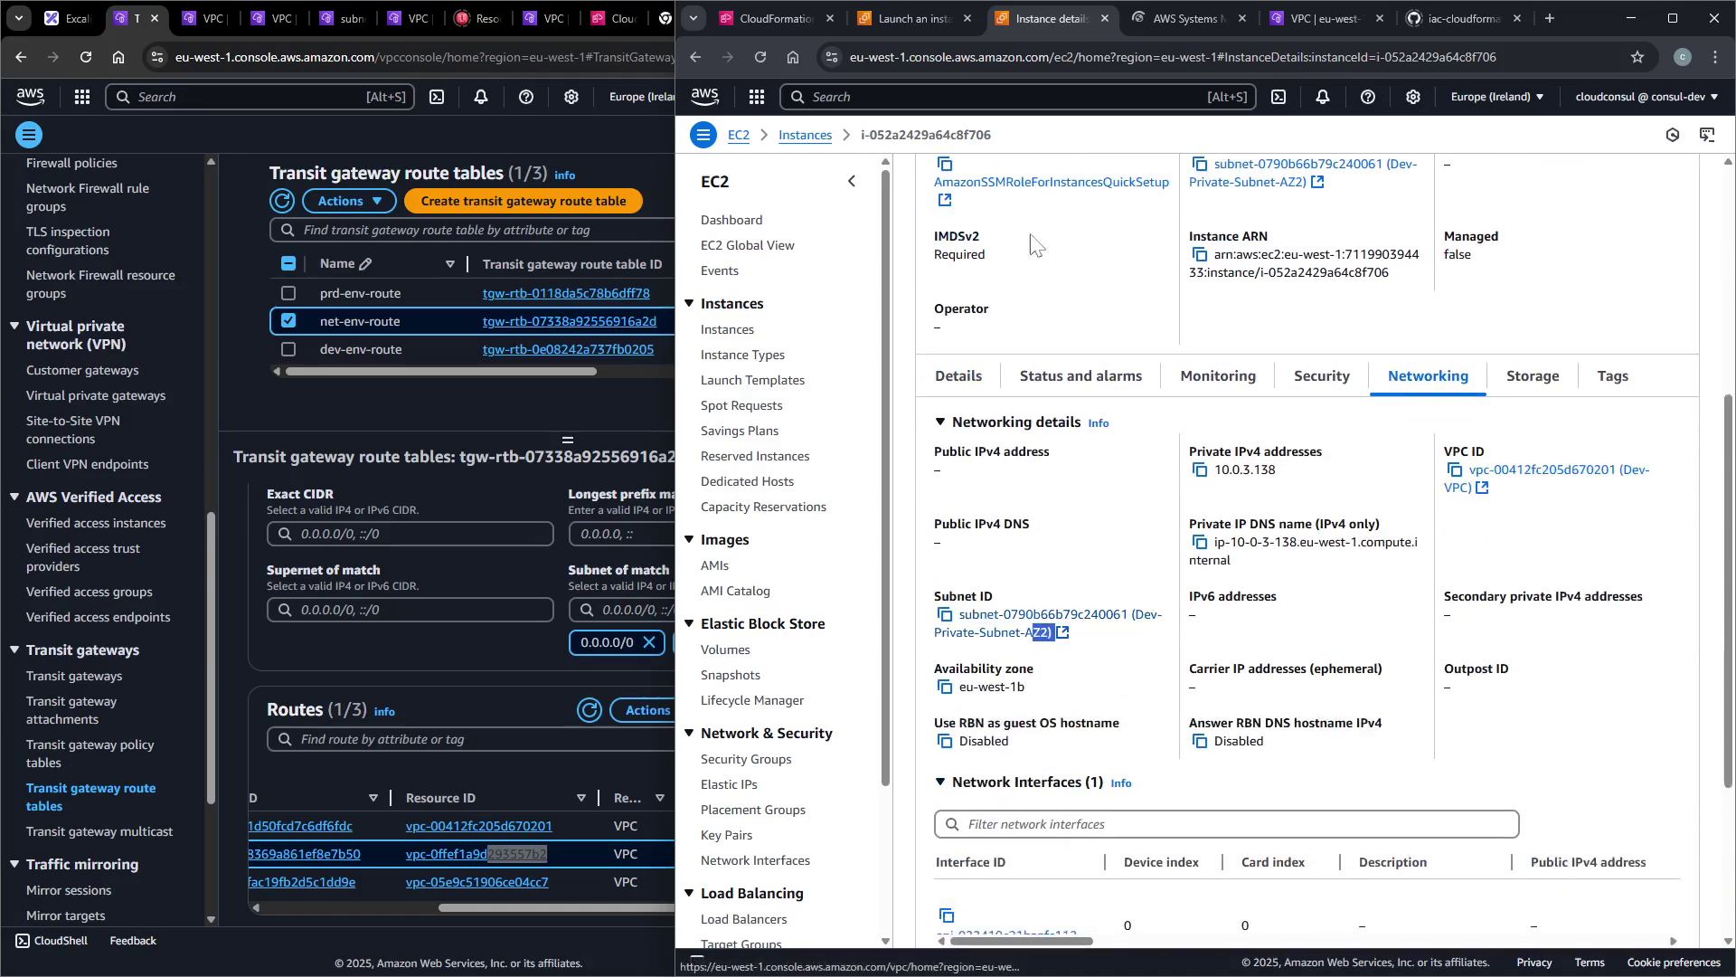
View the NAT gateways in the network account and look up the primary public IP of pub-nat-az2.
{"action": "left_click", "coordinate": [489, 512]}
{"action": "scroll", "coordinate": [161, 402], "scroll_direction": "up", "scroll_amount": 8}
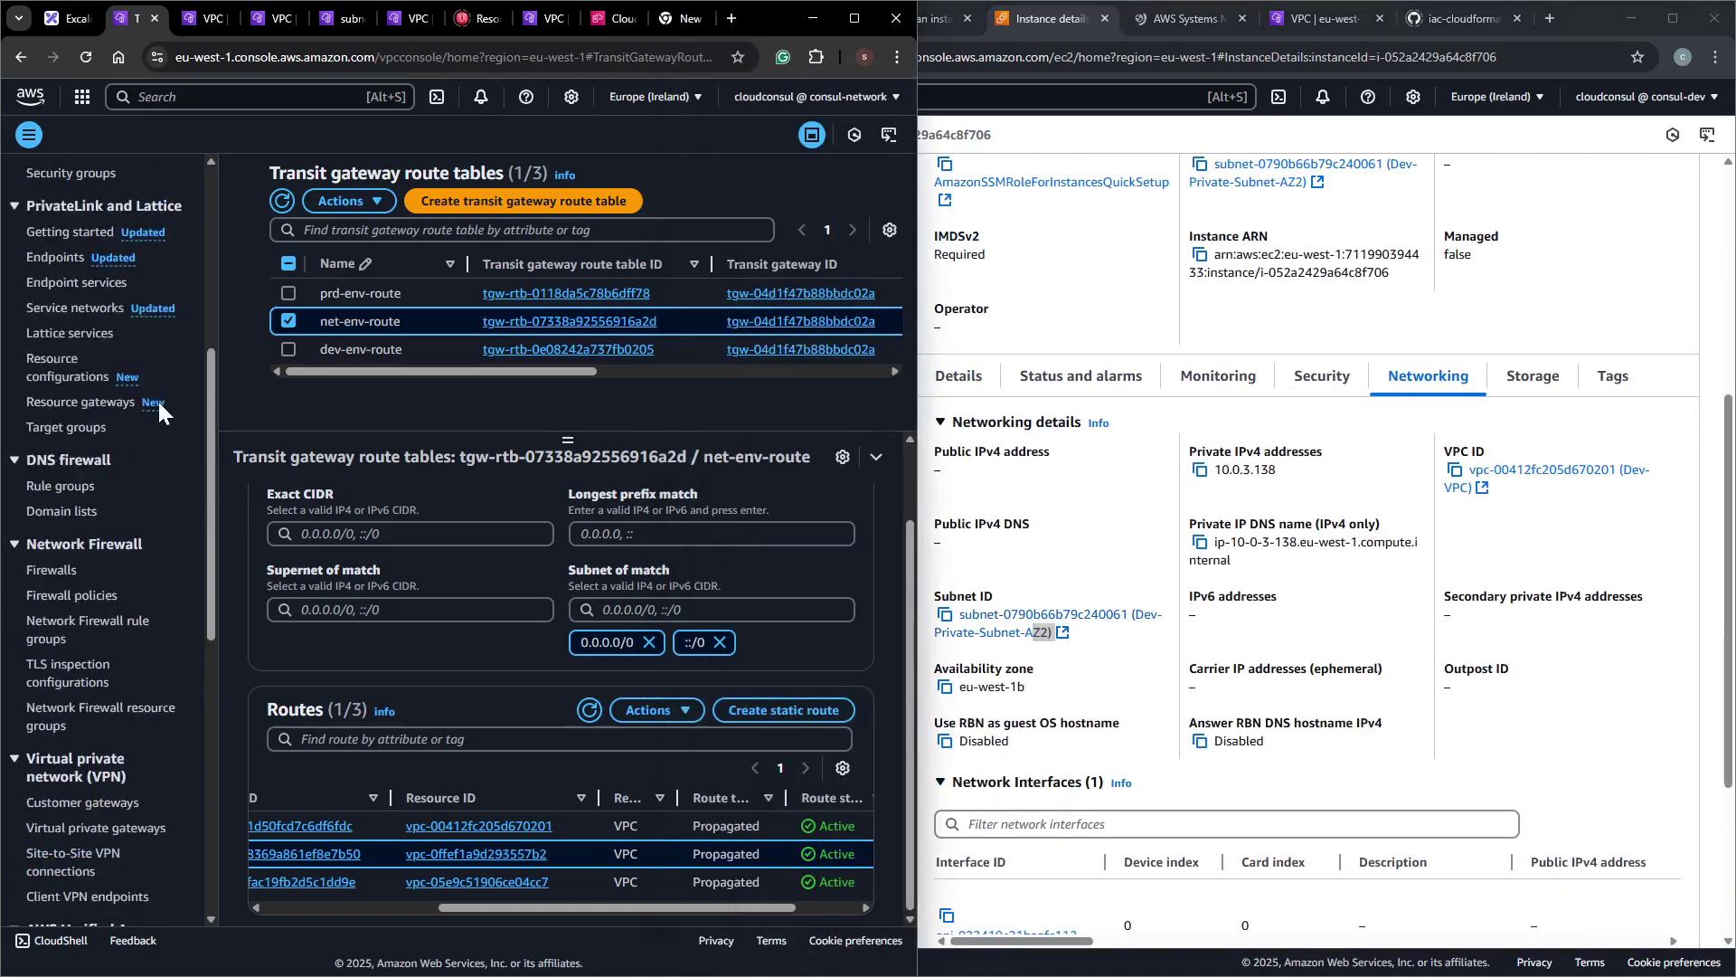
{"action": "scroll", "coordinate": [94, 403], "scroll_direction": "up", "scroll_amount": 2}
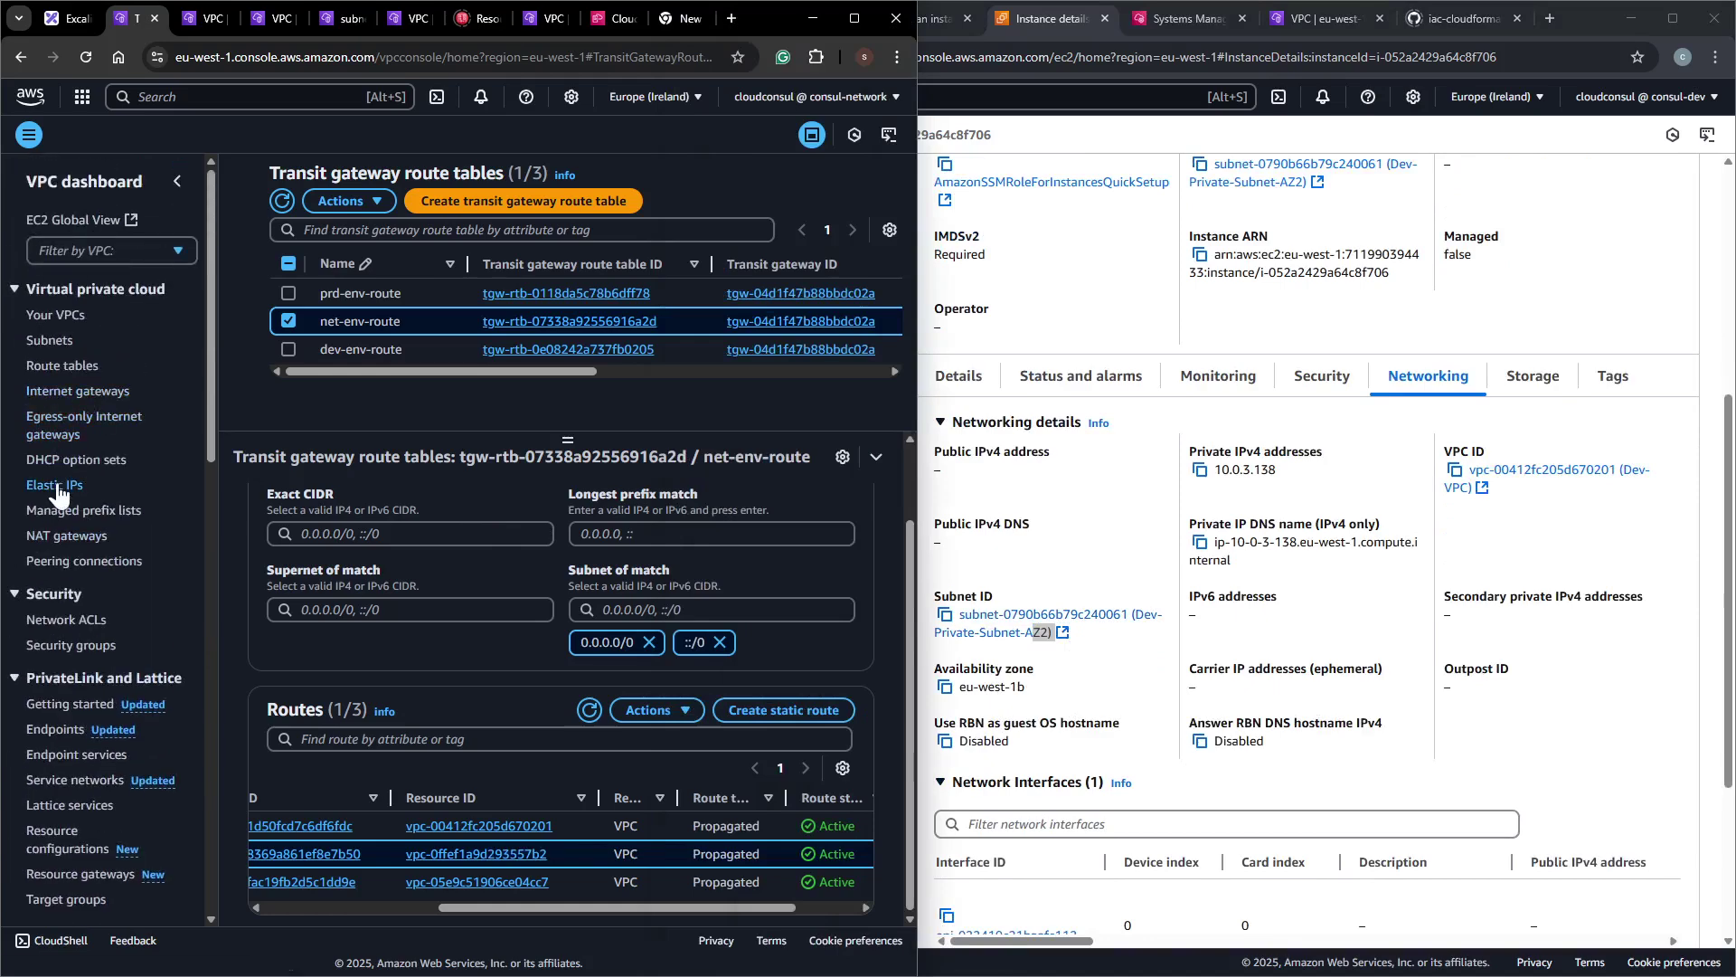
{"action": "left_click", "coordinate": [82, 540]}
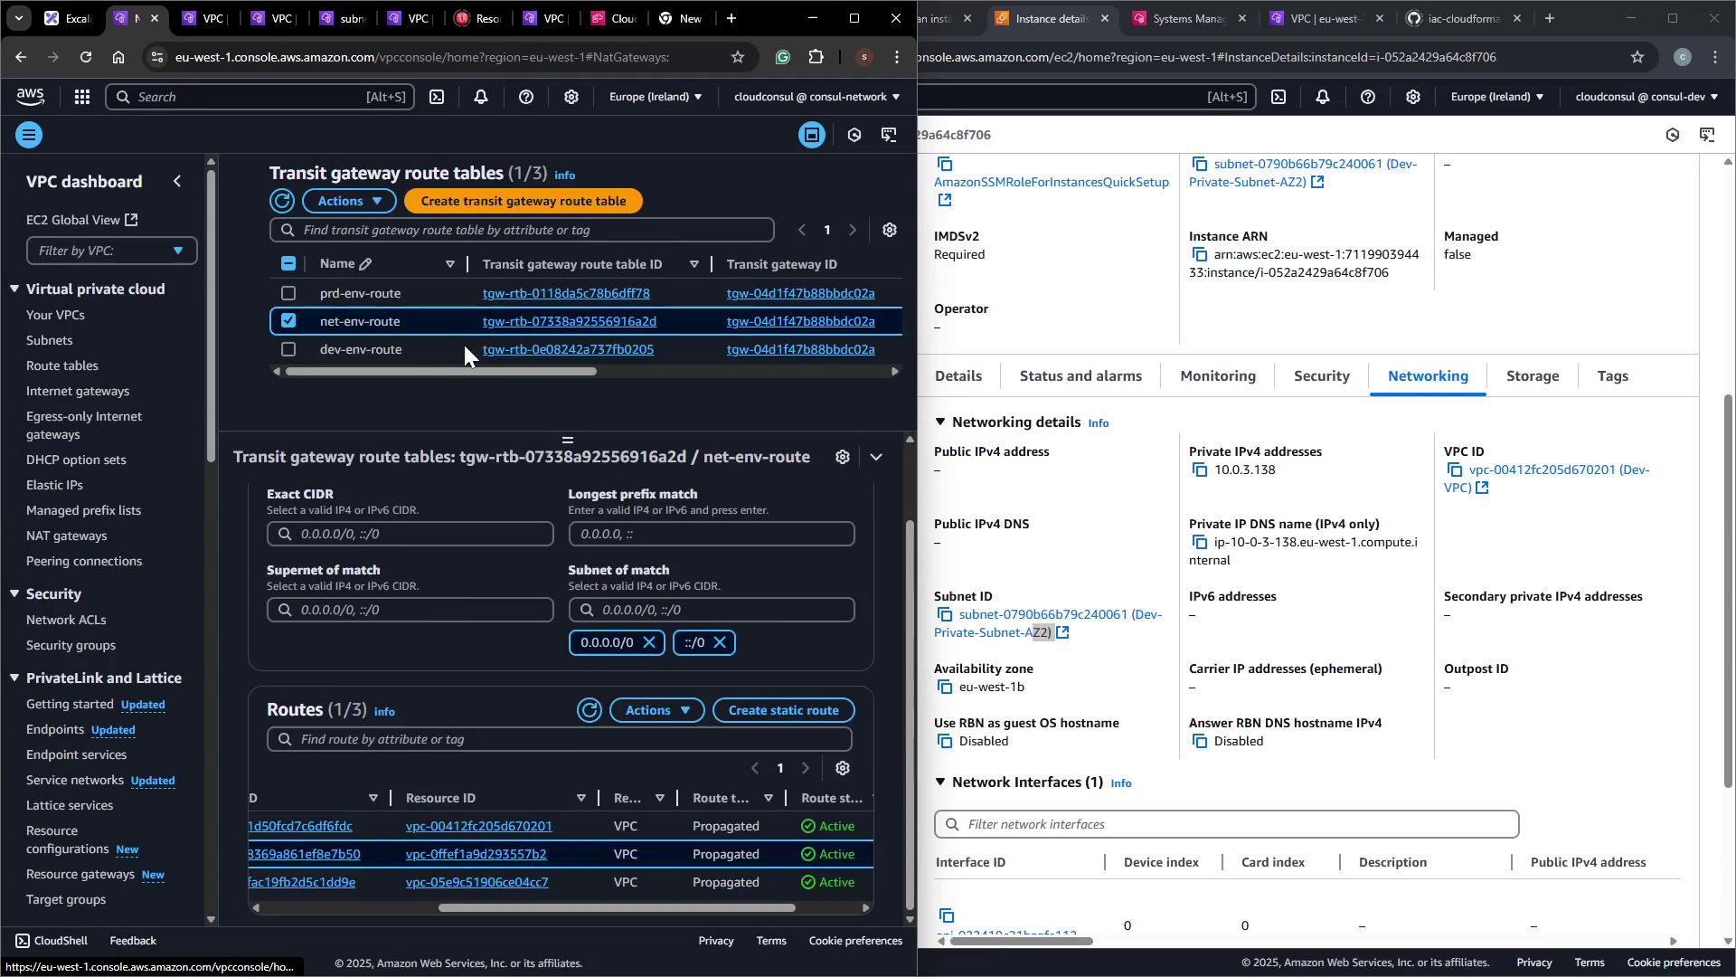
{"action": "mouse_move", "coordinate": [492, 313]}
{"action": "left_mouse_down"}
{"action": "mouse_move", "coordinate": [187, 307]}
{"action": "mouse_move", "coordinate": [566, 313]}
{"action": "mouse_move", "coordinate": [474, 315]}
{"action": "left_mouse_up"}
{"action": "left_click_drag", "start_coordinate": [675, 291], "coordinate": [587, 292]}
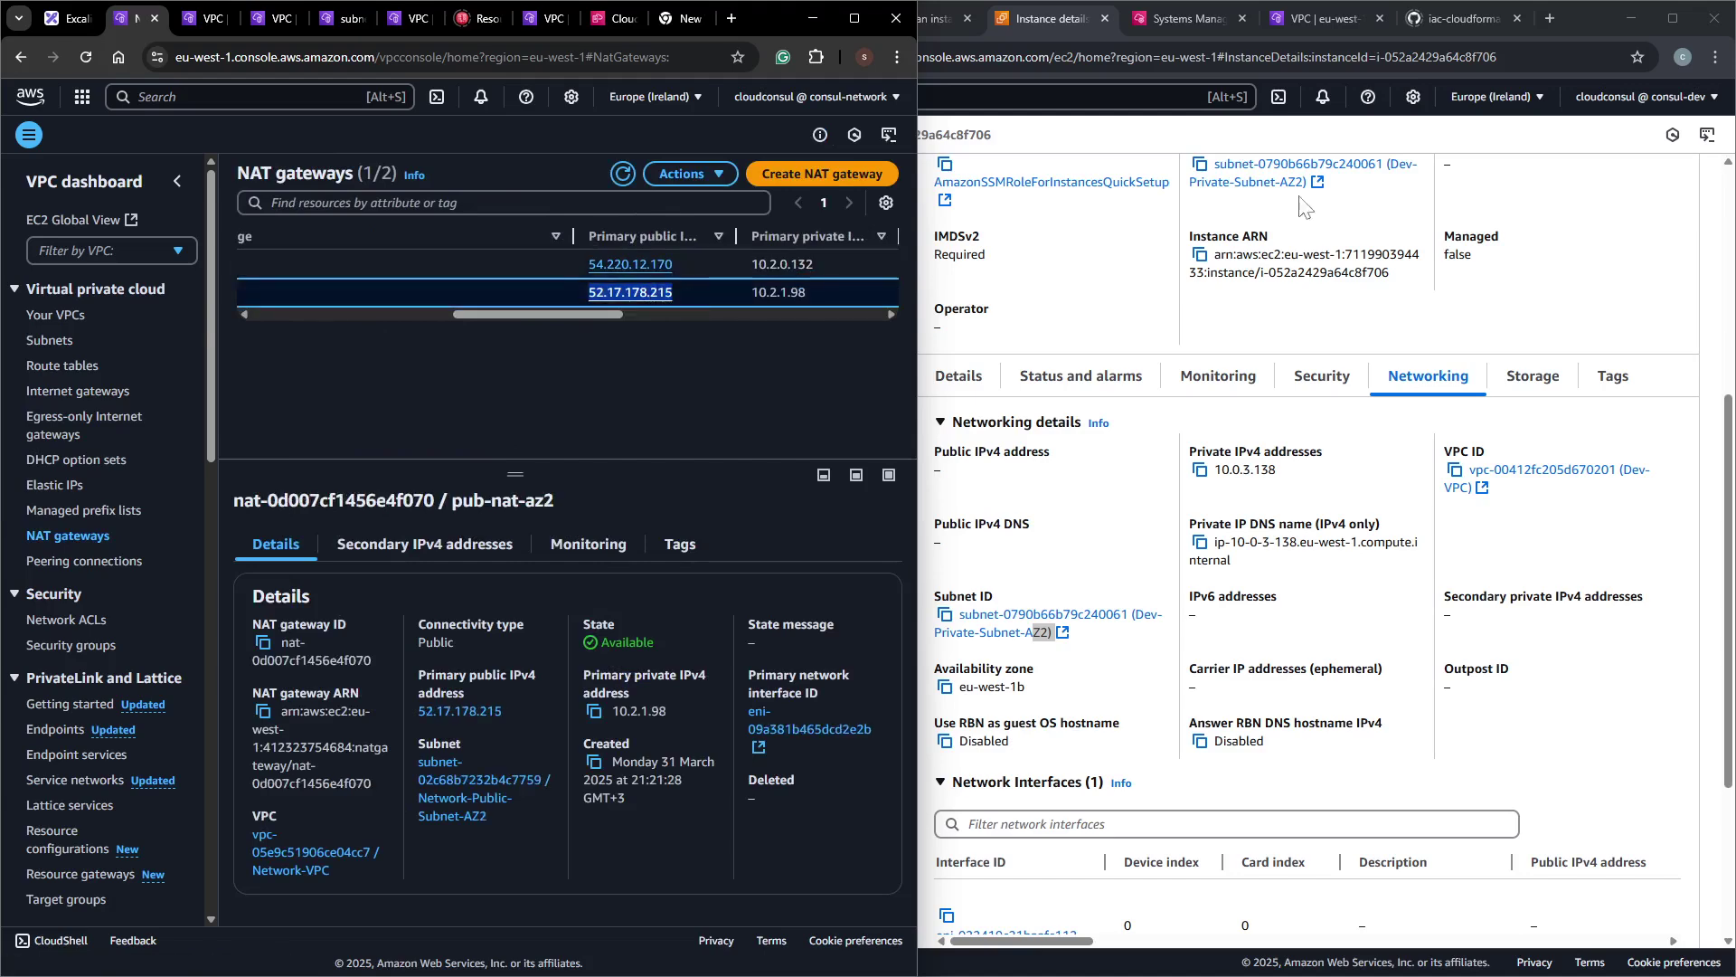
Return to the Session Manager terminal and switch to the root shell with sudo su -.
{"action": "left_click", "coordinate": [1140, 281]}
{"action": "left_click", "coordinate": [1165, 22]}
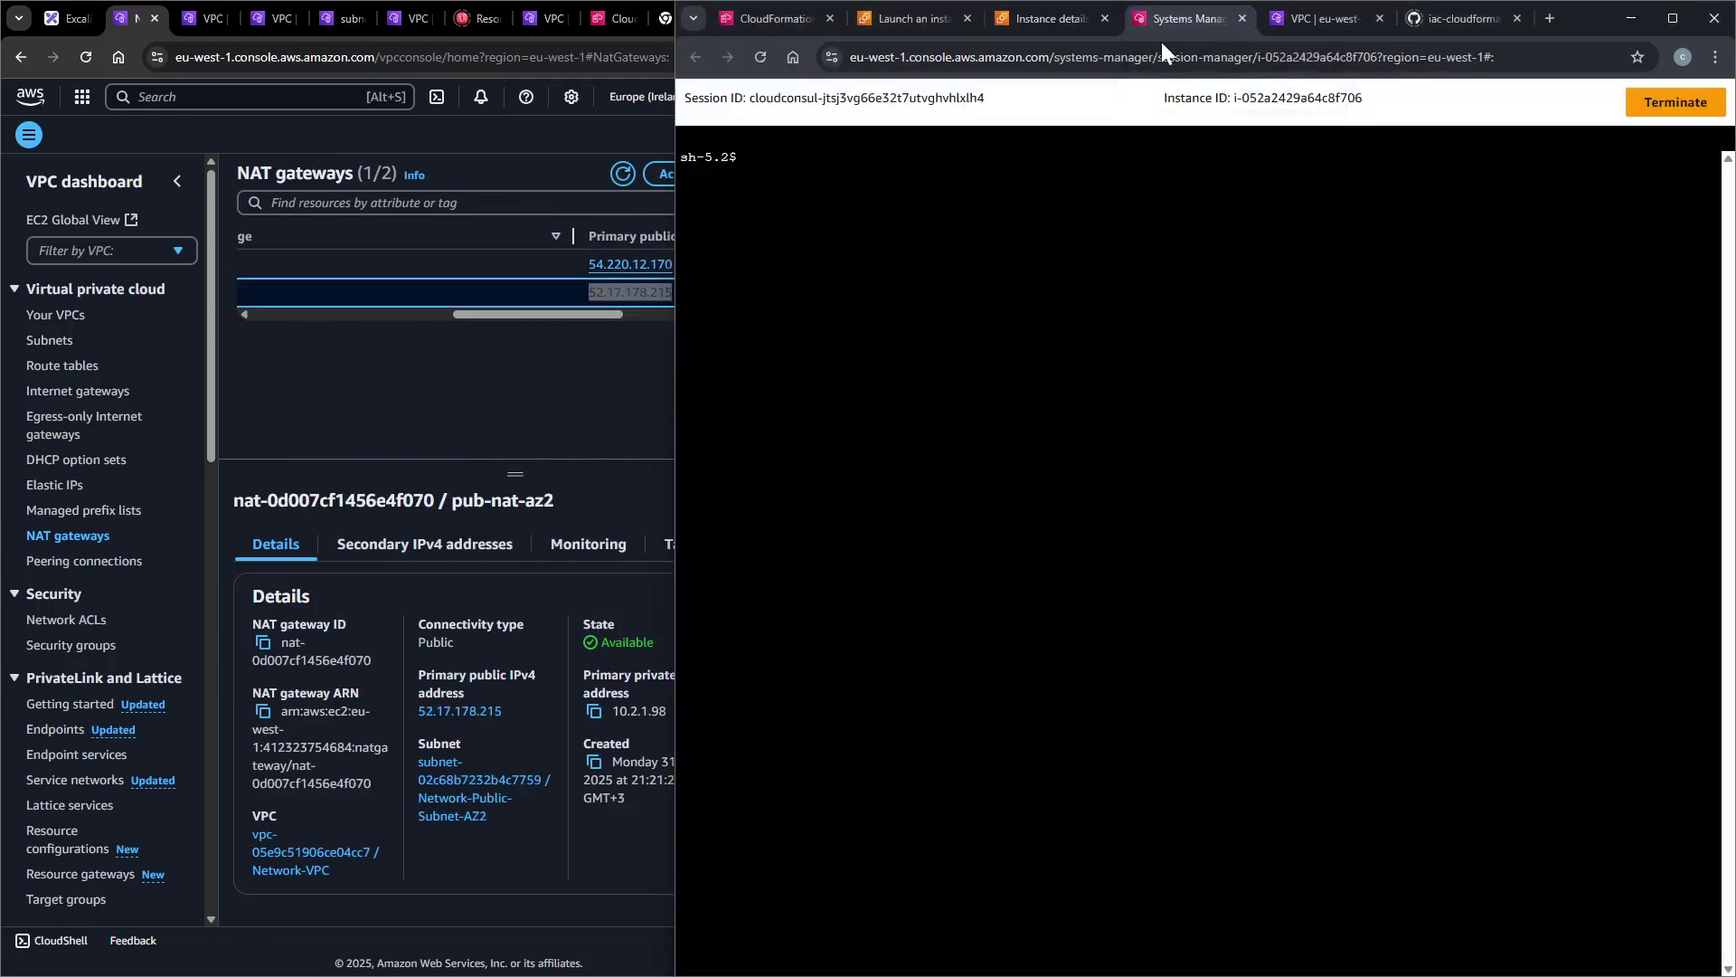
{"action": "key", "text": "Return"}
{"action": "key", "text": "Return"}
{"action": "type", "text": "sudo su -"}
{"action": "key", "text": "Return"}
{"action": "key", "text": "Return"}
{"action": "key", "text": "Return"}
{"action": "key", "text": "Return"}
Query the instance's outbound public IP with curl ifconfig.me.
{"action": "type", "text": "curl"}
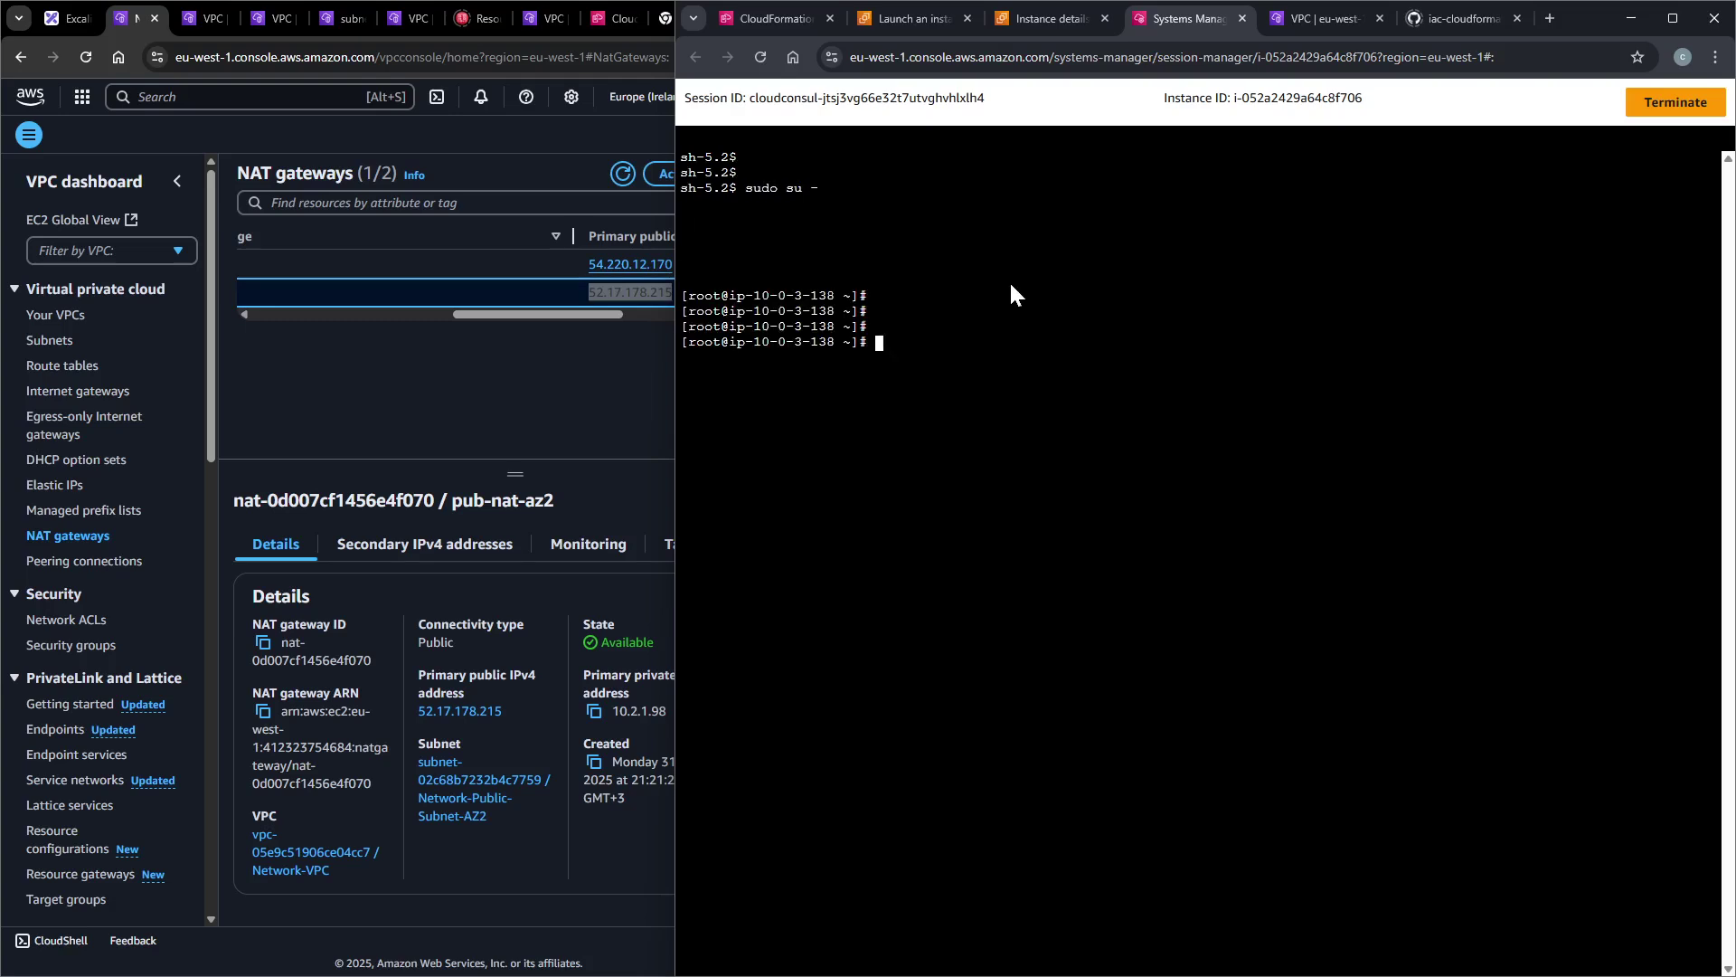
{"action": "type", "text": " ifo"}
{"action": "key", "text": "BackSpace"}
{"action": "type", "text": "config.me"}
{"action": "key", "text": "Return"}
Look for the returned public IP among the NAT gateways' primary public addresses and identify the matching gateway's name and subnet.
{"action": "left_click_drag", "start_coordinate": [785, 344], "coordinate": [694, 347]}
{"action": "left_click", "coordinate": [642, 355]}
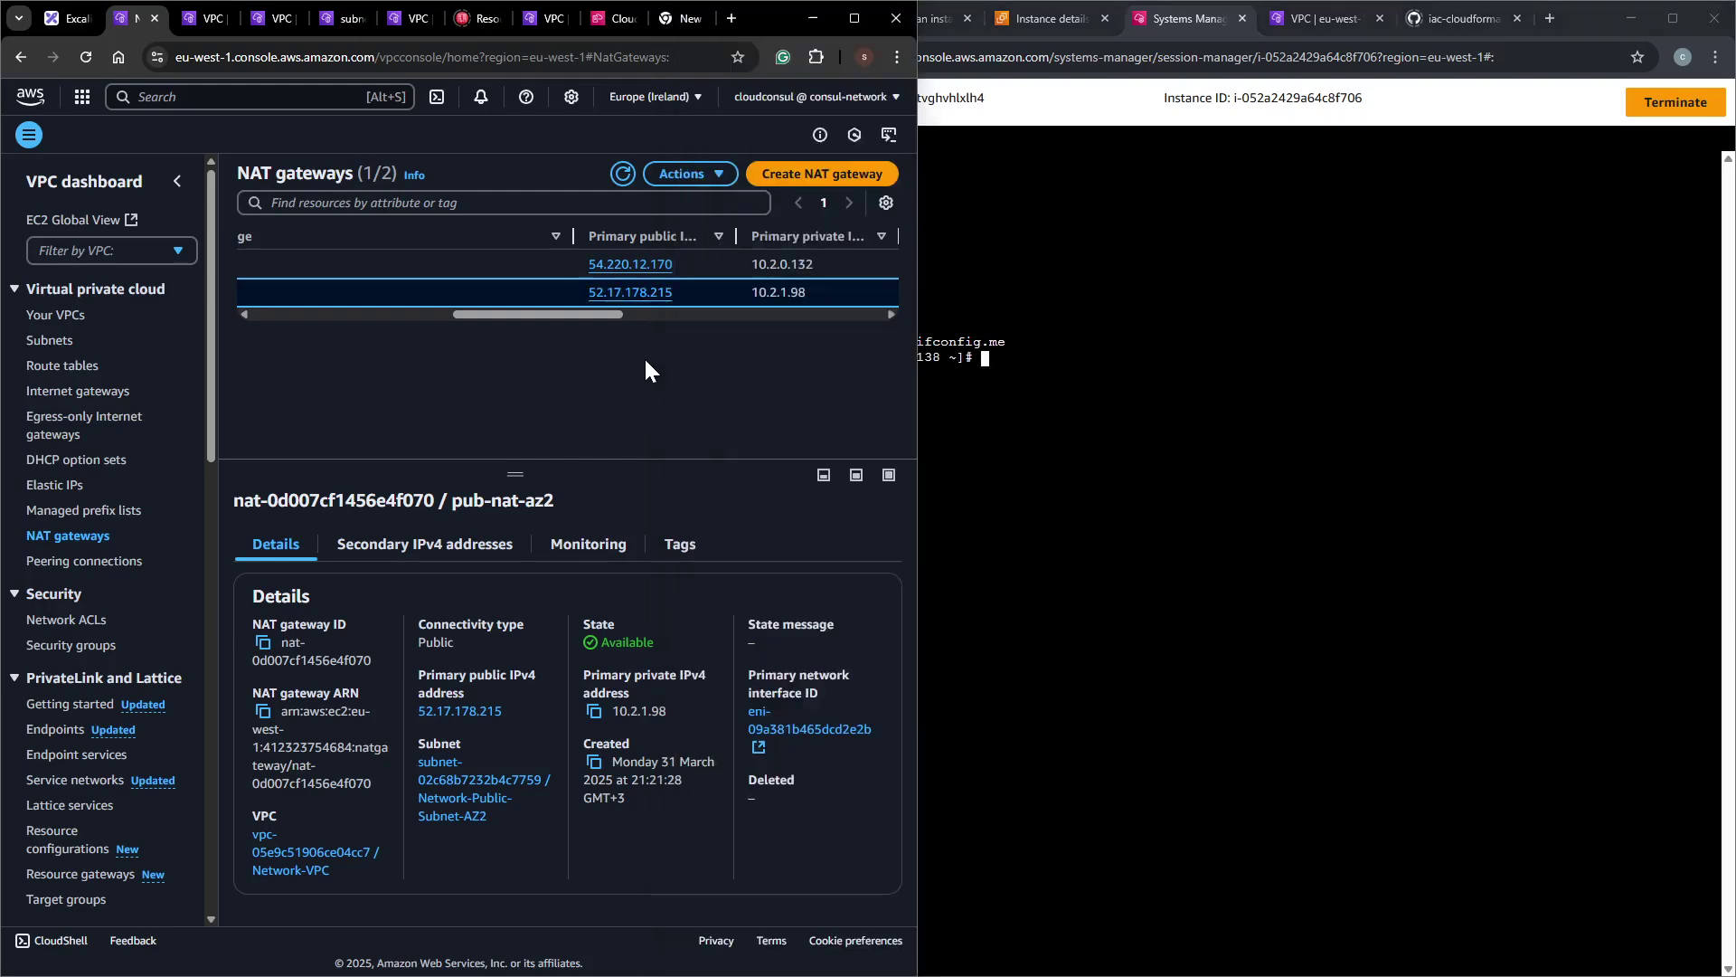
{"action": "left_click", "coordinate": [578, 263]}
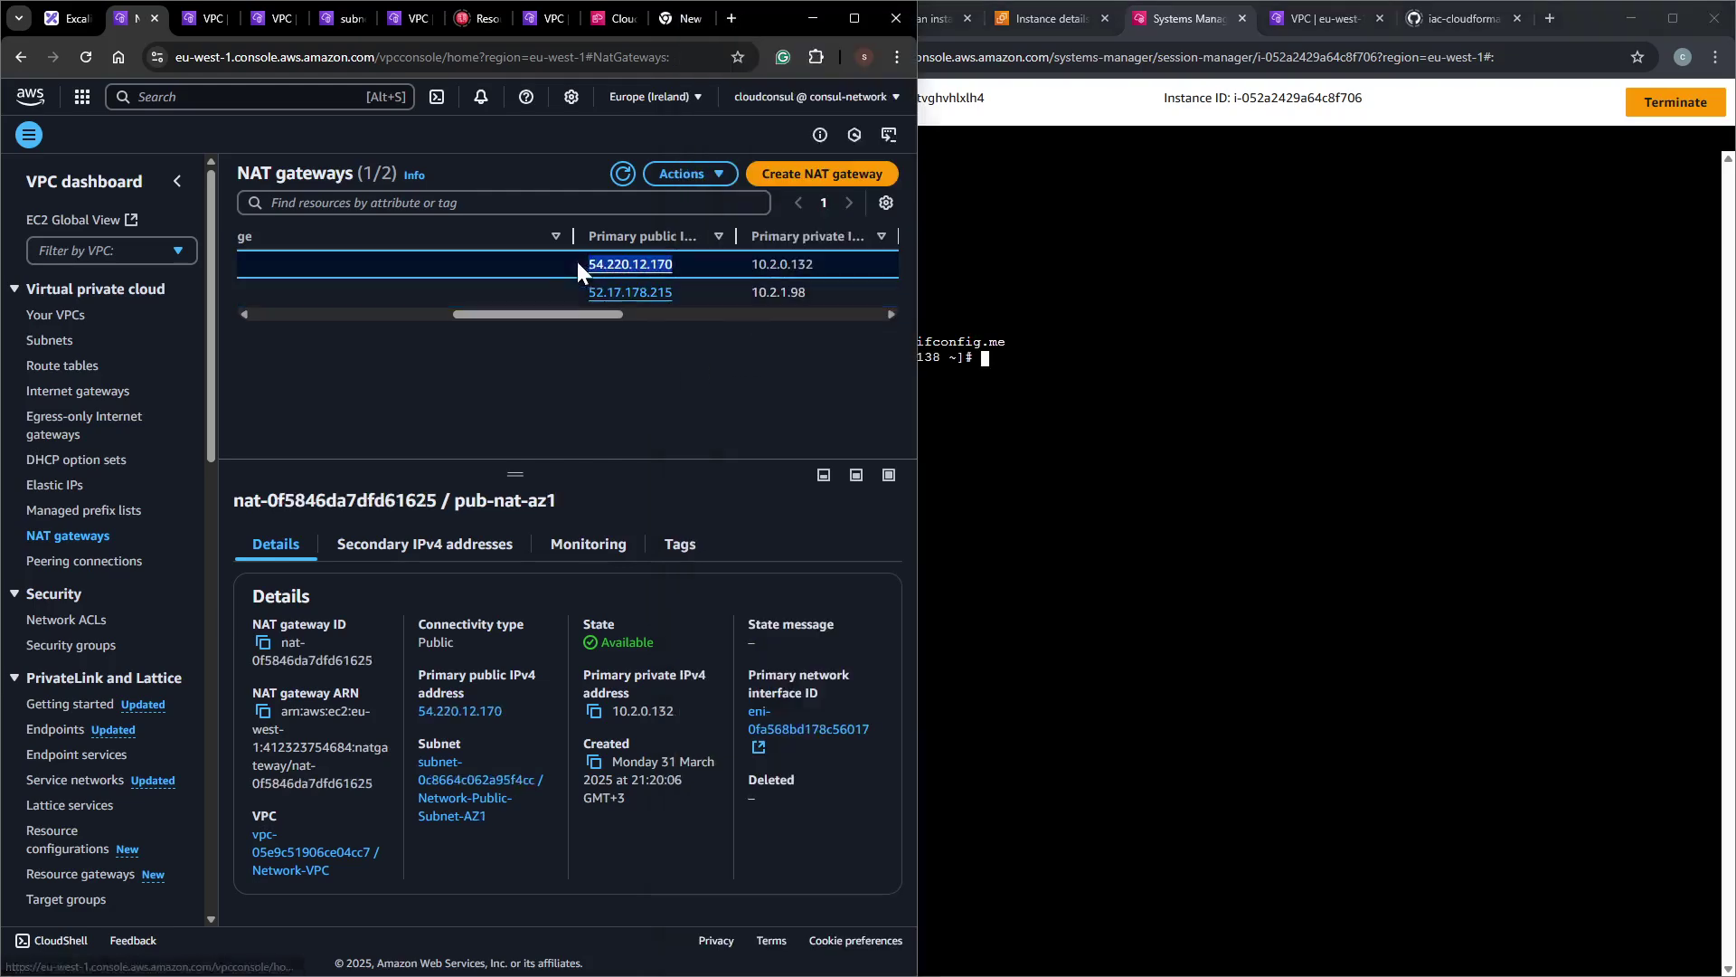
{"action": "left_click_drag", "start_coordinate": [567, 311], "coordinate": [332, 340]}
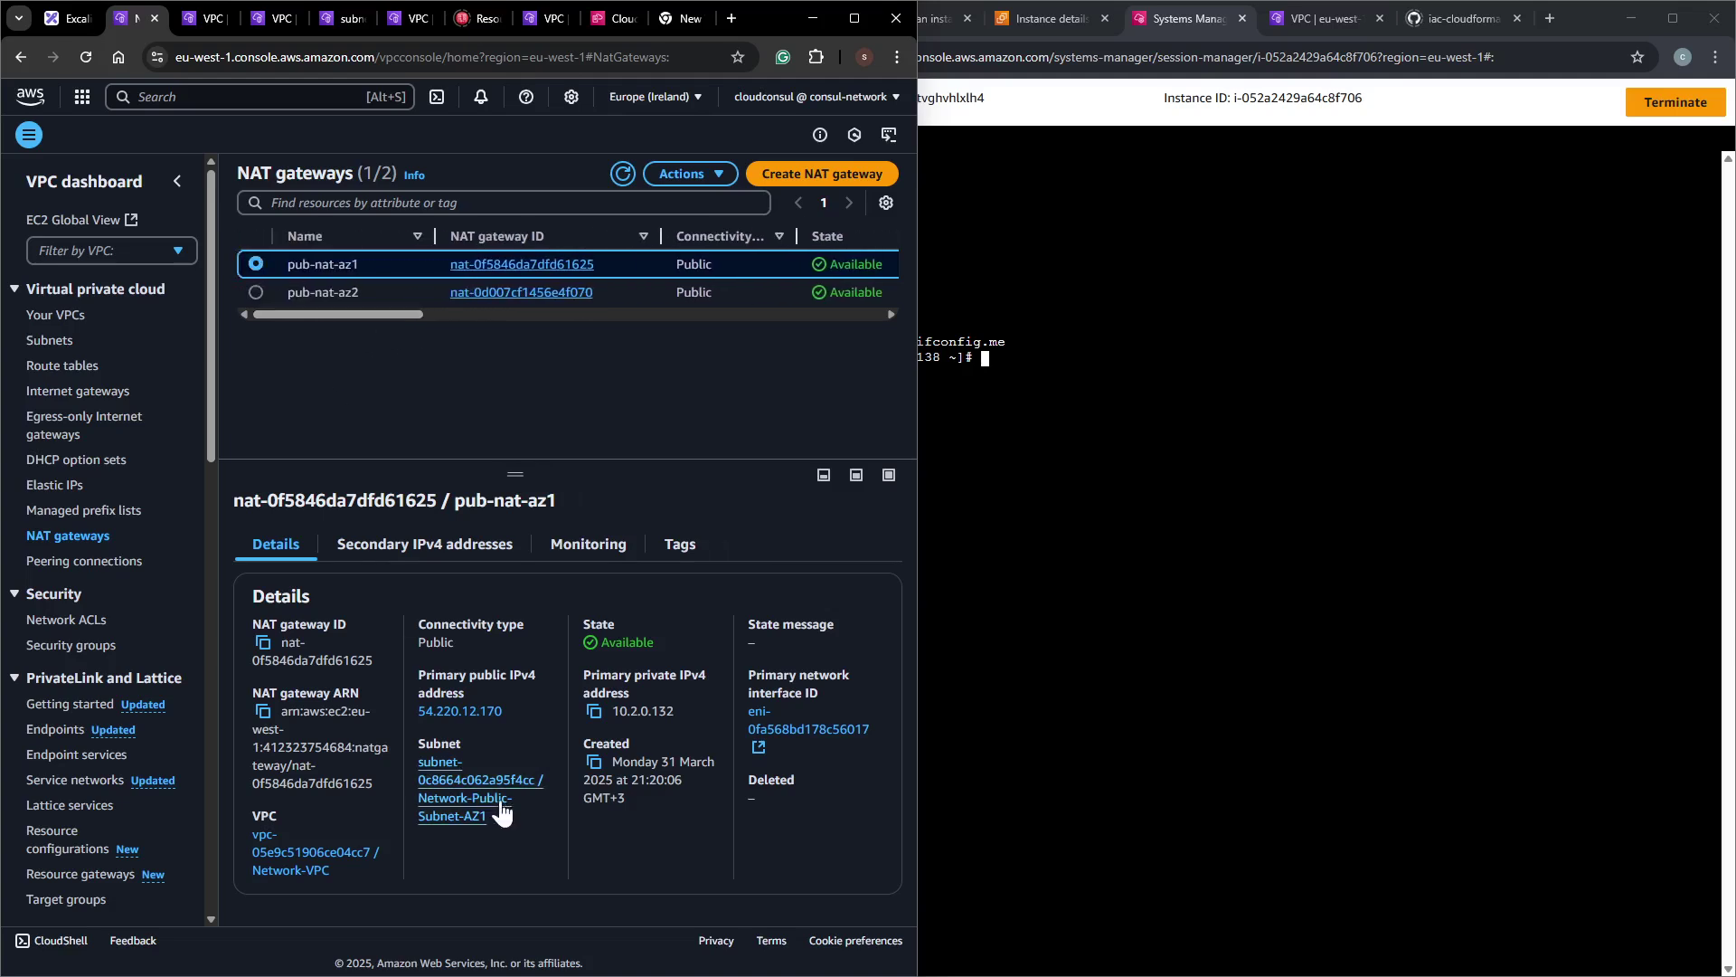
{"action": "left_click", "coordinate": [1019, 403]}
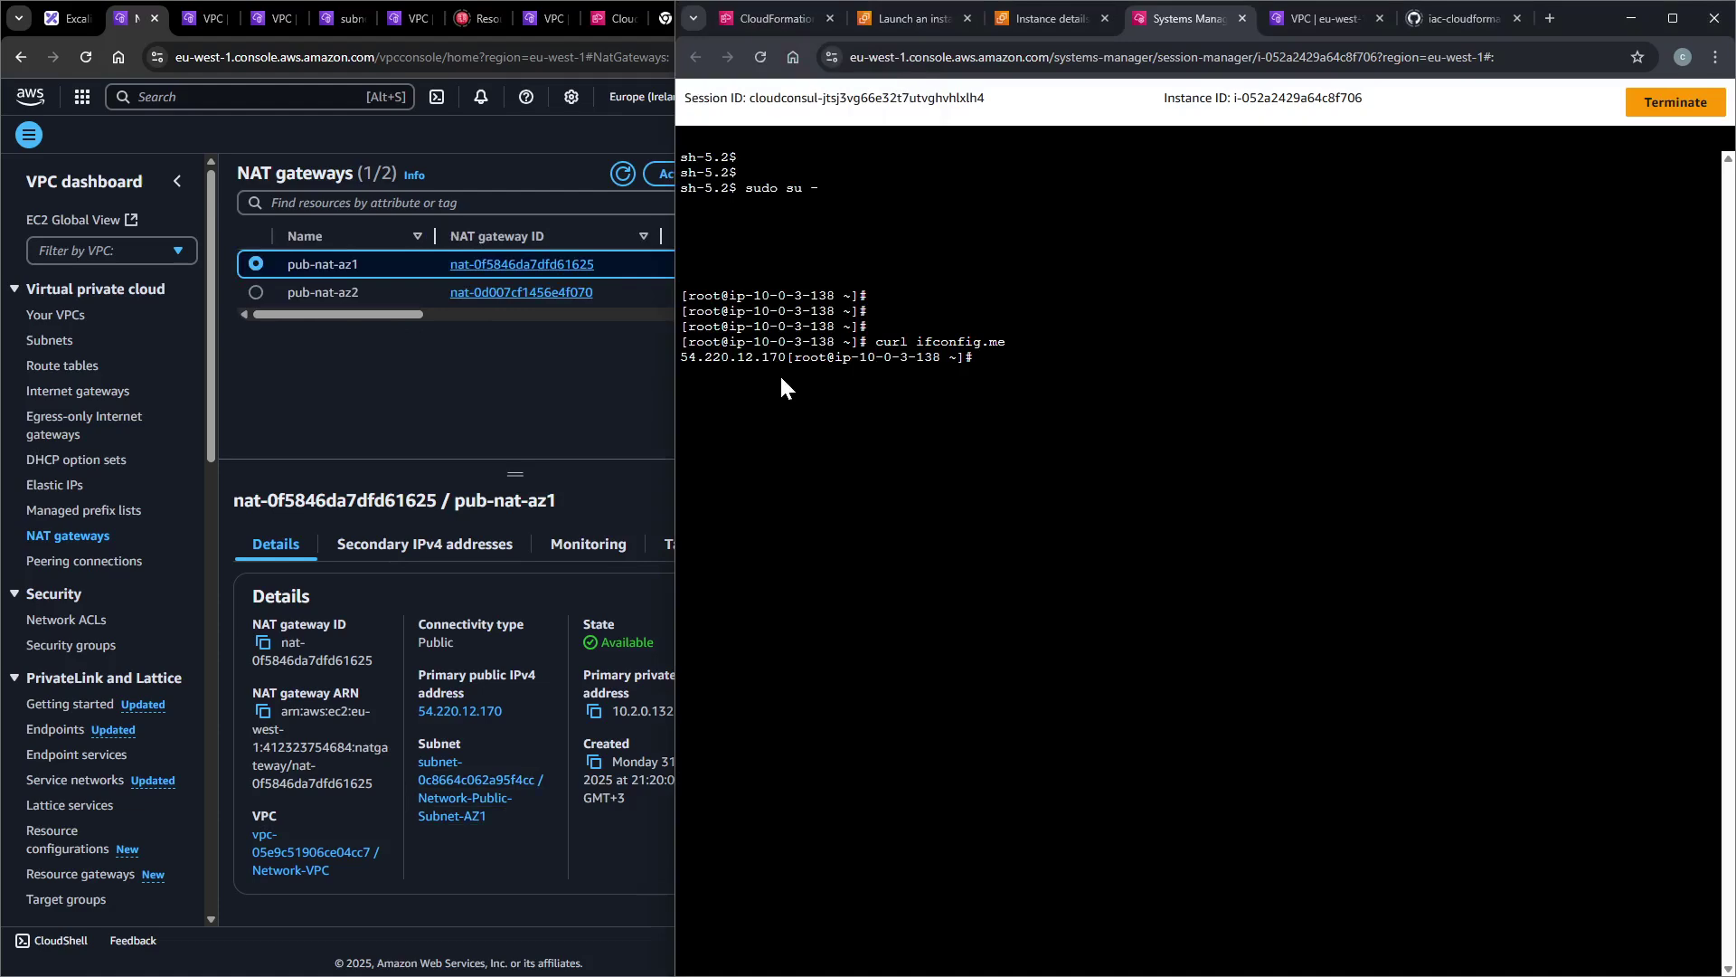
{"action": "left_click", "coordinate": [609, 406]}
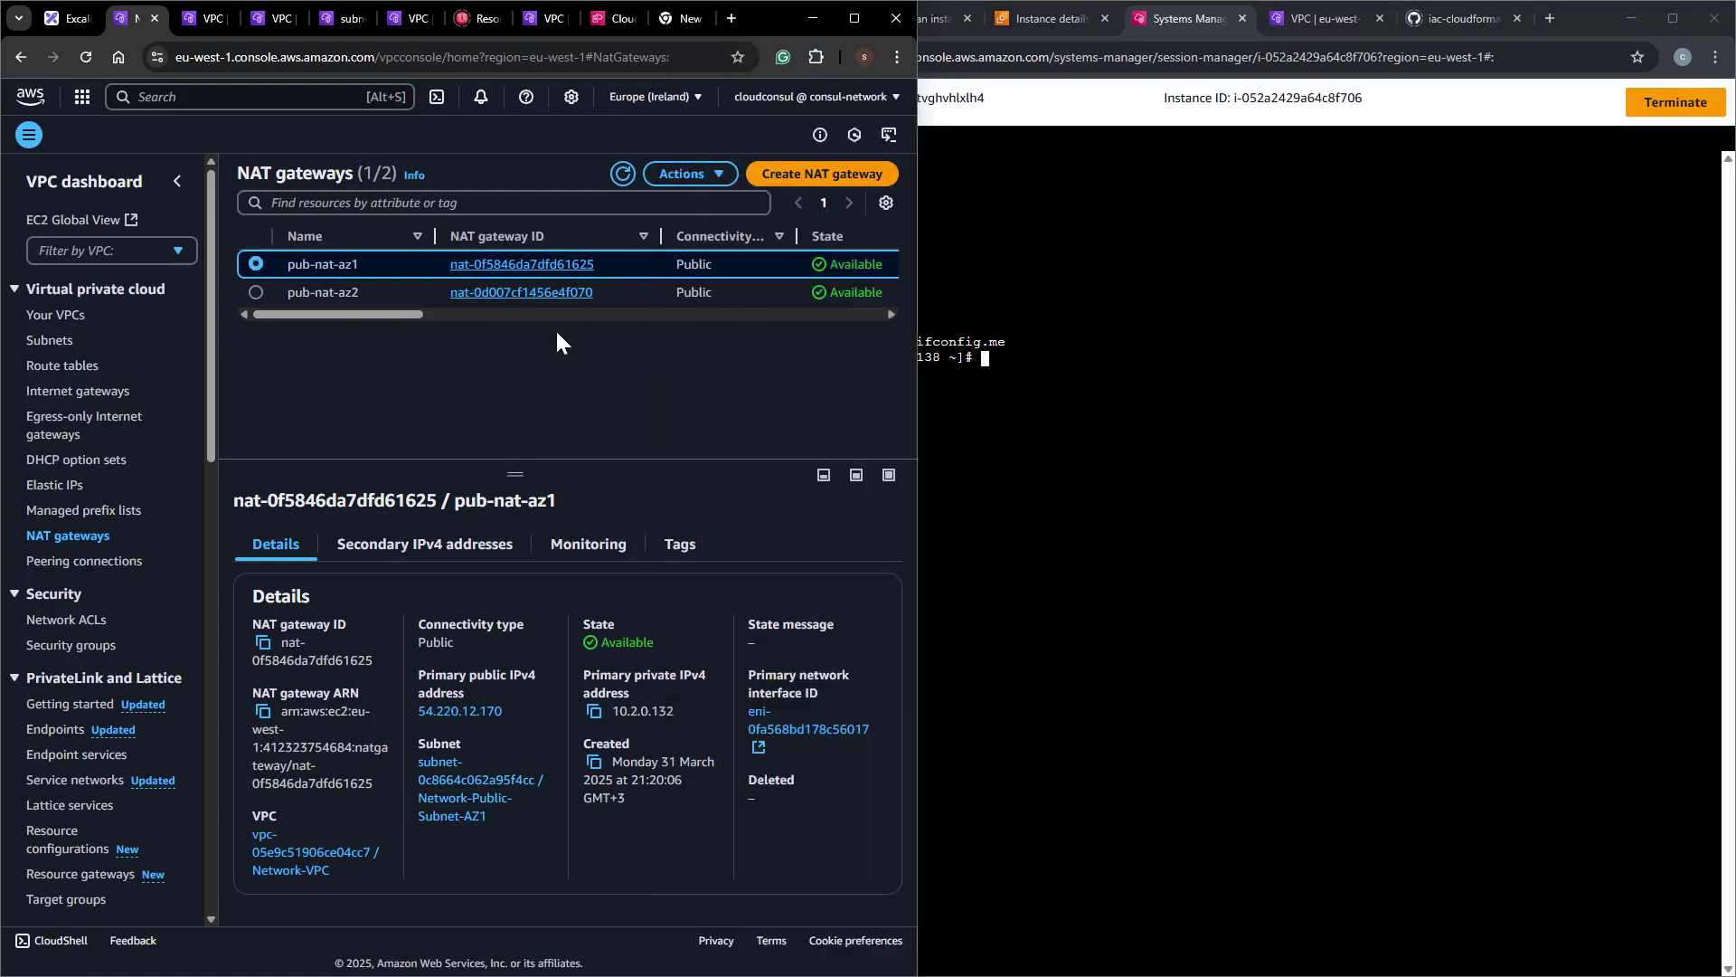
{"action": "mouse_move", "coordinate": [355, 314]}
{"action": "left_mouse_down"}
{"action": "mouse_move", "coordinate": [529, 308]}
{"action": "mouse_move", "coordinate": [340, 327]}
{"action": "left_mouse_up"}
Review the demo-dev-env instance's subnet ID and compare its availability zone with that of the selected NAT gateway.
{"action": "left_click", "coordinate": [1049, 18]}
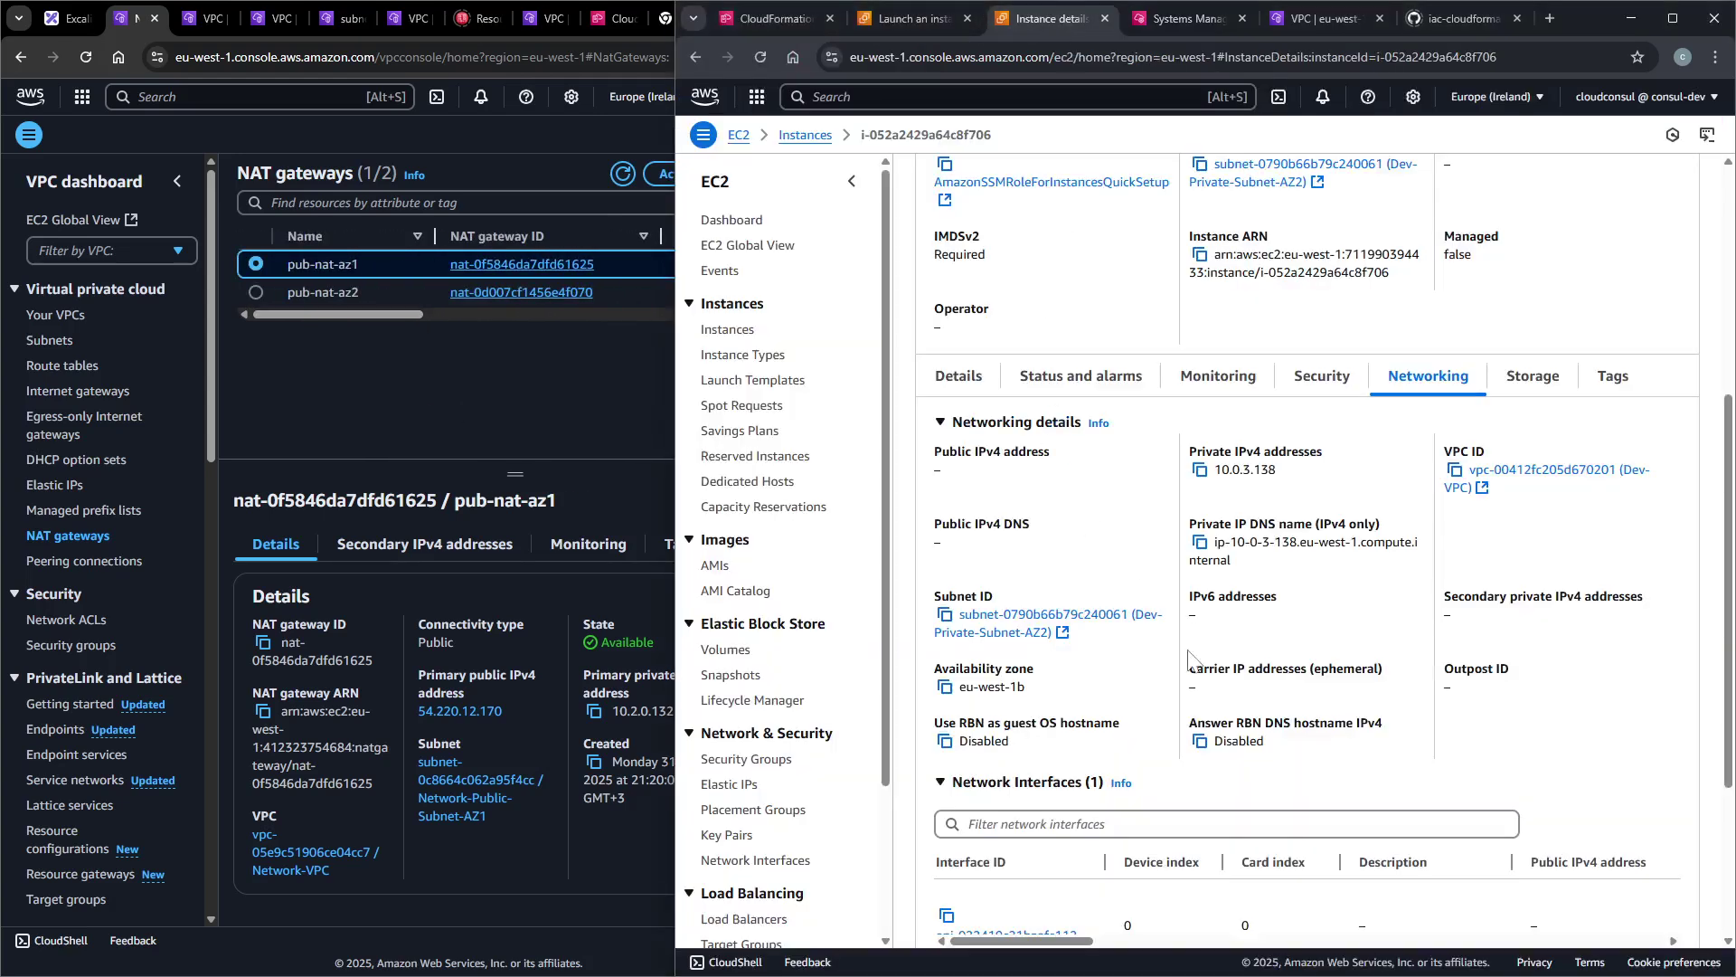
{"action": "left_click_drag", "start_coordinate": [1073, 644], "coordinate": [959, 615]}
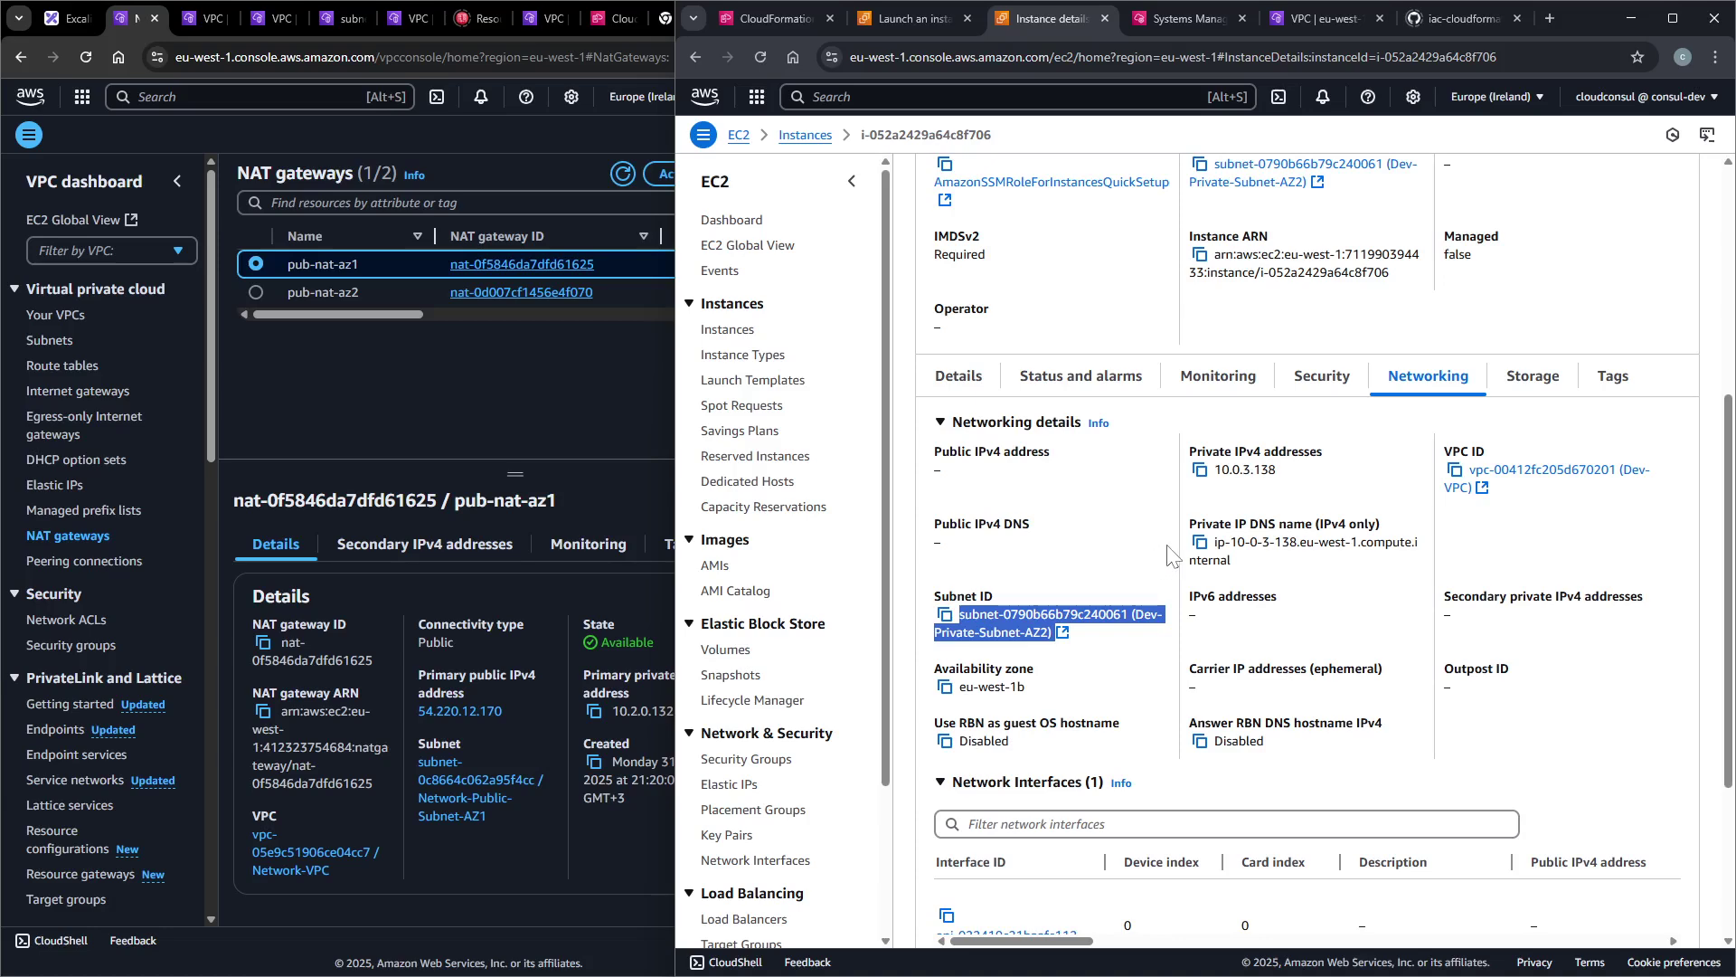
{"action": "left_click", "coordinate": [497, 411]}
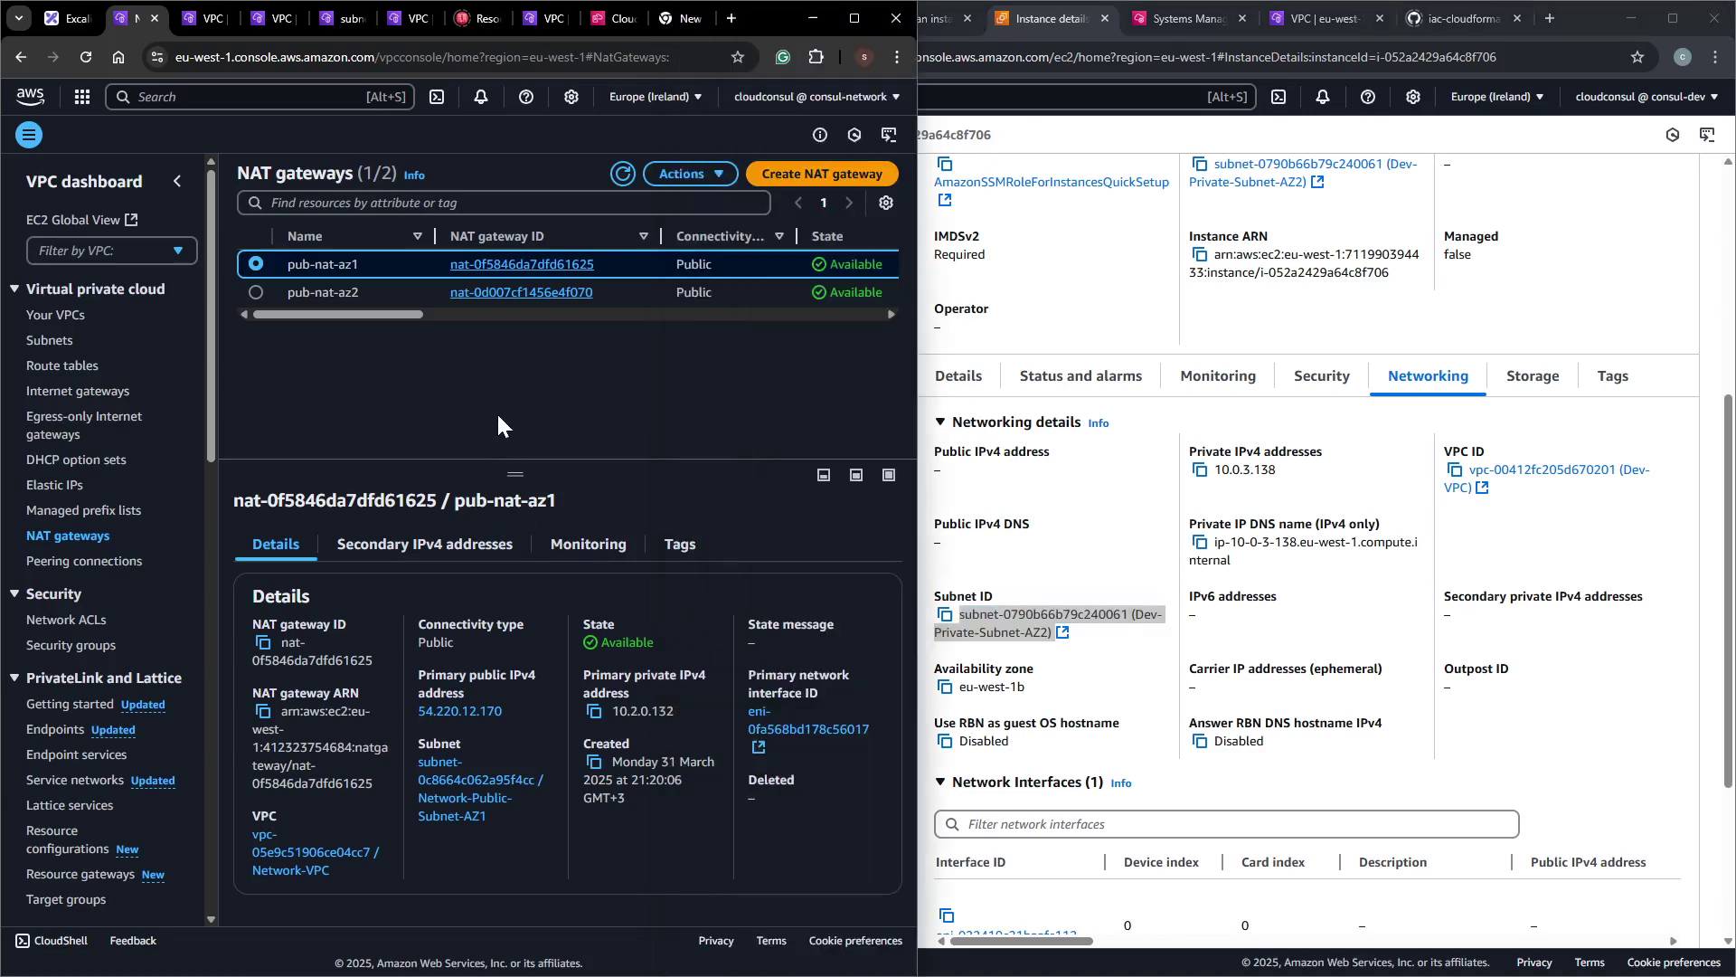
{"action": "left_click", "coordinate": [1075, 309]}
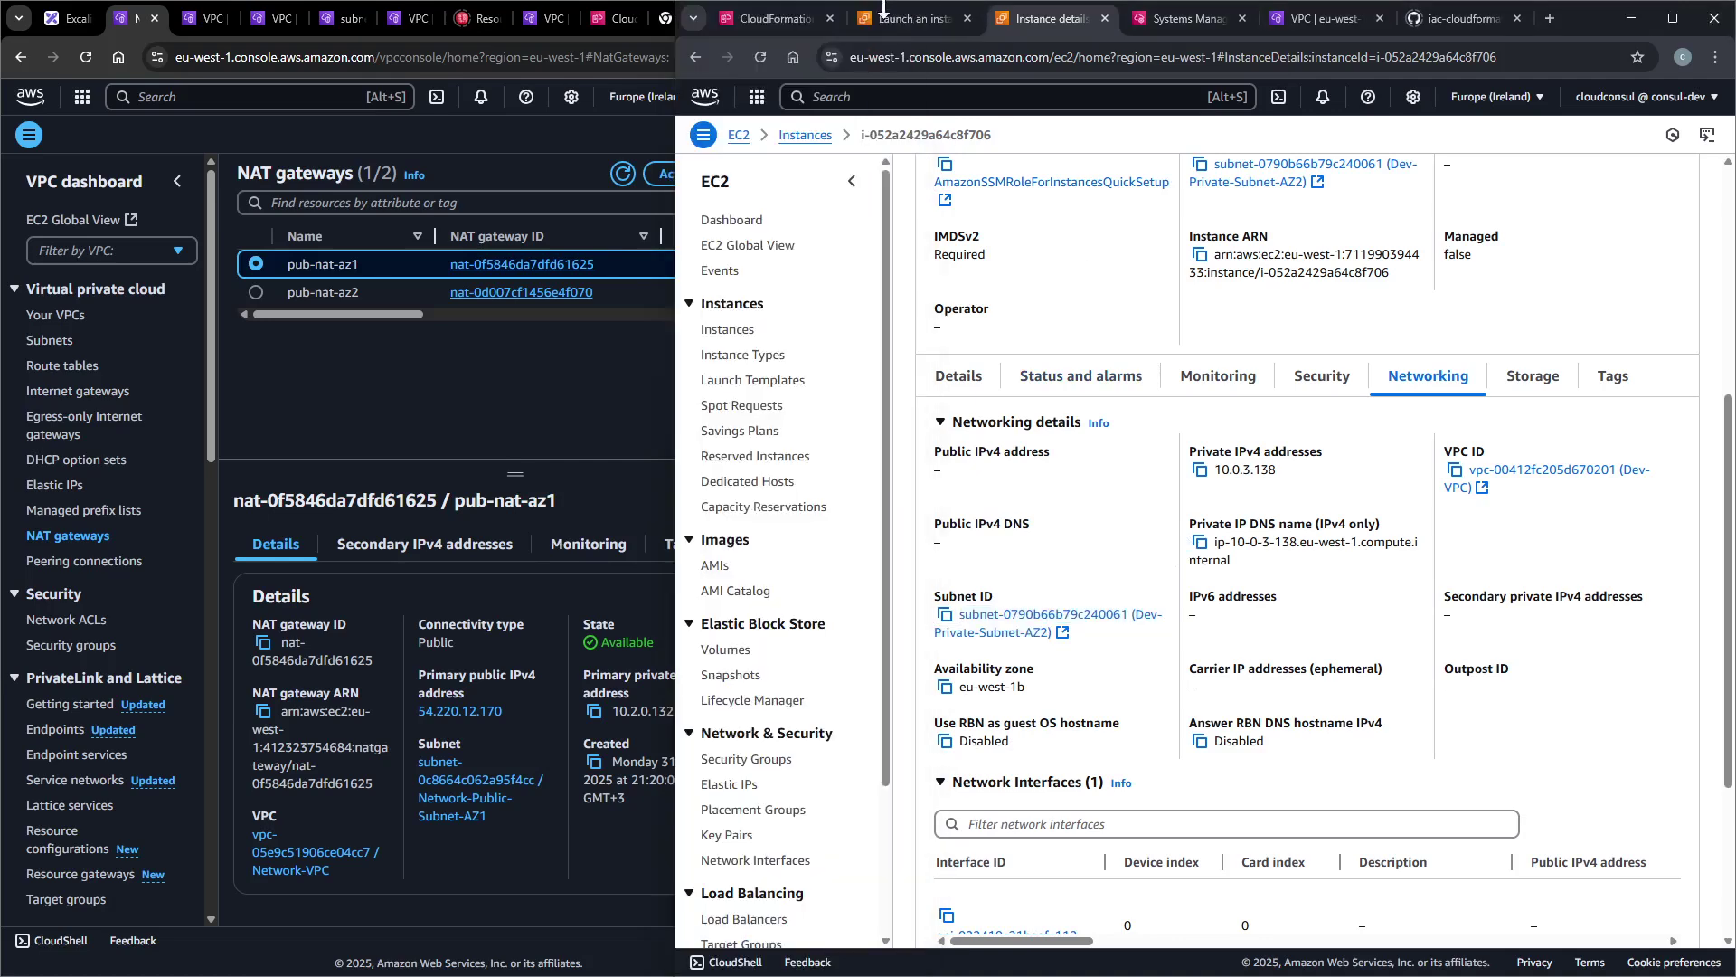
{"action": "left_click", "coordinate": [894, 19]}
{"action": "left_click", "coordinate": [1054, 14]}
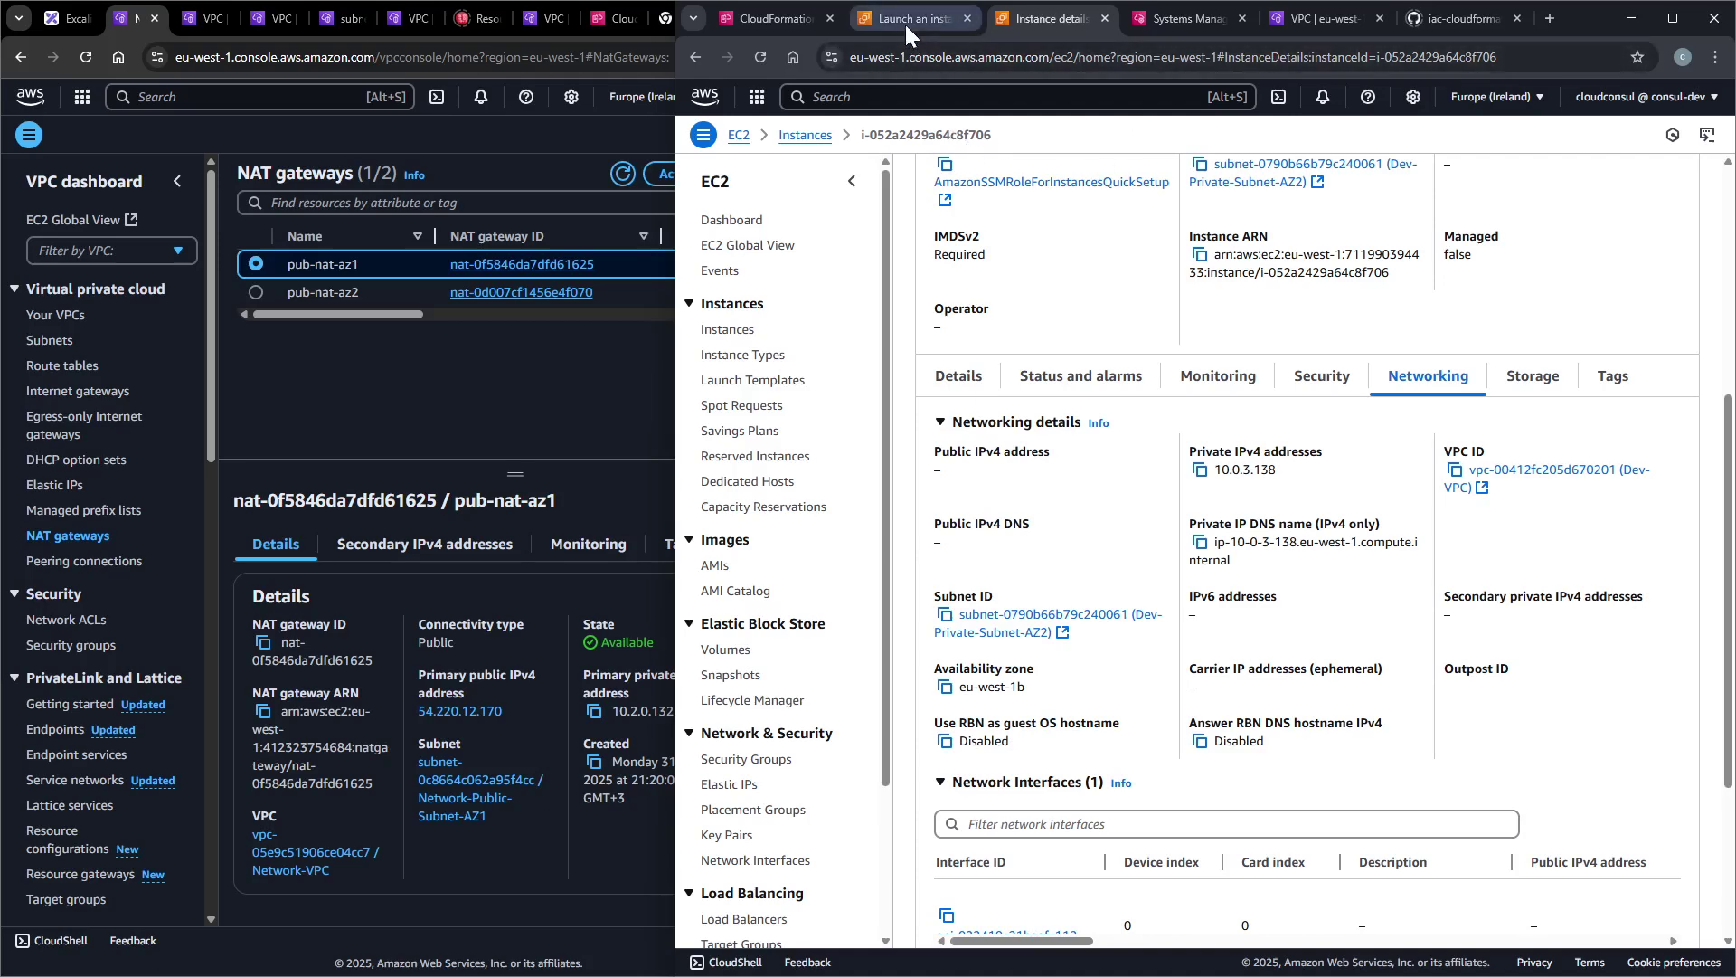
Compare the public IP in the terminal output with the primary public IP of pub-nat-az1 once more.
{"action": "left_click", "coordinate": [1145, 20]}
{"action": "left_click_drag", "start_coordinate": [786, 358], "coordinate": [680, 356]}
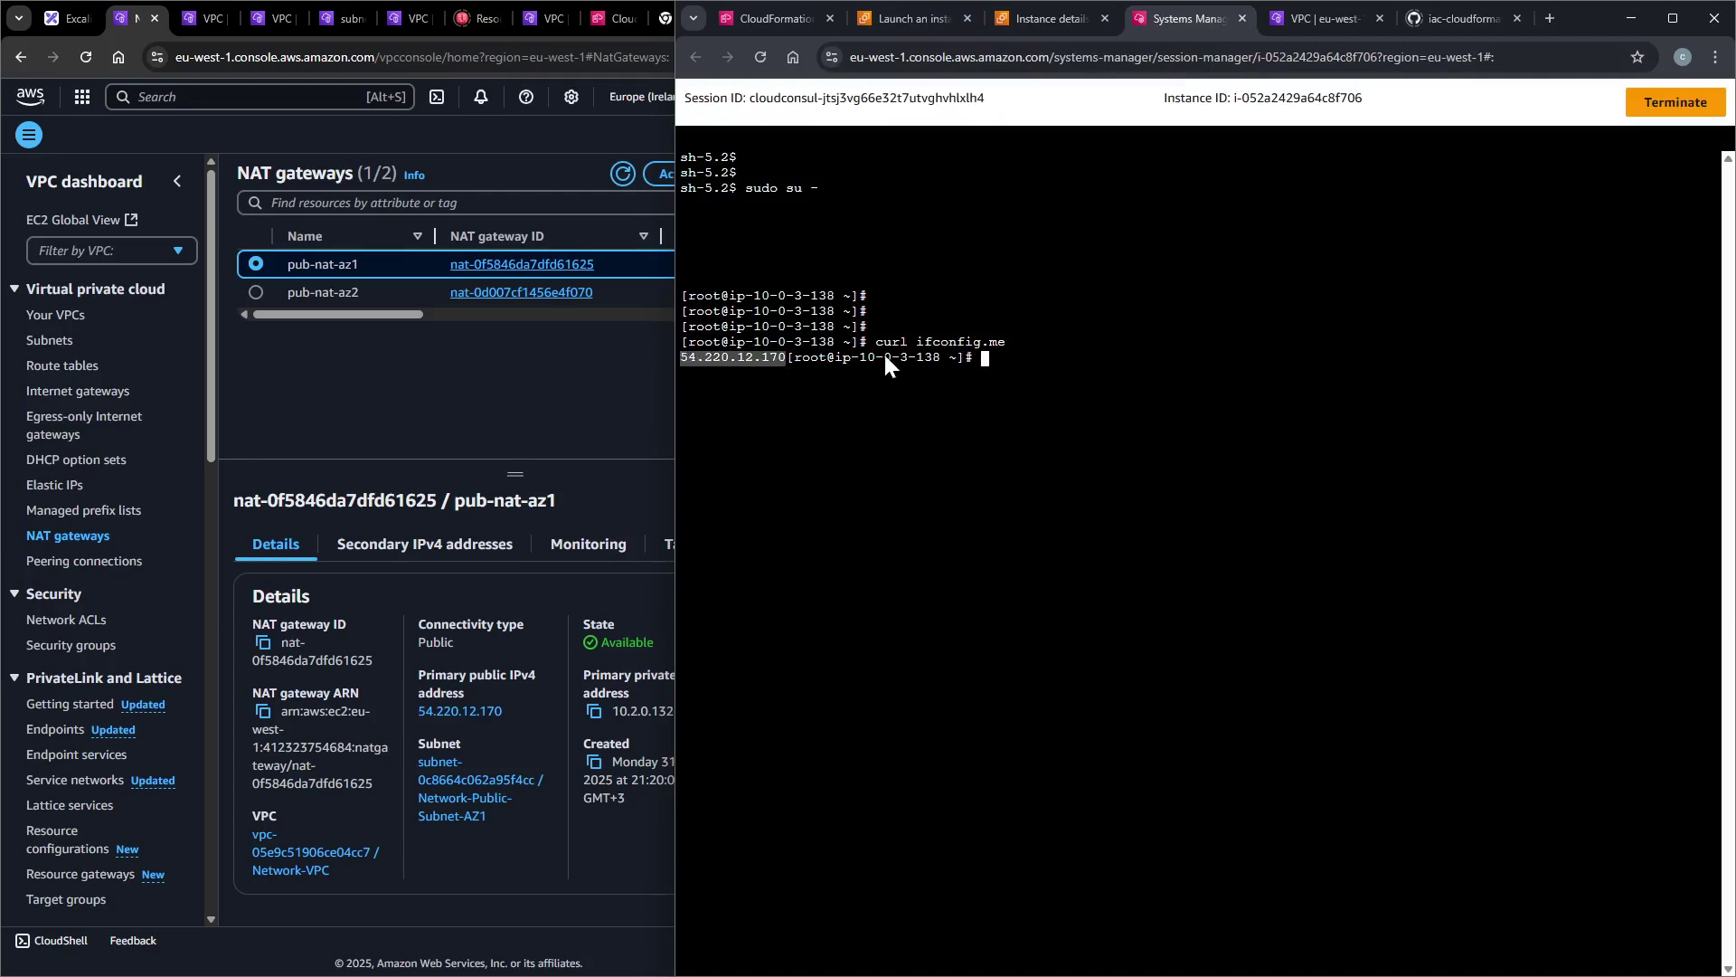
{"action": "left_click", "coordinate": [564, 387]}
{"action": "left_click_drag", "start_coordinate": [393, 318], "coordinate": [727, 274]}
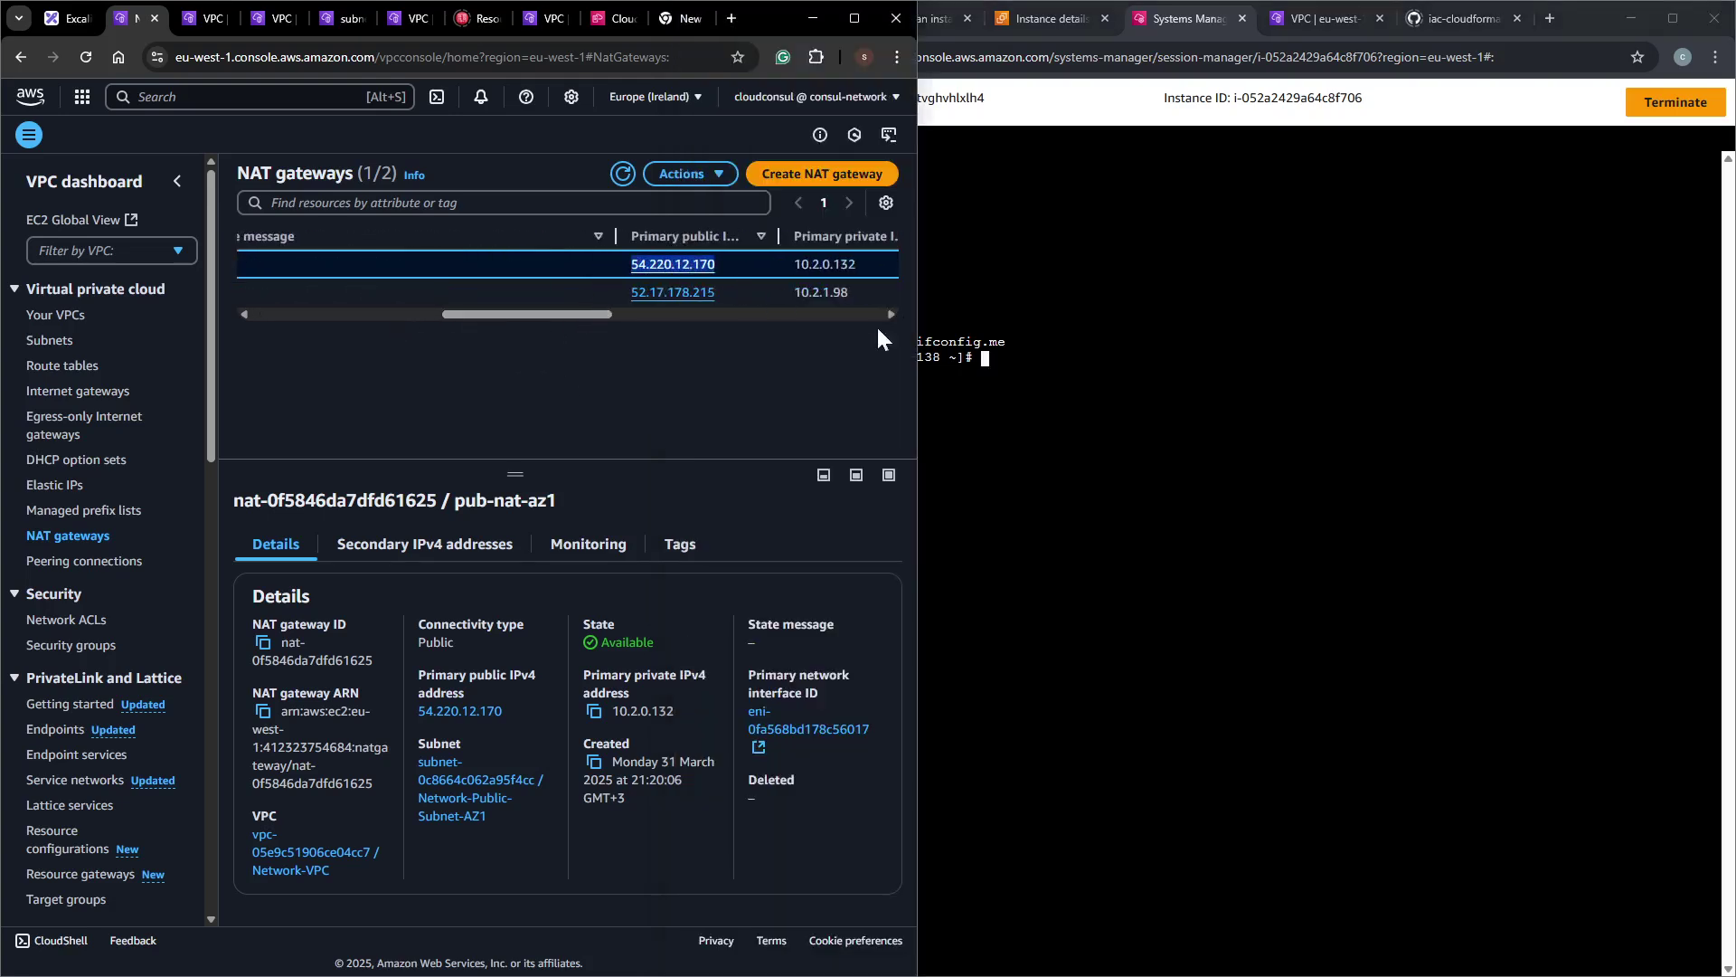
{"action": "left_click", "coordinate": [690, 353]}
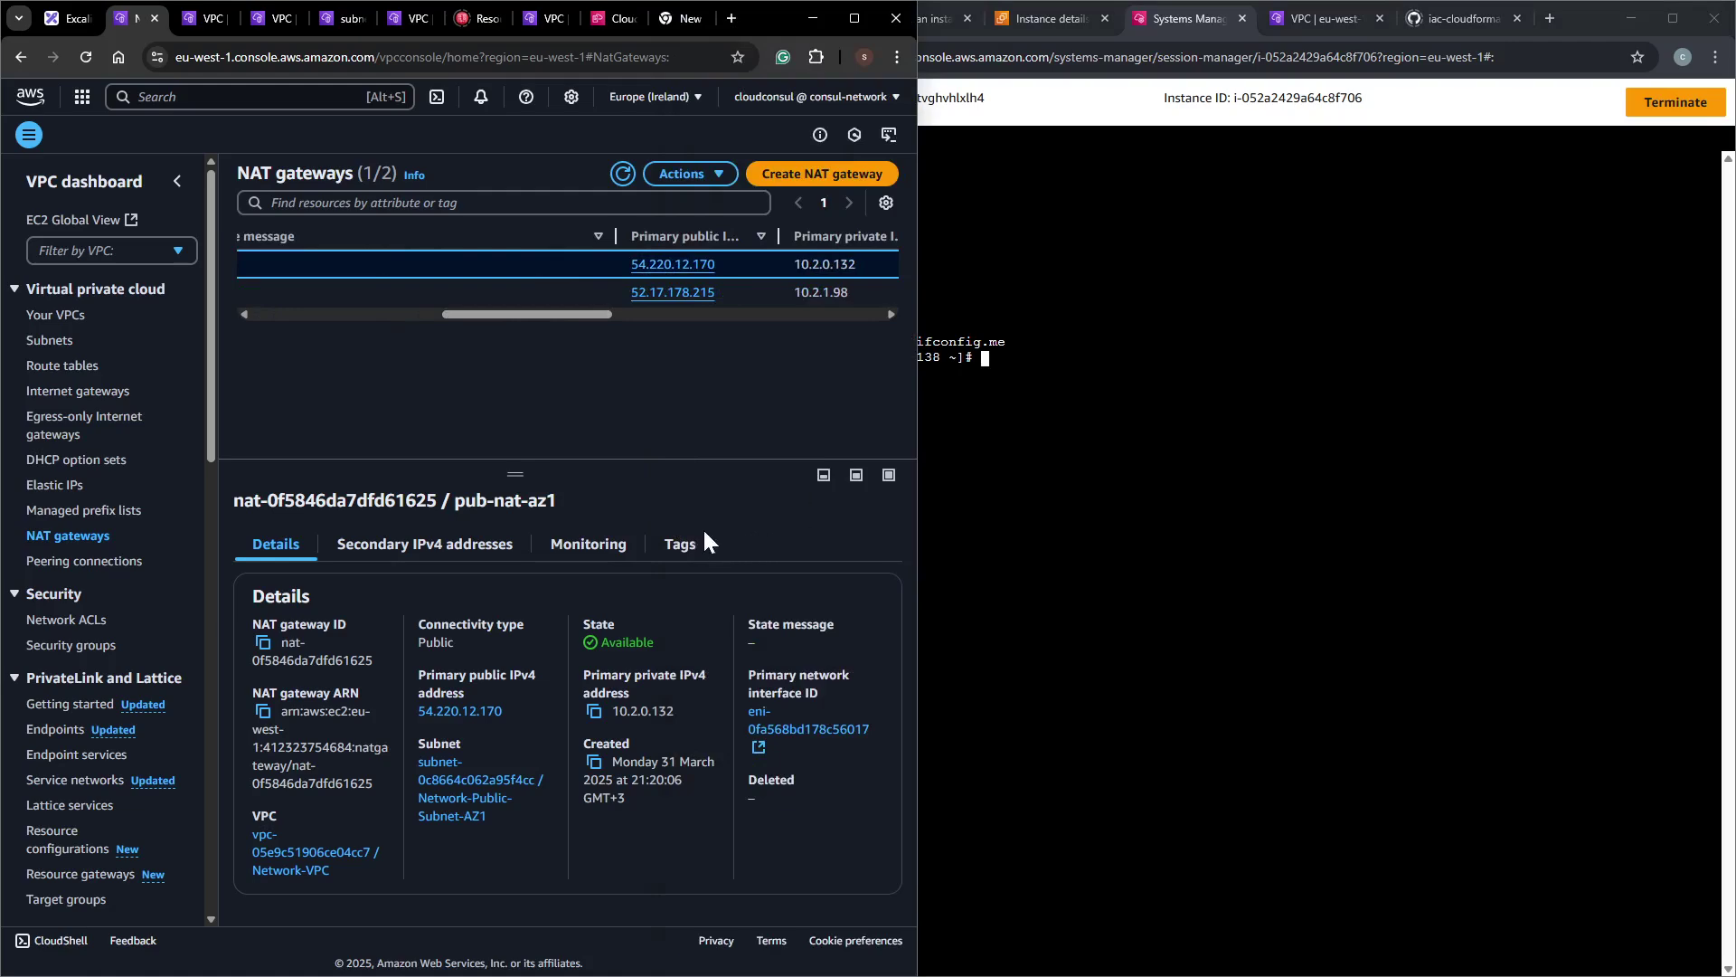
{"action": "left_click", "coordinate": [1197, 489]}
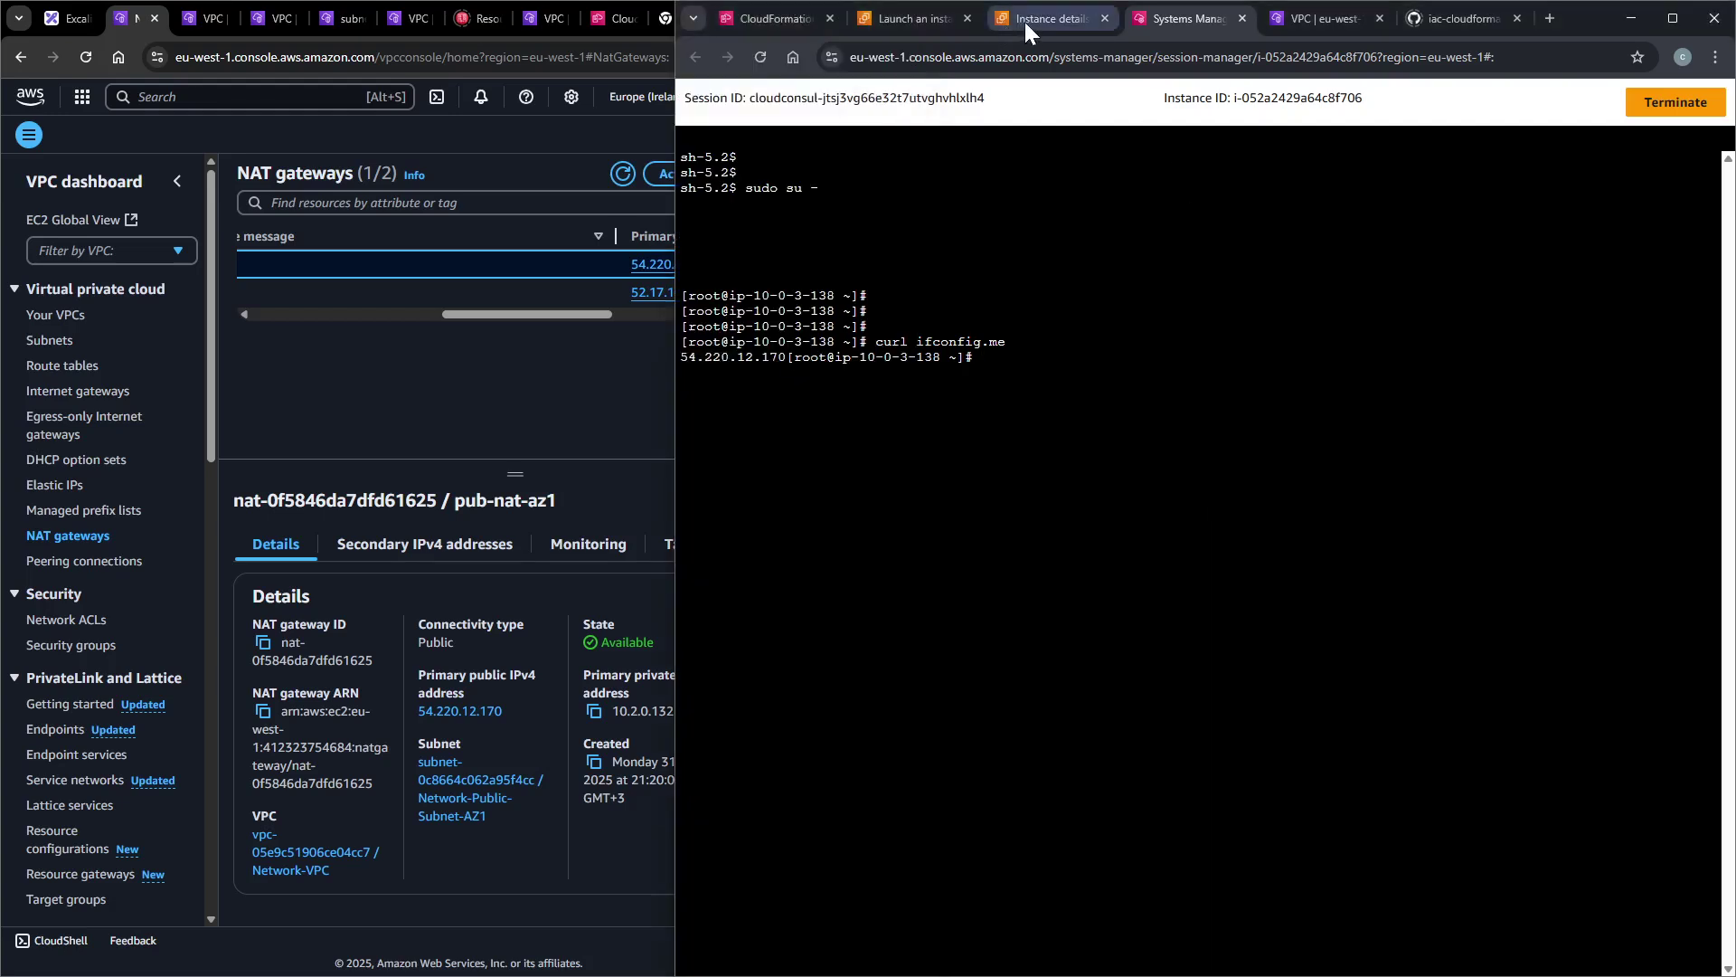
Switch to the production account's console window and open its EC2 instances list.
{"action": "key", "text": "alt+Tab"}
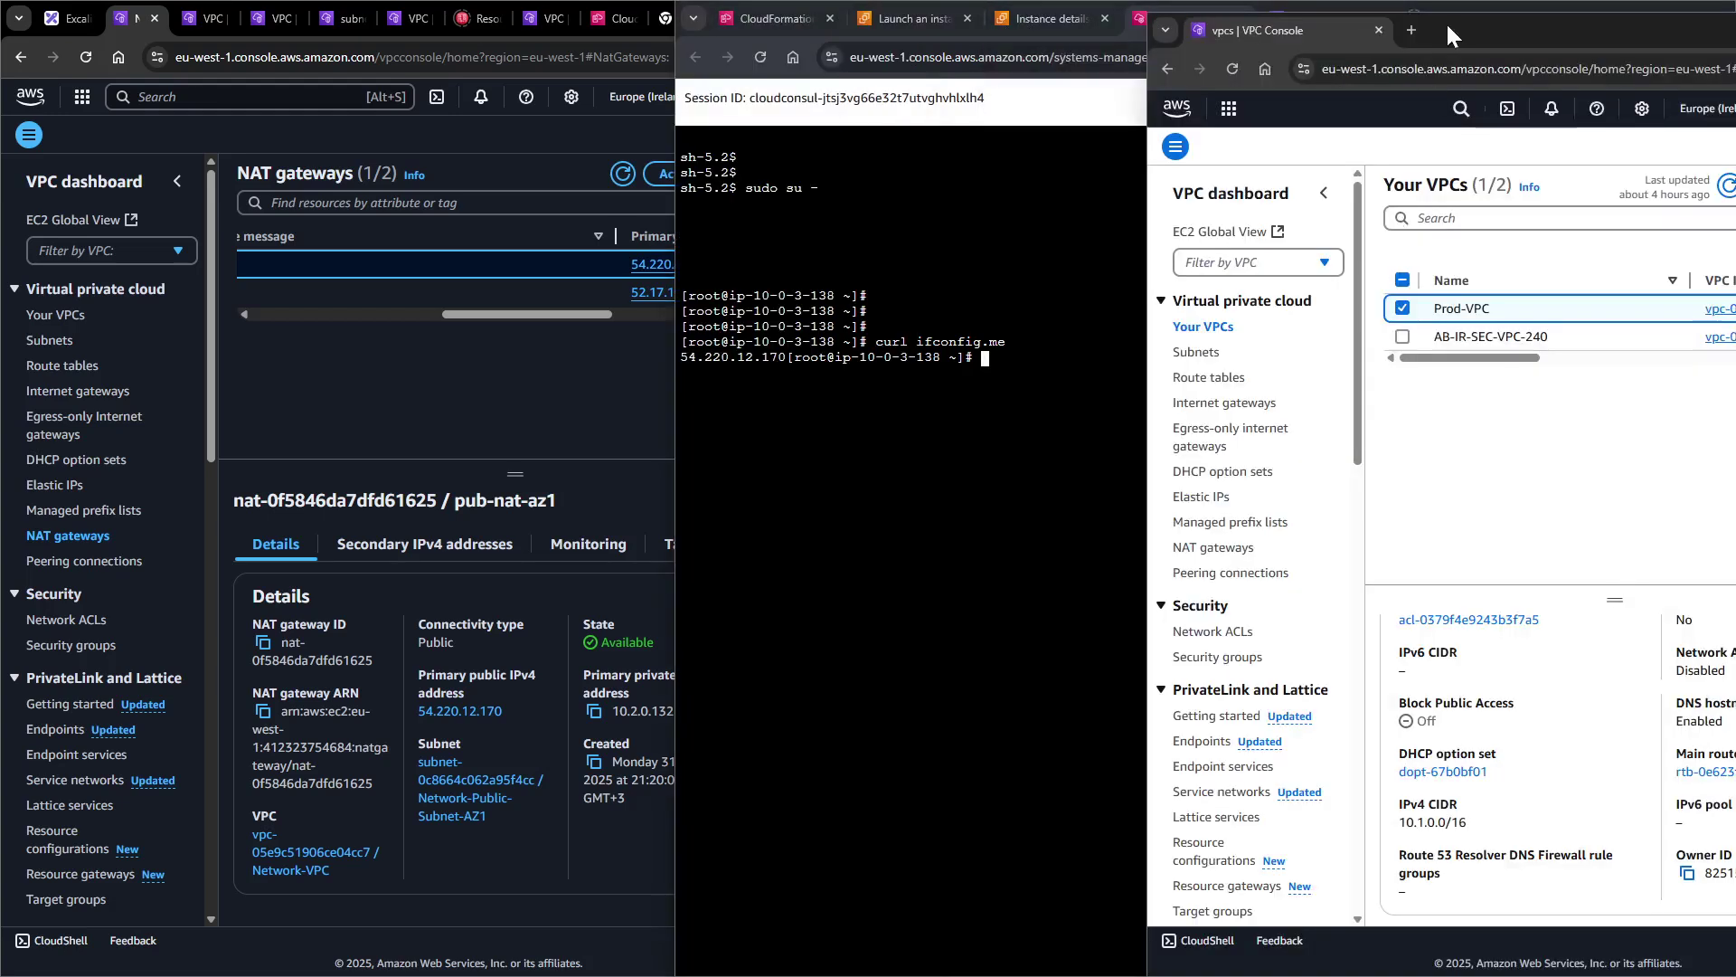
{"action": "left_click_drag", "start_coordinate": [1456, 35], "coordinate": [1092, 34]}
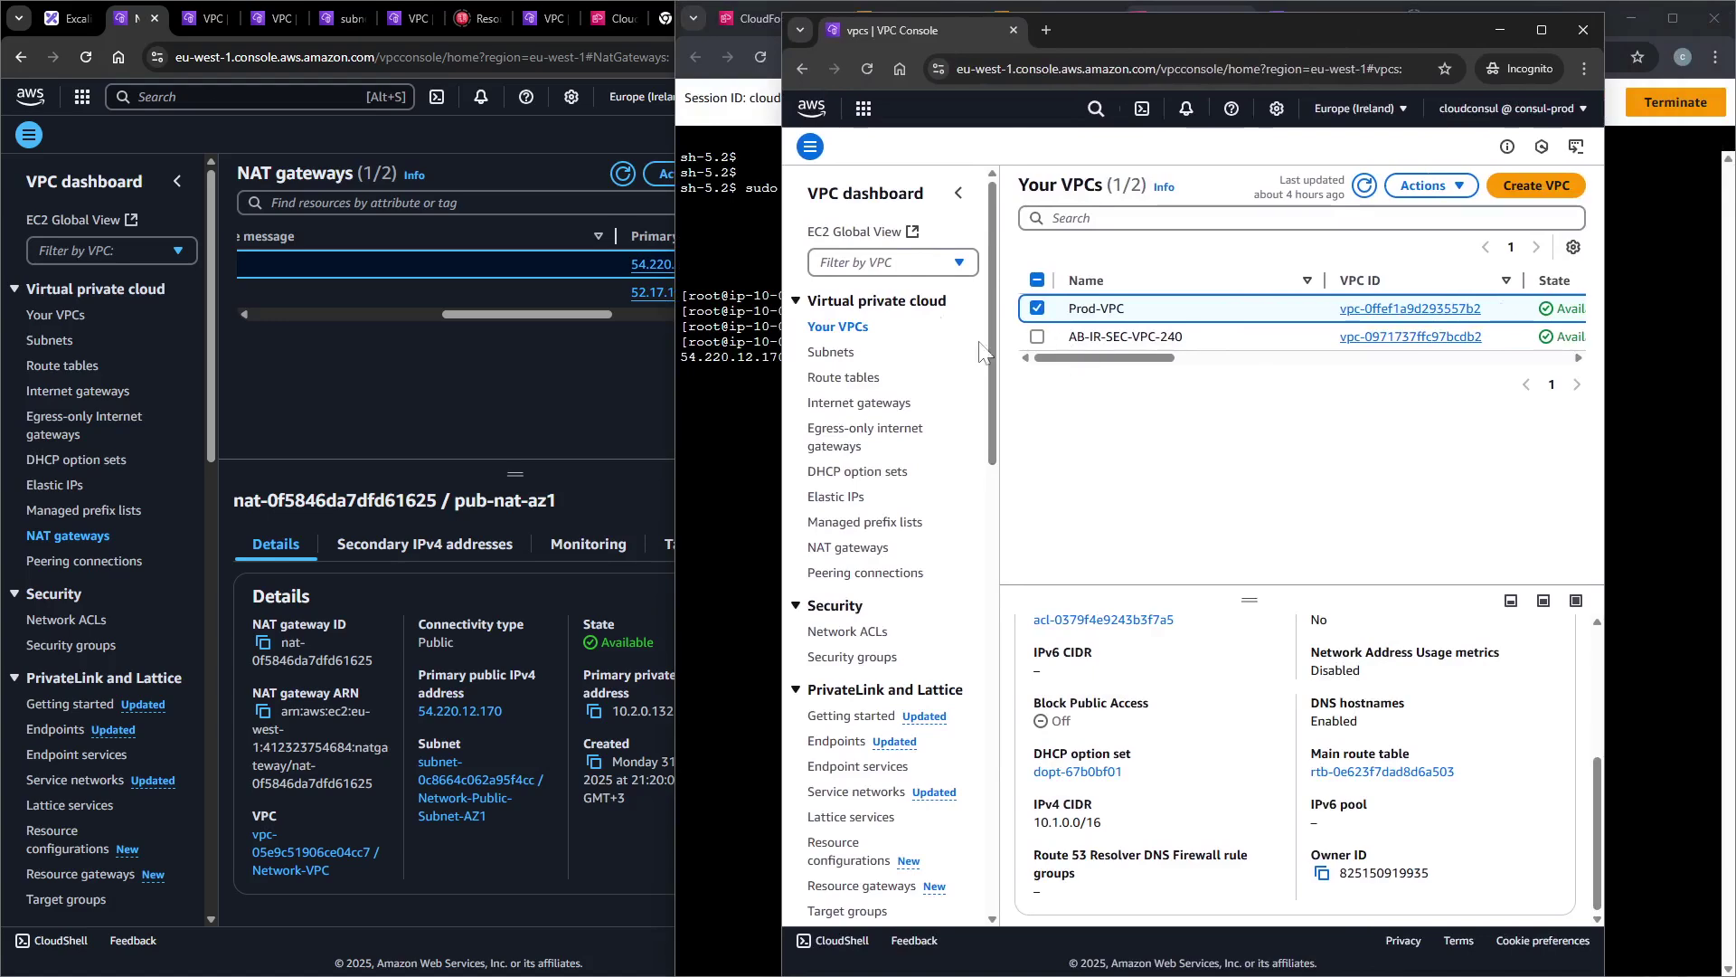
{"action": "left_click", "coordinate": [1096, 109]}
{"action": "type", "text": "ec"}
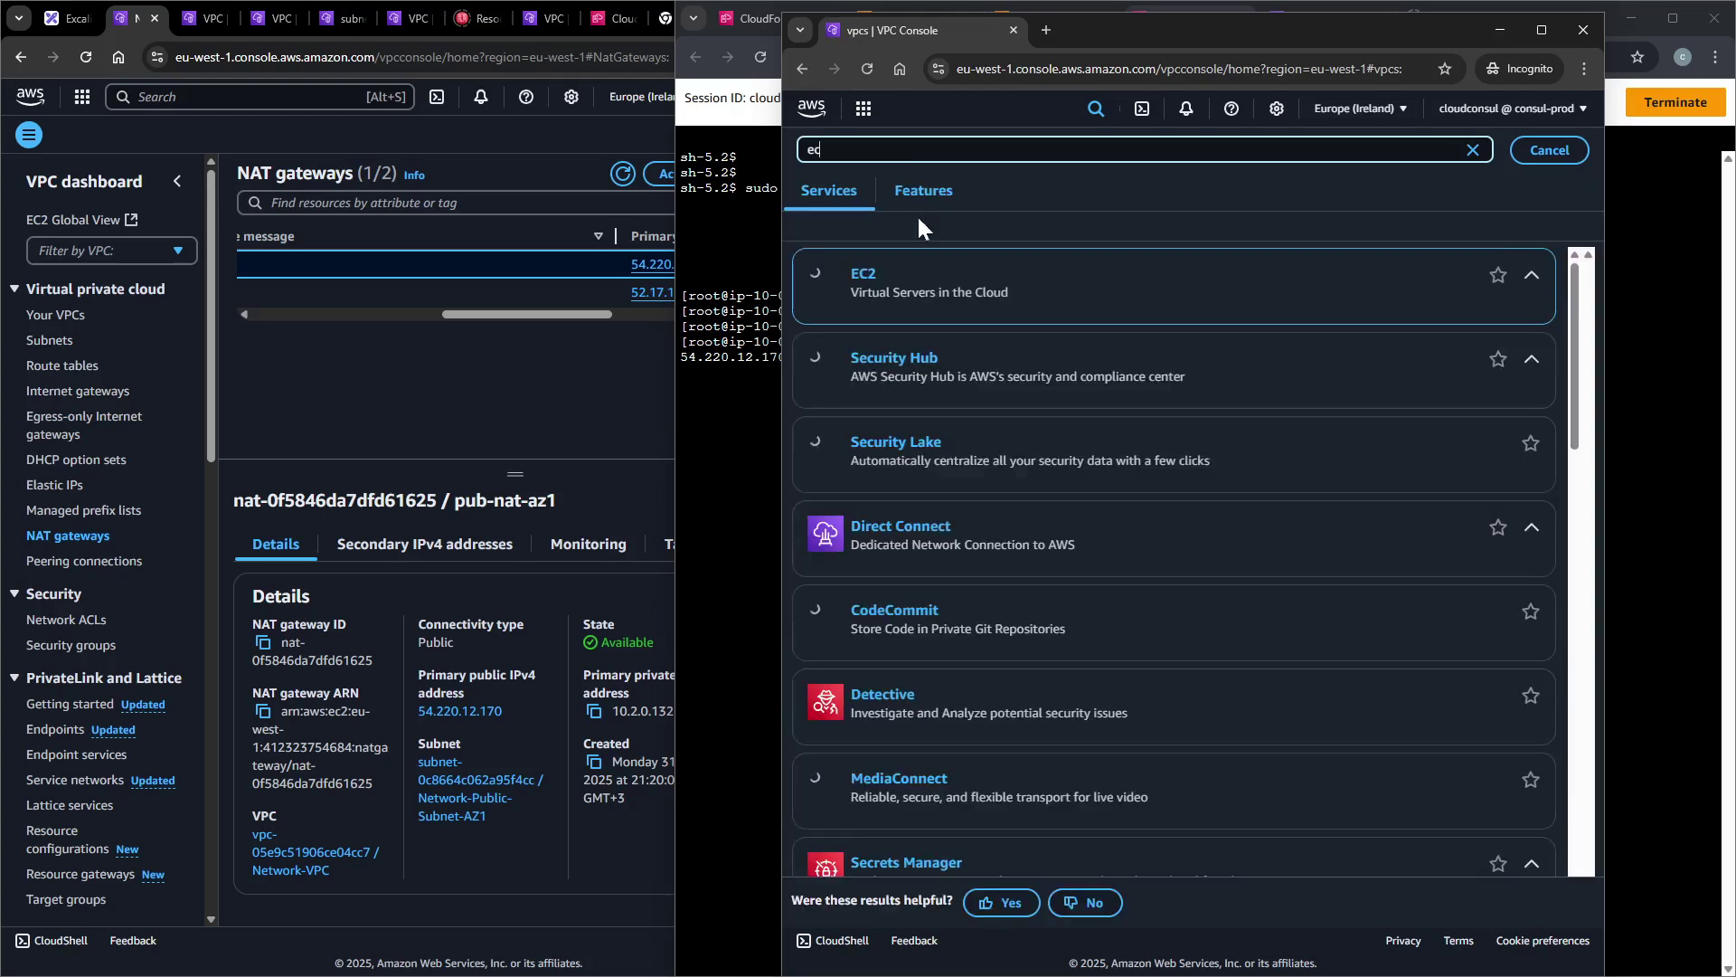
{"action": "left_click", "coordinate": [855, 267]}
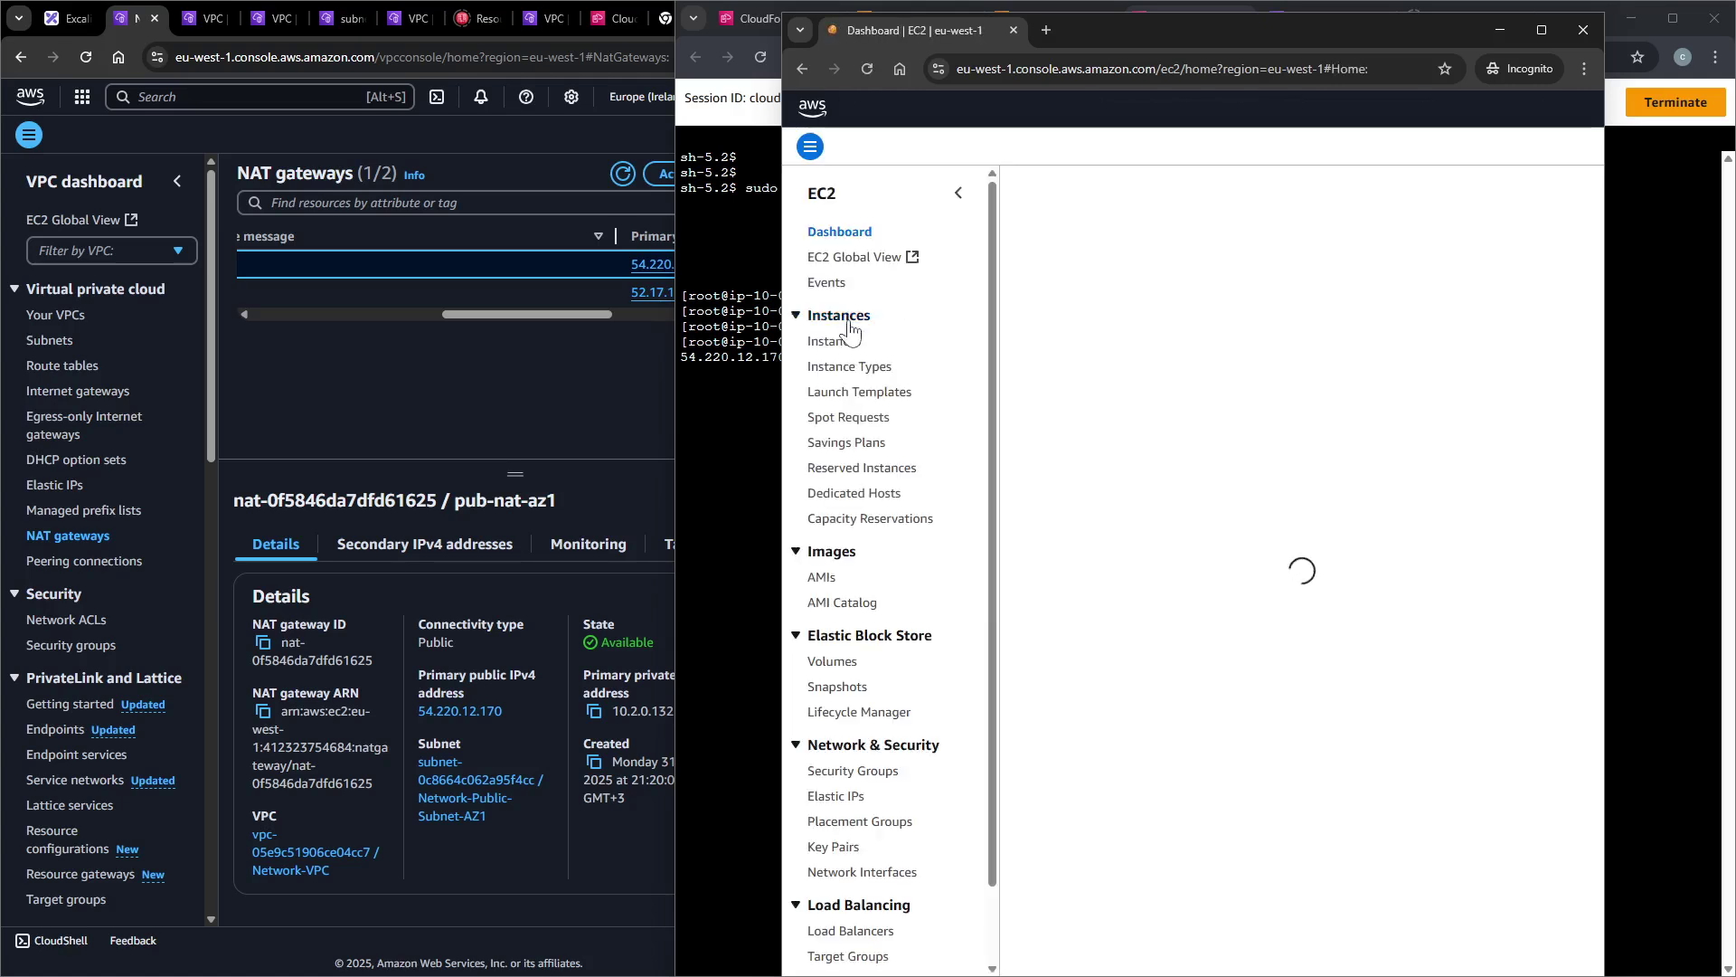
{"action": "left_click", "coordinate": [834, 343]}
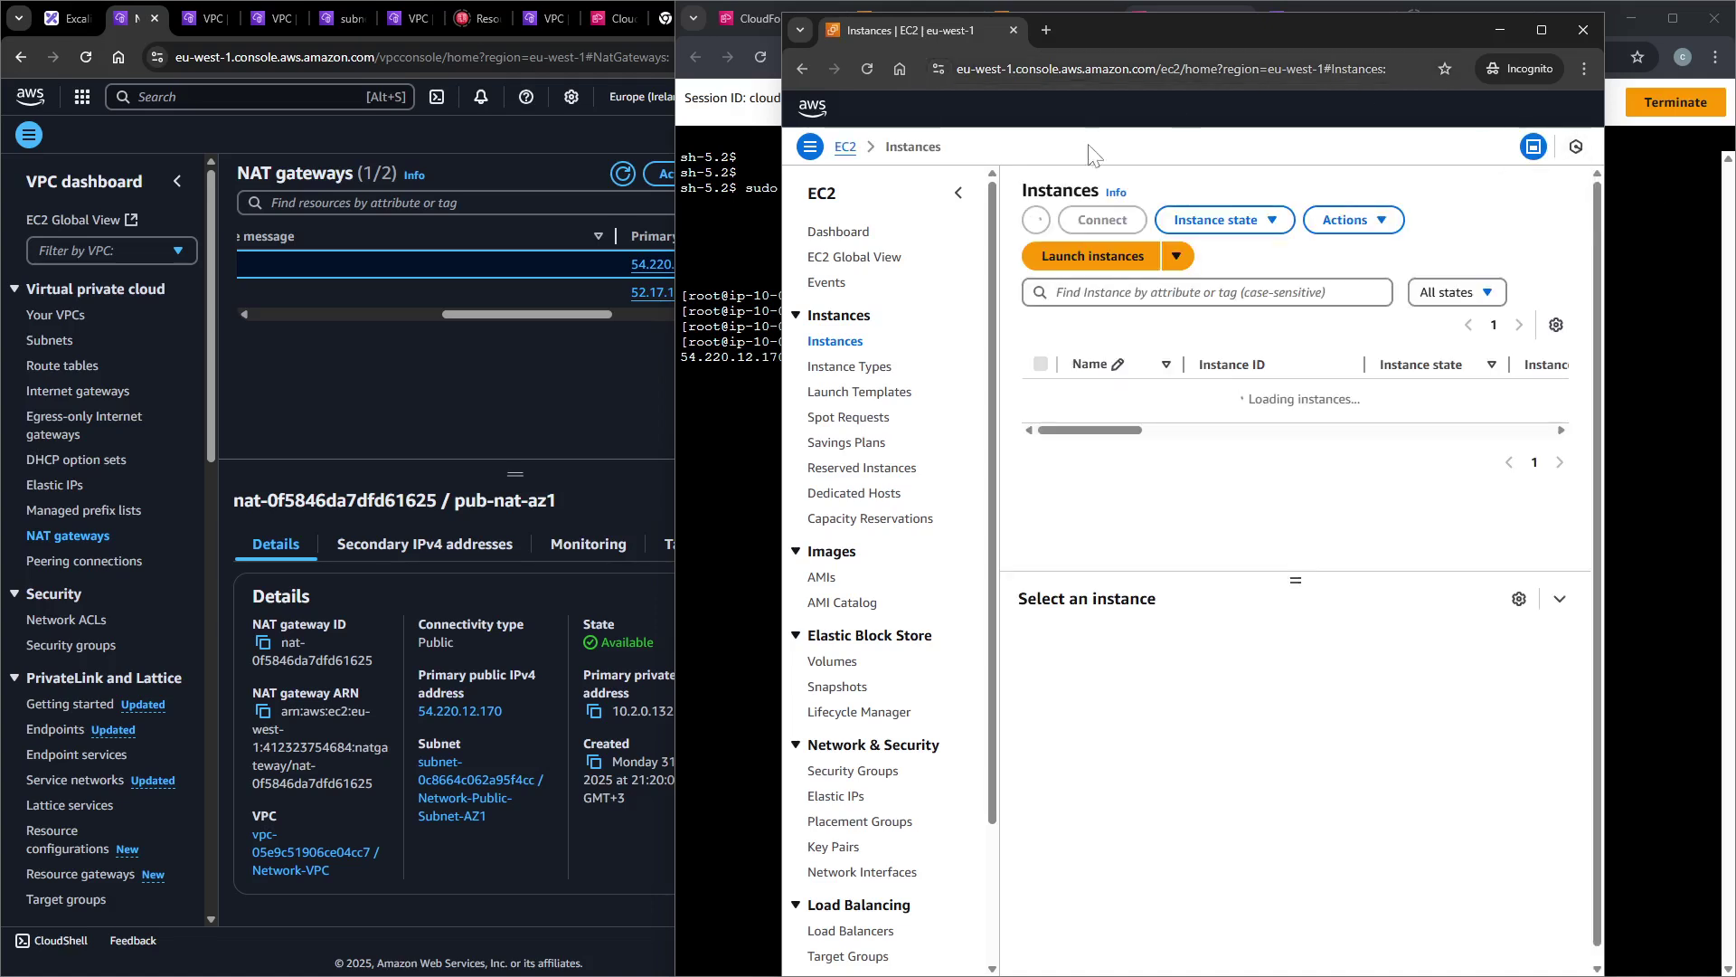
Begin launching a new EC2 instance in the prod account and name it demo-prd-instance.
{"action": "left_click", "coordinate": [1071, 265]}
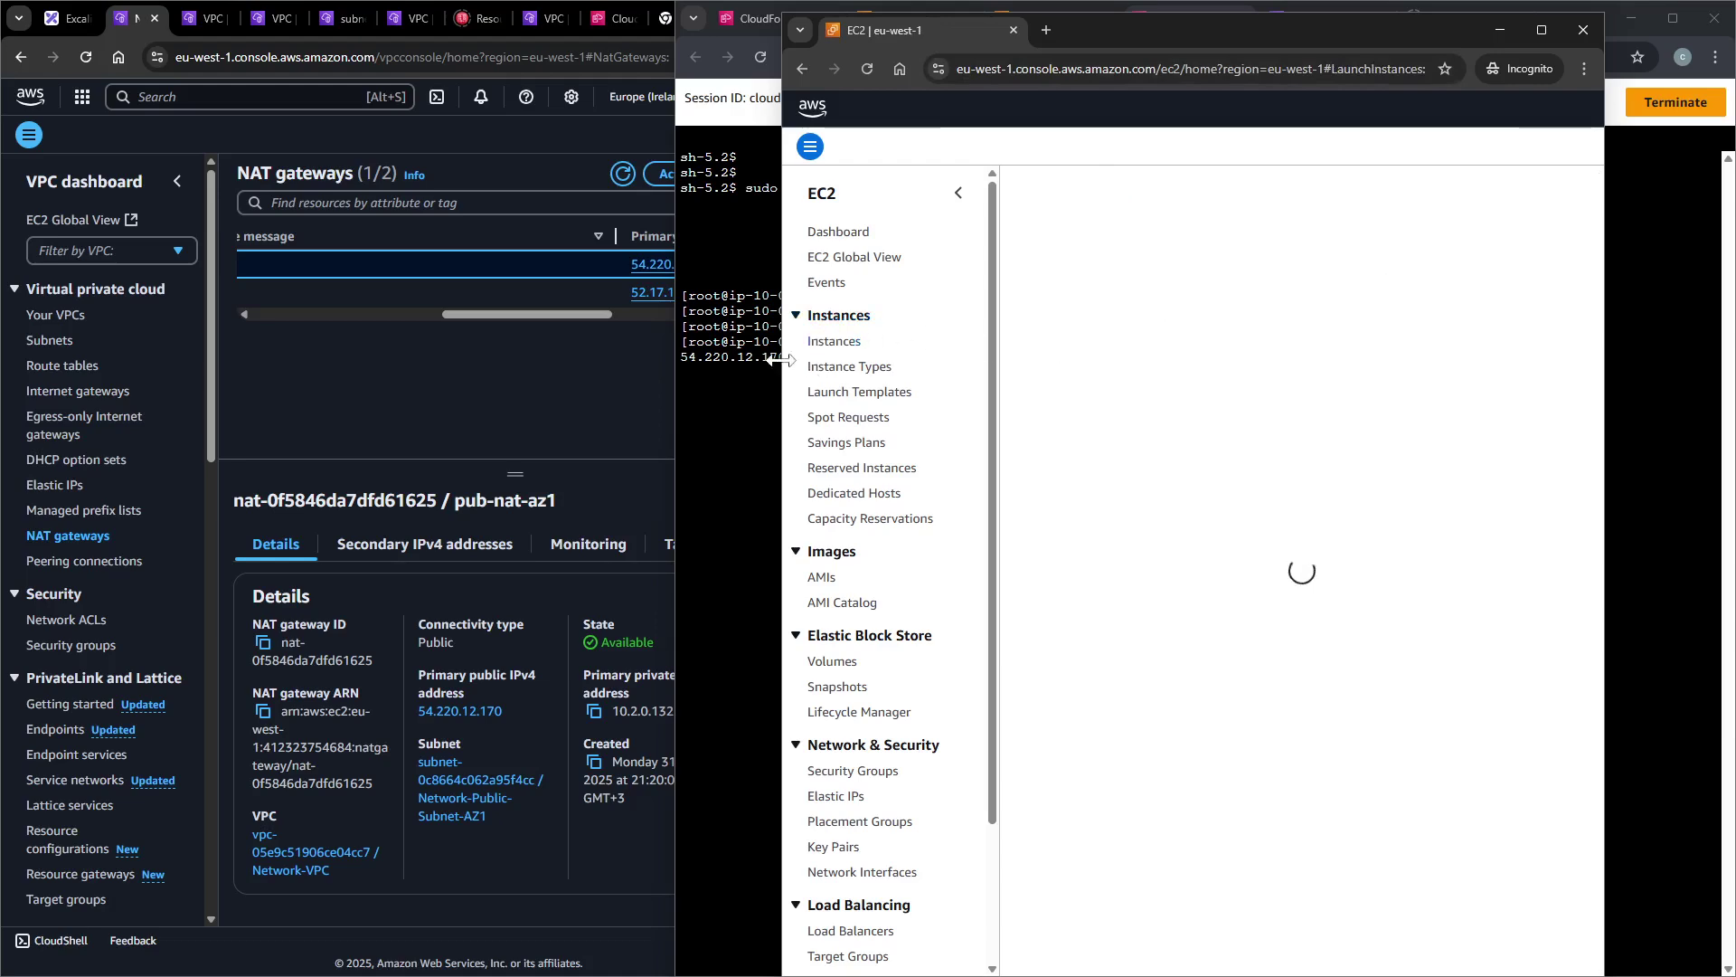
{"action": "left_click_drag", "start_coordinate": [776, 358], "coordinate": [696, 354]}
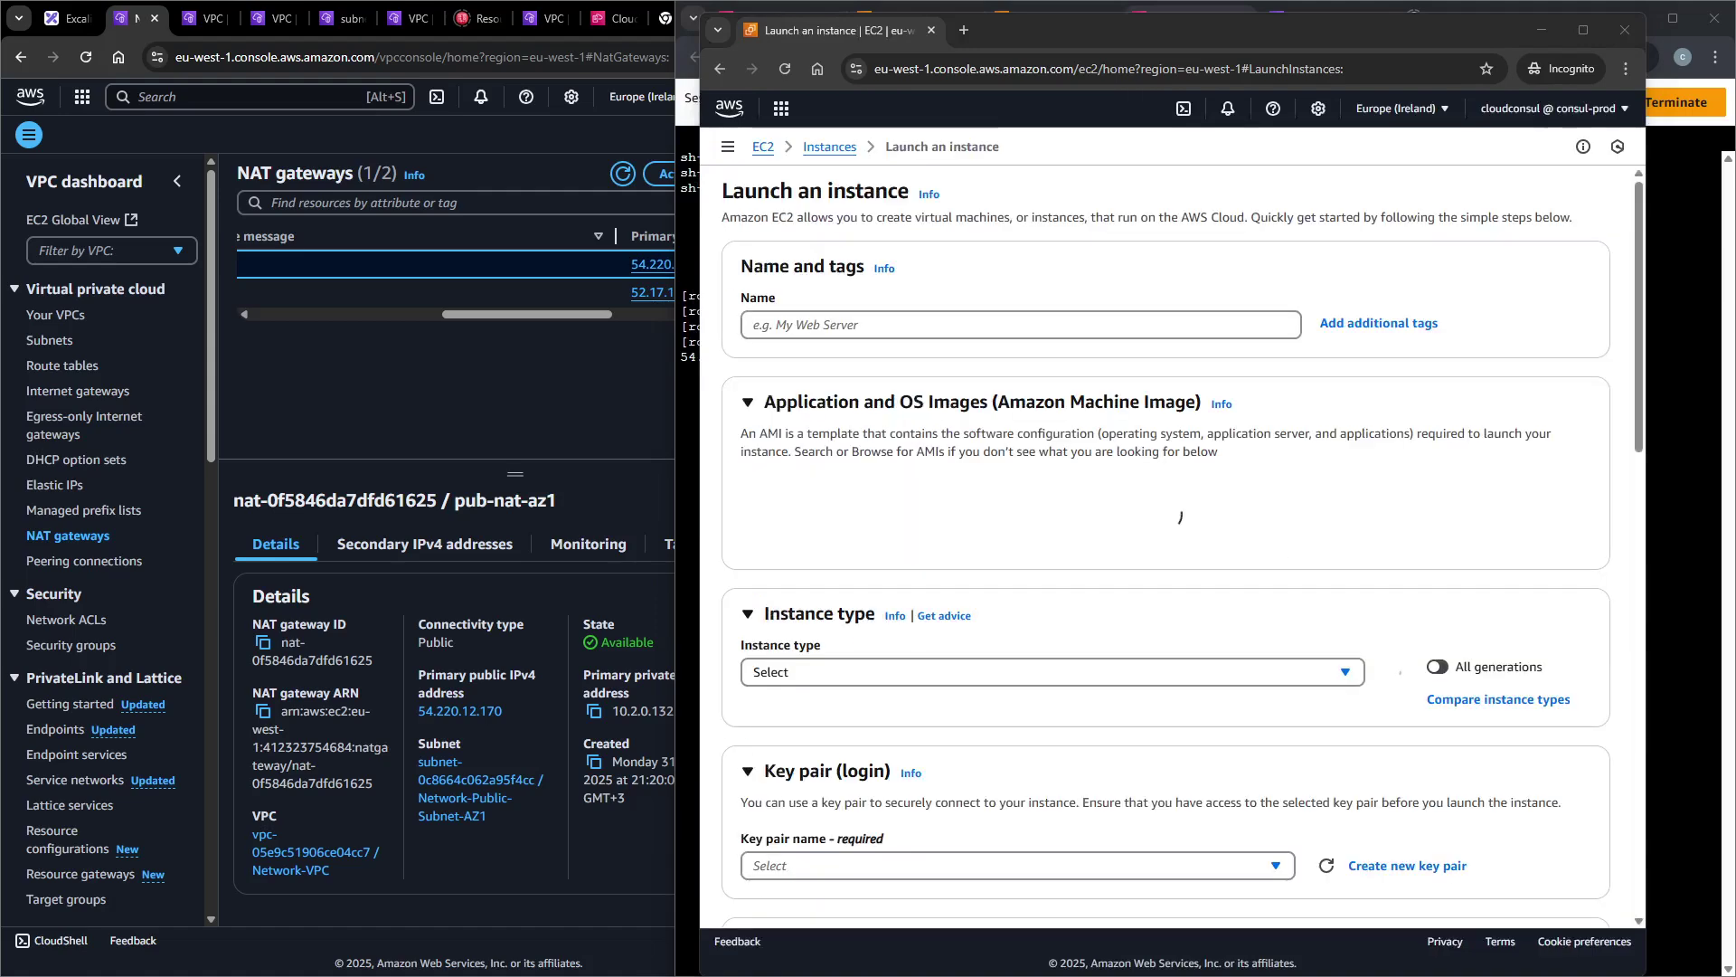
{"action": "left_click", "coordinate": [754, 324]}
{"action": "type", "text": "demo-prd-instan"}
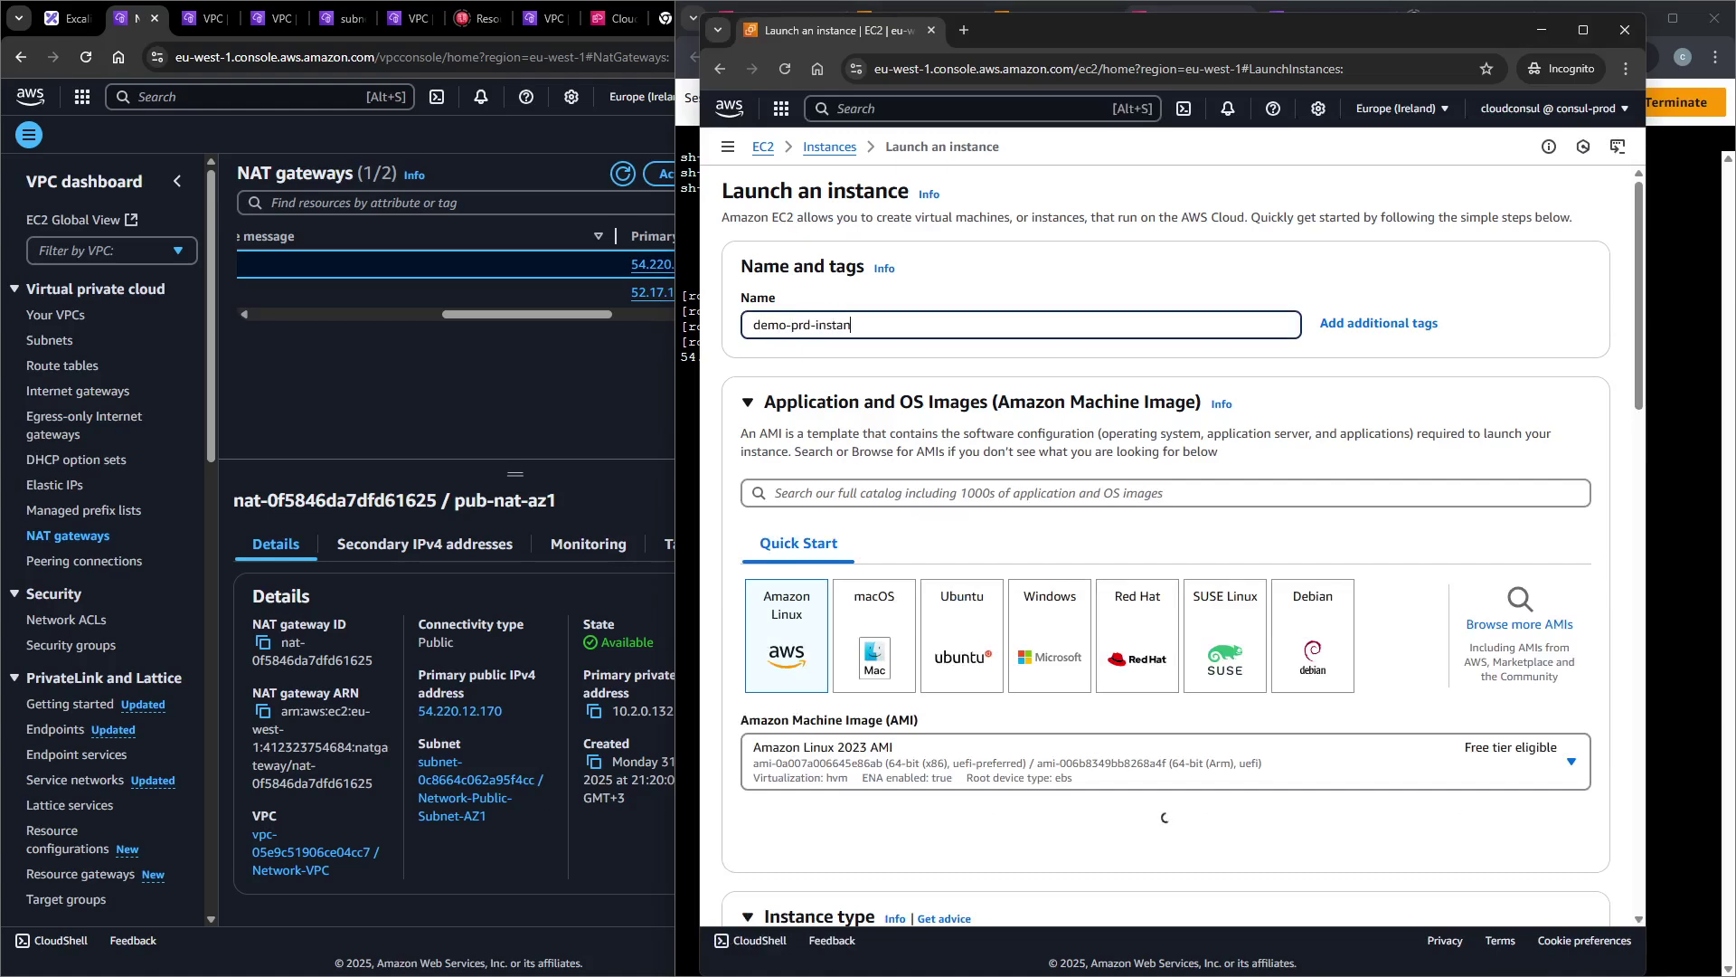
{"action": "type", "text": "c"}
Set the instance type to t2.small and choose to proceed without a key pair.
{"action": "scroll", "coordinate": [857, 719], "scroll_direction": "down", "scroll_amount": 5}
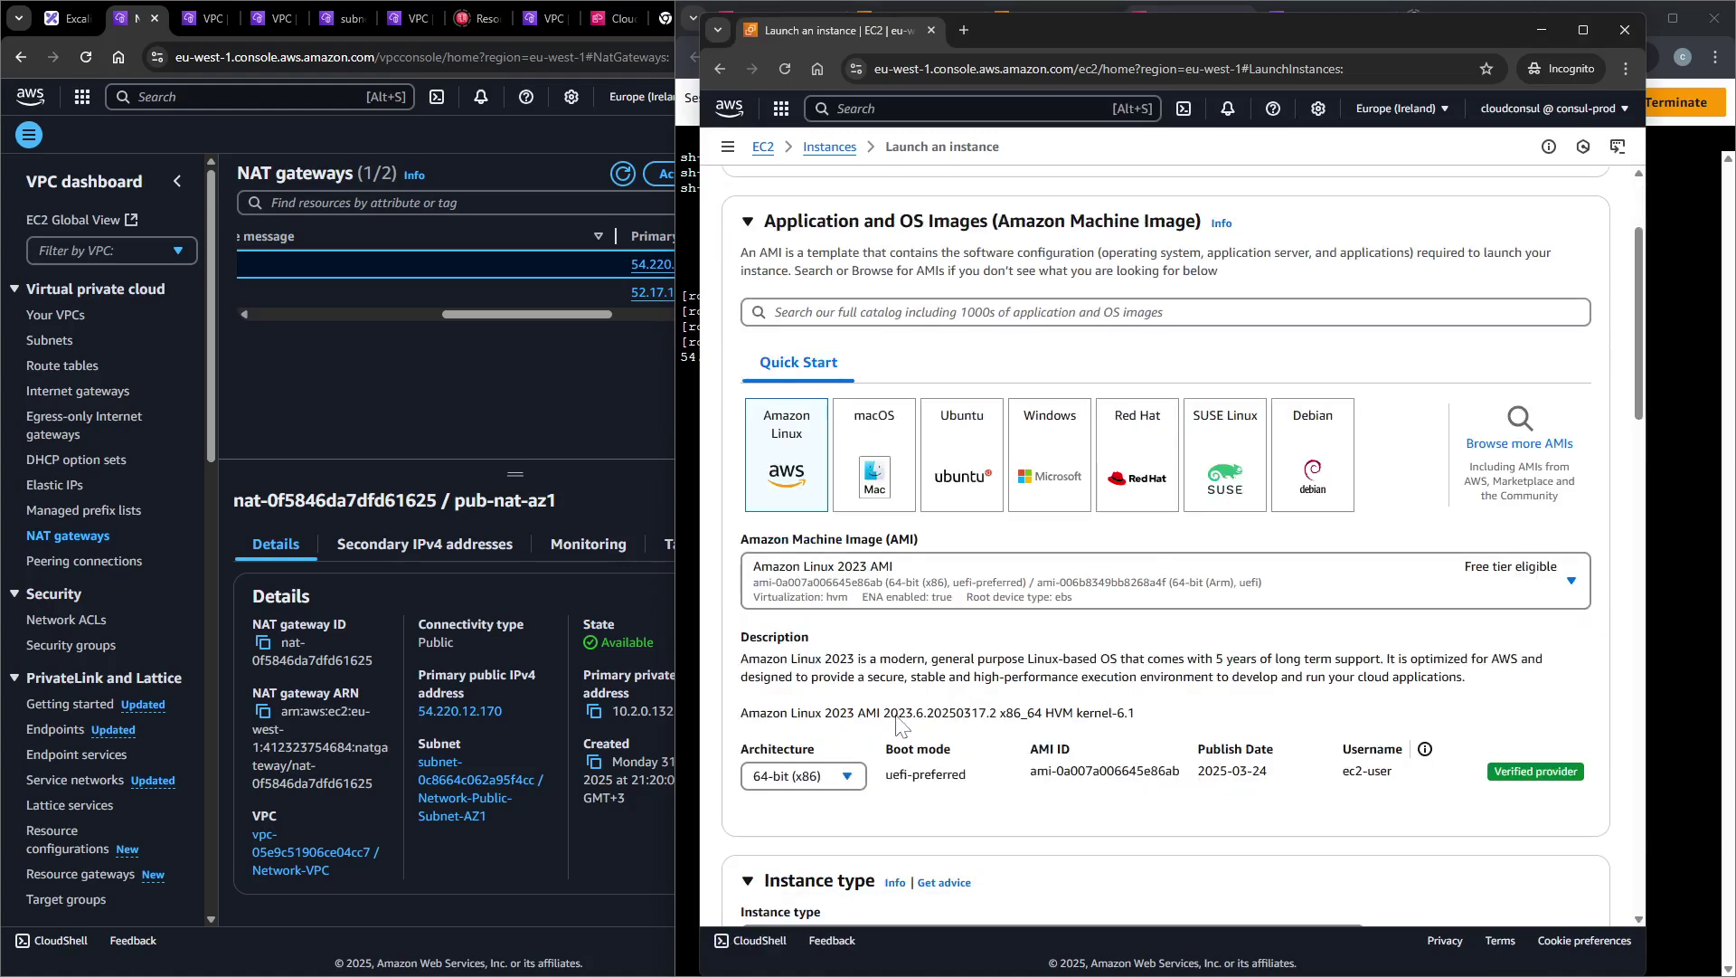
{"action": "left_click", "coordinate": [857, 718]}
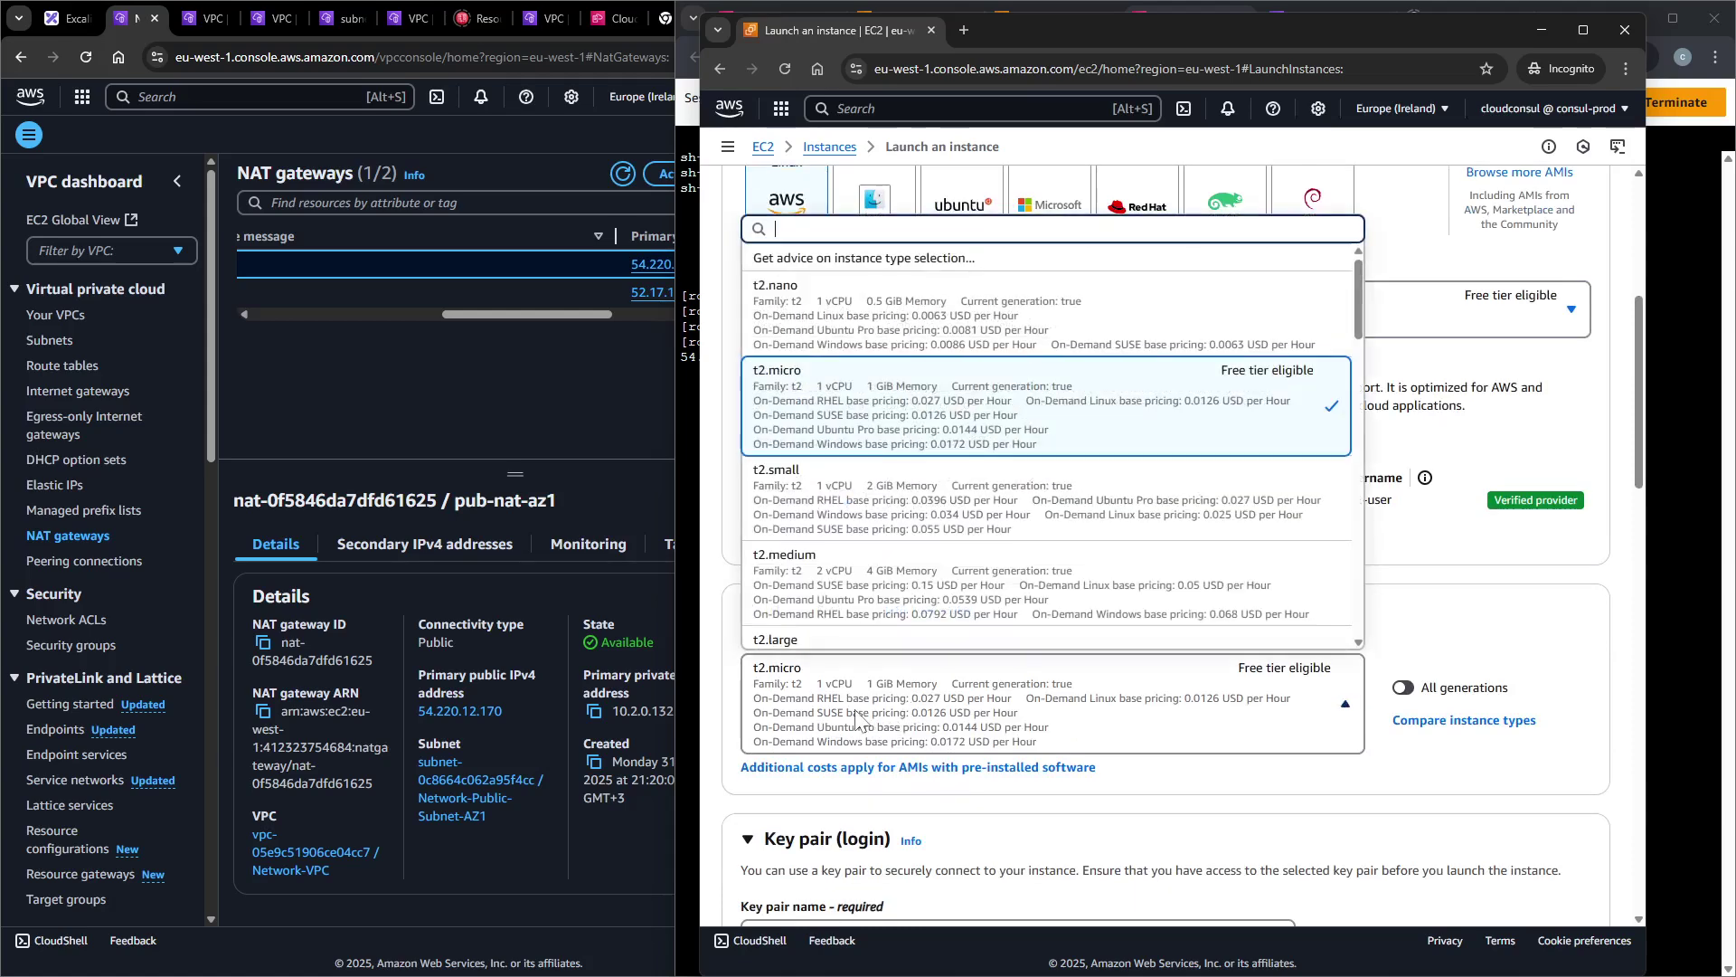
{"action": "left_click", "coordinate": [841, 530]}
{"action": "scroll", "coordinate": [985, 673], "scroll_direction": "down", "scroll_amount": 4}
{"action": "left_click", "coordinate": [814, 571]}
{"action": "left_click", "coordinate": [945, 636]}
Edit the network settings to place the instance in the Prod-Private-Subnet-AZ1 subnet of Prod-VPC.
{"action": "scroll", "coordinate": [991, 660], "scroll_direction": "down", "scroll_amount": 4}
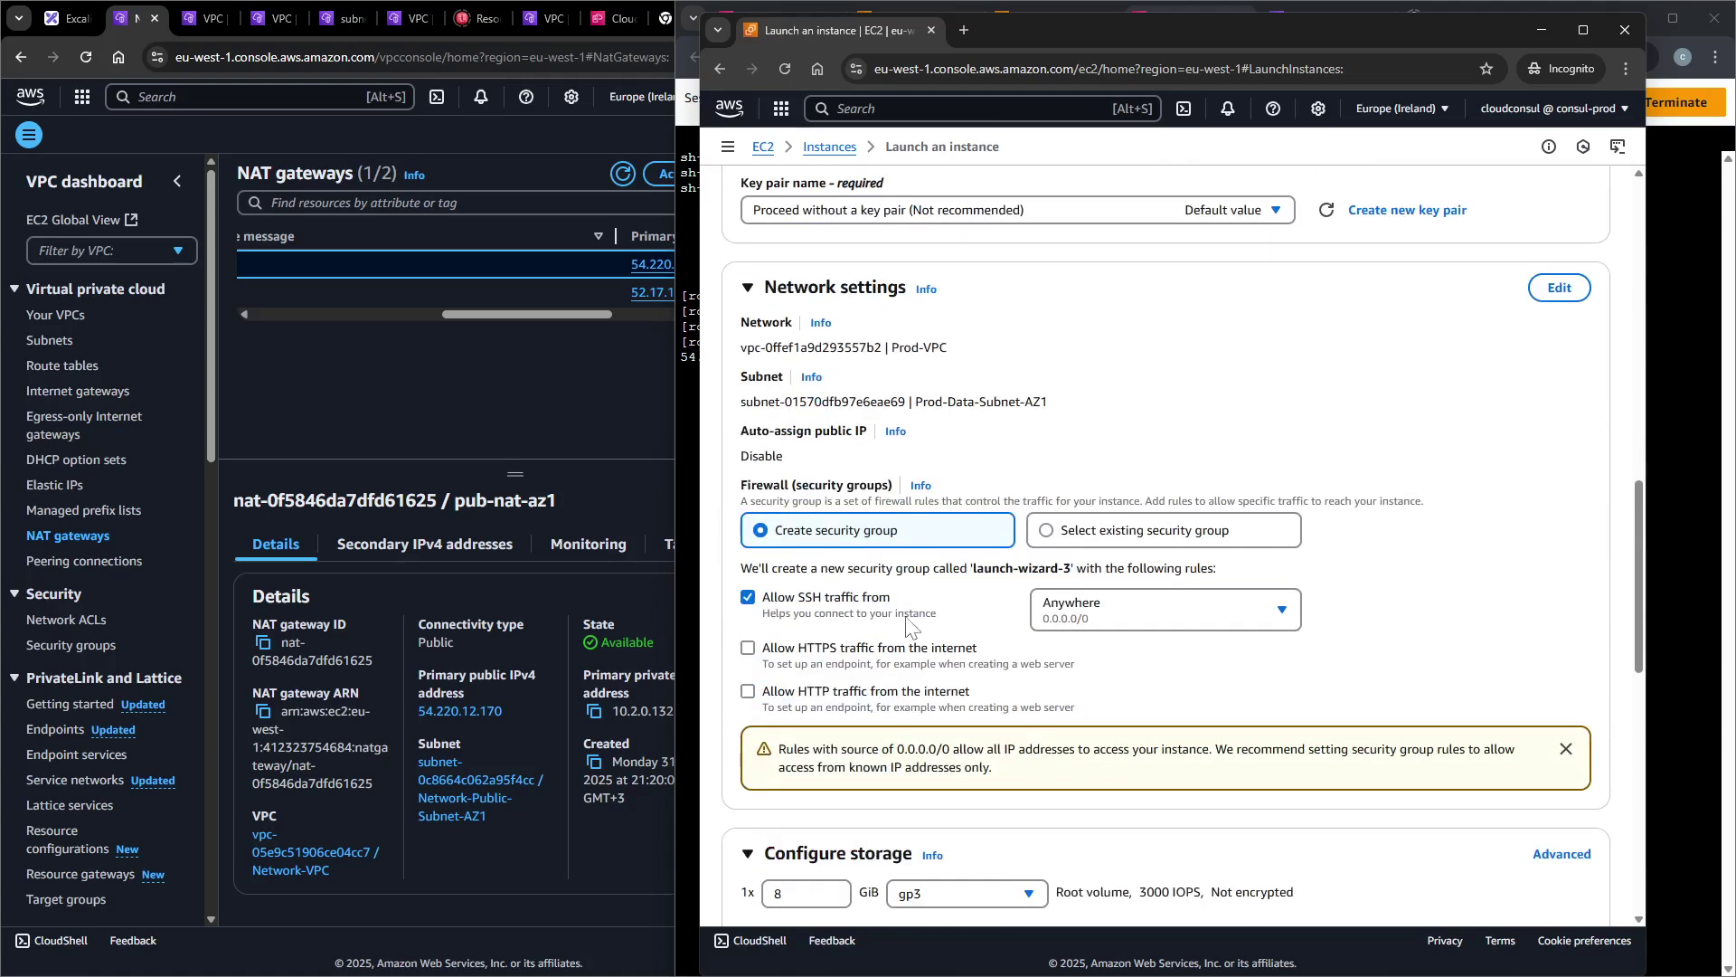
{"action": "left_click", "coordinate": [1548, 294]}
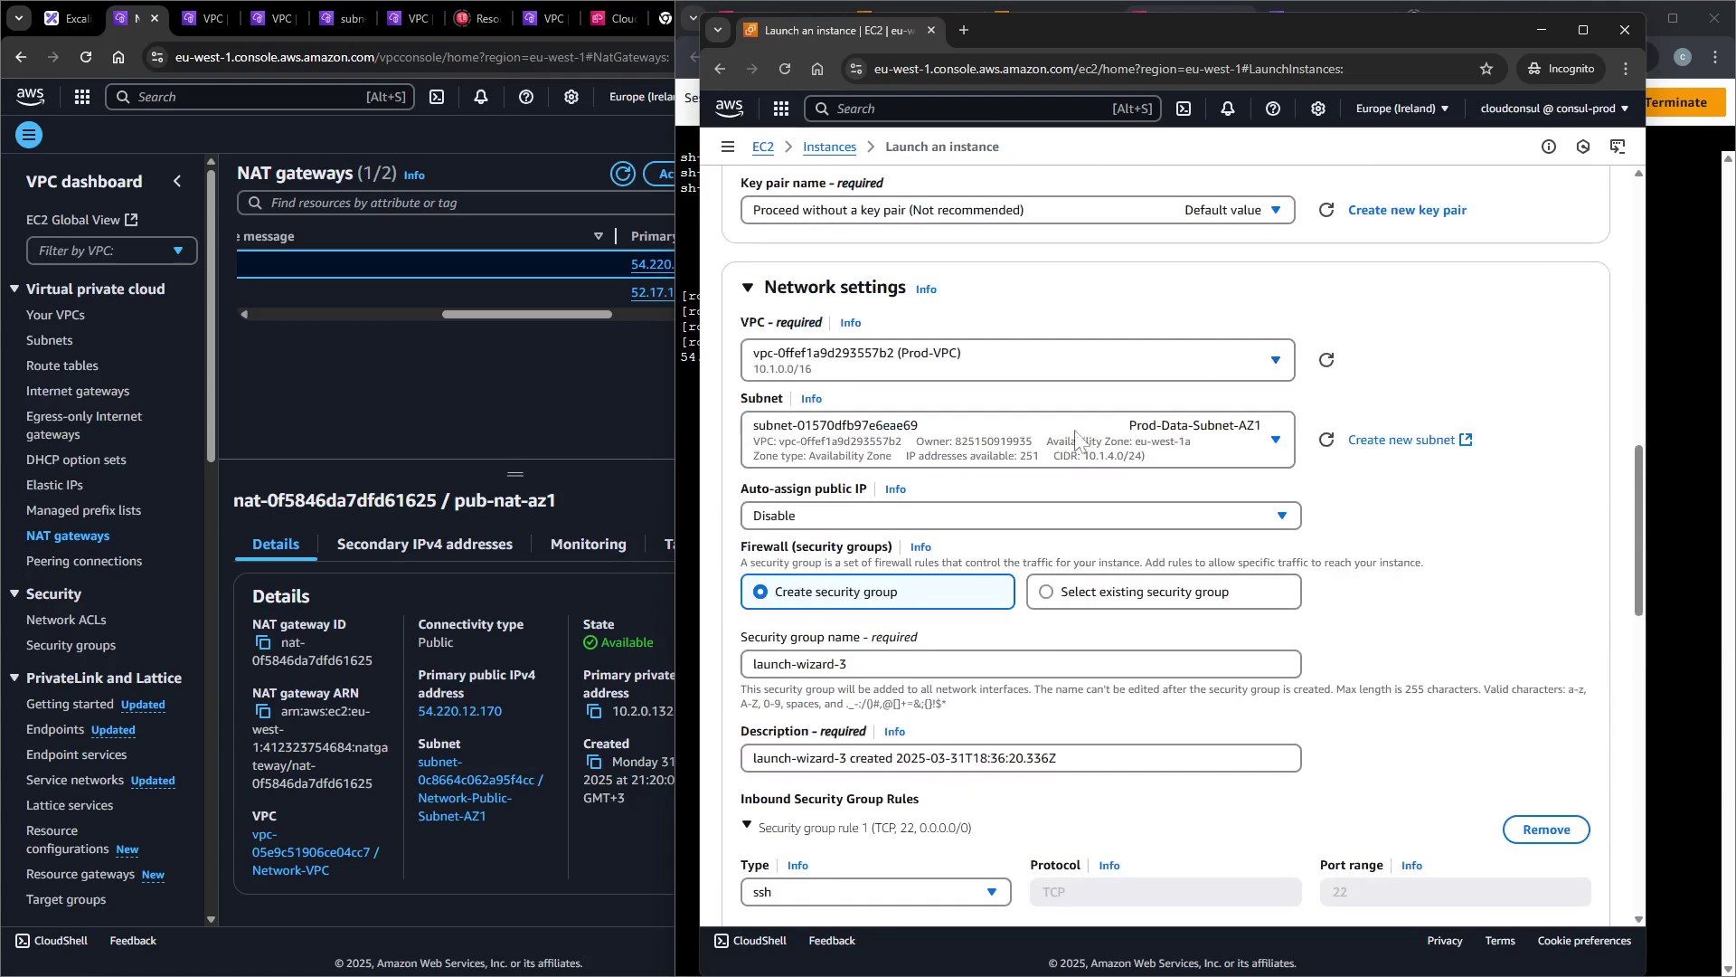
{"action": "left_click", "coordinate": [1013, 456]}
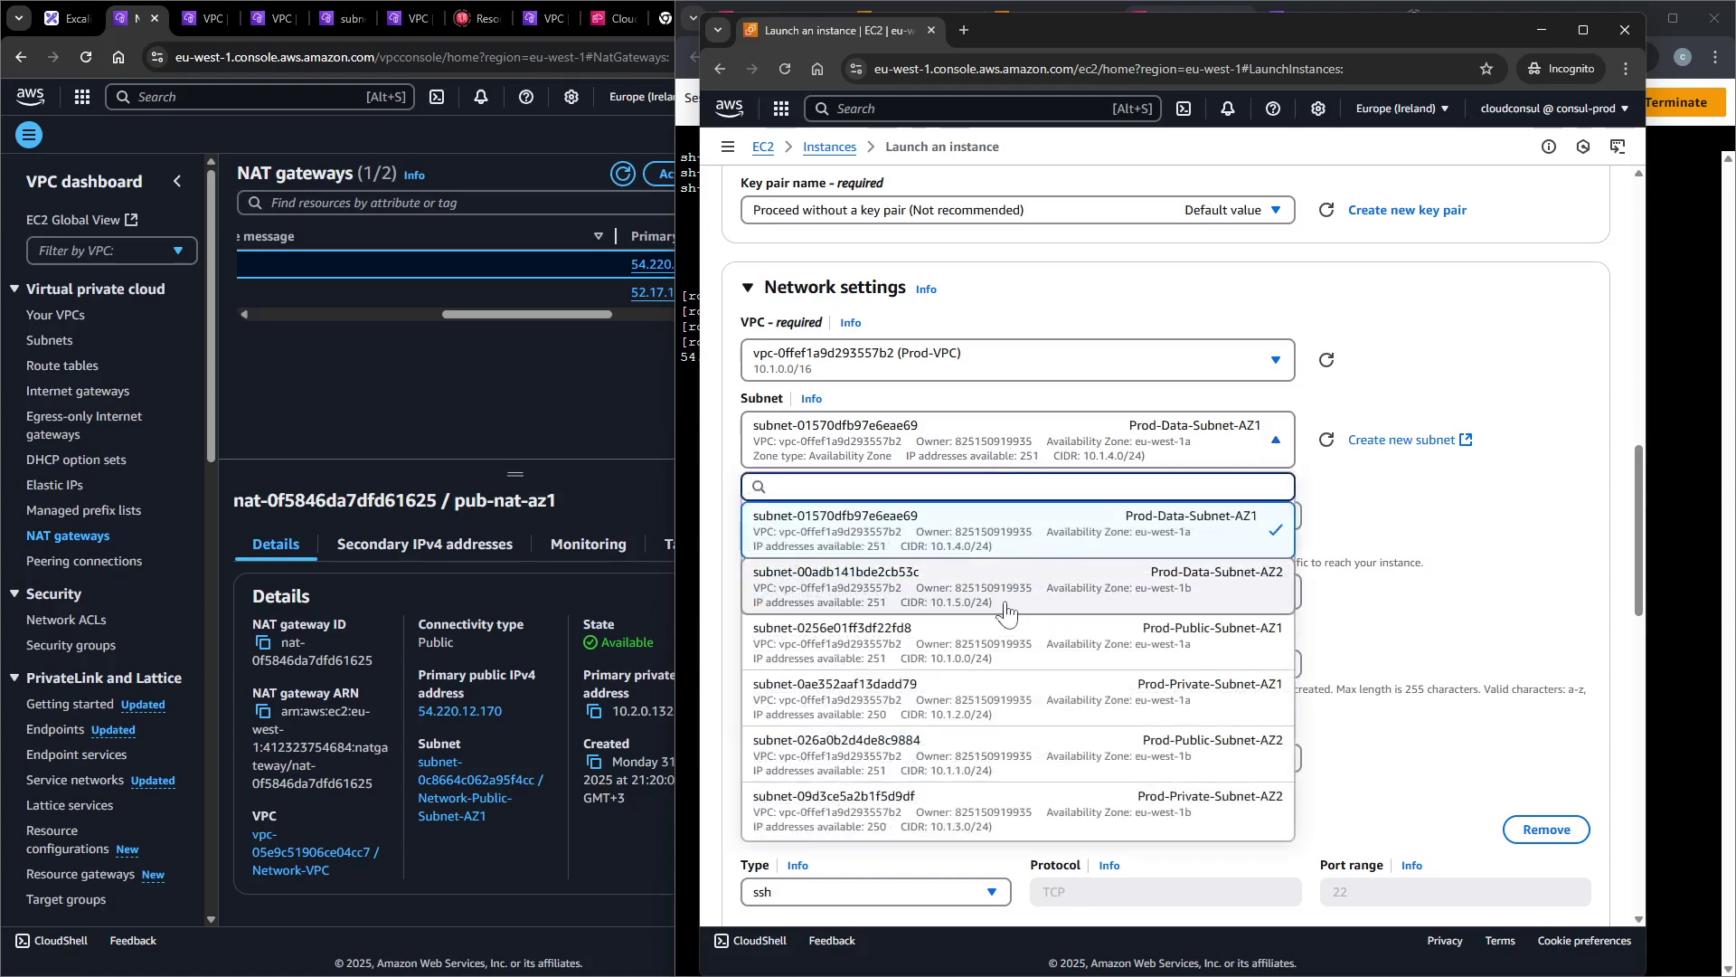
{"action": "left_click", "coordinate": [963, 723]}
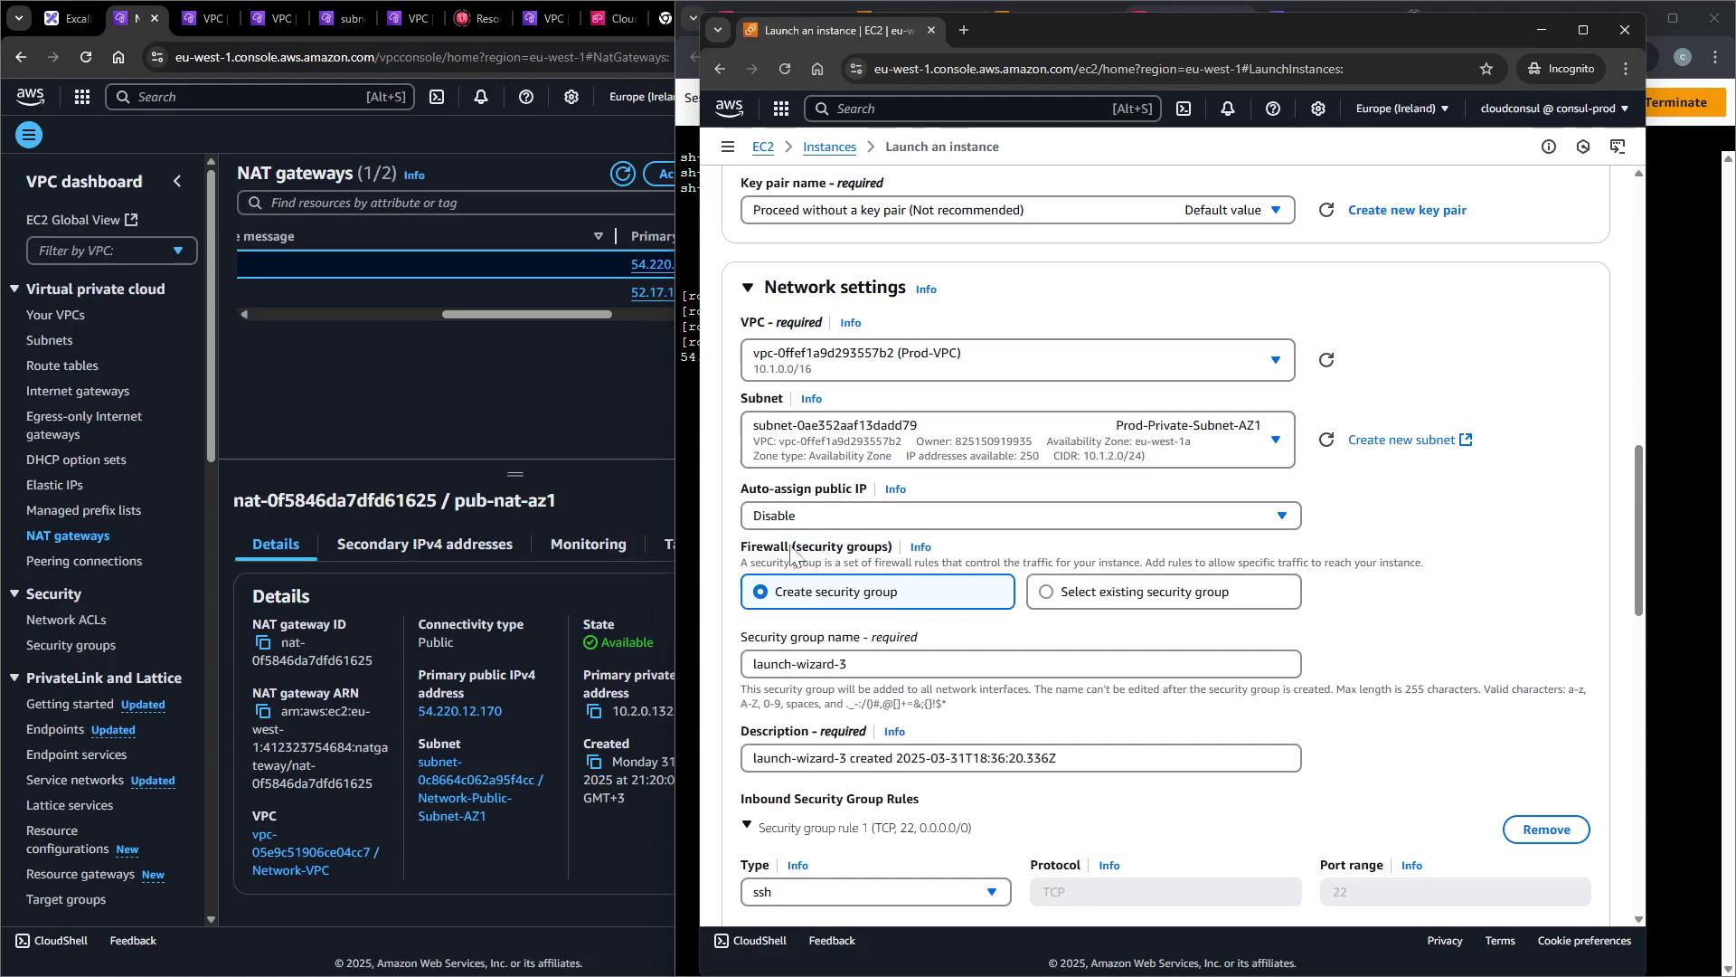
{"action": "scroll", "coordinate": [936, 633], "scroll_direction": "down", "scroll_amount": 1}
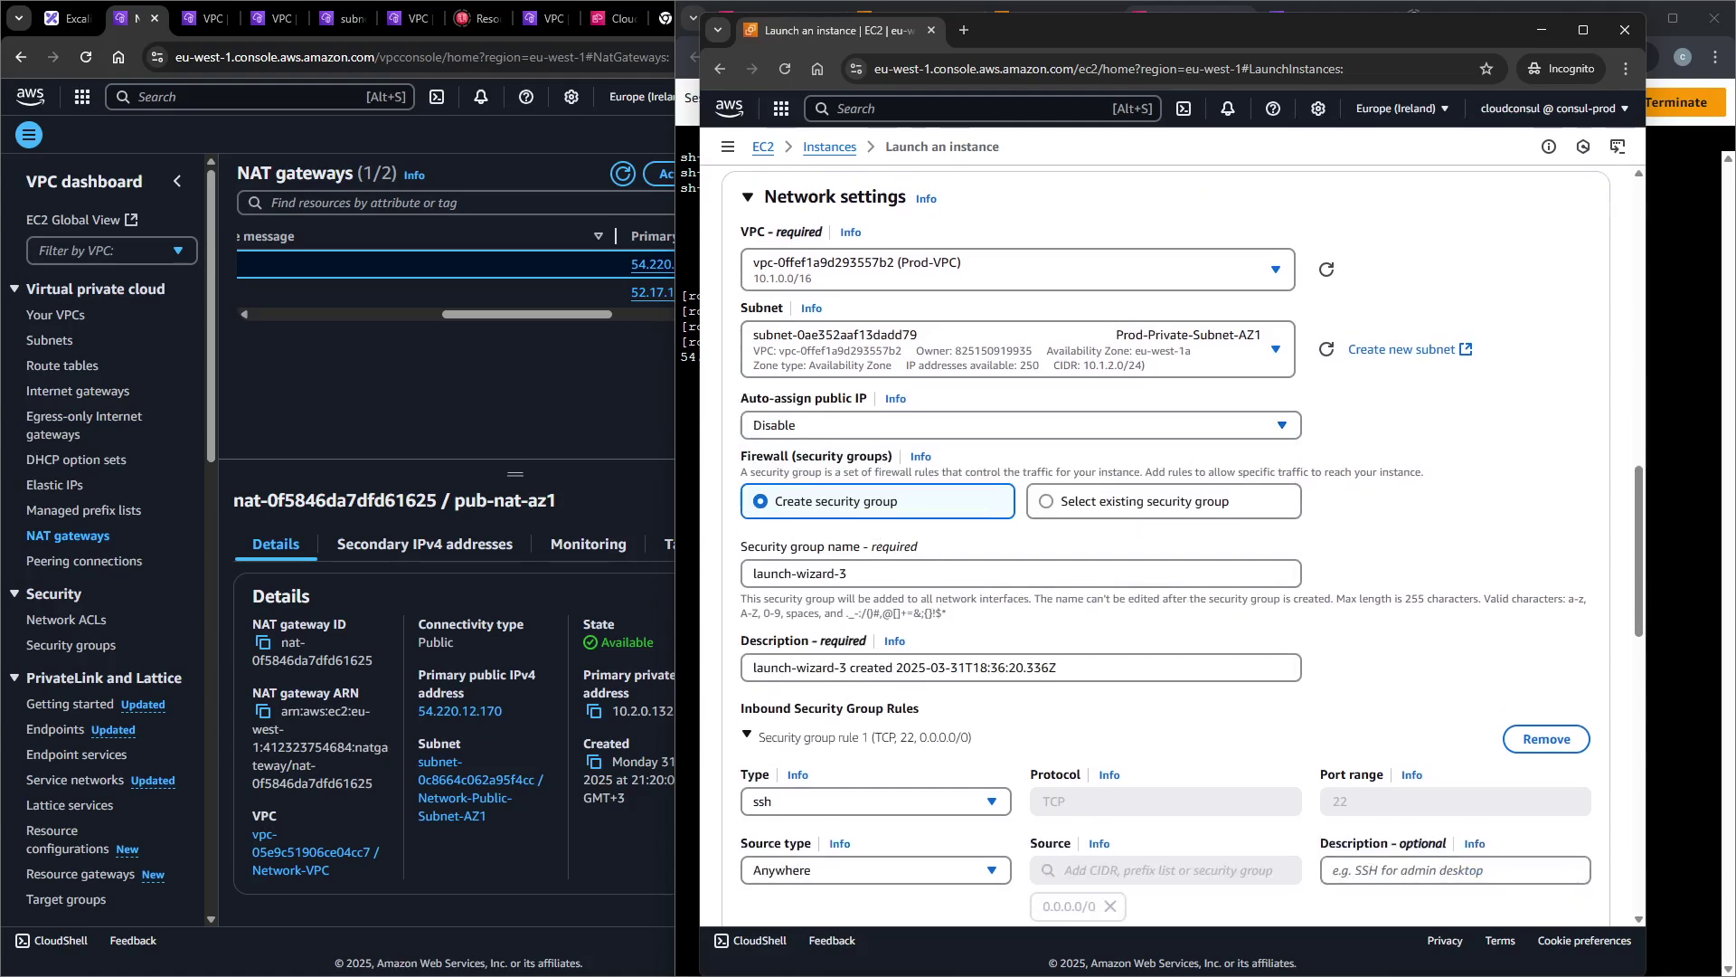
{"action": "left_click", "coordinate": [1045, 503]}
{"action": "left_click", "coordinate": [959, 573]}
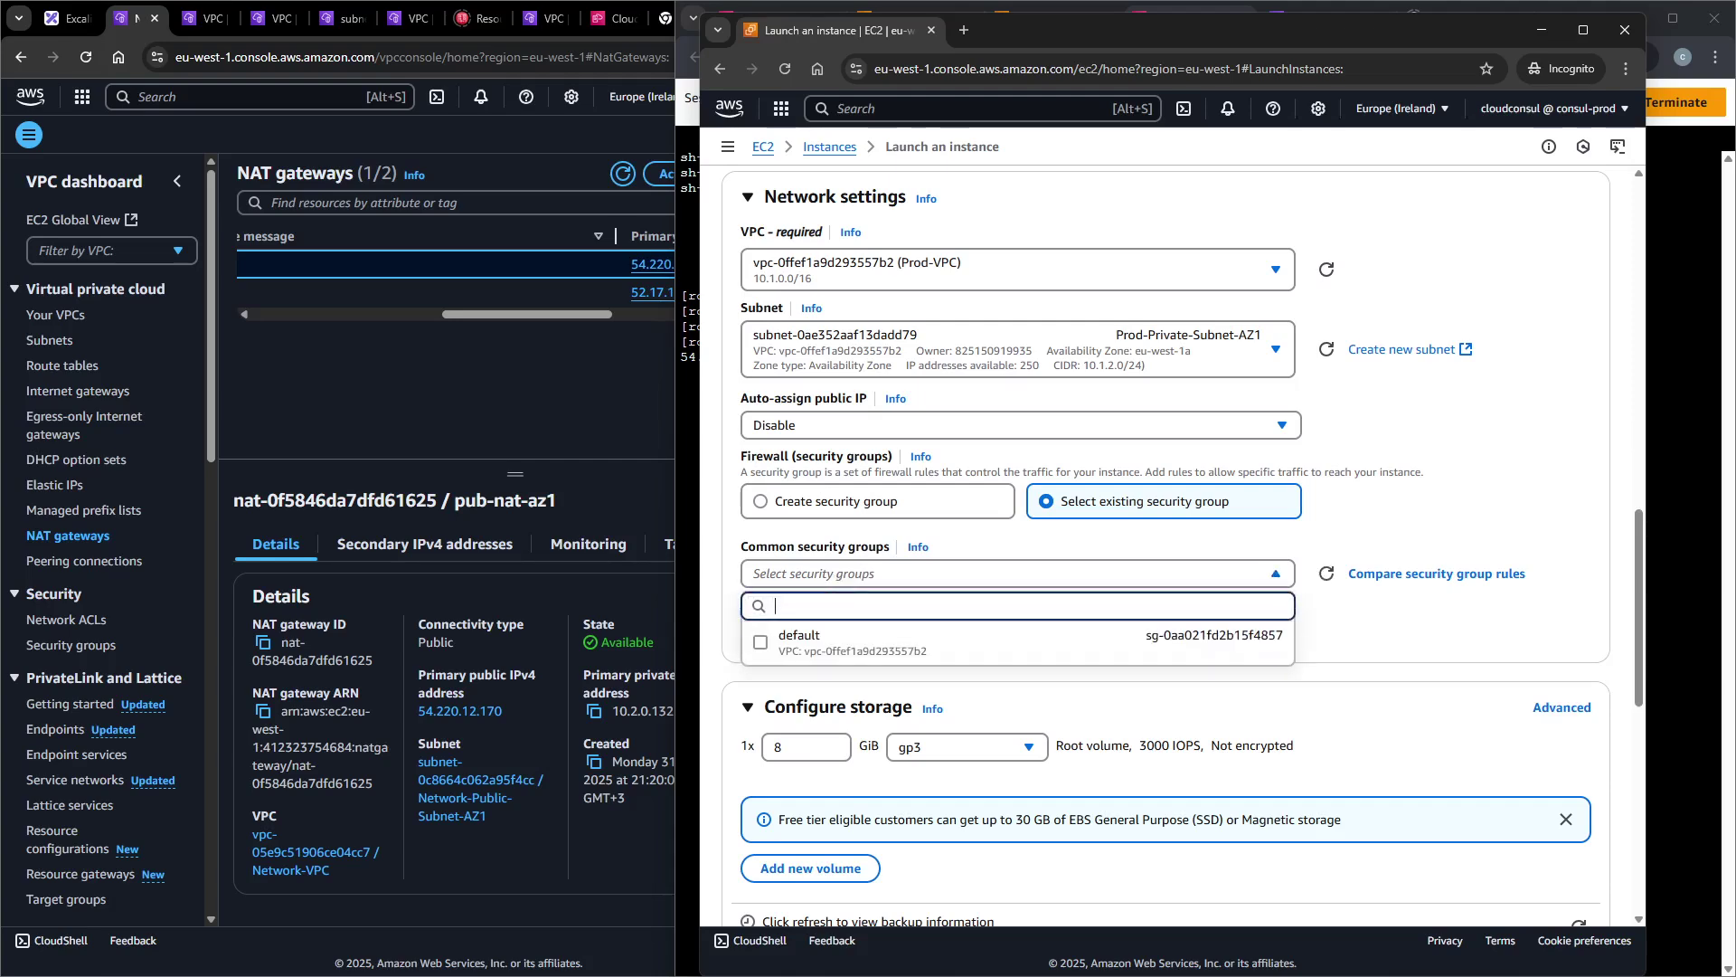
{"action": "left_click", "coordinate": [855, 507]}
{"action": "left_click", "coordinate": [850, 503]}
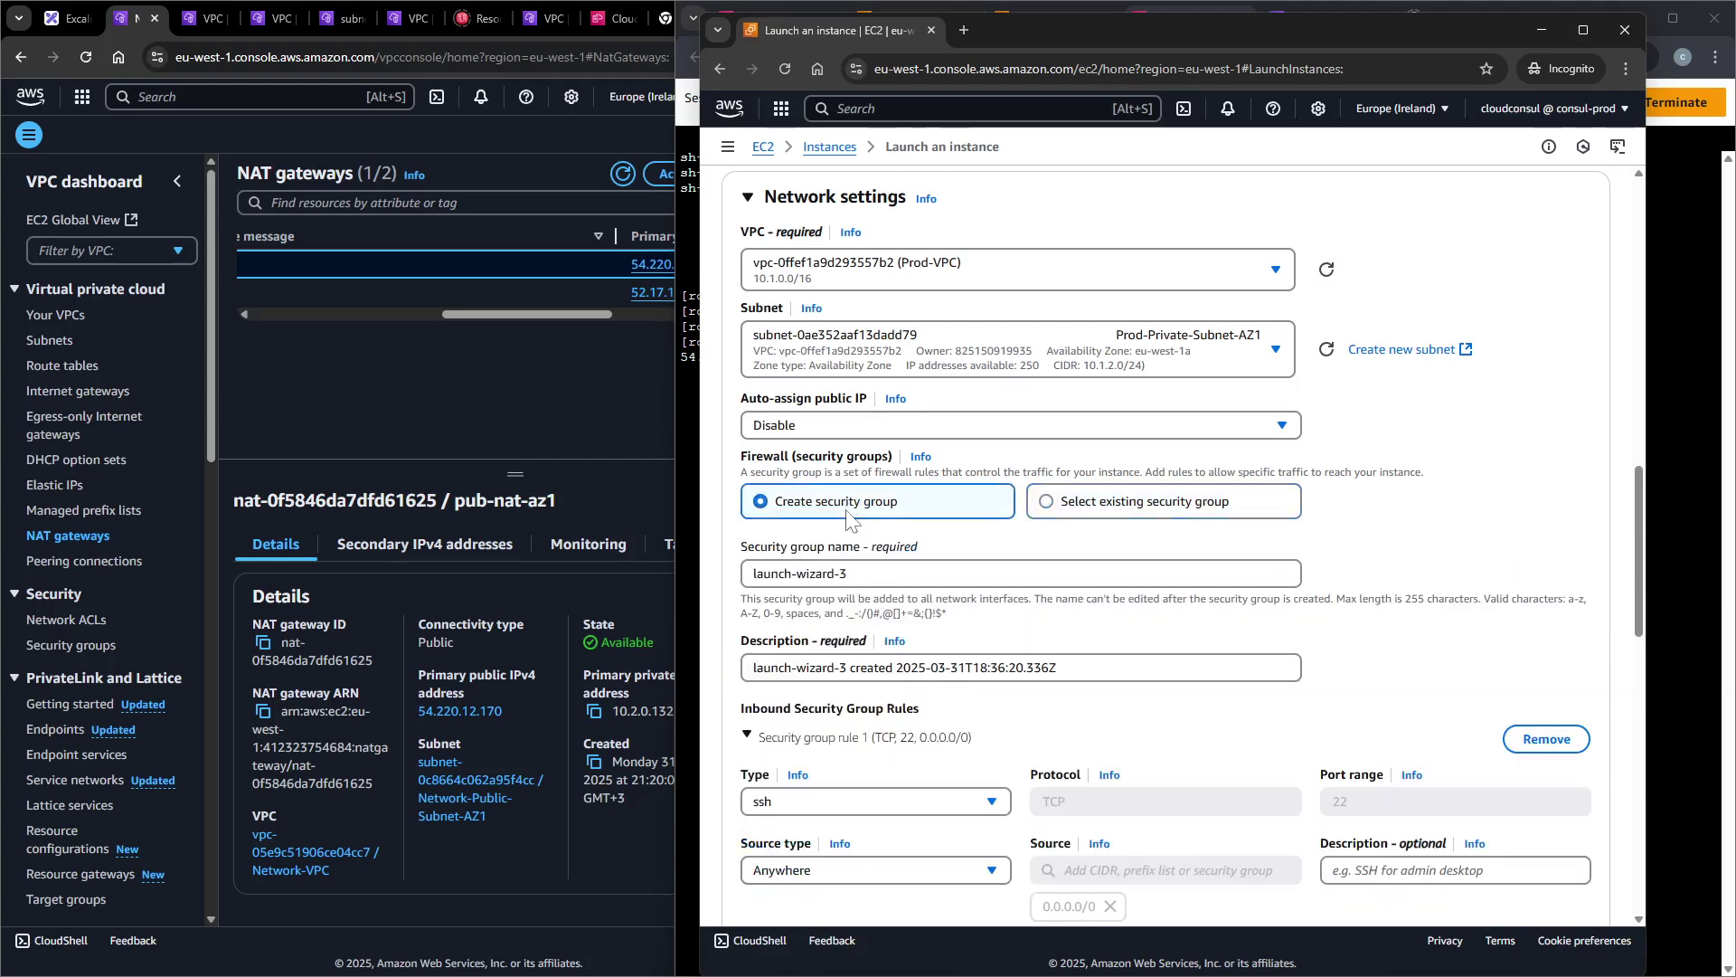
Remove the inbound SSH rule from the instance's new security group, launch-wizard-3.
{"action": "scroll", "coordinate": [850, 542], "scroll_direction": "down", "scroll_amount": 3}
{"action": "scroll", "coordinate": [1476, 329], "scroll_direction": "down", "scroll_amount": 2}
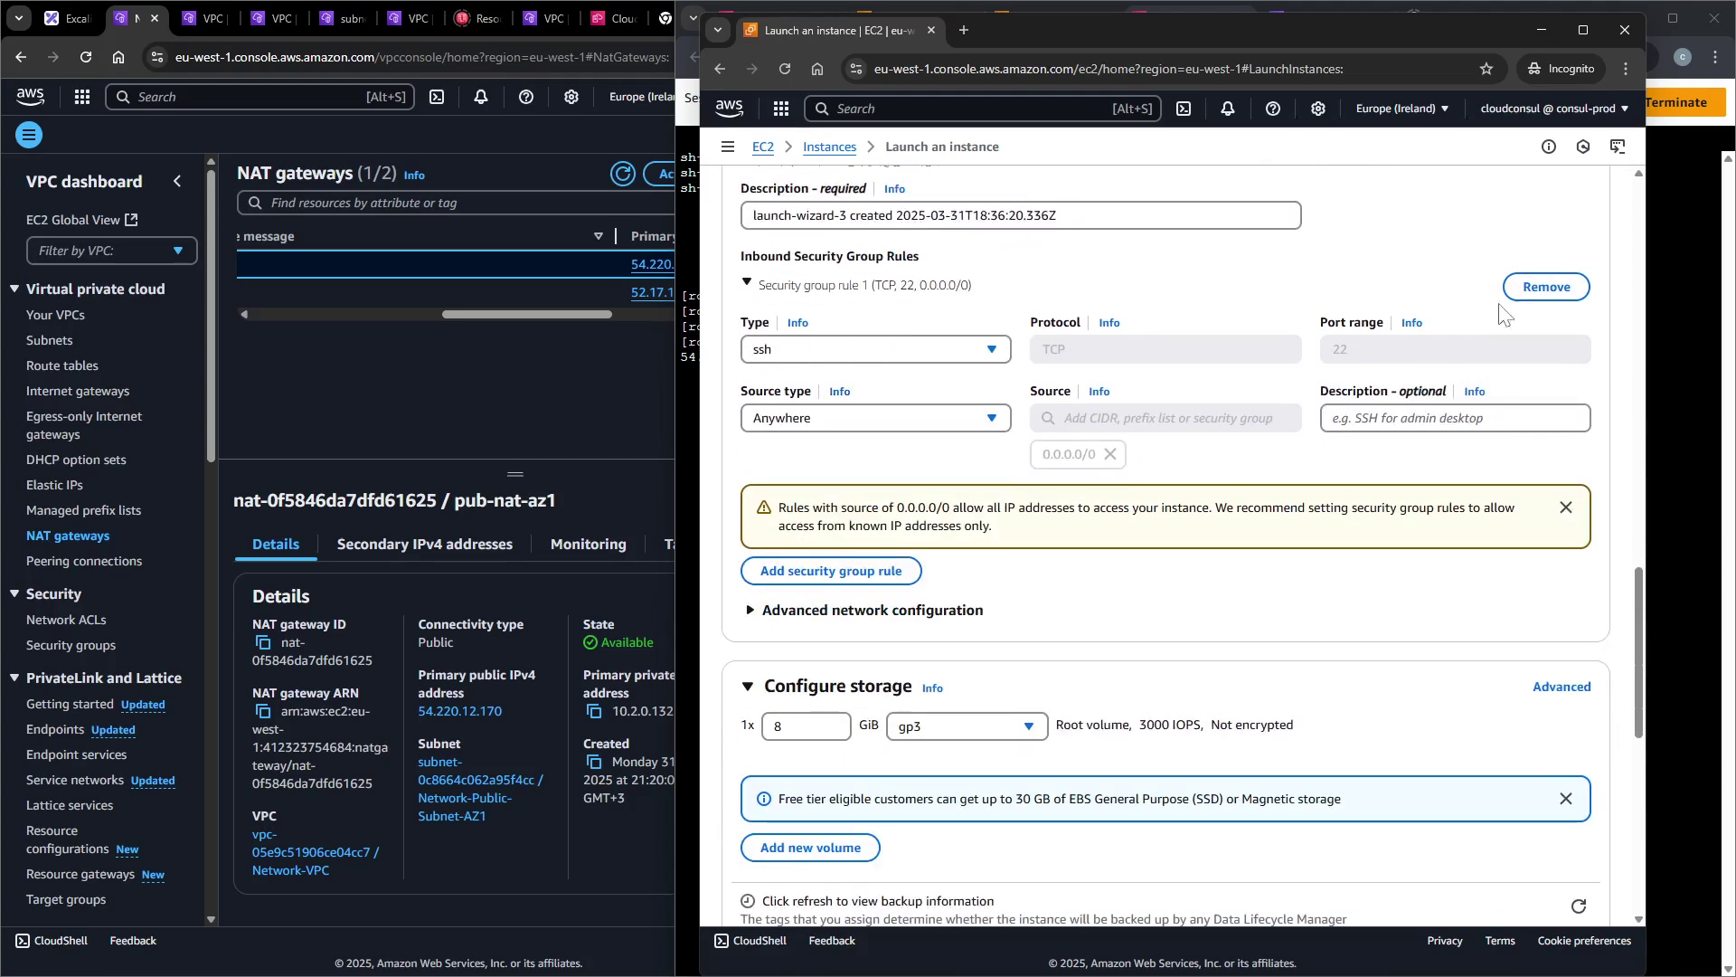
{"action": "left_click", "coordinate": [1543, 283]}
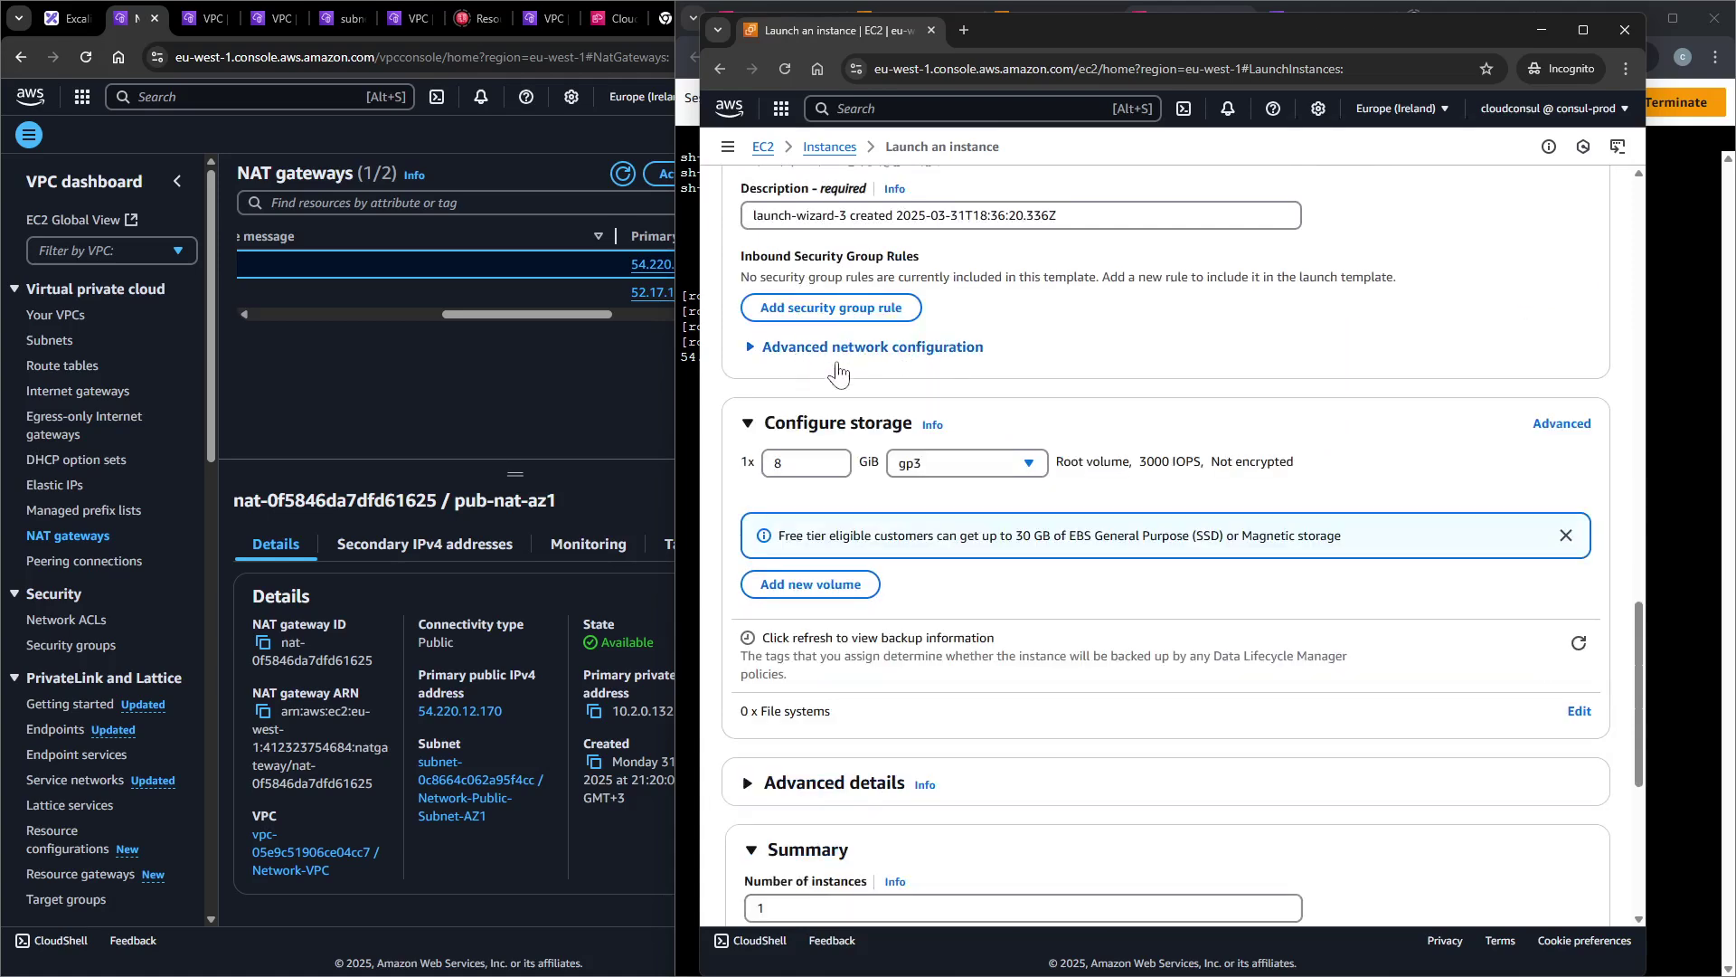
Assign the AmazonSSMRoleForInstancesQuickSetup IAM instance profile in the instance's advanced details.
{"action": "scroll", "coordinate": [843, 566], "scroll_direction": "down", "scroll_amount": 1}
{"action": "scroll", "coordinate": [843, 566], "scroll_direction": "down", "scroll_amount": 2}
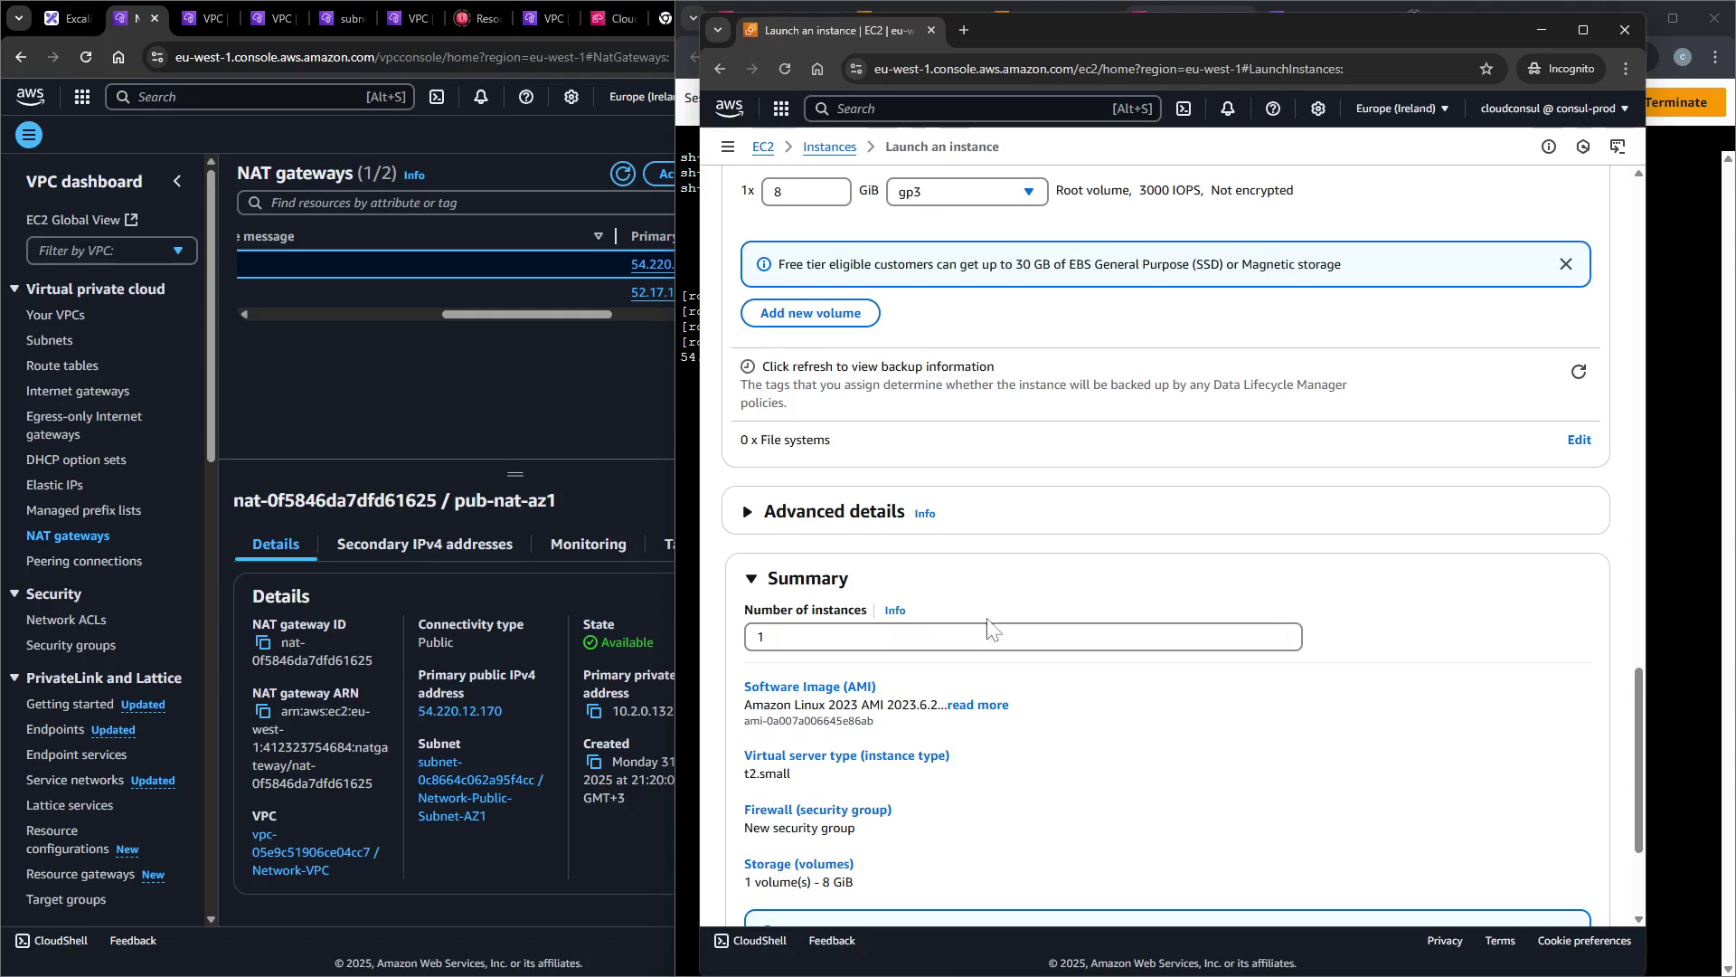
{"action": "left_click", "coordinate": [804, 520]}
{"action": "left_click", "coordinate": [818, 579]}
{"action": "left_click", "coordinate": [819, 579]}
{"action": "left_click", "coordinate": [814, 642]}
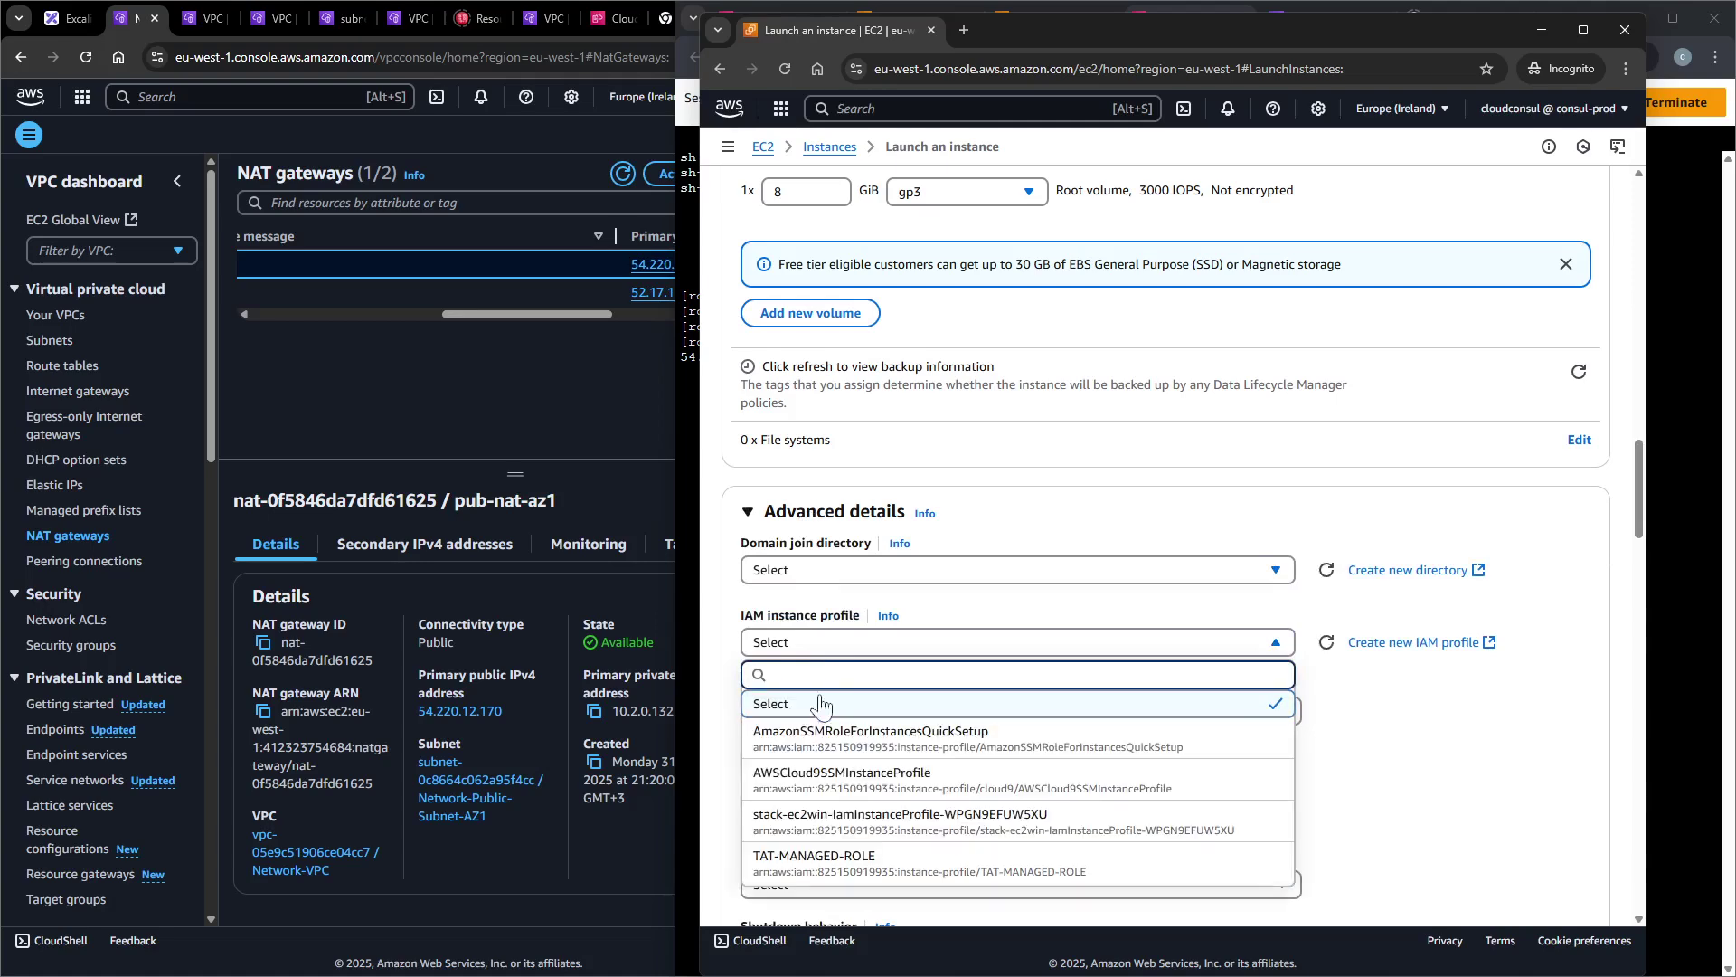
{"action": "left_click", "coordinate": [1095, 731]}
Keep the remaining advanced settings at their defaults and launch the instance.
{"action": "scroll", "coordinate": [1237, 685], "scroll_direction": "down", "scroll_amount": 8}
{"action": "scroll", "coordinate": [1237, 685], "scroll_direction": "down", "scroll_amount": 20}
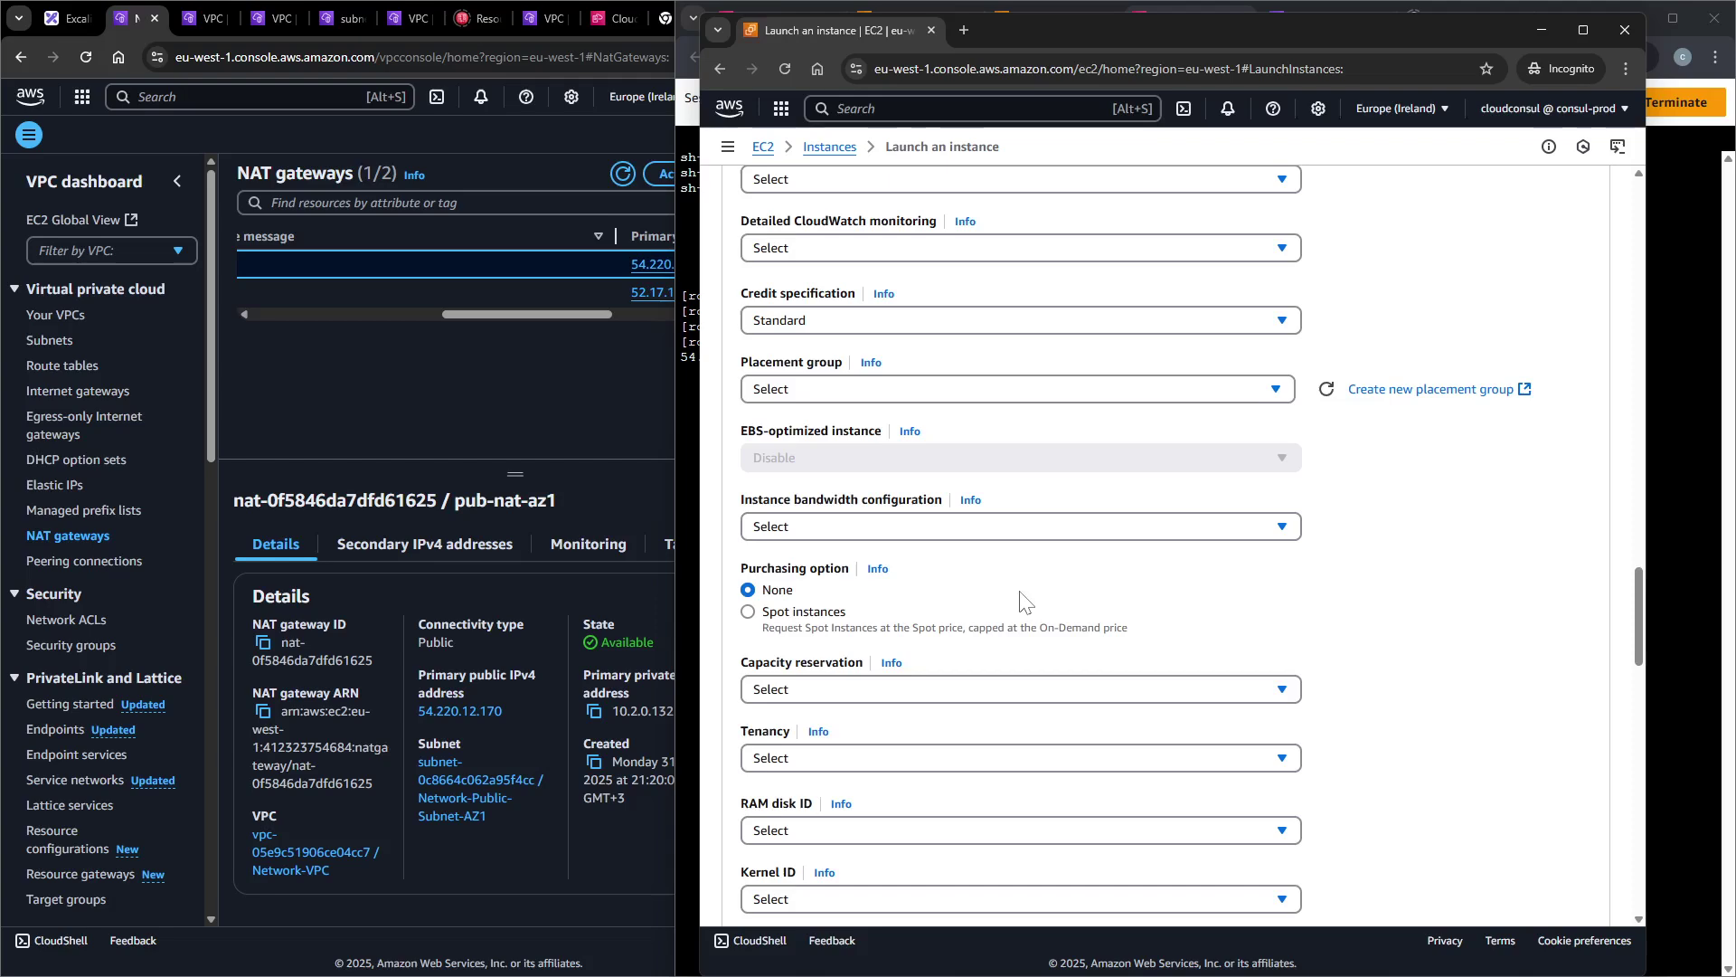
{"action": "scroll", "coordinate": [1188, 714], "scroll_direction": "down", "scroll_amount": 1}
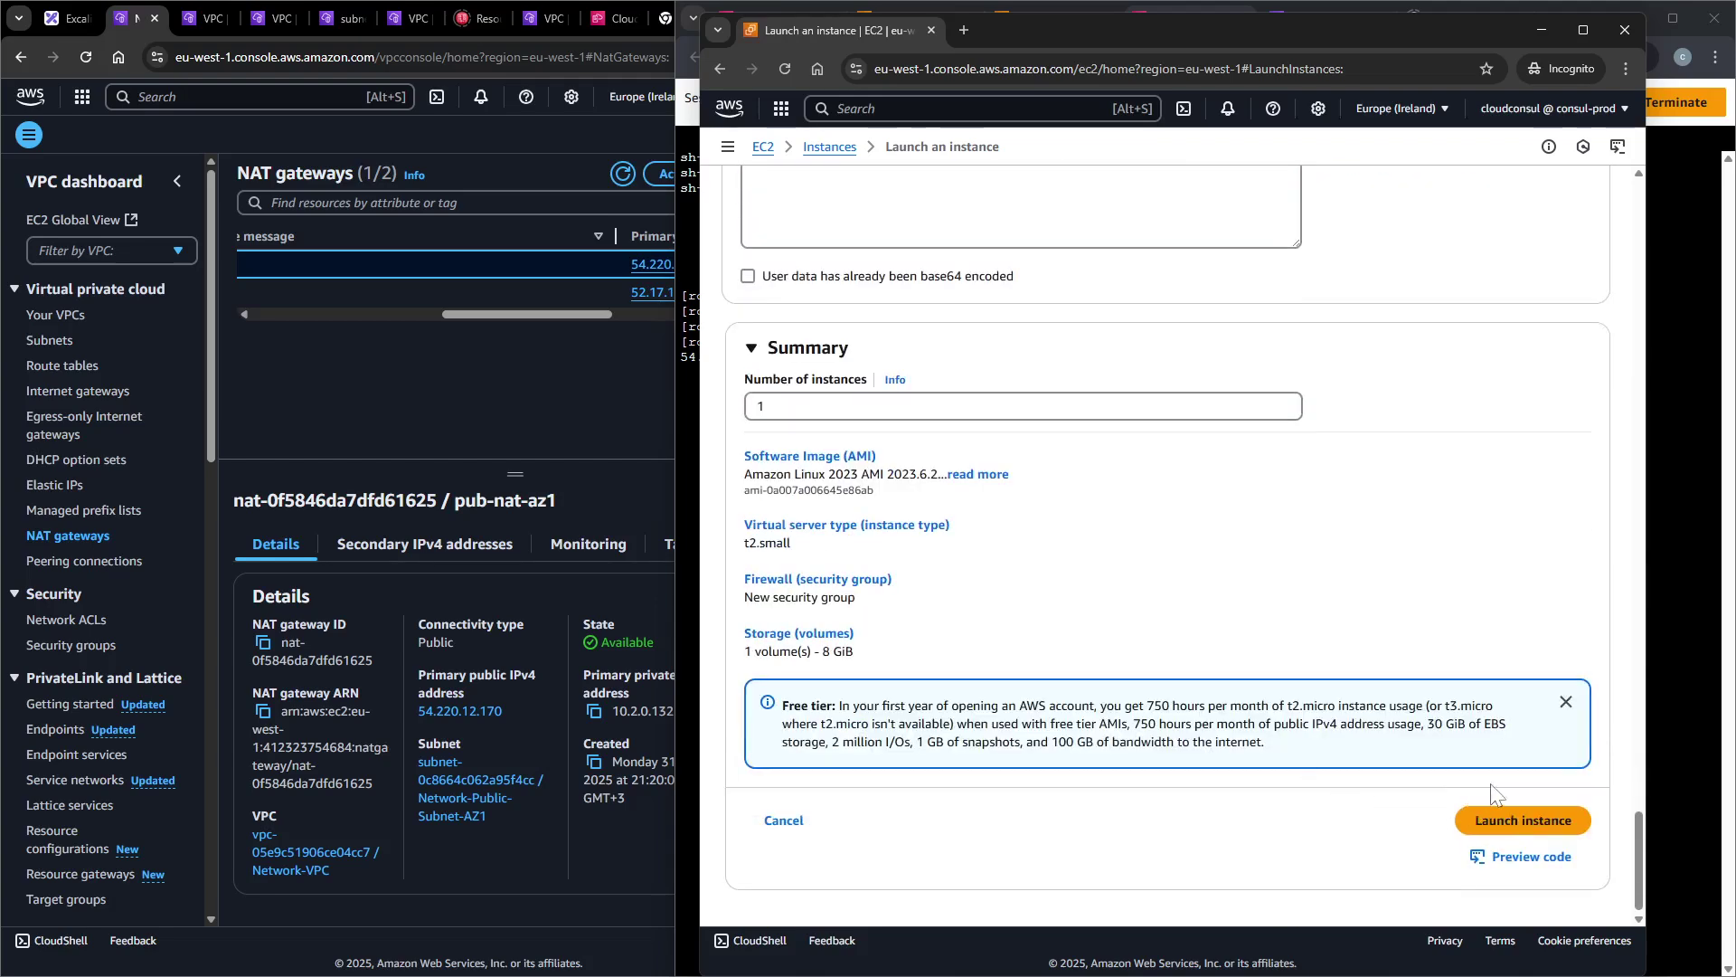
{"action": "left_click", "coordinate": [1517, 822]}
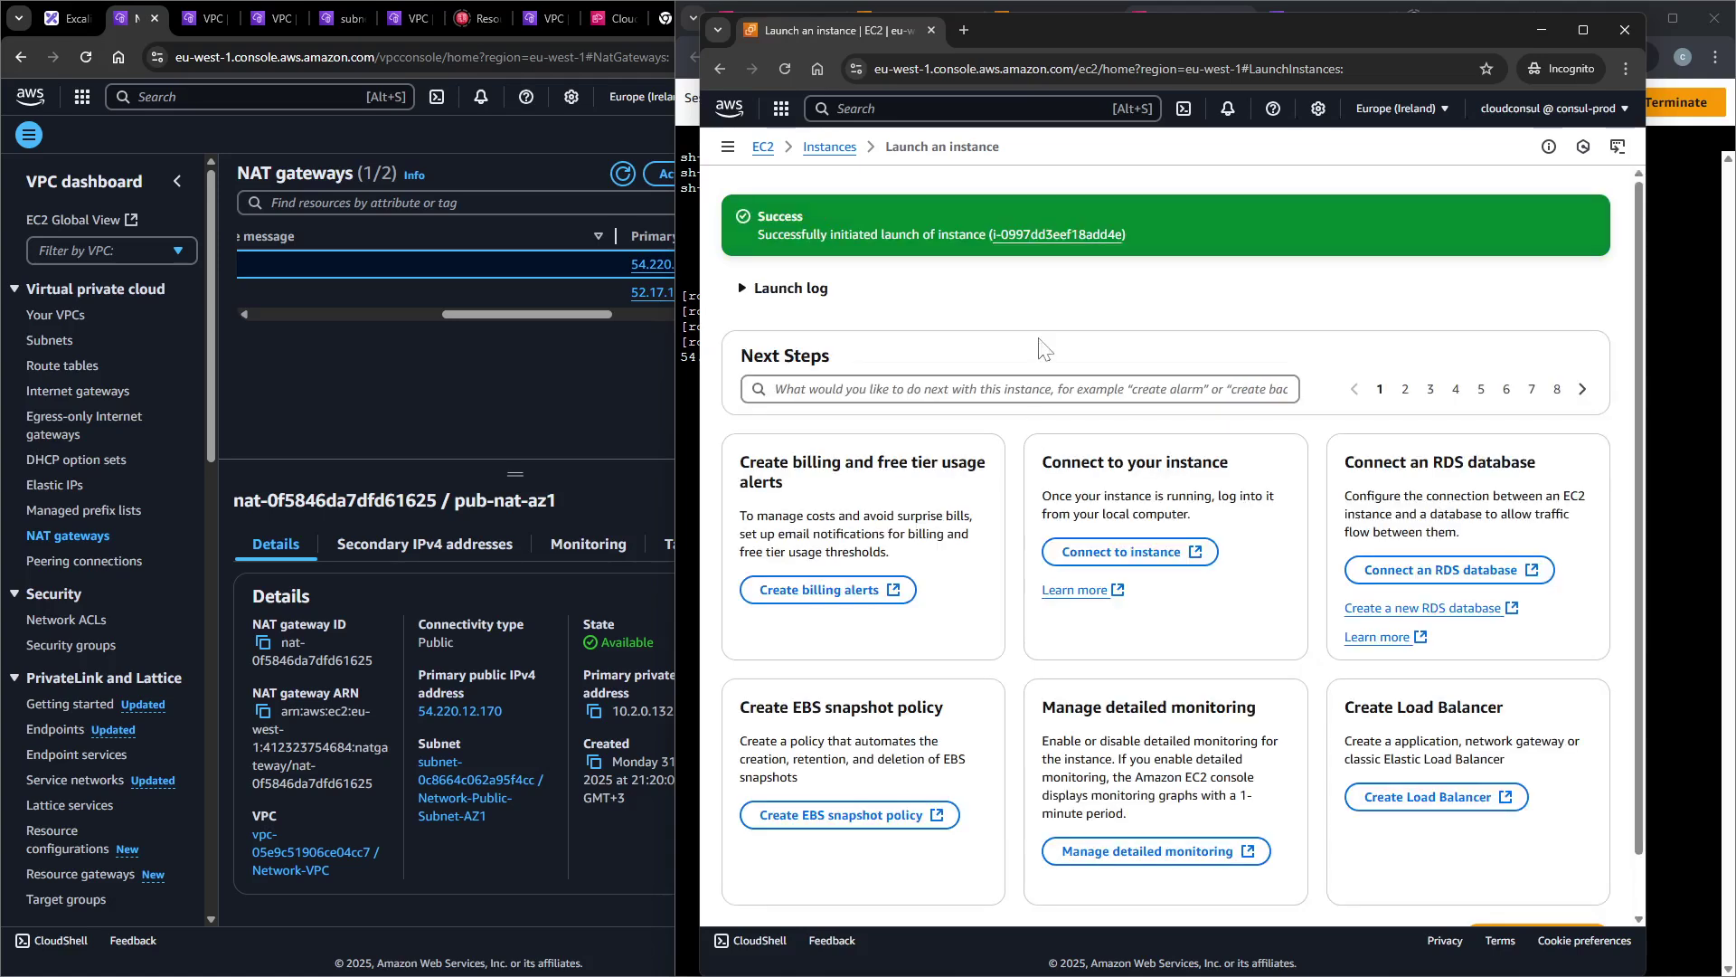
Open the newly launched demo-prd-instance and check its Session Manager connection option.
{"action": "left_click", "coordinate": [1094, 235]}
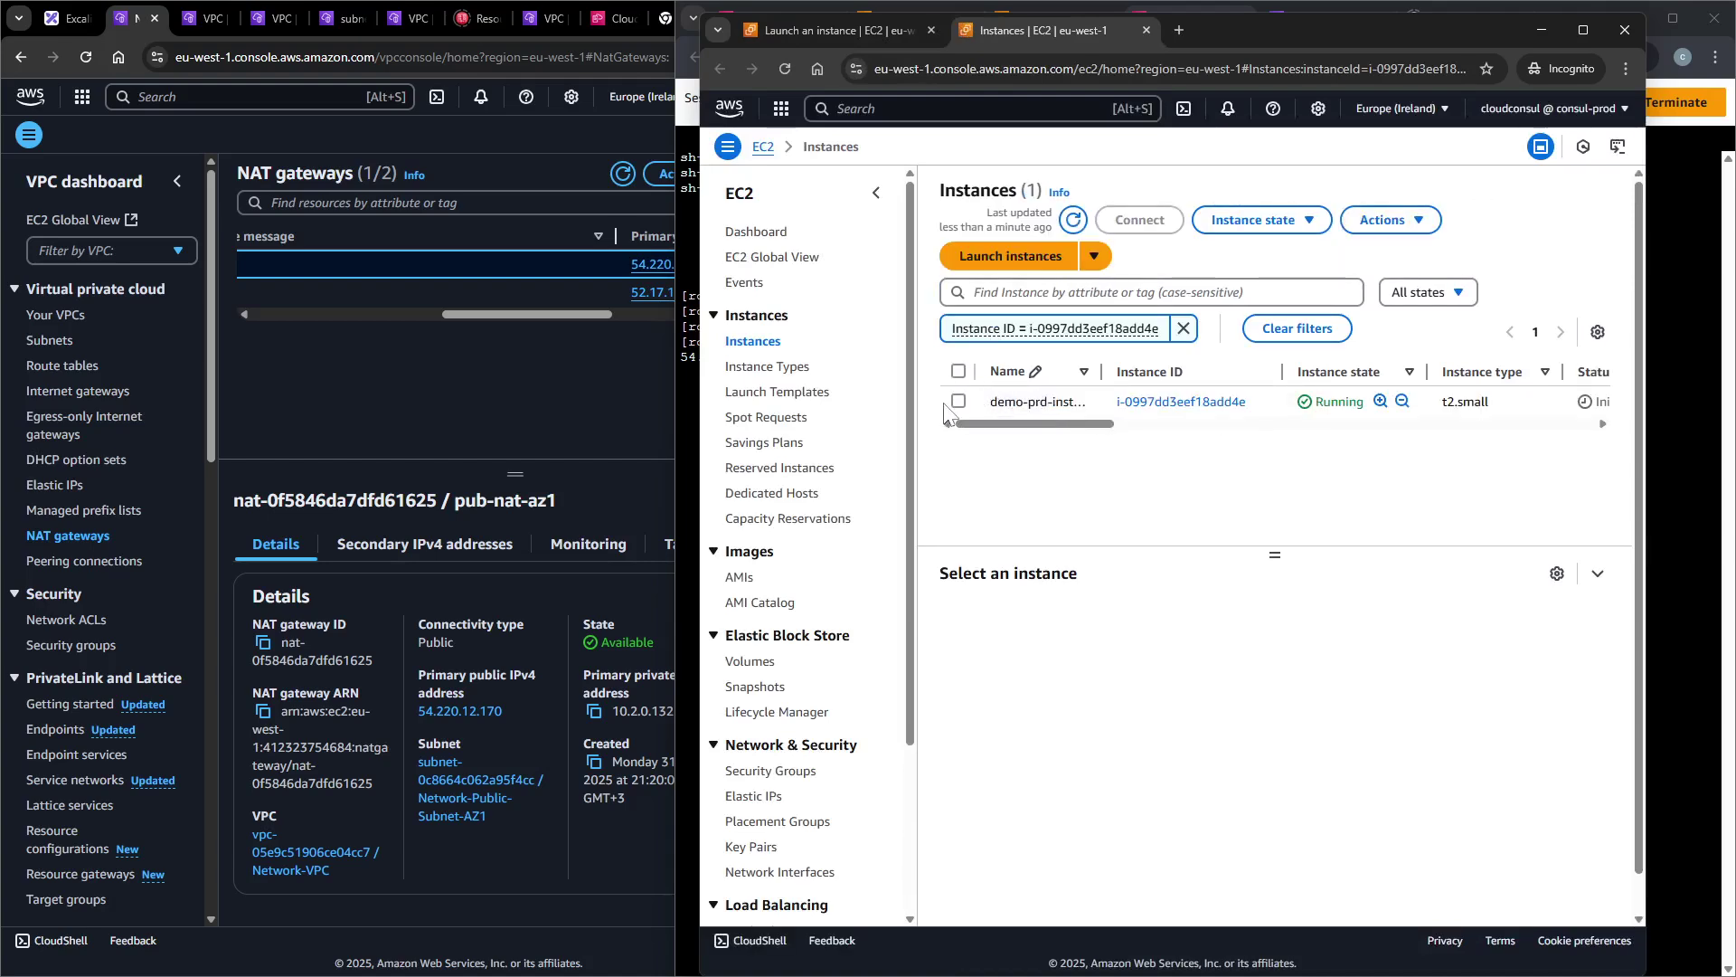
{"action": "left_click", "coordinate": [959, 401]}
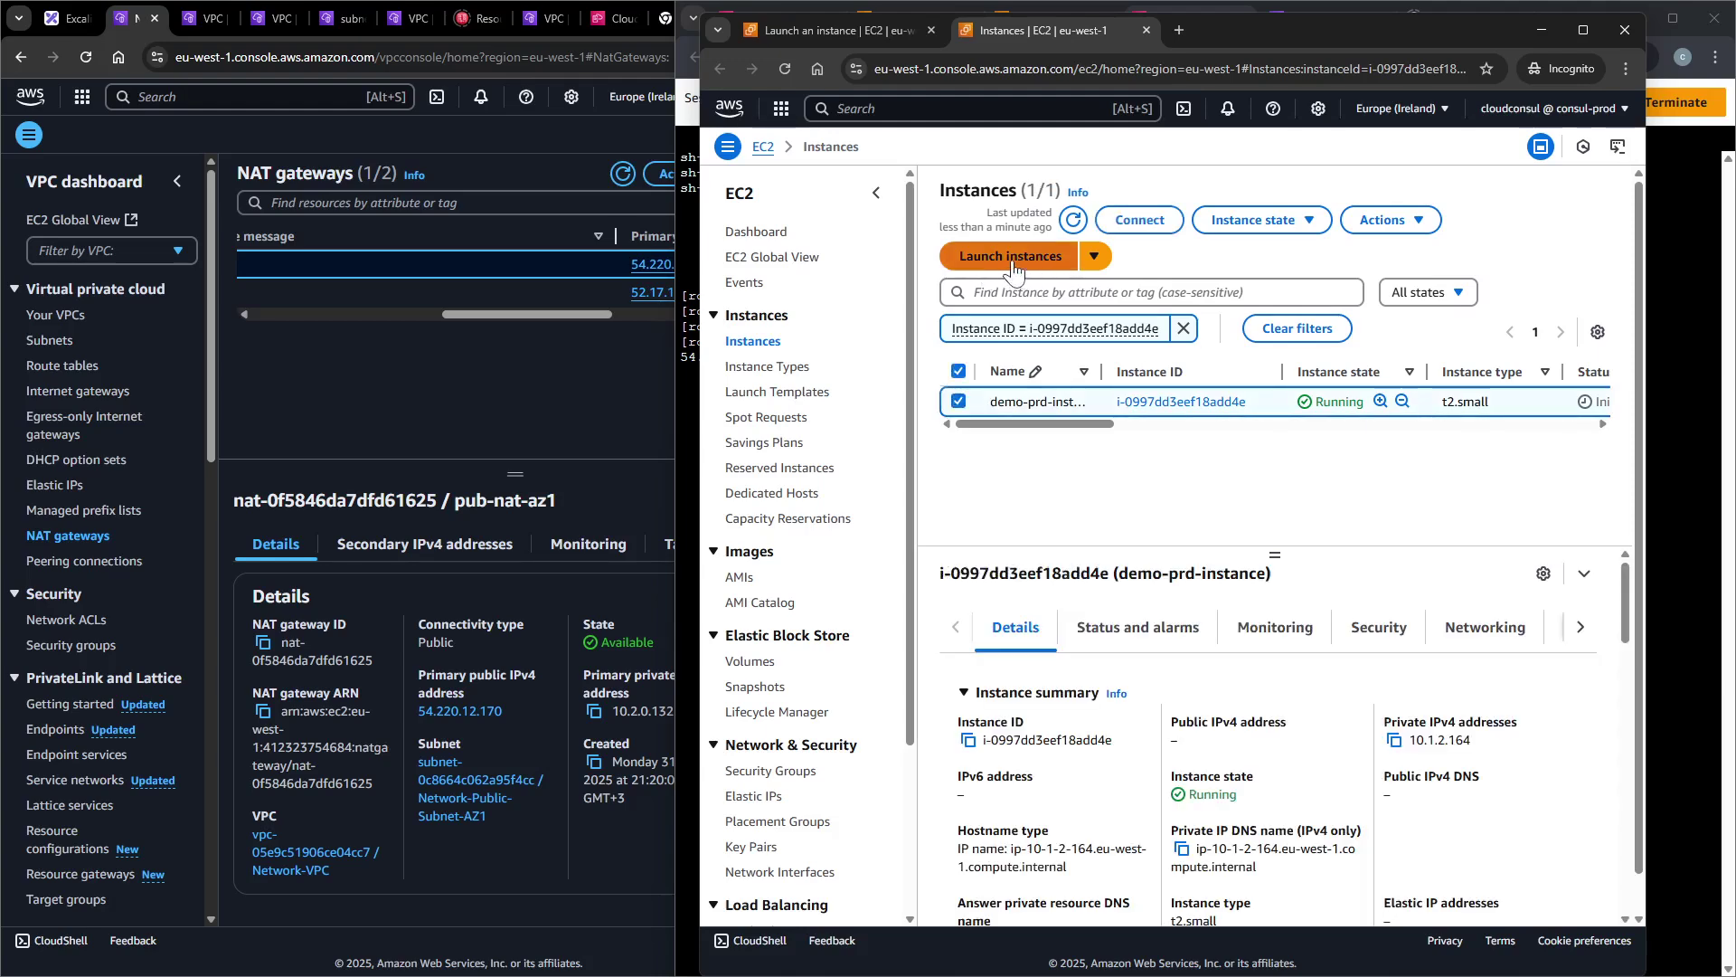
{"action": "left_click", "coordinate": [1139, 219]}
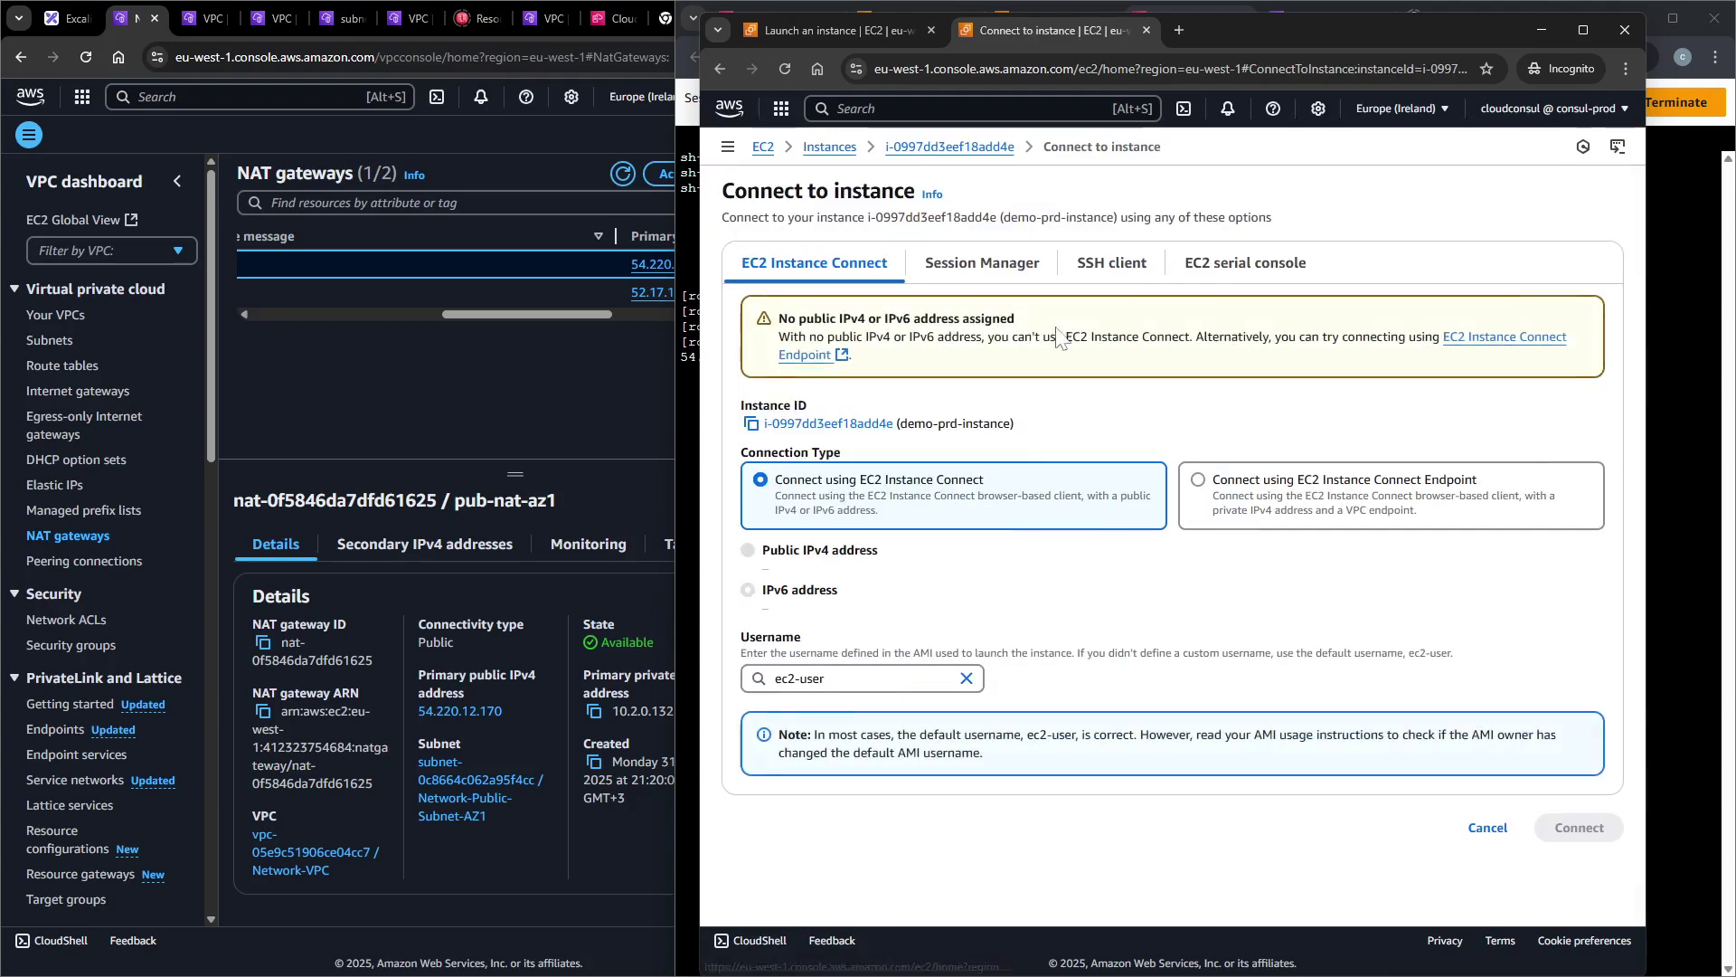
{"action": "left_click", "coordinate": [959, 282]}
Open the details page of demo-prd-instance and review its IP addresses, IAM role and subnet.
{"action": "left_click", "coordinate": [970, 150]}
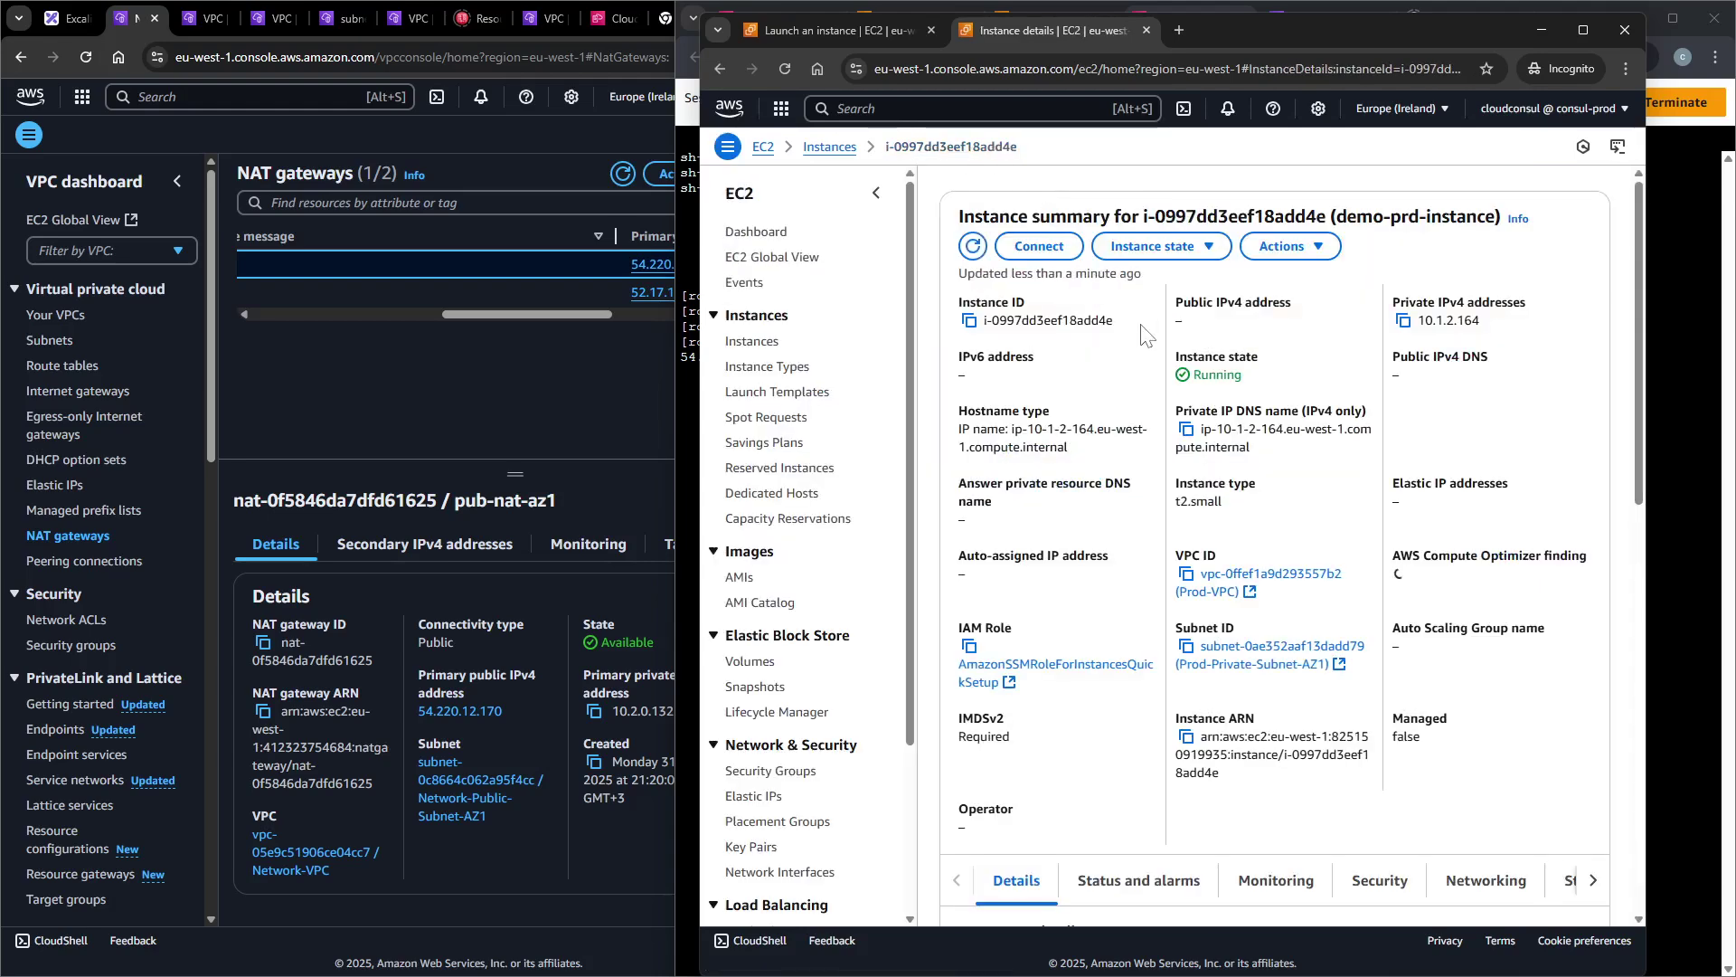
{"action": "triple_click", "coordinate": [1260, 324]}
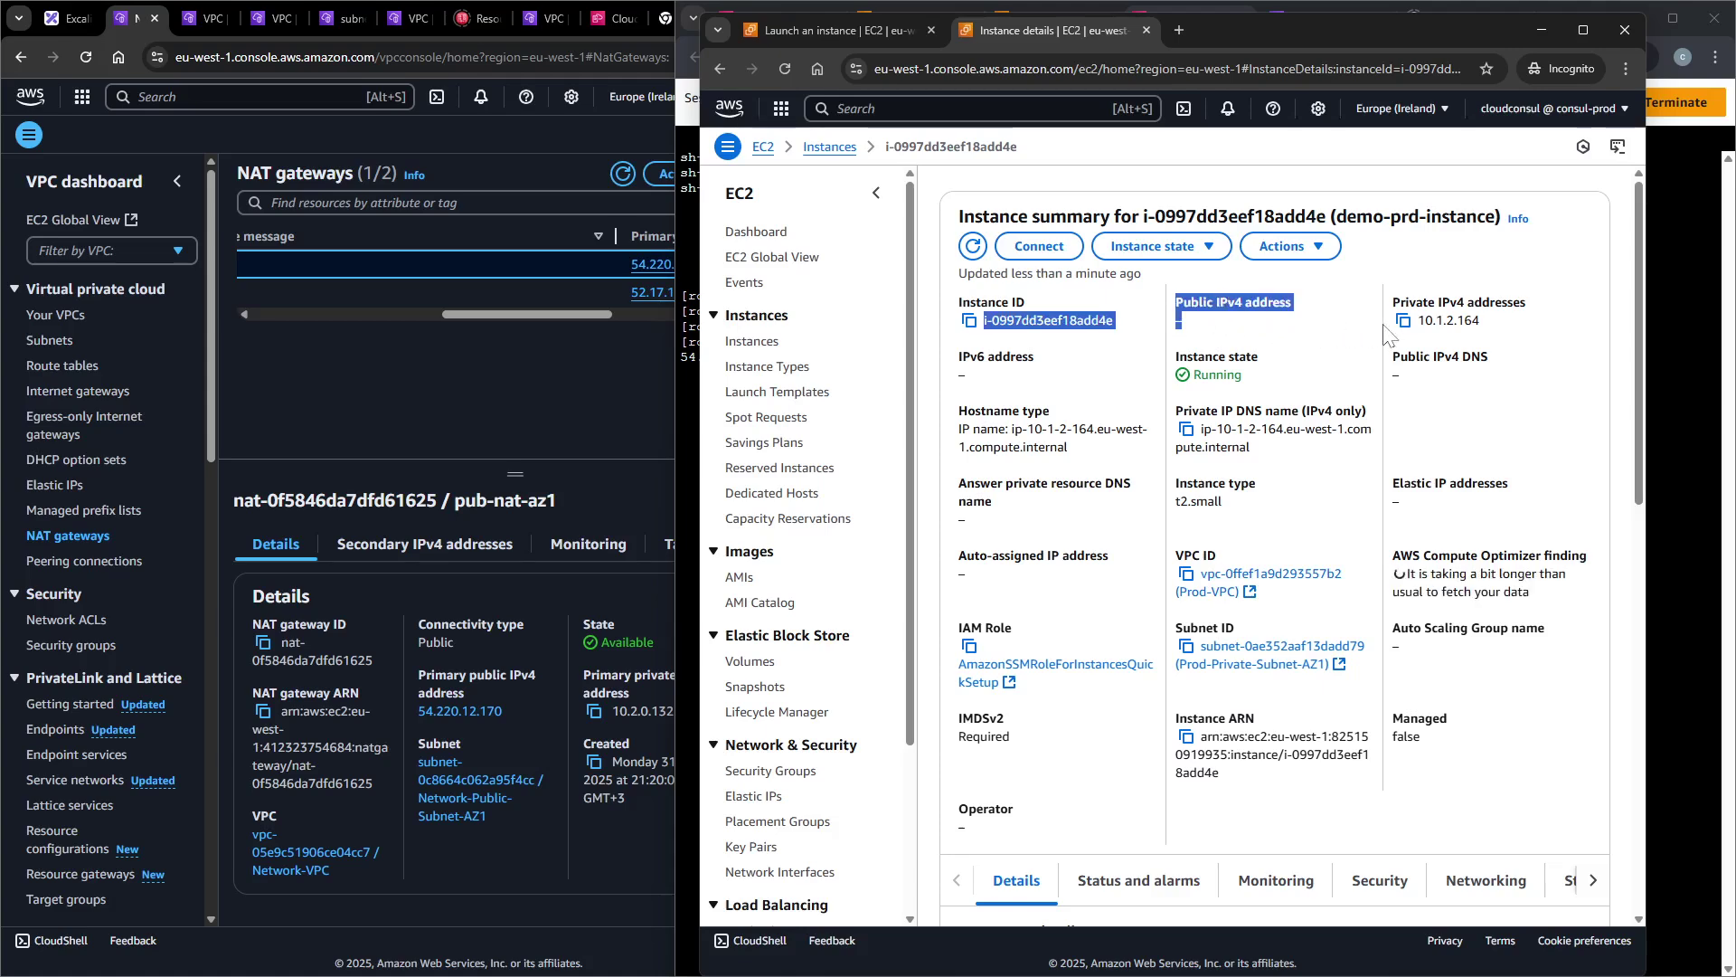
{"action": "left_click", "coordinate": [1316, 339]}
{"action": "scroll", "coordinate": [1320, 334], "scroll_direction": "down", "scroll_amount": 7}
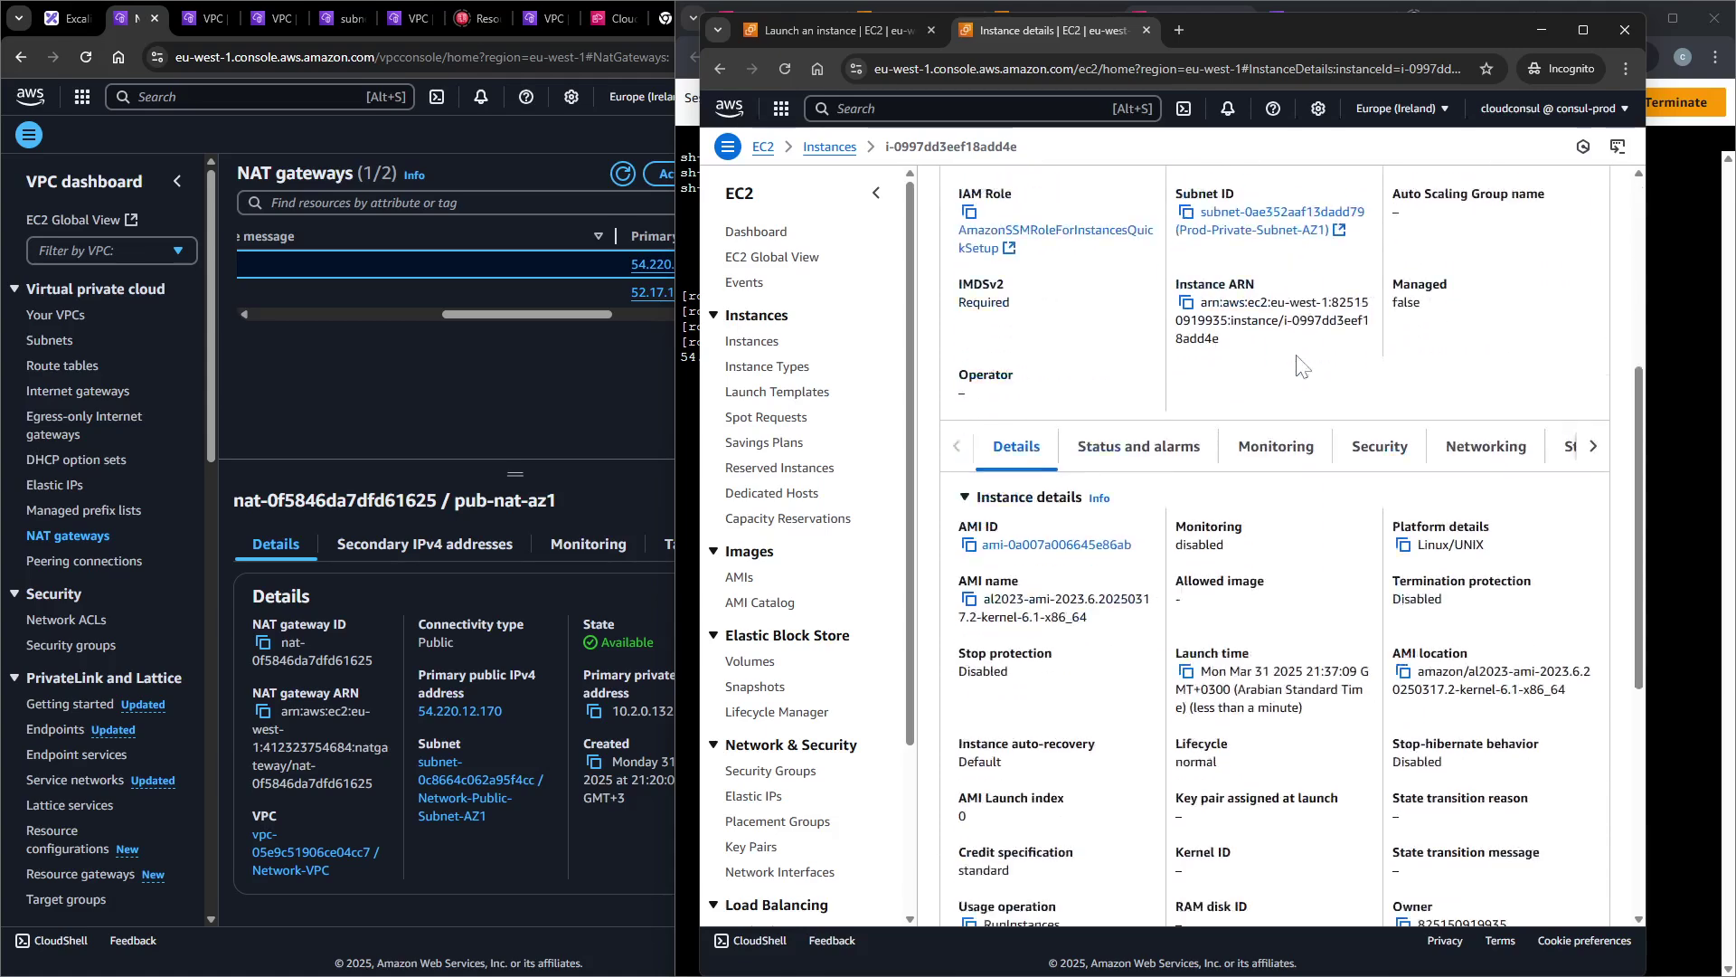
{"action": "scroll", "coordinate": [1349, 322], "scroll_direction": "up", "scroll_amount": 1}
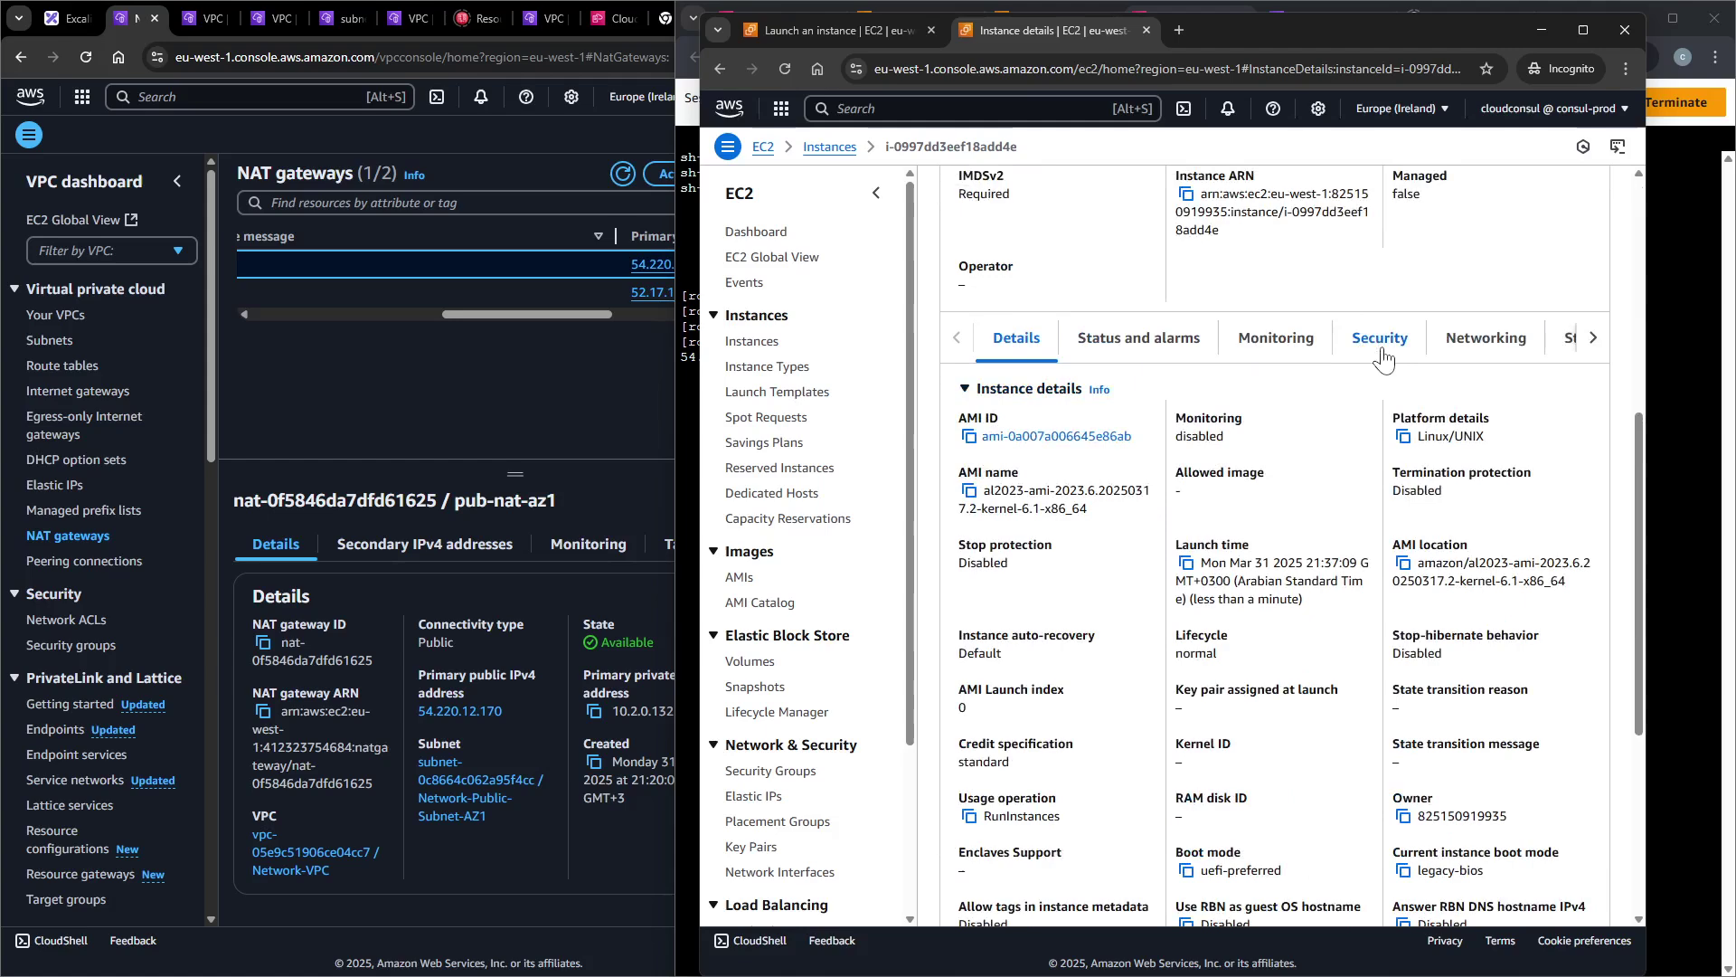
{"action": "scroll", "coordinate": [1384, 360], "scroll_direction": "up", "scroll_amount": 6}
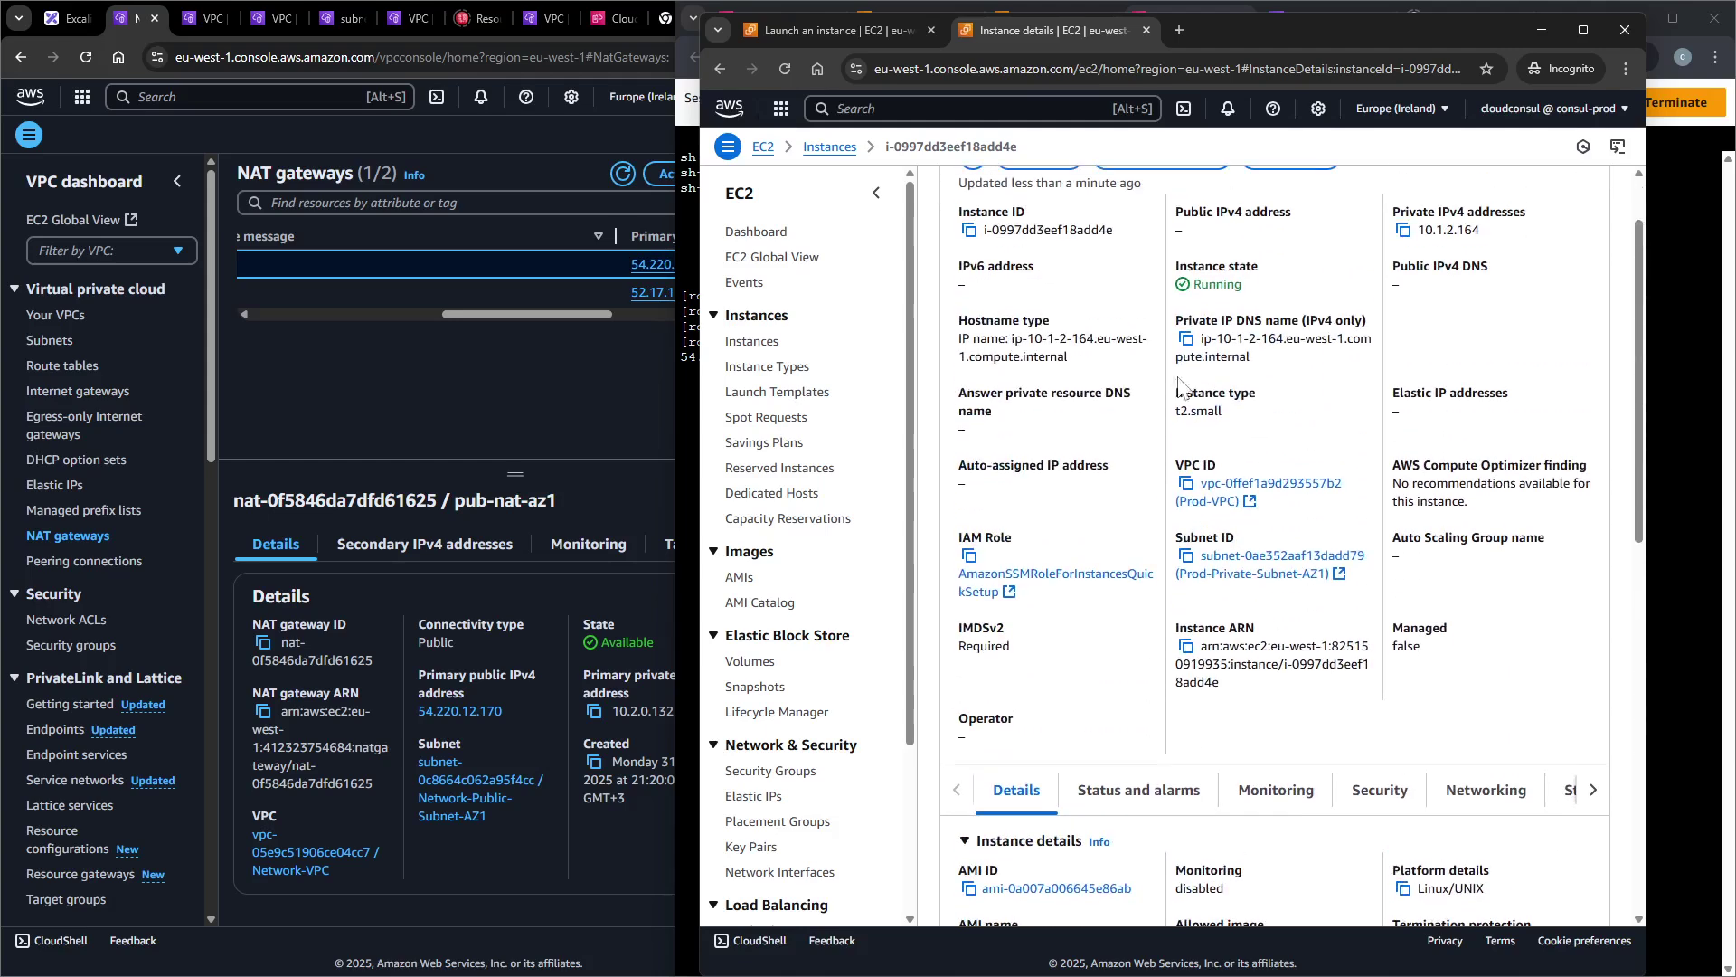
{"action": "scroll", "coordinate": [1067, 357], "scroll_direction": "down", "scroll_amount": 5}
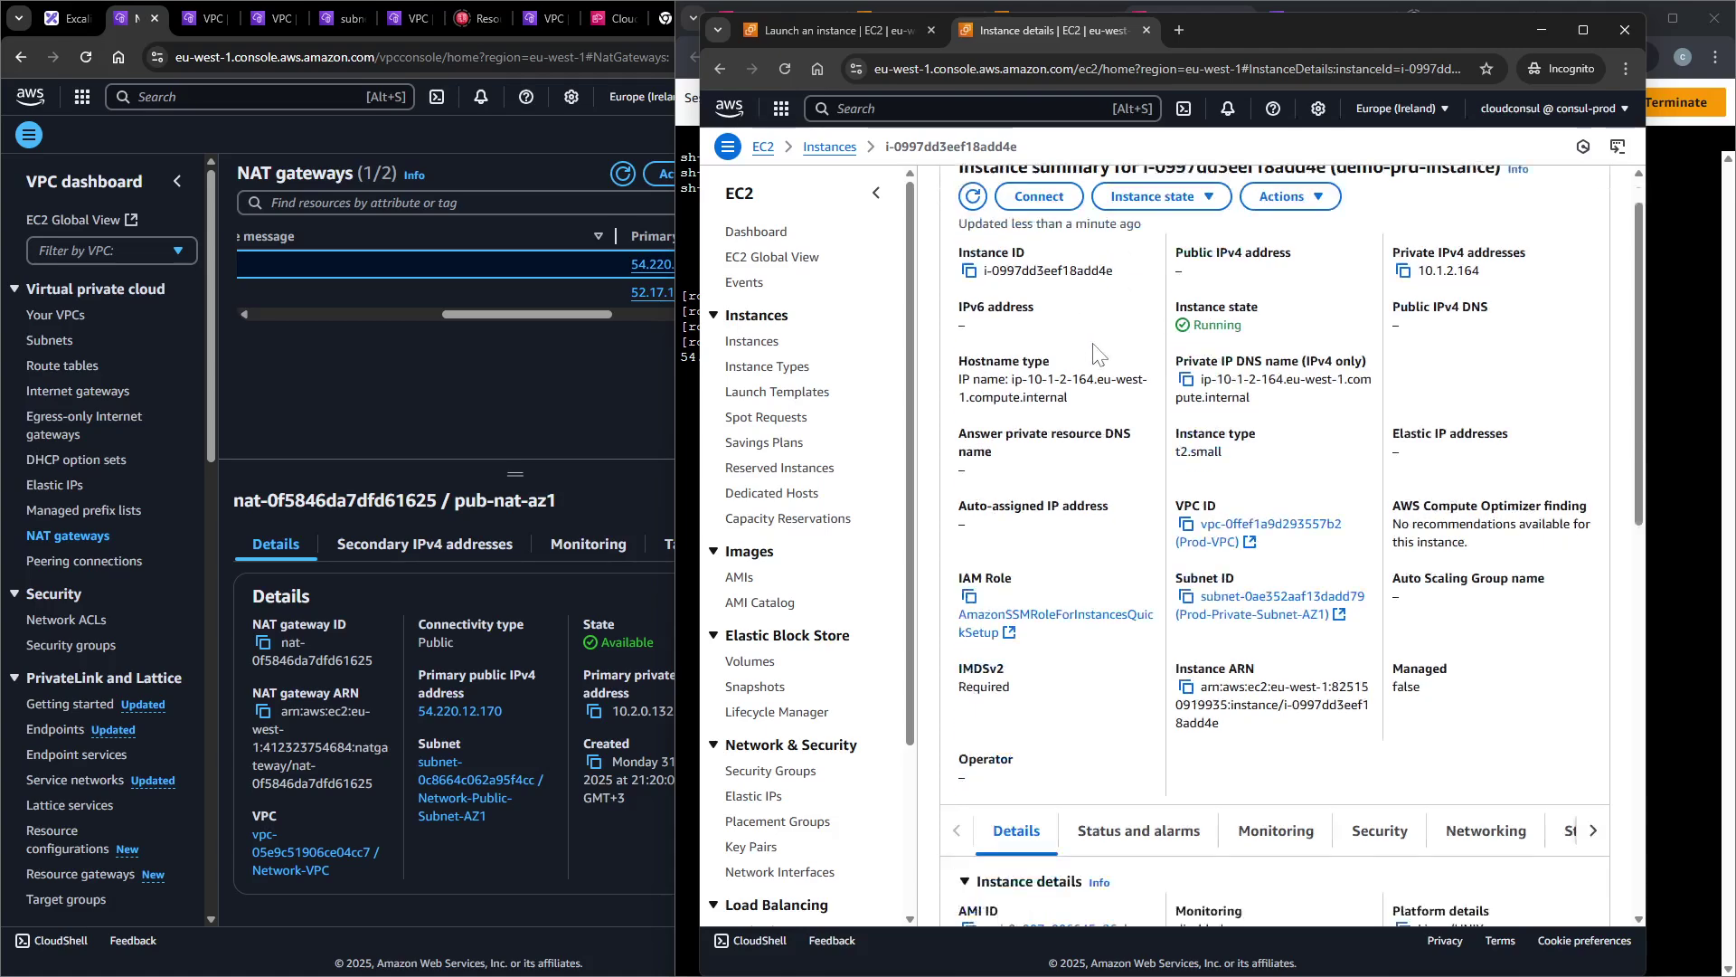
Review the inbound and outbound security group rules of demo-prd-instance, including the outbound destination.
{"action": "left_click", "coordinate": [1381, 360]}
{"action": "scroll", "coordinate": [1266, 425], "scroll_direction": "down", "scroll_amount": 1}
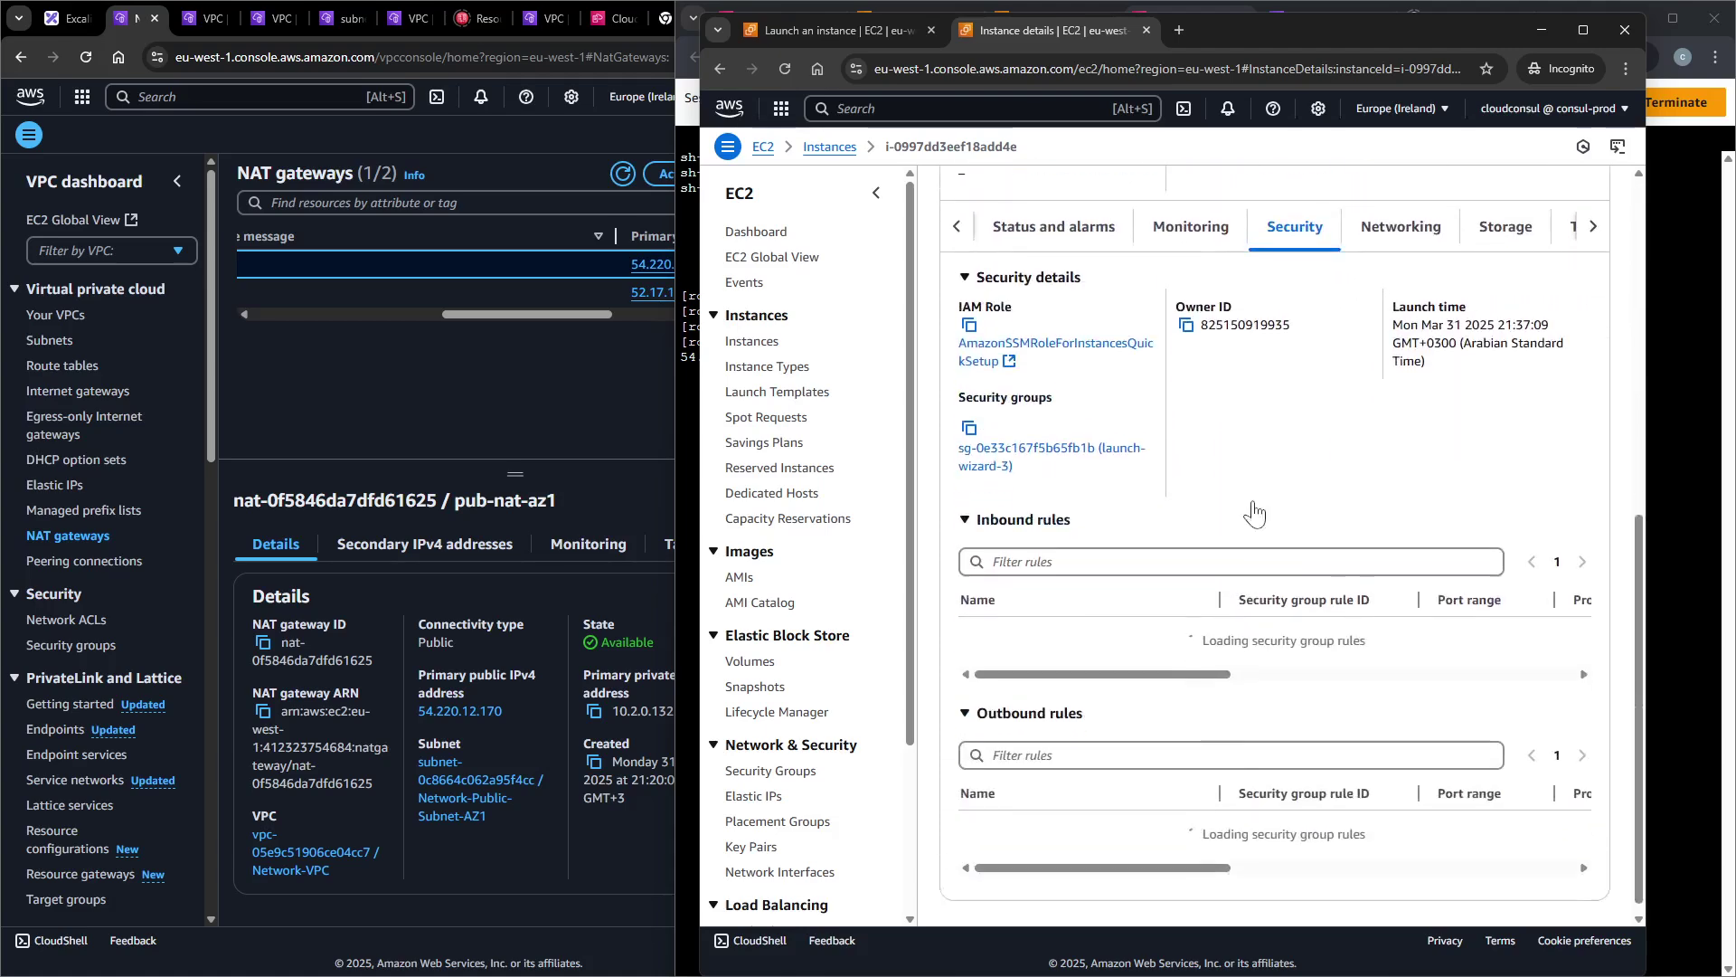
{"action": "left_click_drag", "start_coordinate": [1076, 857], "coordinate": [1282, 857]}
{"action": "double_click", "coordinate": [1224, 831]}
{"action": "scroll", "coordinate": [1266, 724], "scroll_direction": "up", "scroll_amount": 4}
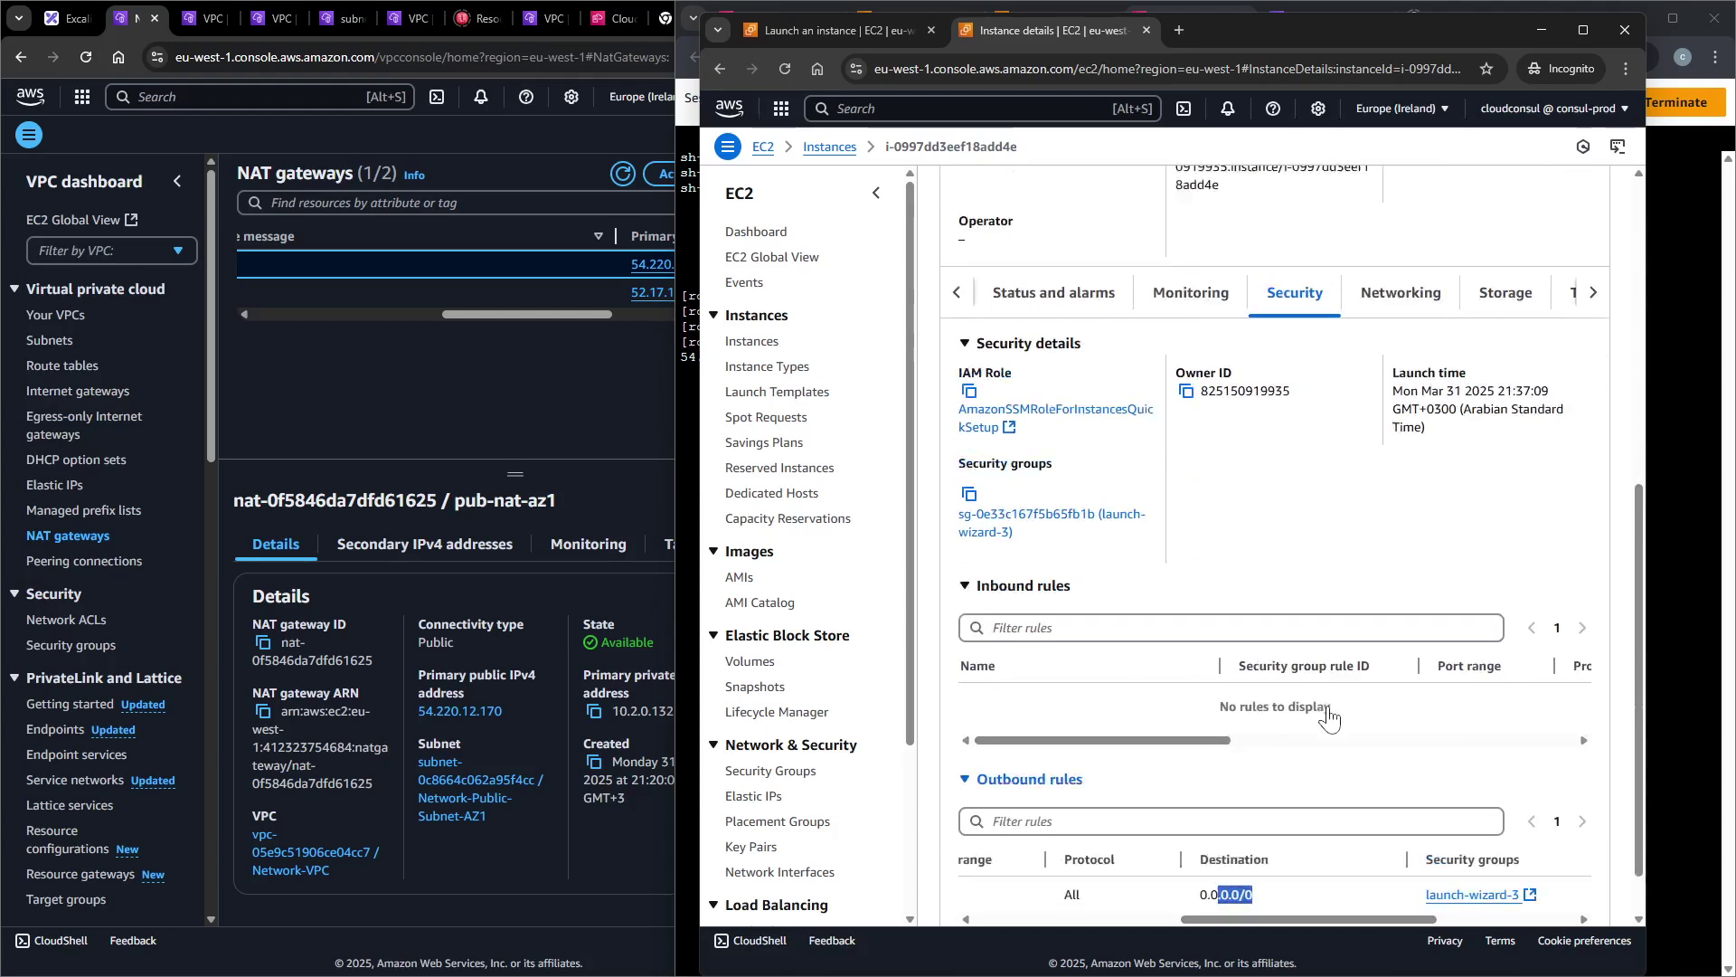
Open the subnet listed in the instance's networking details and follow it to its associated route table.
{"action": "left_click", "coordinate": [1401, 593]}
{"action": "scroll", "coordinate": [1173, 703], "scroll_direction": "down", "scroll_amount": 5}
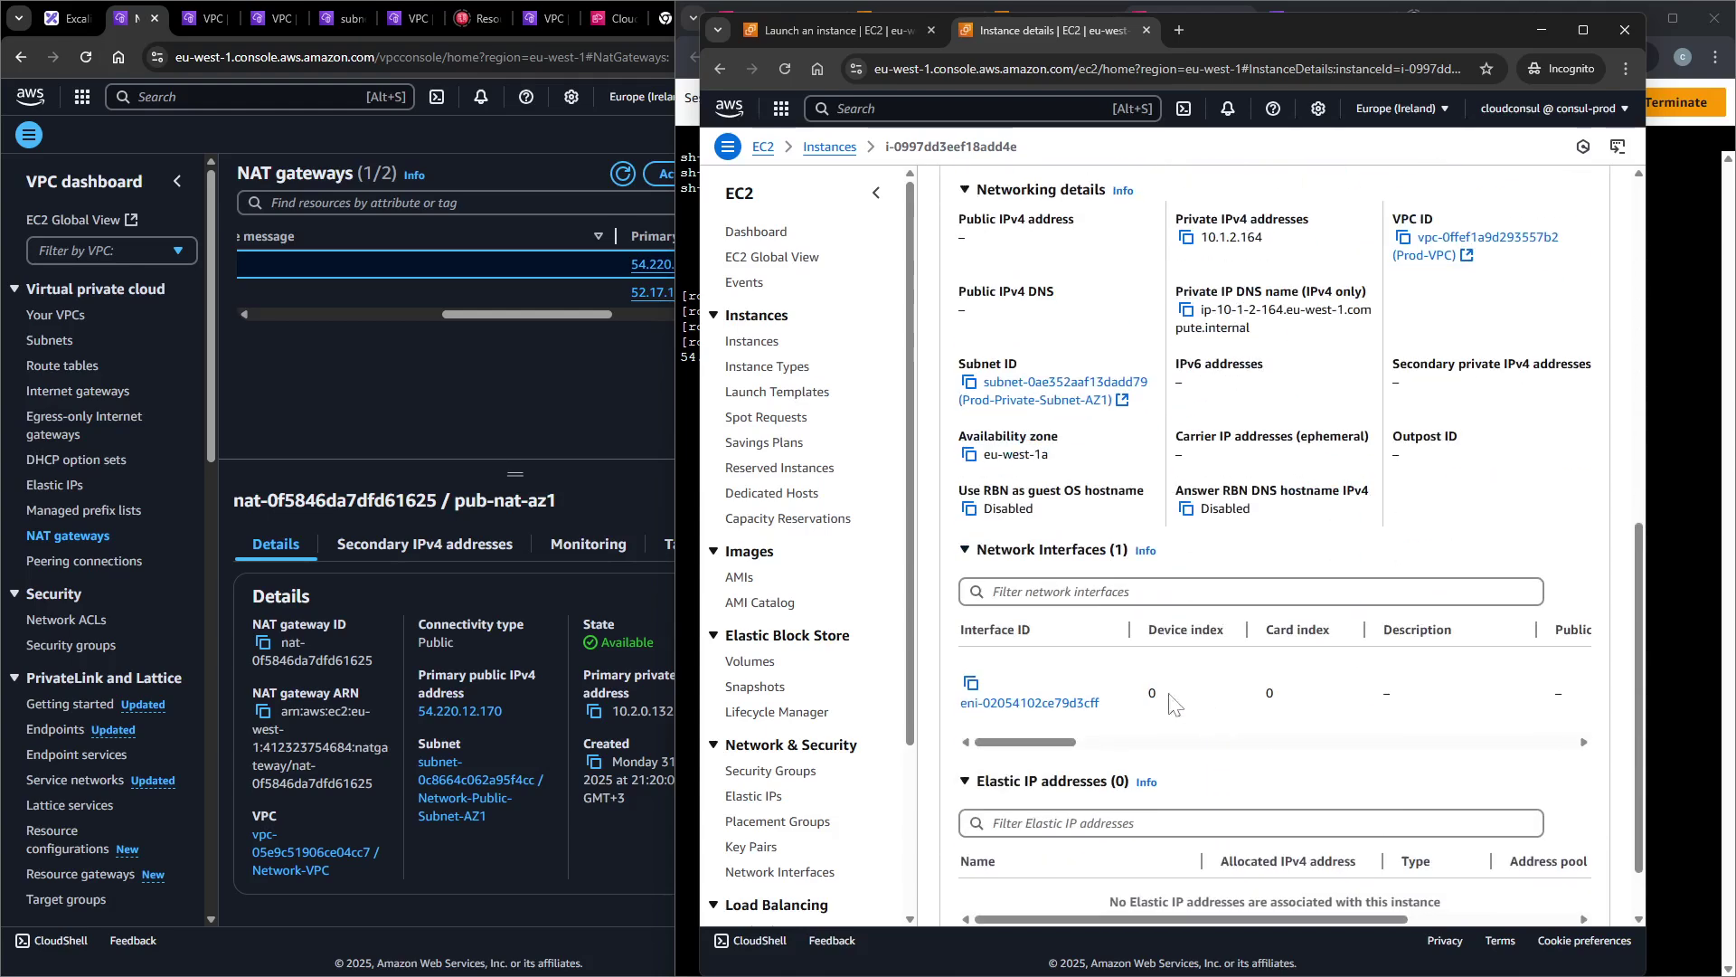
{"action": "left_click", "coordinate": [1120, 400]}
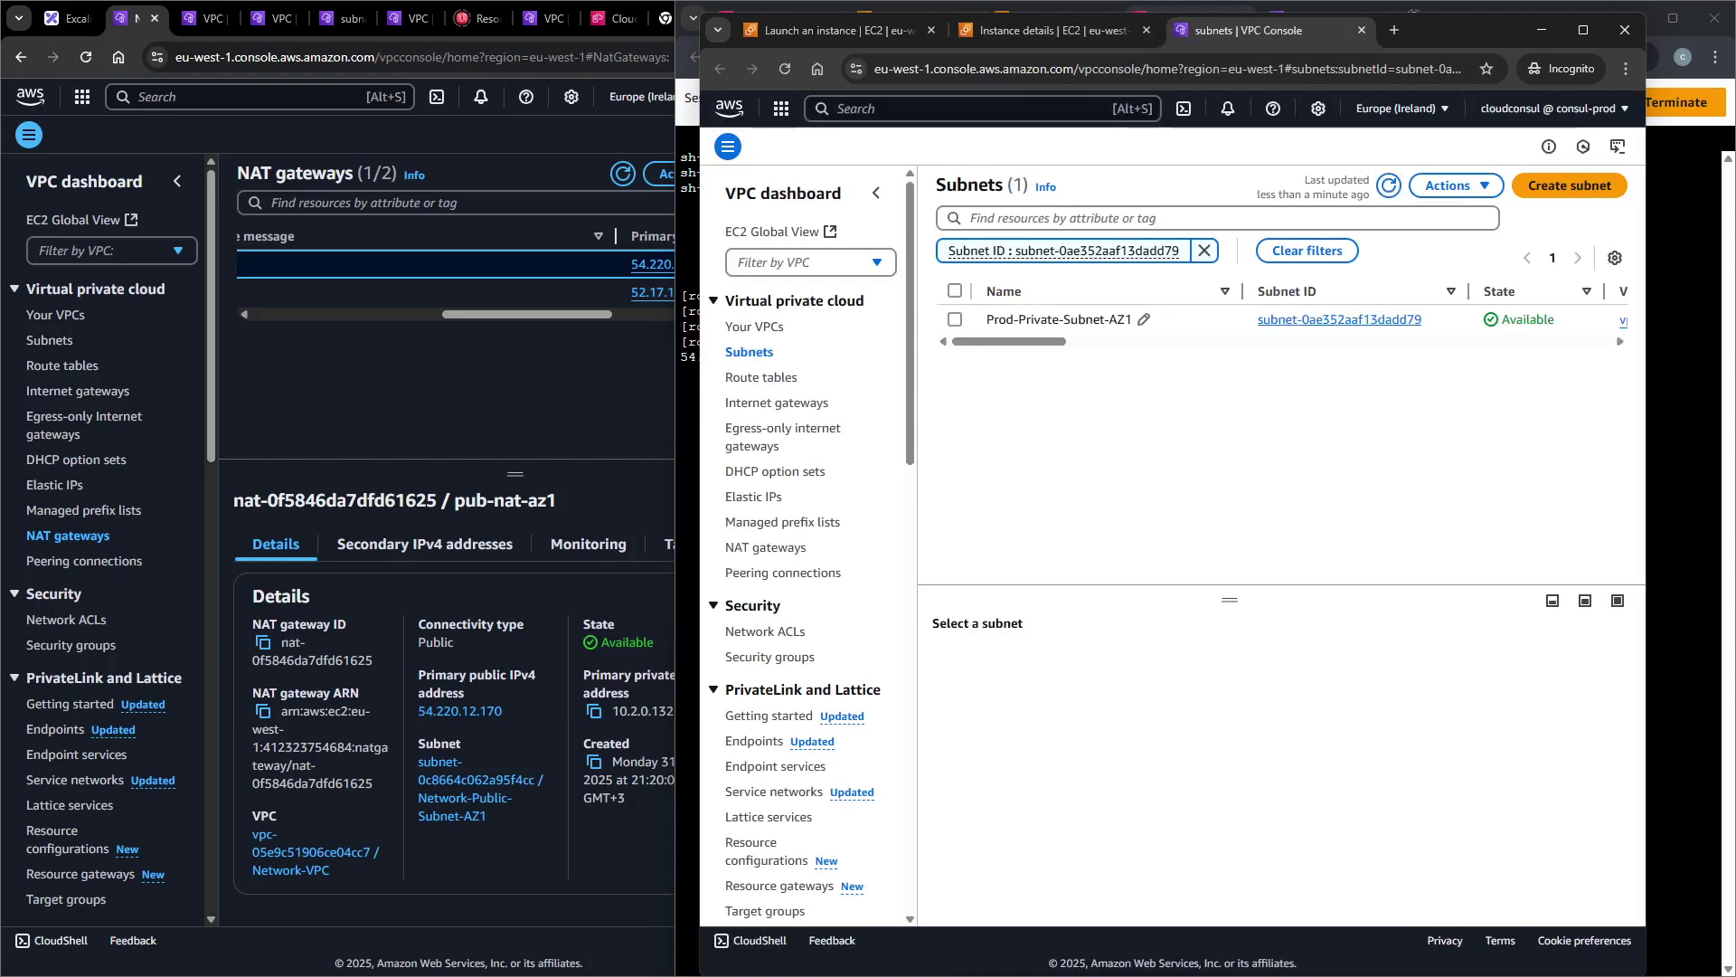
{"action": "left_click", "coordinate": [1223, 669]}
{"action": "left_click_drag", "start_coordinate": [1230, 600], "coordinate": [1246, 427]}
{"action": "left_click", "coordinate": [1235, 532]}
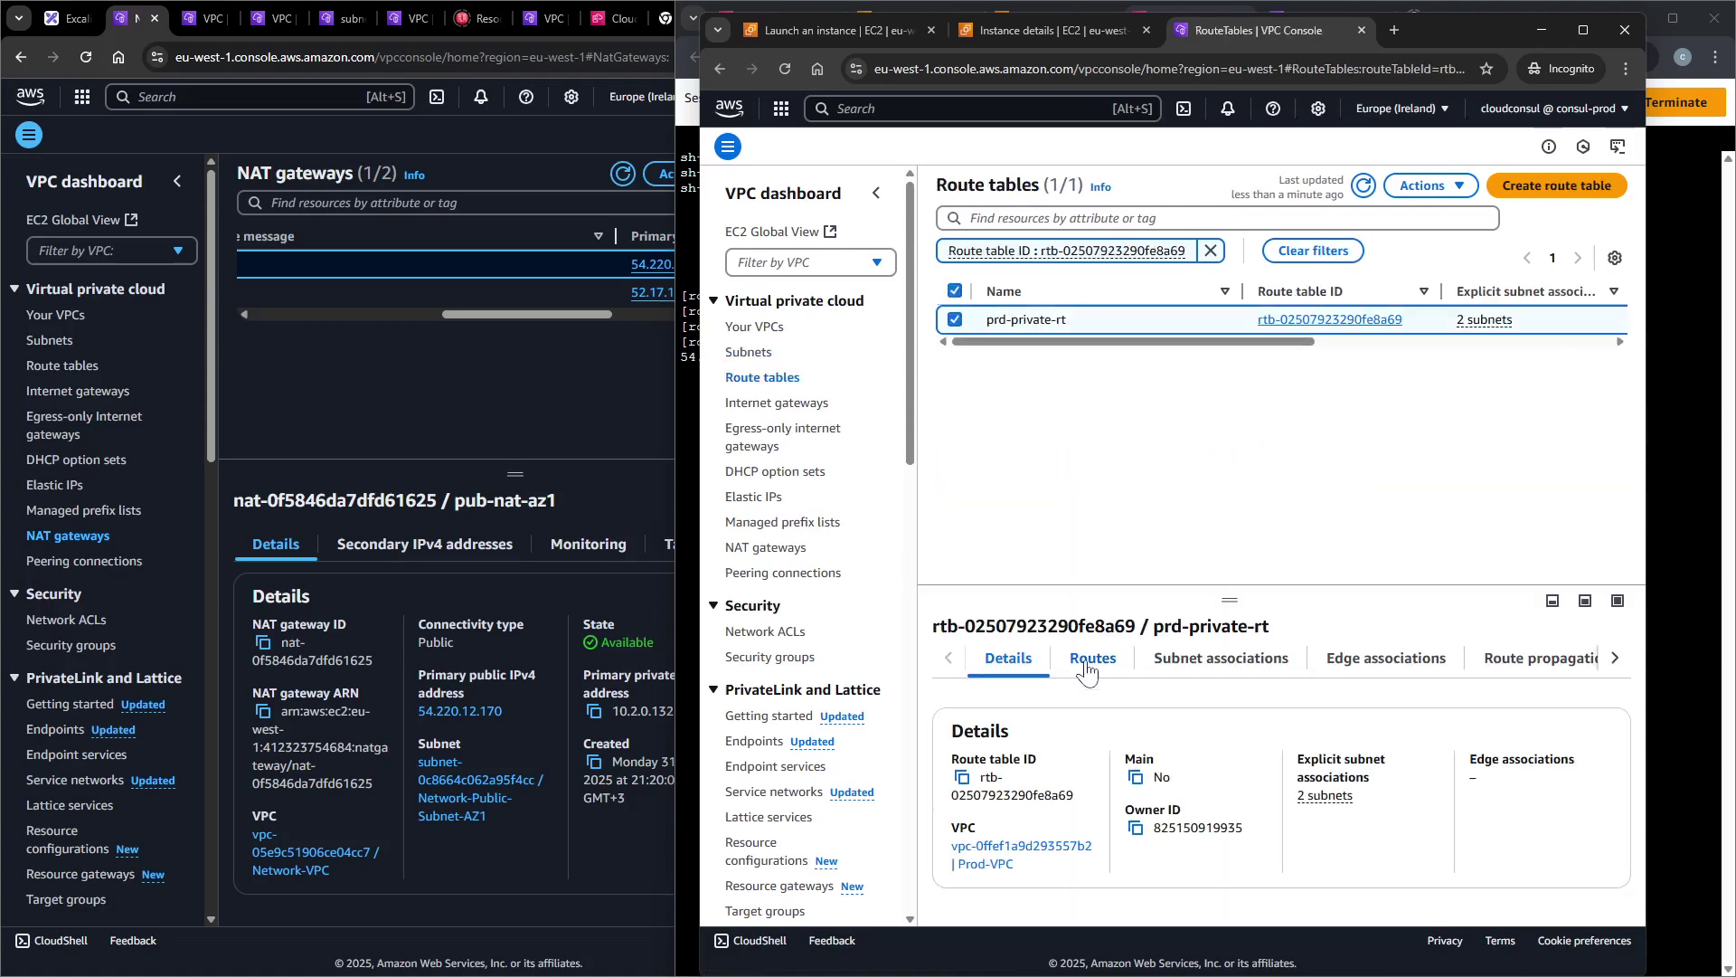
Add a route for 0.0.0.0/0 to the prd-private-rt route table targeting transit gateway tgw-04d1f47b88bbdc02a and save it.
{"action": "left_click", "coordinate": [1095, 665]}
{"action": "left_click", "coordinate": [1572, 713]}
{"action": "left_click", "coordinate": [816, 455]}
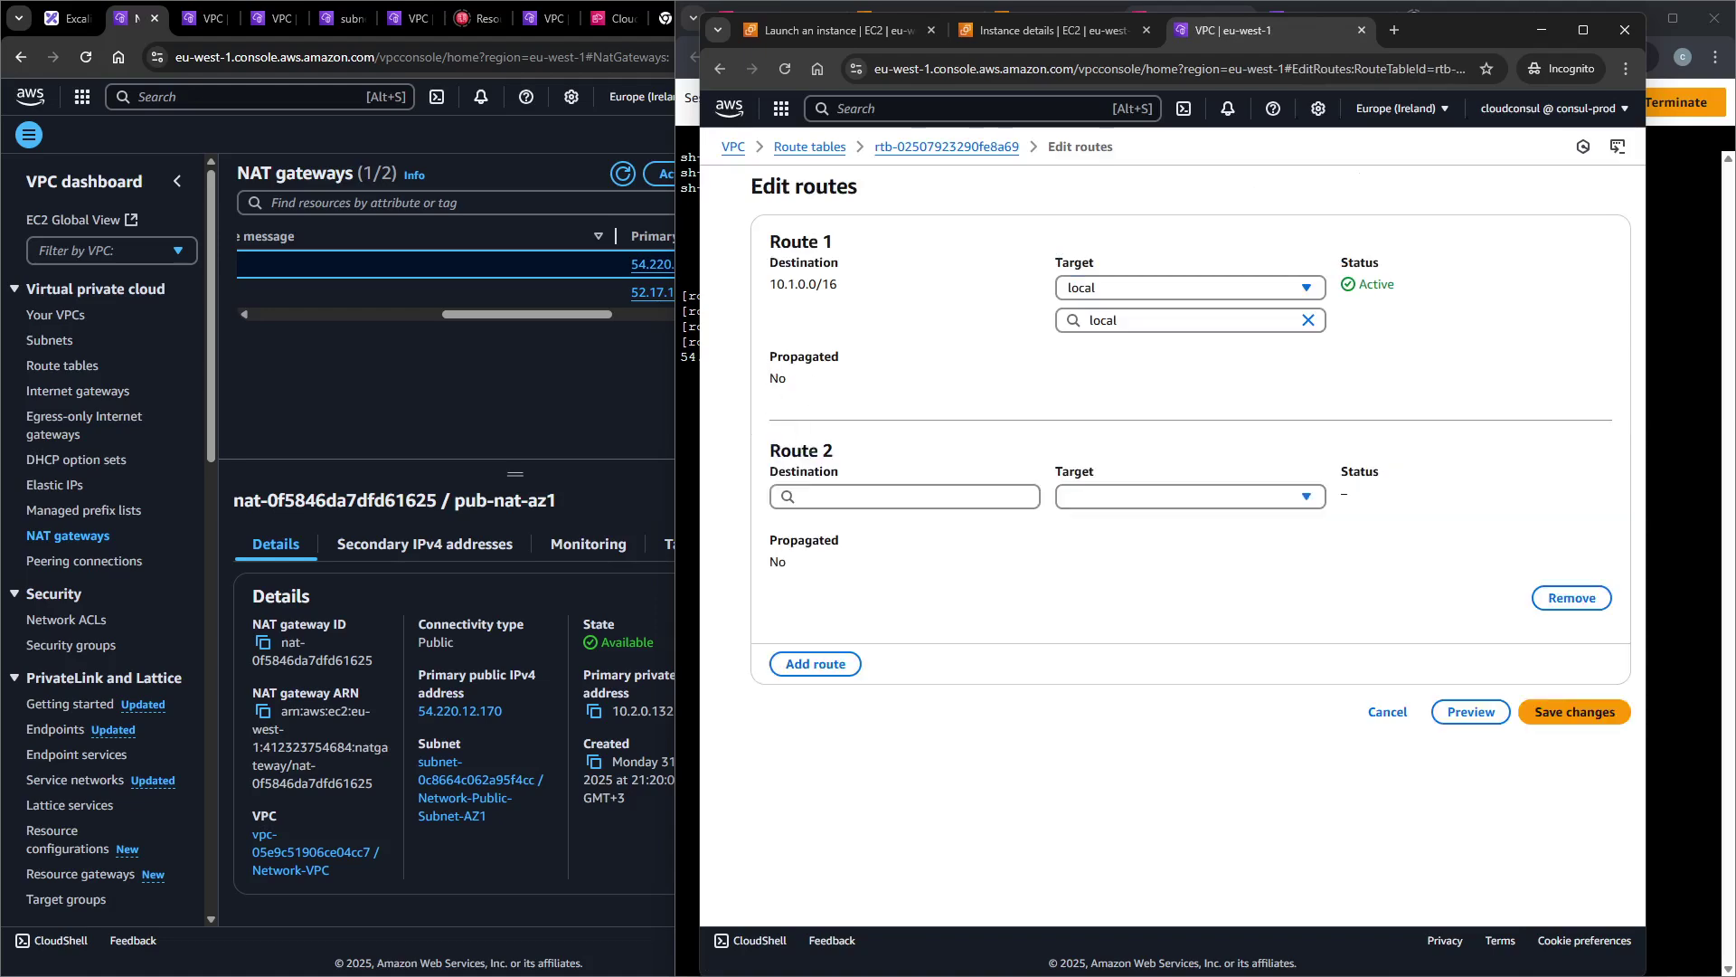
{"action": "left_click", "coordinate": [905, 496]}
{"action": "type", "text": "0.0.0.0/0"}
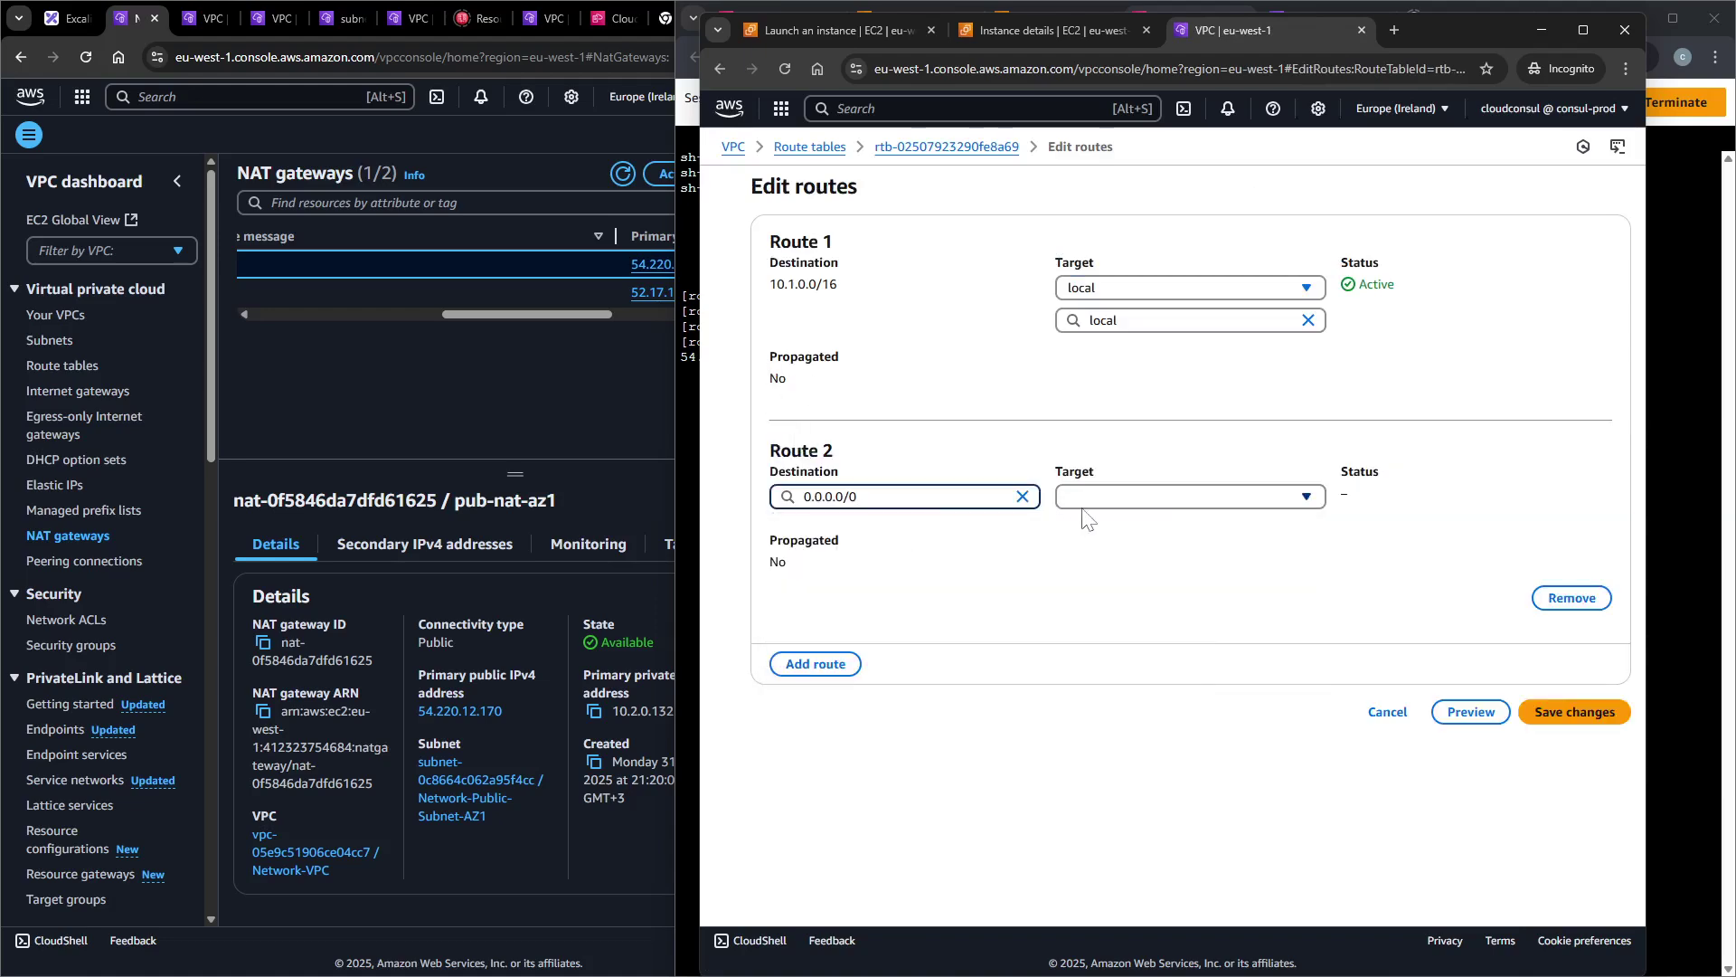
{"action": "left_click", "coordinate": [1084, 504]}
{"action": "left_click", "coordinate": [1116, 803]}
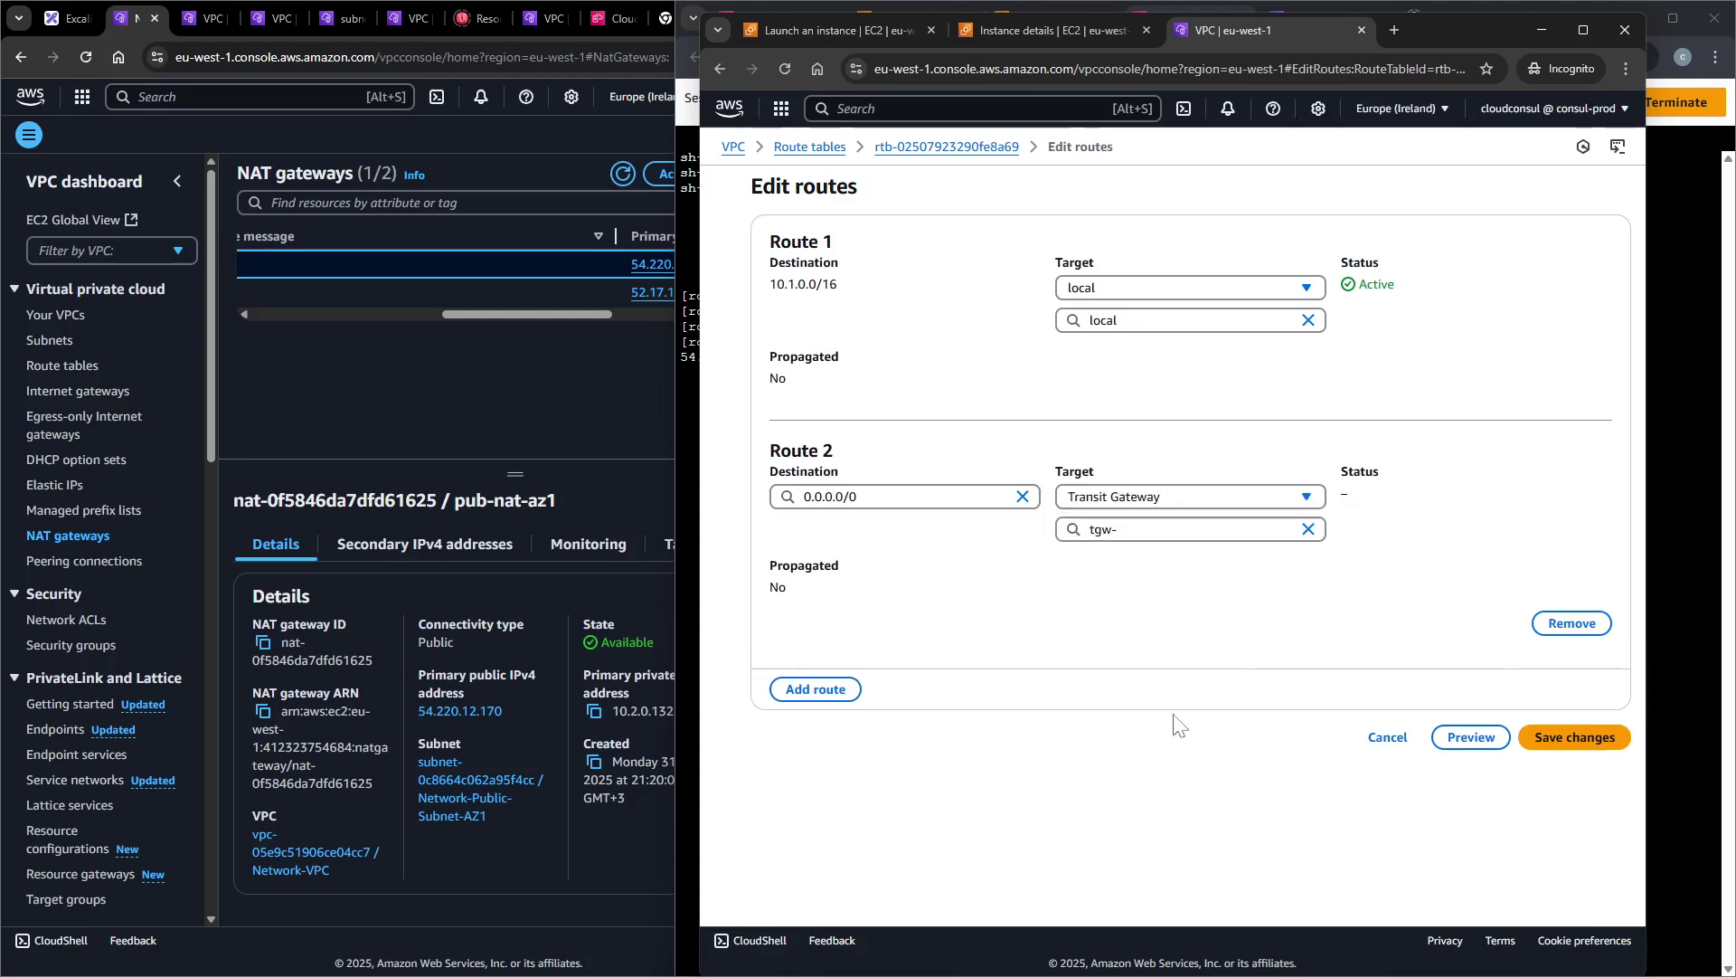
{"action": "left_click", "coordinate": [1160, 527]}
{"action": "left_click", "coordinate": [1153, 589]}
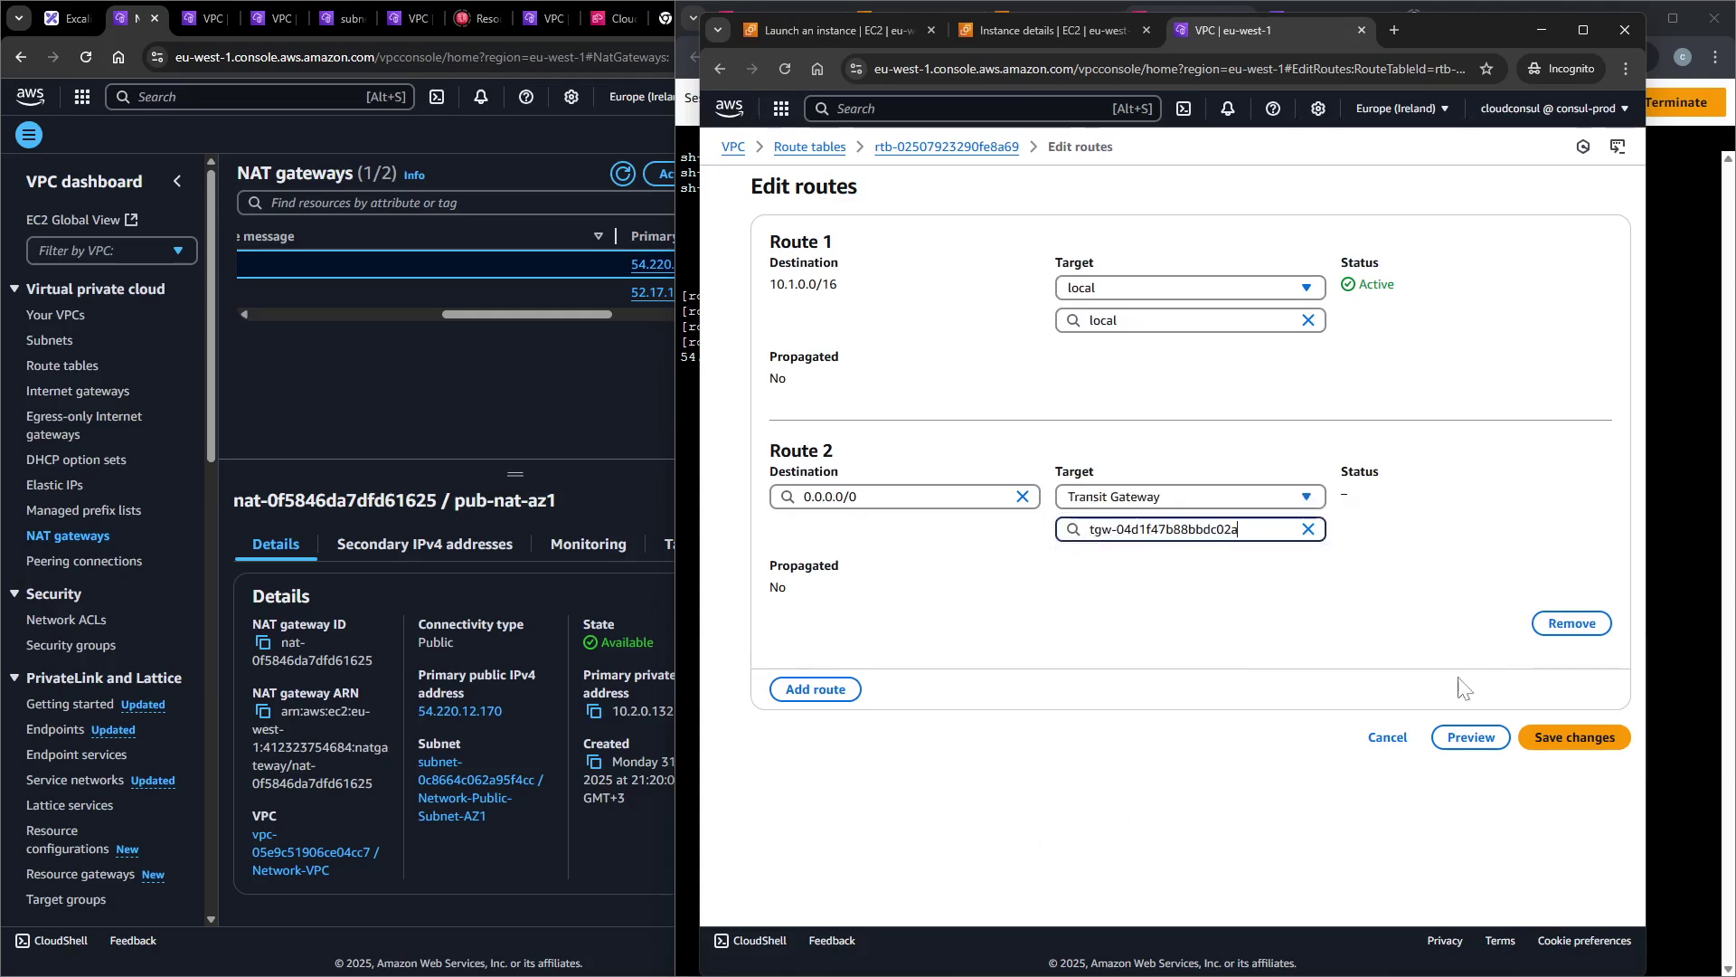
{"action": "left_click", "coordinate": [1551, 745]}
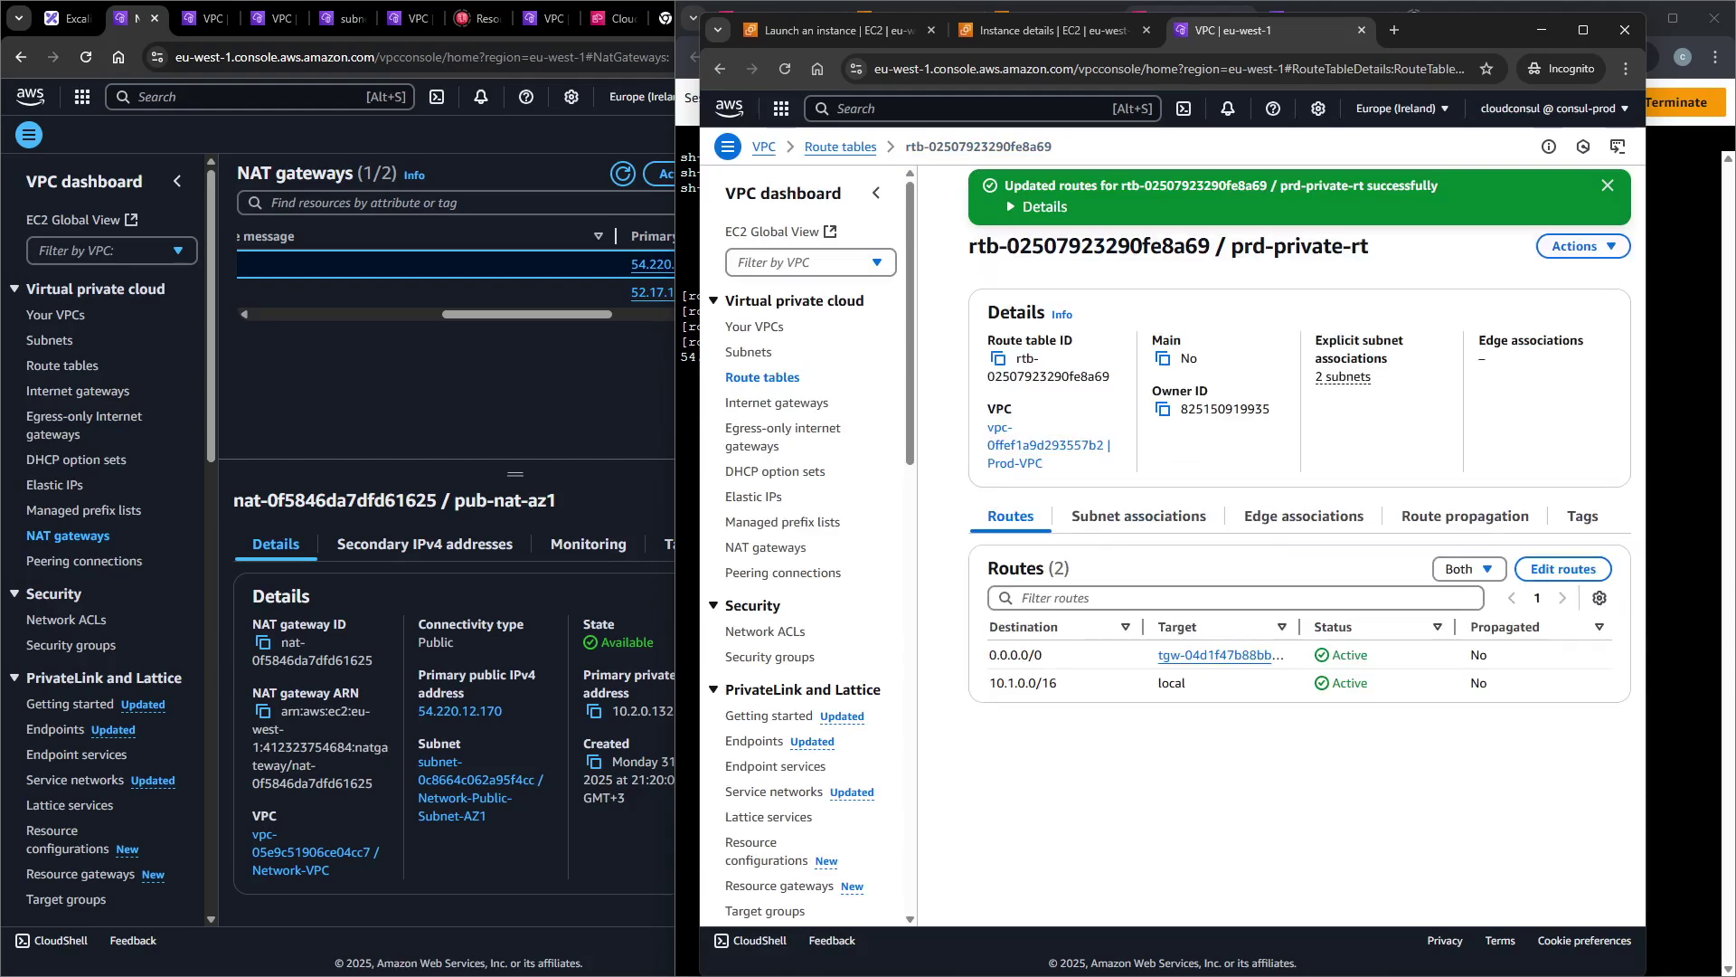
In the network account, examine the routes of the prd-env-route transit gateway route table, including the static route's attached VPC resource.
{"action": "left_click", "coordinate": [423, 386]}
{"action": "left_click", "coordinate": [193, 19]}
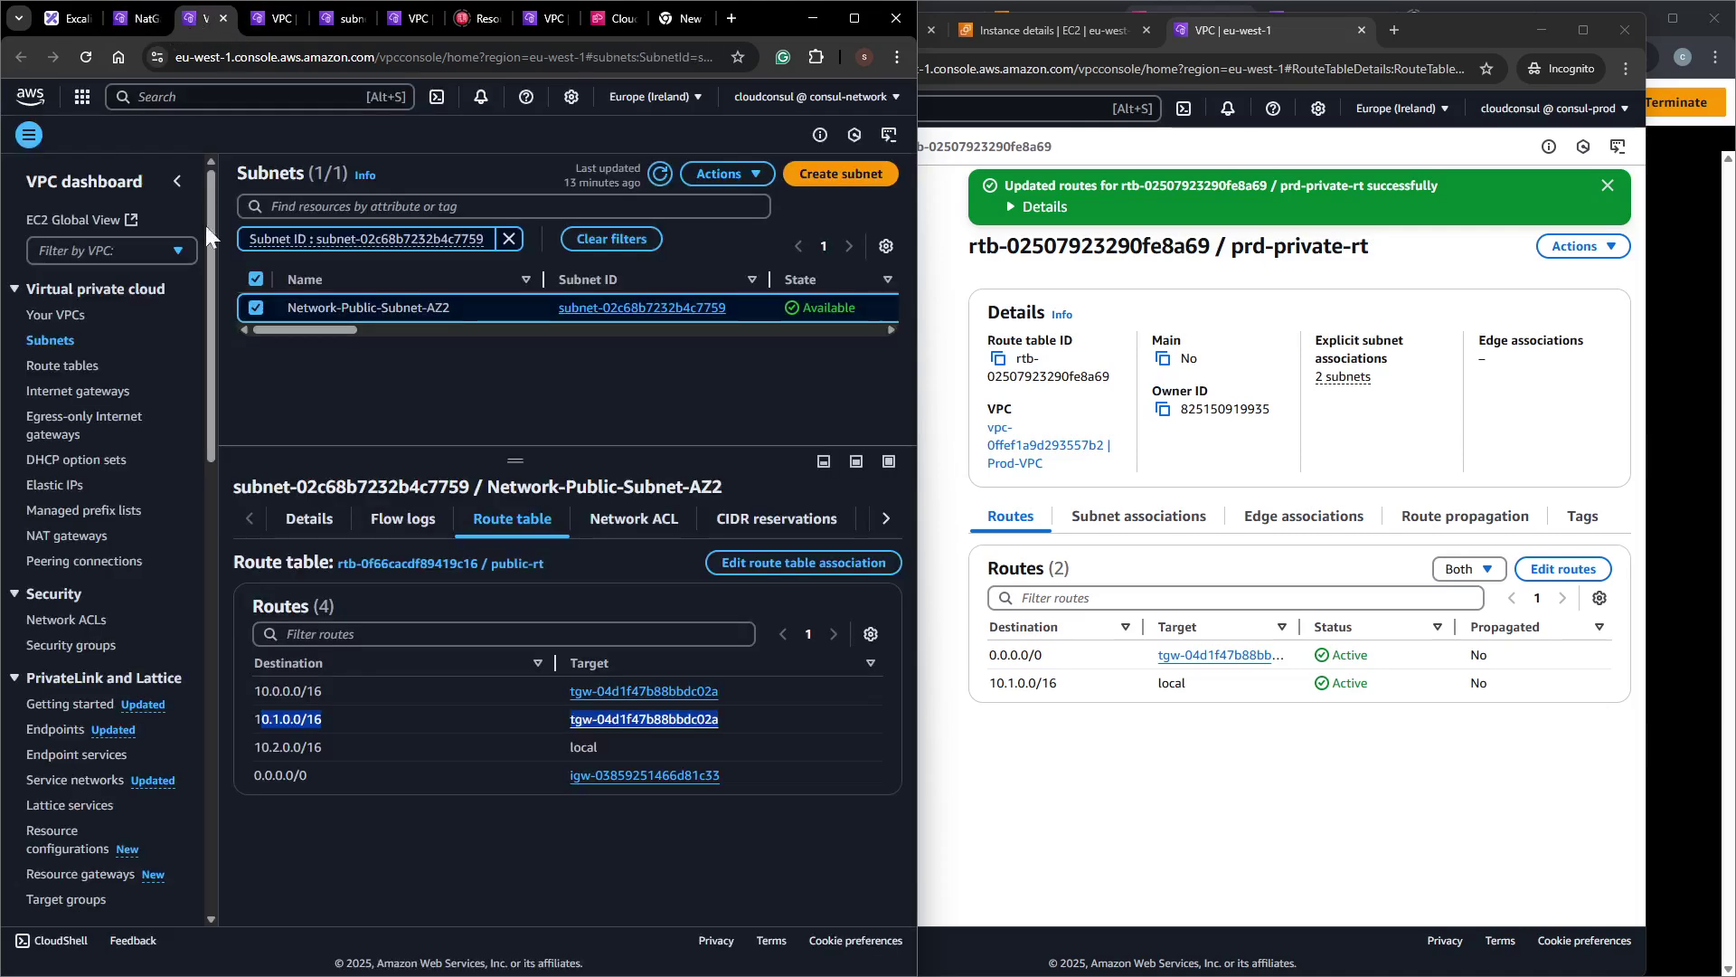
{"action": "scroll", "coordinate": [104, 588], "scroll_direction": "down", "scroll_amount": 5}
{"action": "scroll", "coordinate": [95, 519], "scroll_direction": "down", "scroll_amount": 6}
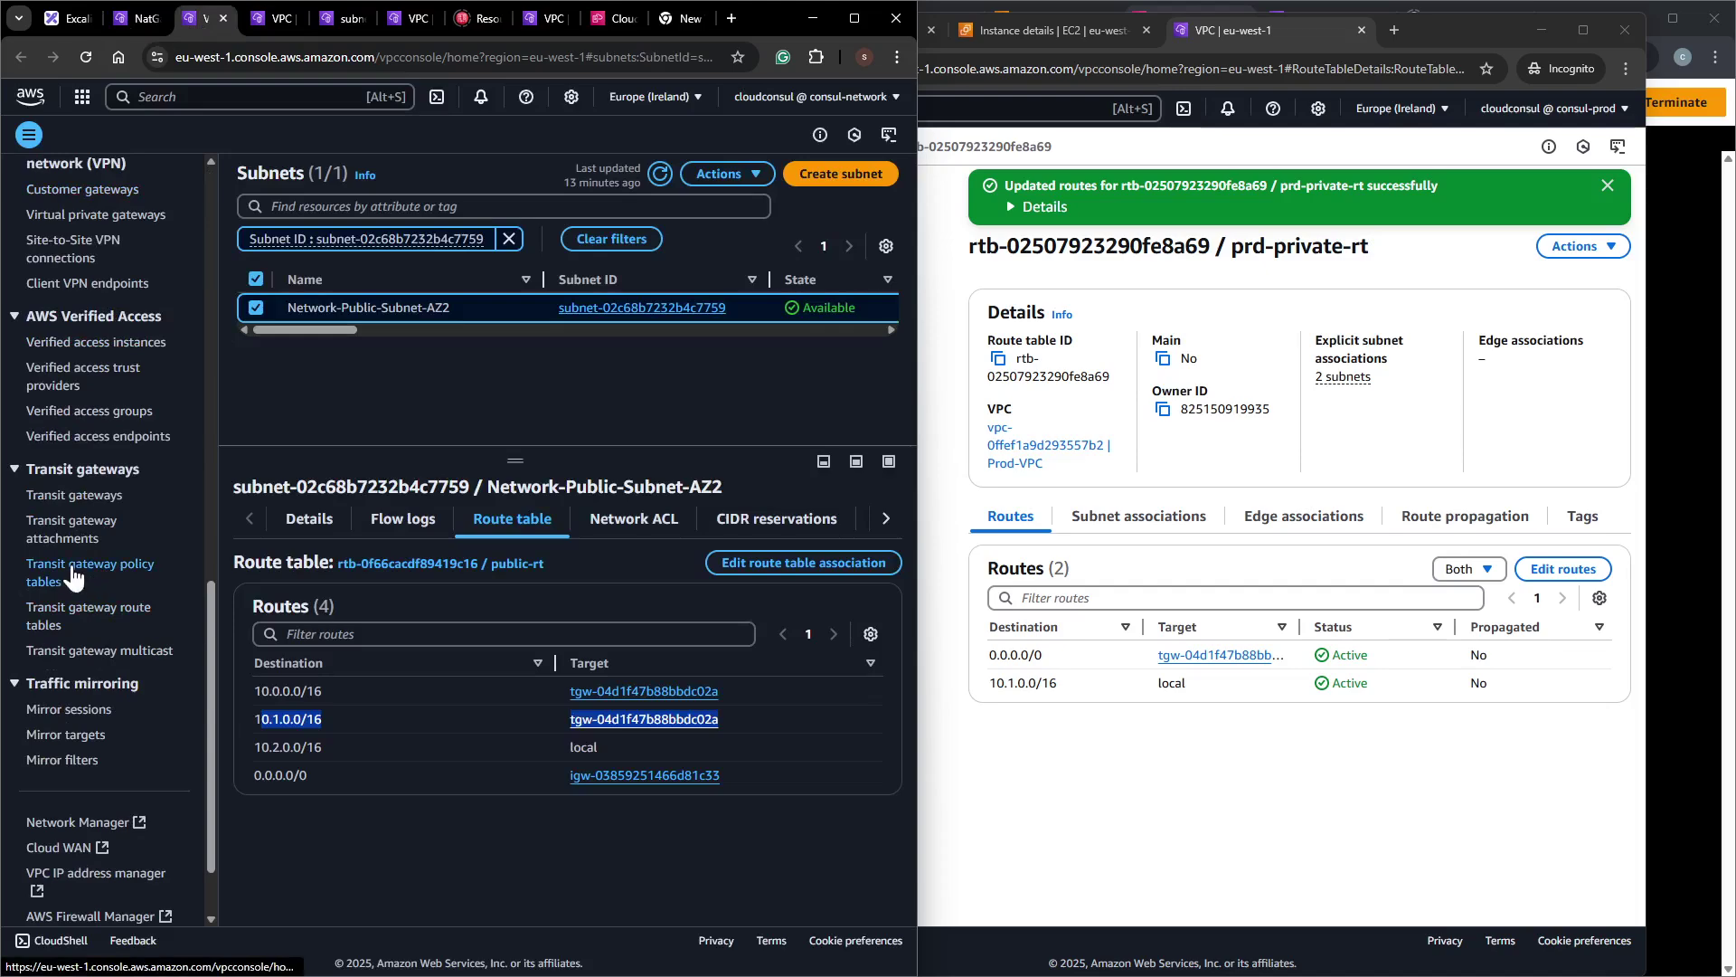
{"action": "left_click", "coordinate": [80, 613]}
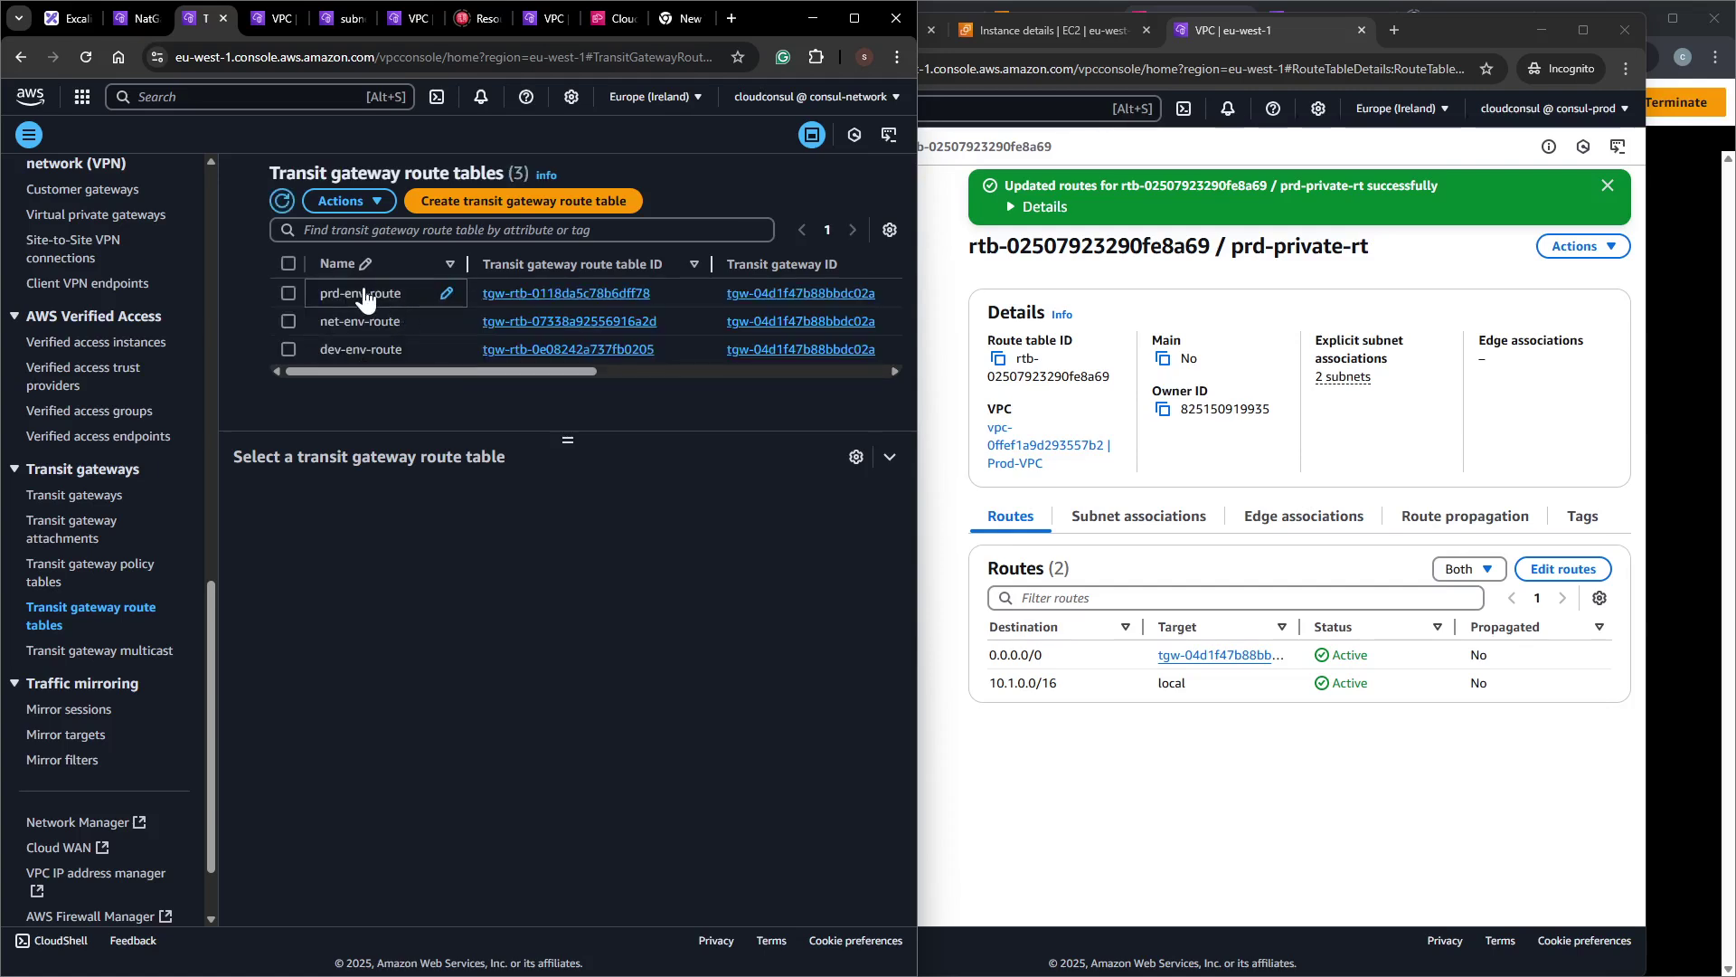
{"action": "left_click", "coordinate": [368, 296]}
{"action": "left_click", "coordinate": [387, 520]}
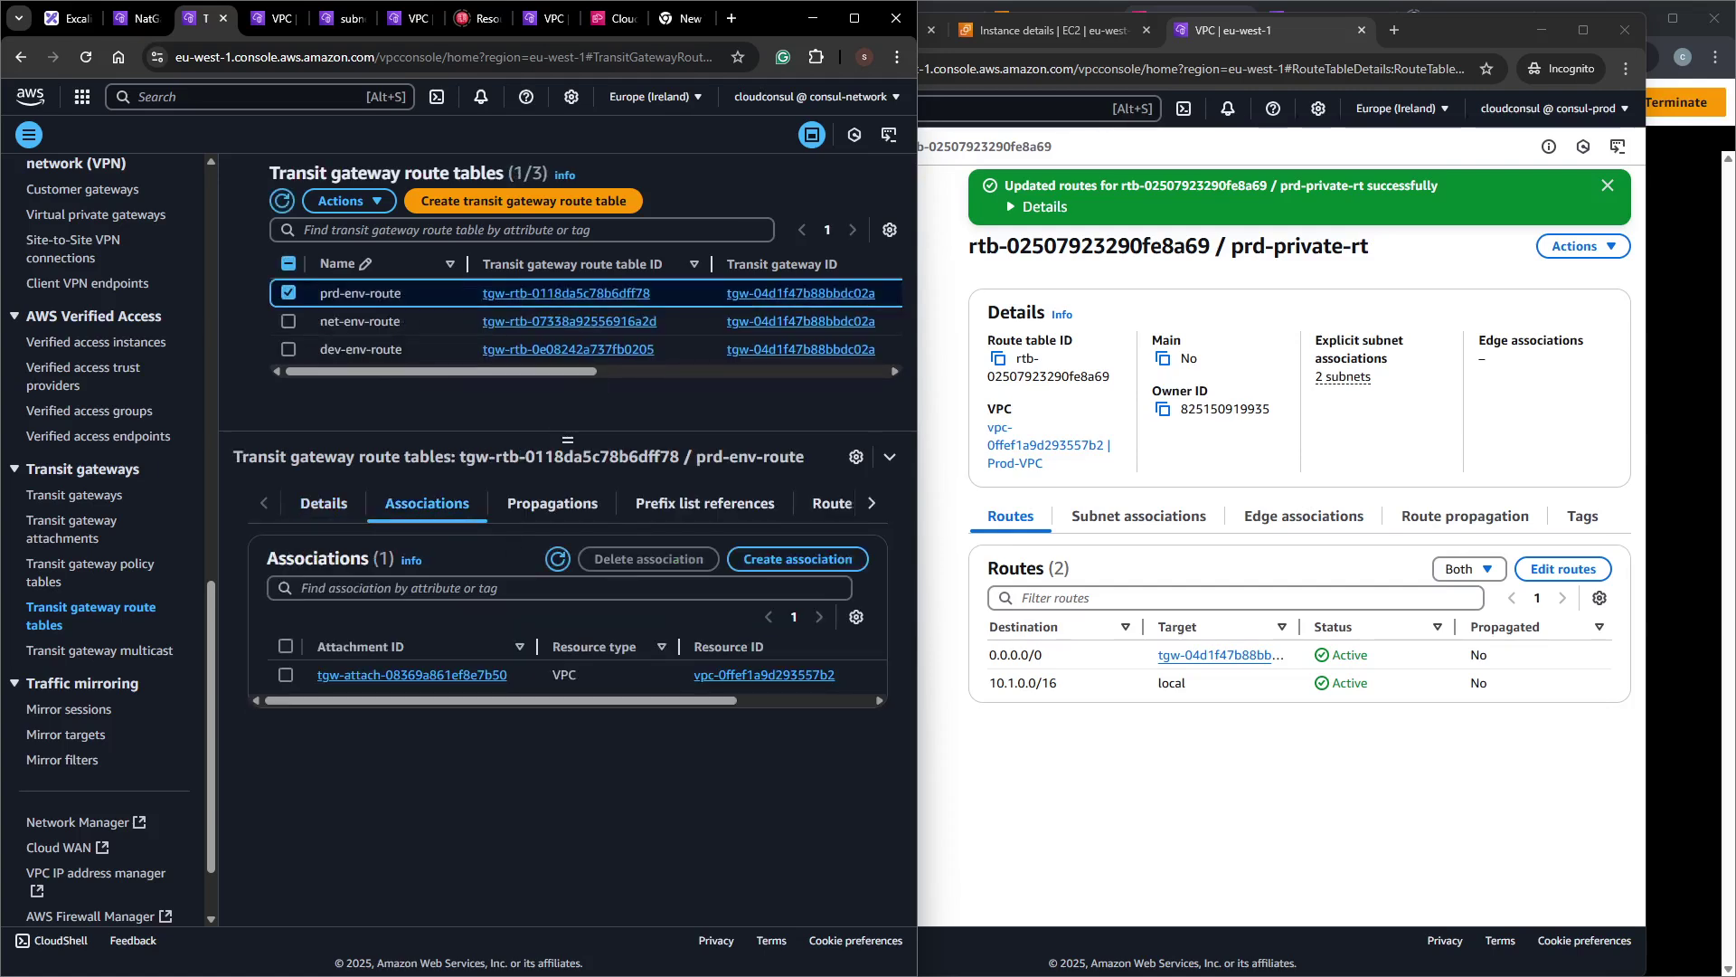
{"action": "left_click", "coordinate": [830, 503]}
{"action": "scroll", "coordinate": [320, 869], "scroll_direction": "down", "scroll_amount": 2}
{"action": "left_click_drag", "start_coordinate": [415, 893], "coordinate": [708, 907]}
{"action": "double_click", "coordinate": [685, 882]}
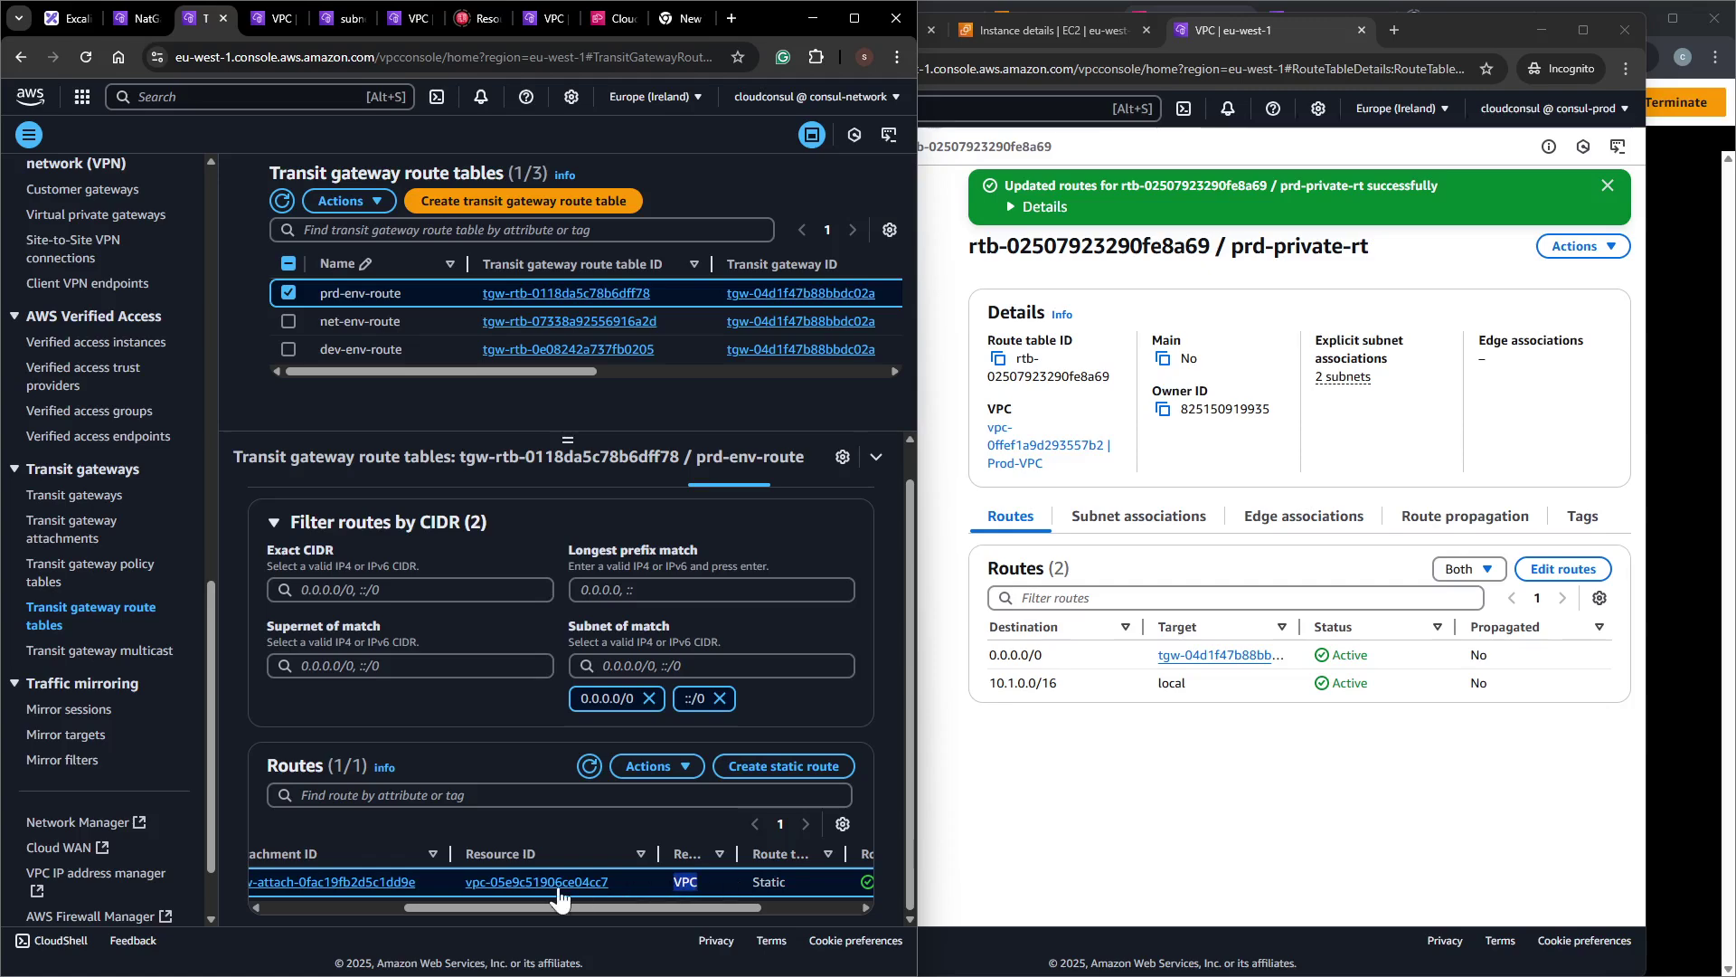
Follow the static route's resource to Network-VPC, refresh the VPC route tables and review the routes of private-rt-az1.
{"action": "left_click", "coordinate": [497, 885]}
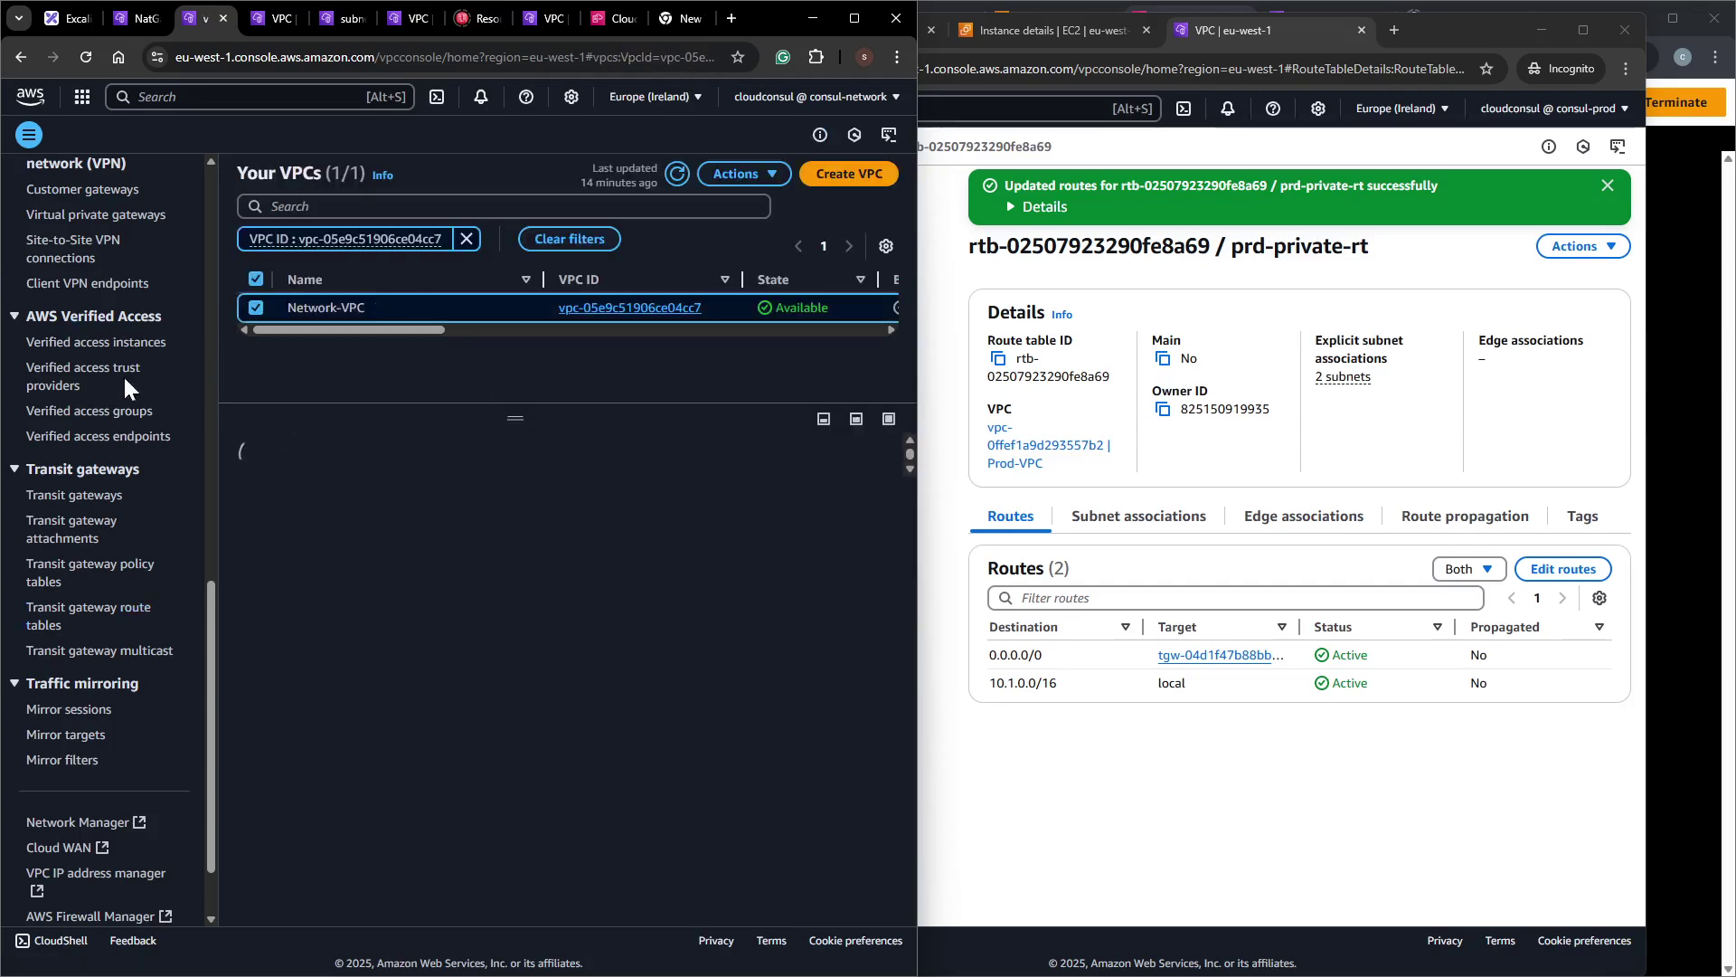
{"action": "scroll", "coordinate": [135, 373], "scroll_direction": "up", "scroll_amount": 8}
{"action": "scroll", "coordinate": [85, 270], "scroll_direction": "up", "scroll_amount": 3}
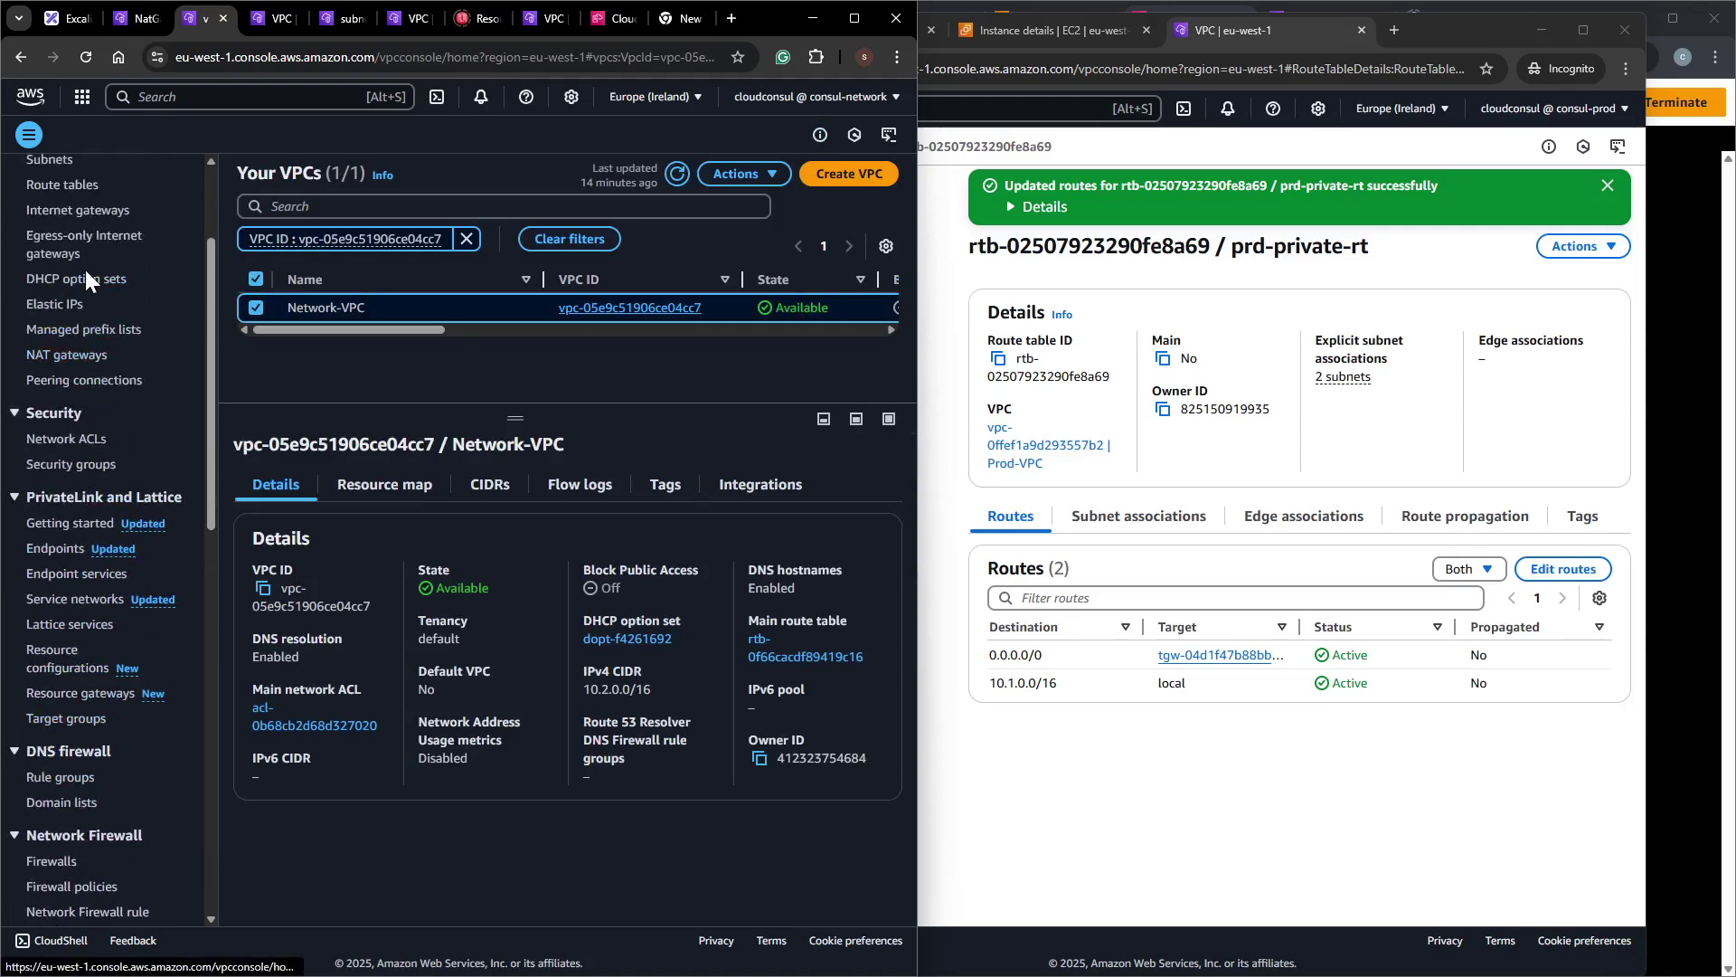
{"action": "left_click", "coordinate": [56, 276]}
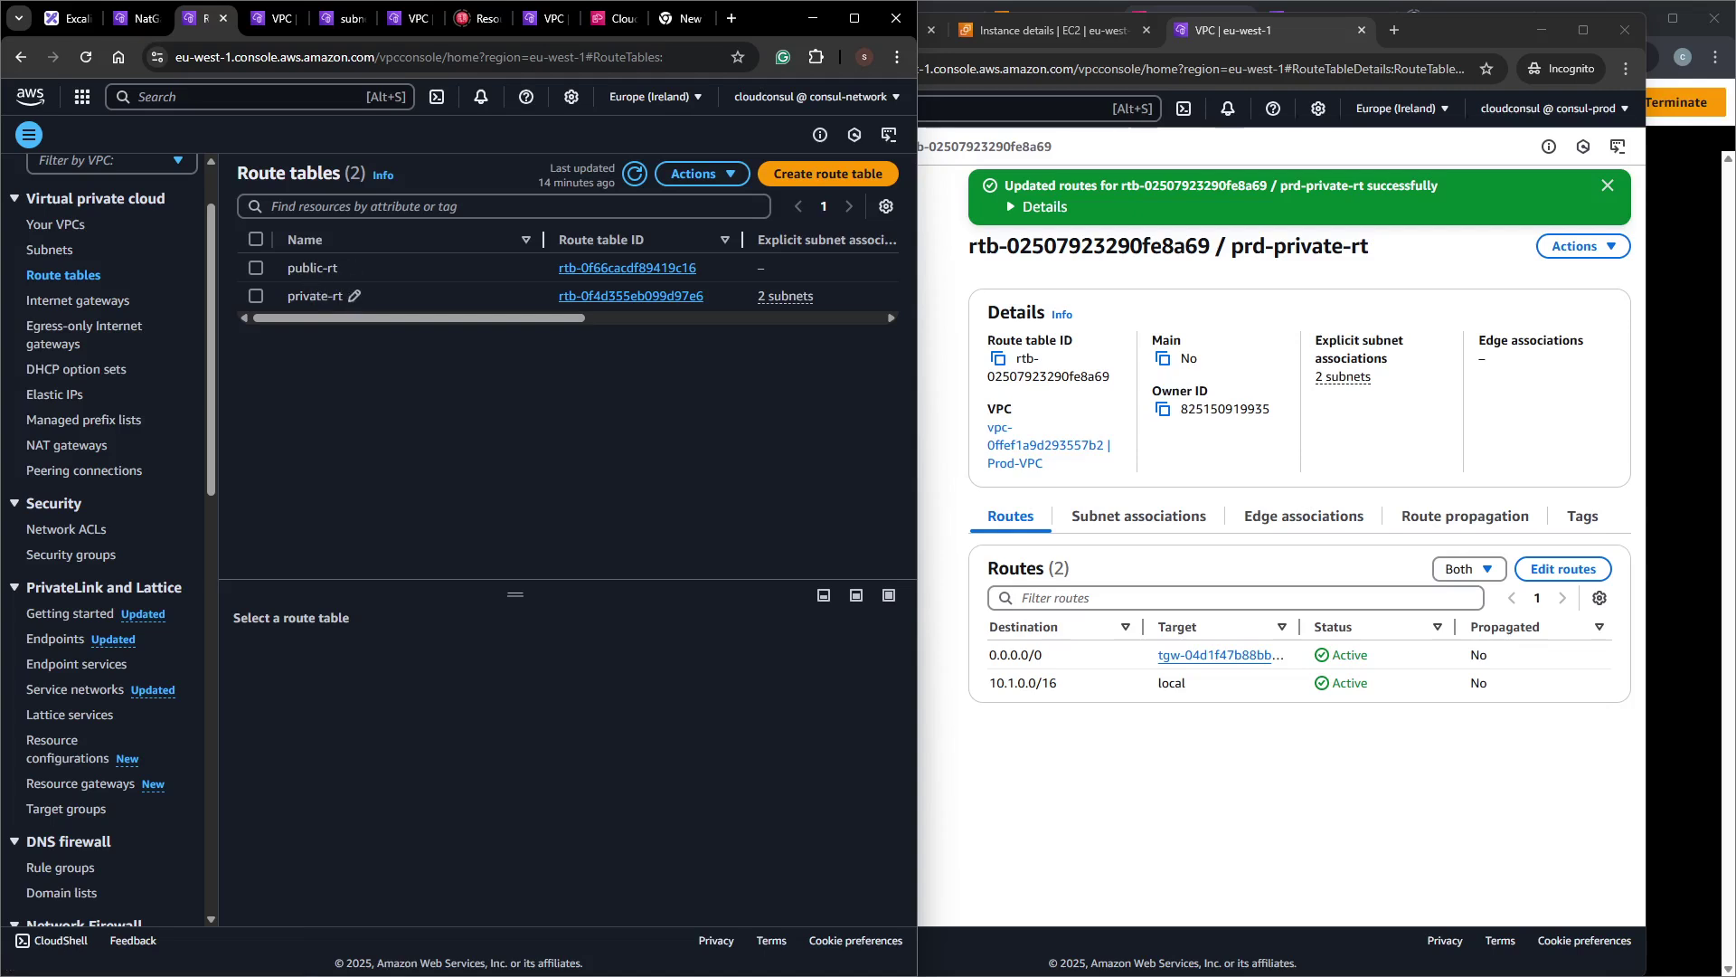
{"action": "left_click", "coordinate": [333, 297]}
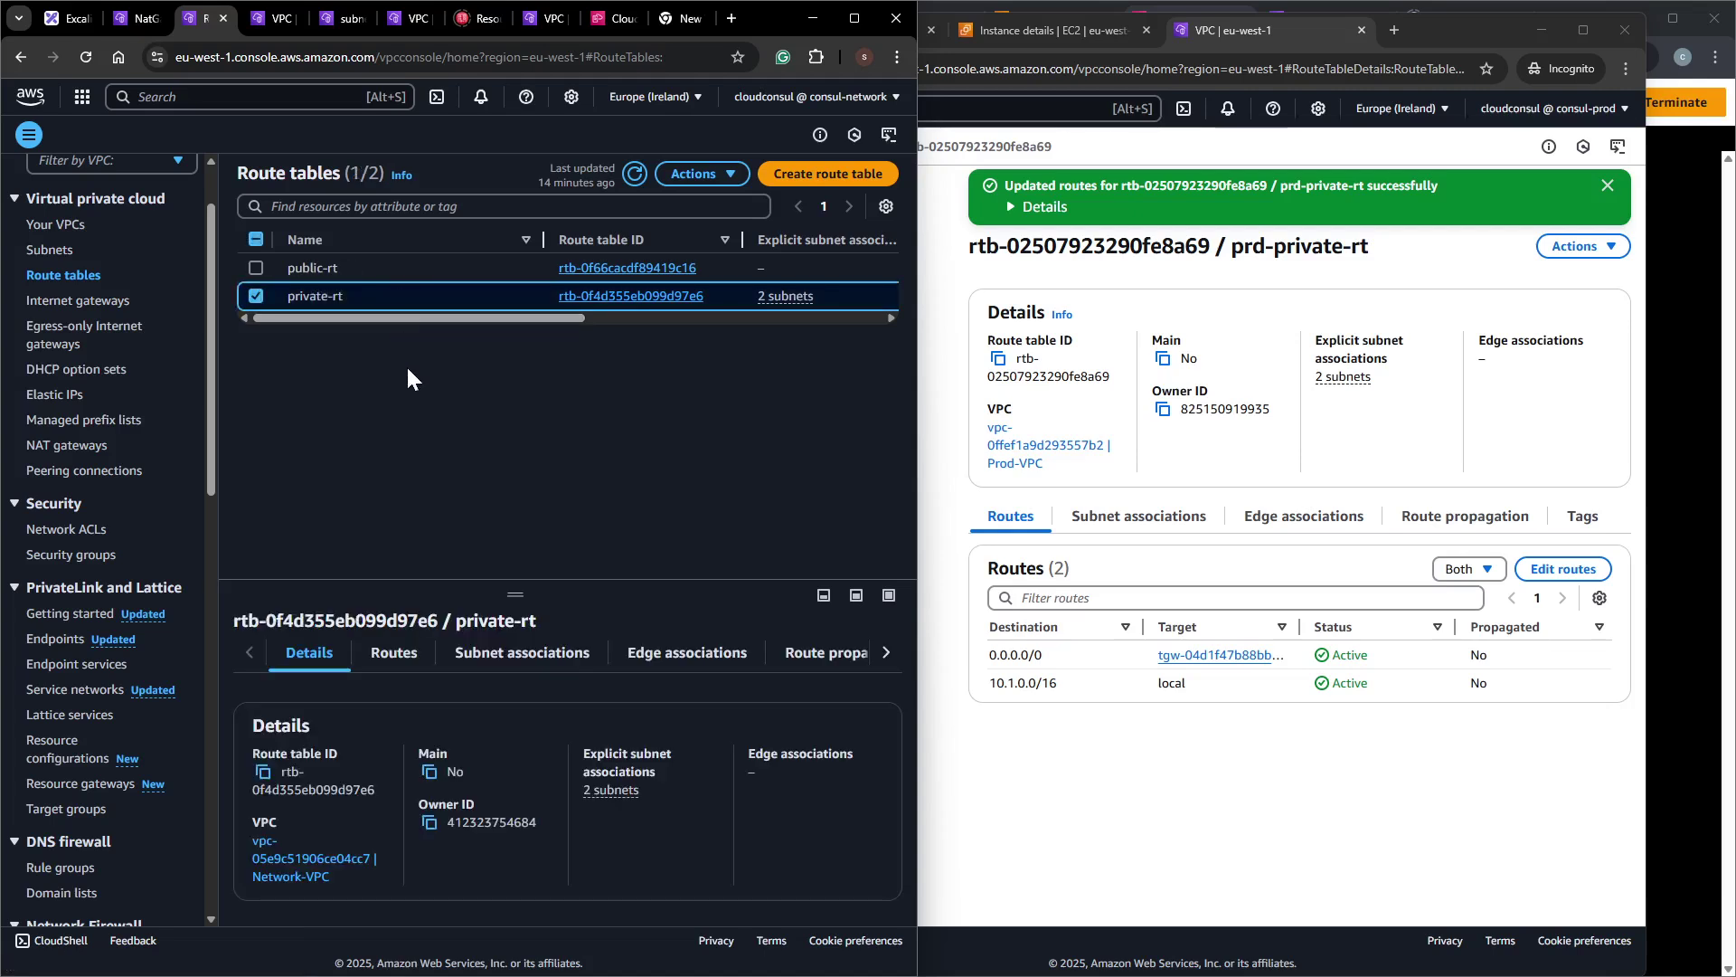
{"action": "left_click", "coordinate": [638, 177]}
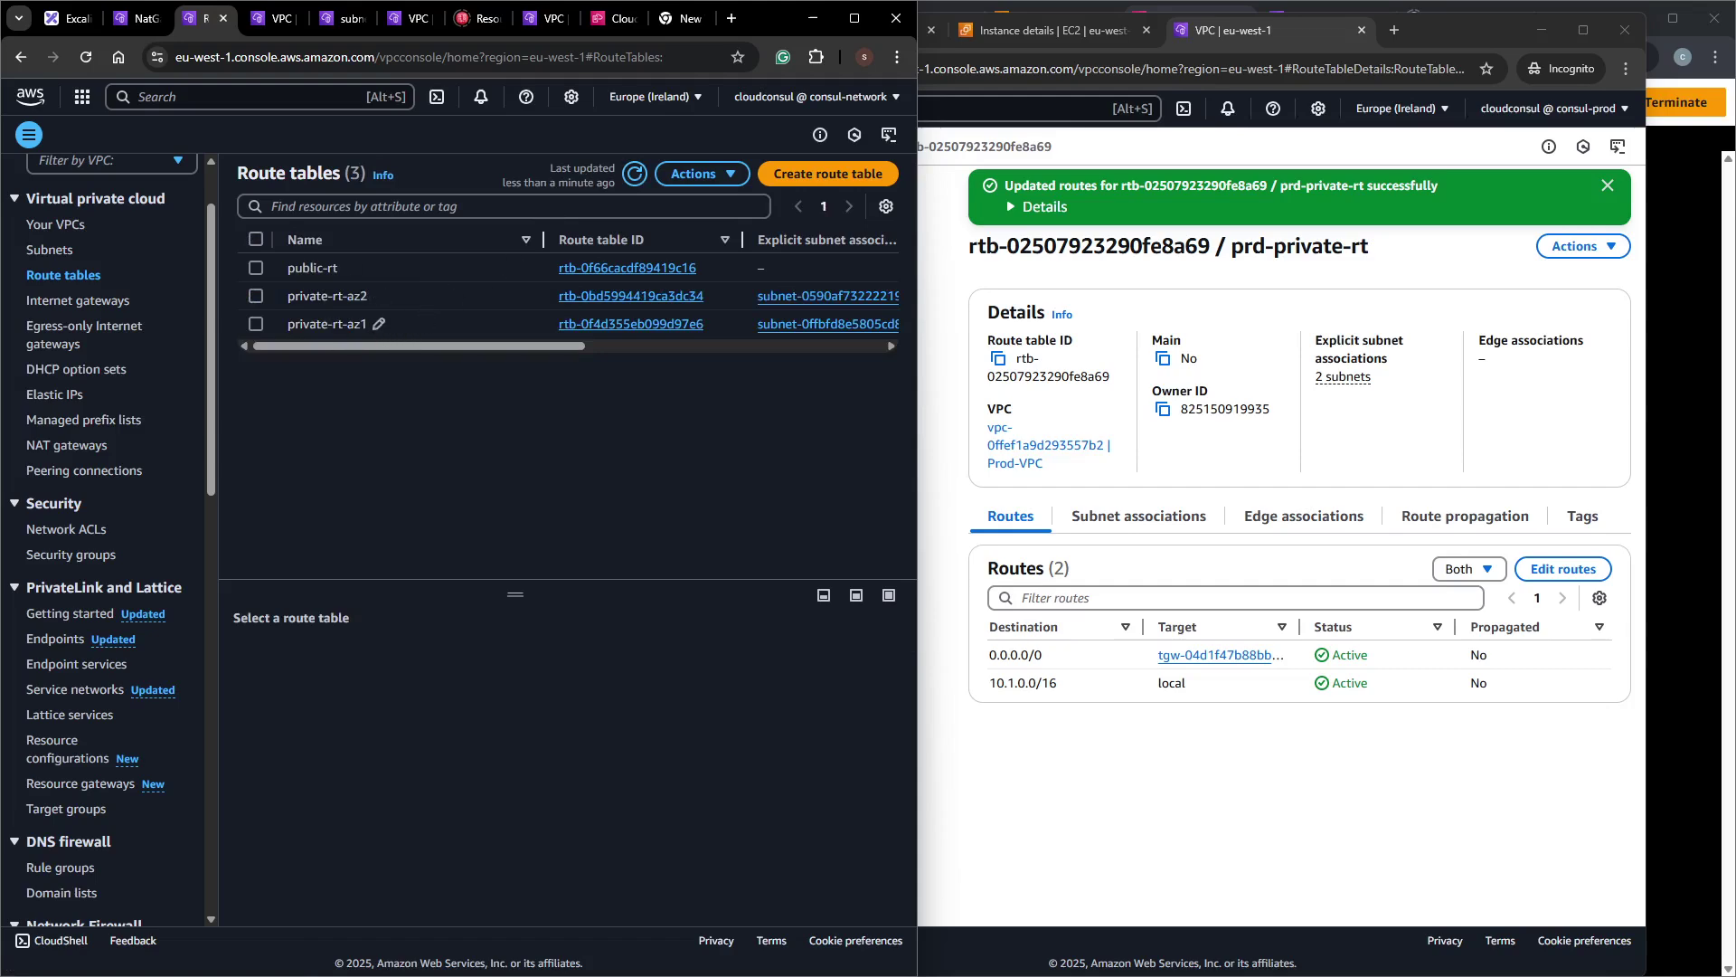
{"action": "left_click", "coordinate": [352, 324]}
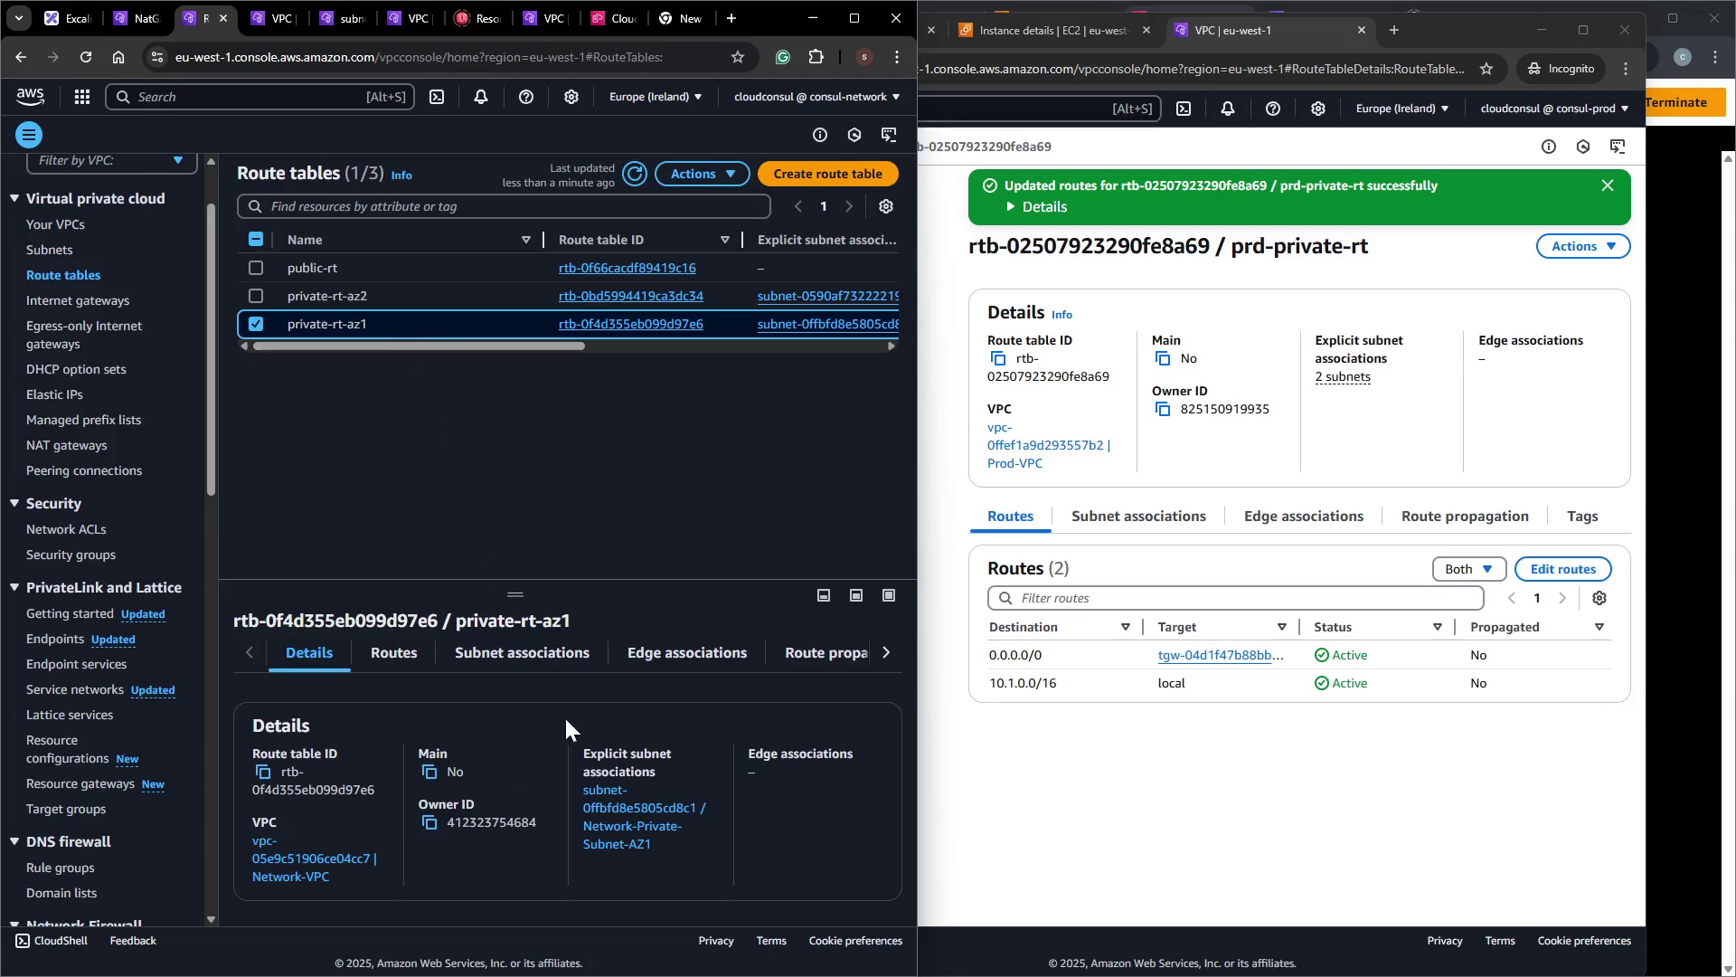
{"action": "left_click", "coordinate": [396, 655]}
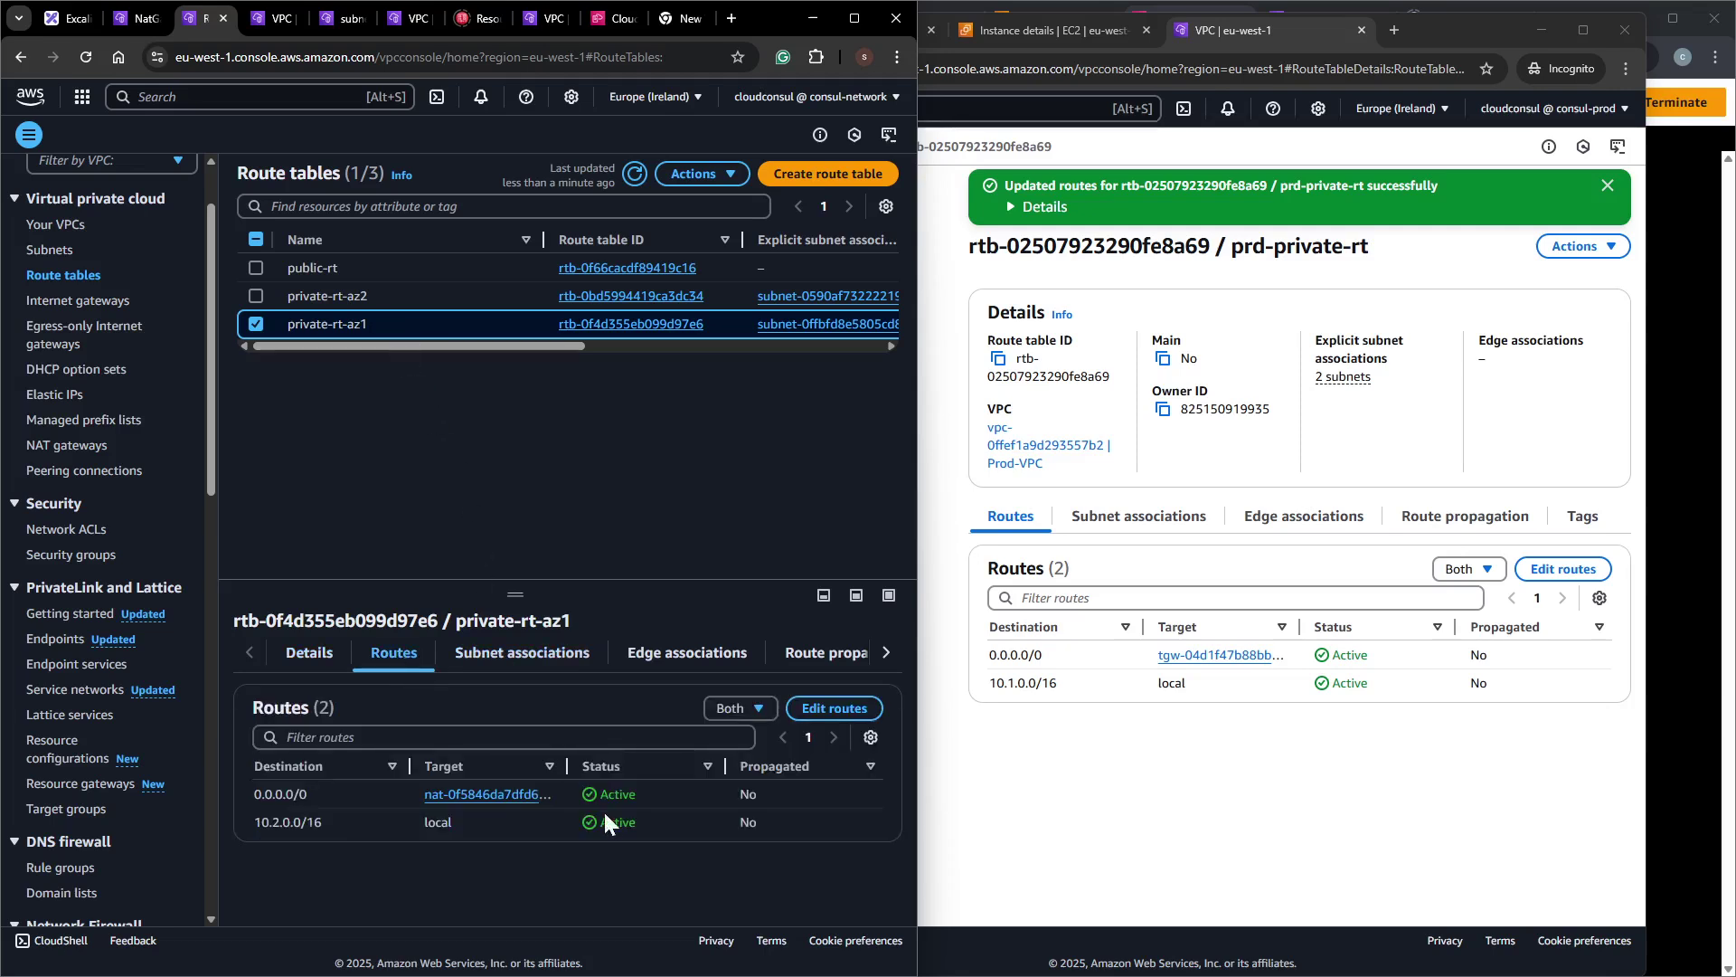
Follow the NAT gateway in private-rt-az1 to its public subnet and check that subnet's route for 10.1.0.0/16.
{"action": "left_click", "coordinate": [455, 795]}
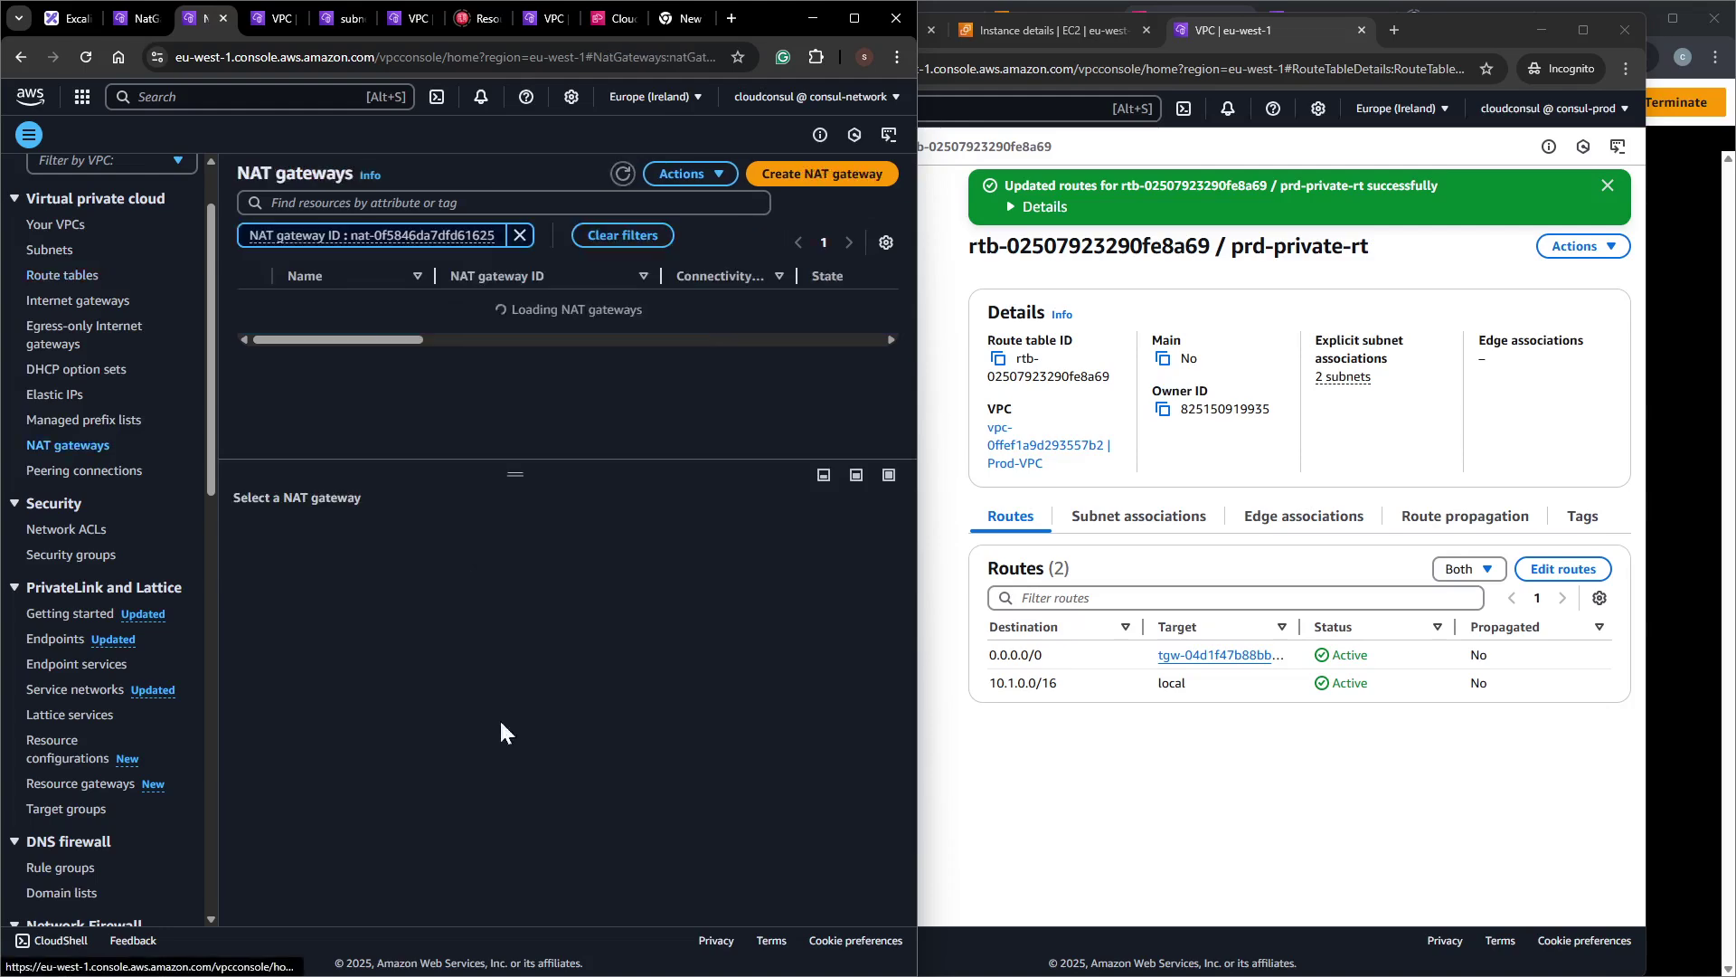
{"action": "left_click", "coordinate": [351, 307]}
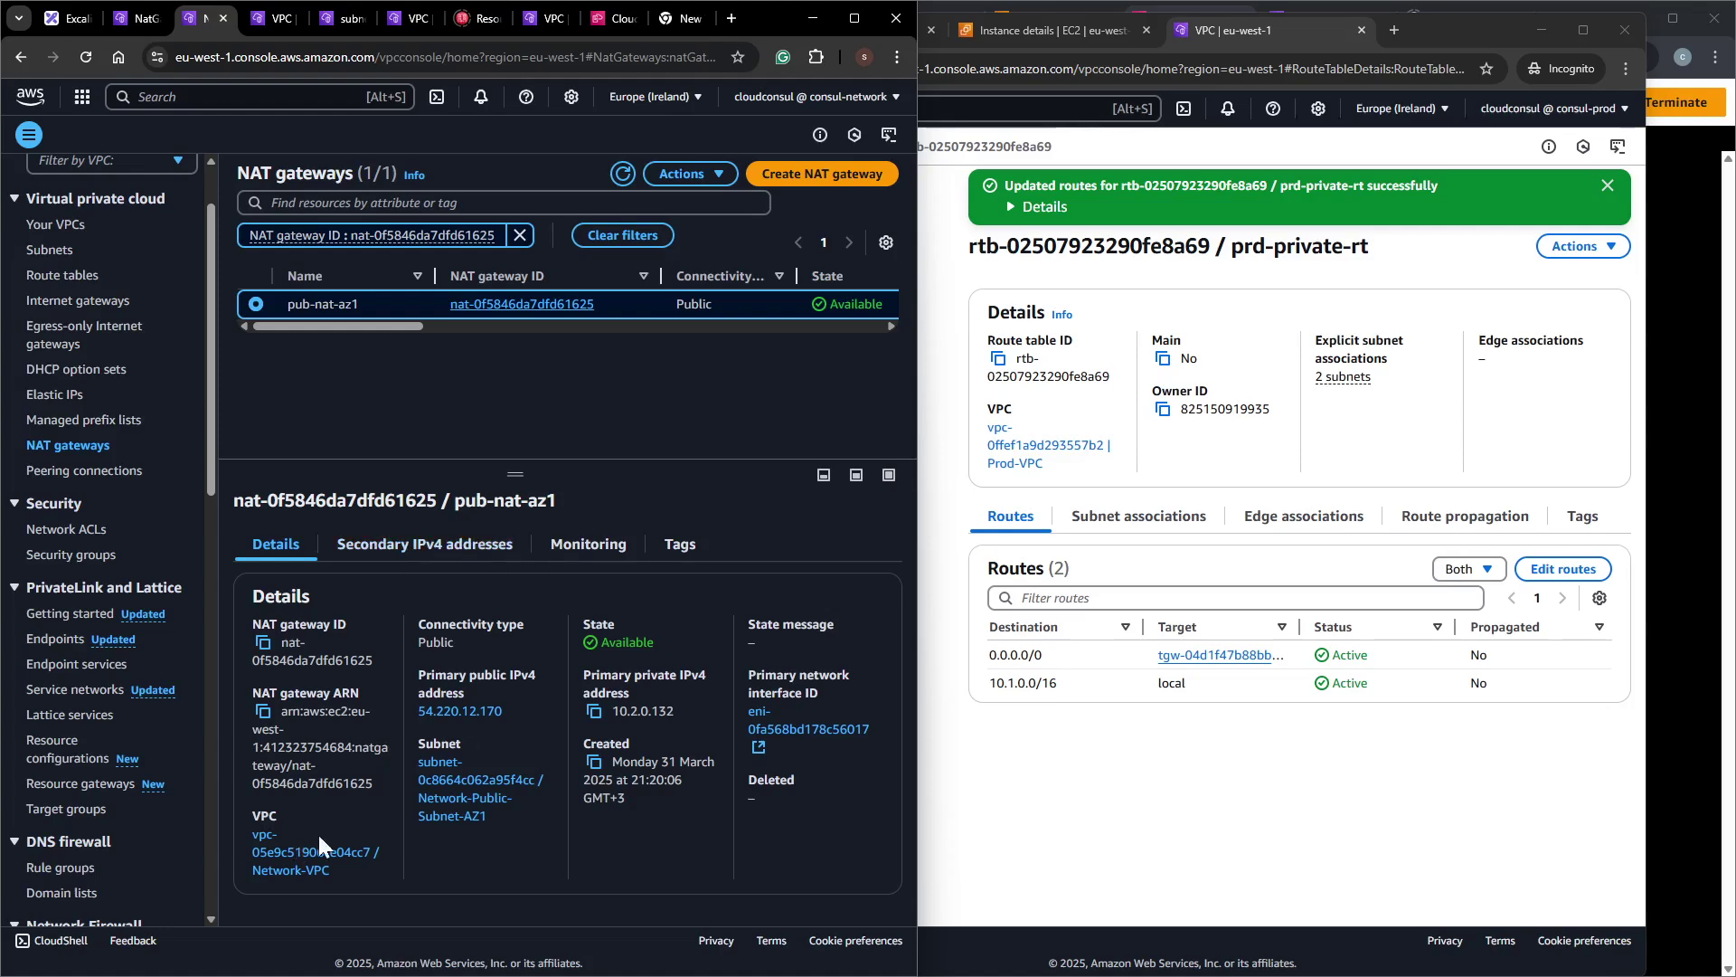
{"action": "left_click", "coordinate": [452, 818]}
{"action": "left_click", "coordinate": [344, 306]}
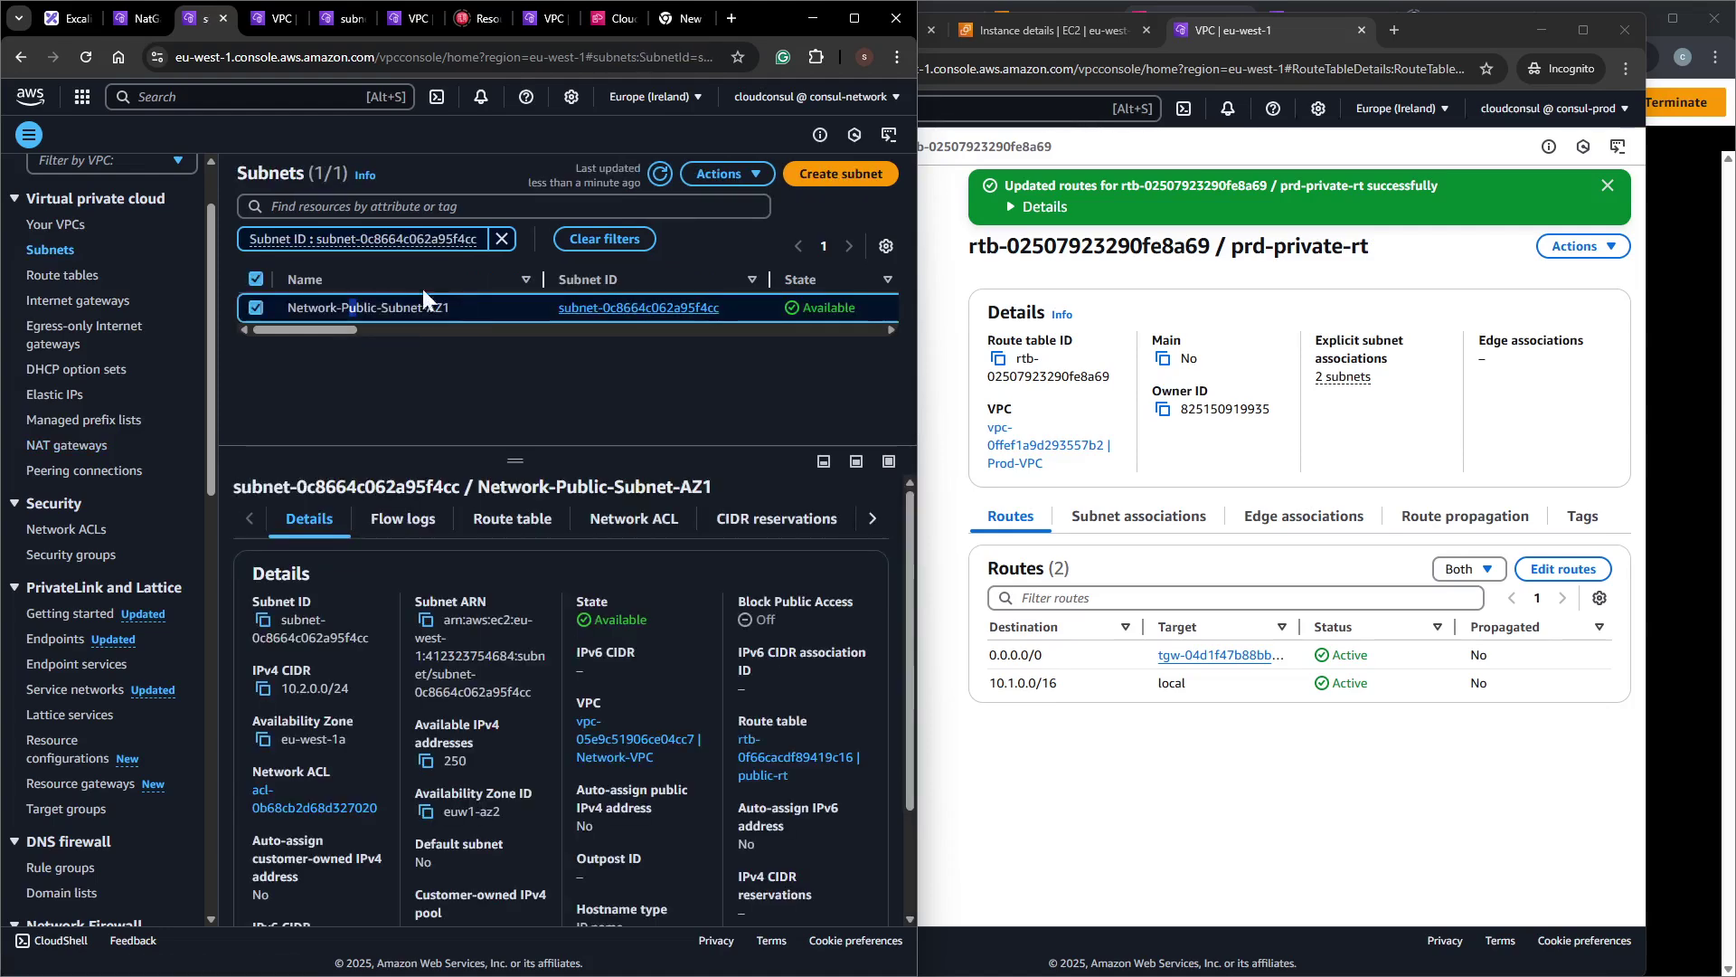
{"action": "left_click", "coordinate": [537, 524]}
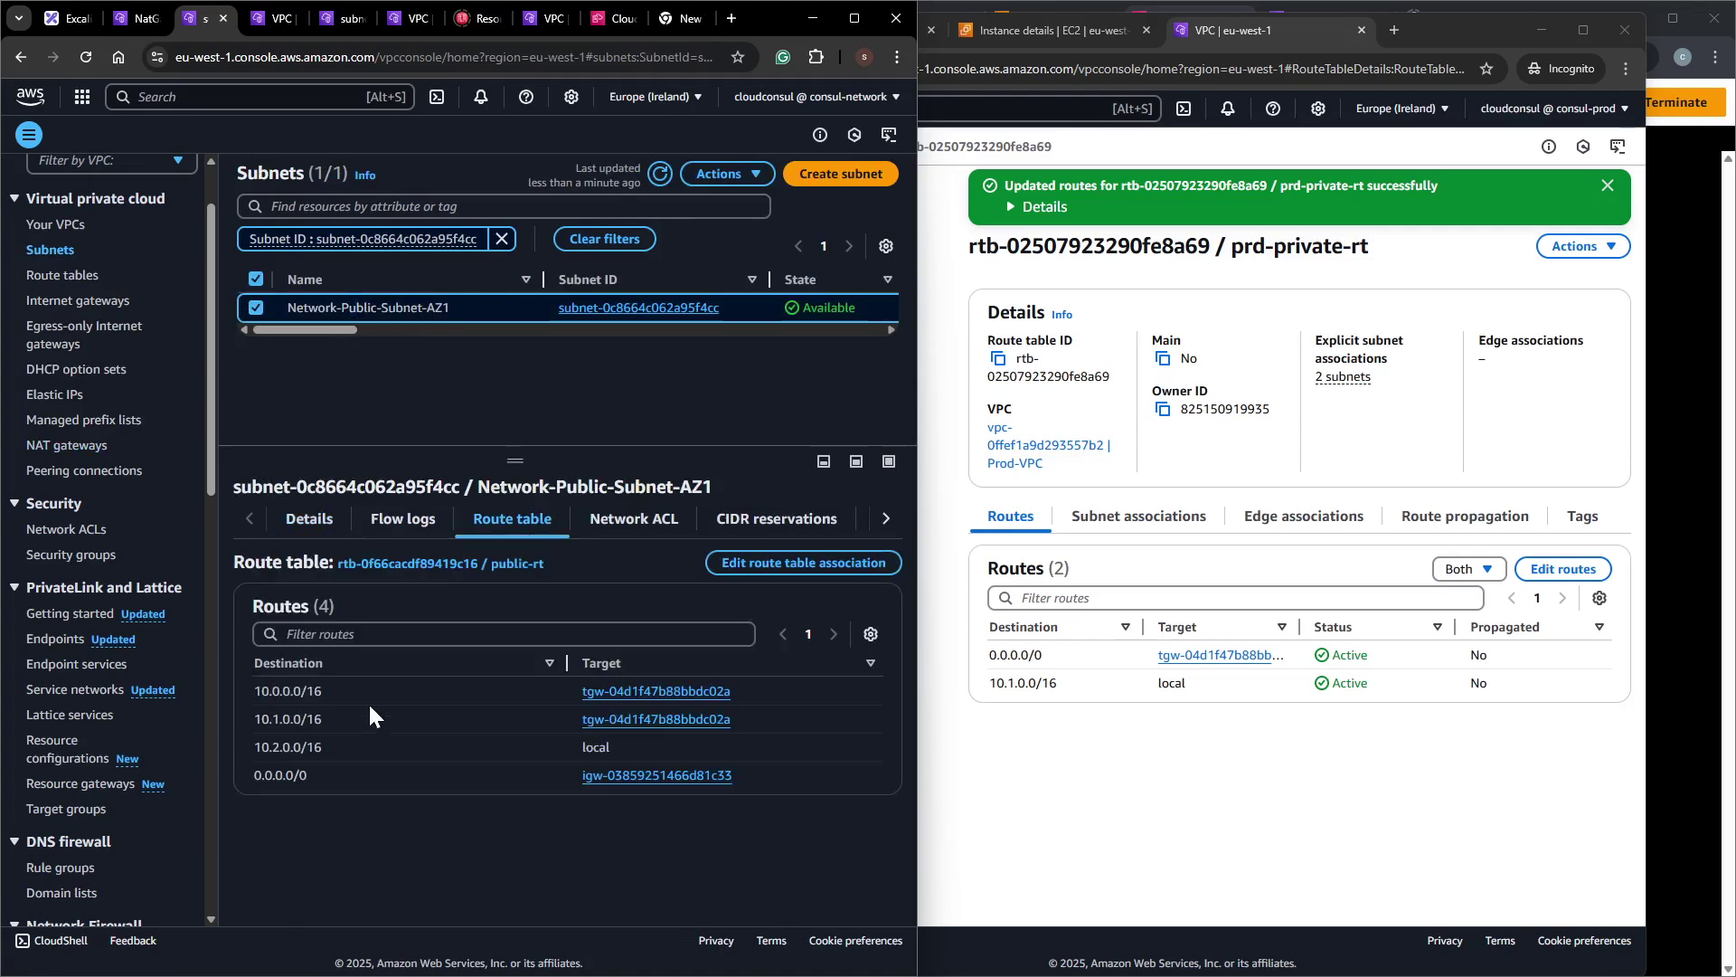
{"action": "left_click_drag", "start_coordinate": [252, 719], "coordinate": [742, 711]}
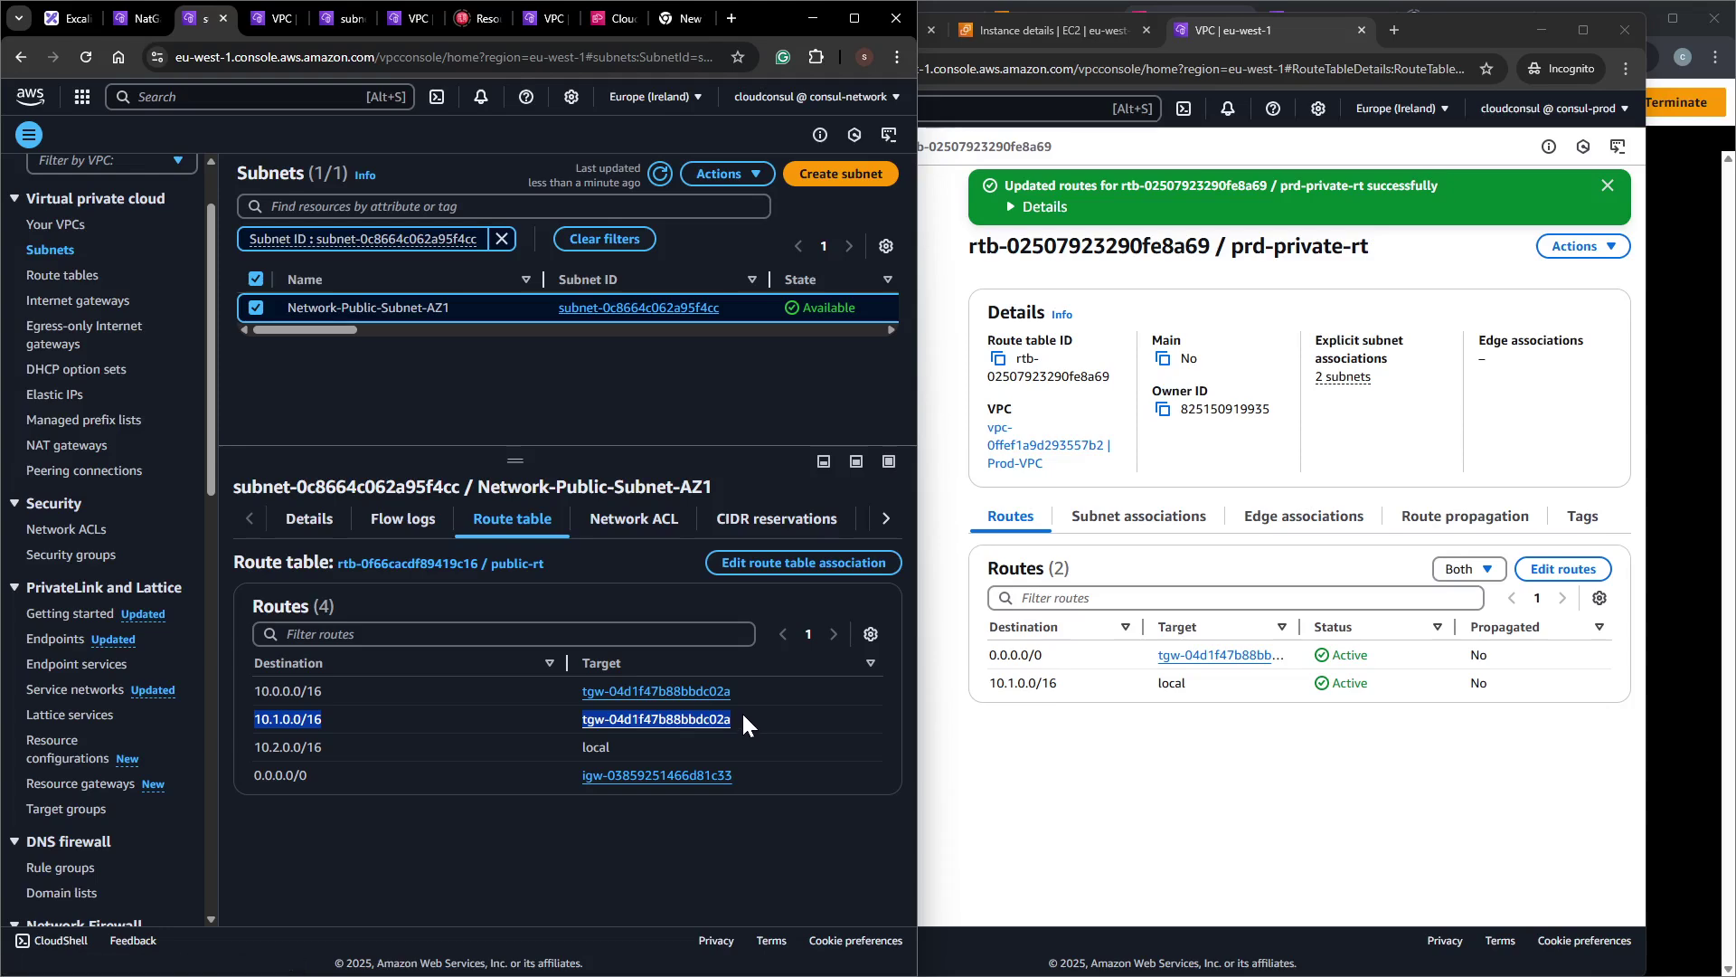
Follow the 10.1.0.0/16 route to the transit gateway and check the matching return route in the net-env-route transit gateway route table.
{"action": "left_click", "coordinate": [606, 720]}
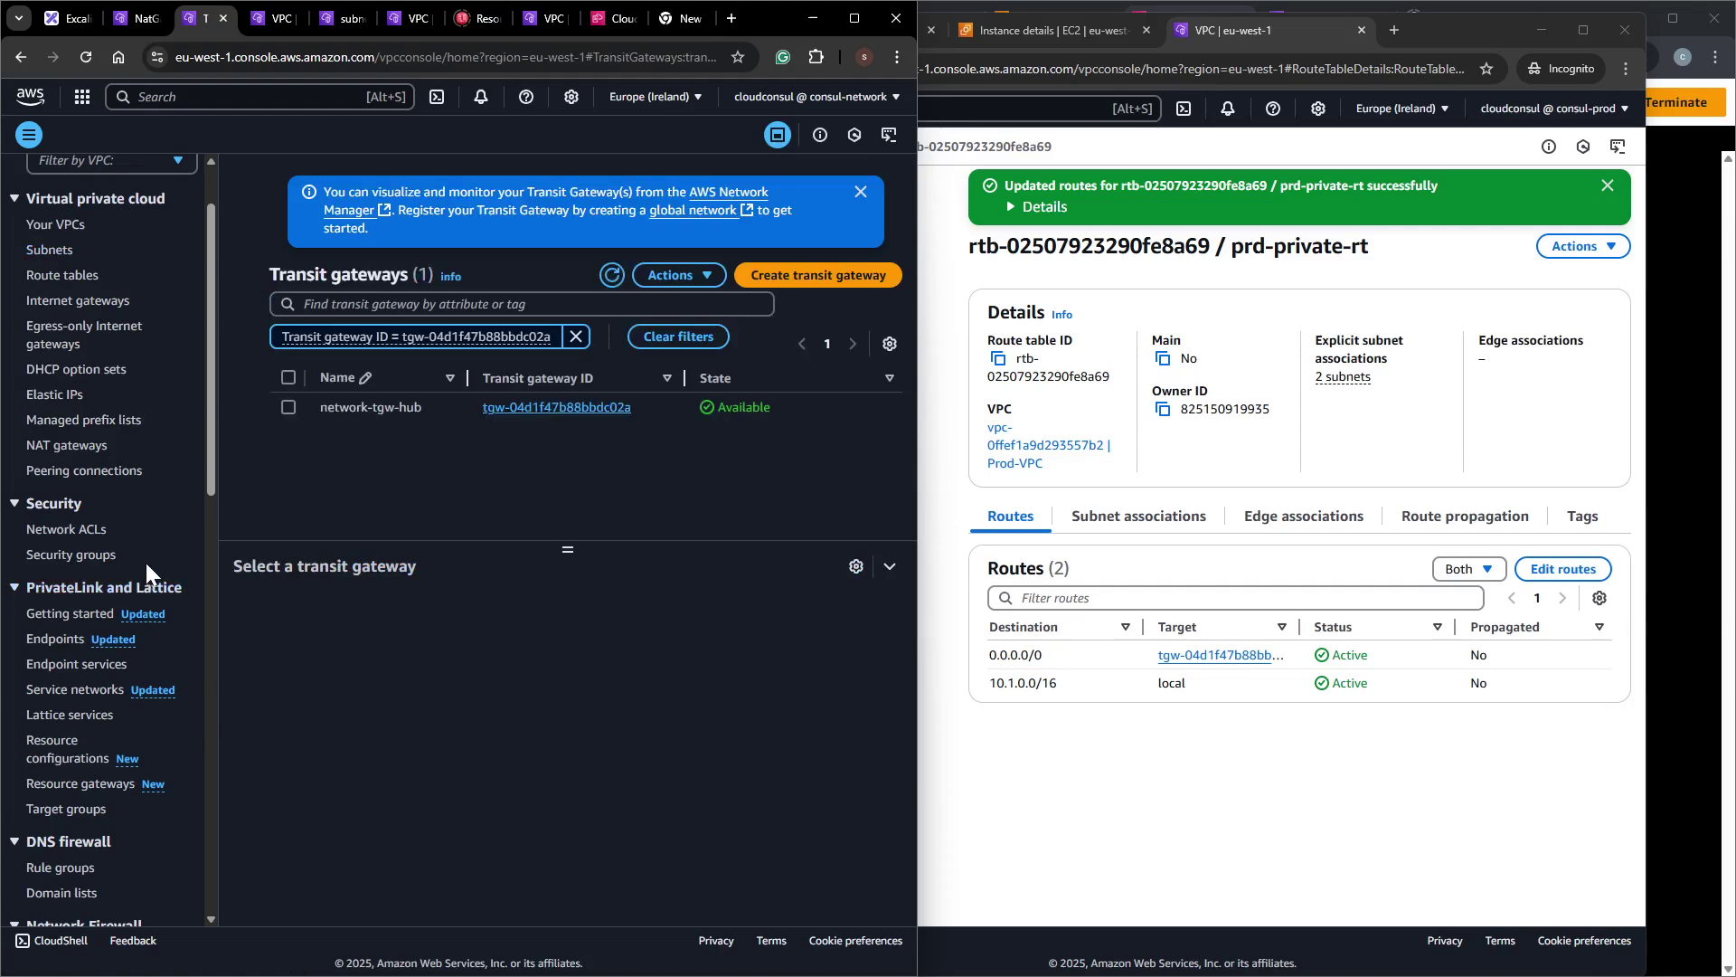
{"action": "scroll", "coordinate": [149, 560], "scroll_direction": "down", "scroll_amount": 10}
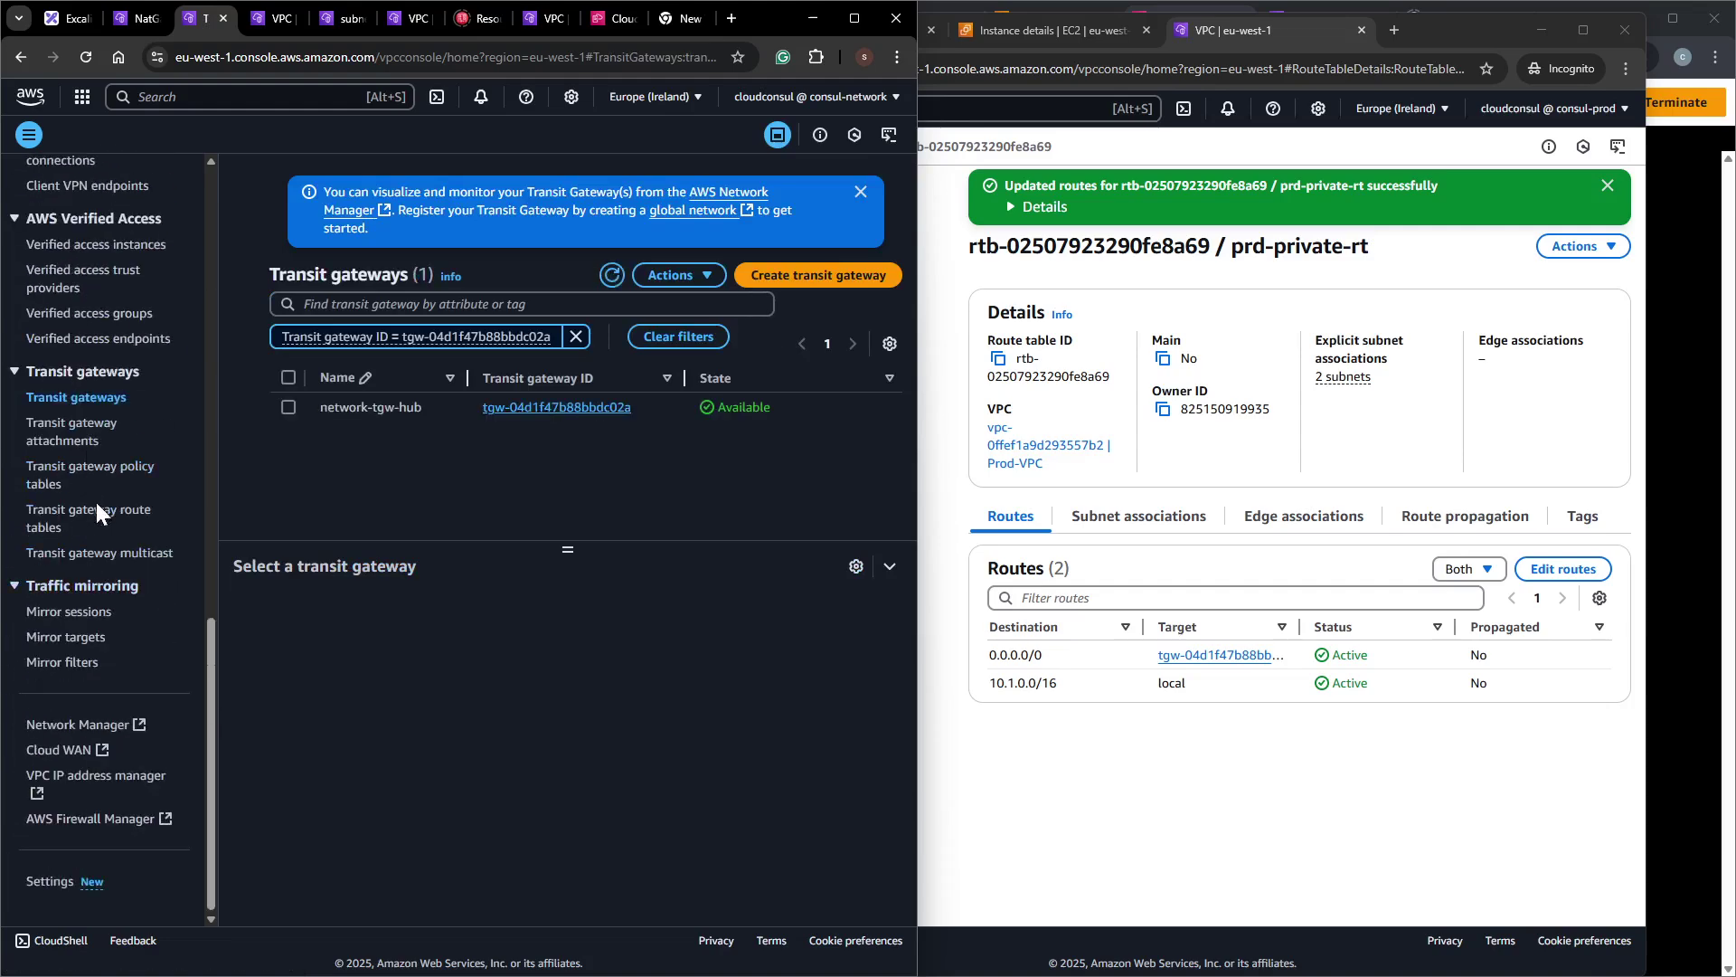
{"action": "left_click", "coordinate": [97, 510]}
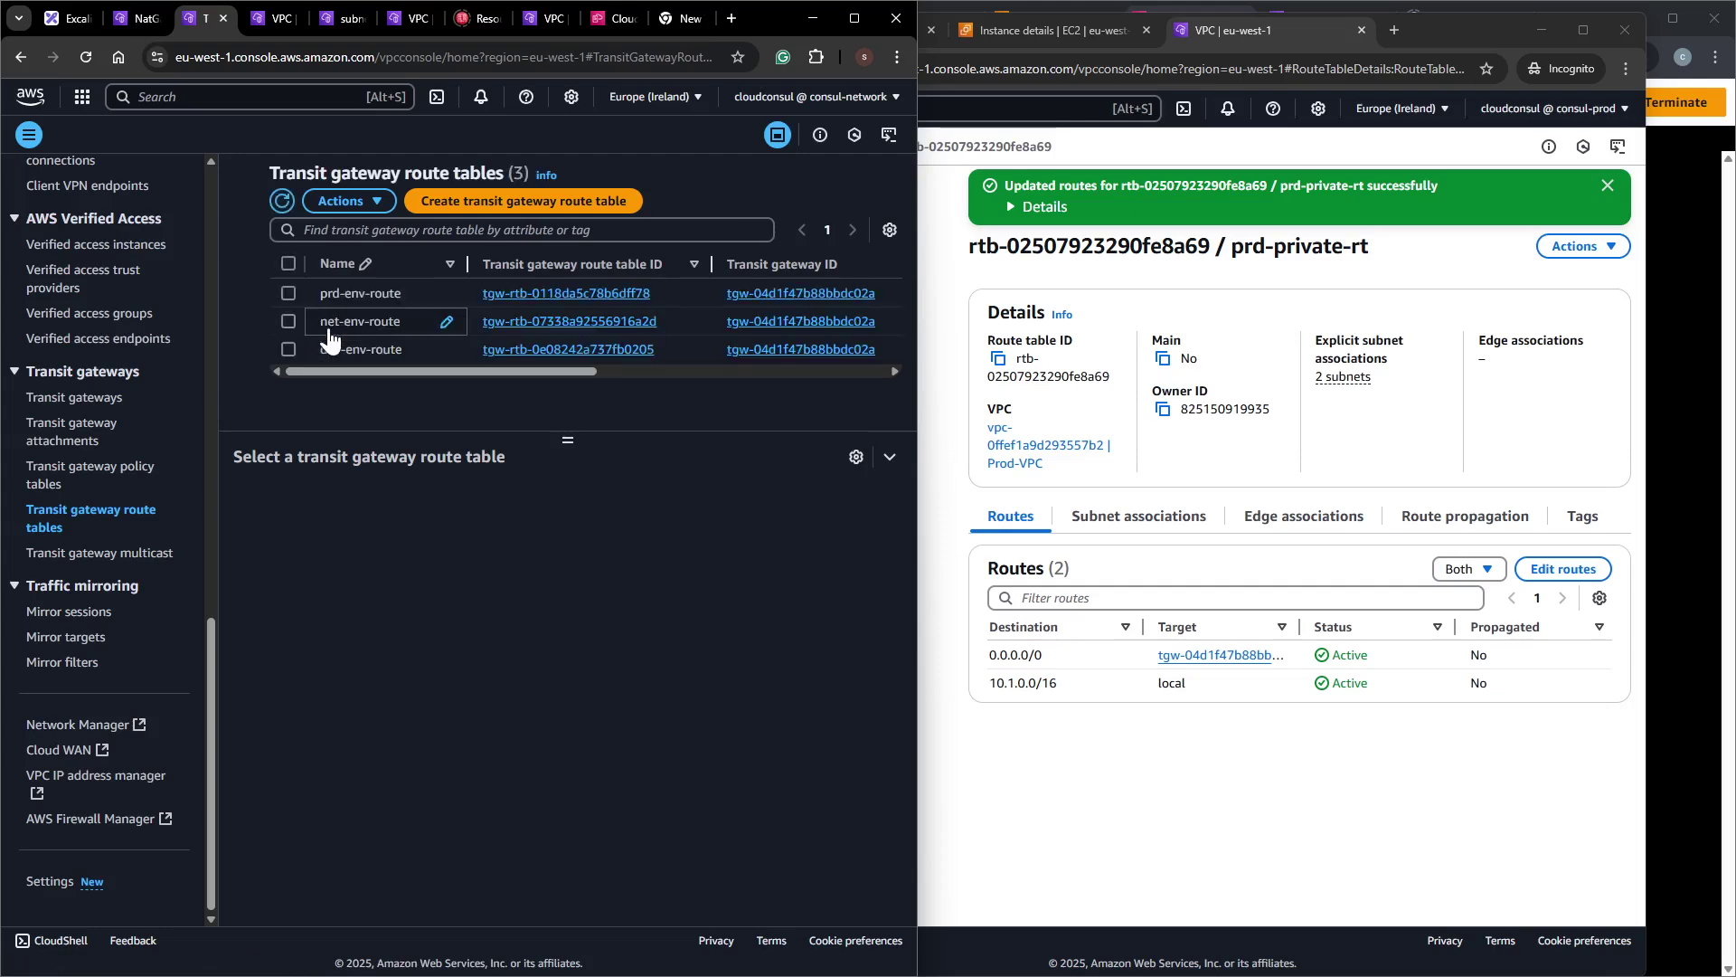
{"action": "left_click", "coordinate": [330, 339]}
{"action": "left_click", "coordinate": [826, 502]}
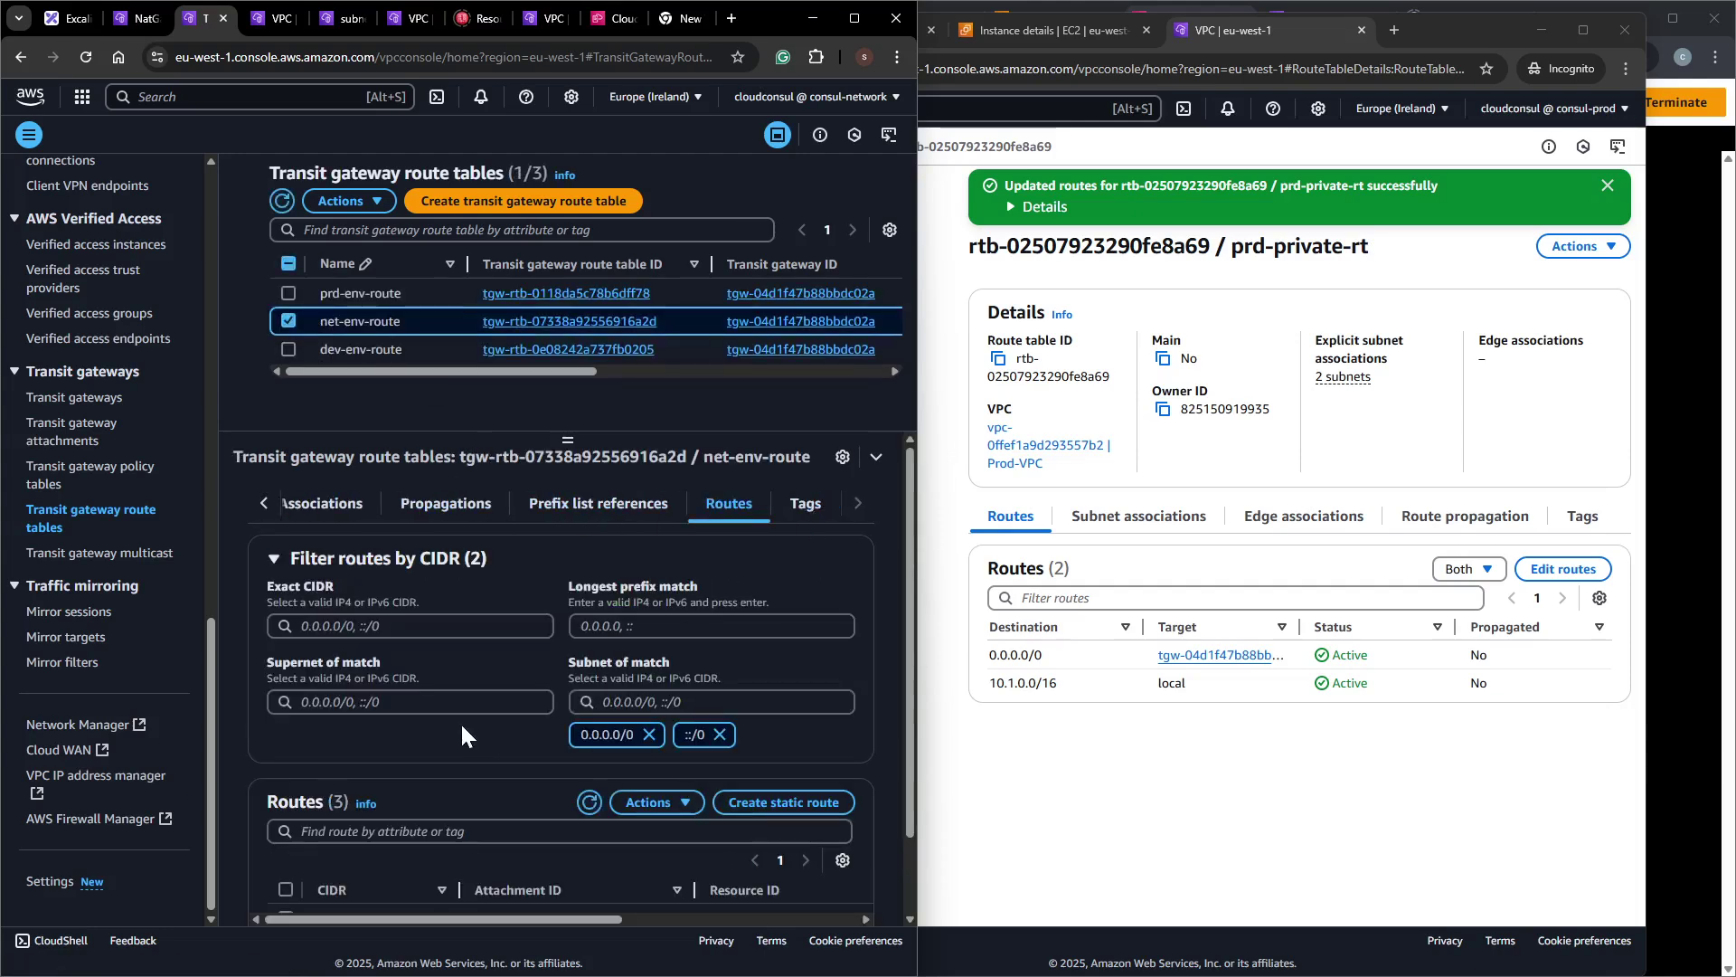
{"action": "scroll", "coordinate": [464, 729], "scroll_direction": "down", "scroll_amount": 2}
{"action": "left_click_drag", "start_coordinate": [317, 853], "coordinate": [853, 855]}
Return to demo-prd-instance in the prod account, reload its connection options and start a Session Manager session.
{"action": "left_click", "coordinate": [1104, 784]}
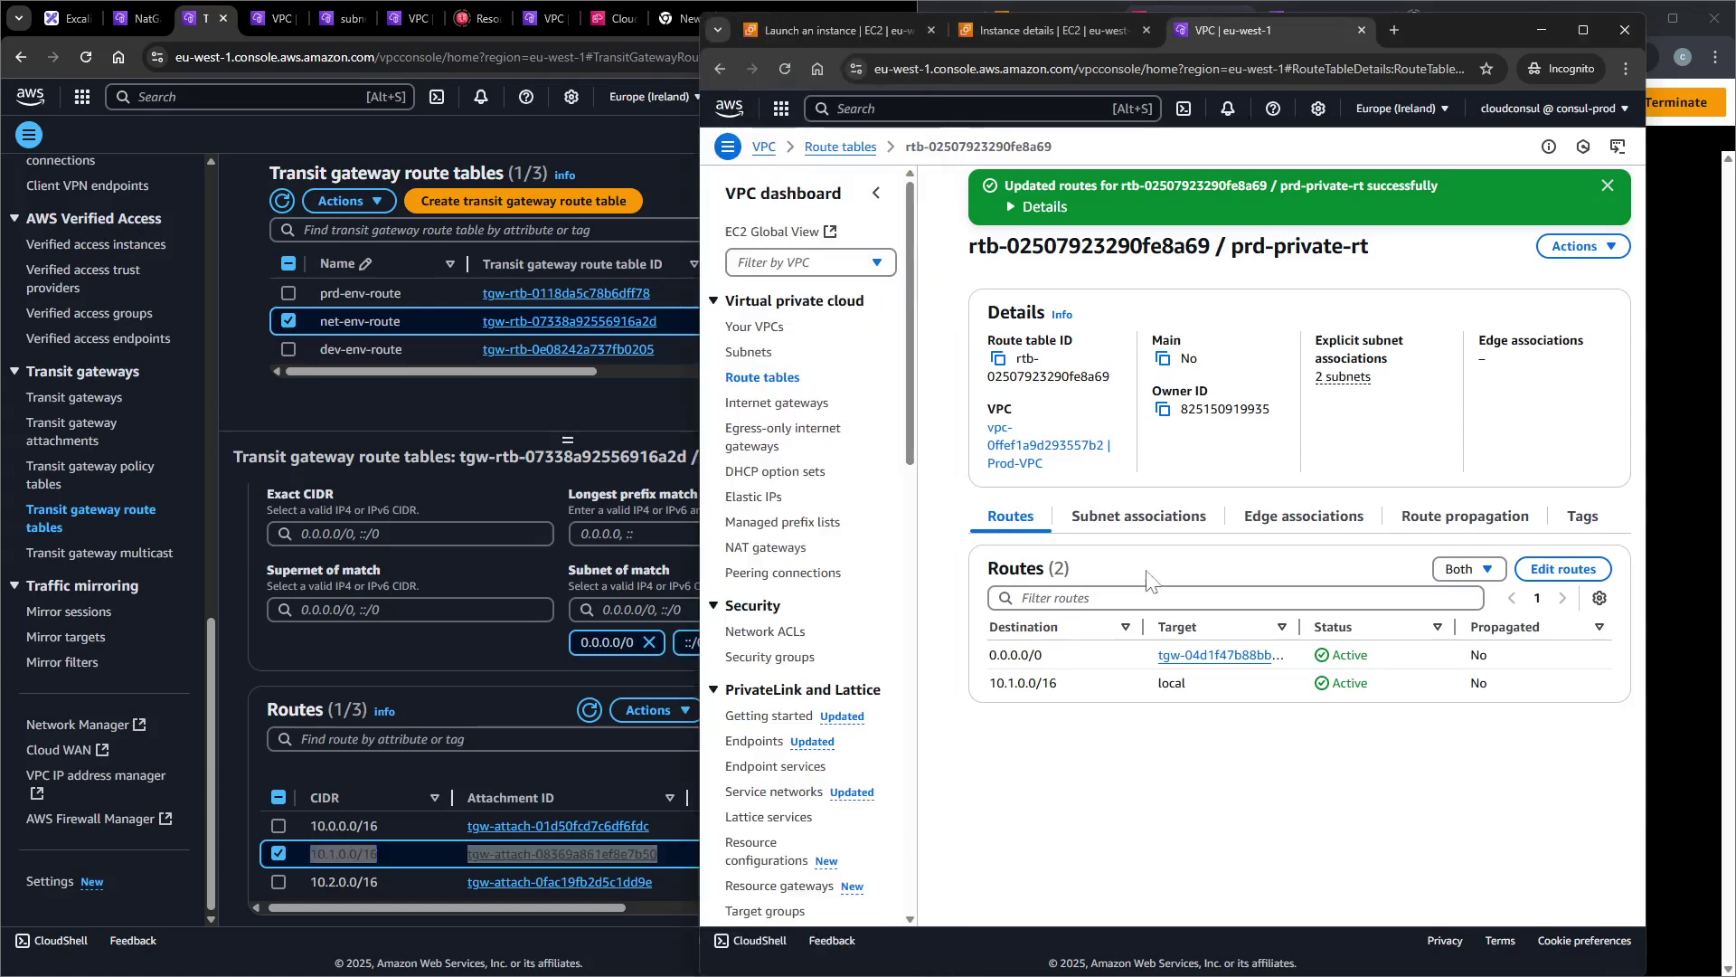
{"action": "left_click", "coordinate": [1033, 30]}
{"action": "scroll", "coordinate": [1251, 280], "scroll_direction": "up", "scroll_amount": 10}
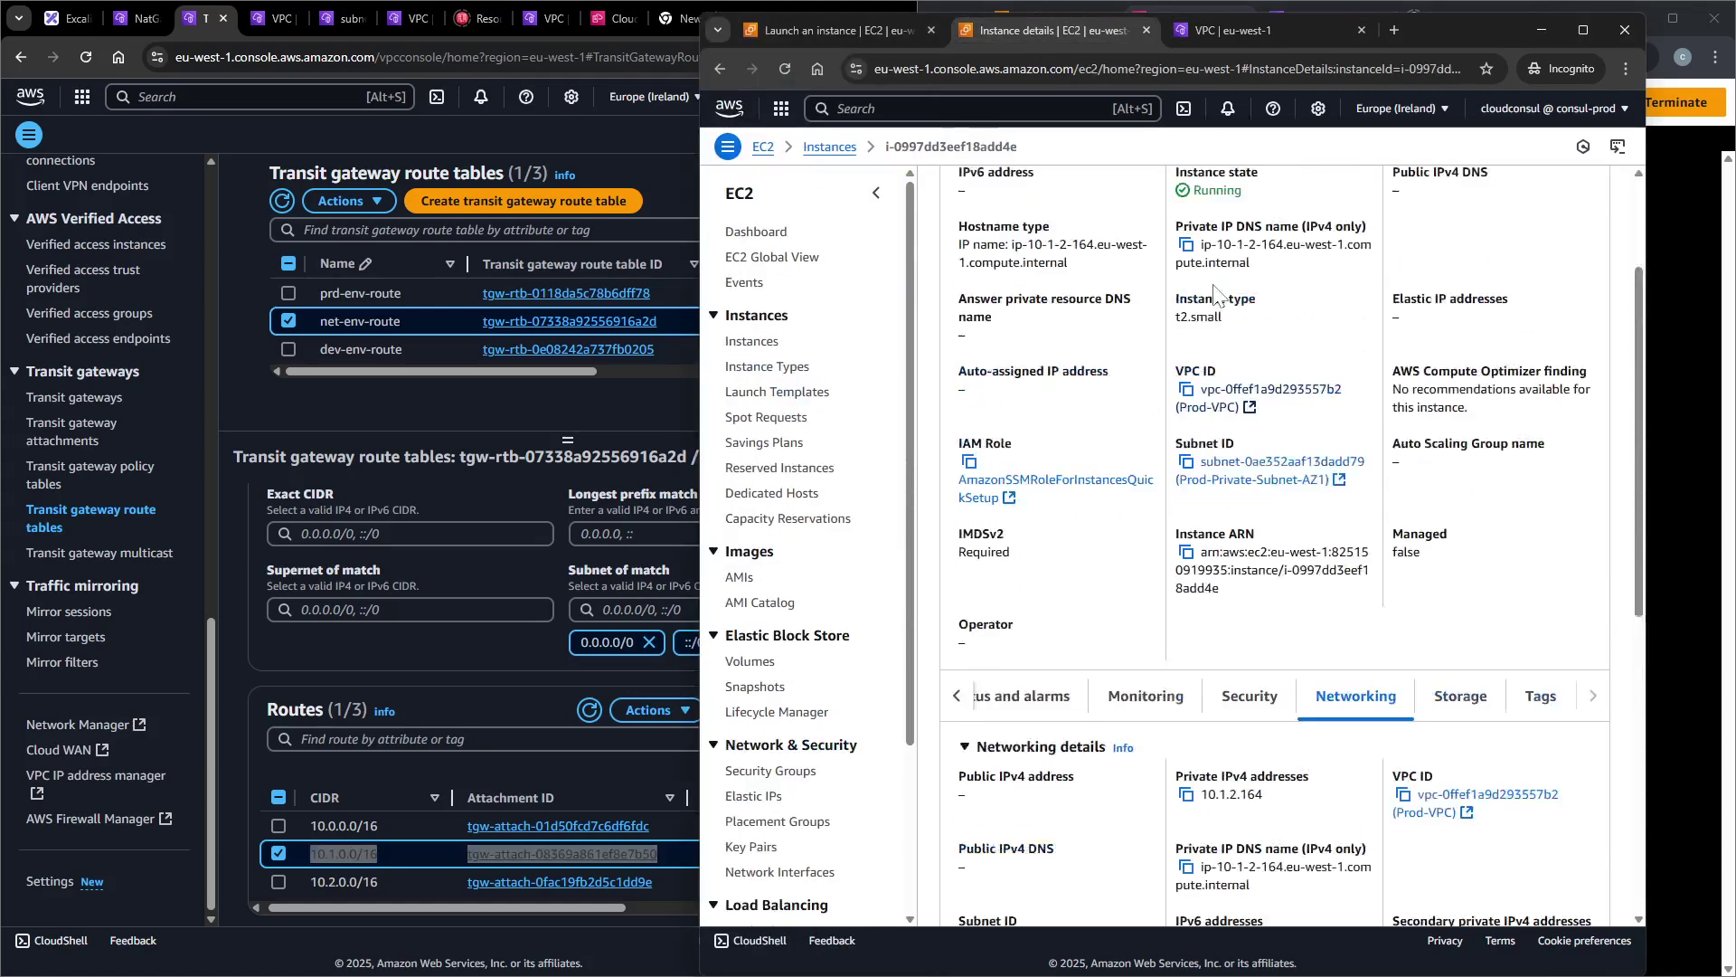
{"action": "left_click", "coordinate": [1039, 246]}
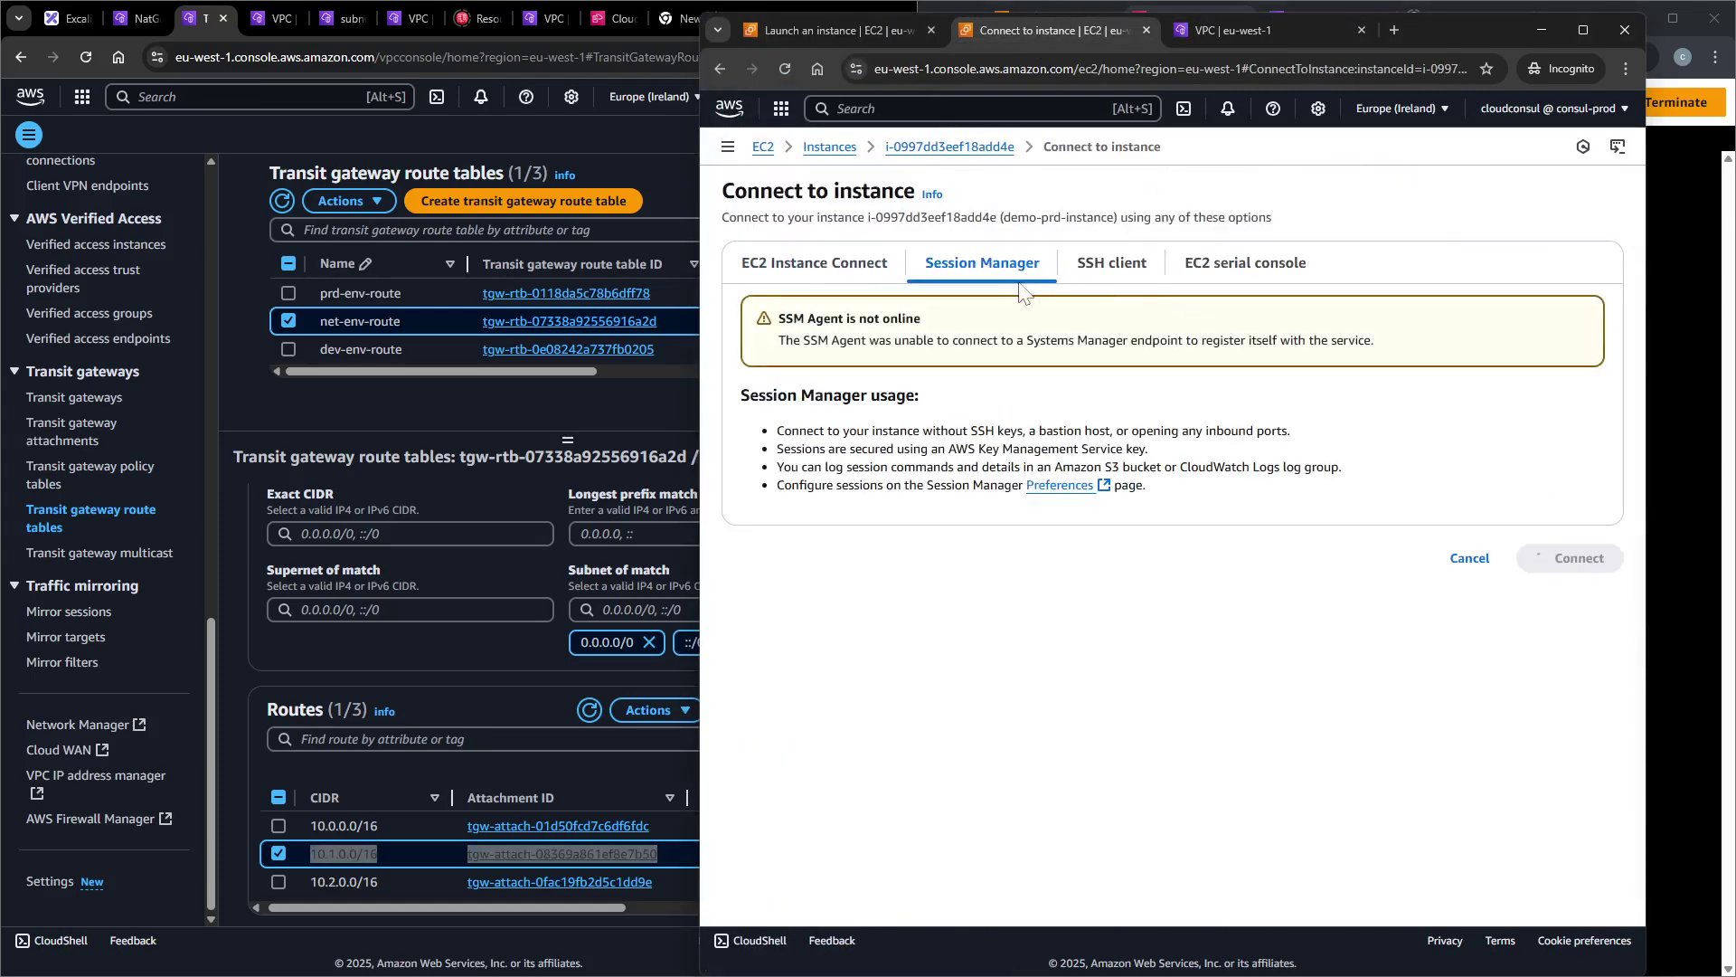
{"action": "left_click", "coordinate": [969, 149]}
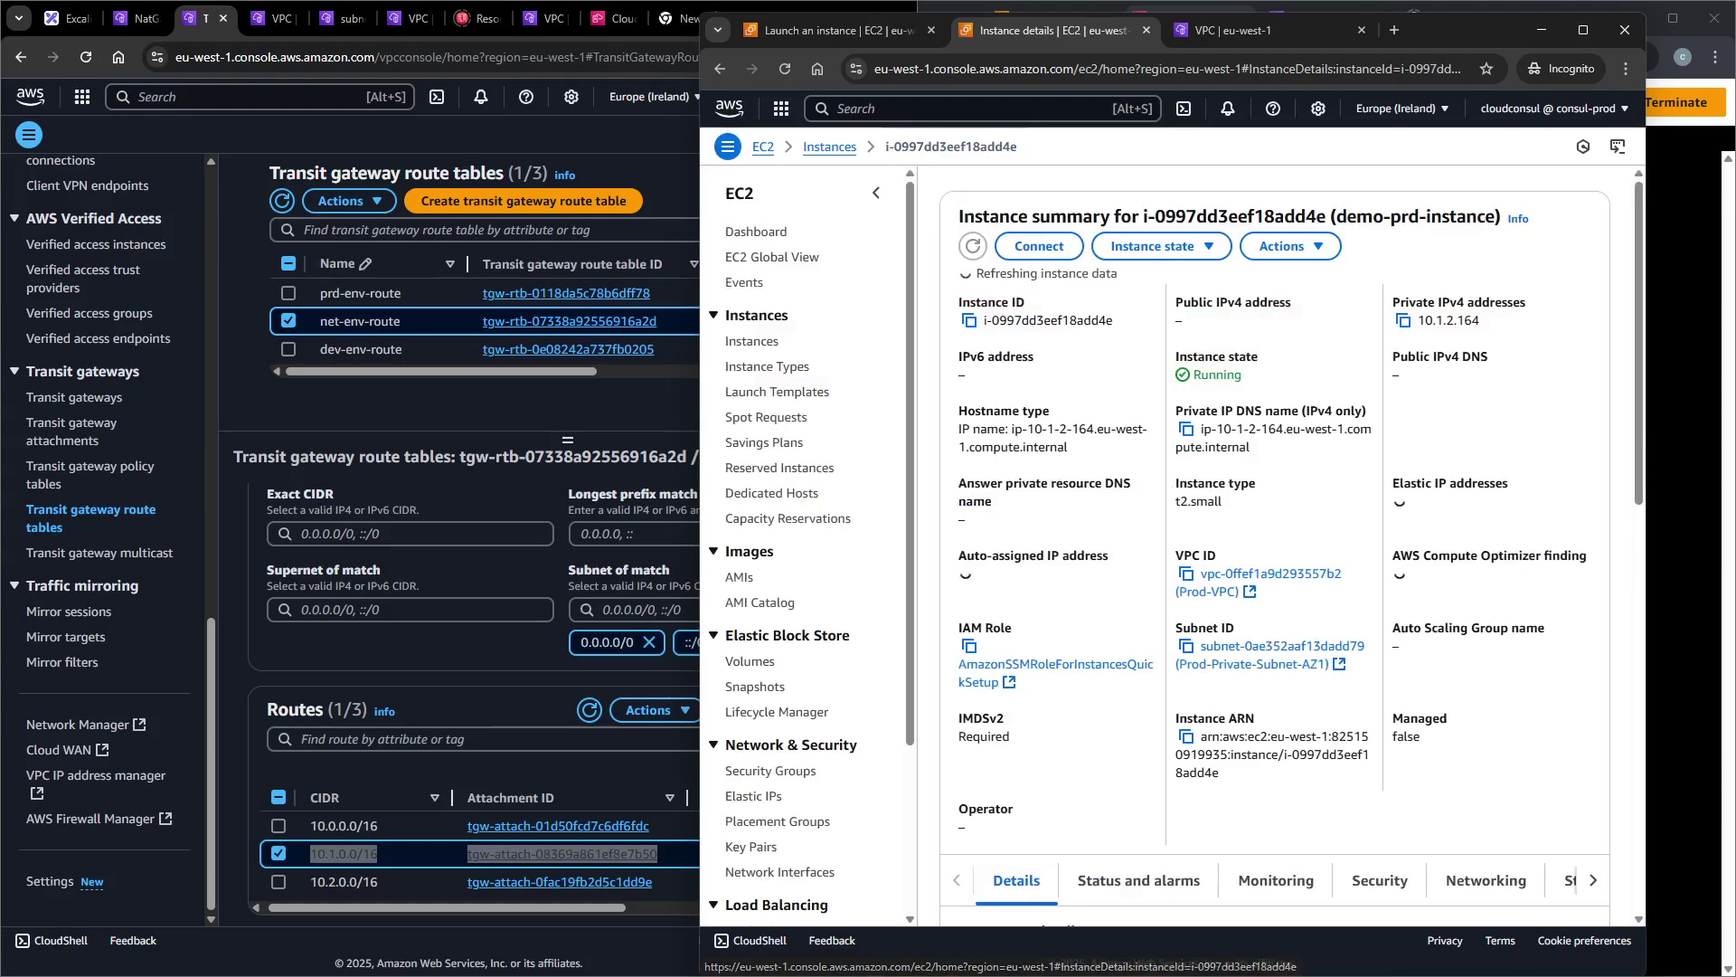
{"action": "left_click", "coordinate": [1040, 247]}
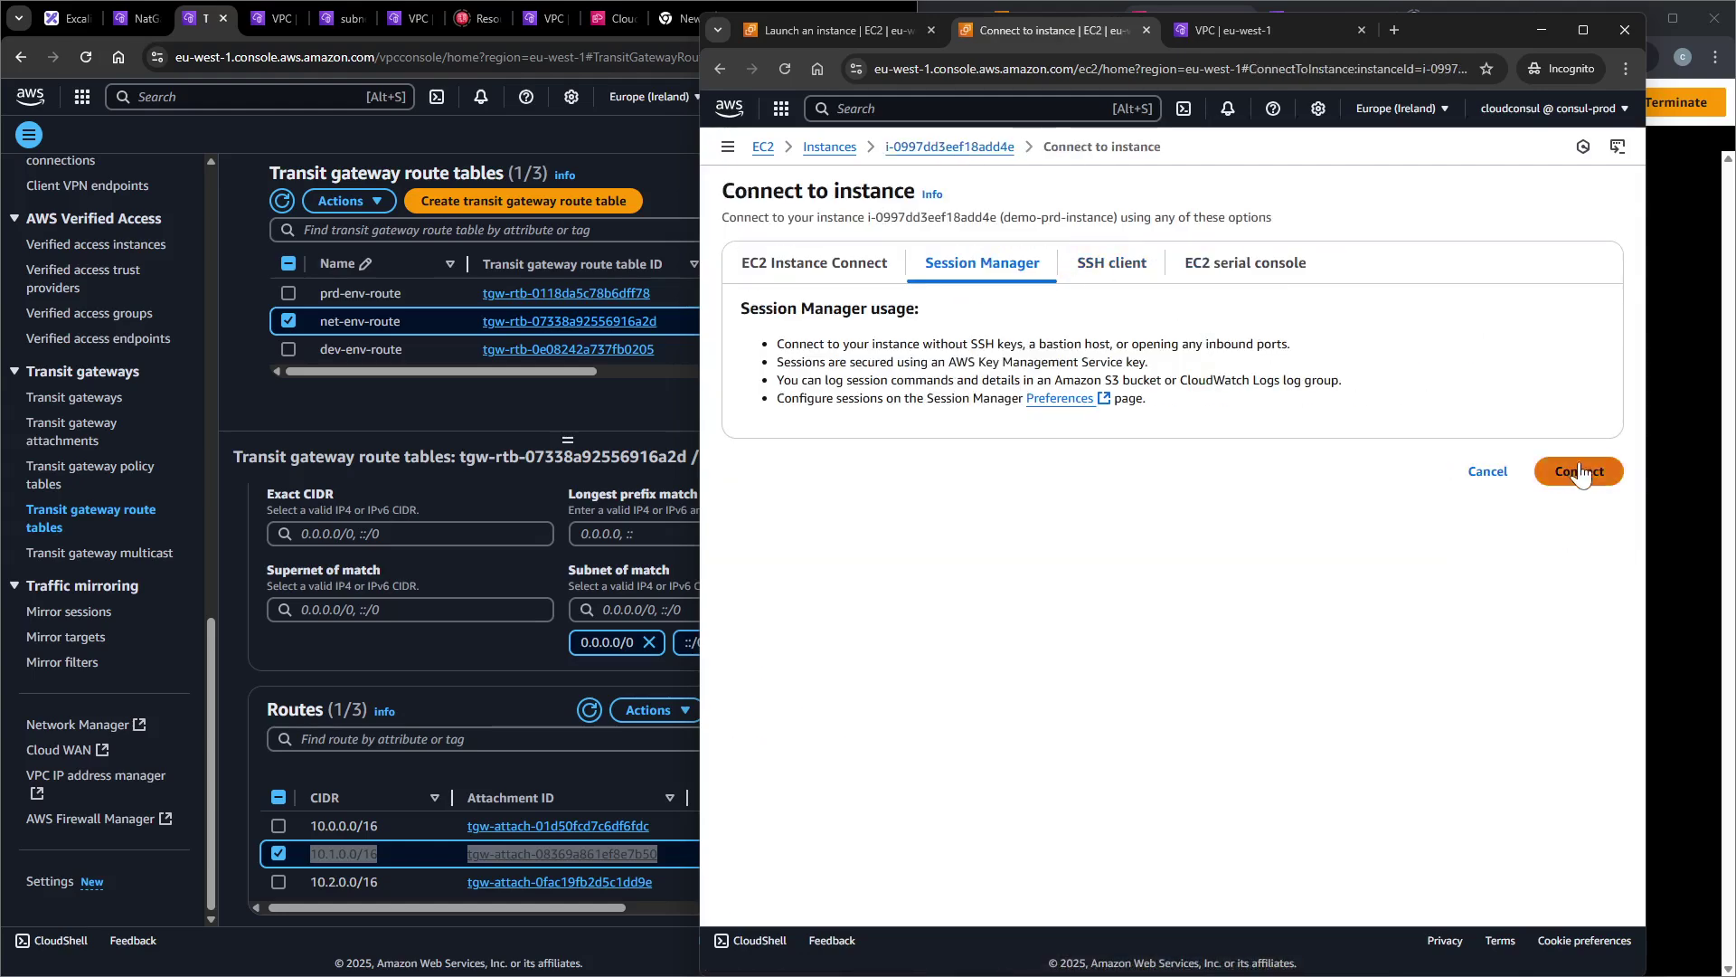
{"action": "left_click", "coordinate": [1579, 471]}
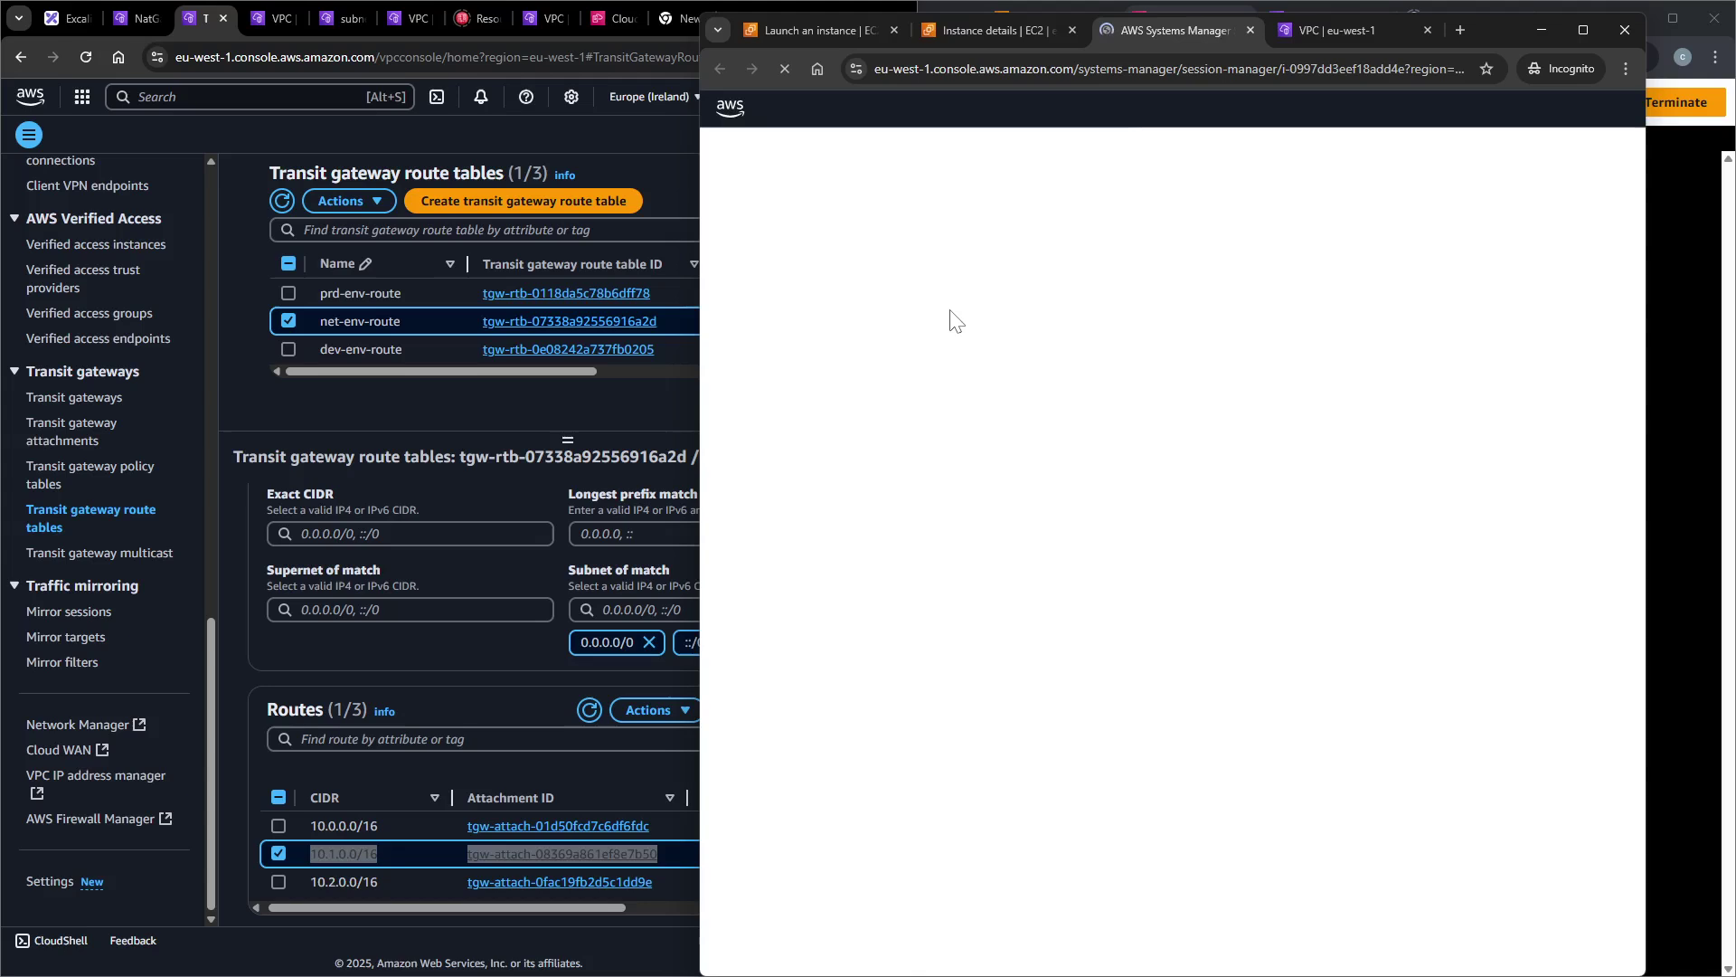
Switch to the root user in the demo-prd-instance session with sudo su -.
{"action": "key", "text": "Return"}
{"action": "key", "text": "Return"}
{"action": "key", "text": "Return"}
{"action": "key", "text": "Return"}
{"action": "type", "text": "sudo su -"}
{"action": "key", "text": "Return"}
{"action": "key", "text": "Return"}
{"action": "key", "text": "Return"}
{"action": "key", "text": "Return"}
Run curl ifconfig.me to check the instance's outbound public IP, and move the session window aside for comparison.
{"action": "type", "text": "curl "}
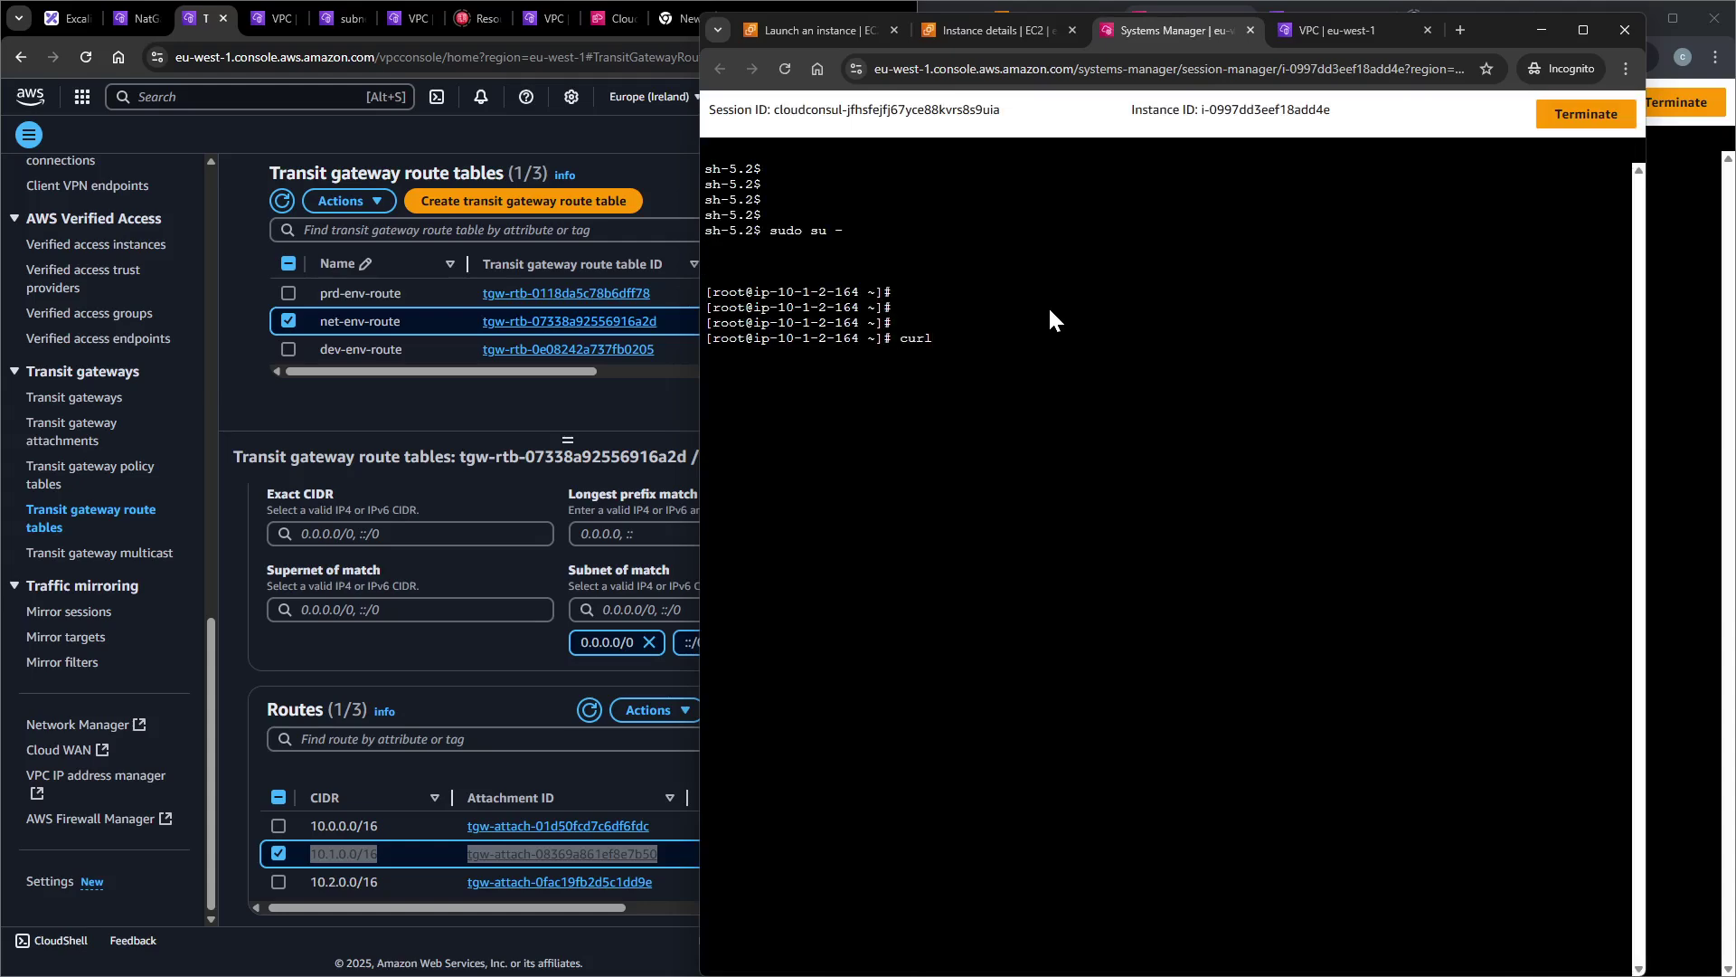
{"action": "type", "text": "ifconfig.me"}
{"action": "key", "text": "Return"}
{"action": "left_click_drag", "start_coordinate": [800, 352], "coordinate": [713, 353]}
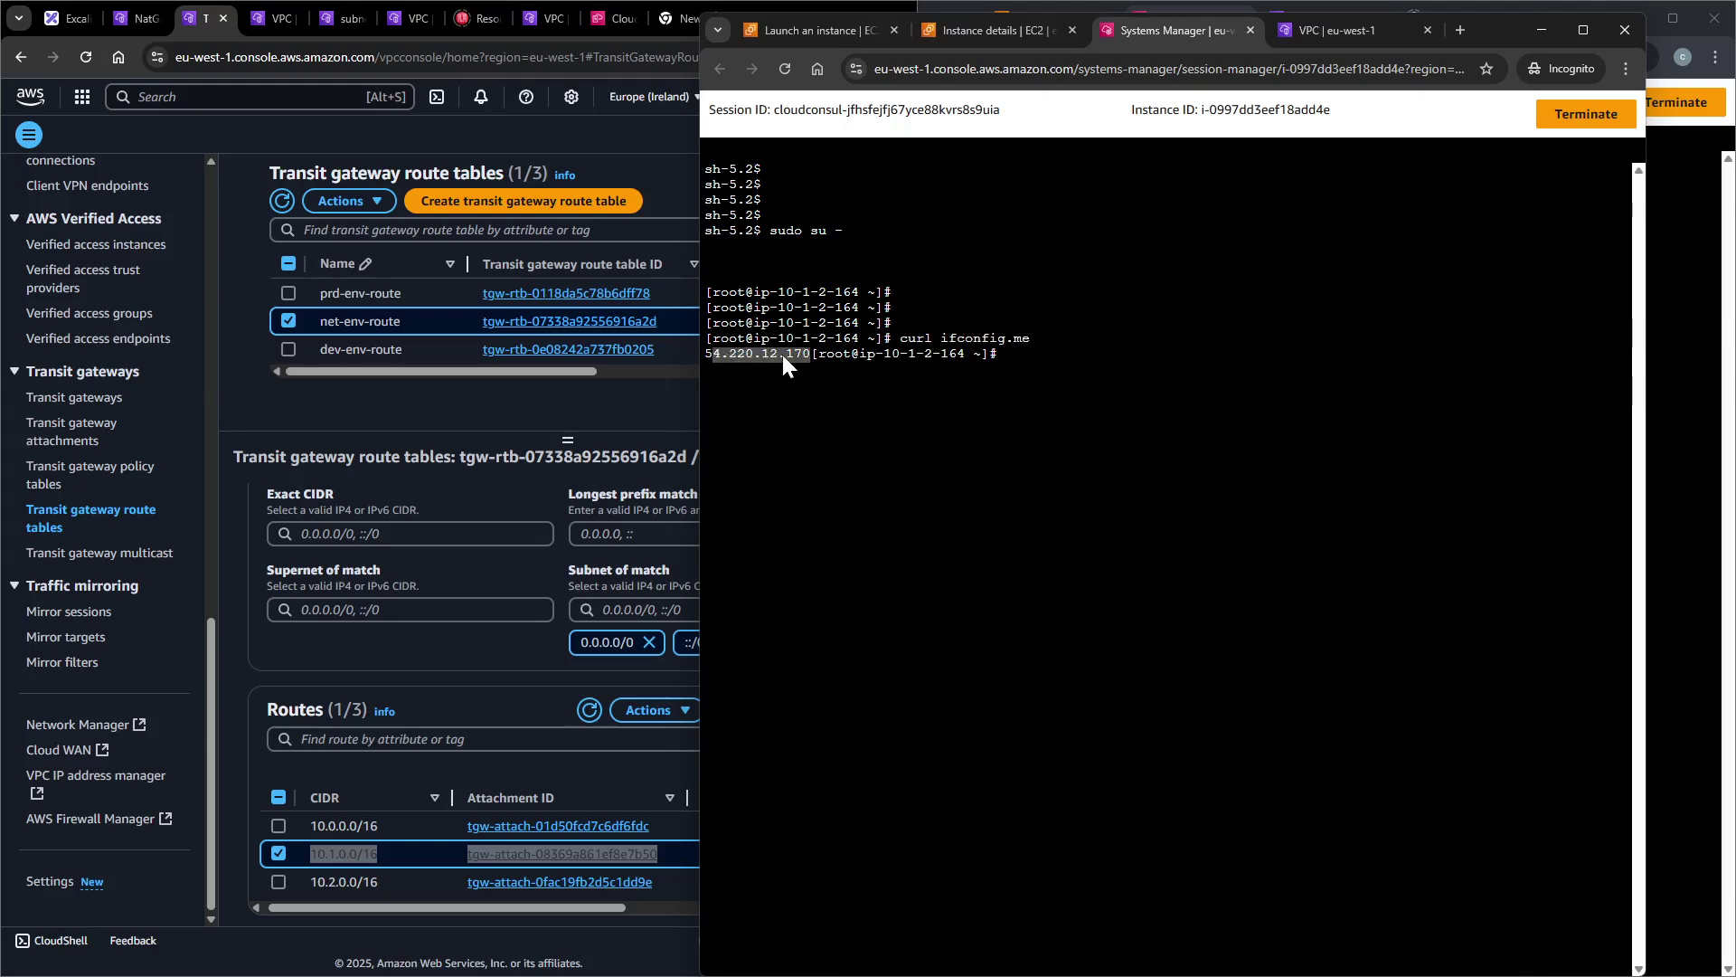
{"action": "left_click", "coordinate": [747, 350]}
{"action": "left_click_drag", "start_coordinate": [1488, 25], "coordinate": [1147, 68]}
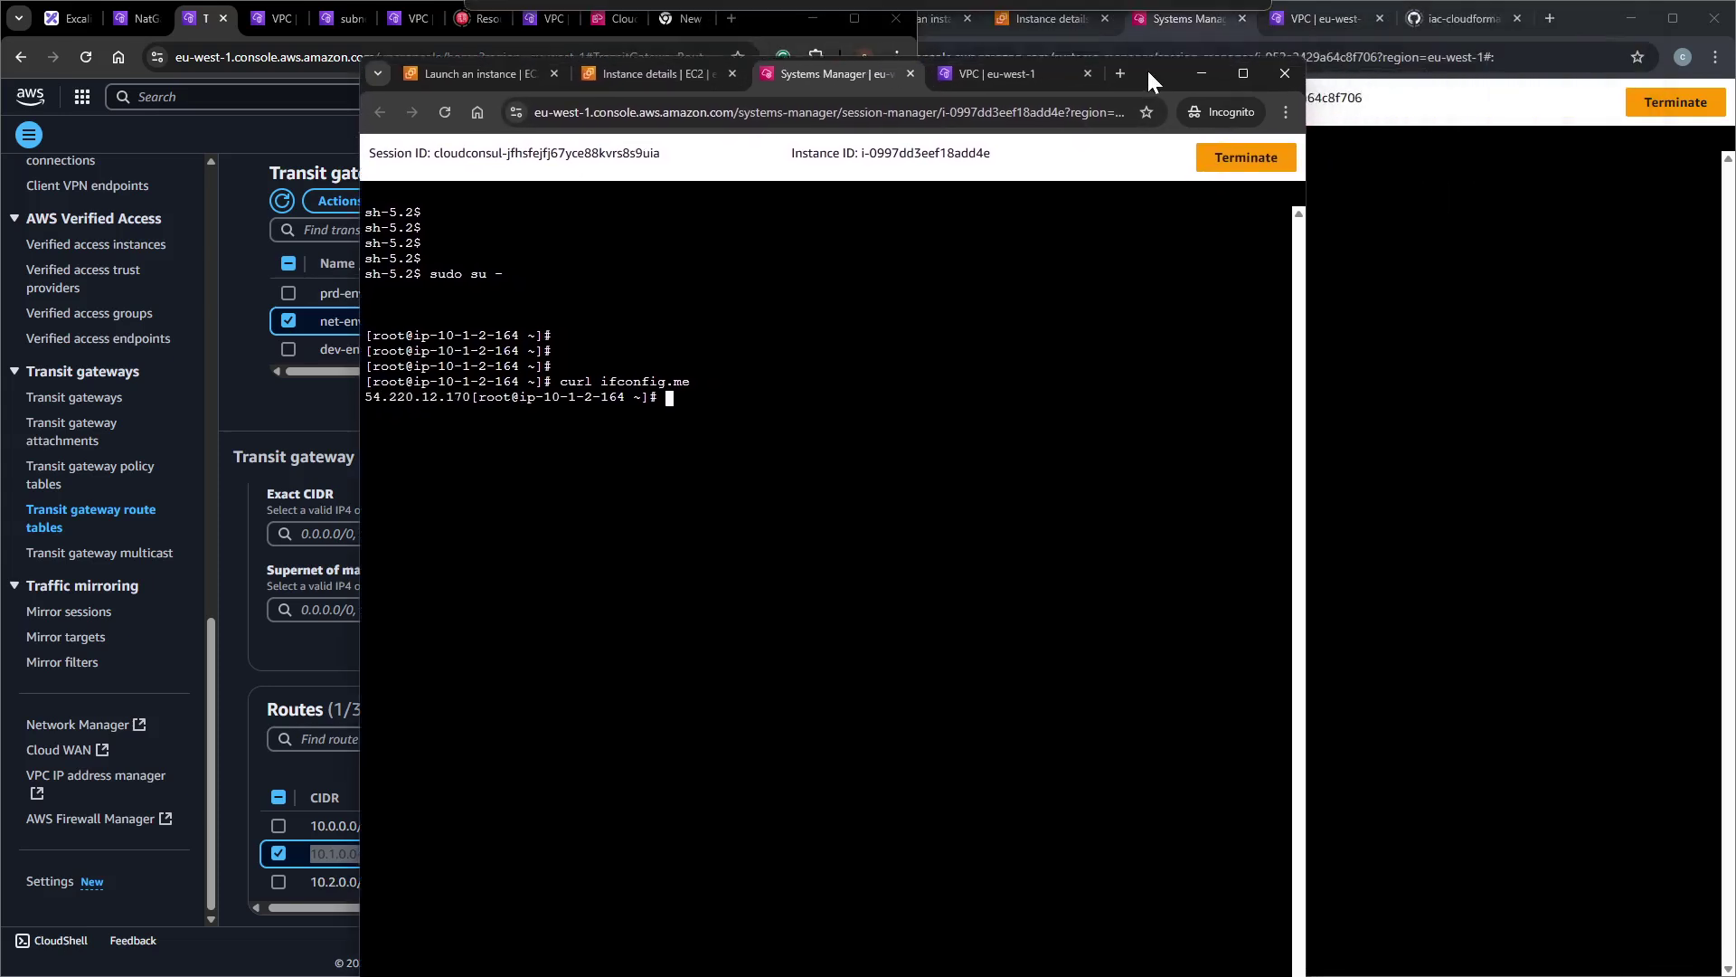
Rerun curl ifconfig.me in the demo-dev-env root session to compare its outbound public IP with the prod instance's.
{"action": "left_click", "coordinate": [1443, 241]}
{"action": "key", "text": "Up"}
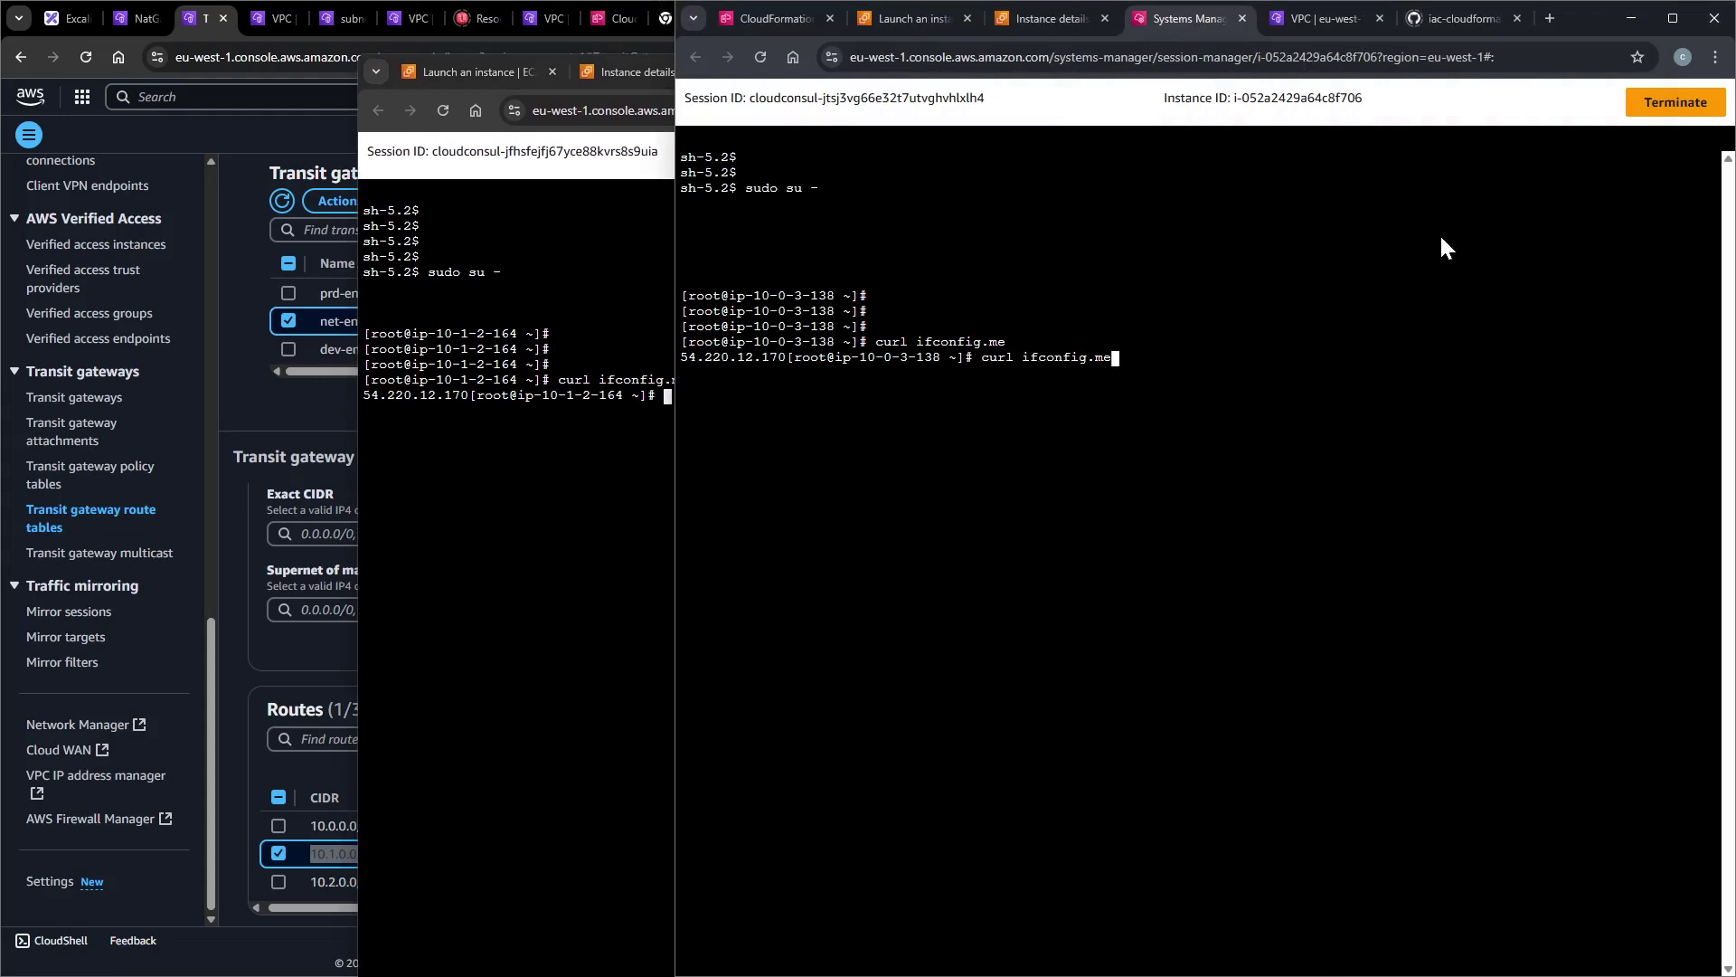
{"action": "key", "text": "Return"}
{"action": "key", "text": "Return"}
{"action": "key", "text": "Return"}
{"action": "key", "text": "Return"}
{"action": "key", "text": "Return"}
{"action": "key", "text": "Return"}
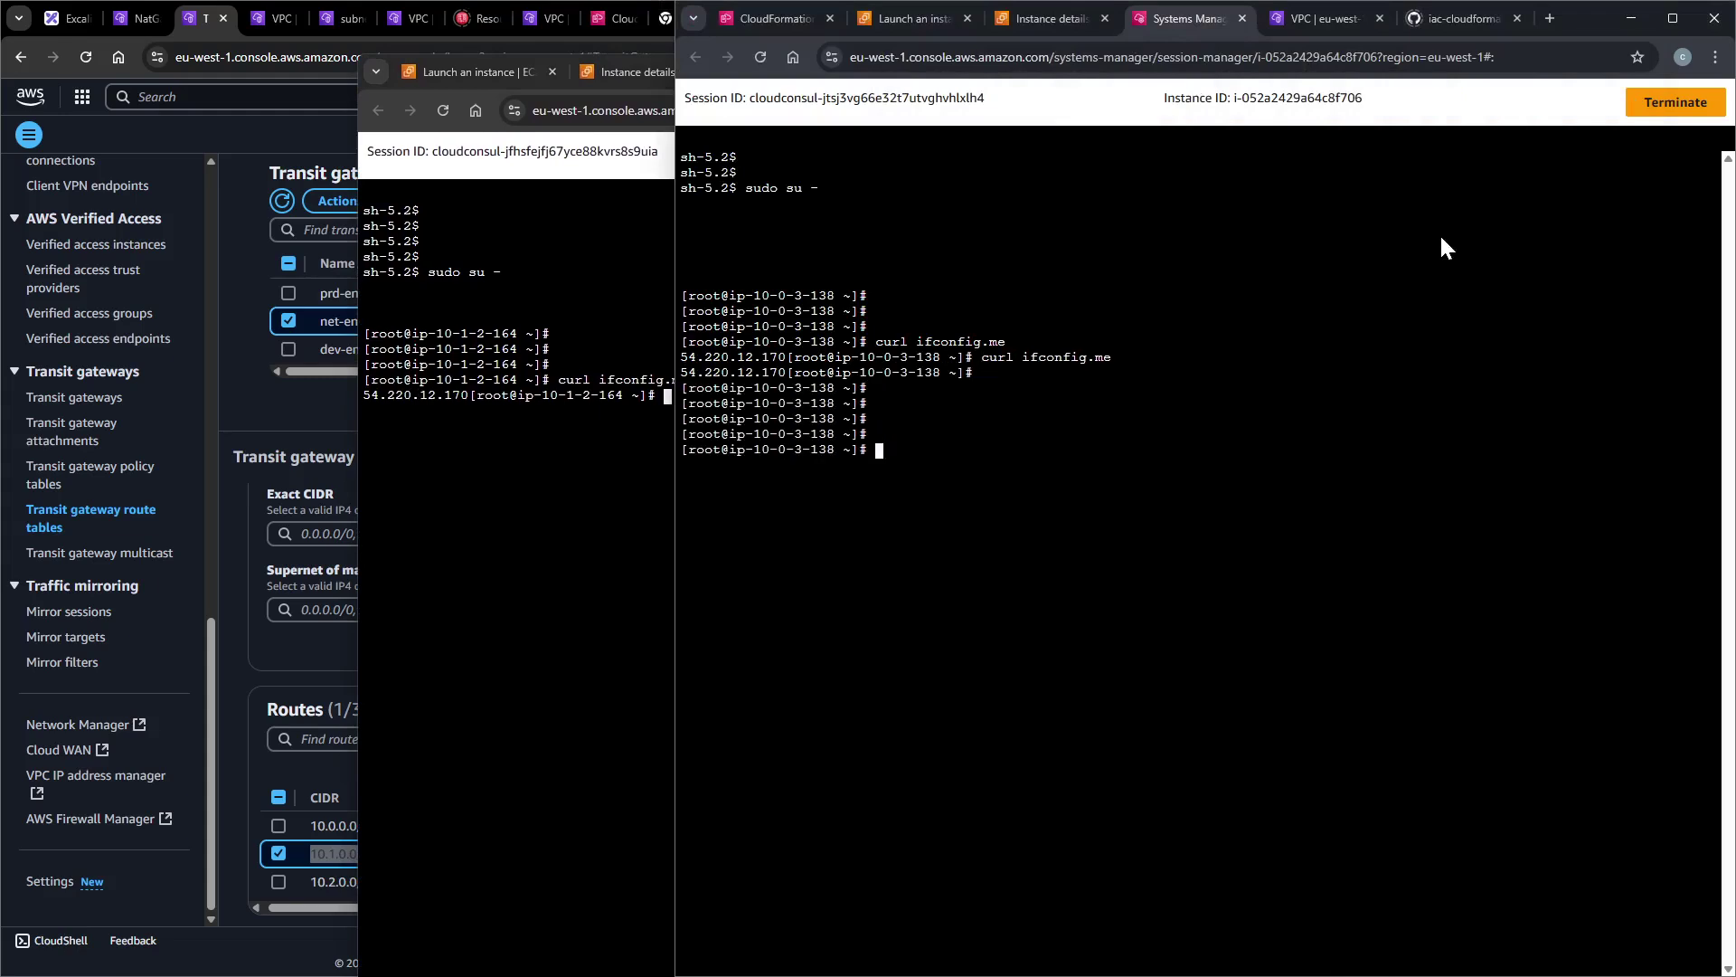
Check which subnet the demo-dev-env instance runs in on its instance summary.
{"action": "left_click", "coordinate": [1044, 20]}
{"action": "scroll", "coordinate": [1058, 497], "scroll_direction": "up", "scroll_amount": 4}
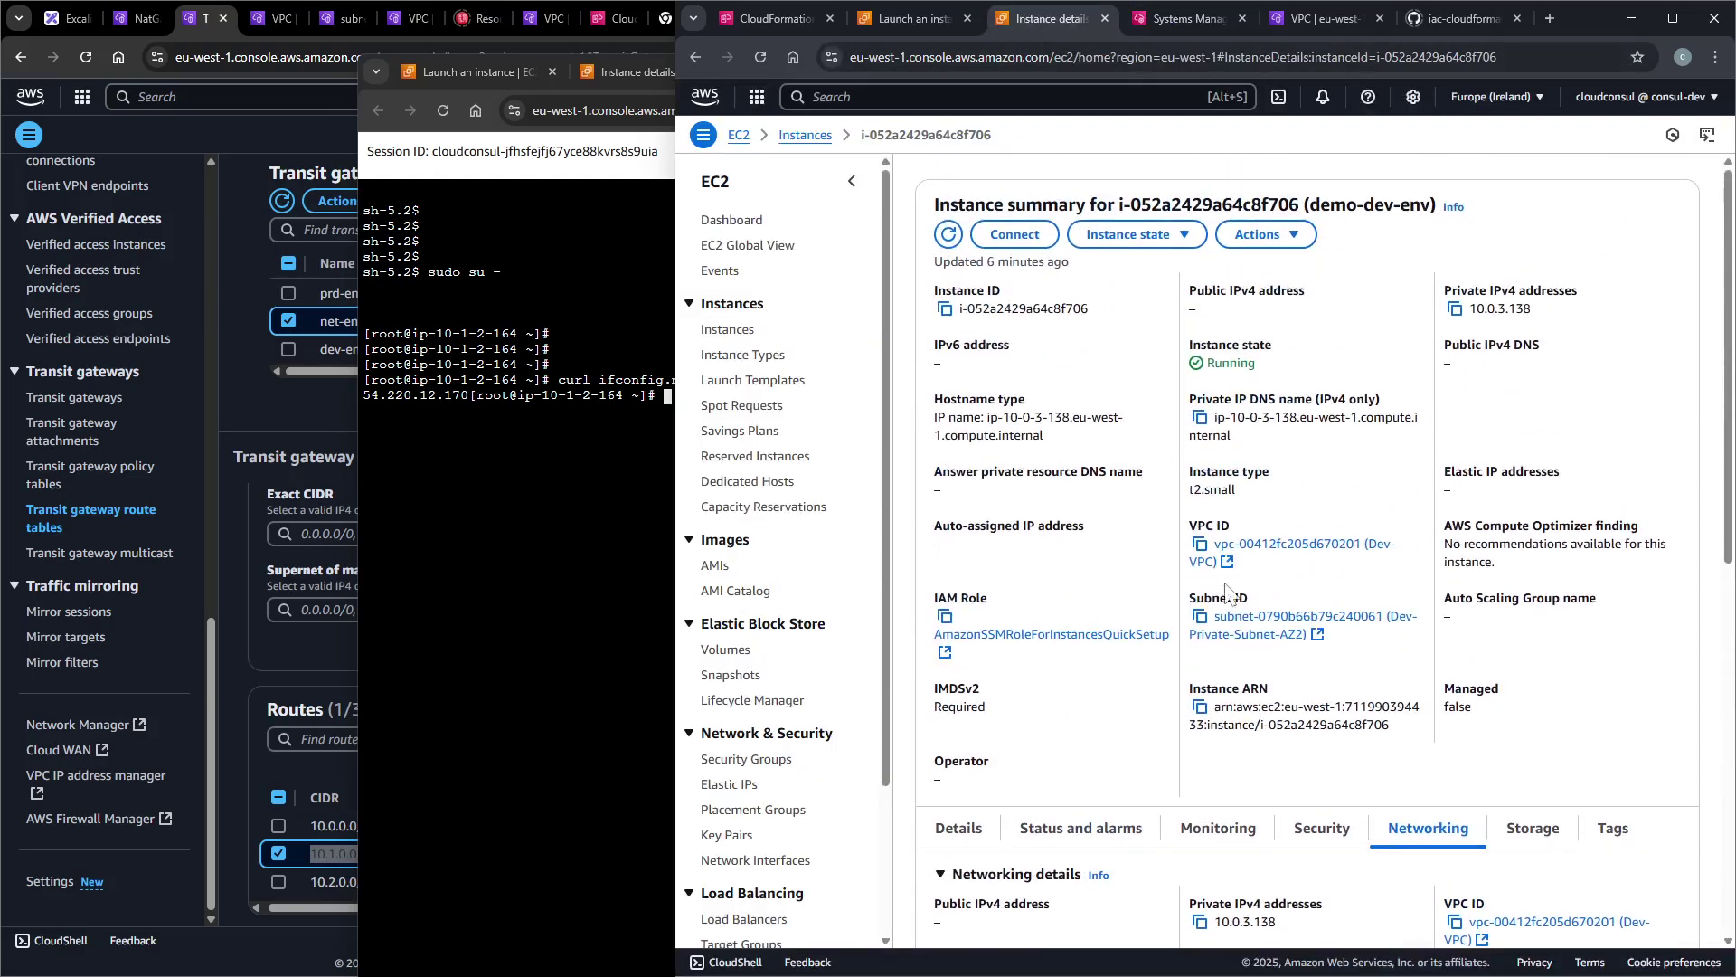
{"action": "left_click_drag", "start_coordinate": [1370, 653], "coordinate": [1291, 568]}
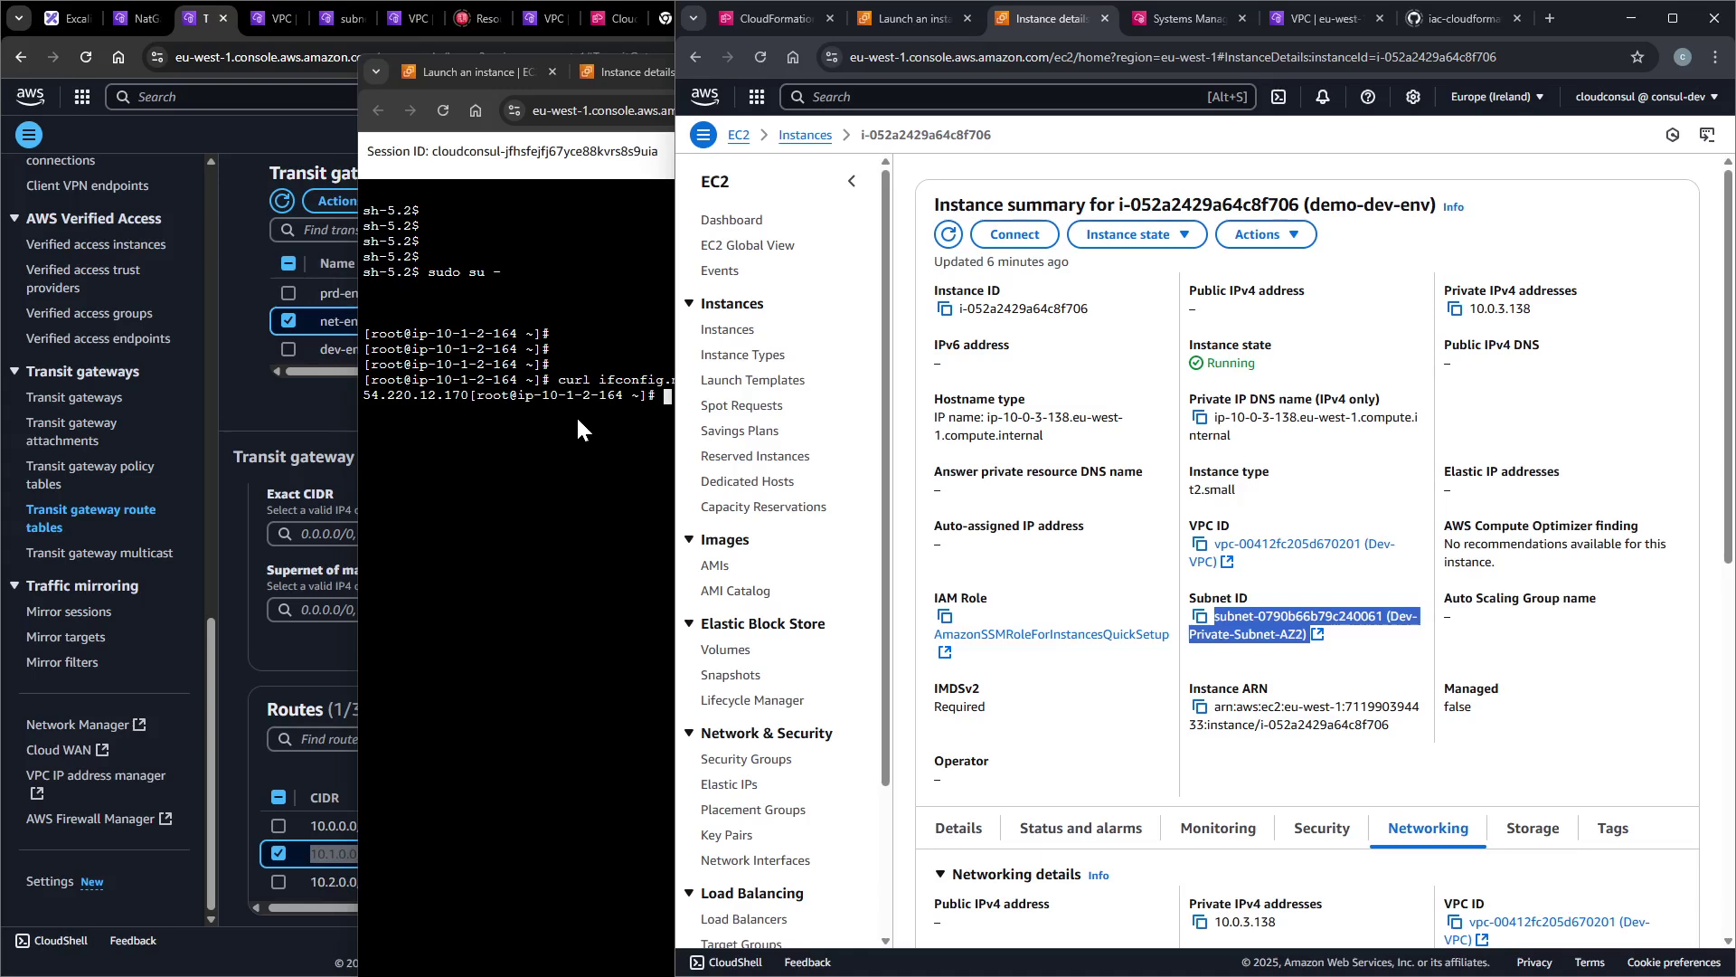
In the network account, inspect the public IP and subnet details of NAT gateways pub-nat-az1 and pub-nat-az2.
{"action": "left_click", "coordinate": [317, 469]}
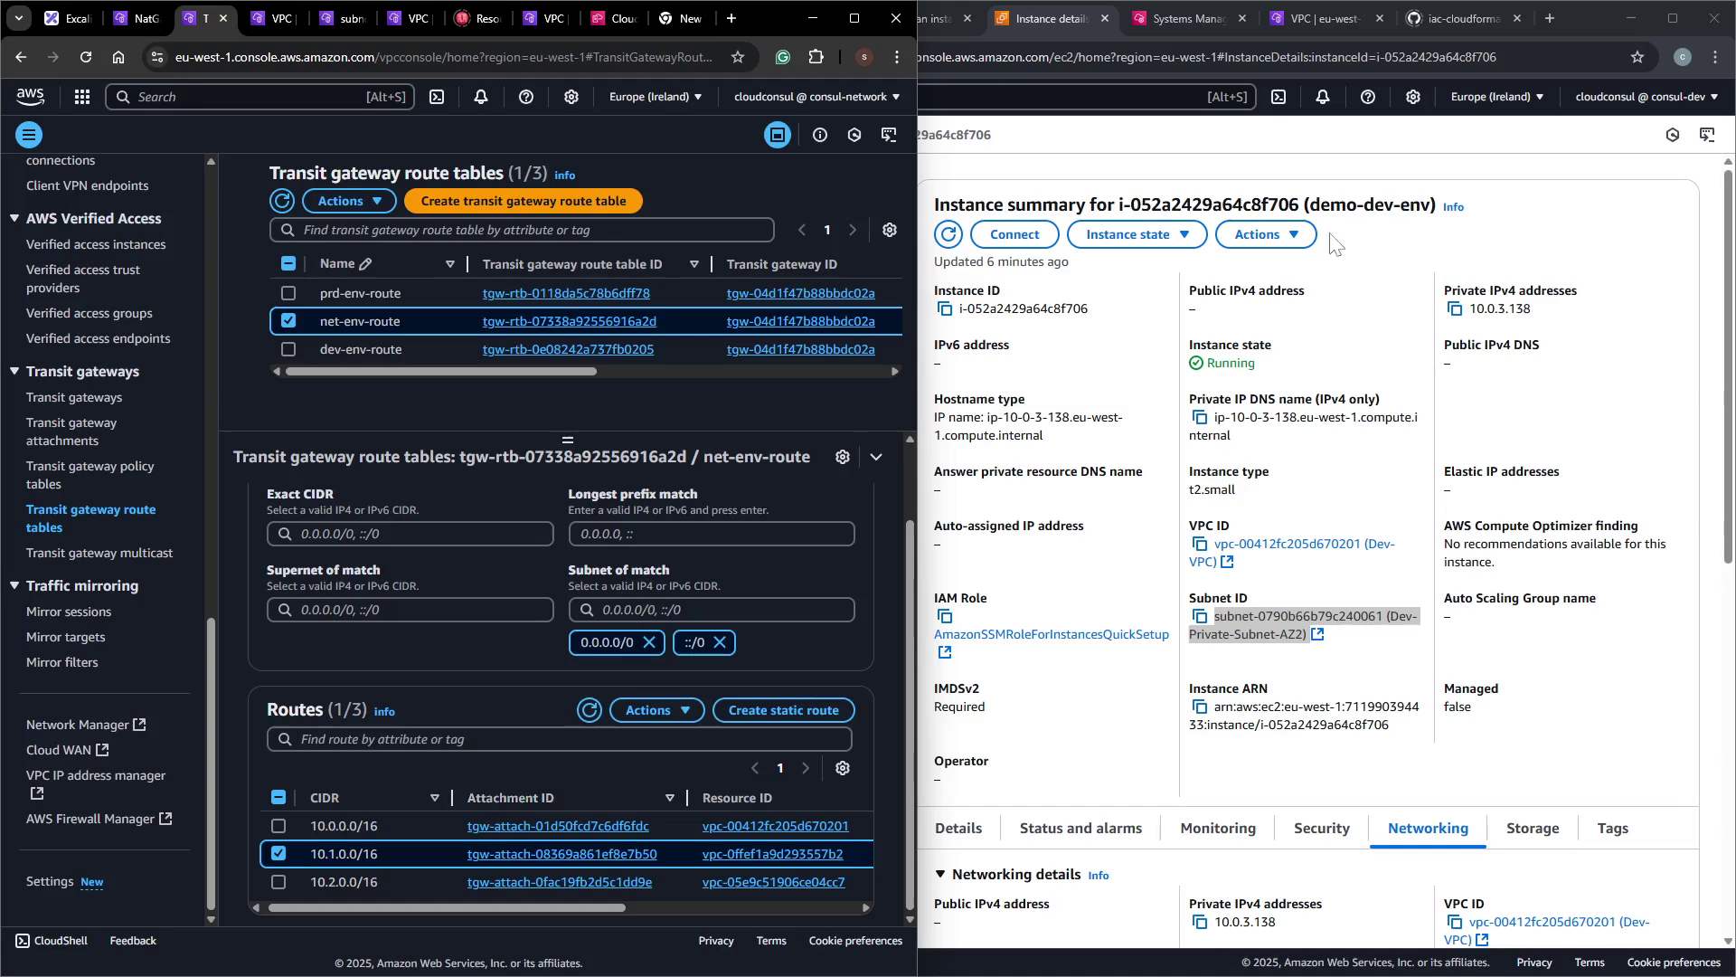
{"action": "left_click", "coordinate": [1113, 344]}
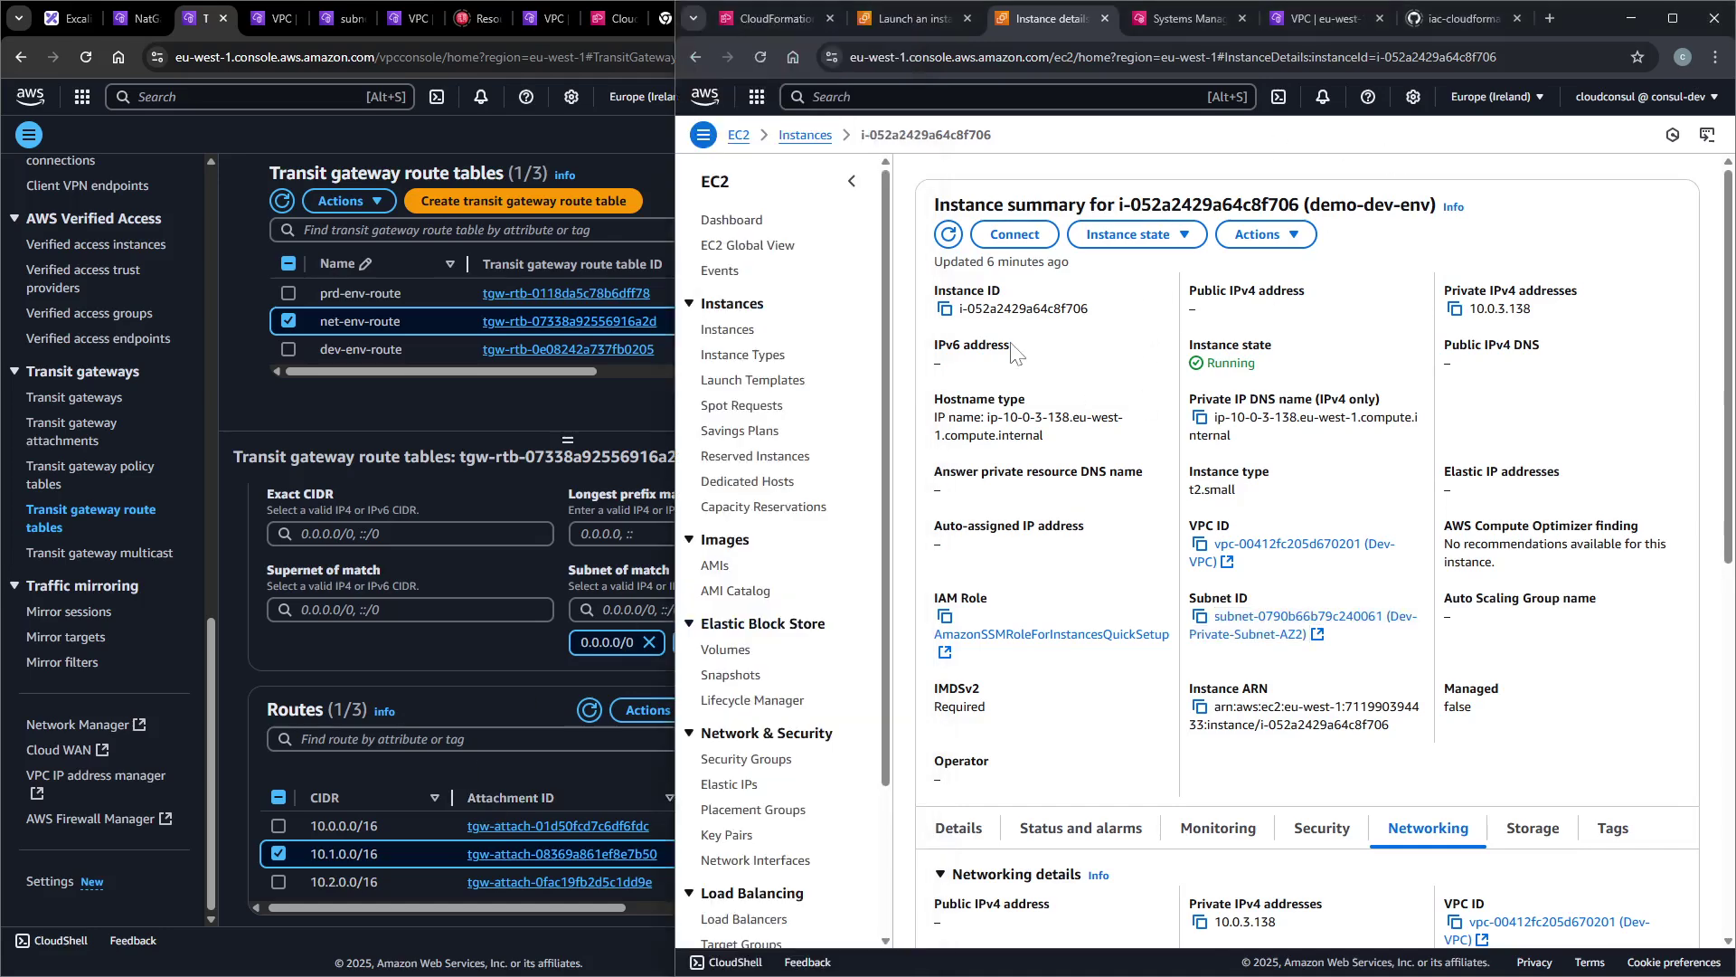
{"action": "key", "text": "alt+Tab"}
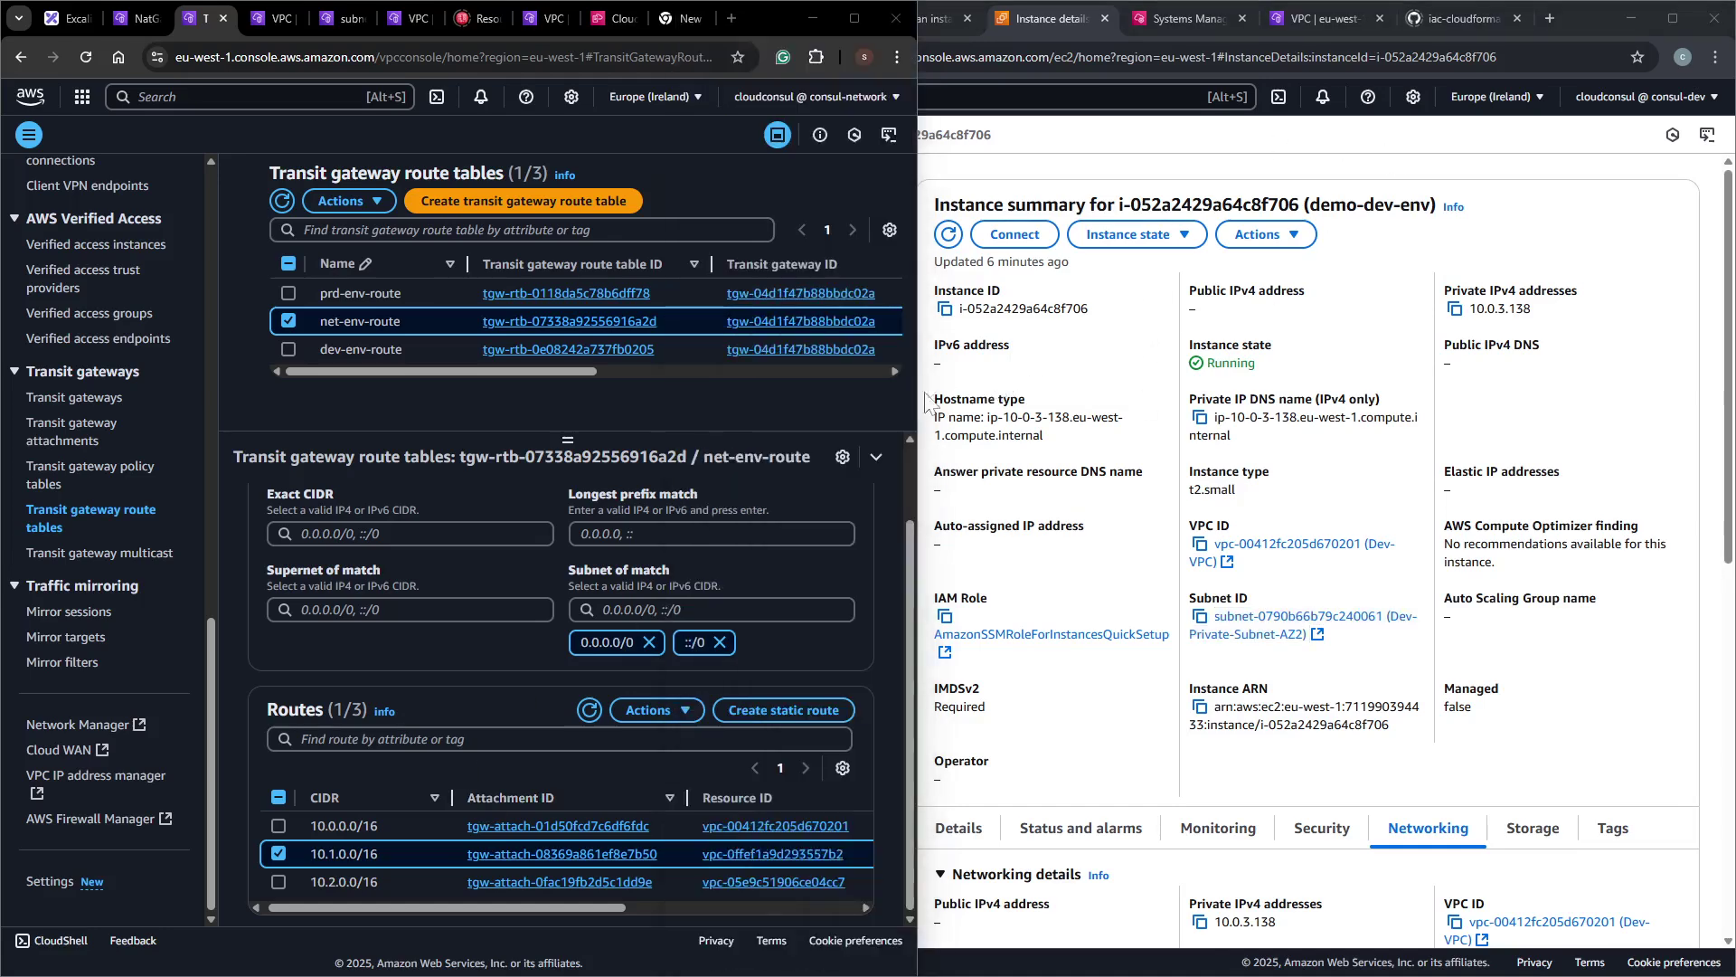
{"action": "left_click", "coordinate": [926, 391]}
{"action": "left_click", "coordinate": [660, 442]}
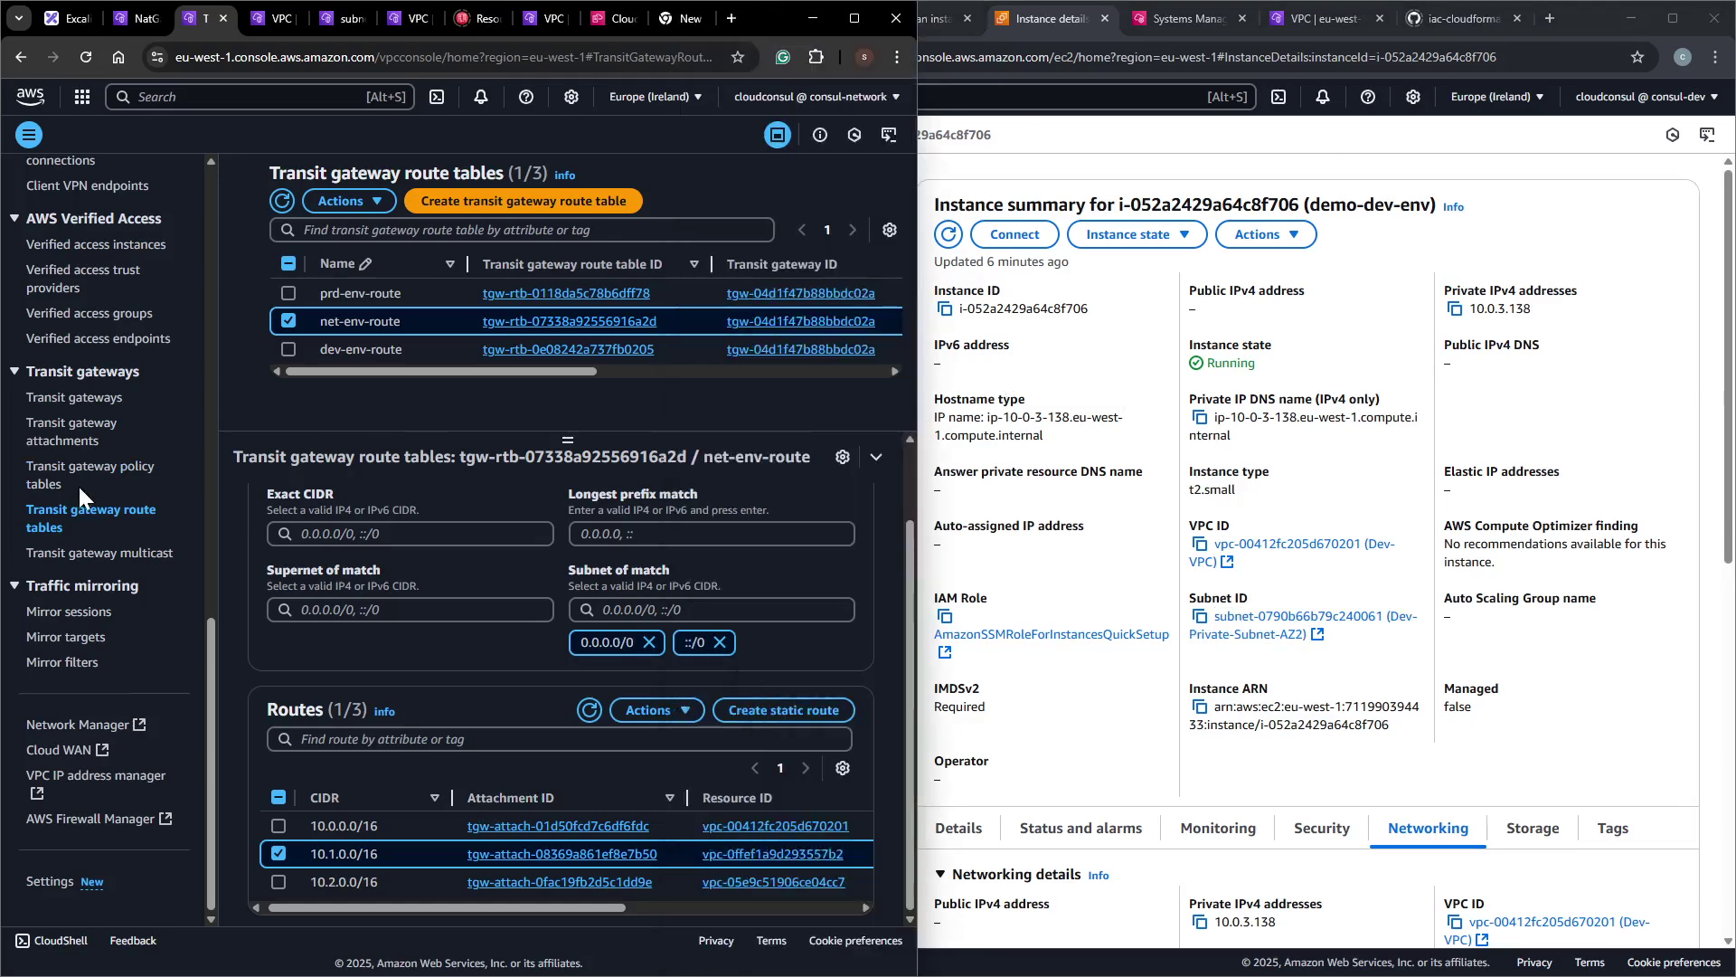
{"action": "scroll", "coordinate": [77, 486], "scroll_direction": "up", "scroll_amount": 15}
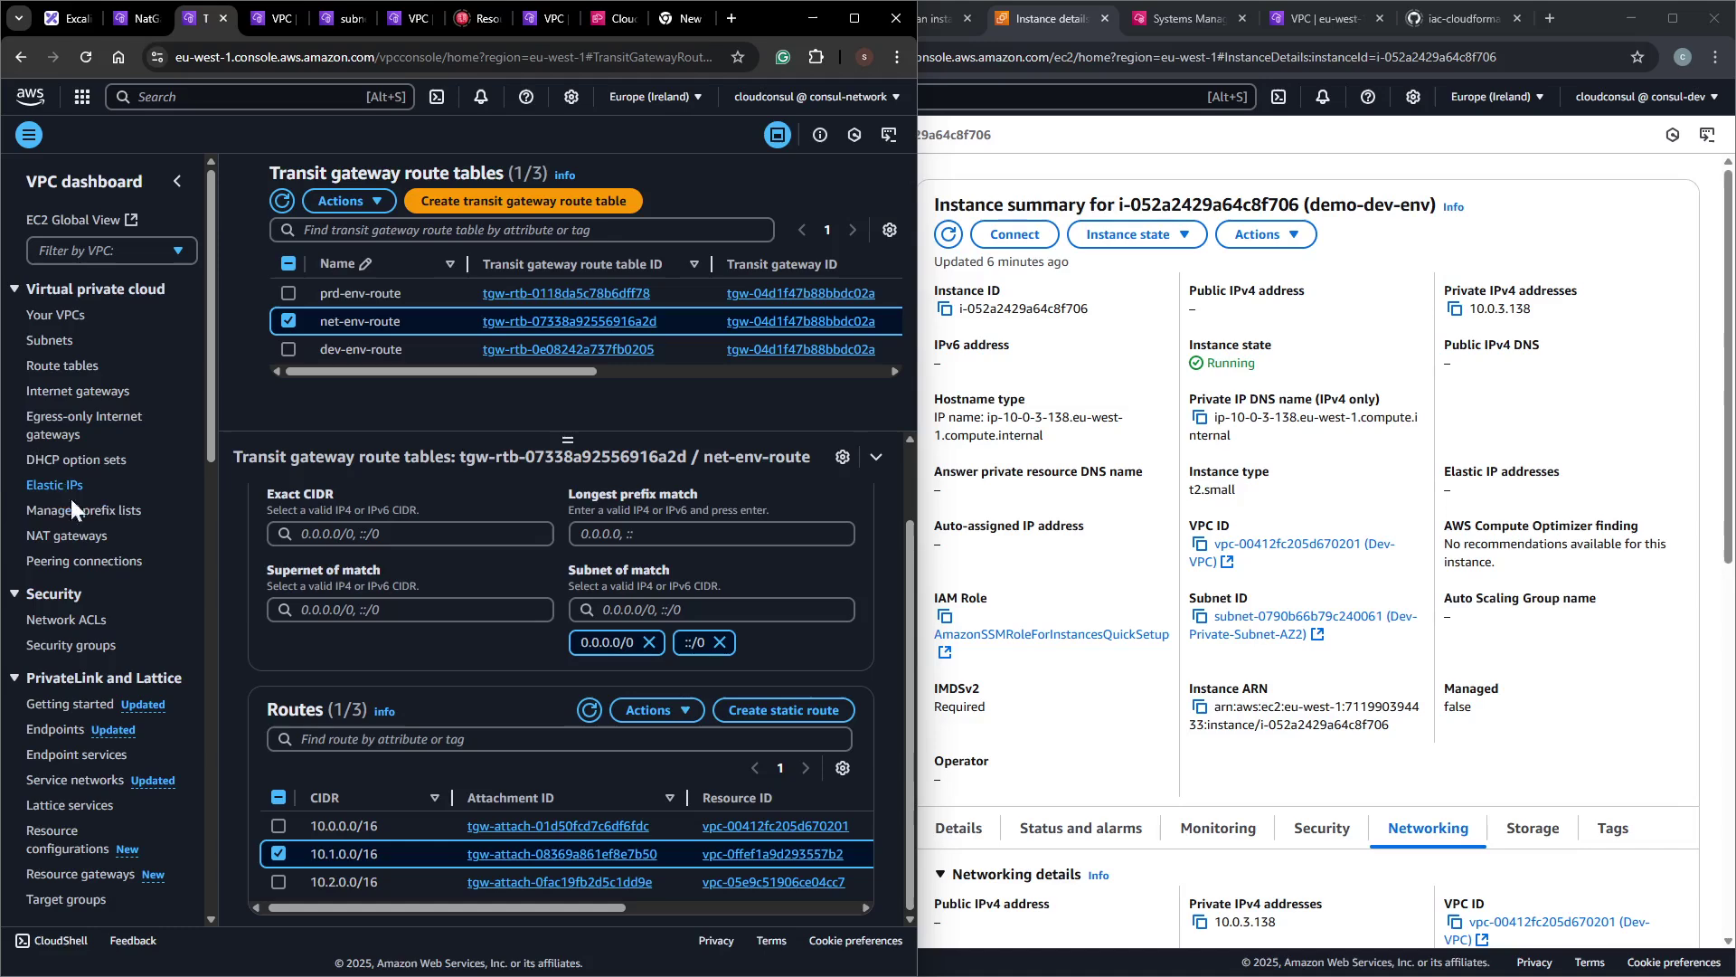
{"action": "left_click", "coordinate": [79, 538]}
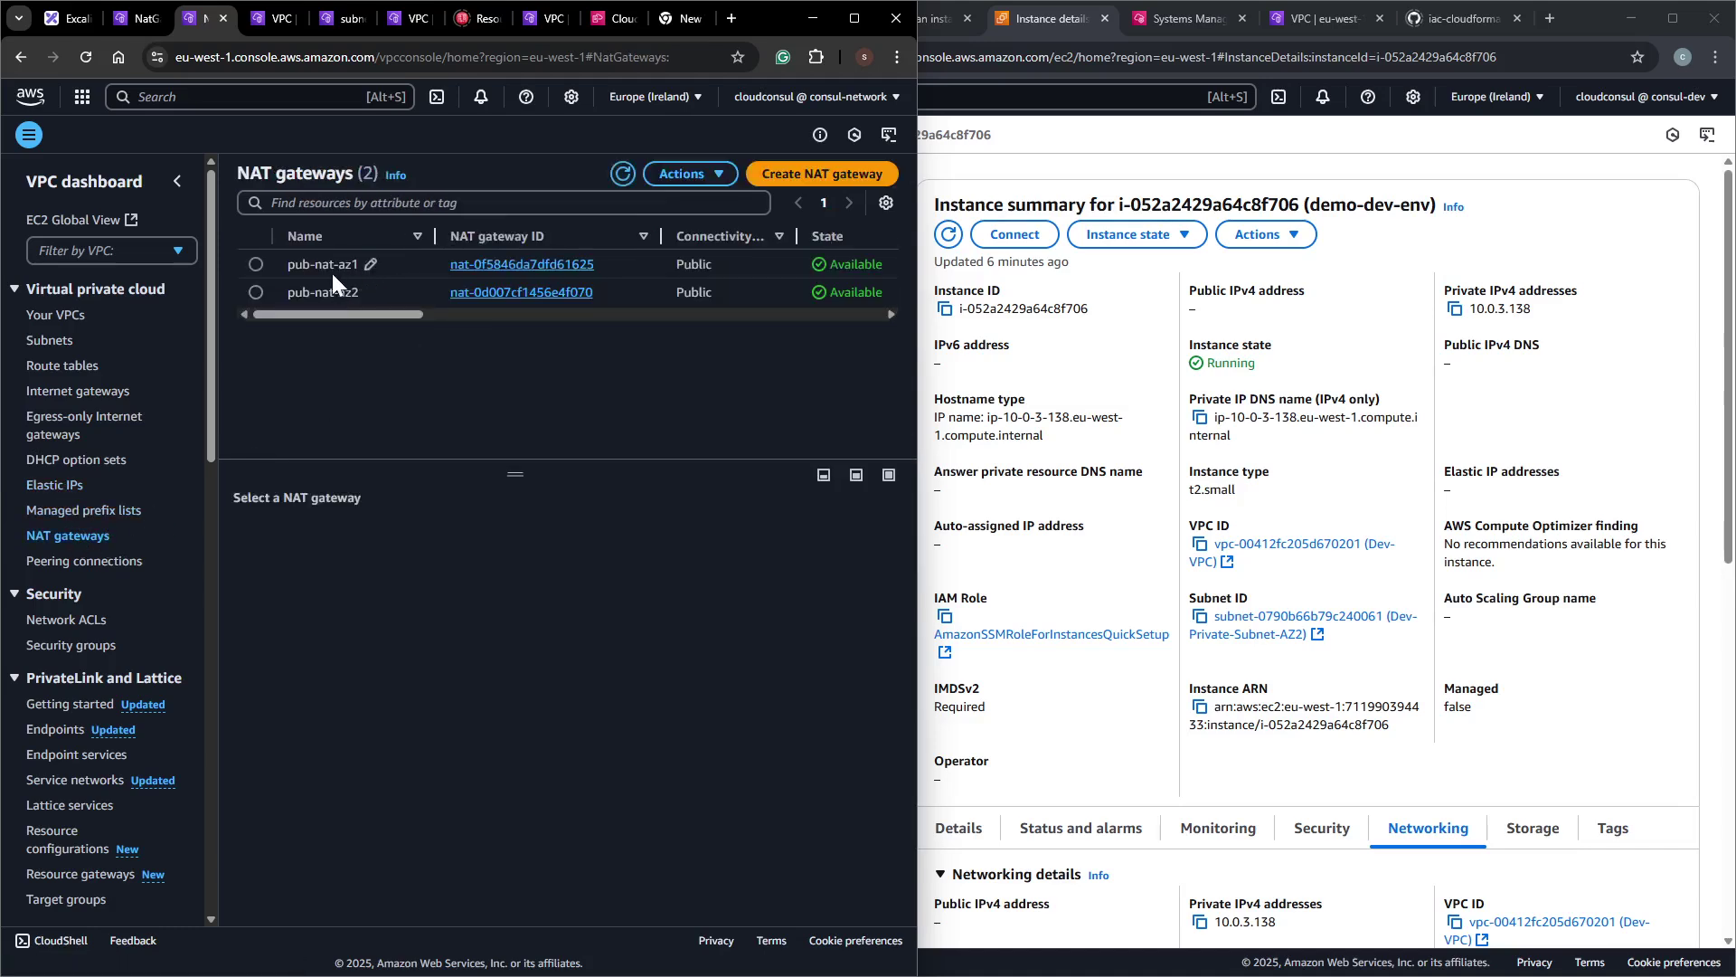
{"action": "left_click", "coordinate": [330, 271]}
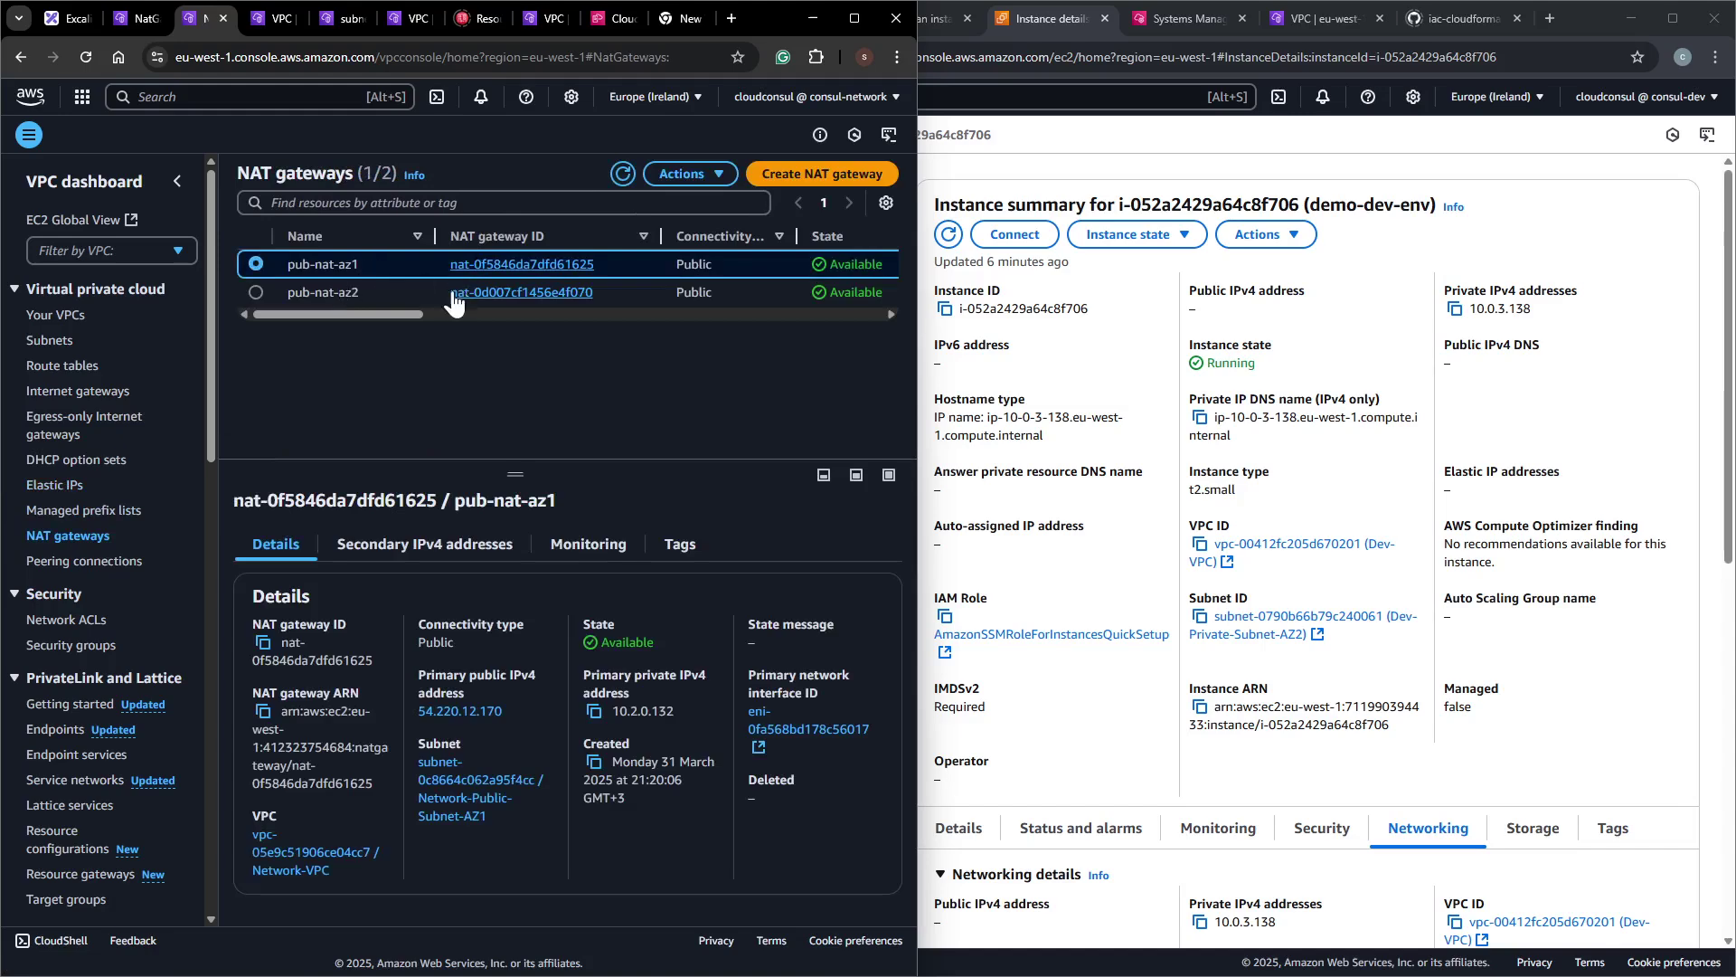
{"action": "left_click", "coordinate": [325, 292]}
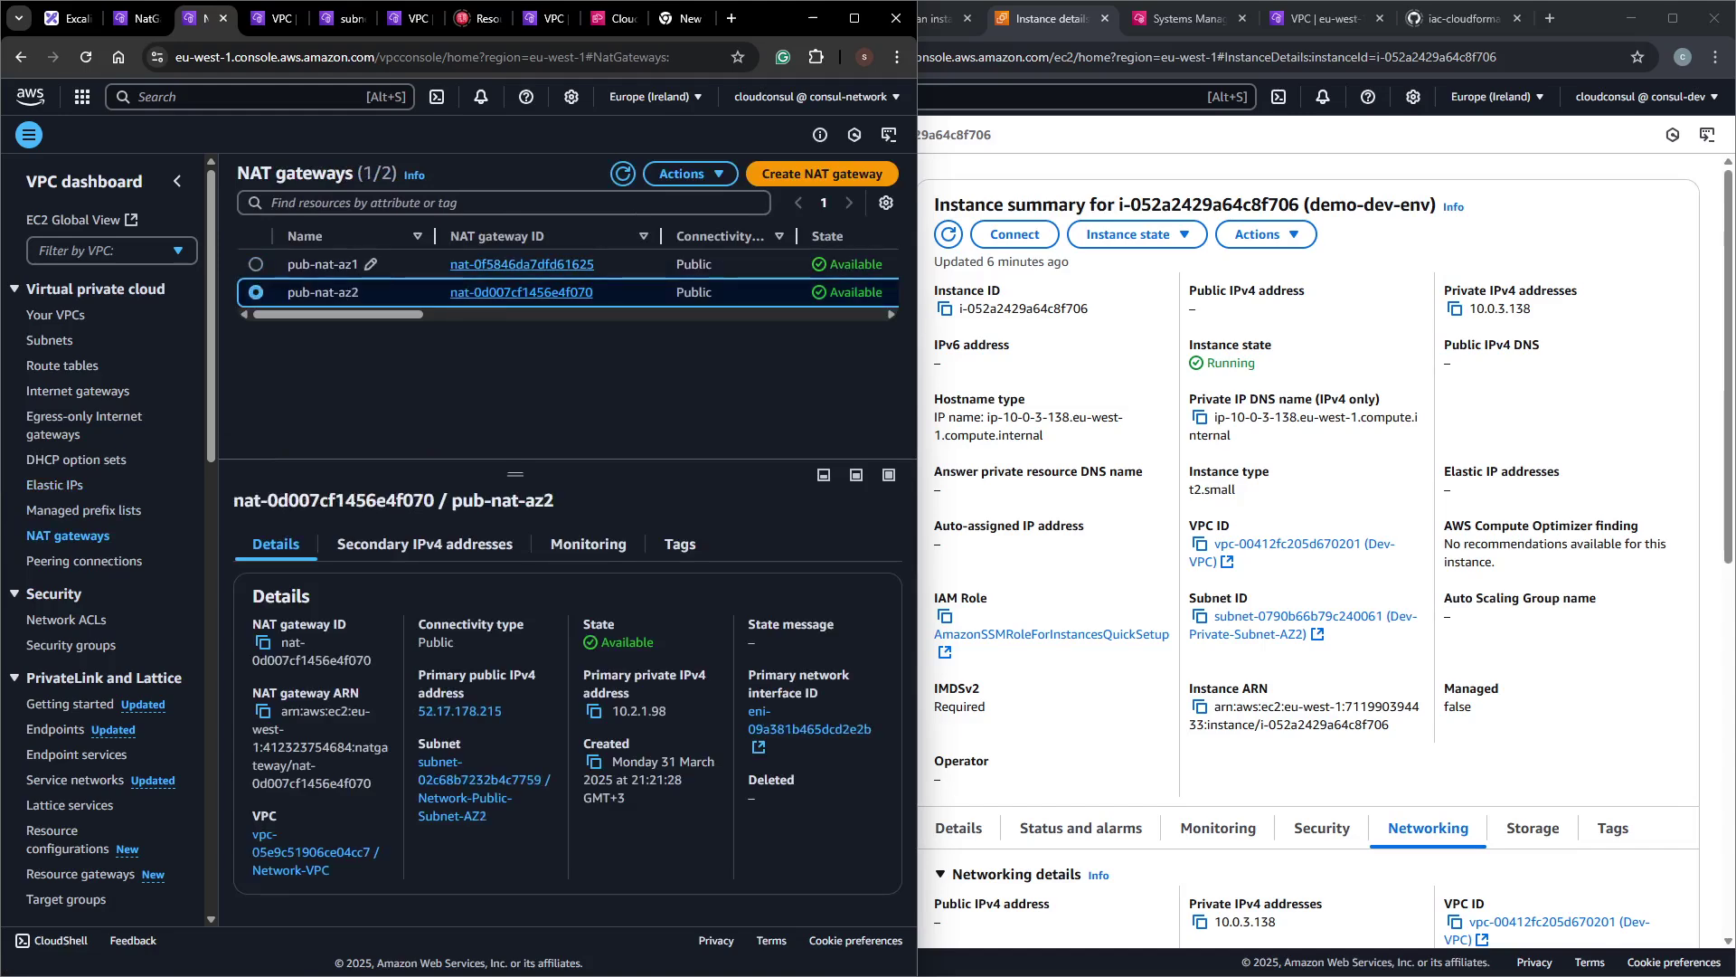
Check the subnet associations of the private-rt-az1 and private-rt-az2 route tables in the network account.
{"action": "left_click", "coordinate": [54, 366]}
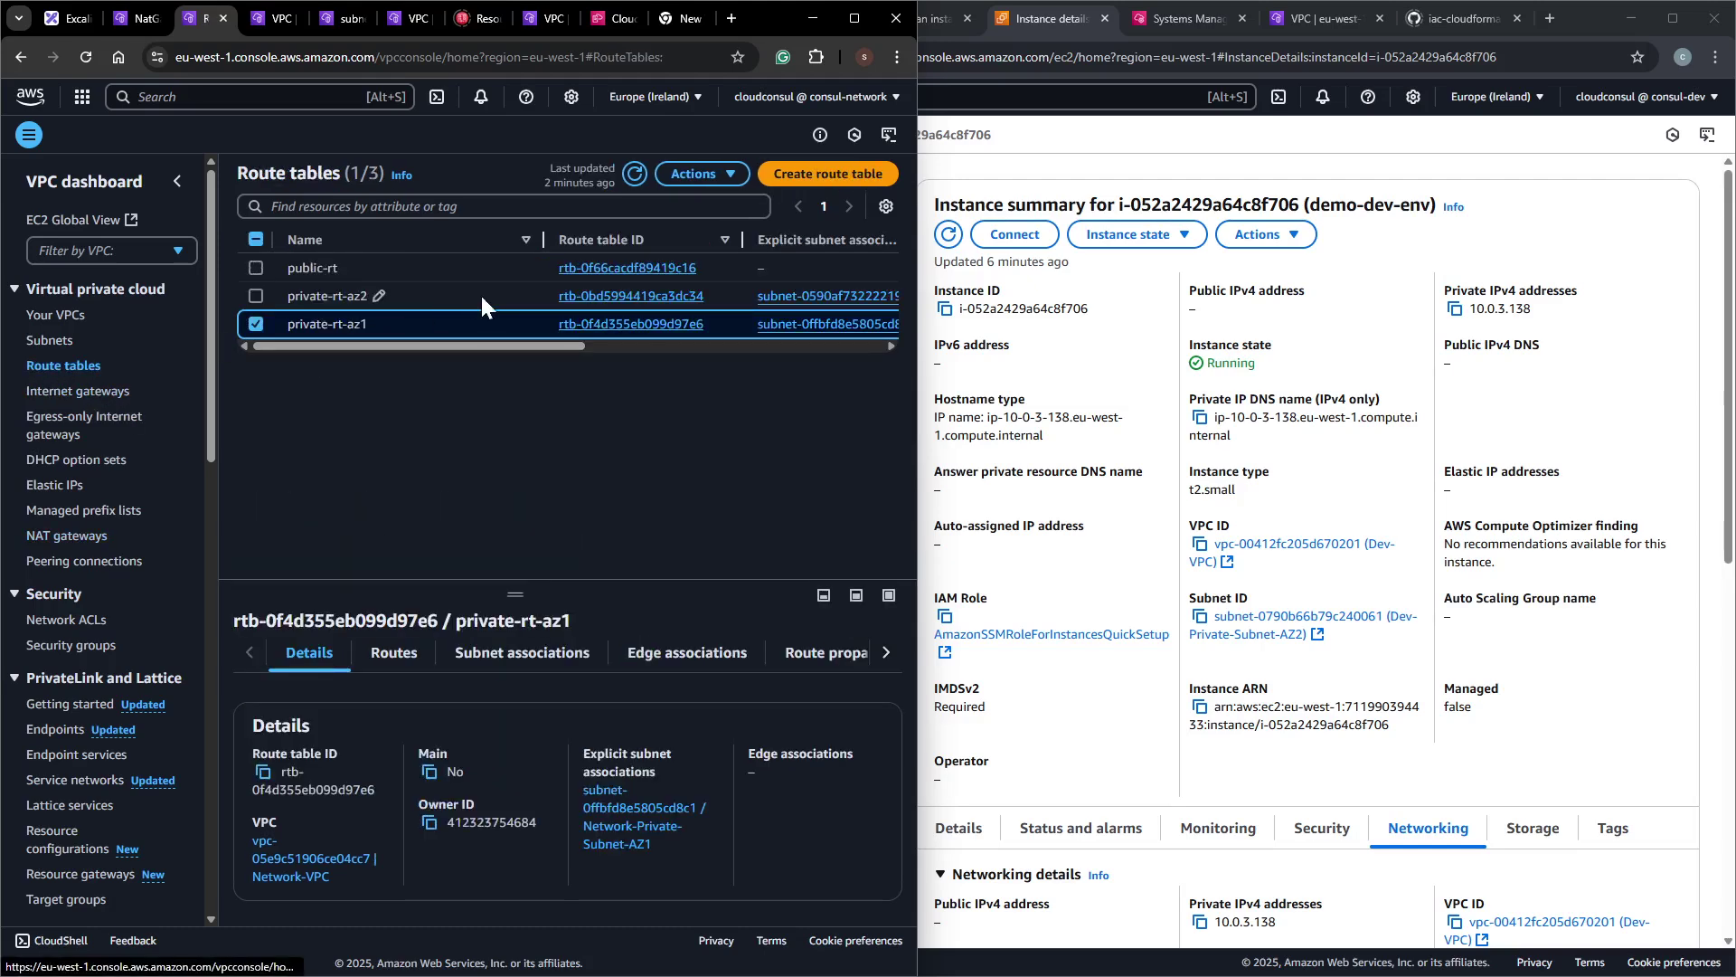
{"action": "left_click", "coordinate": [327, 296]}
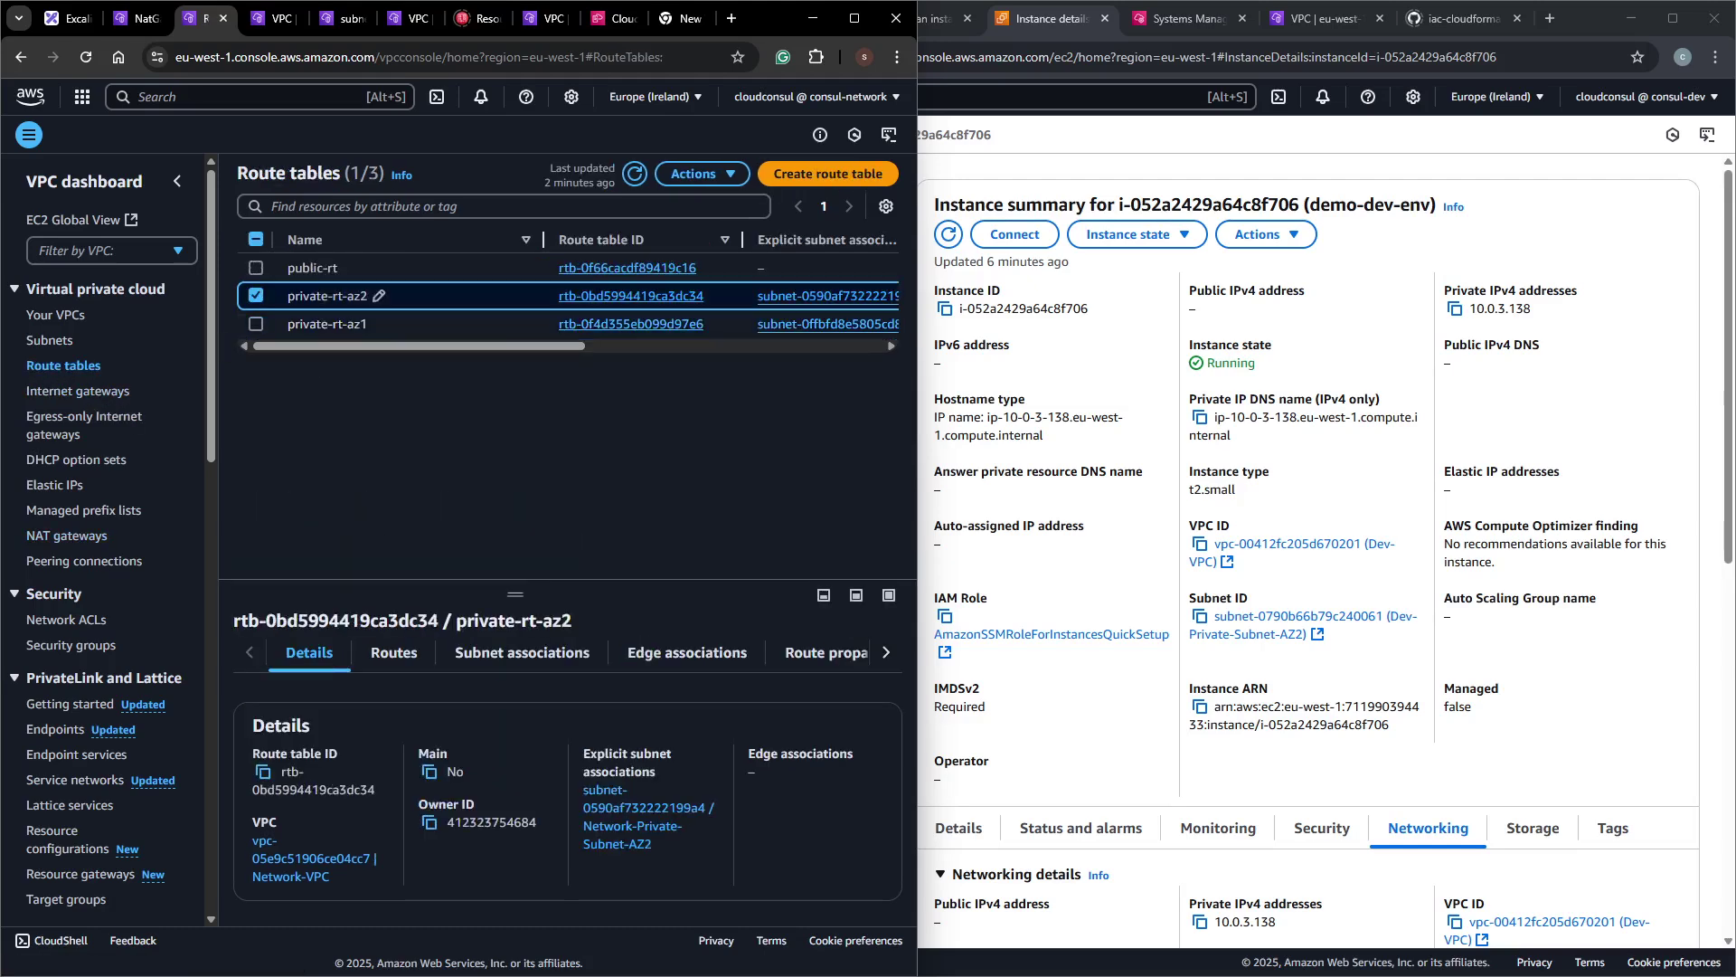
{"action": "left_click", "coordinate": [335, 324]}
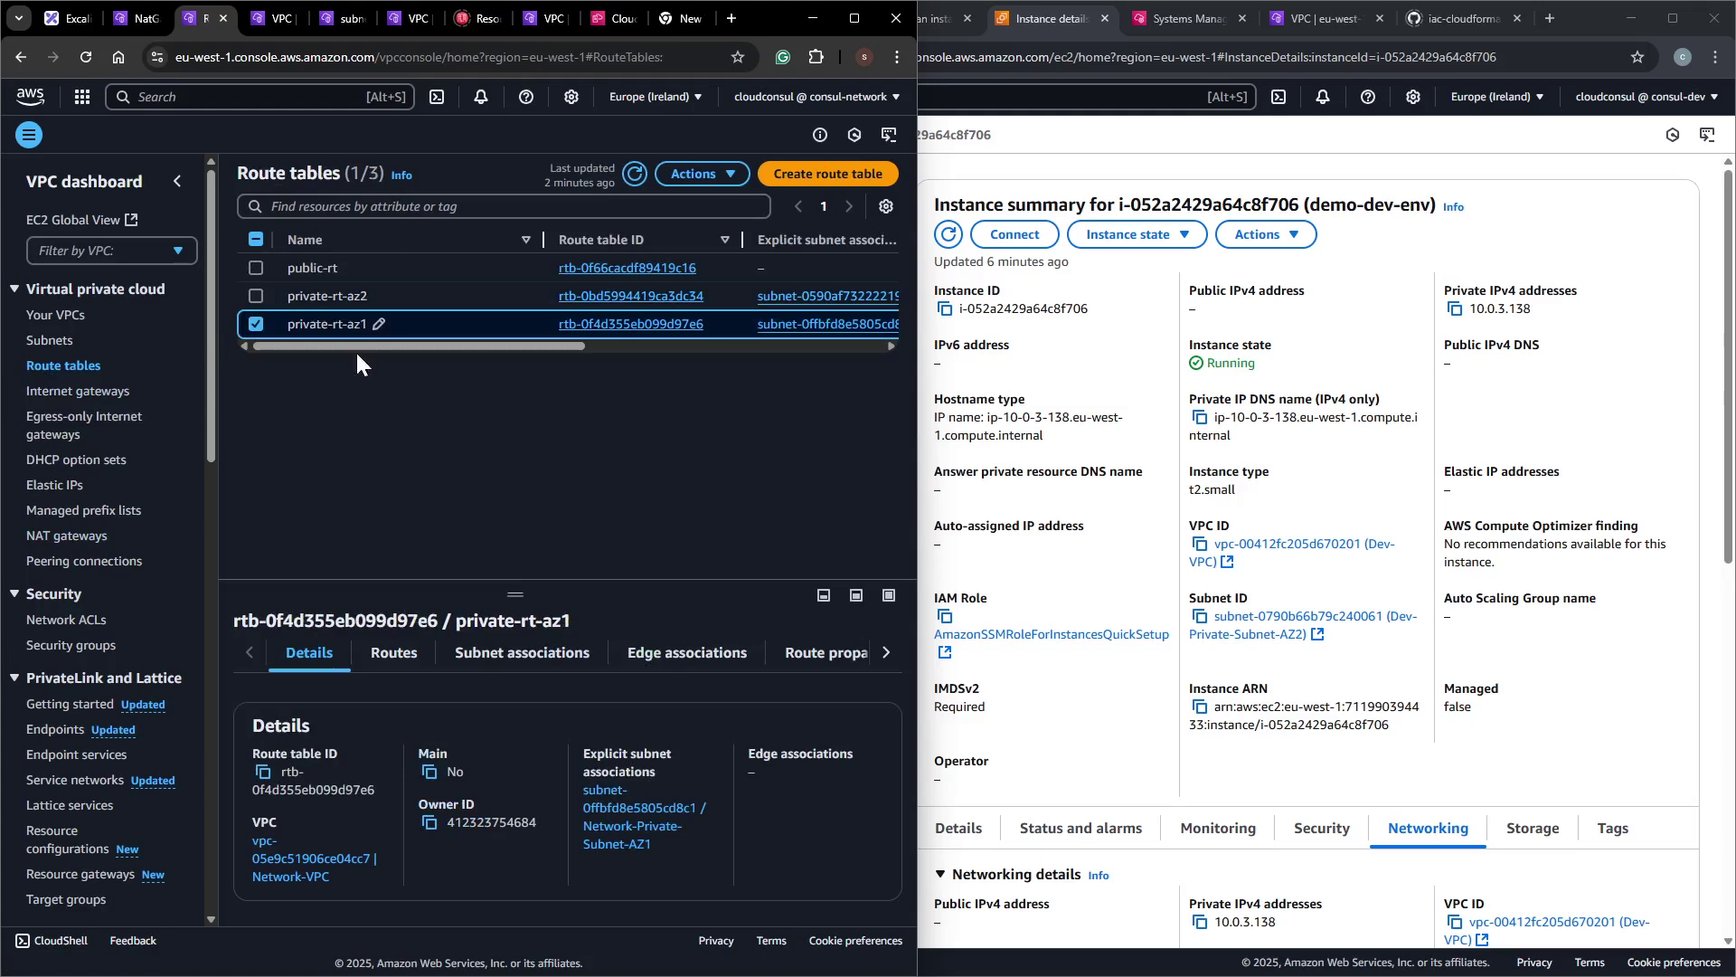
{"action": "left_click", "coordinate": [522, 652]}
{"action": "scroll", "coordinate": [541, 747], "scroll_direction": "down", "scroll_amount": 3}
{"action": "scroll", "coordinate": [541, 743], "scroll_direction": "up", "scroll_amount": 3}
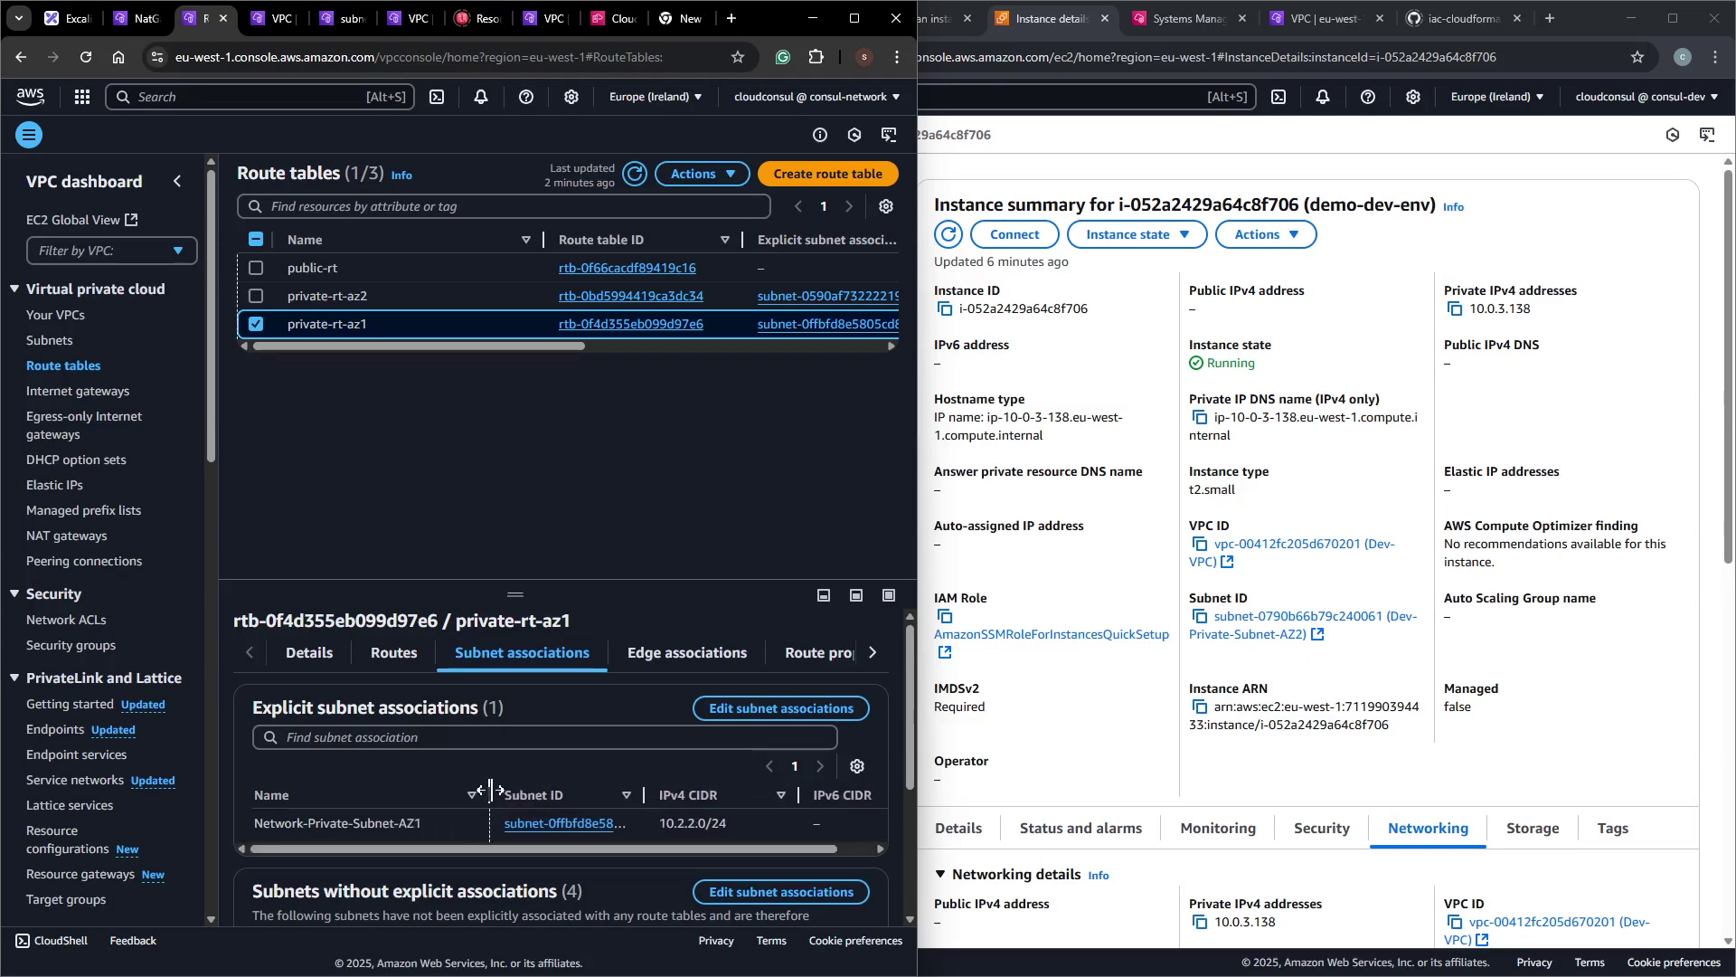
{"action": "scroll", "coordinate": [496, 761], "scroll_direction": "down", "scroll_amount": 3}
{"action": "scroll", "coordinate": [496, 761], "scroll_direction": "up", "scroll_amount": 3}
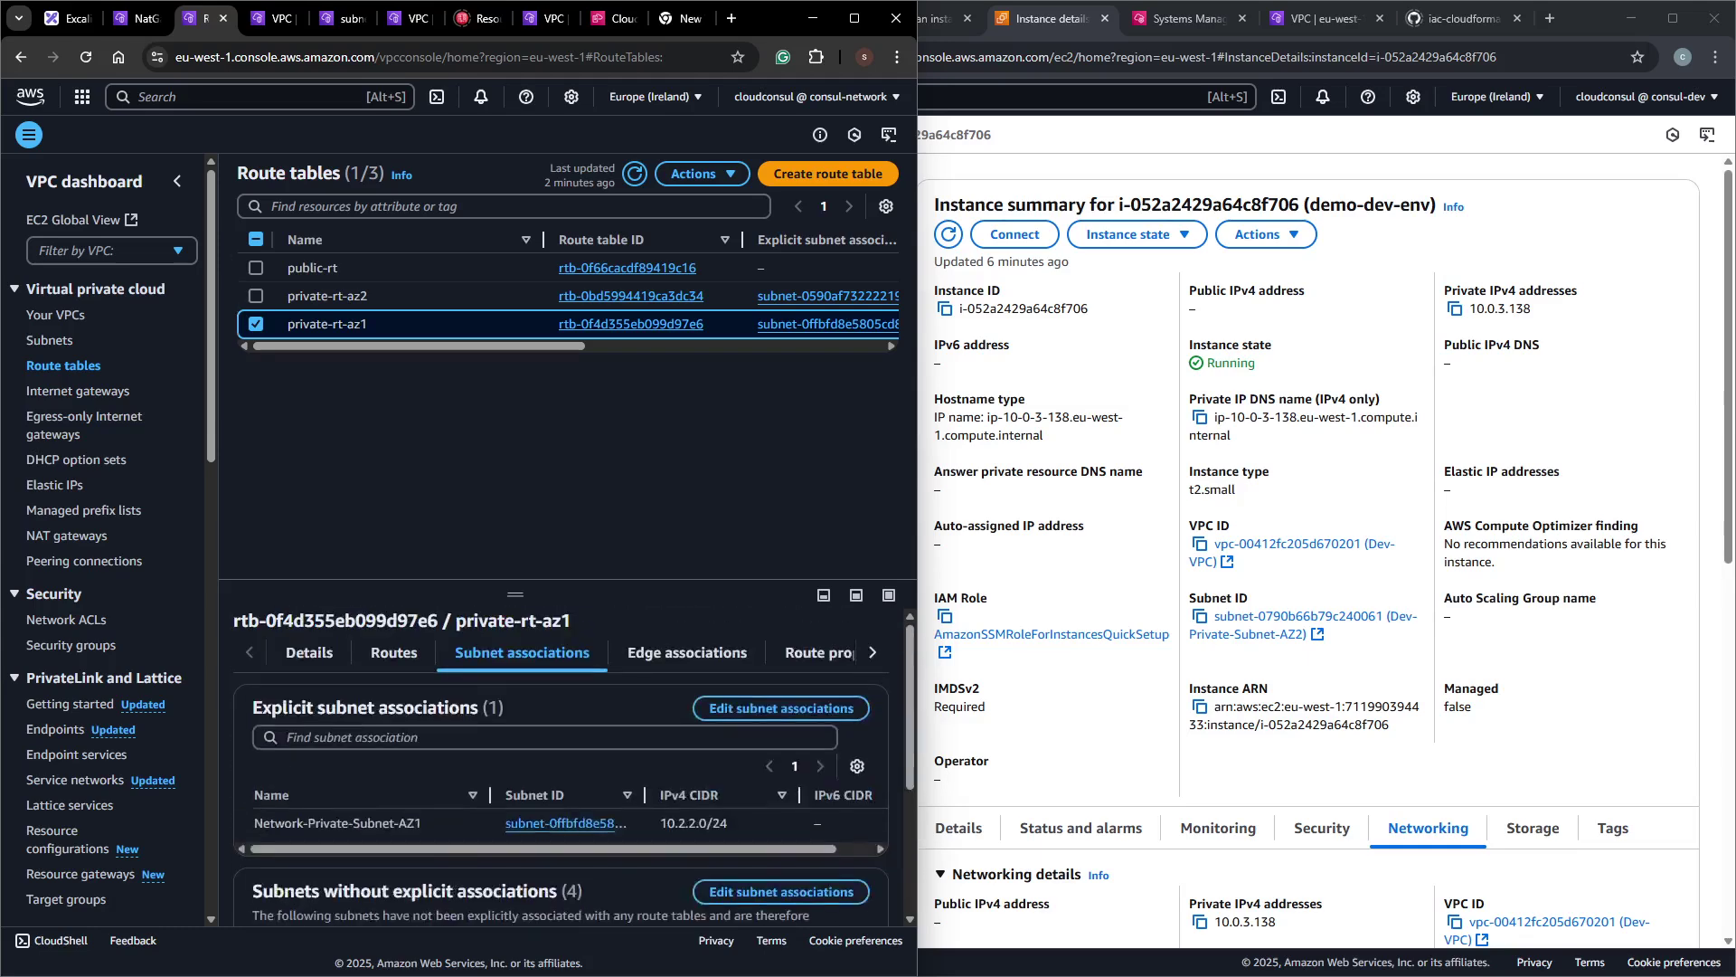
{"action": "left_click", "coordinate": [339, 302]}
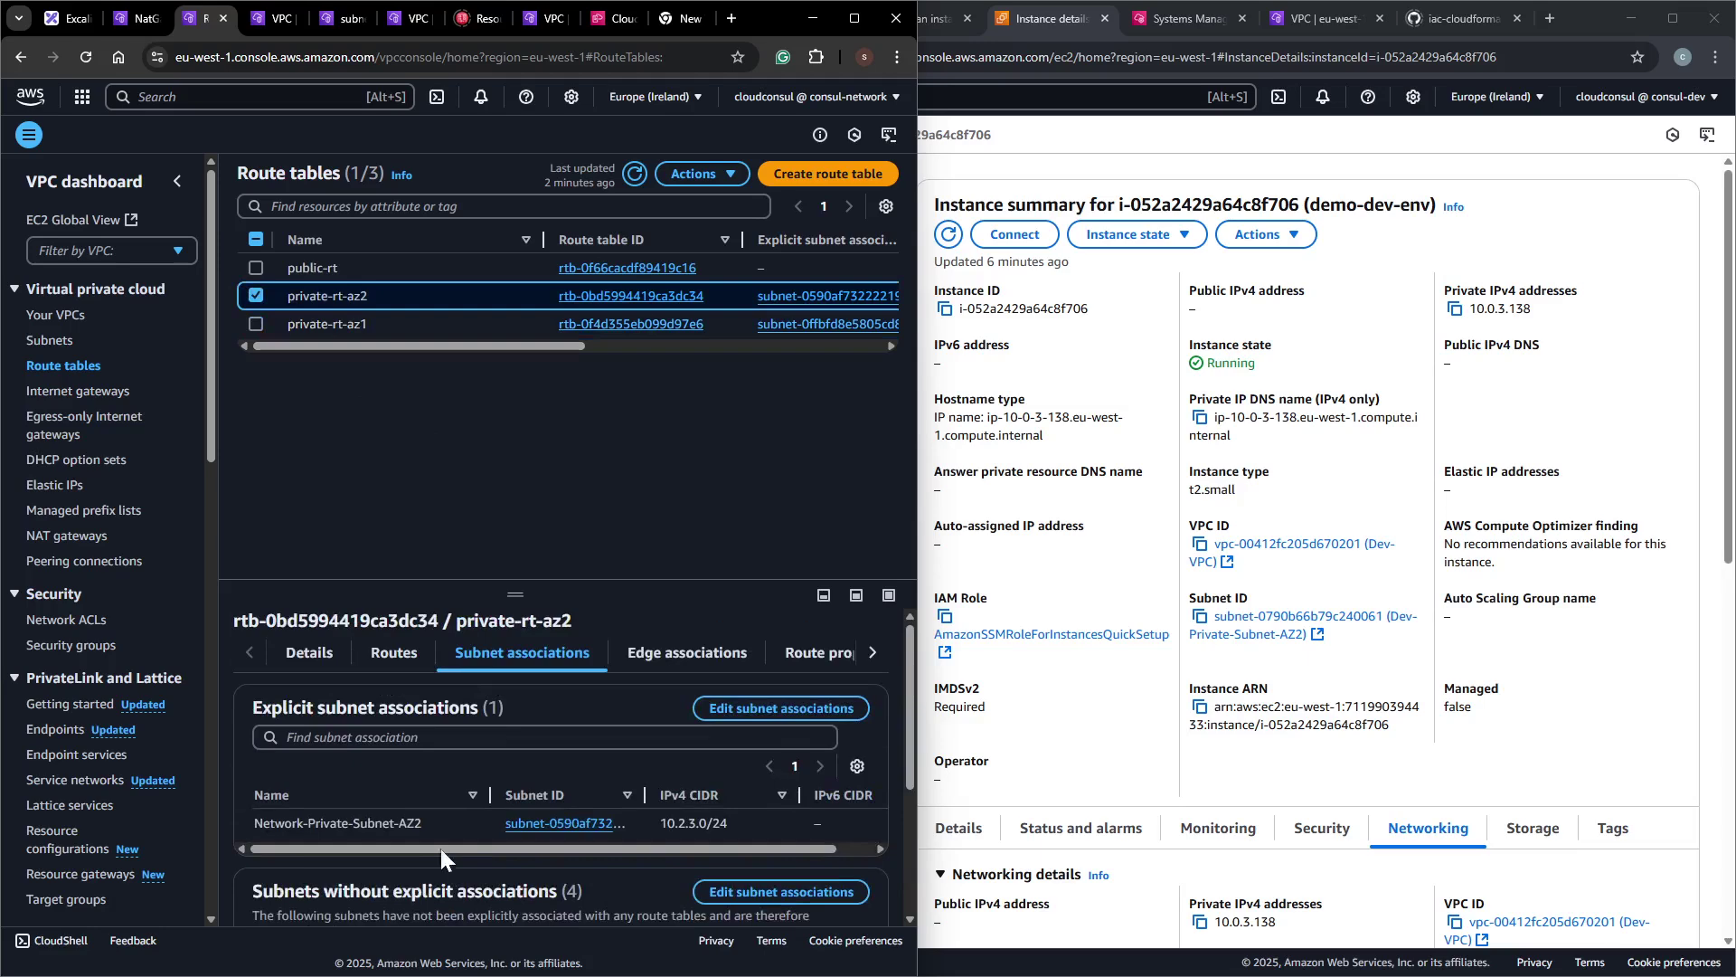
{"action": "scroll", "coordinate": [501, 810], "scroll_direction": "down", "scroll_amount": 1}
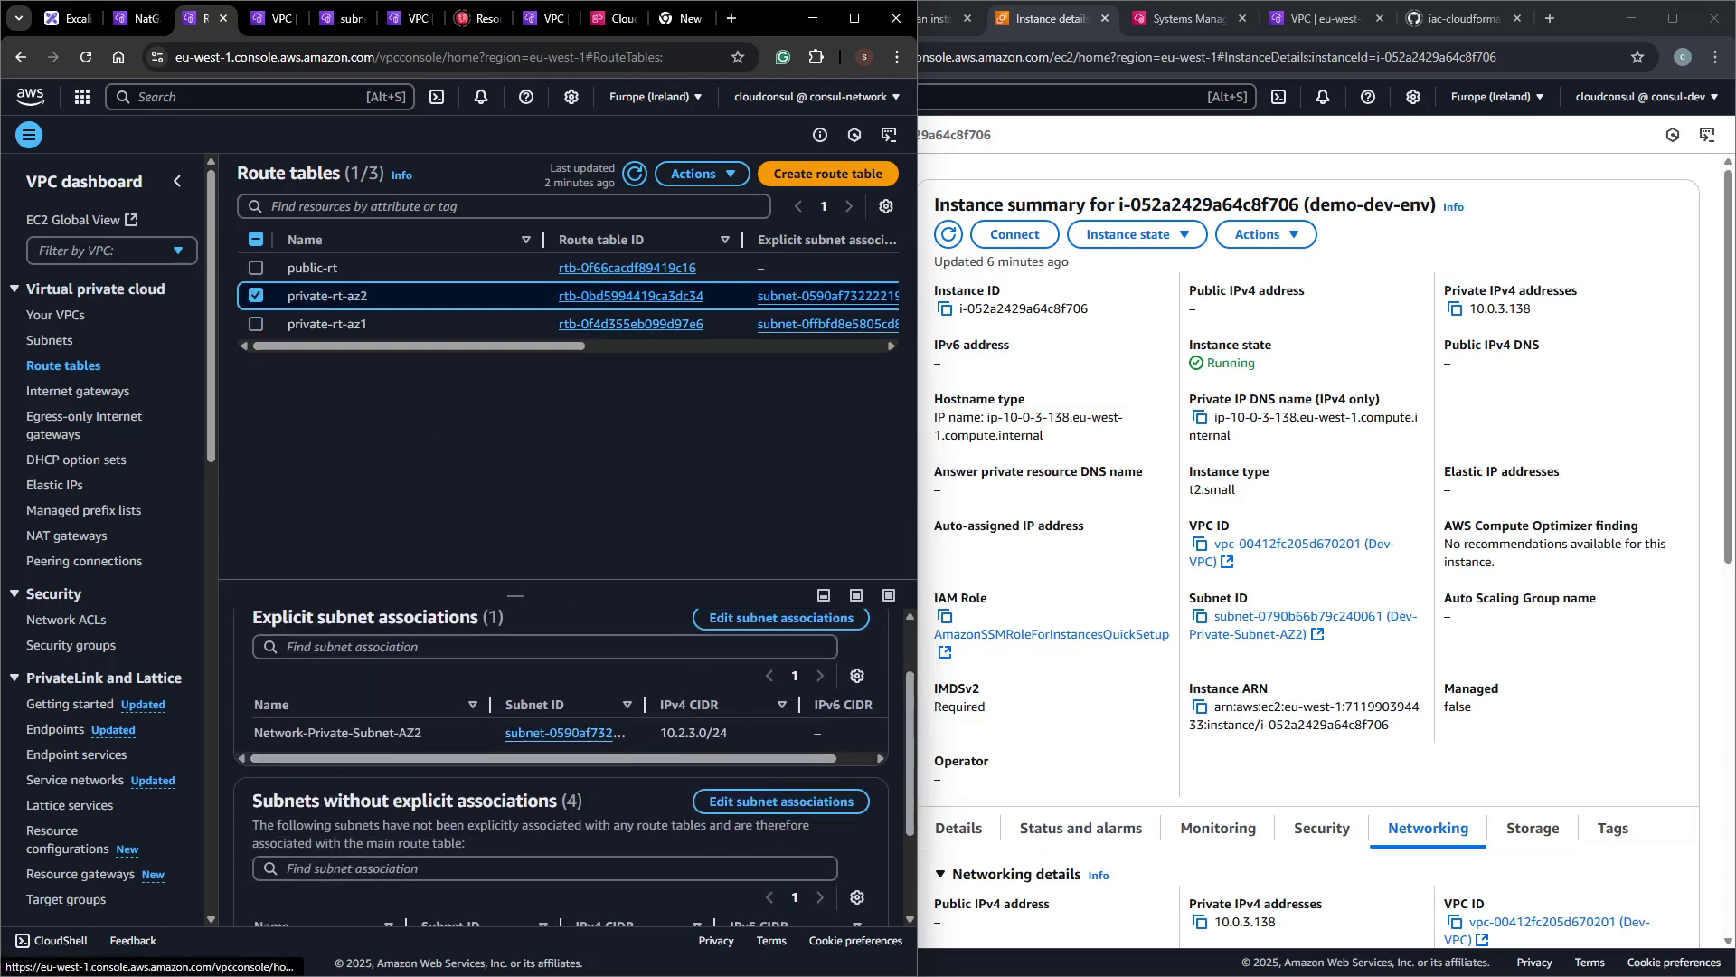
Ping google.com from the demo-dev-env root session to test internet access, and stop it after a few replies.
{"action": "left_click", "coordinate": [1189, 18]}
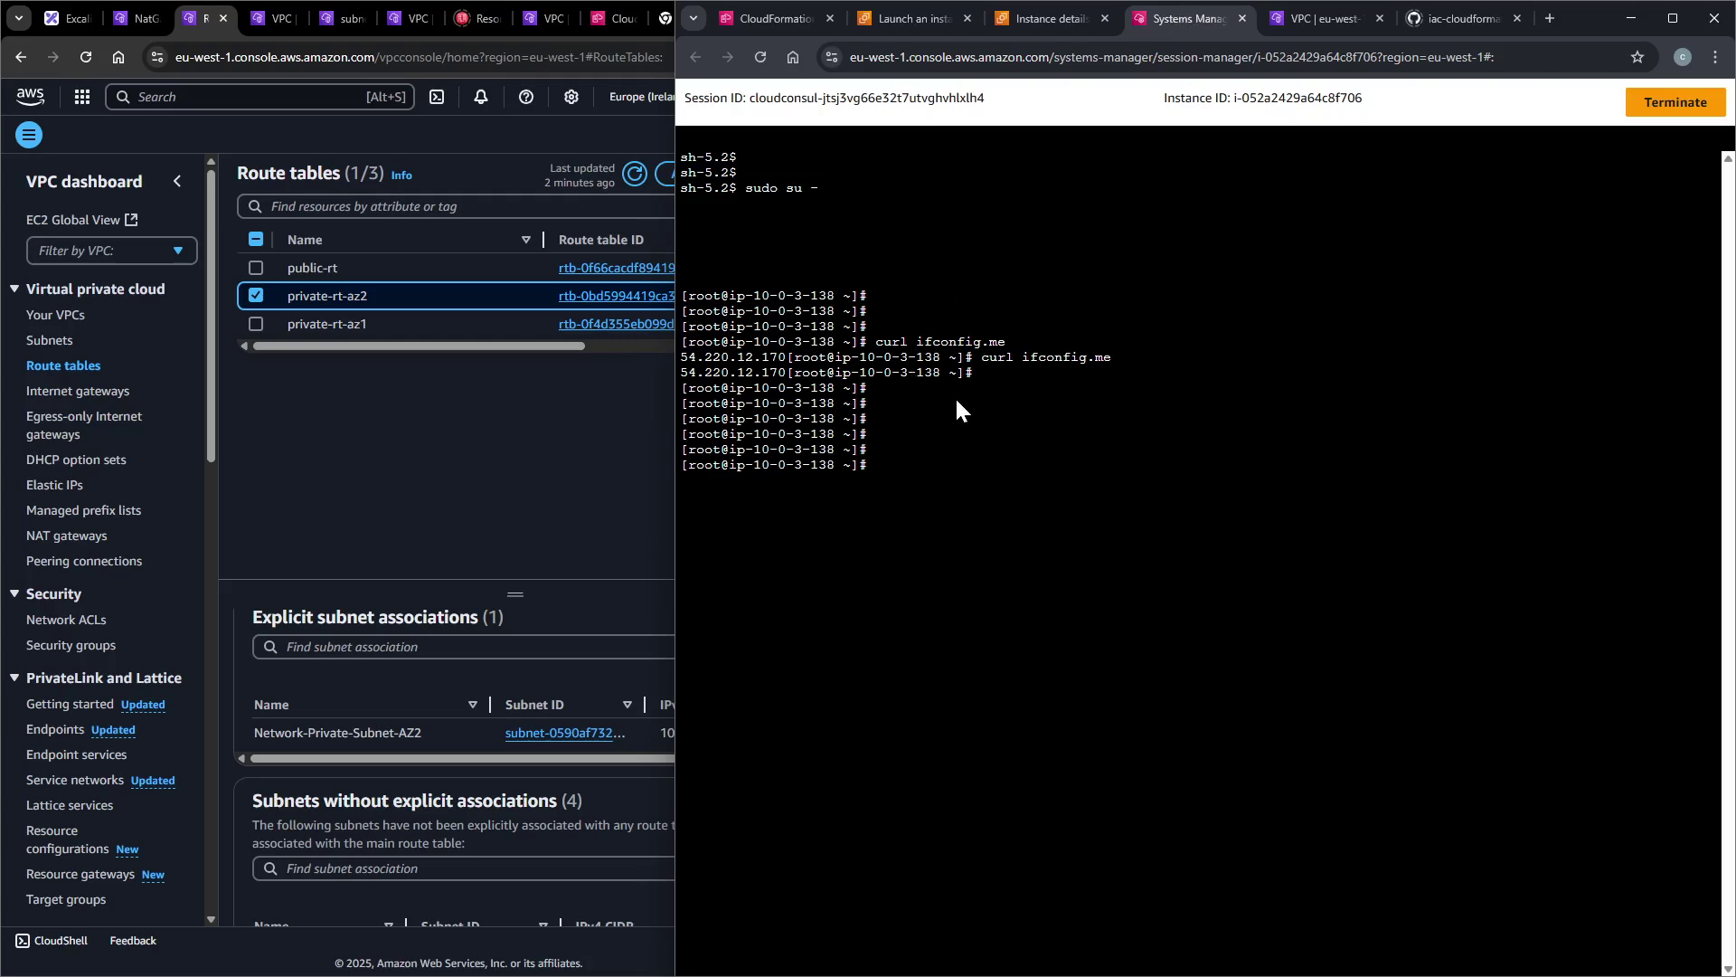
{"action": "type", "text": "ping goo"}
{"action": "key", "text": "BackSpace"}
{"action": "type", "text": ".com"}
{"action": "key", "text": "Return"}
{"action": "key", "text": "Return"}
{"action": "key", "text": "Return"}
{"action": "key", "text": "Return"}
{"action": "key", "text": "Return"}
{"action": "key", "text": "ctrl+c"}
{"action": "key", "text": "Return"}
{"action": "key", "text": "Return"}
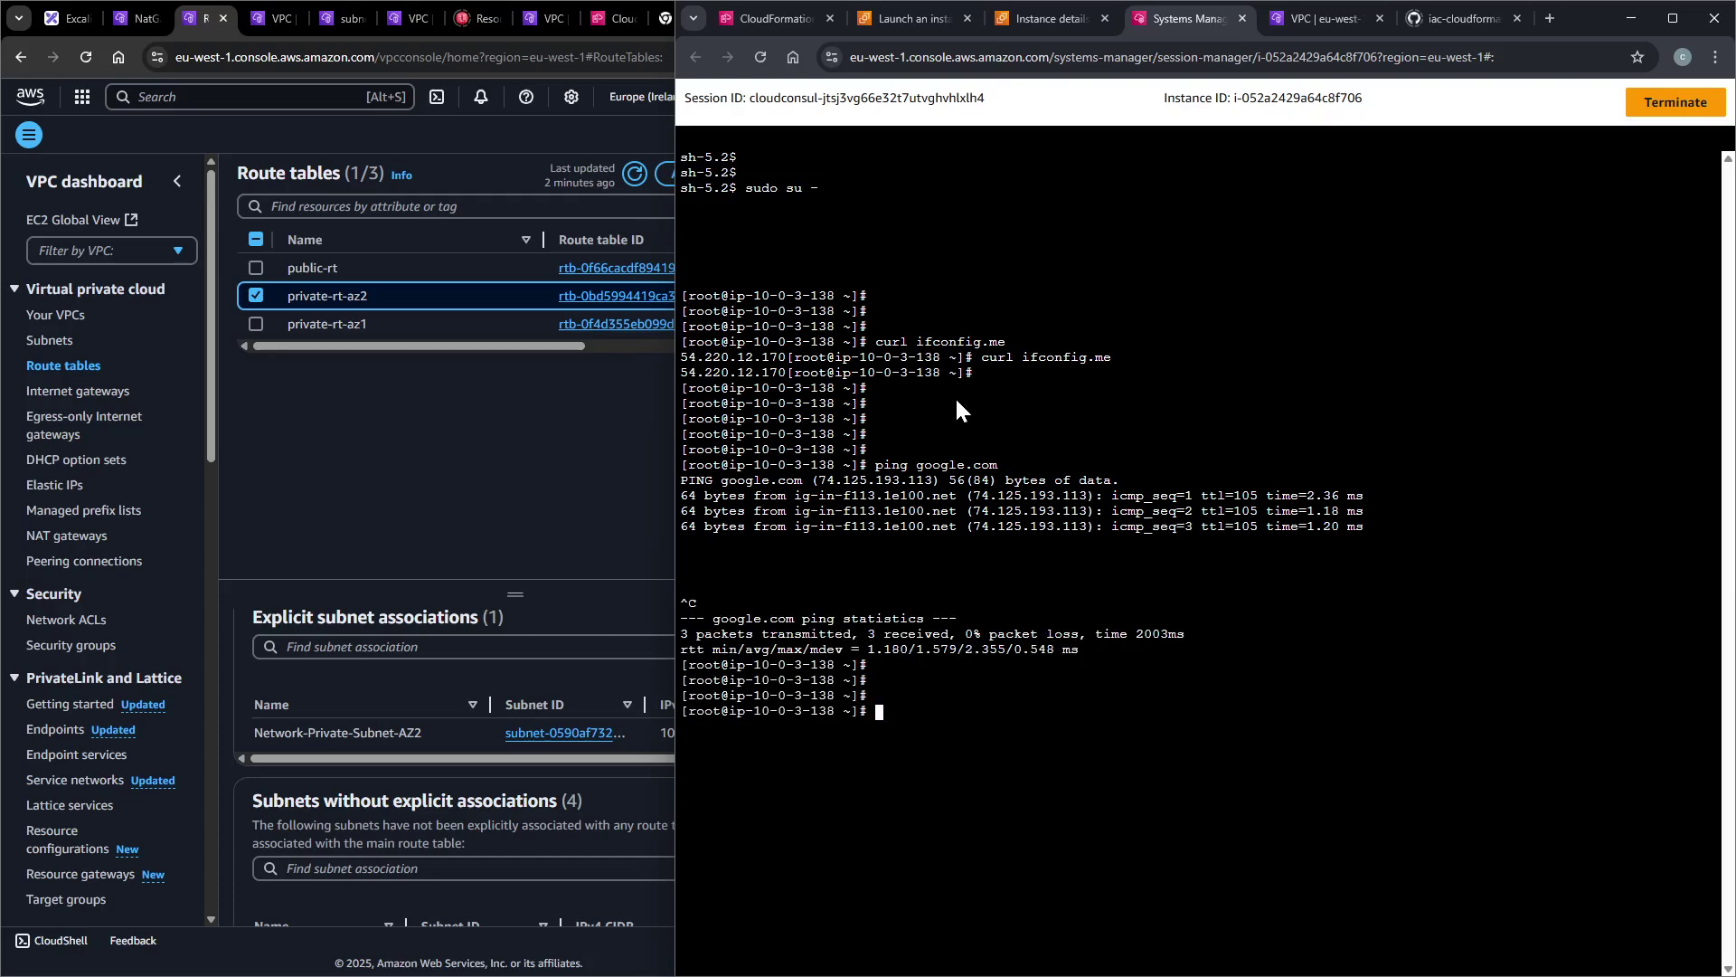
Begin launching a new EC2 instance in the dev account and name it demo-test-az2.
{"action": "left_click", "coordinate": [1044, 20]}
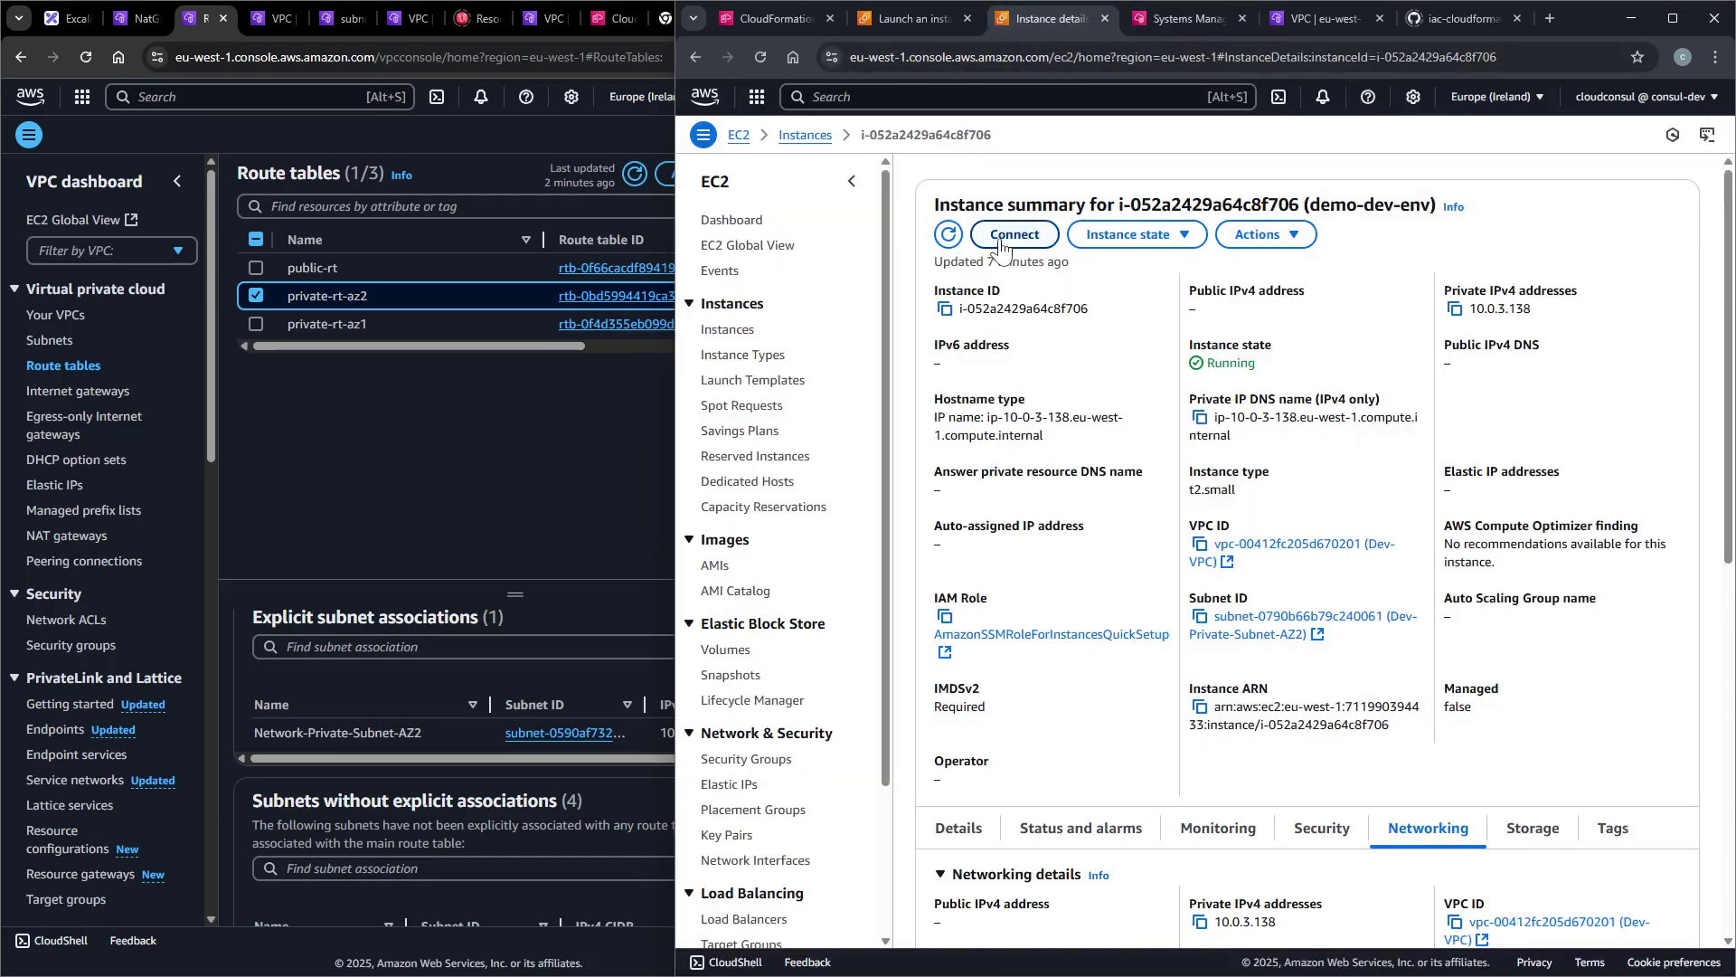
{"action": "left_click", "coordinate": [808, 136]}
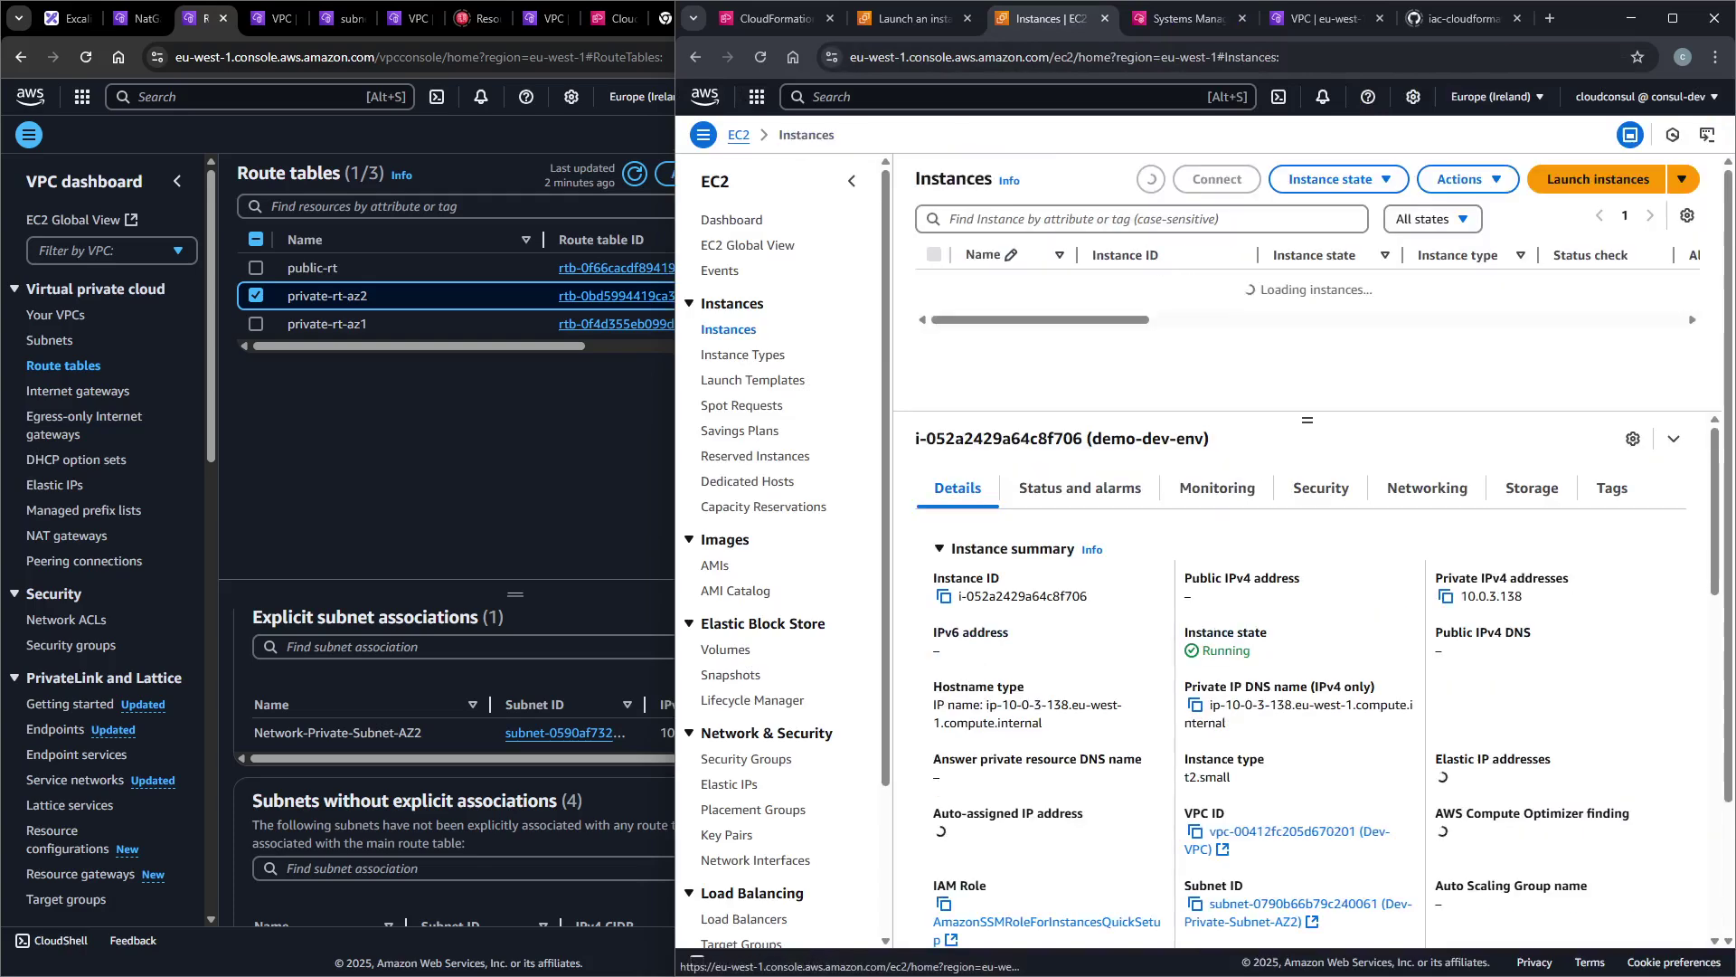
{"action": "left_click", "coordinate": [1579, 190]}
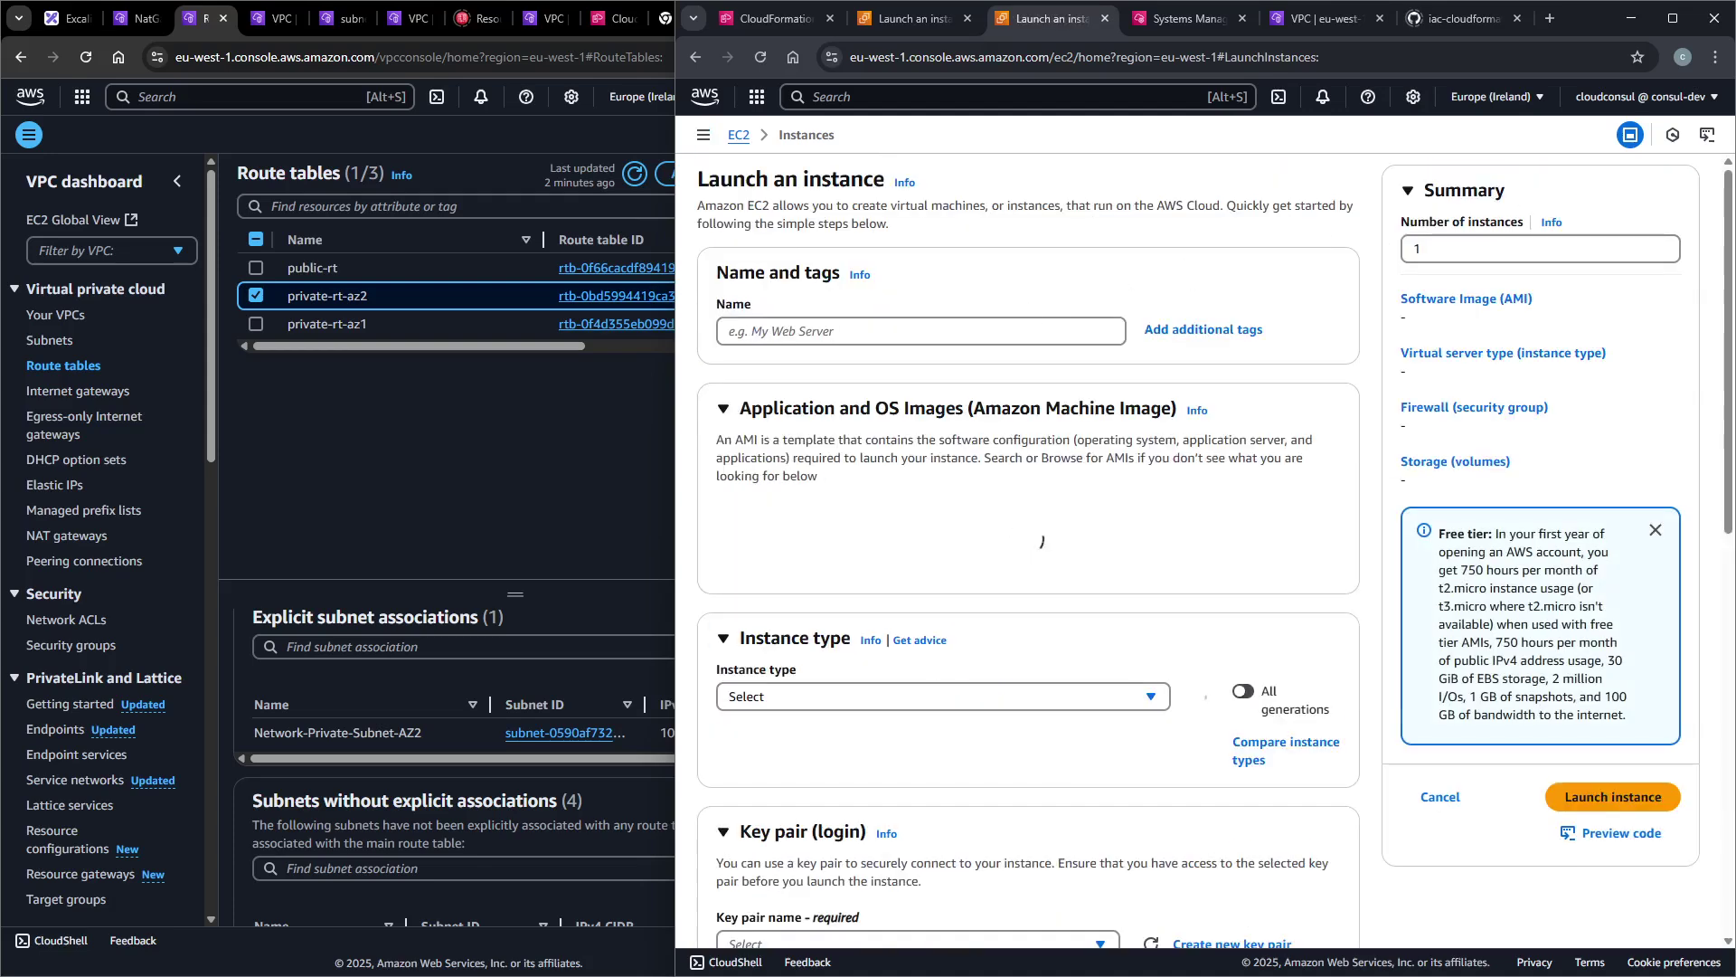
{"action": "type", "text": "demo-test"}
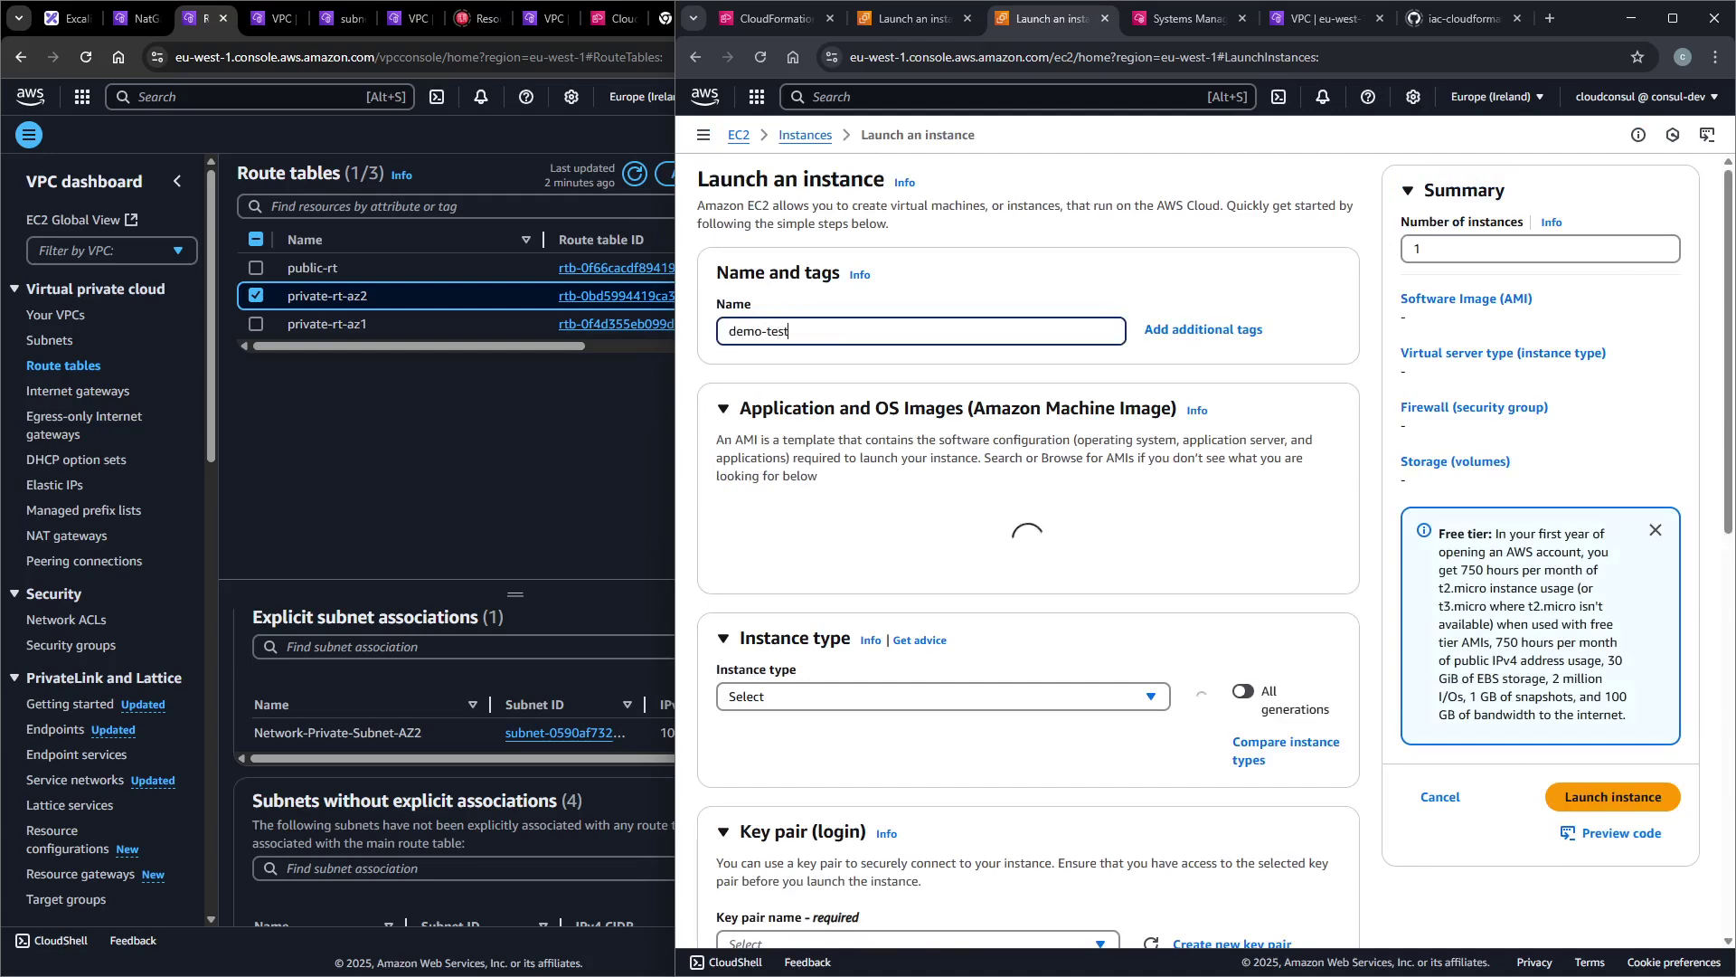
{"action": "type", "text": "-az2"}
Set the instance type to t2.small and choose to proceed without a key pair.
{"action": "scroll", "coordinate": [957, 588], "scroll_direction": "down", "scroll_amount": 2}
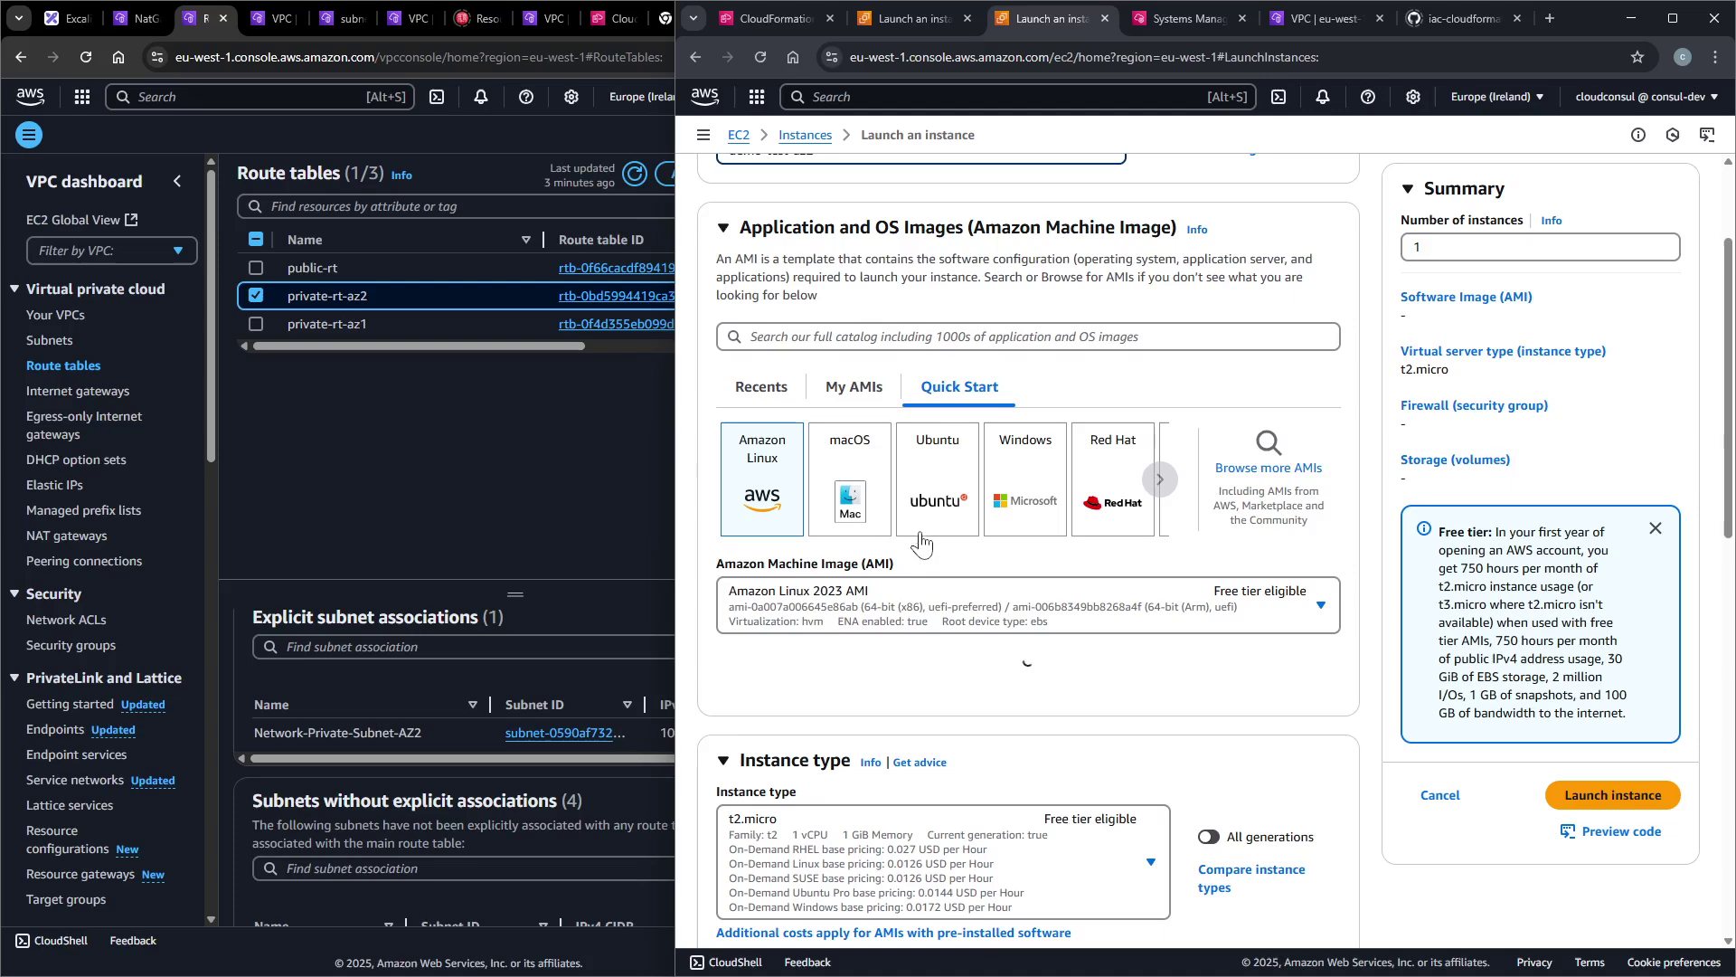
{"action": "scroll", "coordinate": [909, 608], "scroll_direction": "down", "scroll_amount": 2}
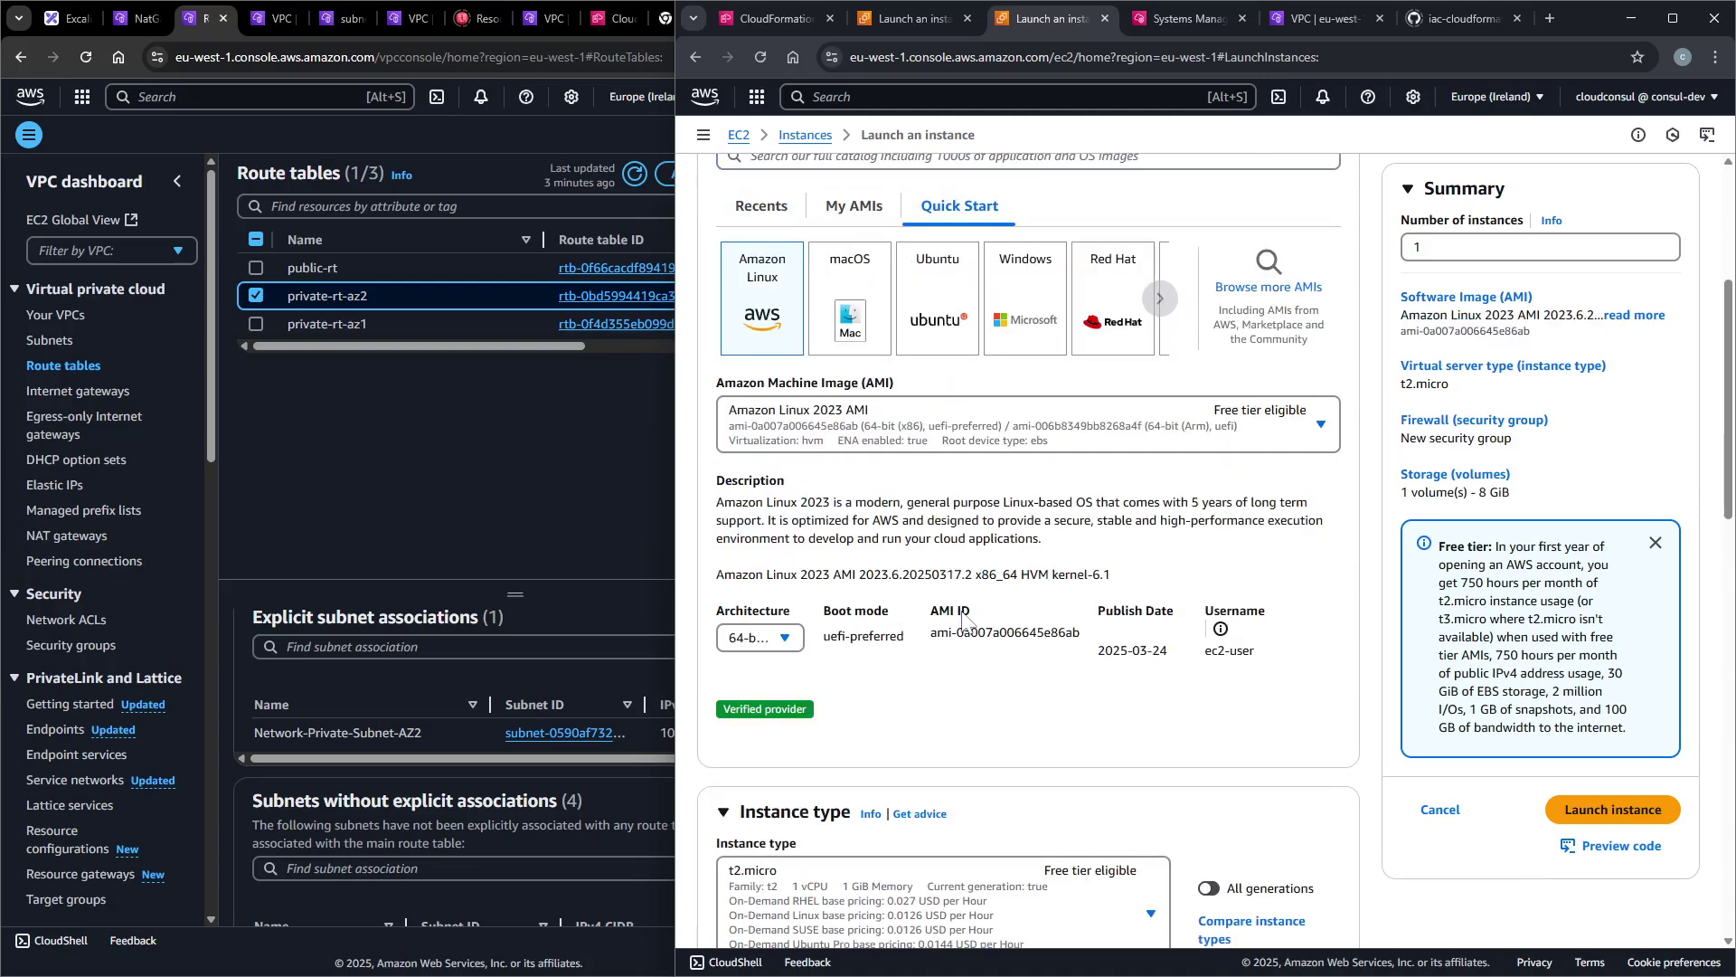
{"action": "scroll", "coordinate": [881, 468], "scroll_direction": "down", "scroll_amount": 3}
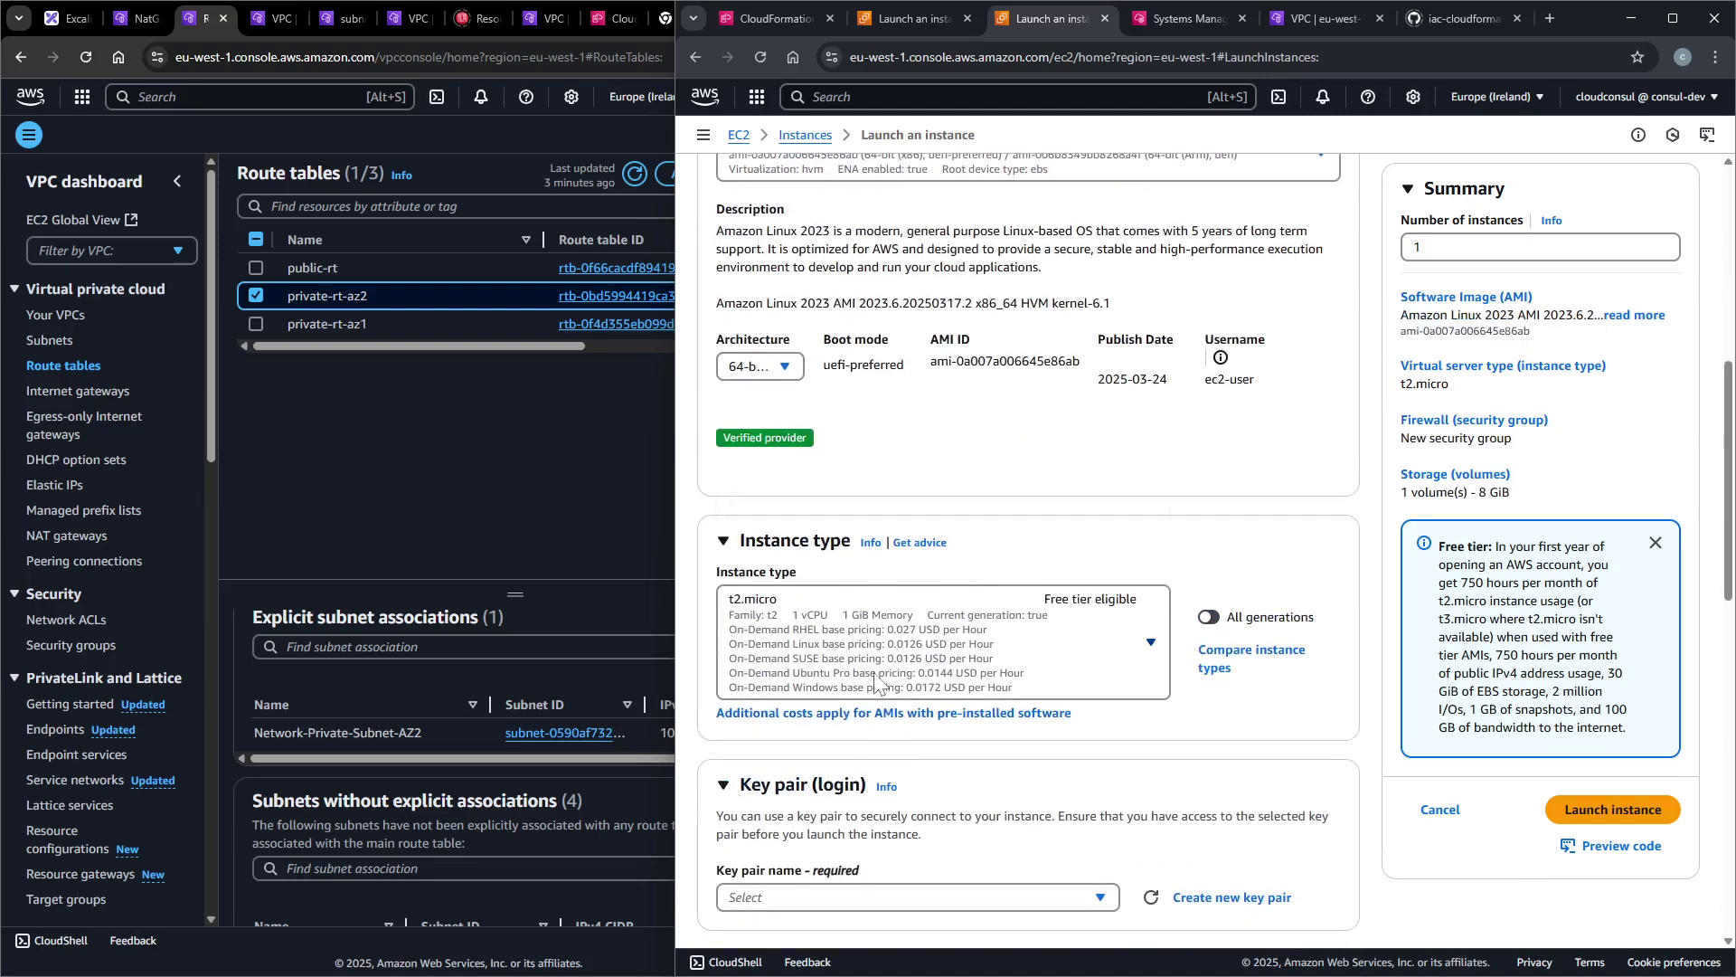
{"action": "left_click", "coordinate": [885, 637]}
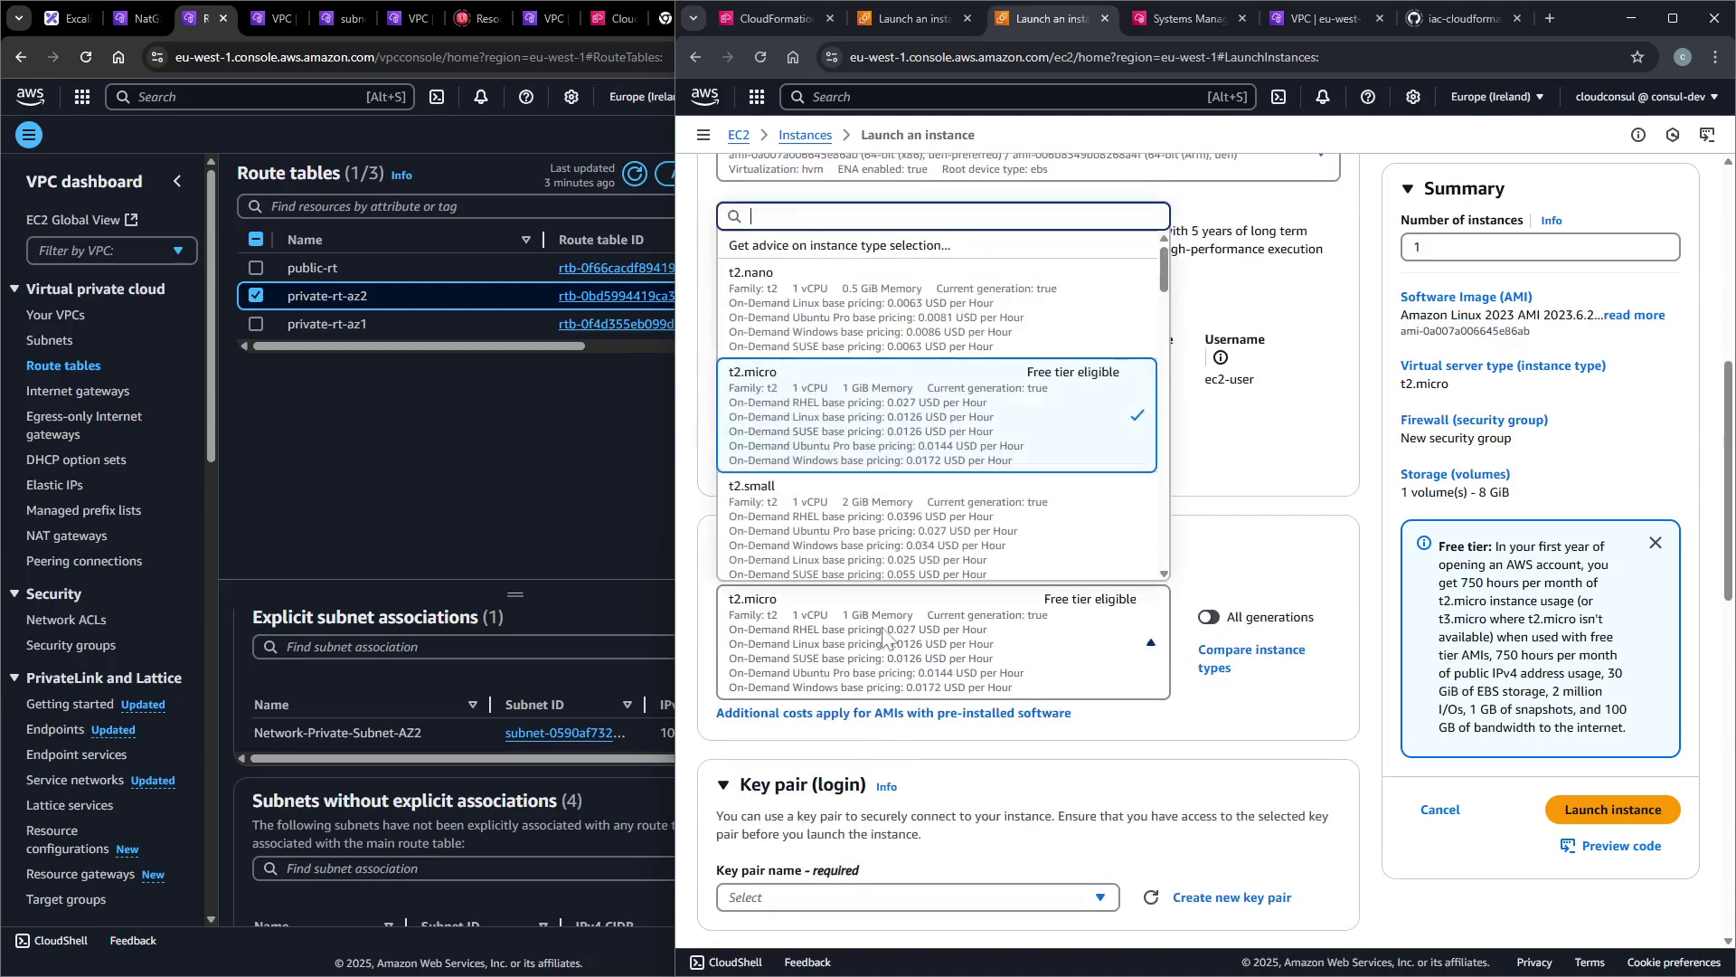
{"action": "left_click", "coordinate": [835, 531]}
{"action": "scroll", "coordinate": [995, 497], "scroll_direction": "down", "scroll_amount": 4}
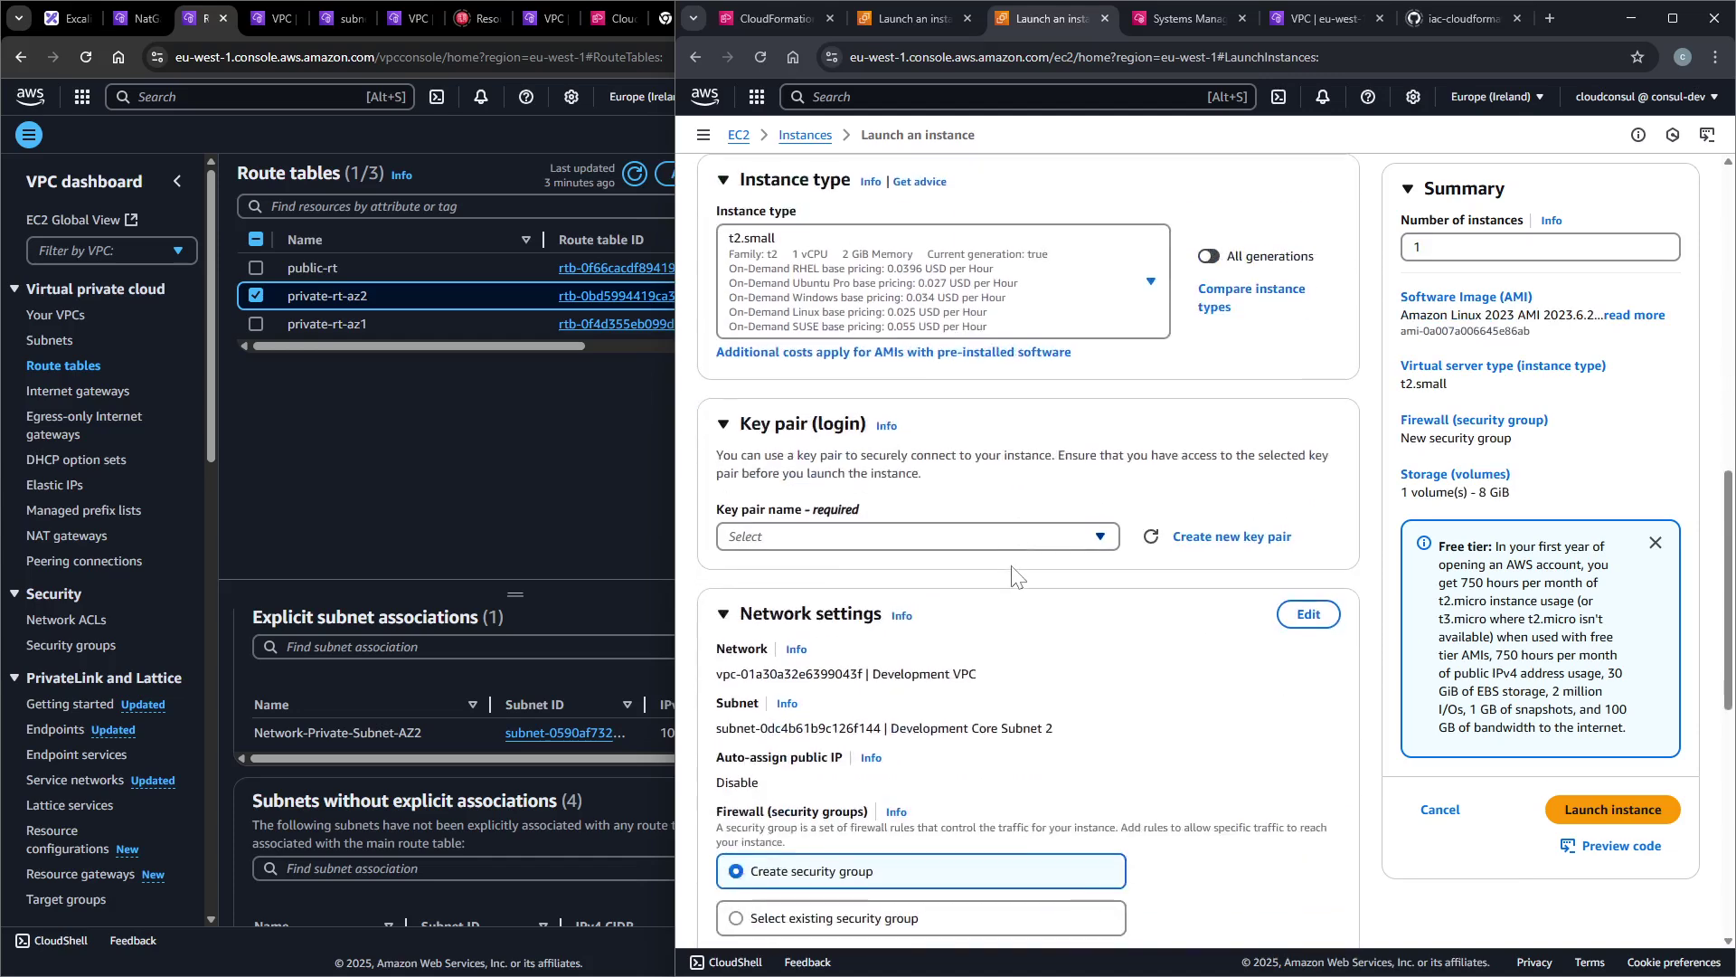
{"action": "left_click", "coordinate": [775, 541]}
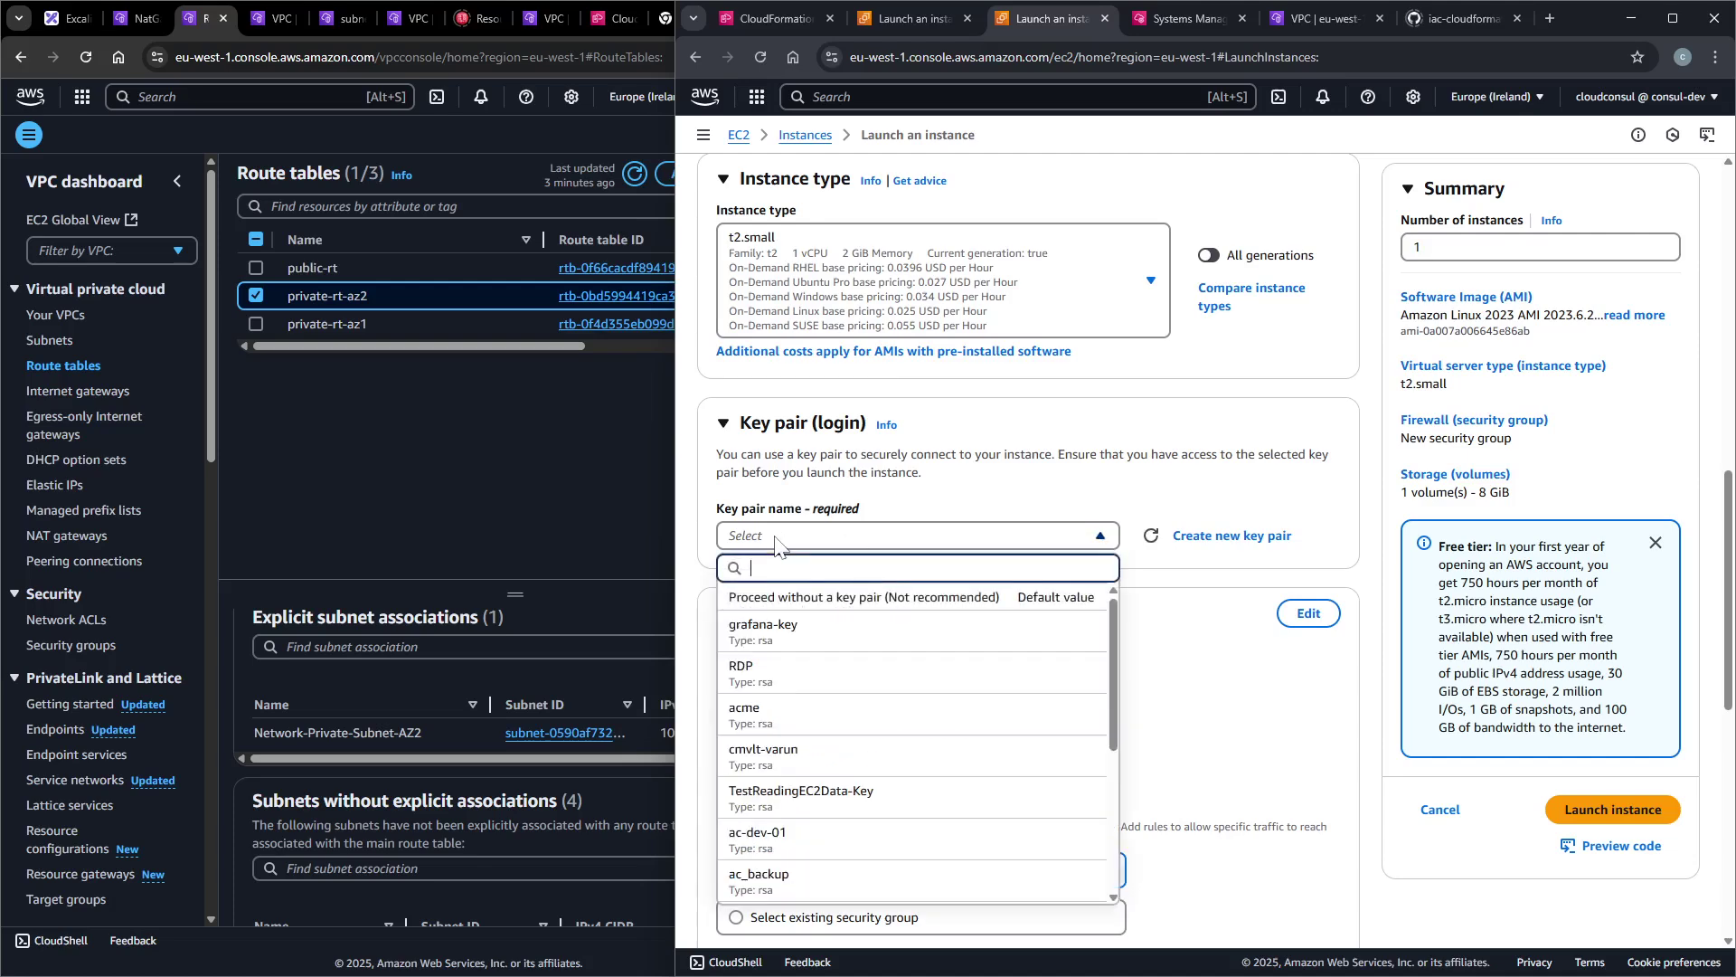
{"action": "left_click", "coordinate": [776, 599]}
Edit the network settings to place the instance in Dev-VPC on the Dev-Private-Subnet-AZ2 subnet.
{"action": "scroll", "coordinate": [907, 670], "scroll_direction": "down", "scroll_amount": 2}
{"action": "scroll", "coordinate": [1302, 362], "scroll_direction": "down", "scroll_amount": 1}
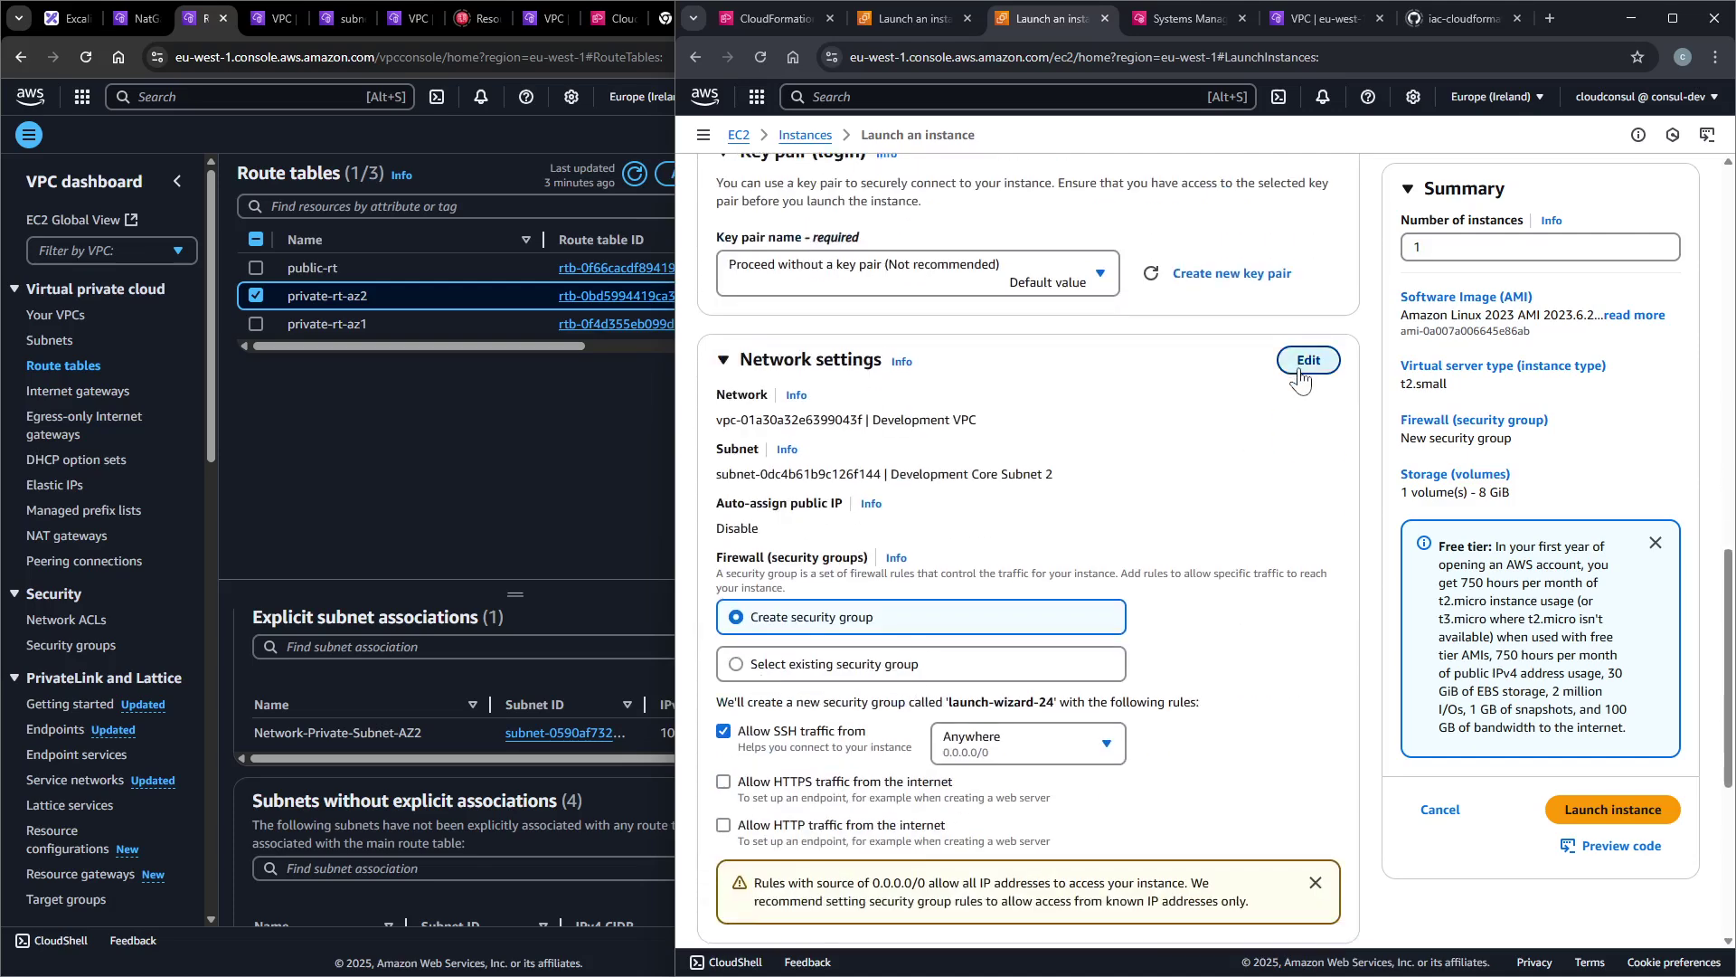
{"action": "left_click", "coordinate": [1309, 359]}
{"action": "left_click", "coordinate": [982, 443]}
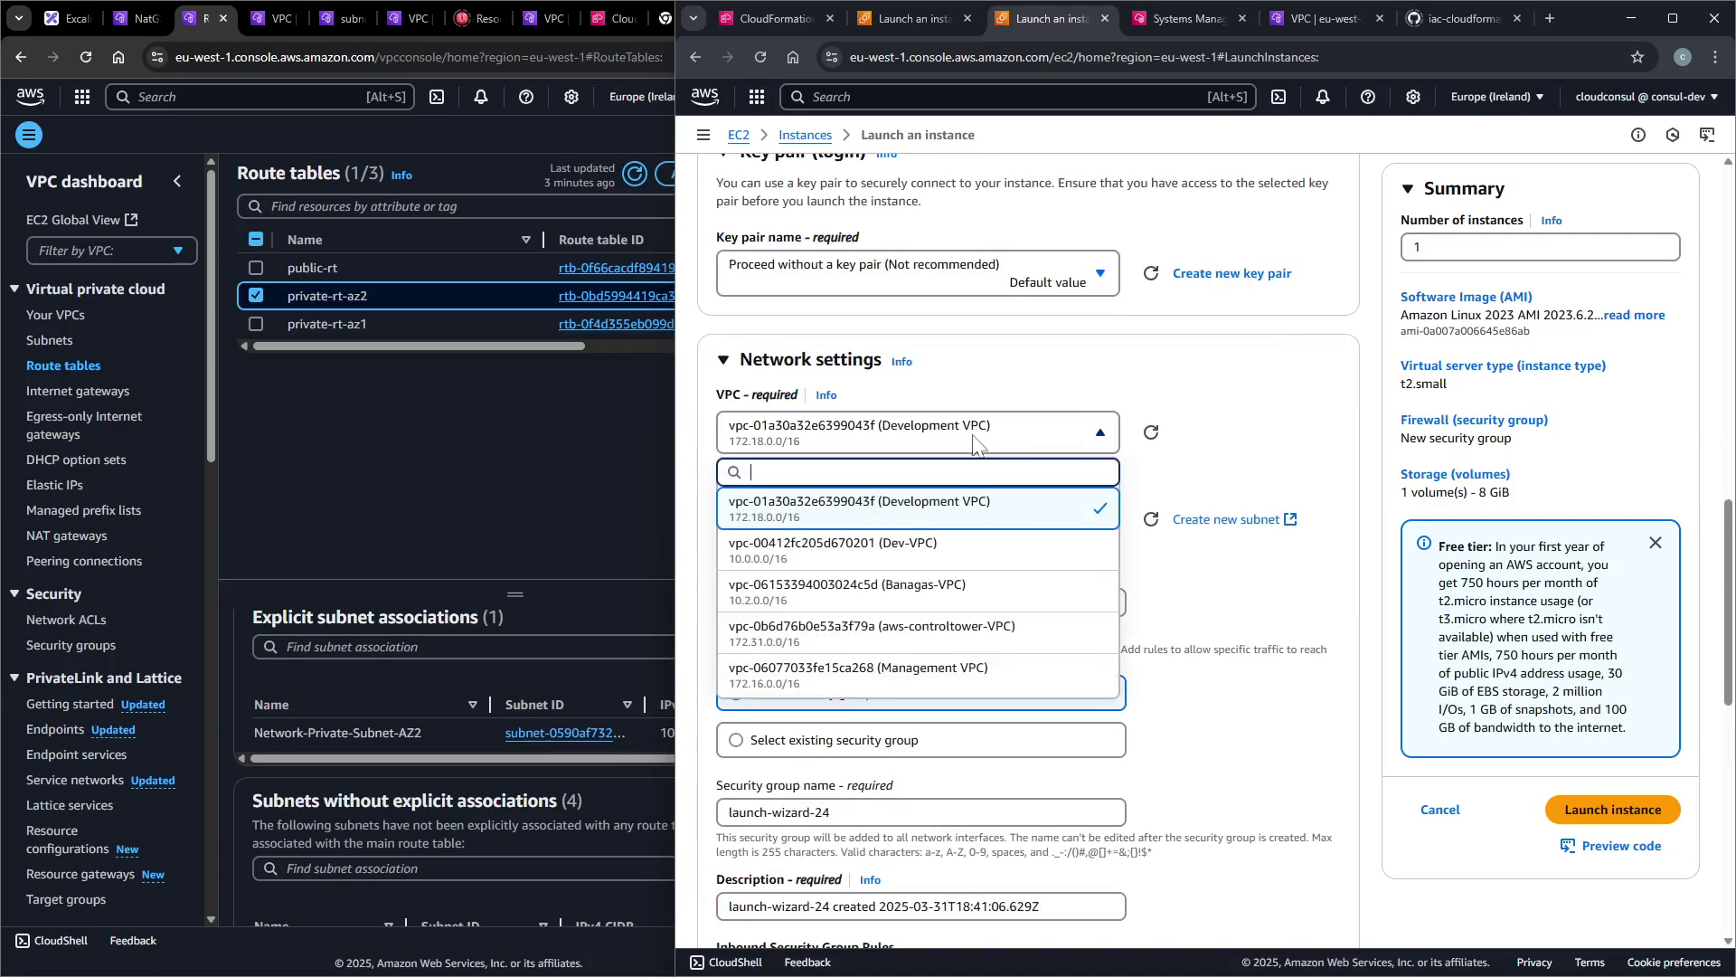
{"action": "left_click", "coordinate": [940, 542]}
{"action": "left_click", "coordinate": [990, 524]}
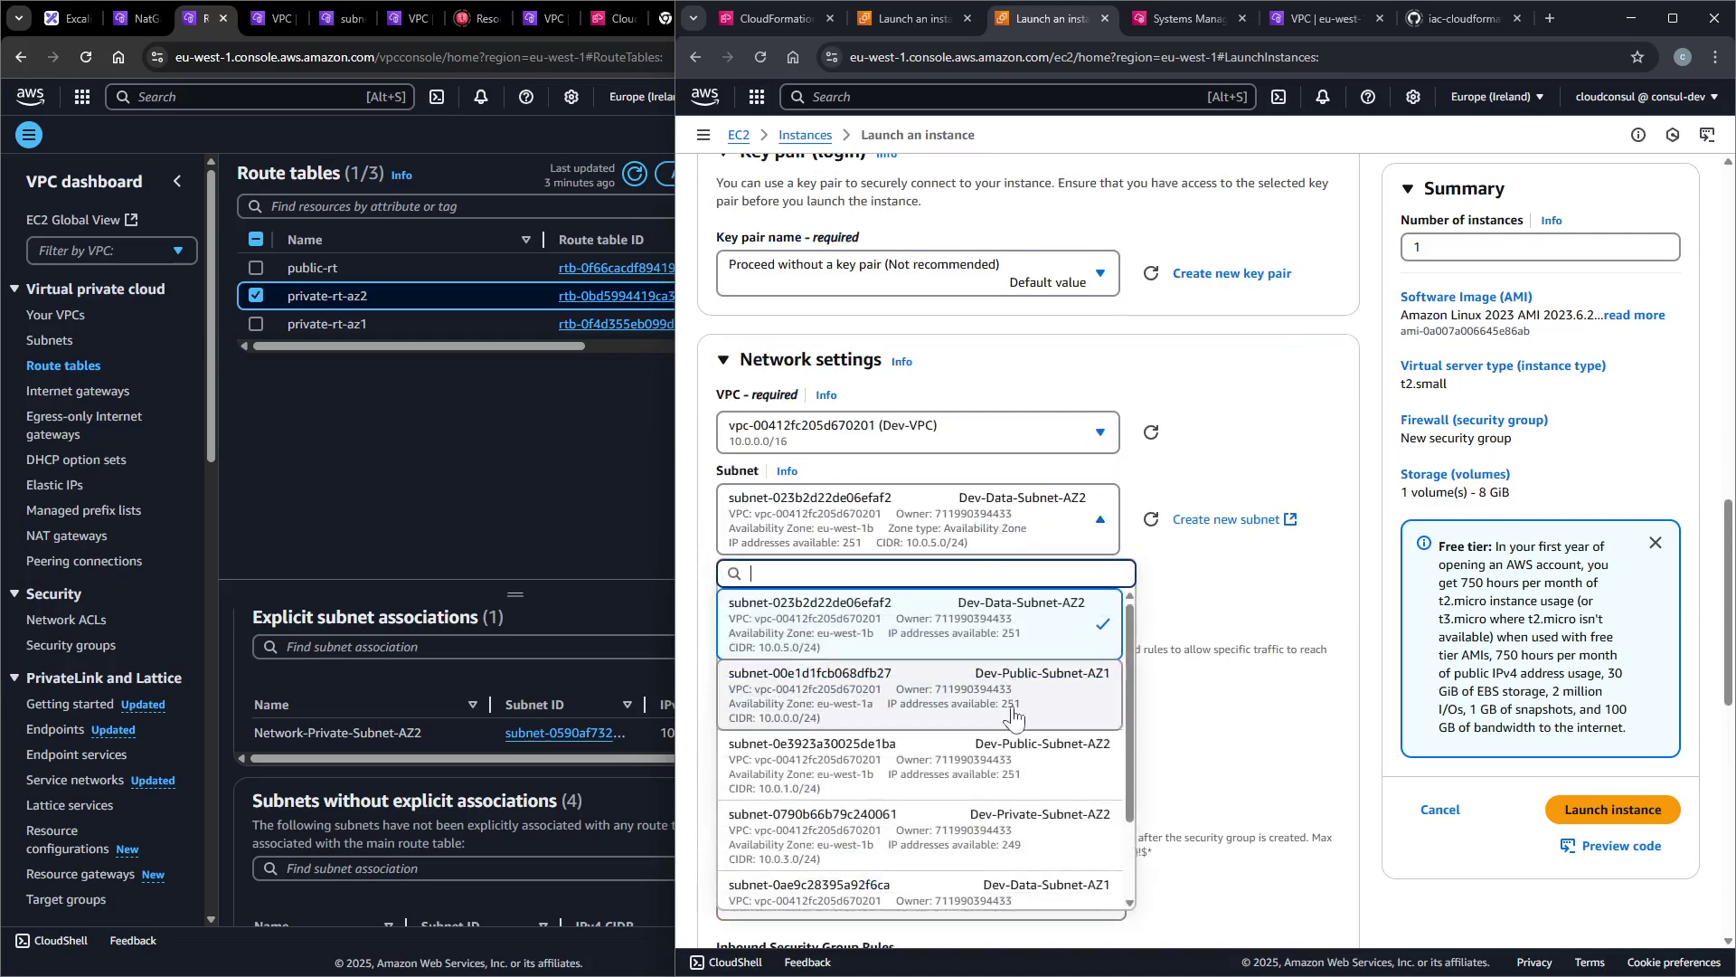
{"action": "left_click", "coordinate": [995, 837]}
{"action": "scroll", "coordinate": [903, 575], "scroll_direction": "down", "scroll_amount": 4}
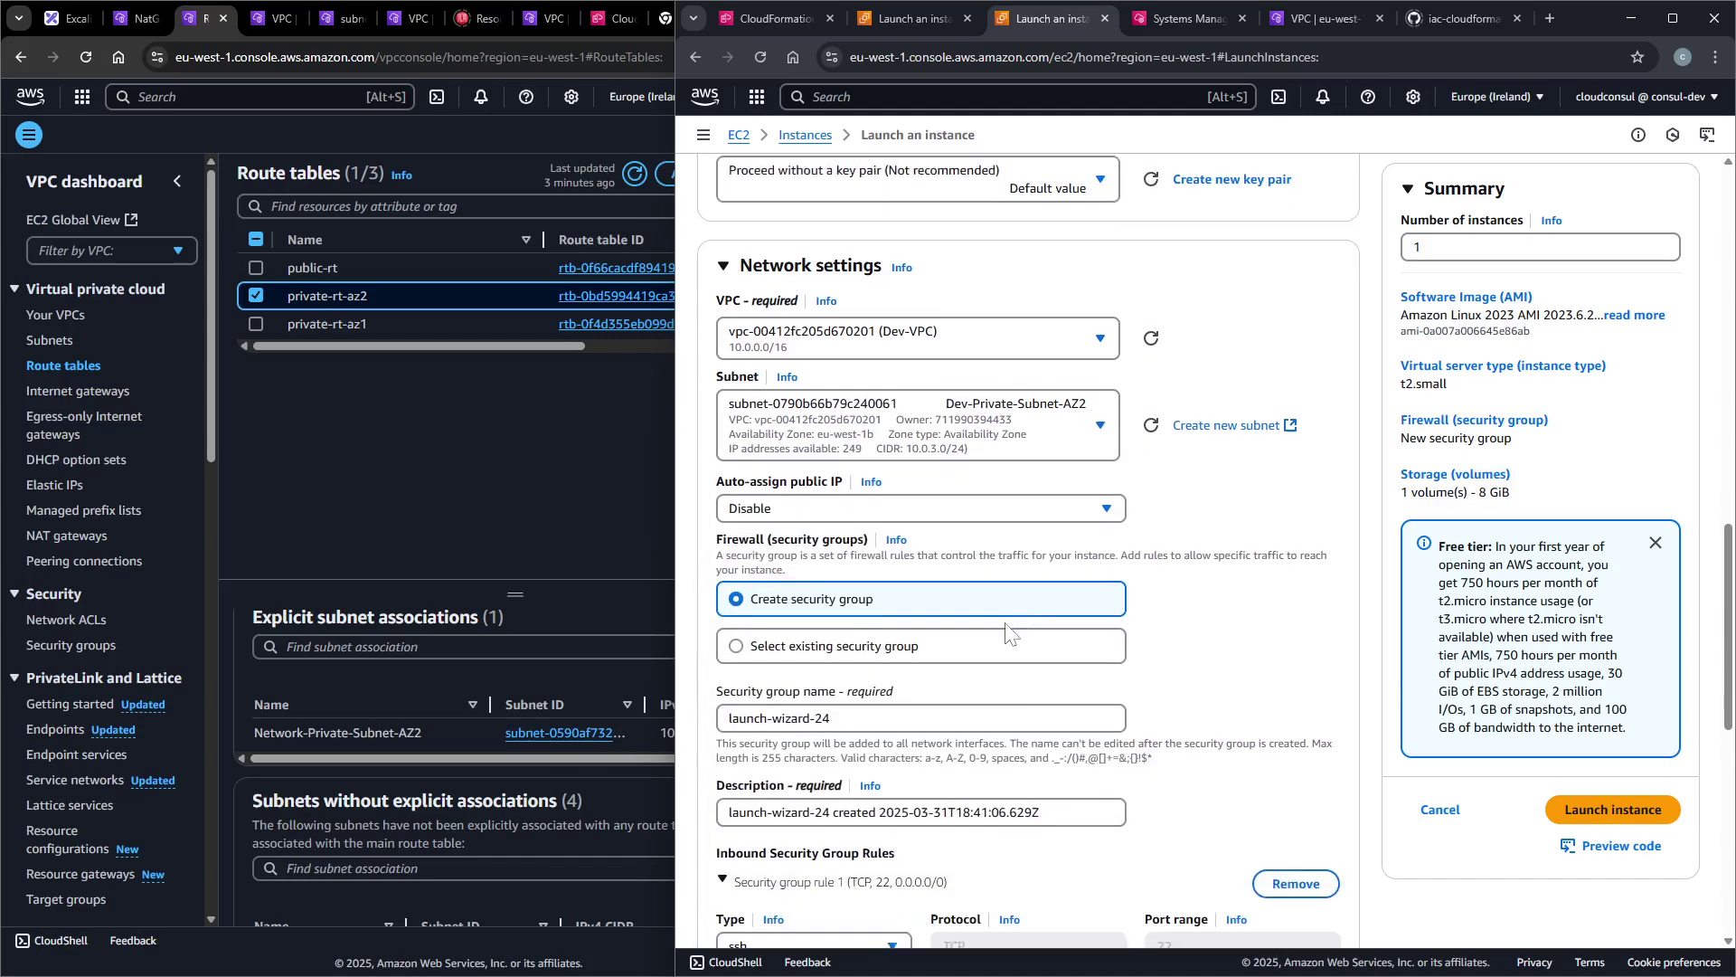
Remove the default SSH inbound rule from the new security group and assign the AmazonSSMRoleForInstancesQuickSetup IAM instance profile.
{"action": "scroll", "coordinate": [905, 588], "scroll_direction": "down", "scroll_amount": 2}
{"action": "left_click", "coordinate": [1295, 353]}
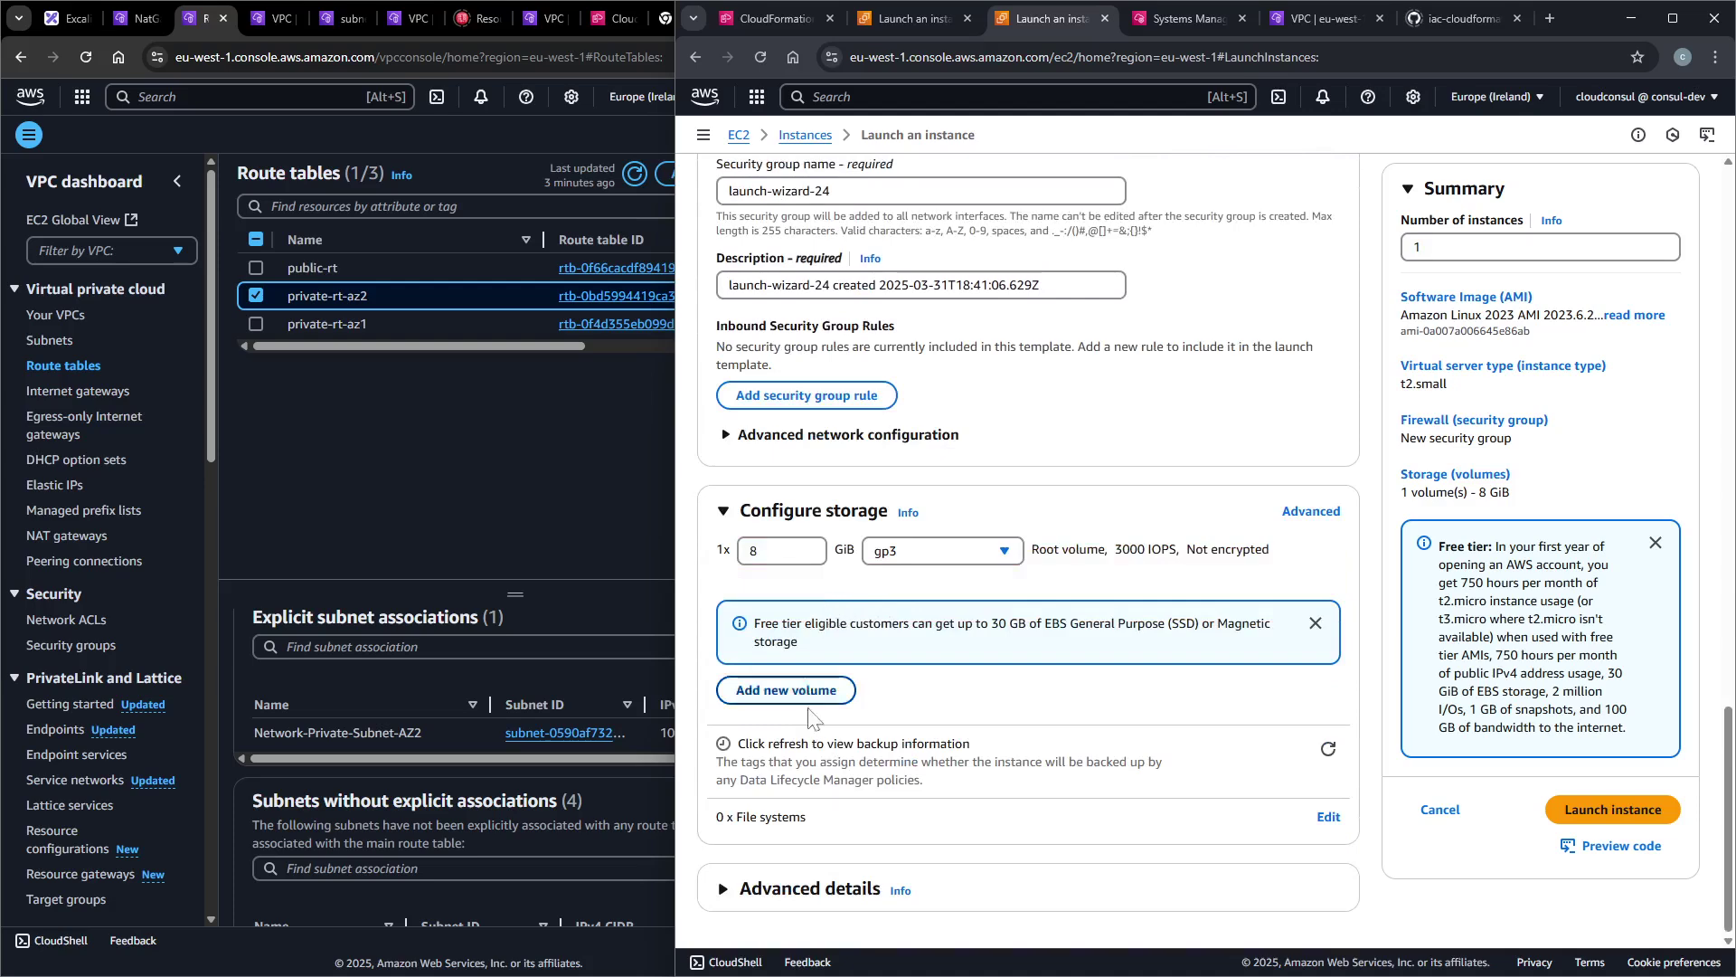
{"action": "left_click", "coordinate": [794, 888]}
{"action": "scroll", "coordinate": [909, 680], "scroll_direction": "down", "scroll_amount": 5}
{"action": "left_click", "coordinate": [793, 570]}
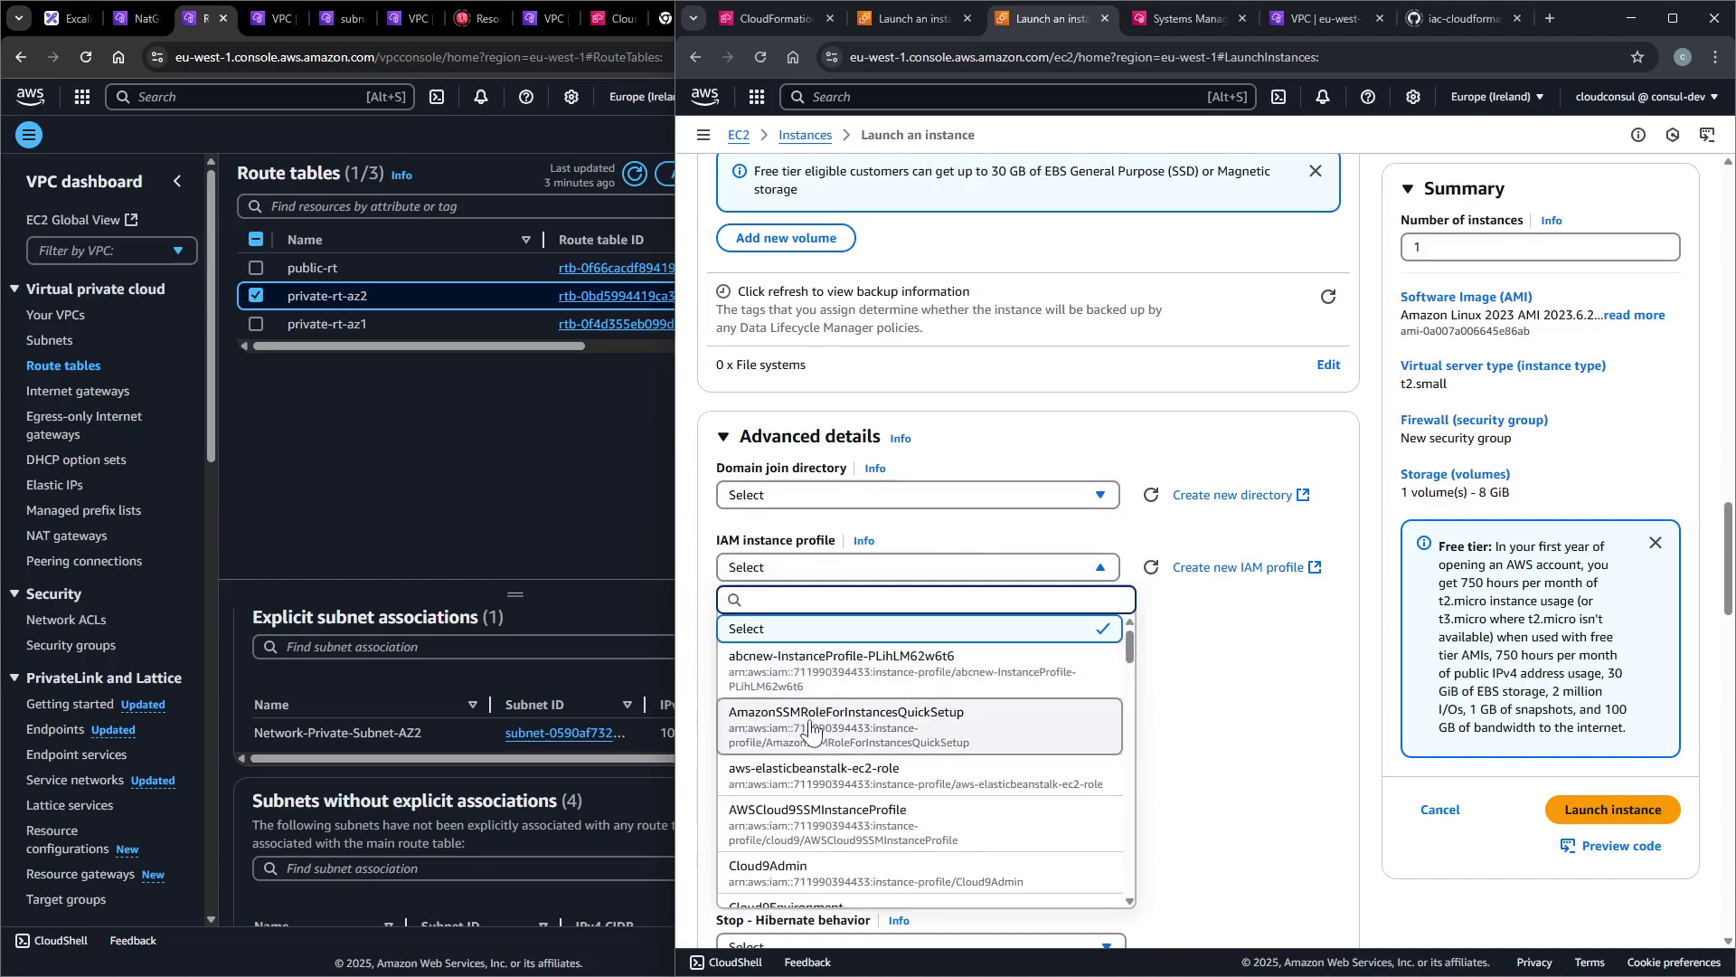
{"action": "left_click", "coordinate": [811, 728]}
{"action": "scroll", "coordinate": [1212, 561], "scroll_direction": "down", "scroll_amount": 4}
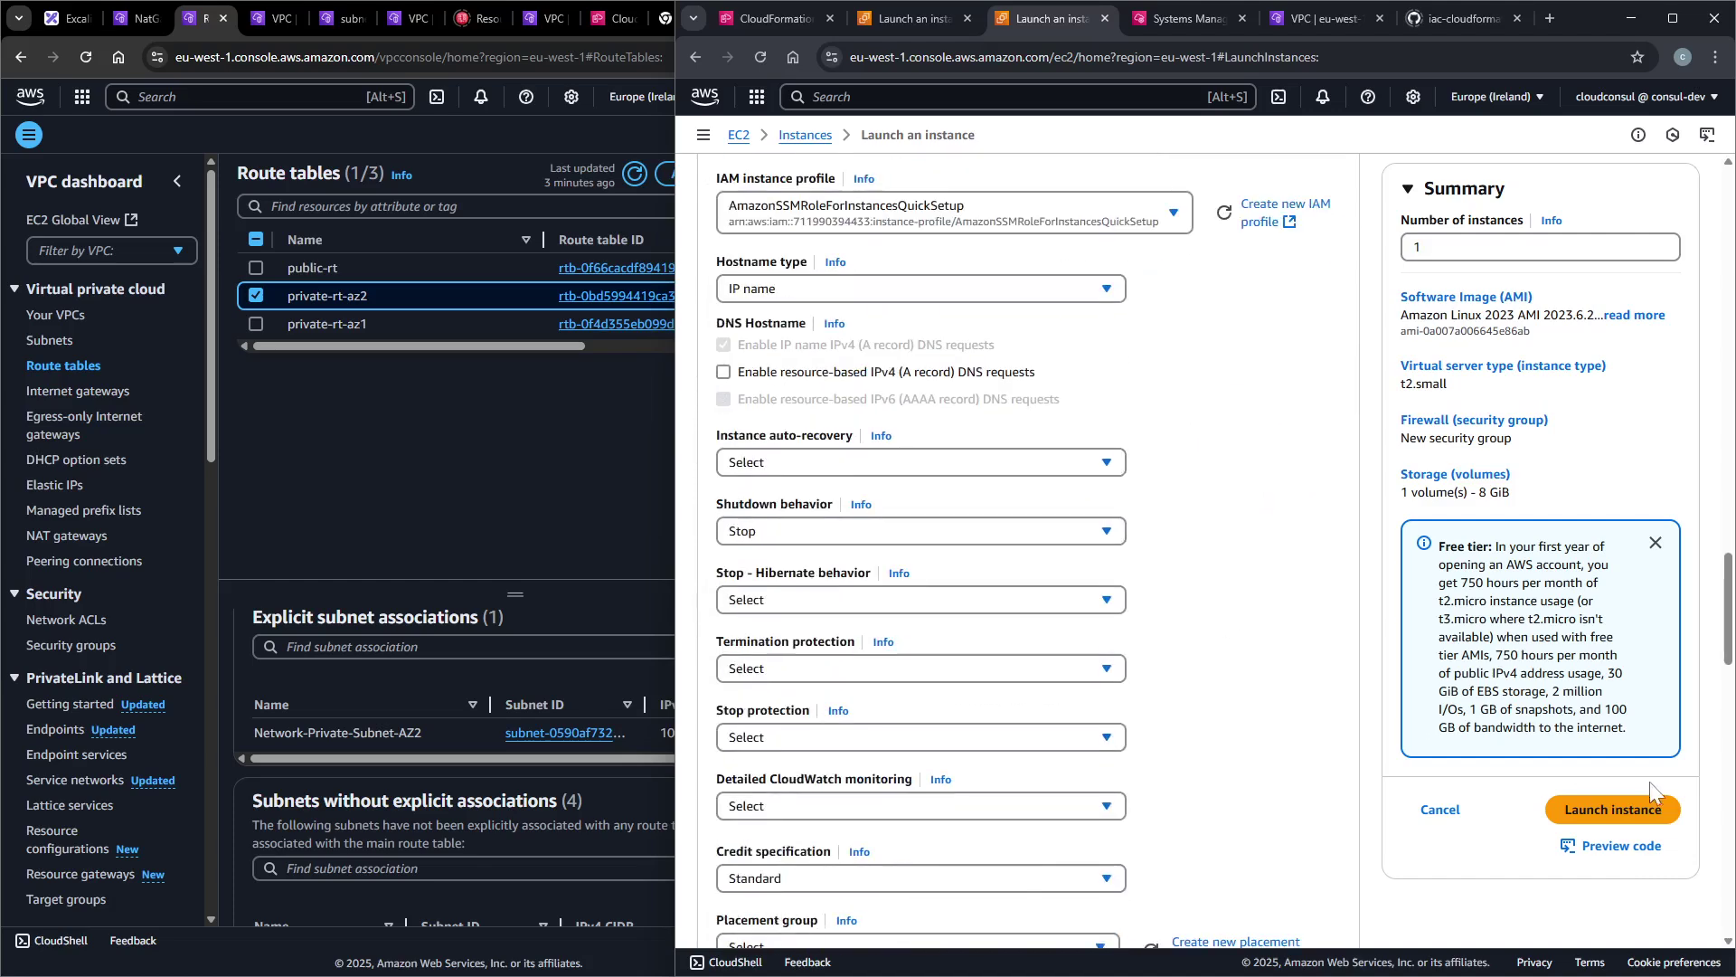
Launch the demo-test-az2 instance and select it in the instance list.
{"action": "left_click", "coordinate": [1588, 812]}
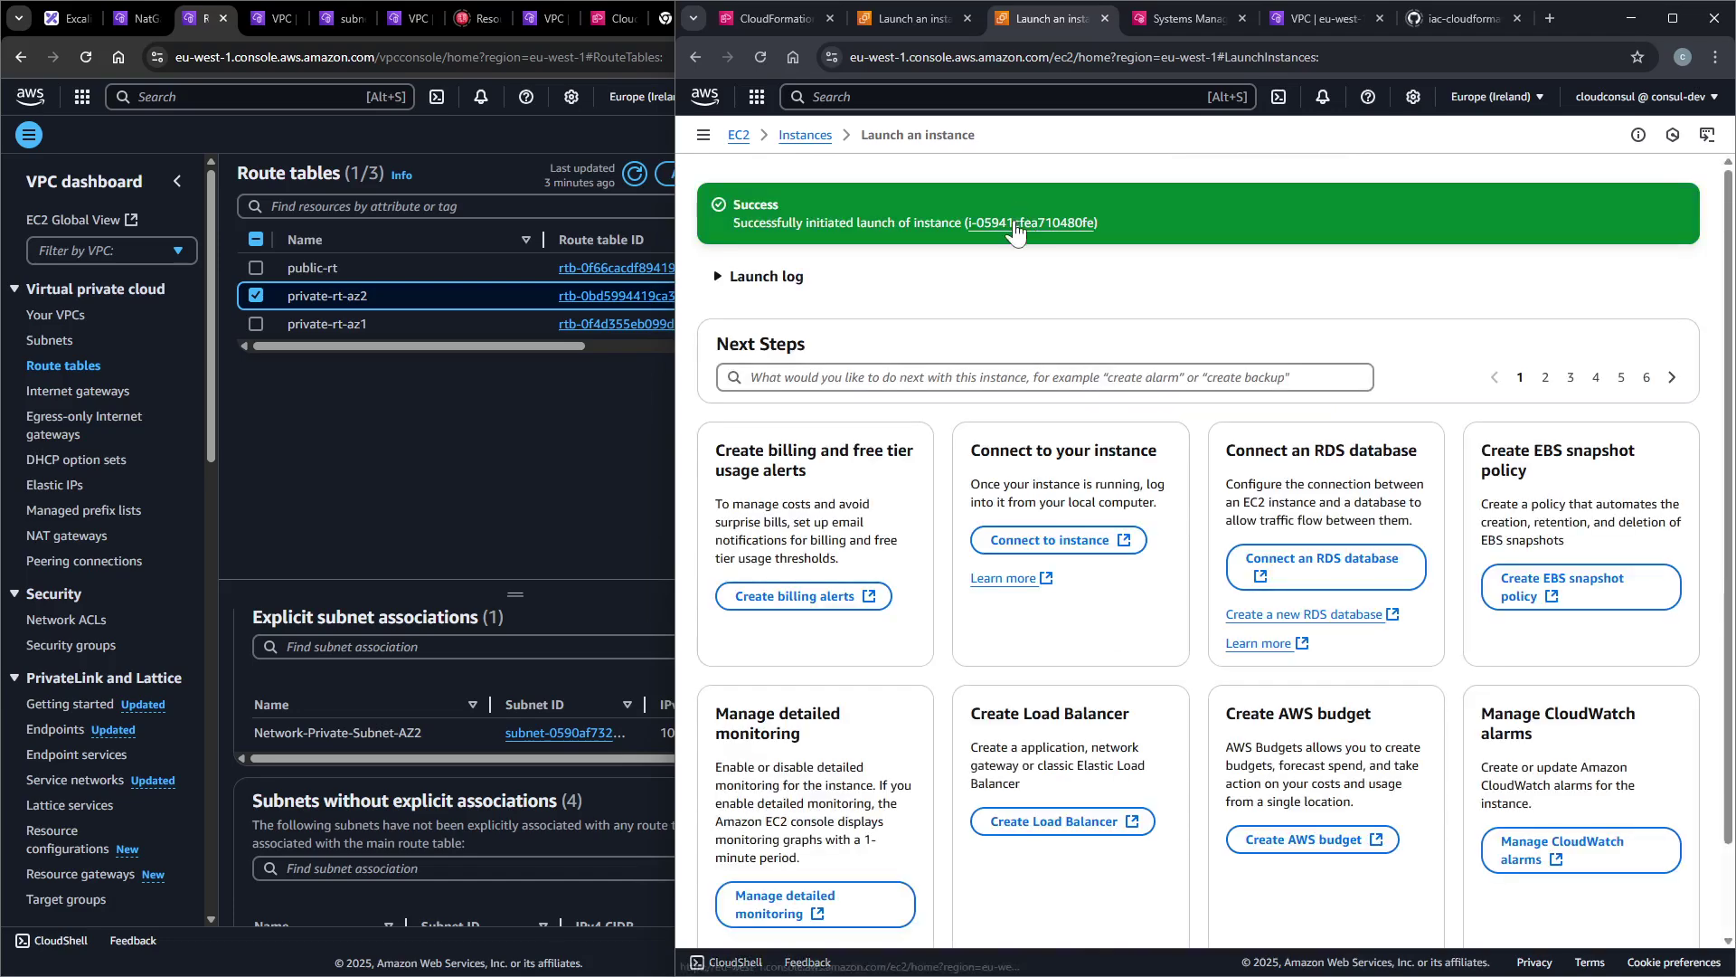
{"action": "left_click", "coordinate": [1013, 219]}
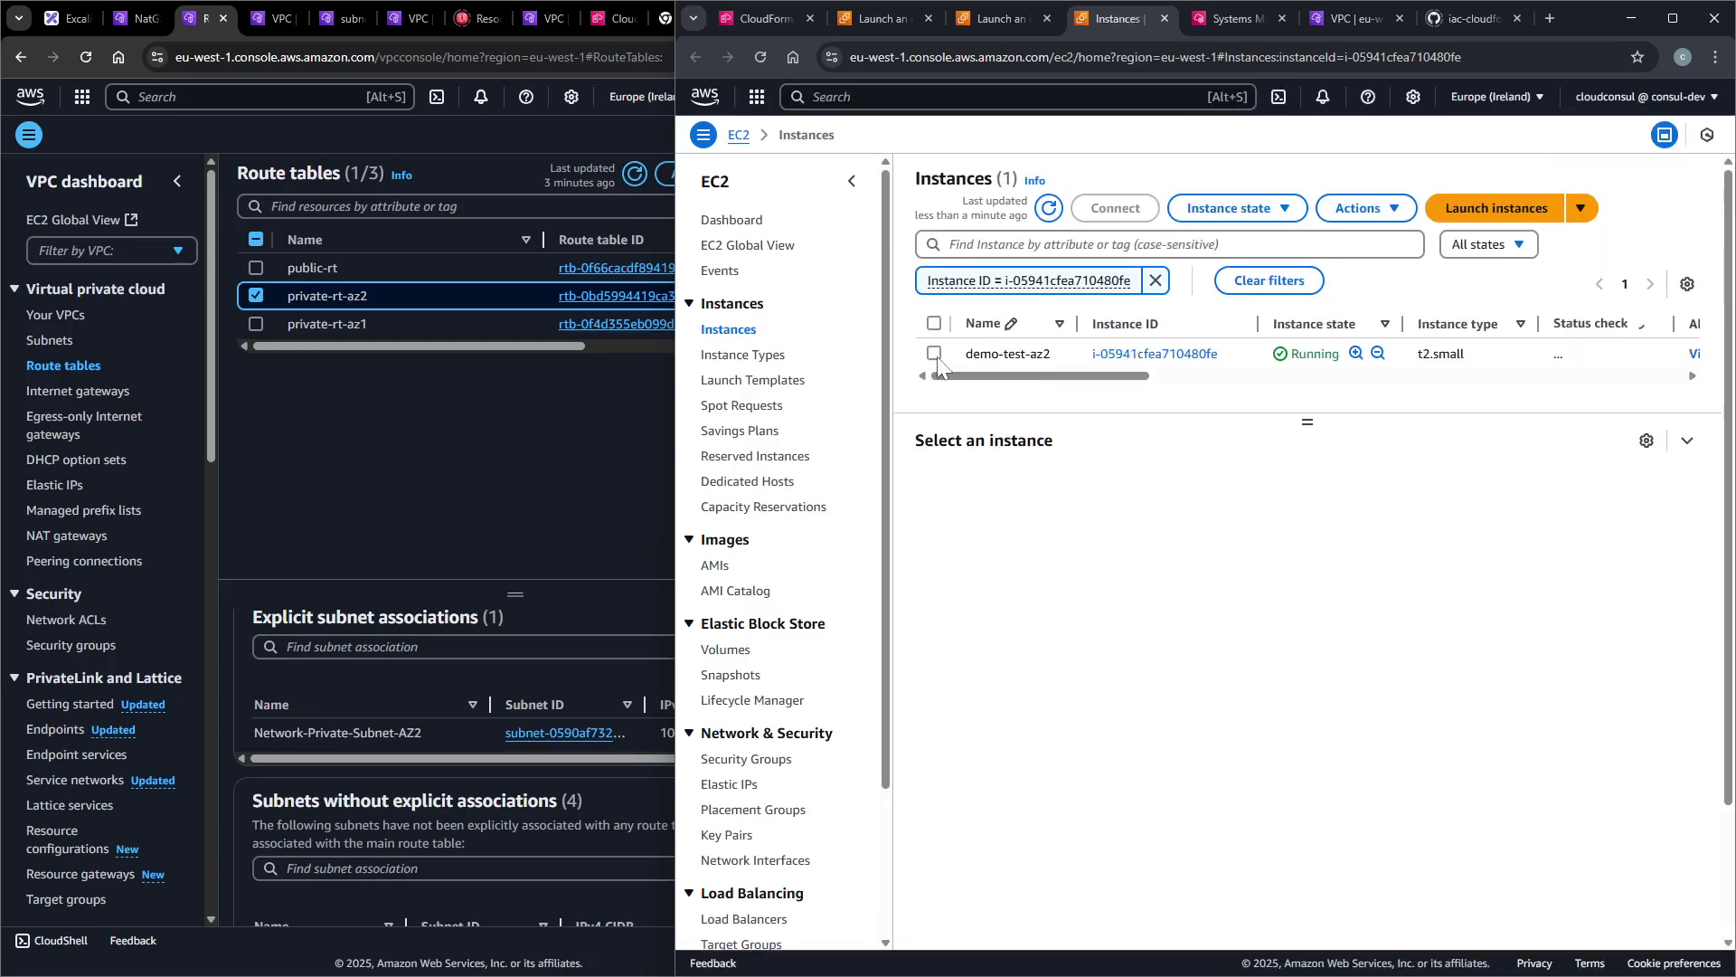
{"action": "left_click", "coordinate": [934, 354]}
Review the inbound and outbound security rules and the networking details of demo-test-az2.
{"action": "left_click", "coordinate": [1359, 495]}
{"action": "scroll", "coordinate": [1275, 642], "scroll_direction": "down", "scroll_amount": 5}
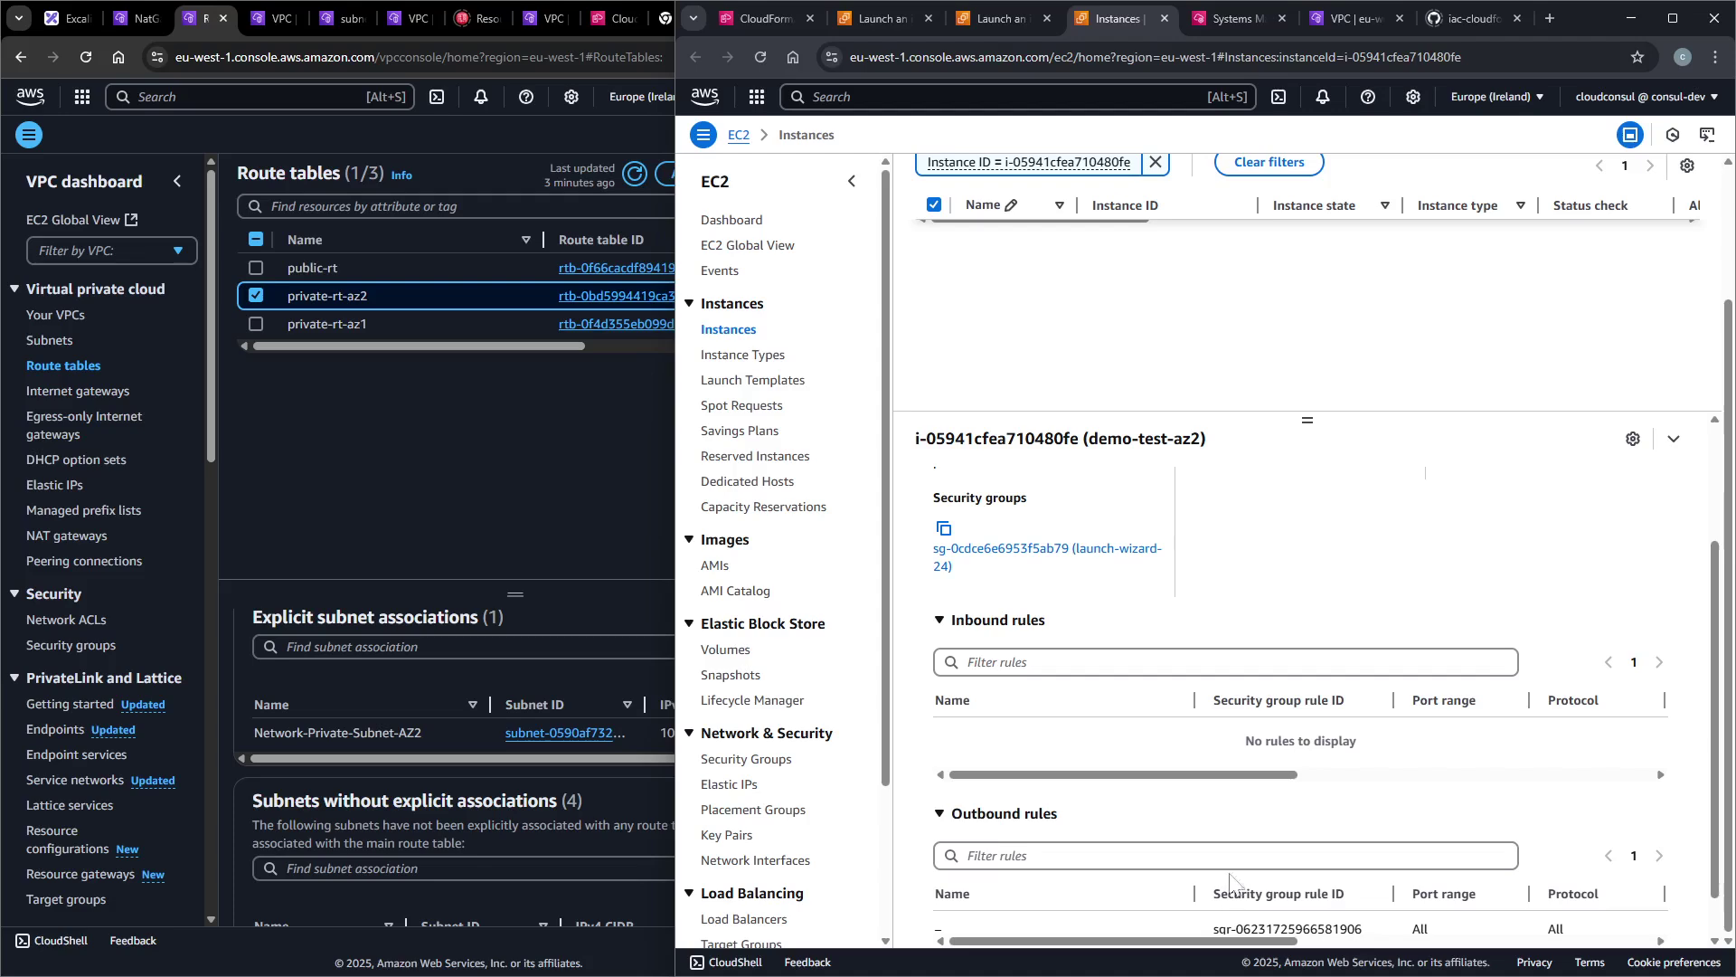
{"action": "left_click_drag", "start_coordinate": [1237, 905], "coordinate": [1386, 904]}
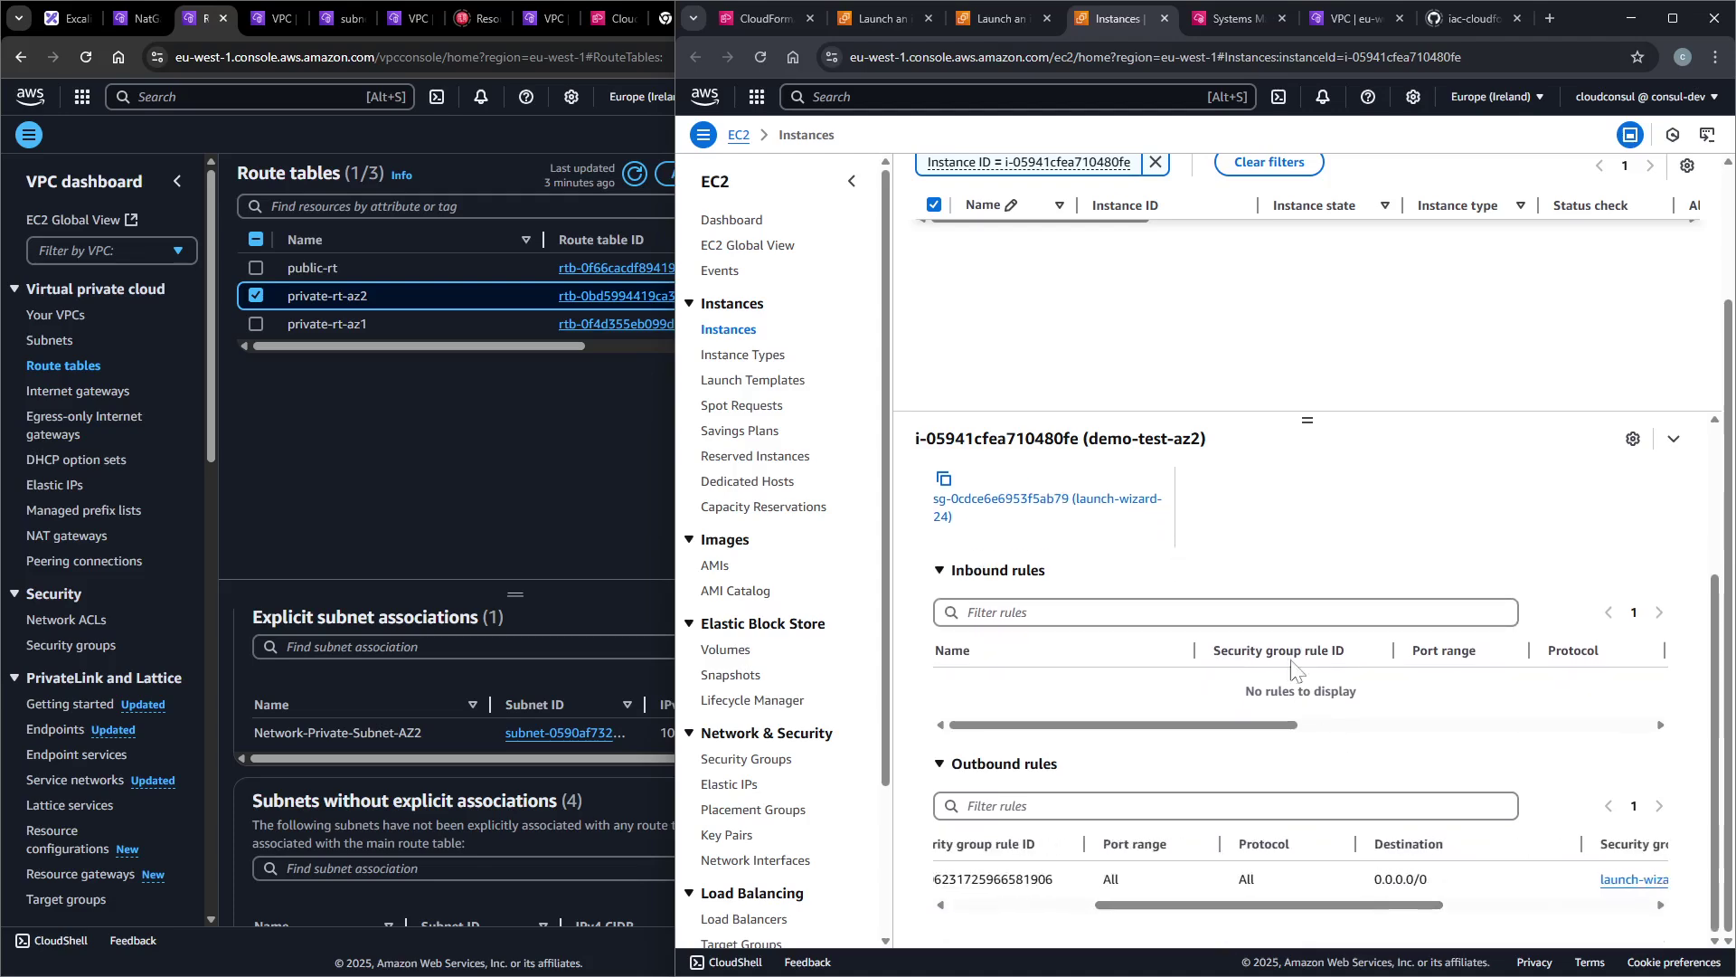
{"action": "scroll", "coordinate": [1416, 540], "scroll_direction": "up", "scroll_amount": 5}
{"action": "left_click", "coordinate": [1427, 488]}
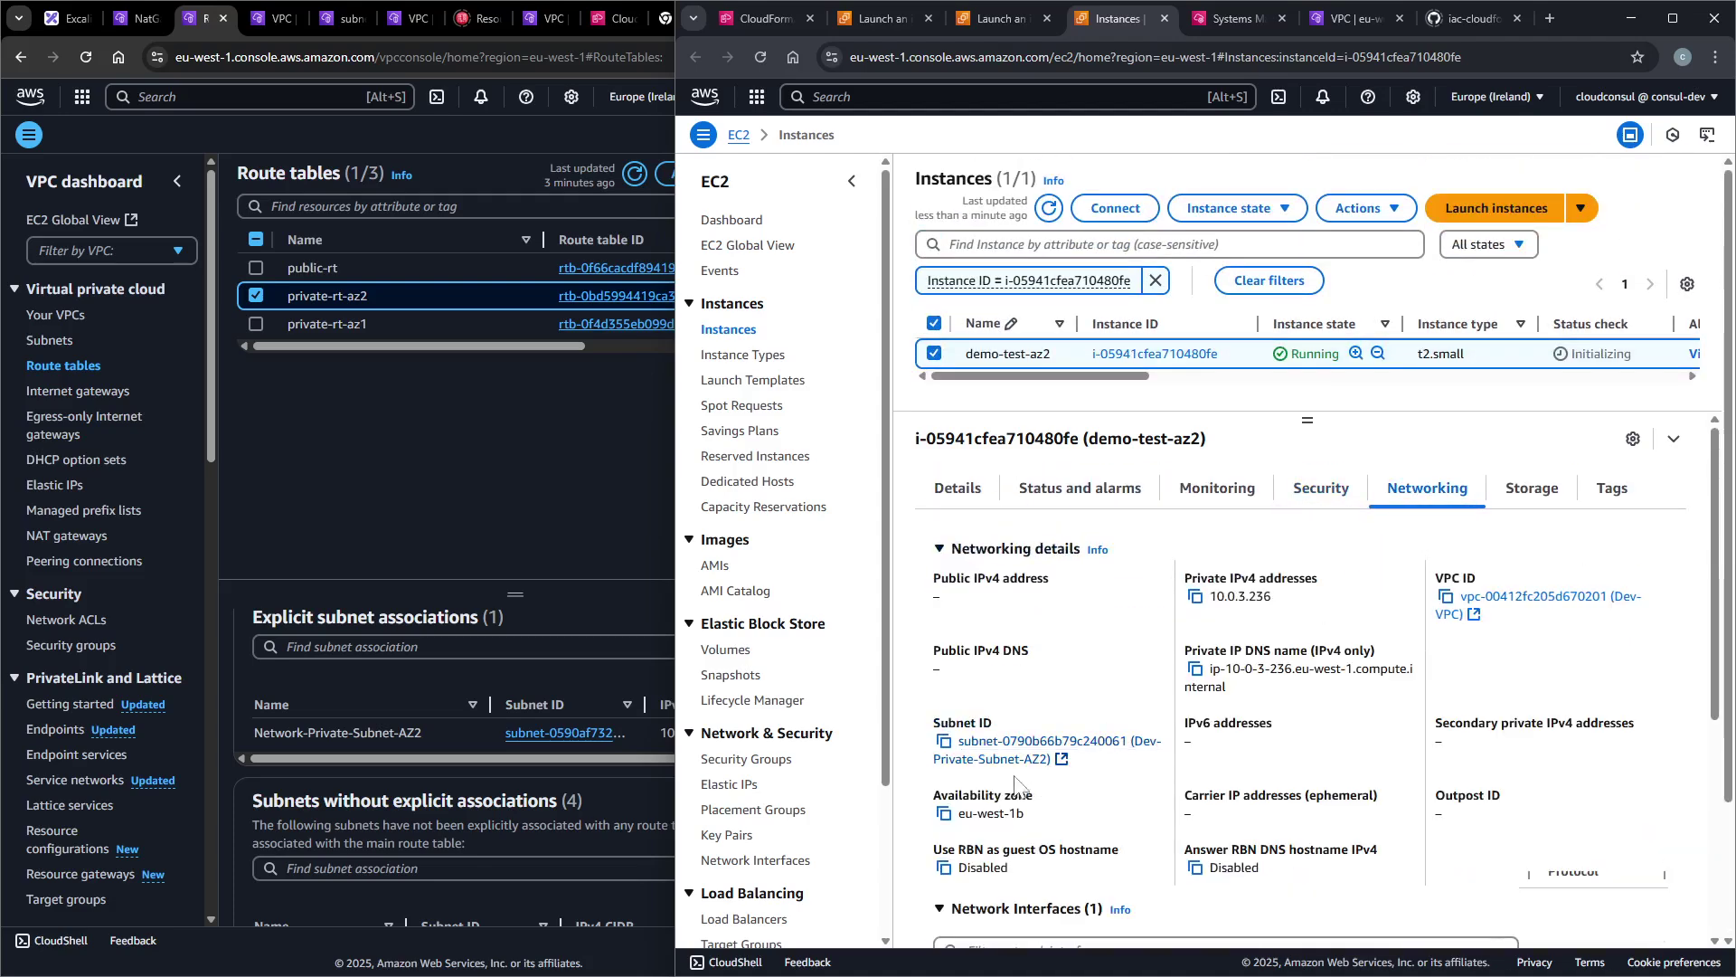
Open the instance's subnet, Dev-Private-Subnet-AZ2, and inspect the routes in its route table.
{"action": "left_click", "coordinate": [1058, 769]}
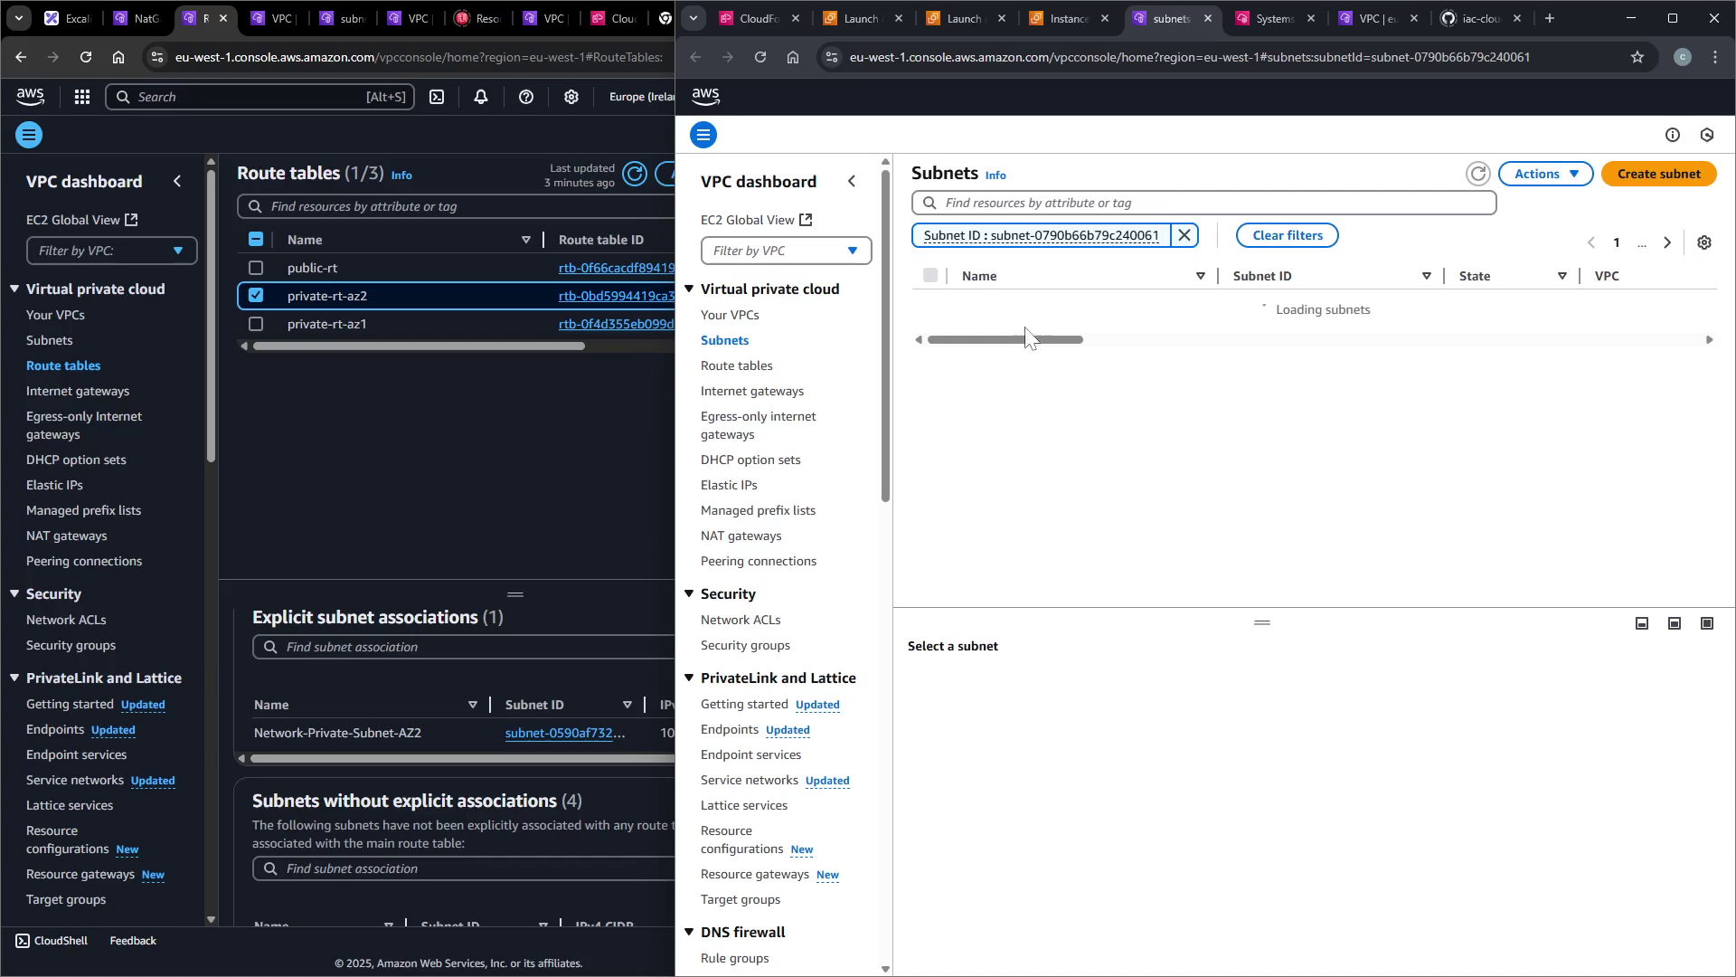
{"action": "left_click", "coordinate": [1166, 307]}
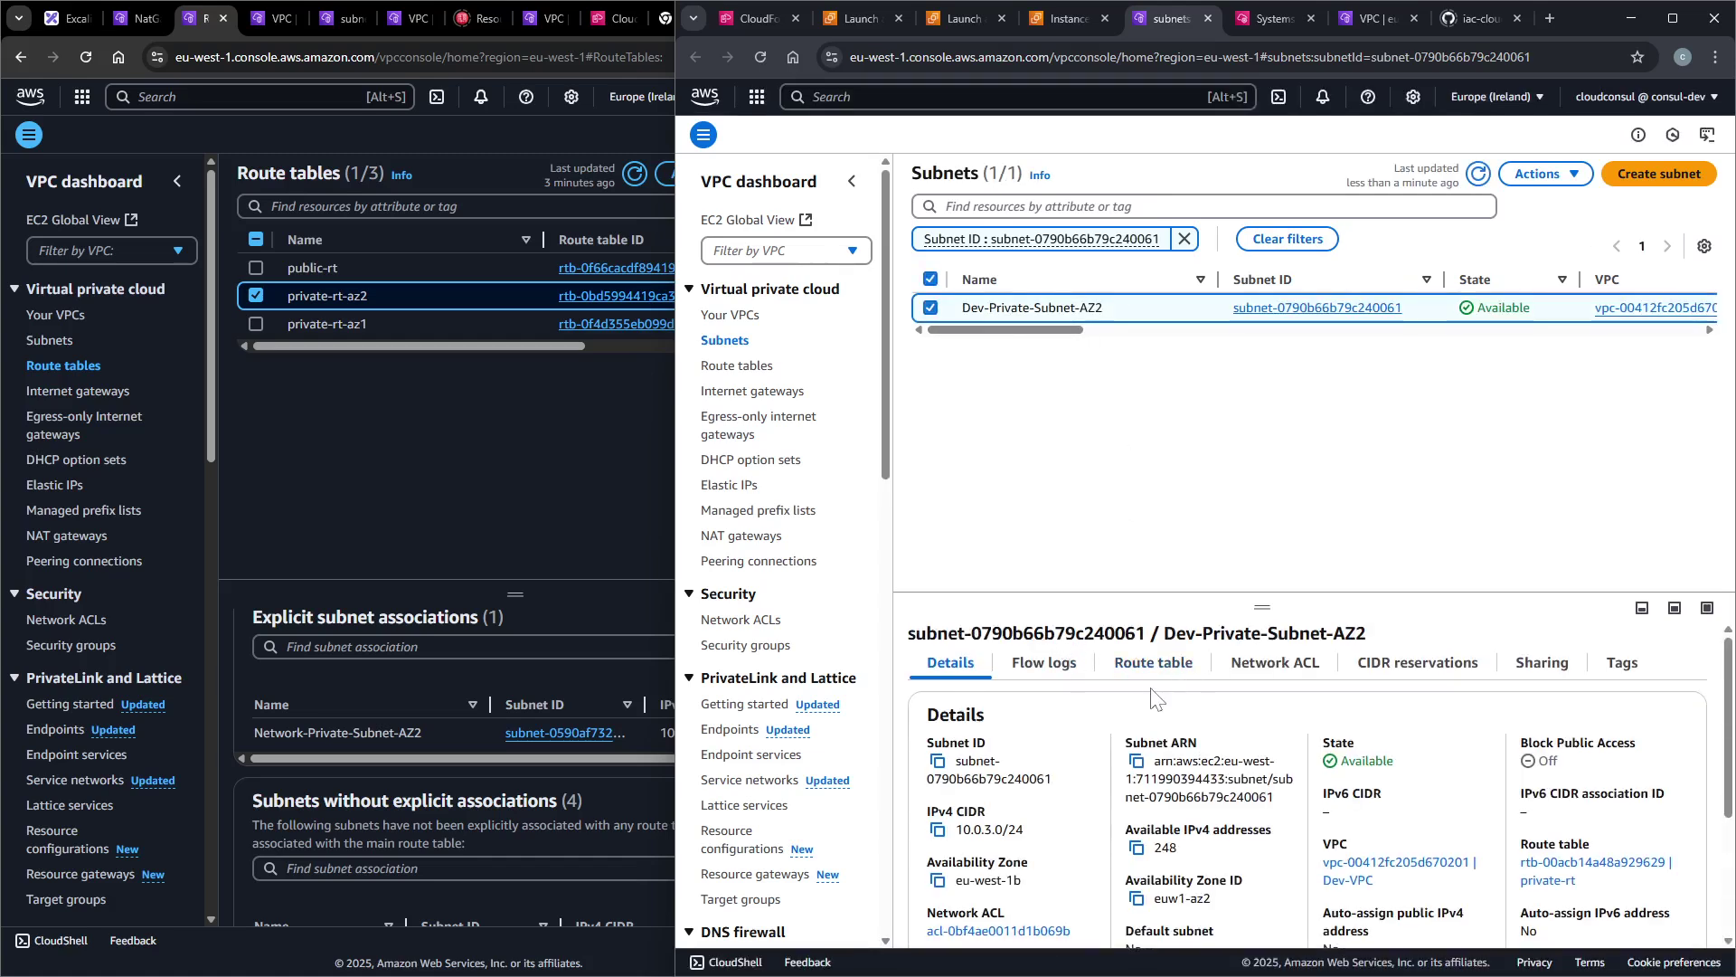
{"action": "left_click", "coordinate": [1154, 663]}
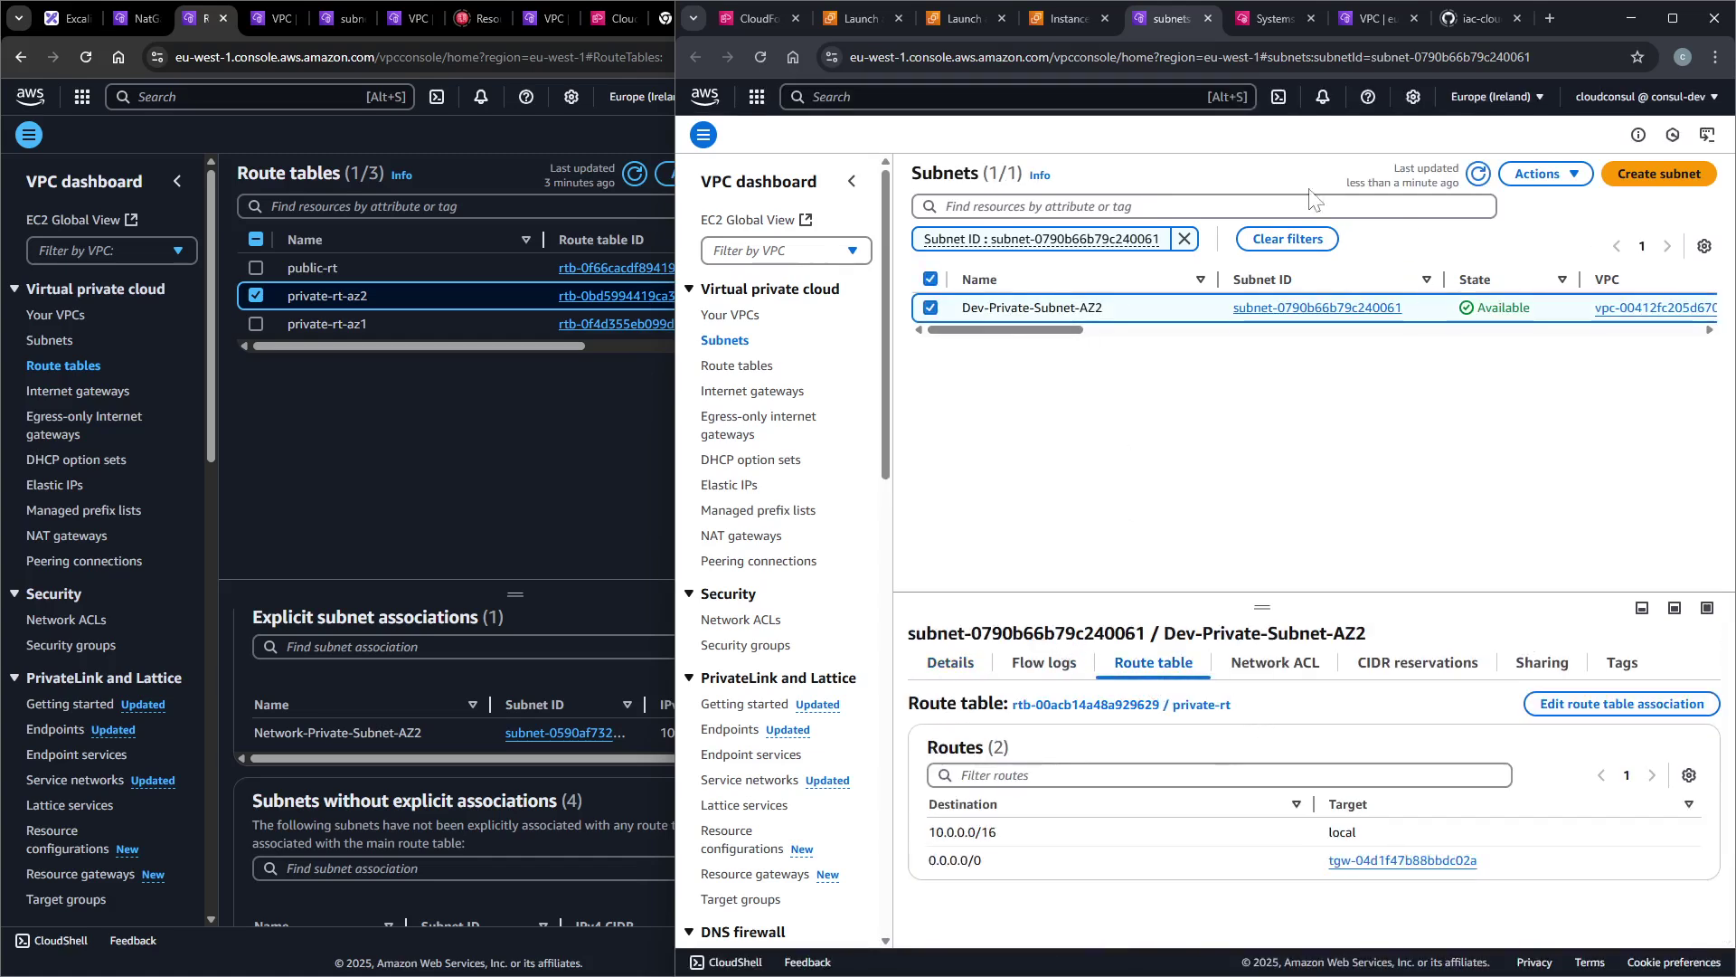
In the network account, inspect the default route and its target resource in the dev-env-route transit gateway route table.
{"action": "left_click", "coordinate": [415, 426]}
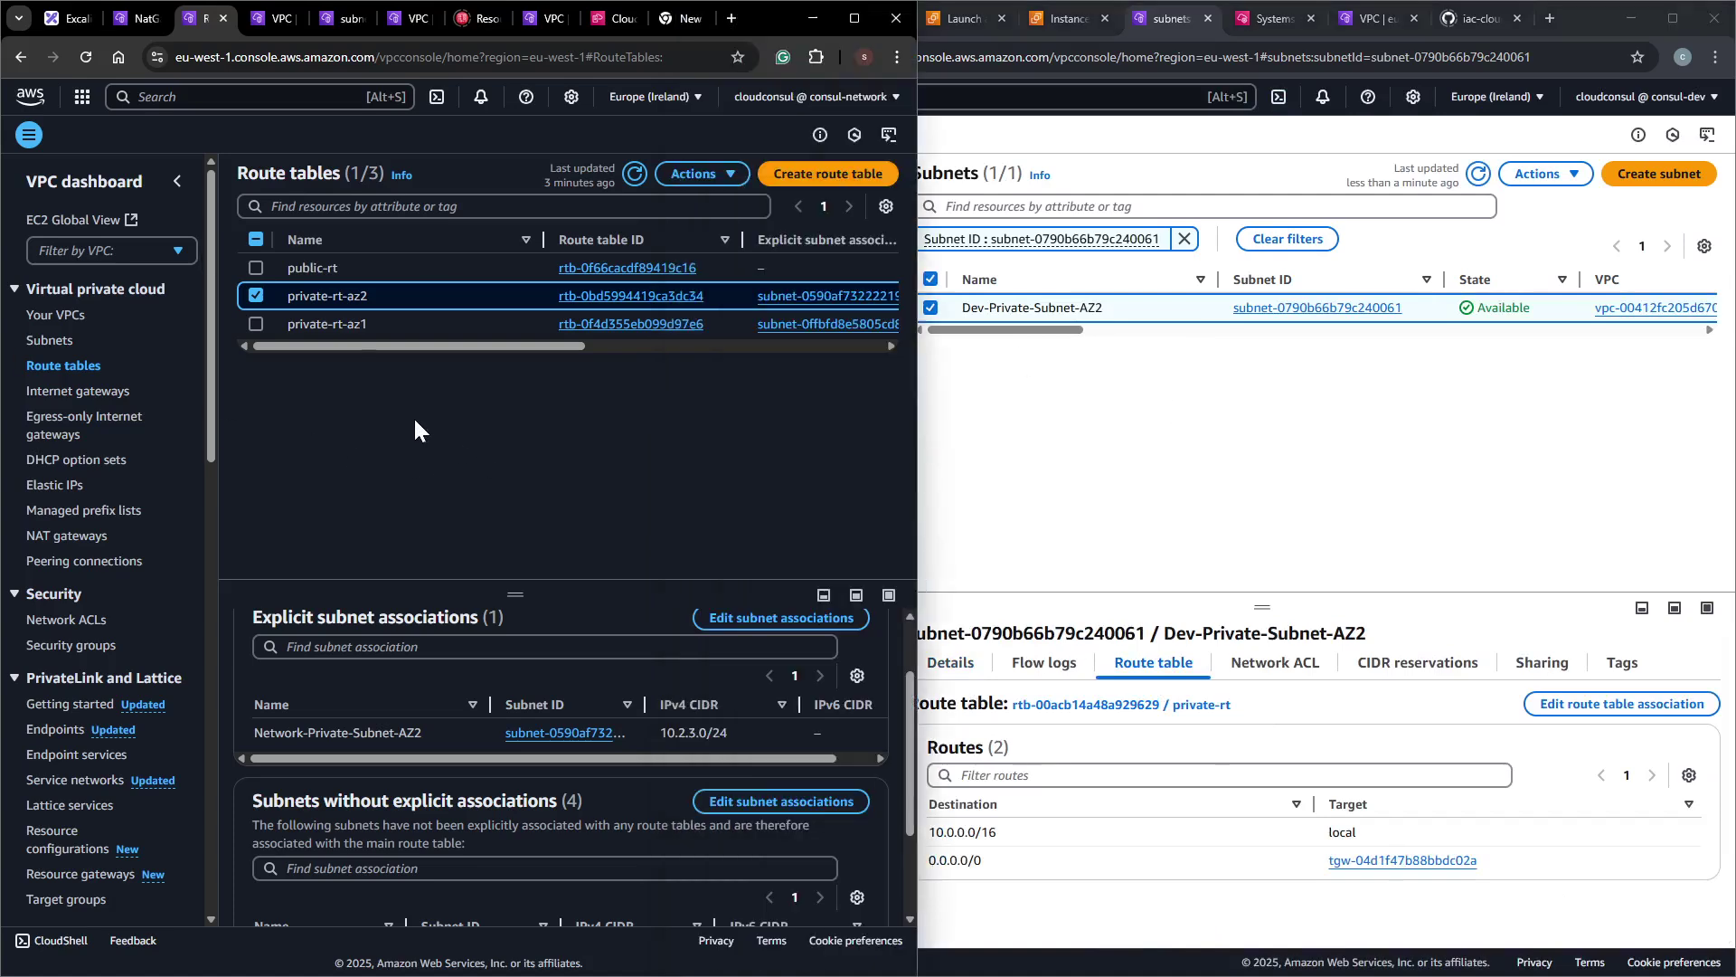
{"action": "left_click", "coordinate": [145, 19]}
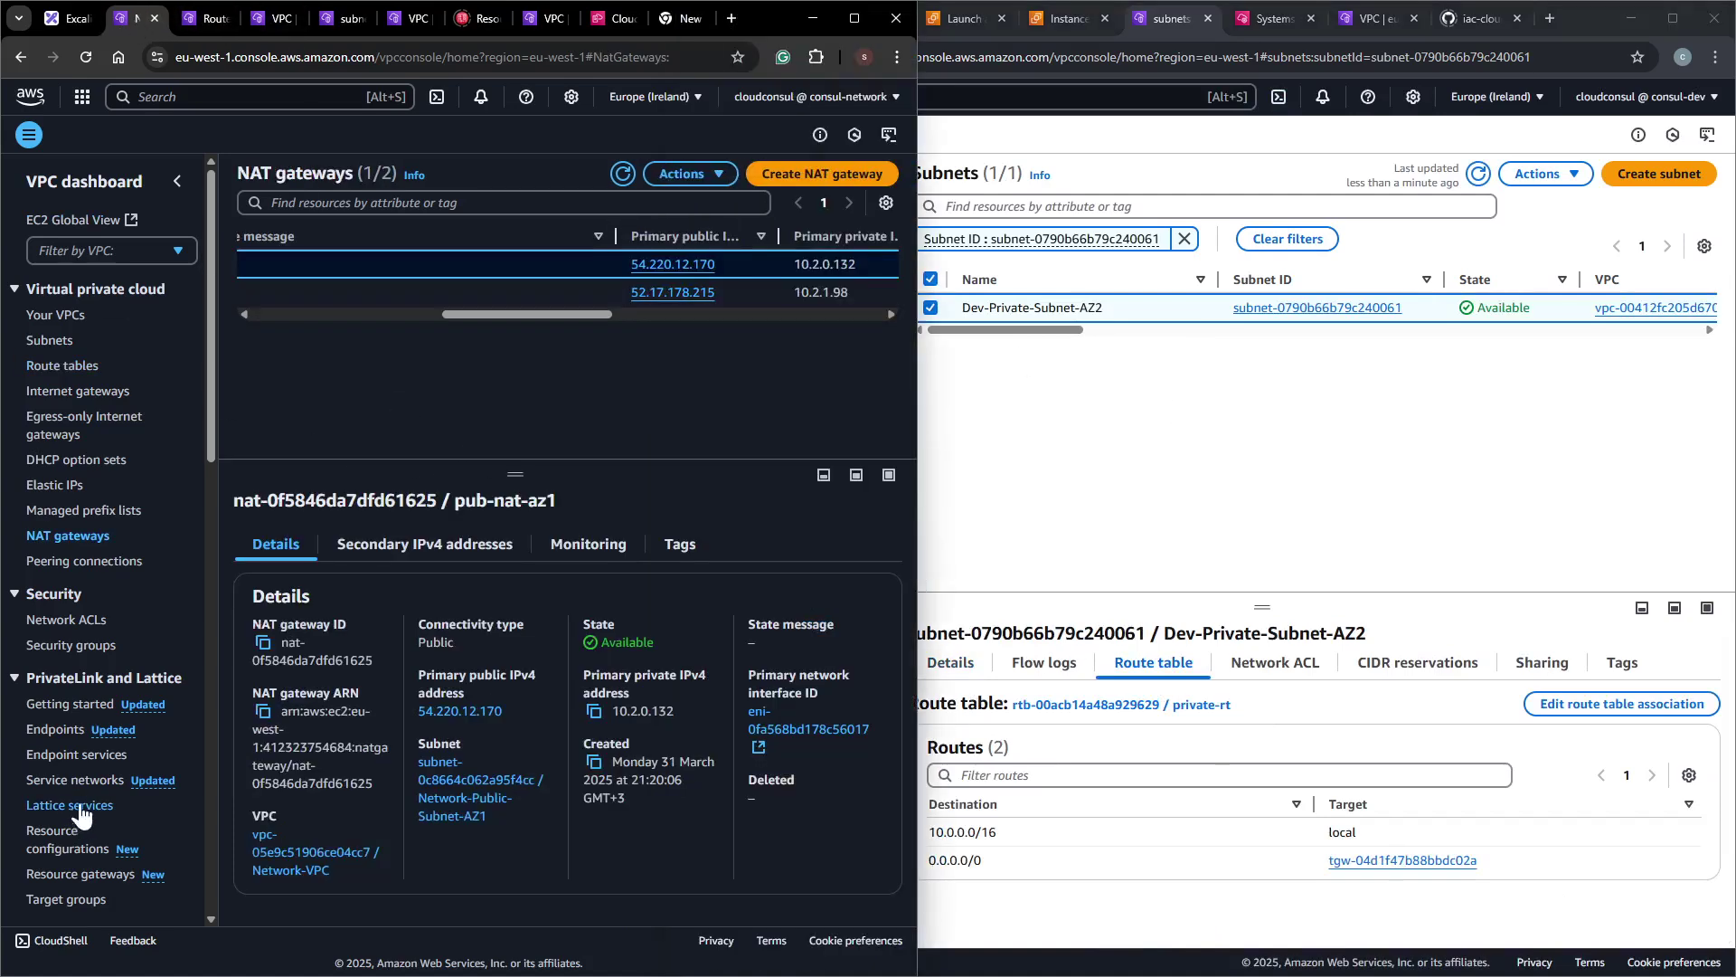
{"action": "scroll", "coordinate": [85, 796], "scroll_direction": "down", "scroll_amount": 10}
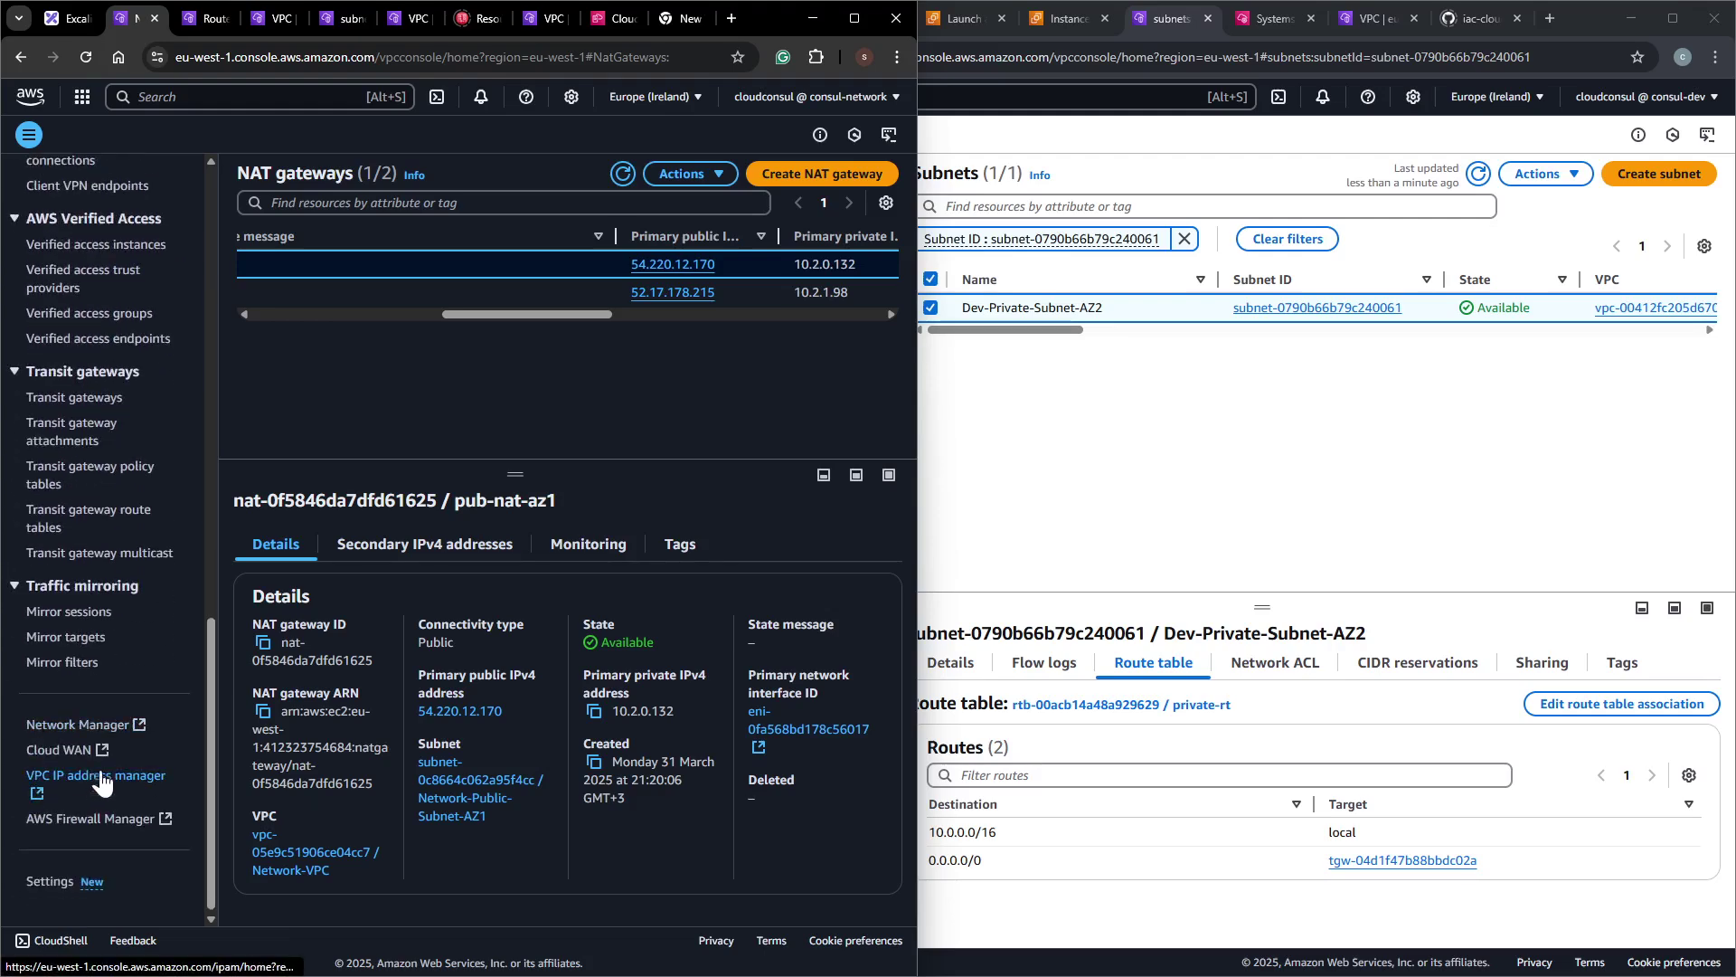
{"action": "left_click", "coordinate": [86, 518]}
{"action": "left_click", "coordinate": [446, 349]}
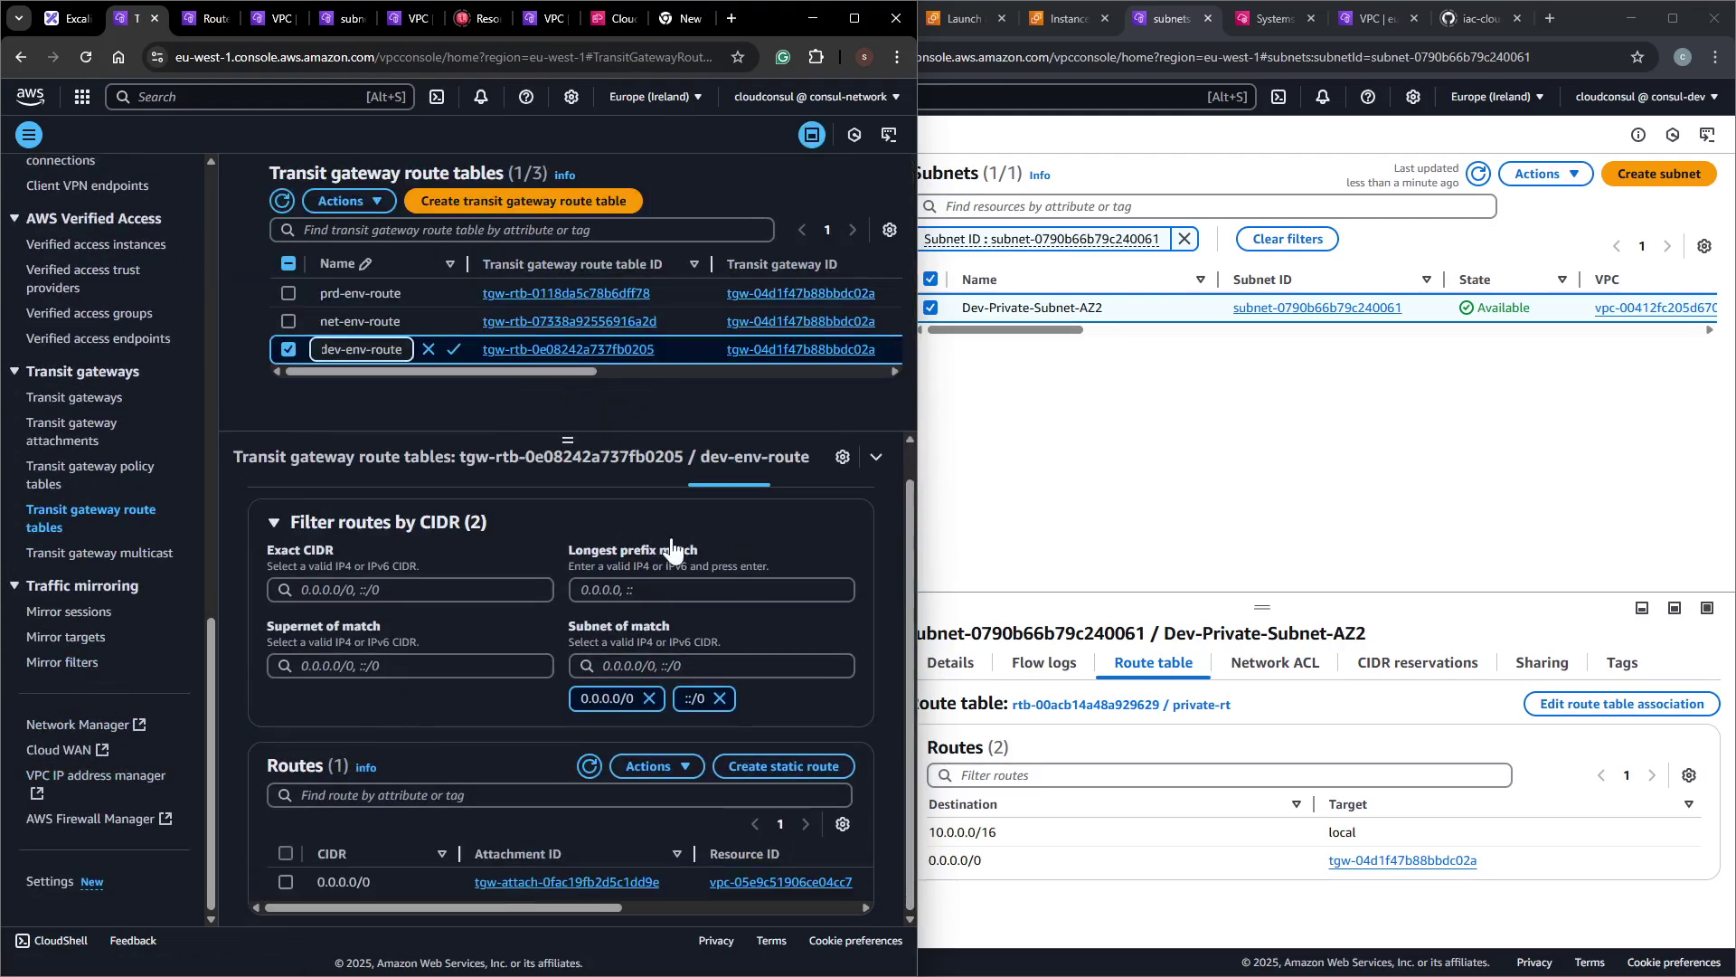
{"action": "left_click_drag", "start_coordinate": [432, 900], "coordinate": [620, 914]}
{"action": "left_click_drag", "start_coordinate": [496, 879], "coordinate": [318, 877]}
Return to the dev account and connect to demo-test-az2 through Session Manager.
{"action": "left_click", "coordinate": [1056, 13]}
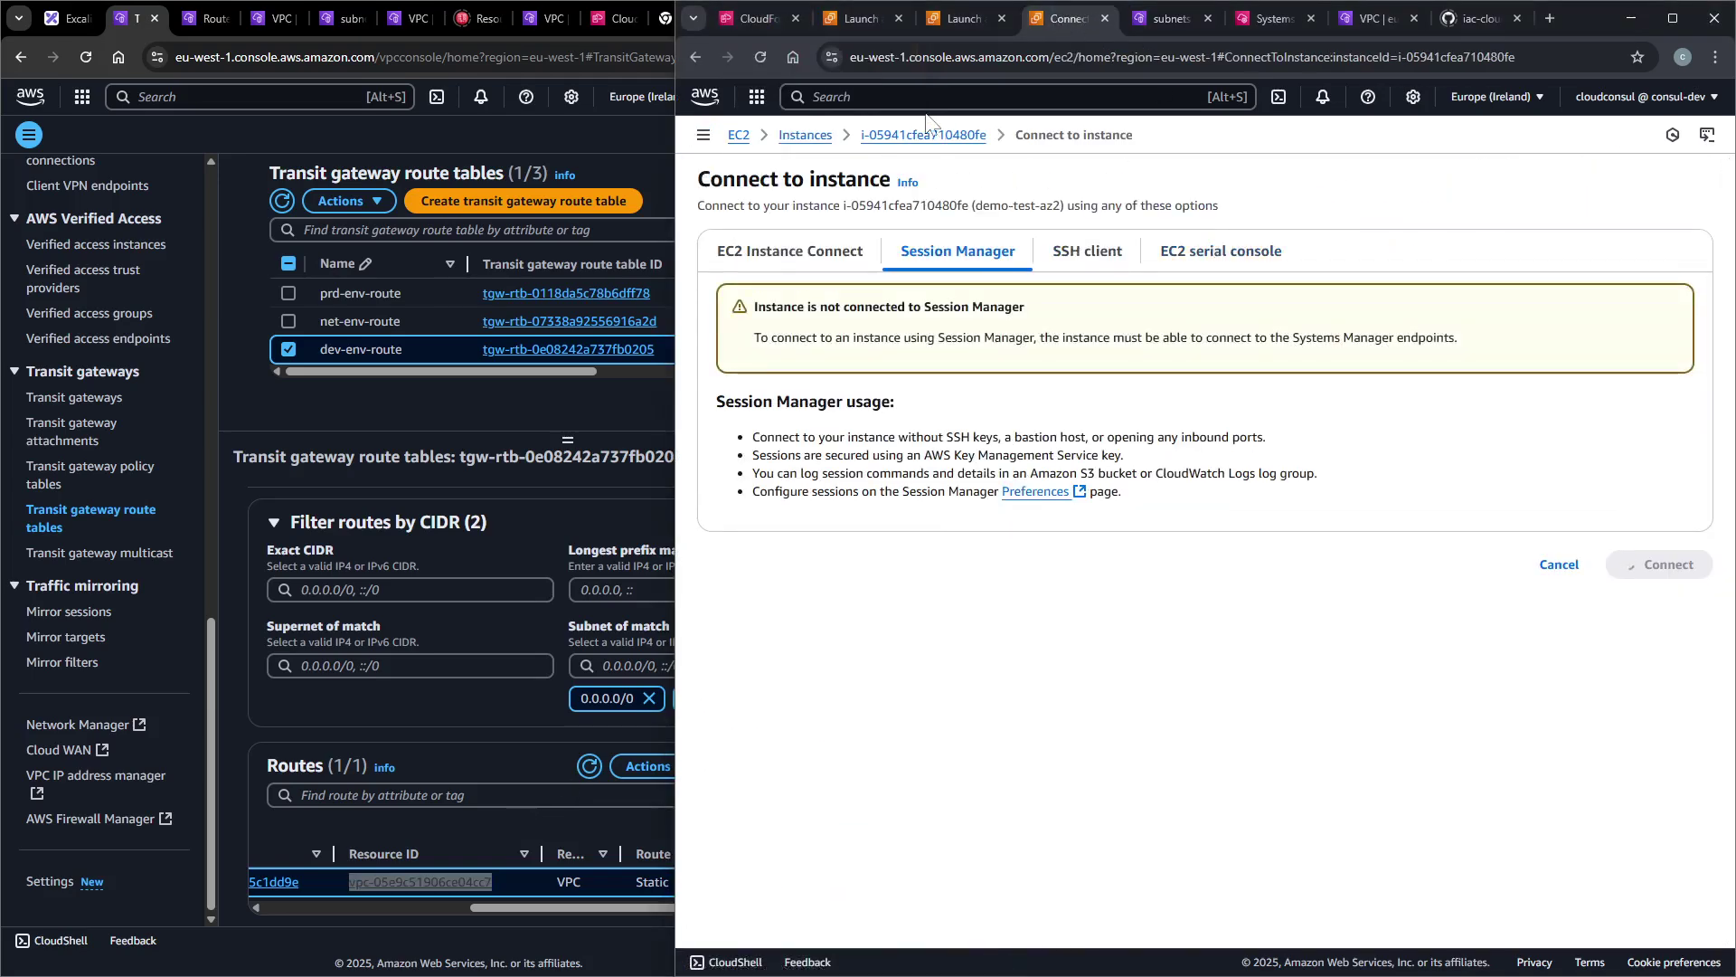
{"action": "left_click", "coordinate": [923, 135]}
{"action": "left_click", "coordinate": [961, 244]}
{"action": "left_click", "coordinate": [1662, 461]}
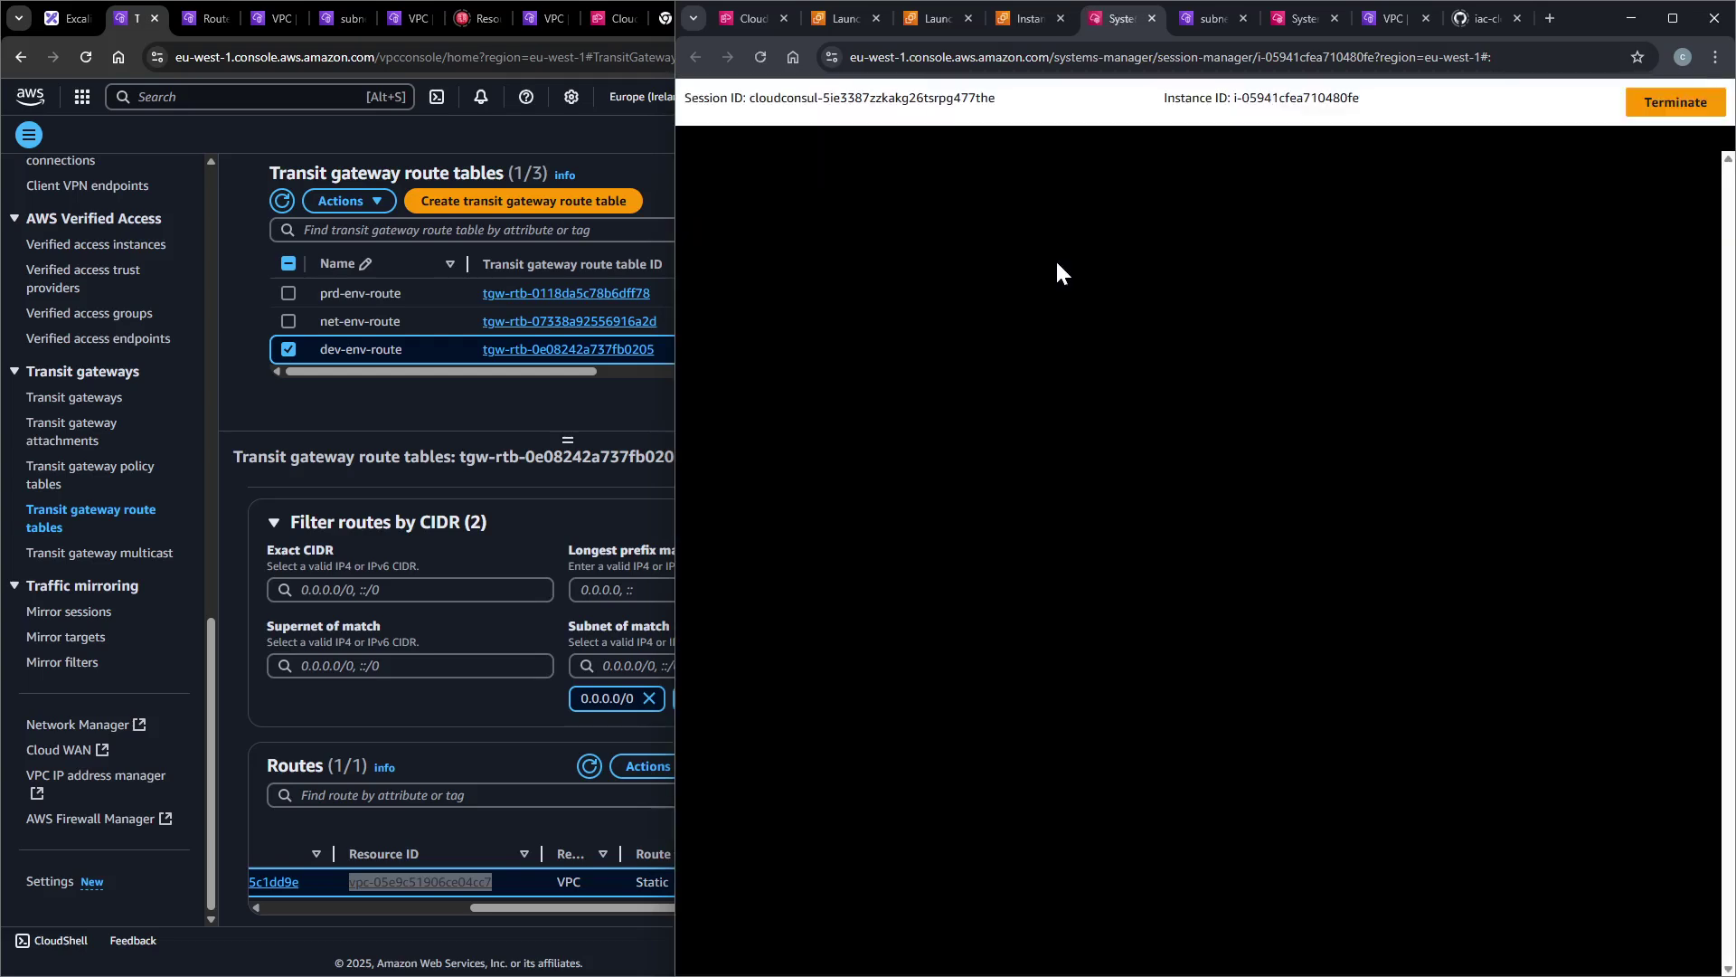
Switch to the root user in the demo-test-az2 session with sudo su -.
{"action": "key", "text": "Return"}
{"action": "key", "text": "Return"}
{"action": "key", "text": "Return"}
{"action": "key", "text": "Return"}
{"action": "key", "text": "Return"}
{"action": "type", "text": "sudo s"}
{"action": "type", "text": "u -"}
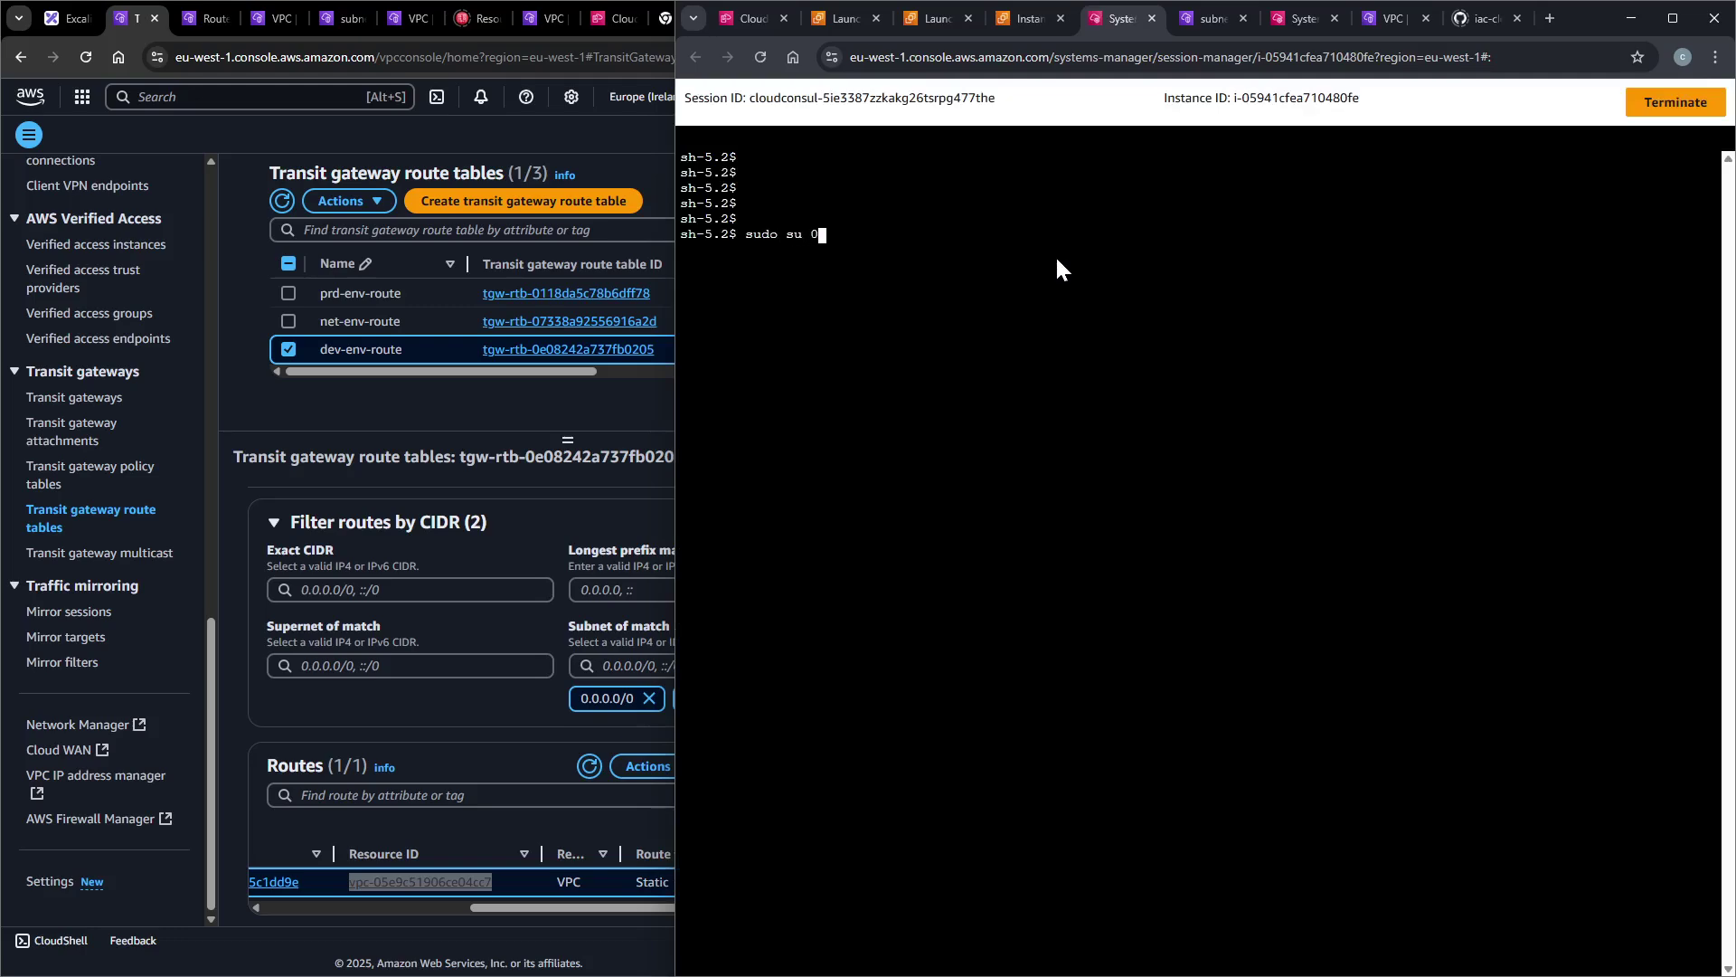
{"action": "key", "text": "Return"}
{"action": "key", "text": "Return"}
{"action": "key", "text": "Return"}
Run curl ifconfig.me from the root session to check the instance's outbound public IP address.
{"action": "type", "text": "cur"}
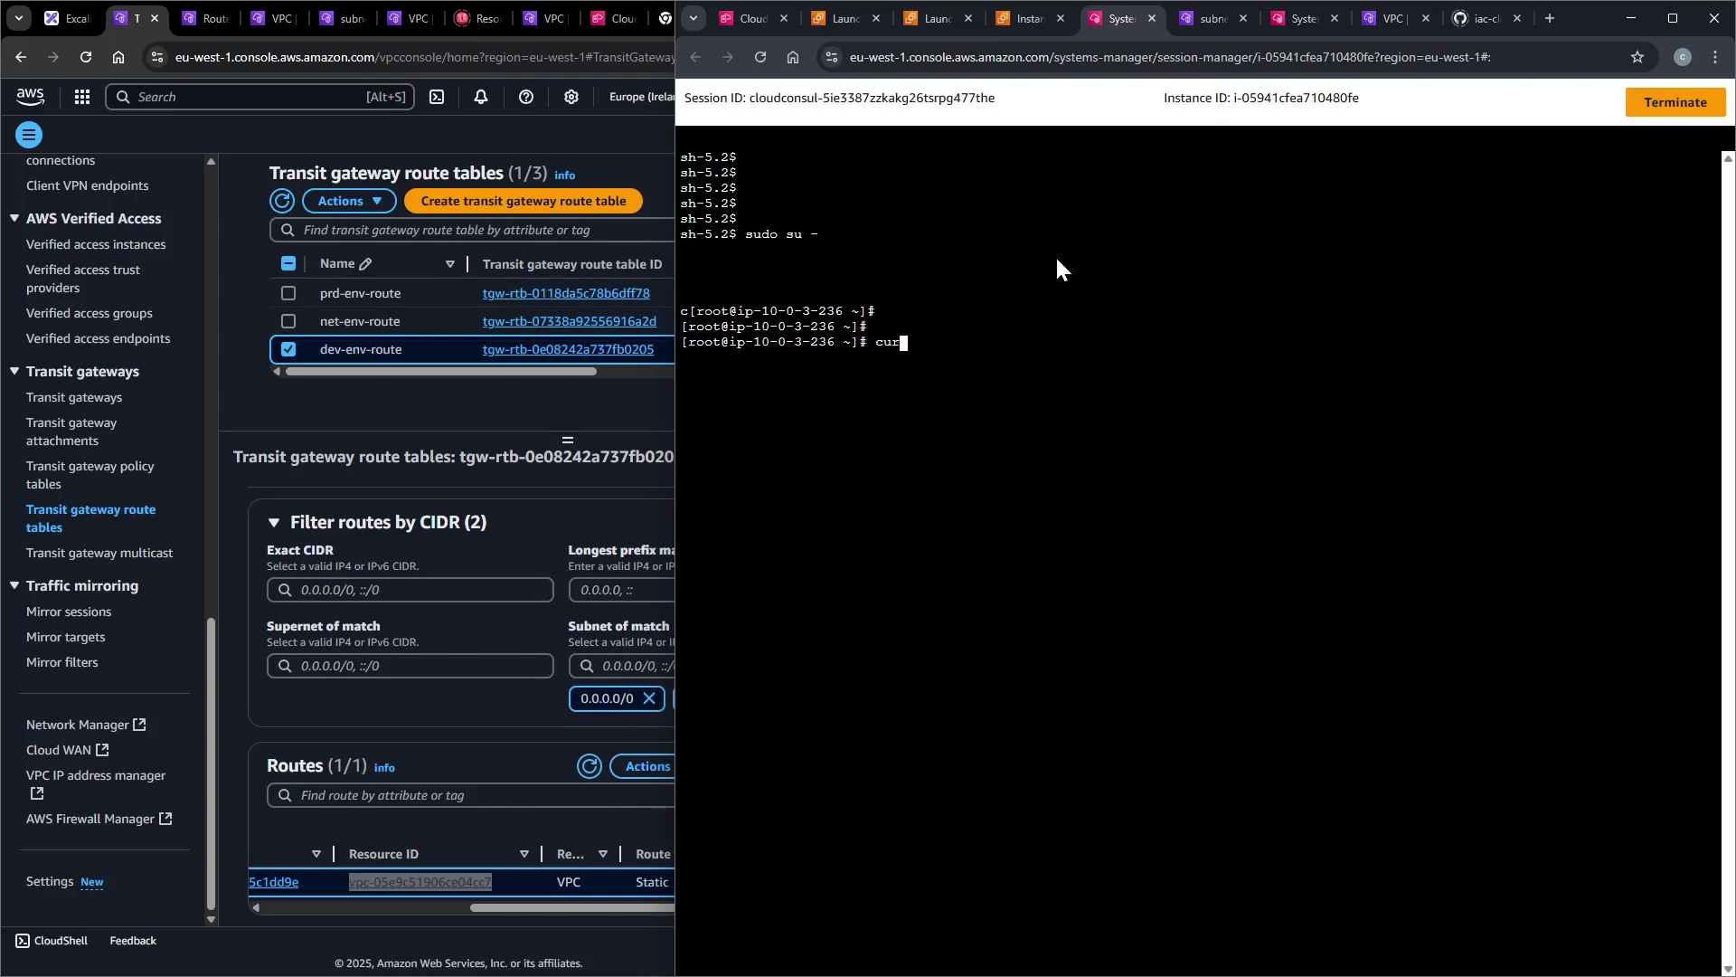
{"action": "type", "text": "l ifconfig.me"}
{"action": "key", "text": "Return"}
{"action": "key", "text": "Return"}
{"action": "key", "text": "Return"}
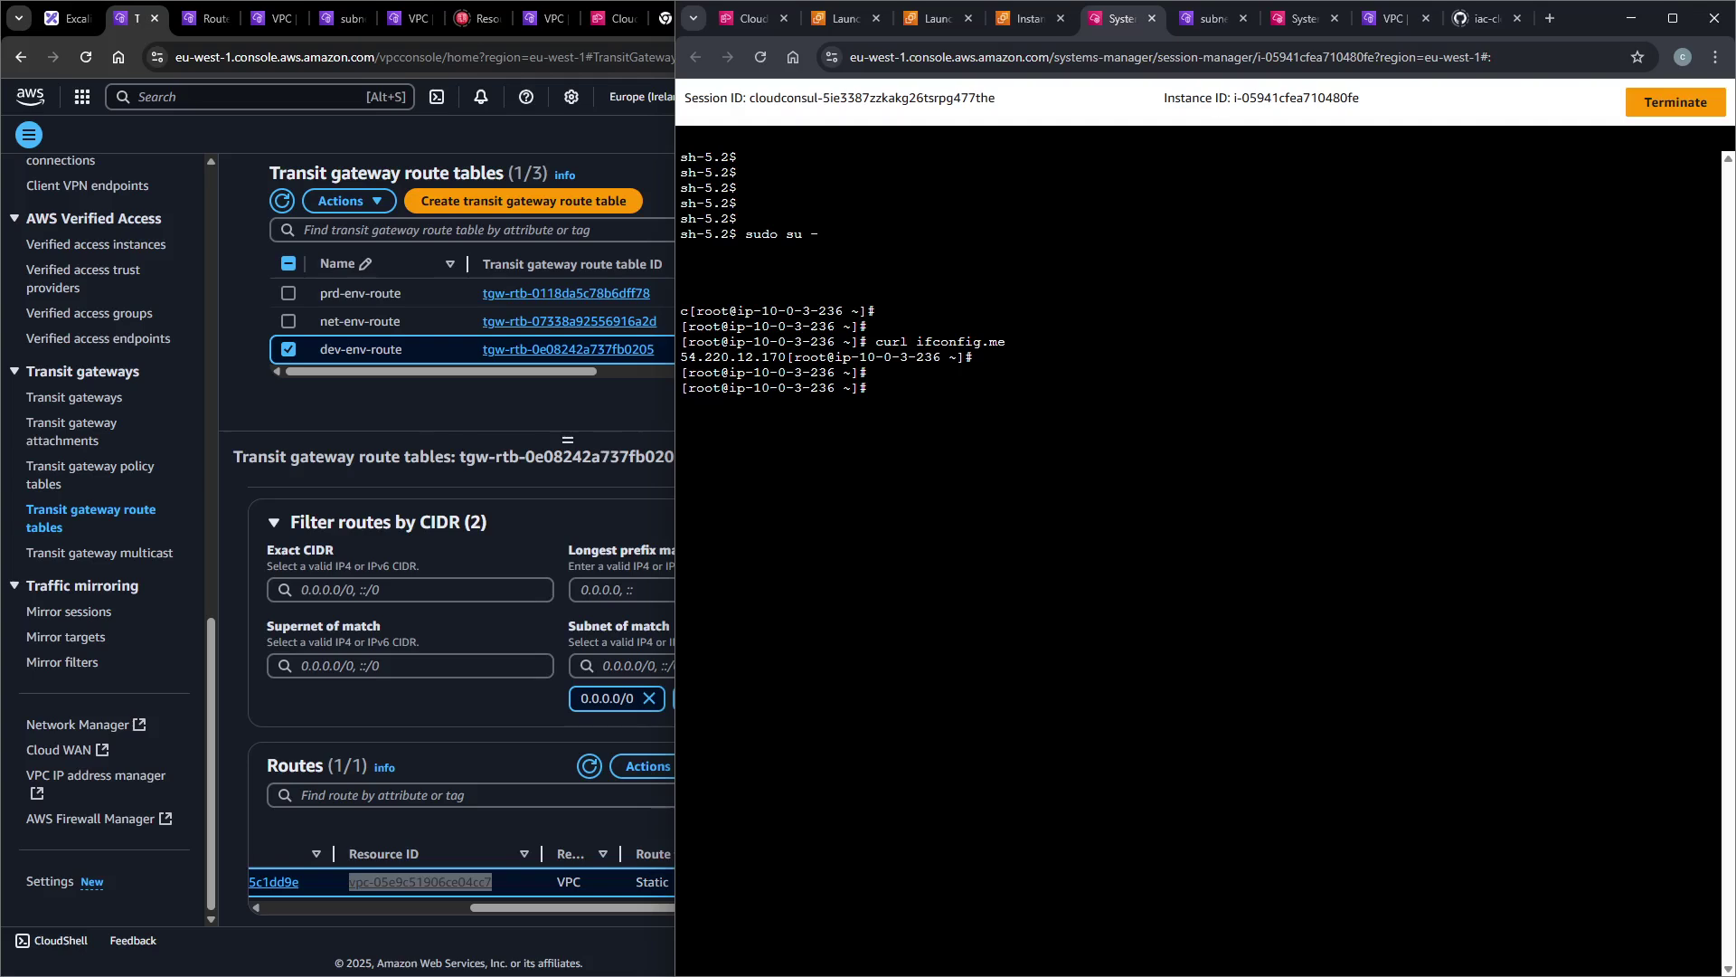
In the network account, follow the dev-env-route default route to its transit gateway attachment and open that attachment's associated route table.
{"action": "scroll", "coordinate": [121, 329], "scroll_direction": "up", "scroll_amount": 9}
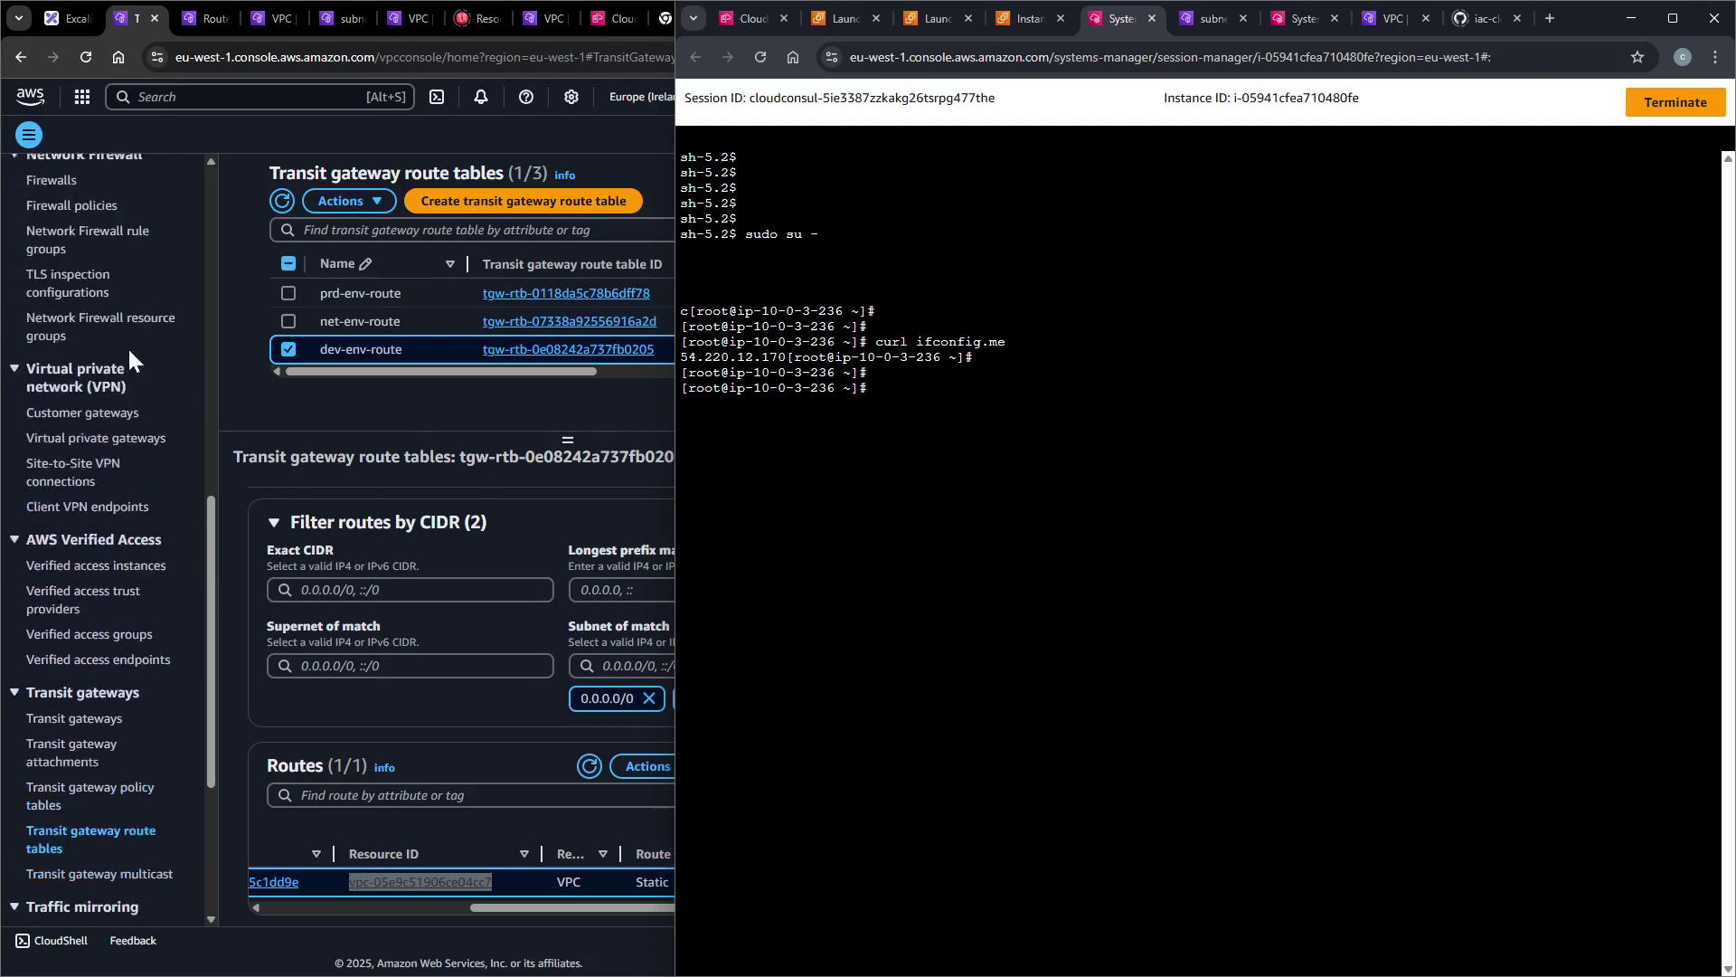
{"action": "scroll", "coordinate": [113, 391], "scroll_direction": "up", "scroll_amount": 3}
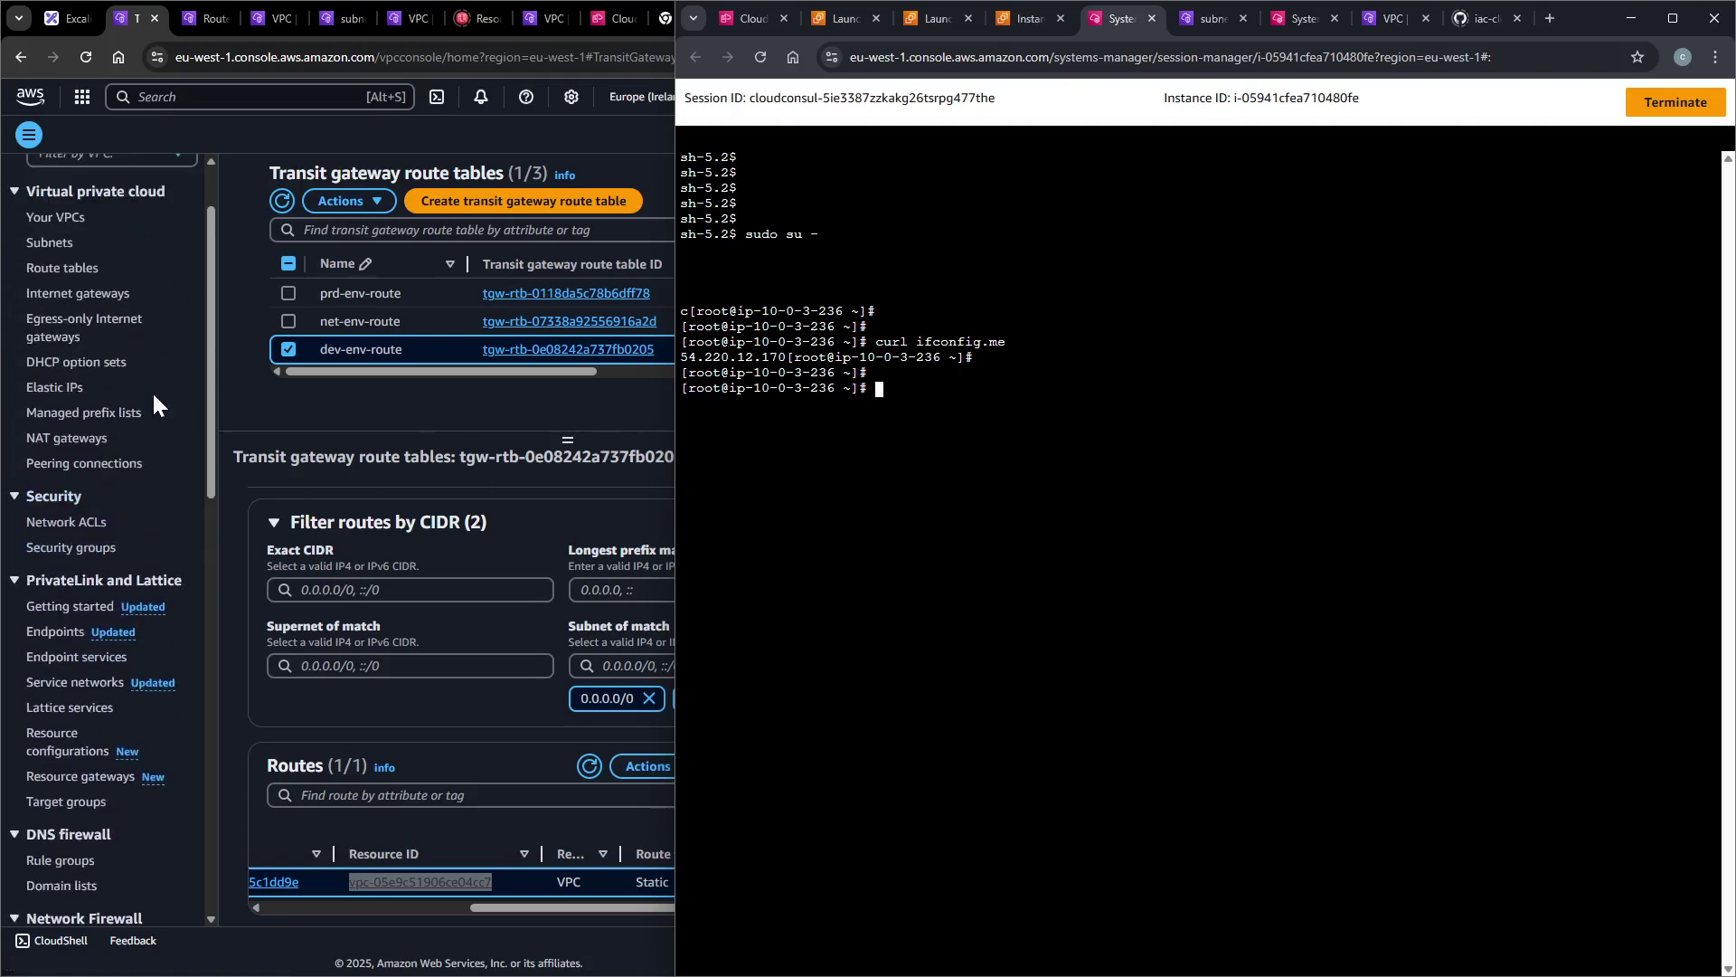
{"action": "scroll", "coordinate": [64, 407], "scroll_direction": "up", "scroll_amount": 2}
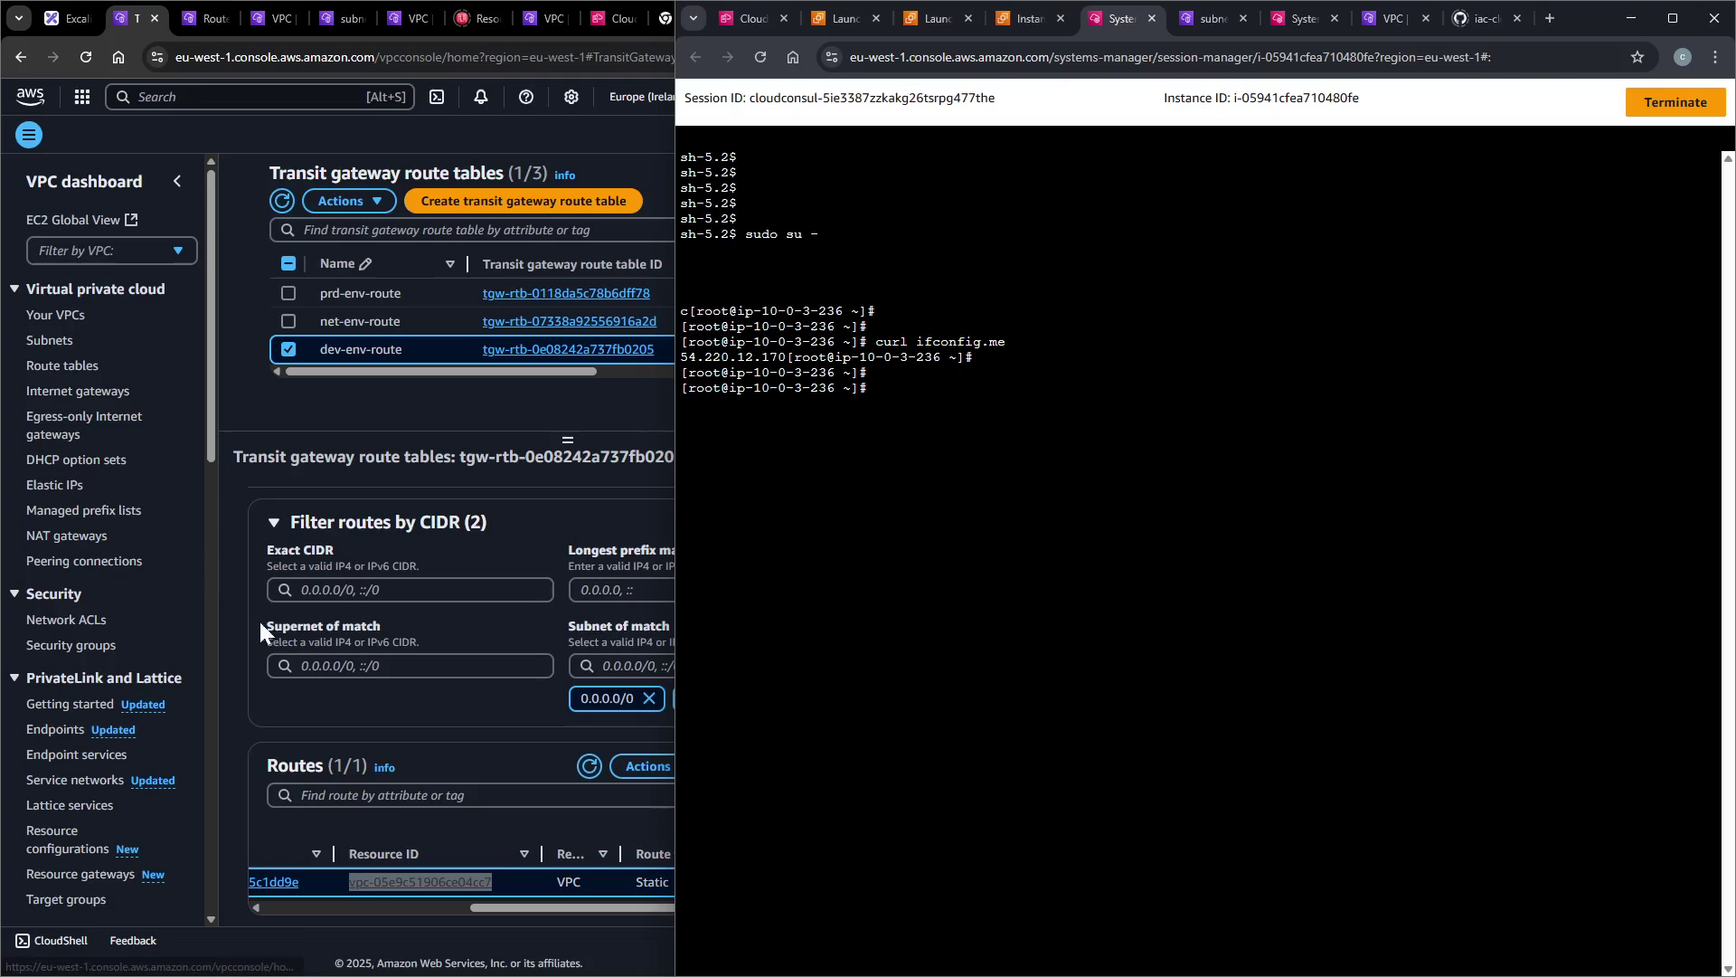
{"action": "left_click", "coordinate": [426, 746]}
{"action": "left_click_drag", "start_coordinate": [499, 909], "coordinate": [294, 912]}
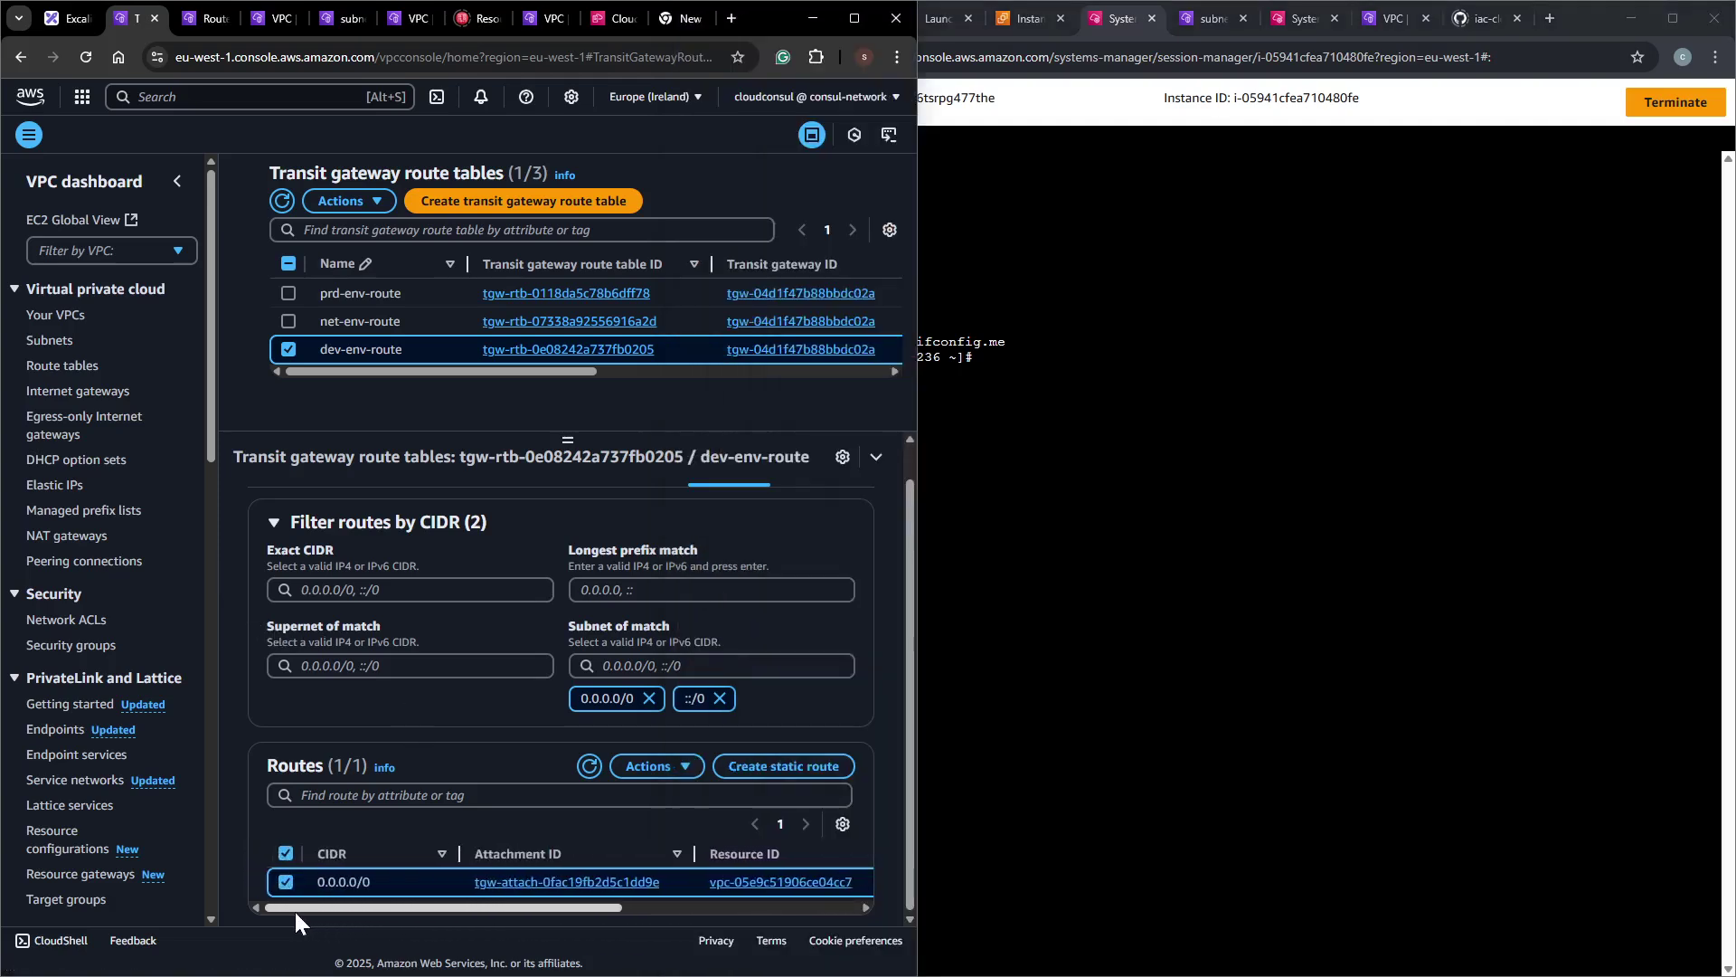
{"action": "left_click", "coordinate": [523, 882]}
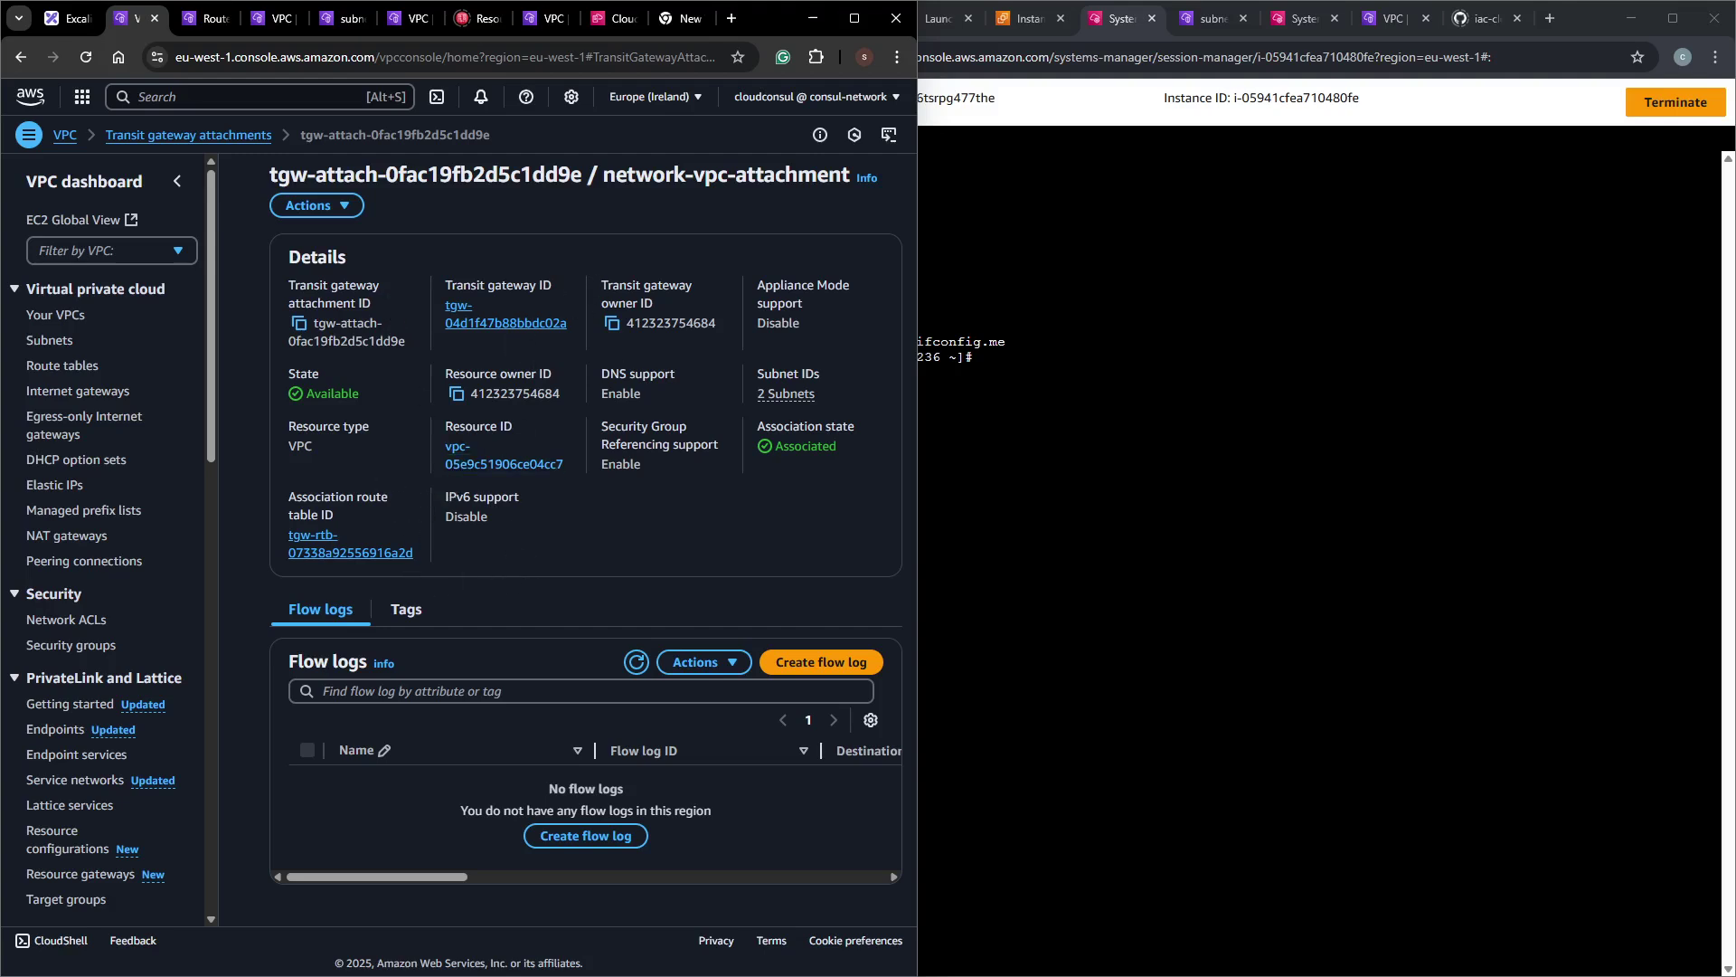
{"action": "left_click", "coordinate": [389, 554]}
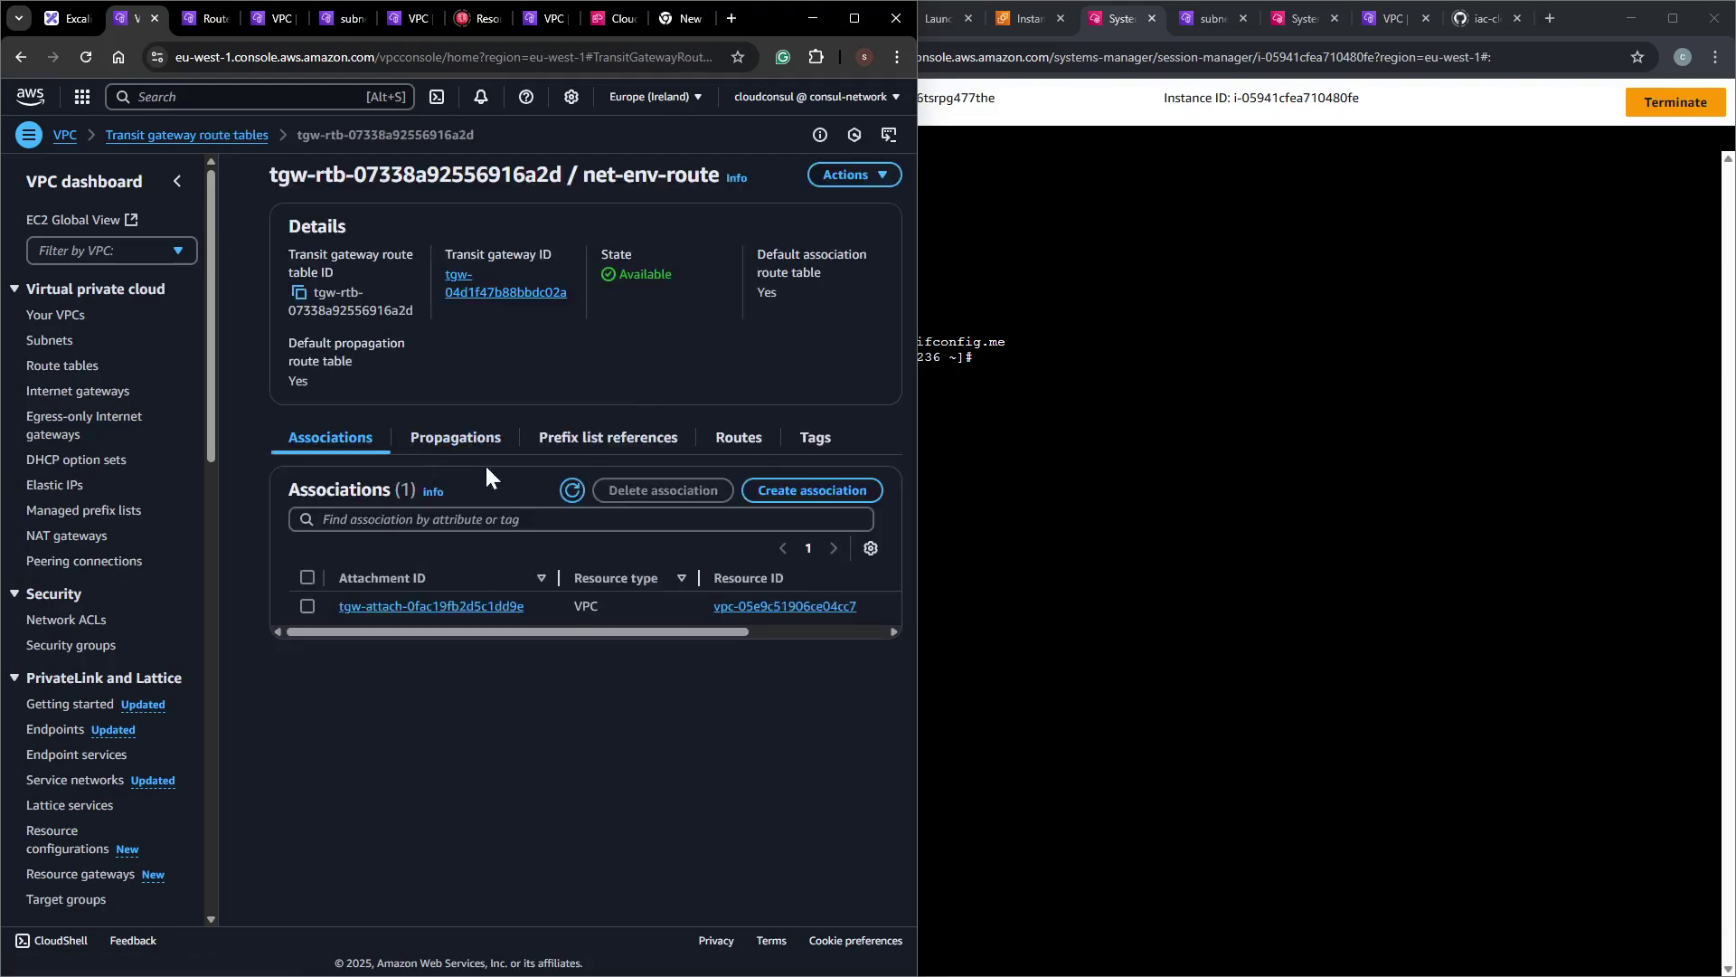
Return to the dev account's demo-test-az2 instance summary and check its private IPv4 address.
{"action": "left_click", "coordinate": [1136, 387]}
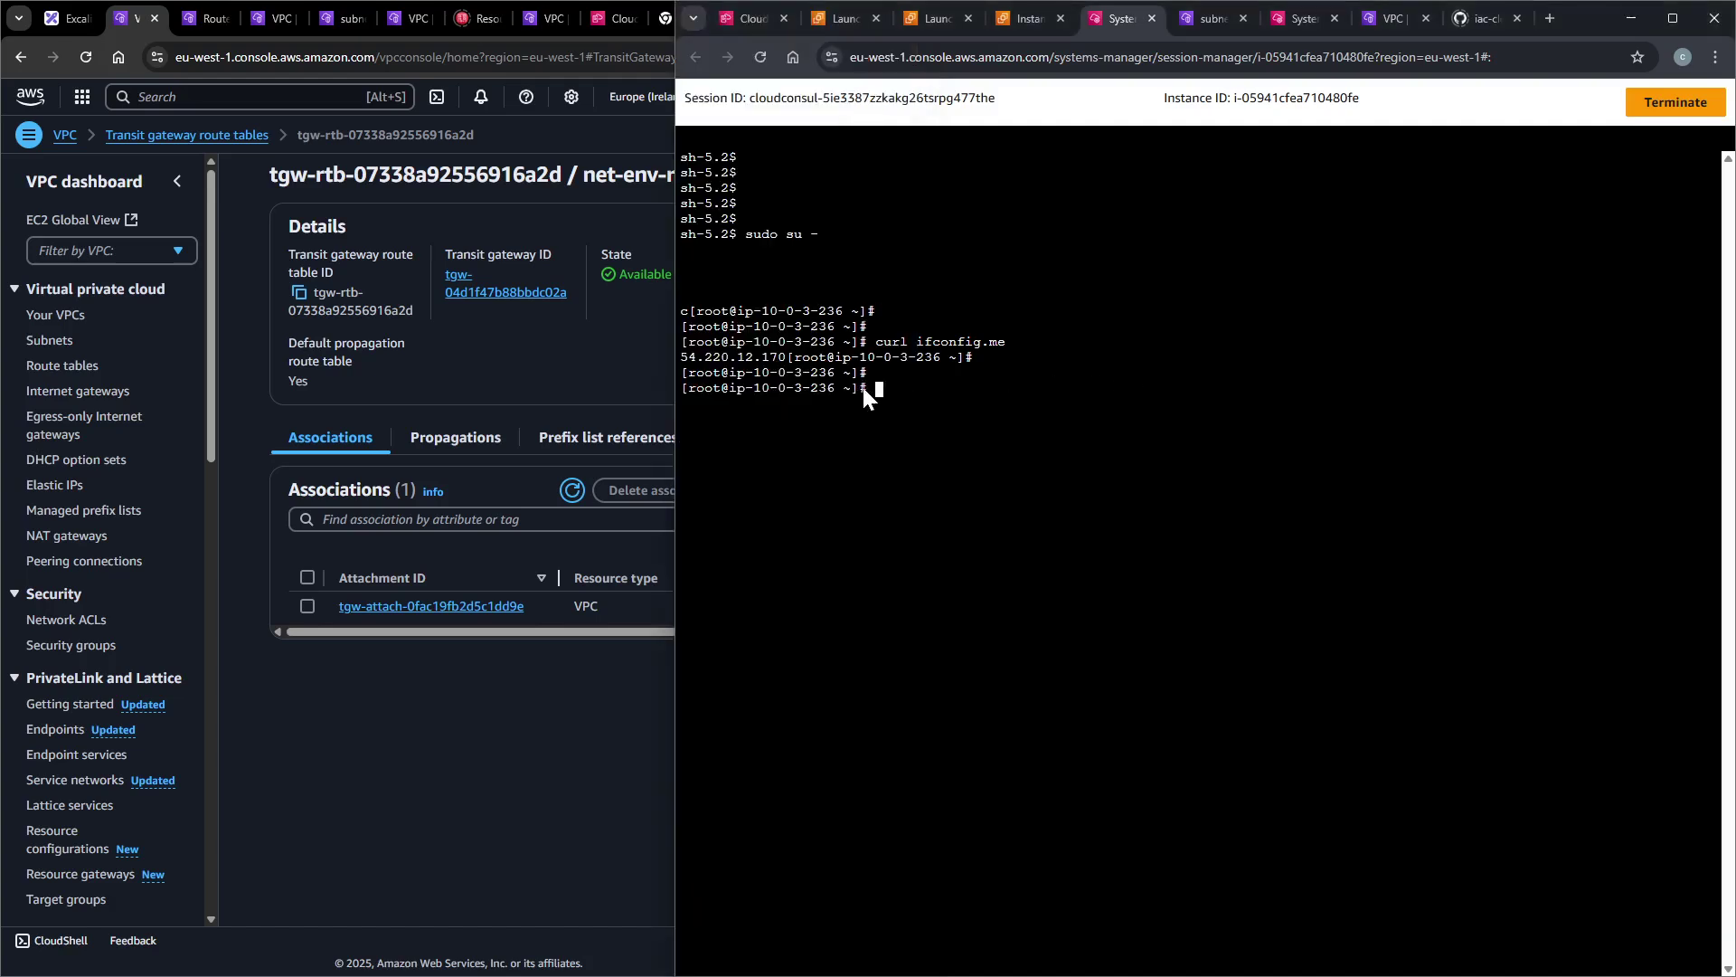
{"action": "left_click", "coordinate": [527, 370]}
{"action": "left_click", "coordinate": [1045, 253]}
{"action": "left_click", "coordinate": [846, 18]}
{"action": "left_click", "coordinate": [1025, 20]}
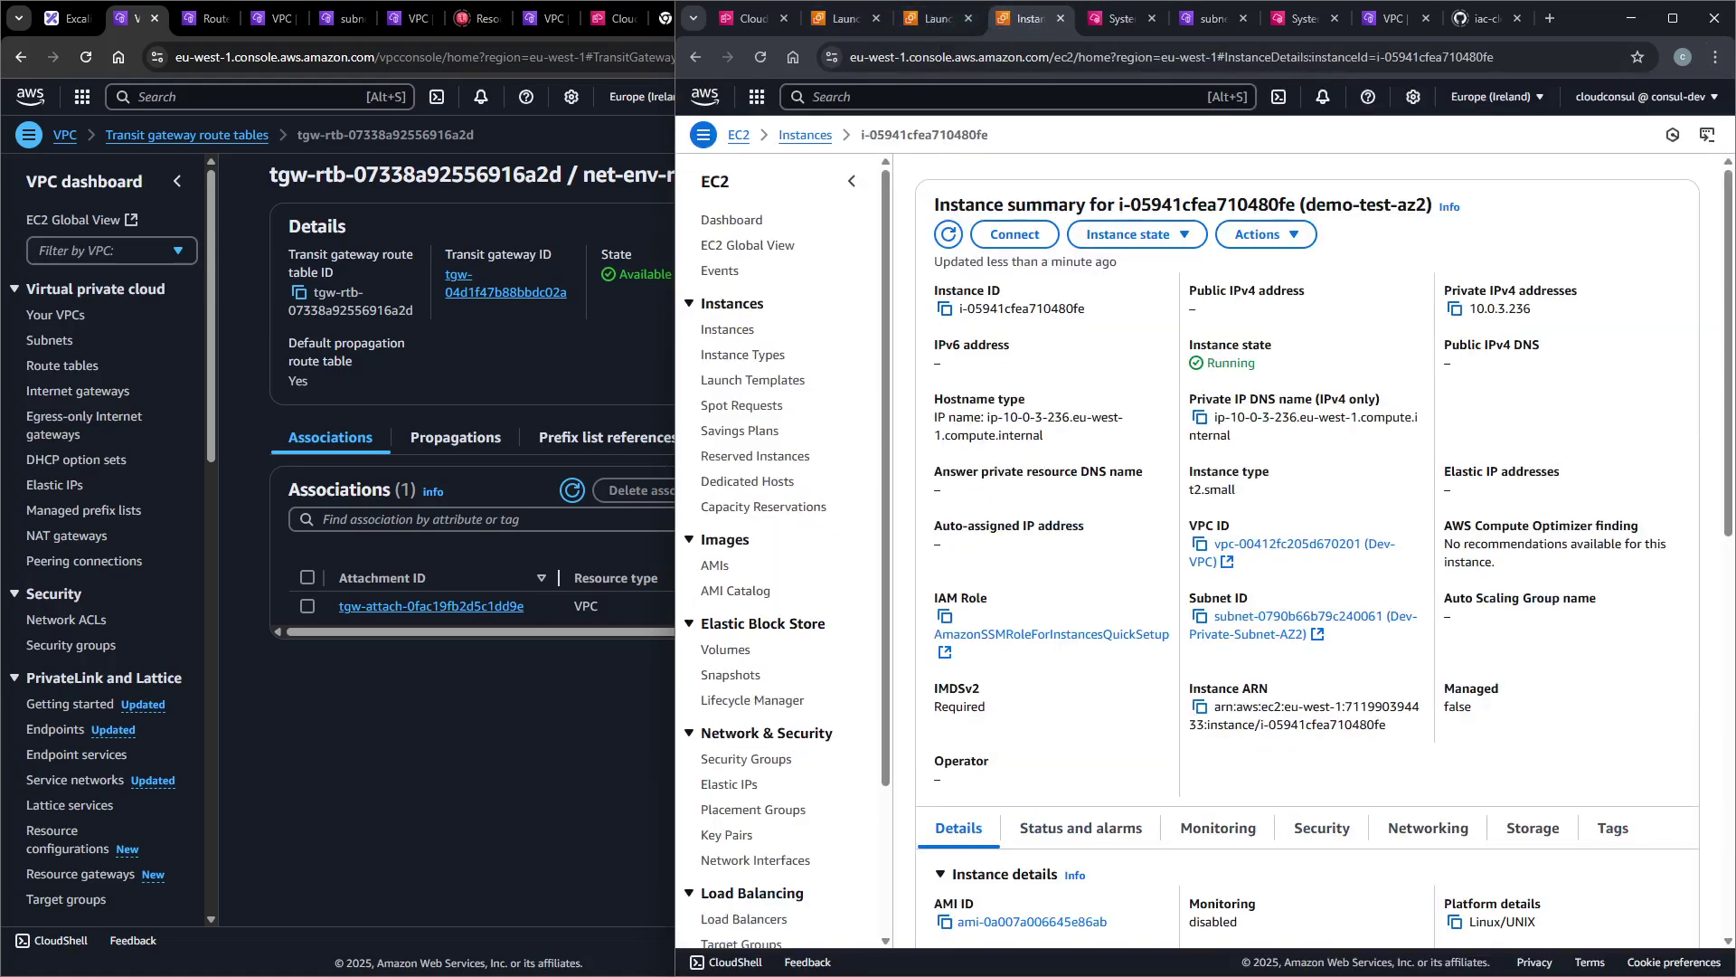
{"action": "left_click_drag", "start_coordinate": [1537, 309], "coordinate": [1477, 310]}
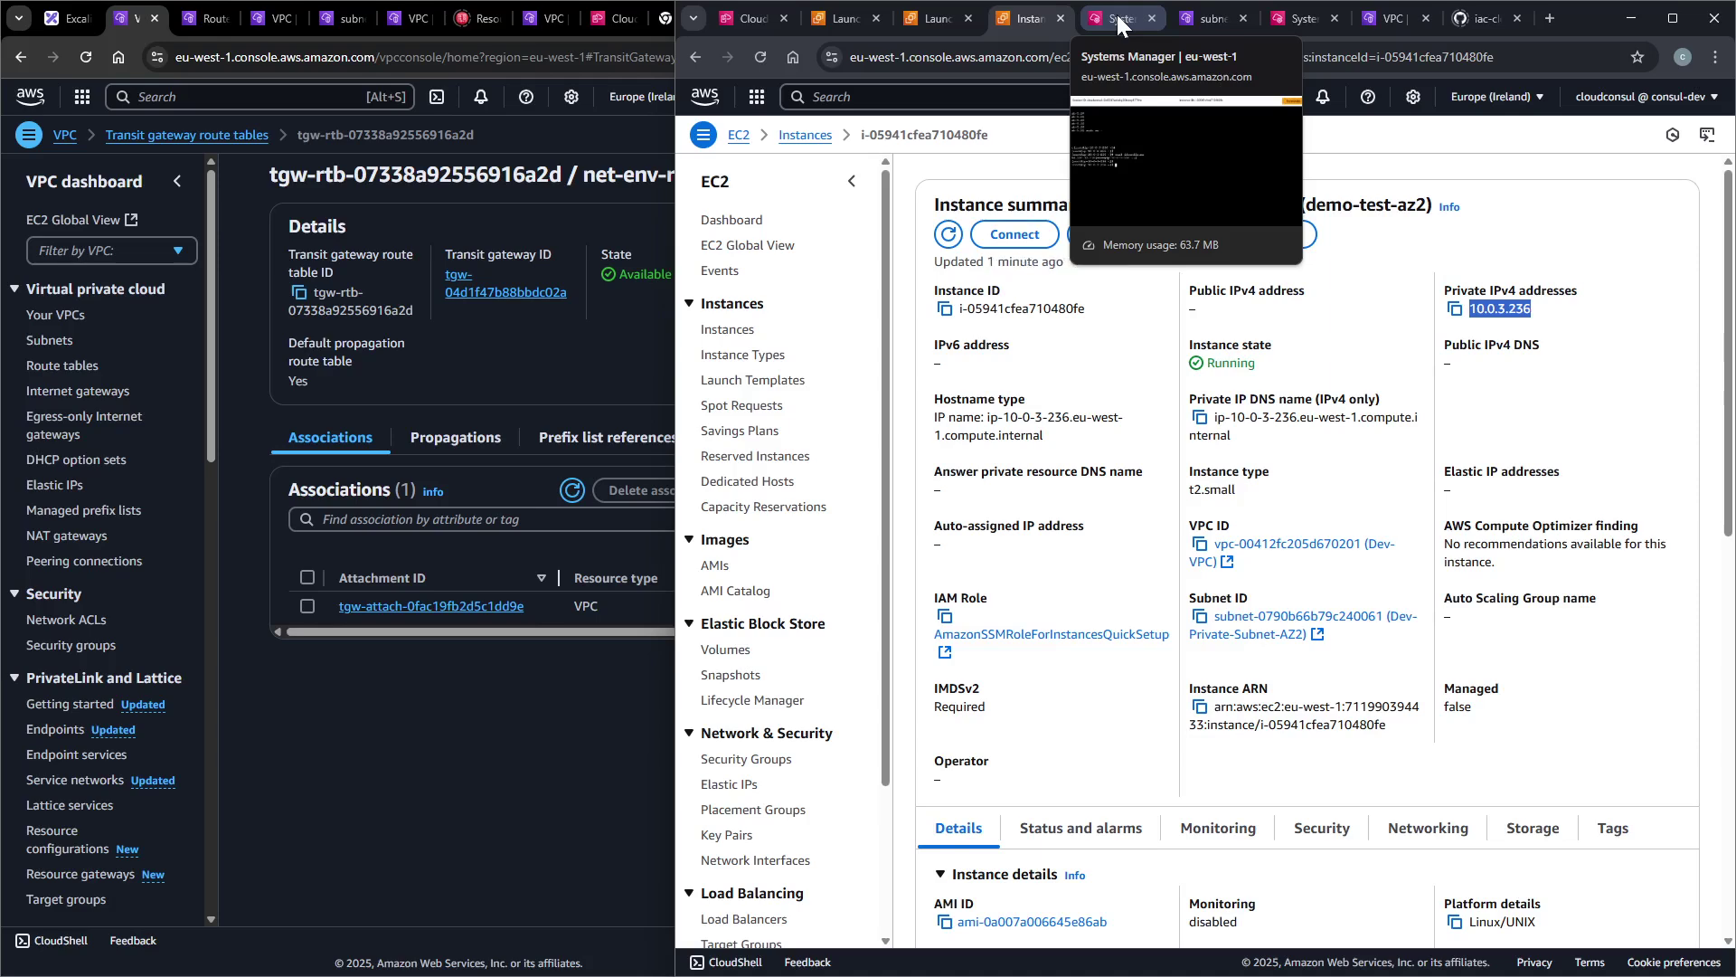
Open the security group attached to demo-test-az2 to examine its inbound rules.
{"action": "scroll", "coordinate": [1111, 573], "scroll_direction": "down", "scroll_amount": 6}
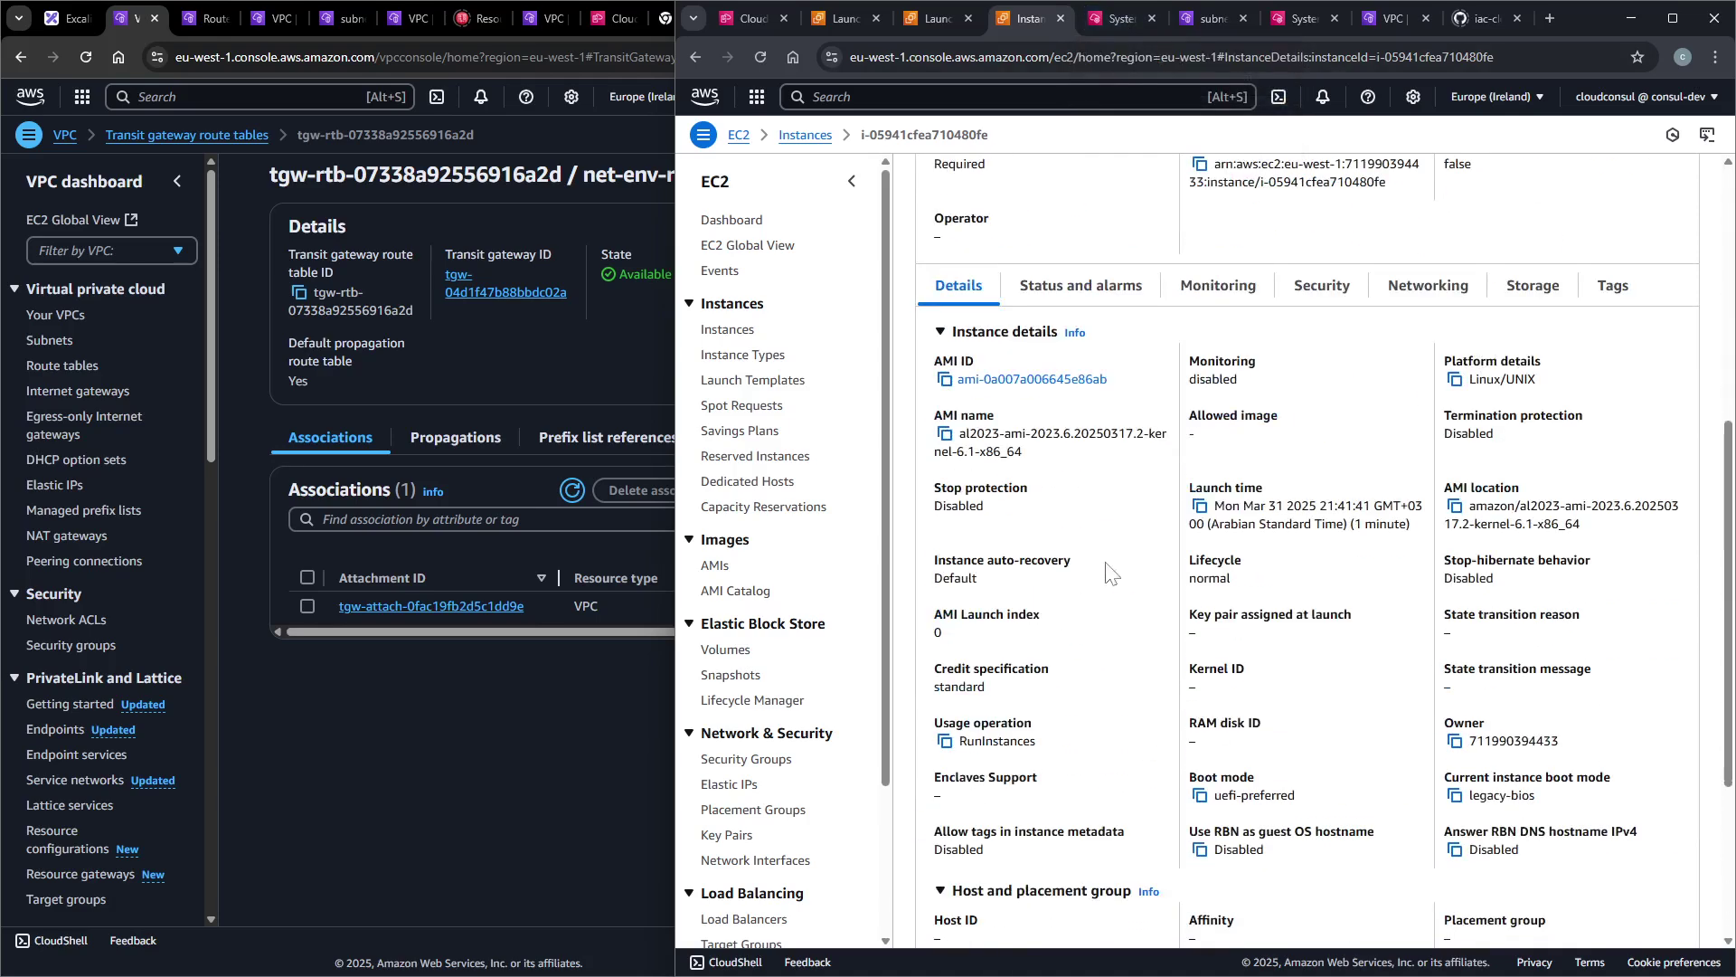
{"action": "left_click", "coordinate": [1322, 288]}
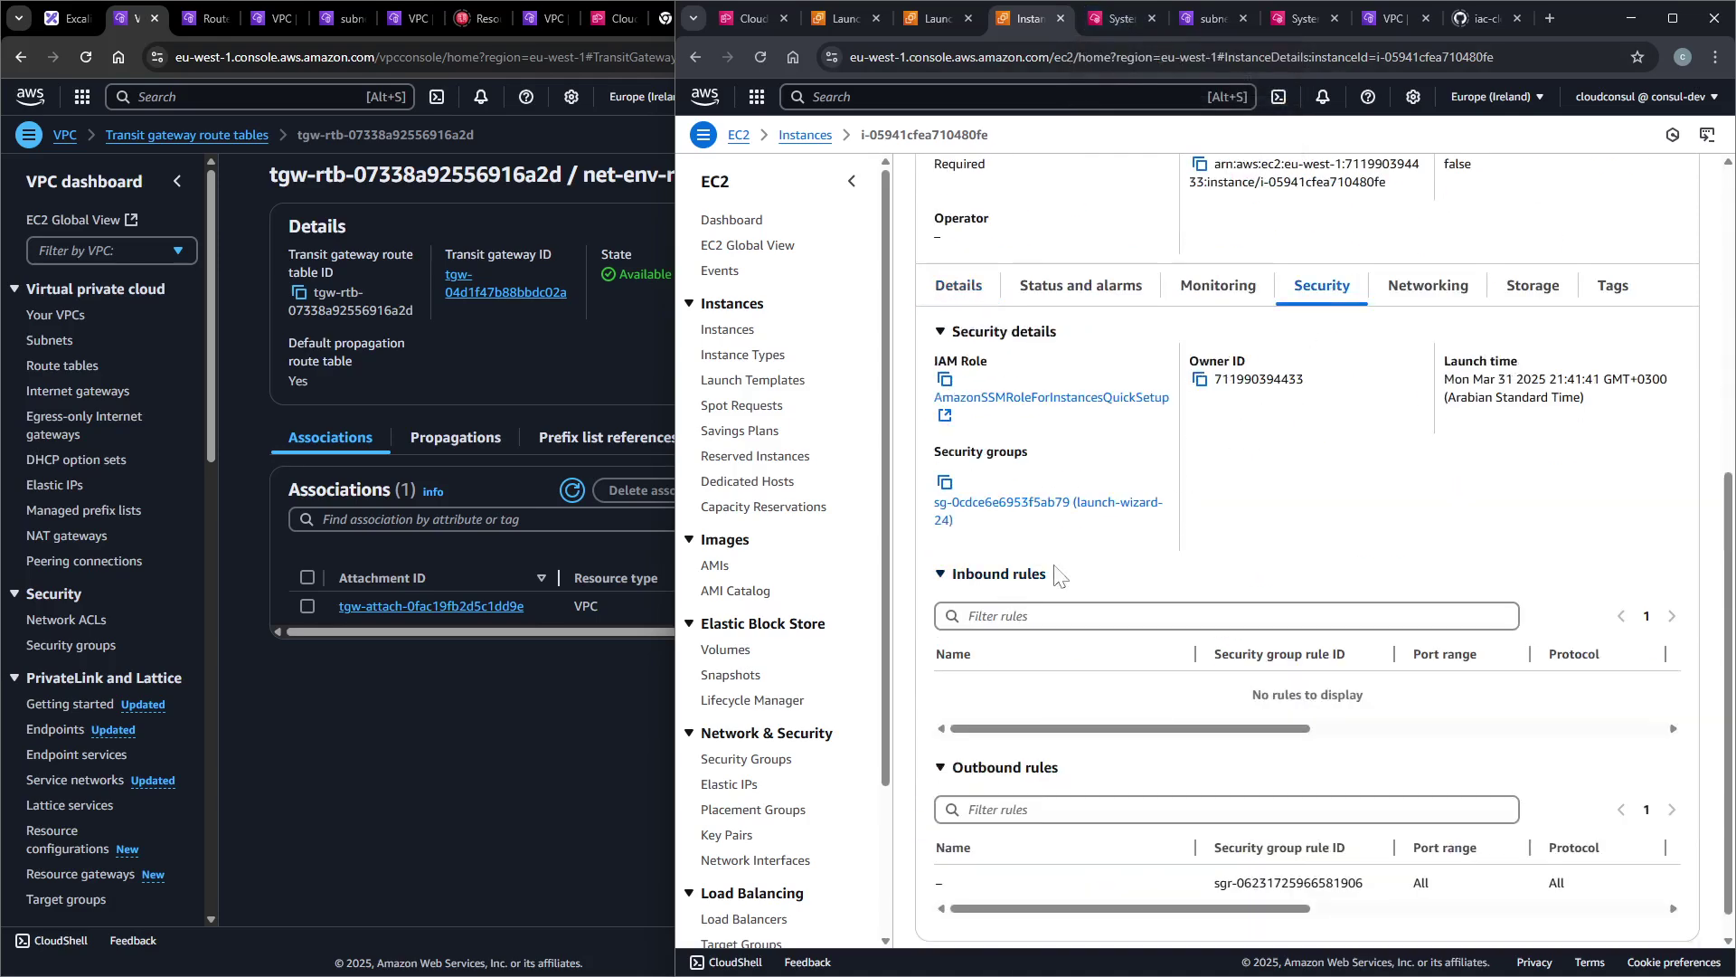
{"action": "left_click", "coordinate": [1031, 503]}
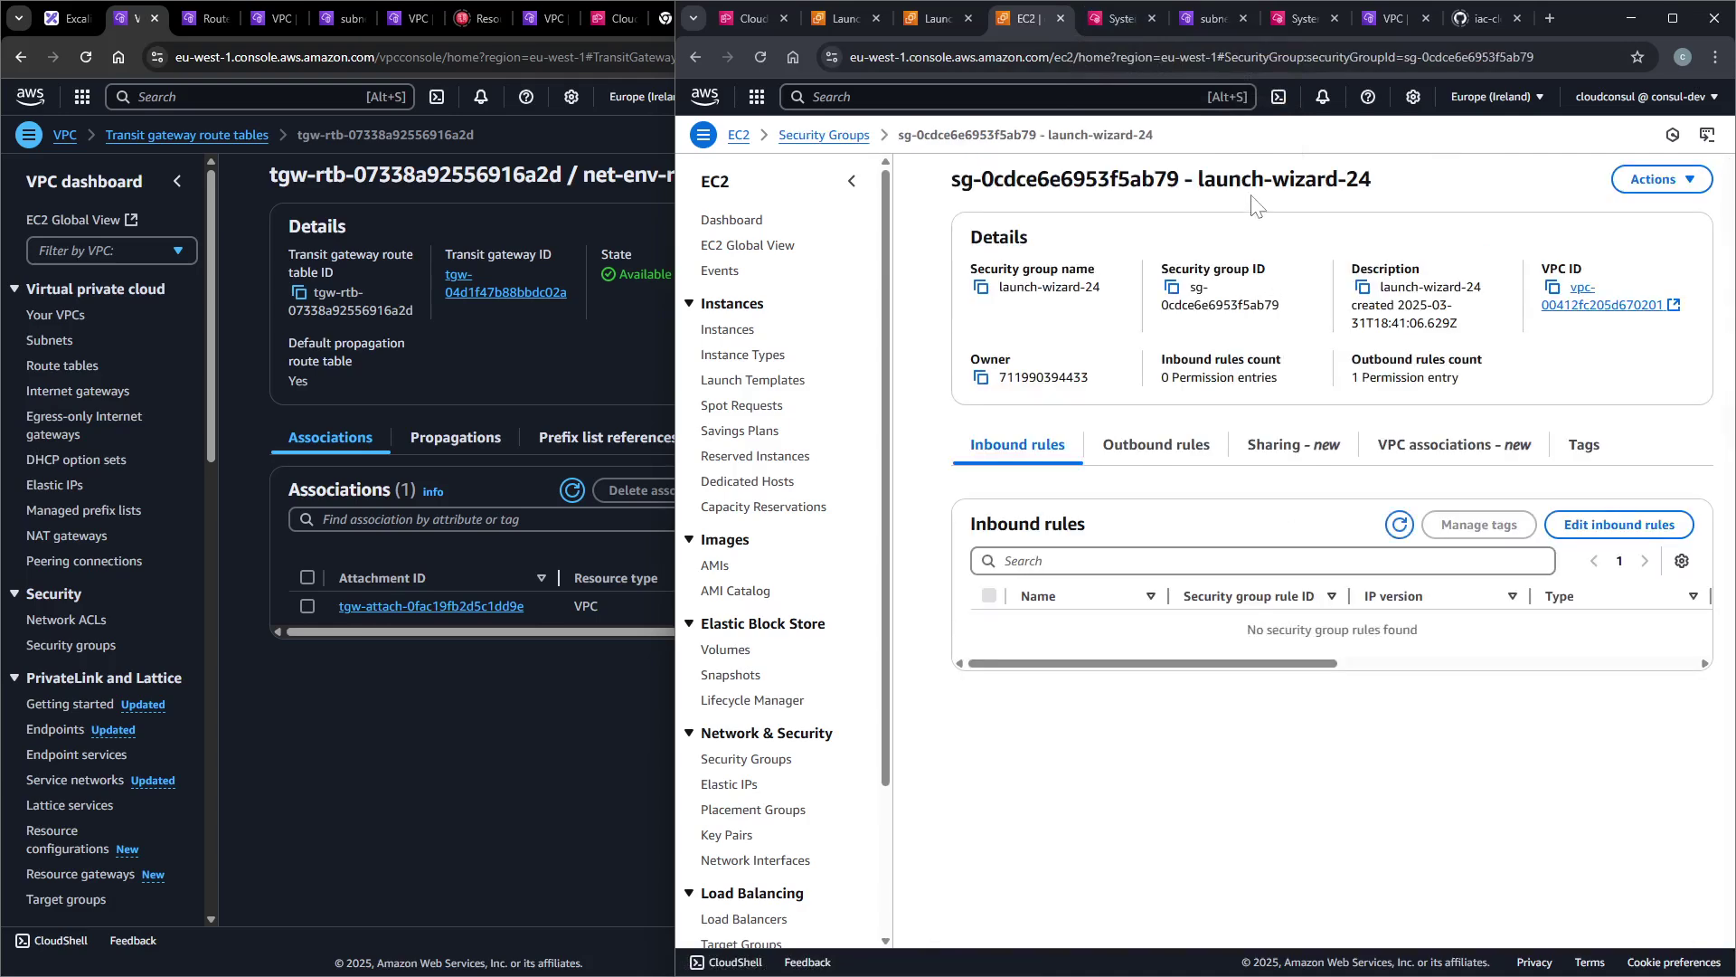
{"action": "left_click_drag", "start_coordinate": [1595, 38], "coordinate": [1138, 11]}
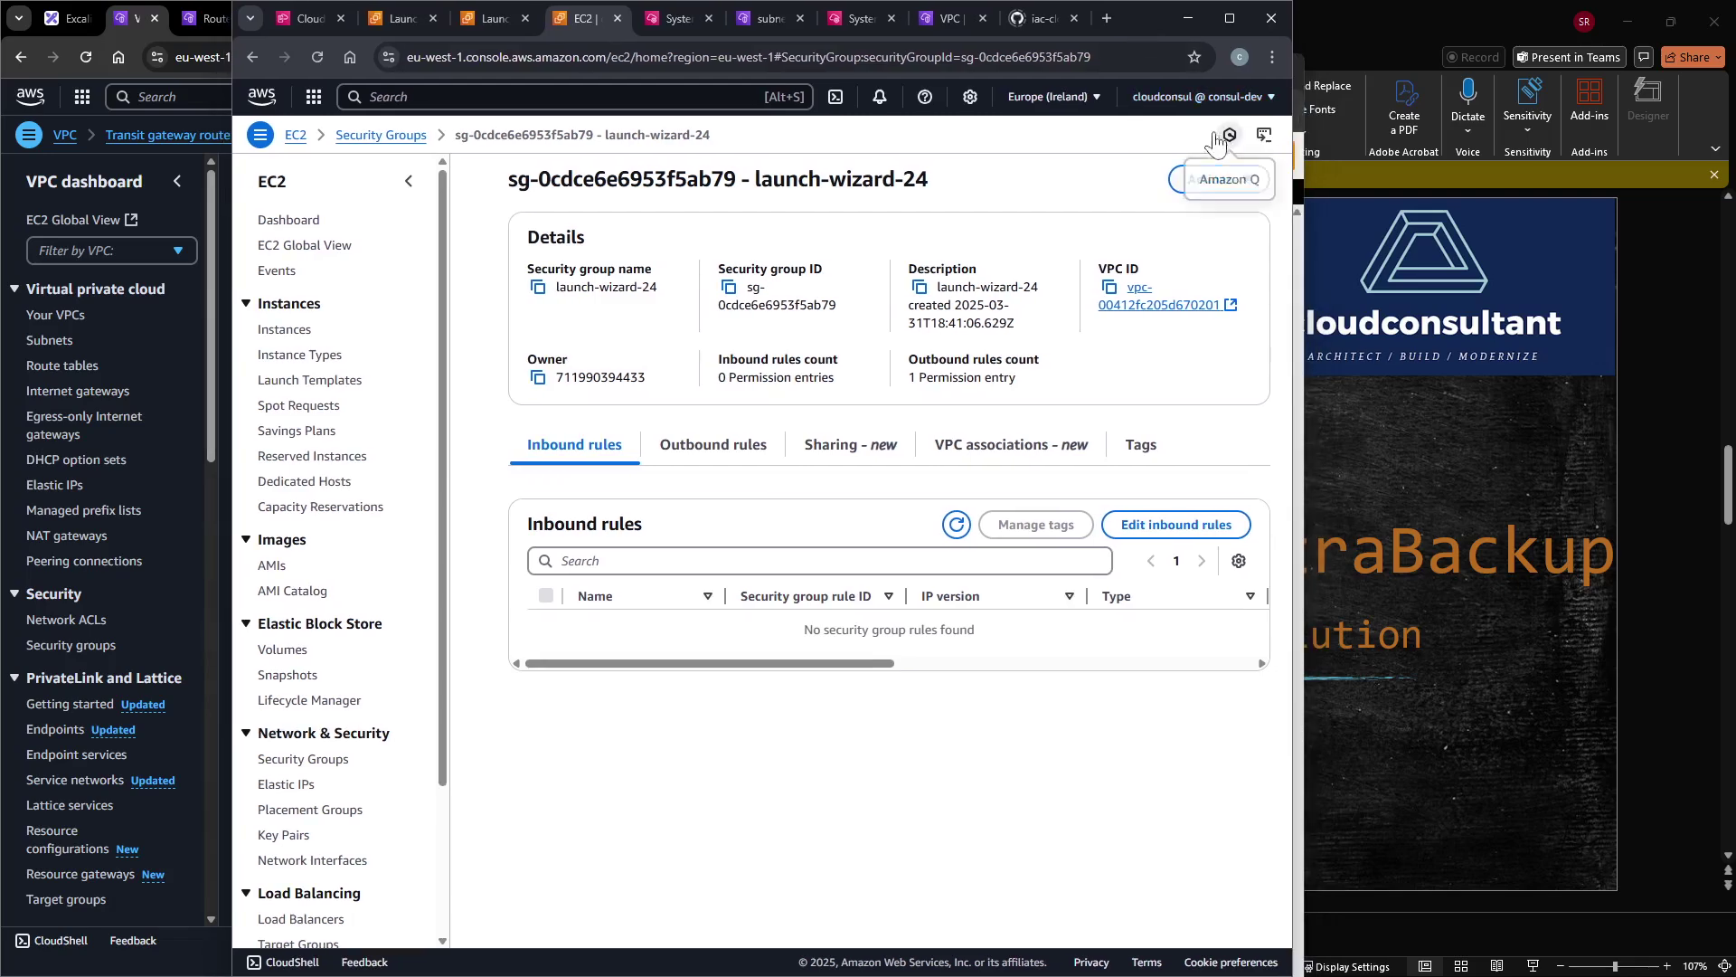
{"action": "key", "text": "alt+Tab"}
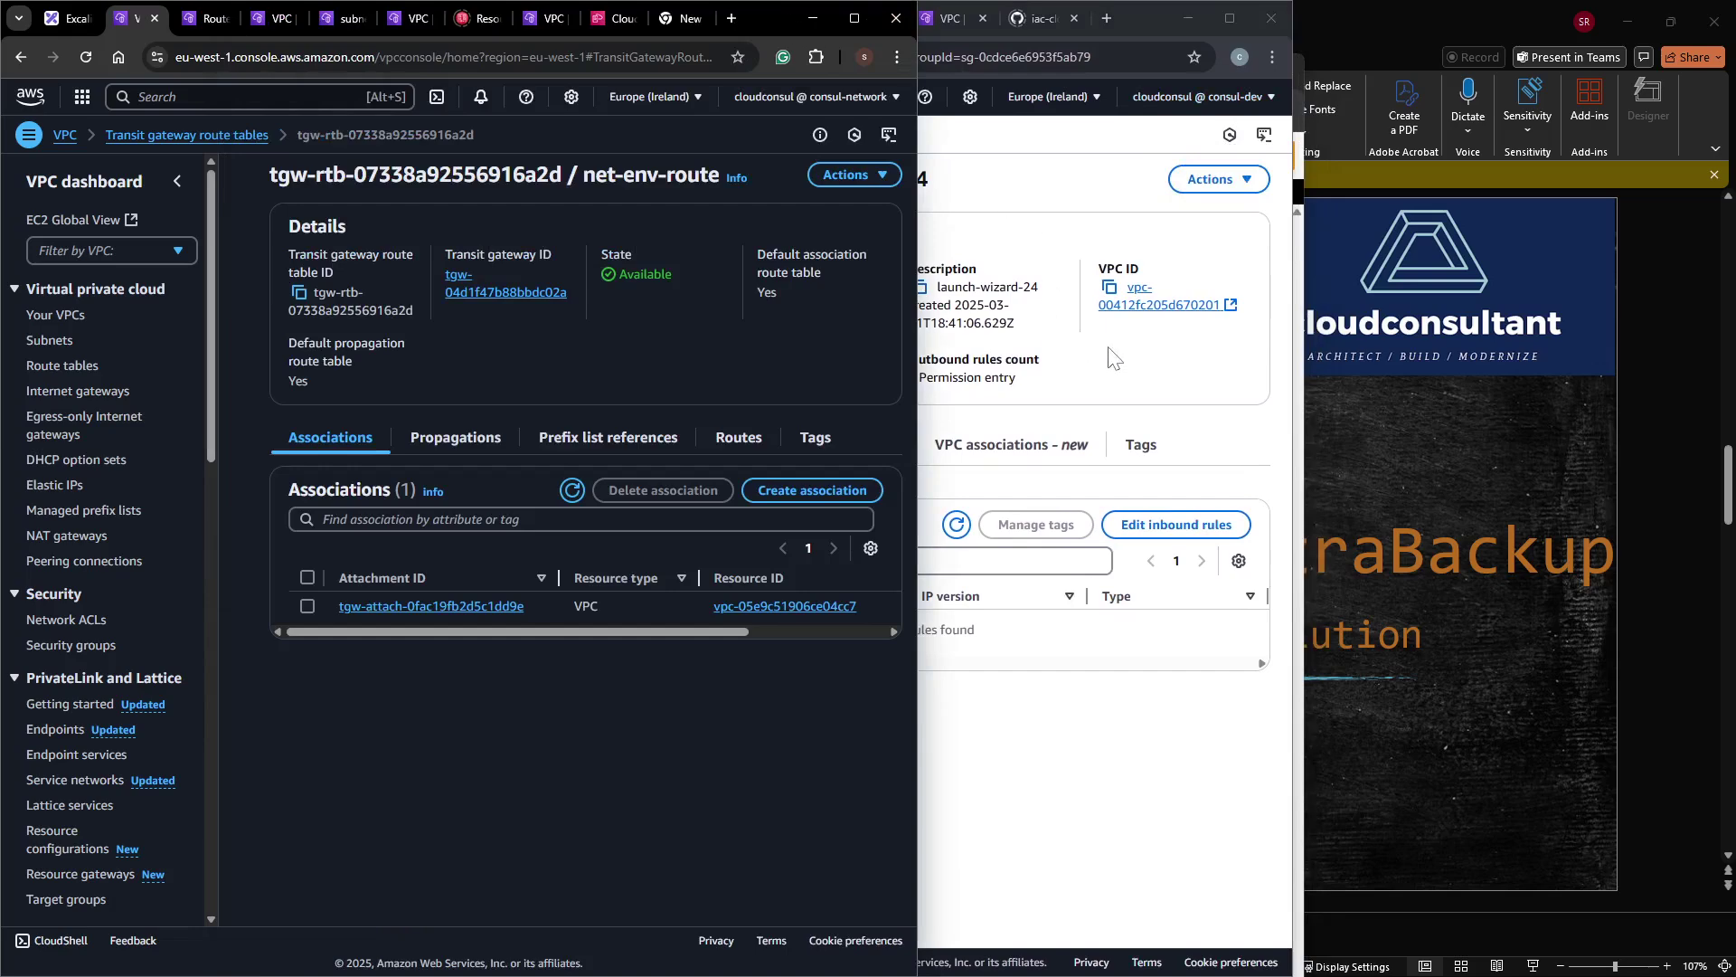
{"action": "left_click", "coordinate": [1122, 371]}
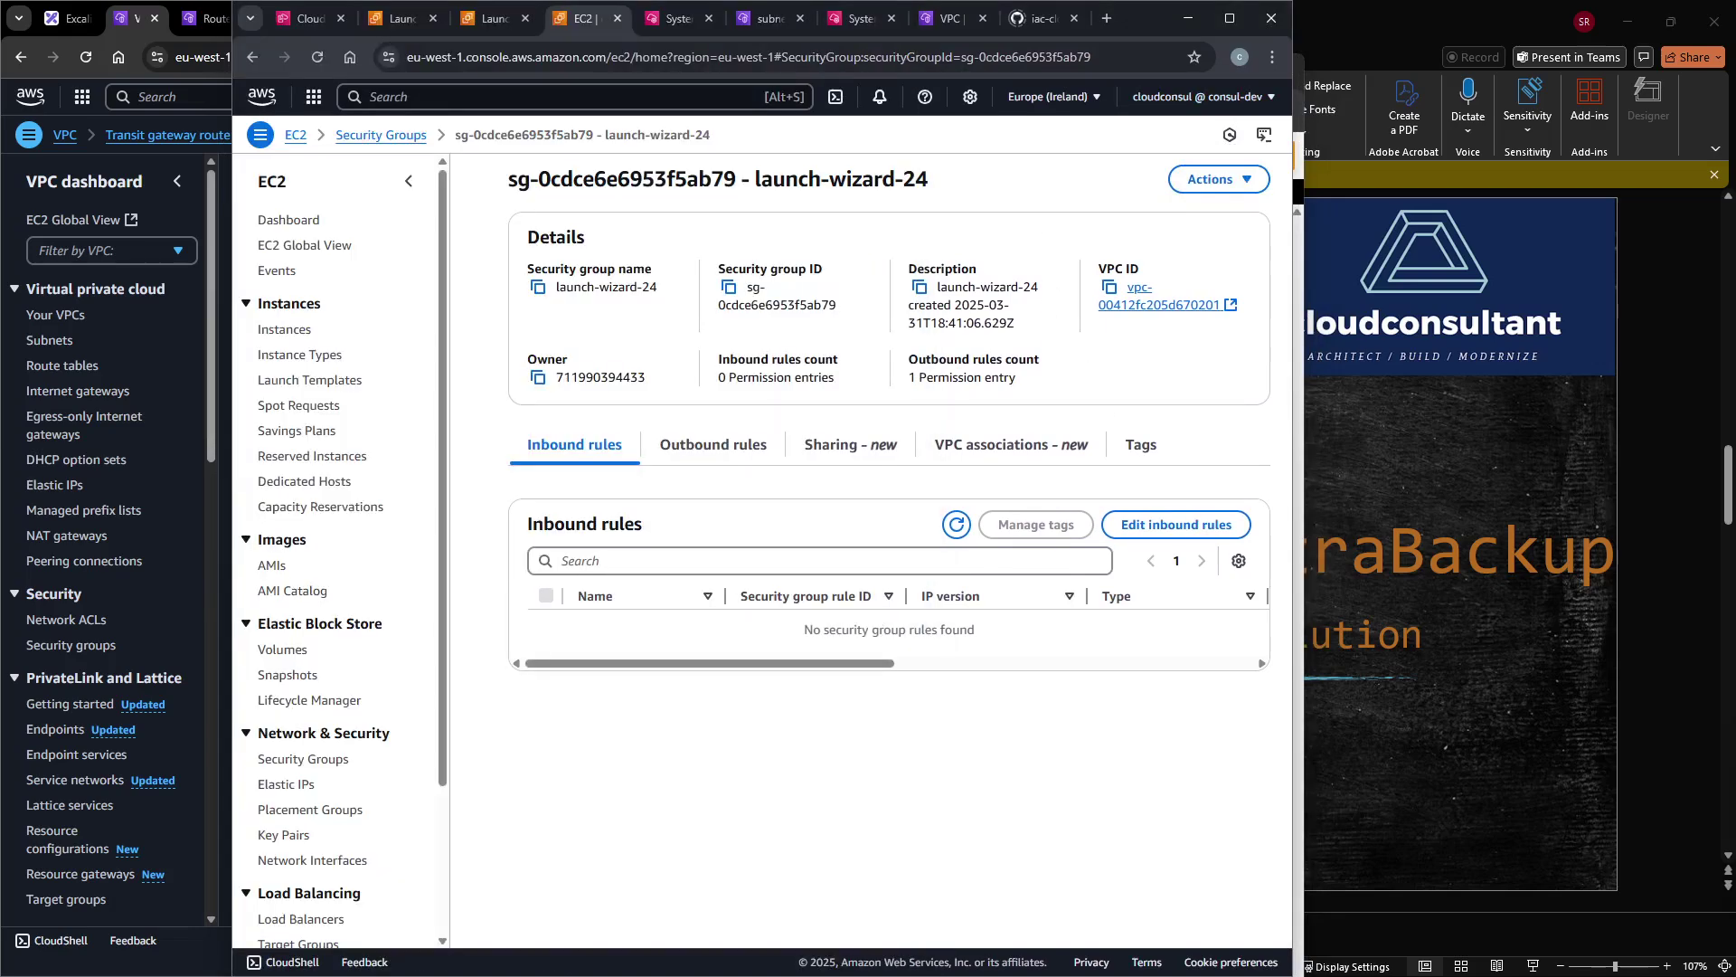
Add an SSH inbound rule with a custom source to the dev account's launch-wizard-24 security group.
{"action": "key", "text": "alt+Tab"}
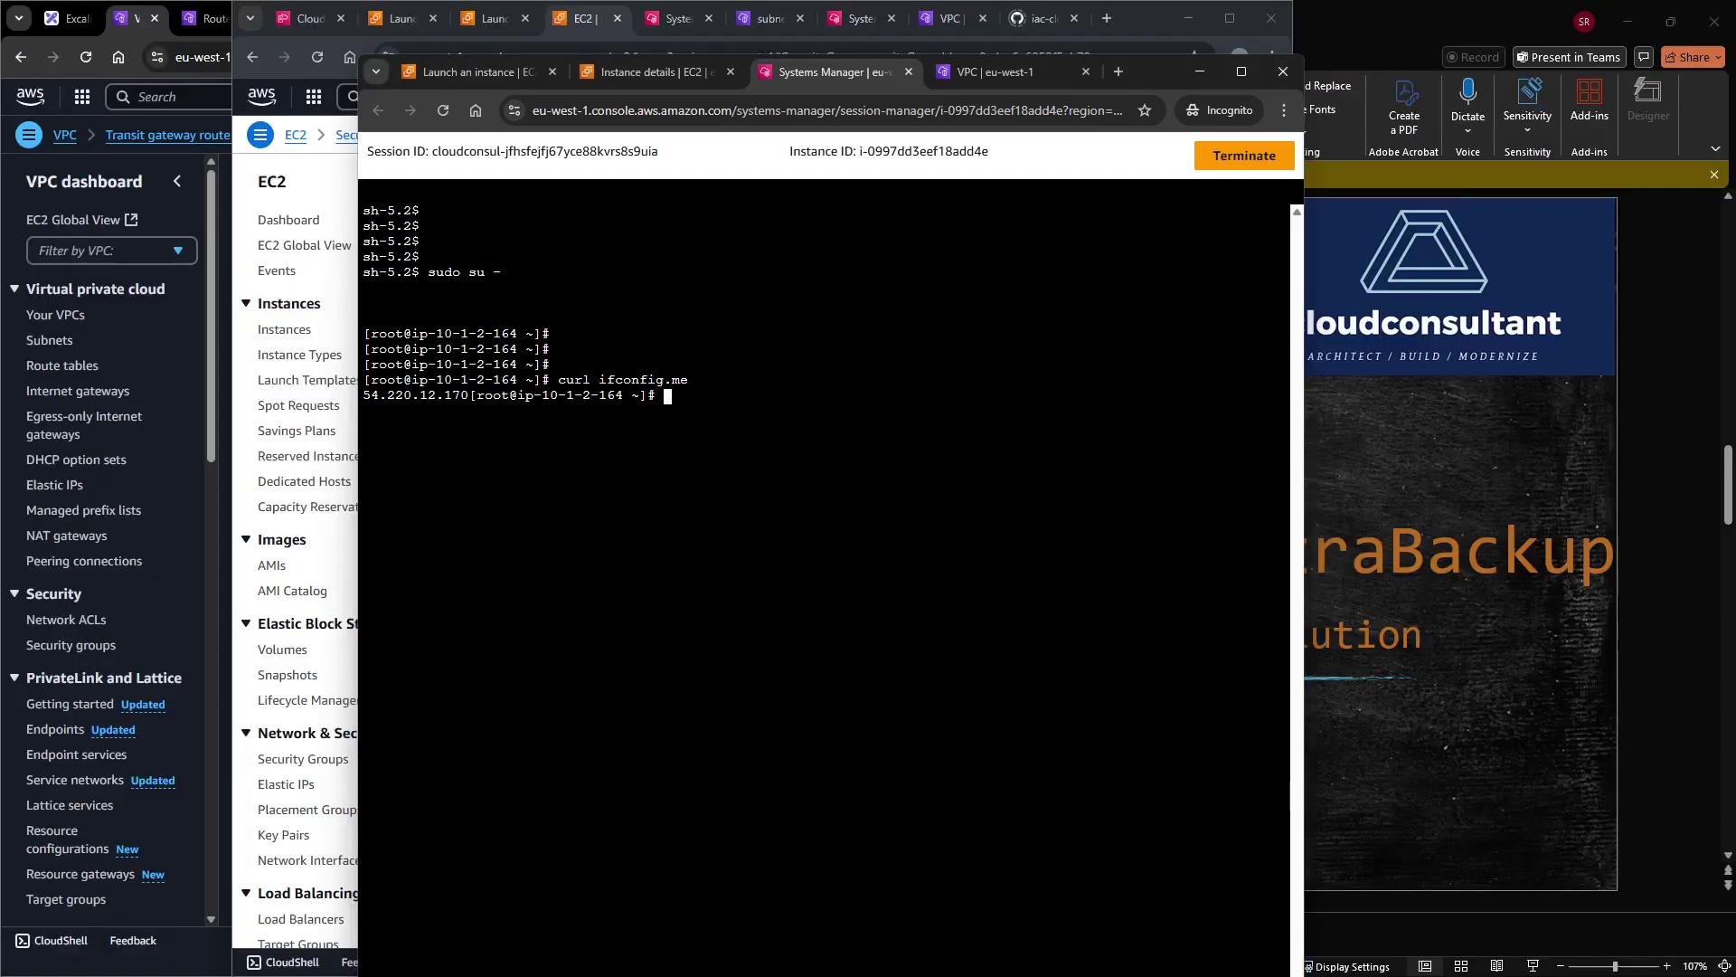
{"action": "left_click_drag", "start_coordinate": [1160, 73], "coordinate": [1512, 36]}
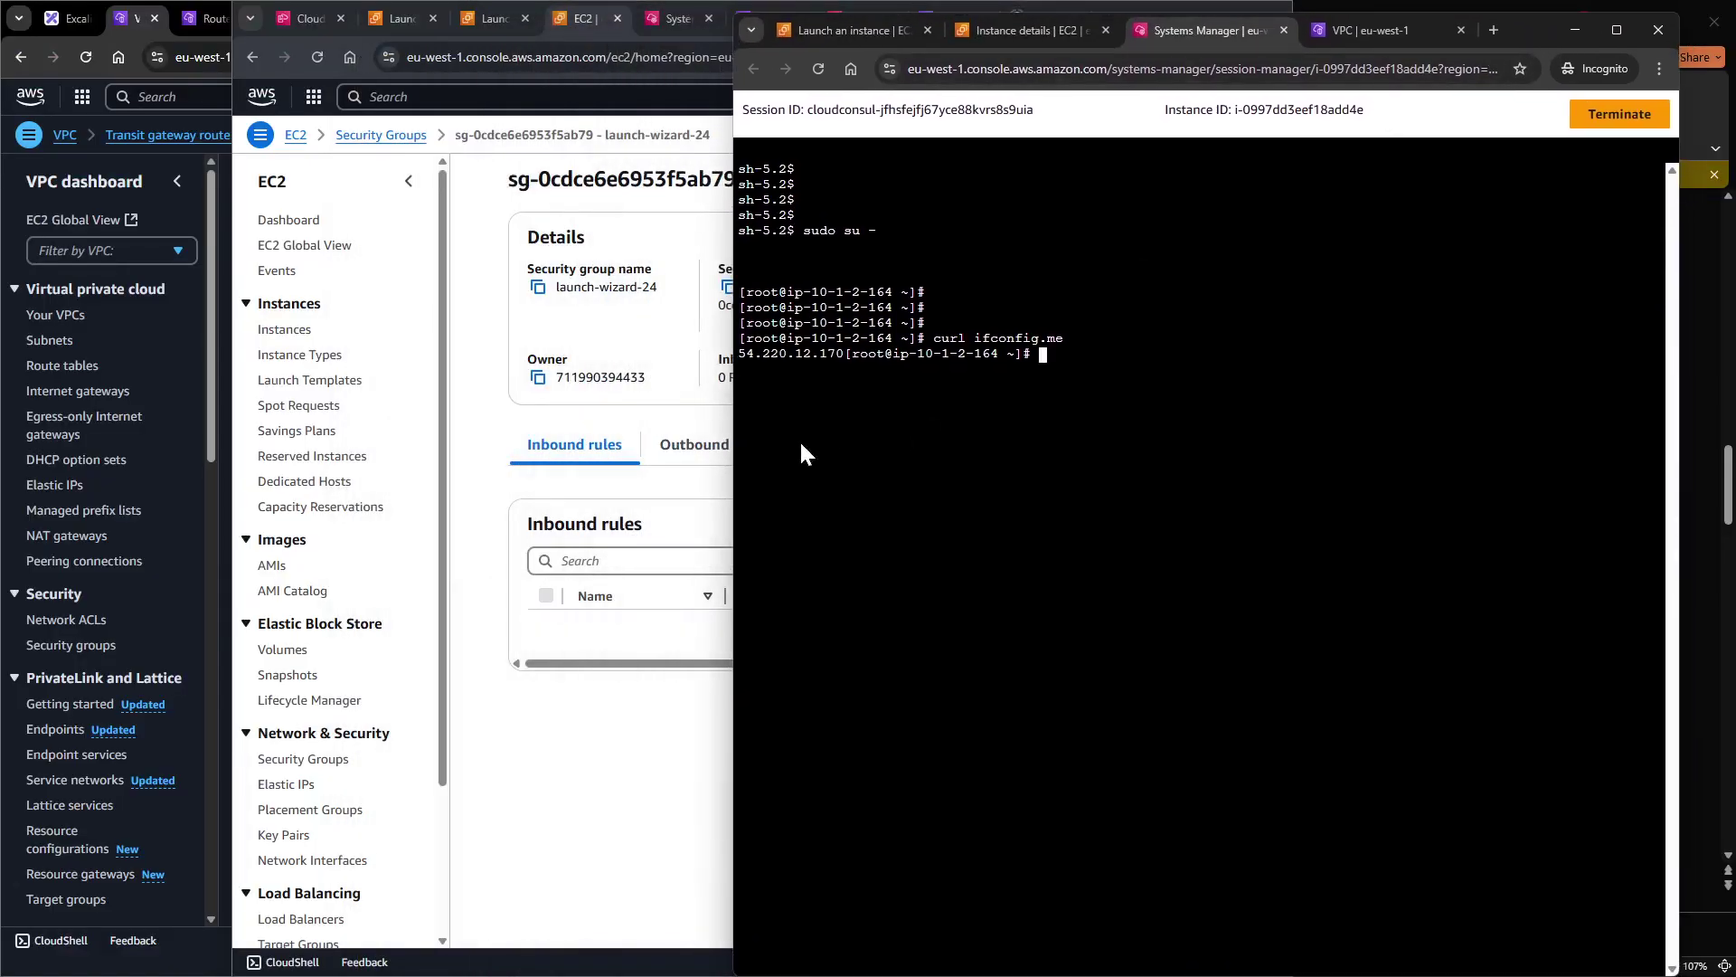
{"action": "left_click", "coordinate": [656, 437]}
{"action": "left_click", "coordinate": [539, 450]}
{"action": "left_click", "coordinate": [1172, 524]}
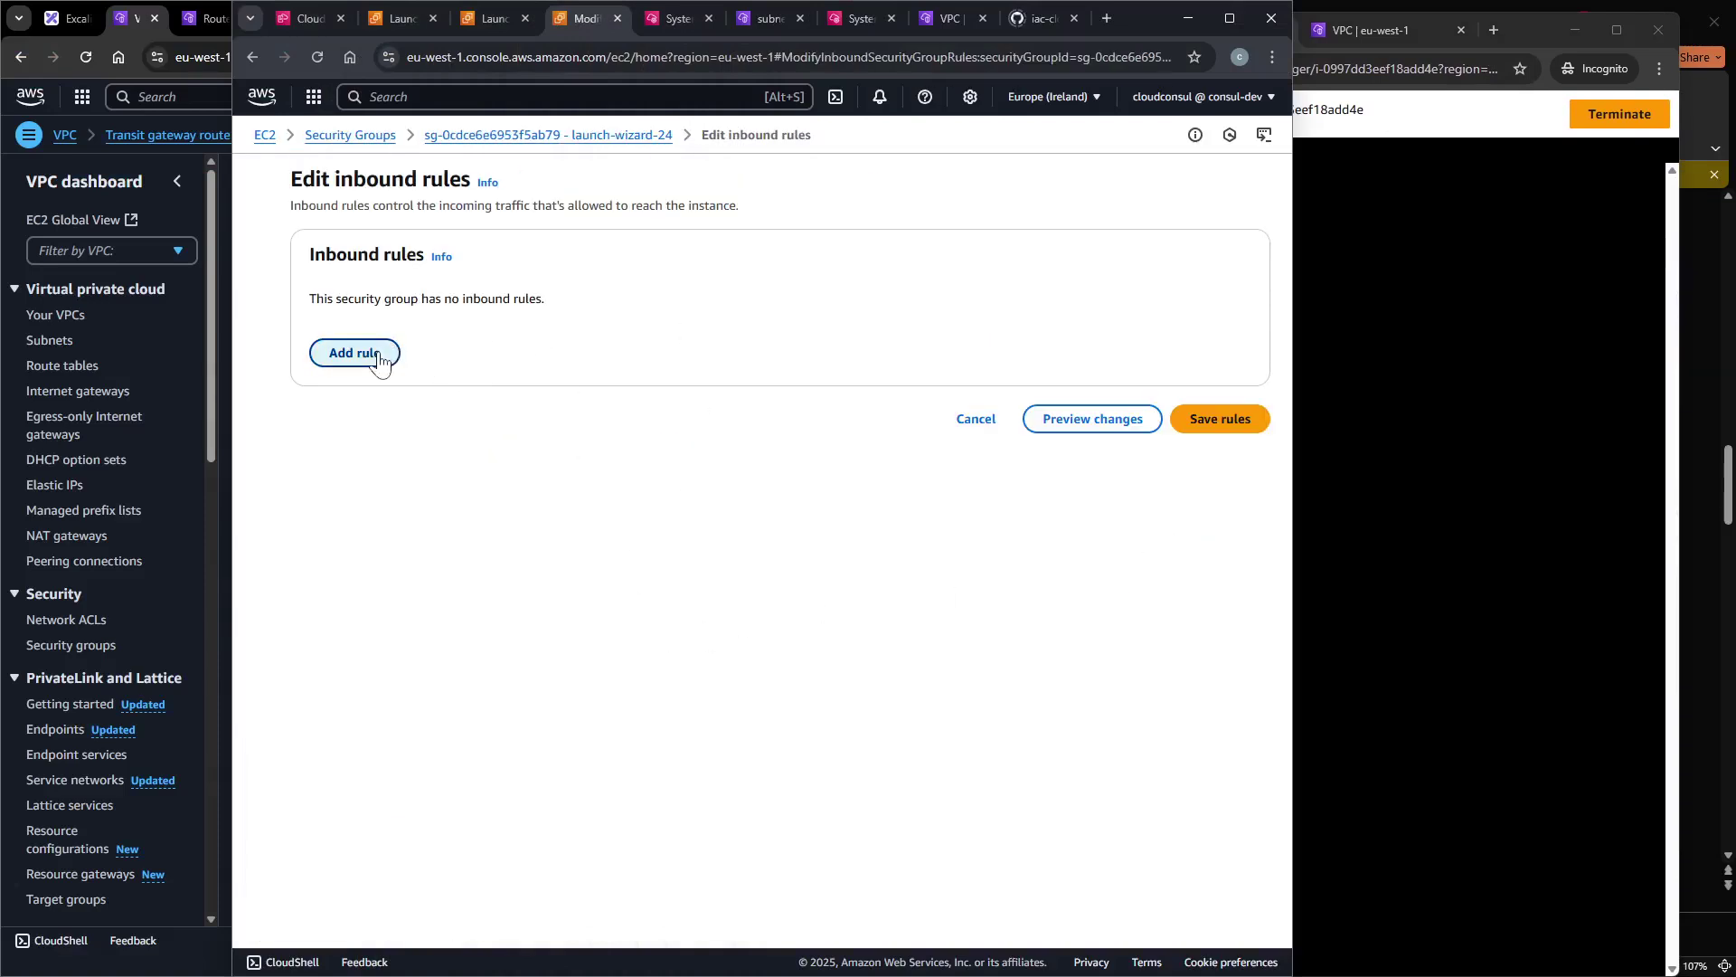
{"action": "left_click", "coordinate": [379, 355]}
{"action": "left_click", "coordinate": [543, 349]}
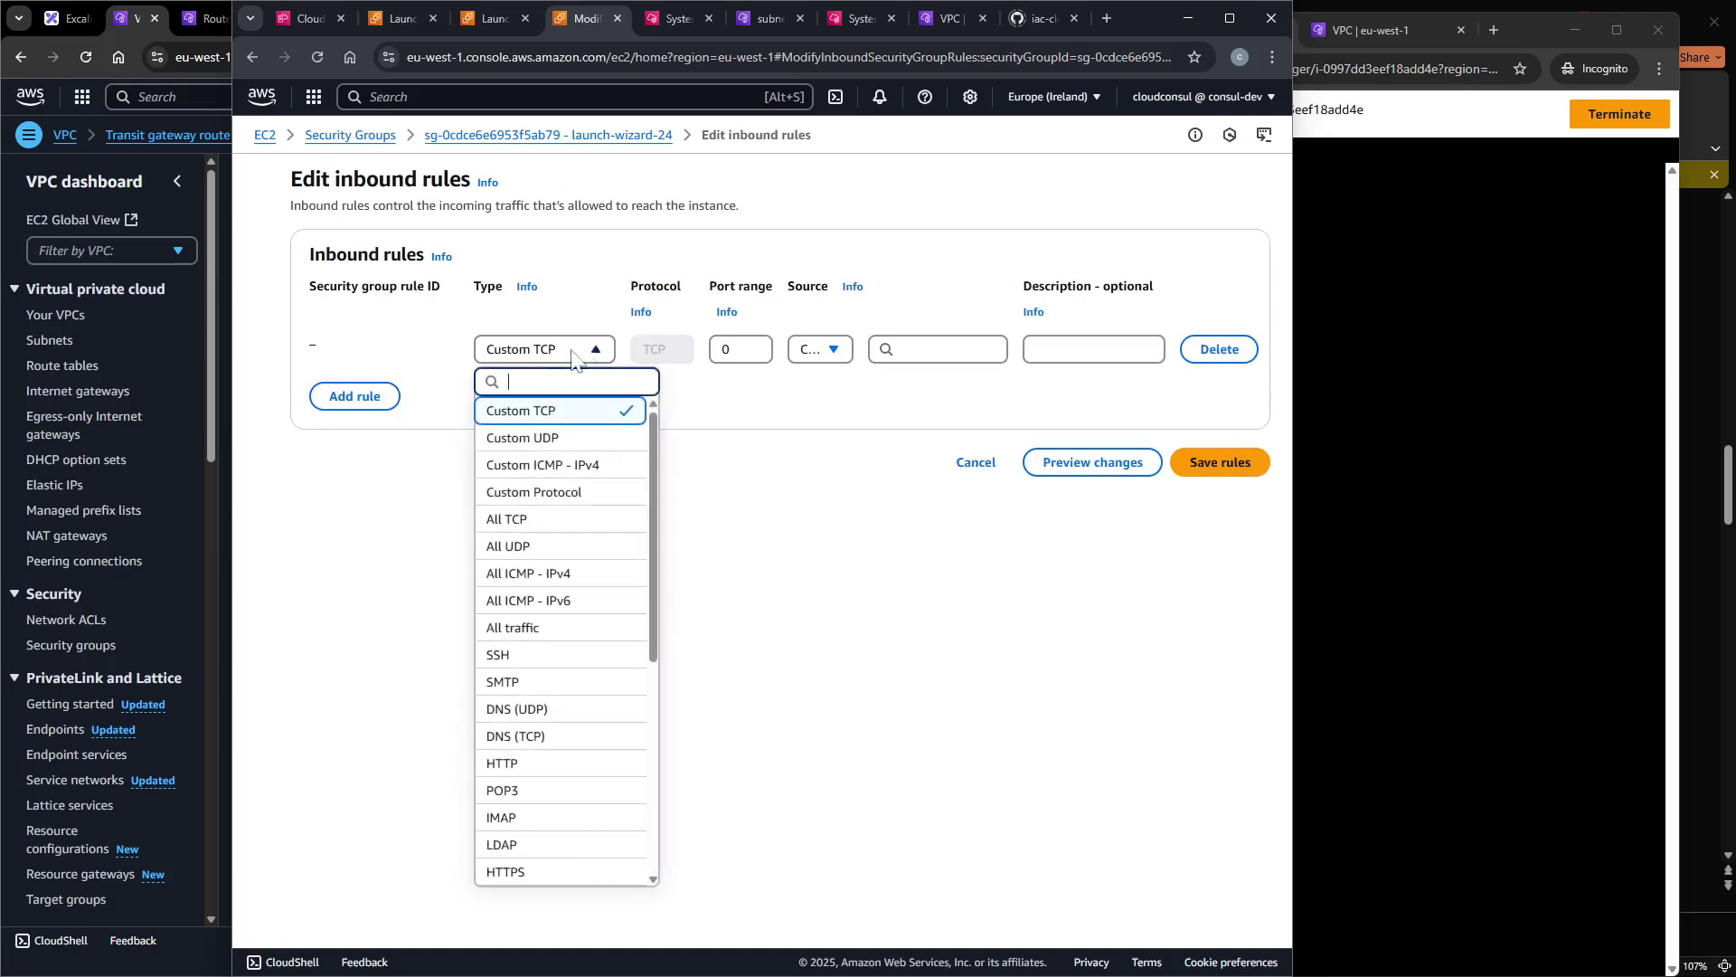
{"action": "left_click", "coordinate": [534, 661]}
{"action": "left_click", "coordinate": [834, 353]}
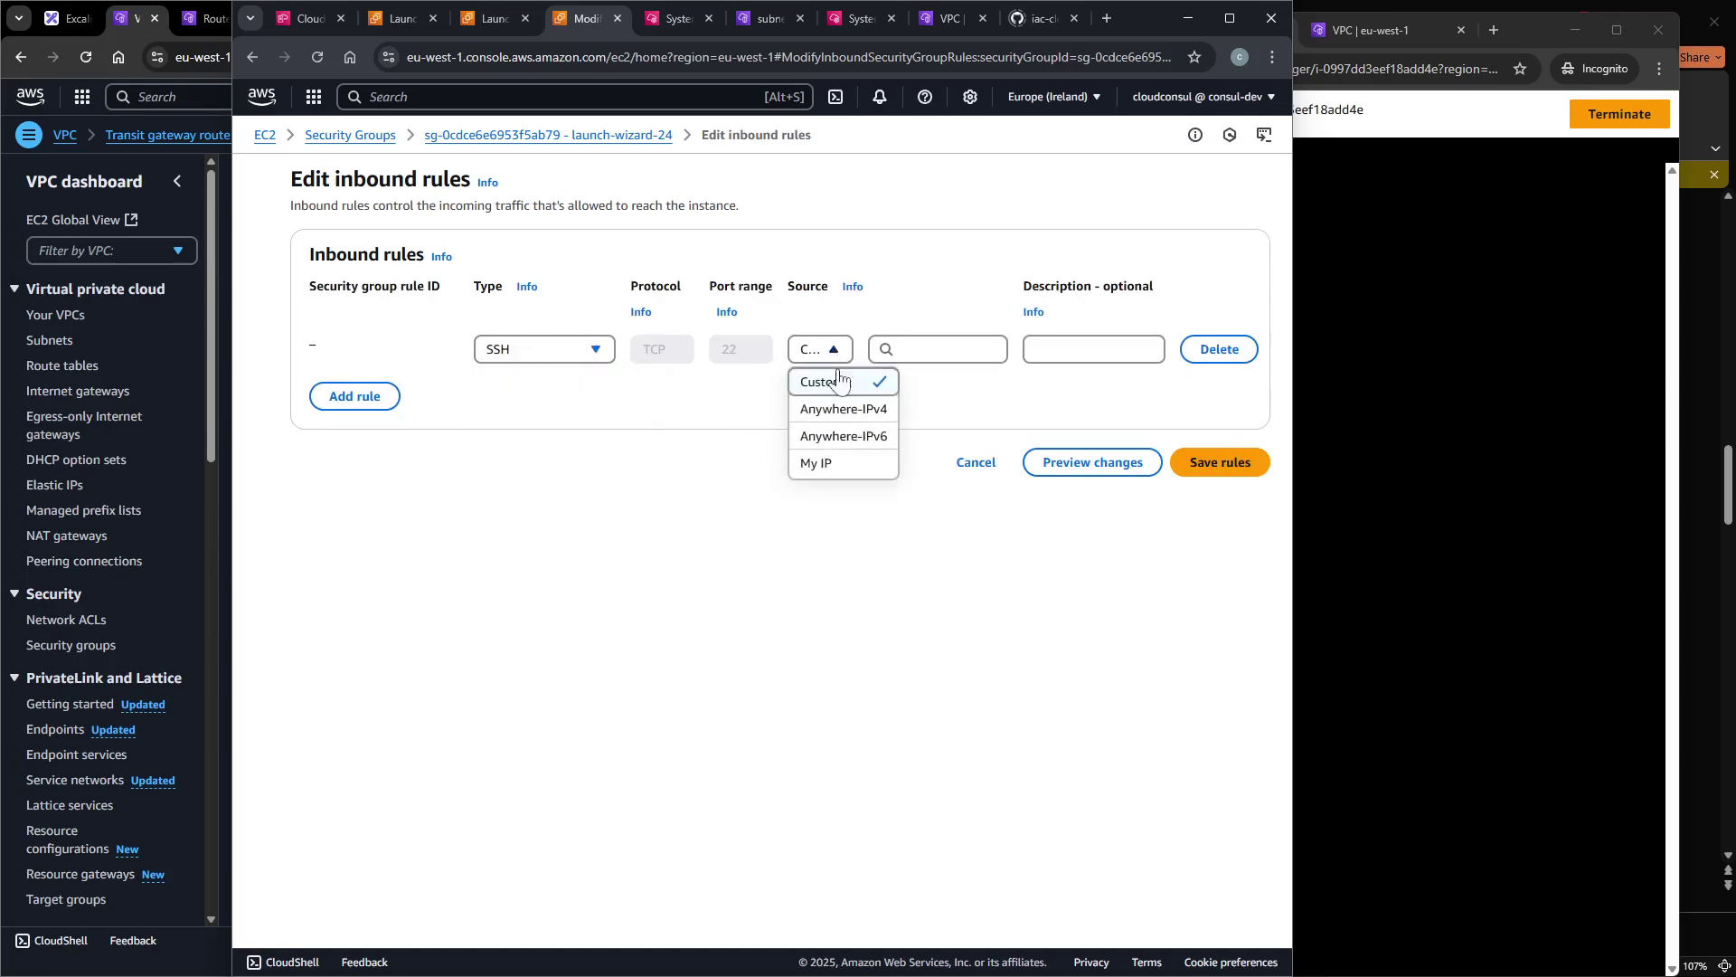
{"action": "left_click", "coordinate": [930, 546]}
Set the rule's source to demo-prd-instance's private address, 10.1.2.164/32, describe it as coming from prod, and save the inbound rules.
{"action": "left_click", "coordinate": [1396, 143]}
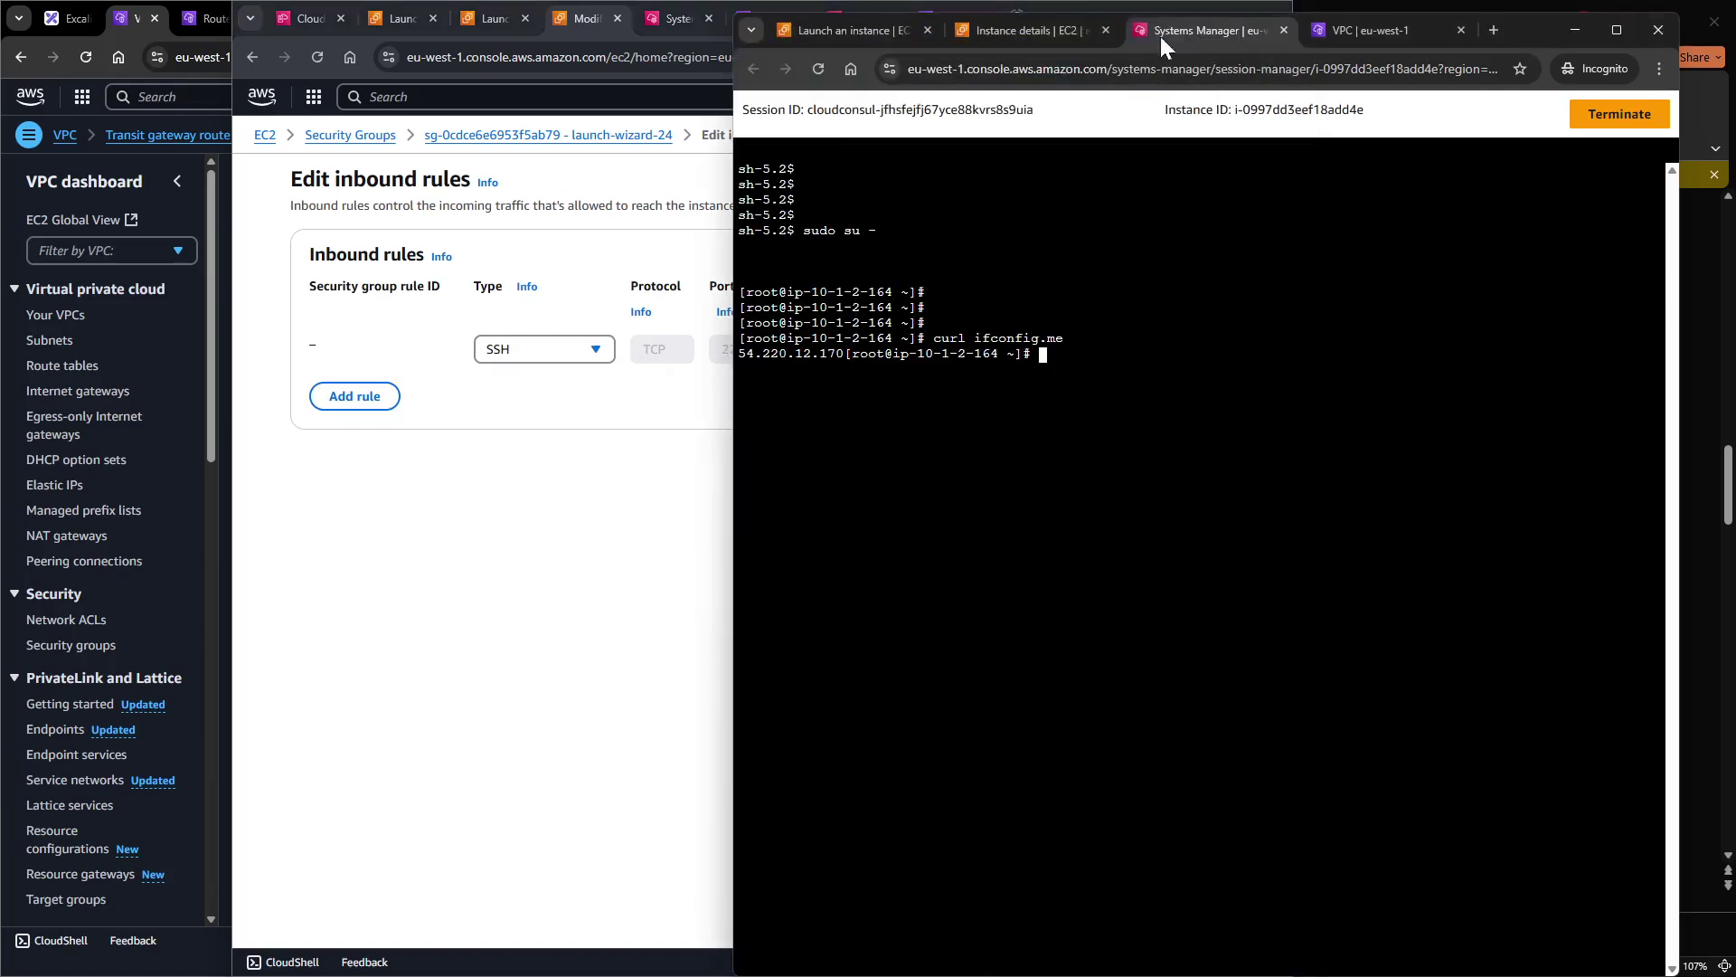
{"action": "left_click", "coordinate": [1042, 33]}
{"action": "left_click", "coordinate": [1437, 320]}
{"action": "left_click", "coordinate": [511, 646]}
{"action": "left_click", "coordinate": [938, 349]}
{"action": "key", "text": "ctrl+v"}
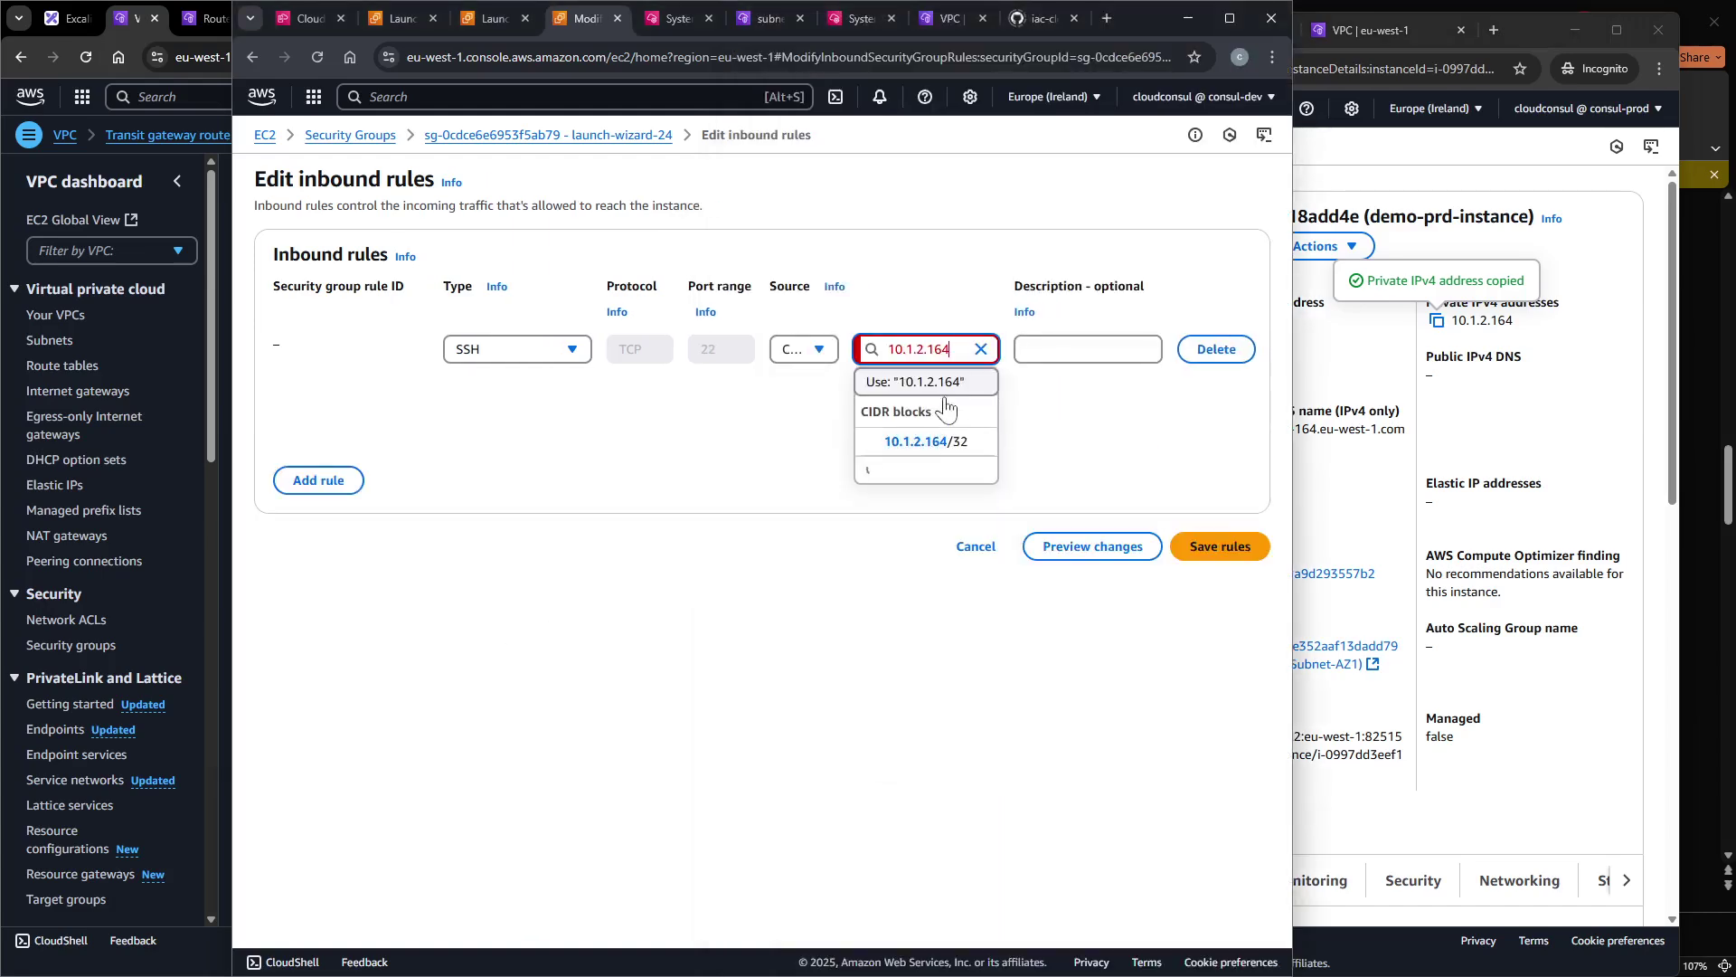
{"action": "left_click", "coordinate": [913, 438]}
{"action": "left_click", "coordinate": [1049, 349]}
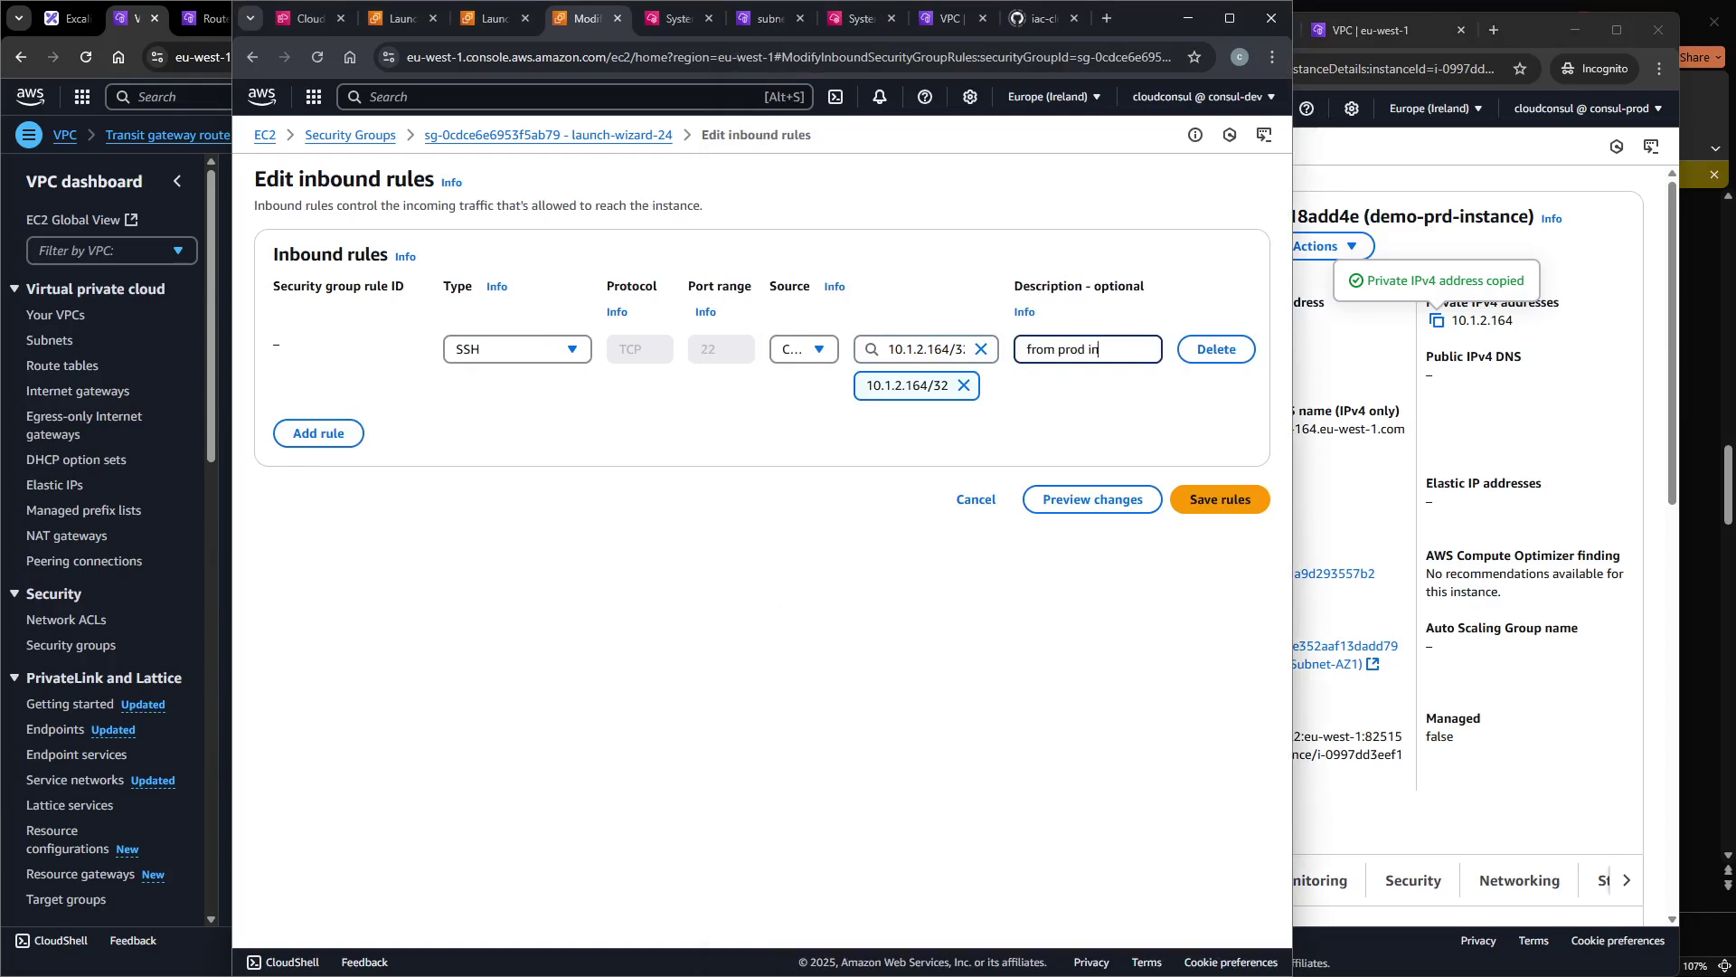
{"action": "left_click", "coordinate": [1230, 499]}
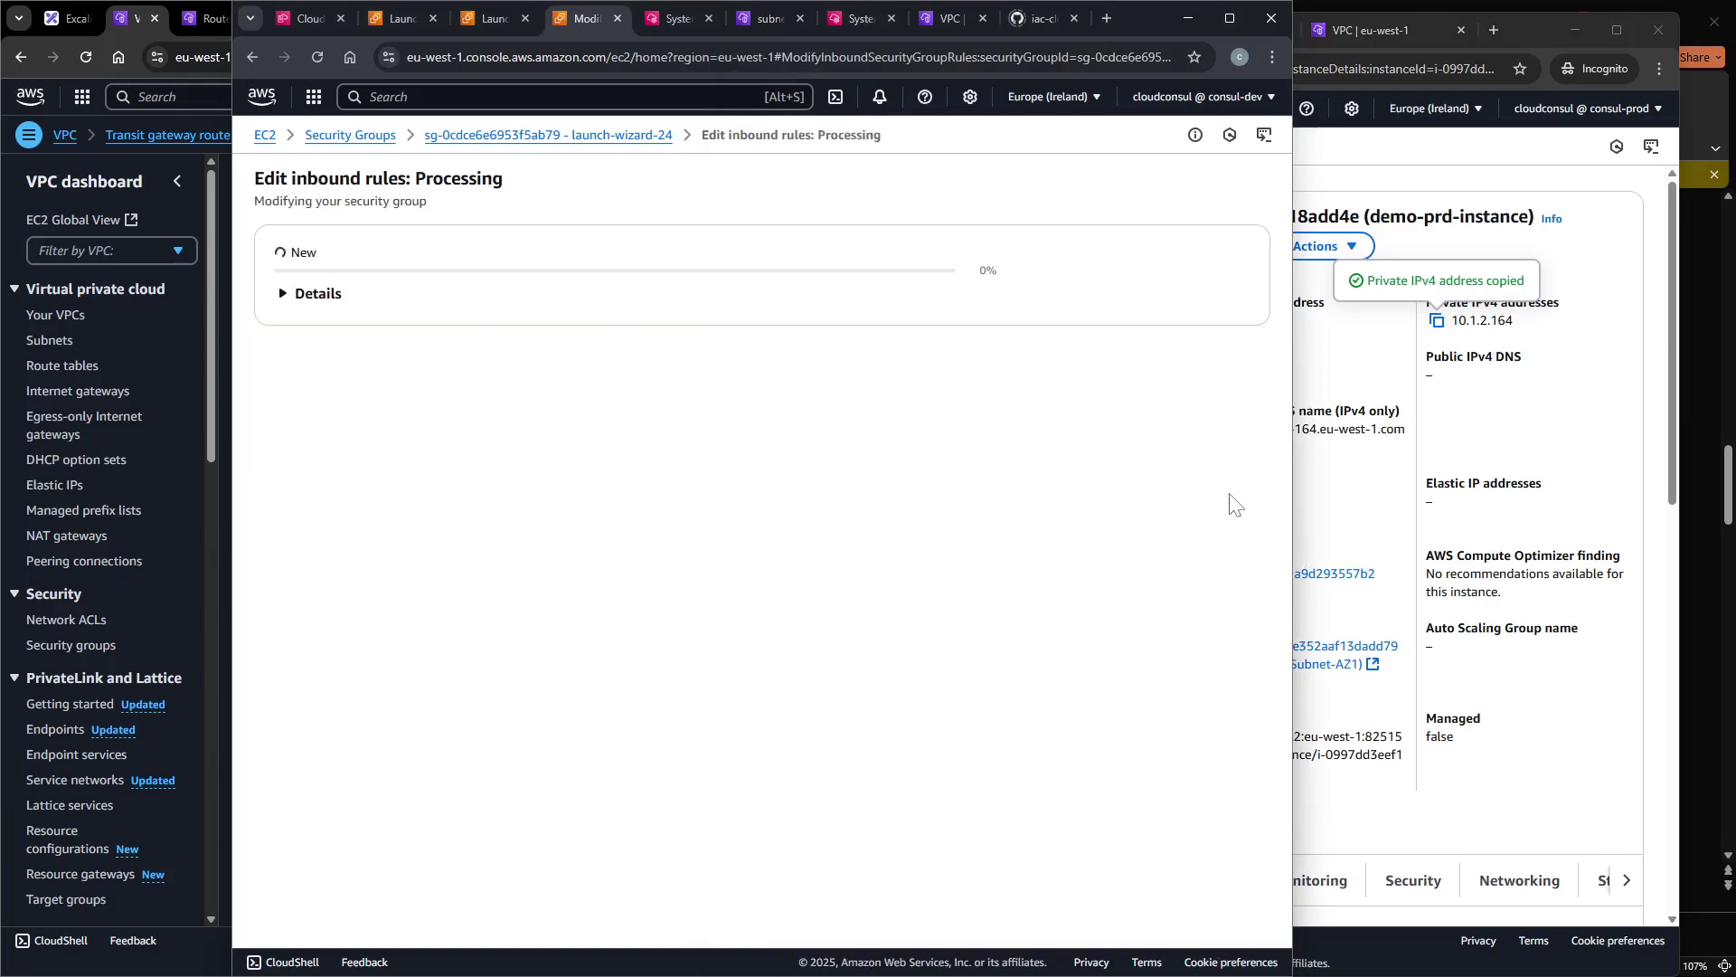
Return to the dev account's EC2 instances list to view demo-test-az2.
{"action": "left_click", "coordinate": [1405, 432]}
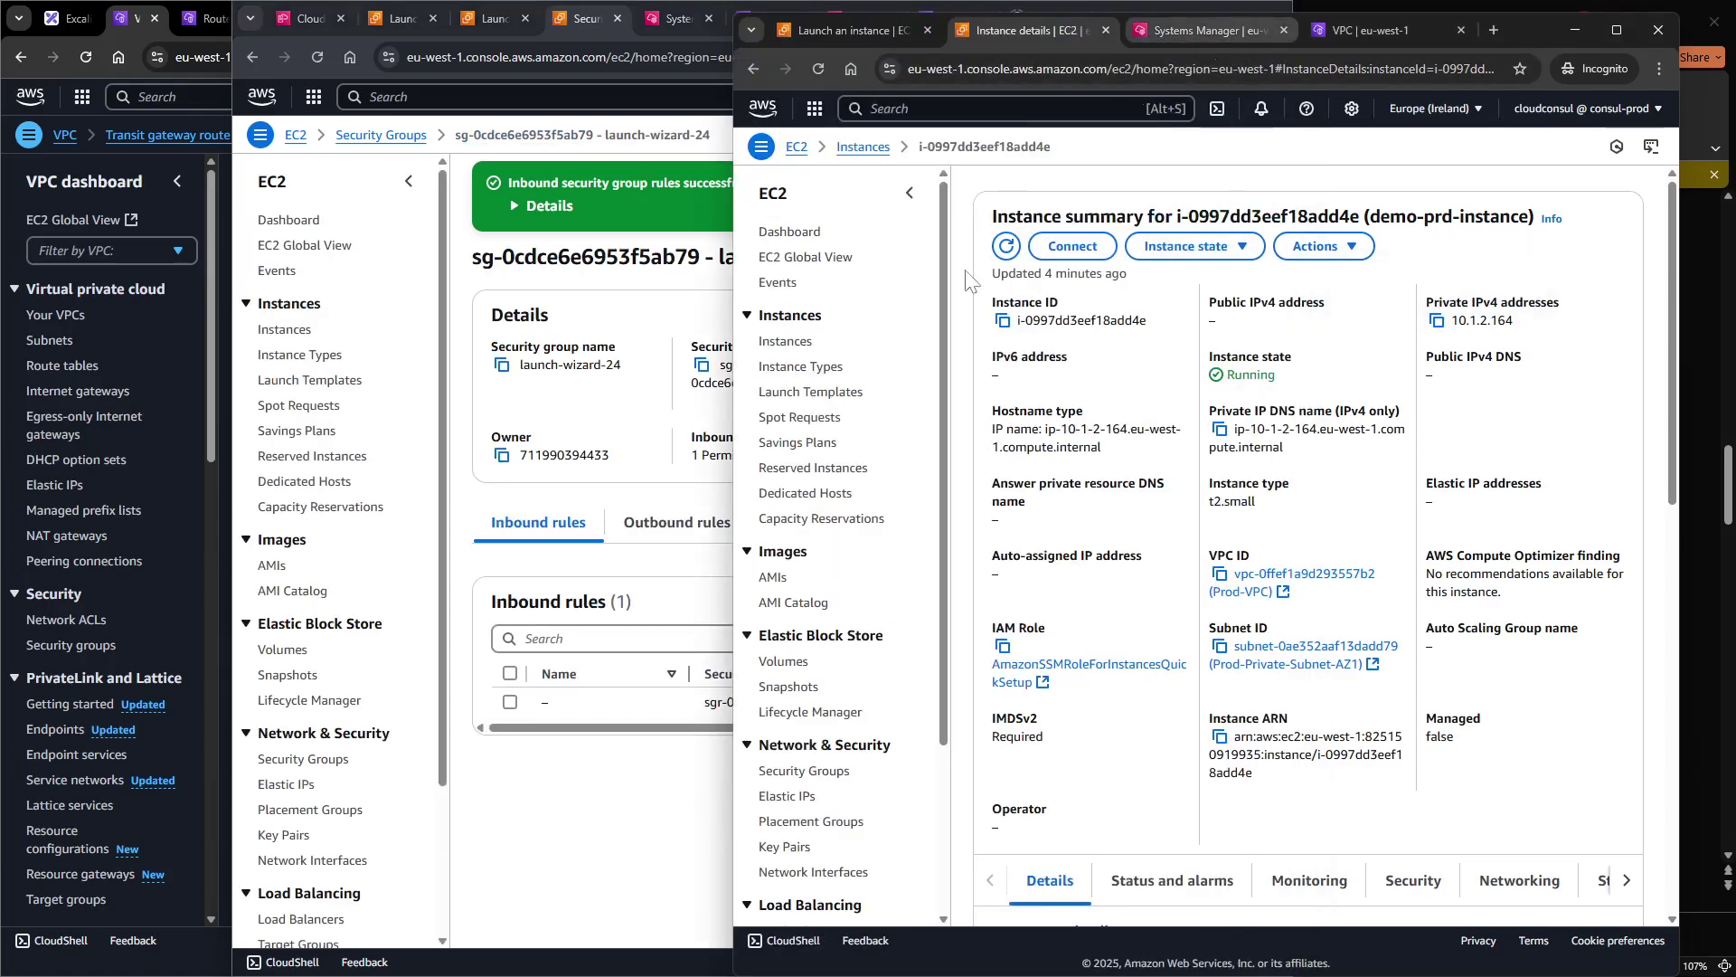
{"action": "left_click", "coordinate": [590, 568]}
{"action": "left_click", "coordinate": [479, 18]}
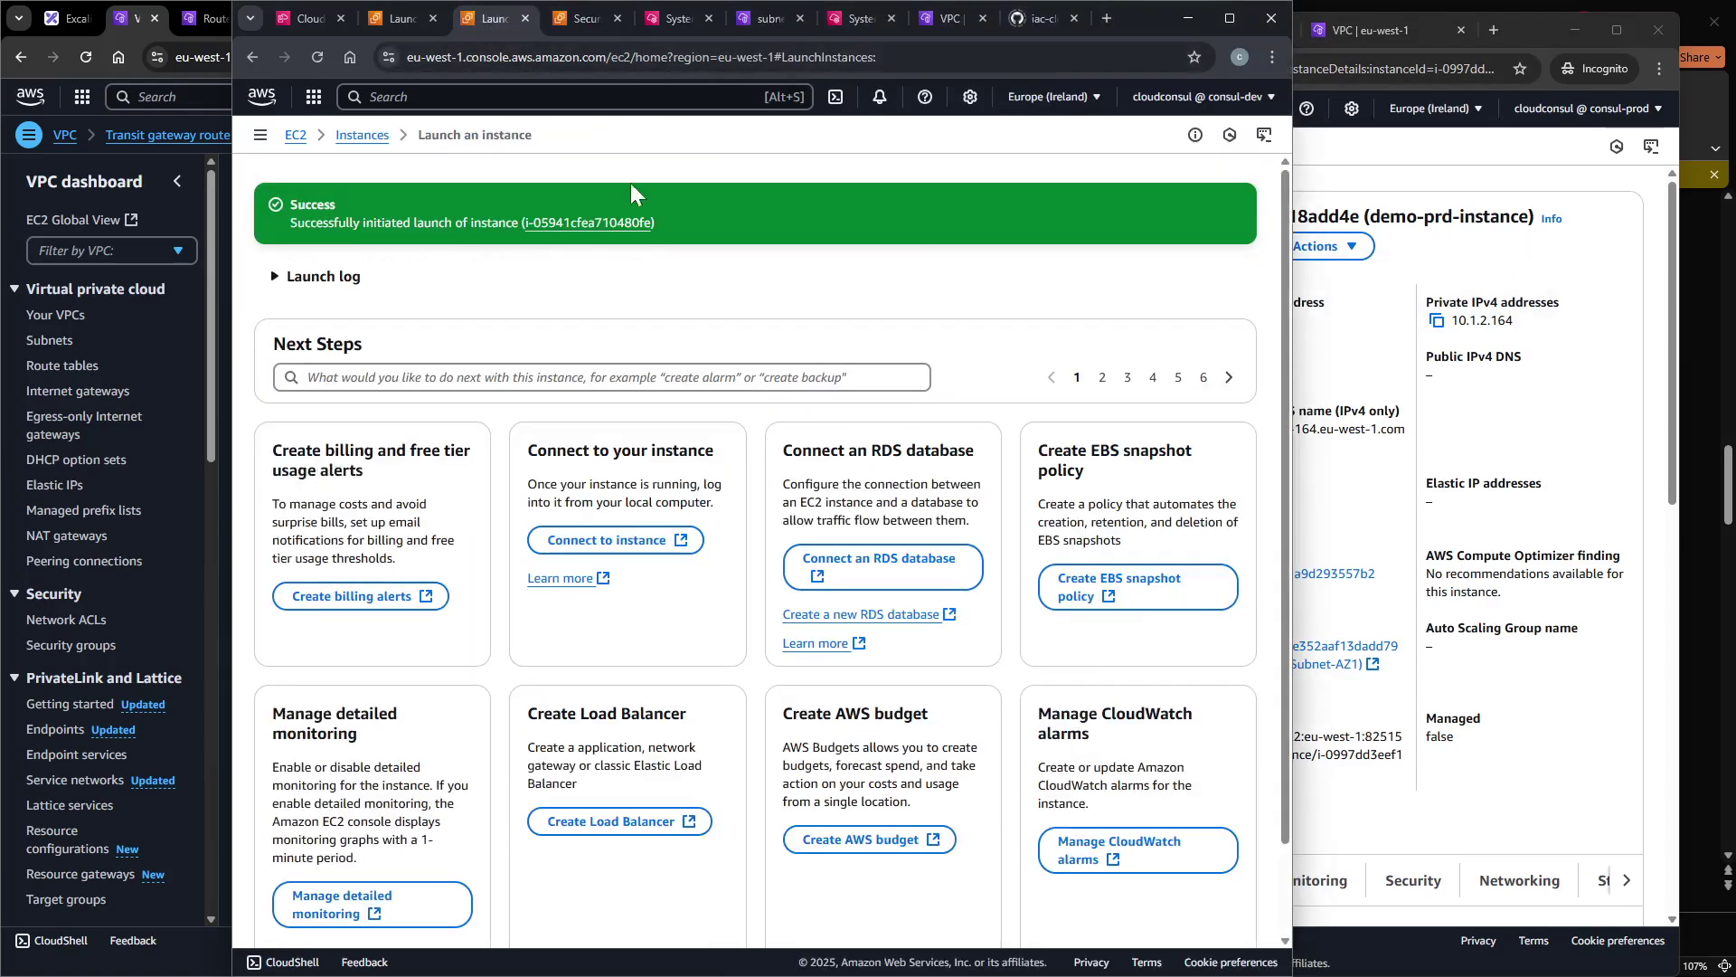
{"action": "left_click", "coordinate": [588, 20]}
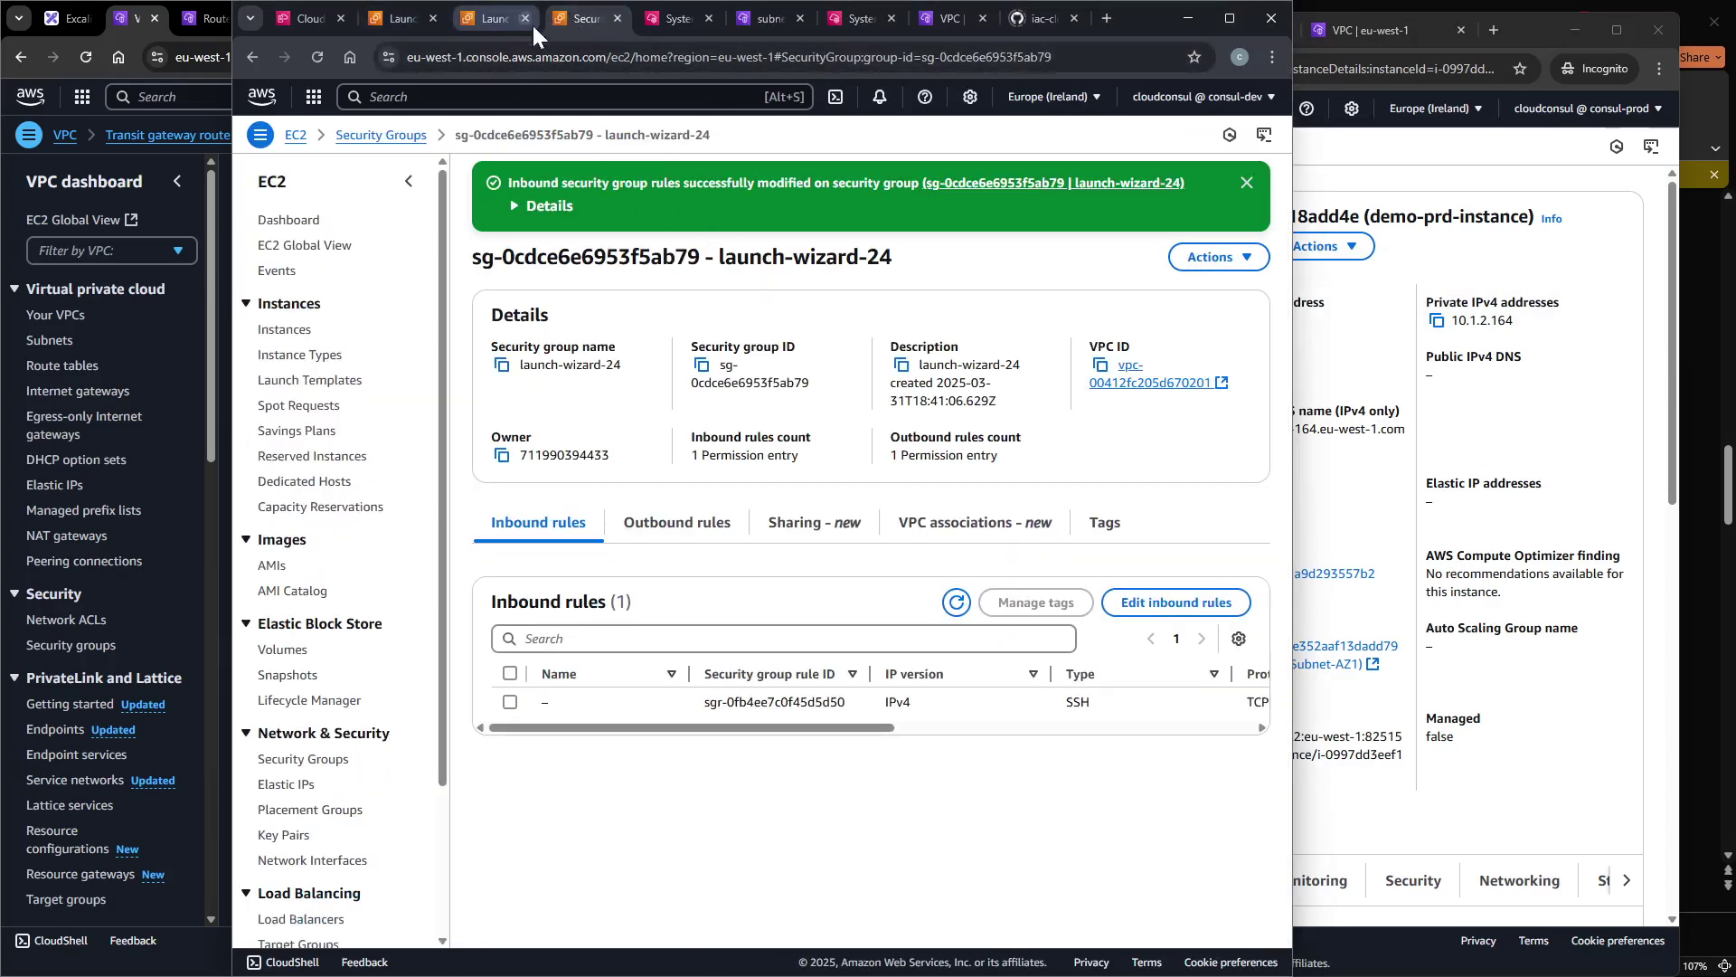
{"action": "left_click", "coordinate": [303, 336]}
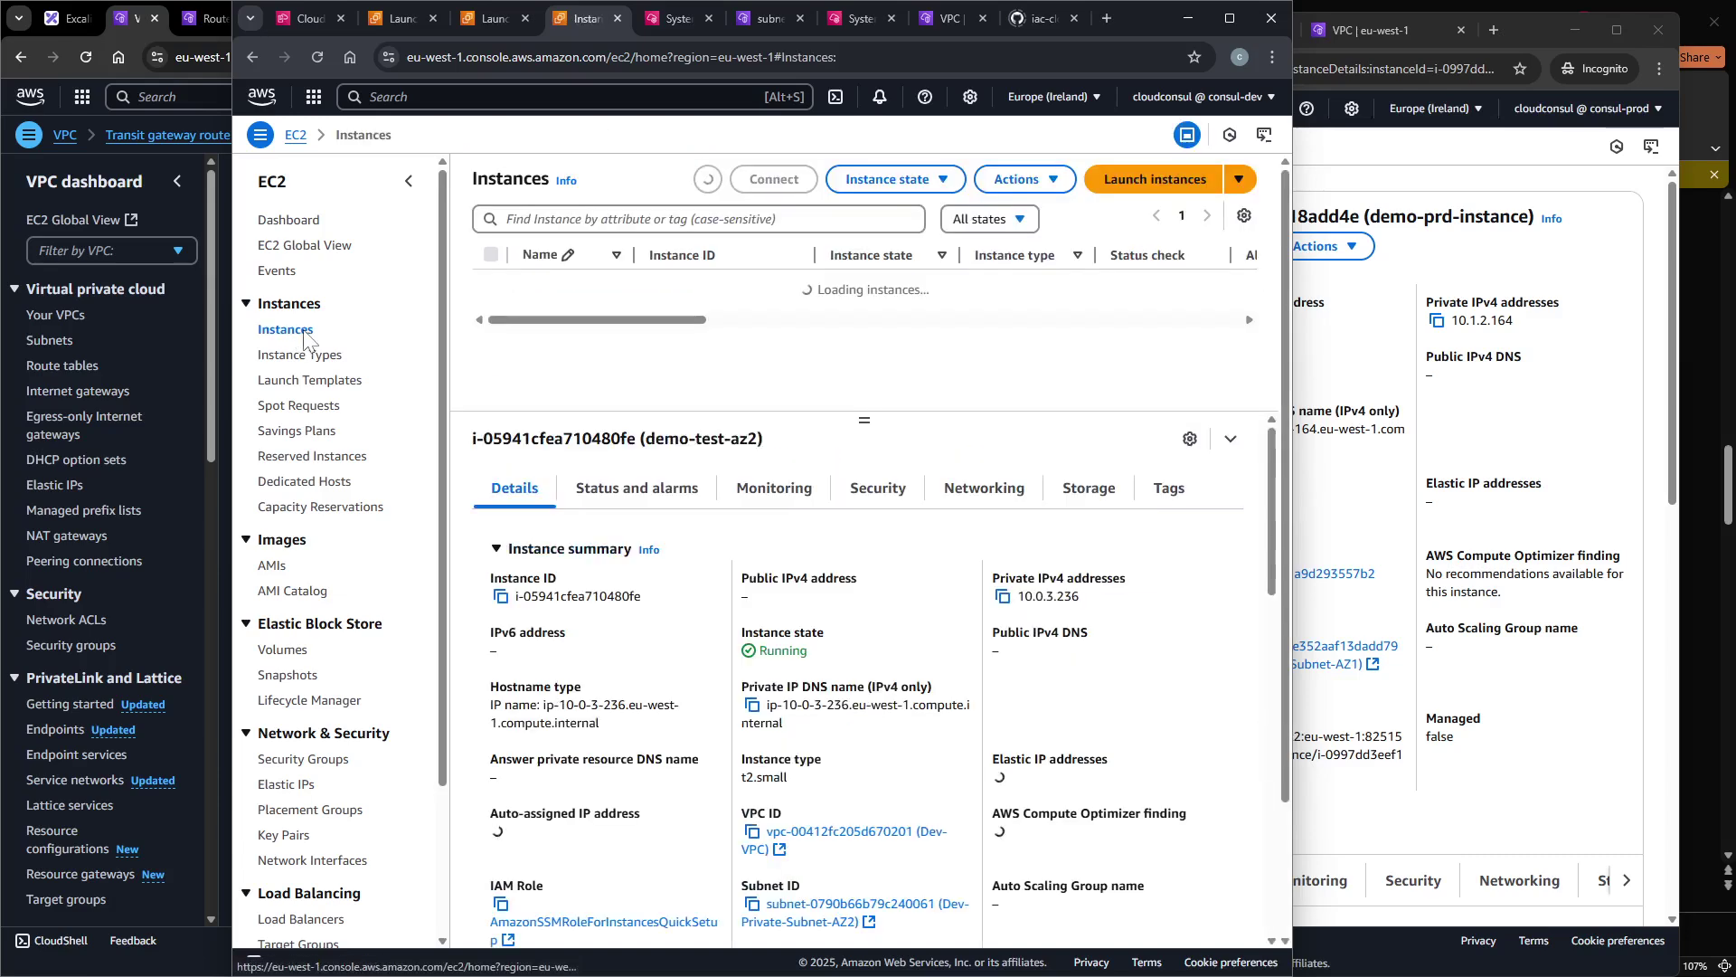
In the prod instance's root session, install the telnet package with yum install telnet -y.
{"action": "left_click", "coordinate": [1537, 29]}
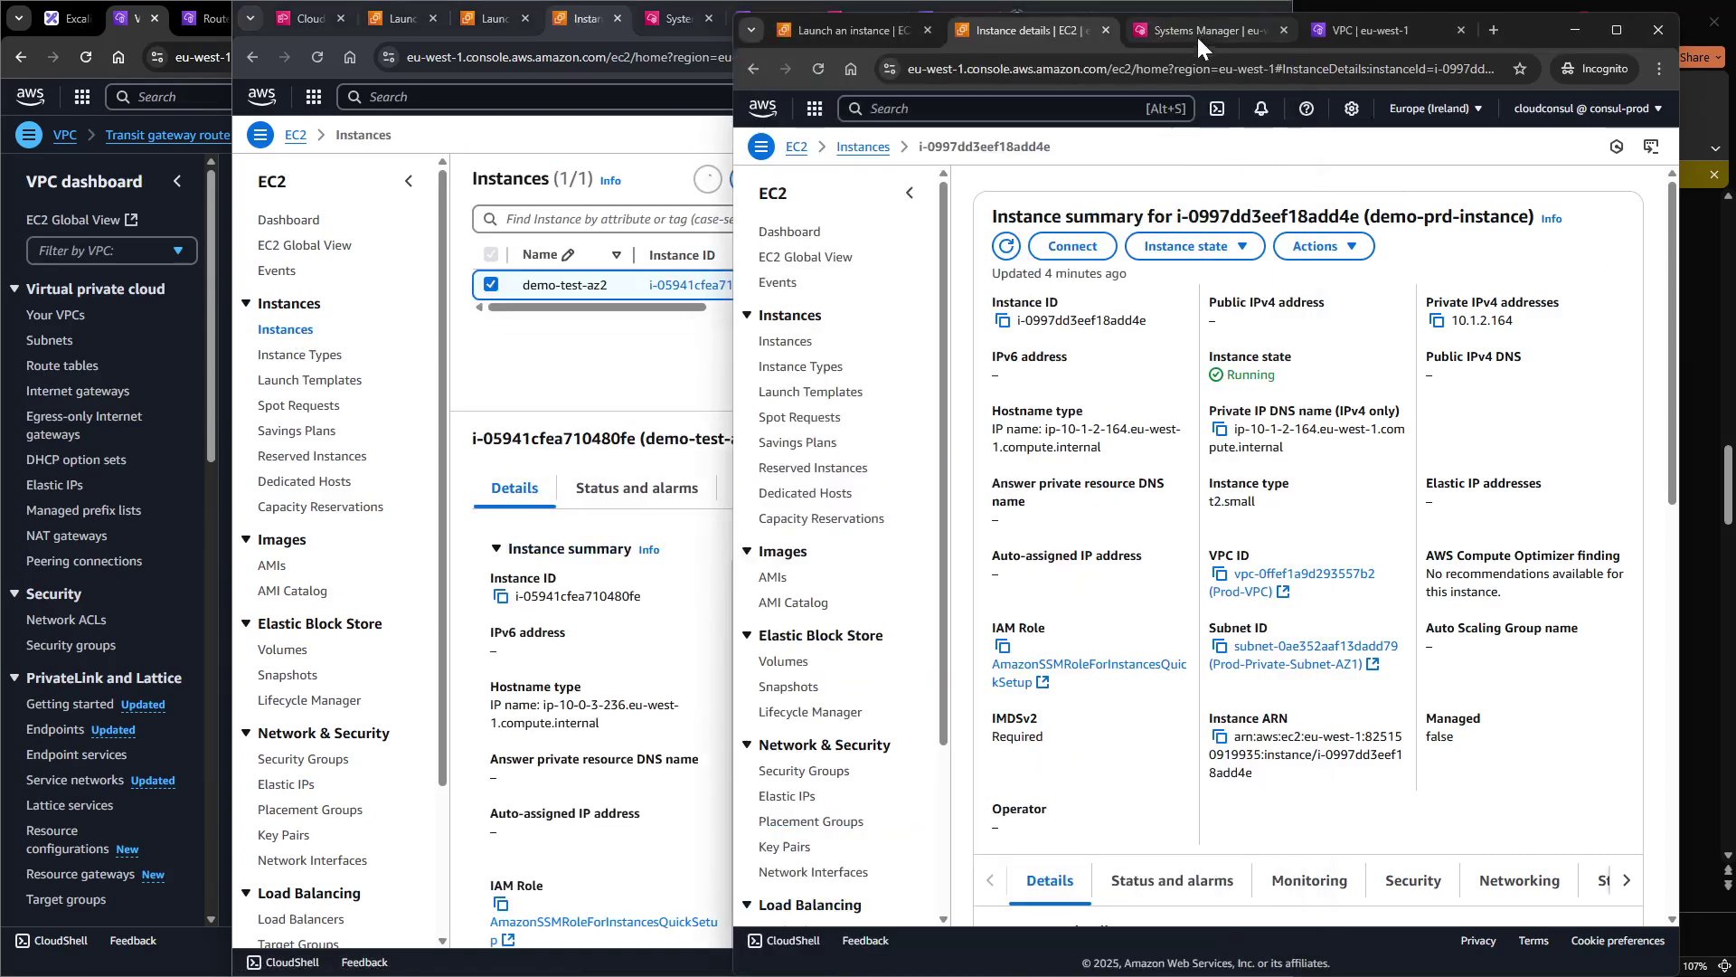
{"action": "left_click", "coordinate": [1201, 30]}
{"action": "key", "text": "Return"}
{"action": "key", "text": "Return"}
{"action": "key", "text": "Return"}
{"action": "type", "text": "te"}
{"action": "key", "text": "BackSpace"}
{"action": "key", "text": "BackSpace"}
{"action": "type", "text": "yu"}
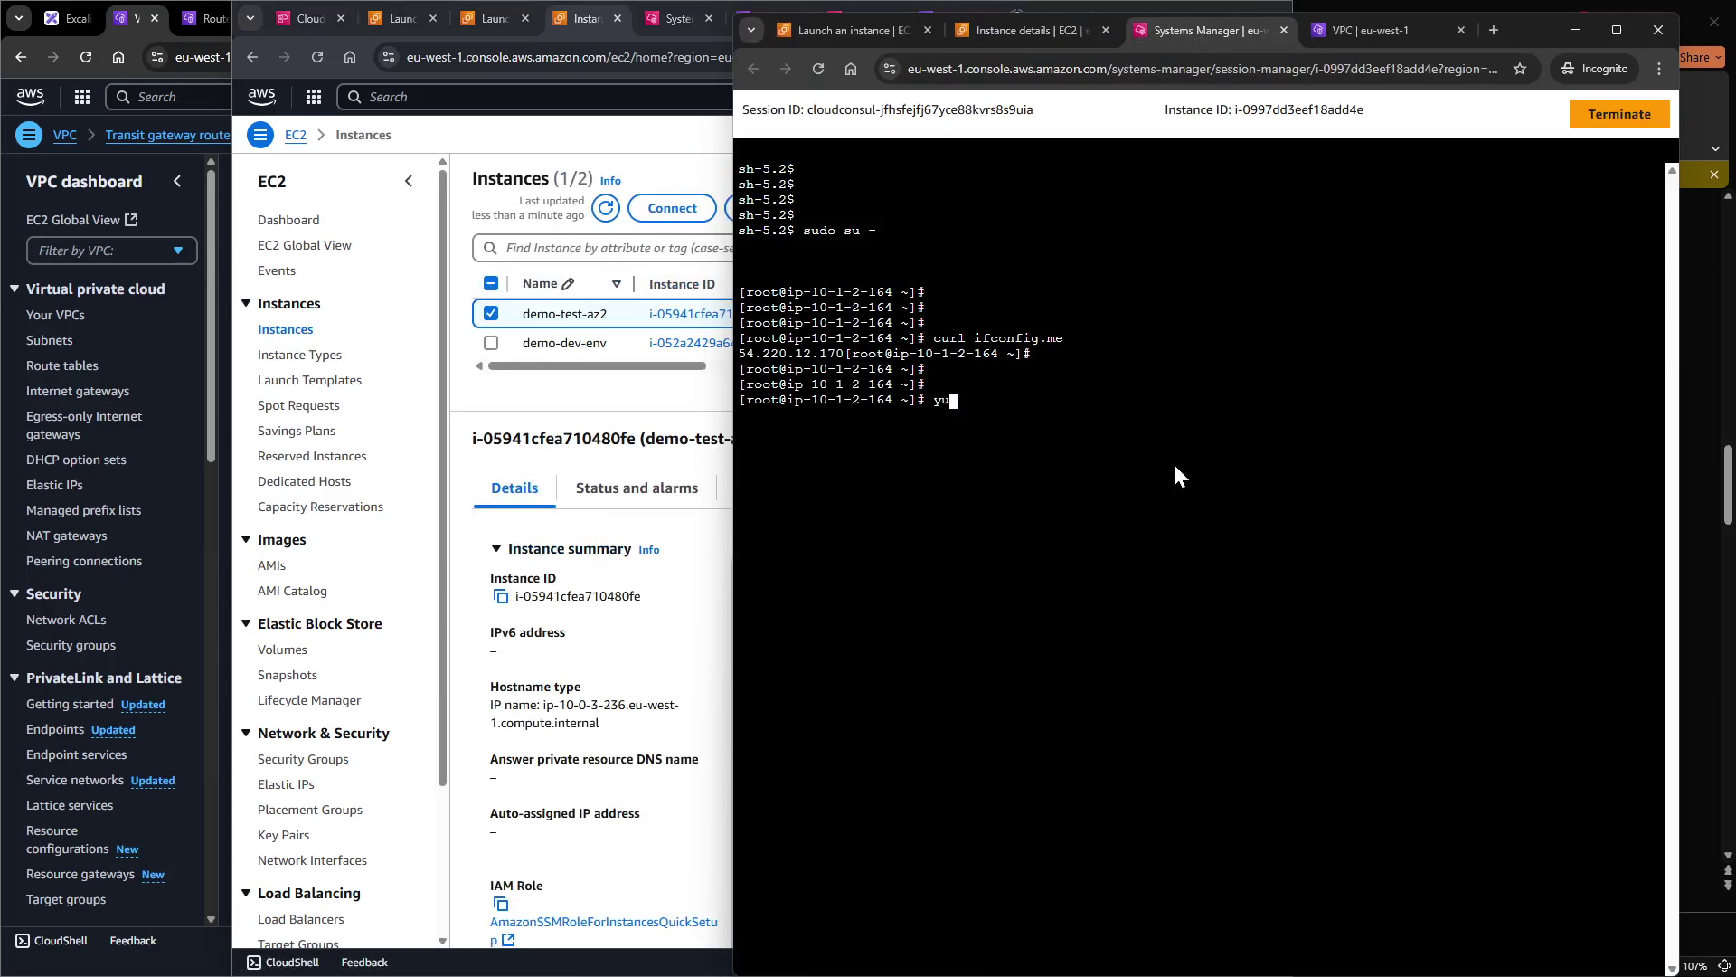
{"action": "type", "text": "m install telnet -y"}
{"action": "key", "text": "Return"}
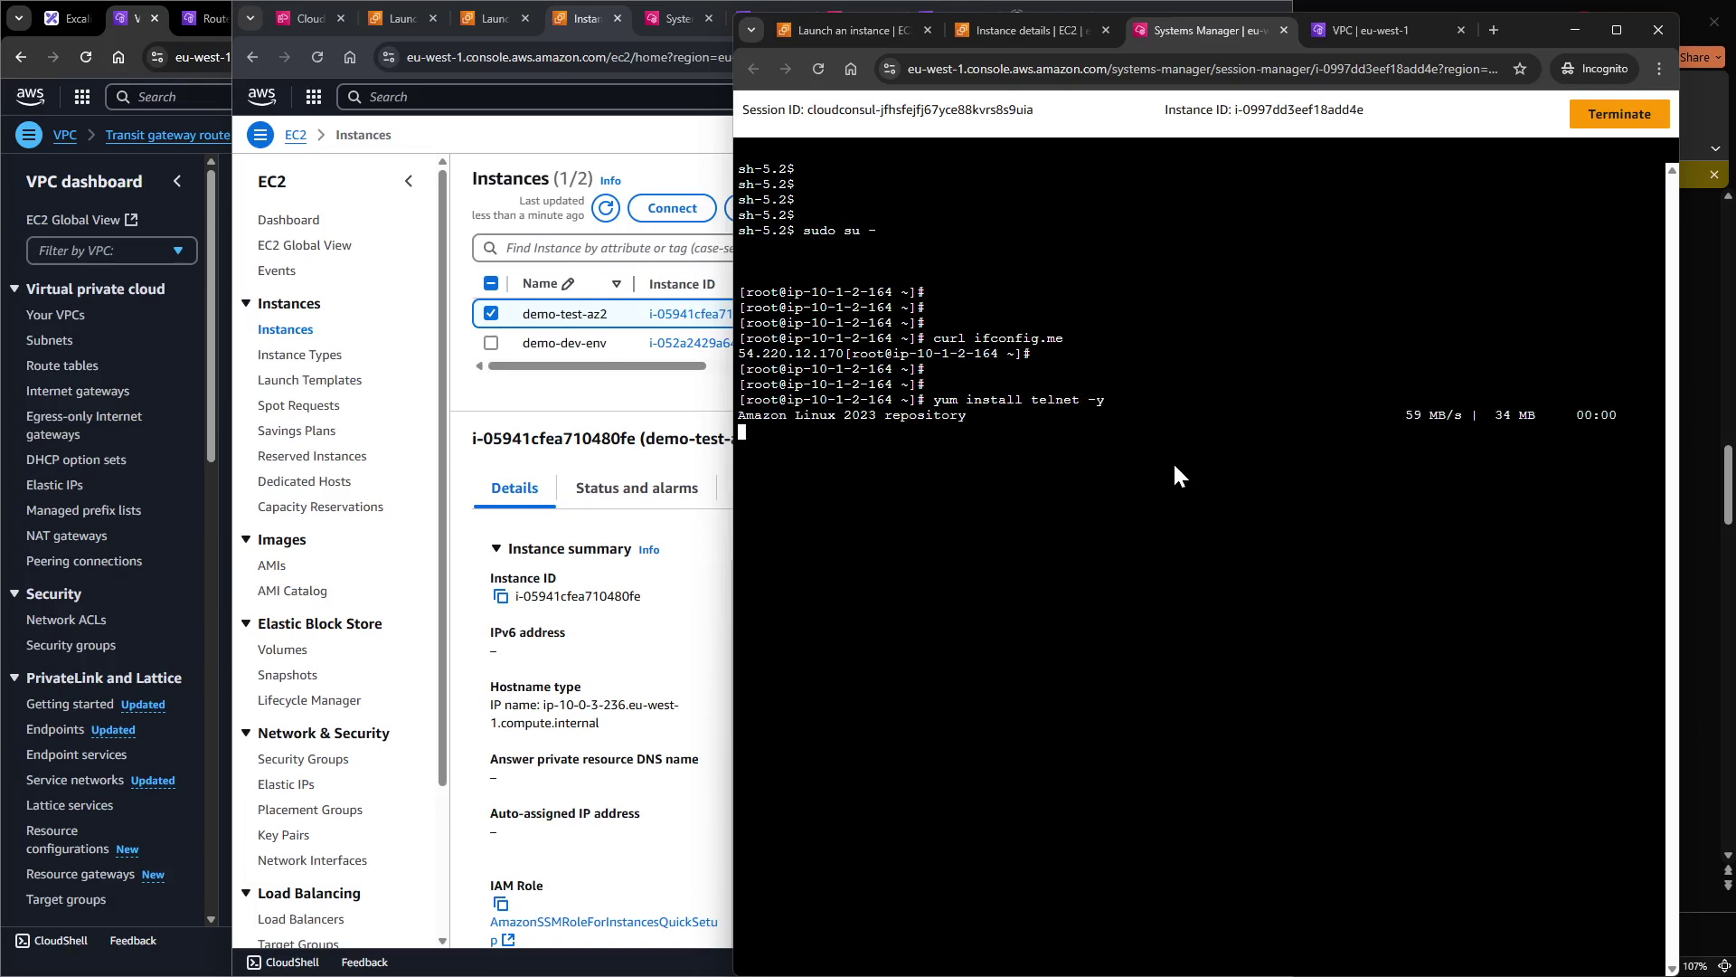
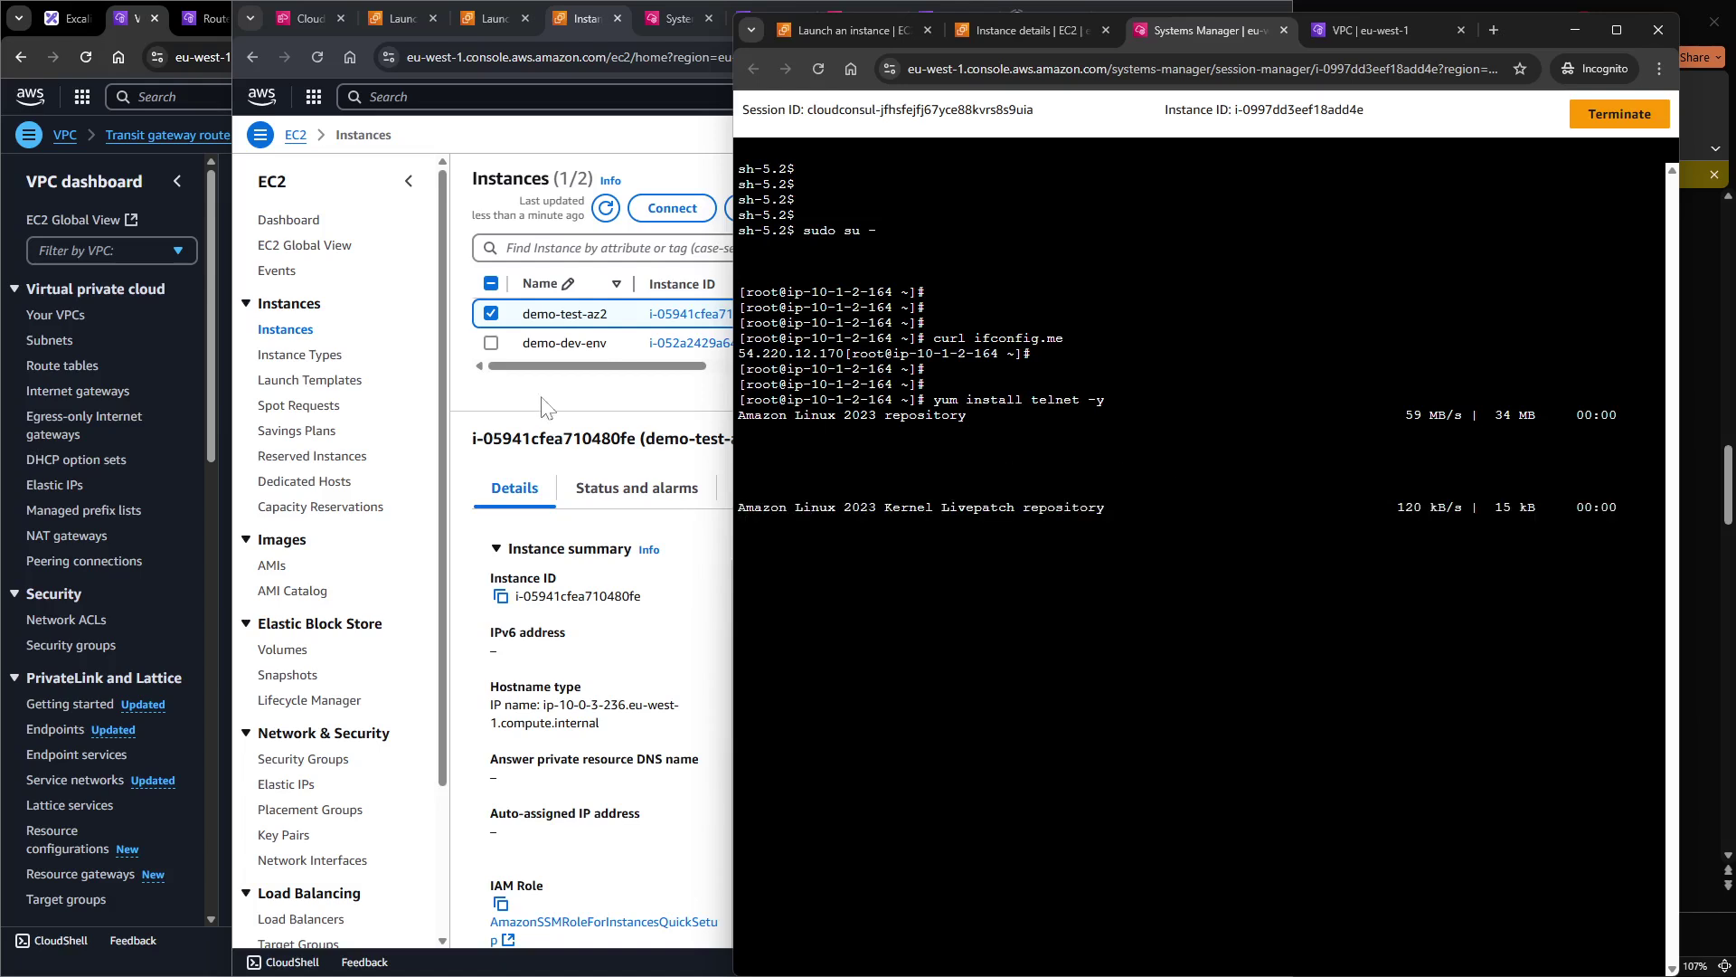
Copy demo-test-az2's private IPv4 address and run telnet 10.0.3.236 22 from the prod session to test SSH-port connectivity.
{"action": "key", "text": "alt+Tab"}
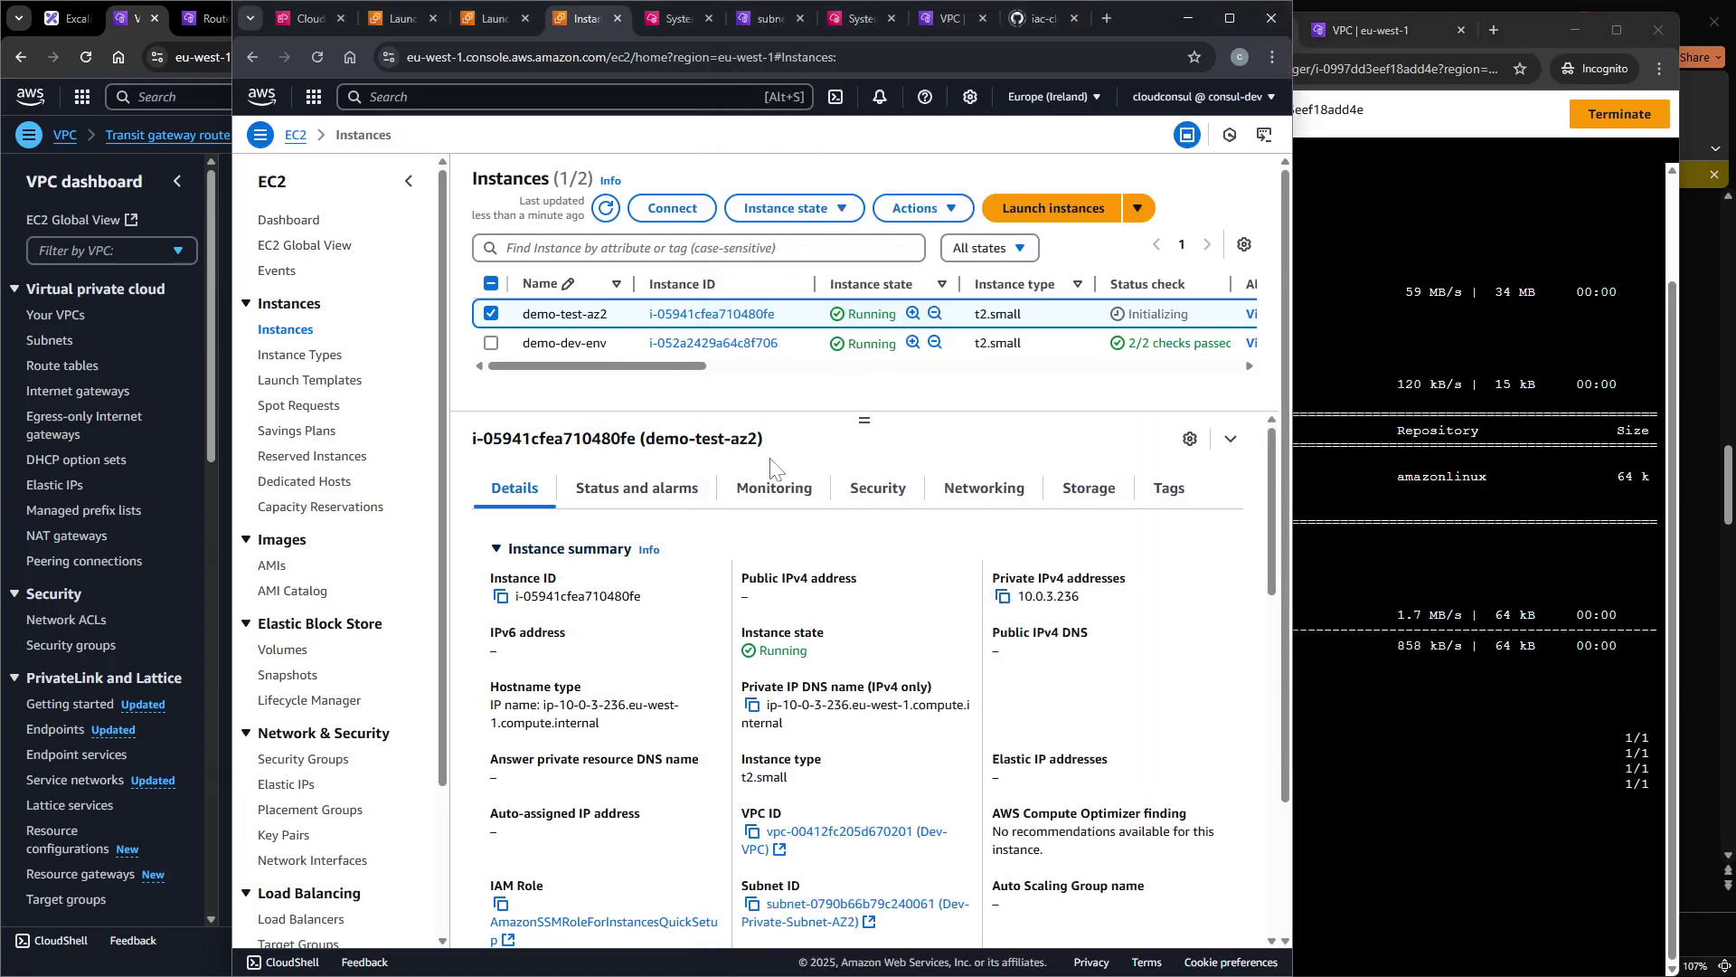
{"action": "left_click", "coordinate": [863, 500]}
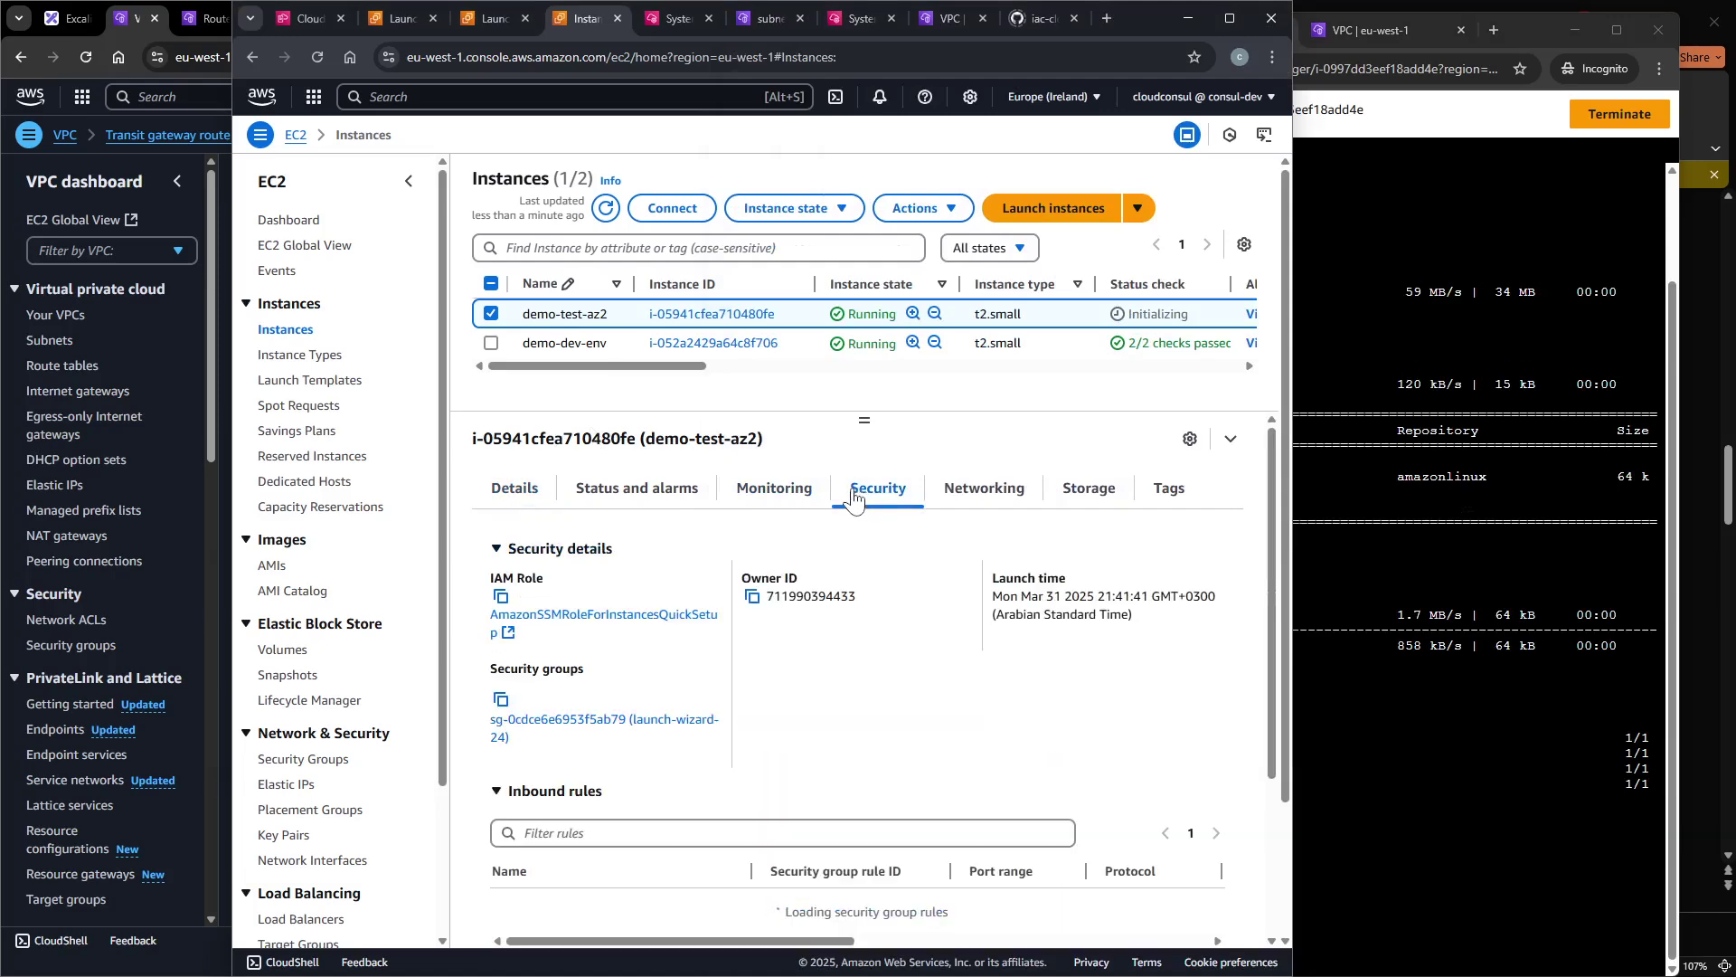
{"action": "left_click", "coordinate": [514, 500]}
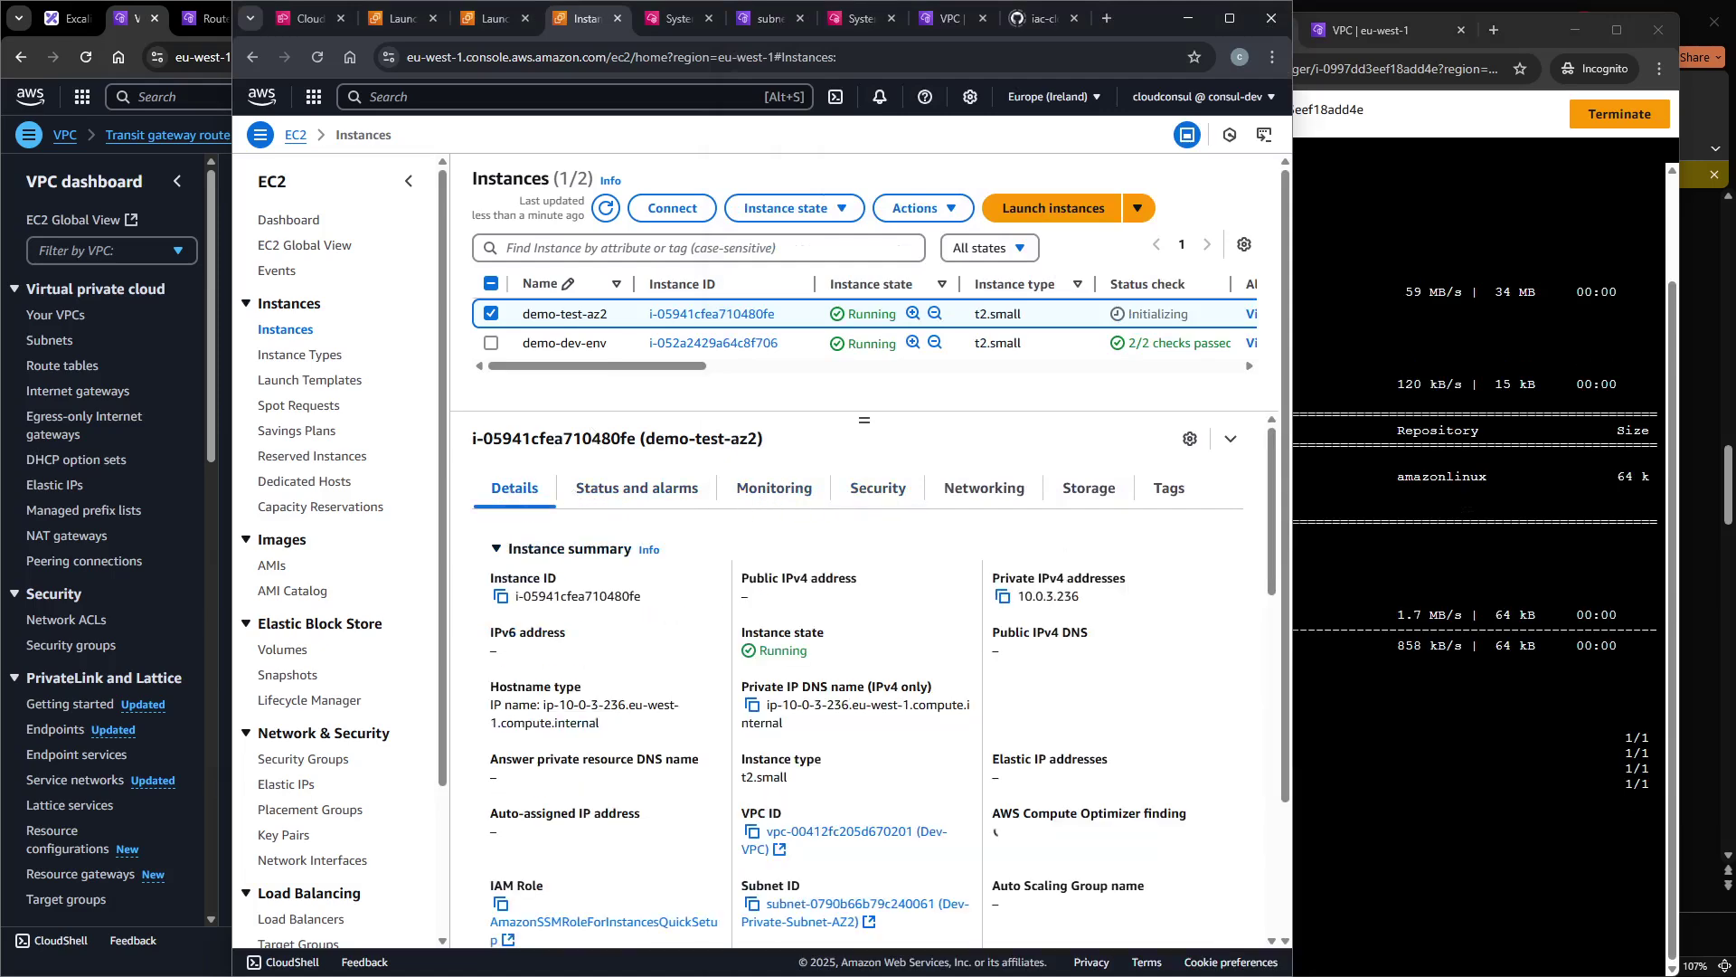
{"action": "left_click", "coordinate": [1537, 628]}
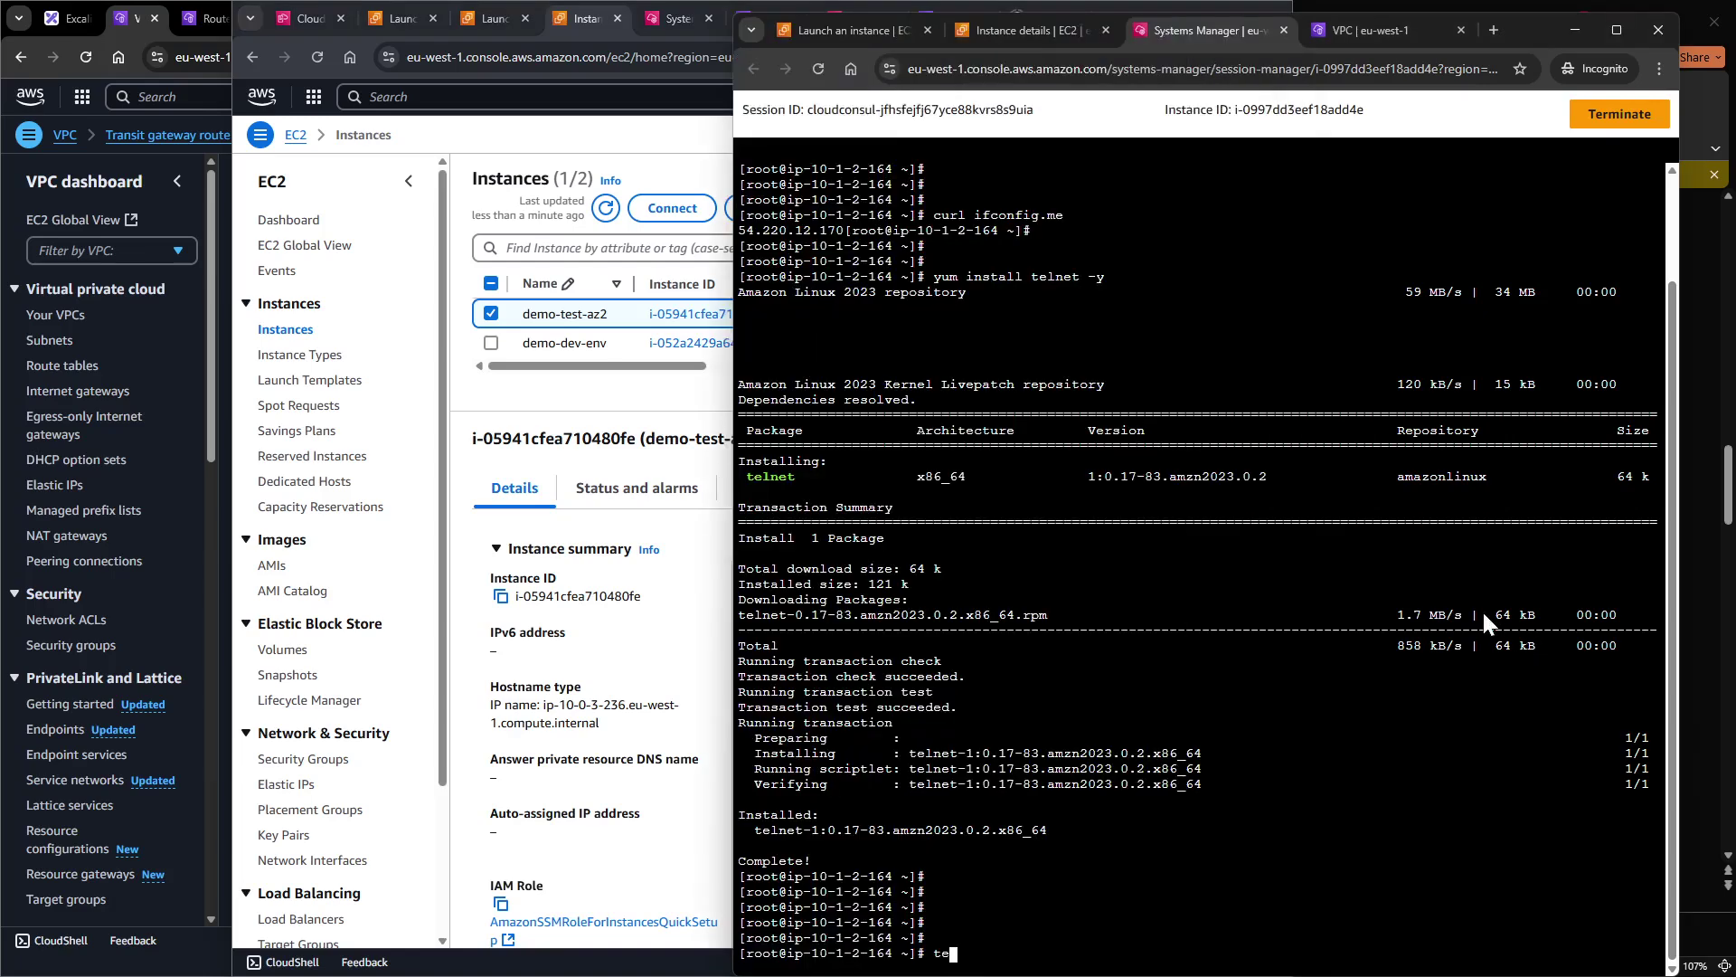
{"action": "right_click", "coordinate": [1452, 649]}
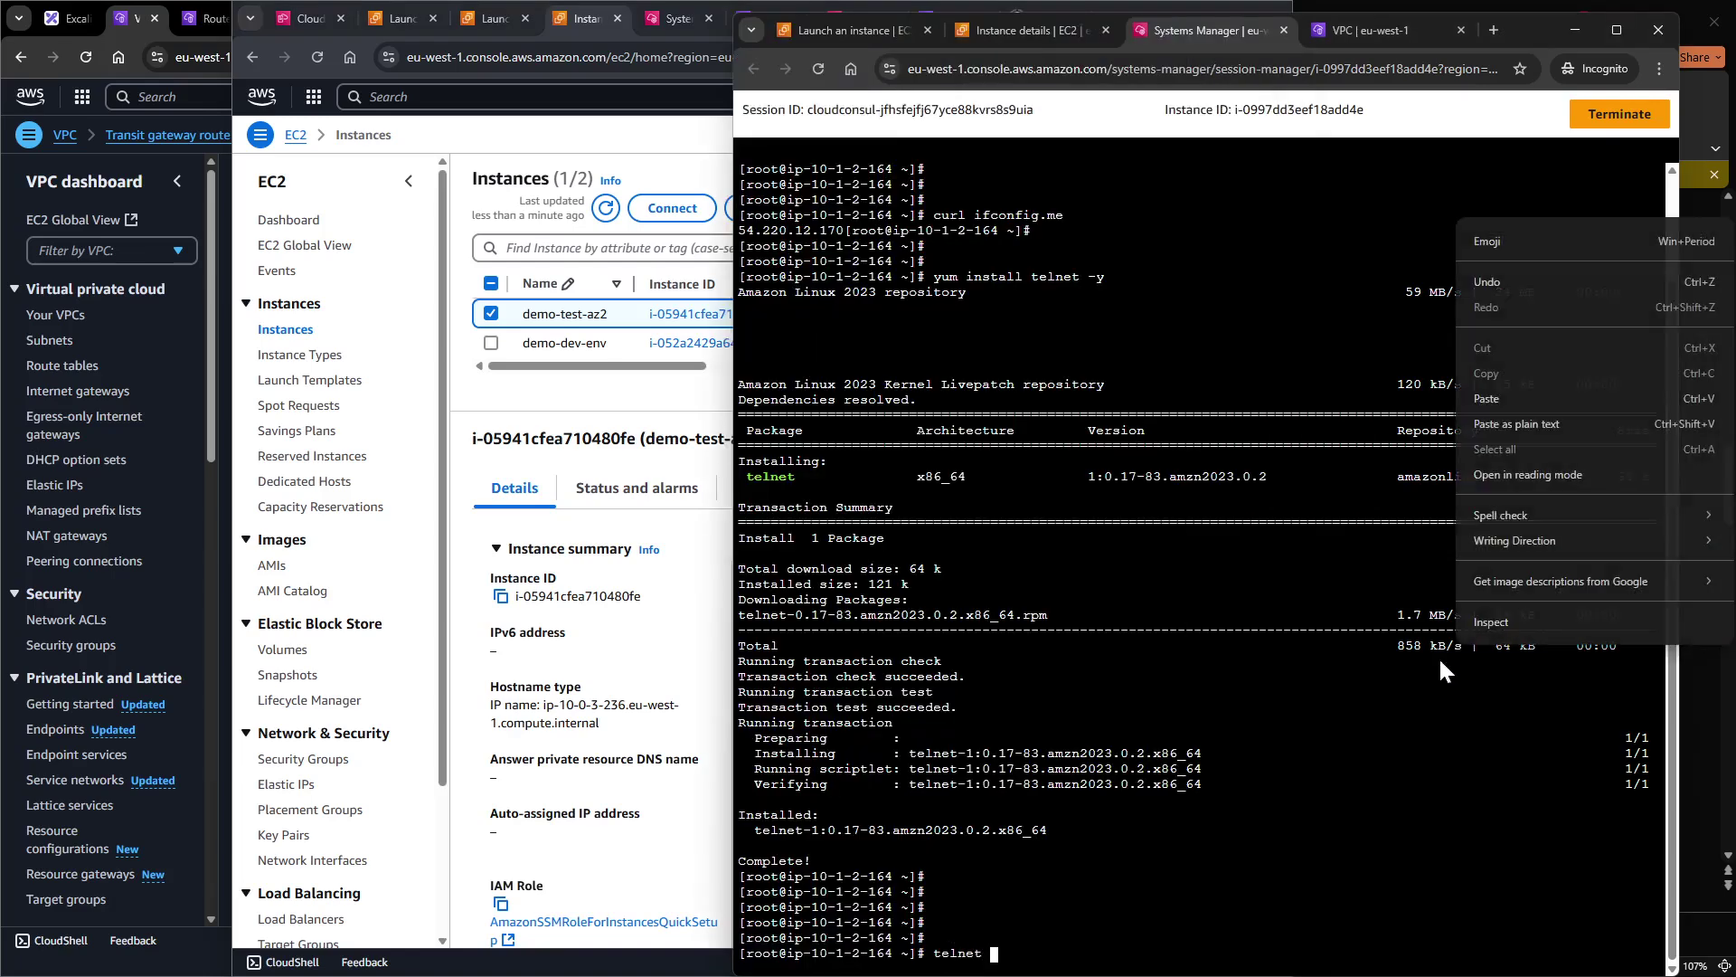
{"action": "left_click", "coordinate": [1501, 403]}
{"action": "type", "text": "22"}
{"action": "key", "text": "Return"}
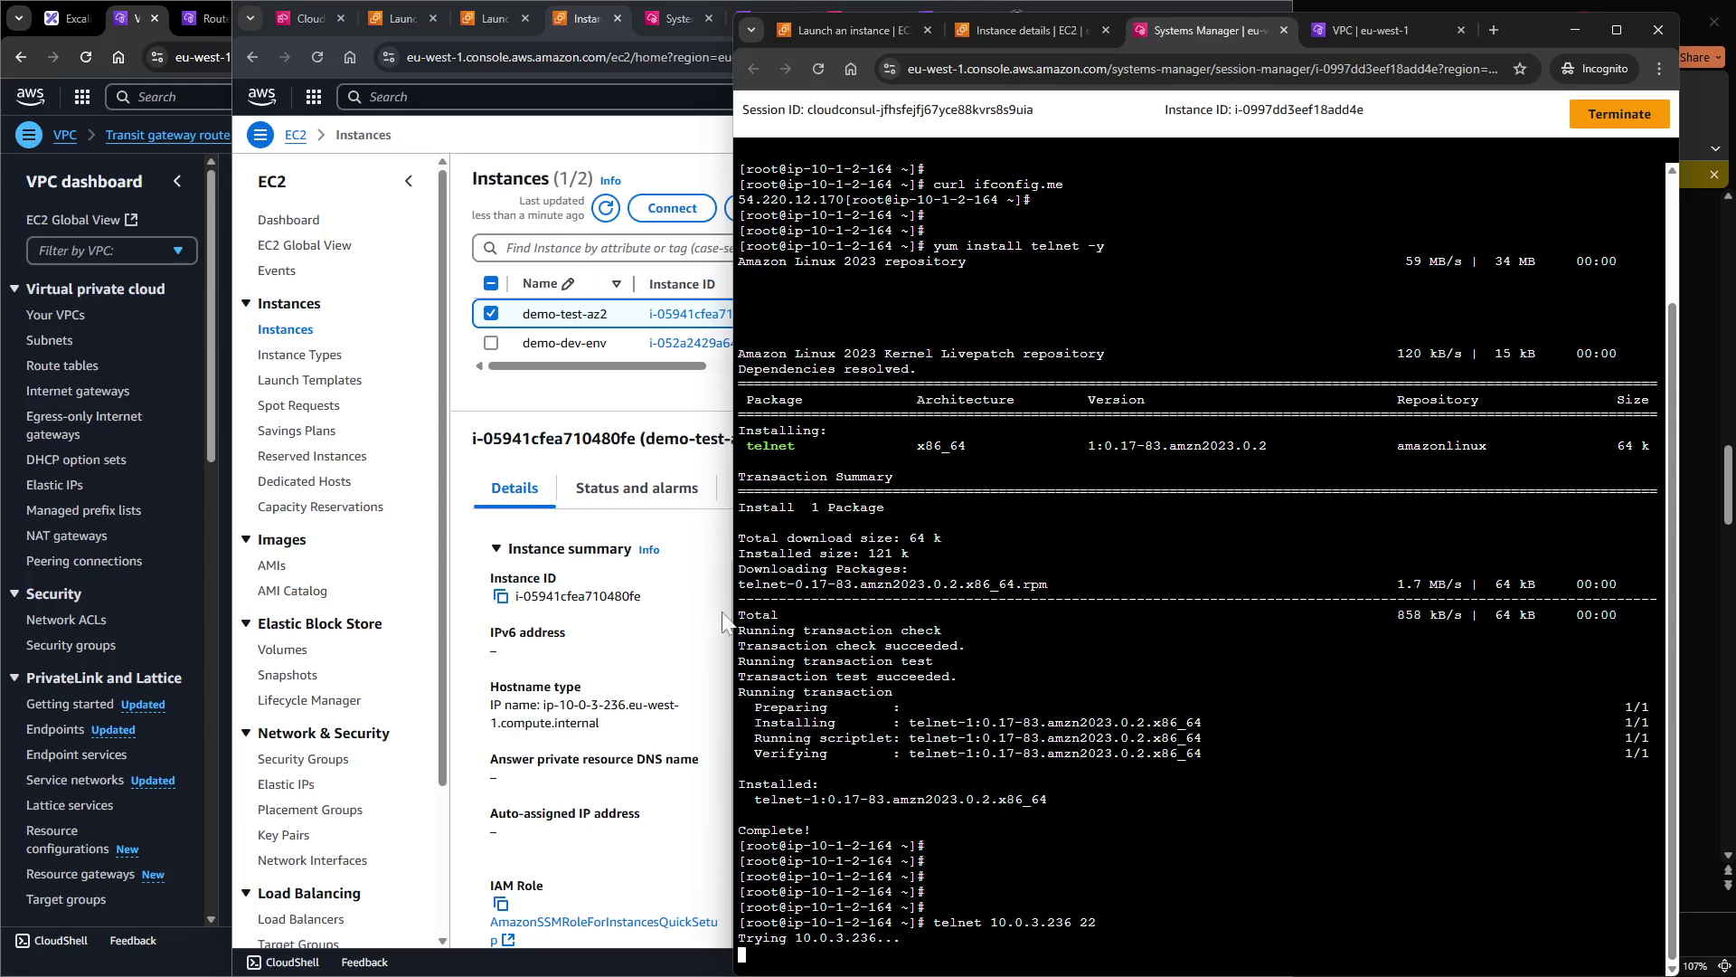
Copy demo-prd-instance's private IPv4 address and open its launch-wizard-3 security group in a separate tab.
{"action": "left_click", "coordinate": [975, 26]}
{"action": "left_click", "coordinate": [1436, 322]}
{"action": "scroll", "coordinate": [1421, 425], "scroll_direction": "down", "scroll_amount": 4}
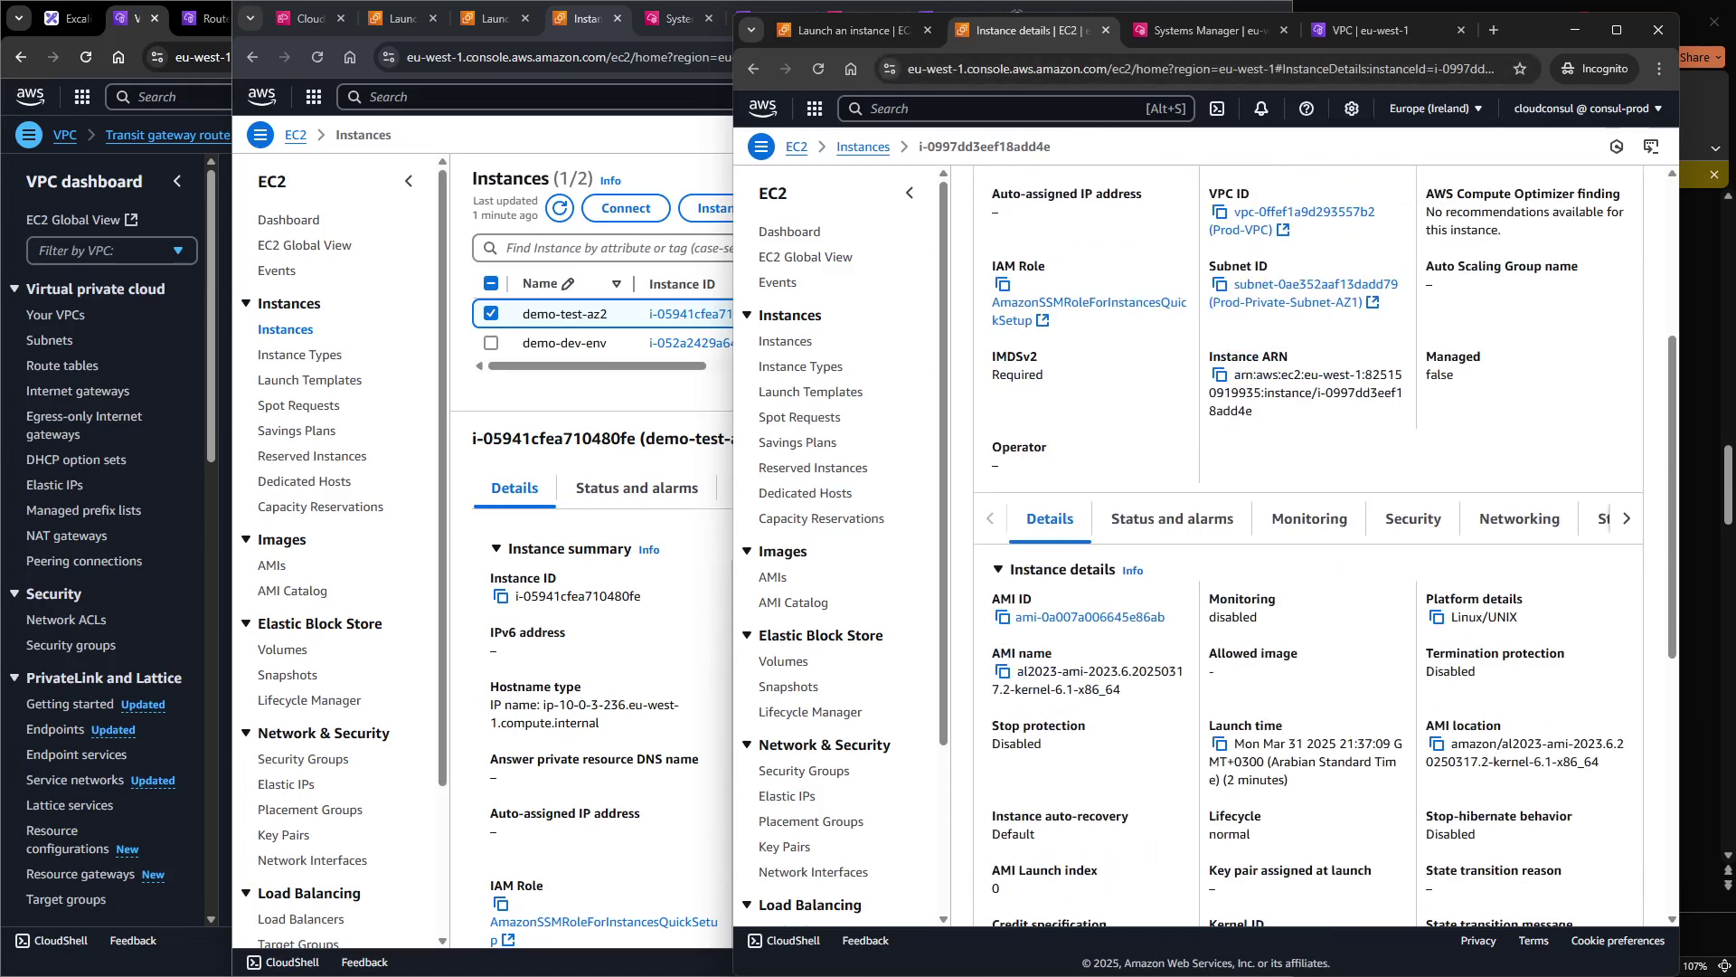
{"action": "left_click", "coordinate": [1427, 521]}
{"action": "scroll", "coordinate": [1207, 651], "scroll_direction": "down", "scroll_amount": 3}
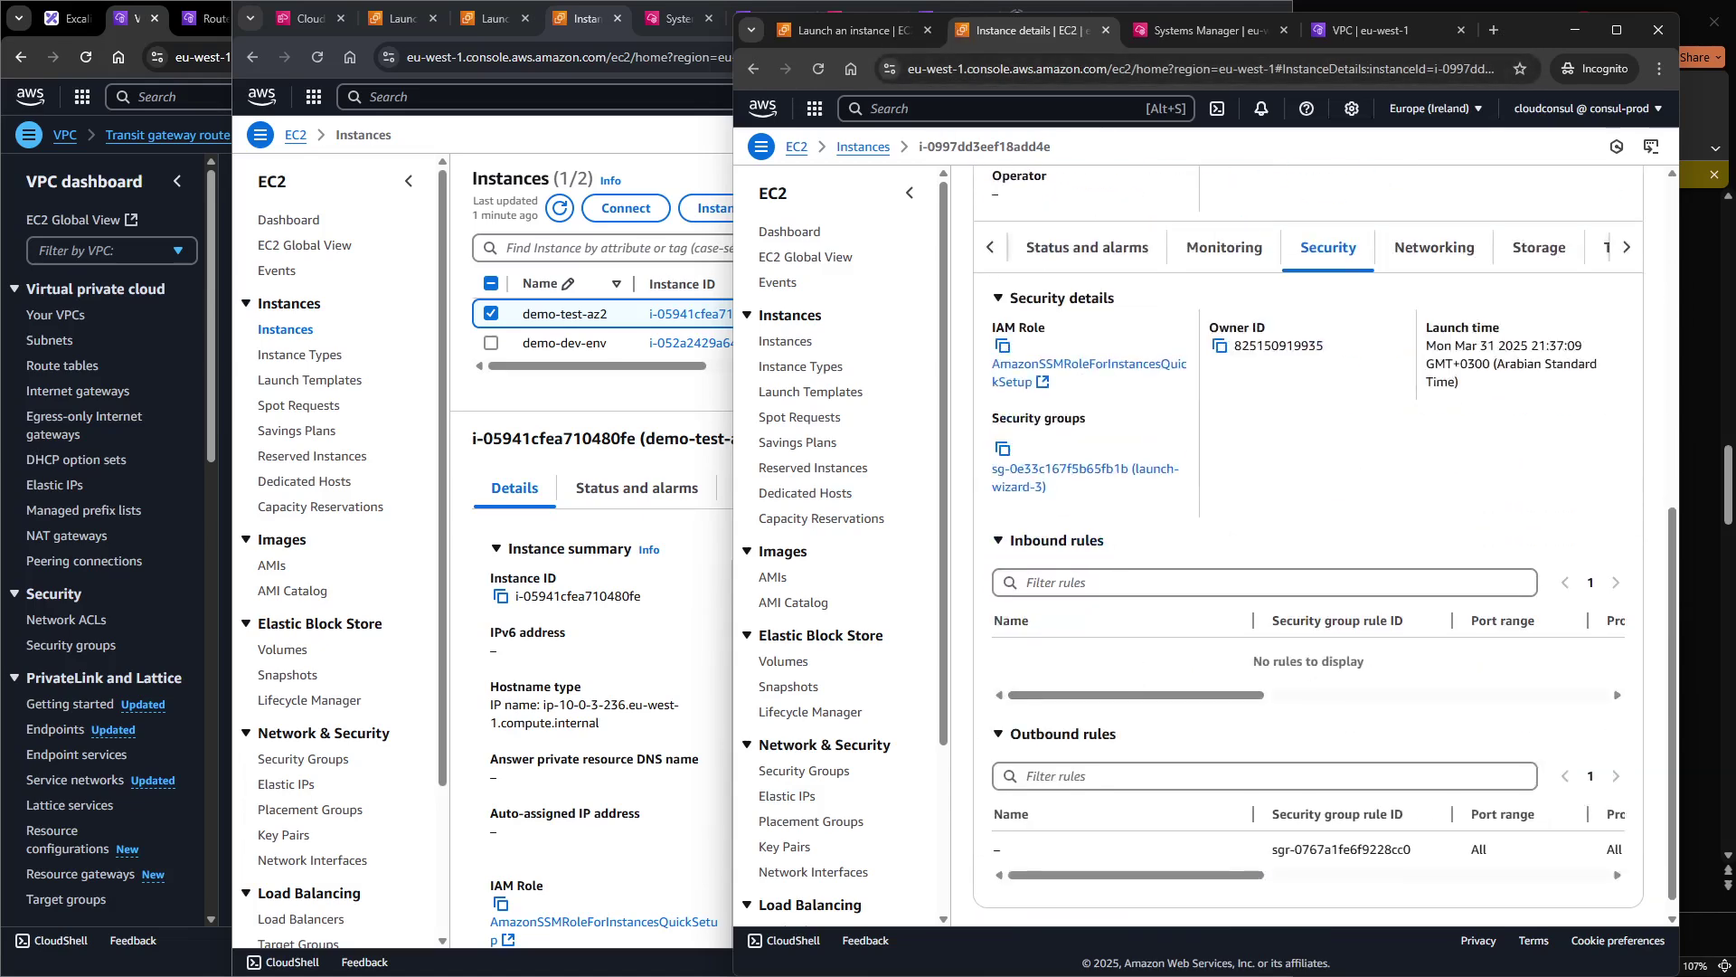
{"action": "left_click", "coordinate": [1138, 470], "text": "ctrl"}
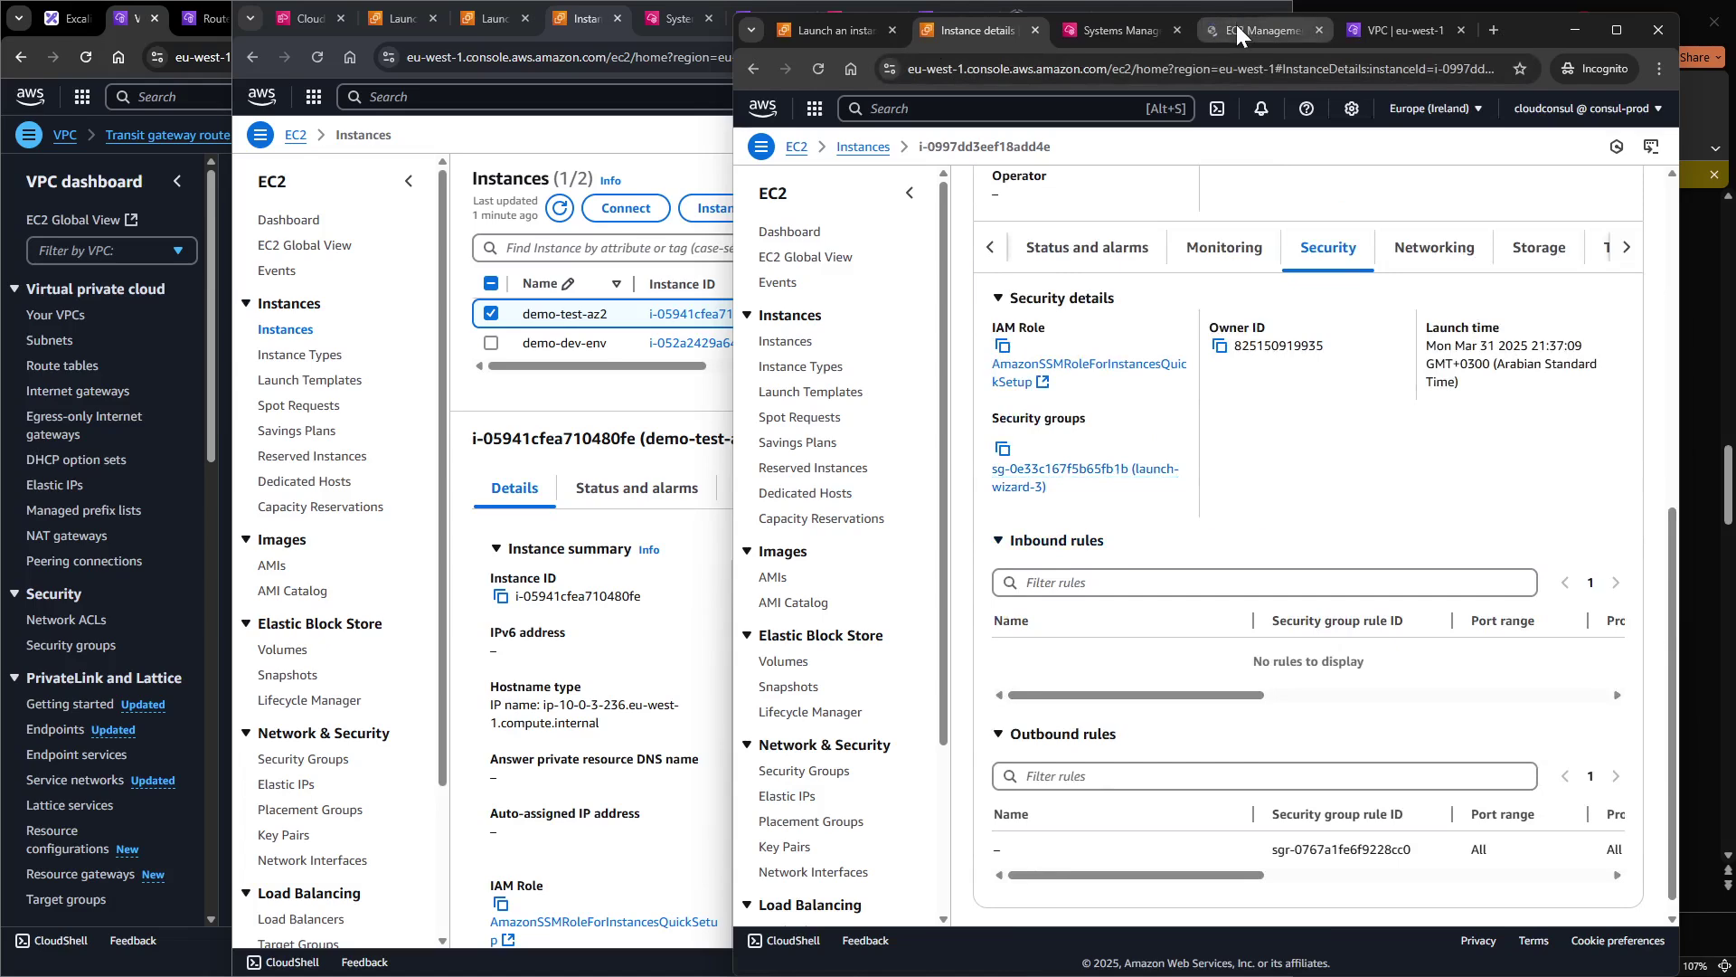
{"action": "left_click", "coordinate": [1236, 24]}
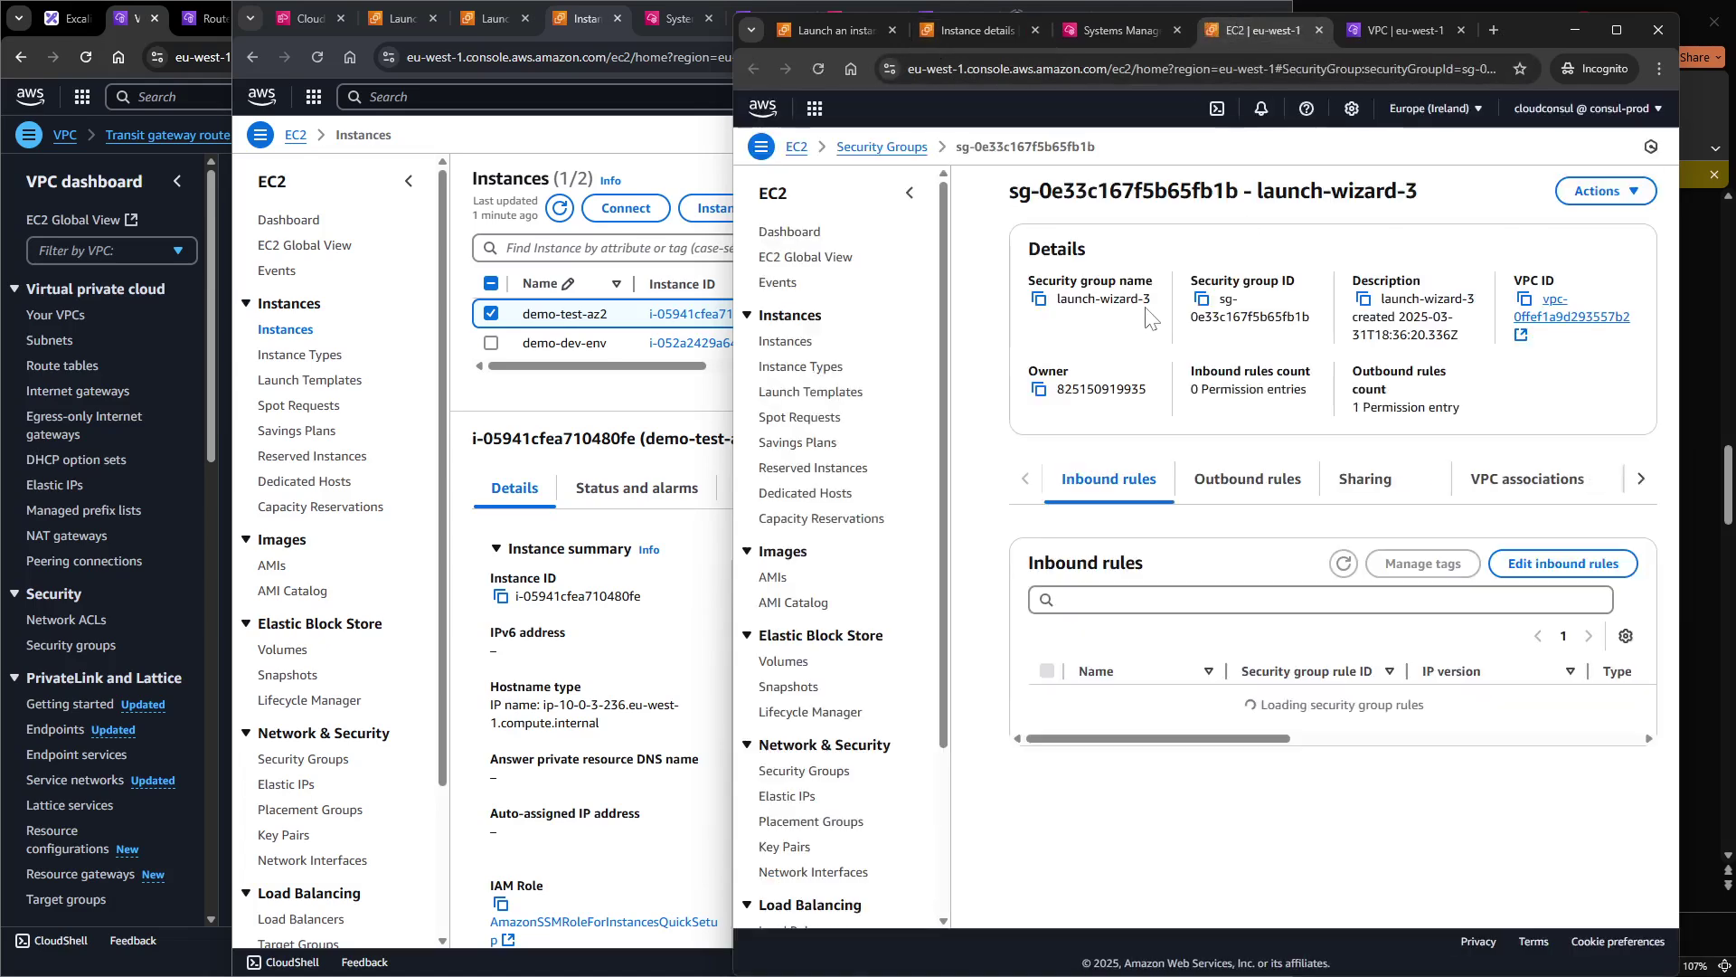
Add an inbound SSH rule with custom source 10.1.2.164/32 to the launch-wizard-3 security group and save it.
{"action": "left_click", "coordinate": [1562, 568]}
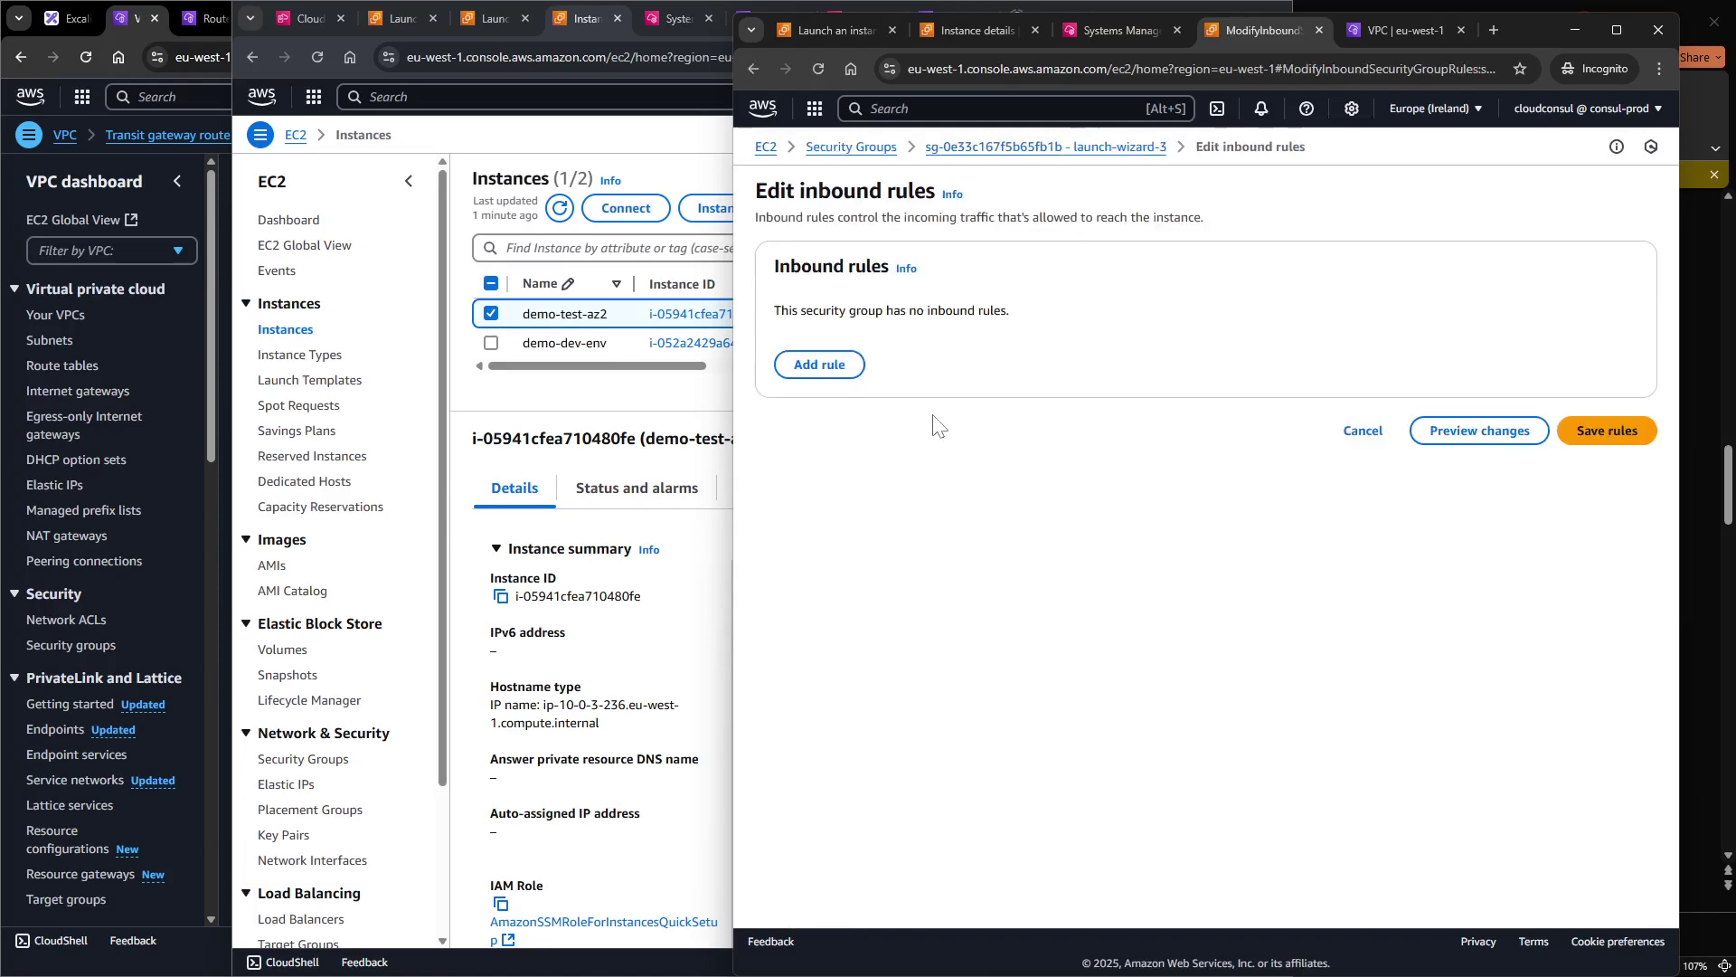
{"action": "left_click", "coordinate": [821, 361]}
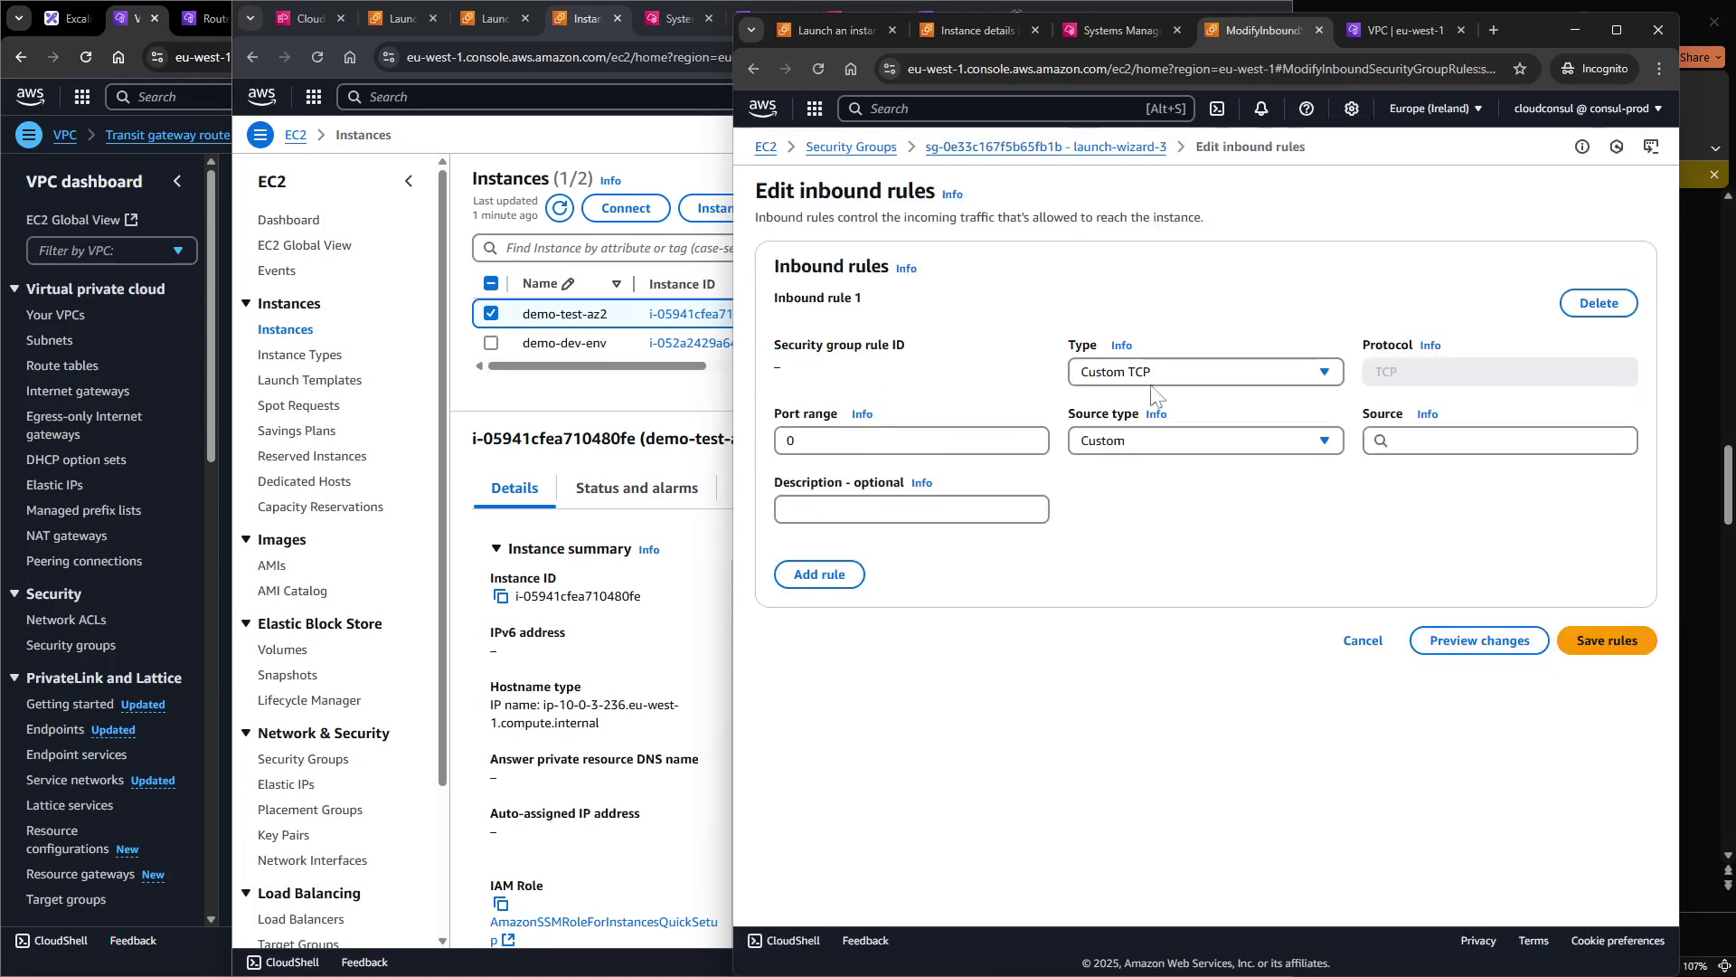
{"action": "left_click", "coordinate": [1212, 374]}
{"action": "type", "text": "ssh"}
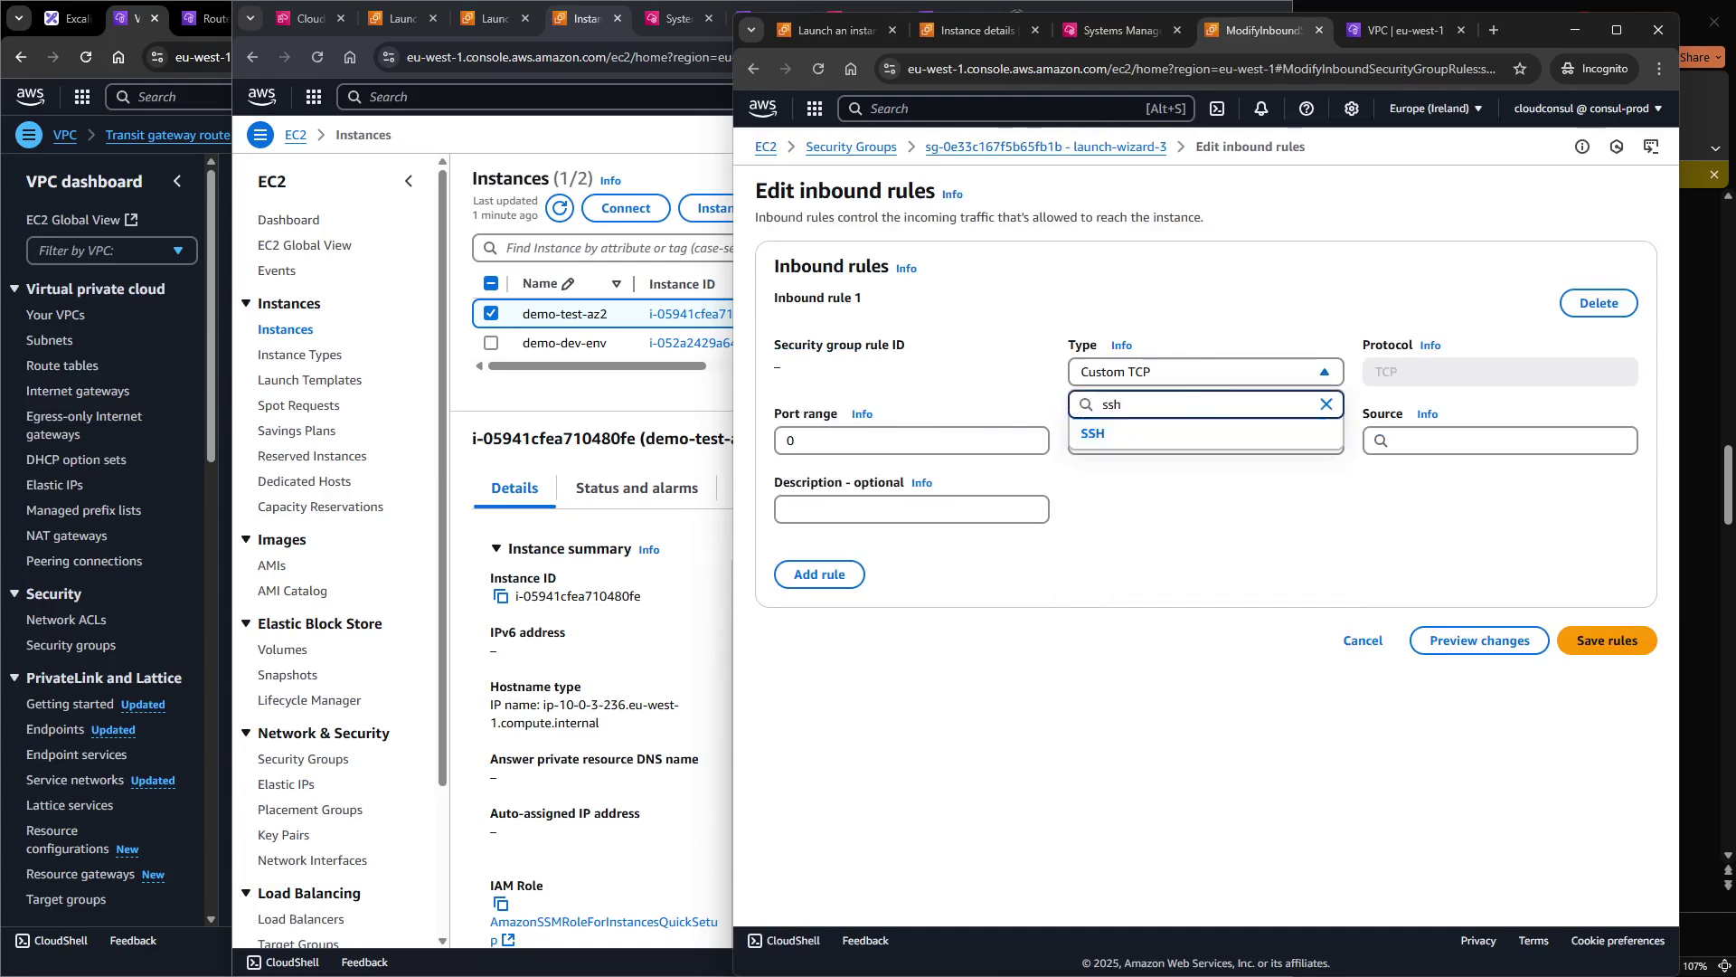
{"action": "left_click", "coordinate": [1116, 434]}
{"action": "left_click", "coordinate": [1077, 445]}
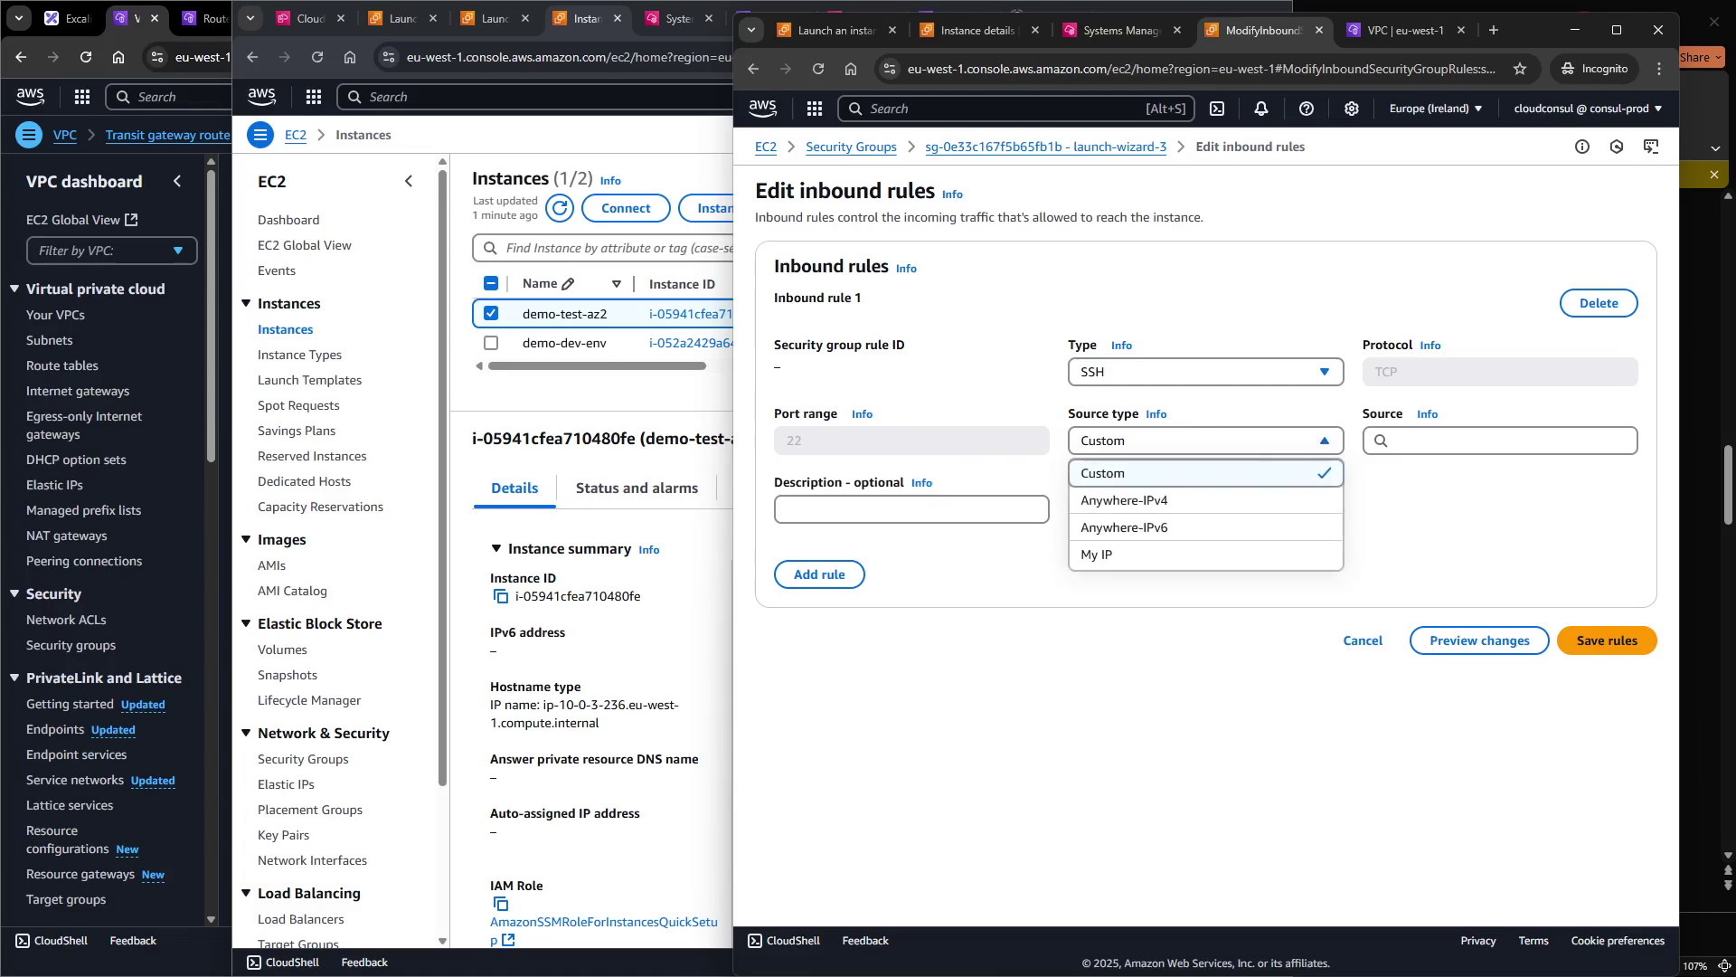
{"action": "left_click", "coordinate": [1446, 442]}
{"action": "key", "text": "ctrl+v"}
{"action": "left_click", "coordinate": [1449, 534]}
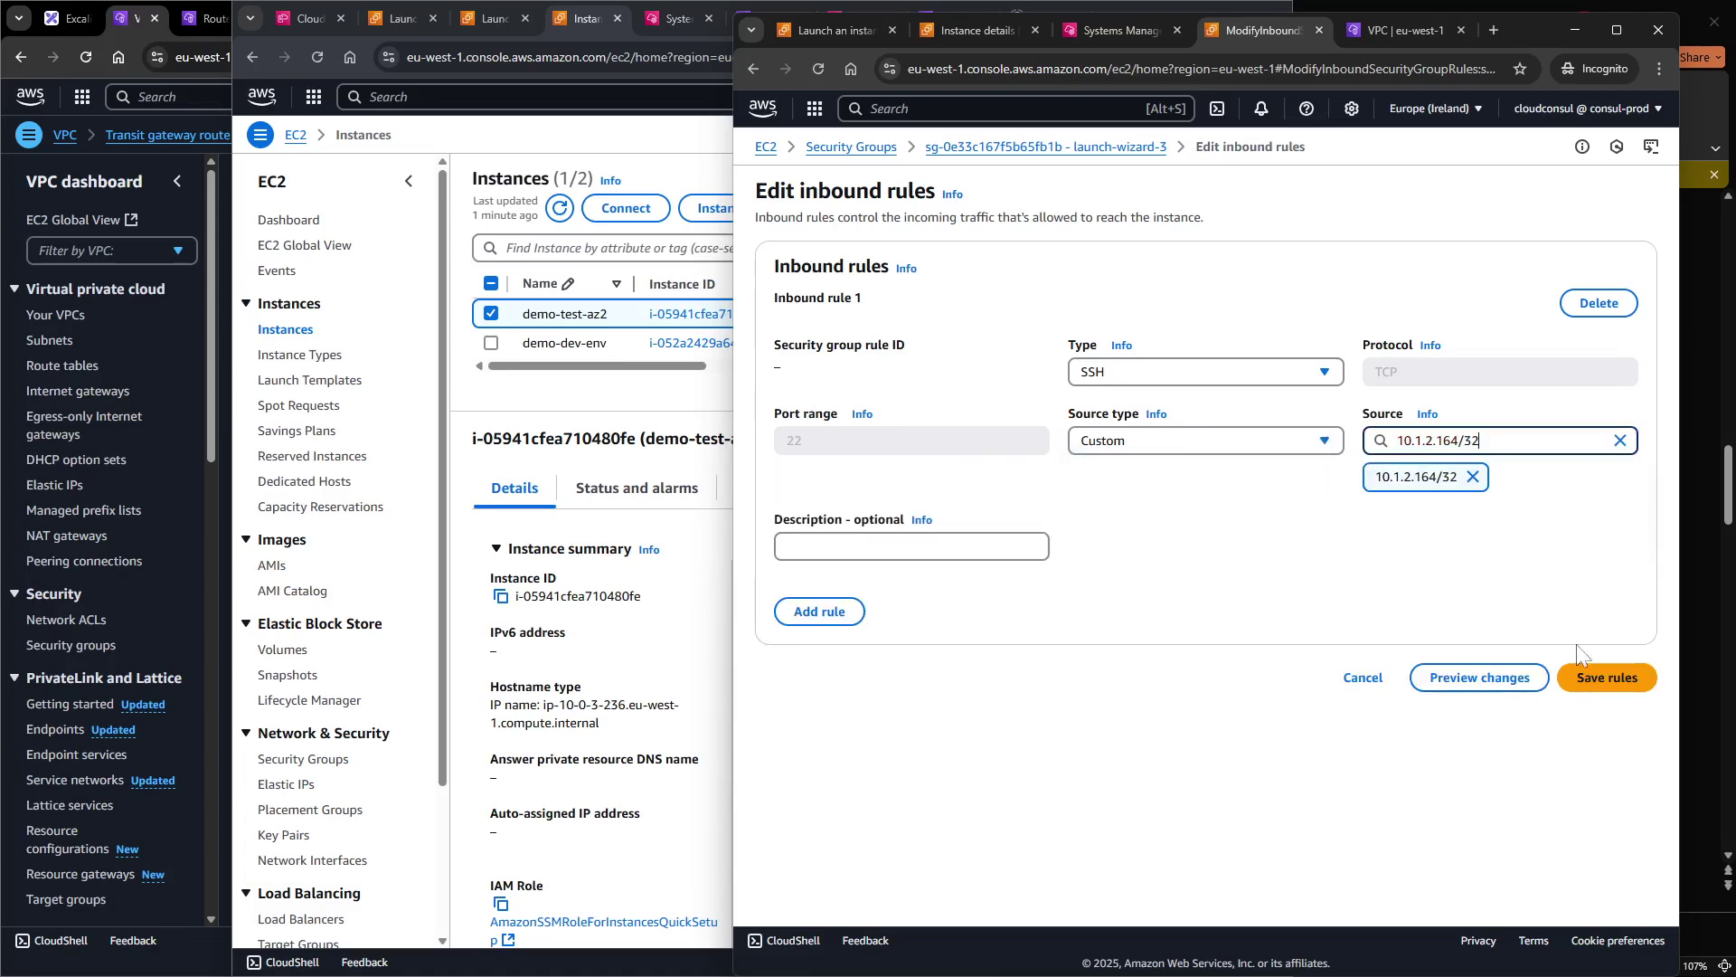
{"action": "left_click", "coordinate": [1607, 710]}
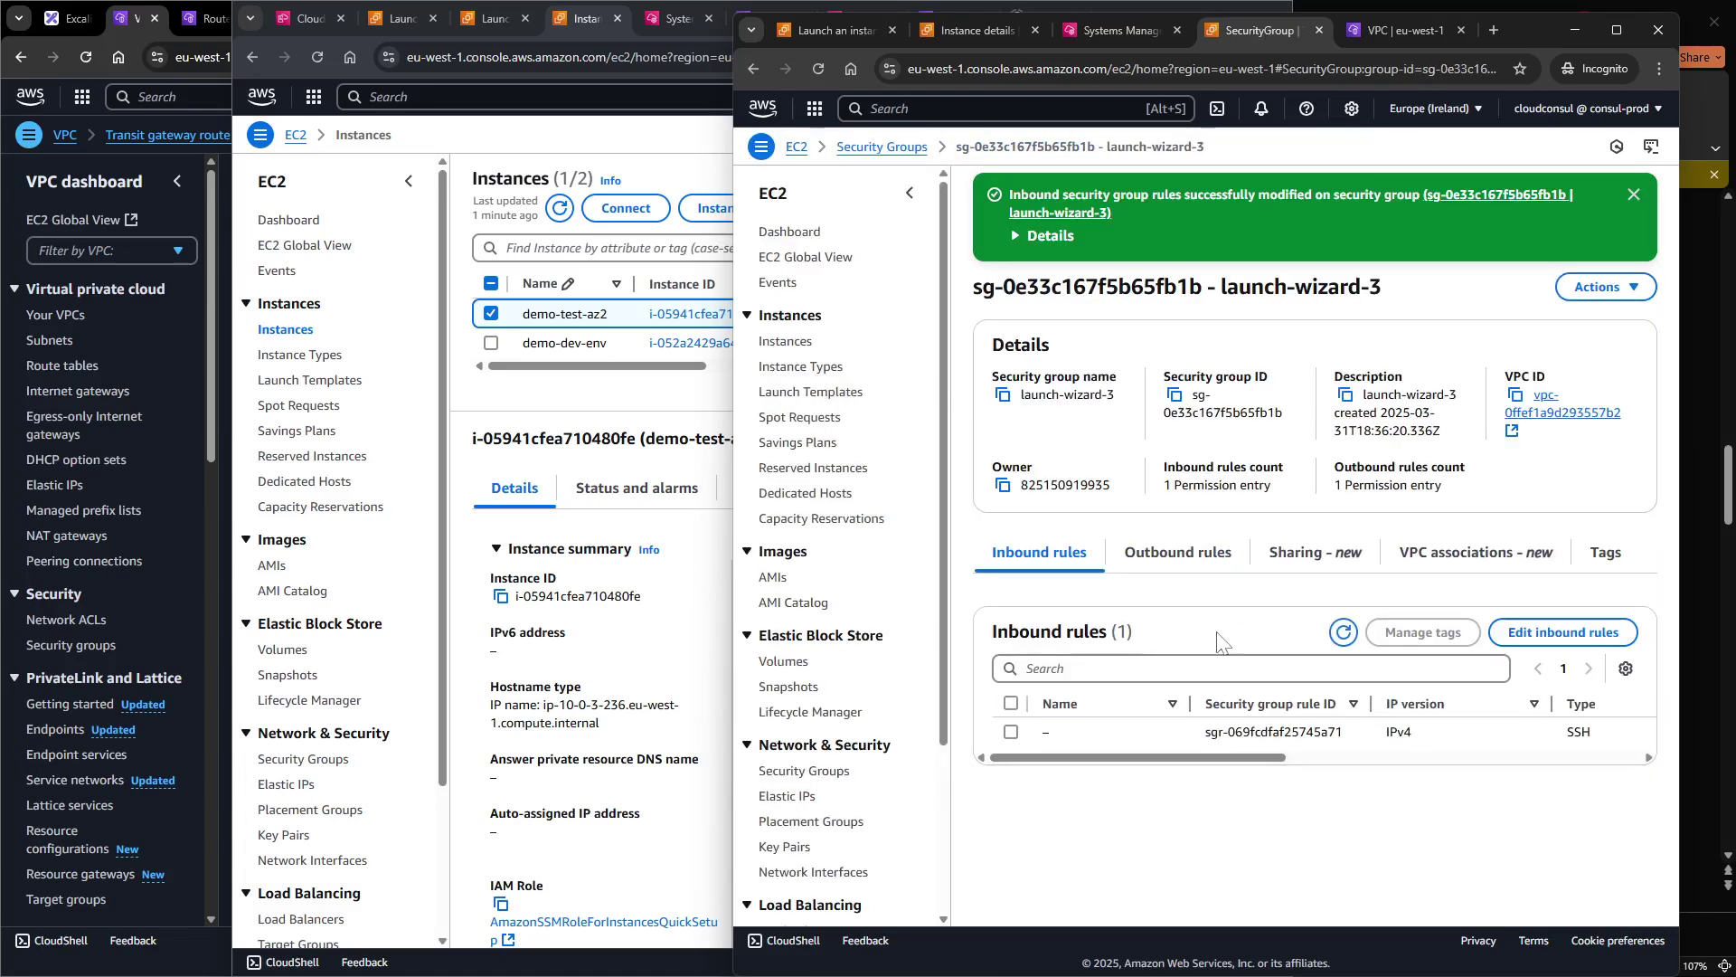
Examine the port range and source of launch-wizard-3's inbound rule, and return to the dev account's instances list.
{"action": "triple_click", "coordinate": [1370, 780]}
{"action": "scroll", "coordinate": [1345, 775], "scroll_direction": "right", "scroll_amount": 5}
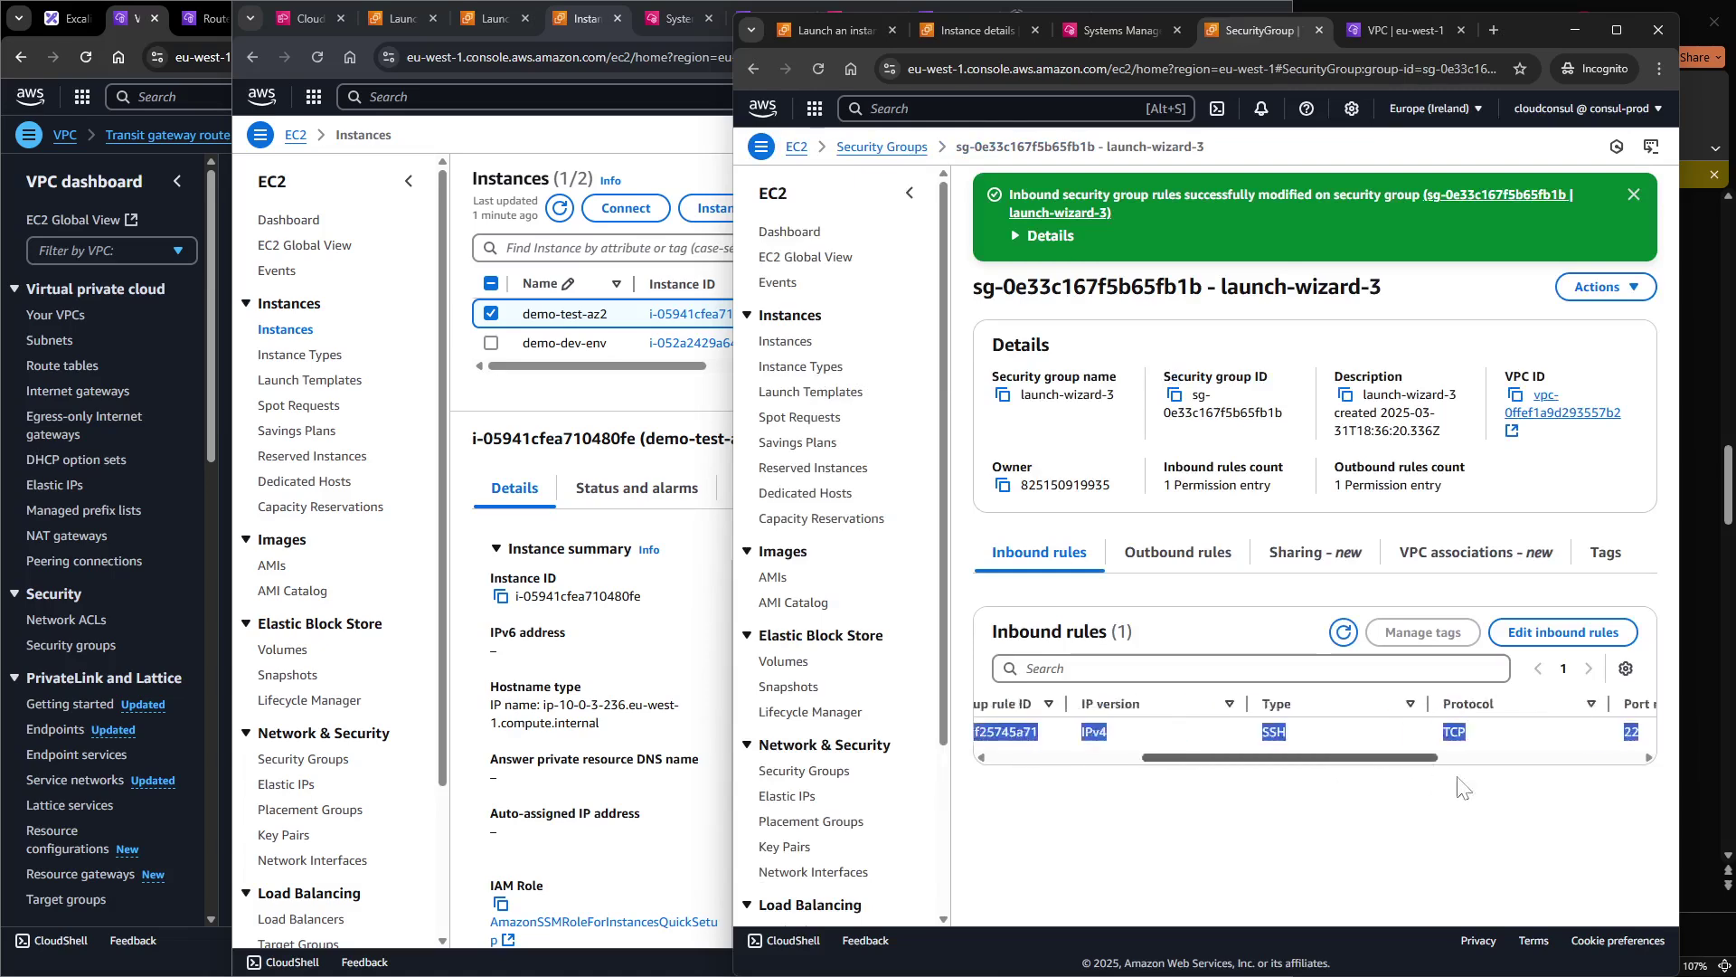
{"action": "key", "text": "alt+Tab"}
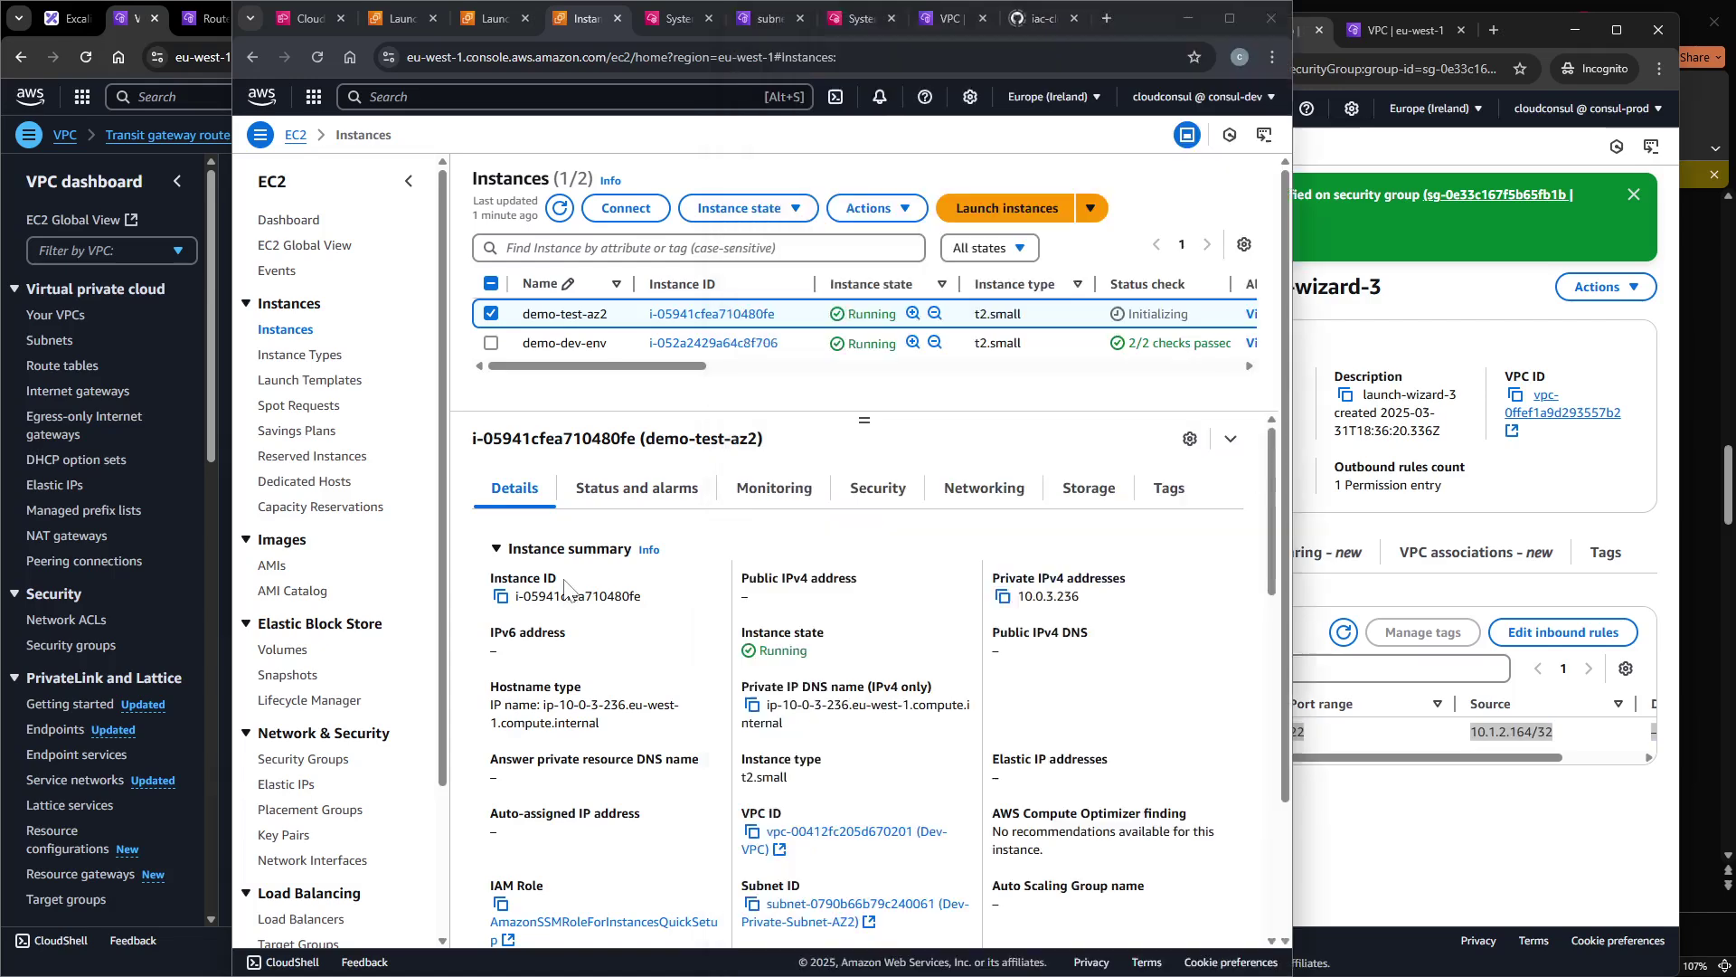
Open launch-wizard-3's inbound rules for editing in the prod account and copy demo-test-az2's private IPv4 address from the dev account.
{"action": "left_click", "coordinate": [1443, 737]}
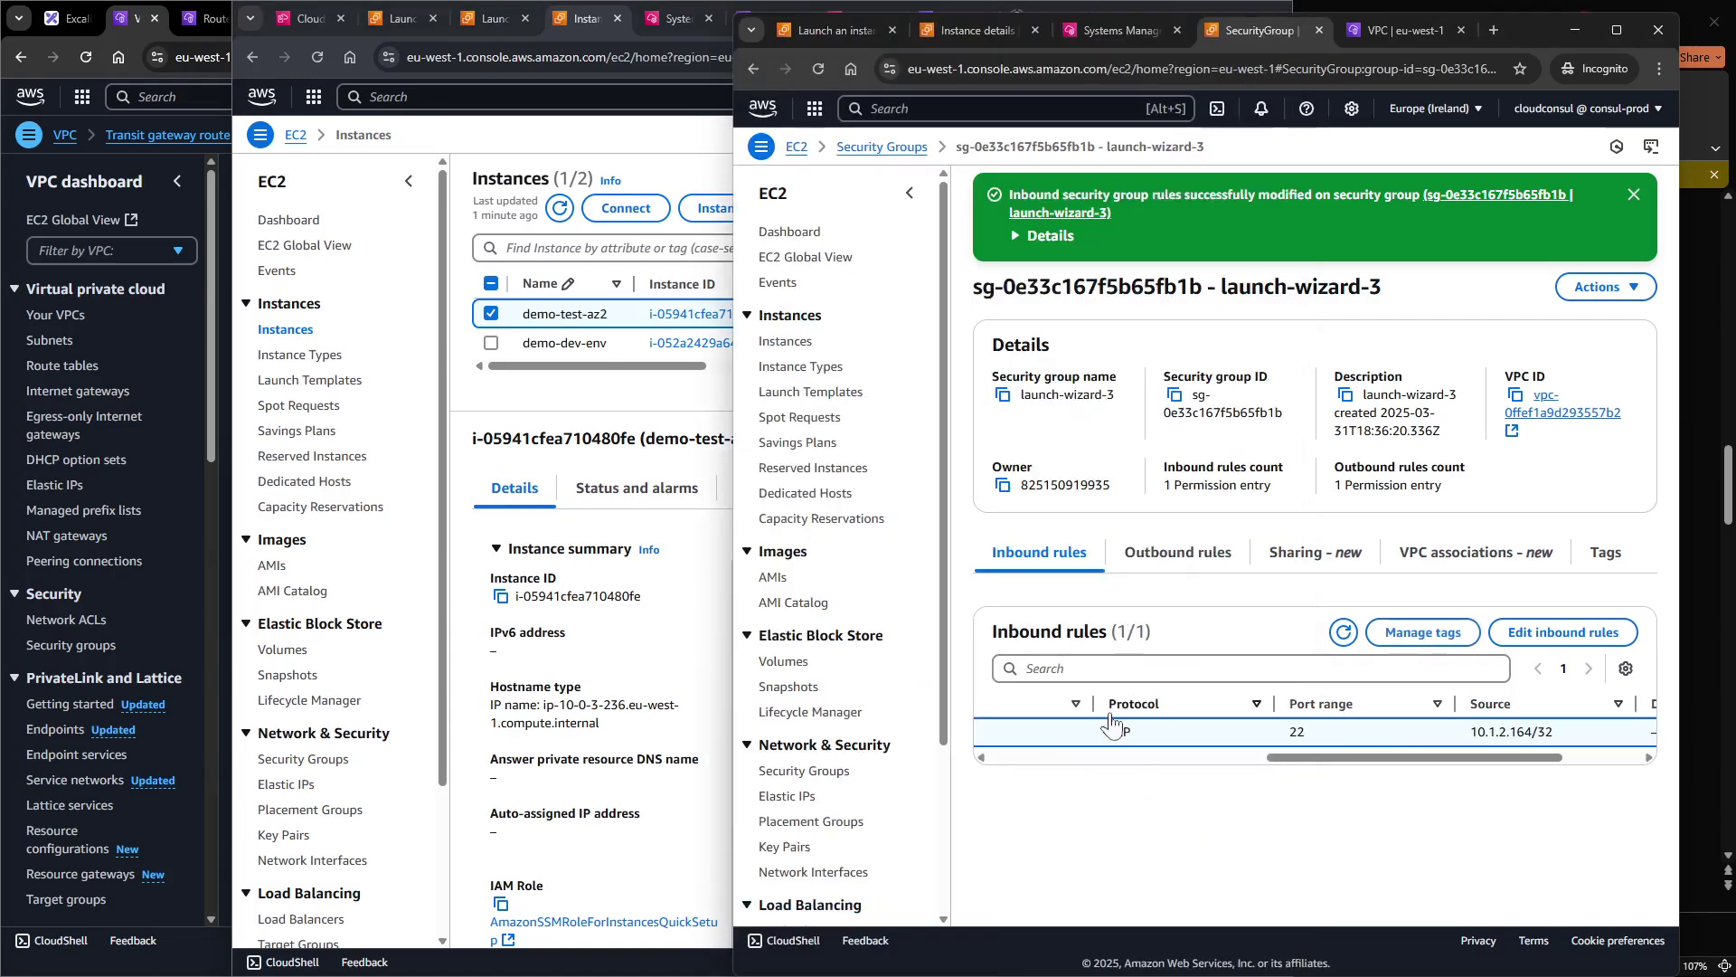
{"action": "scroll", "coordinate": [1305, 769], "scroll_direction": "left", "scroll_amount": 5}
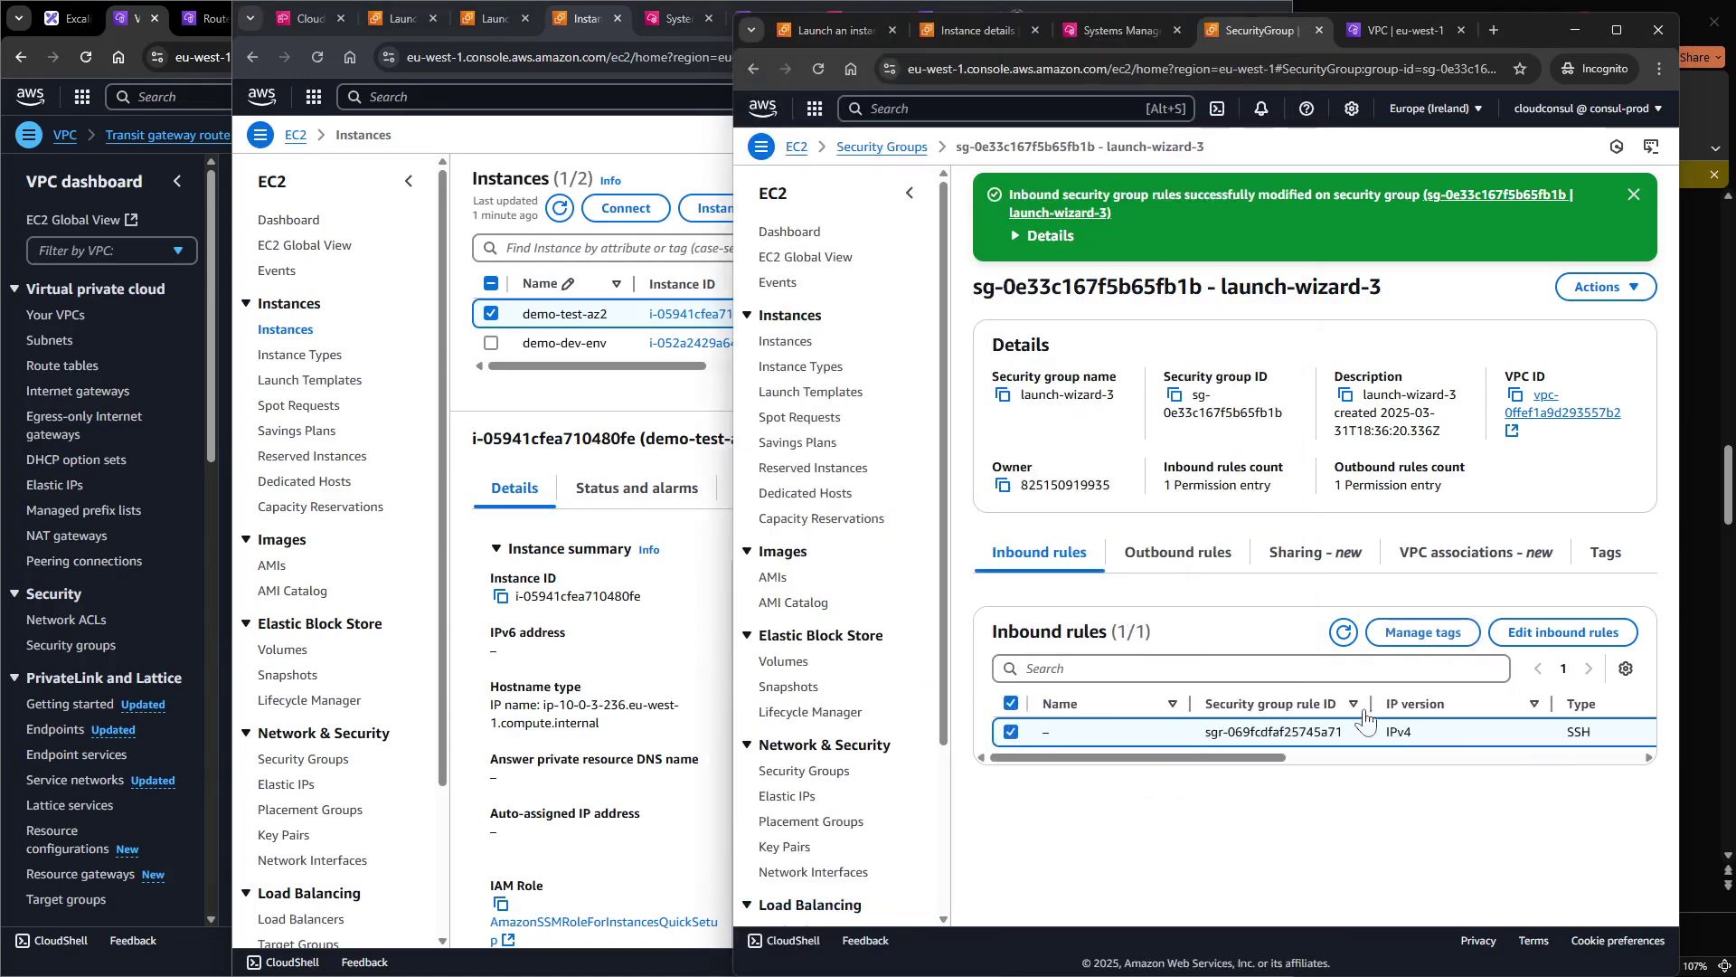
{"action": "left_click", "coordinate": [1533, 638]}
{"action": "left_click", "coordinate": [437, 458]}
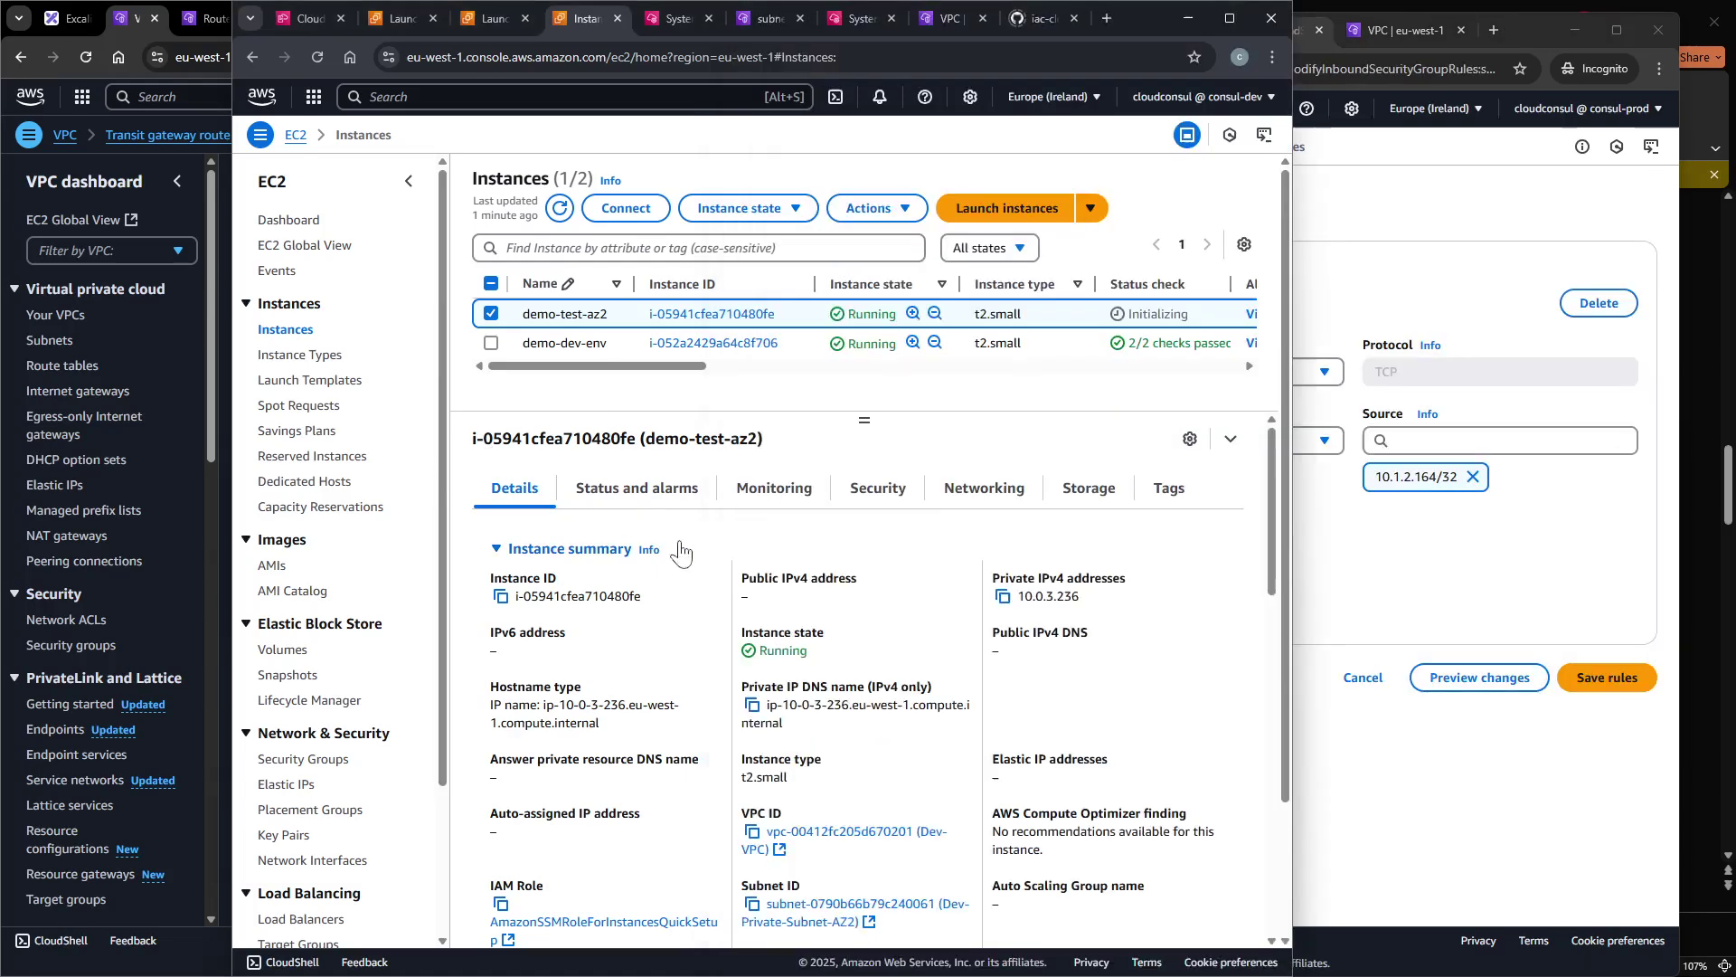
{"action": "left_click", "coordinate": [579, 549]}
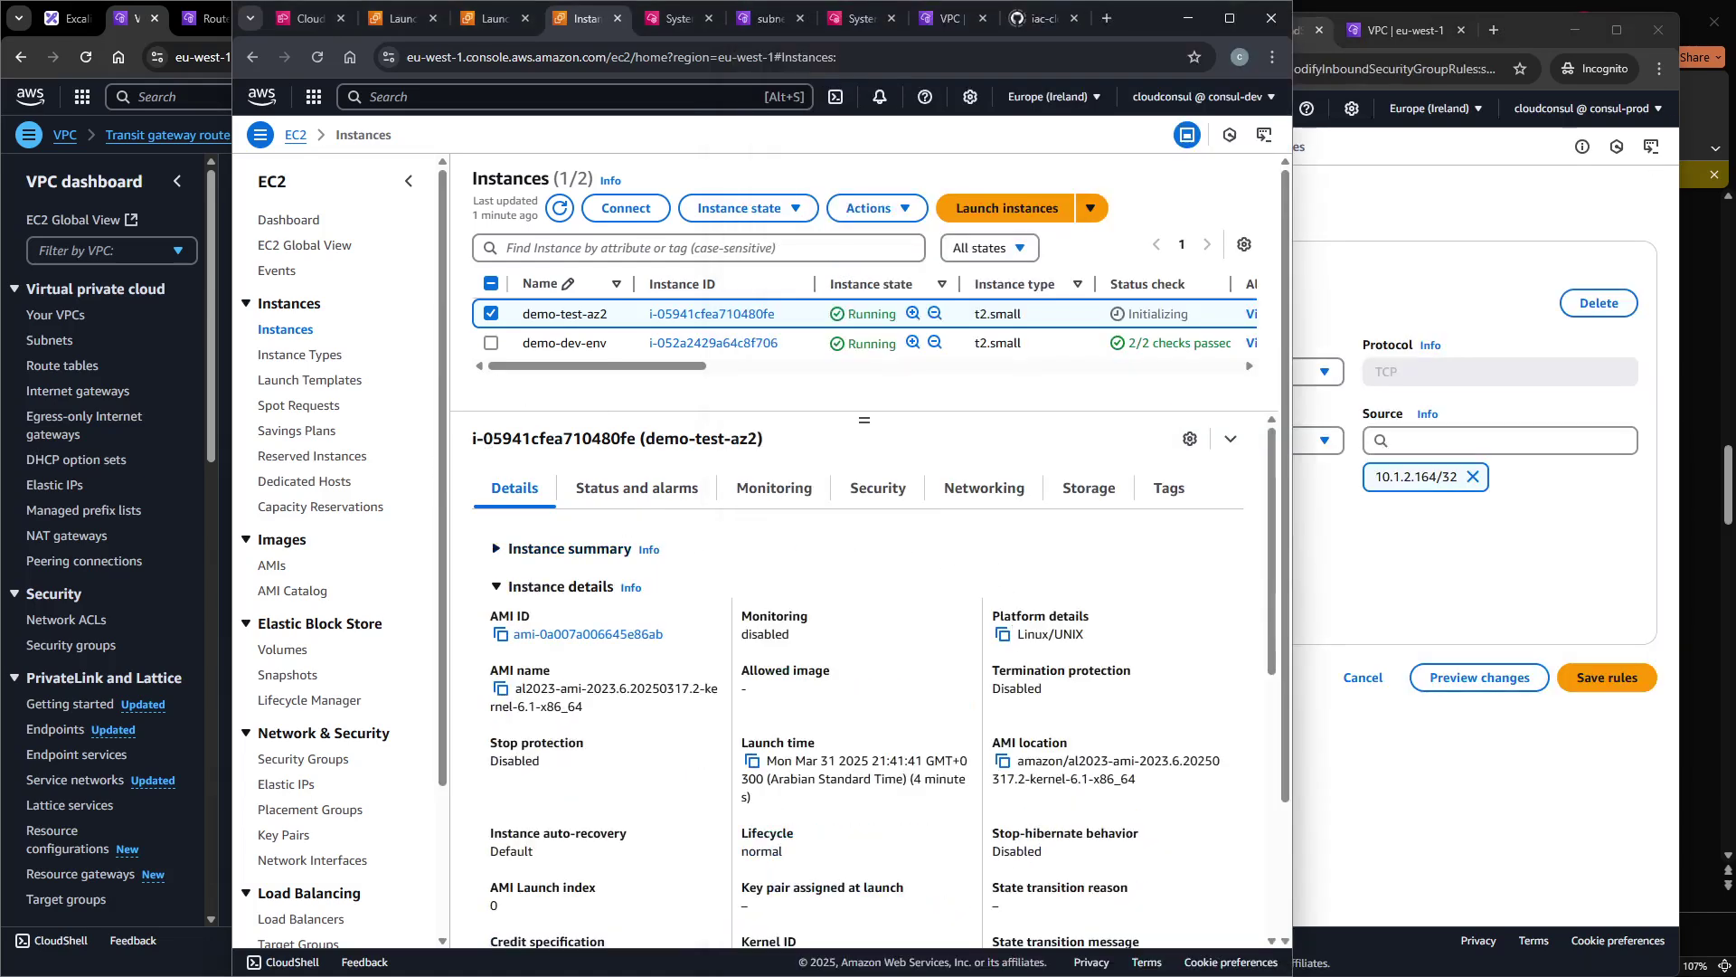
{"action": "left_click", "coordinate": [548, 549]}
{"action": "left_click", "coordinate": [1003, 596]}
Replace the SSH rule's source with 10.0.3.236/32, add the description "from dev instance" and save the rules.
{"action": "left_click", "coordinate": [1501, 539]}
{"action": "left_click", "coordinate": [1472, 477]}
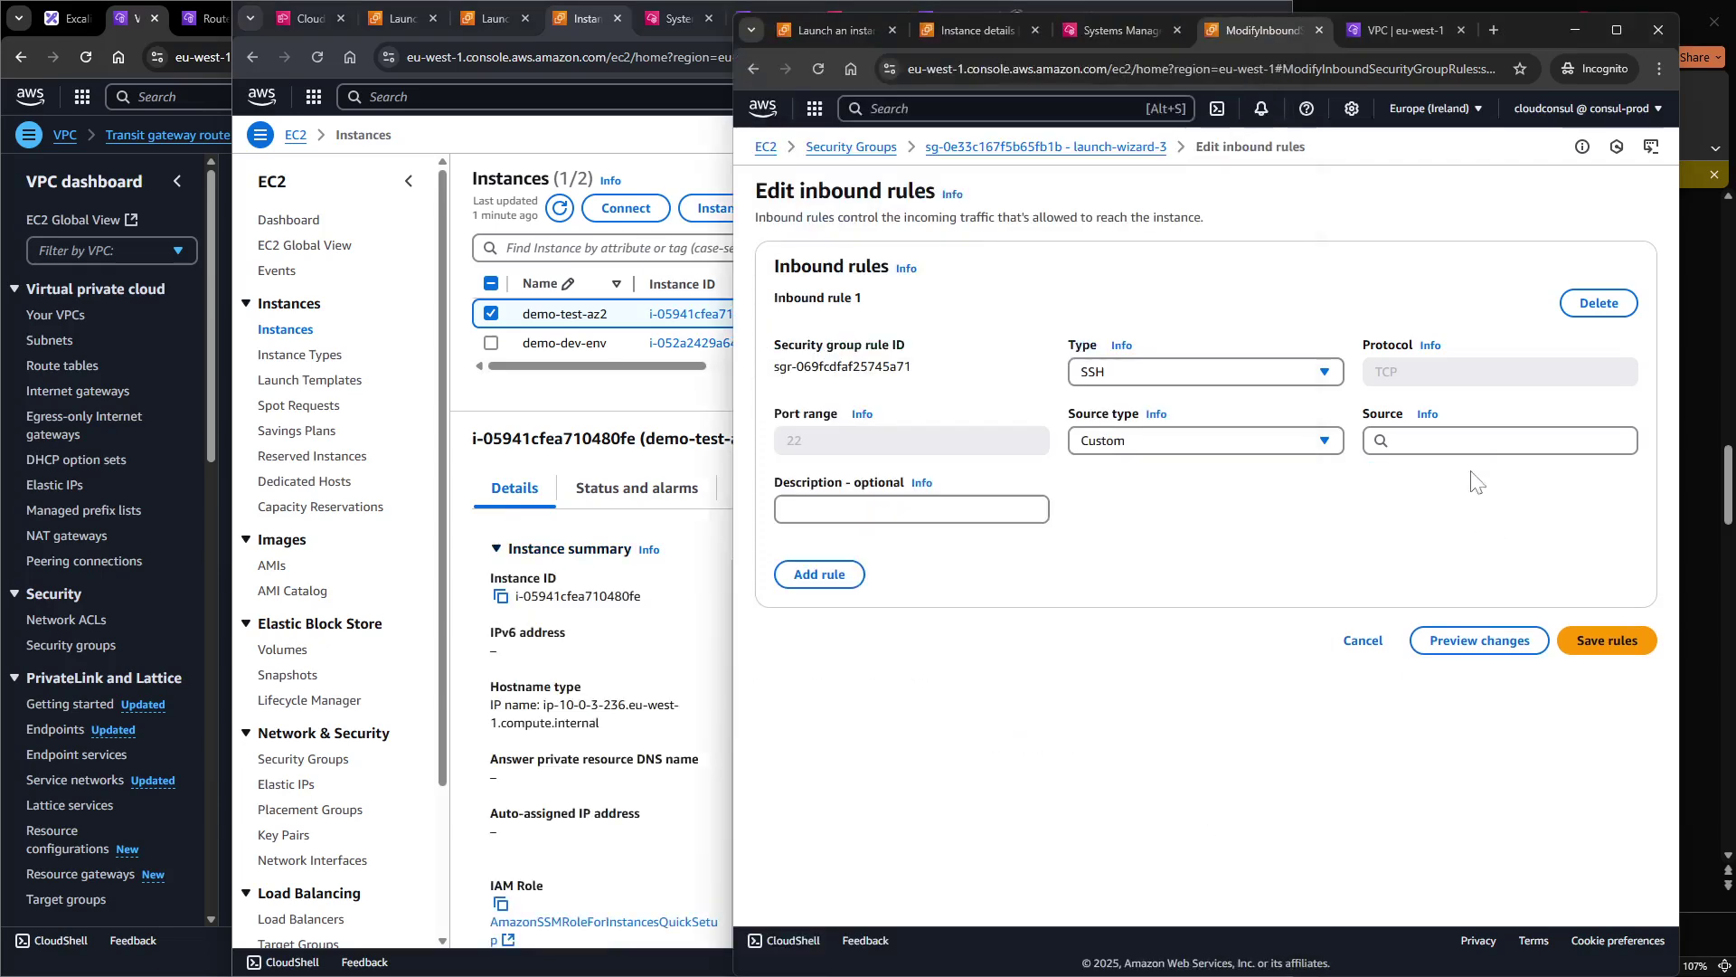
{"action": "key", "text": "ctrl+v"}
{"action": "left_click", "coordinate": [1483, 533]}
{"action": "key", "text": "Tab"}
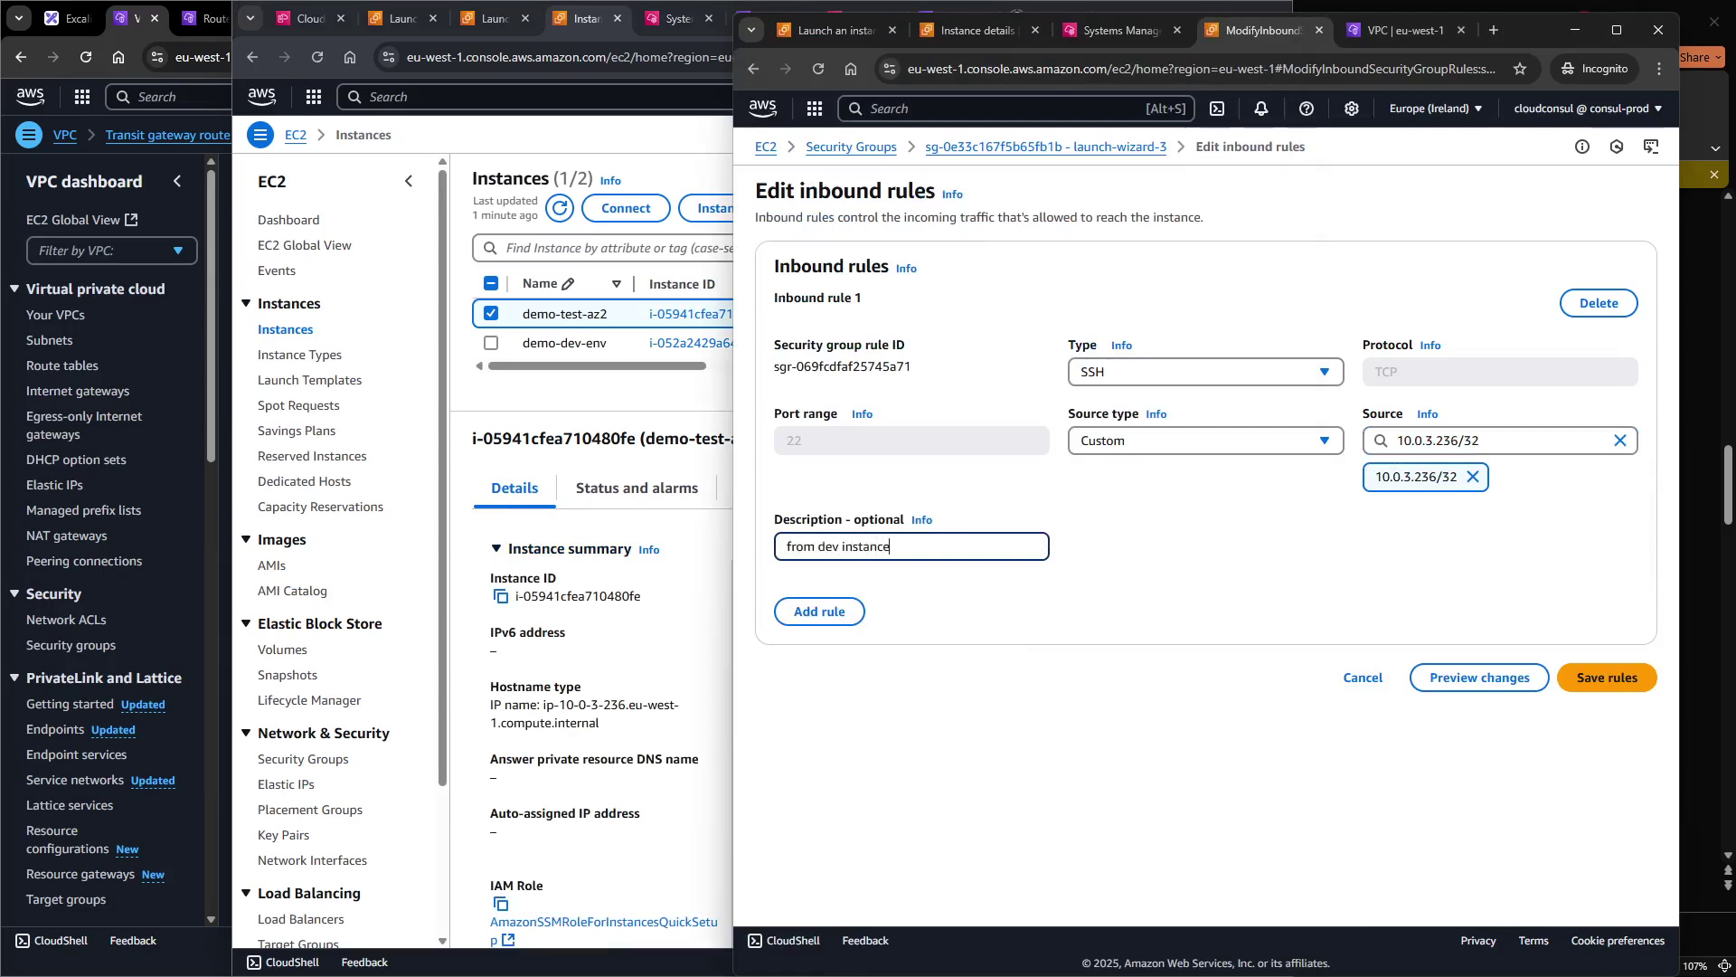
{"action": "left_click", "coordinate": [1628, 683]}
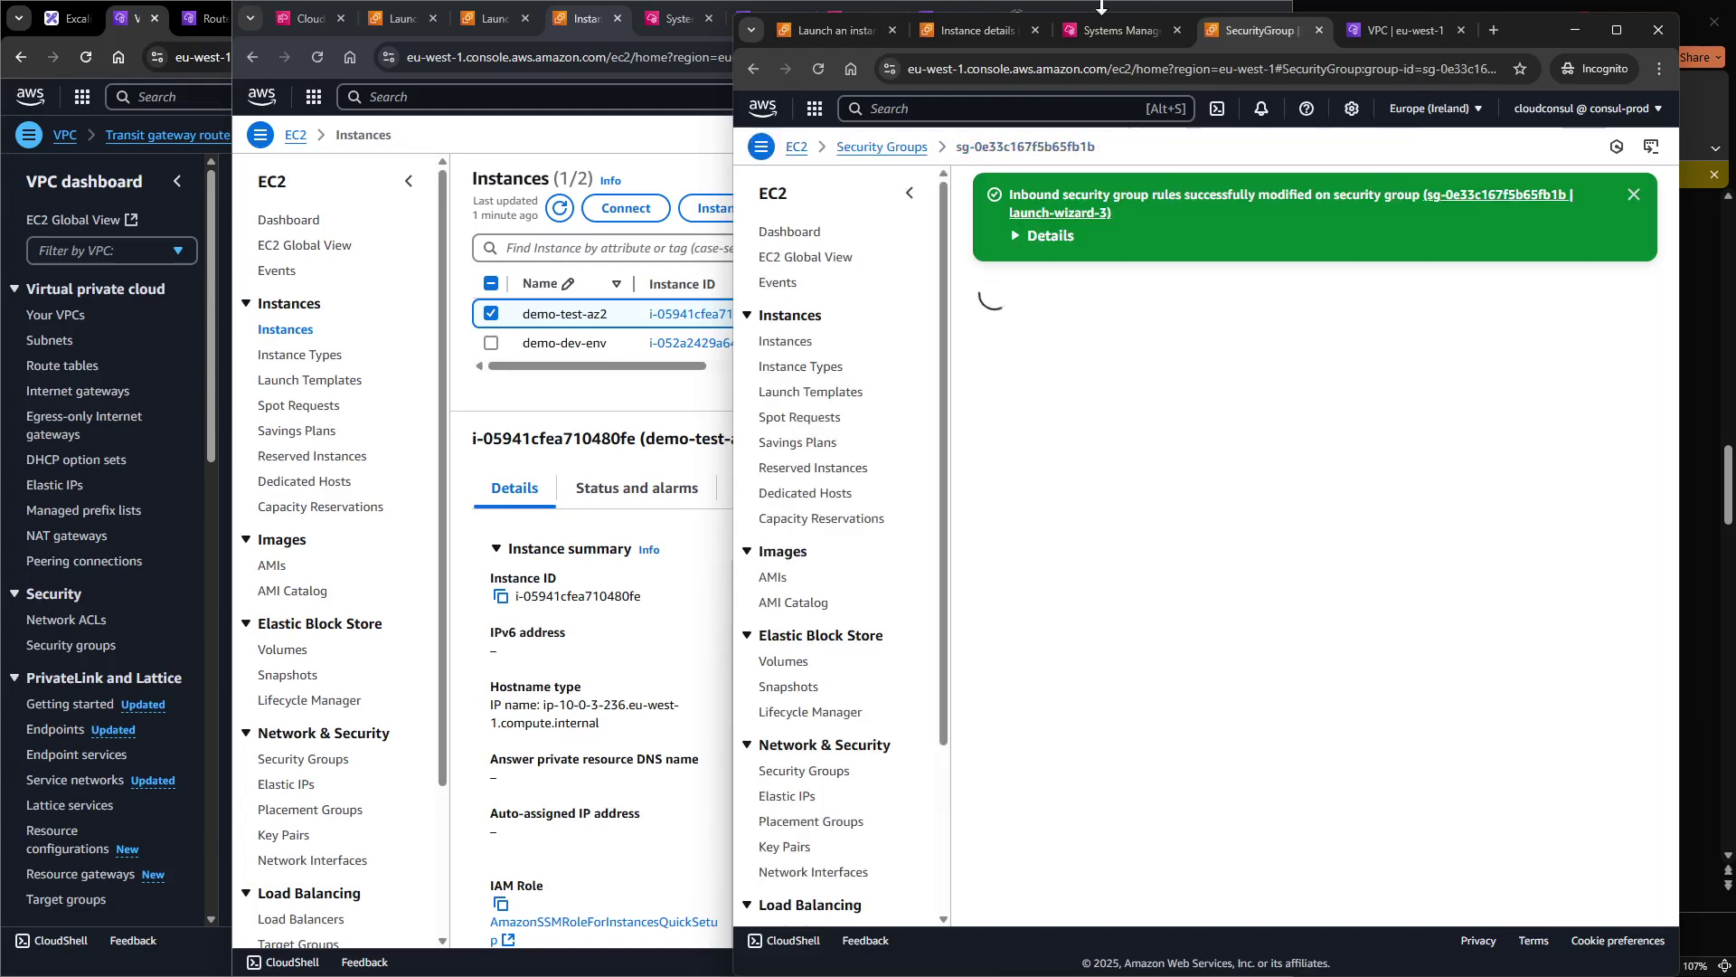
Copy demo-prd-instance's private IPv4 address from its instance details and return to the dev account's window.
{"action": "left_click", "coordinate": [979, 30]}
{"action": "scroll", "coordinate": [1099, 455], "scroll_direction": "up", "scroll_amount": 3}
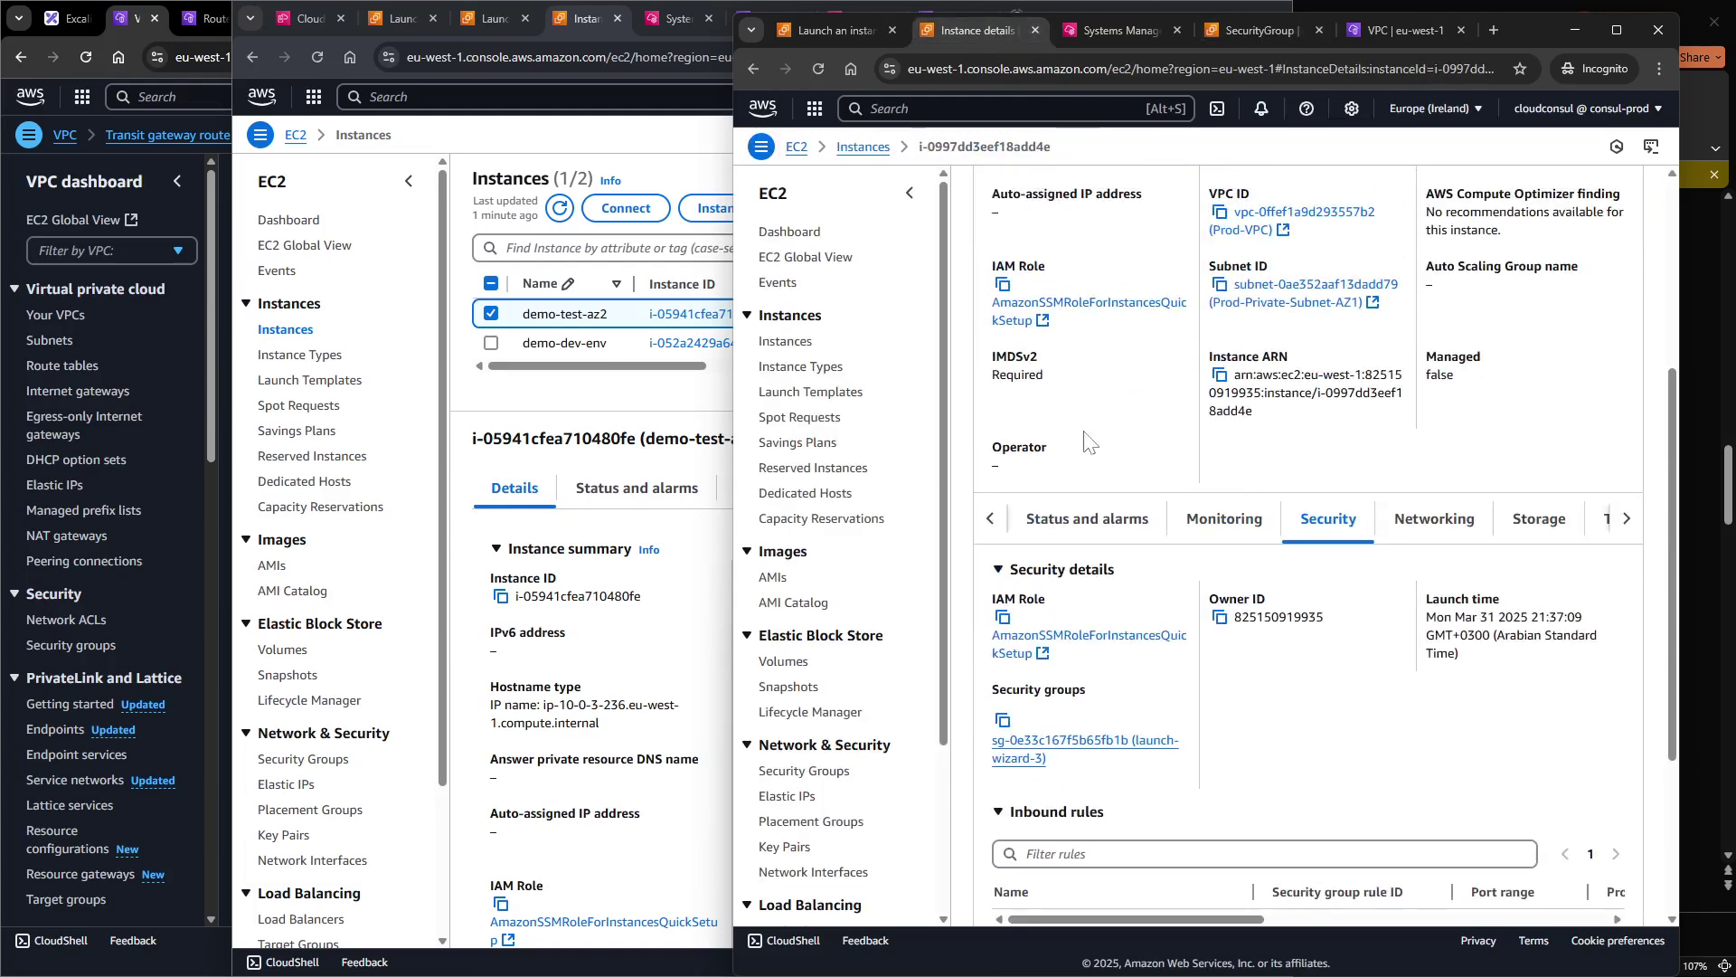
{"action": "left_click", "coordinate": [991, 520]}
{"action": "left_click", "coordinate": [1042, 525]}
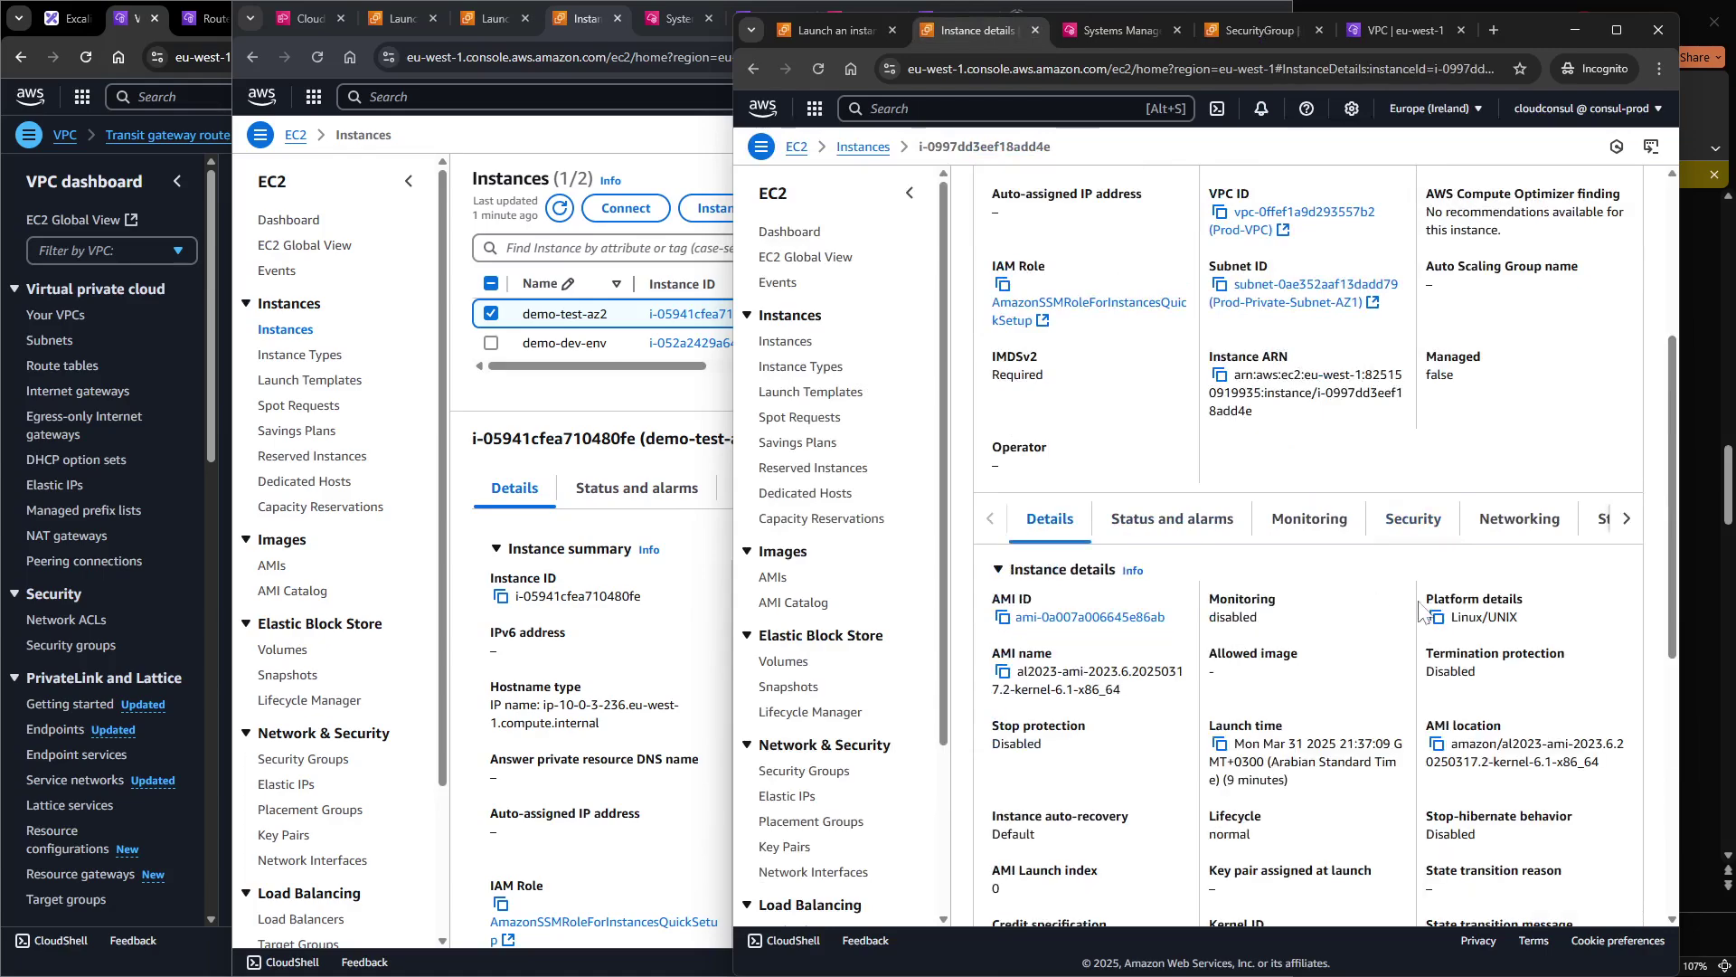
{"action": "scroll", "coordinate": [1113, 624], "scroll_direction": "up", "scroll_amount": 3}
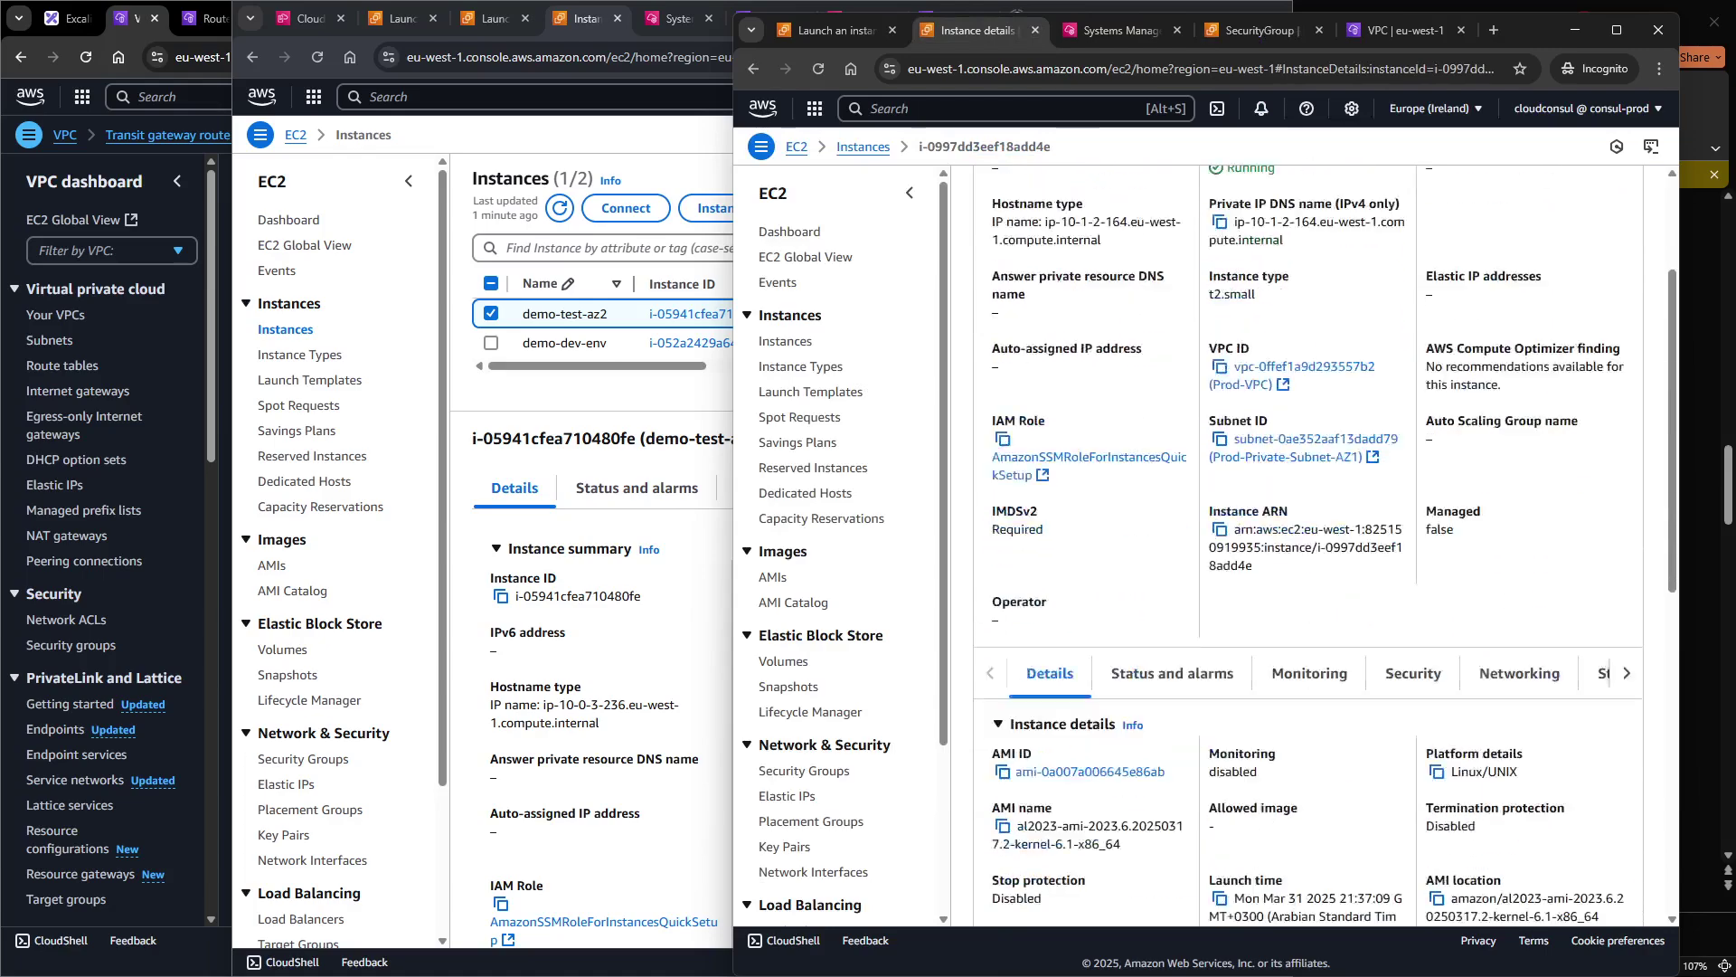
{"action": "scroll", "coordinate": [1325, 543], "scroll_direction": "up", "scroll_amount": 2}
{"action": "left_click", "coordinate": [1437, 321]}
{"action": "left_click", "coordinate": [622, 571]}
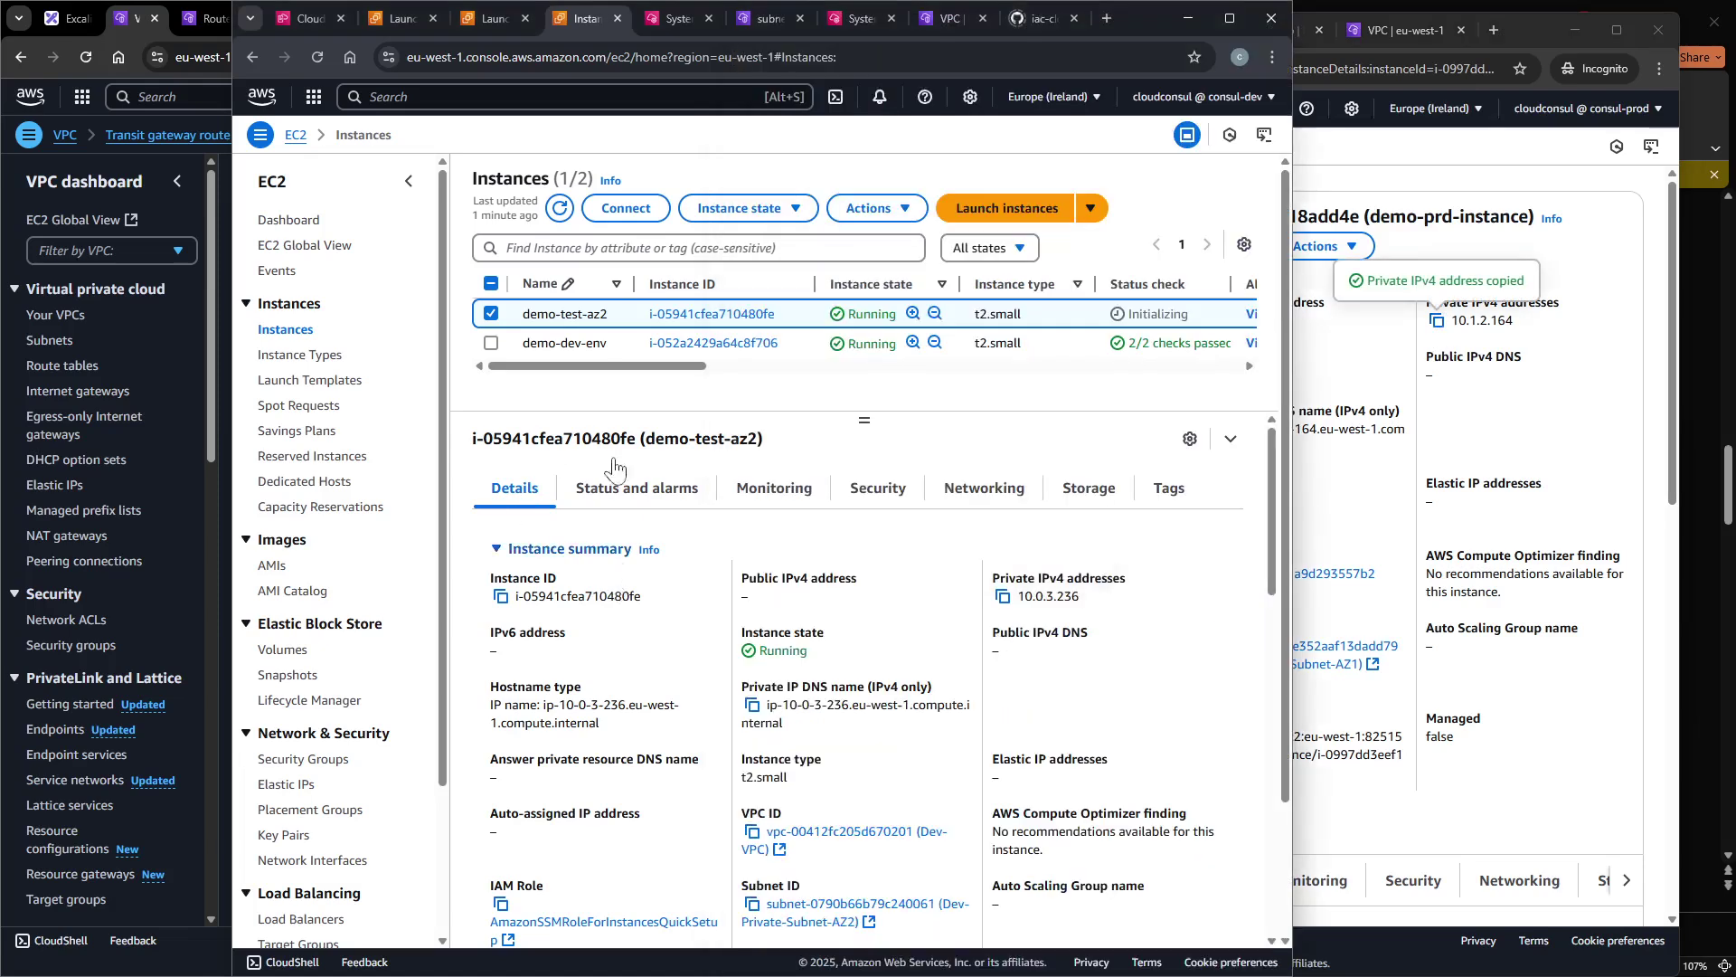
Install telnet in demo-test-az2's Session Manager terminal with yum install telnet -y.
{"action": "left_click", "coordinate": [669, 22]}
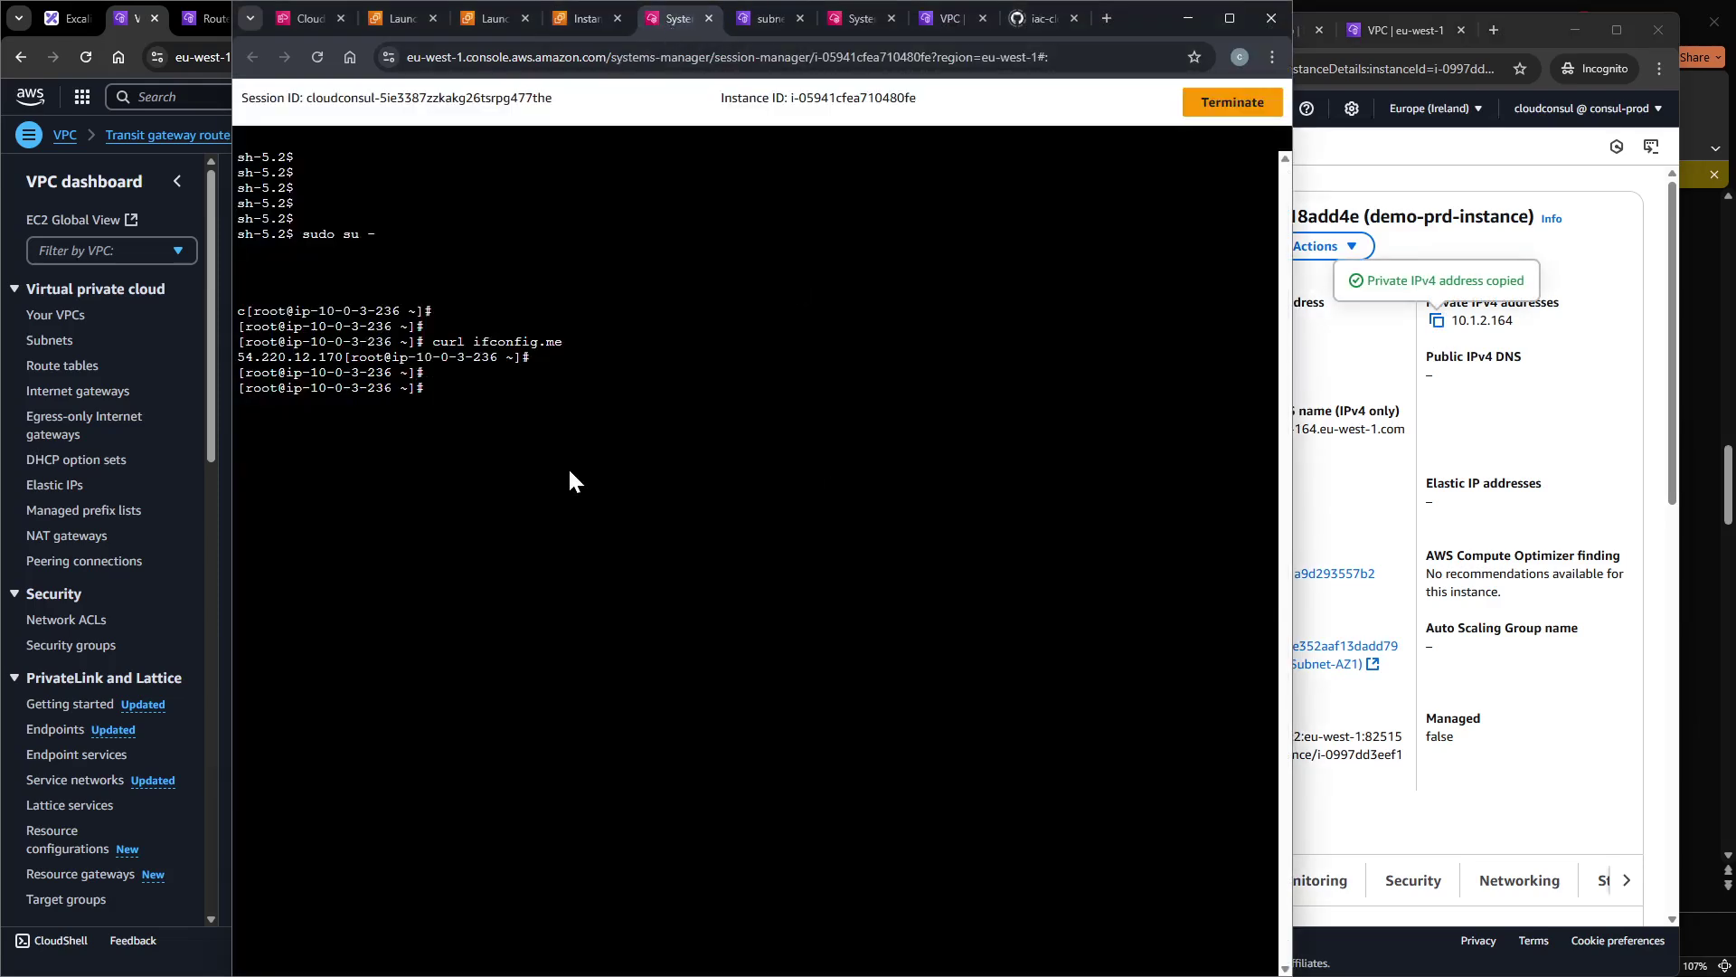
{"action": "type", "text": "yum install telnet -y"}
{"action": "key", "text": "Return"}
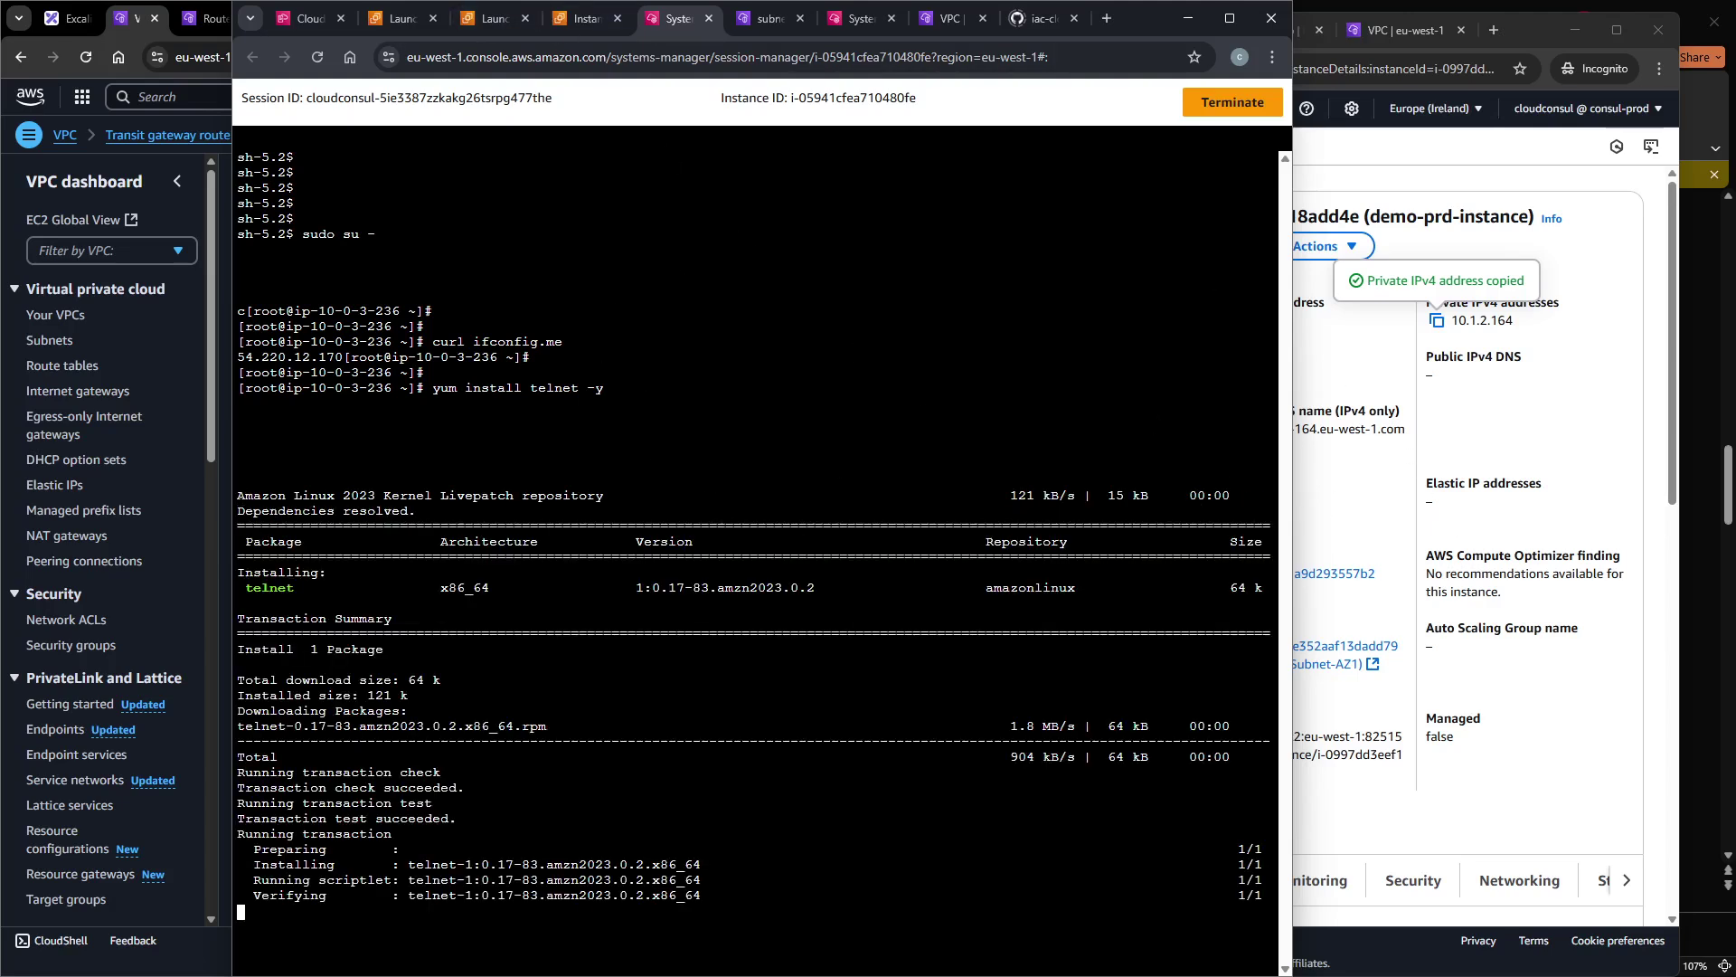
{"action": "key", "text": "Return"}
{"action": "key", "text": "Return"}
{"action": "key", "text": "Return"}
{"action": "key", "text": "Return"}
{"action": "key", "text": "Return"}
{"action": "key", "text": "Return"}
Run telnet 10.1.2.164 22 from demo-test-az2 to test SSH-port connectivity to the prod instance.
{"action": "type", "text": "telnet"}
{"action": "right_click", "coordinate": [588, 680]}
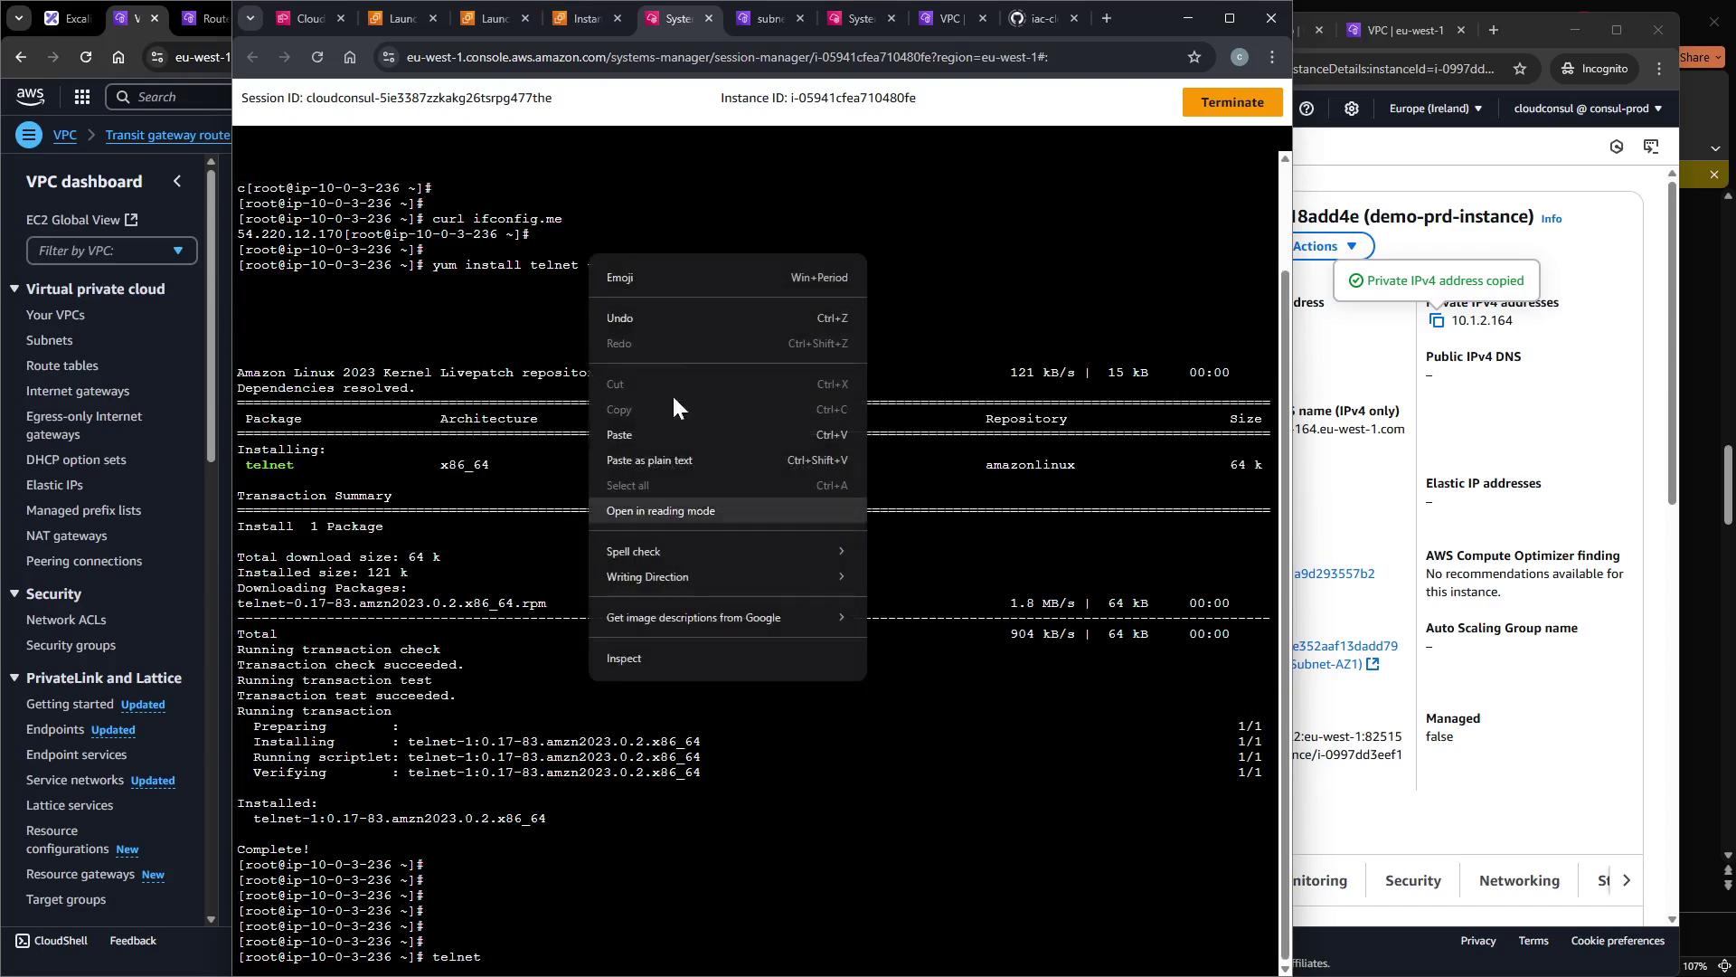
{"action": "left_click", "coordinate": [626, 445]}
{"action": "type", "text": "22"}
{"action": "key", "text": "Return"}
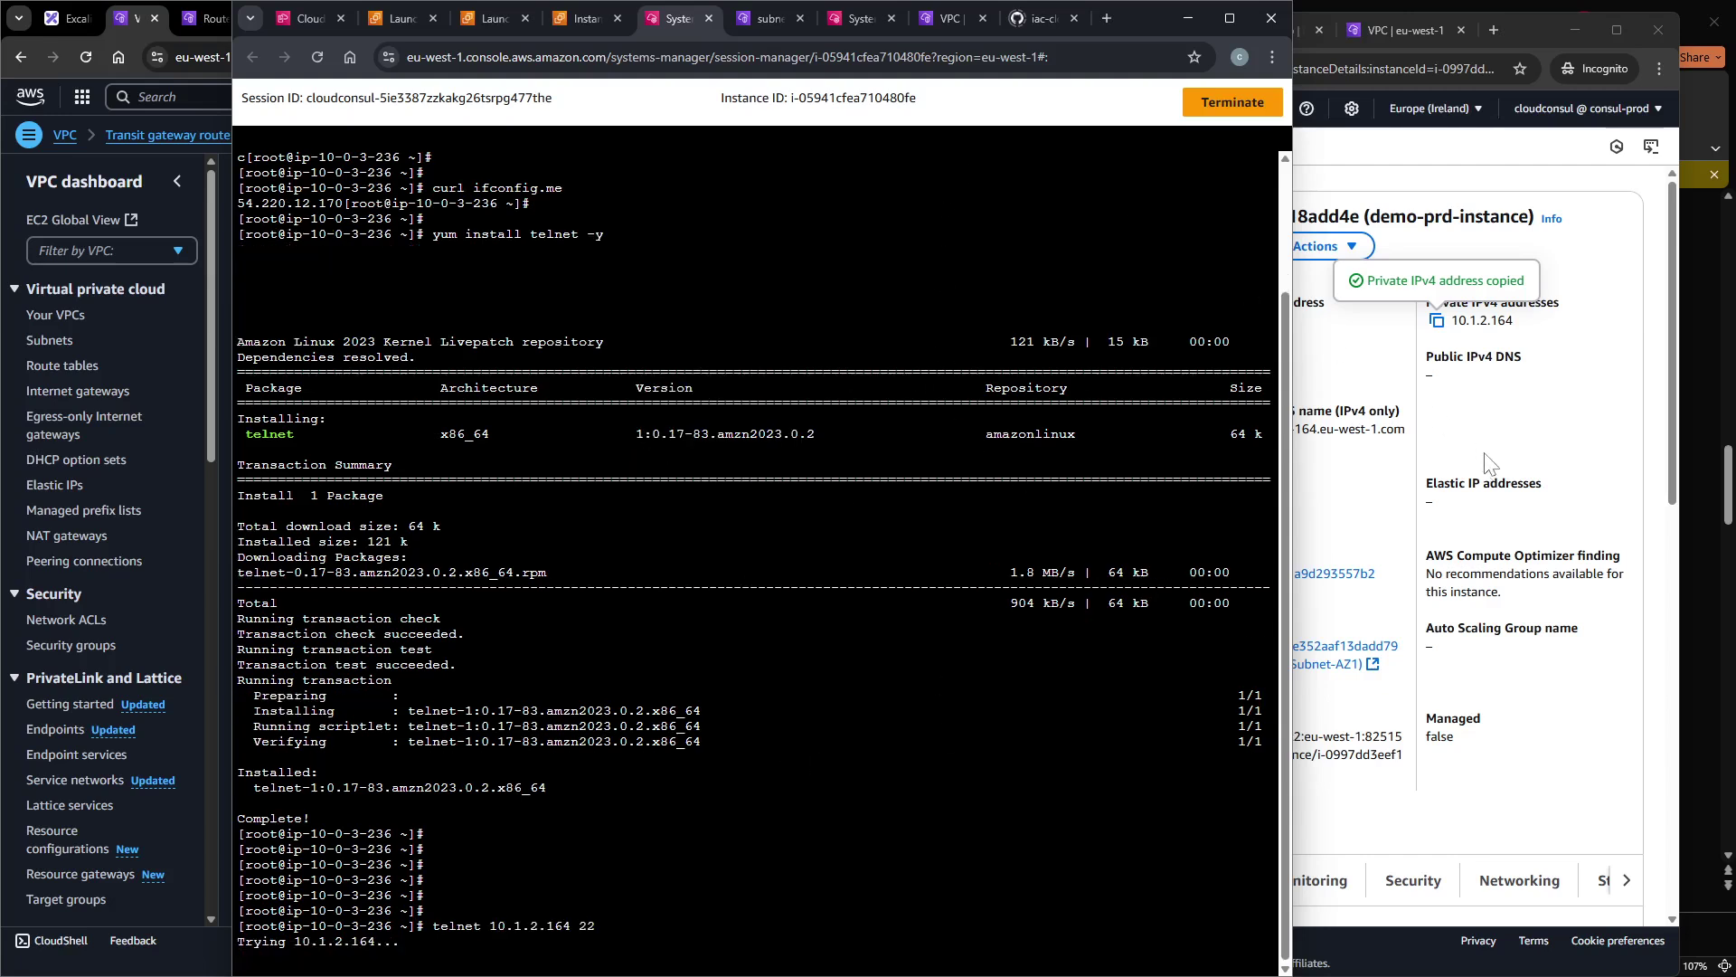
Move the dev and prod account windows aside to uncover the network account's VPC console.
{"action": "left_click_drag", "start_coordinate": [1134, 13], "coordinate": [1271, 29]}
{"action": "left_click", "coordinate": [749, 15]}
{"action": "left_click", "coordinate": [1529, 41]}
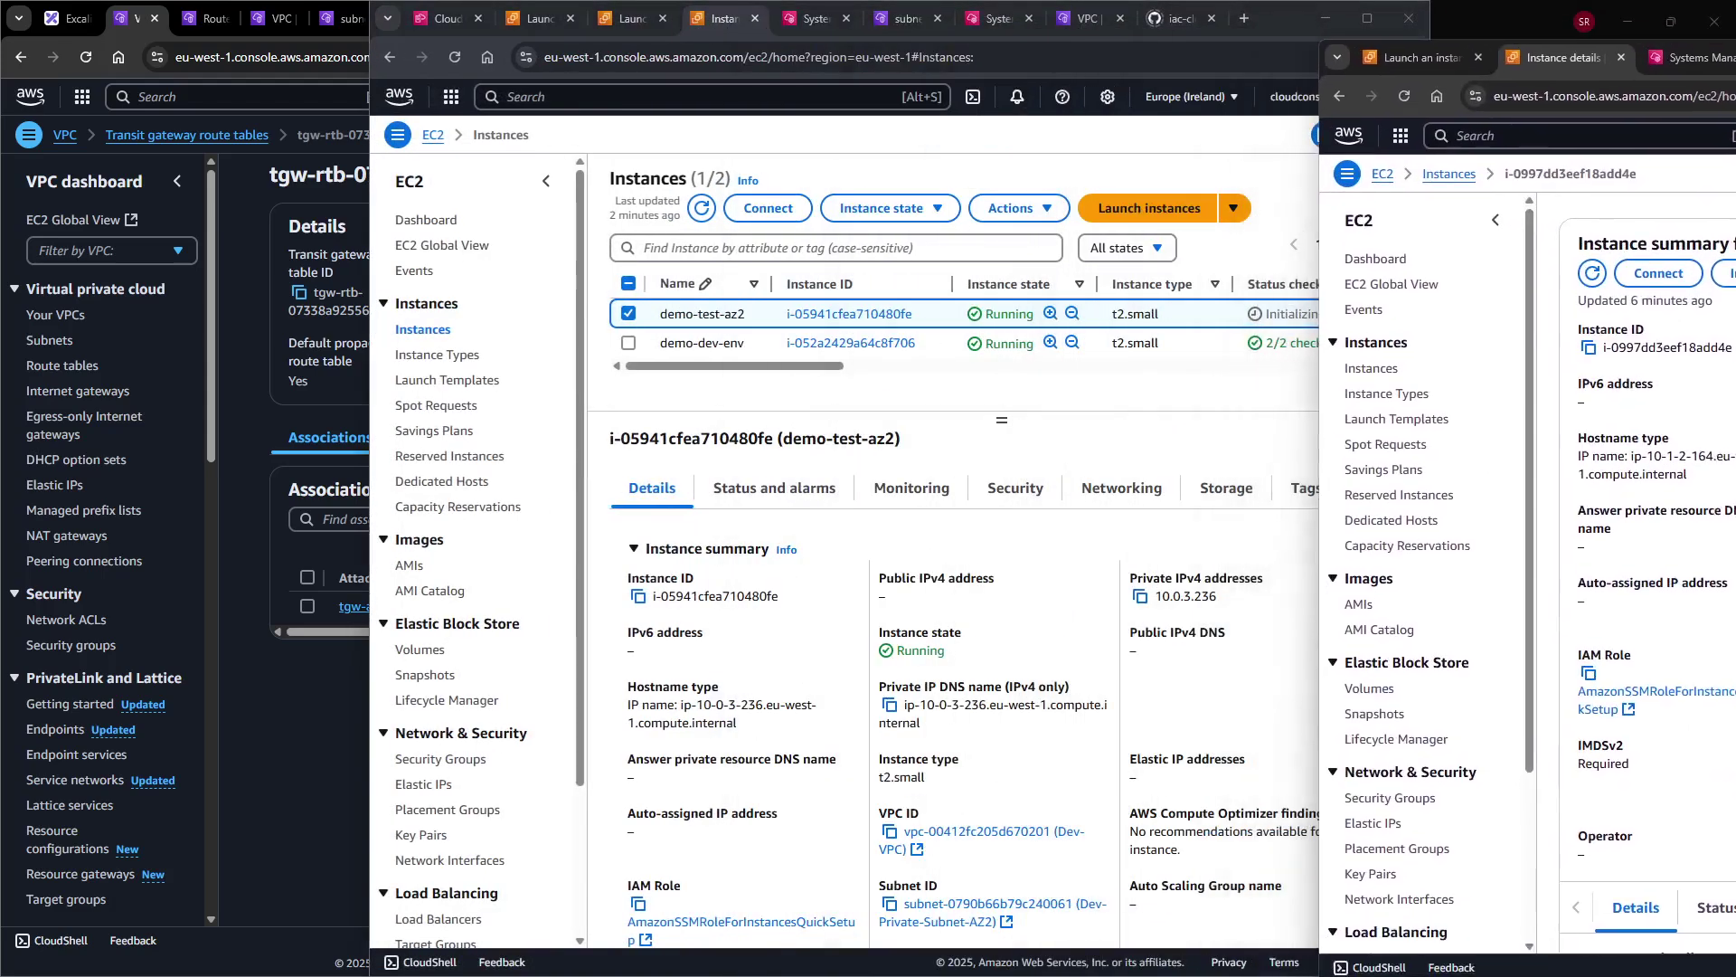
{"action": "left_click", "coordinate": [1302, 215]}
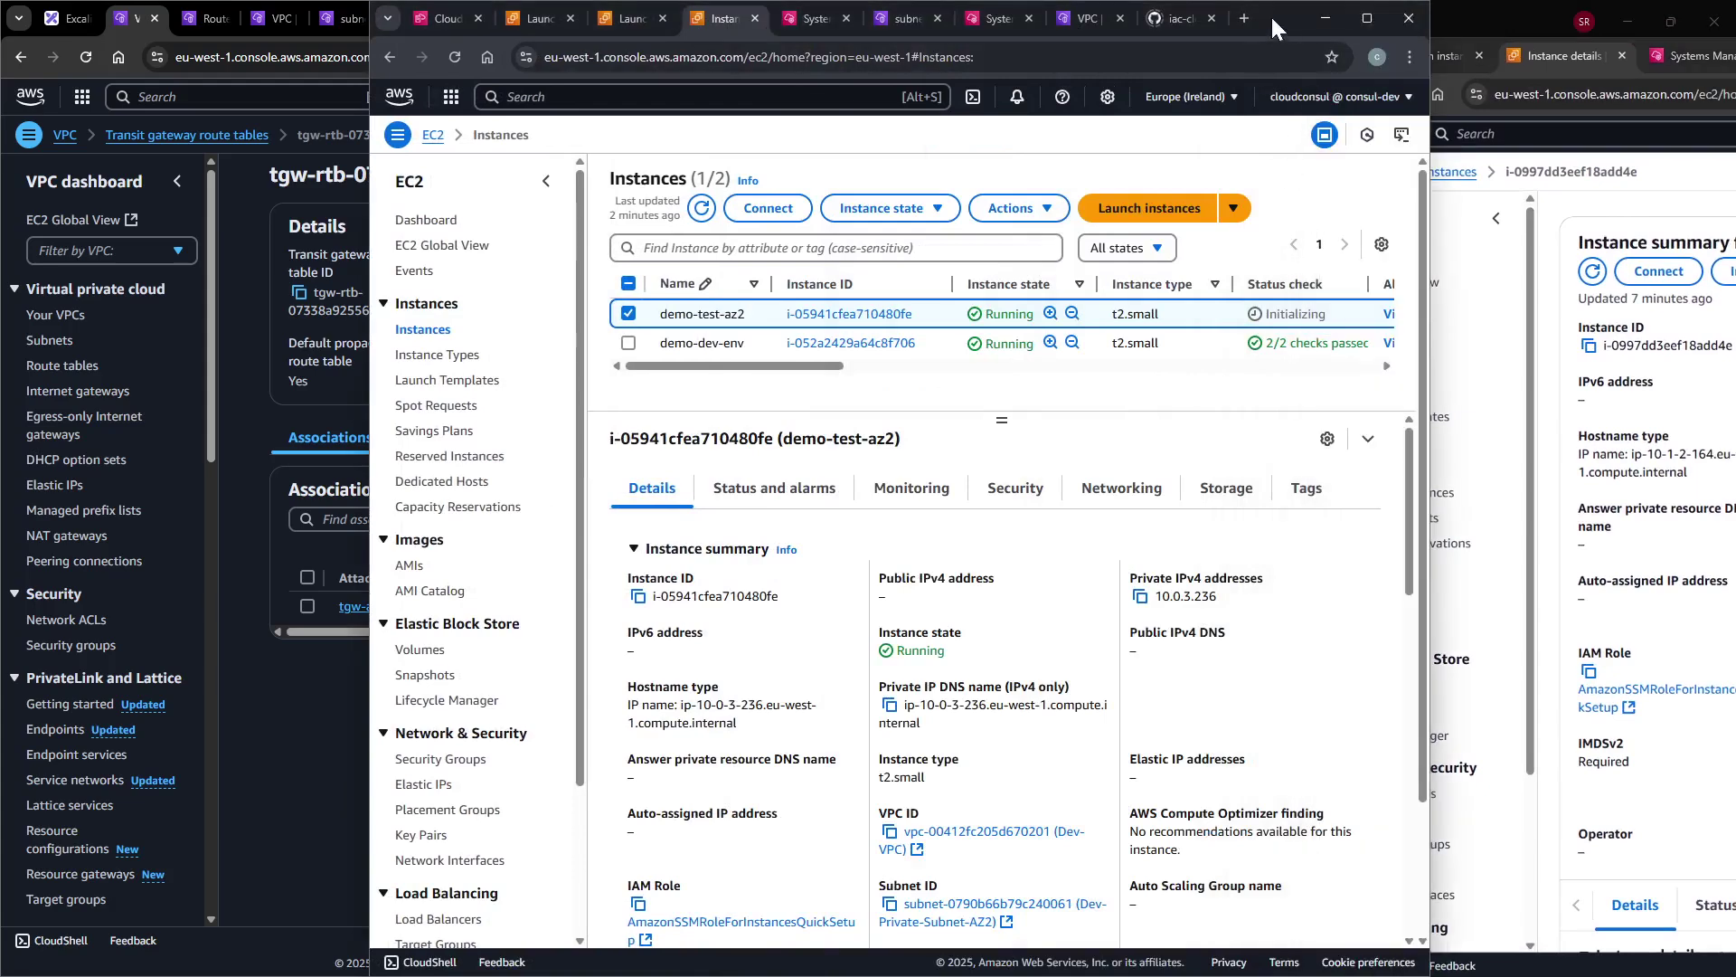
{"action": "key", "text": "super+Right"}
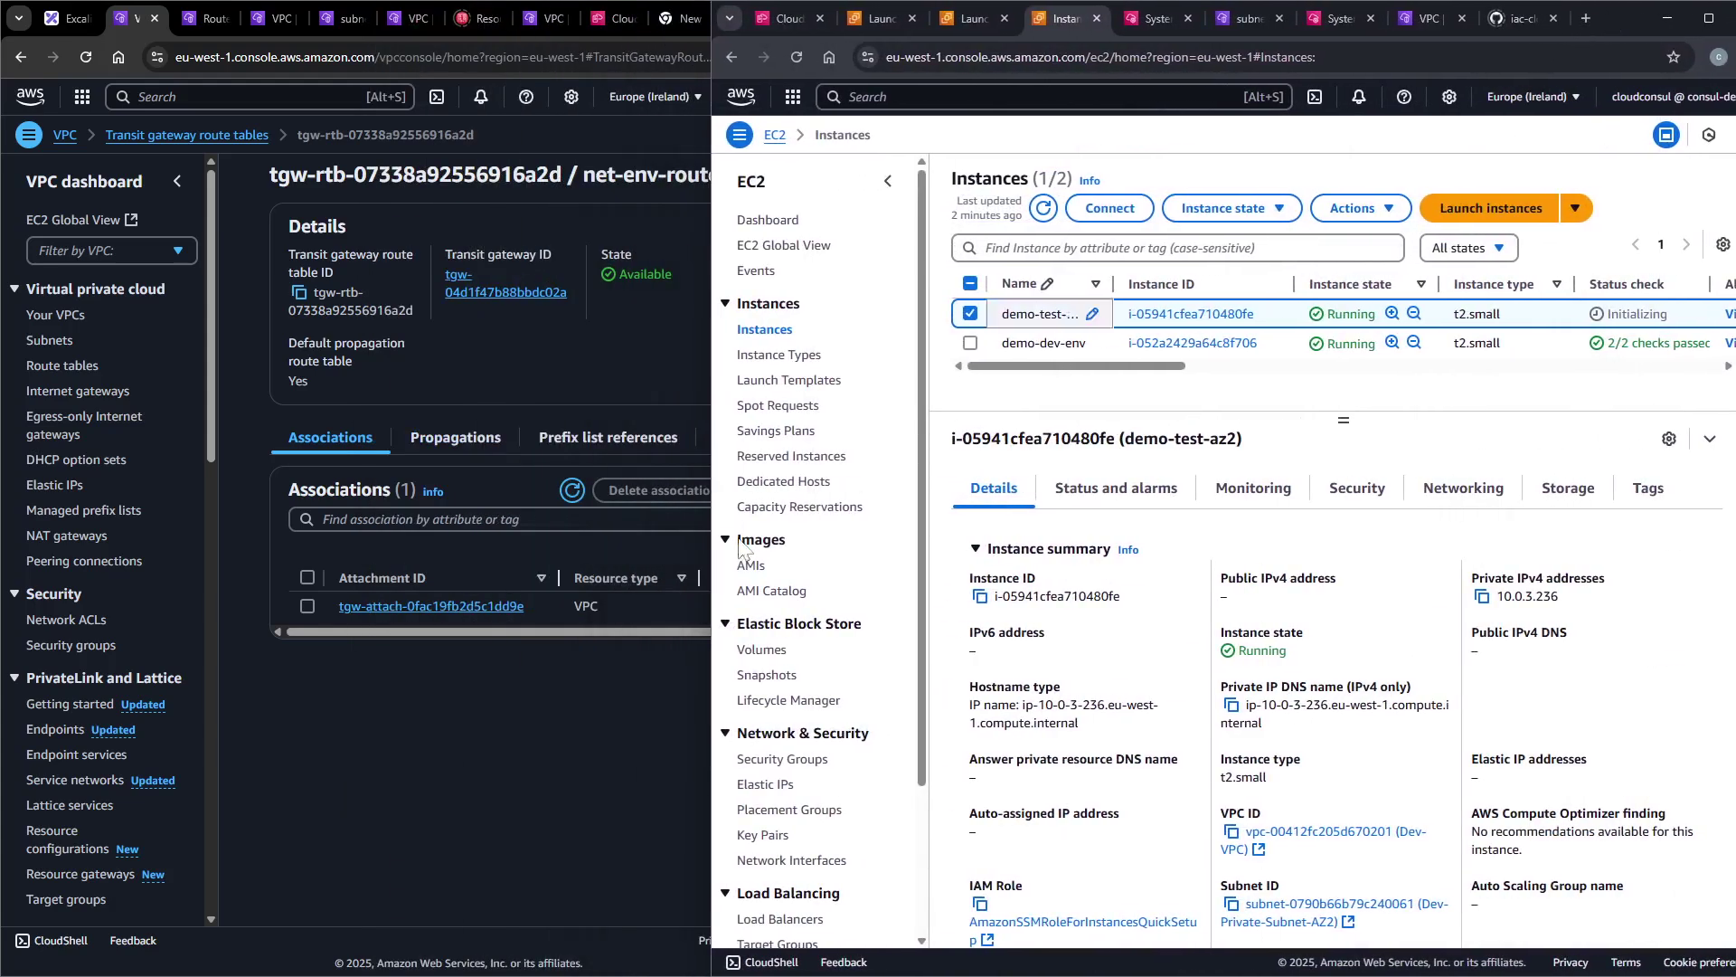
Open the transit gateway route tables in the network account and display the routes of dev-env-route.
{"action": "left_click", "coordinate": [499, 703]}
{"action": "scroll", "coordinate": [143, 764], "scroll_direction": "down", "scroll_amount": 8}
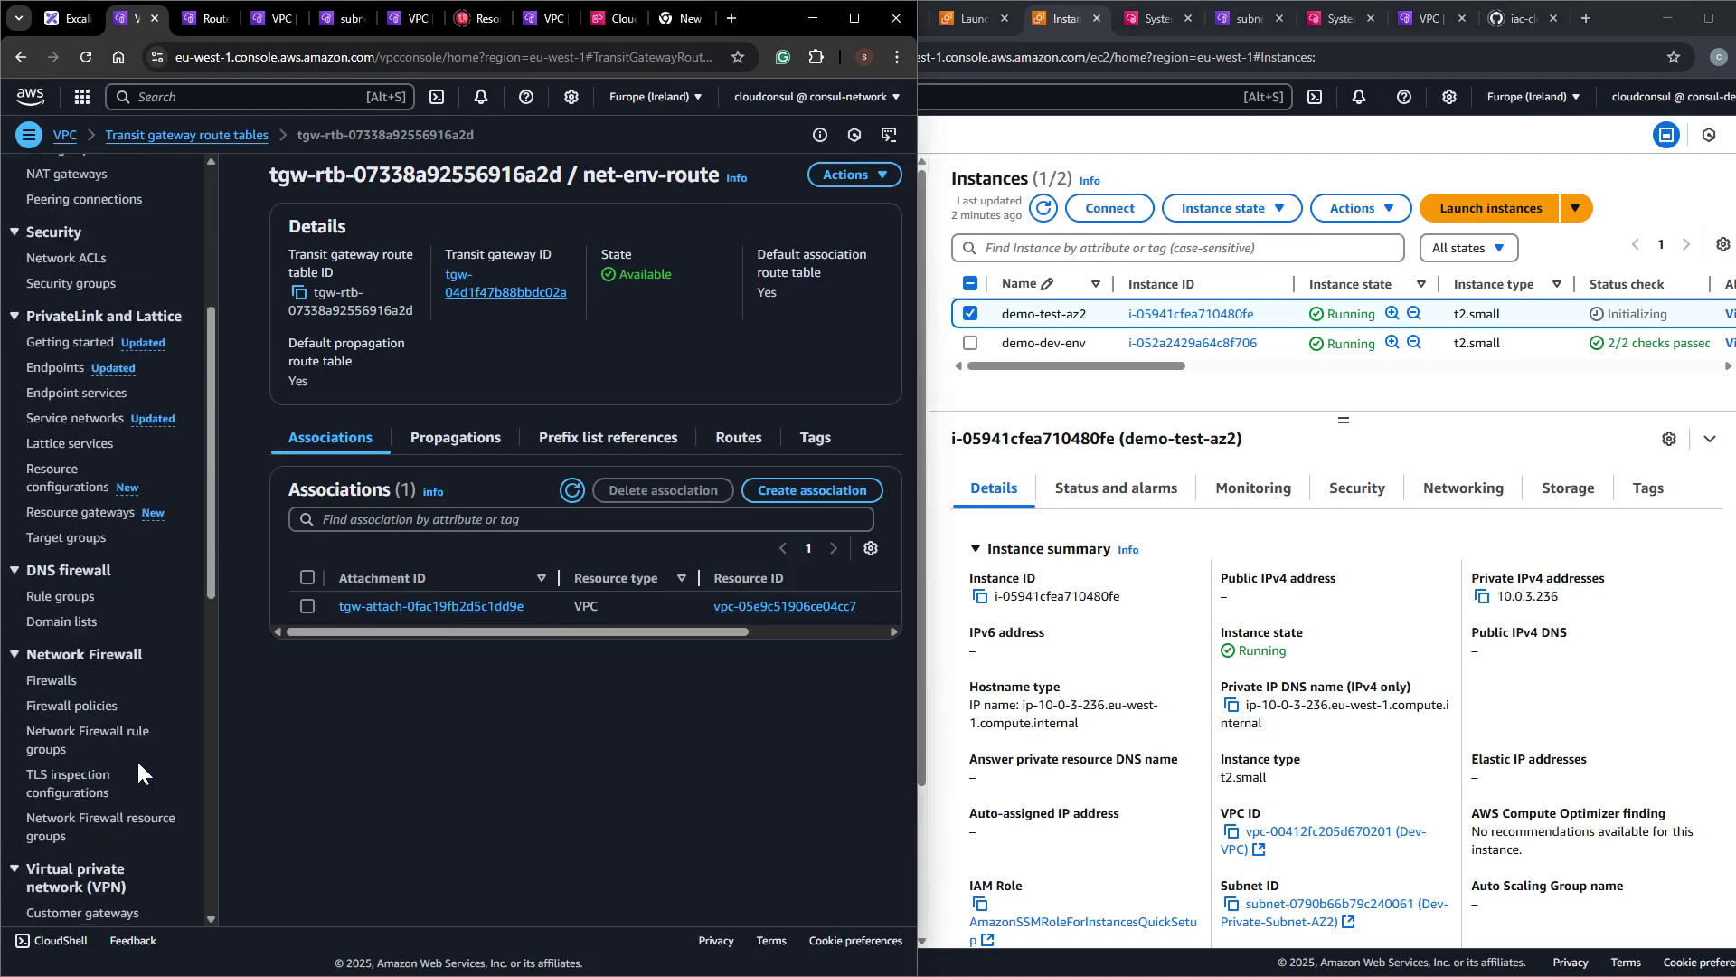
{"action": "scroll", "coordinate": [110, 750], "scroll_direction": "down", "scroll_amount": 5}
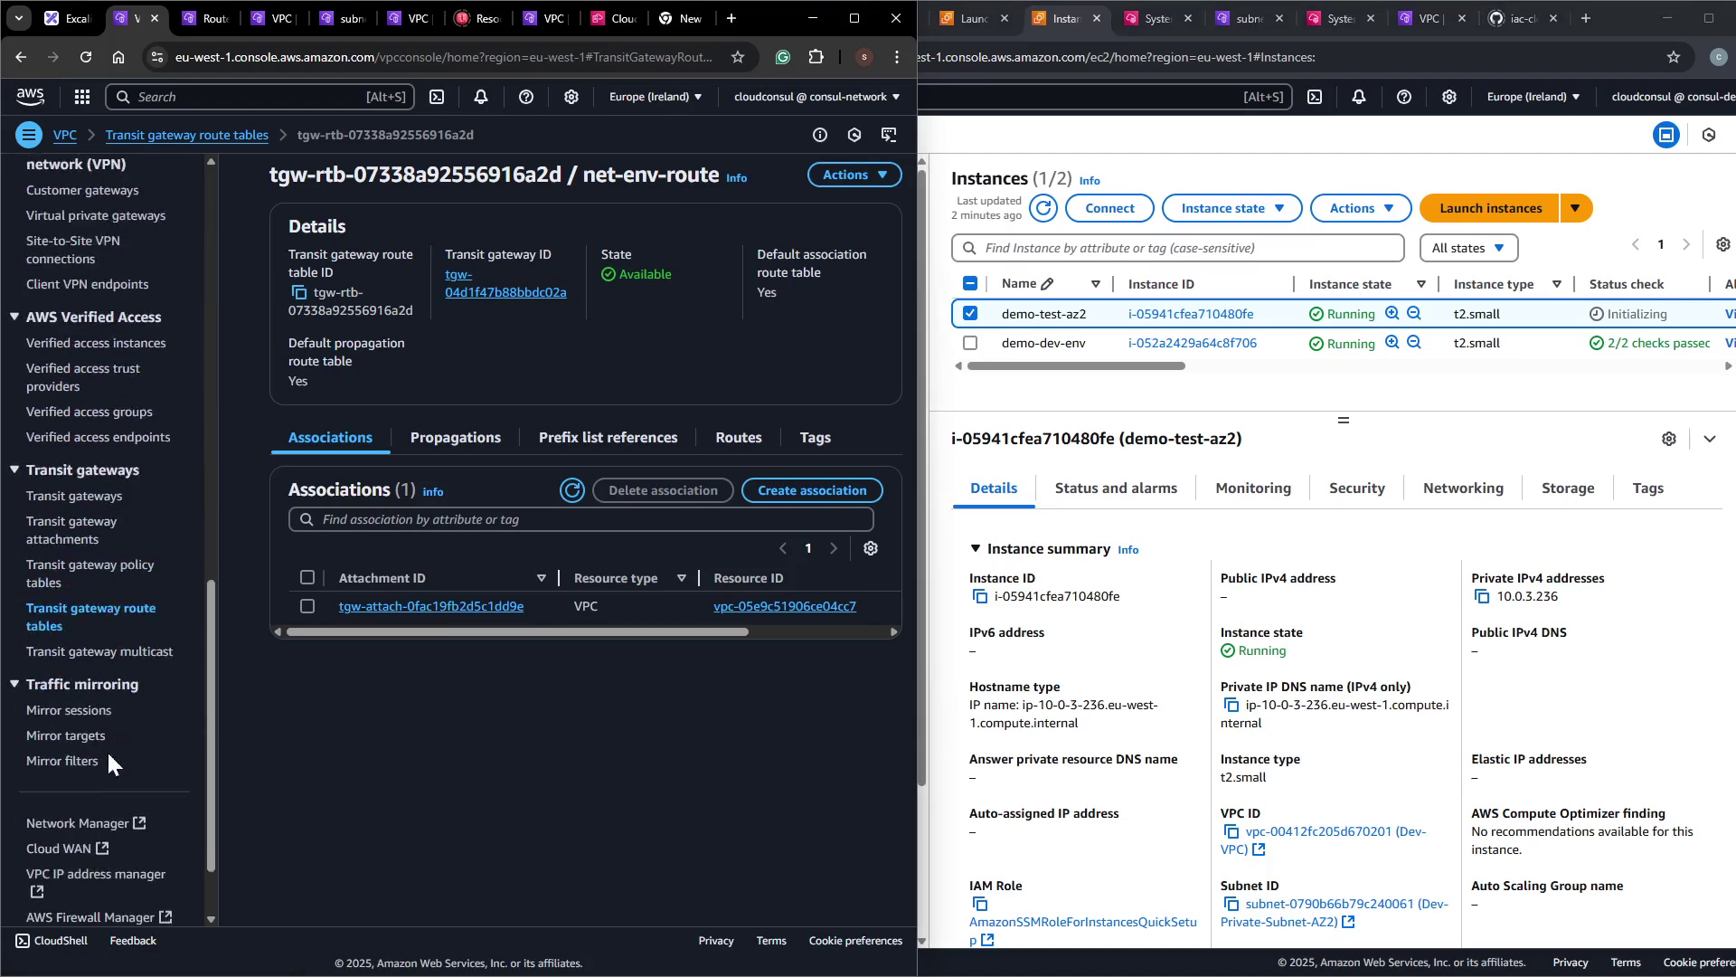
{"action": "left_click", "coordinate": [98, 617]}
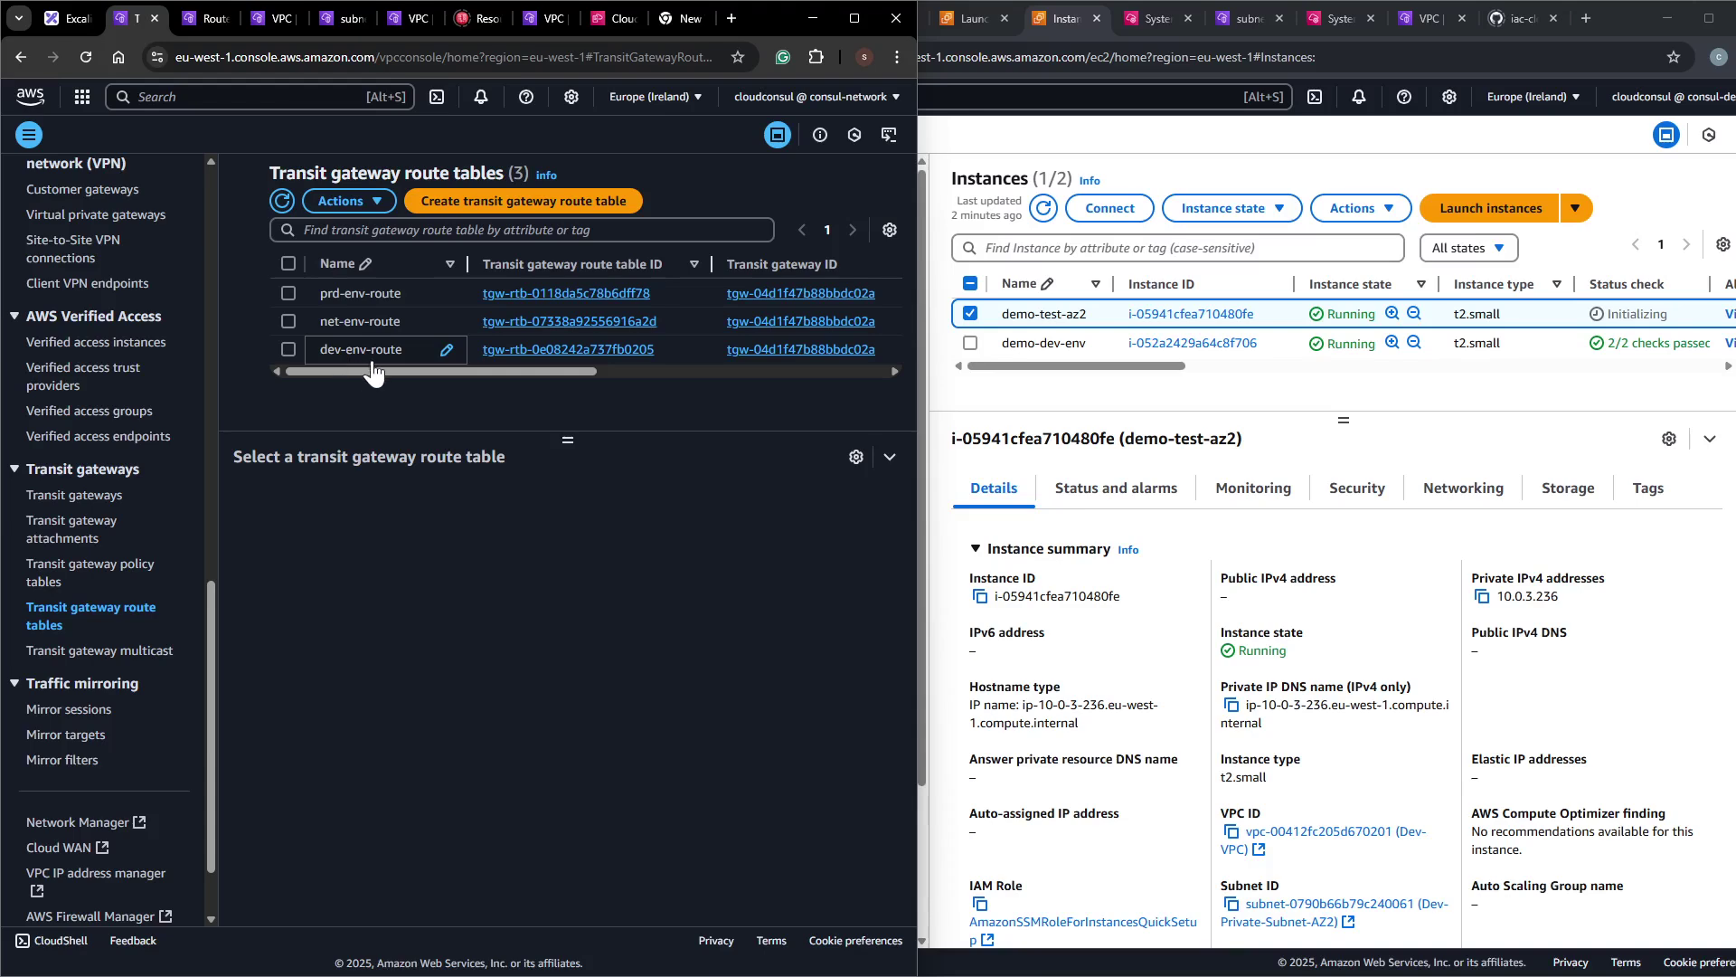
{"action": "left_click", "coordinate": [286, 348]}
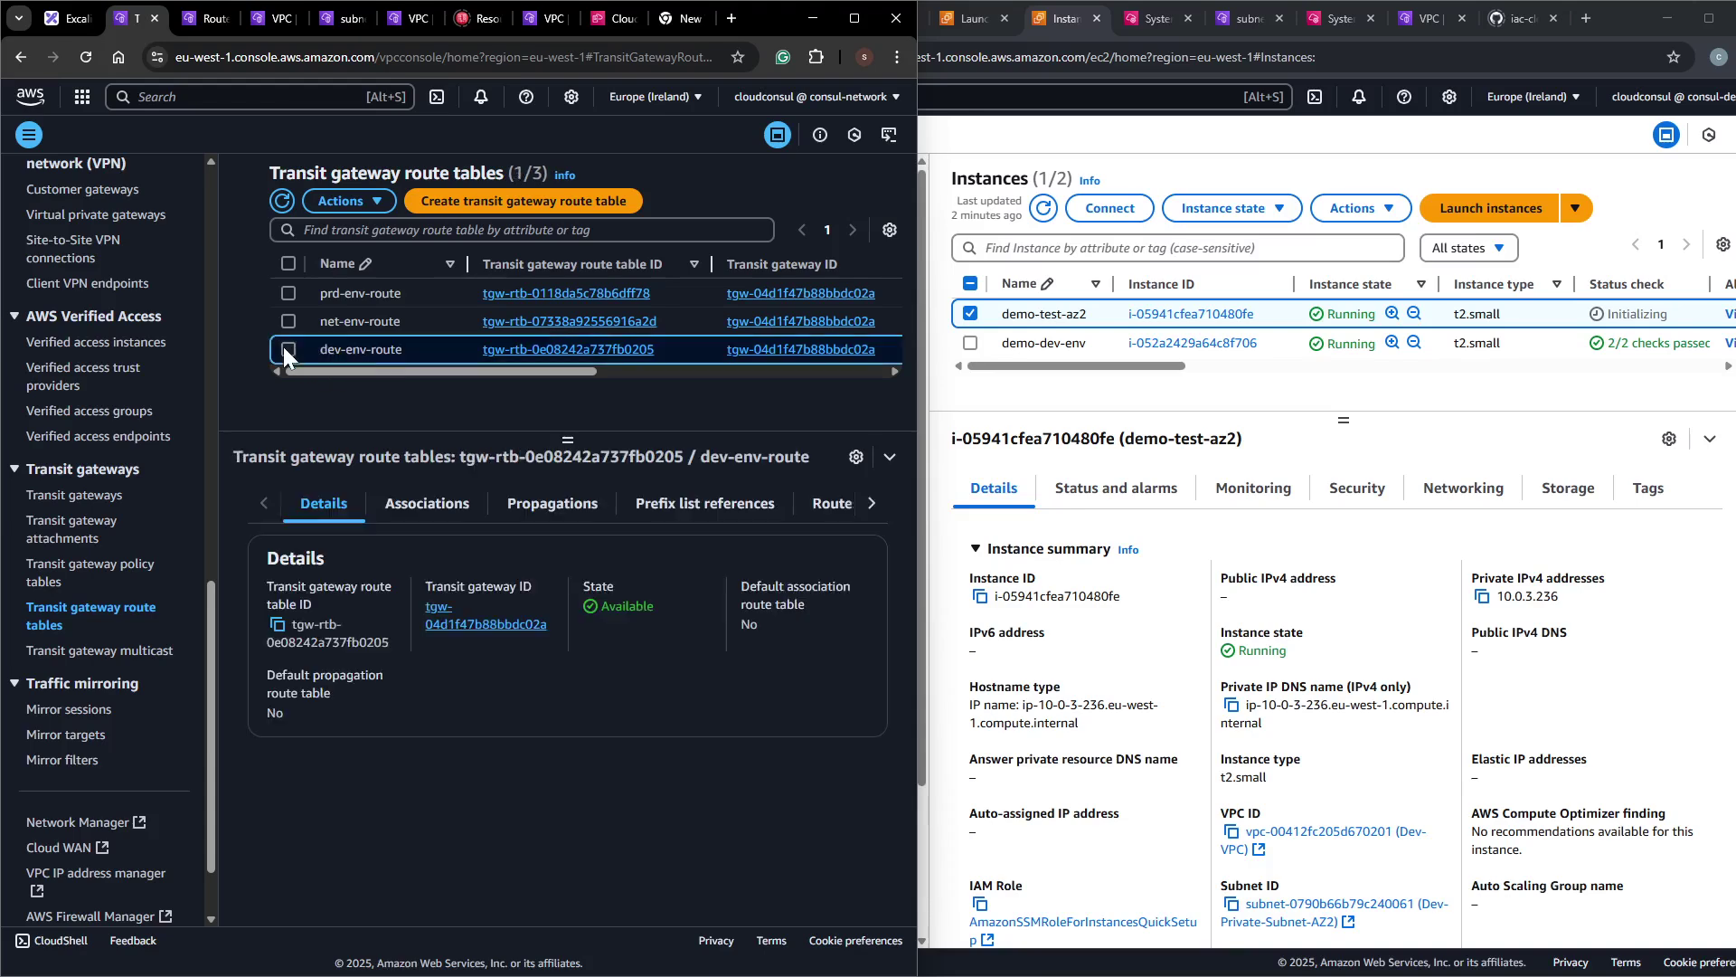
{"action": "left_click", "coordinate": [825, 504]}
{"action": "scroll", "coordinate": [425, 715], "scroll_direction": "down", "scroll_amount": 1}
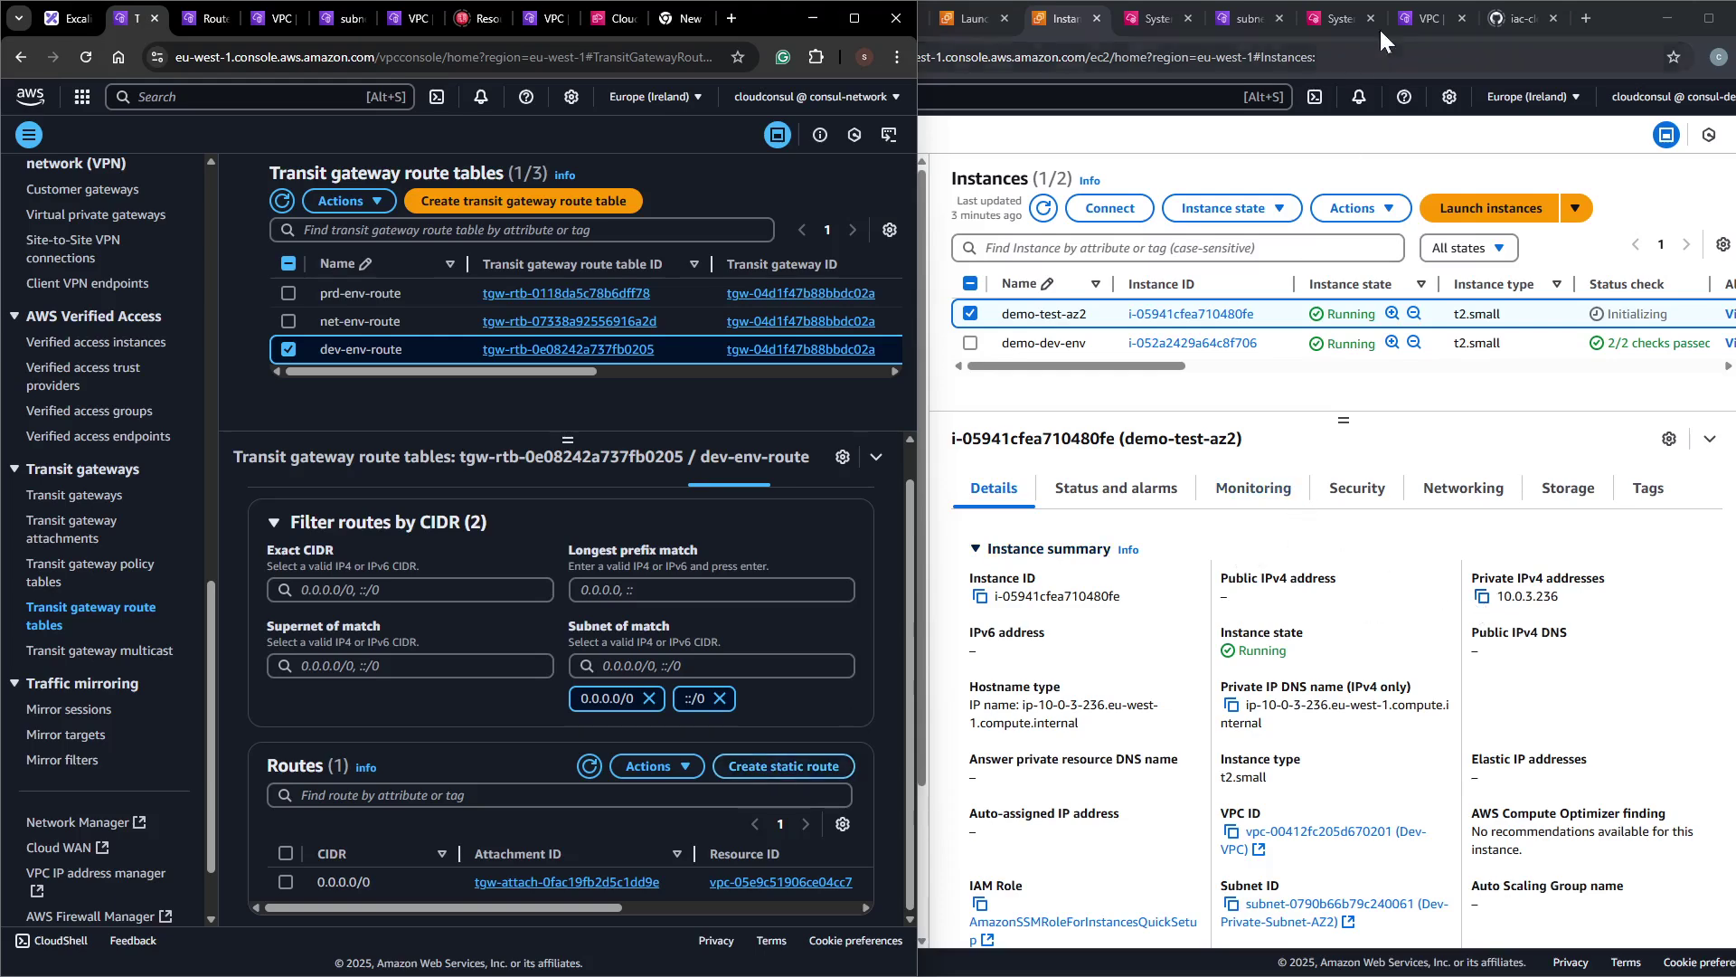
Bring the prod account's window forward, make the instance details its first tab and collapse the EC2 navigation.
{"action": "left_click_drag", "start_coordinate": [1620, 19], "coordinate": [1384, 18]}
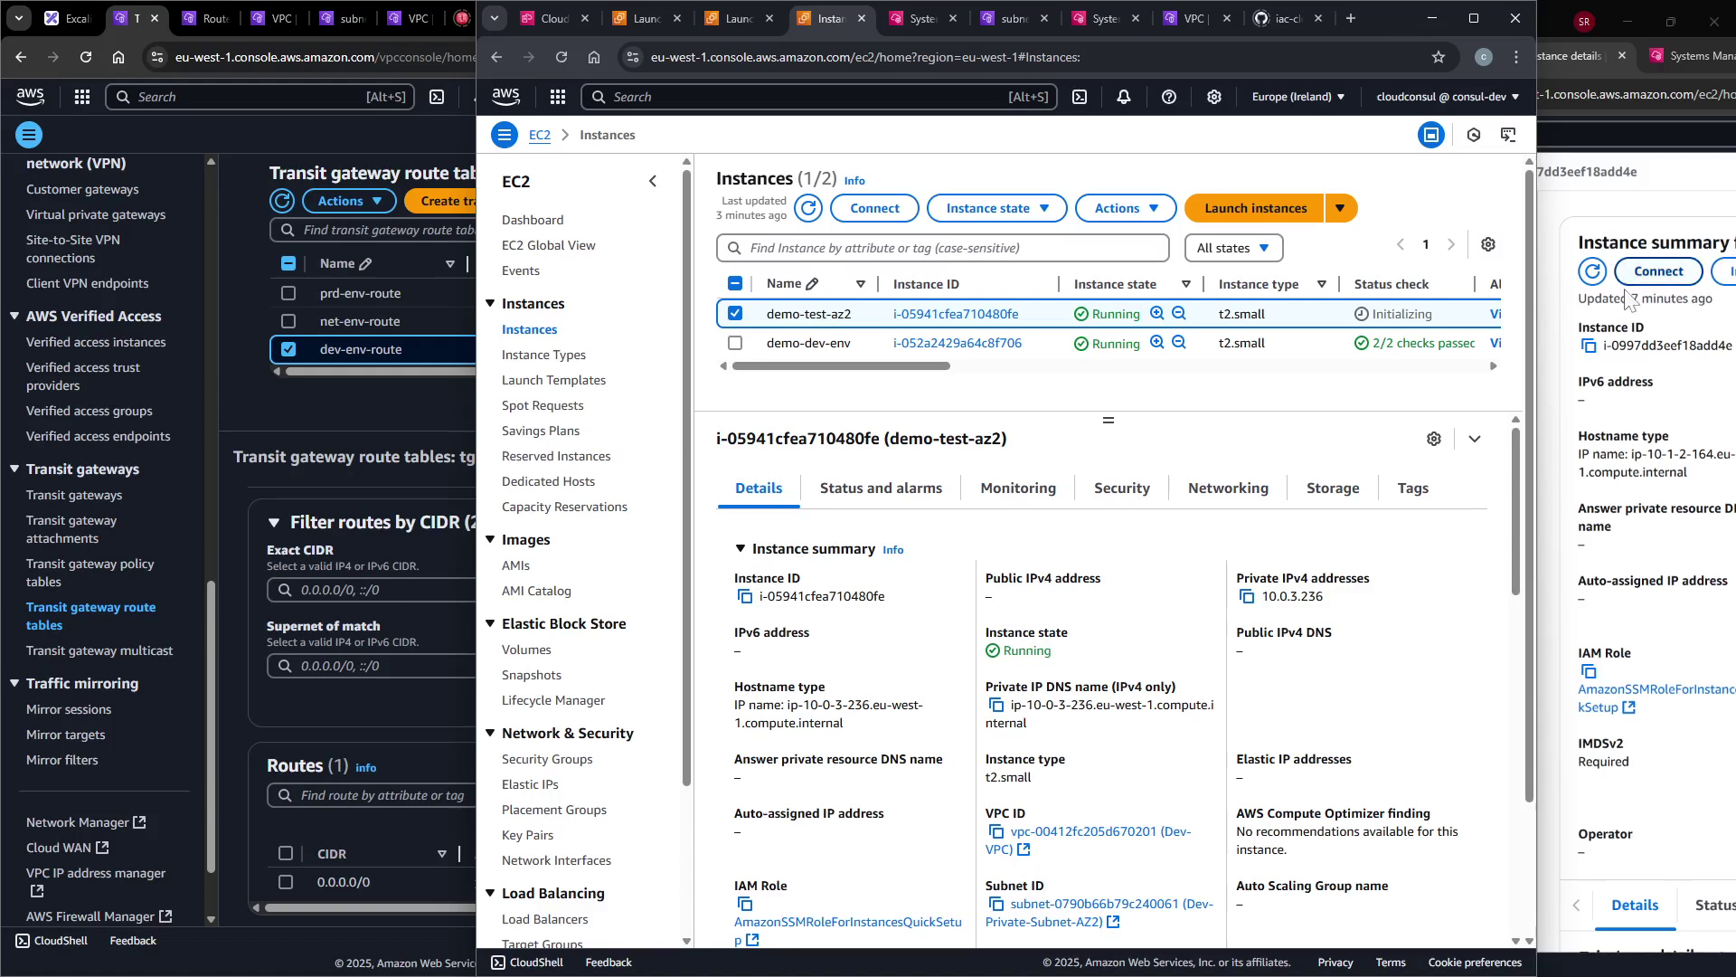
{"action": "left_click", "coordinate": [1617, 423]}
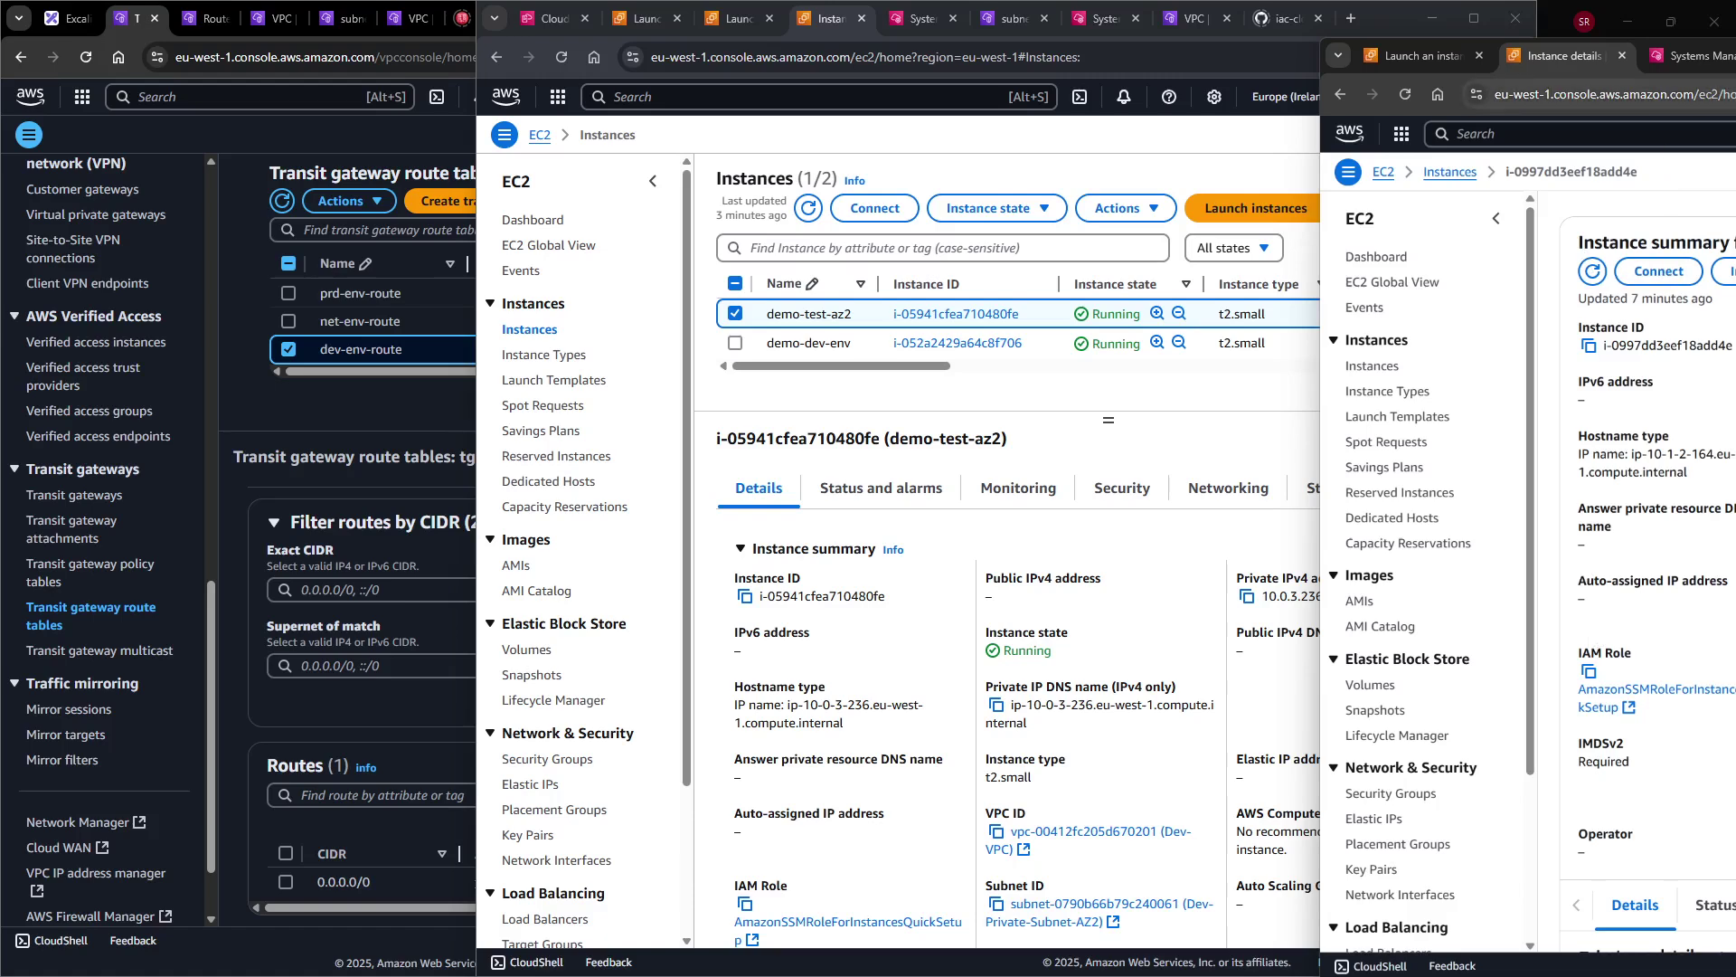
{"action": "left_click_drag", "start_coordinate": [1565, 61], "coordinate": [1461, 61]}
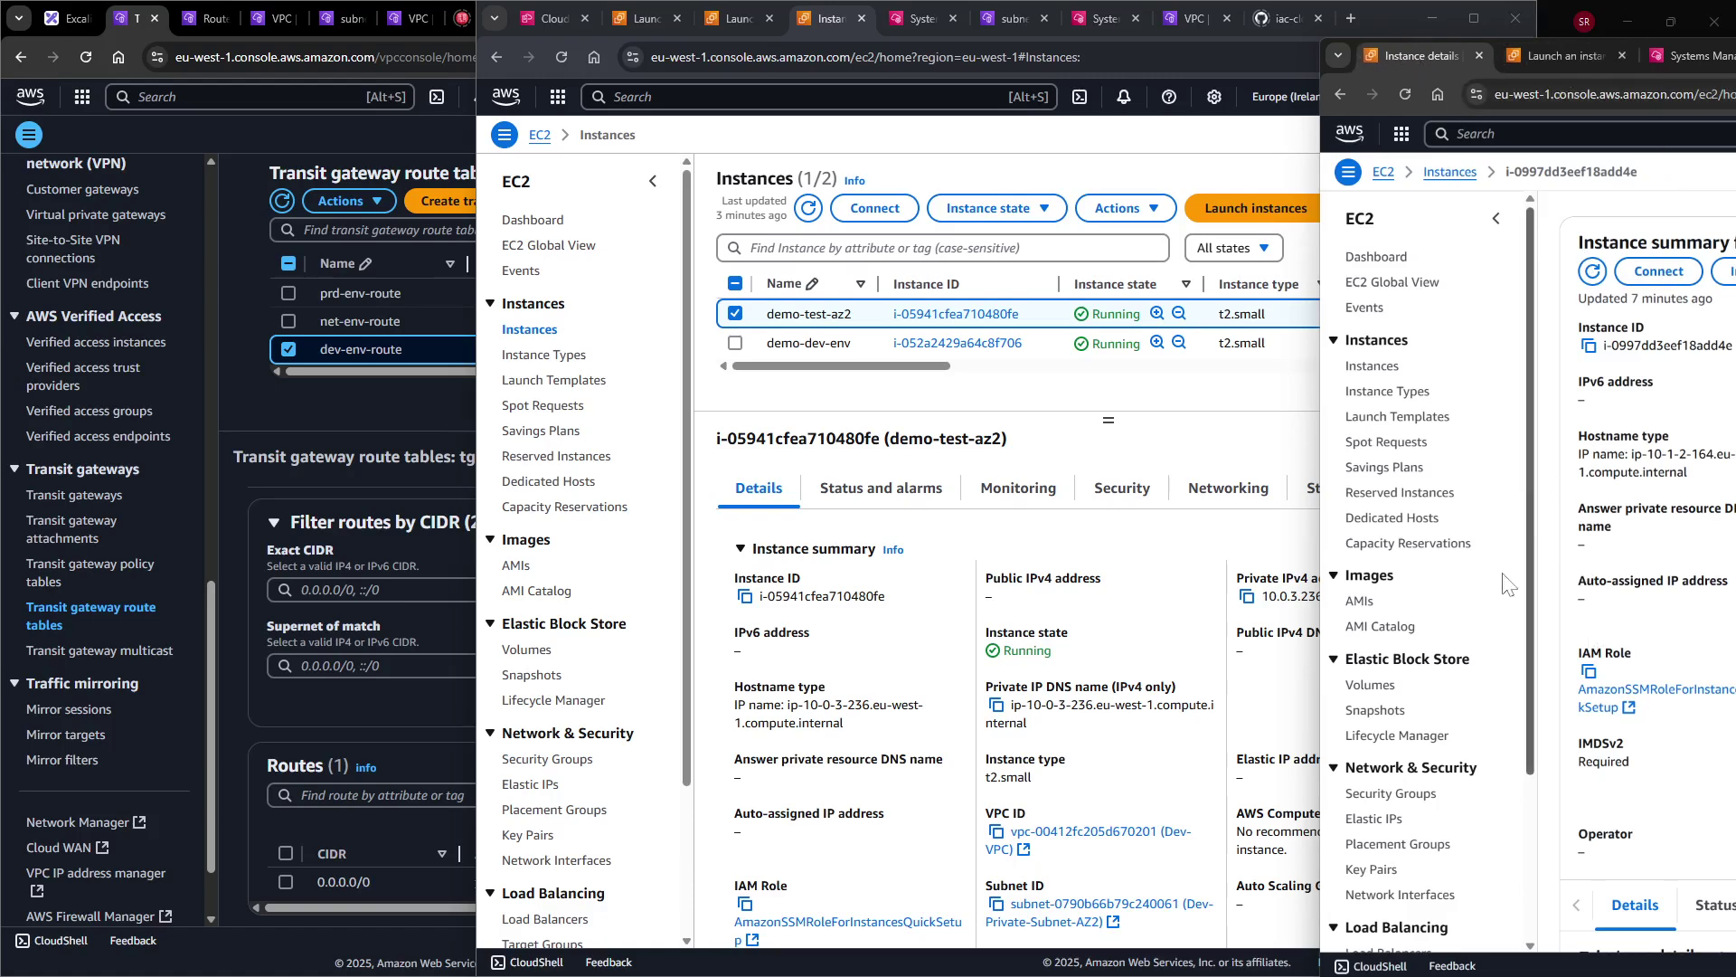
{"action": "left_click", "coordinate": [1497, 218]}
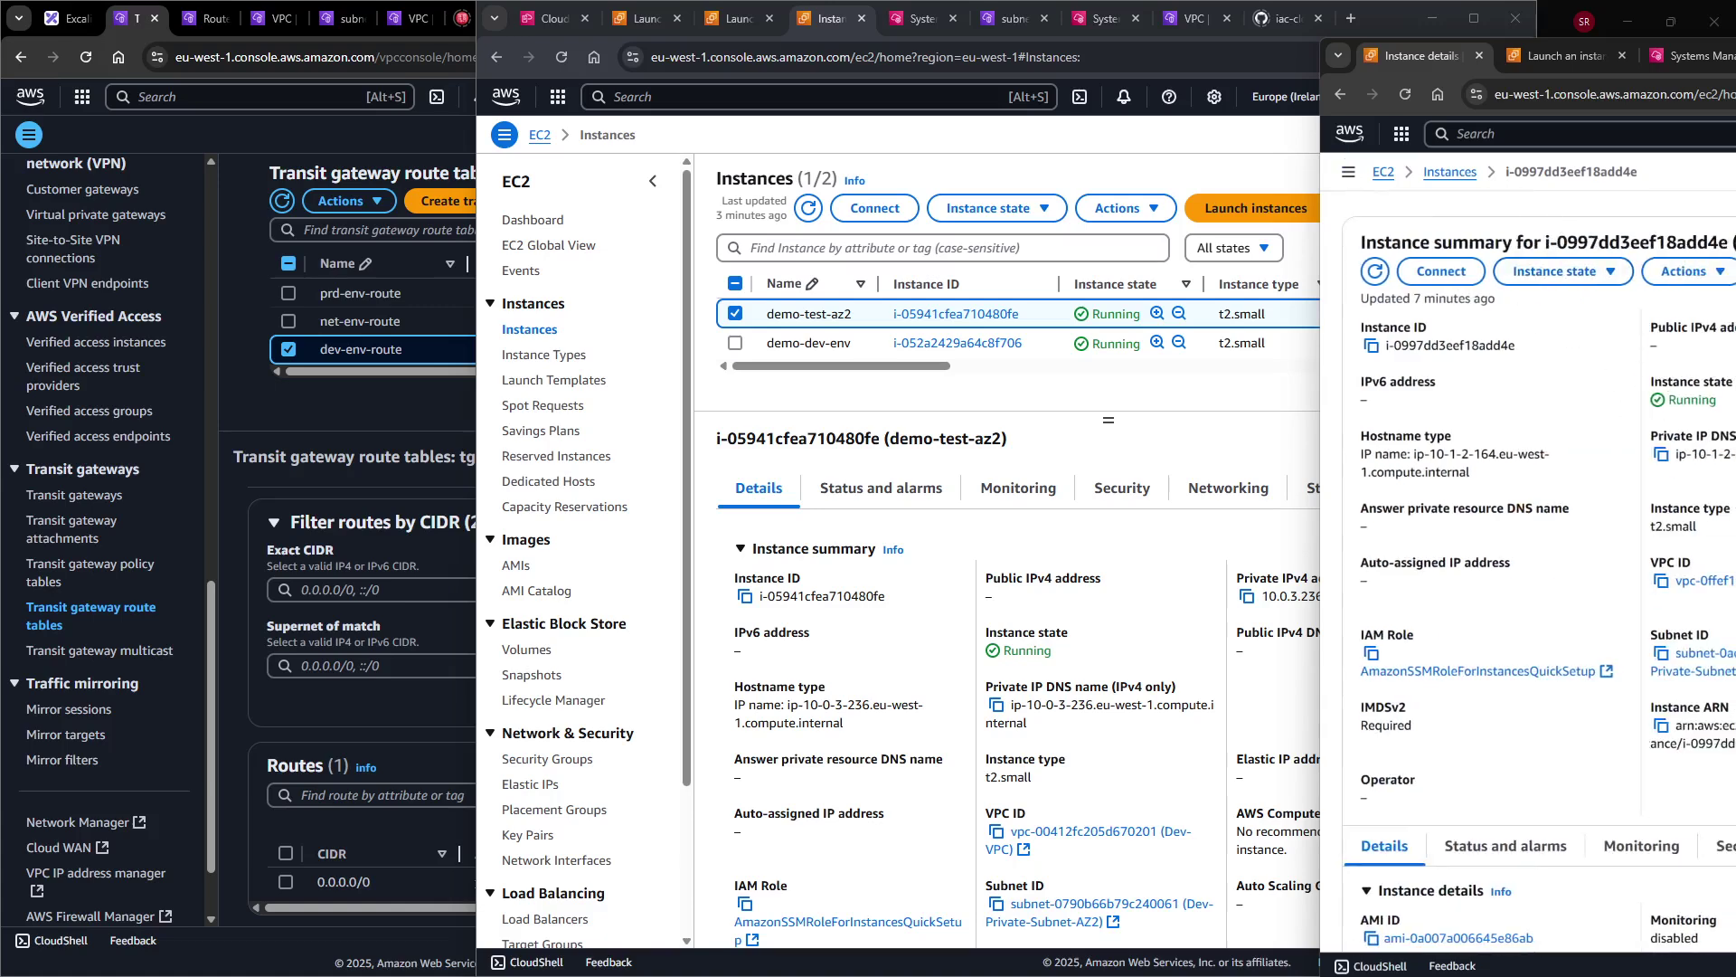
{"action": "scroll", "coordinate": [1574, 714], "scroll_direction": "down", "scroll_amount": 1}
{"action": "scroll", "coordinate": [1619, 452], "scroll_direction": "up", "scroll_amount": 1}
{"action": "left_click_drag", "start_coordinate": [1732, 327], "coordinate": [1695, 327]}
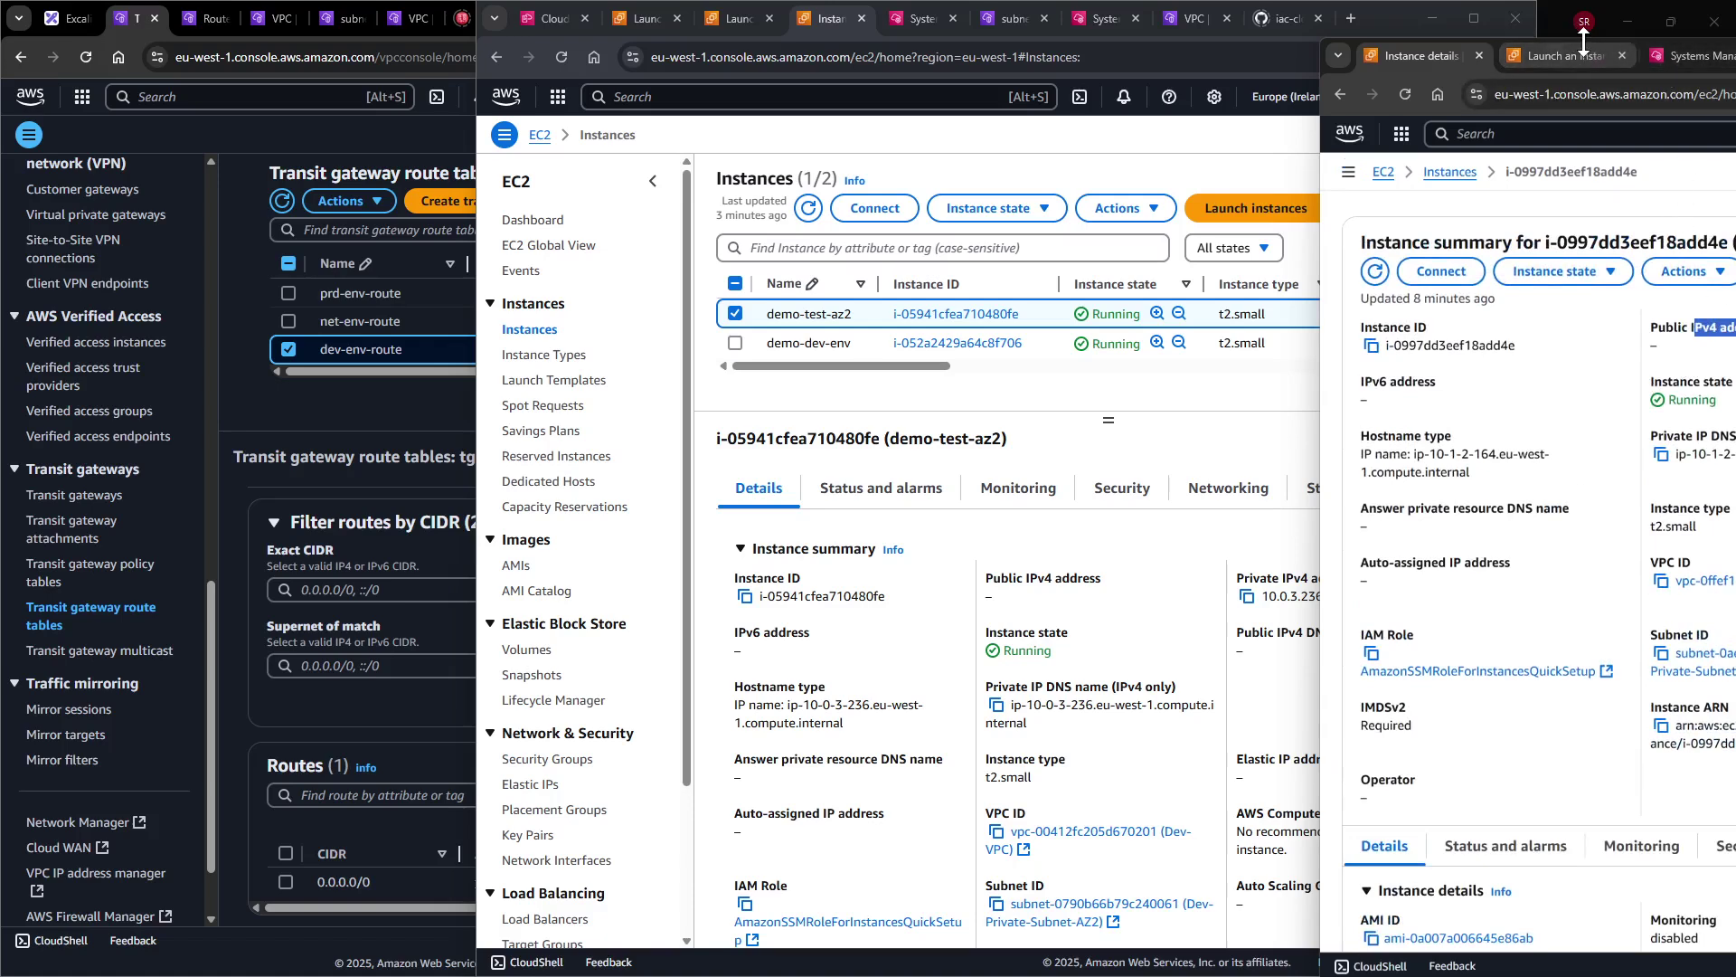
Detach demo-prd-instance's details tab into its own window and copy the instance's private IPv4 address.
{"action": "left_click_drag", "start_coordinate": [1427, 50], "coordinate": [1201, 73]}
{"action": "left_click_drag", "start_coordinate": [1317, 103], "coordinate": [1344, 105]}
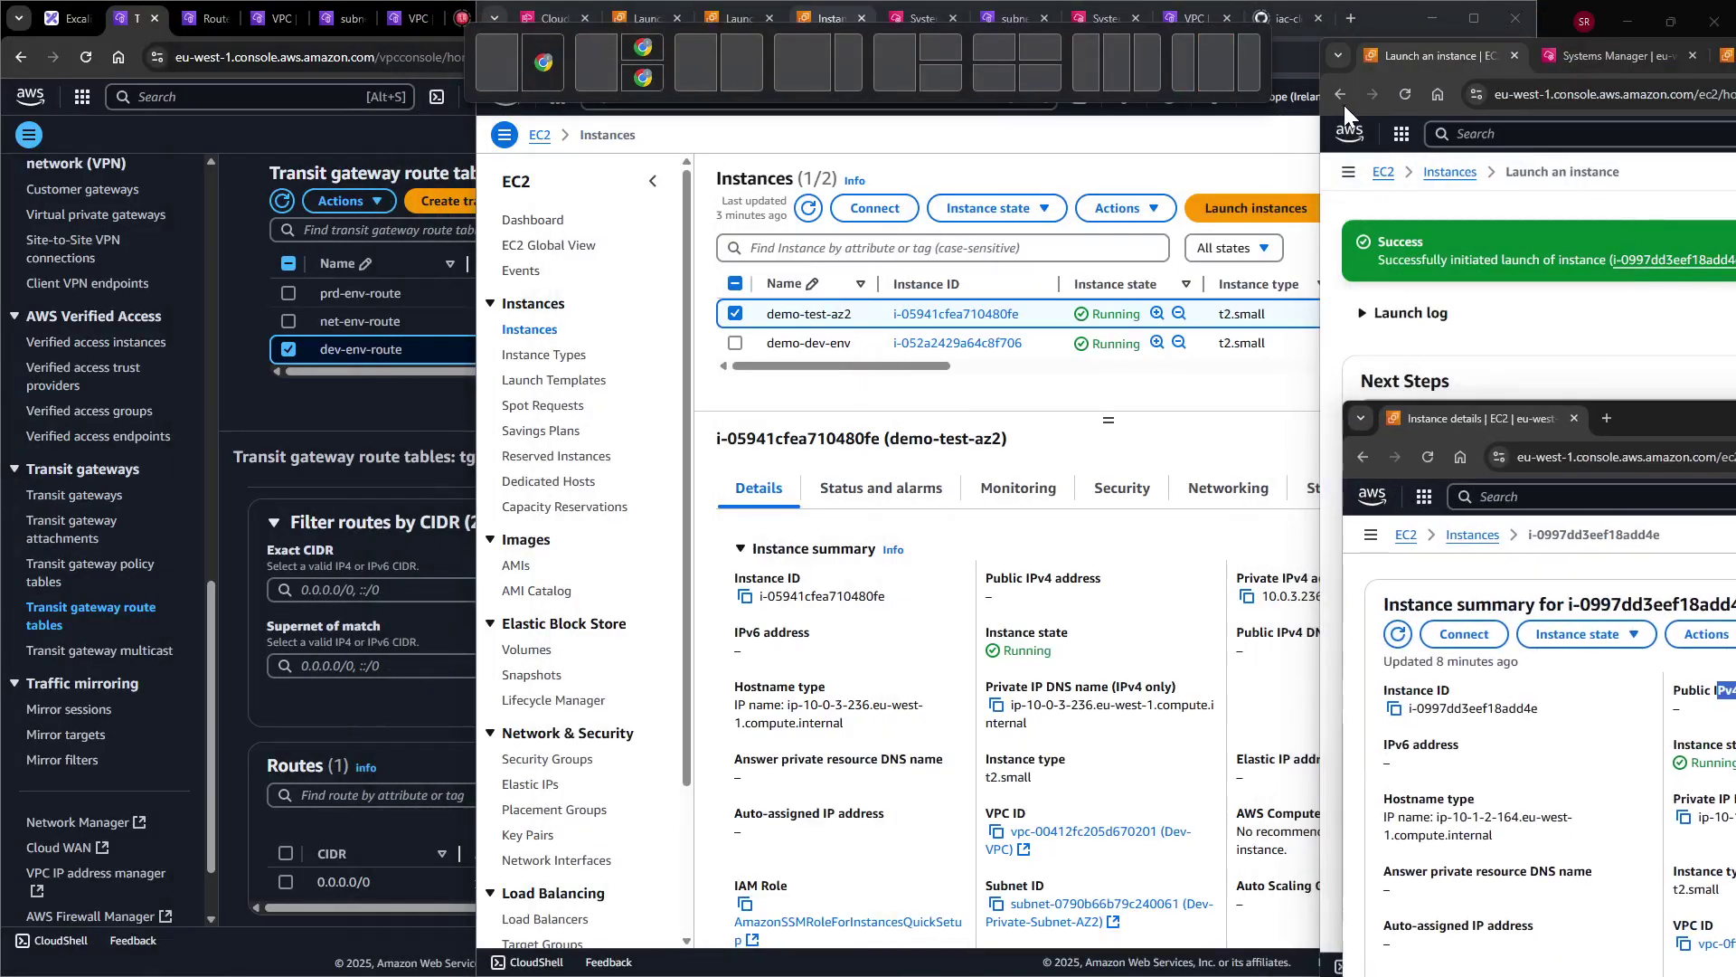
{"action": "left_click_drag", "start_coordinate": [1604, 405], "coordinate": [1587, 77]}
{"action": "left_click", "coordinate": [1083, 459]}
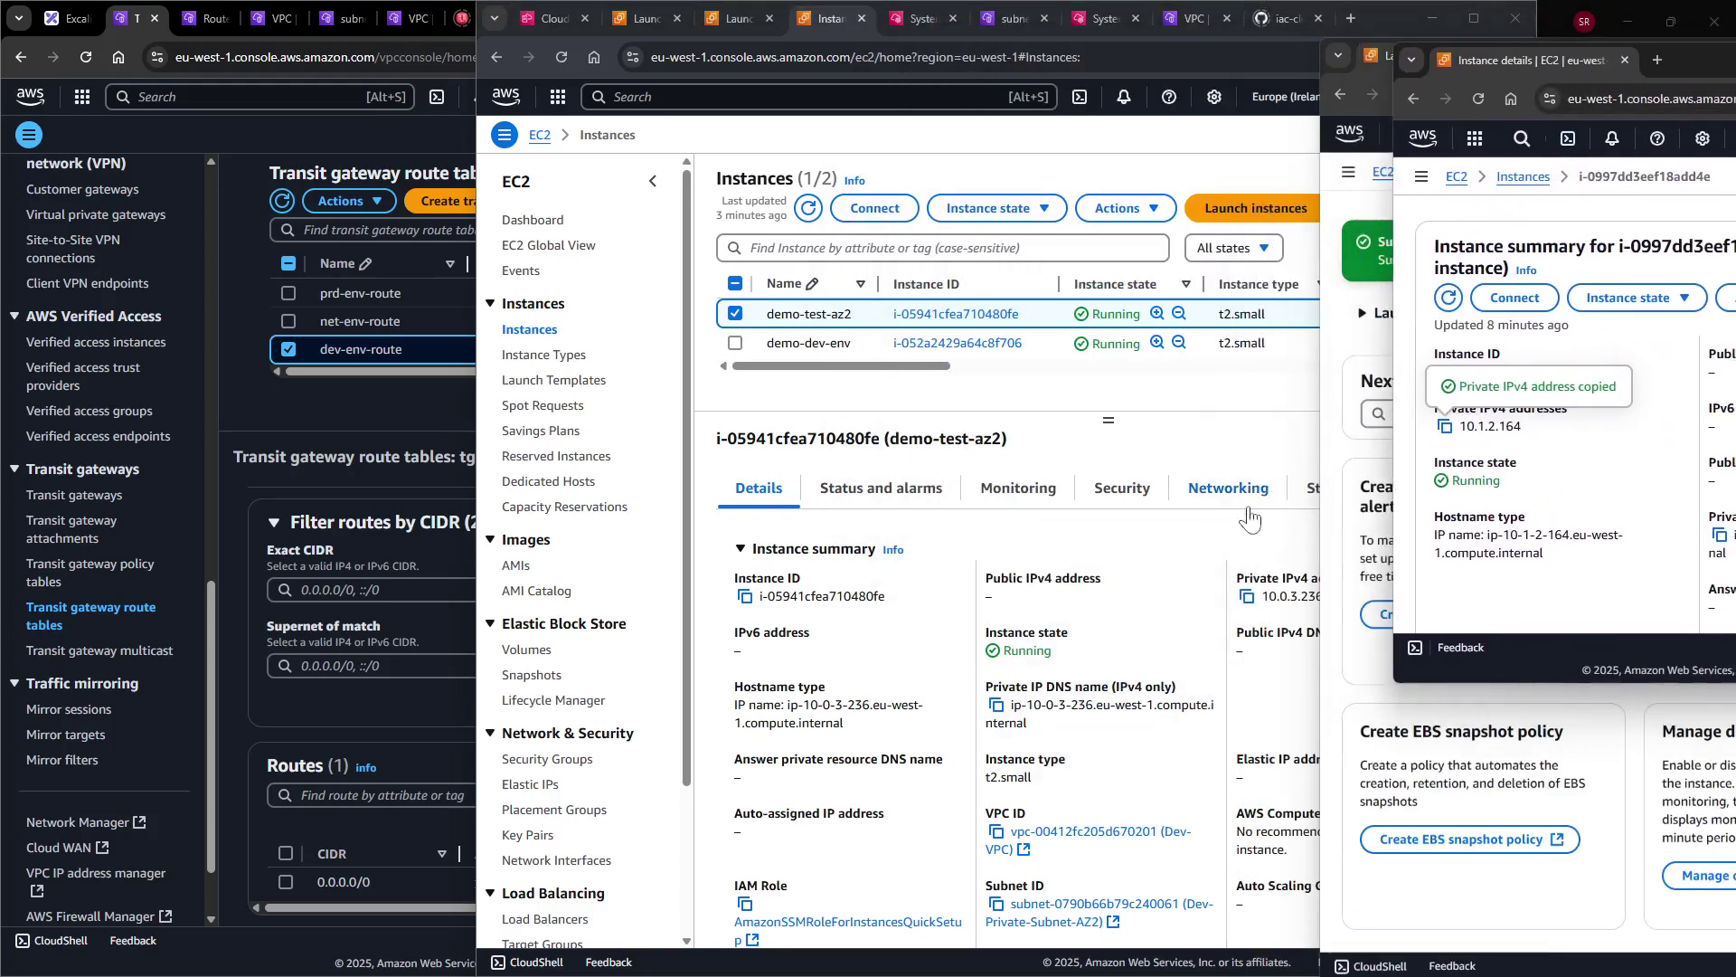
{"action": "left_click", "coordinate": [1177, 535]}
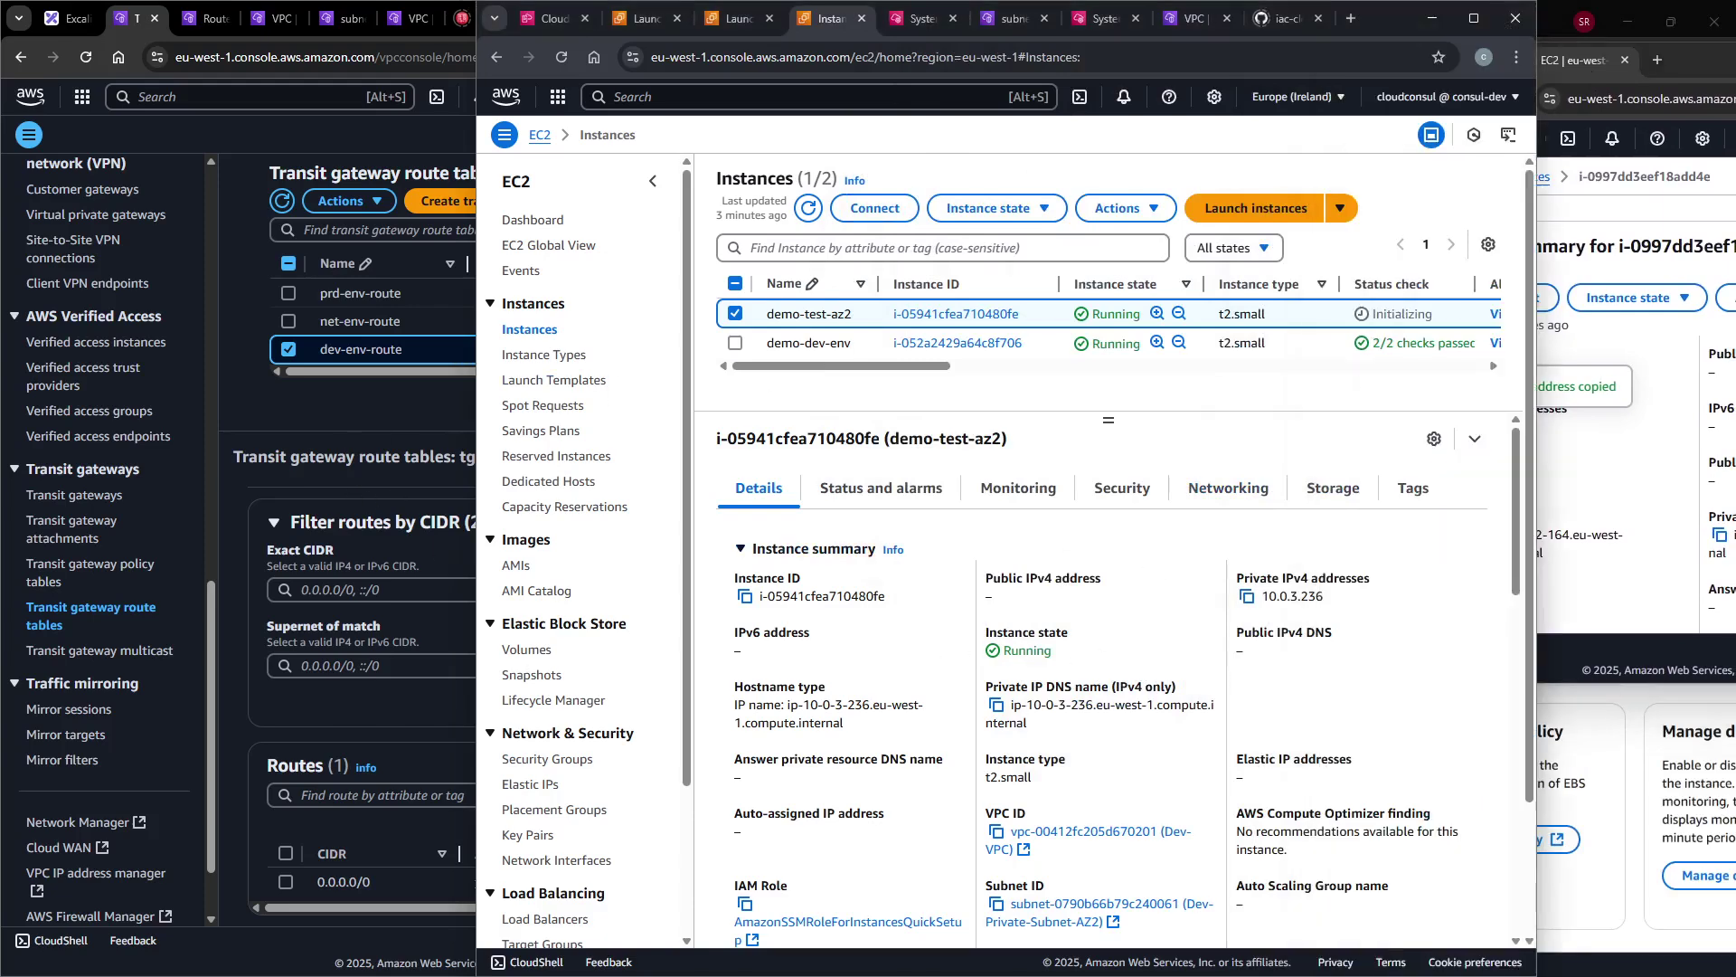
Start a static route in dev-env-route with CIDR 10.1.2.164/32, type Active and the prd-vpc-attach attachment.
{"action": "left_click", "coordinate": [468, 707]}
{"action": "left_click", "coordinate": [758, 769]}
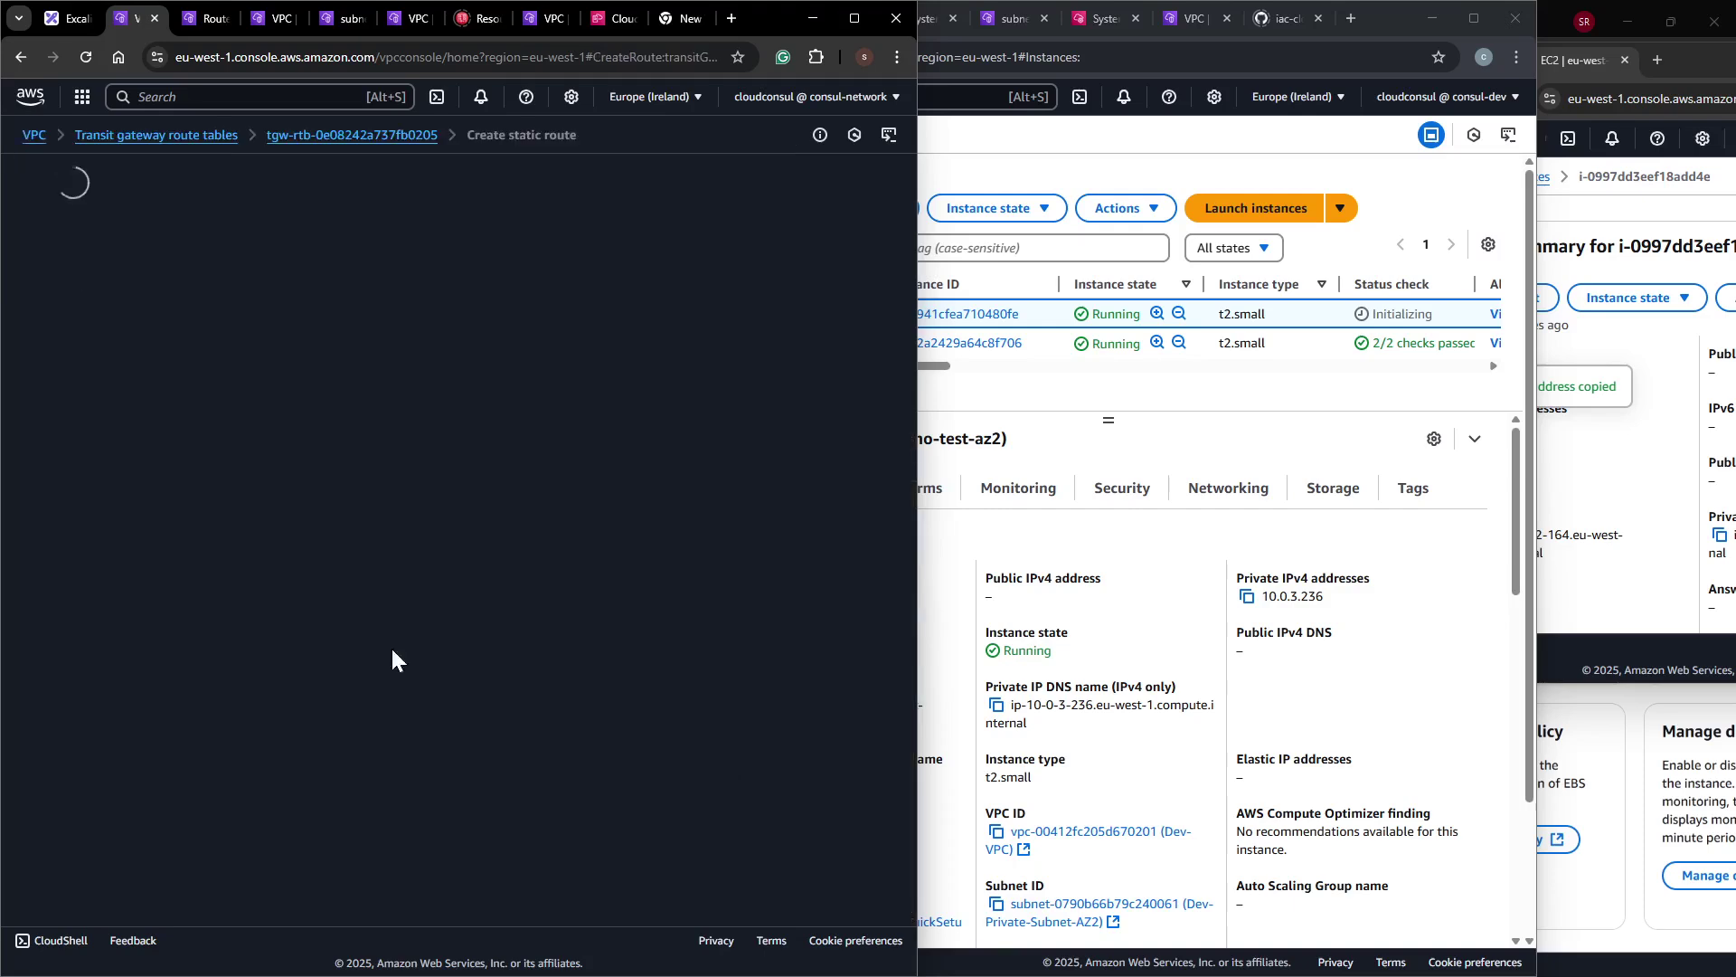
{"action": "left_click", "coordinate": [139, 412]}
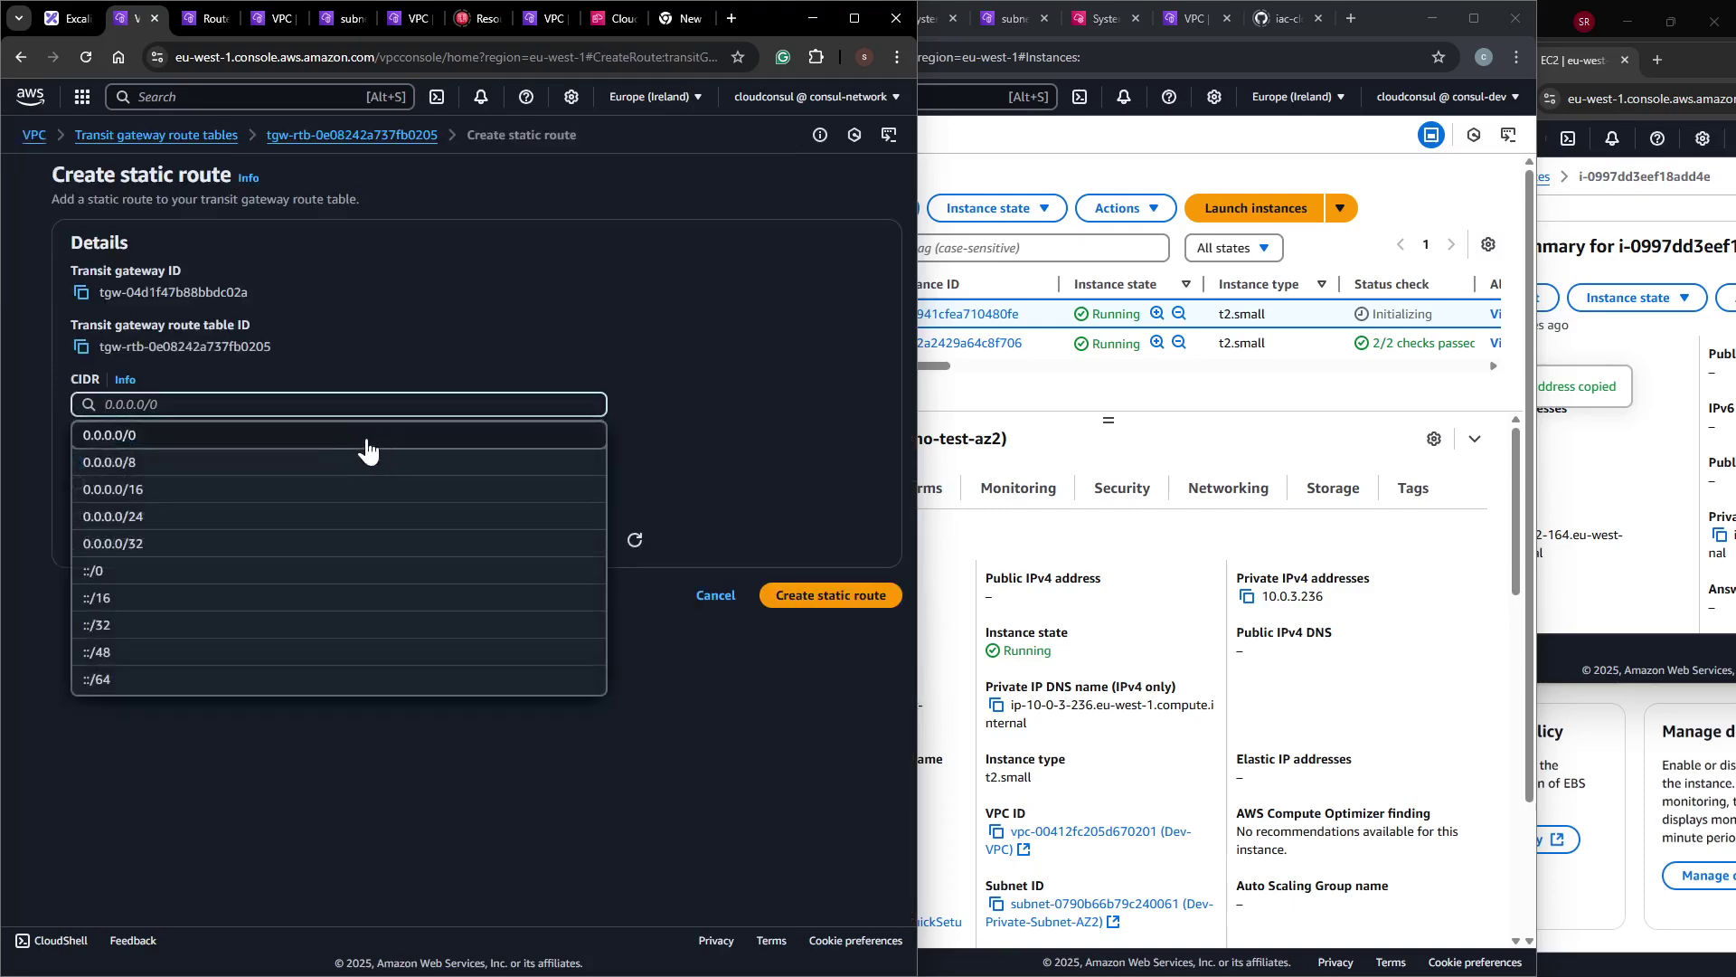
{"action": "key", "text": "ctrl+v"}
{"action": "left_click", "coordinate": [165, 464]}
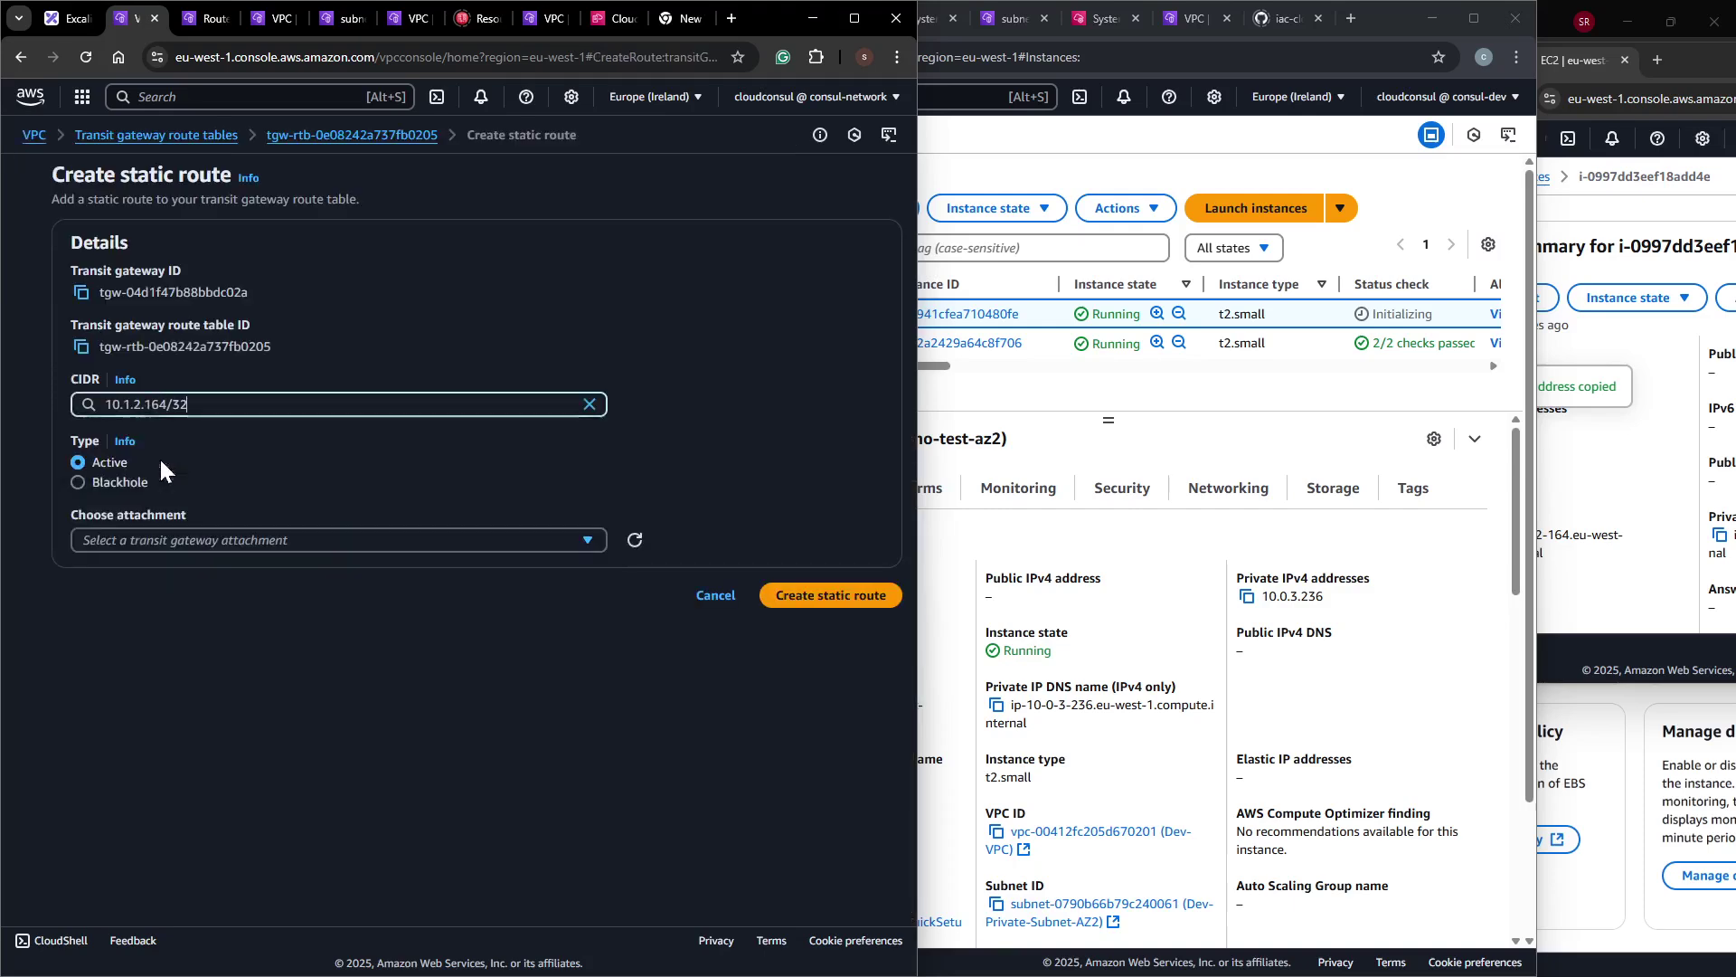
{"action": "left_click", "coordinate": [158, 541]}
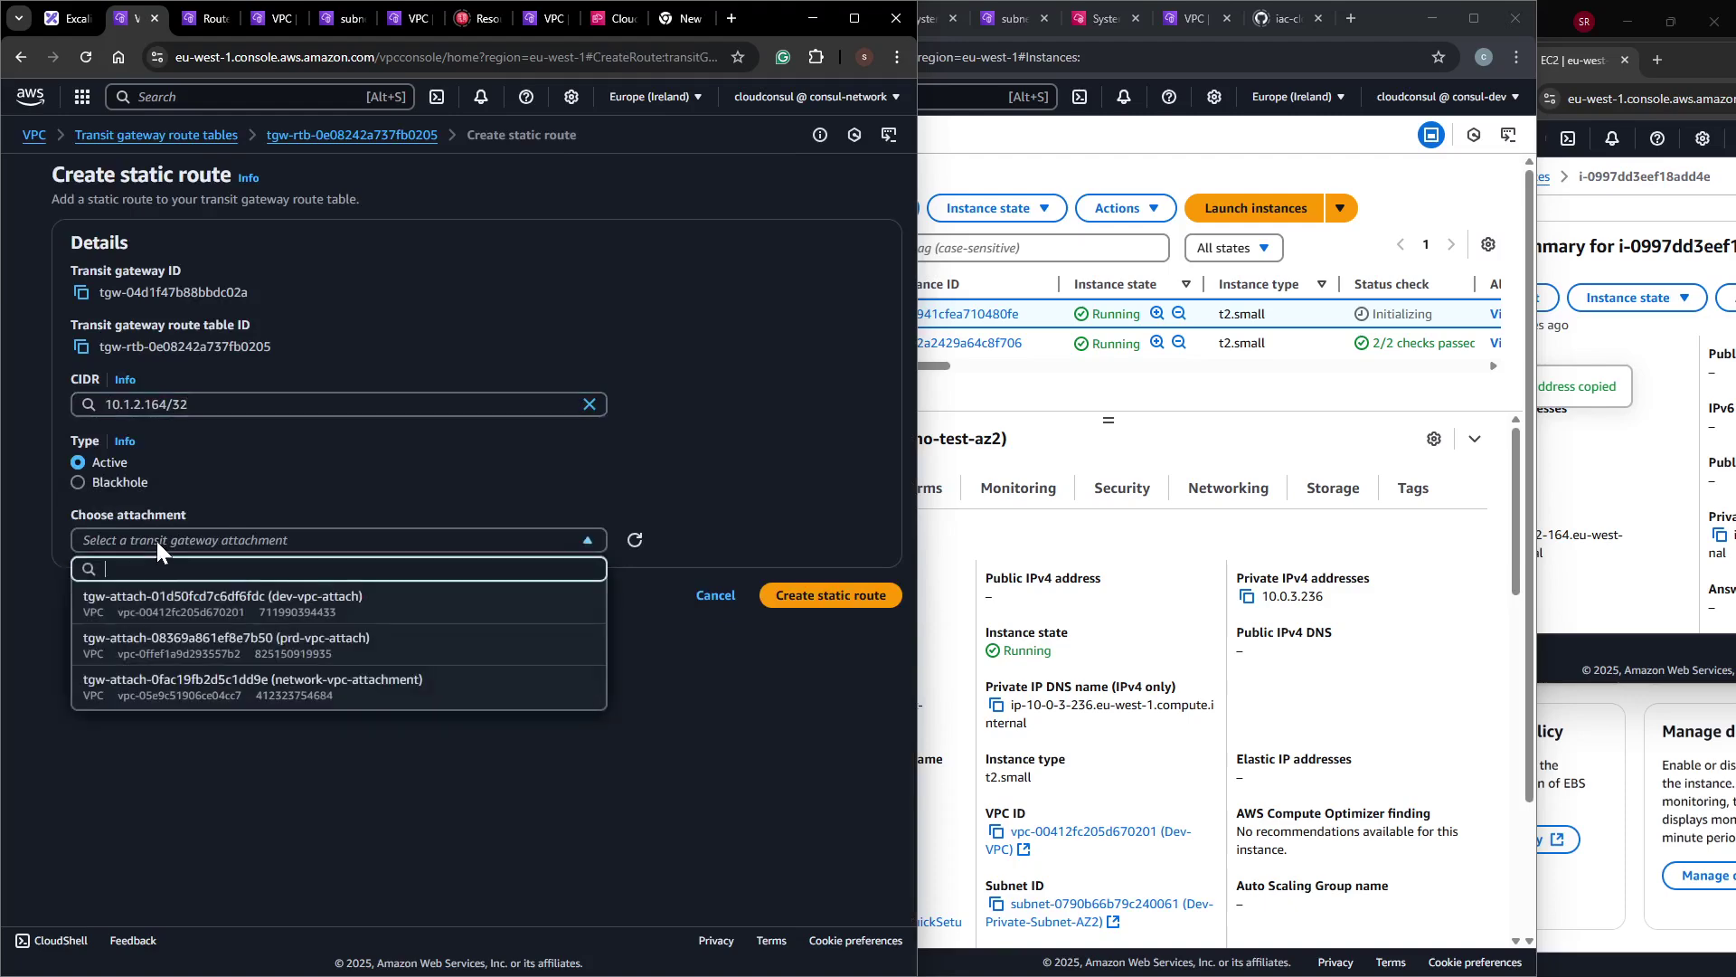
{"action": "left_click", "coordinate": [310, 649]}
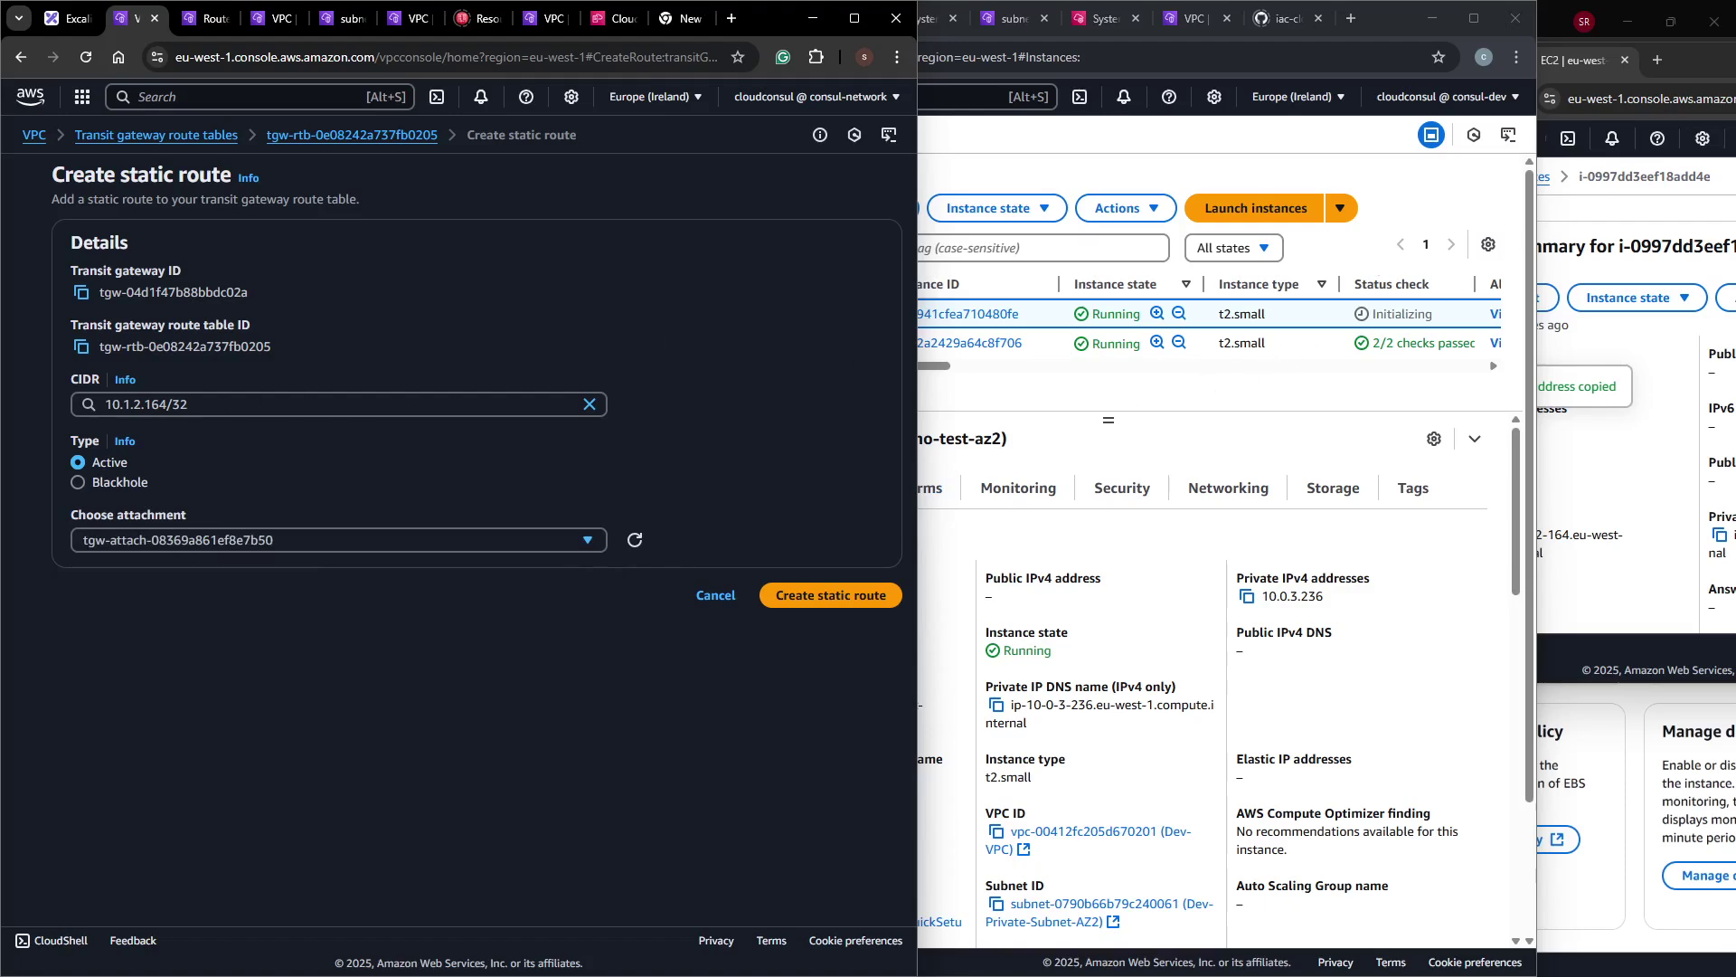
{"action": "left_click", "coordinate": [318, 539]}
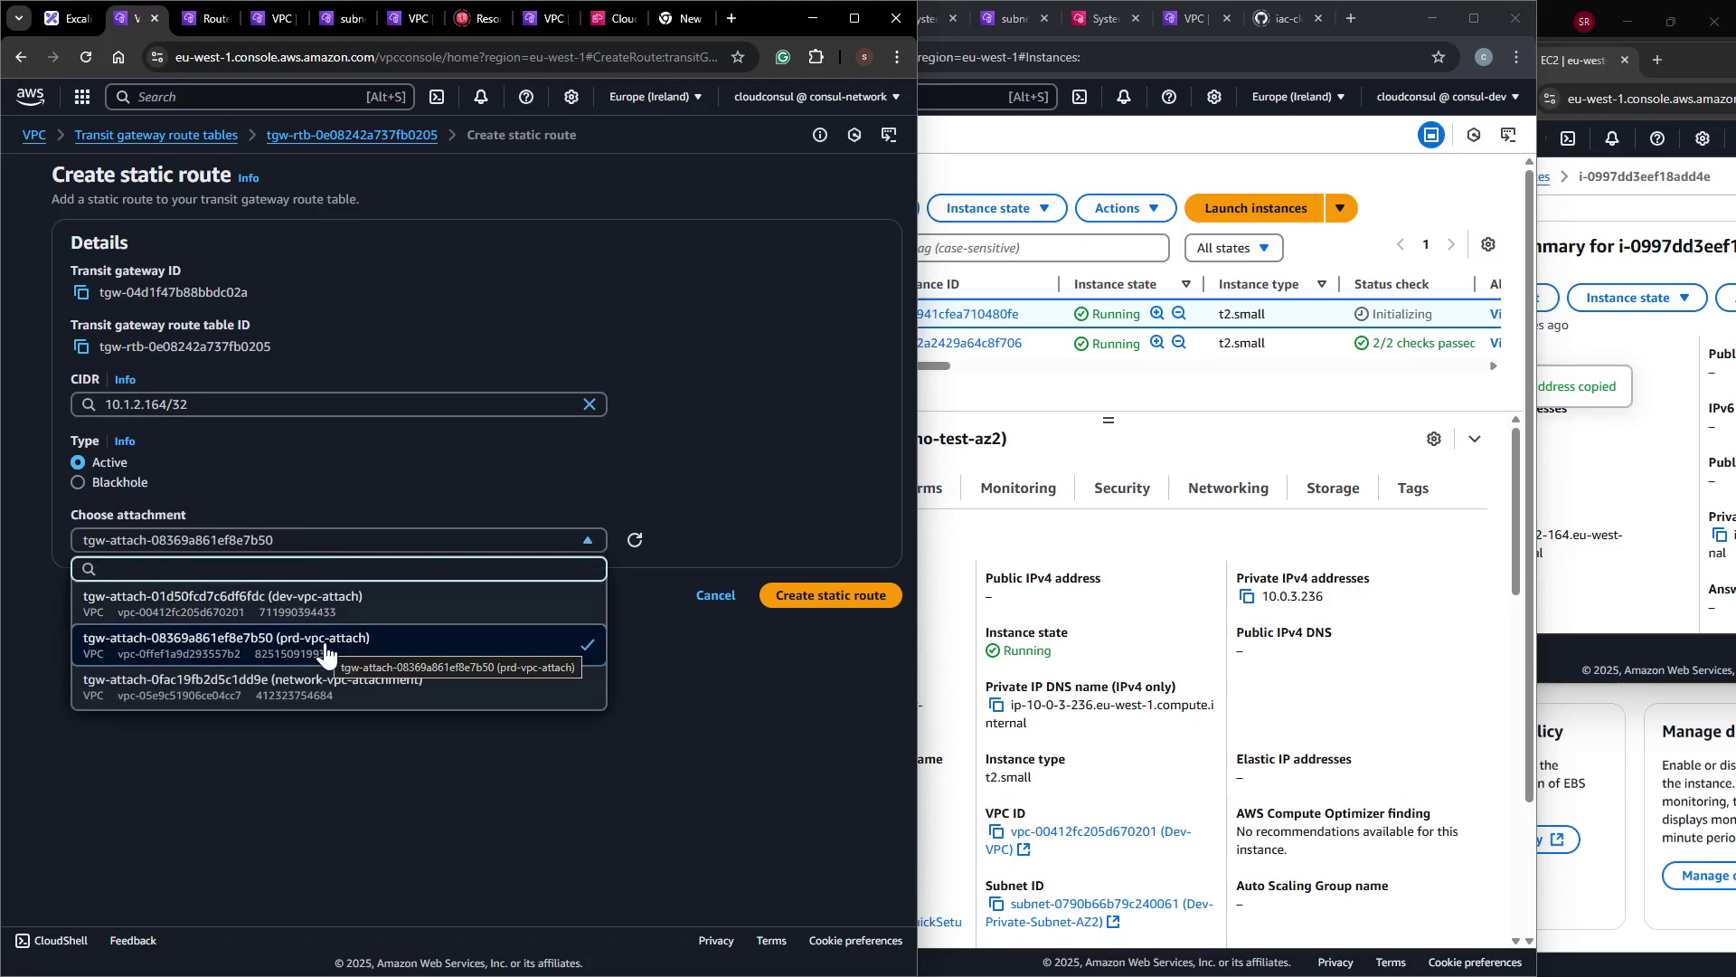
{"action": "left_click", "coordinate": [269, 723]}
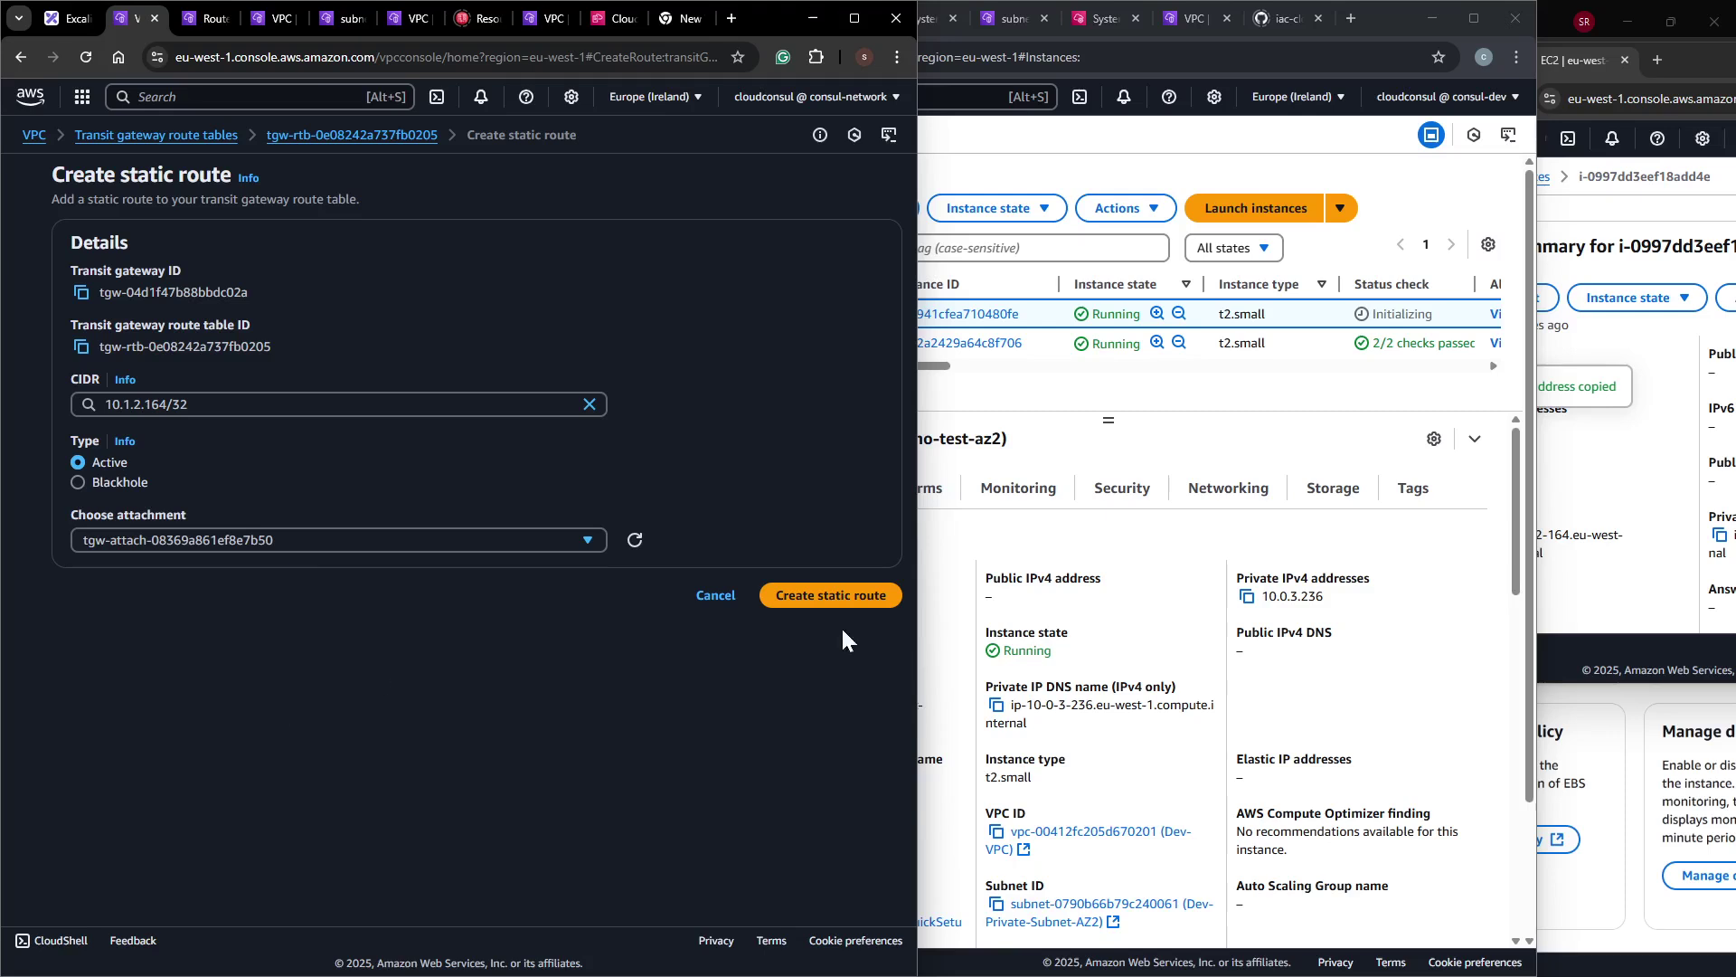
Check the telnet target address in demo-test-az2's session, recheck the chosen attachment and create the static route.
{"action": "left_click", "coordinate": [1393, 18]}
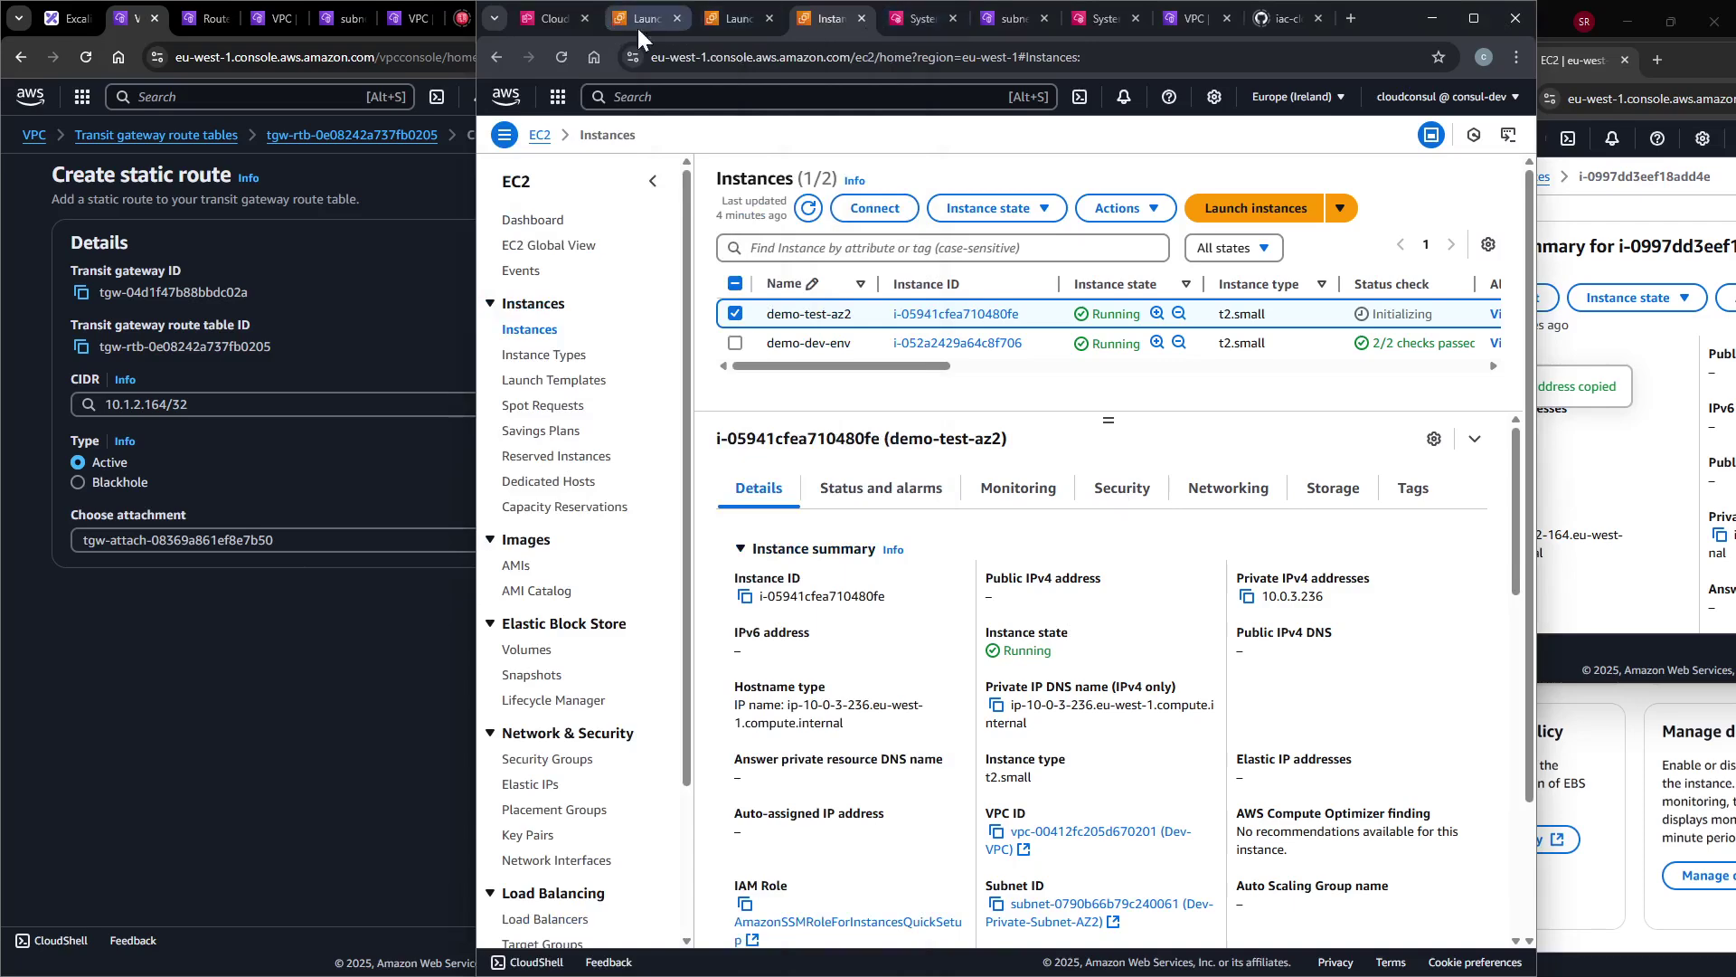
{"action": "left_click", "coordinate": [914, 18]}
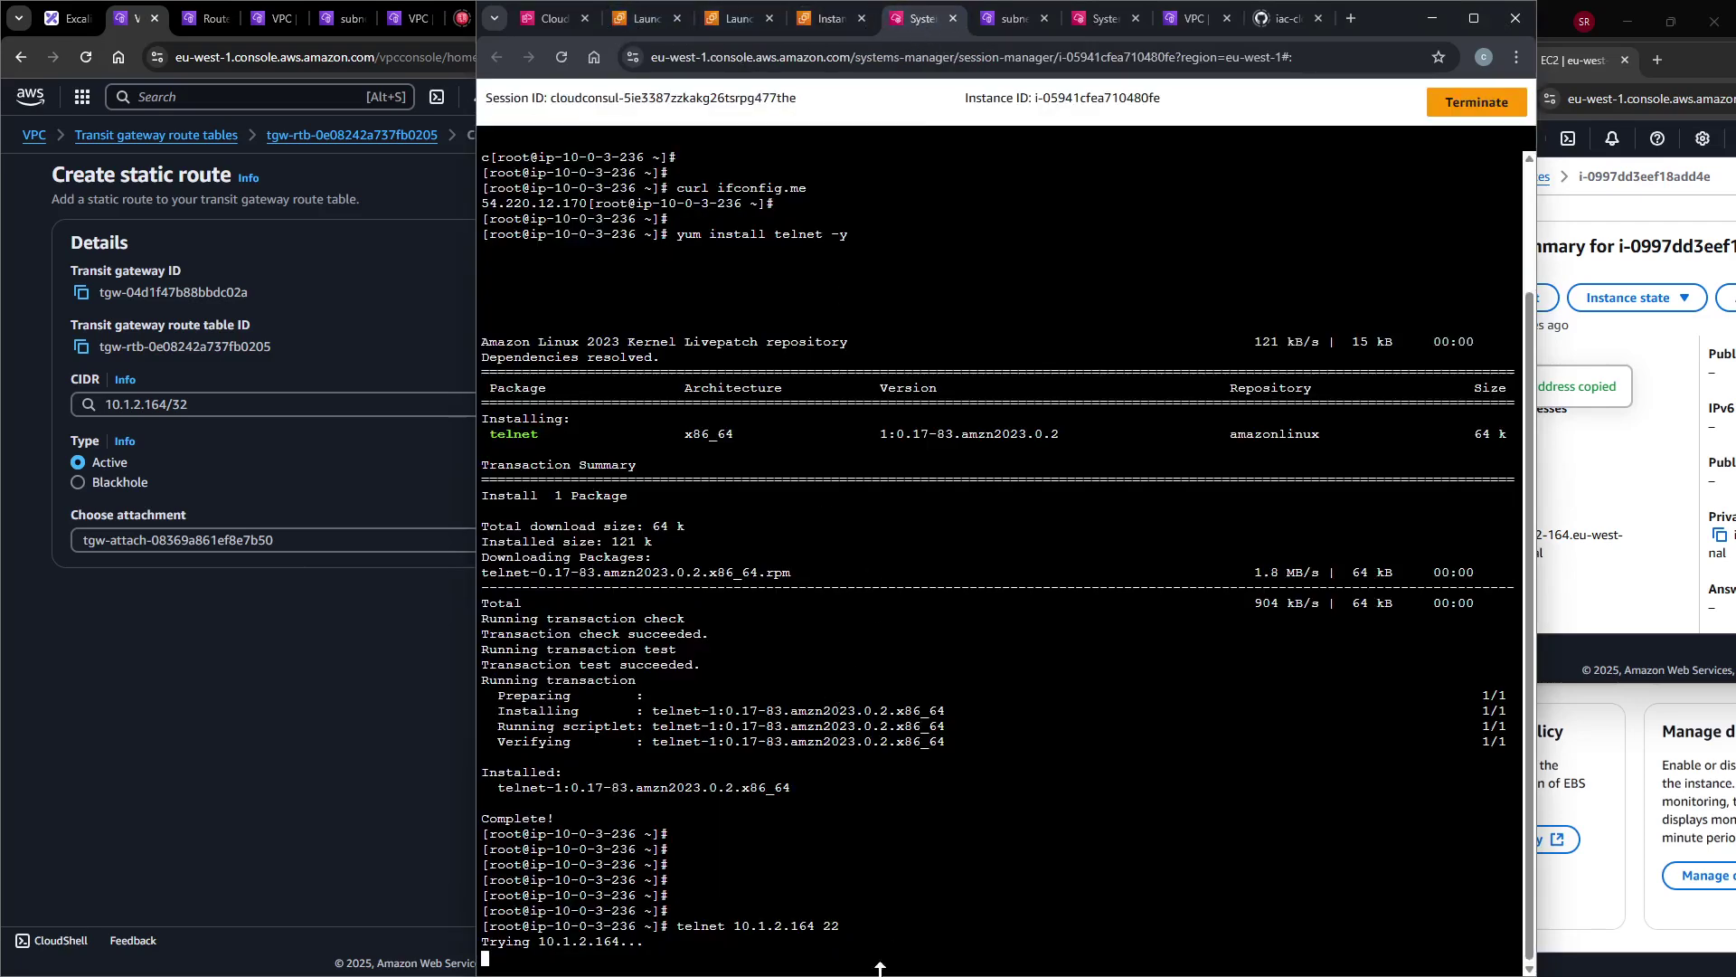
{"action": "double_click", "coordinate": [765, 926]}
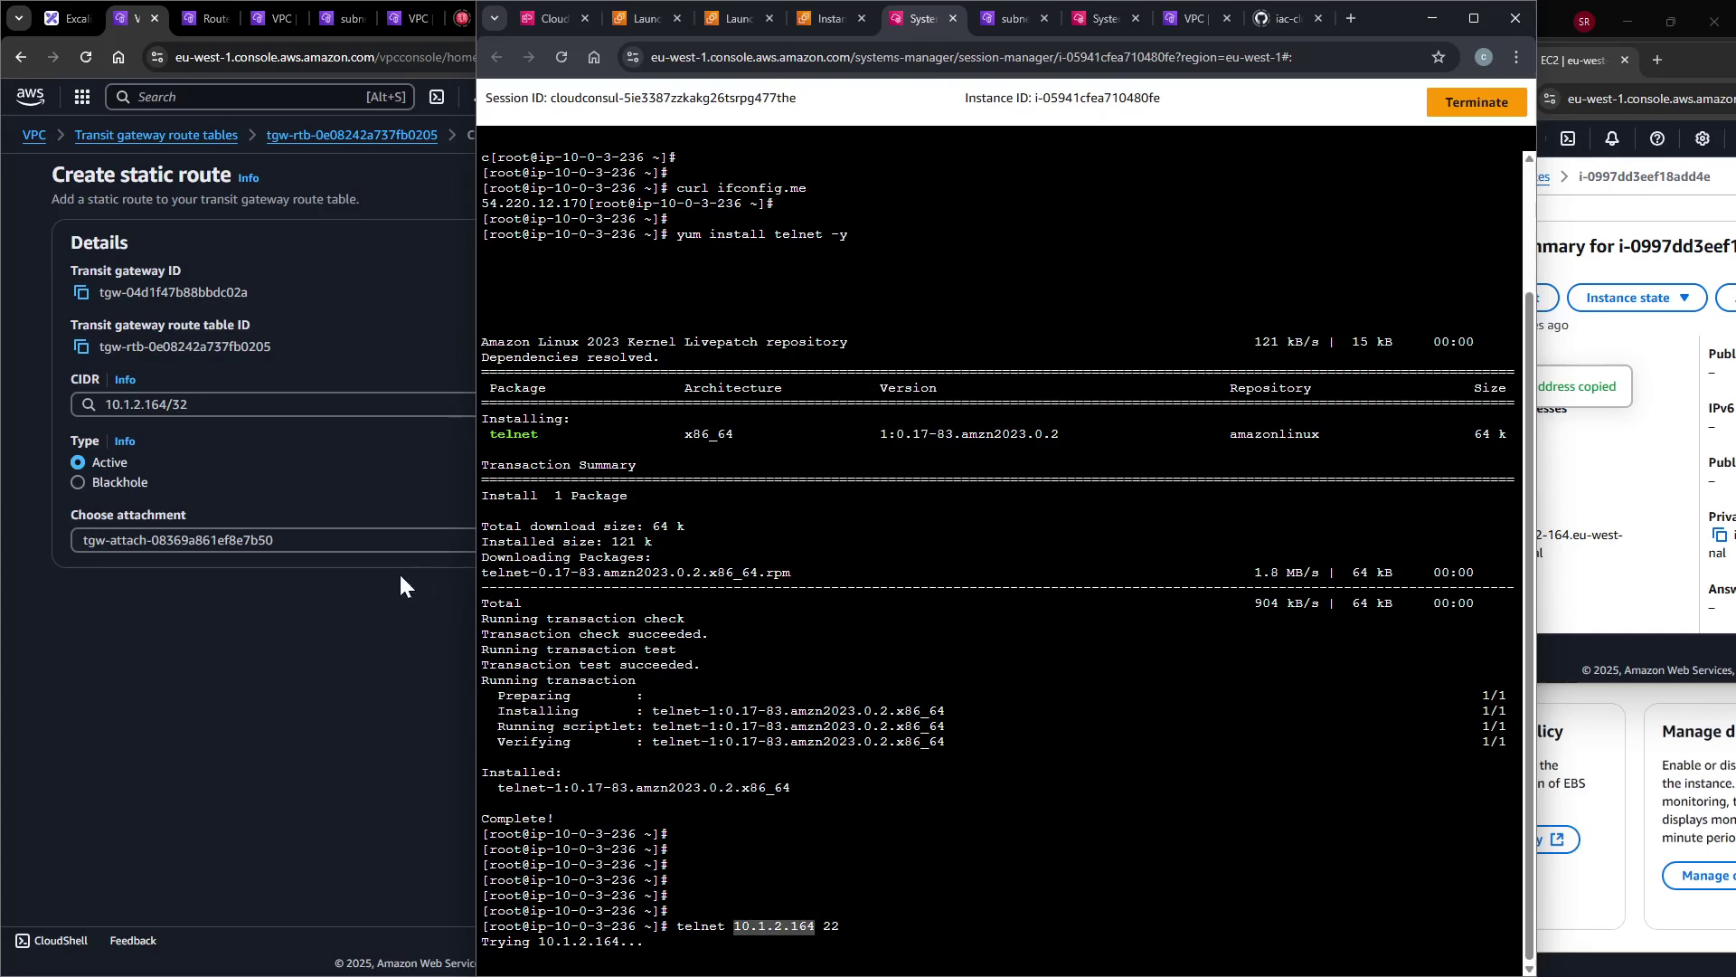
{"action": "left_click", "coordinate": [315, 597]}
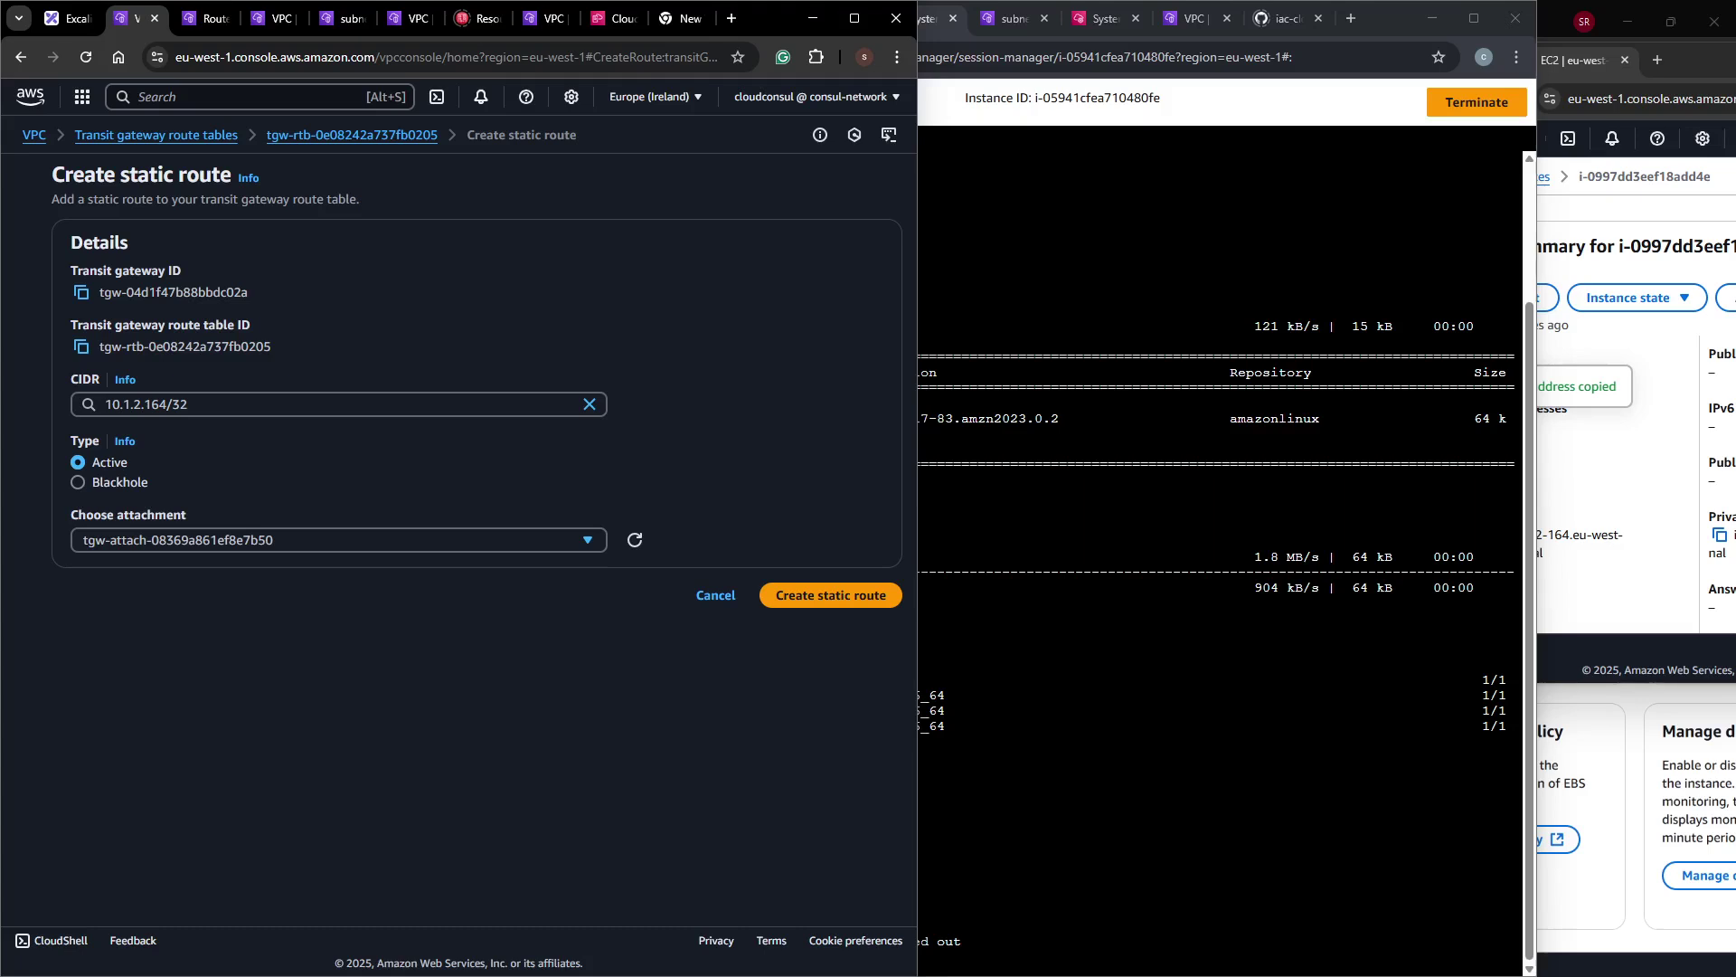
{"action": "left_click", "coordinate": [292, 538]}
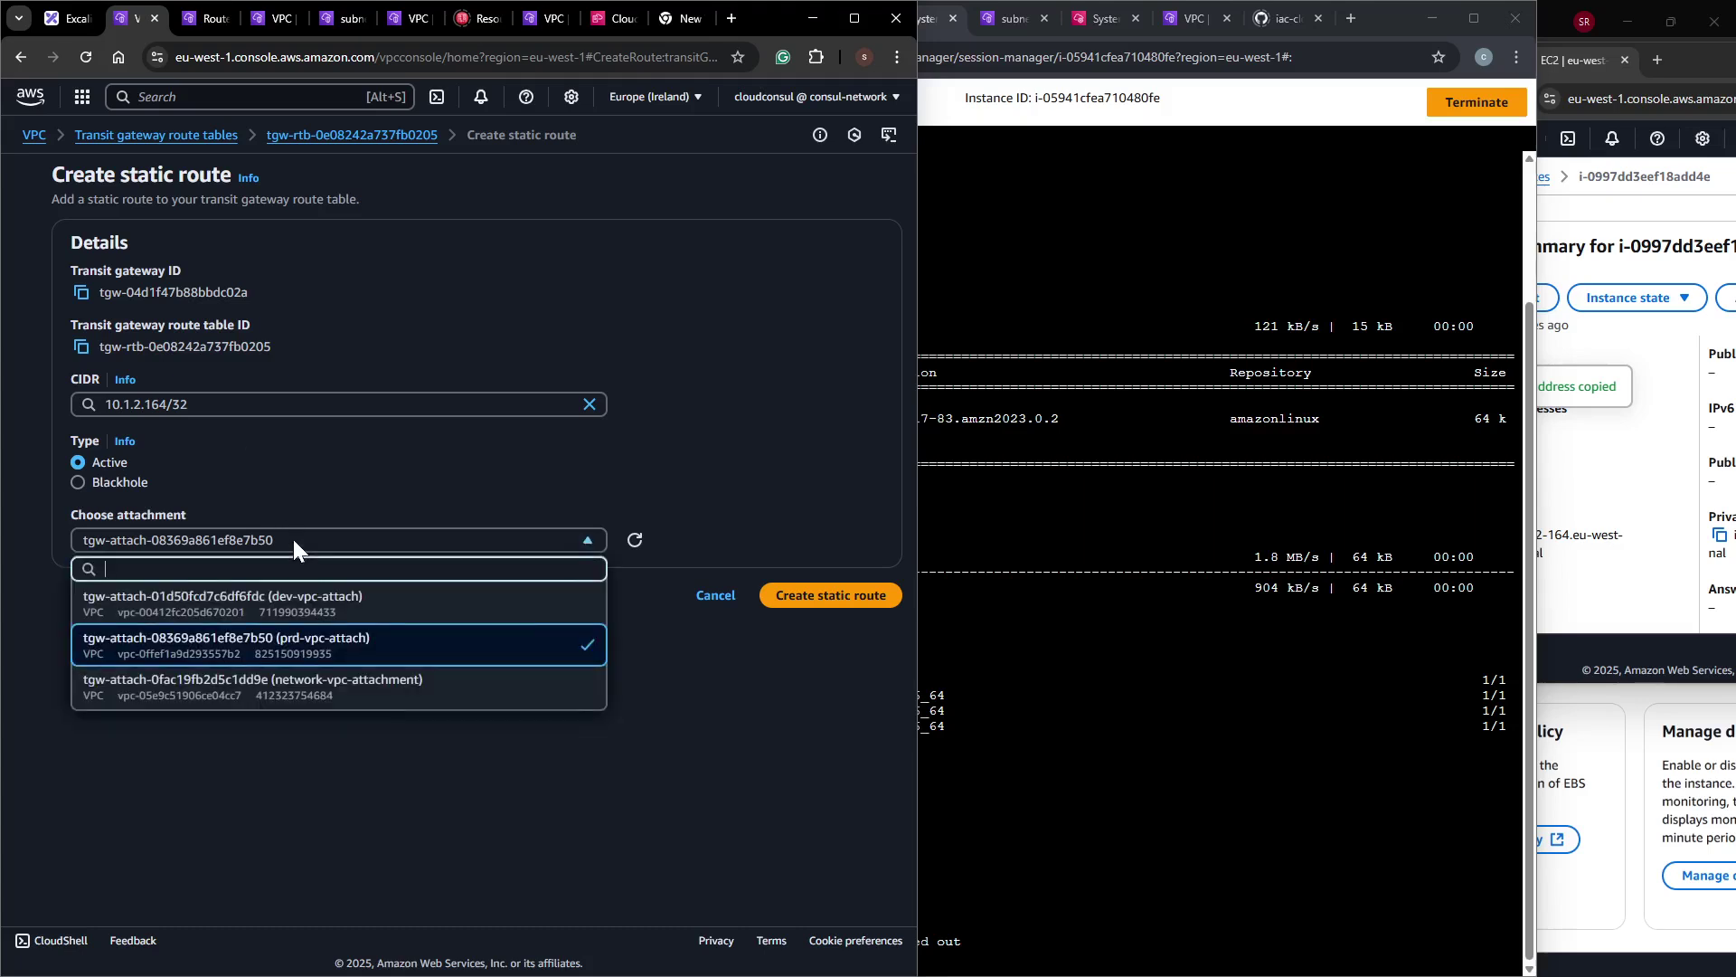
{"action": "left_click", "coordinate": [293, 539]}
{"action": "left_click", "coordinate": [834, 592]}
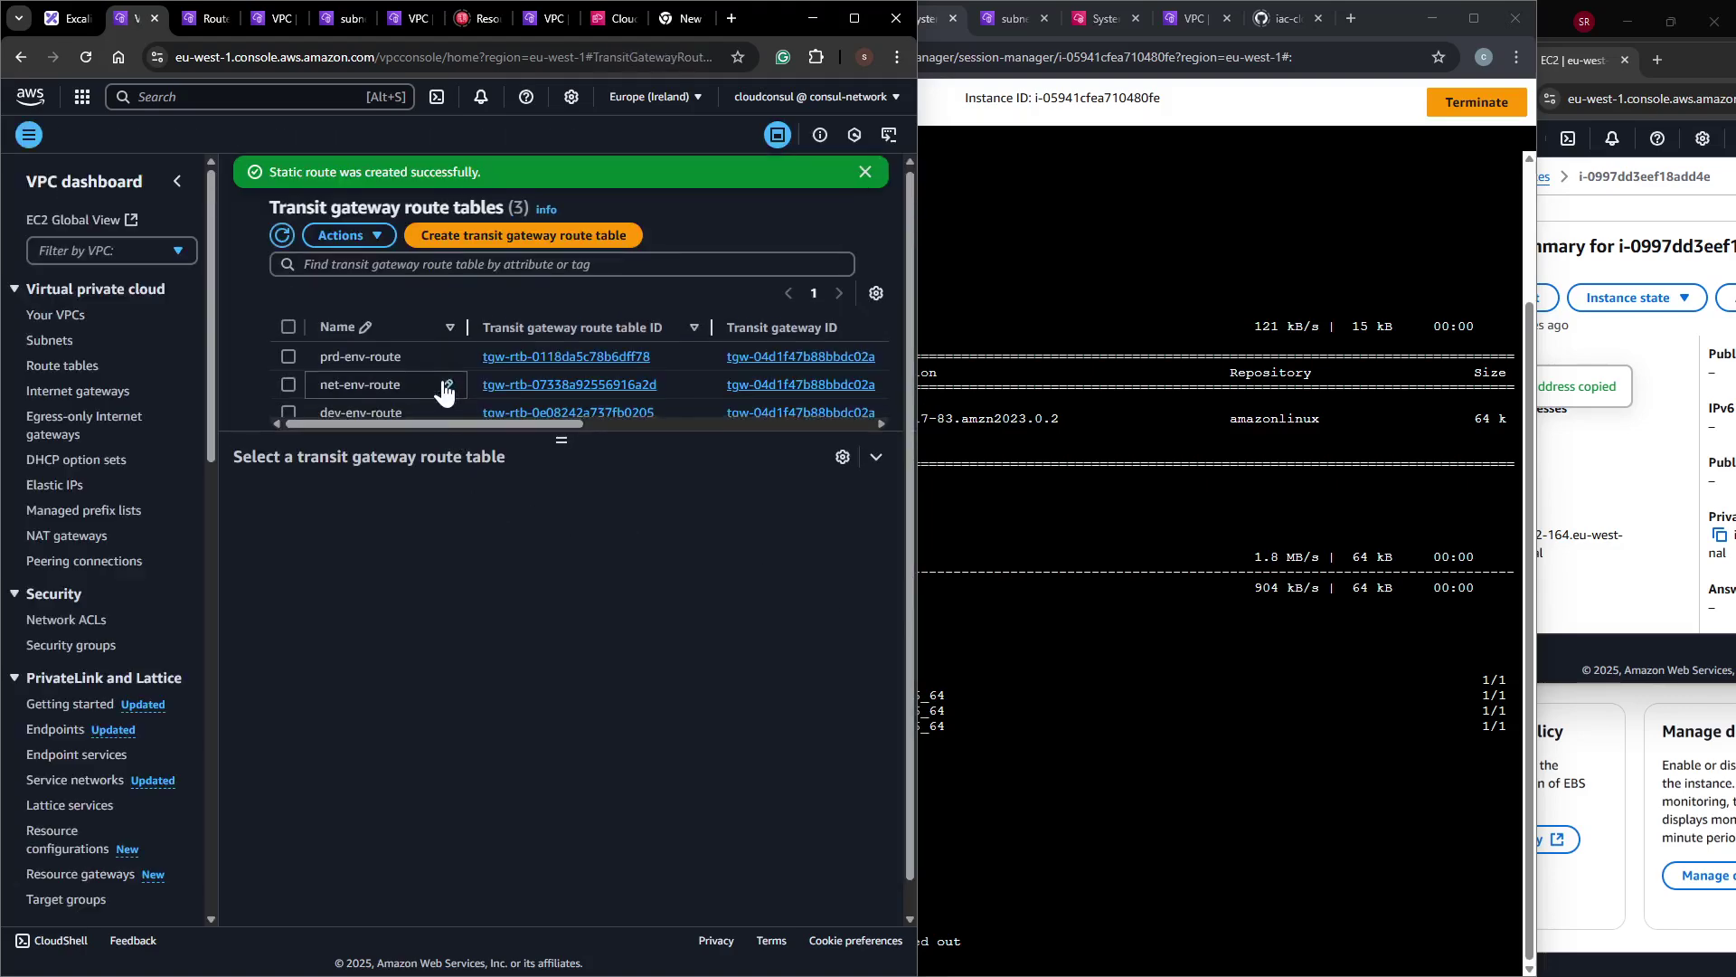
Display the routes of dev-env-route and refresh the list to load the new static route.
{"action": "left_click", "coordinate": [387, 382]}
{"action": "left_click", "coordinate": [825, 504]}
{"action": "scroll", "coordinate": [583, 688], "scroll_direction": "down", "scroll_amount": 1}
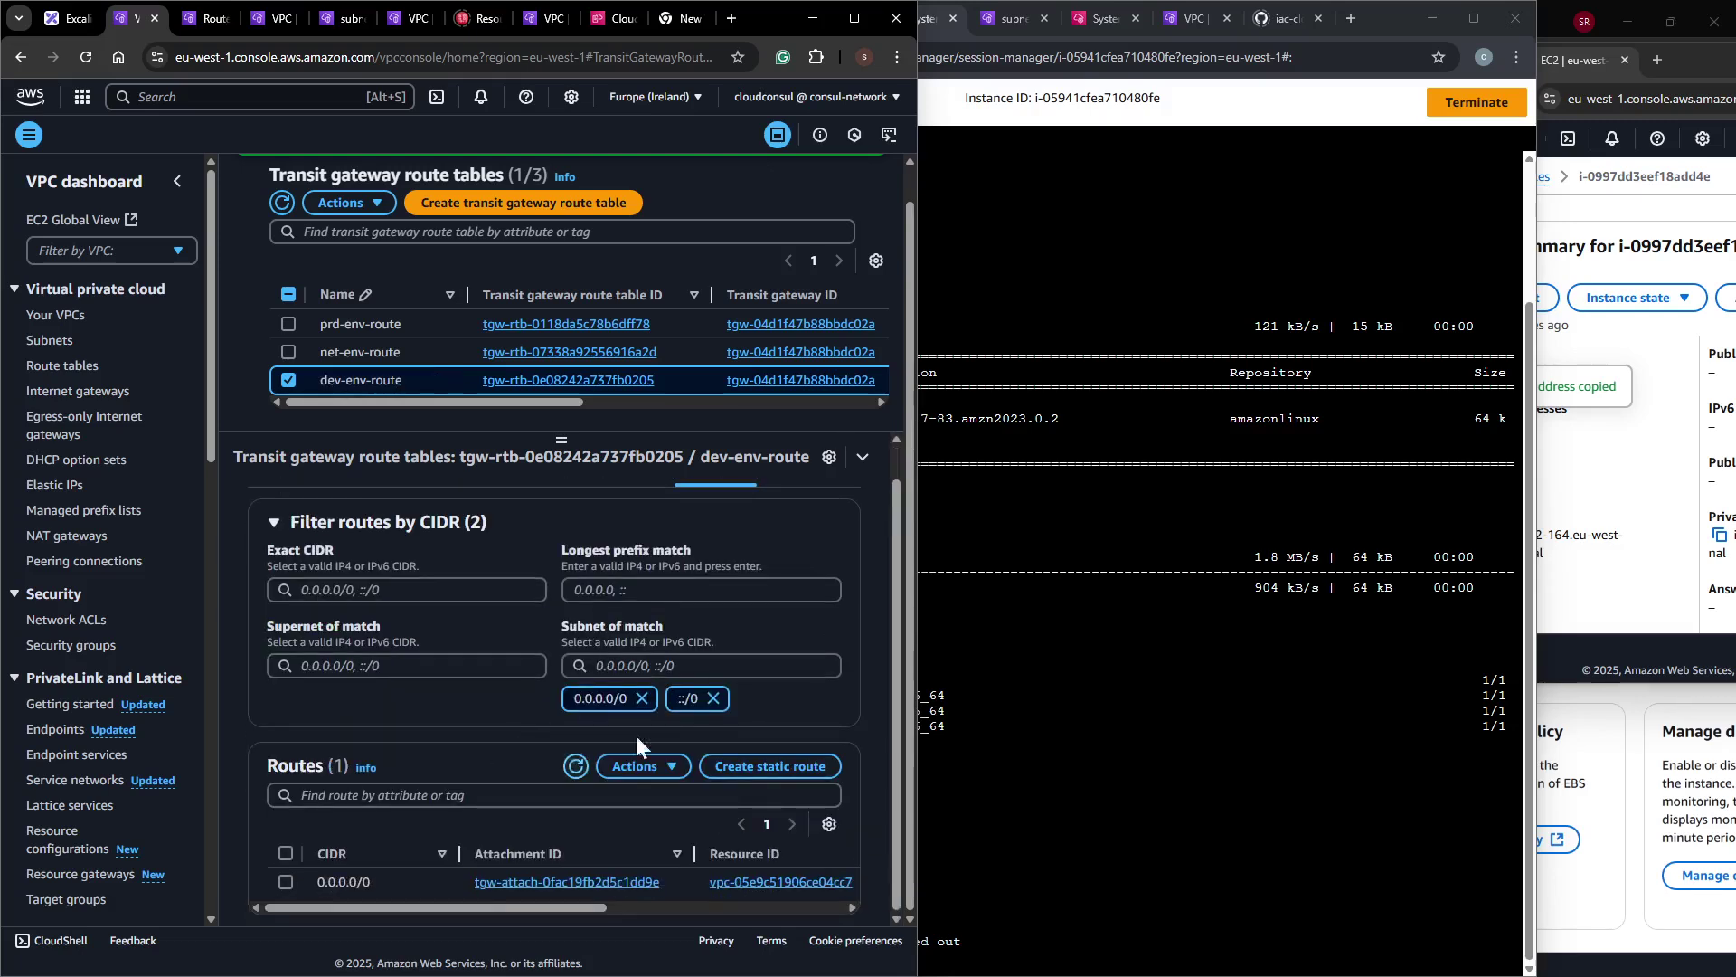
{"action": "left_click", "coordinate": [575, 767]}
{"action": "left_click", "coordinate": [574, 765]}
{"action": "left_click", "coordinate": [575, 765]}
{"action": "left_click", "coordinate": [576, 765]}
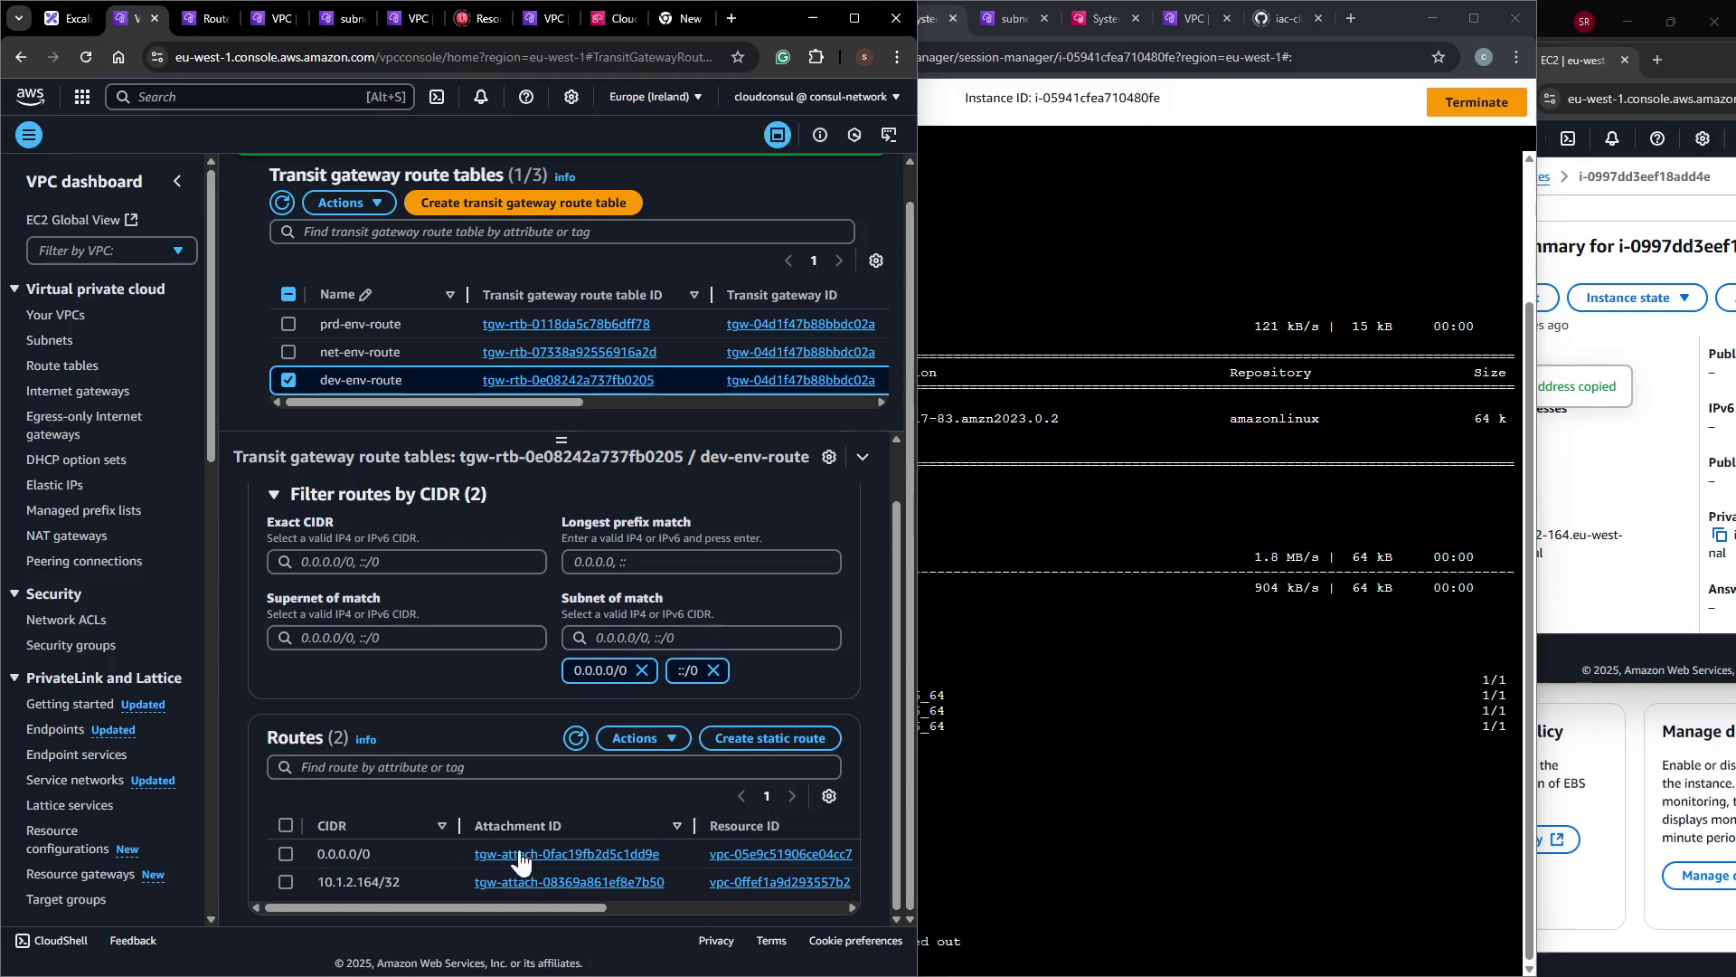
Review the telnet attempt in demo-test-az2's session and display the routes of prd-env-route in the network account.
{"action": "left_click", "coordinate": [1164, 637]}
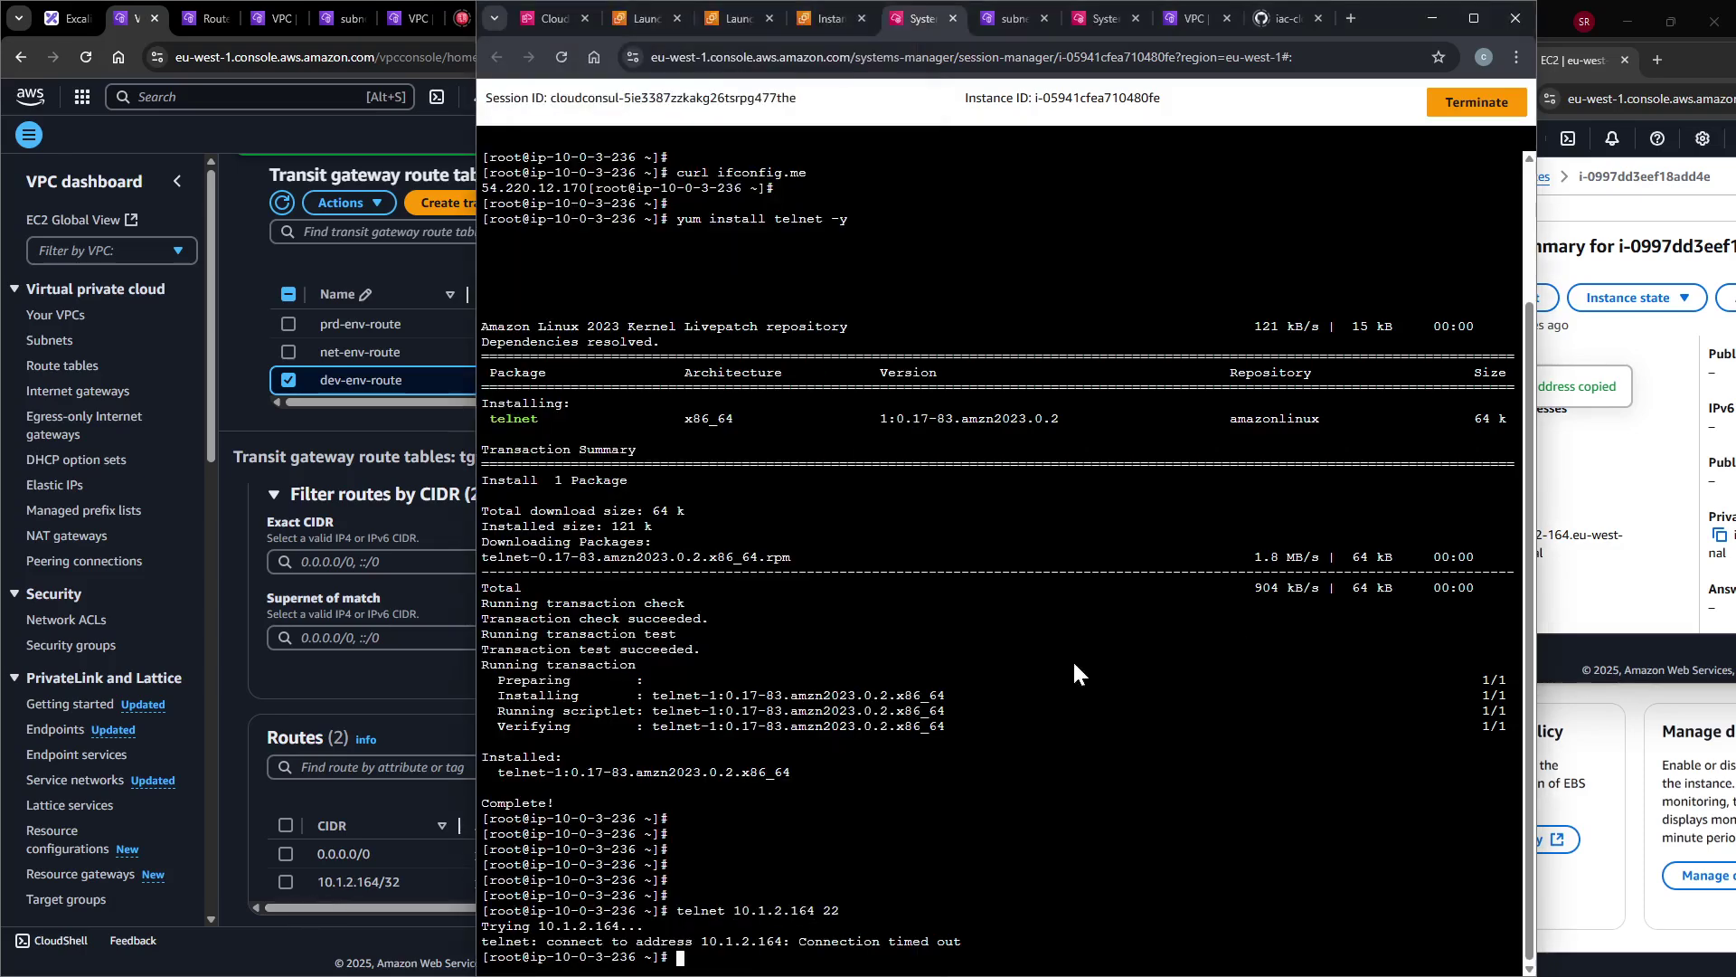
{"action": "left_click_drag", "start_coordinate": [764, 912], "coordinate": [810, 898]}
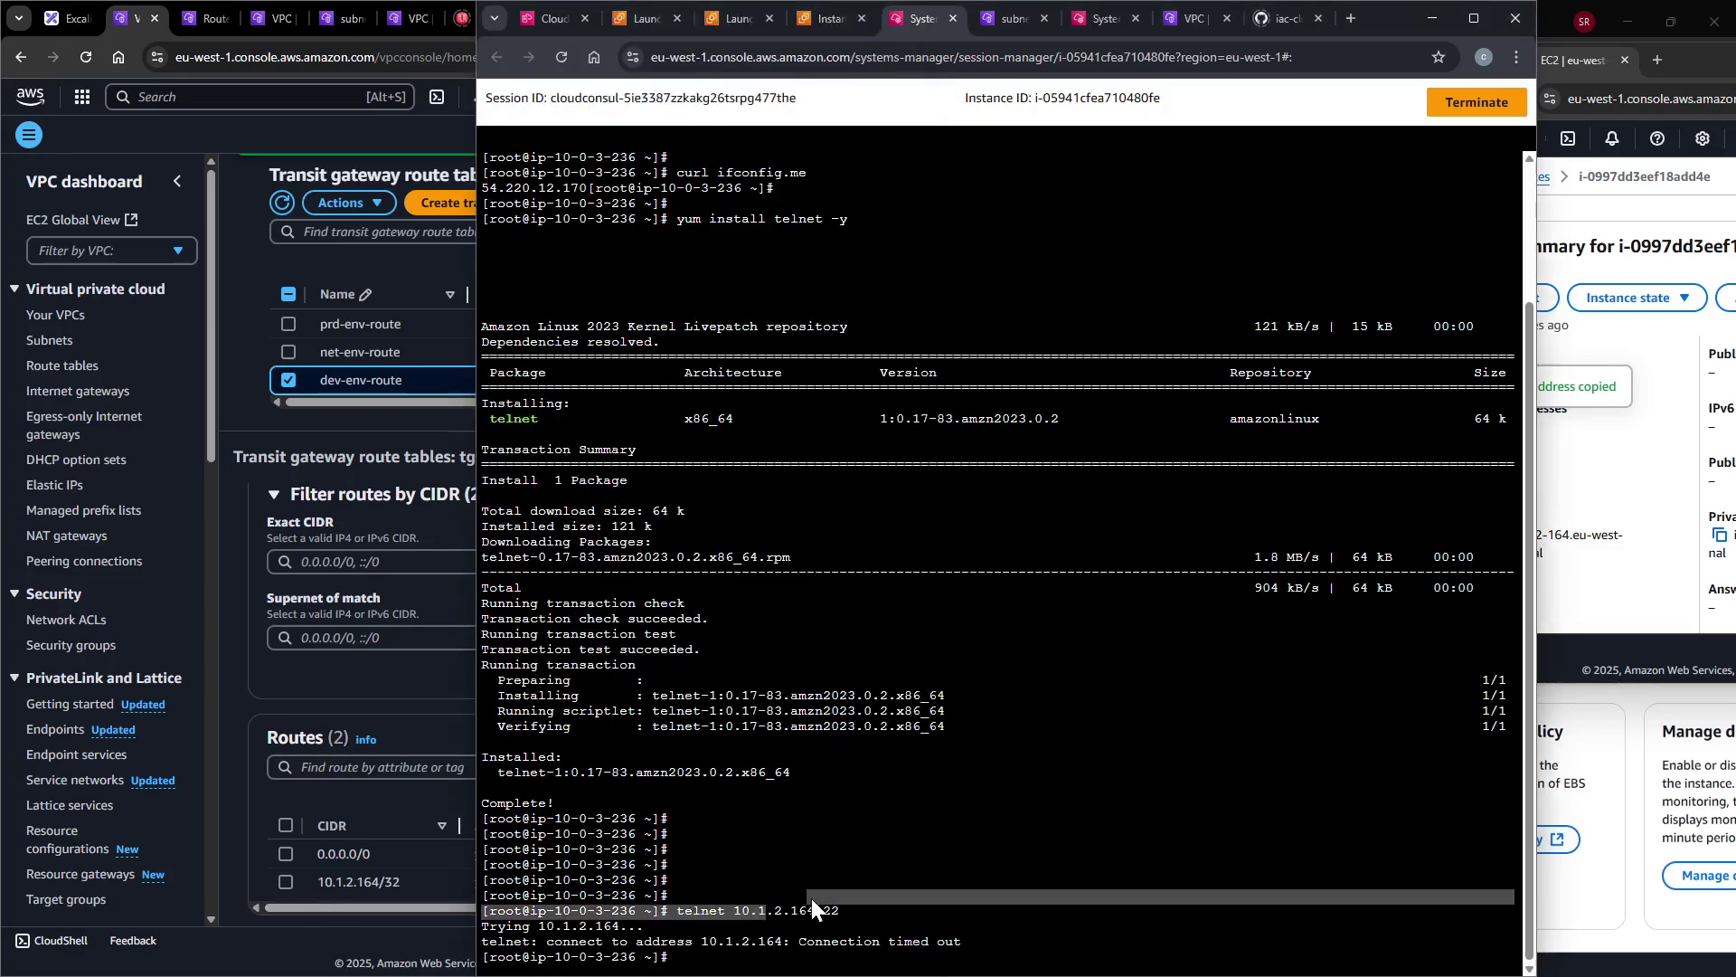
{"action": "left_click", "coordinate": [377, 784]}
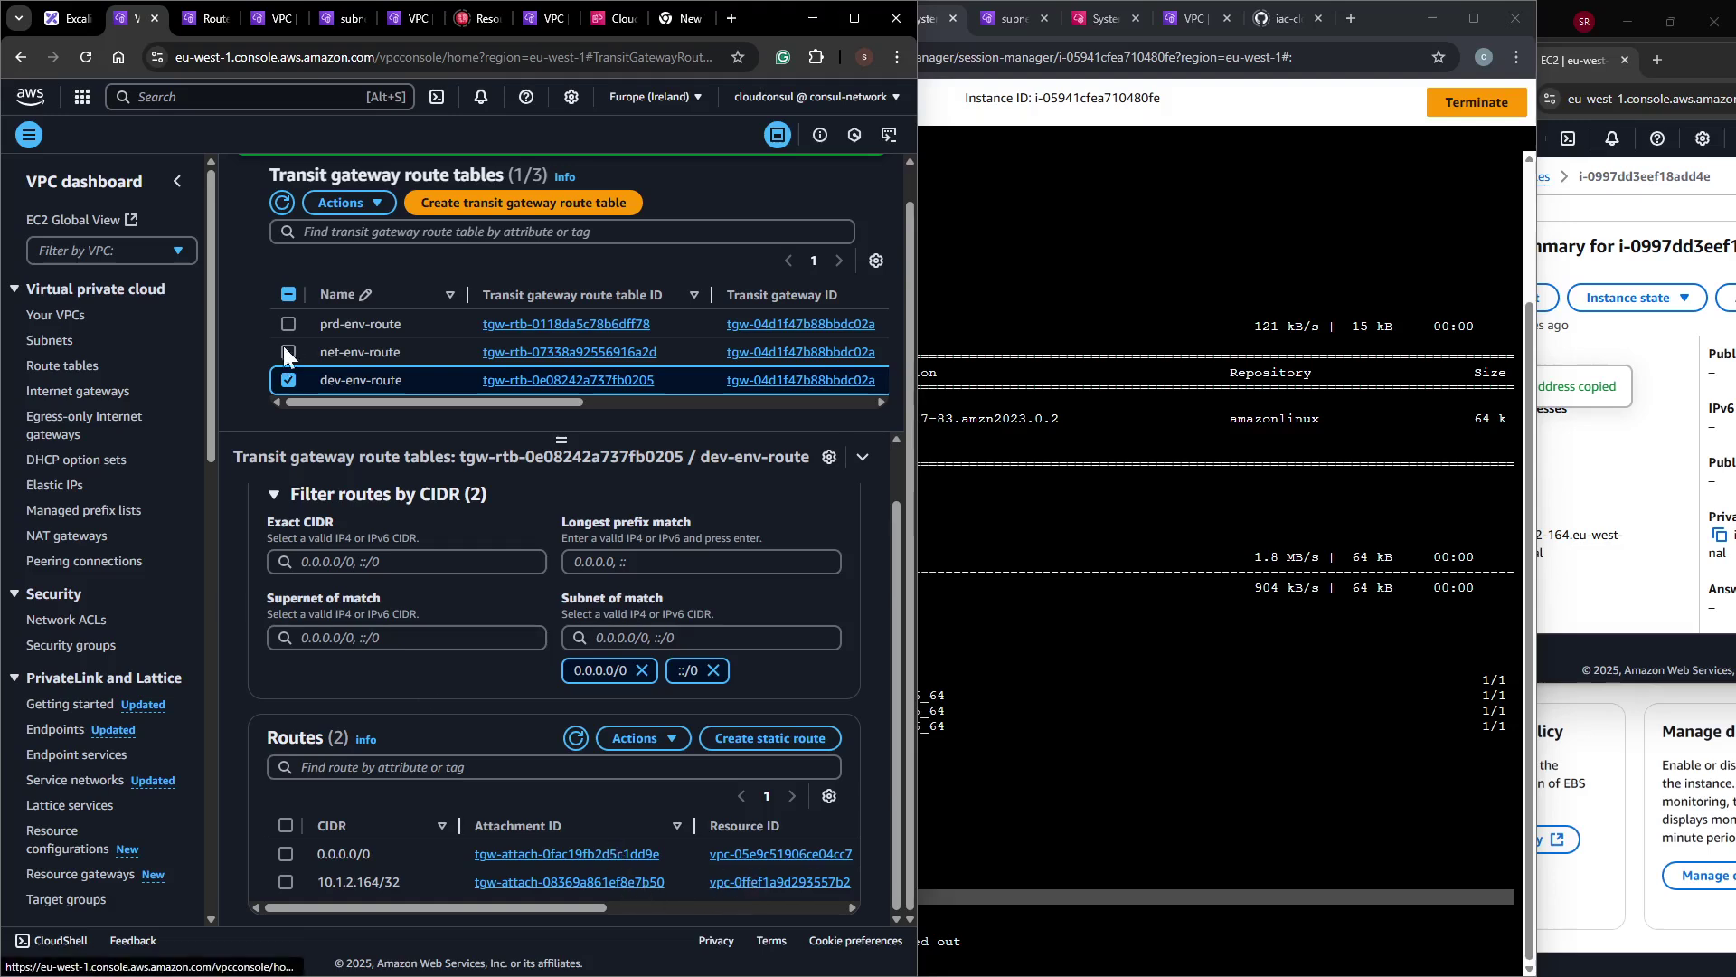
{"action": "left_click", "coordinate": [351, 336]}
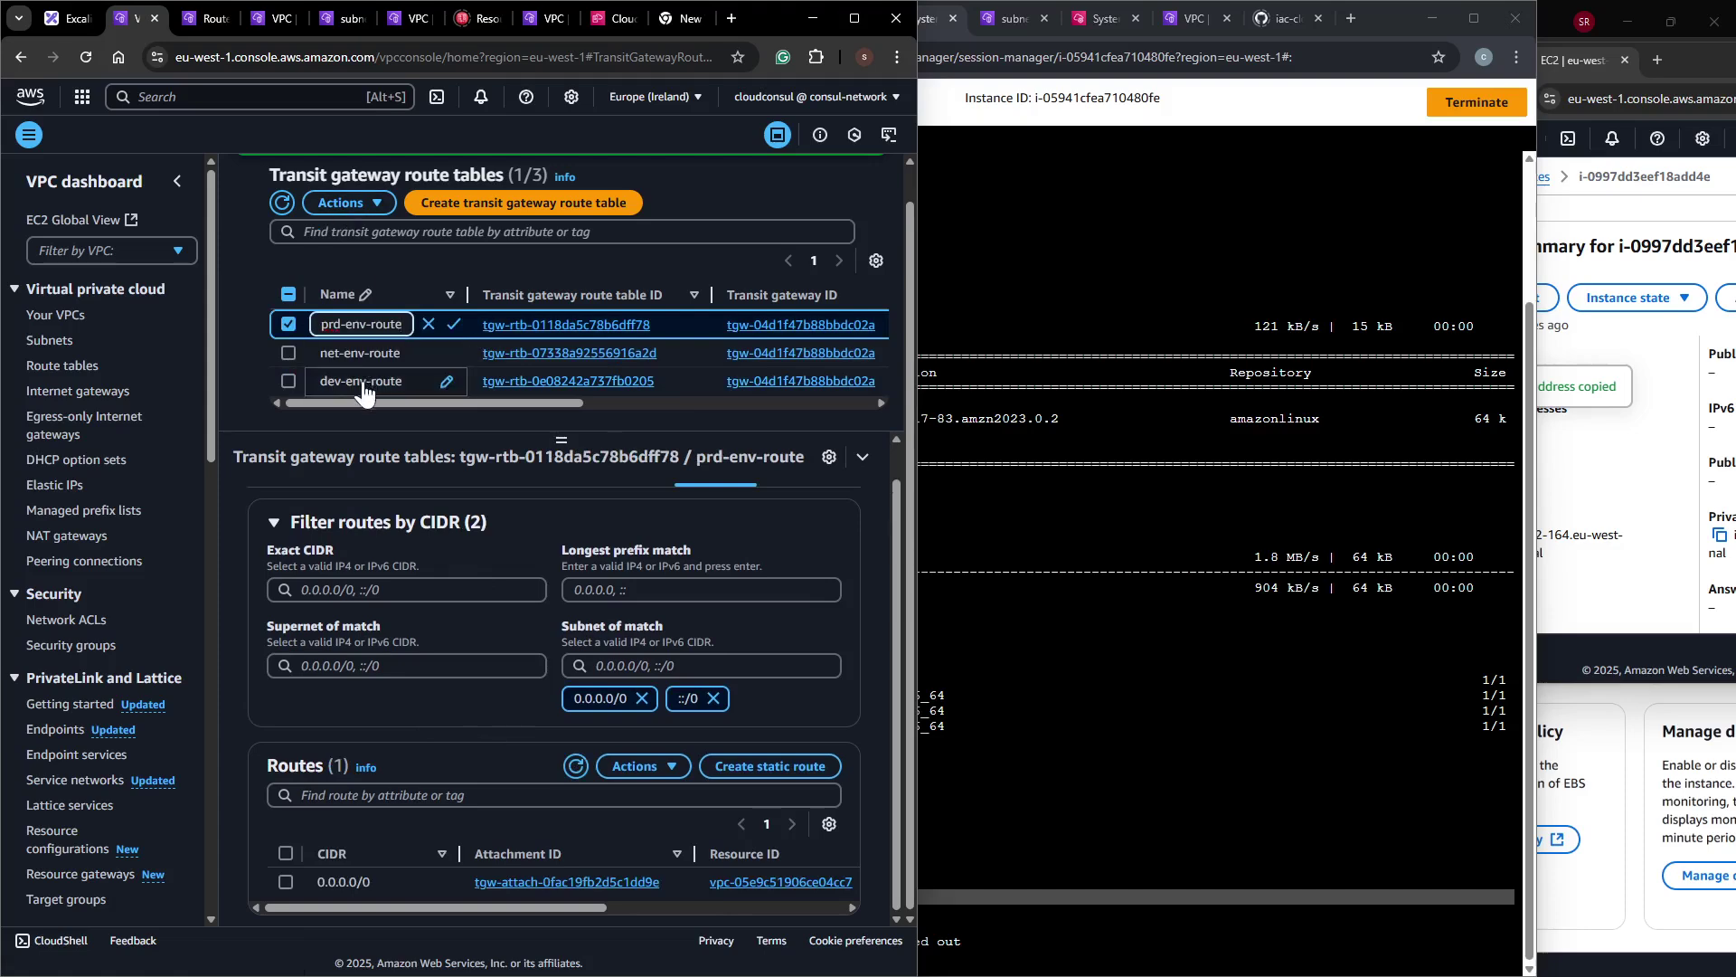
{"action": "scroll", "coordinate": [759, 519], "scroll_direction": "up", "scroll_amount": 1}
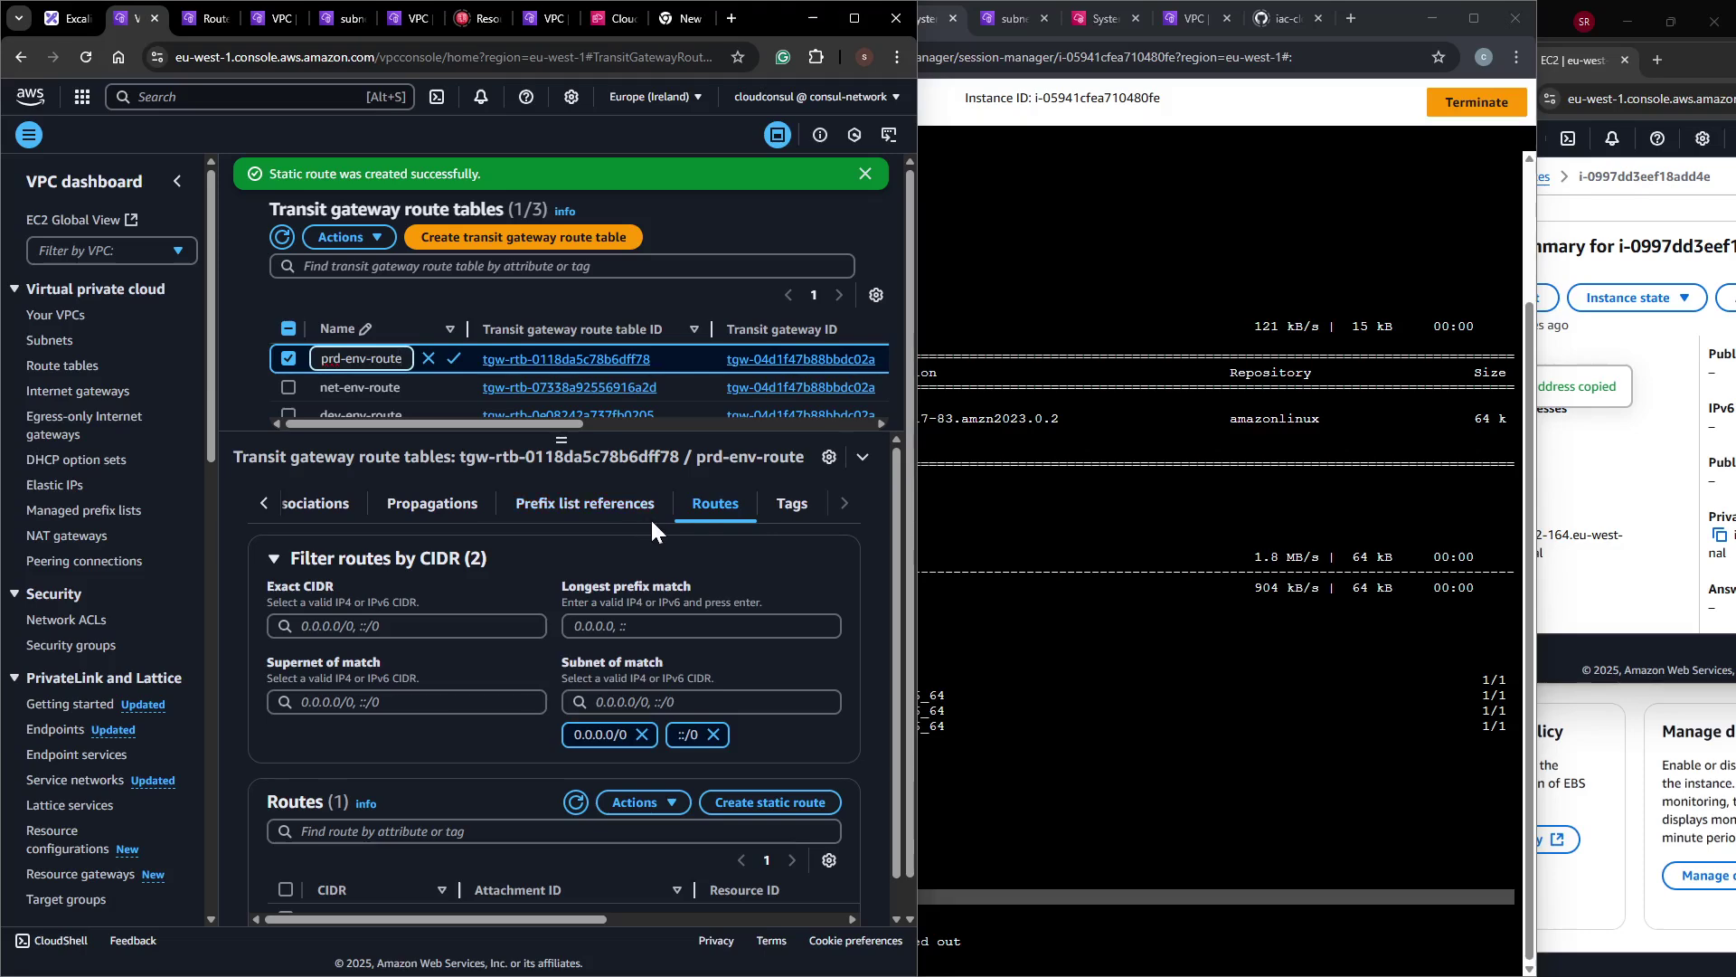
Copy the private IPv4 address of demo-test-az2 from its instance details in the dev account.
{"action": "left_click", "coordinate": [1118, 638]}
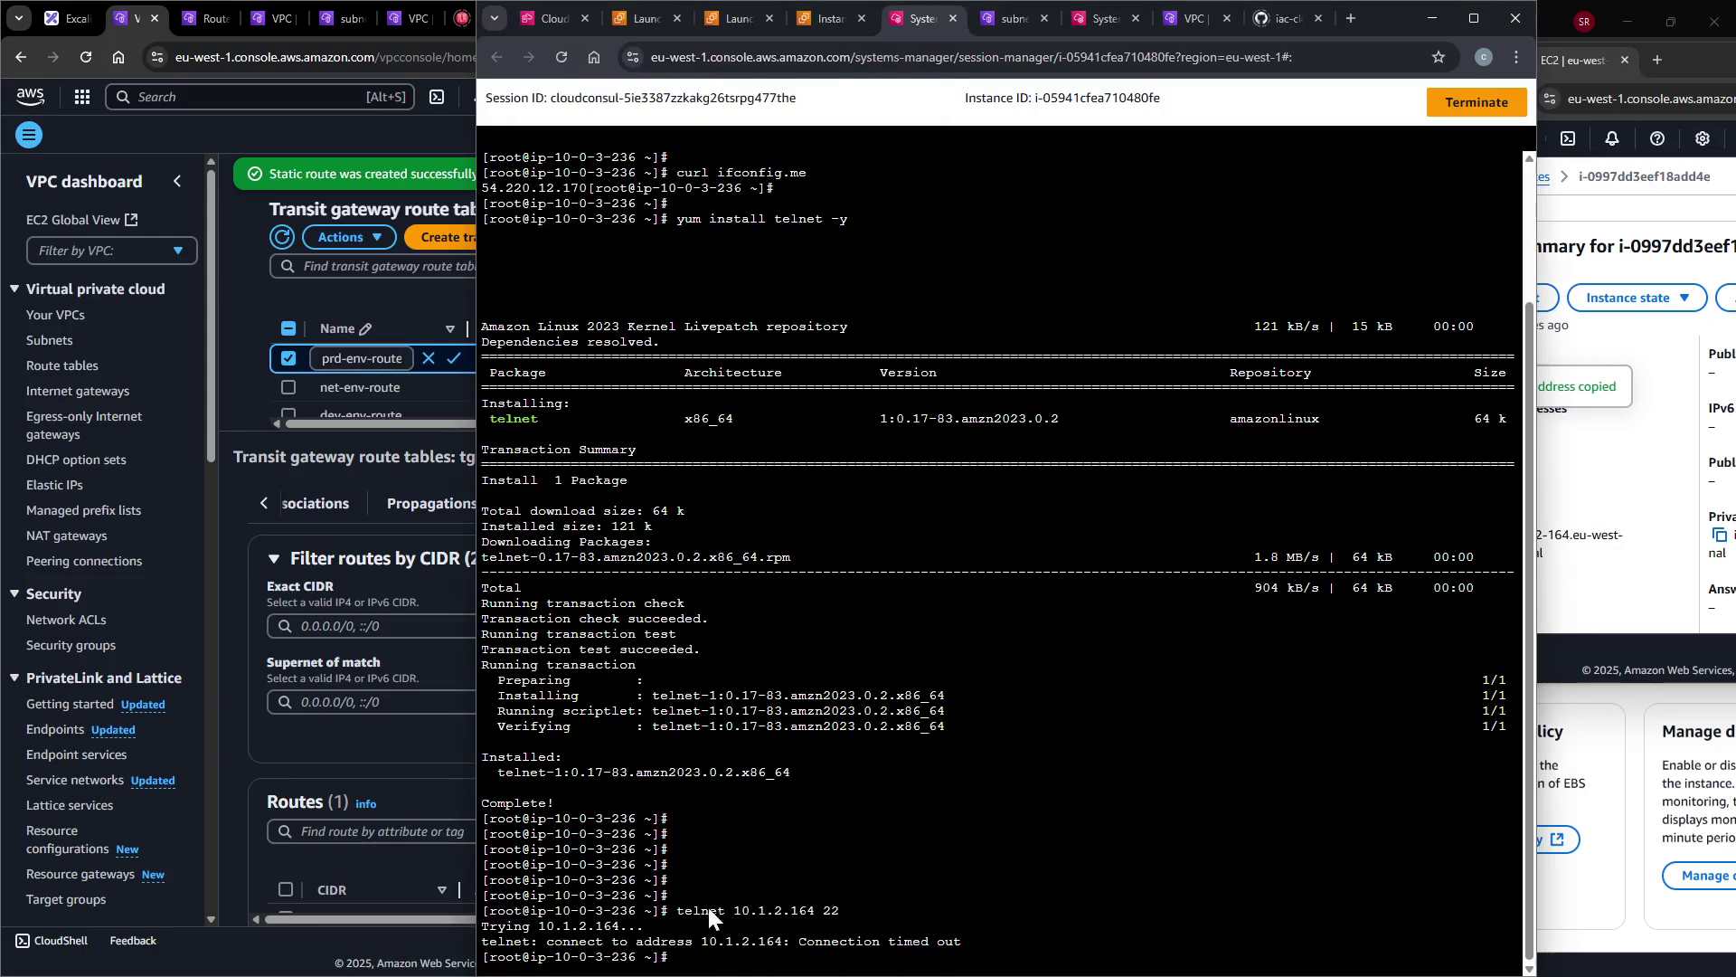
{"action": "left_click", "coordinate": [827, 31]}
{"action": "left_click", "coordinate": [1247, 596]}
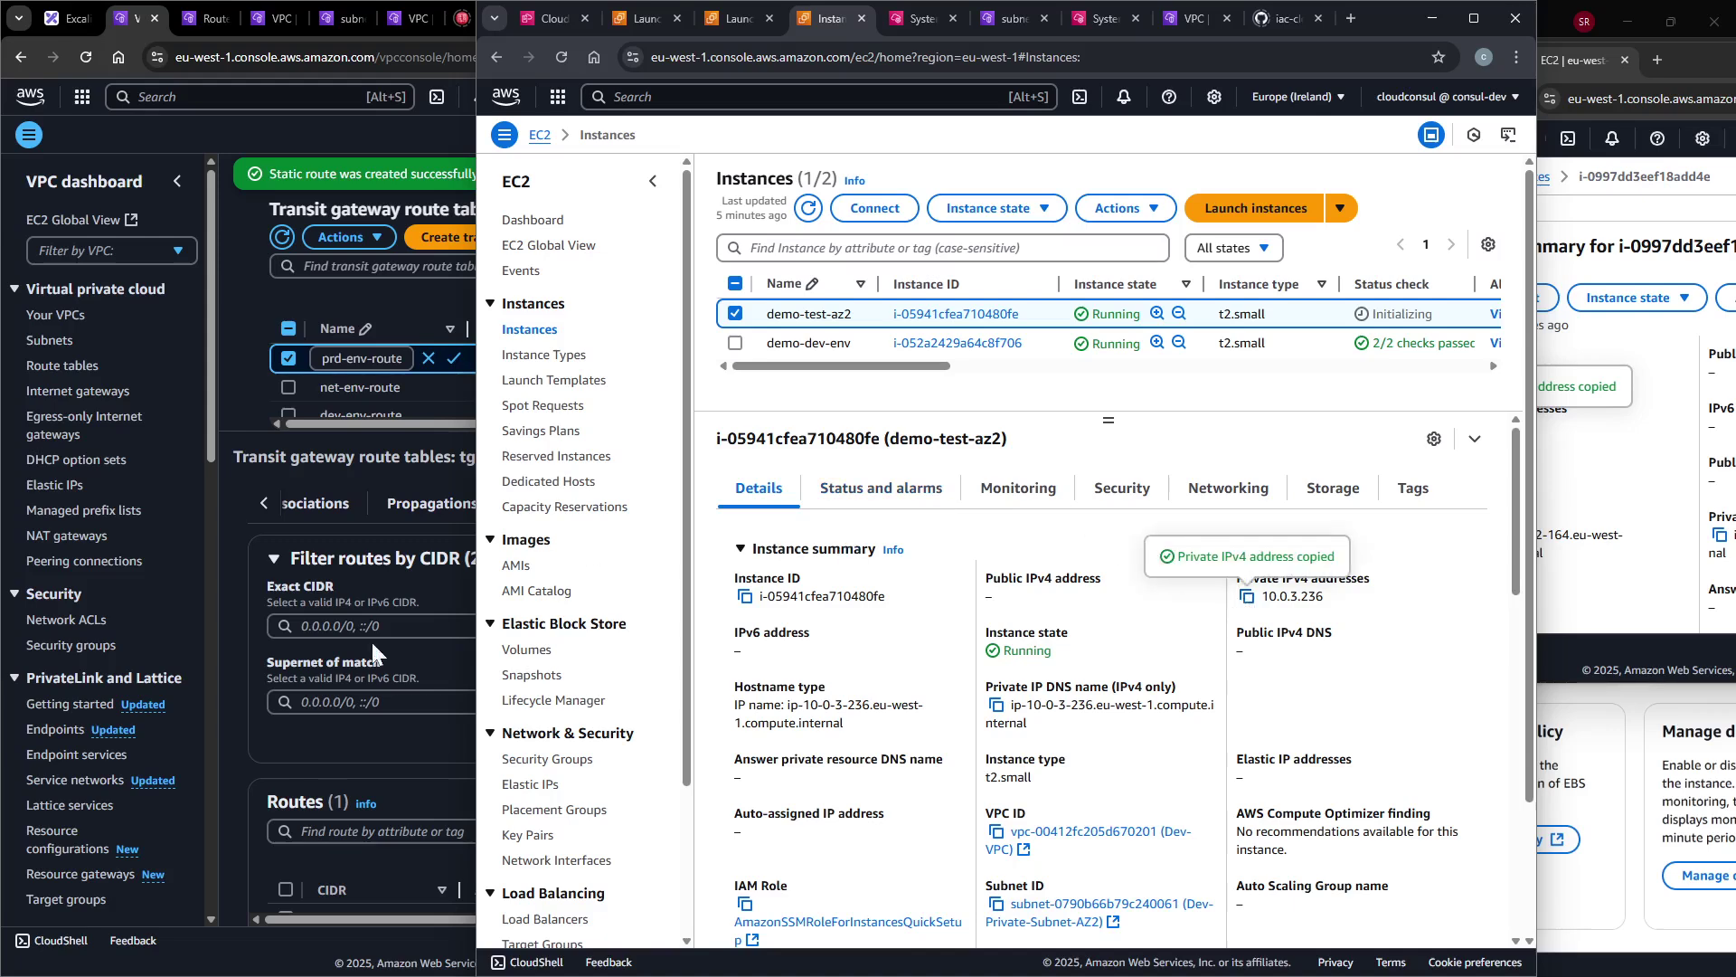
Create an active static route in prd-env-route with CIDR 10.0.3.236/32 and the dev-vpc-attach attachment.
{"action": "left_click", "coordinate": [401, 589]}
{"action": "scroll", "coordinate": [401, 589], "scroll_direction": "down", "scroll_amount": 1}
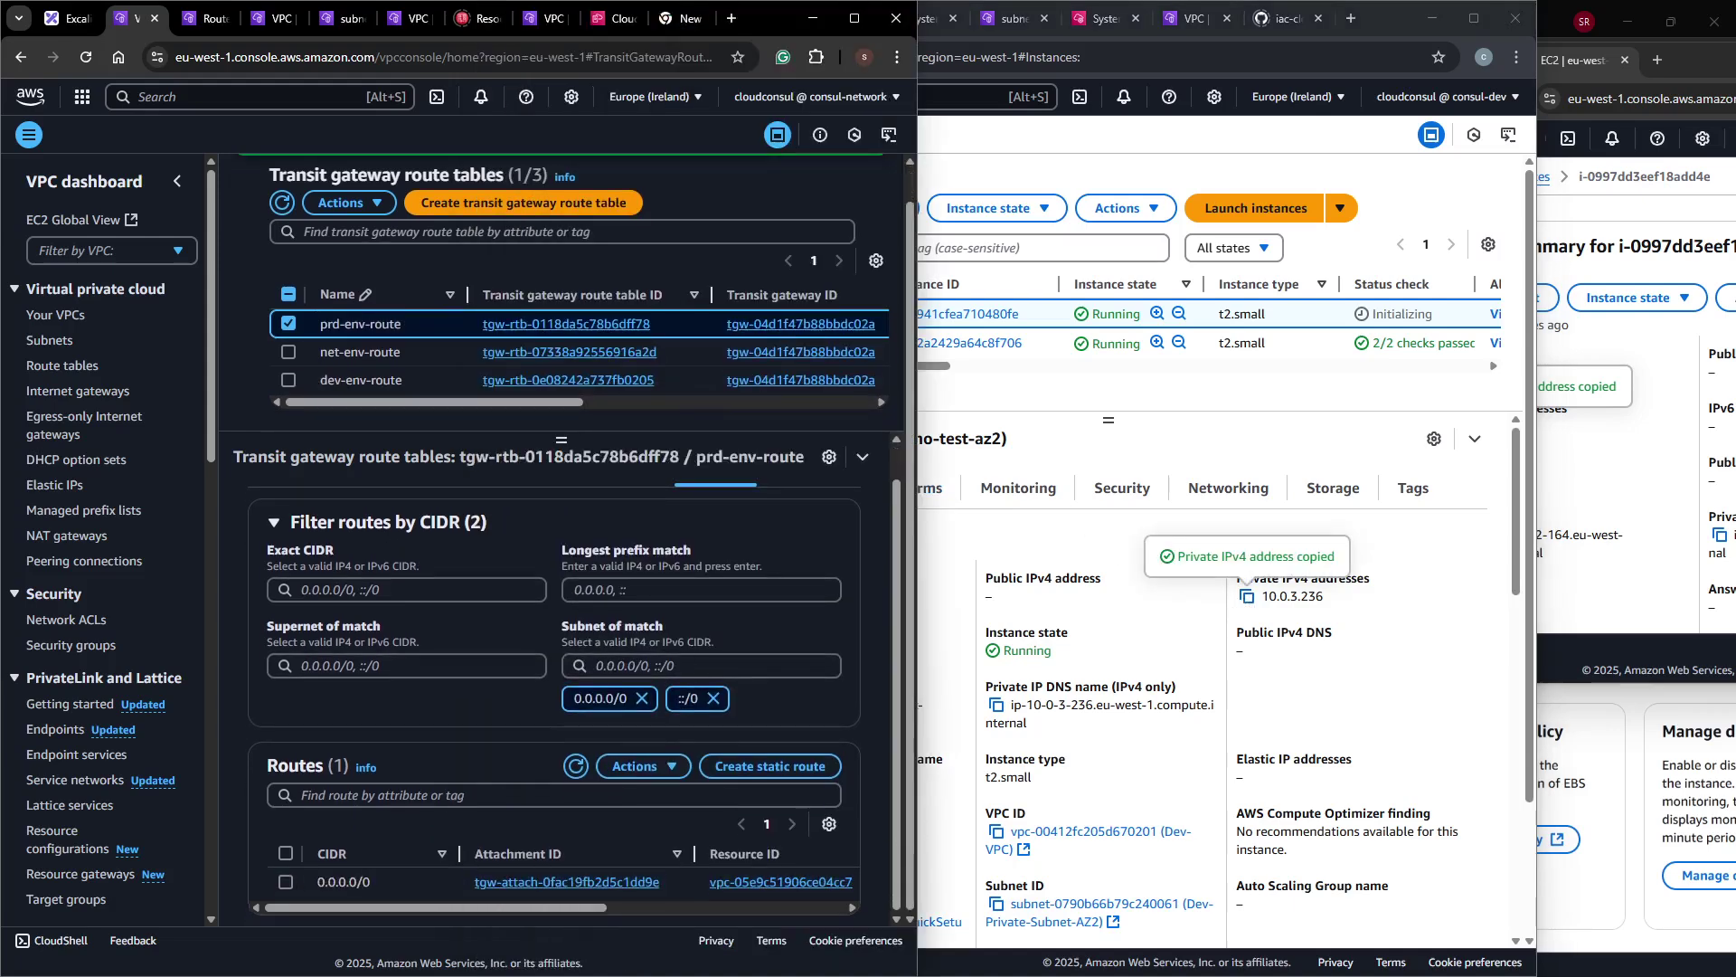
{"action": "left_click", "coordinate": [751, 764]}
{"action": "left_click", "coordinate": [194, 404]}
{"action": "key", "text": "ctrl+v"}
{"action": "left_click", "coordinate": [194, 462]}
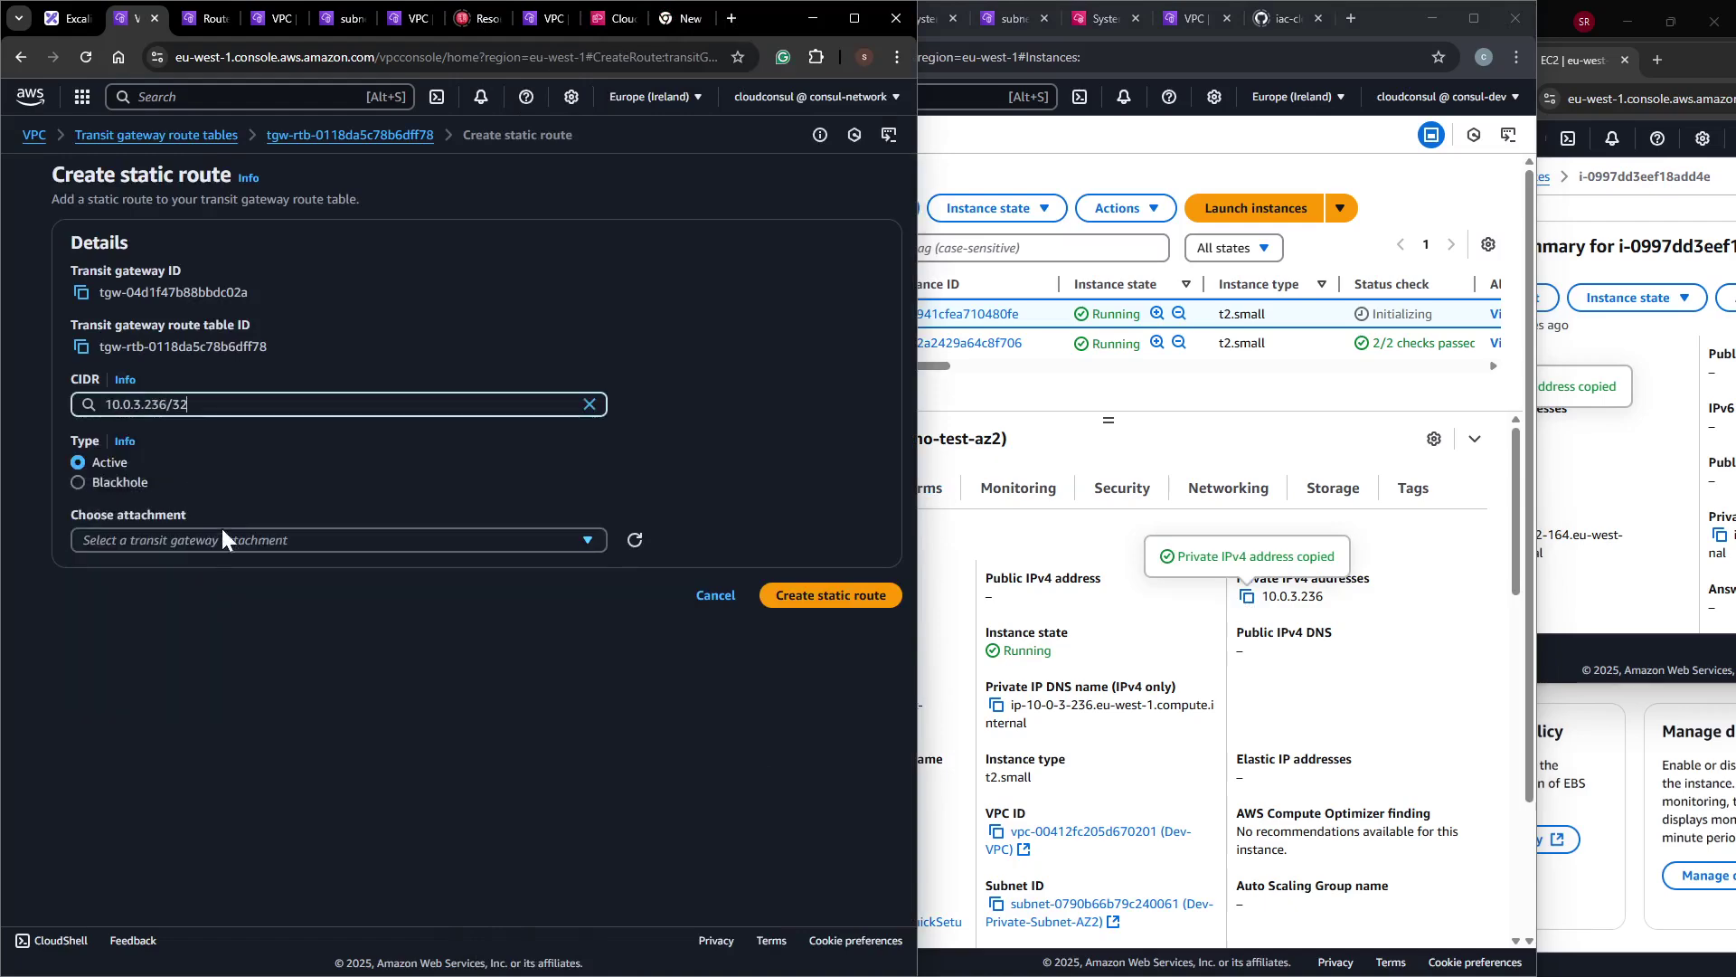
{"action": "left_click", "coordinate": [223, 540]}
{"action": "left_click", "coordinate": [296, 622]}
{"action": "left_click", "coordinate": [820, 597]}
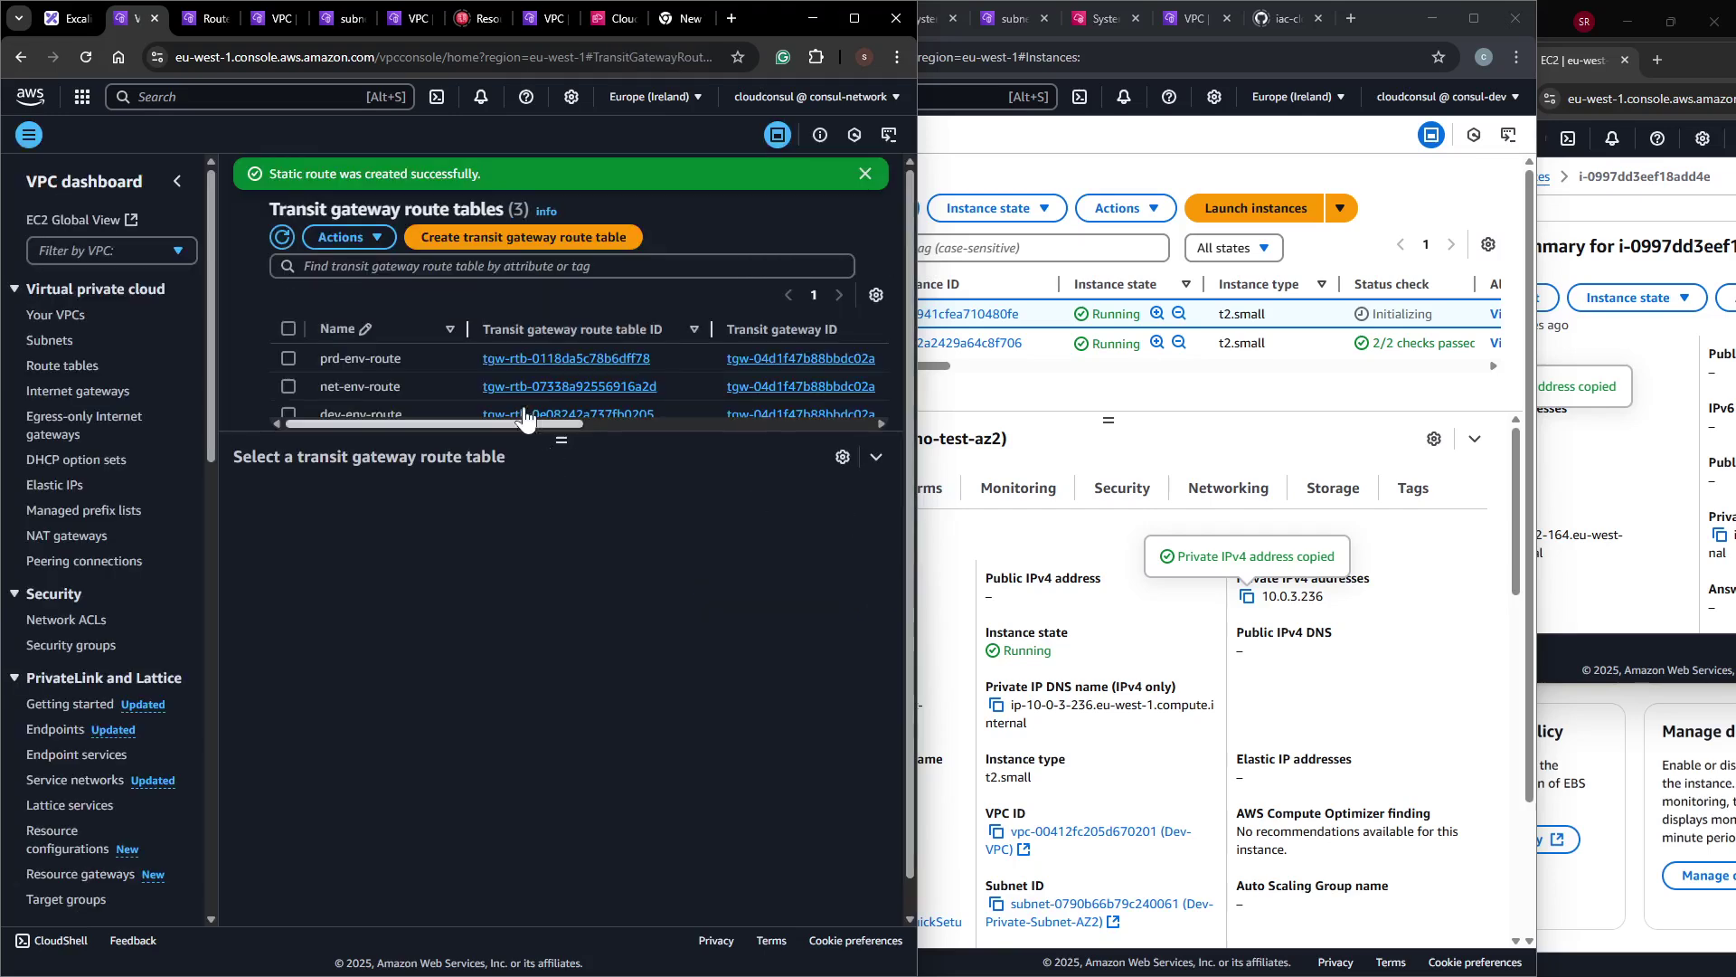
Rerun telnet 10.1.2.164 22 in demo-test-az2's Session Manager terminal.
{"action": "scroll", "coordinate": [515, 389], "scroll_direction": "down", "scroll_amount": 1}
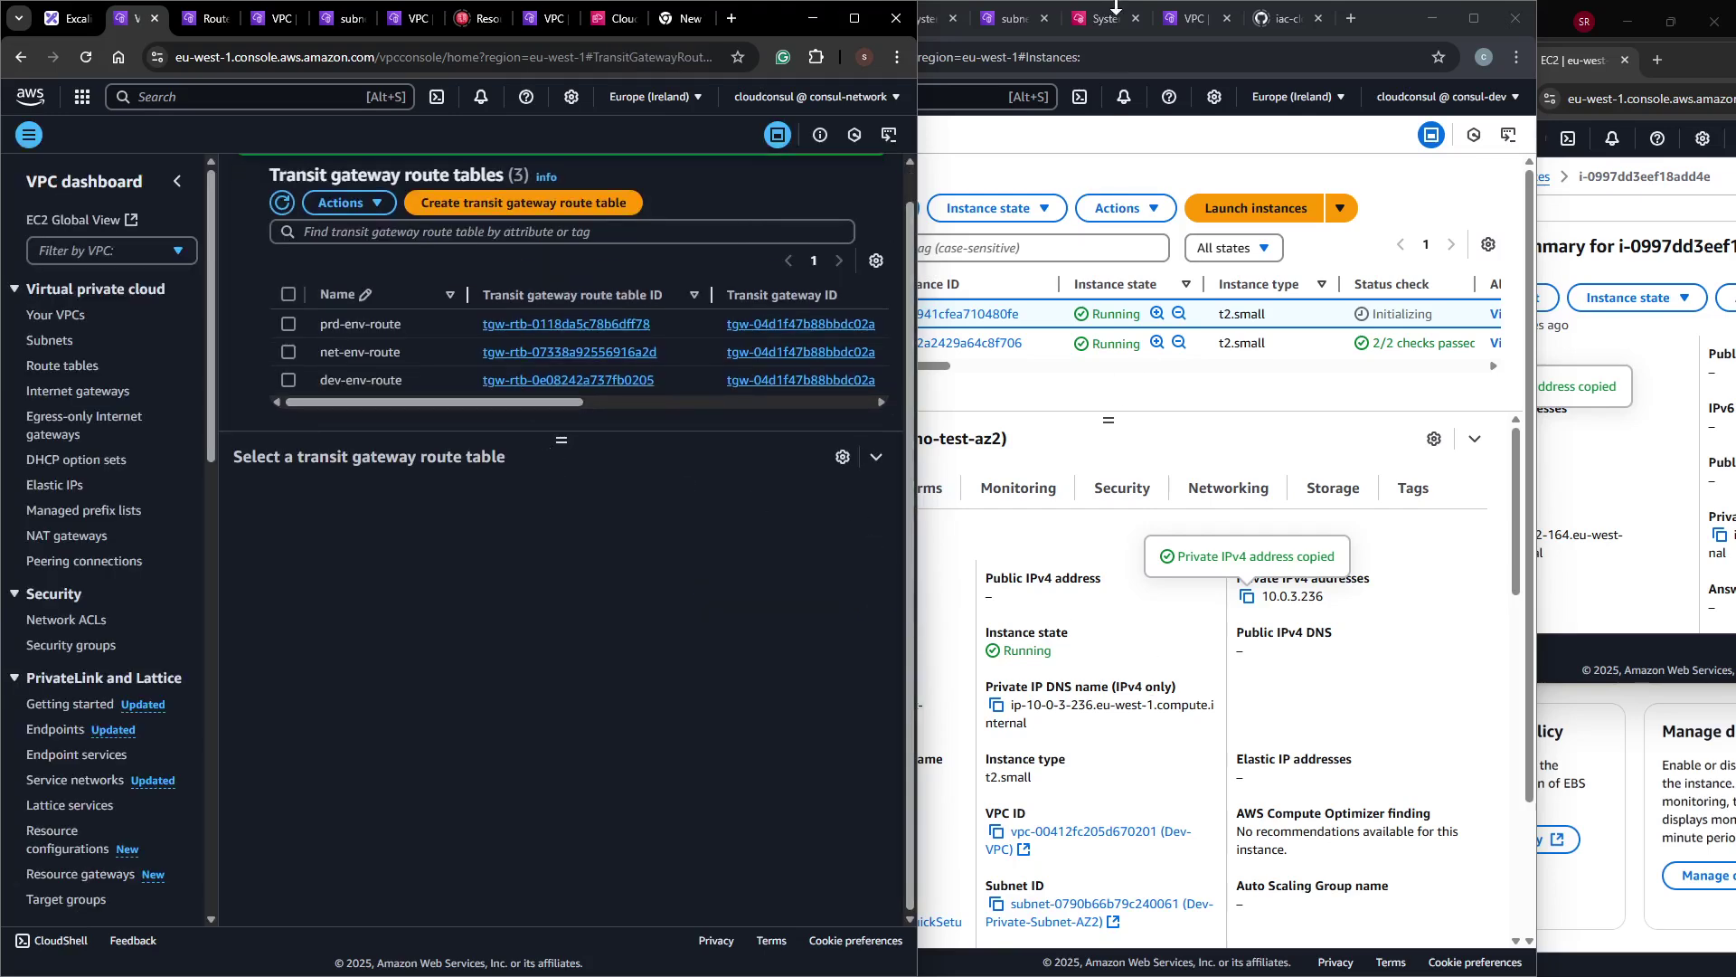
{"action": "left_click", "coordinate": [1115, 7]}
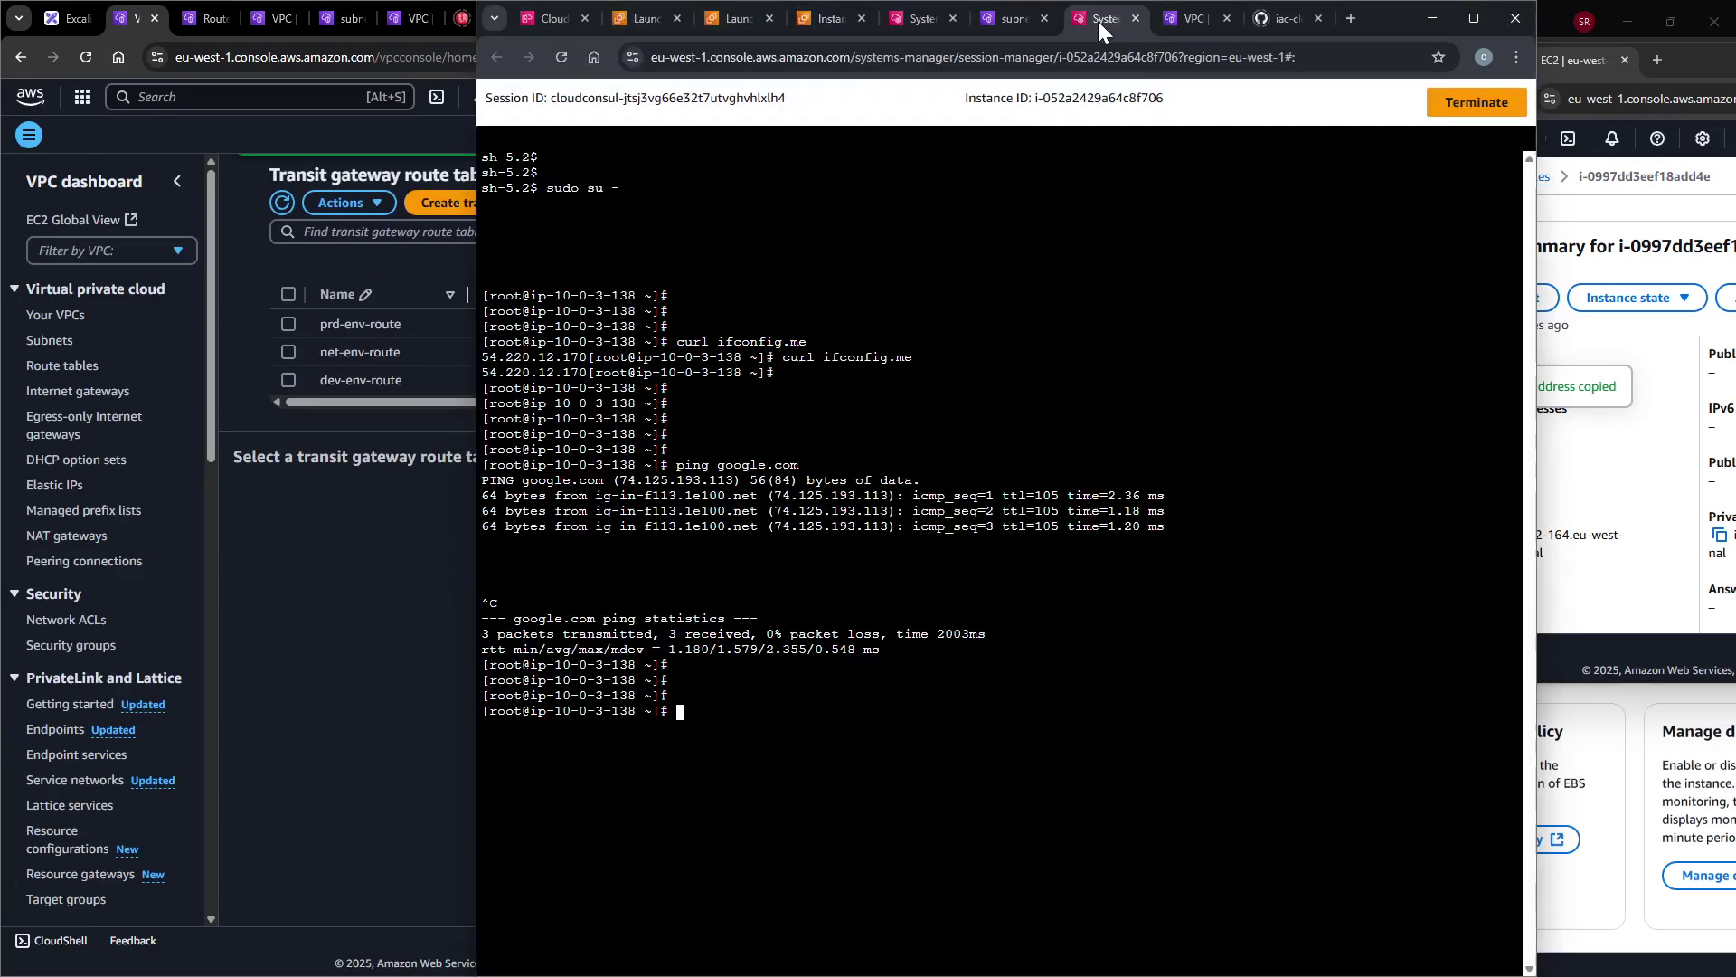
{"action": "left_click", "coordinate": [937, 21]}
{"action": "key", "text": "Up"}
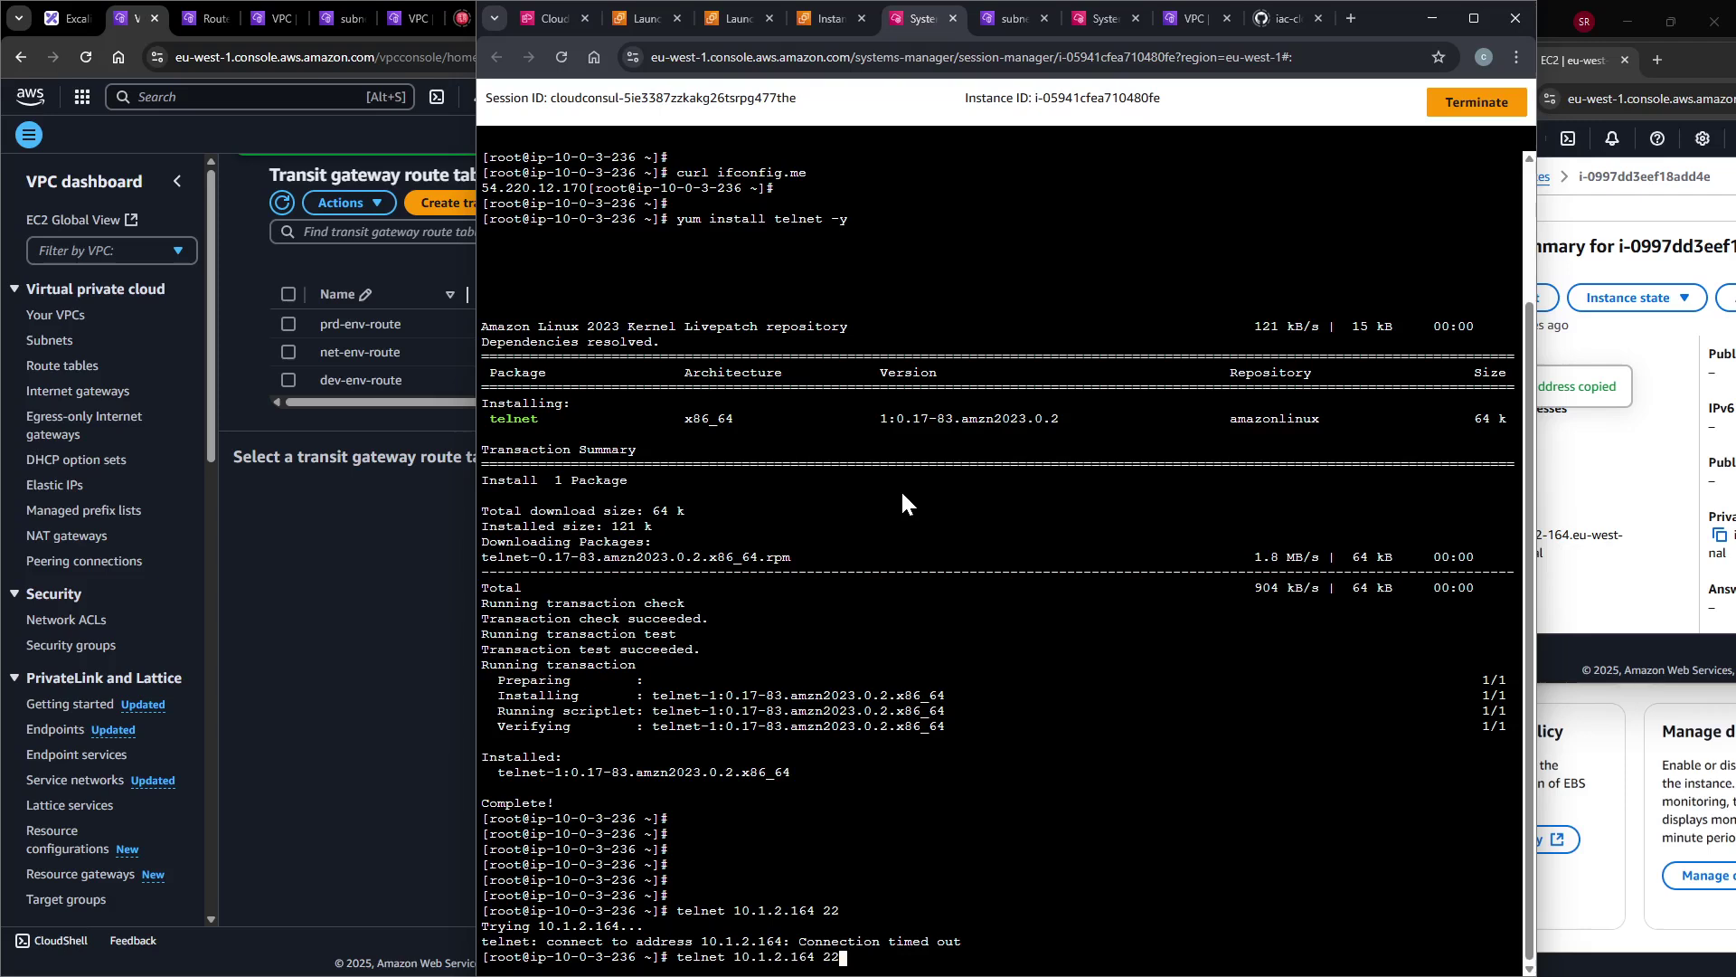
{"action": "key", "text": "Return"}
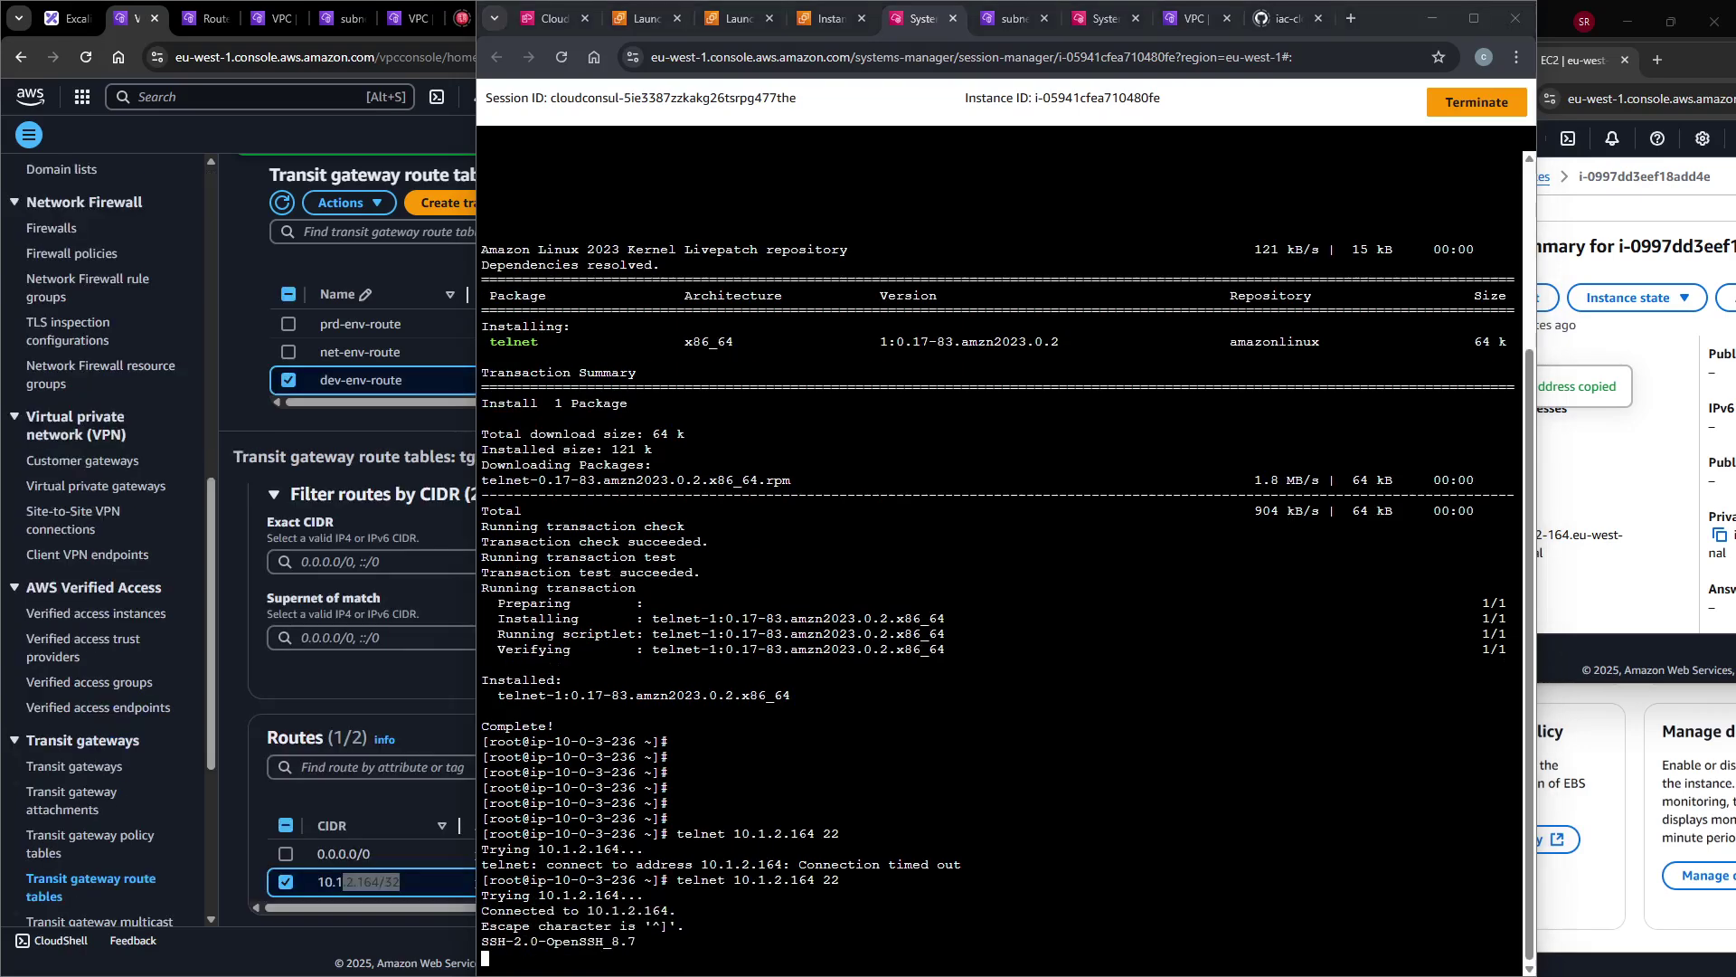
Examine the output of both telnet attempts in demo-test-az2's terminal to compare the results.
{"action": "left_click", "coordinate": [1069, 750]}
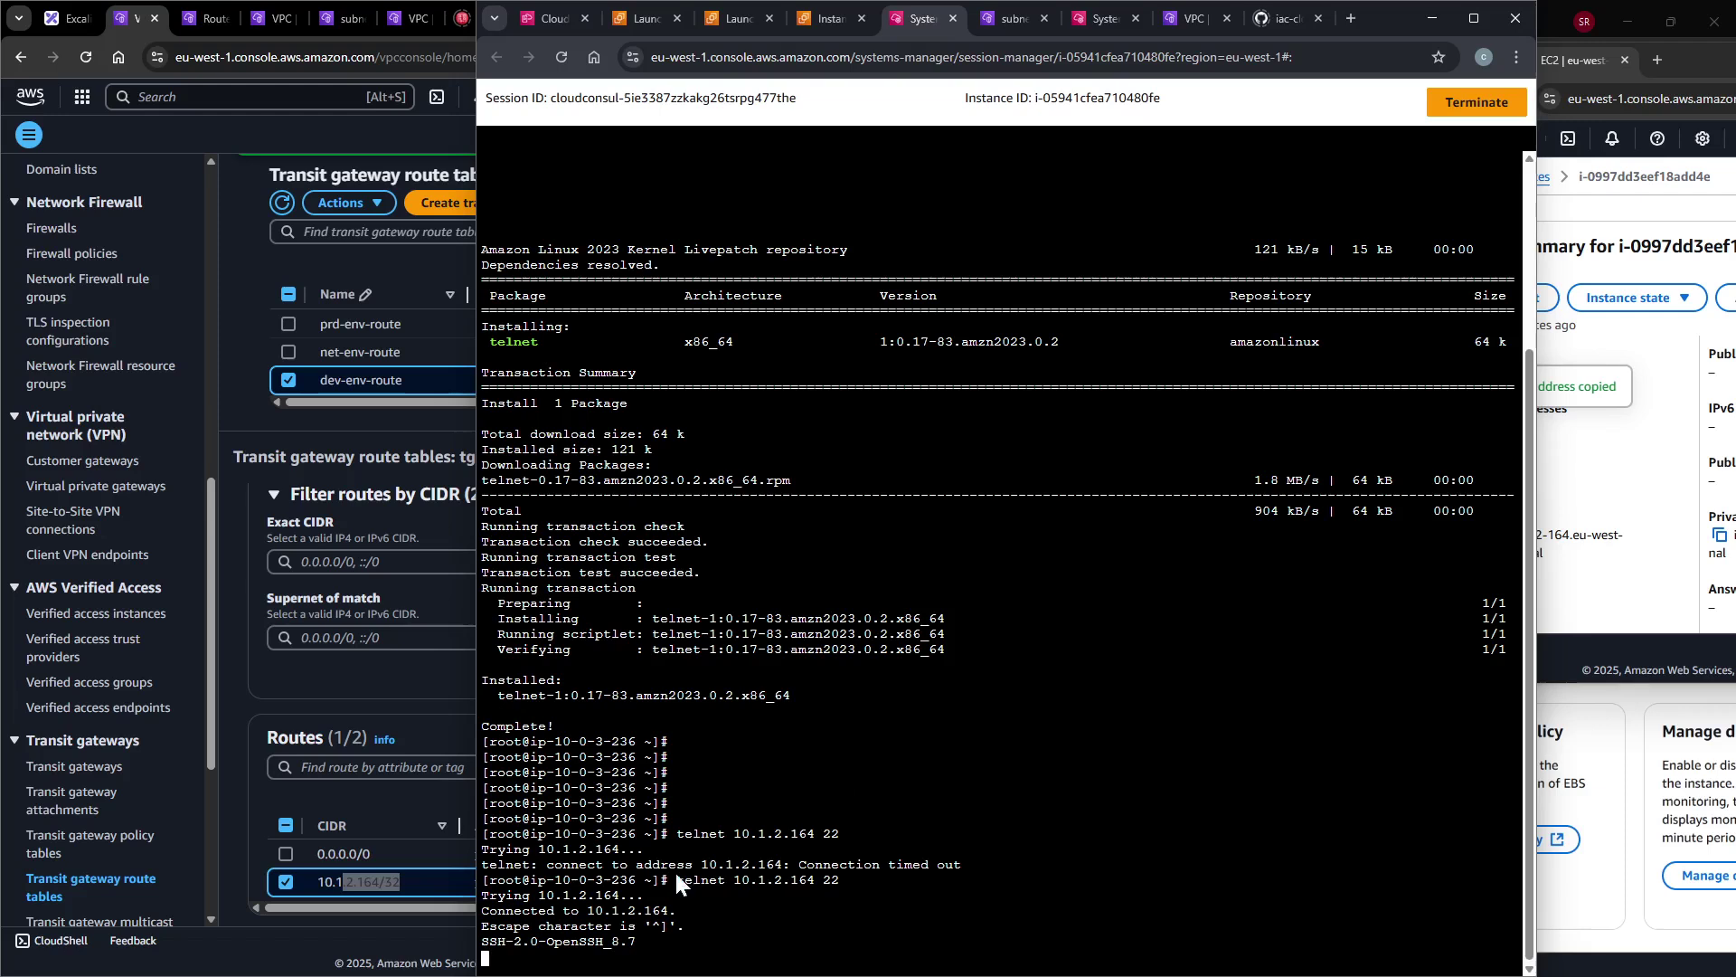
{"action": "left_click_drag", "start_coordinate": [691, 919], "coordinate": [649, 865]}
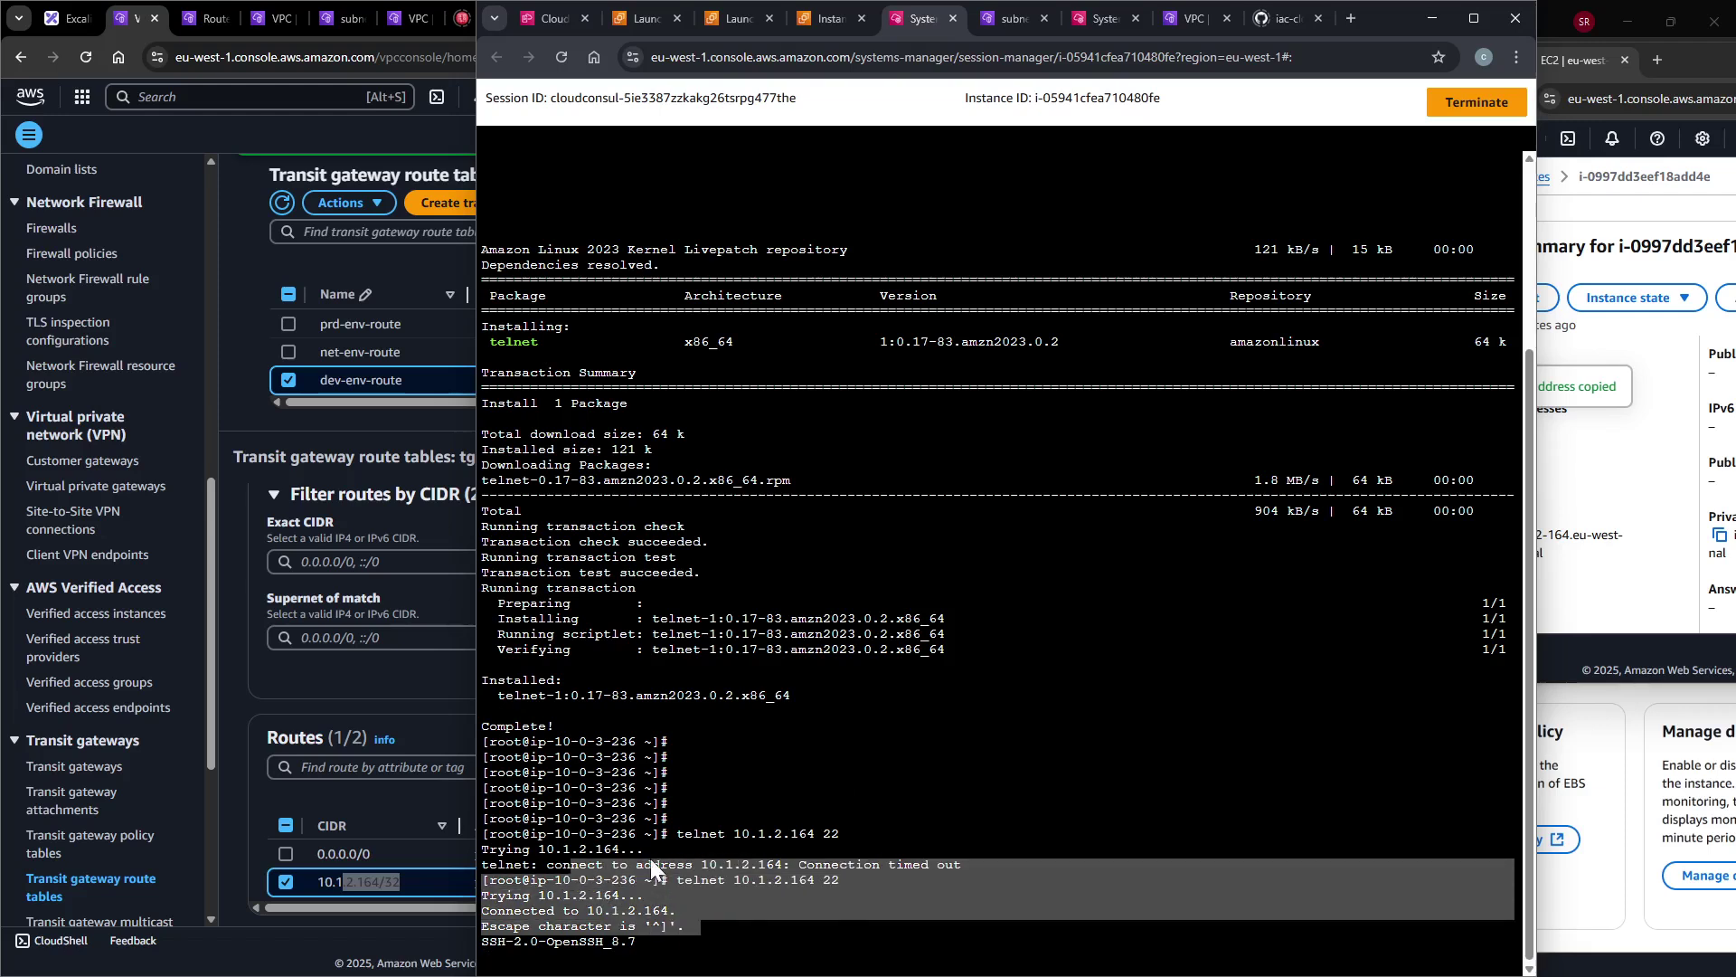
{"action": "left_click", "coordinate": [683, 827]}
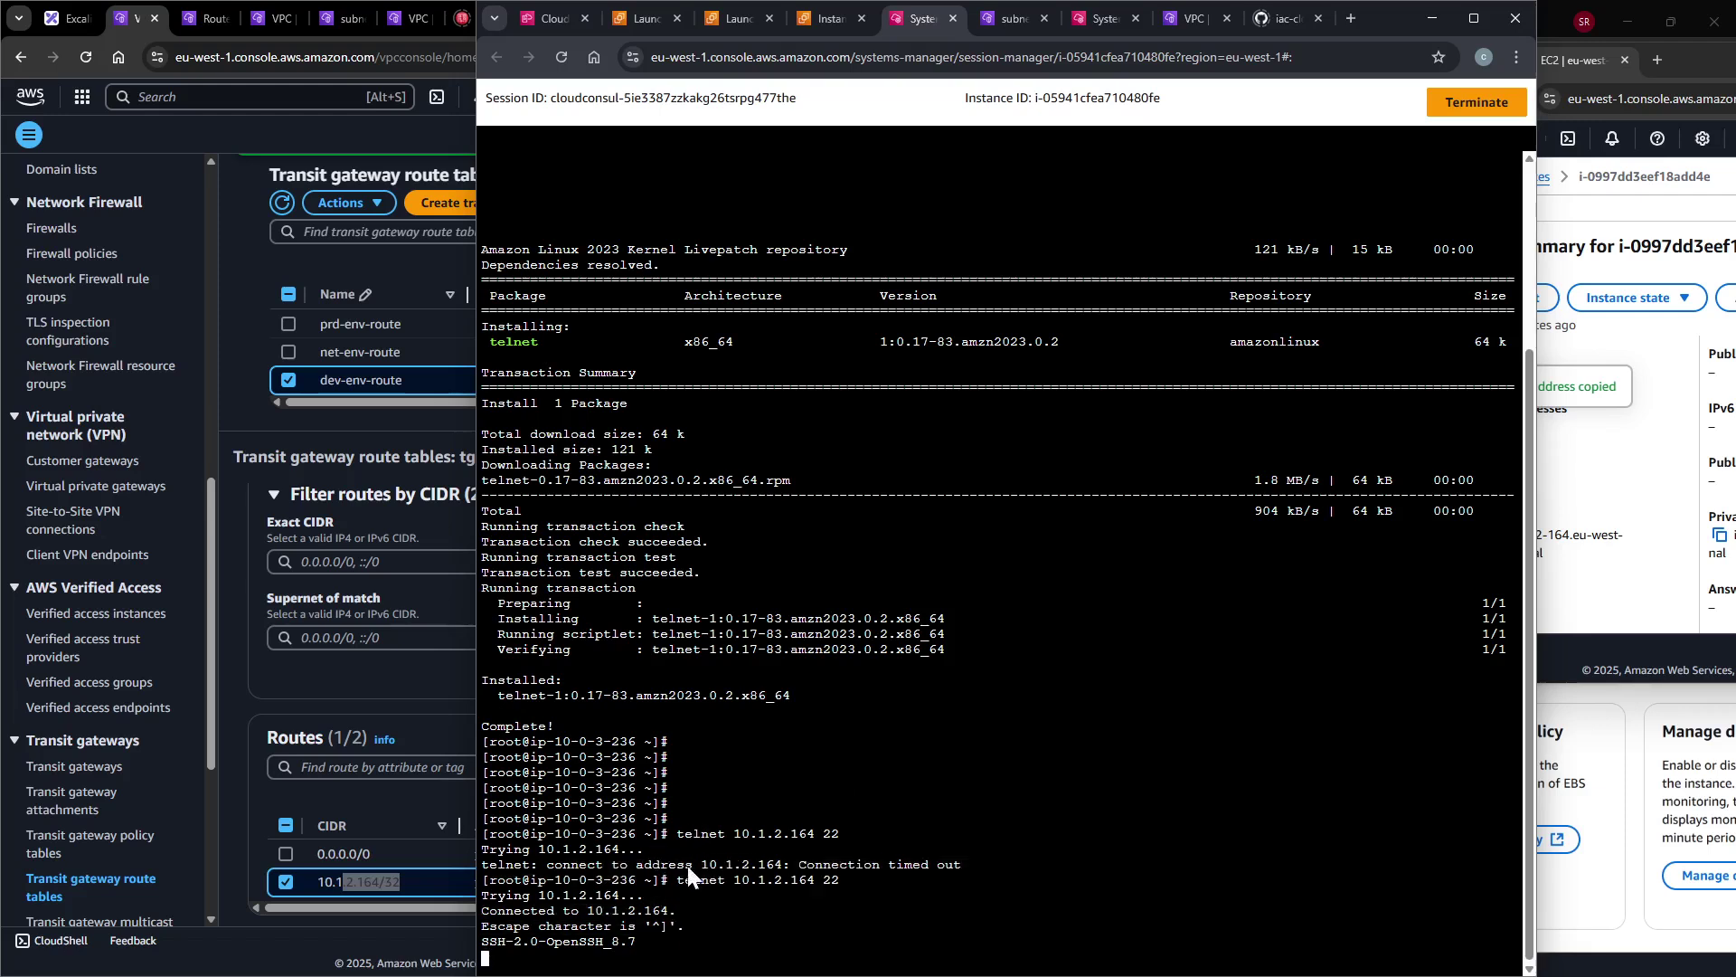
{"action": "left_click_drag", "start_coordinate": [680, 932], "coordinate": [490, 860]}
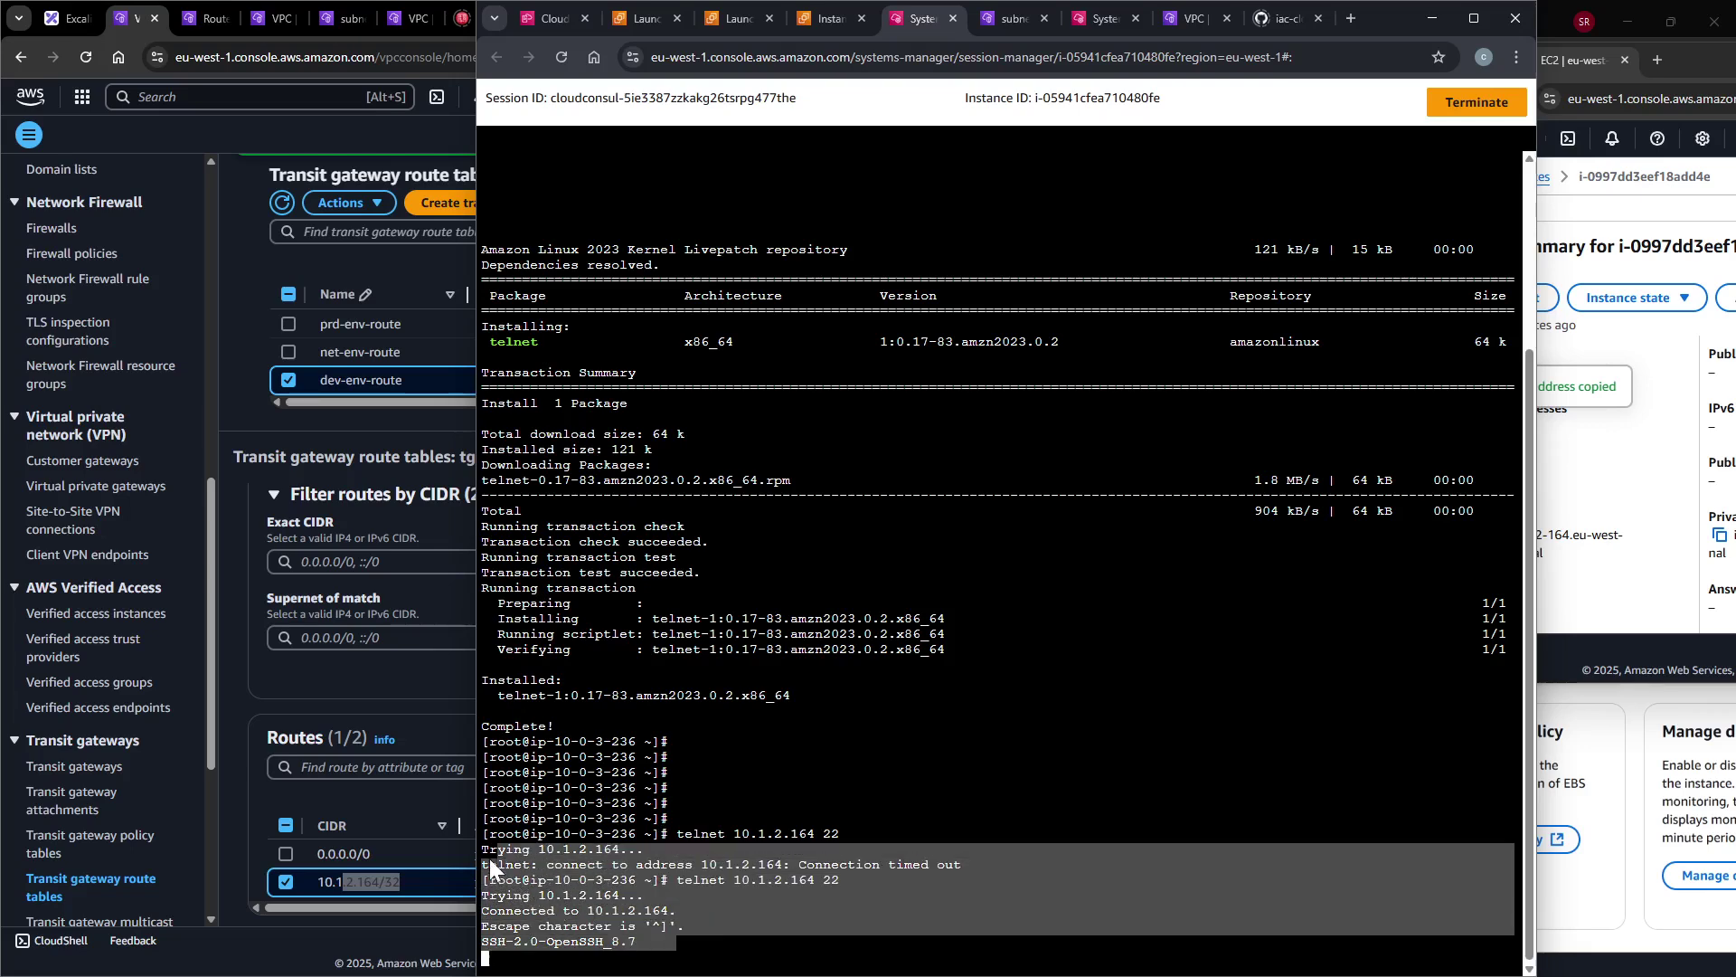
{"action": "left_click", "coordinate": [588, 874]}
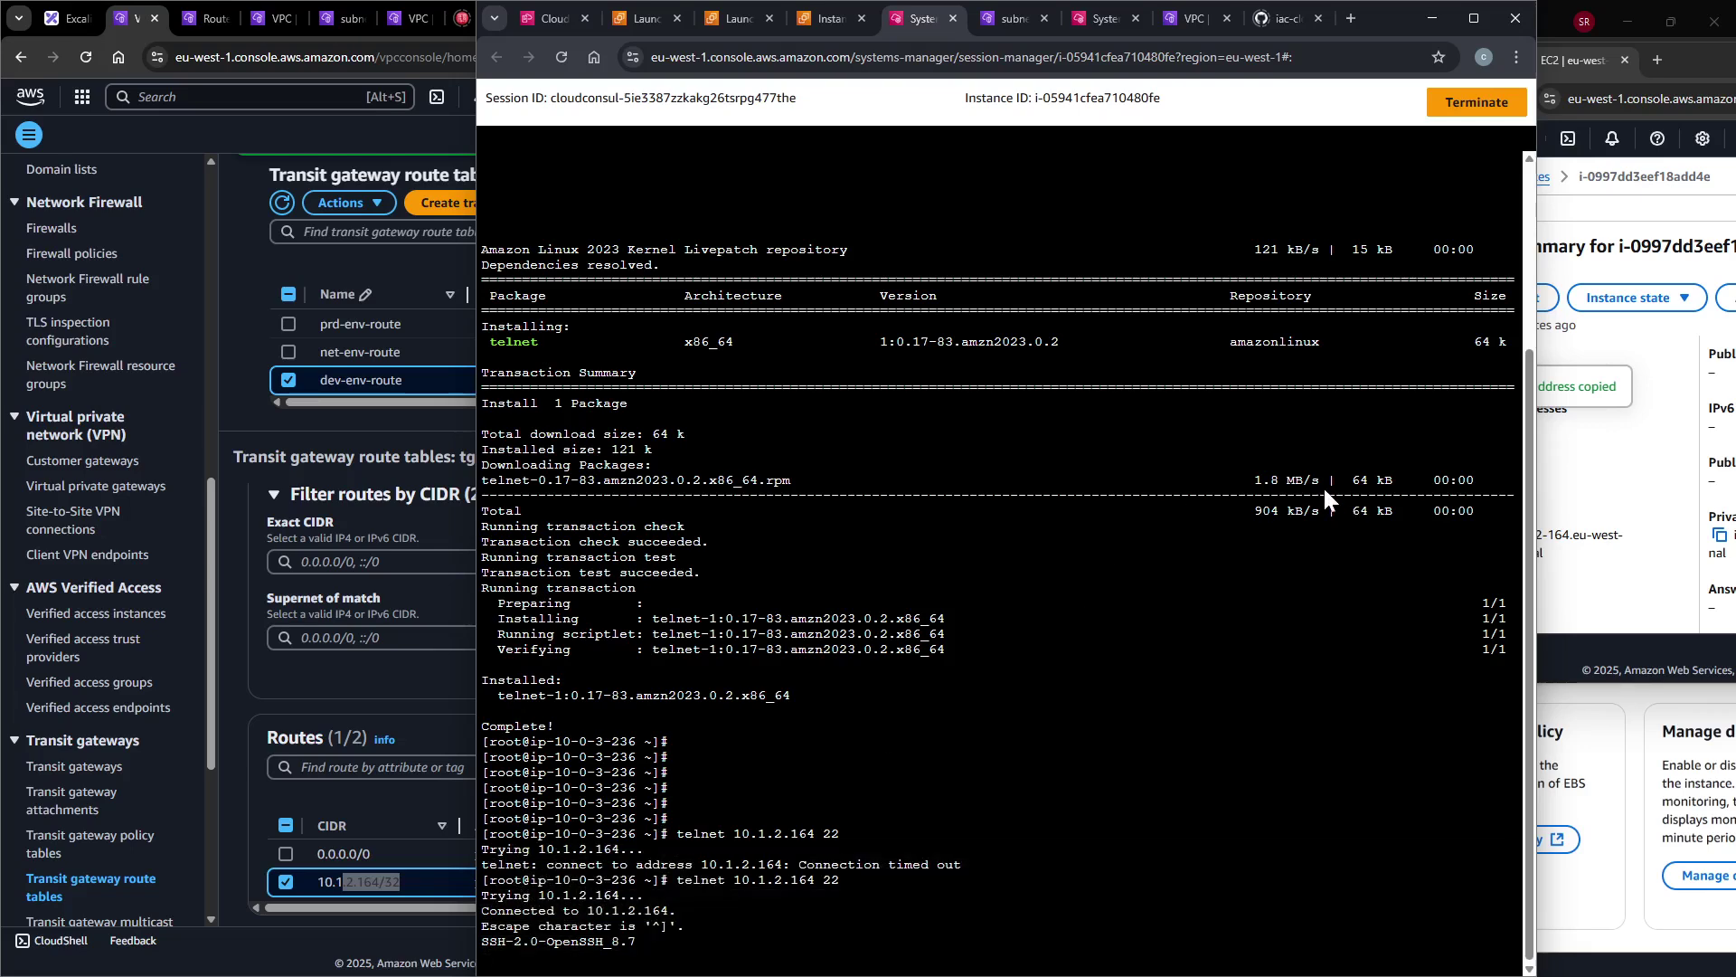
Bring demo-prd-instance's details window forward and place it over the dev session to show its private IPv4 address.
{"action": "left_click", "coordinate": [1660, 480]}
{"action": "left_click_drag", "start_coordinate": [1711, 58], "coordinate": [1460, 73]}
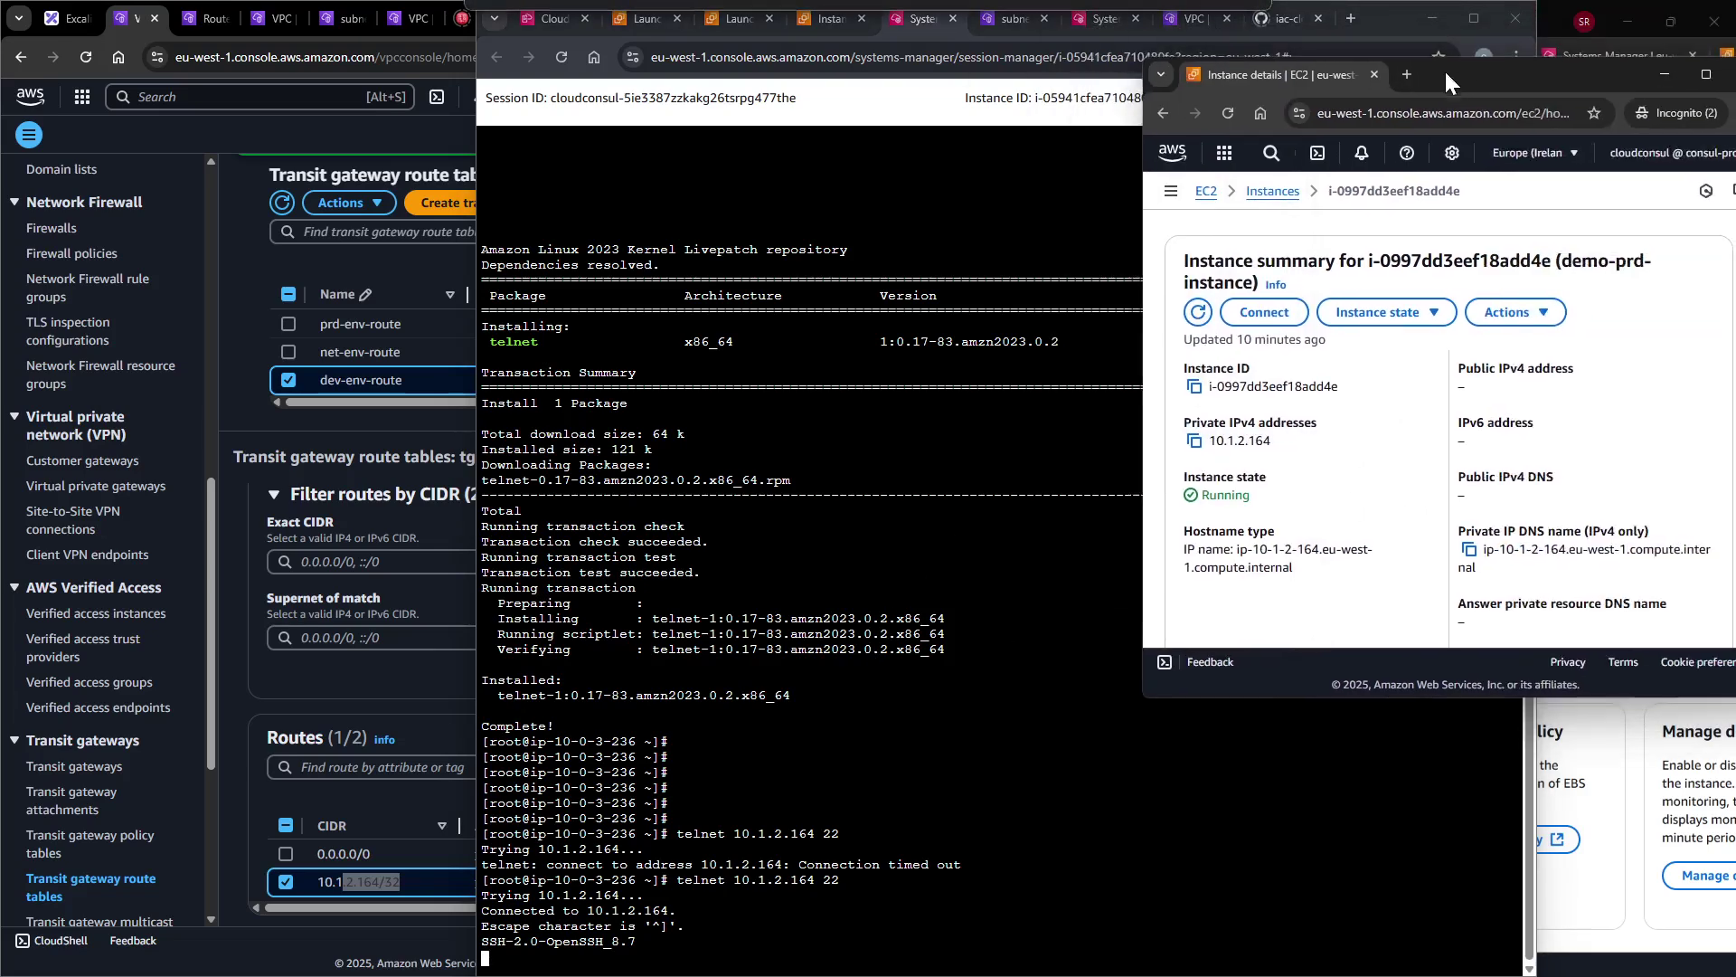
Start a Session Manager session on demo-prd-instance and bring up demo-test-az2's instance details behind it.
{"action": "left_click", "coordinate": [1265, 311]}
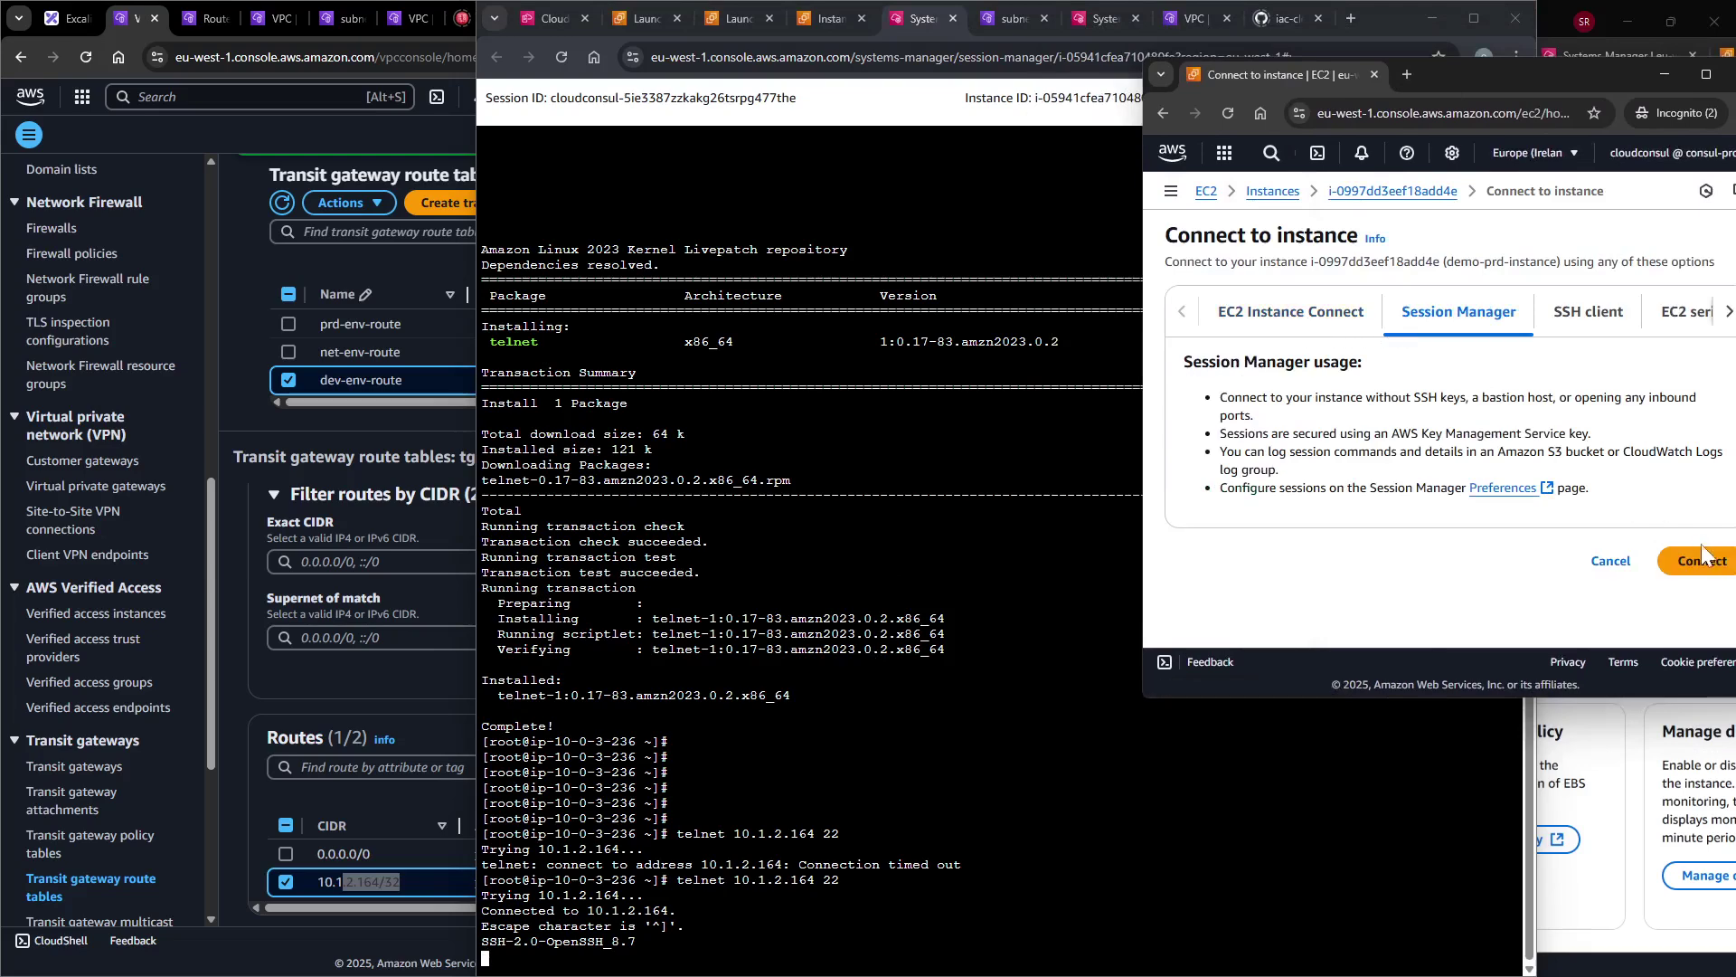
{"action": "left_click", "coordinate": [1690, 558]}
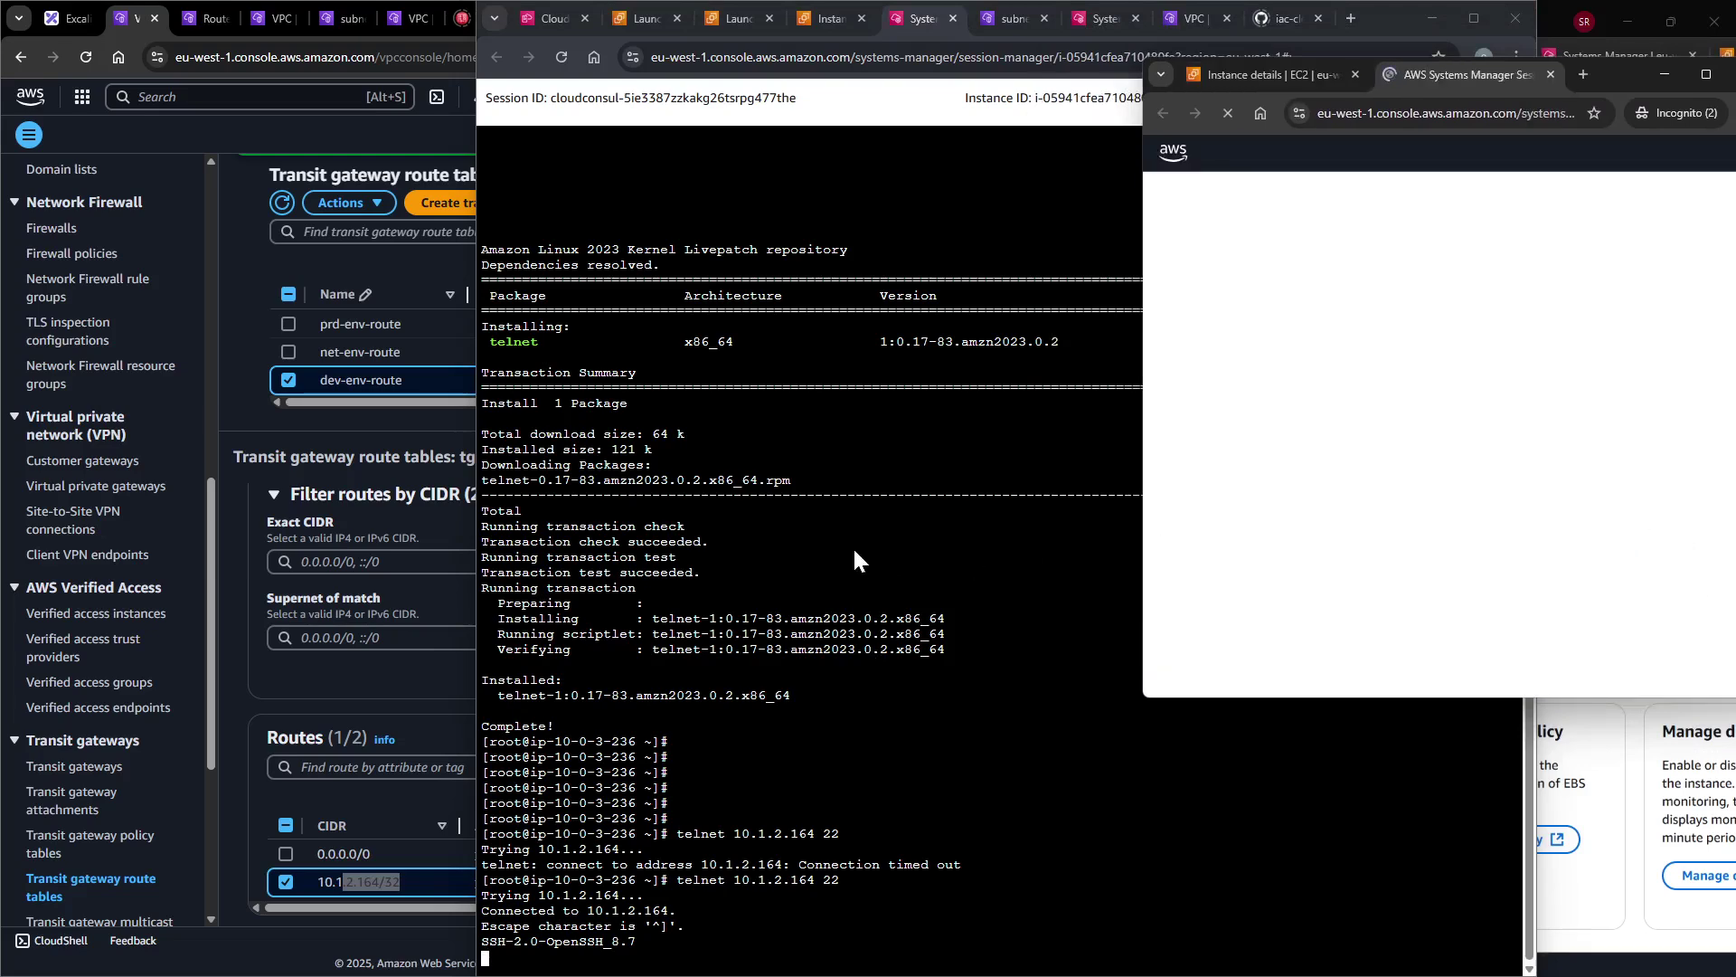
{"action": "left_click", "coordinate": [774, 371]}
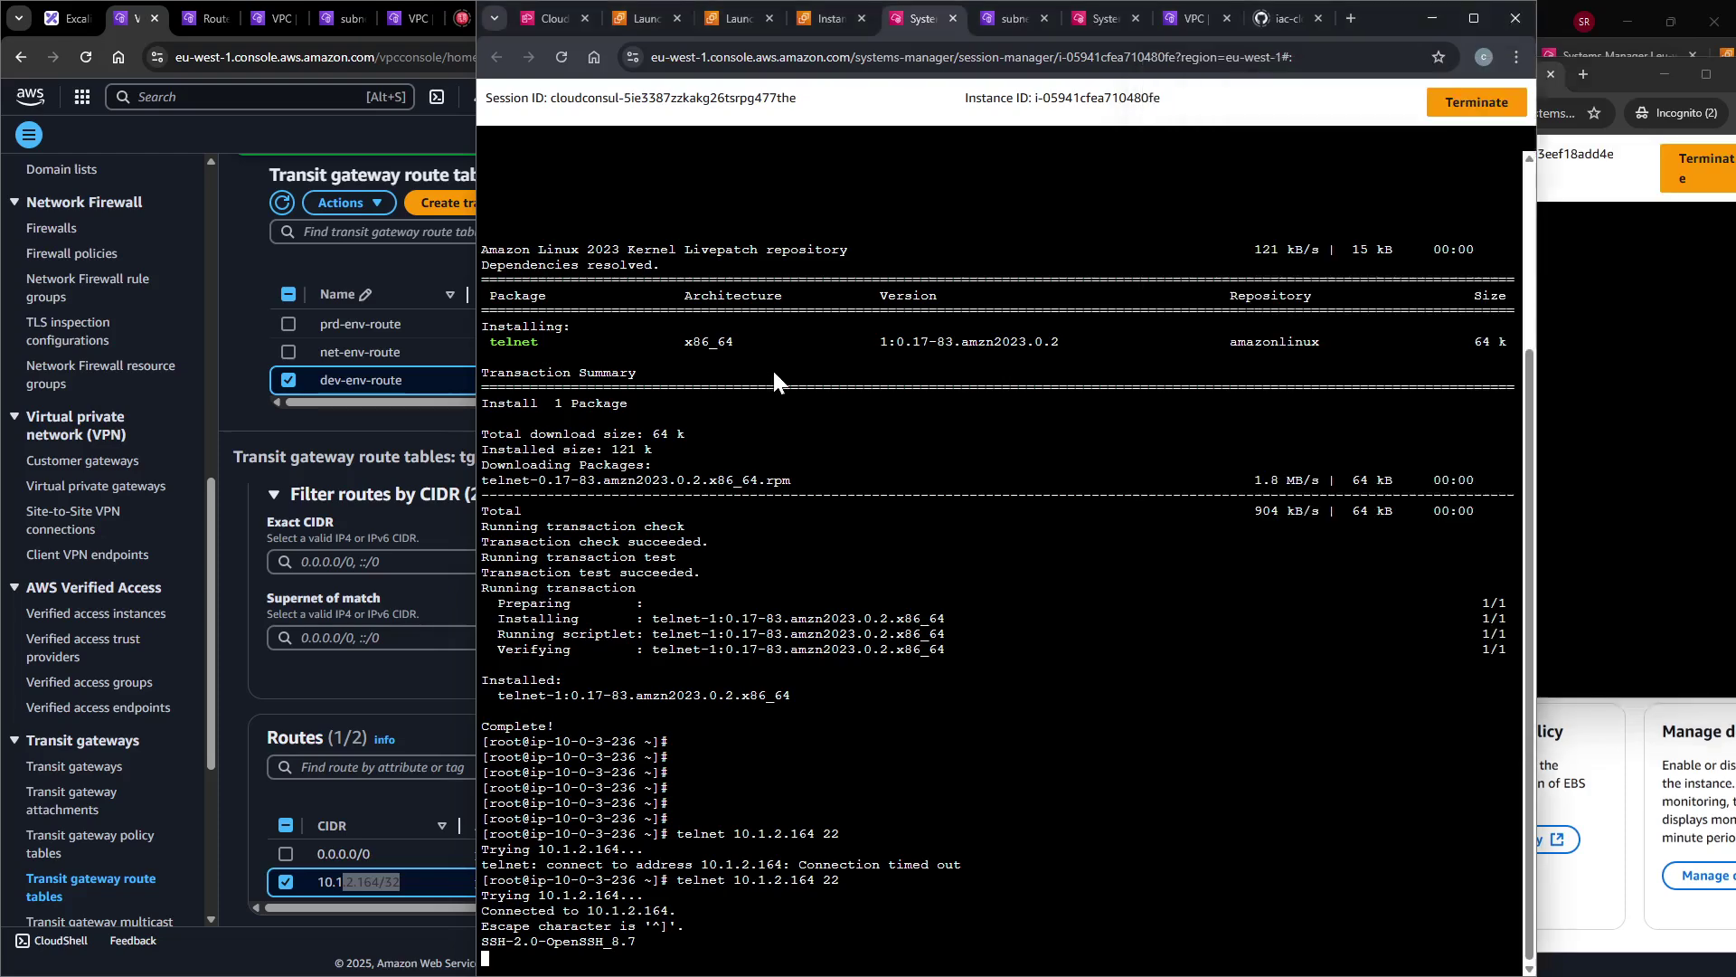
{"action": "left_click", "coordinate": [815, 18]}
{"action": "left_click", "coordinate": [1597, 339]}
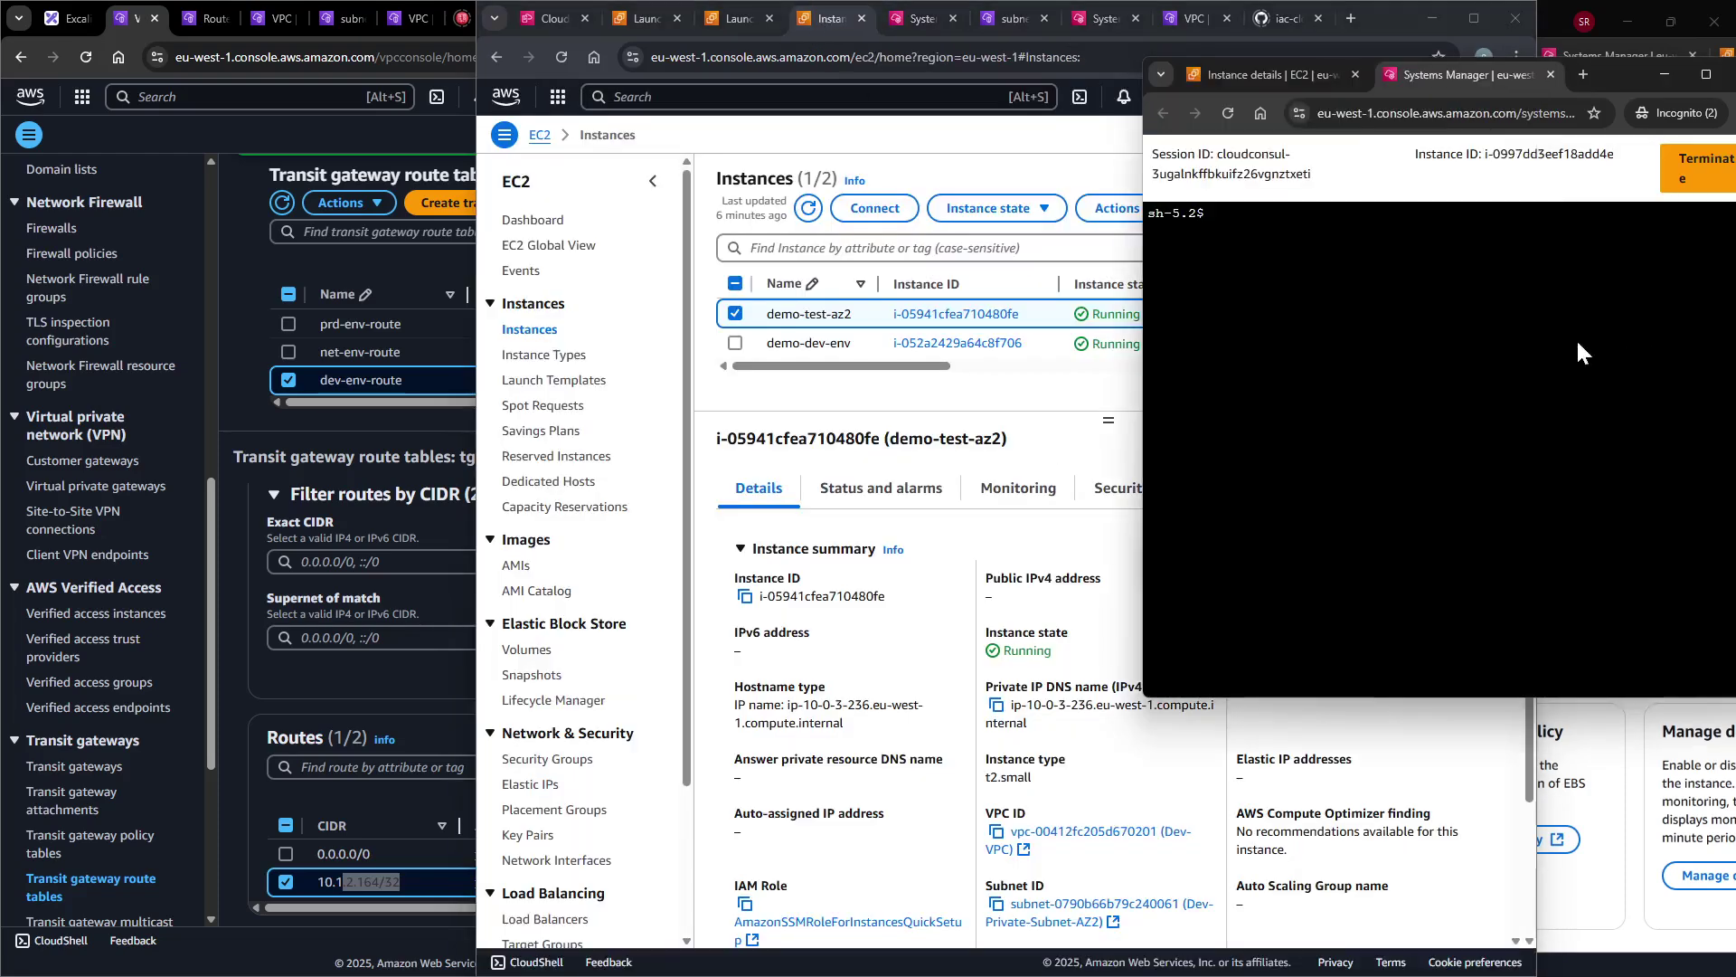
Switch to the root user in demo-prd-instance's terminal with sudo su -.
{"action": "key", "text": "Return"}
{"action": "key", "text": "Return"}
{"action": "type", "text": "sudo "}
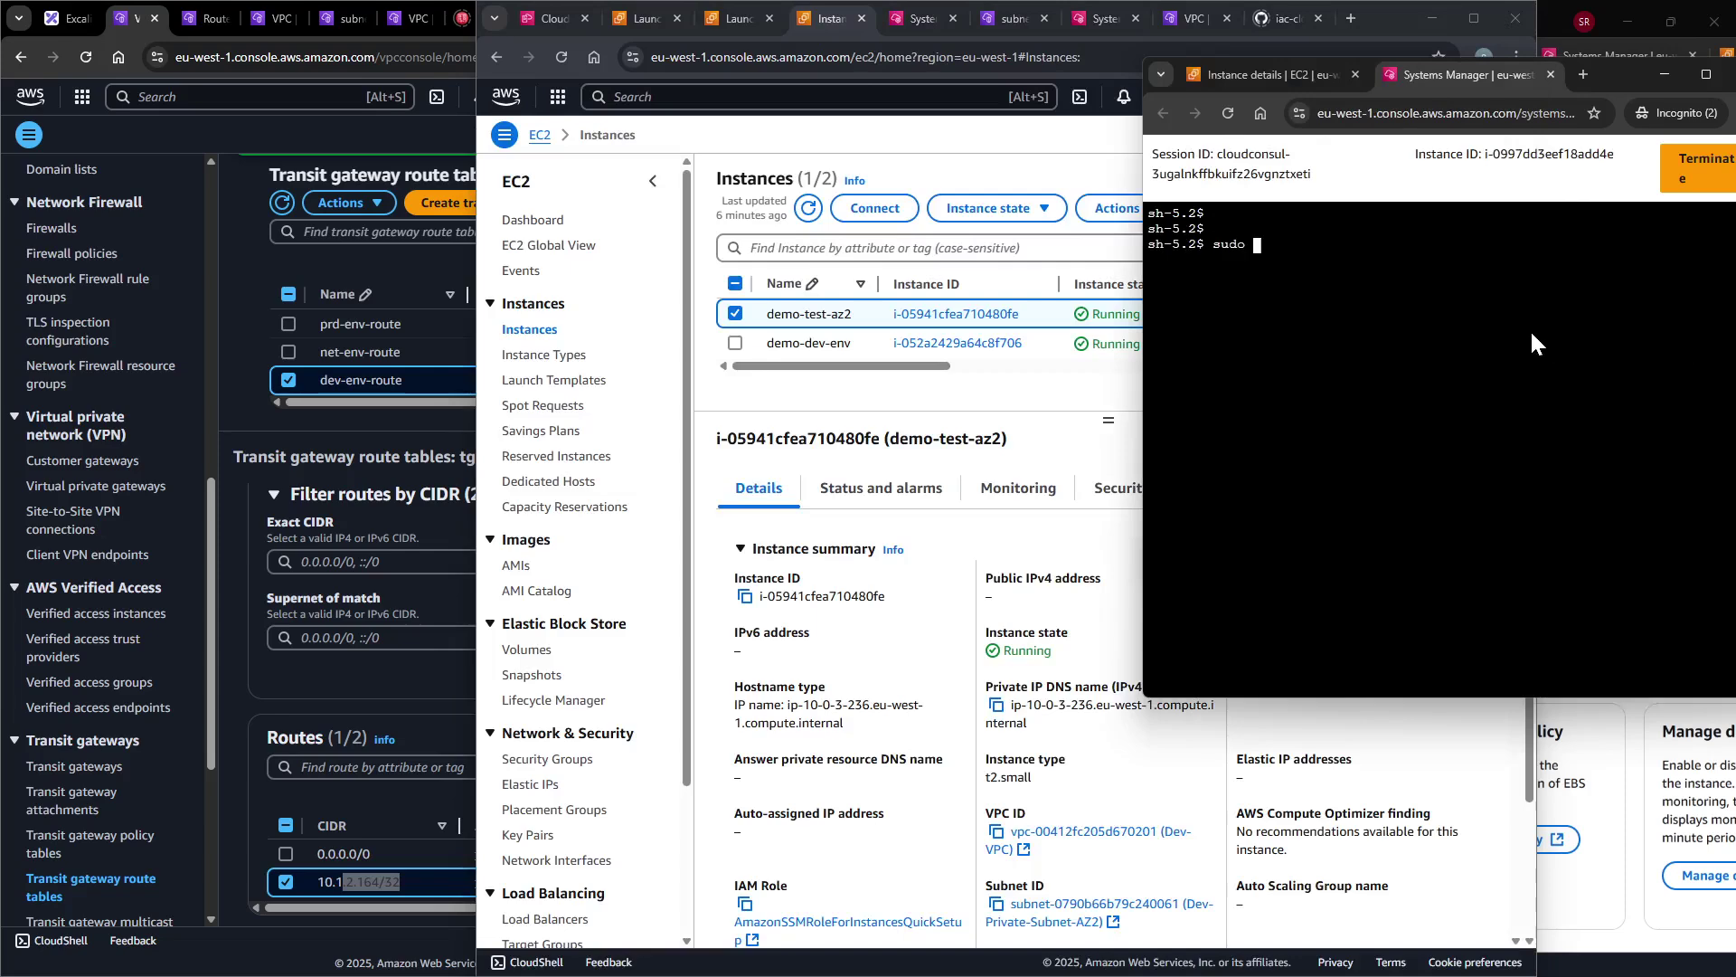
{"action": "type", "text": "su -"}
{"action": "key", "text": "Return"}
{"action": "key", "text": "Return"}
Test port 22 access to demo-test-az2 from demo-prd-instance's terminal by running telnet 10.0.3.236 22.
{"action": "type", "text": "telnet"}
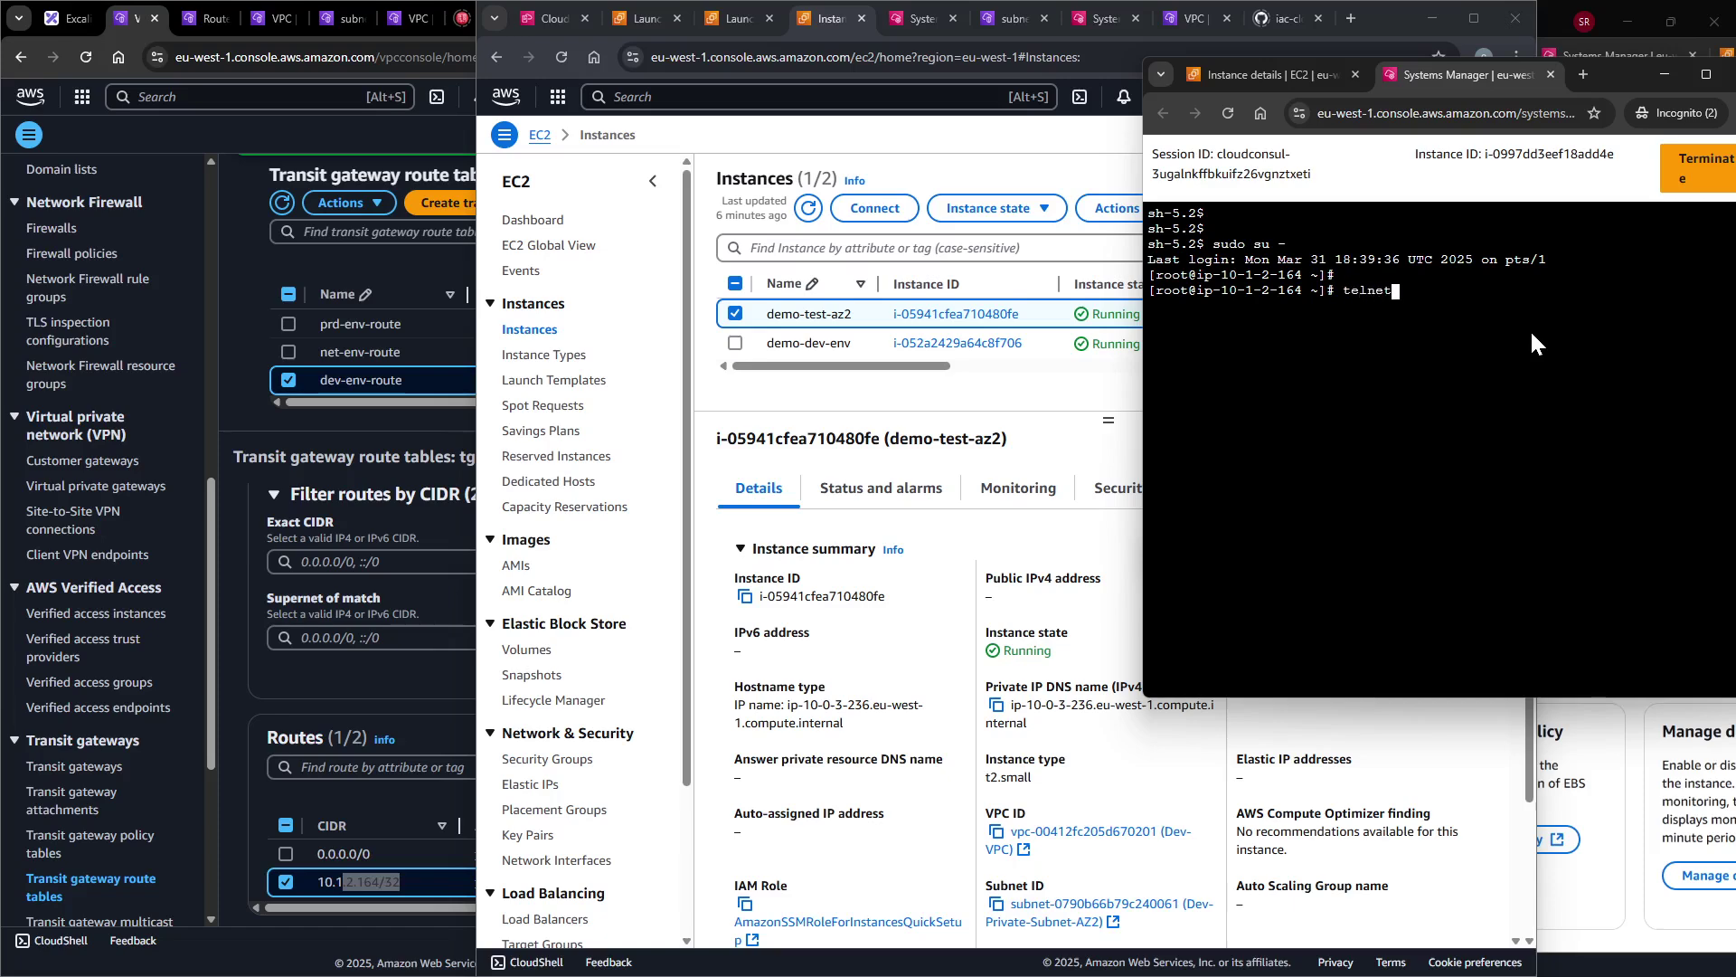
{"action": "right_click", "coordinate": [1532, 334]}
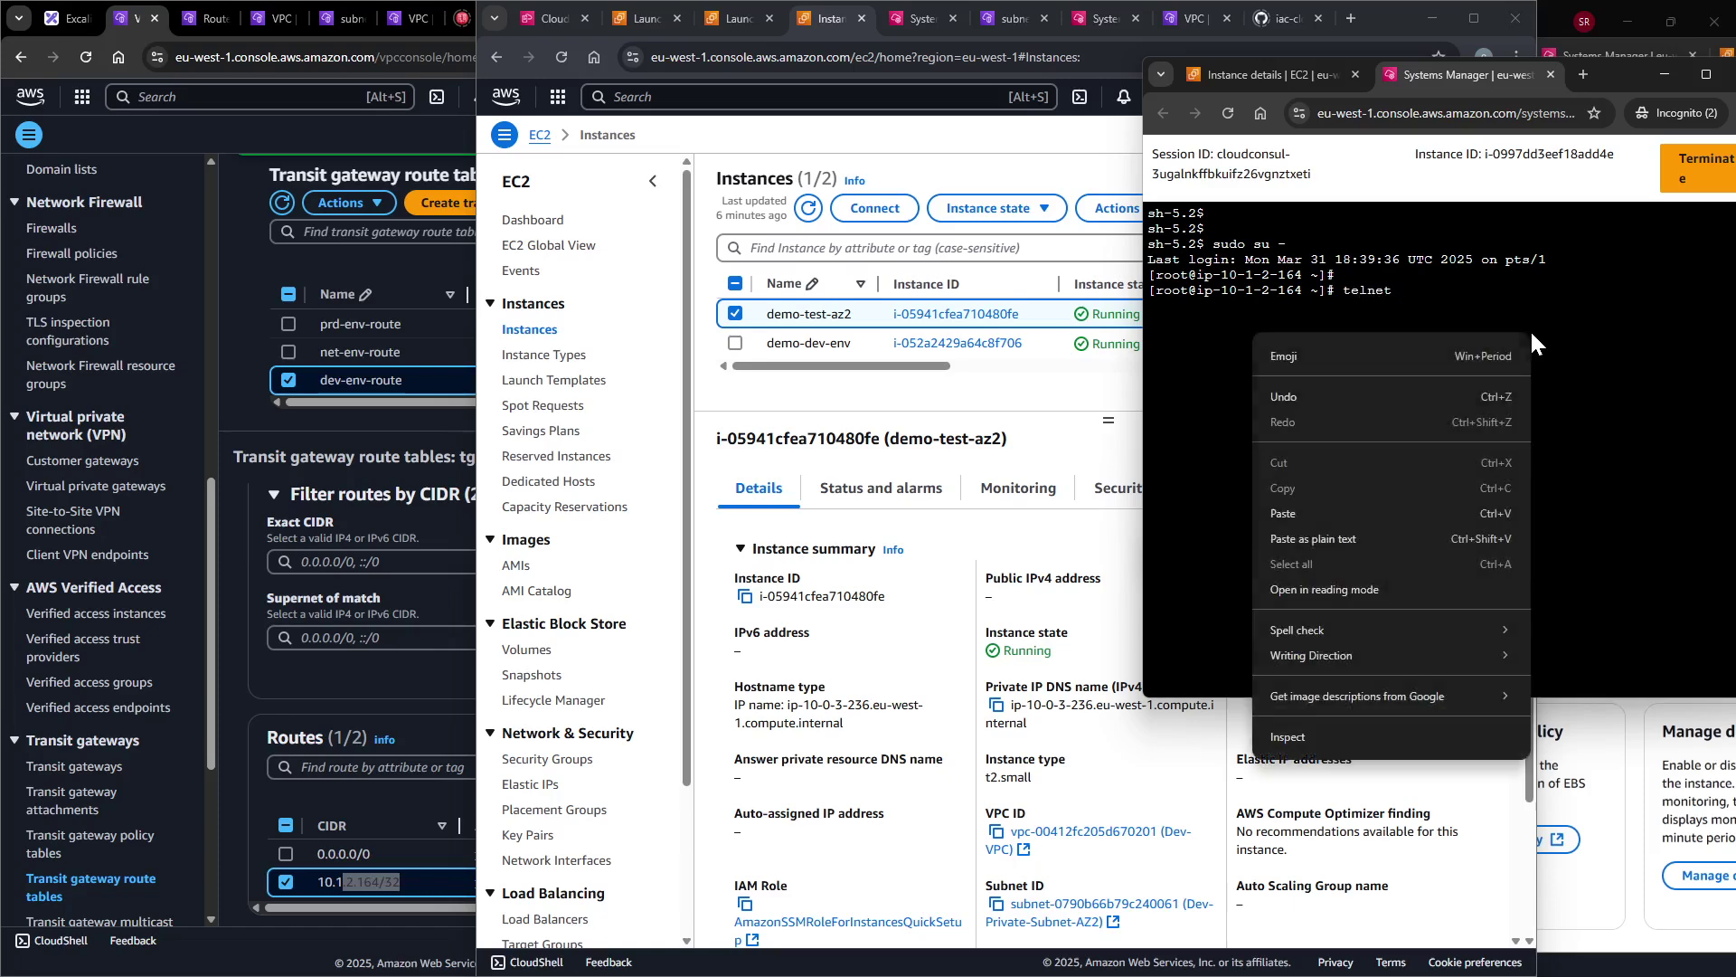
{"action": "left_click", "coordinate": [1289, 513]}
{"action": "type", "text": "22"}
{"action": "key", "text": "Return"}
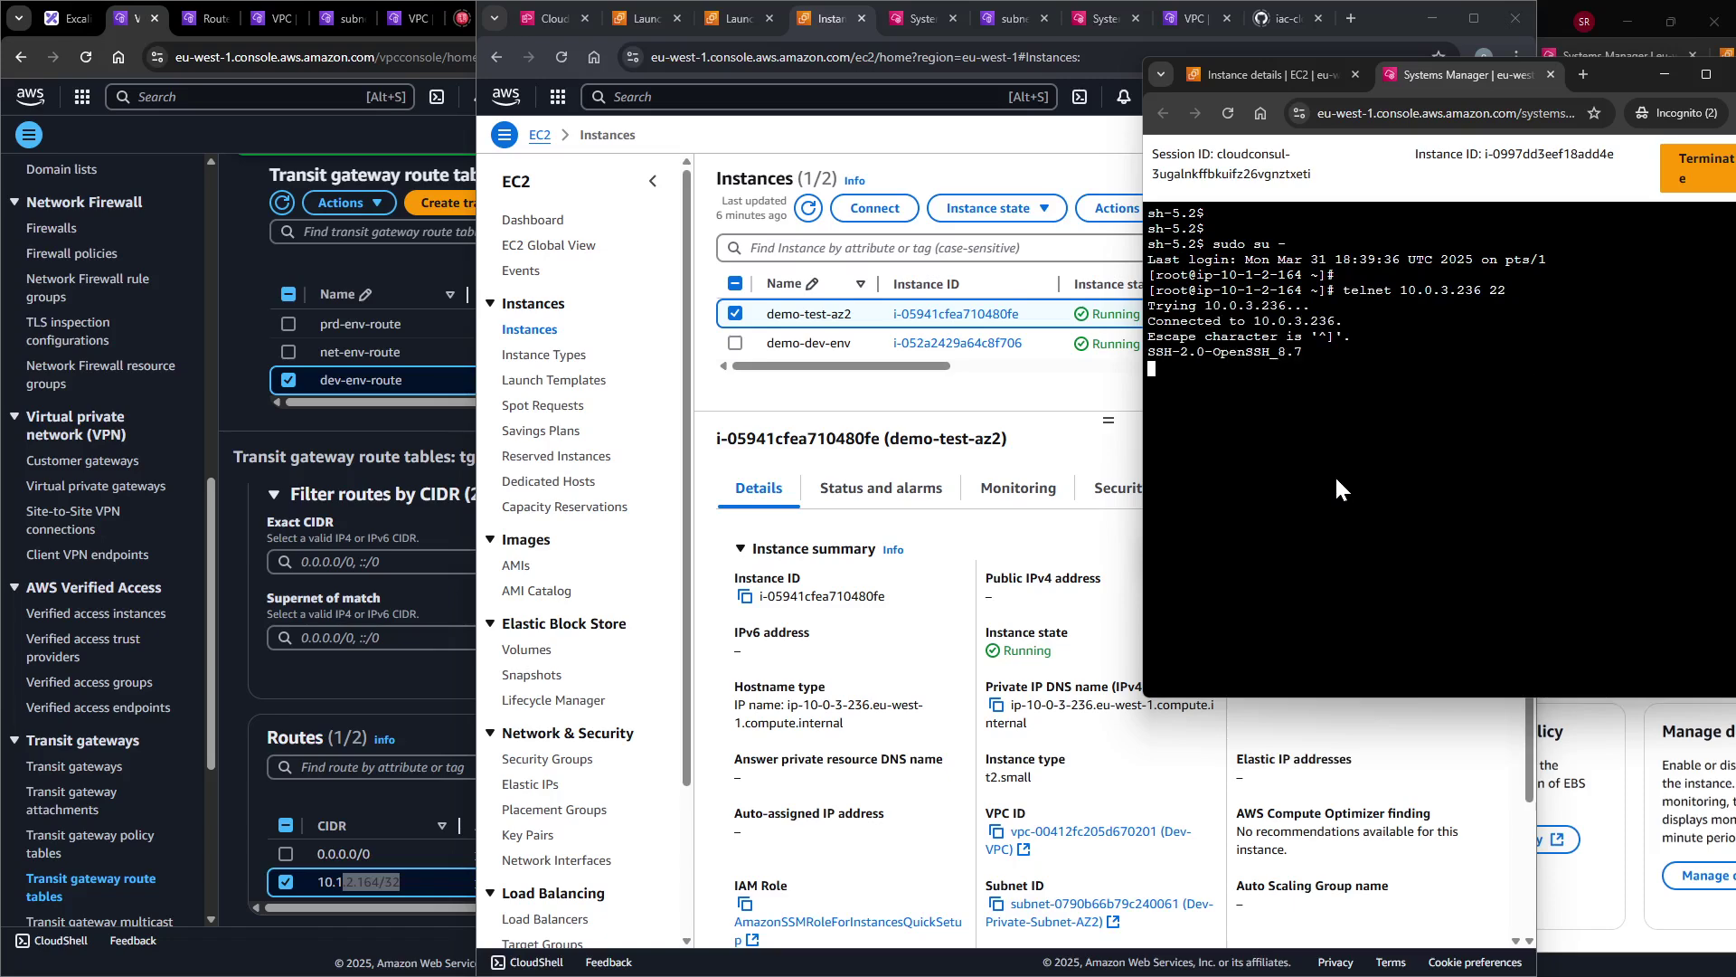
Examine the telnet output in demo-prd-instance's terminal, dev-env-route's routes and demo-test-az2's instance details.
{"action": "left_click_drag", "start_coordinate": [1305, 355], "coordinate": [1153, 282]}
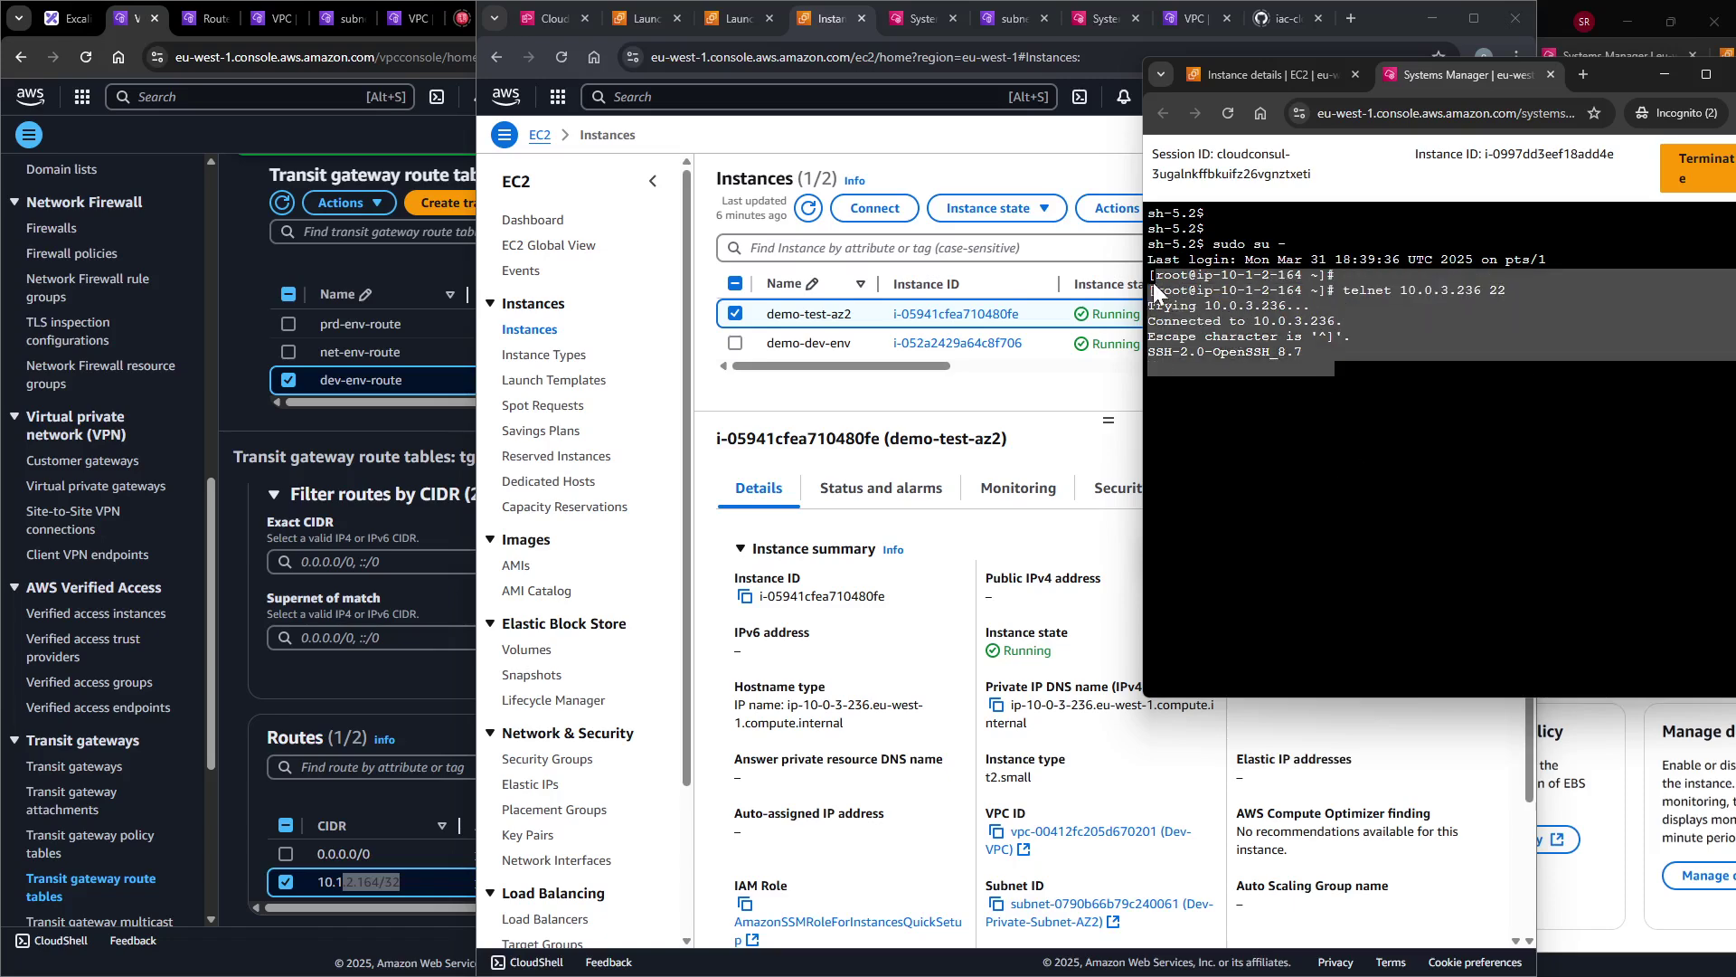
{"action": "left_click", "coordinate": [1284, 318]}
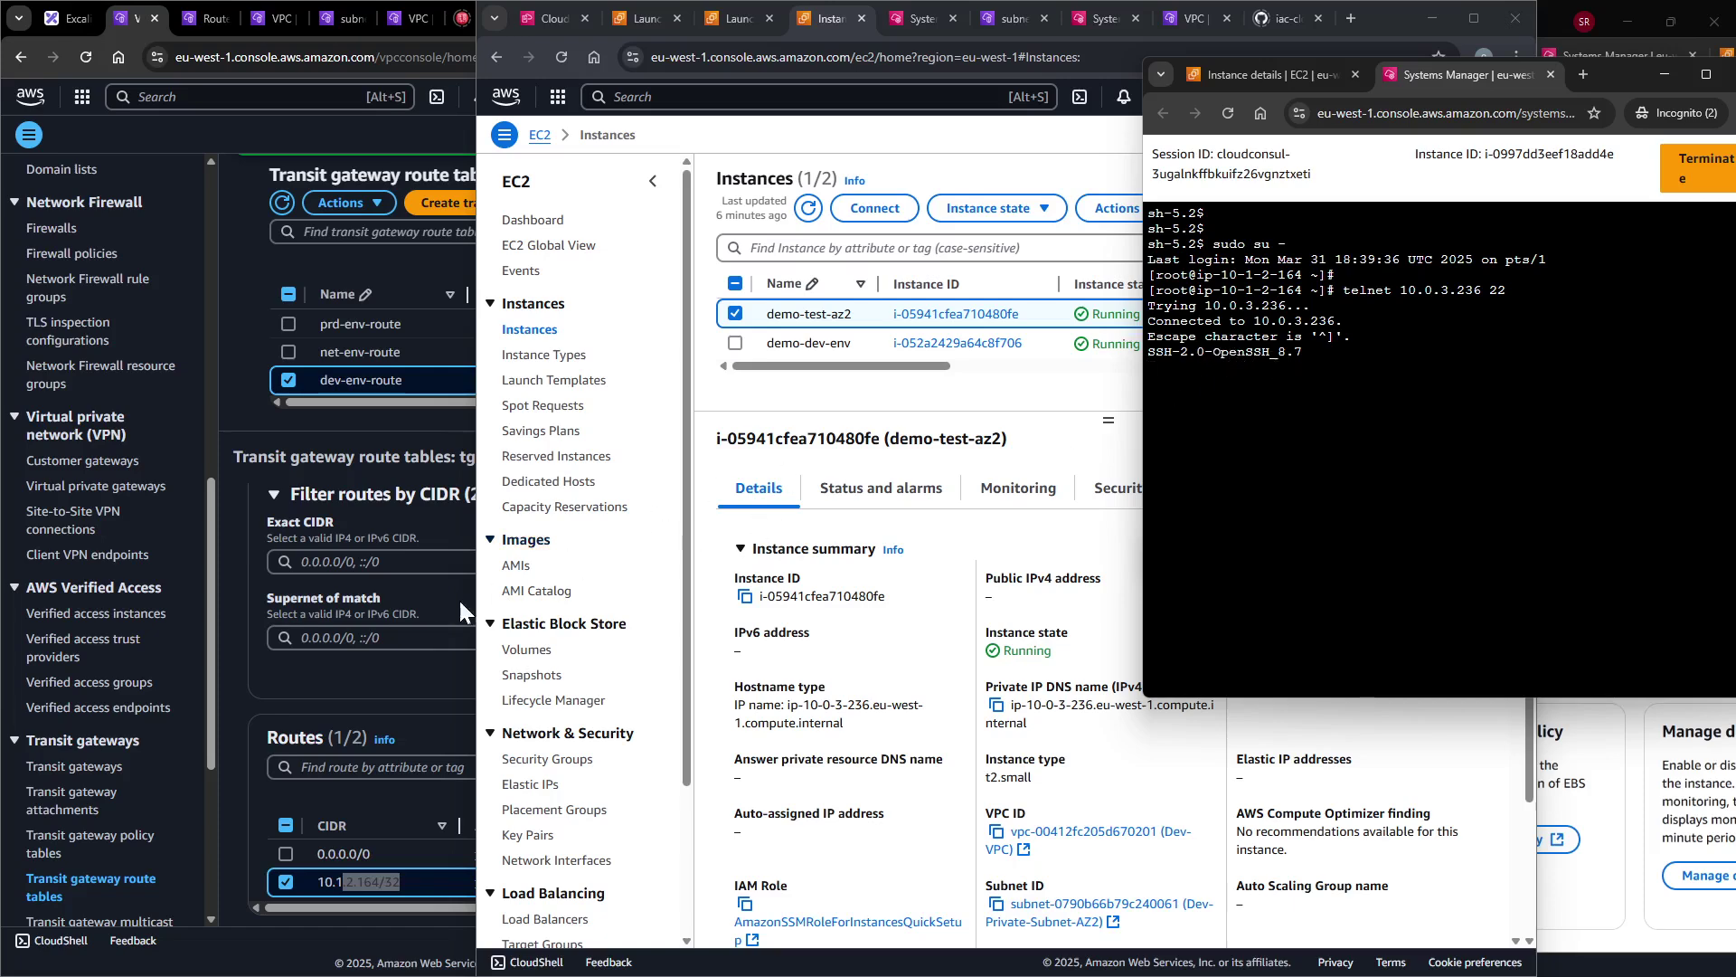
{"action": "left_click", "coordinate": [382, 671]}
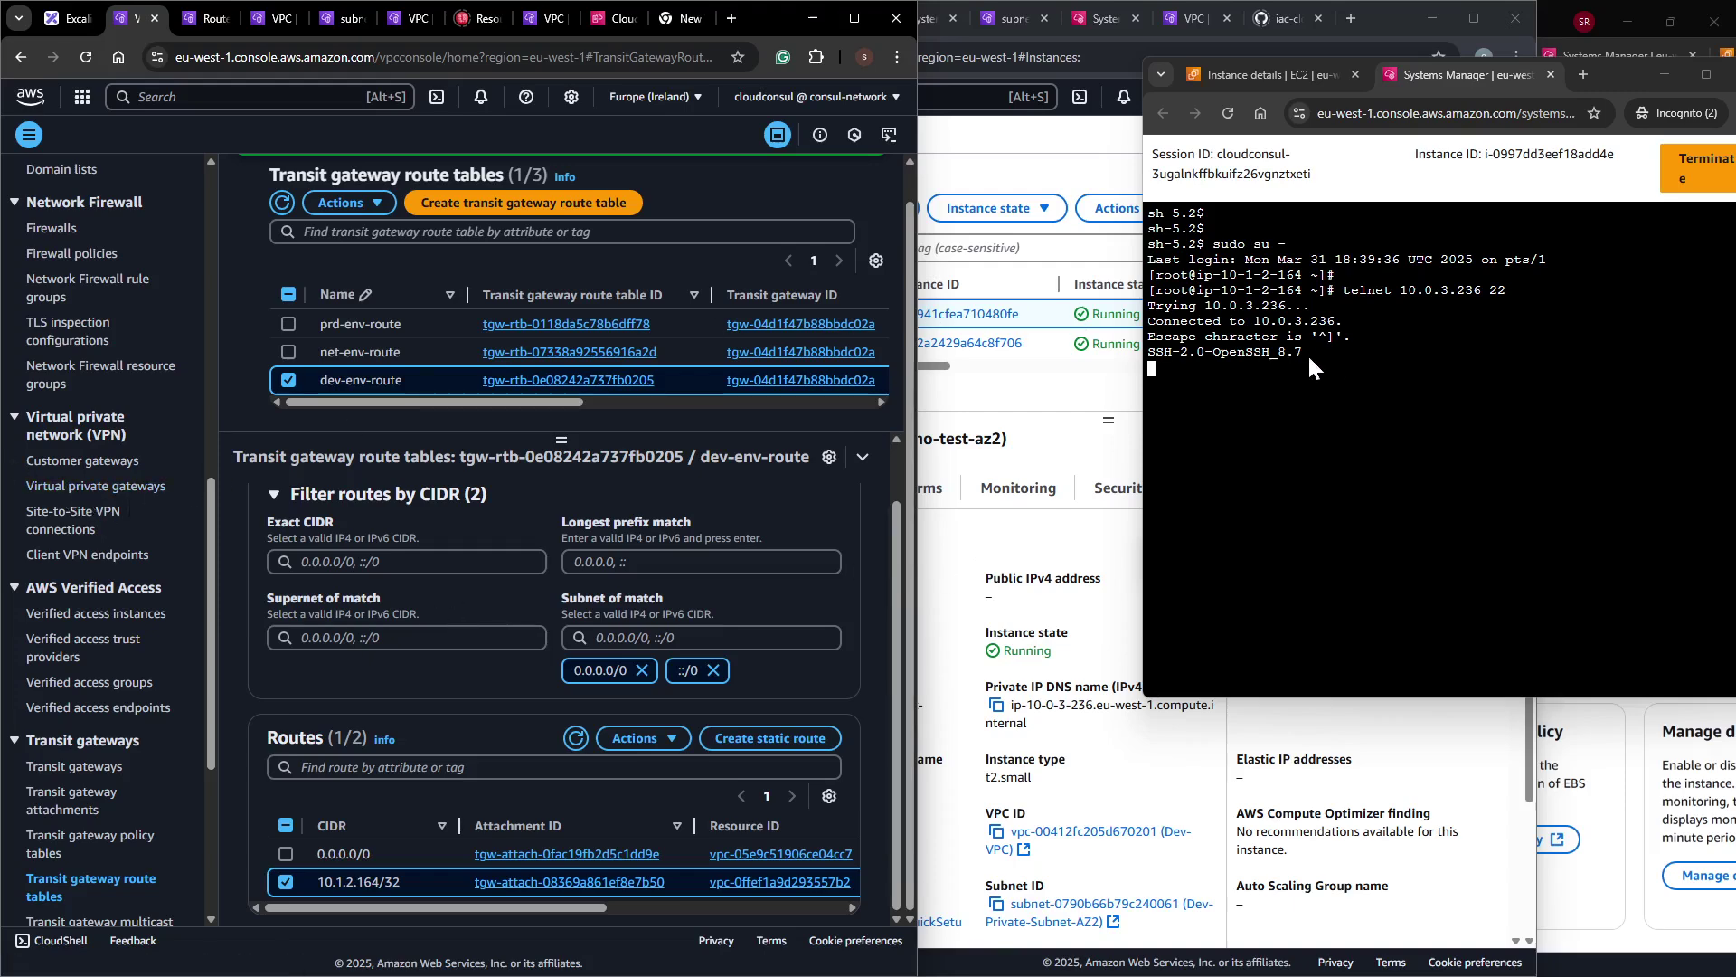
{"action": "left_click", "coordinate": [1086, 450]}
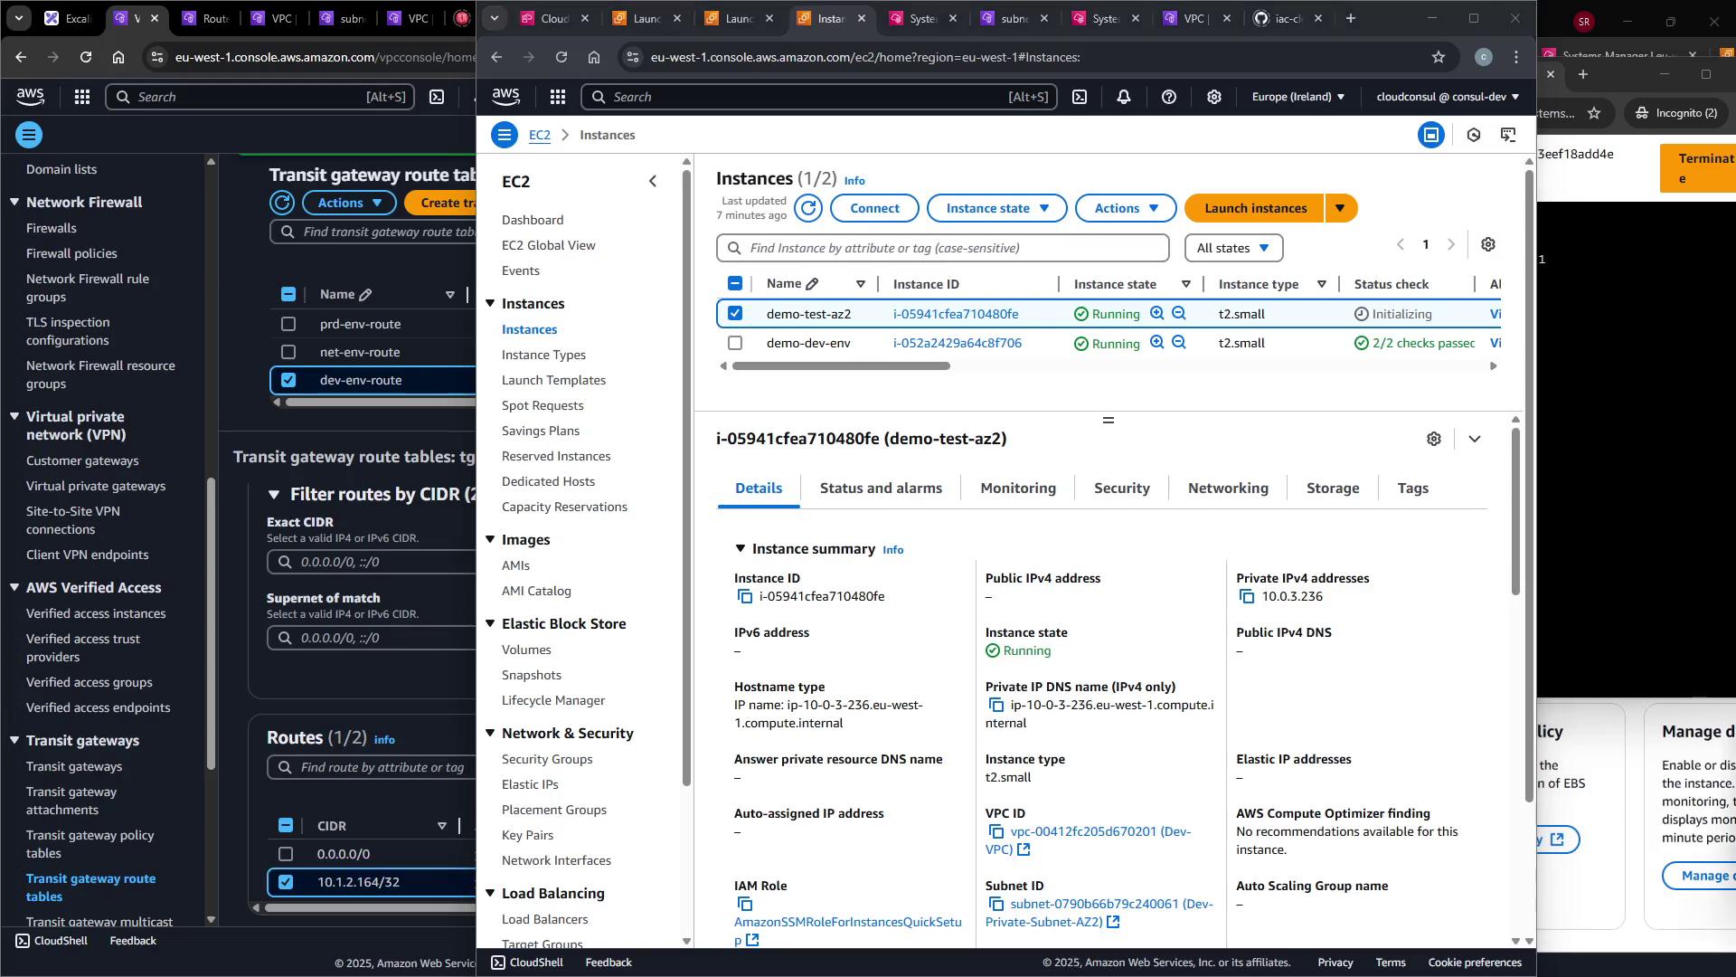
Switch to the AWS Next Zen - Landing Zone presentation in PowerPoint and start the slide show from slide 13, the centralized NAT gateway diagram.
{"action": "key", "text": "alt+Tab"}
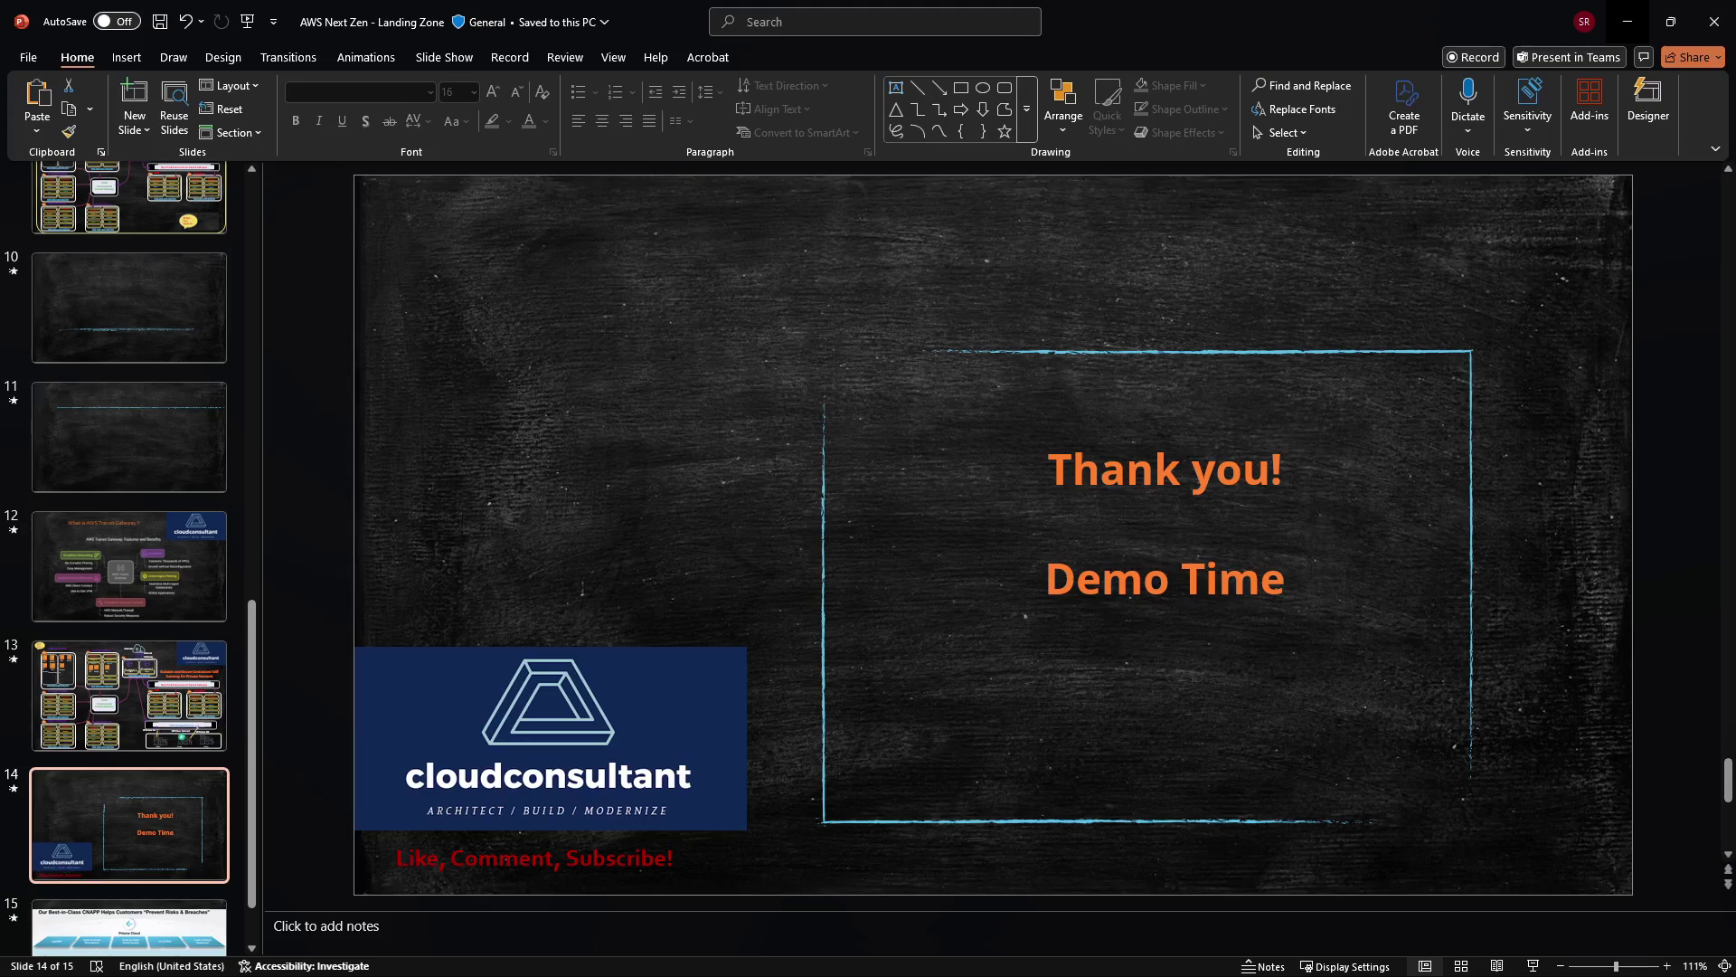
{"action": "left_click", "coordinate": [134, 686]}
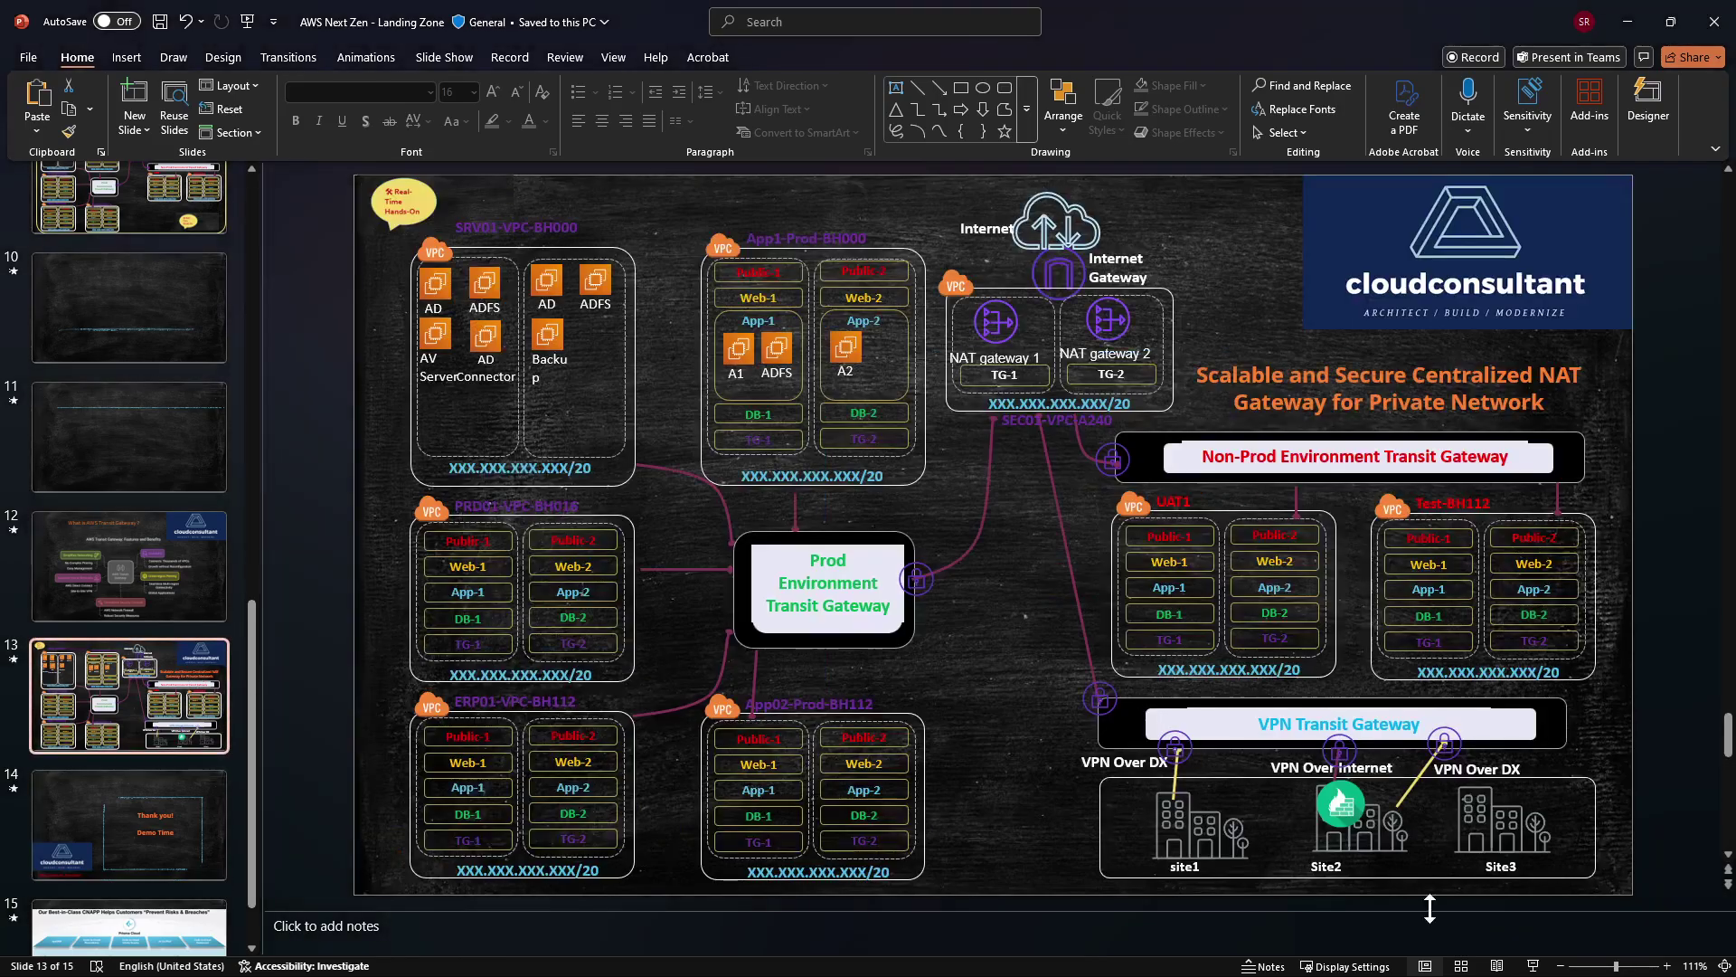
{"action": "left_click", "coordinate": [1533, 966]}
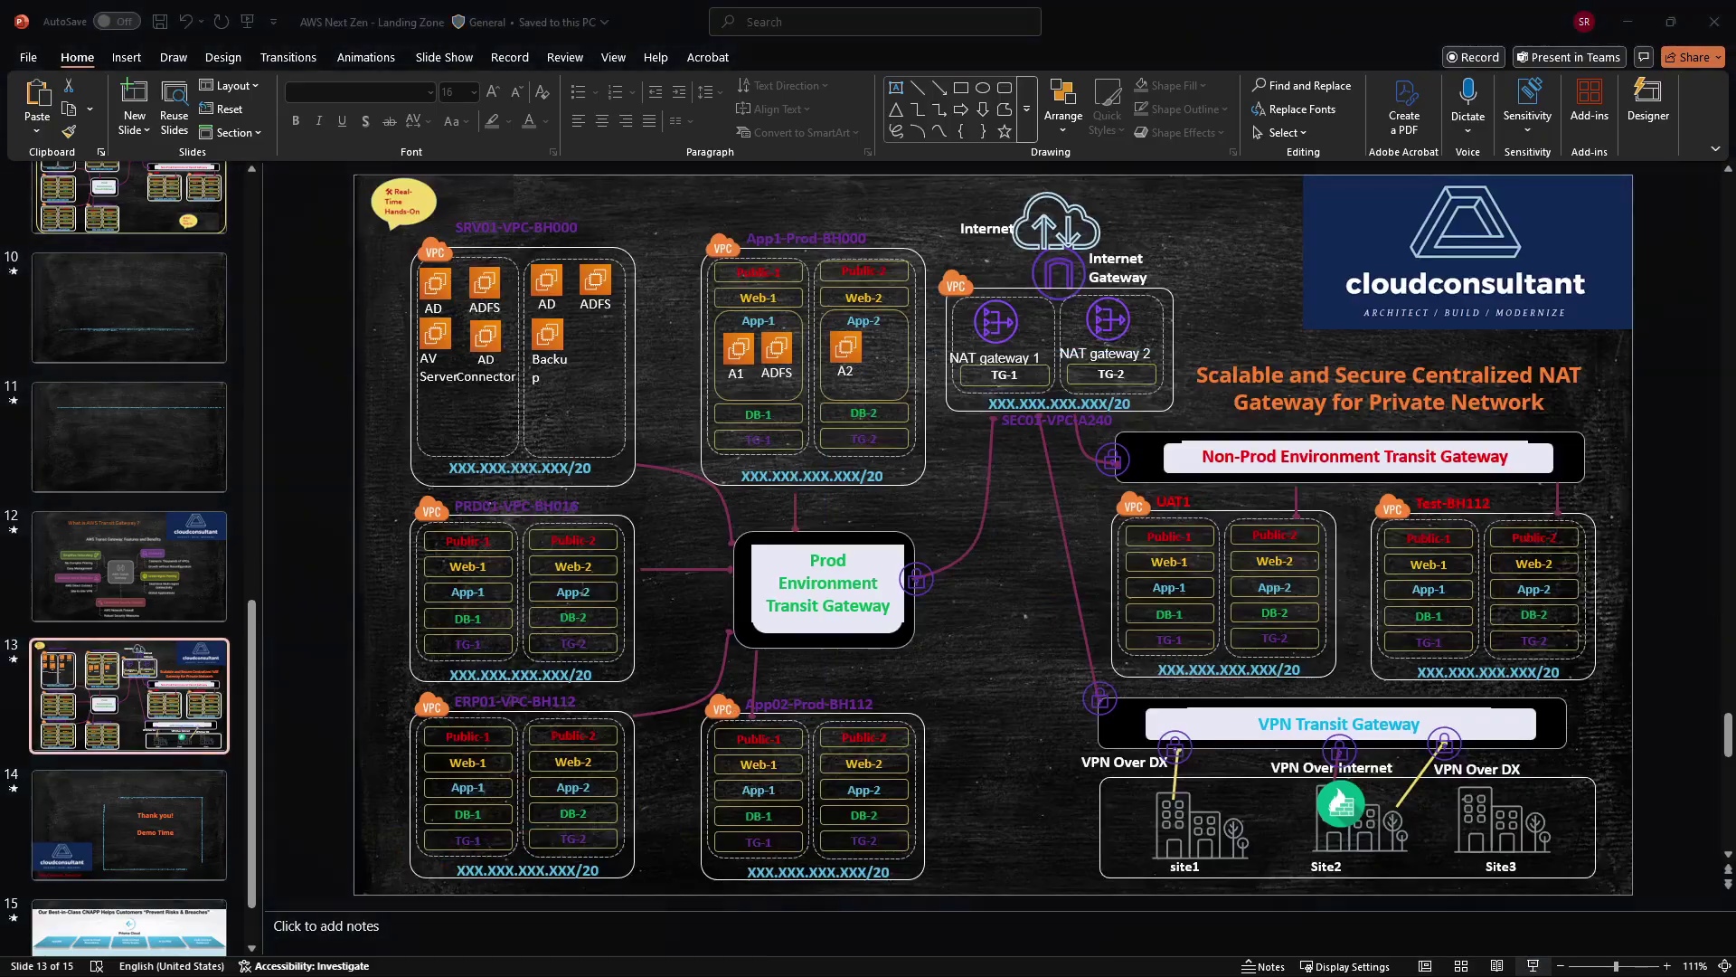